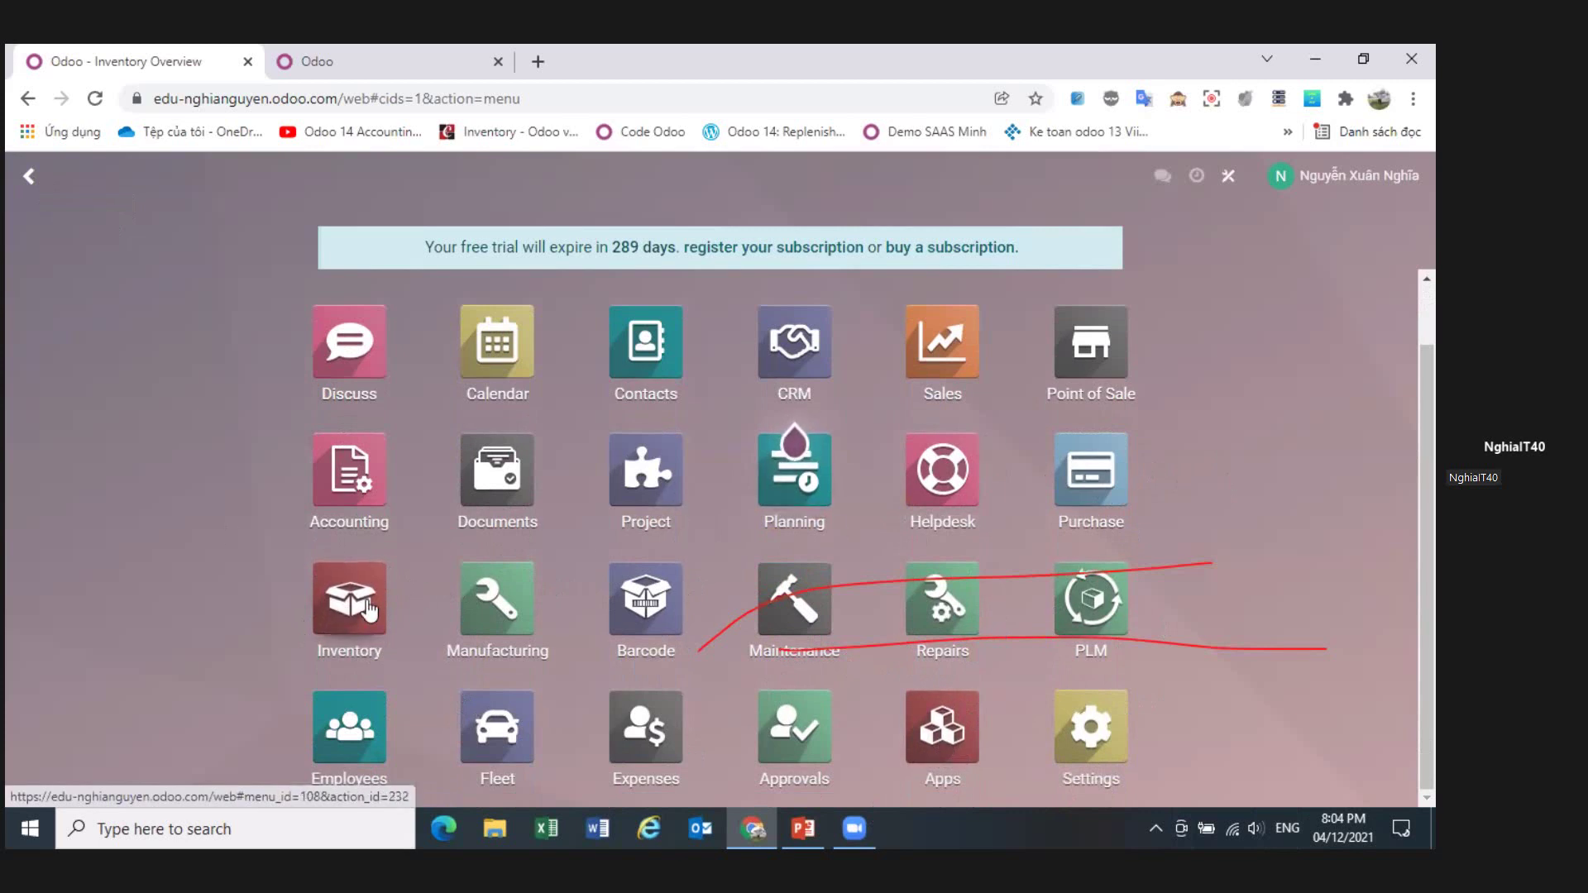
# - Open the Inventory application's settings and review the Operations and Barcode options
pyautogui.click(368, 610)
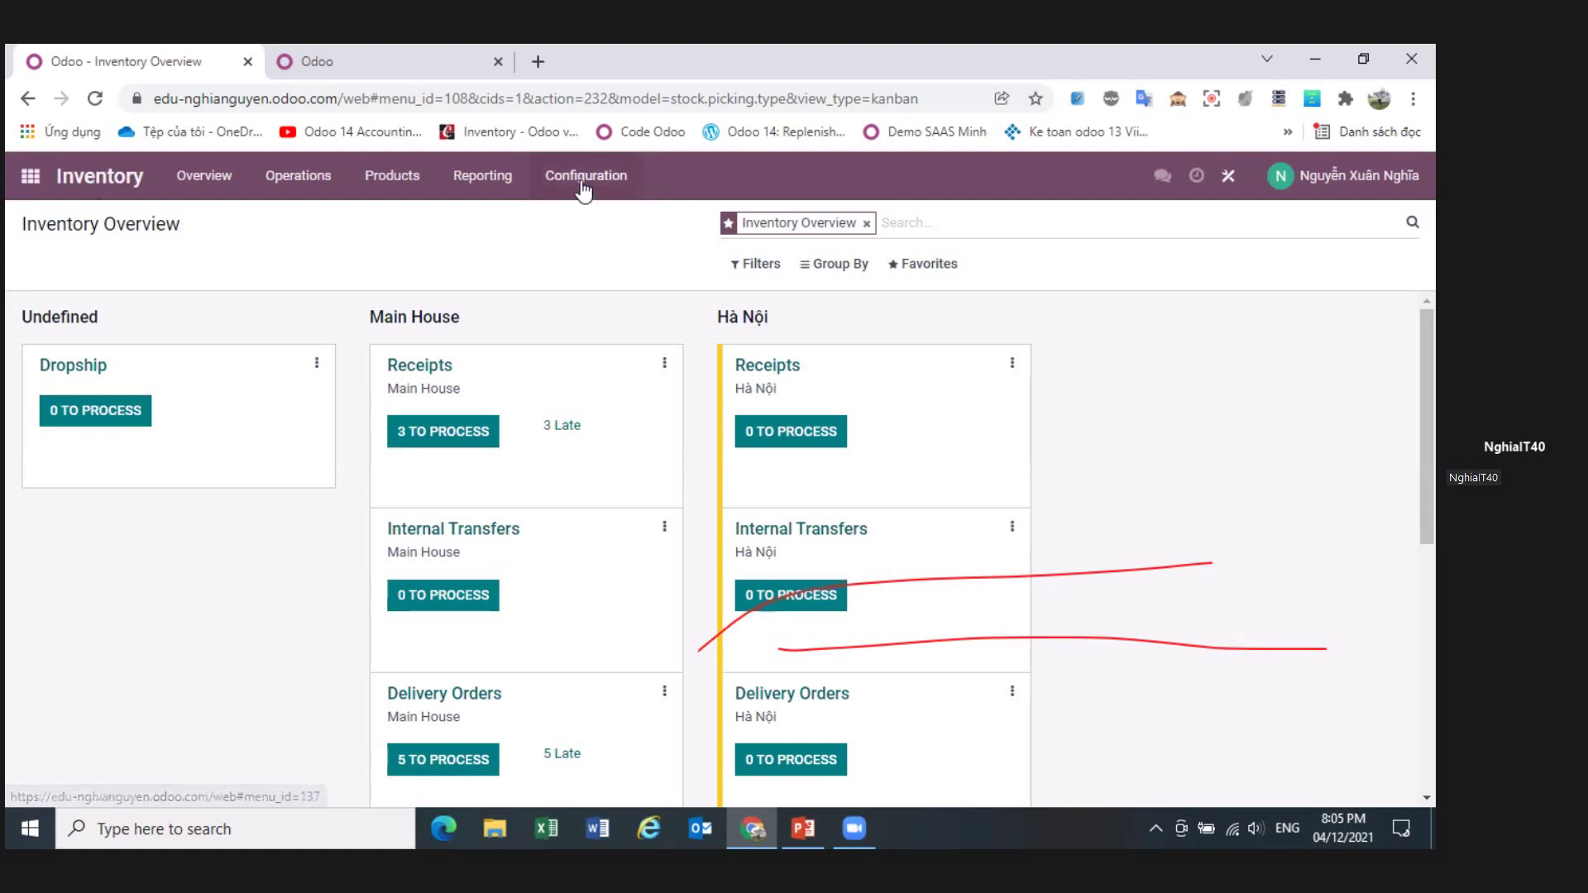
pyautogui.click(583, 186)
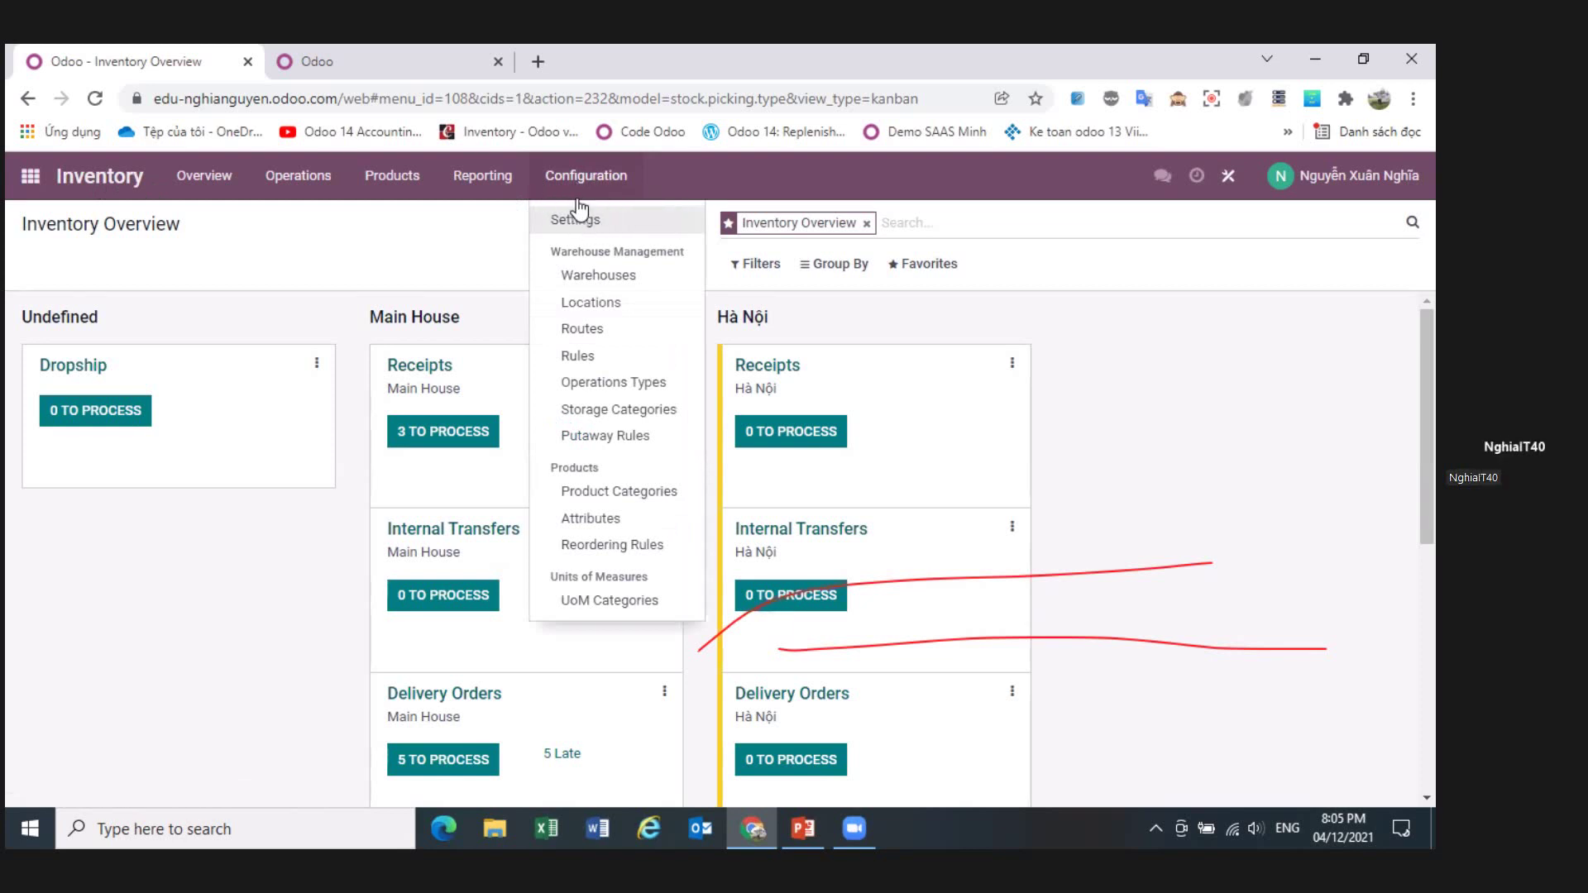
pyautogui.click(576, 221)
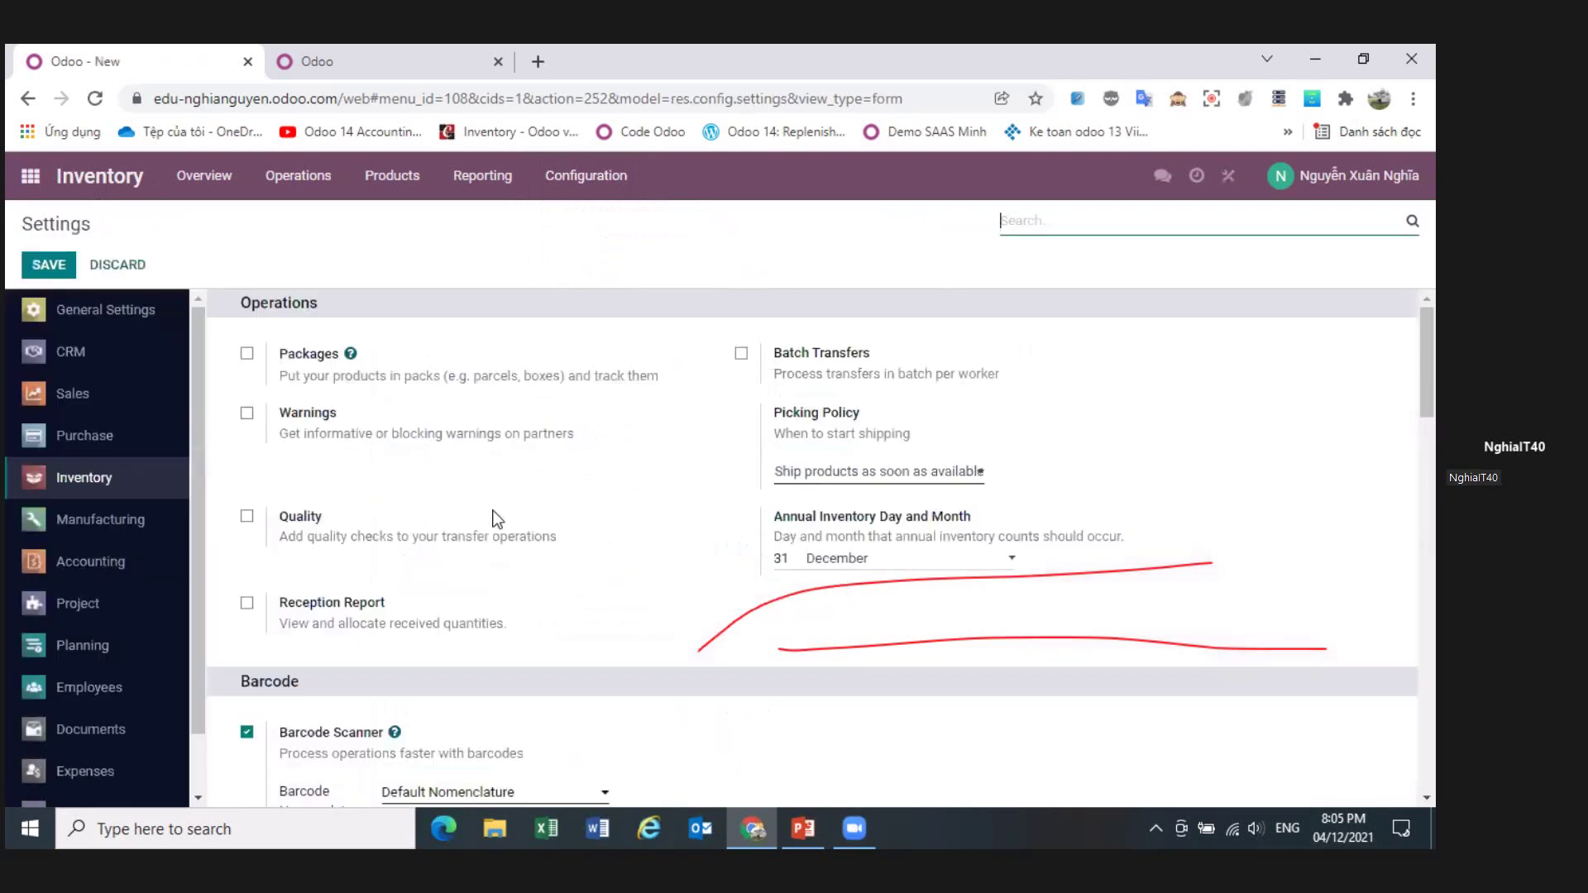
pyautogui.scroll(-10, 515, 531)
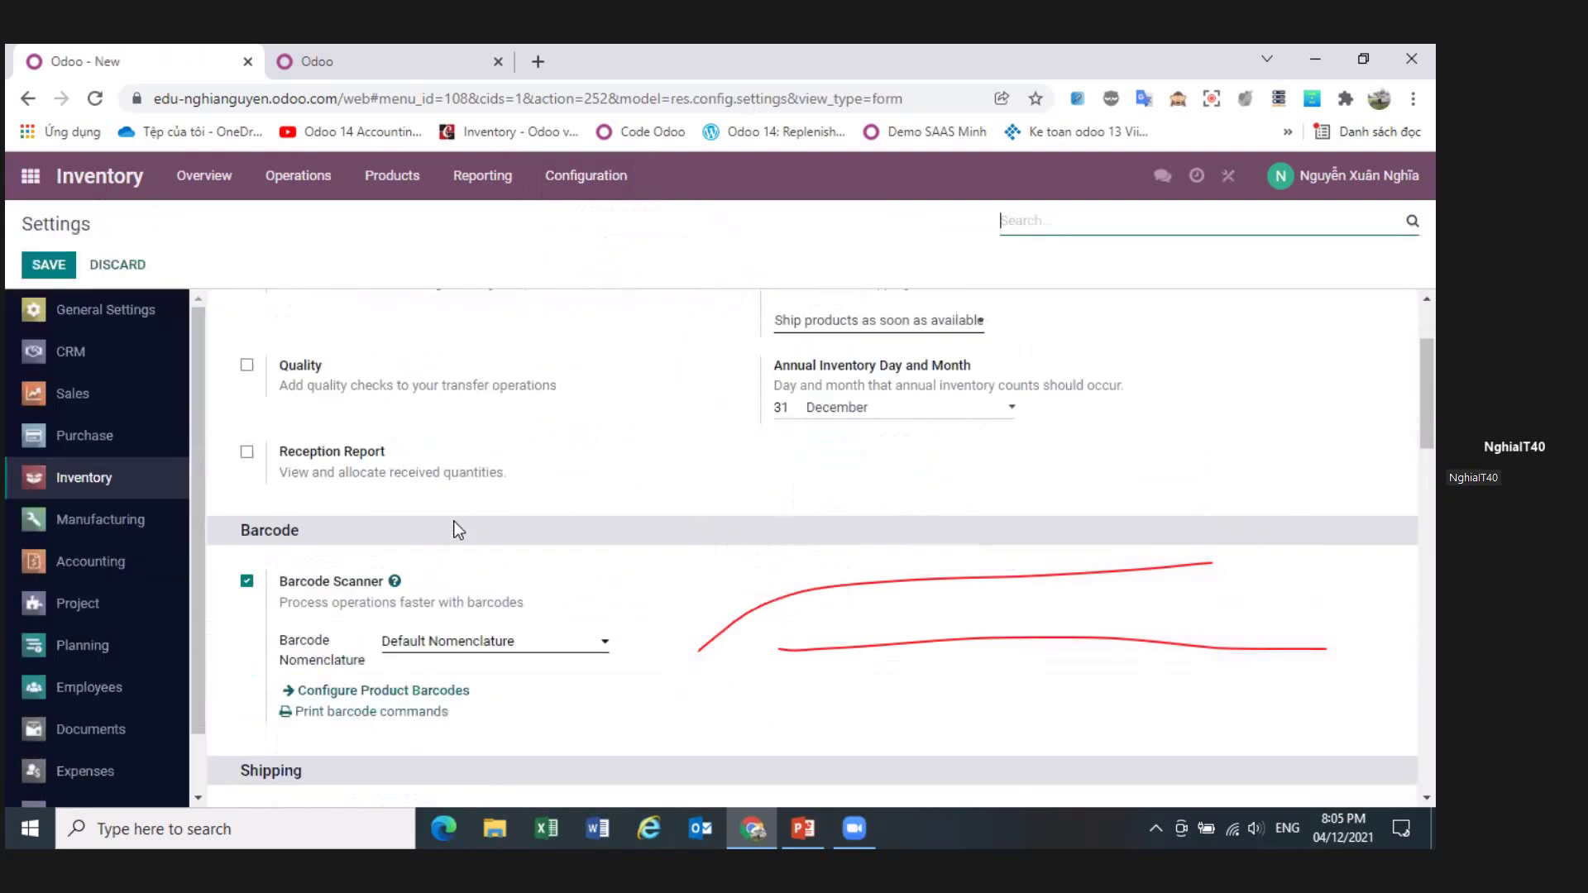
pyautogui.scroll(10, 551, 528)
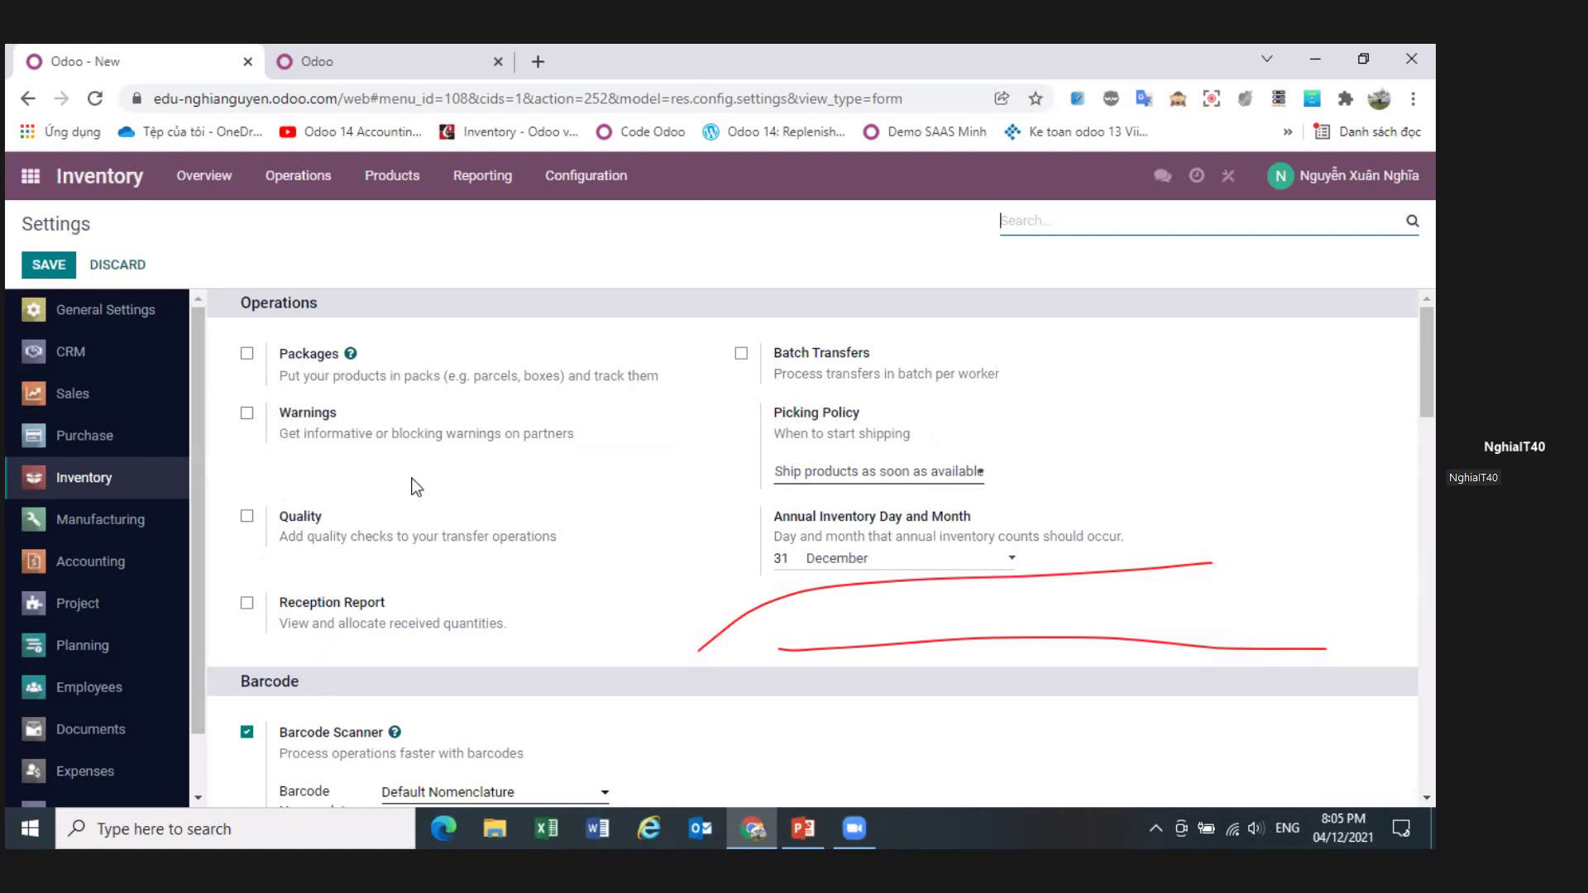
pyautogui.scroll(-4, 422, 513)
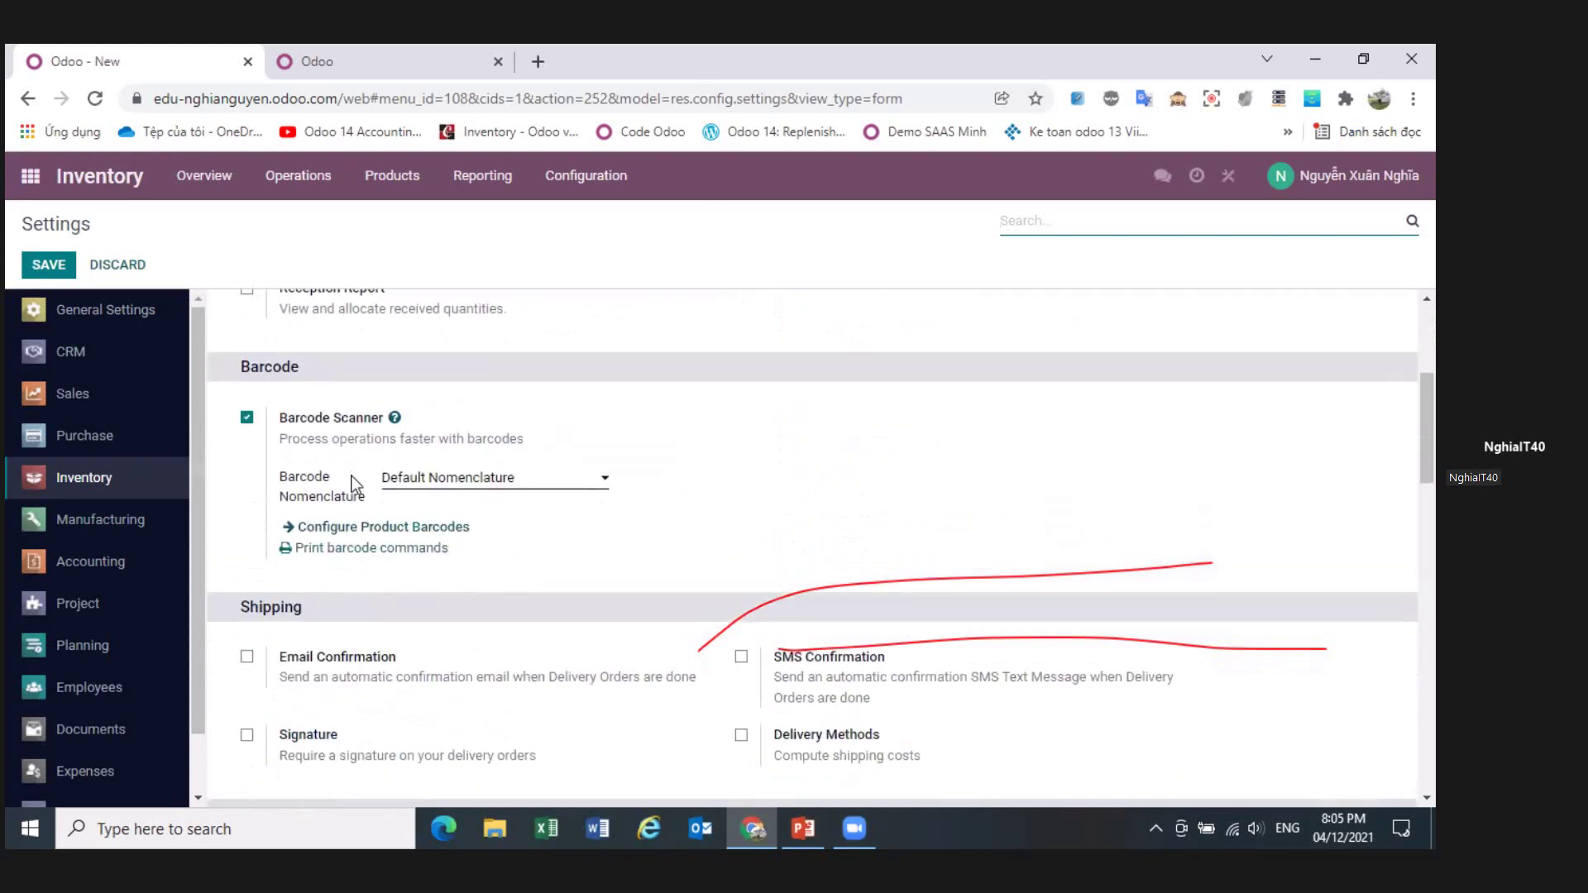
pyautogui.scroll(-1, 362, 484)
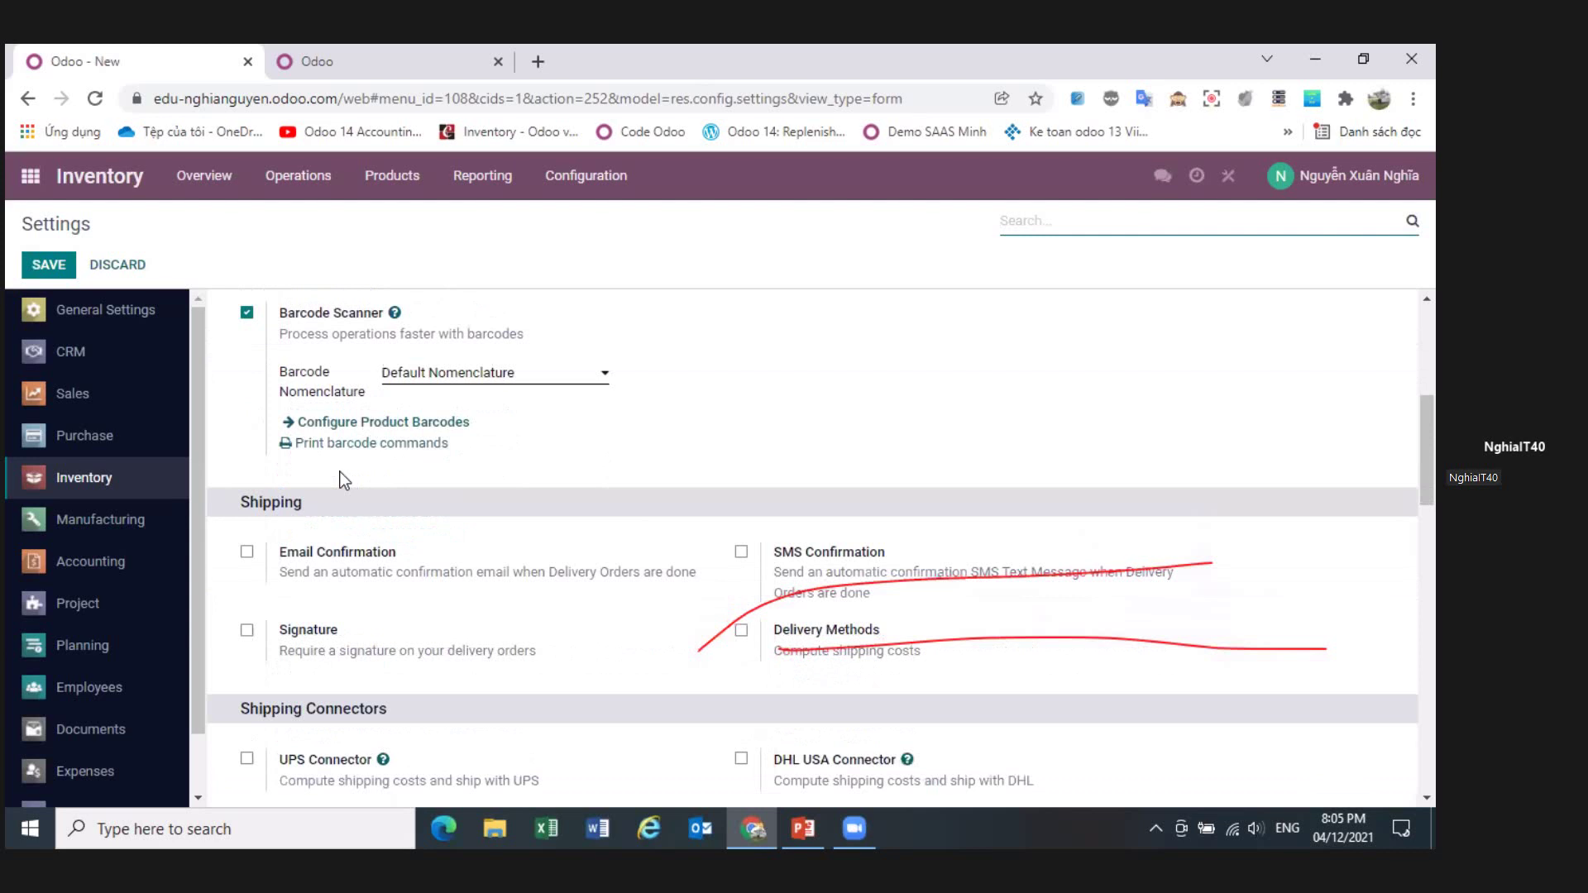
pyautogui.scroll(1, 342, 480)
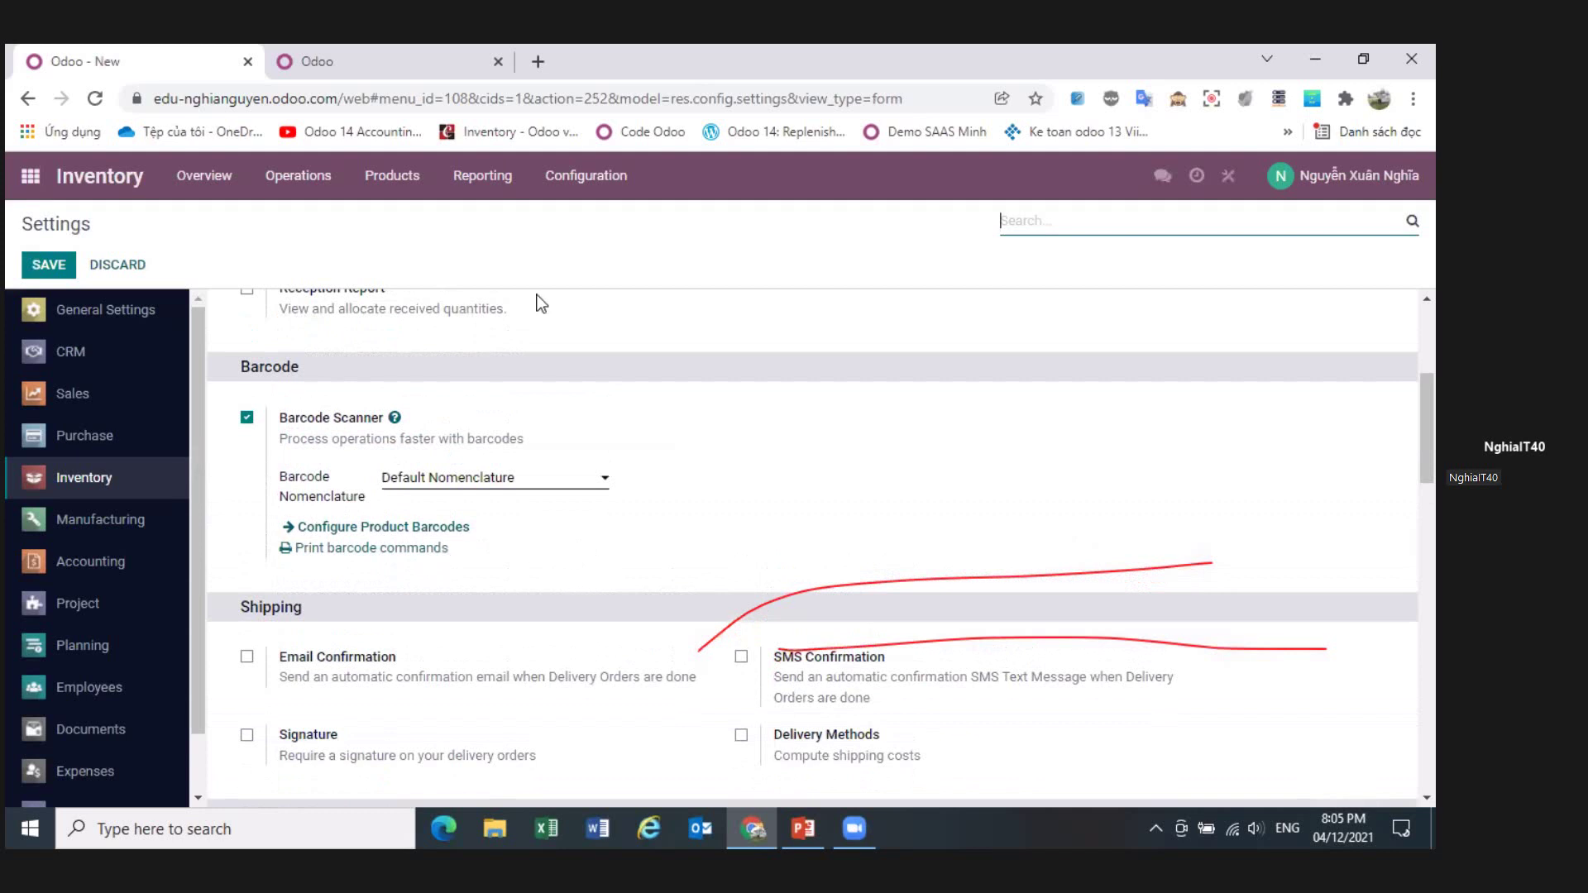
# - Review the Shipping, Shipping Connectors and Products options in the Inventory settings
pyautogui.scroll(-1, 446, 480)
pyautogui.scroll(-2, 465, 486)
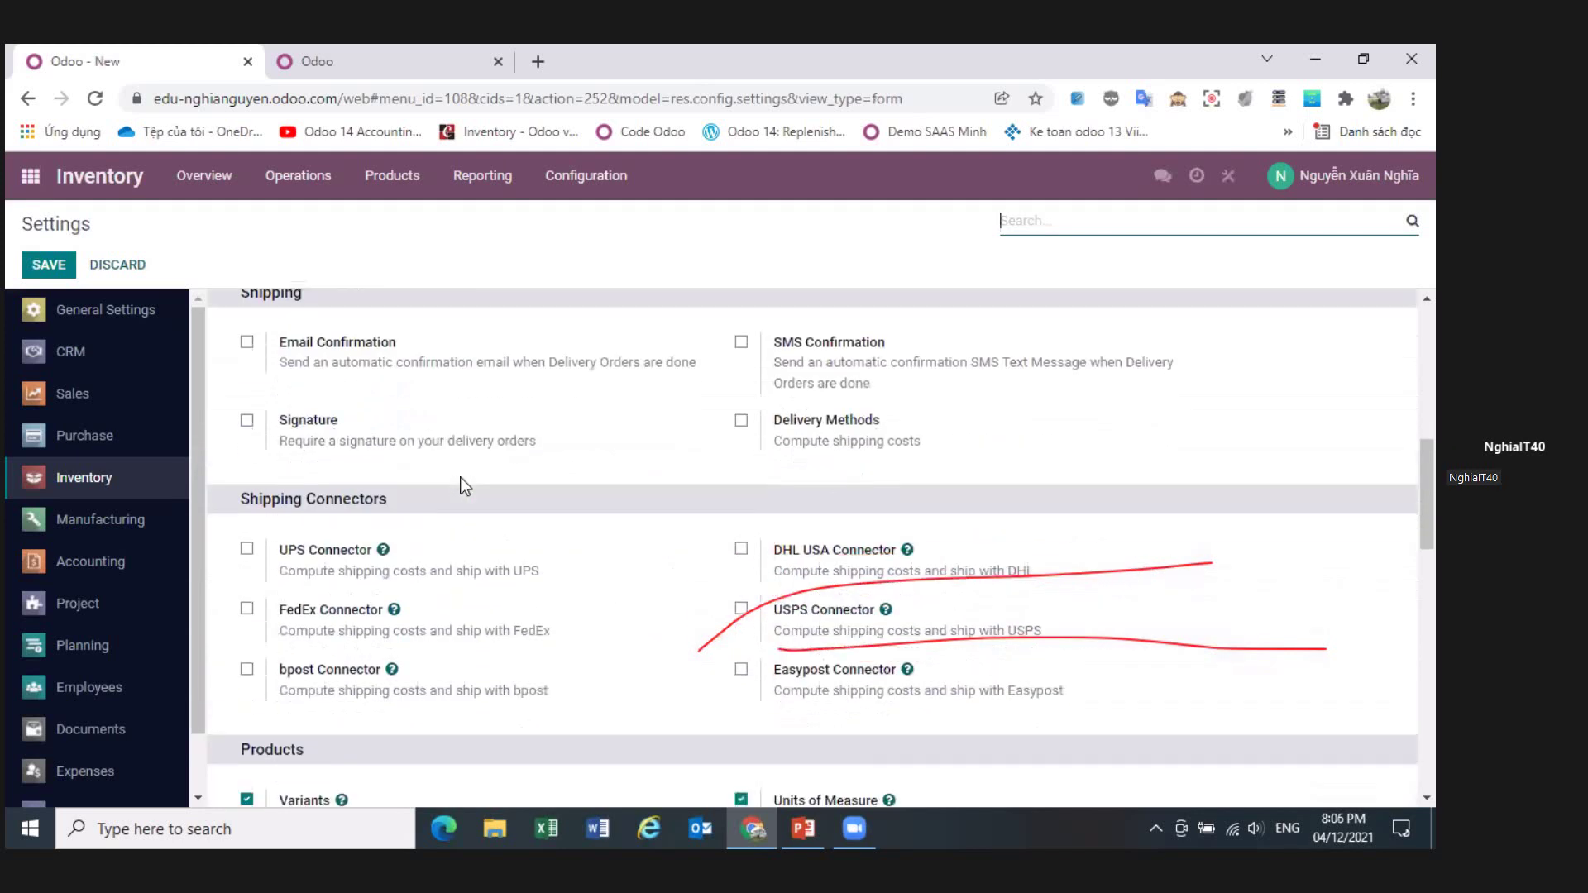
pyautogui.scroll(1, 465, 487)
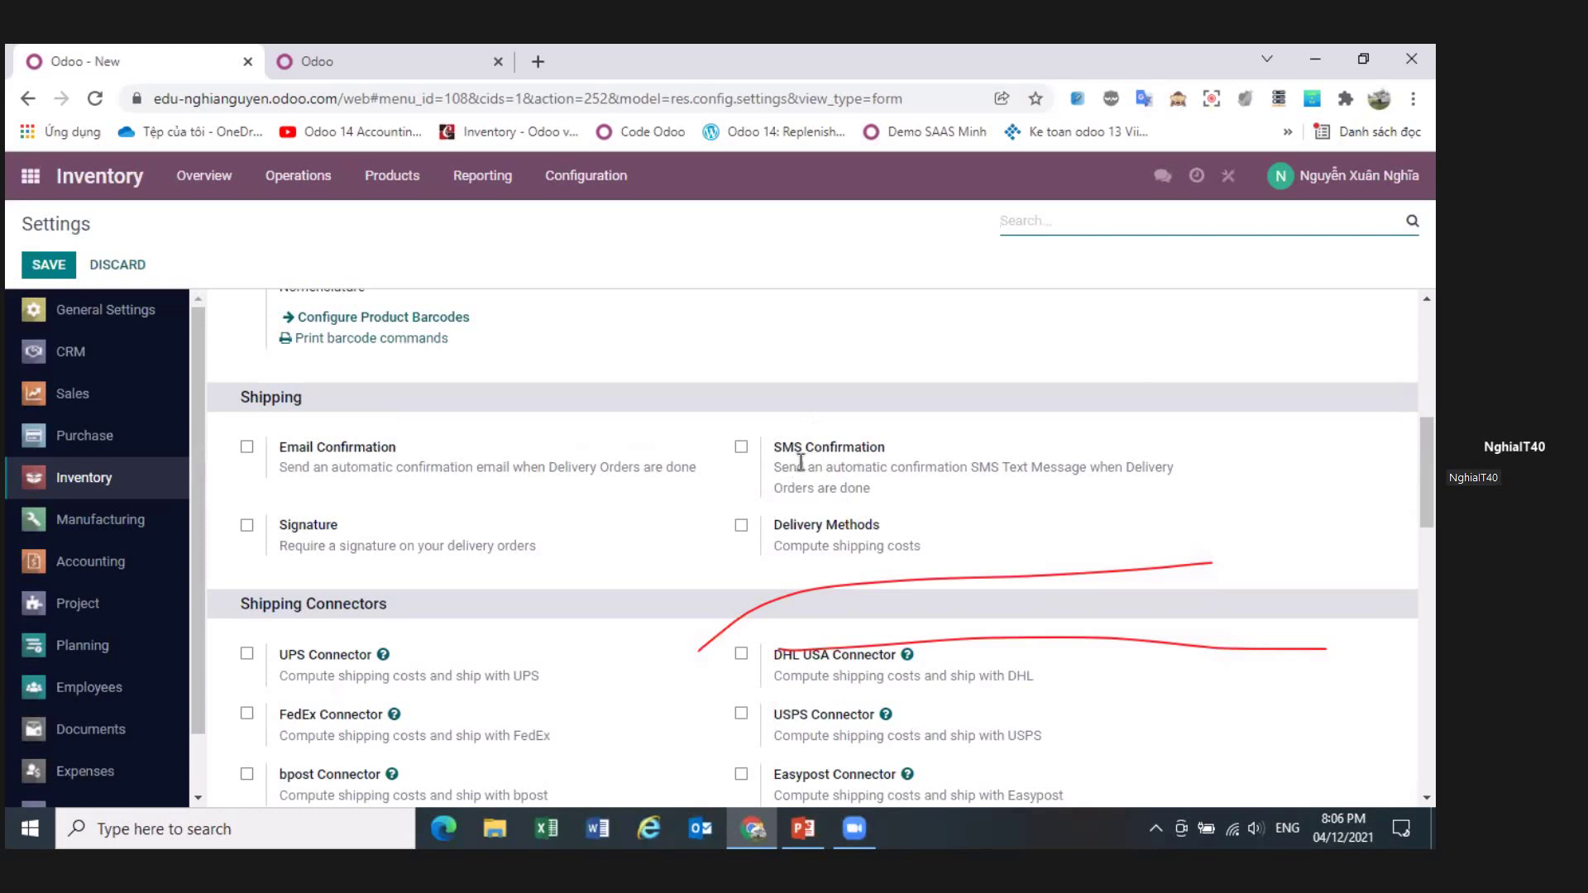
pyautogui.scroll(-3, 770, 501)
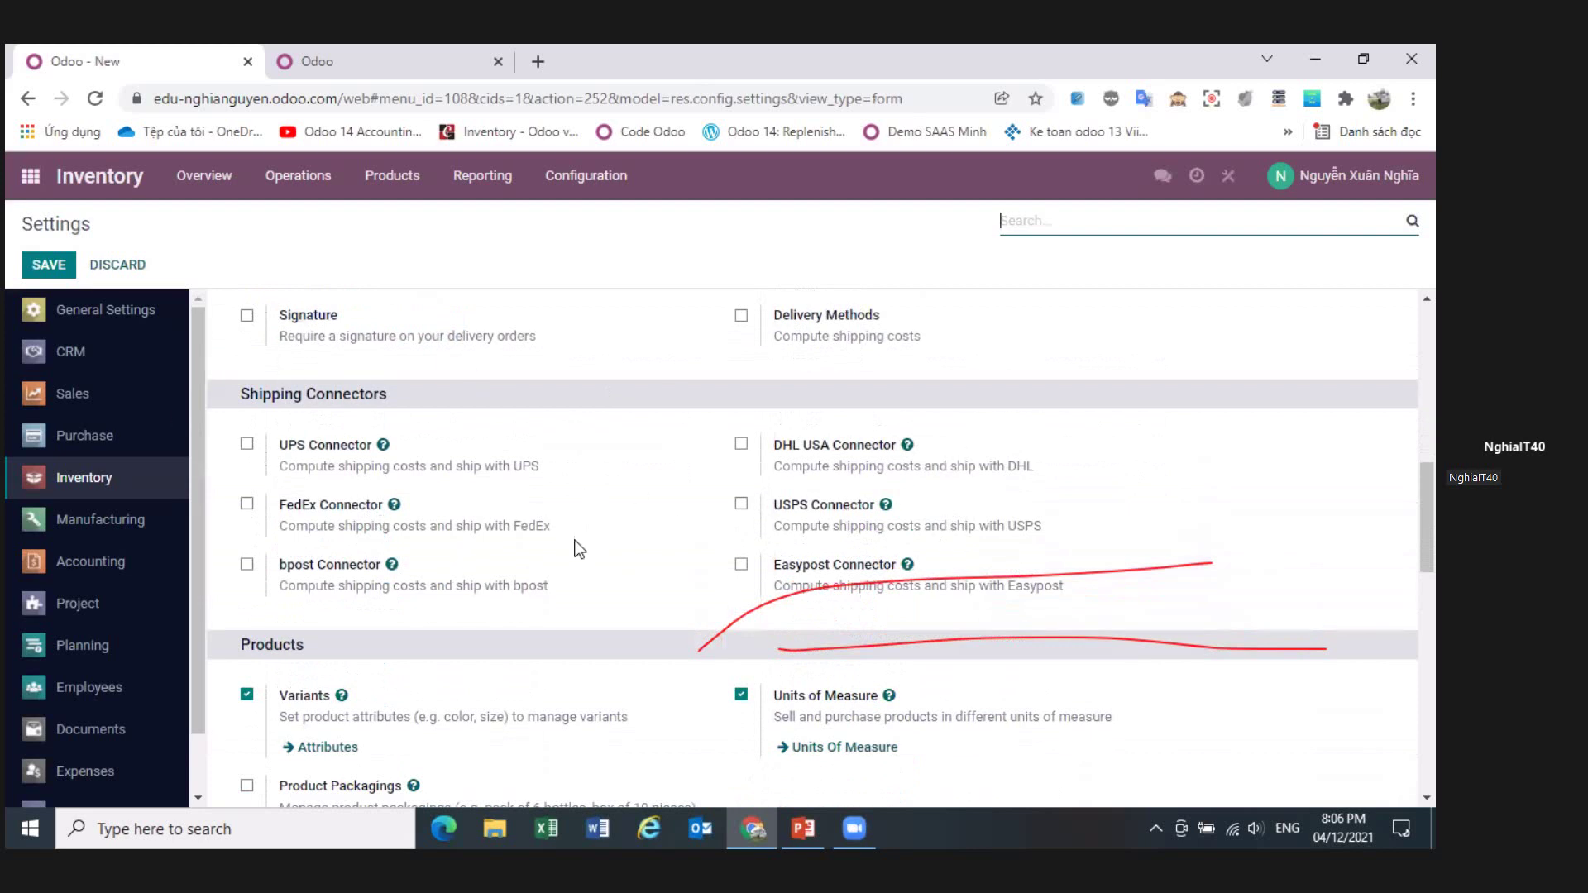
pyautogui.scroll(-3, 579, 549)
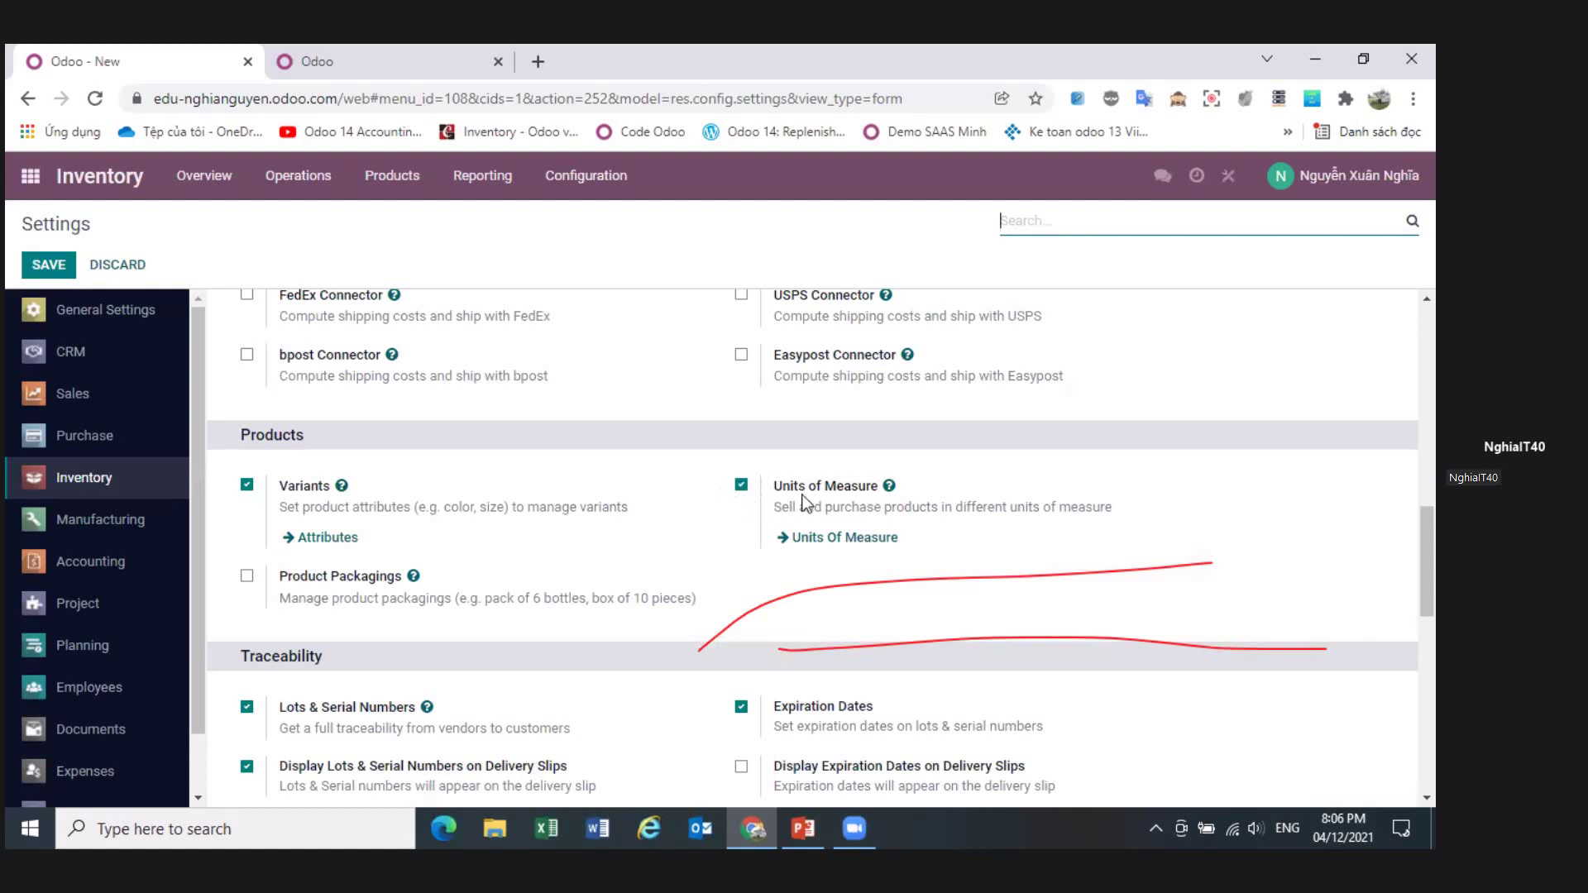
# - Review the Traceability, Valuation, Warehouse and Advanced Scheduling options, ending back at the Products options
pyautogui.scroll(-3, 803, 500)
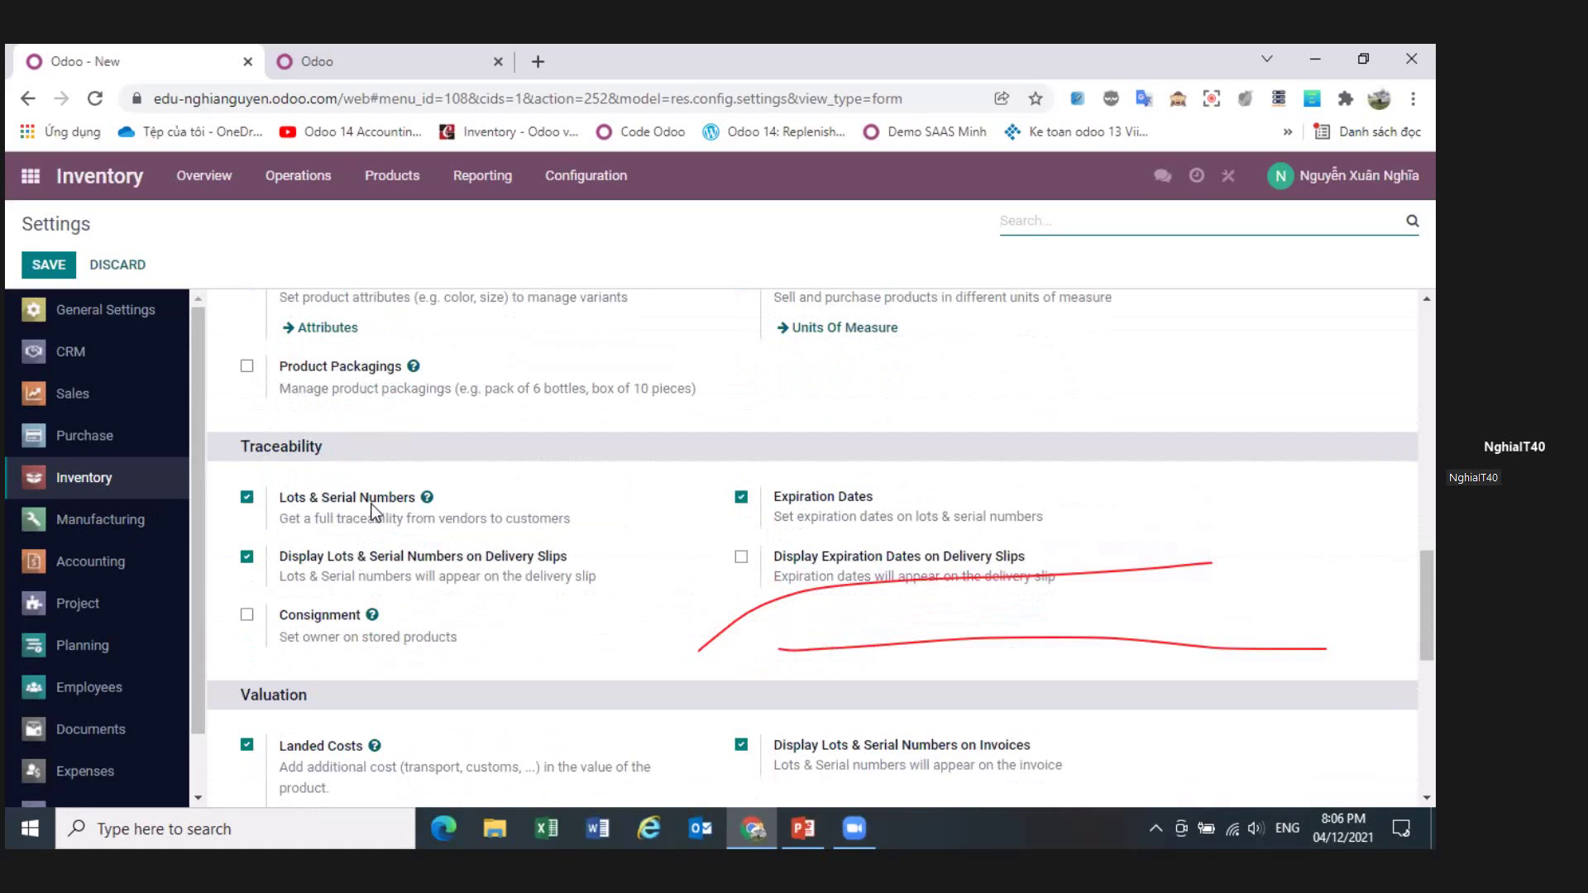
pyautogui.click(247, 496)
pyautogui.scroll(-4, 534, 583)
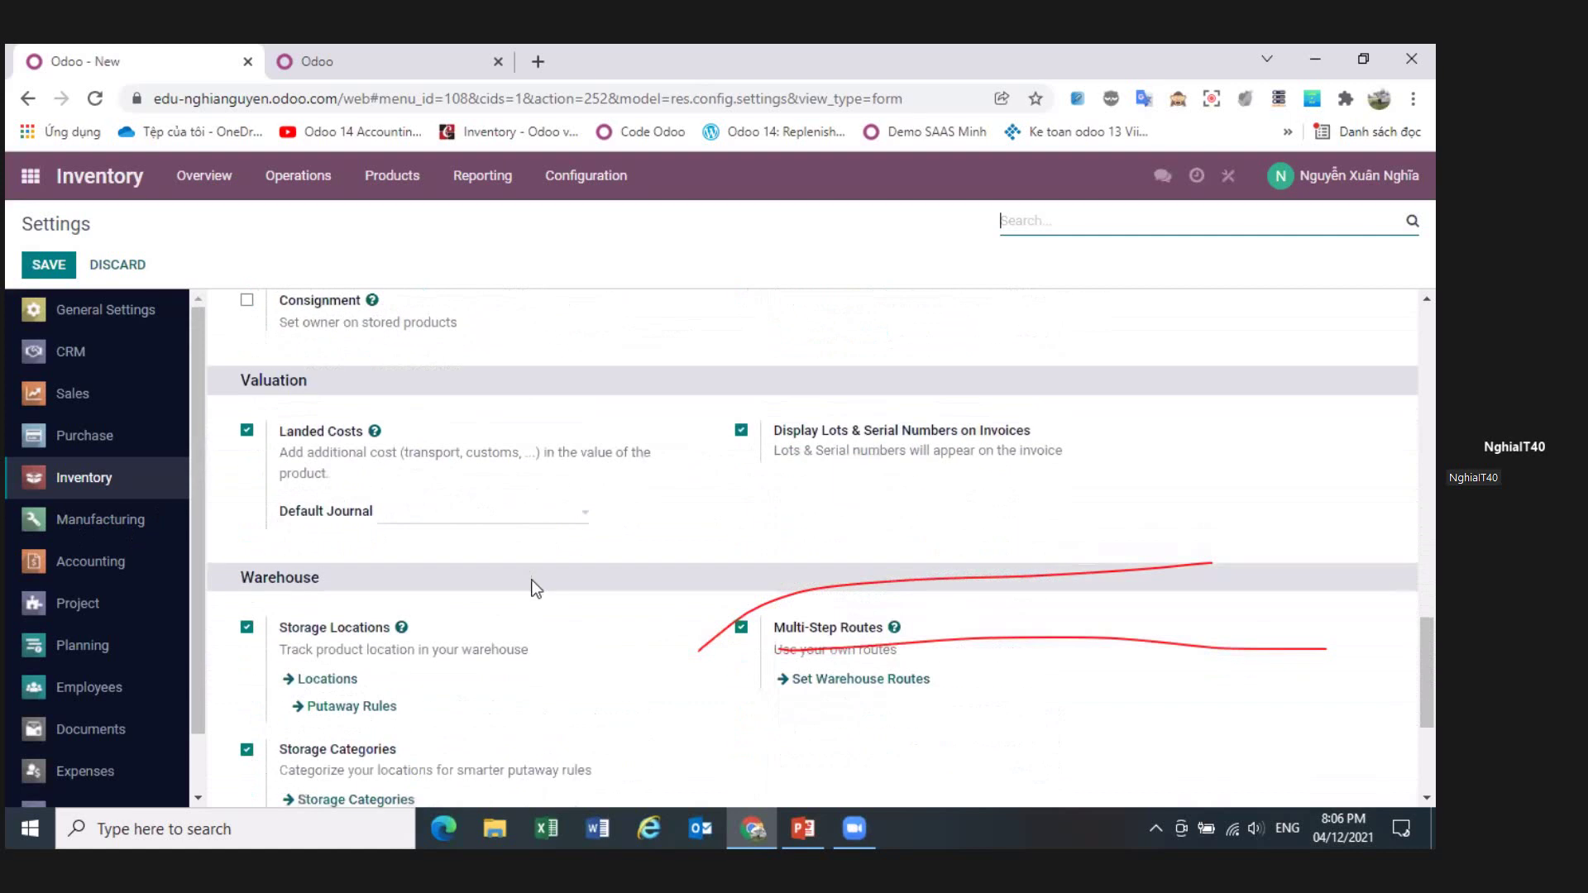
pyautogui.scroll(1, 295, 565)
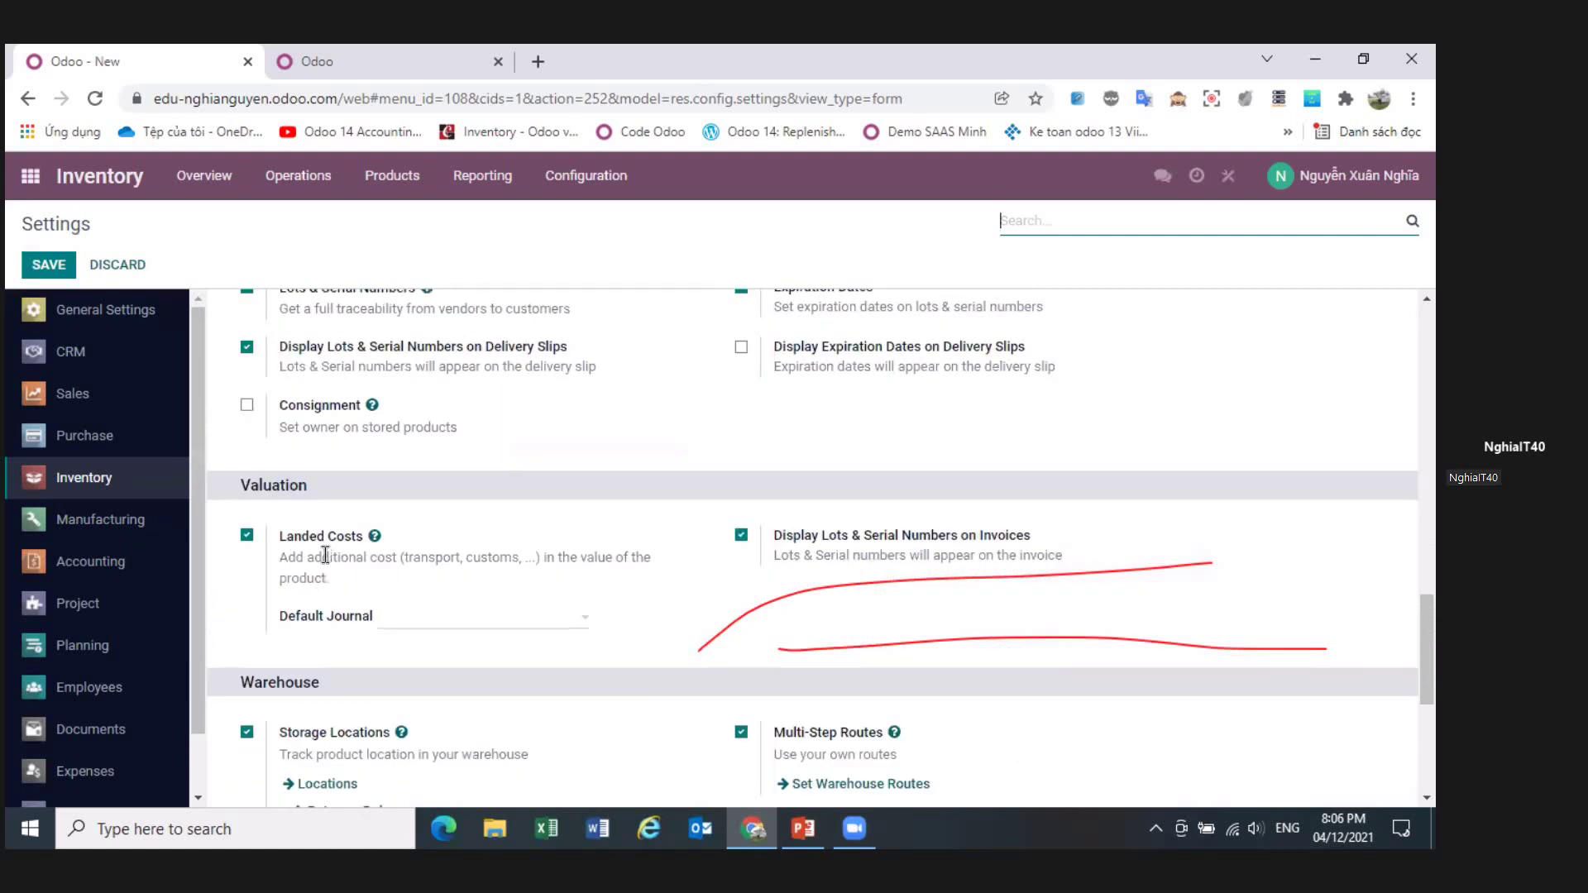
pyautogui.moveTo(368, 585)
pyautogui.scroll(-4, 430, 603)
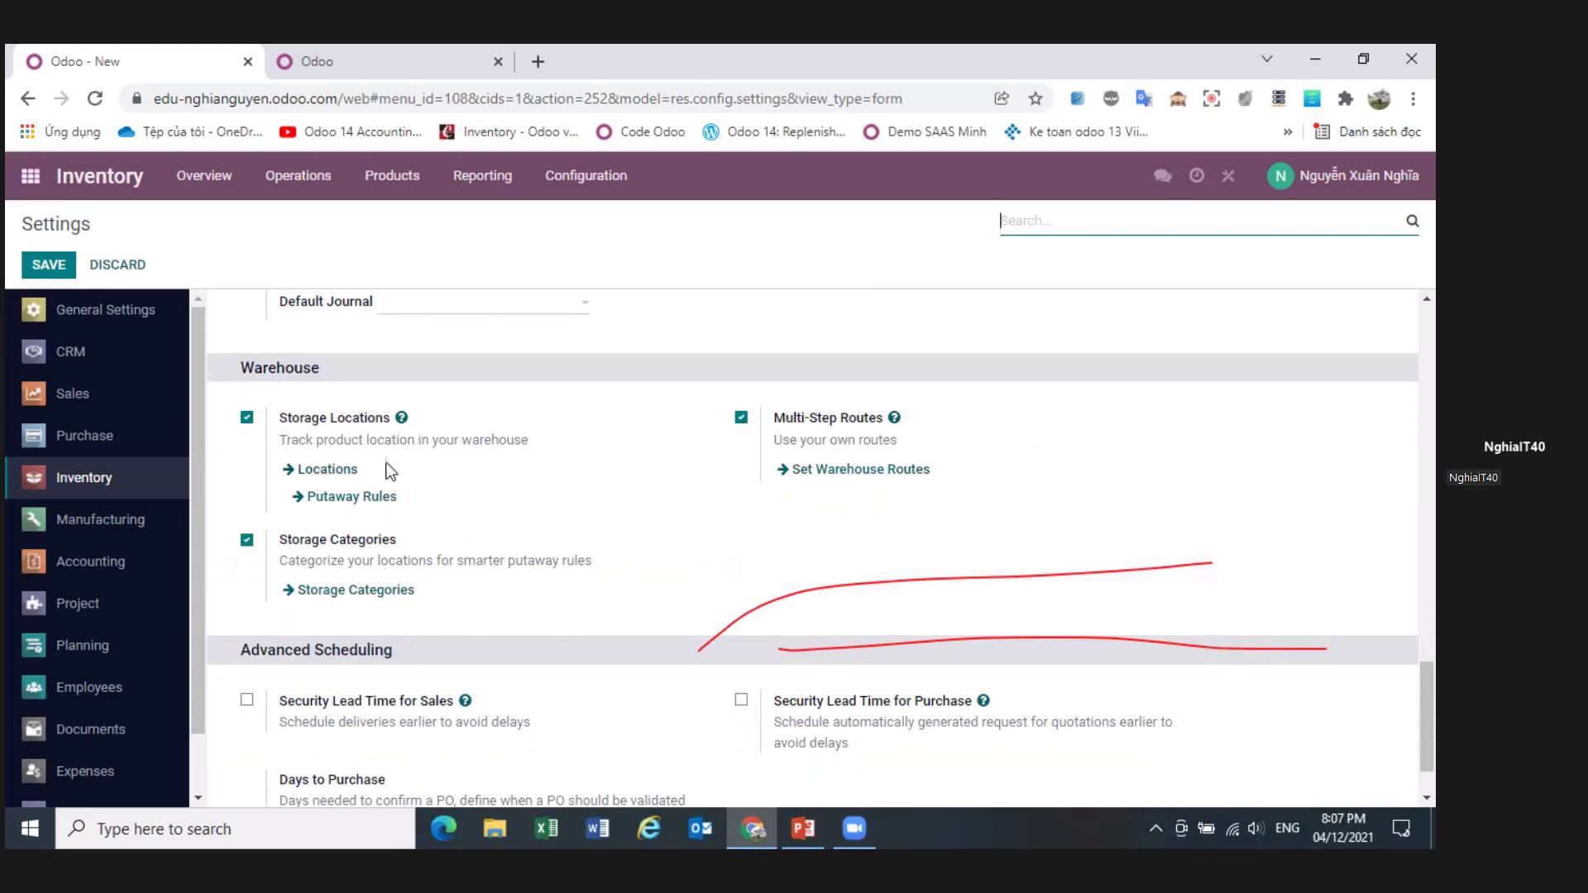
pyautogui.scroll(-1, 486, 536)
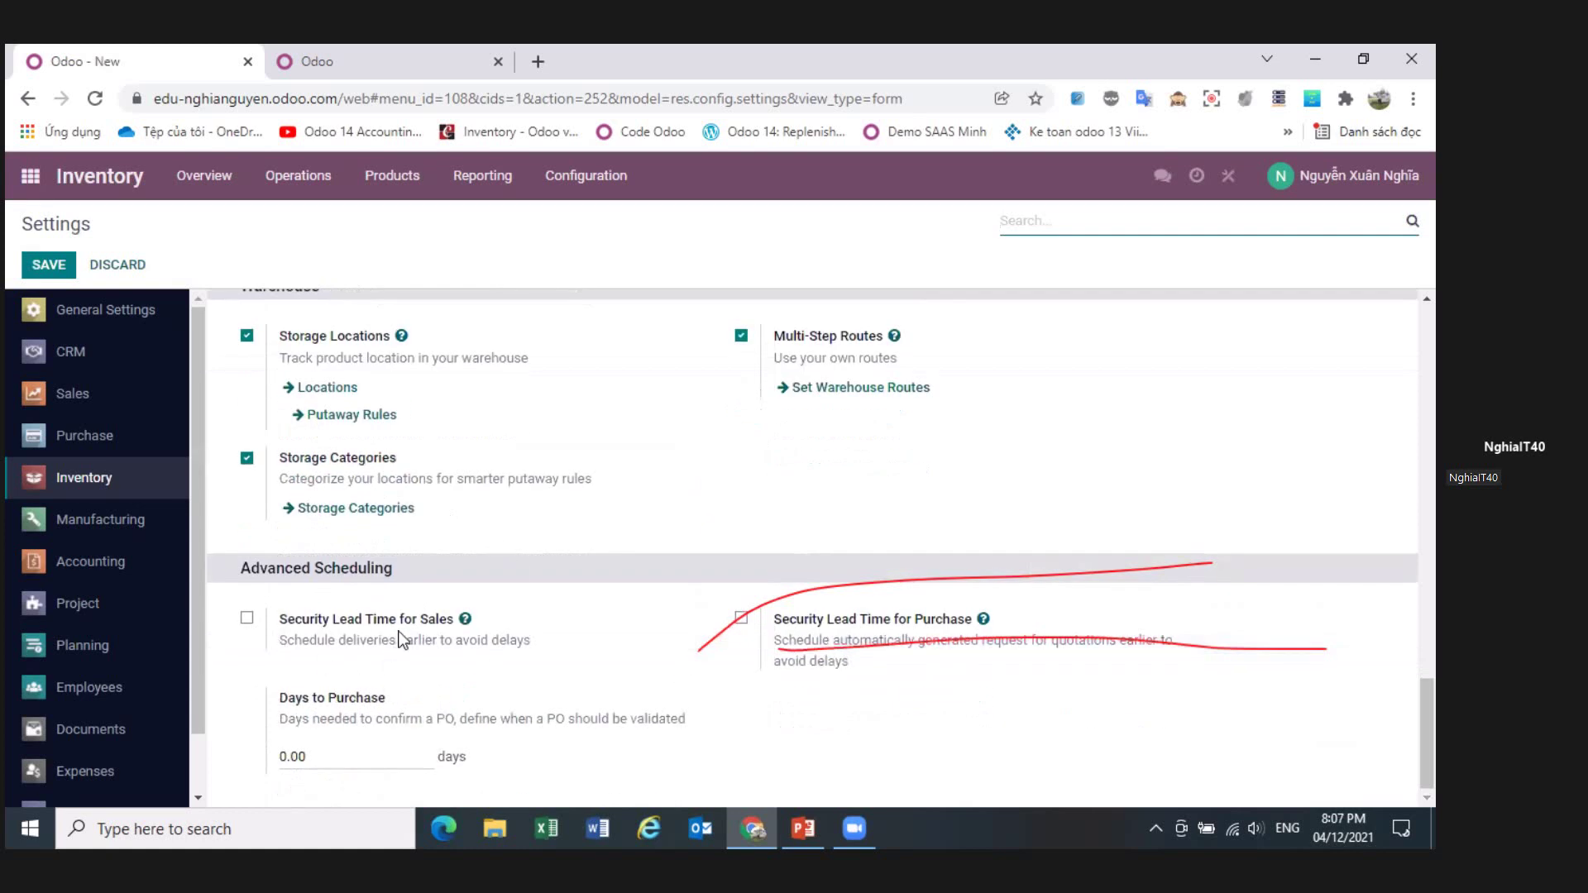
pyautogui.moveTo(894, 639)
pyautogui.scroll(3, 616, 662)
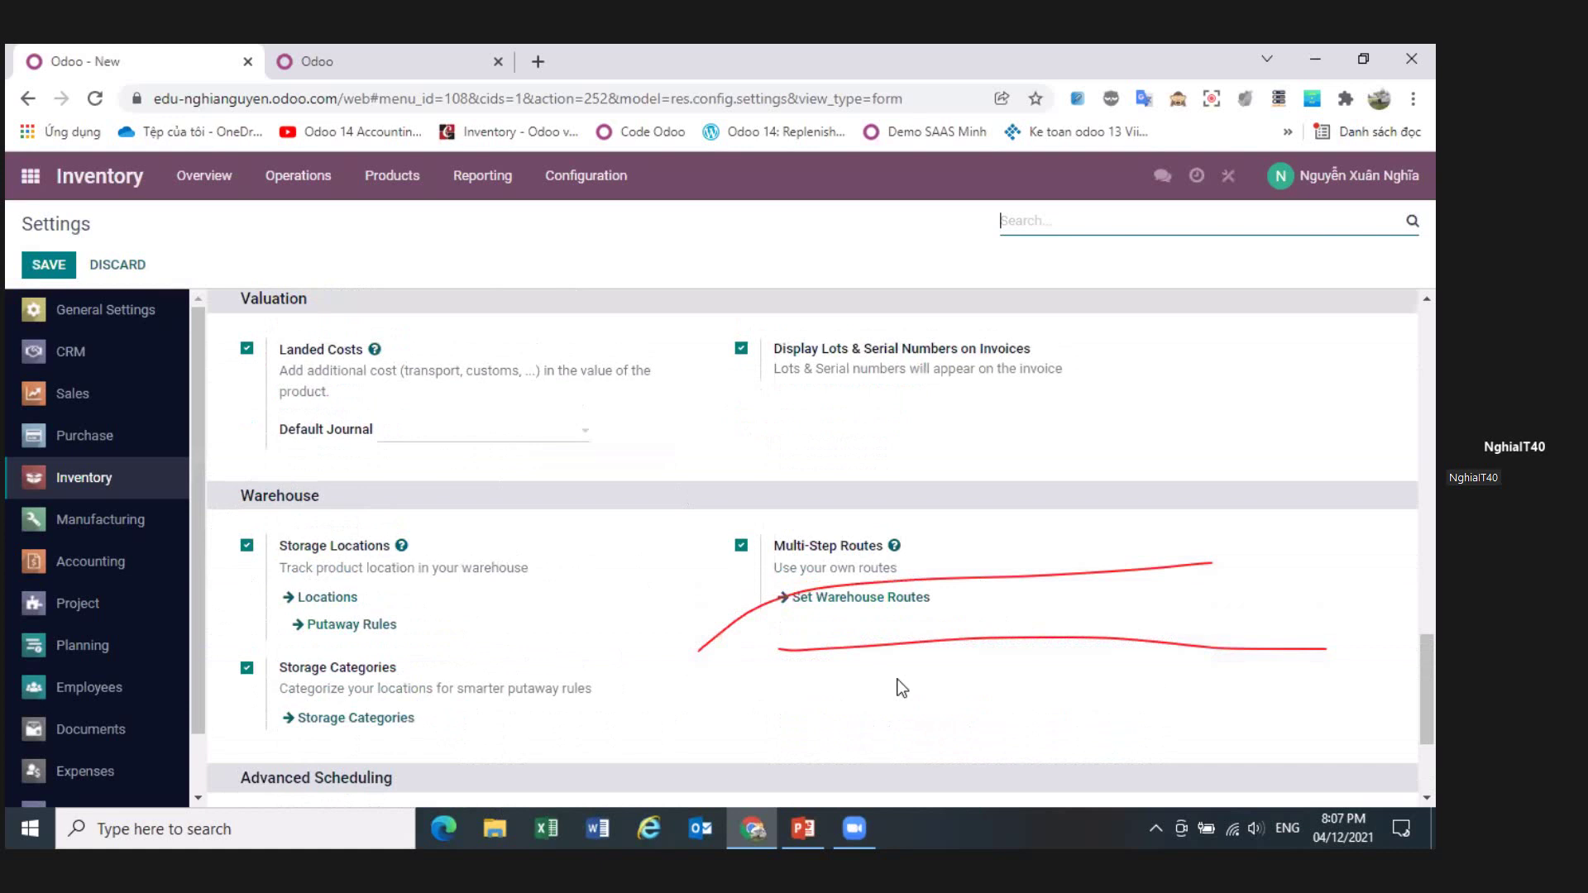
pyautogui.scroll(4, 756, 649)
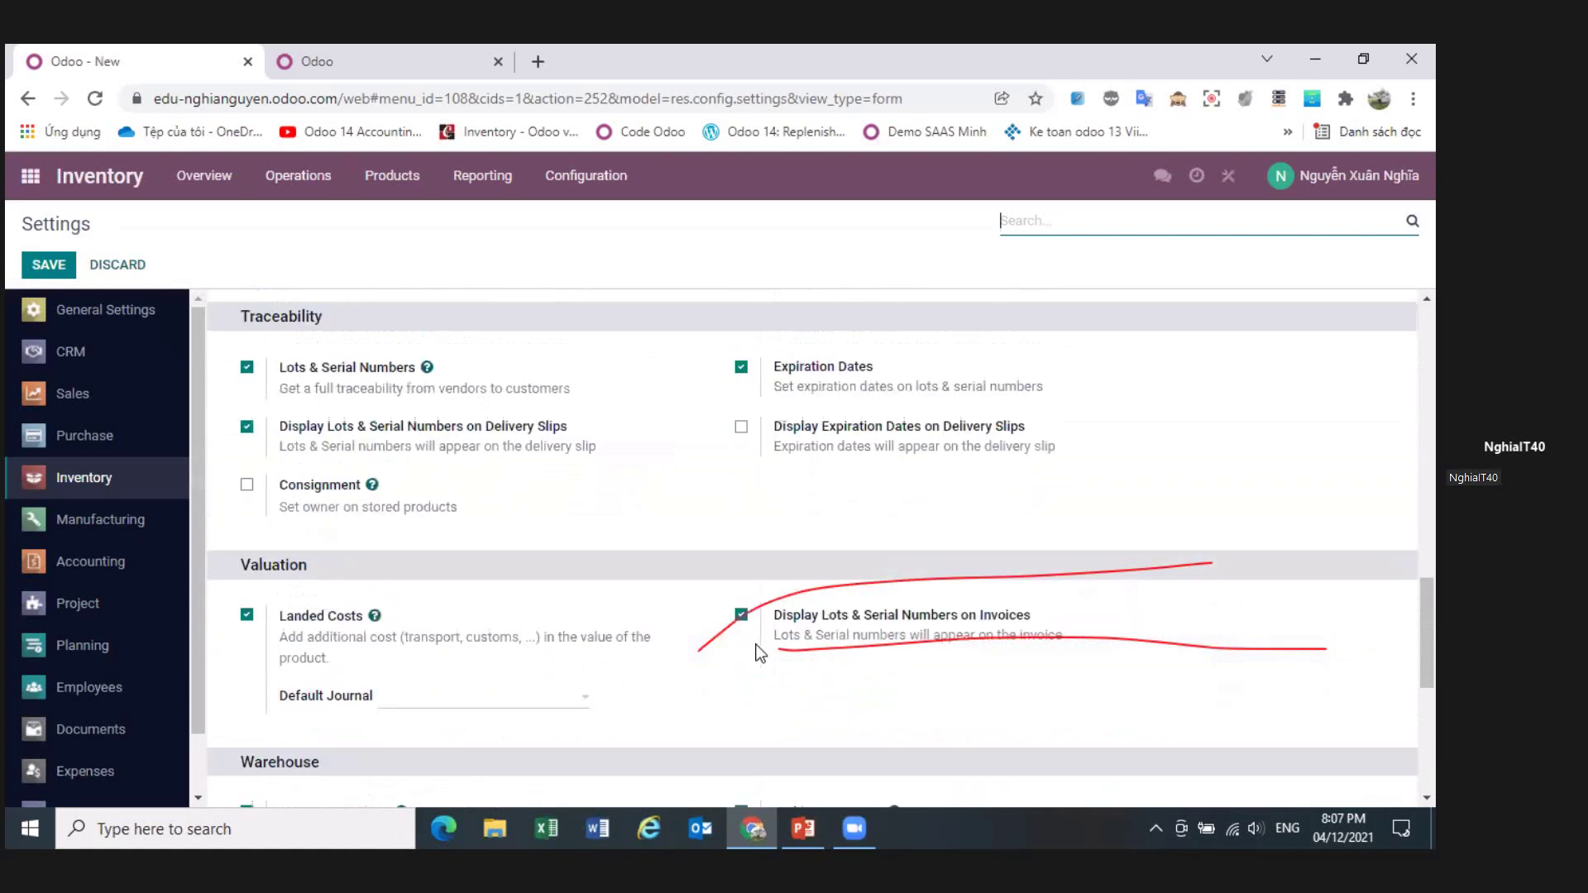
pyautogui.scroll(5, 720, 609)
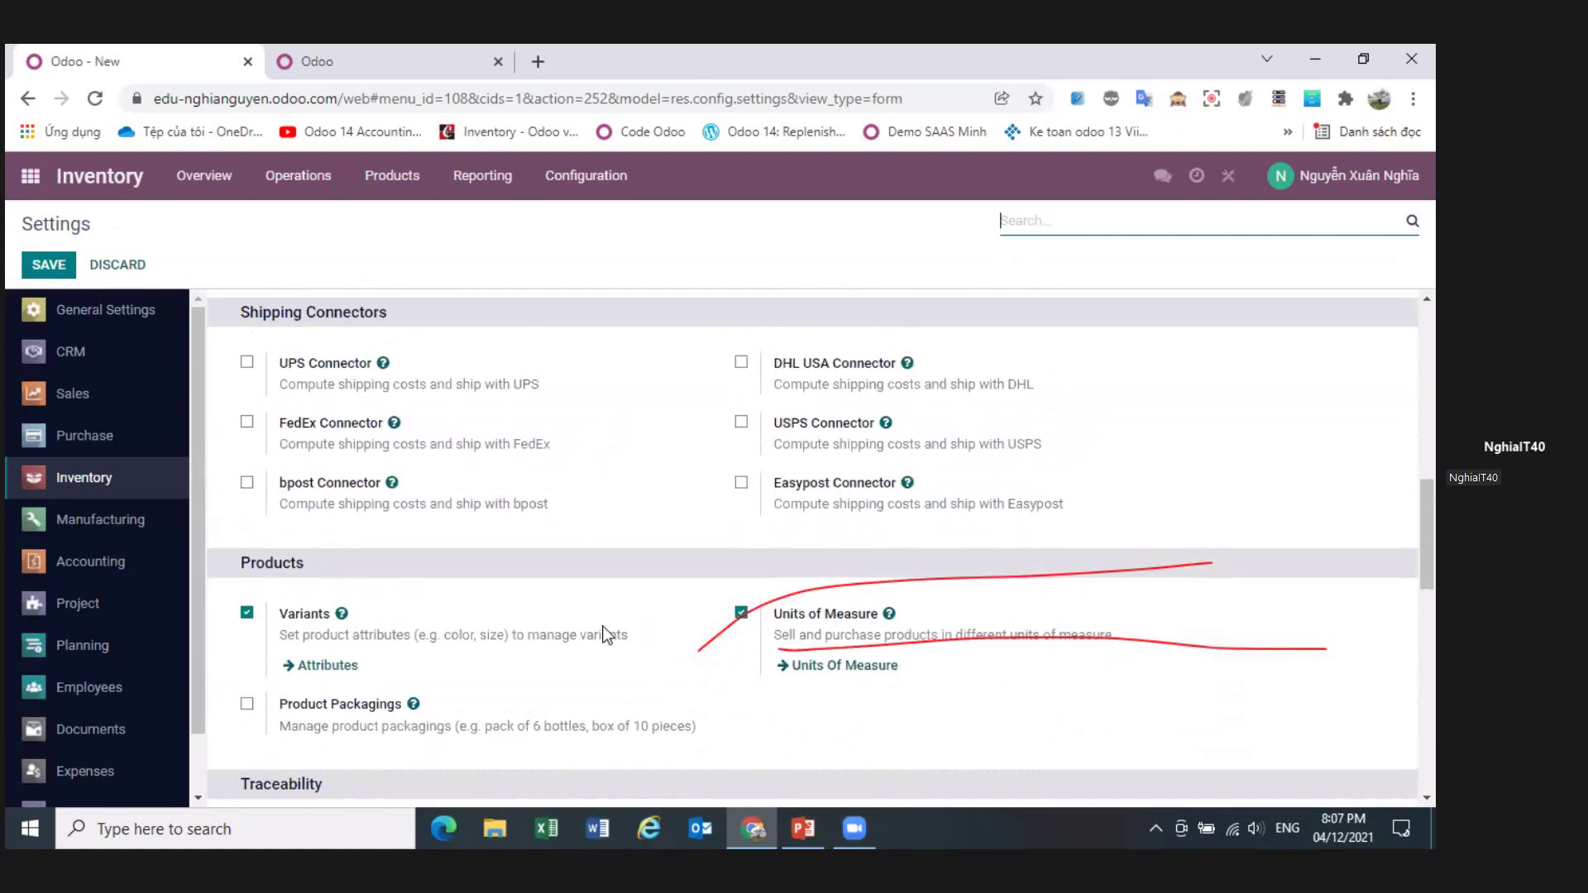
pyautogui.scroll(-1, 730, 564)
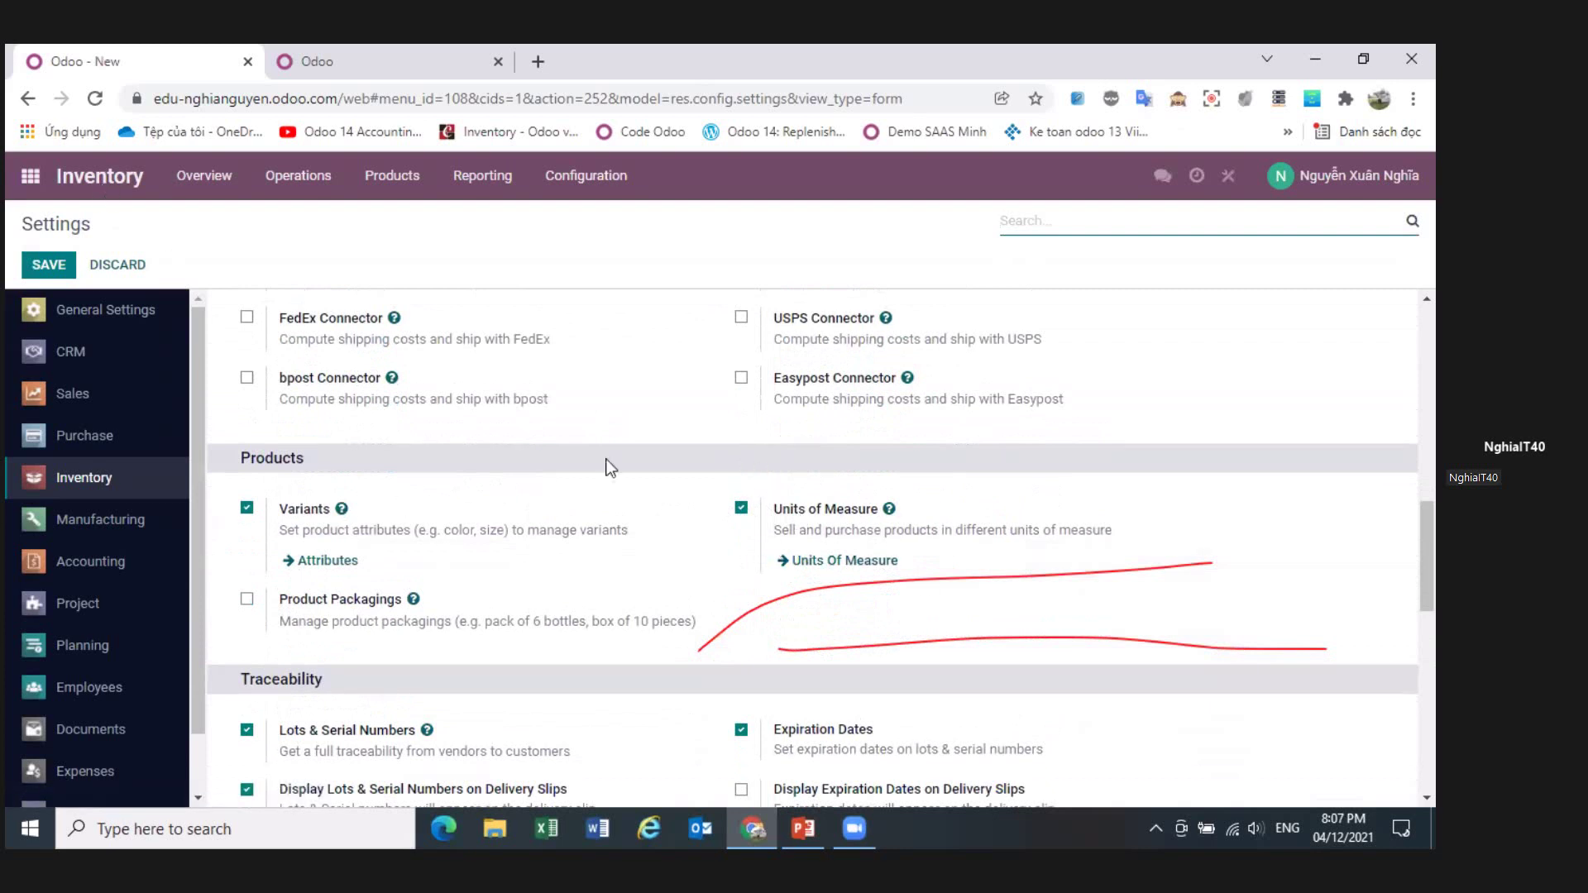
# - Return to the Inventory Overview and examine the available Operations, Reporting and Products functions
pyautogui.click(103, 186)
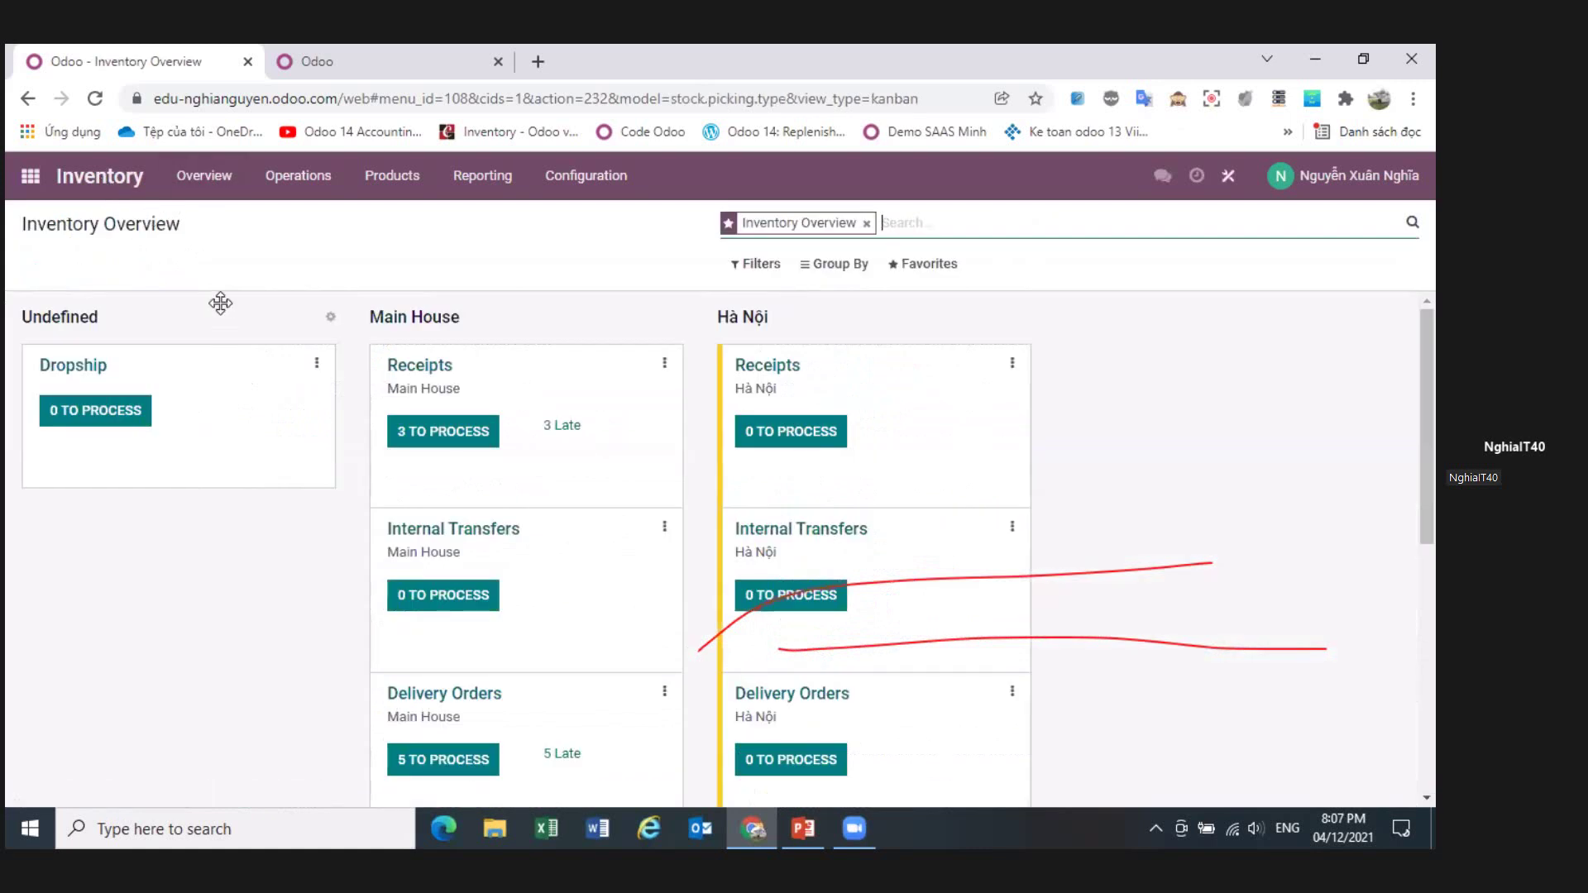
pyautogui.click(204, 175)
pyautogui.click(294, 184)
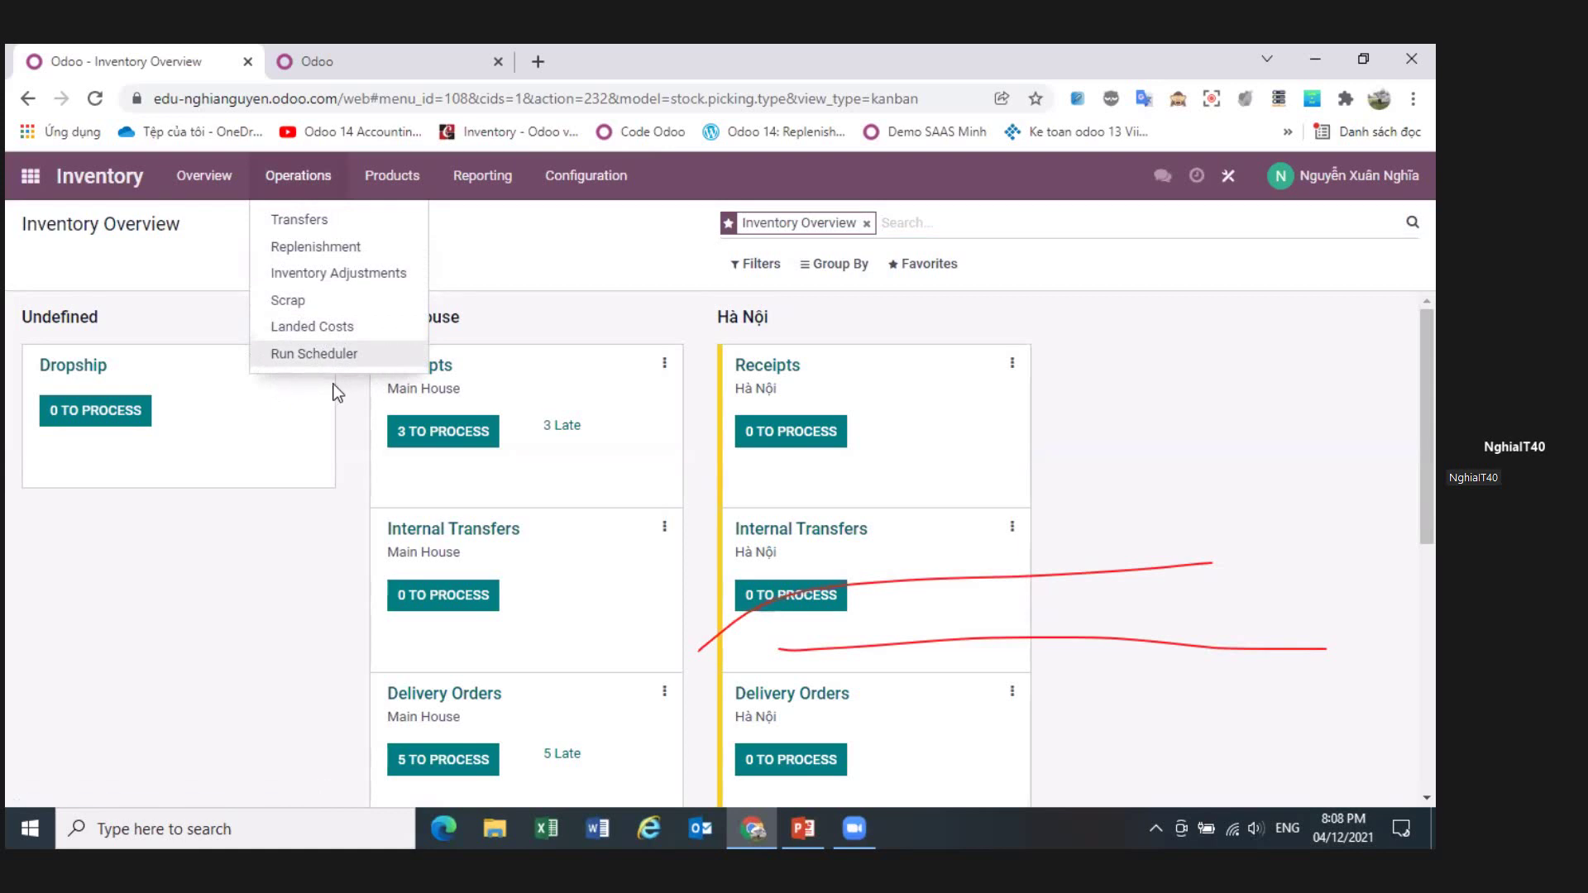
pyautogui.moveTo(482, 175)
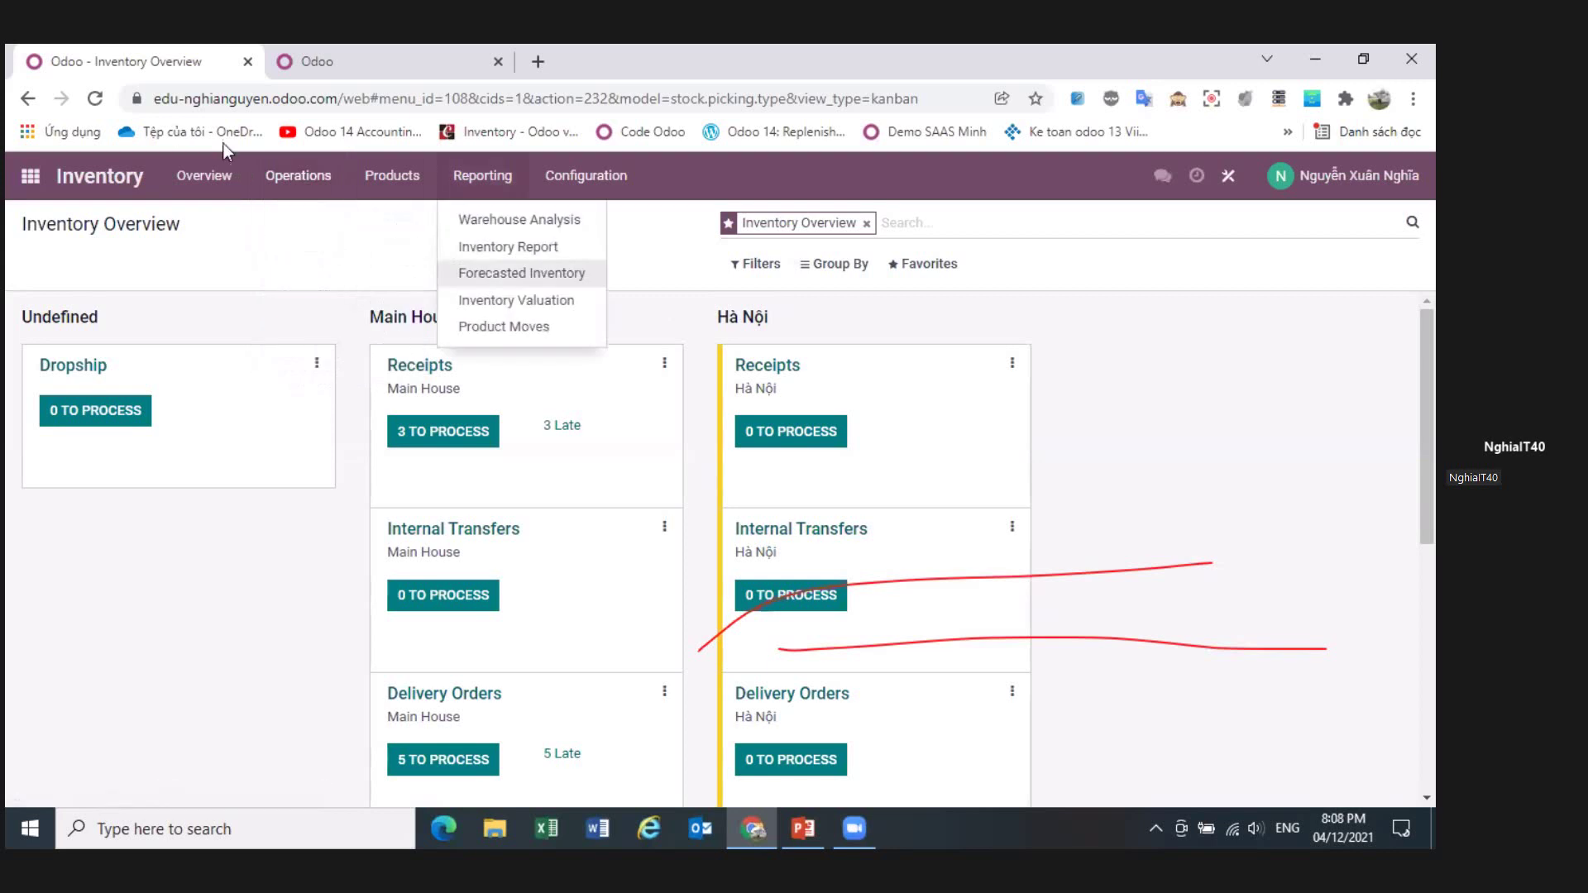
pyautogui.moveTo(298, 175)
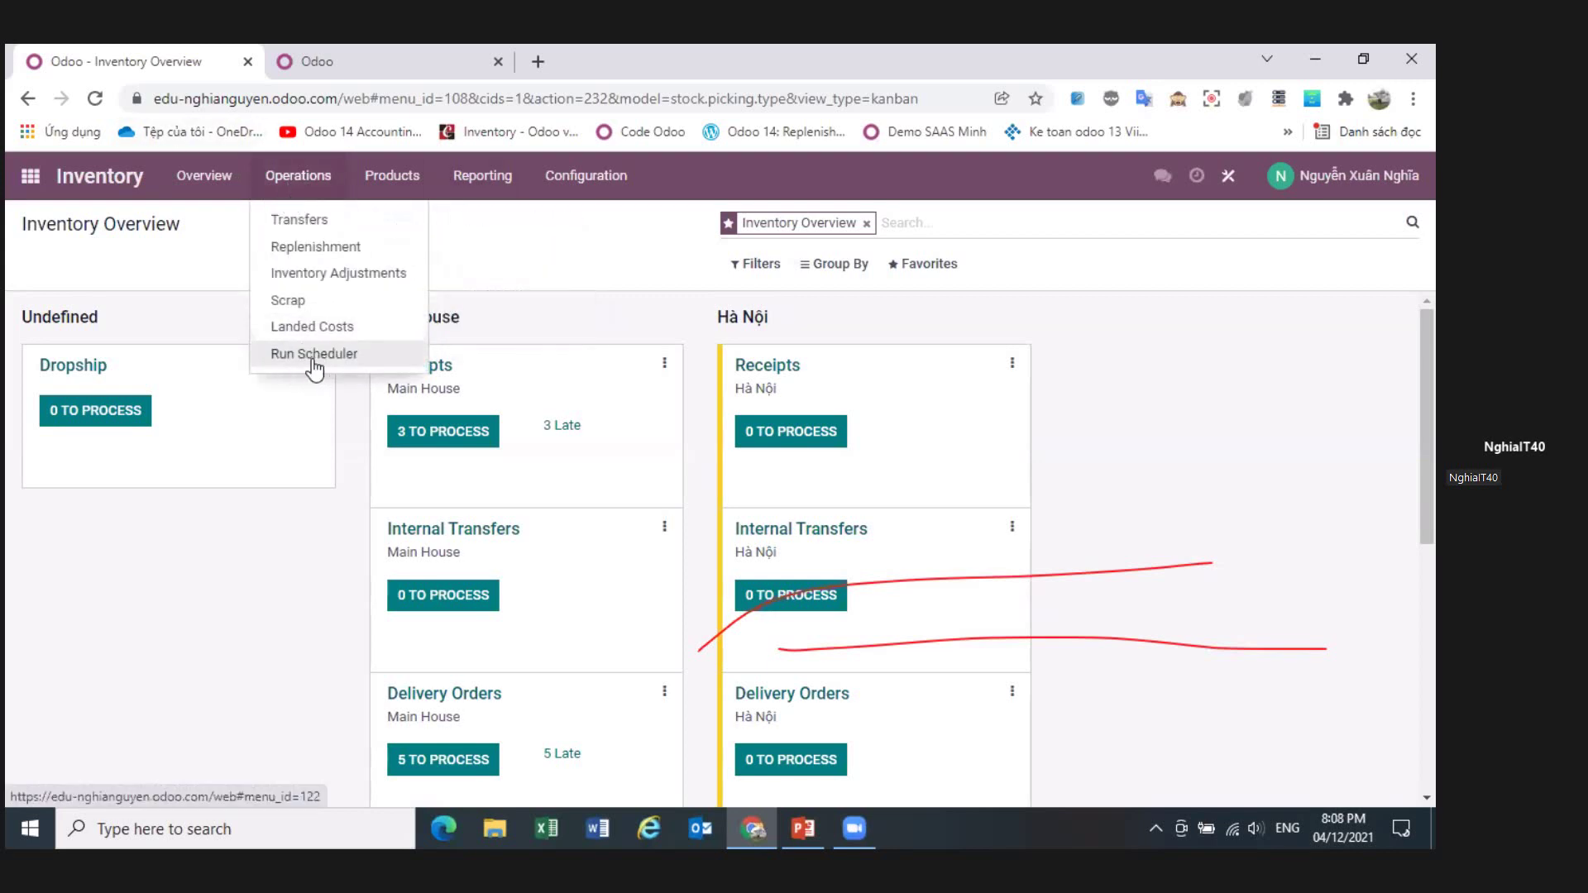
pyautogui.moveTo(390, 186)
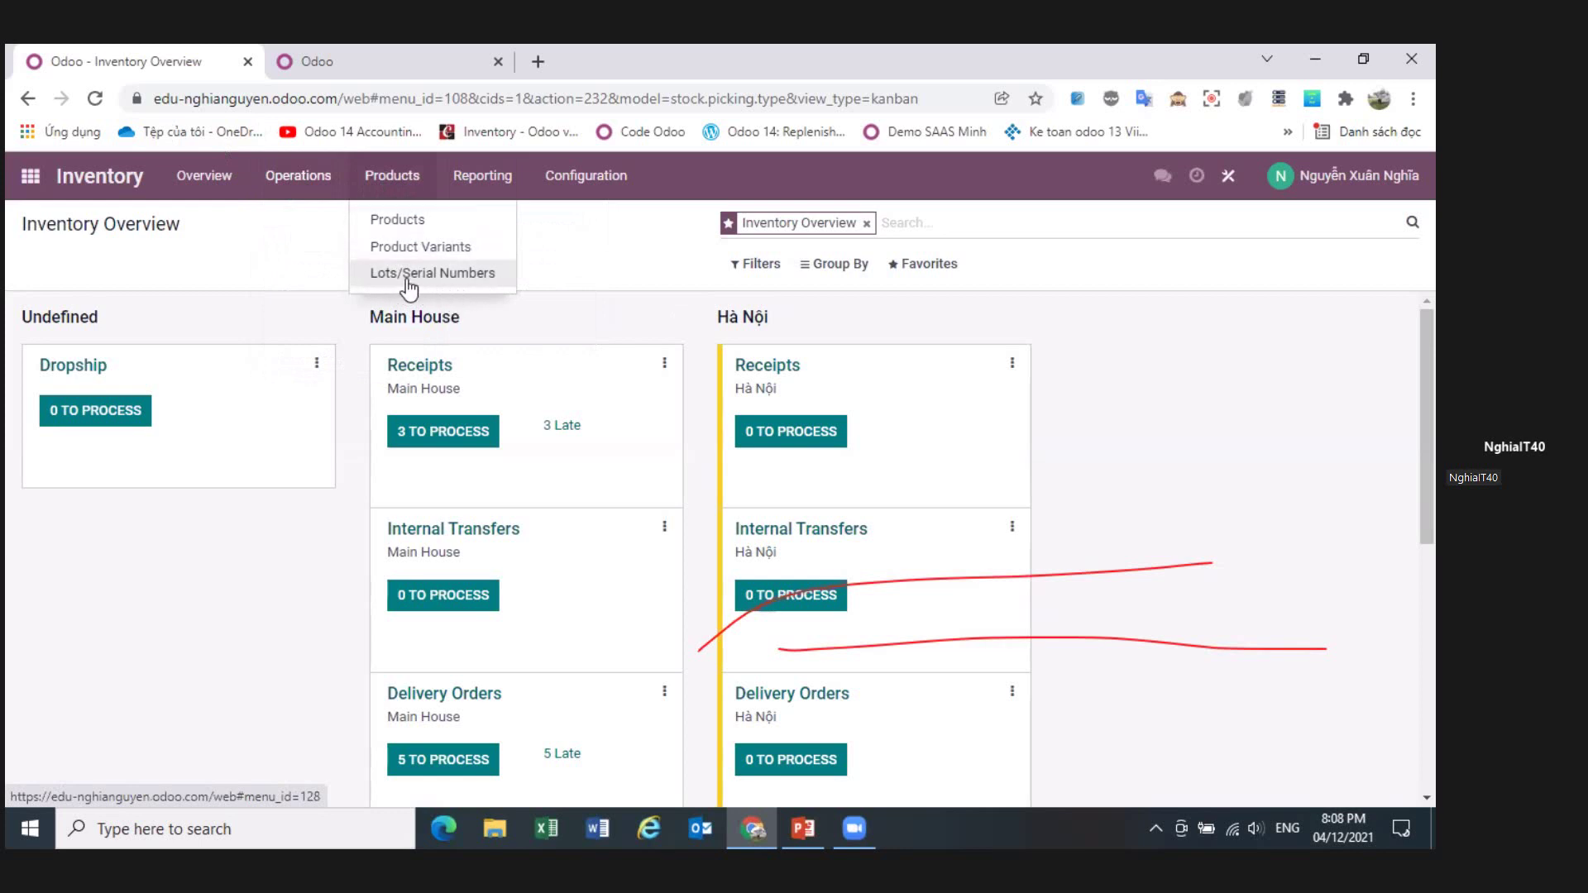
pyautogui.click(484, 181)
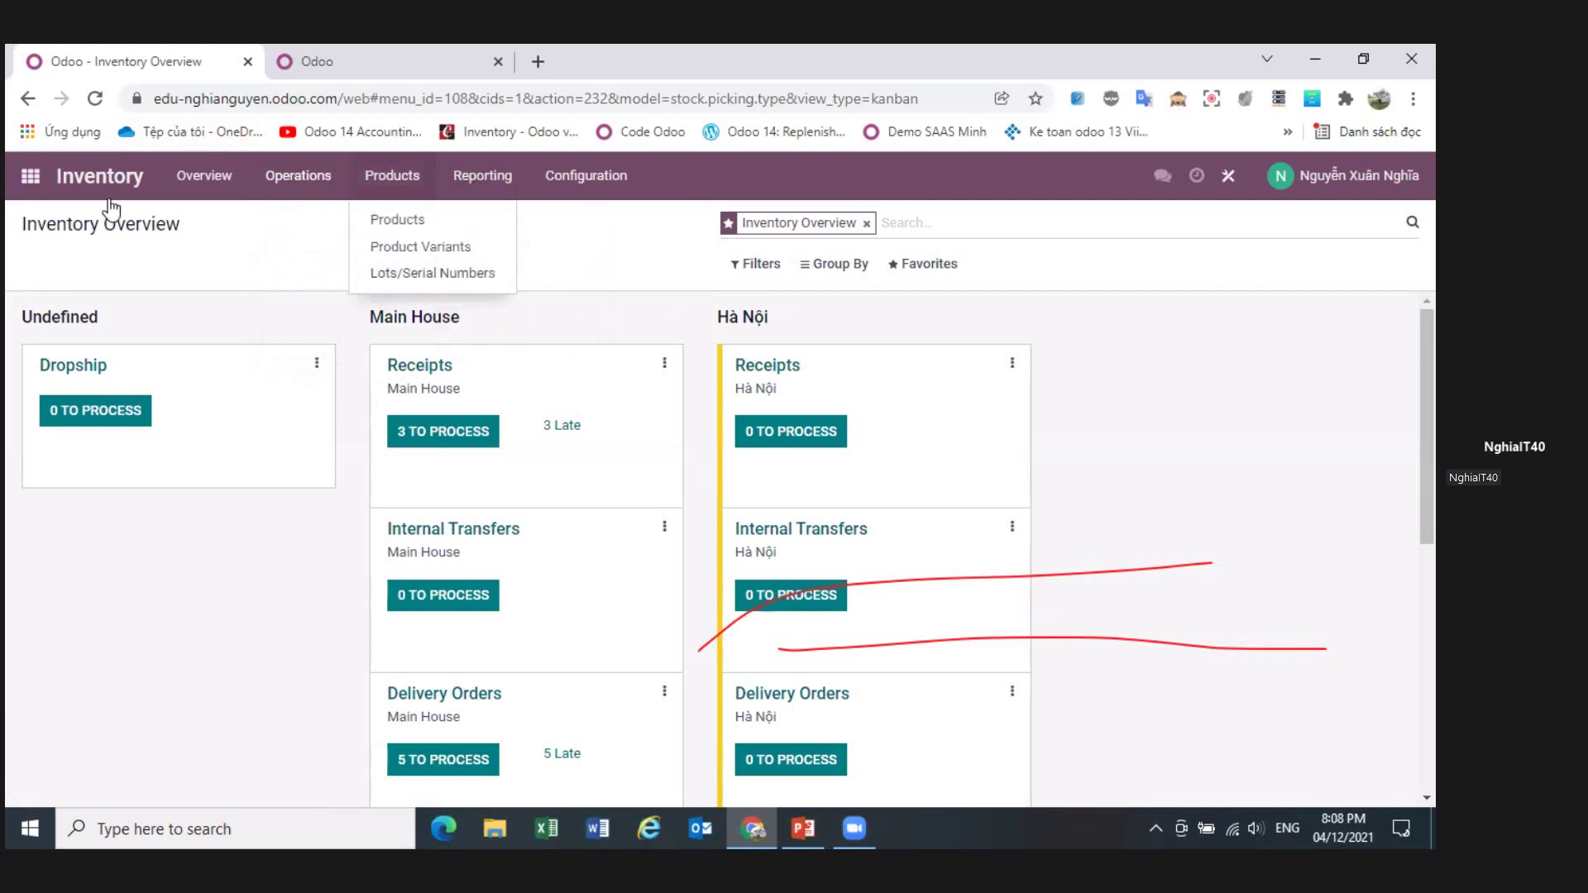
# - Open the Main House warehouse for editing, review its shipment and resupply configuration, and return to the warehouse list
pyautogui.moveTo(579, 178)
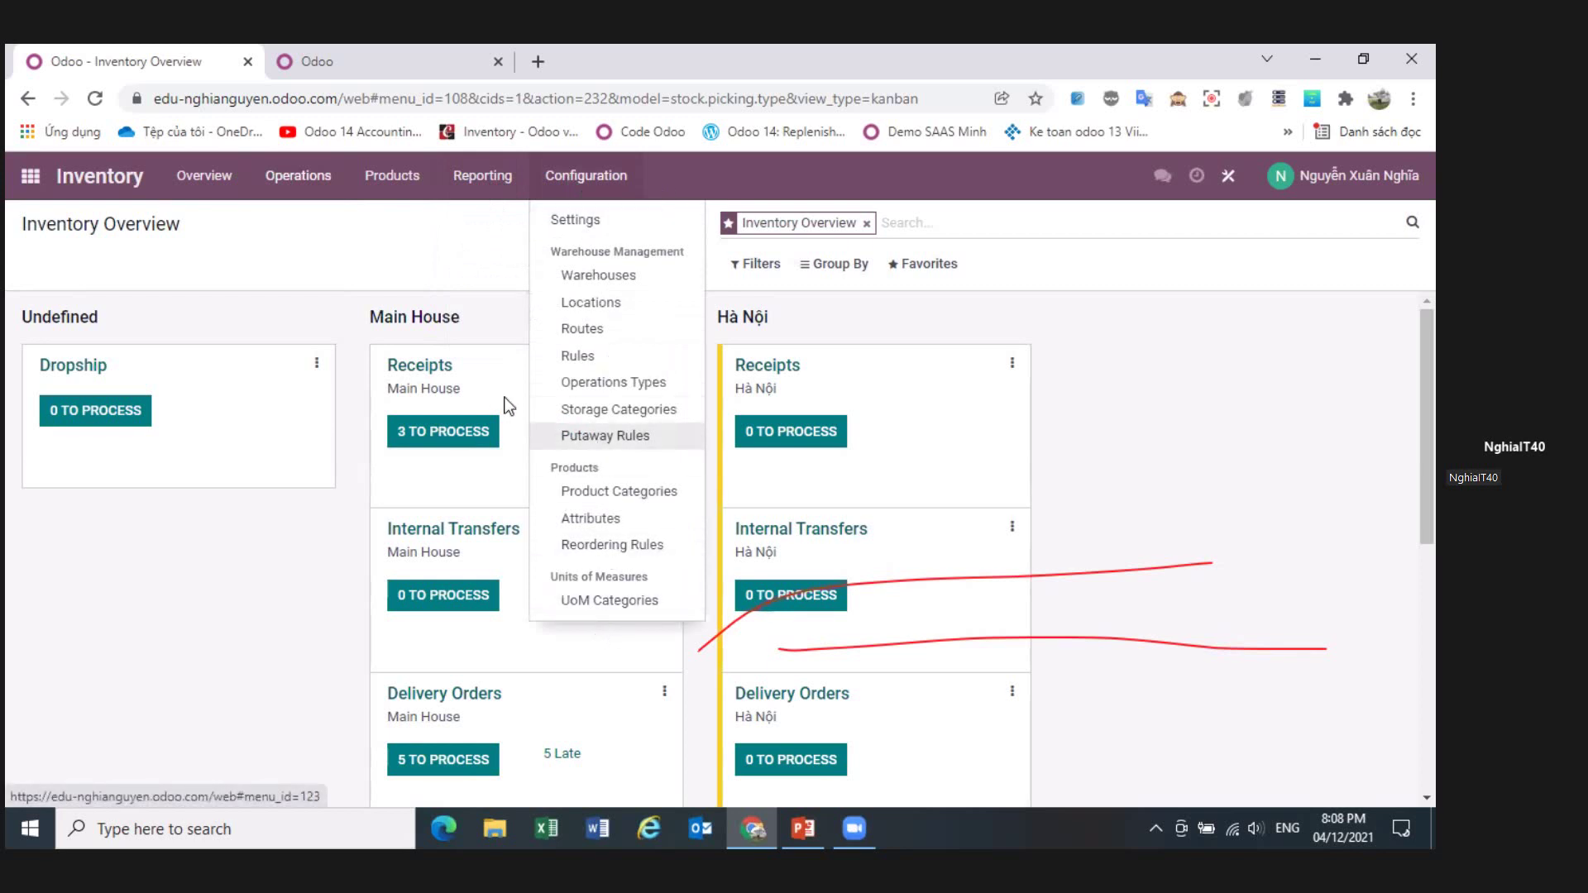
pyautogui.click(610, 282)
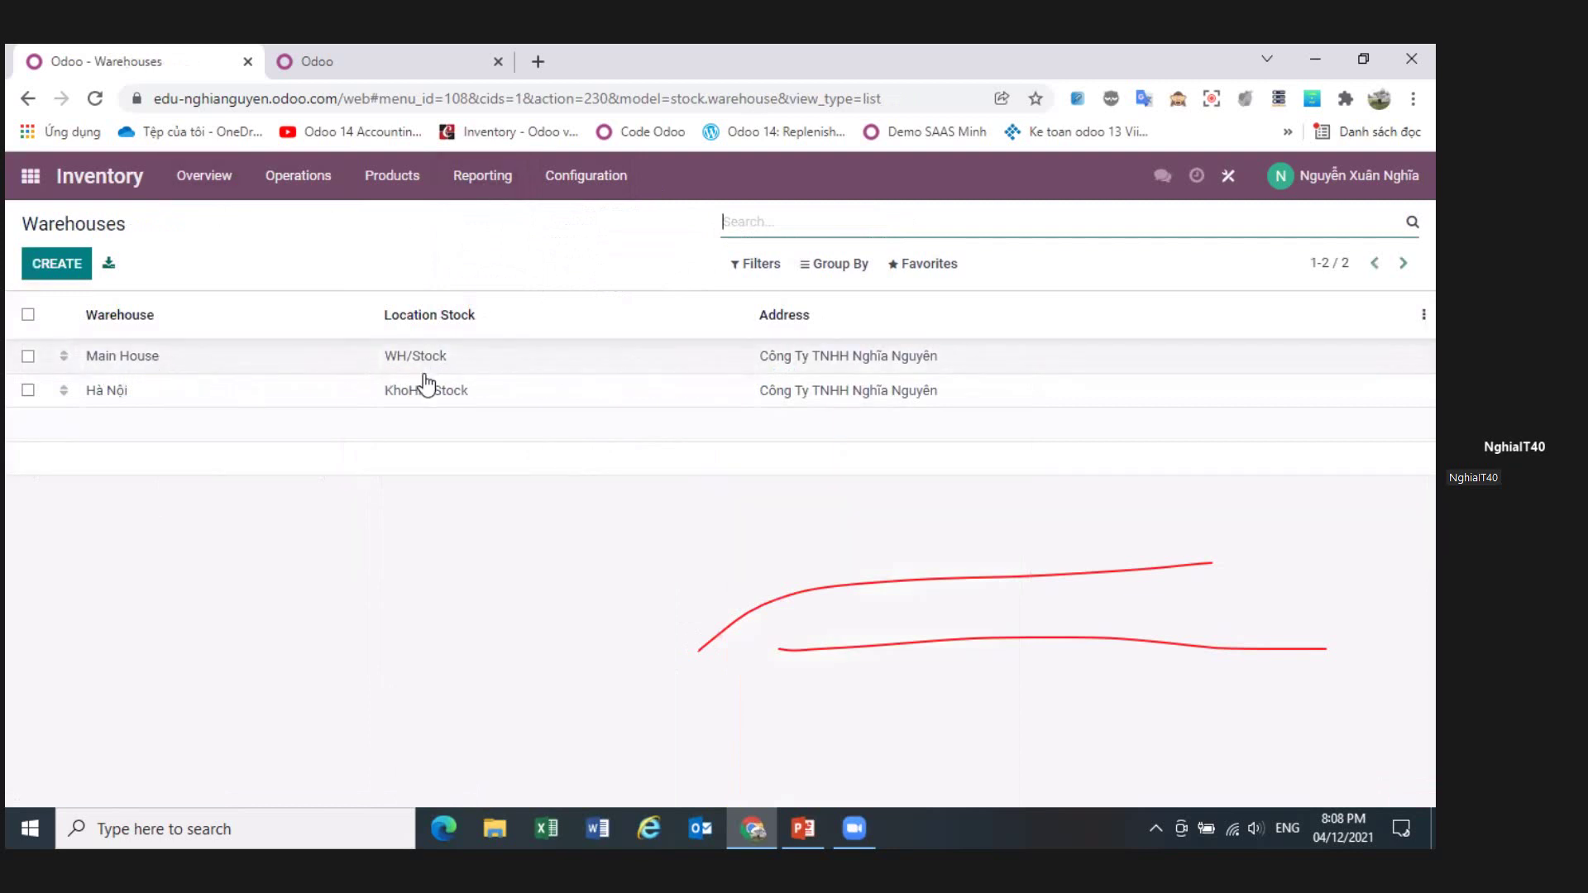
pyautogui.click(362, 364)
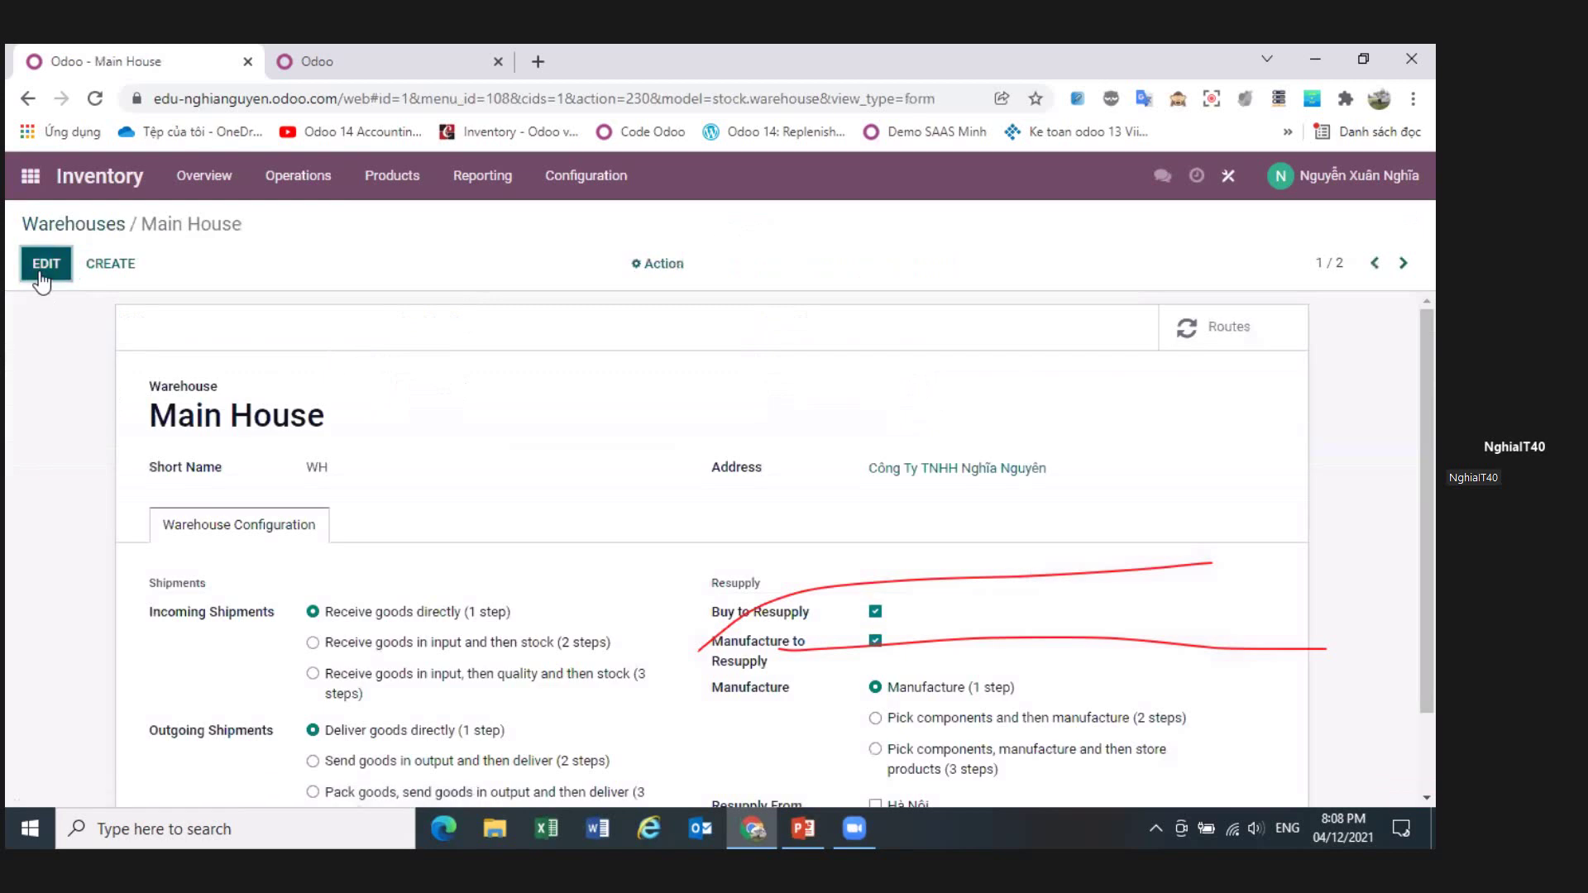
pyautogui.click(45, 265)
pyautogui.click(98, 224)
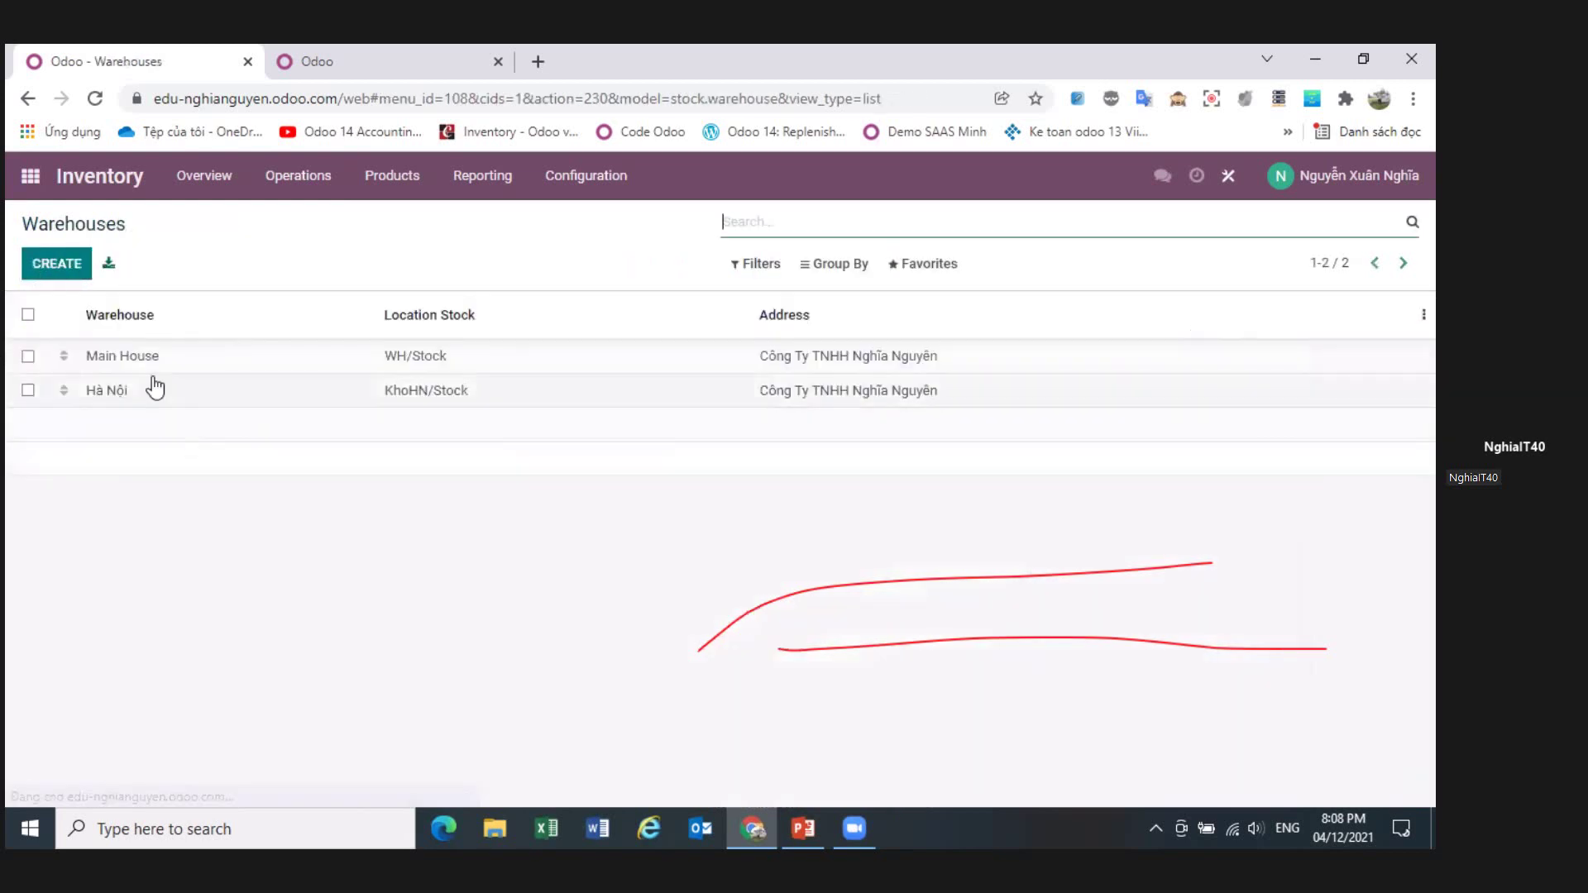
pyautogui.click(153, 368)
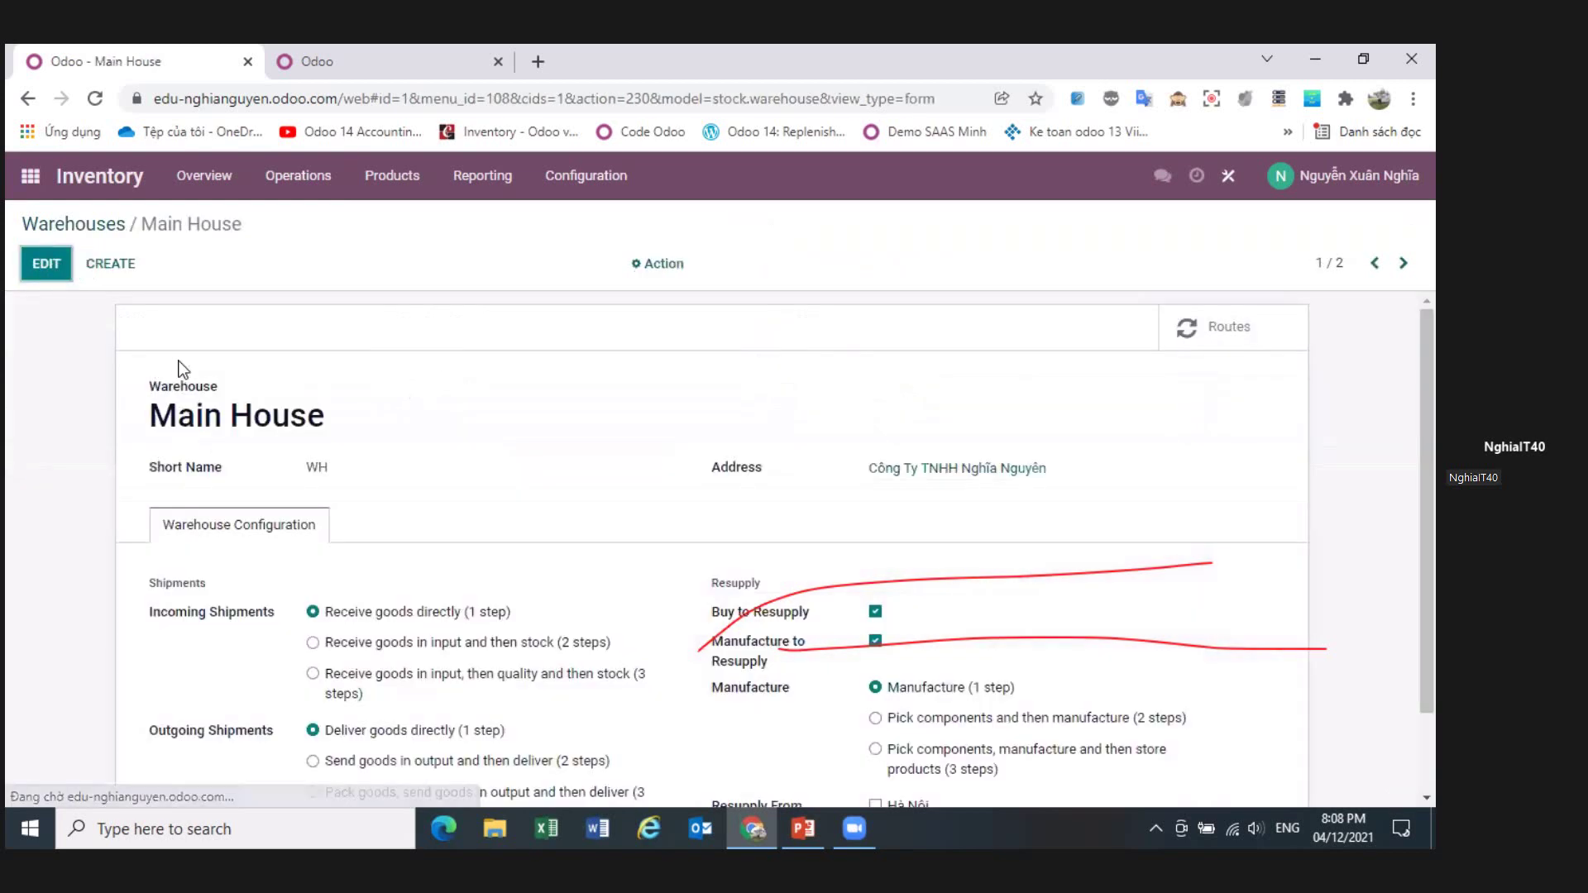
pyautogui.click(46, 265)
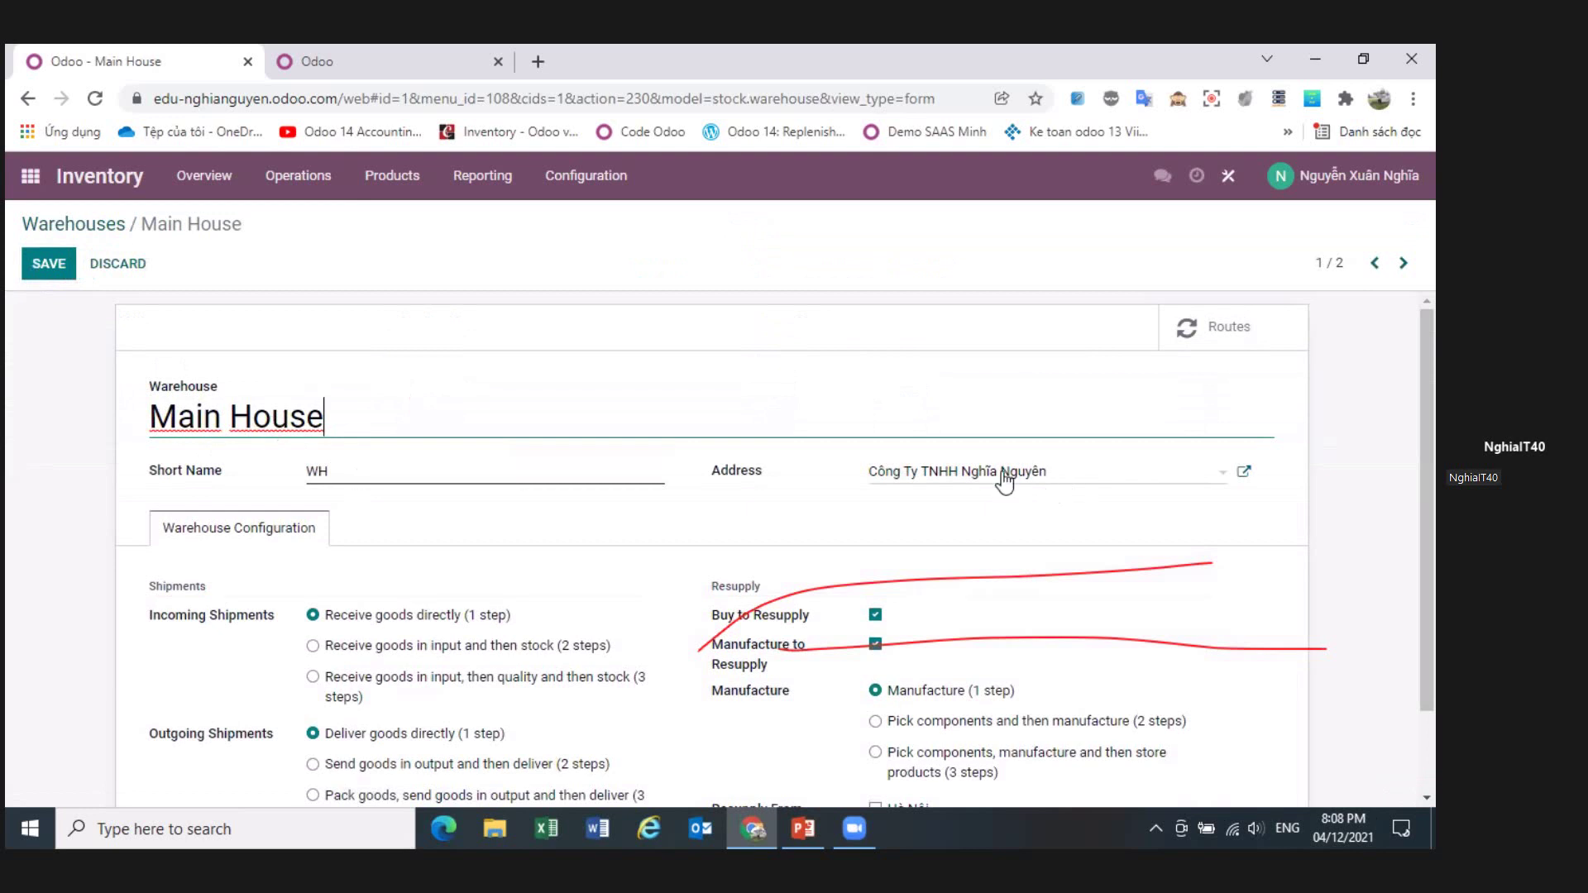
pyautogui.scroll(-2, 1005, 480)
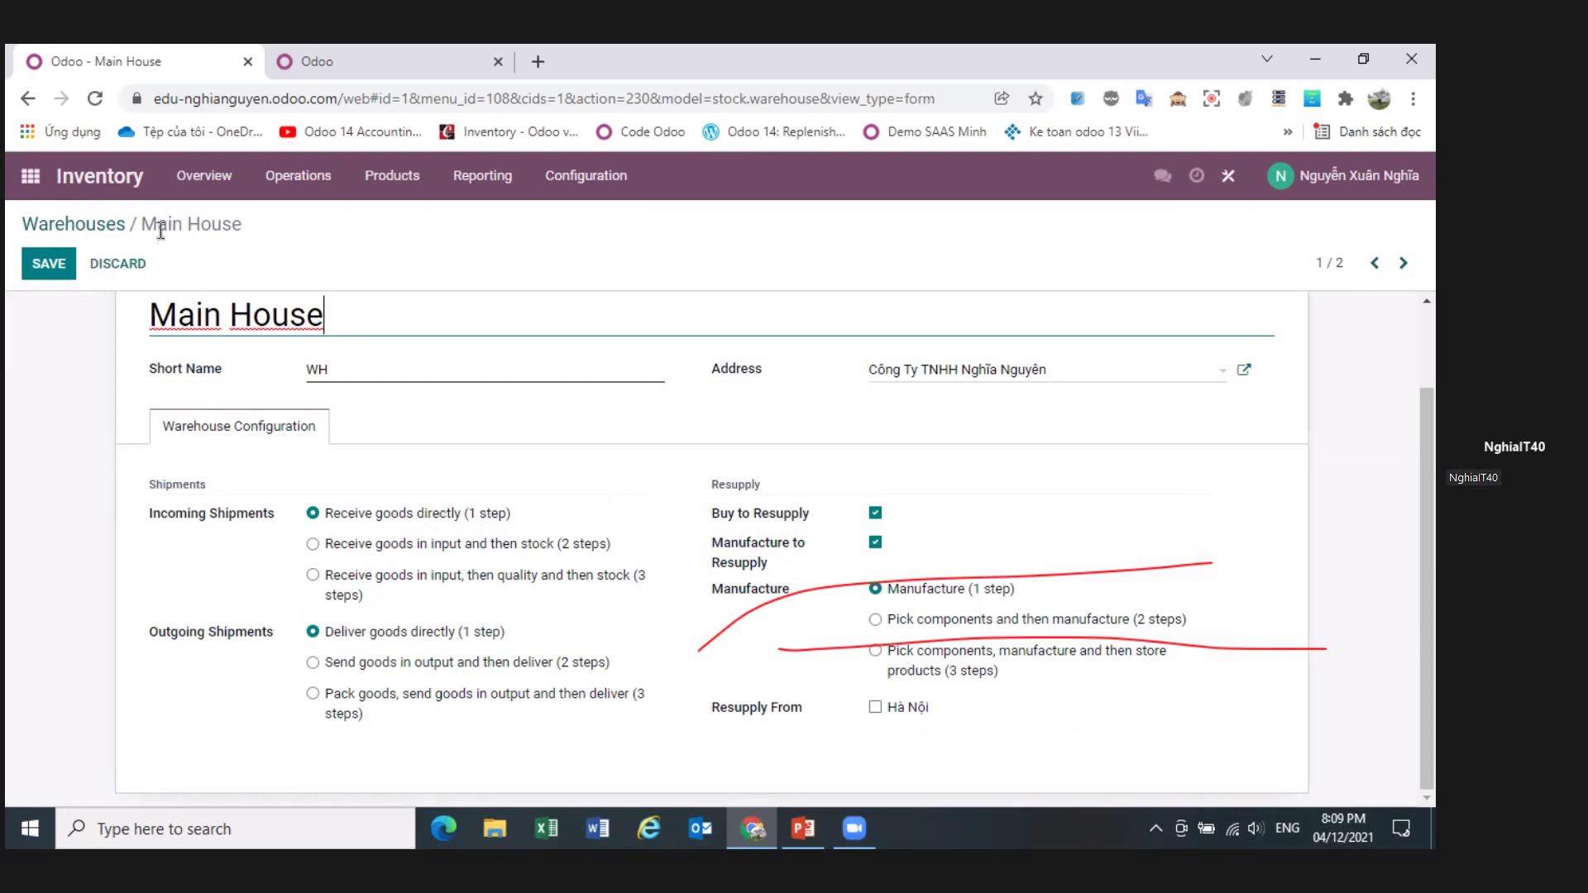
pyautogui.click(116, 224)
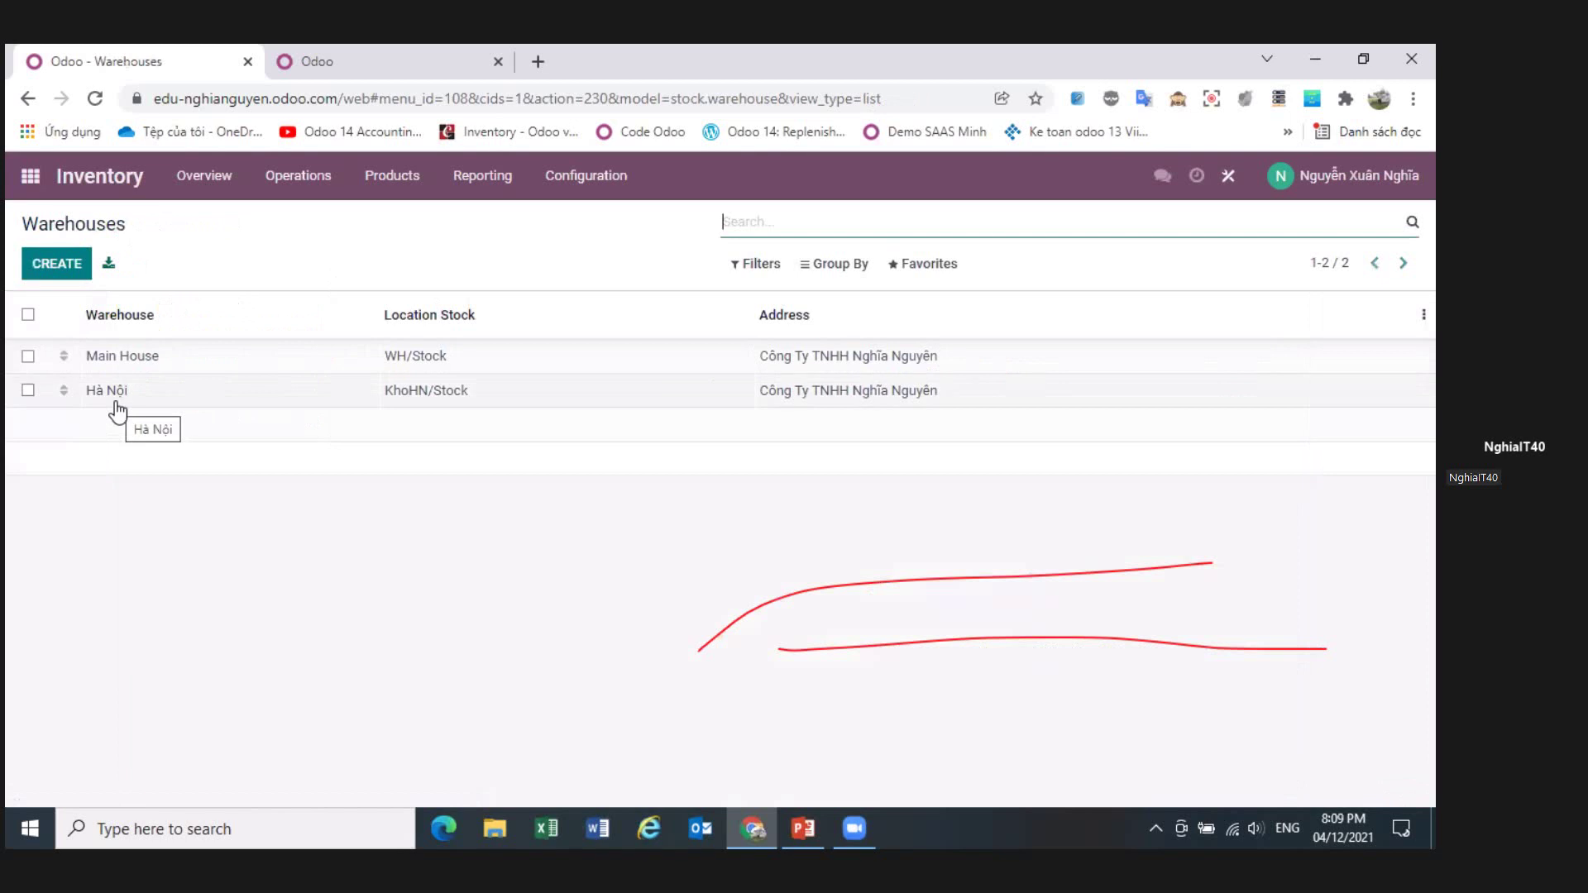
# - Create a new warehouse named Kho Cần Thơ with the short name KHOCY
pyautogui.click(589, 178)
pyautogui.click(113, 537)
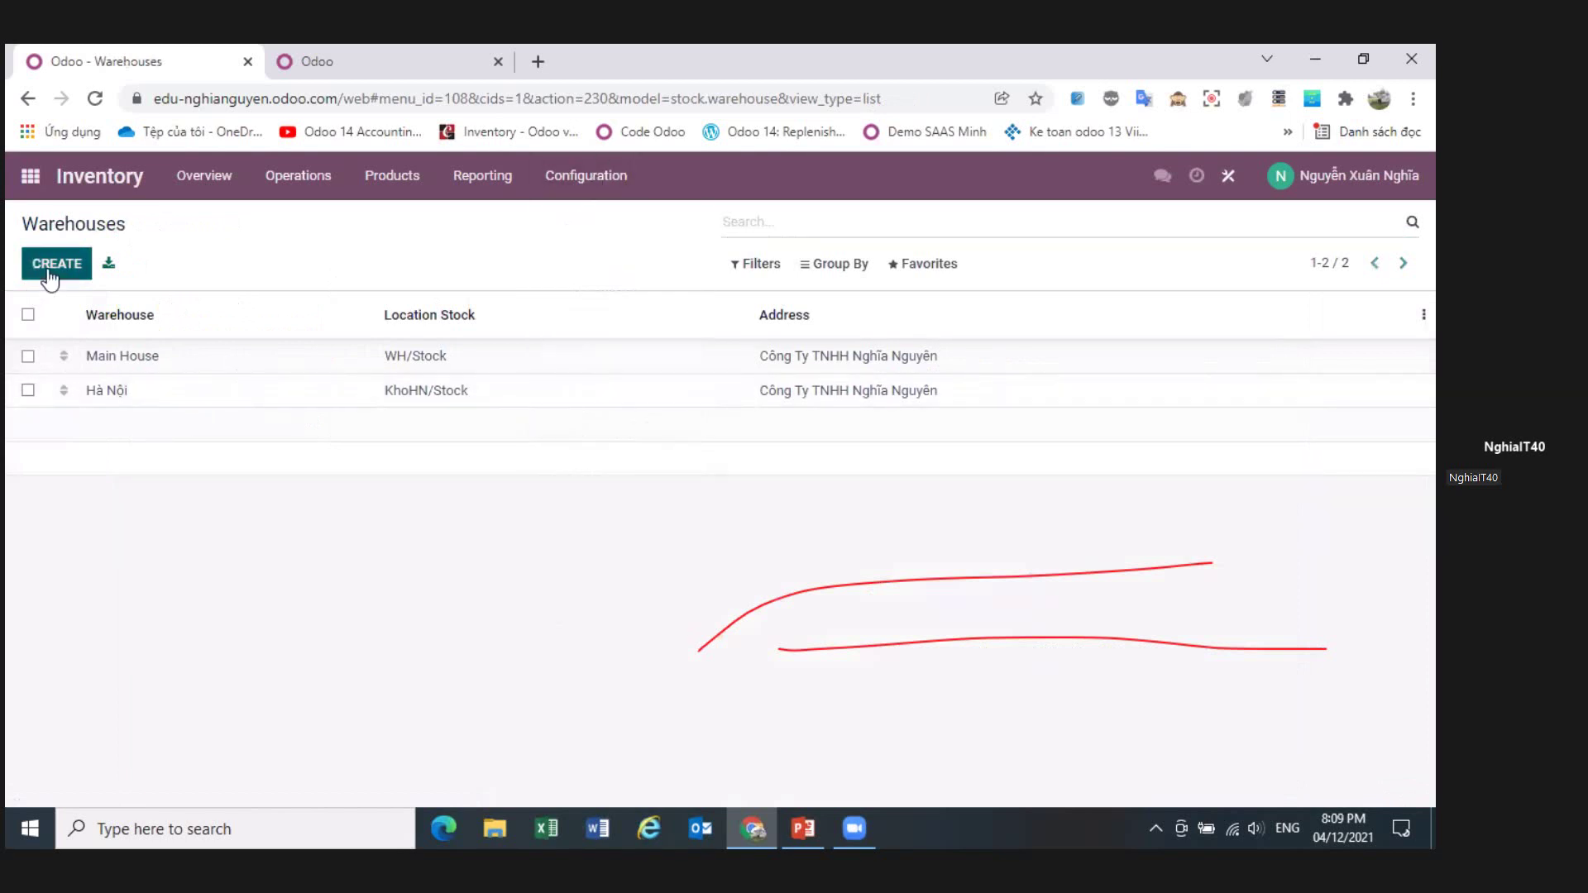
pyautogui.click(52, 266)
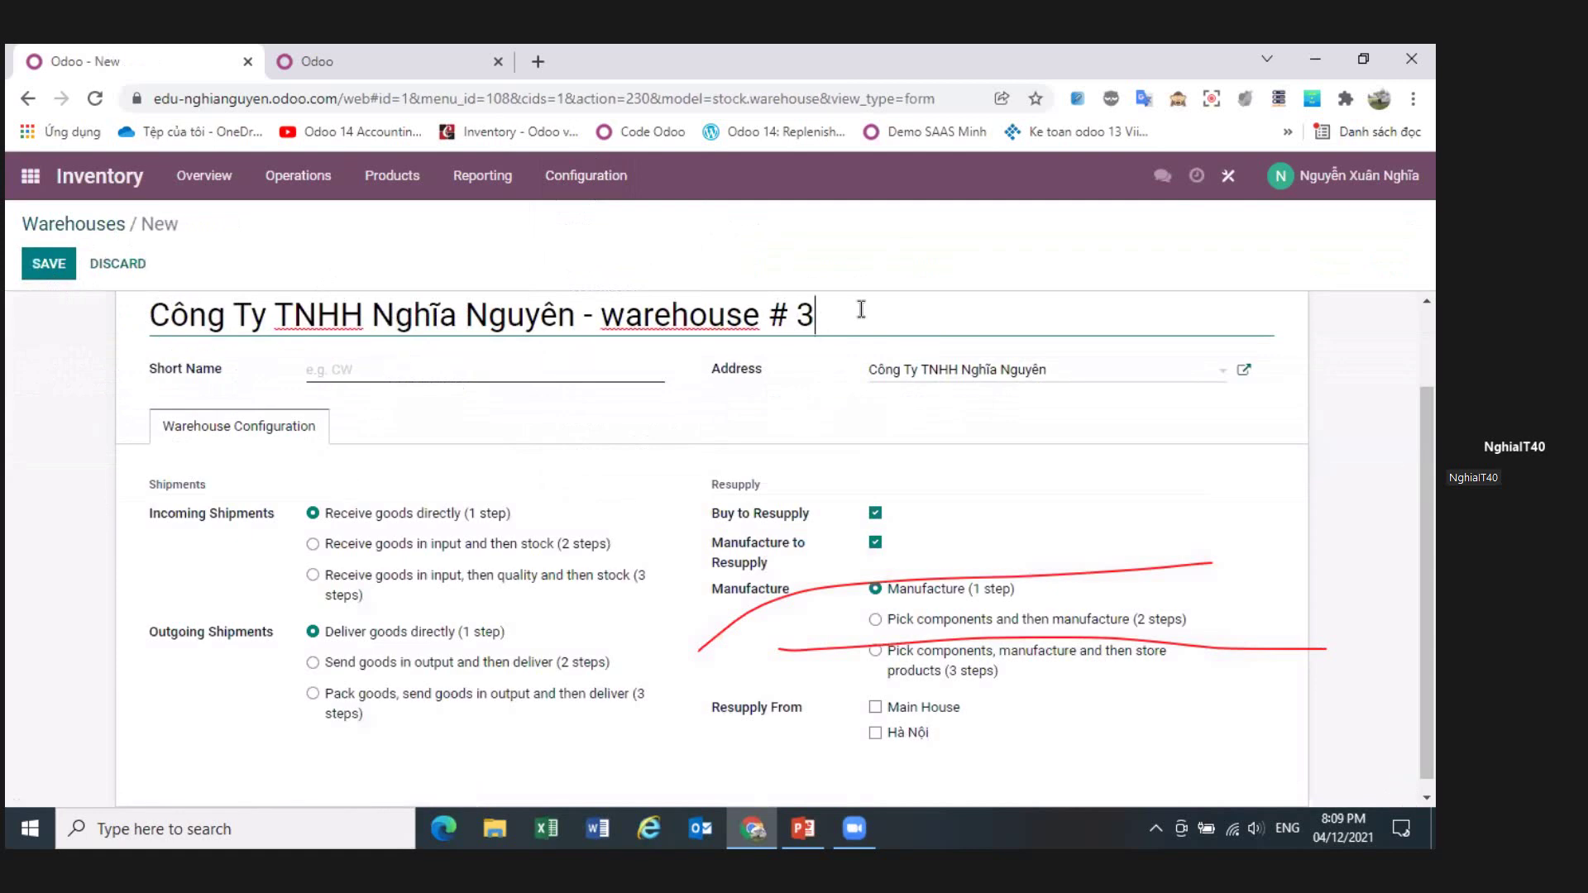
pyautogui.tripleClick(156, 315)
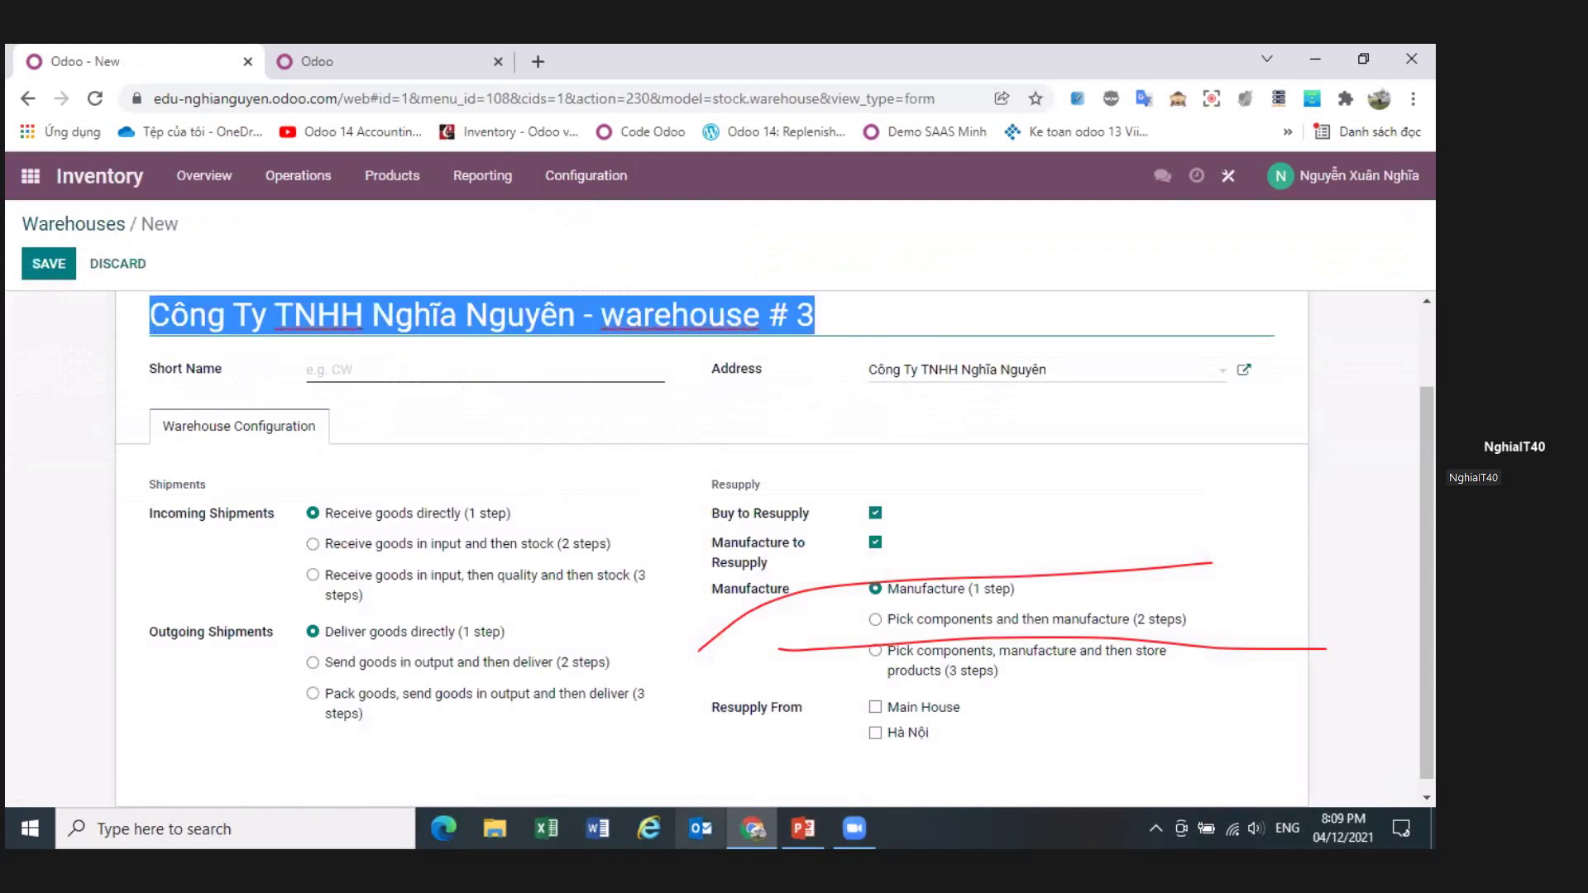
pyautogui.write('Kho Cần Thơ')
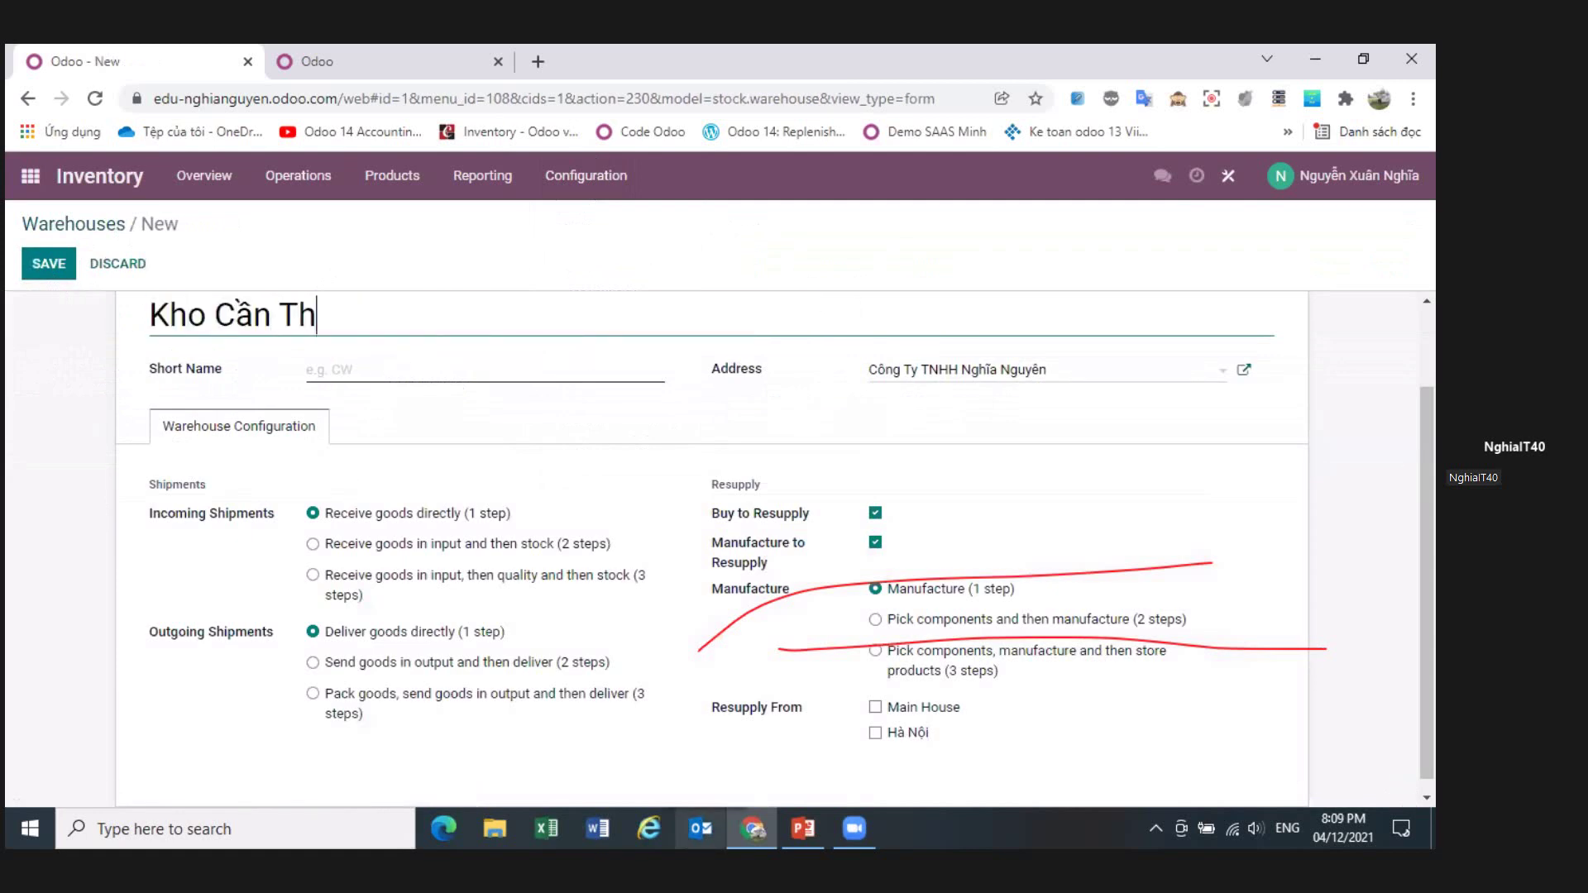
pyautogui.click(384, 376)
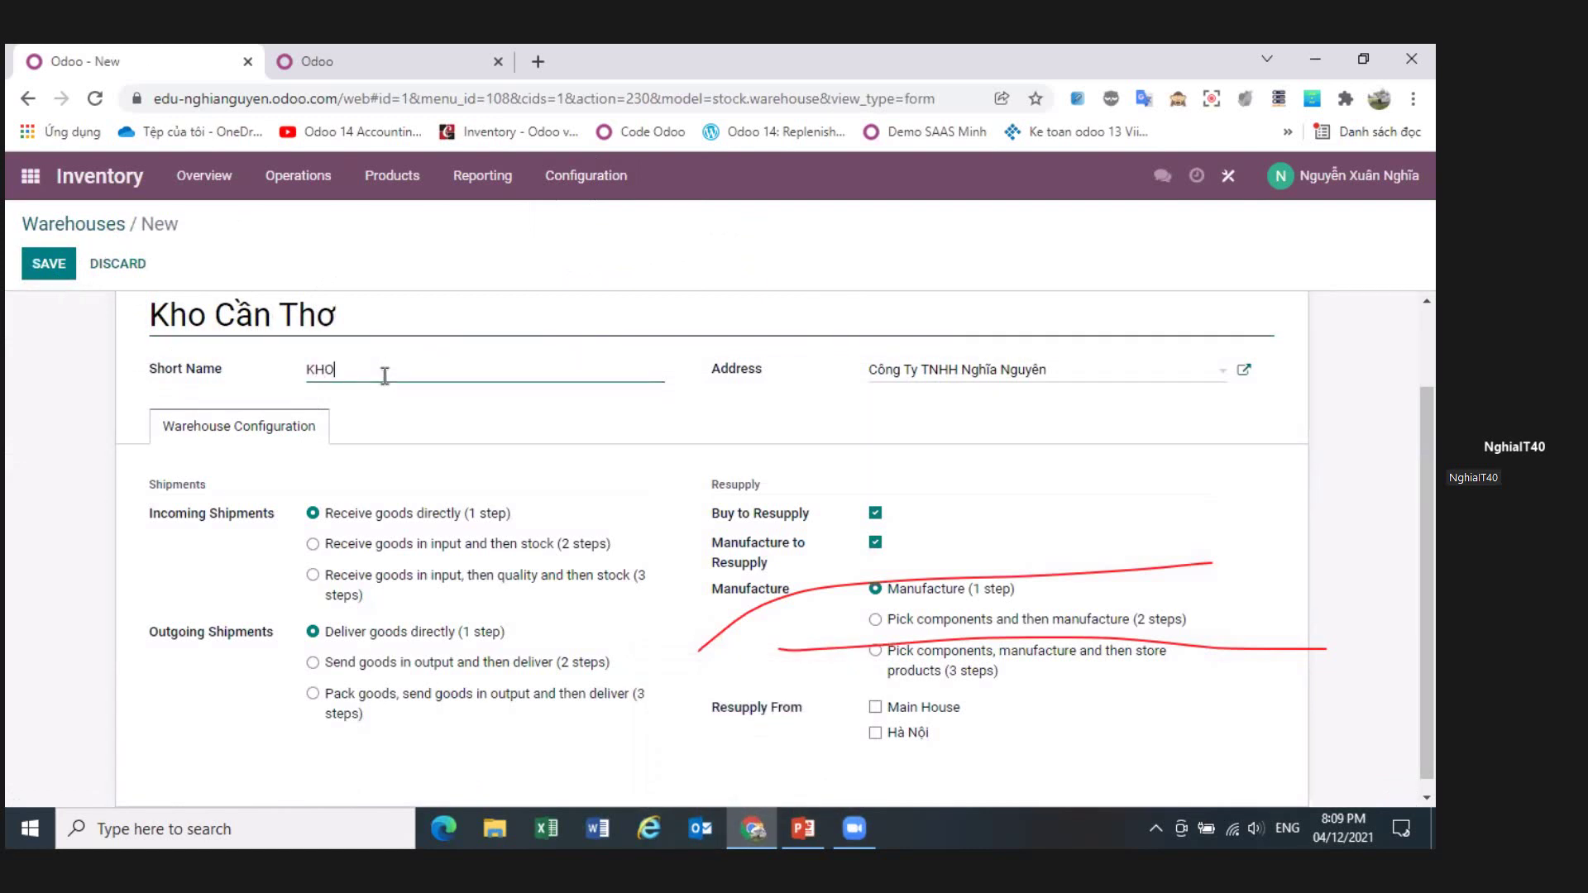
# - Assign the Cần Thơ contact as the new warehouse's address, save the warehouse and return to the warehouse list
pyautogui.click(1069, 383)
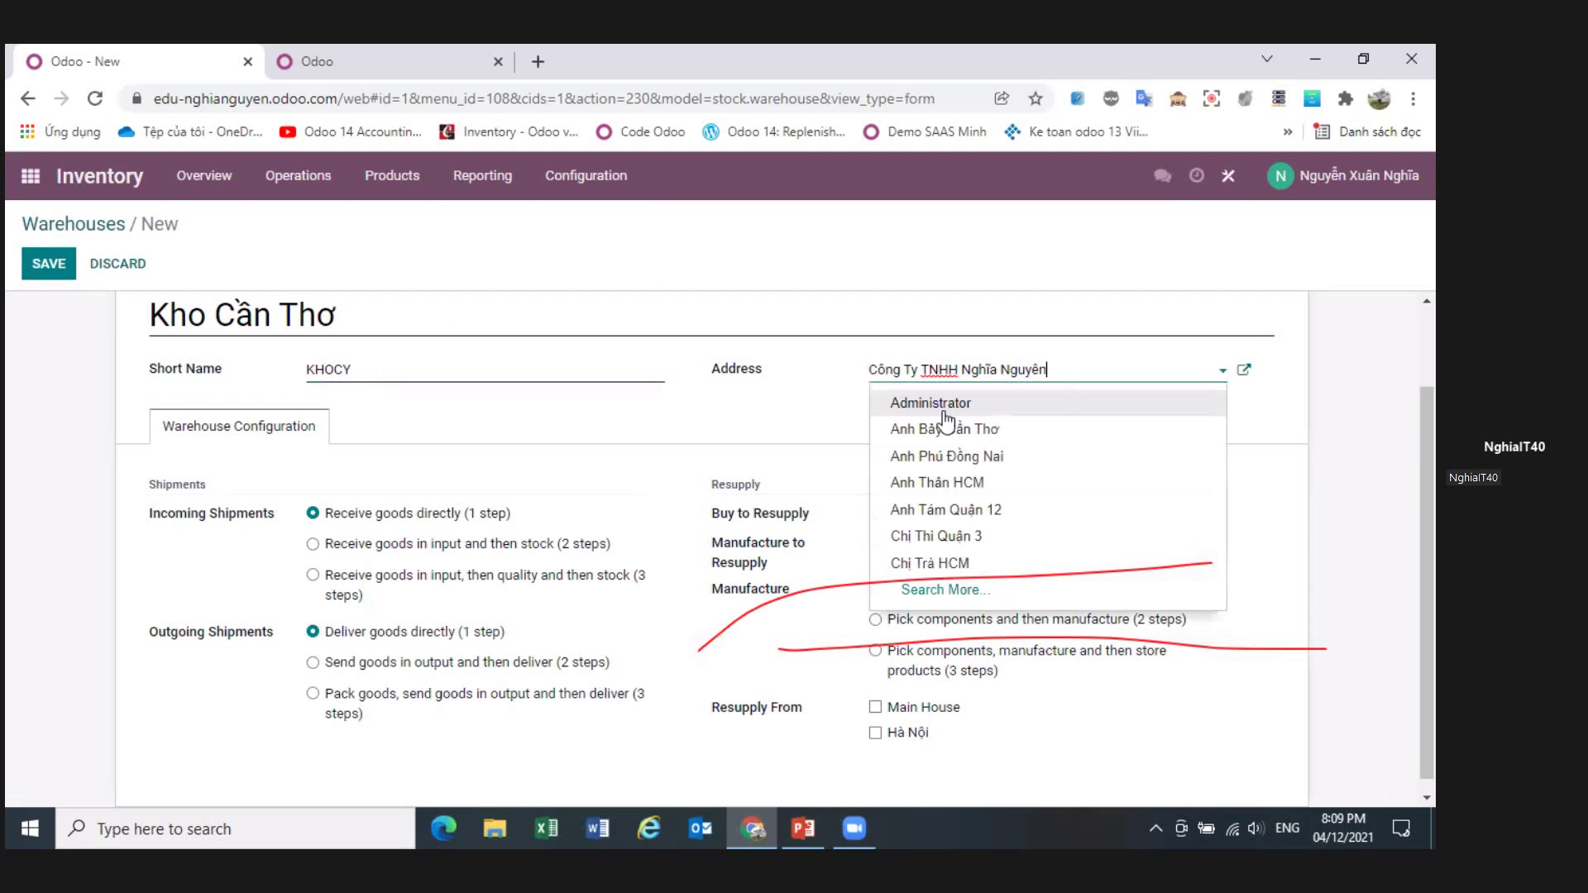
pyautogui.click(875, 377)
pyautogui.write('Cần Thơ')
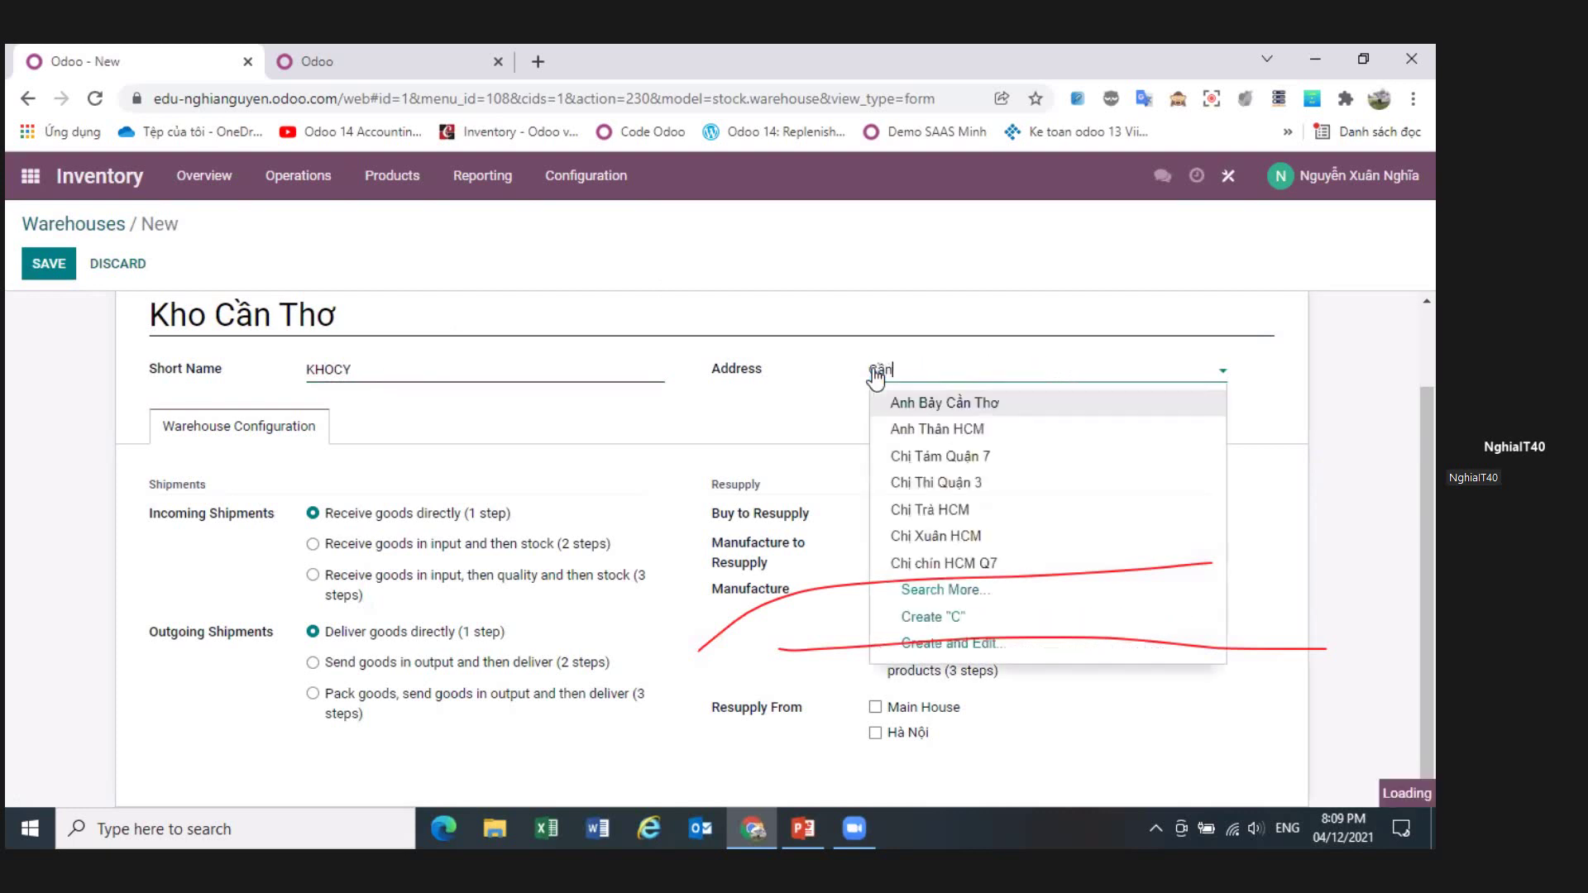
pyautogui.click(989, 427)
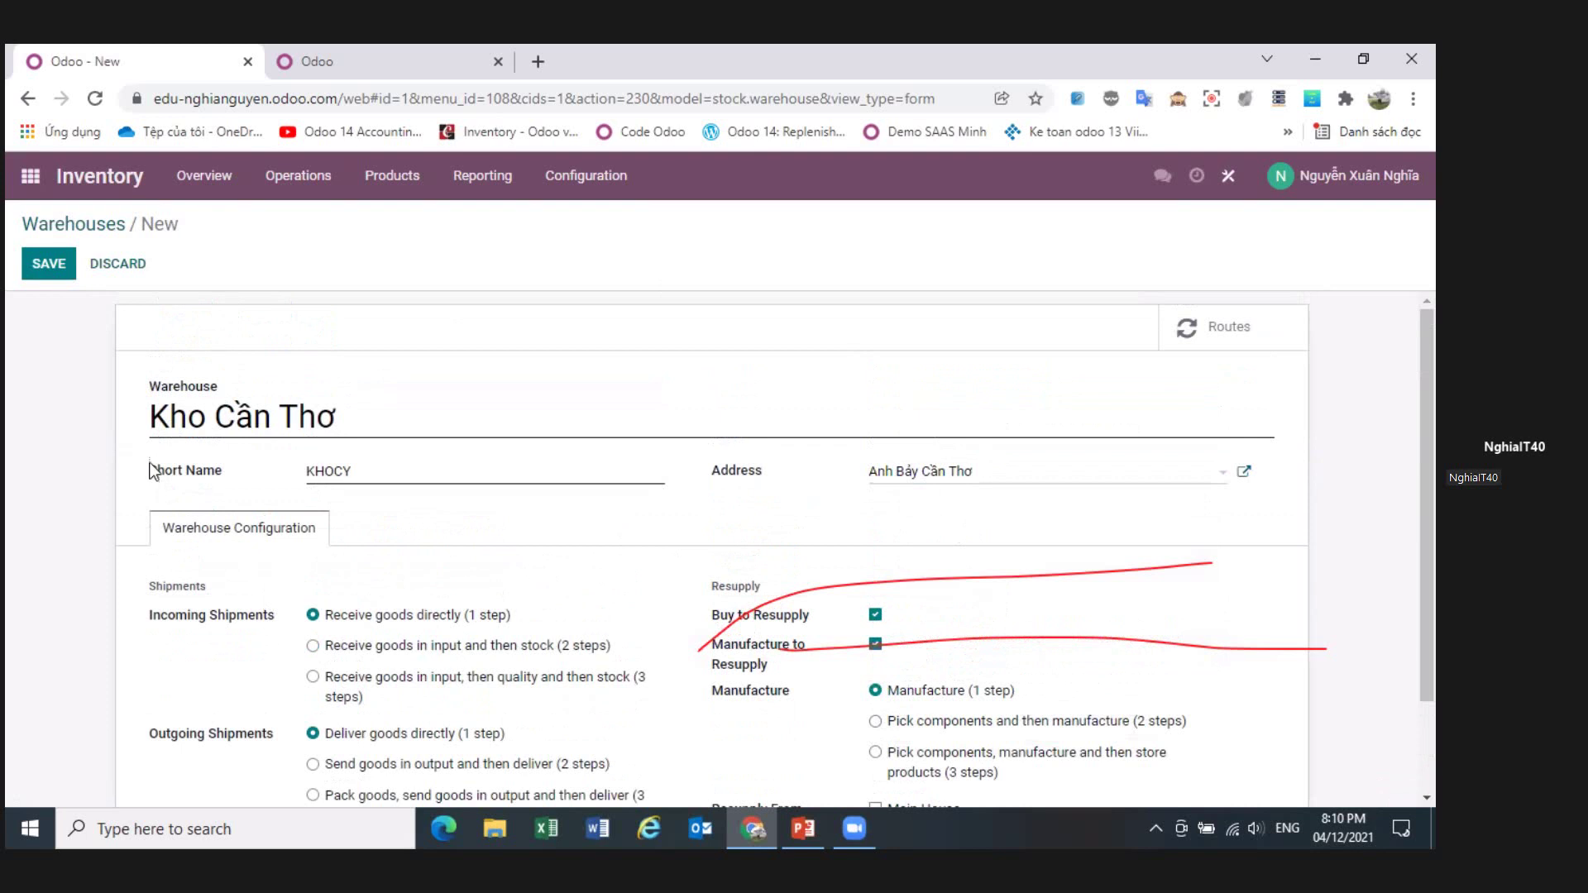
pyautogui.click(58, 269)
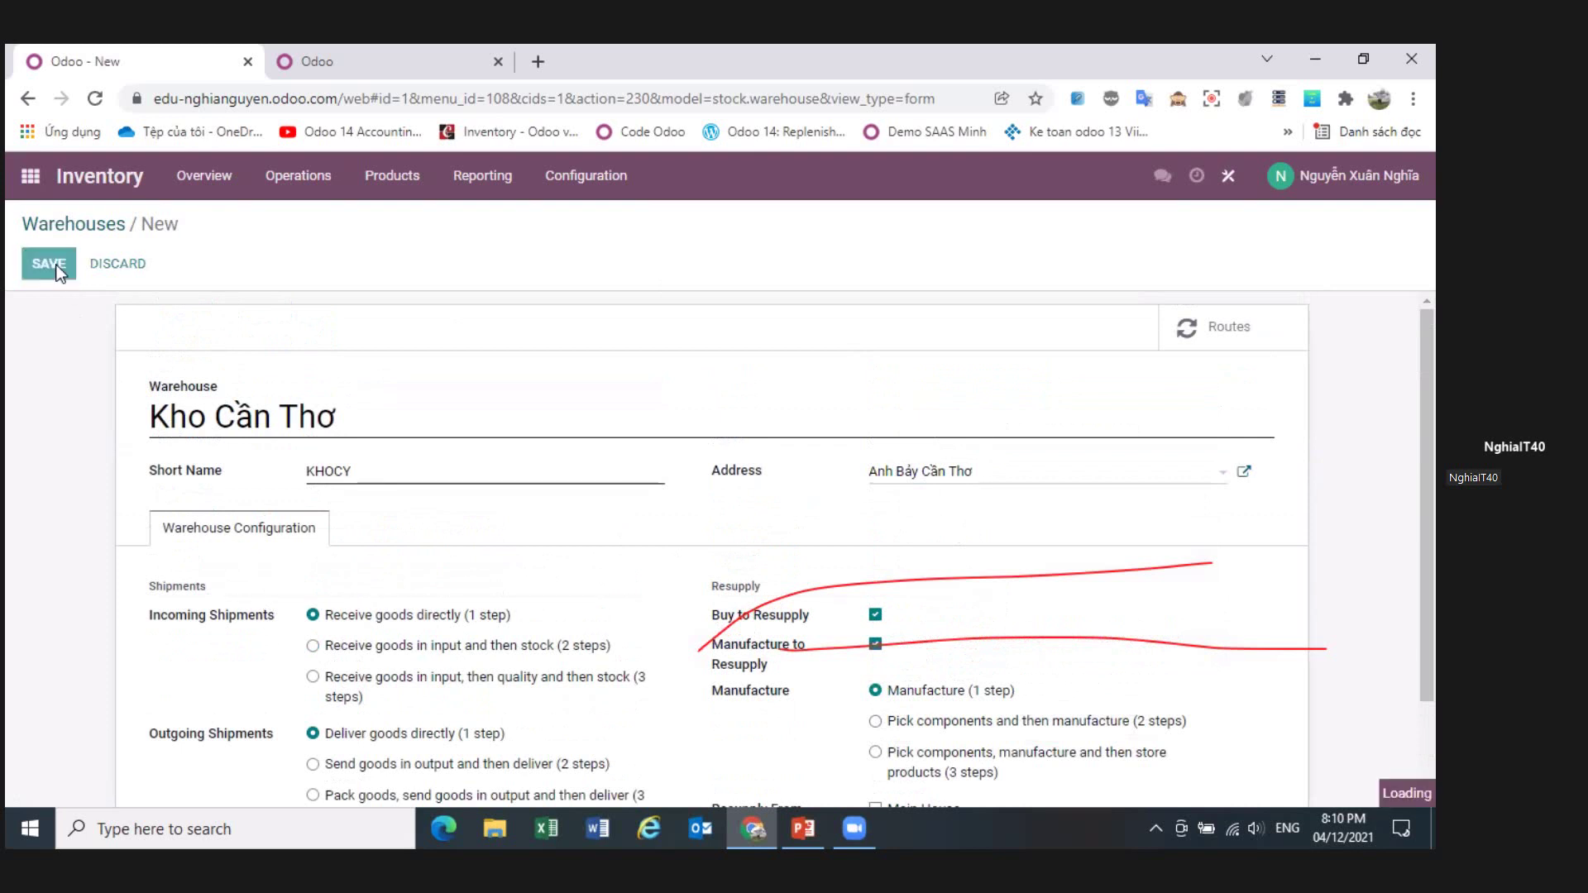
pyautogui.click(105, 225)
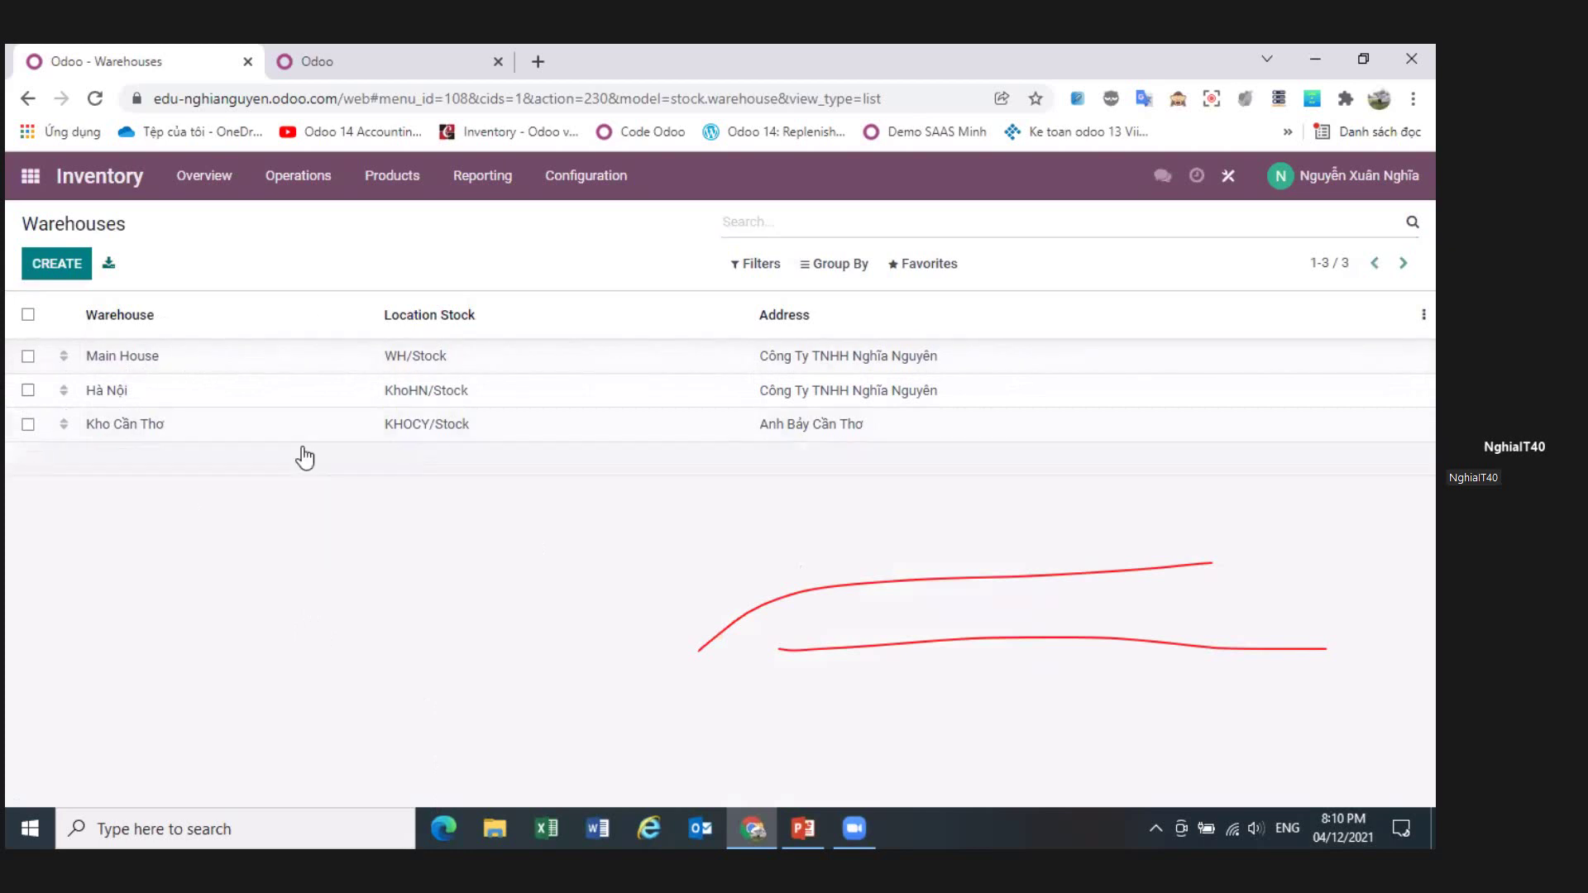
# - Open a blank form for a new location and review the available location types
pyautogui.click(573, 177)
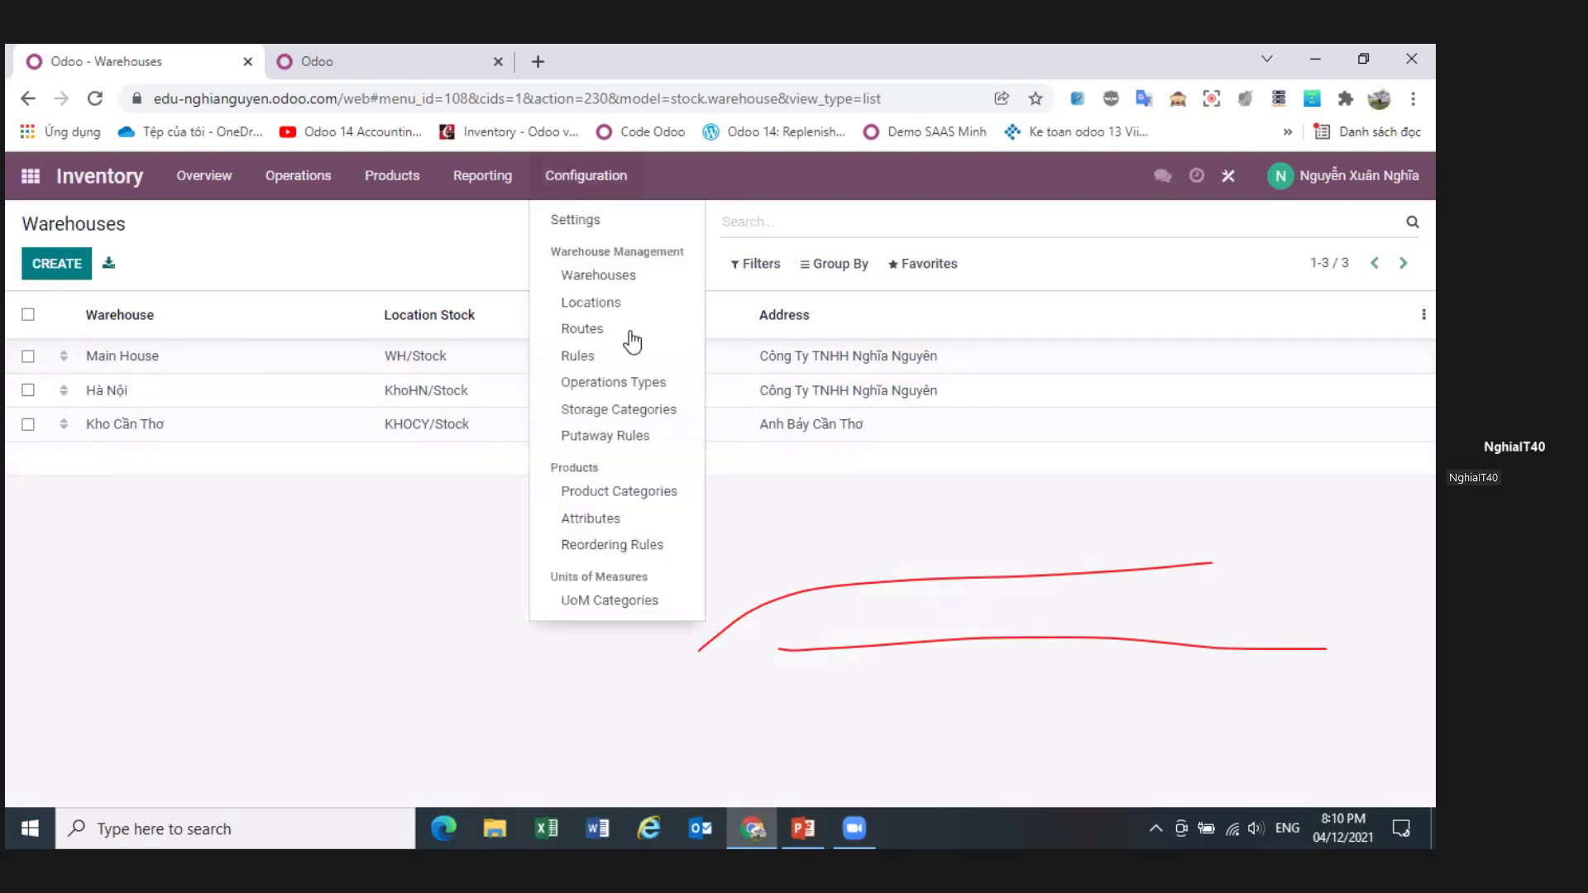
pyautogui.click(608, 313)
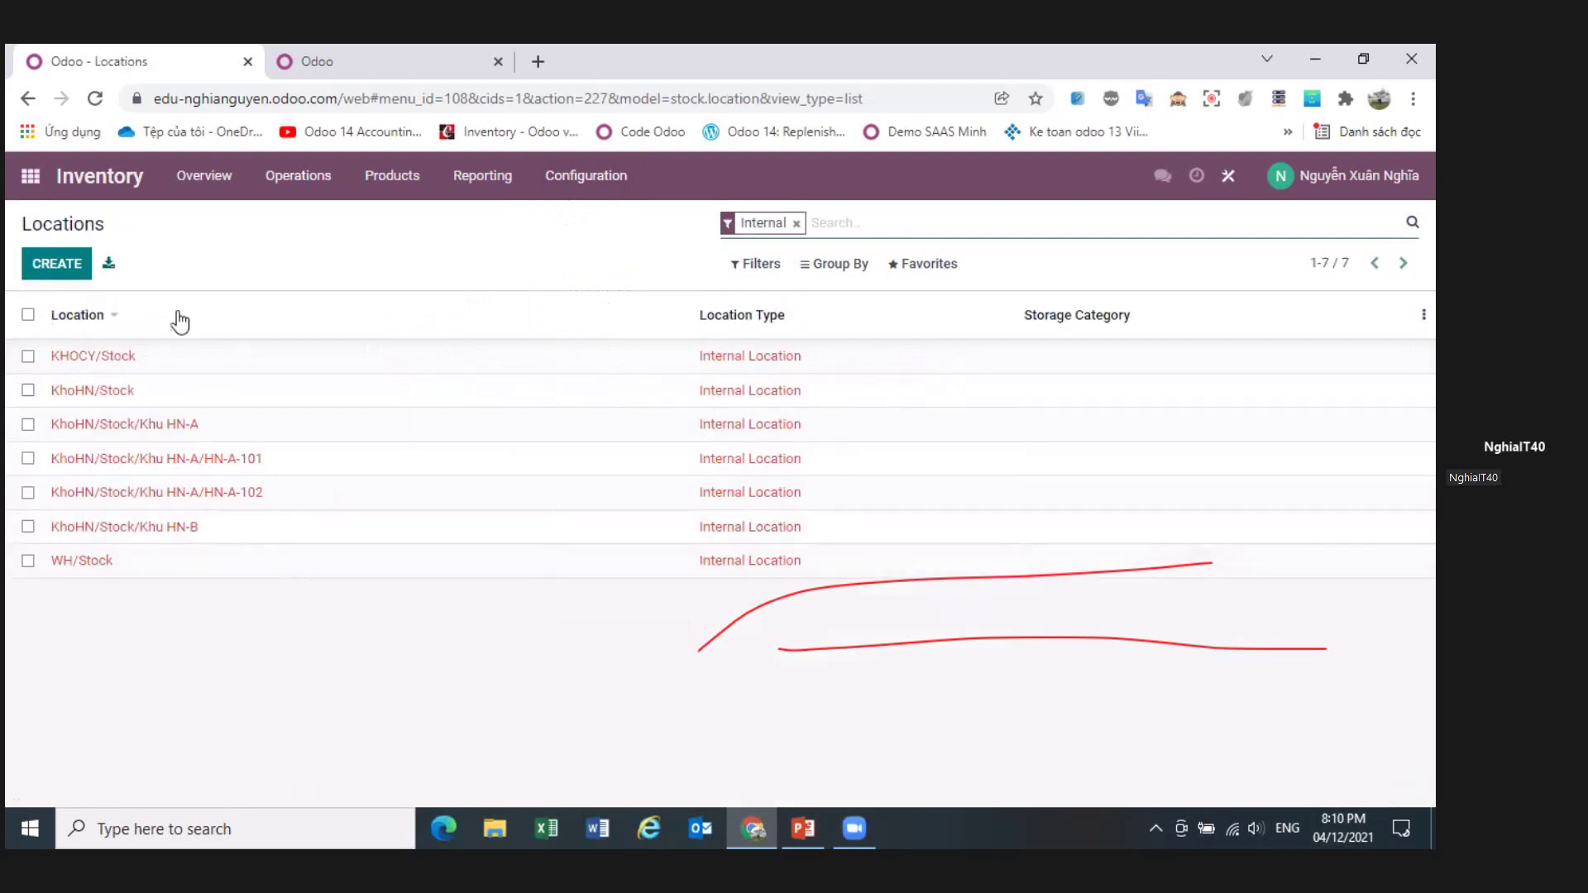
pyautogui.click(57, 263)
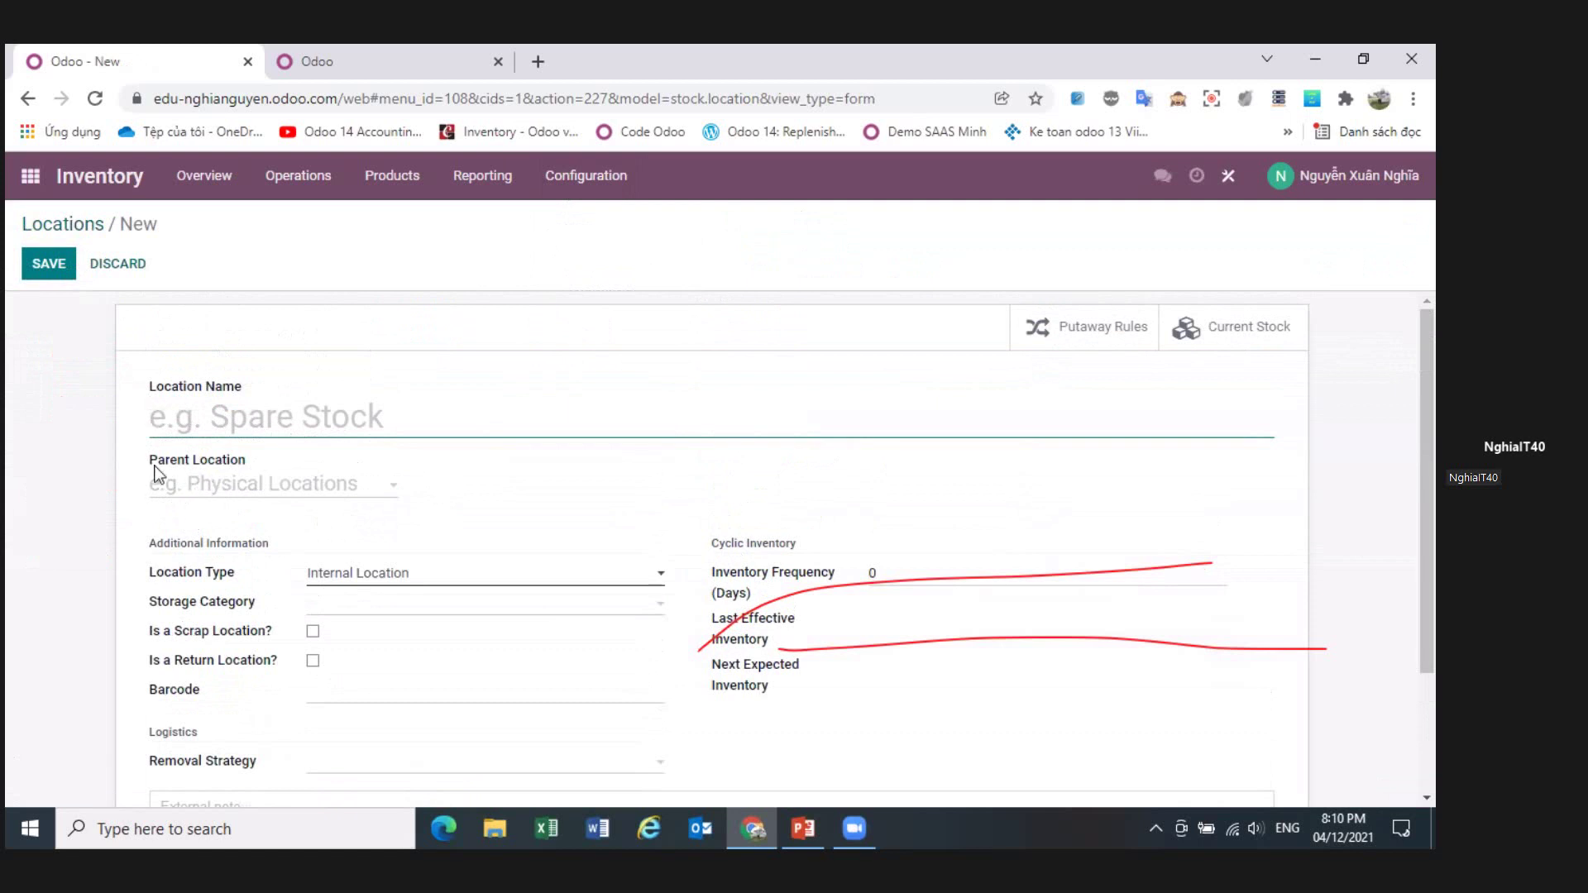
pyautogui.scroll(-2, 278, 538)
pyautogui.scroll(1, 358, 422)
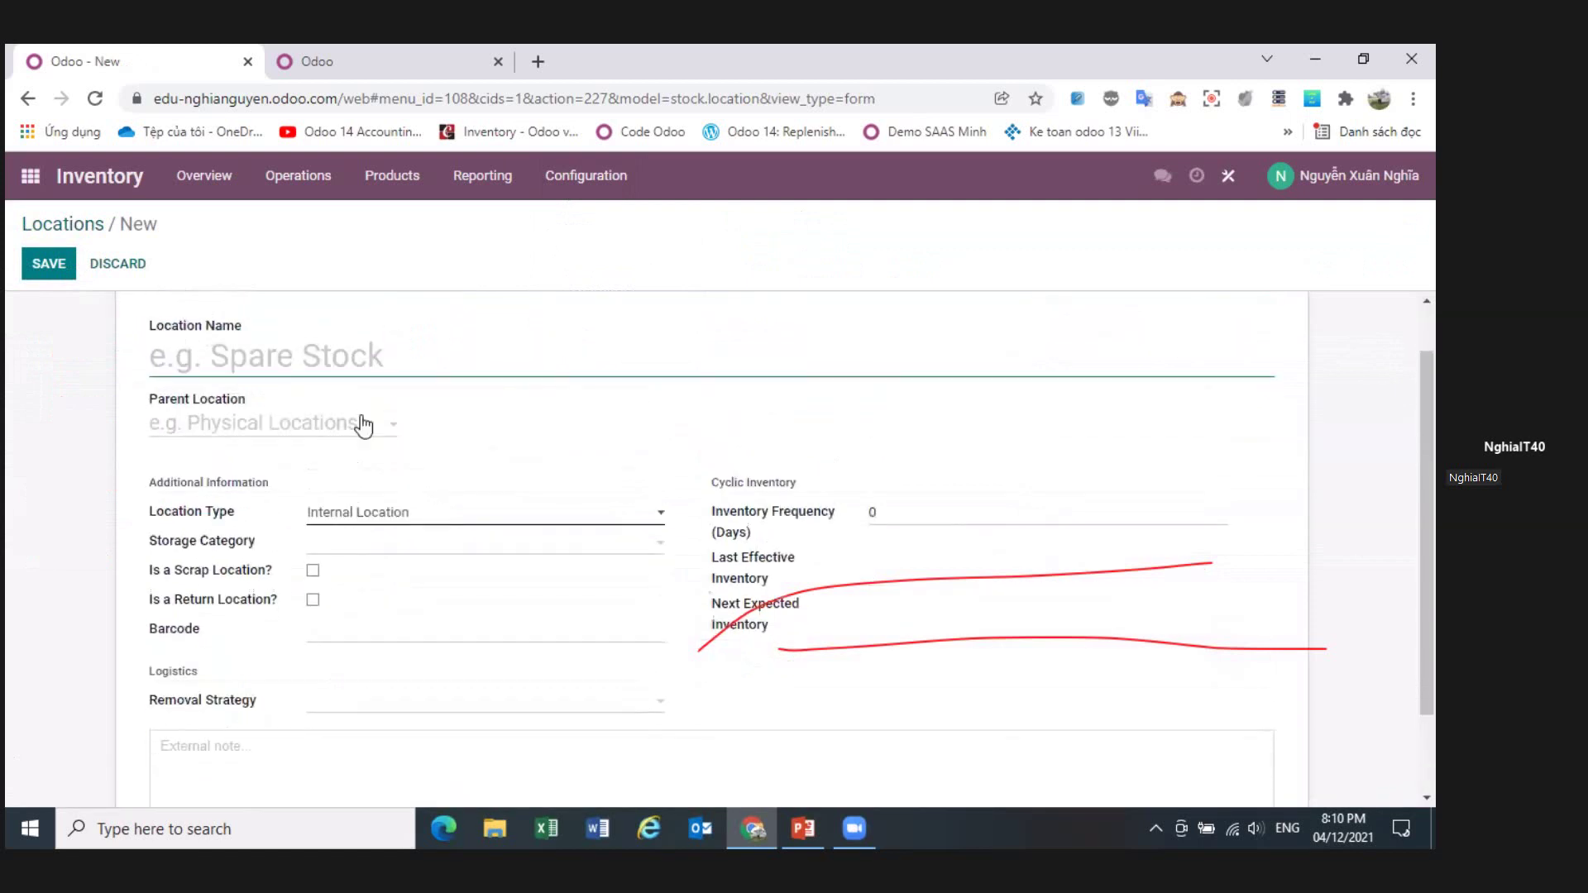
pyautogui.click(439, 517)
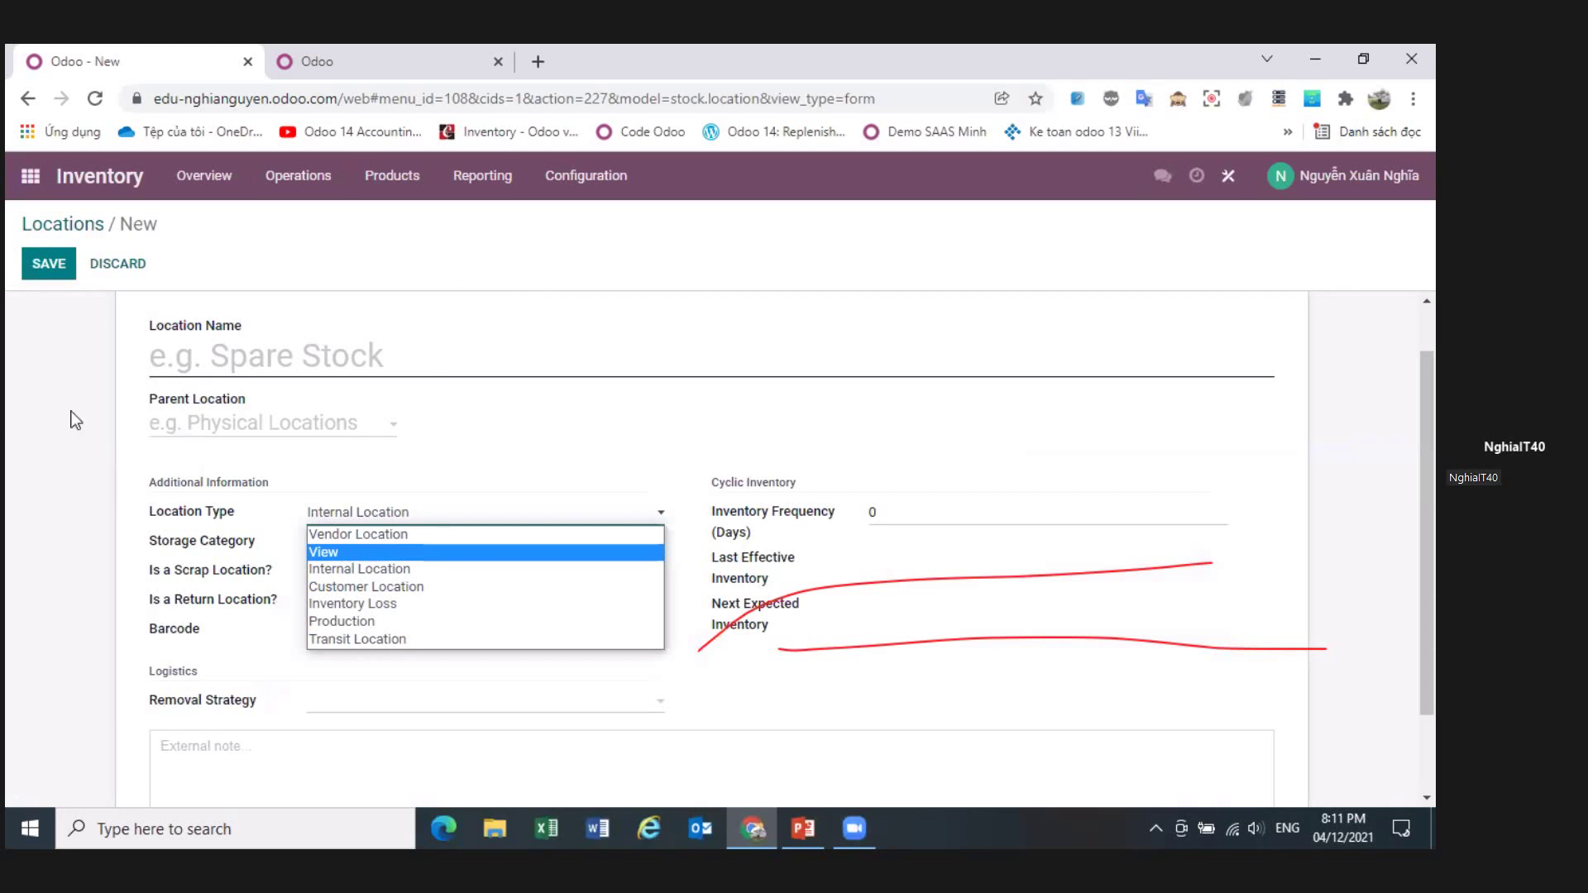
pyautogui.click(590, 393)
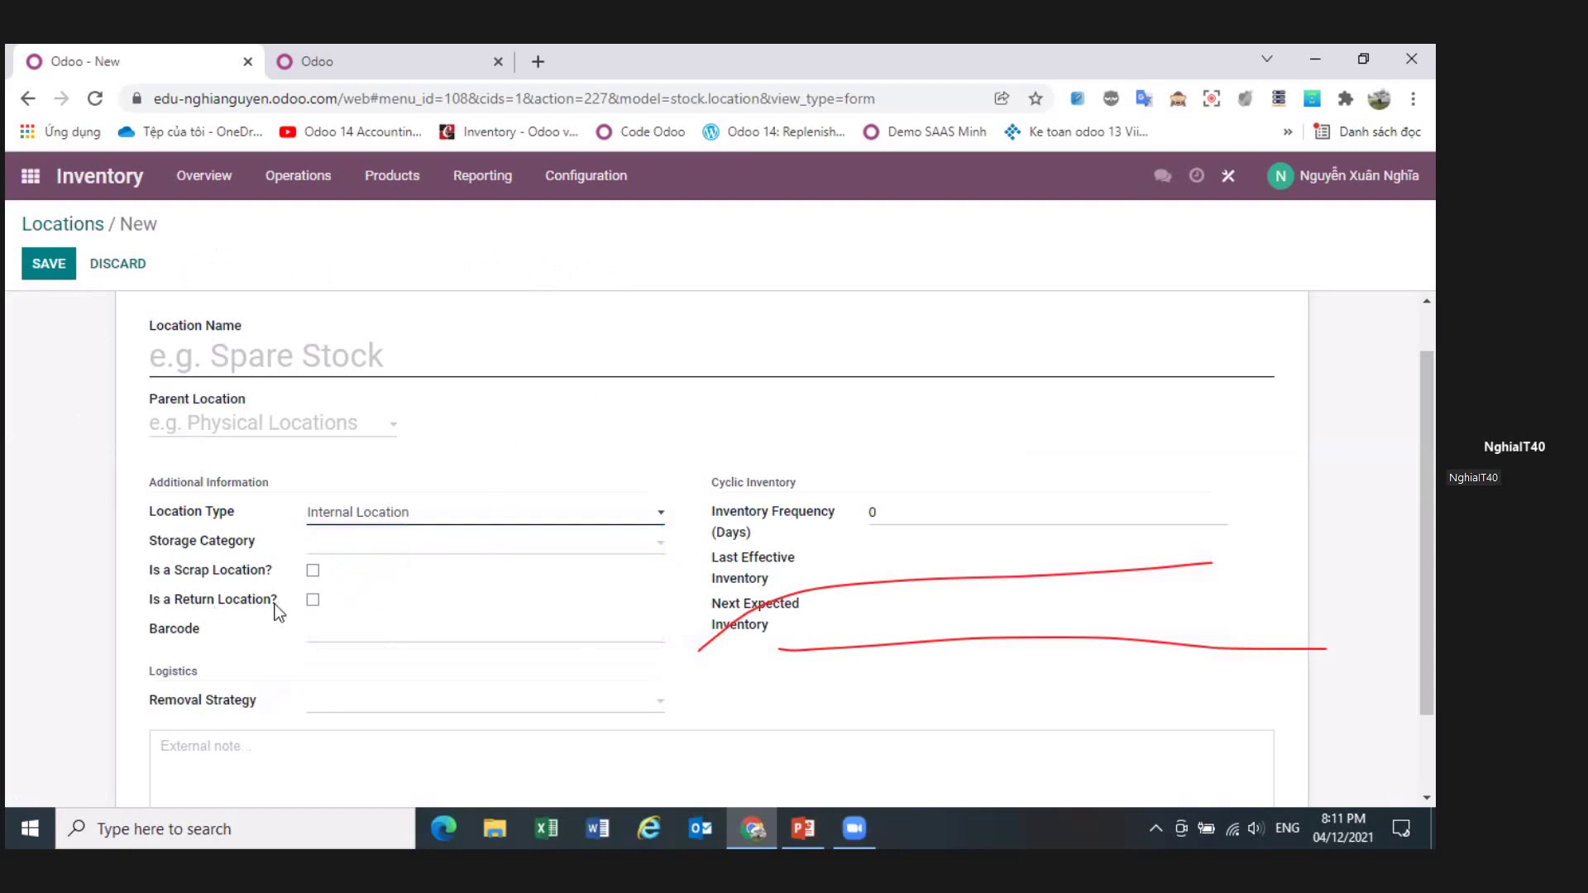
# - Review the removal strategy options and cyclic inventory fields of the blank location, and return to the Locations list
pyautogui.click(354, 706)
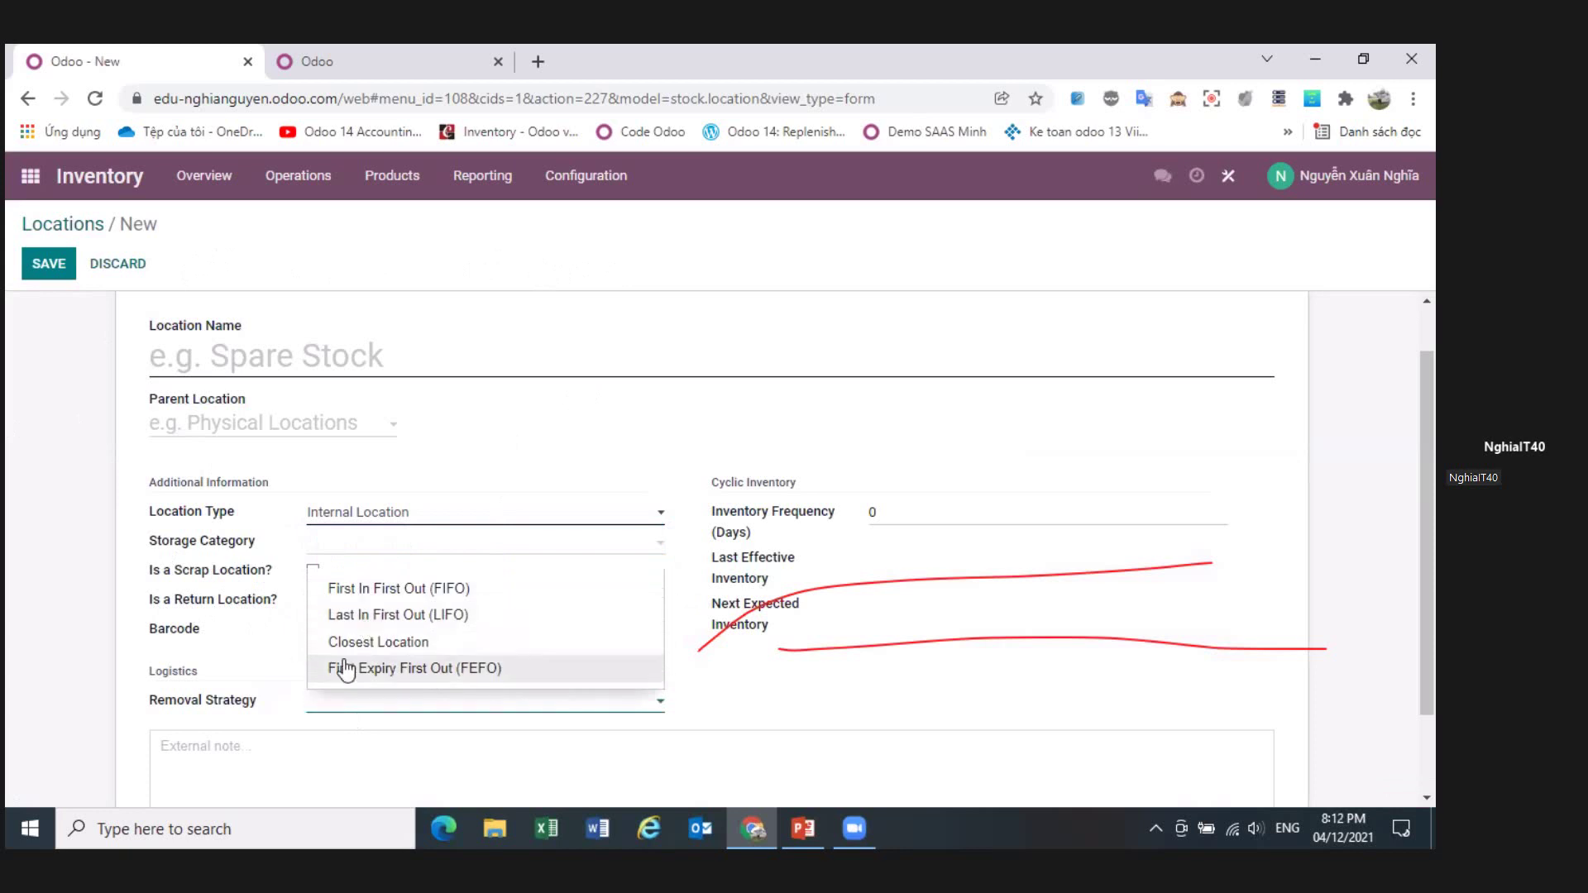
pyautogui.click(863, 388)
pyautogui.scroll(-2, 769, 596)
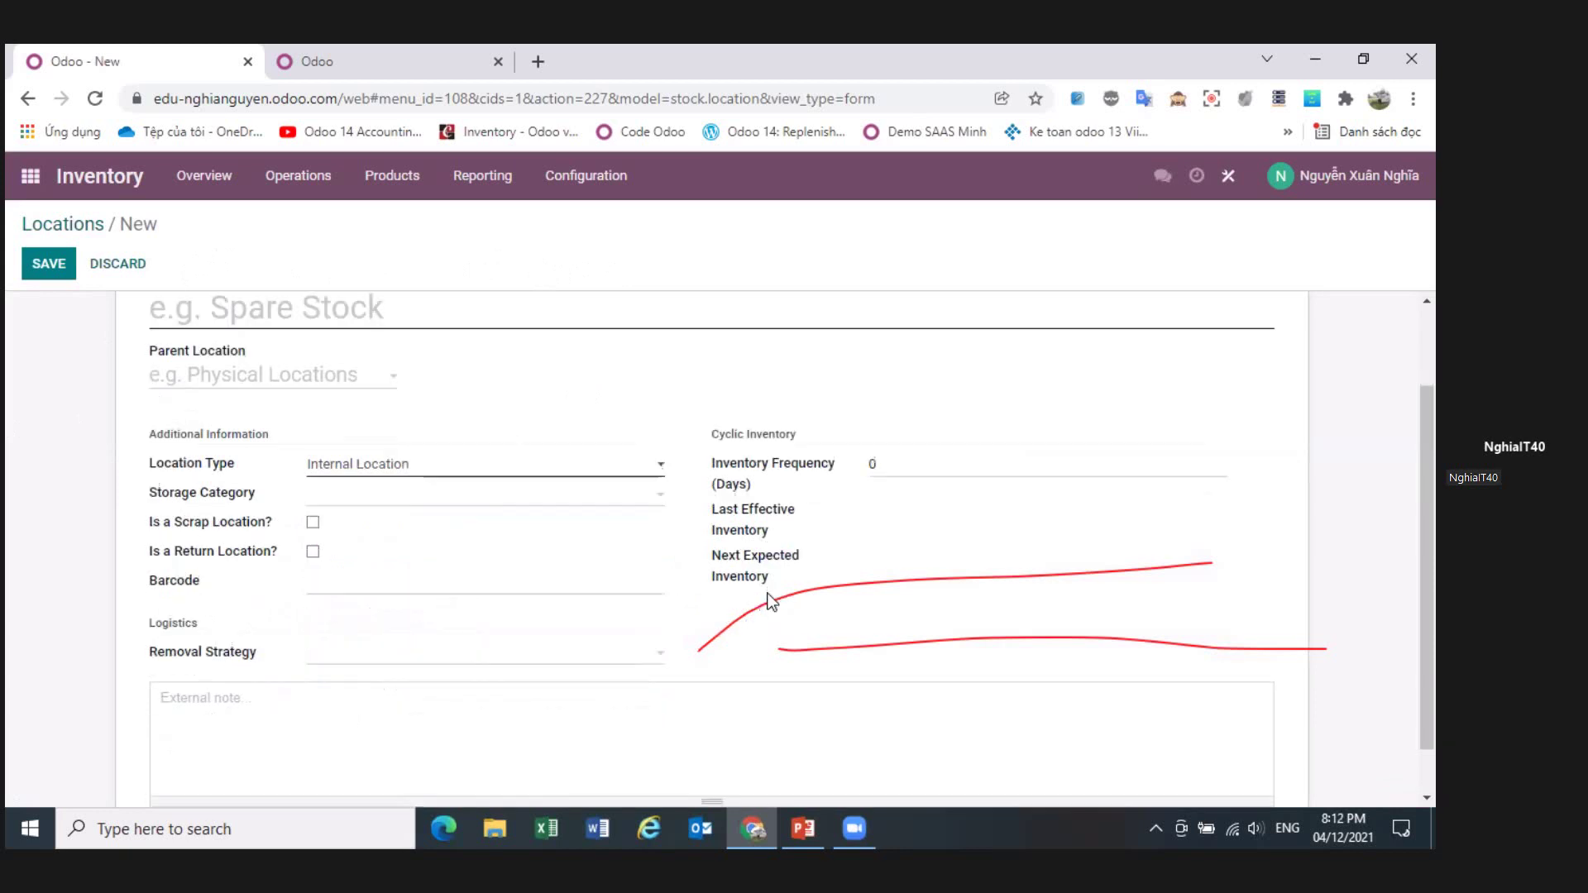
pyautogui.moveTo(763, 415)
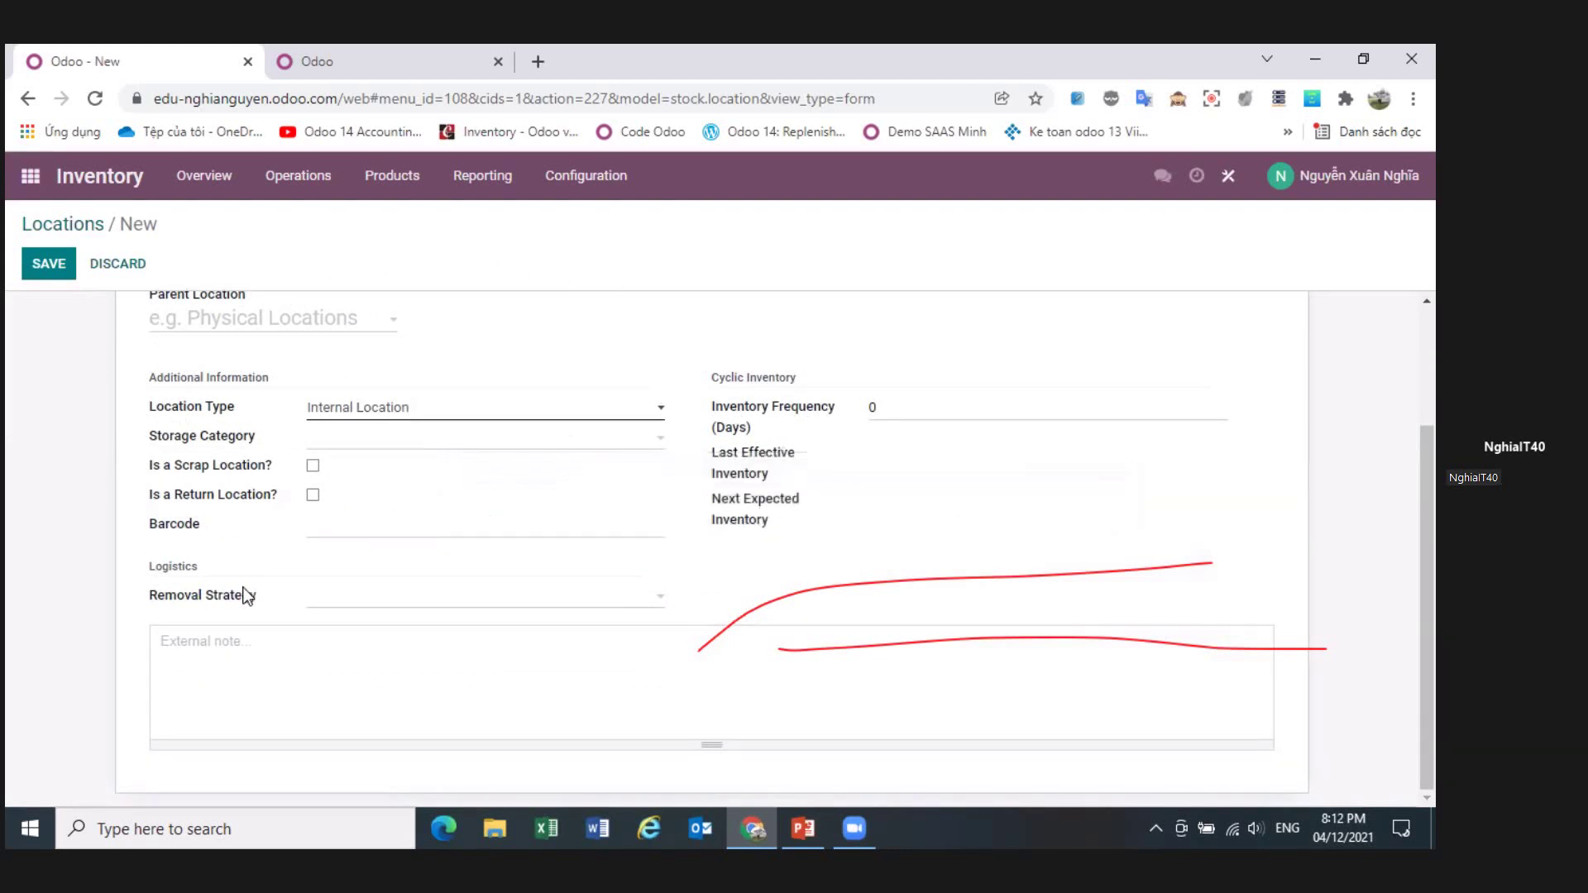
pyautogui.scroll(2, 249, 596)
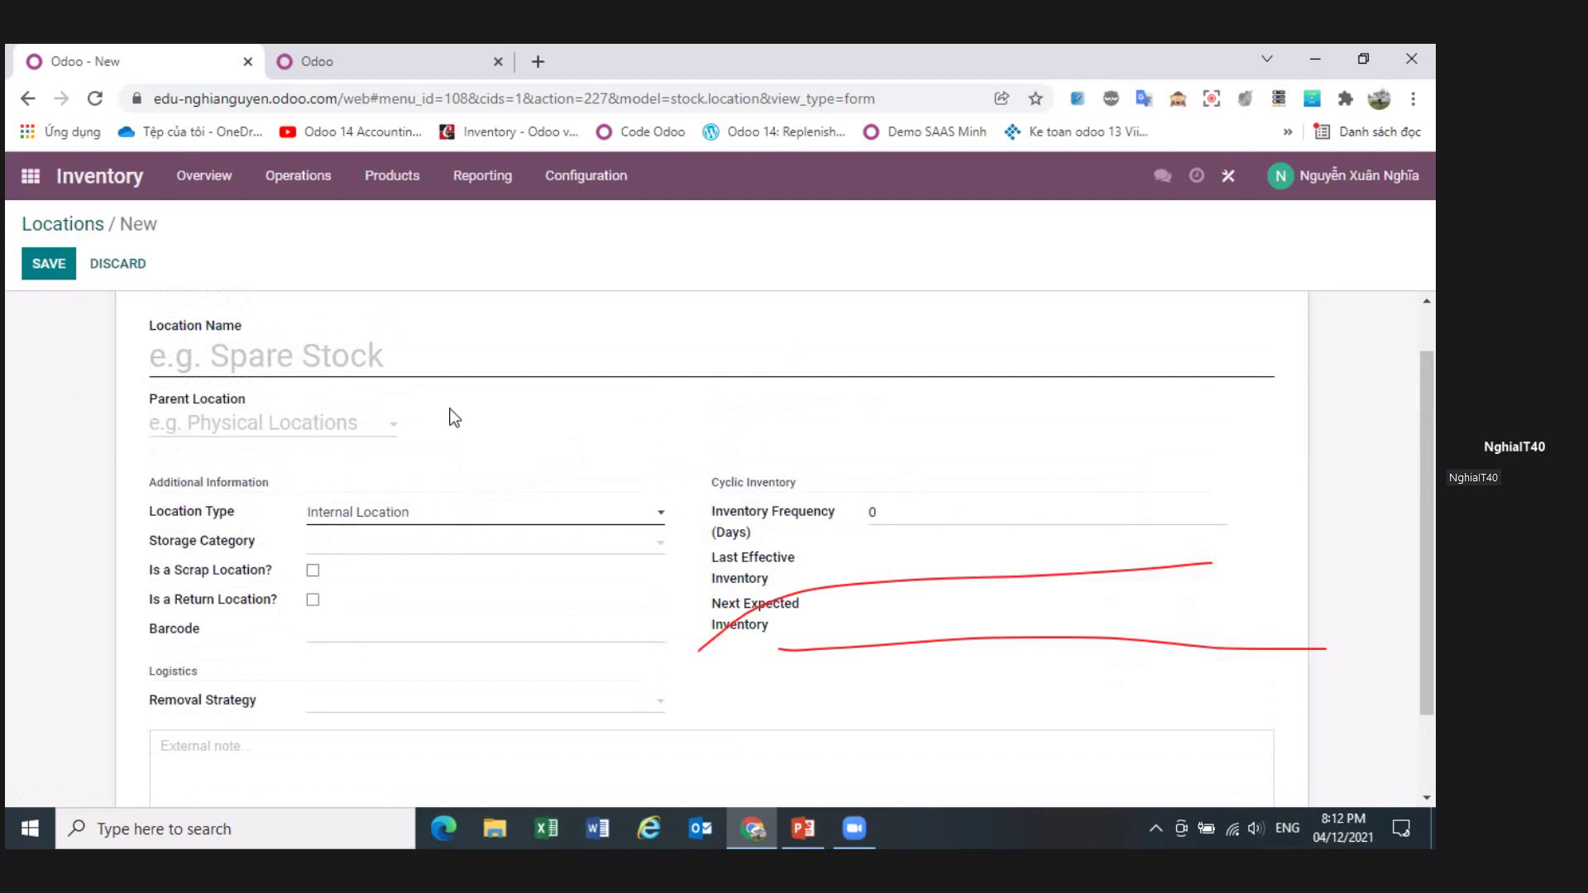
pyautogui.click(78, 225)
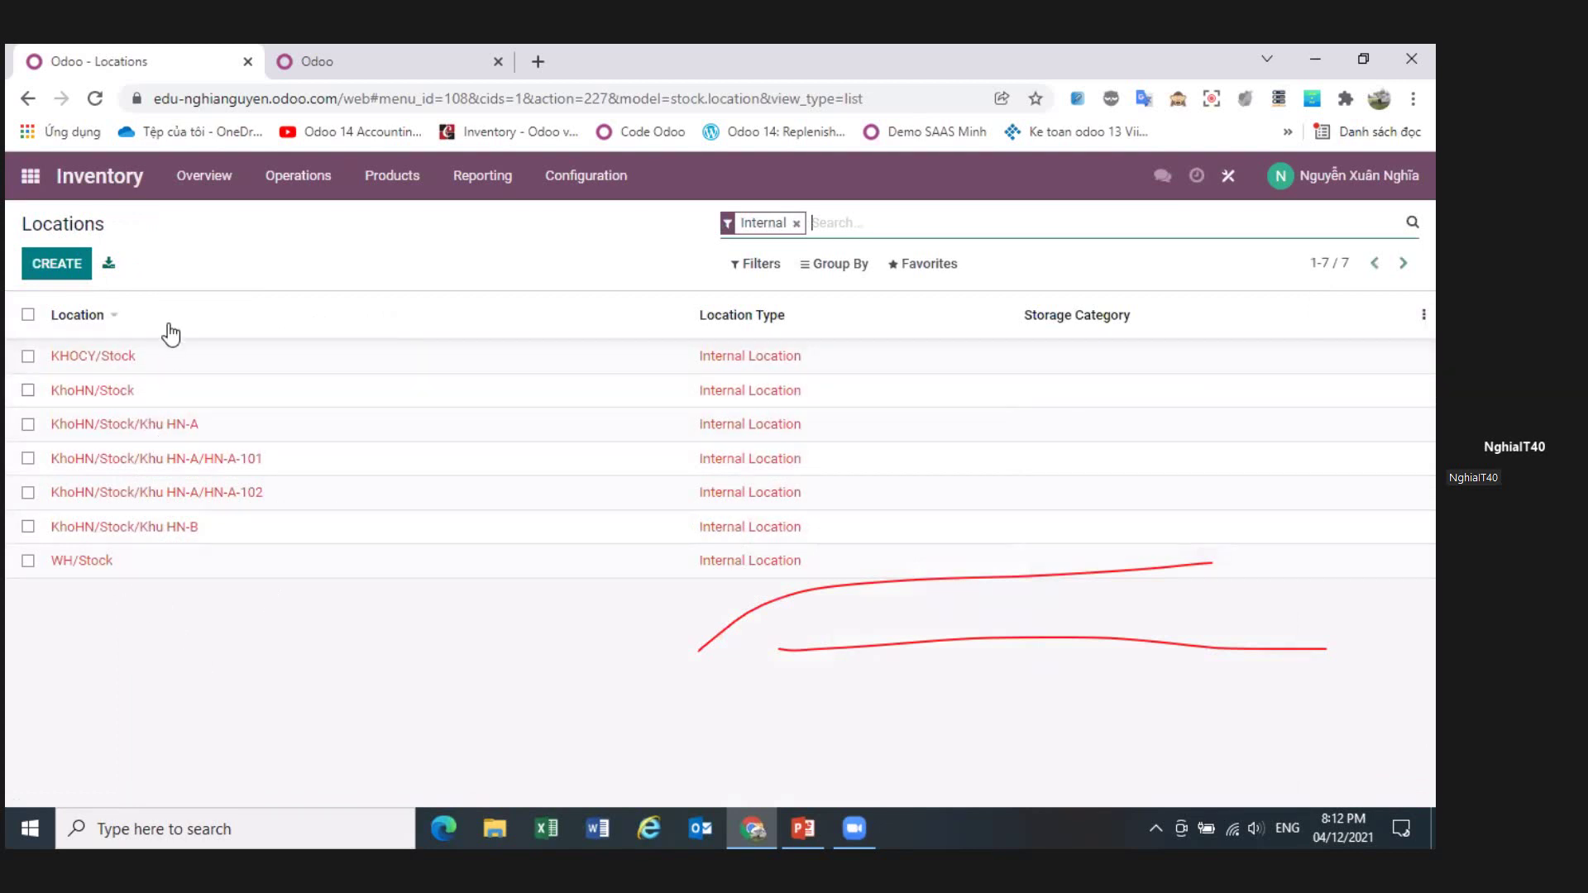
pyautogui.click(589, 177)
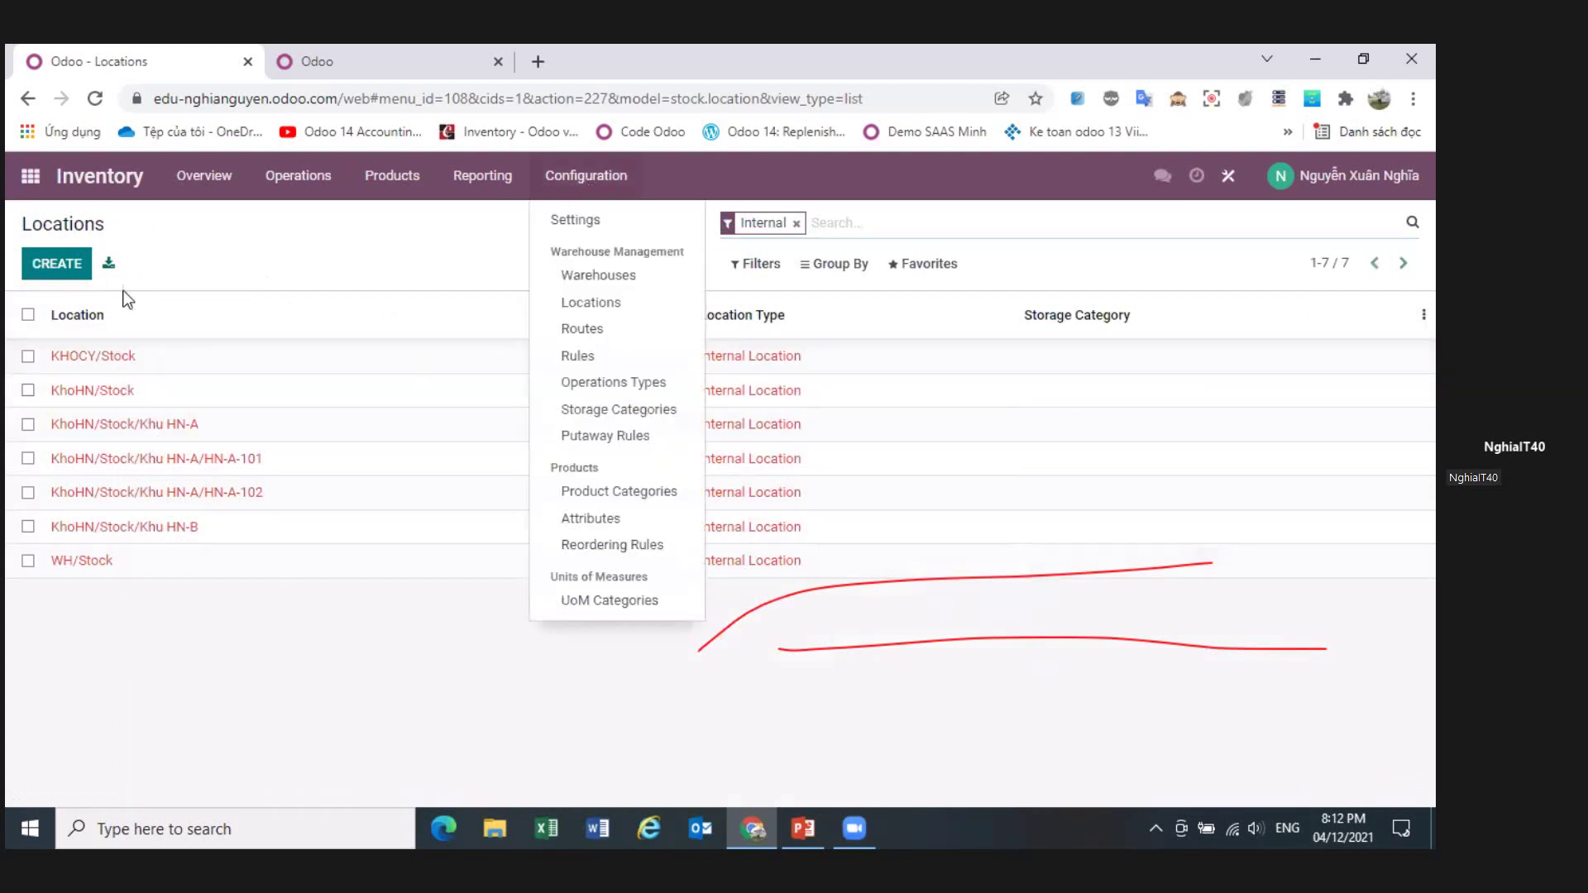
pyautogui.click(52, 266)
pyautogui.click(331, 360)
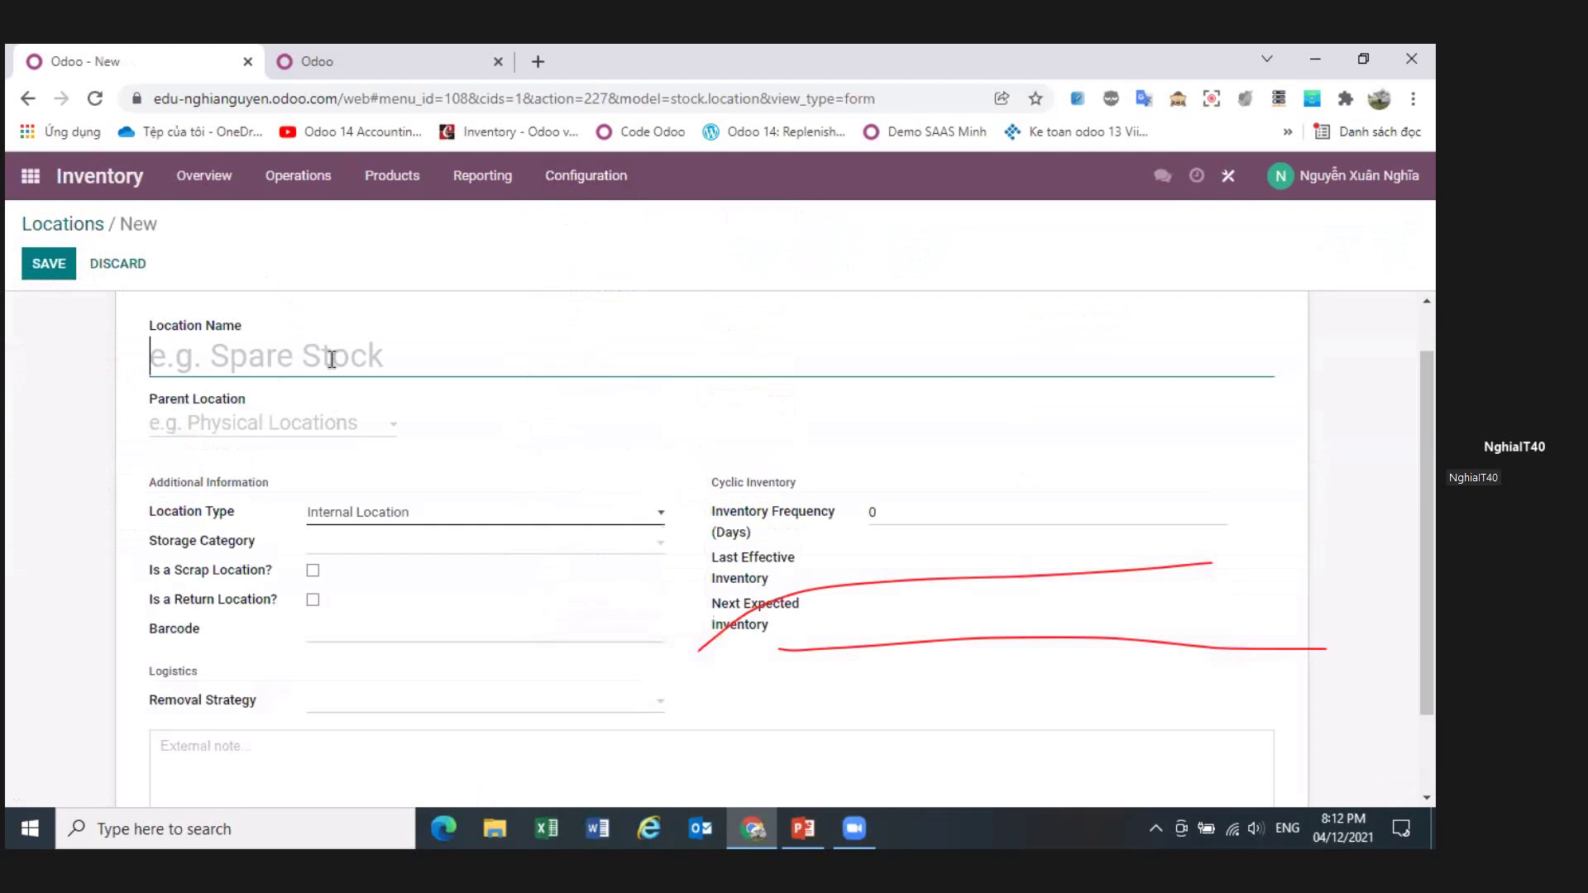
pyautogui.write('Khu A')
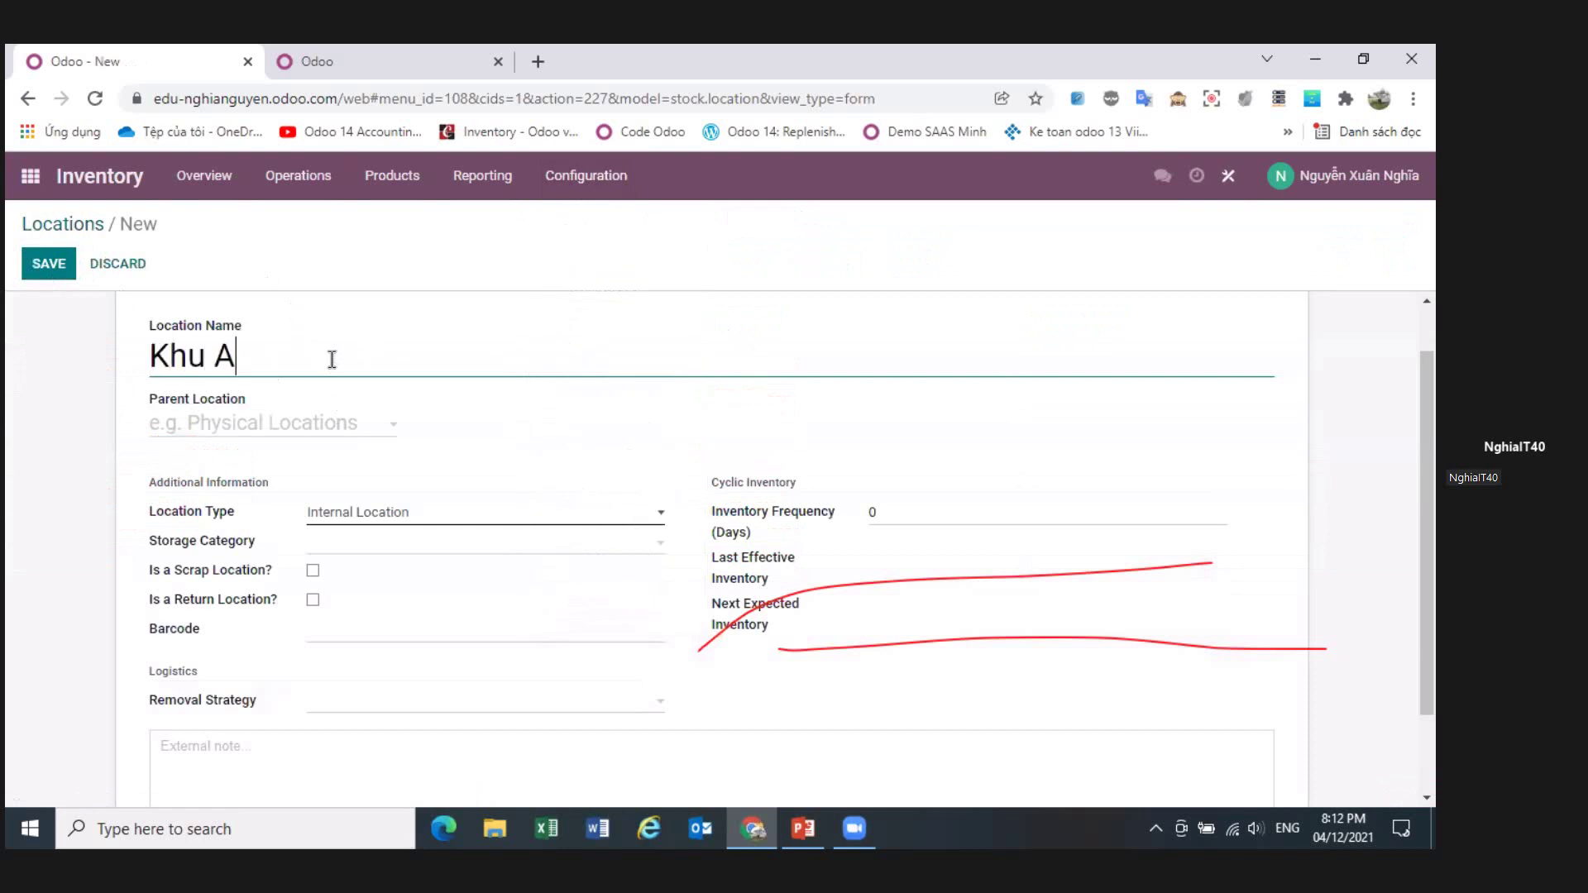
pyautogui.press('BackSpace')
pyautogui.write('CT-A')
pyautogui.scroll(-1, 382, 414)
pyautogui.scroll(-1, 382, 413)
pyautogui.click(309, 322)
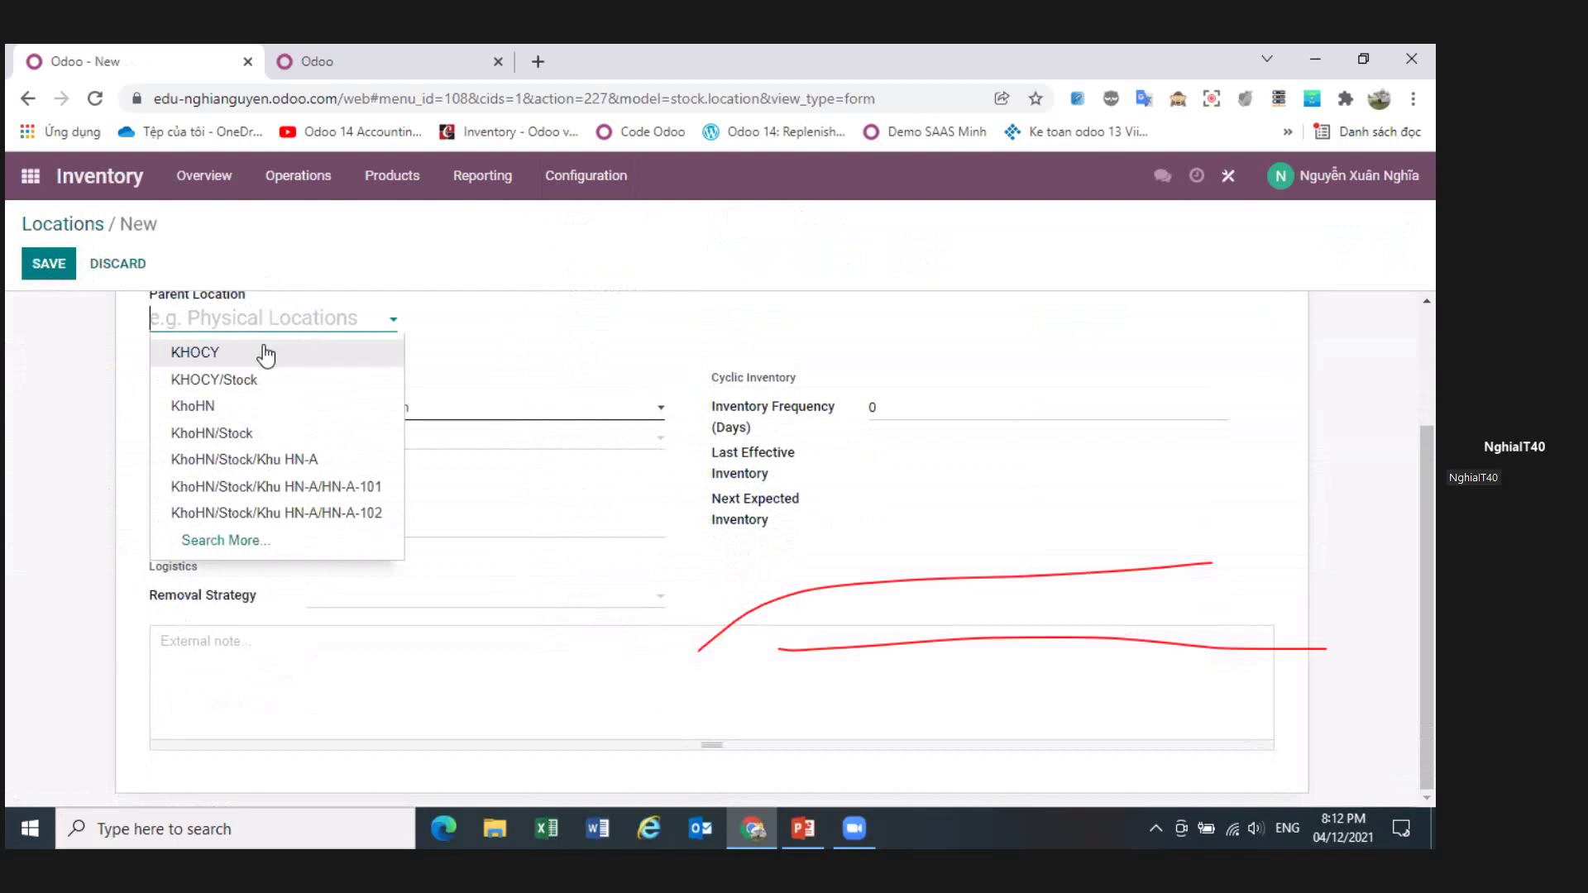
pyautogui.click(543, 375)
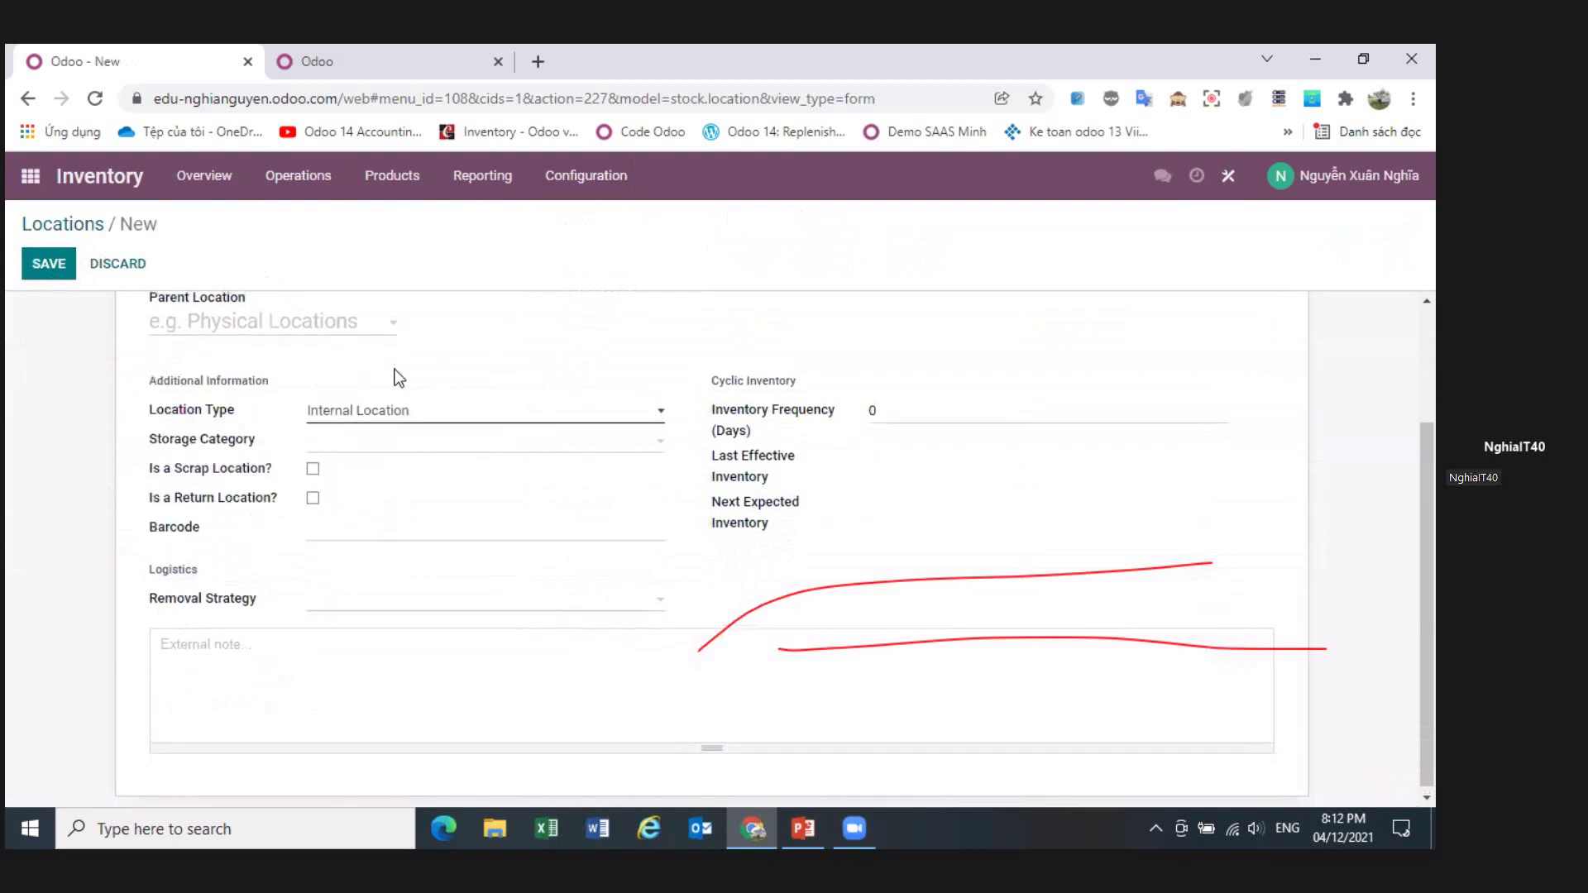
pyautogui.scroll(3, 393, 376)
pyautogui.click(118, 263)
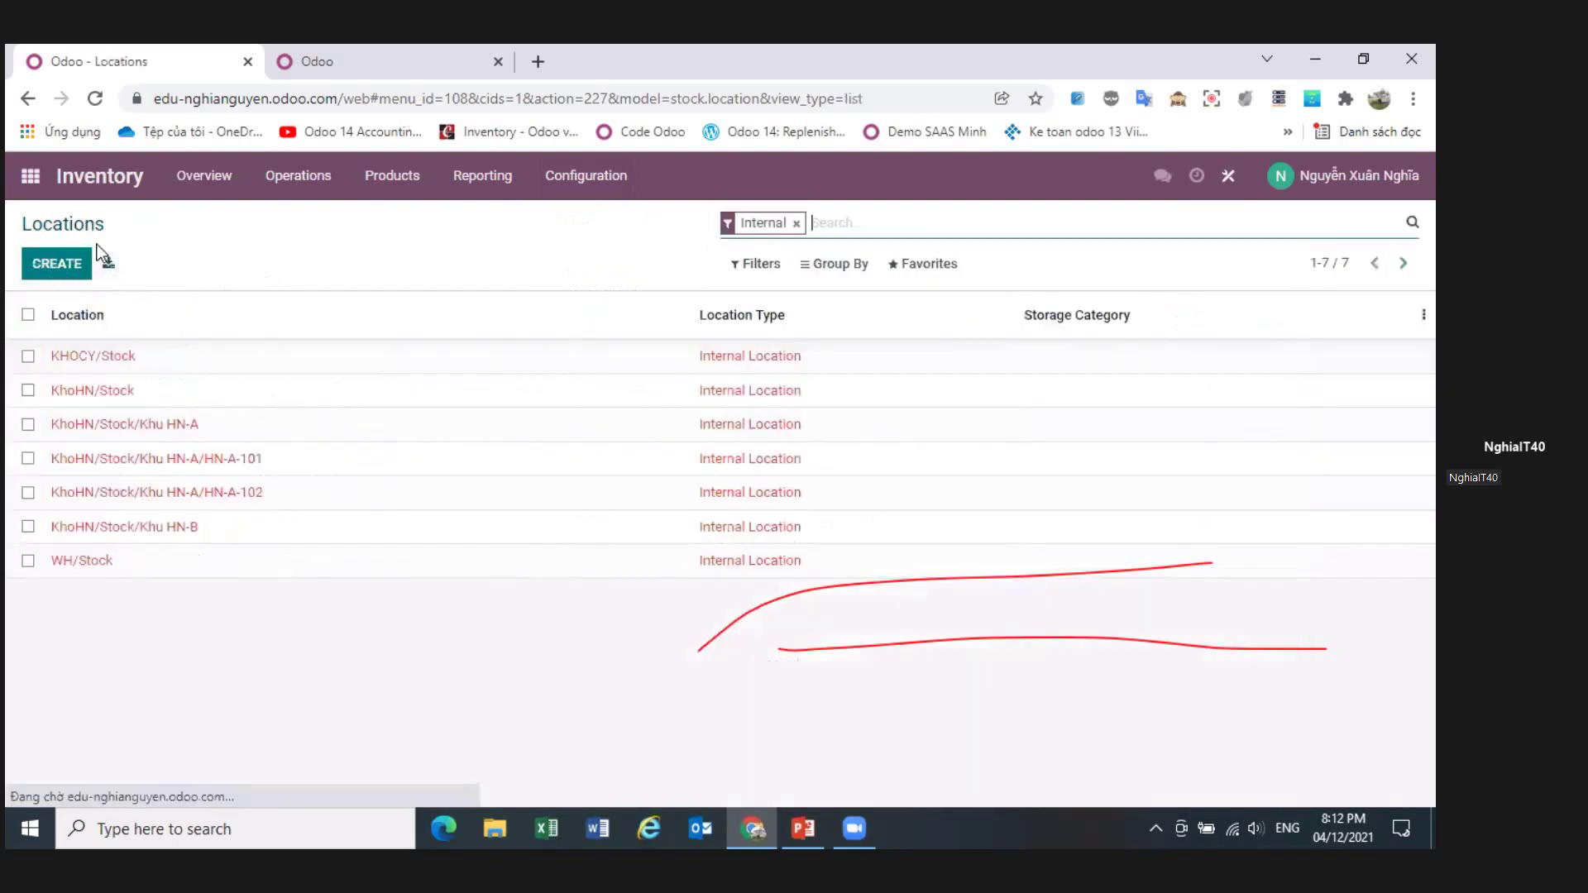
# - Change the Kho Cần Thơ warehouse's short name to KHOCT, save it and return to the warehouse list
pyautogui.click(589, 178)
pyautogui.click(614, 277)
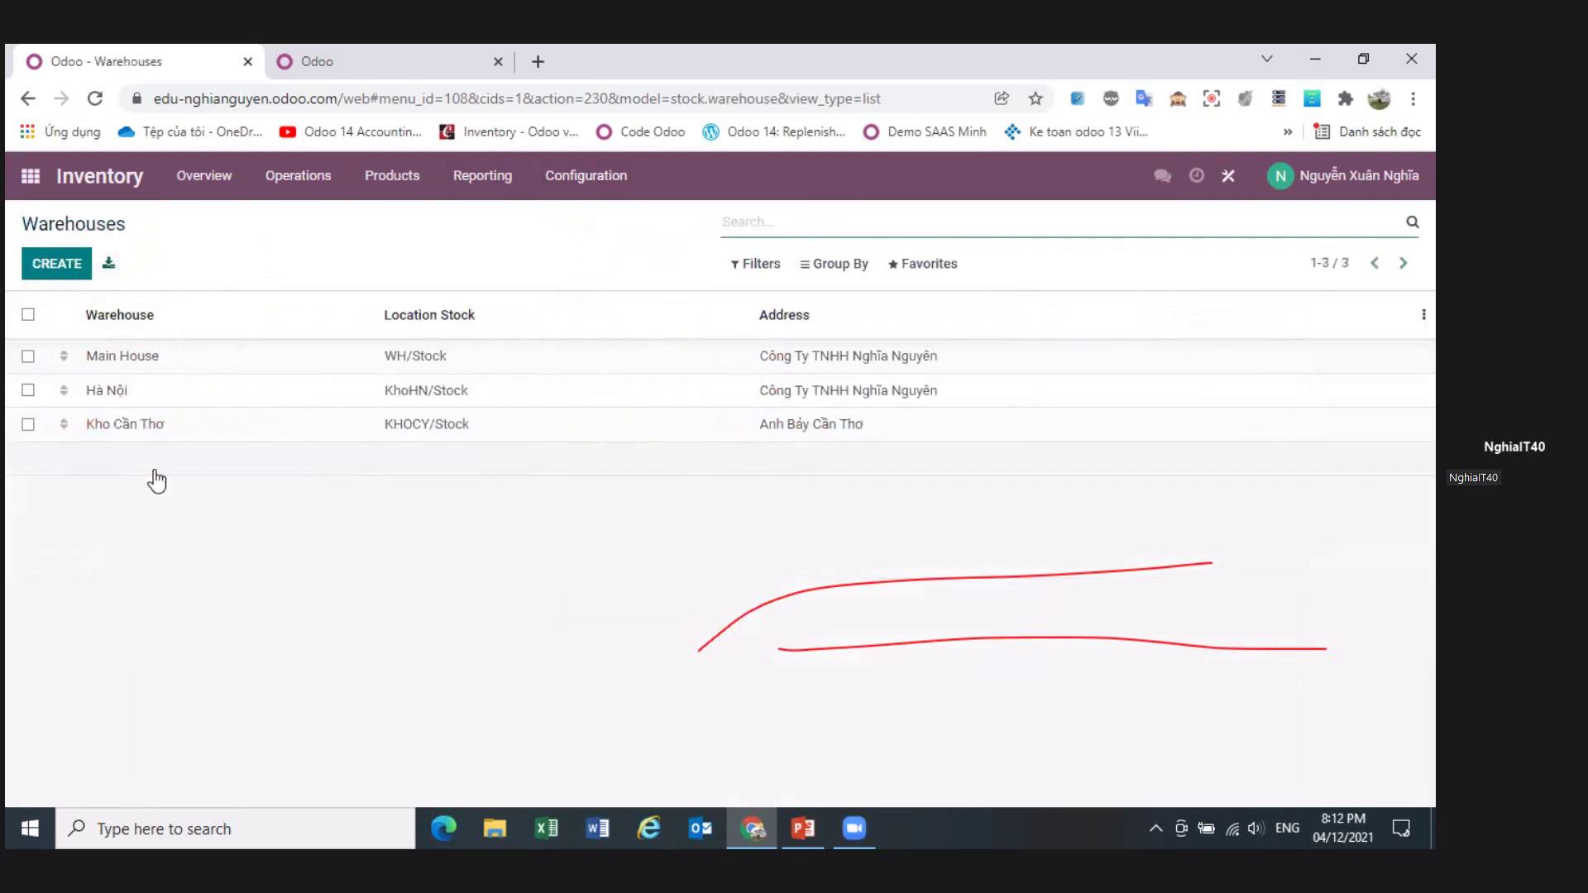
pyautogui.click(152, 426)
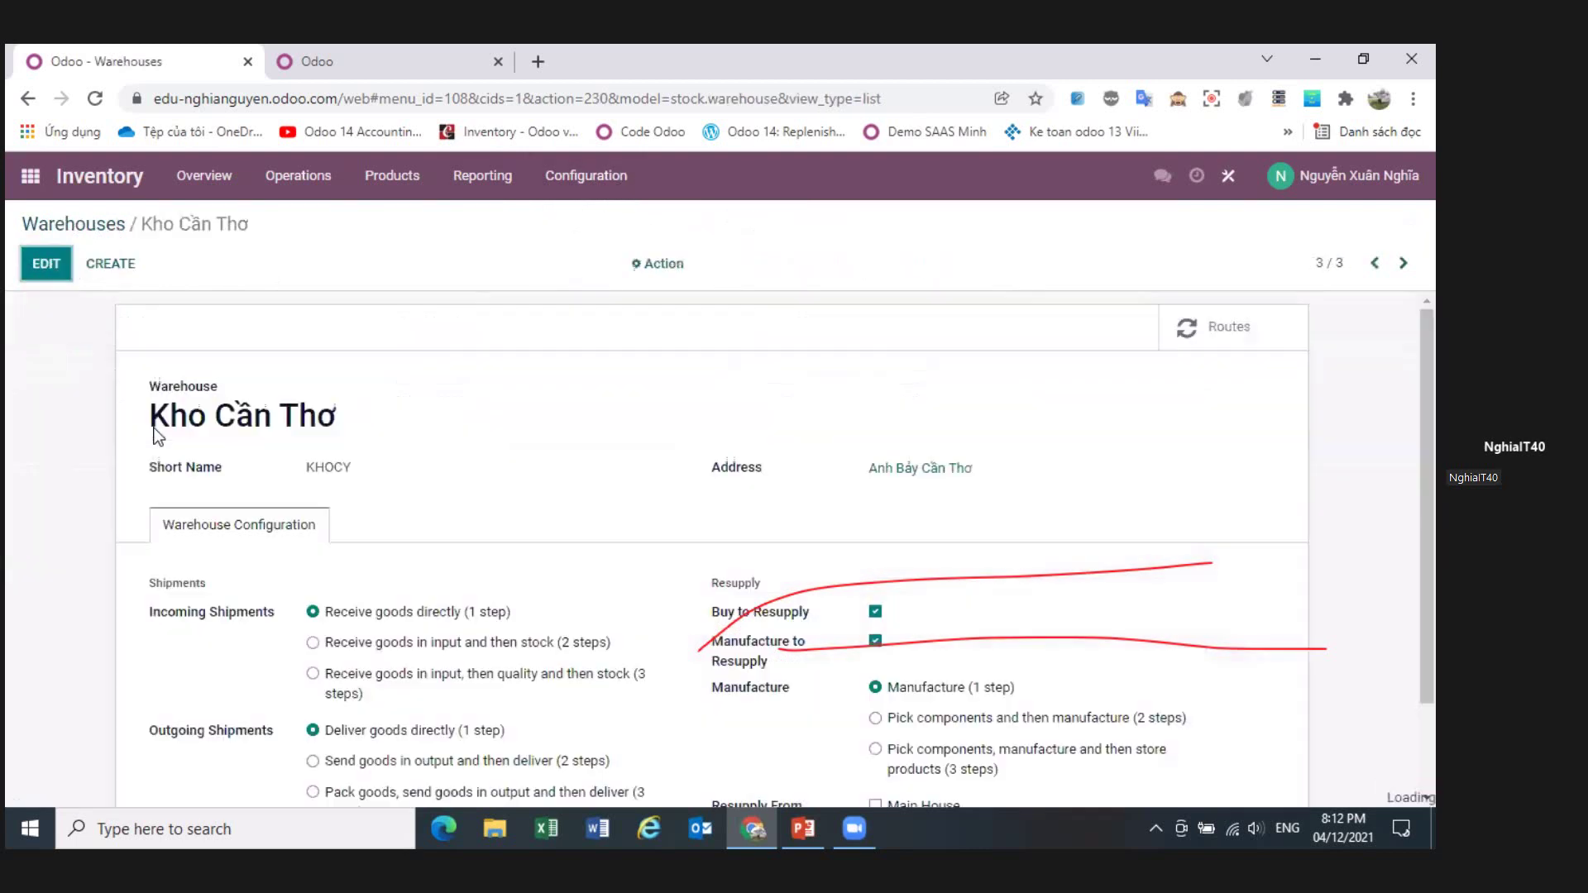
pyautogui.click(37, 265)
pyautogui.click(372, 472)
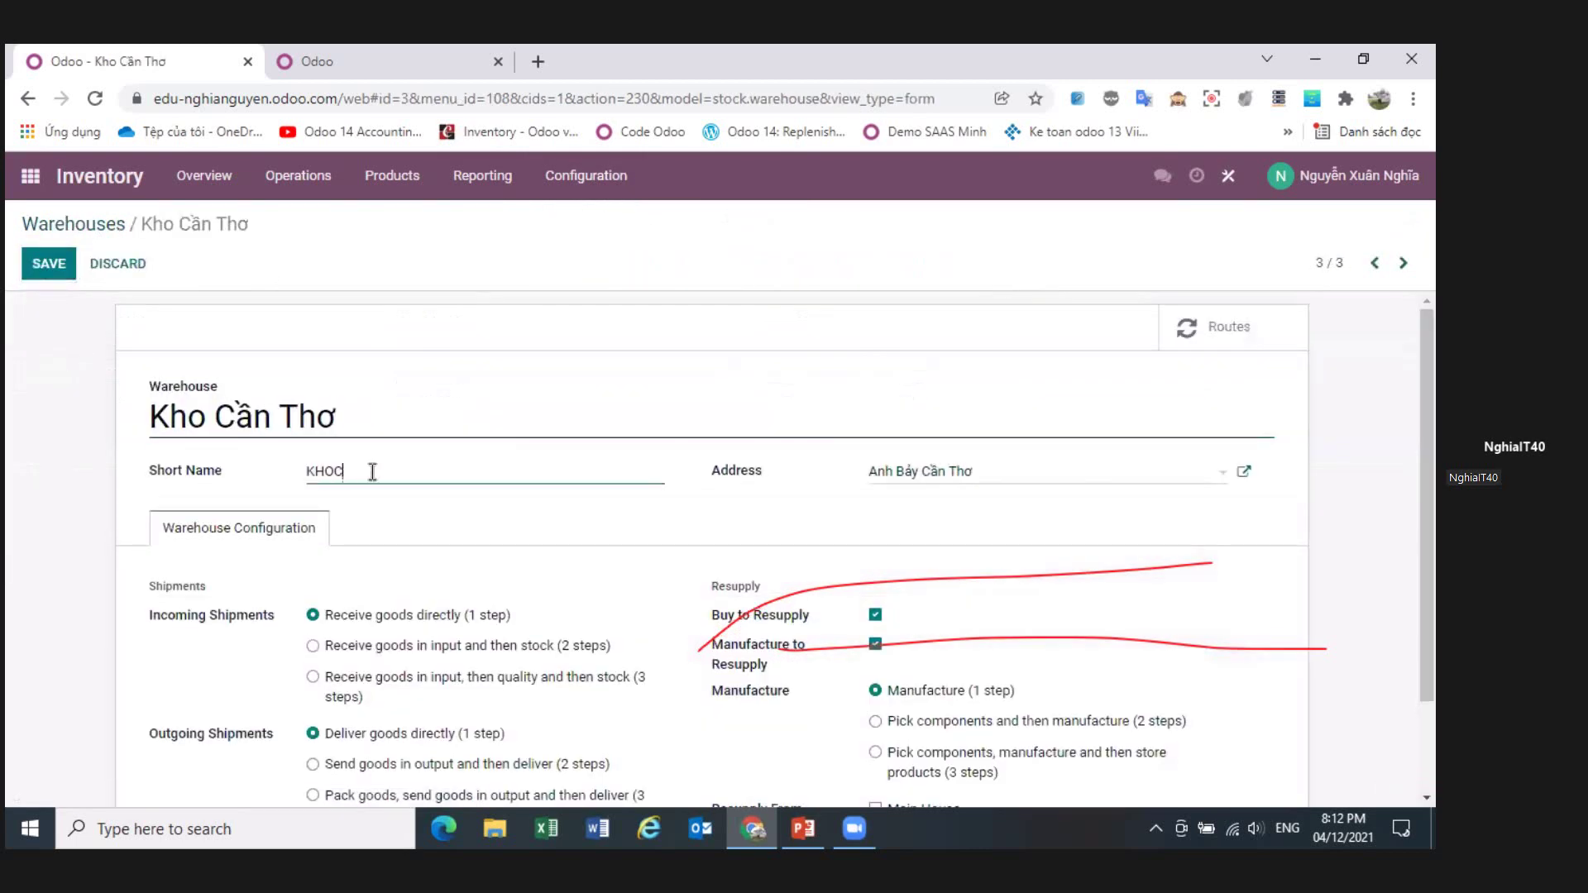
pyautogui.click(46, 267)
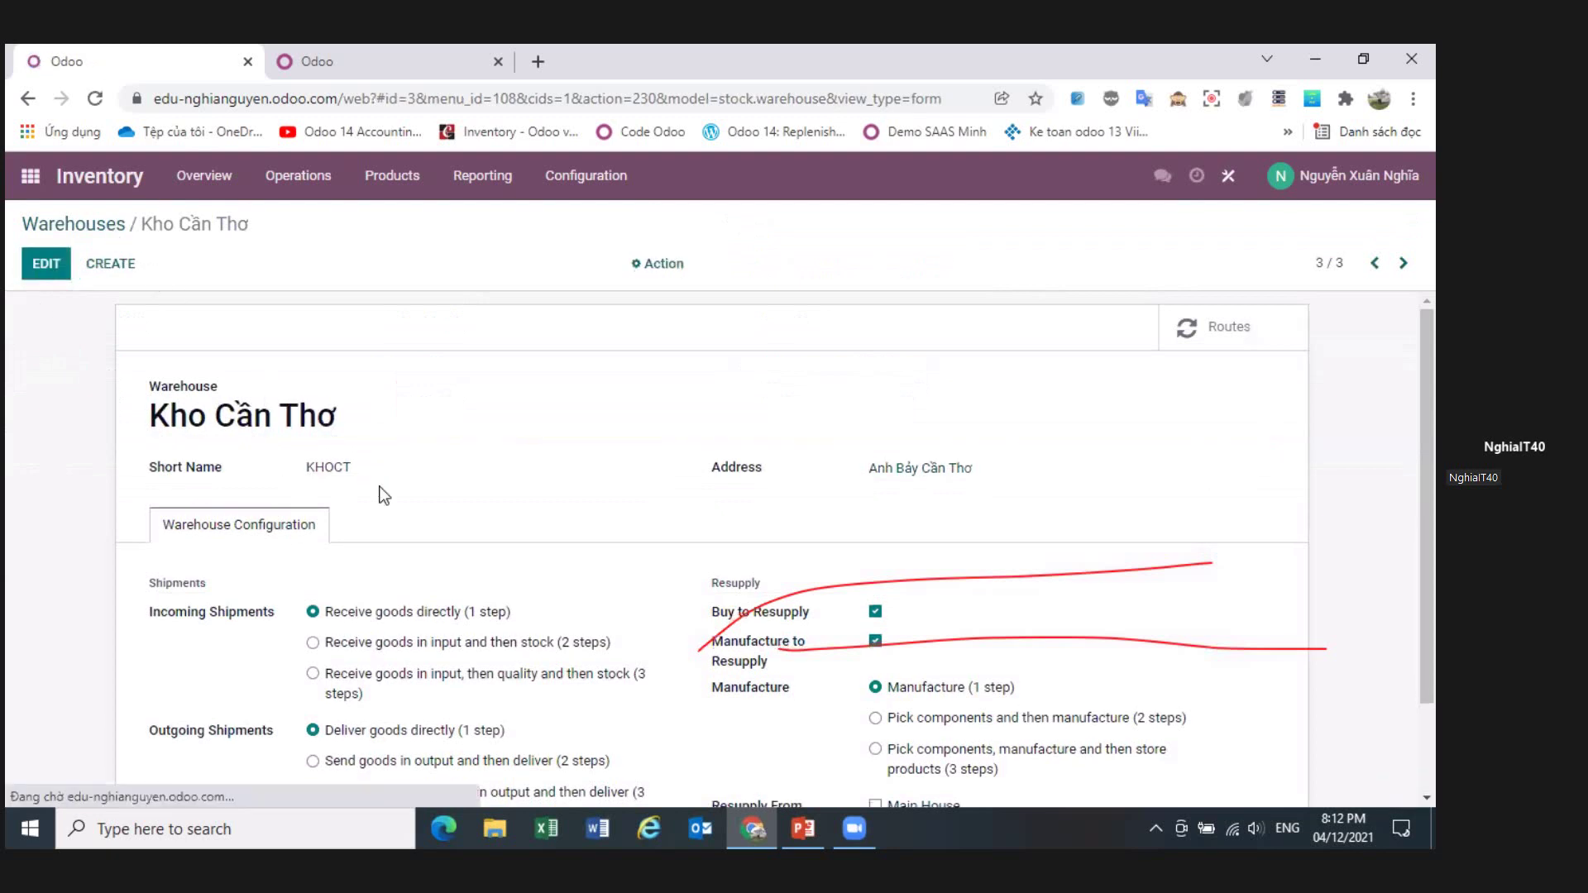
pyautogui.click(103, 224)
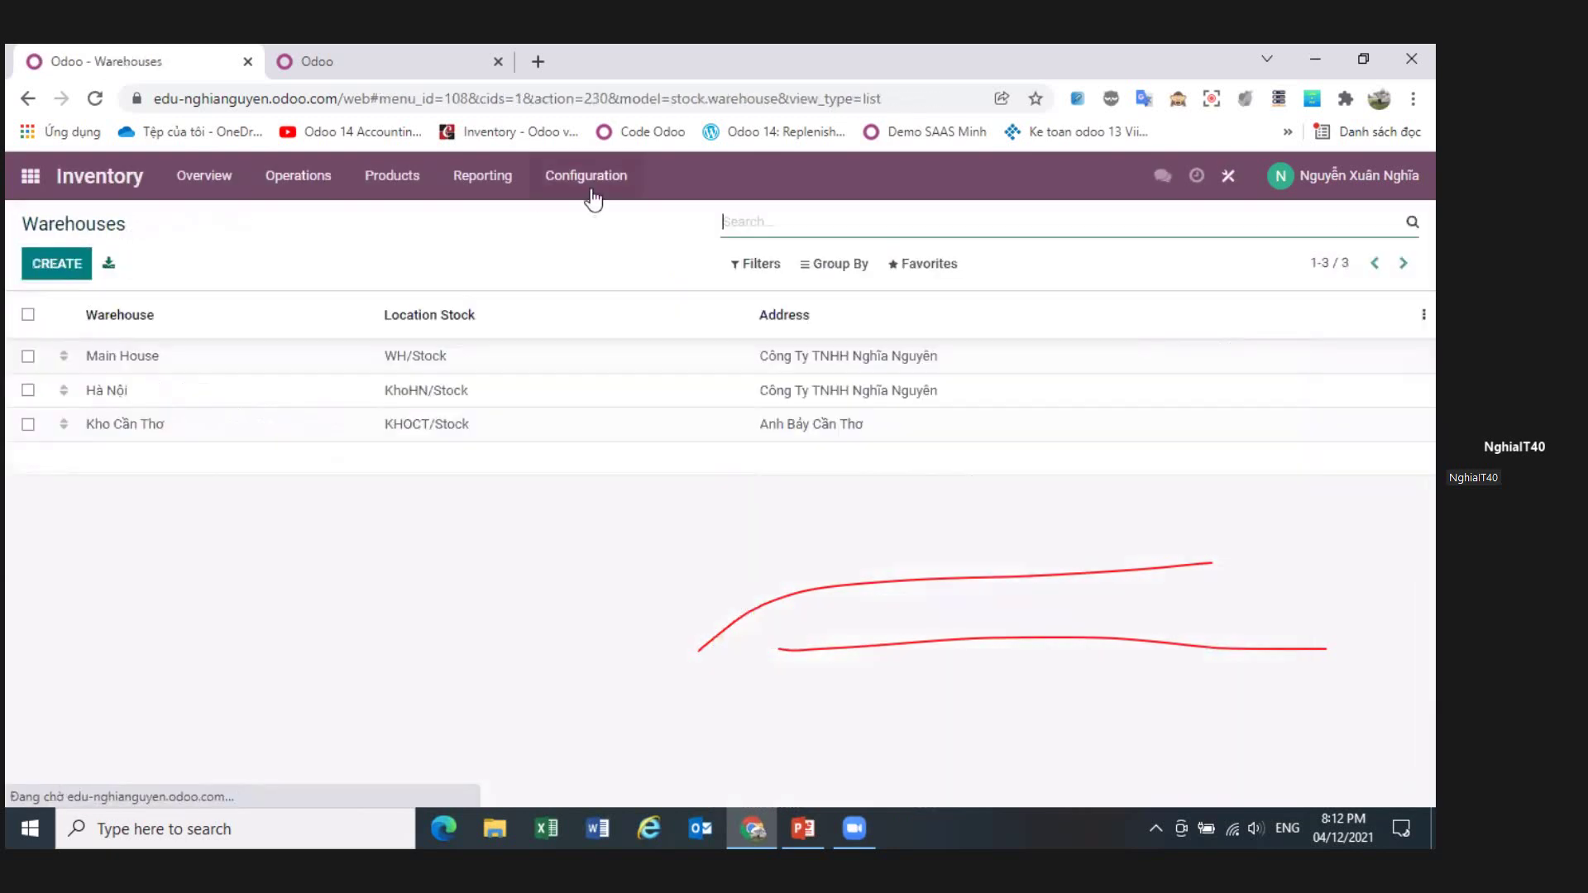
# - Create an internal location named Khu A with parent location KHOCT/Stock and save it
pyautogui.click(590, 177)
pyautogui.click(600, 310)
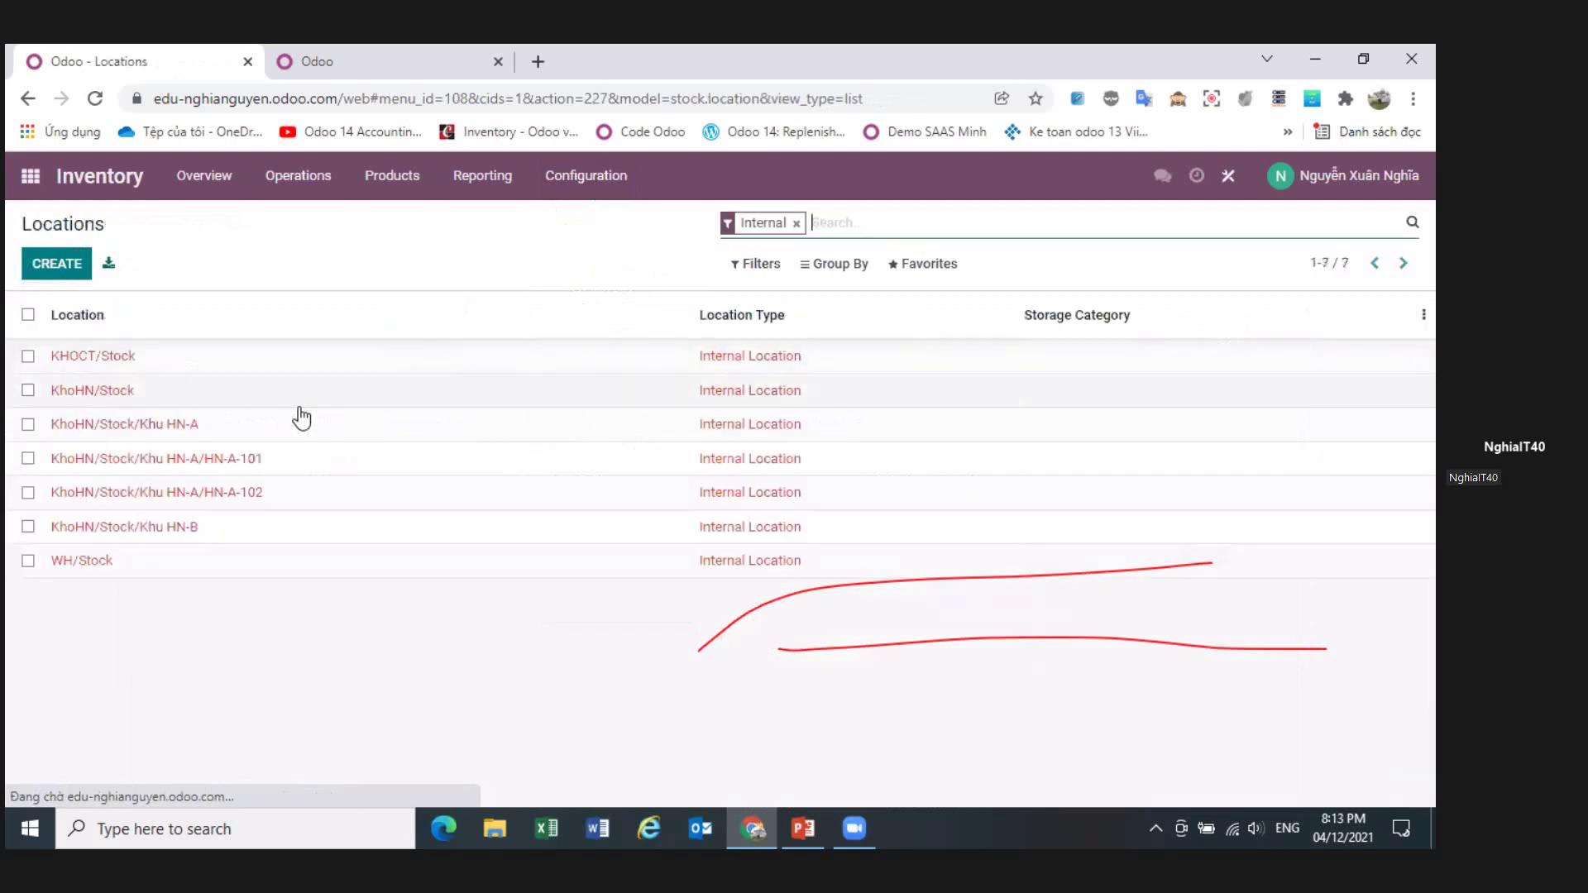
pyautogui.click(57, 263)
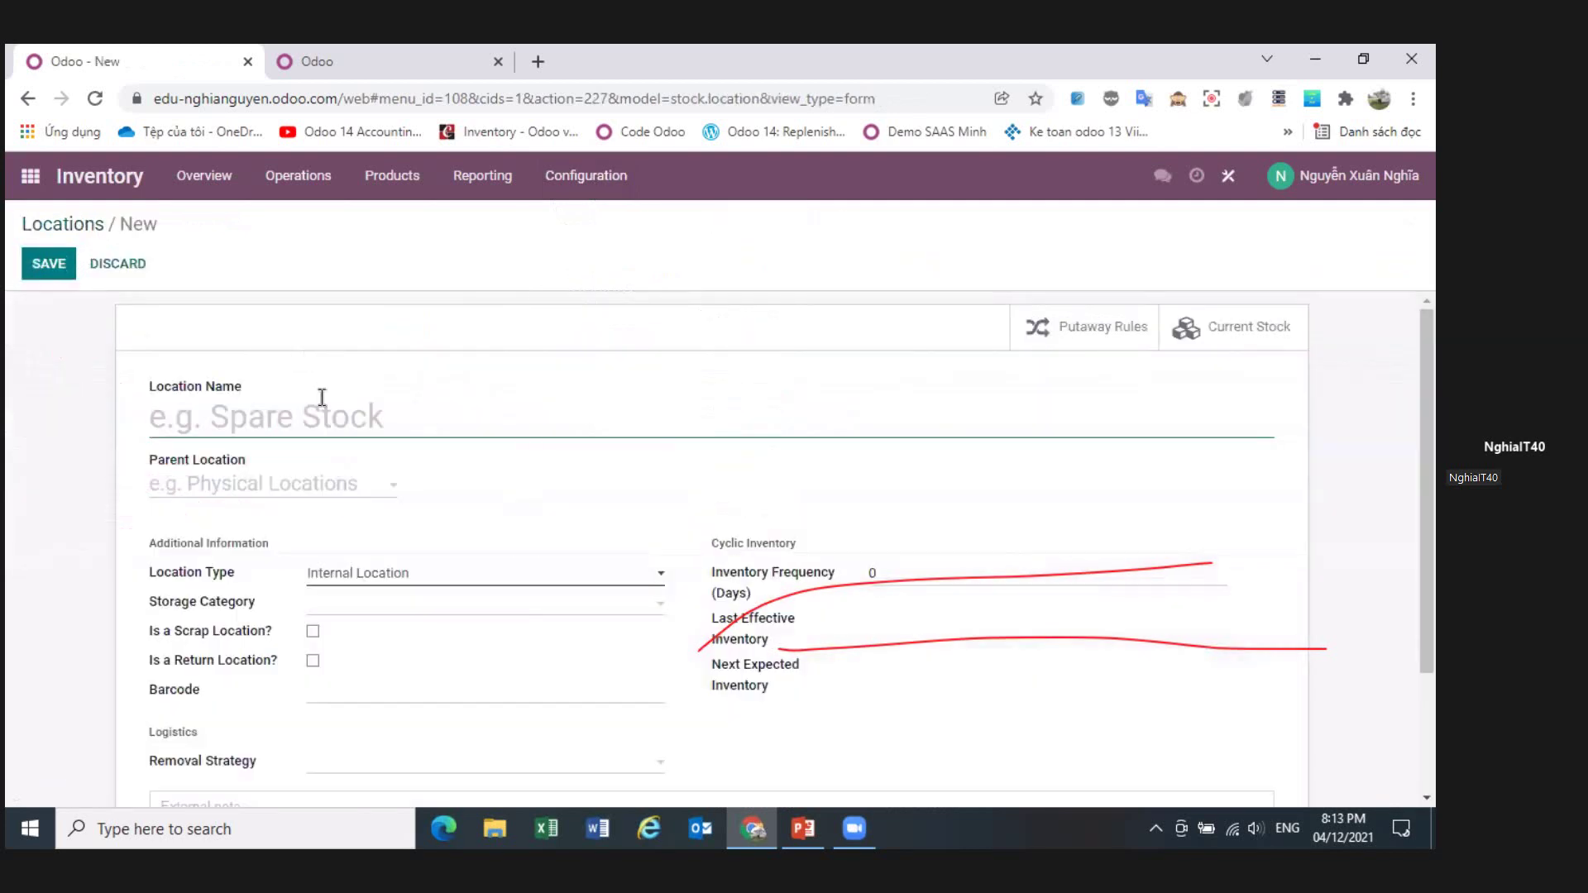
pyautogui.write('Khu A')
pyautogui.press('BackSpace')
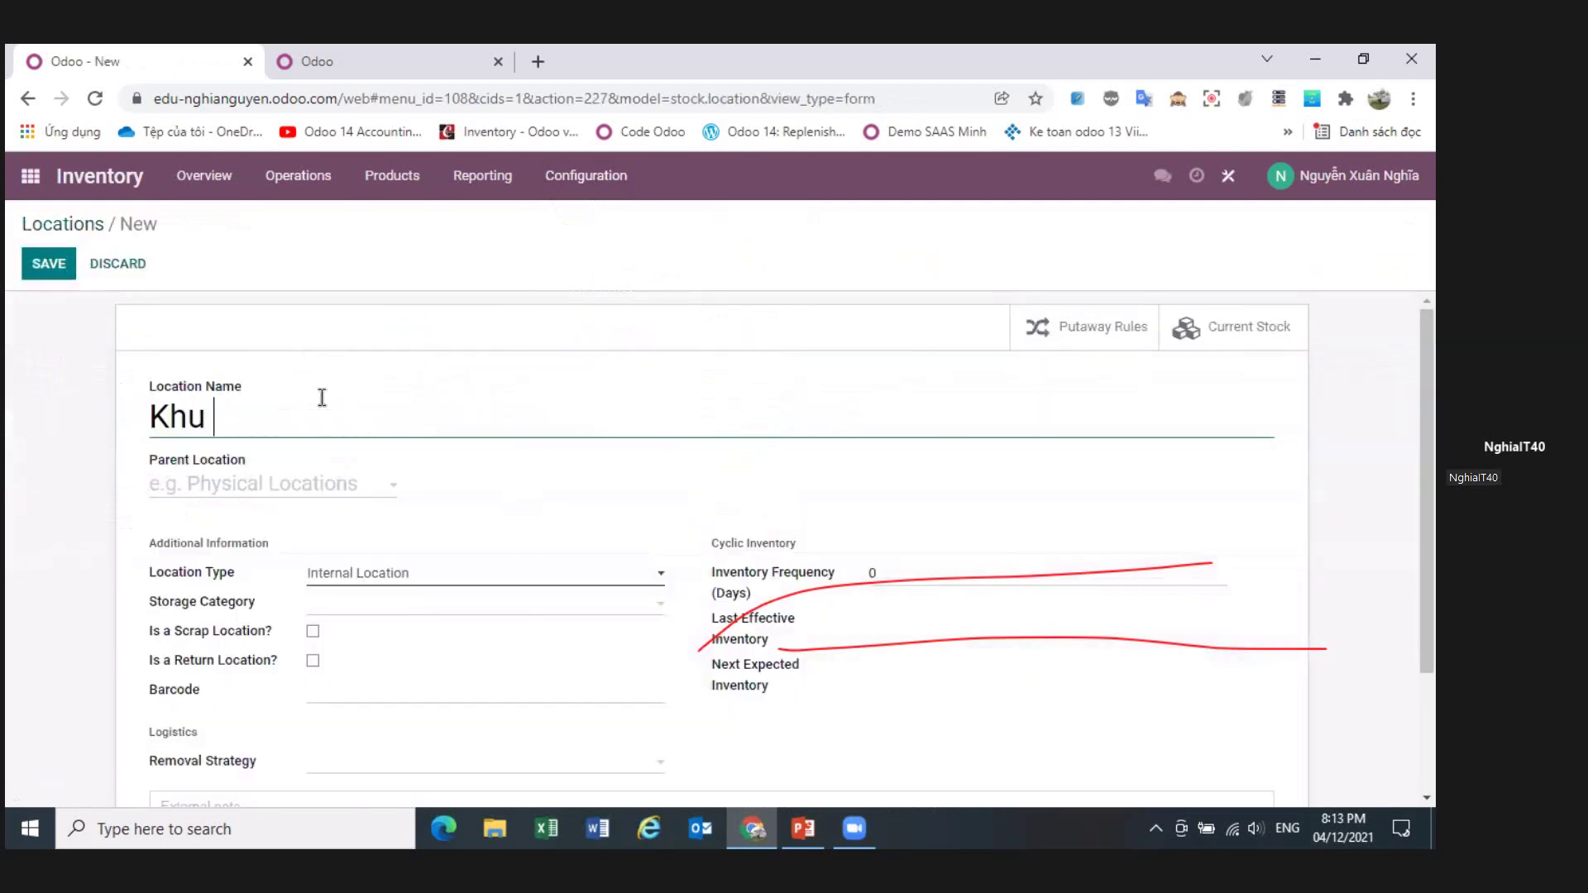
pyautogui.write('A =')
pyautogui.click(274, 485)
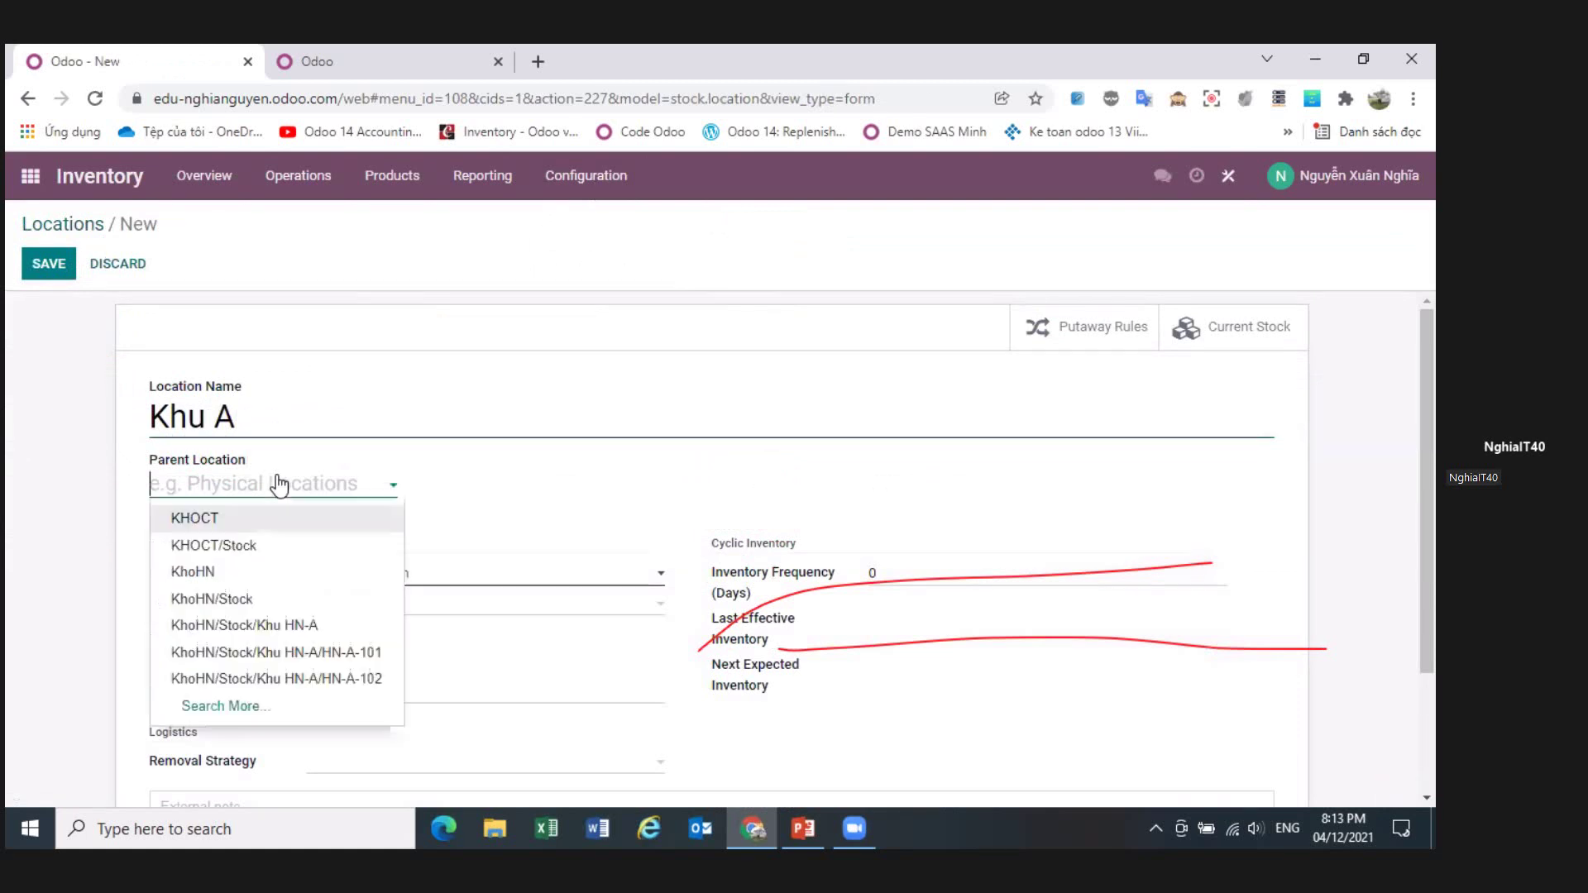
pyautogui.click(253, 543)
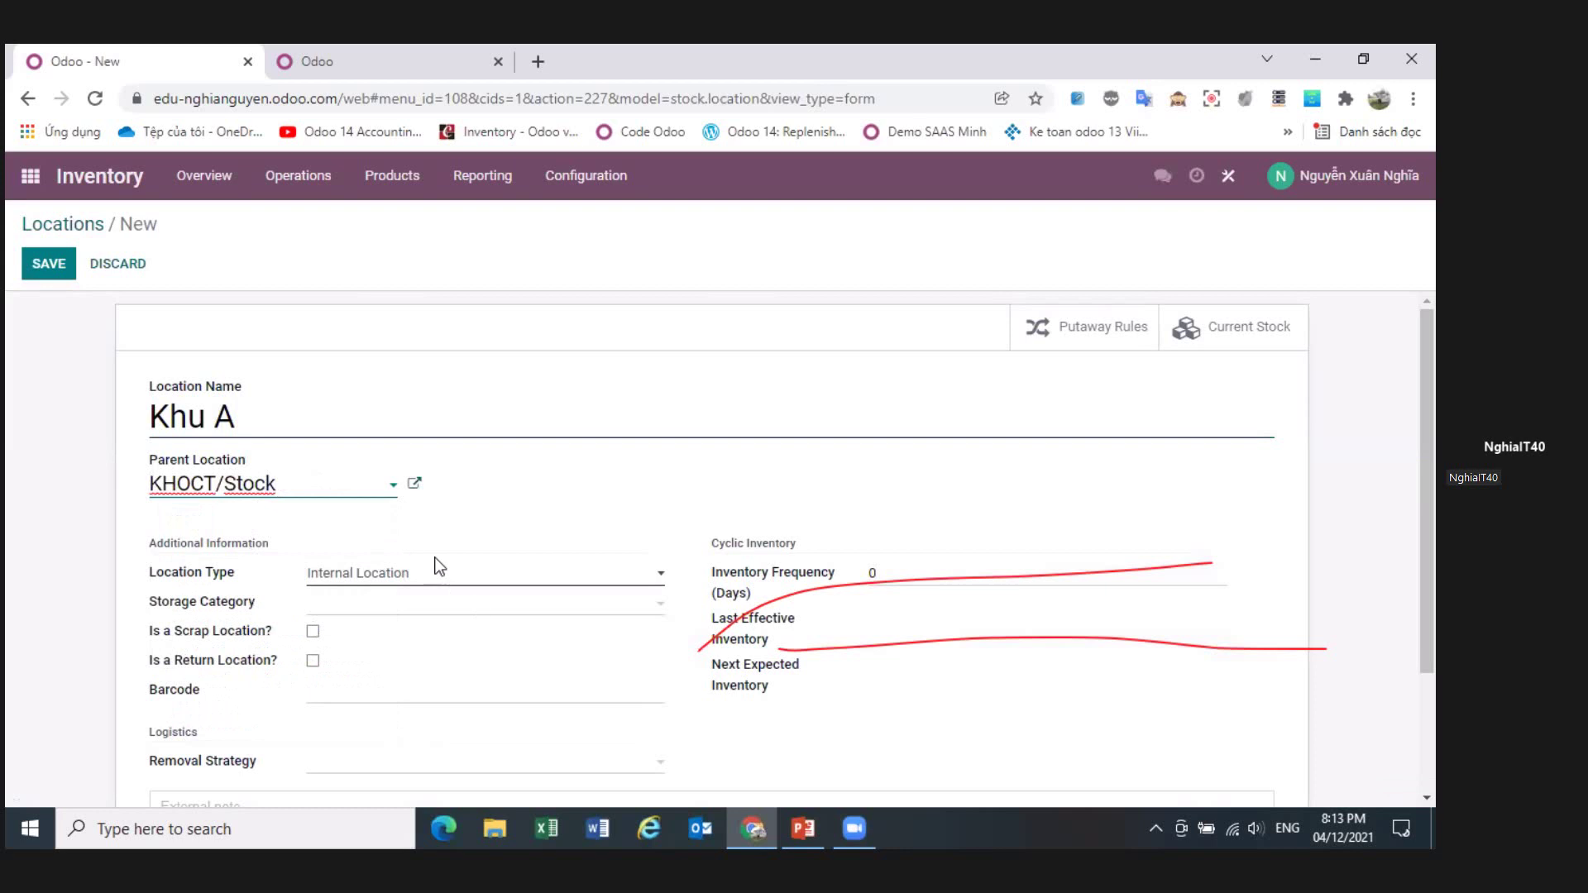
pyautogui.click(49, 263)
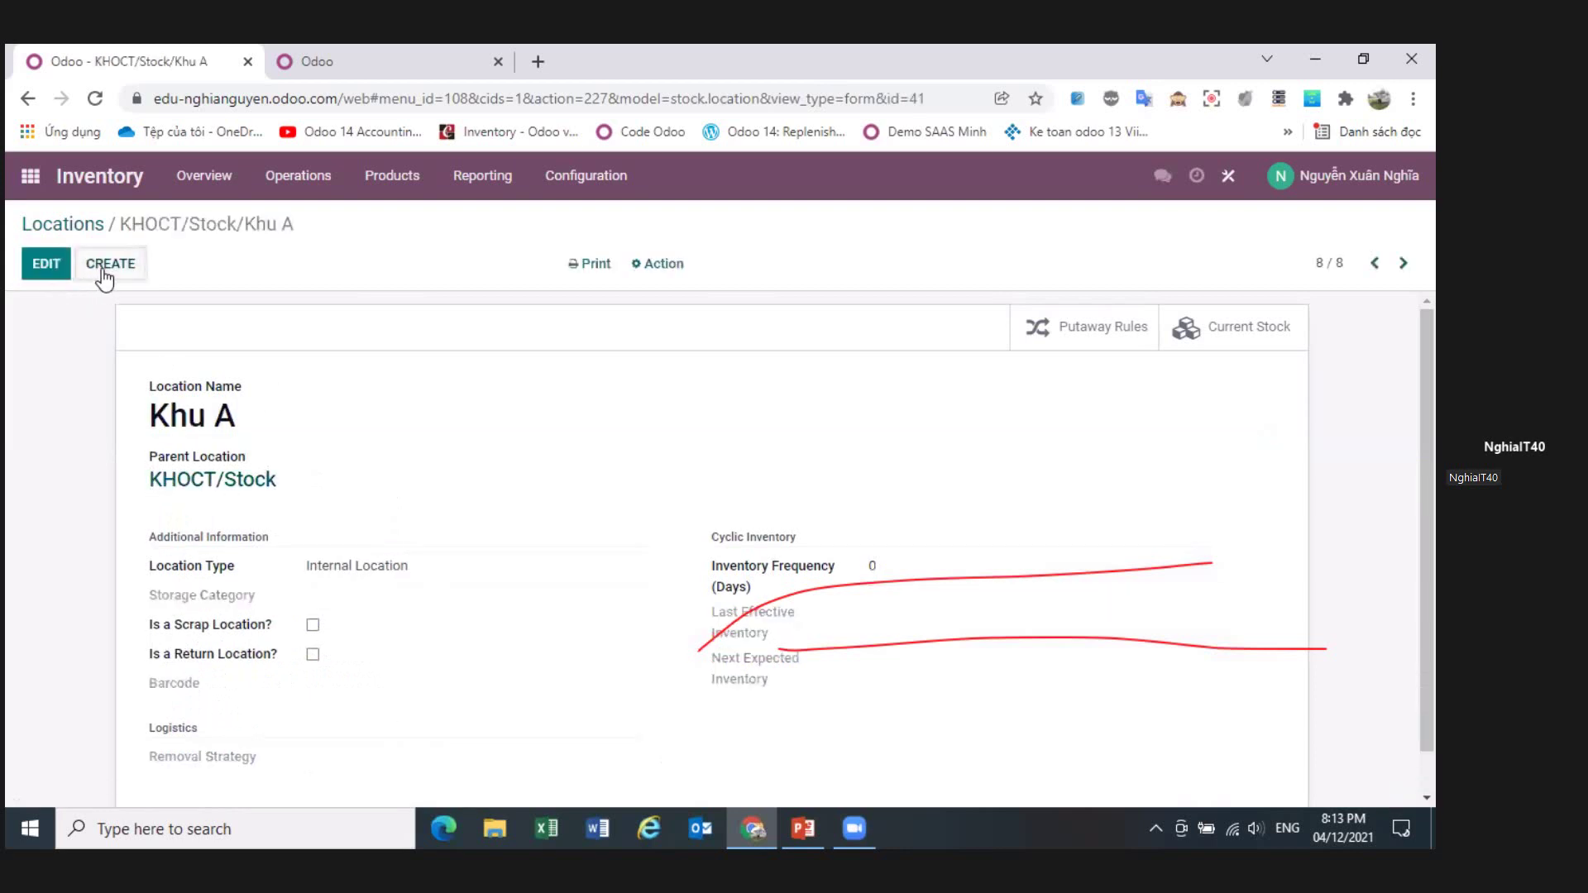
# - Create another internal location named Khu B under KHOCT/Stock and save it
pyautogui.click(112, 266)
pyautogui.write('Khu B')
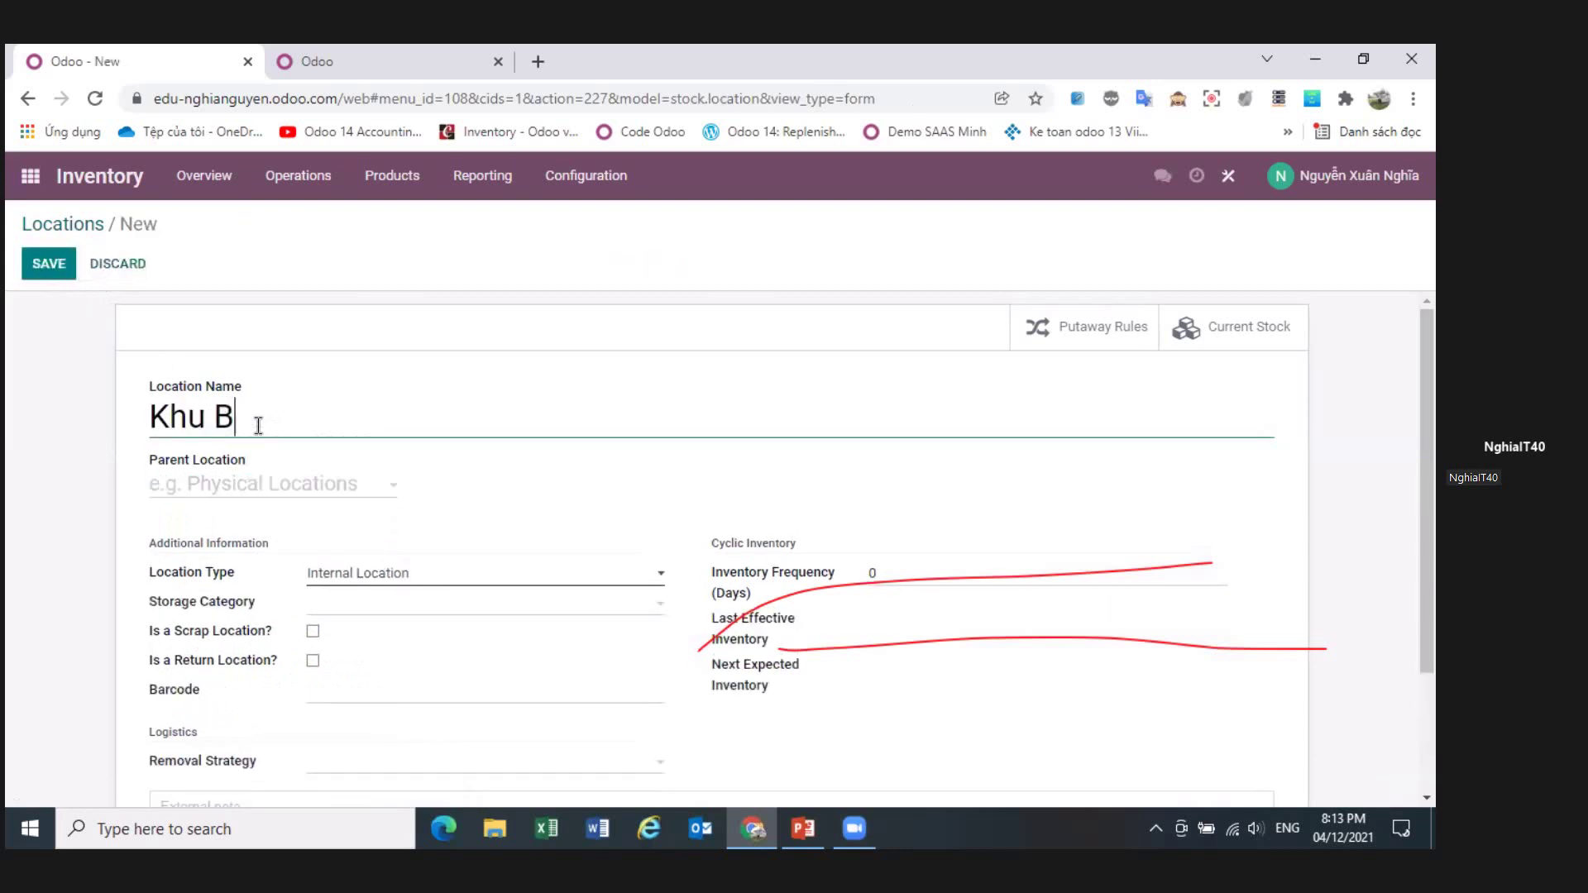
pyautogui.click(259, 486)
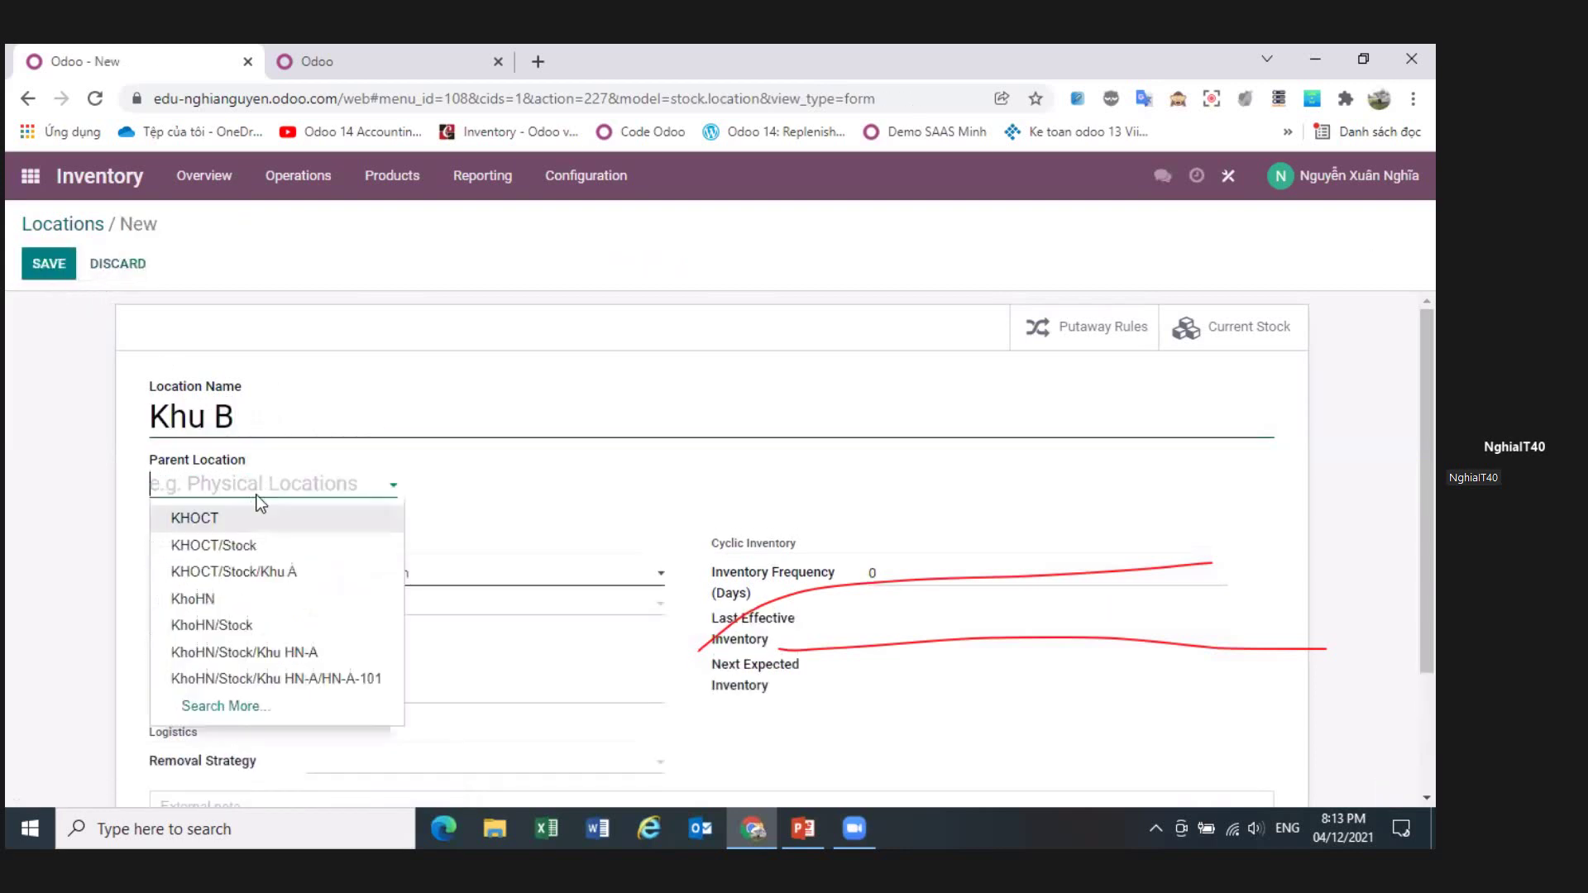
pyautogui.click(248, 545)
pyautogui.click(48, 271)
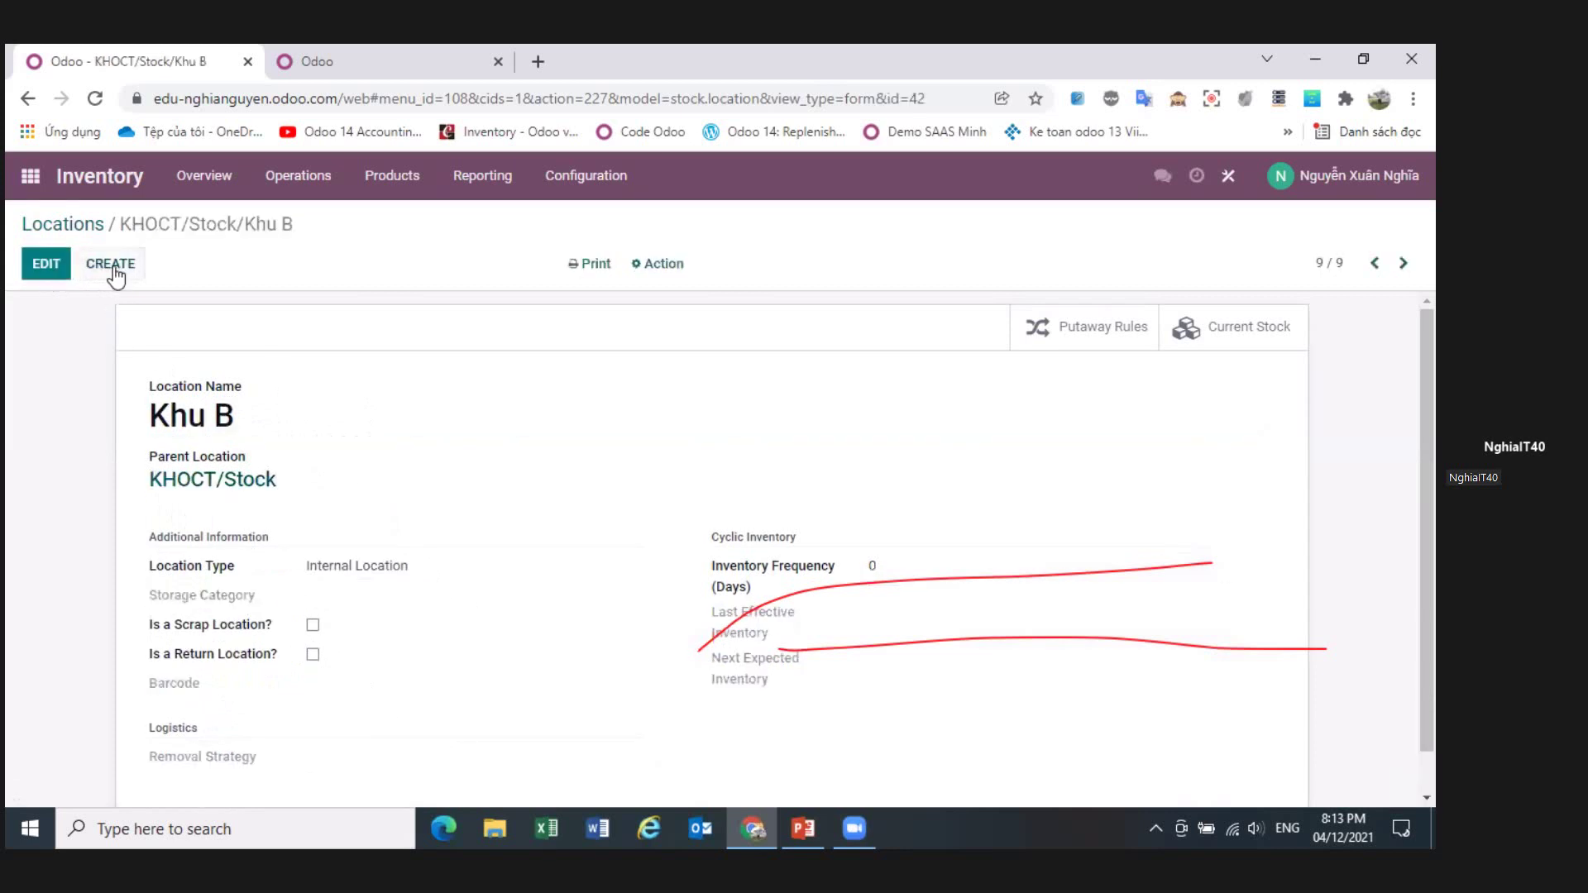
# - Create an internal location named A101 with parent location KHOCT/Stock/Khu A and save it
pyautogui.click(111, 263)
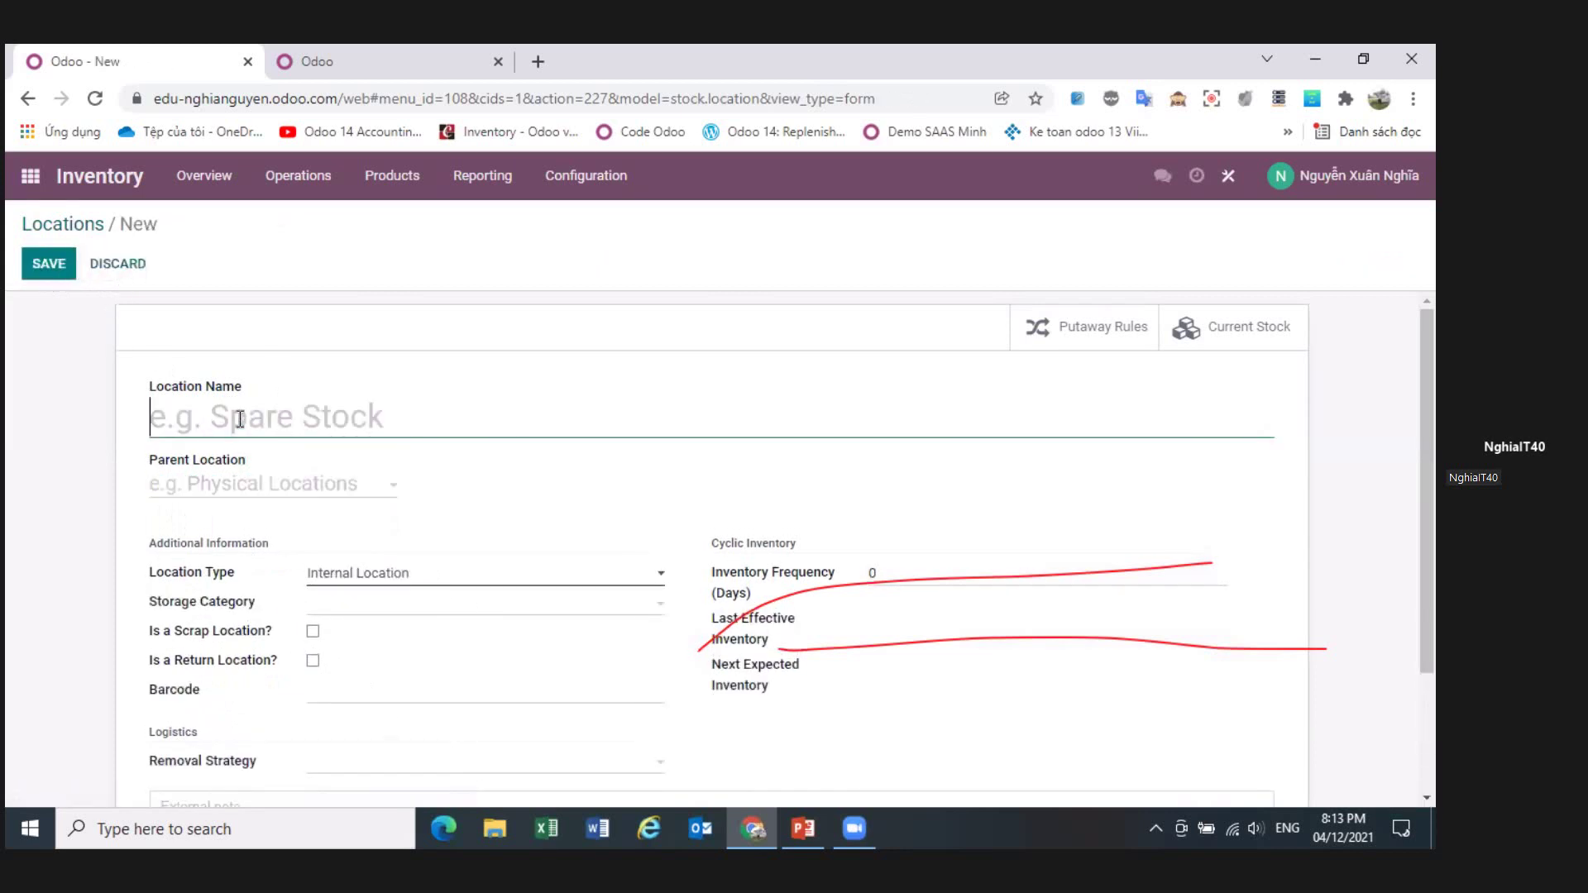
pyautogui.write('A')
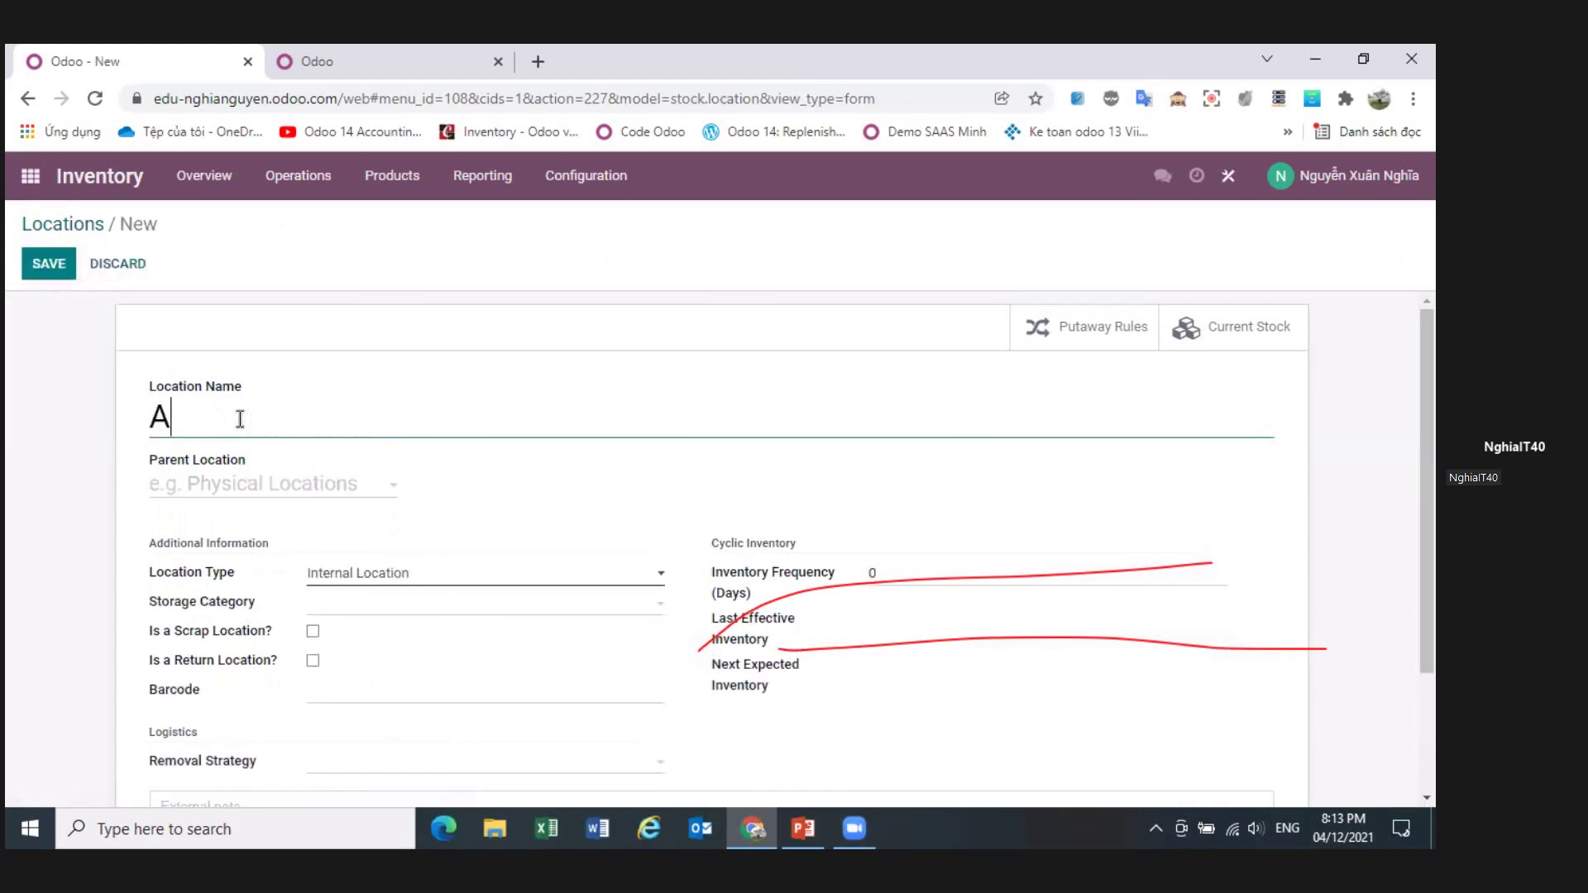
pyautogui.write('101')
pyautogui.click(221, 486)
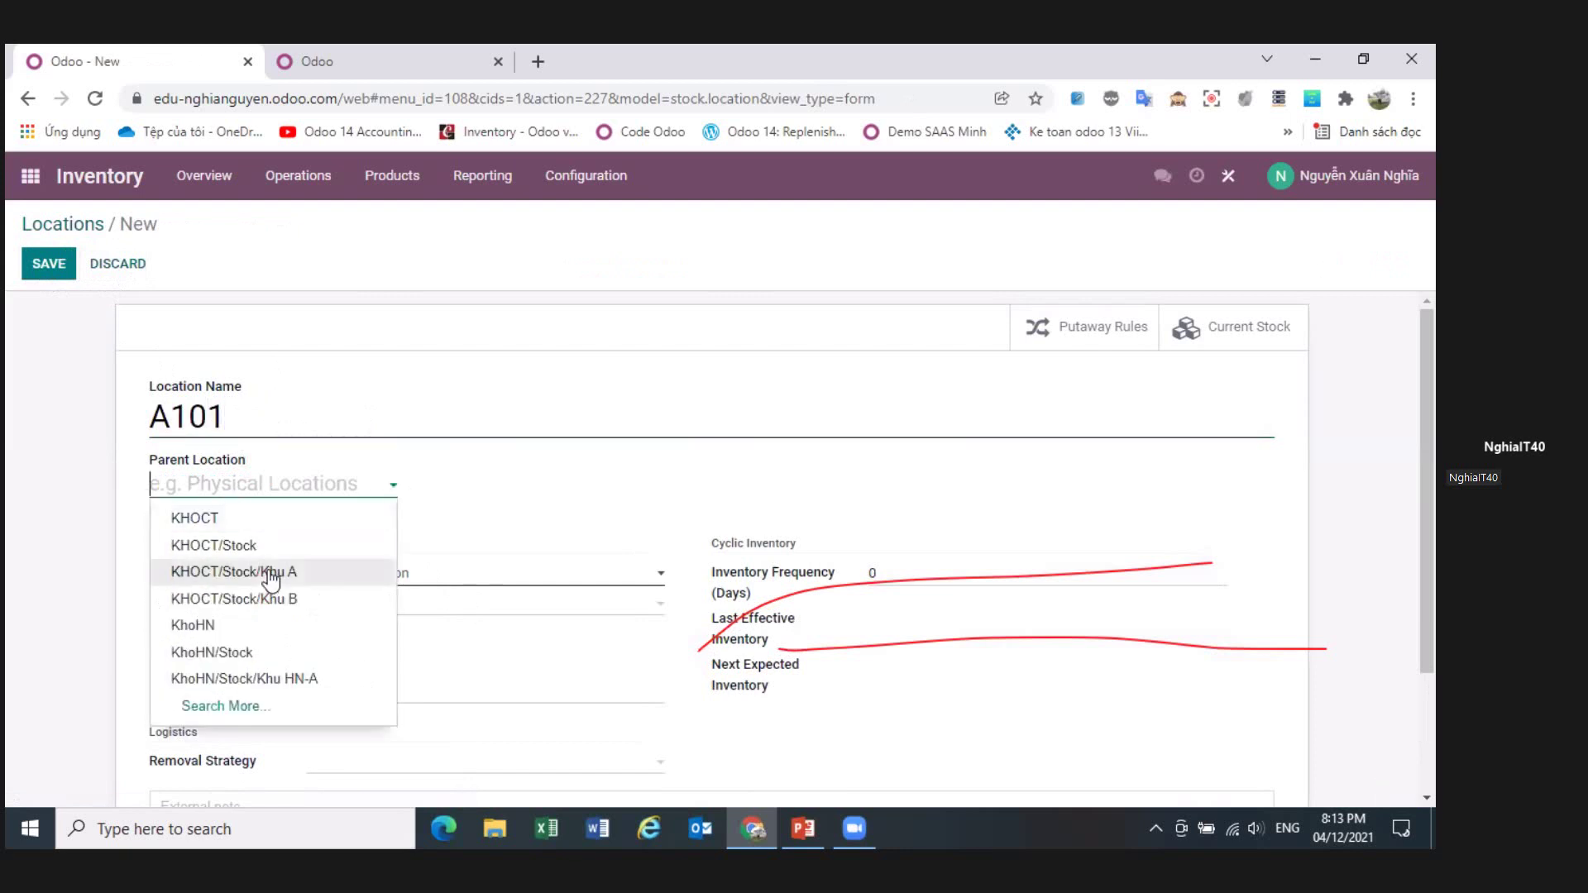
pyautogui.click(270, 579)
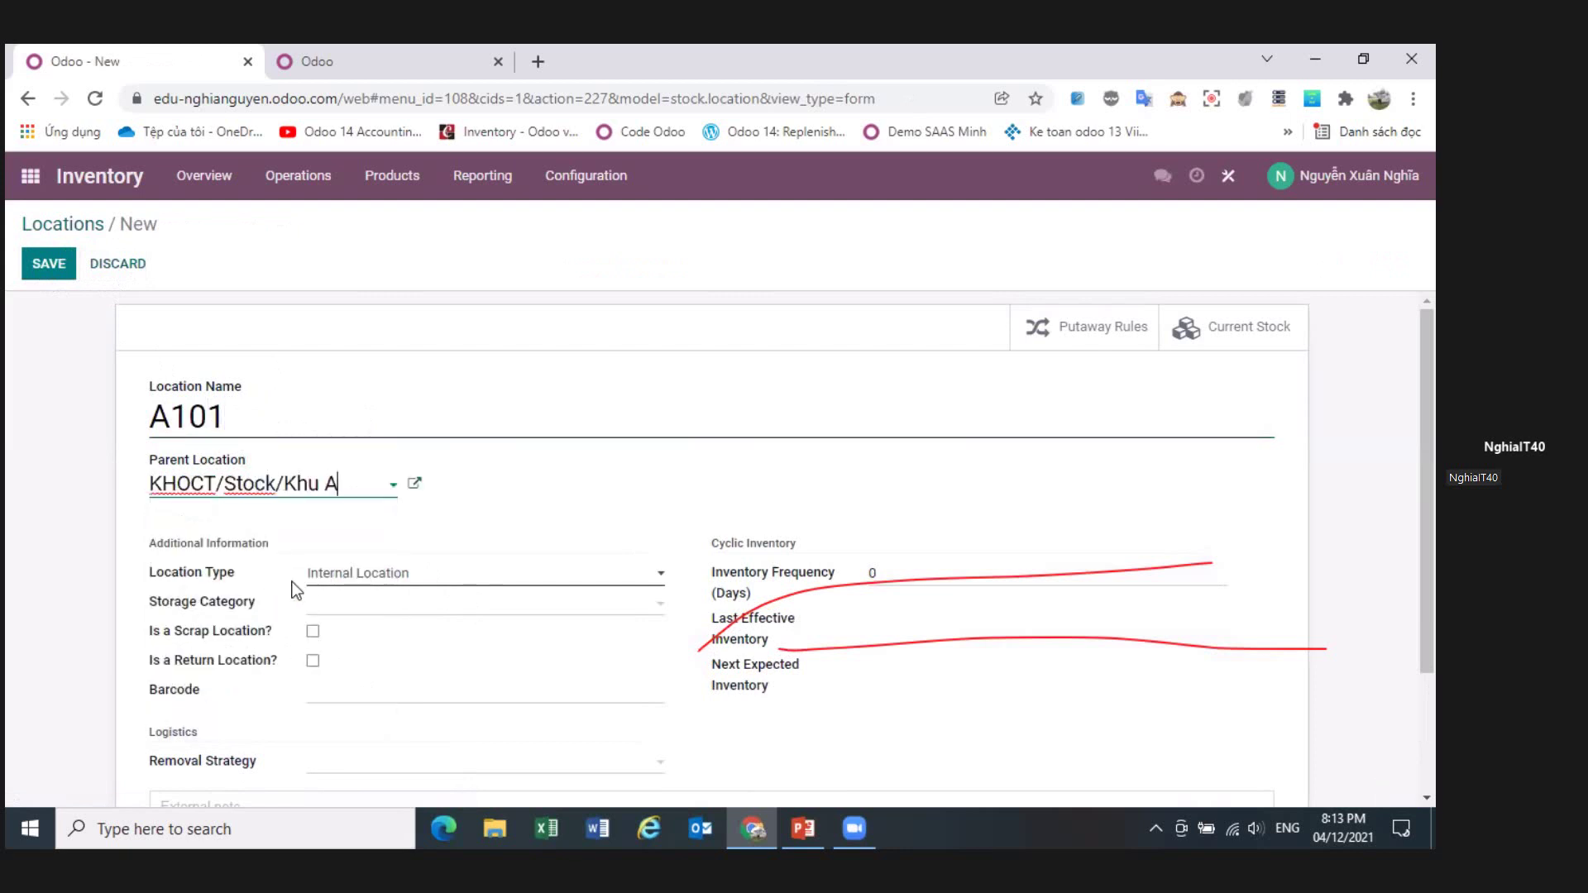
pyautogui.click(49, 269)
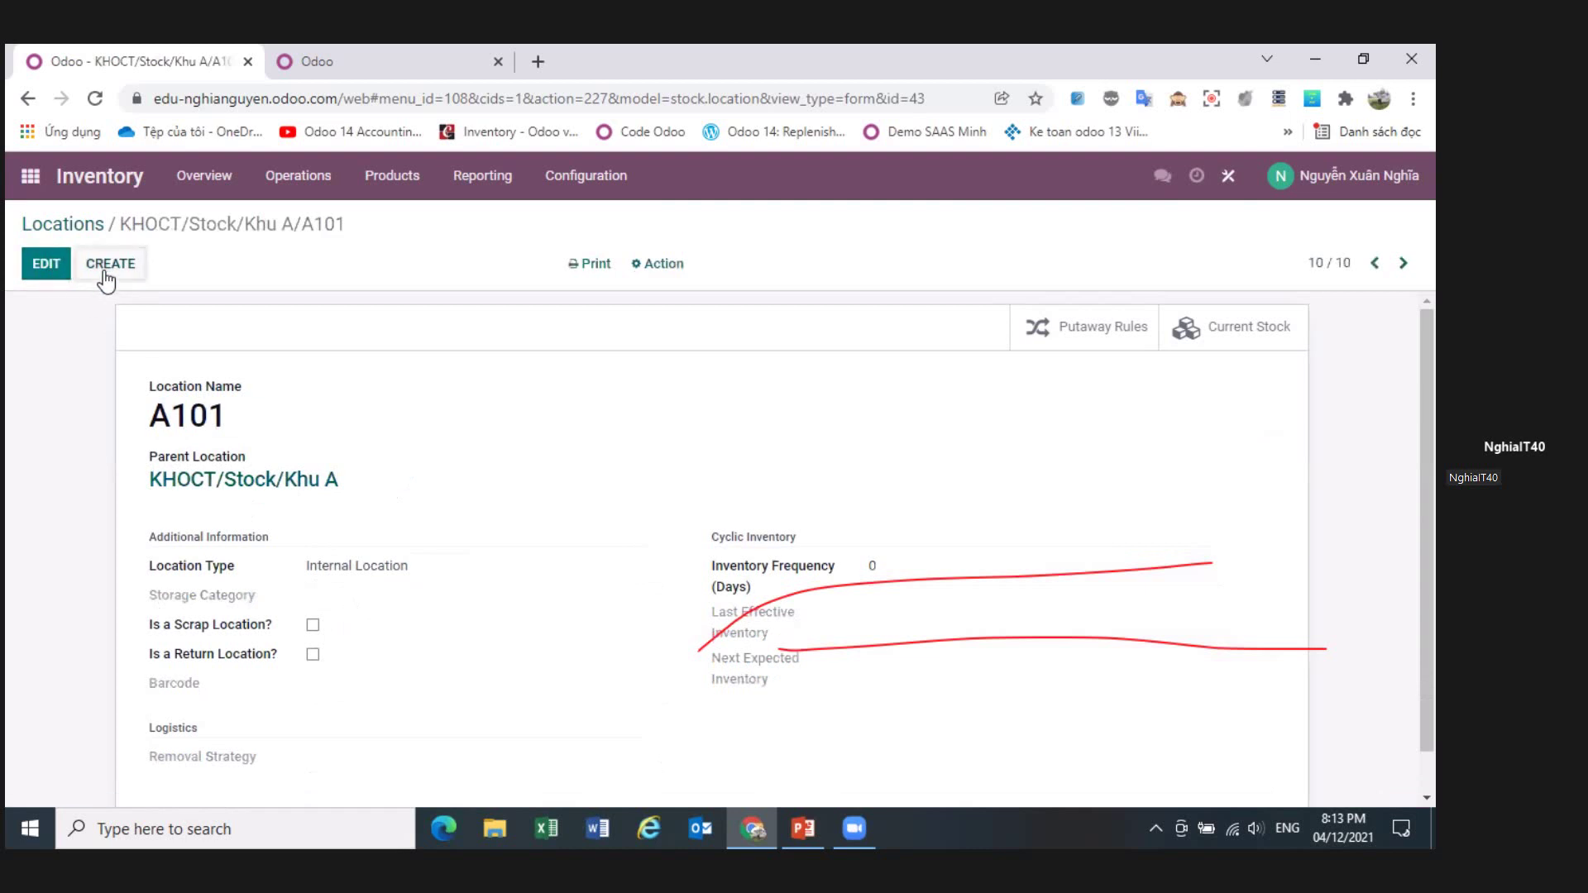
# - Create an internal location named A102 under KHOCT/Stock/Khu A and save it
pyautogui.click(106, 266)
pyautogui.write('A1')
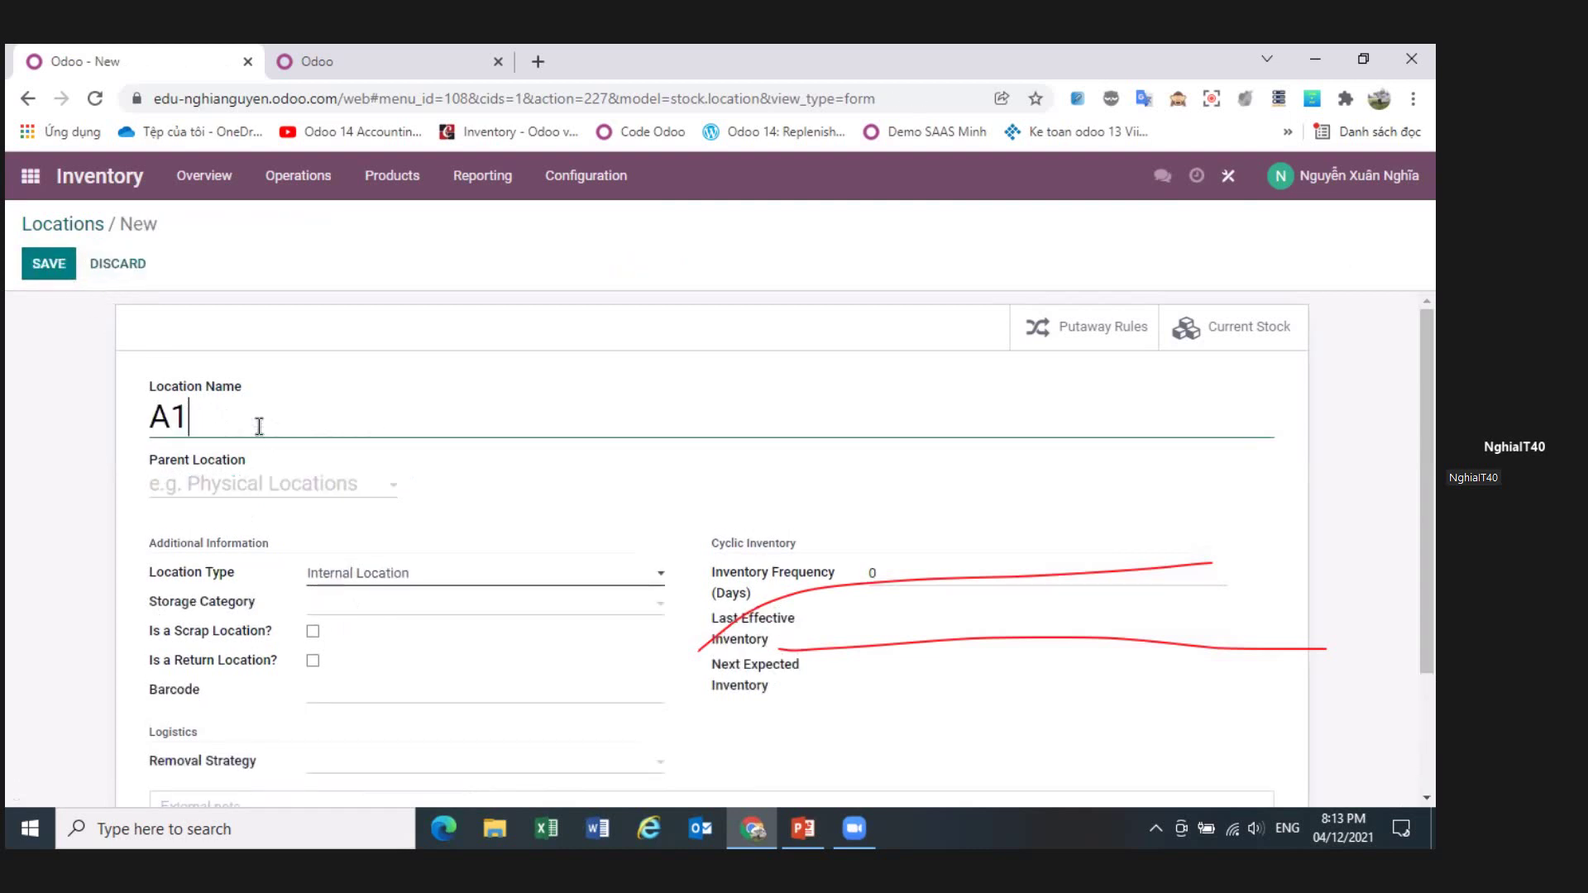
pyautogui.write('02')
pyautogui.click(211, 484)
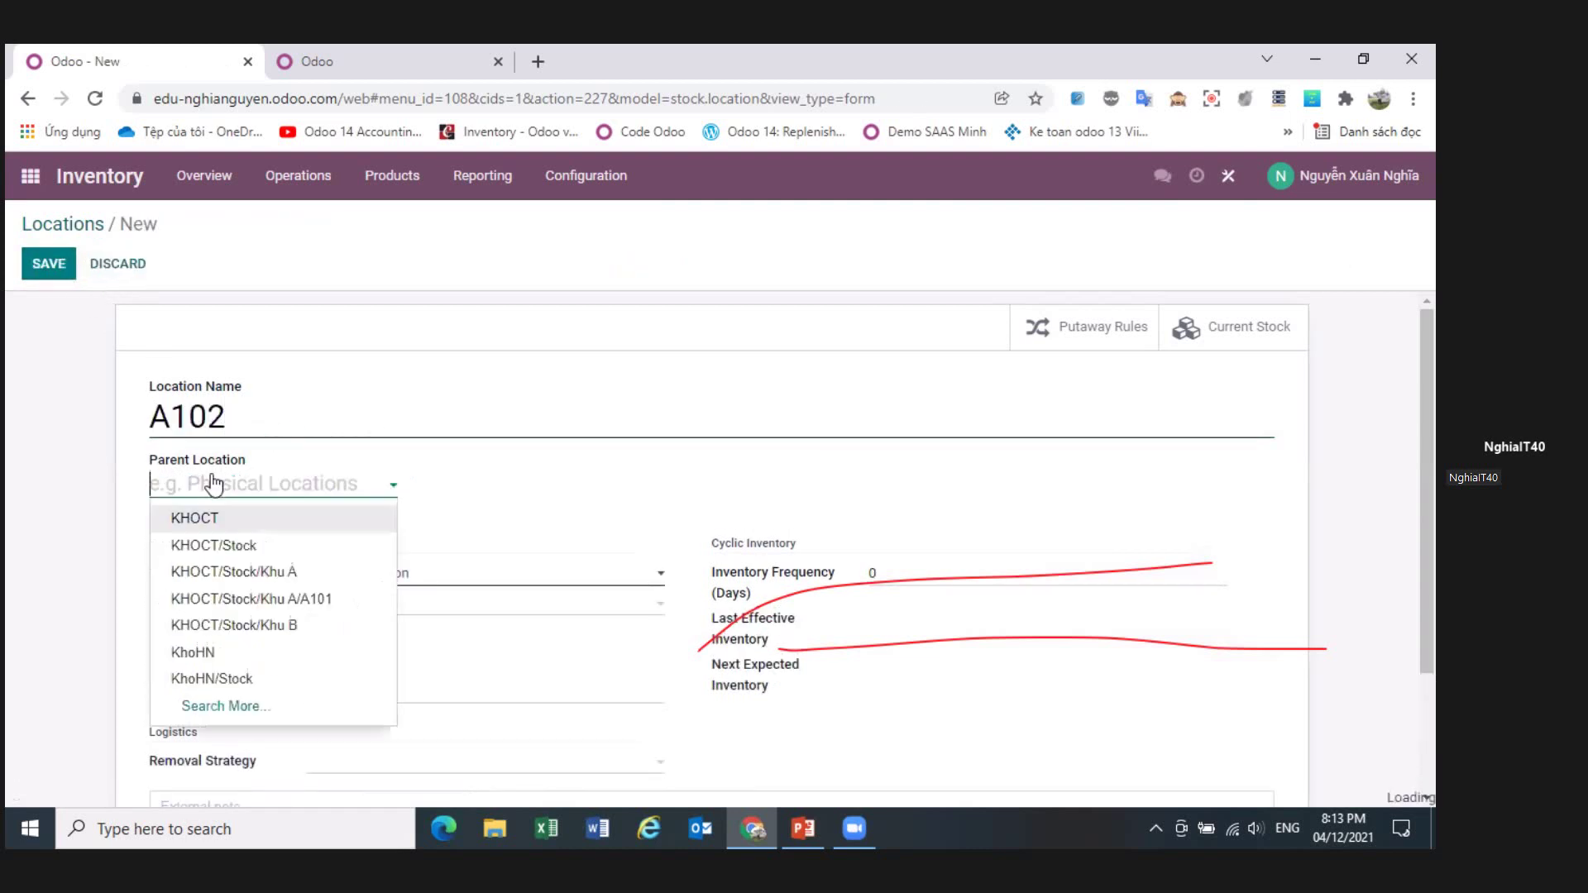
pyautogui.click(285, 579)
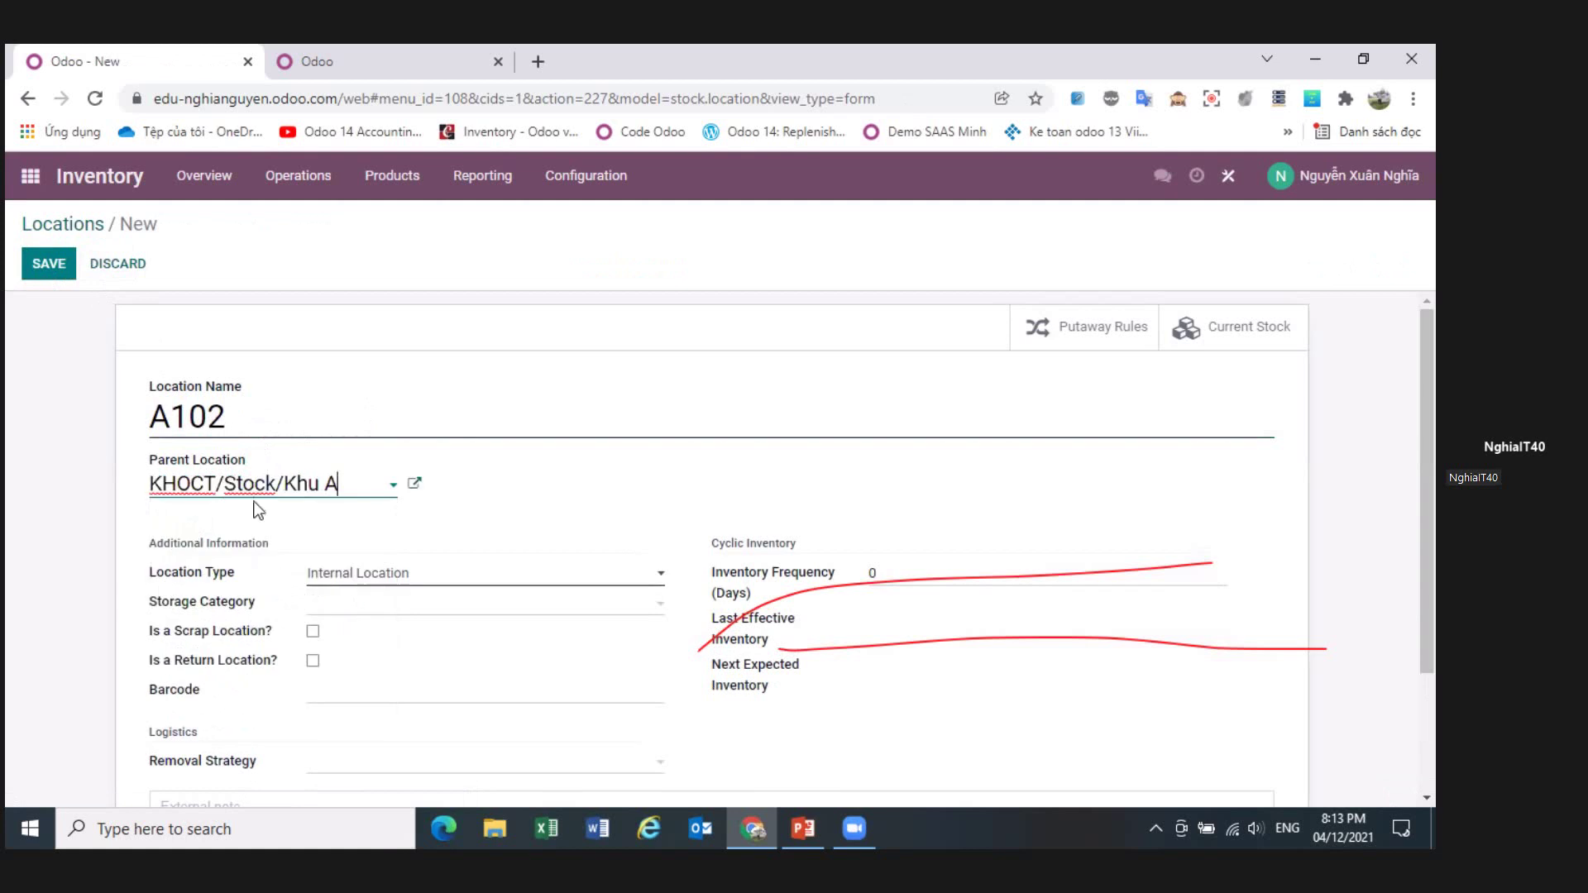
pyautogui.click(37, 266)
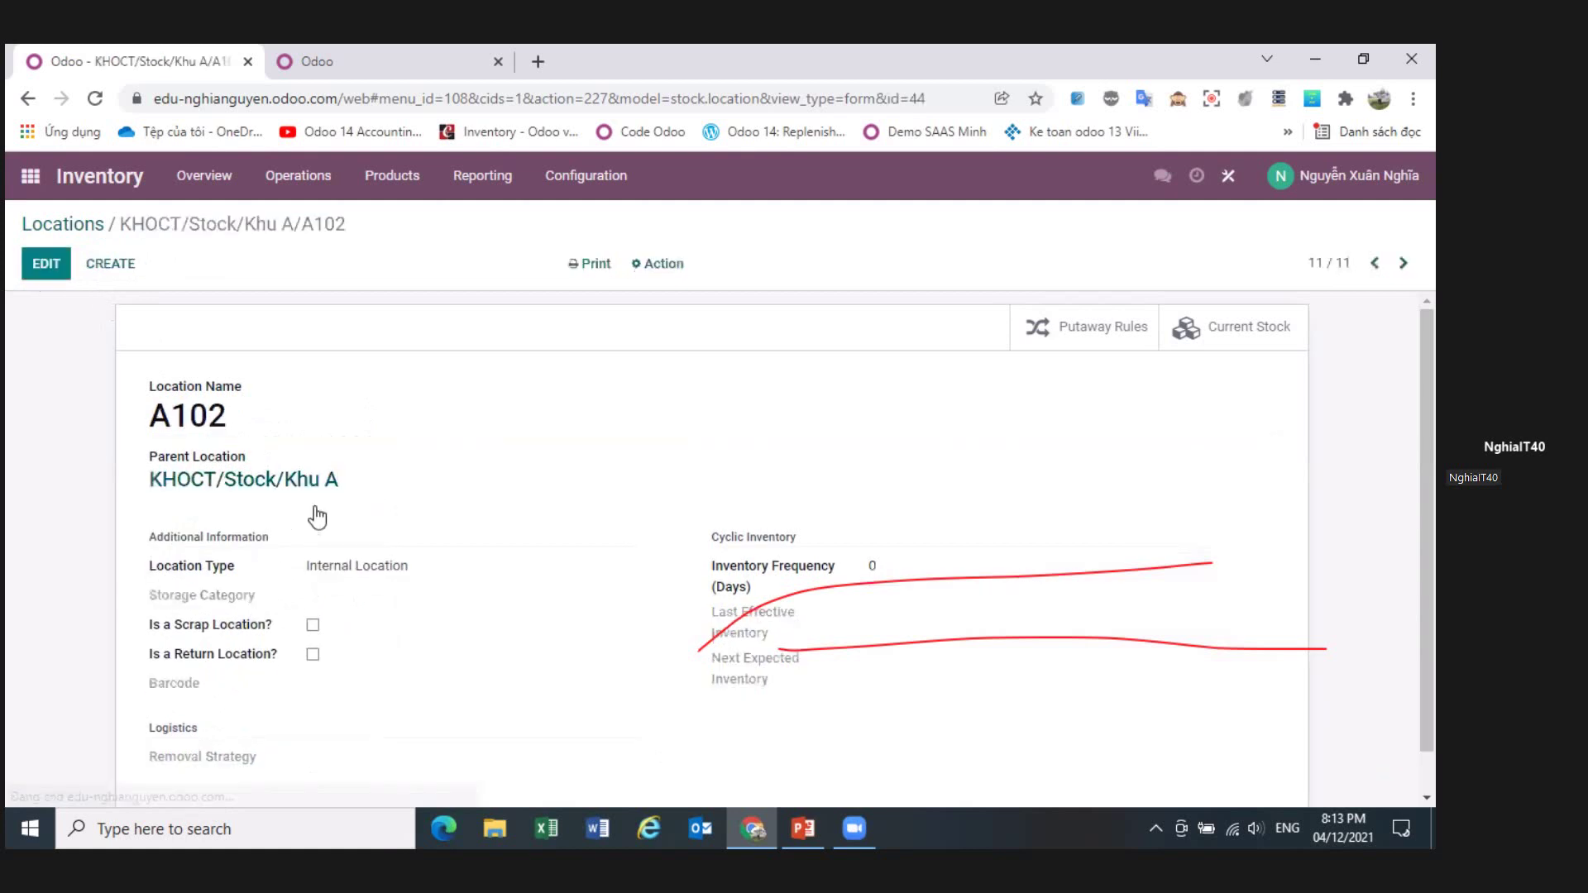
# - Edit location A102 to use its own name, A102, as the barcode, and save the record
pyautogui.click(42, 264)
pyautogui.scroll(-1, 220, 609)
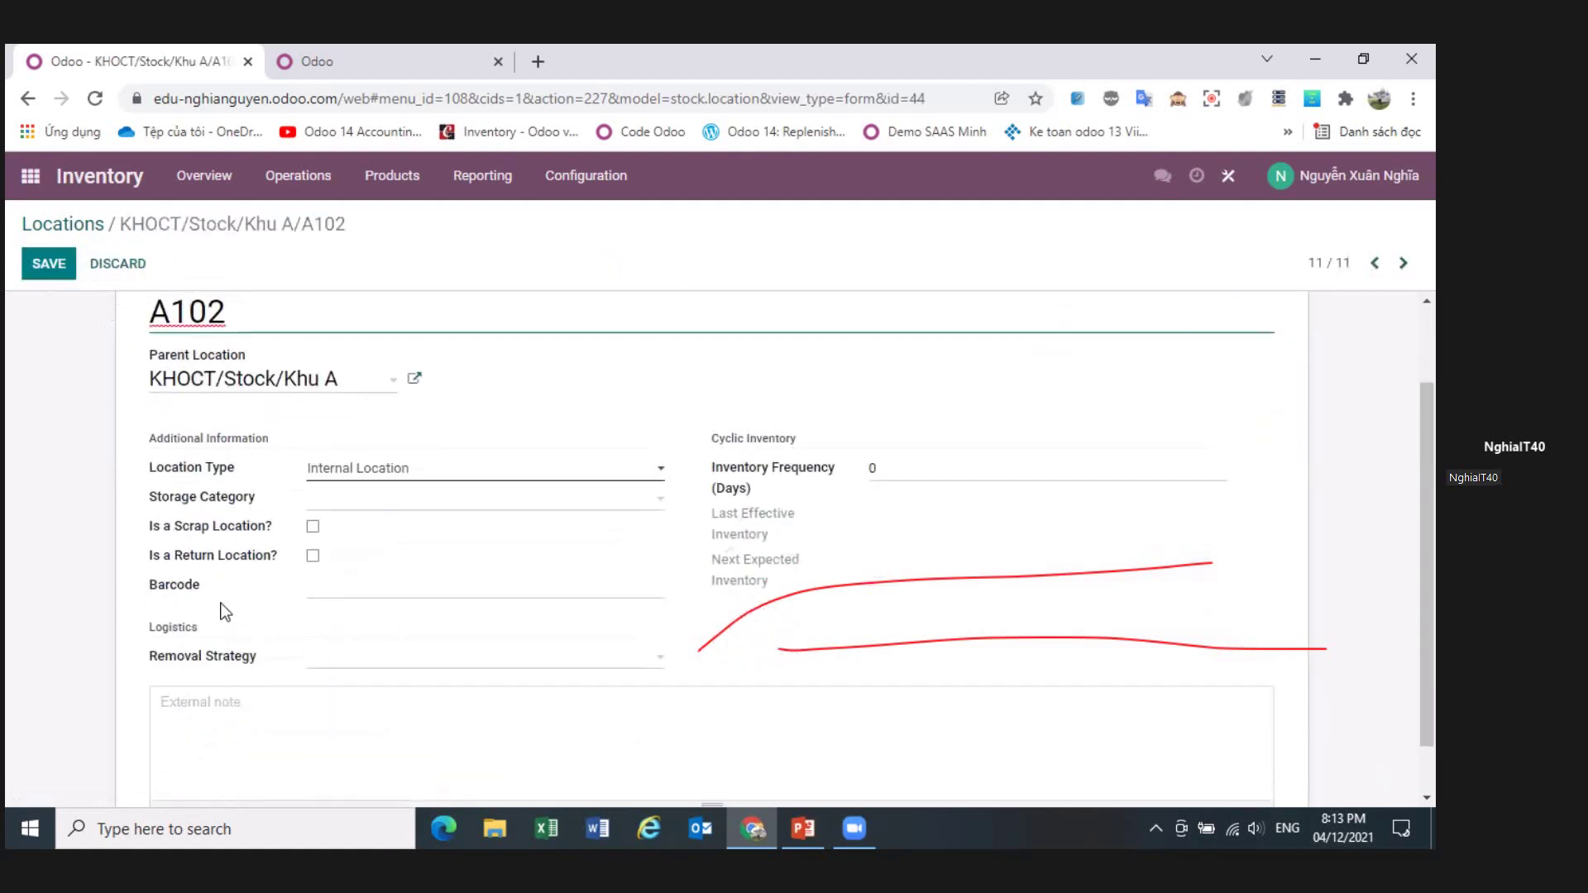
pyautogui.scroll(1, 320, 574)
pyautogui.doubleClick(186, 418)
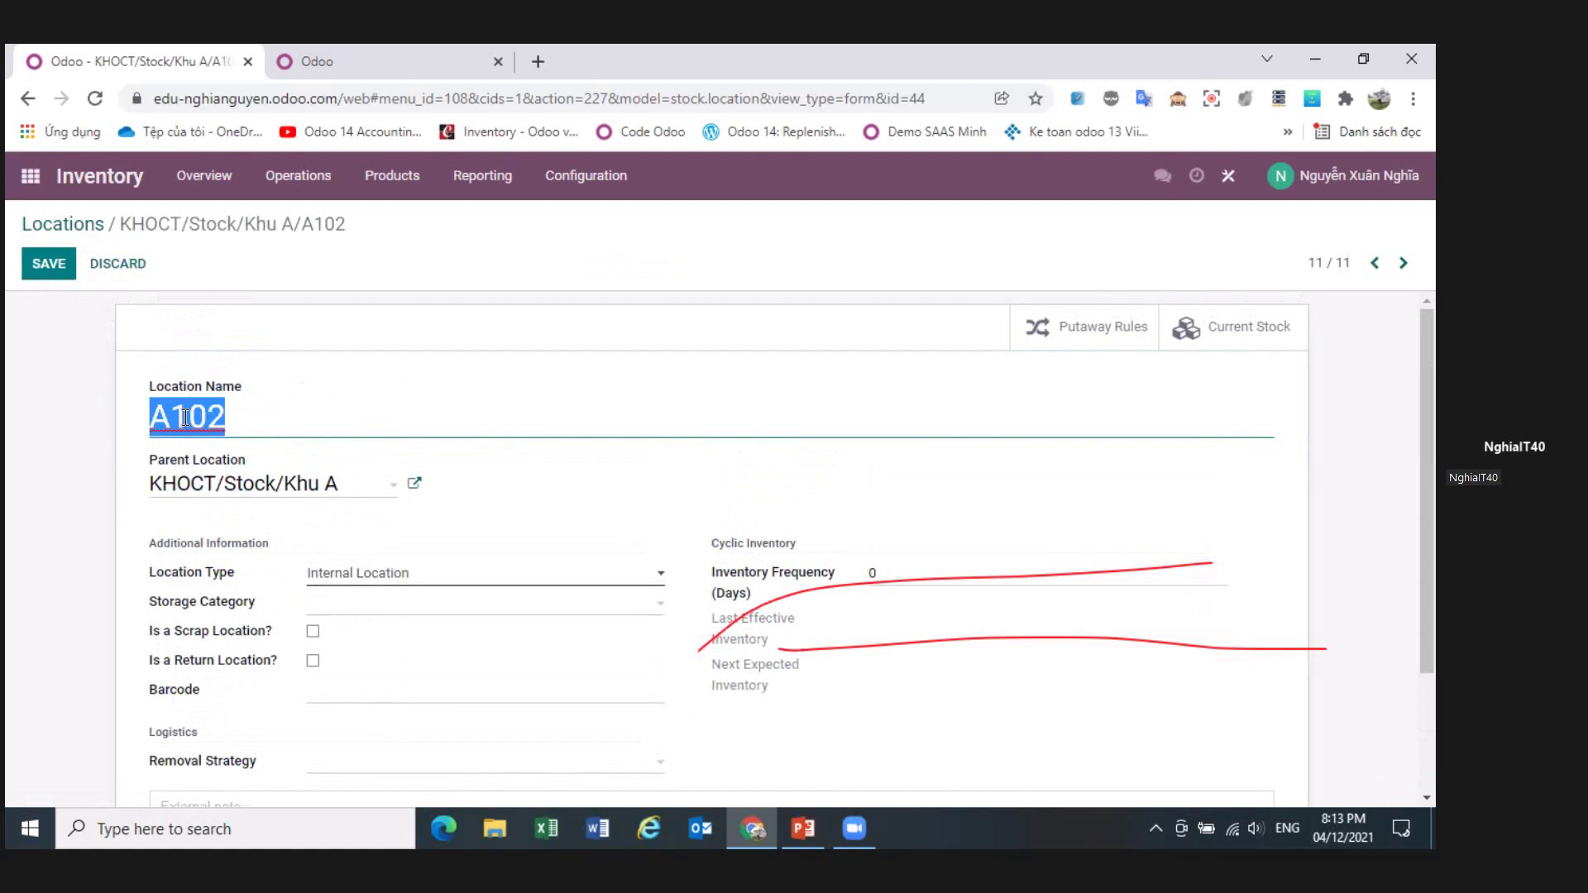
pyautogui.hotkey('ctrl', 'c')
pyautogui.click(354, 692)
pyautogui.hotkey('ctrl', 'v')
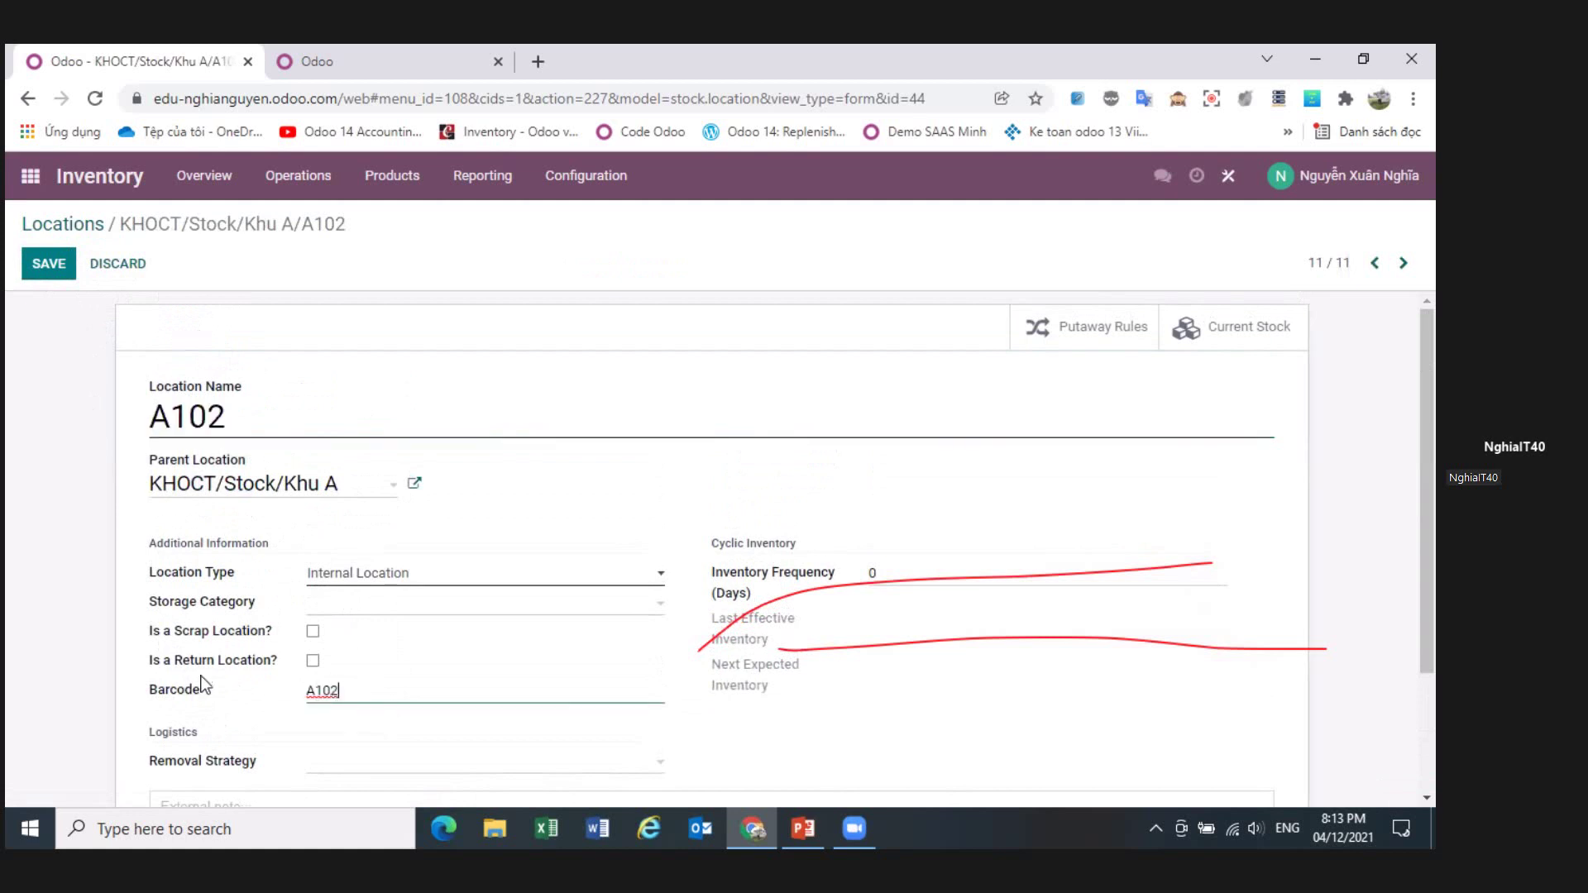
pyautogui.click(438, 738)
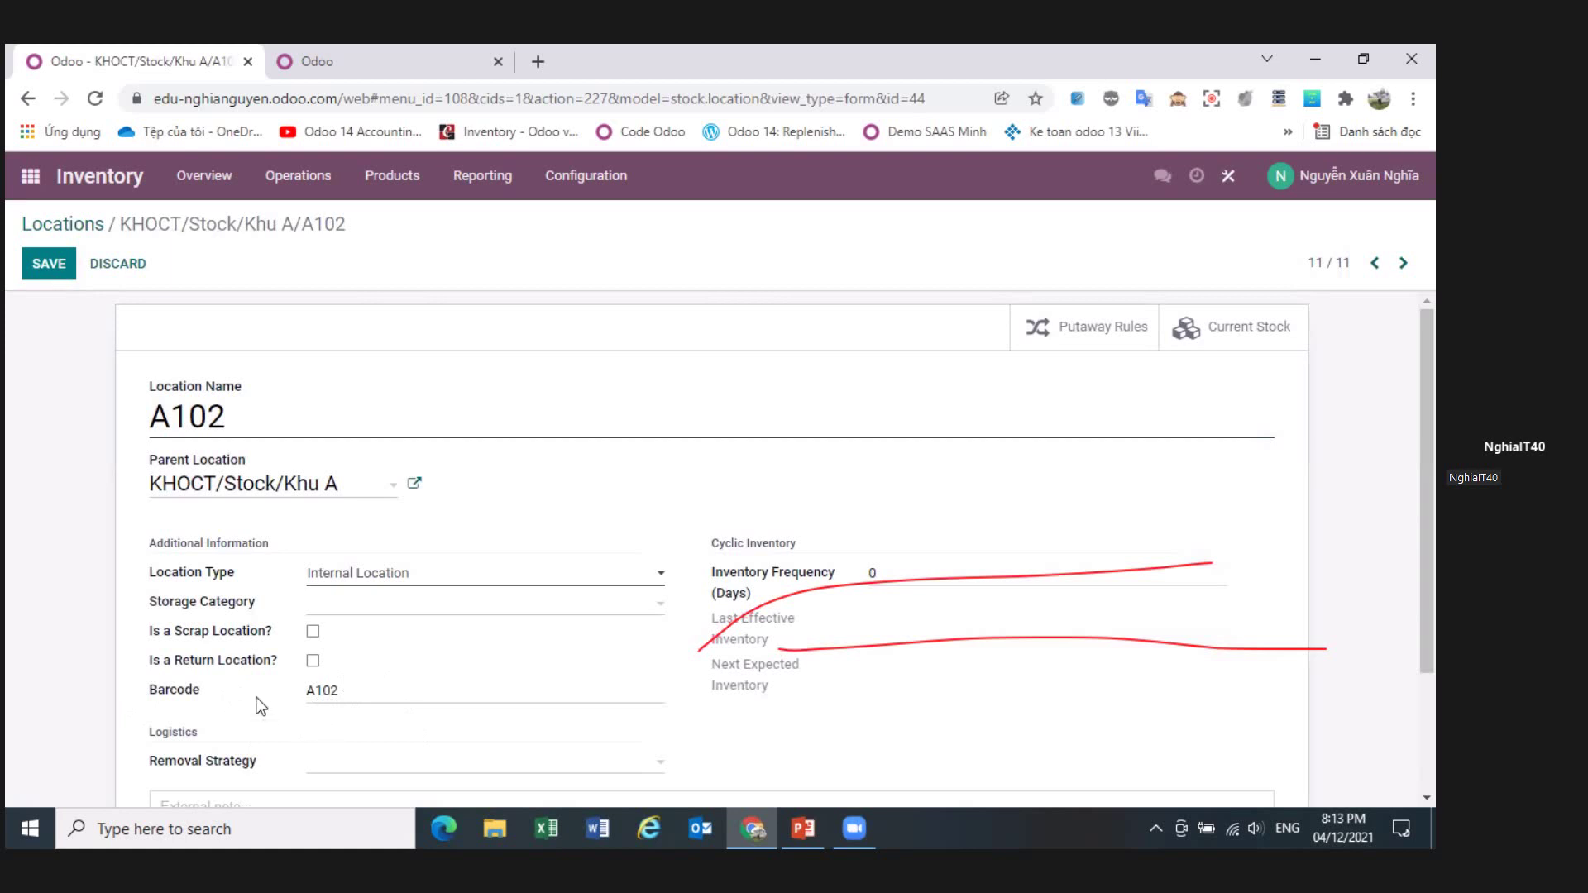
pyautogui.click(49, 264)
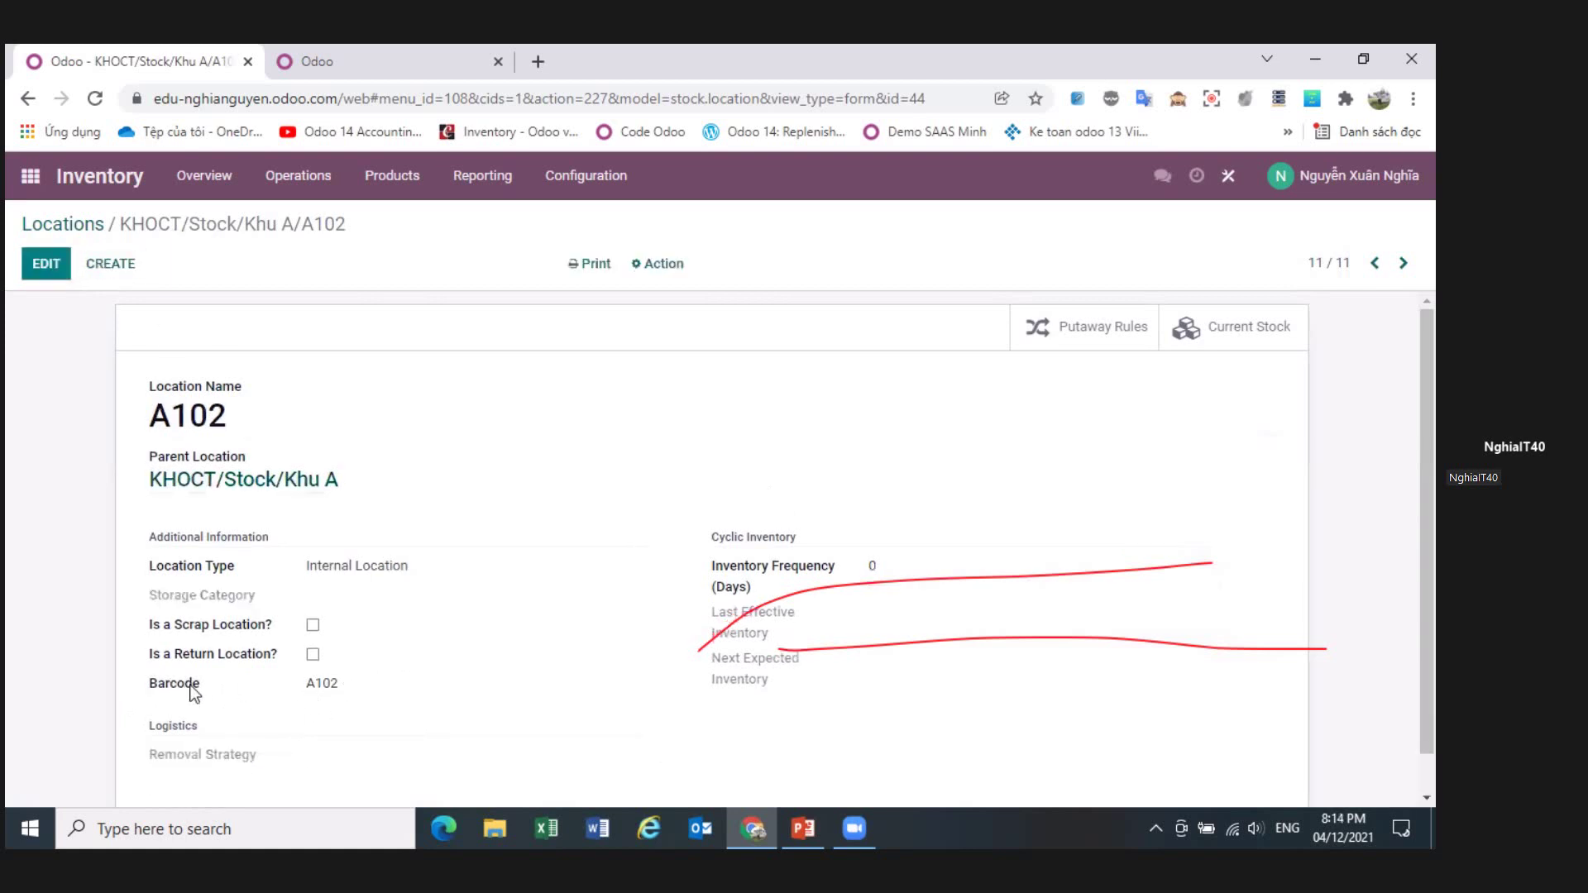
# - Print the location barcode of A102 as a PDF, view it, close it and return to the Locations list
pyautogui.click(588, 265)
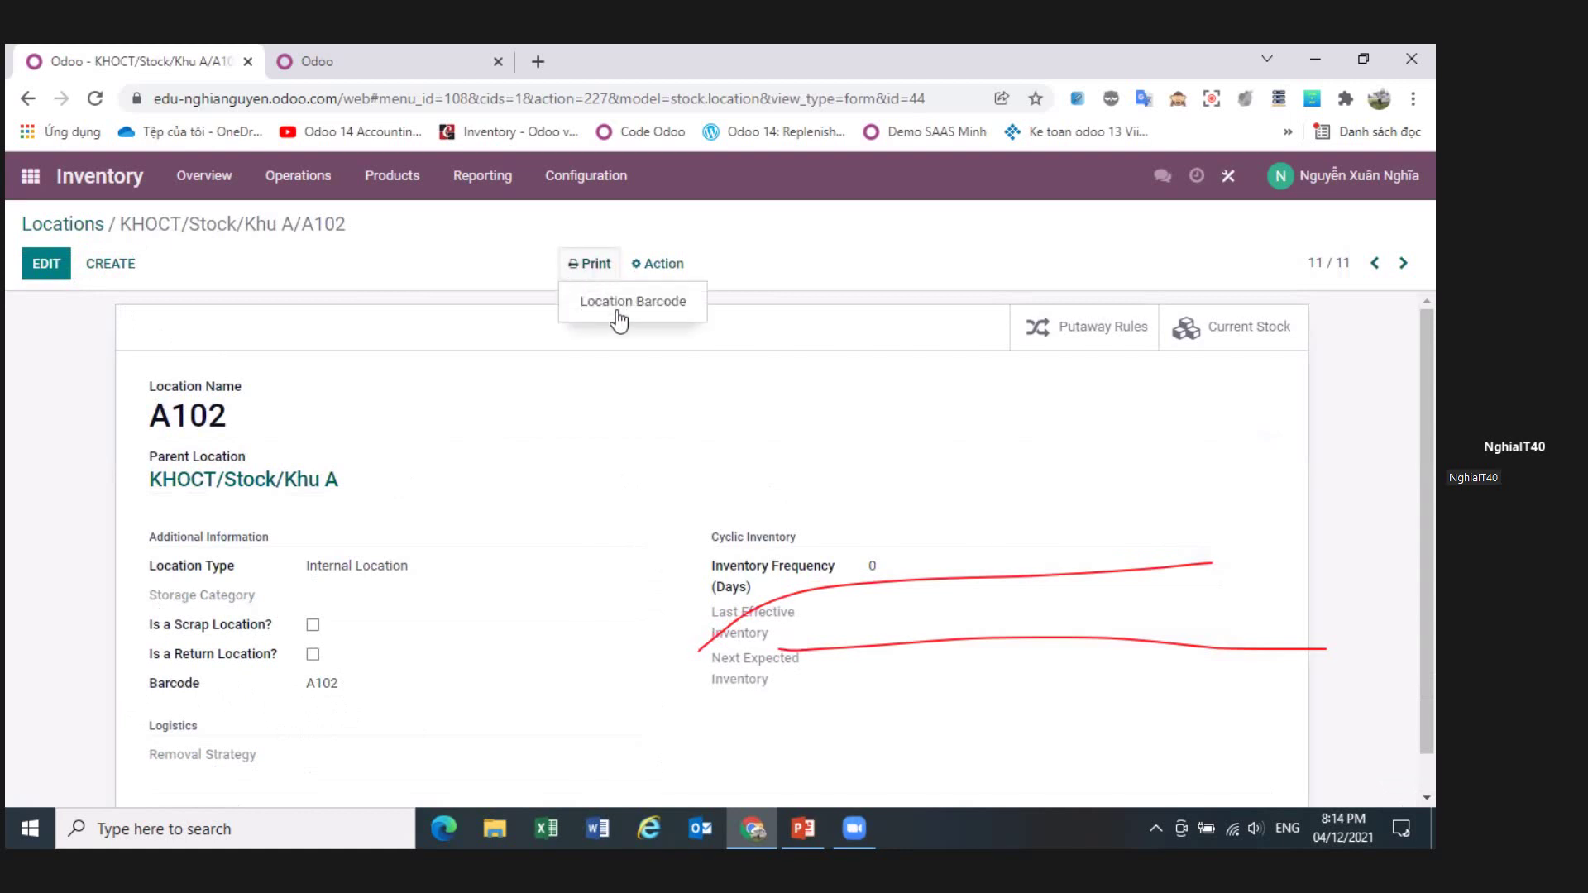
pyautogui.click(619, 301)
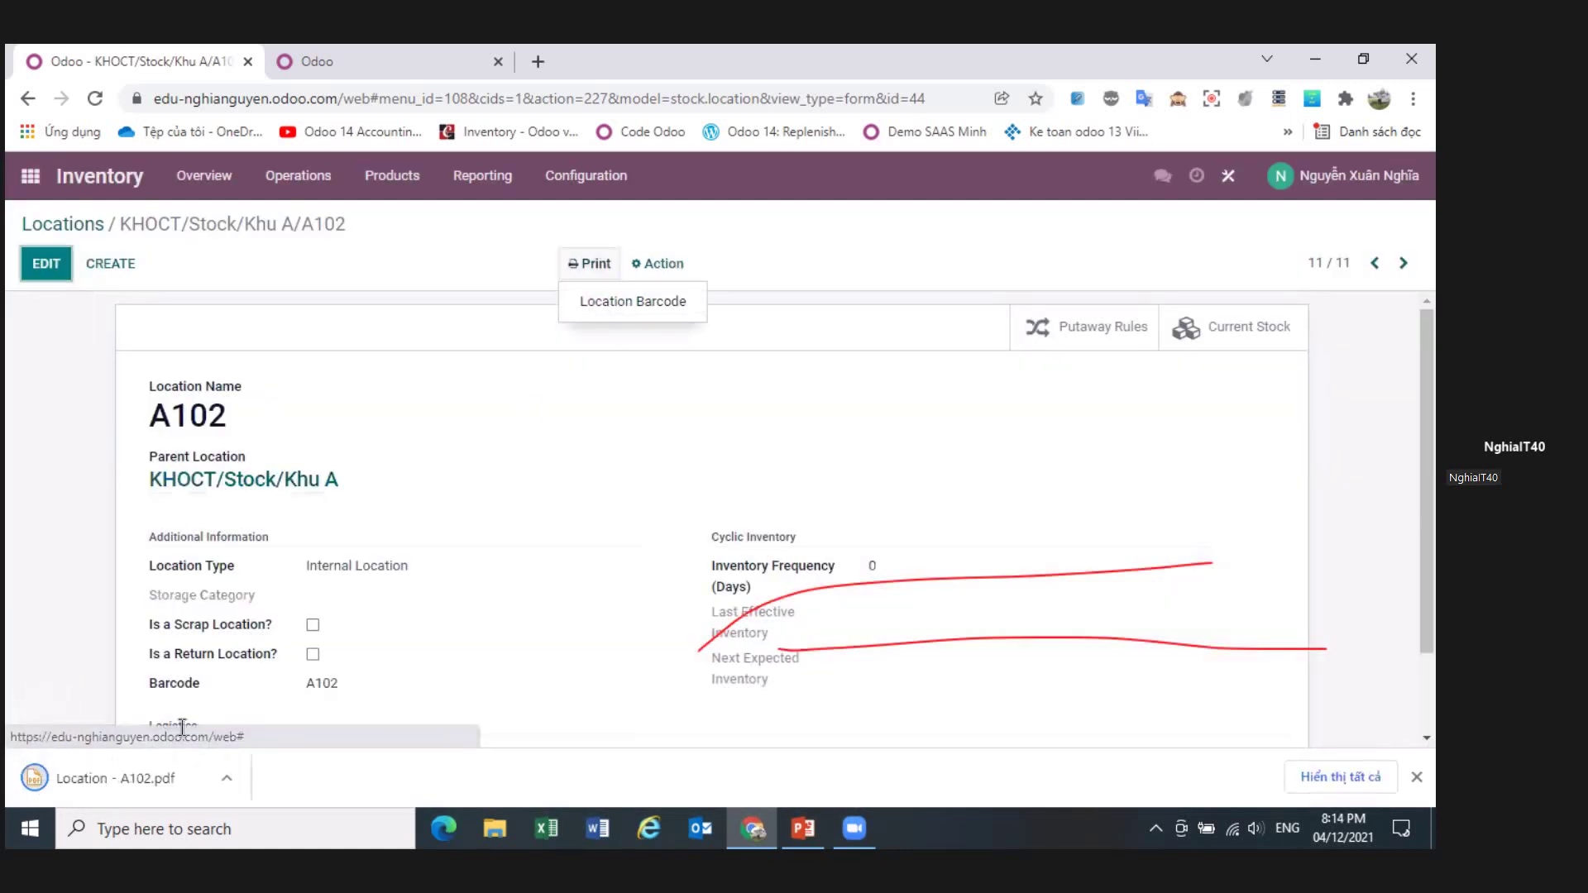
pyautogui.click(113, 771)
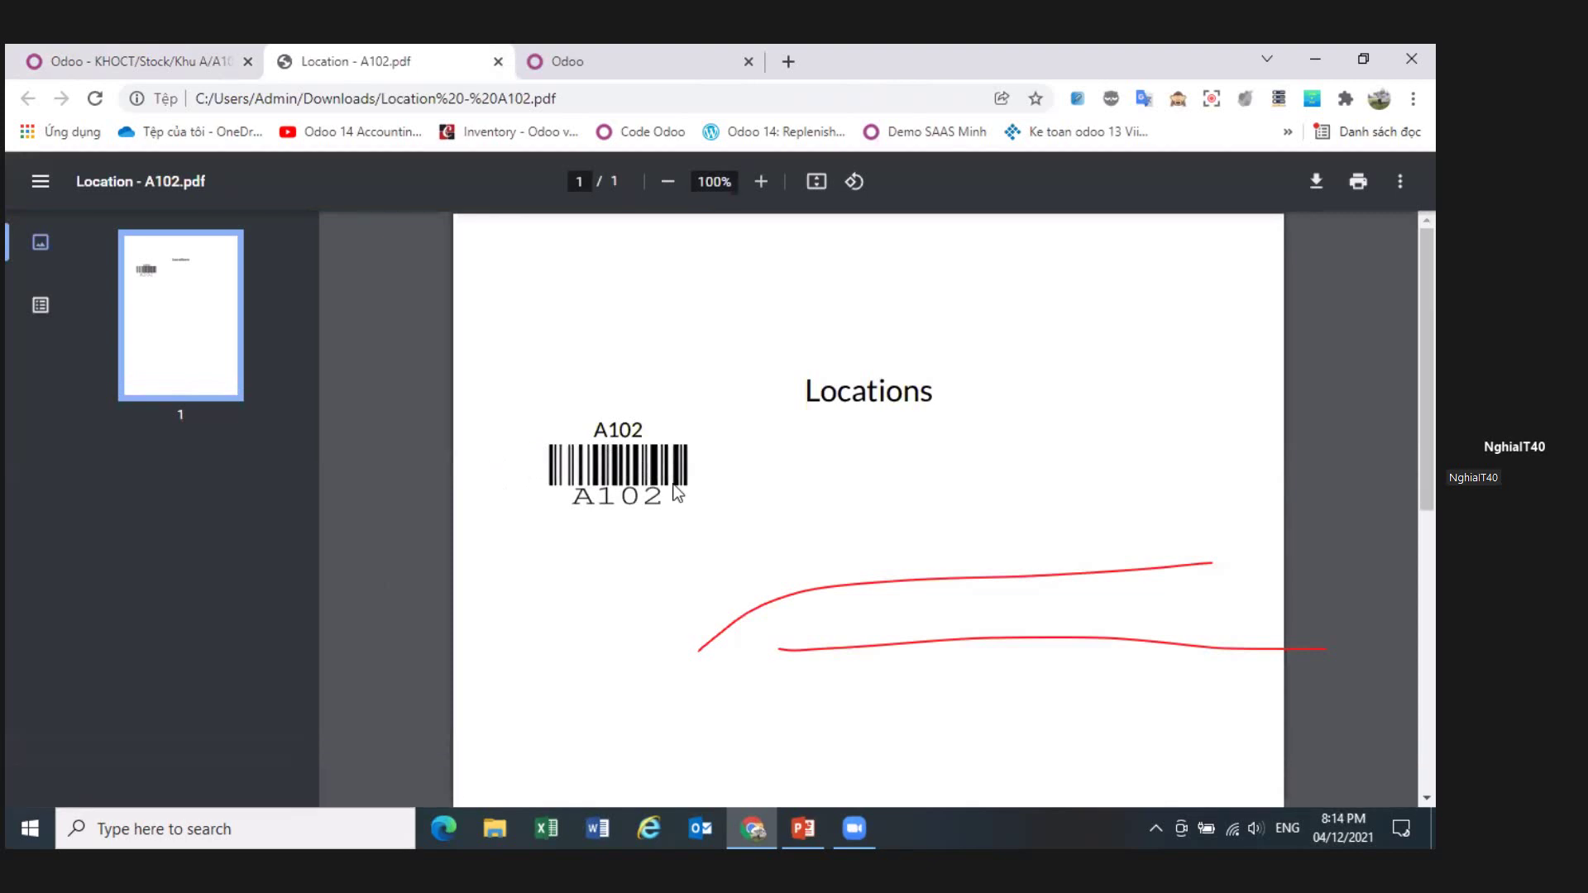
pyautogui.click(498, 61)
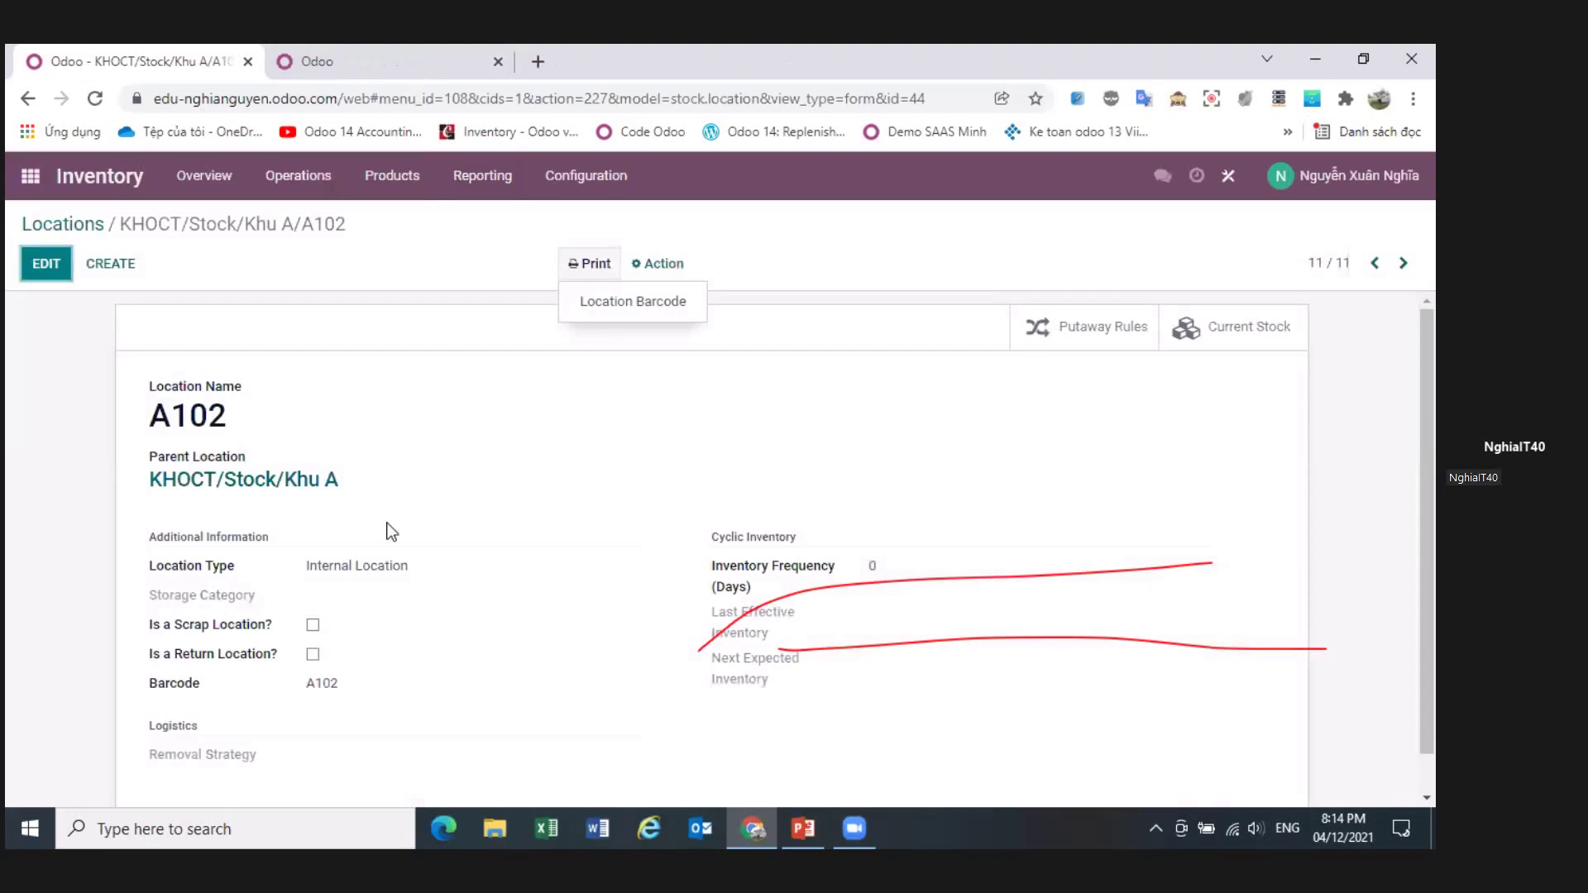
pyautogui.click(84, 227)
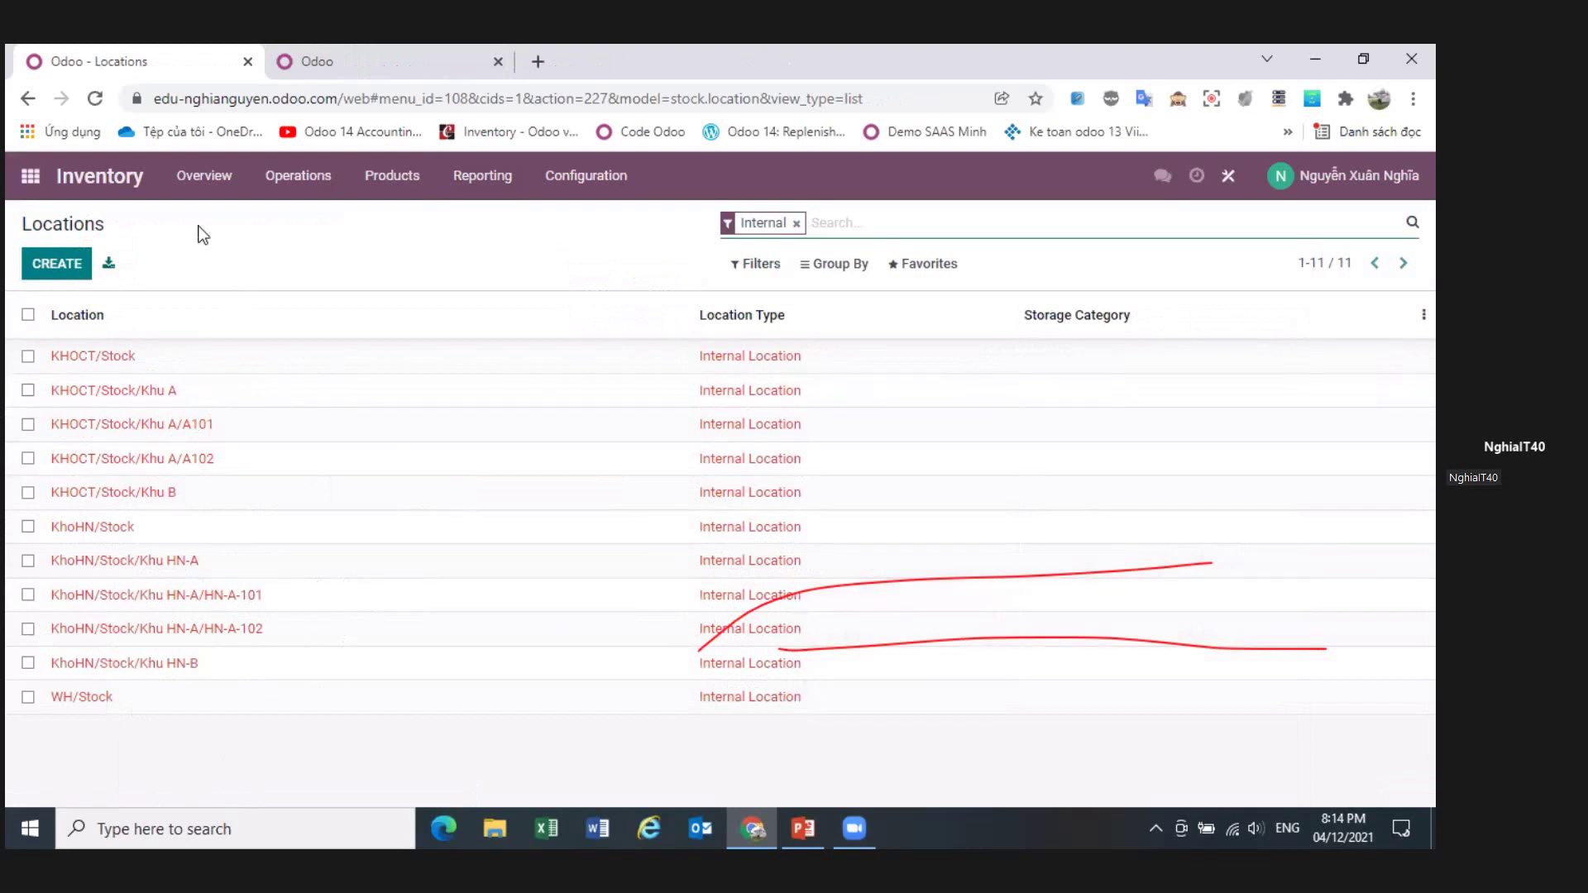
# - Open the Inventory Overview and group its operation cards by warehouse
pyautogui.click(206, 179)
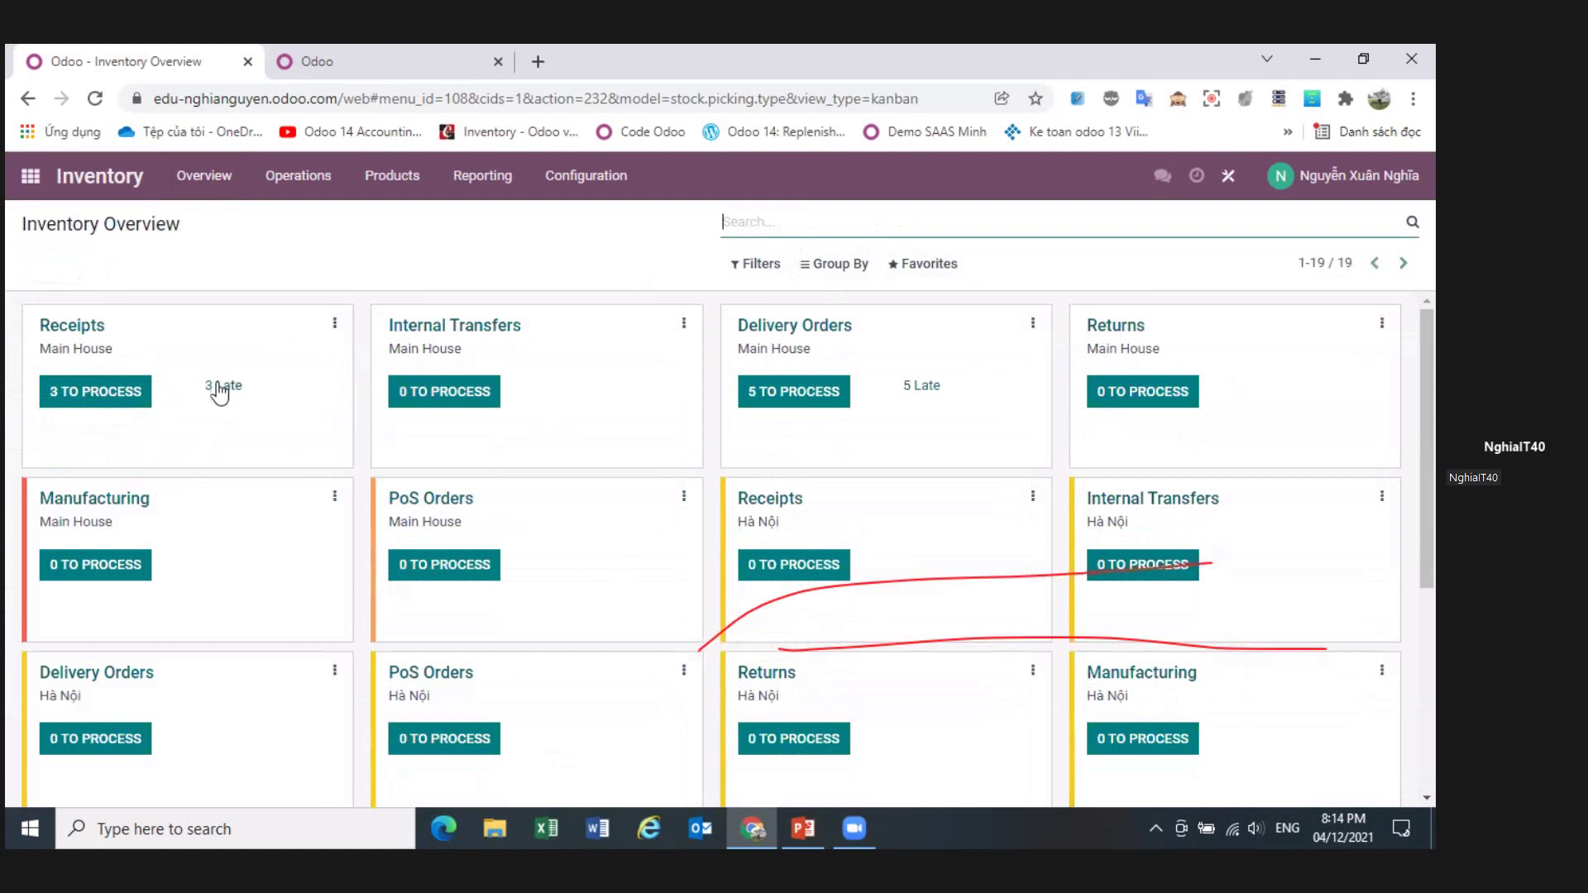
pyautogui.click(834, 264)
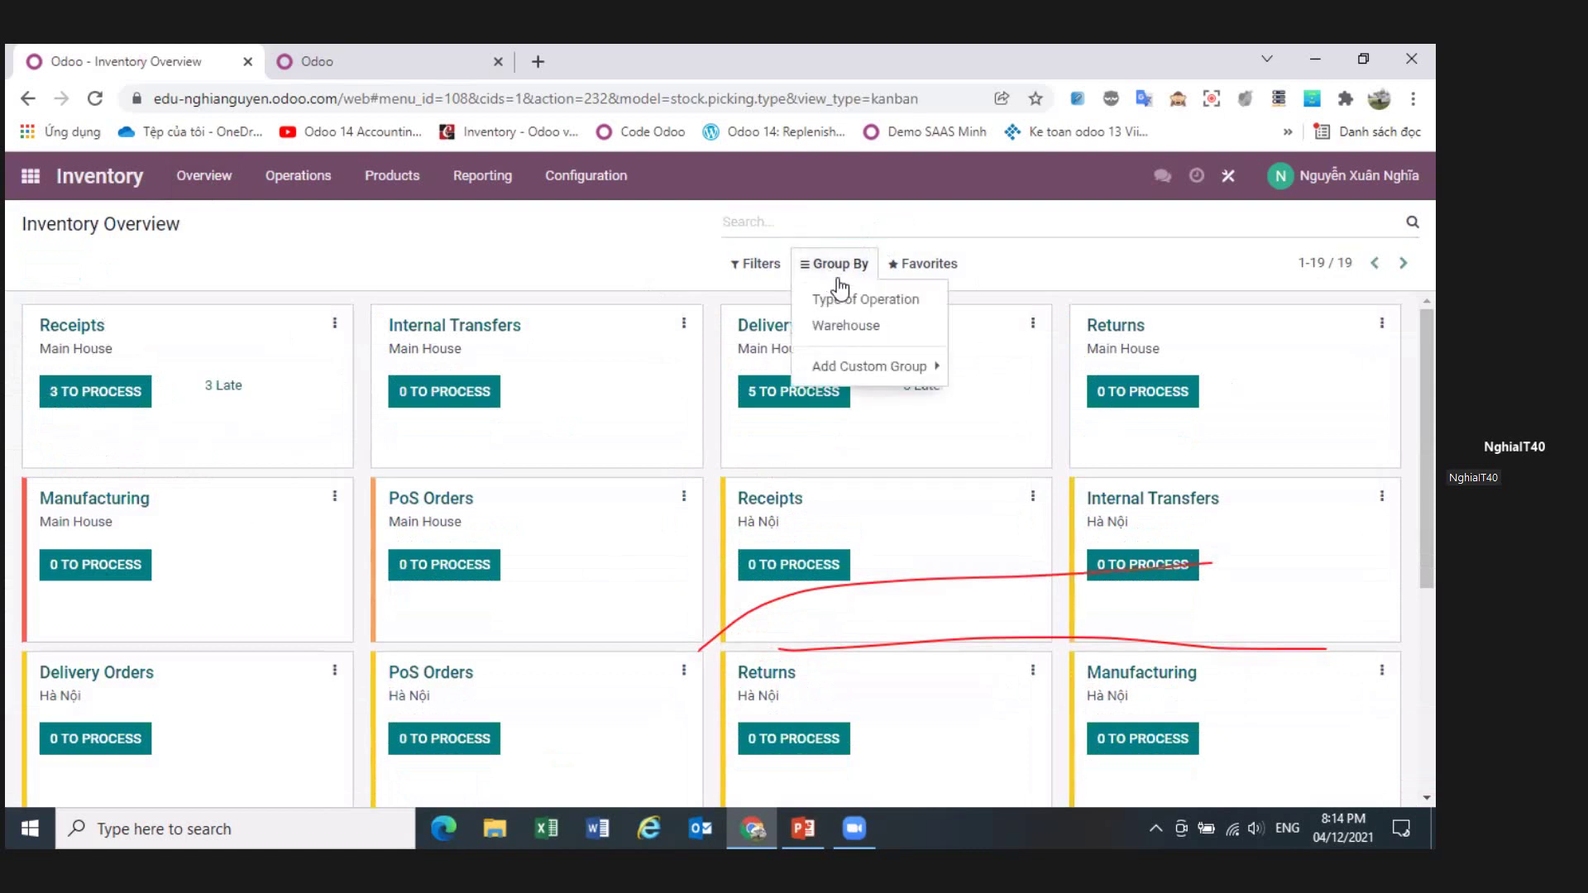
pyautogui.click(846, 327)
pyautogui.click(987, 311)
# - Delete the existing saved Inventory Overview favorite filter and confirm its removal
pyautogui.click(935, 267)
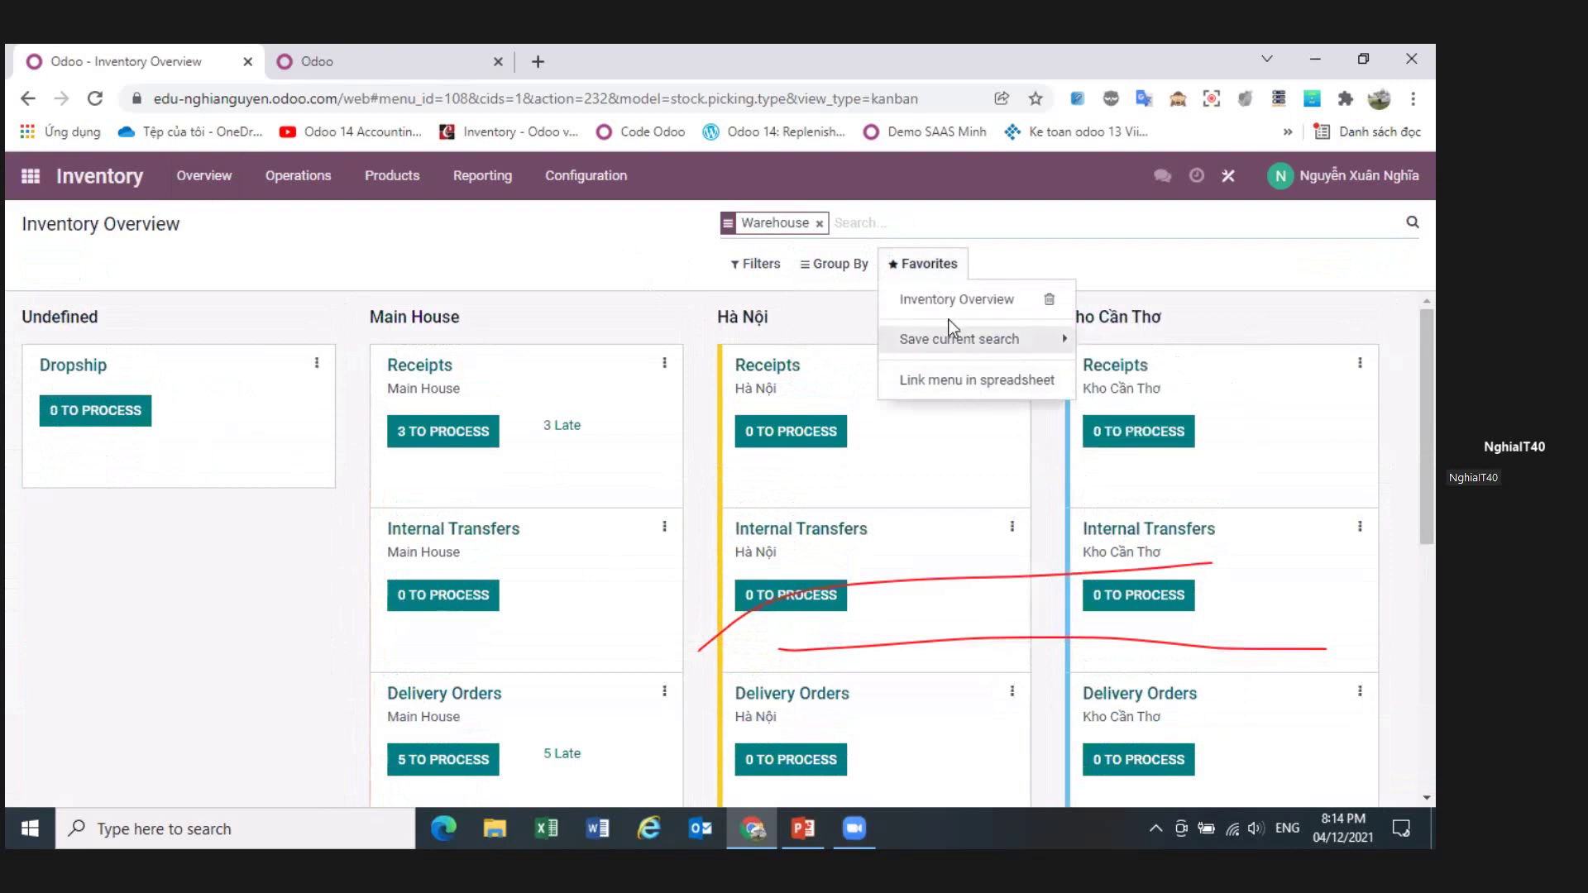
pyautogui.click(1049, 300)
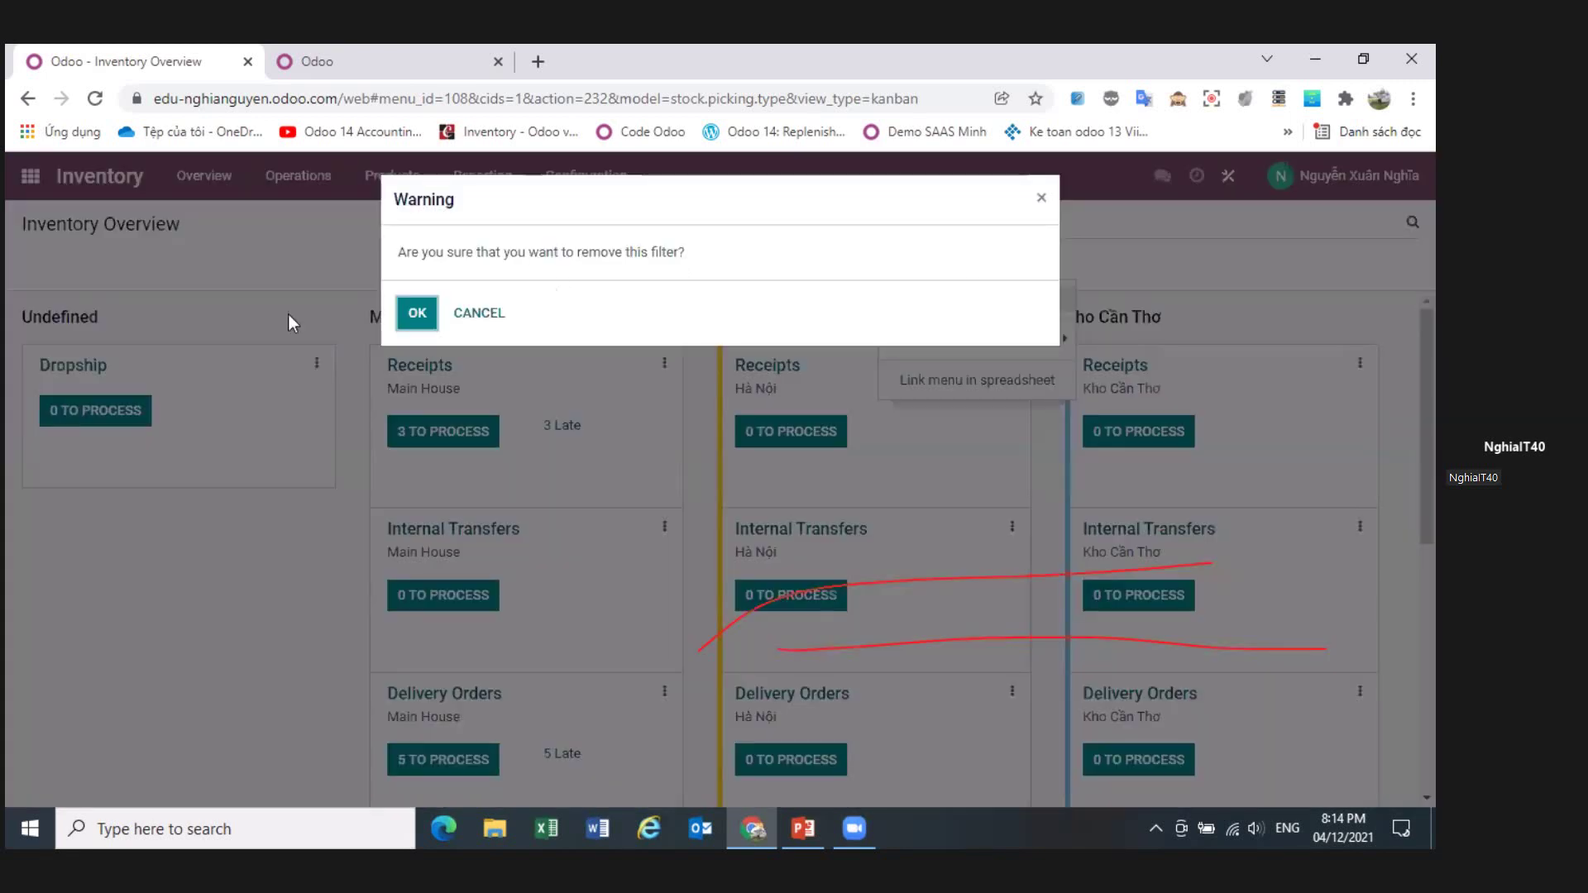
pyautogui.click(416, 313)
# - Save the warehouse-grouped search as a favorite named Inventory Overview, used by default
pyautogui.click(925, 267)
pyautogui.click(941, 302)
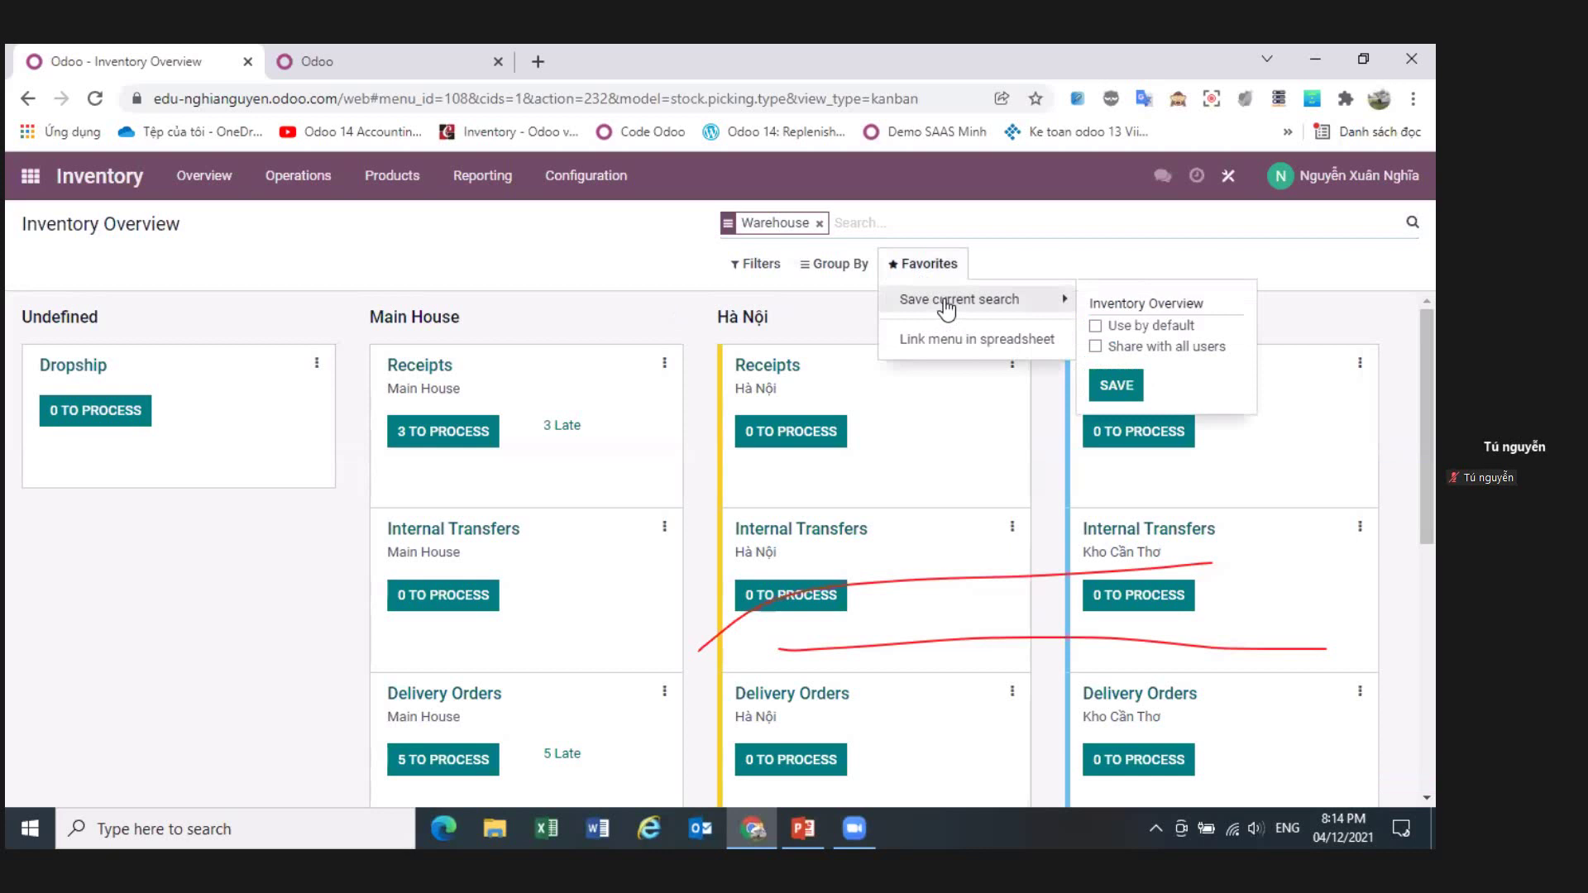
pyautogui.click(1096, 326)
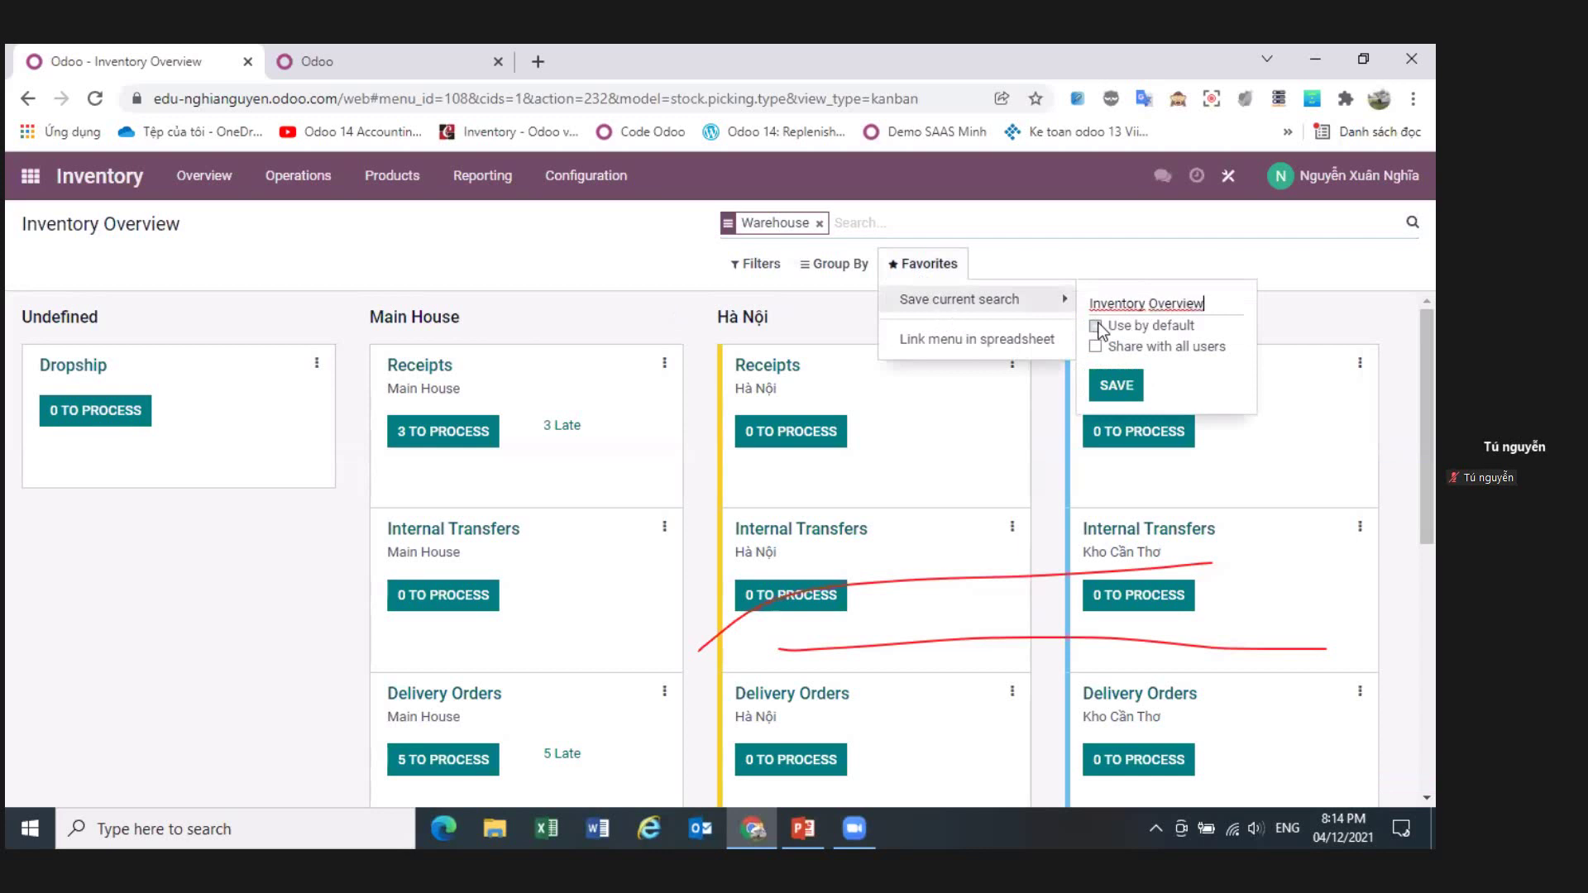
pyautogui.click(1119, 383)
pyautogui.click(222, 239)
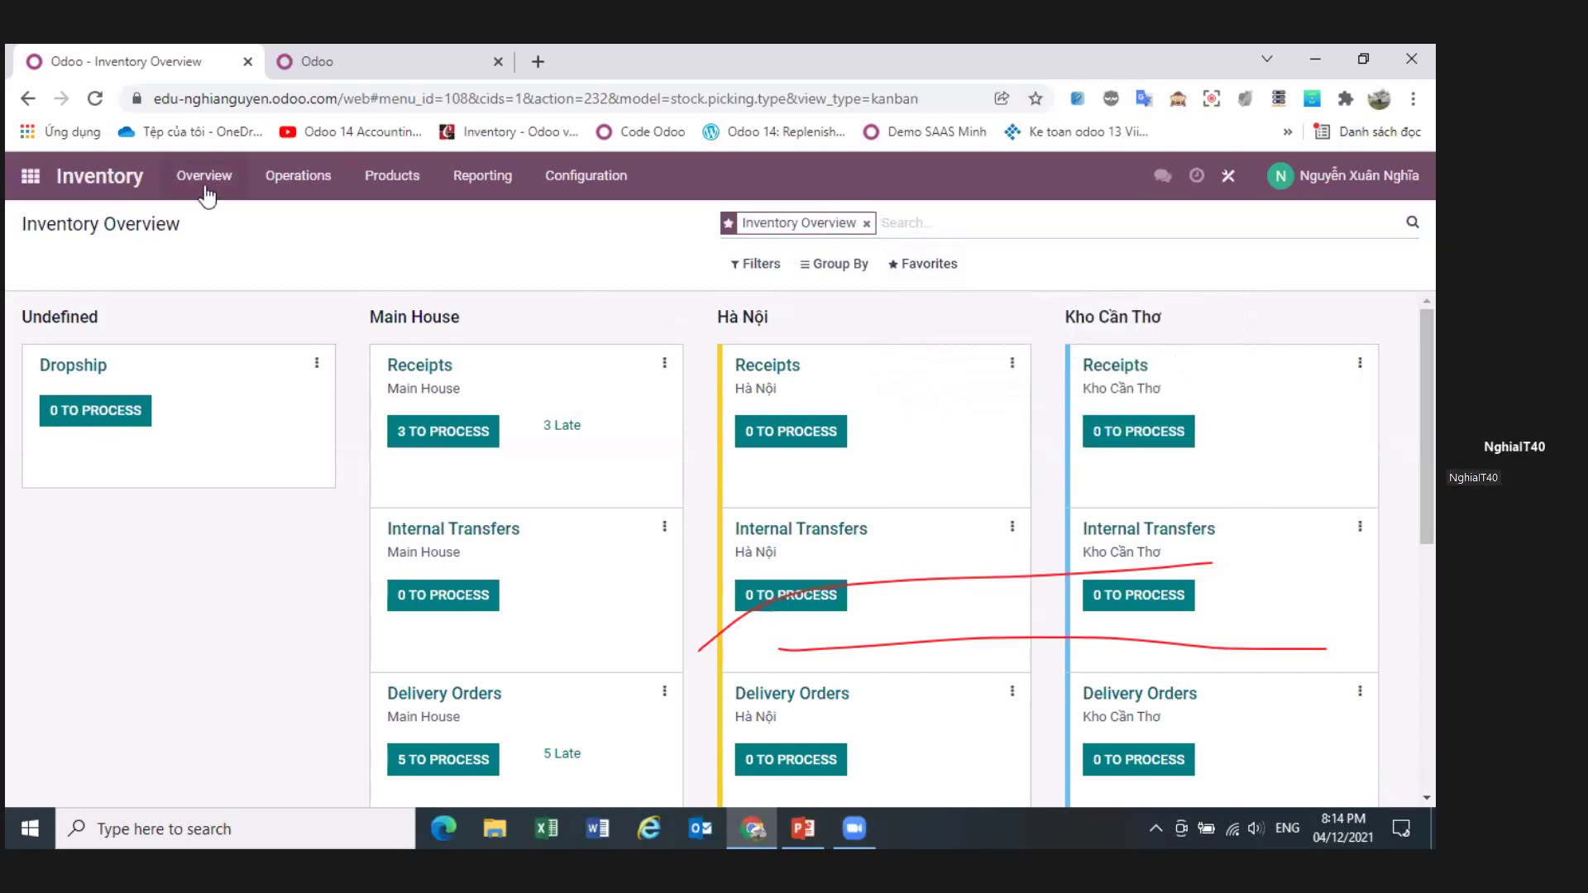
# - Review the operation cards of every warehouse in the Inventory Overview, from Receipts down to Manufacturing and PoS Orders
pyautogui.scroll(-1, 928, 567)
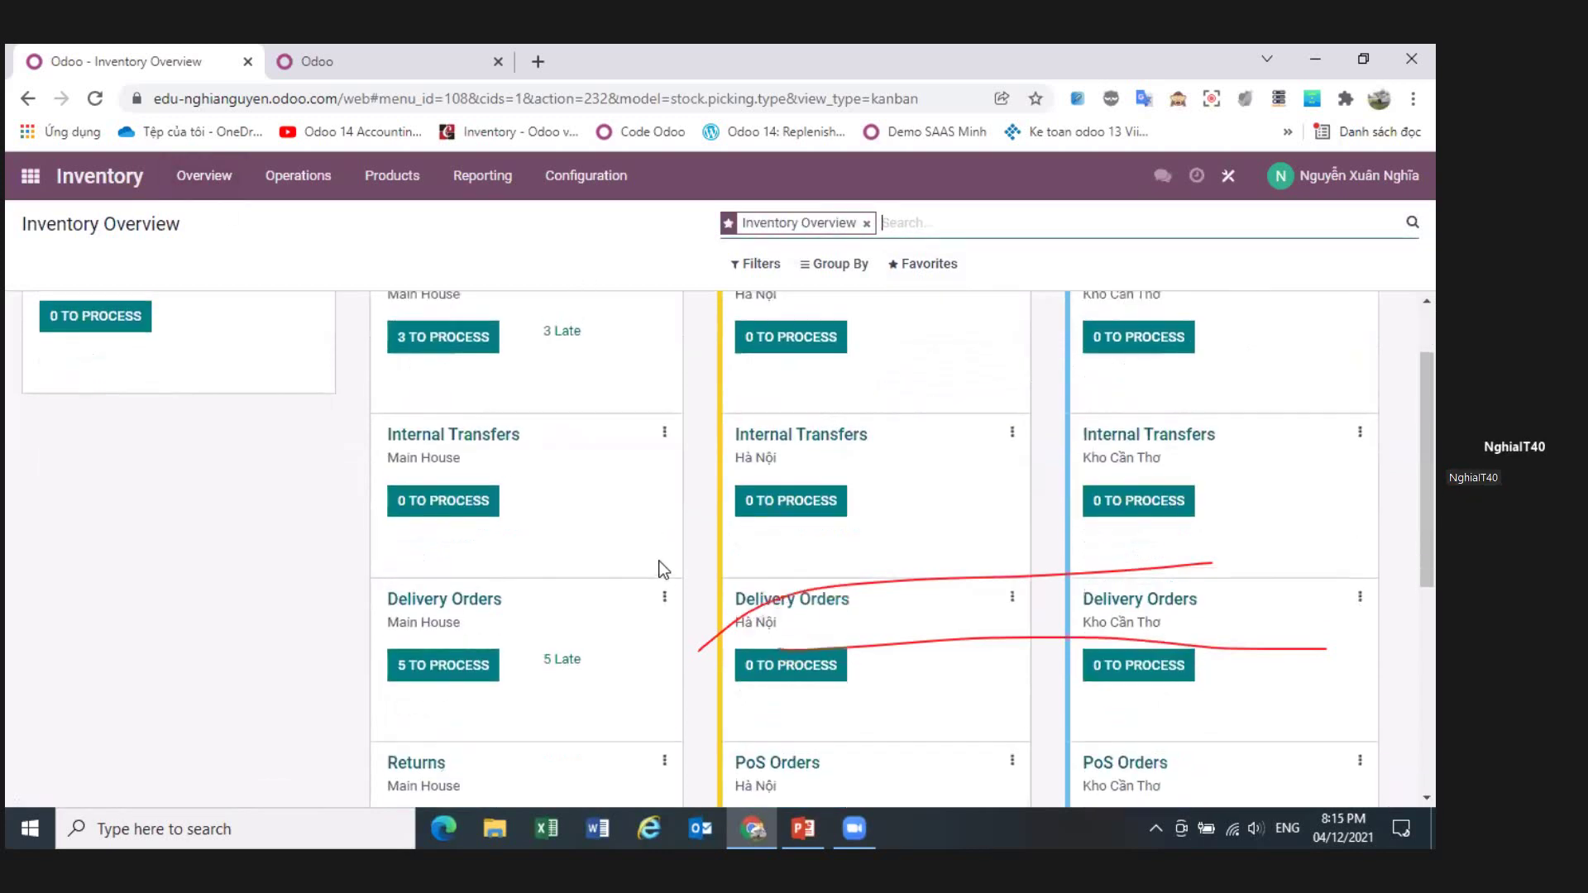
pyautogui.scroll(1, 660, 567)
pyautogui.scroll(-3, 923, 571)
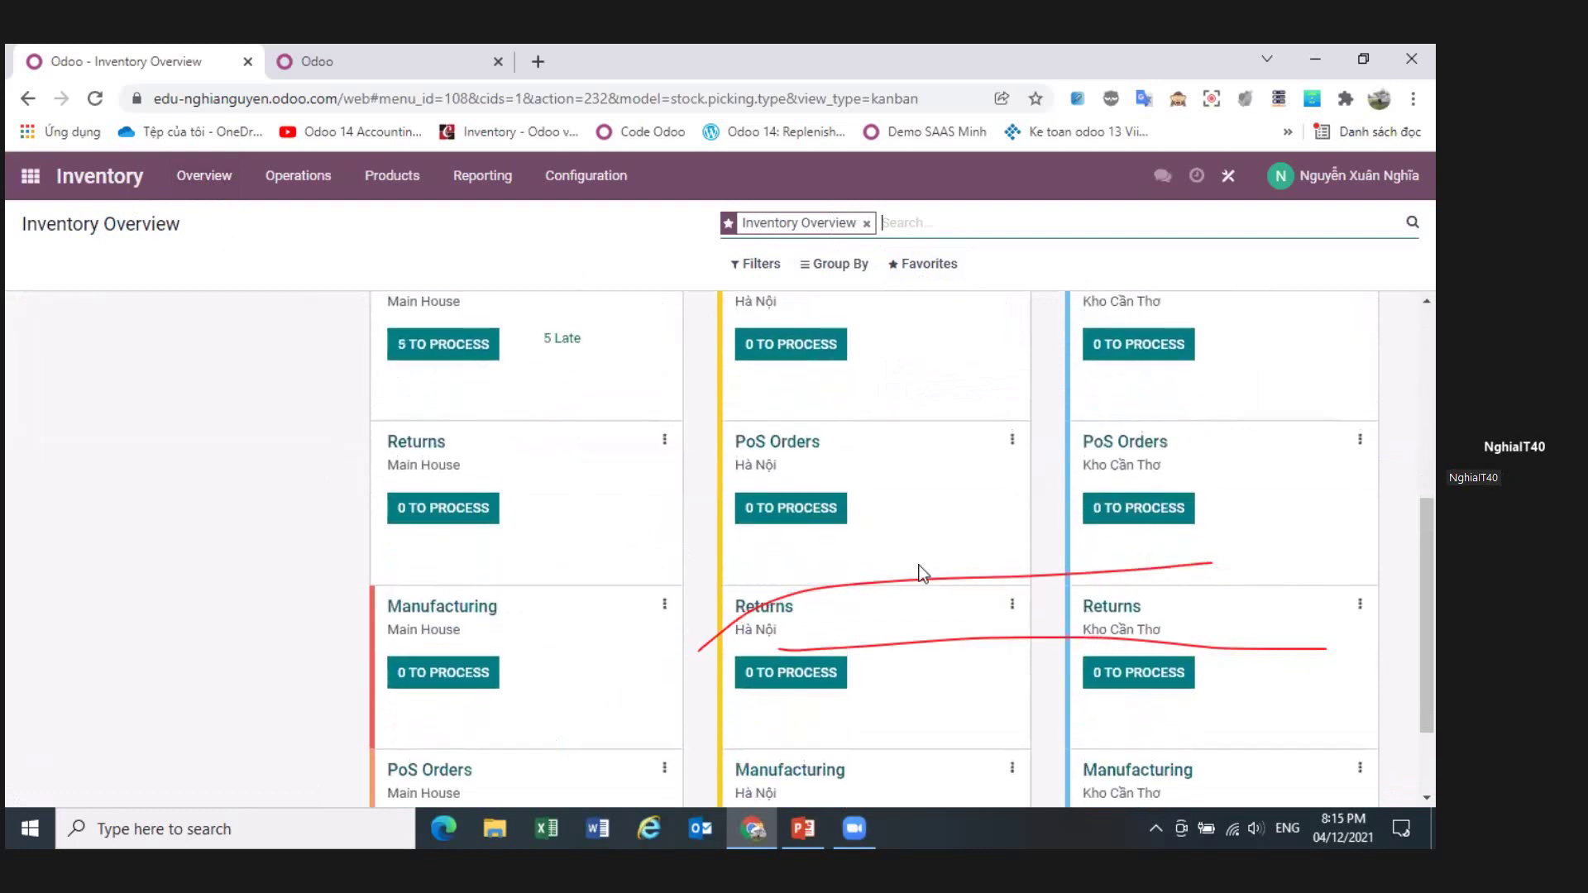
pyautogui.scroll(4, 919, 567)
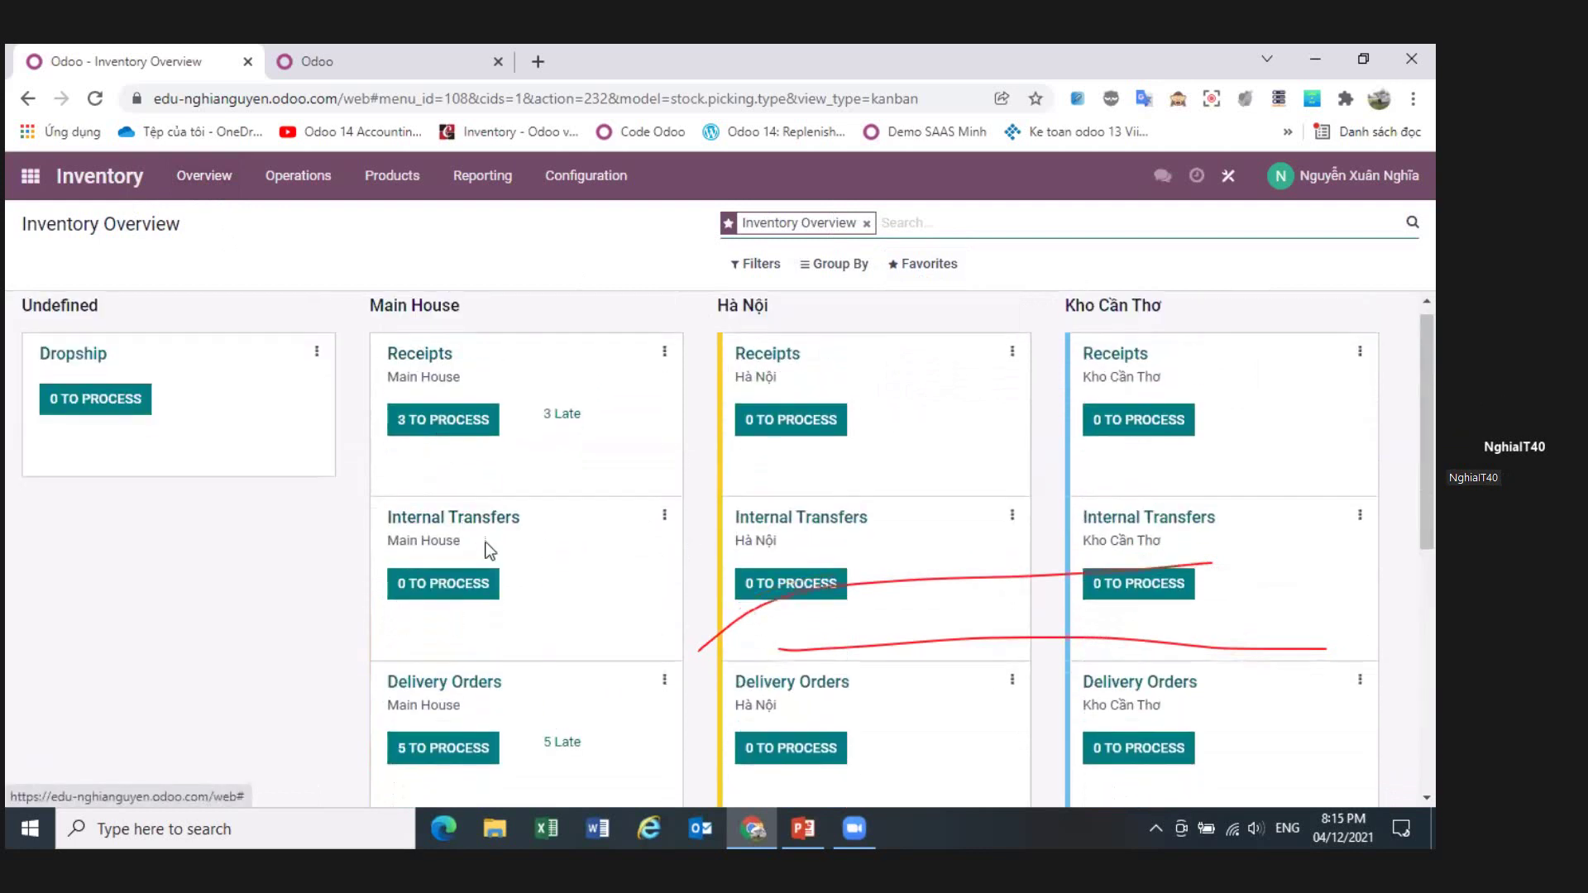
pyautogui.scroll(-4, 480, 546)
pyautogui.scroll(-3, 503, 608)
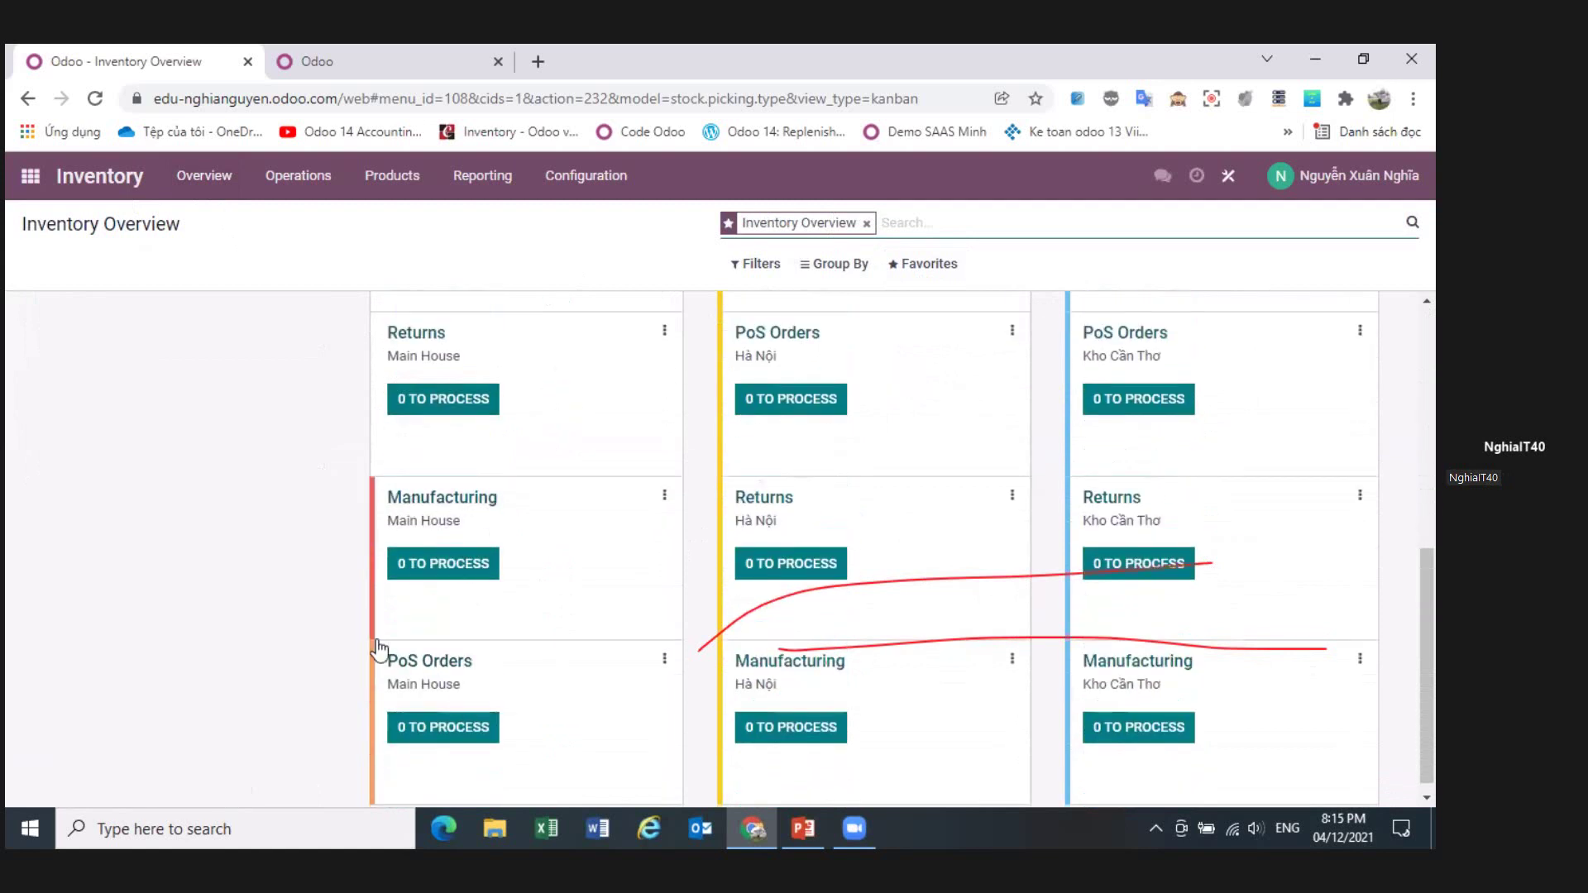
pyautogui.scroll(5, 397, 653)
pyautogui.scroll(2, 420, 664)
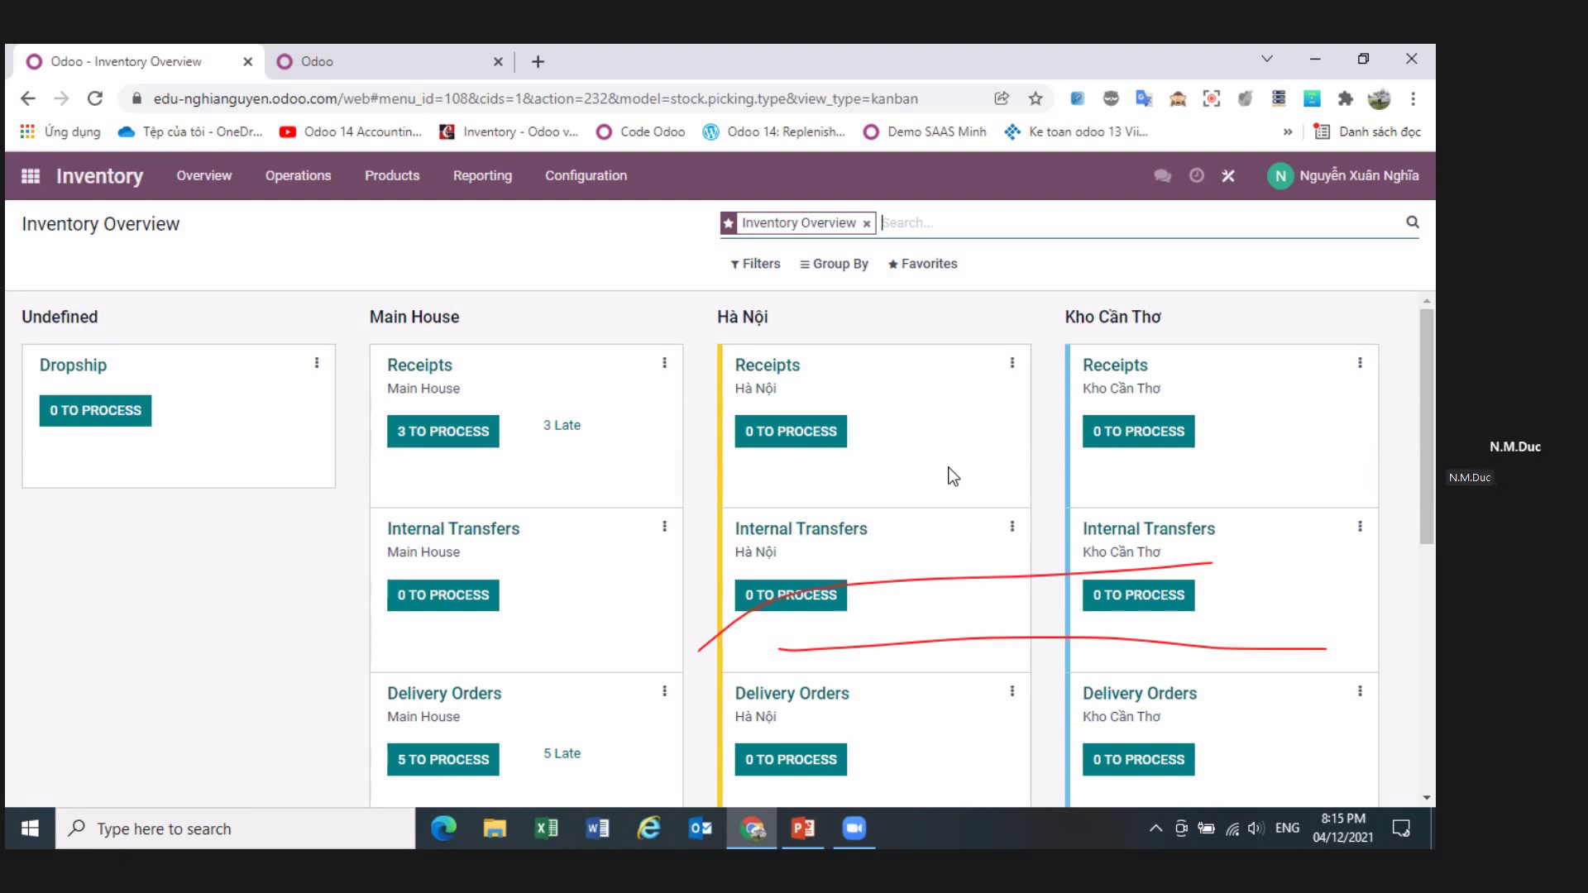
# - View the Warehouses list, open the internal Locations list and select the WH/Stock location
pyautogui.click(589, 176)
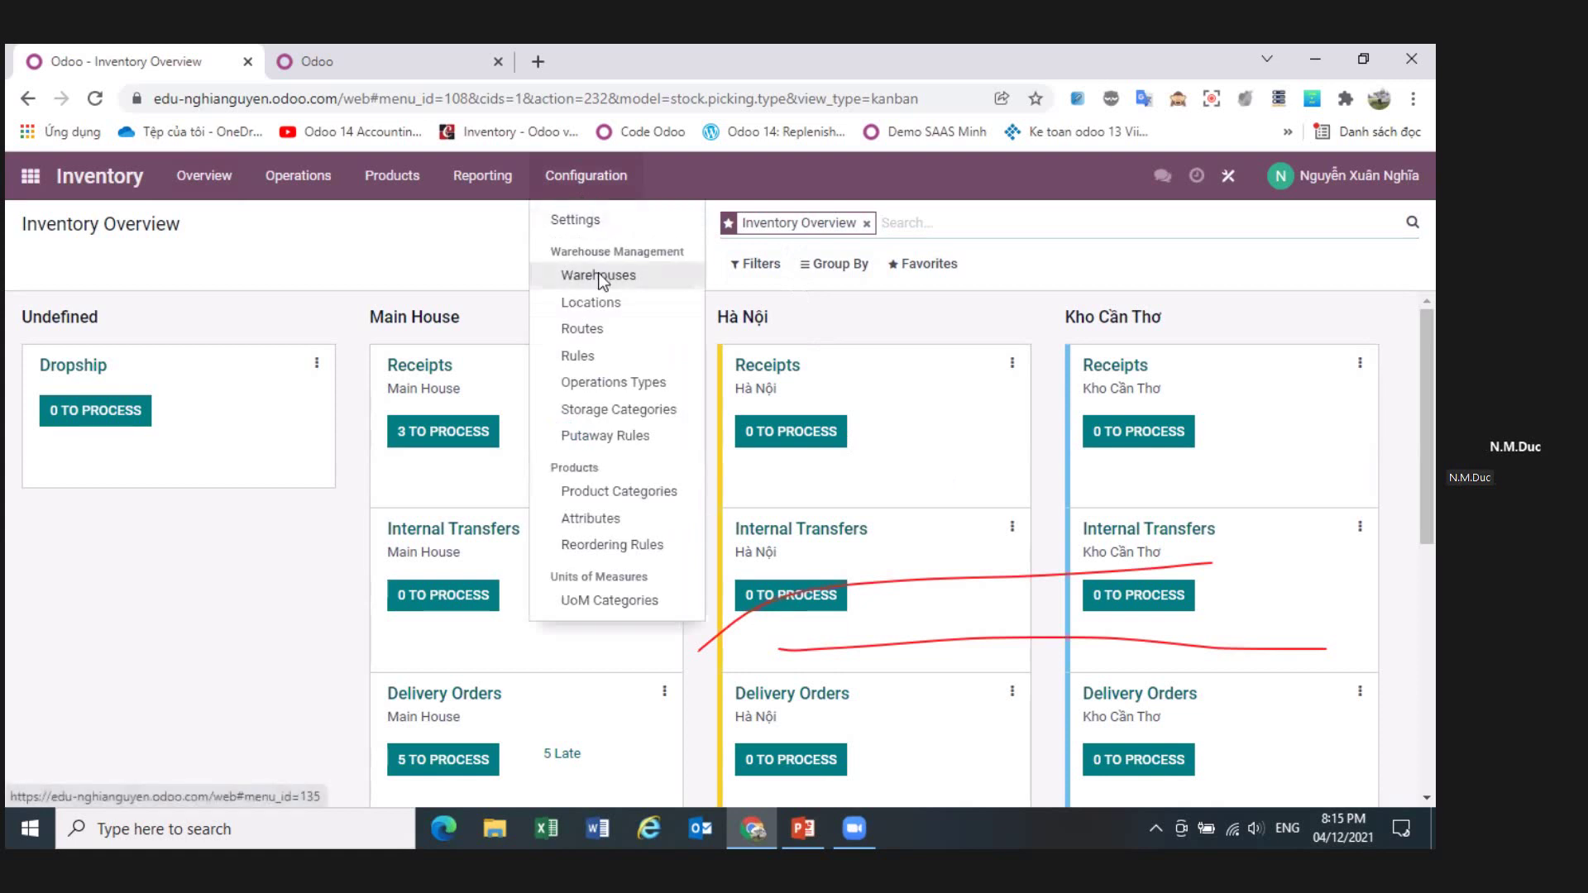
pyautogui.click(599, 278)
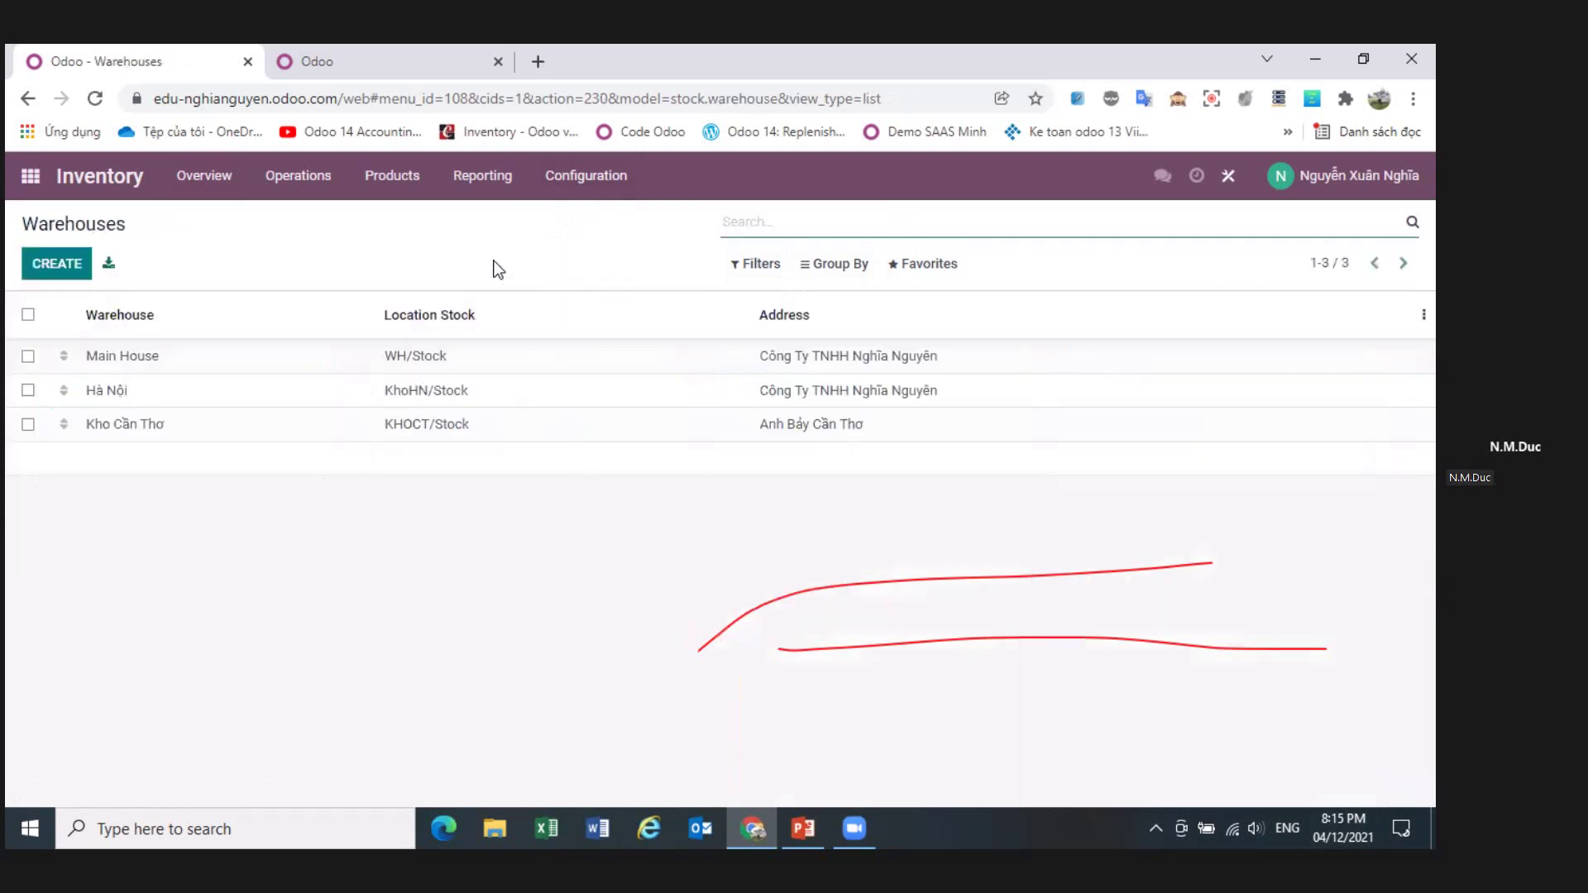
pyautogui.click(566, 177)
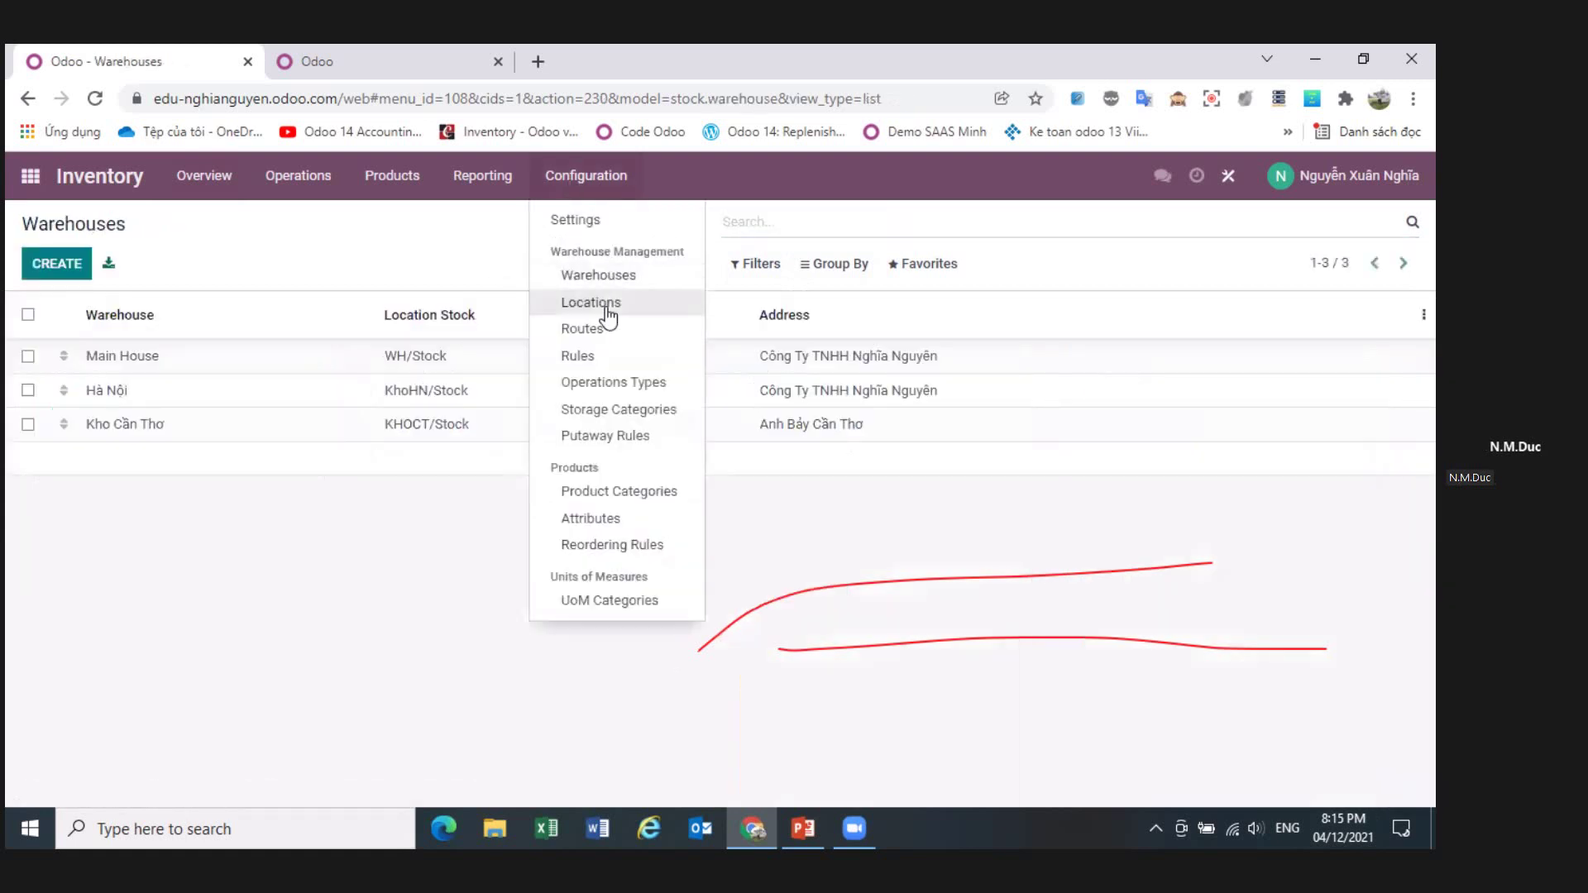
pyautogui.click(602, 308)
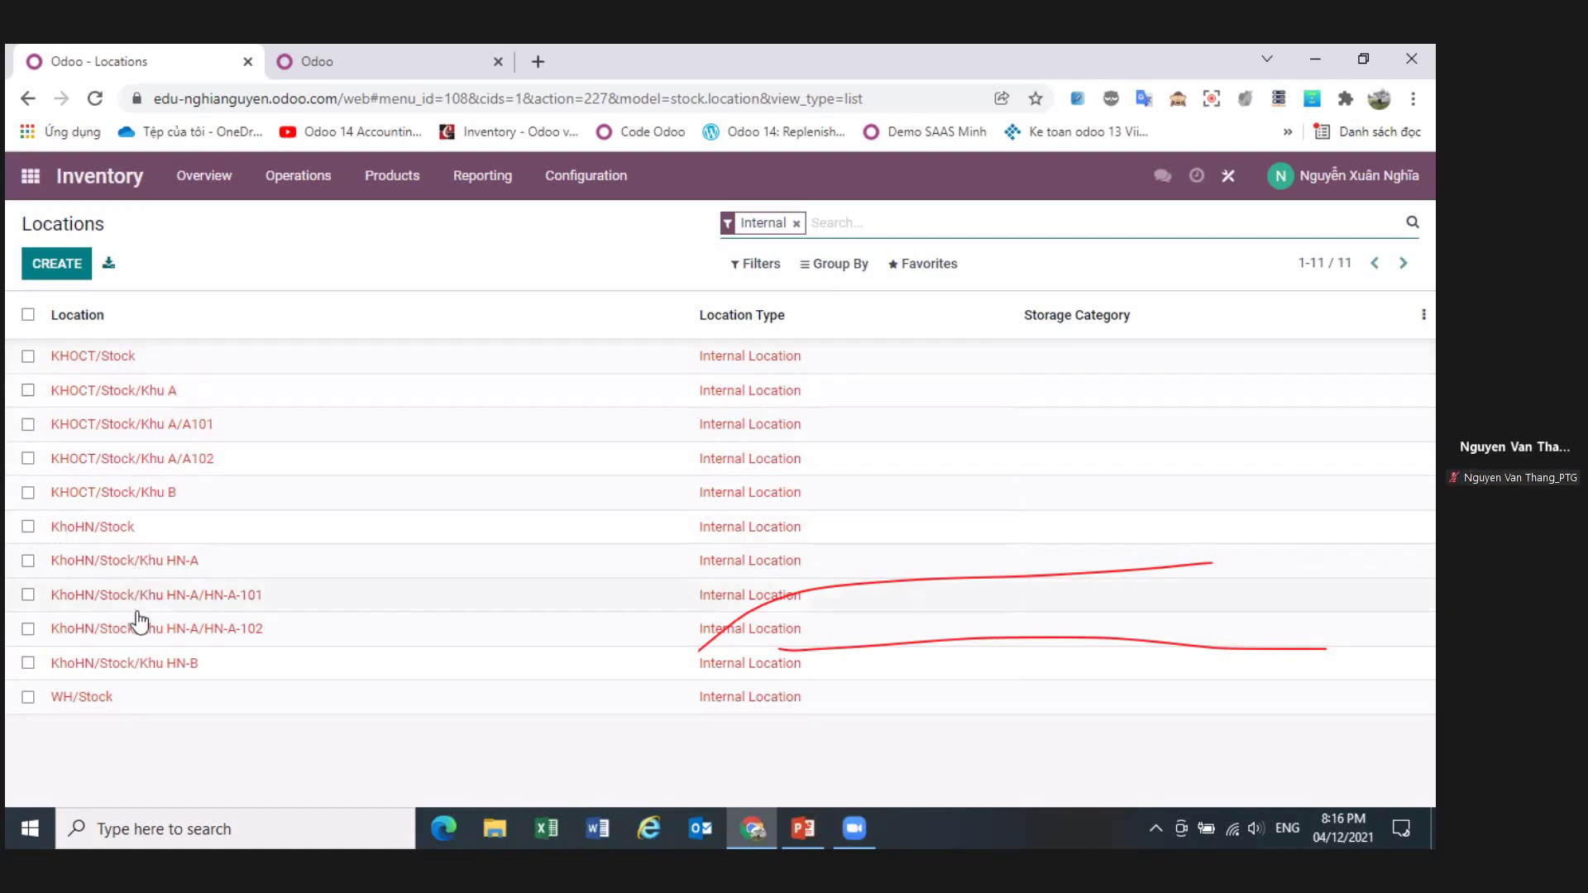
pyautogui.click(30, 699)
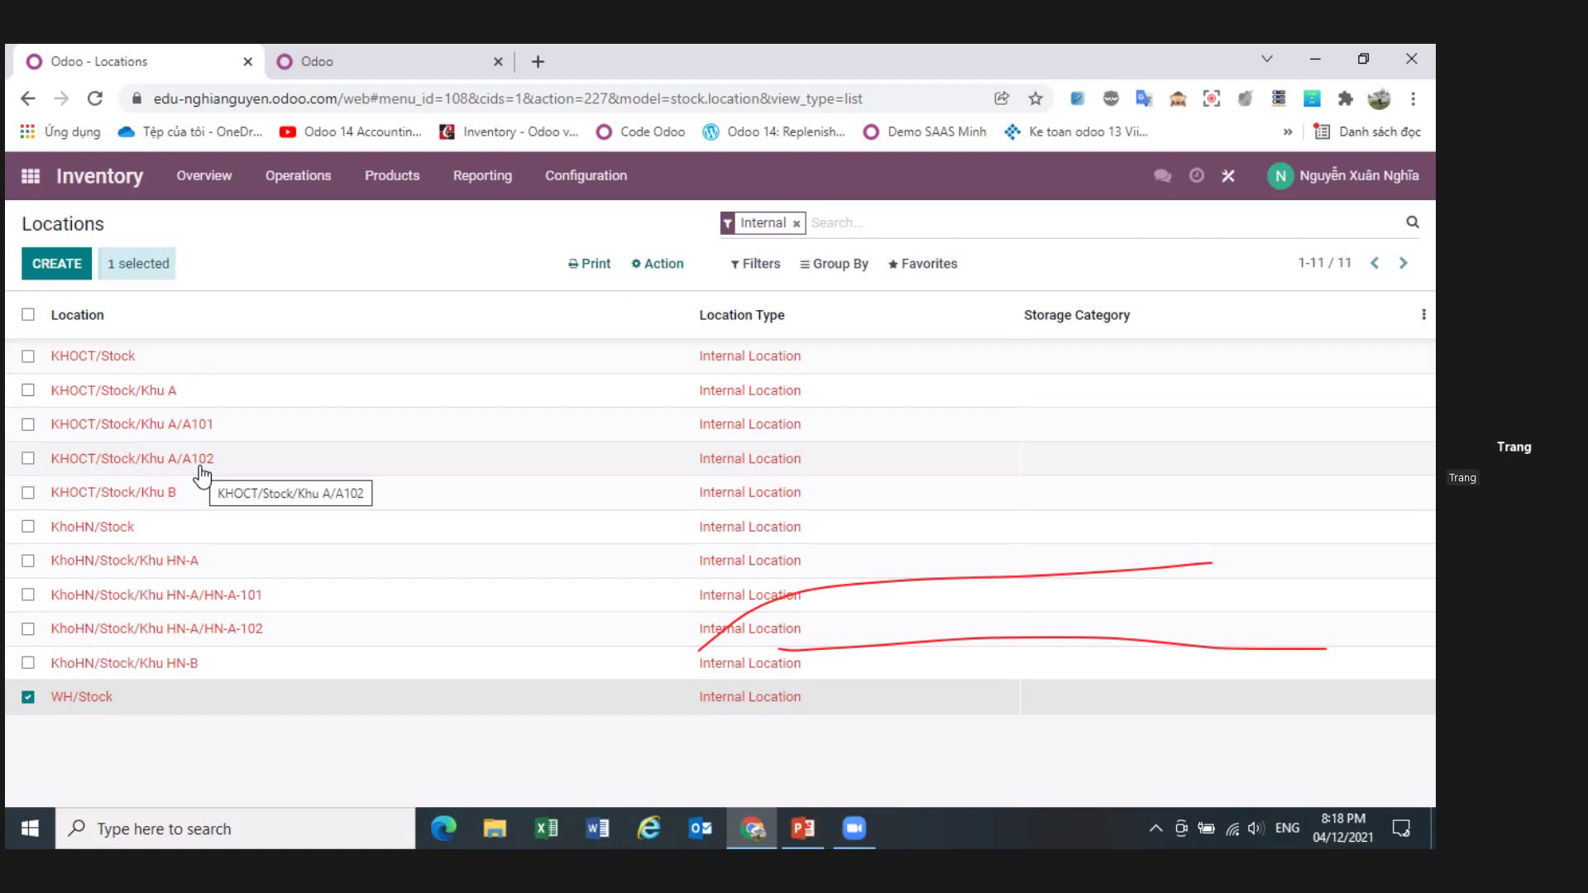
# - Leave the Locations list for the apps overview and reopen the Inventory application
pyautogui.click(30, 175)
pyautogui.scroll(-1, 934, 662)
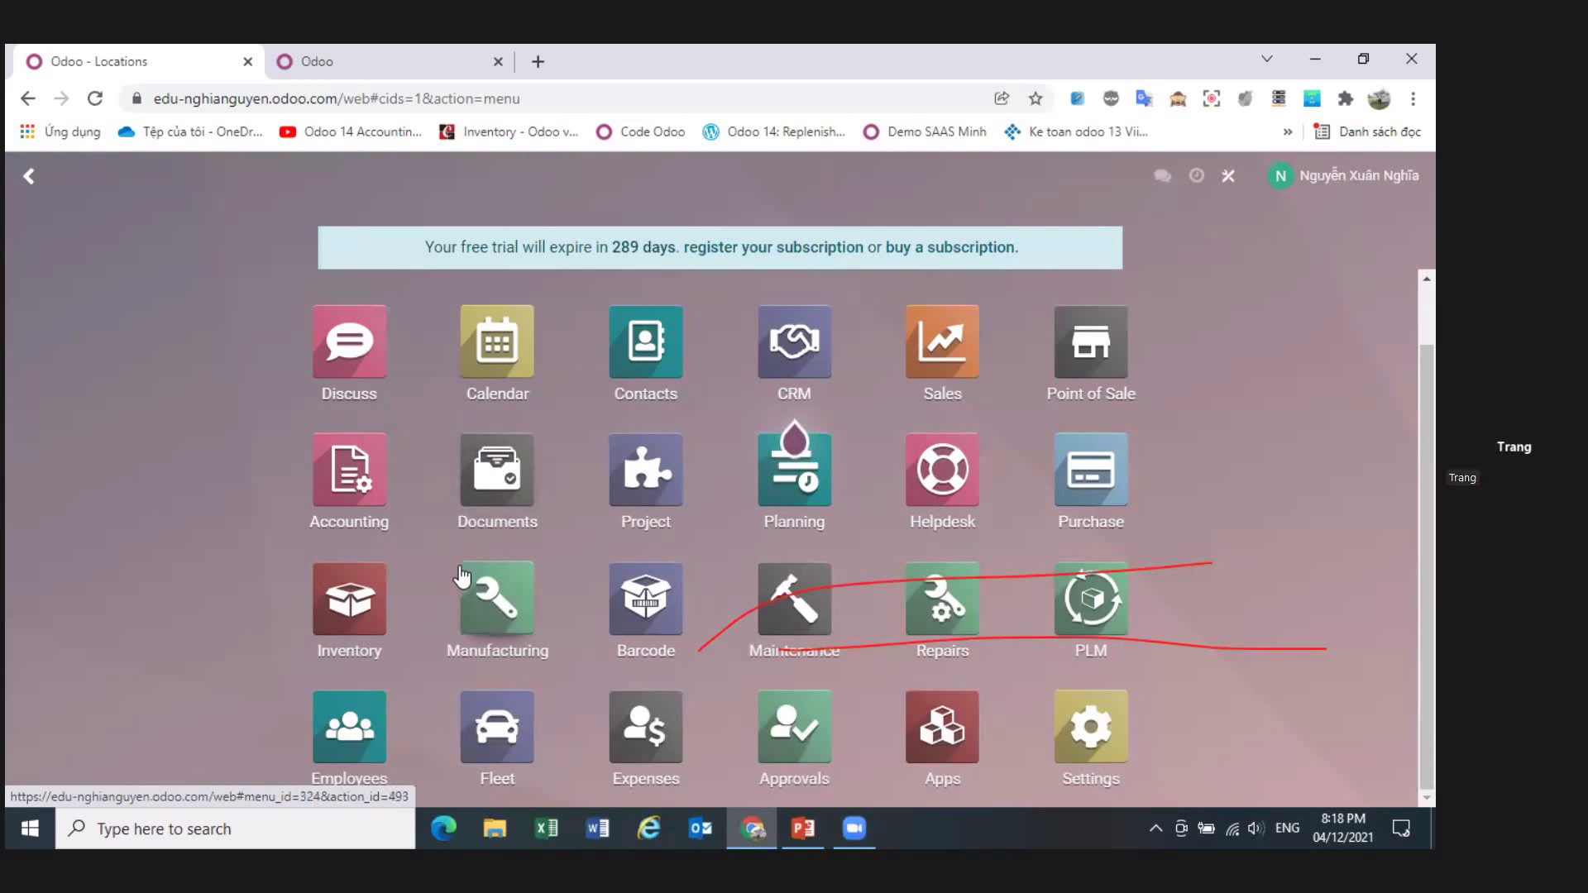
pyautogui.click(349, 616)
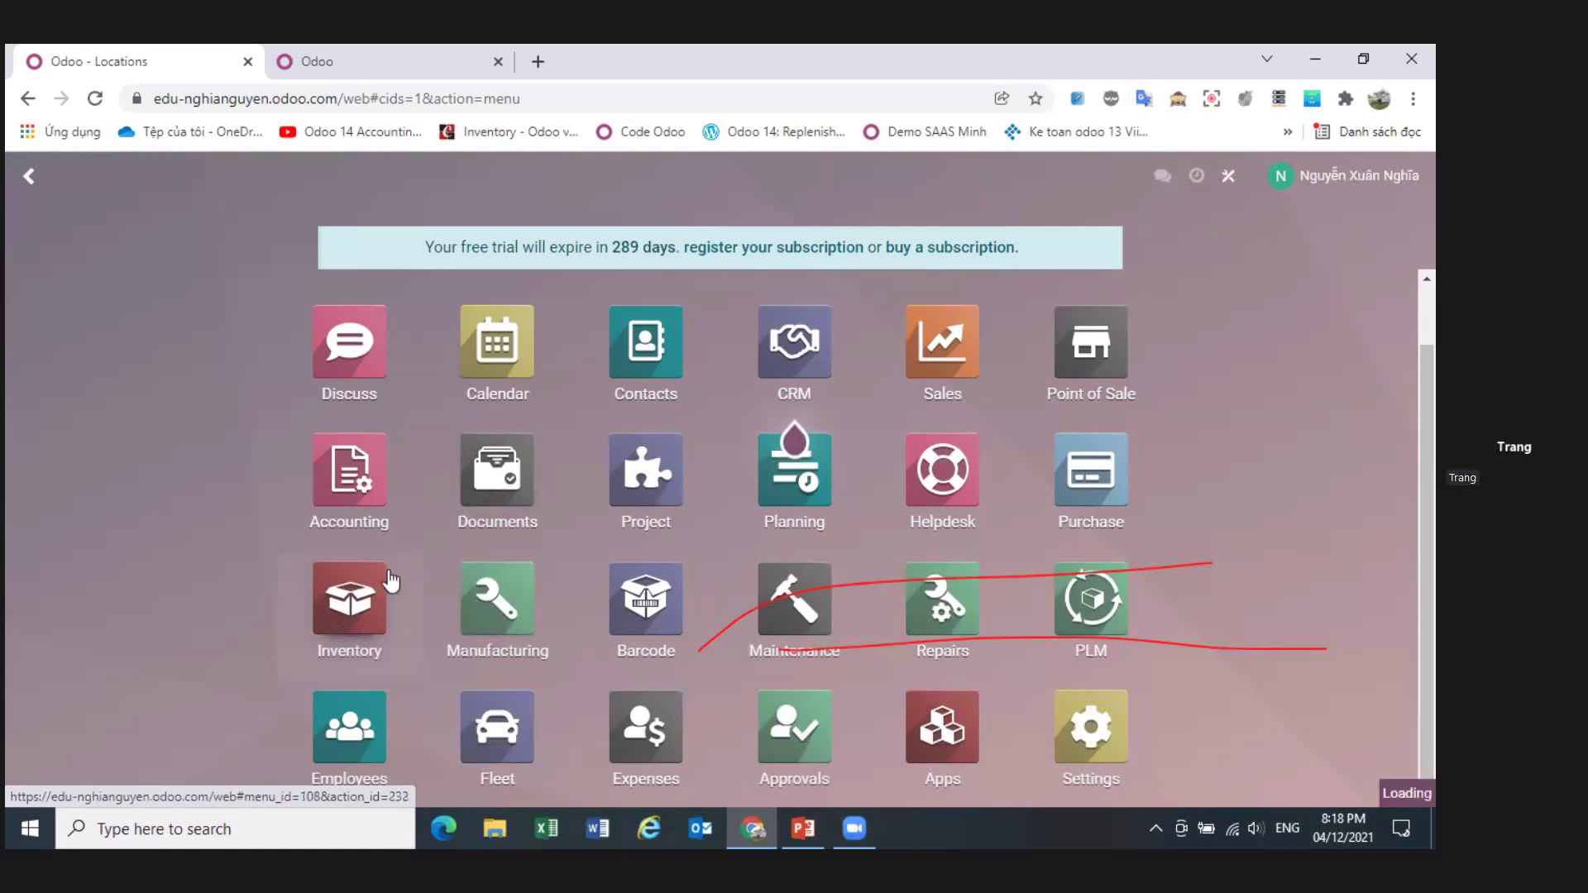
pyautogui.click(571, 183)
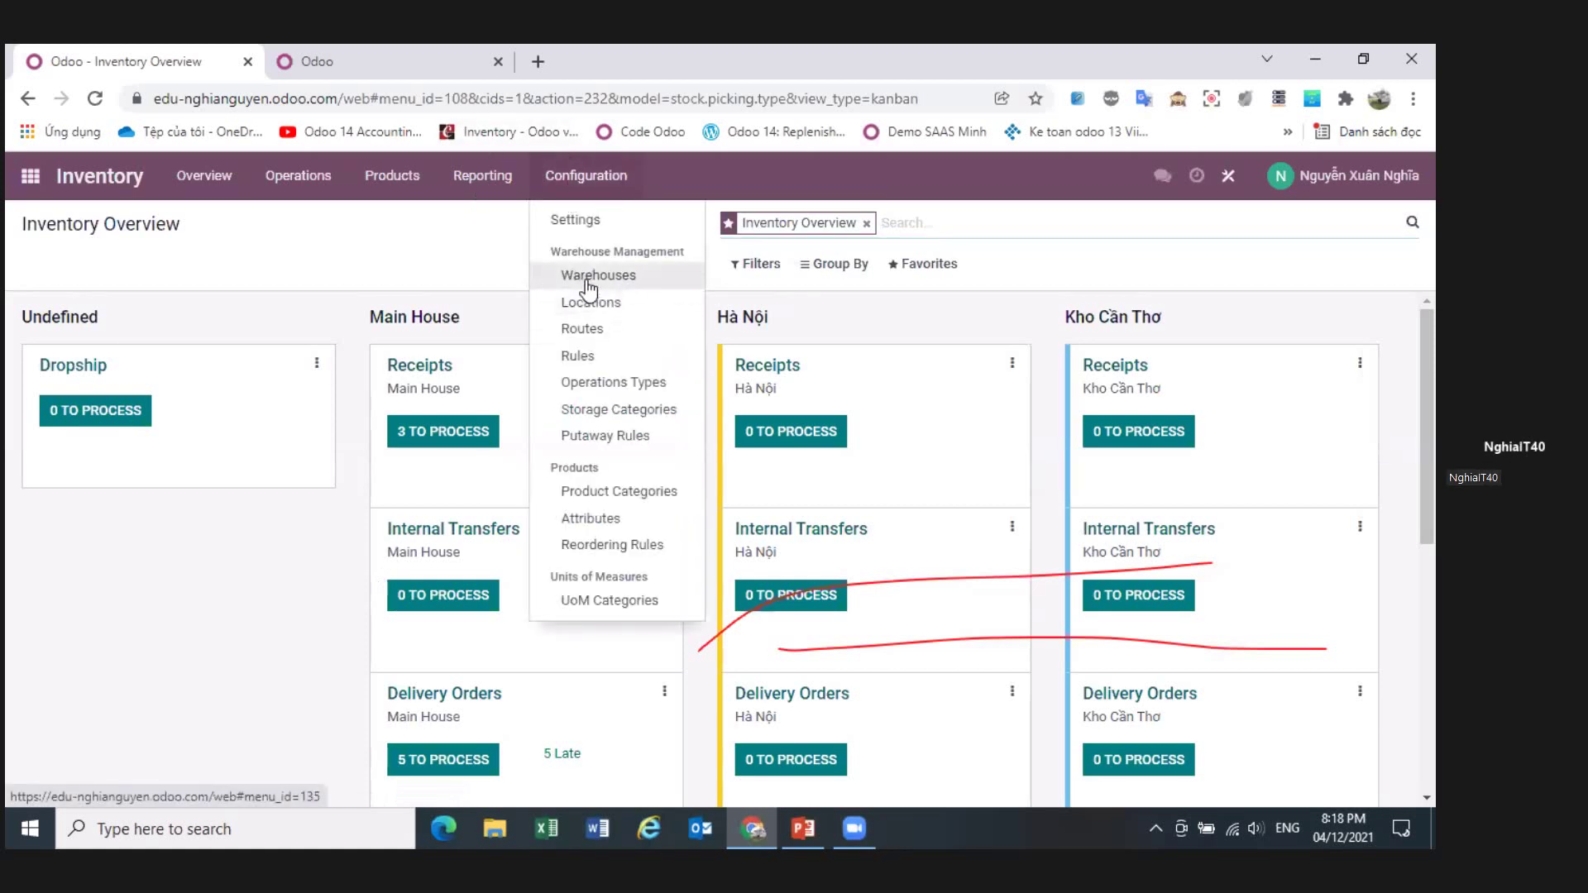
pyautogui.click(801, 830)
pyautogui.click(801, 832)
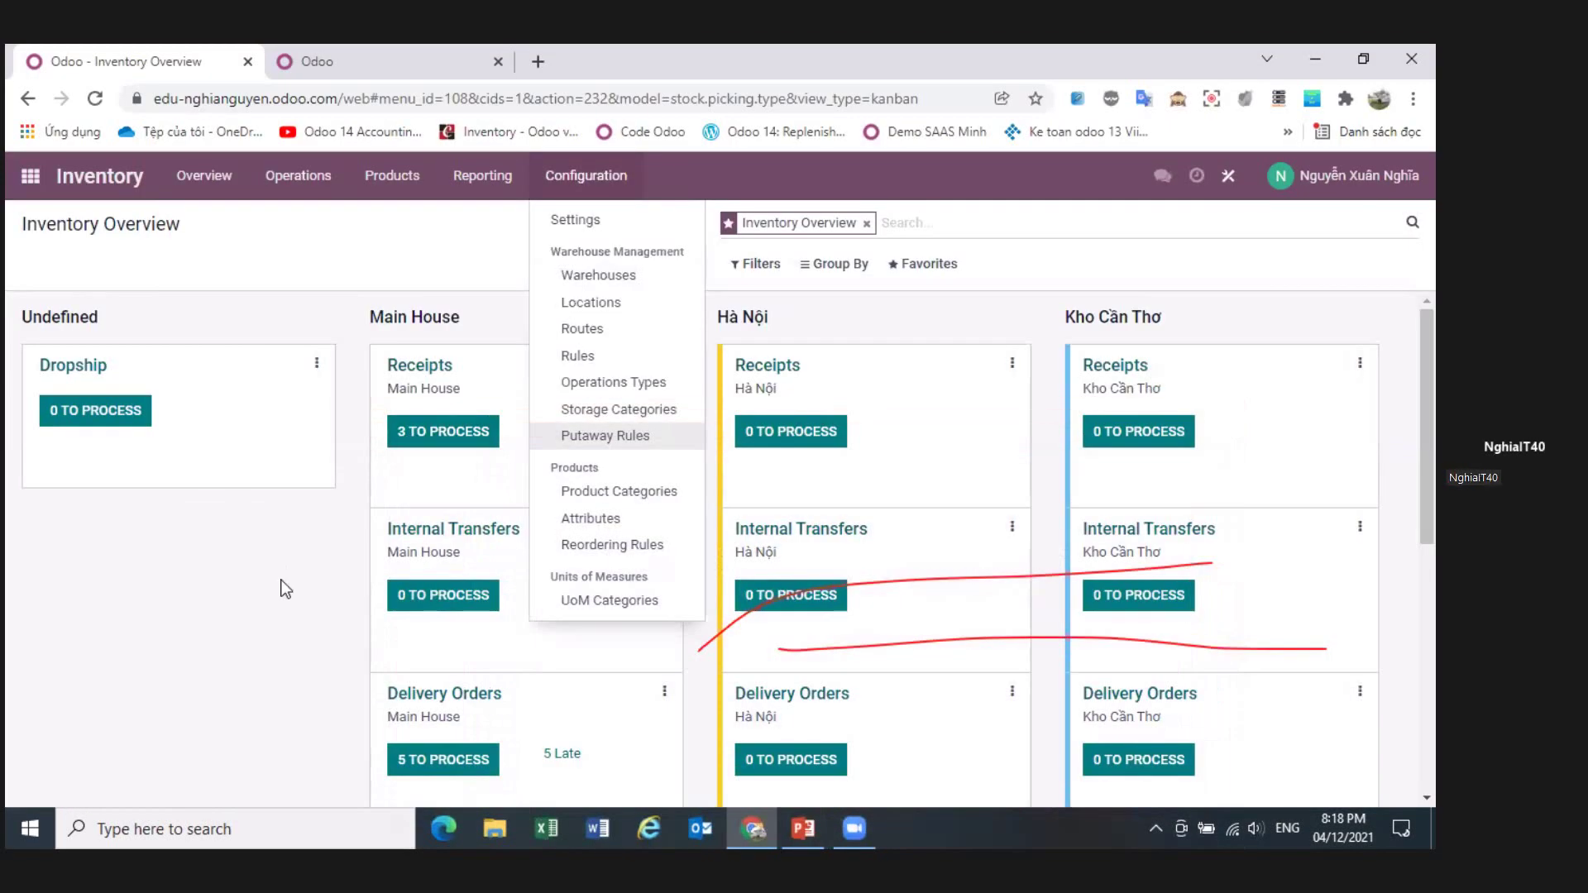
pyautogui.click(145, 634)
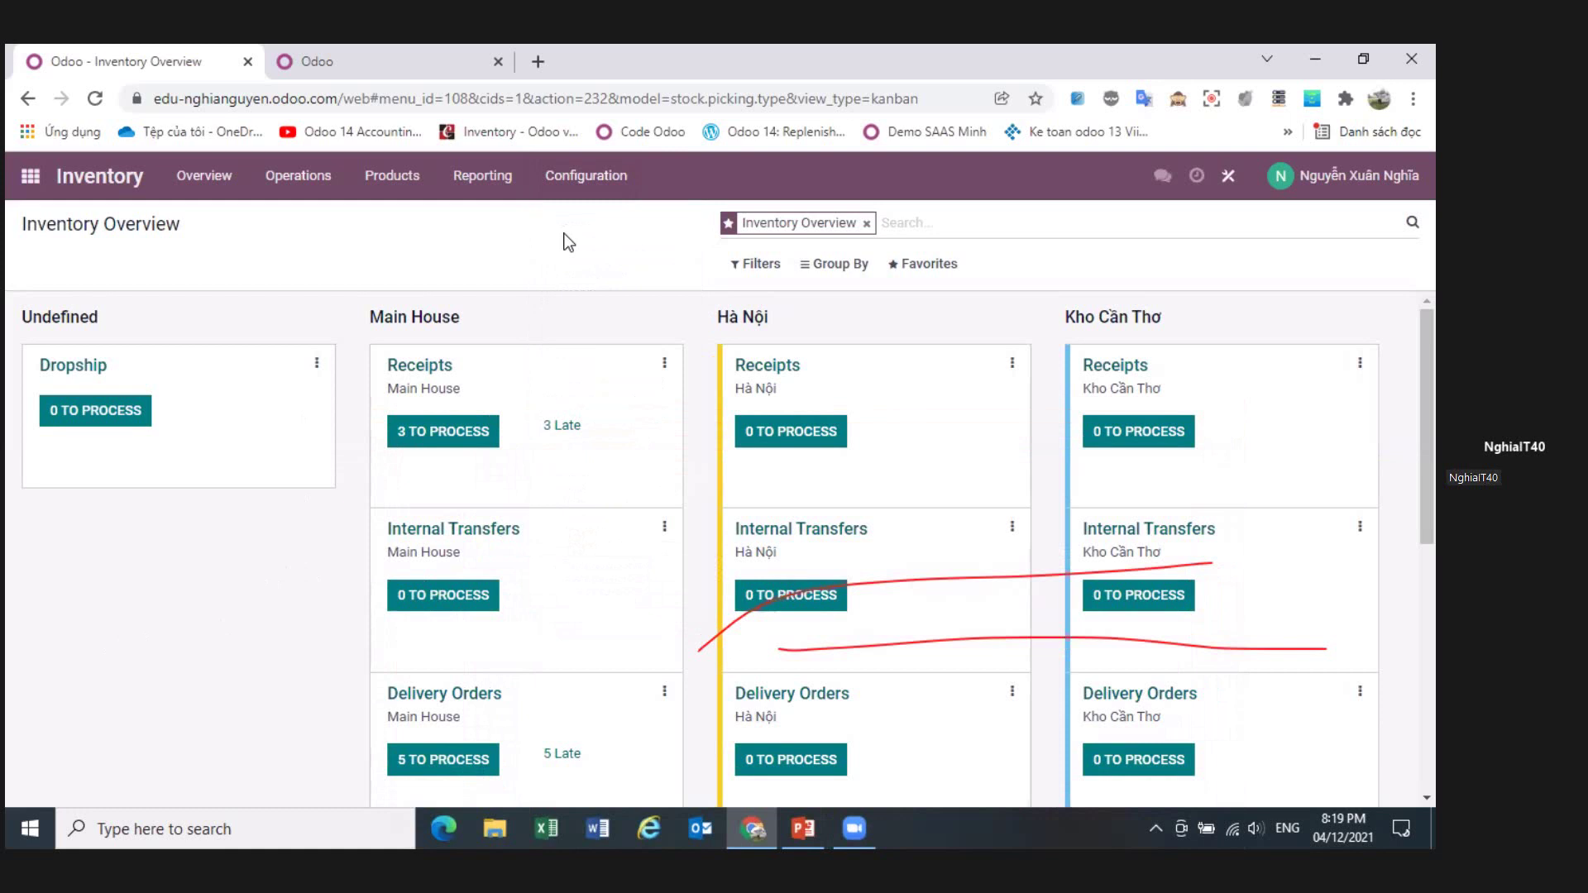
# - Open the unit of measure categories and start a new category named DVTCoca
pyautogui.click(585, 195)
pyautogui.click(603, 601)
pyautogui.click(50, 266)
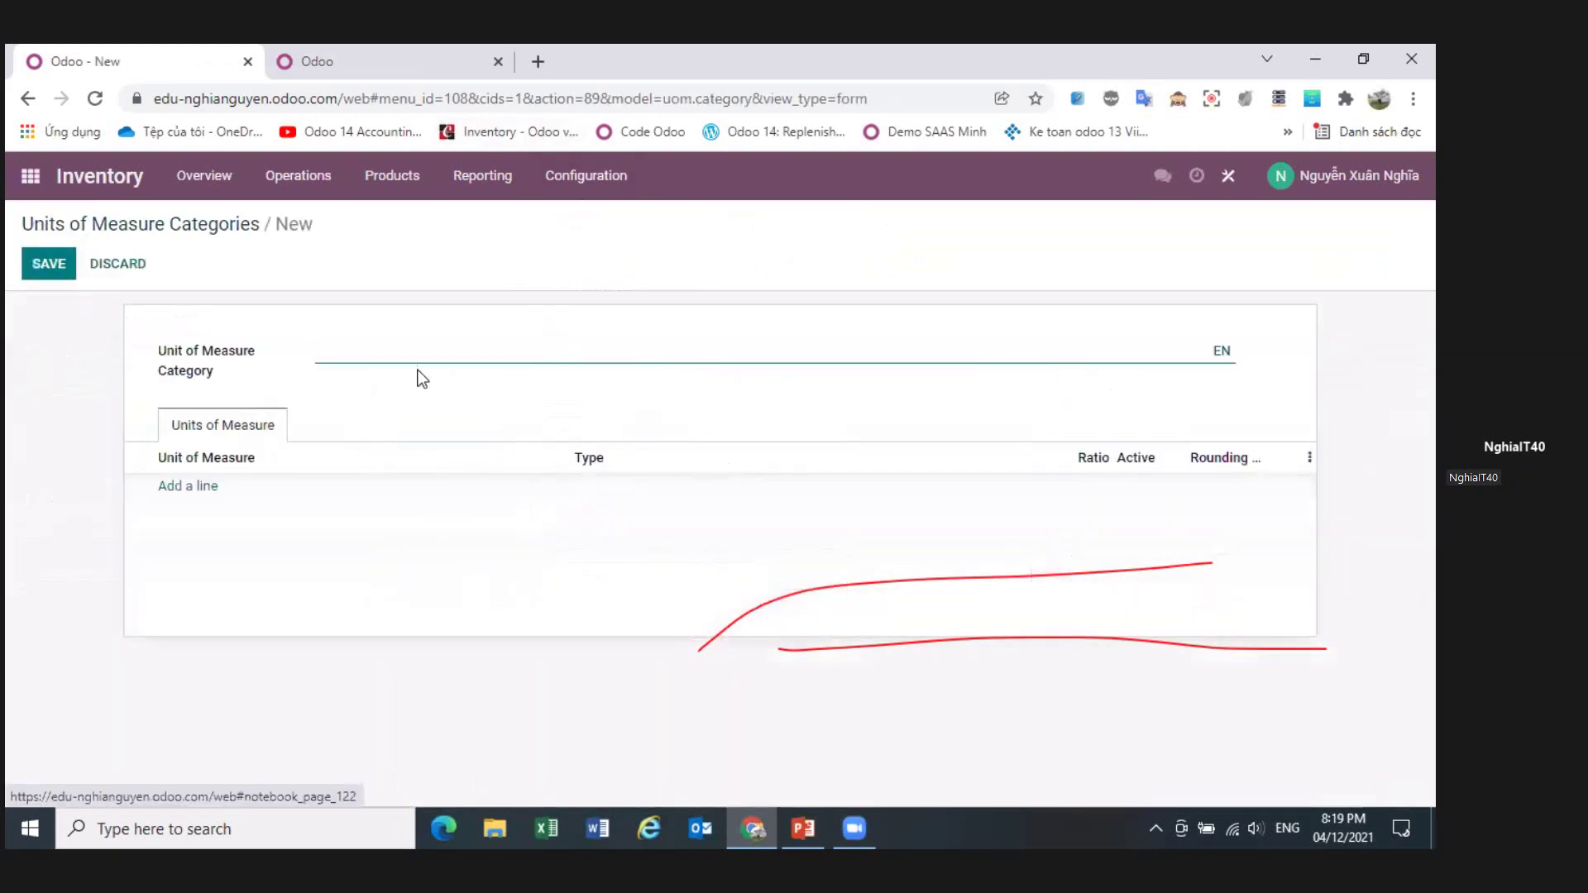
pyautogui.write('DVT')
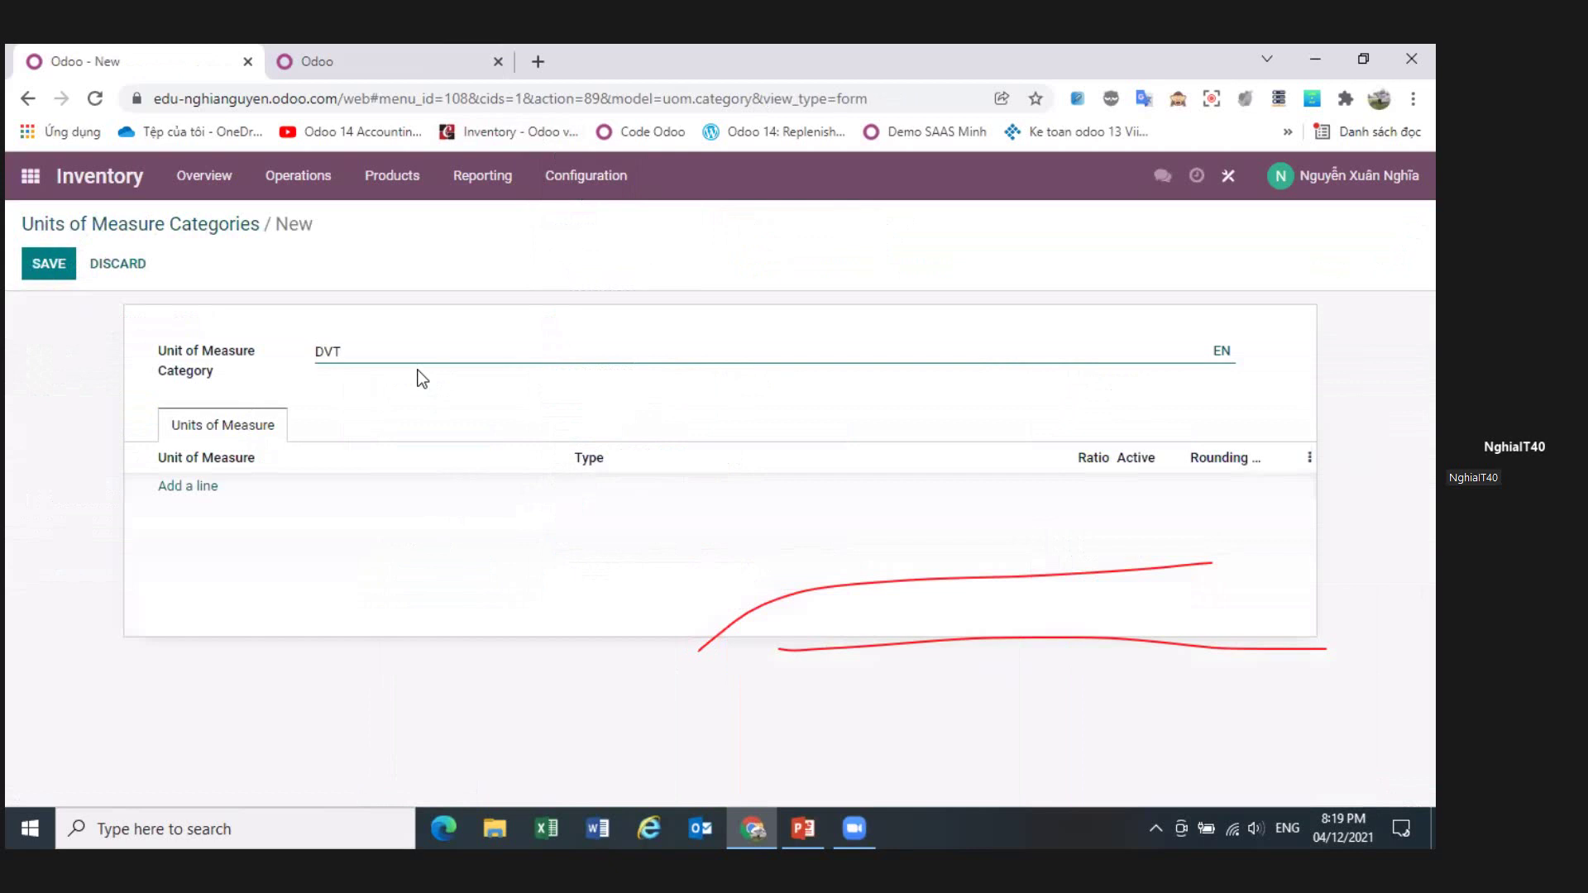
pyautogui.write('Coca')
# - Add the unit of measure Lon as the first line of the DVTCoca category
pyautogui.click(202, 488)
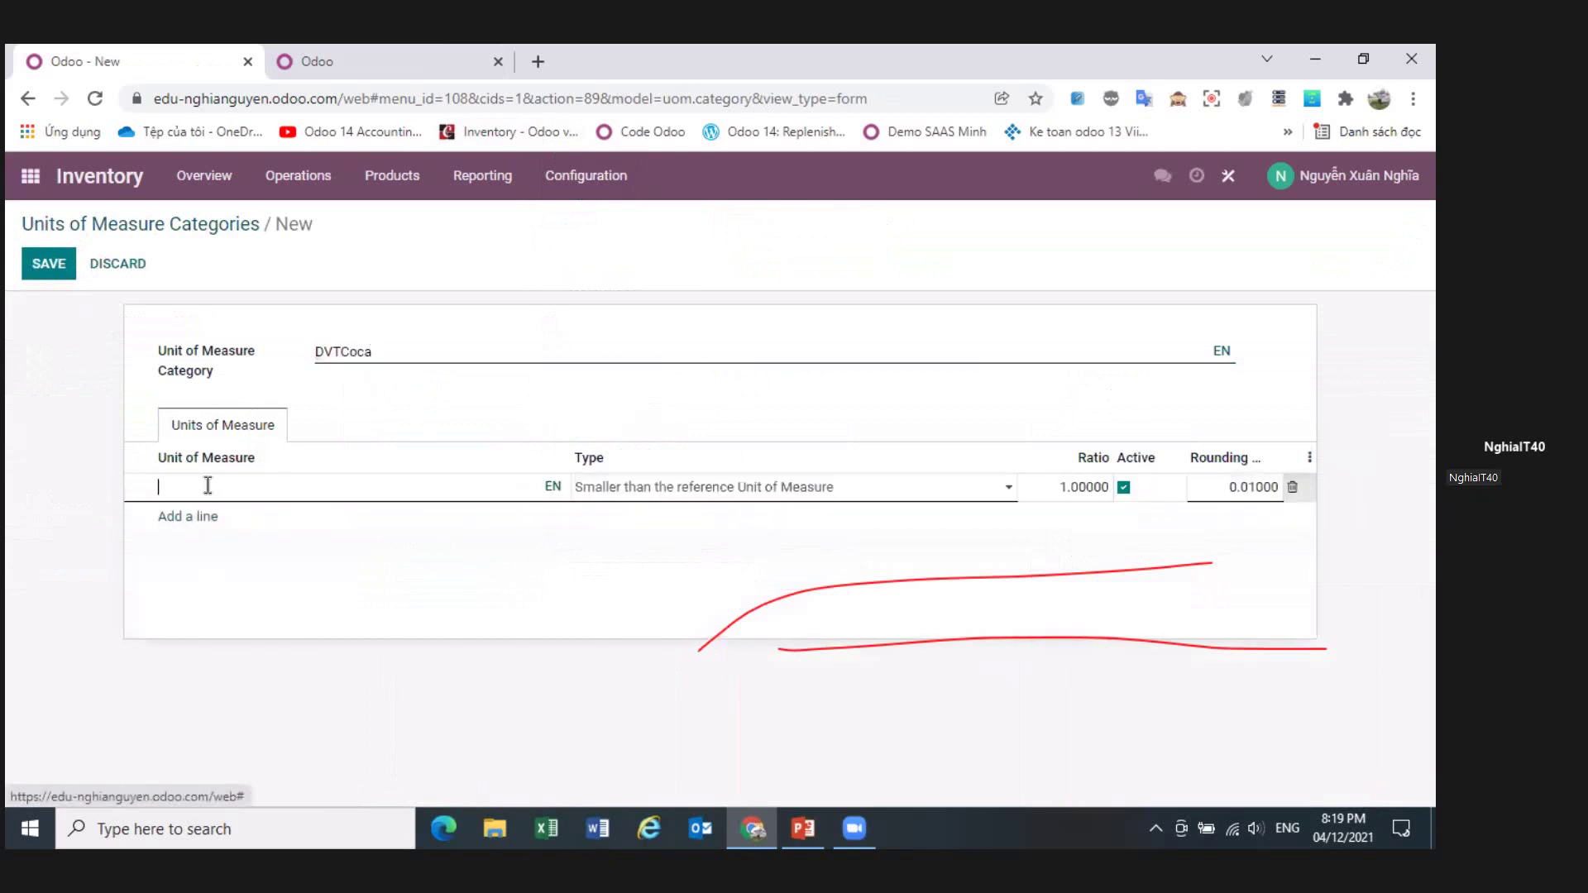
pyautogui.write('Lon')
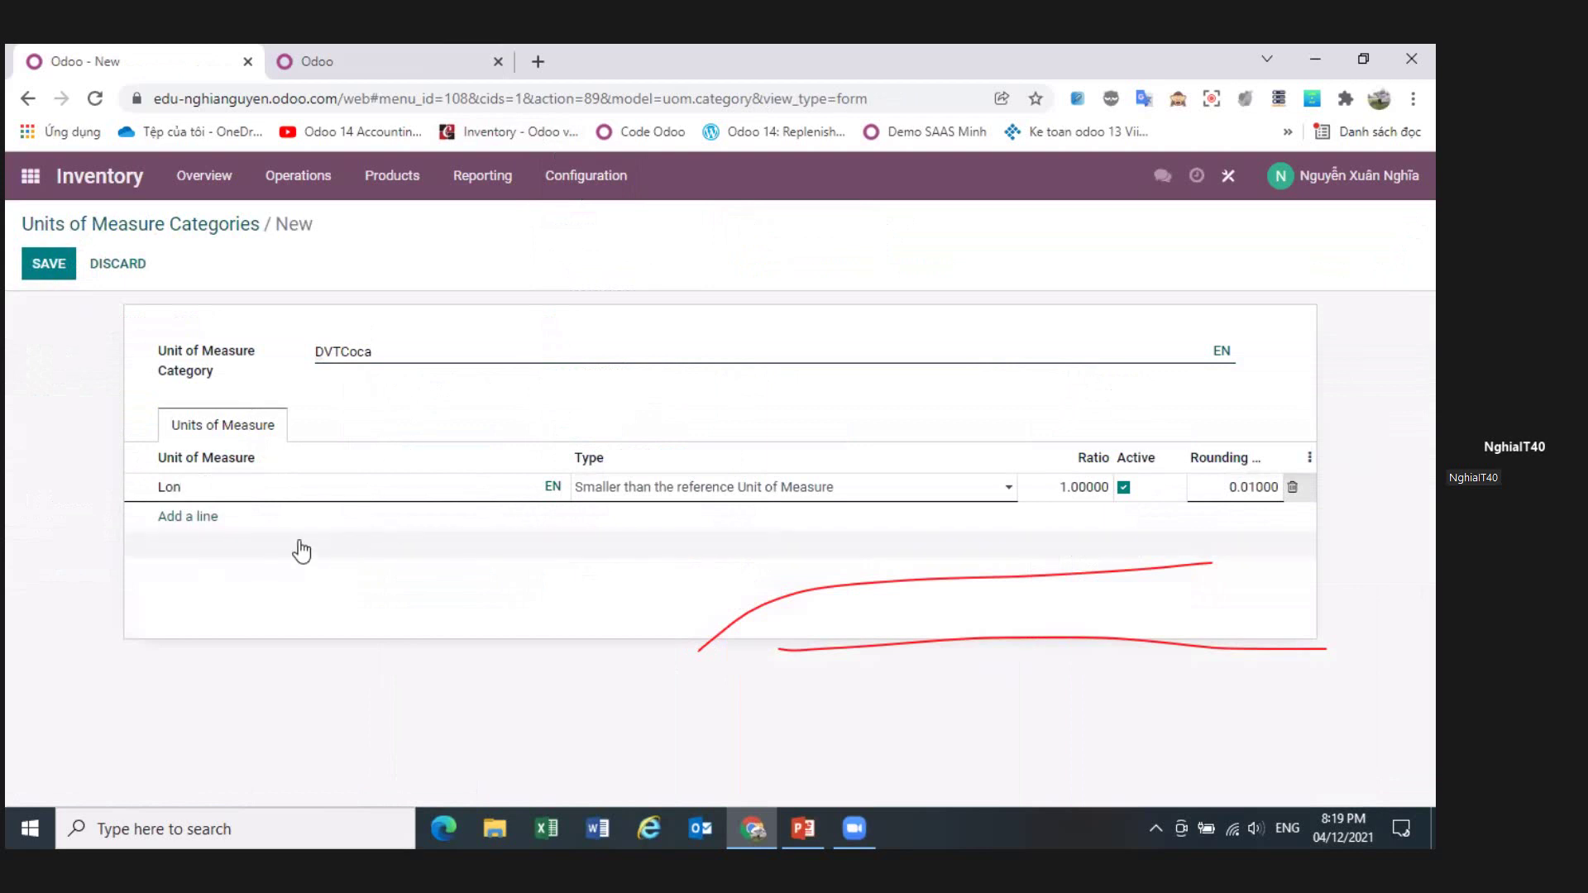
pyautogui.click(206, 592)
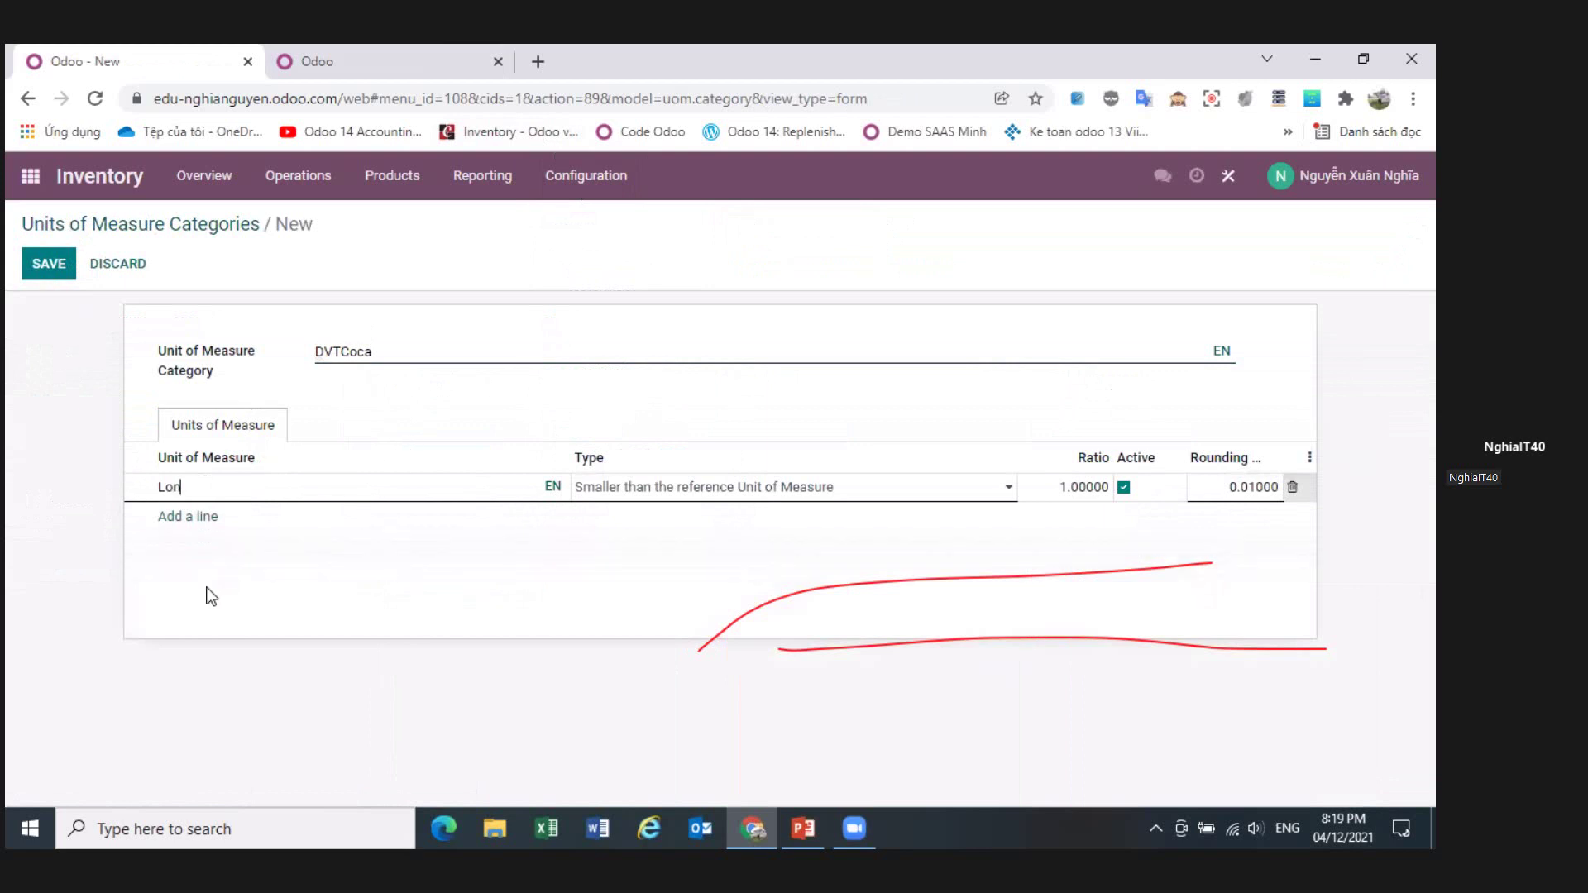
# - Add a second unit line named Lốc 6l, bigger than the reference unit of measure
pyautogui.click(188, 515)
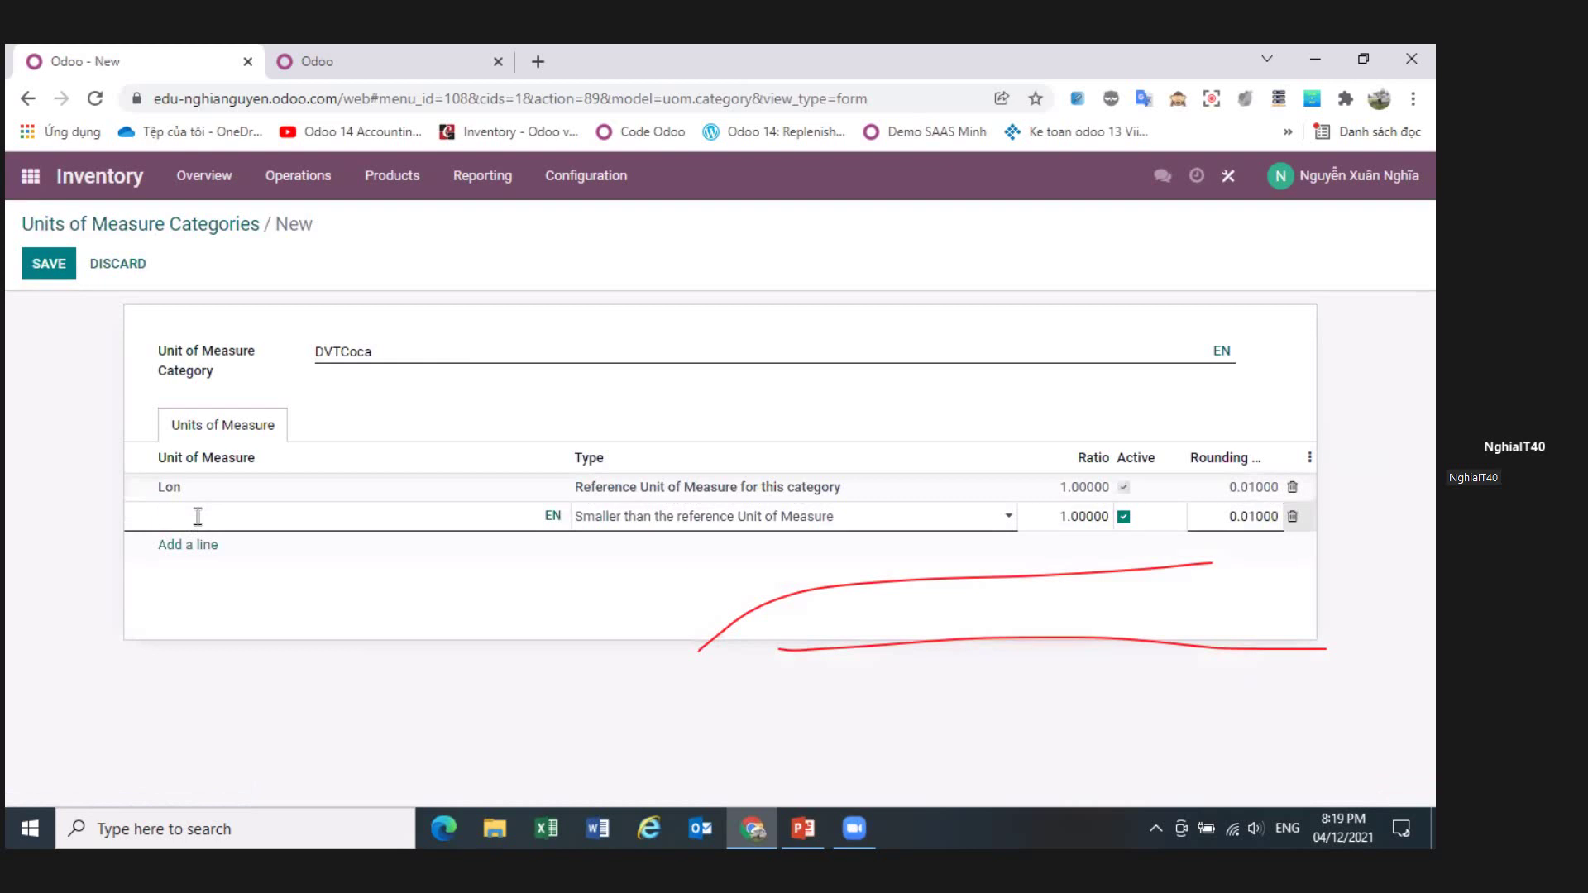
pyautogui.write('Lốc 1')
pyautogui.press('BackSpace')
pyautogui.write('6')
pyautogui.write('(')
pyautogui.click(861, 648)
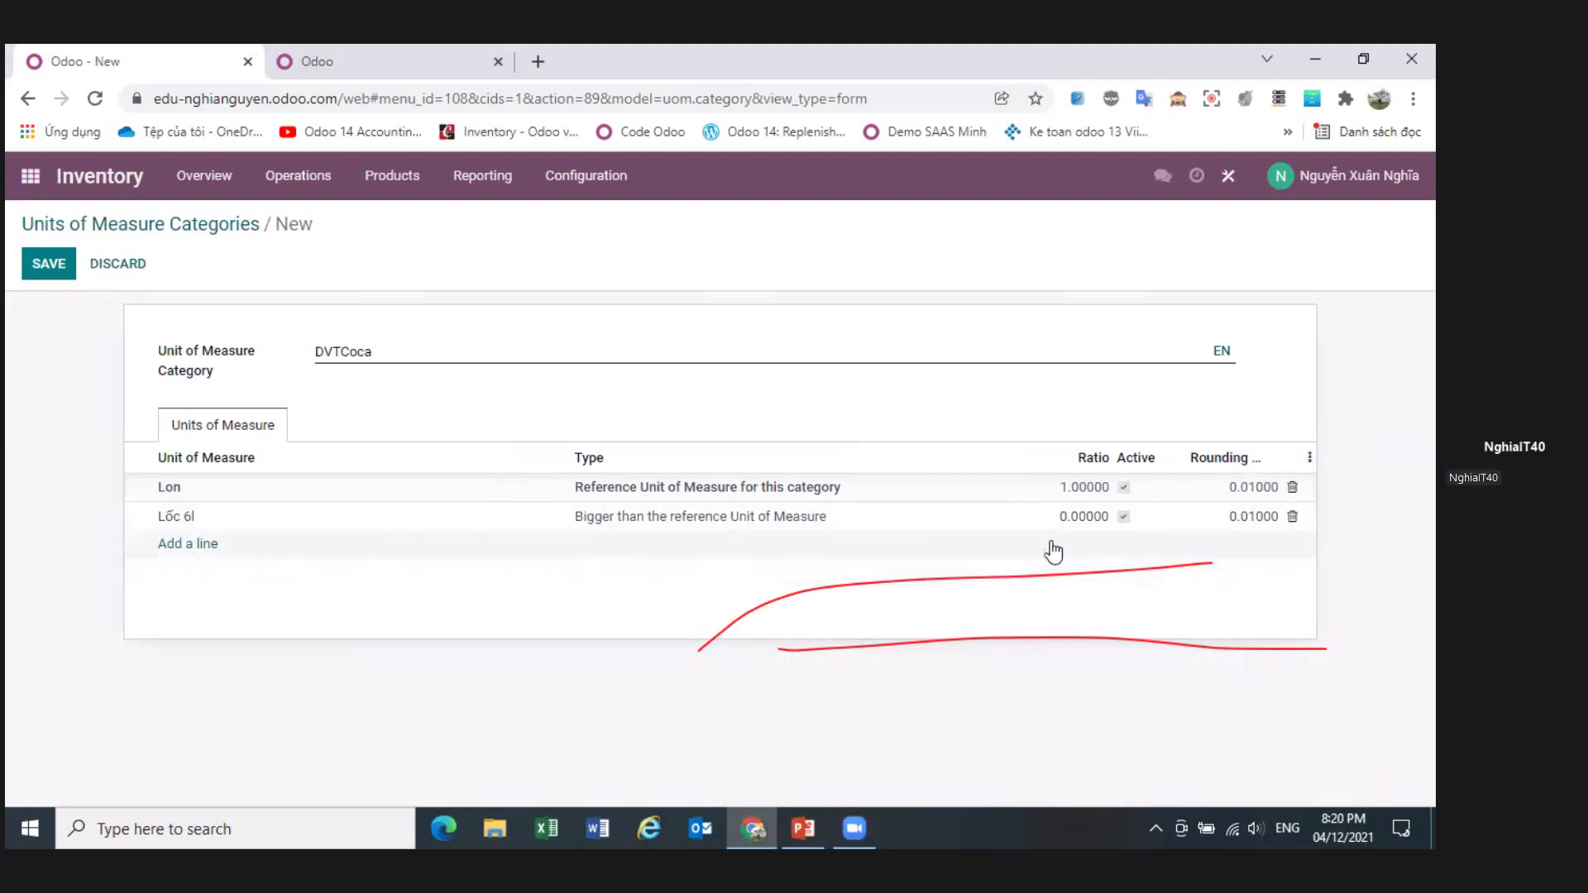
# - Reselect Bigger than the reference Unit of Measure as the type of Lốc 6l and open its ratio for editing
pyautogui.click(690, 524)
pyautogui.click(687, 520)
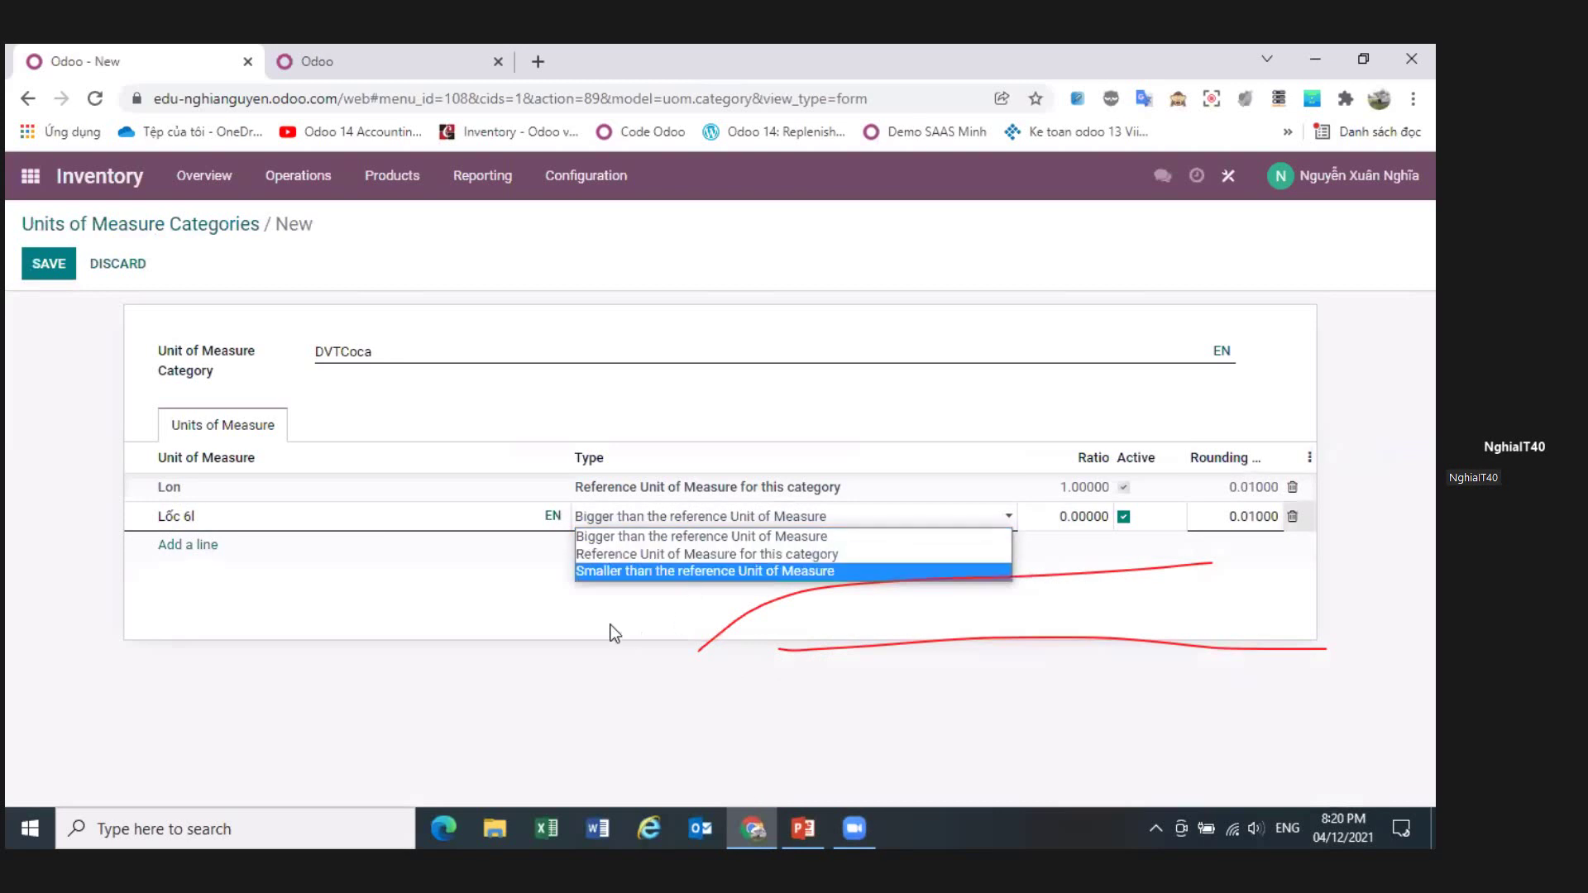
pyautogui.click(973, 537)
pyautogui.click(1088, 518)
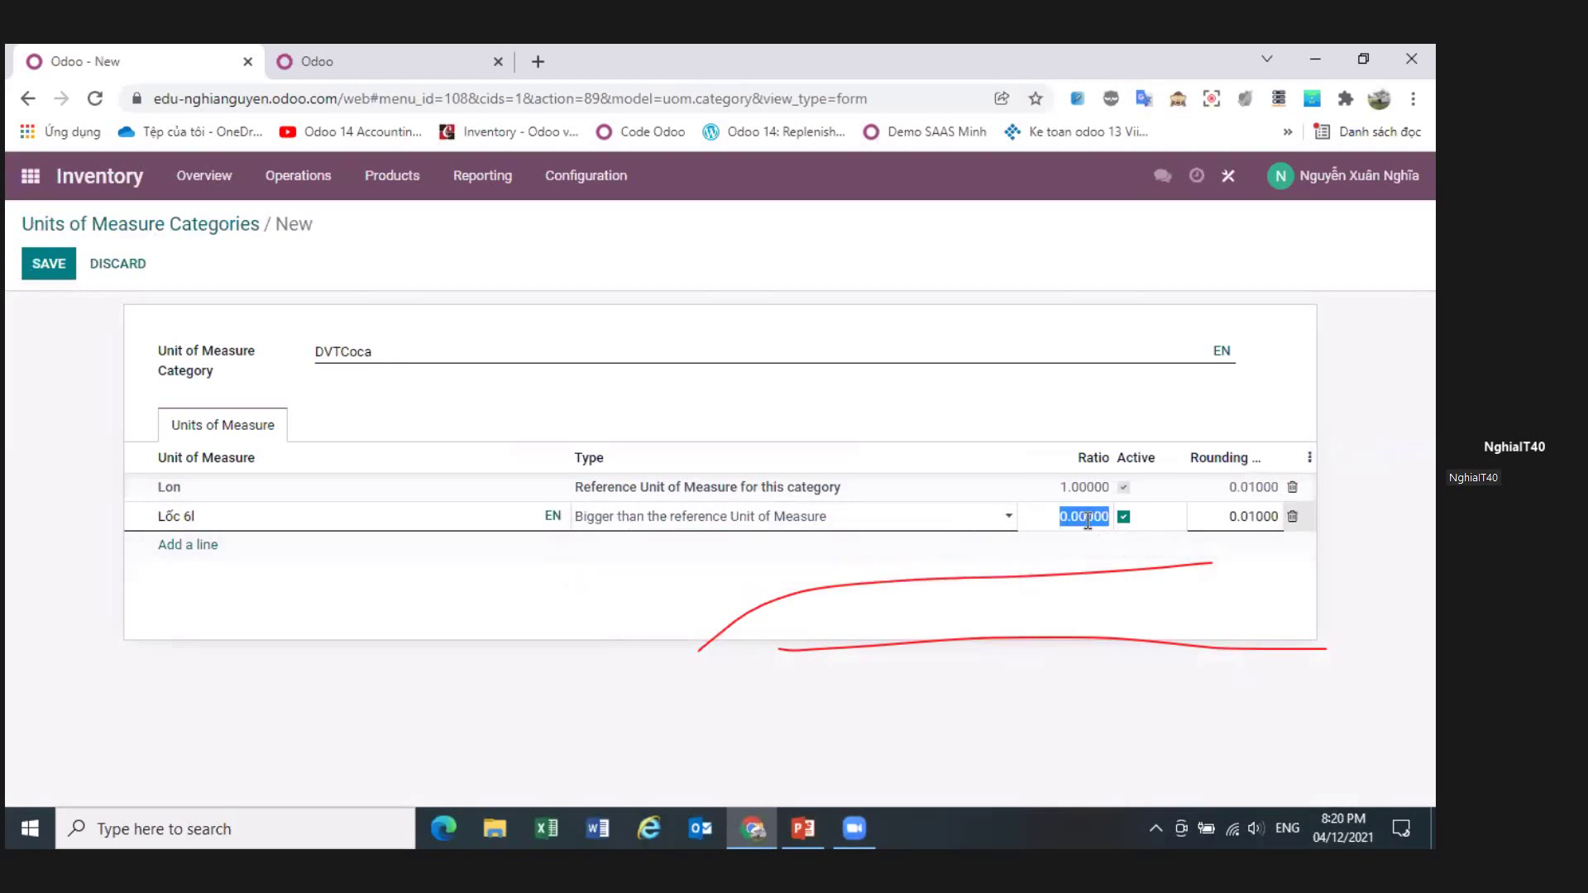
pyautogui.click(124, 595)
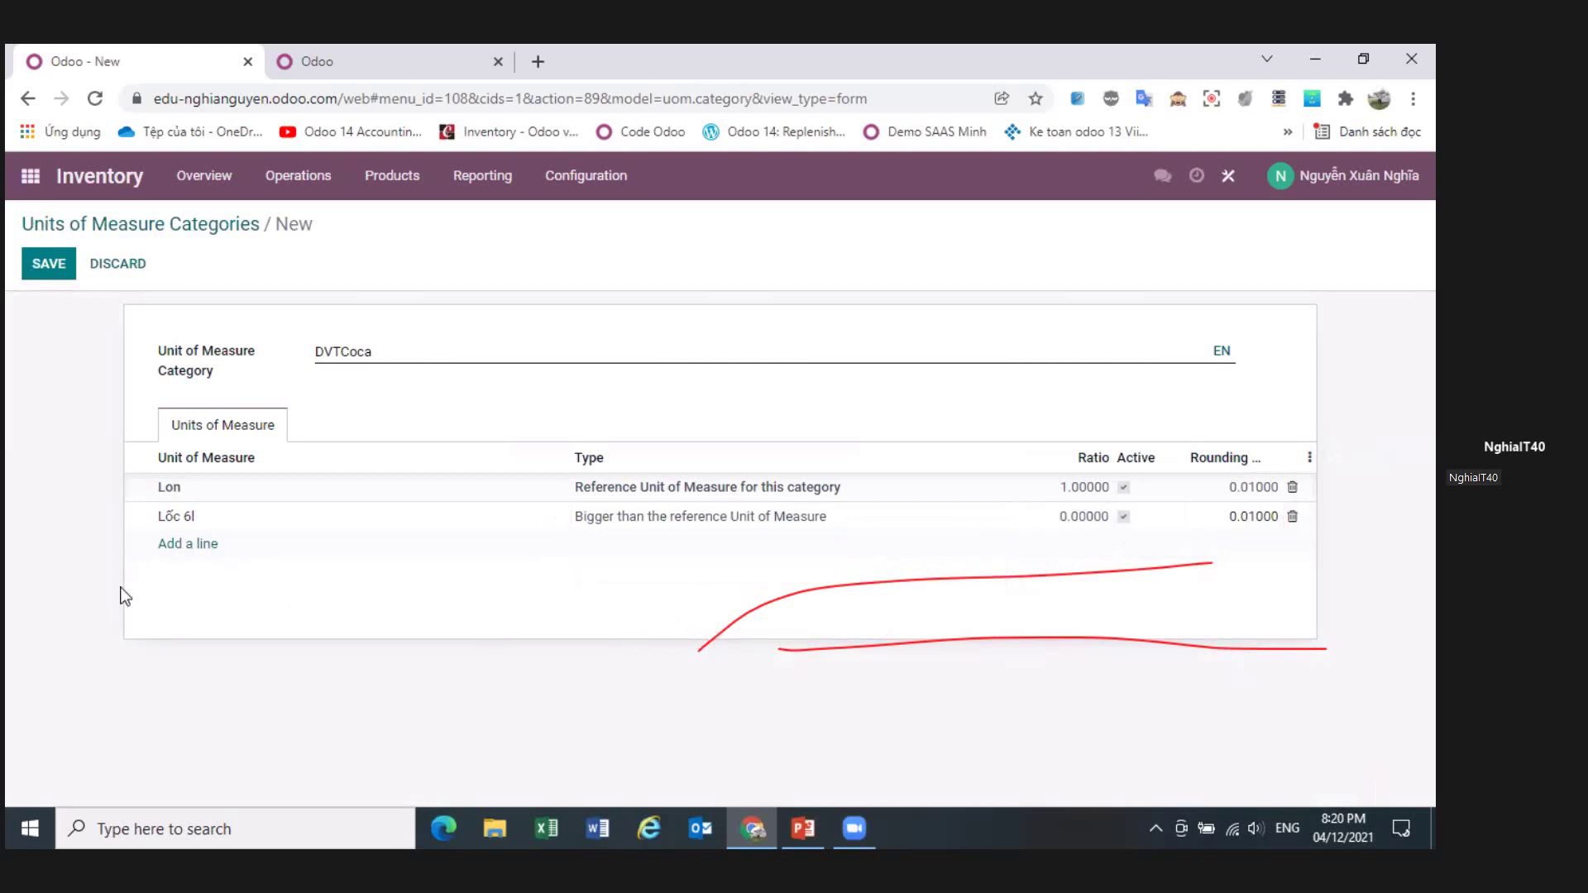
# - Add a unit line named Thùng 24, bigger than the reference unit of measure, and enter a ratio of 24
pyautogui.click(188, 544)
pyautogui.write('Thu')
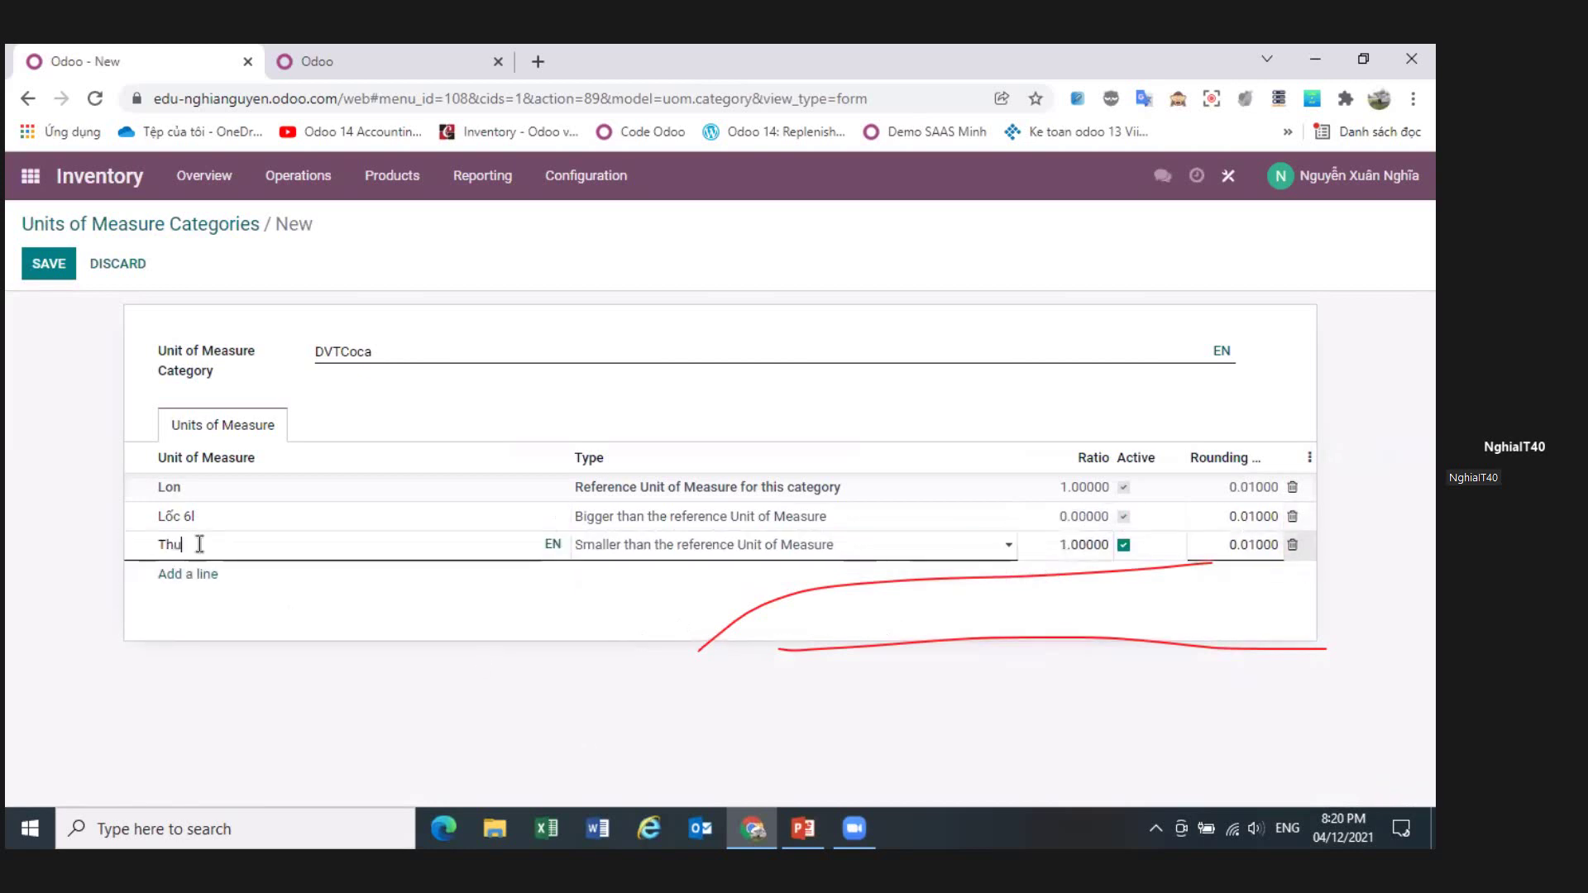
pyautogui.write('ngf 24')
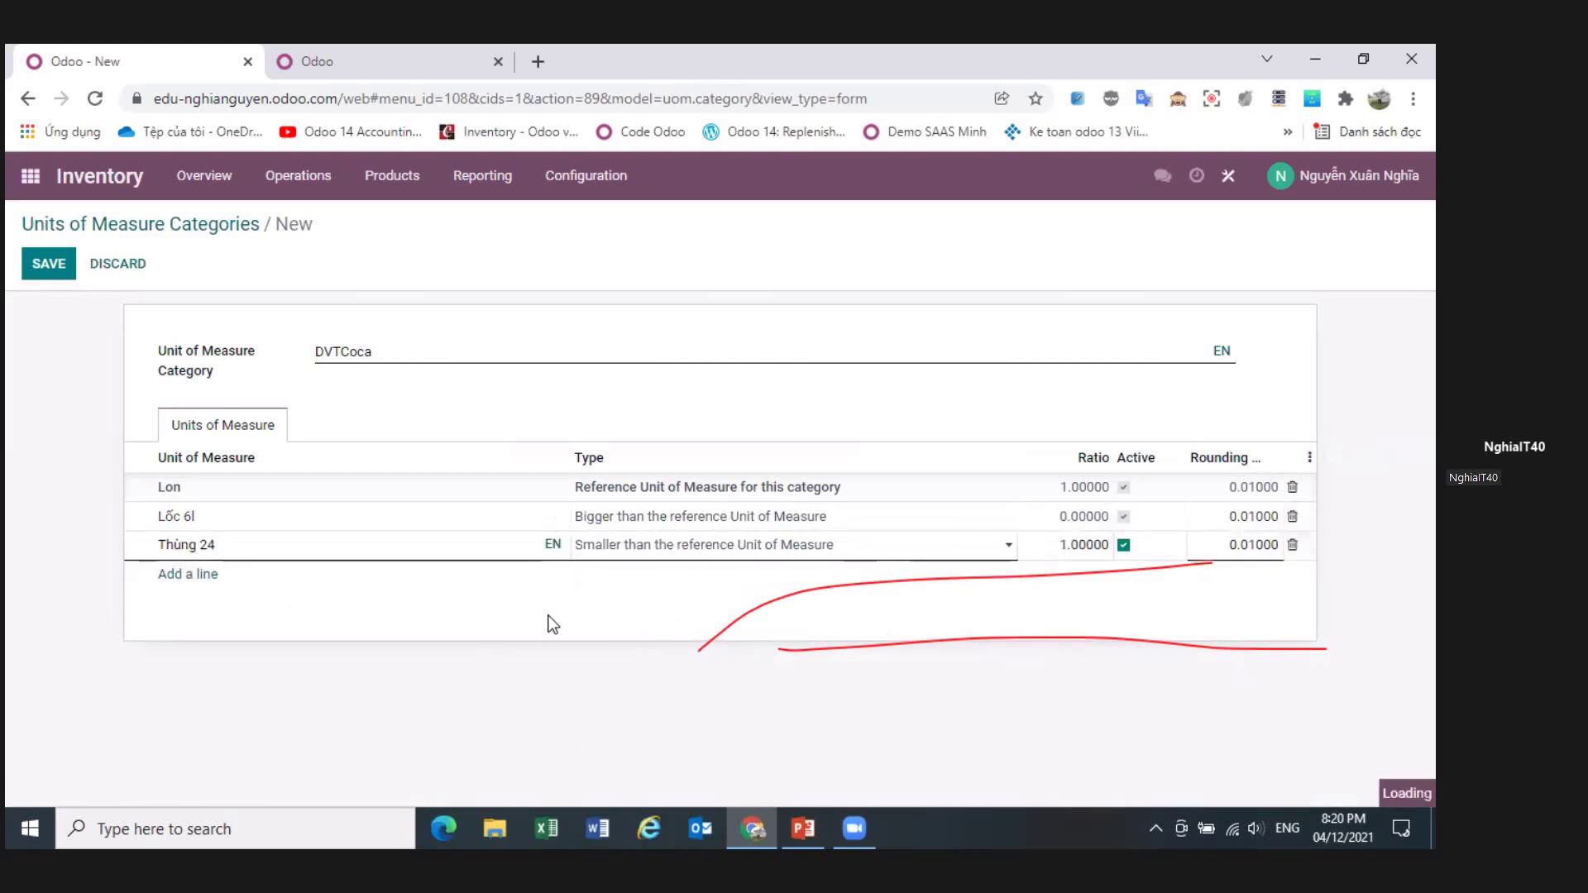
pyautogui.click(620, 549)
pyautogui.click(653, 548)
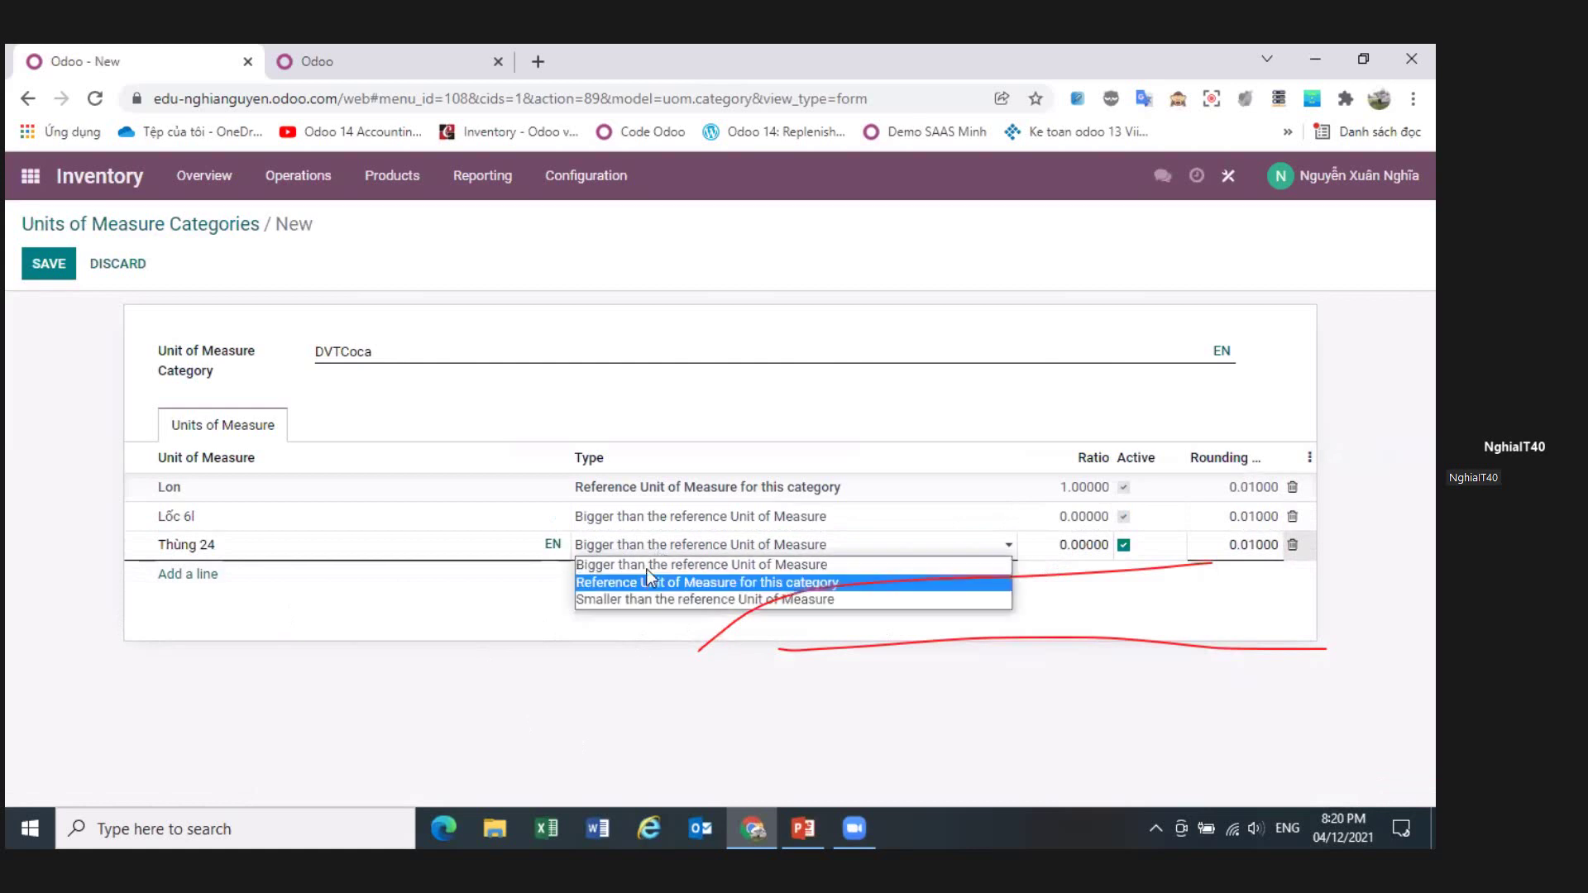
pyautogui.click(648, 566)
pyautogui.click(1081, 549)
pyautogui.press('BackSpace')
pyautogui.write('24')
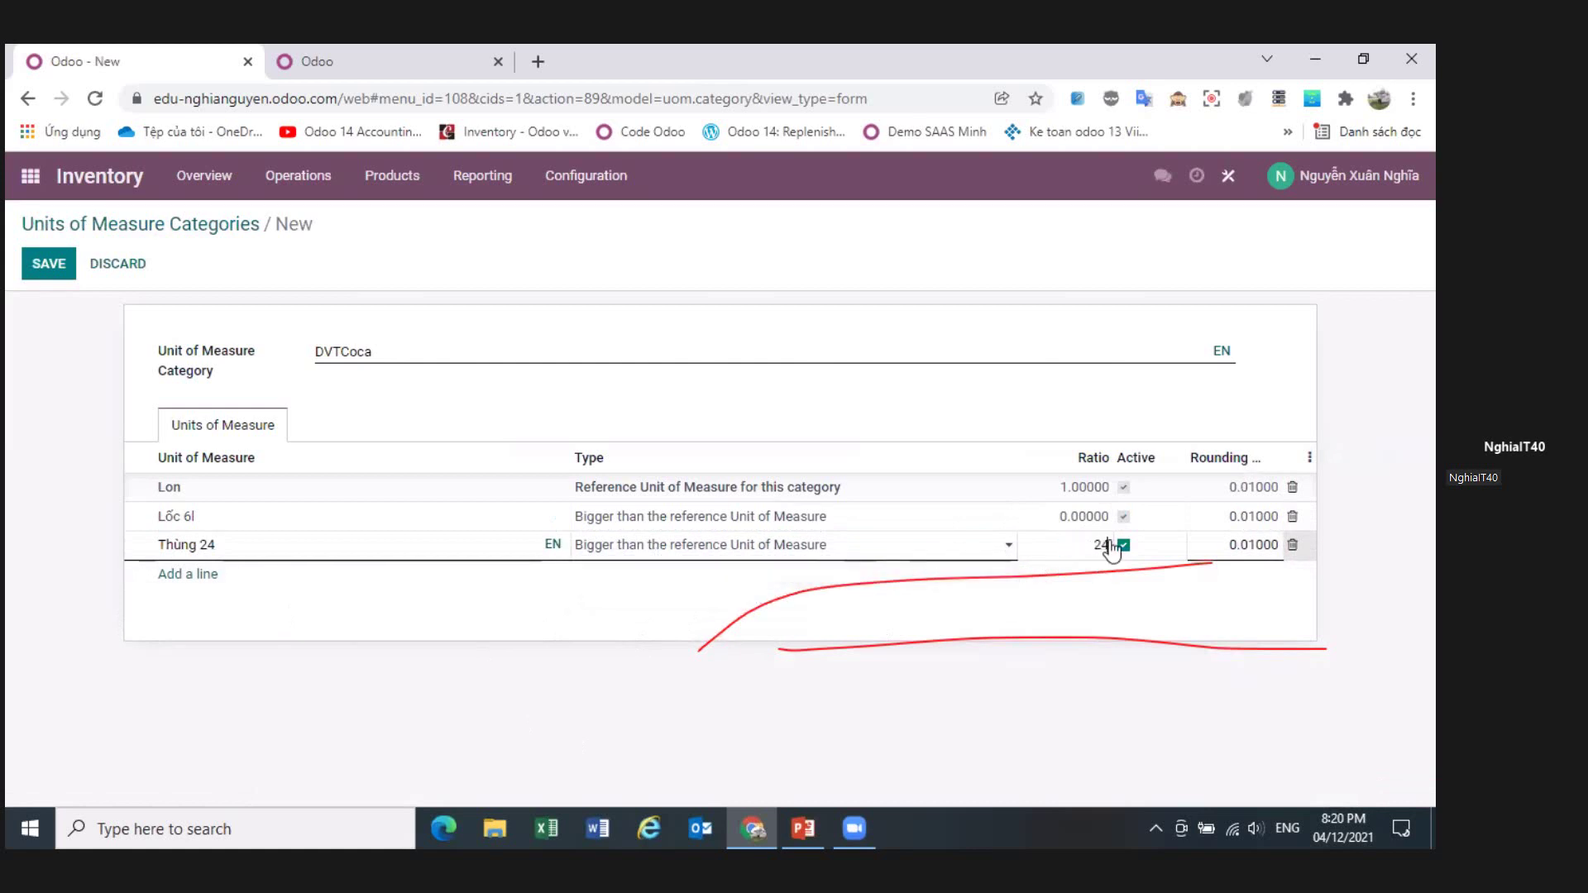
# - Open the ratio of Lốc 6l for editing again and try to save the category
pyautogui.click(1090, 517)
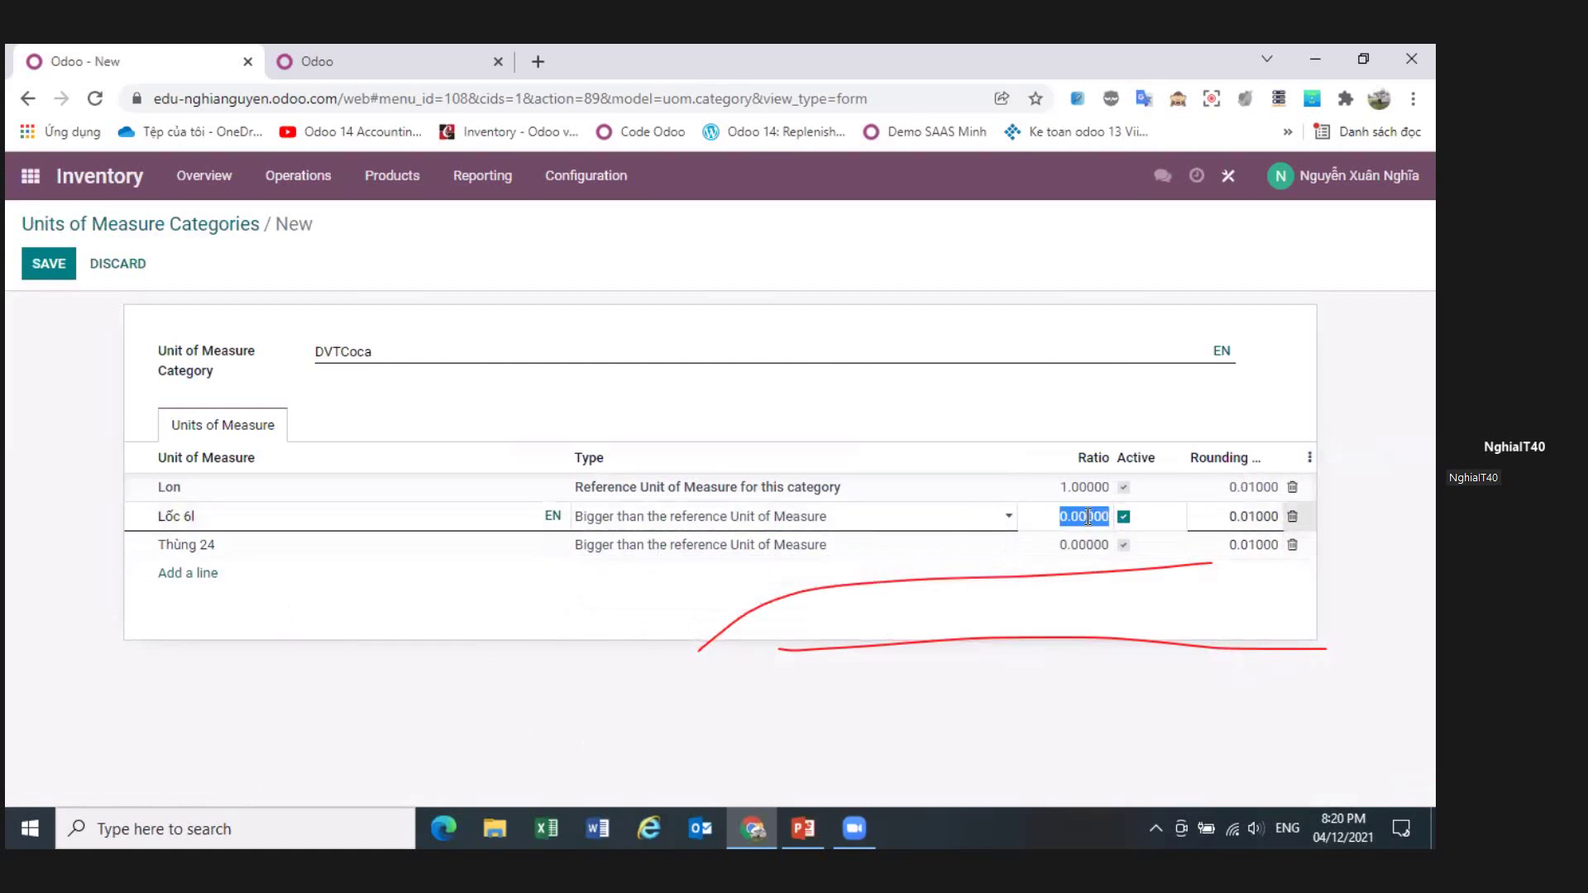
pyautogui.click(32, 261)
pyautogui.click(245, 323)
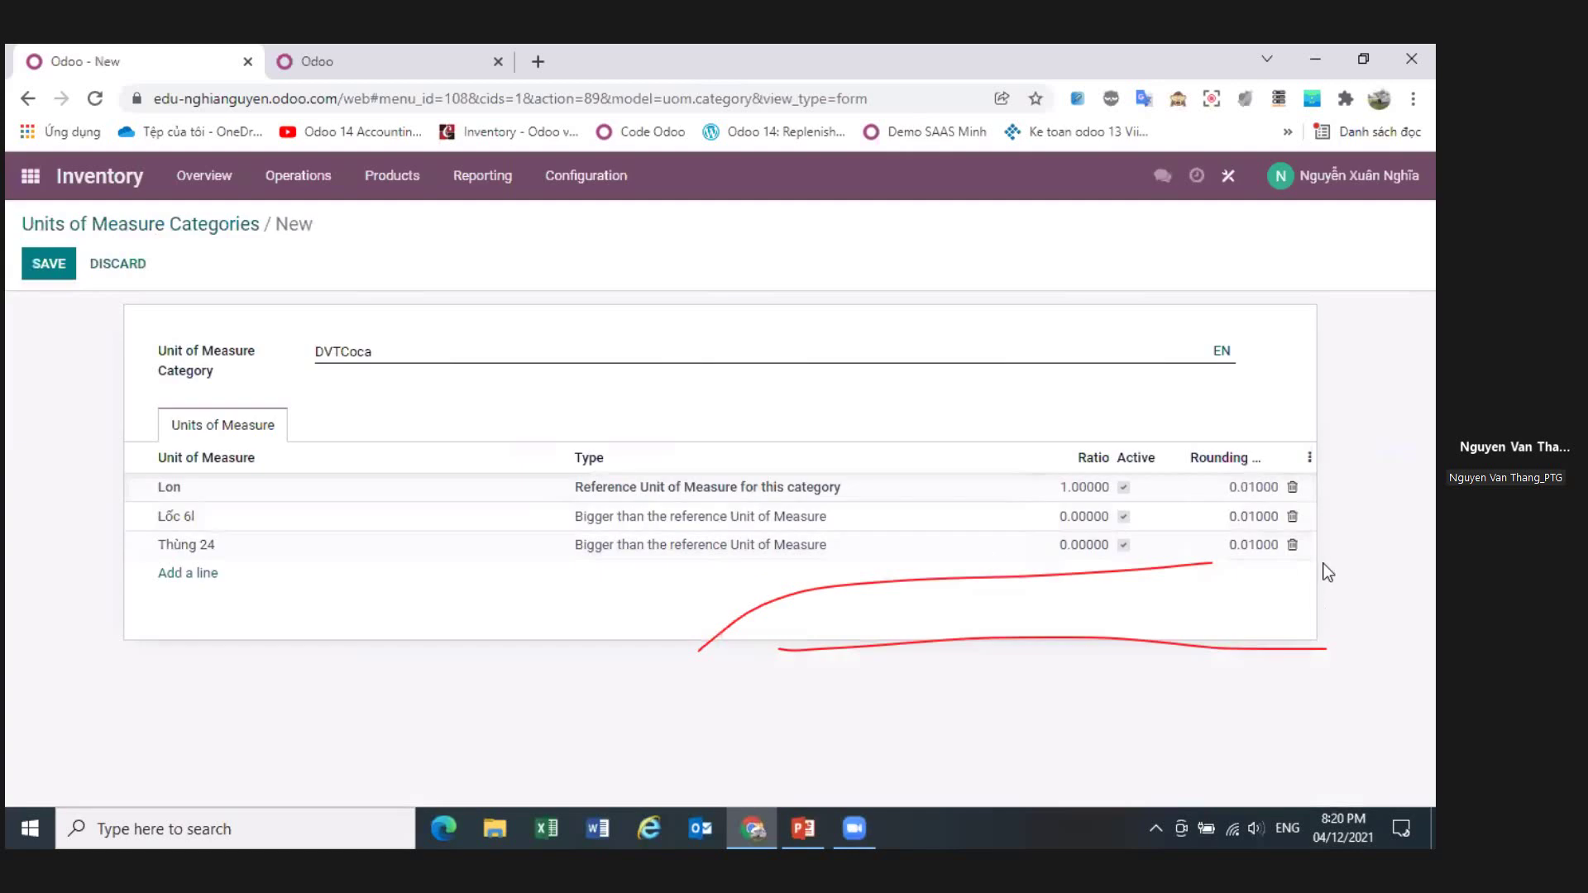
# - Delete the Thùng 24 and Lốc 6l lines and save the DVTCoca category with only the Lon unit
pyautogui.click(1292, 544)
pyautogui.click(1292, 516)
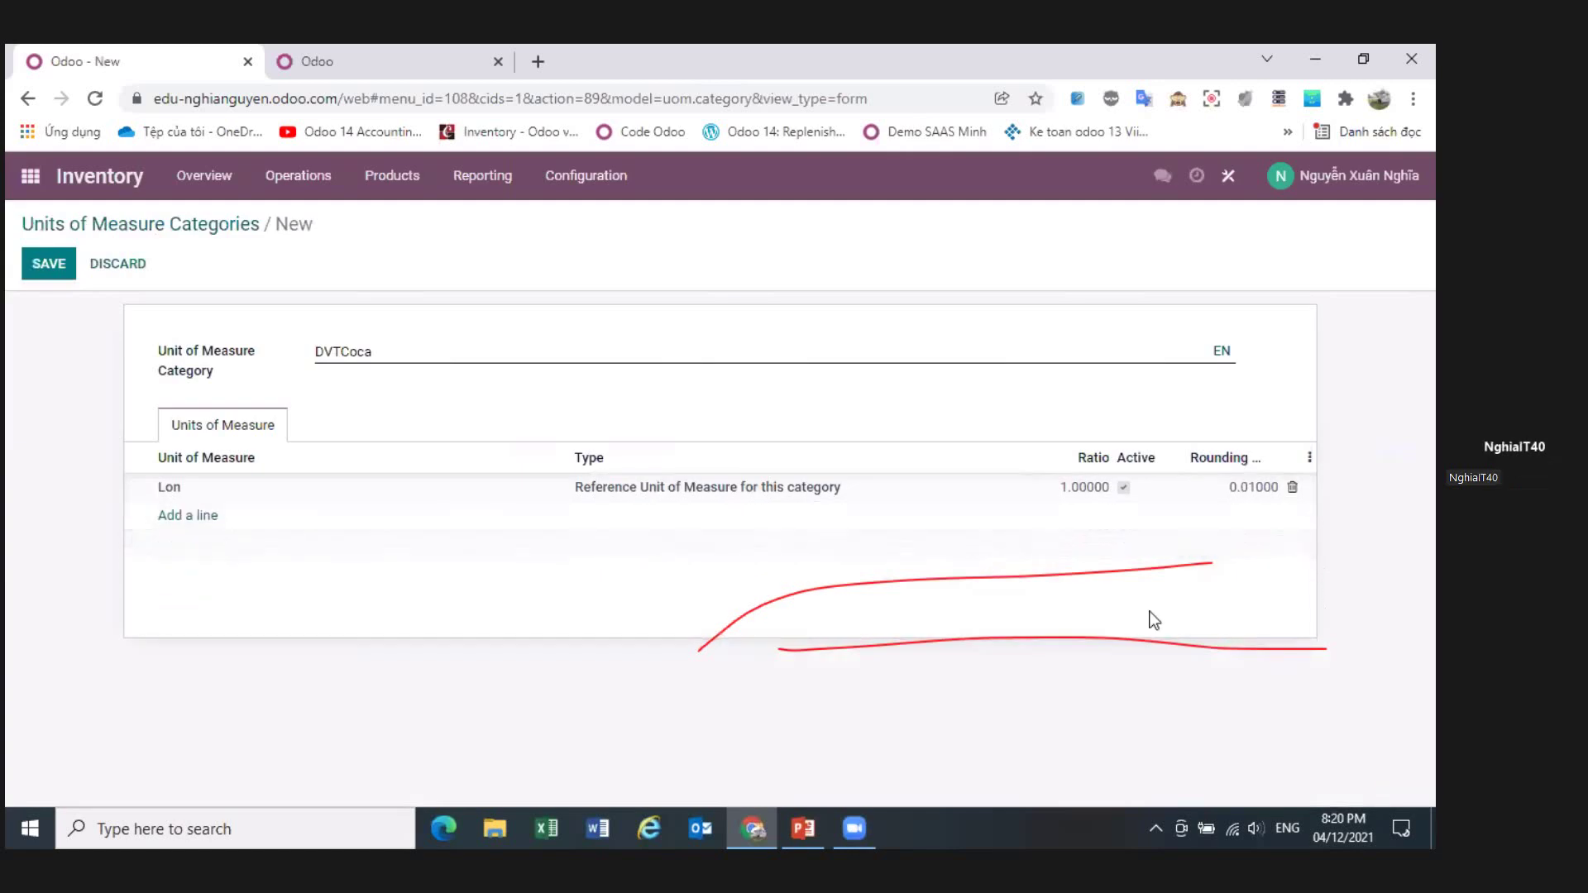
pyautogui.click(38, 271)
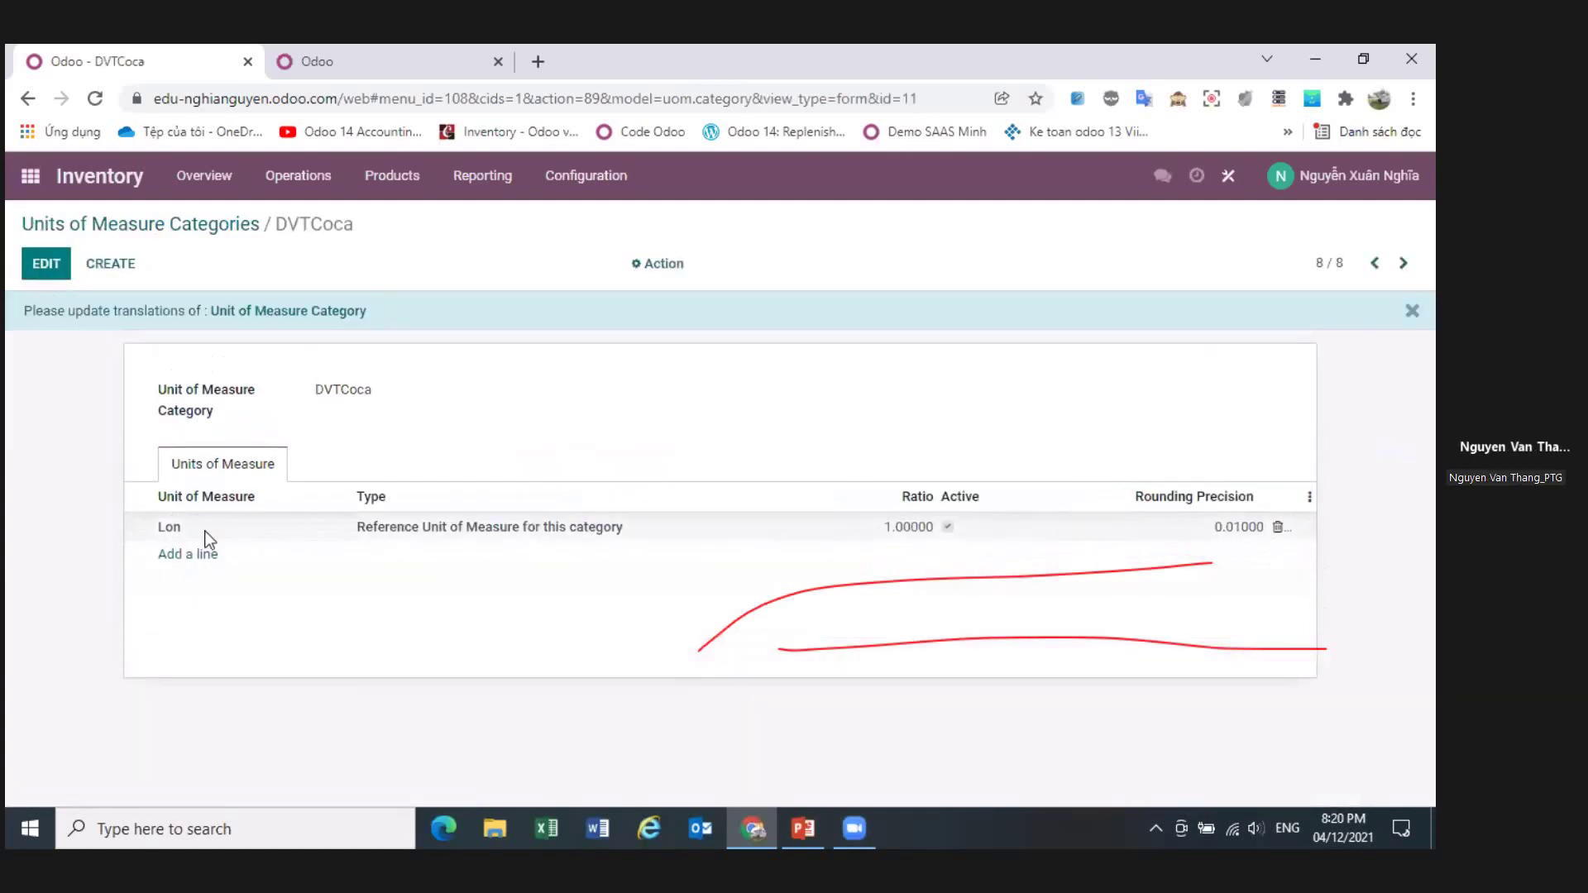
# - Add a unit line named Lốc 6l with a ratio of 6 to the DVTCoca category and save it
pyautogui.click(187, 555)
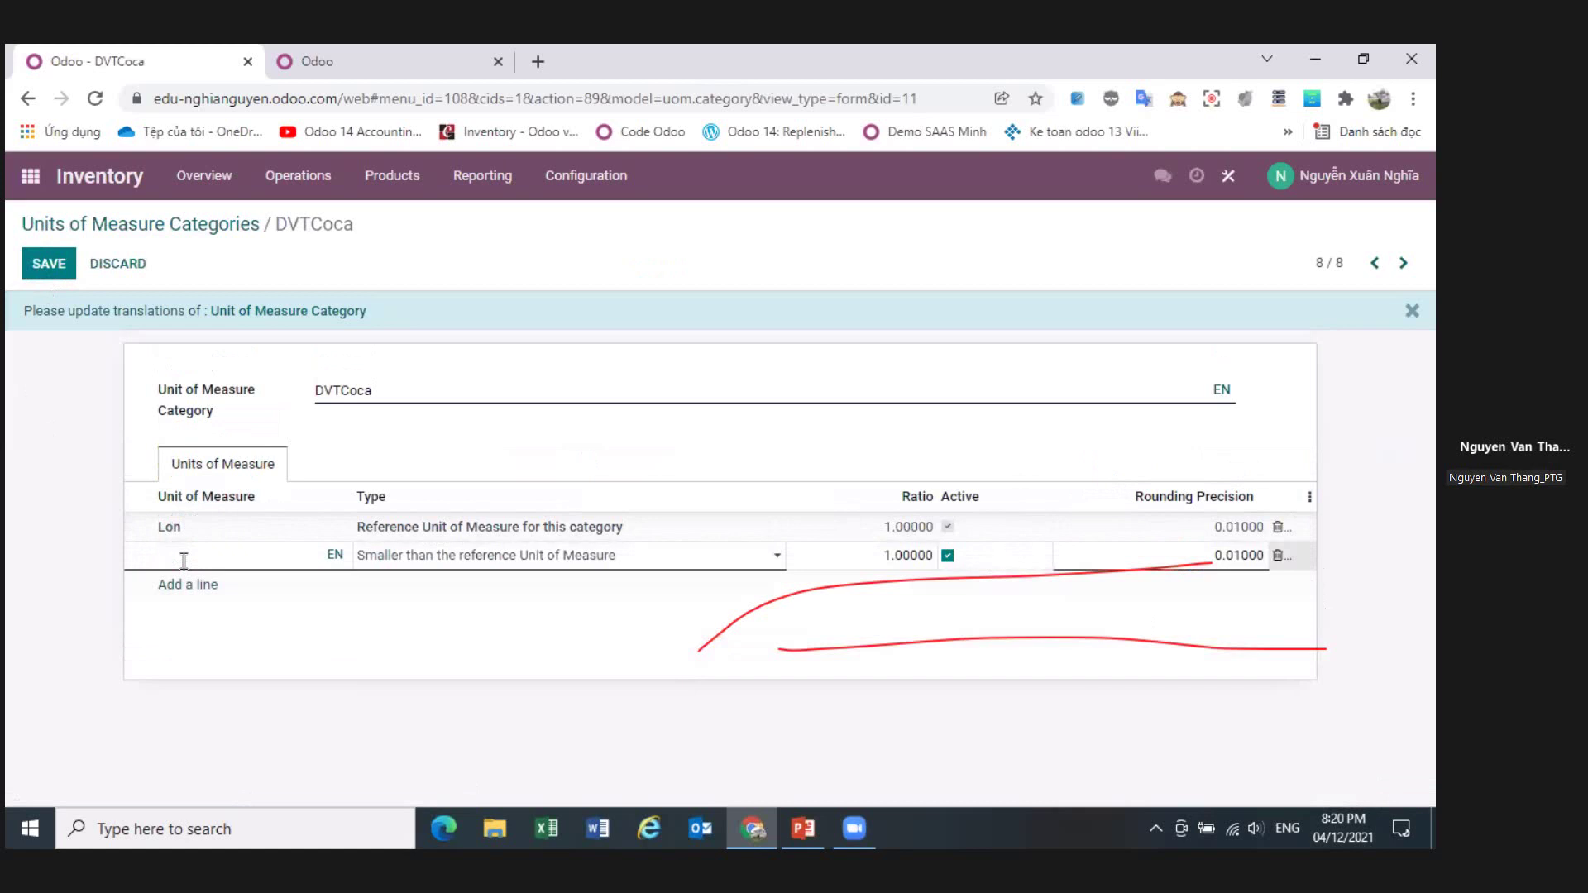
pyautogui.write('O')
pyautogui.write('Lốc')
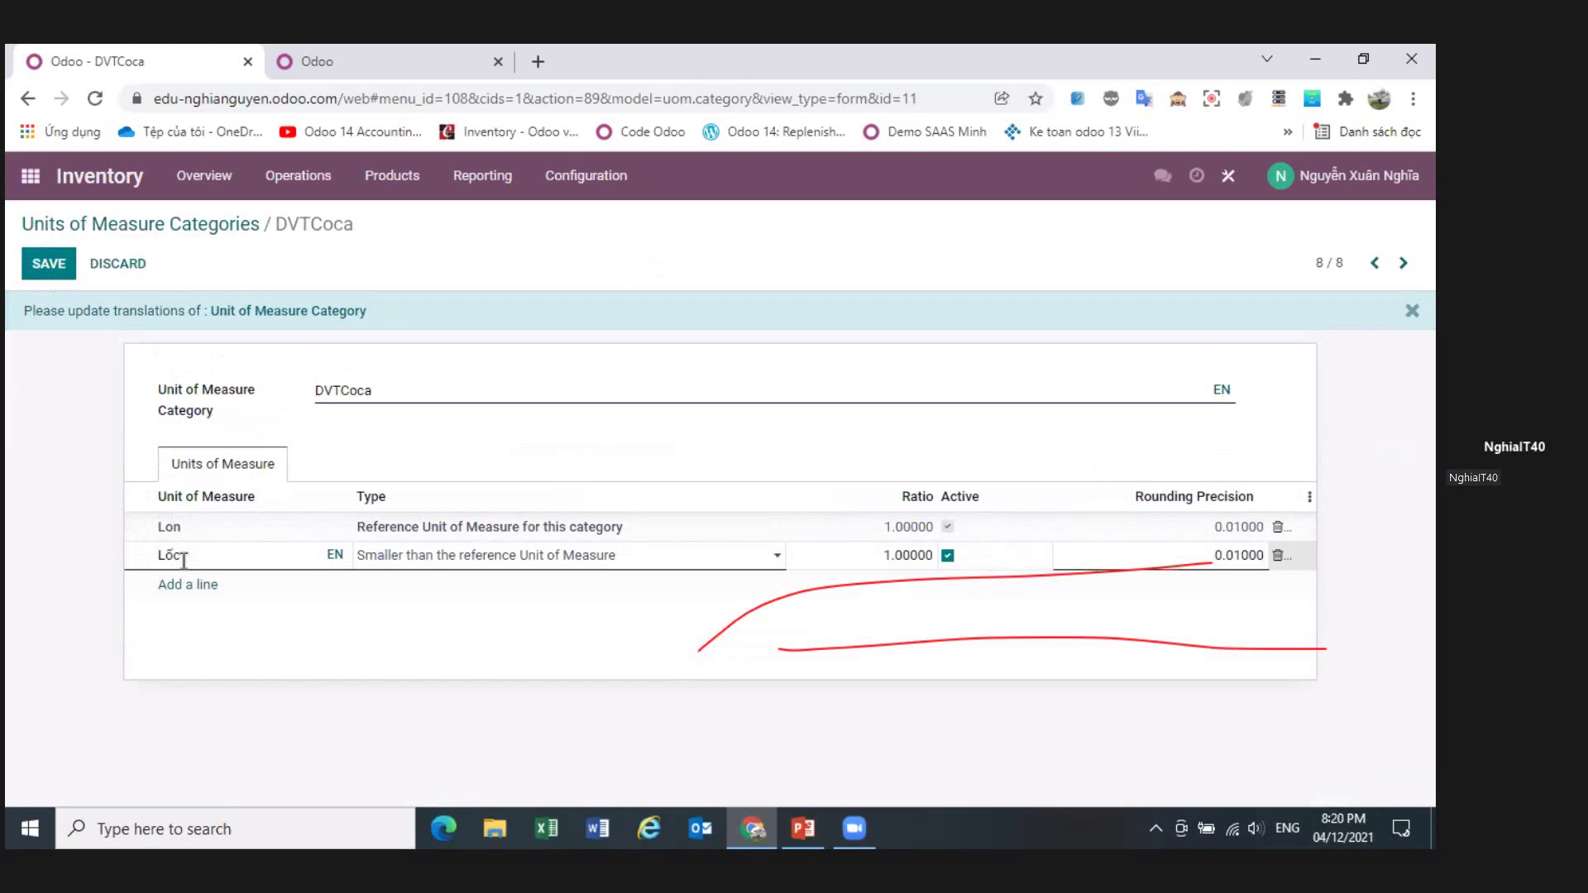
pyautogui.write('6')
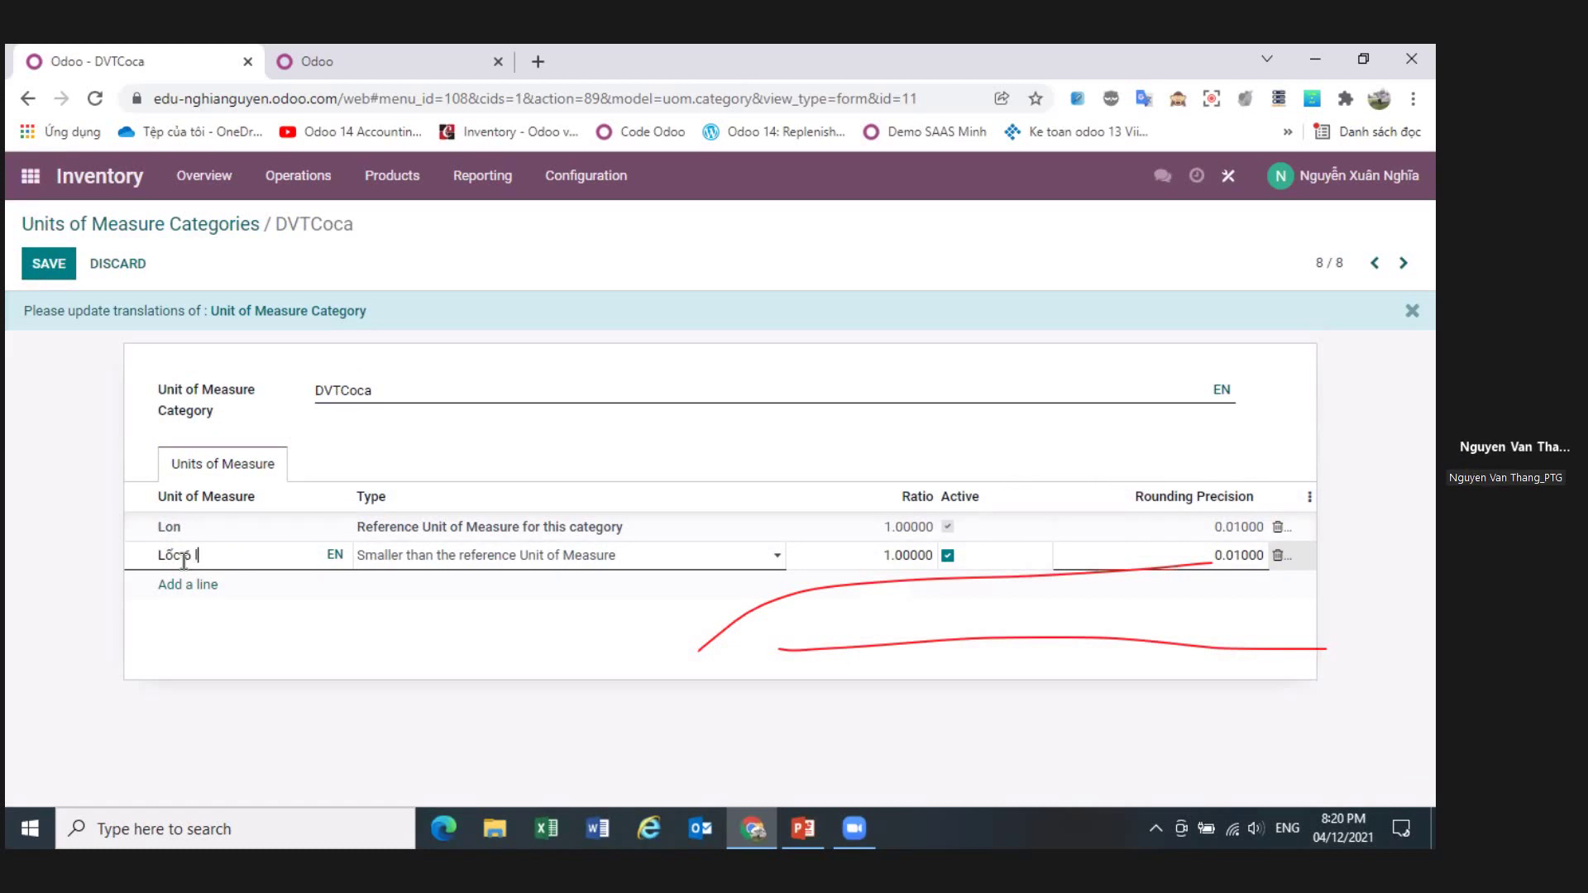
pyautogui.click(892, 554)
pyautogui.write('6')
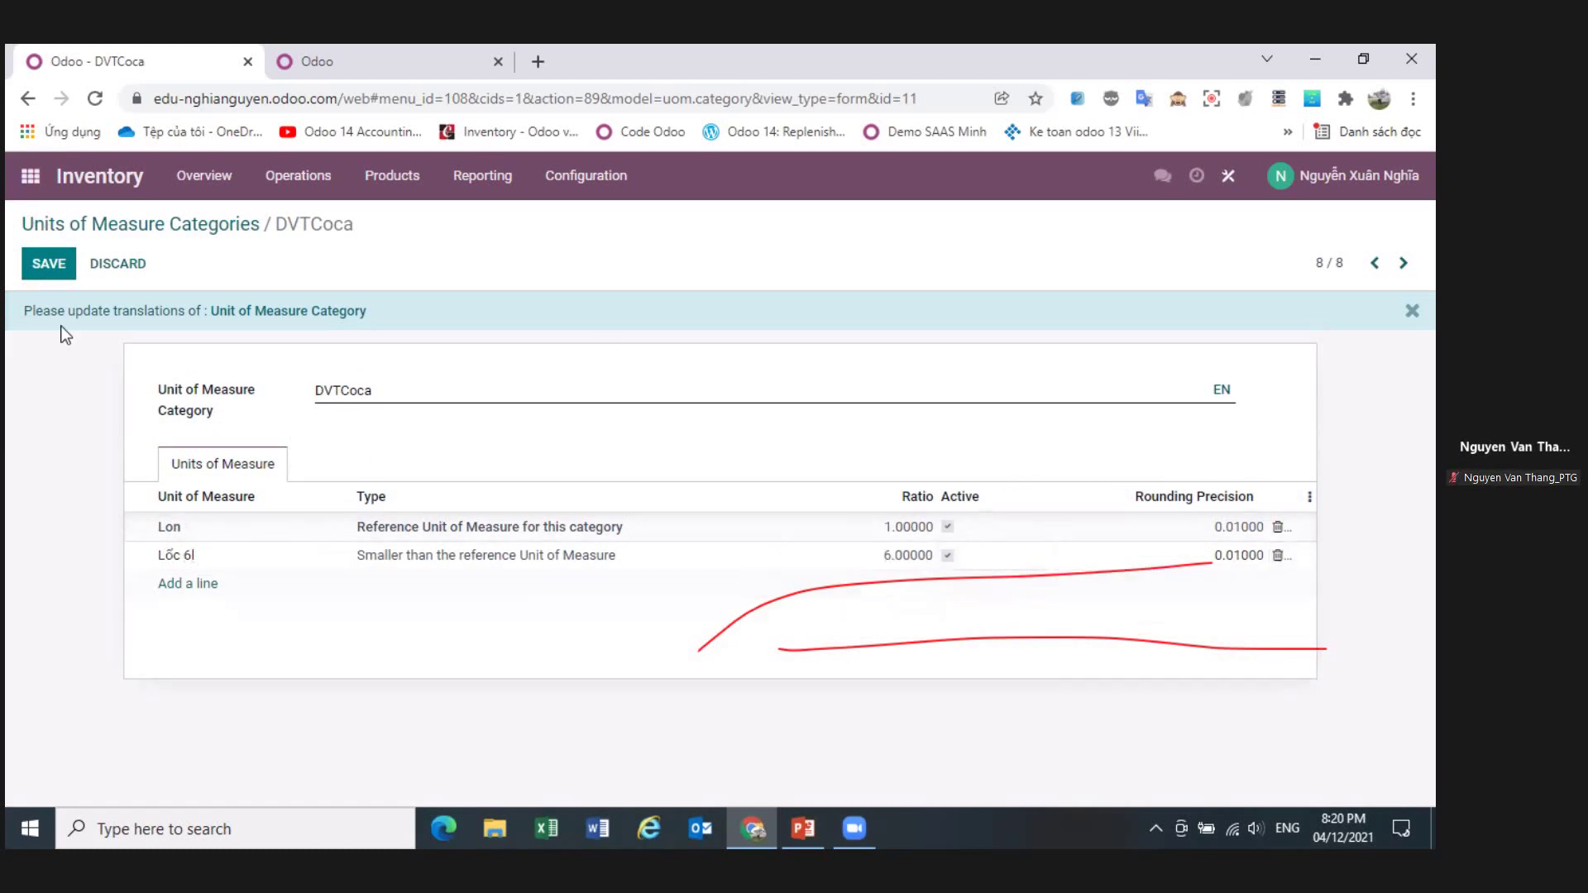
pyautogui.click(49, 263)
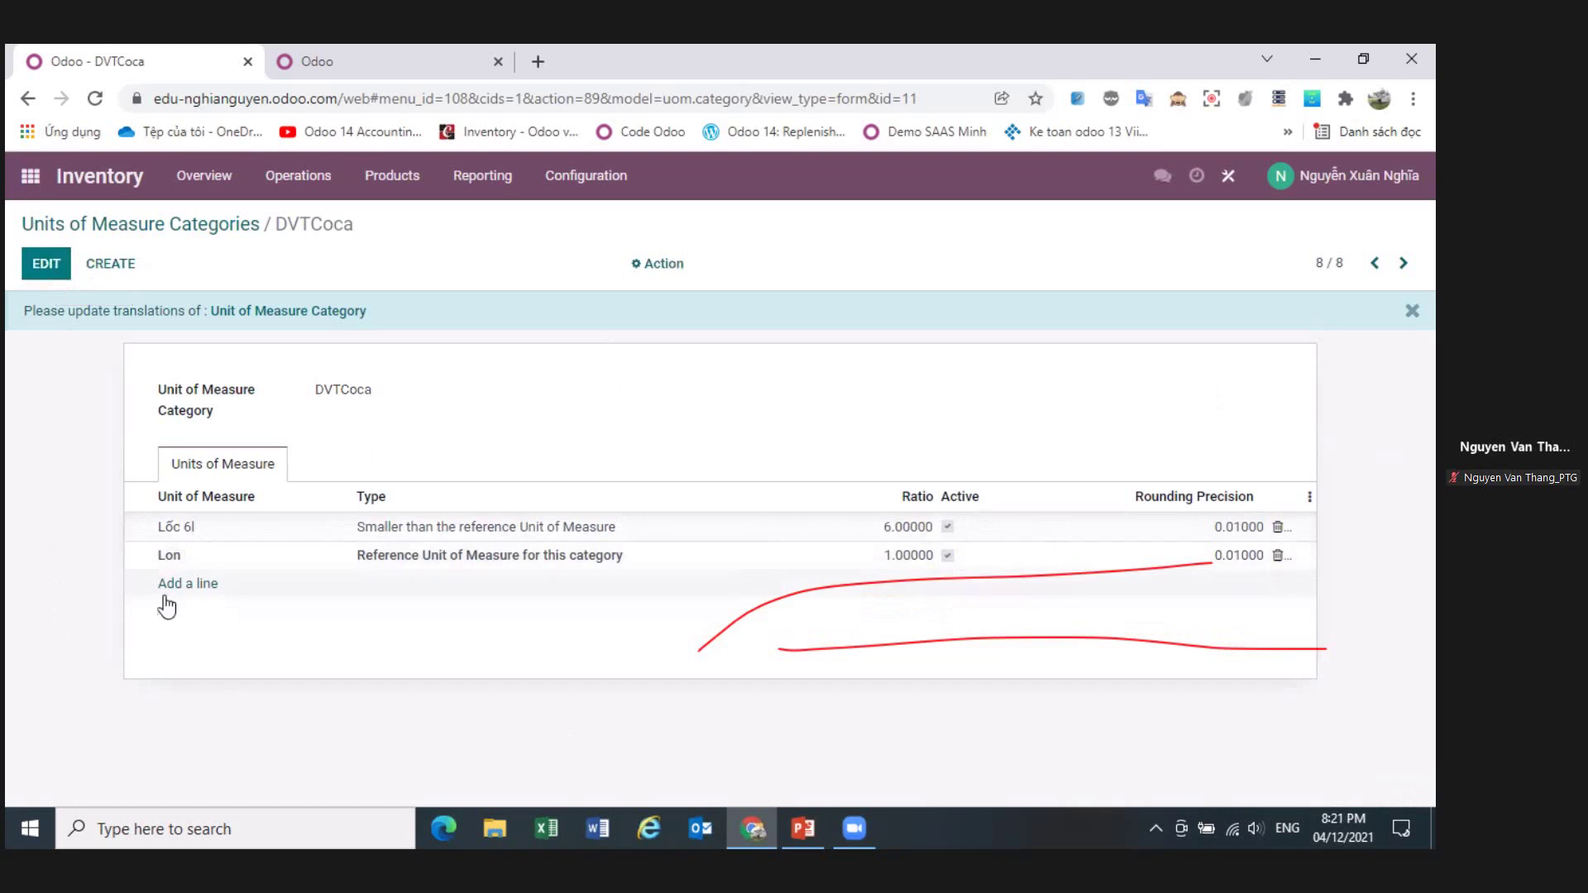
# - Add a unit line named Thùng 24 with a ratio of 24 to the DVTCoca category and save it
pyautogui.click(189, 589)
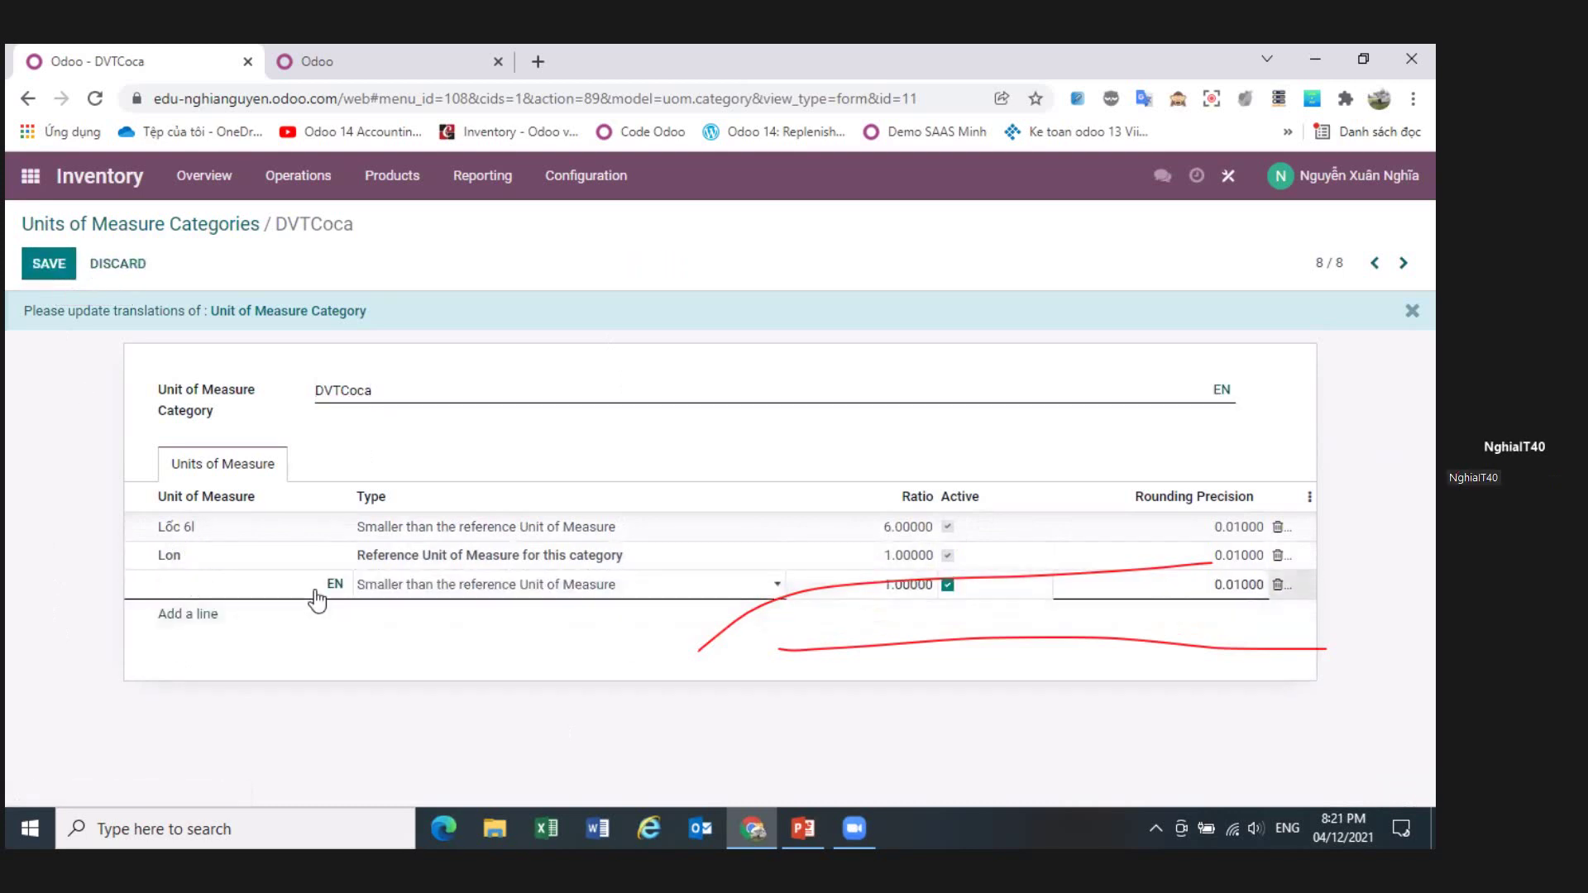
pyautogui.write('Thùng 24')
pyautogui.press('Tab')
pyautogui.press('Tab')
pyautogui.write('24')
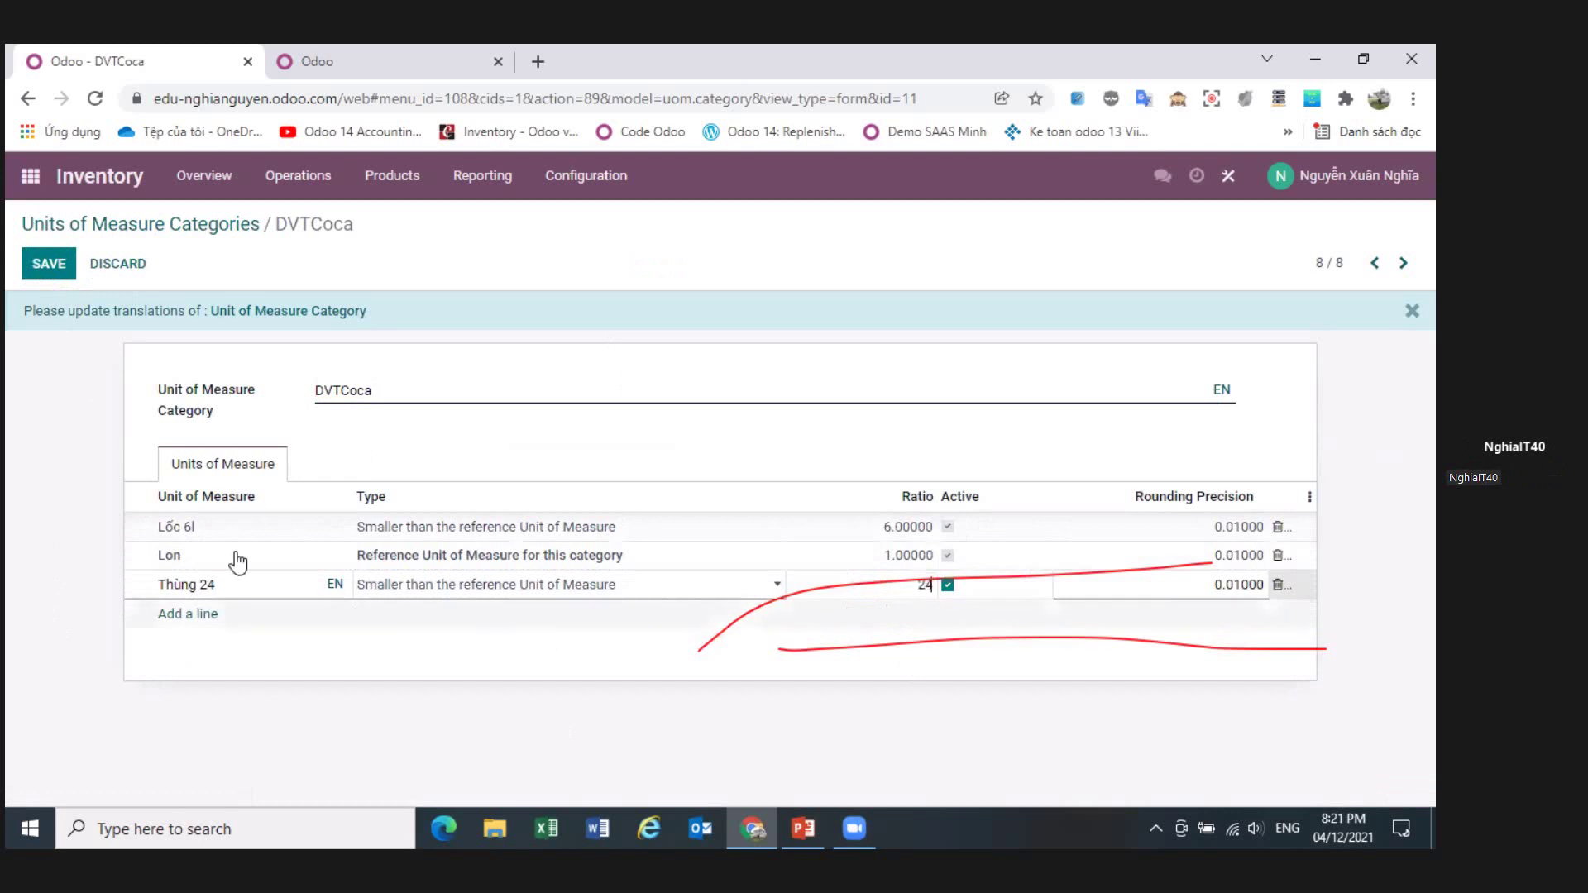
pyautogui.click(43, 263)
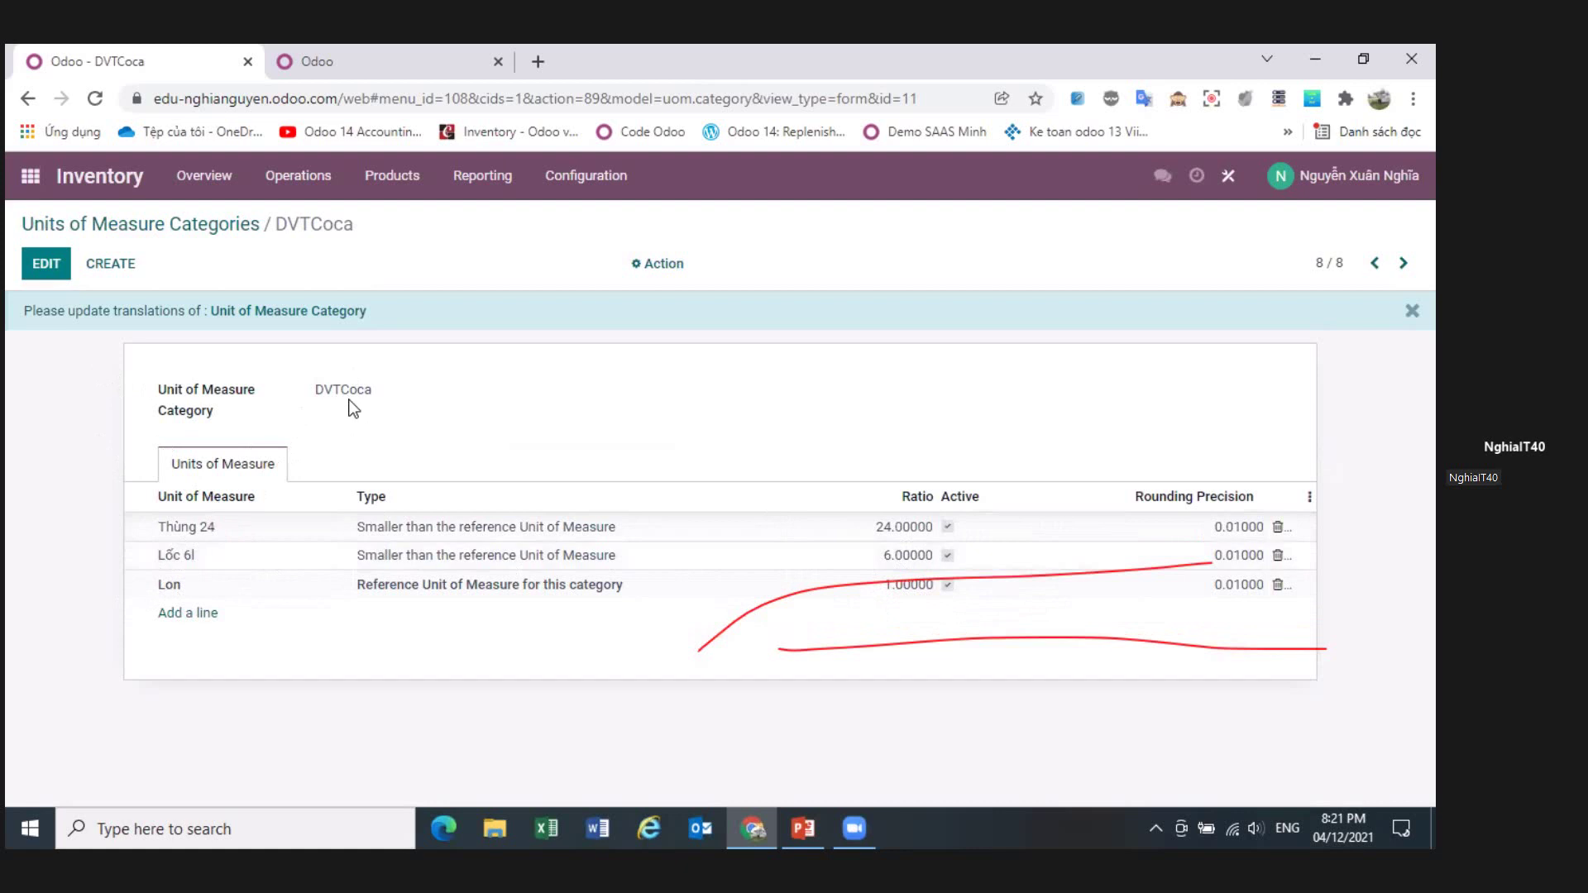
# - Open the DVTUnit category in edit mode to review its units and return to the category list
pyautogui.click(211, 230)
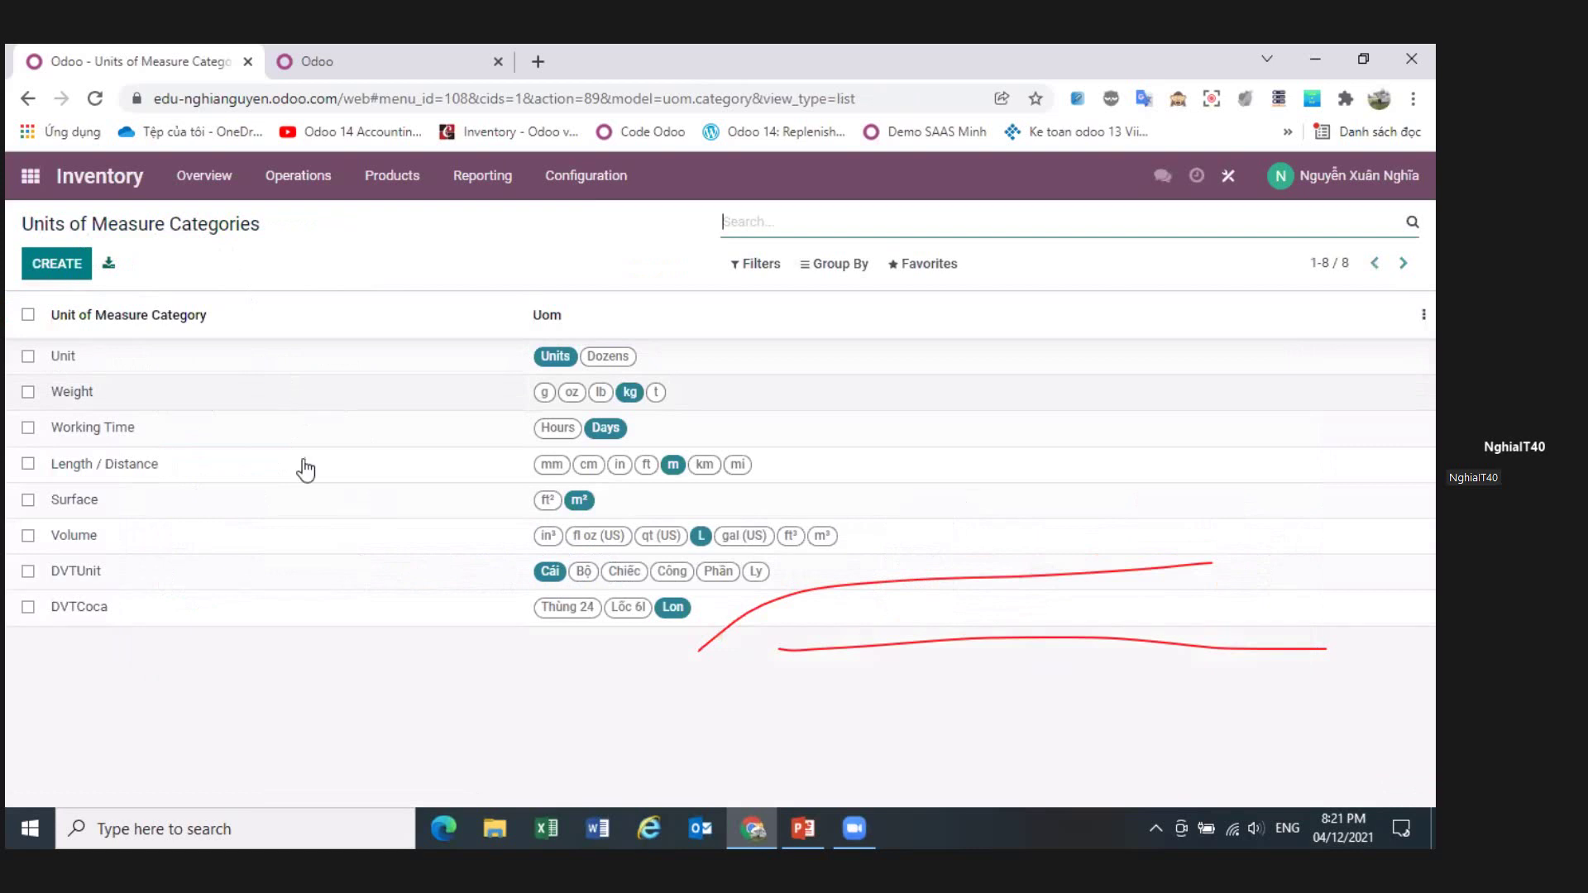
pyautogui.click(89, 582)
pyautogui.click(46, 266)
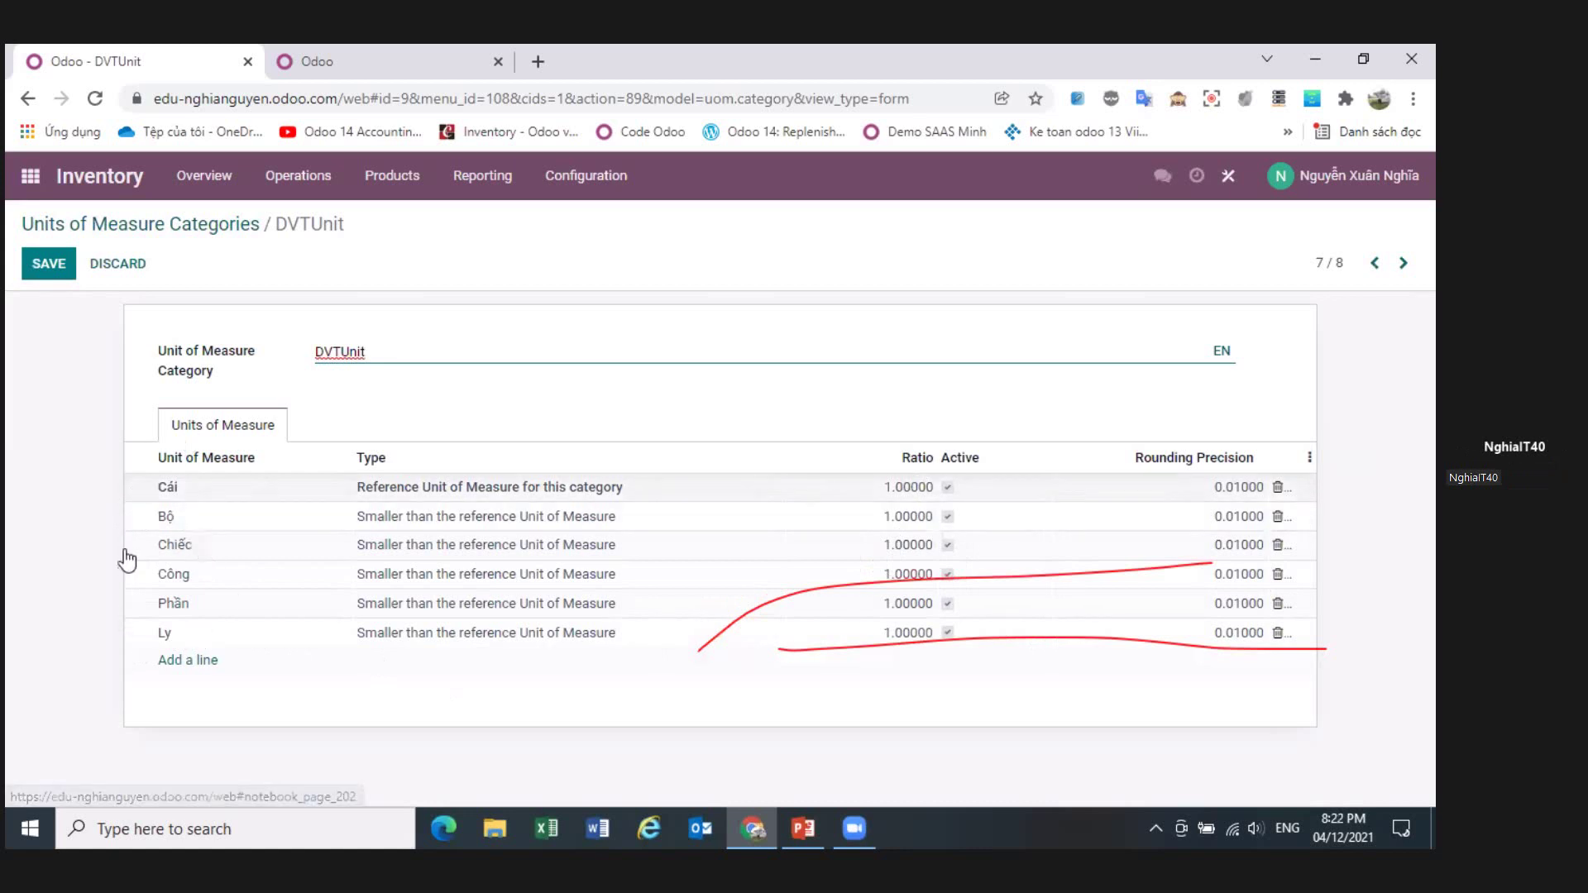
pyautogui.click(194, 239)
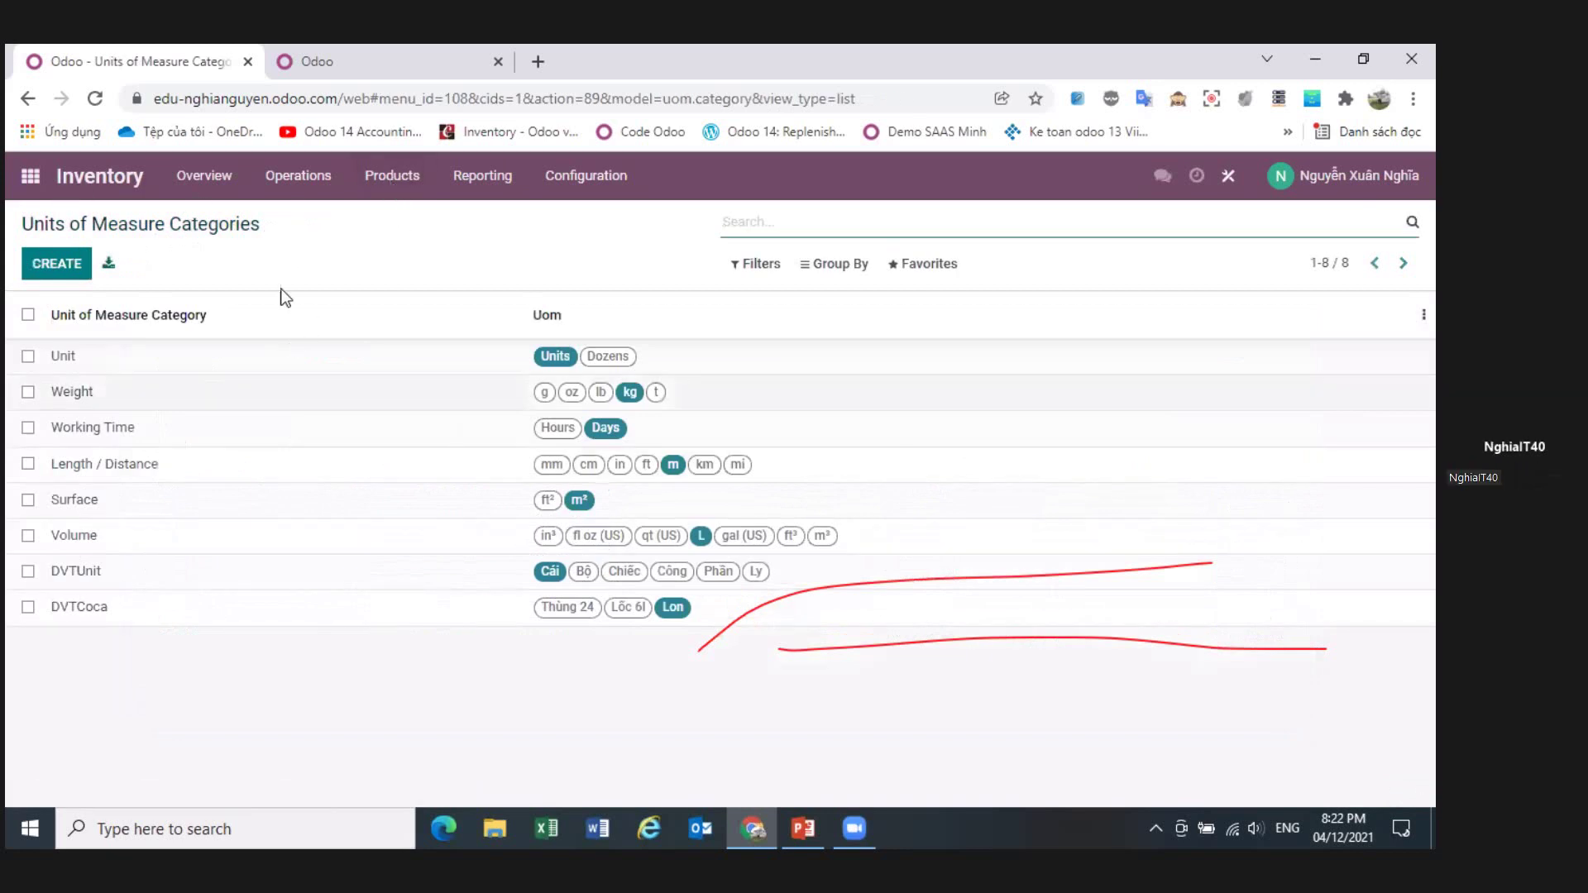
# - Create a new product in Inventory and name it Lon coca
pyautogui.click(409, 179)
pyautogui.click(418, 230)
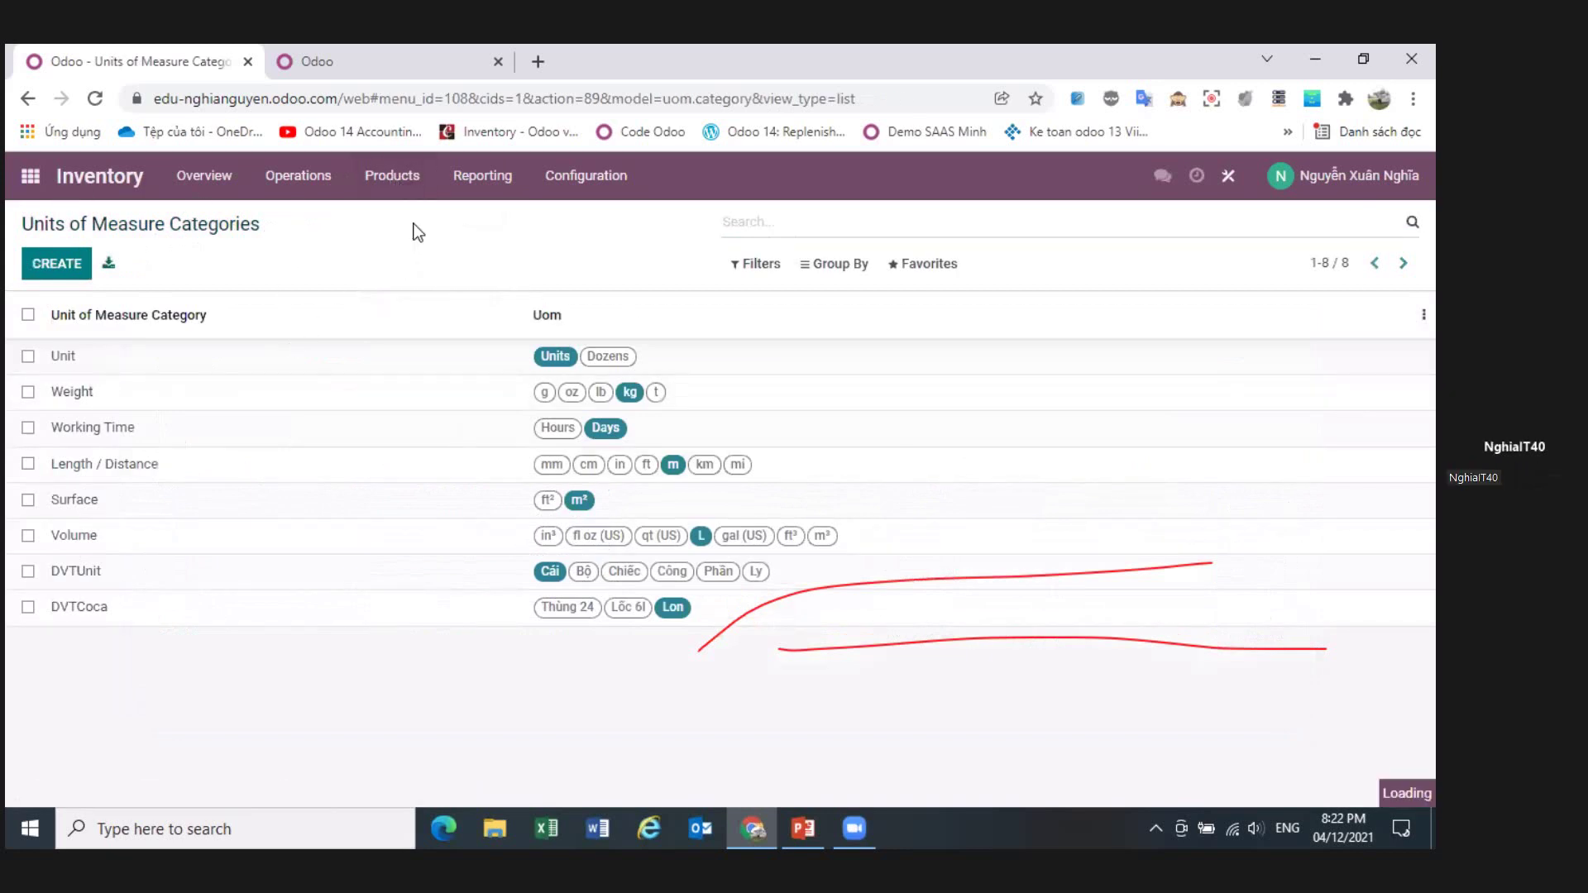
pyautogui.hotkey('alt', 'c')
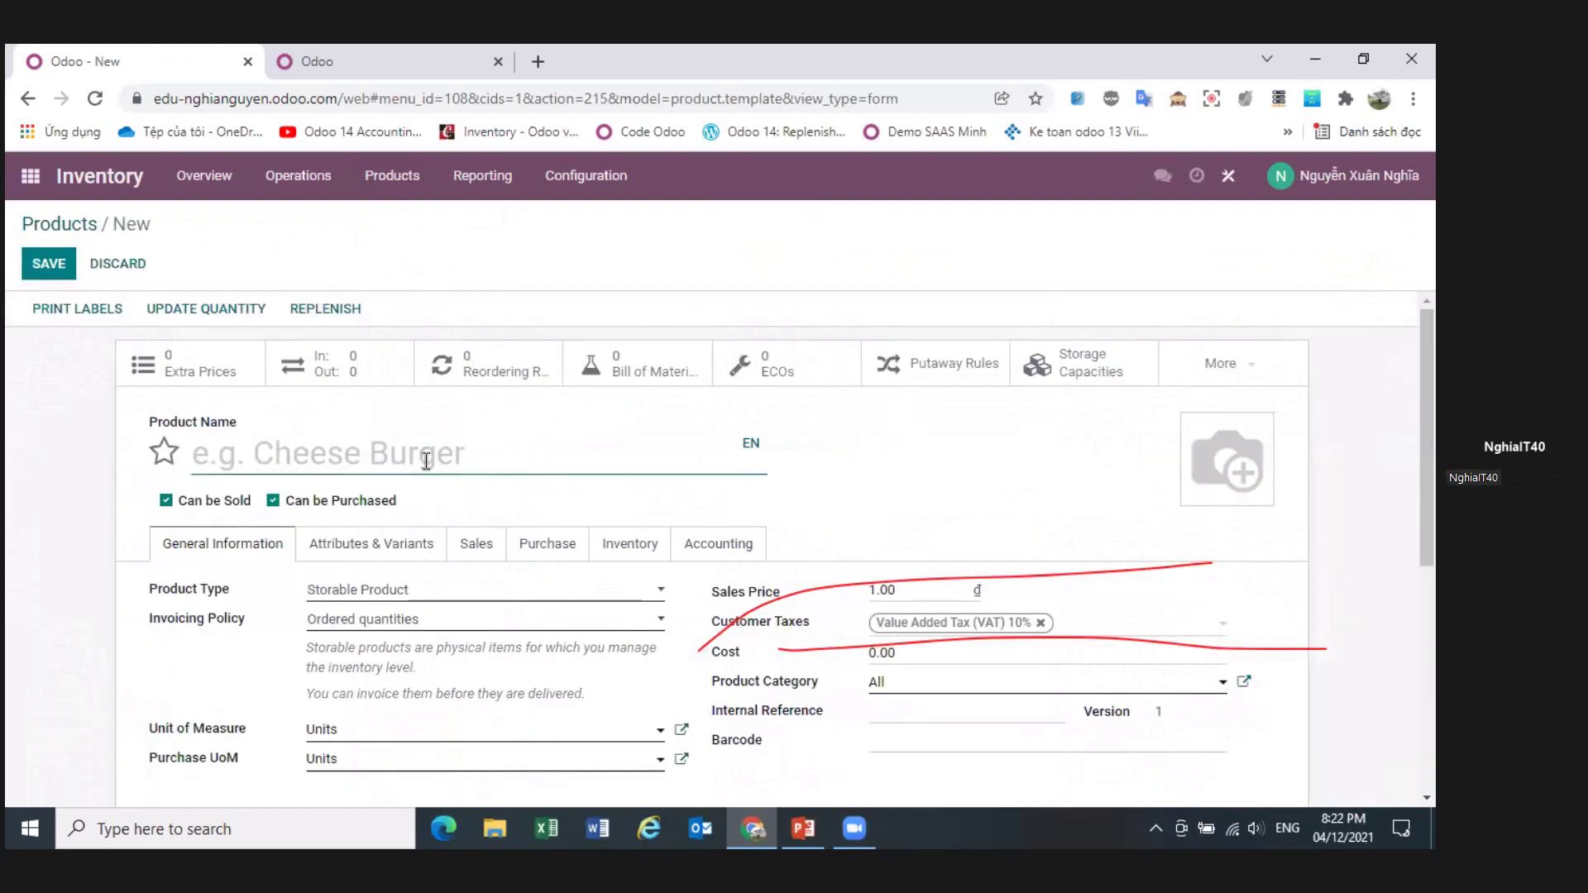
pyautogui.write('Lon coca')
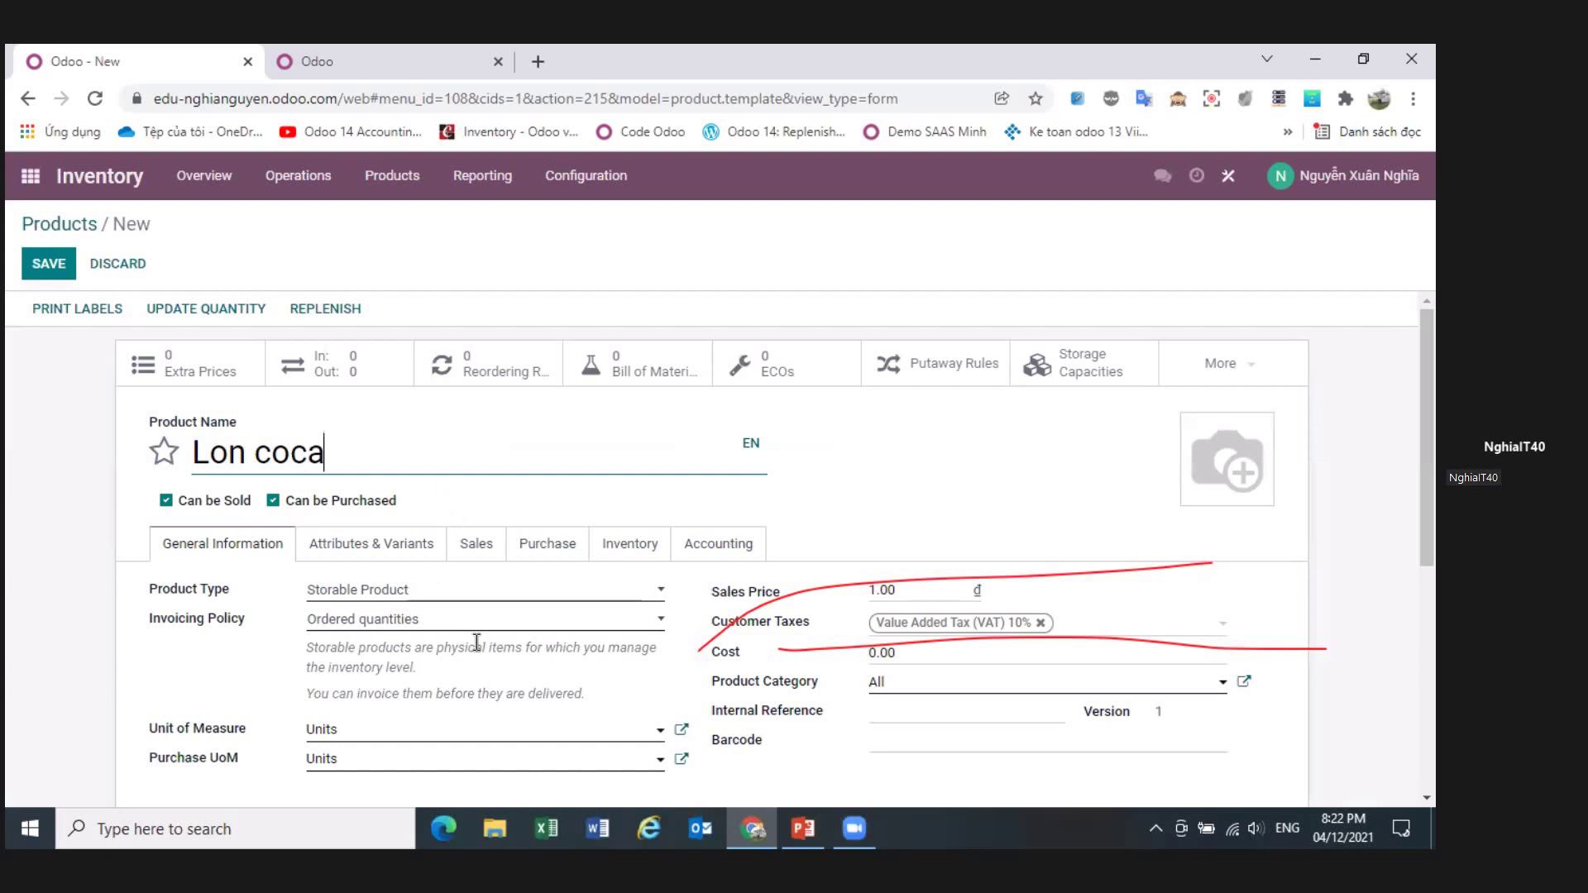
# - Set the product's unit of measure to Lon and its purchase unit of measure to Thùng 24
pyautogui.scroll(-3, 476, 642)
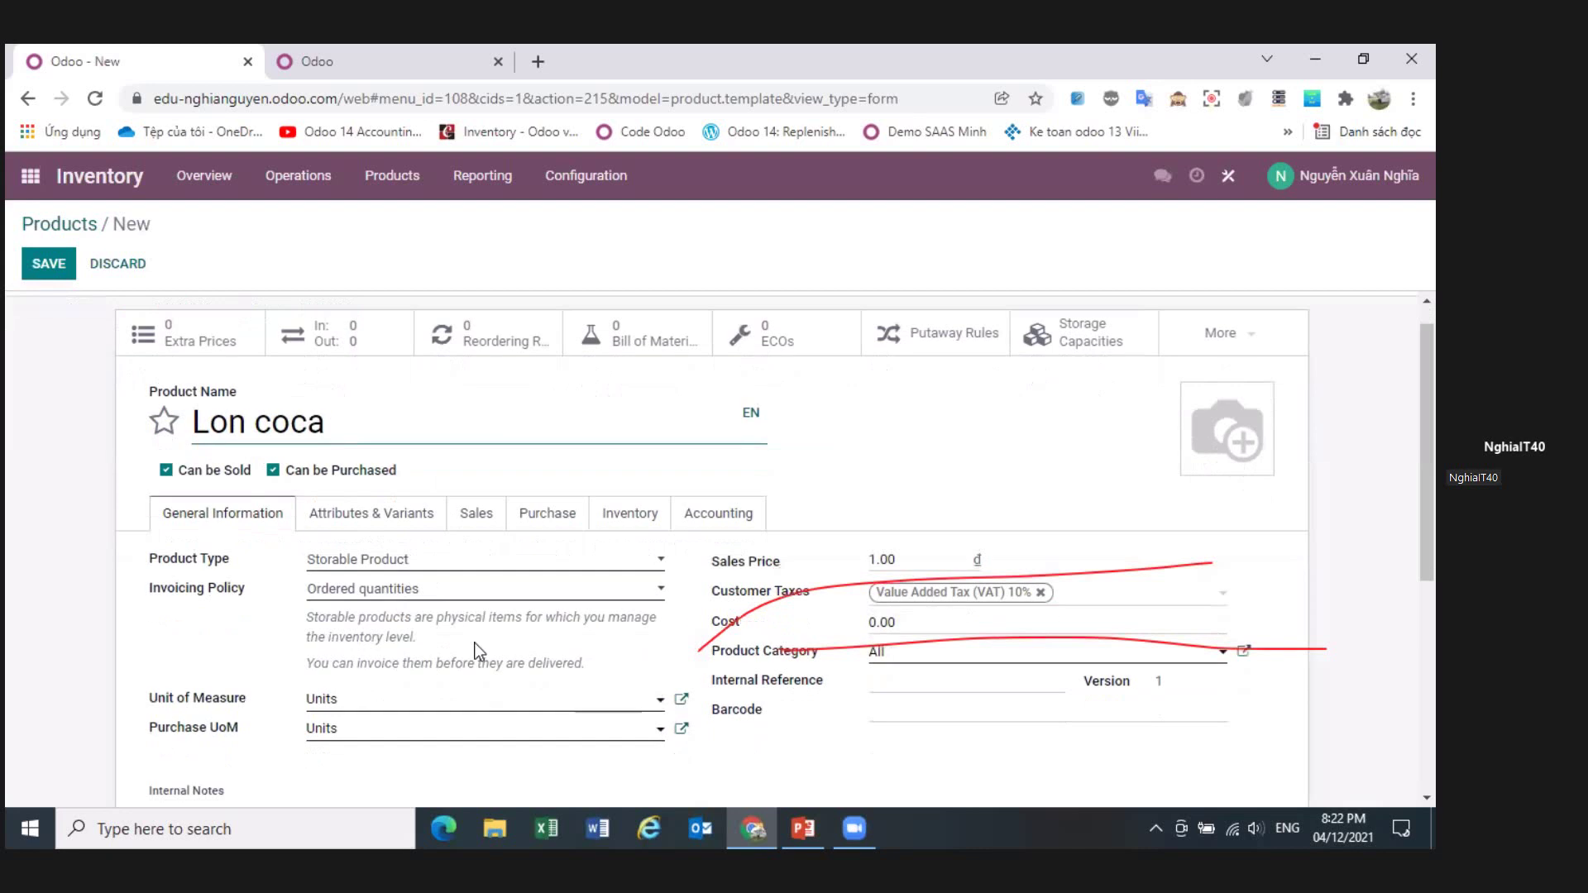
pyautogui.click(423, 523)
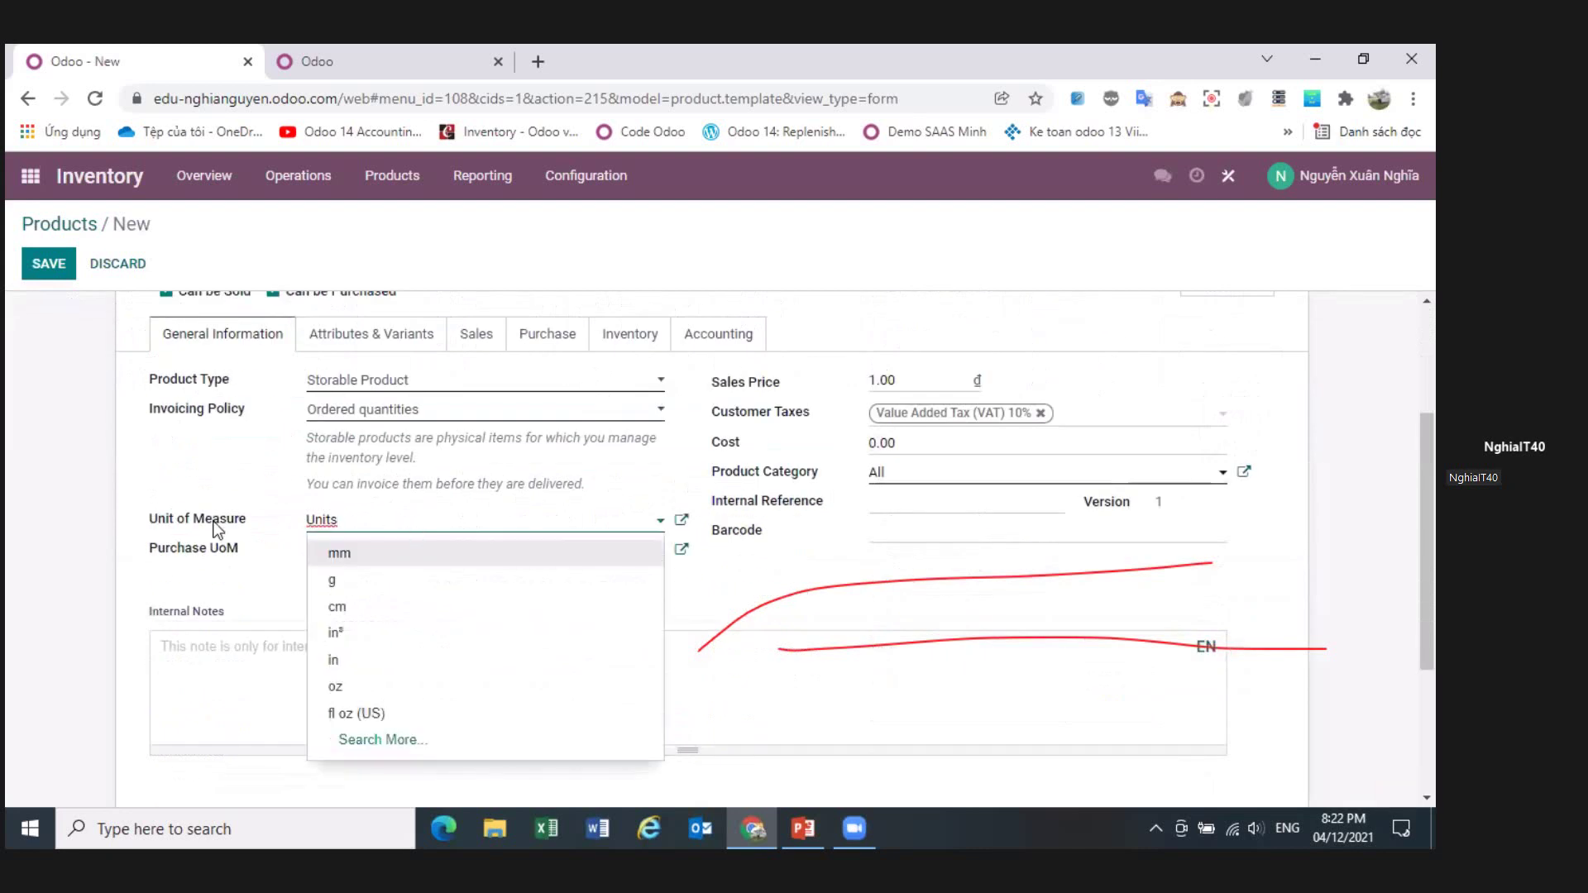
pyautogui.hotkey('ctrl', 'a')
pyautogui.write('lo')
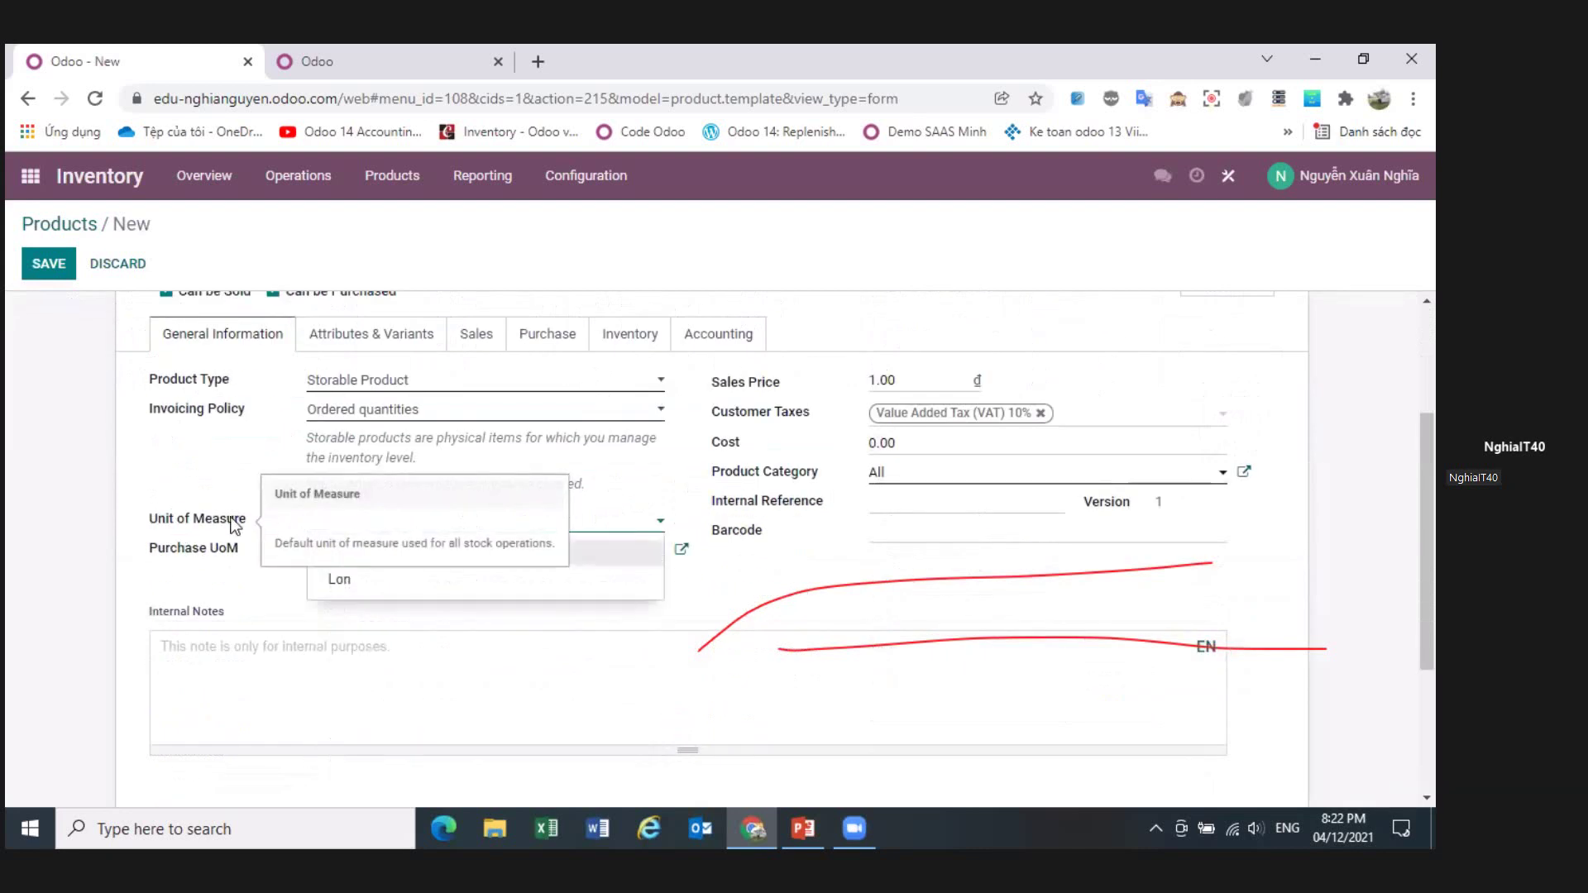
pyautogui.click(340, 581)
pyautogui.click(380, 553)
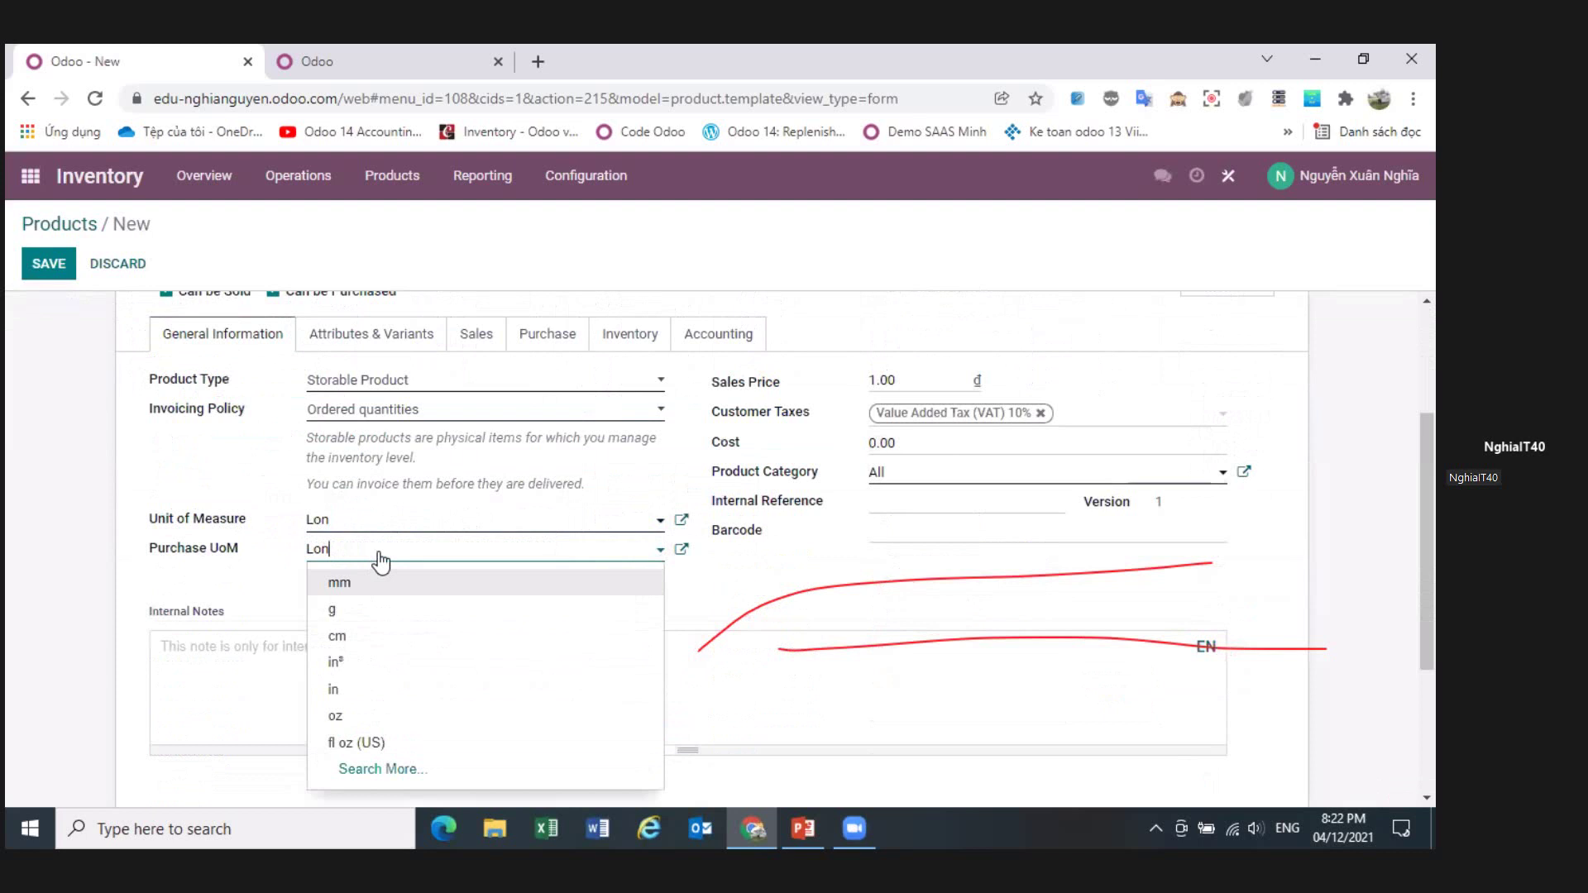
pyautogui.write('thùng')
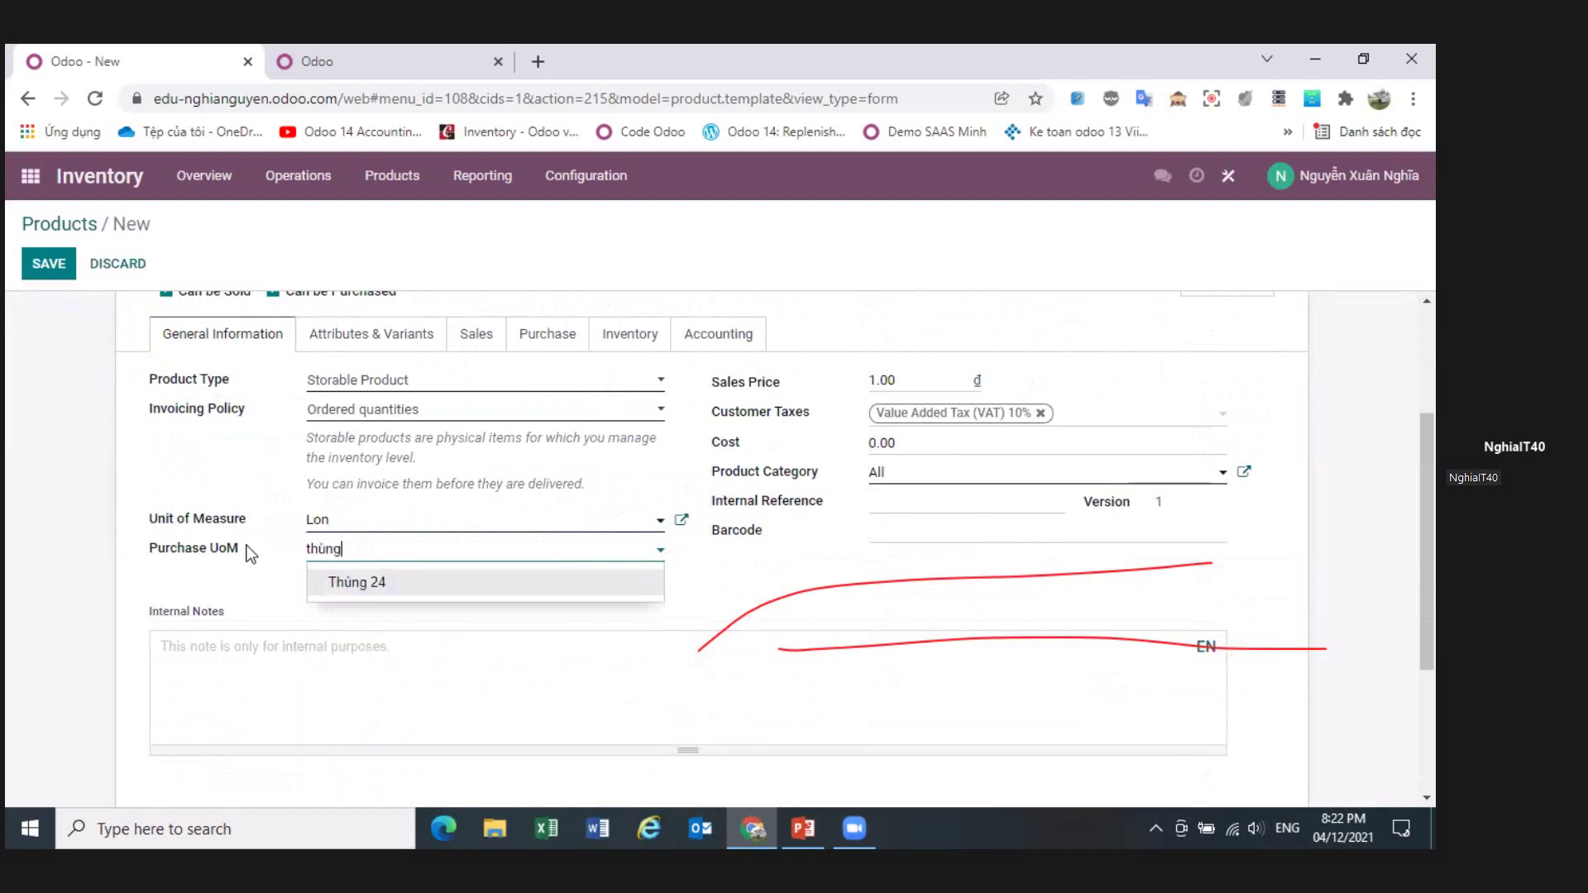
pyautogui.click(358, 583)
# - Assign the product category All / 156. Hàng Thương Mại to Lon coca and save the product
pyautogui.scroll(1, 811, 637)
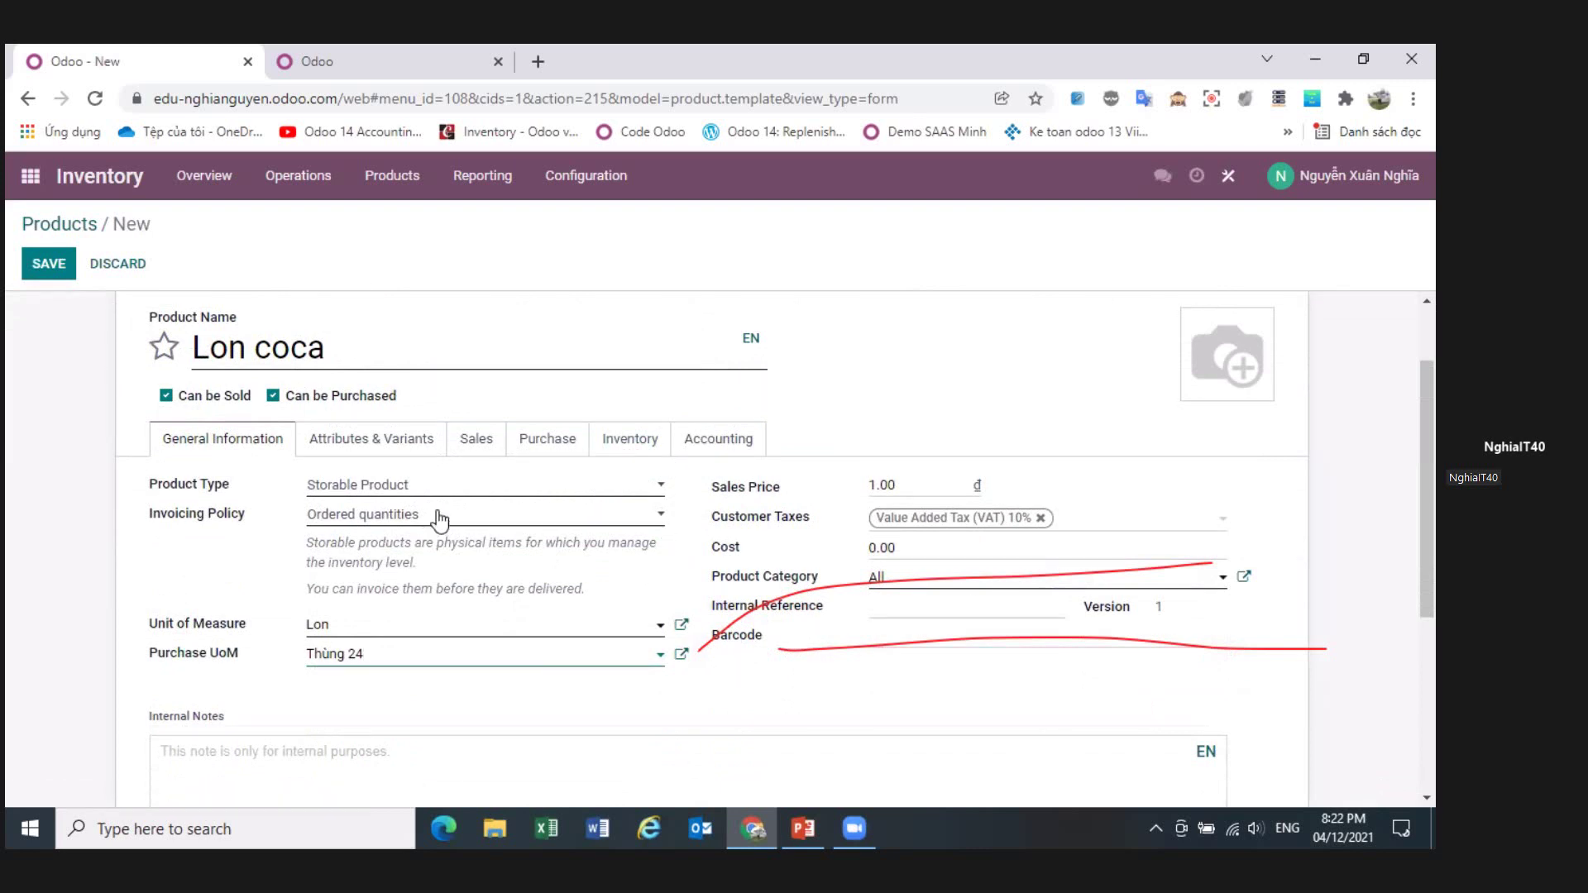
pyautogui.click(944, 589)
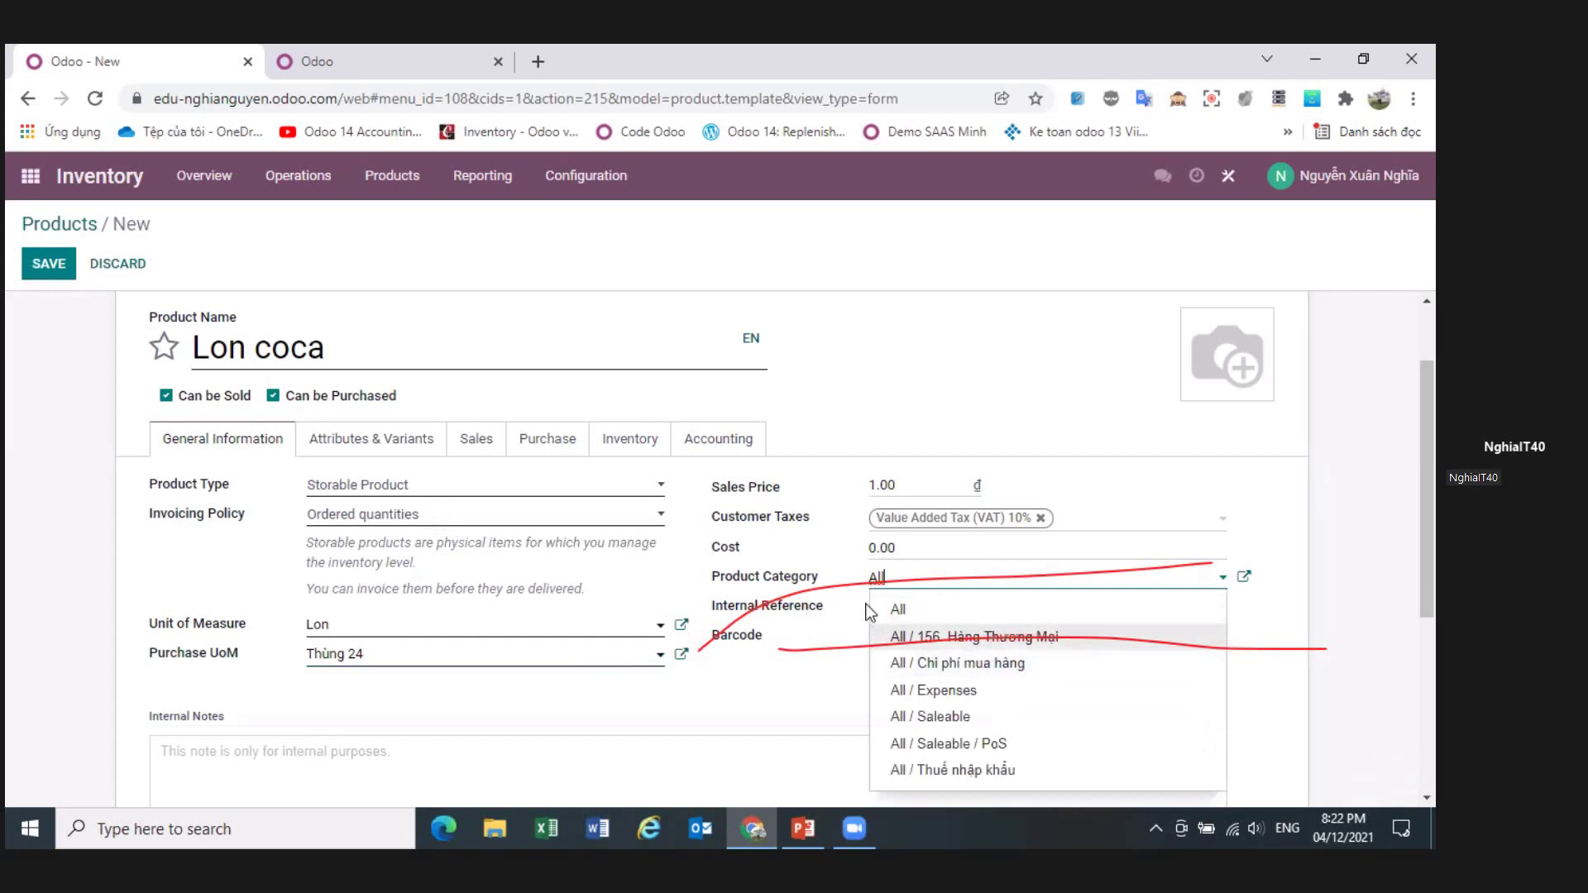
pyautogui.click(953, 639)
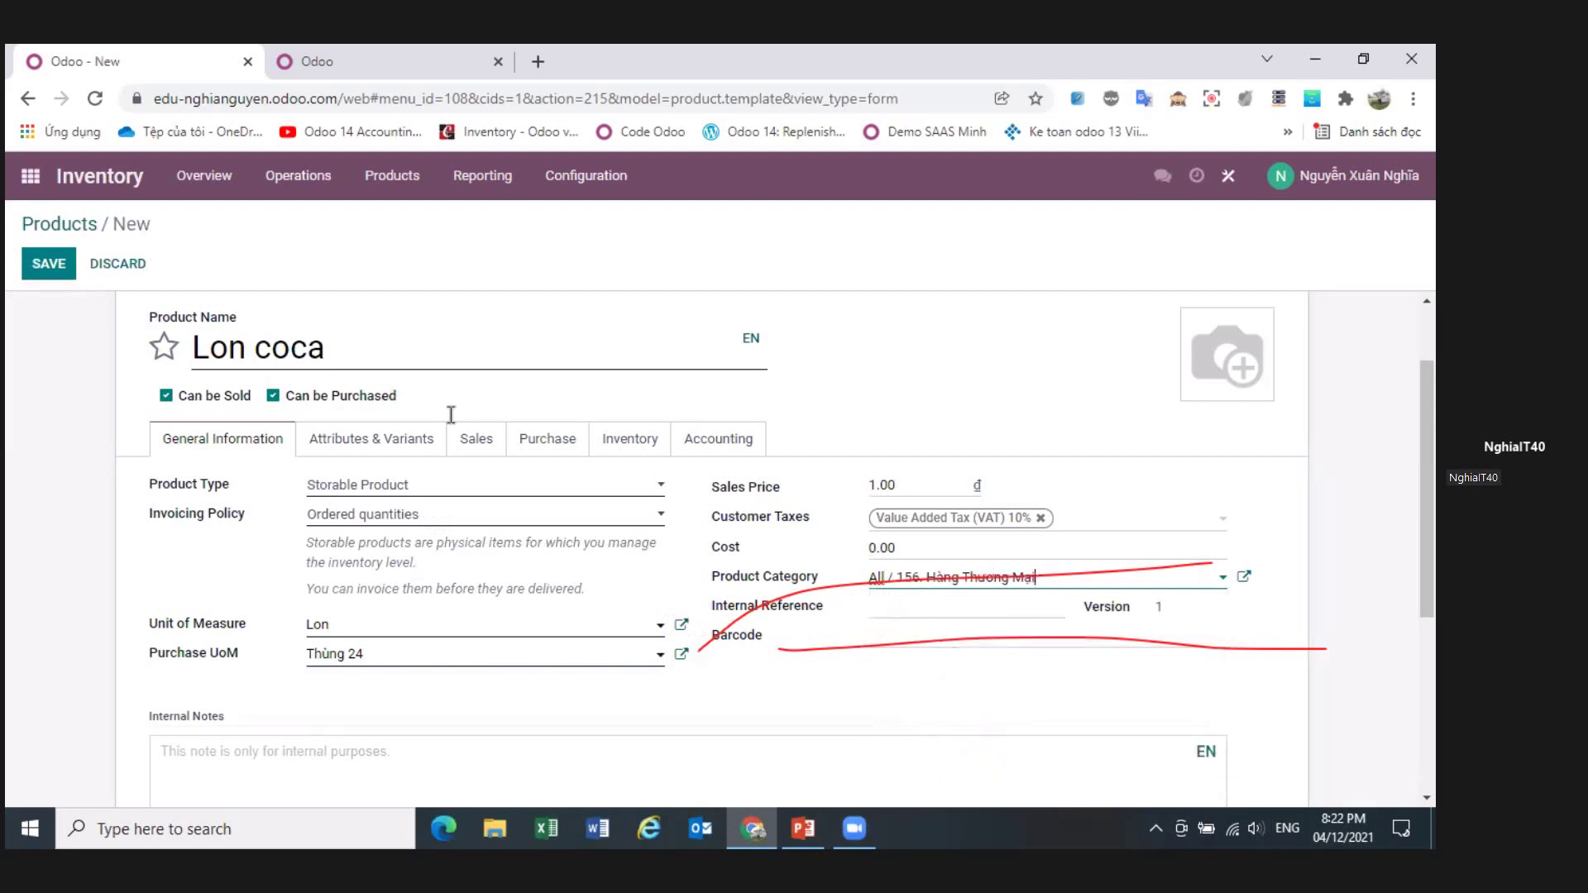
pyautogui.click(46, 266)
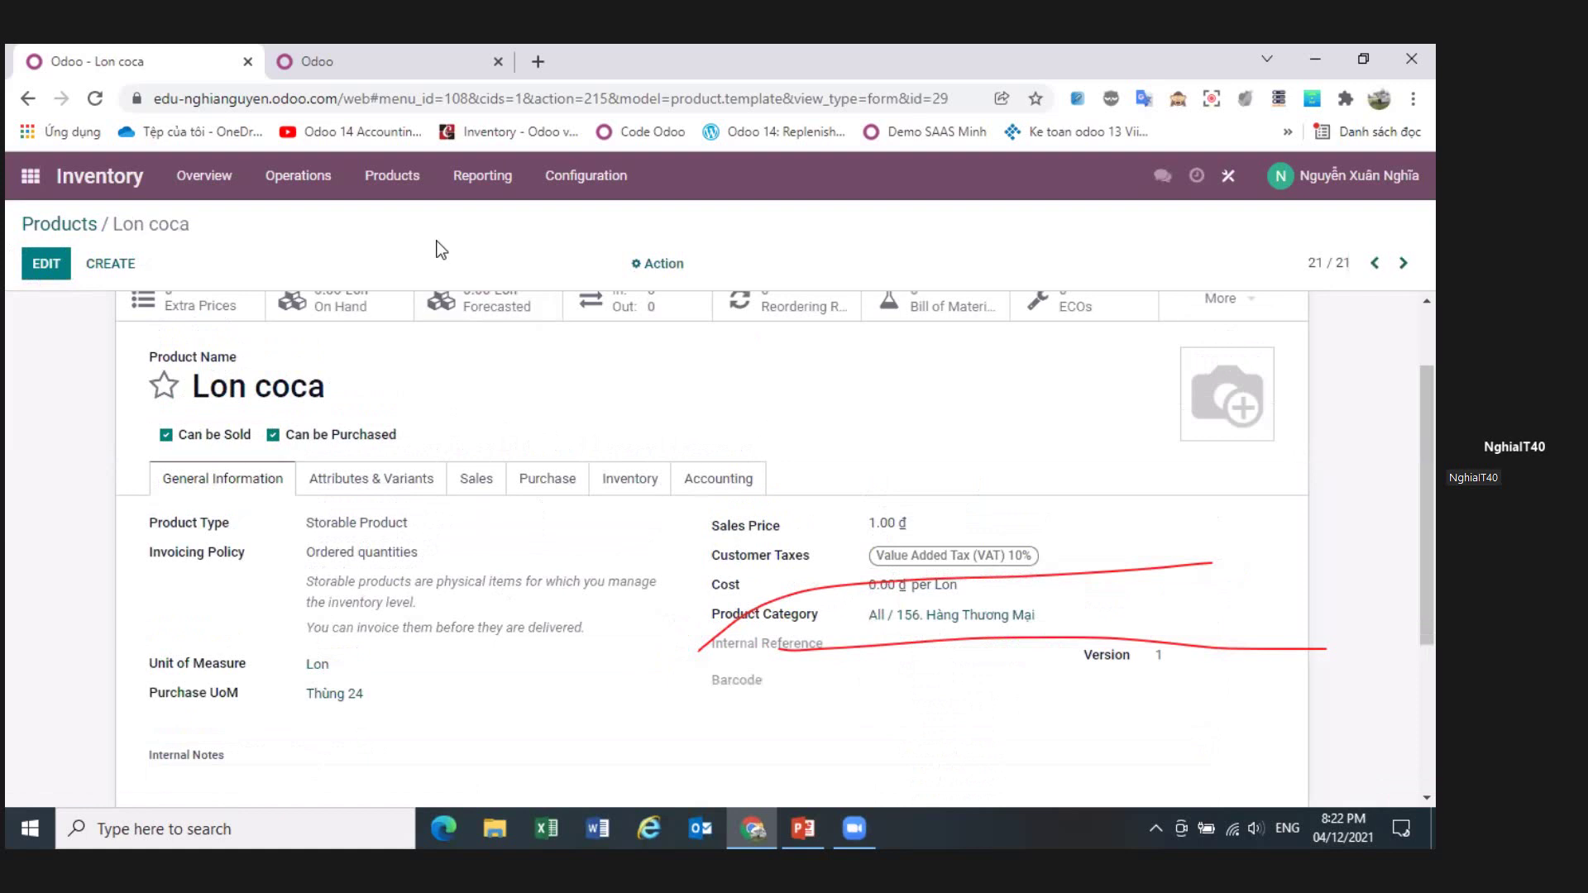
# - Open the Inventory Report in the second browser tab and search the stock on hand for the product coca
pyautogui.click(377, 66)
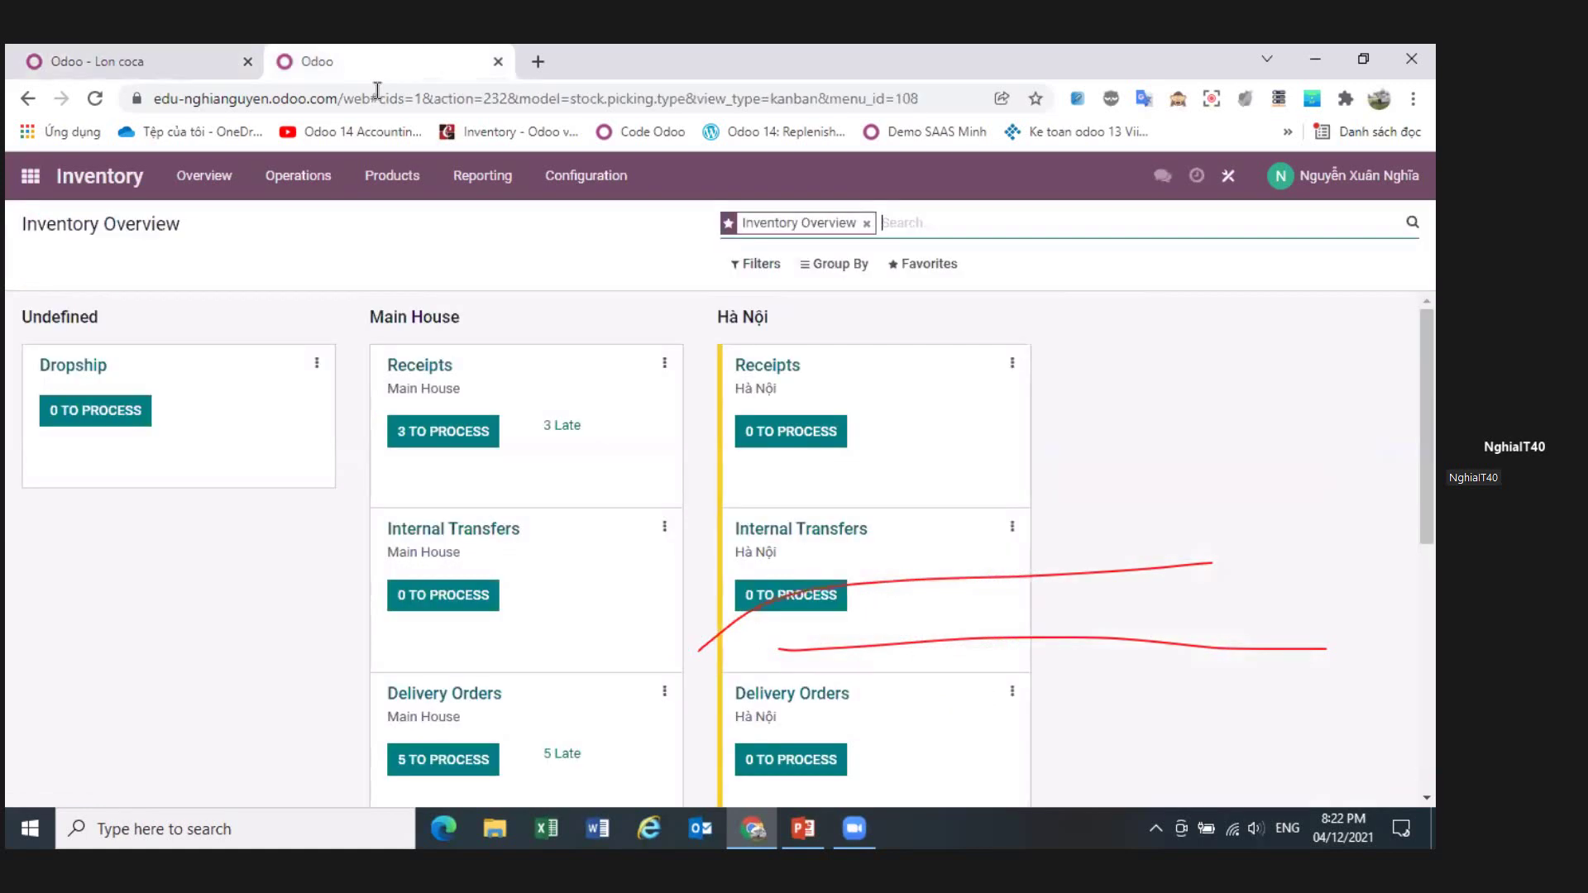
pyautogui.click(500, 174)
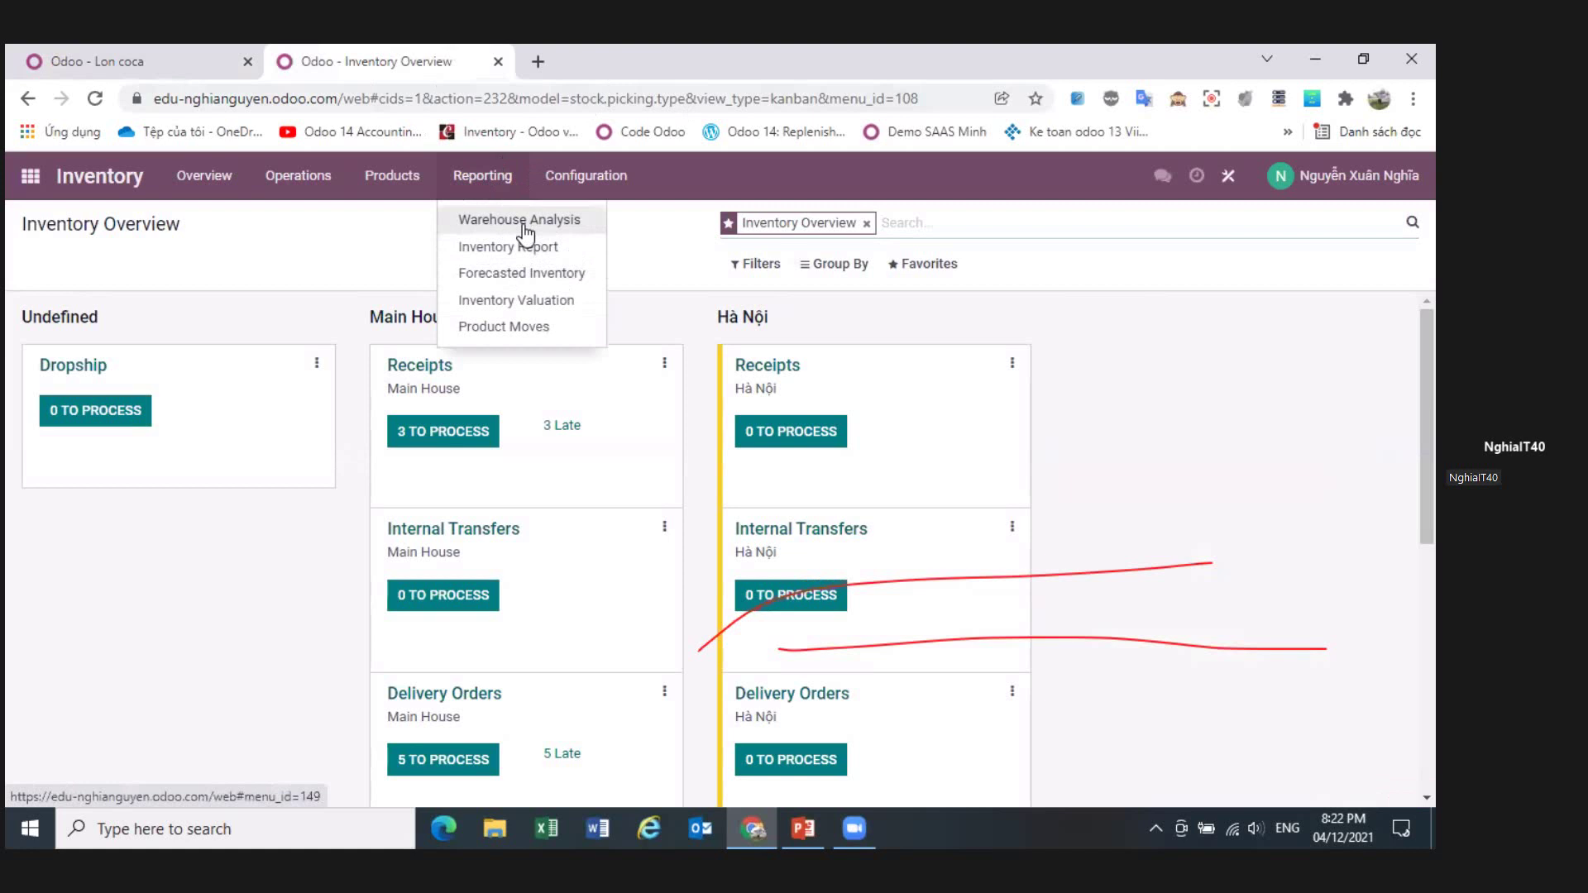
pyautogui.click(528, 249)
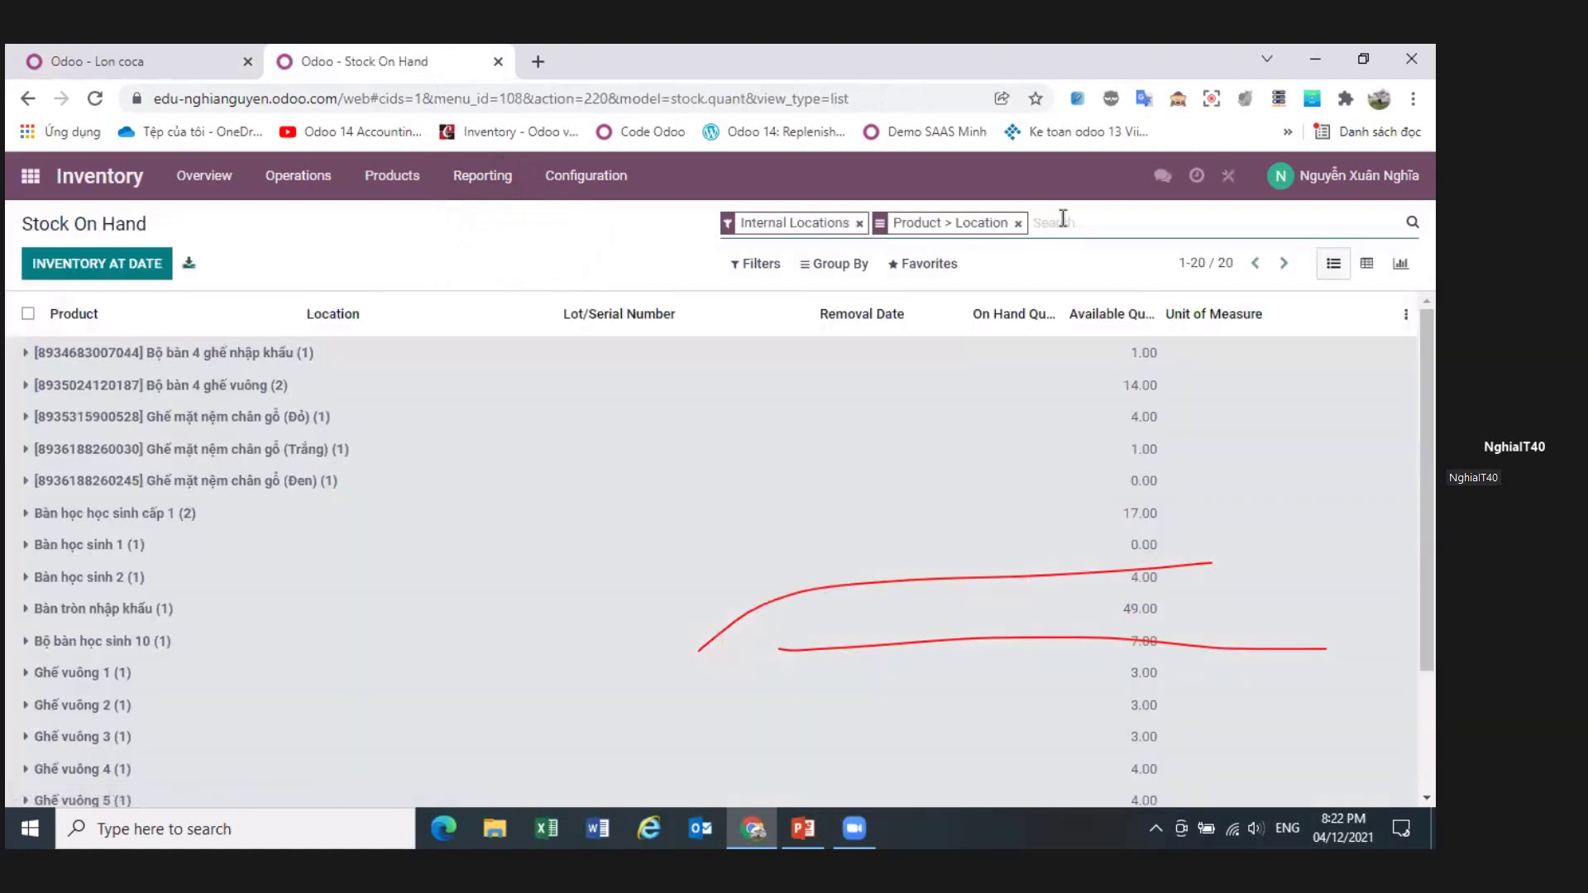
pyautogui.write('coca')
pyautogui.press('Return')
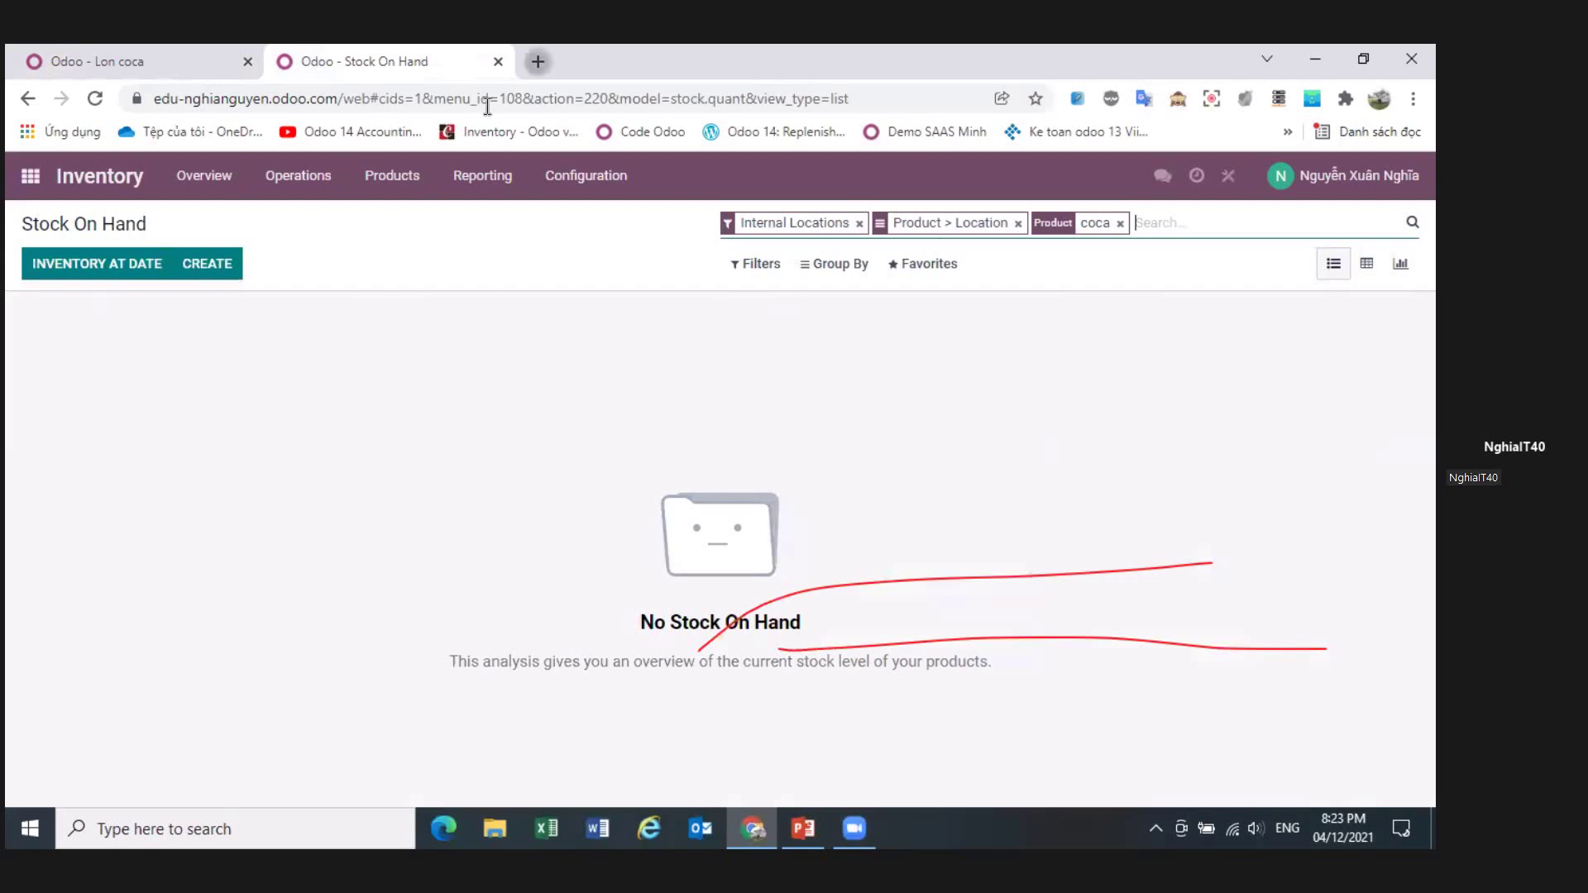
pyautogui.click(538, 62)
pyautogui.write('e')
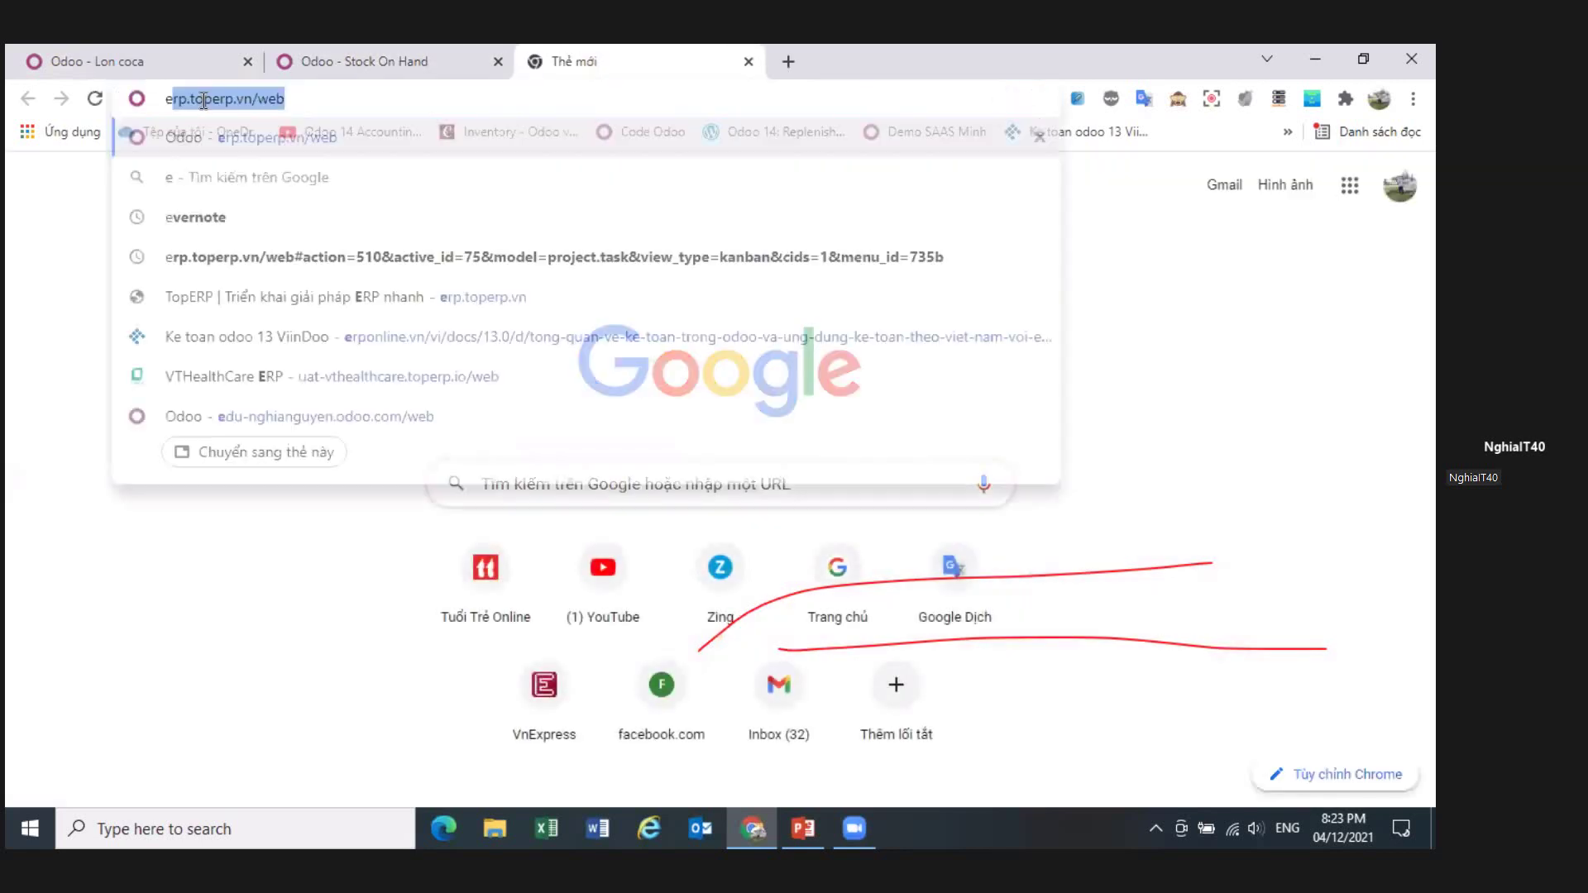
pyautogui.write('du')
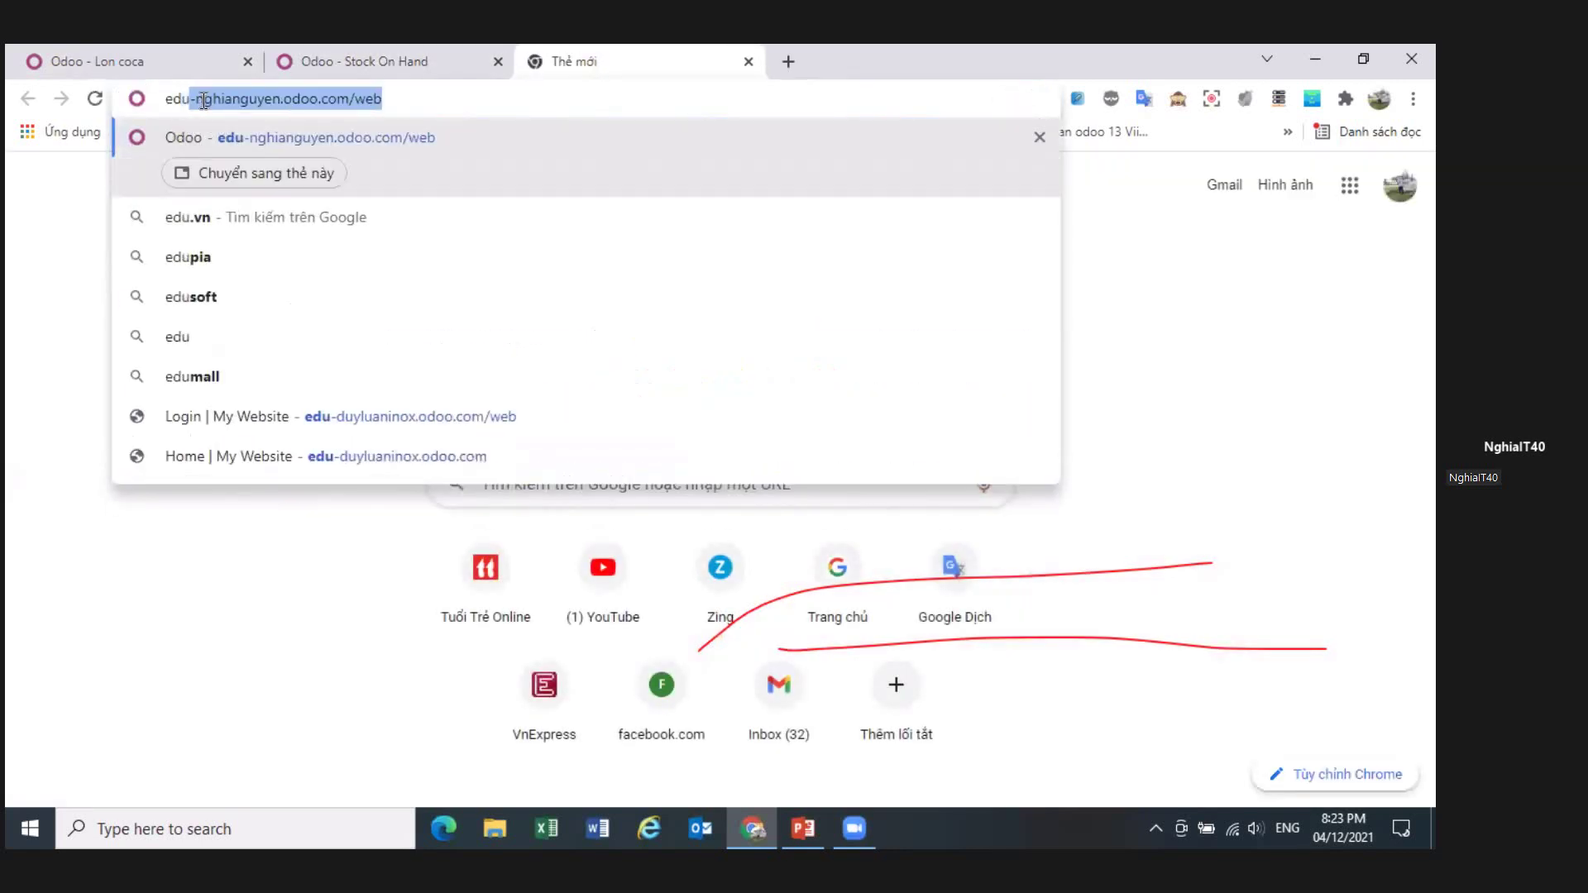
# - Duplicate the Stock On Hand browser tab, switch it to the Purchase app and create a new request for quotation
pyautogui.rightClick(338, 60)
pyautogui.click(425, 204)
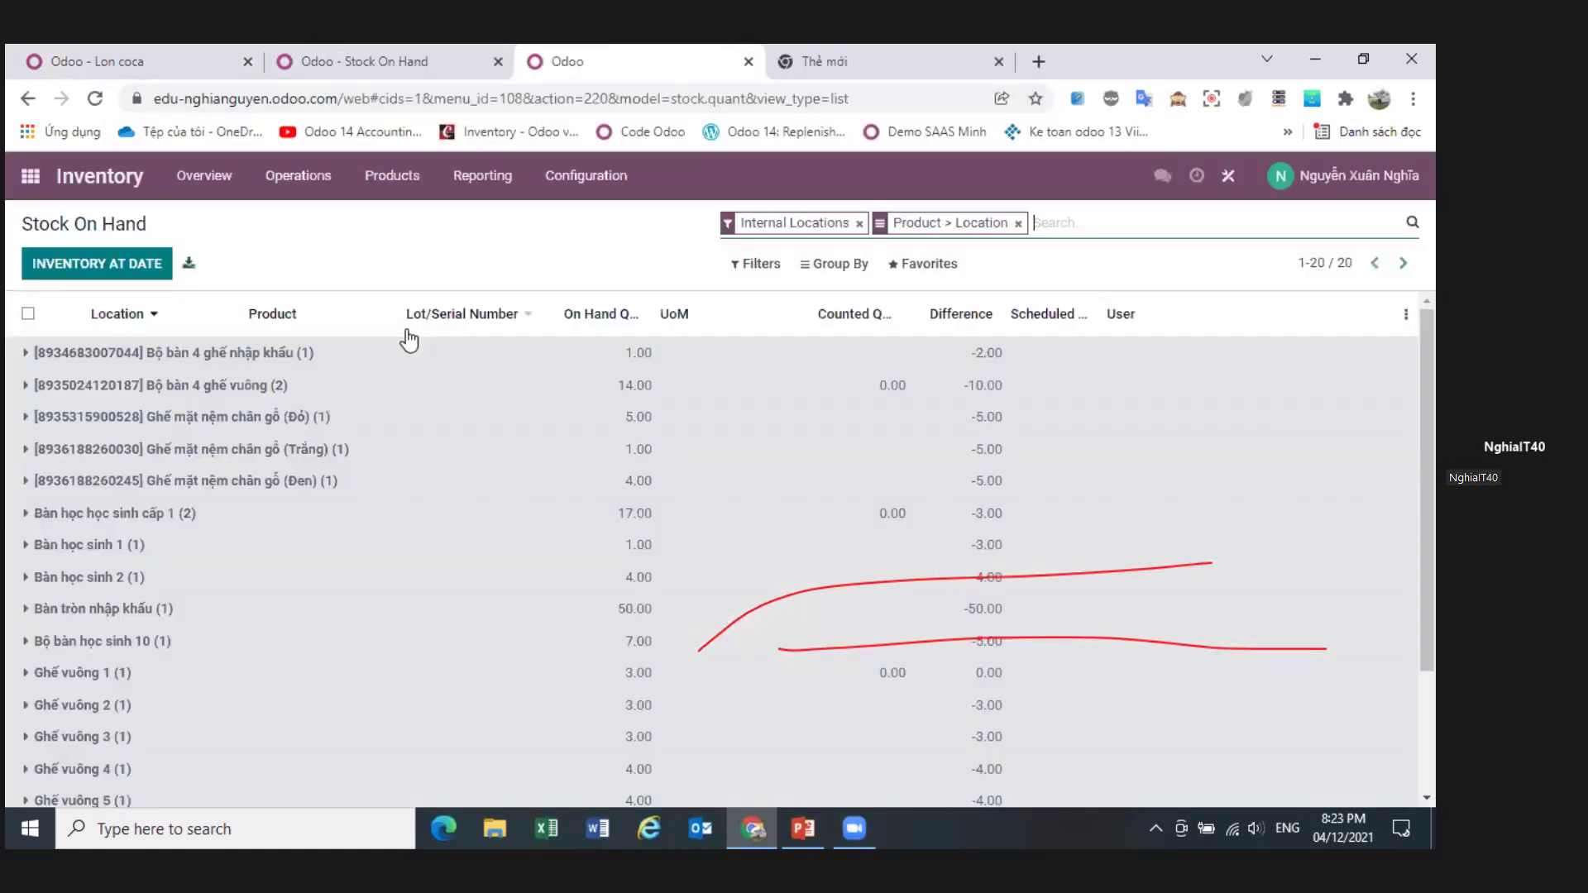
pyautogui.click(50, 191)
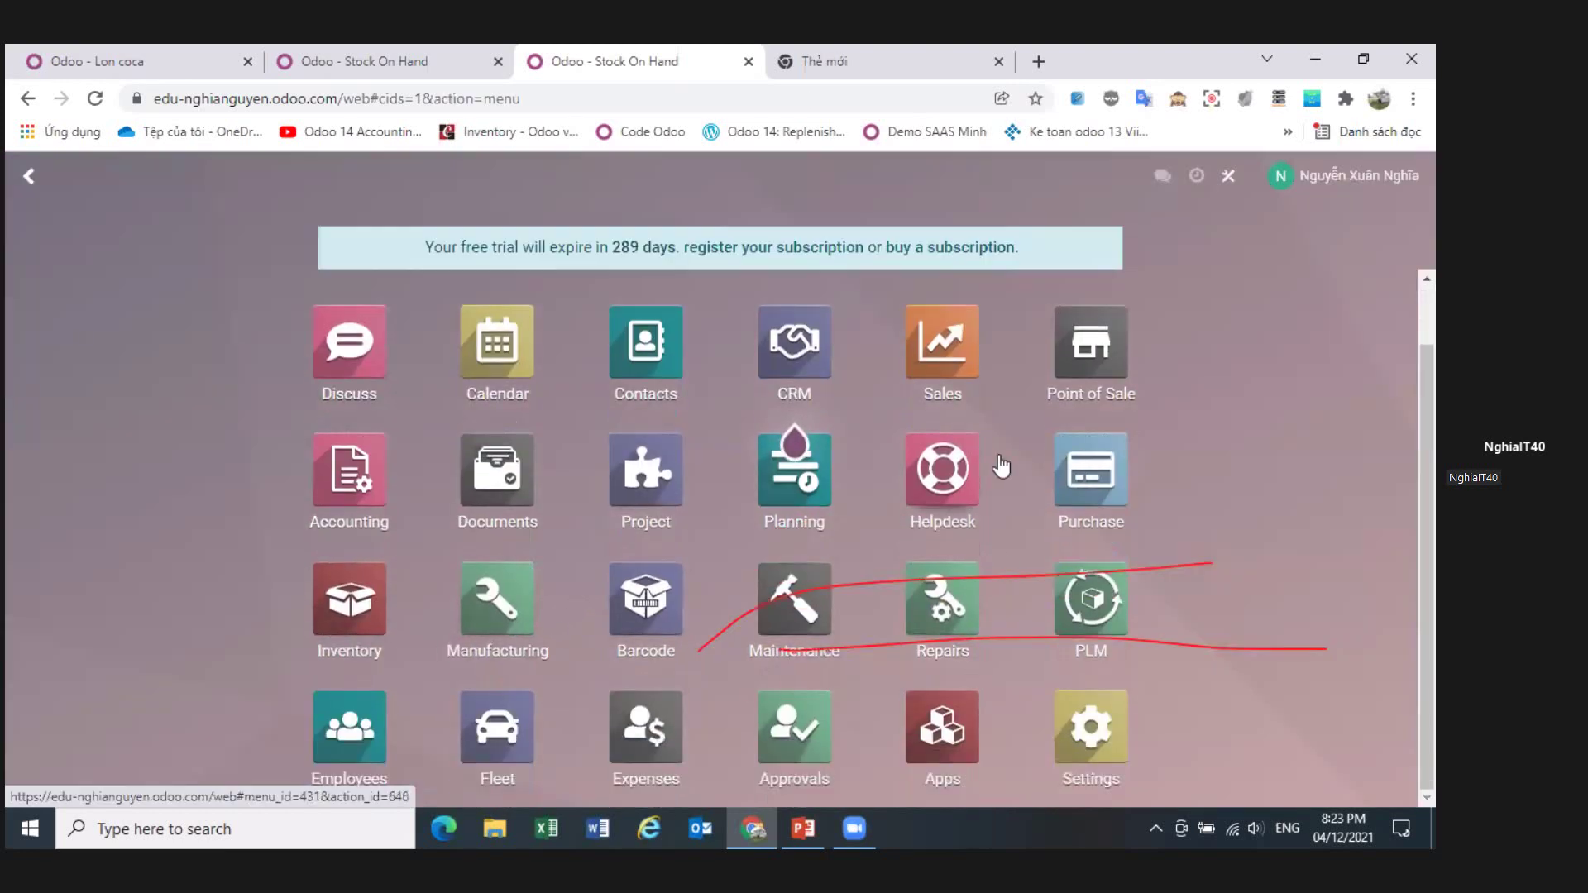
pyautogui.click(1080, 486)
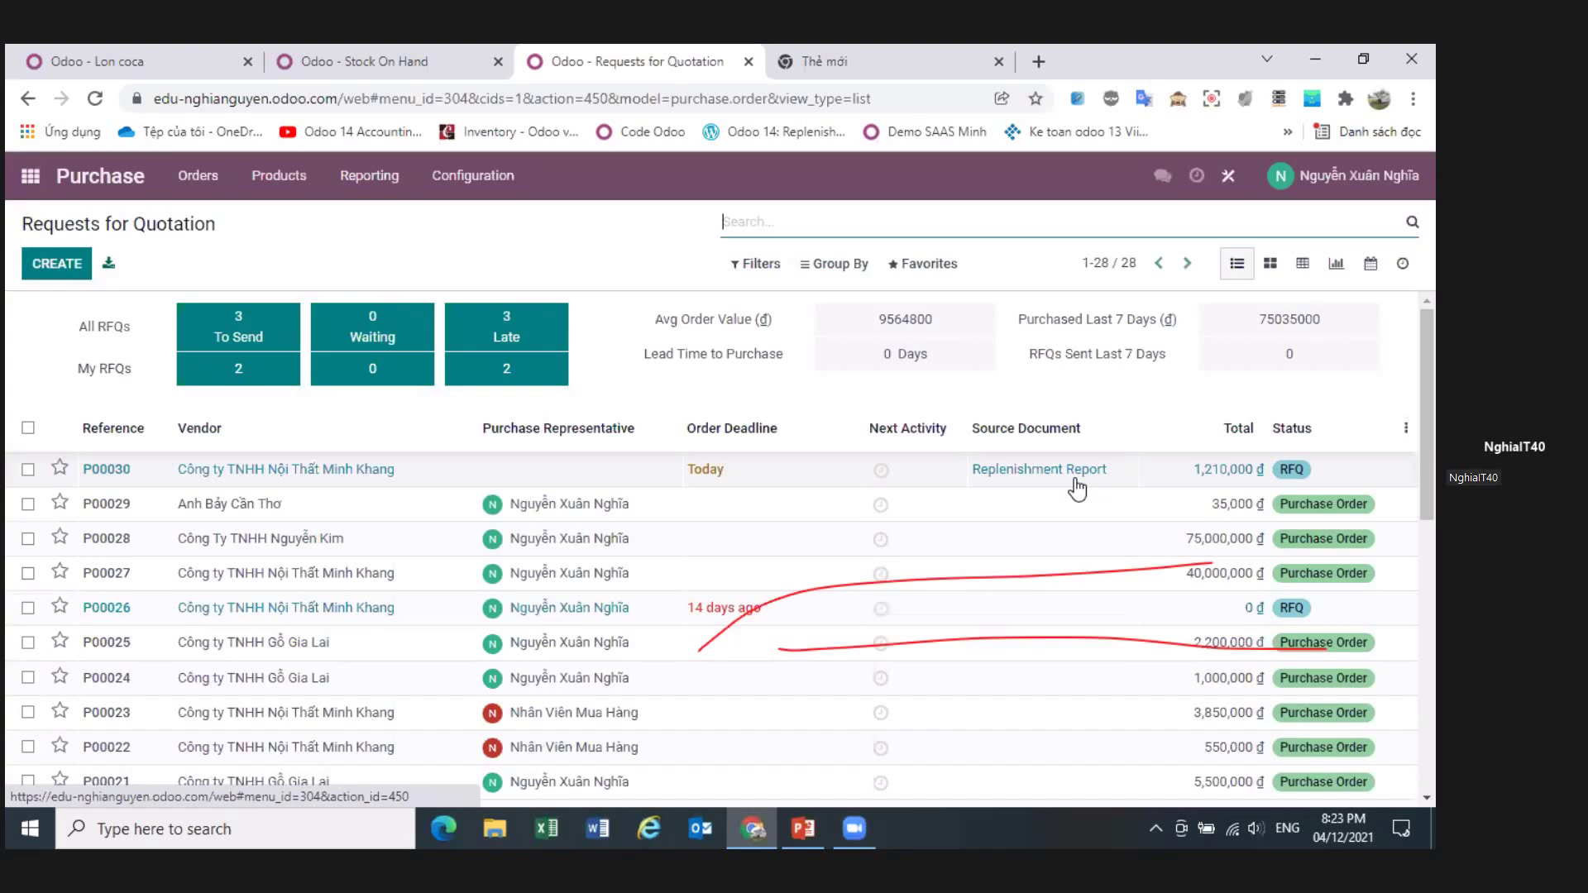
pyautogui.click(54, 264)
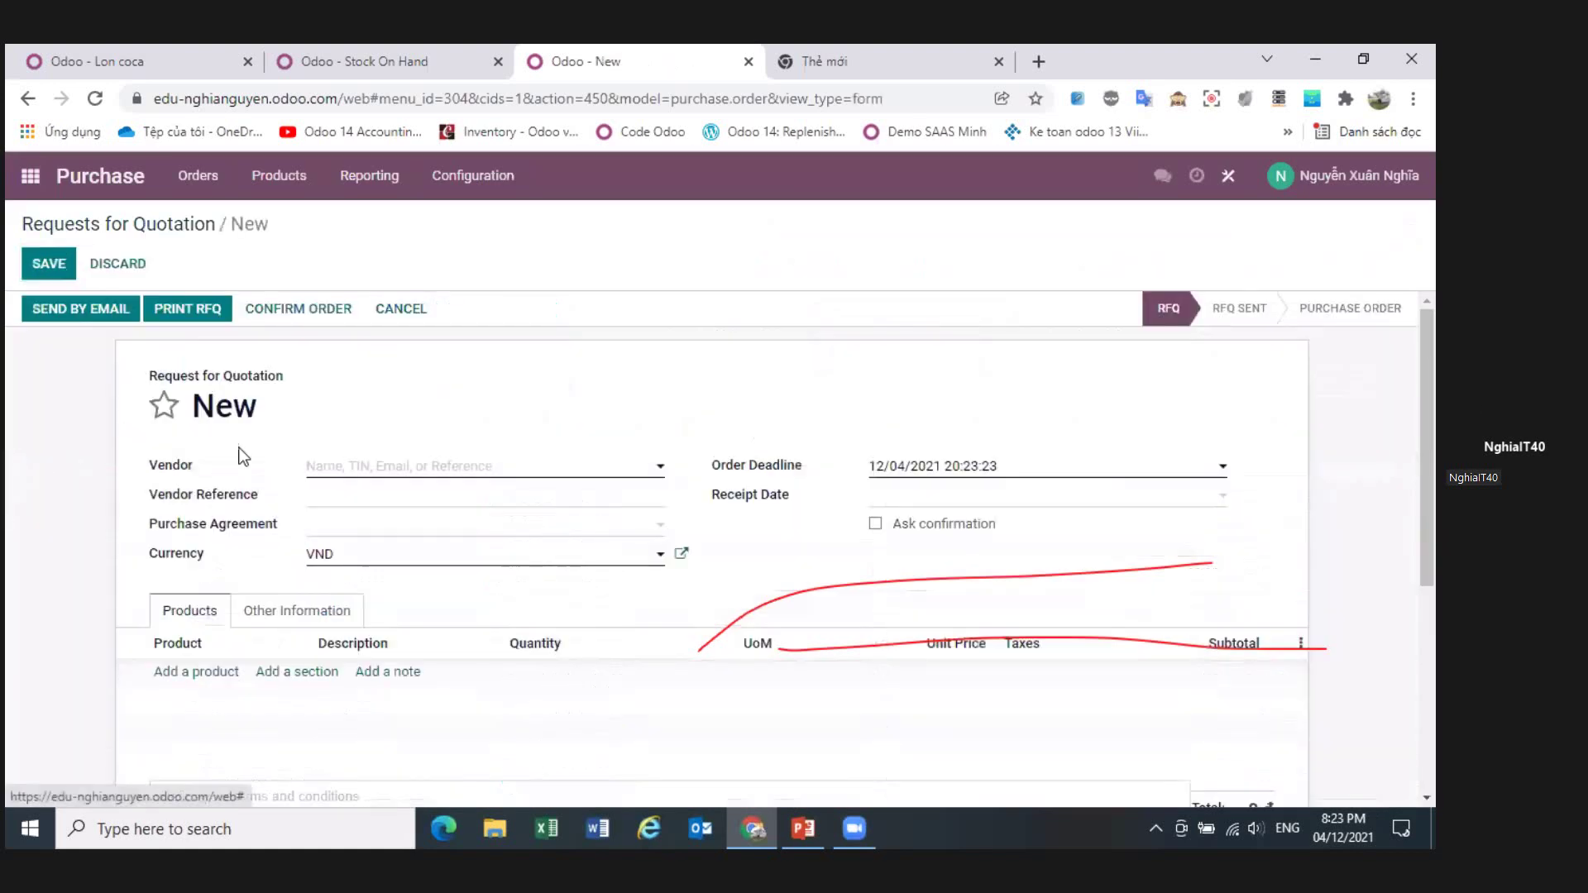
# - Set the vendor to Công ty TNHH Nội Thất Minh Khang and add a Lon coca product line
pyautogui.click(397, 478)
pyautogui.click(426, 523)
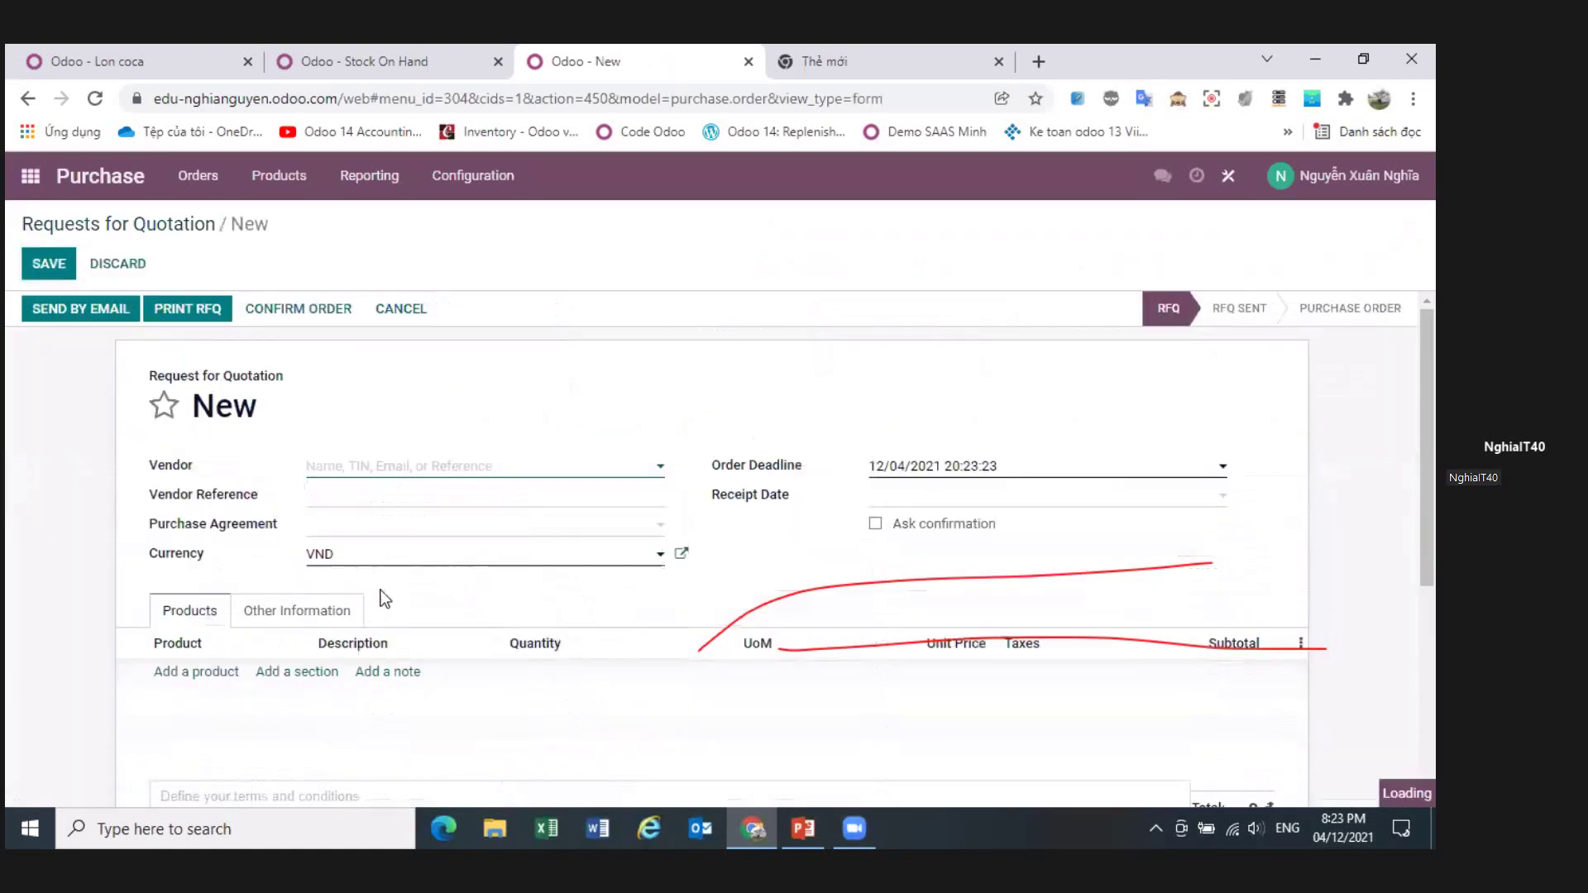
pyautogui.click(187, 683)
pyautogui.click(206, 677)
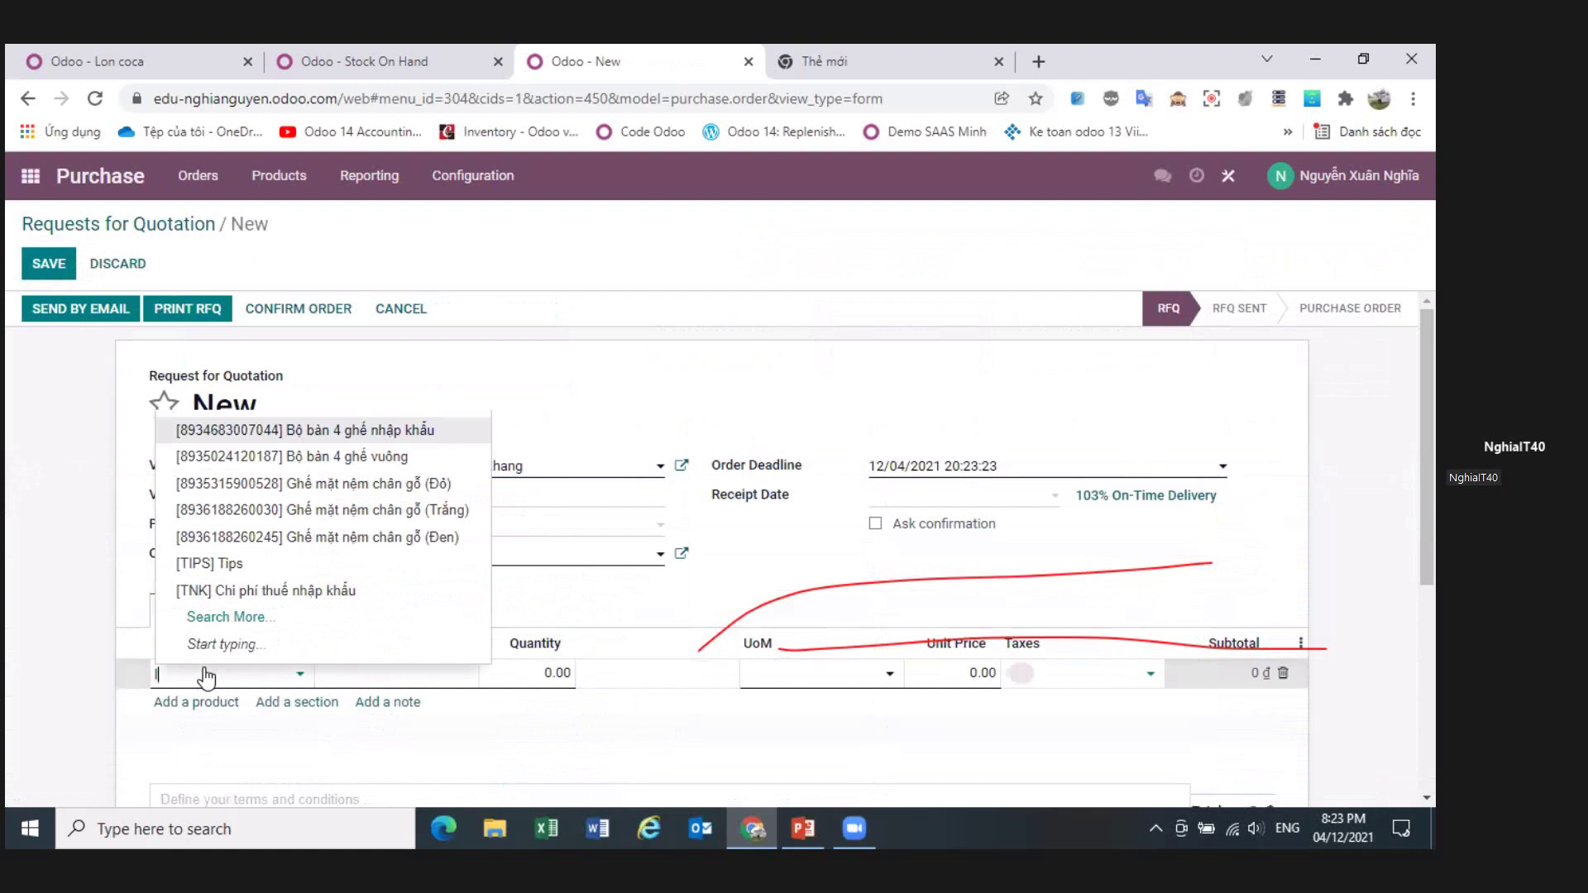
pyautogui.write('coca')
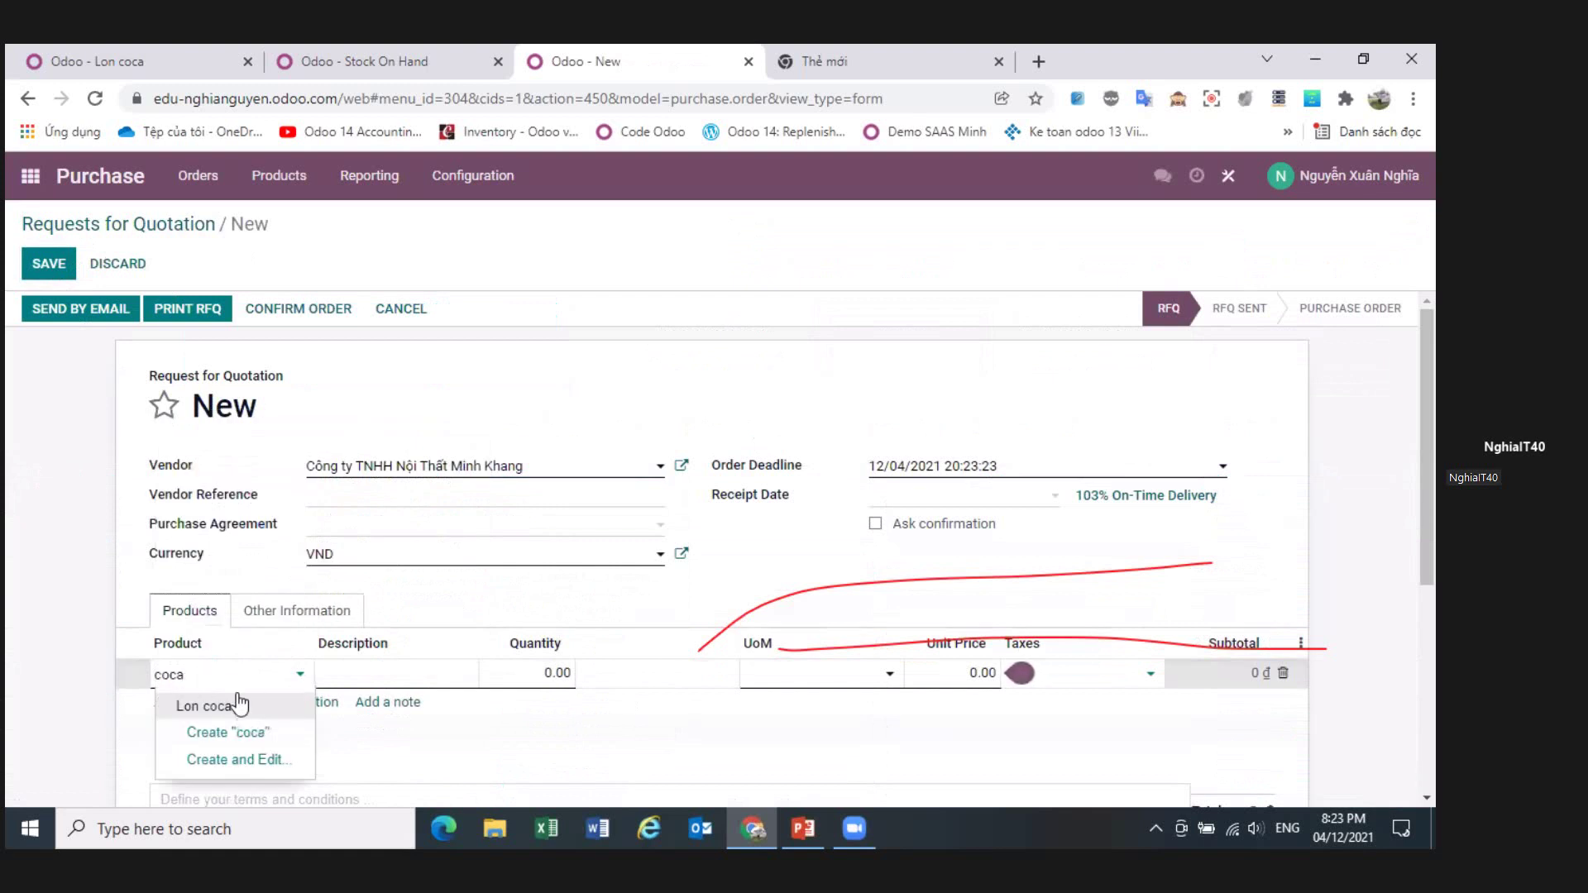
pyautogui.click(238, 705)
# - Set the Lon coca line's quantity to 10 and unit price to 150,000, and remove its Deductible VAT 10% tax
pyautogui.click(536, 679)
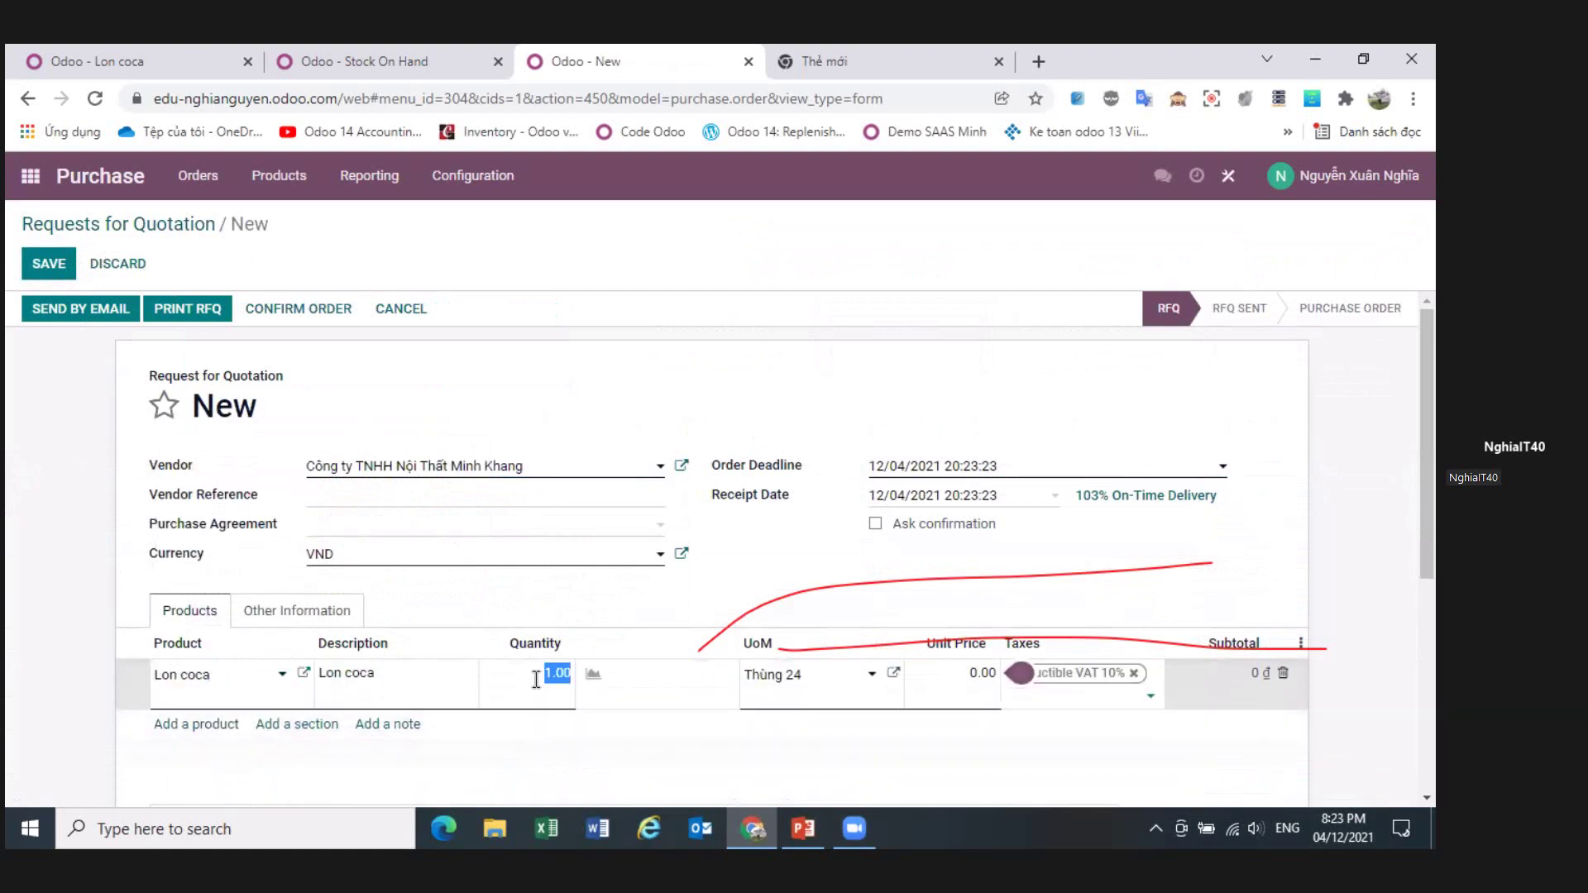
pyautogui.write('10')
pyautogui.press('Tab')
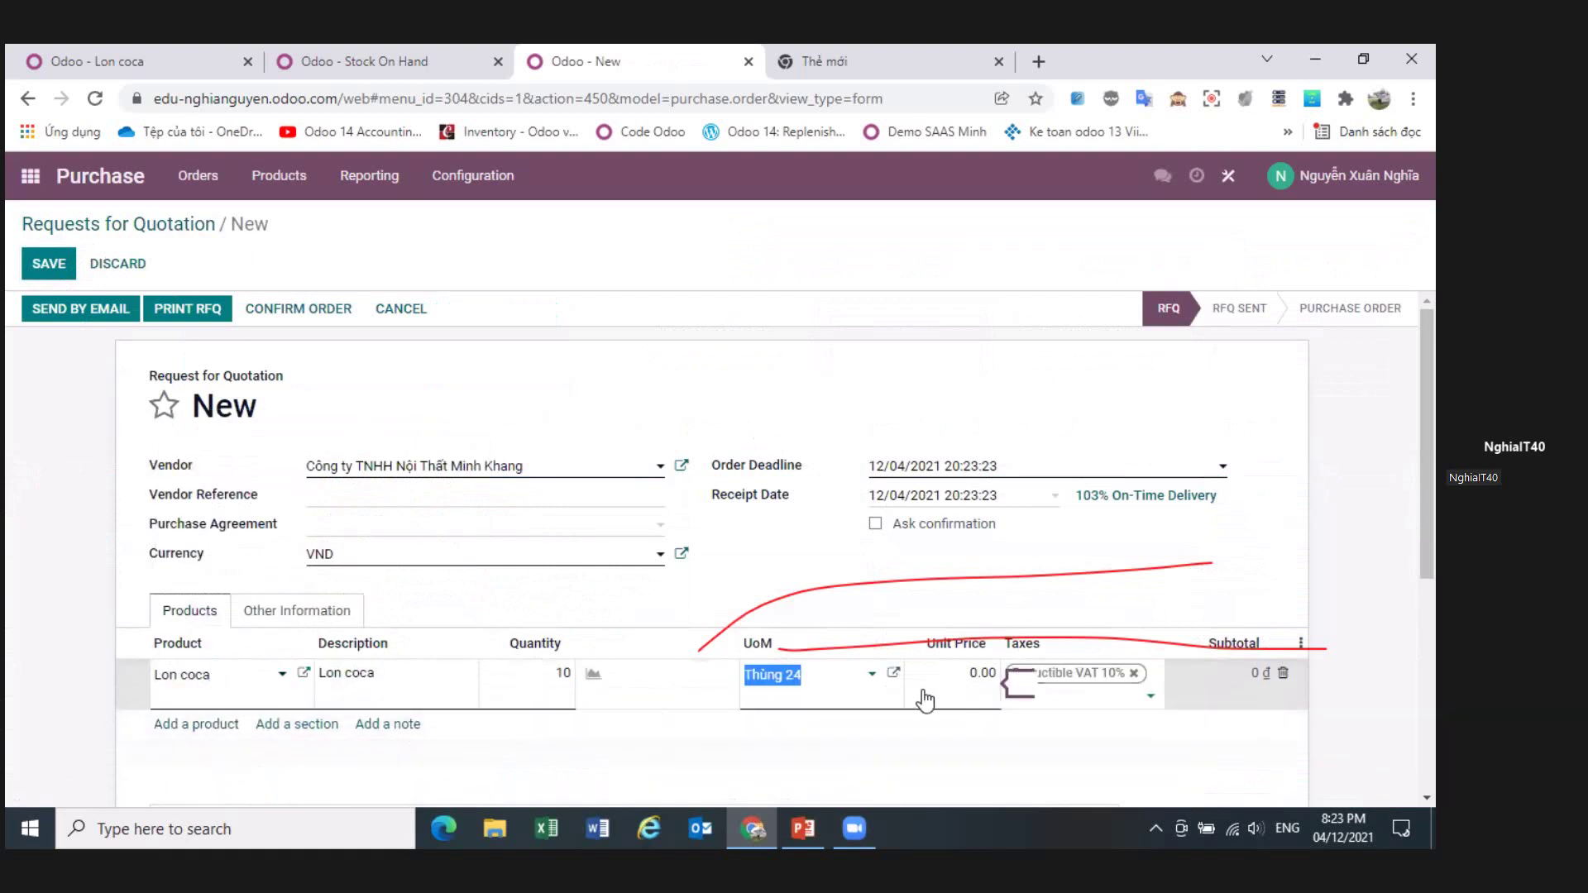
pyautogui.click(966, 680)
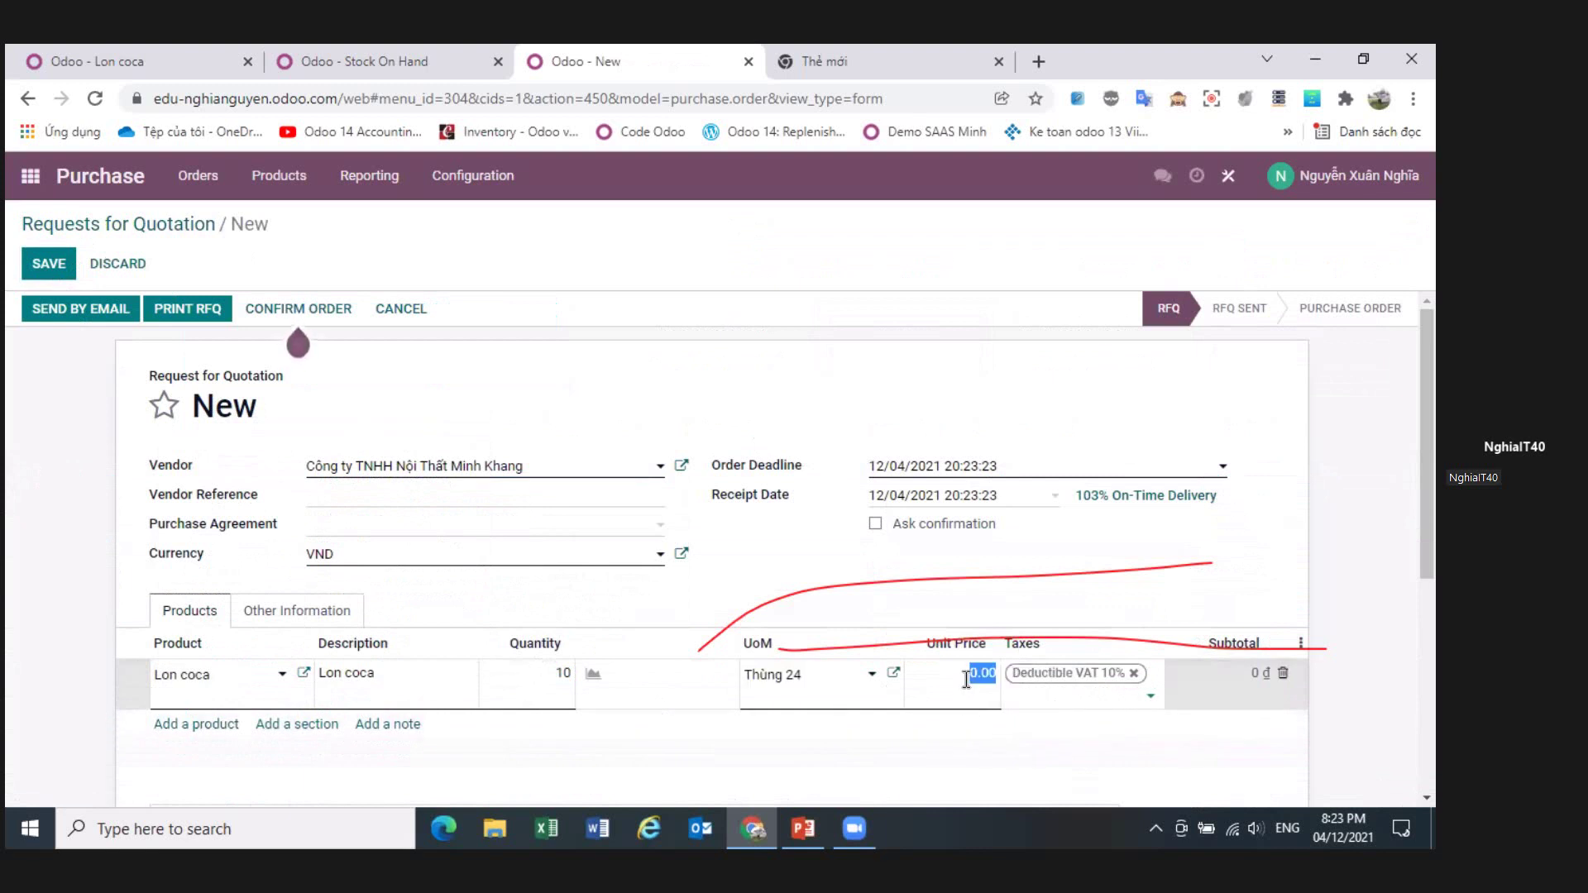
pyautogui.write('20')
pyautogui.write('0000')
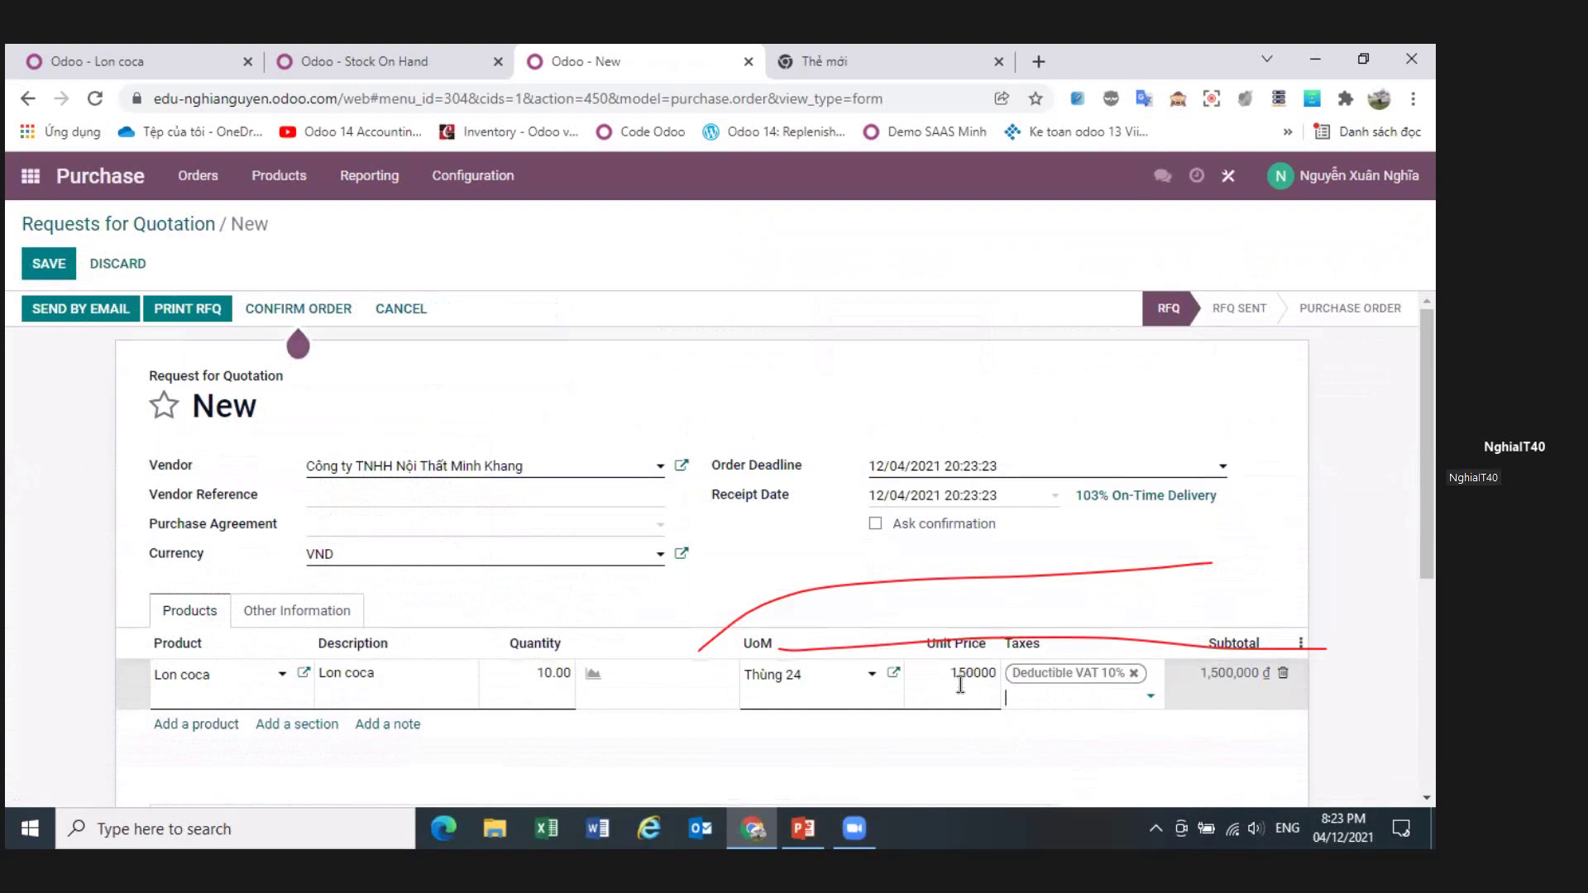
pyautogui.click(1133, 674)
pyautogui.scroll(-1, 1049, 692)
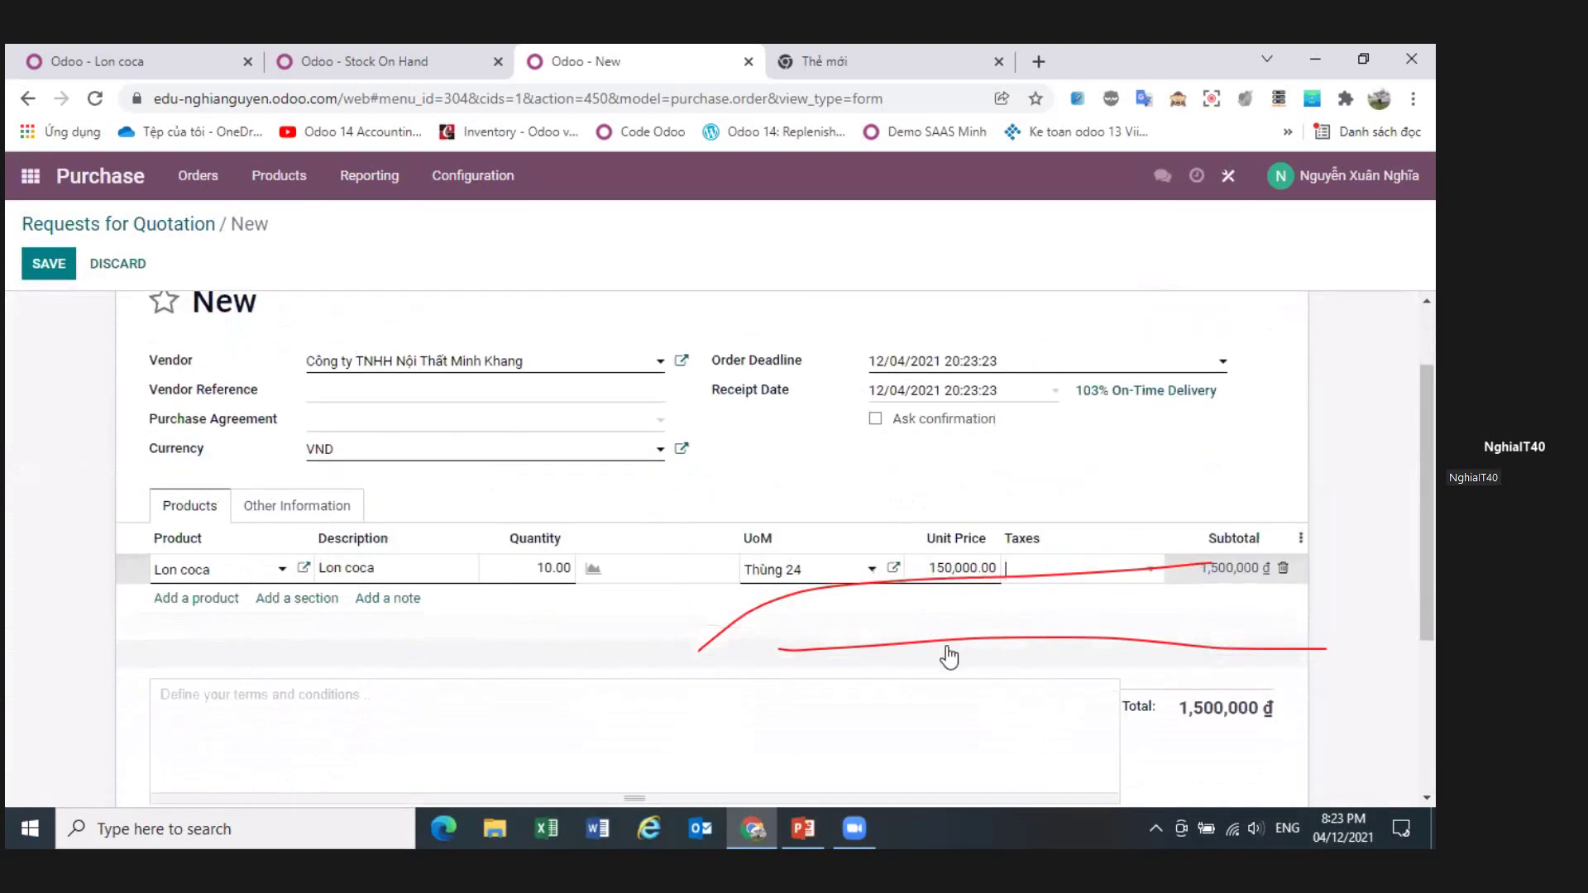
# - Save the request for quotation and confirm it as a purchase order
pyautogui.click(48, 263)
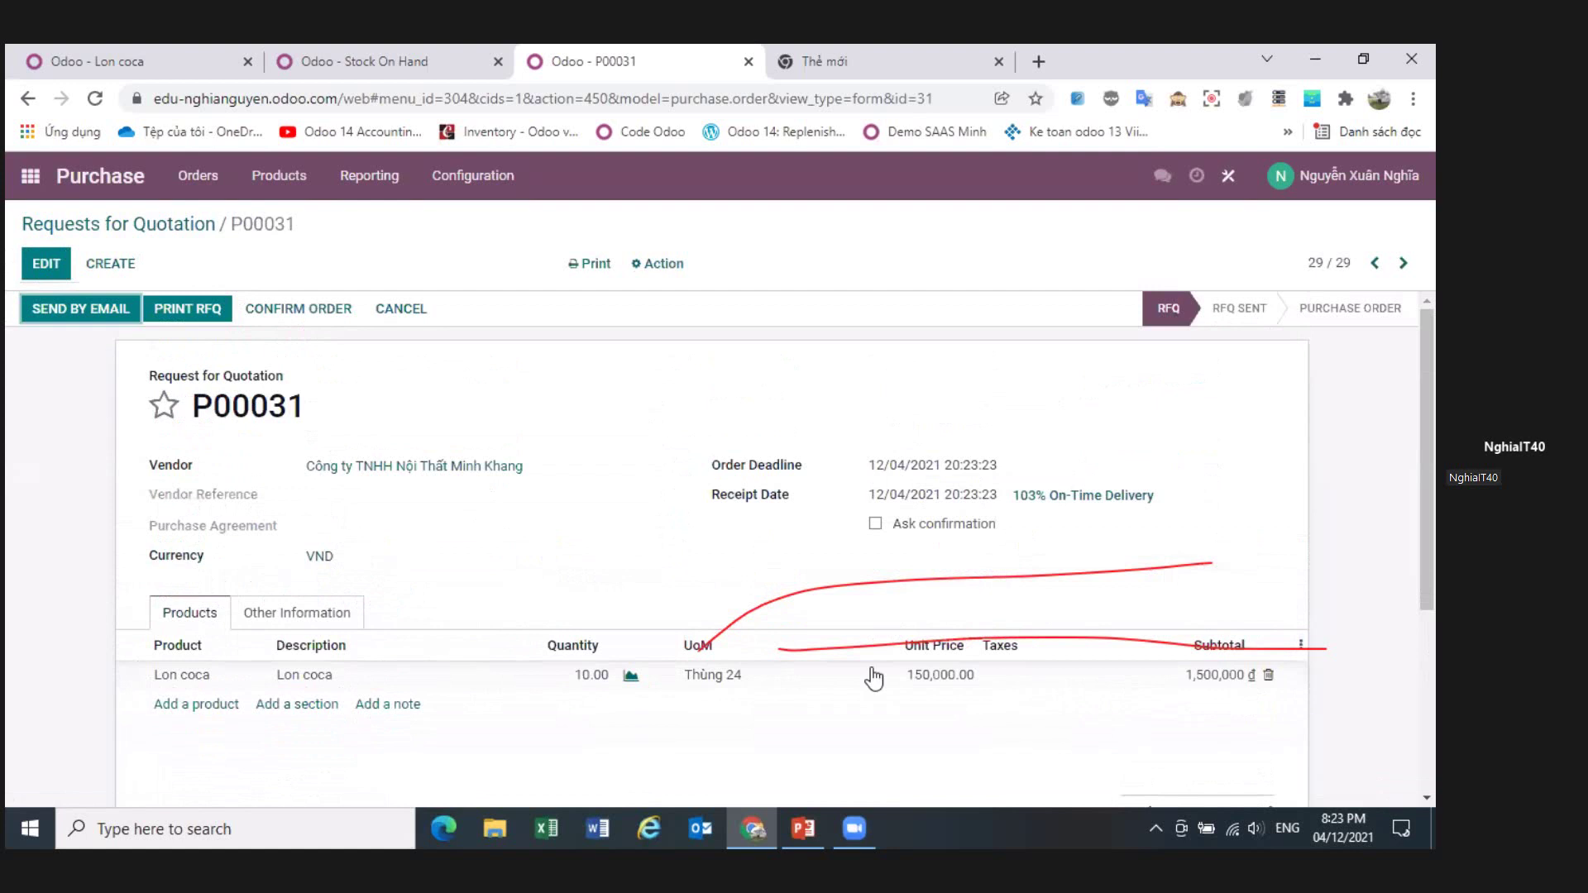
pyautogui.click(338, 306)
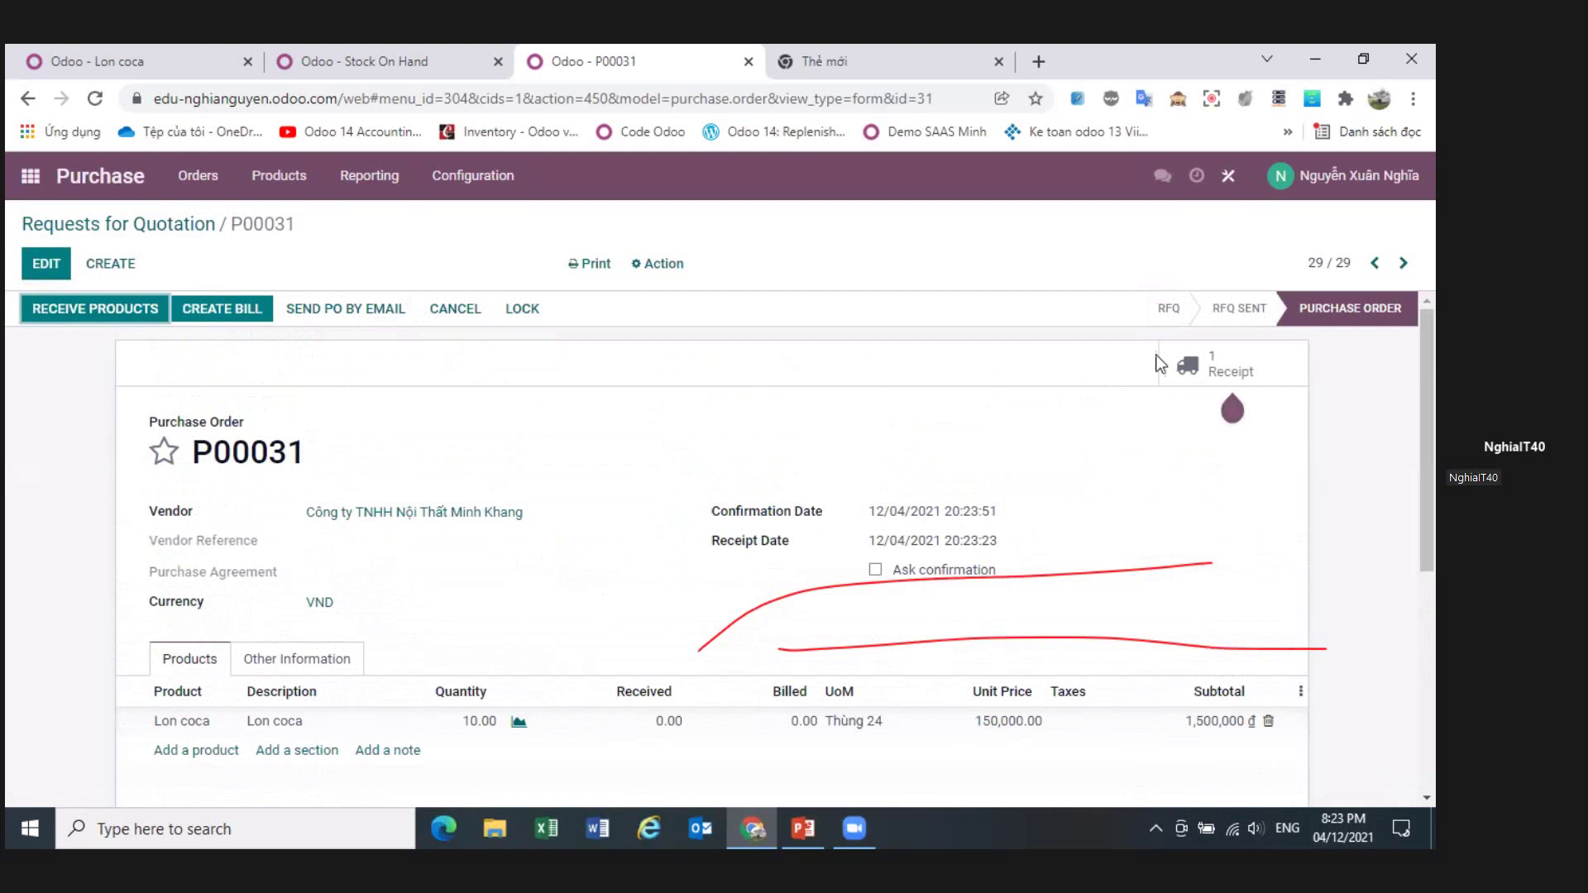
pyautogui.moveTo(1231, 404)
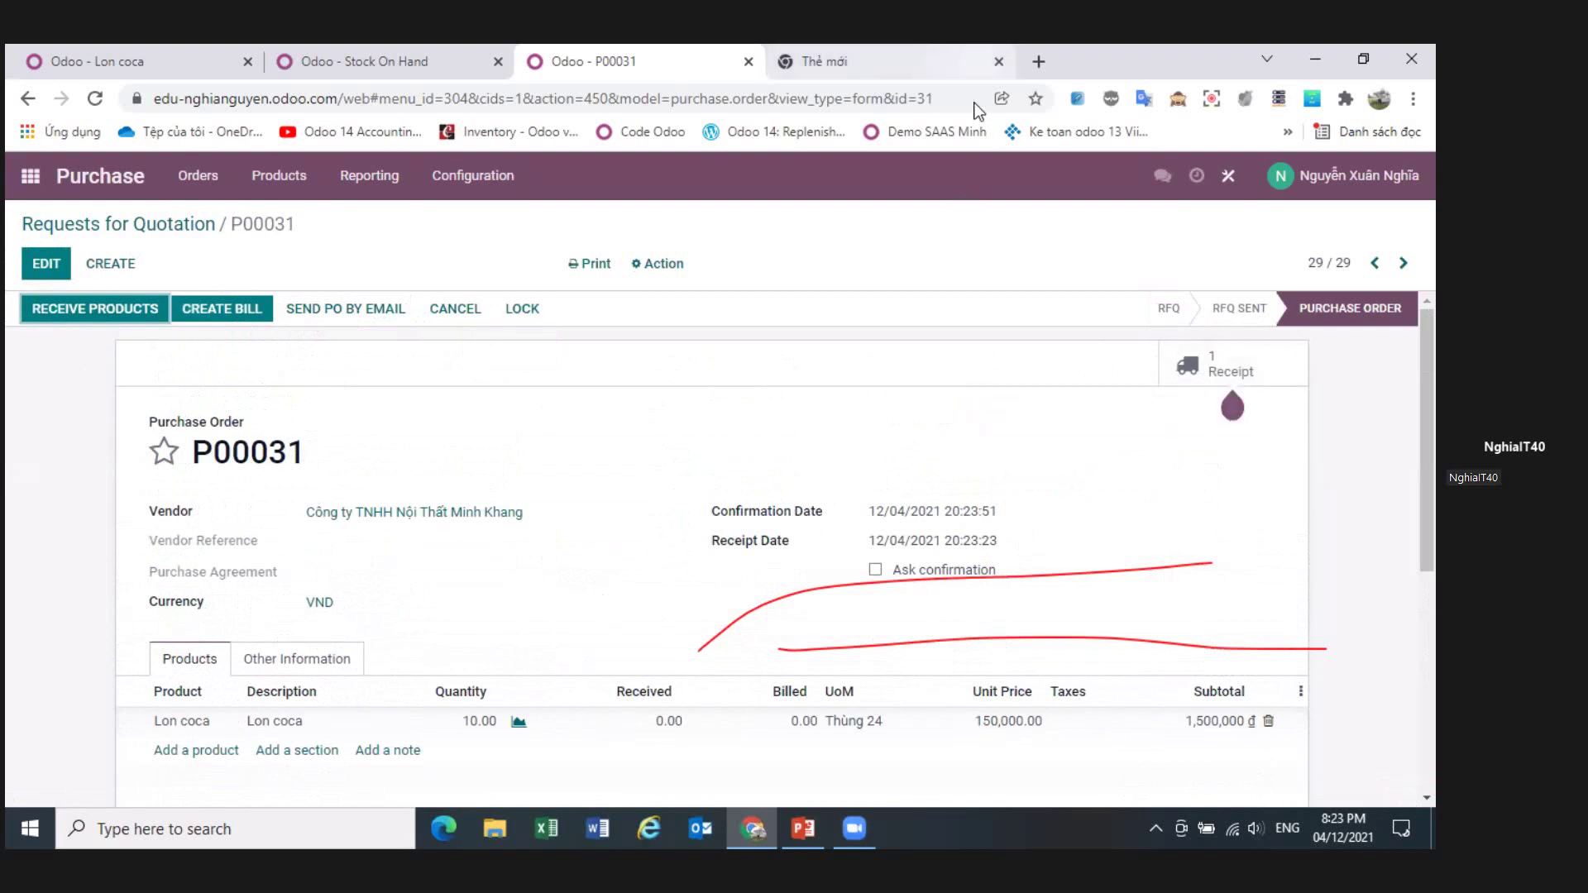
# - Switch the fourth browser tab to the Inventory app and open the Main House receipt for purchase order P00031
pyautogui.click(951, 62)
pyautogui.press('Return')
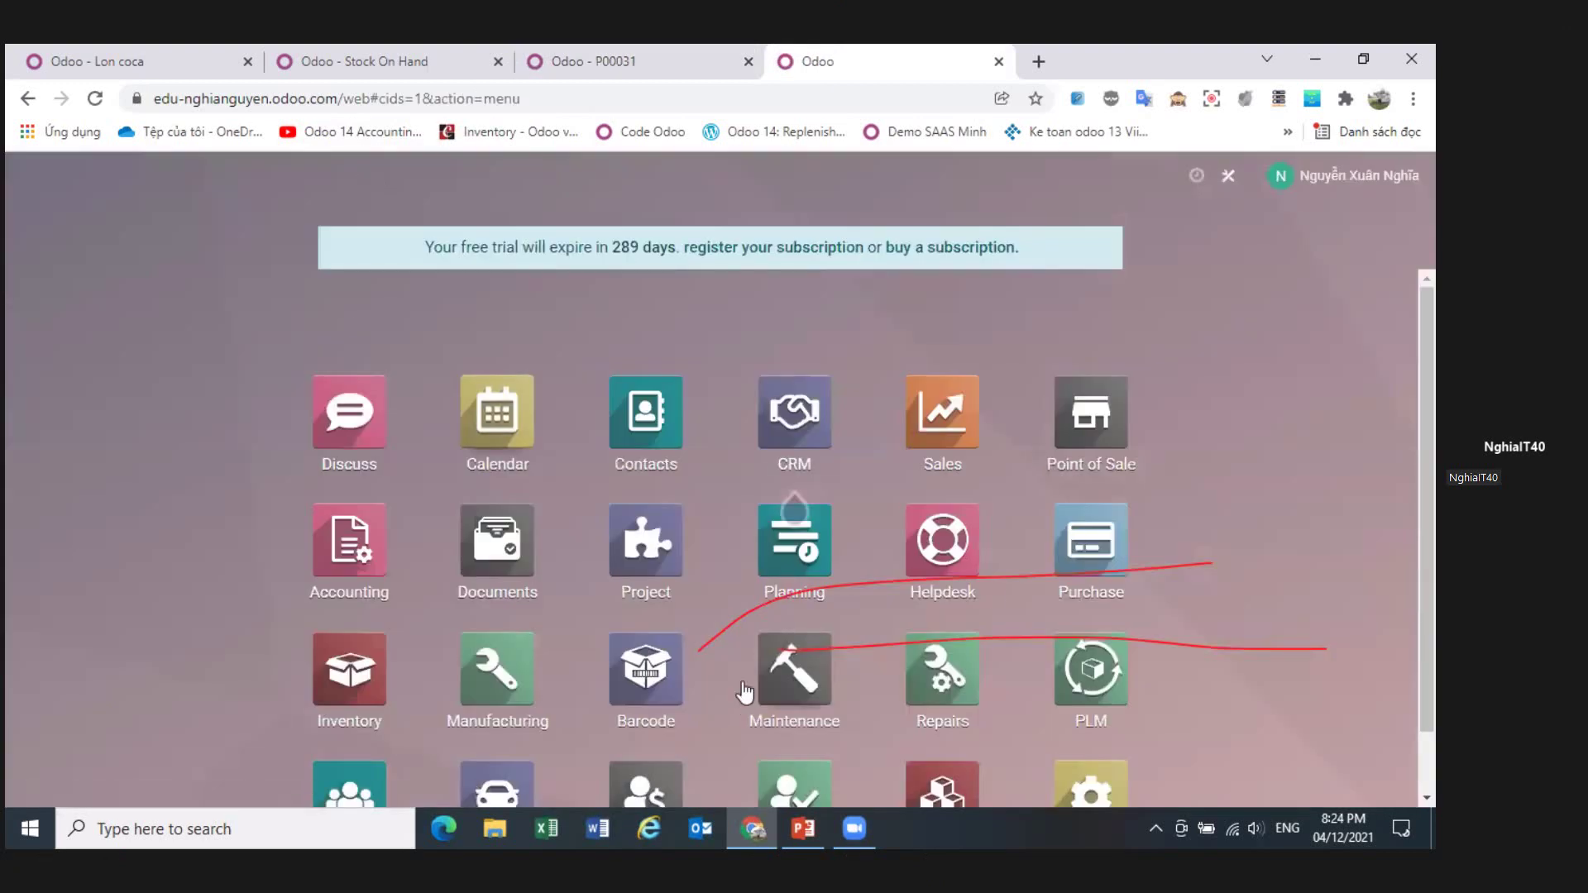
pyautogui.click(350, 674)
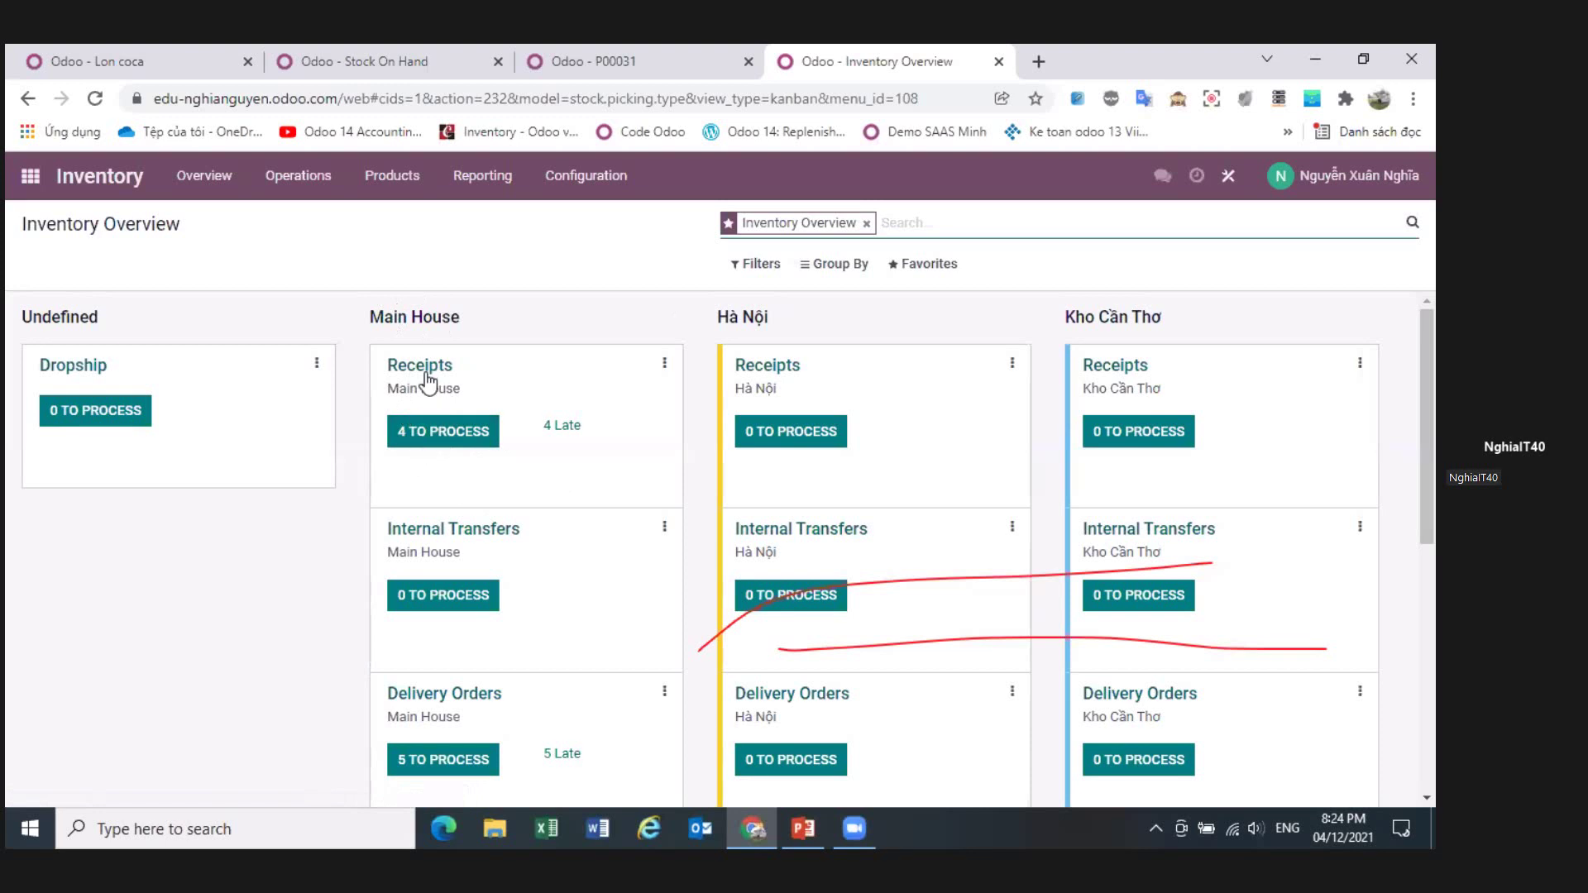
pyautogui.click(436, 444)
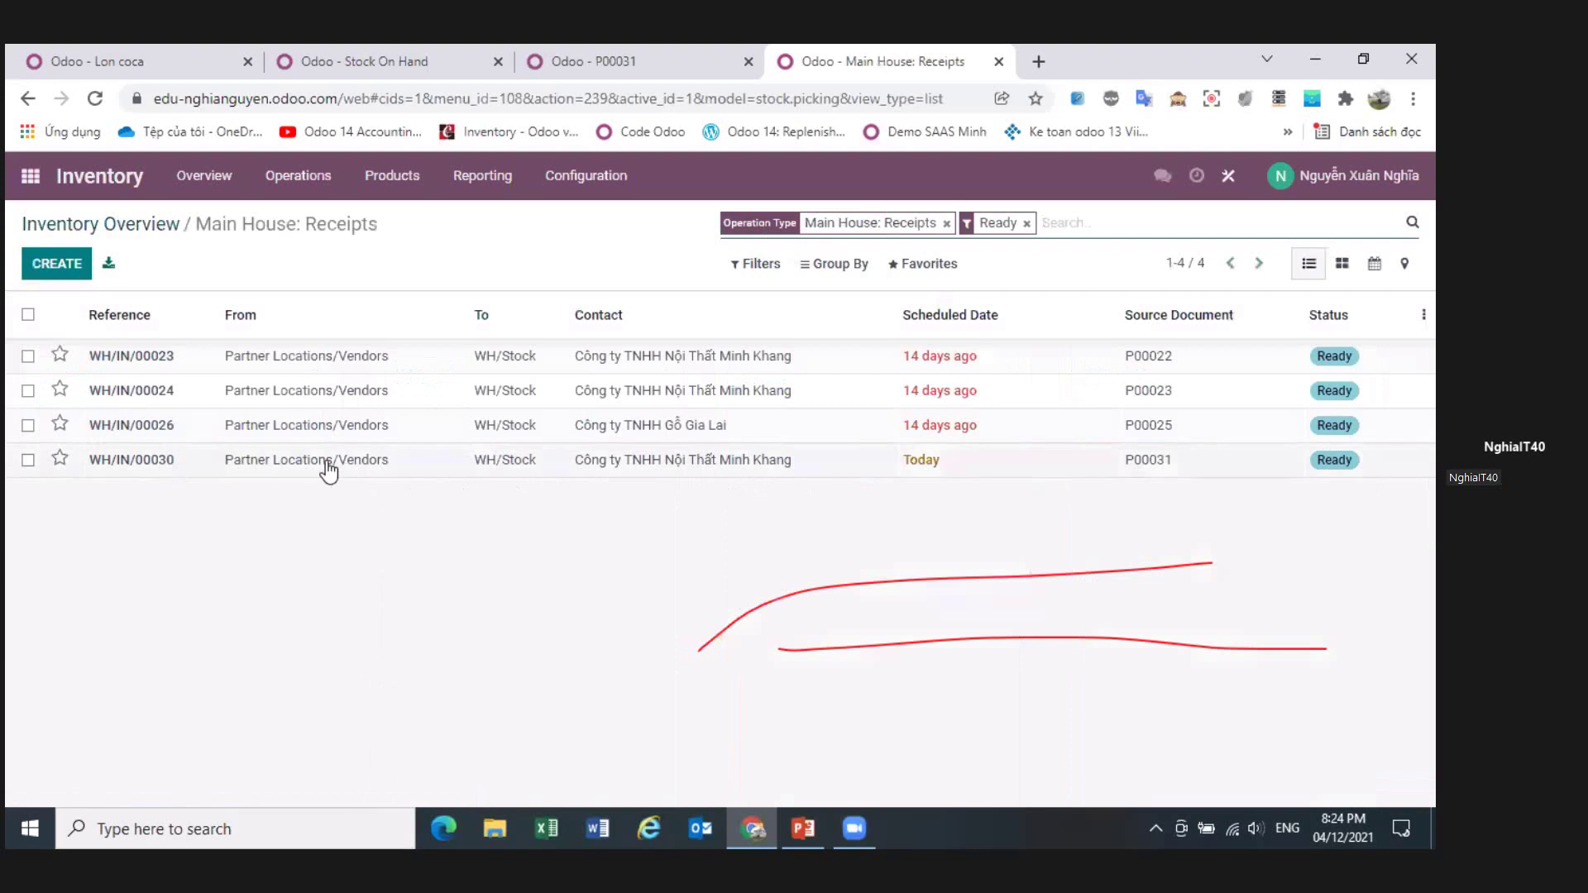
pyautogui.doubleClick(533, 464)
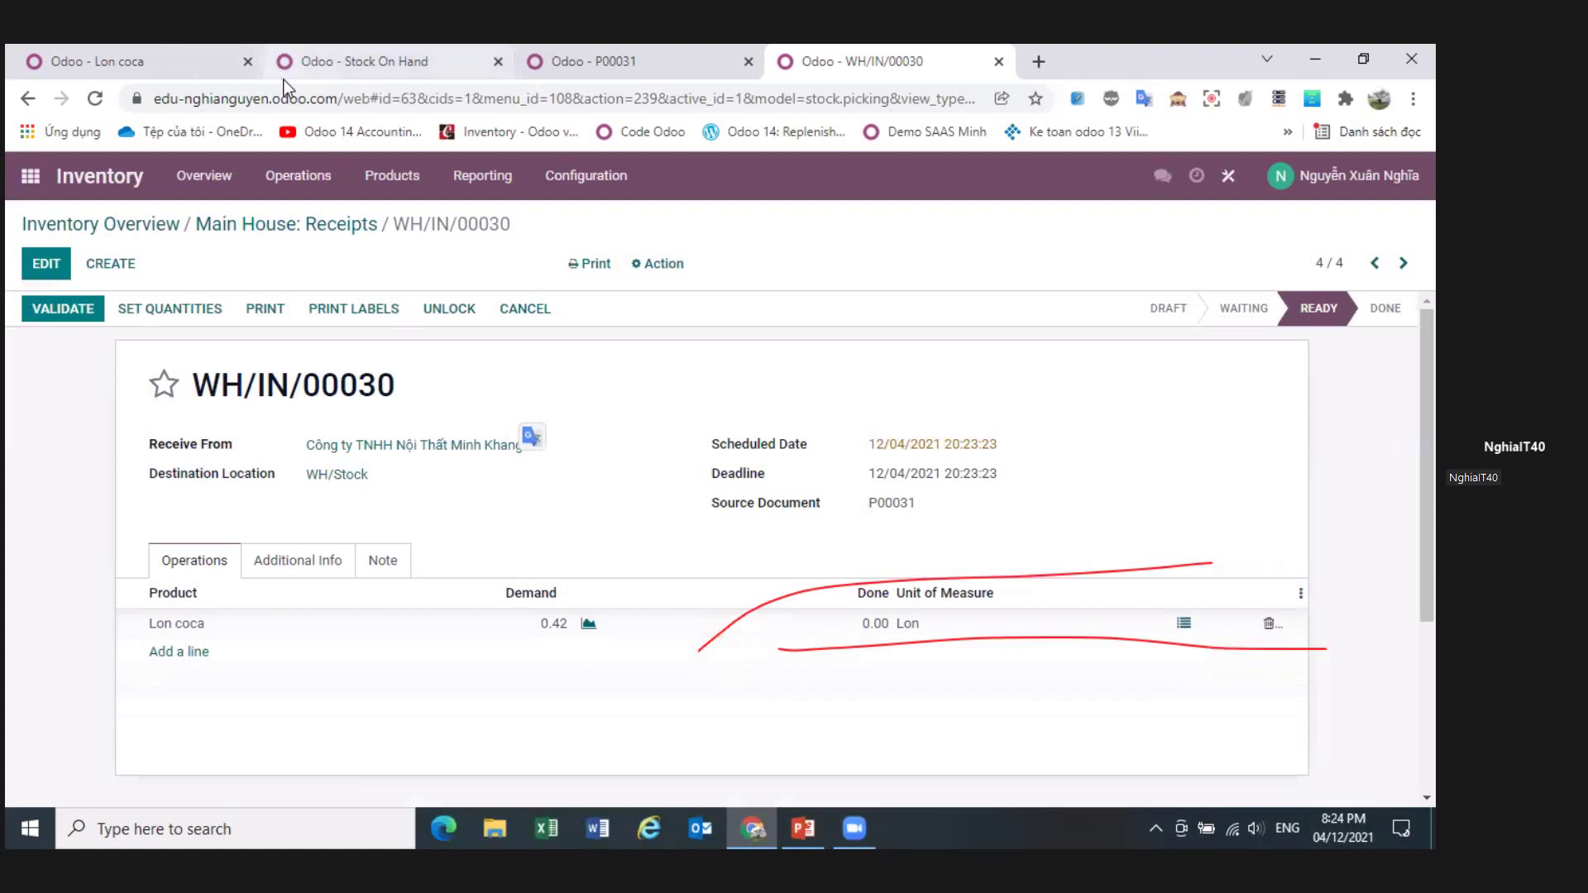
# - Compare the units of measure on the Lon coca product with those on purchase order P00031
pyautogui.click(188, 61)
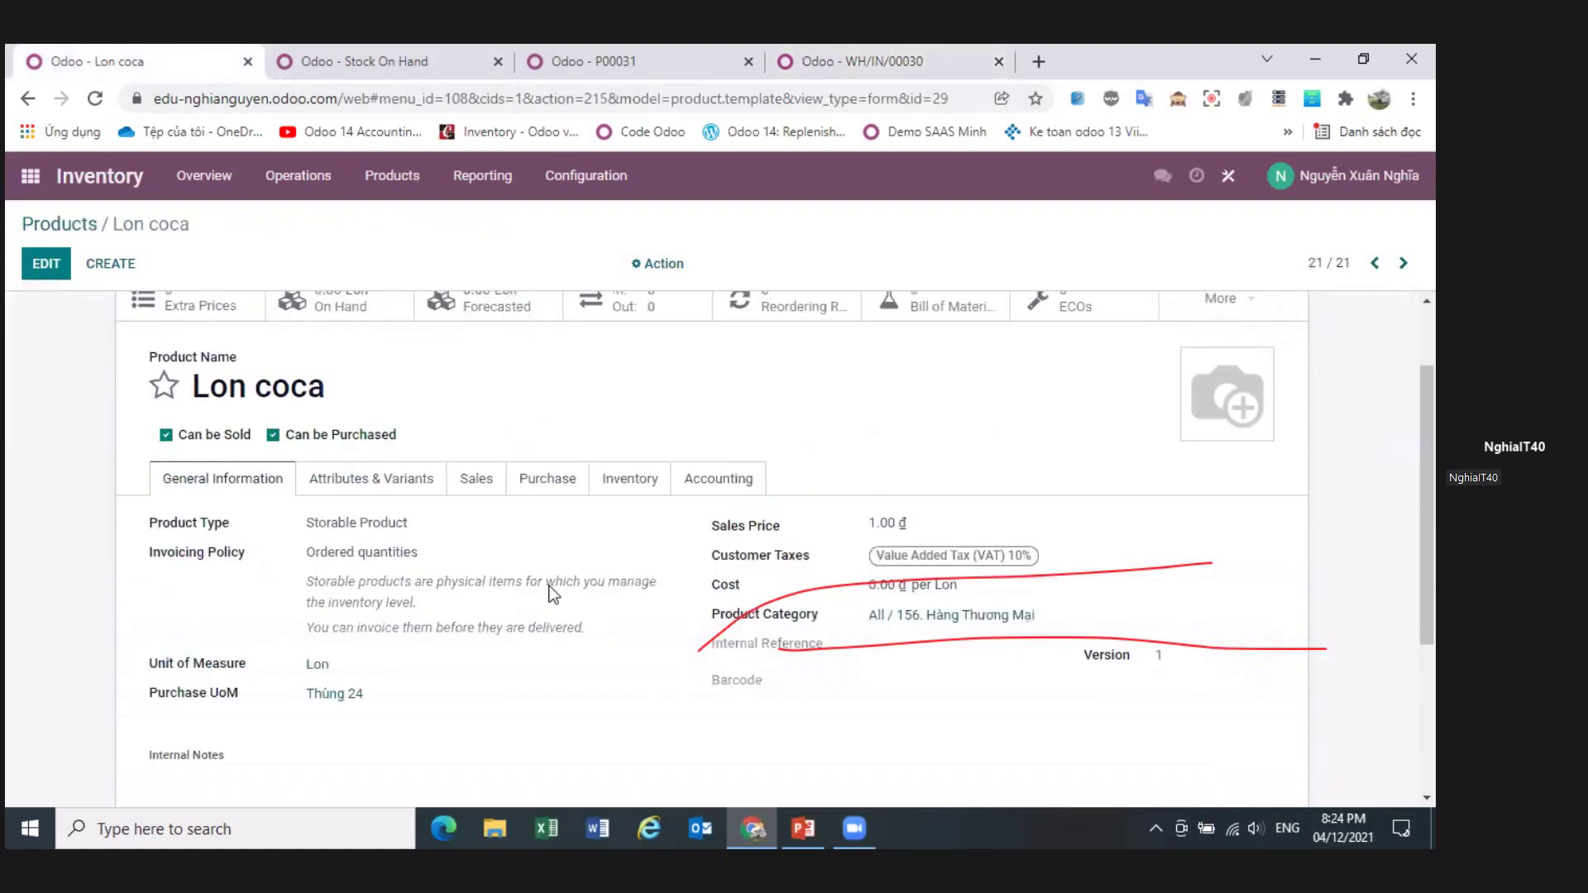
pyautogui.click(335, 63)
pyautogui.hotkey('ctrl', 'Tab')
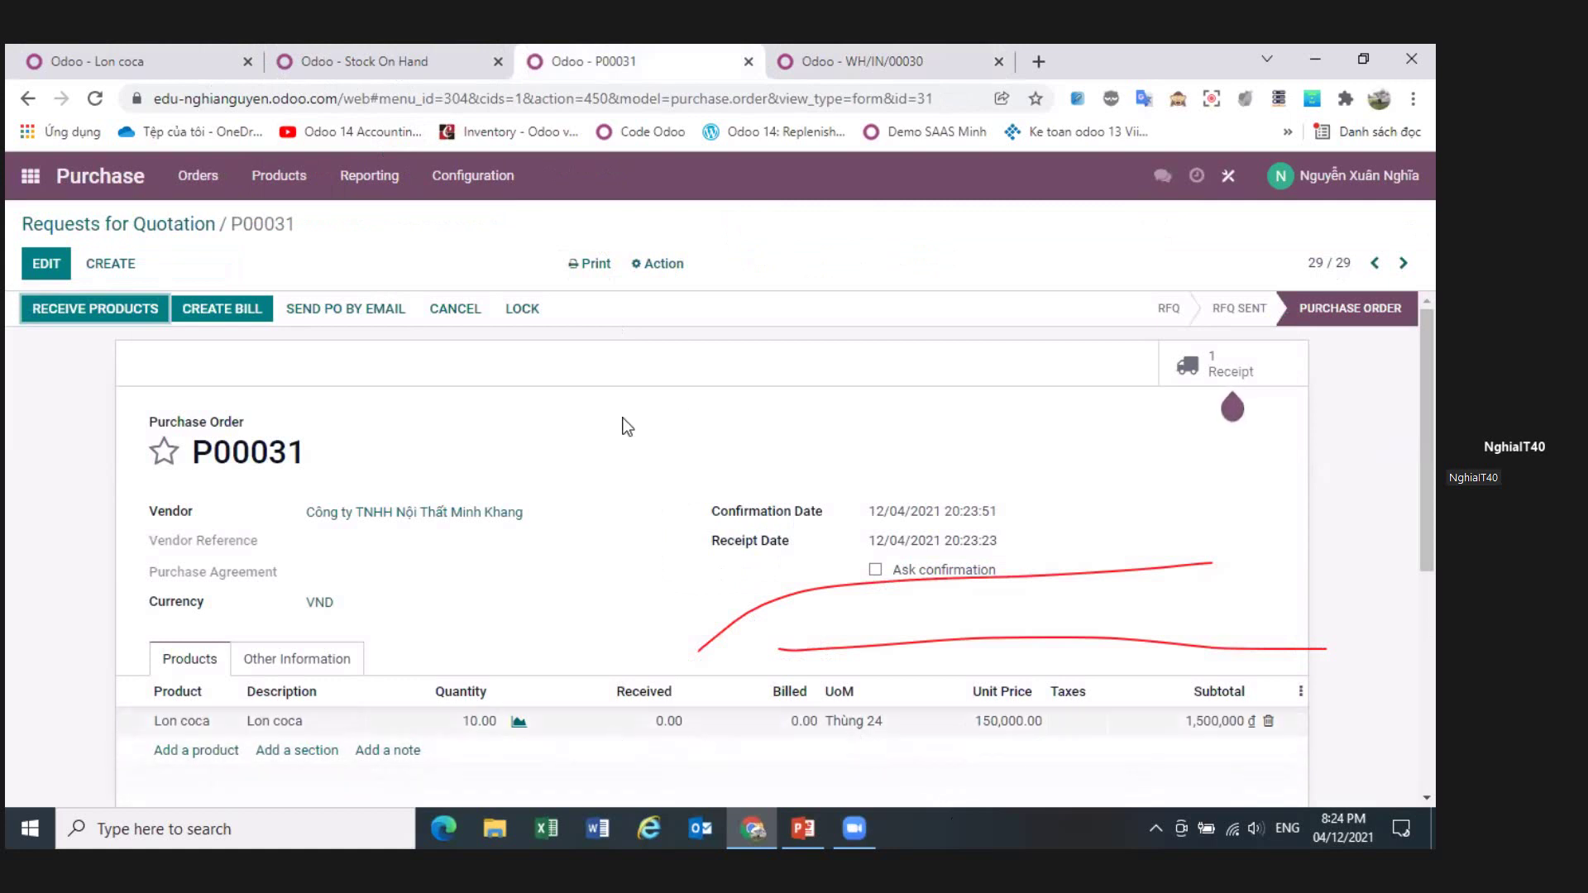
pyautogui.click(133, 61)
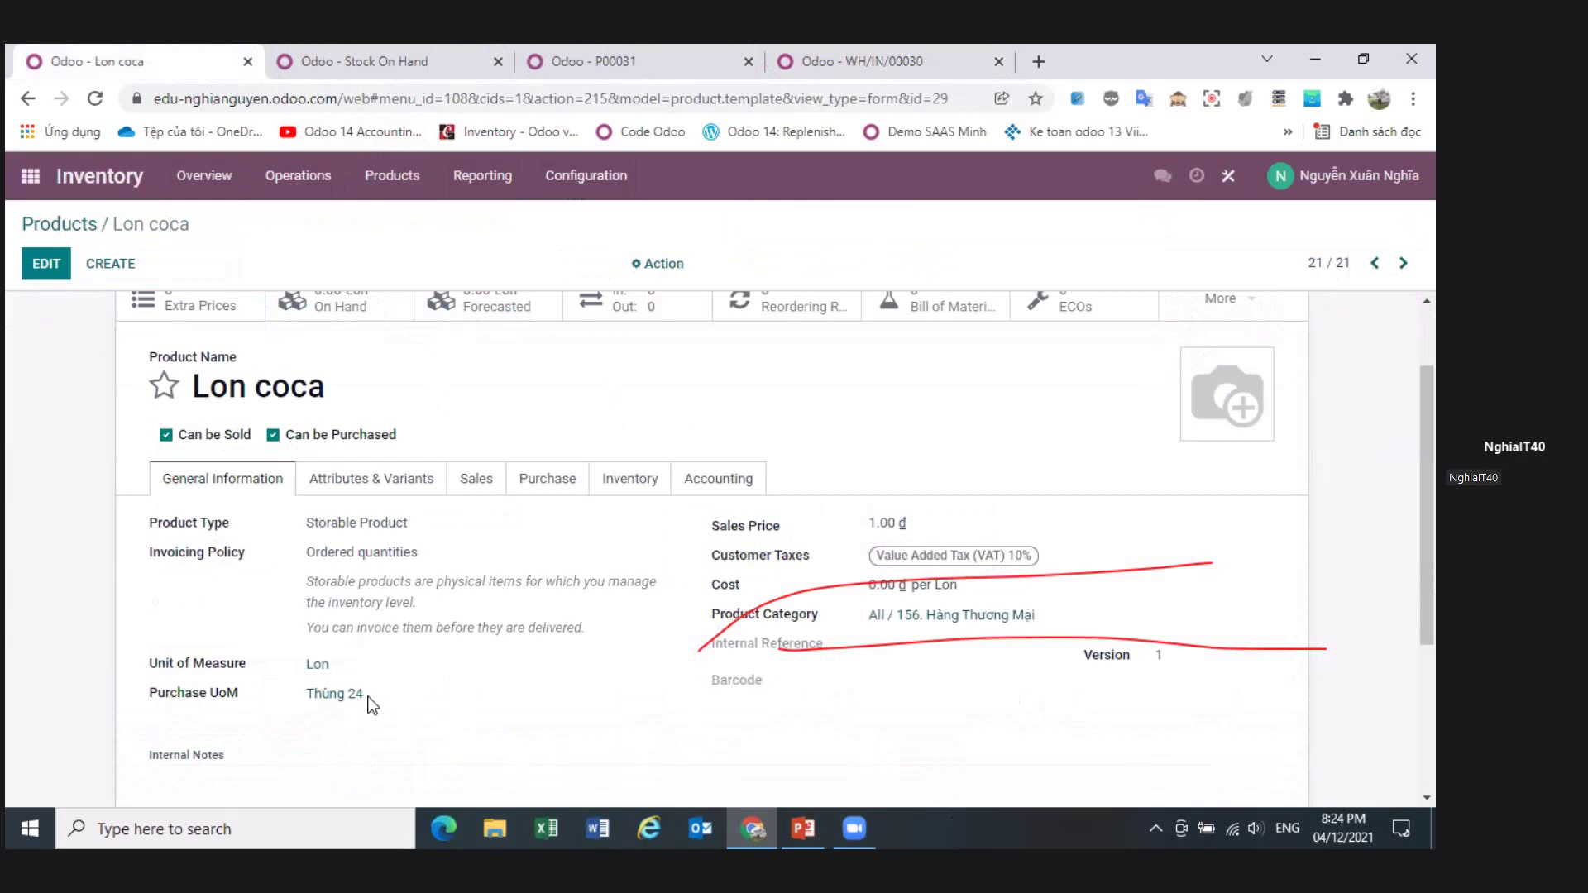
# - Inspect the Lon unit of measure's details from the Lon coca product, and save the product without changes
pyautogui.click(46, 263)
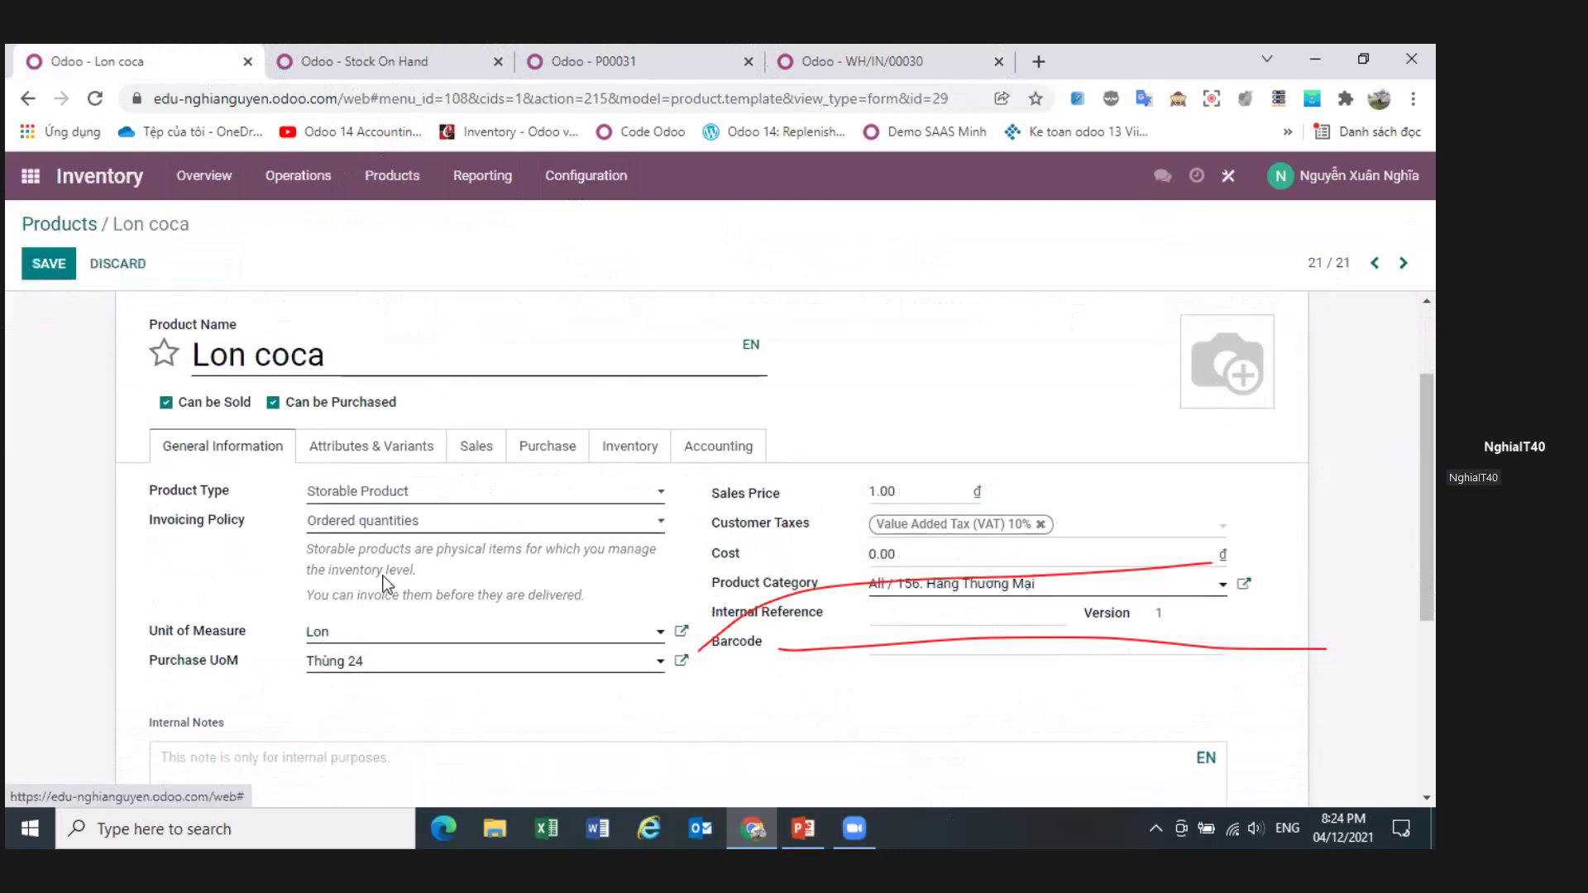
pyautogui.scroll(-2, 364, 454)
pyautogui.click(364, 454)
pyautogui.click(681, 455)
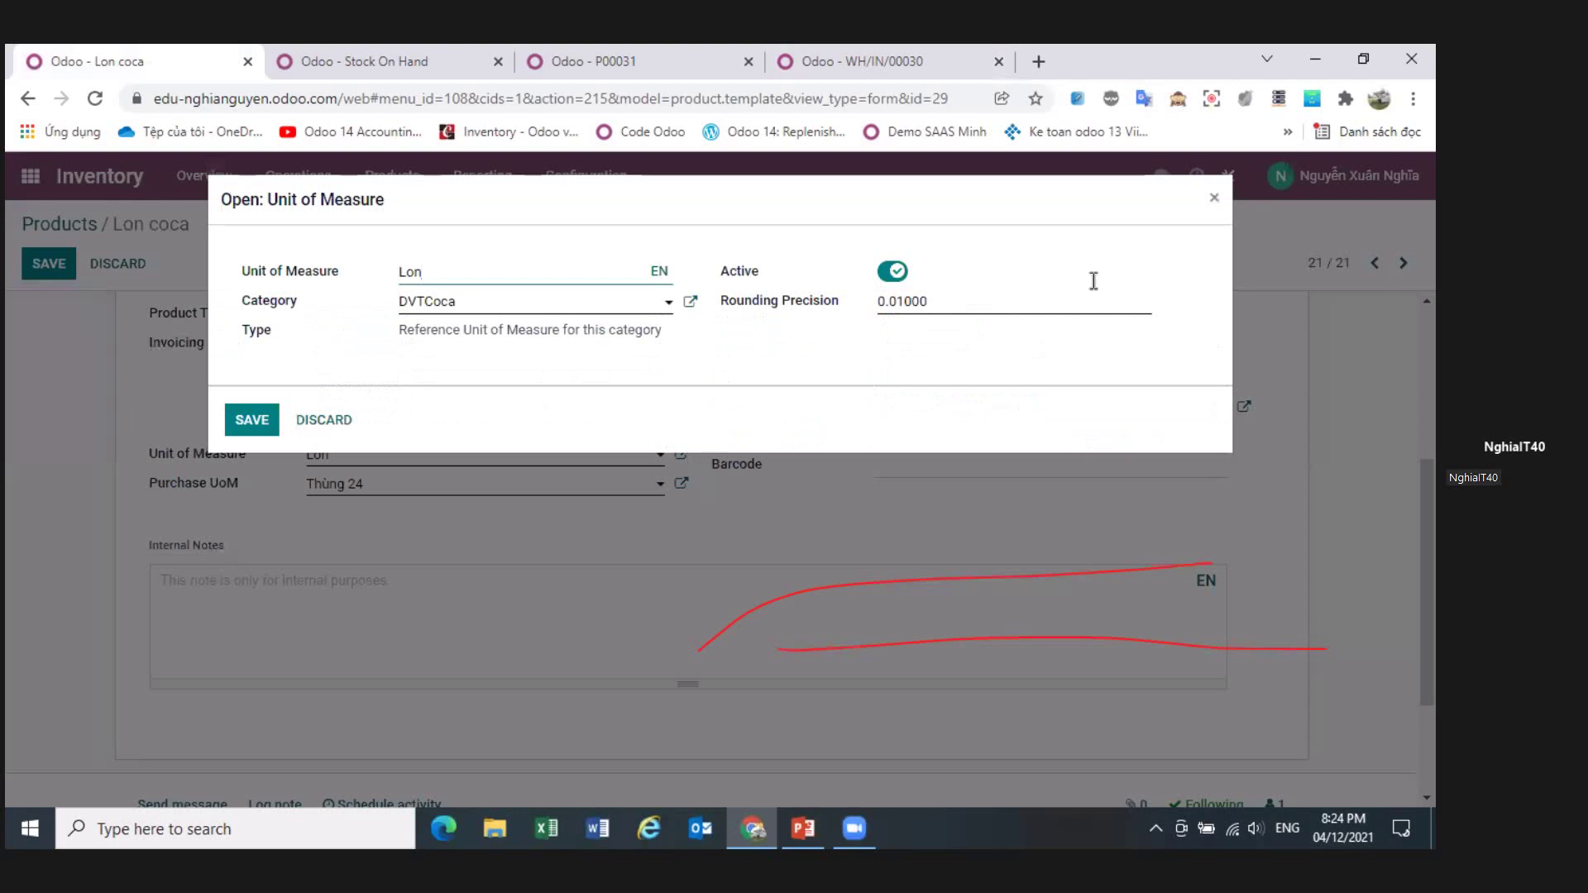
pyautogui.click(1213, 200)
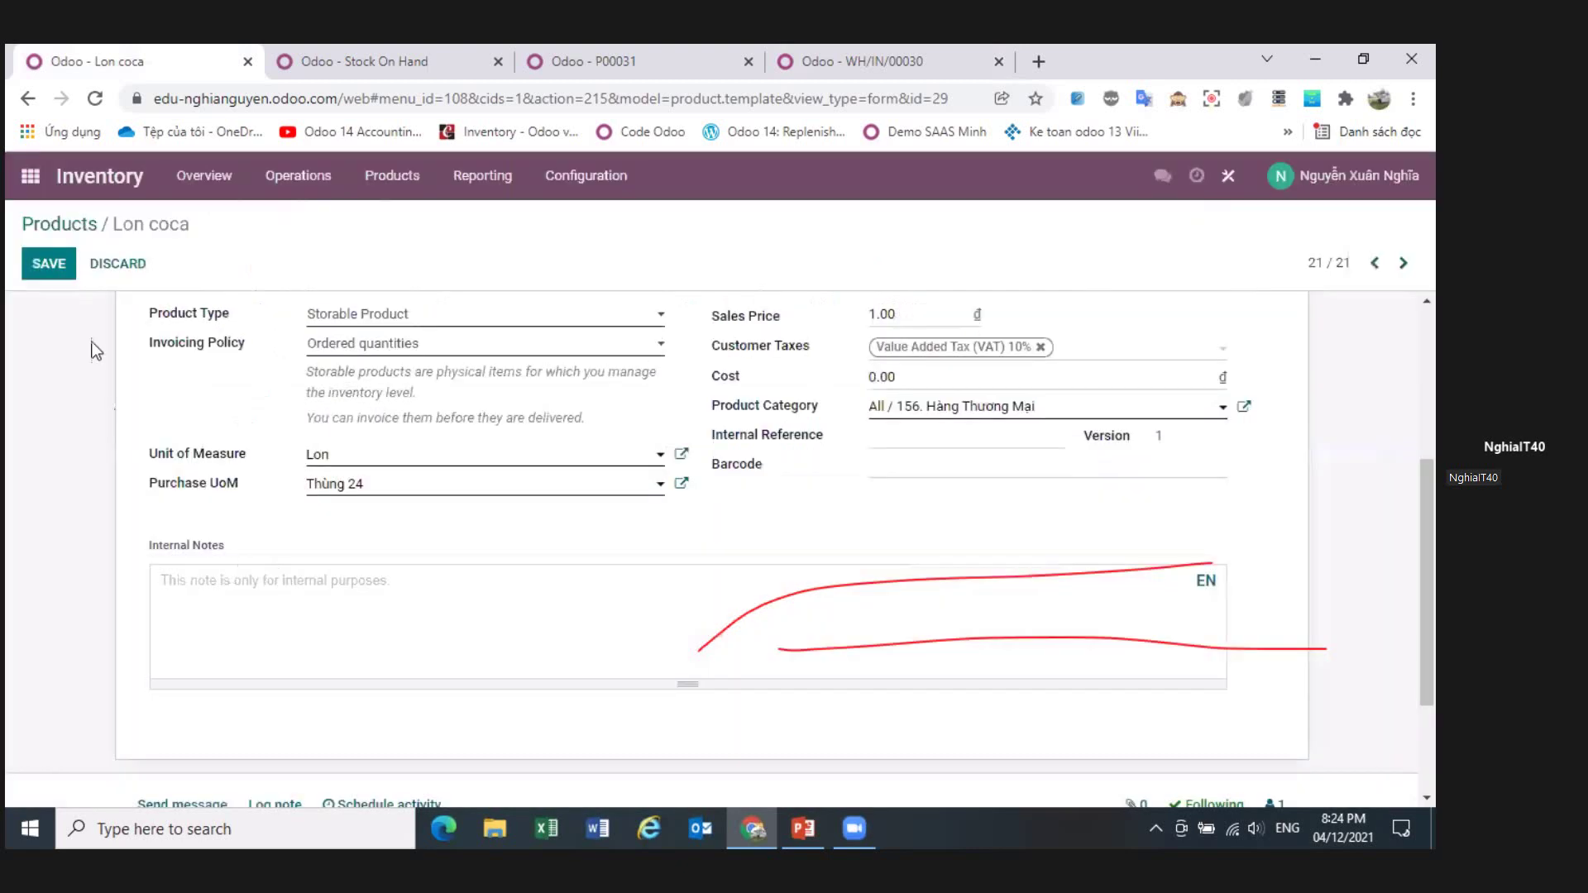
pyautogui.click(49, 263)
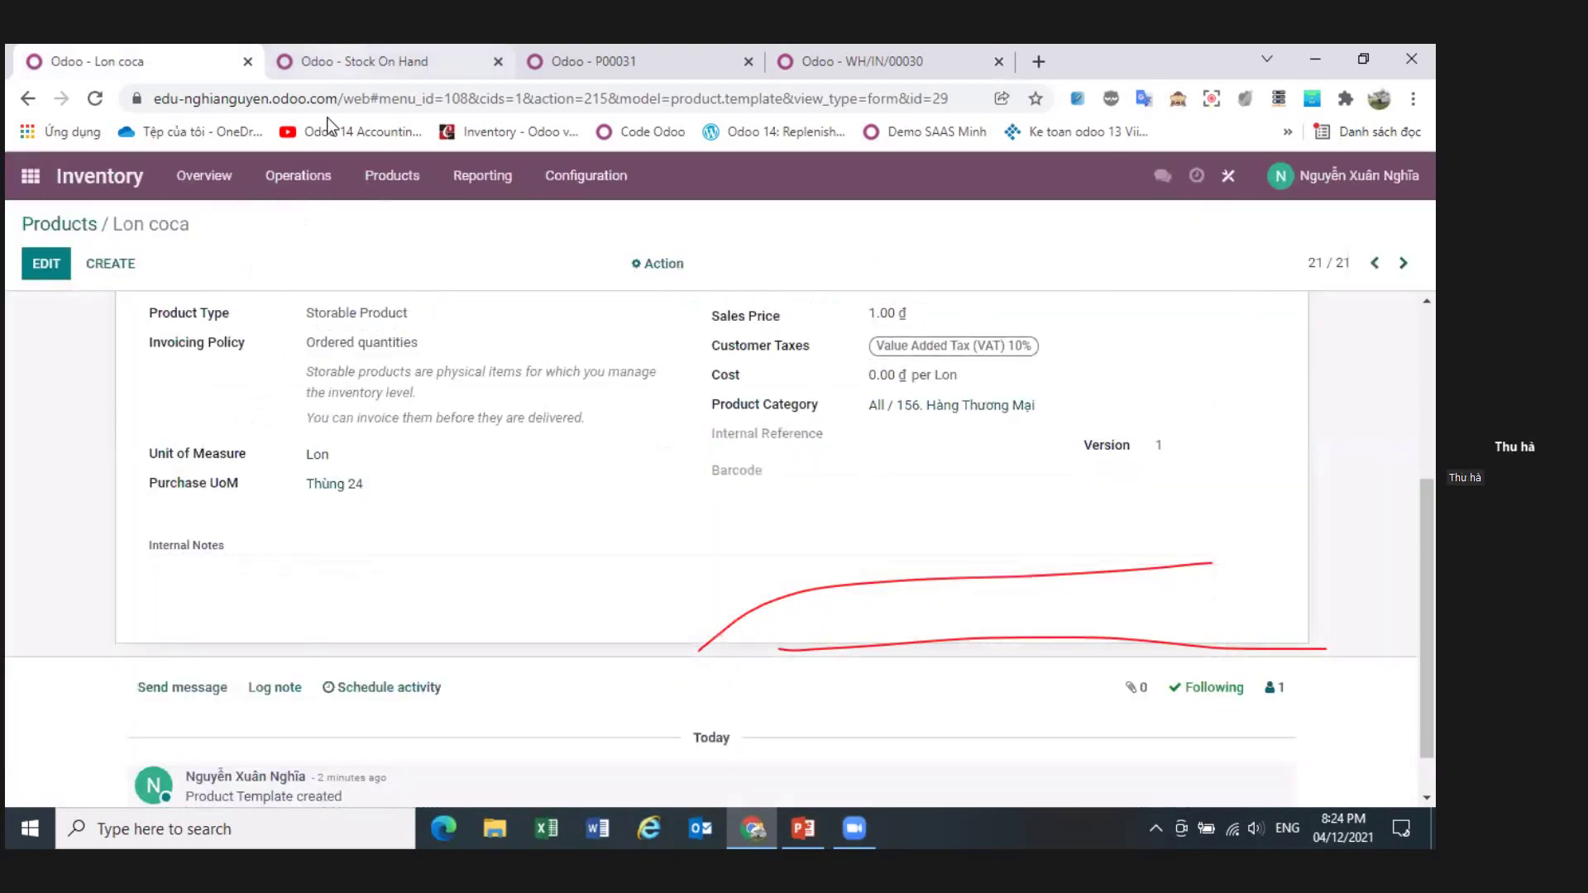
# - Open the DVTCoca unit of measure category in the Stock On Hand browser tab
pyautogui.click(331, 72)
pyautogui.click(585, 183)
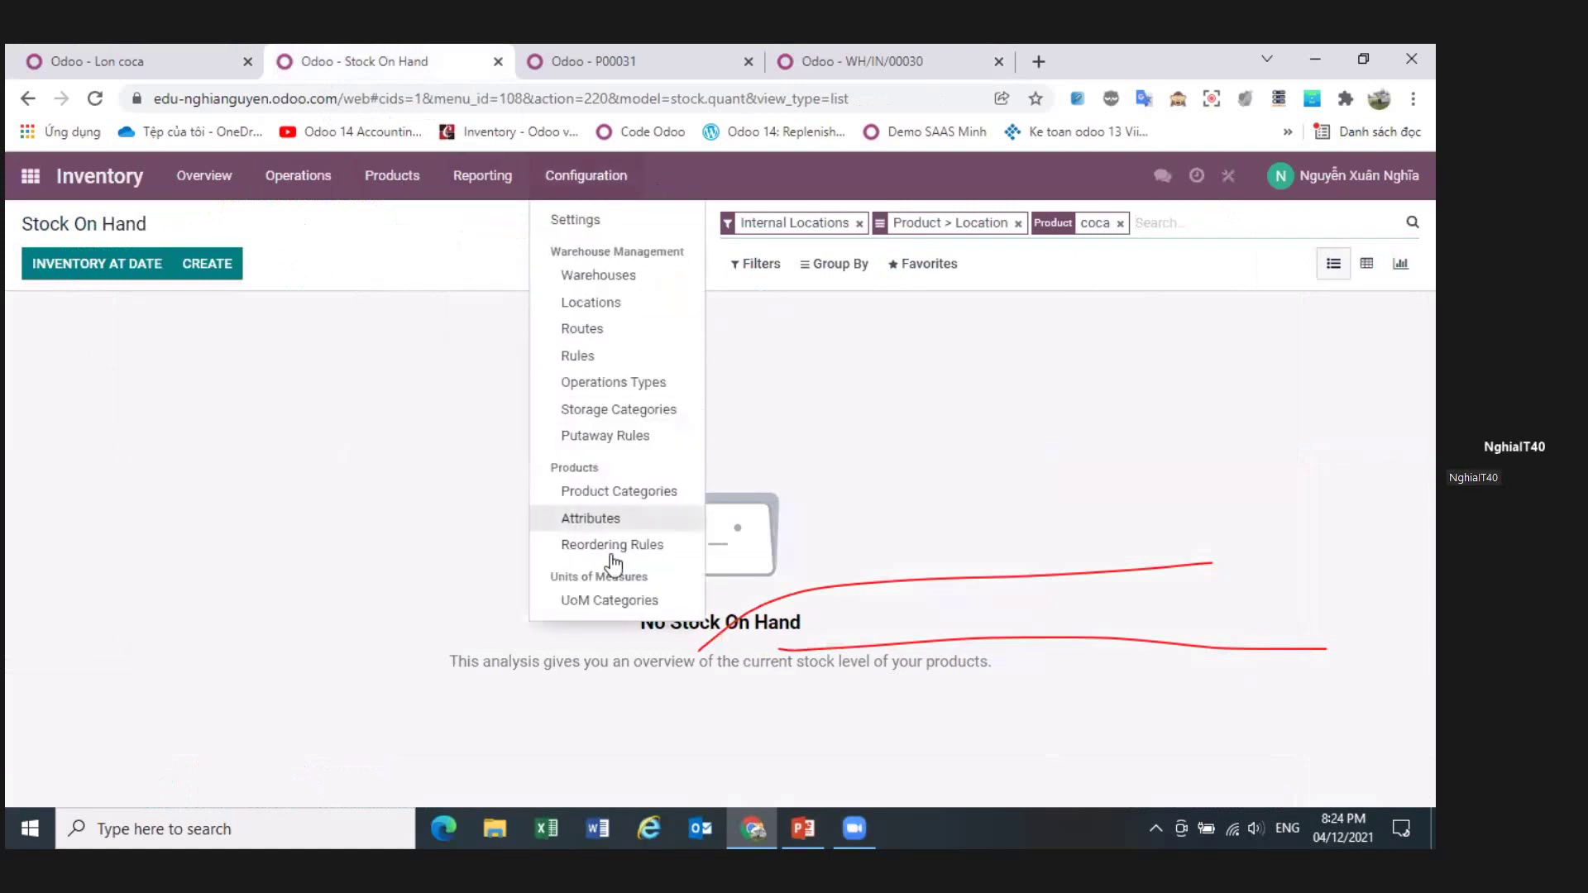
pyautogui.click(617, 602)
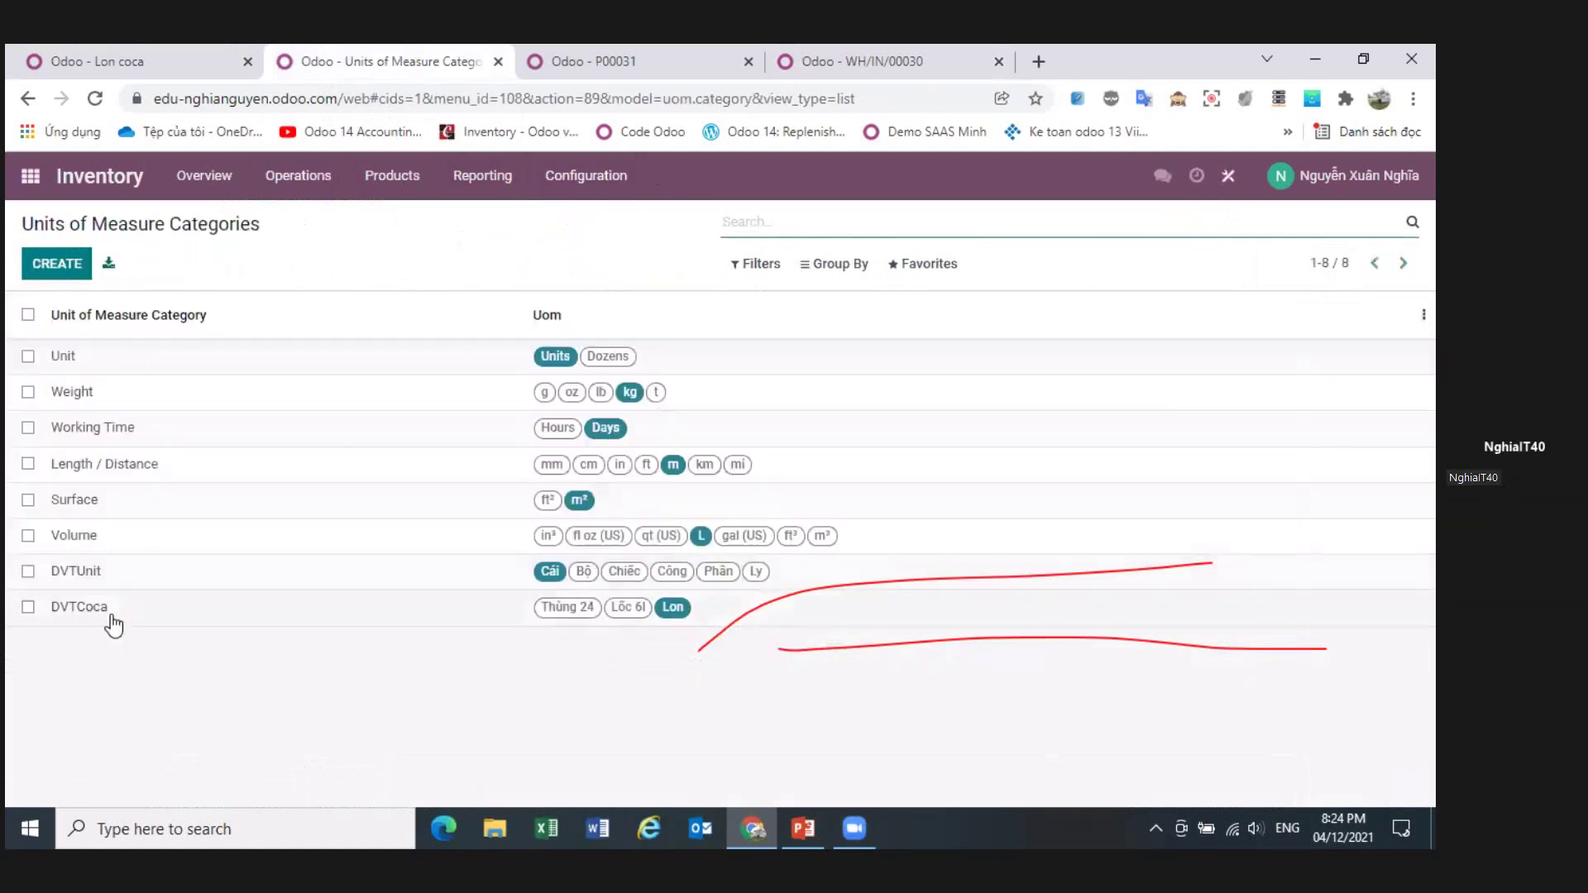
pyautogui.click(113, 617)
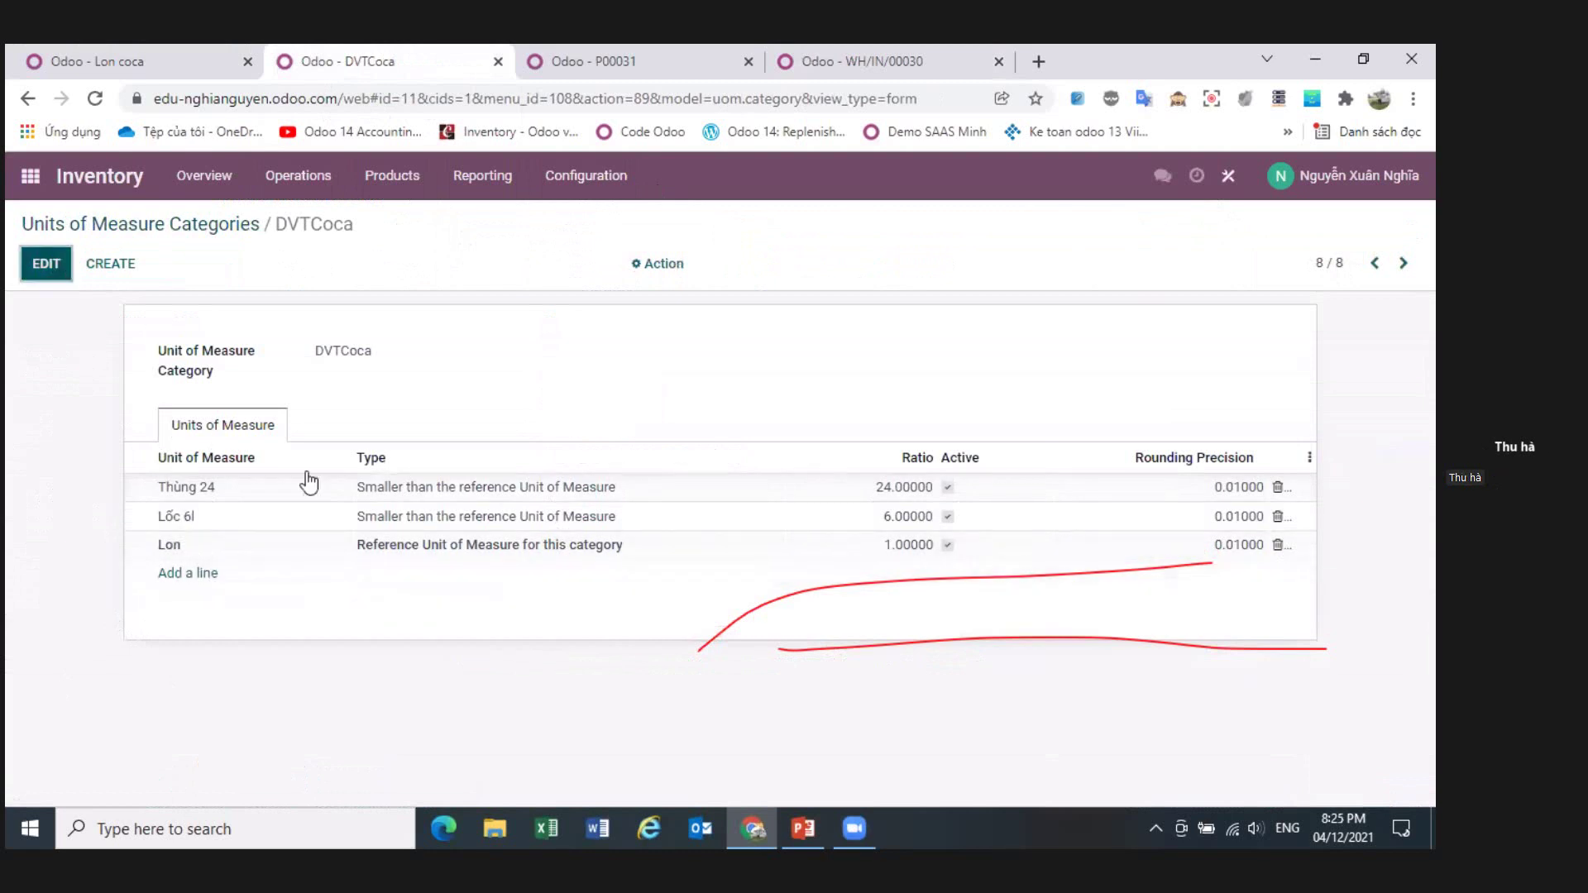
# - Edit the DVTCoca category, keeping Lon as the reference unit and setting its rounding precision to 1
pyautogui.hotkey('alt', 'a')
pyautogui.click(450, 557)
pyautogui.click(450, 557)
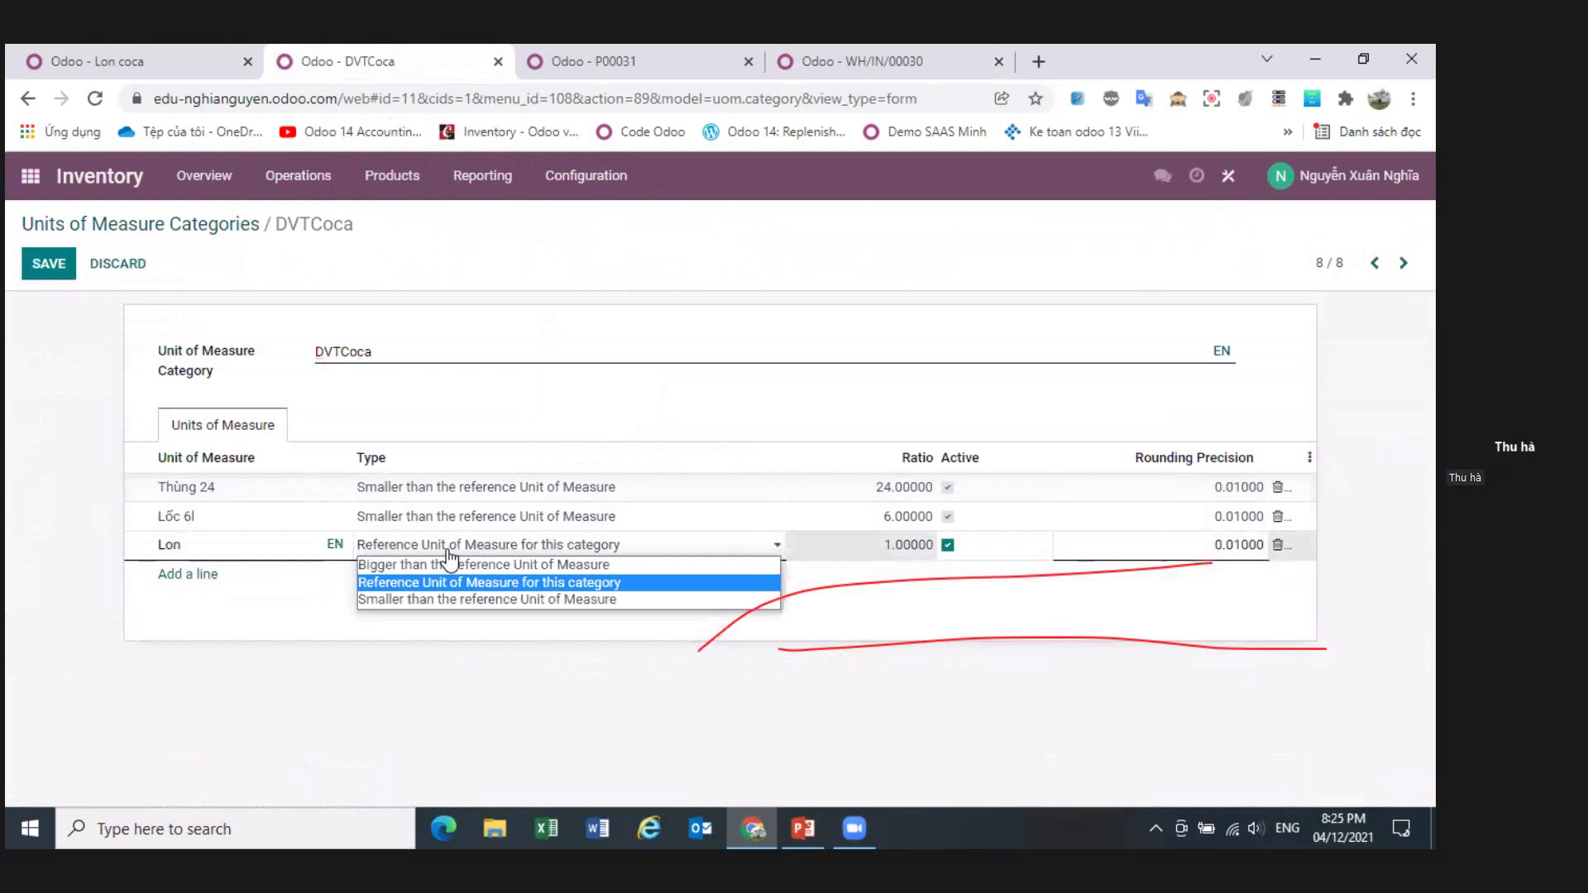
pyautogui.click(448, 551)
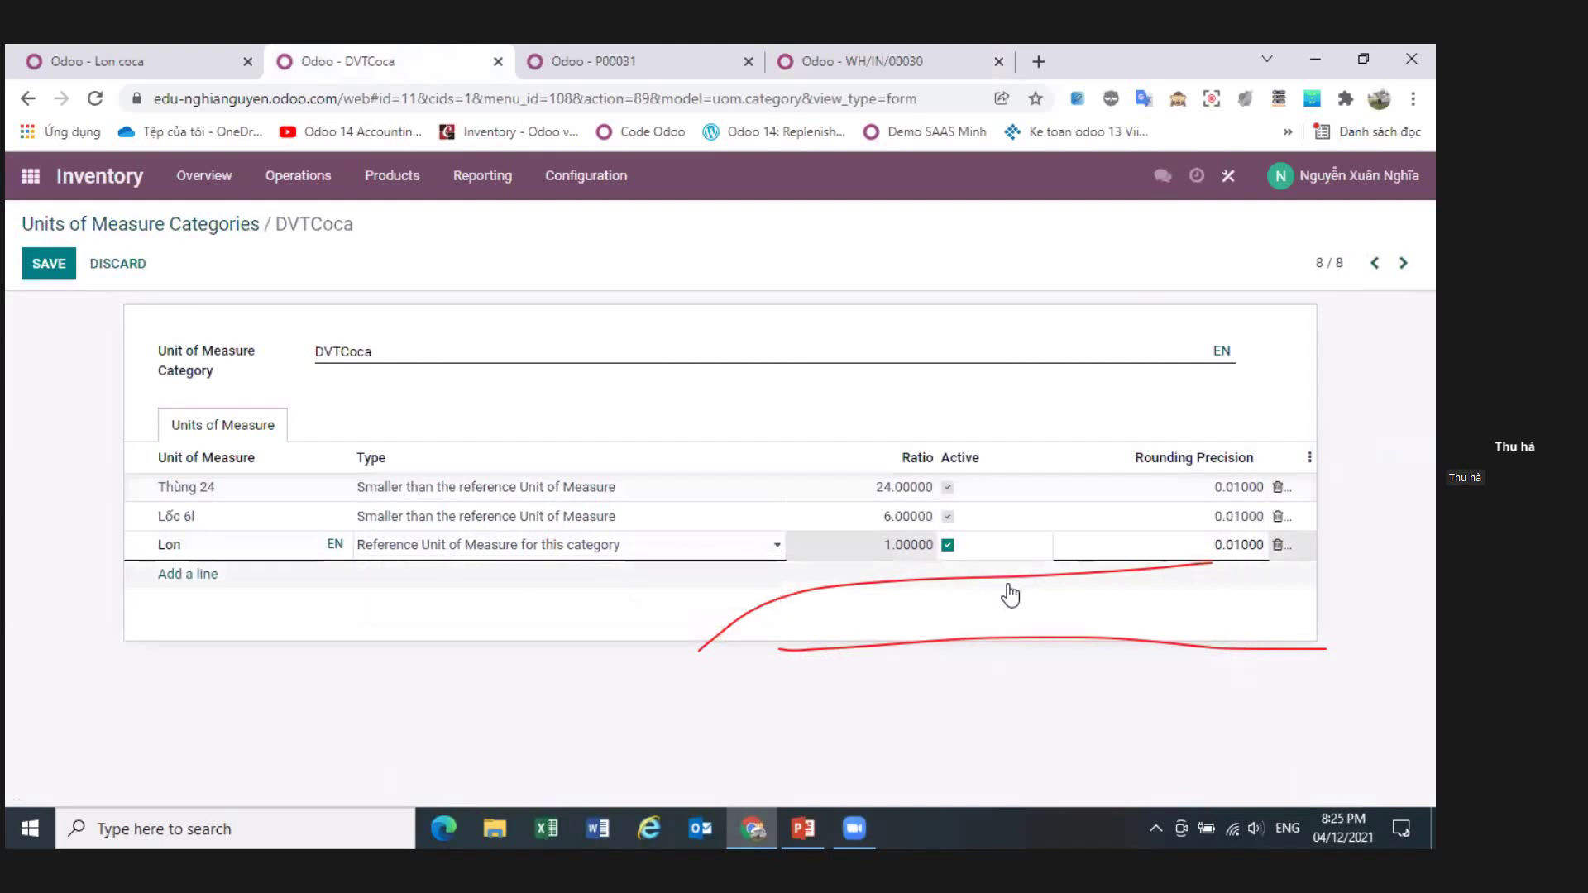
pyautogui.doubleClick(1243, 548)
pyautogui.write('1')
pyautogui.click(1225, 611)
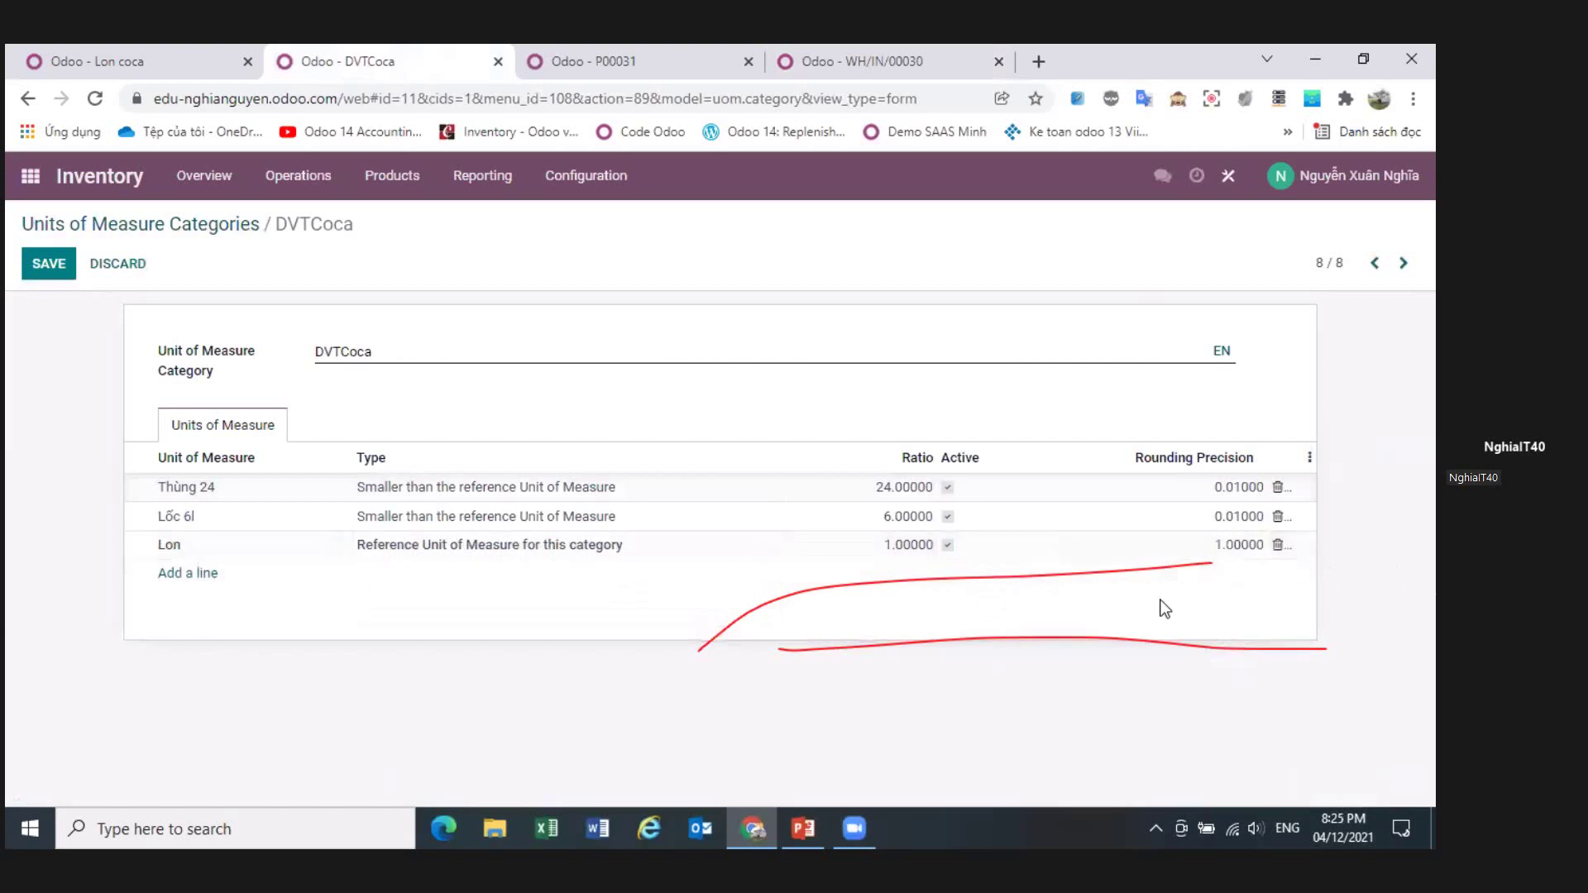
# - Set the Lốc 6l unit's type to Bigger than the reference Unit of Measure with a ratio of 6
pyautogui.click(1222, 519)
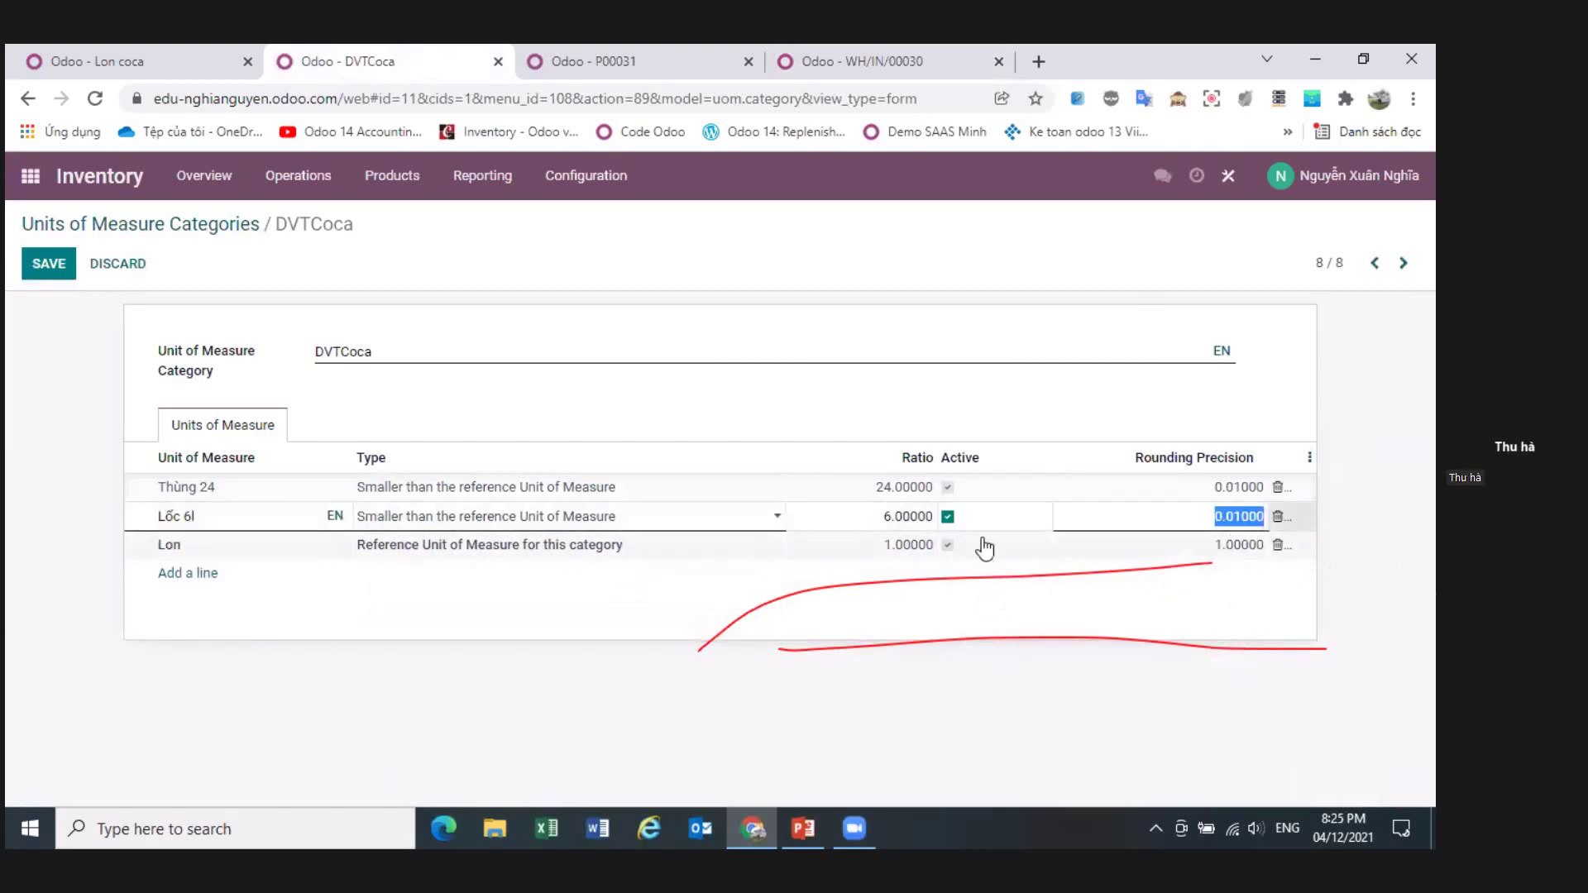
pyautogui.click(436, 521)
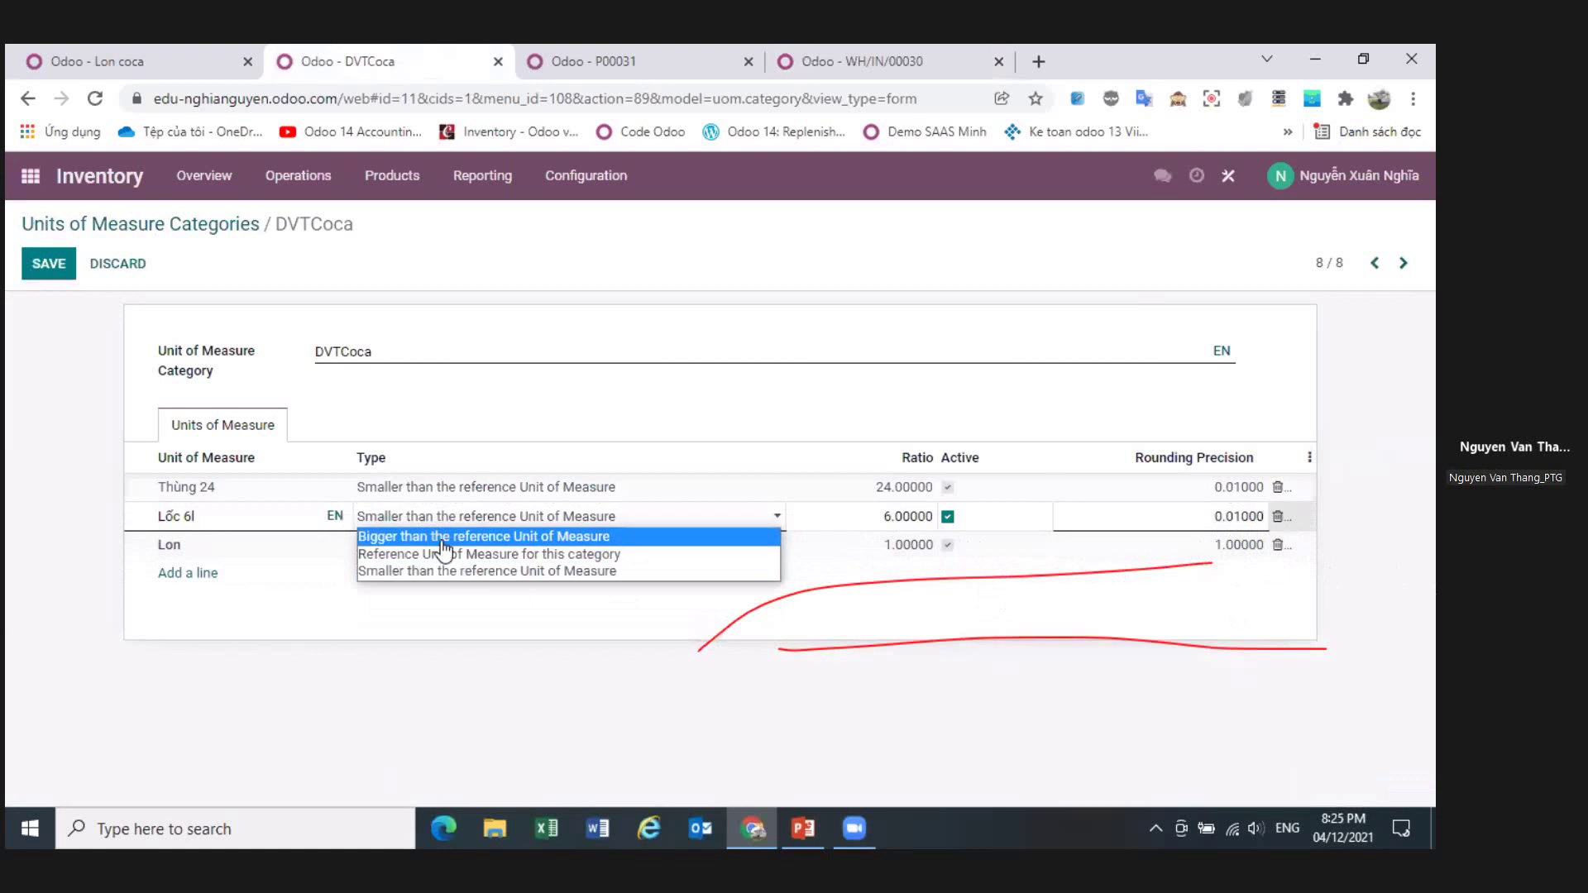
pyautogui.click(438, 536)
pyautogui.moveTo(854, 514); pyautogui.dragTo(957, 591)
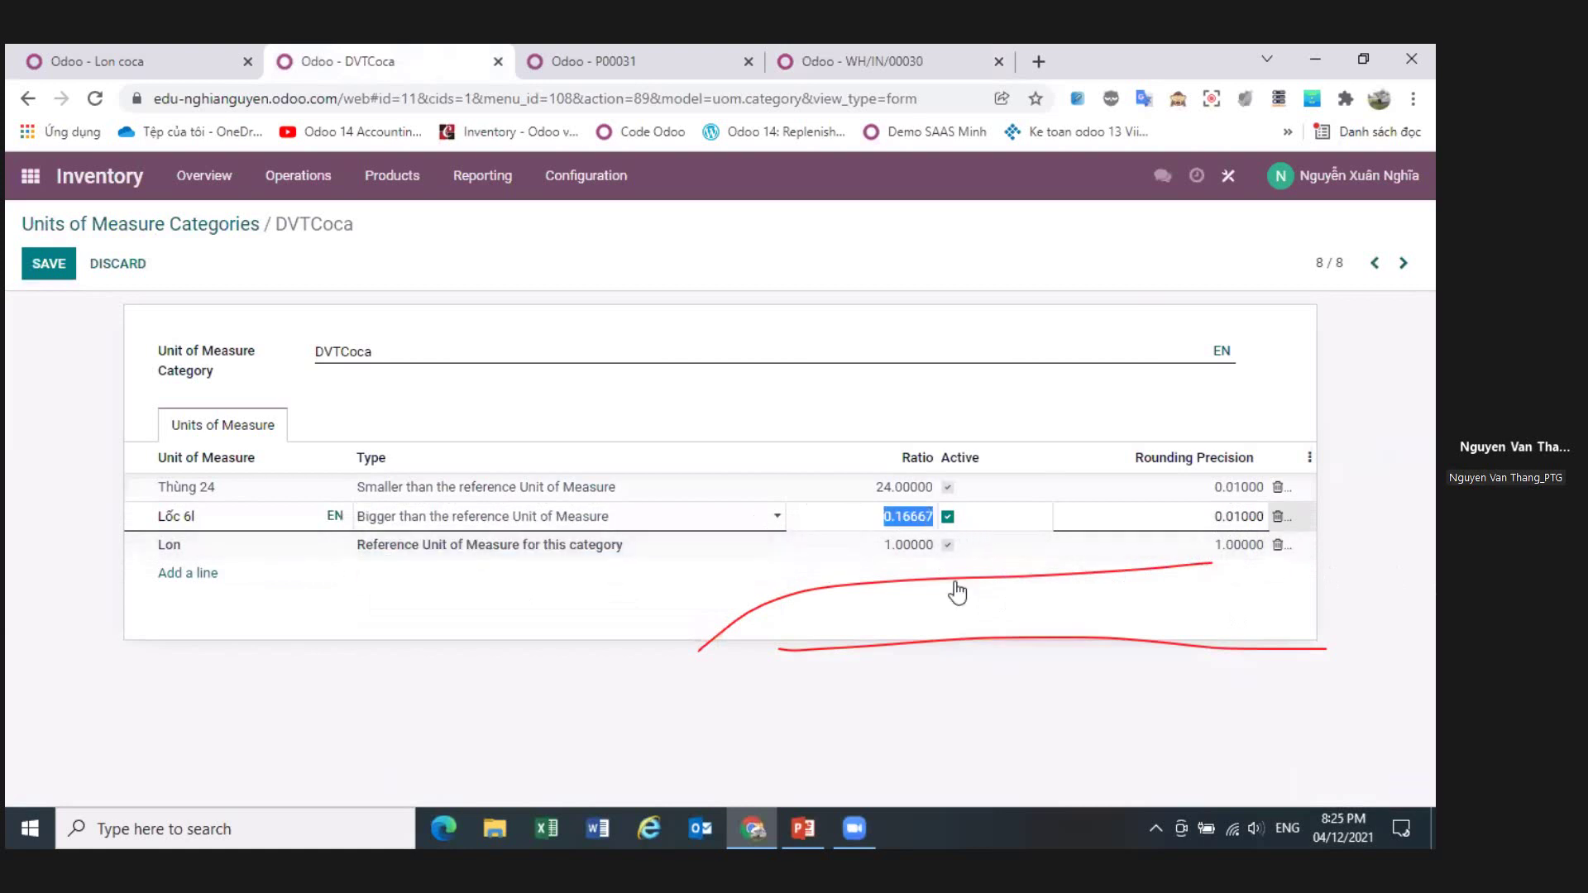
pyautogui.write('6')
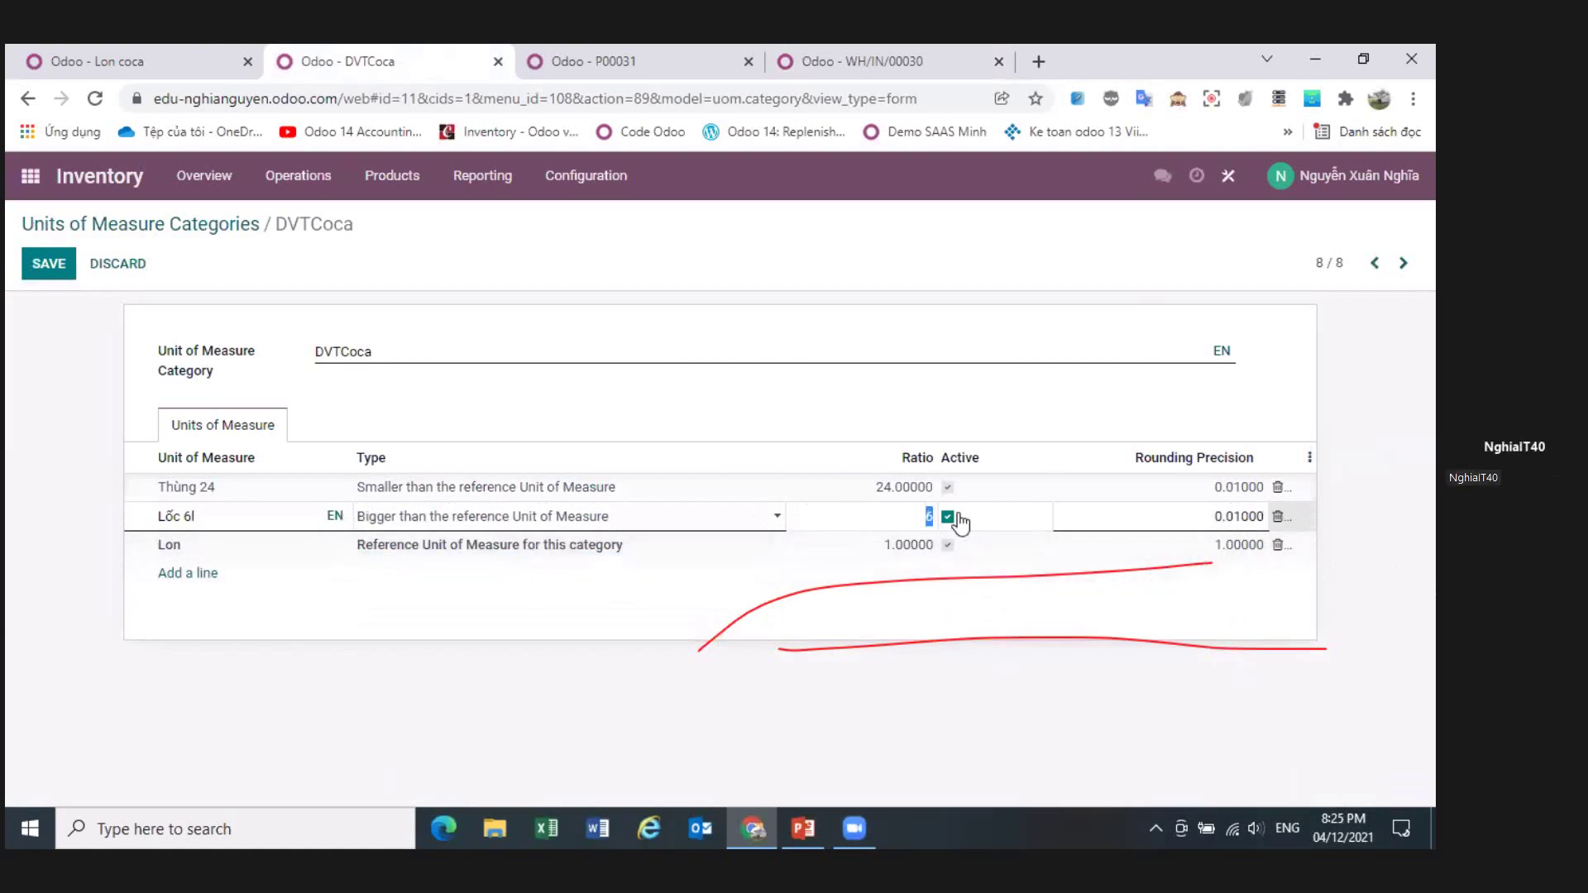
# - Set the Thùng 24 unit's type to Bigger than the reference Unit of Measure with ratio 24, and save the category
pyautogui.click(530, 489)
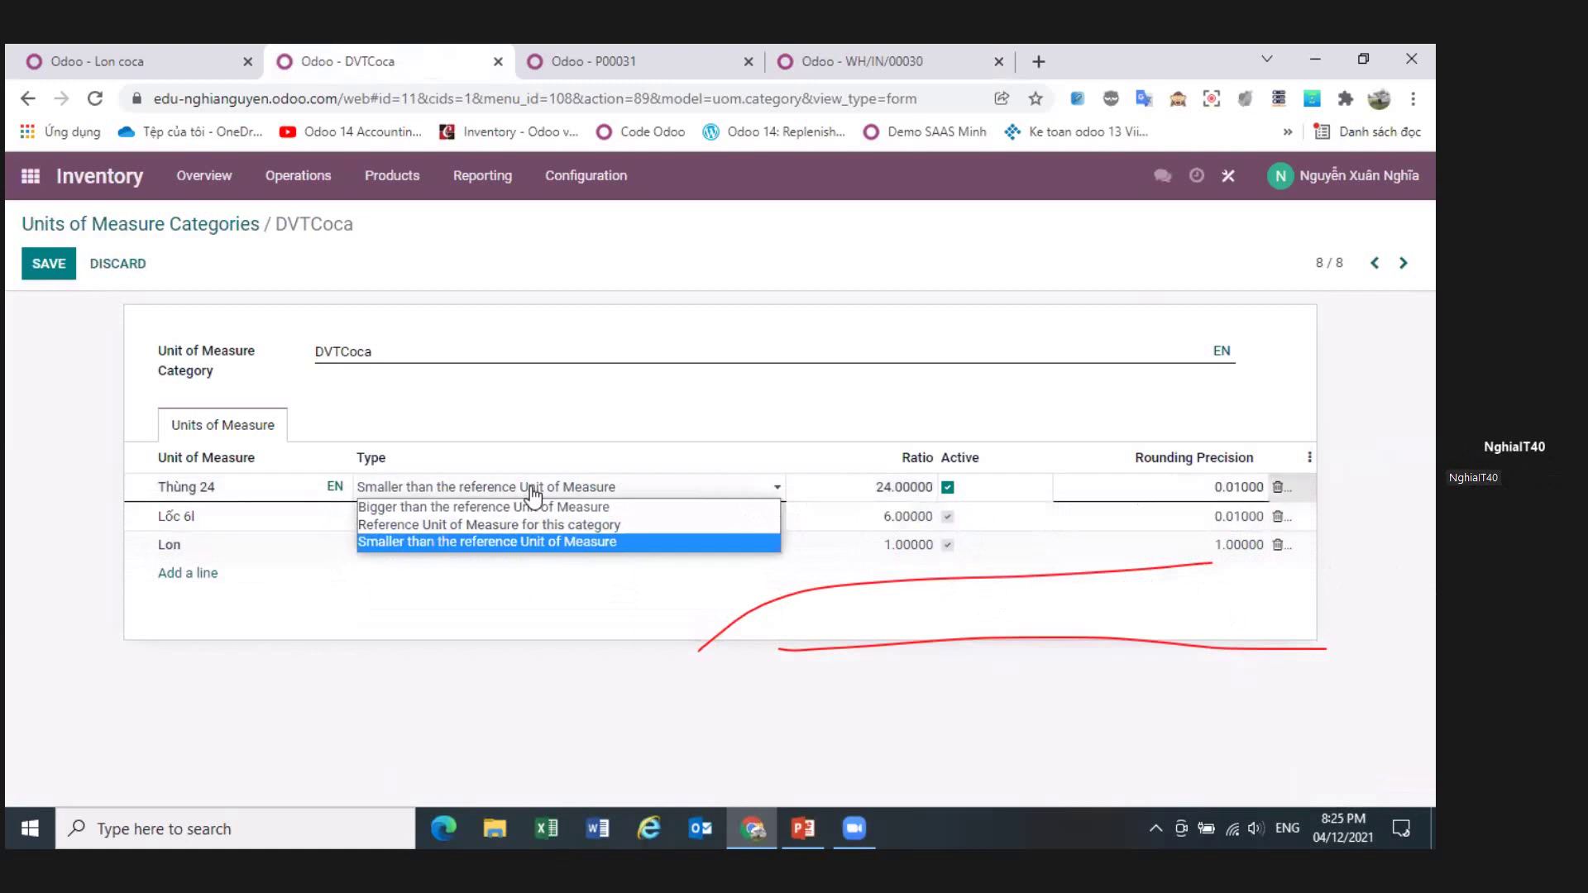
pyautogui.click(483, 508)
pyautogui.doubleClick(897, 486)
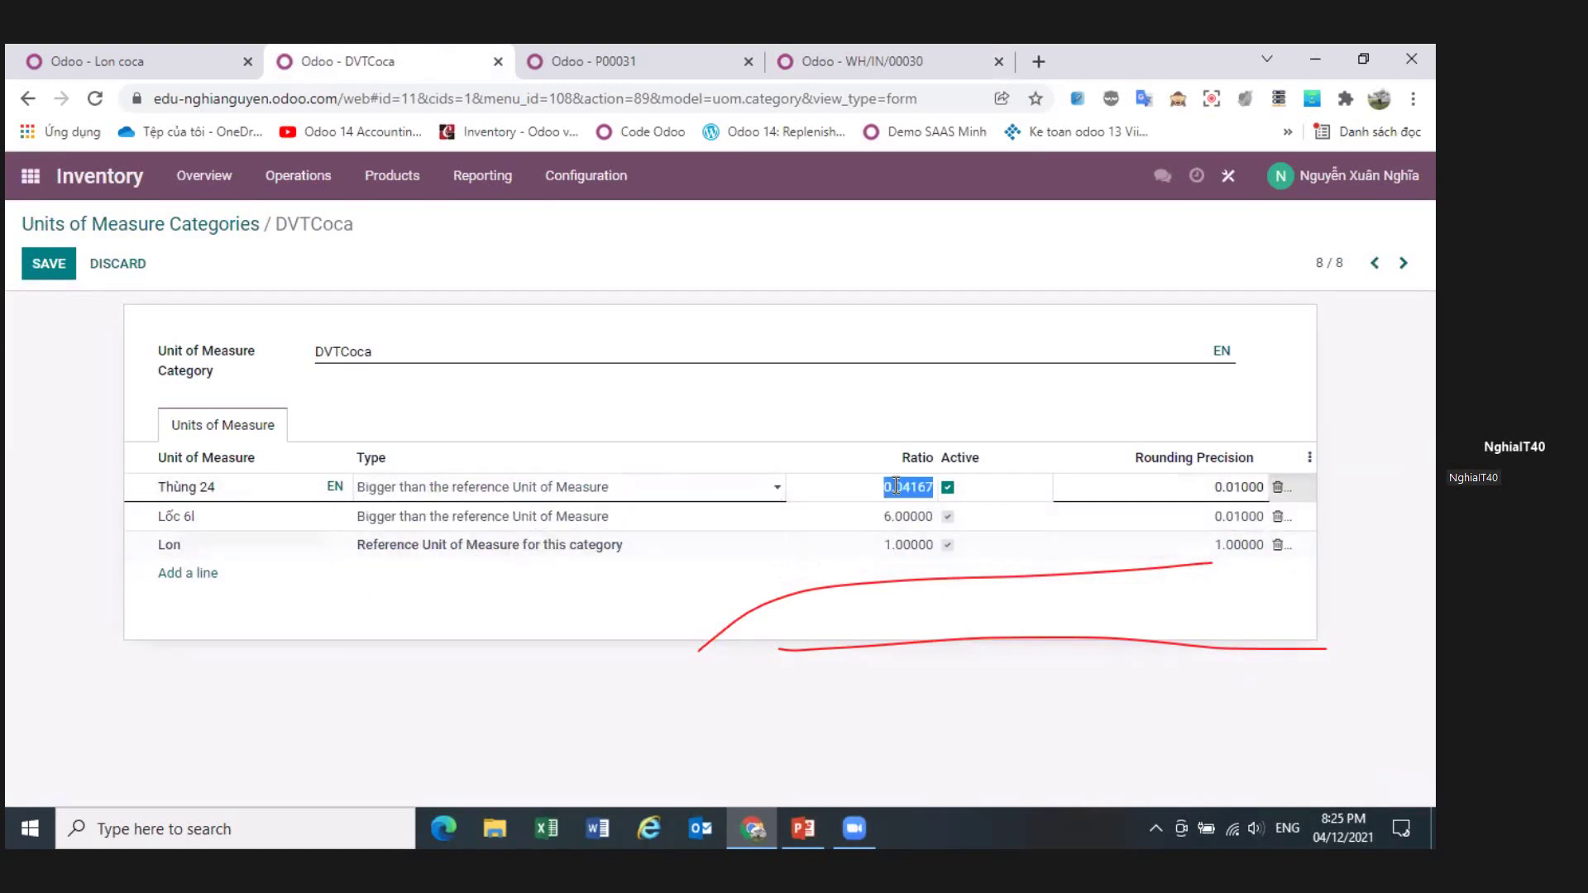
pyautogui.write('24')
pyautogui.click(48, 263)
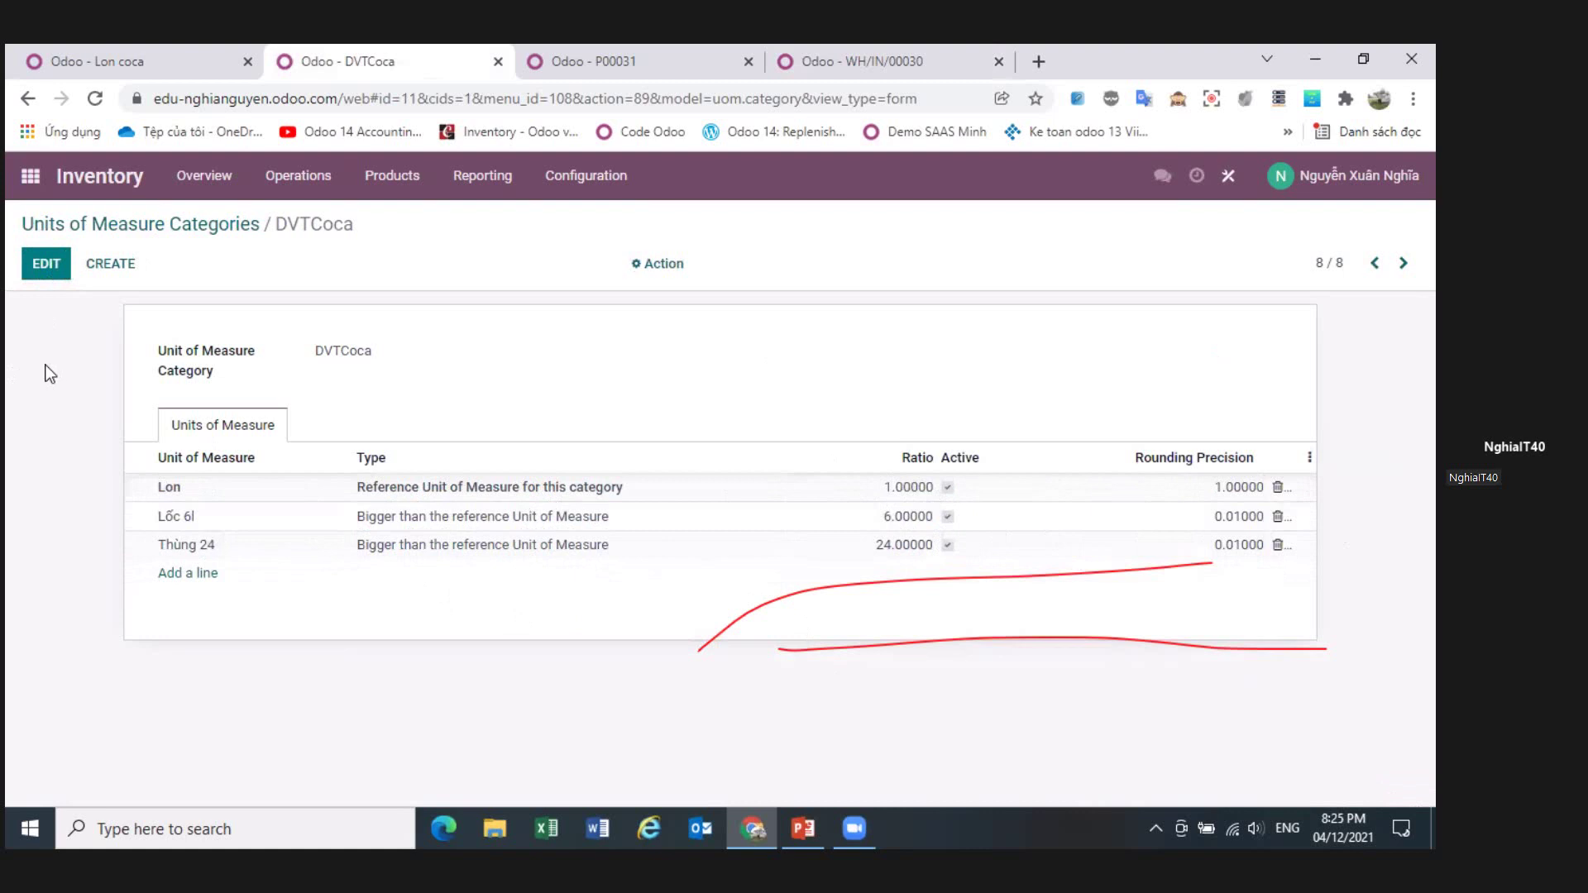
# - Cancel purchase order P00031 after reloading it, and set it back to draft
pyautogui.click(217, 60)
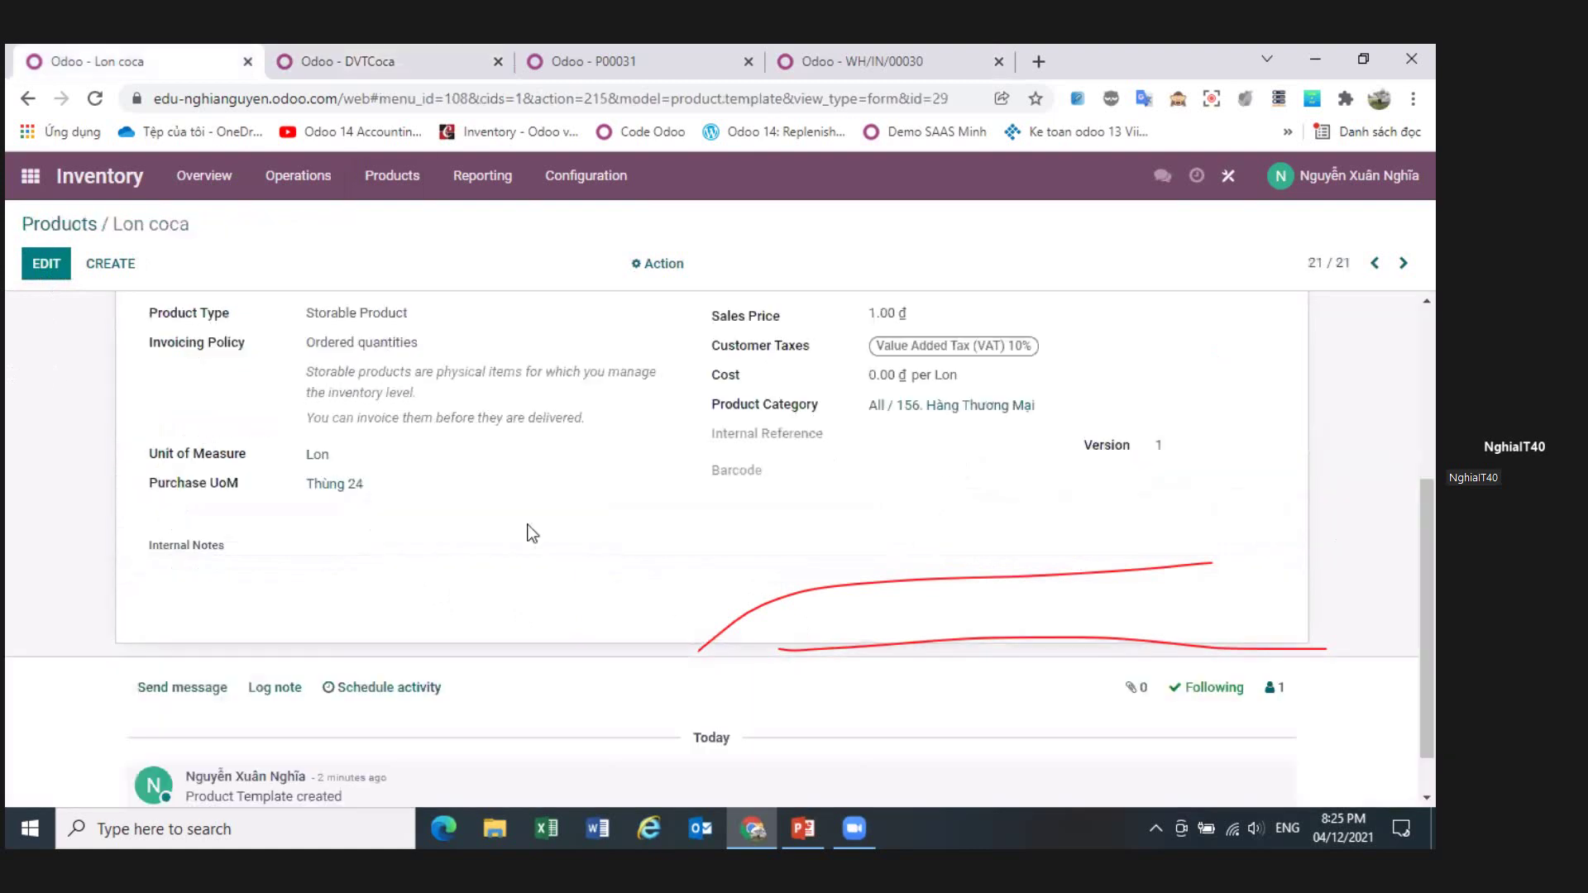
pyautogui.click(583, 61)
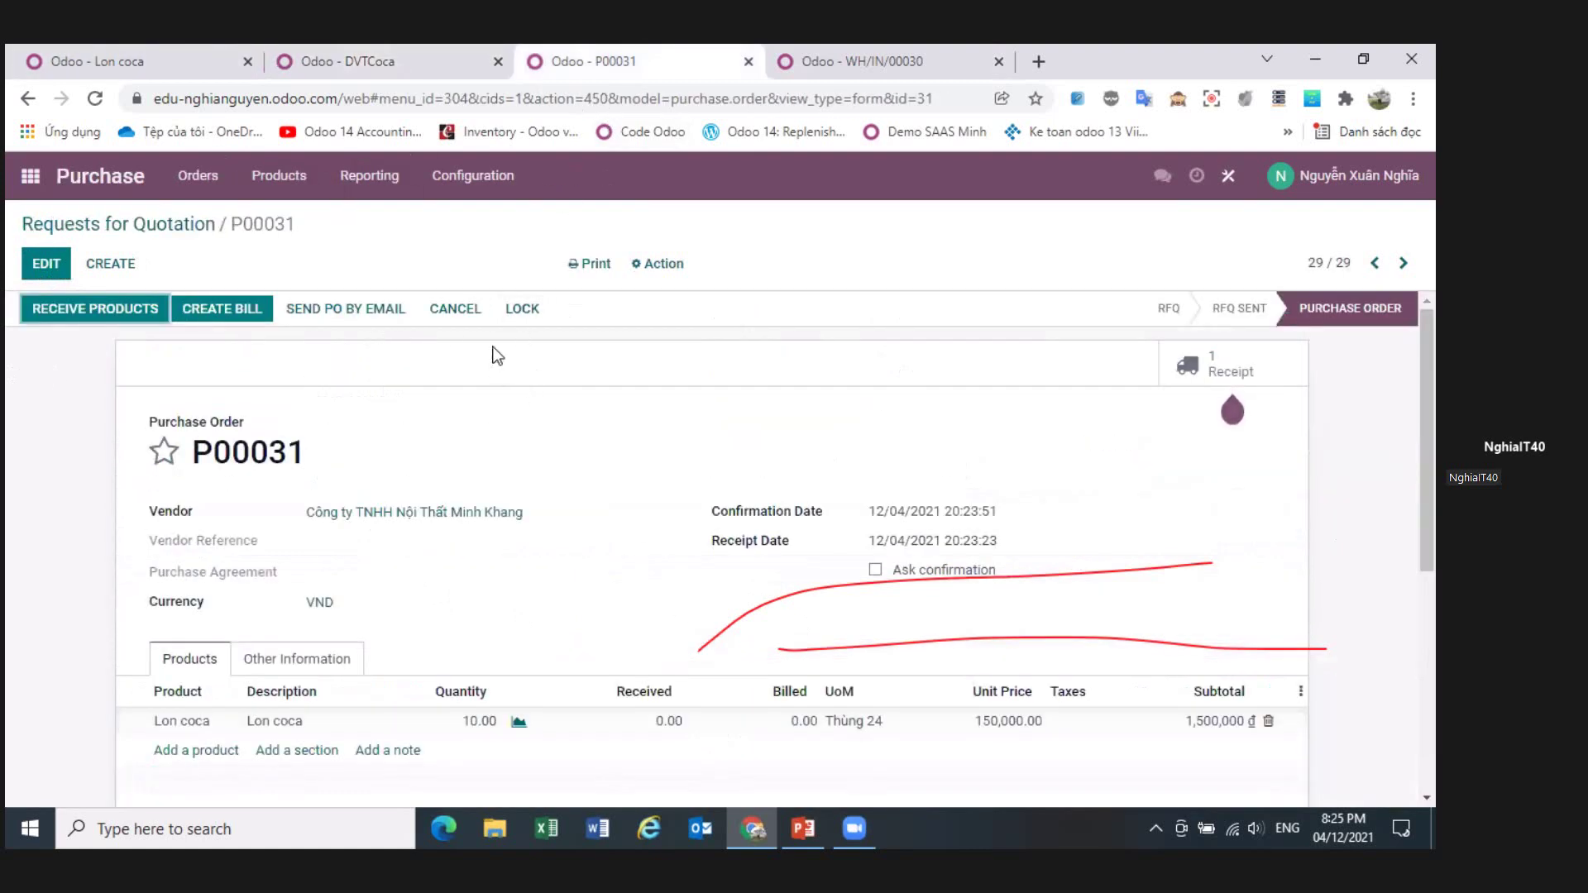
pyautogui.click(453, 310)
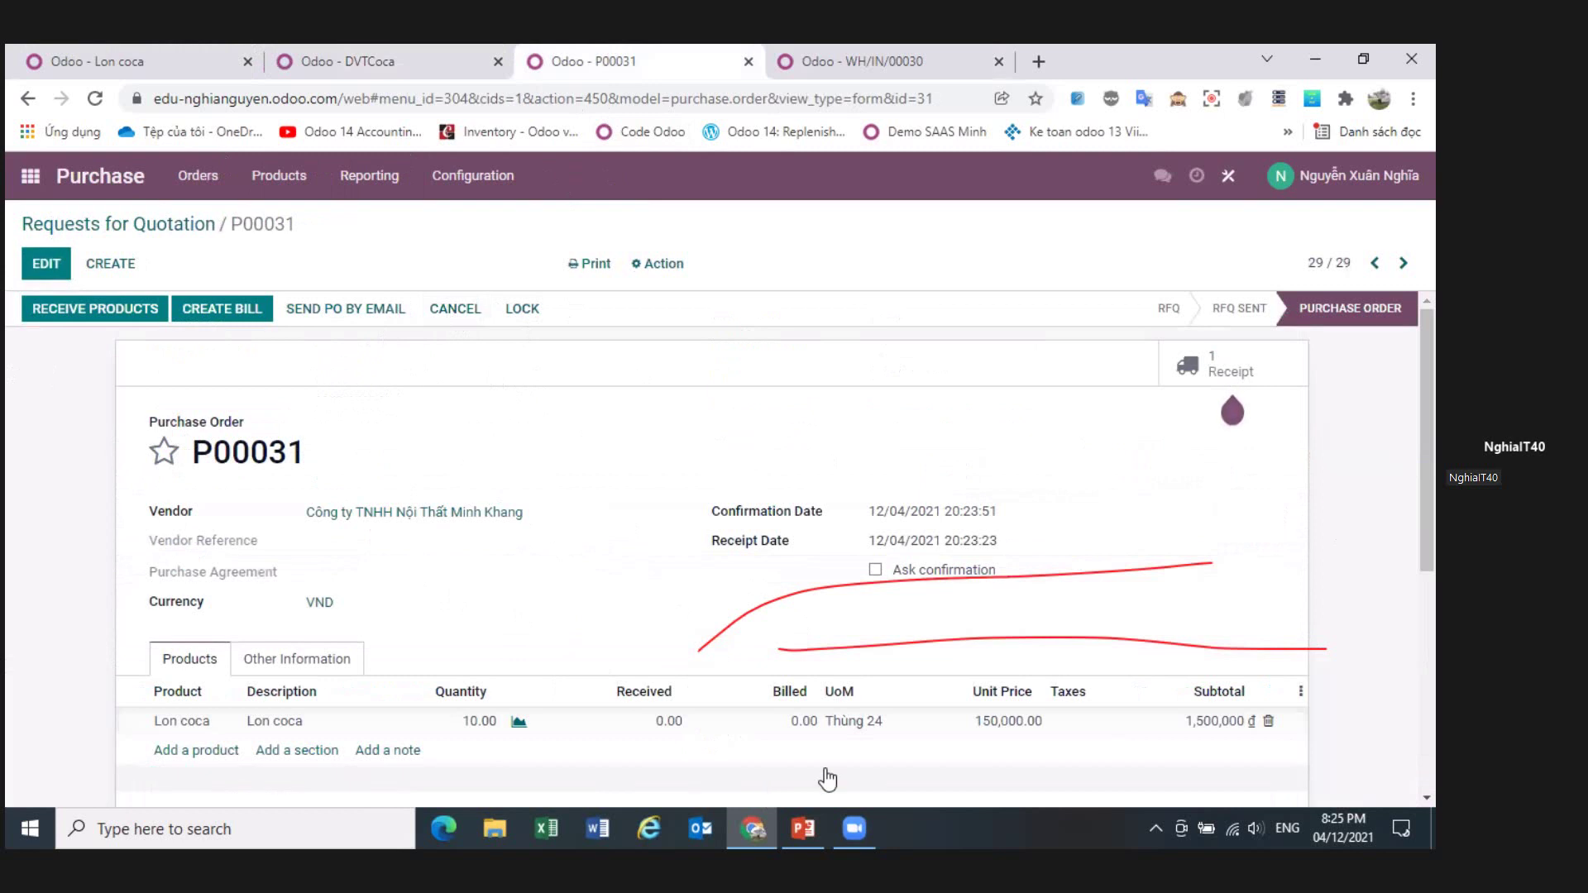
pyautogui.click(95, 98)
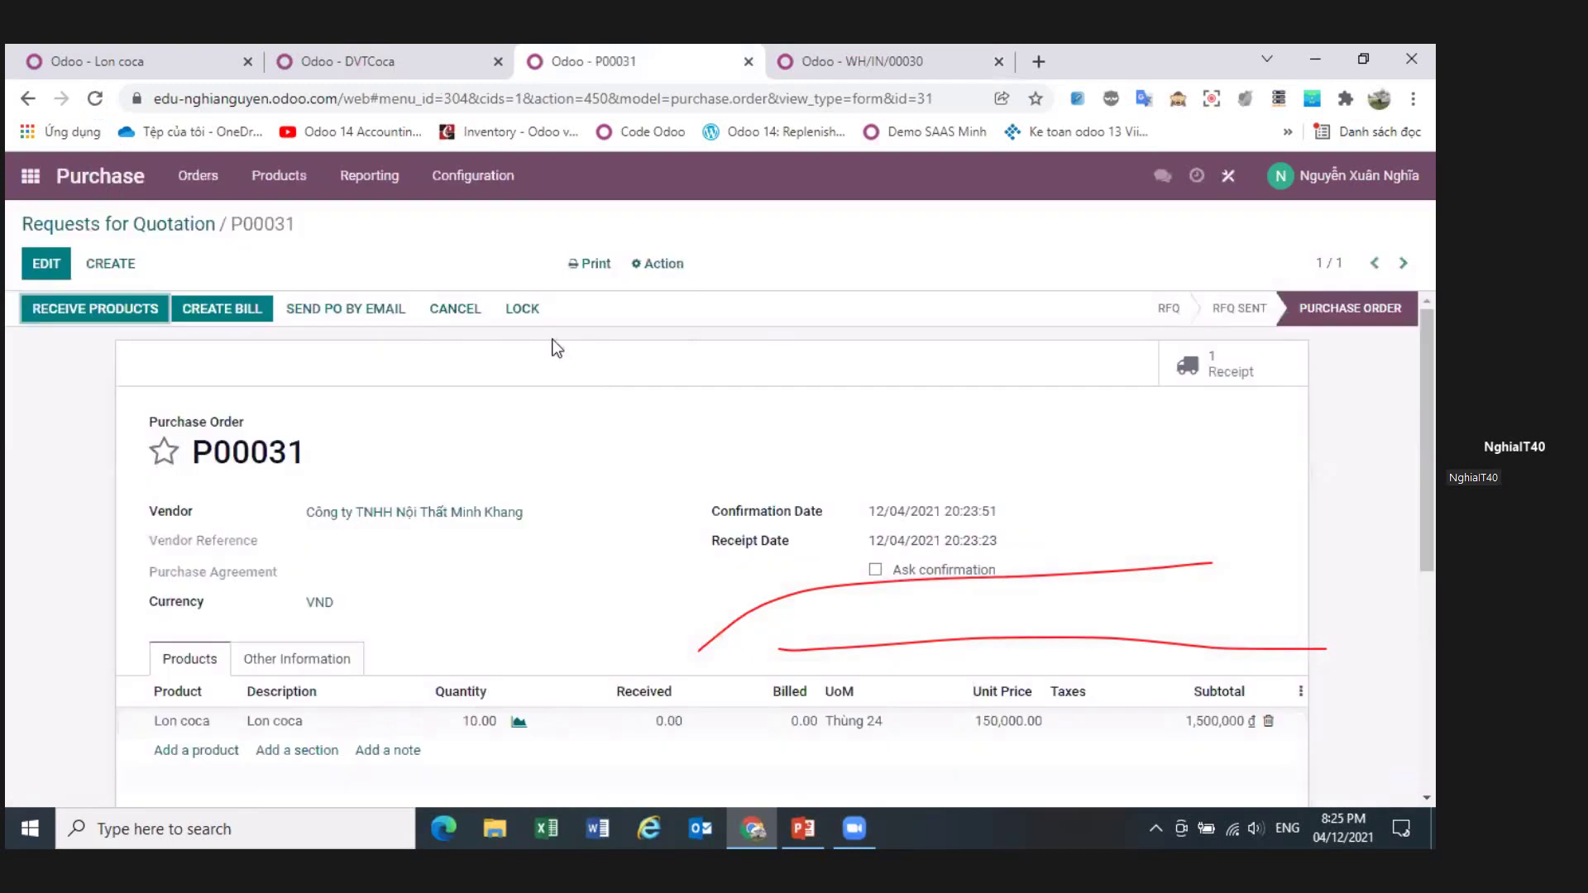
pyautogui.click(460, 313)
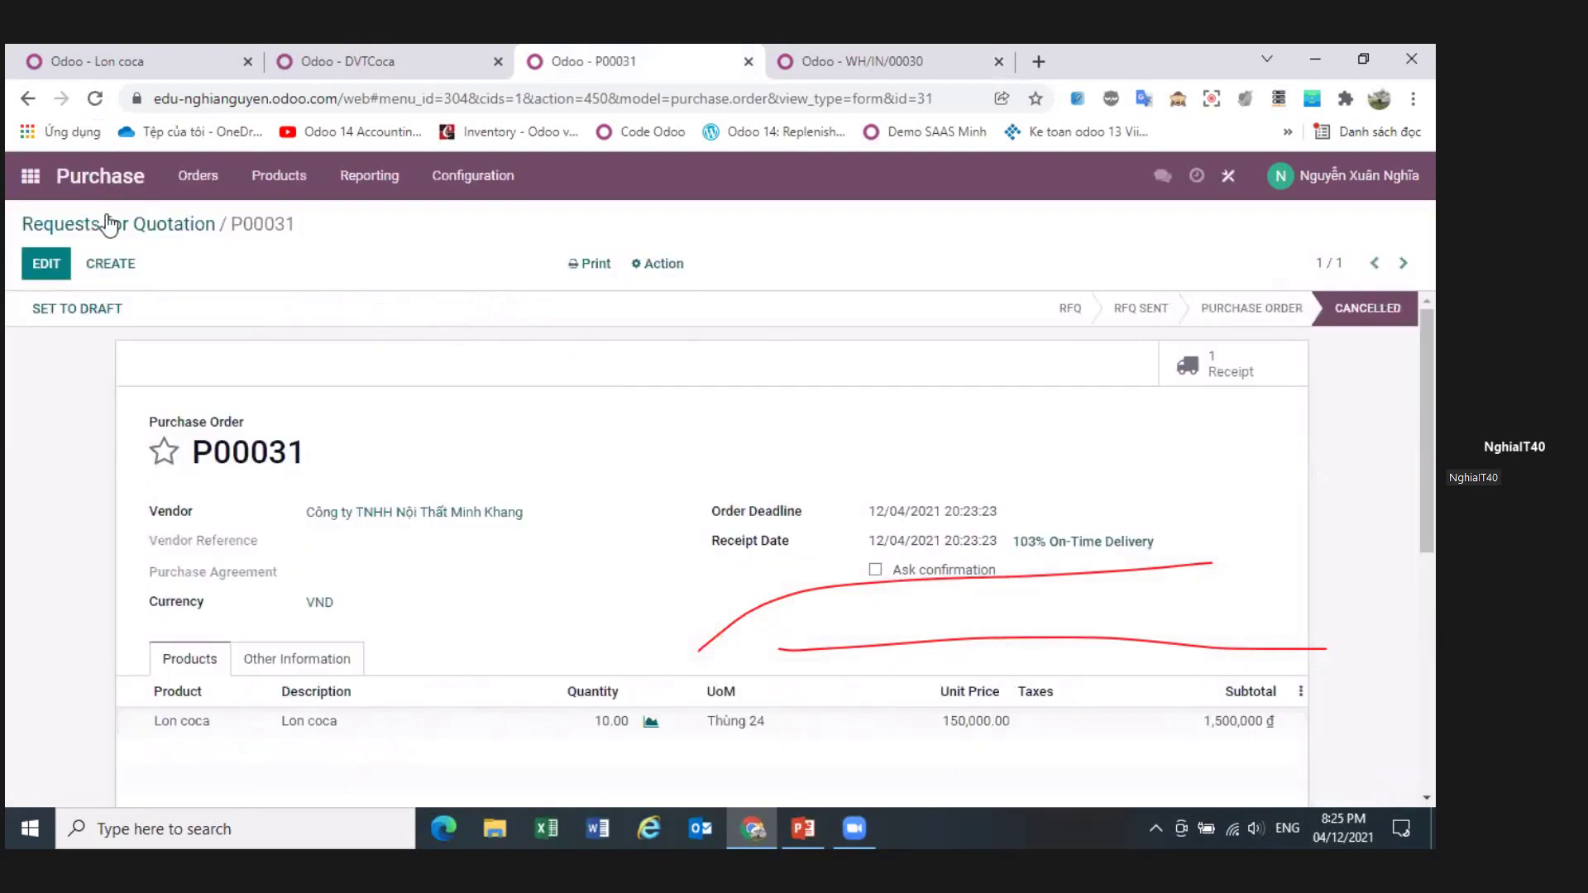
pyautogui.click(79, 308)
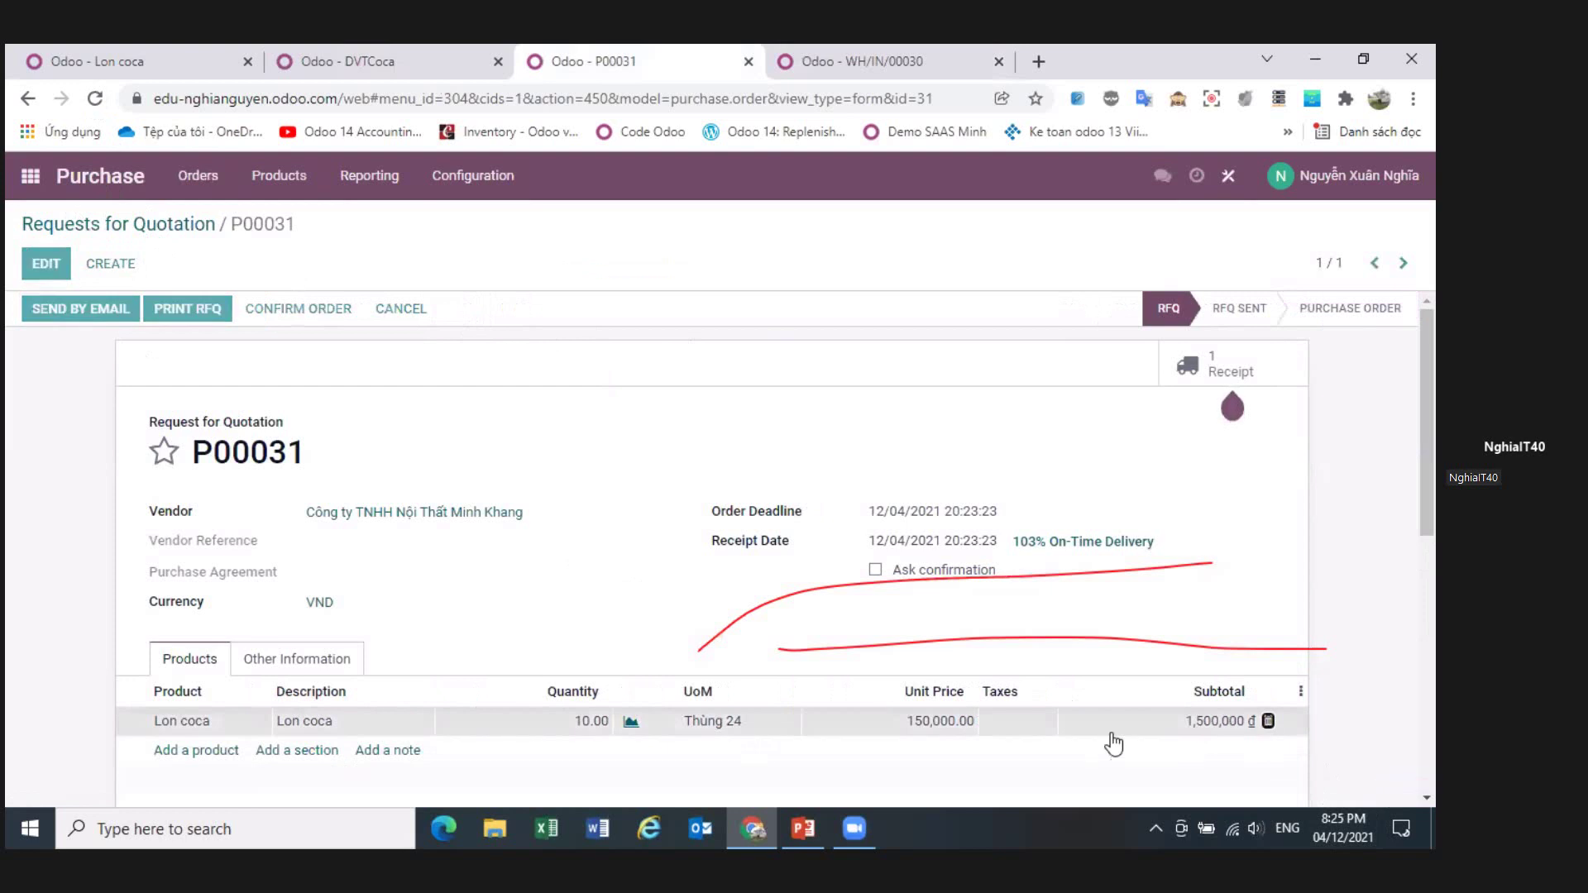
# - Replace the order line of P00031 with Lon coca, quantity 10 in Thùng 24, then save and confirm the order
pyautogui.click(1268, 721)
pyautogui.click(196, 668)
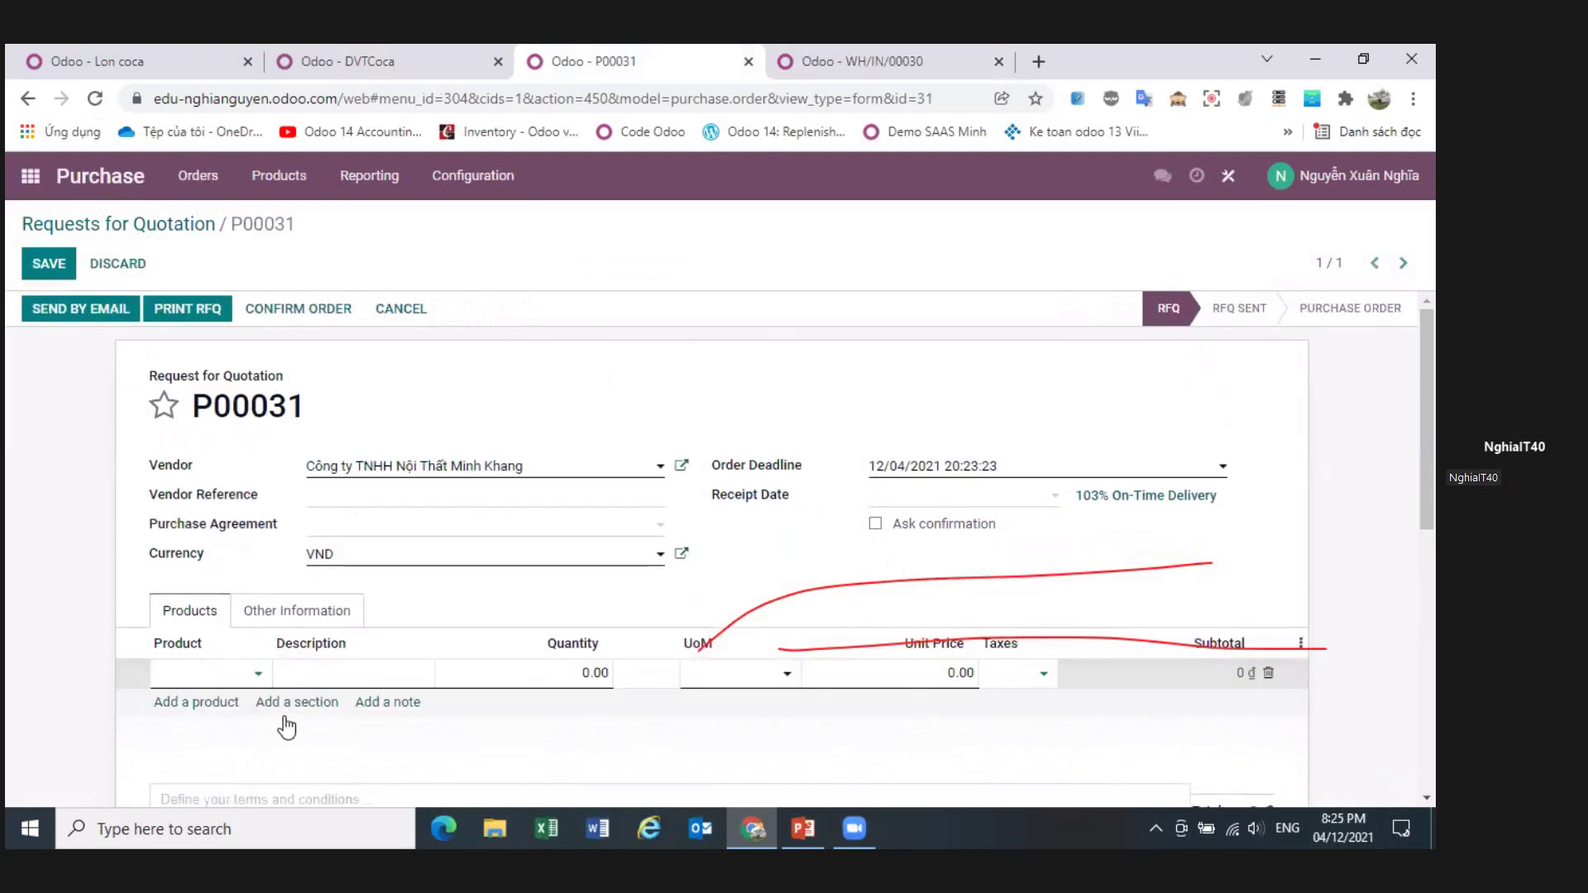
pyautogui.write('coca')
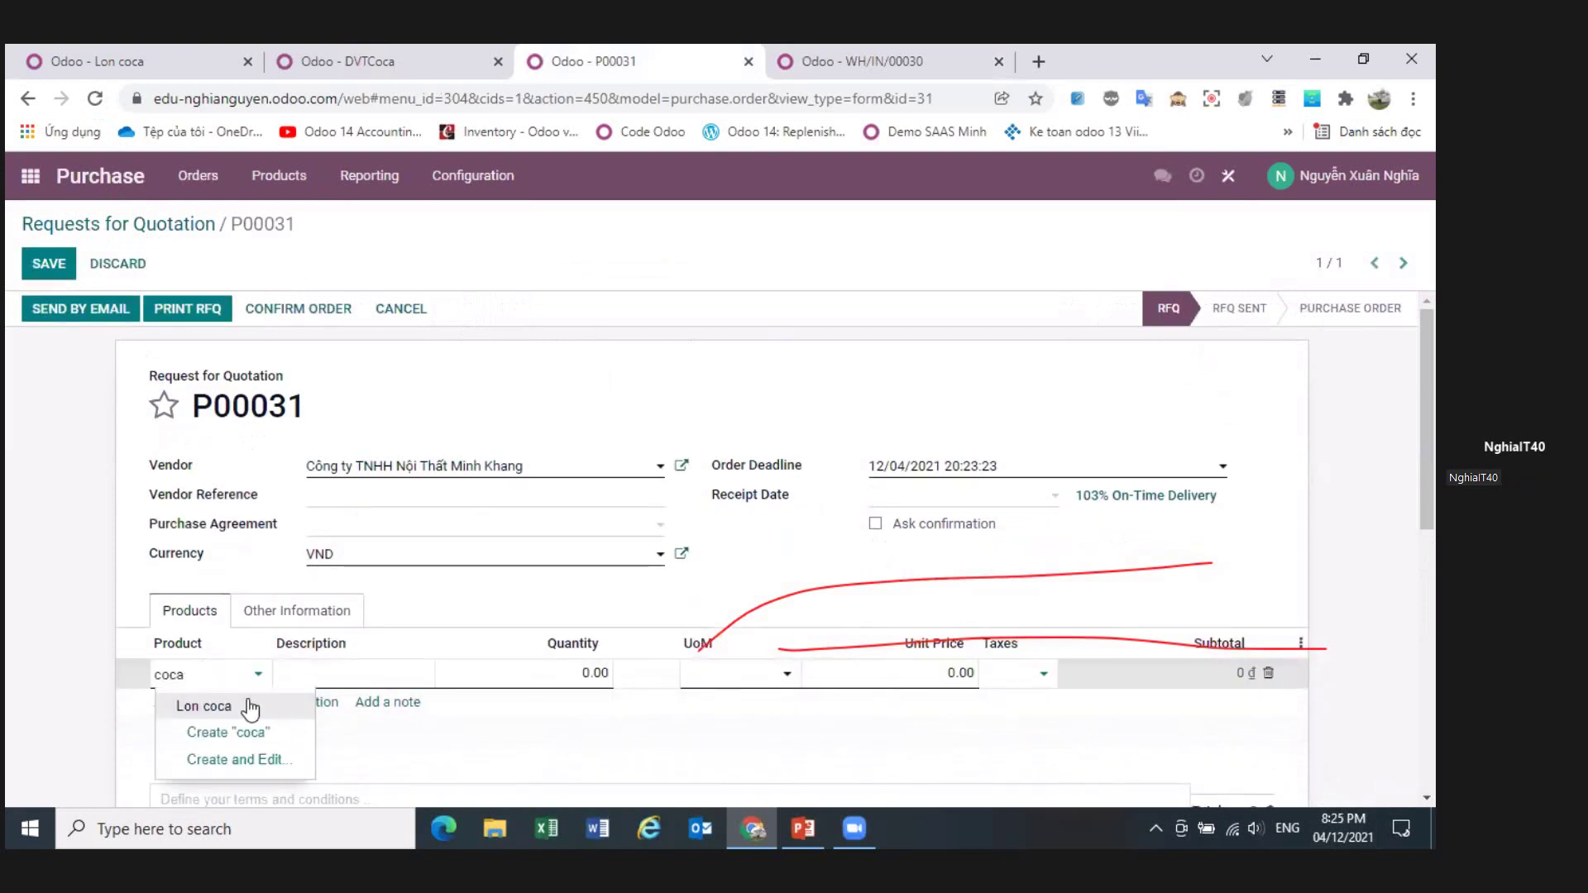
pyautogui.press('Return')
pyautogui.click(573, 674)
pyautogui.write('10')
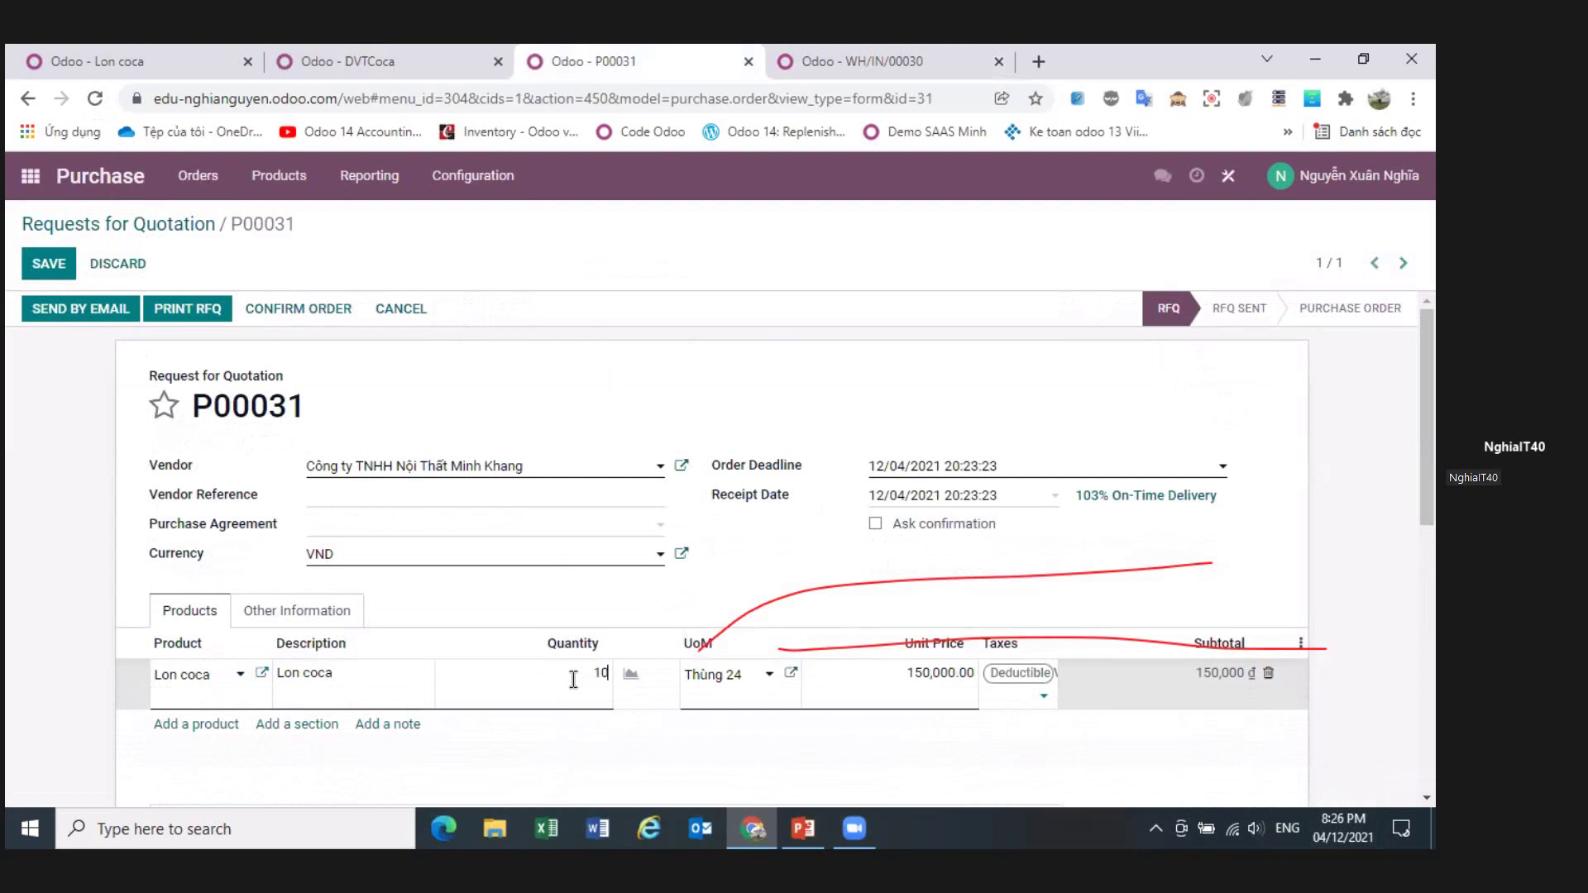
pyautogui.press('Tab')
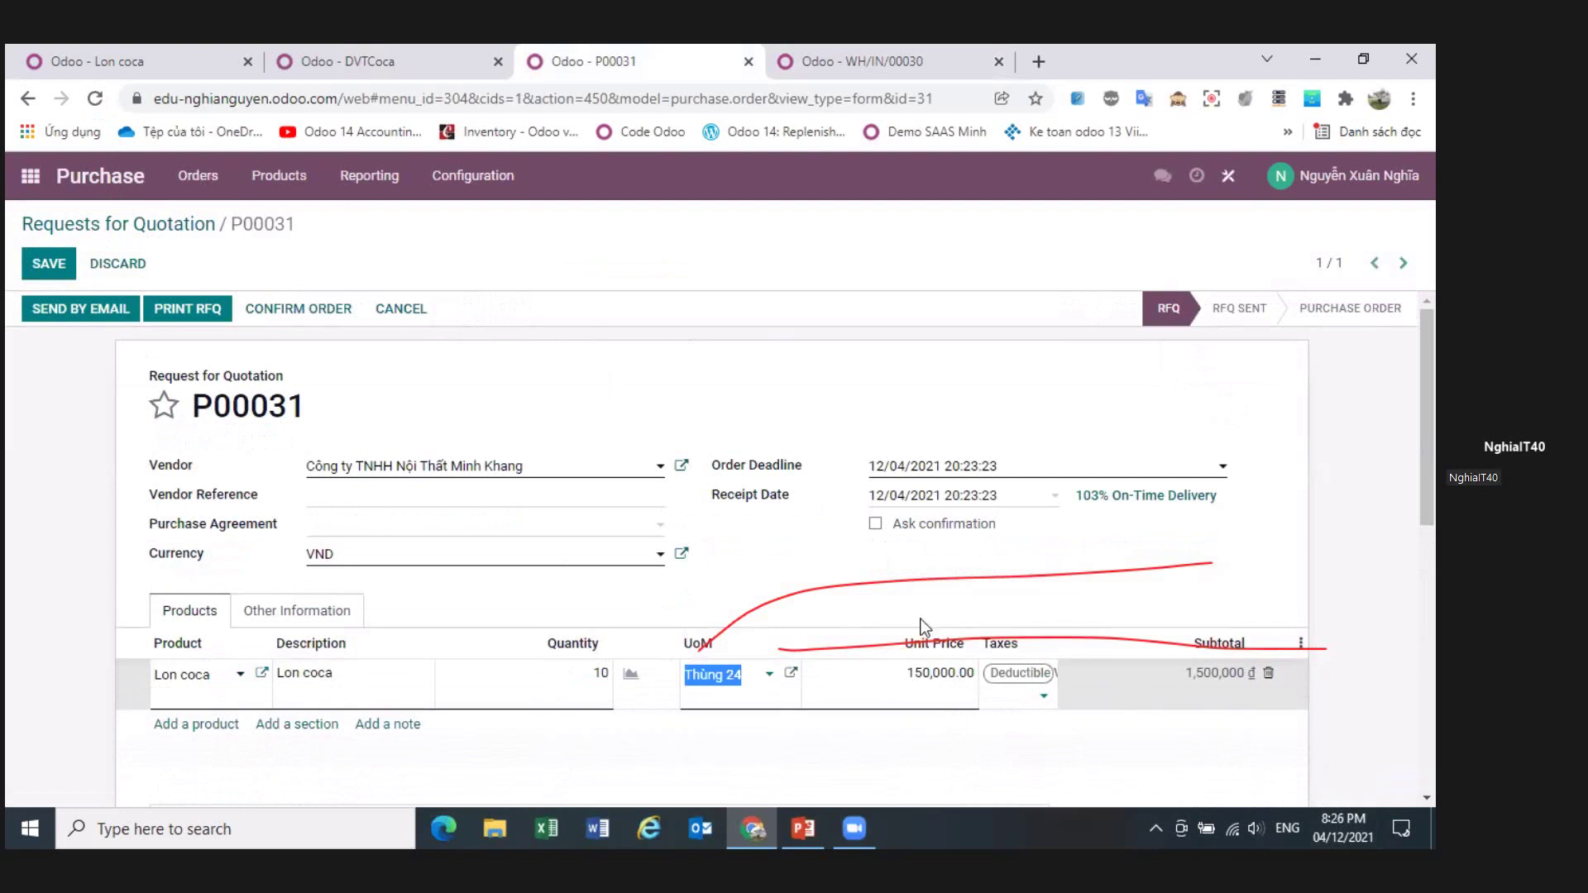
pyautogui.click(49, 265)
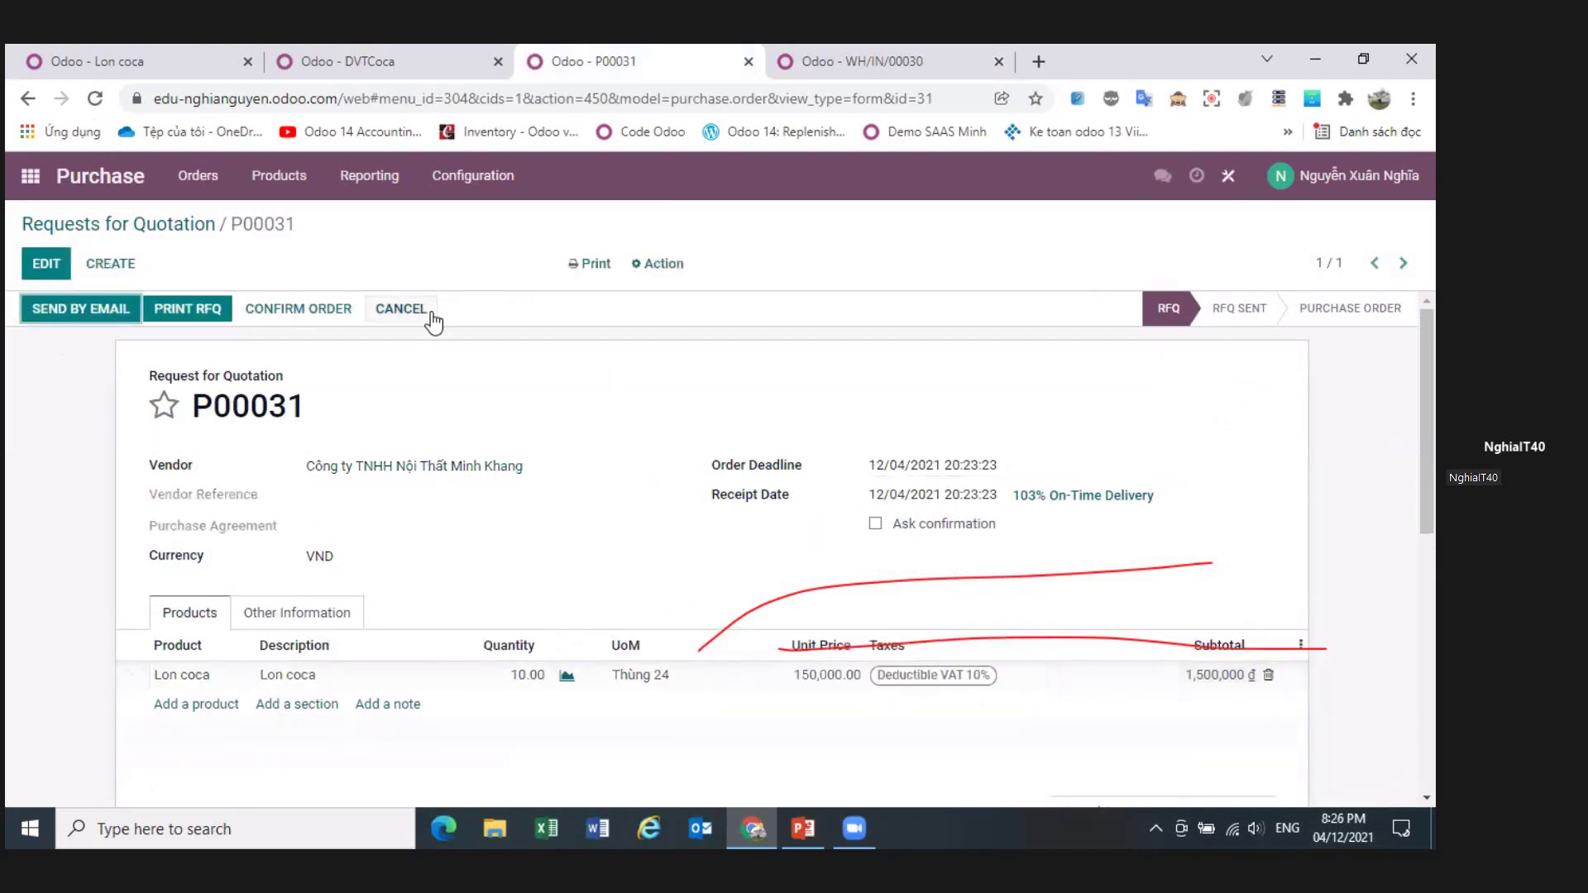
pyautogui.click(303, 313)
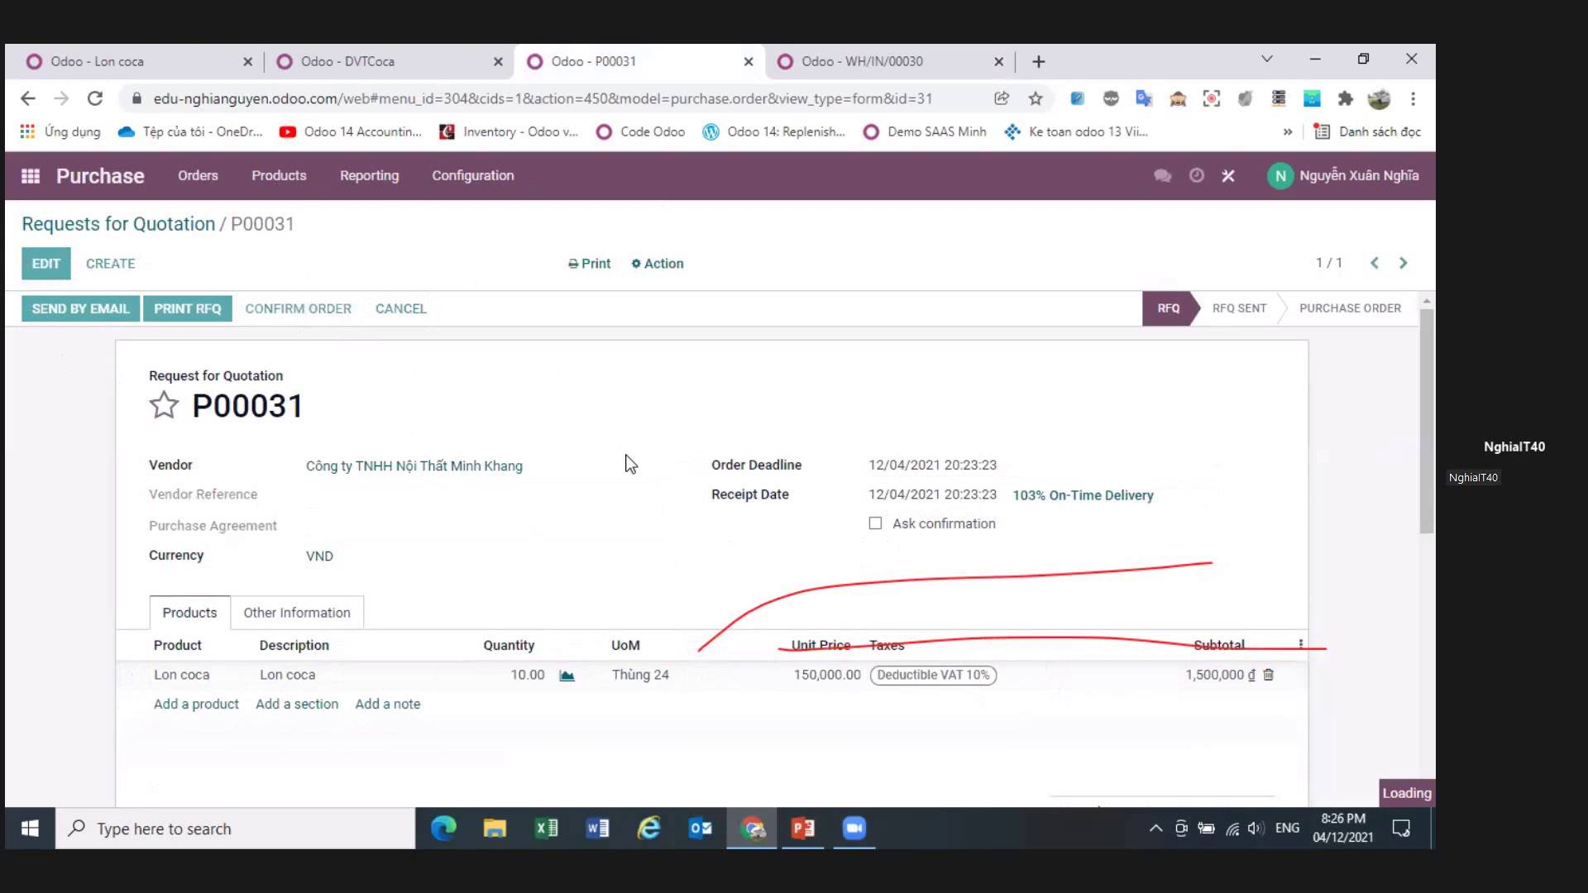
# - Open receipt WH/IN/00031 from the refreshed Main House receipts and check the Lon coca demand
pyautogui.click(980, 65)
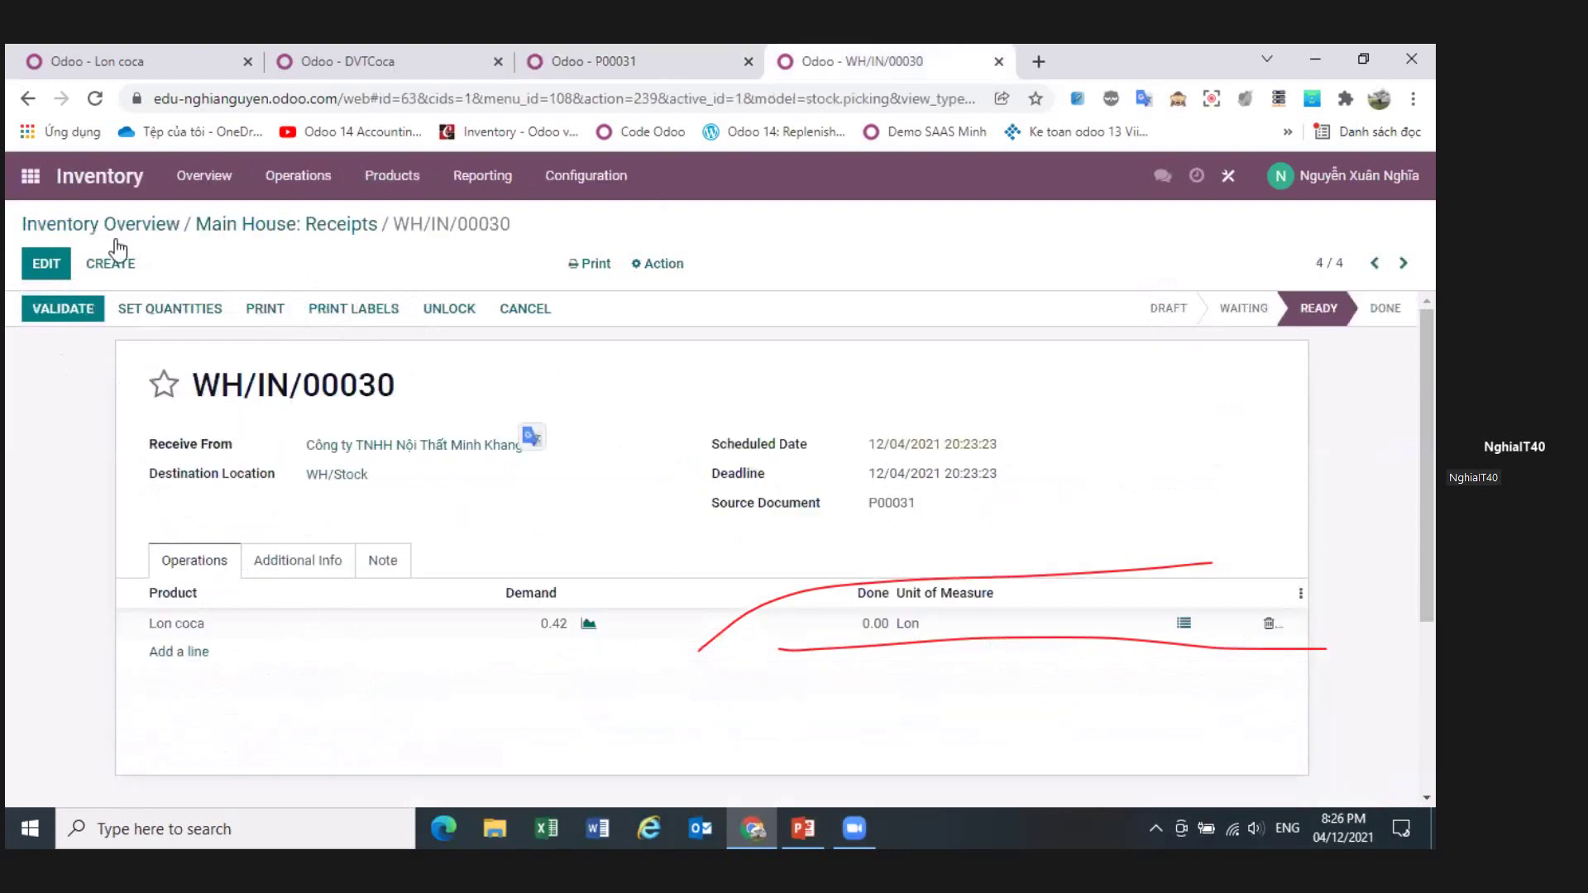
pyautogui.click(166, 230)
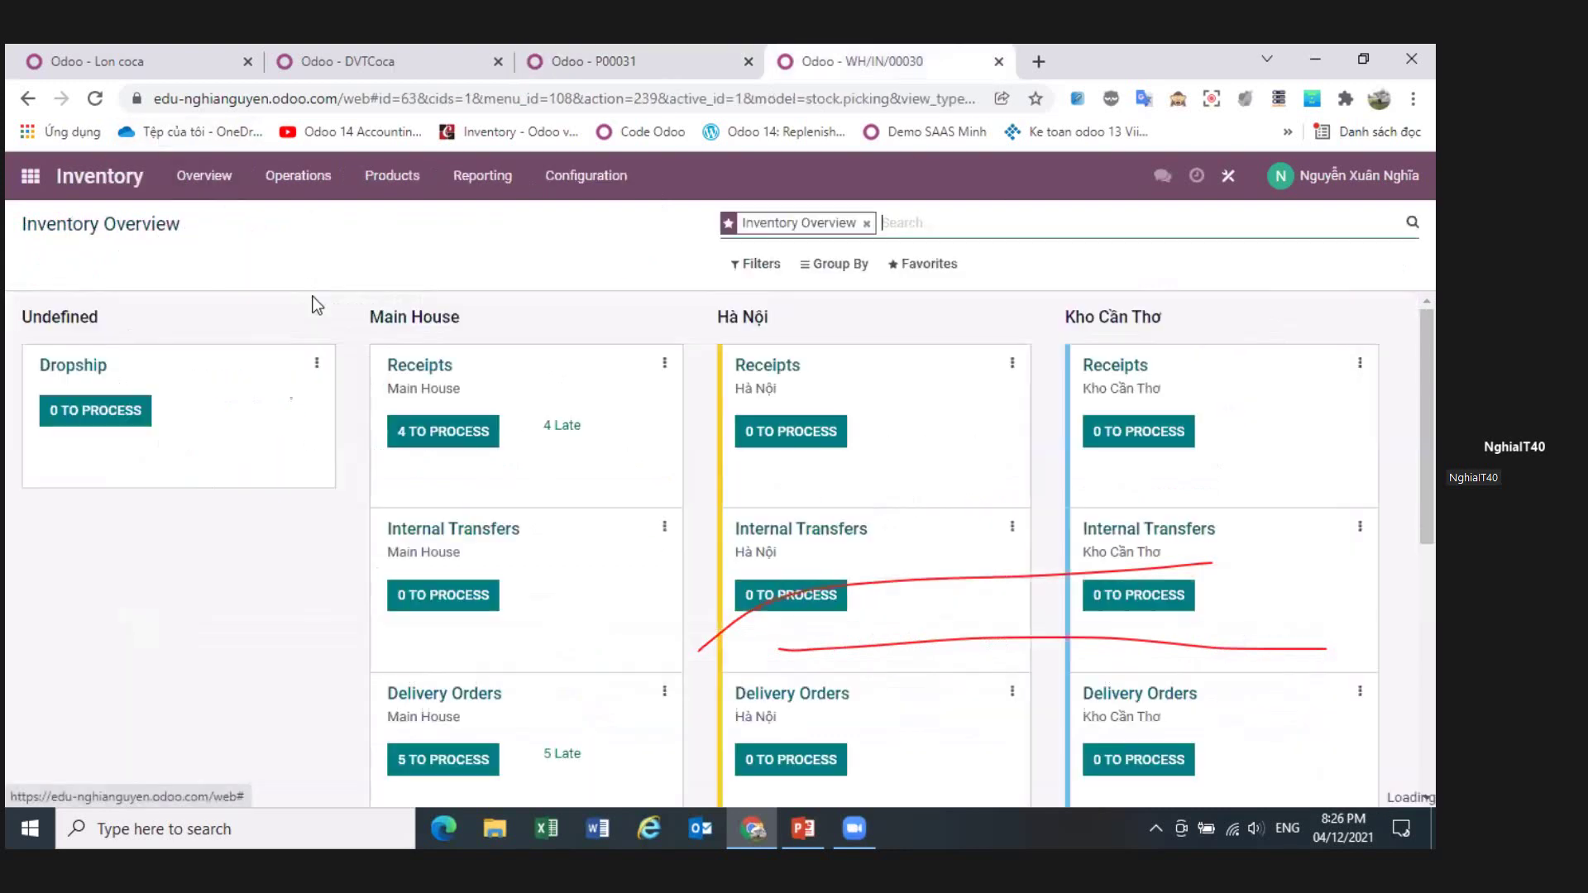
pyautogui.click(94, 99)
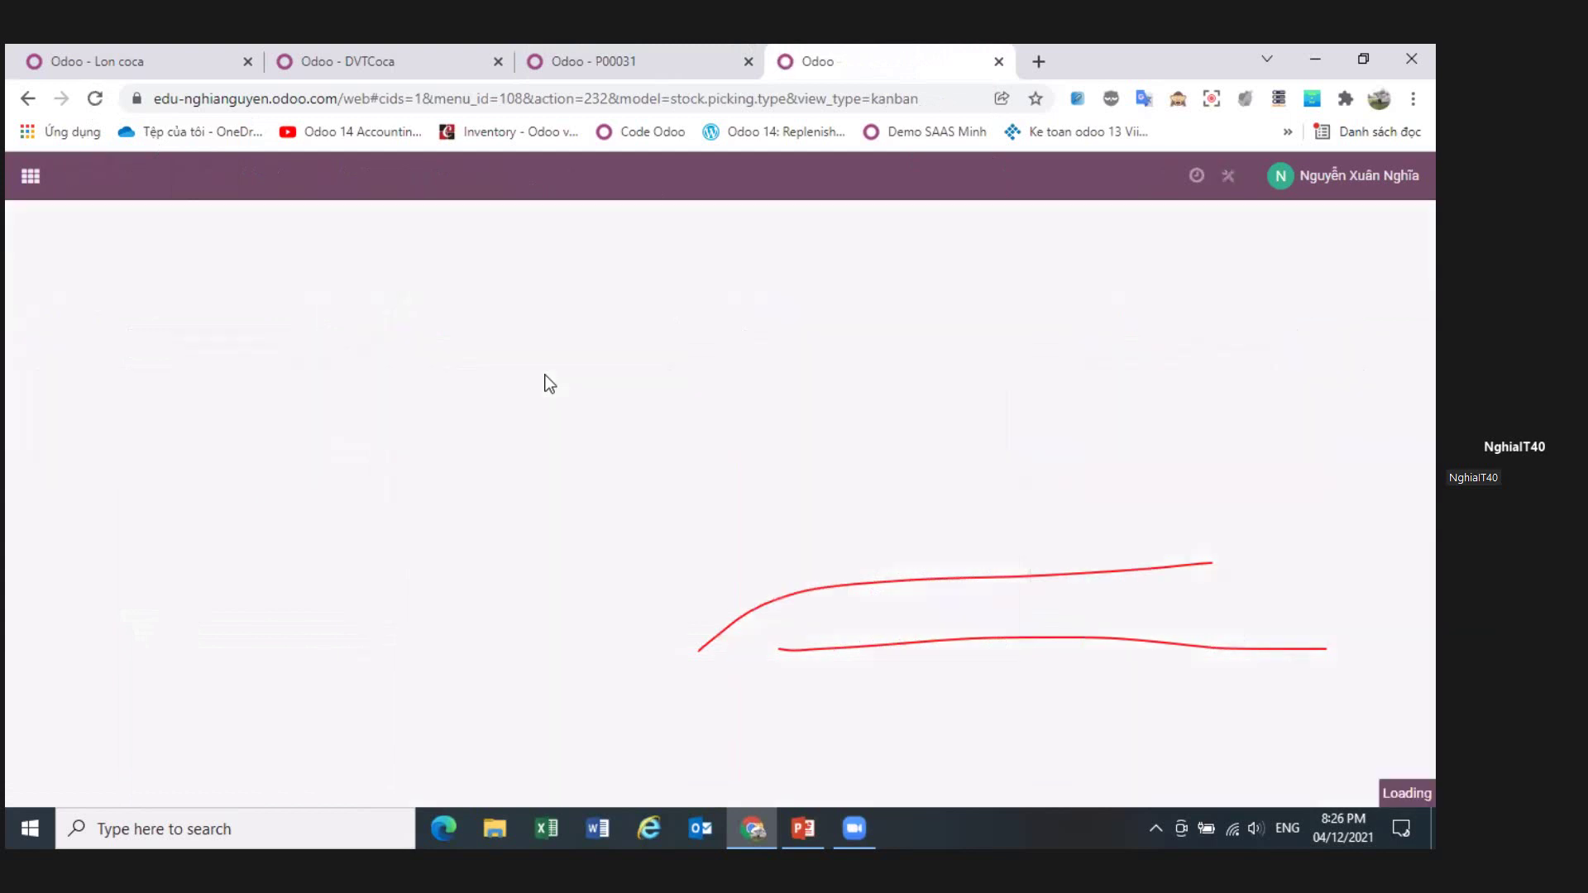
pyautogui.click(458, 441)
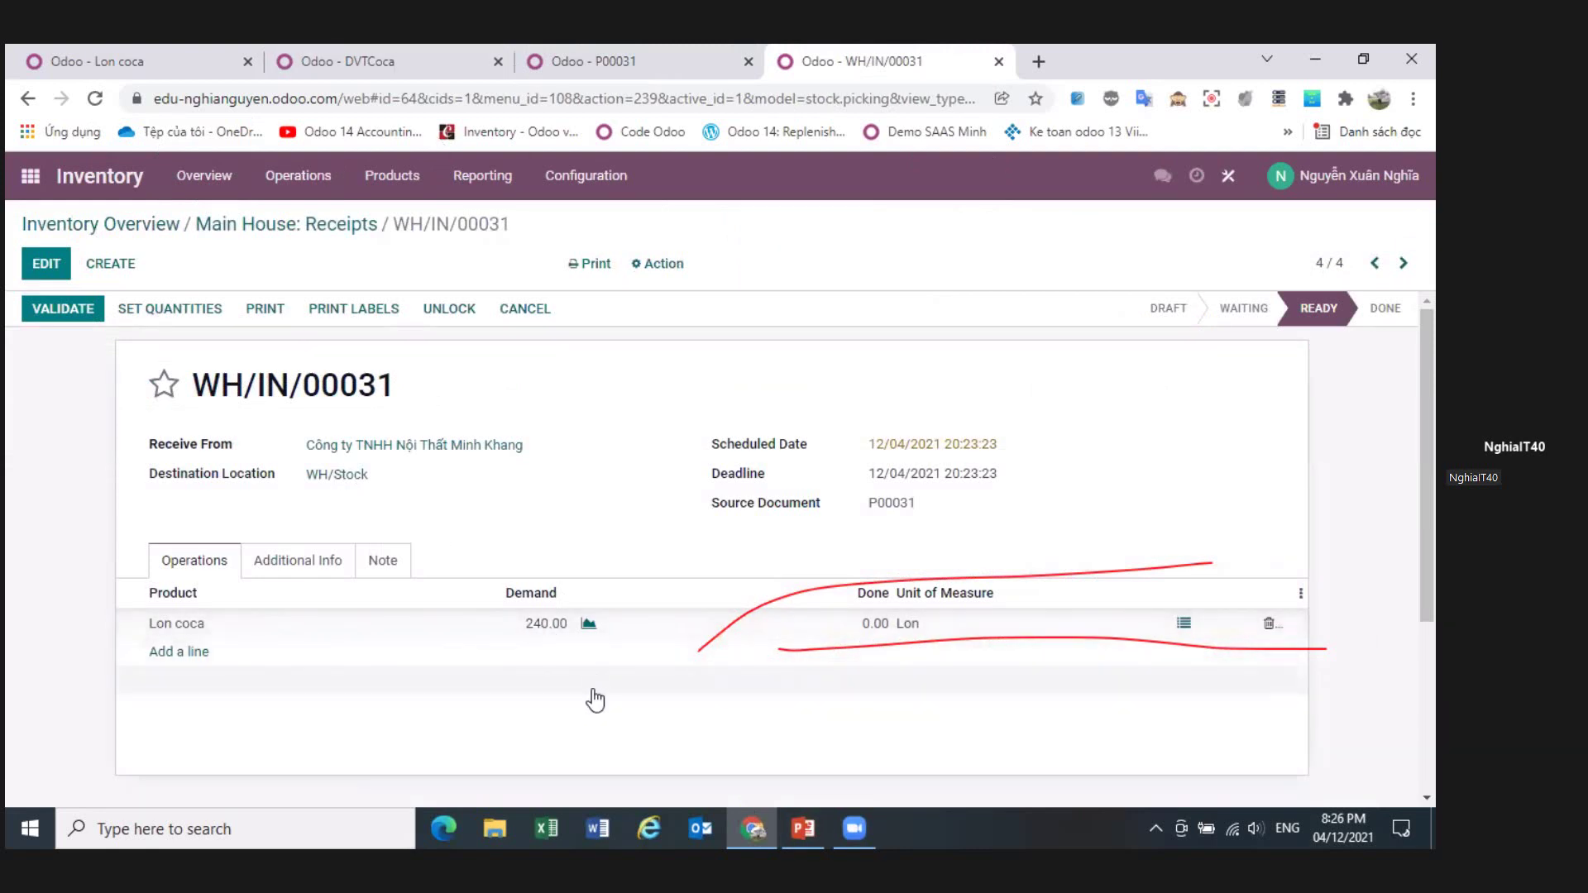
pyautogui.scroll(-1, 594, 701)
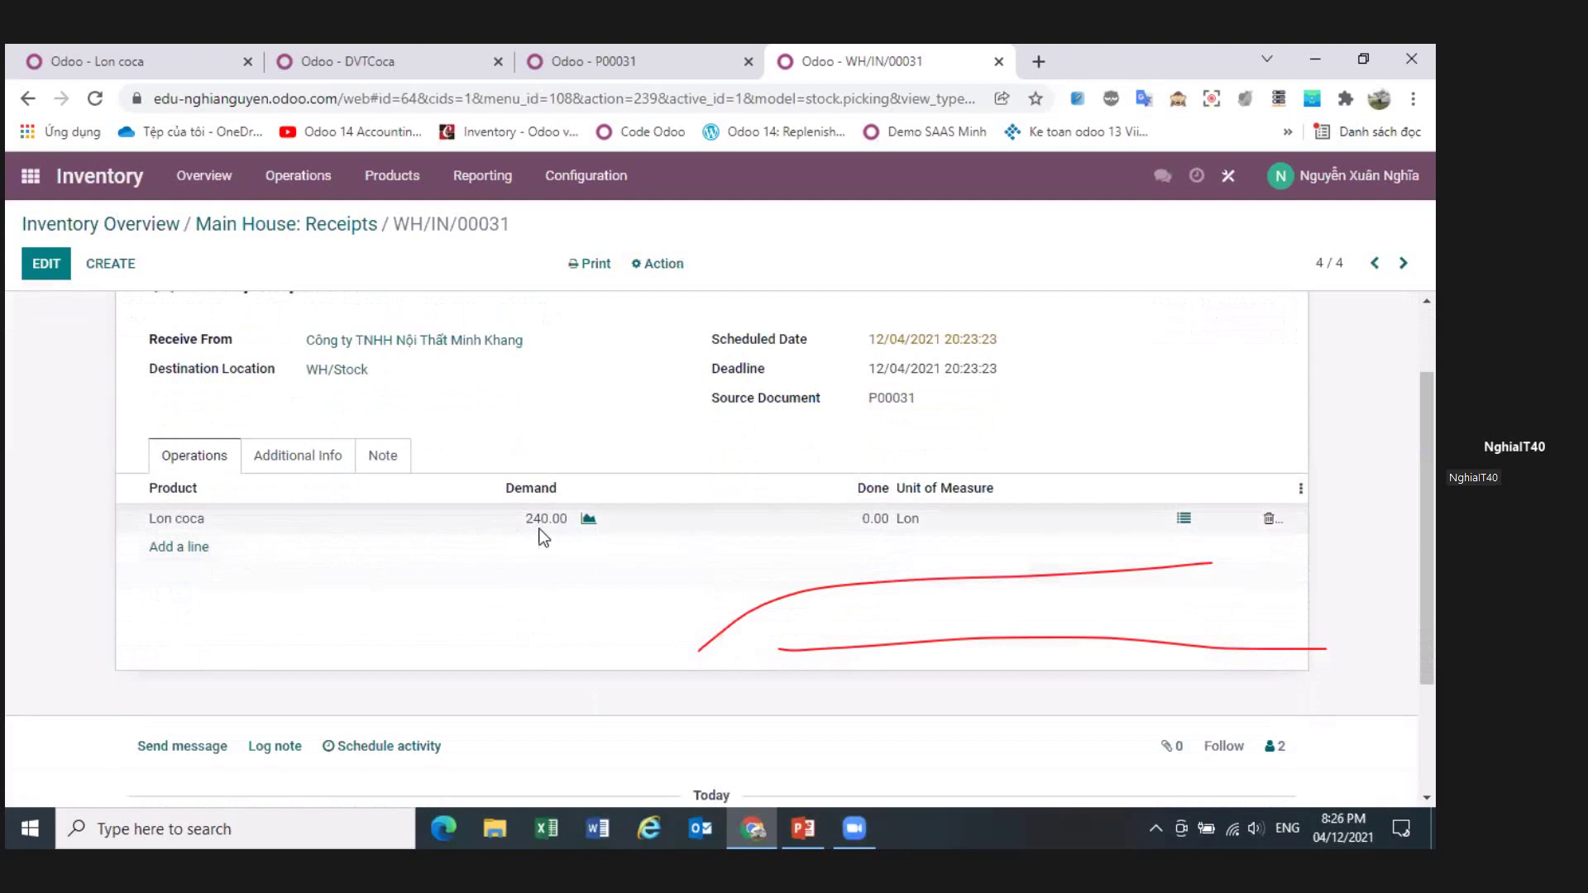
# - Add a detailed operation line for Lon coca into WH/Stock with a done quantity of 120 Lon
pyautogui.click(875, 521)
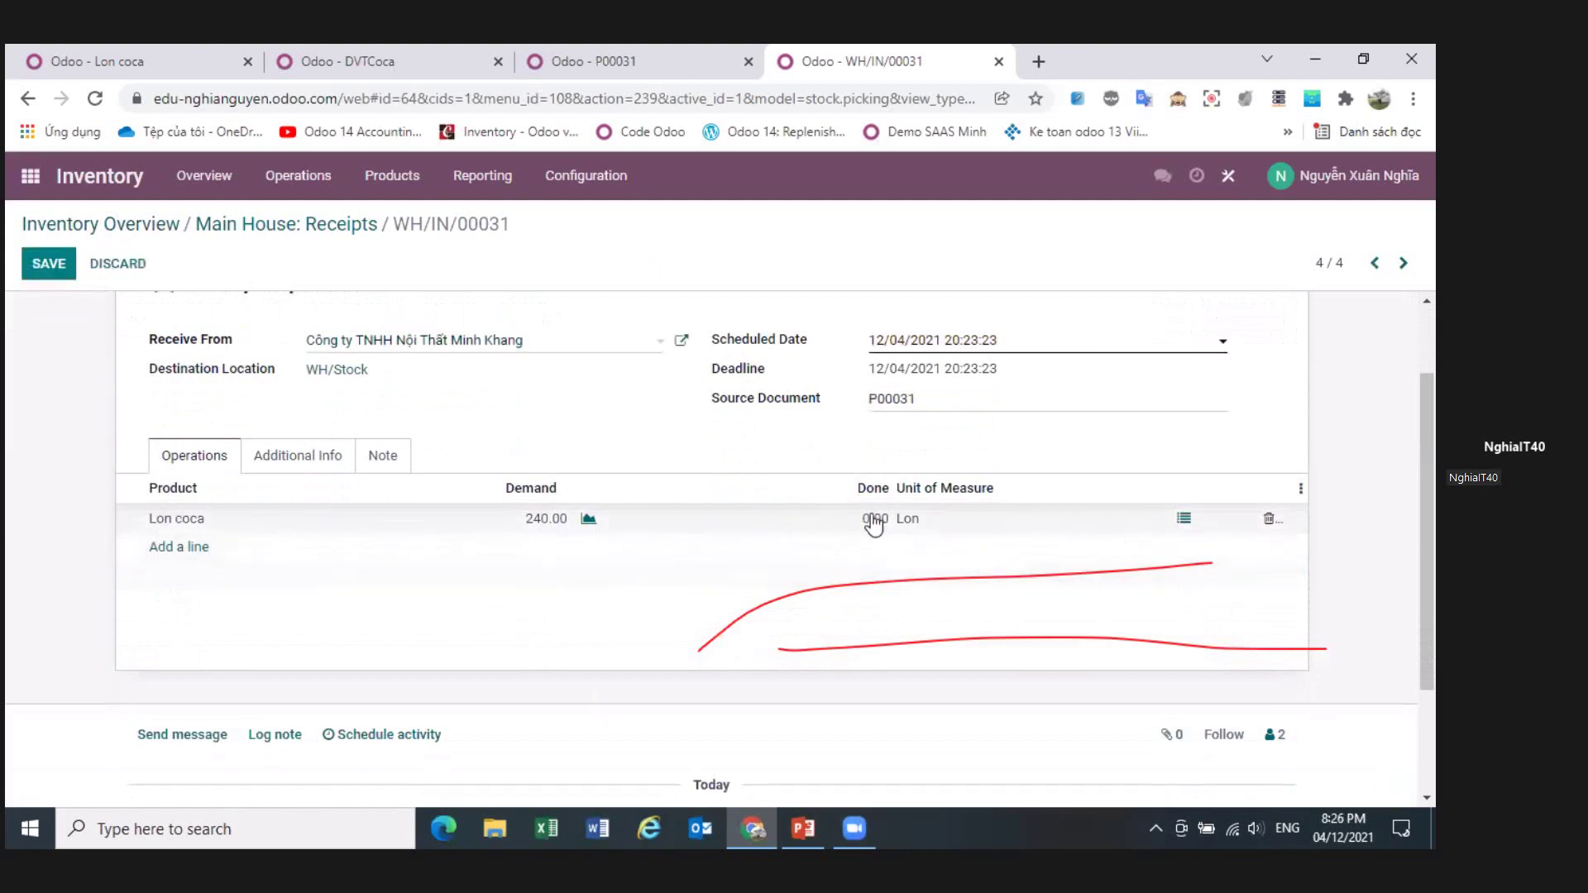
pyautogui.scroll(1, 1092, 517)
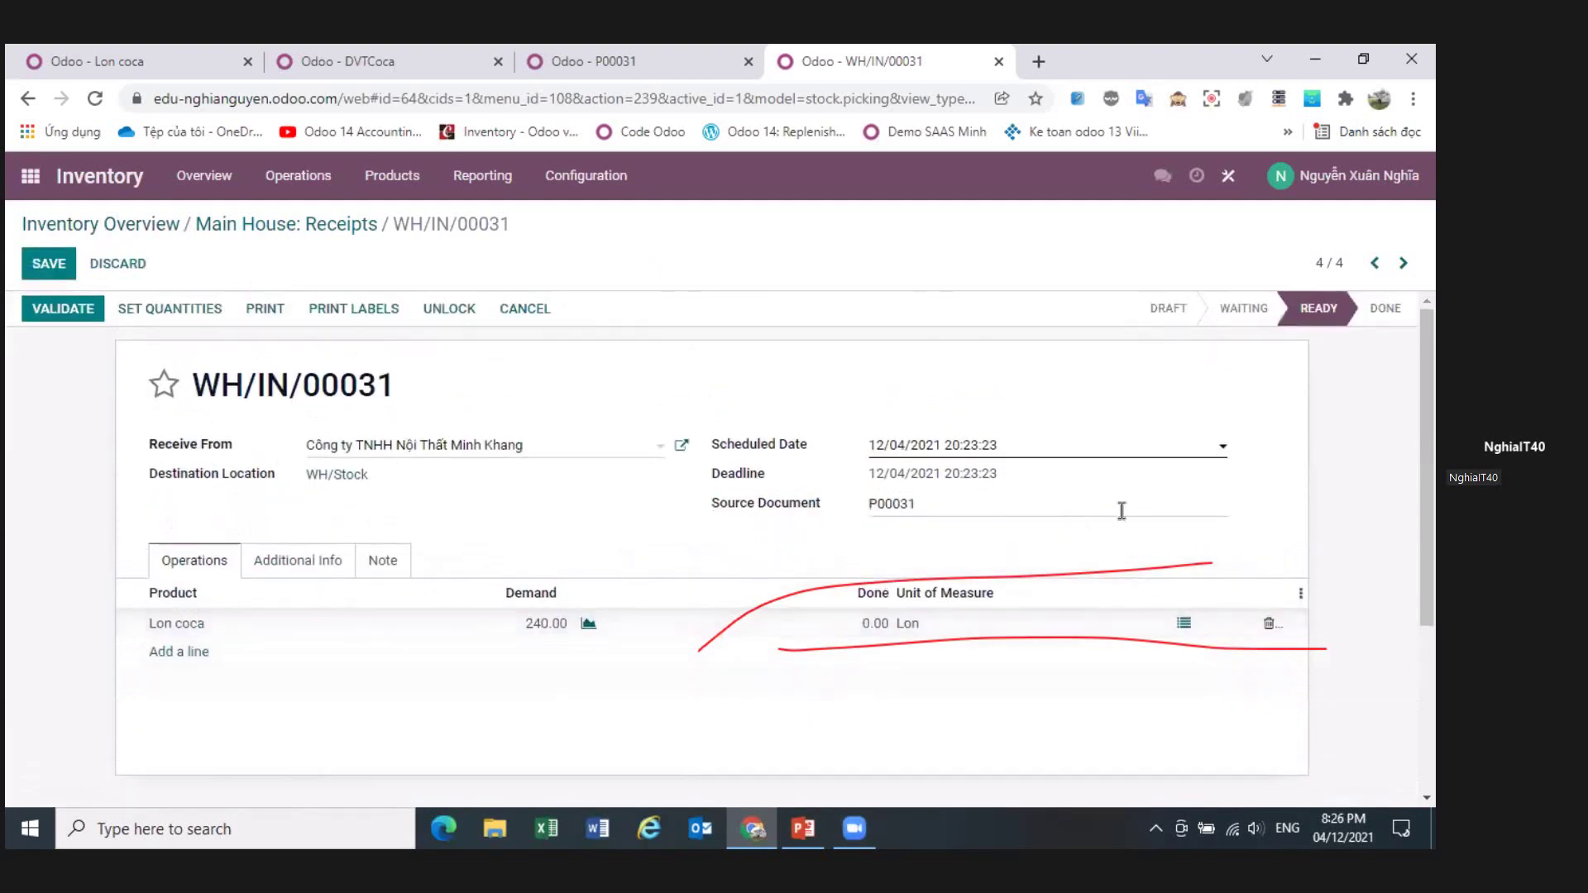
pyautogui.click(1184, 623)
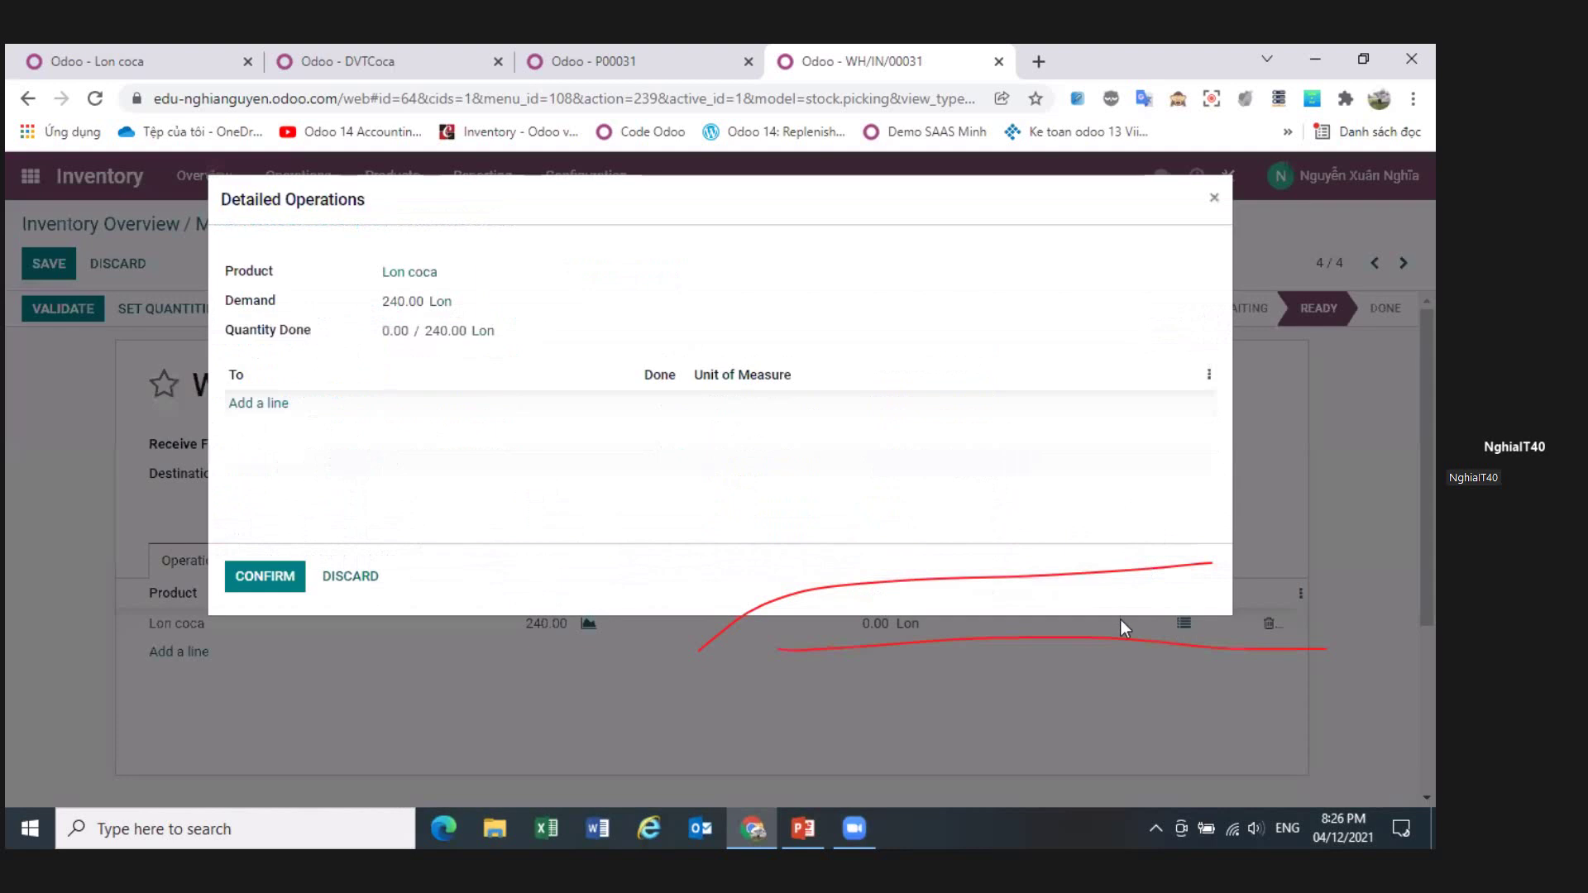
pyautogui.click(262, 408)
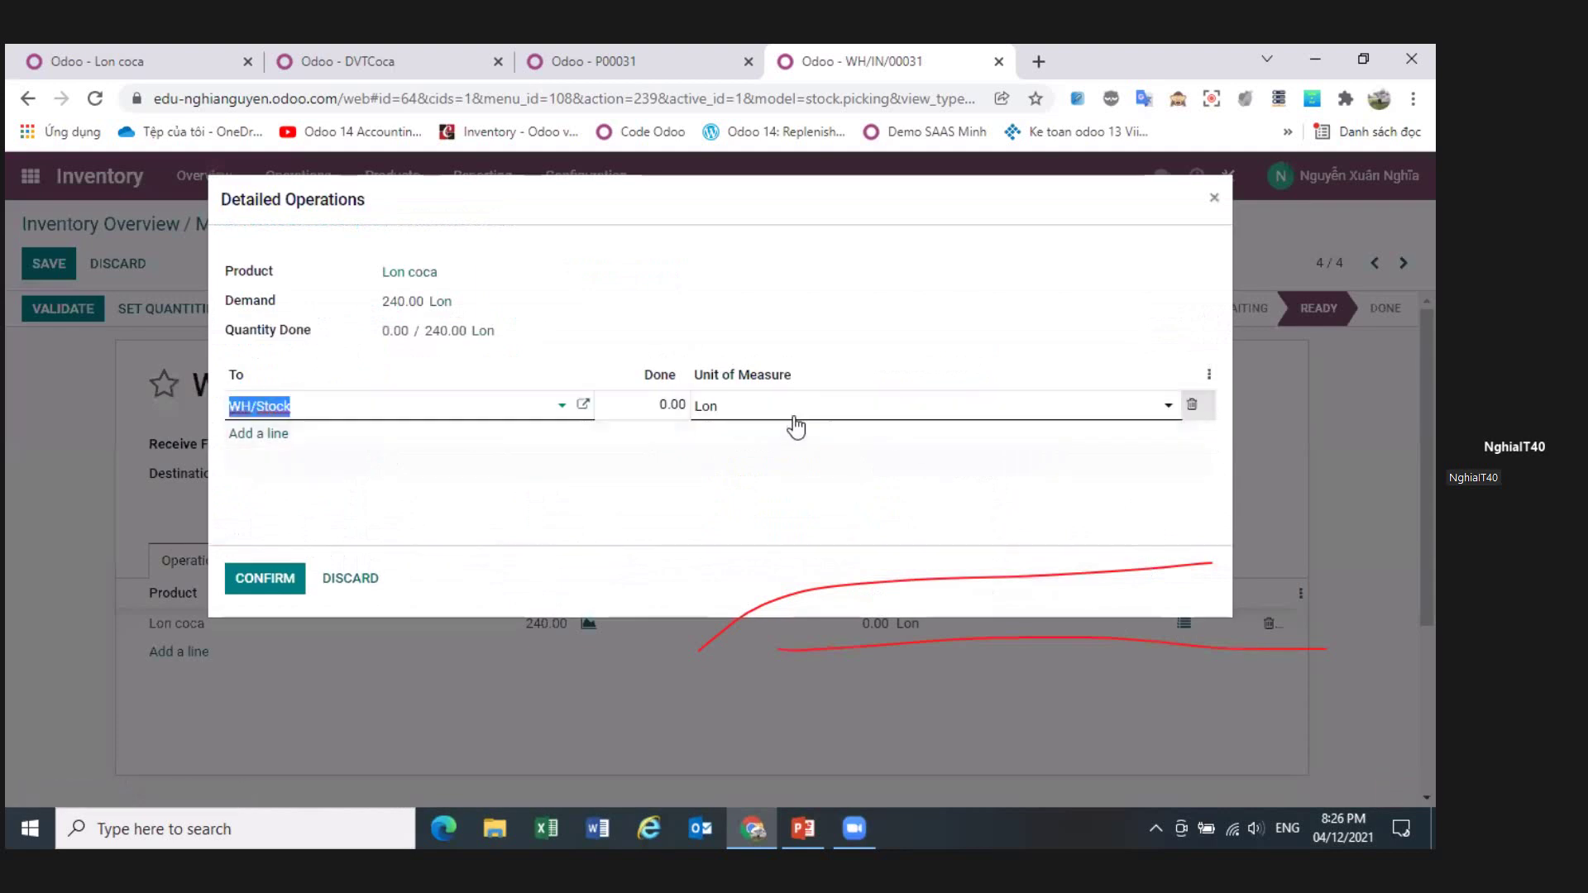
pyautogui.click(645, 405)
pyautogui.write('2')
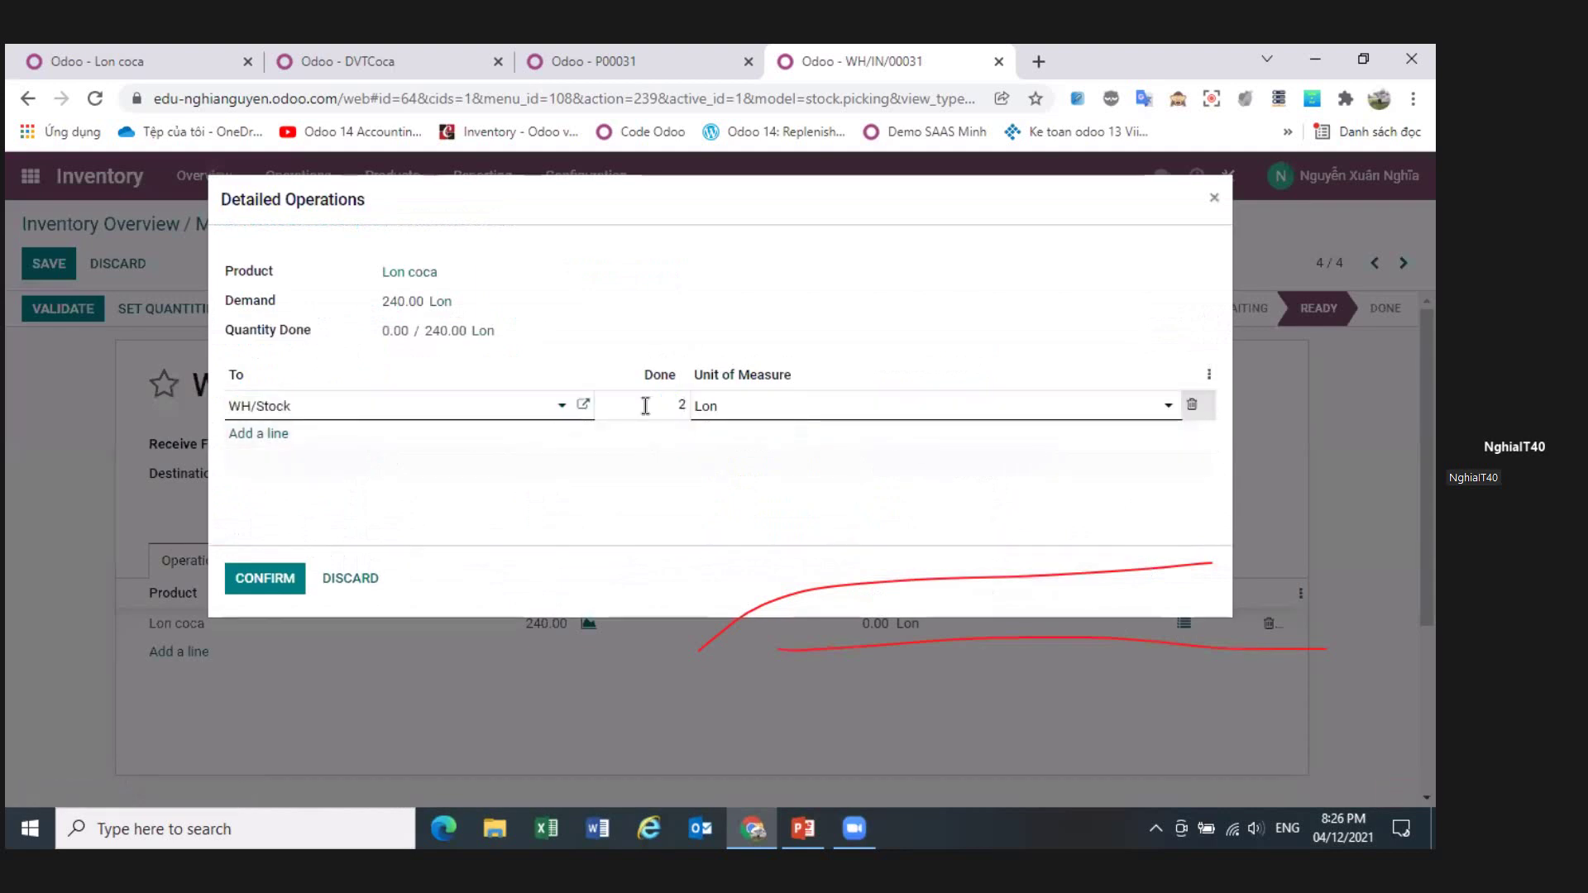
pyautogui.write('40')
pyautogui.press('BackSpace')
pyautogui.press('BackSpace')
pyautogui.press('Tab')
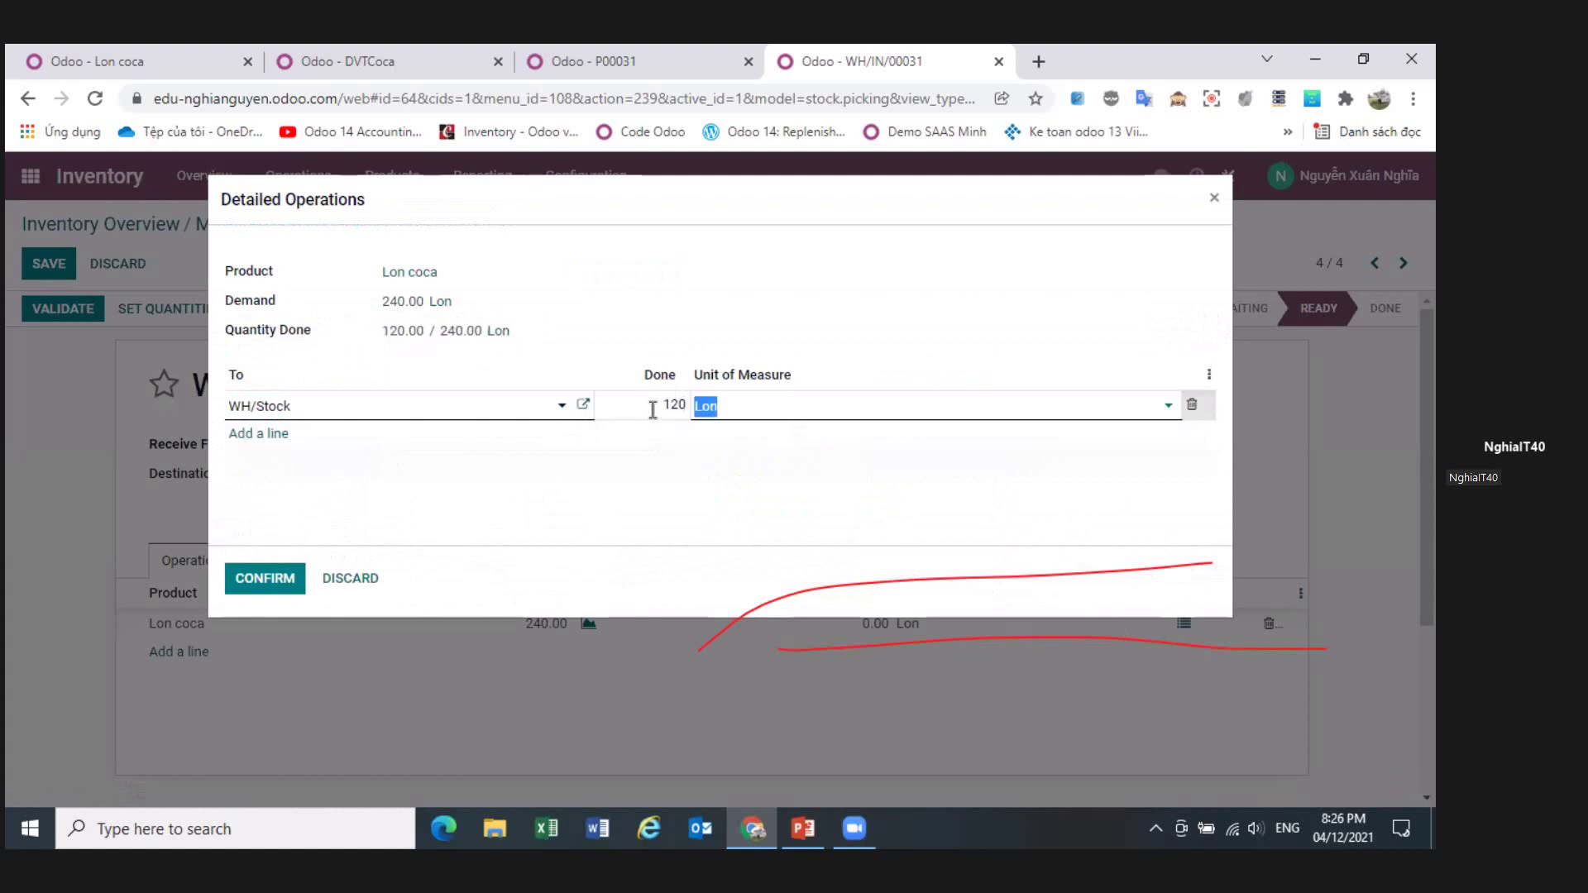
# - Set the detailed operation line's done quantity to 48, keeping Lon as the unit of measure
pyautogui.hotkey('shift', 'Tab')
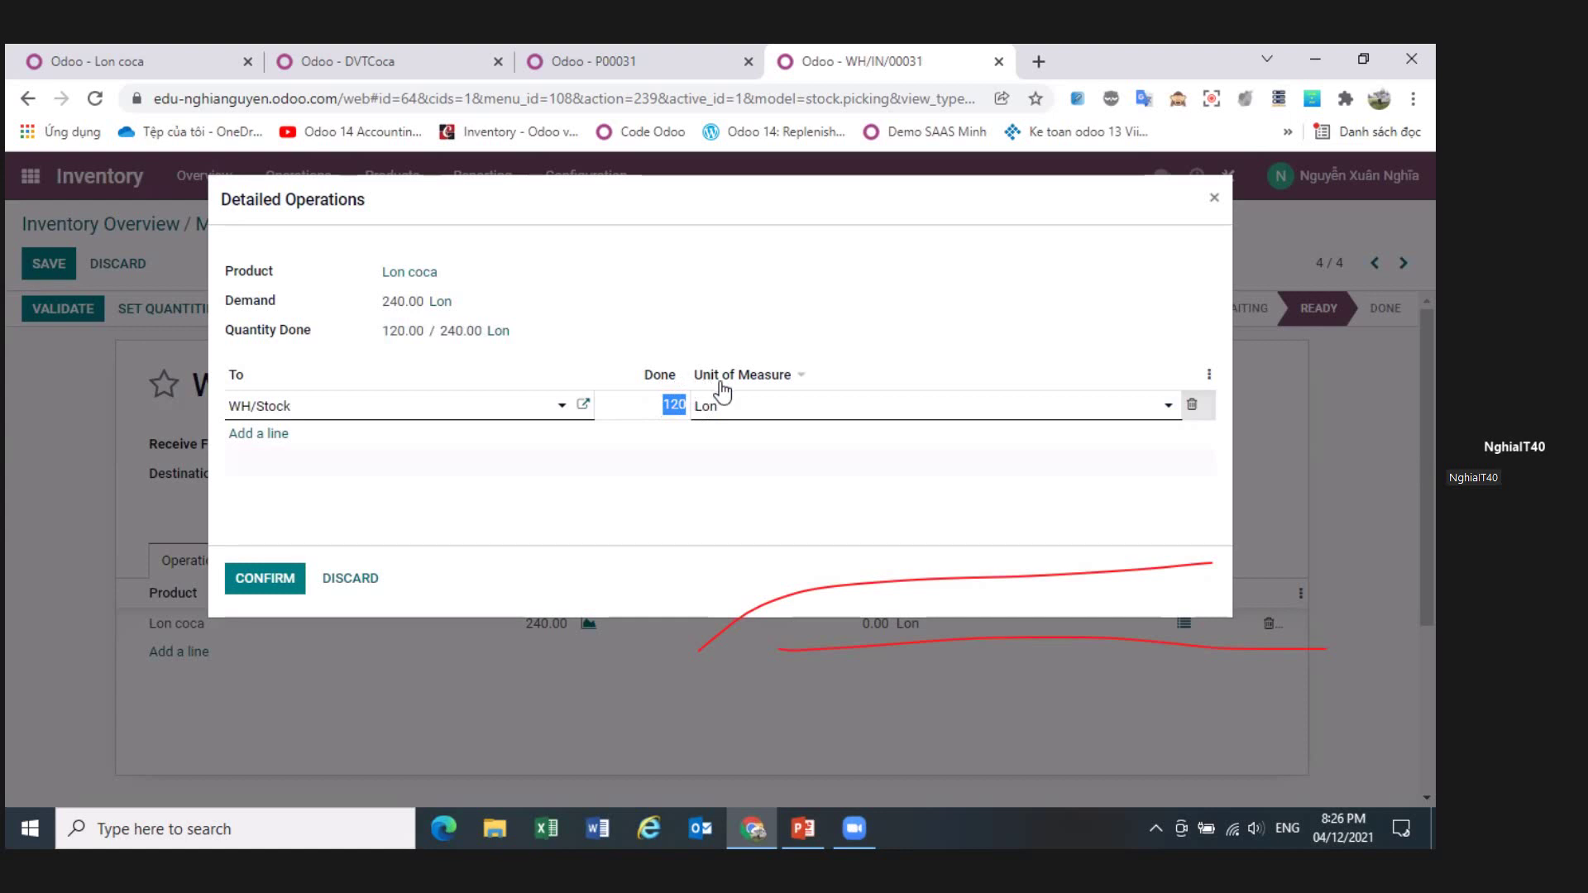
pyautogui.write('48')
pyautogui.press('Tab')
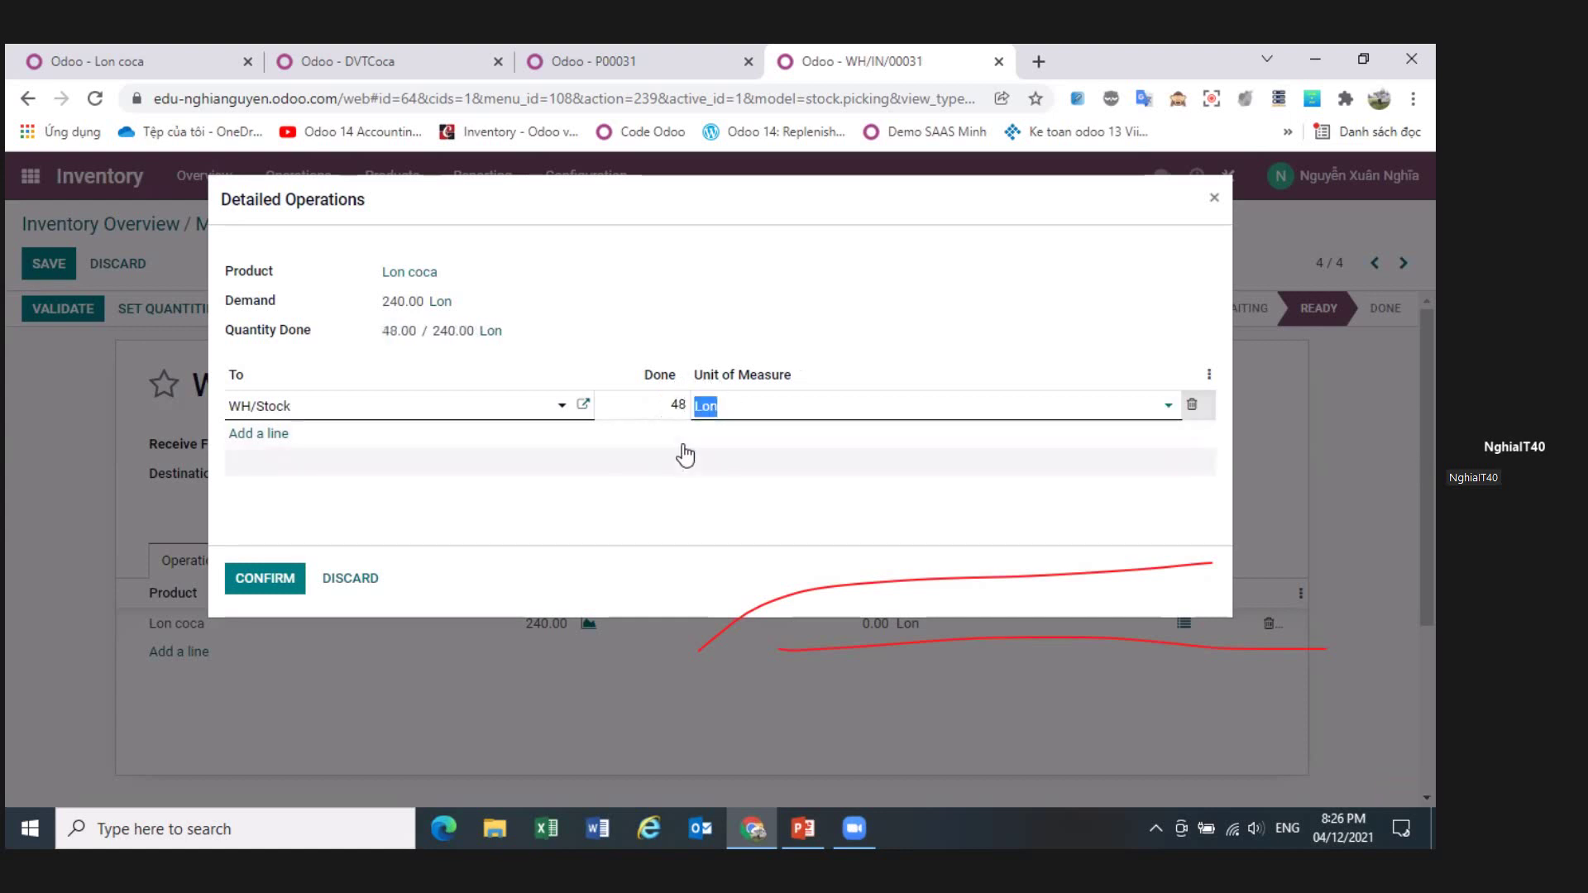
pyautogui.click(1165, 408)
pyautogui.click(985, 297)
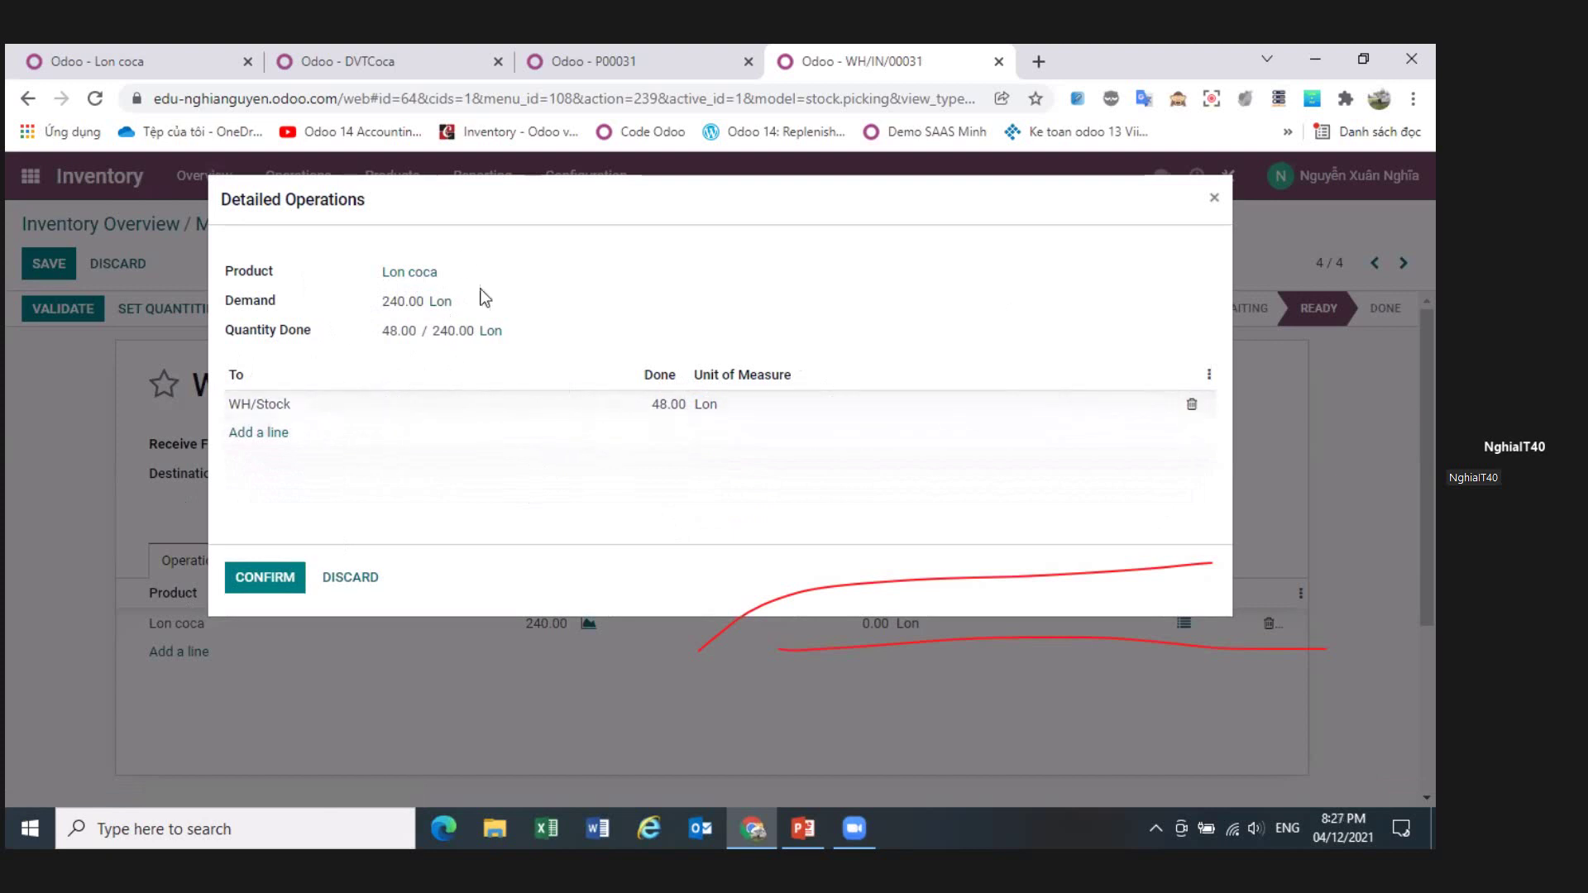
# - Confirm the detailed operations and validate receipt WH/IN/00031, creating a backorder for the remaining quantity
pyautogui.click(266, 576)
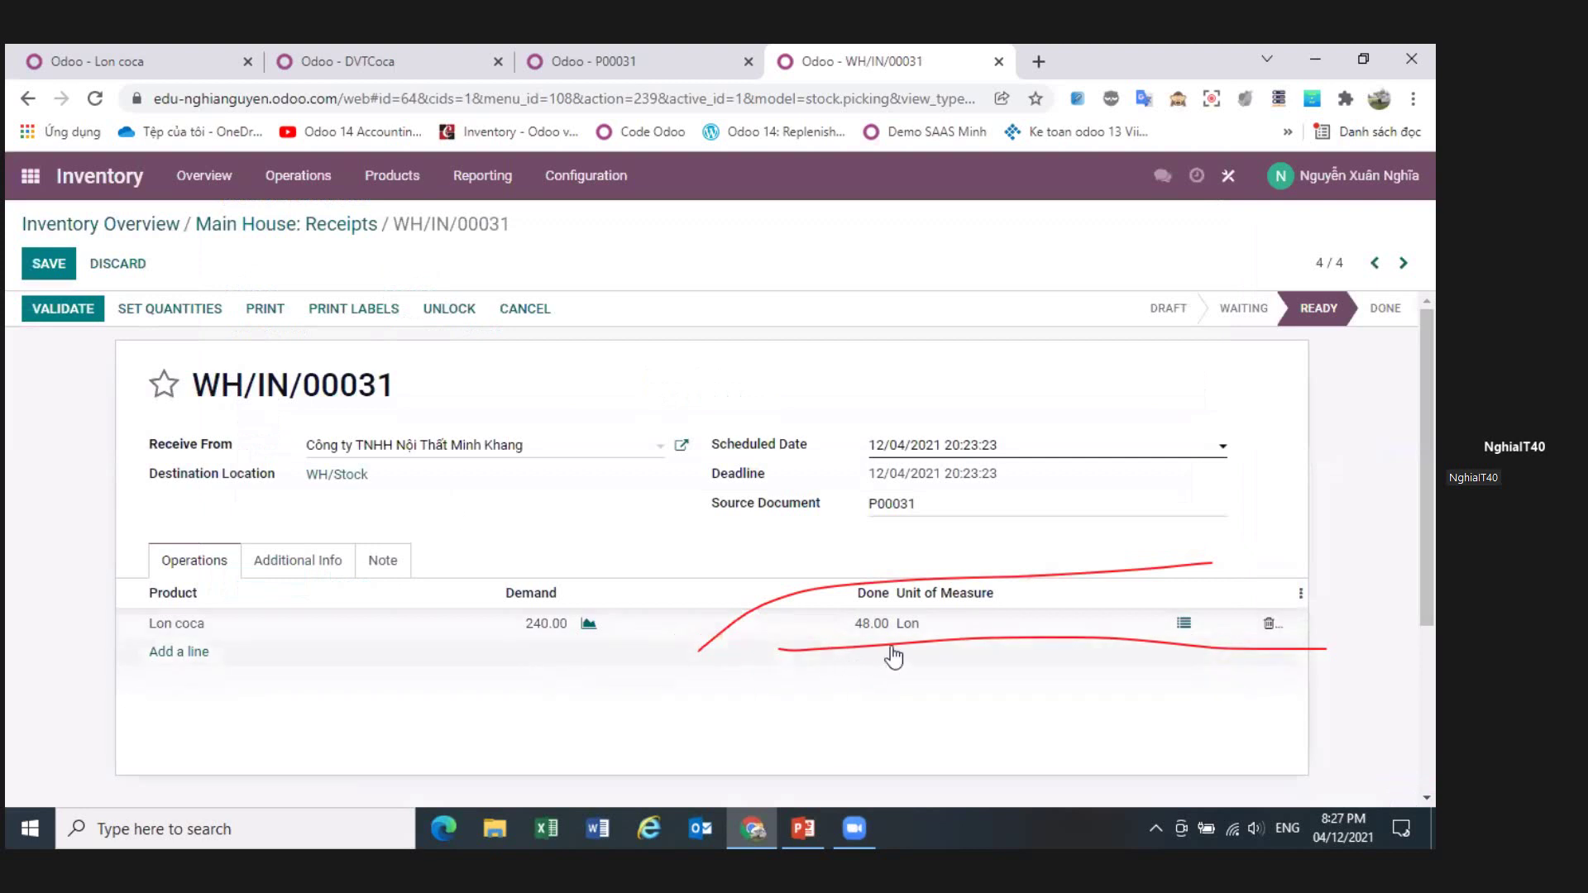
pyautogui.click(51, 317)
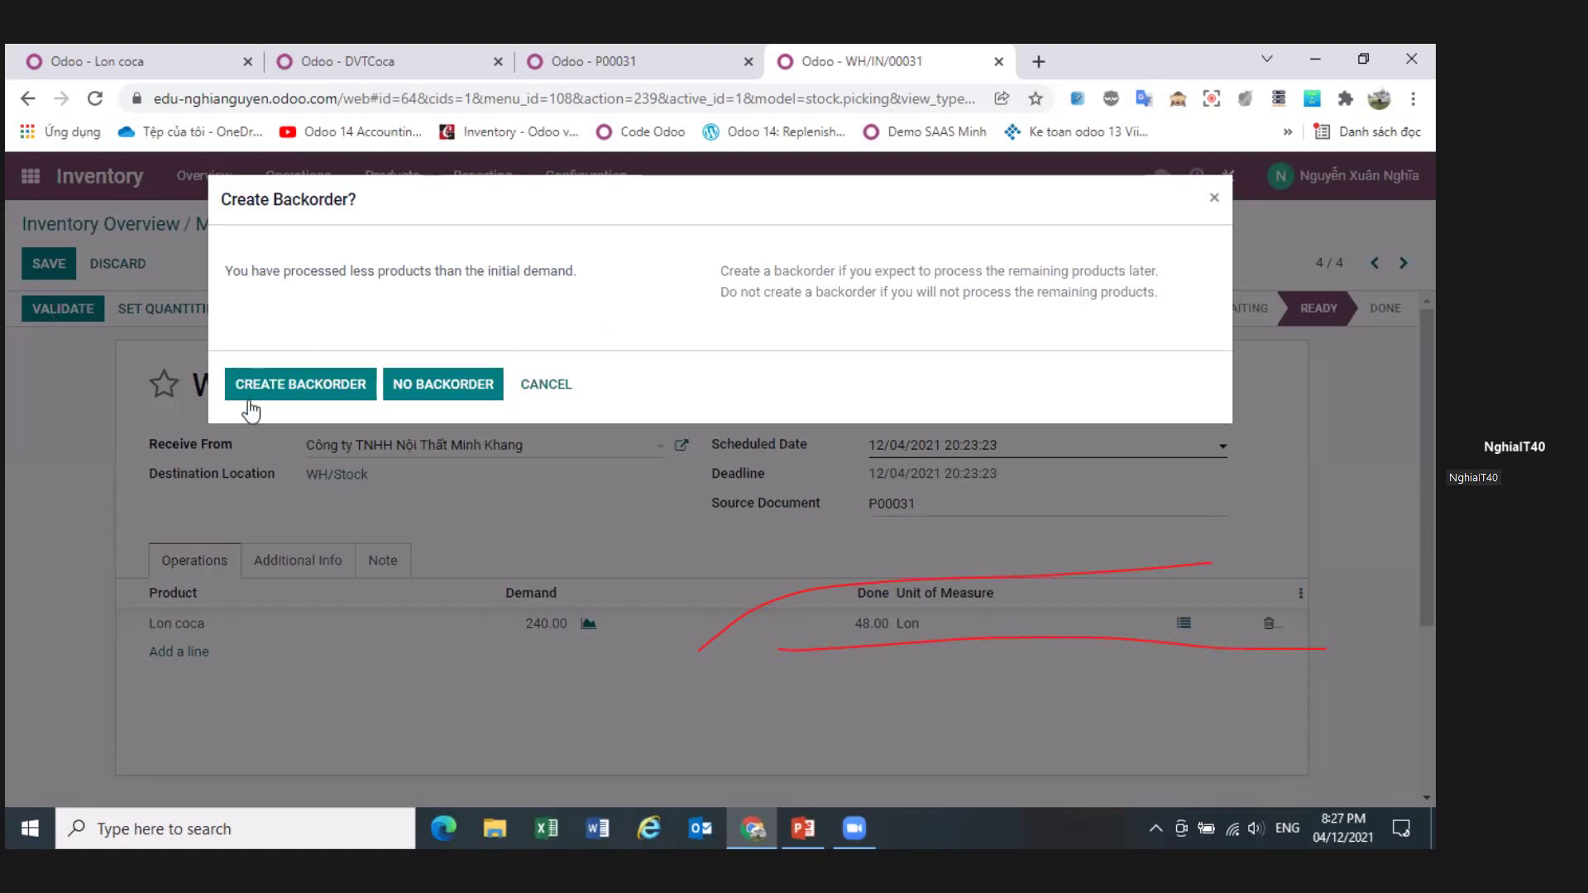
pyautogui.click(310, 396)
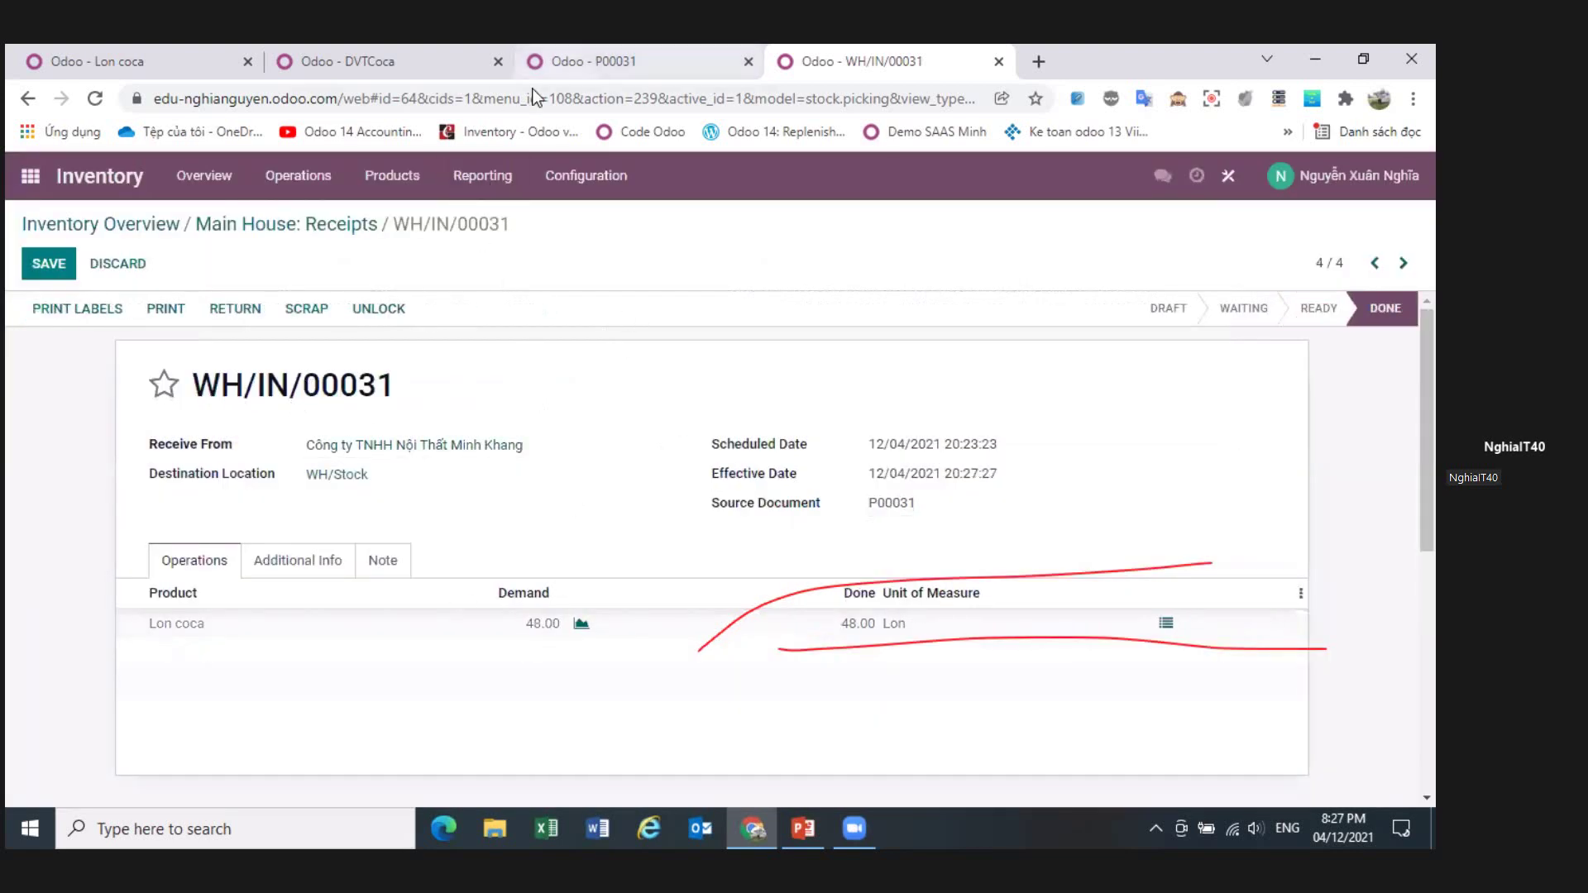
# - Leave purchase order P00031 and open the Stock On Hand report in the Inventory app
pyautogui.click(542, 63)
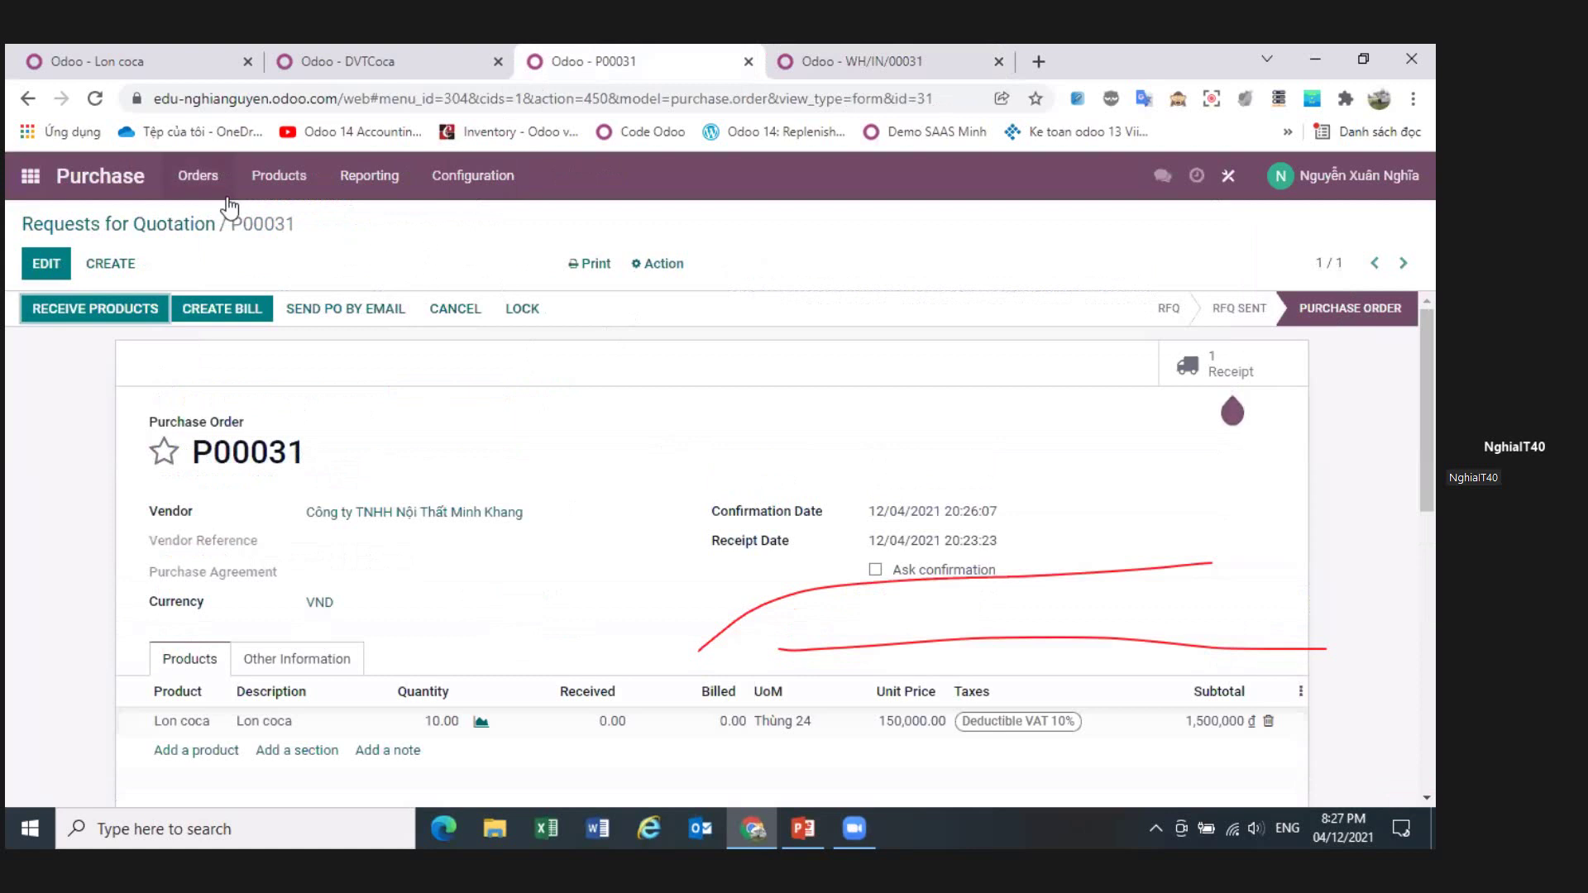
pyautogui.click(369, 184)
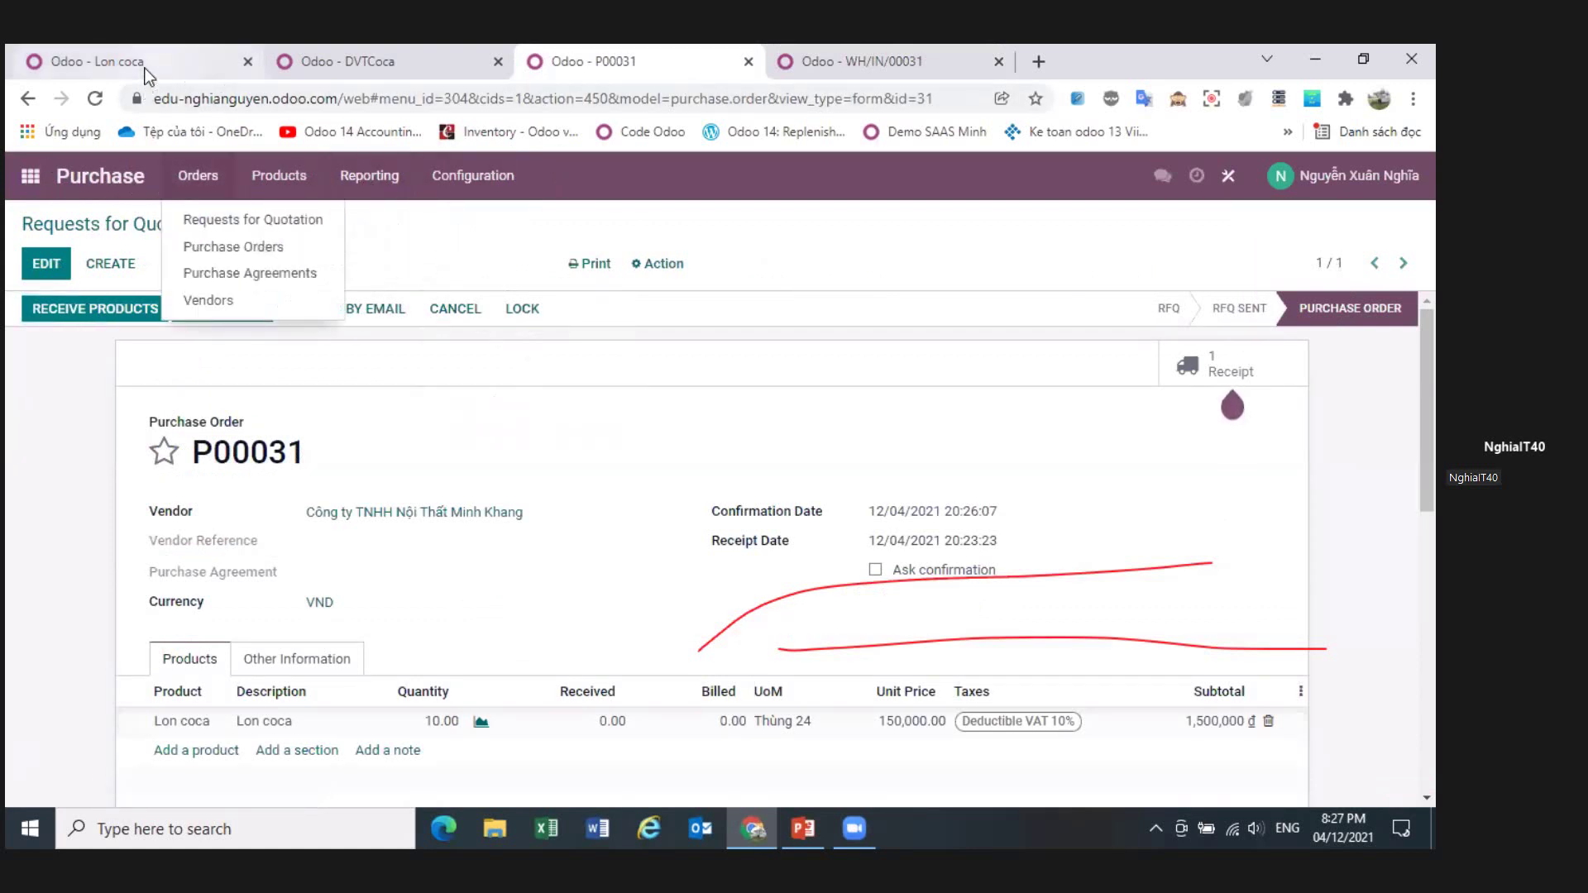
pyautogui.click(30, 175)
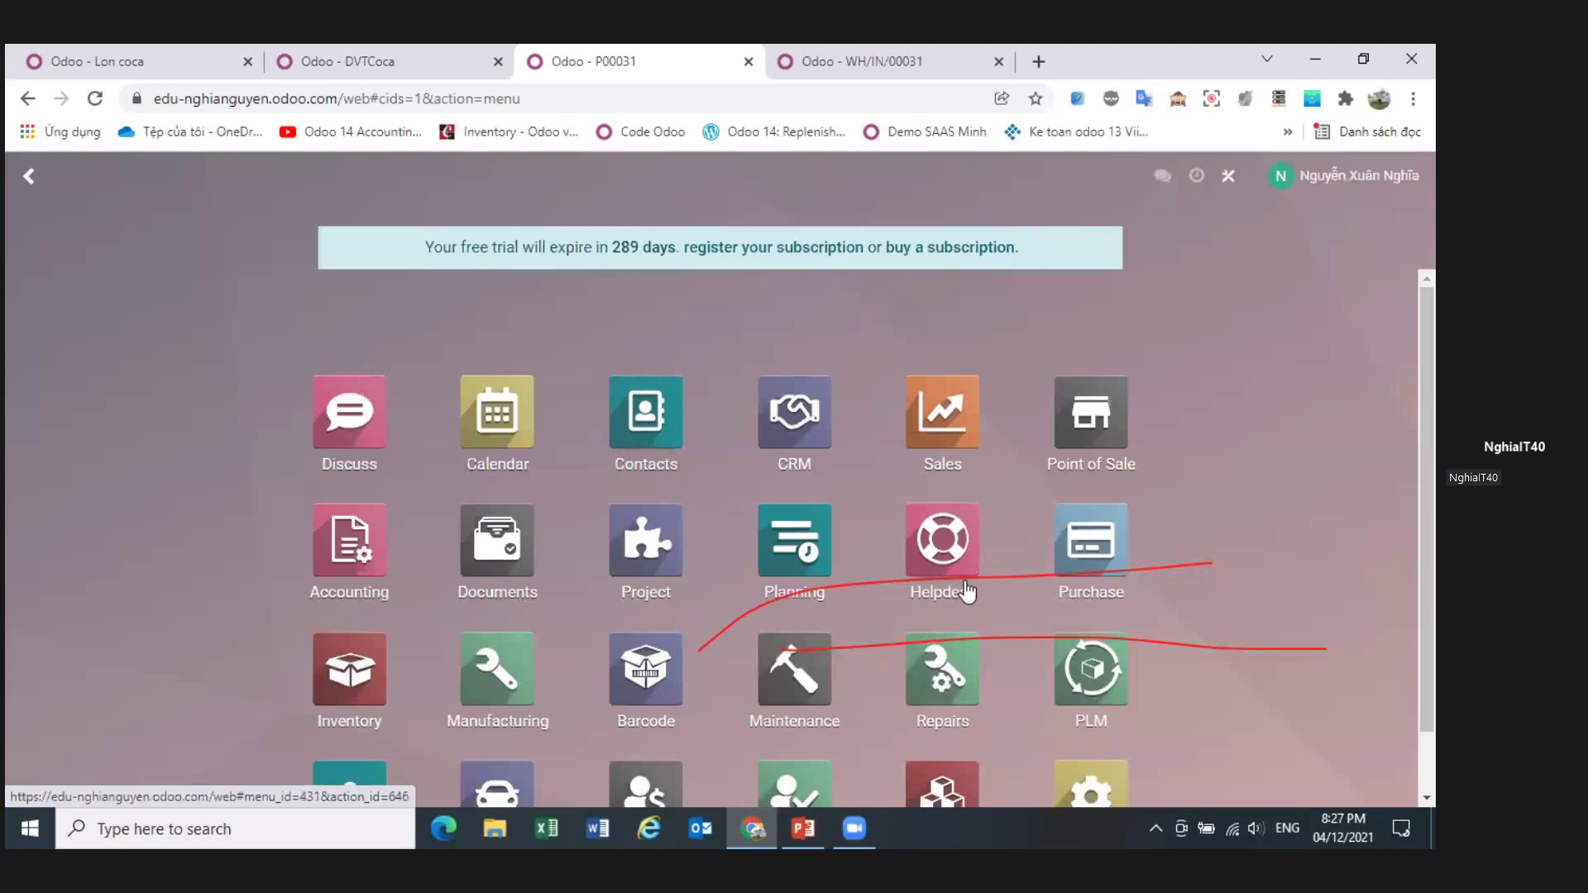
pyautogui.click(341, 707)
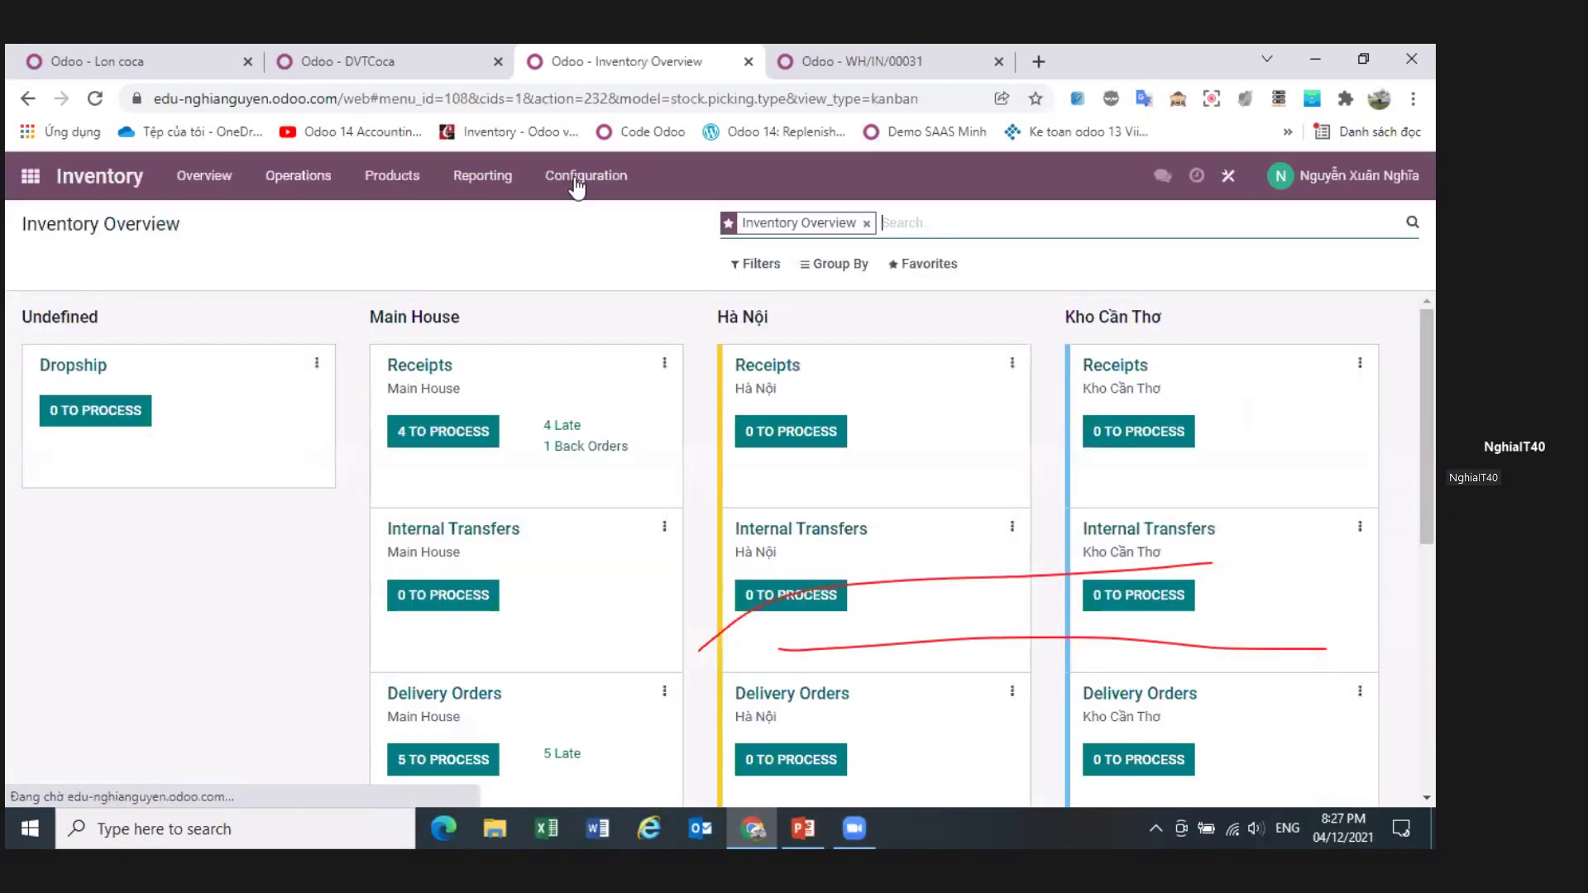
pyautogui.click(472, 176)
pyautogui.click(519, 245)
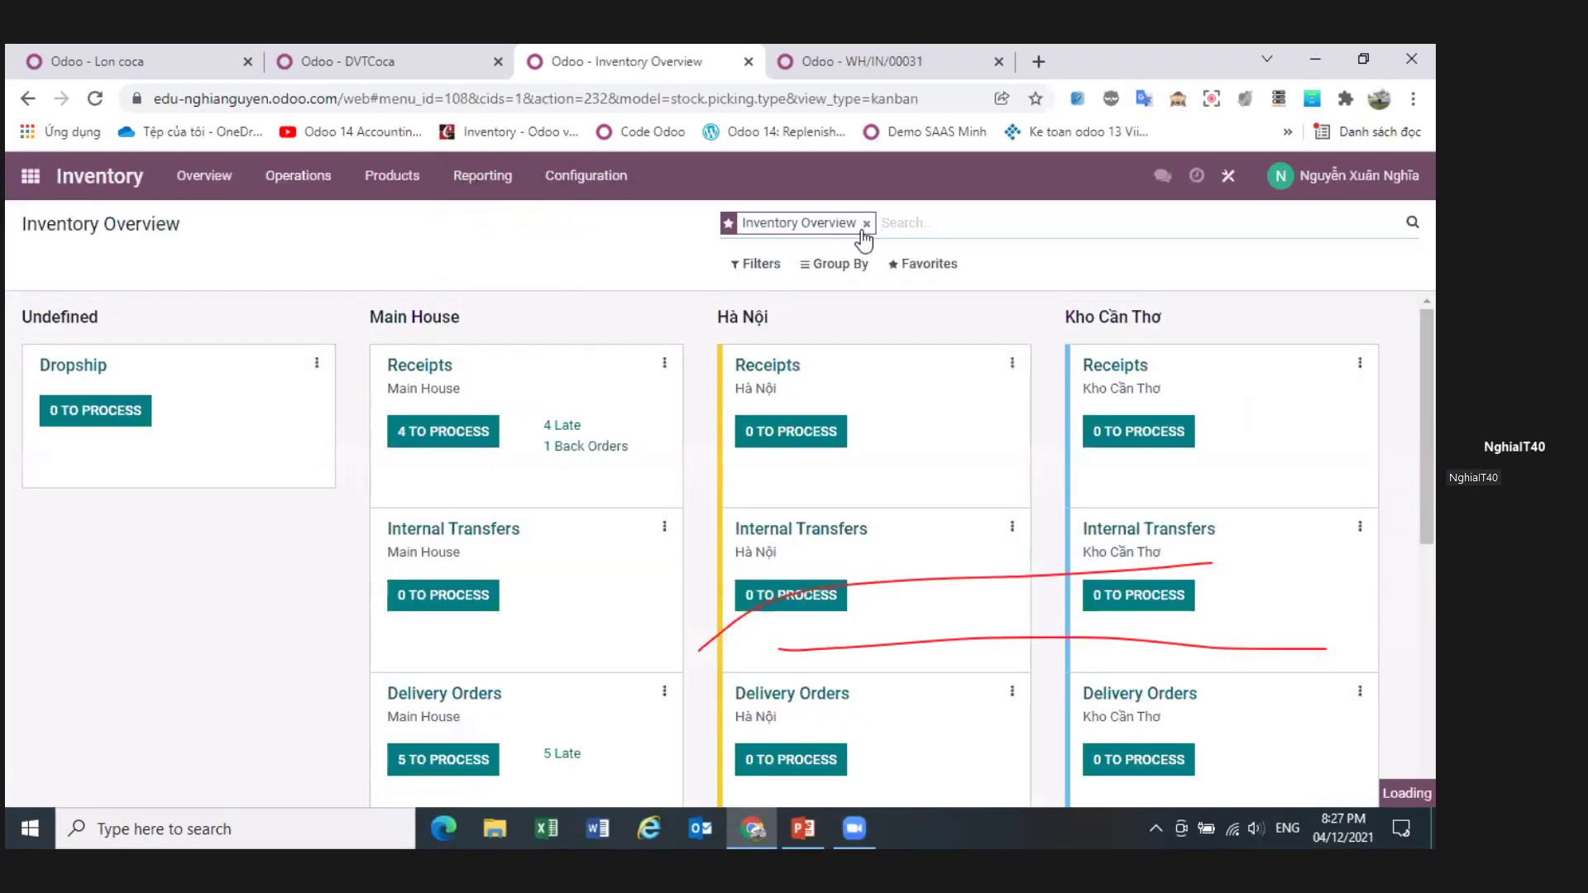
# - Search the Stock On Hand products for "co" and expand Lon coca and its WH/Stock group to check quantities and unit
pyautogui.write('co')
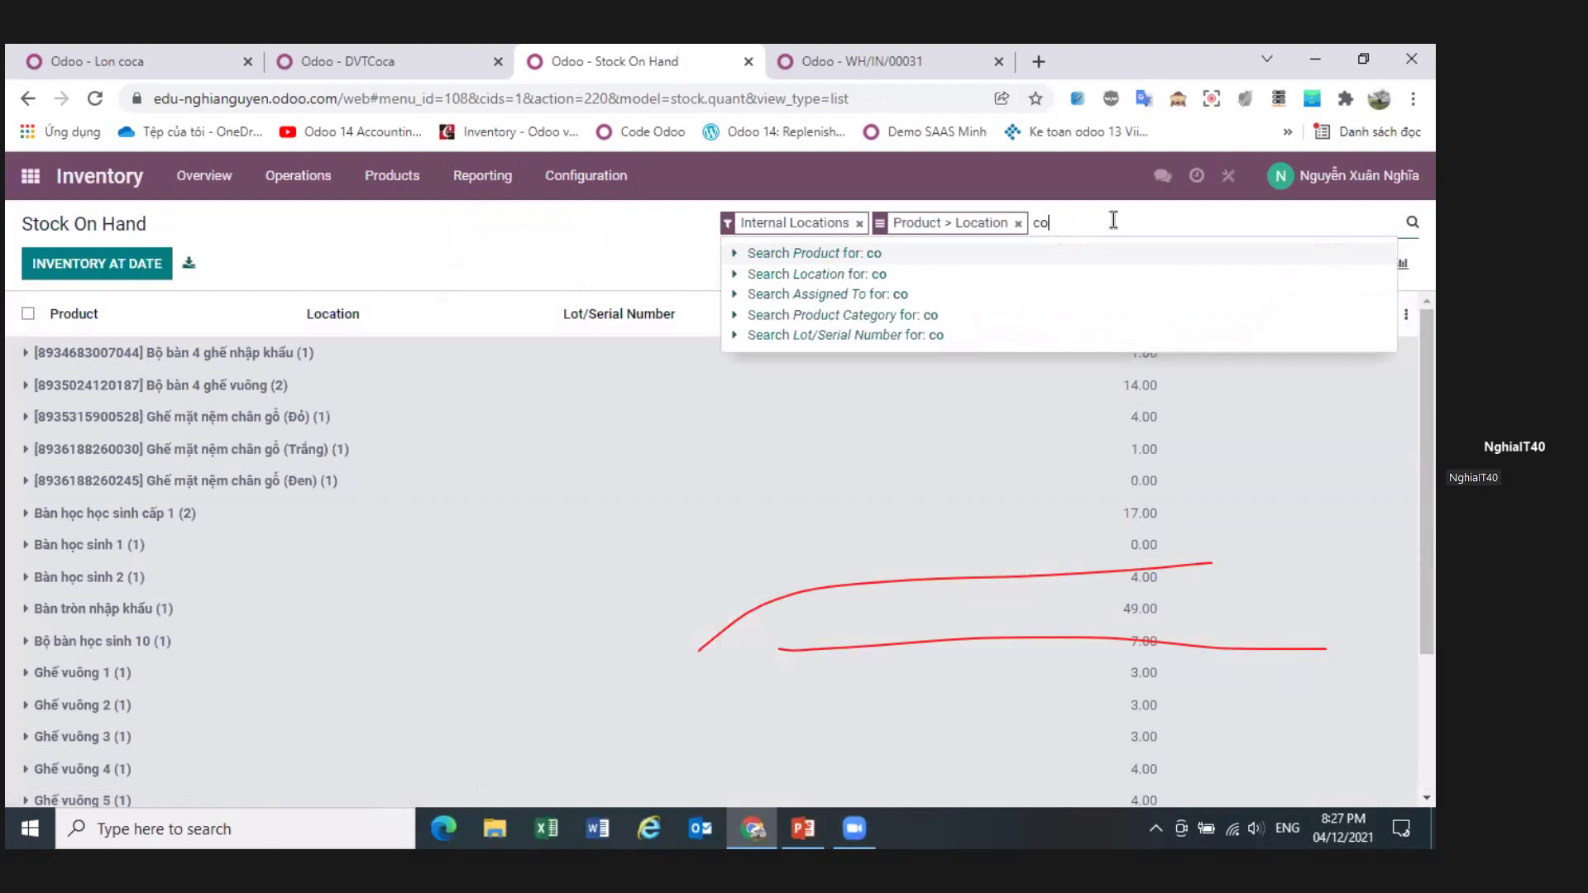
pyautogui.press('Return')
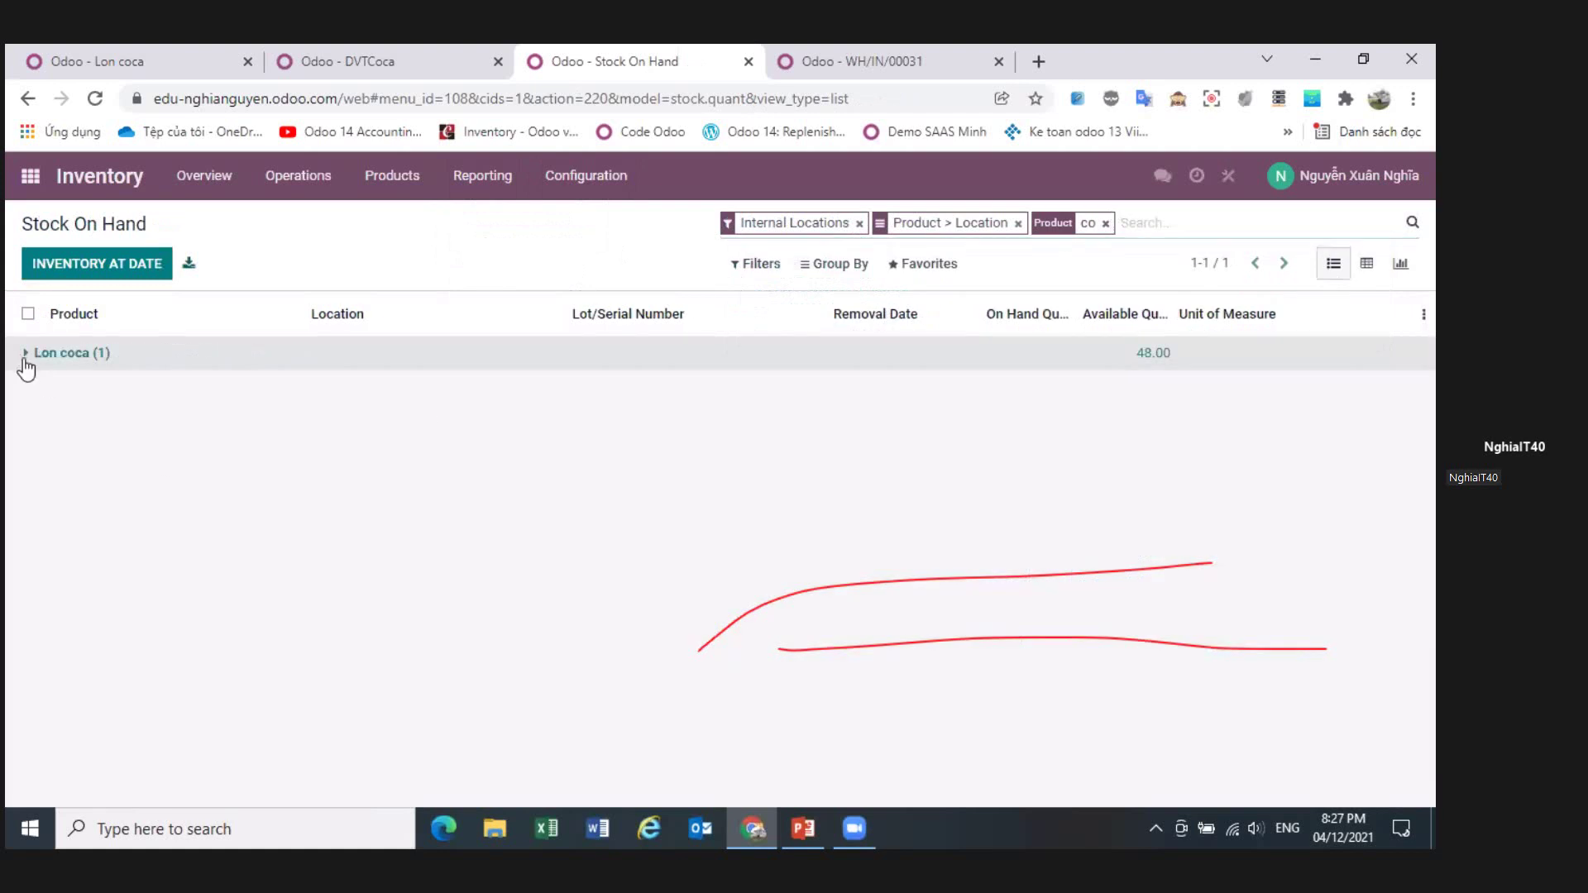
pyautogui.click(26, 364)
pyautogui.click(49, 391)
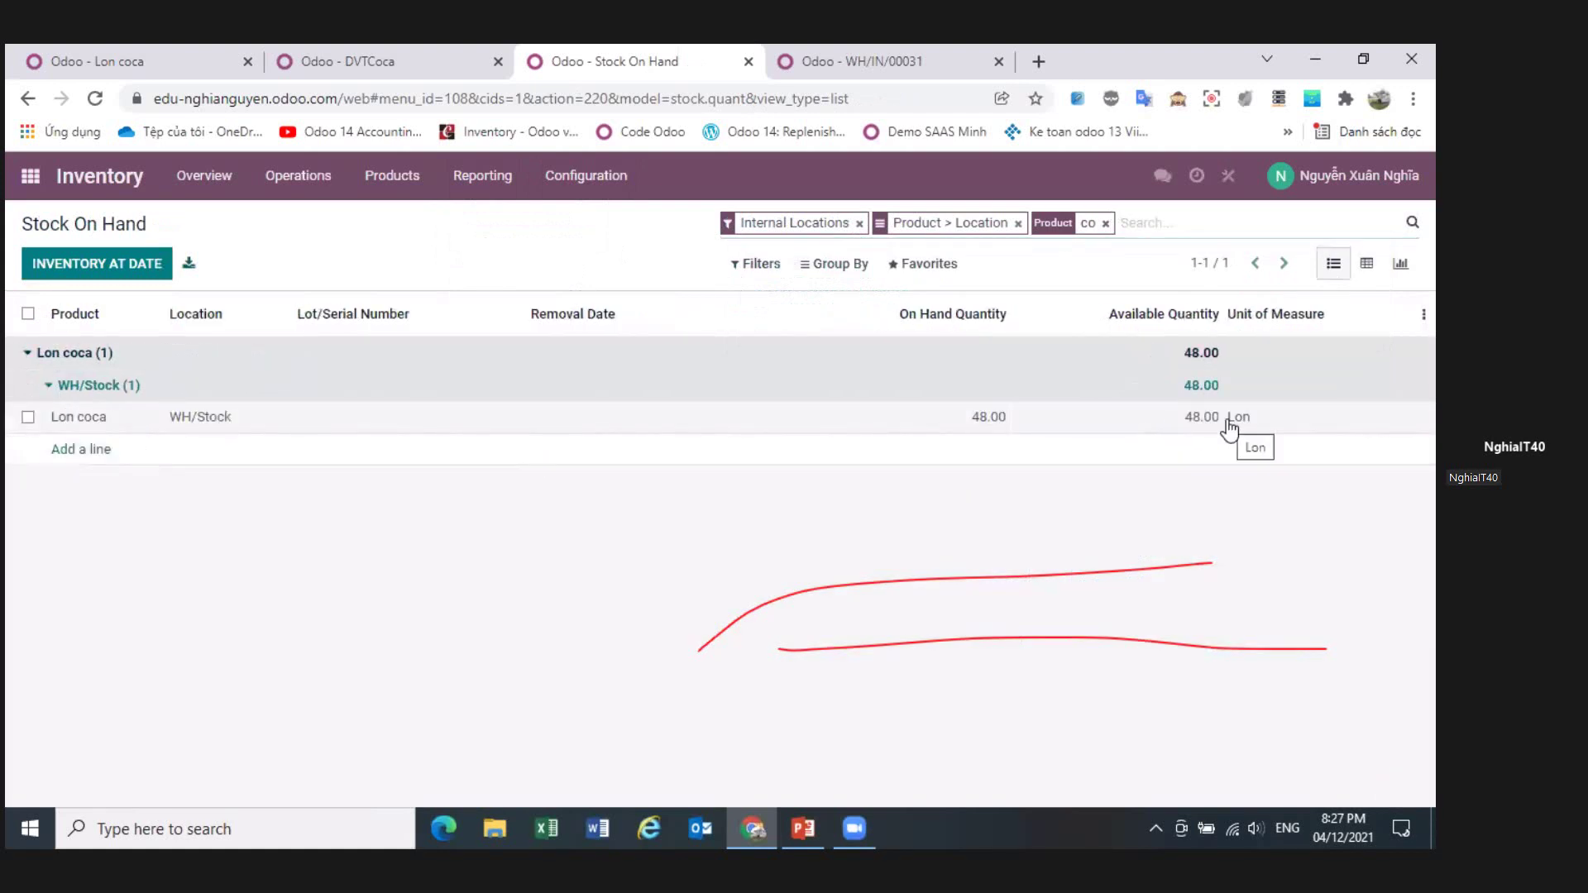
# - Clear the stock list's search criteria, filter it to Internal Locations, and group it by Location, then Product
pyautogui.click(857, 225)
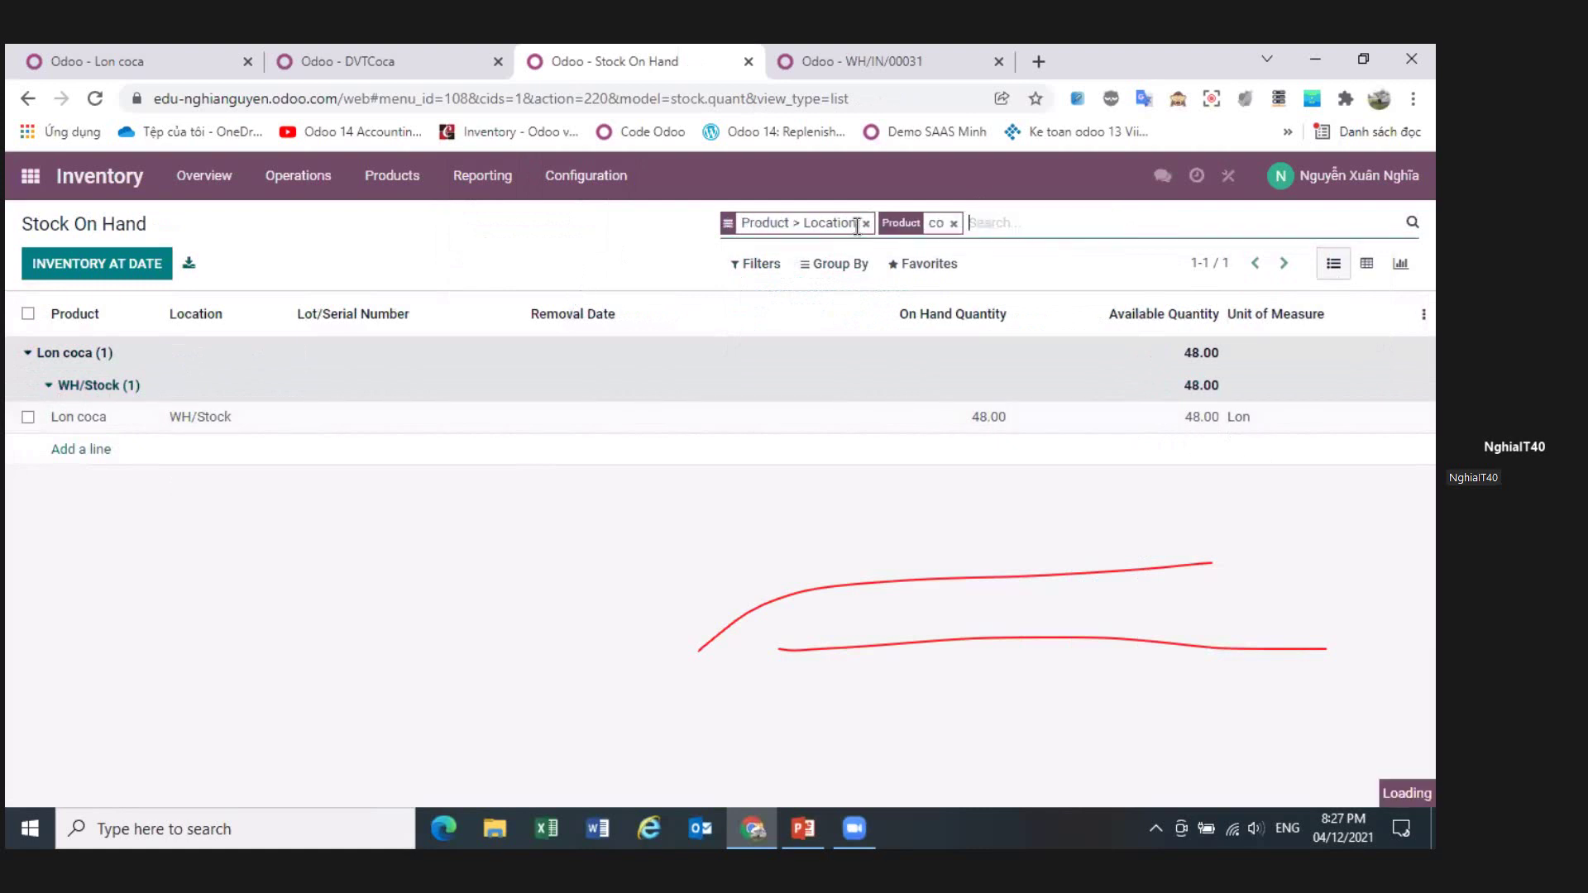
pyautogui.click(940, 223)
pyautogui.click(865, 226)
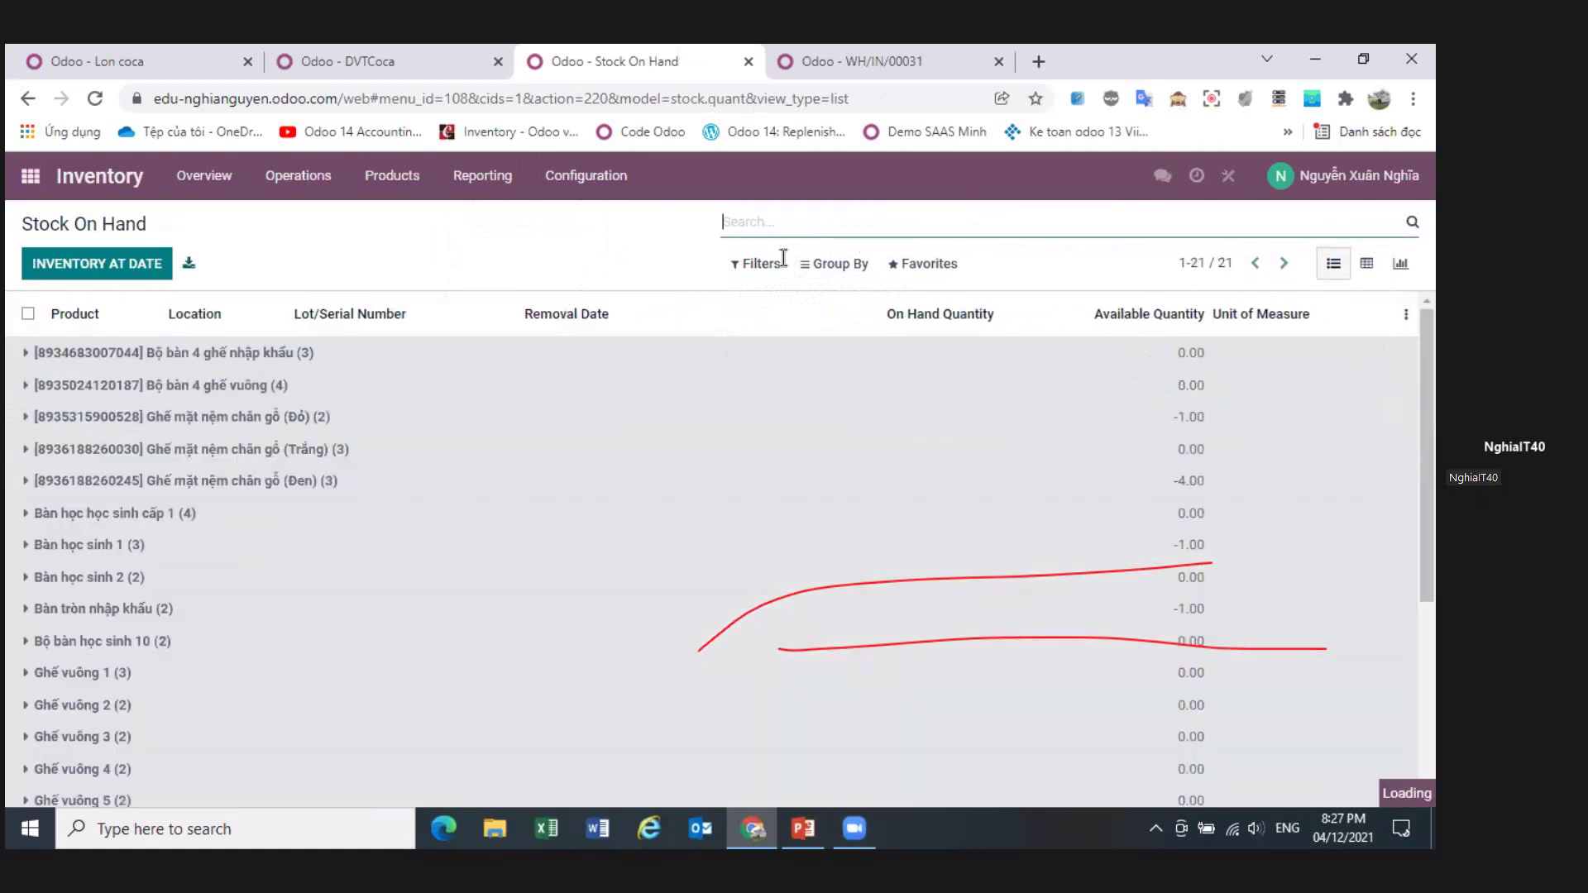
pyautogui.click(755, 263)
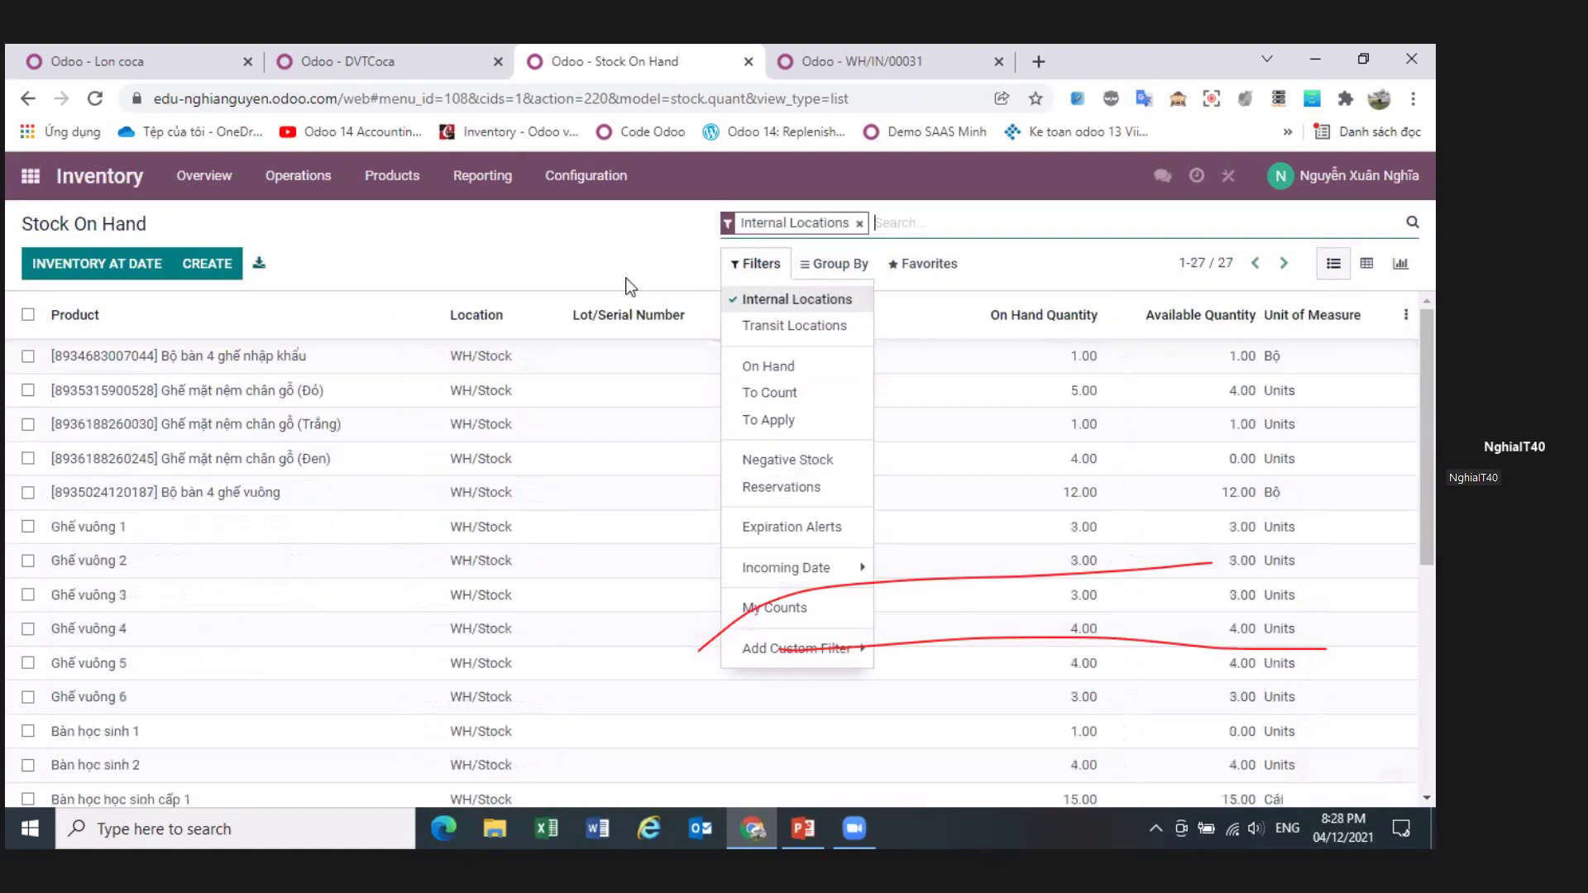
pyautogui.click(835, 263)
pyautogui.click(900, 265)
pyautogui.click(852, 269)
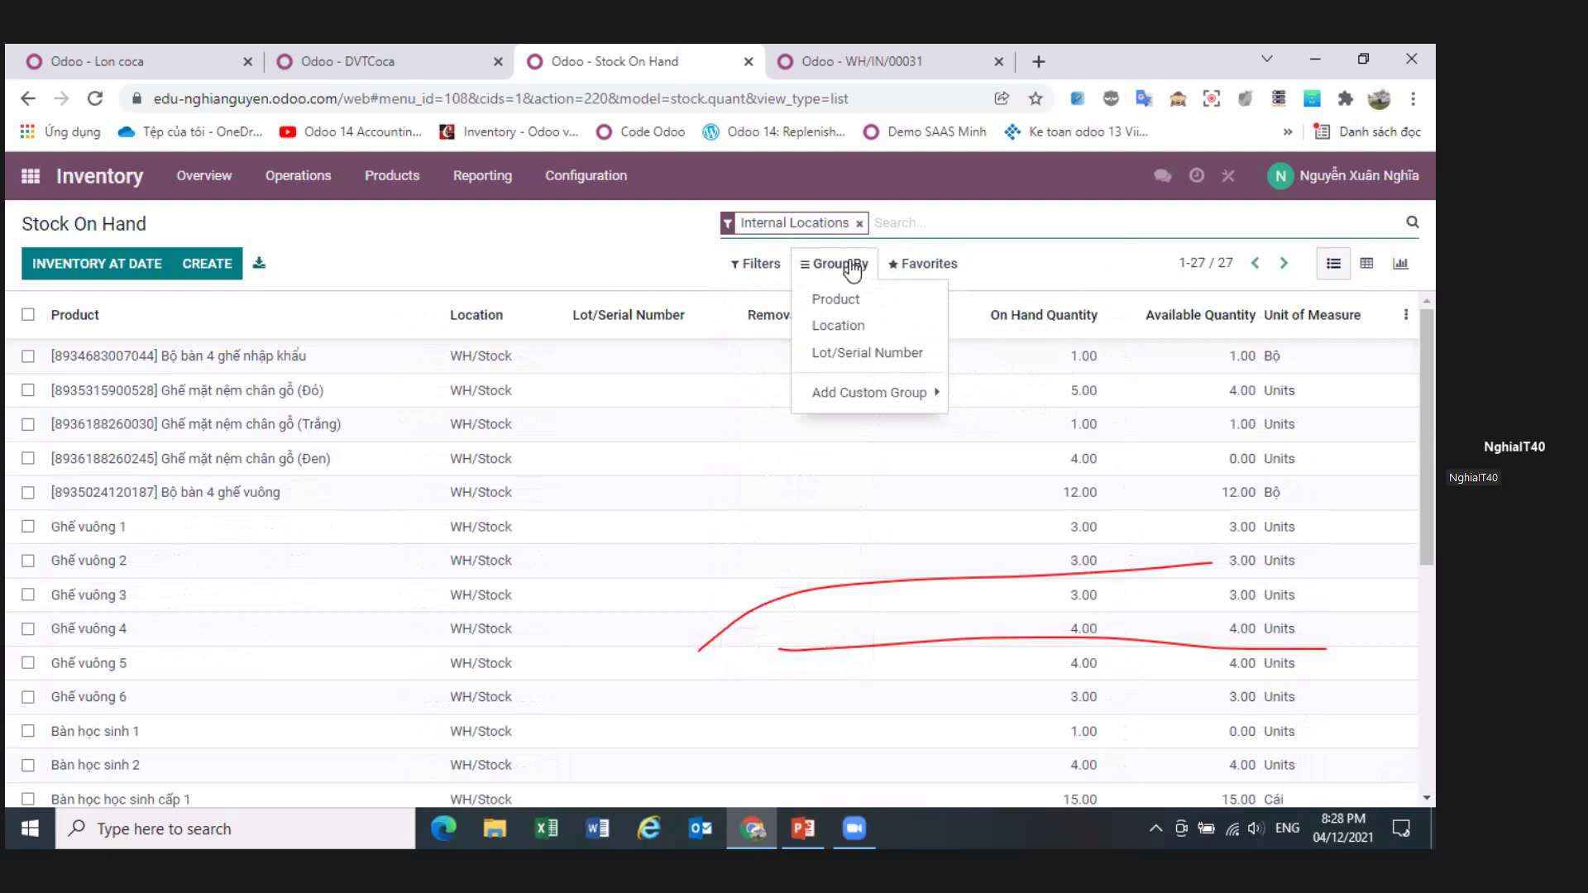
pyautogui.click(856, 339)
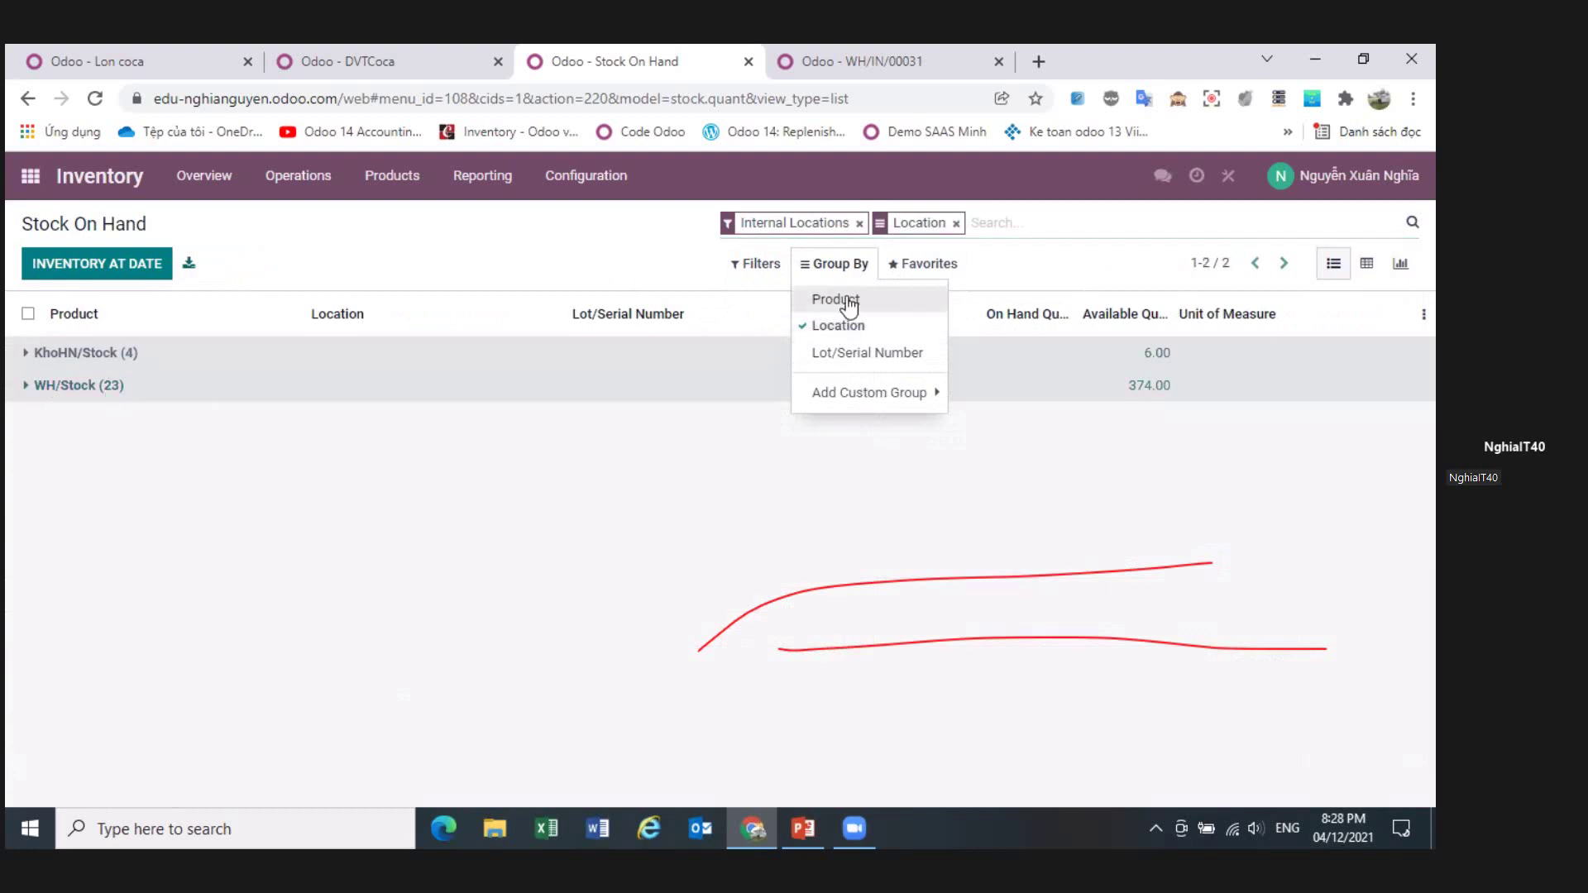
pyautogui.click(857, 301)
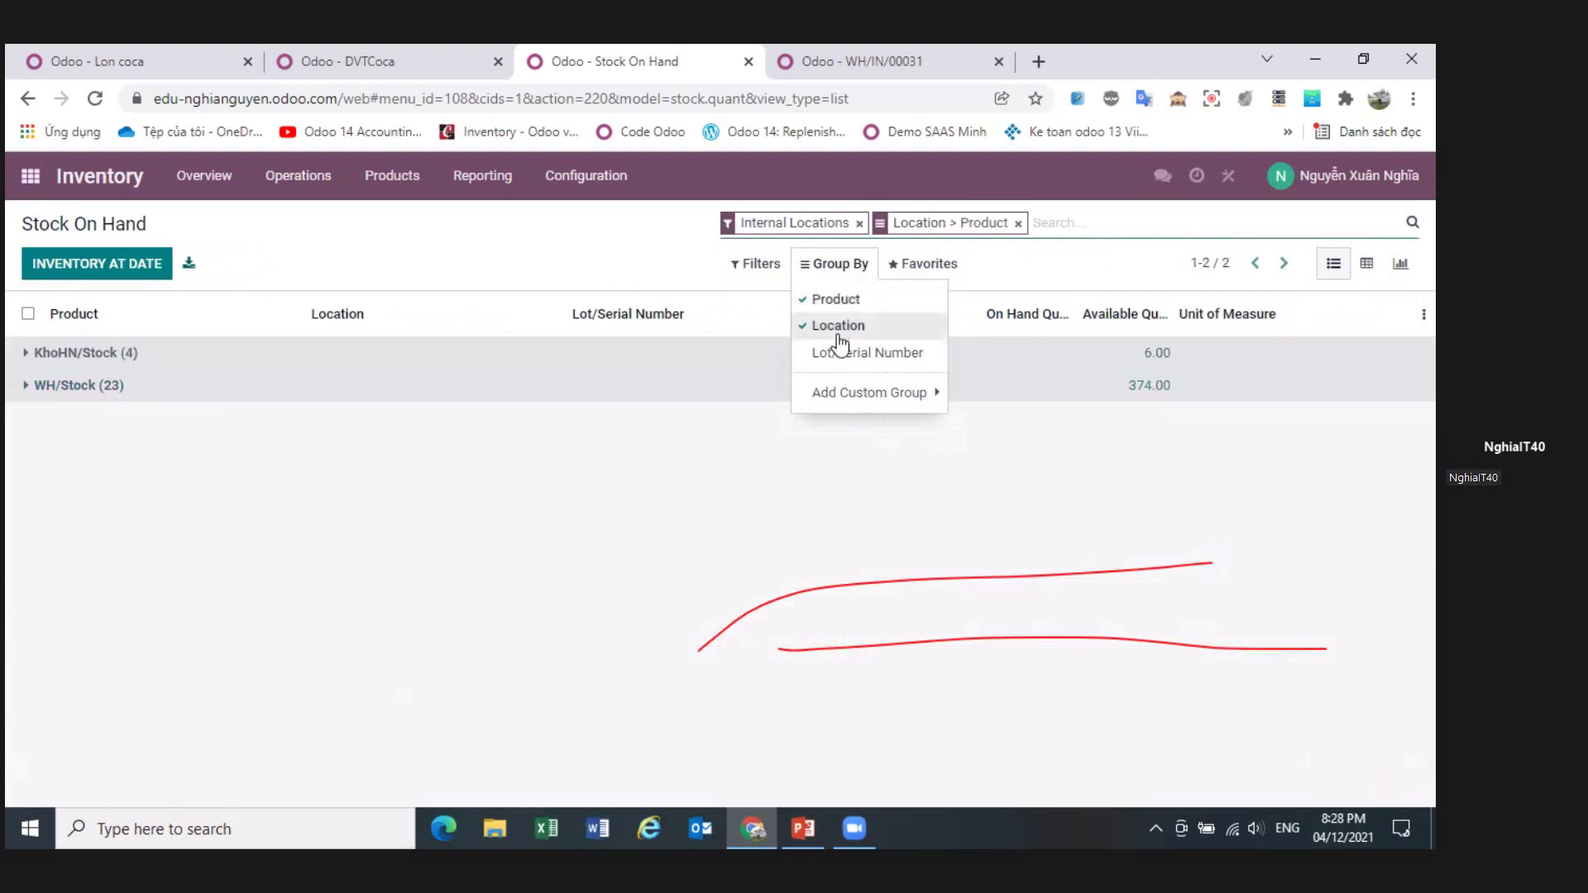
# - Search the location-grouped stock list for product "coca" and expand WH/Stock to check its stock
pyautogui.click(1106, 225)
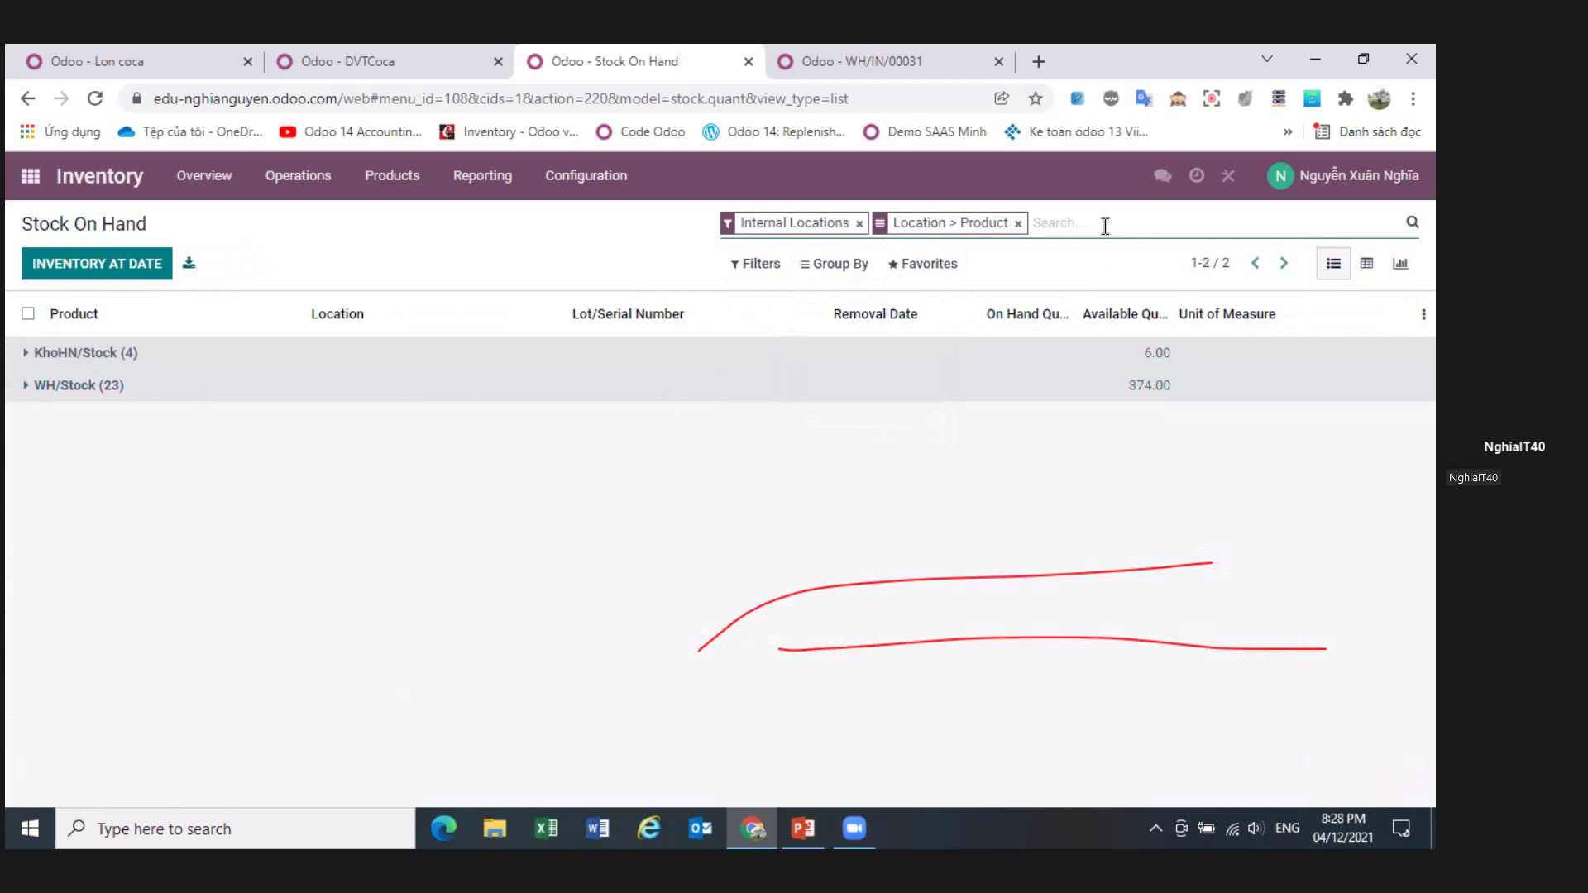
pyautogui.write('coca')
pyautogui.press('Return')
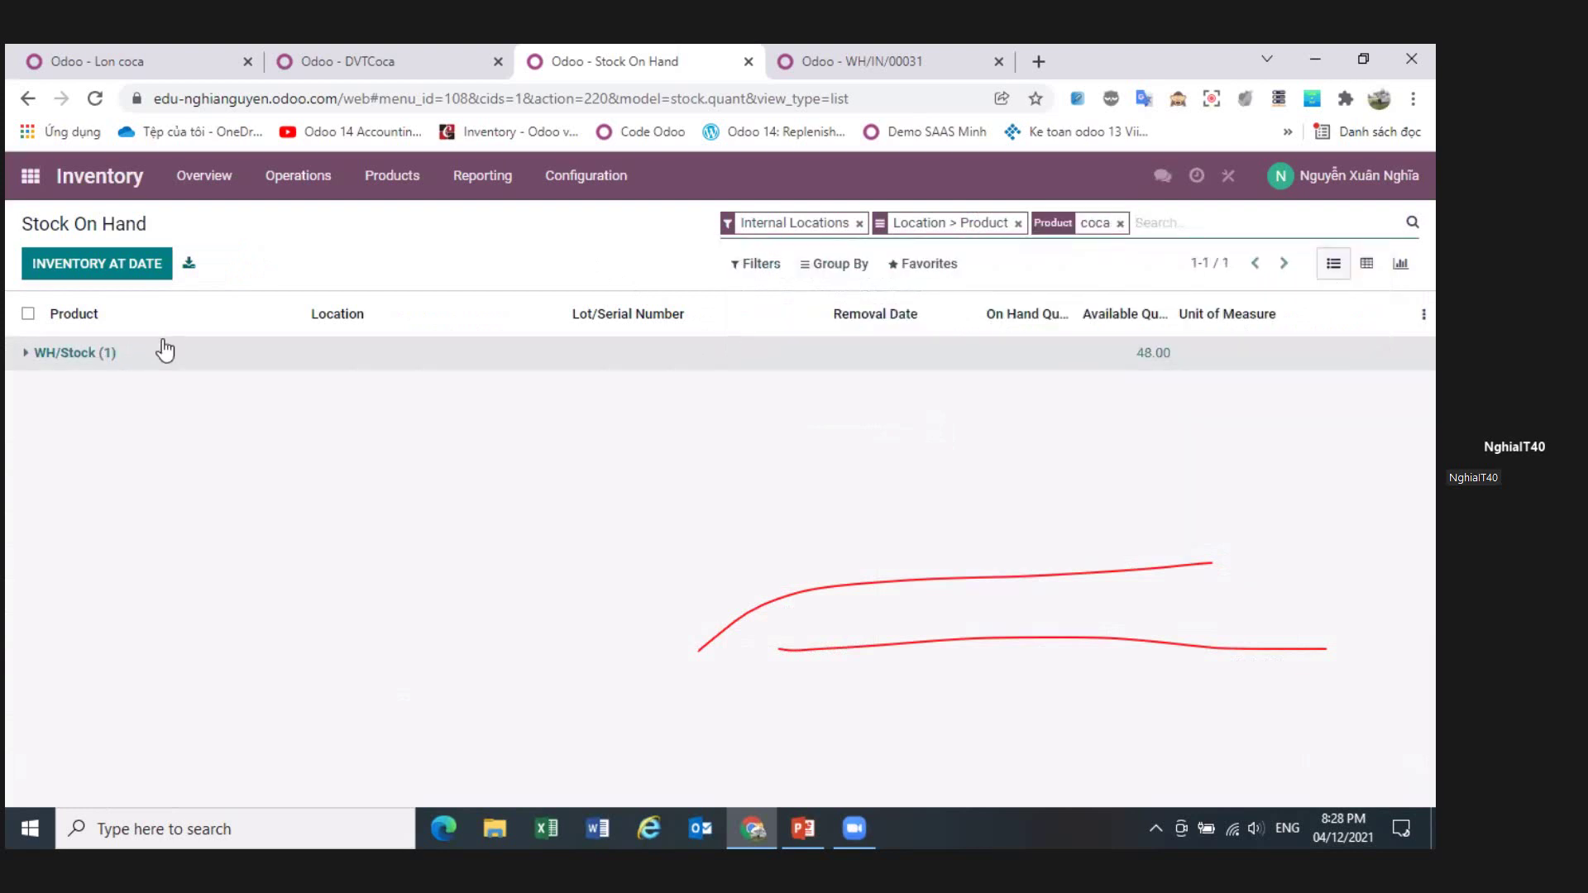
pyautogui.click(78, 354)
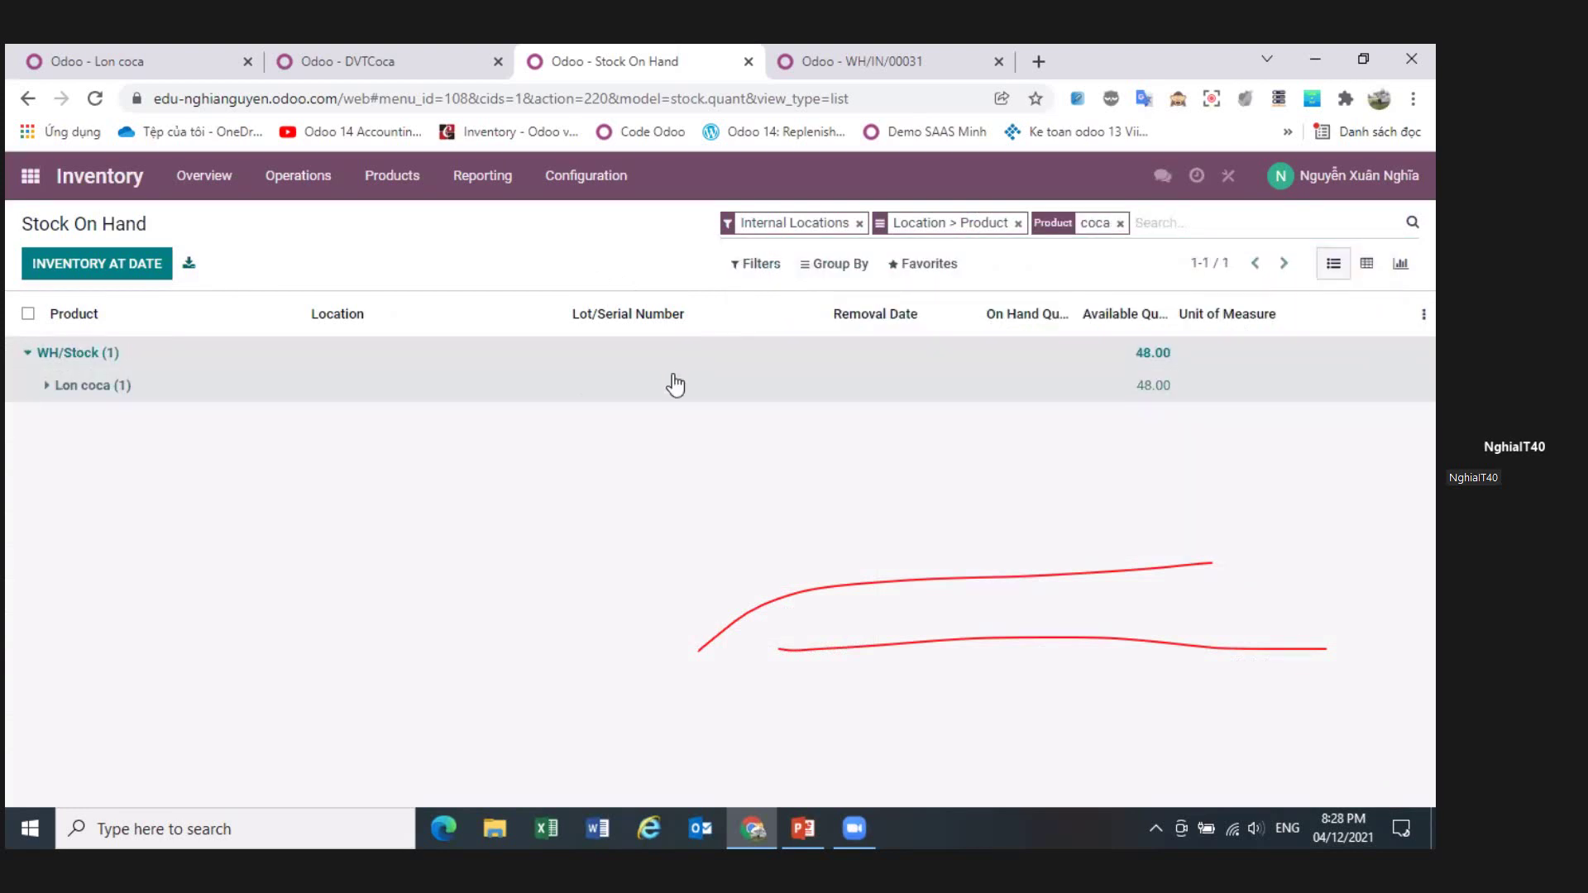
# - Return to the Inventory Overview and review the Lon coca product form's general information
pyautogui.click(214, 183)
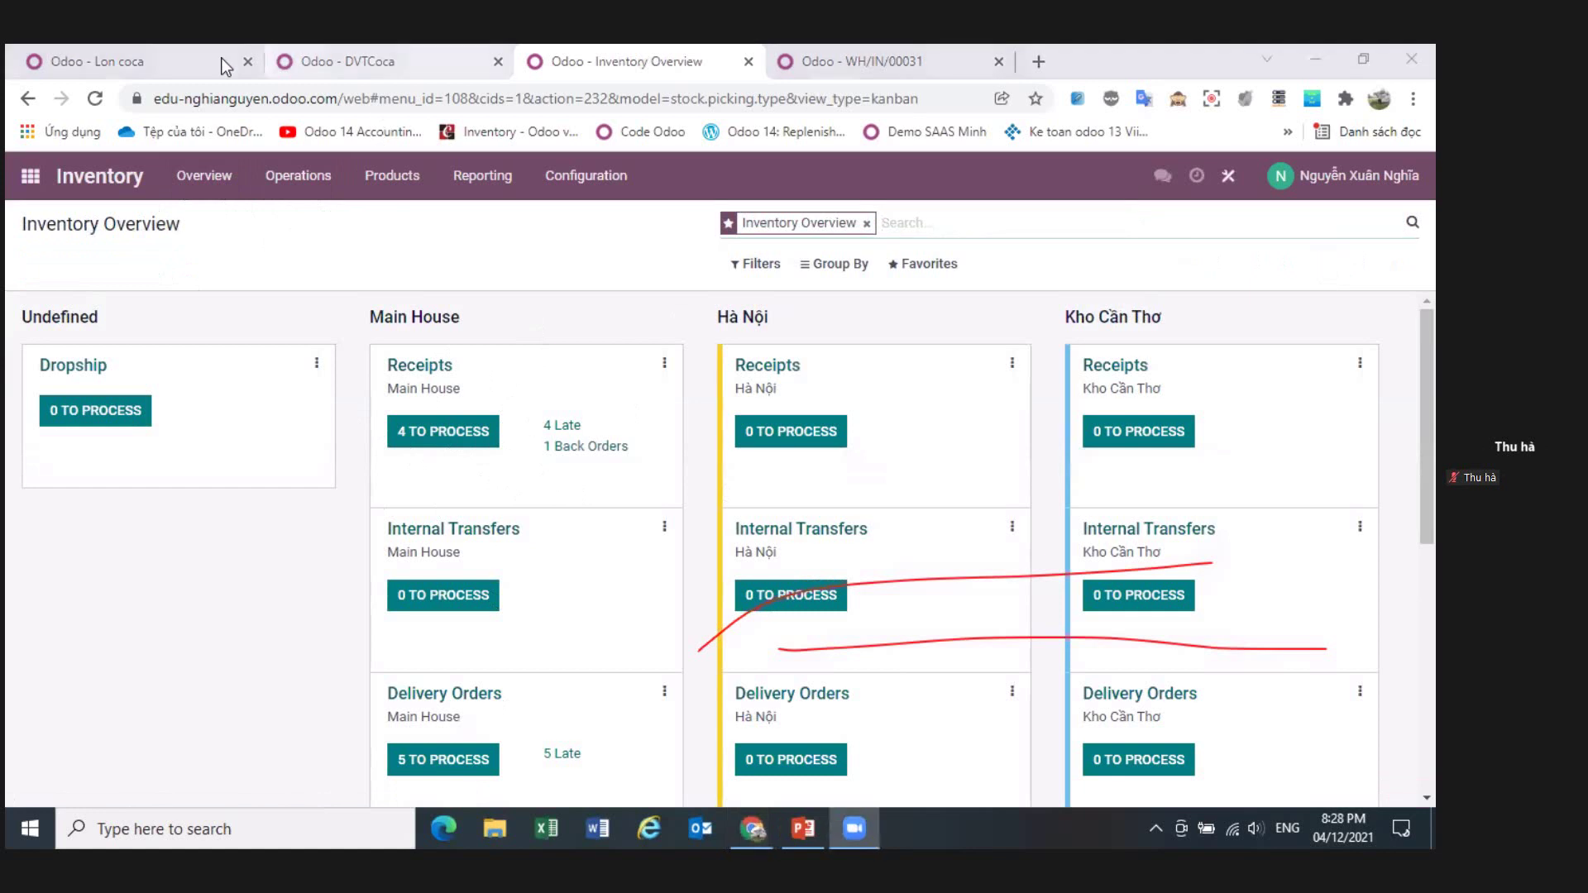
pyautogui.click(91, 61)
pyautogui.scroll(4, 331, 405)
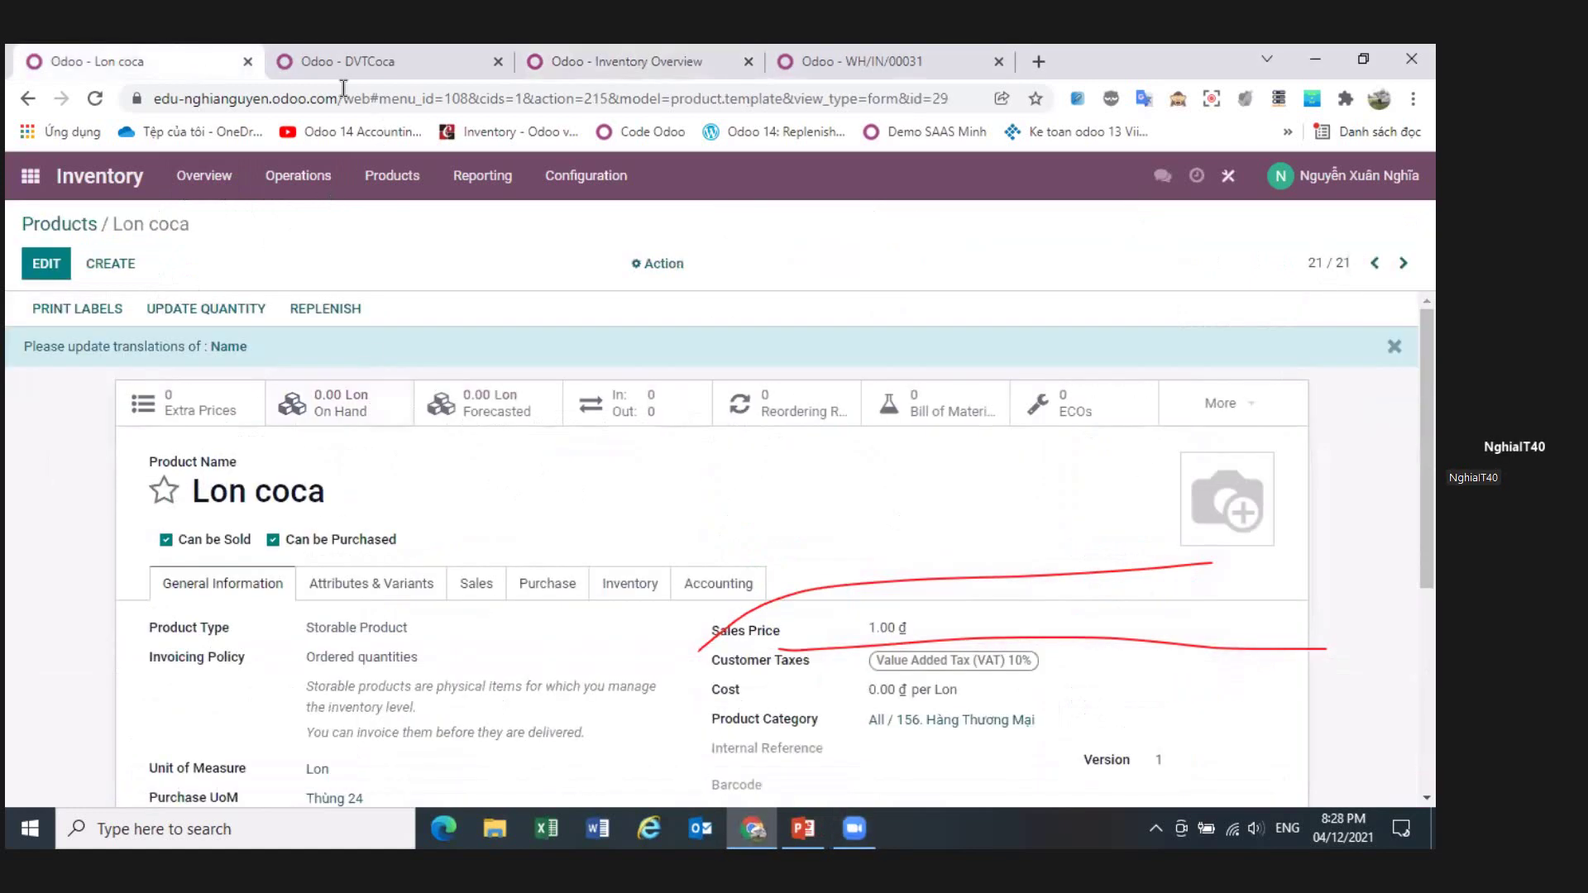
# - Start a new product from the Inventory product list and name it Laptop Dell 1234
pyautogui.click(352, 62)
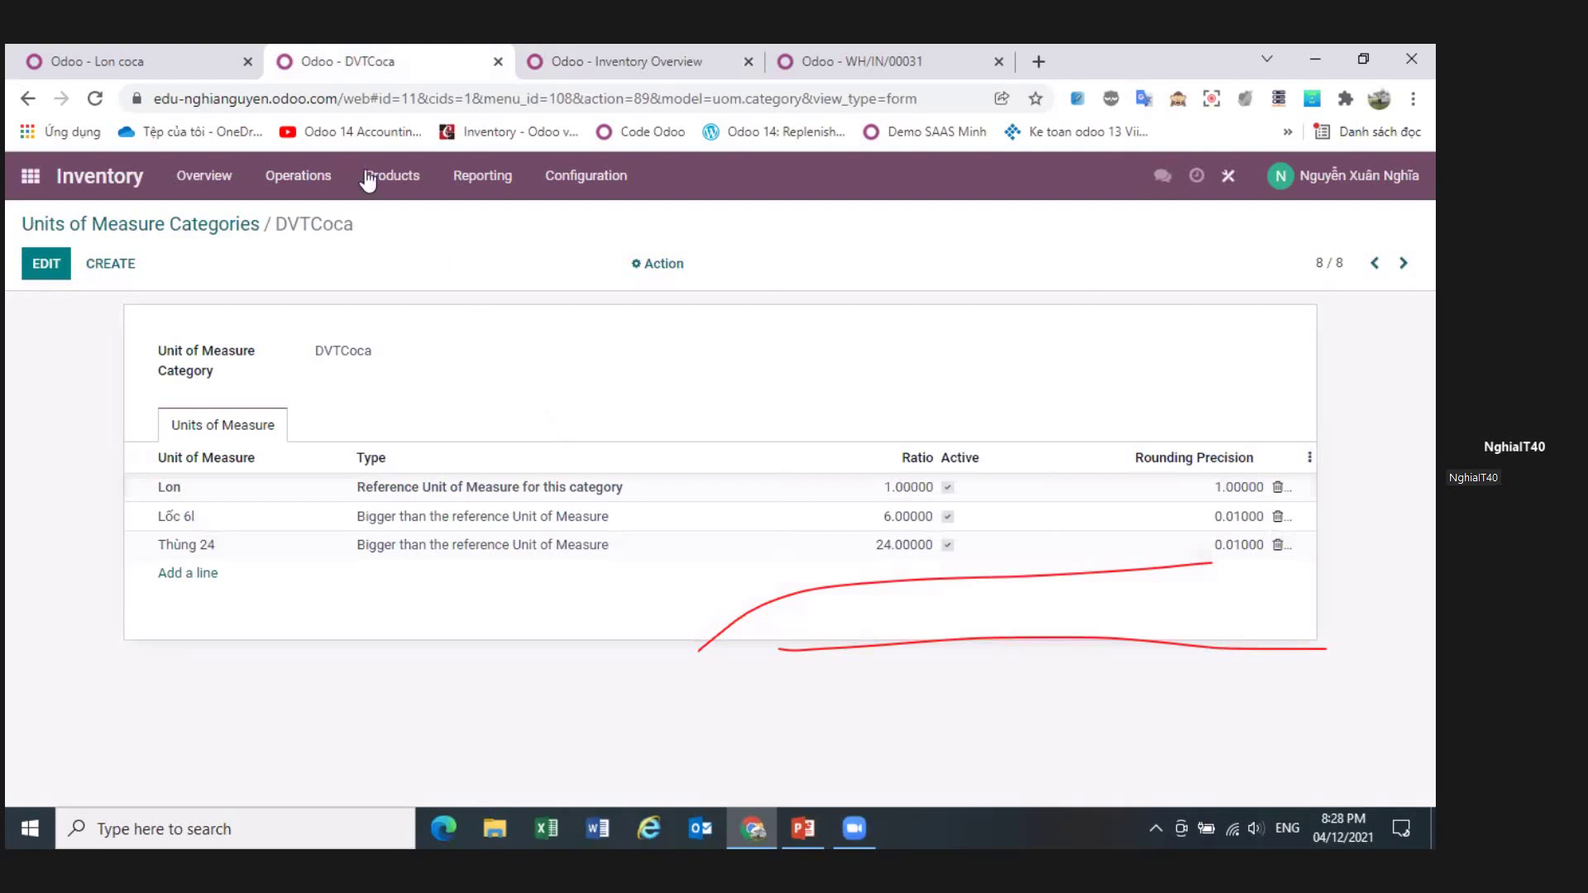
pyautogui.click(393, 182)
pyautogui.click(405, 222)
pyautogui.click(88, 271)
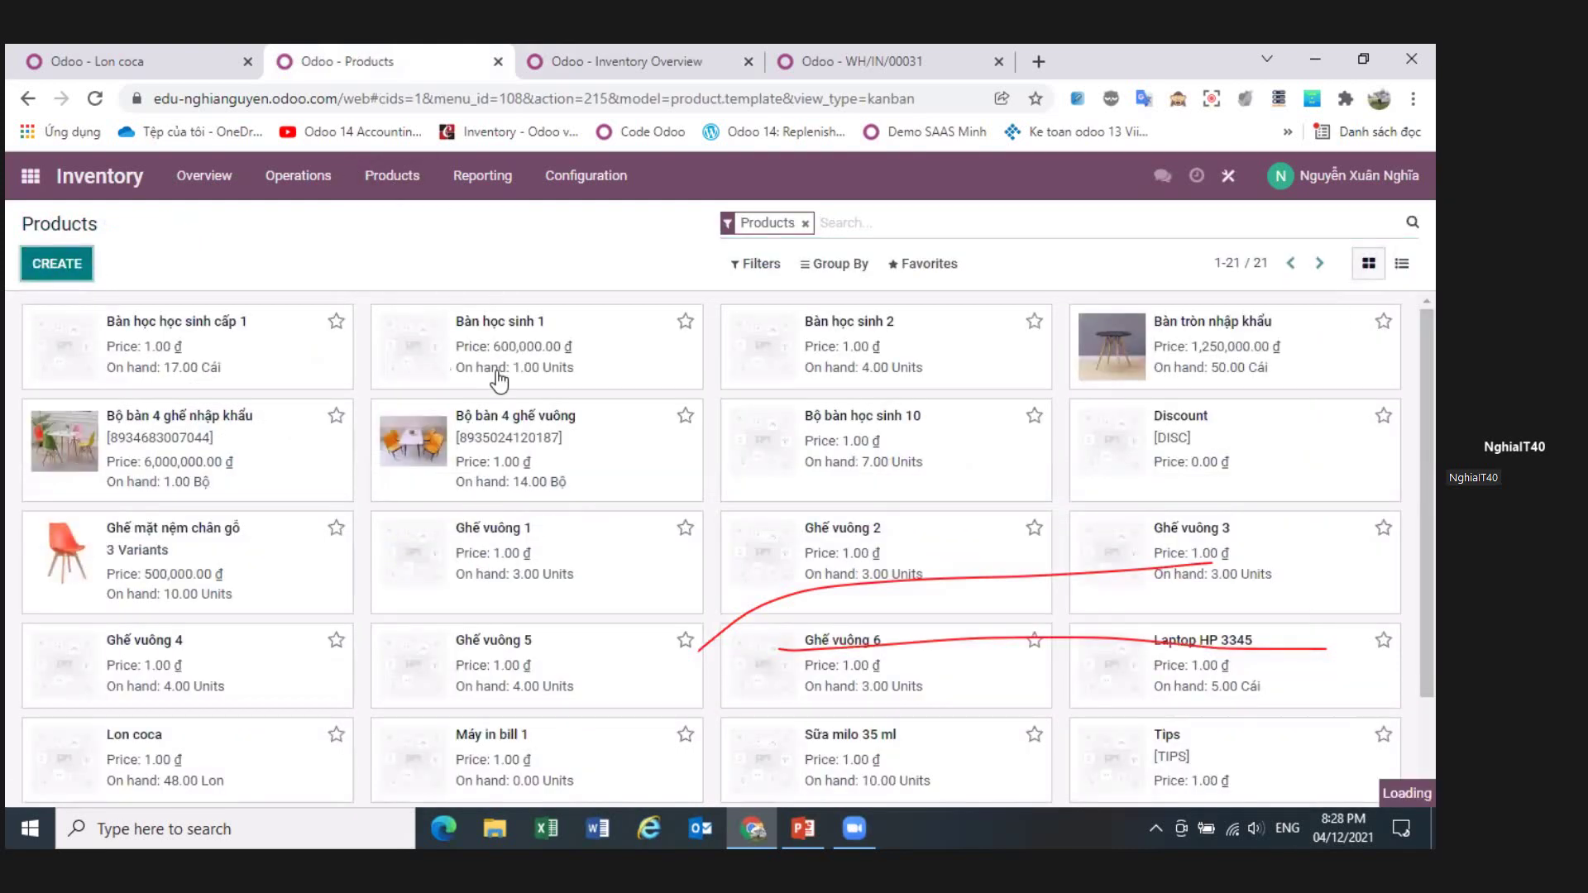
pyautogui.click(321, 453)
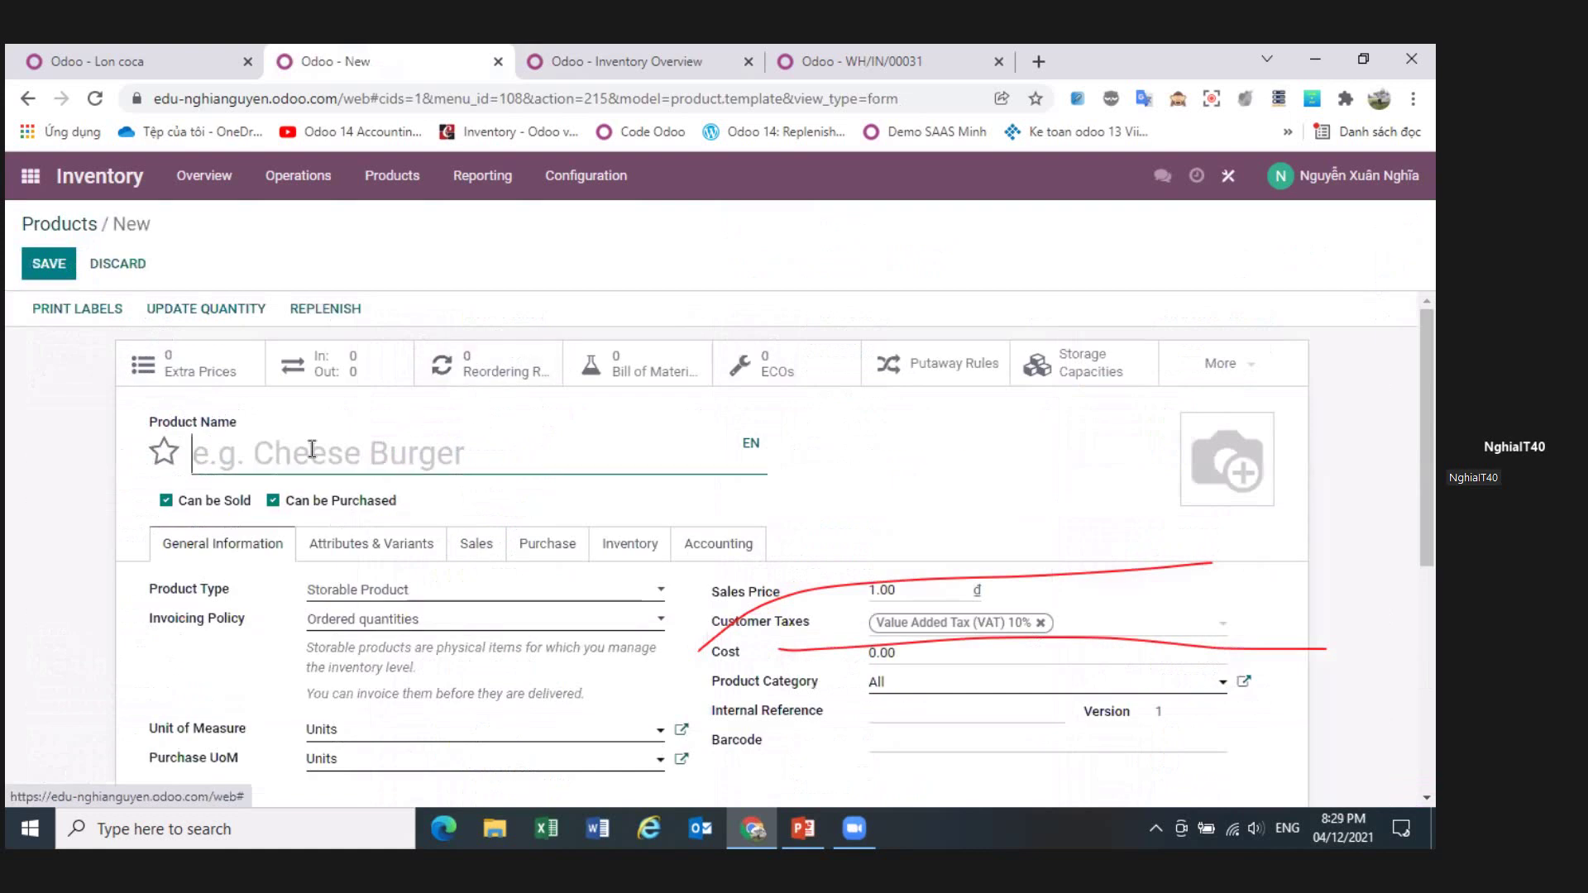
pyautogui.write('Laptop')
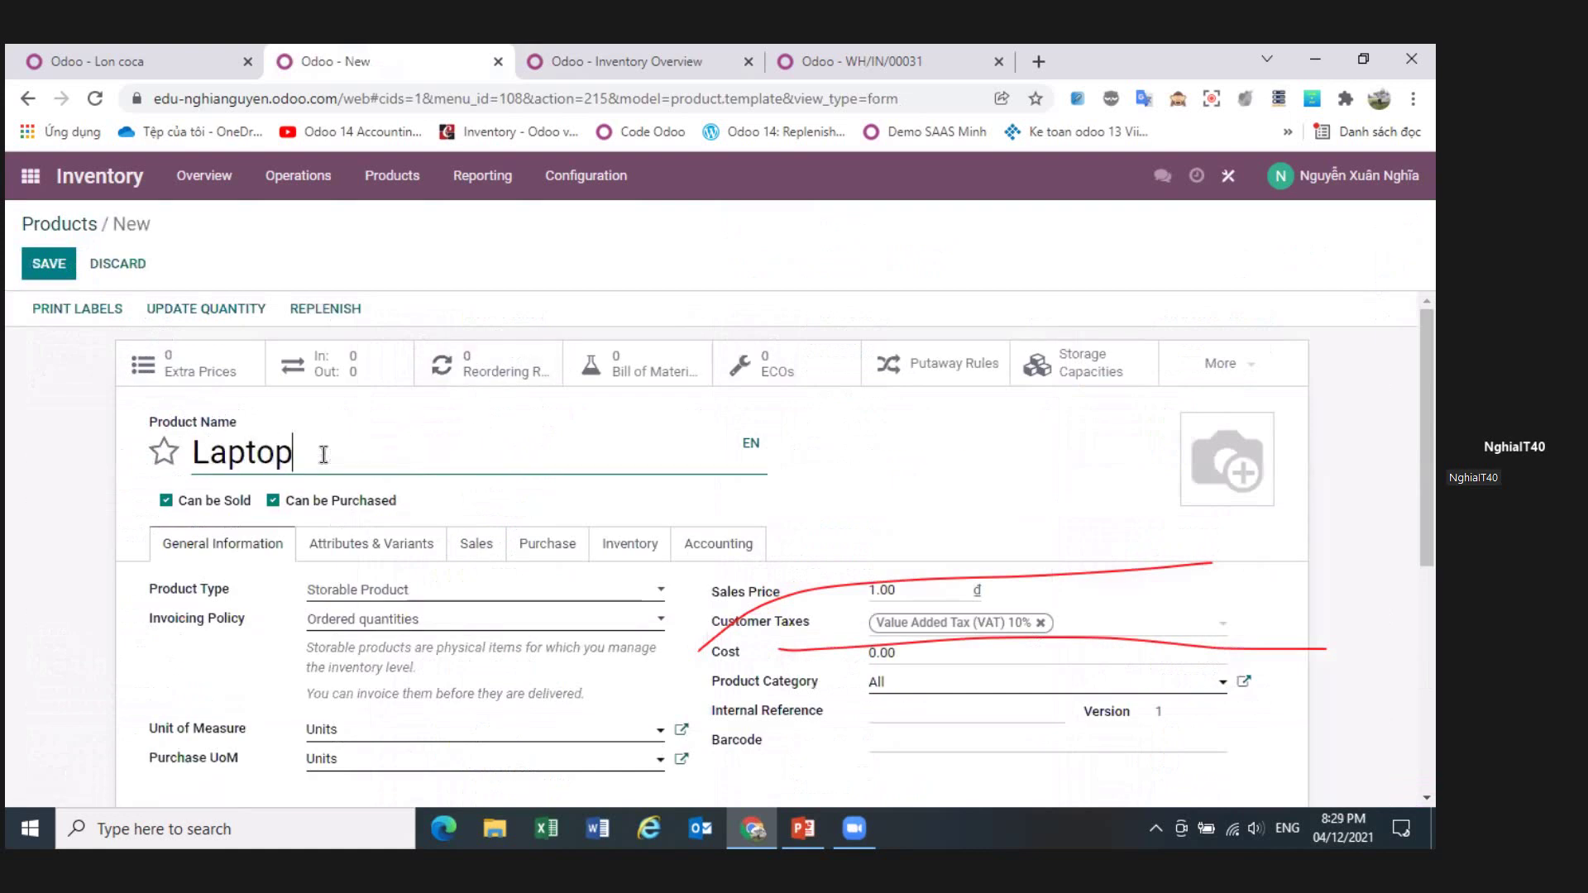
pyautogui.write(' Dell 1234')
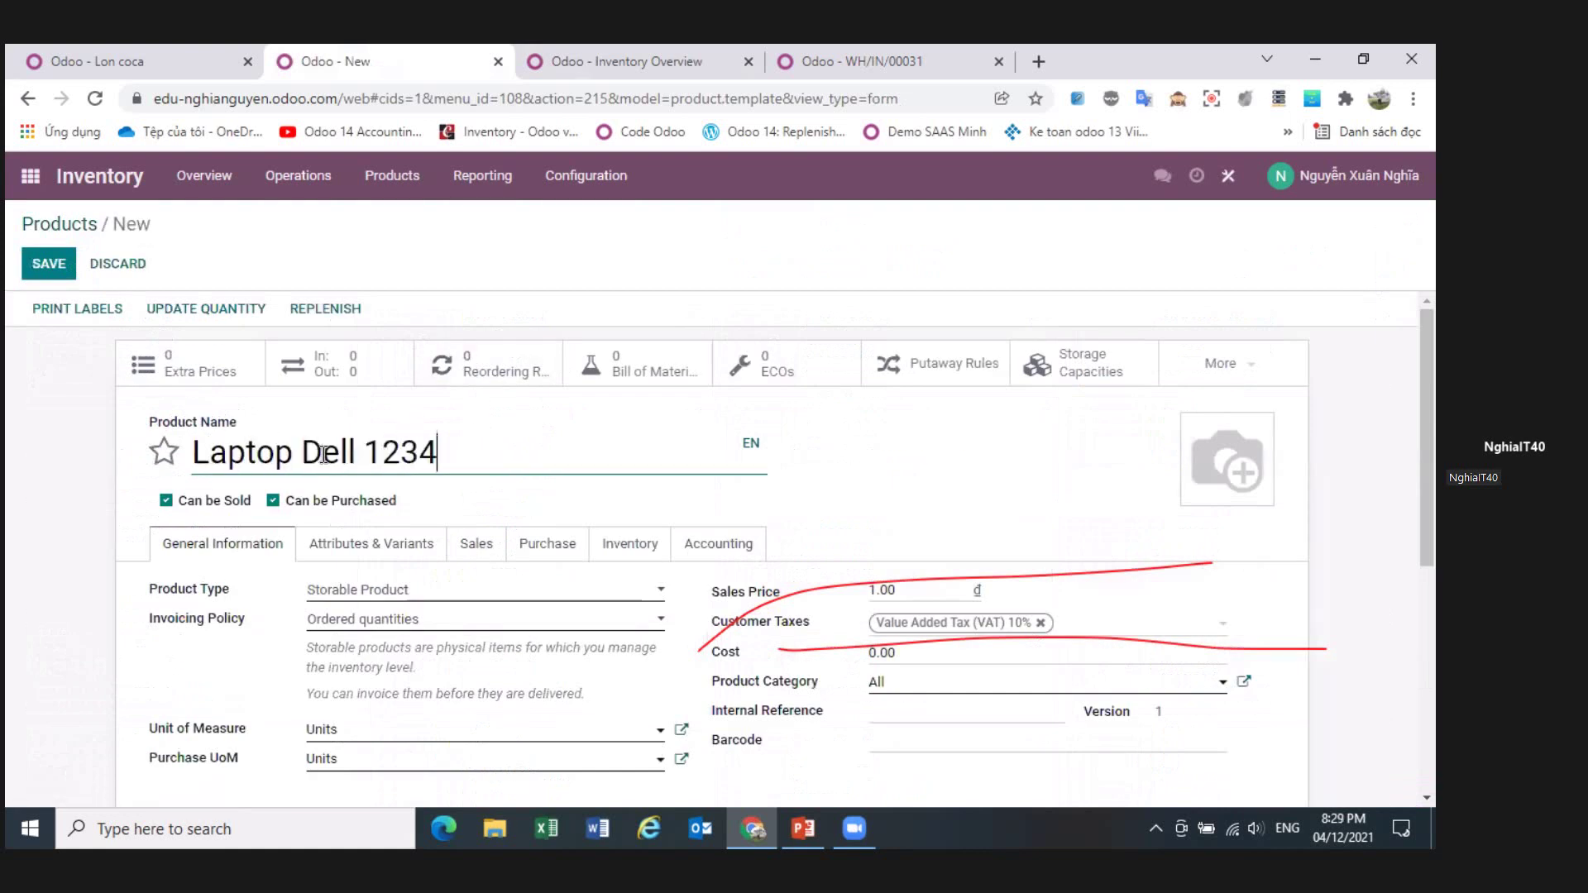
# - Keep Units as the laptop's unit of measure and set its product category to All / 156. Hàng Thương Mại
pyautogui.scroll(-3, 414, 414)
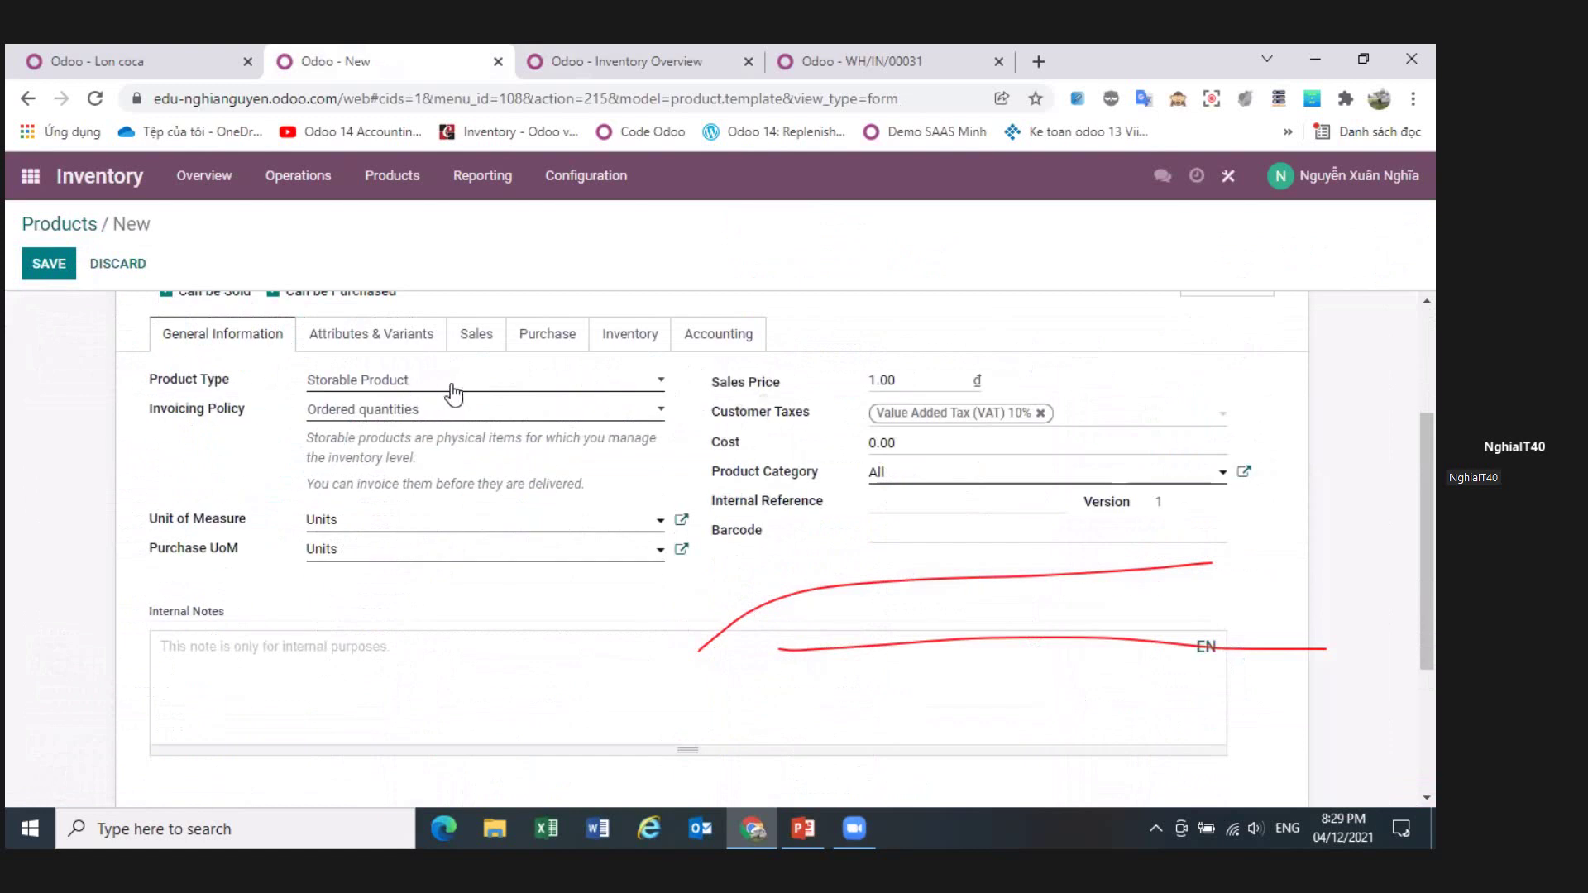
pyautogui.click(398, 522)
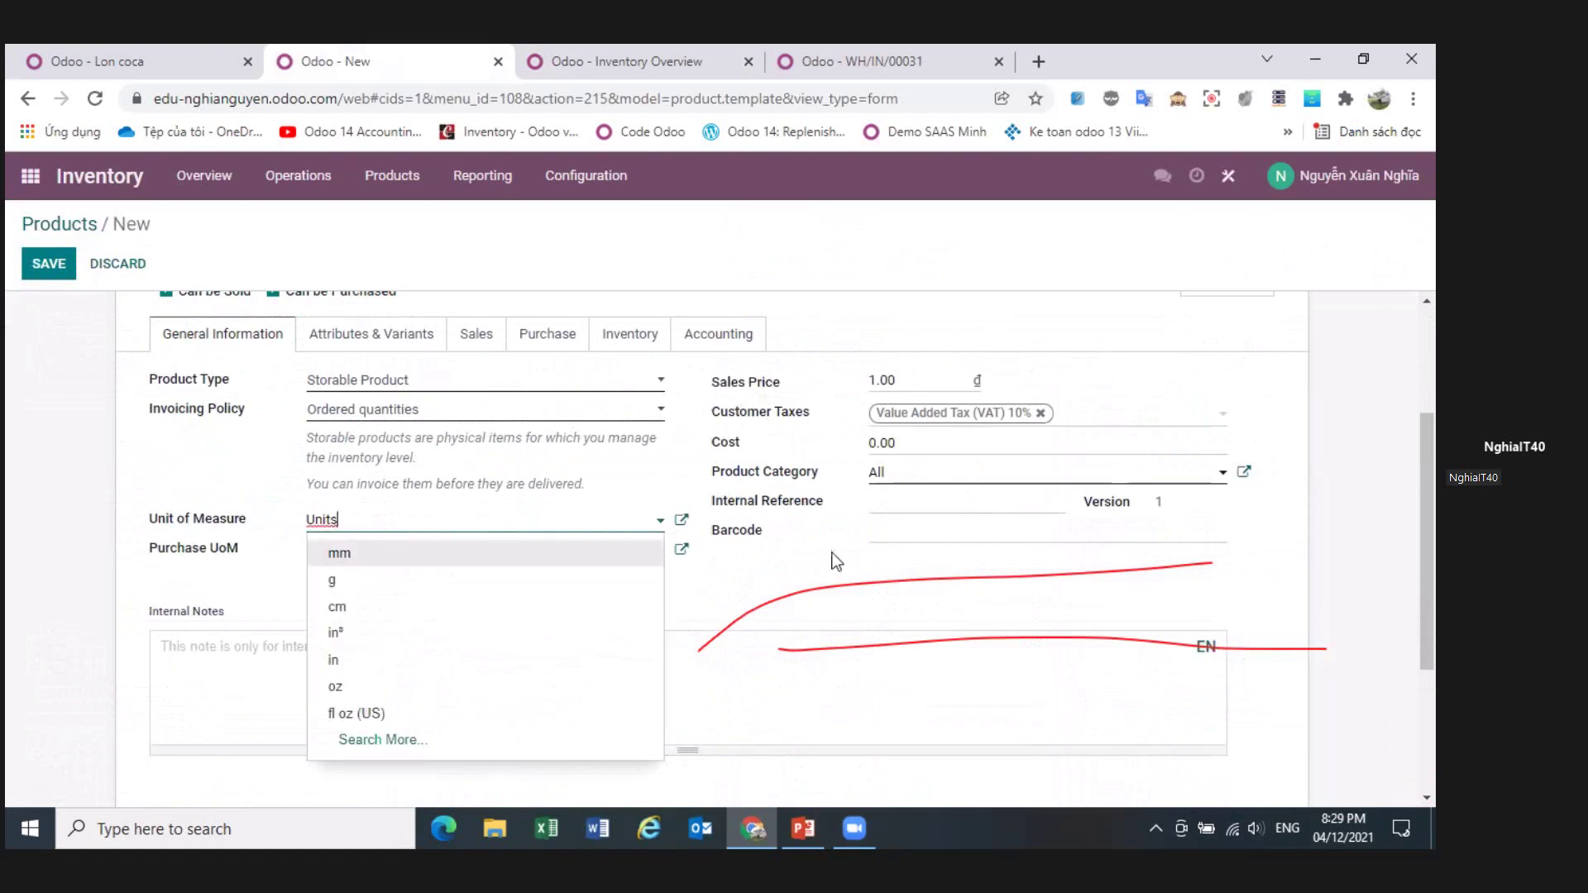
pyautogui.click(947, 478)
pyautogui.click(899, 523)
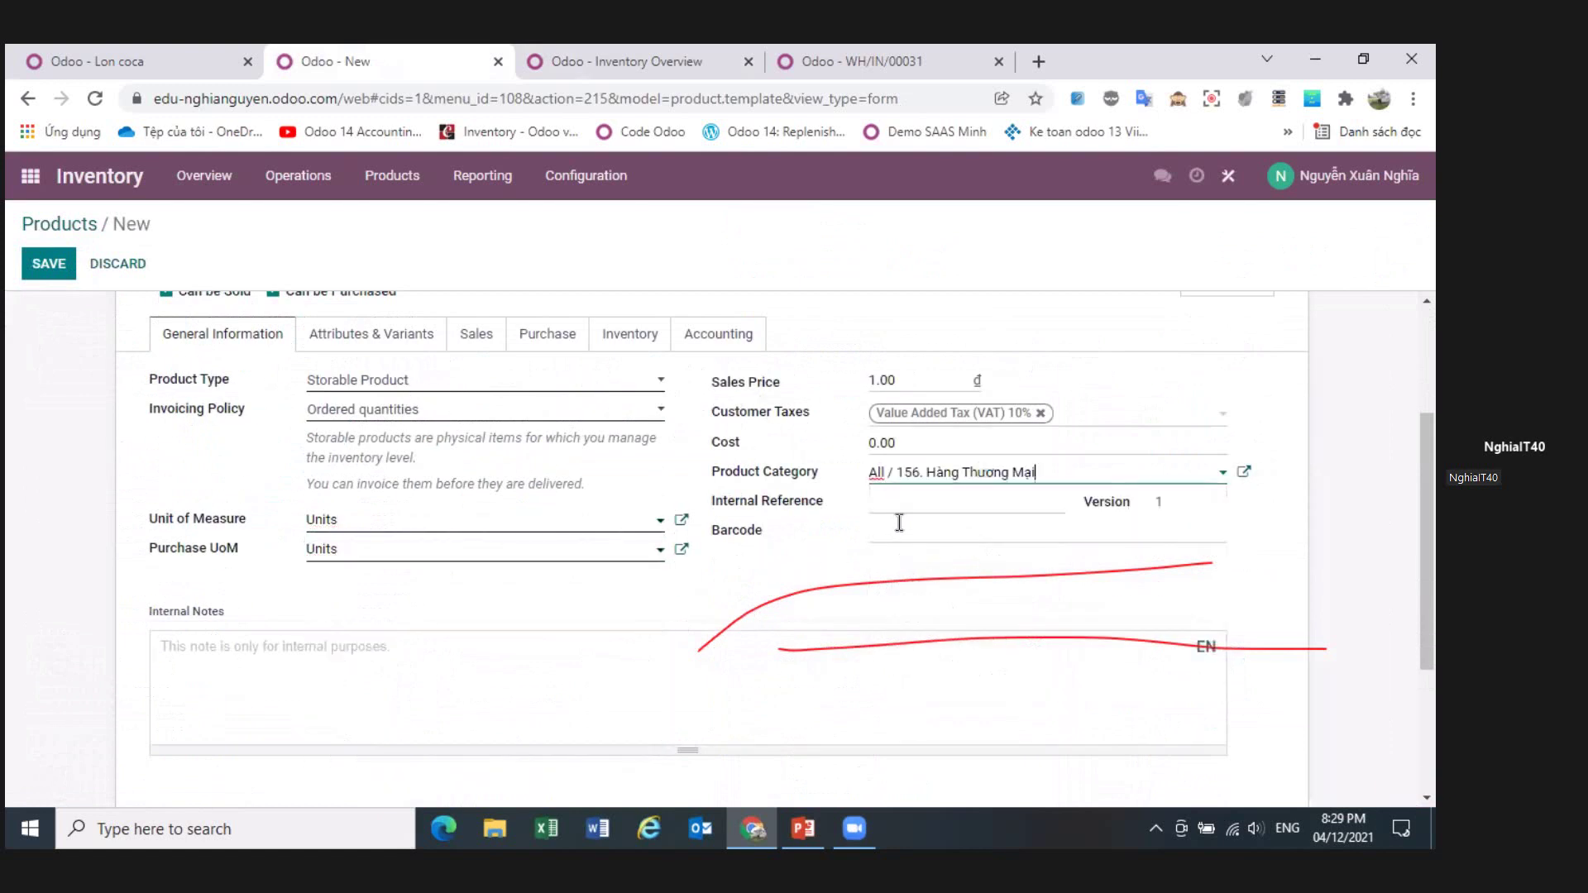
# - Set the laptop's inventory tracking to By Unique Serial Number and save the product
pyautogui.click(639, 334)
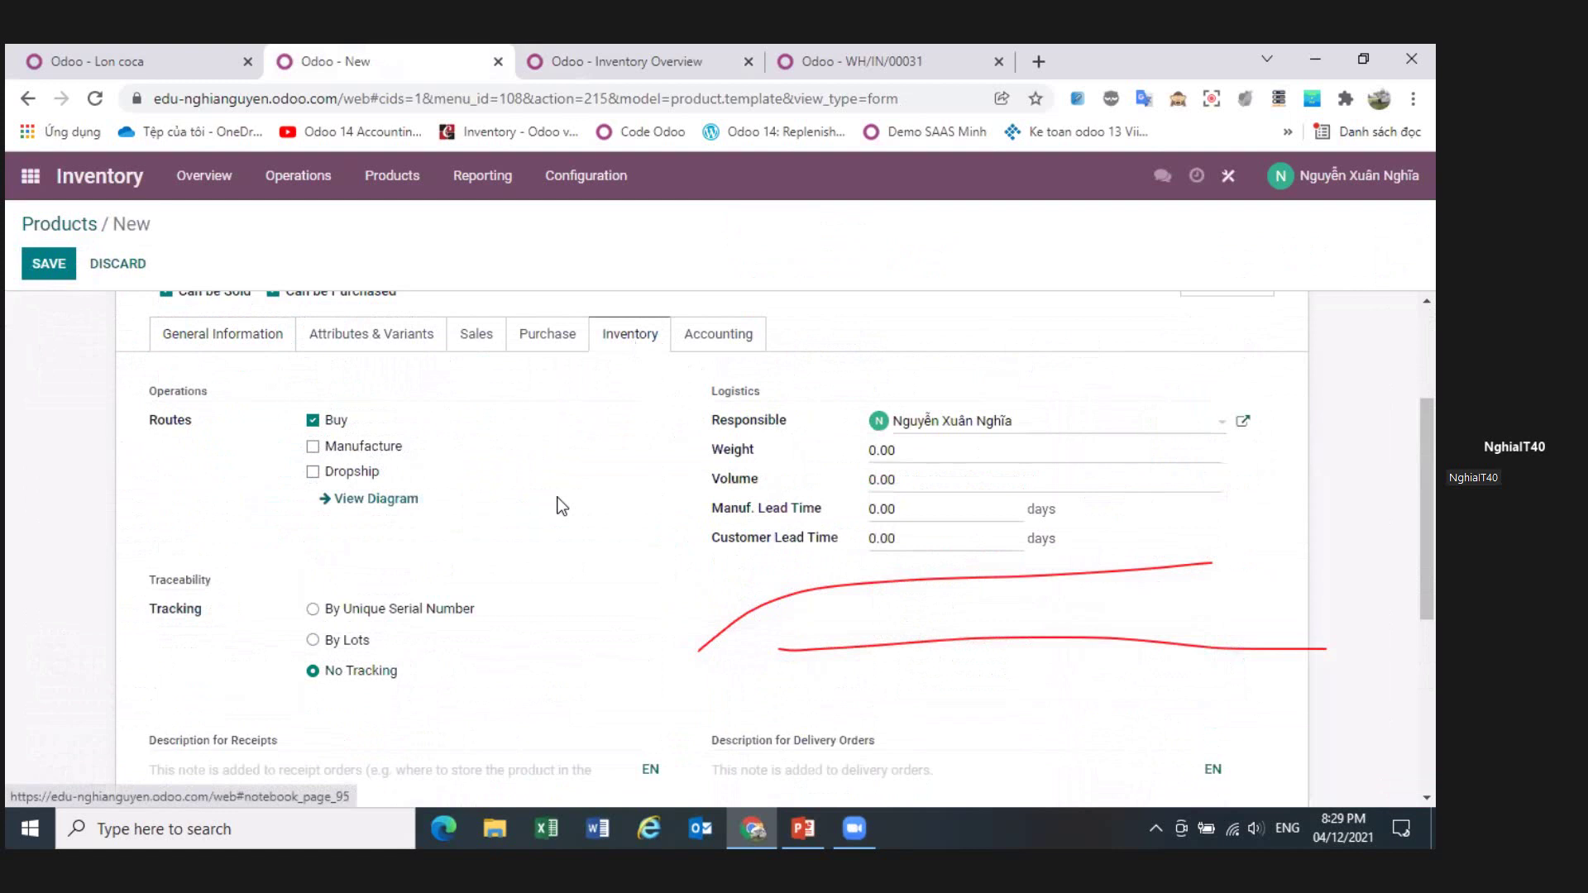
pyautogui.click(437, 617)
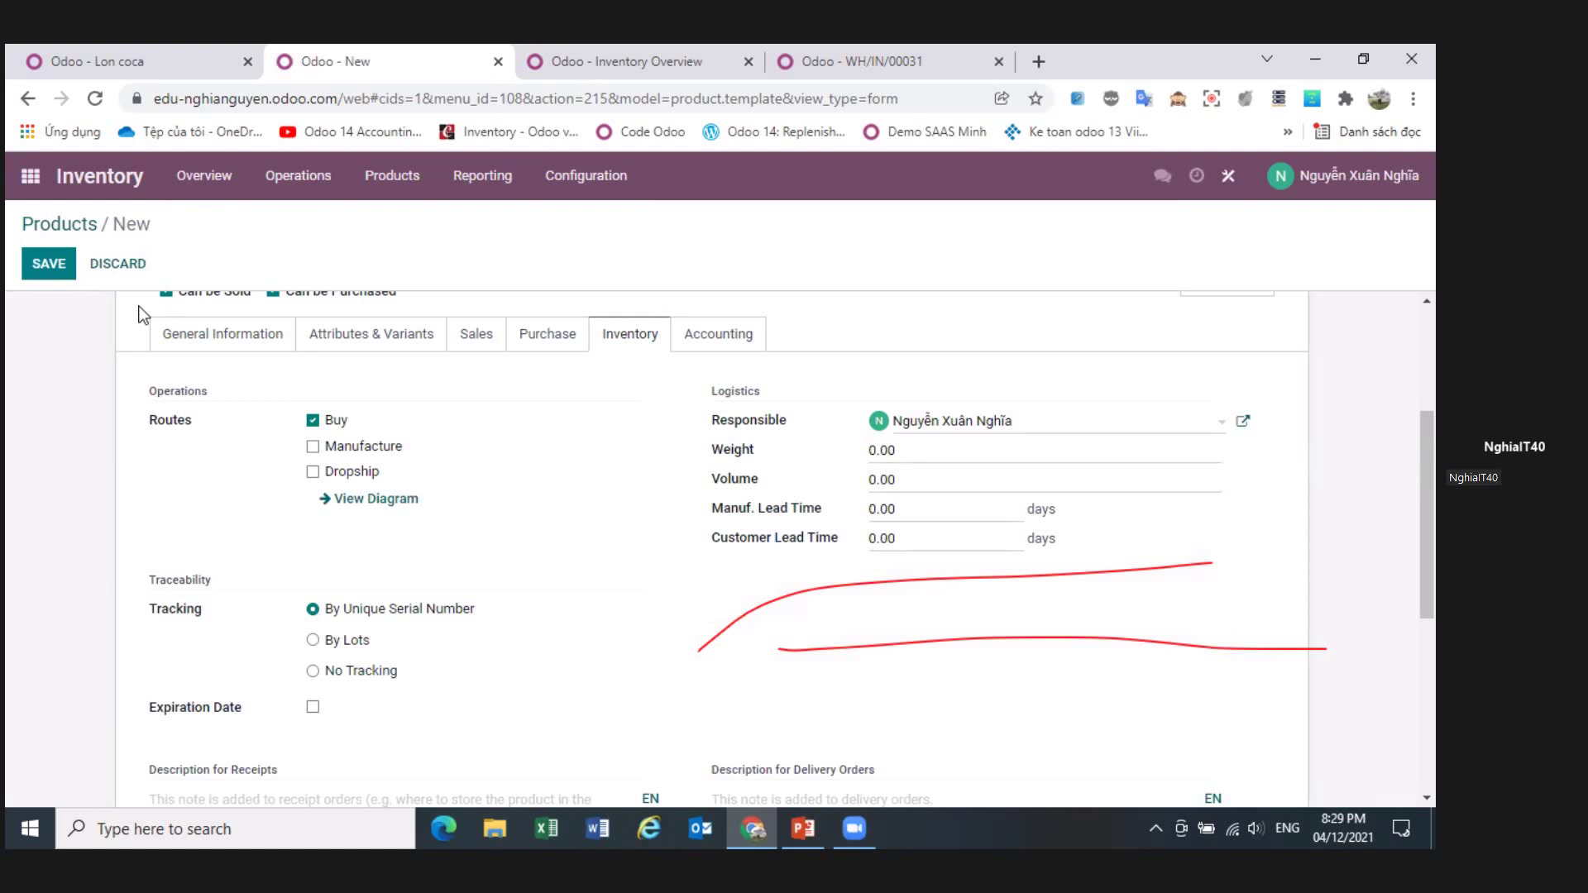
pyautogui.click(48, 263)
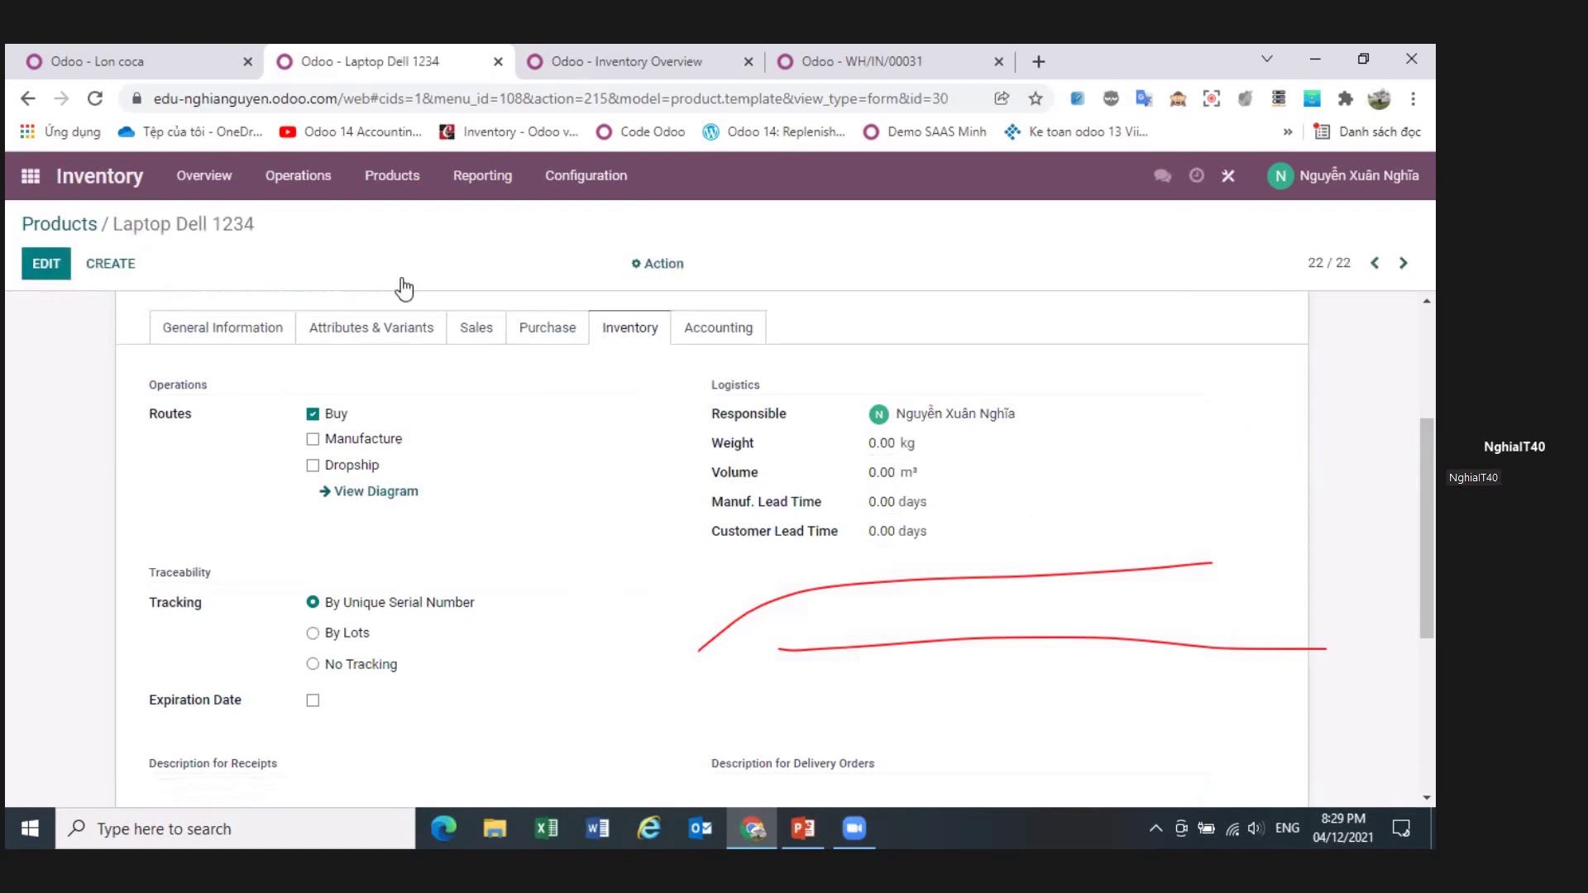
# - Create a new request for quotation in the Purchase app with vendor Công Ty TNHH Nội Thất Cao Cấp LUXVIE
pyautogui.click(176, 65)
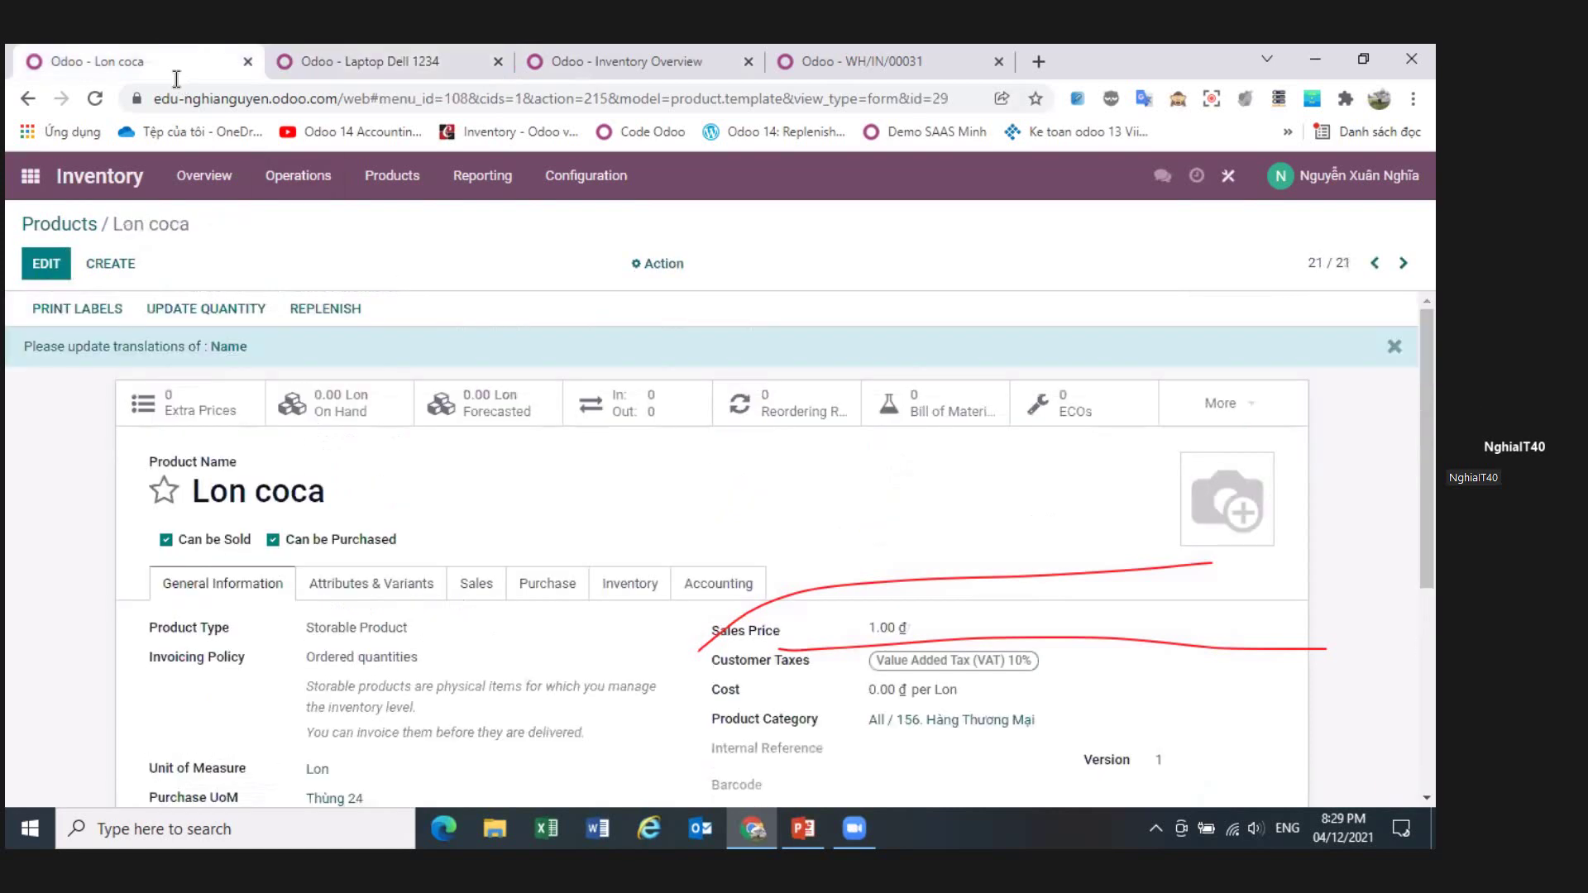
pyautogui.click(30, 175)
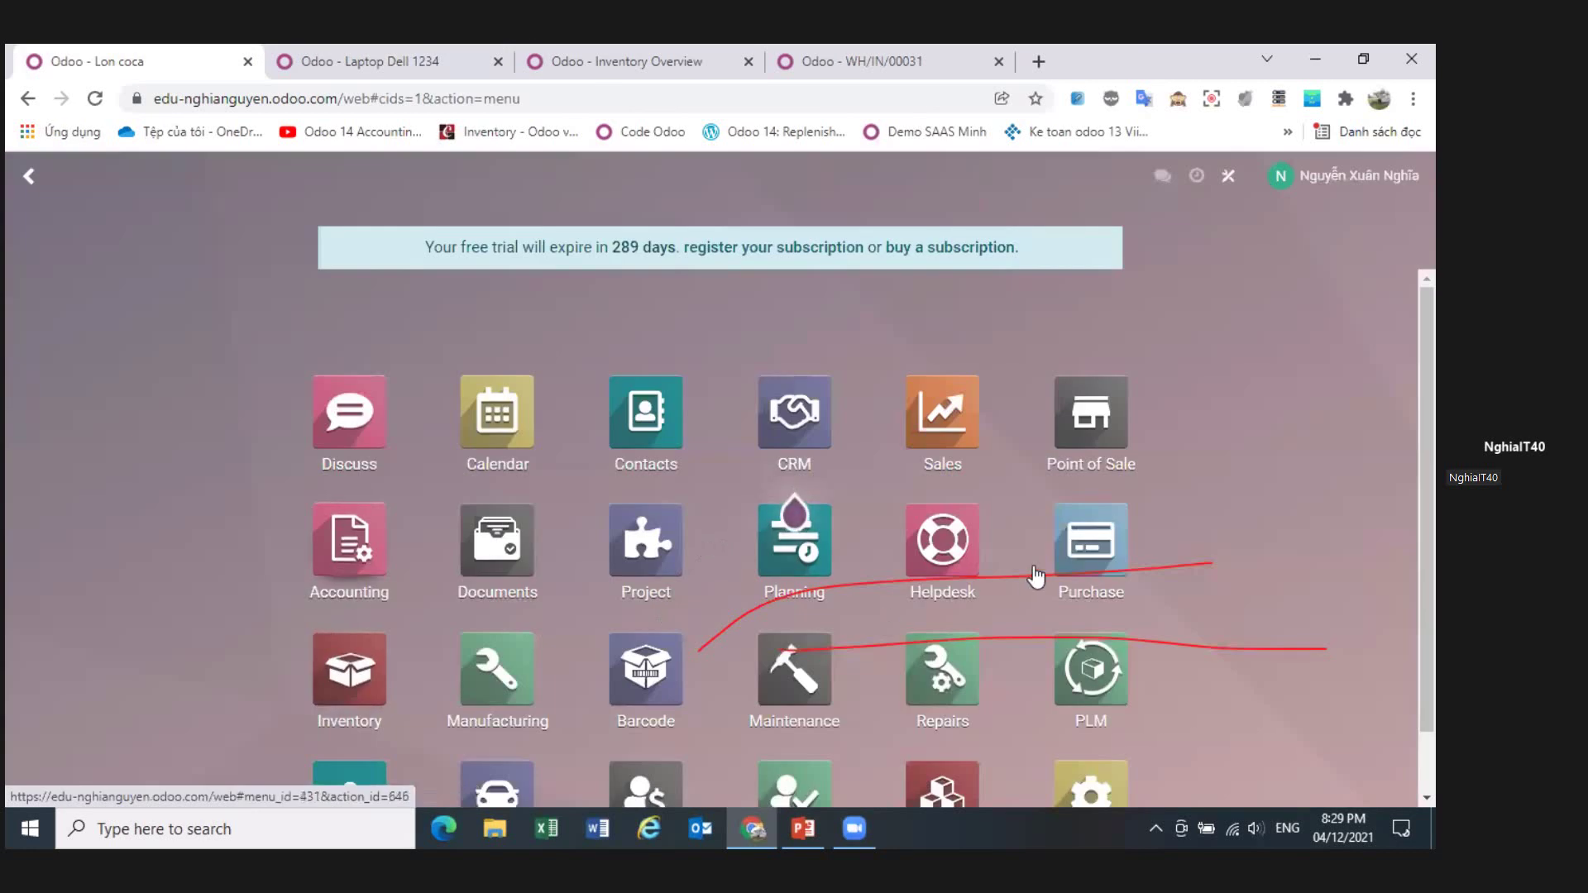
pyautogui.click(1107, 556)
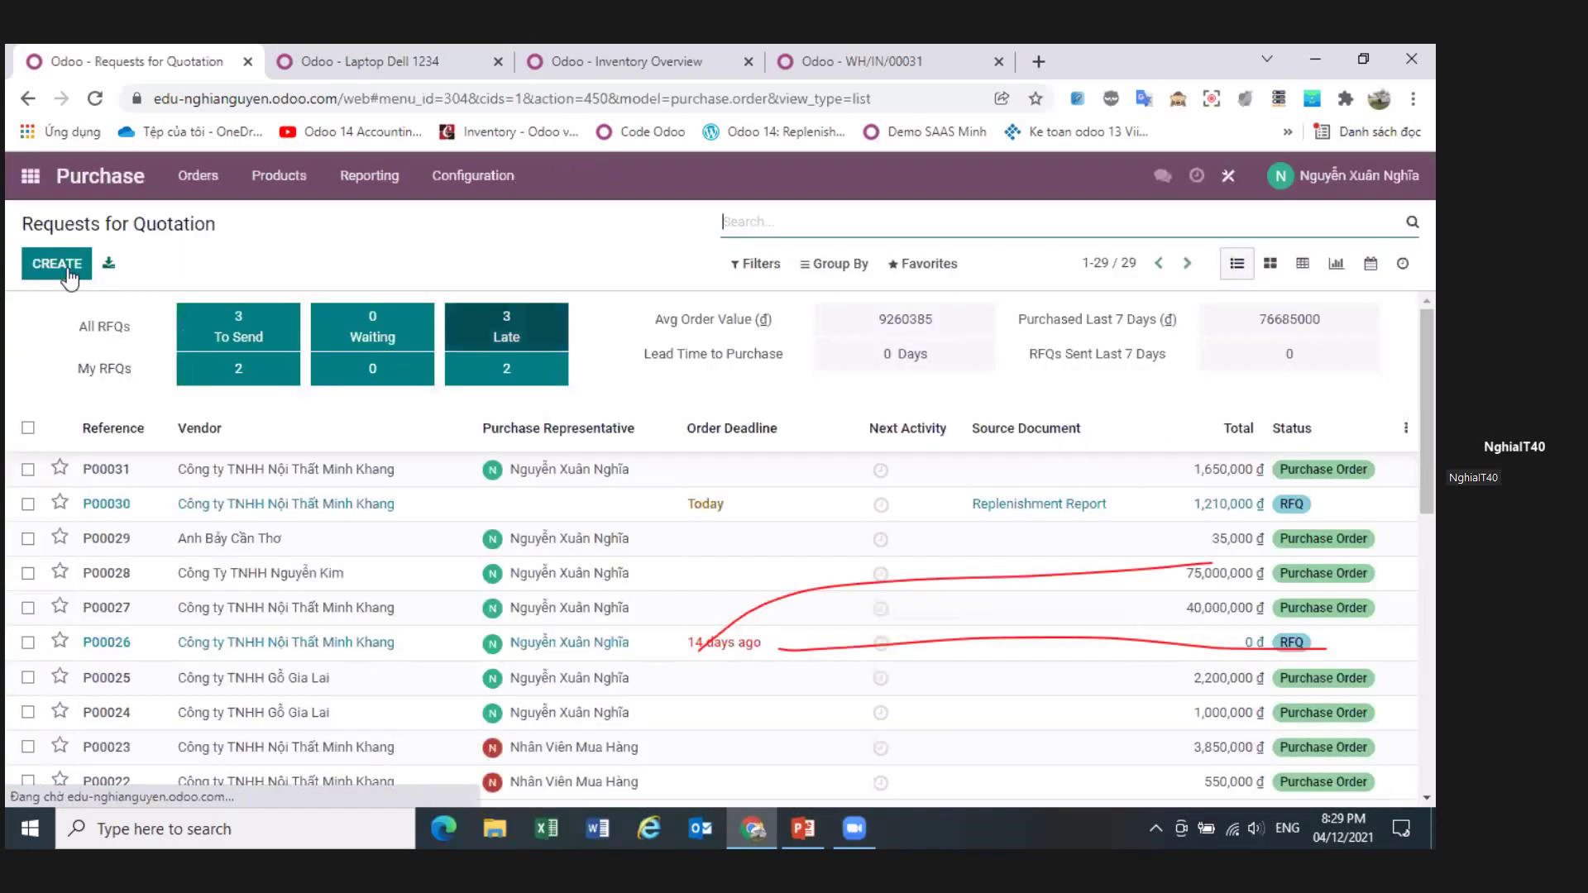
pyautogui.click(56, 263)
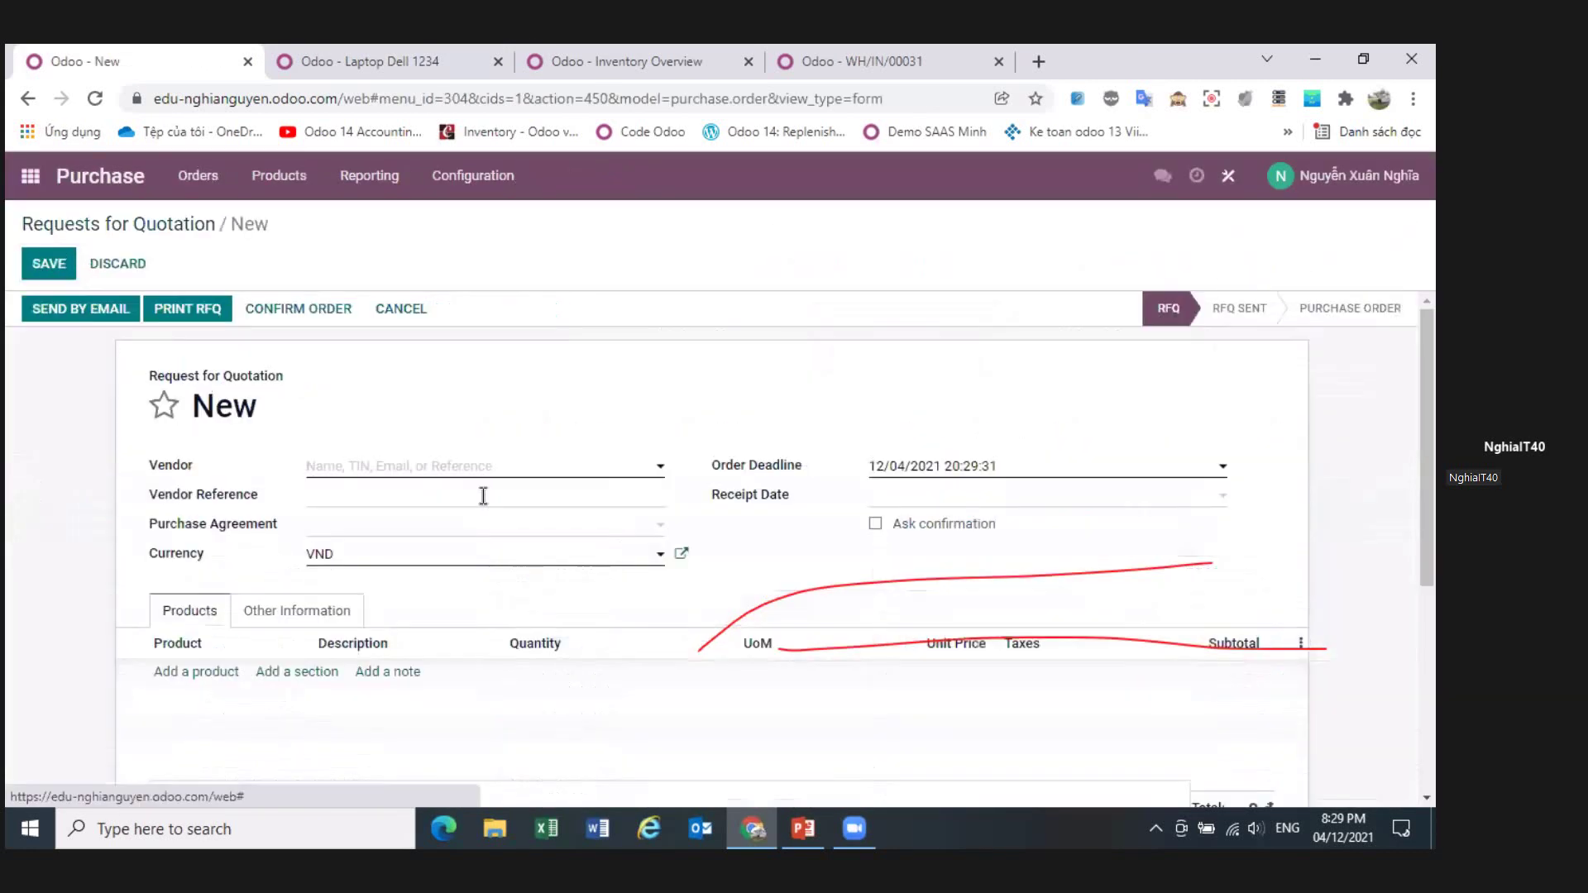
pyautogui.click(393, 465)
pyautogui.click(454, 584)
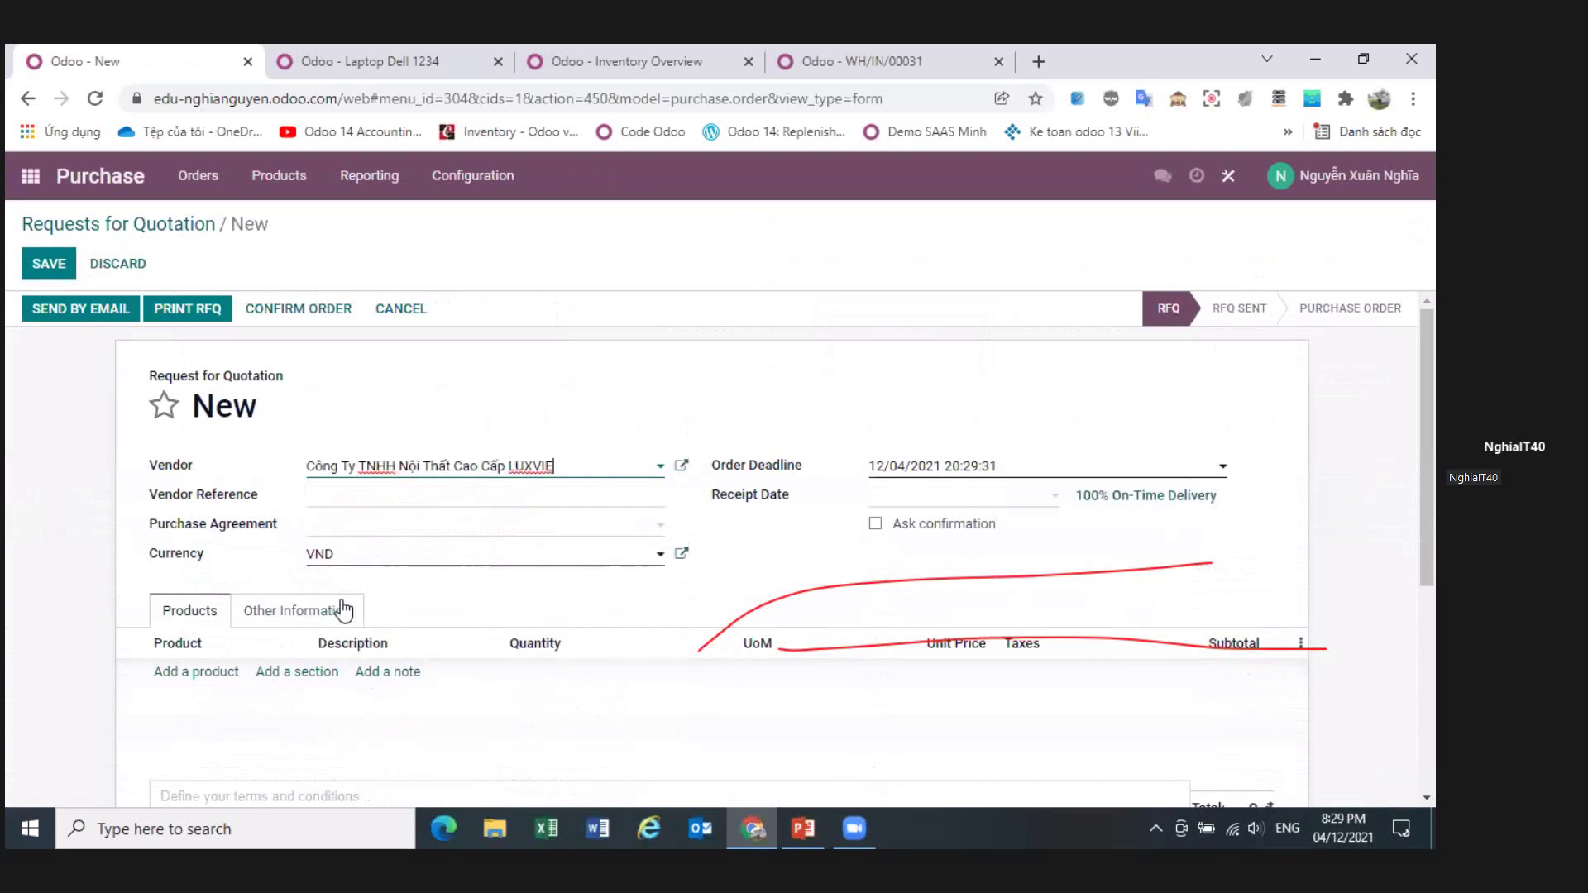
# - Add Laptop Dell 1234 to the request for quotation with quantity 3 and unit price 10,000,000
pyautogui.click(203, 672)
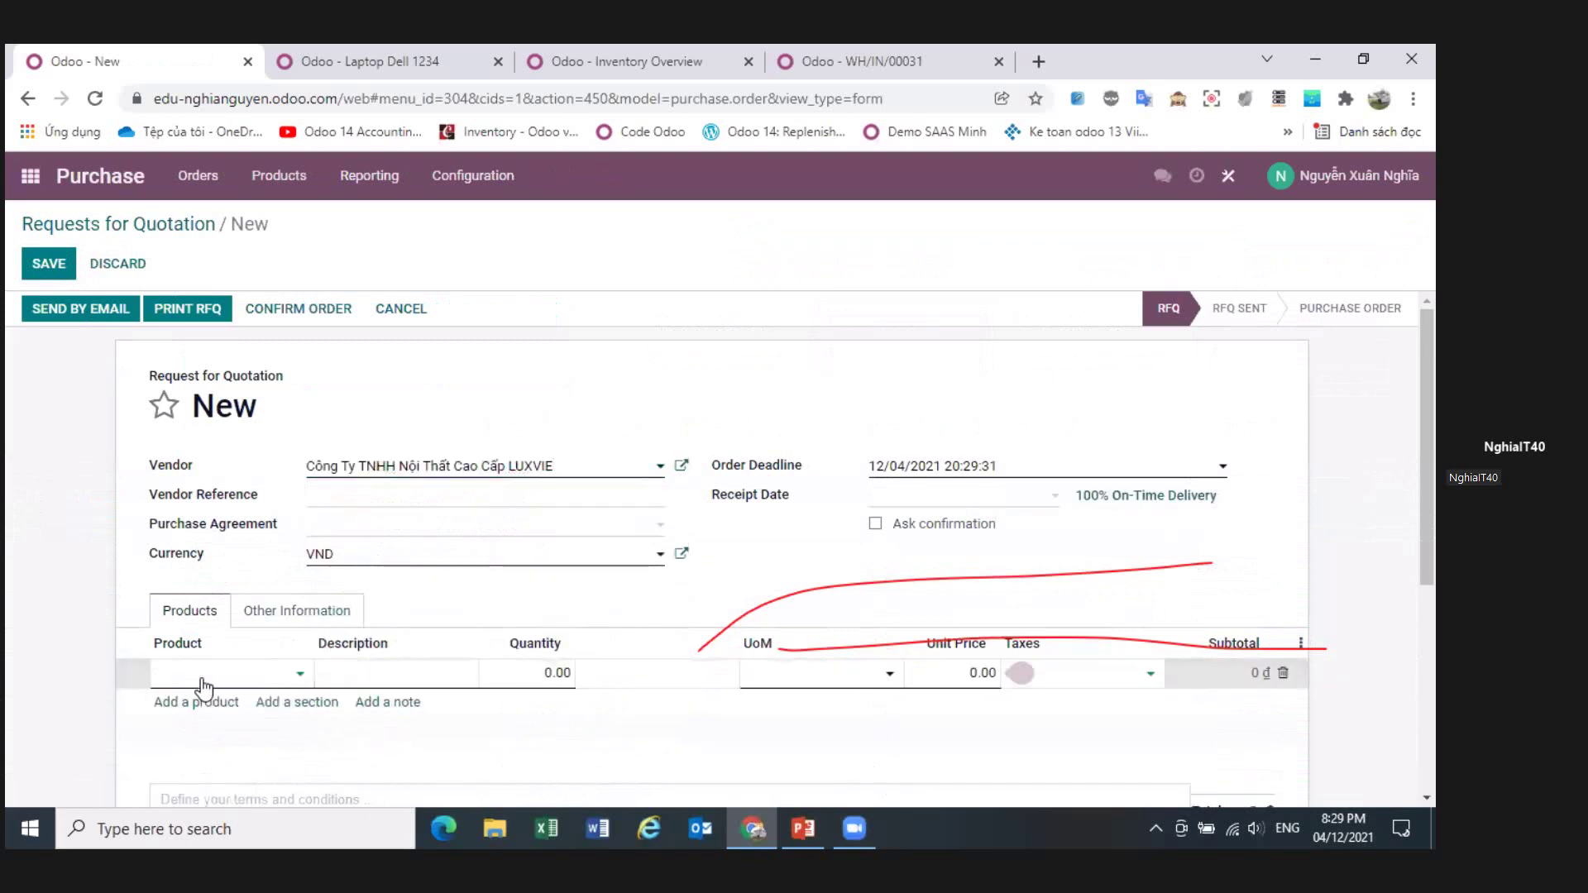
pyautogui.write('dell')
pyautogui.click(214, 703)
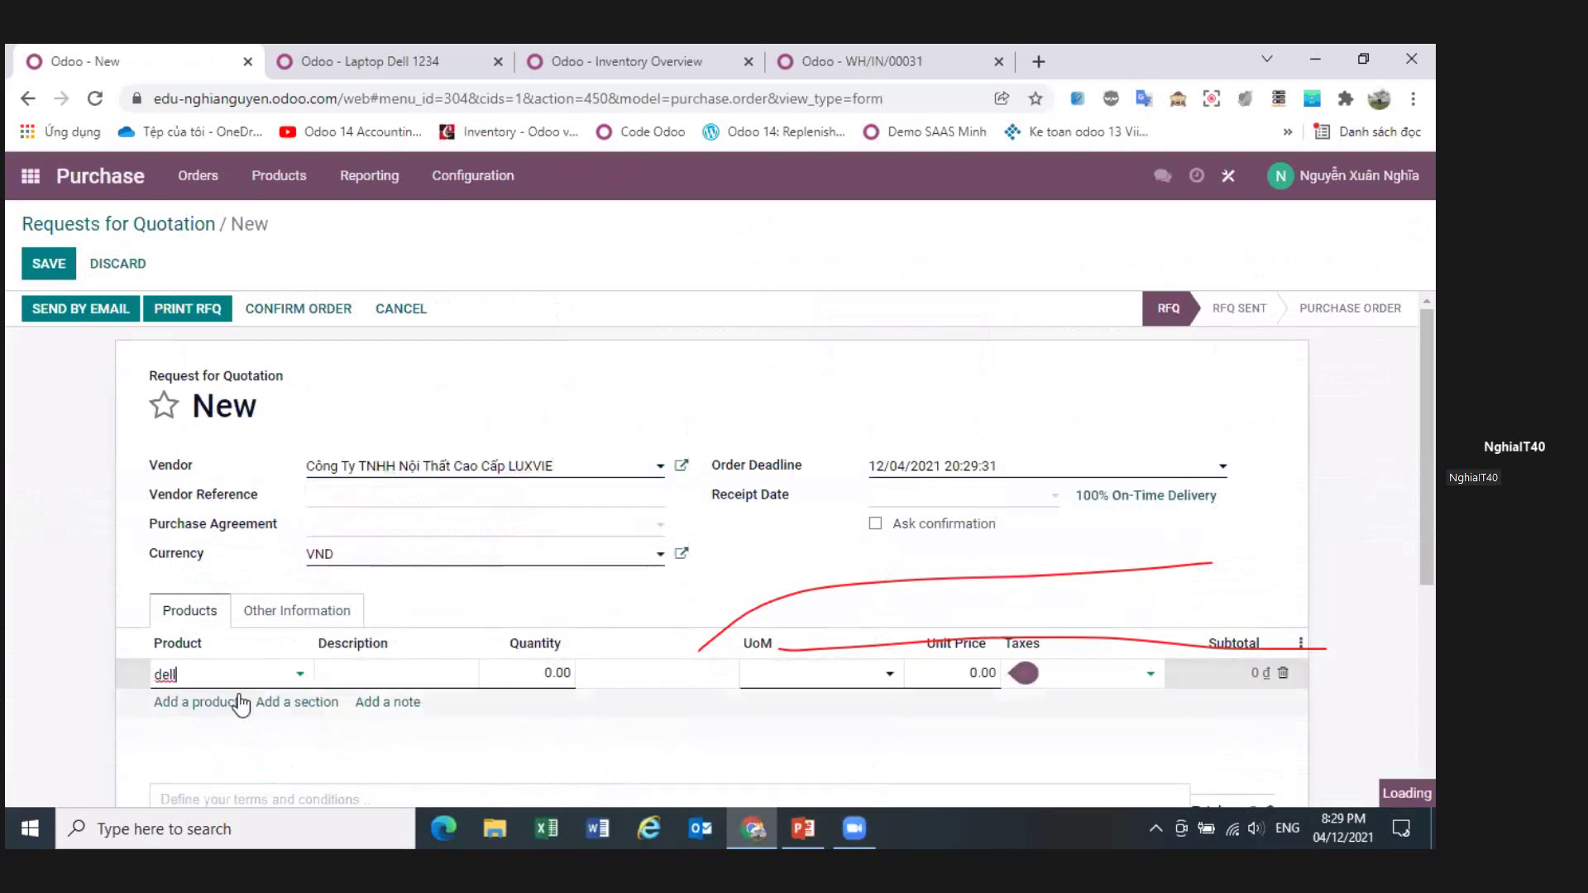
pyautogui.click(555, 675)
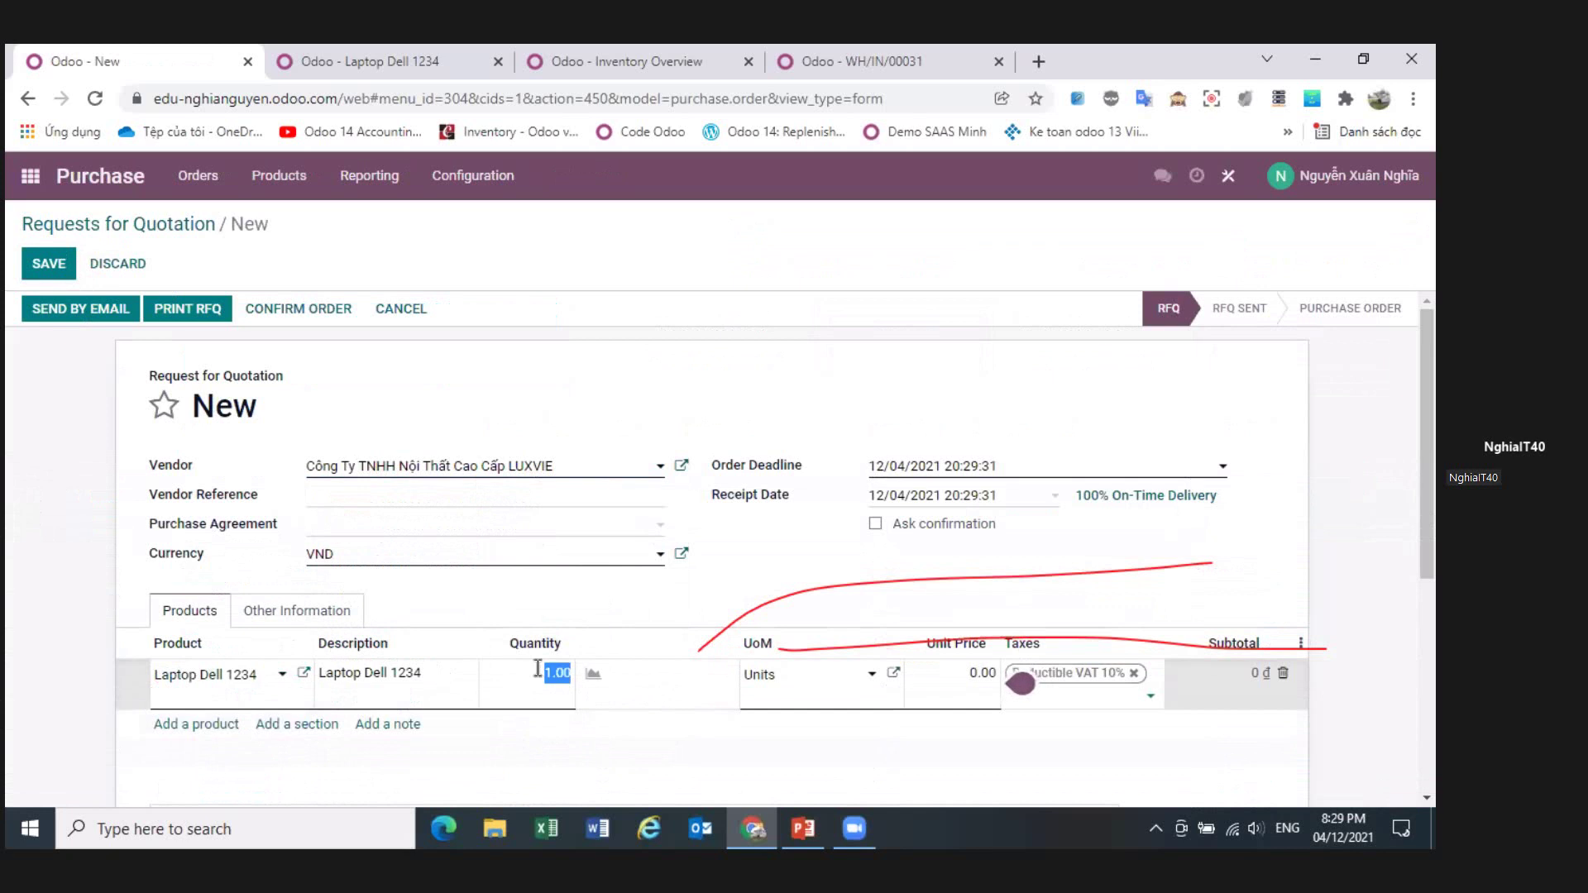
pyautogui.write('3')
pyautogui.click(744, 682)
pyautogui.click(968, 676)
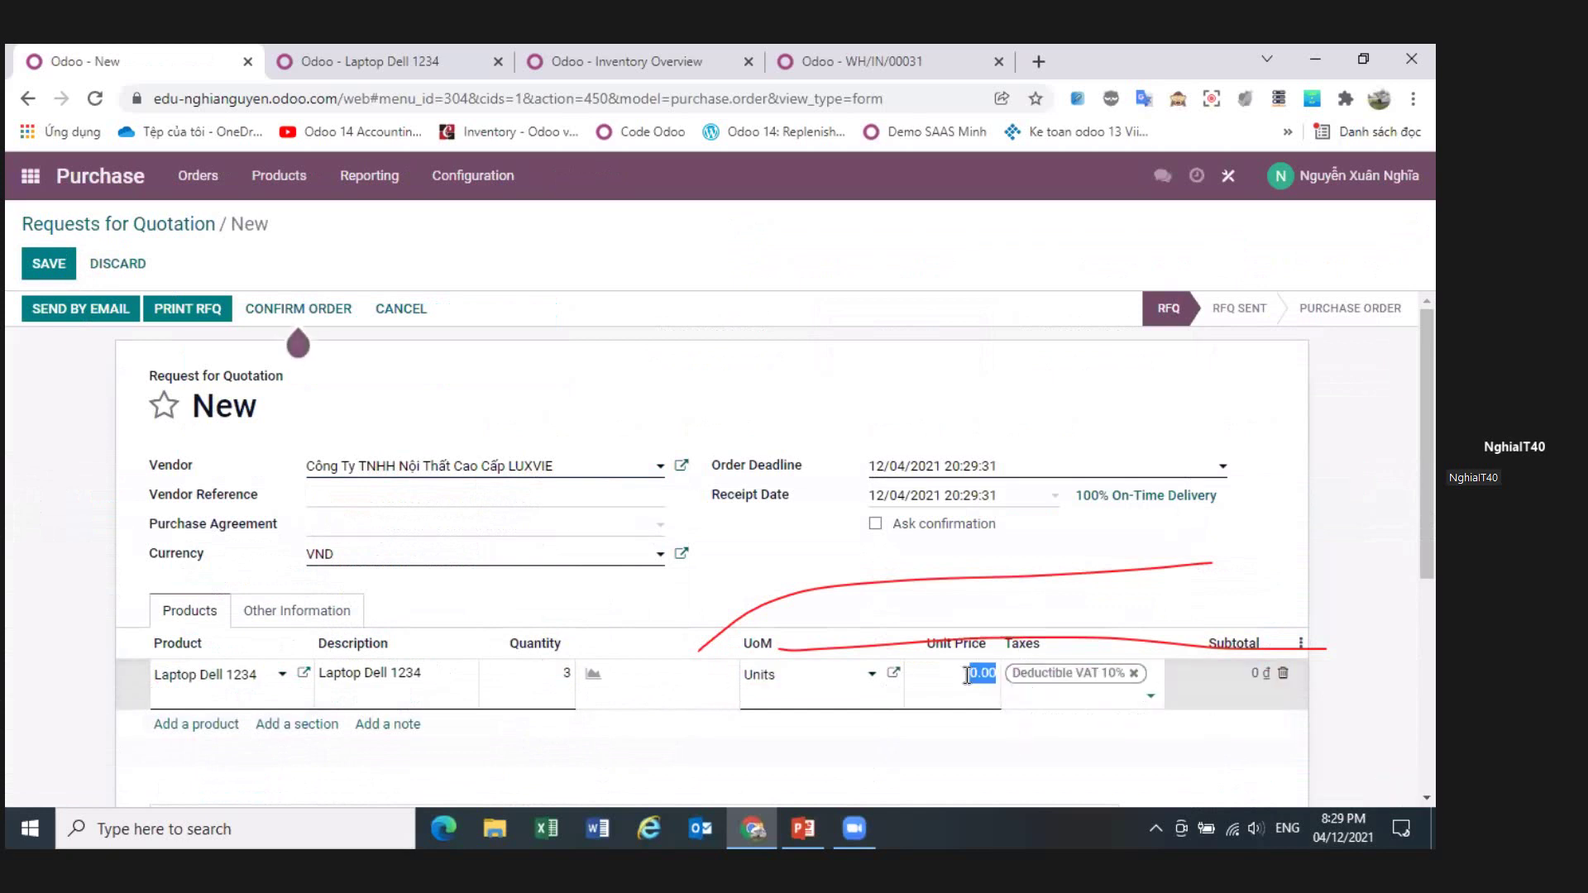
pyautogui.write('10000000')
# - Remove the Deductible VAT 10% tax from the laptop line, and save and confirm the order
pyautogui.click(1065, 693)
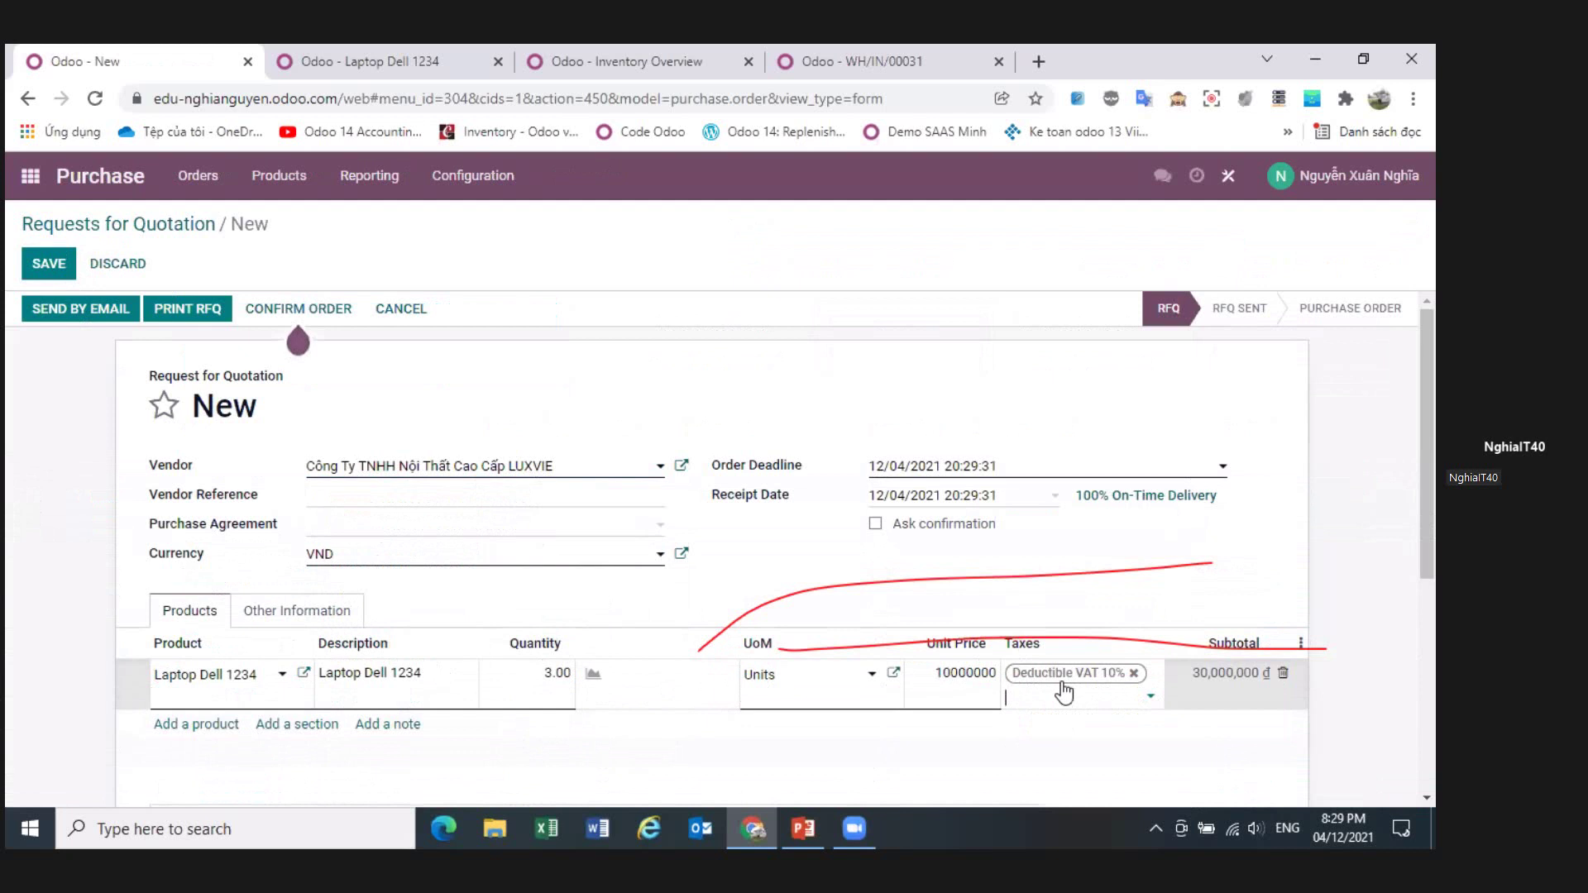
pyautogui.click(1134, 674)
pyautogui.click(49, 278)
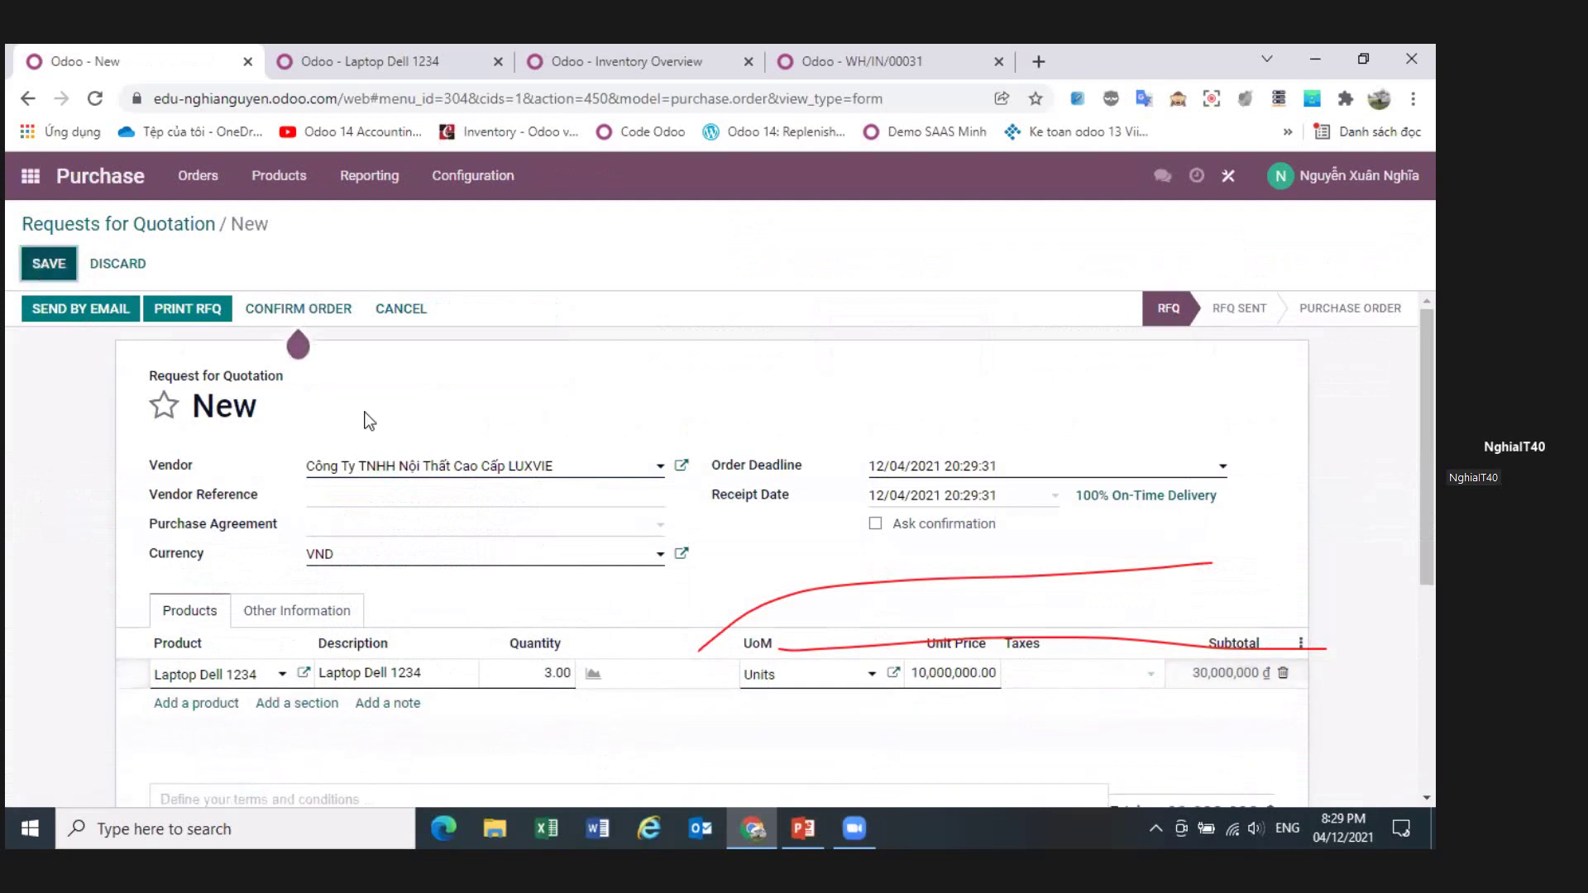
pyautogui.click(325, 315)
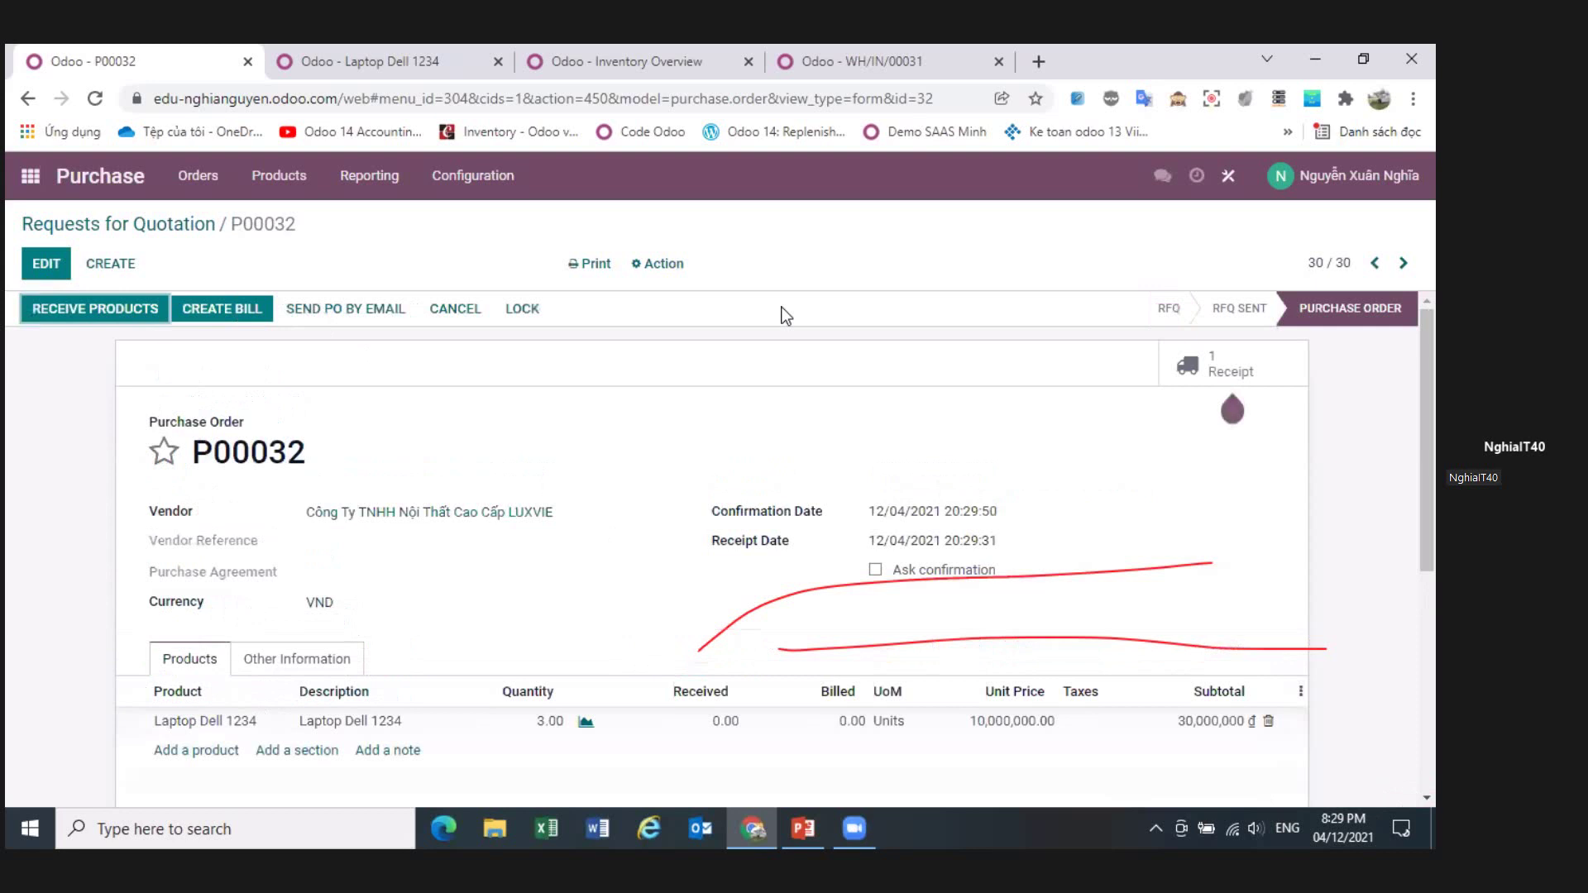
# - Open Main House receipt WH/IN/00033 in Inventory and show the detailed operations of its Laptop Dell 1234 line
pyautogui.hotkey('ctrl', 'Tab')
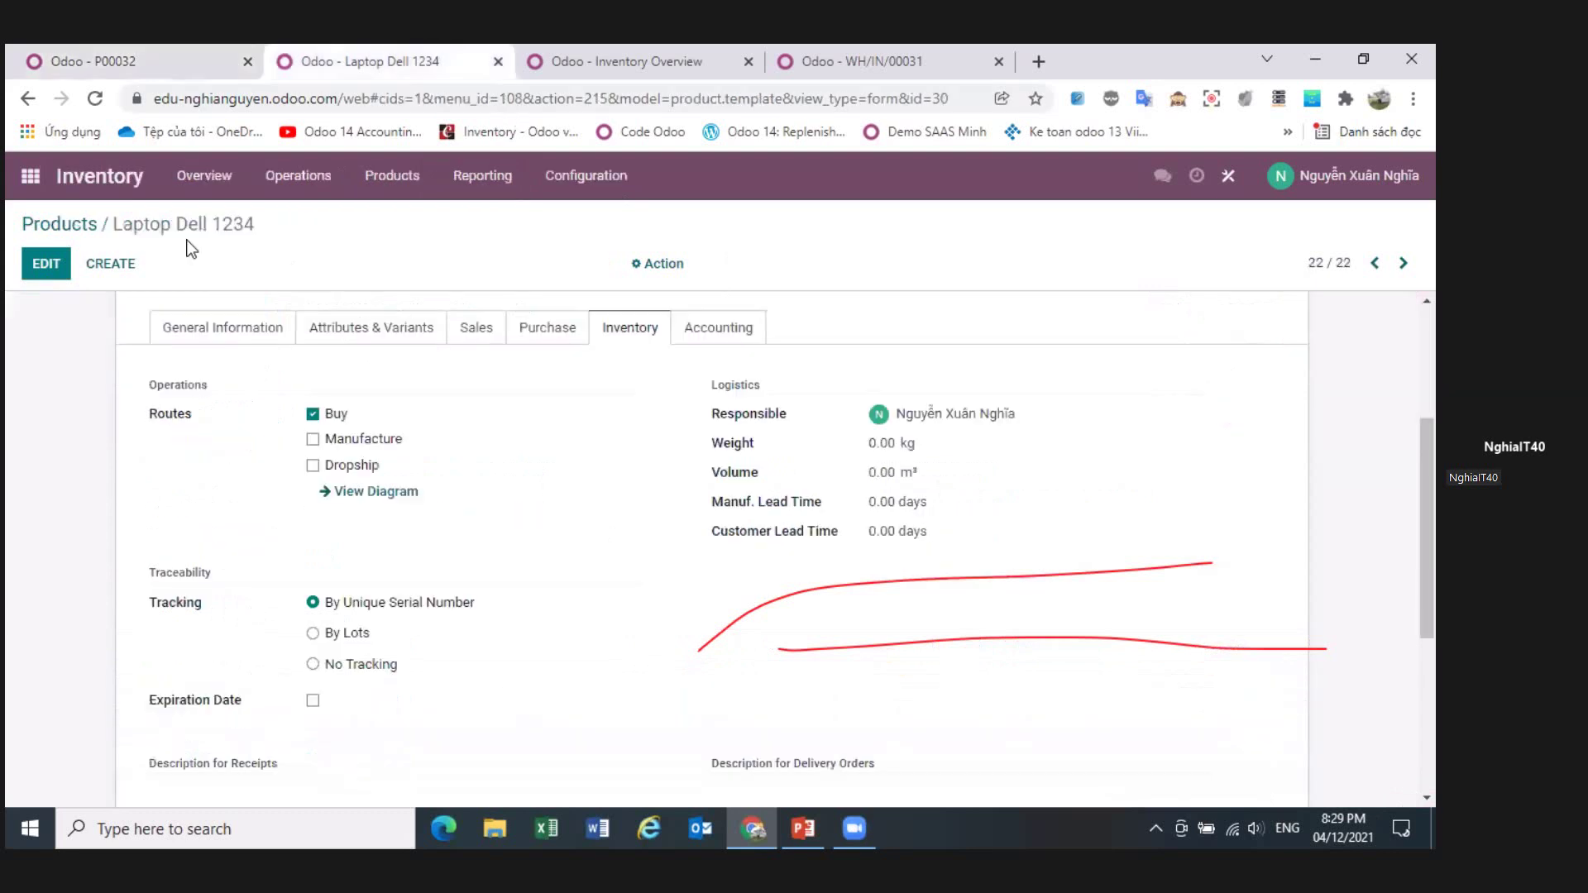
pyautogui.click(91, 176)
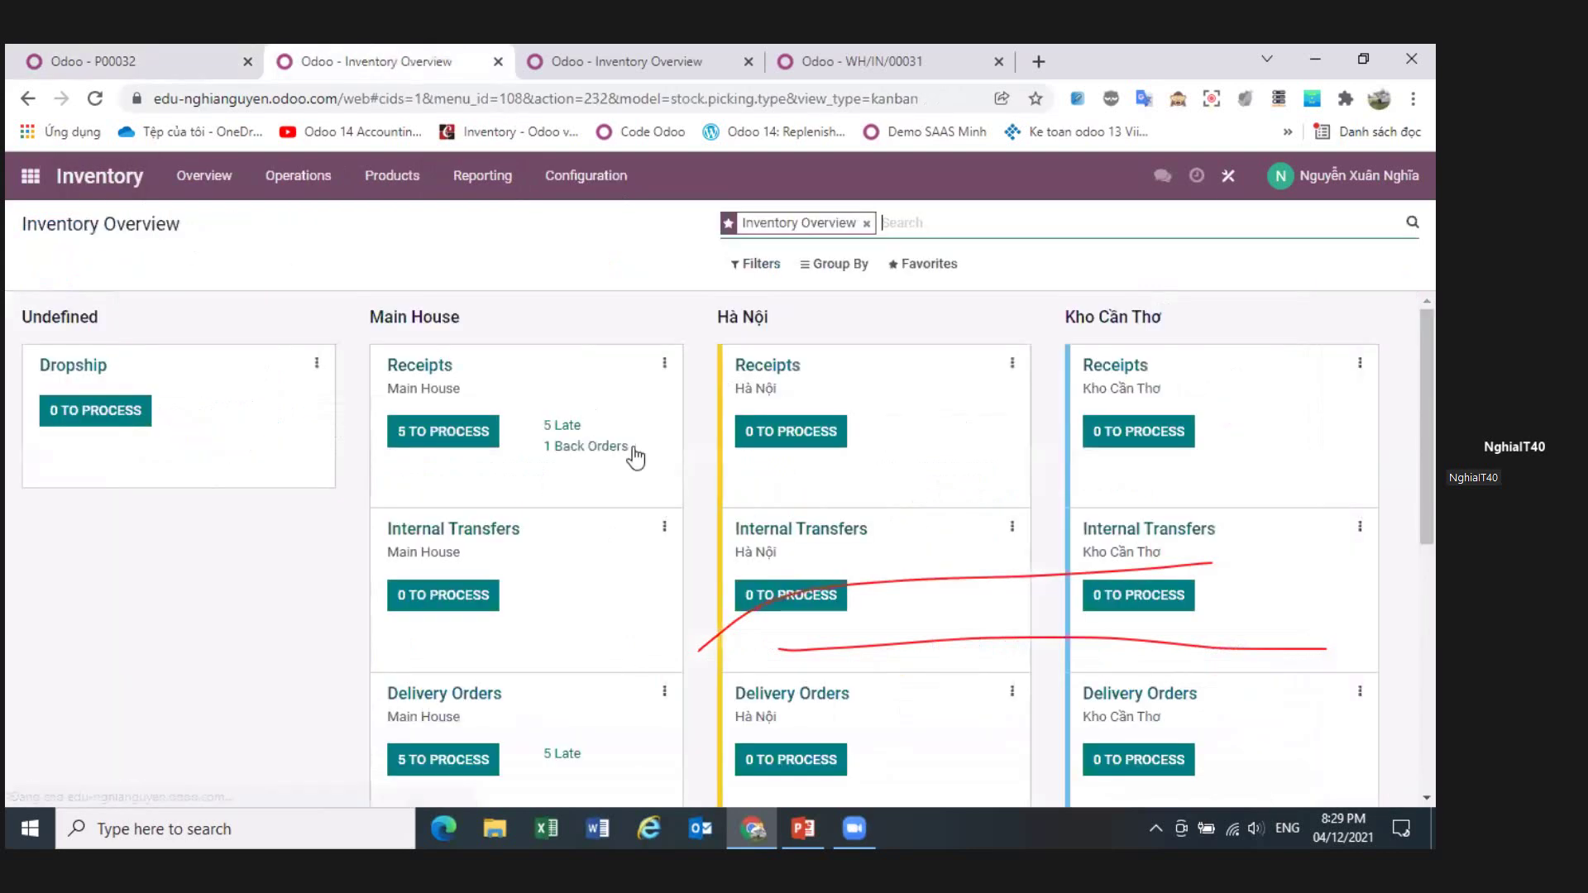
pyautogui.click(456, 448)
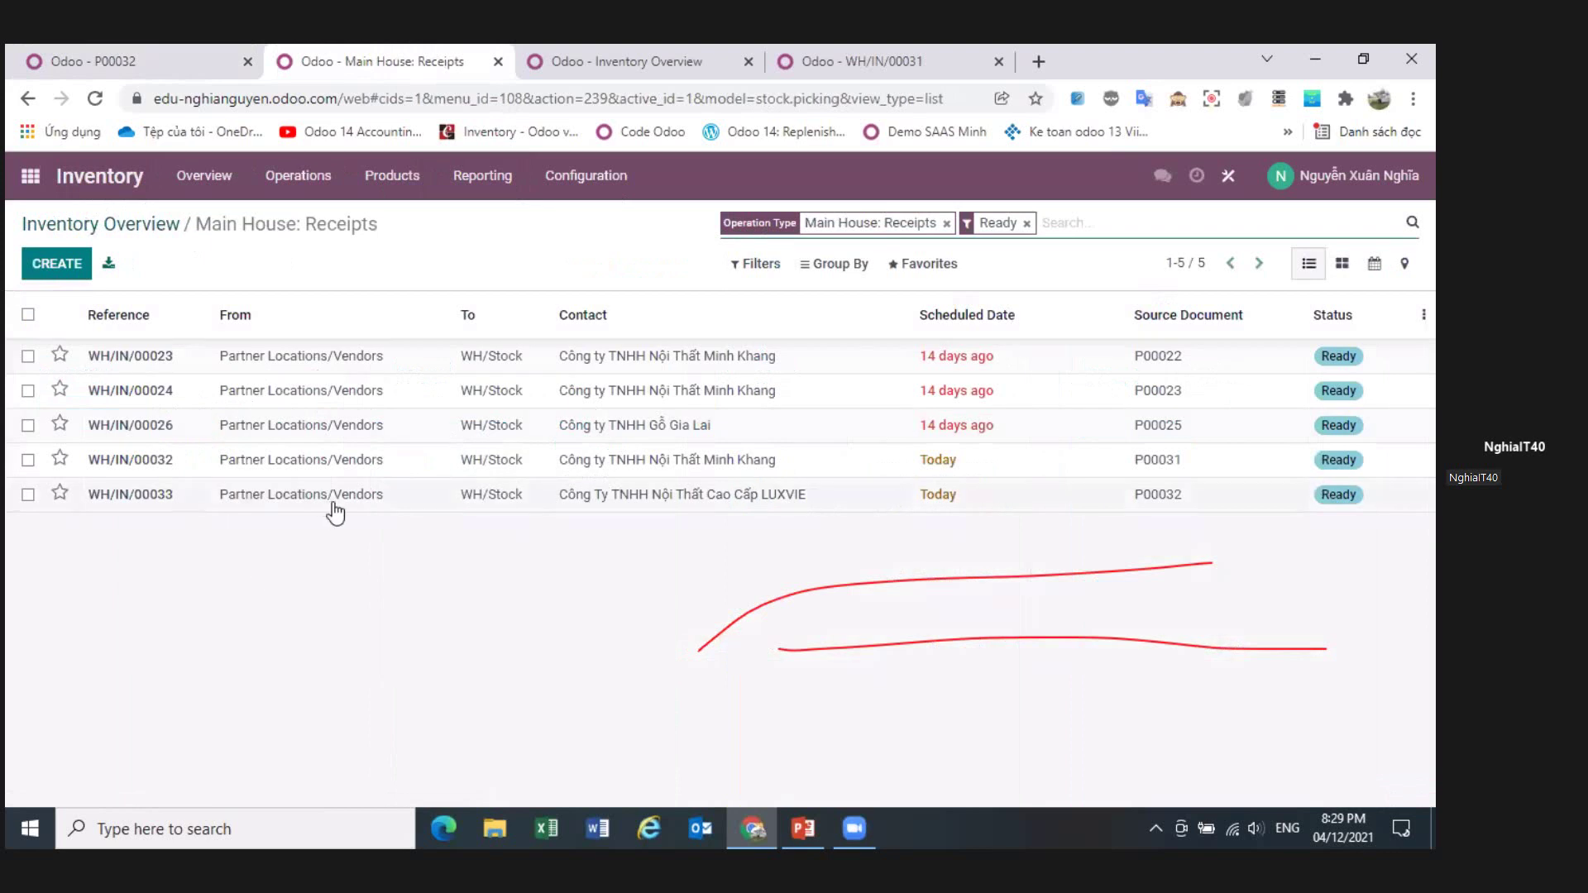
pyautogui.click(337, 509)
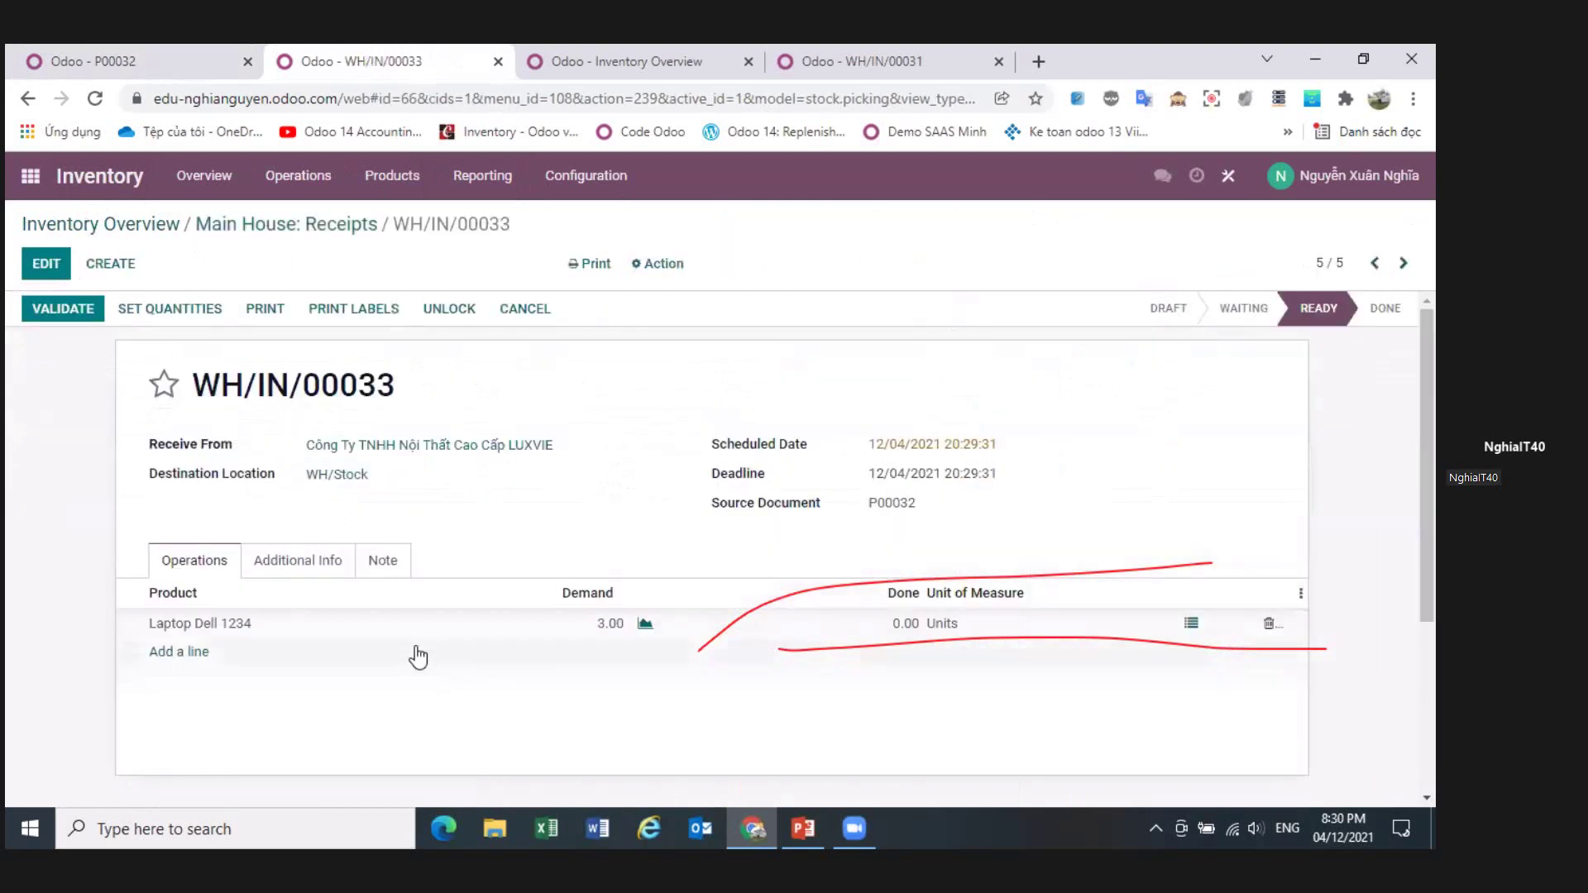
pyautogui.click(1191, 630)
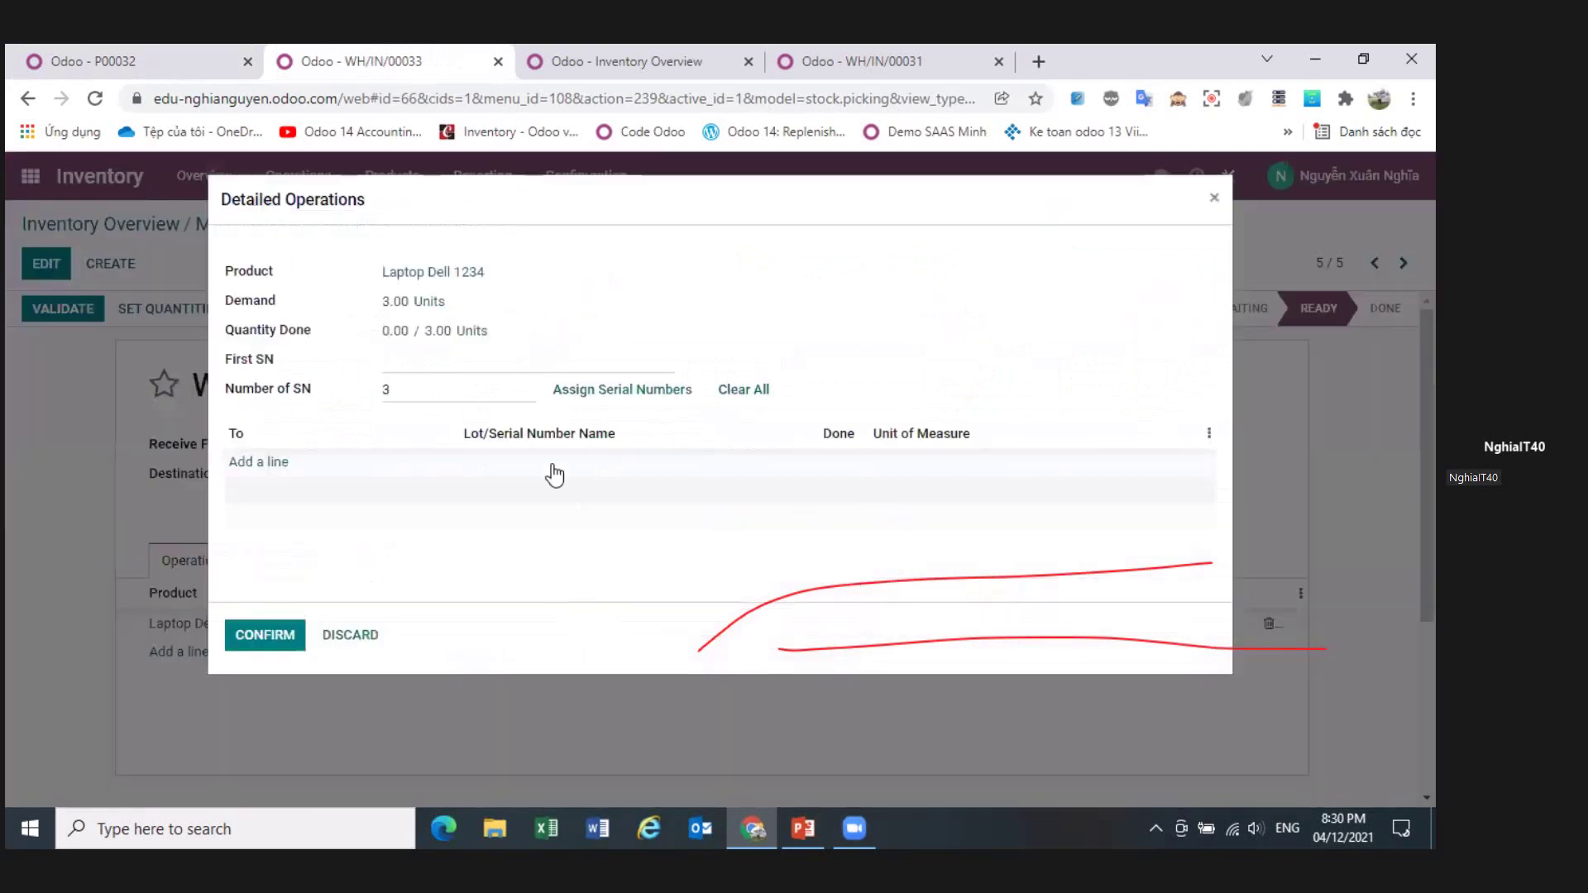
# - Add a detailed operation line for one laptop with serial number 32323
pyautogui.click(274, 465)
pyautogui.click(602, 464)
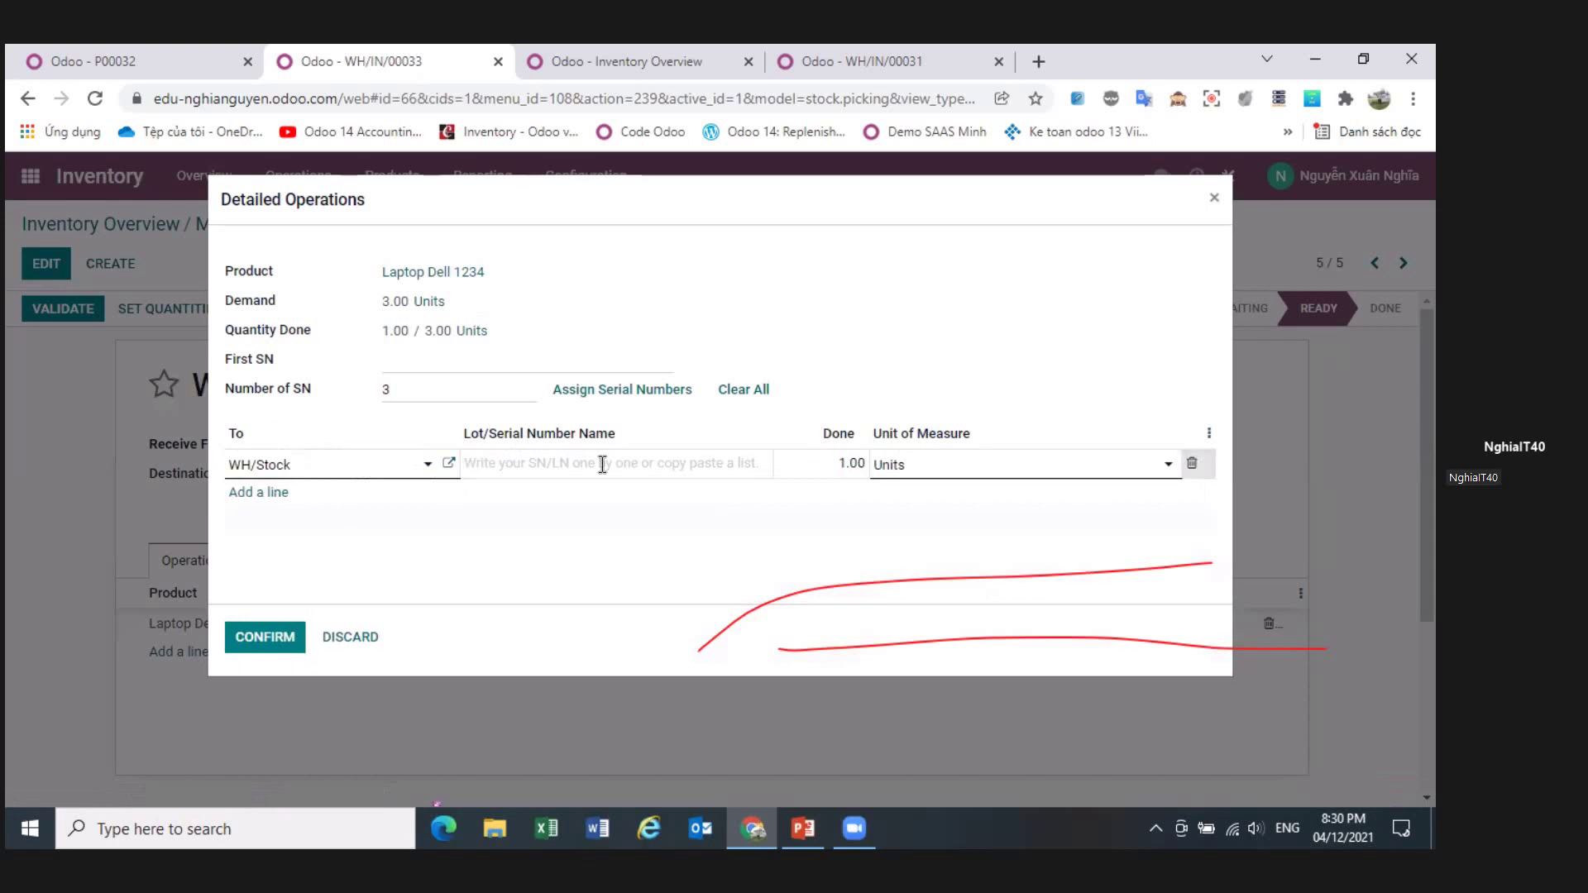
pyautogui.write('32323')
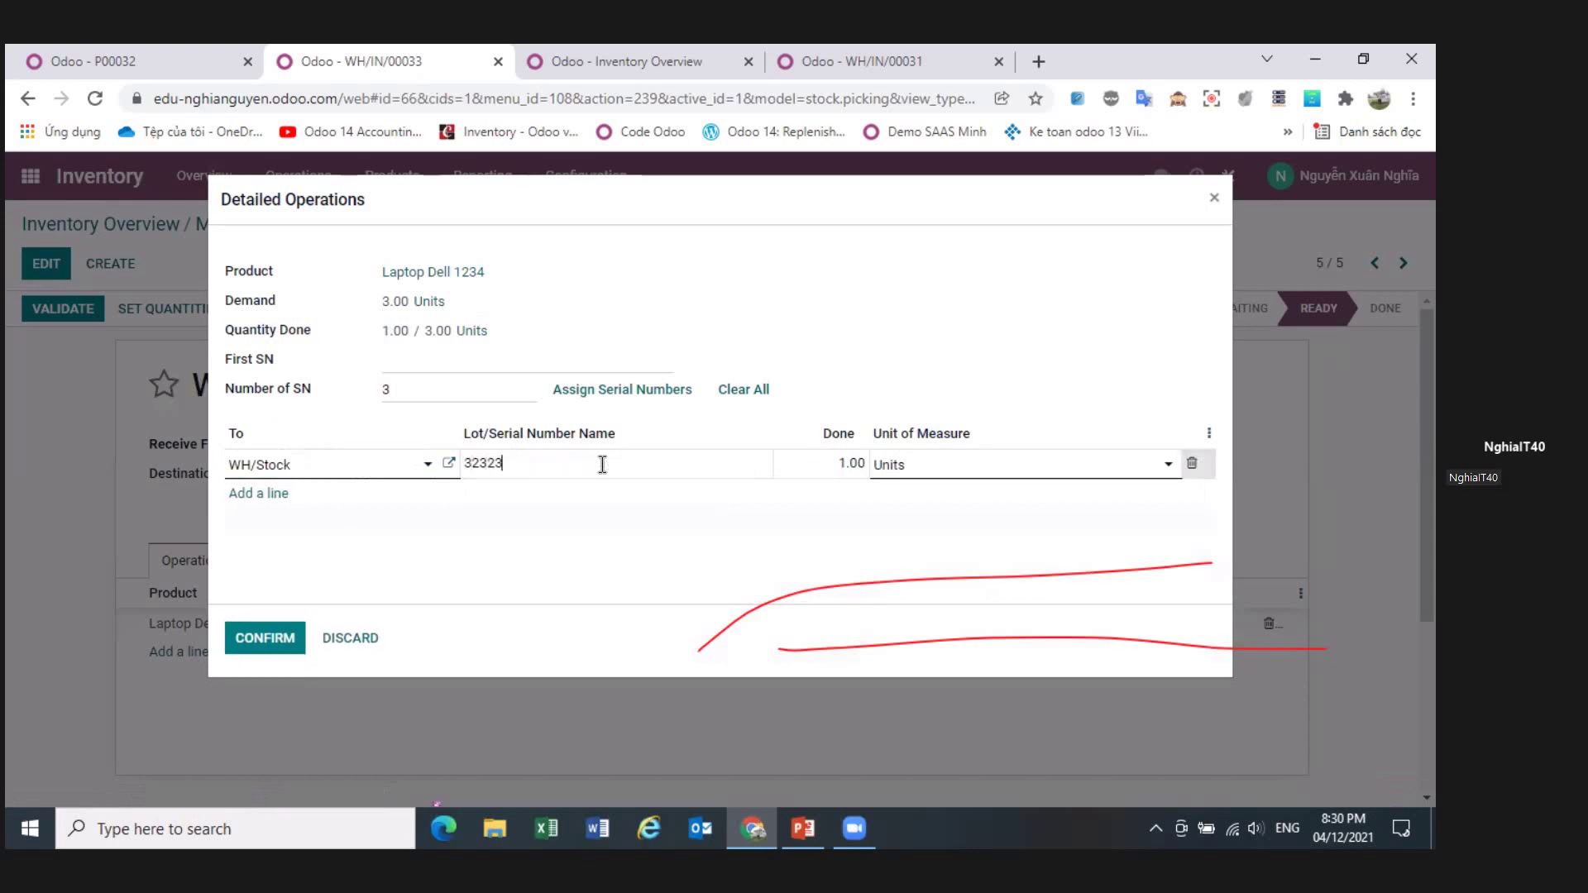
pyautogui.click(277, 495)
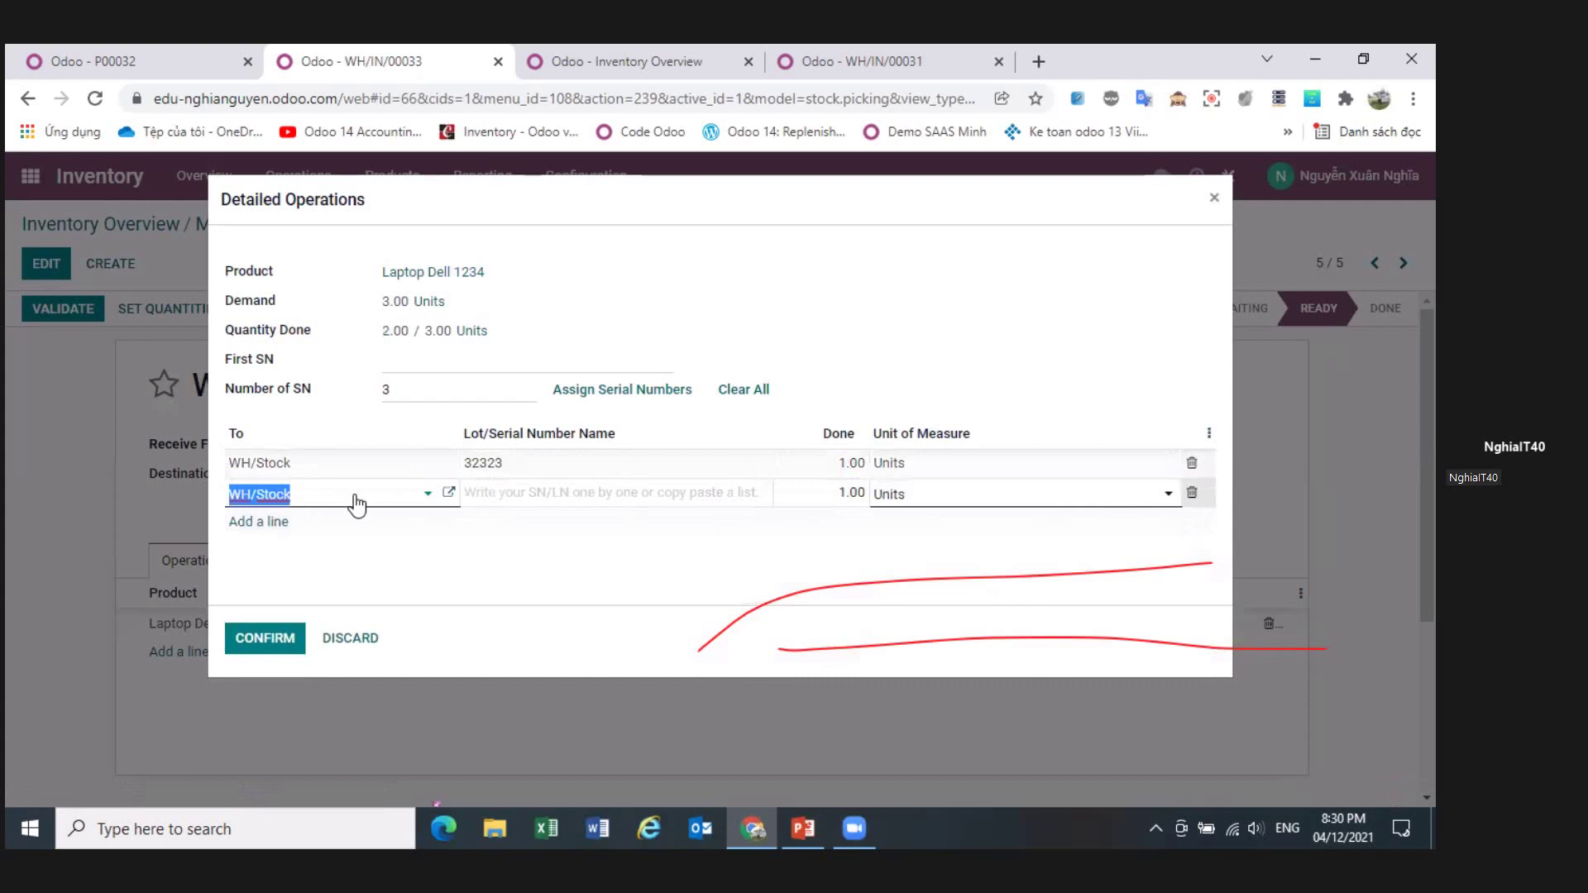
pyautogui.click(505, 463)
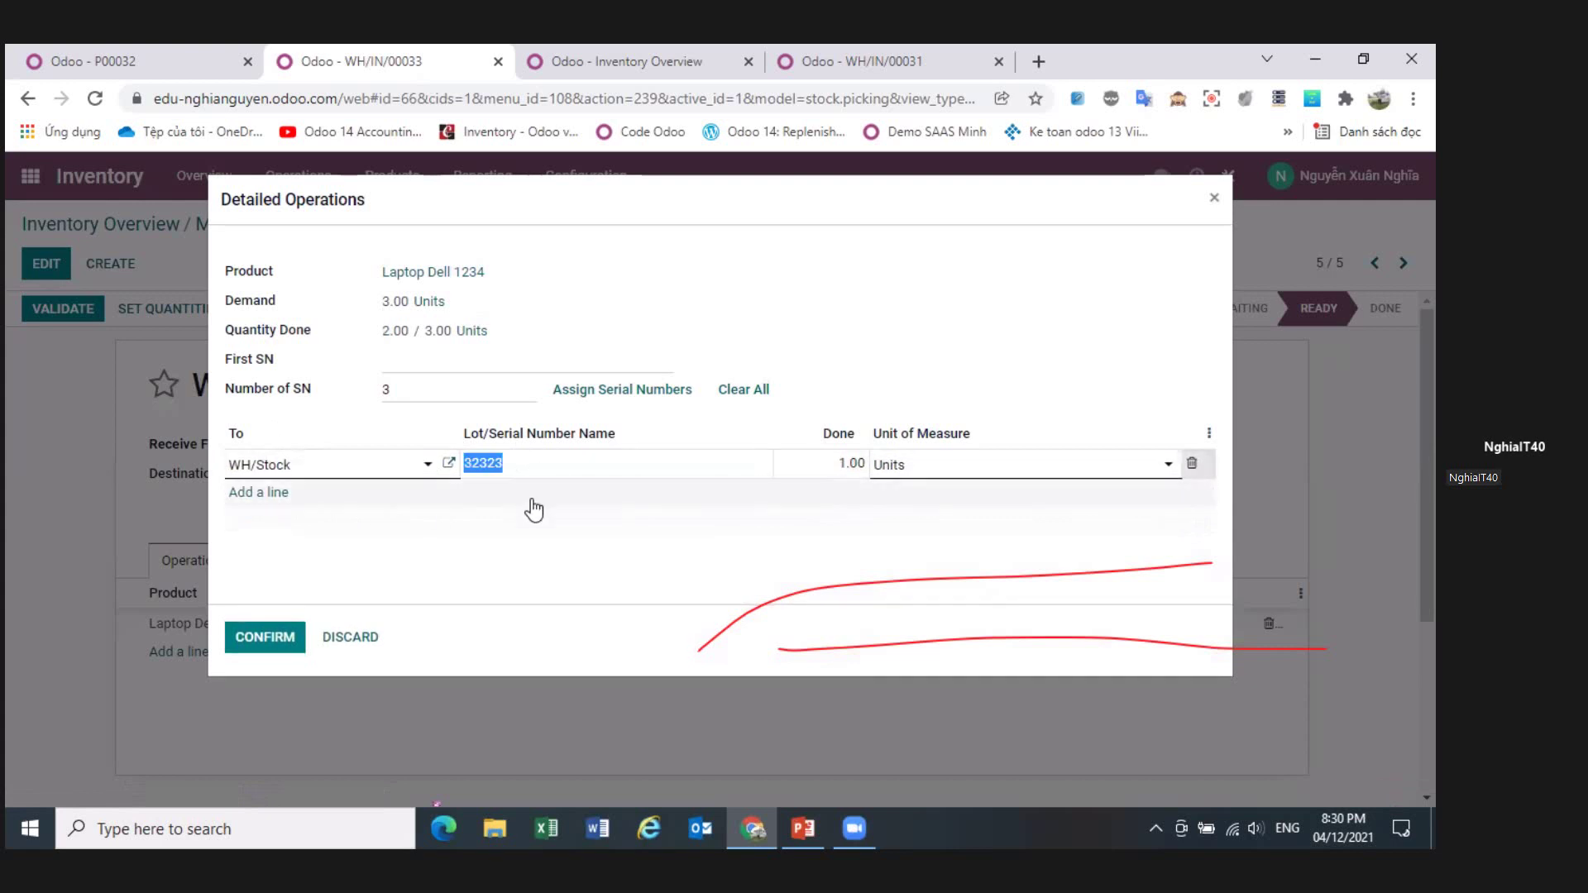
pyautogui.click(529, 504)
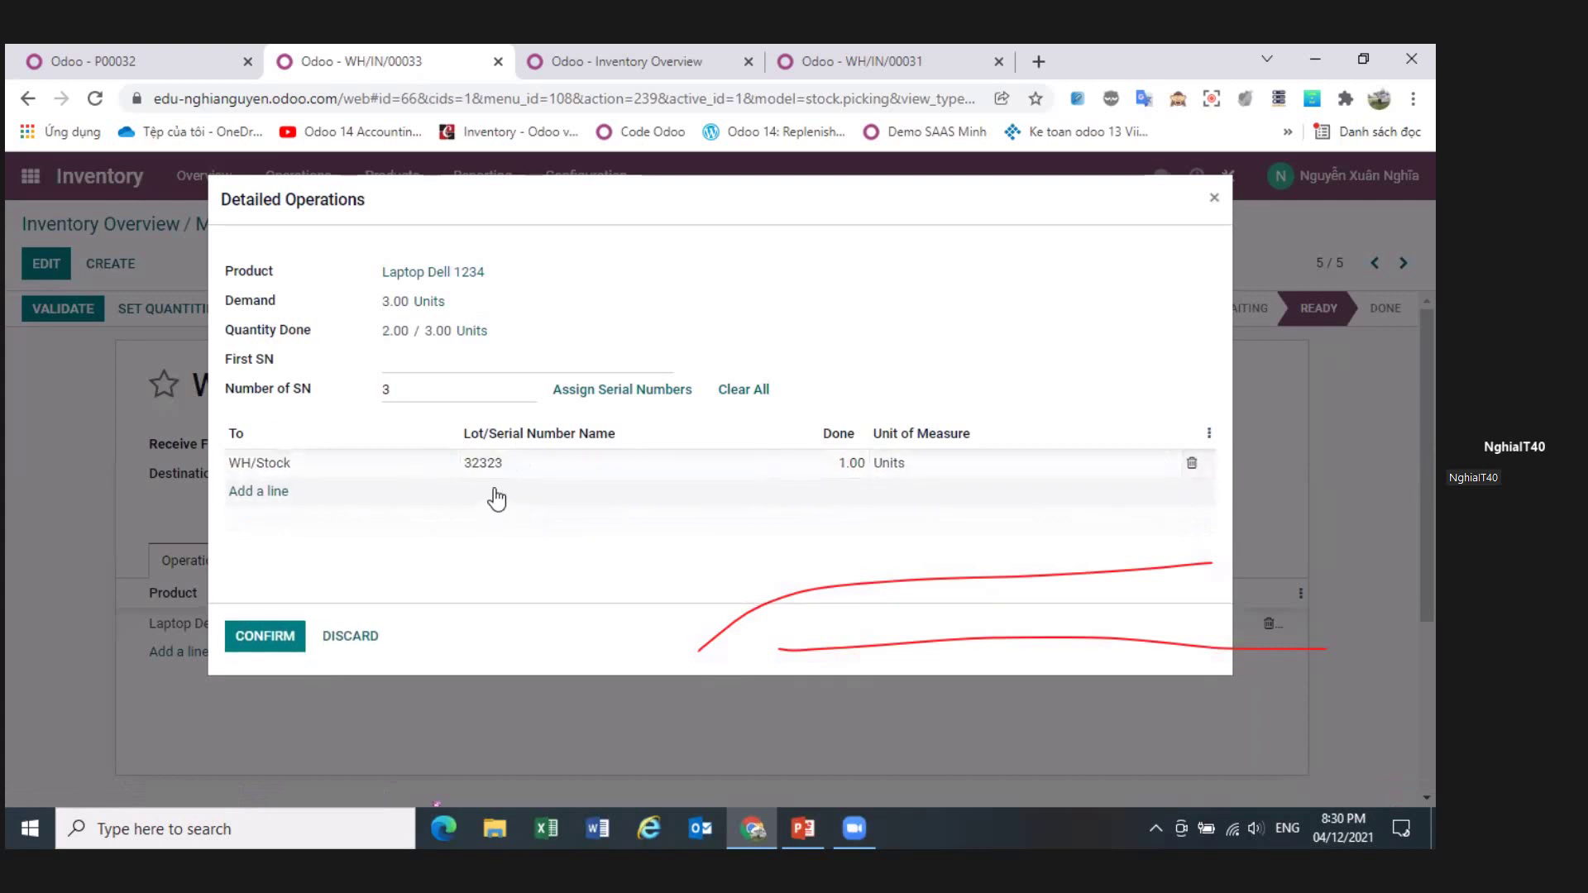
pyautogui.click(270, 495)
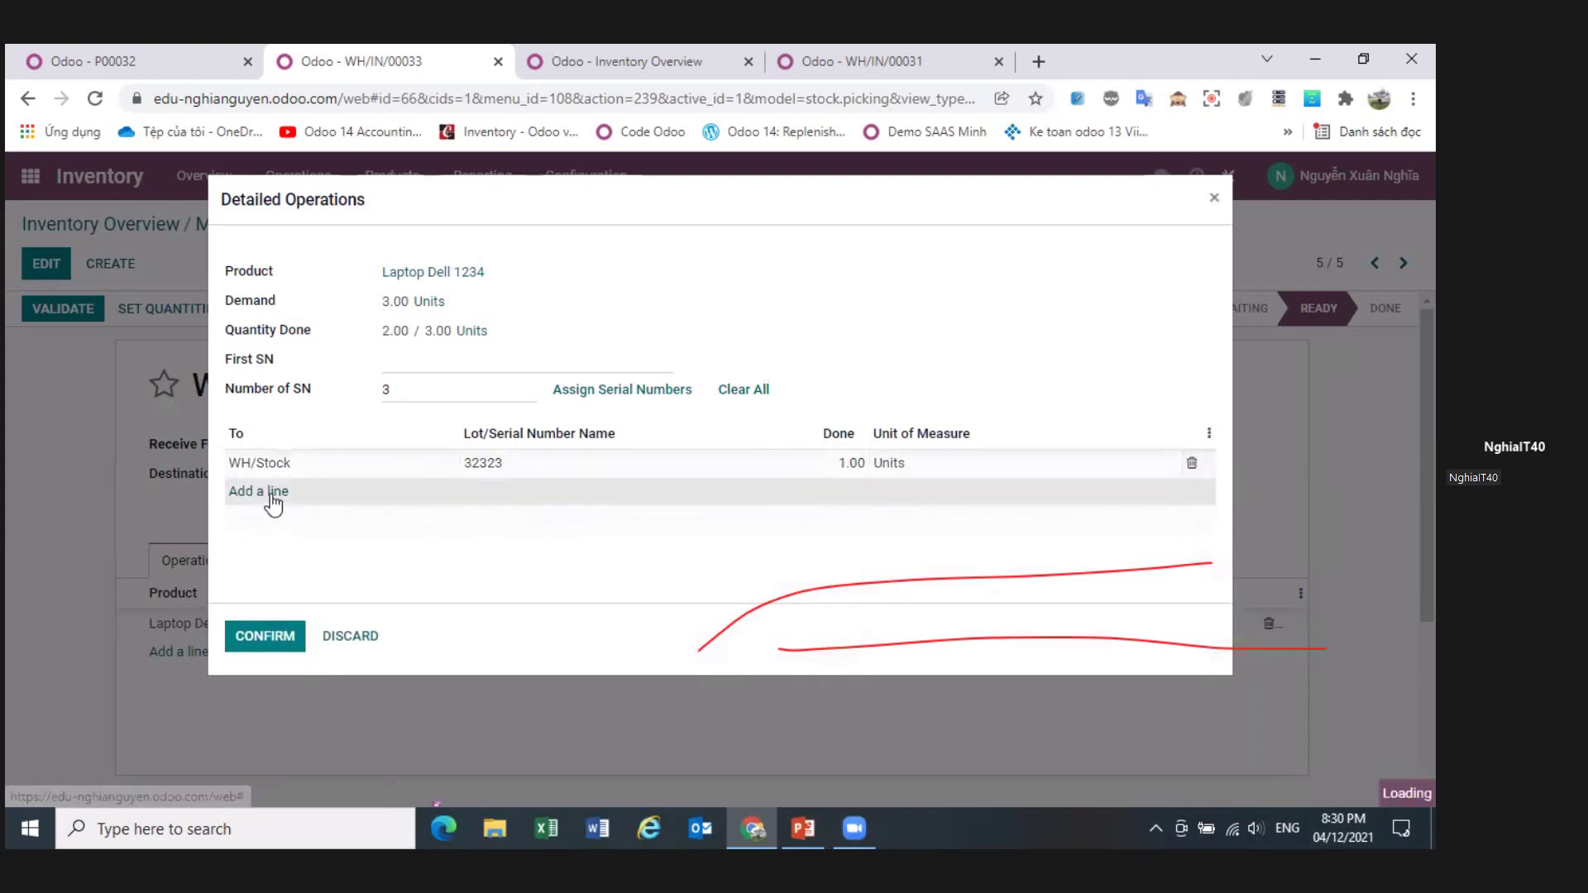
pyautogui.click(484, 493)
pyautogui.write('33223')
pyautogui.click(266, 522)
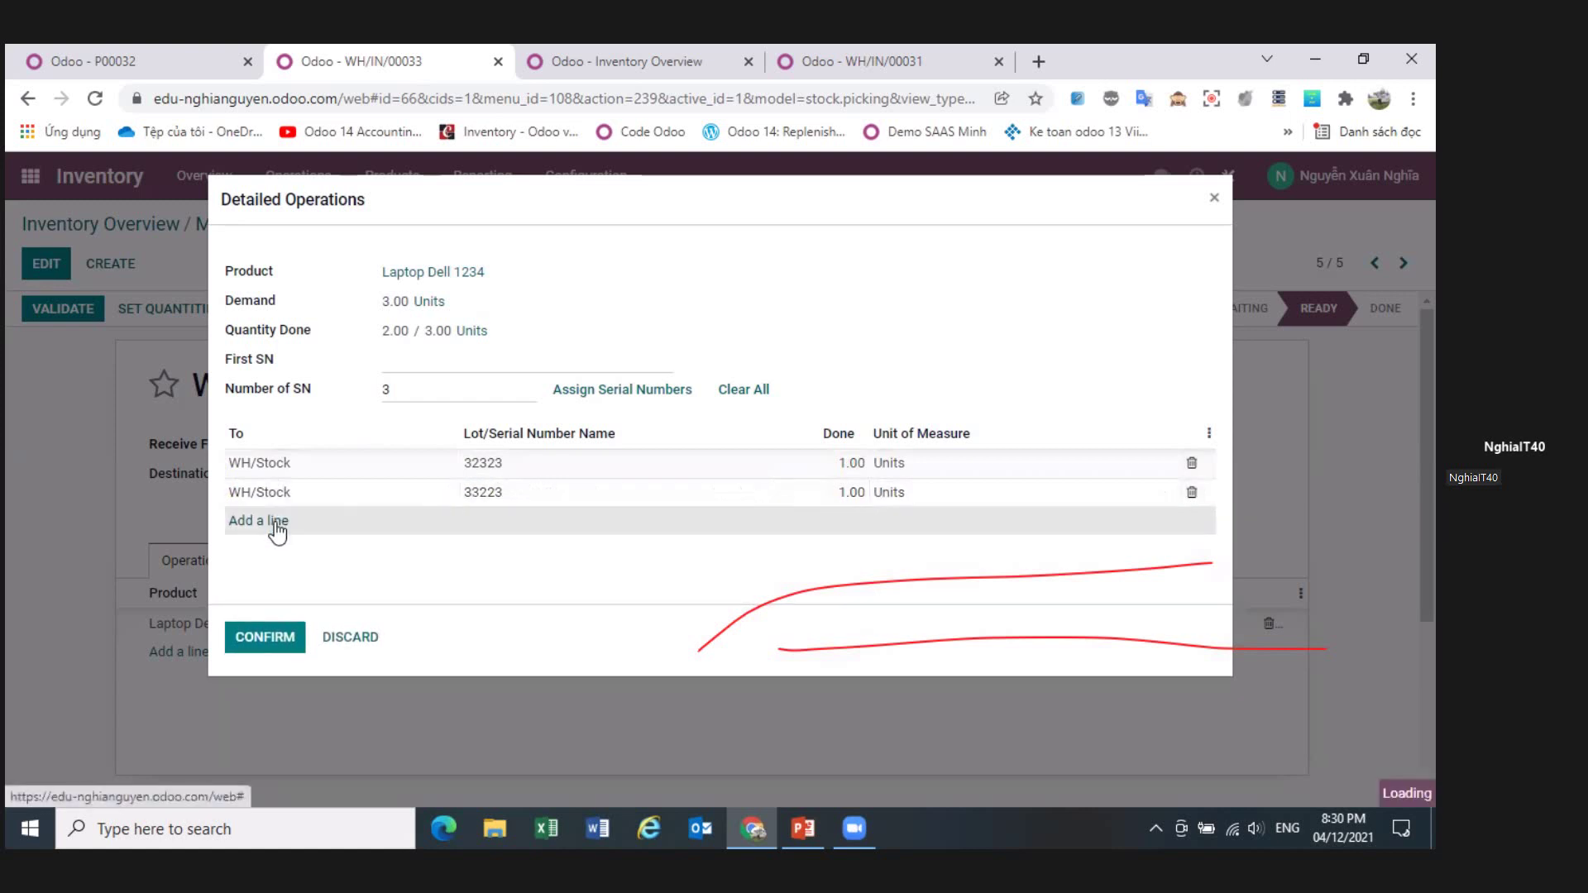
pyautogui.click(555, 521)
pyautogui.write('2321341244')
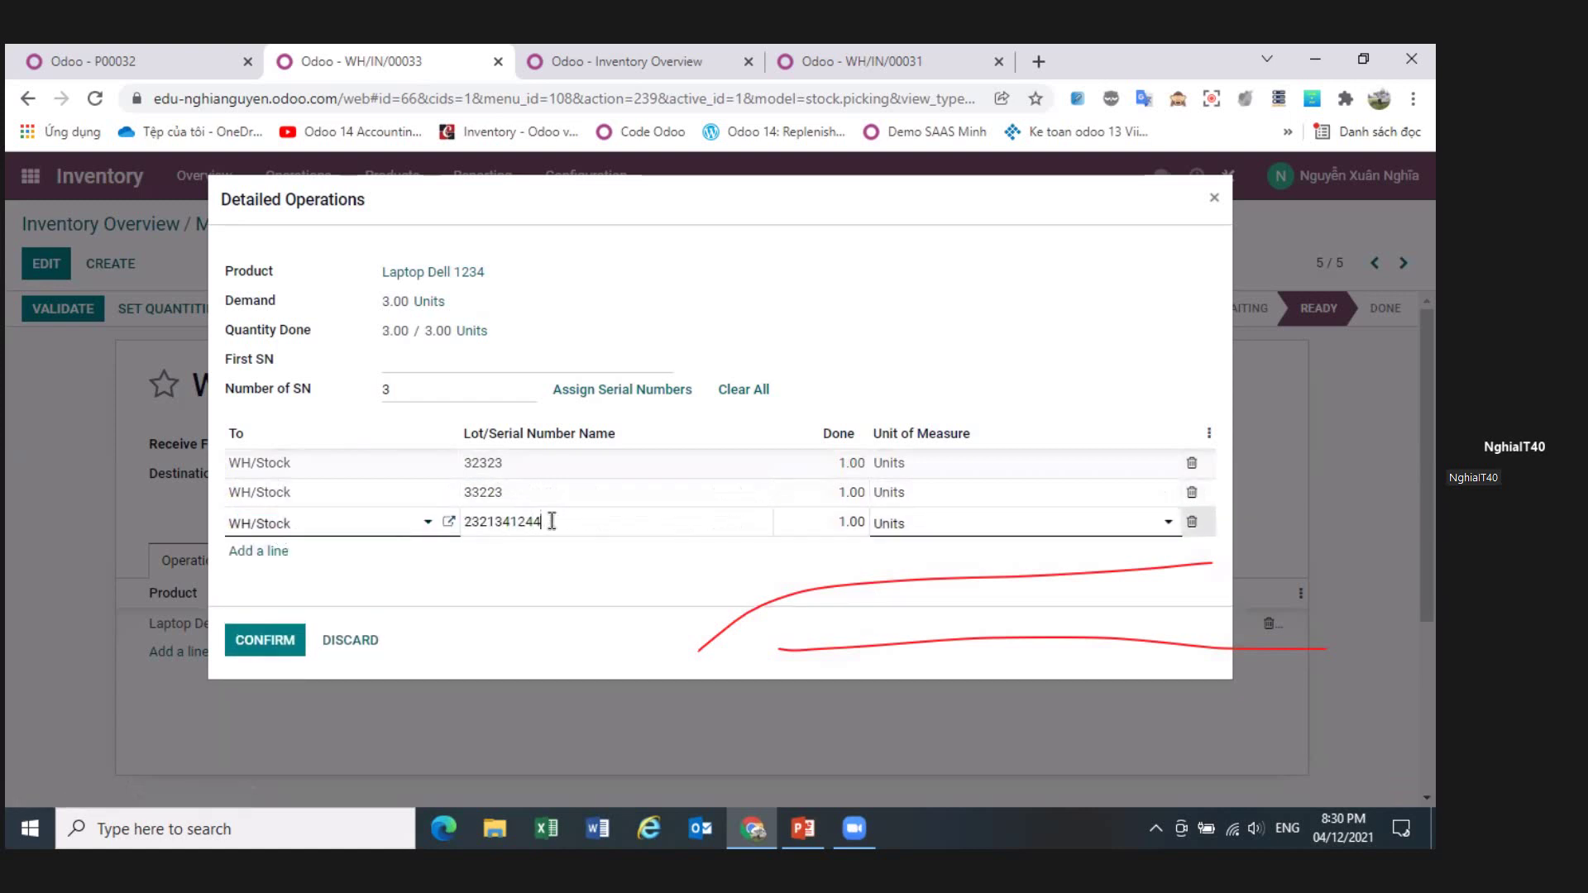
pyautogui.click(527, 576)
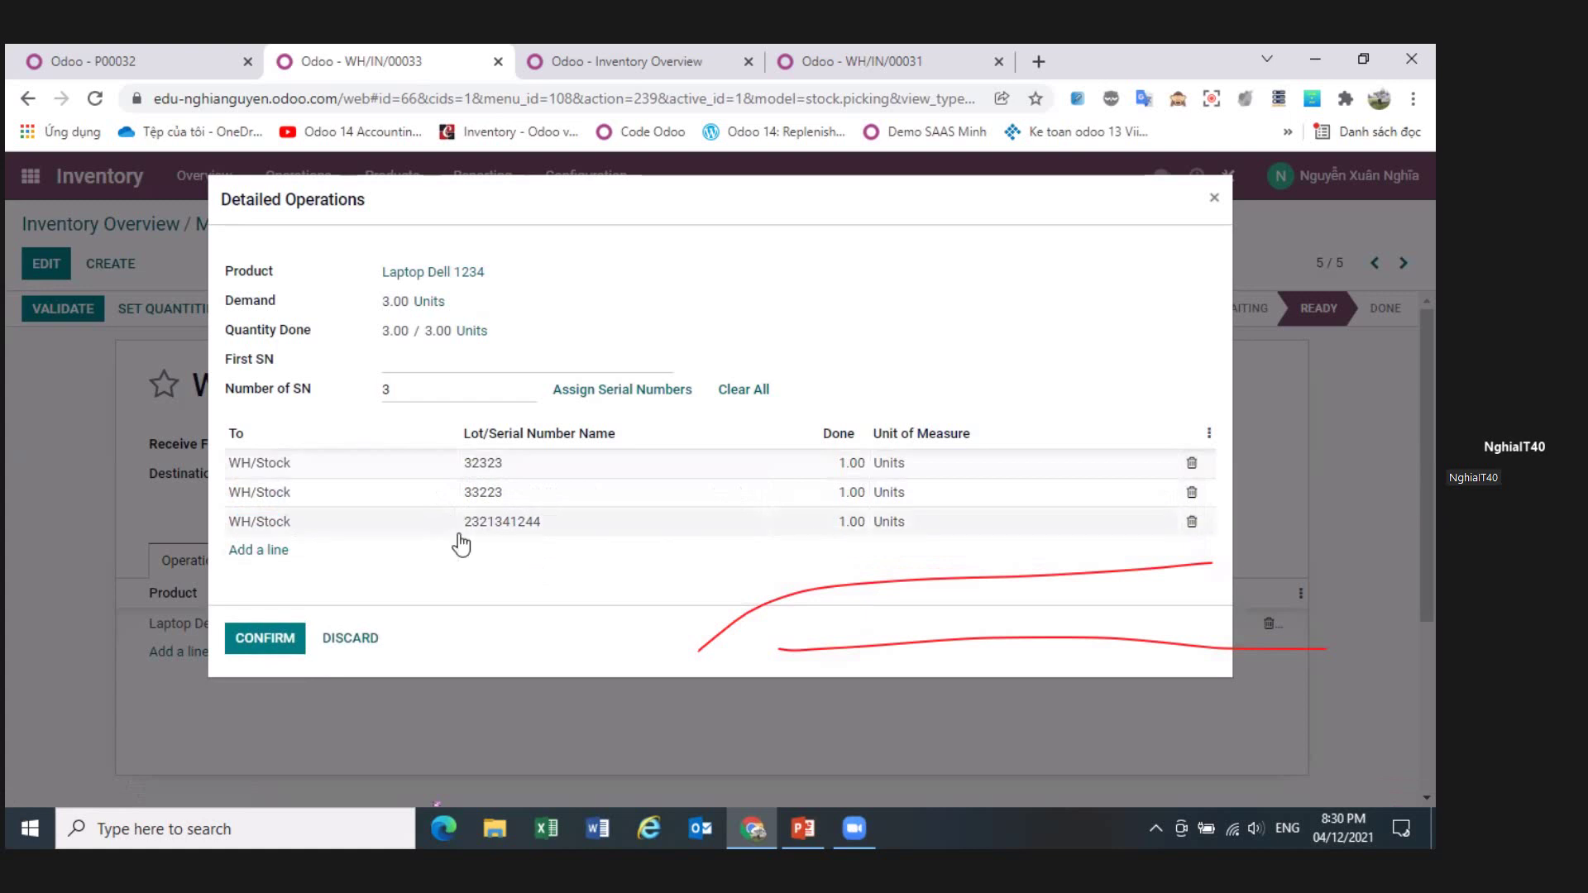
# - Replace the manually entered serials with three assigned automatically from first serial number SN3901, and clear them all again
pyautogui.click(743, 390)
pyautogui.click(515, 364)
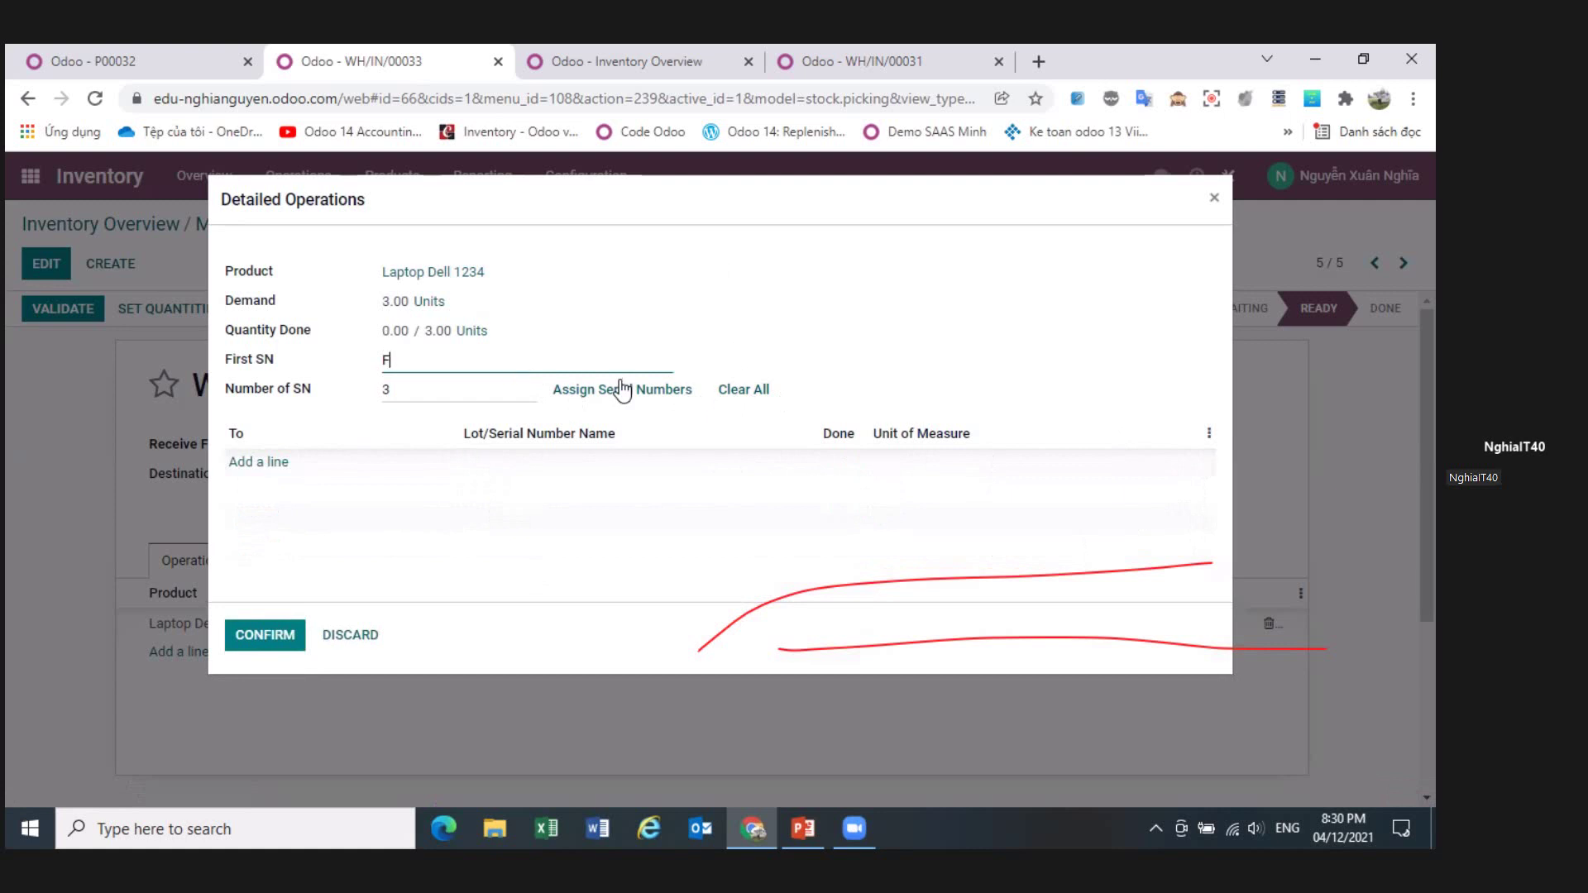
pyautogui.press('BackSpace')
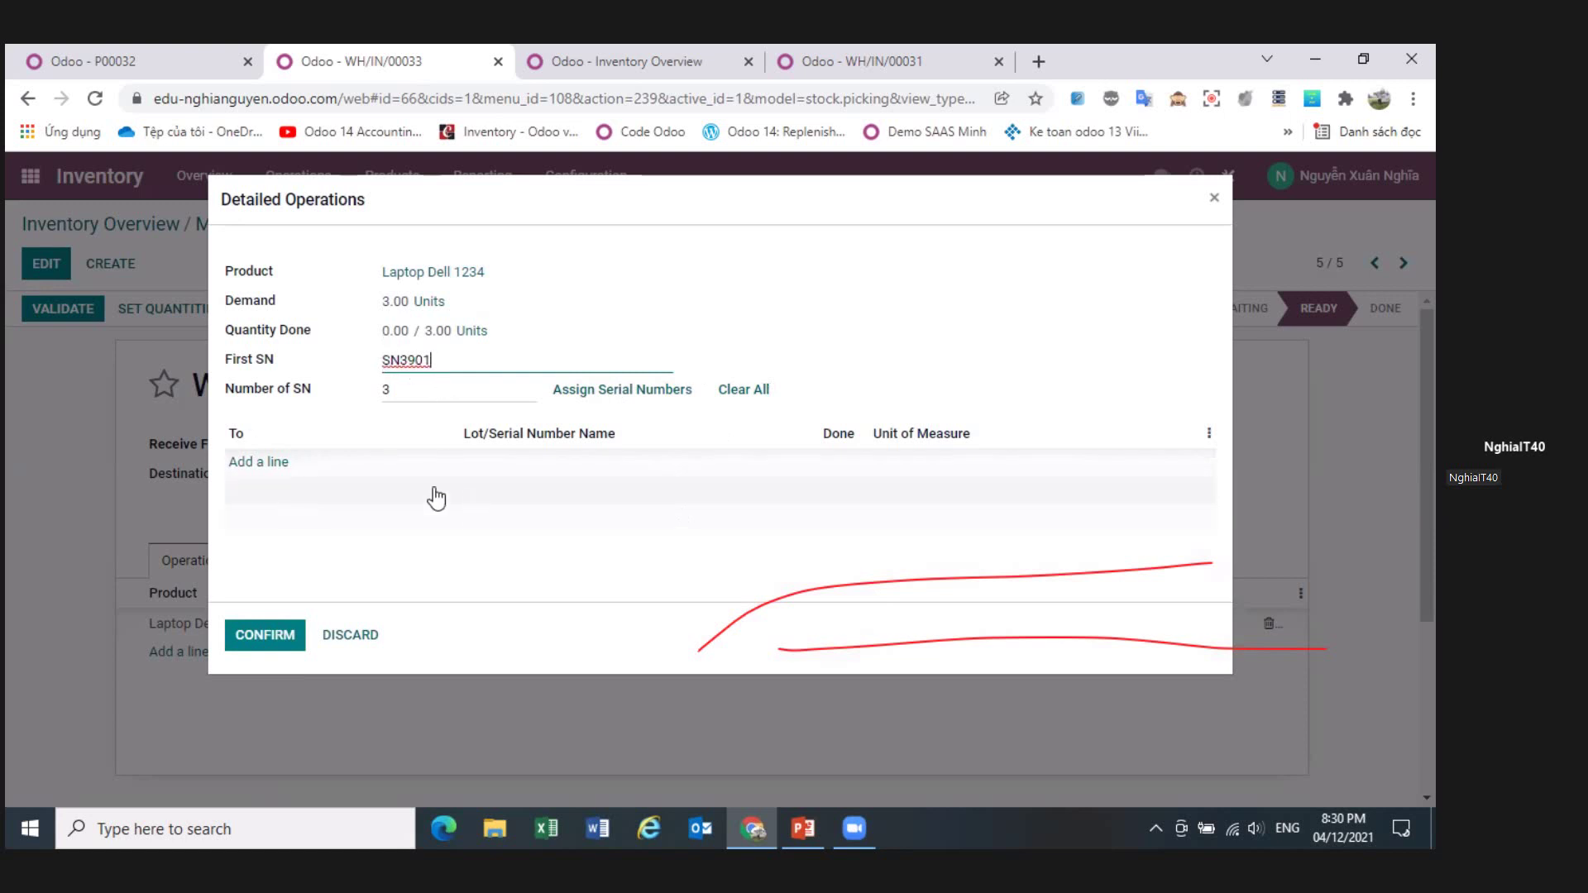
pyautogui.click(606, 399)
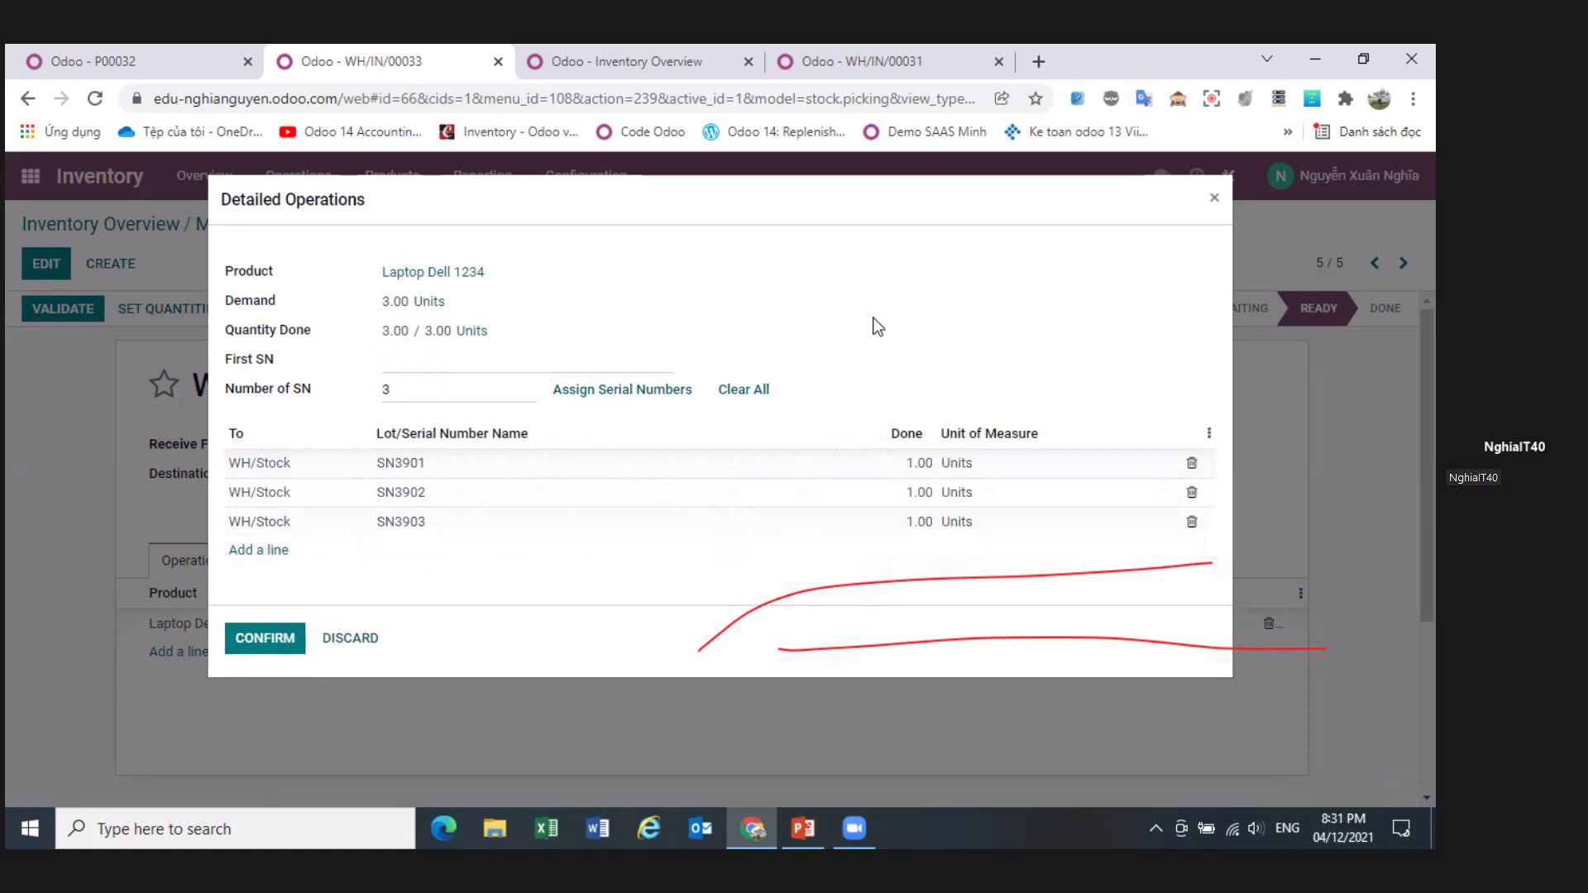
pyautogui.click(749, 396)
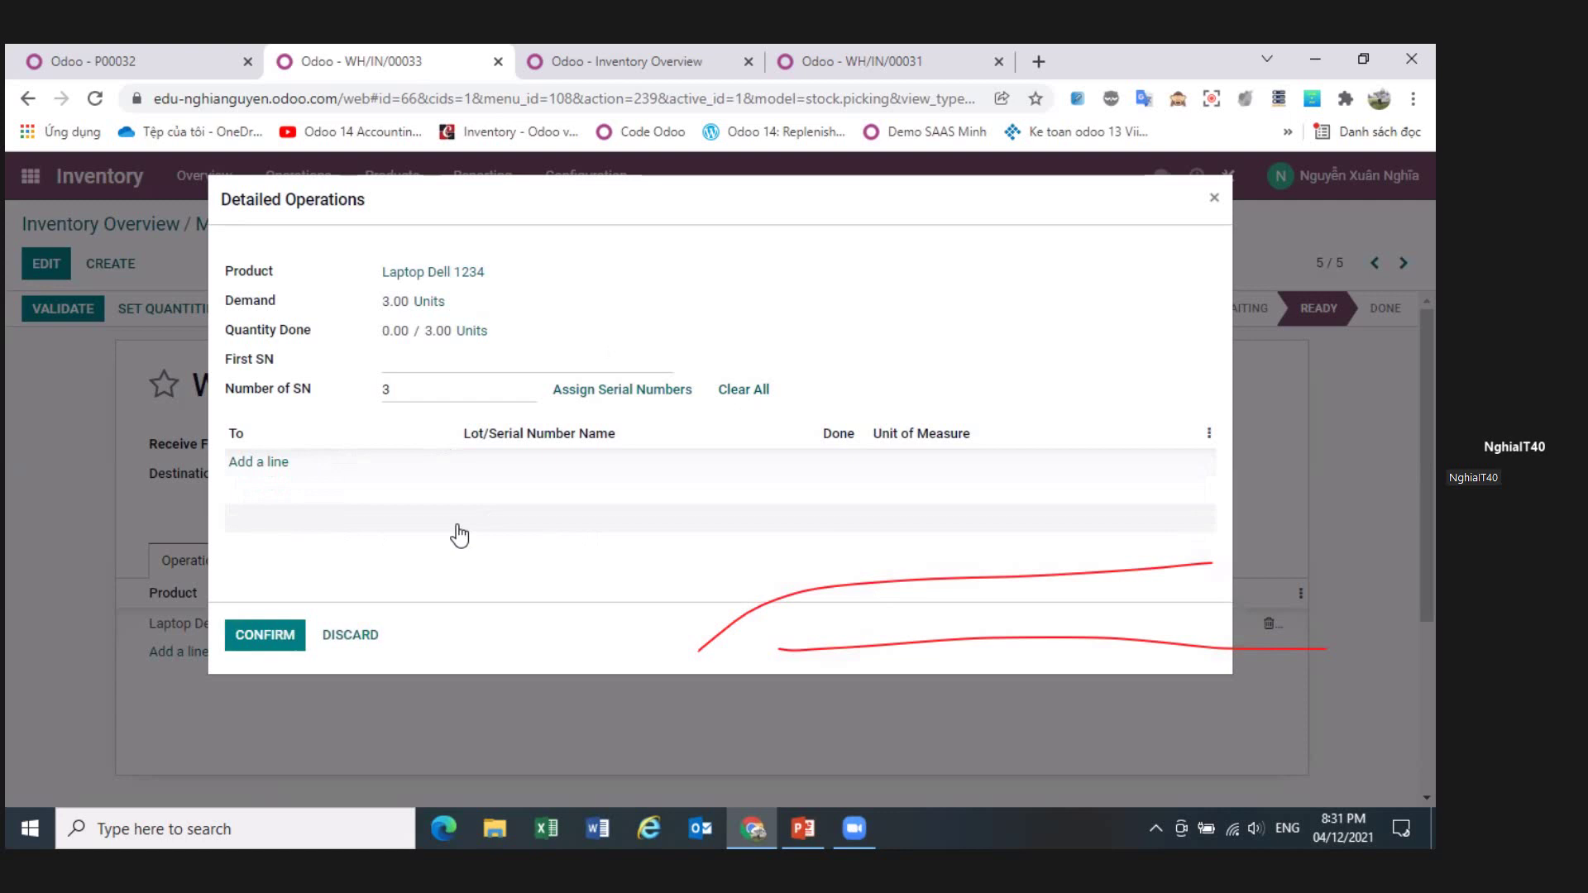
pyautogui.click(546, 828)
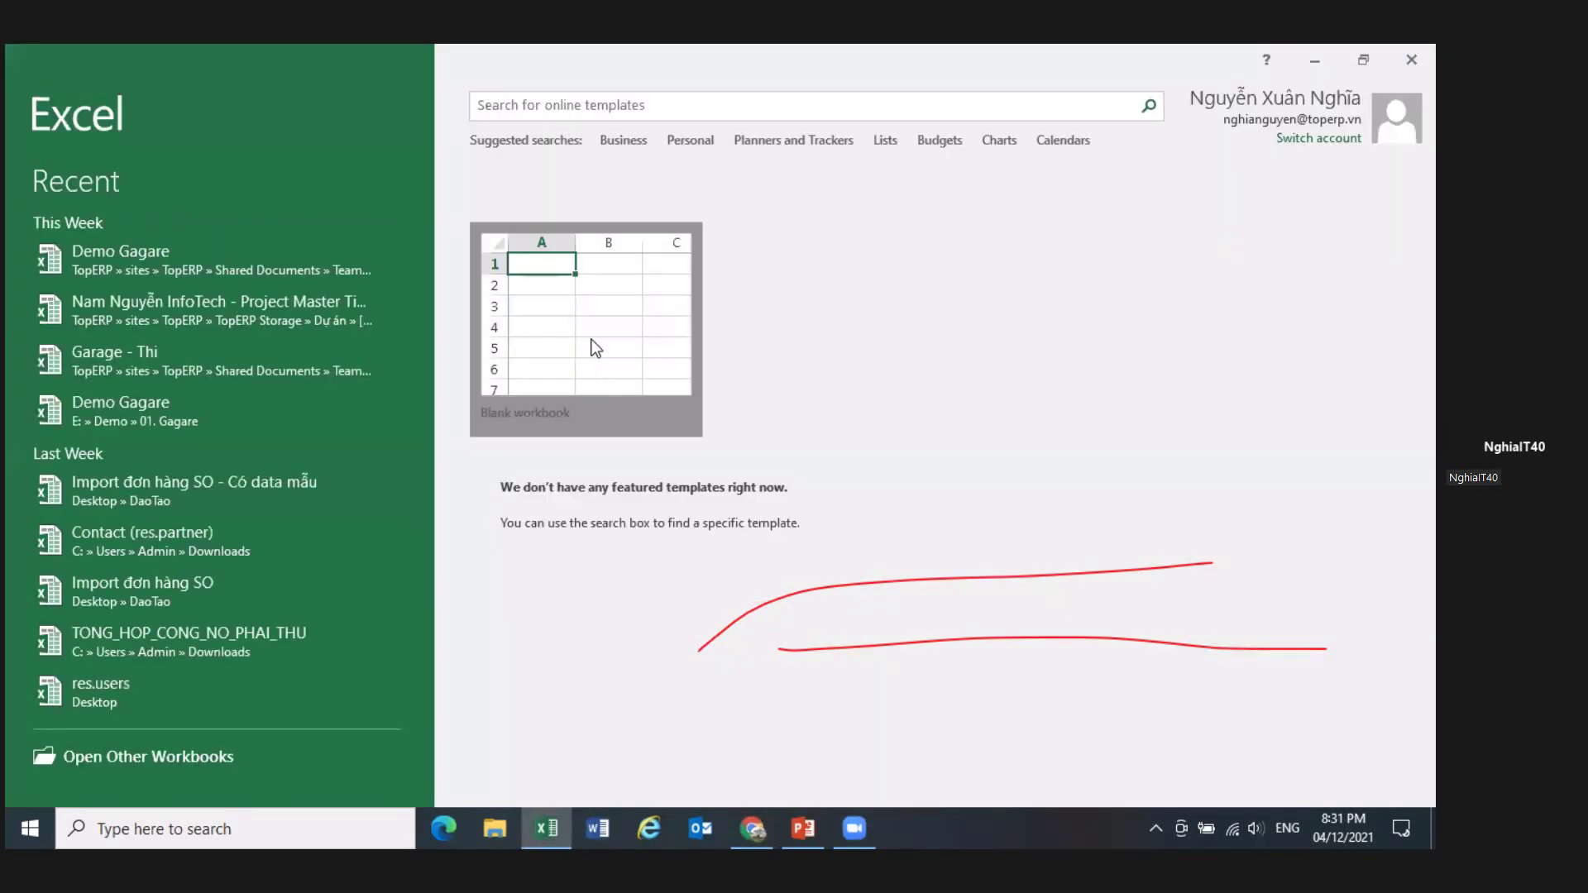
pyautogui.click(595, 347)
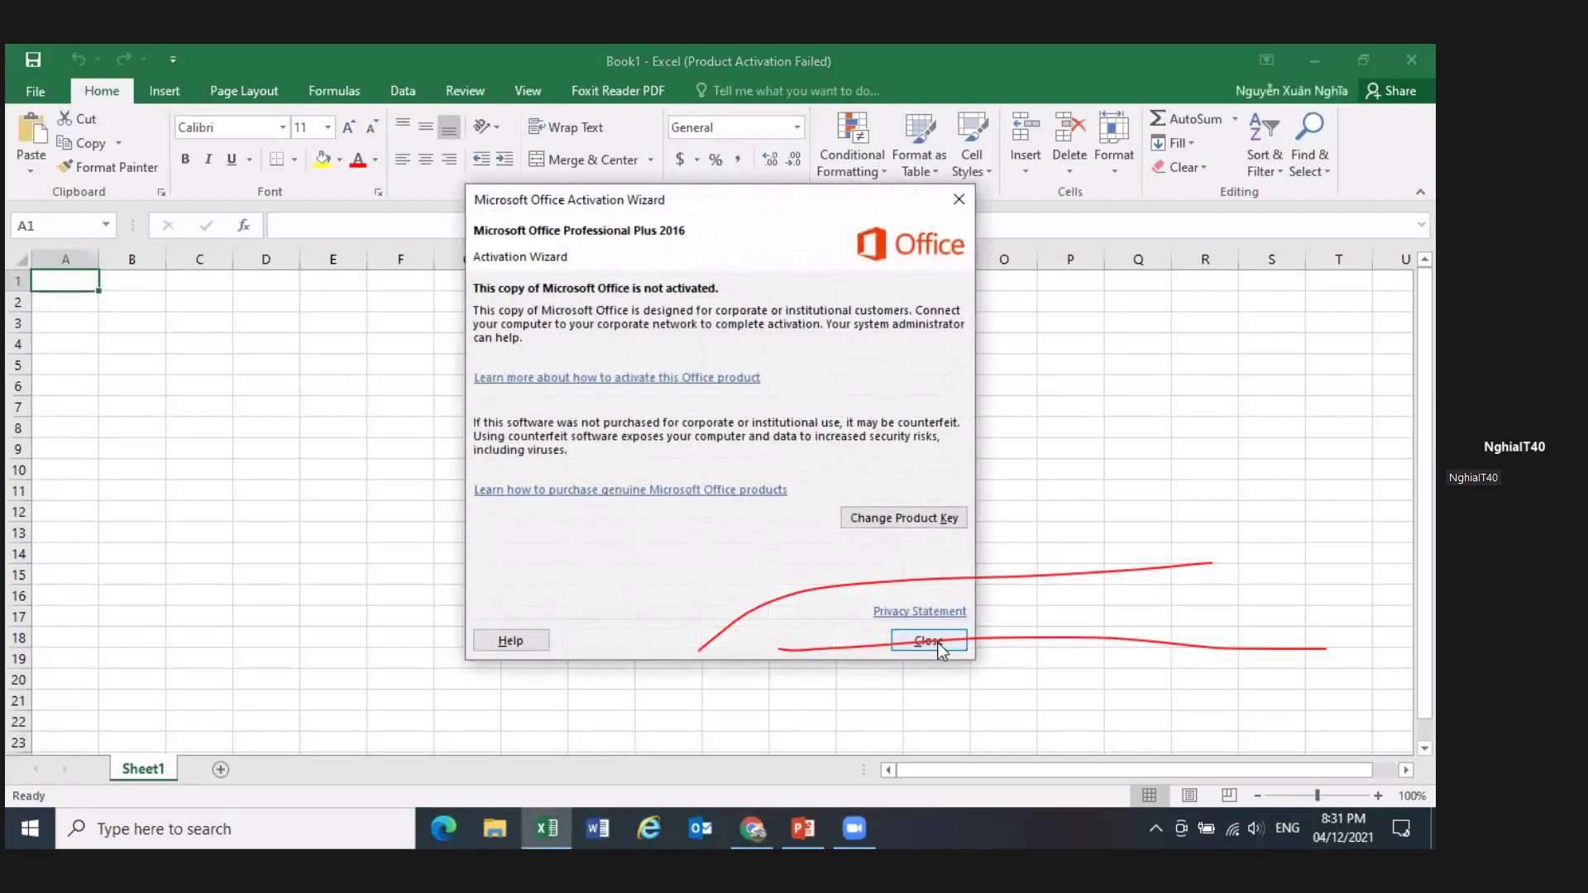
pyautogui.click(940, 644)
pyautogui.click(403, 281)
pyautogui.write('323232')
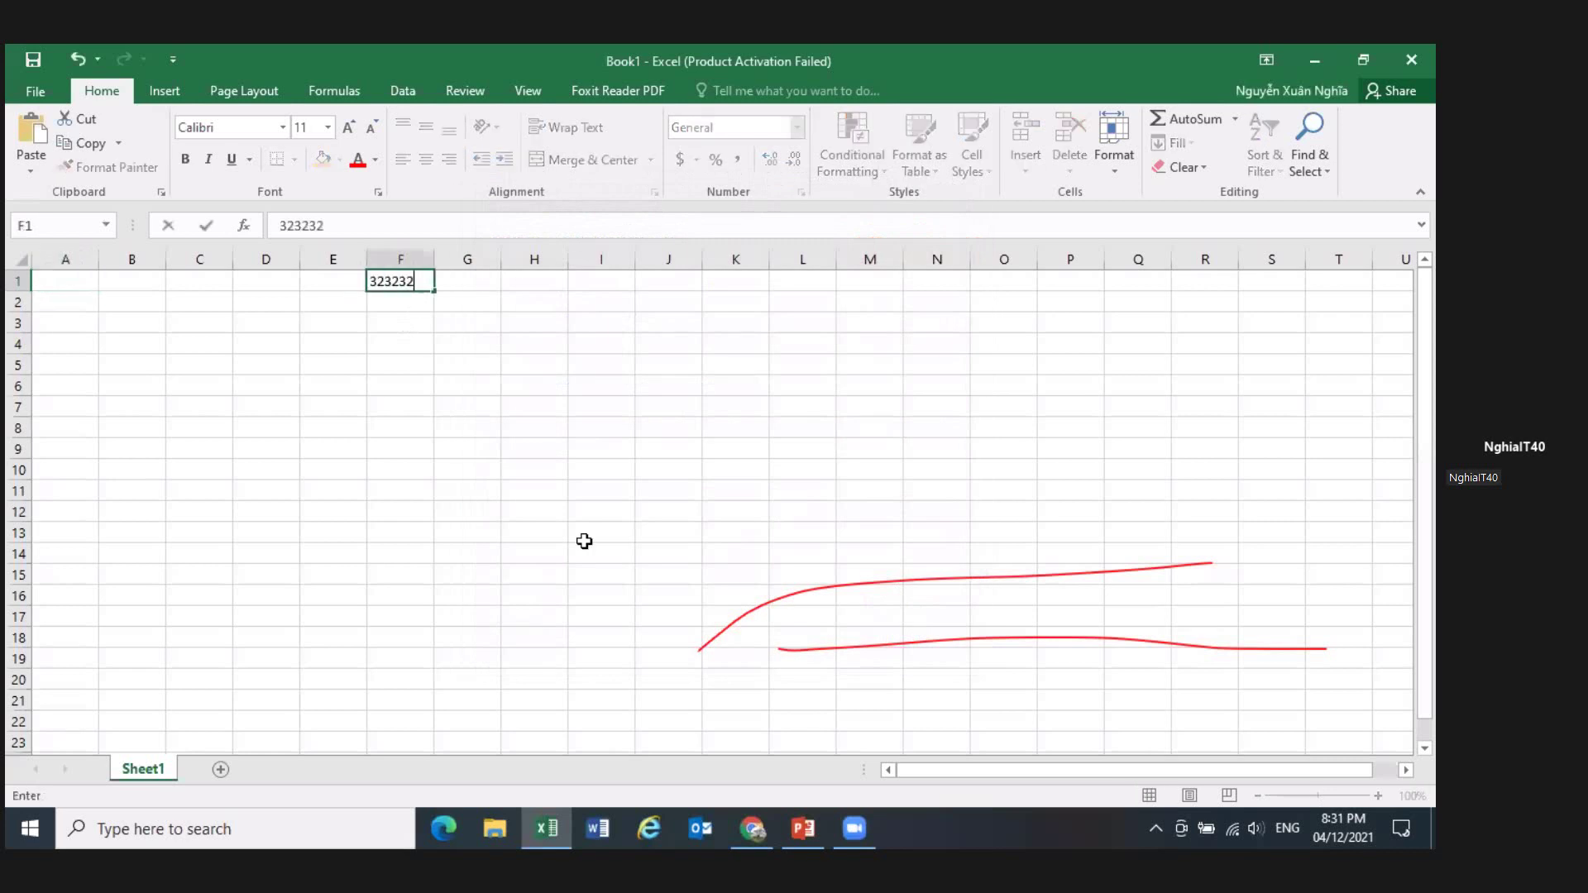
pyautogui.press('Return')
pyautogui.write('234234')
pyautogui.press('Return')
pyautogui.write('2343')
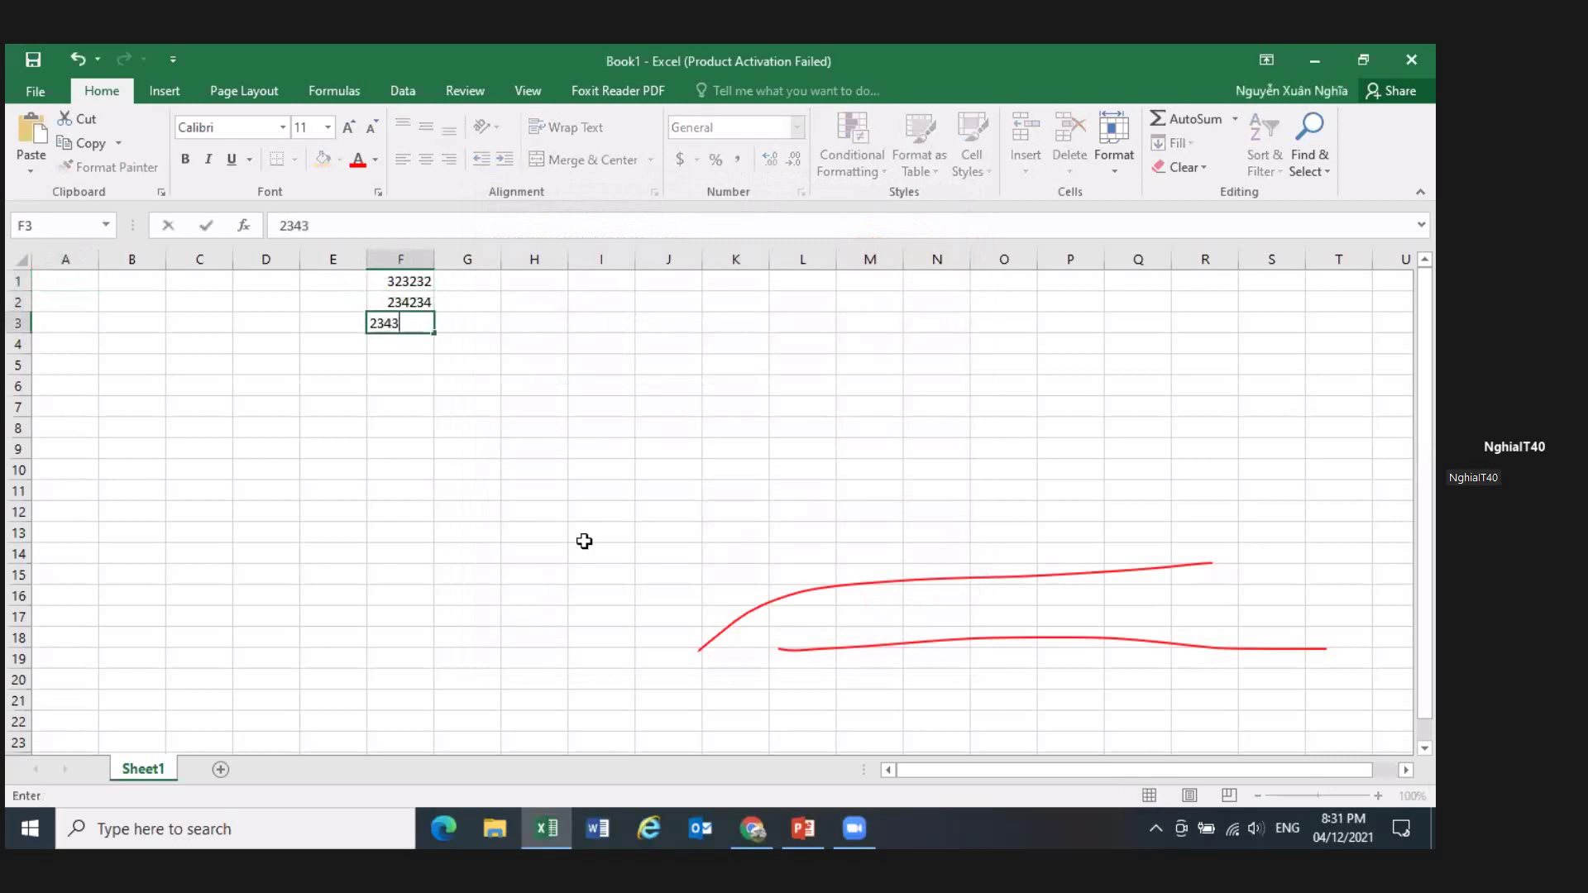
pyautogui.write('212432')
pyautogui.press('Return')
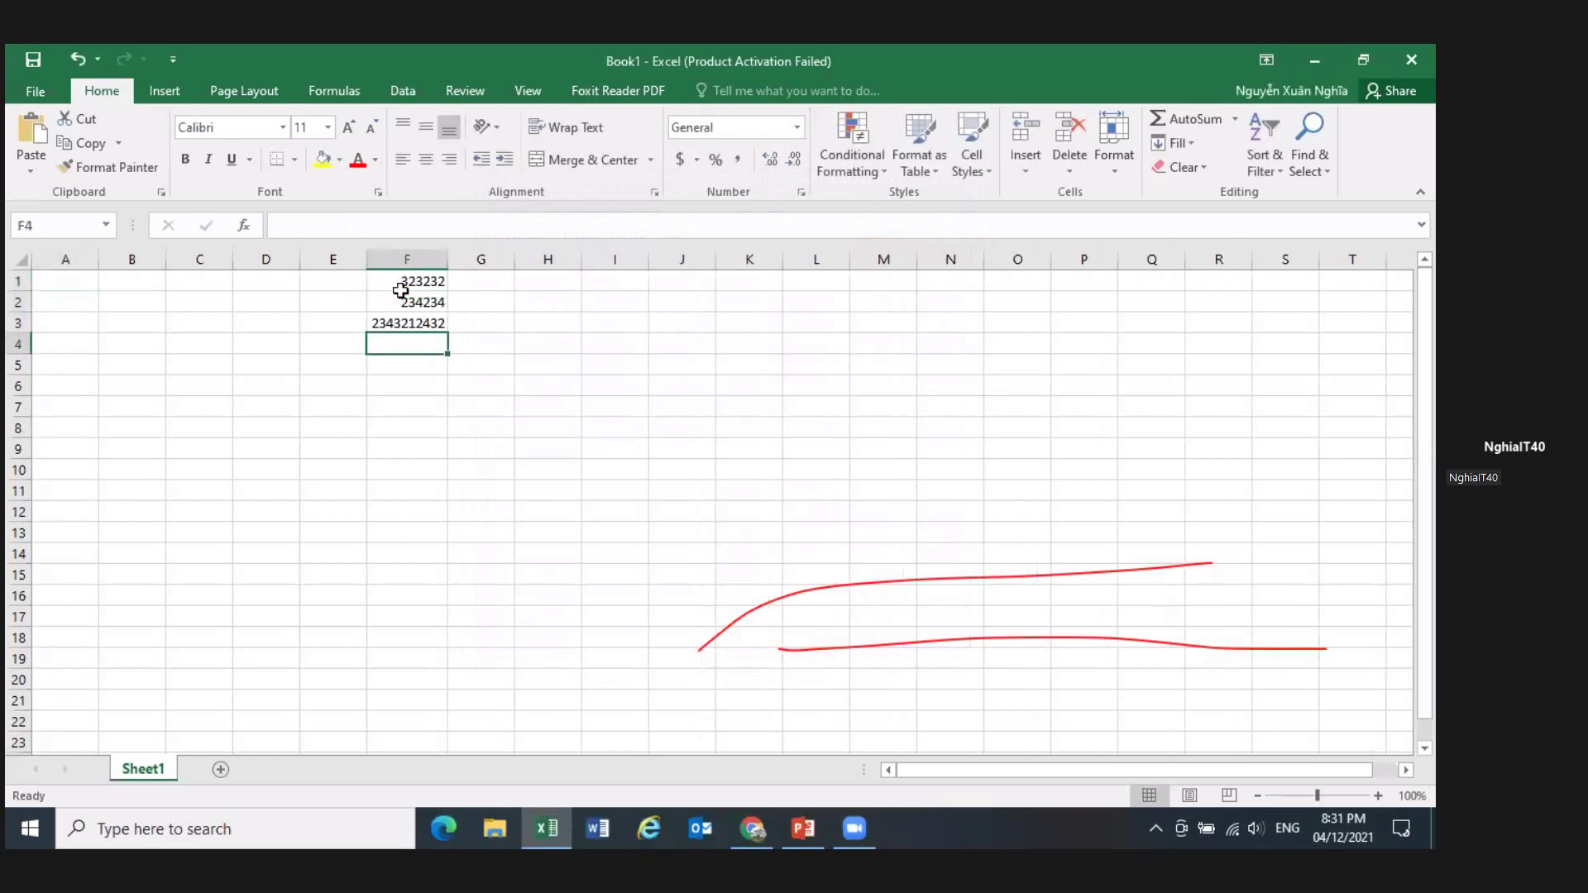
# - Copy the three serial numbers from F1:F3 into a new line of Odoo's detailed operations and confirm them
pyautogui.moveTo(401, 290); pyautogui.dragTo(411, 323)
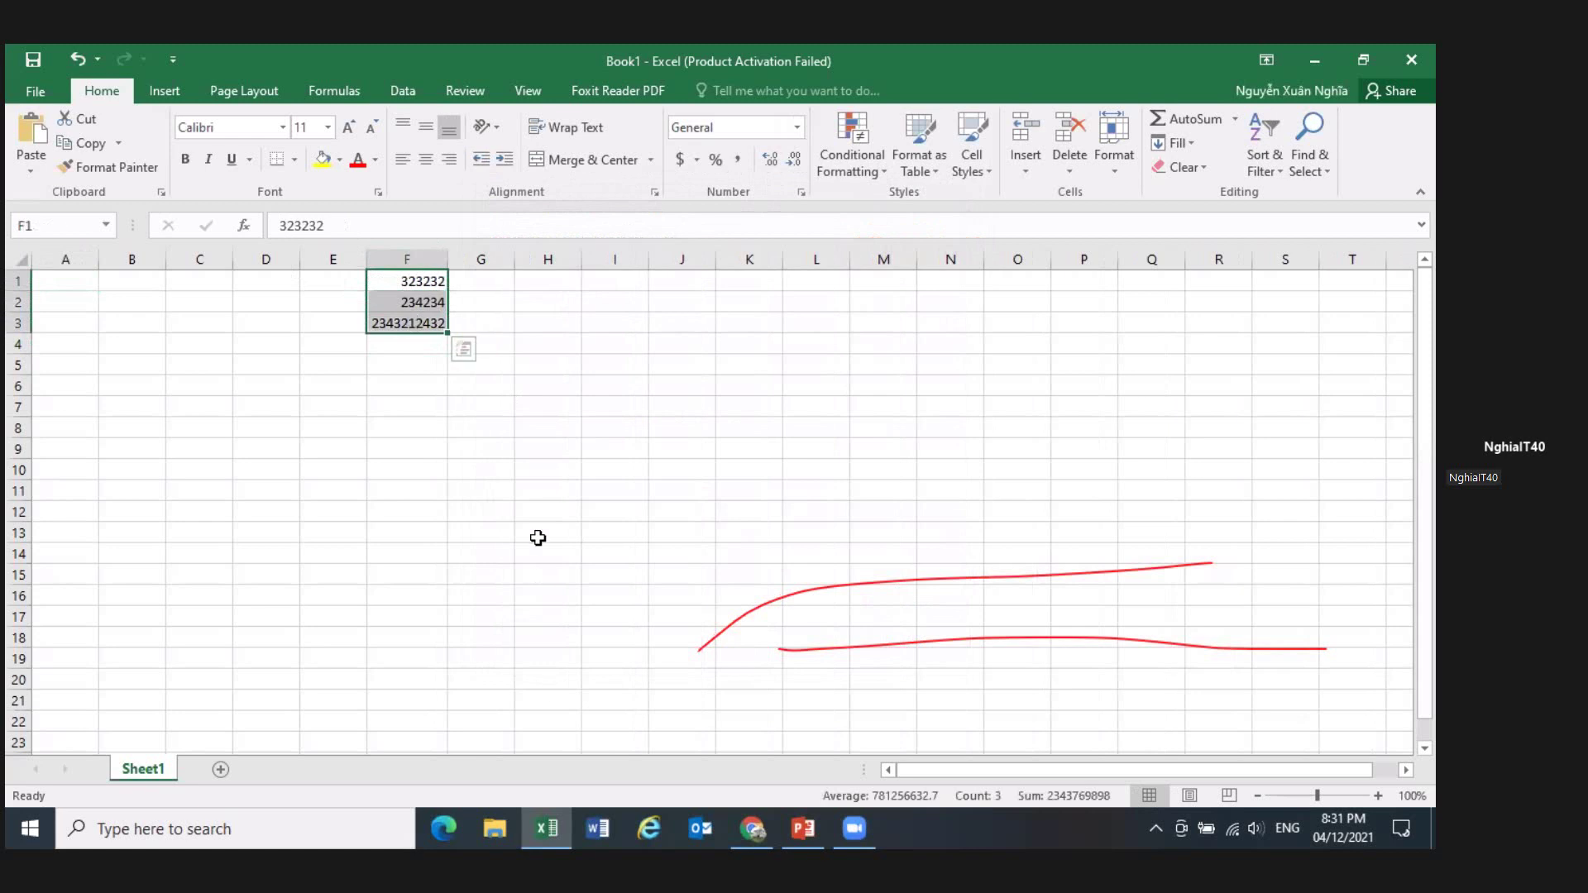
pyautogui.hotkey('ctrl', 'c')
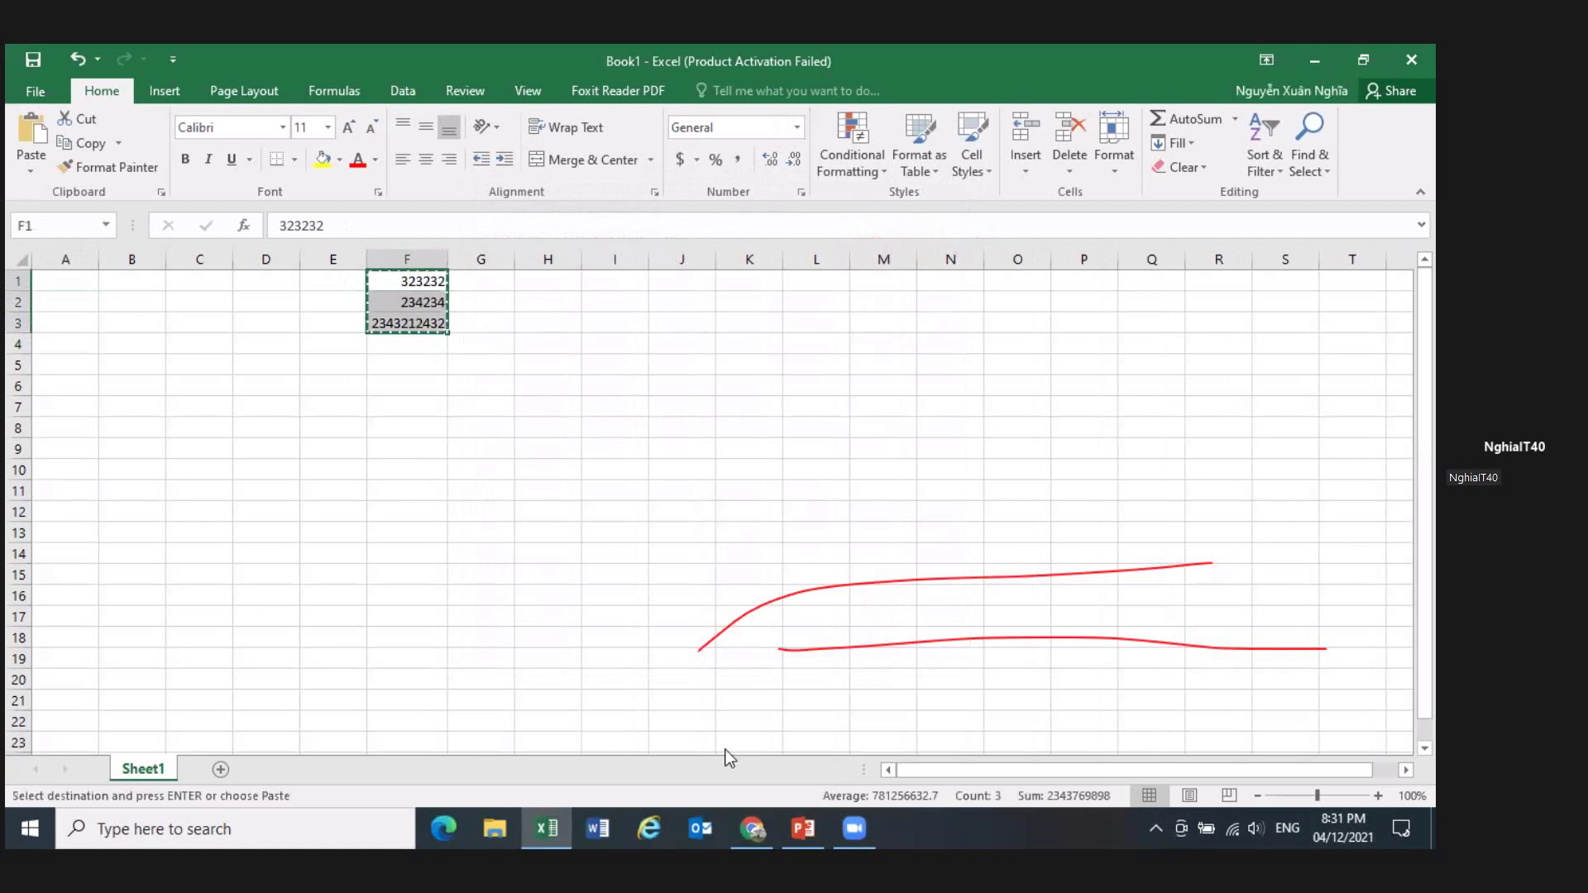
pyautogui.click(752, 828)
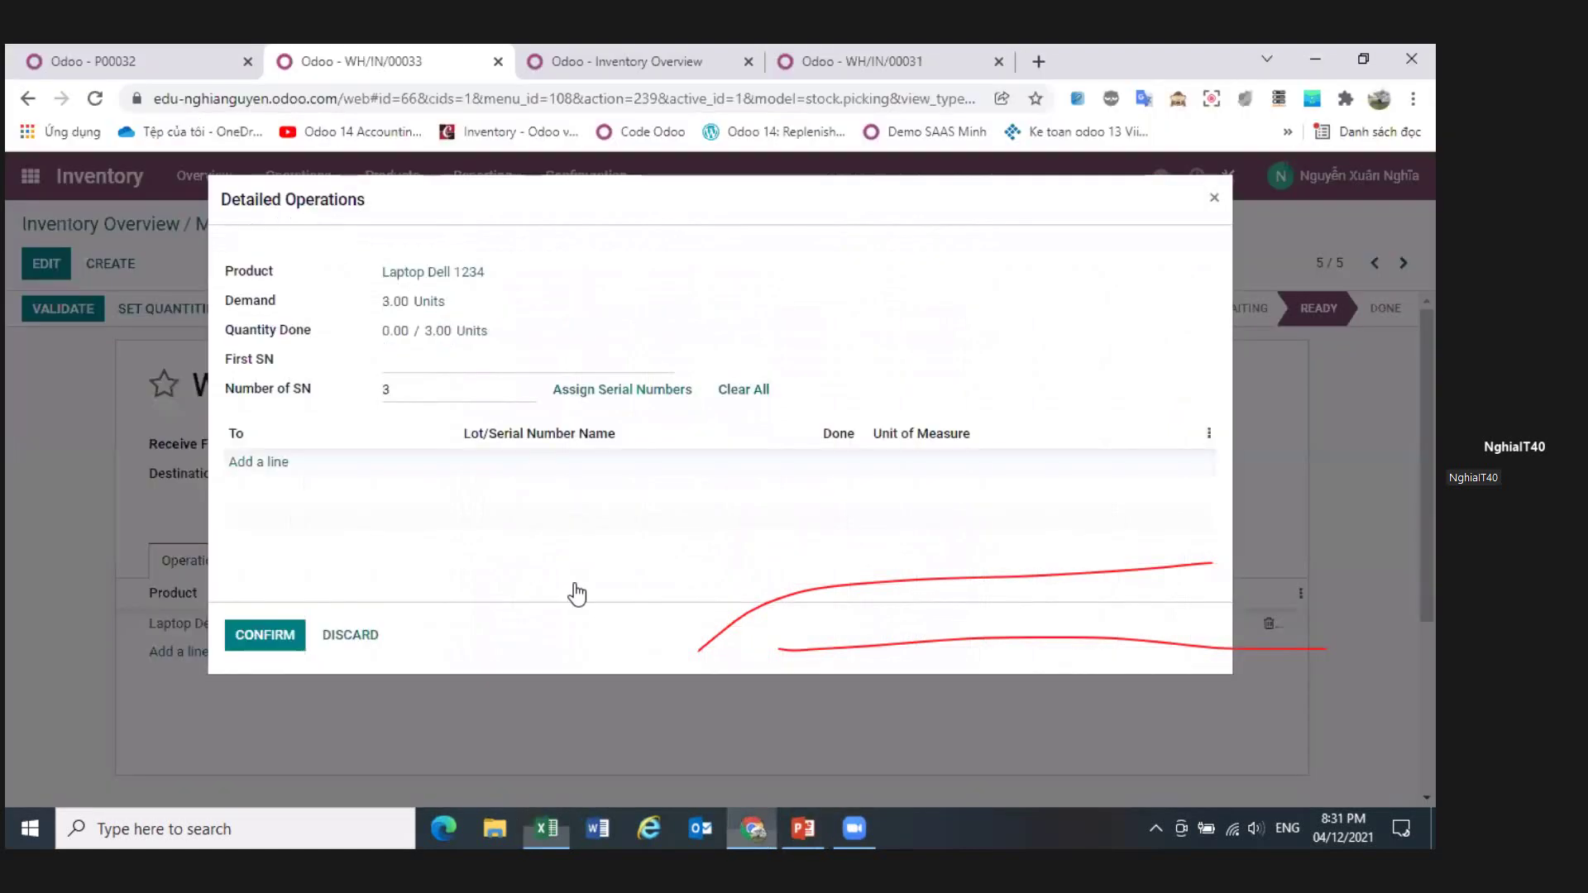
pyautogui.click(246, 465)
pyautogui.click(595, 464)
pyautogui.hotkey('ctrl', 'v')
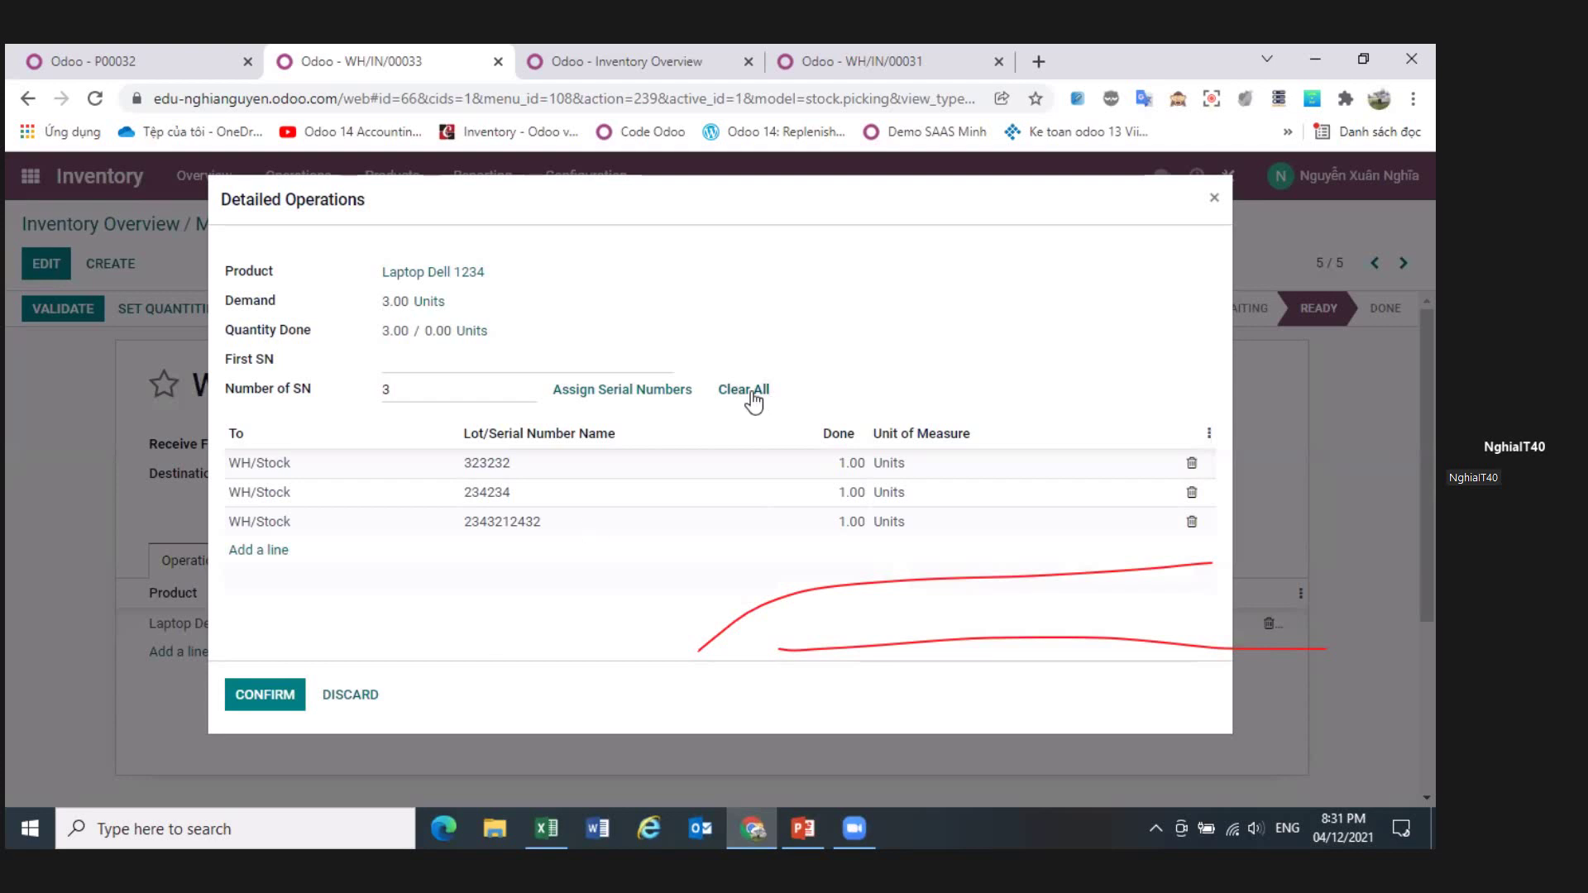
pyautogui.click(257, 695)
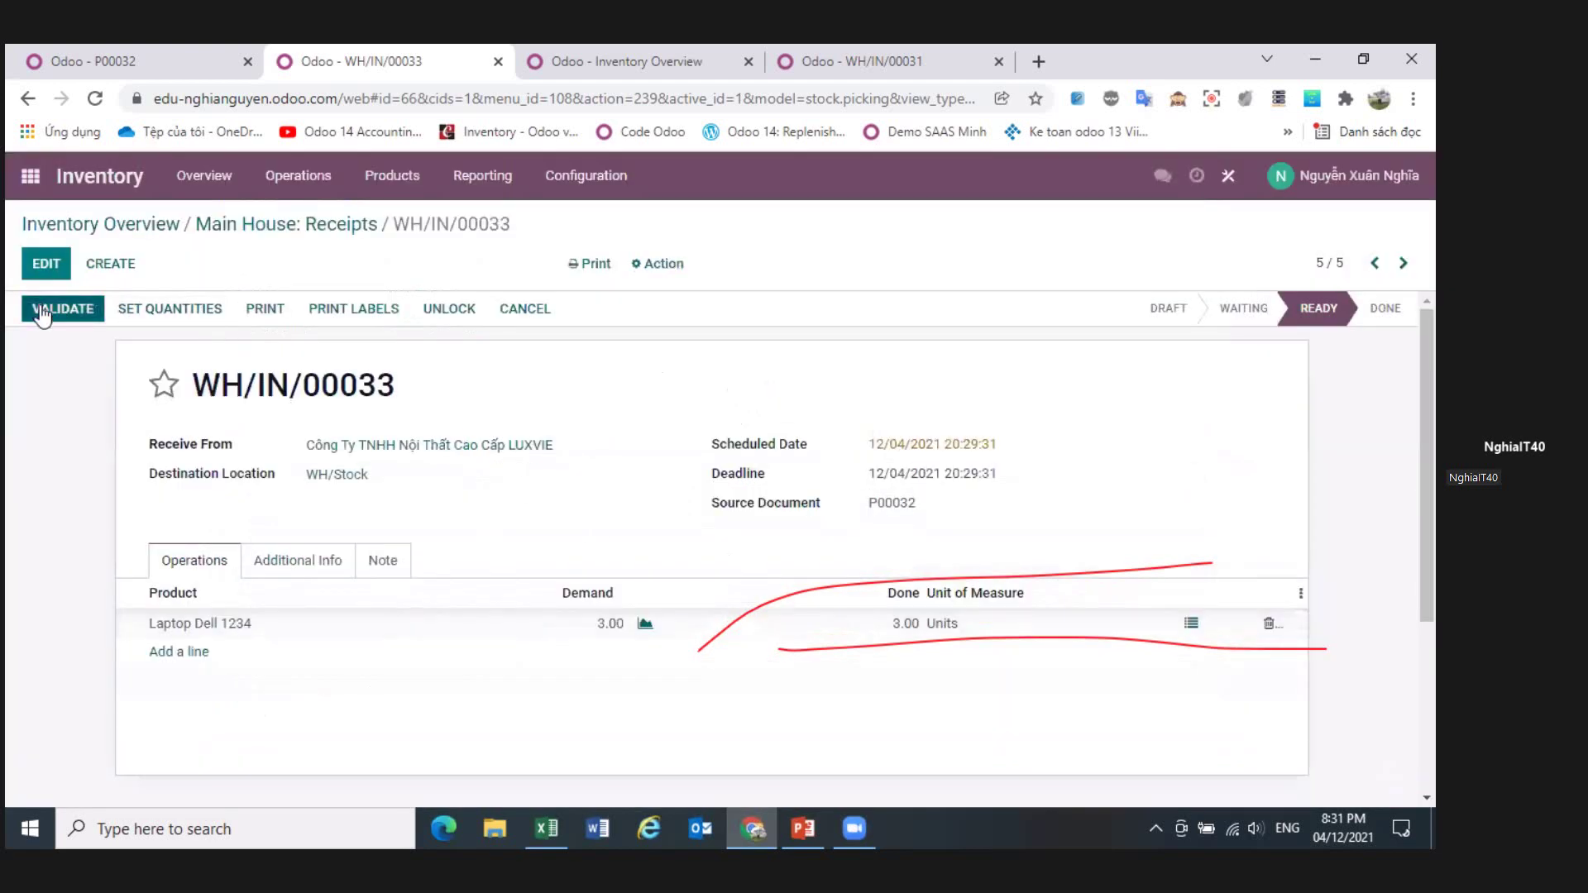
# - Validate the Laptop Dell 1234 receipt in the purchase's incoming transfer
pyautogui.click(50, 316)
pyautogui.click(52, 317)
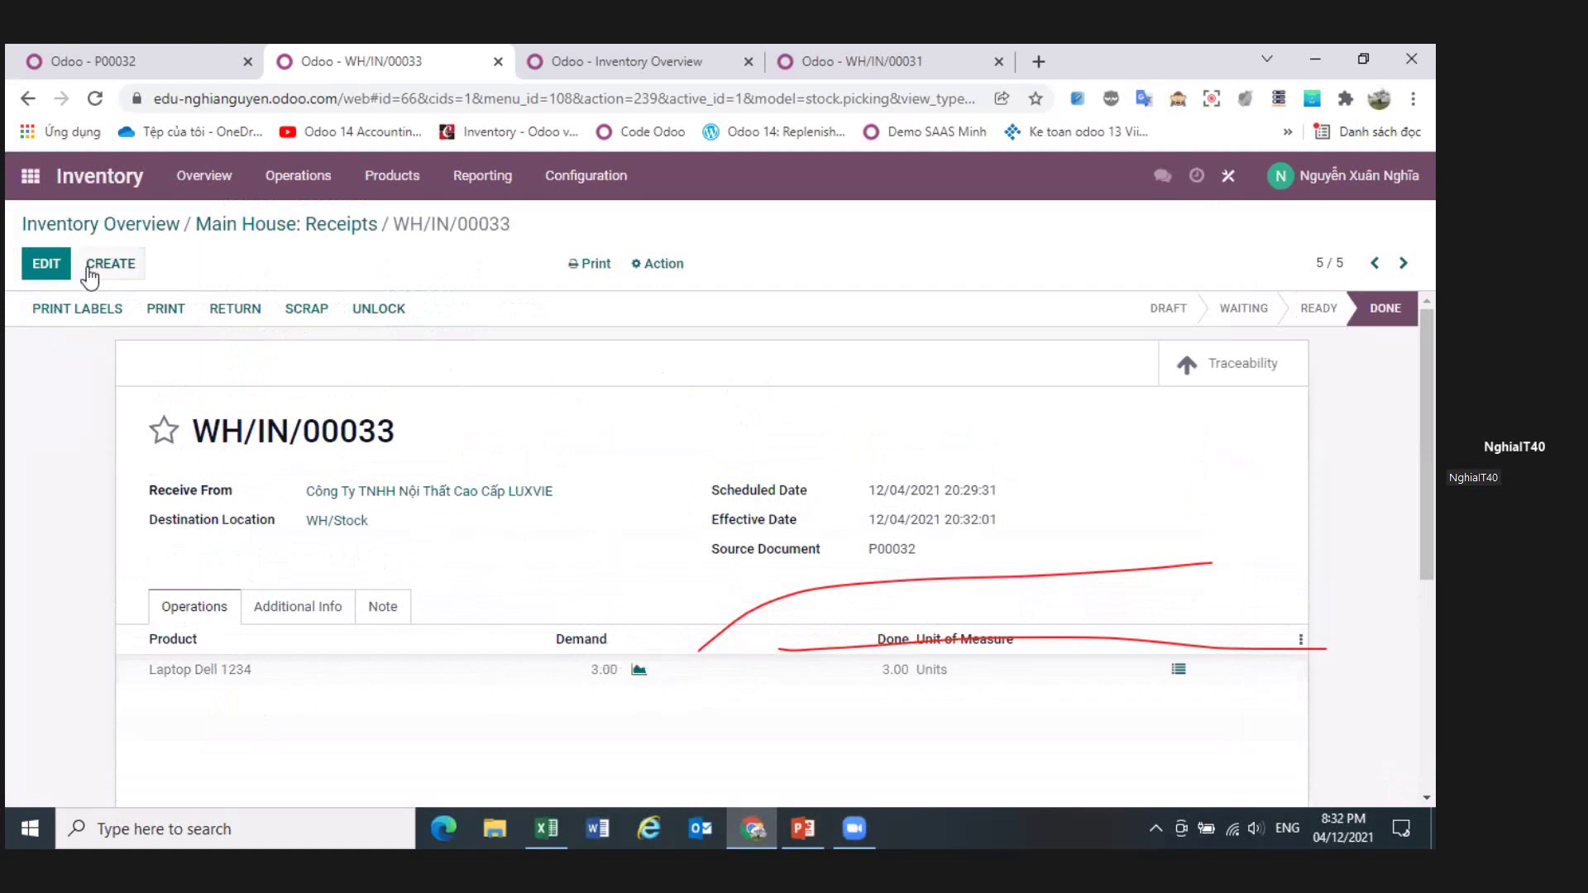
# - Look up "dell" in the Inventory Report and expand Laptop Dell 1234 under WH/Stock to check its serial numbers
pyautogui.click(559, 73)
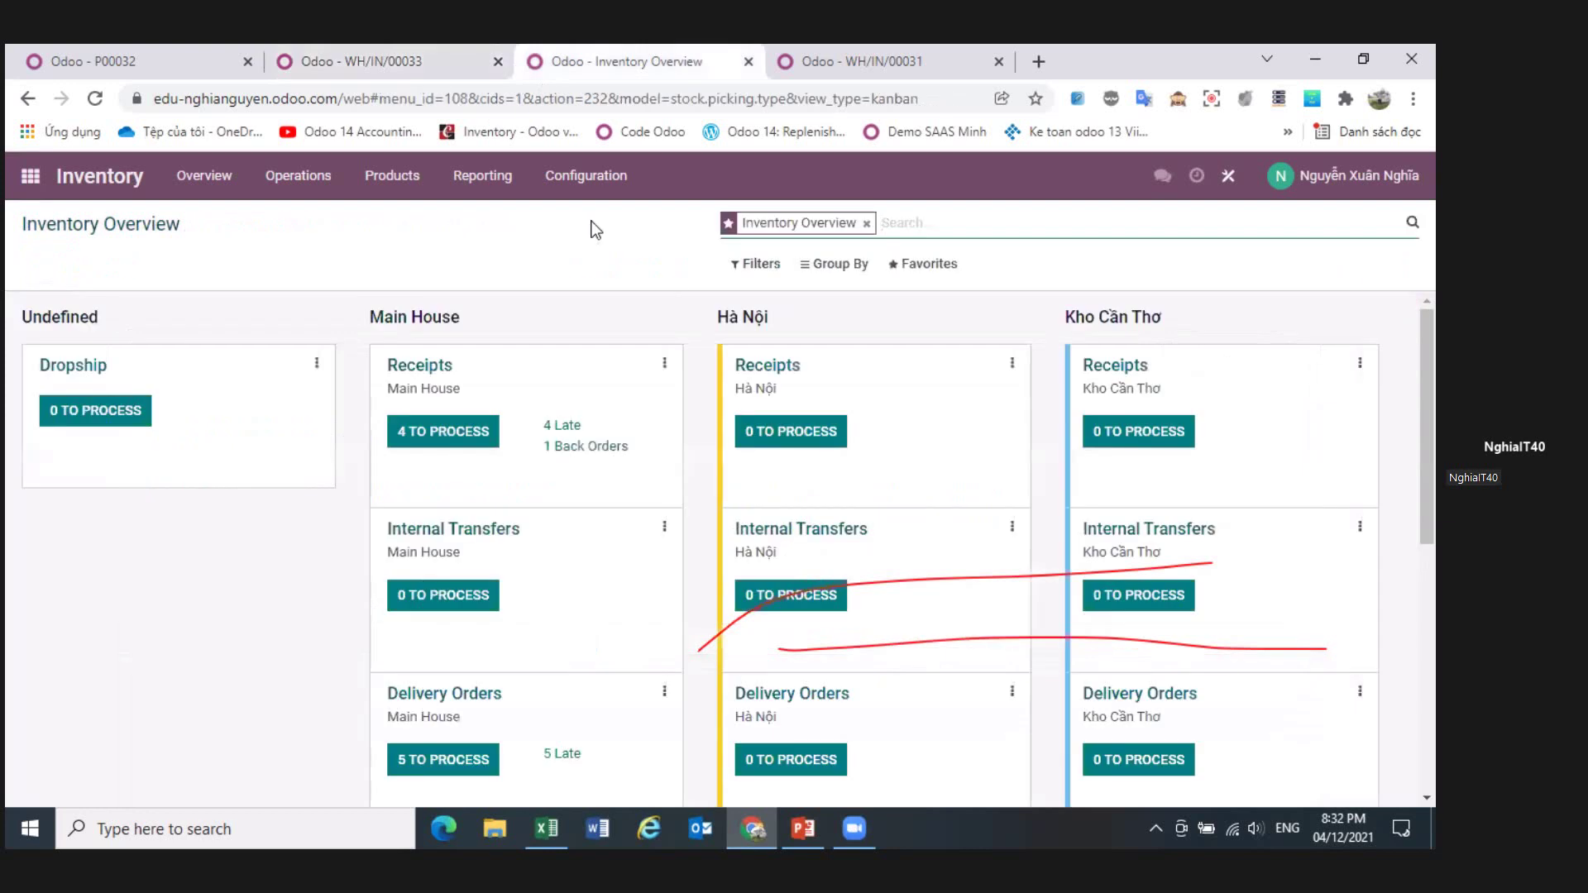
pyautogui.click(480, 181)
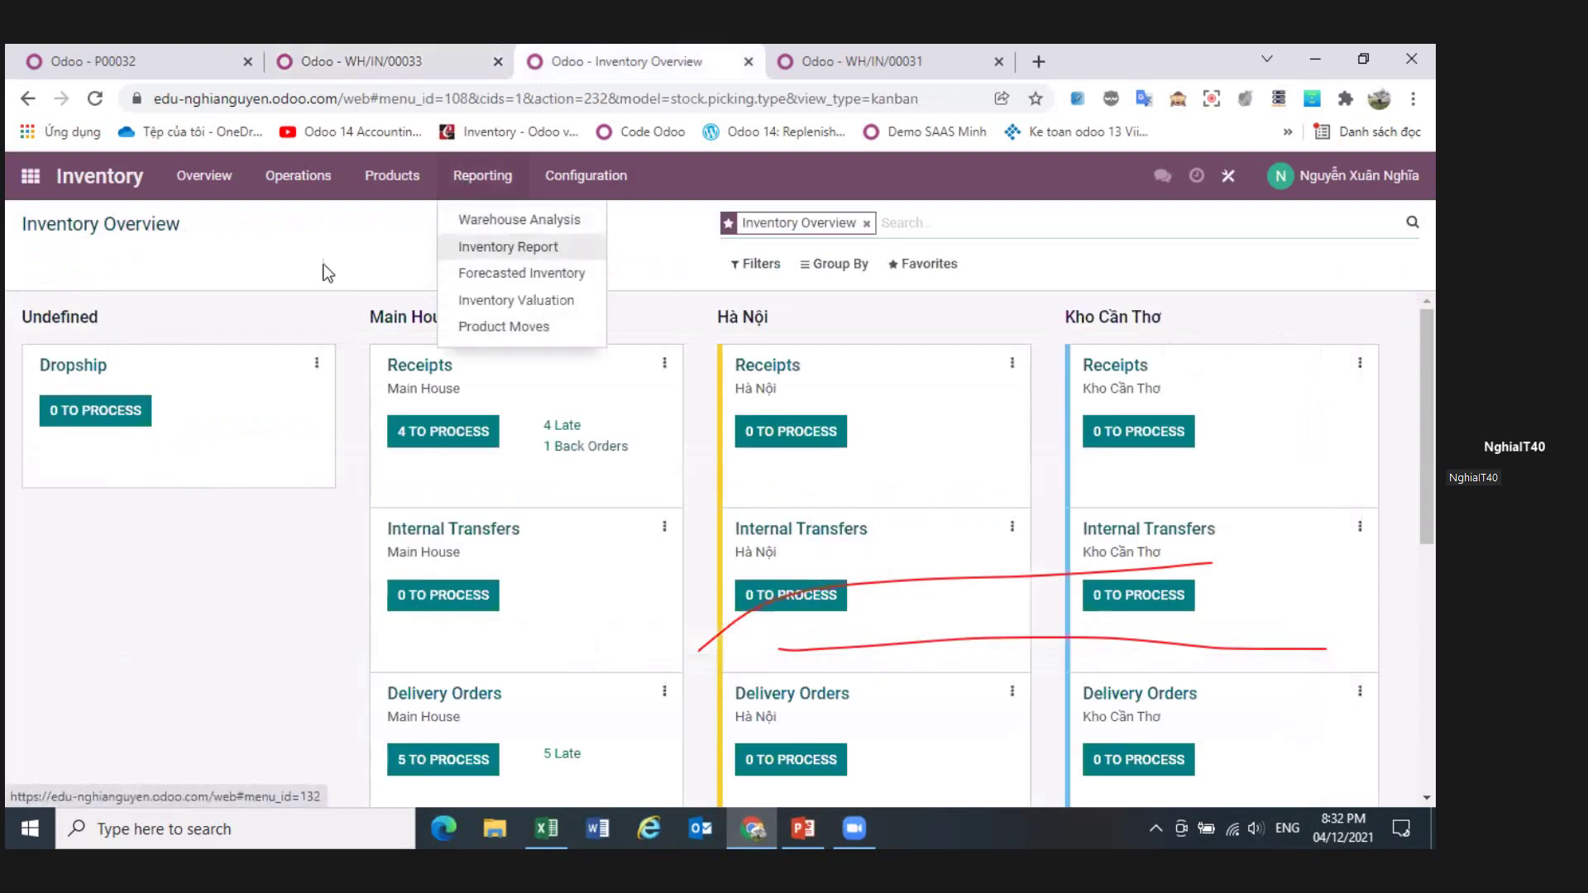
pyautogui.click(550, 247)
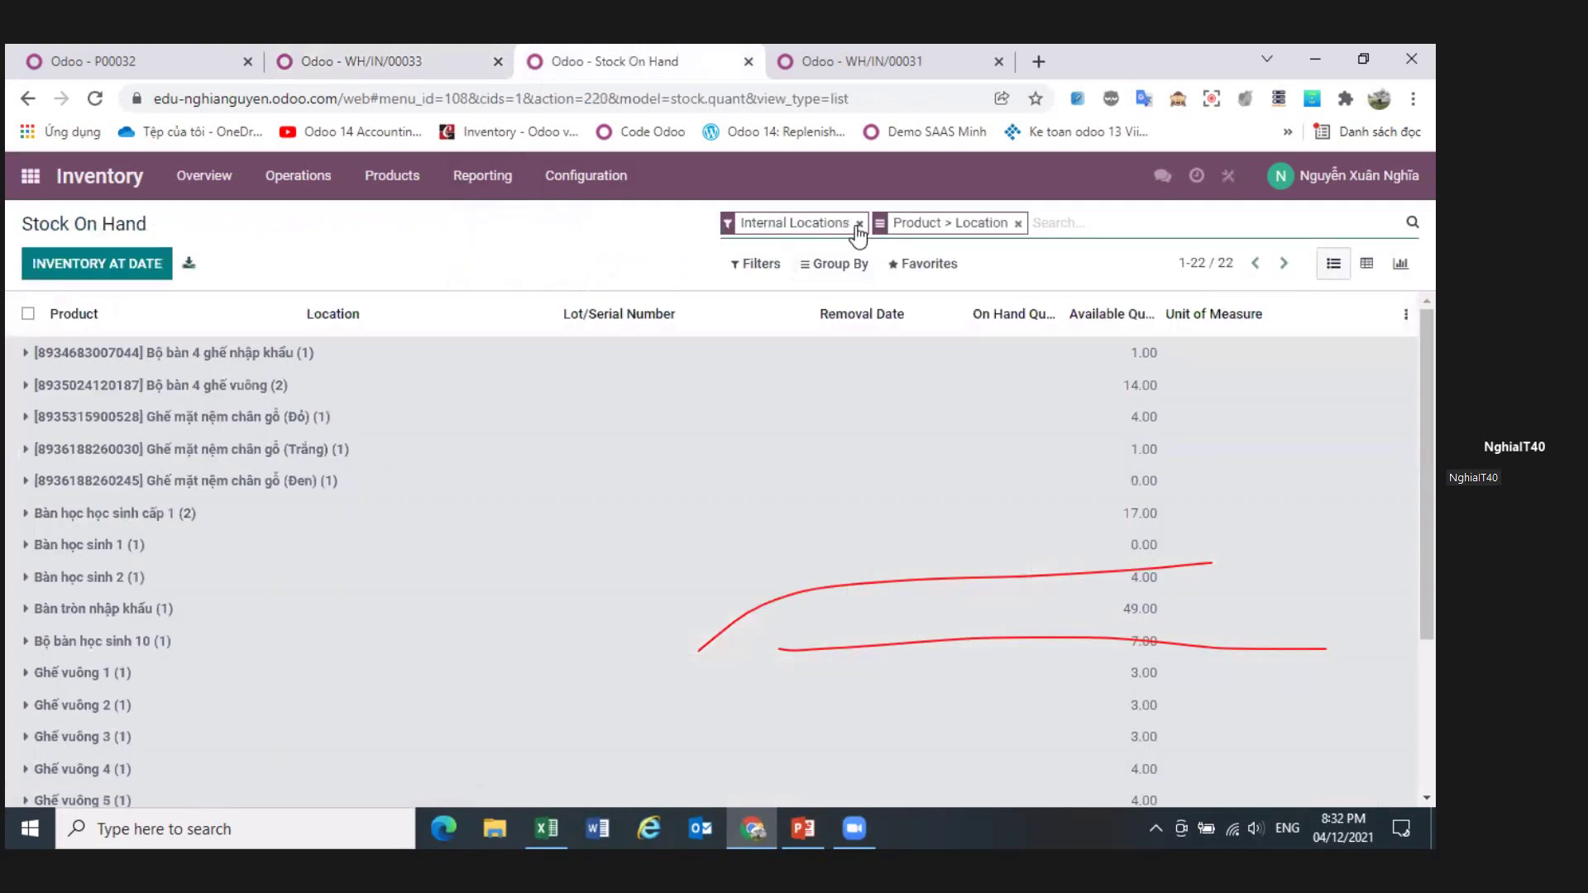
pyautogui.write('dell')
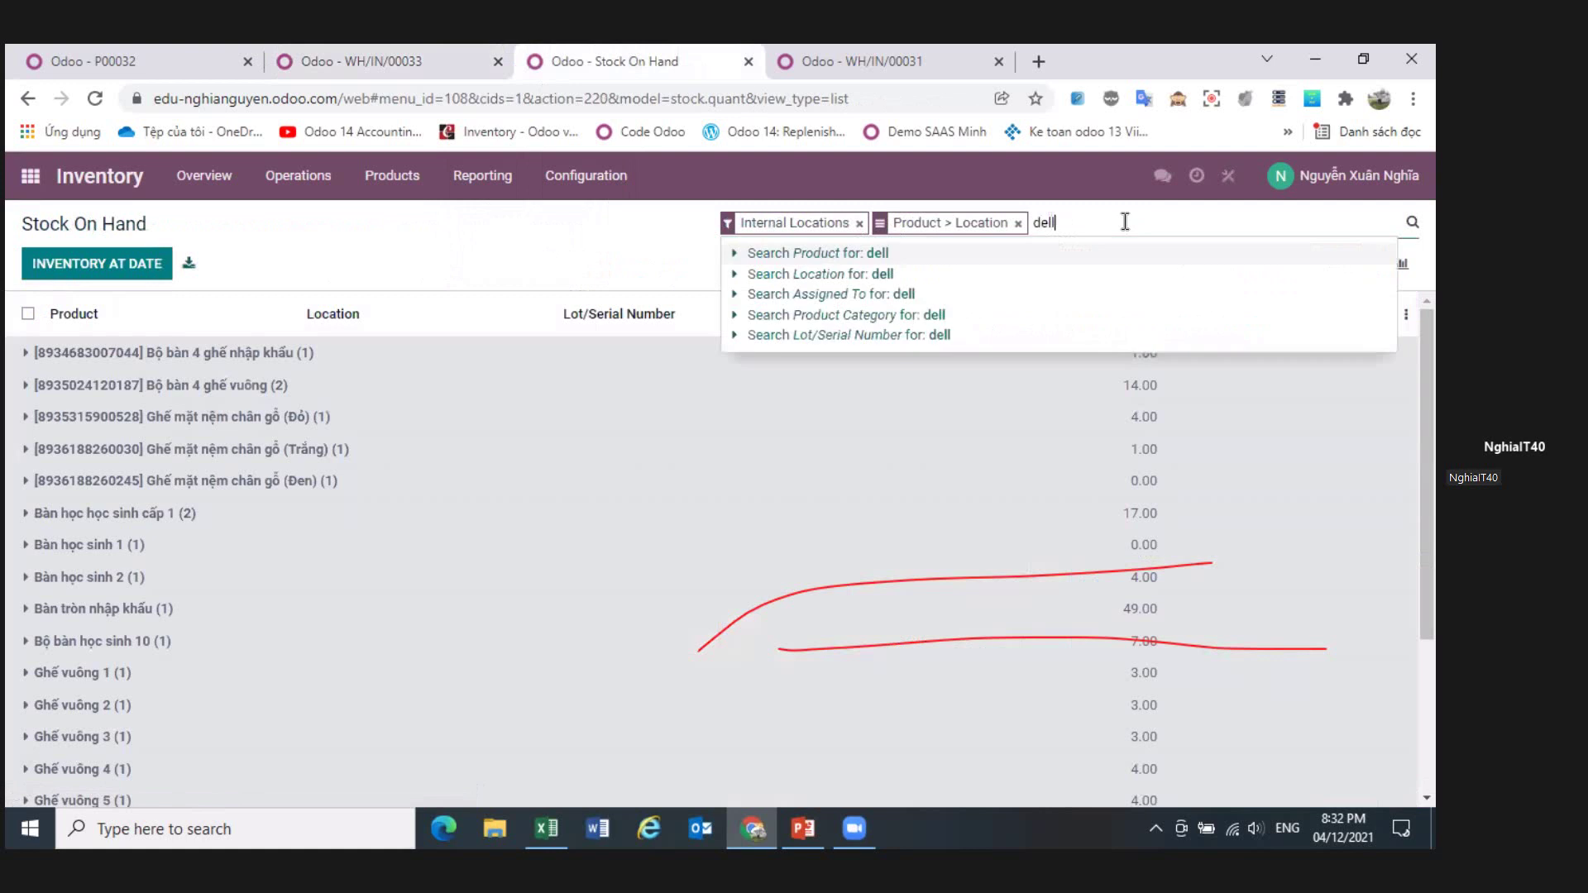
pyautogui.press('Return')
pyautogui.click(28, 354)
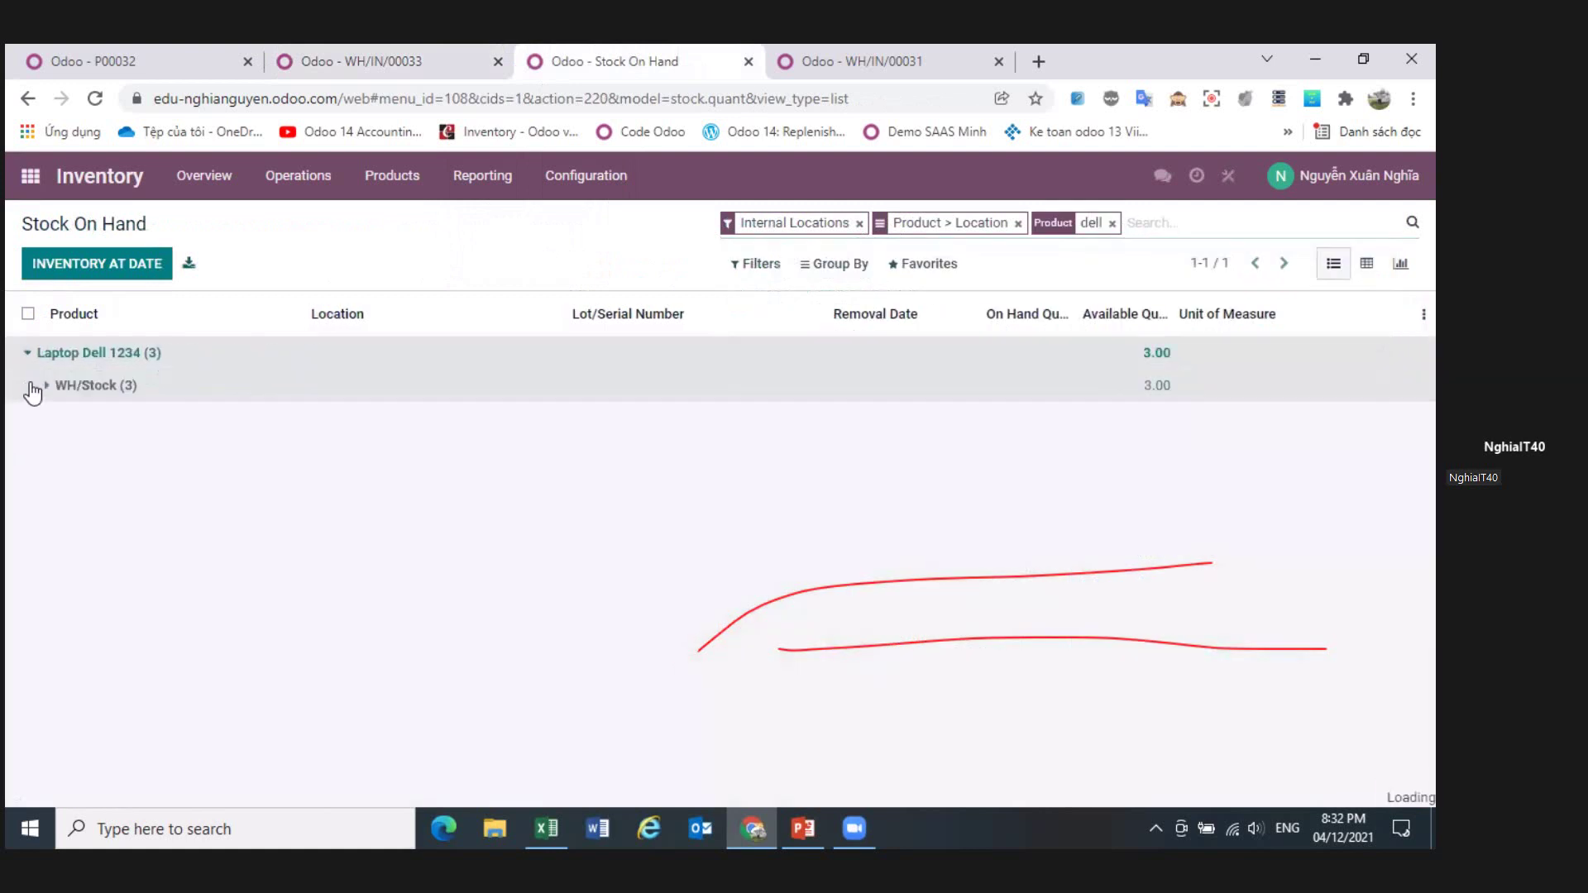
pyautogui.click(50, 397)
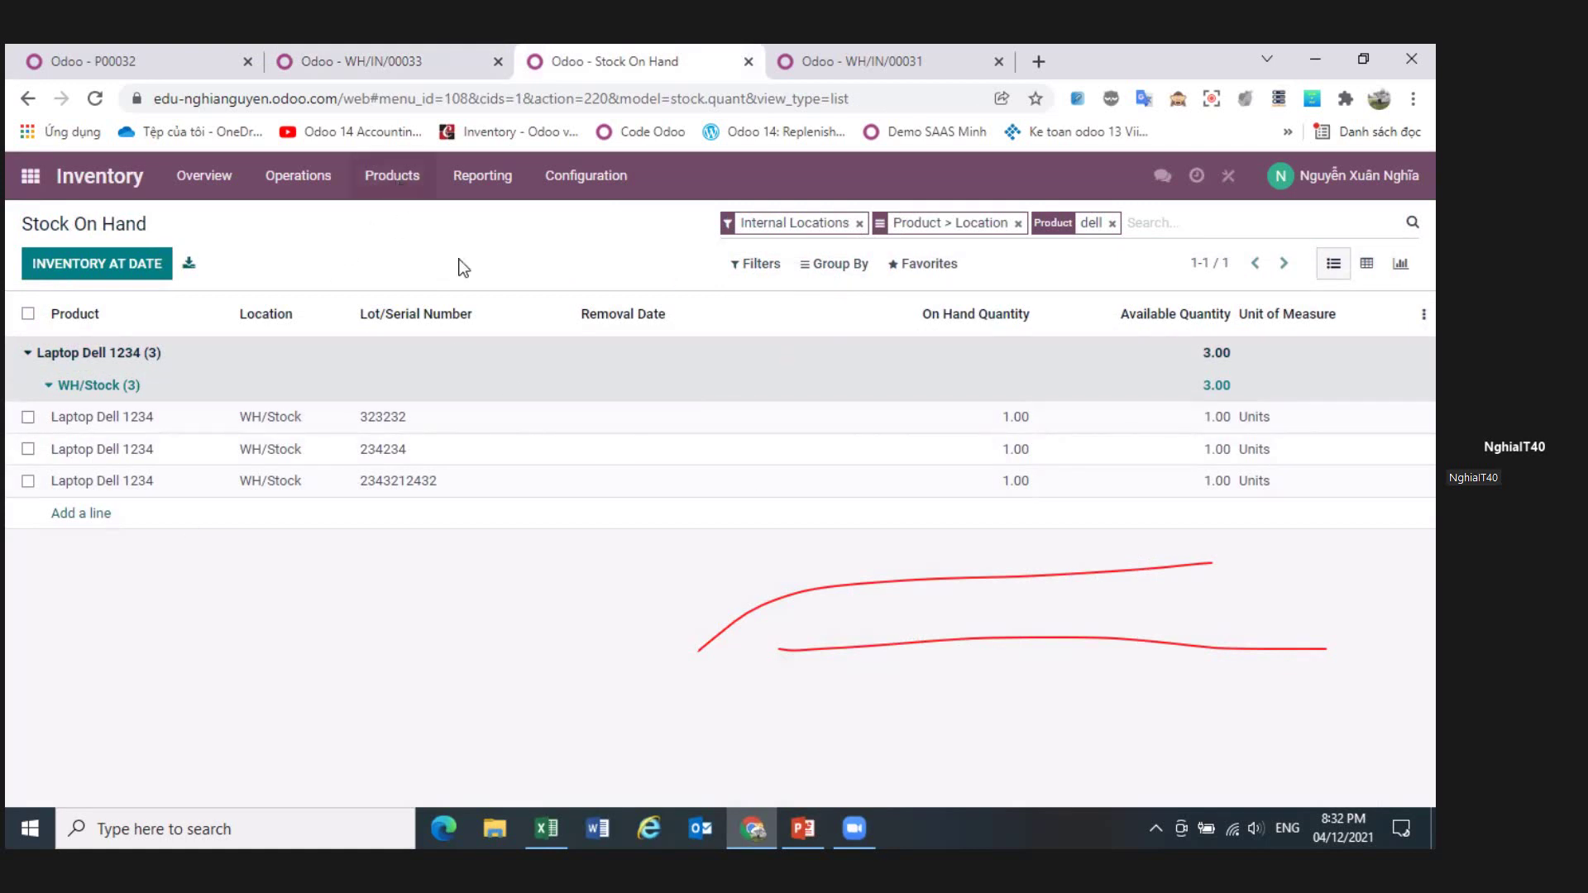
# - Create a new product in Inventory named "Sữa TH True milk"
pyautogui.click(389, 178)
pyautogui.click(415, 221)
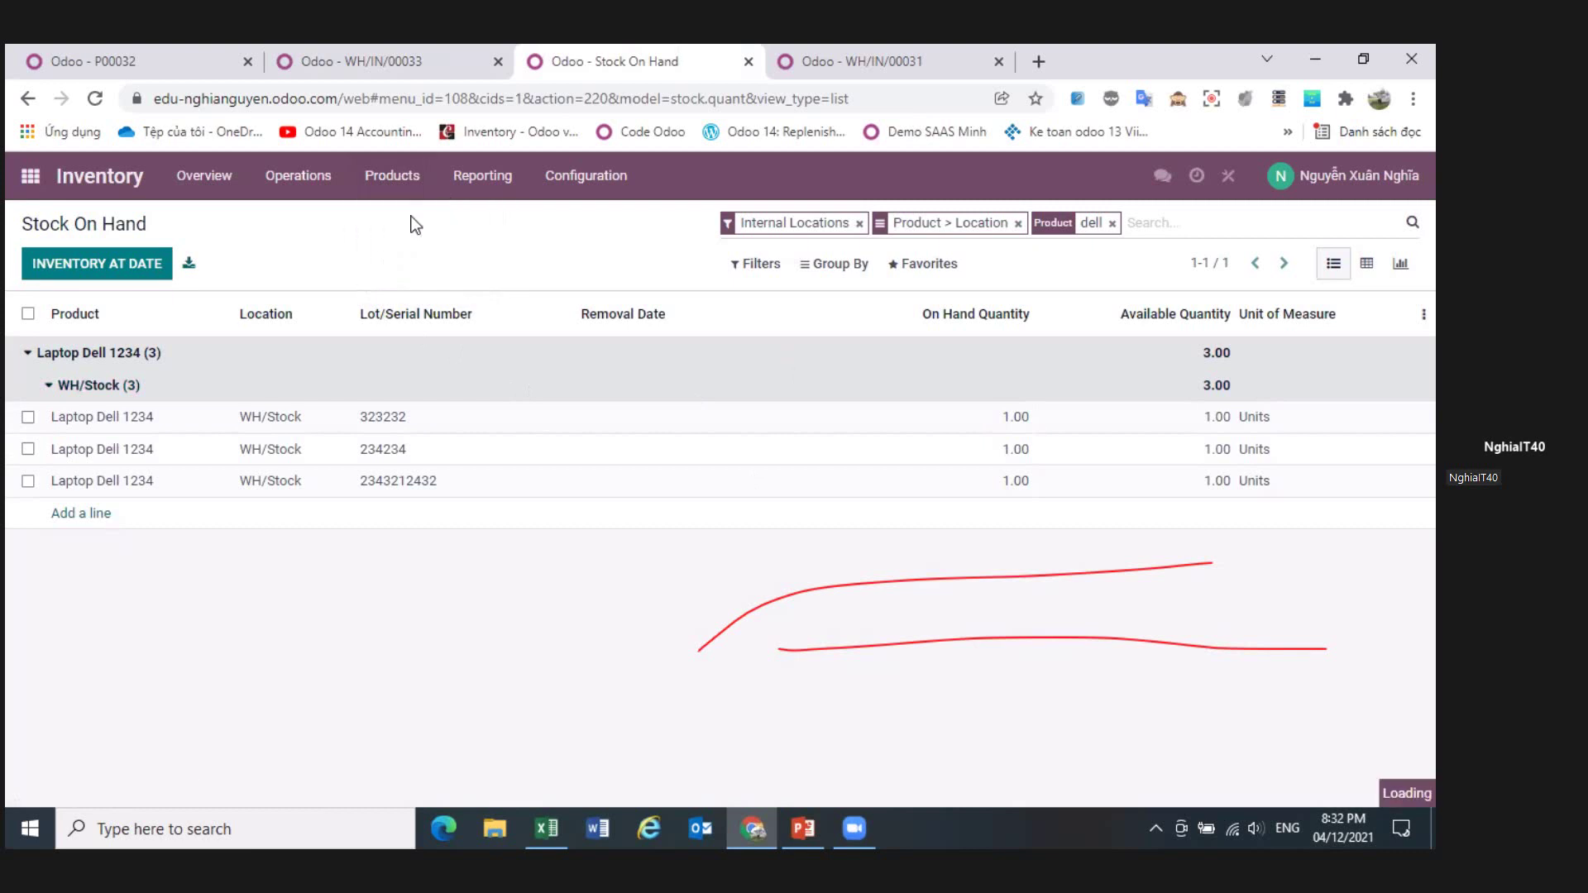
pyautogui.click(56, 263)
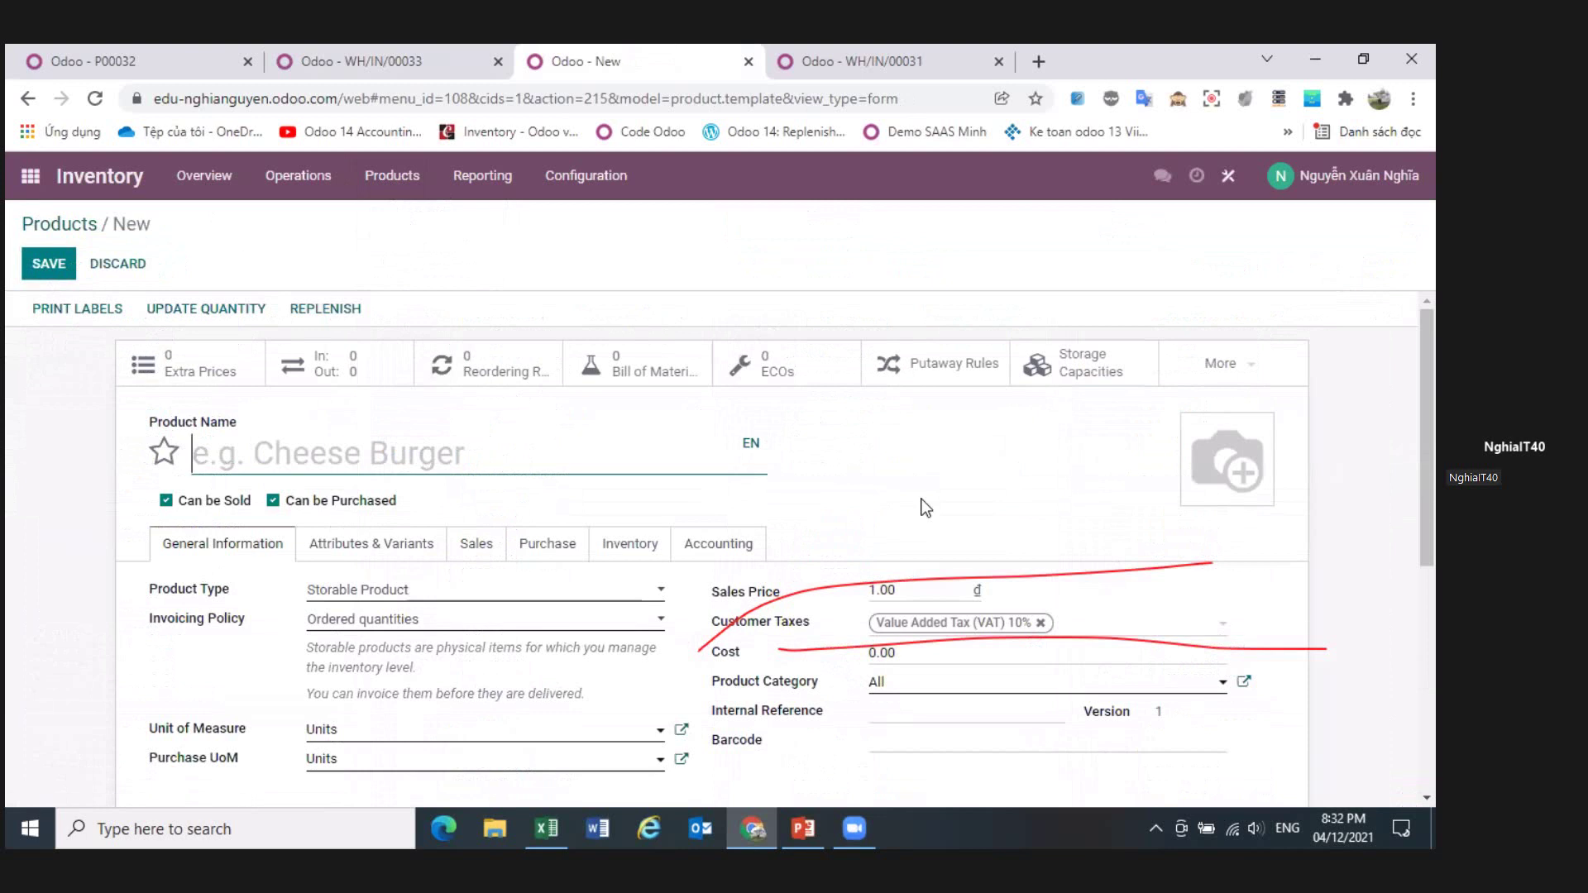
pyautogui.write('Hộp')
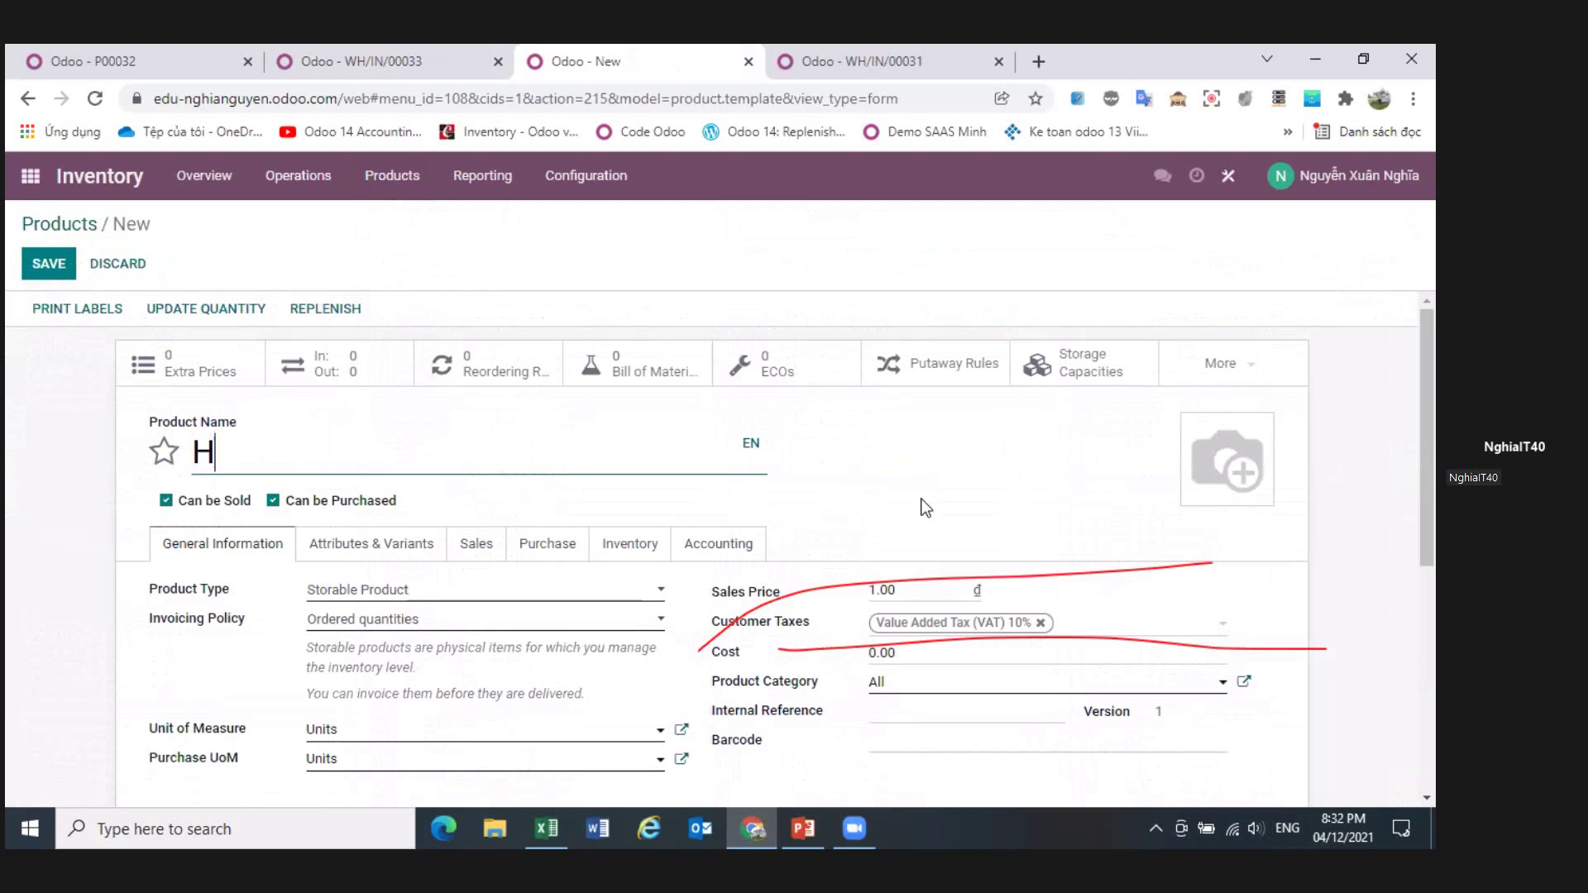
pyautogui.press('BackSpace')
pyautogui.press('BackSpace')
pyautogui.press('BackSpace')
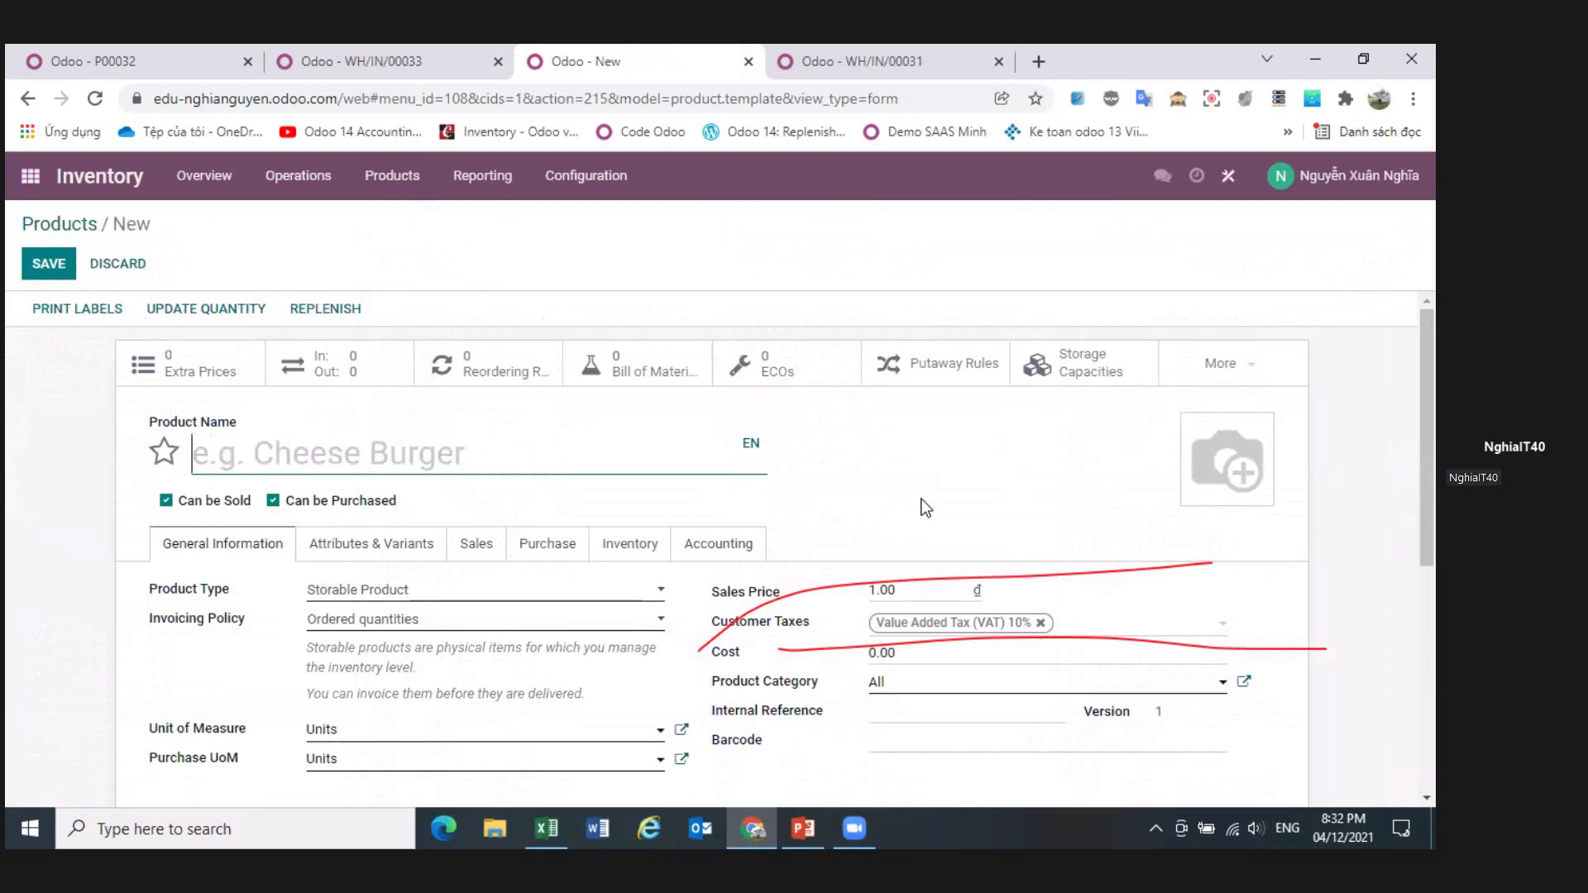
pyautogui.write('Sữa mi')
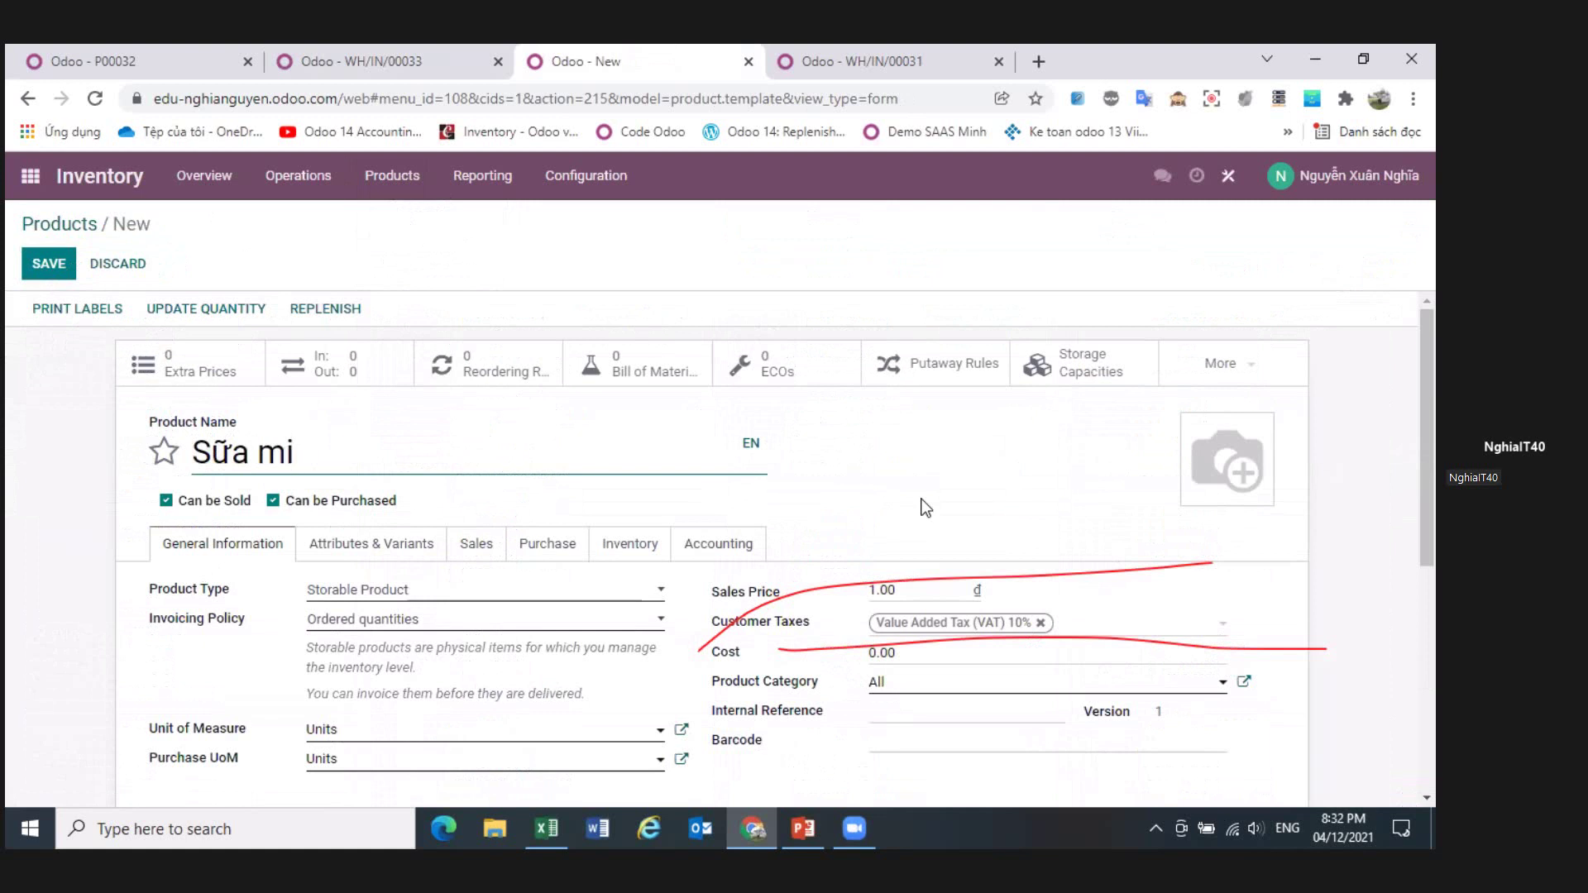
pyautogui.press('BackSpace')
pyautogui.press('BackSpace')
pyautogui.write('True')
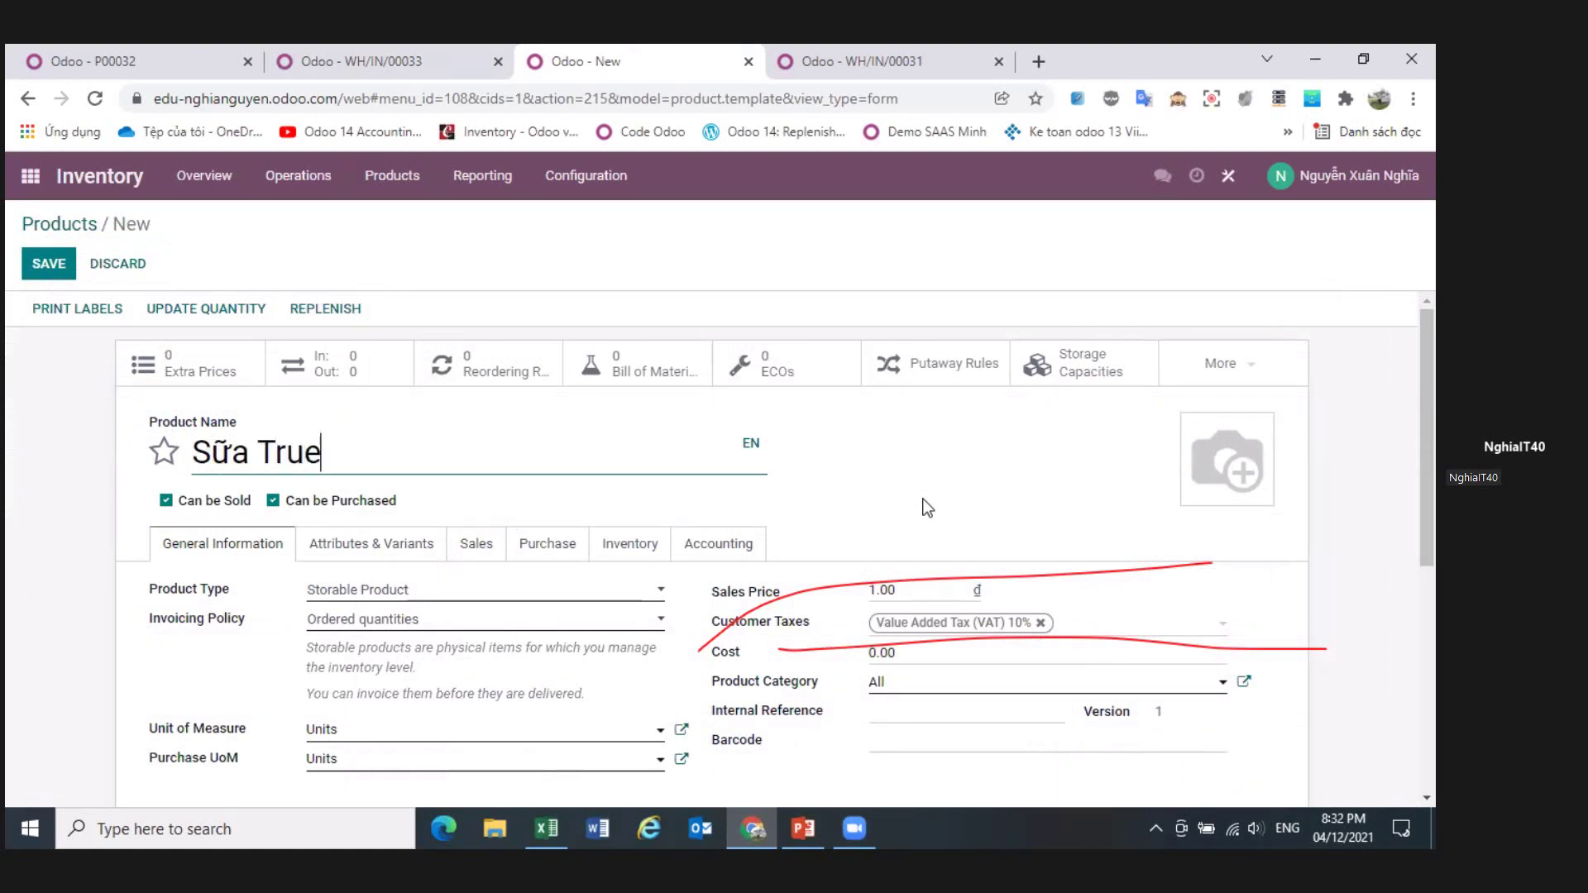
pyautogui.press('BackSpace')
pyautogui.press('BackSpace')
pyautogui.press('BackSpace')
pyautogui.write('HT')
pyautogui.press('BackSpace')
pyautogui.write('True ')
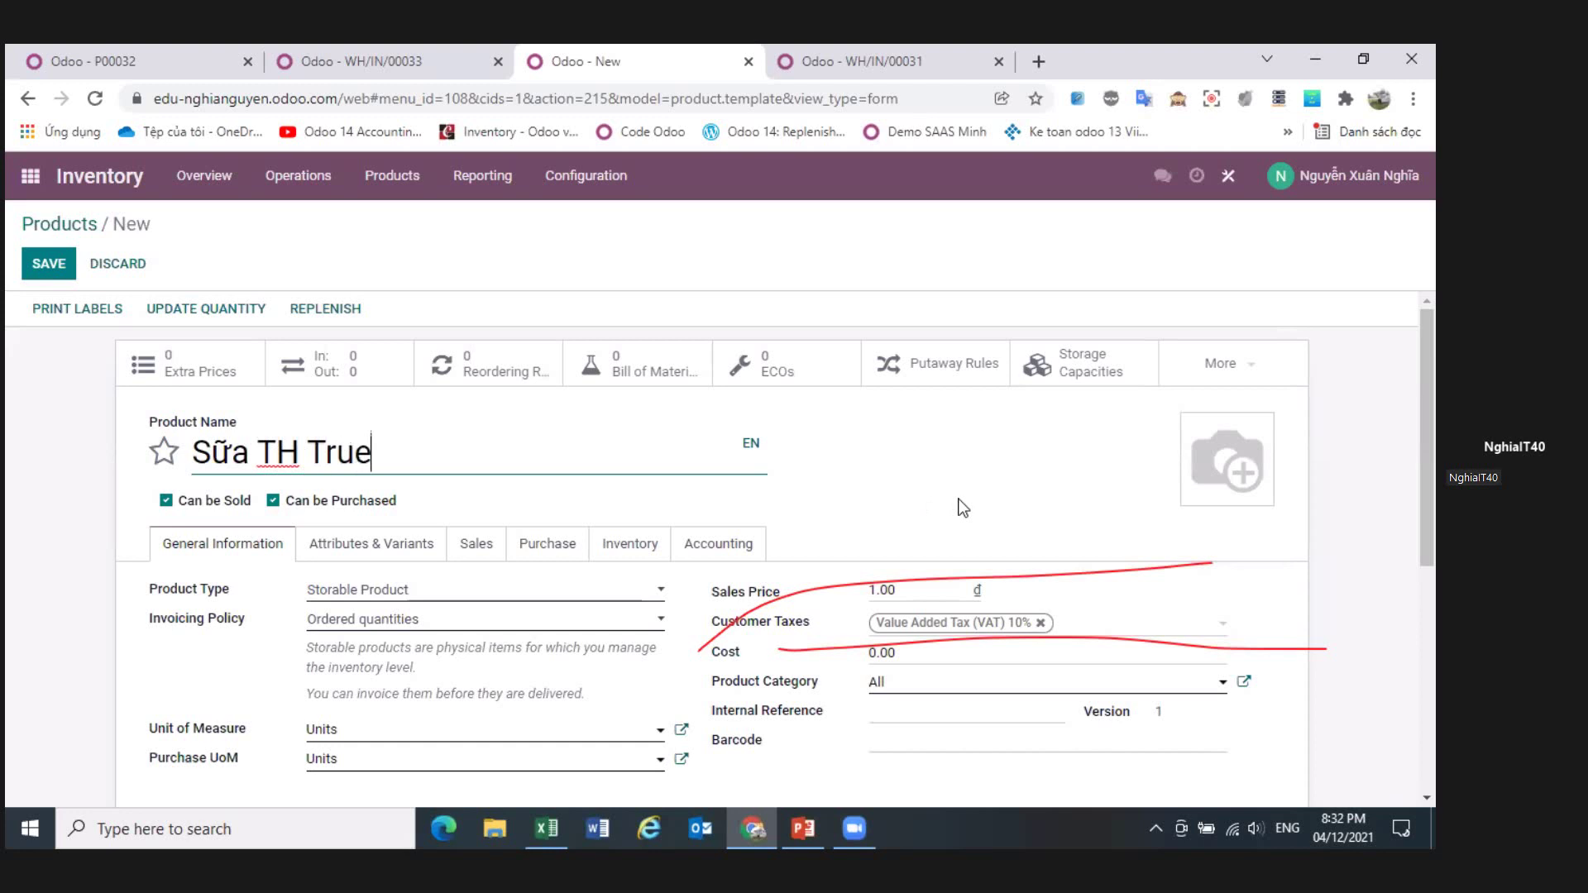
pyautogui.write('m')
pyautogui.press('BackSpace')
pyautogui.write('milk')
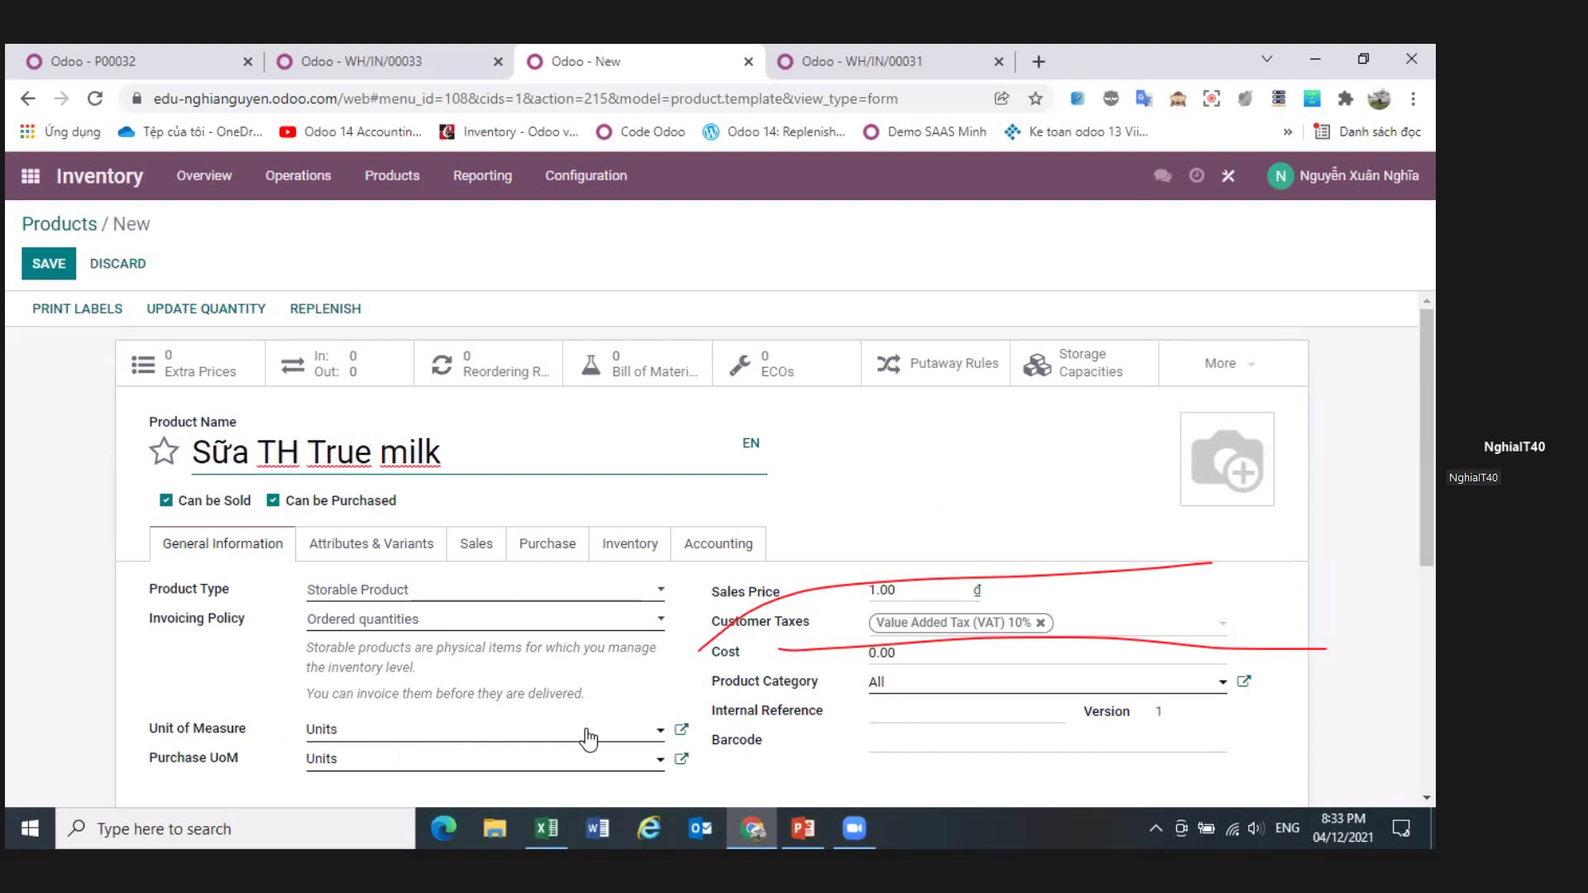
# - Set the milk product's traceability tracking to By Lots and save the product
pyautogui.click(620, 551)
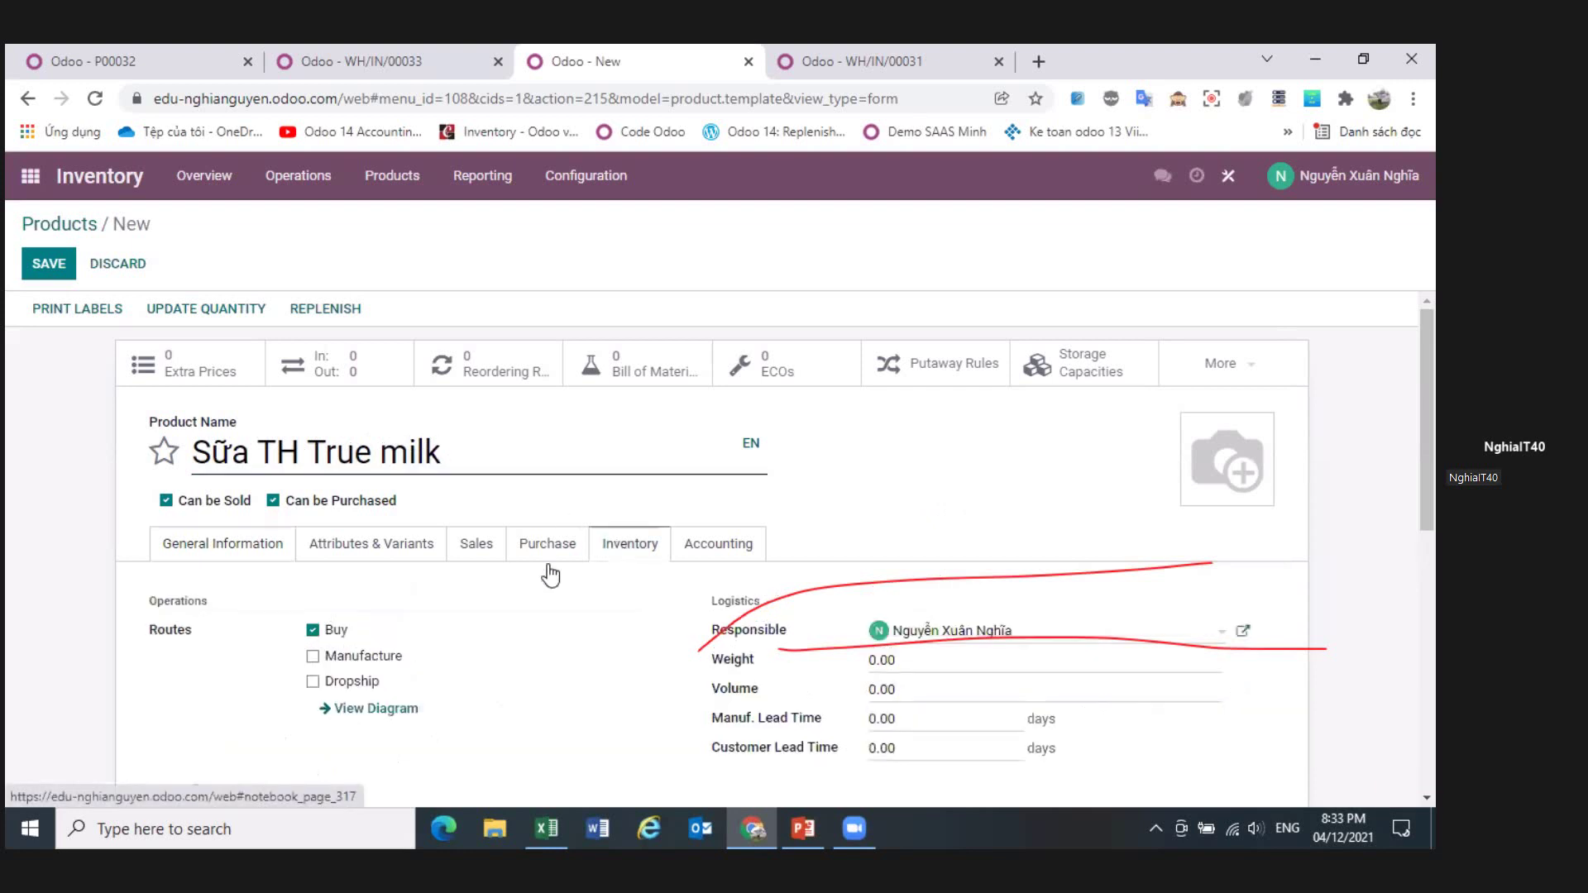
pyautogui.scroll(-4, 361, 693)
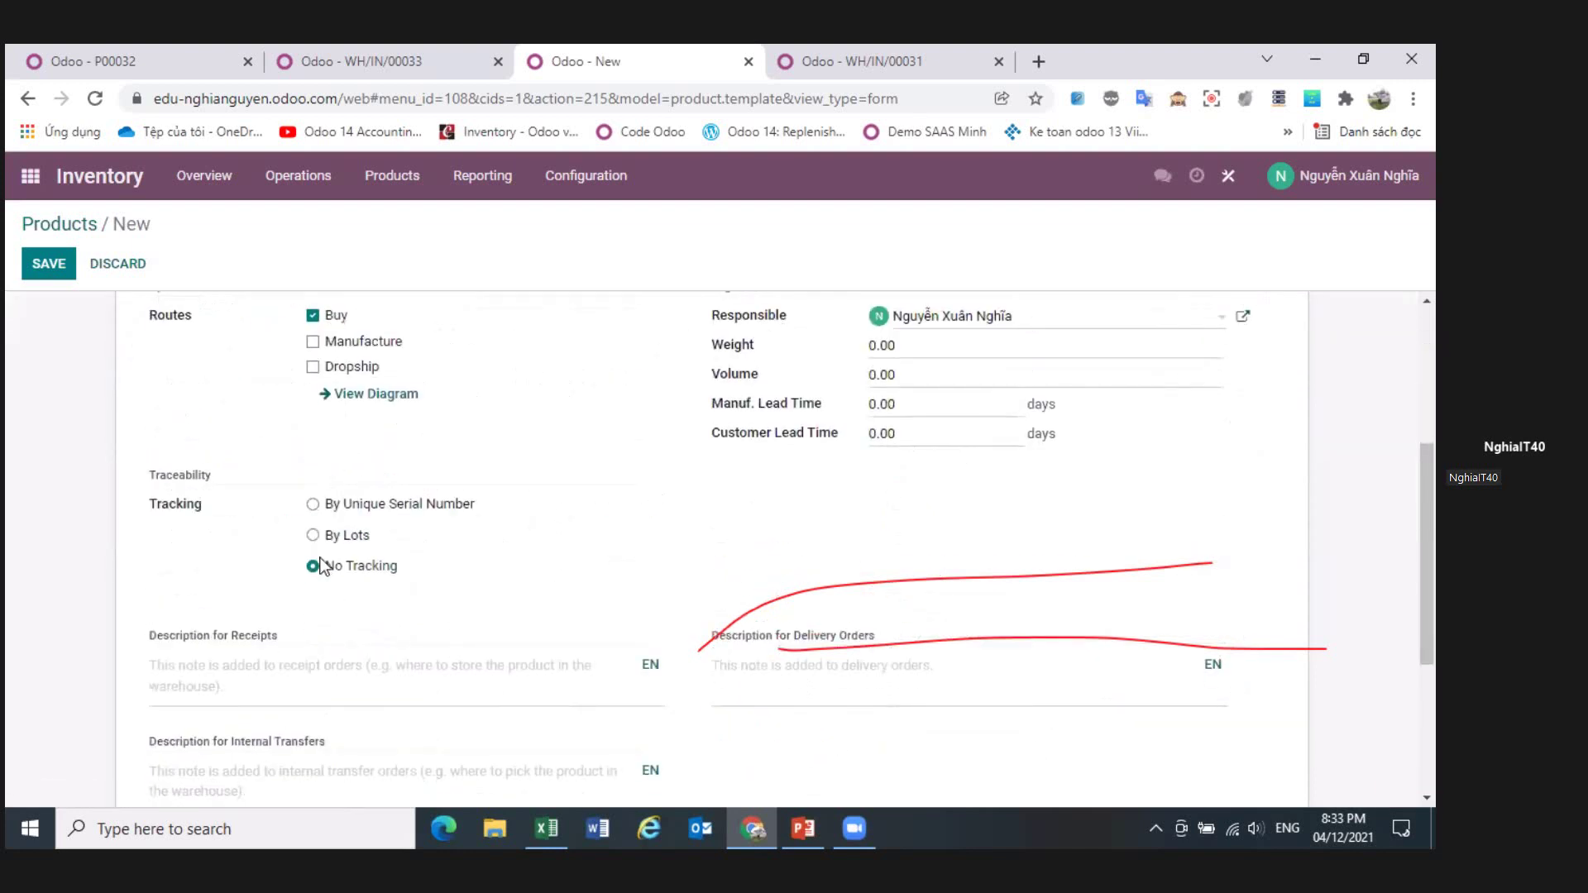
pyautogui.click(335, 536)
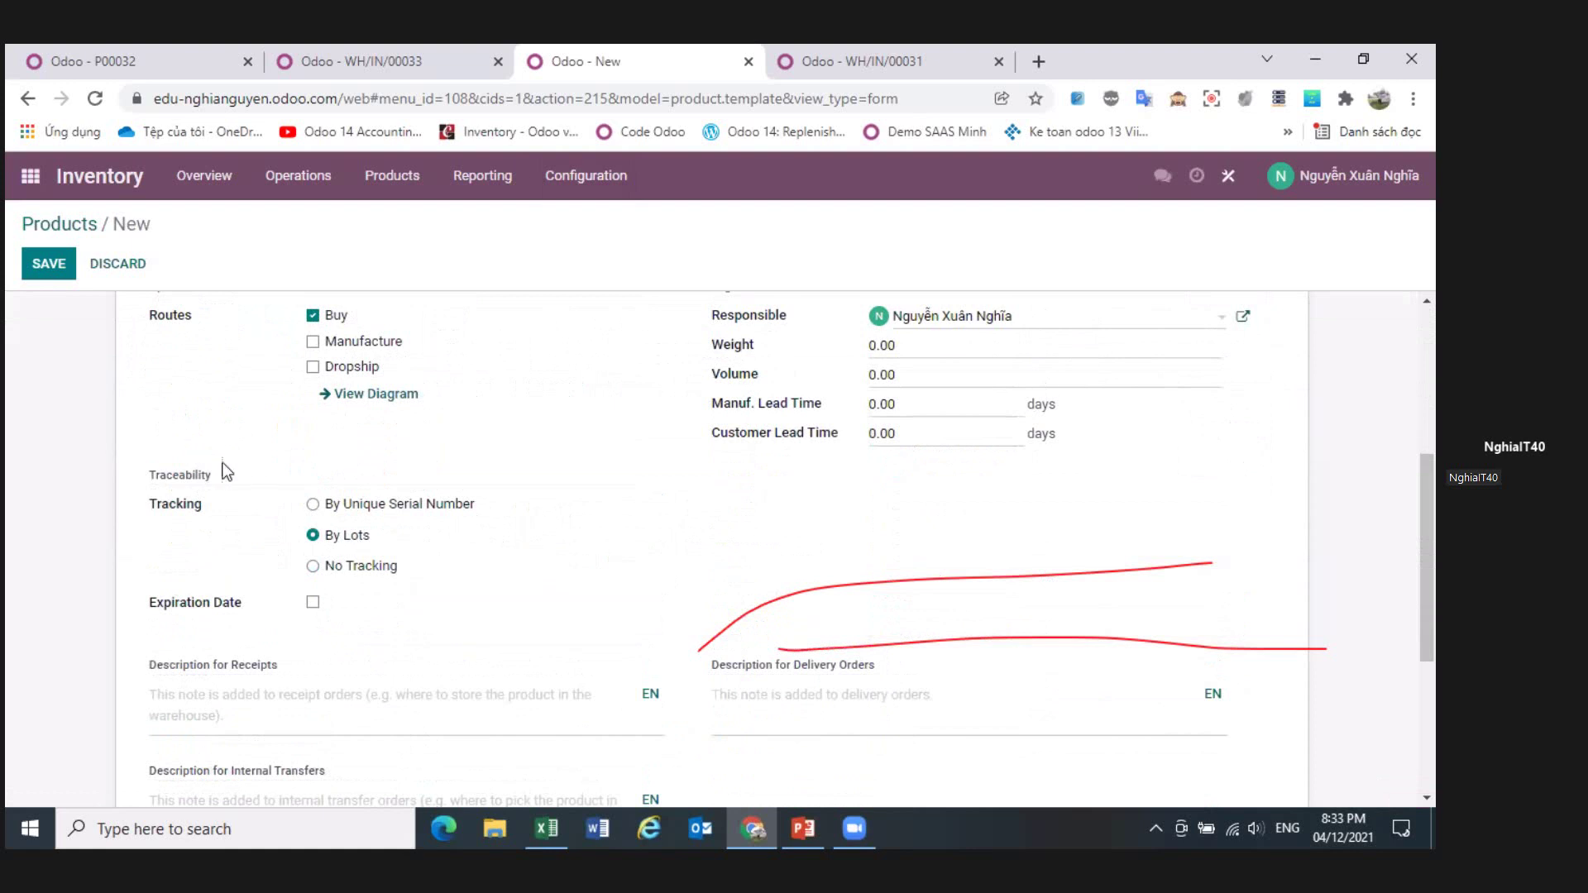
pyautogui.click(48, 263)
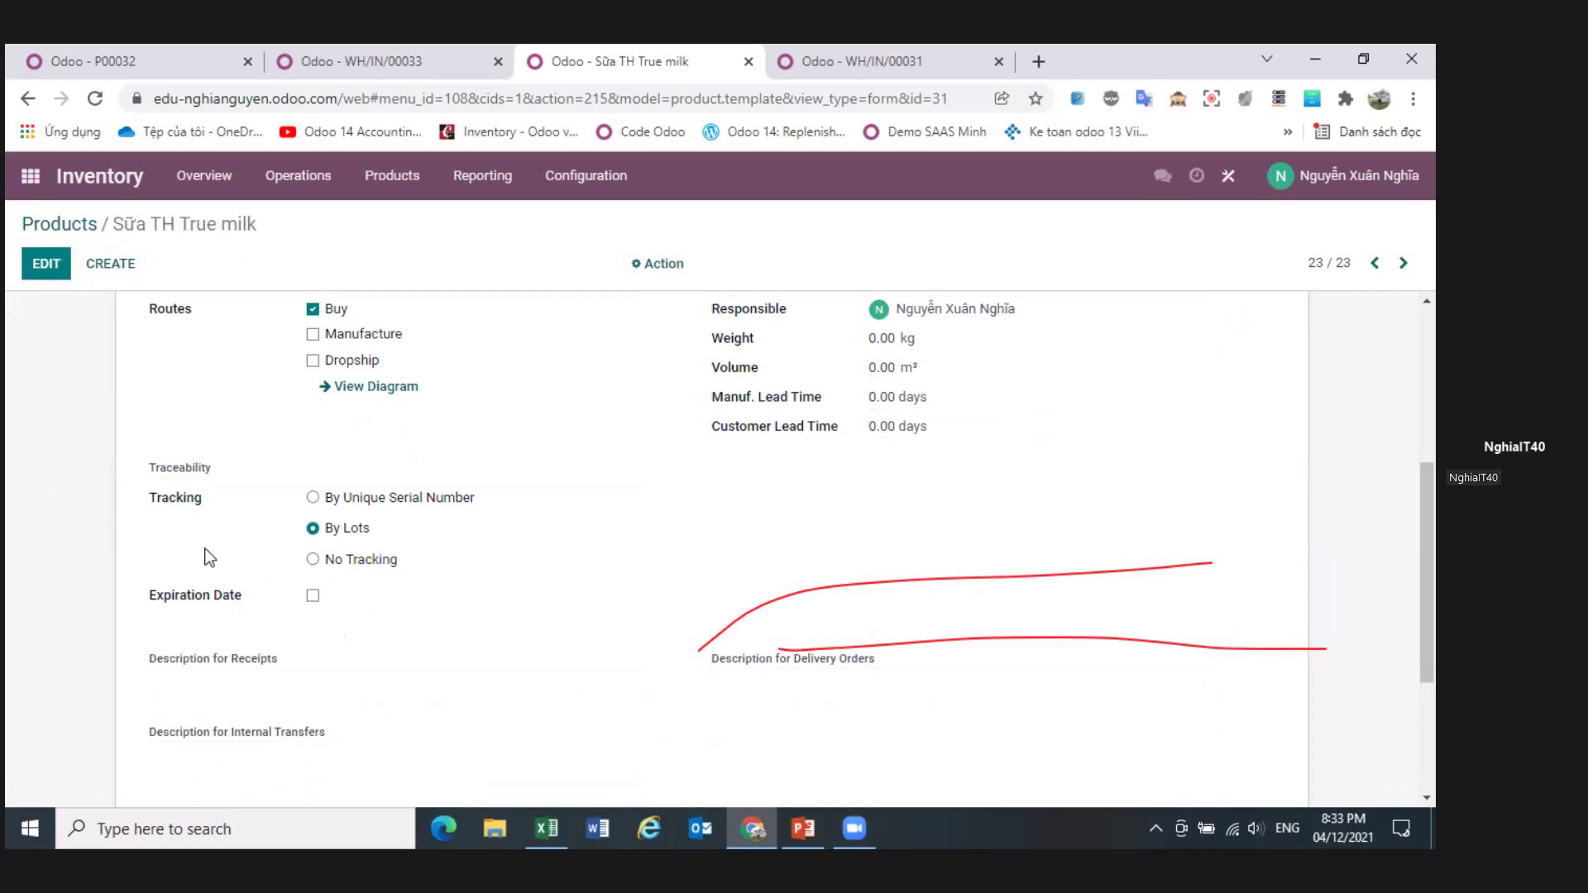
# - Try enabling Expiration Date on the milk product to see its date settings, disable it again and save
pyautogui.click(48, 273)
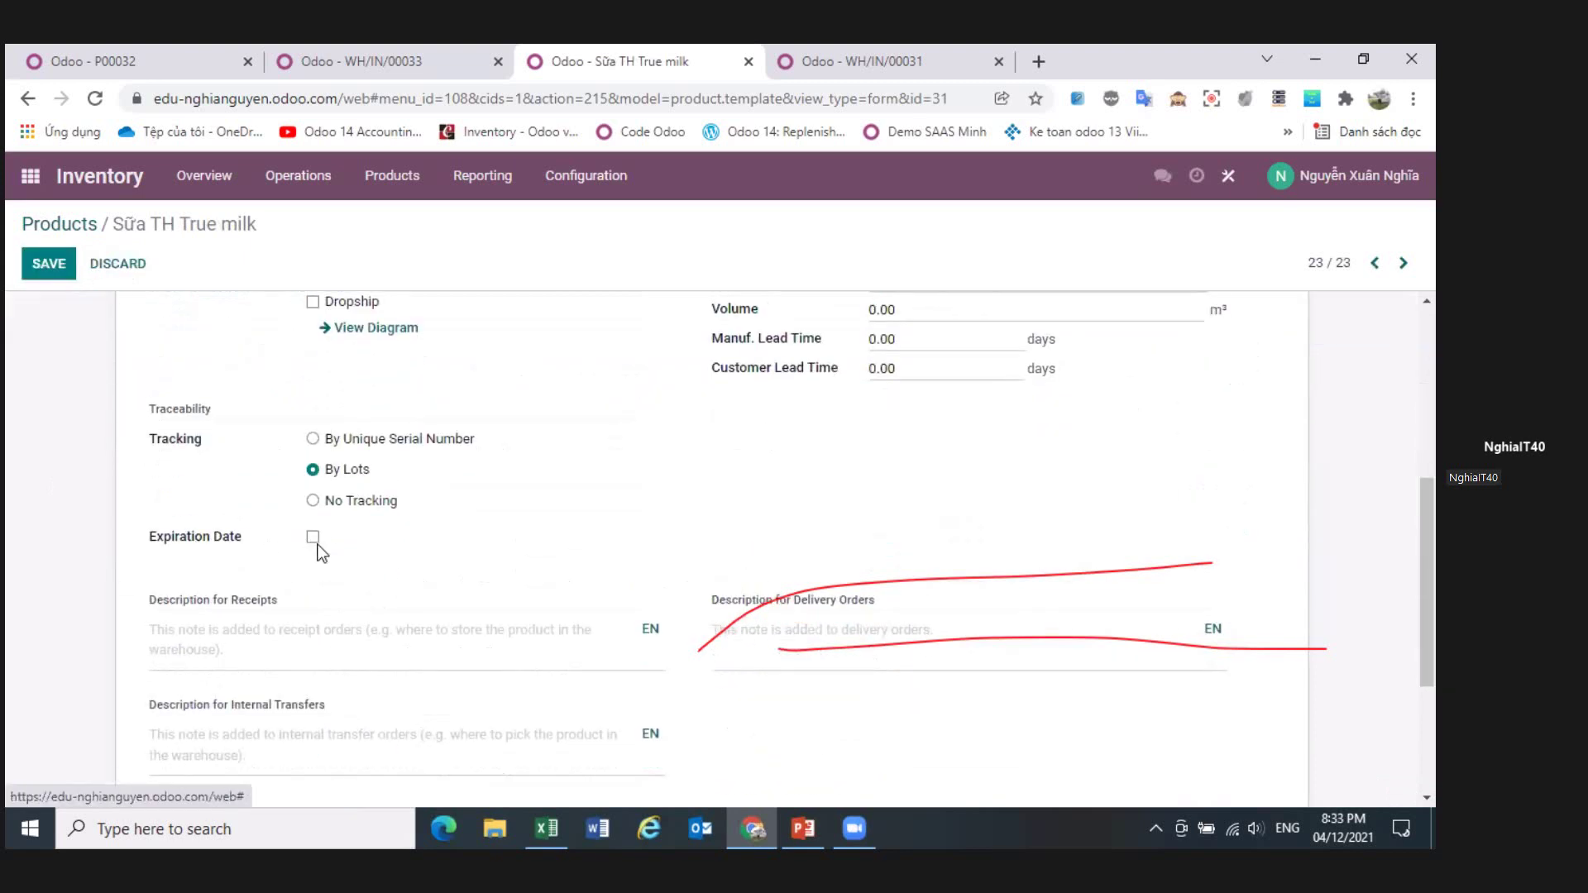
pyautogui.click(313, 540)
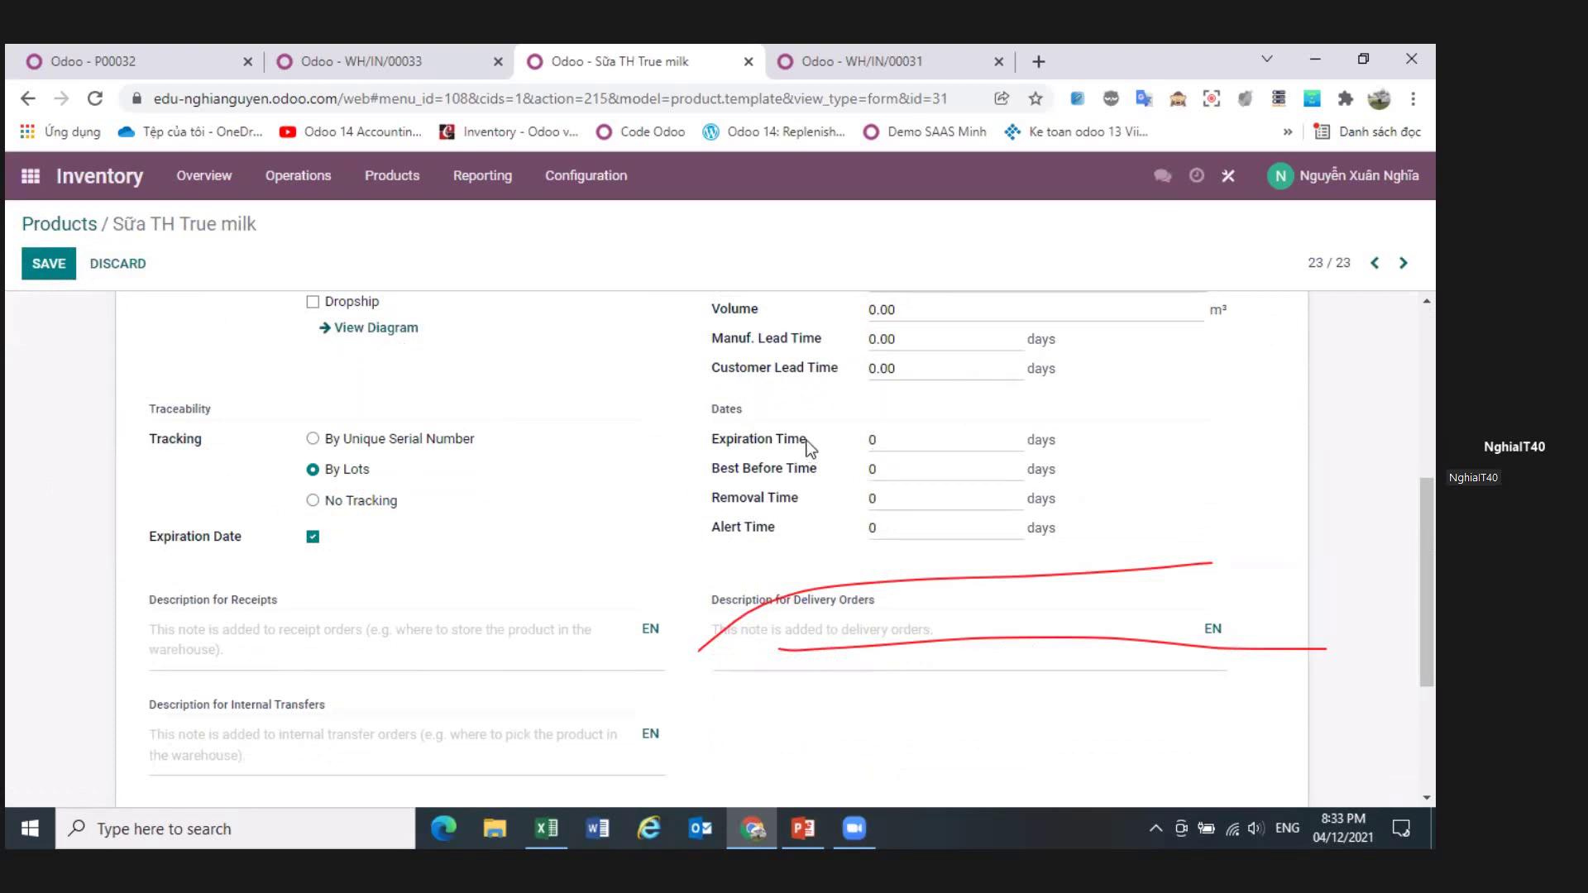
pyautogui.click(314, 537)
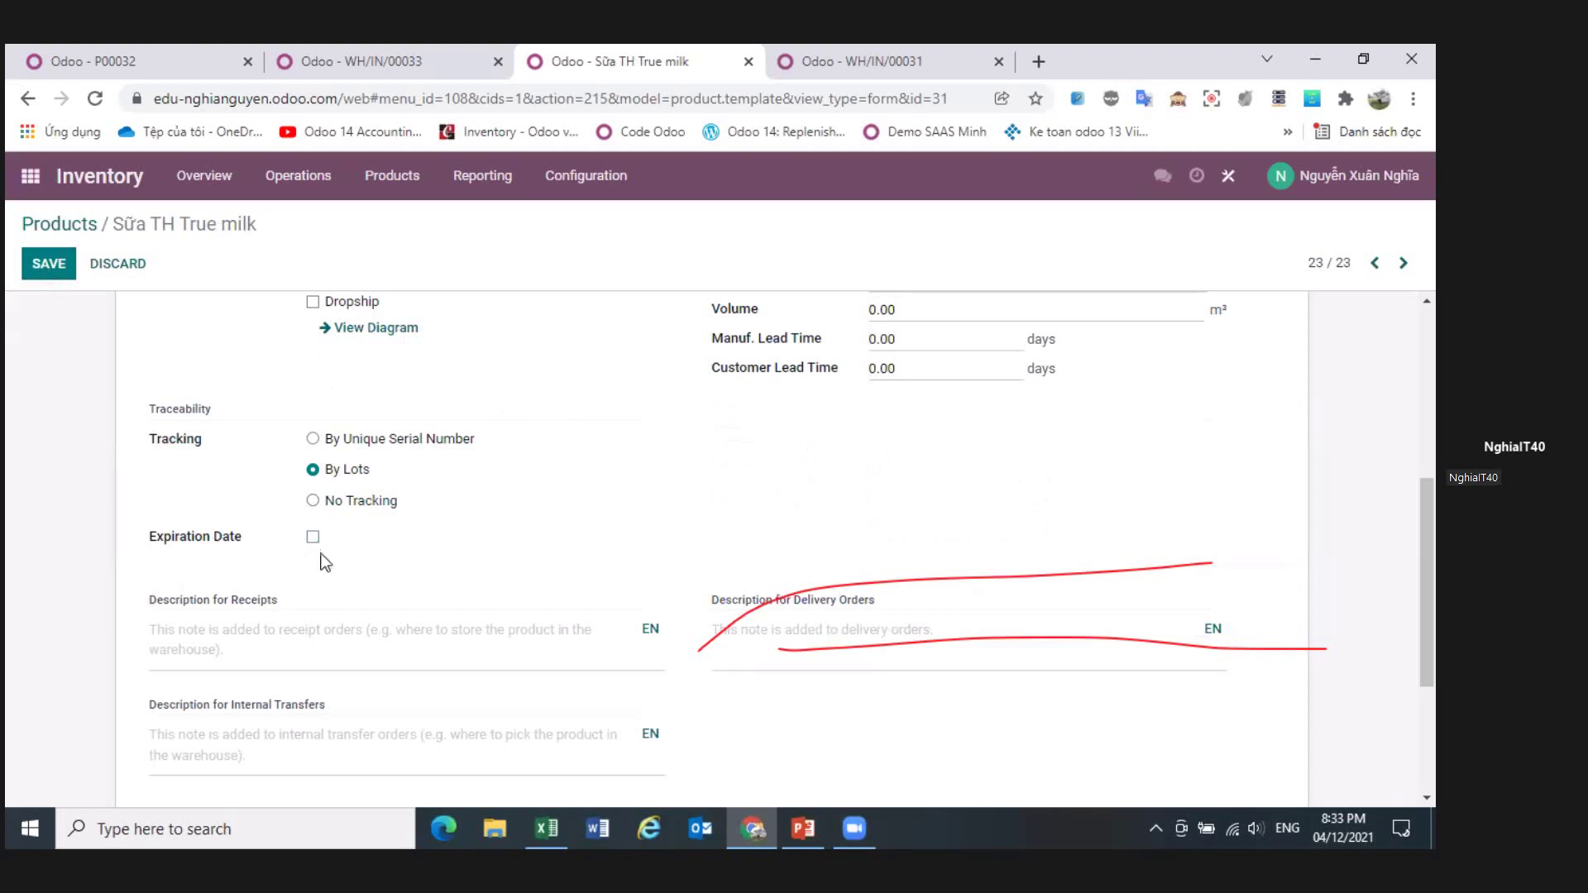
pyautogui.click(48, 267)
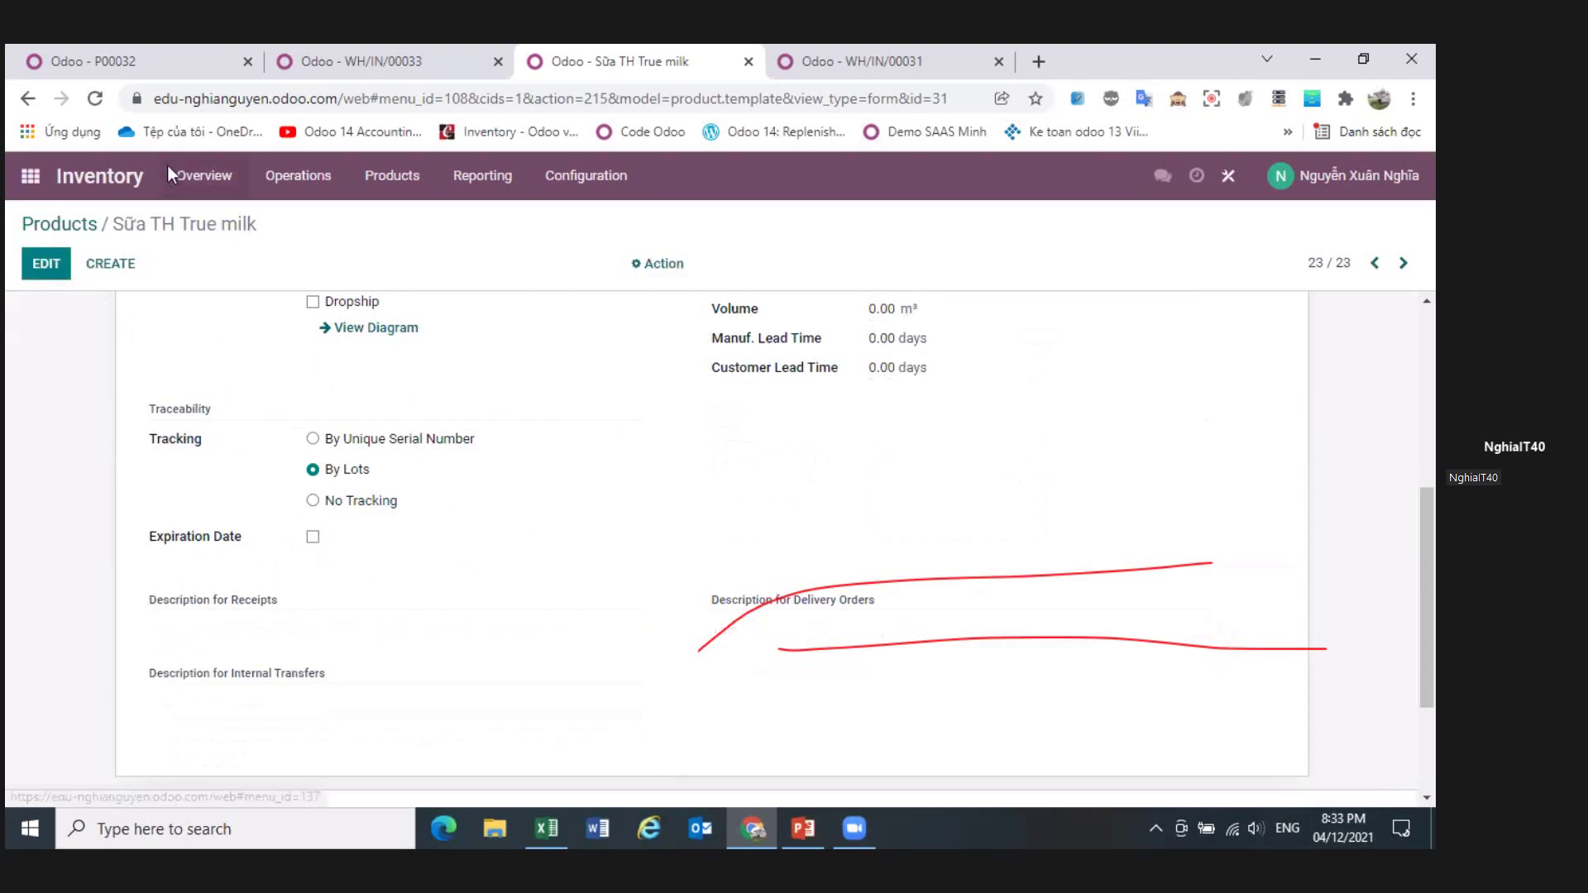
# - Create a new request for quotation in Purchase with Công Ty TNHH Viễn Thông Viettel as the vendor
pyautogui.click(159, 74)
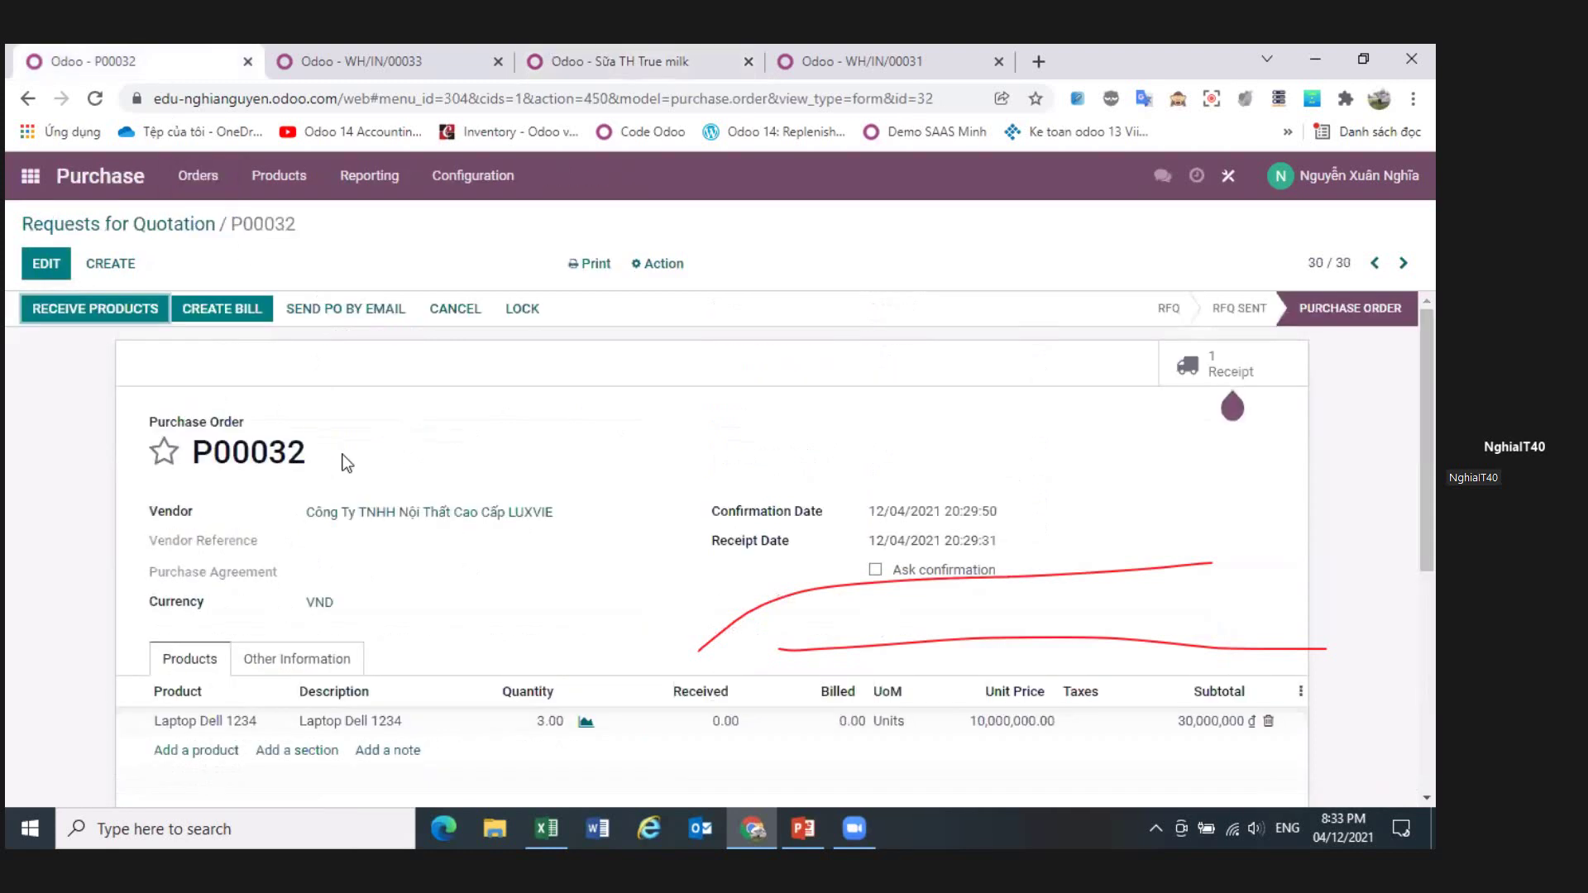
pyautogui.click(153, 236)
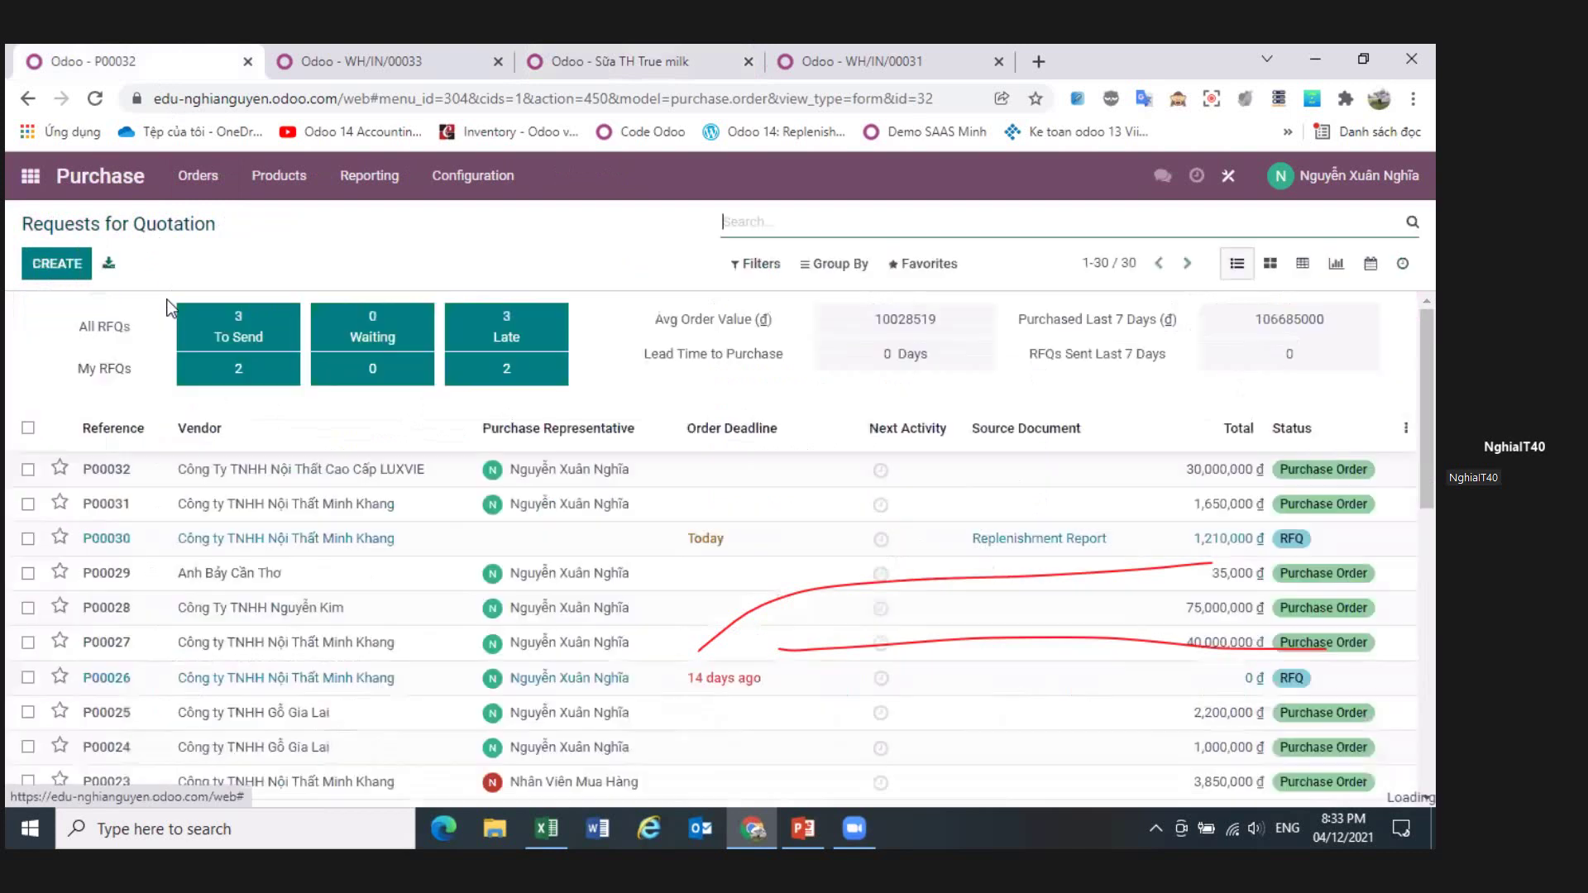
pyautogui.hotkey('alt', 'c')
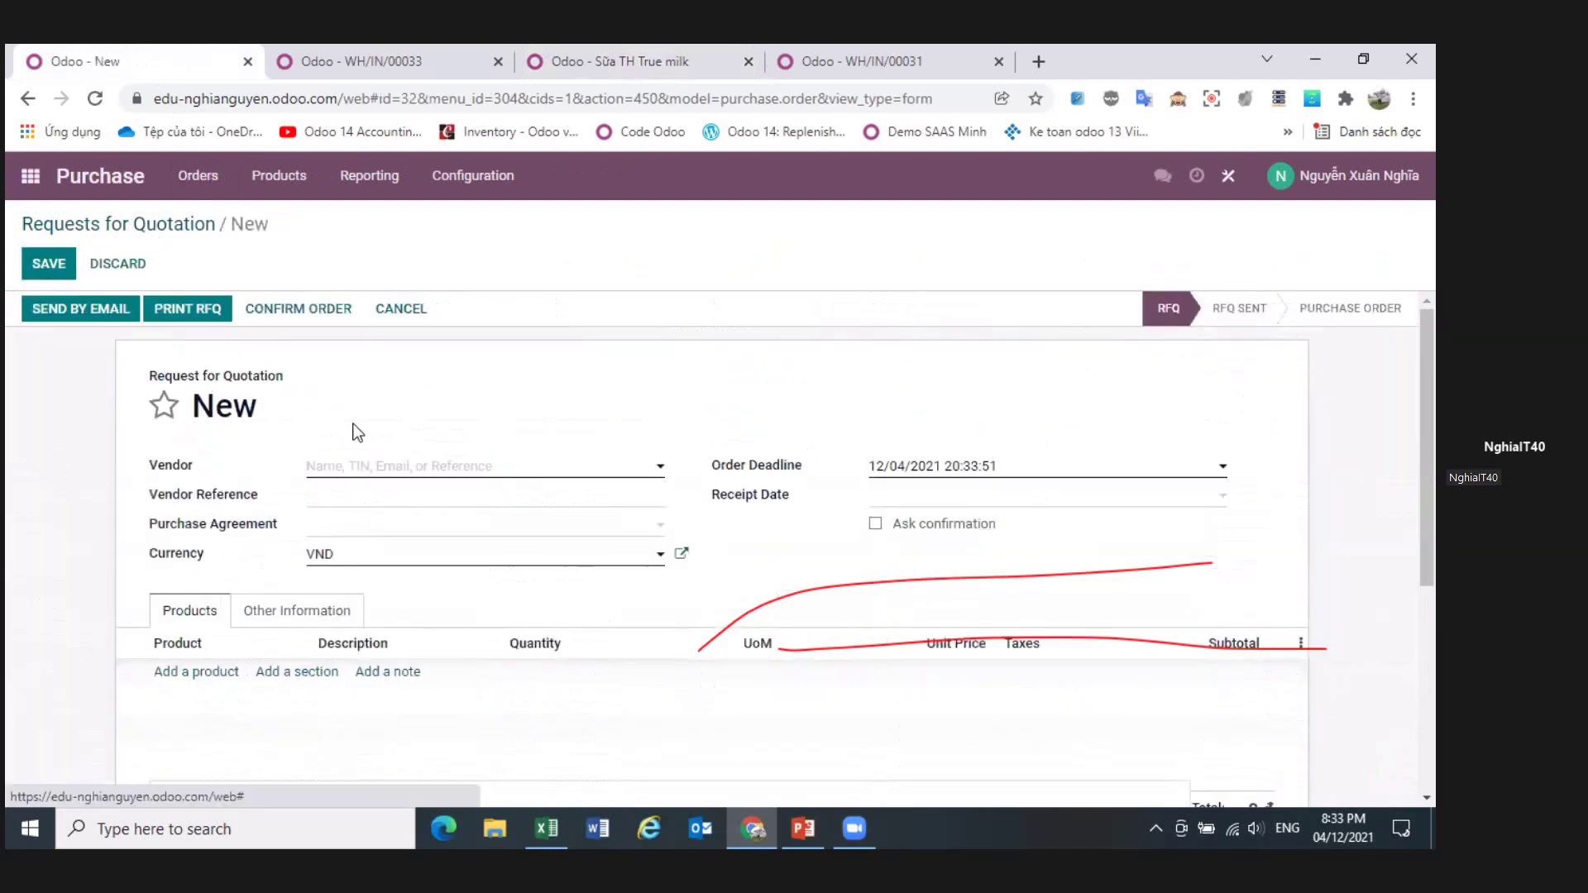
pyautogui.click(372, 468)
pyautogui.click(436, 607)
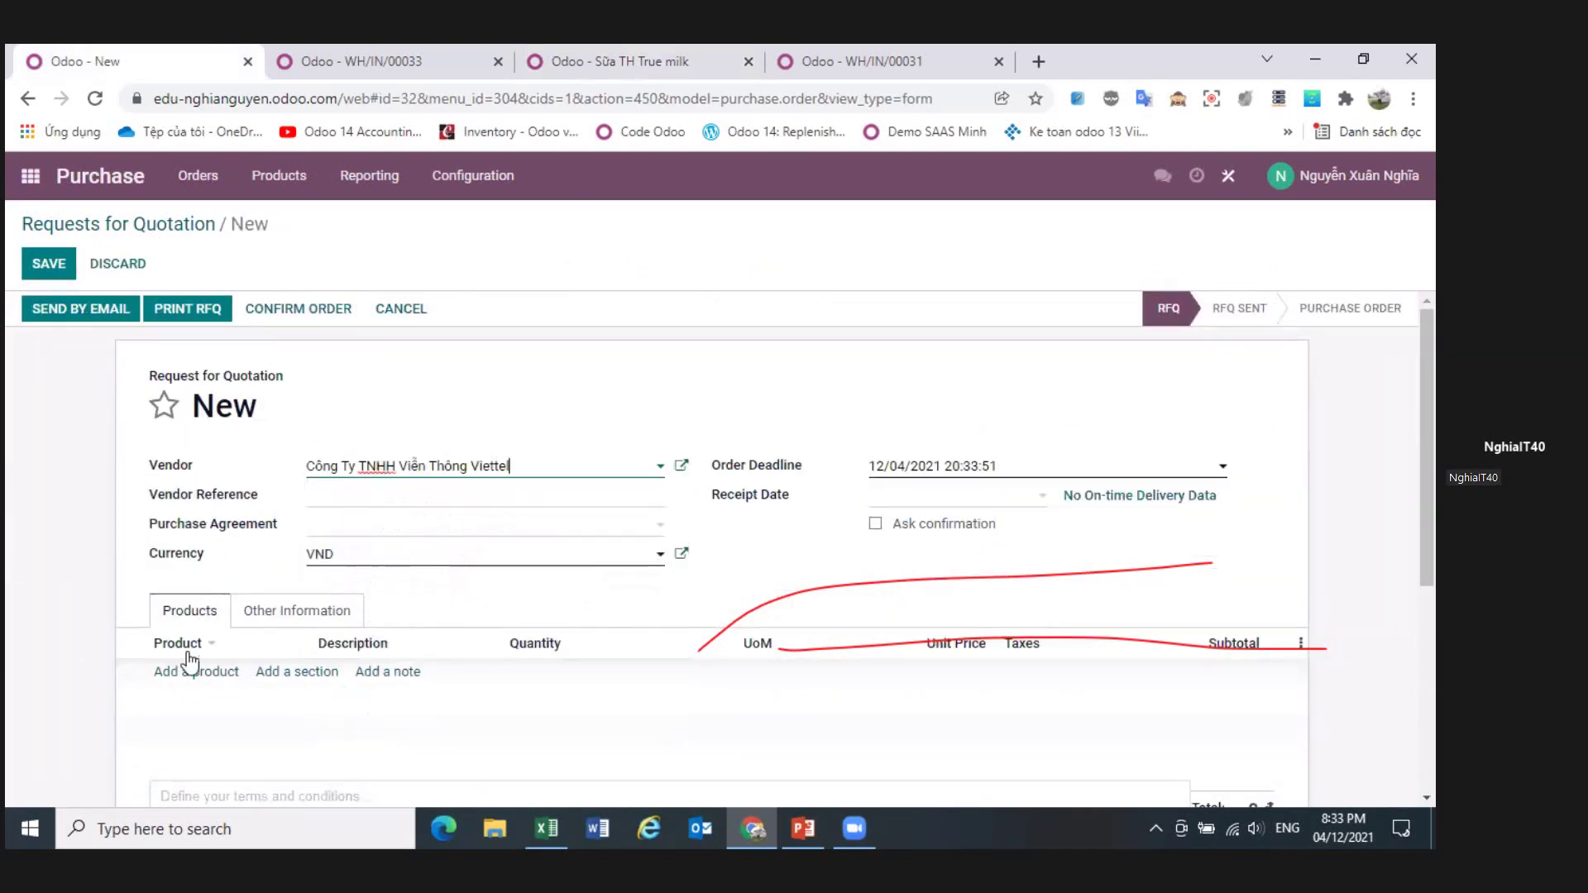
# - Order 10 units of Sữa TH True milk at a unit price of 5,000 without tax, and confirm the purchase order
pyautogui.click(191, 672)
pyautogui.write('m')
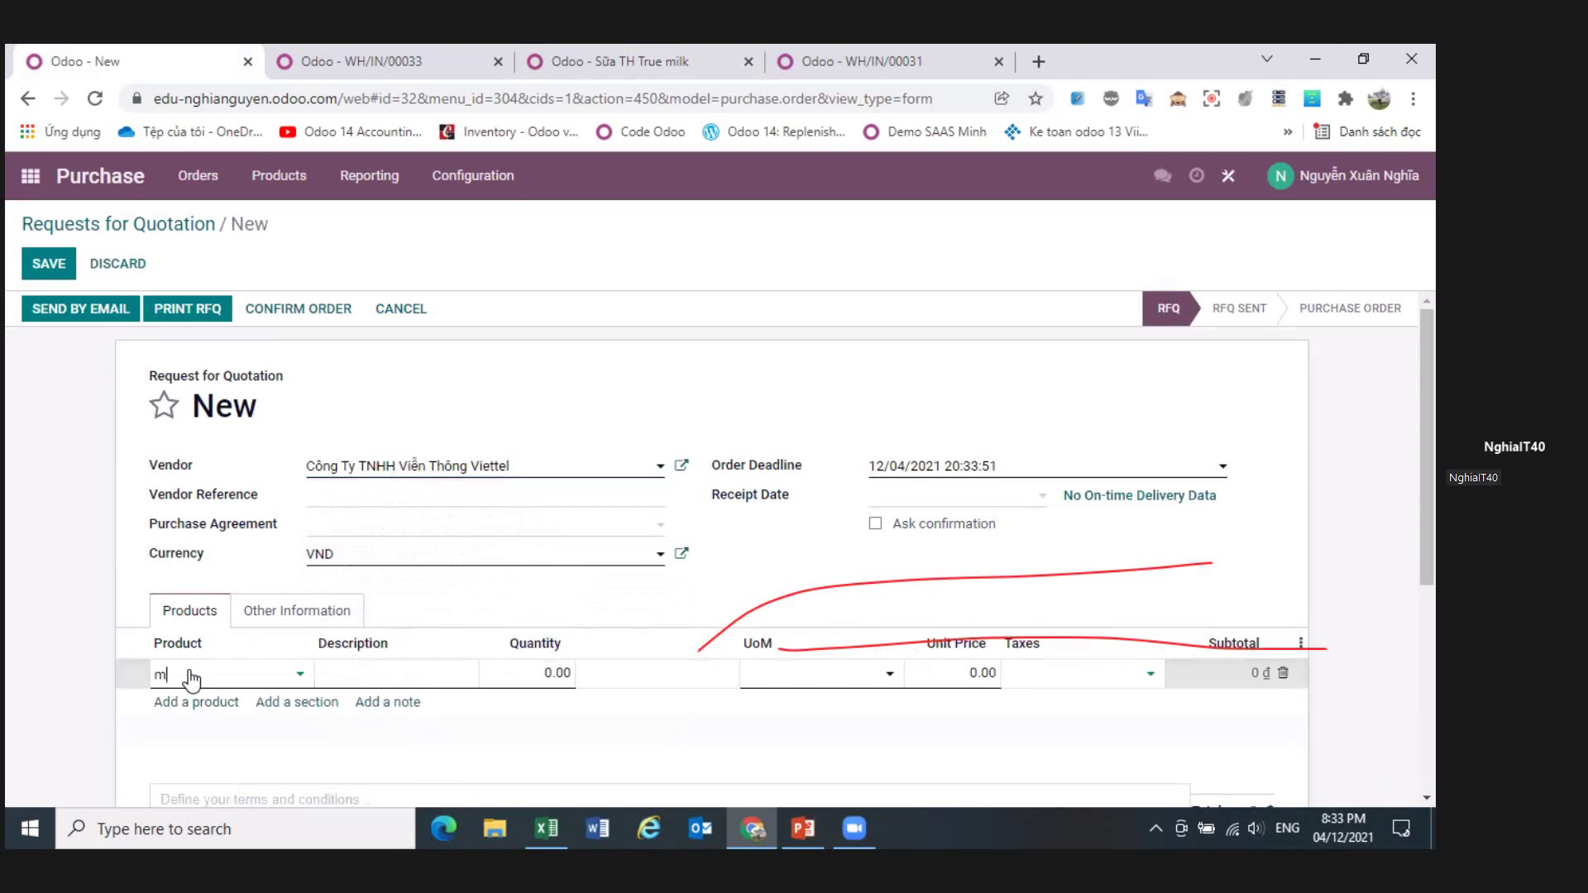
pyautogui.write('il')
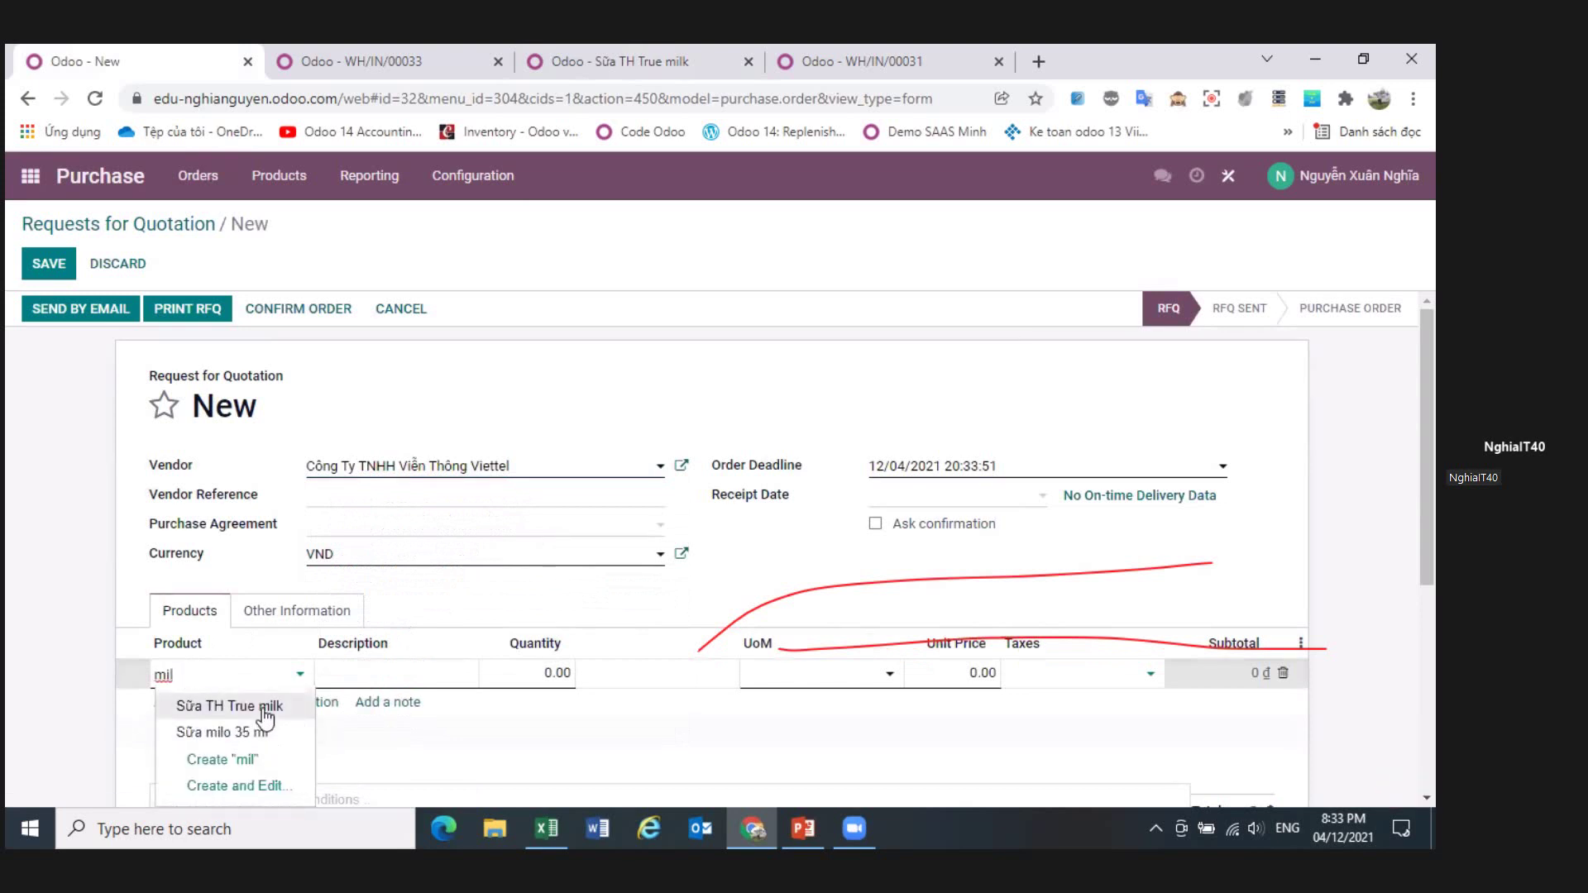
pyautogui.click(265, 714)
pyautogui.click(550, 673)
pyautogui.write('1')
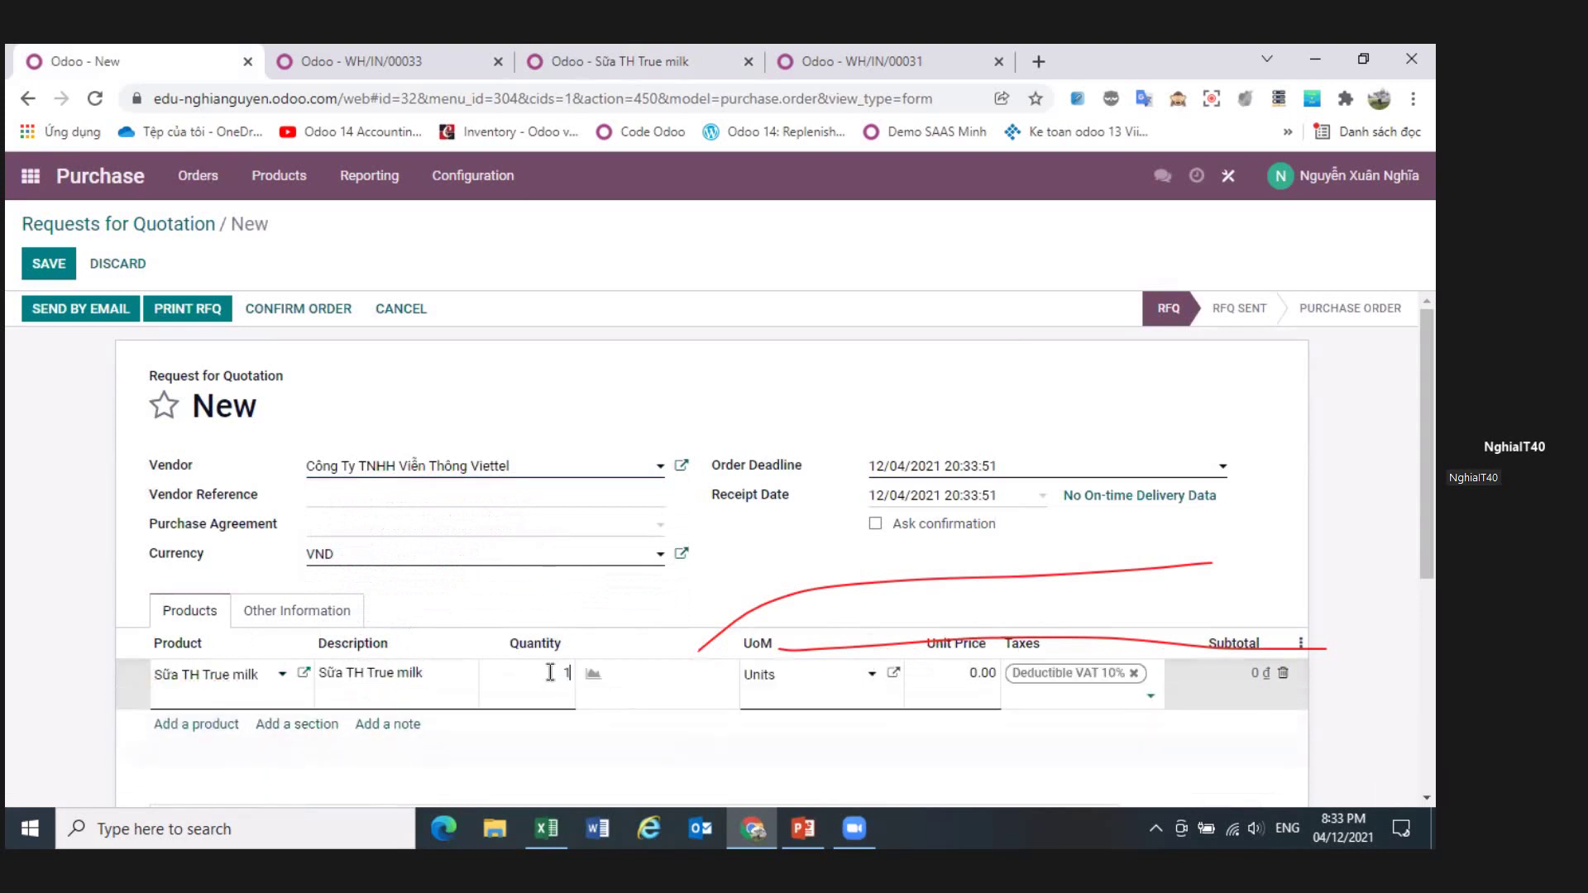
pyautogui.write('0')
pyautogui.press('Tab')
pyautogui.click(953, 680)
pyautogui.write('5,0')
pyautogui.write('00')
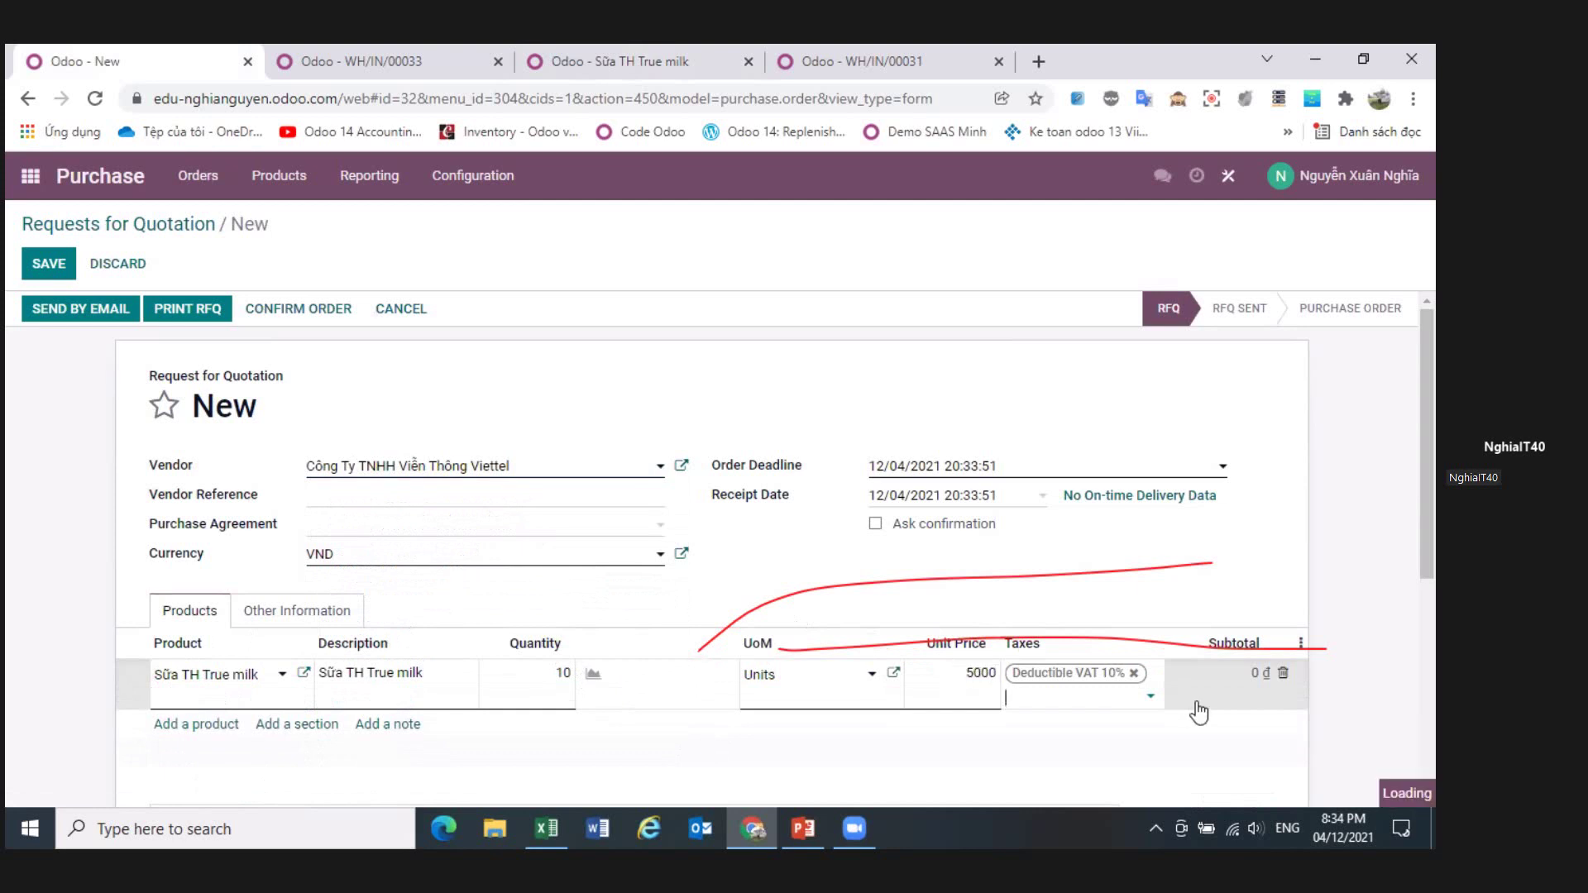
pyautogui.click(1133, 673)
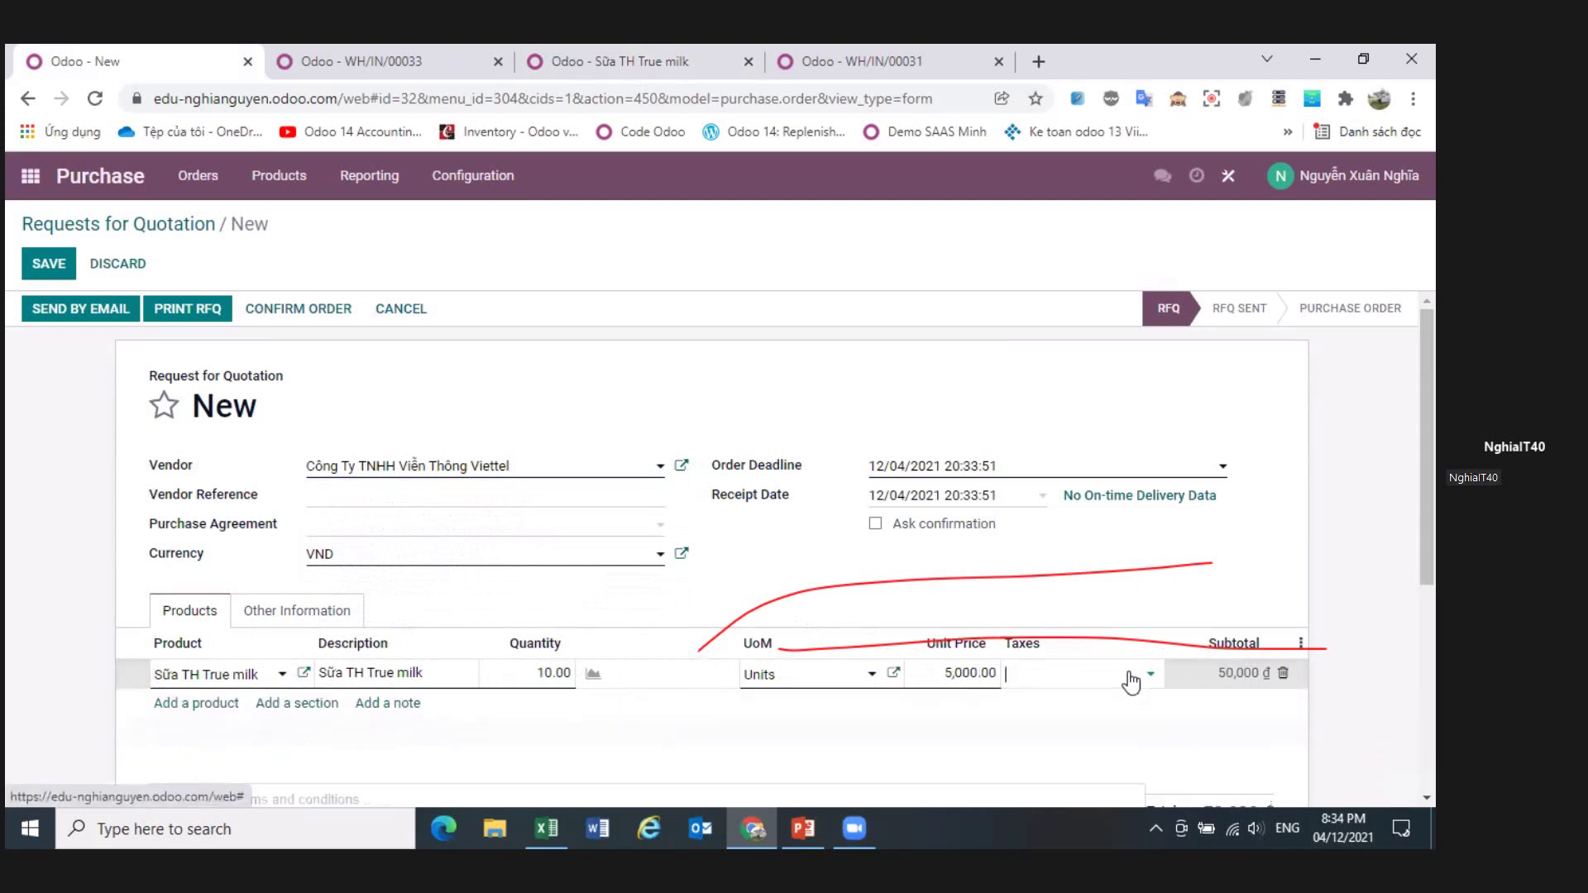
pyautogui.click(303, 309)
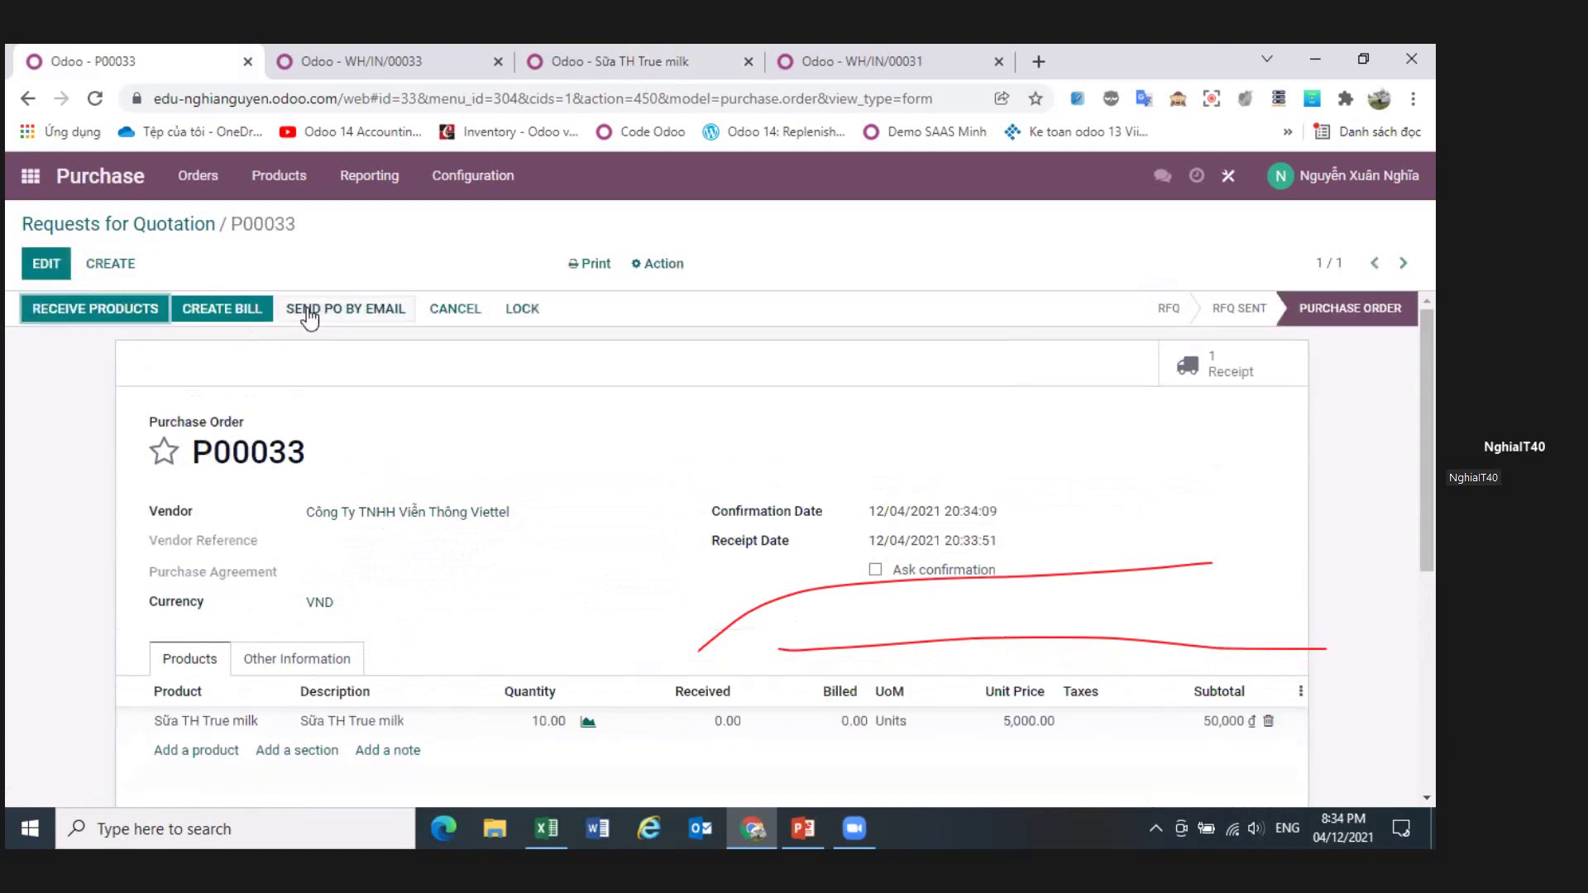
# - Open the Main House receipt from Công Ty TNHH Viễn Thông Viettel in the Inventory overview
pyautogui.click(604, 61)
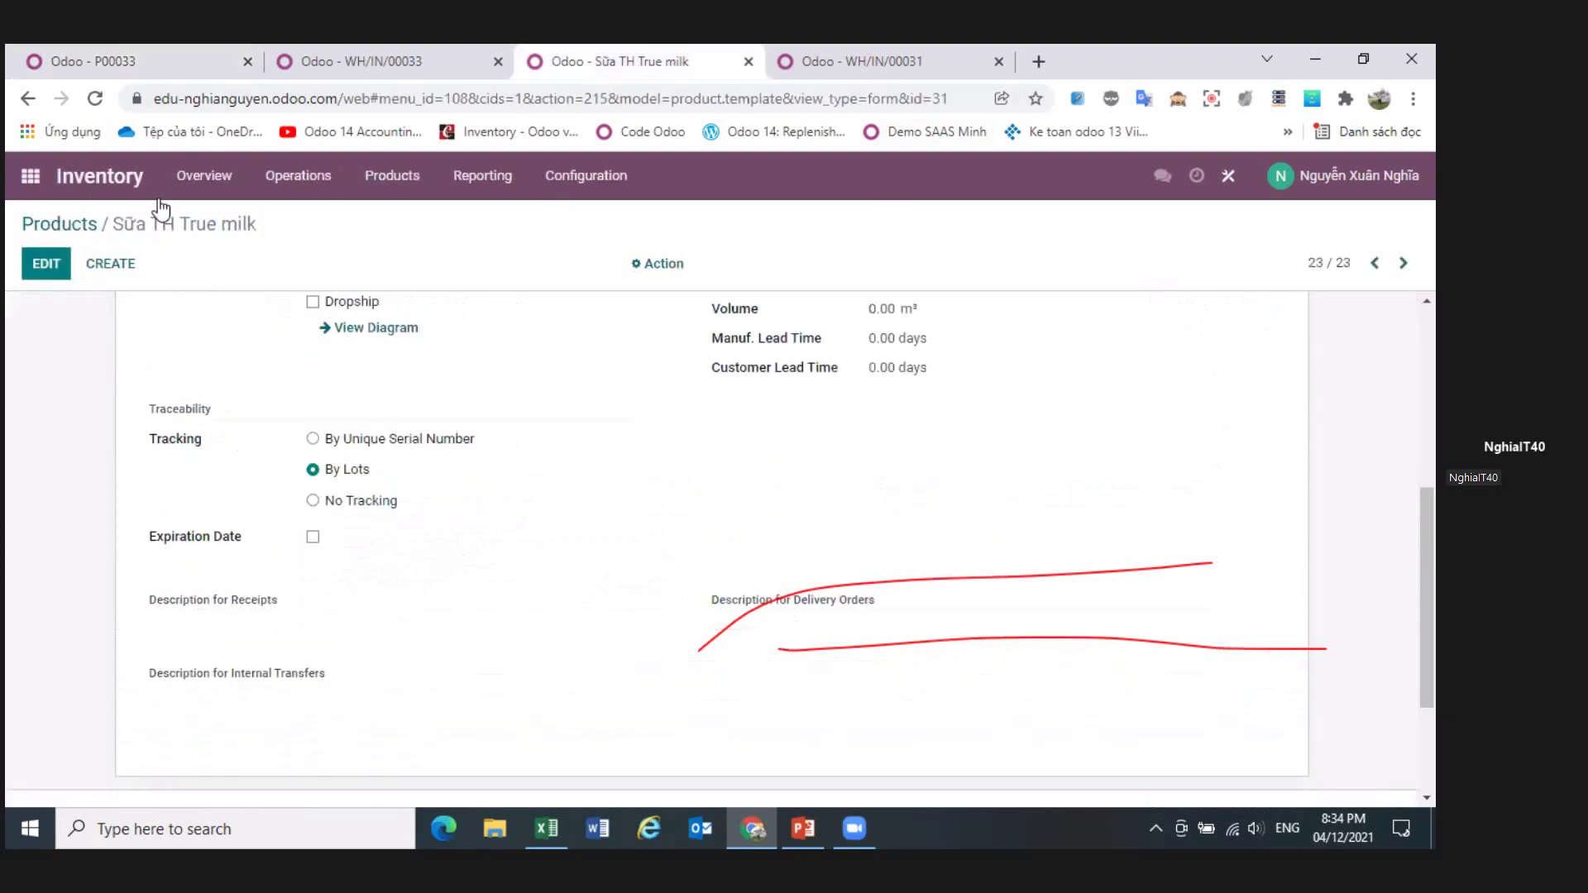
pyautogui.click(207, 184)
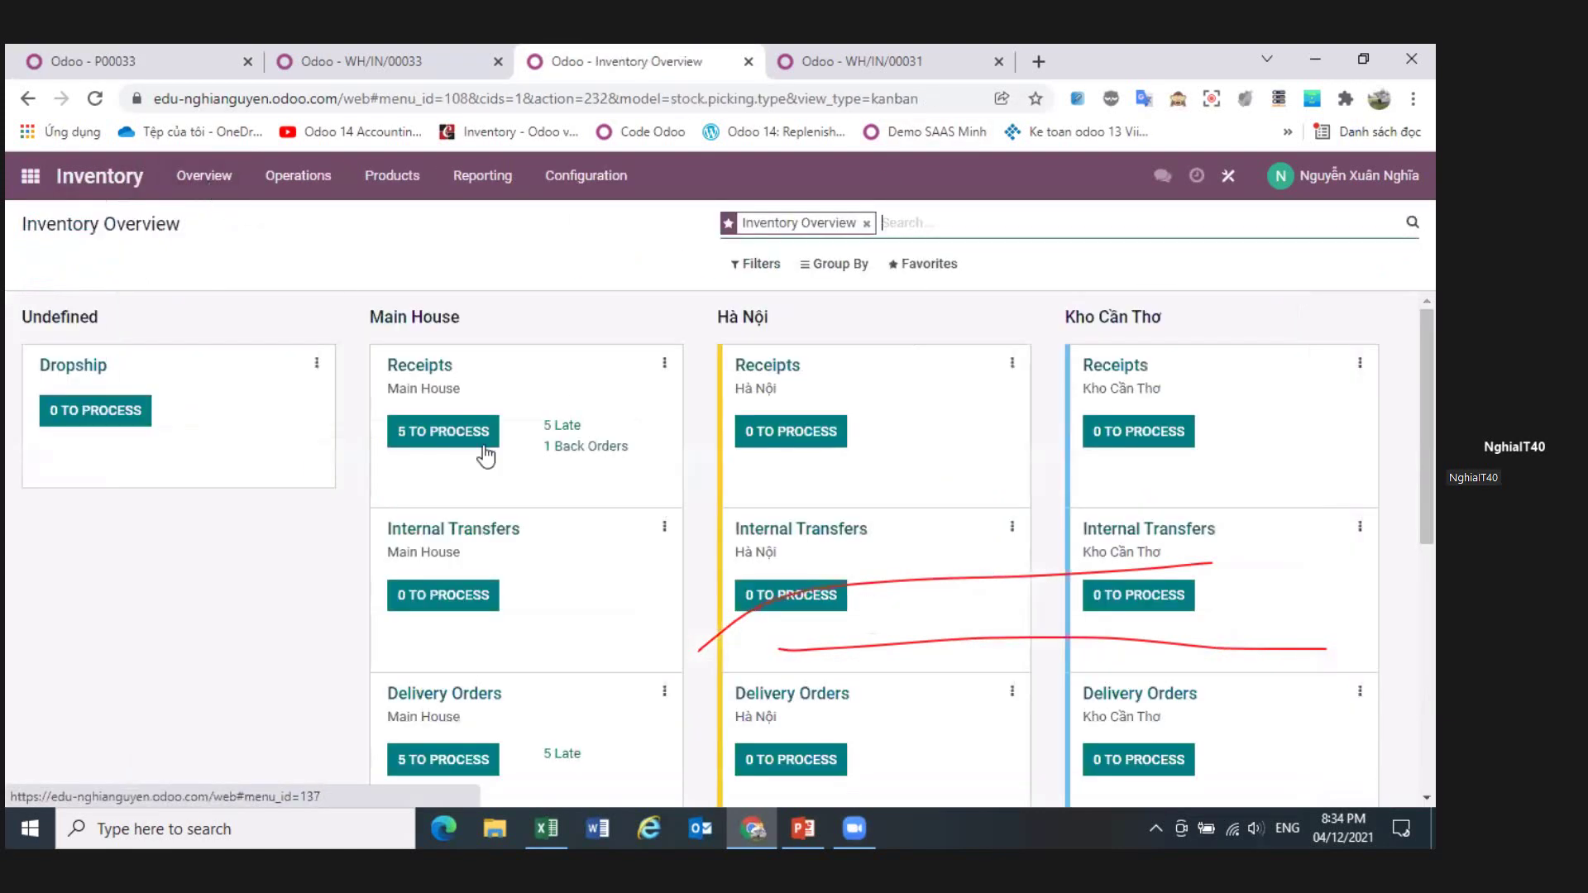
pyautogui.click(445, 455)
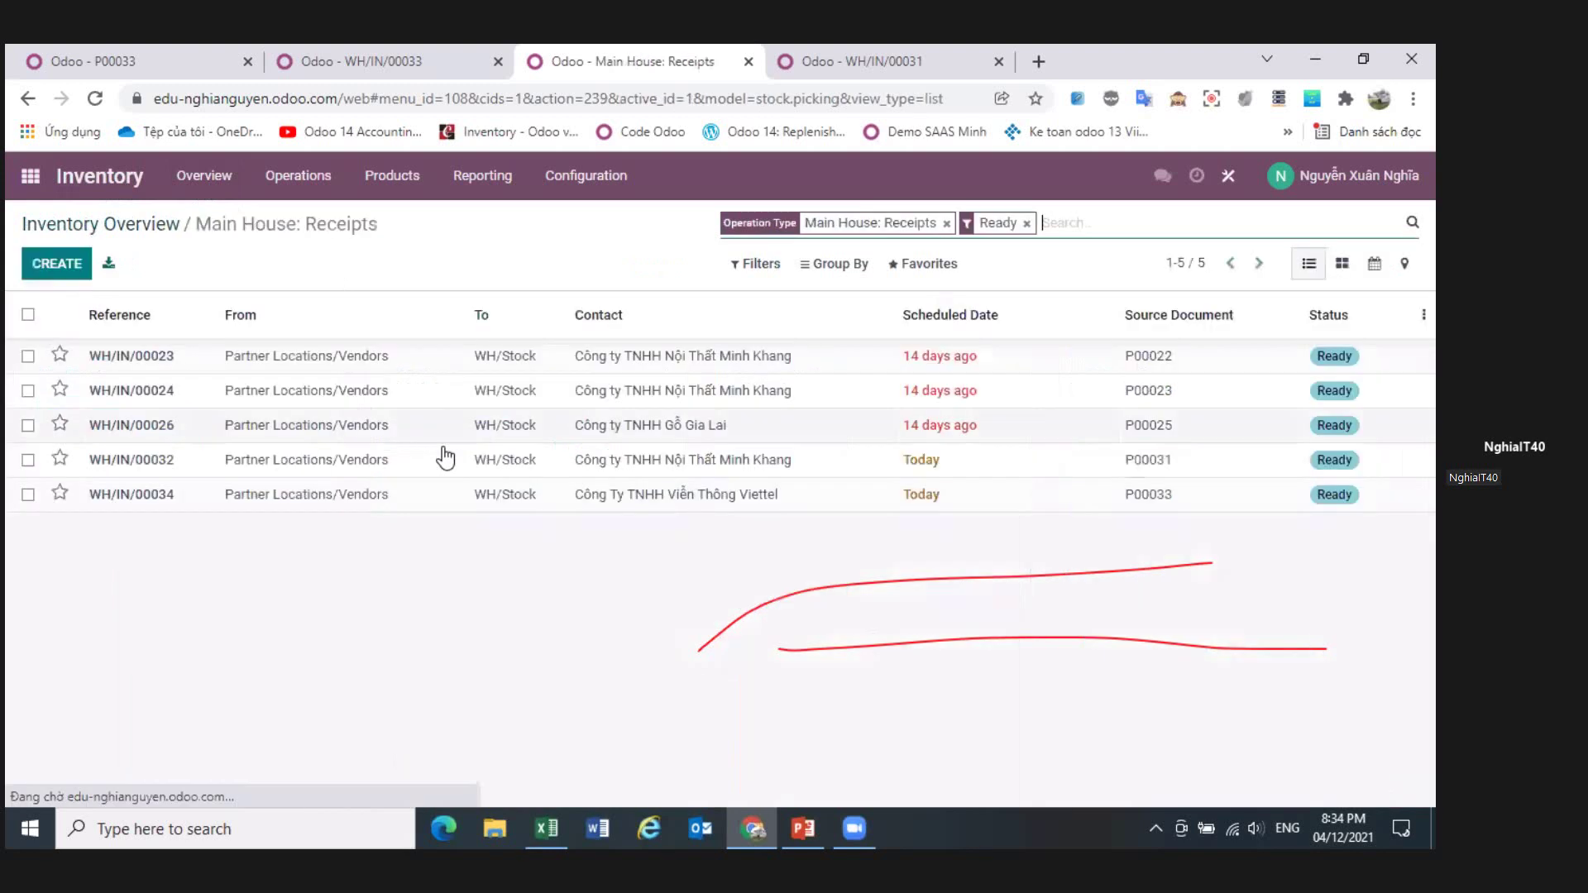
pyautogui.click(536, 503)
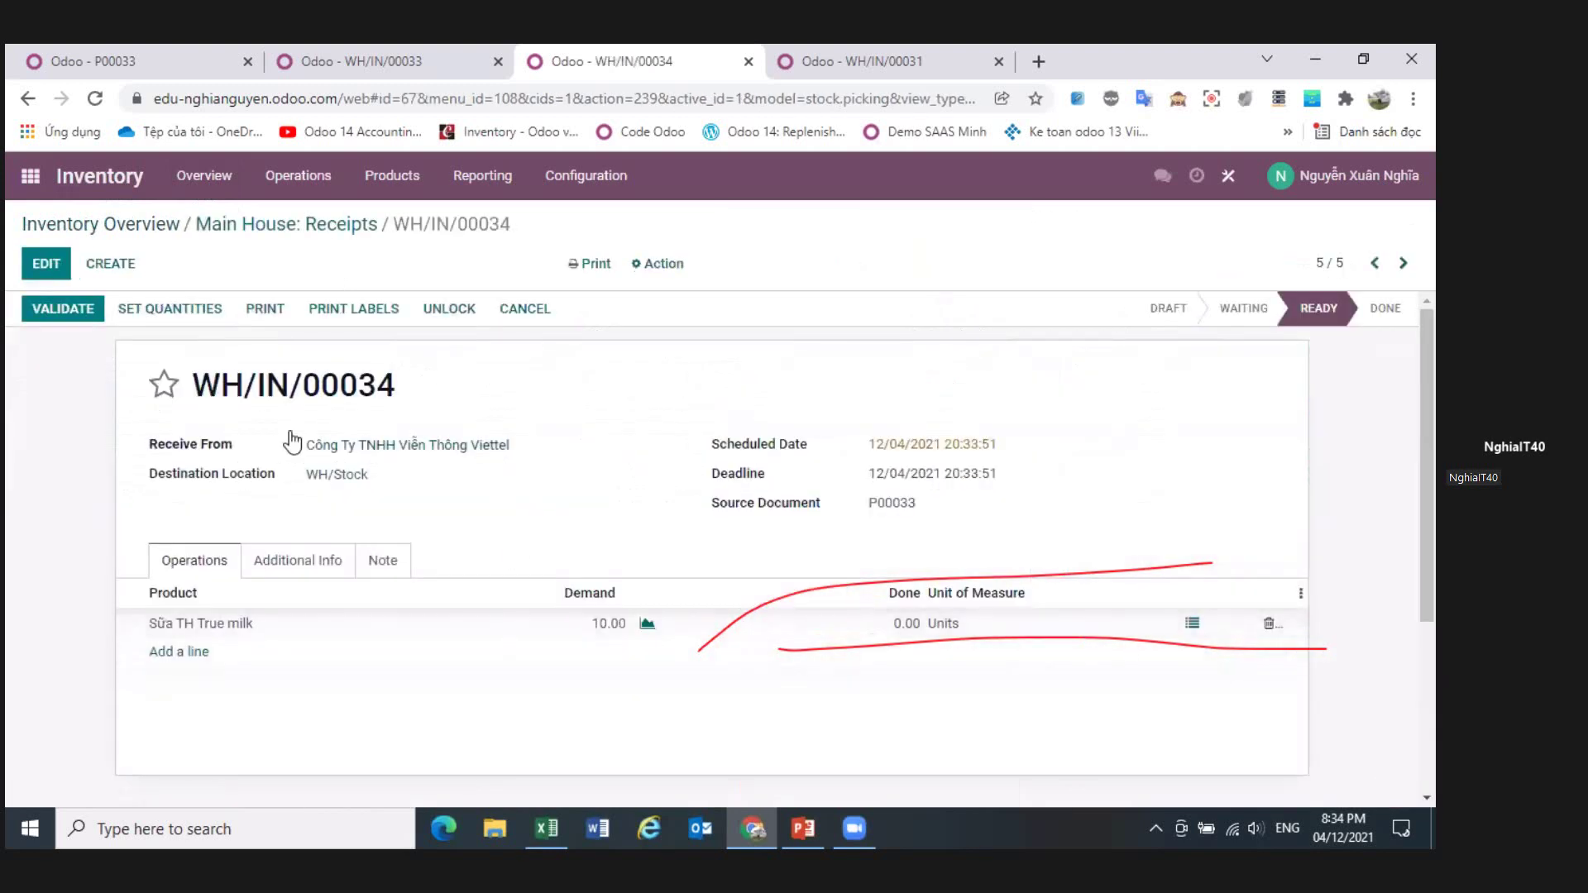
# - Add a WH/Stock line for a lot in the detailed operations of Sữa TH True milk
pyautogui.click(1195, 633)
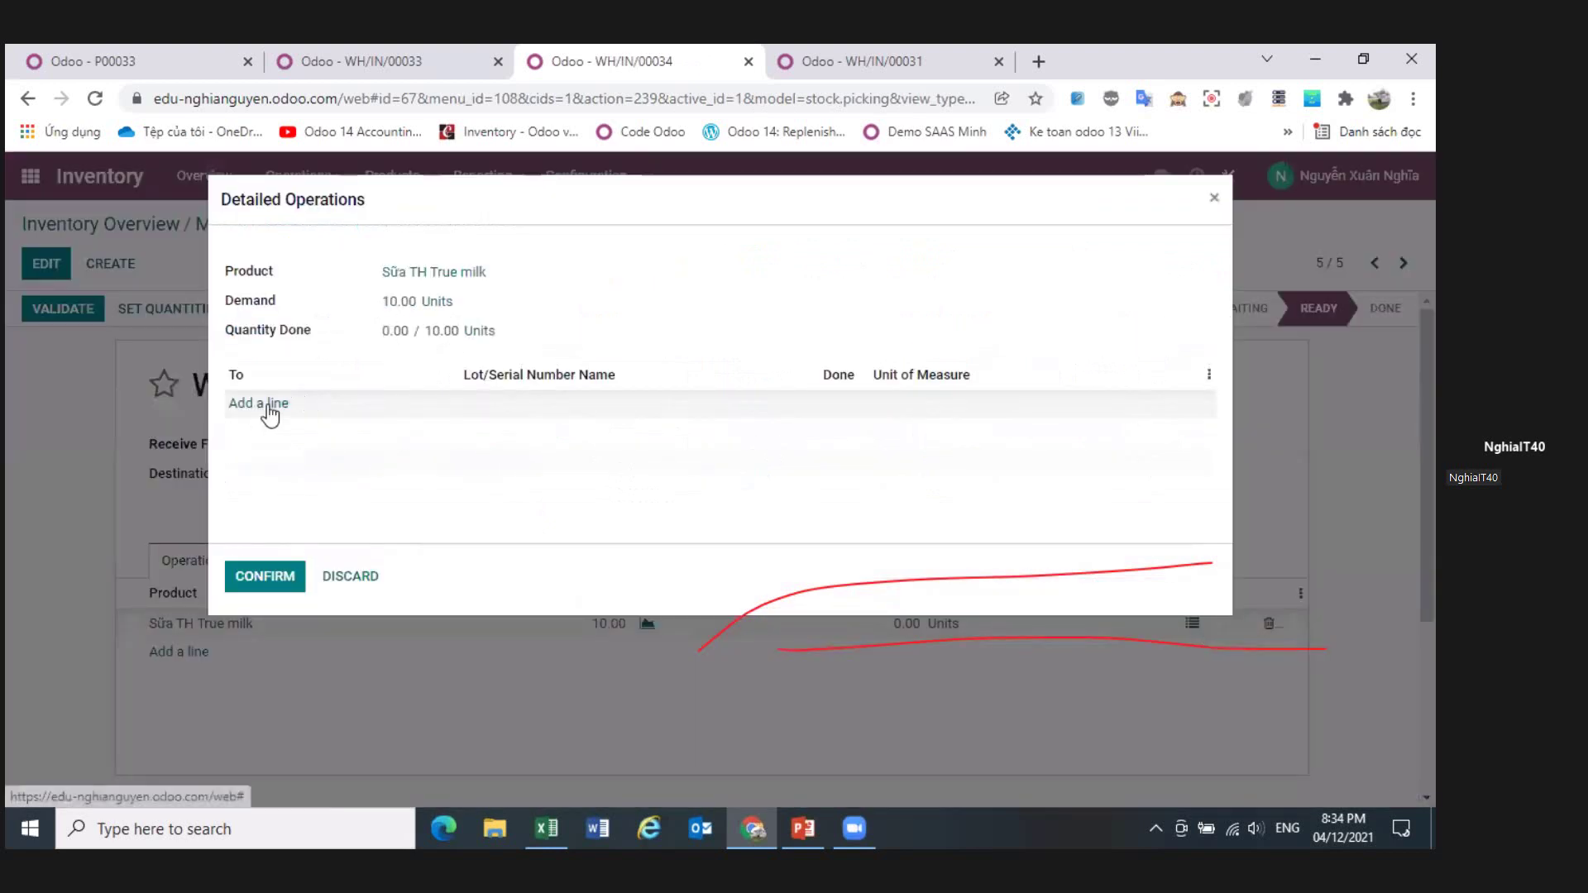
pyautogui.click(266, 405)
pyautogui.click(527, 404)
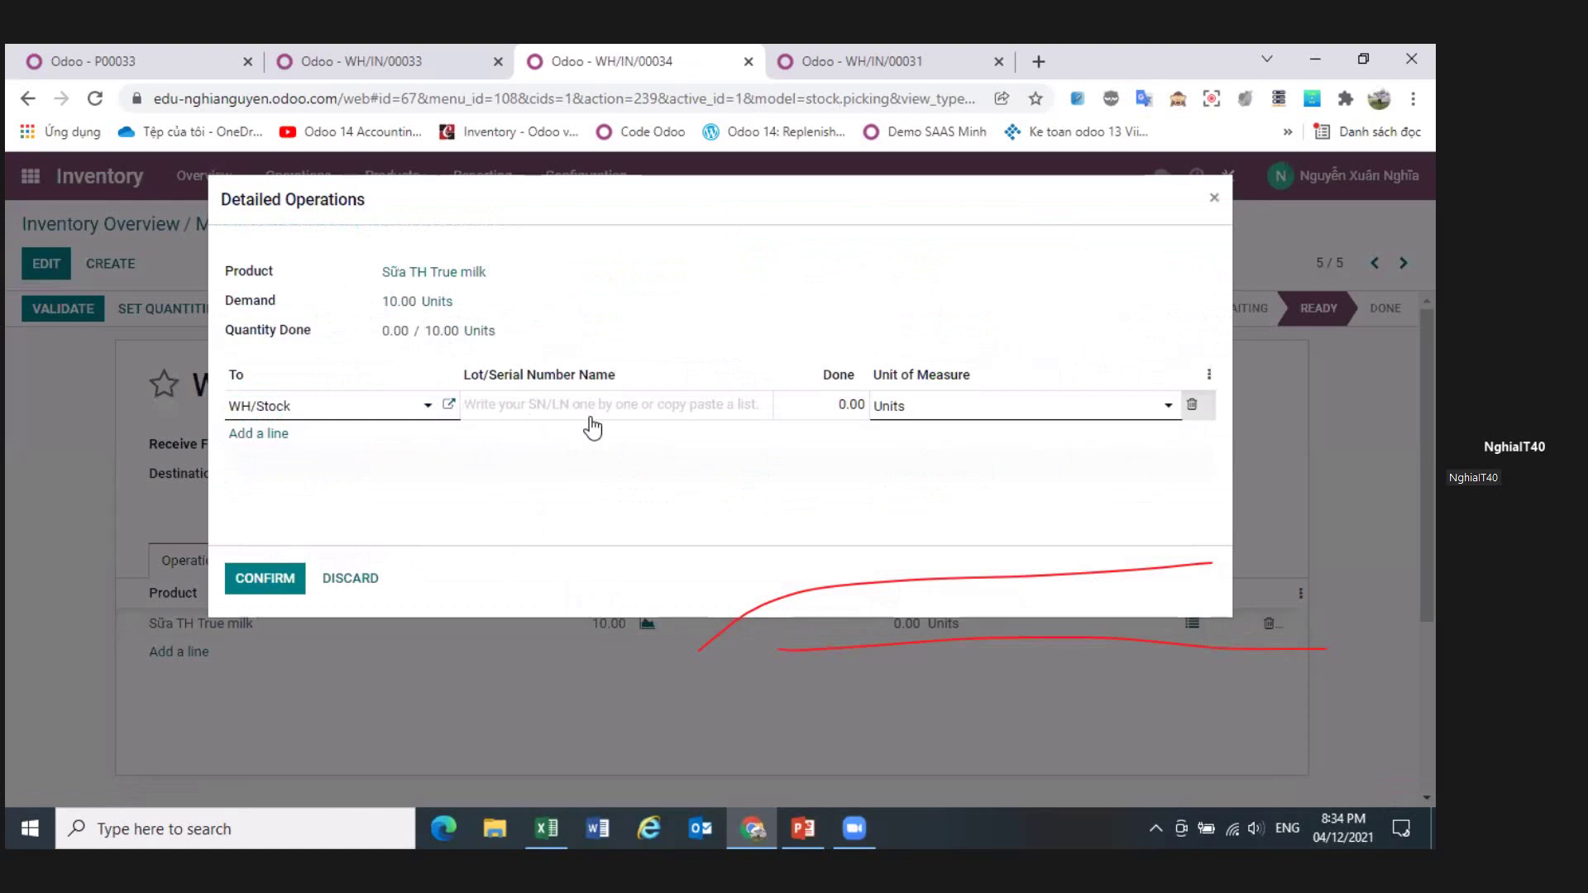
pyautogui.write('3')
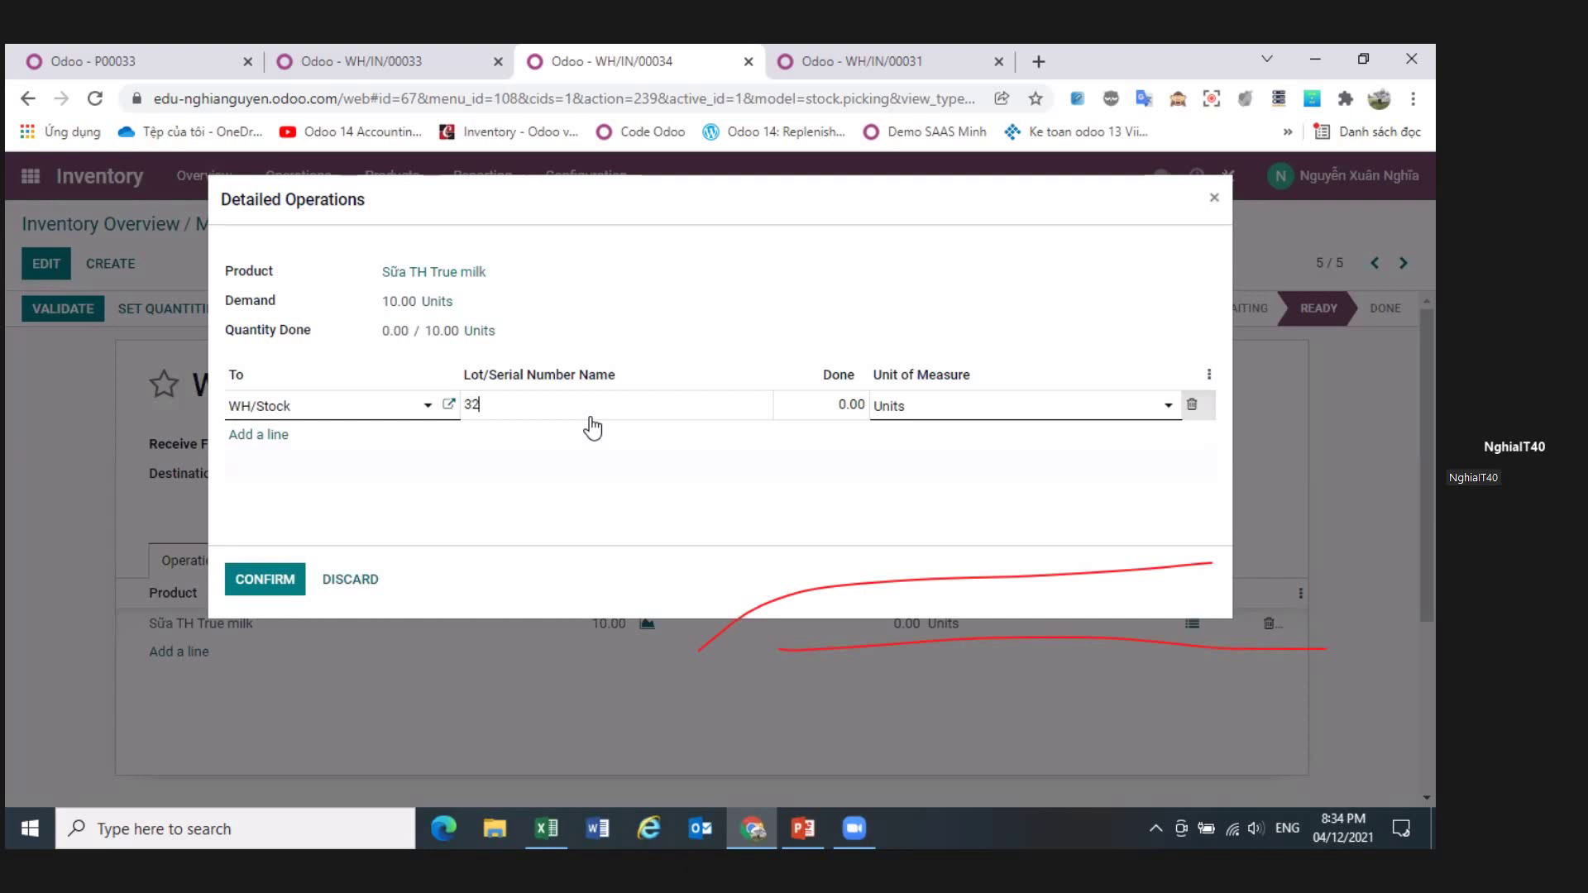
pyautogui.press('BackSpace')
pyautogui.write('0')
pyautogui.write('323234')
pyautogui.click(845, 405)
pyautogui.write('10')
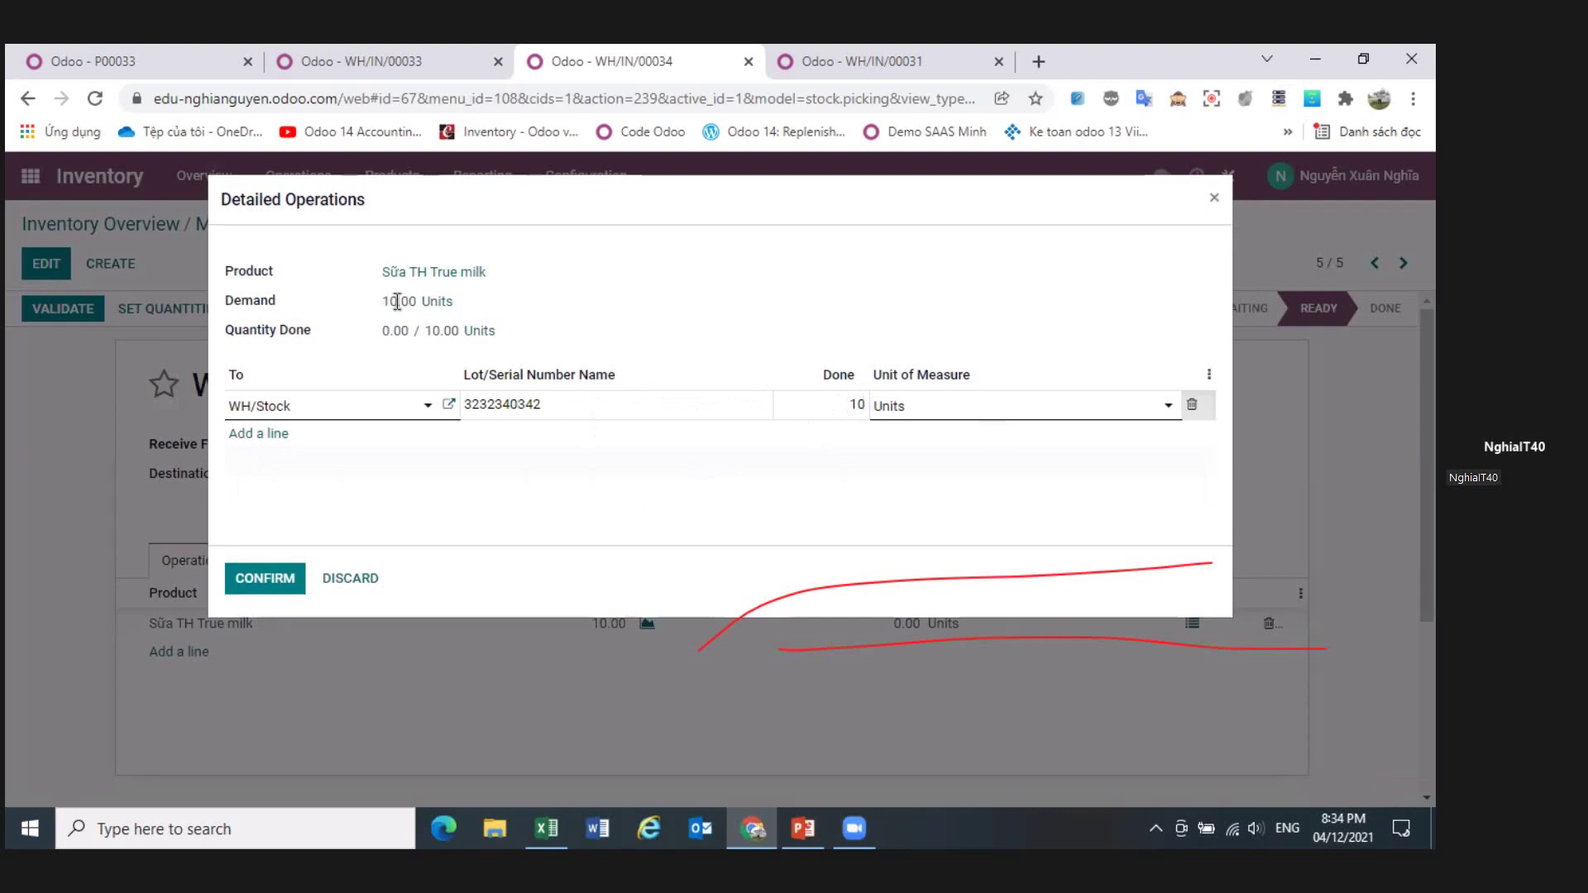
pyautogui.click(265, 579)
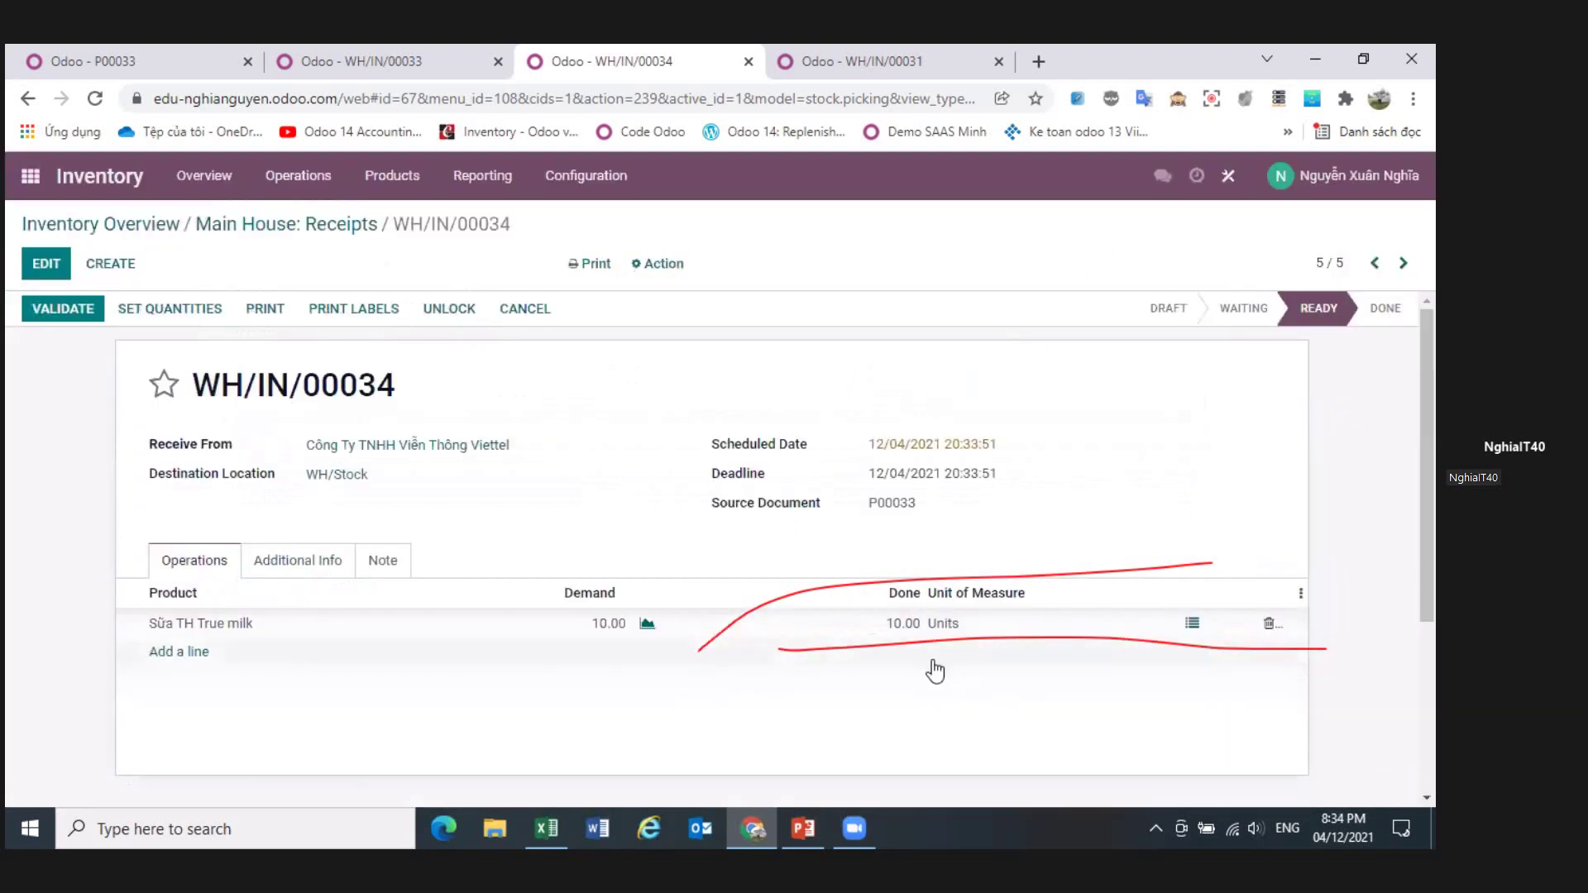
# - Review the lot entry in the product's detailed operations, confirm it, and validate receipt WH/IN/00034
pyautogui.click(1192, 624)
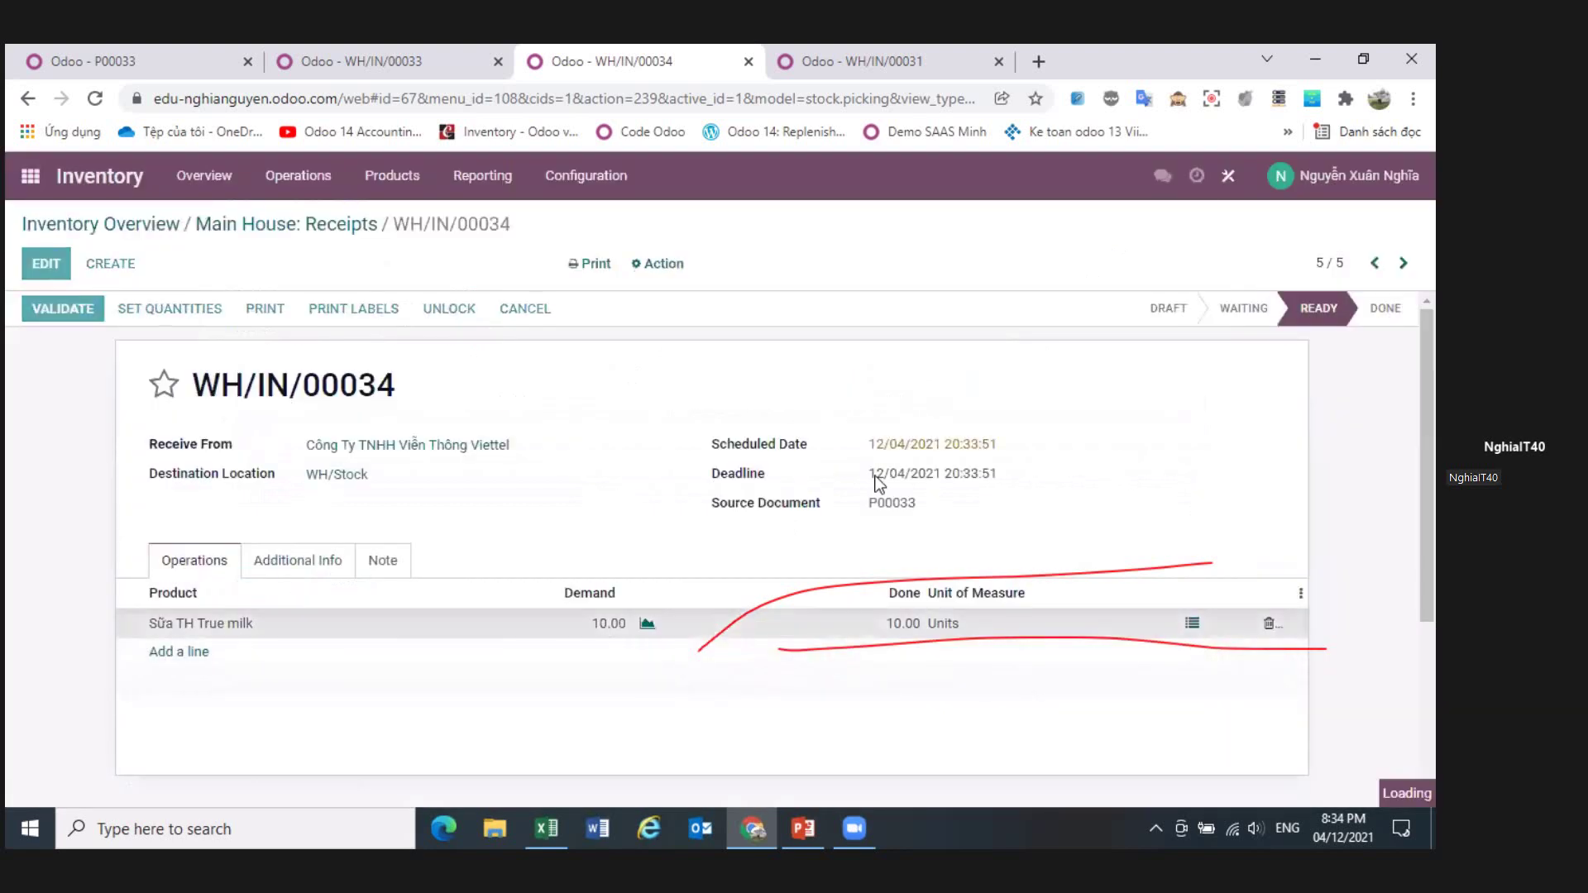
pyautogui.click(428, 407)
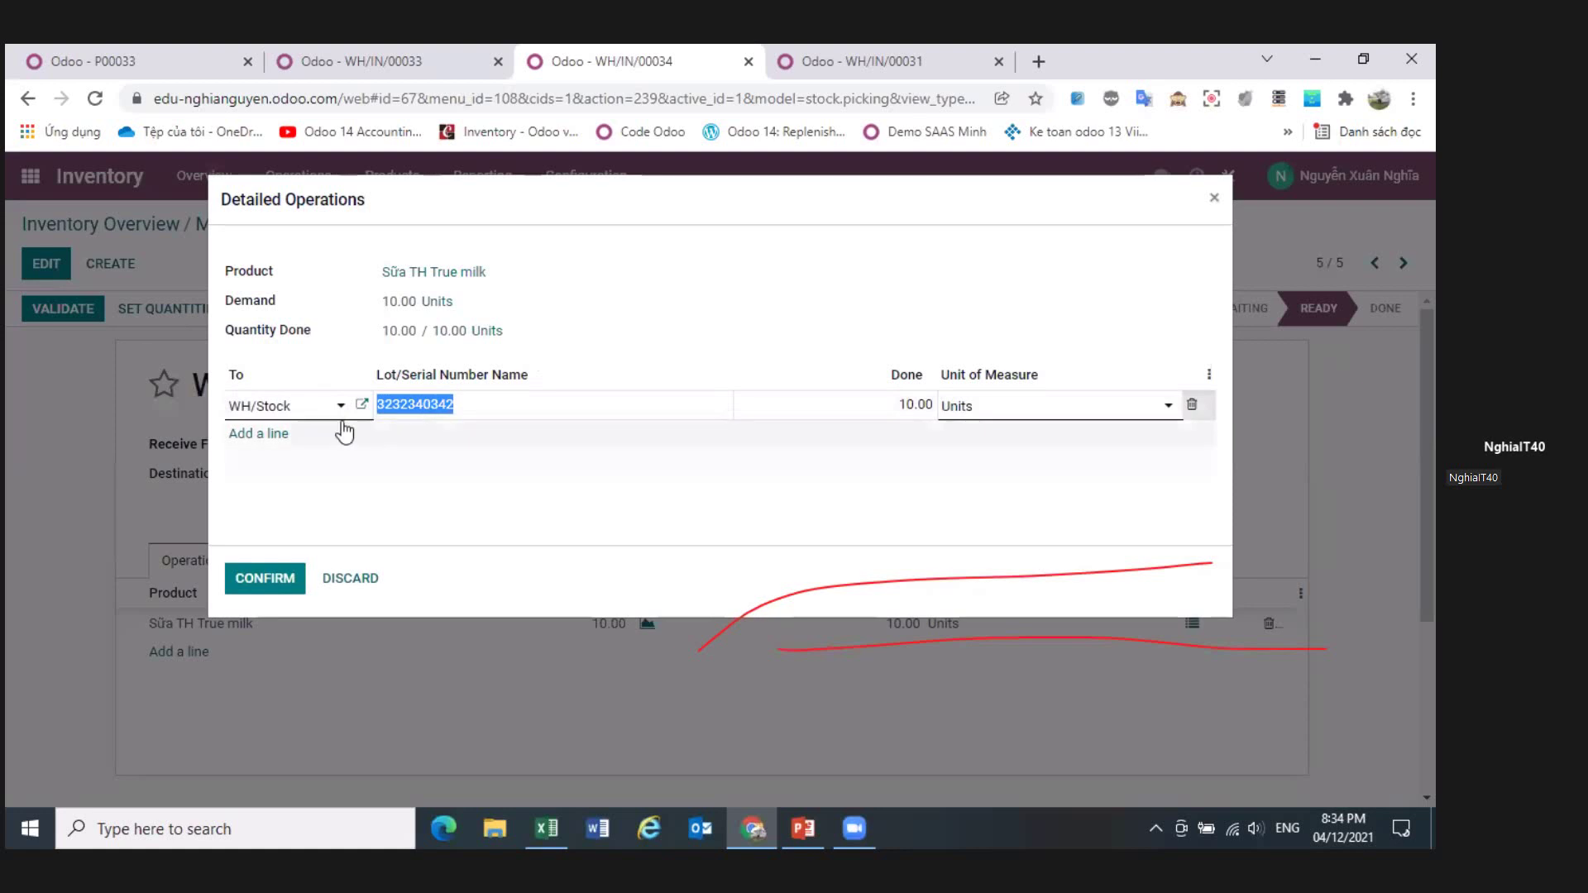
pyautogui.click(358, 521)
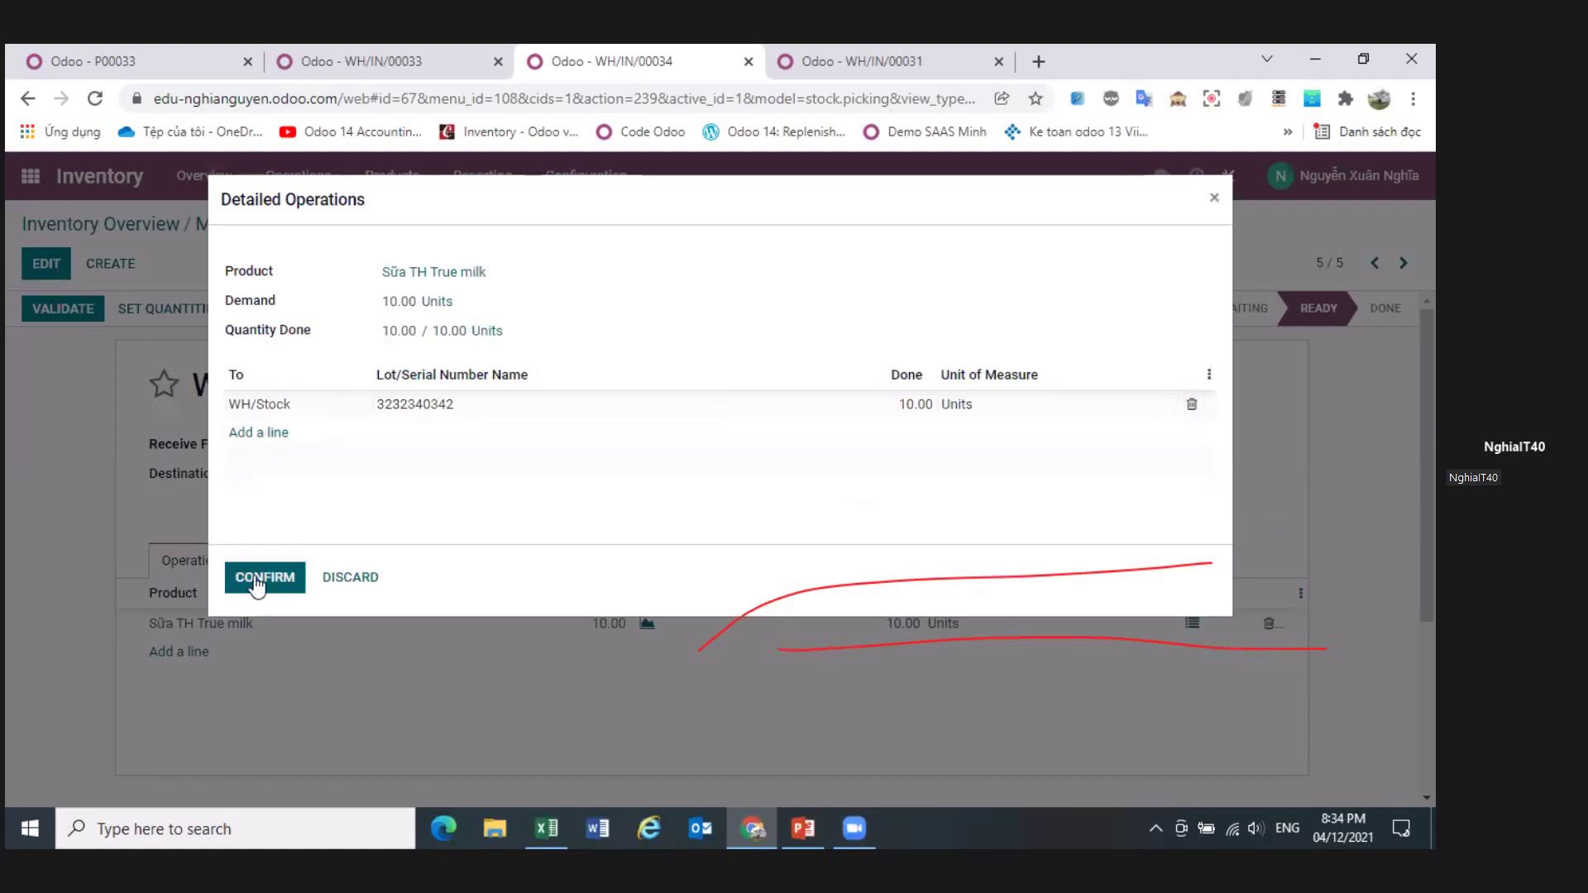
pyautogui.click(258, 581)
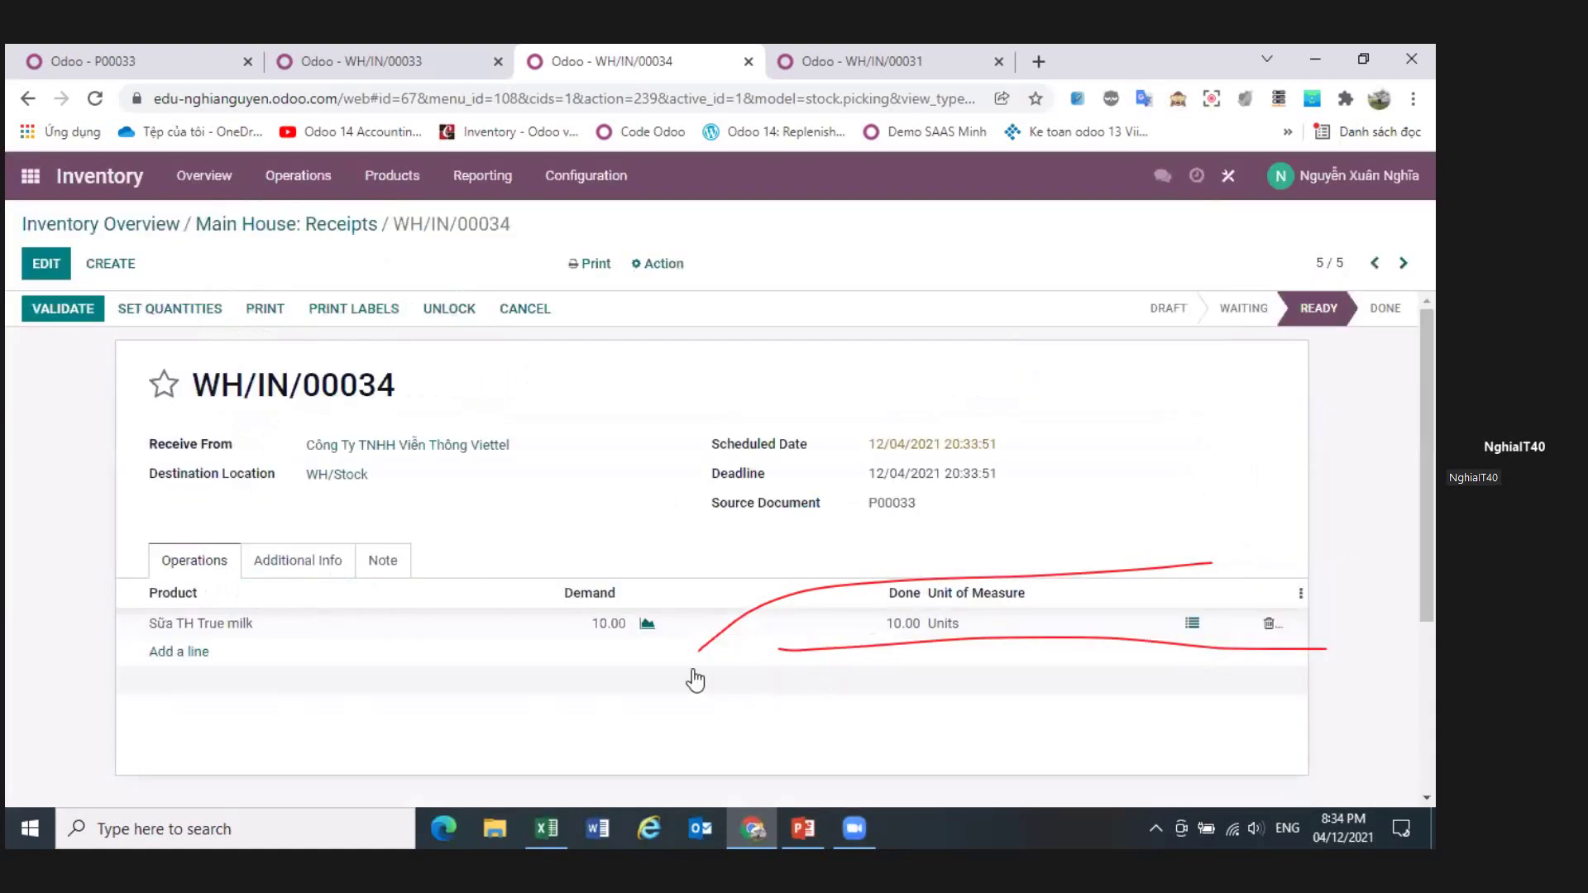
pyautogui.click(62, 315)
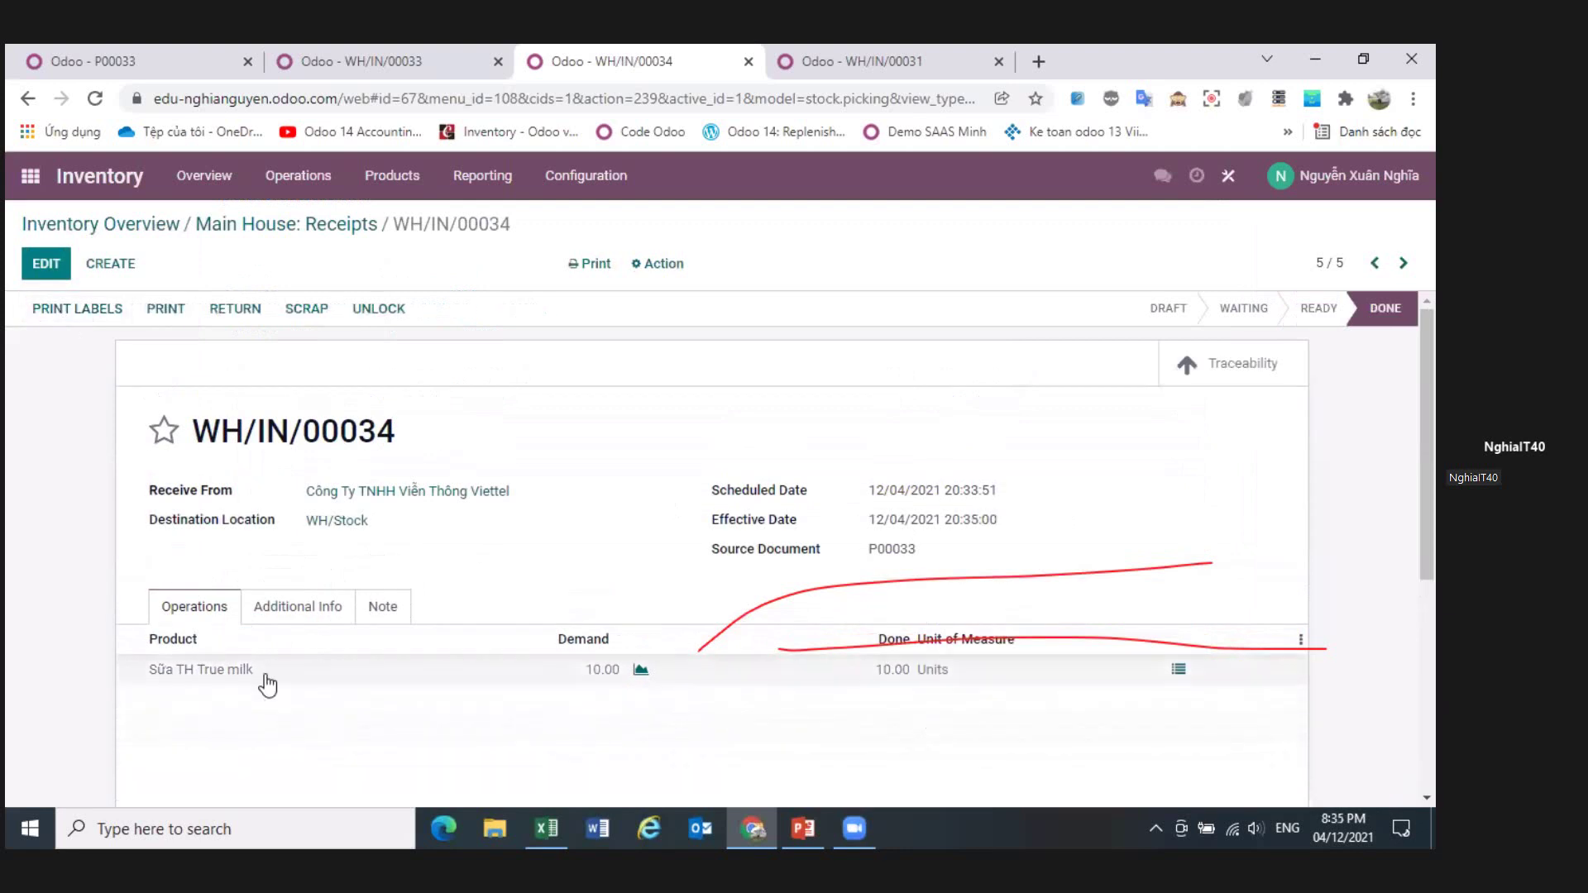
pyautogui.click(229, 670)
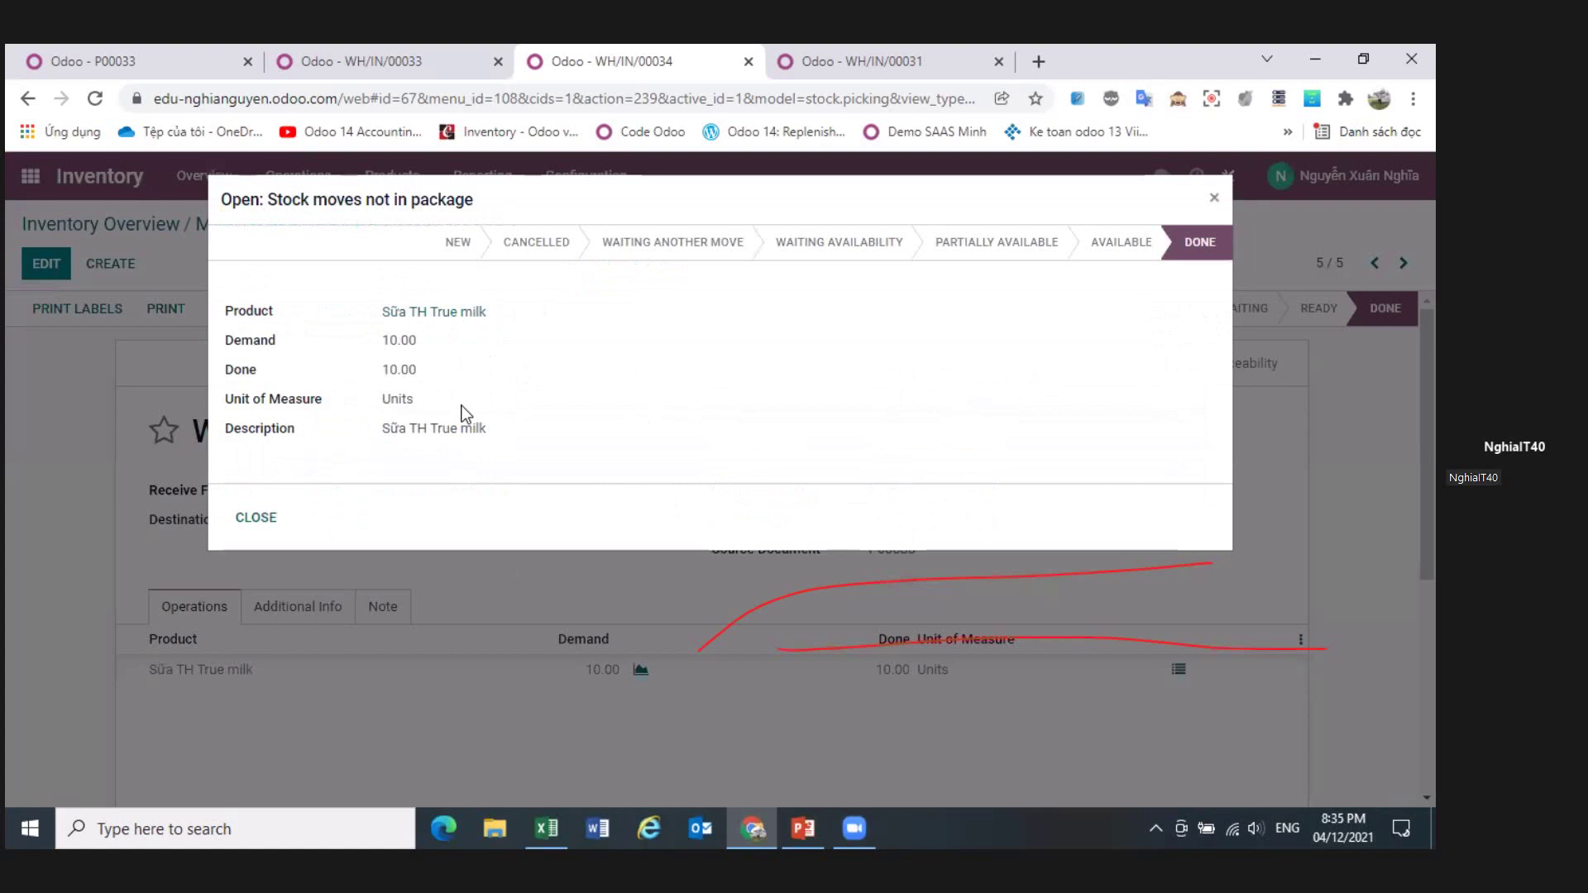
pyautogui.click(1215, 201)
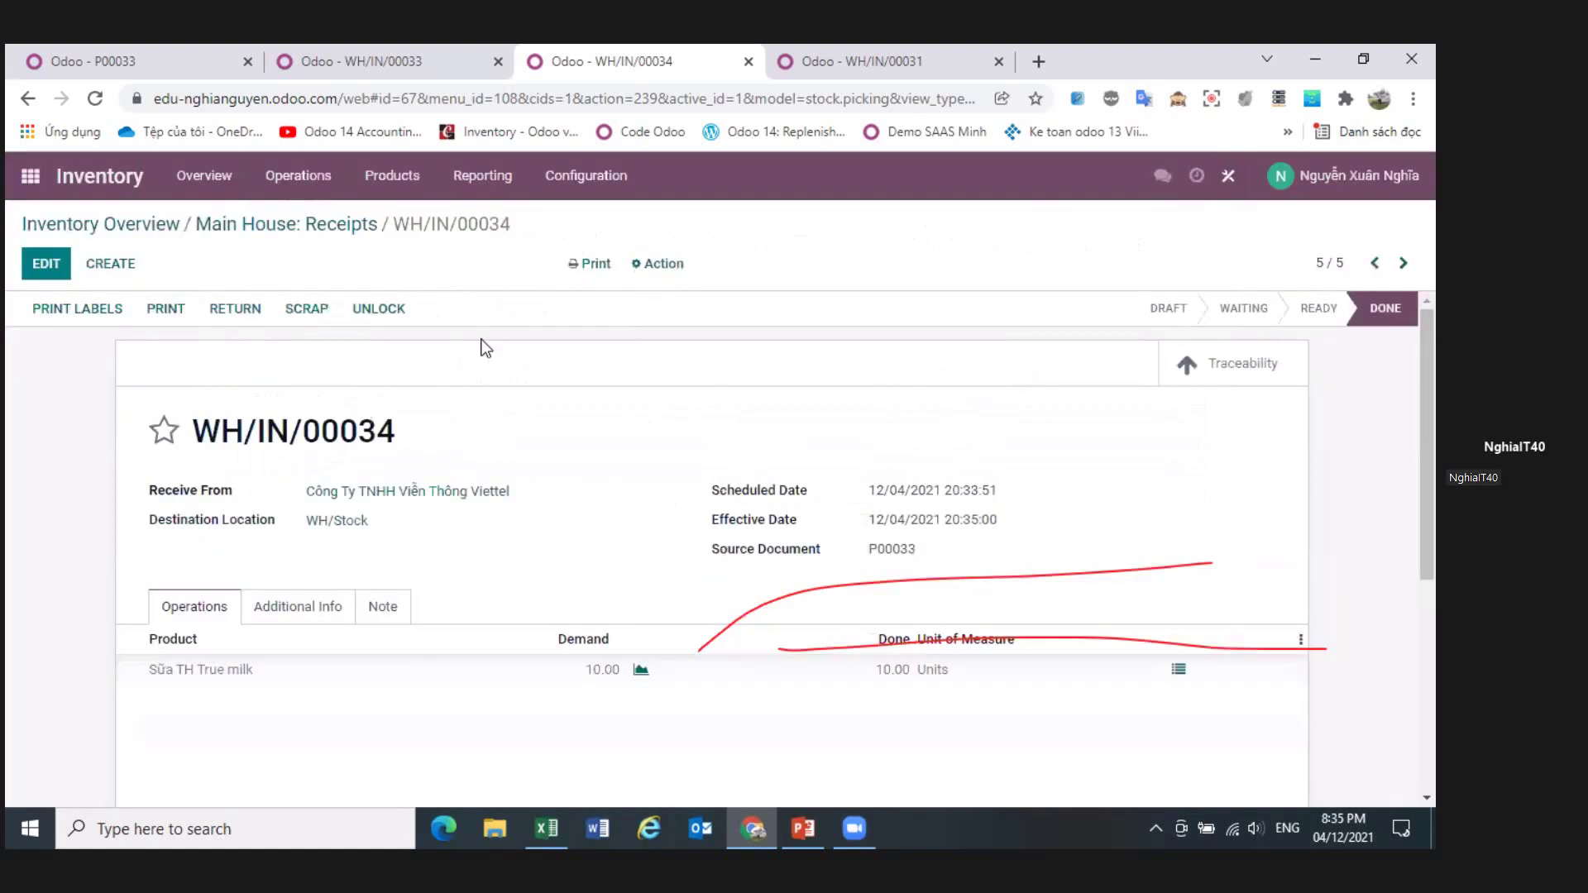
pyautogui.click(400, 177)
pyautogui.click(453, 273)
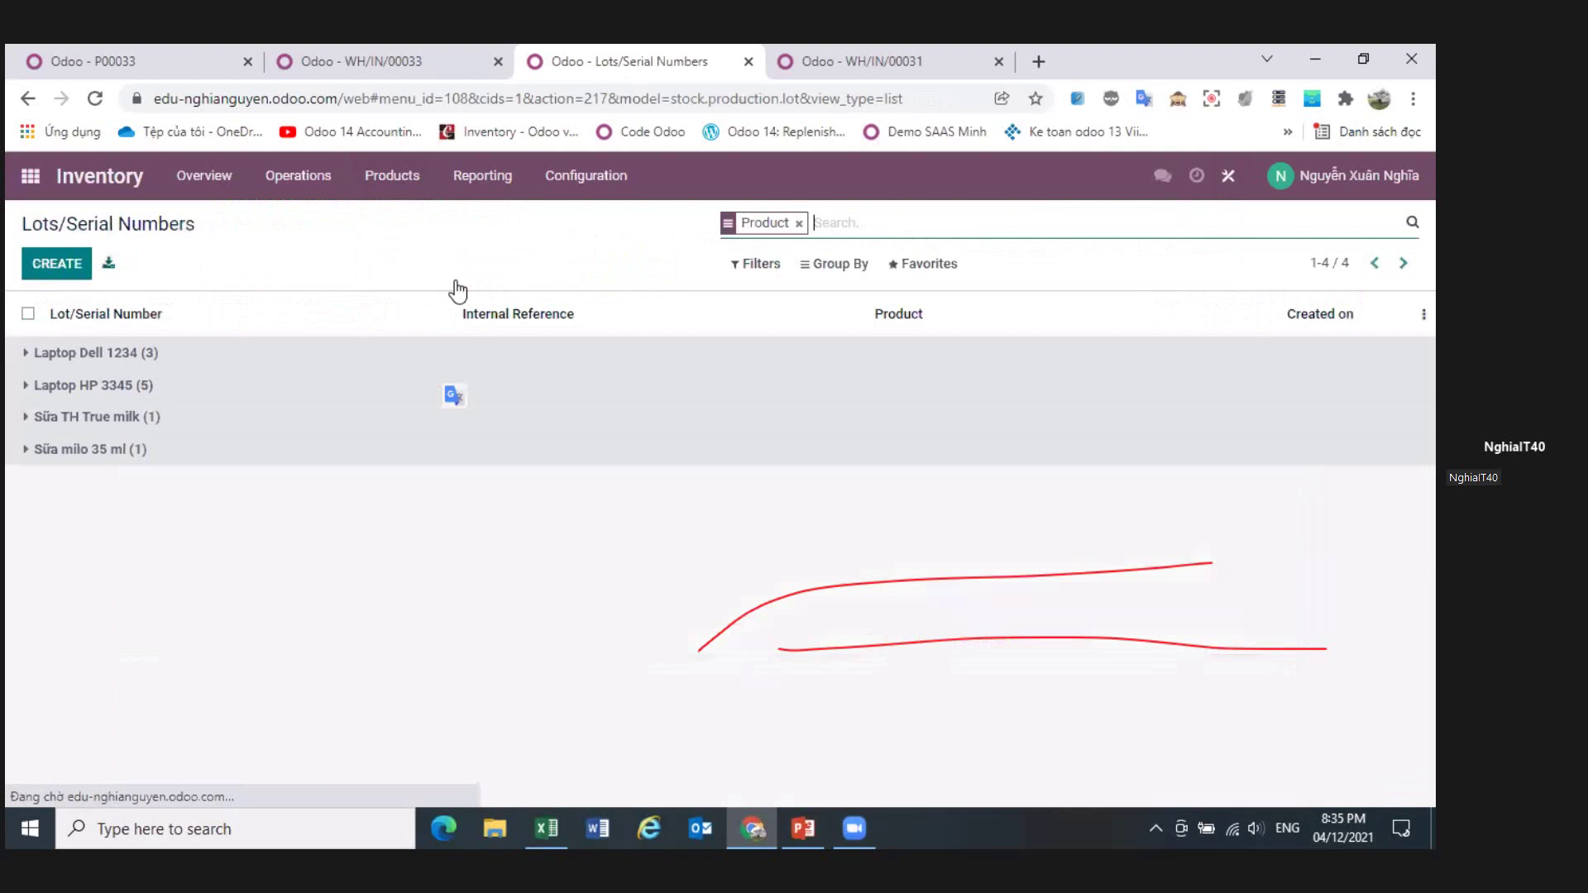
pyautogui.click(97, 450)
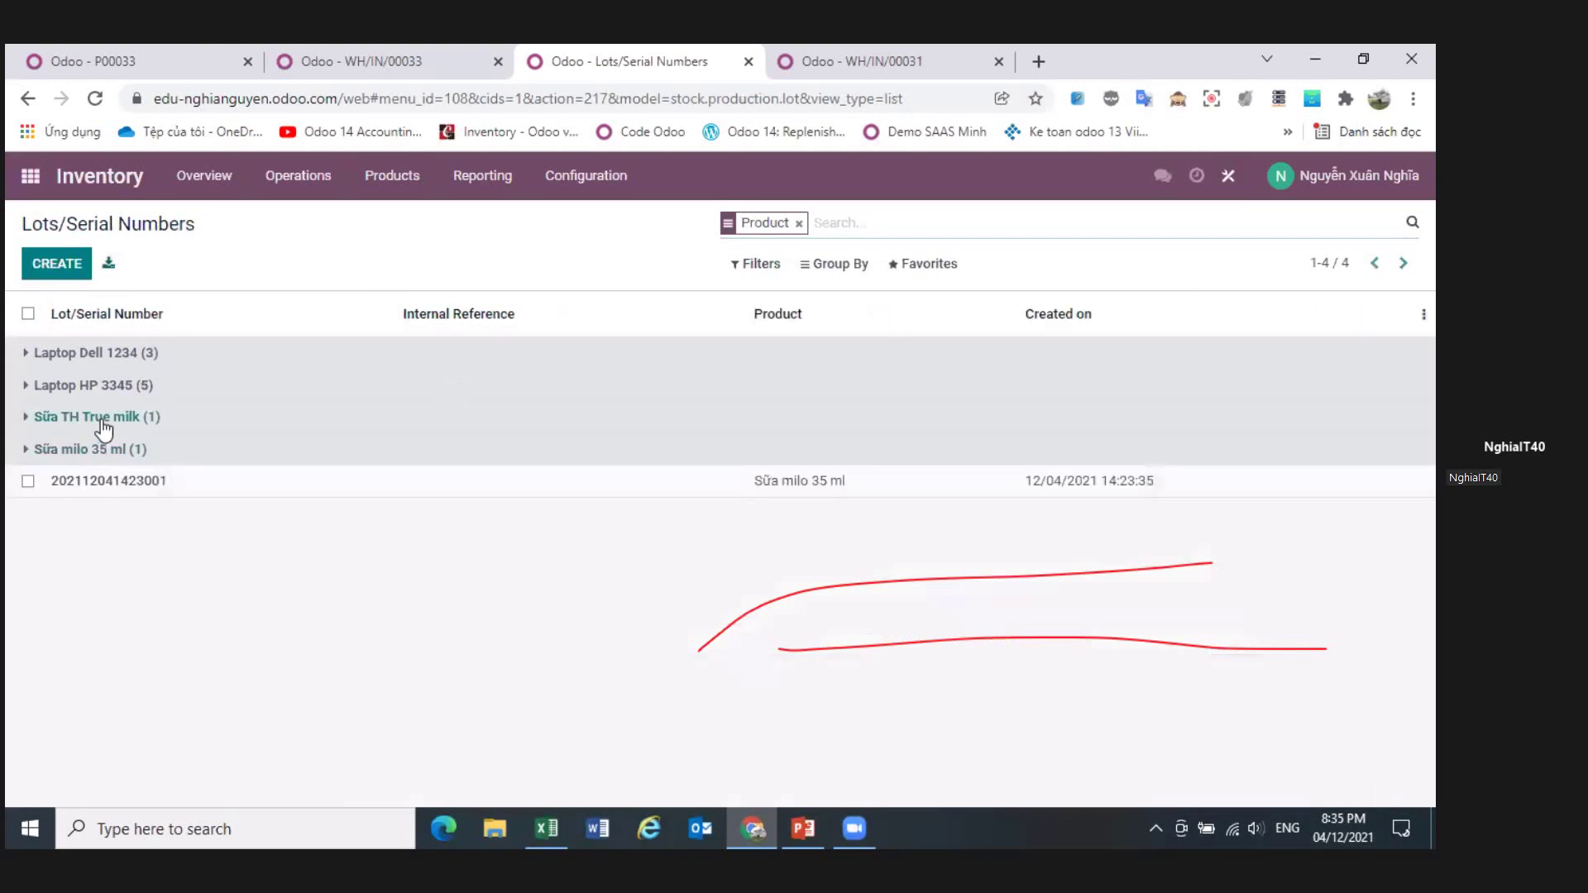
pyautogui.click(102, 418)
pyautogui.click(124, 453)
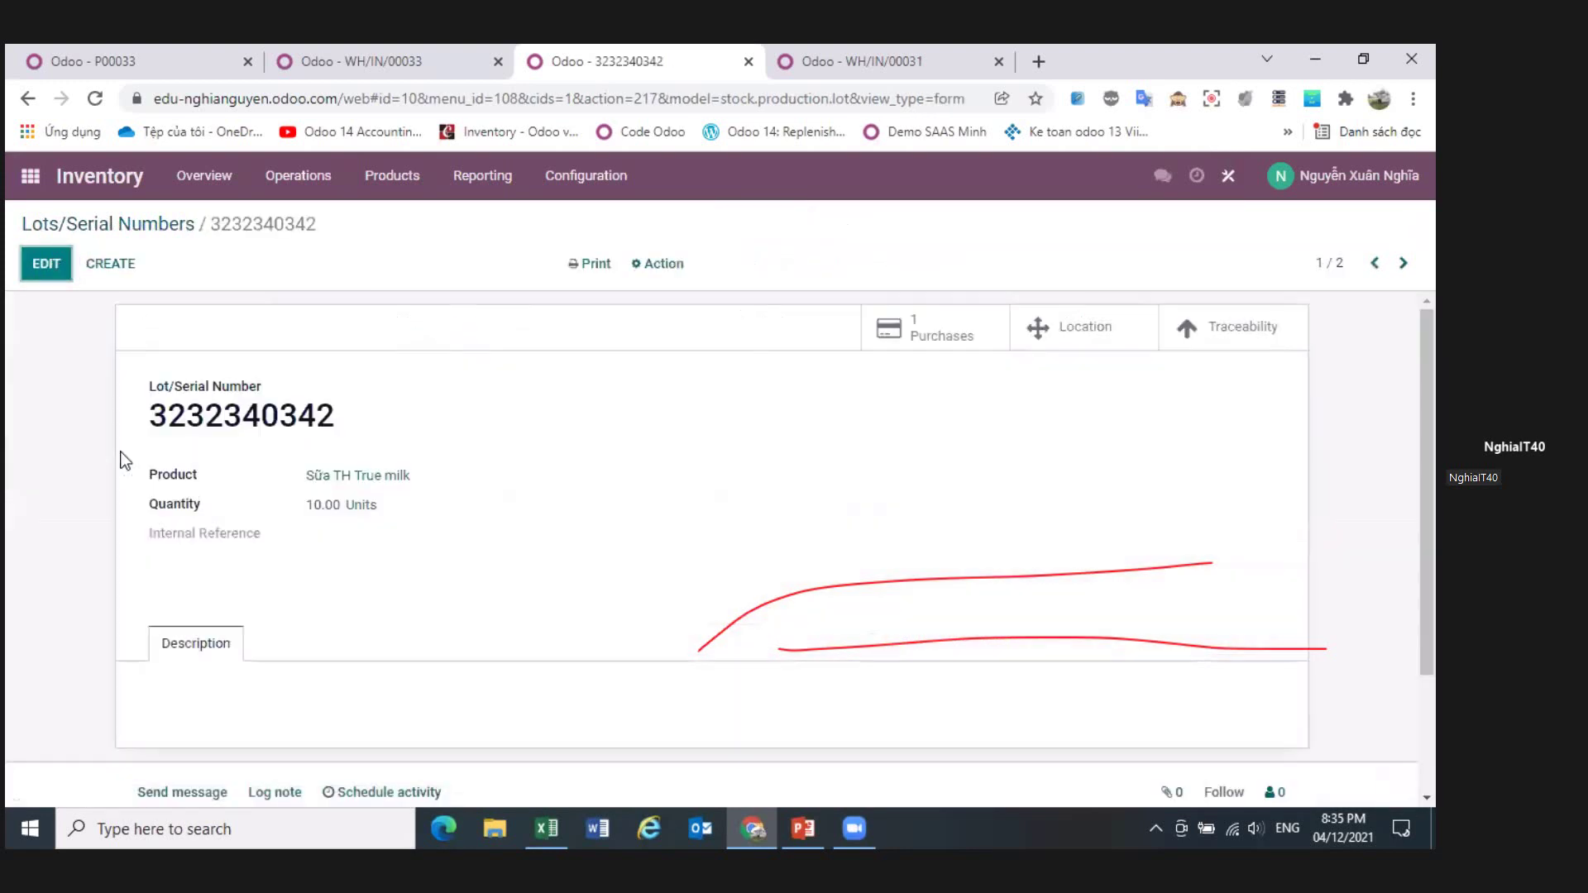
pyautogui.click(46, 269)
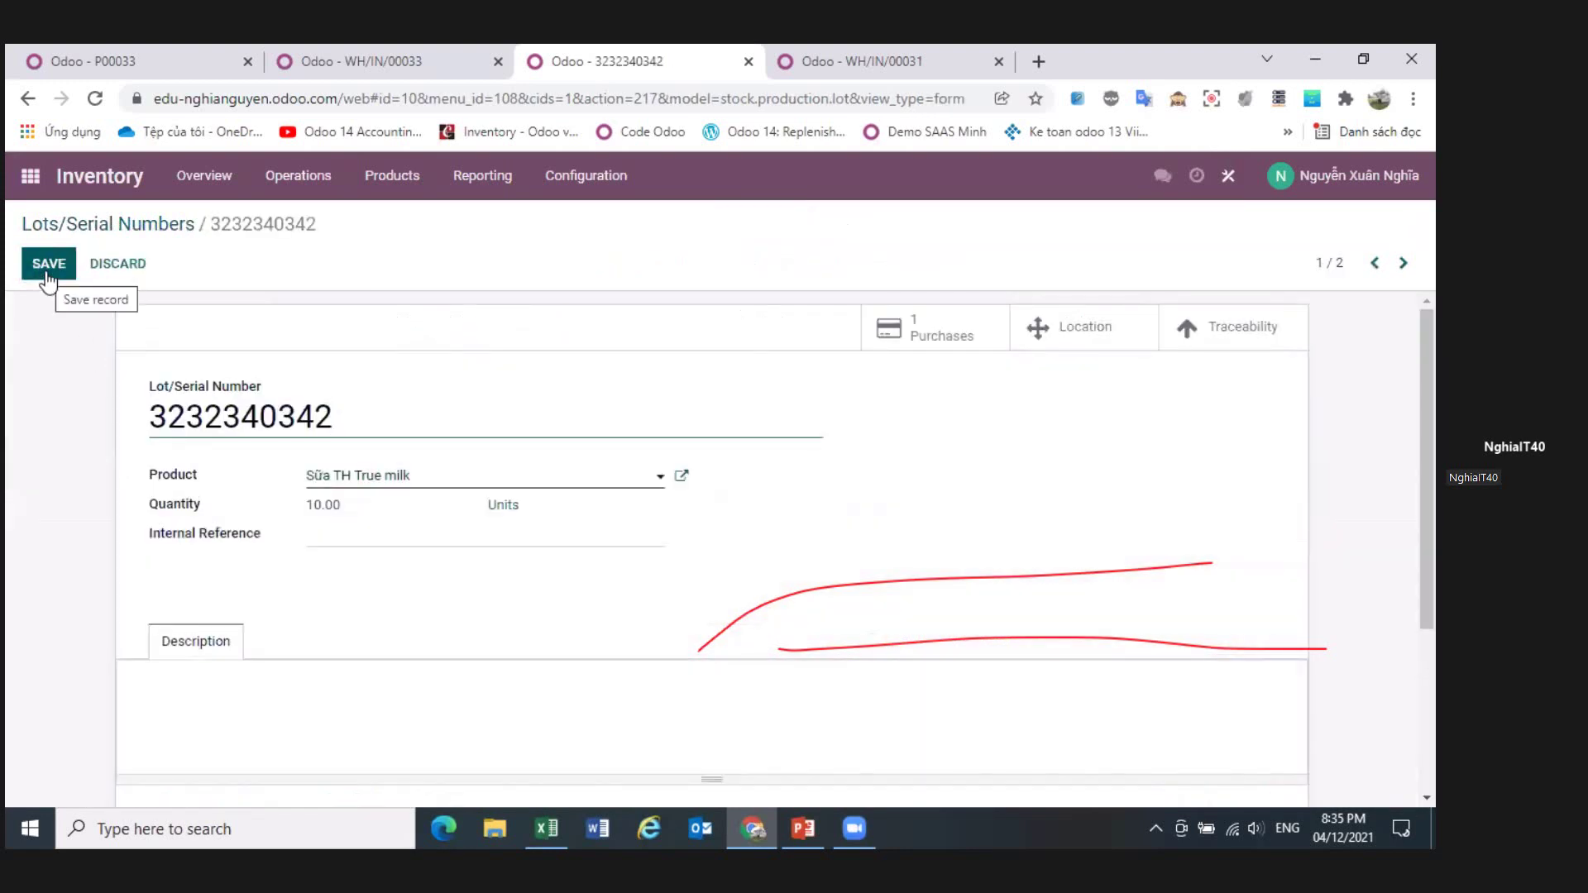
pyautogui.scroll(-3, 331, 719)
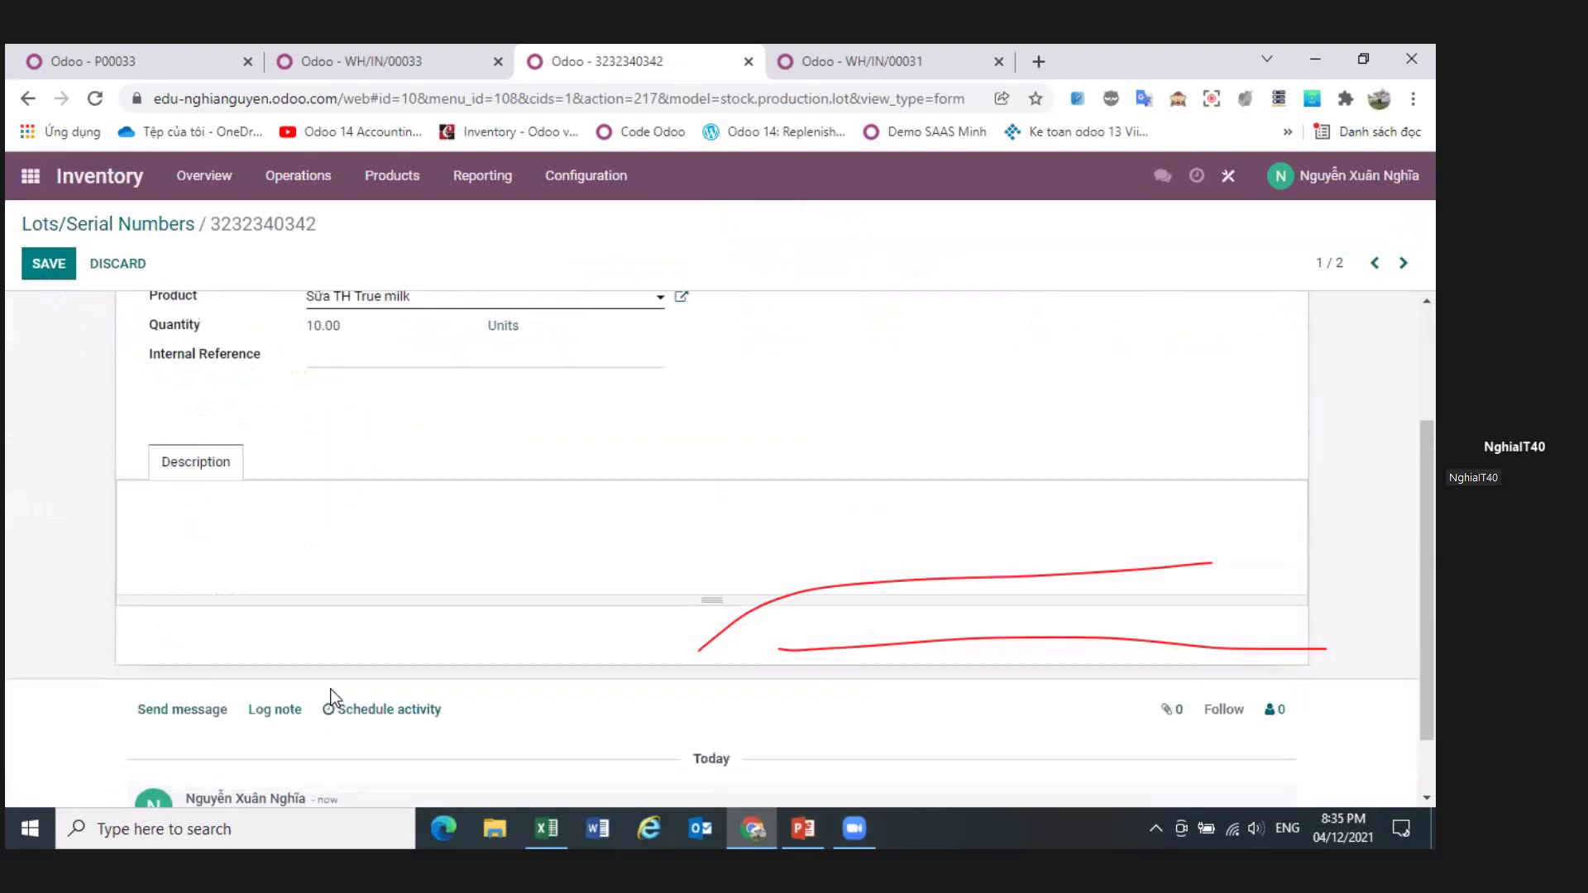
pyautogui.scroll(3, 238, 468)
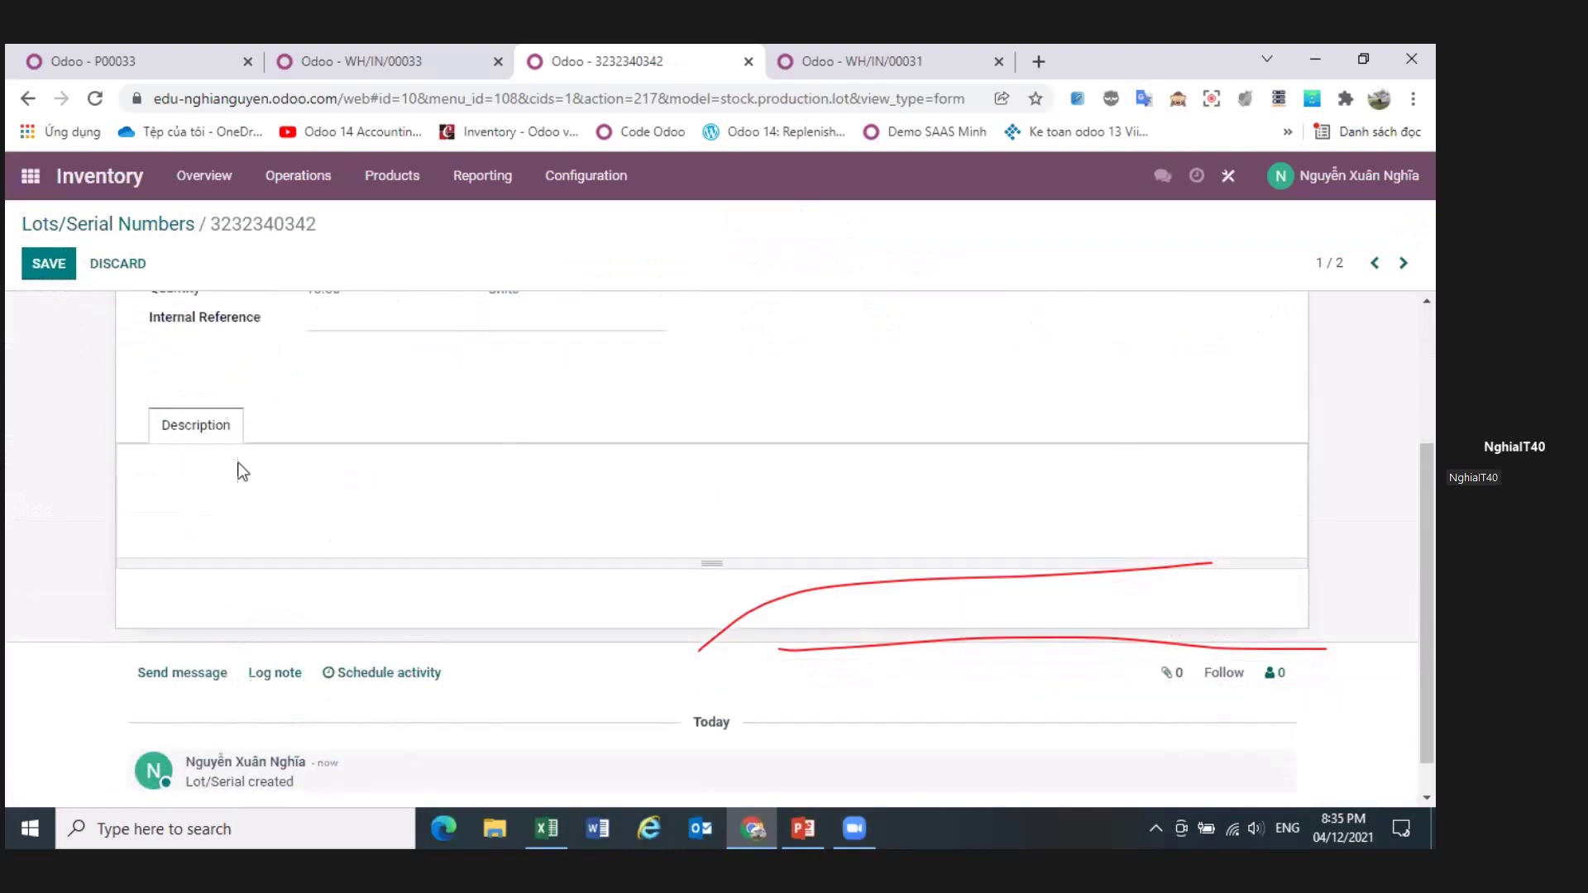
pyautogui.click(88, 232)
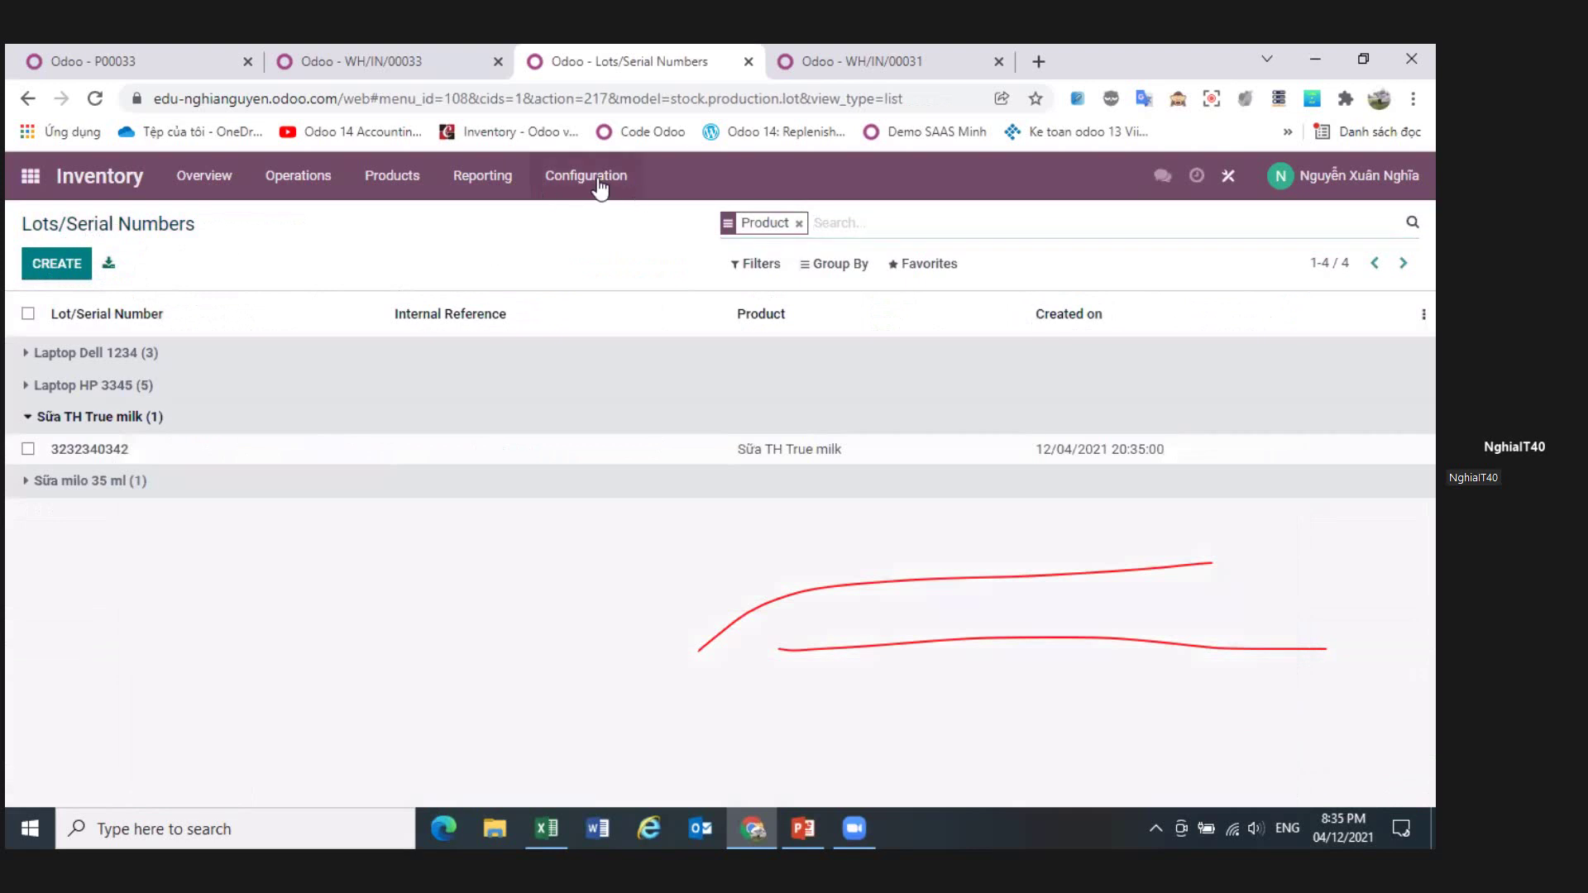
# - Toggle the Display Expiration Dates on Delivery Slips option in the Traceability settings and save the inventory settings
pyautogui.click(600, 182)
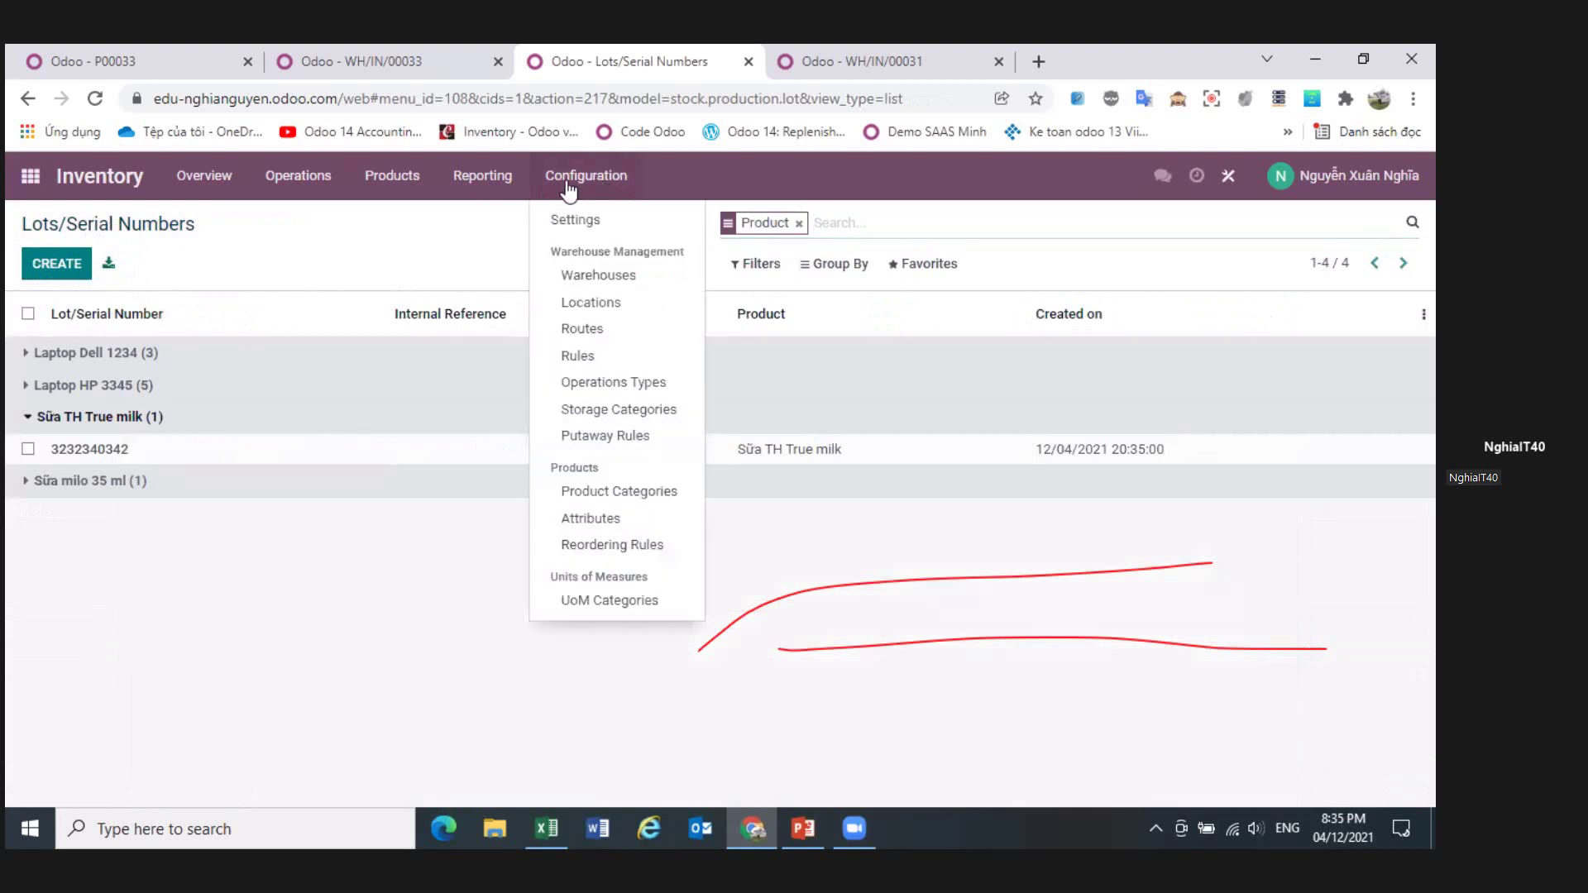
pyautogui.click(589, 220)
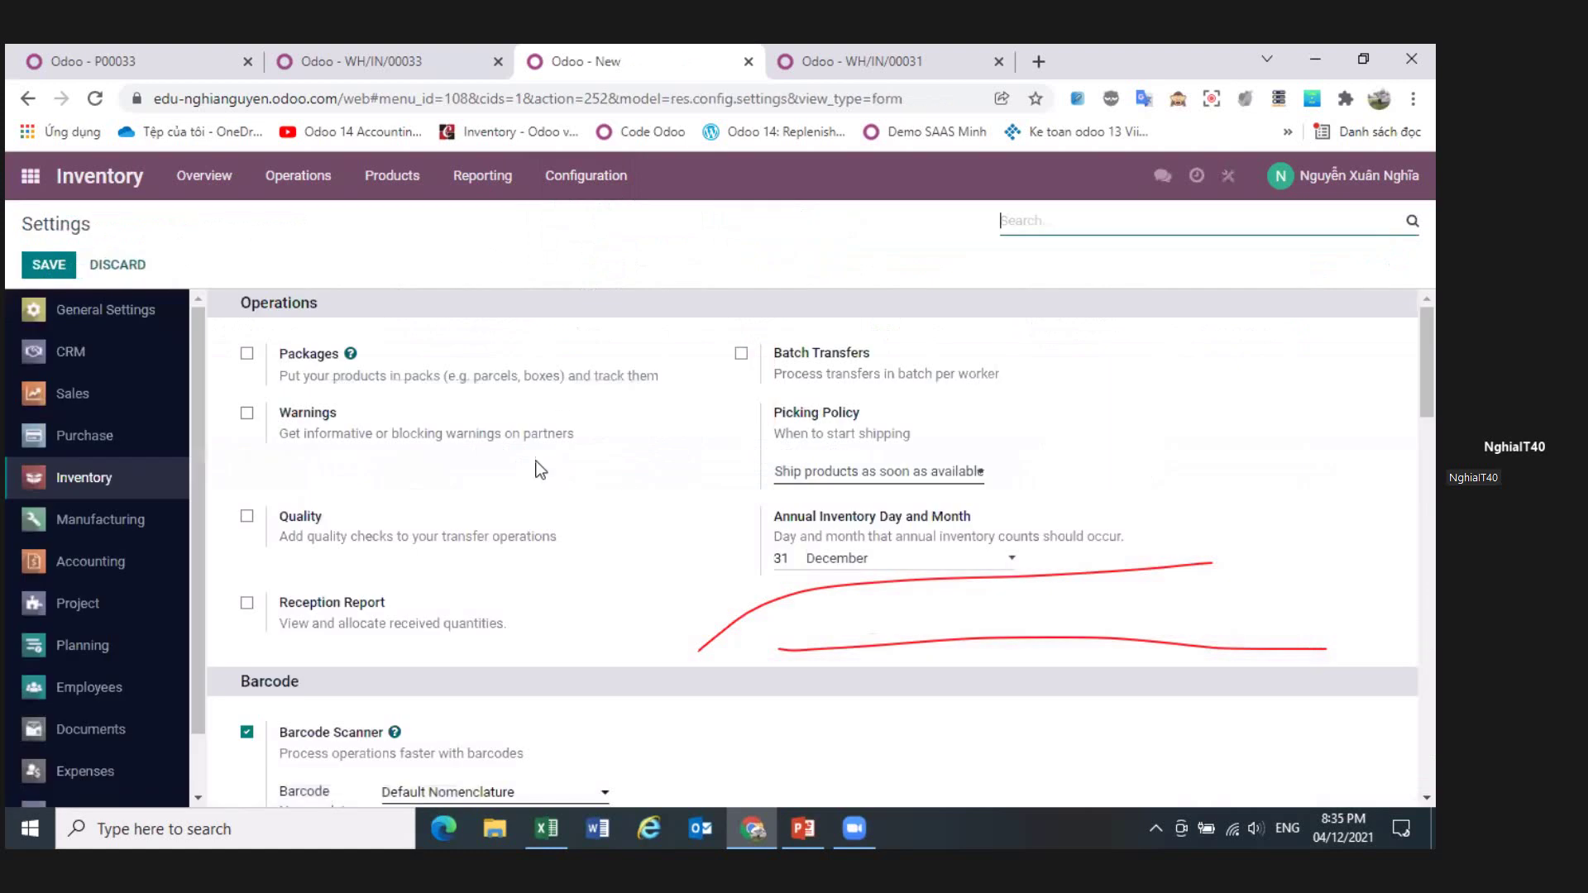
pyautogui.scroll(-10, 478, 506)
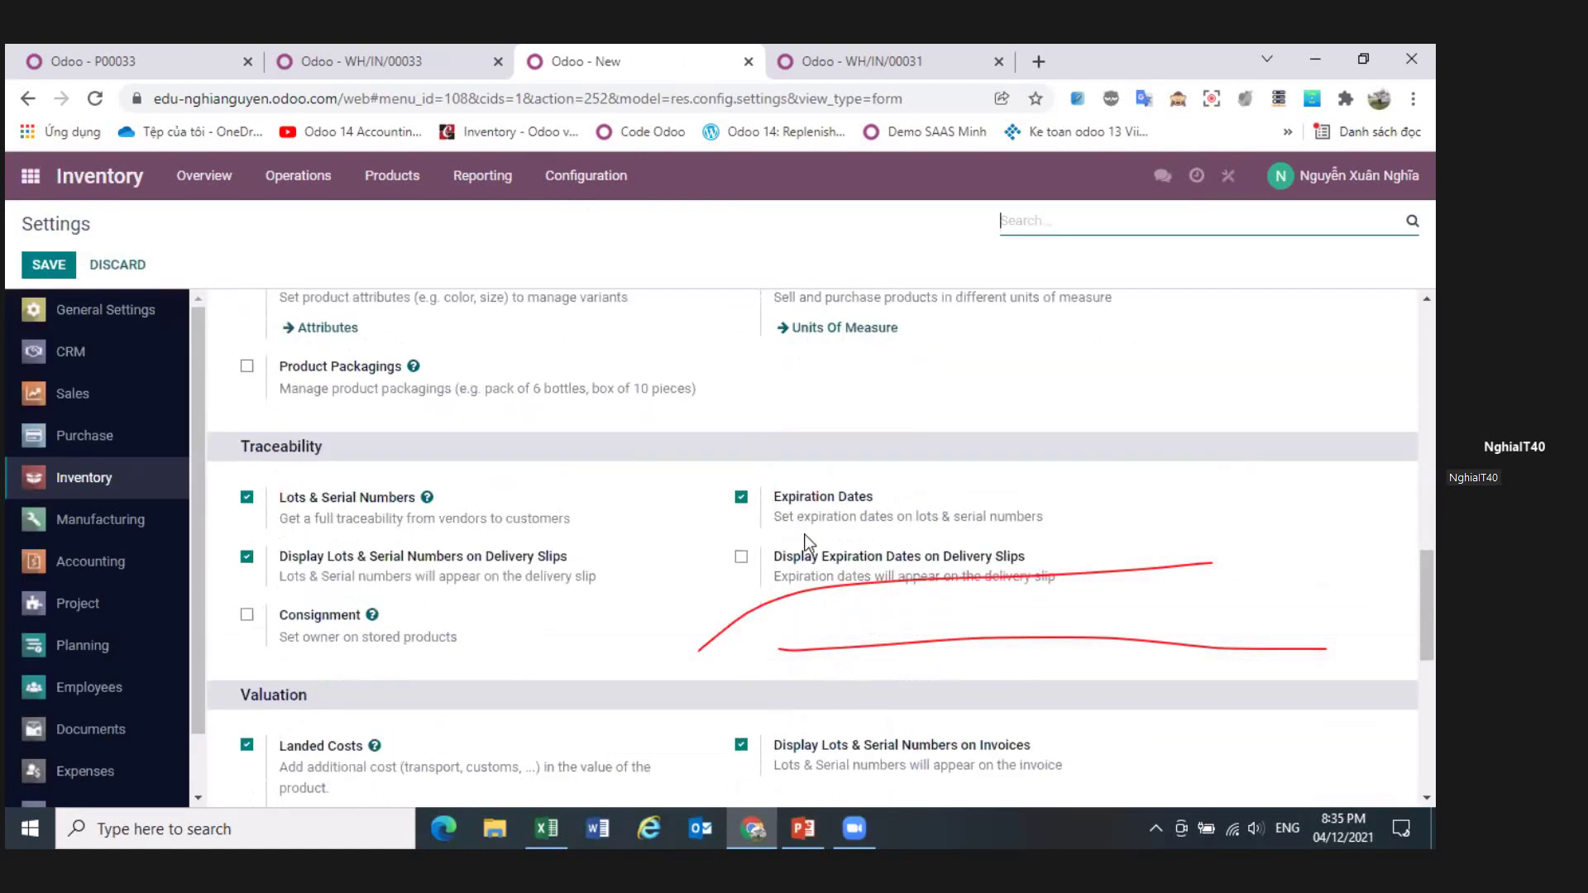
pyautogui.click(741, 559)
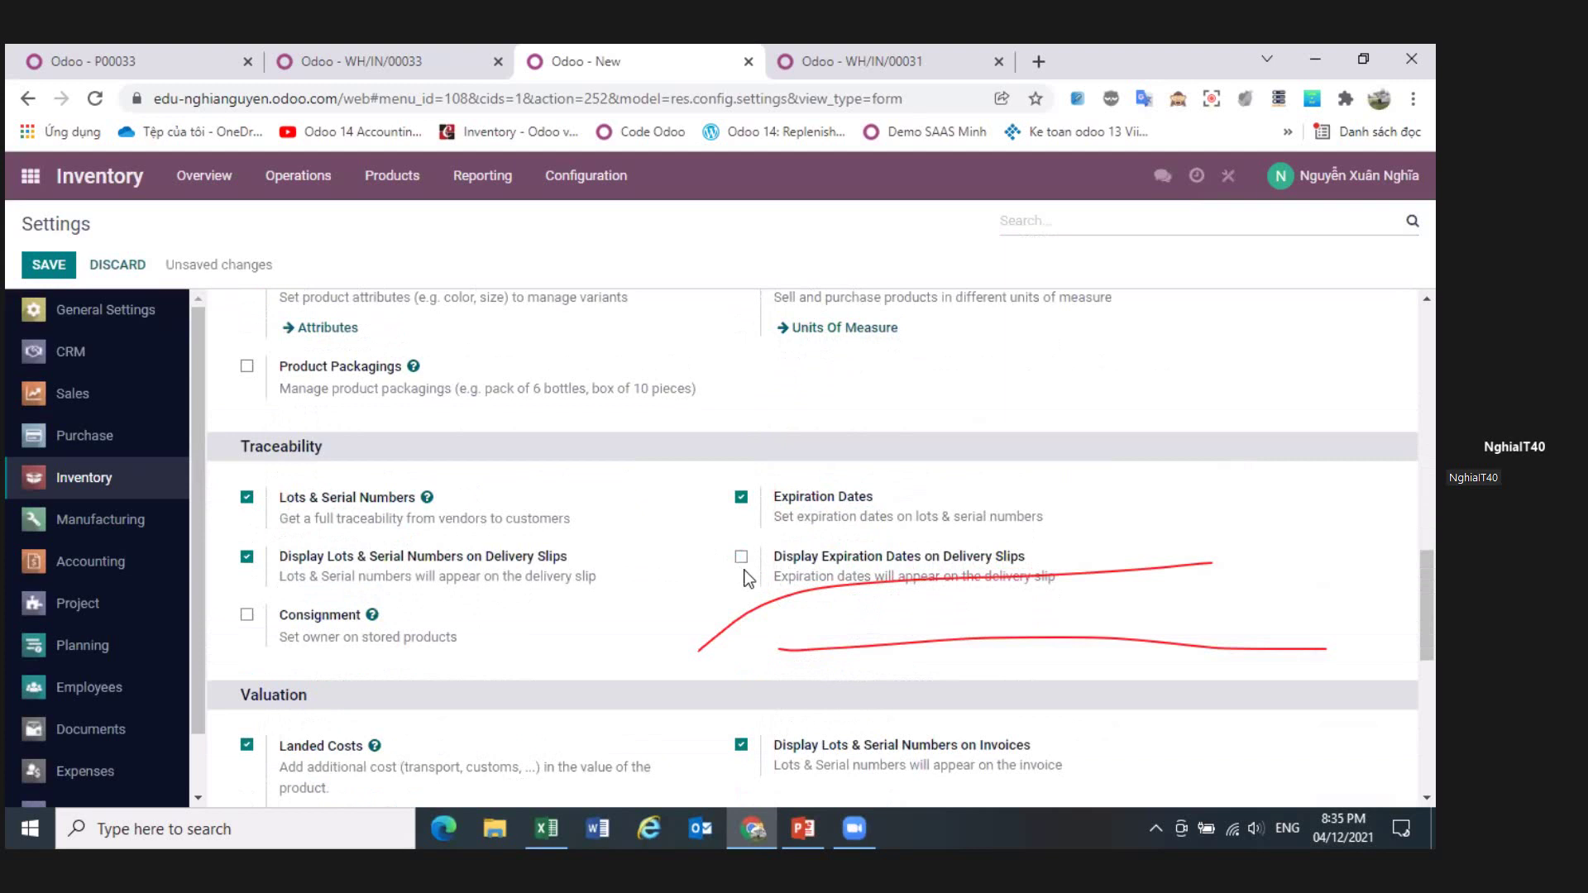
pyautogui.click(742, 559)
pyautogui.click(43, 268)
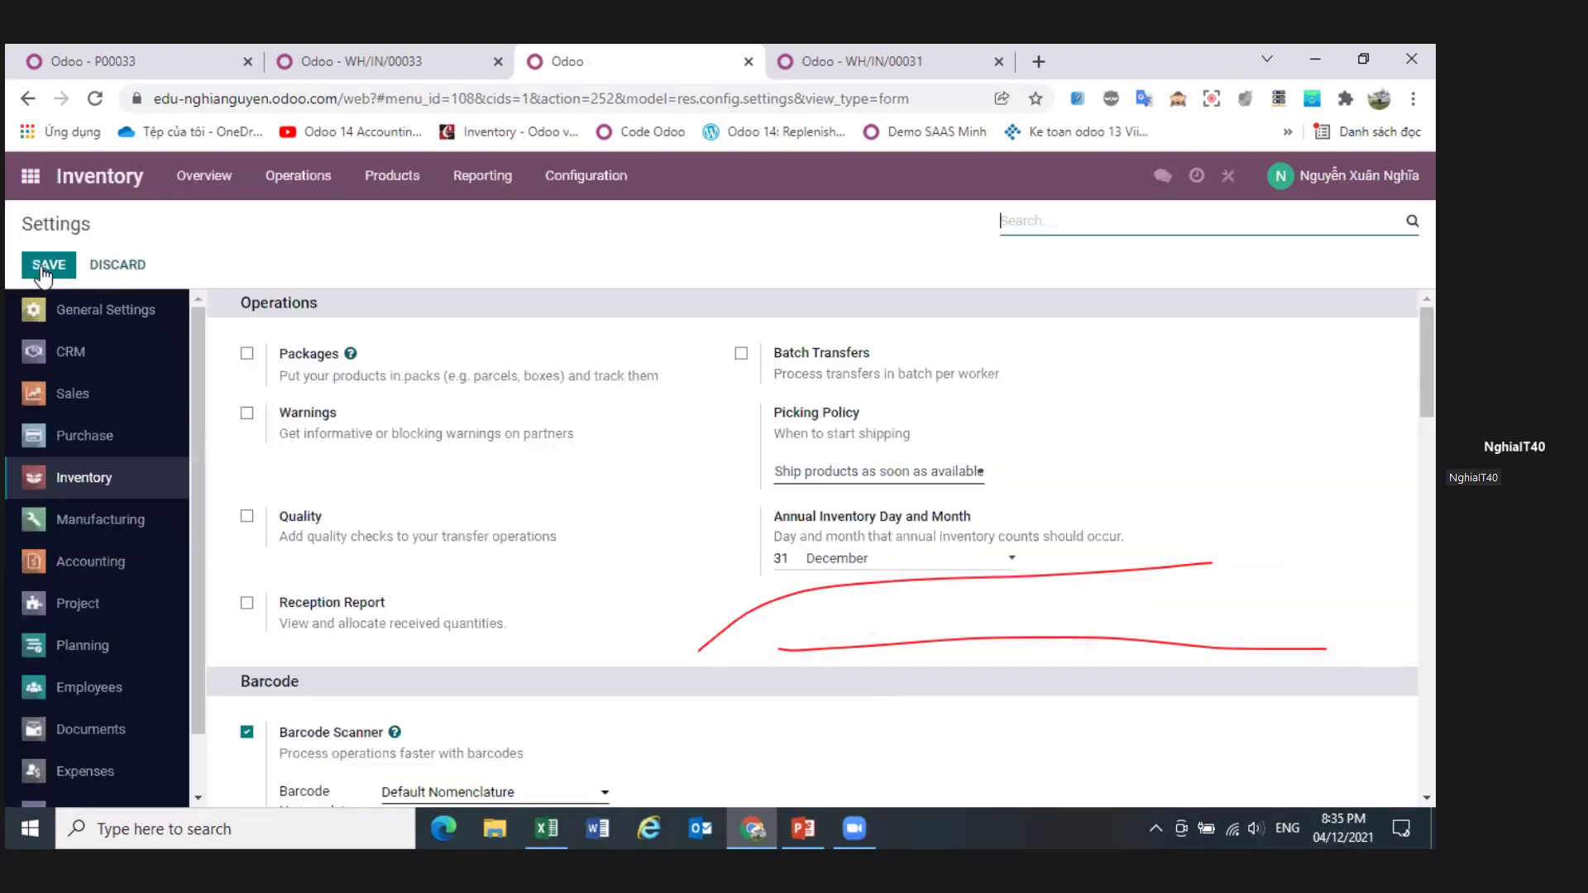
pyautogui.click(413, 199)
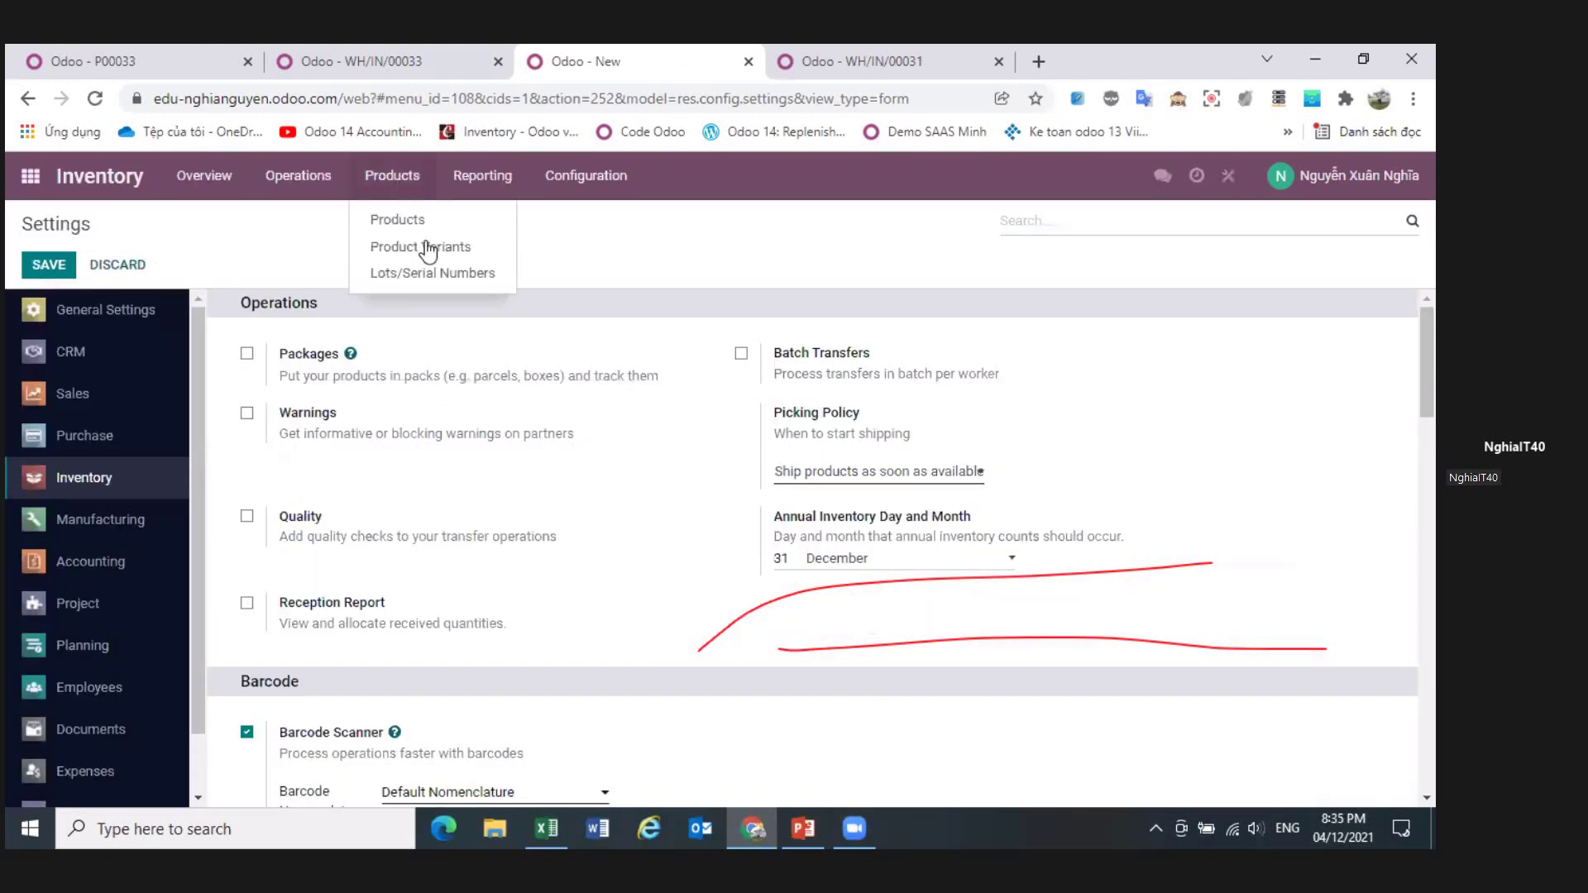
pyautogui.click(429, 275)
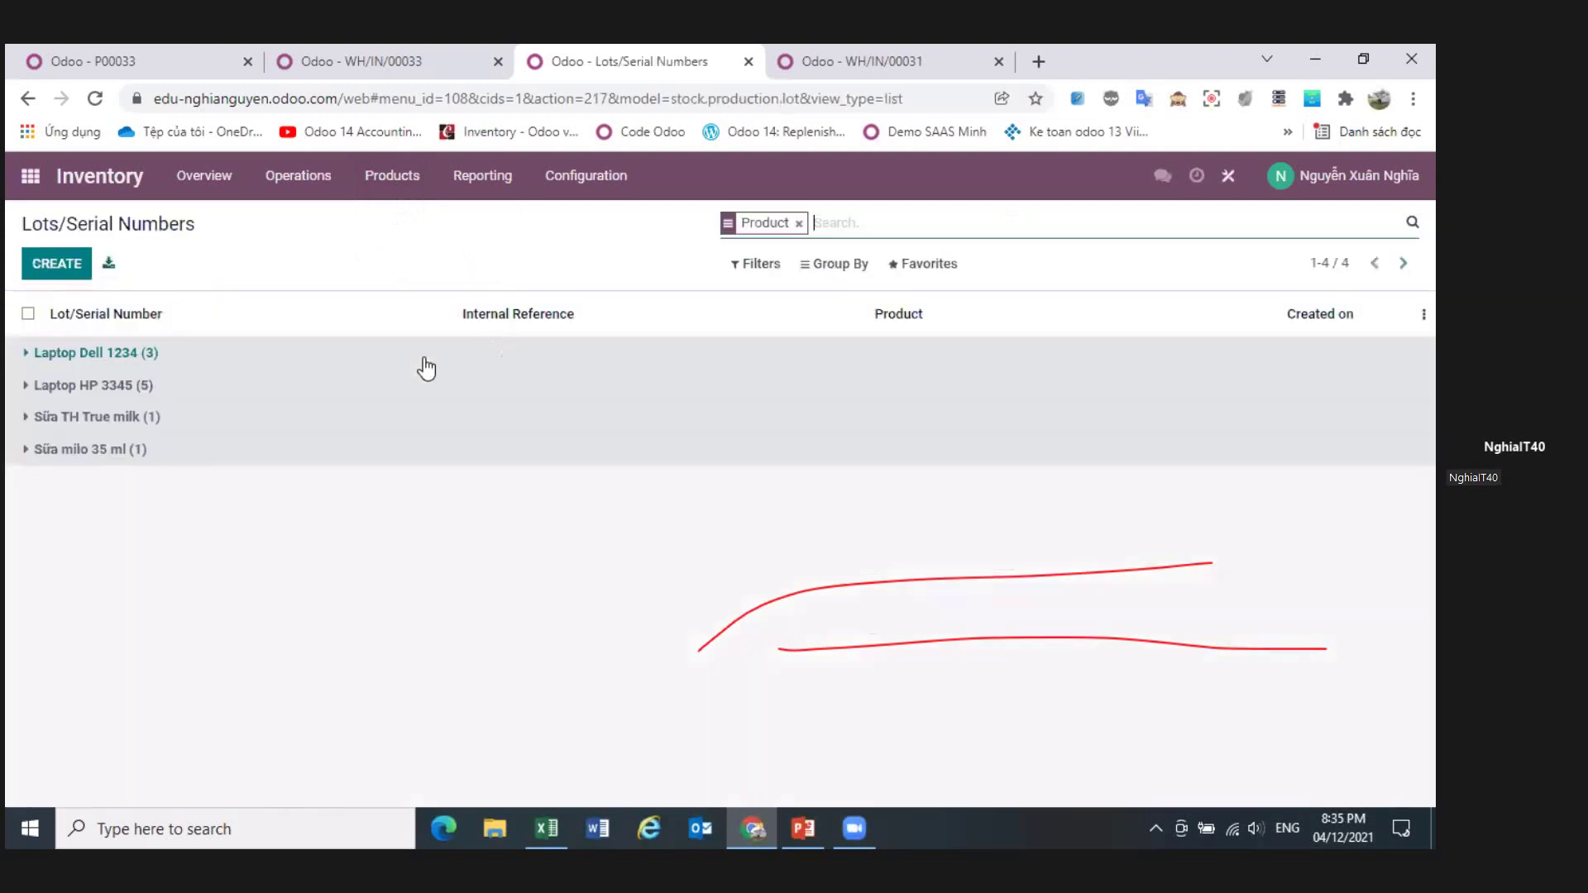
pyautogui.click(106, 418)
pyautogui.click(128, 451)
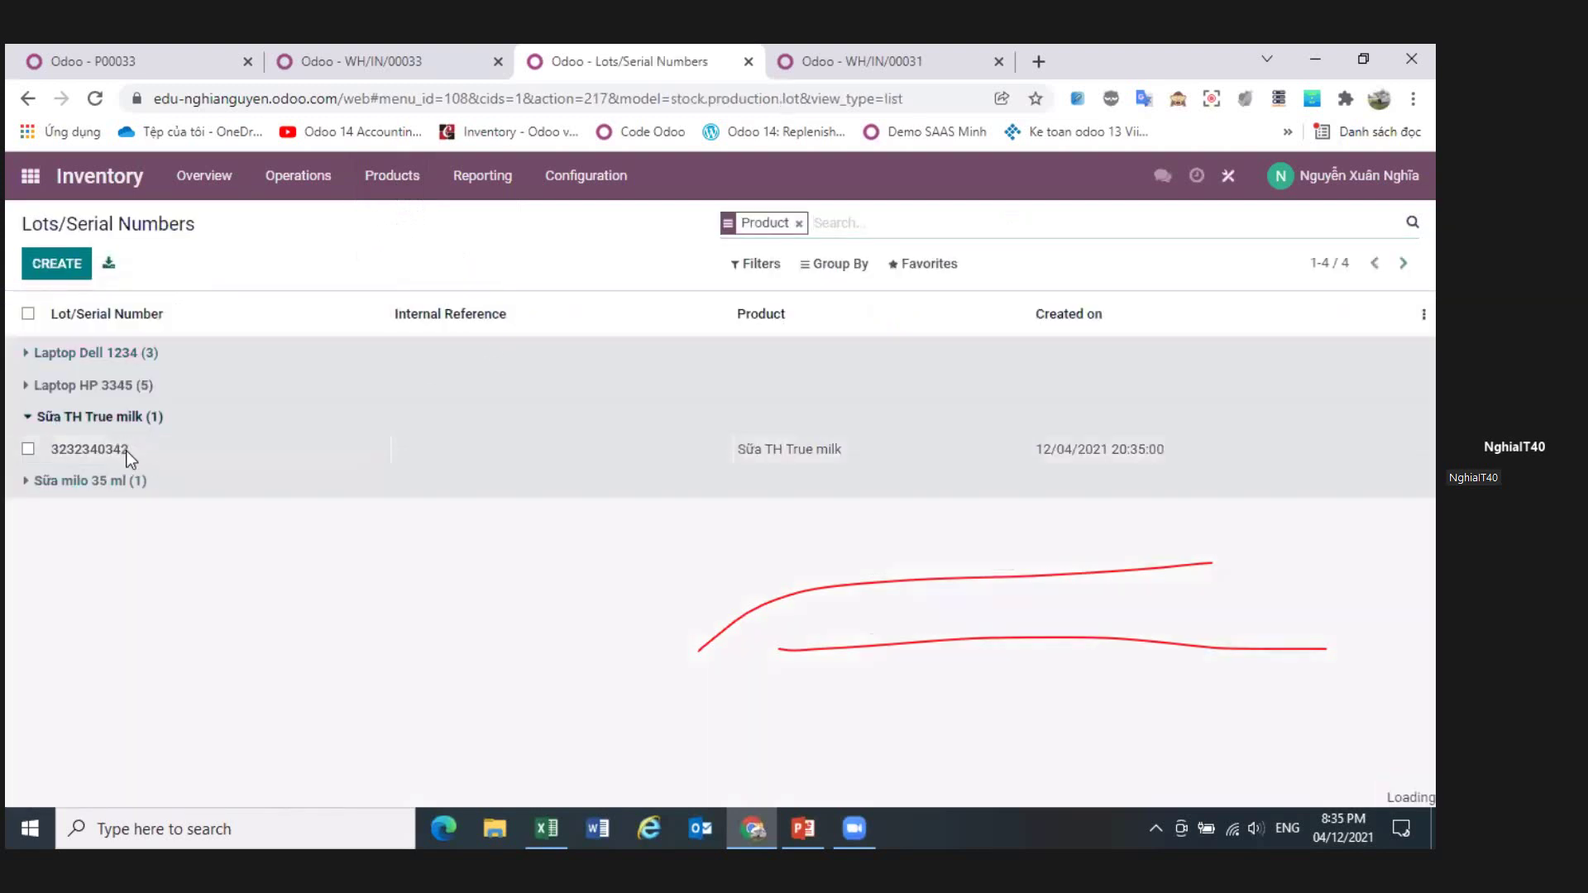
pyautogui.click(45, 263)
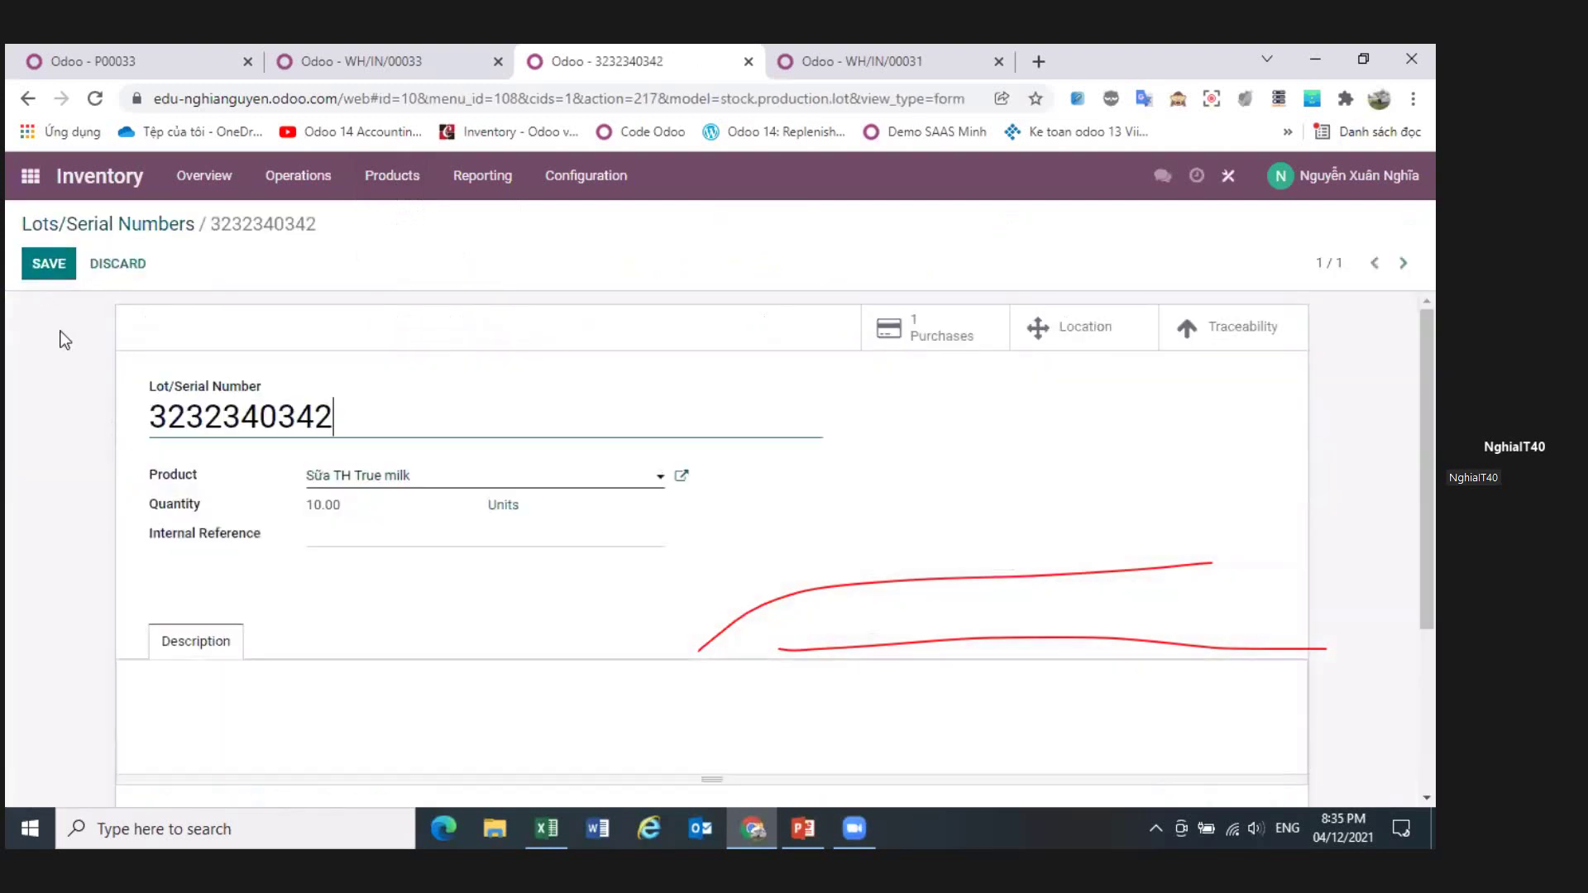
# - Check the lot's form for expiration date fields in both the saved and editable views
pyautogui.click(45, 263)
pyautogui.scroll(-2, 298, 523)
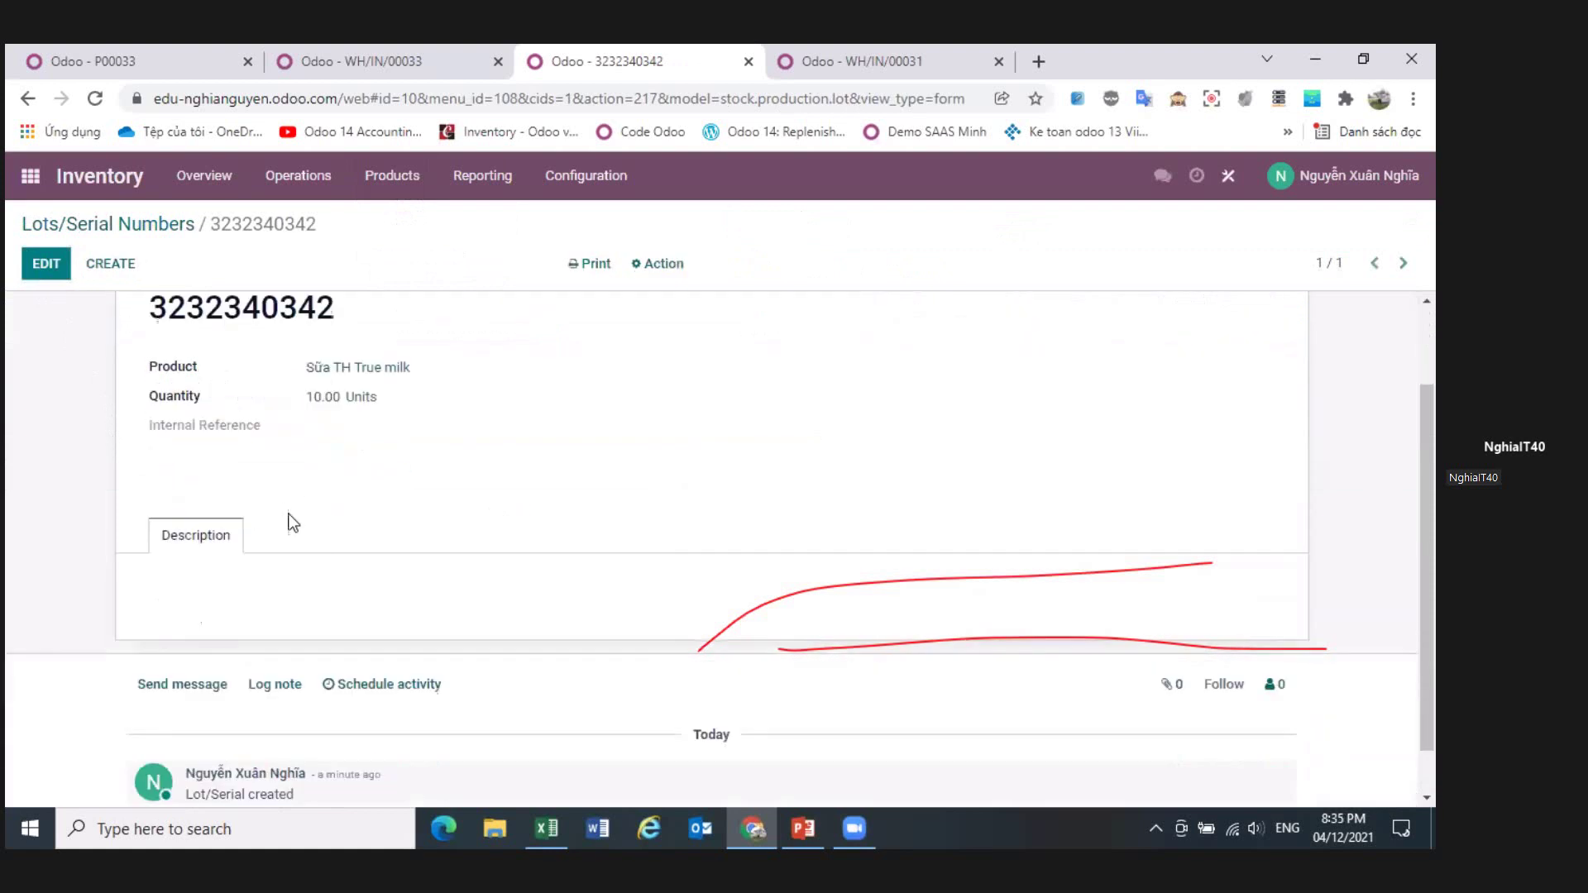
pyautogui.click(45, 263)
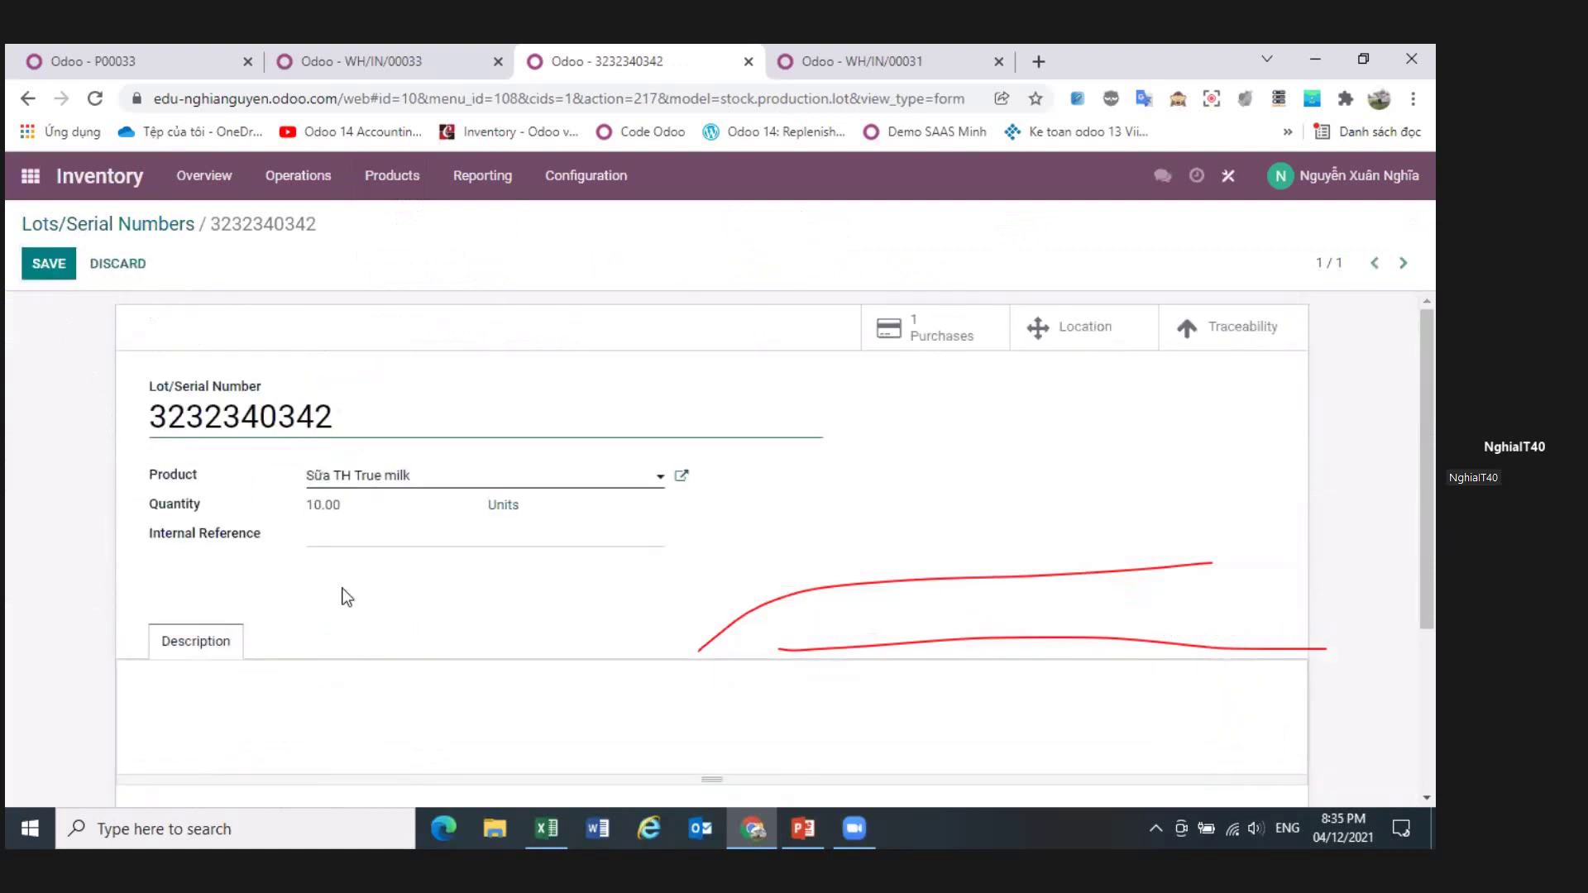
pyautogui.scroll(-3, 345, 596)
pyautogui.scroll(3, 344, 594)
pyautogui.click(49, 265)
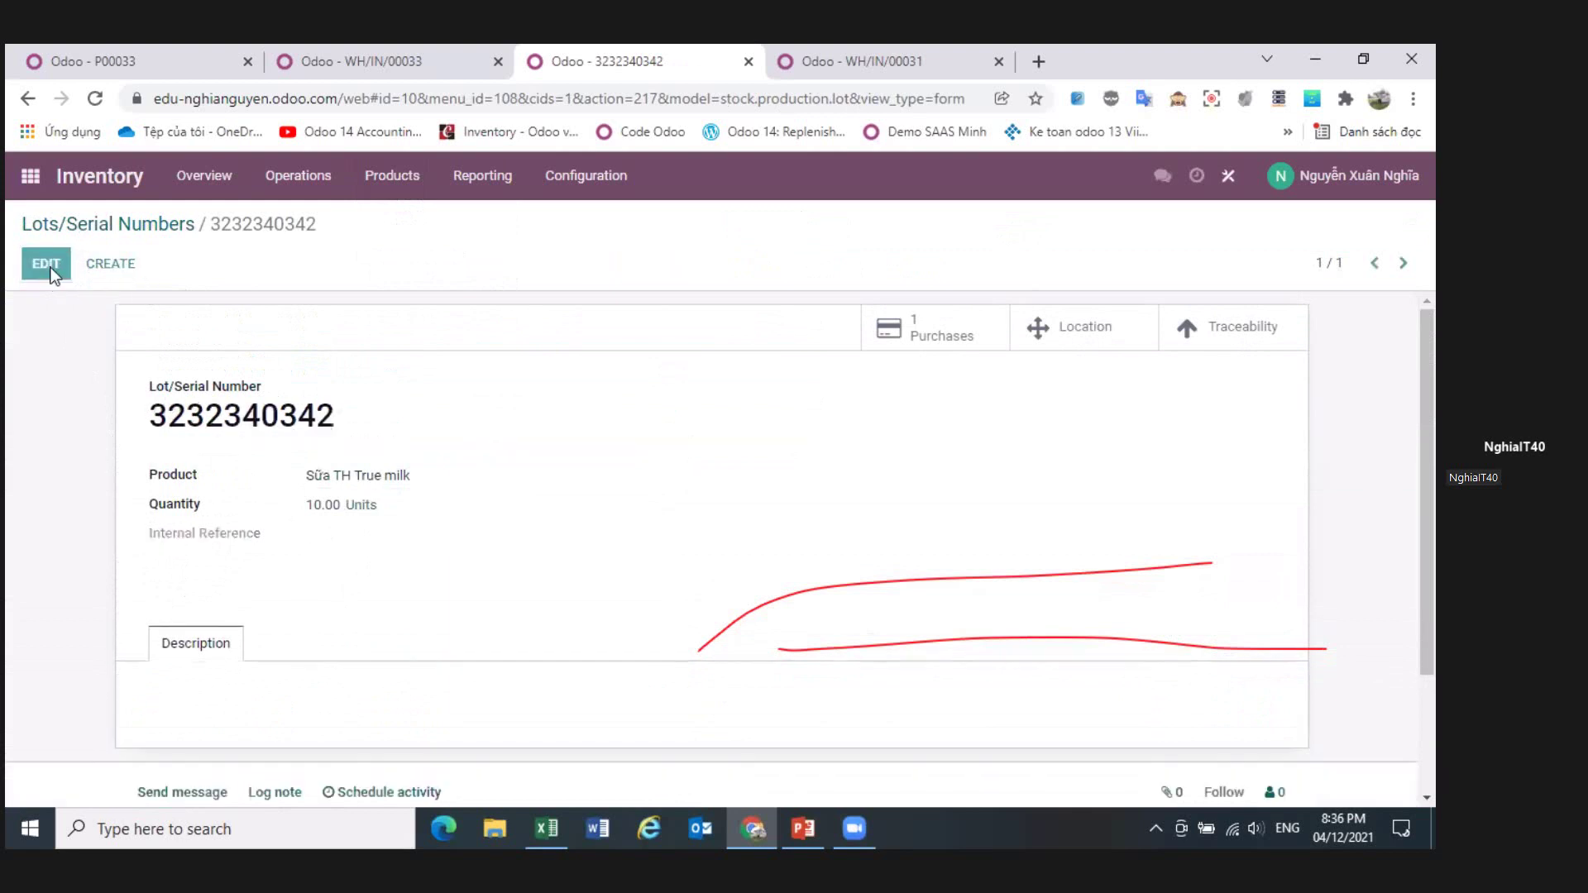
pyautogui.click(49, 265)
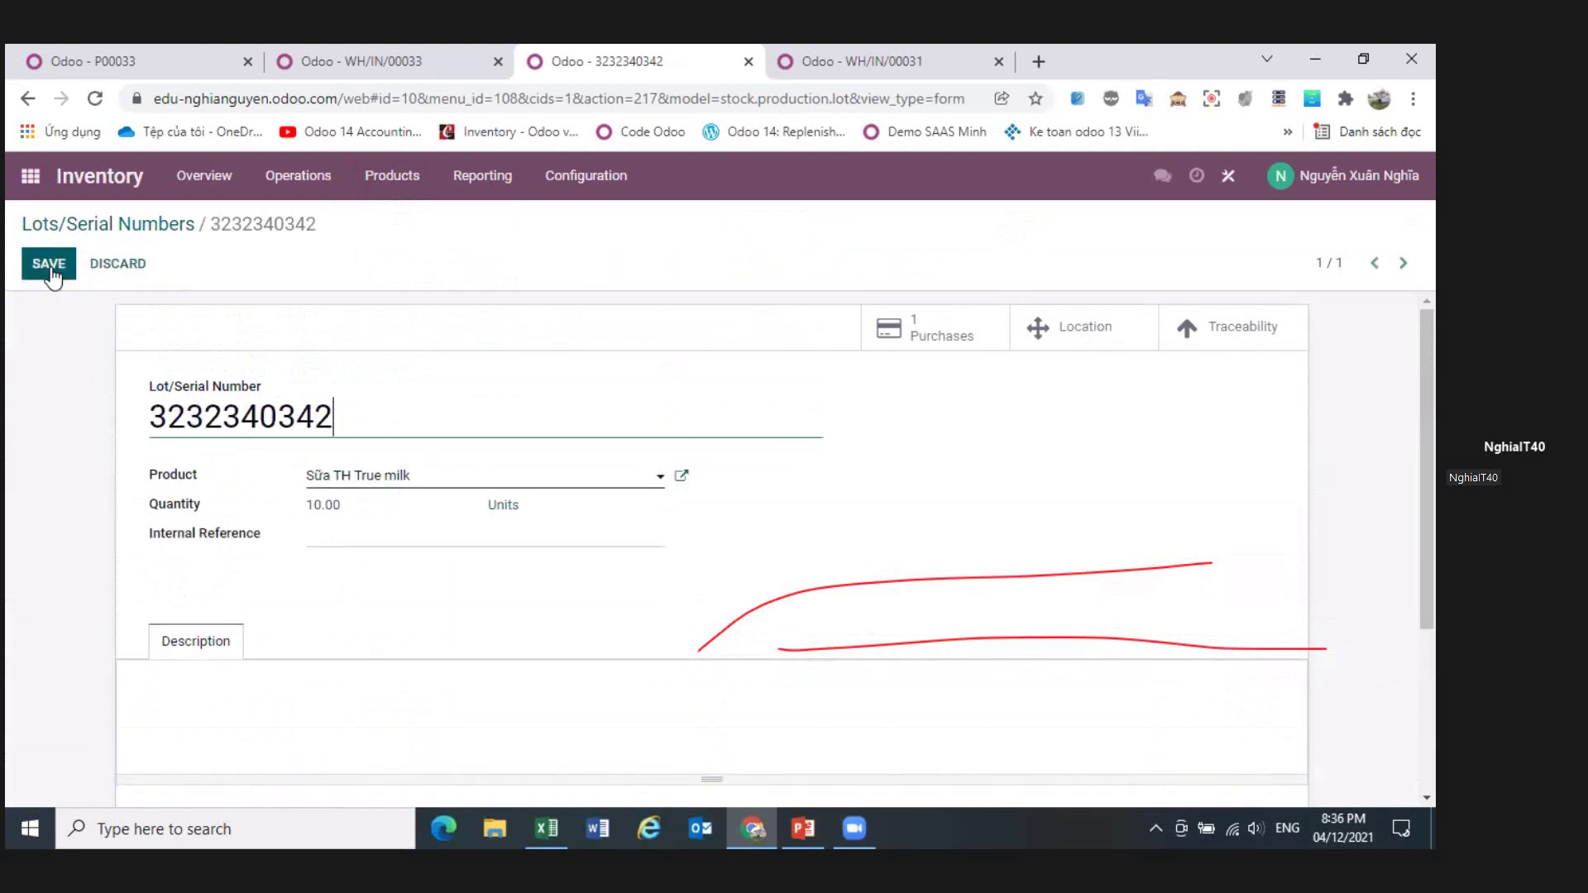
pyautogui.click(562, 184)
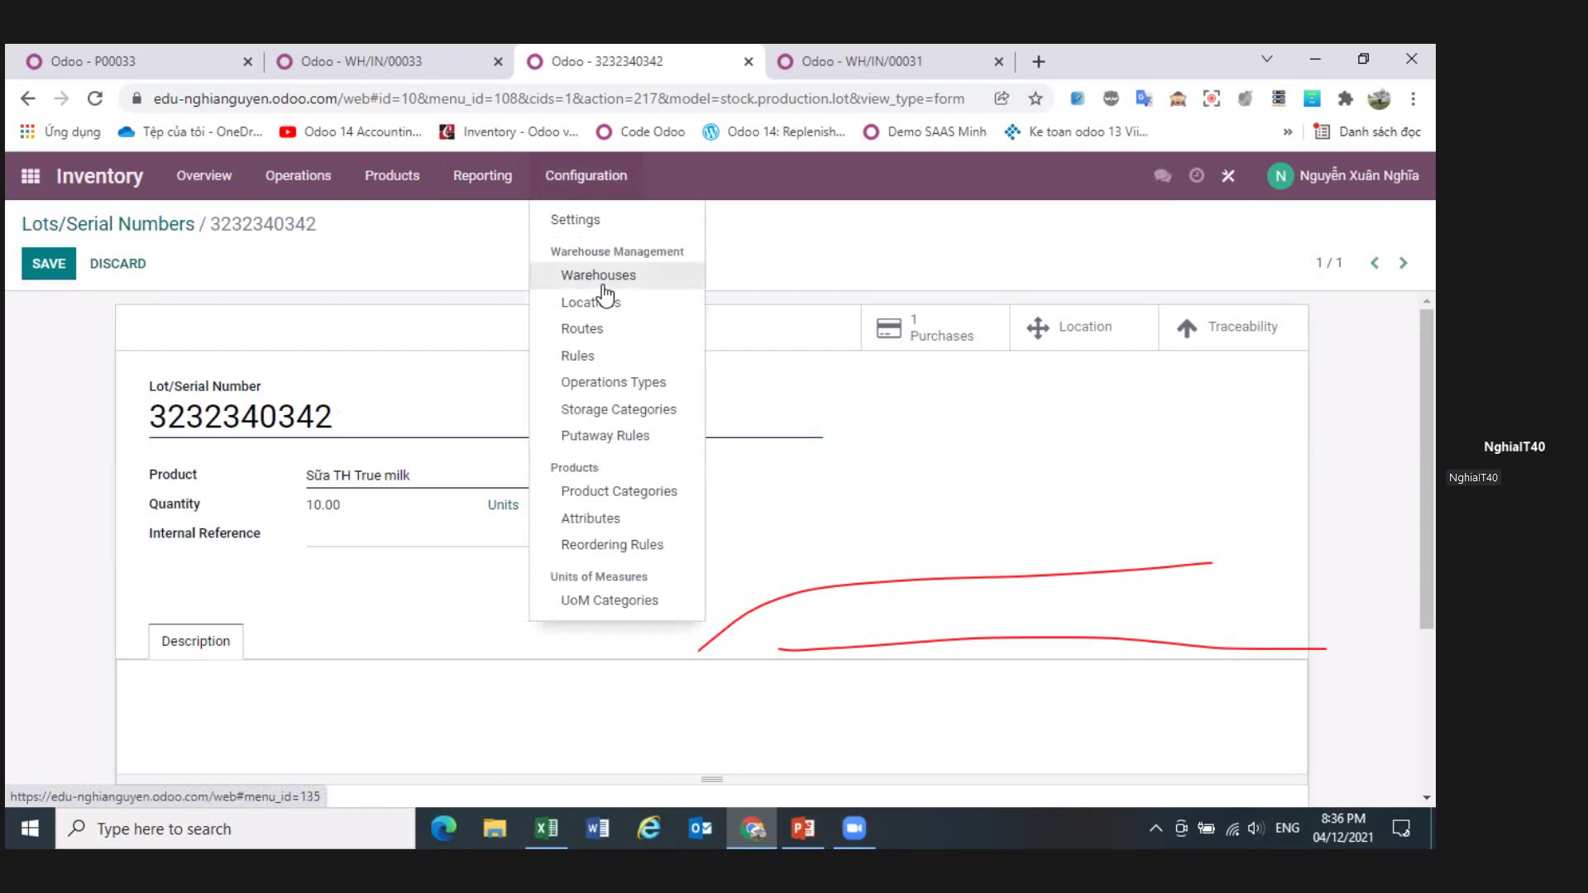
pyautogui.click(447, 259)
pyautogui.click(191, 72)
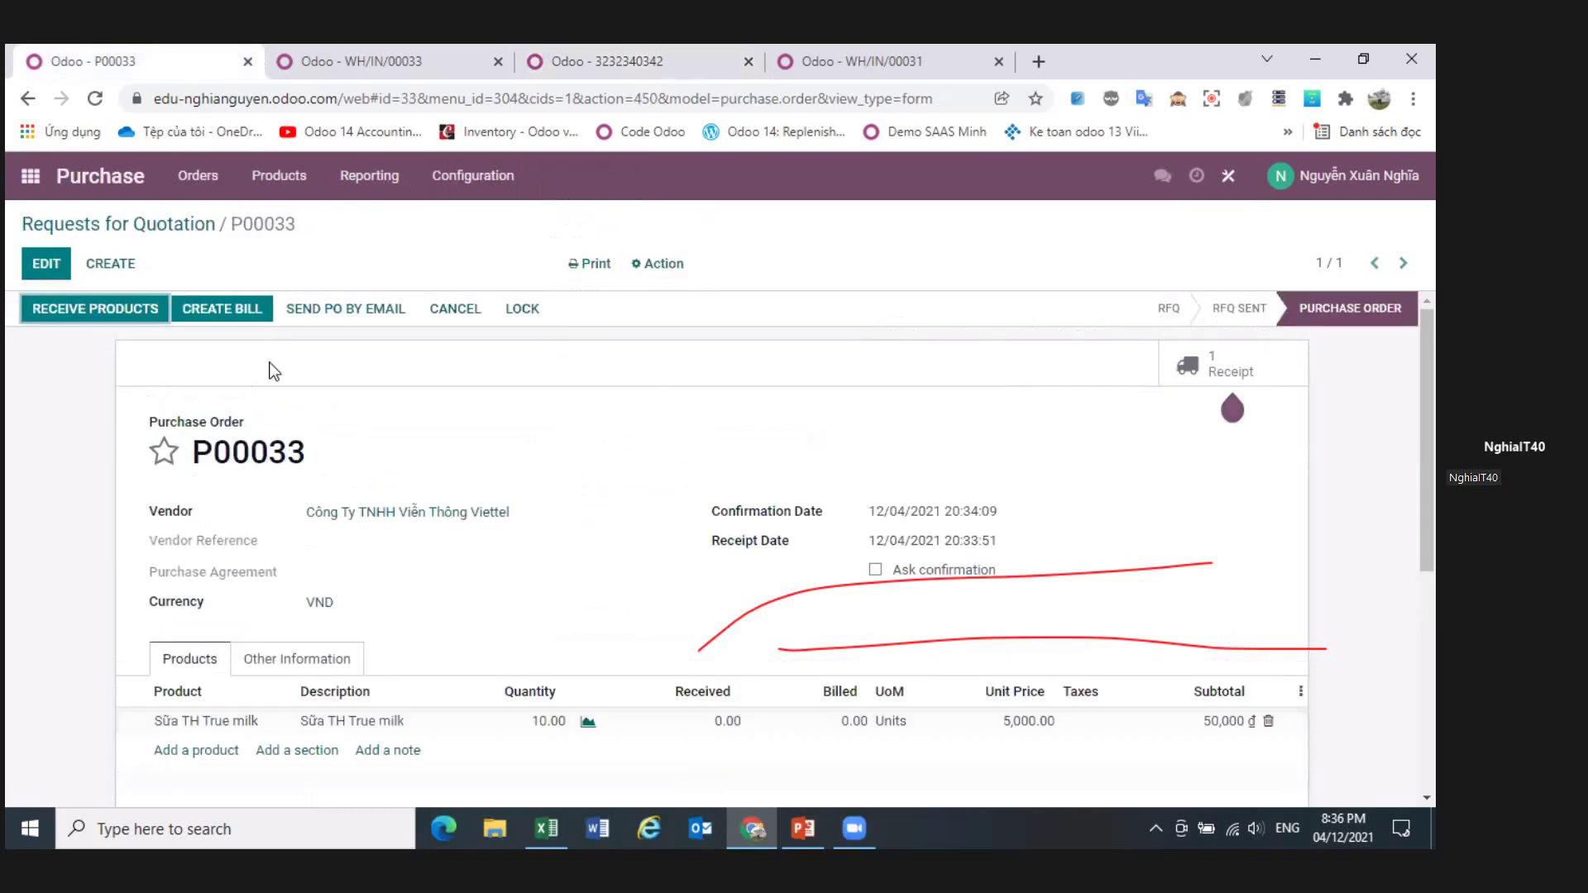
# - Search the inventory products for "sữa" and open the product Sữa TH True milk
pyautogui.click(298, 67)
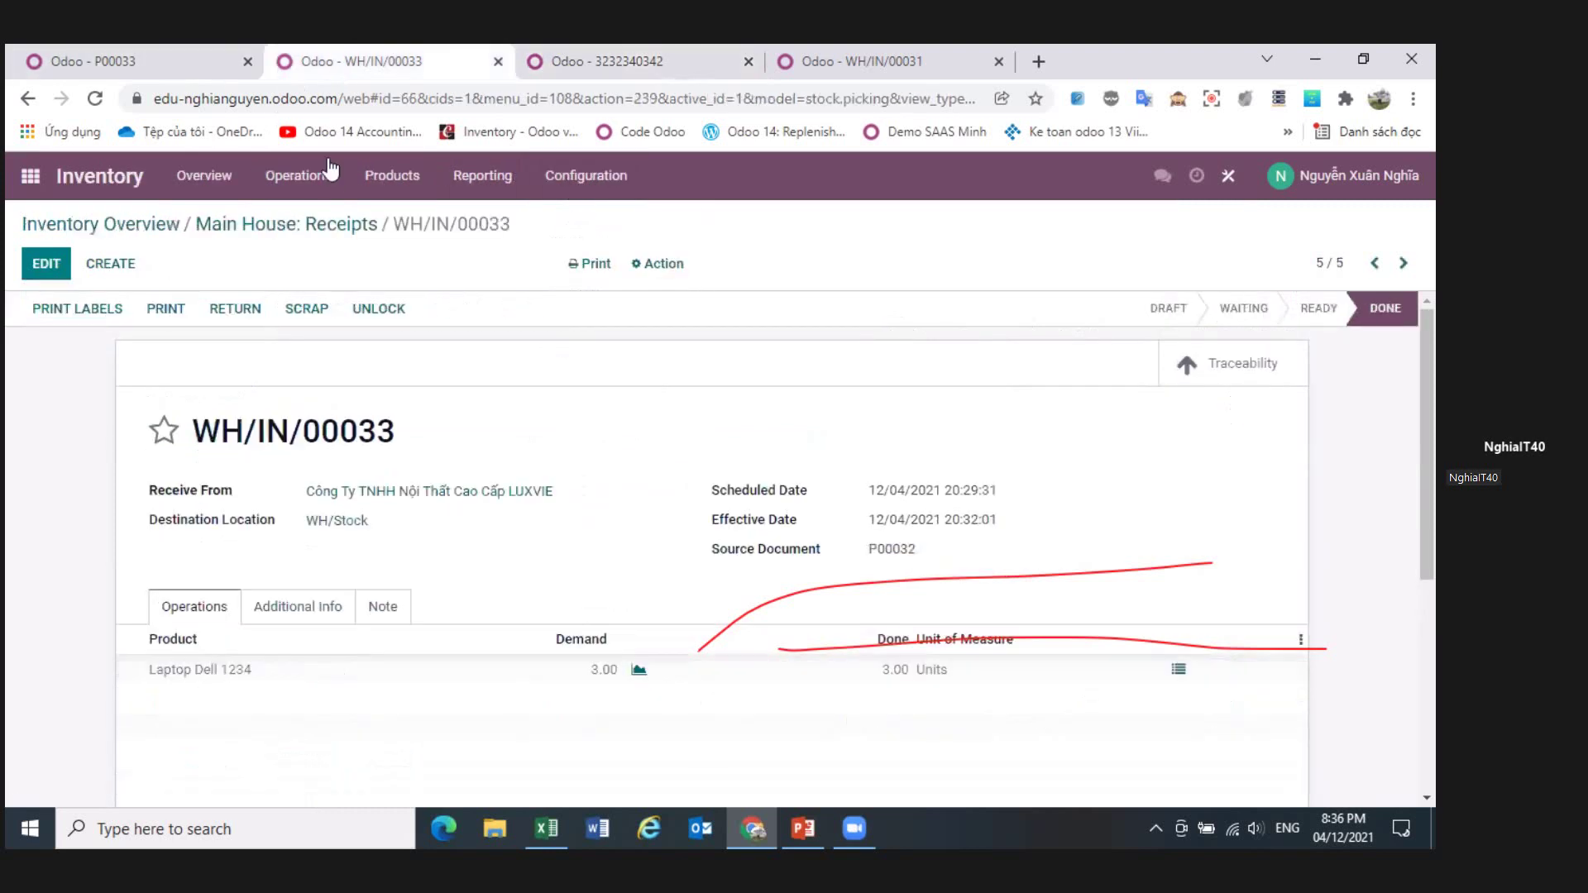
pyautogui.click(114, 222)
pyautogui.click(392, 175)
pyautogui.click(413, 219)
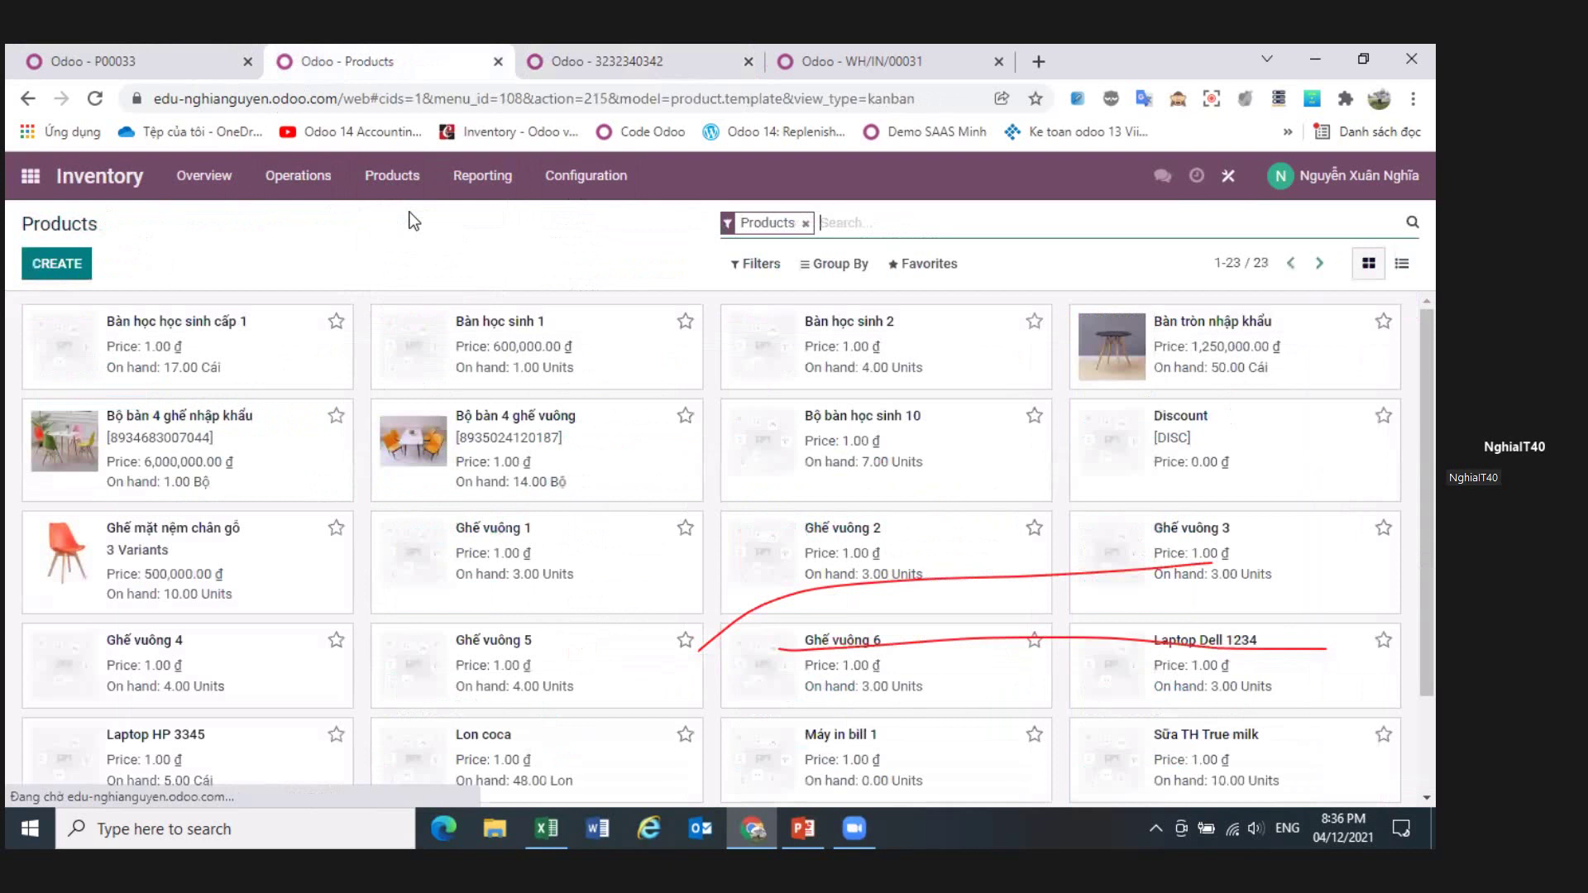
pyautogui.write('sua')
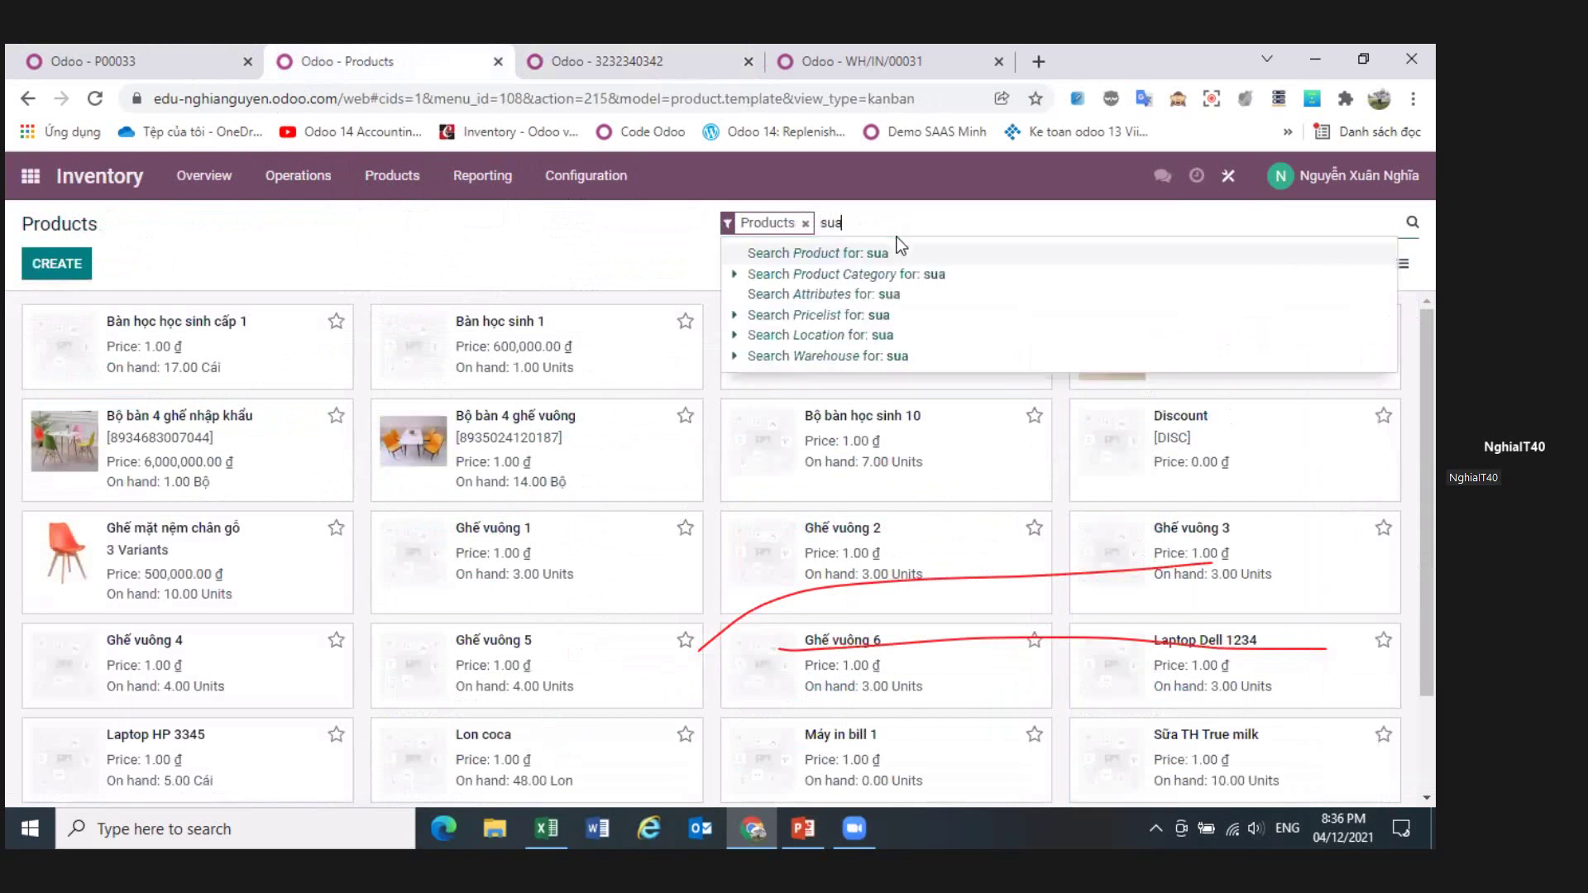
pyautogui.press('BackSpace')
pyautogui.press('BackSpace')
pyautogui.write('ữa')
pyautogui.press('Return')
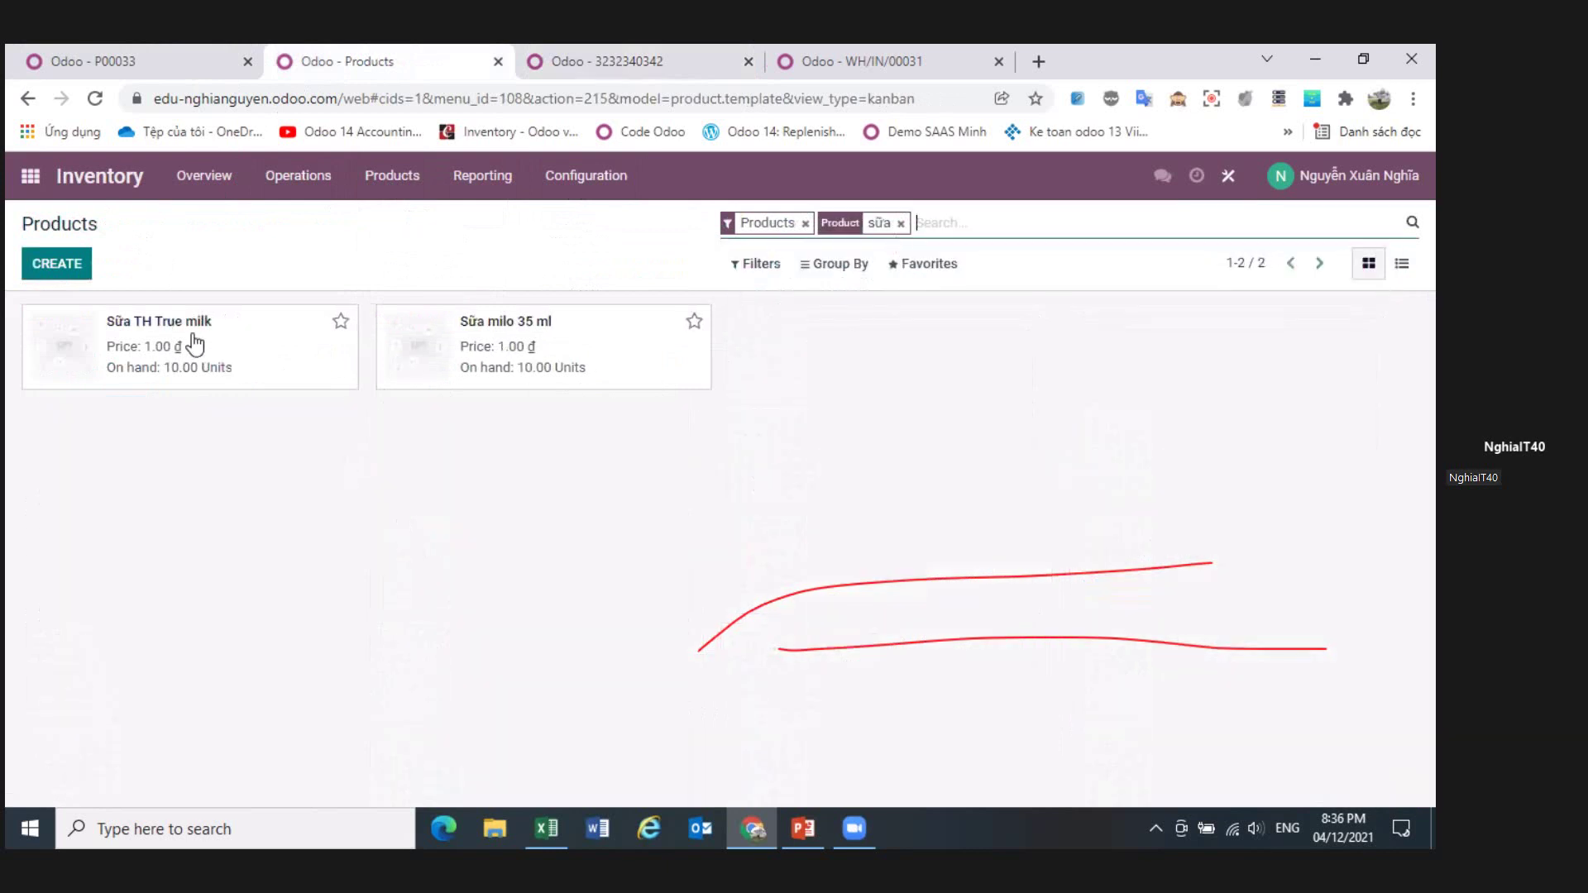
pyautogui.click(216, 351)
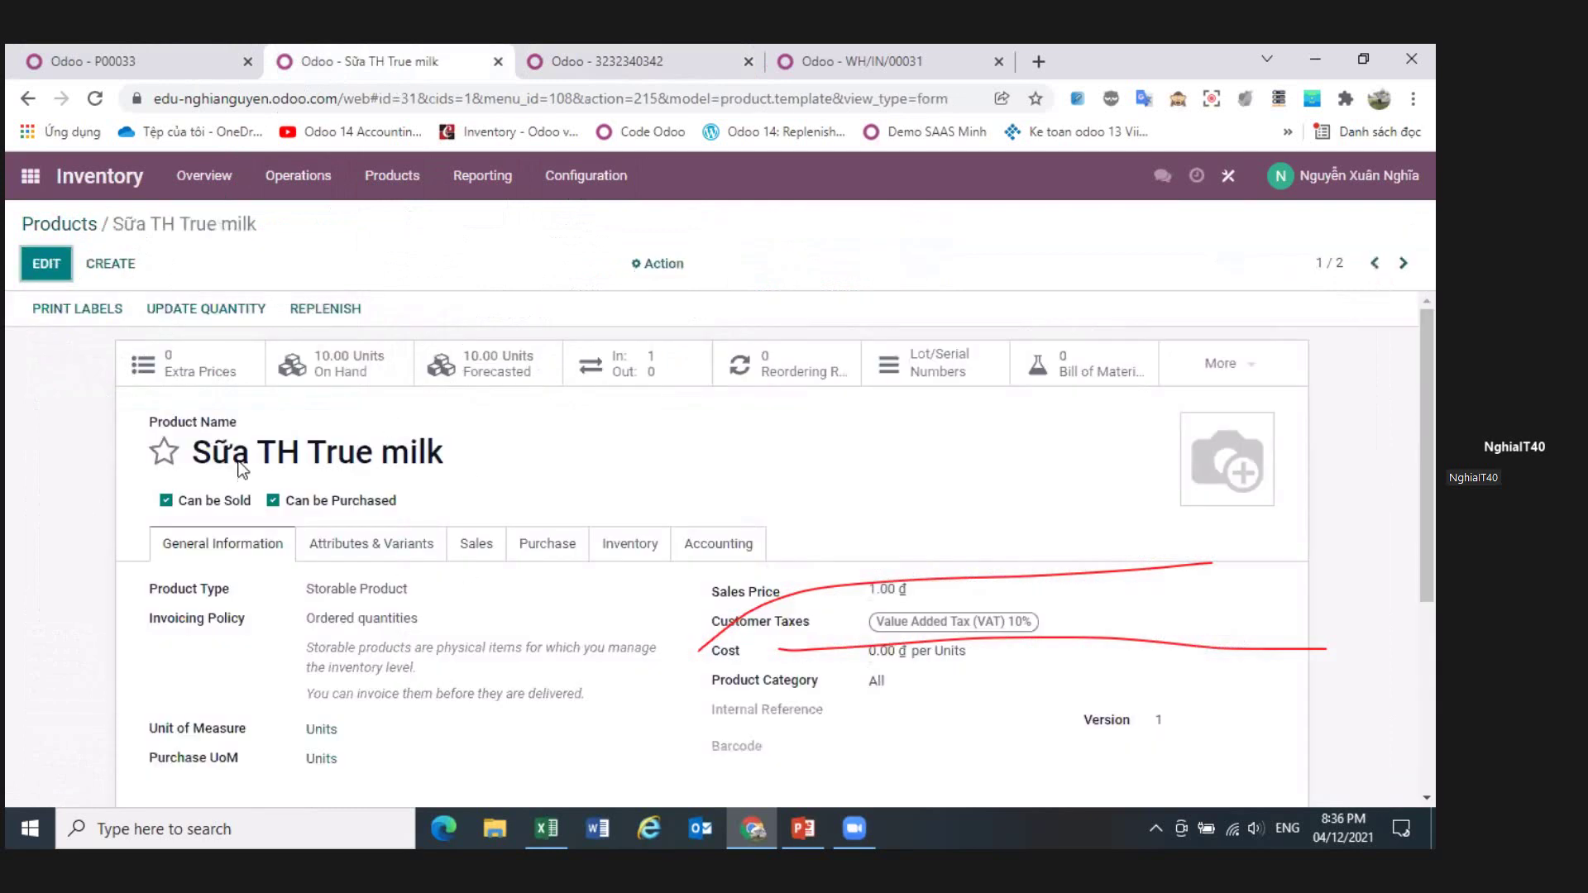
# - Enable Expiration Date in the inventory traceability settings of product Sữa TH True milk and save the product
pyautogui.click(46, 264)
pyautogui.scroll(-3, 476, 559)
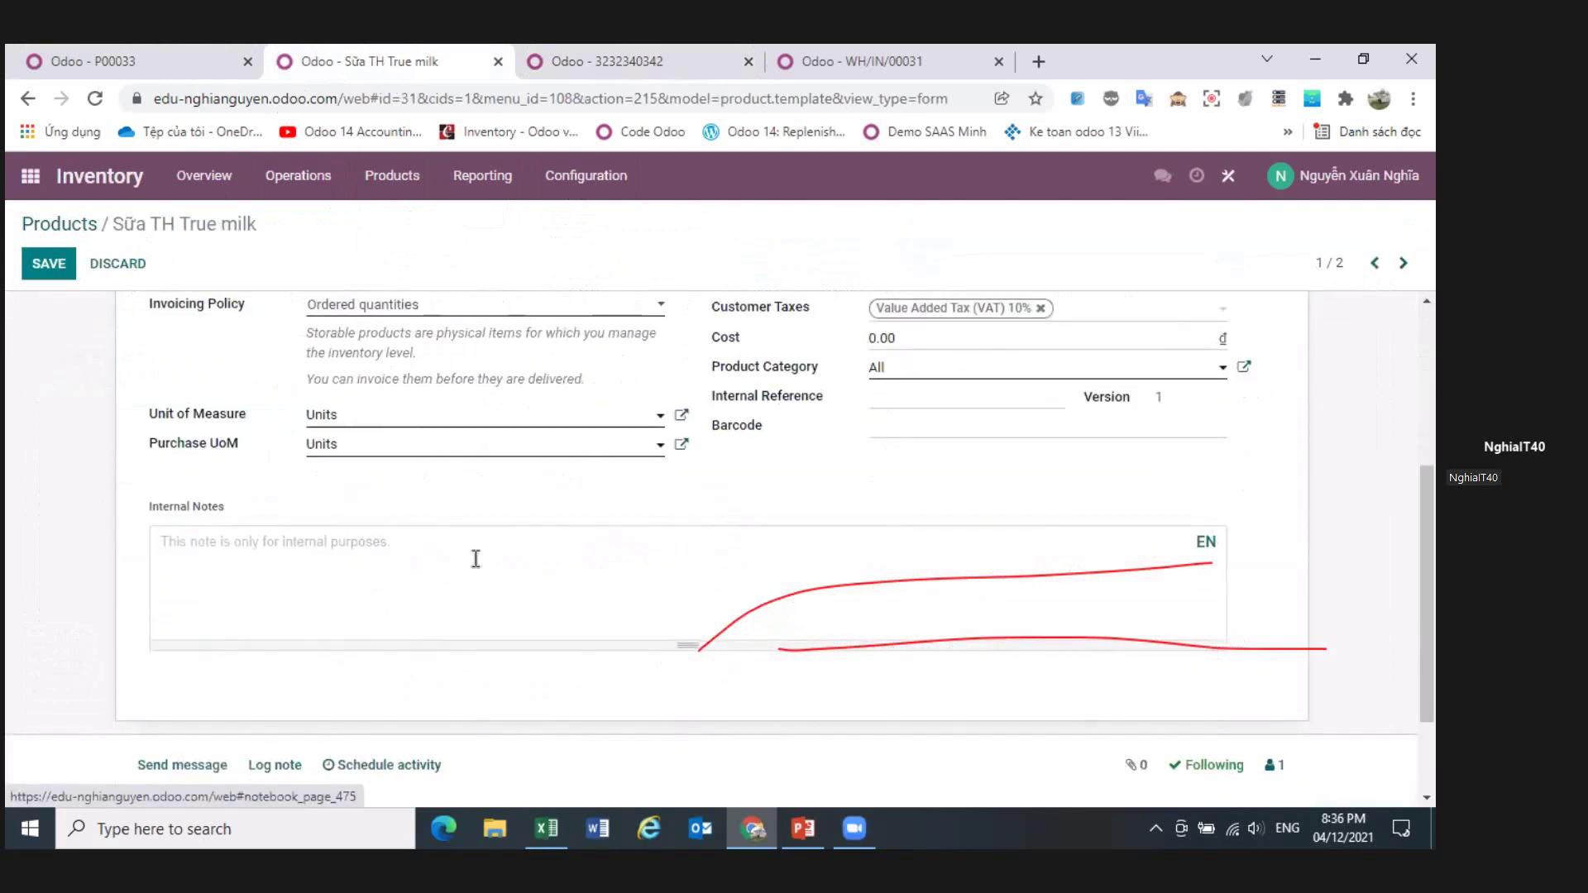
pyautogui.scroll(3, 513, 521)
pyautogui.click(629, 439)
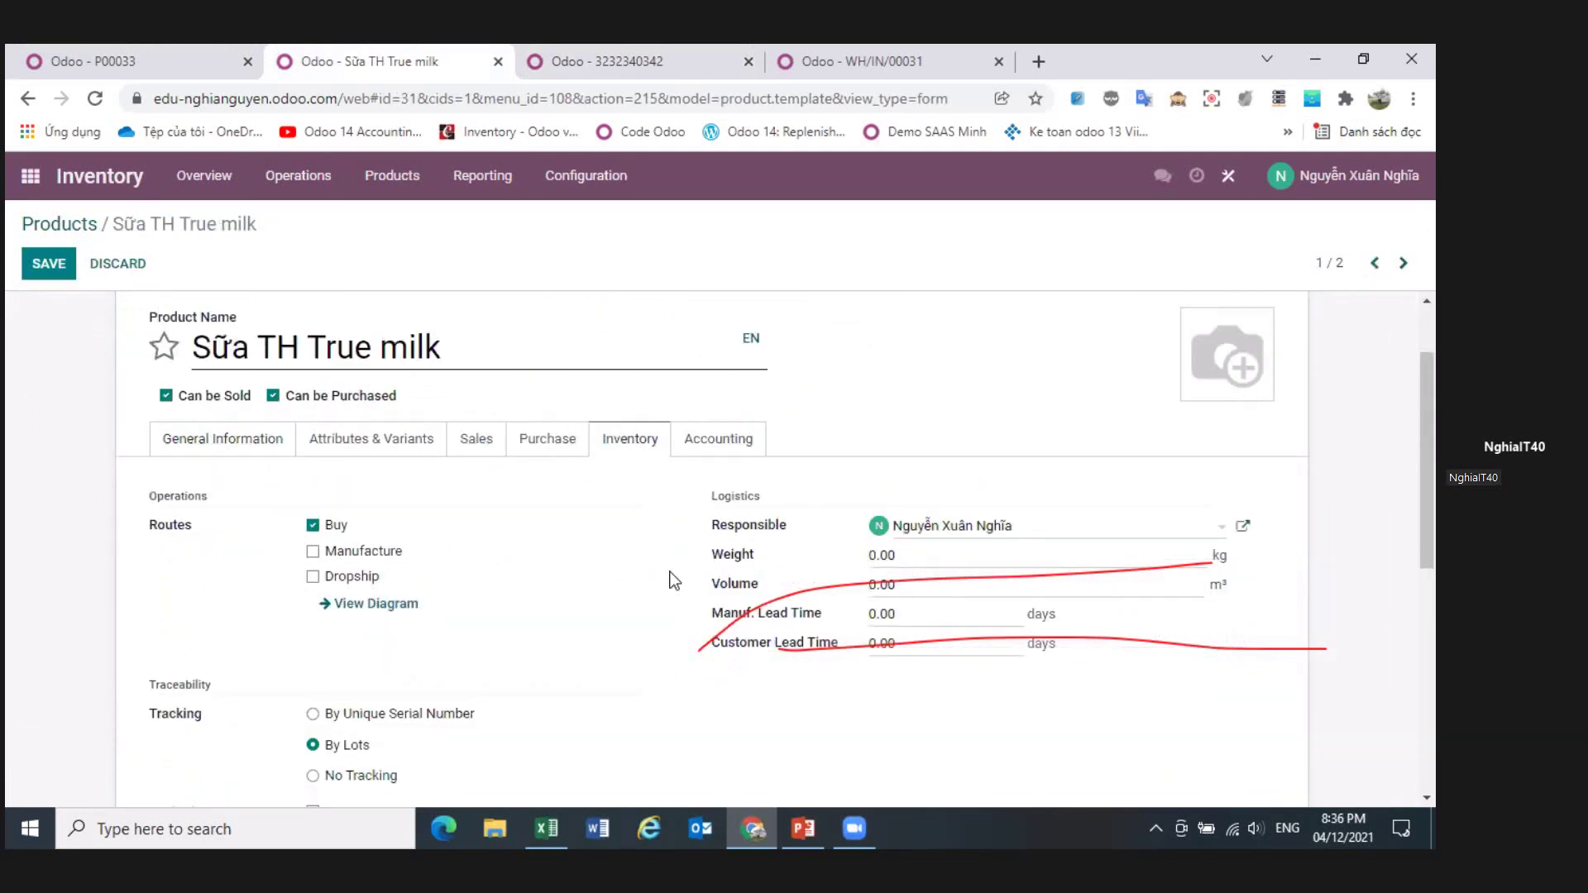
pyautogui.scroll(-3, 675, 582)
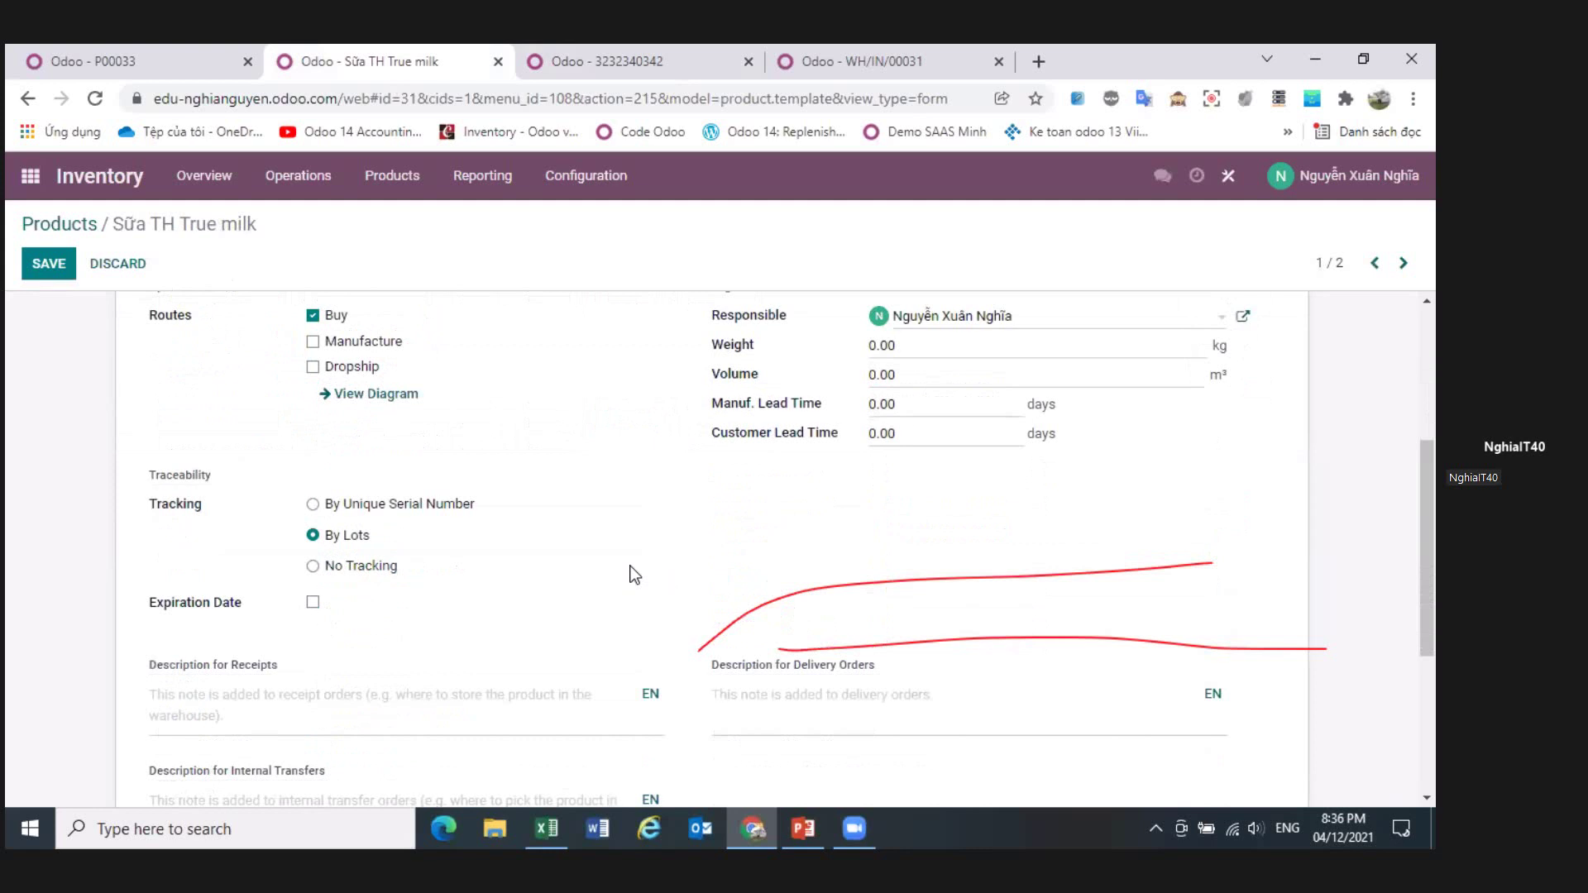
pyautogui.click(312, 605)
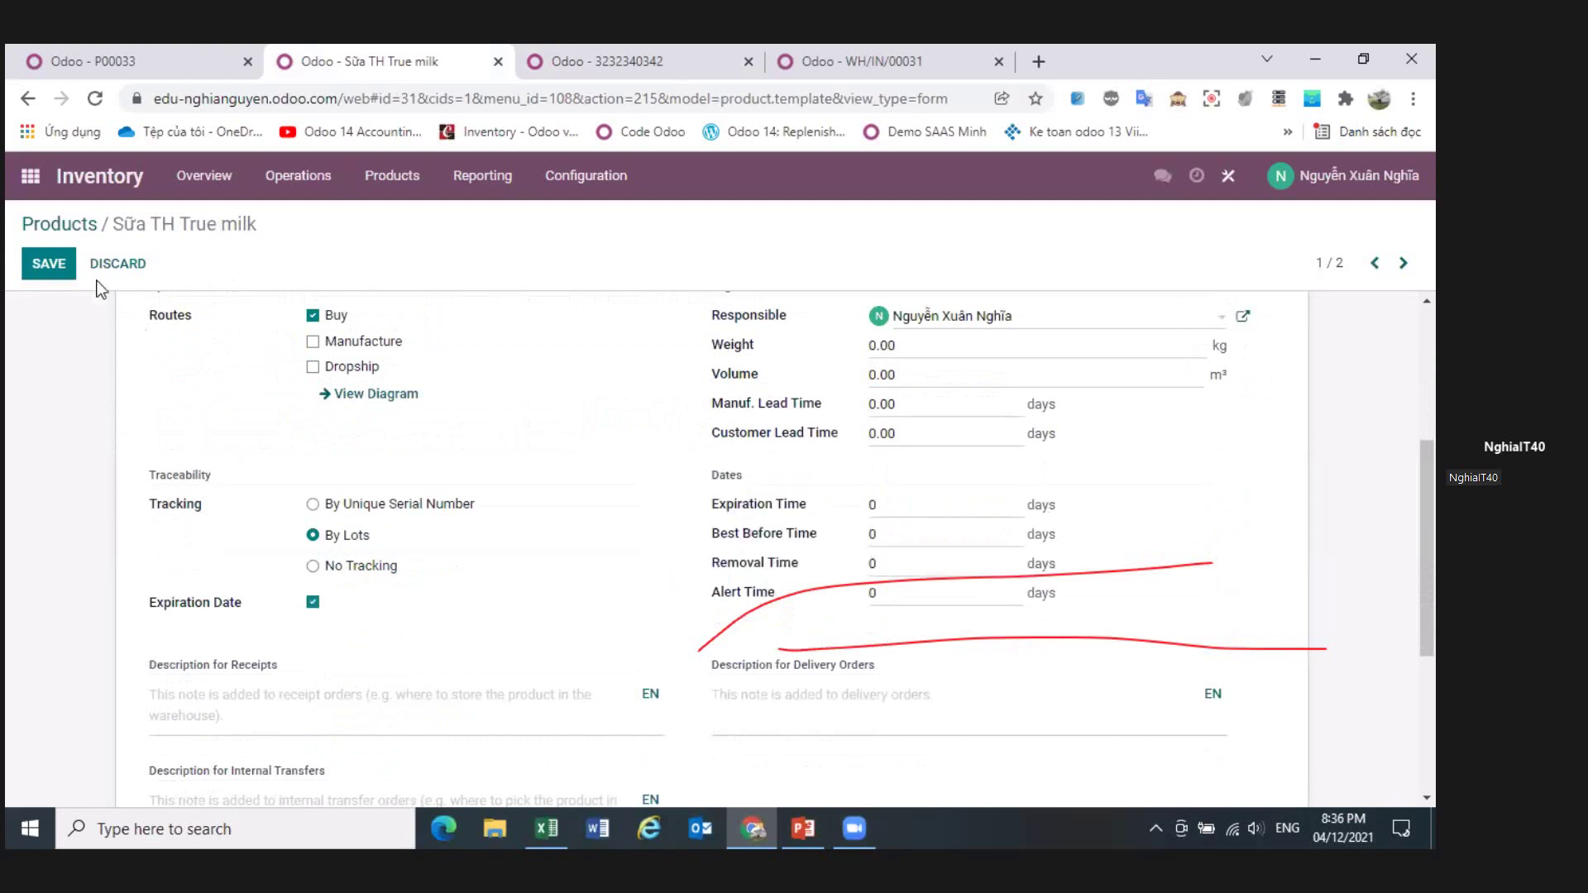
pyautogui.click(68, 275)
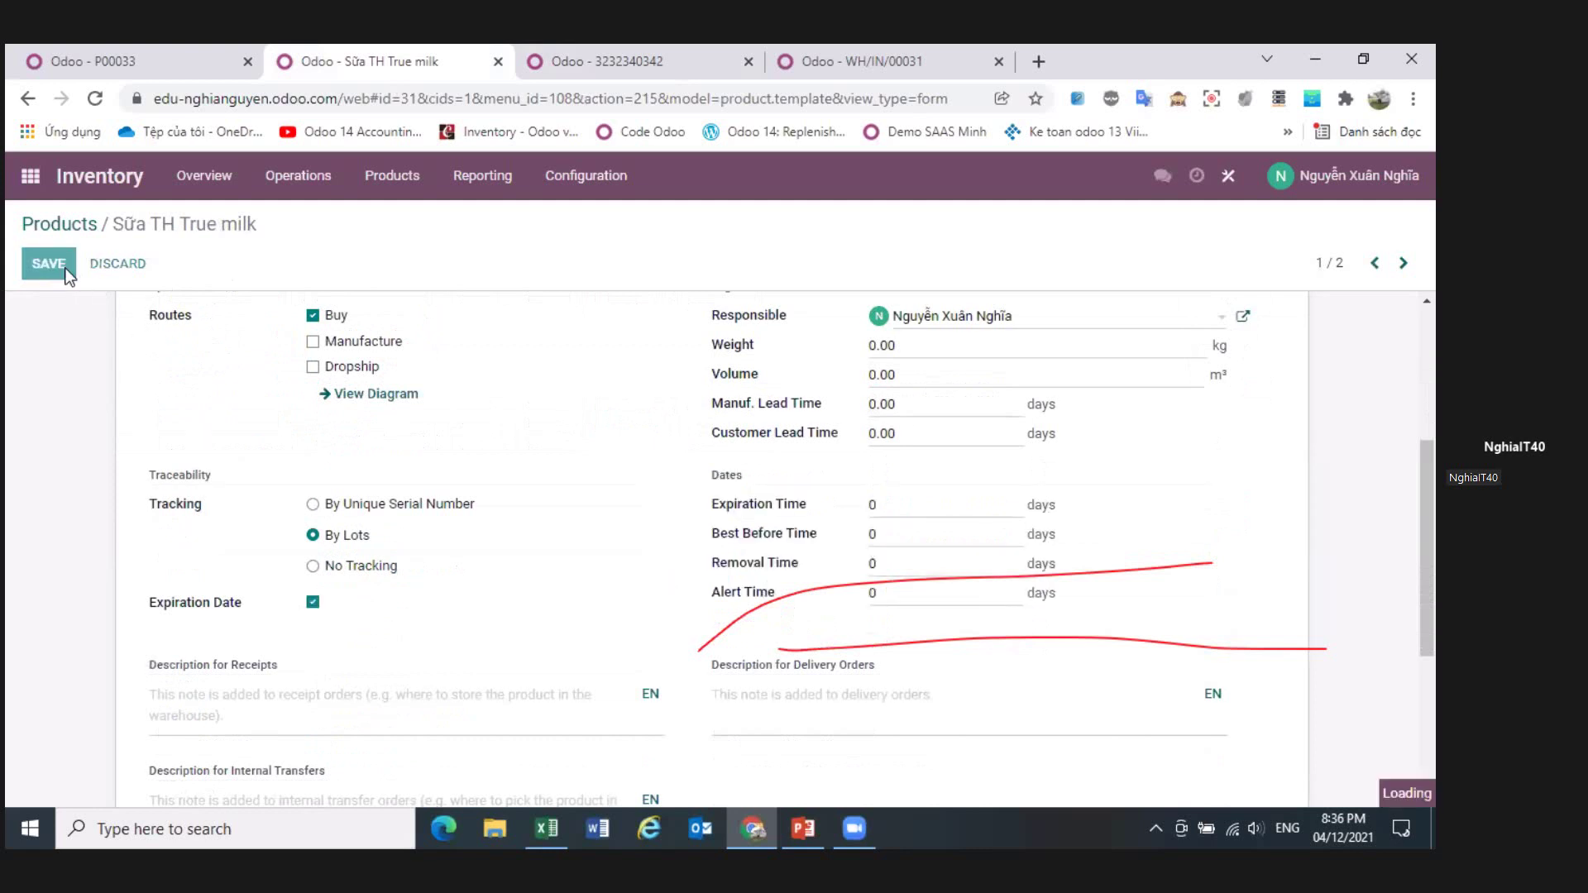
pyautogui.click(394, 181)
pyautogui.click(425, 273)
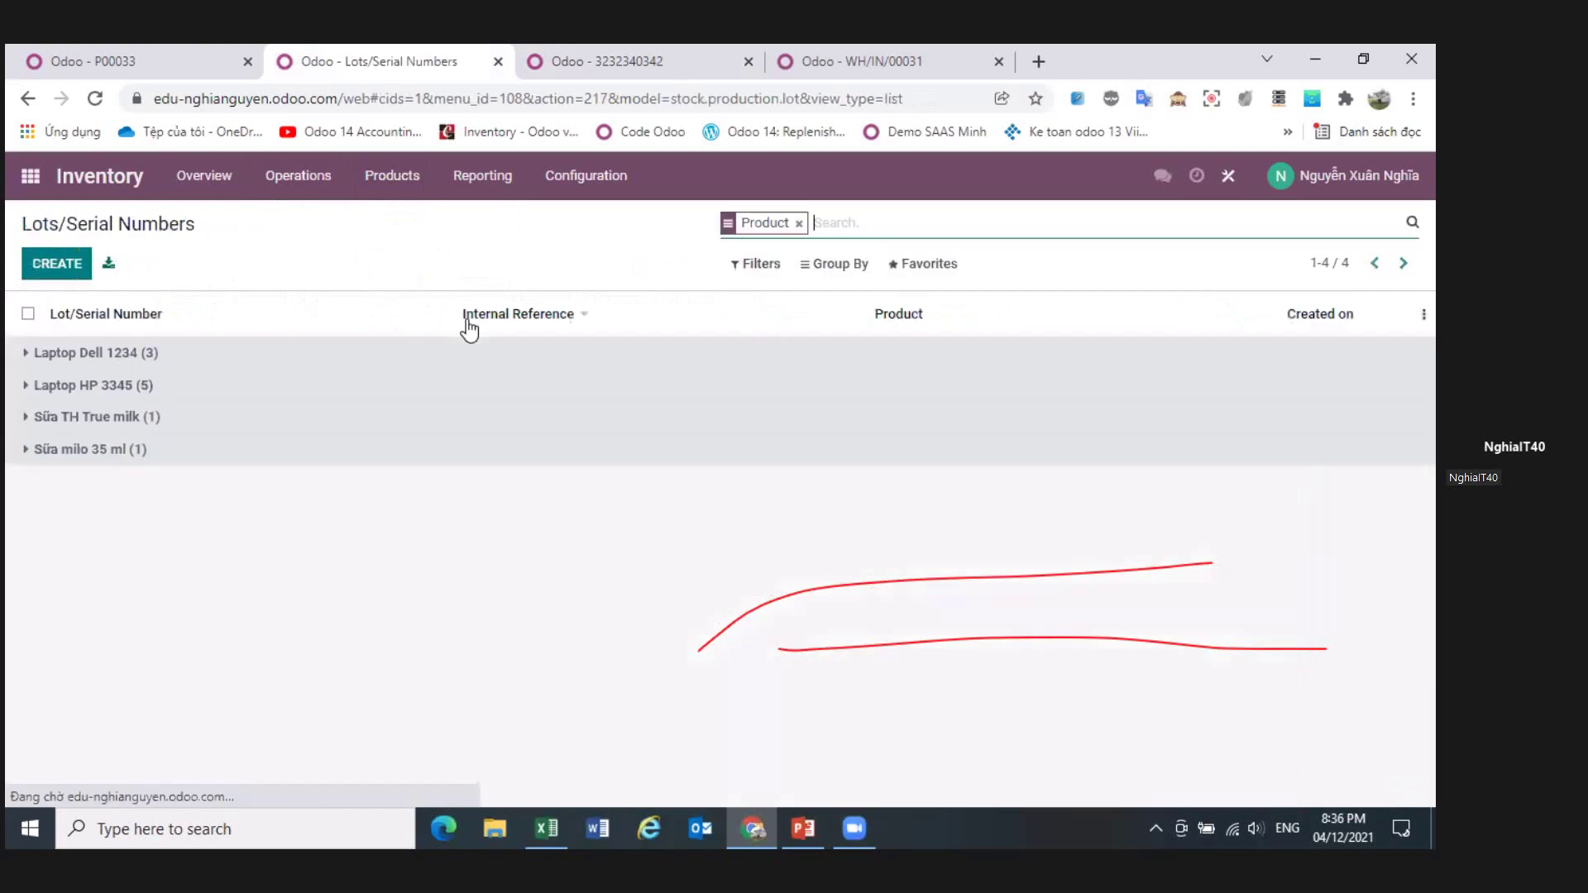
pyautogui.click(118, 416)
pyautogui.click(122, 447)
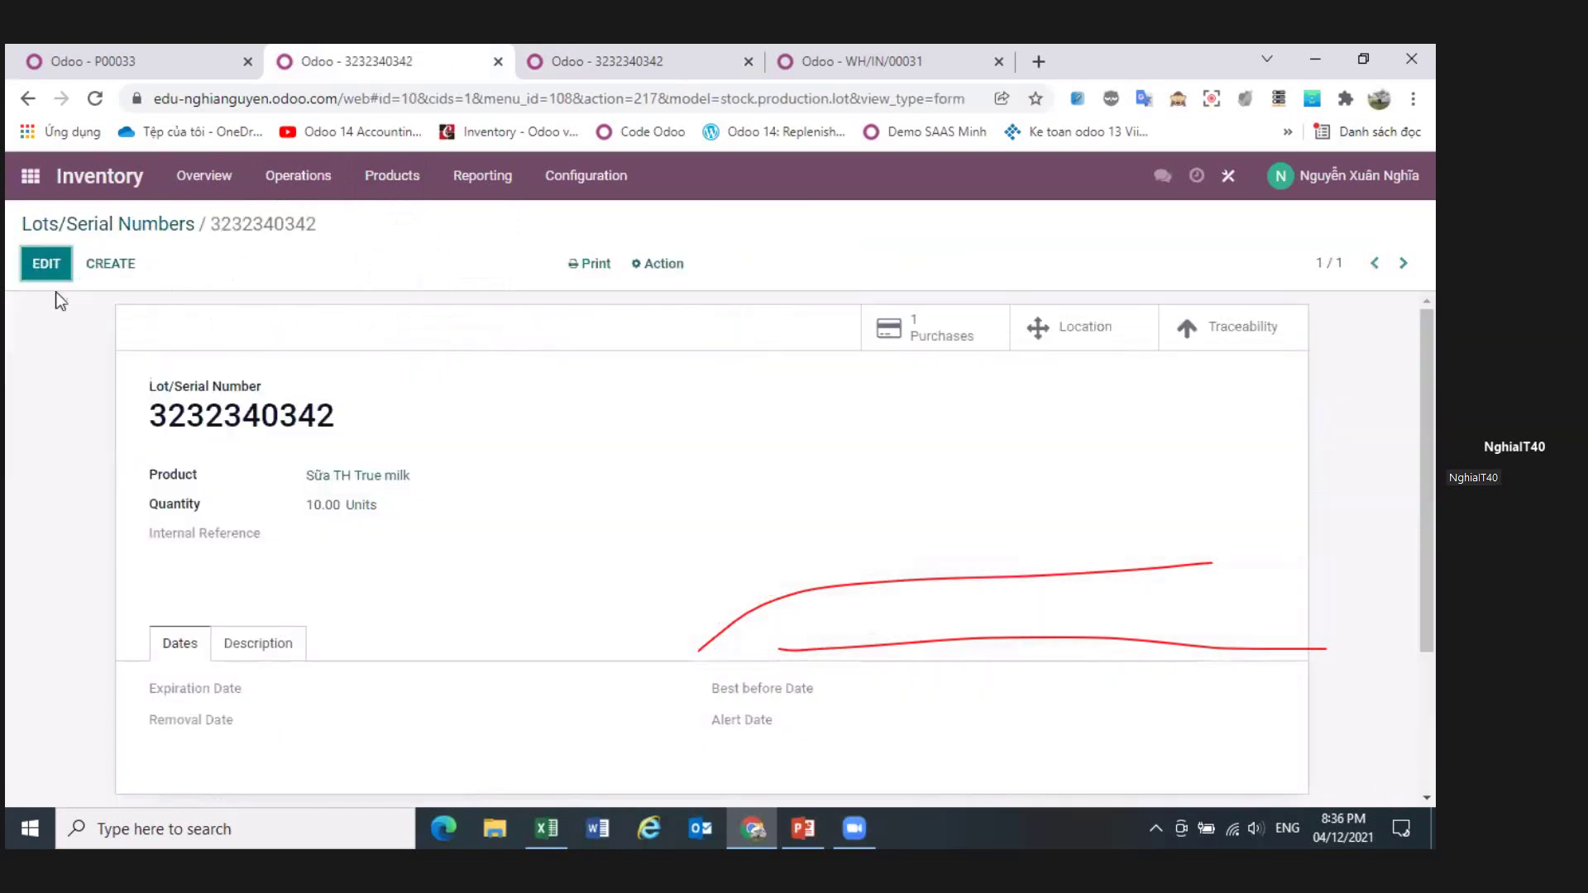
pyautogui.click(47, 265)
# - Set the lot's Expiration Date to 12/31/2021
pyautogui.scroll(-3, 340, 631)
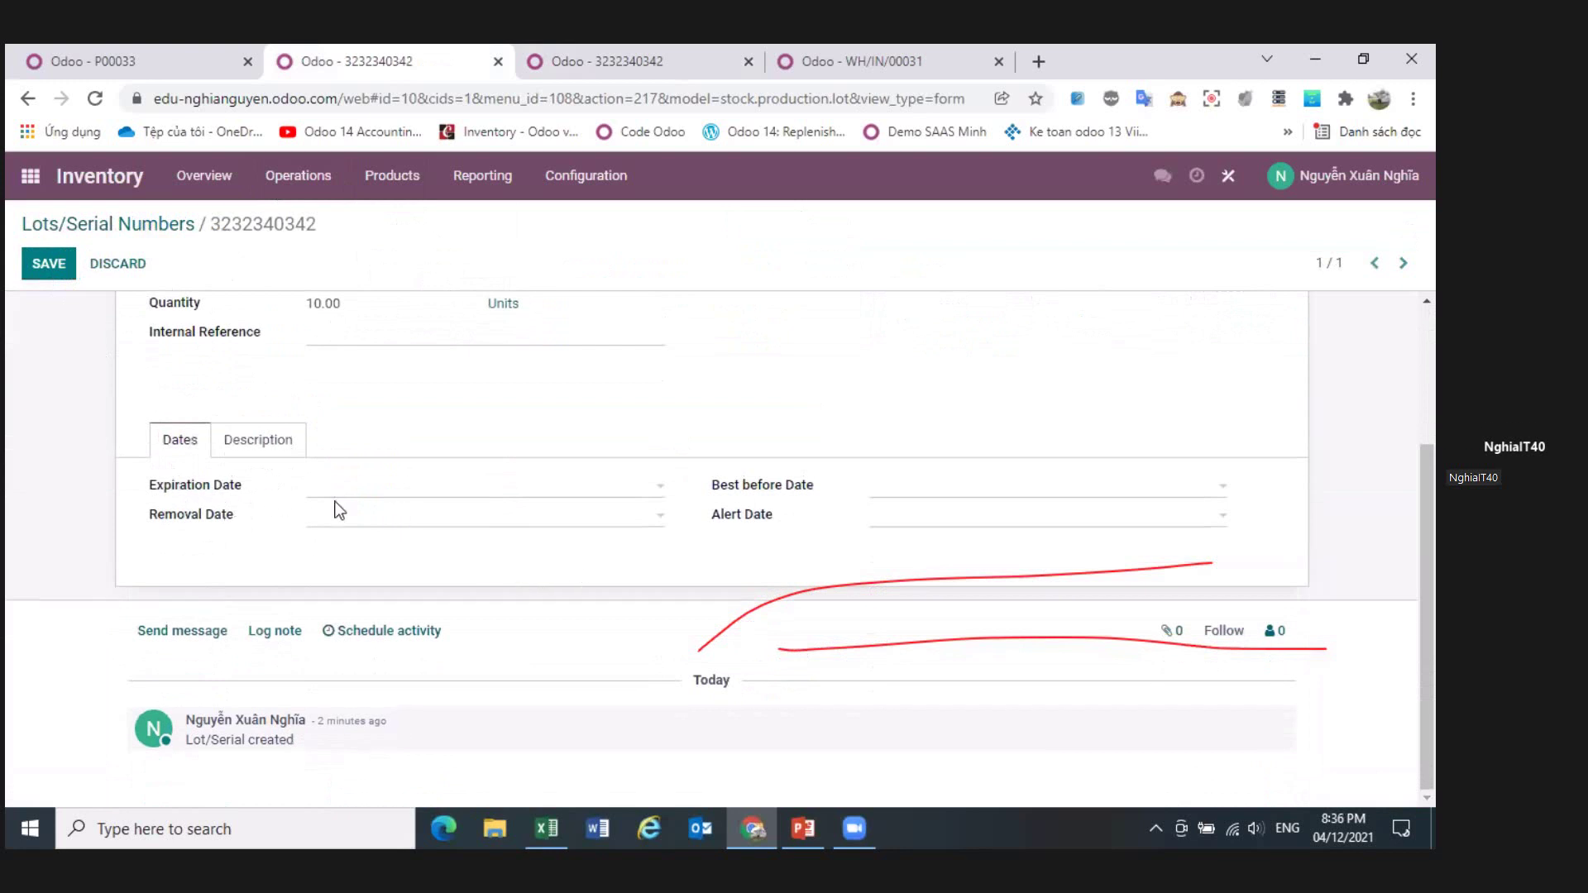
pyautogui.click(334, 500)
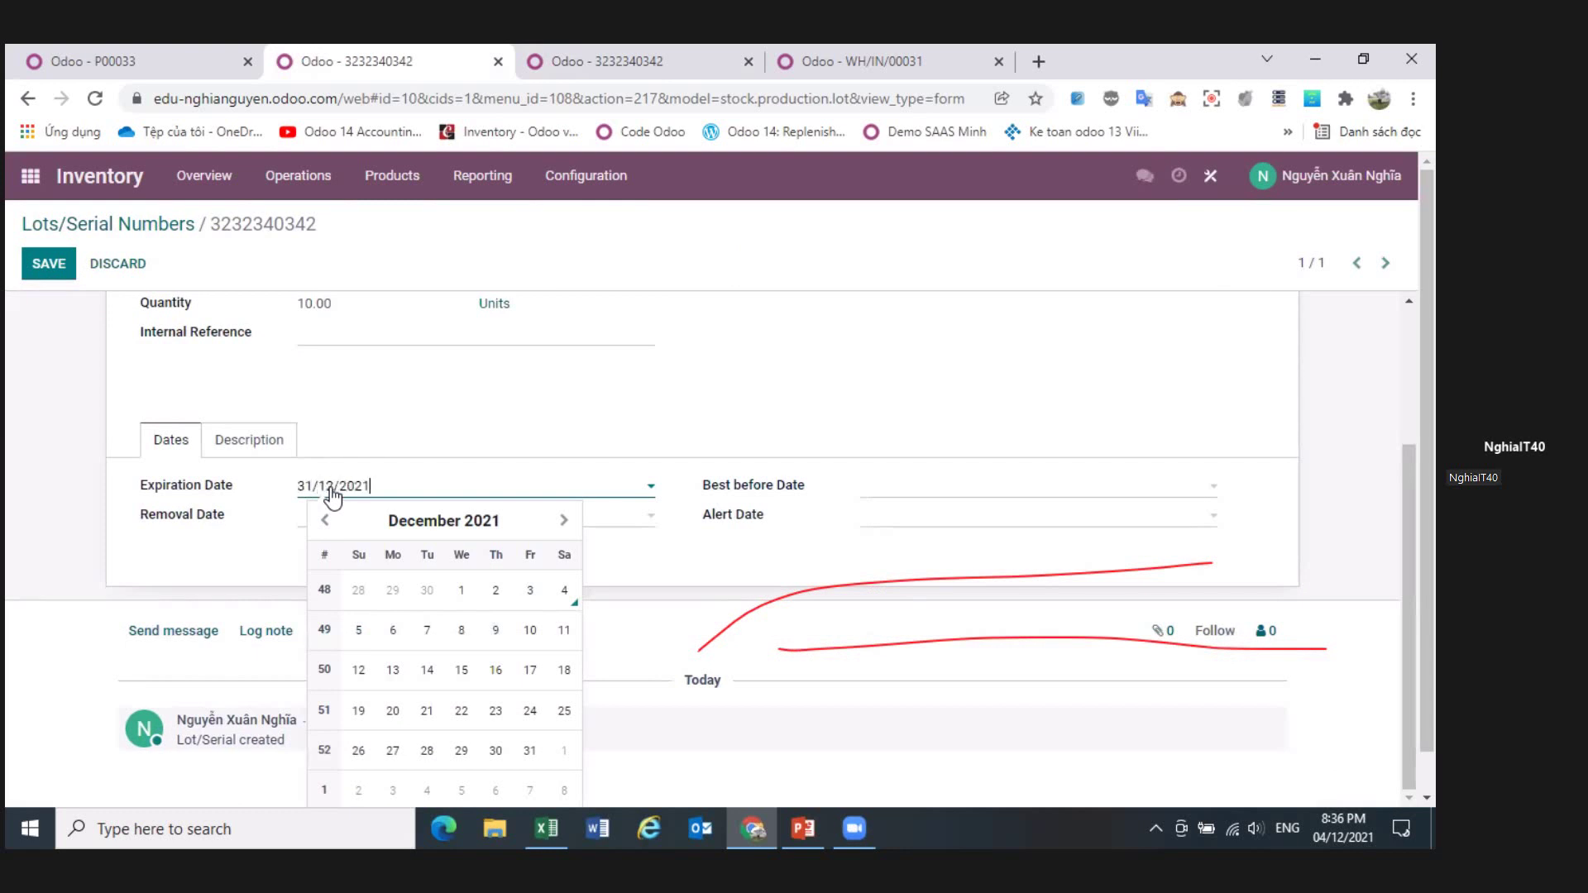
pyautogui.click(528, 750)
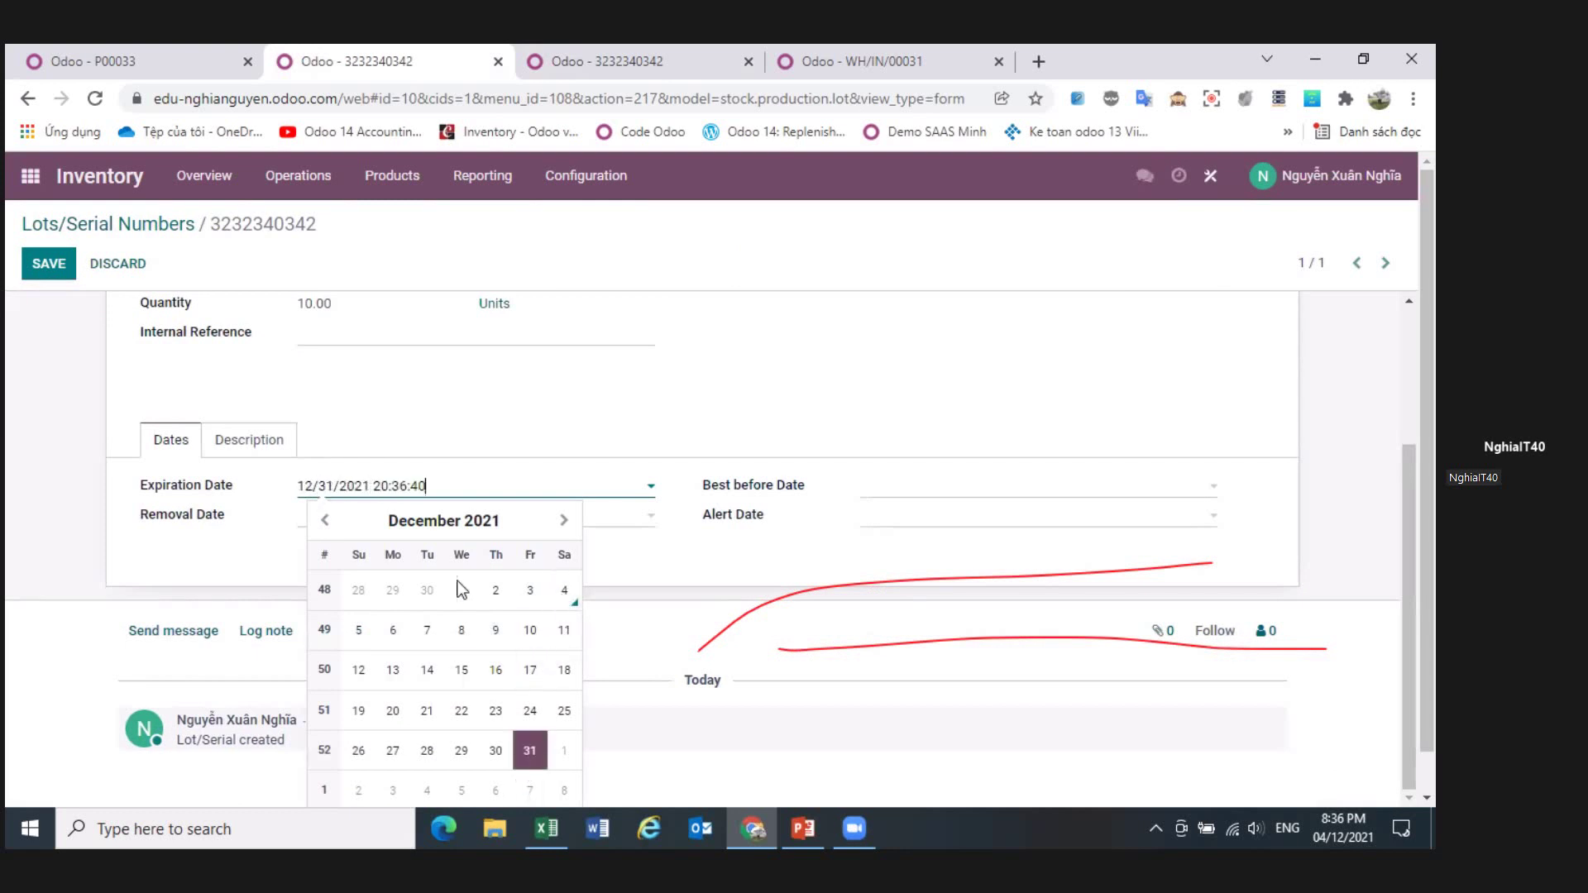
pyautogui.click(666, 570)
pyautogui.click(900, 495)
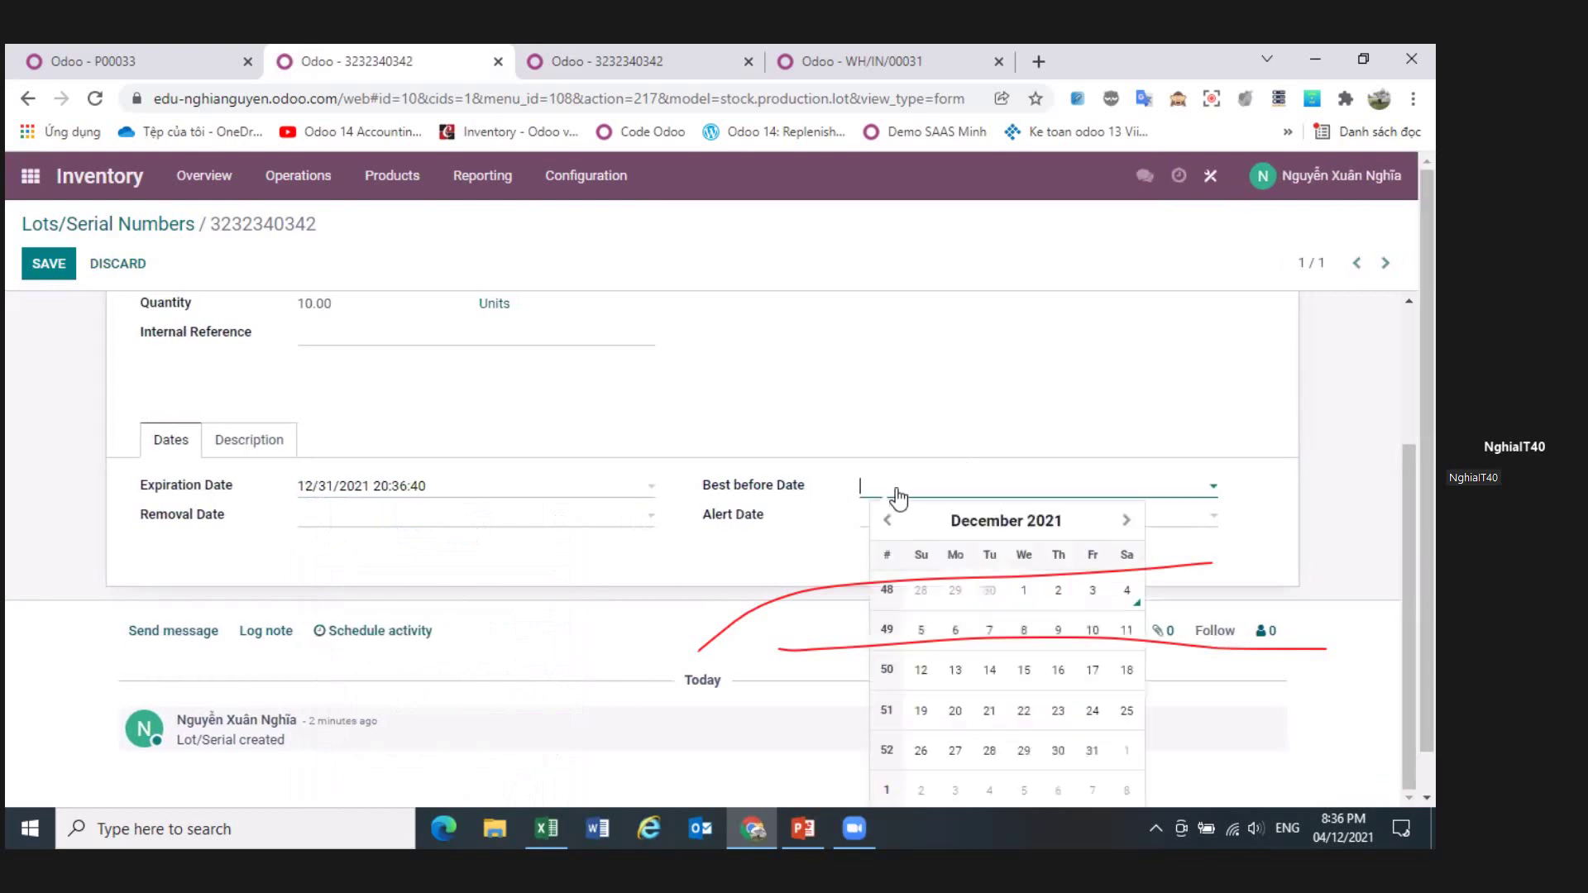
pyautogui.click(841, 531)
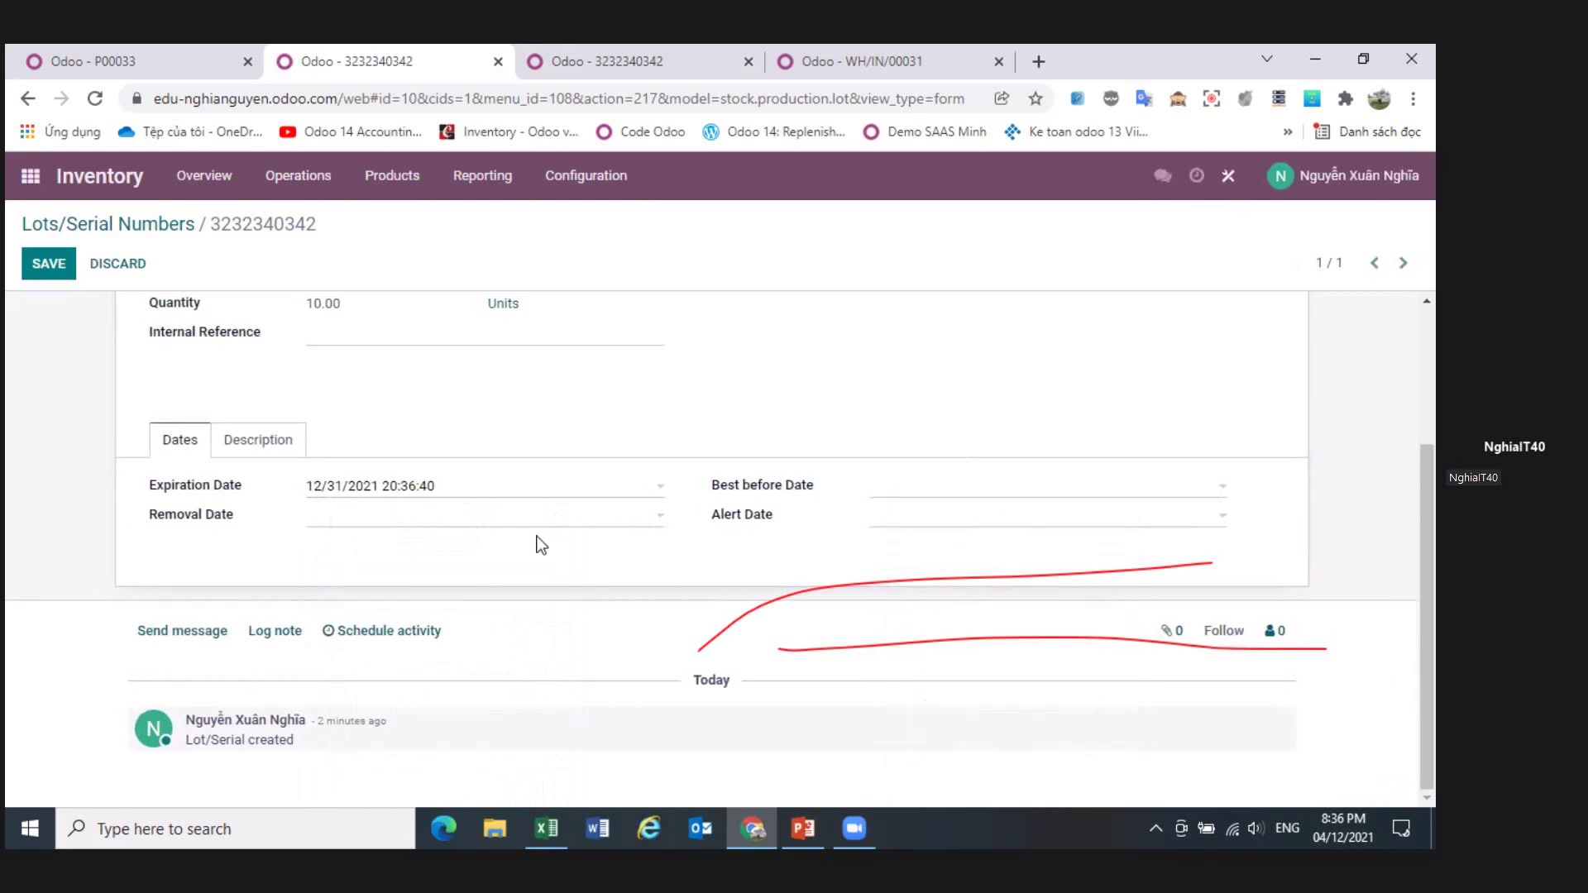
# - Set the lot's Removal Date to 12/23/2021 and its Alert Date to 12/16/2021
pyautogui.click(524, 514)
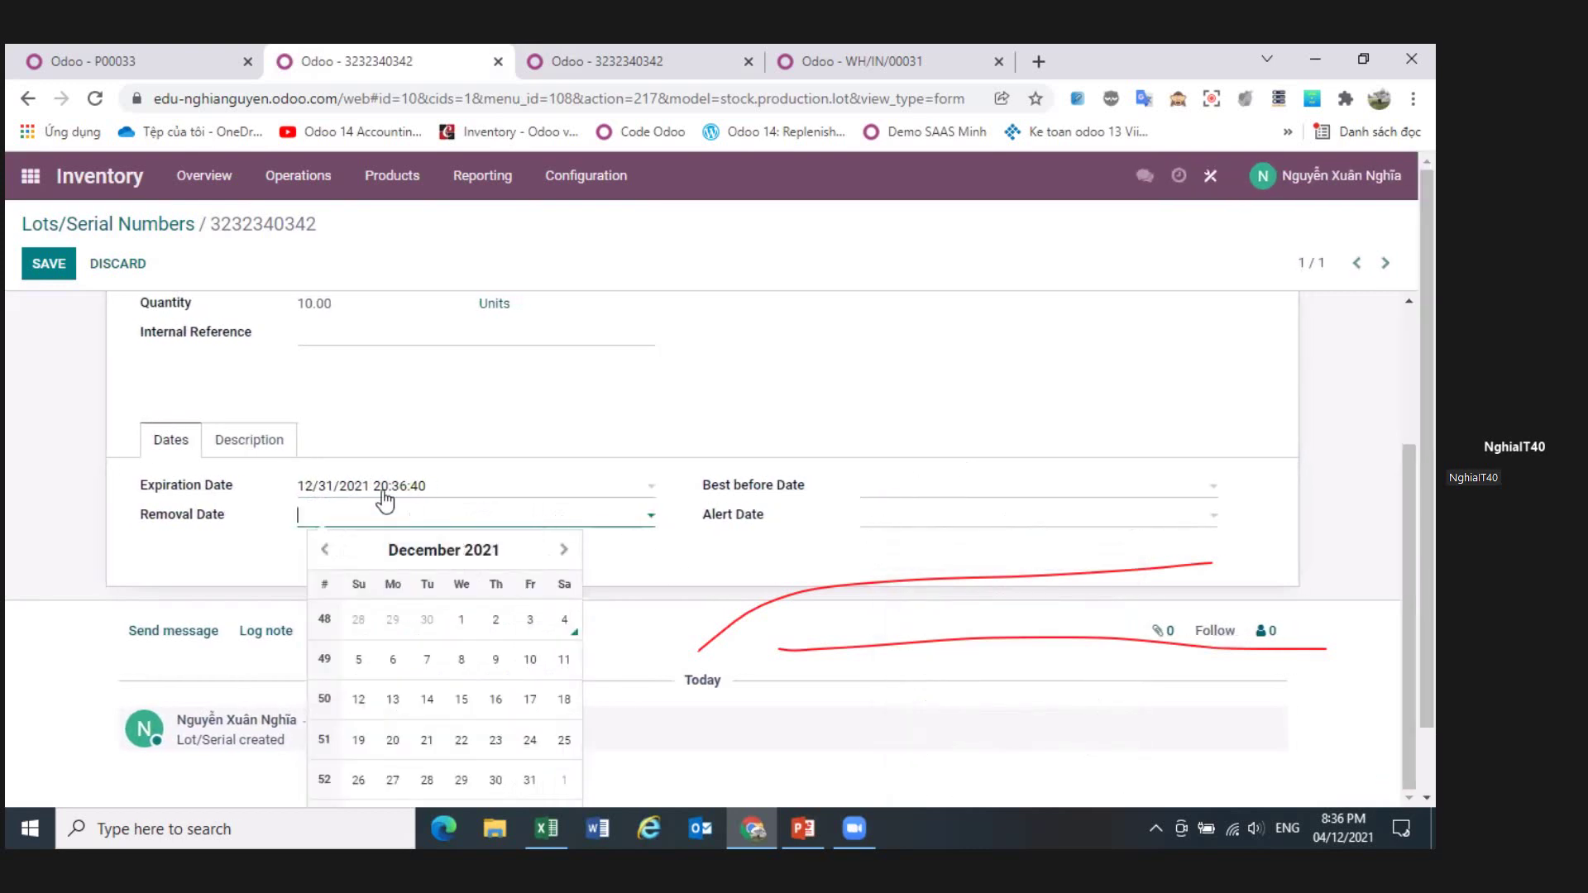
pyautogui.click(496, 742)
pyautogui.click(904, 514)
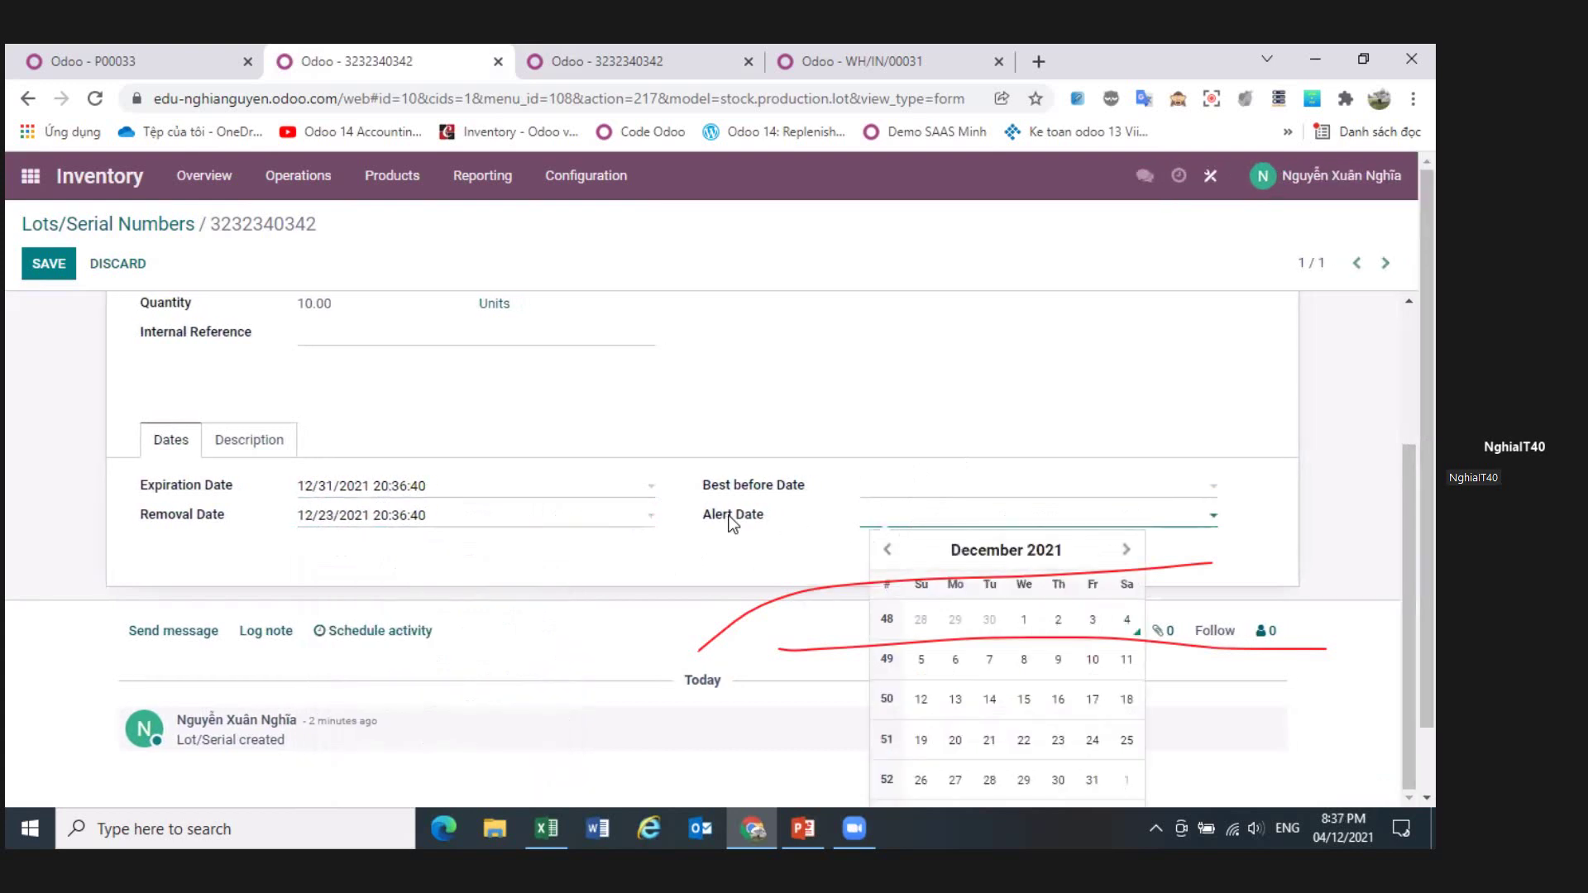
pyautogui.moveTo(733, 524)
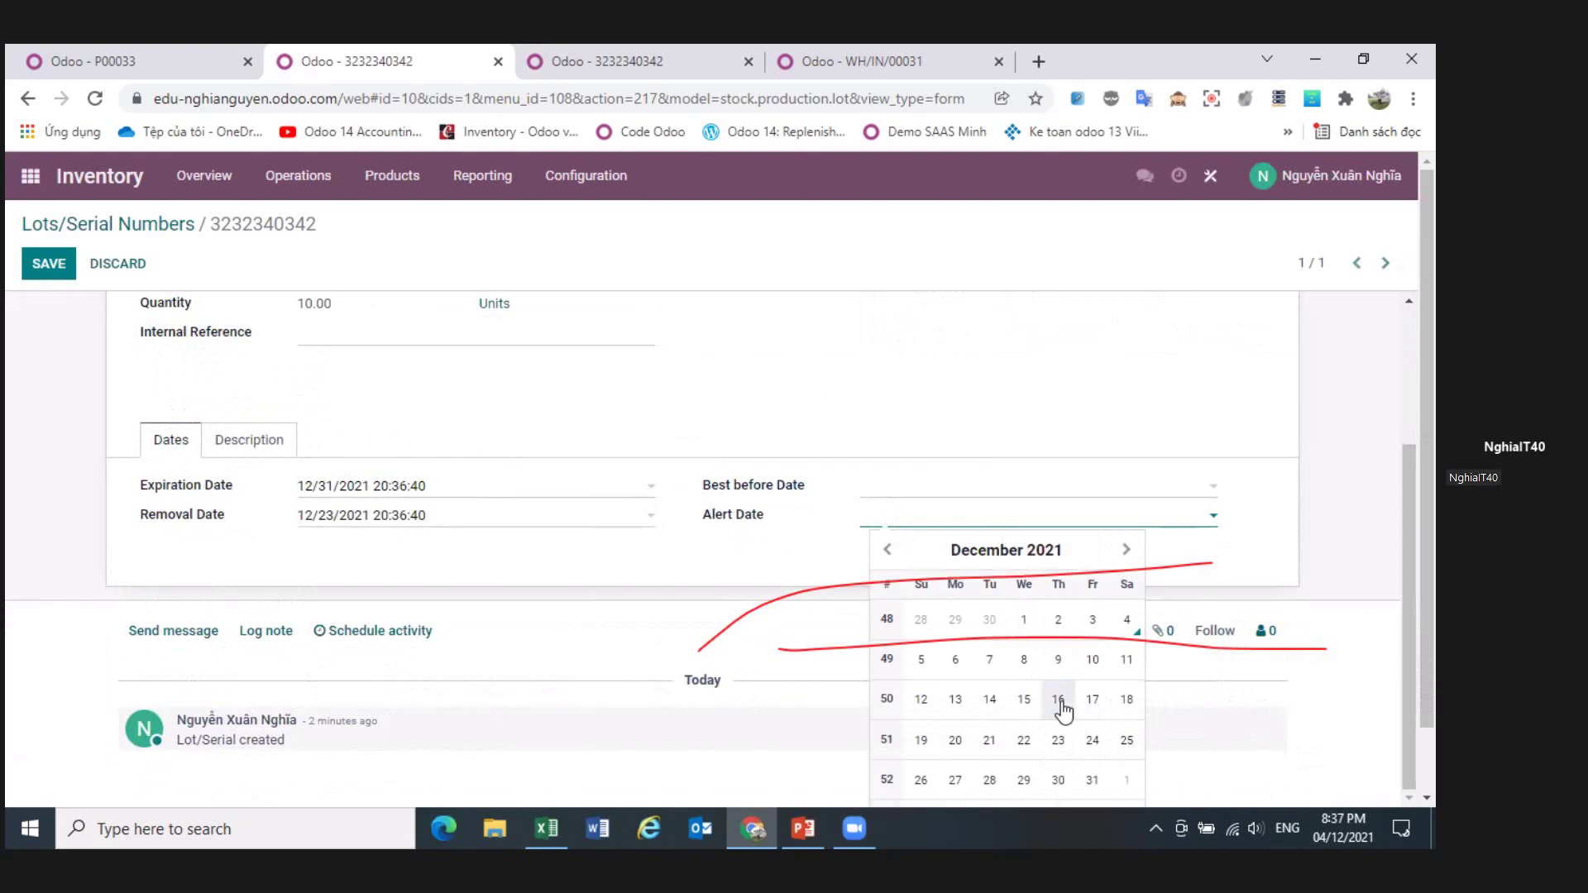
pyautogui.click(1066, 705)
pyautogui.click(688, 564)
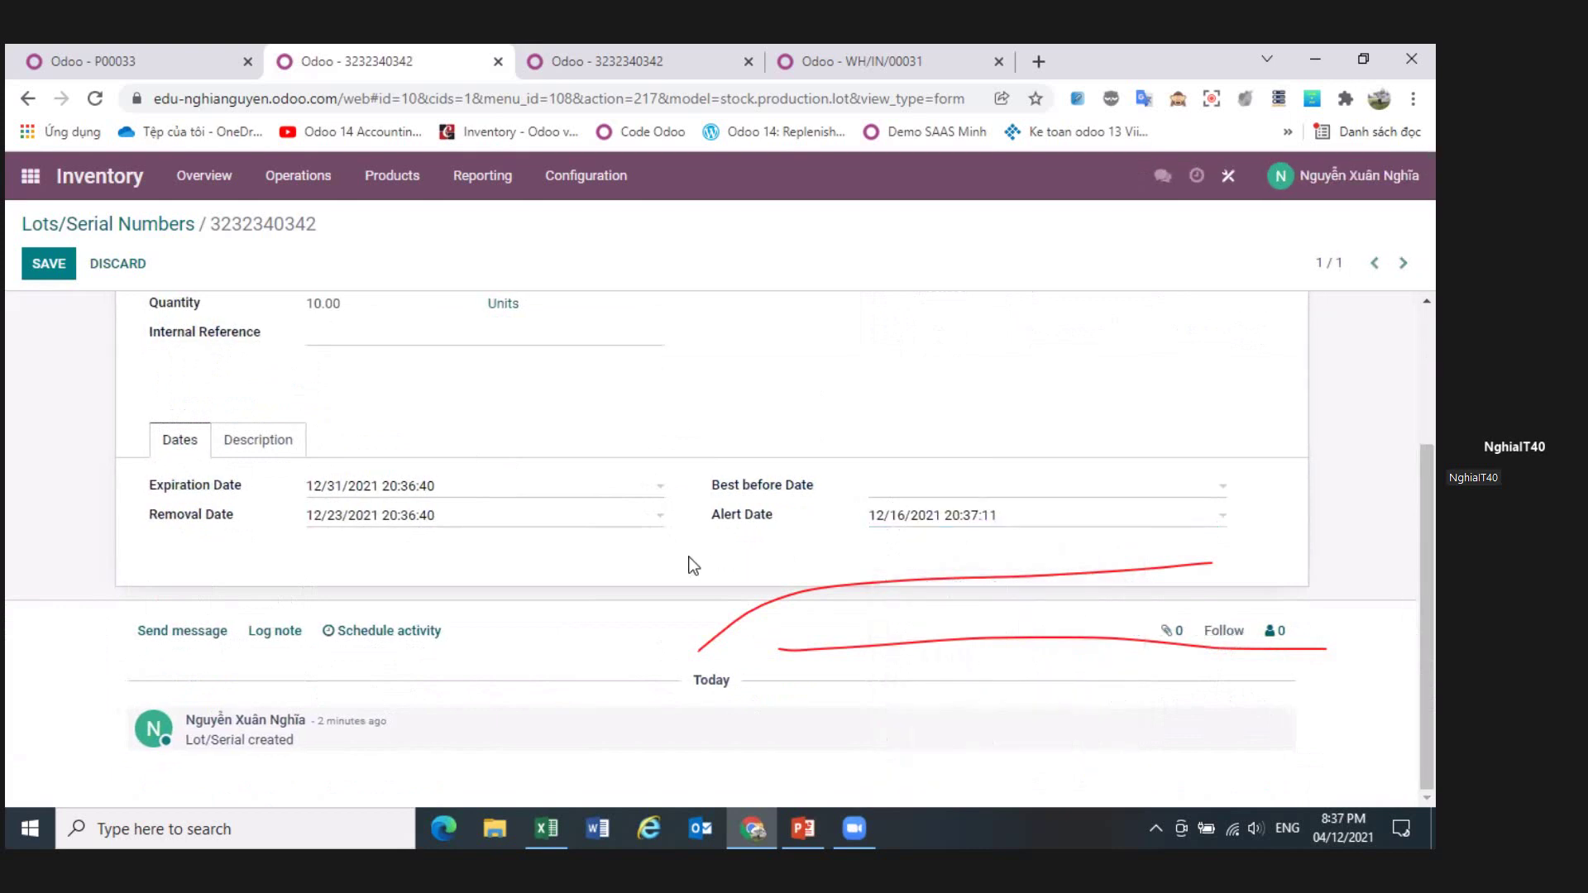
# - Change the lot's Alert Date to 12/03/2021 and save the lot
pyautogui.scroll(3, 497, 530)
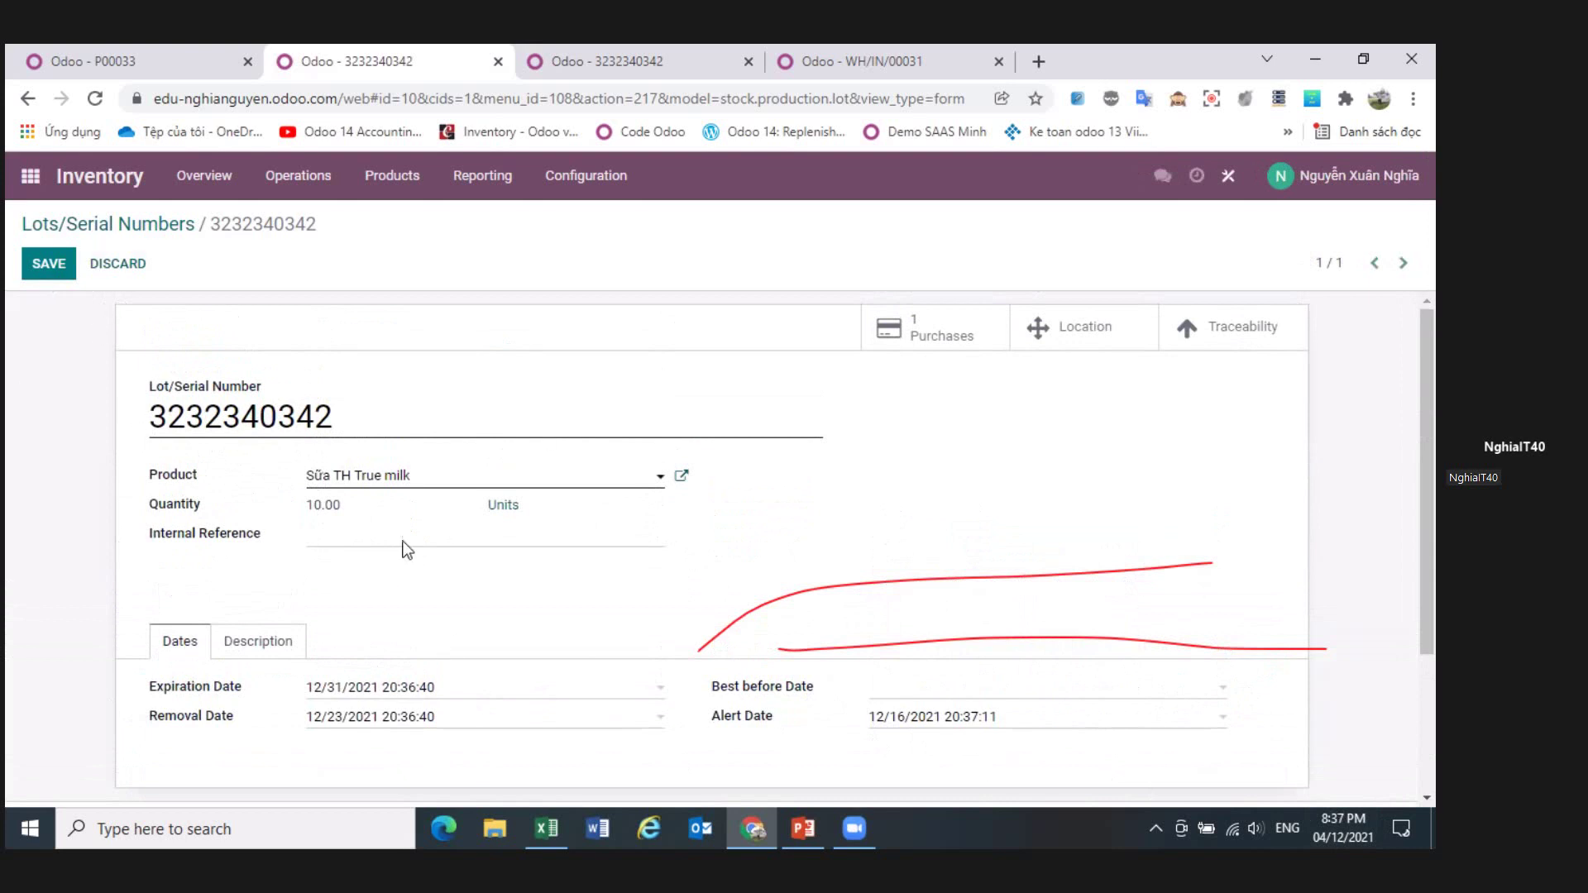
pyautogui.click(931, 717)
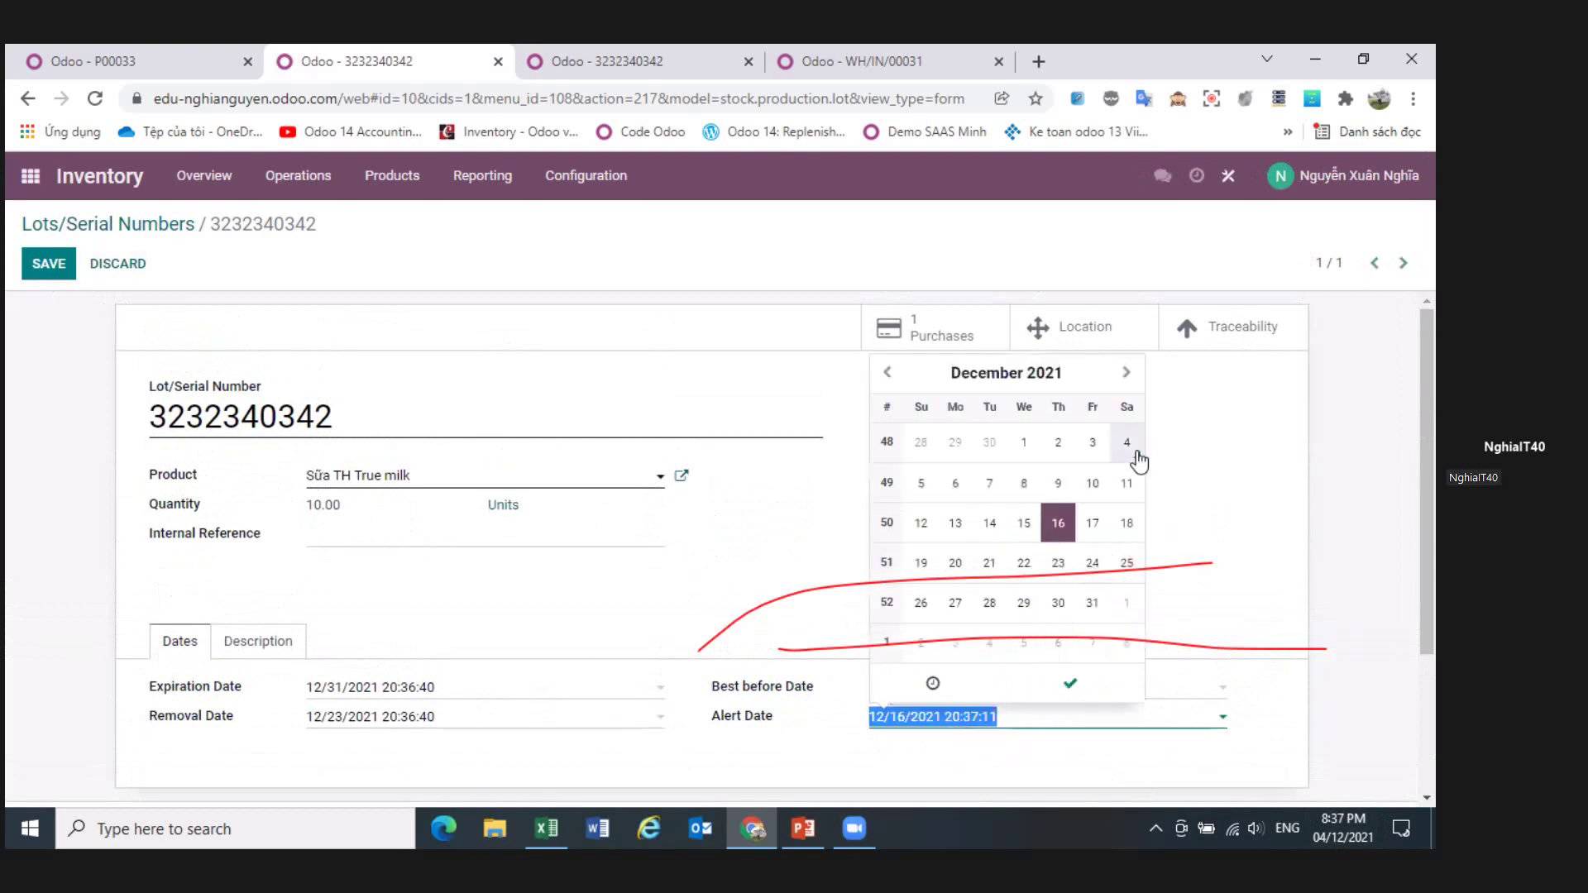
pyautogui.click(1127, 444)
pyautogui.click(1096, 447)
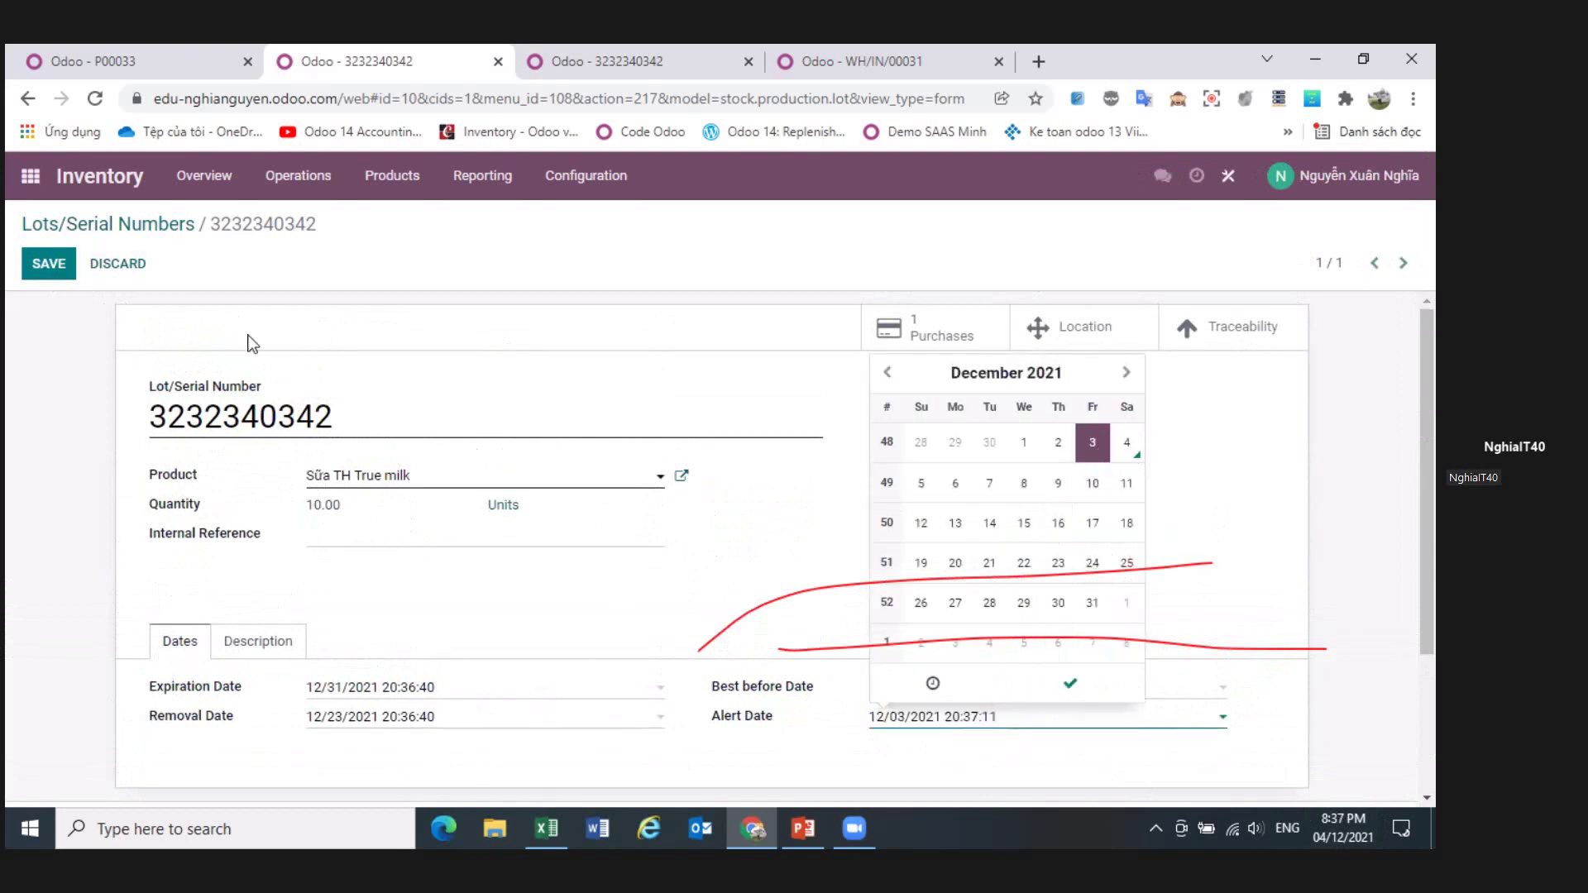
pyautogui.click(46, 265)
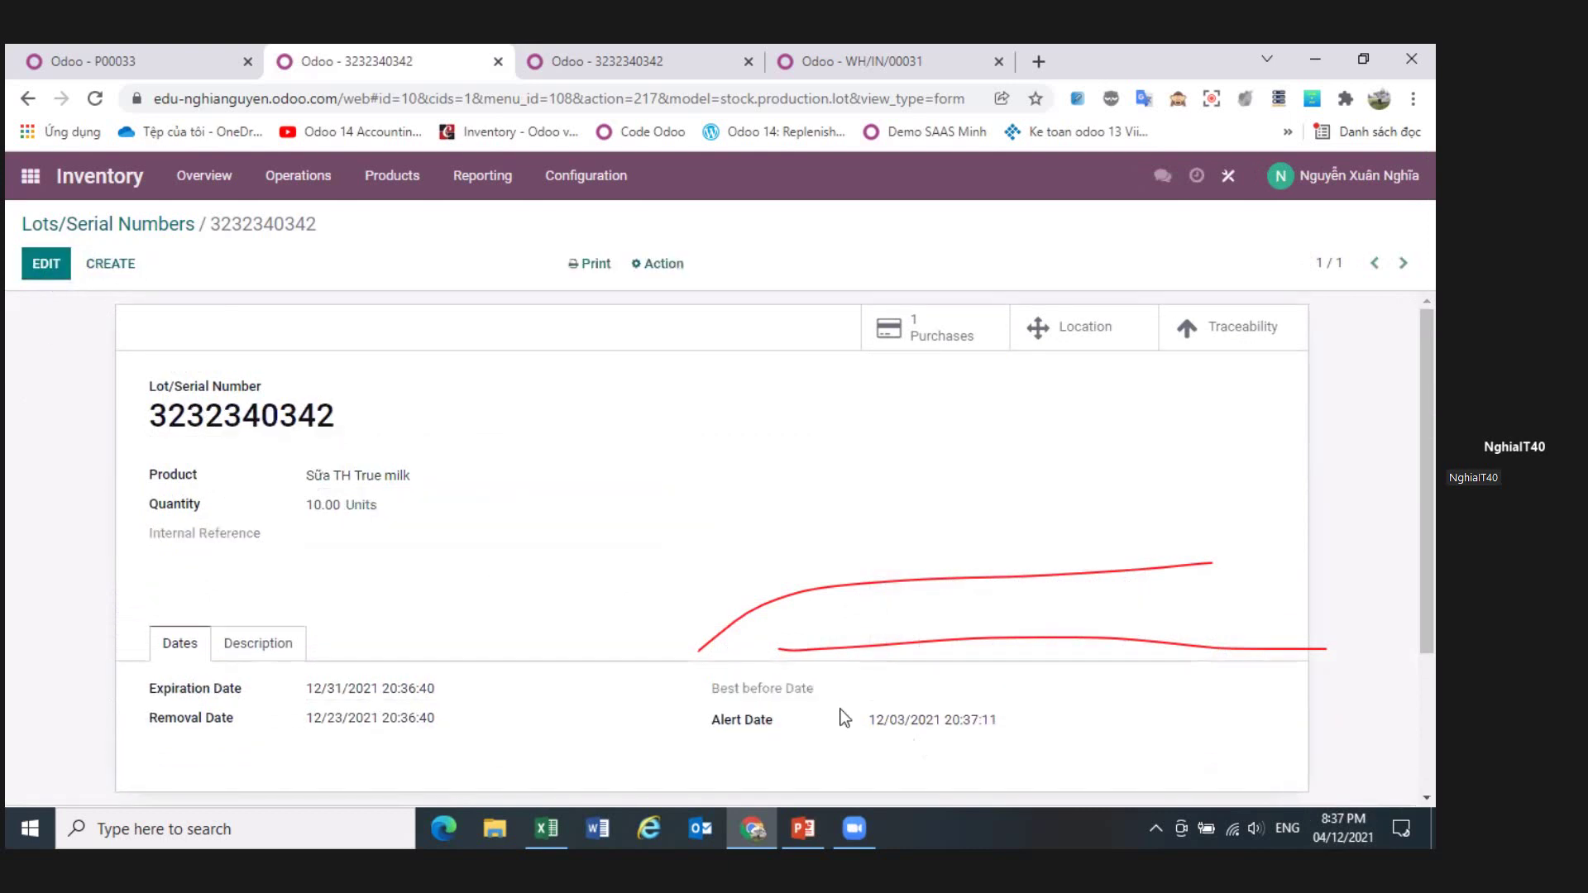
# - Review the lot's Alert Date calendar in edit mode and save the lot with its dates as they are
pyautogui.click(50, 265)
pyautogui.click(1006, 718)
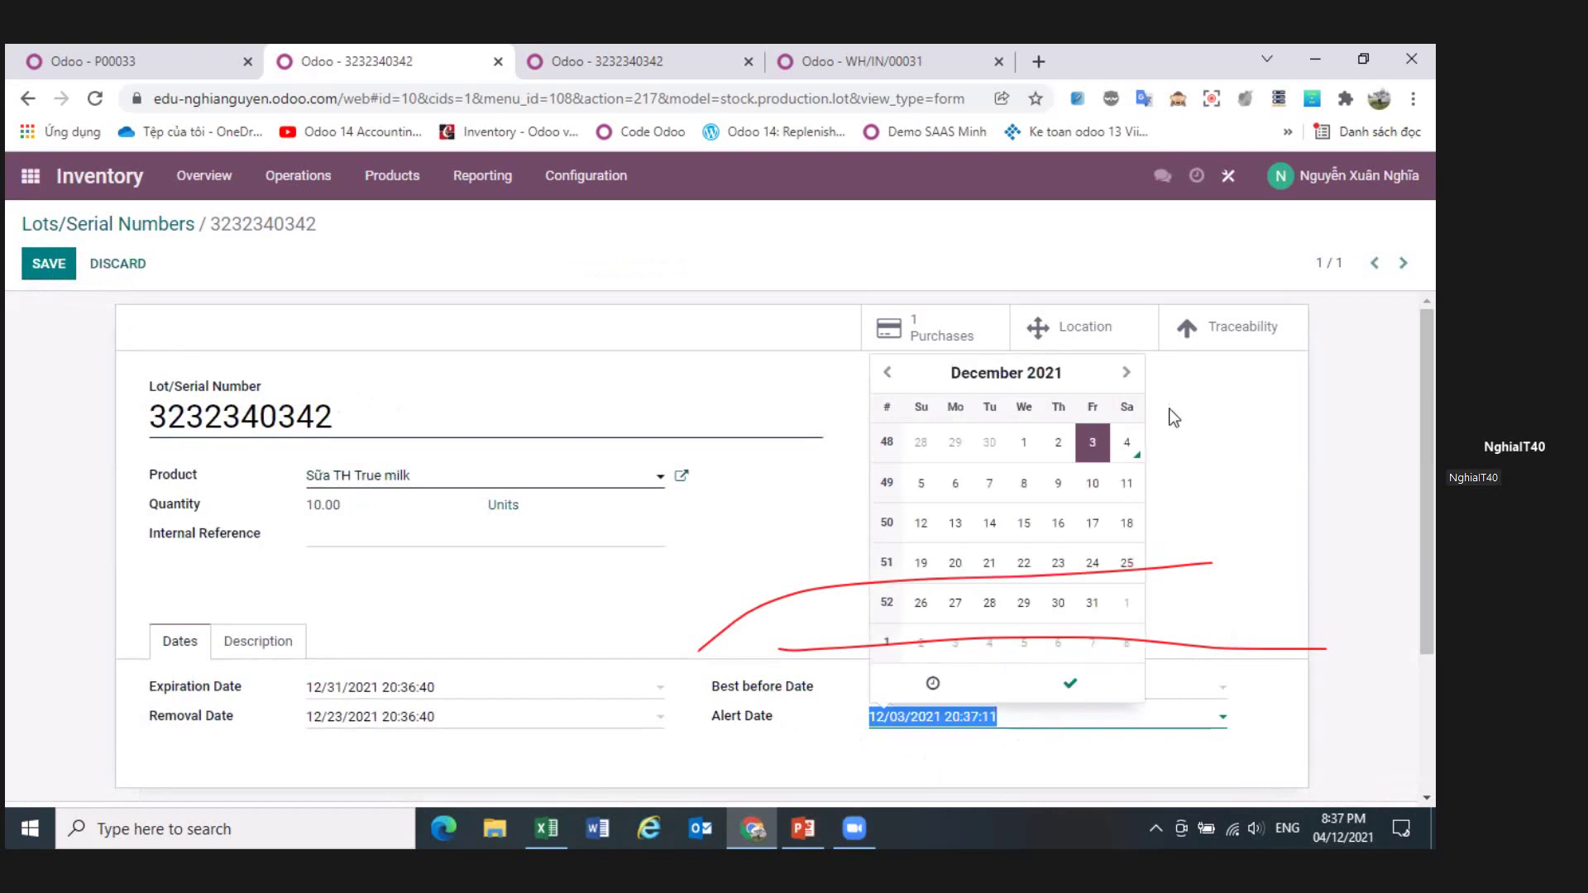
pyautogui.click(984, 769)
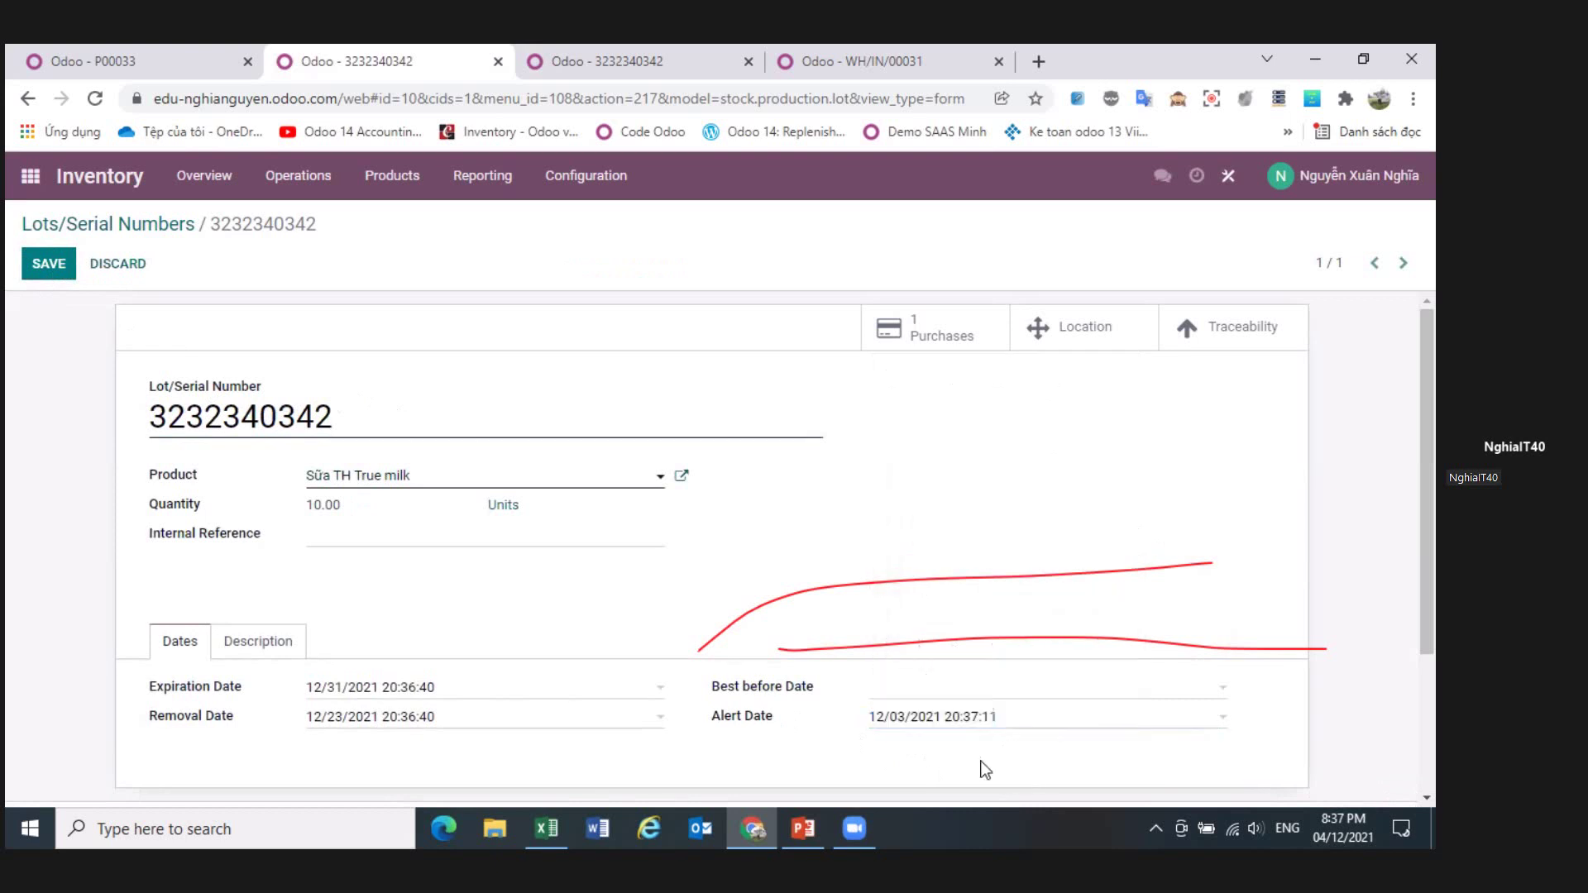
pyautogui.click(50, 274)
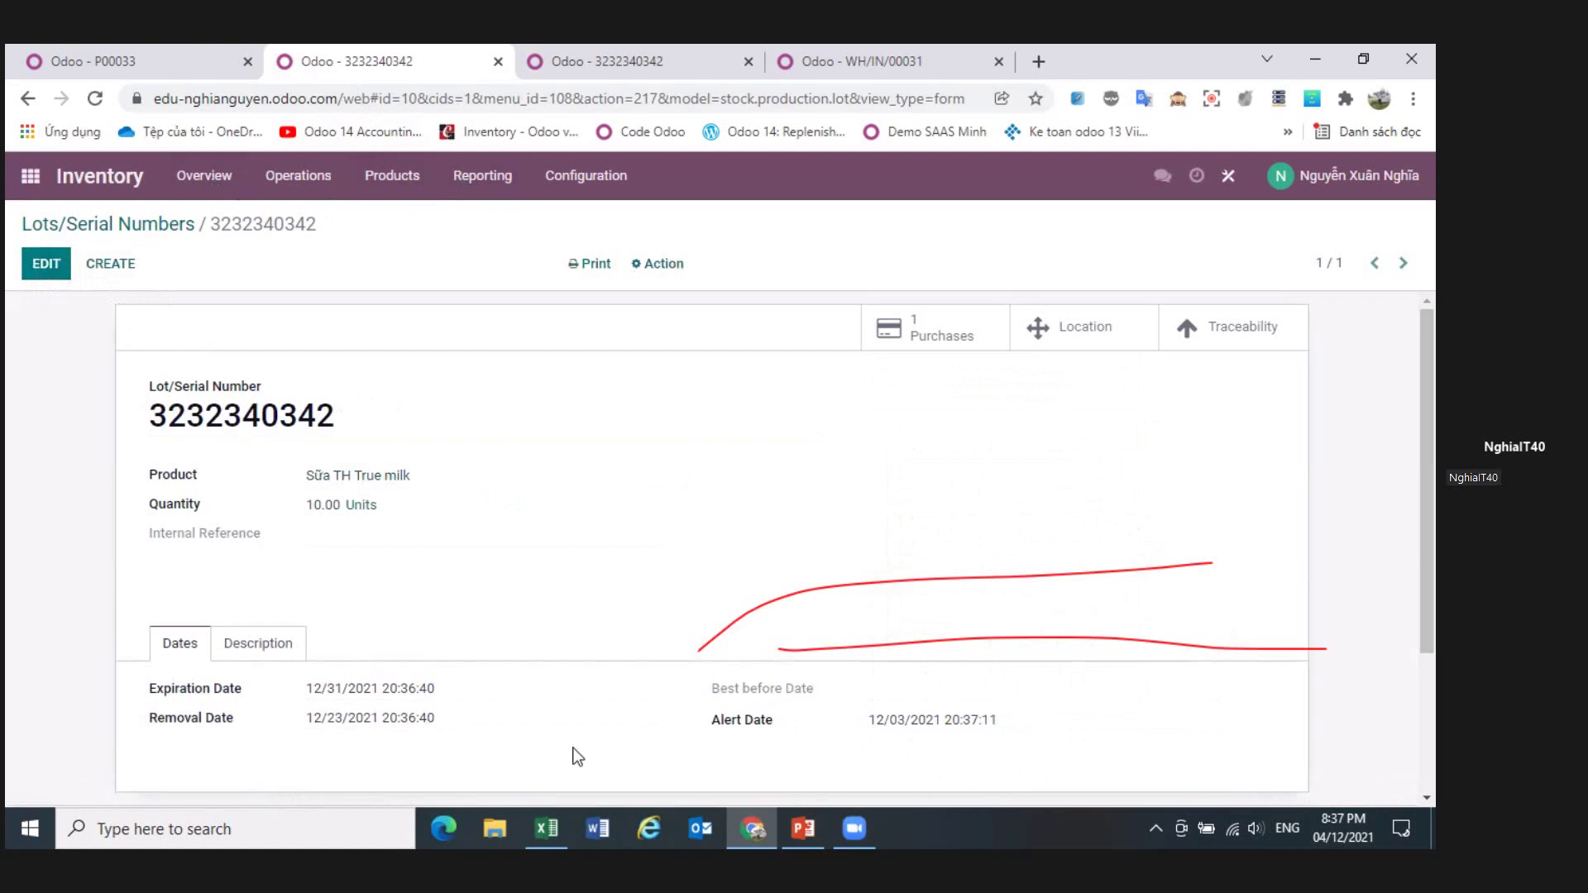
# - Edit the lot again, set its Best before Date to 12/10/2021 and save
pyautogui.click(45, 263)
pyautogui.click(1009, 718)
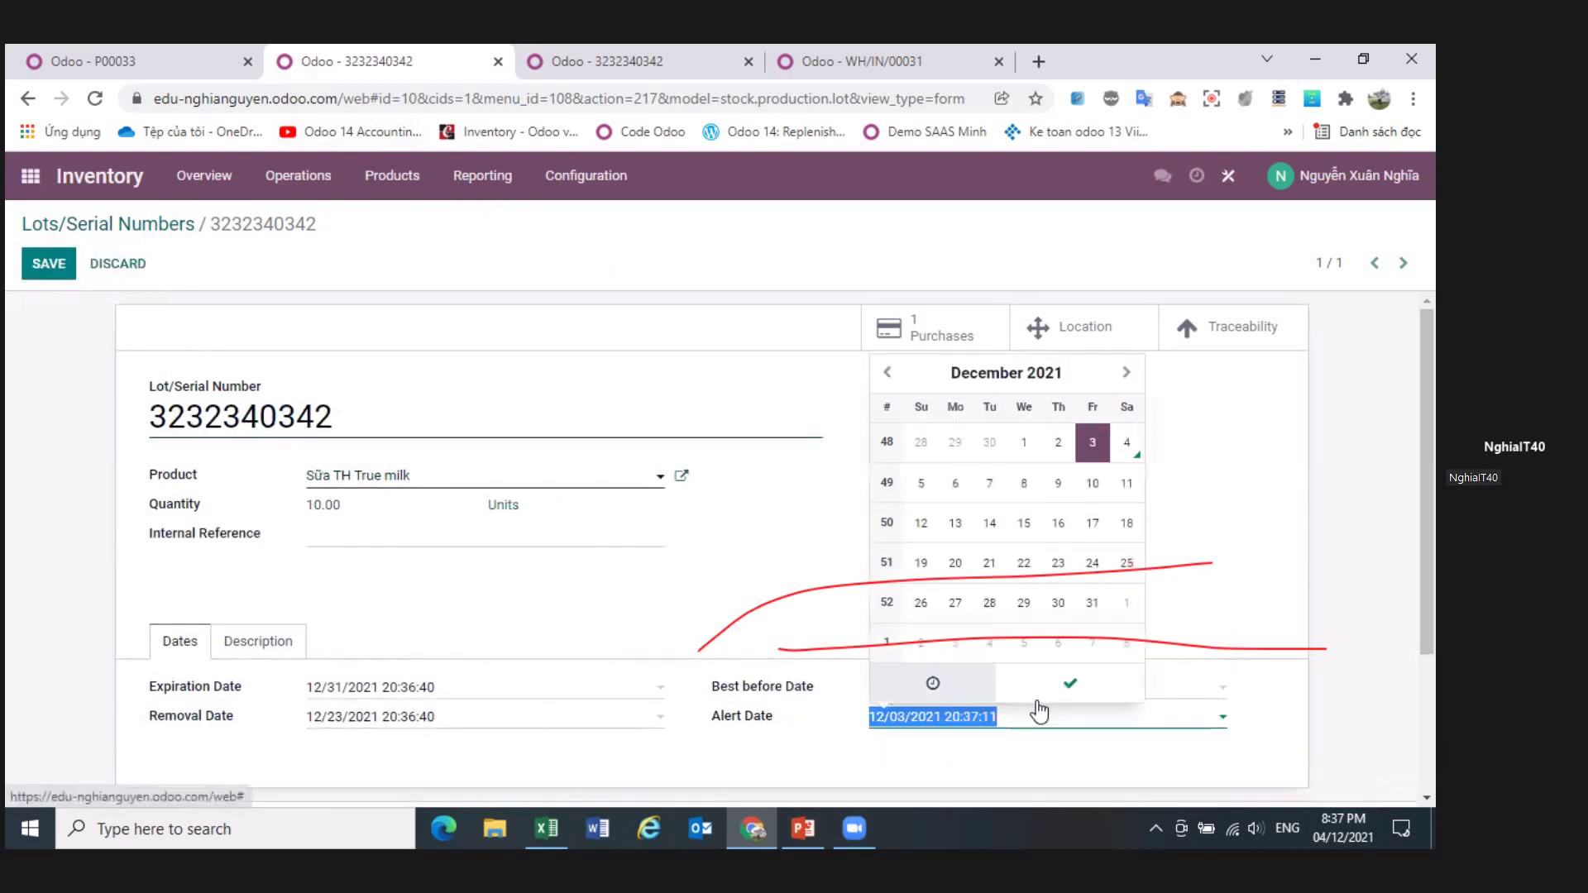
pyautogui.click(1039, 717)
pyautogui.click(1111, 687)
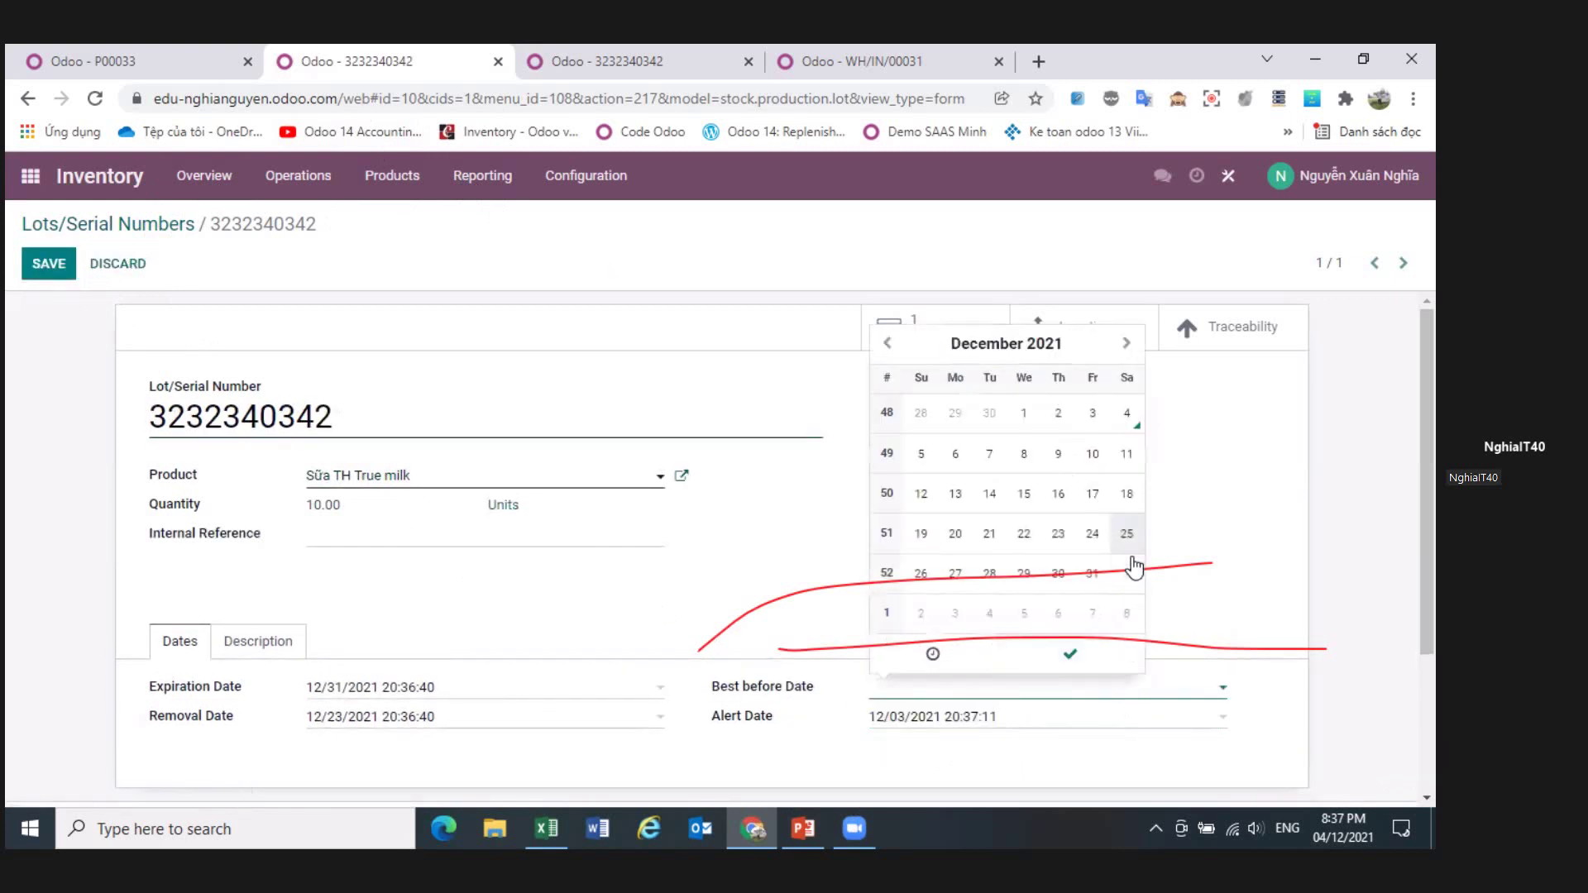
pyautogui.click(1092, 454)
pyautogui.click(50, 278)
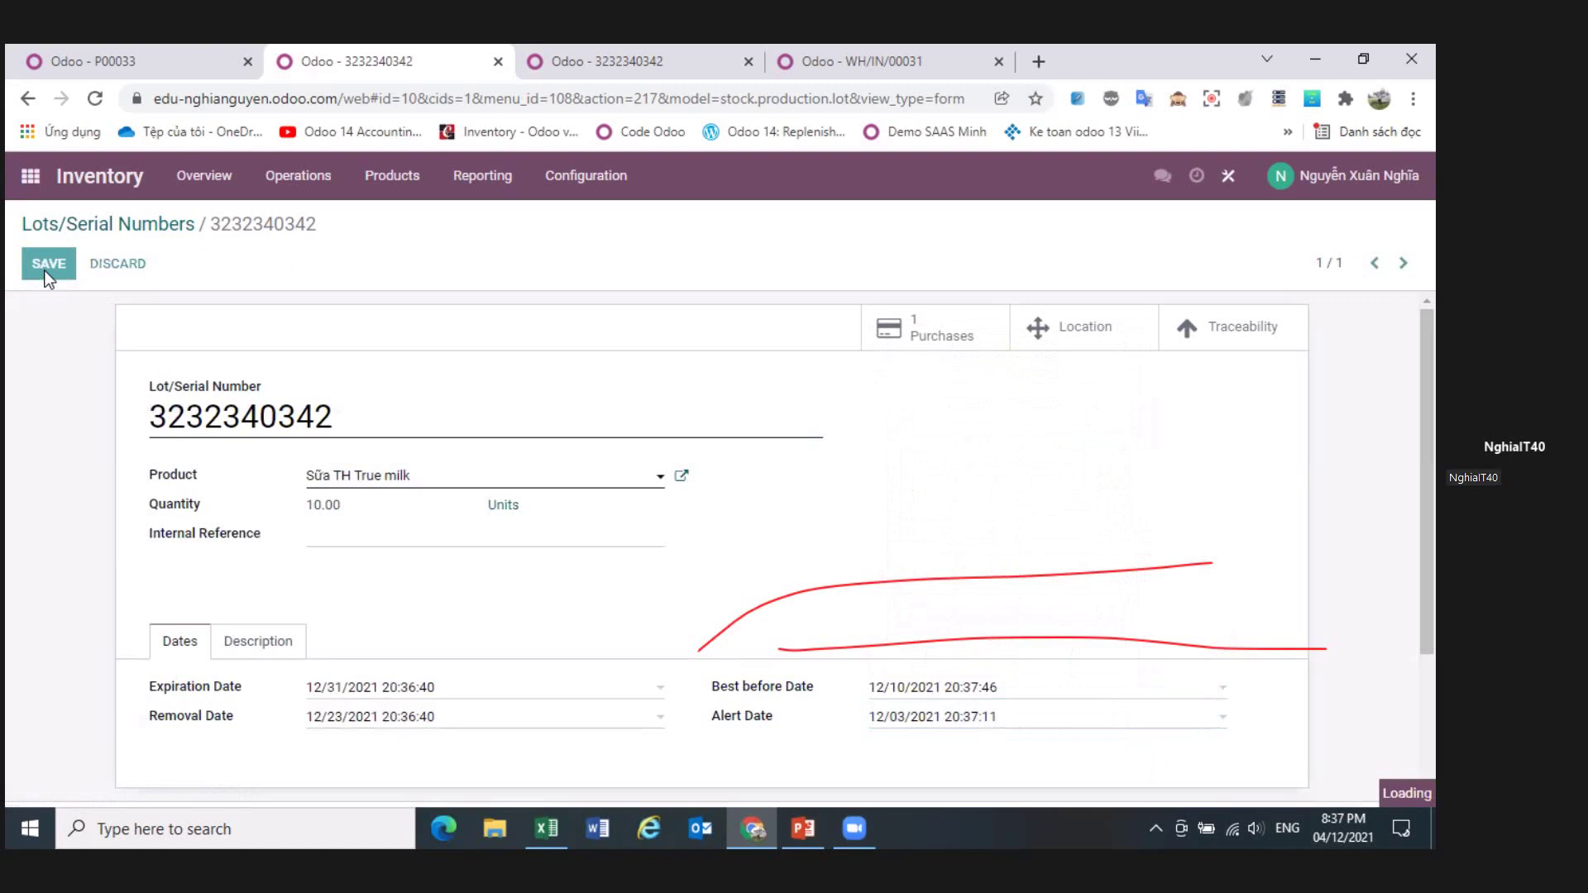
# - Open the Inventory Overview and remove its default search filter so all operation types are listed
pyautogui.click(205, 177)
pyautogui.click(776, 271)
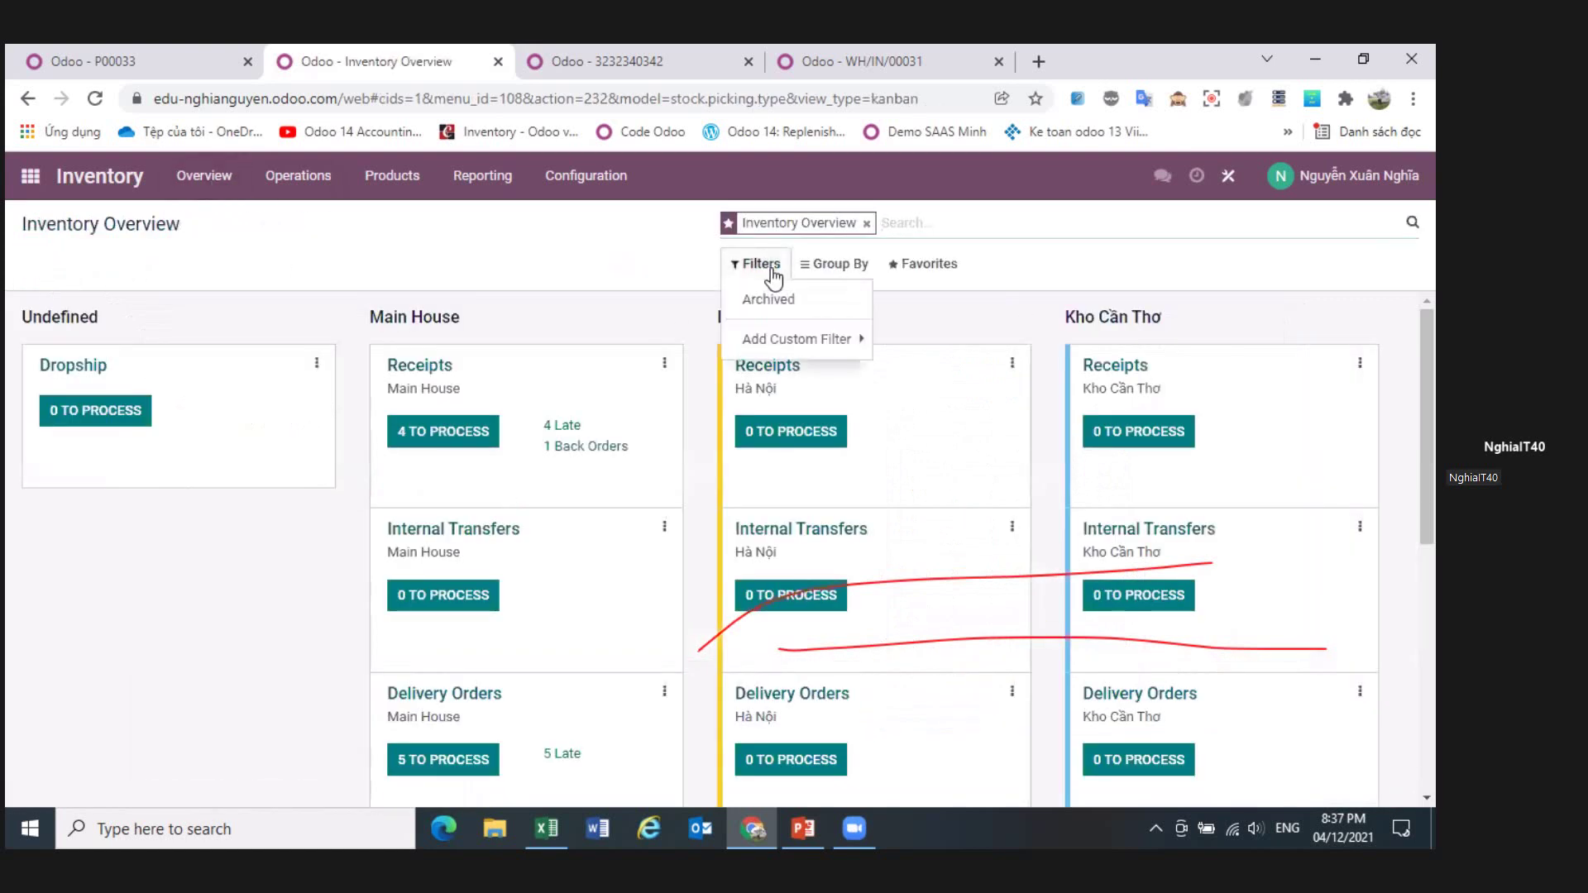
pyautogui.click(860, 263)
pyautogui.click(866, 223)
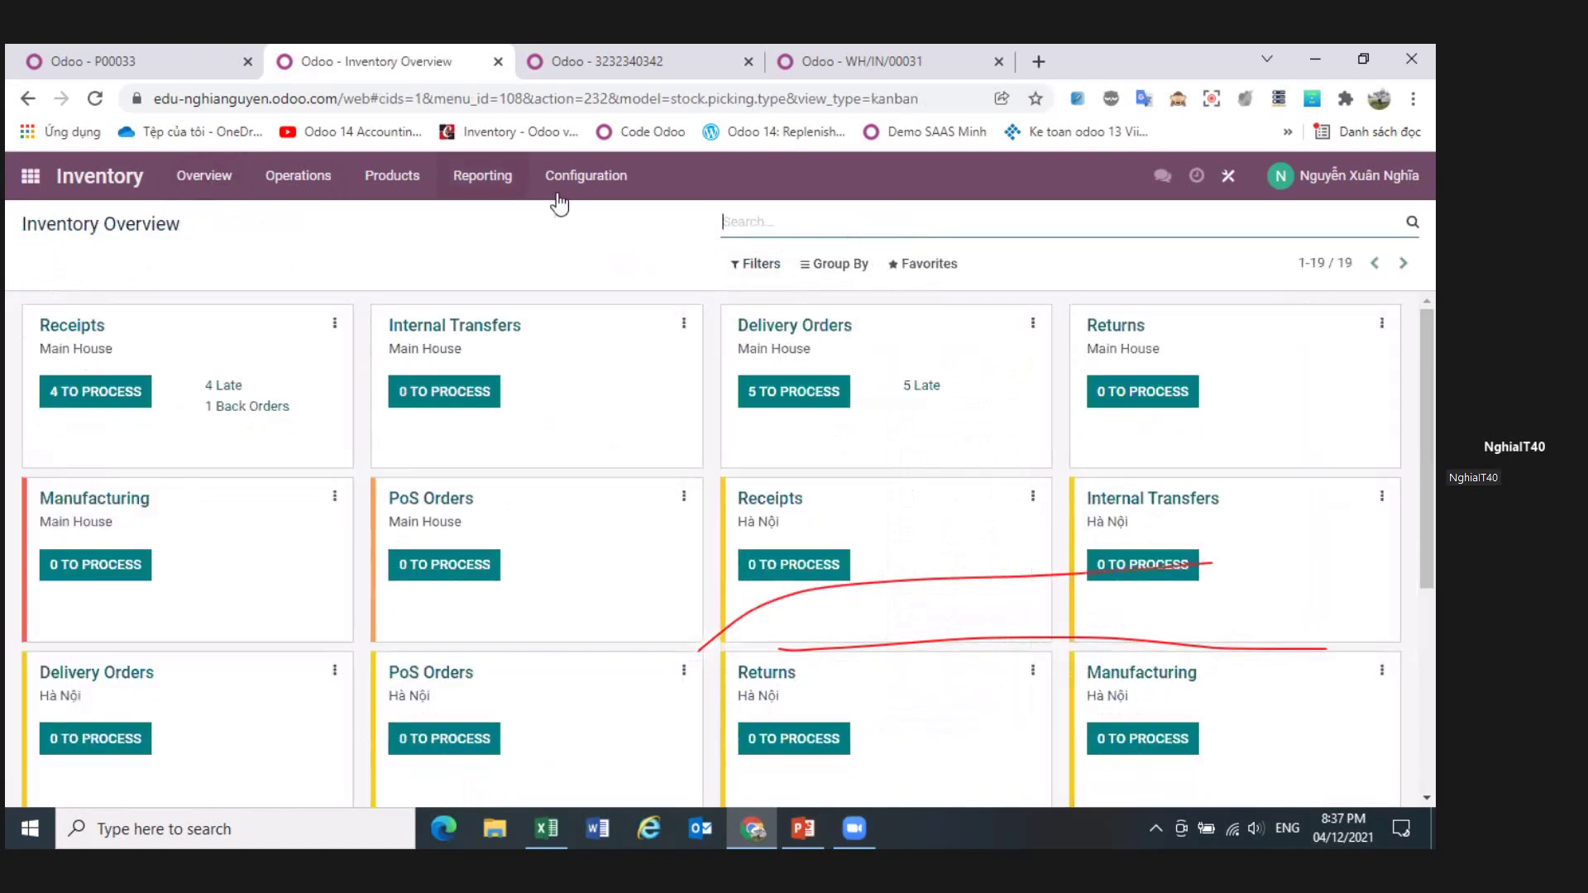
# - Open the Lots/Serial Numbers list, filter it by Expiration Alerts and expand the product group to view its lot
pyautogui.click(762, 267)
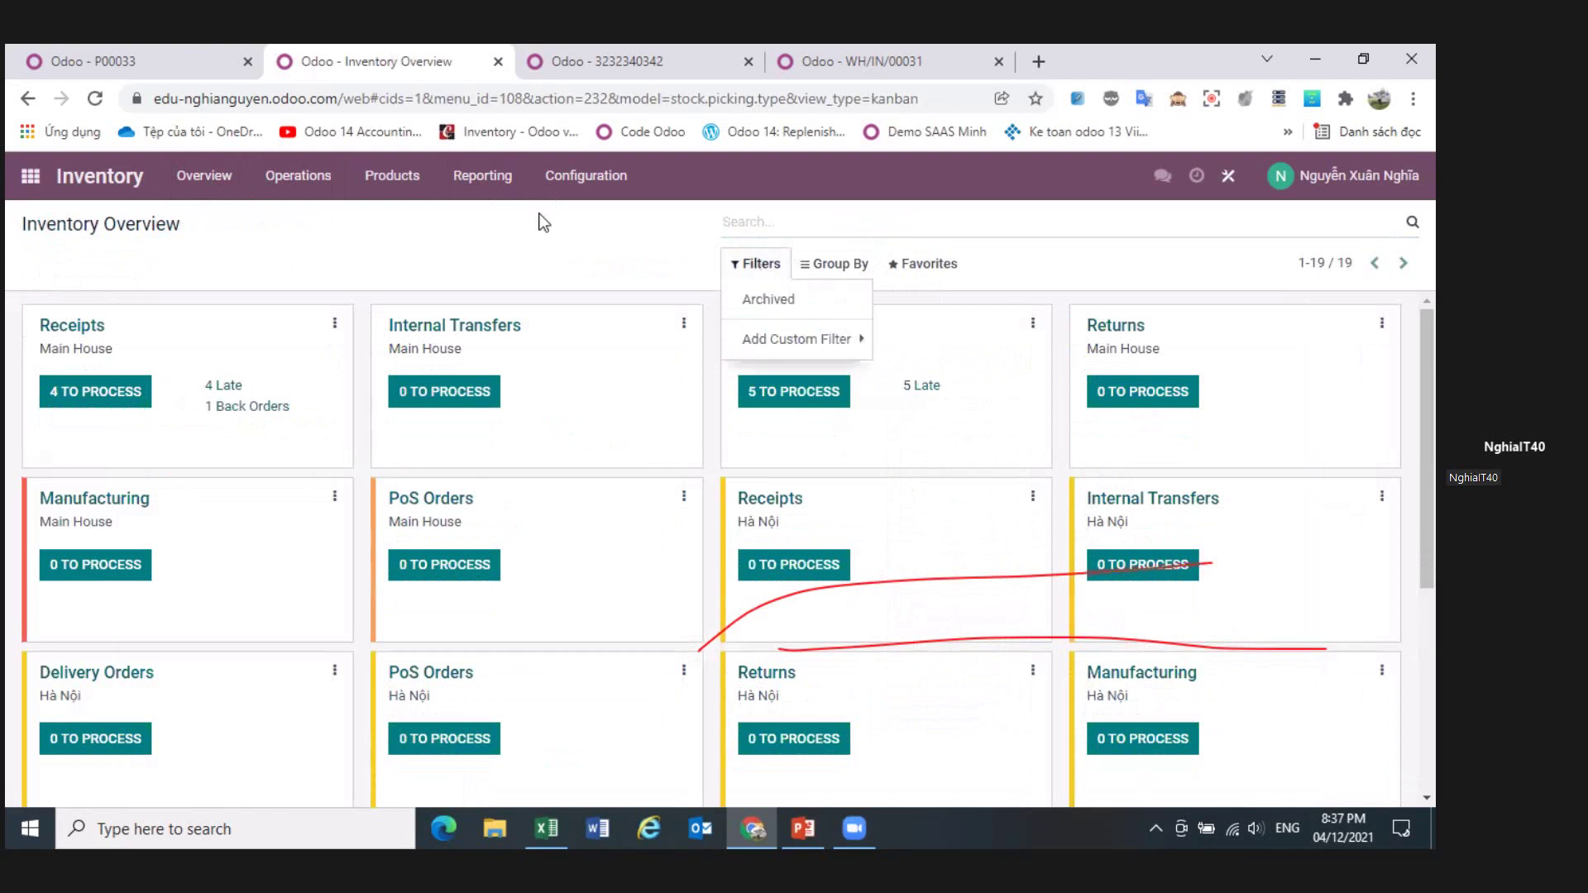
pyautogui.click(405, 176)
pyautogui.click(430, 277)
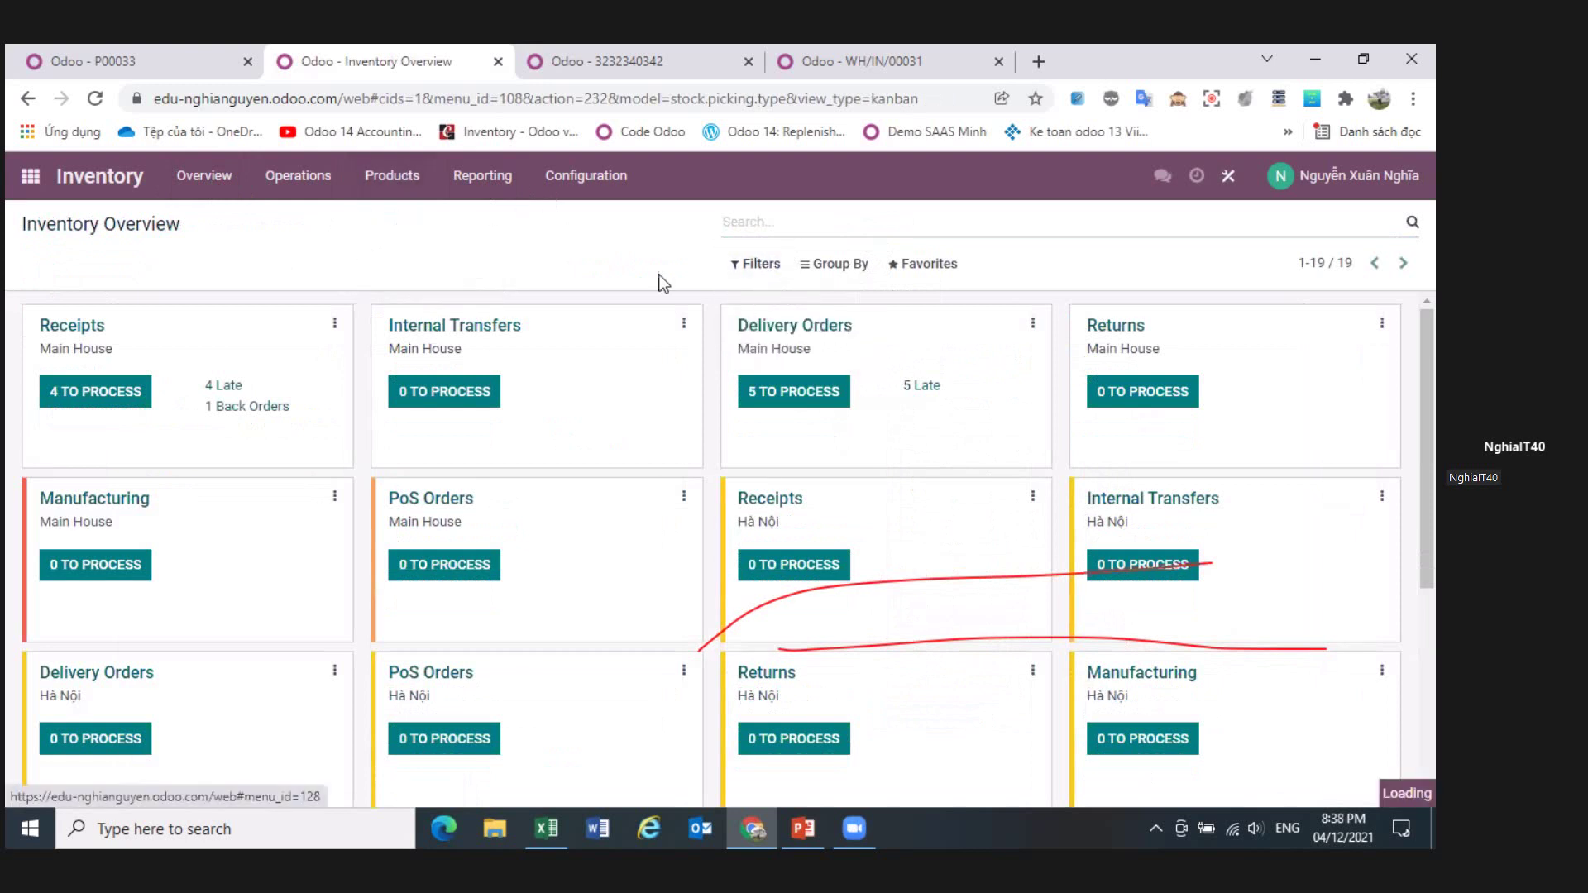
pyautogui.click(749, 267)
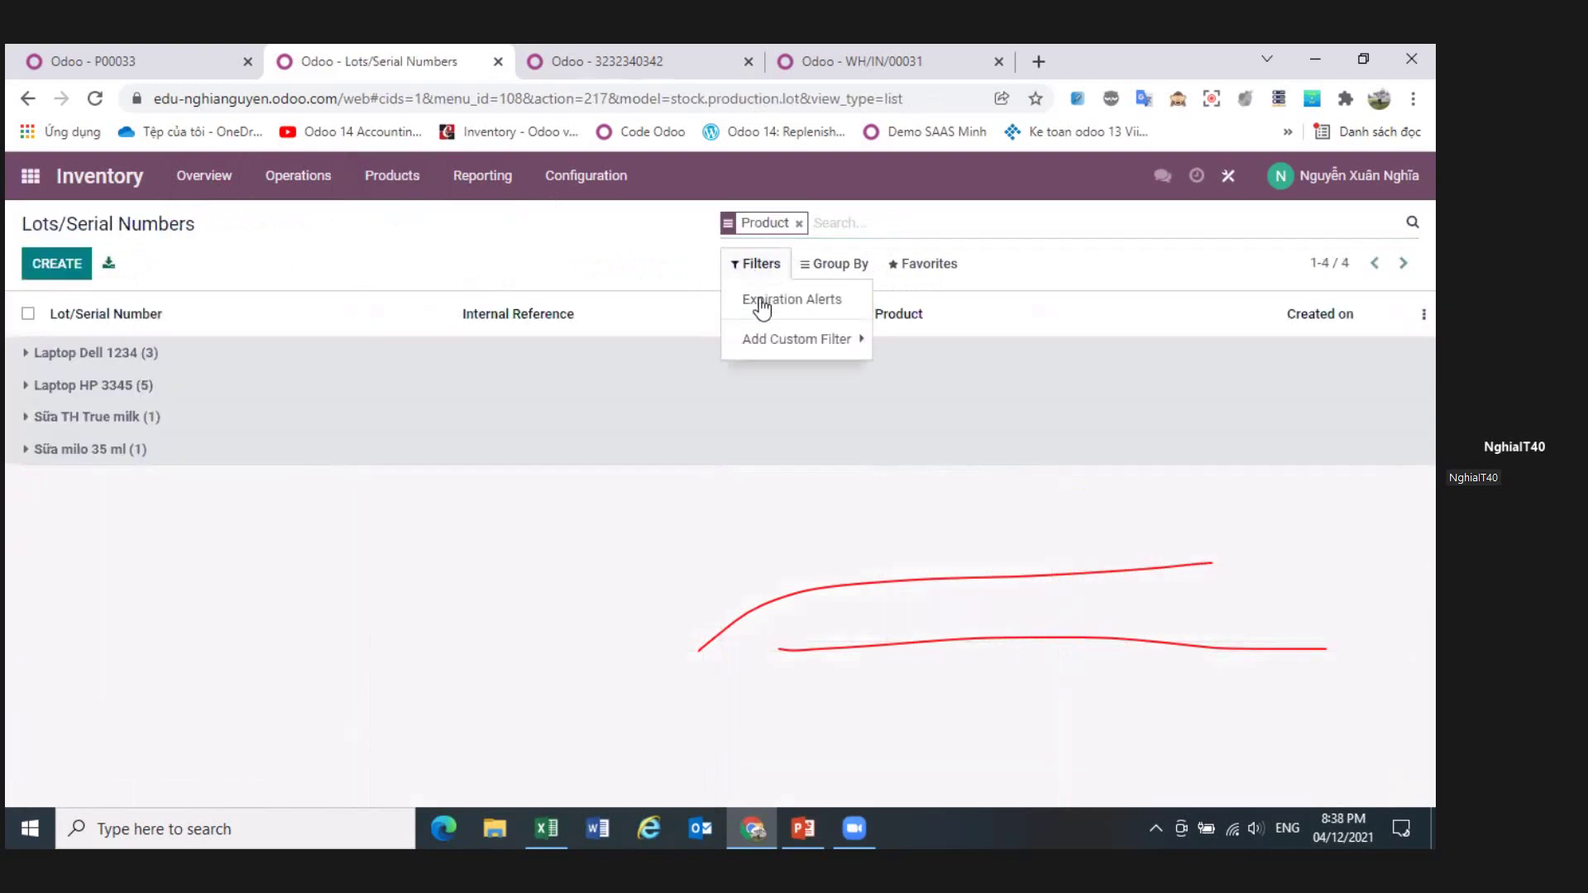
pyautogui.click(765, 301)
pyautogui.click(94, 354)
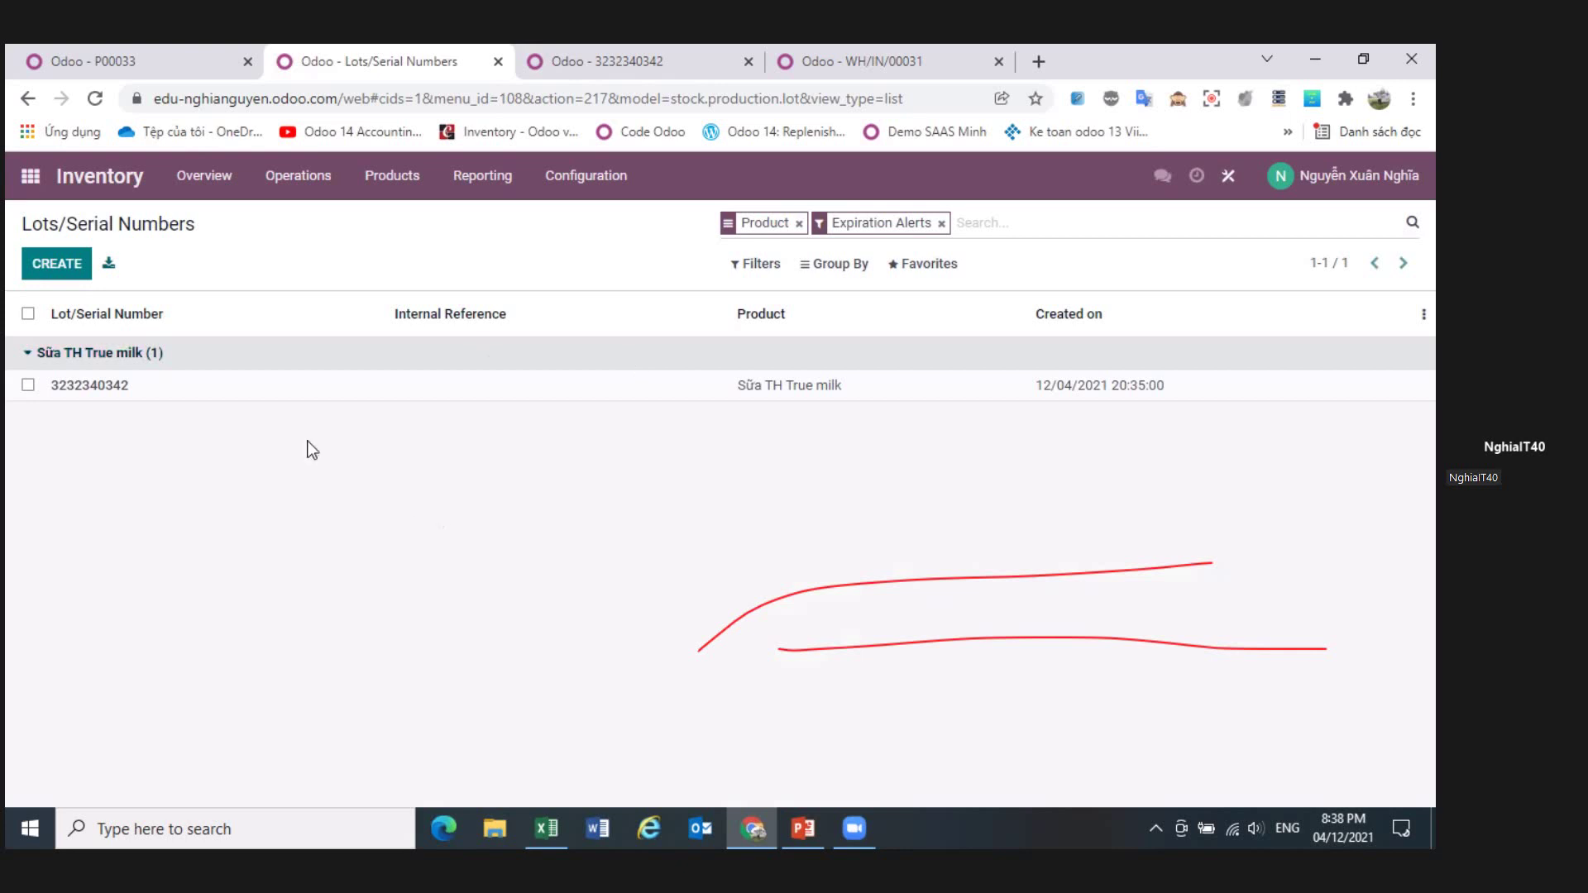
# - Remove the Expiration Alerts filter and Product grouping to view all lots, and return to the Inventory Overview
pyautogui.click(942, 223)
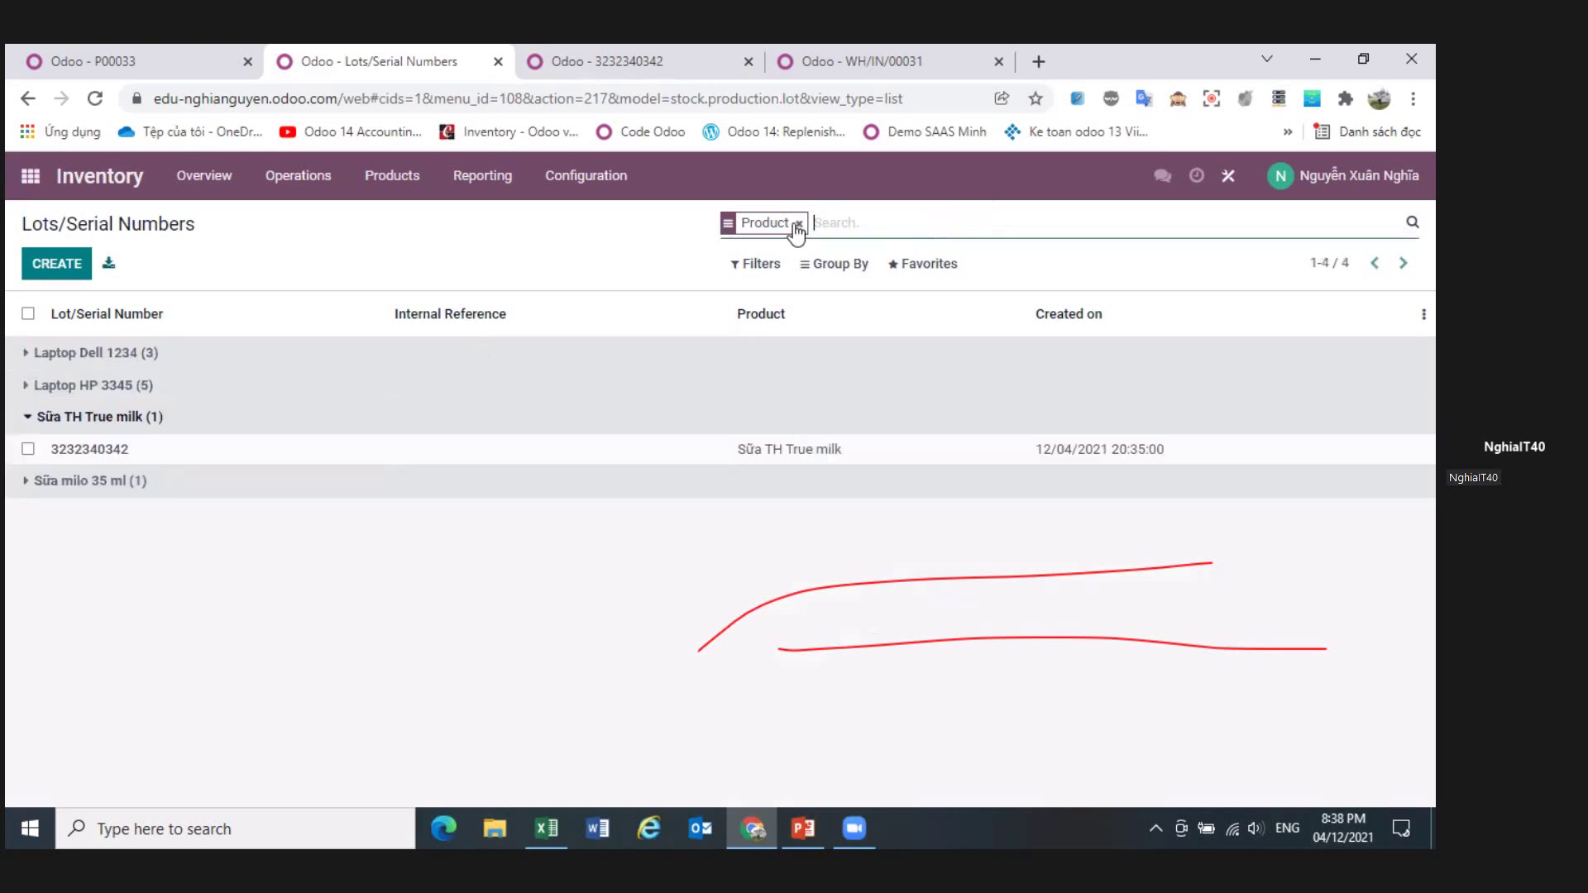
pyautogui.click(799, 222)
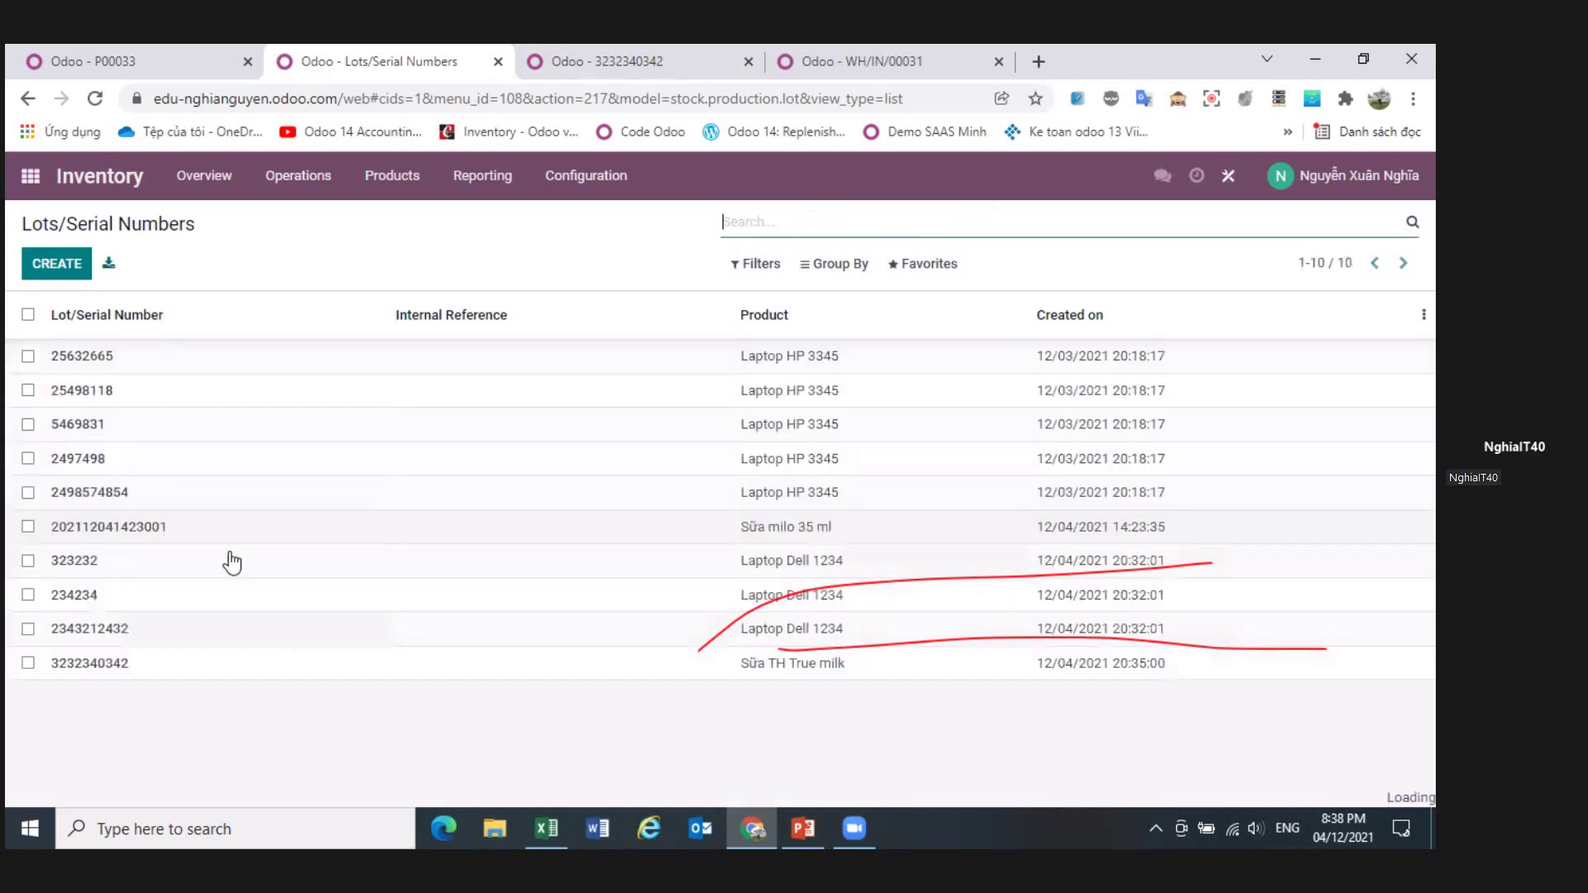
pyautogui.click(203, 186)
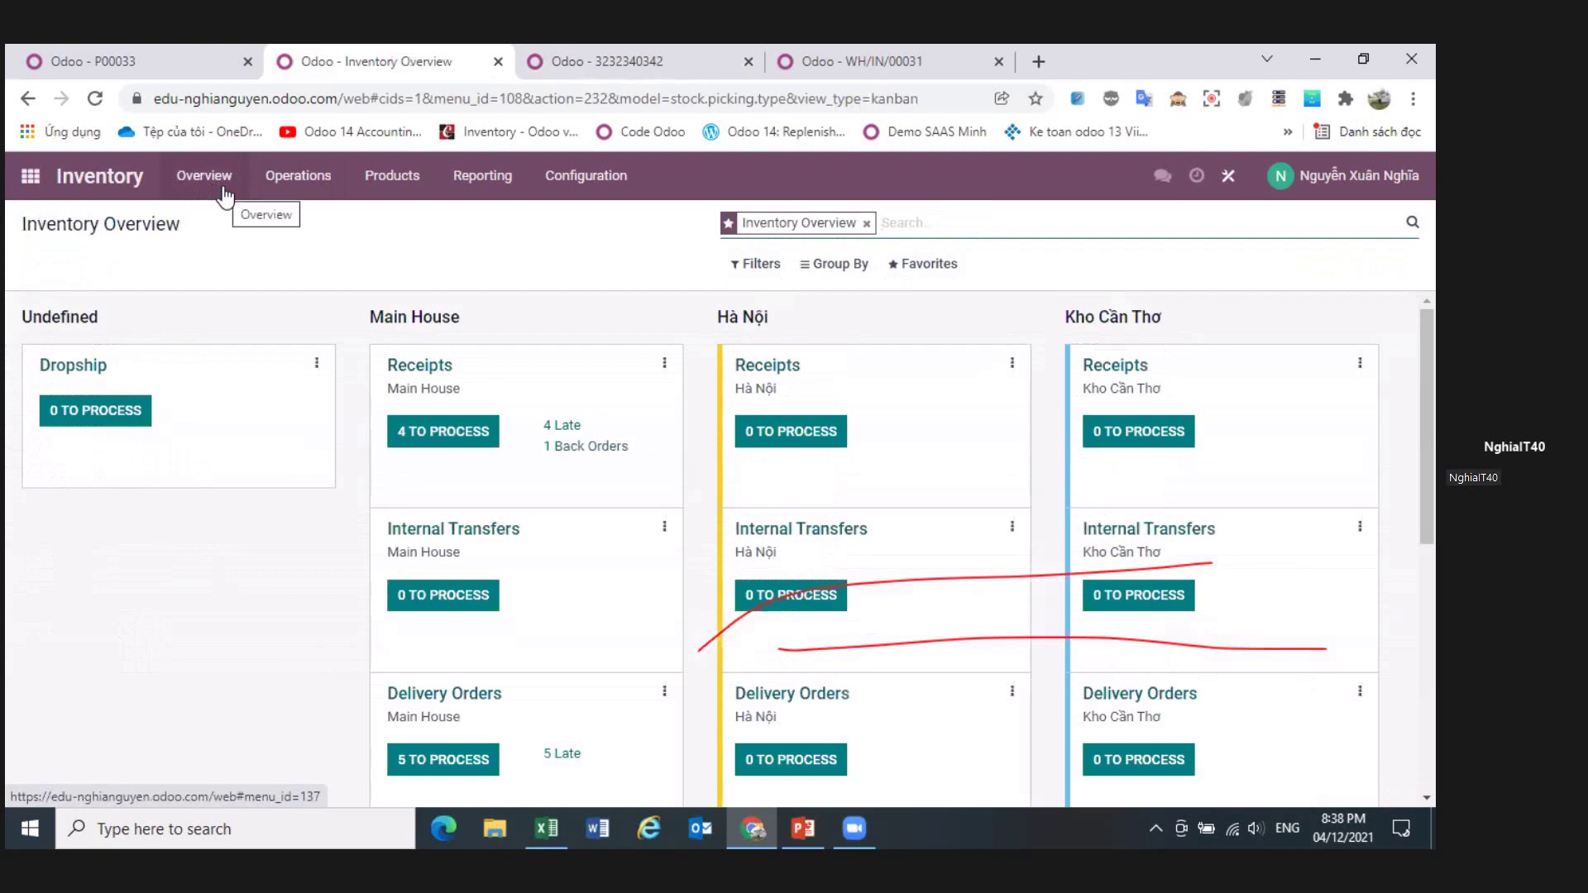
pyautogui.click(296, 178)
pyautogui.click(296, 182)
pyautogui.click(297, 184)
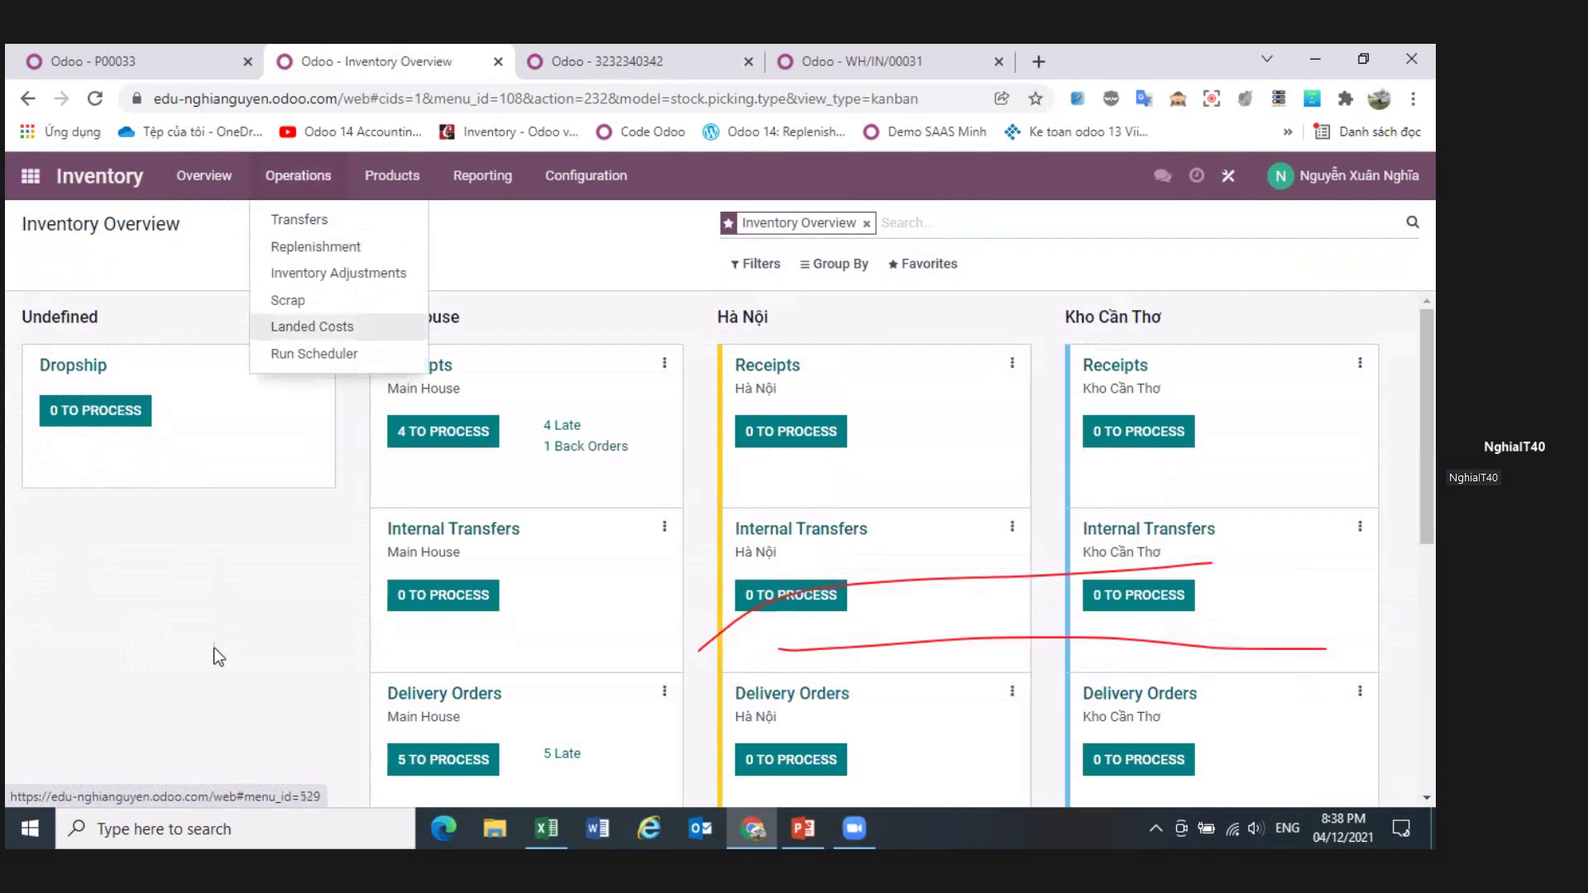
pyautogui.click(608, 347)
pyautogui.click(665, 529)
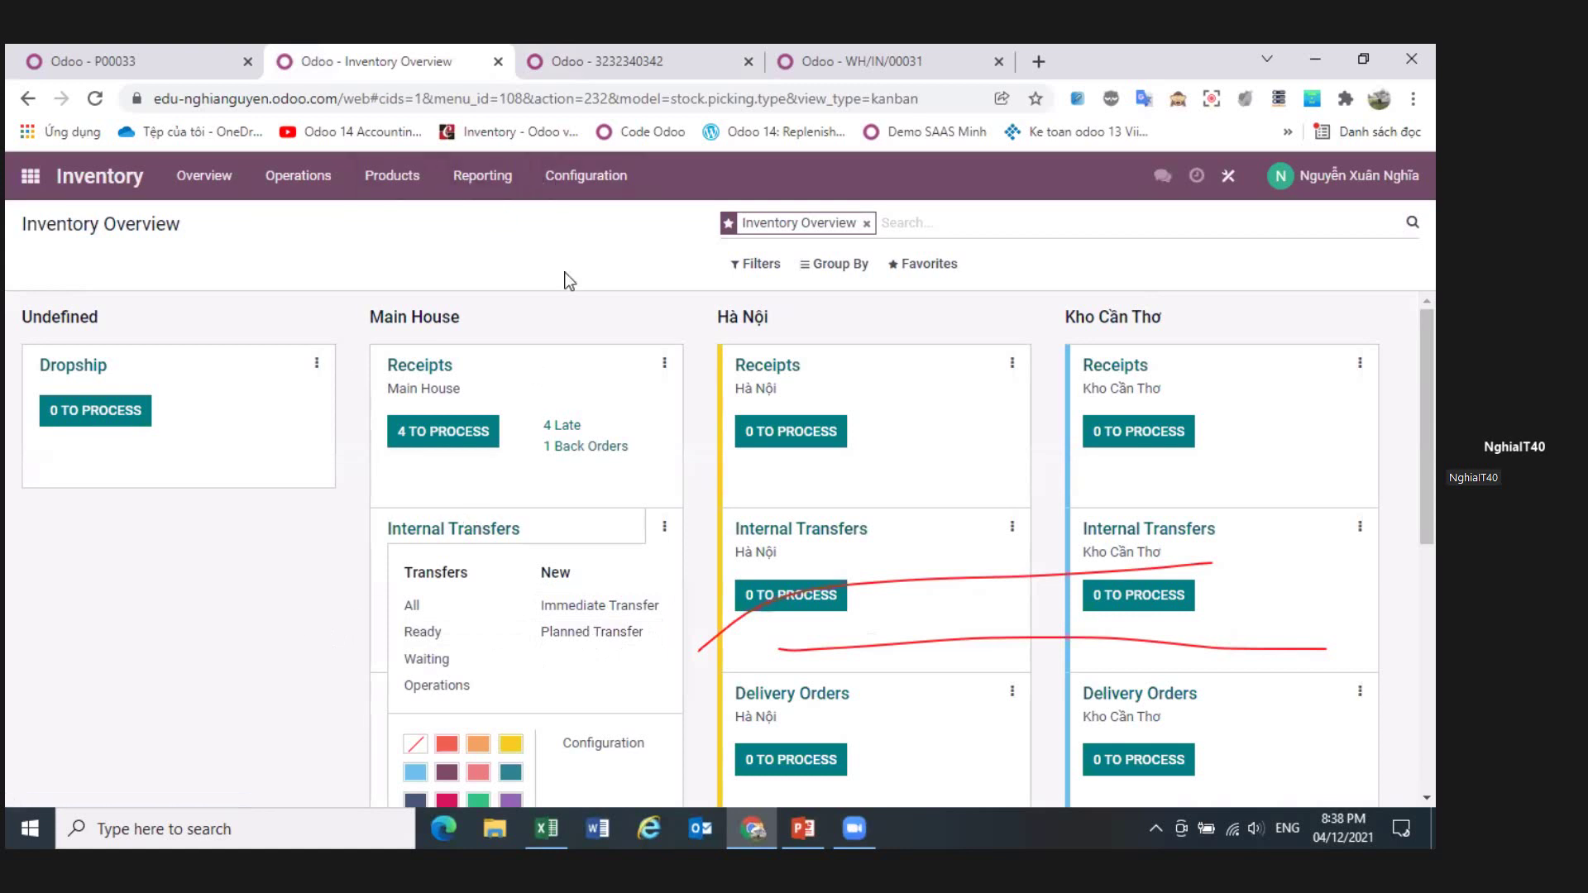
# - Open the warehouse Locations list to review the internal locations
pyautogui.click(584, 191)
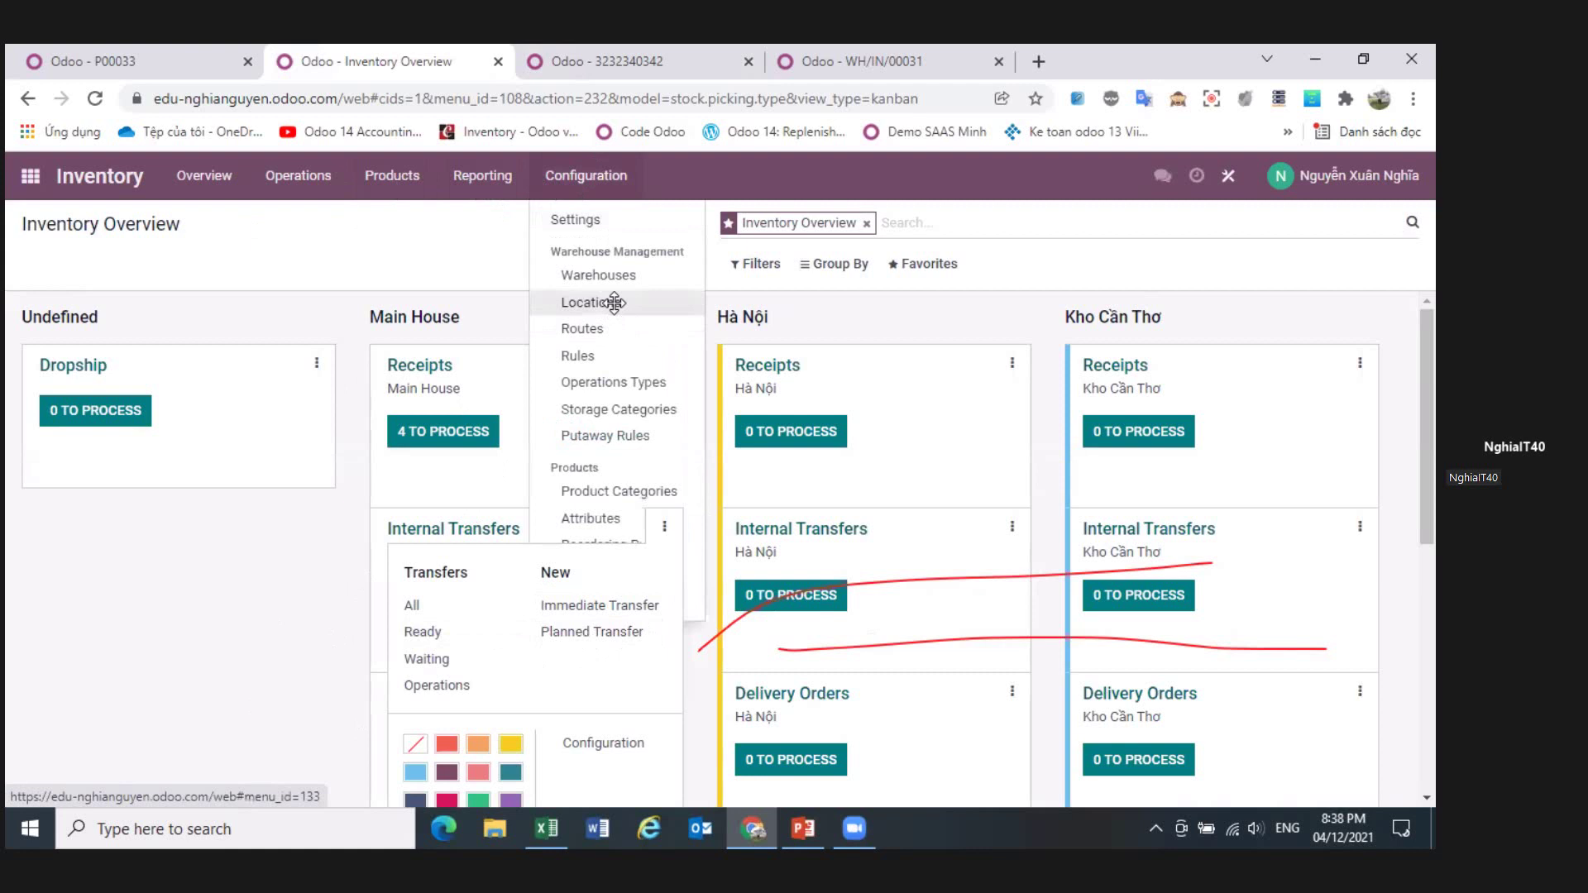
pyautogui.click(580, 301)
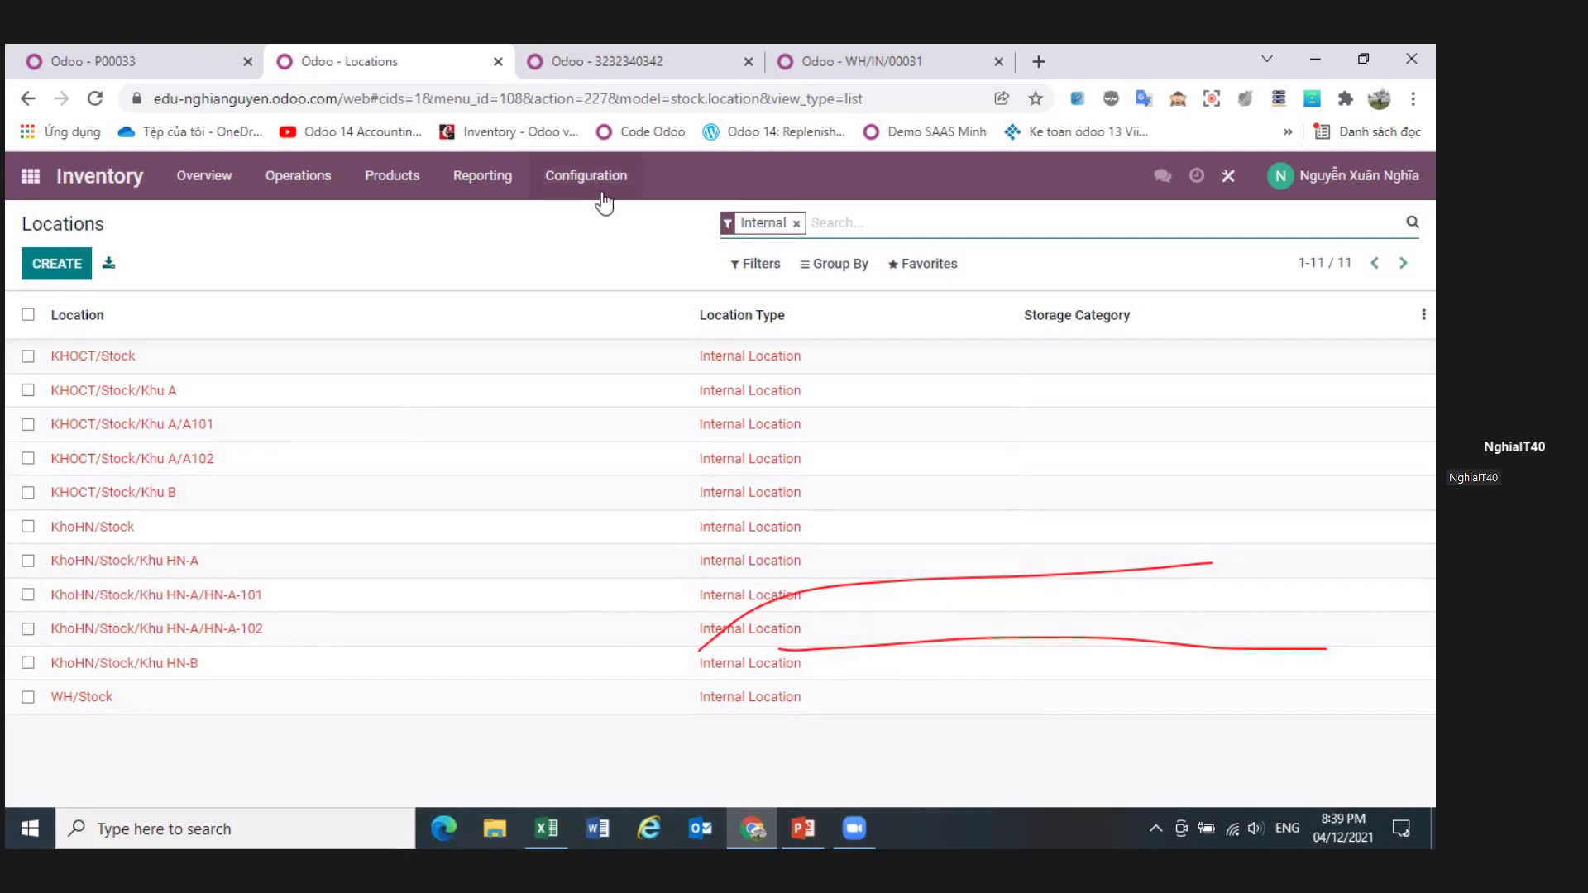
# - Open the Inventory Report, replace its Product > Location grouping with Location and expand KhoHN/Stock to view its products
pyautogui.click(472, 186)
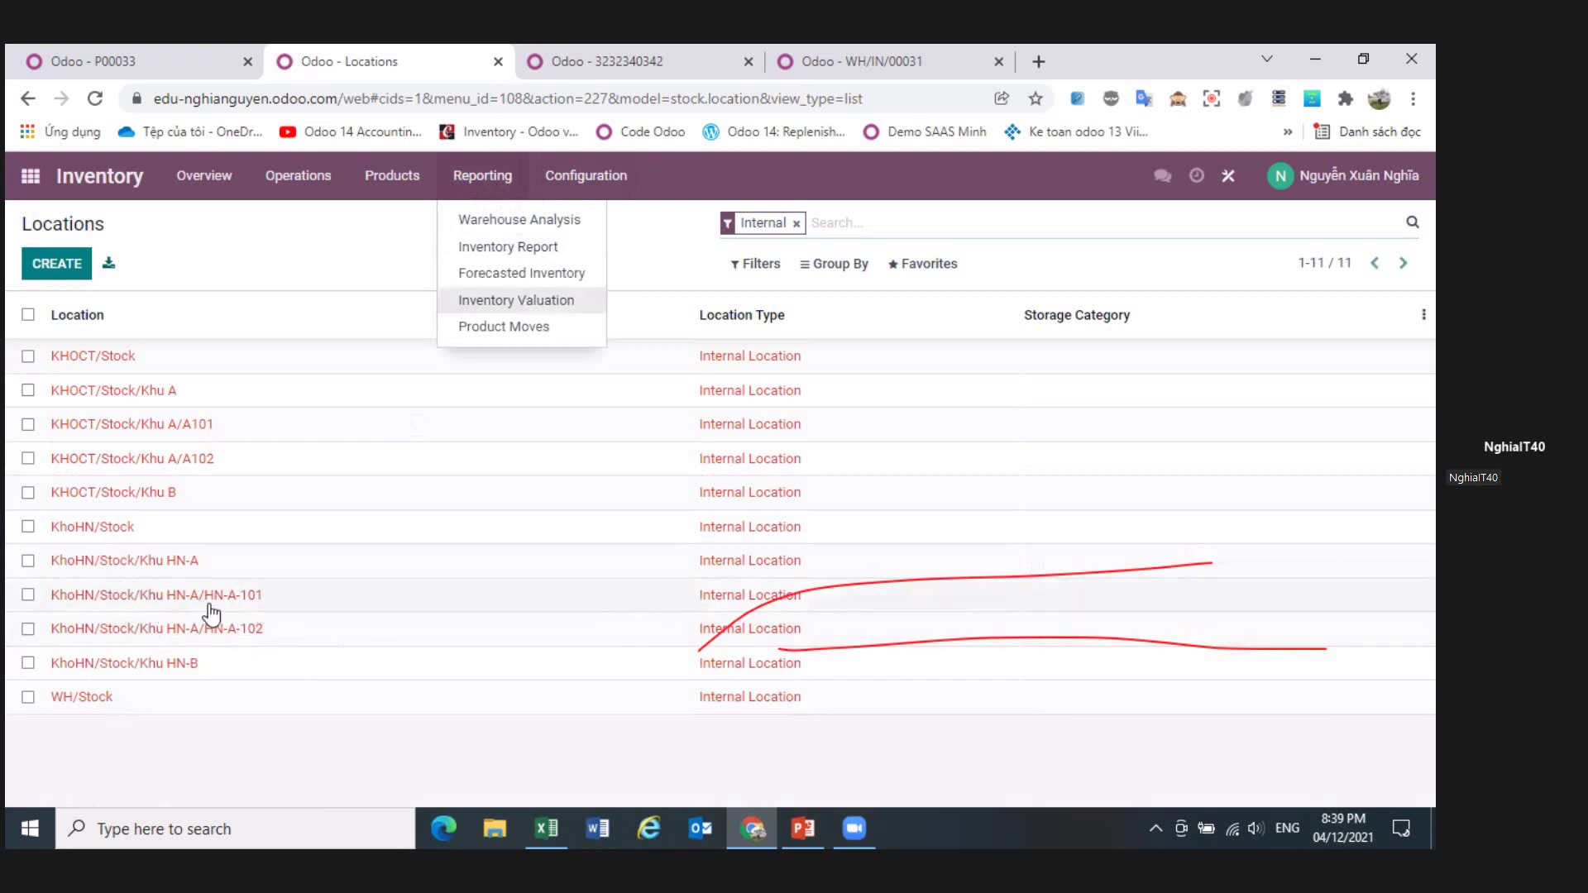
pyautogui.click(527, 248)
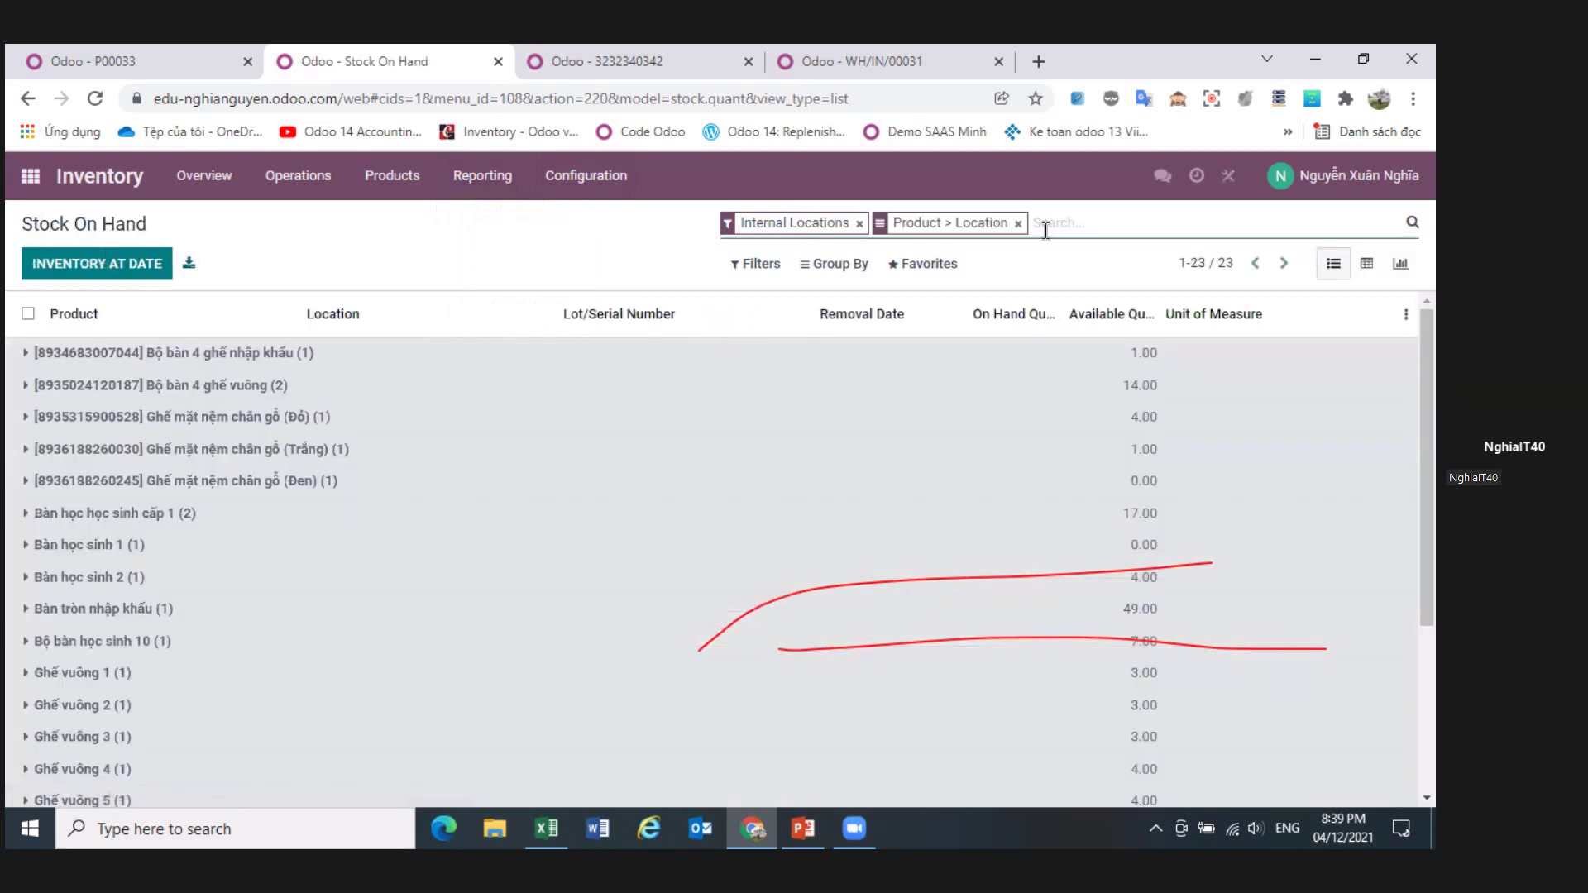
pyautogui.write('kho')
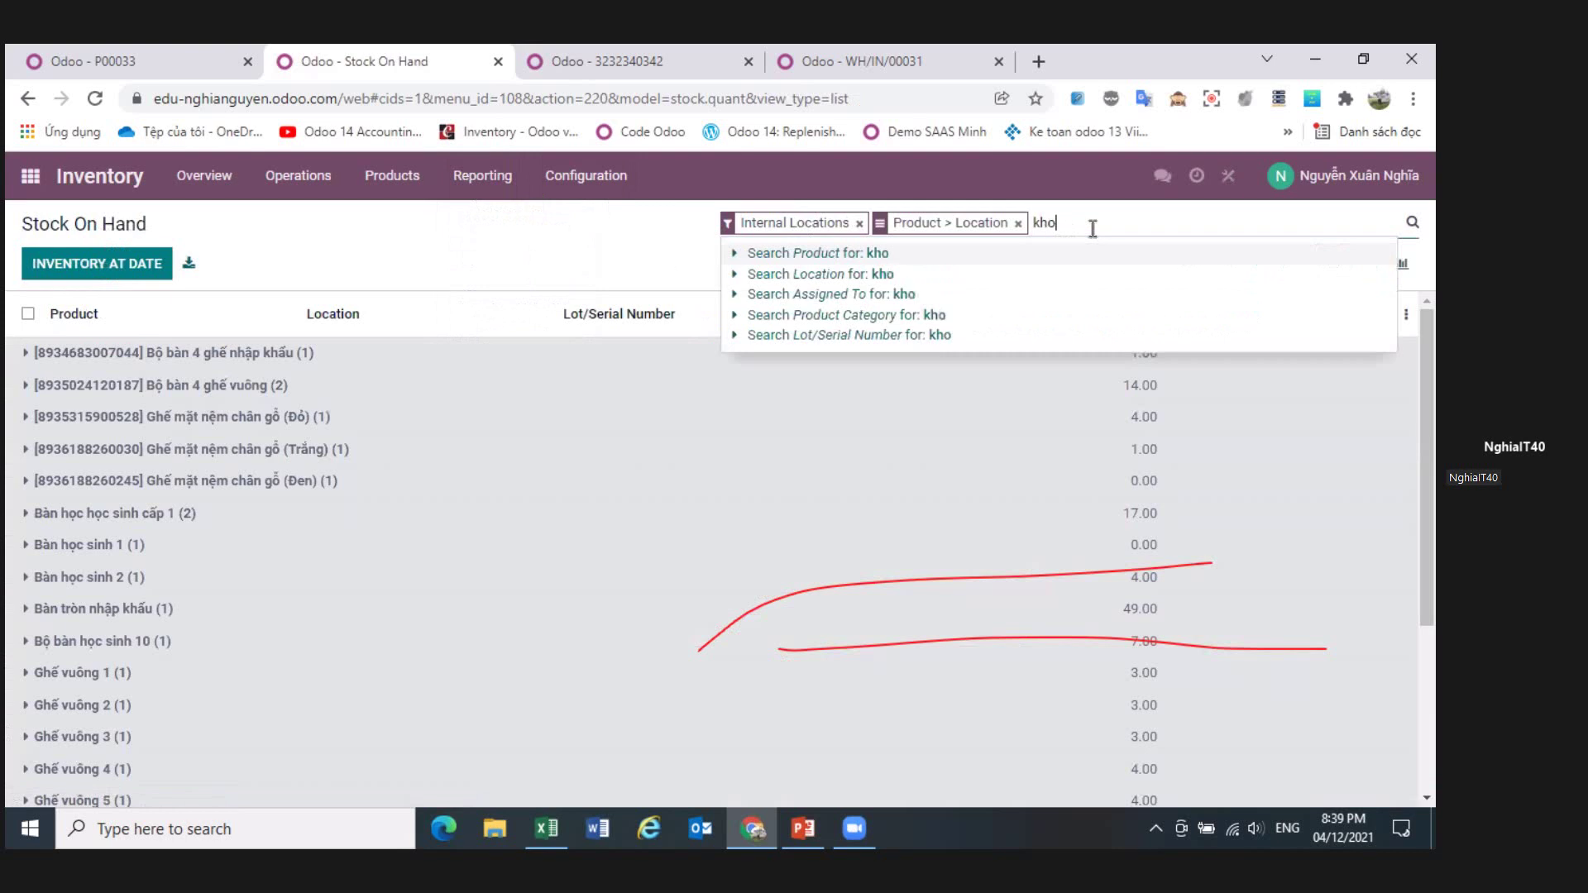
pyautogui.click(1018, 223)
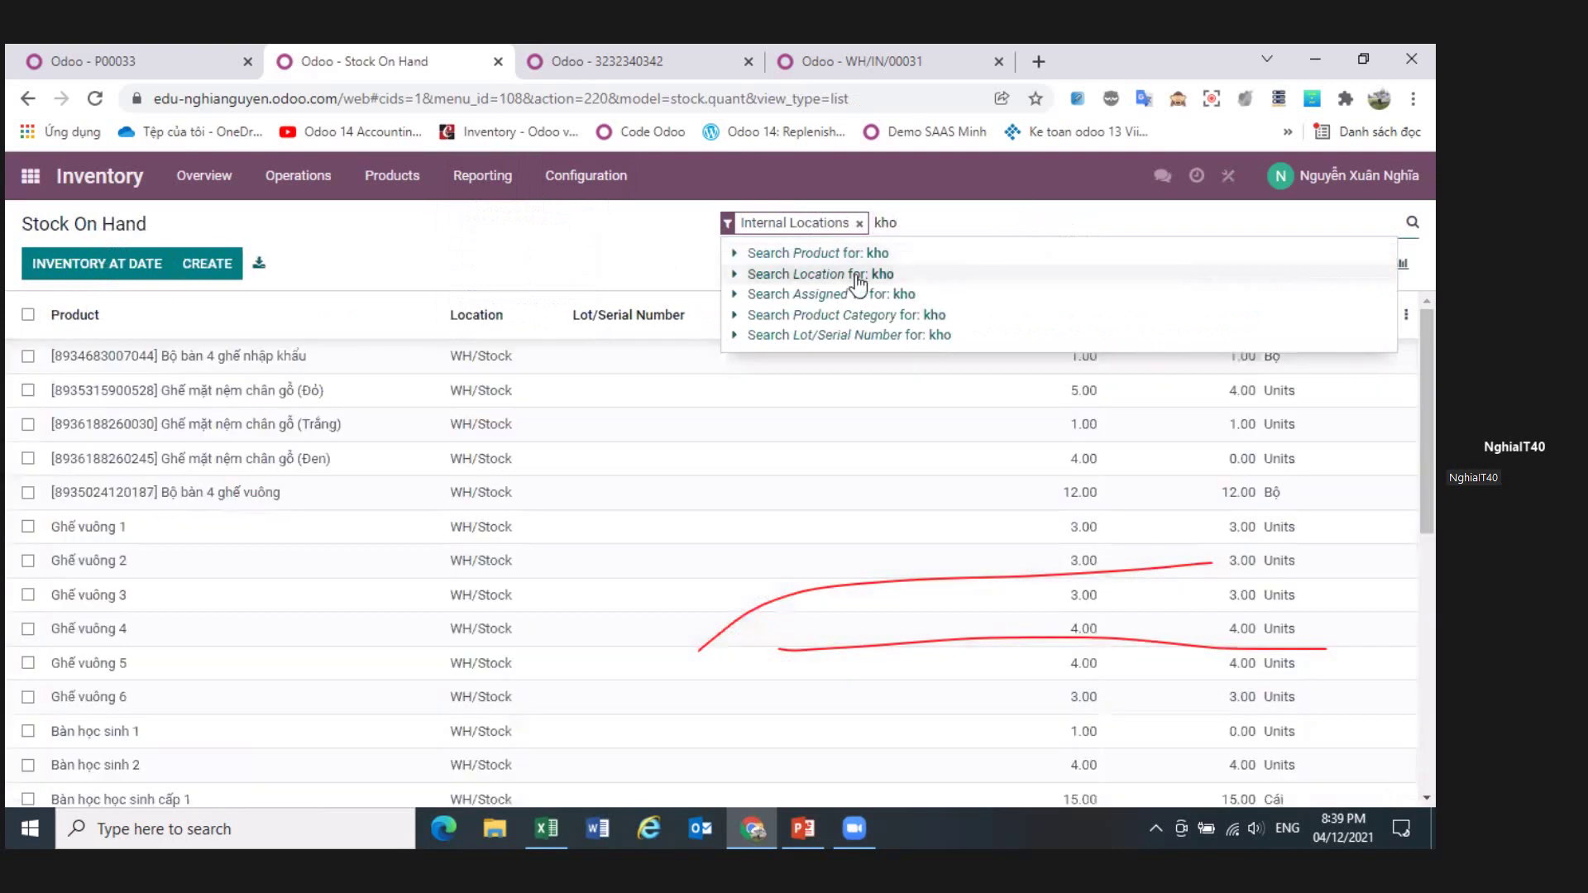
pyautogui.click(578, 231)
pyautogui.click(861, 267)
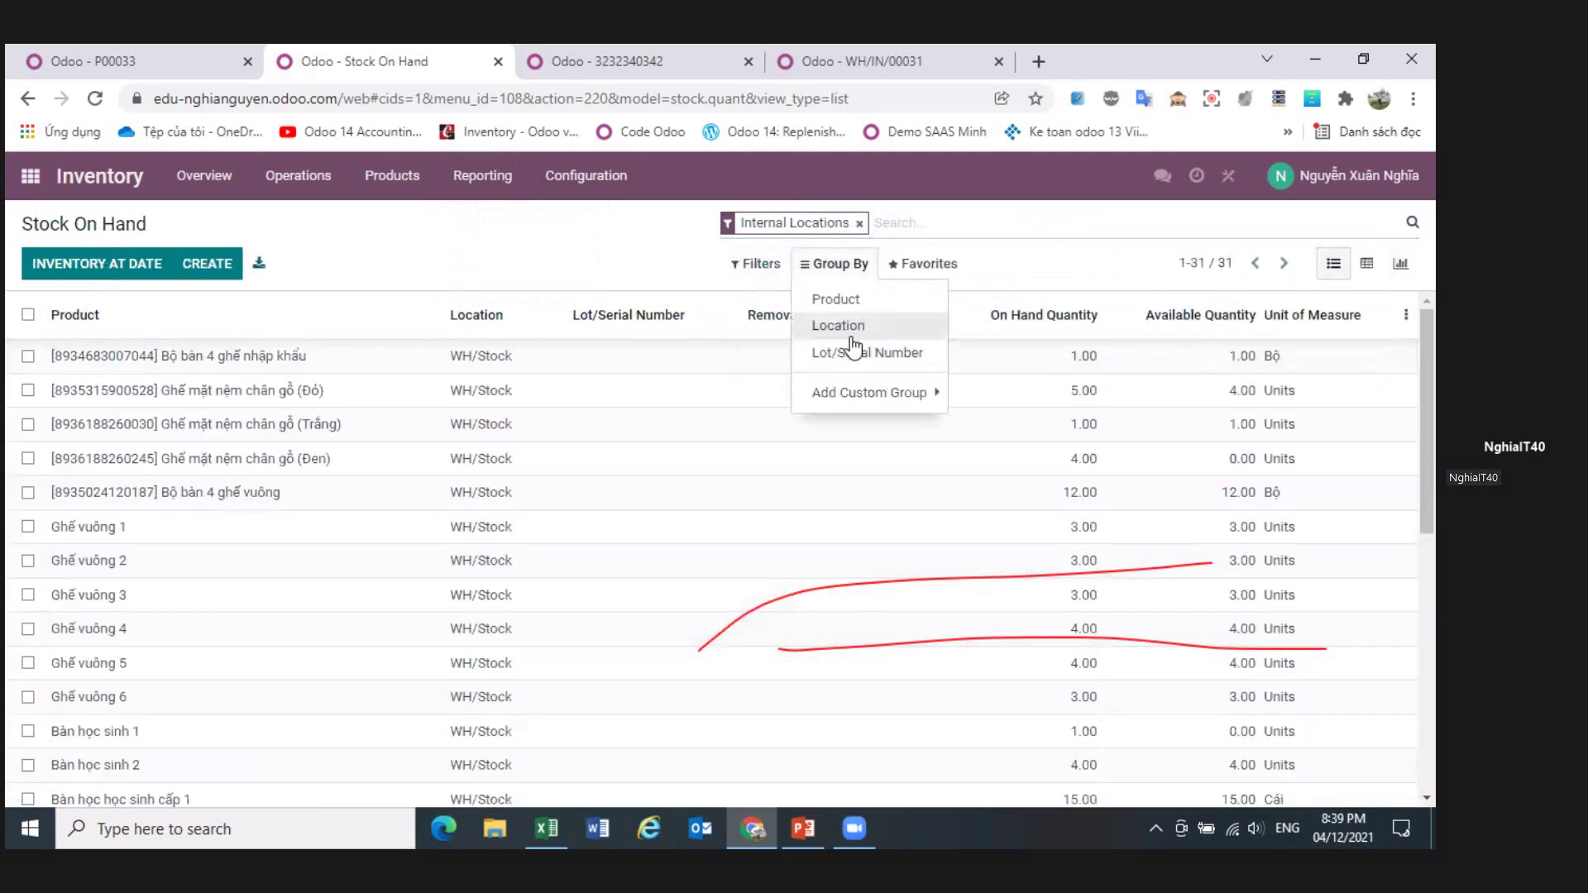
pyautogui.click(845, 325)
pyautogui.click(52, 480)
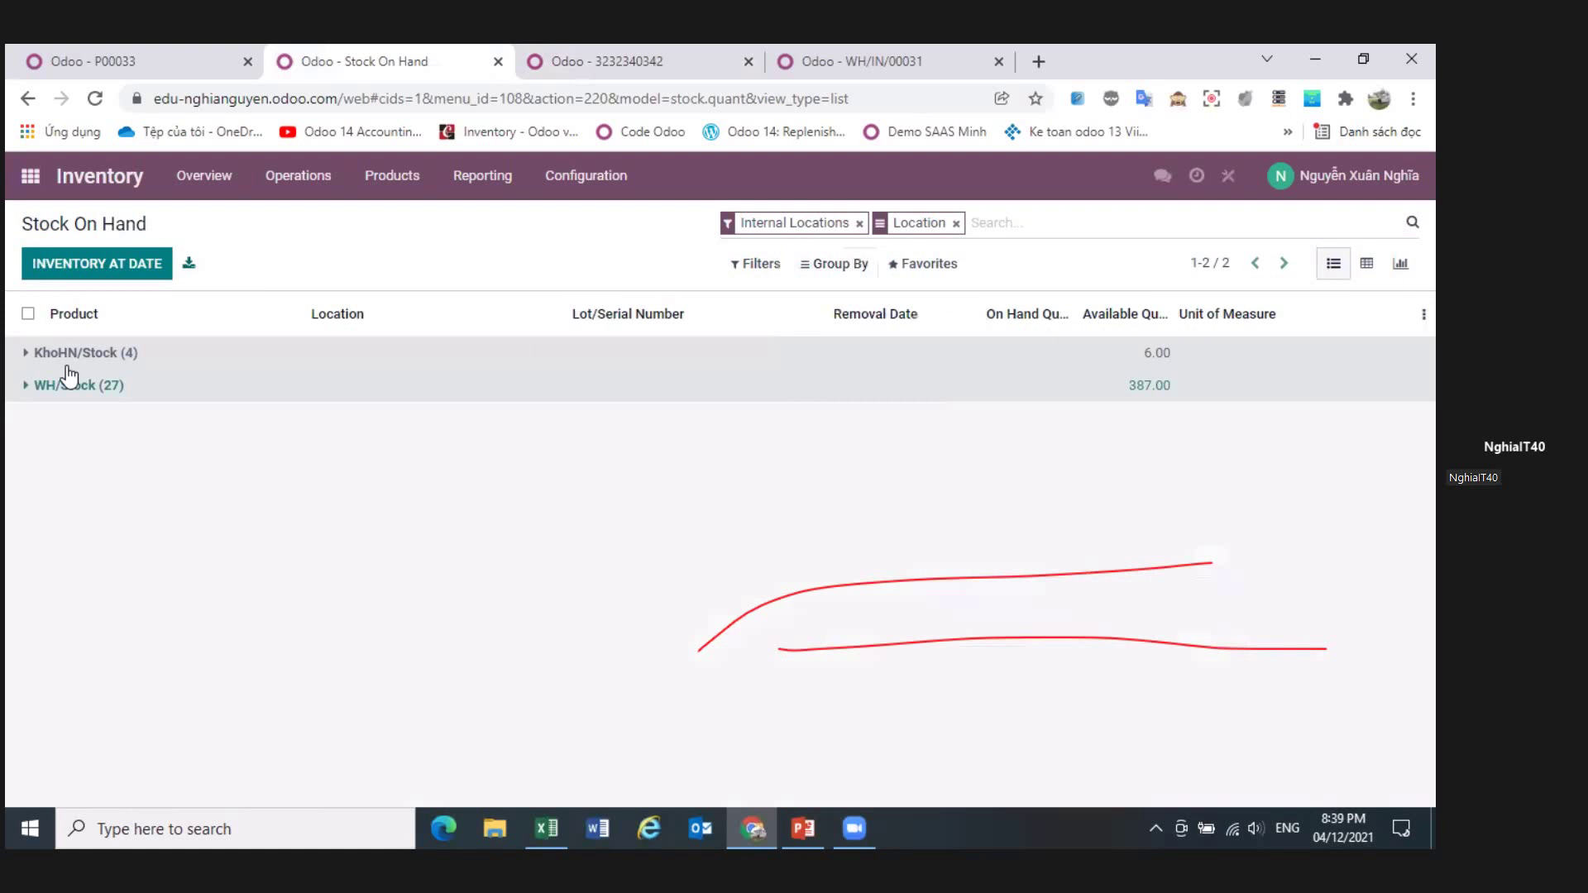
pyautogui.click(70, 366)
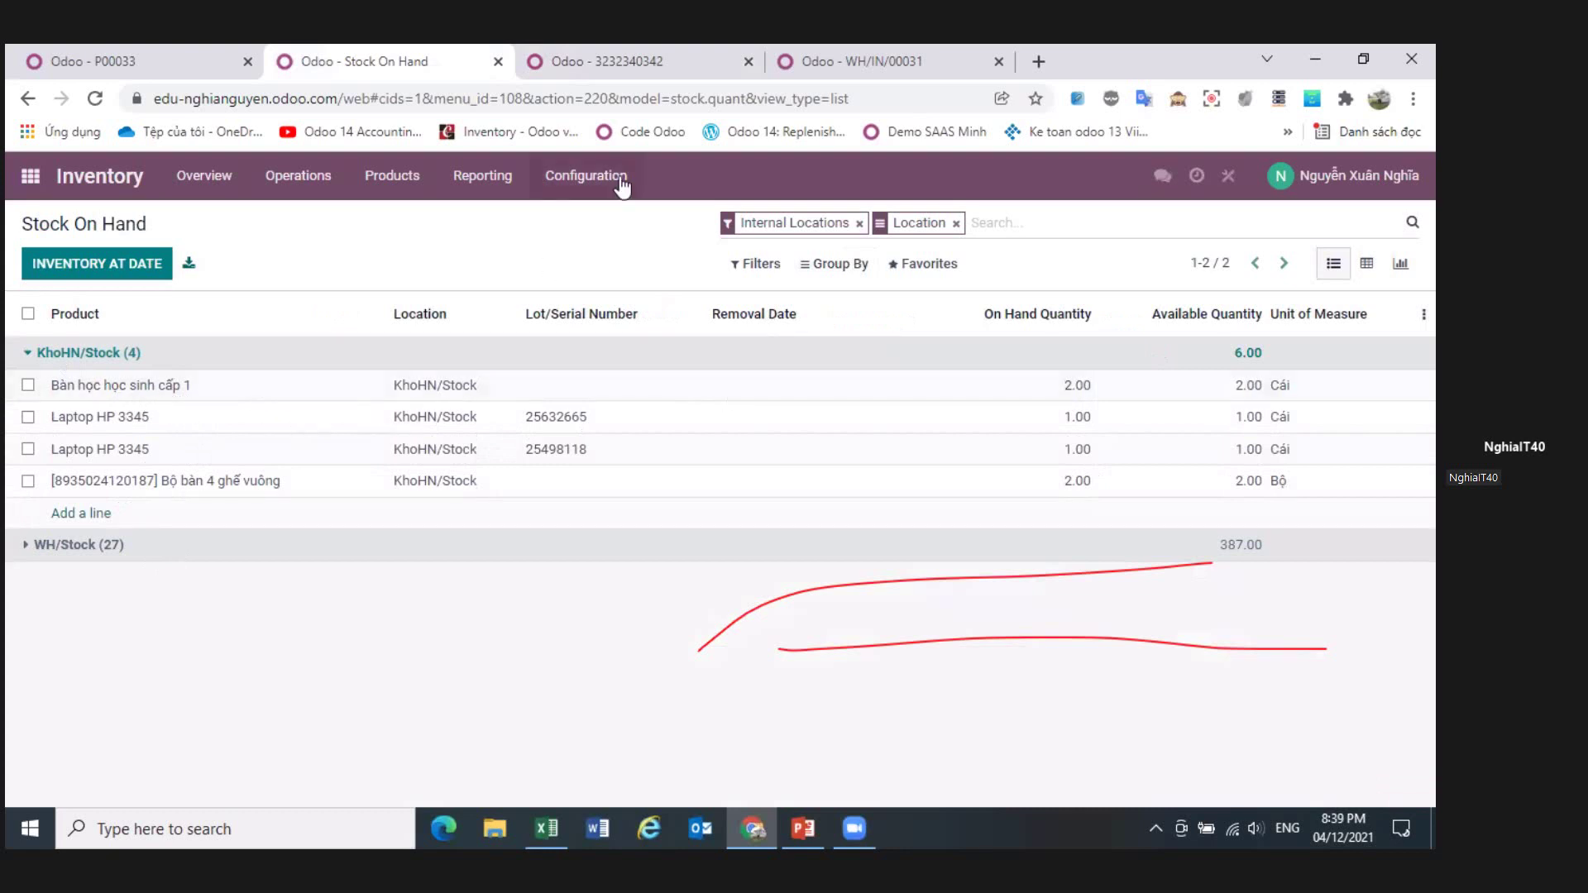
# - Return to the Locations list to check the internal locations again
pyautogui.click(579, 187)
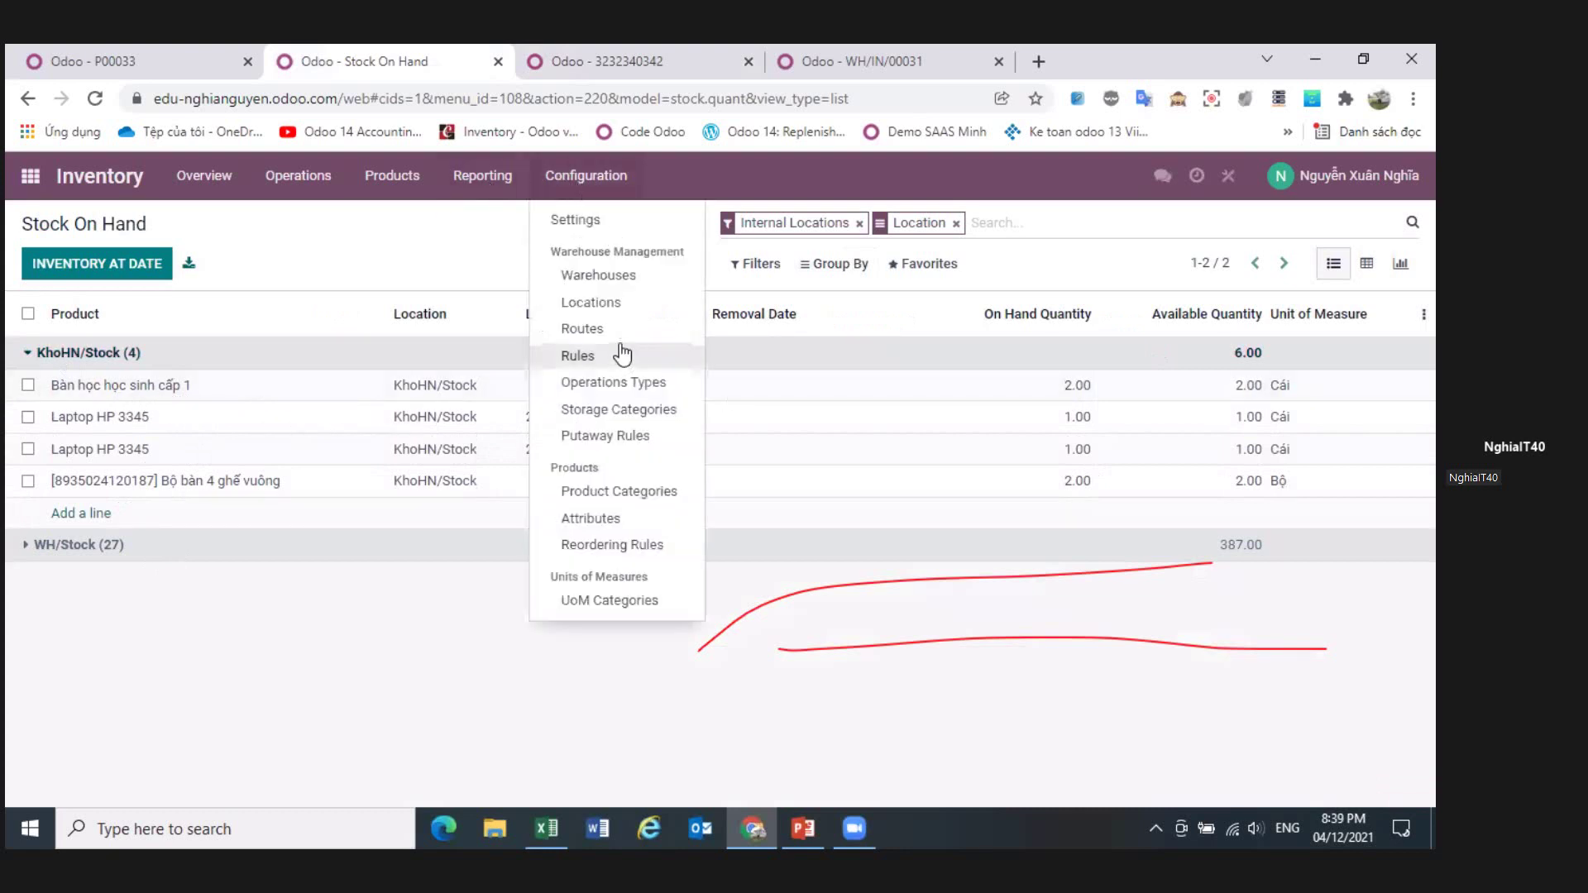
pyautogui.click(613, 311)
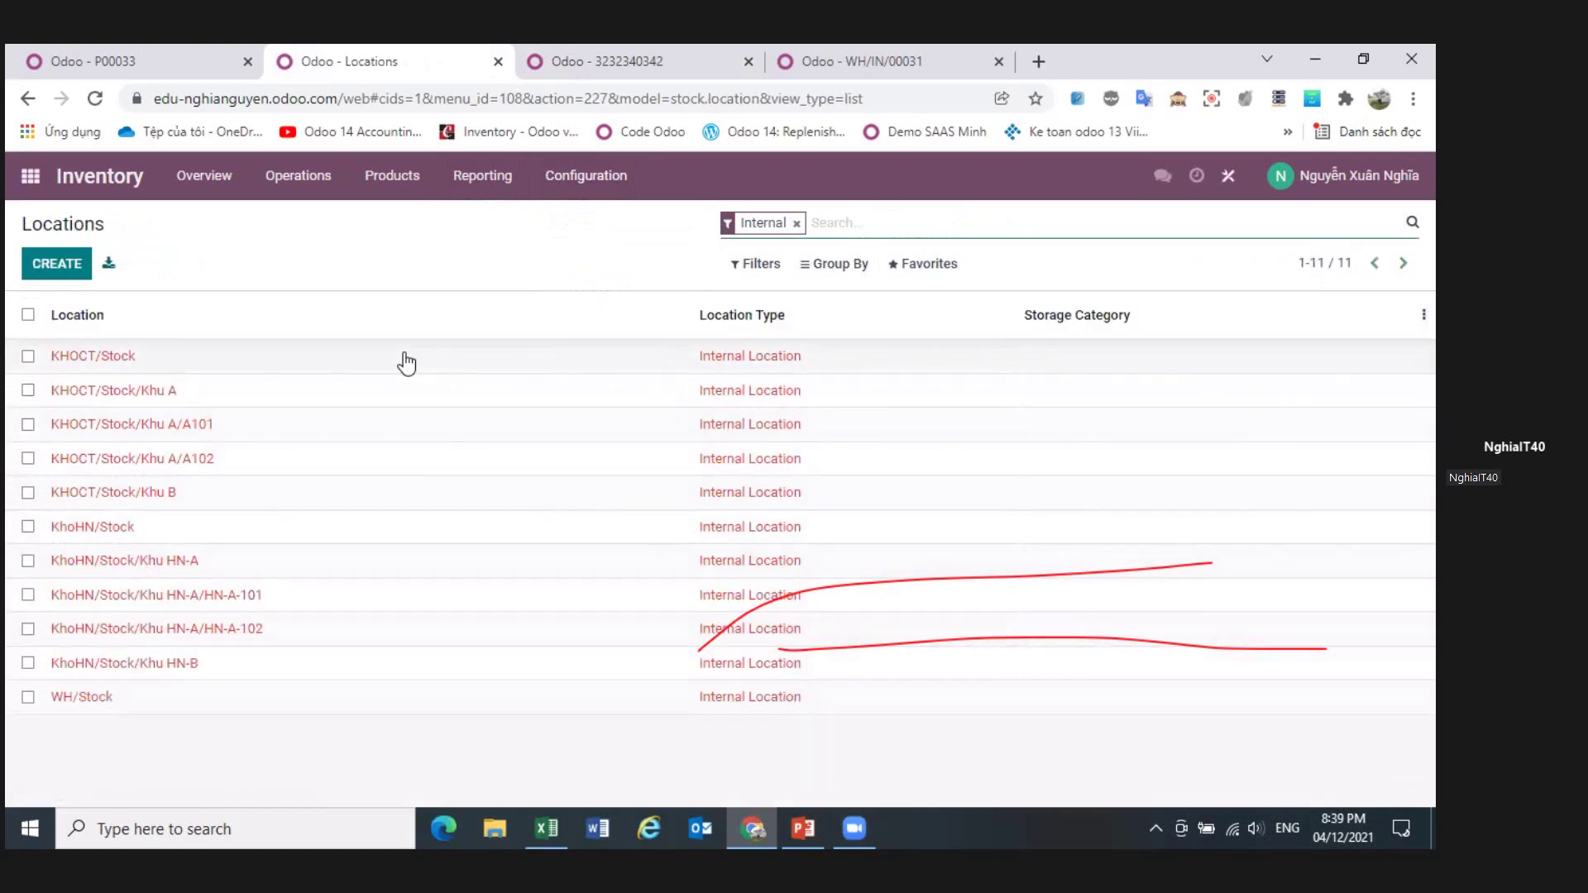
# - Create a new transfer with the operation type Hà Nội: Internal Transfers
pyautogui.click(300, 186)
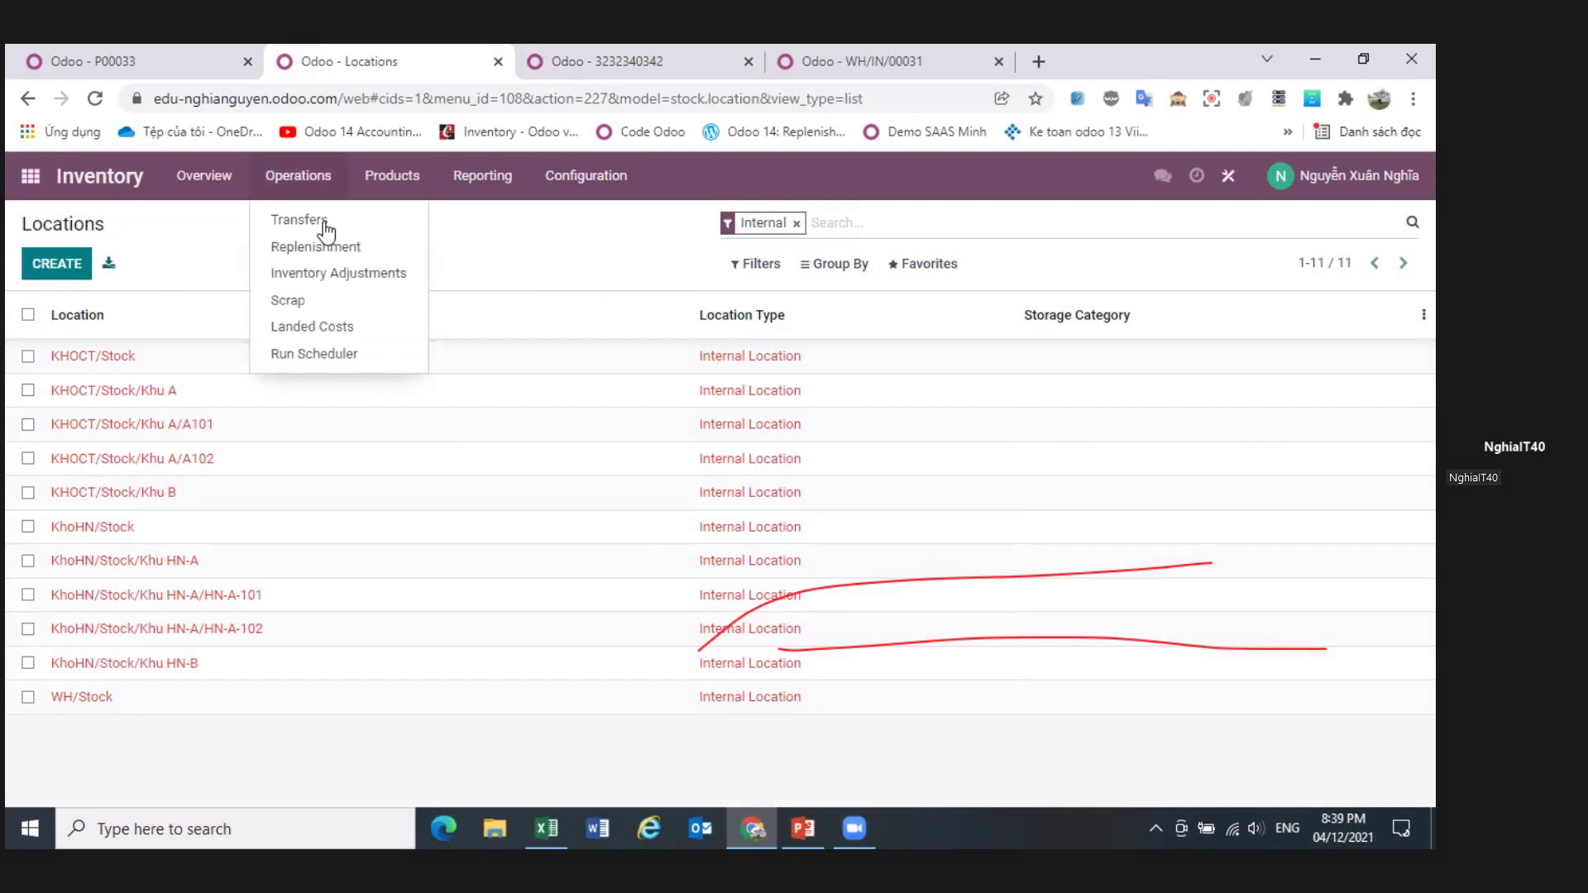
pyautogui.click(323, 221)
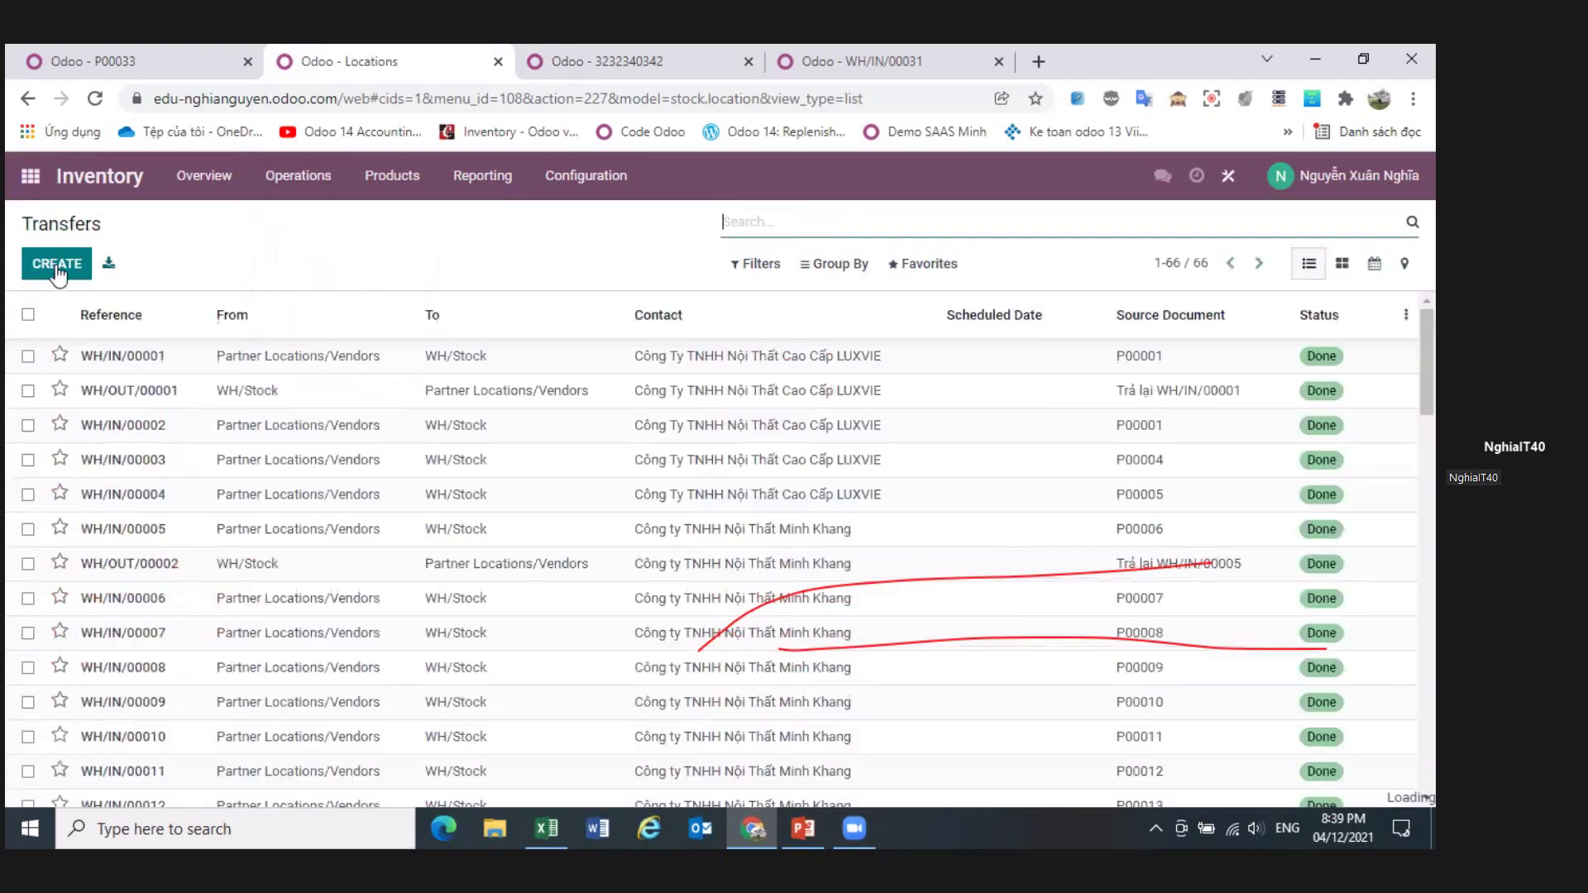
pyautogui.click(57, 263)
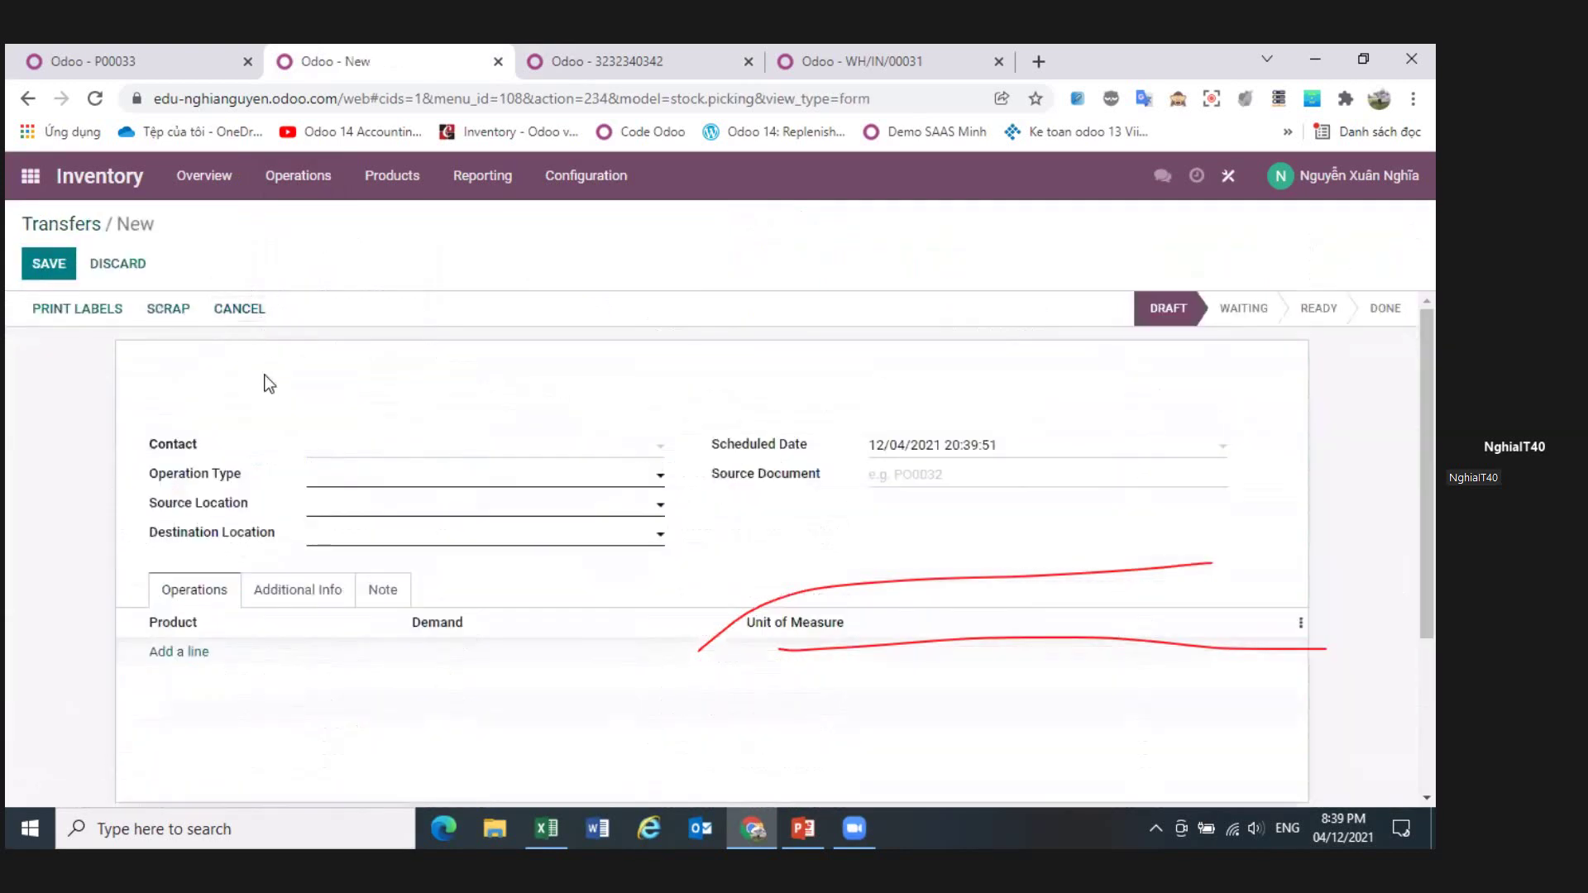
pyautogui.click(353, 477)
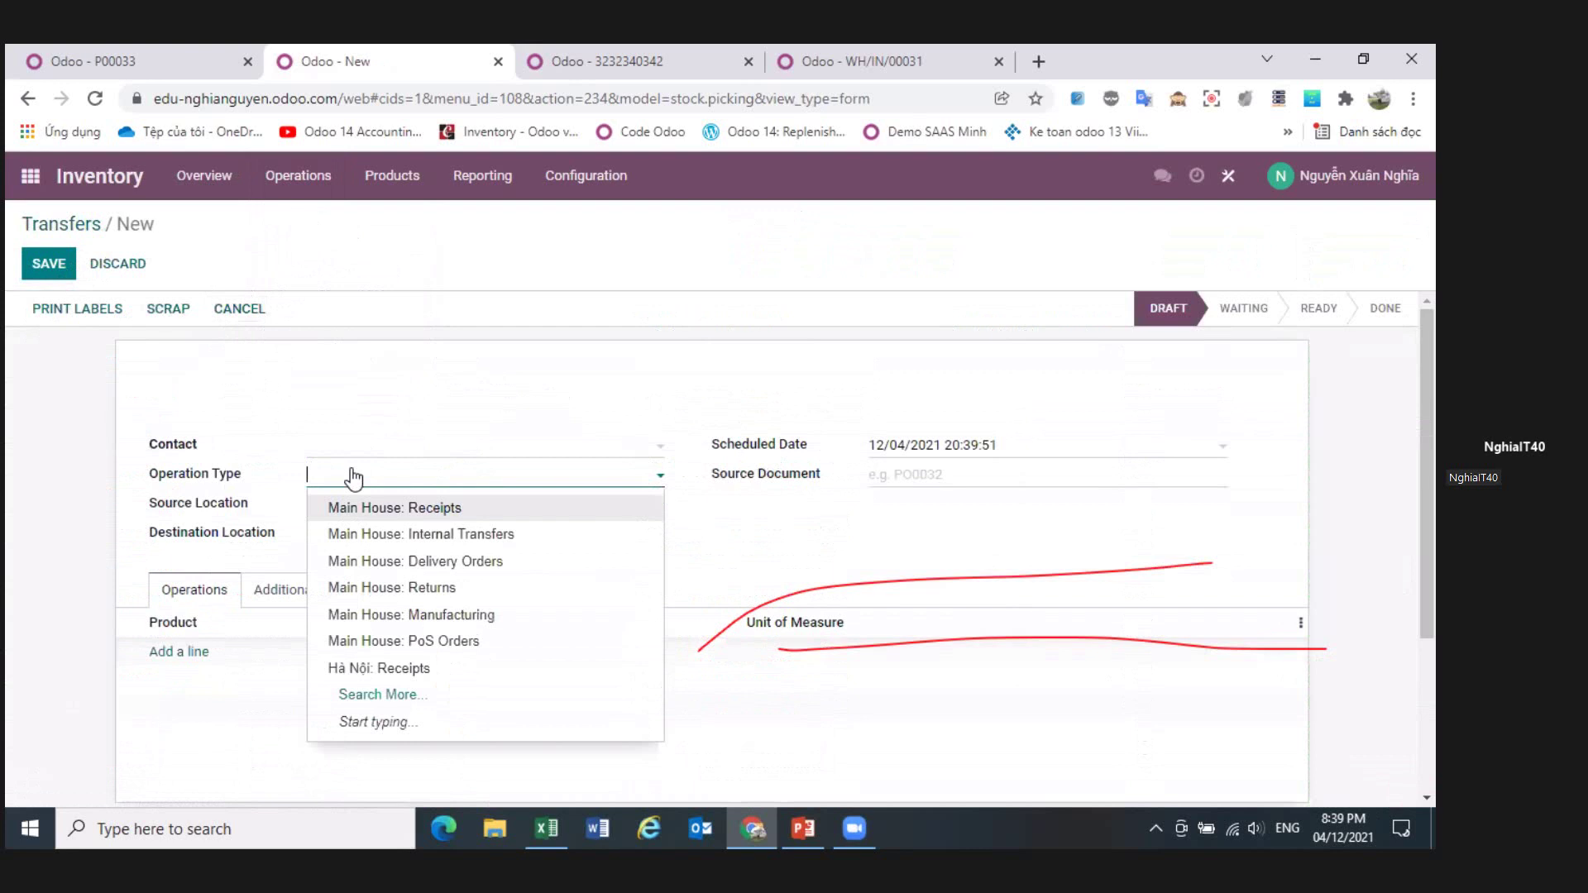
pyautogui.write('kho')
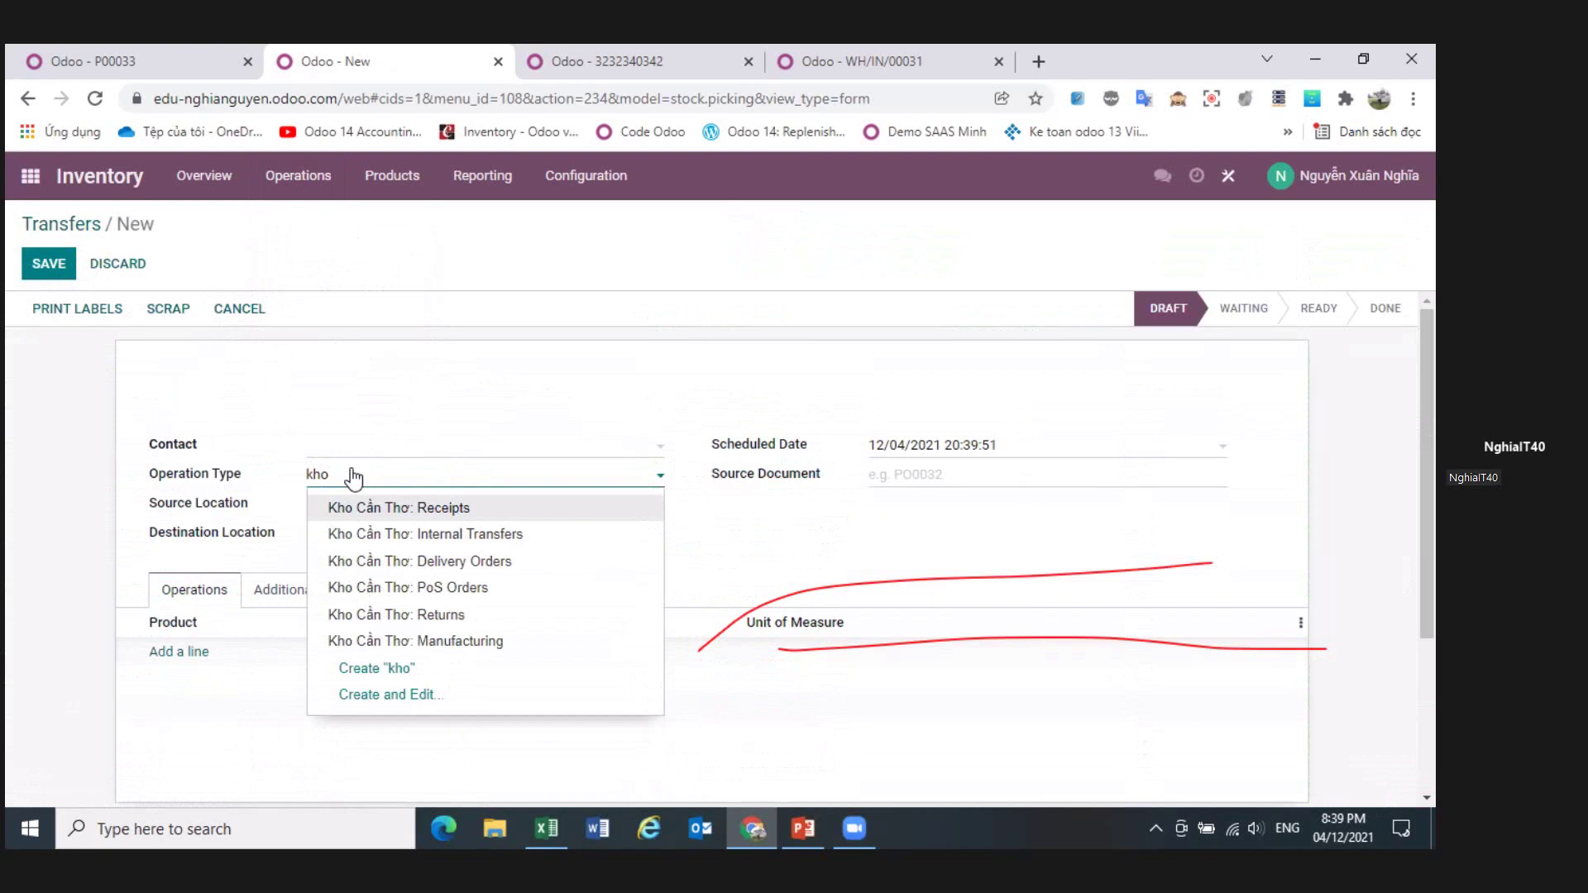
pyautogui.write('hà')
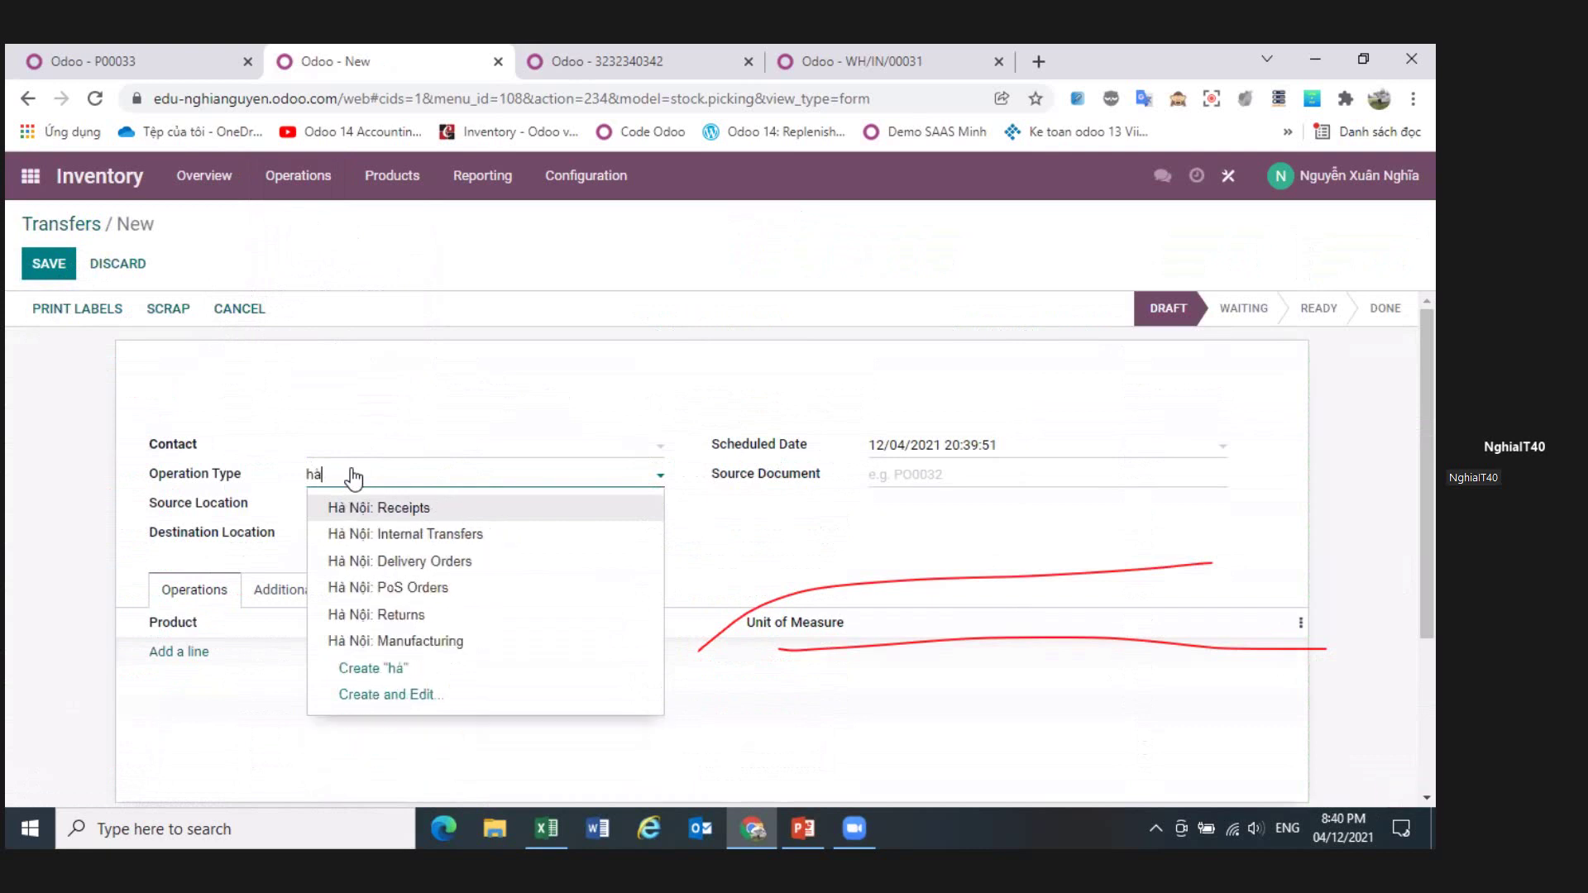
pyautogui.click(422, 535)
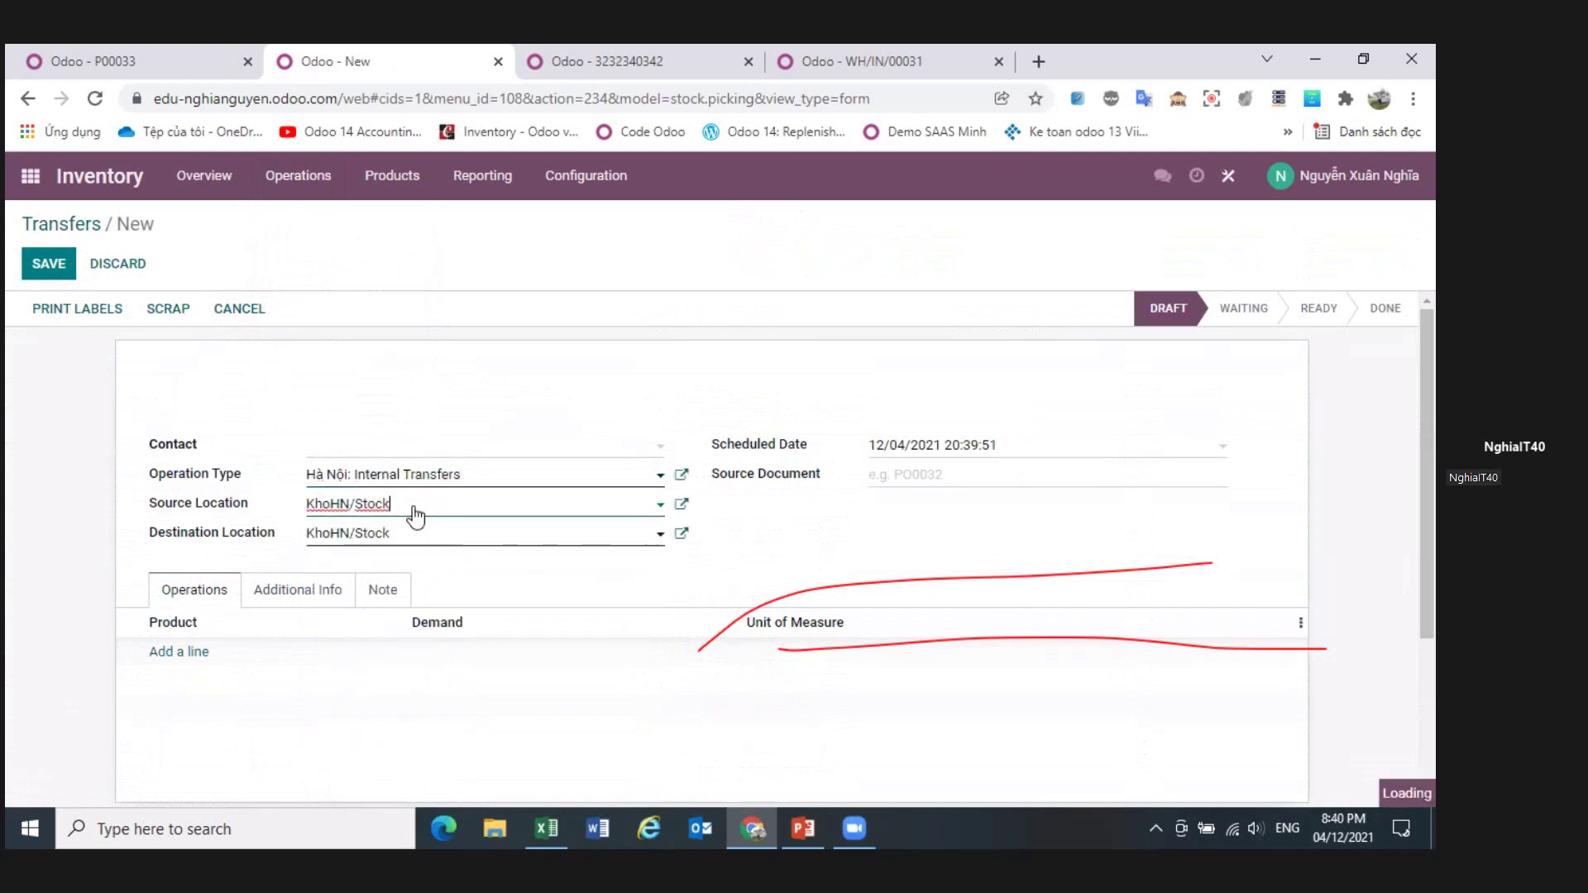
# - Set the transfer's source location to KHOCT/Stock and its destination location to KHOCT/Stock/Khu A/A101
pyautogui.click(416, 514)
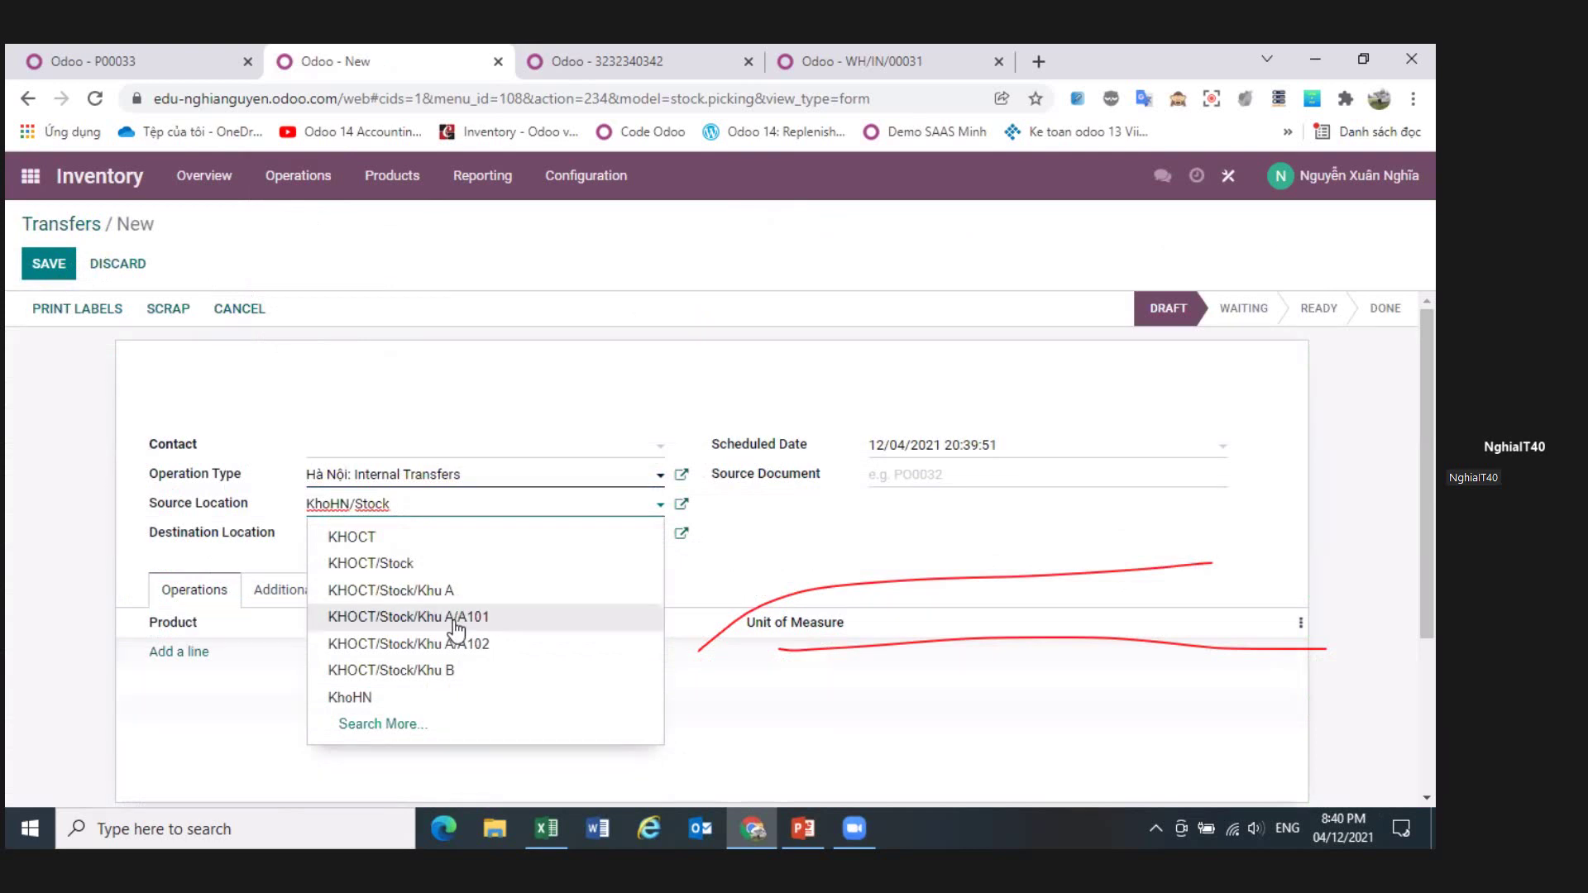
pyautogui.click(431, 563)
pyautogui.click(451, 536)
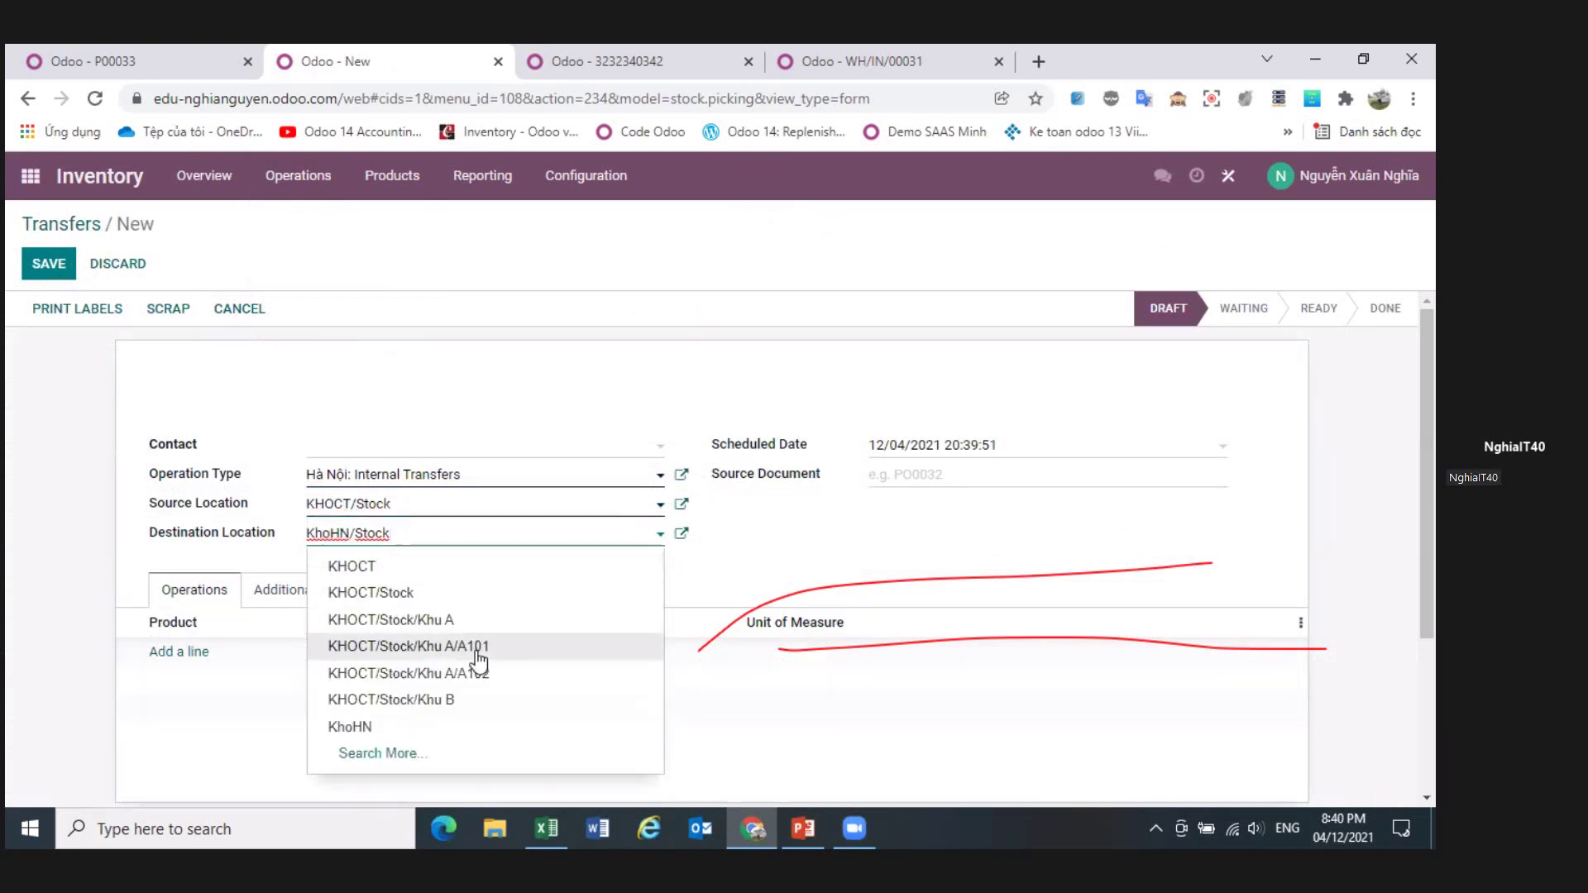
pyautogui.click(430, 647)
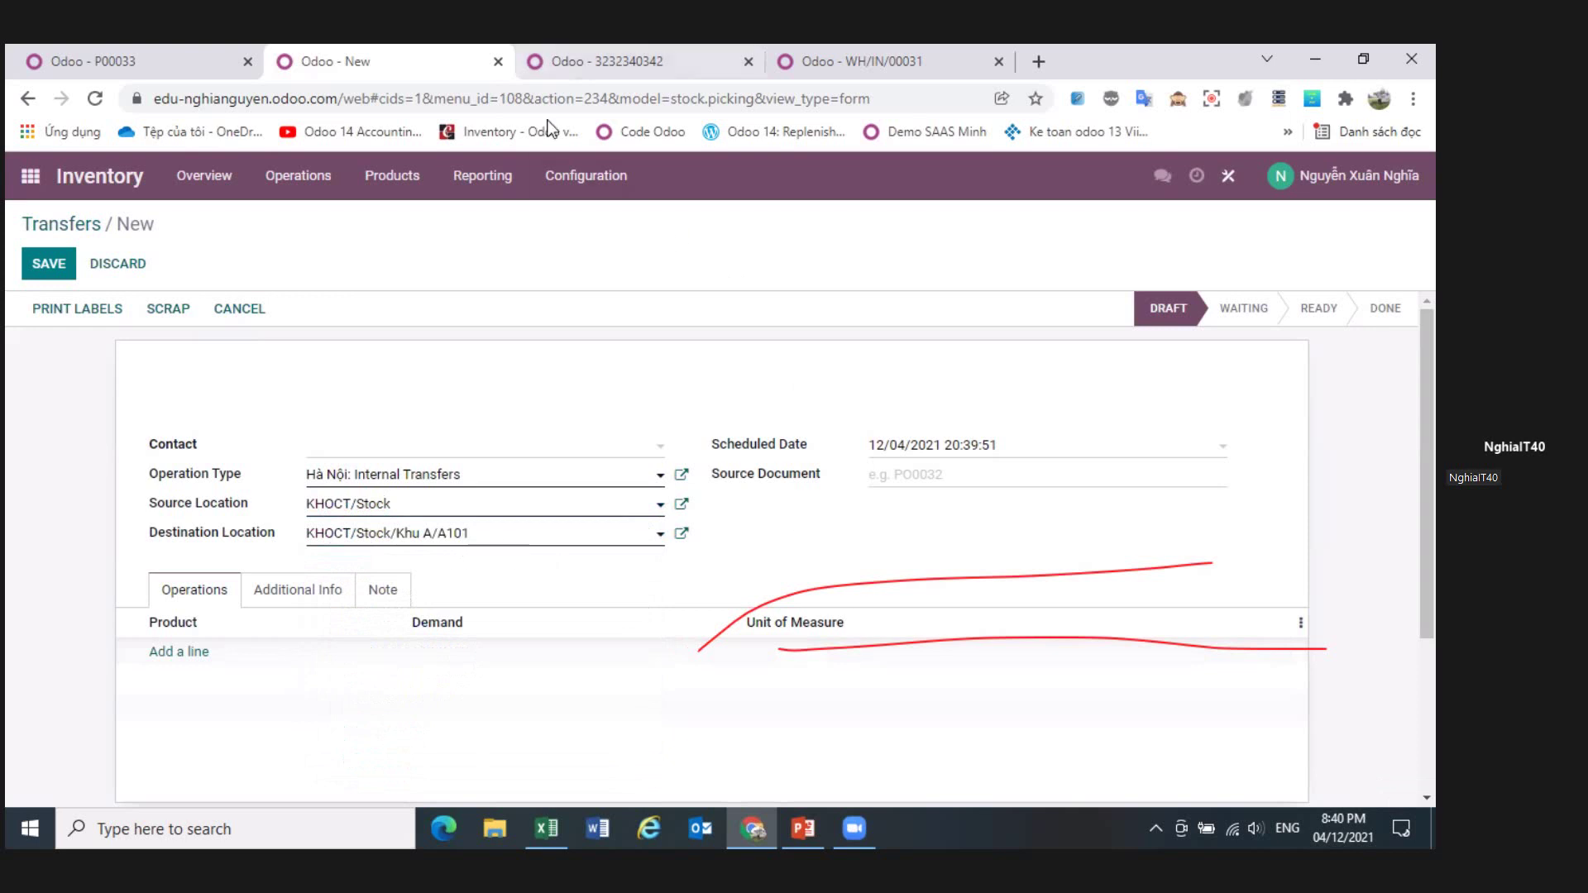
# - In a duplicate browser tab, open the Inventory Report grouped by Location only and expand KhoHN/Stock to check its products
pyautogui.rightClick(437, 80)
pyautogui.click(628, 225)
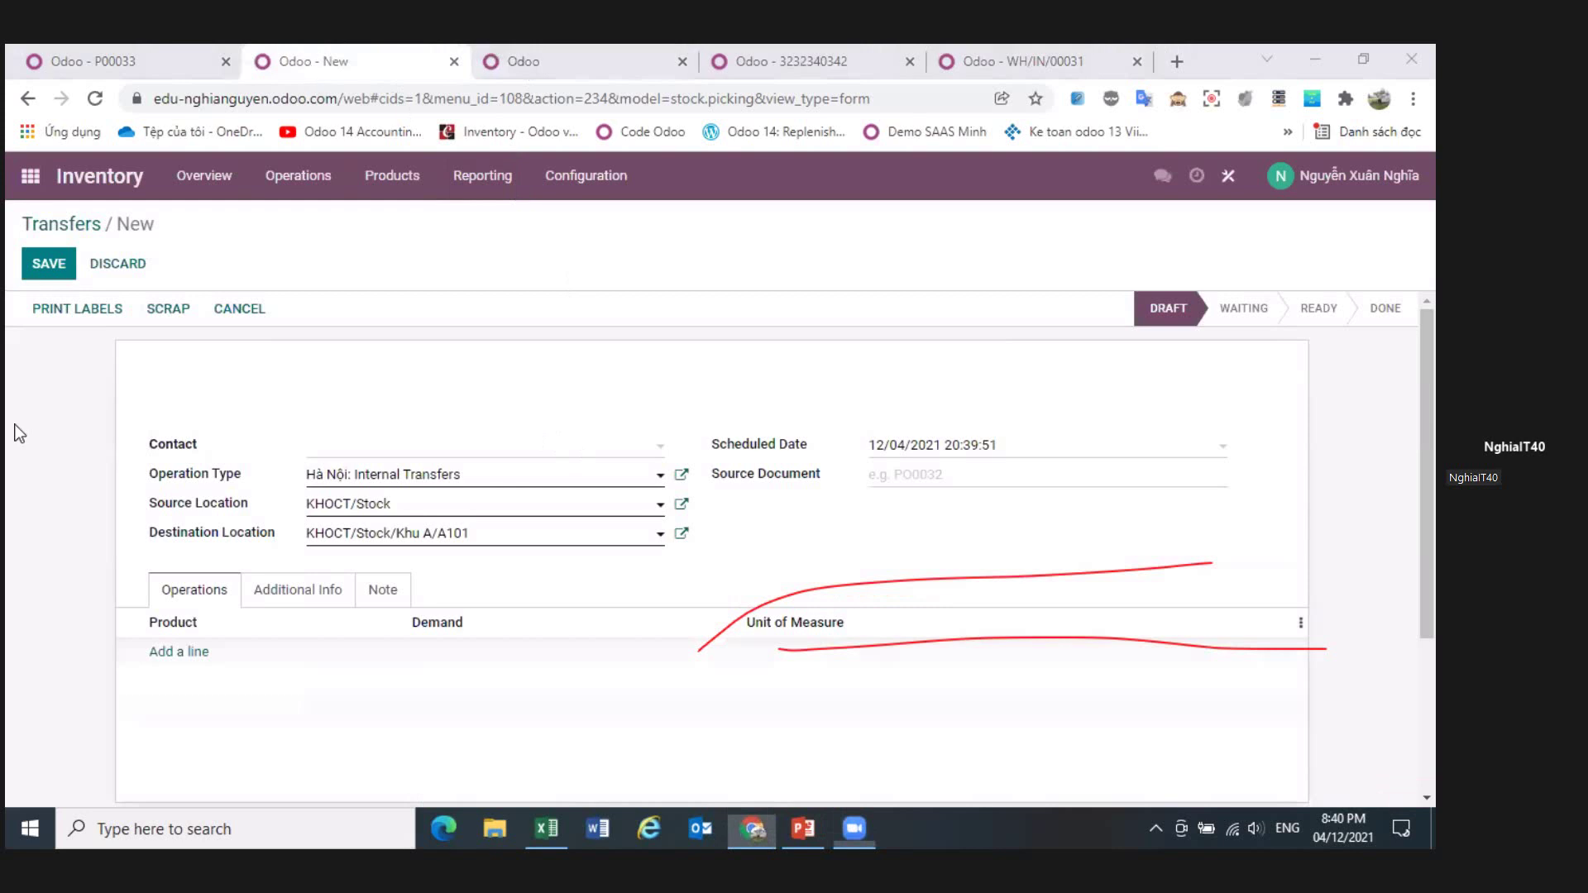
pyautogui.click(530, 61)
pyautogui.click(482, 177)
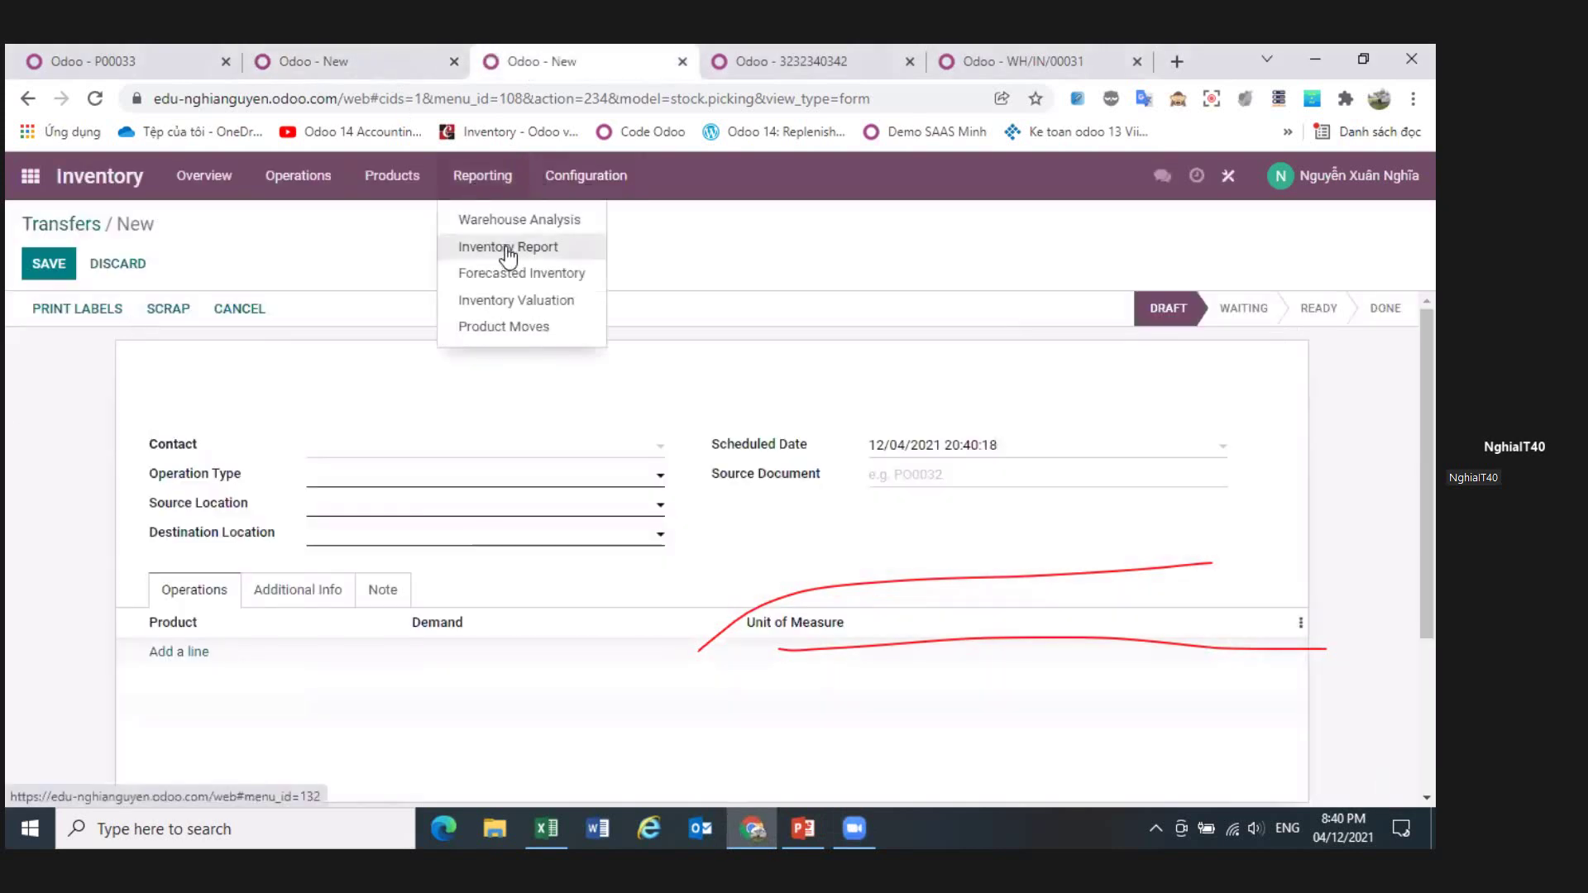
pyautogui.click(508, 248)
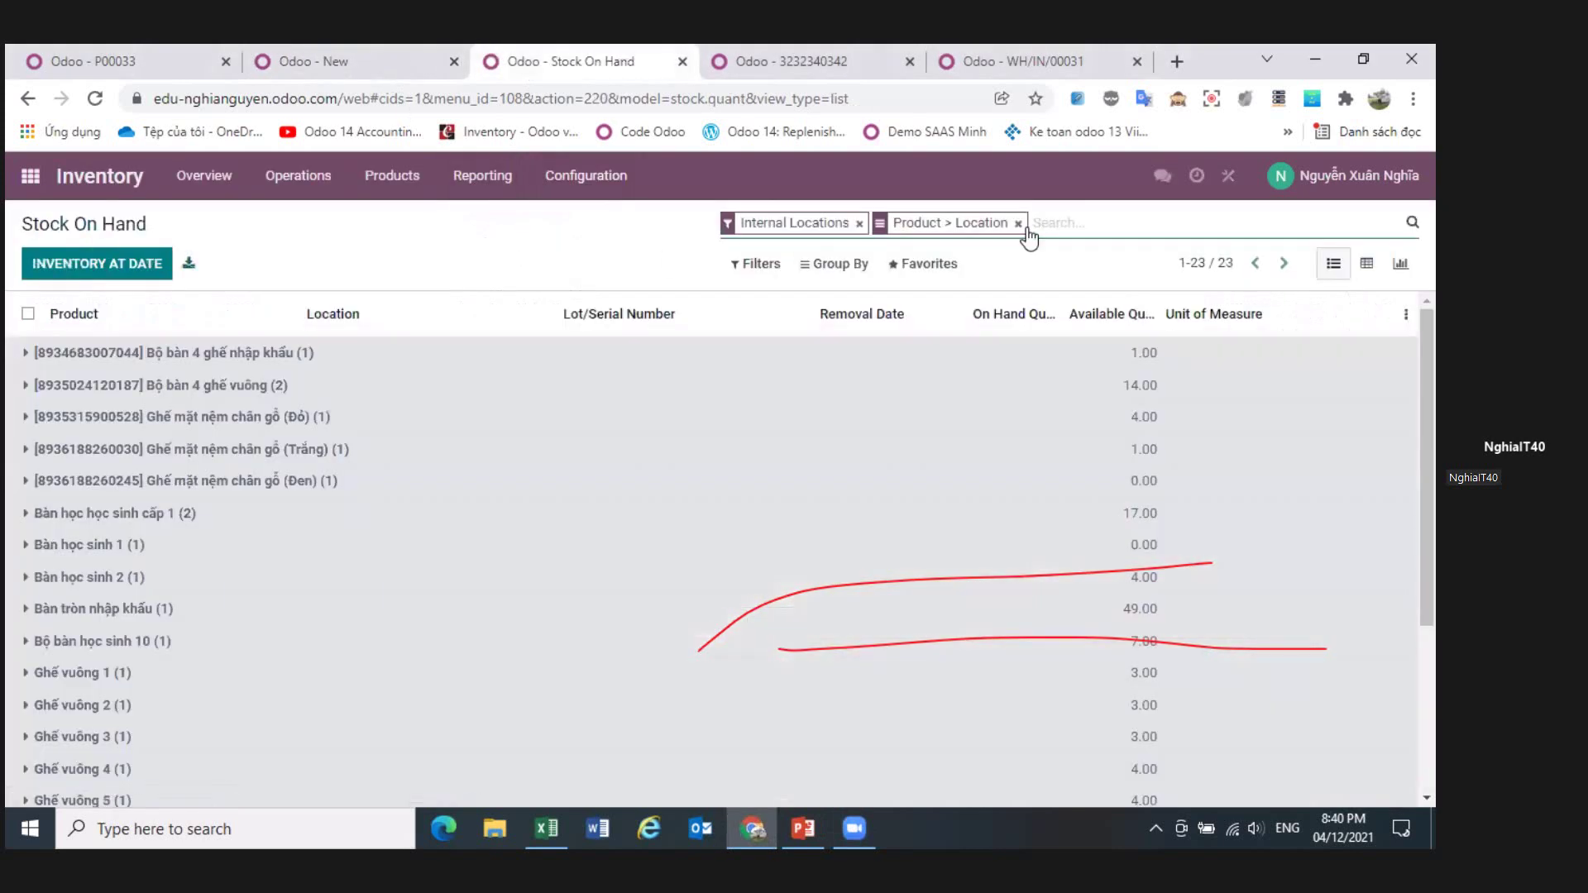
pyautogui.click(1018, 224)
pyautogui.click(836, 264)
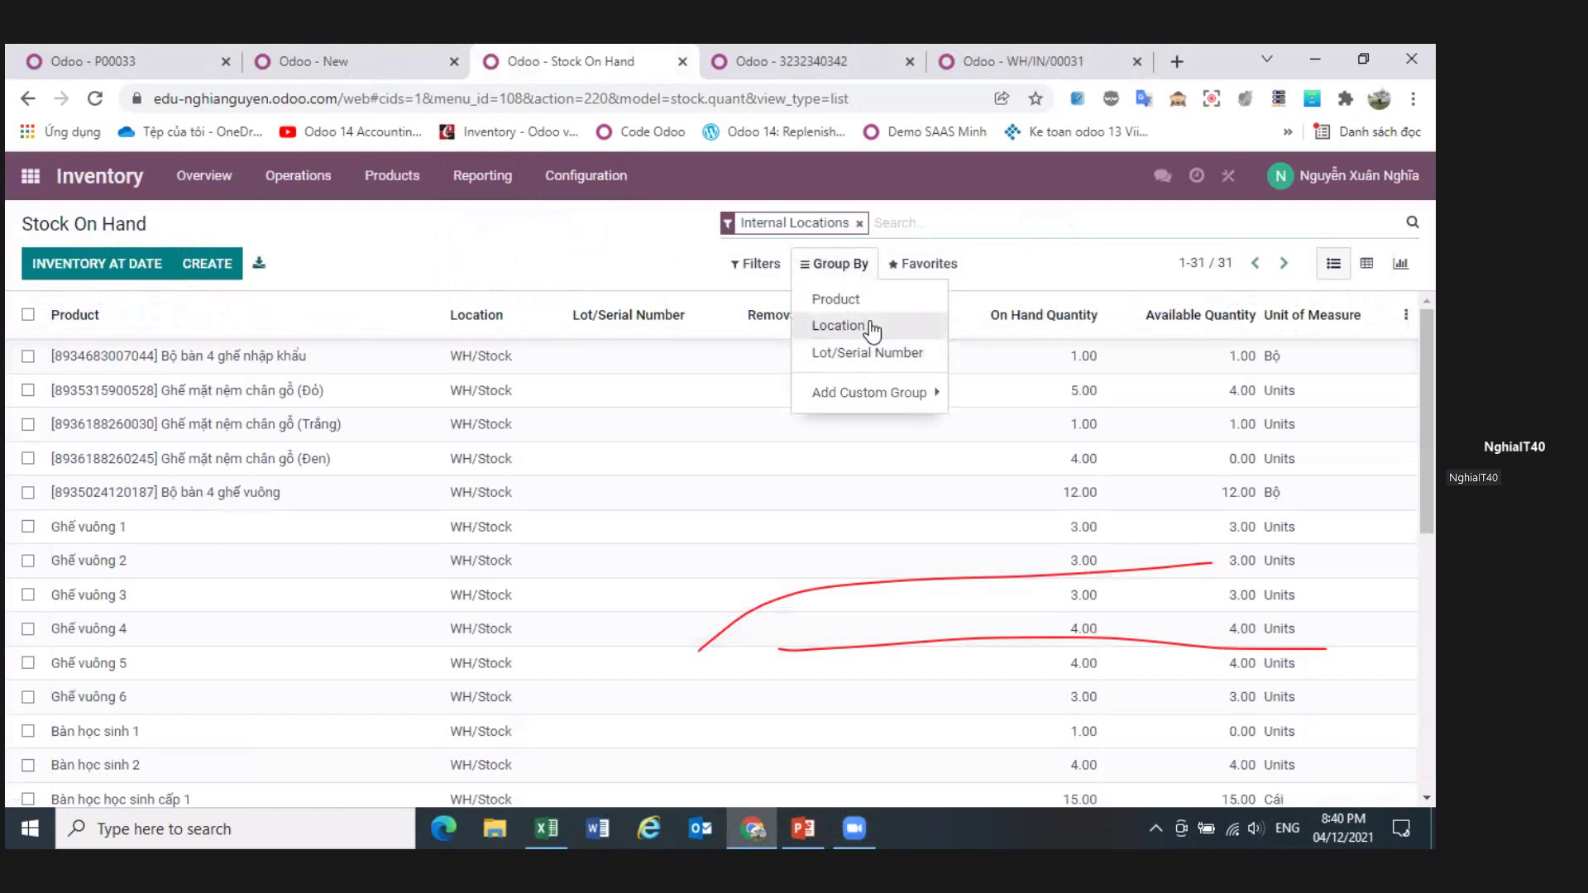
pyautogui.click(838, 325)
pyautogui.click(23, 356)
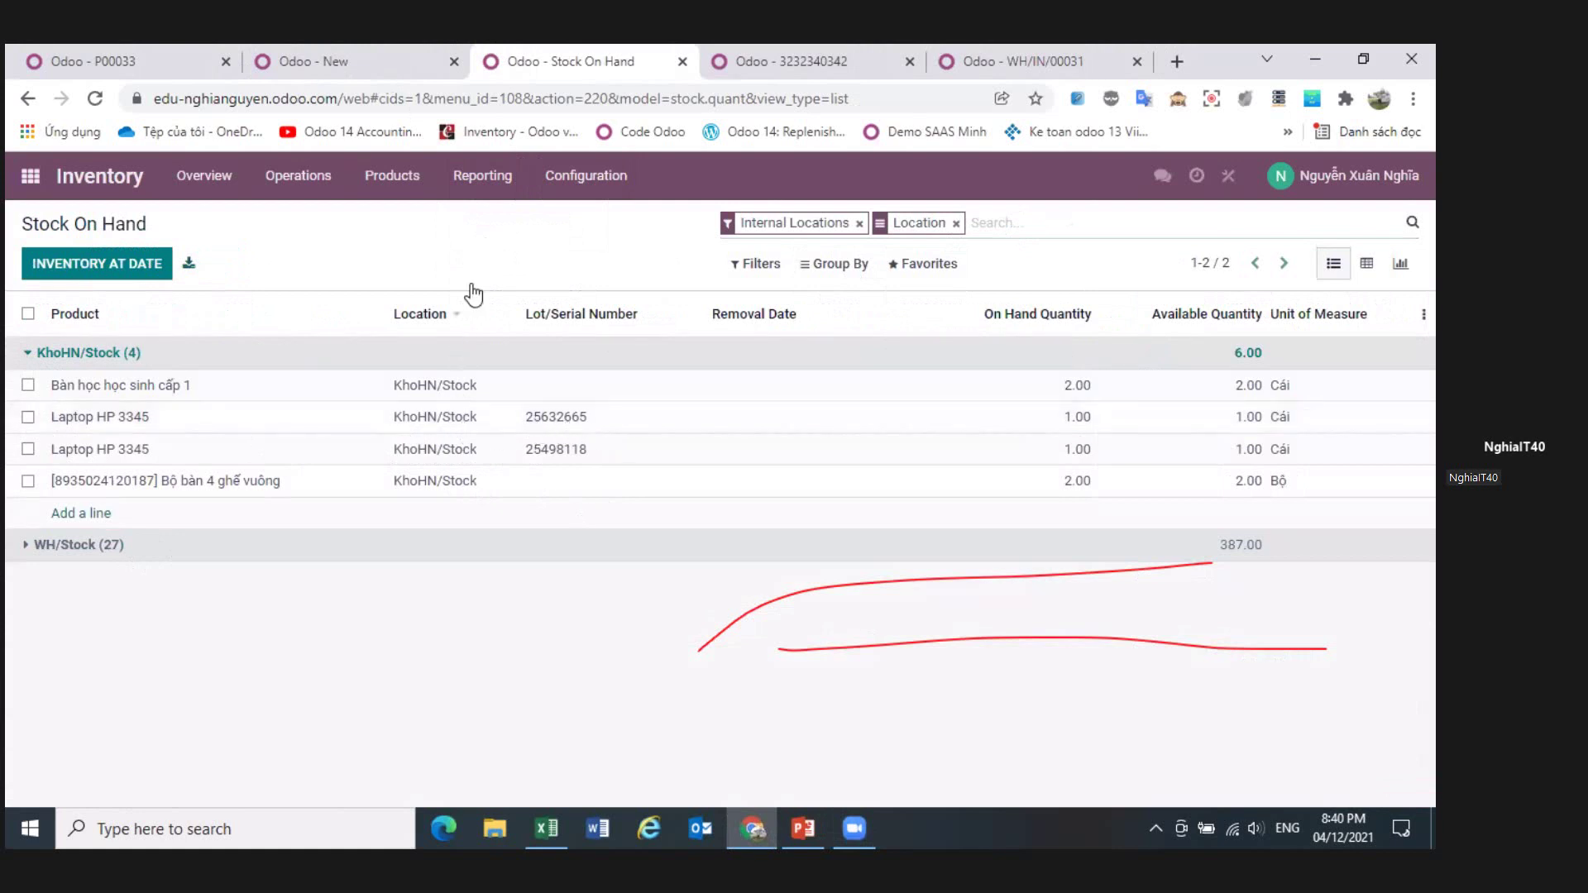
# - Compare the new transfer with the KhoHN/Stock products in the stock report and add a product line for Bộ bàn 4 ghế nhập khẩu
pyautogui.hotkey('ctrl', 'shift', 'Tab')
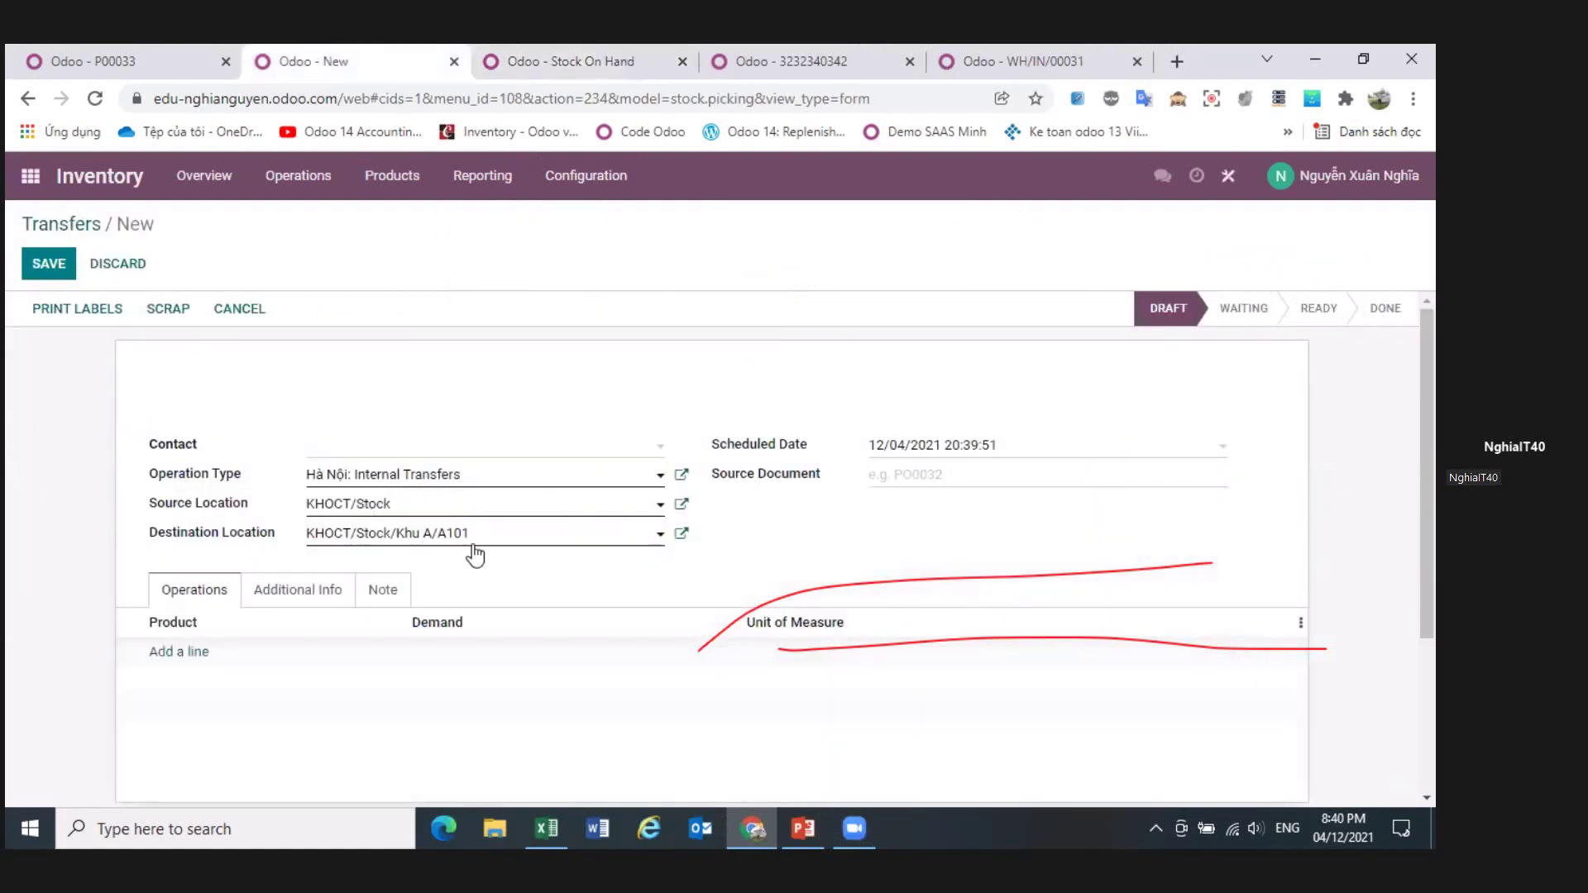
pyautogui.hotkey('ctrl', 'Tab')
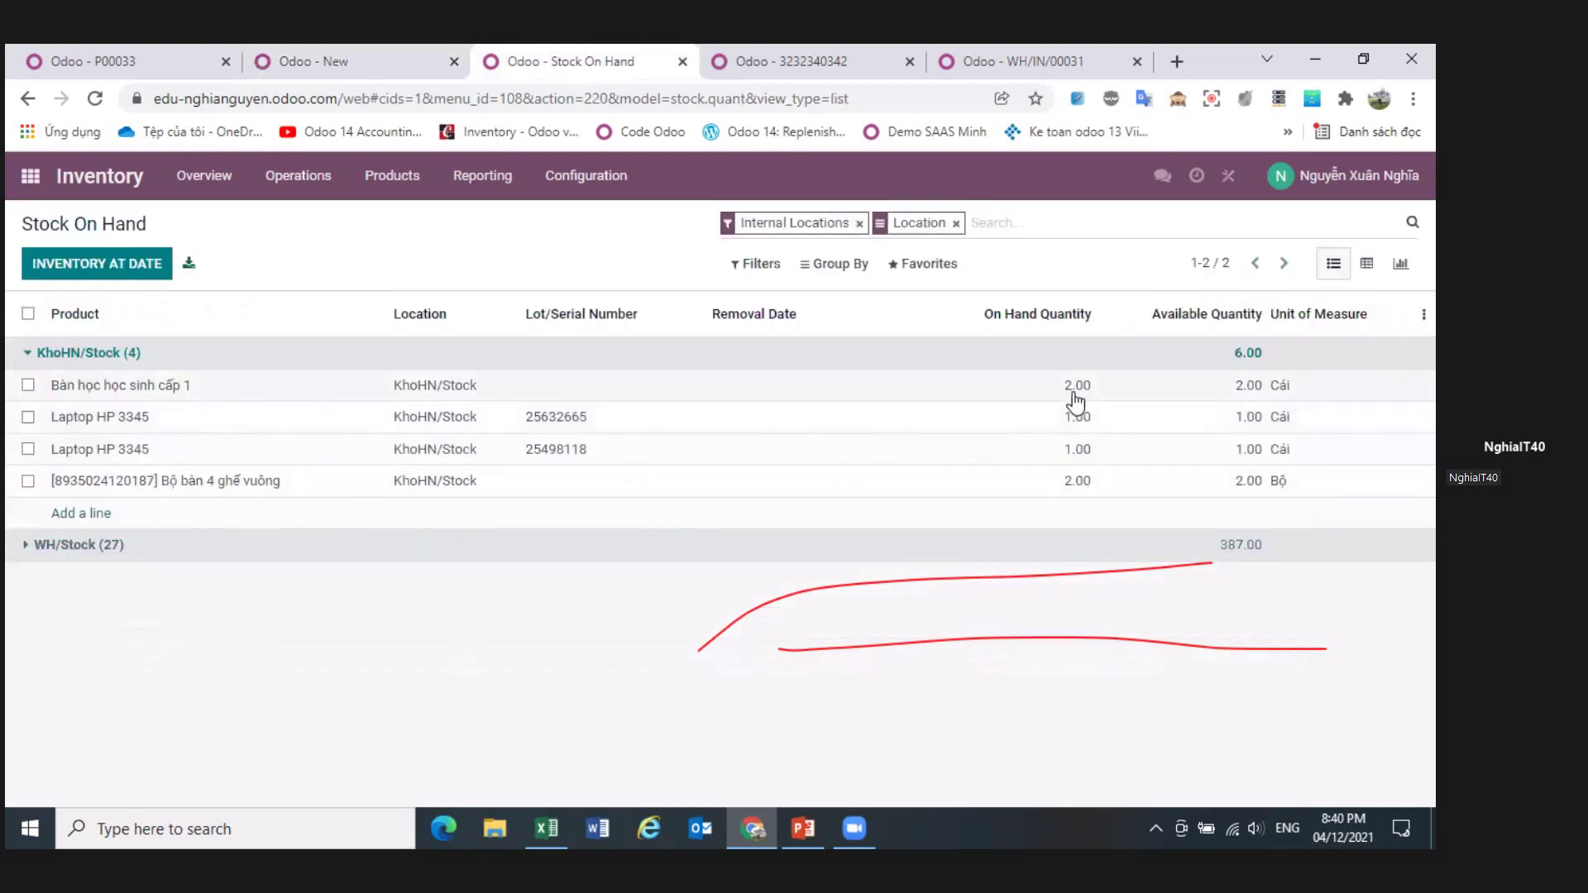
pyautogui.click(347, 62)
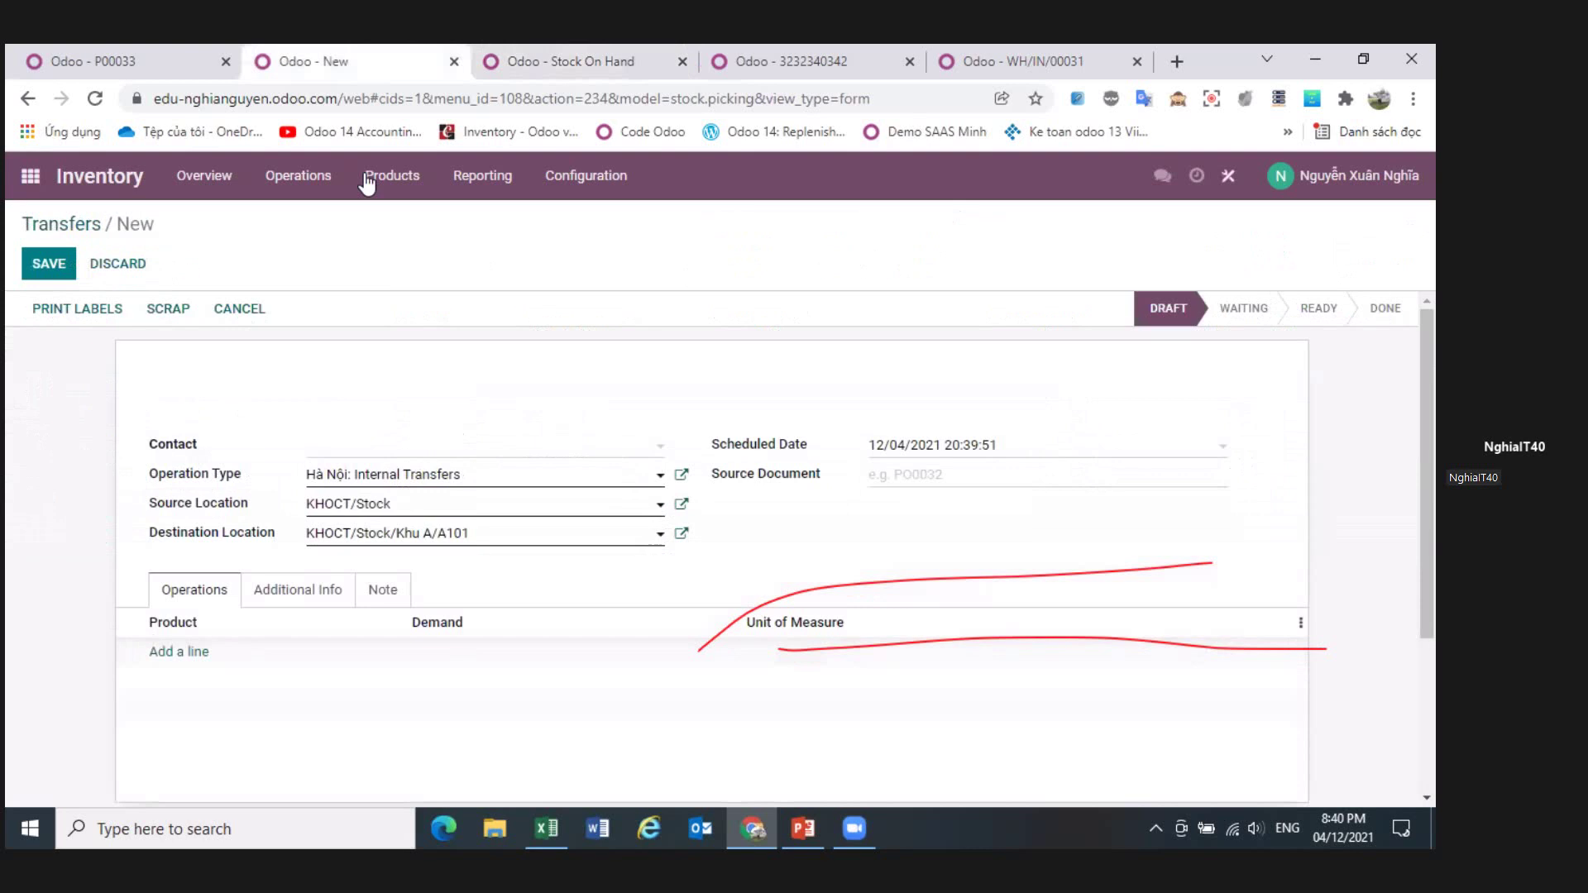
pyautogui.click(195, 653)
pyautogui.write('ba')
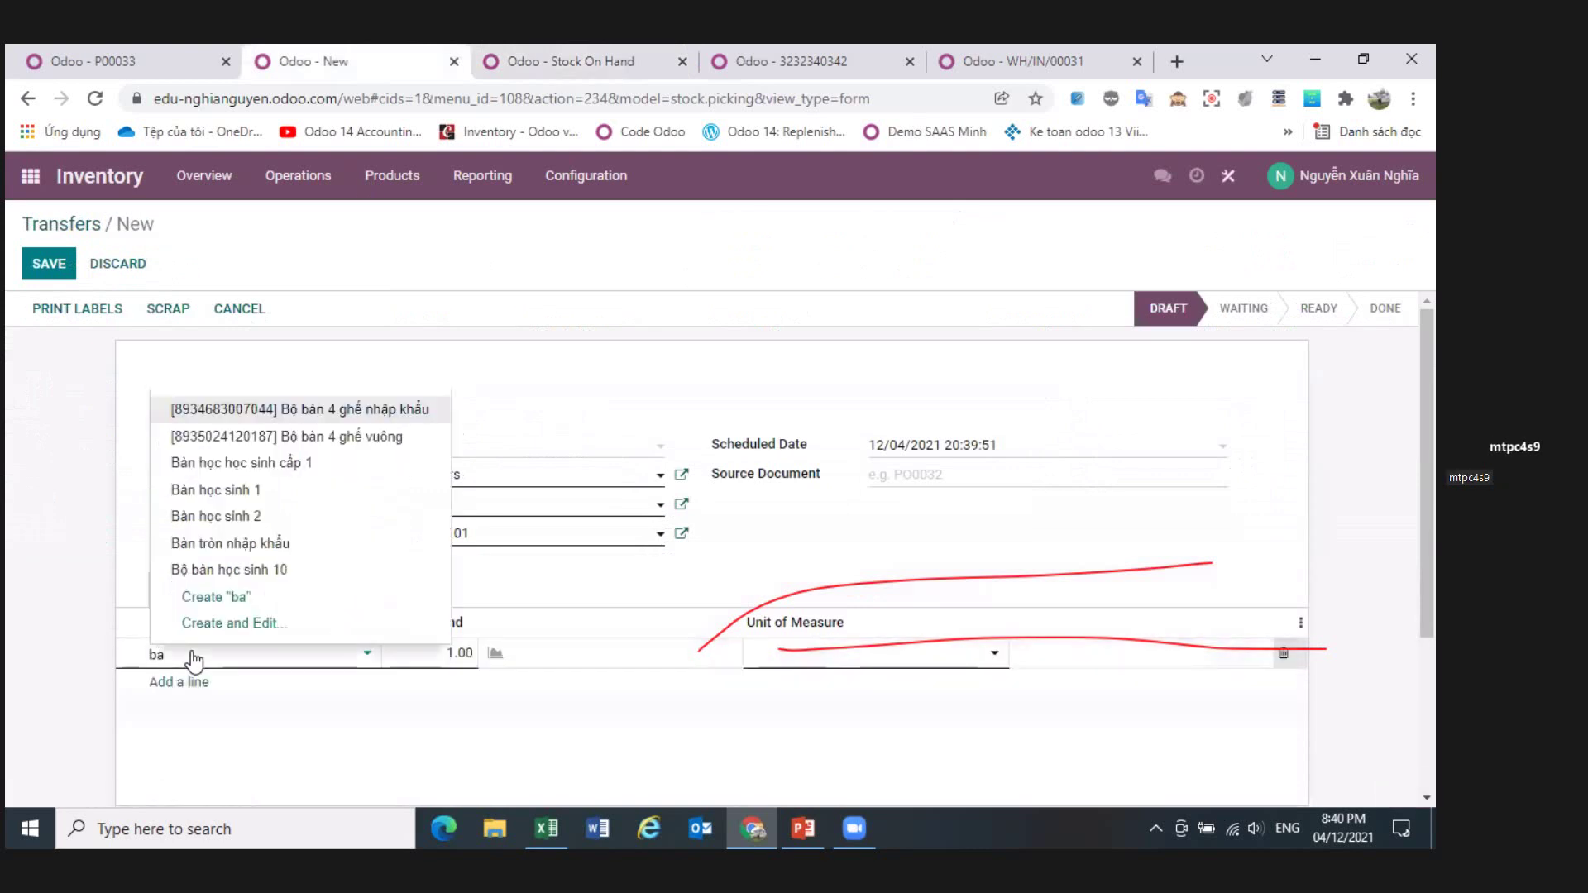
pyautogui.click(75, 658)
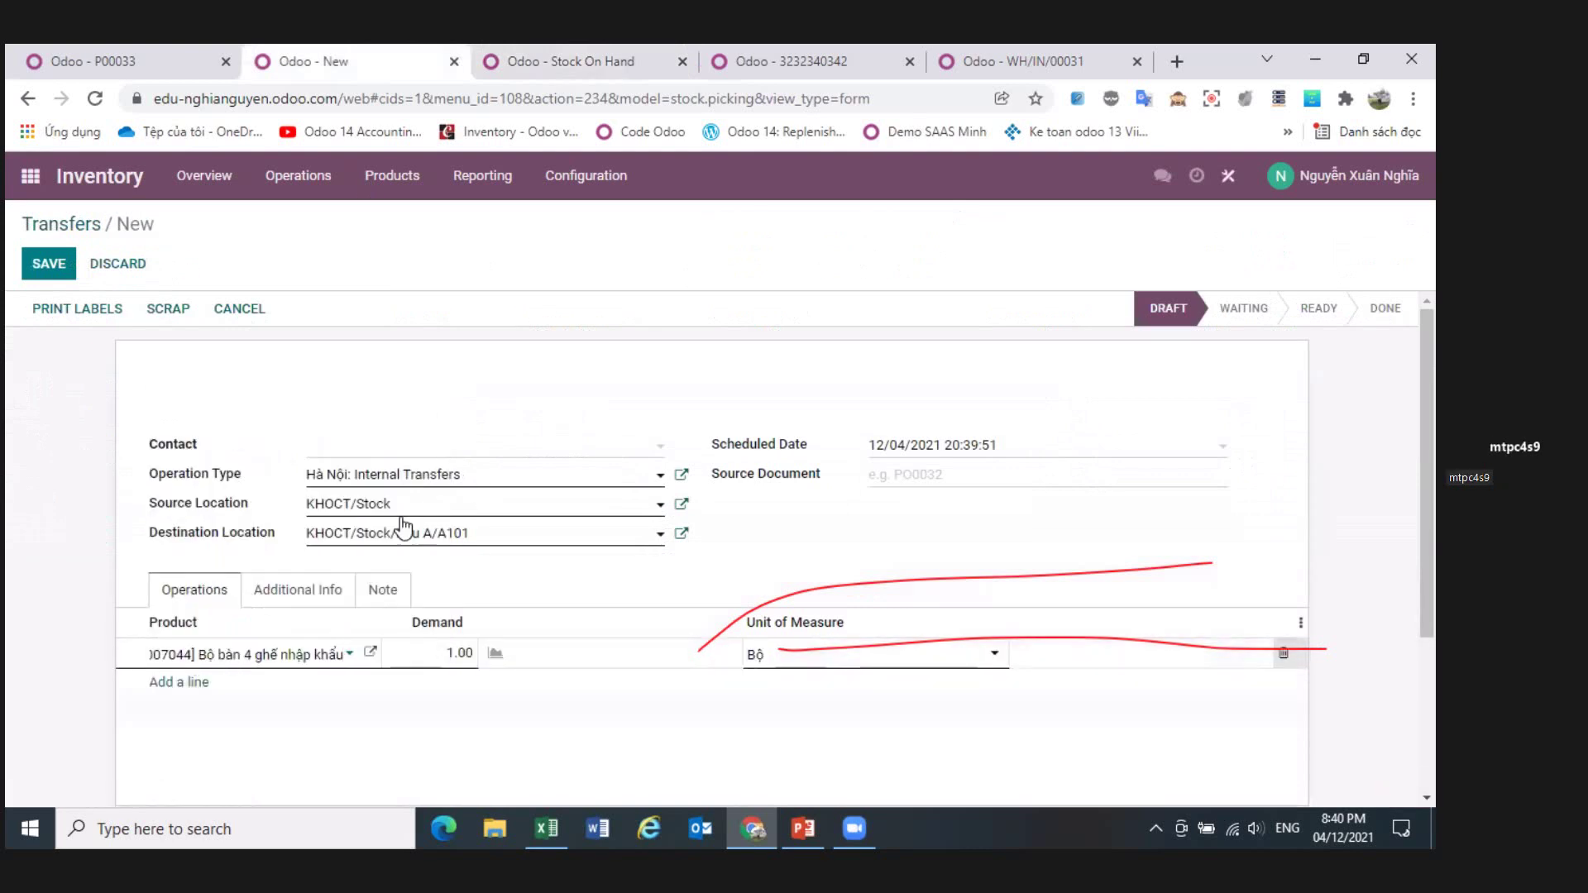
# - Change the transfer's source location to KhoHN/Stock
pyautogui.click(447, 510)
pyautogui.moveTo(451, 515); pyautogui.dragTo(318, 509)
pyautogui.press('BackSpace')
pyautogui.press('BackSpace')
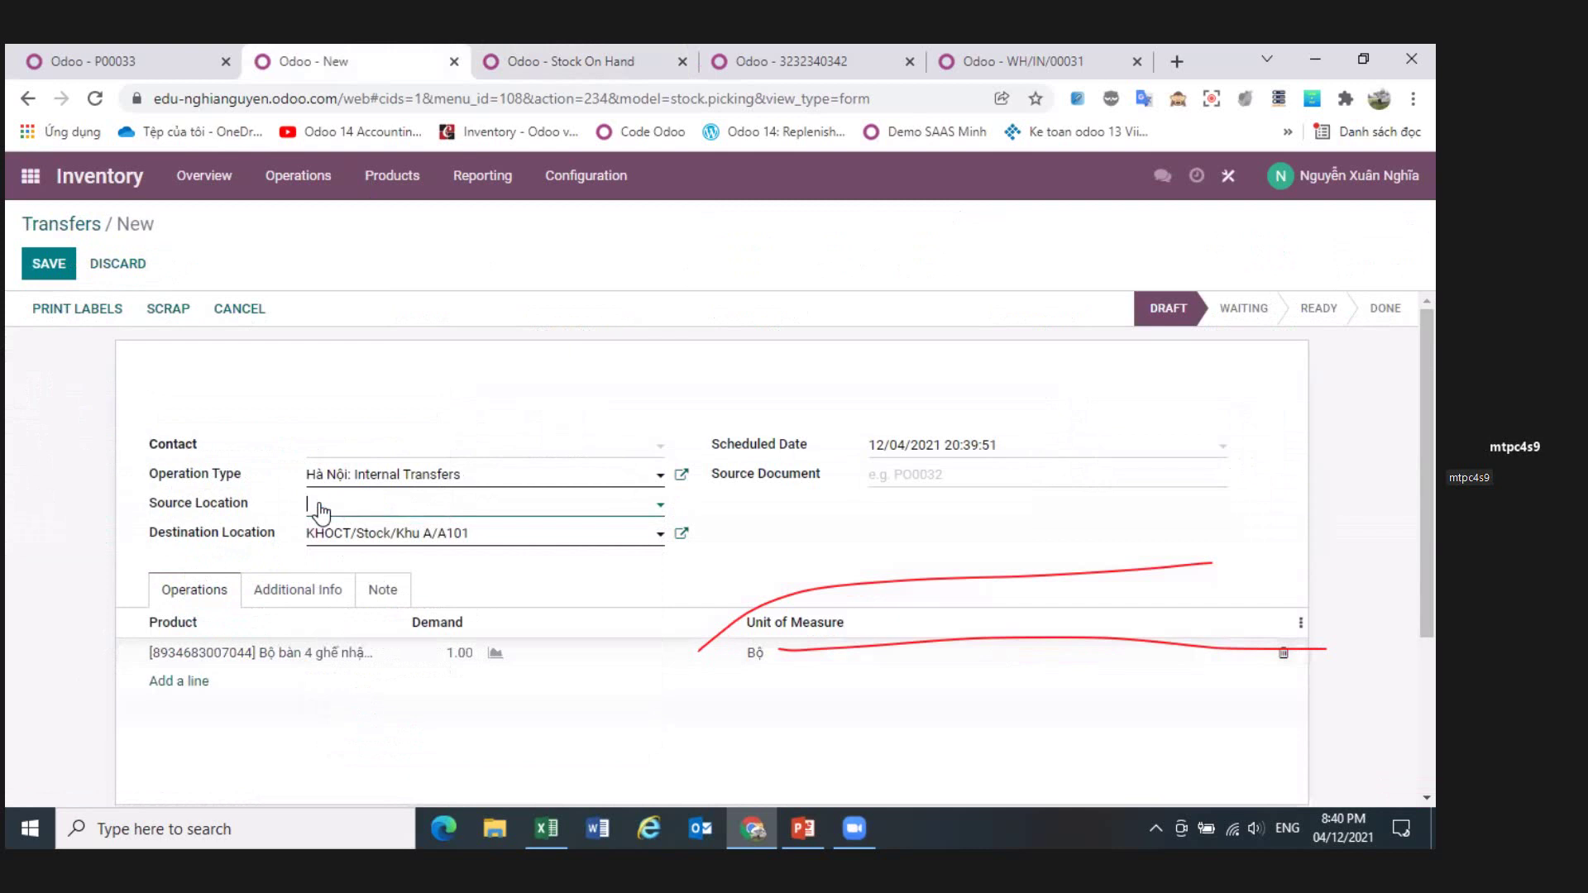
pyautogui.write('hn')
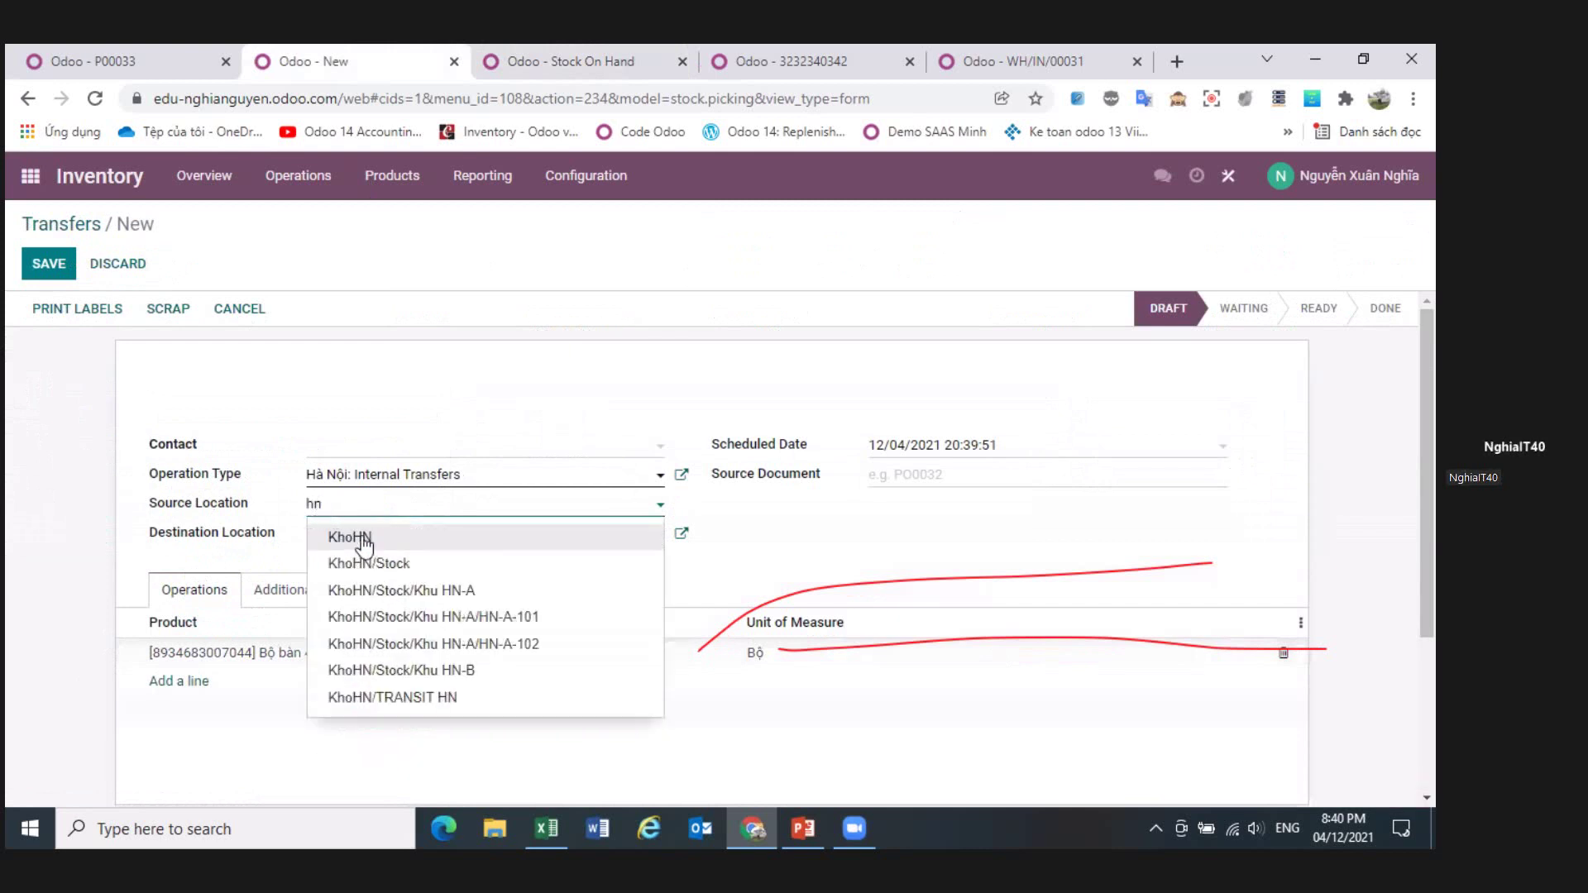
pyautogui.click(406, 564)
# - Set the transfer's destination location to KhoHN/Stock/Khu HN-A/HN-A-101 and save the transfer
pyautogui.click(521, 539)
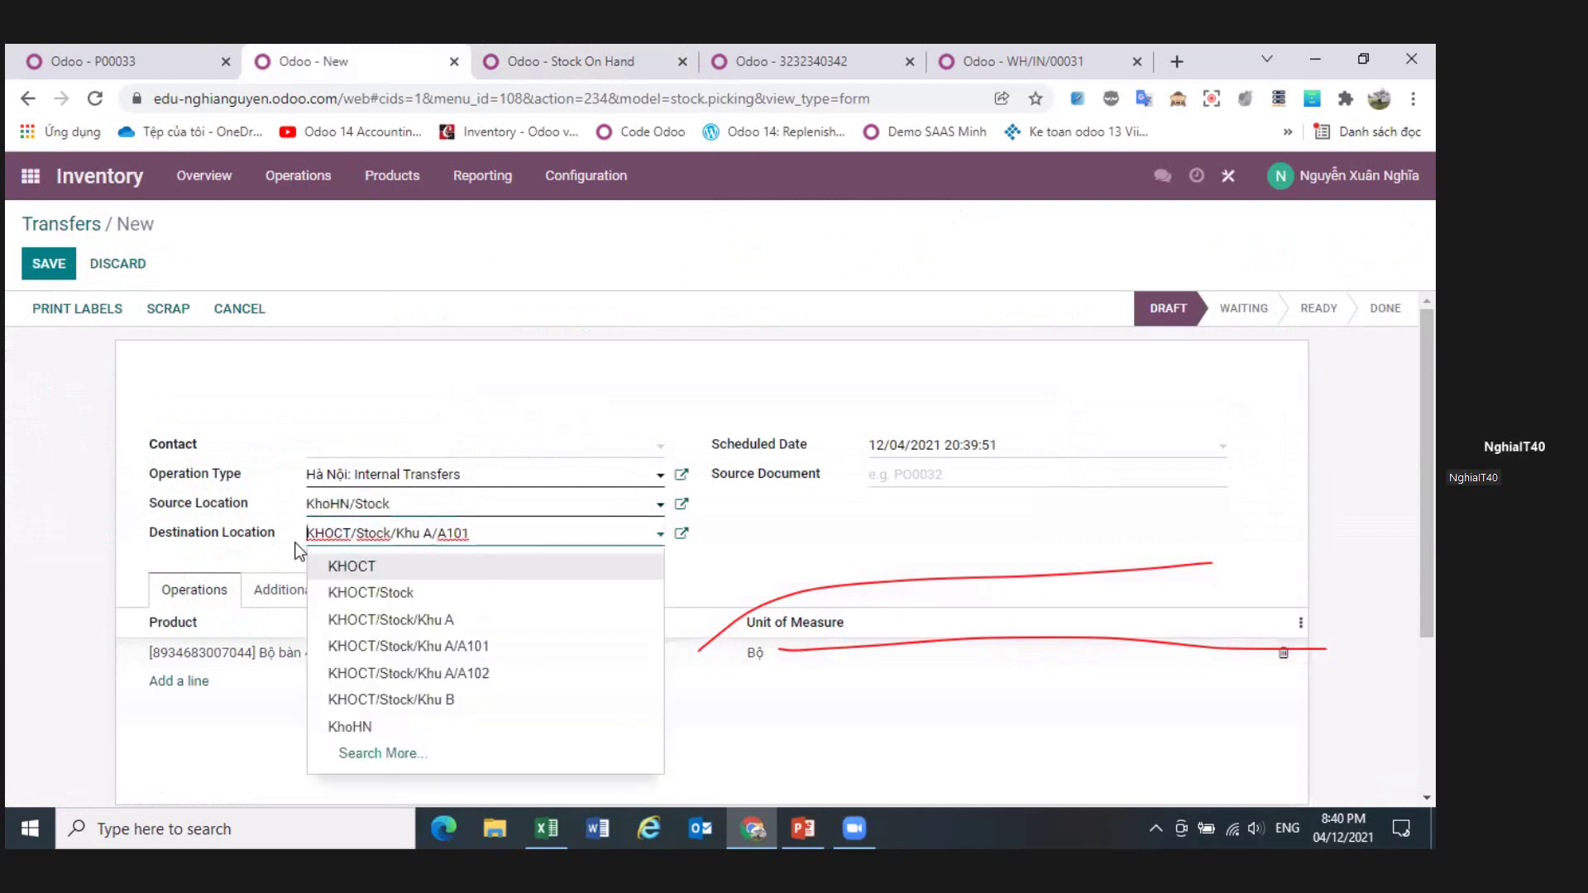
pyautogui.tripleClick(525, 541)
pyautogui.write('hn')
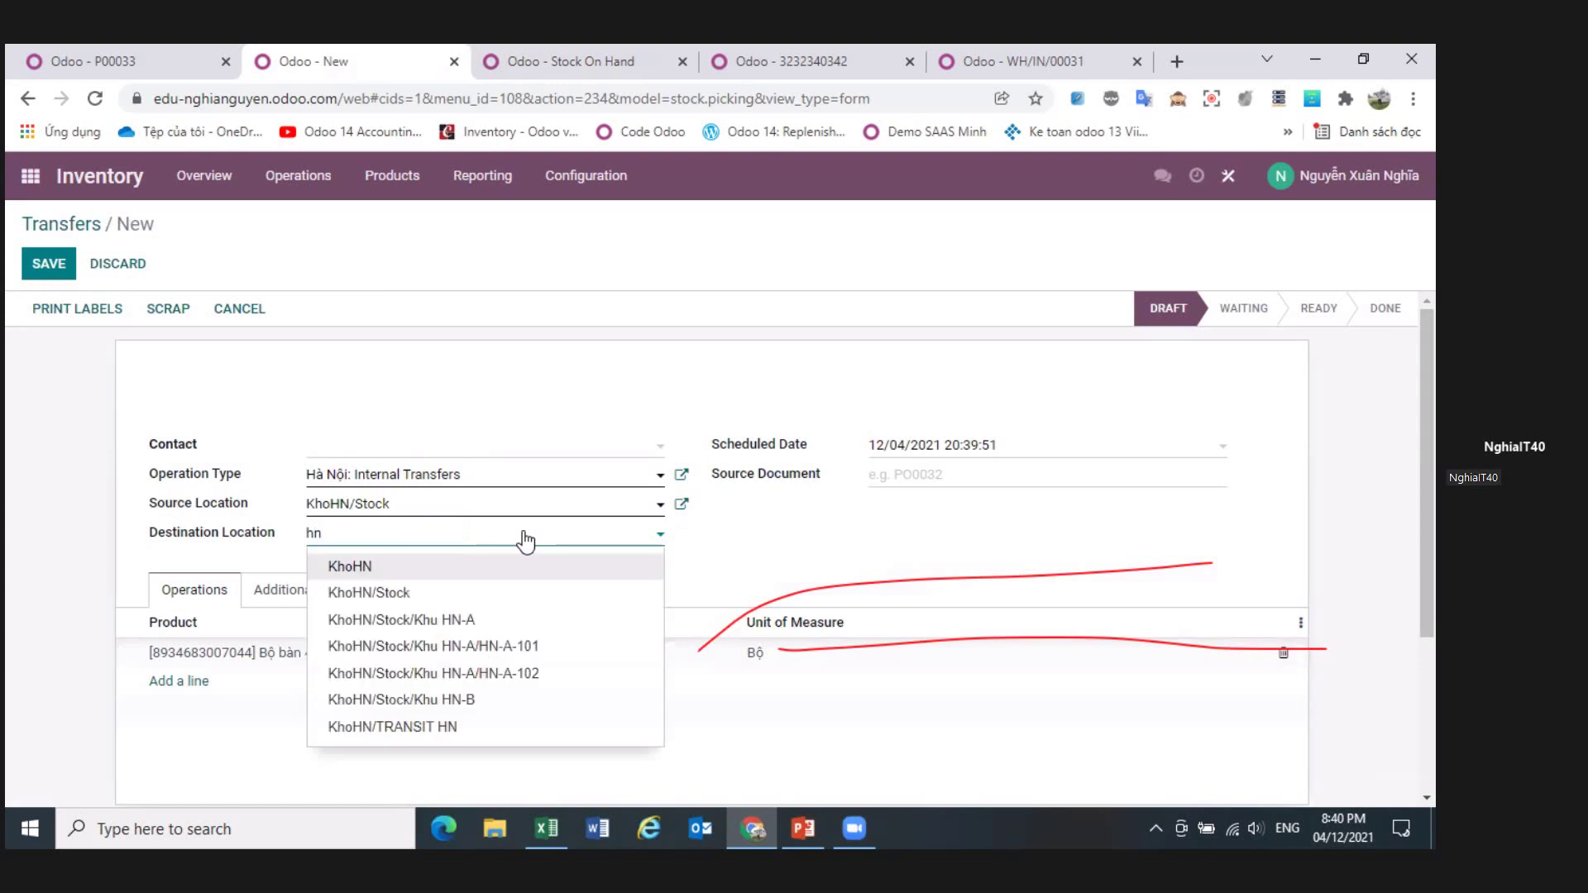
pyautogui.click(461, 647)
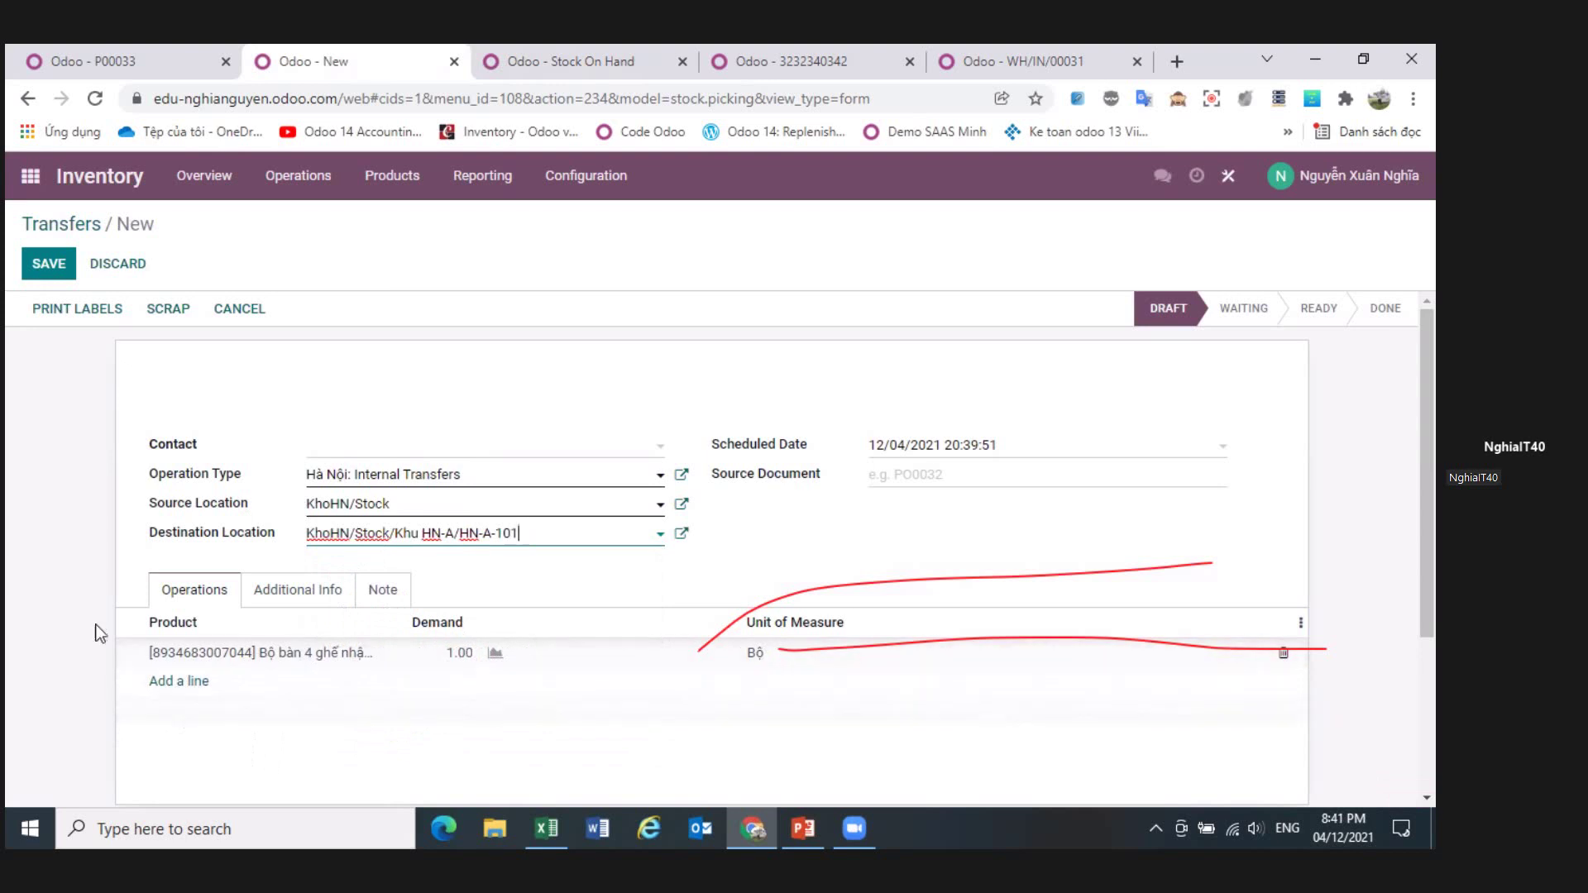
pyautogui.click(40, 265)
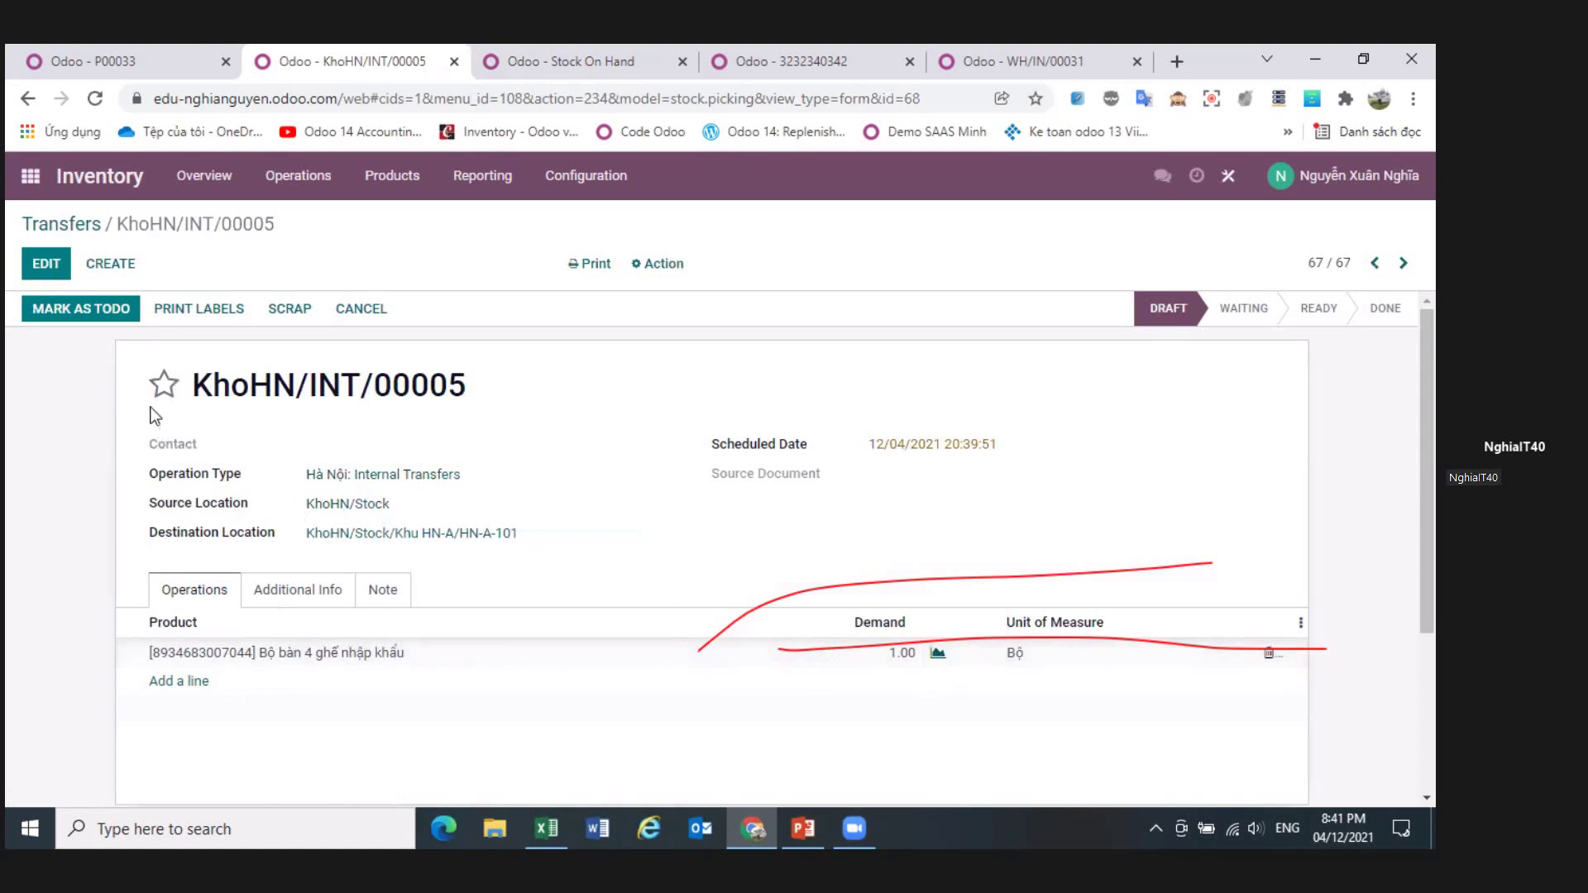
# - Mark the transfer as to do, and try to validate it after checking the product's availability
pyautogui.click(60, 316)
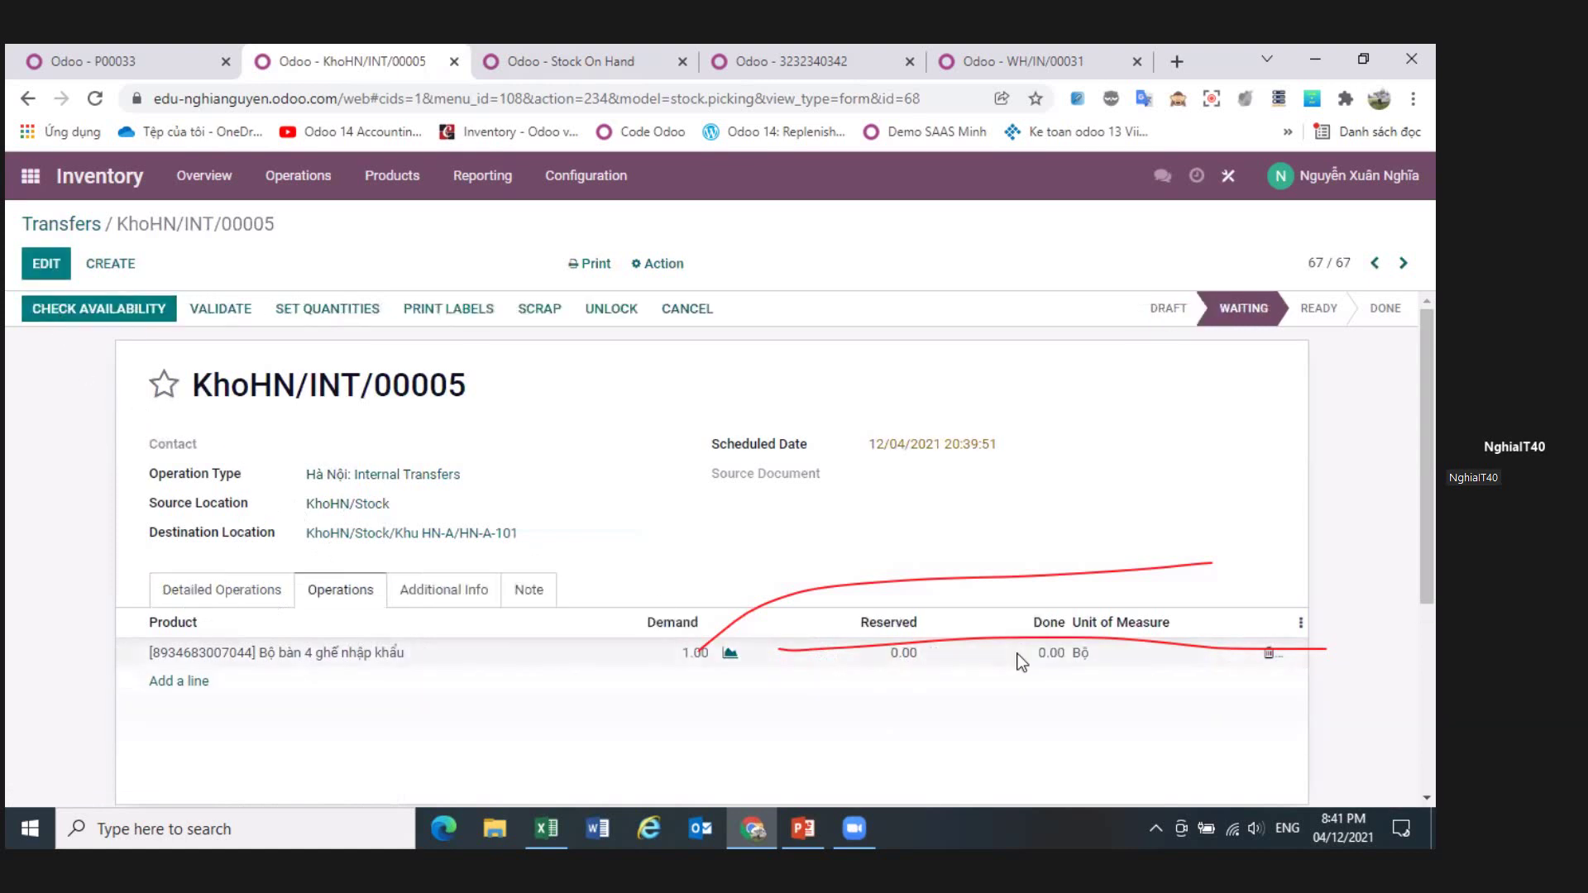
pyautogui.click(86, 311)
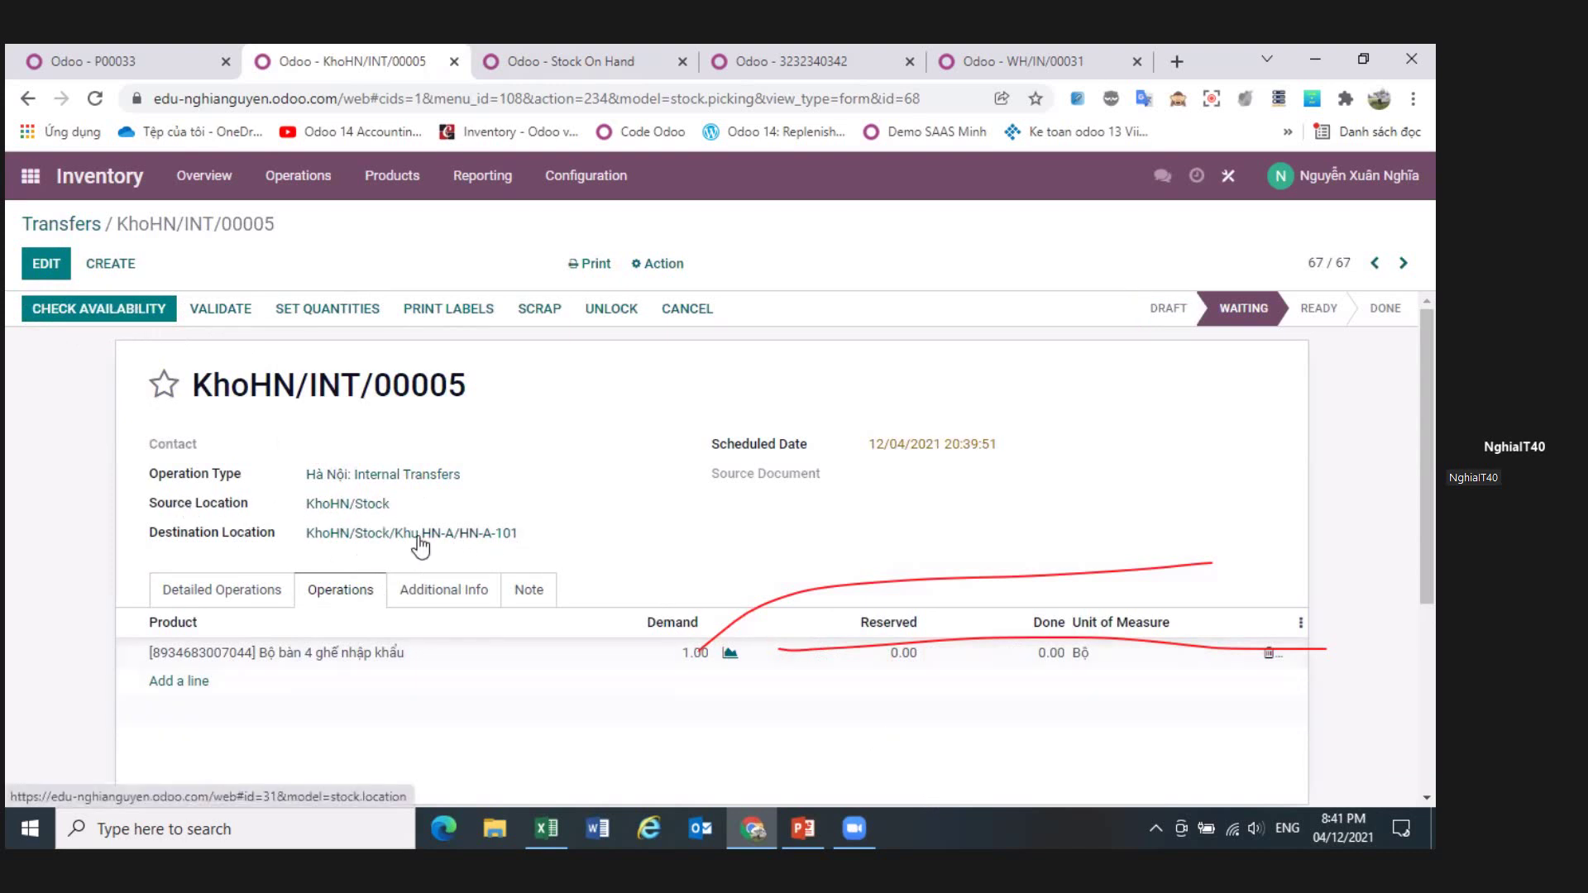
pyautogui.click(216, 311)
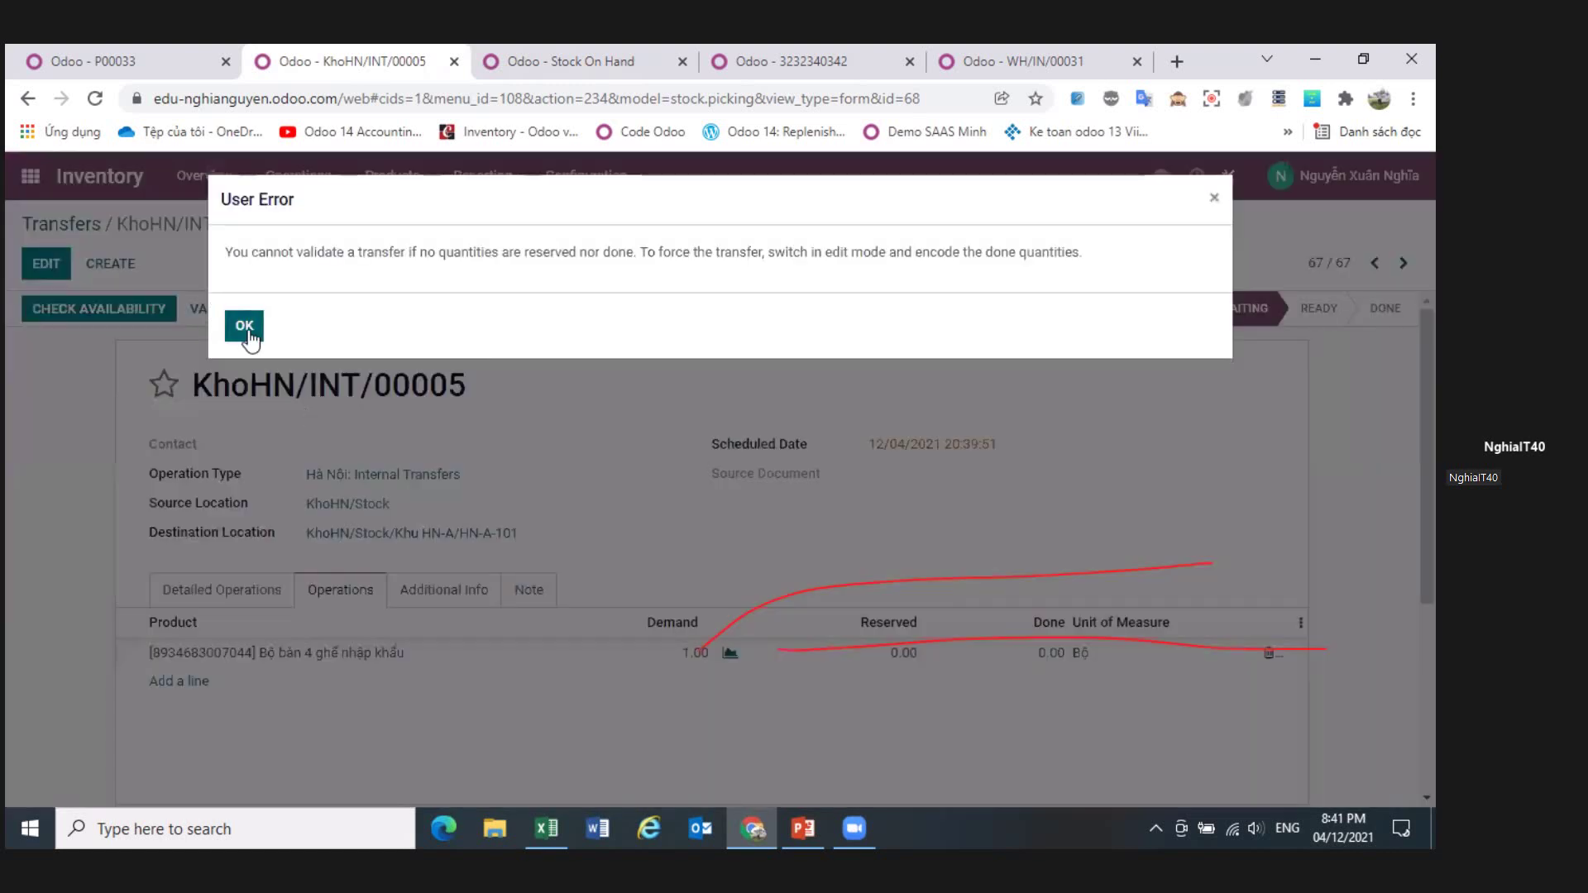
pyautogui.click(248, 335)
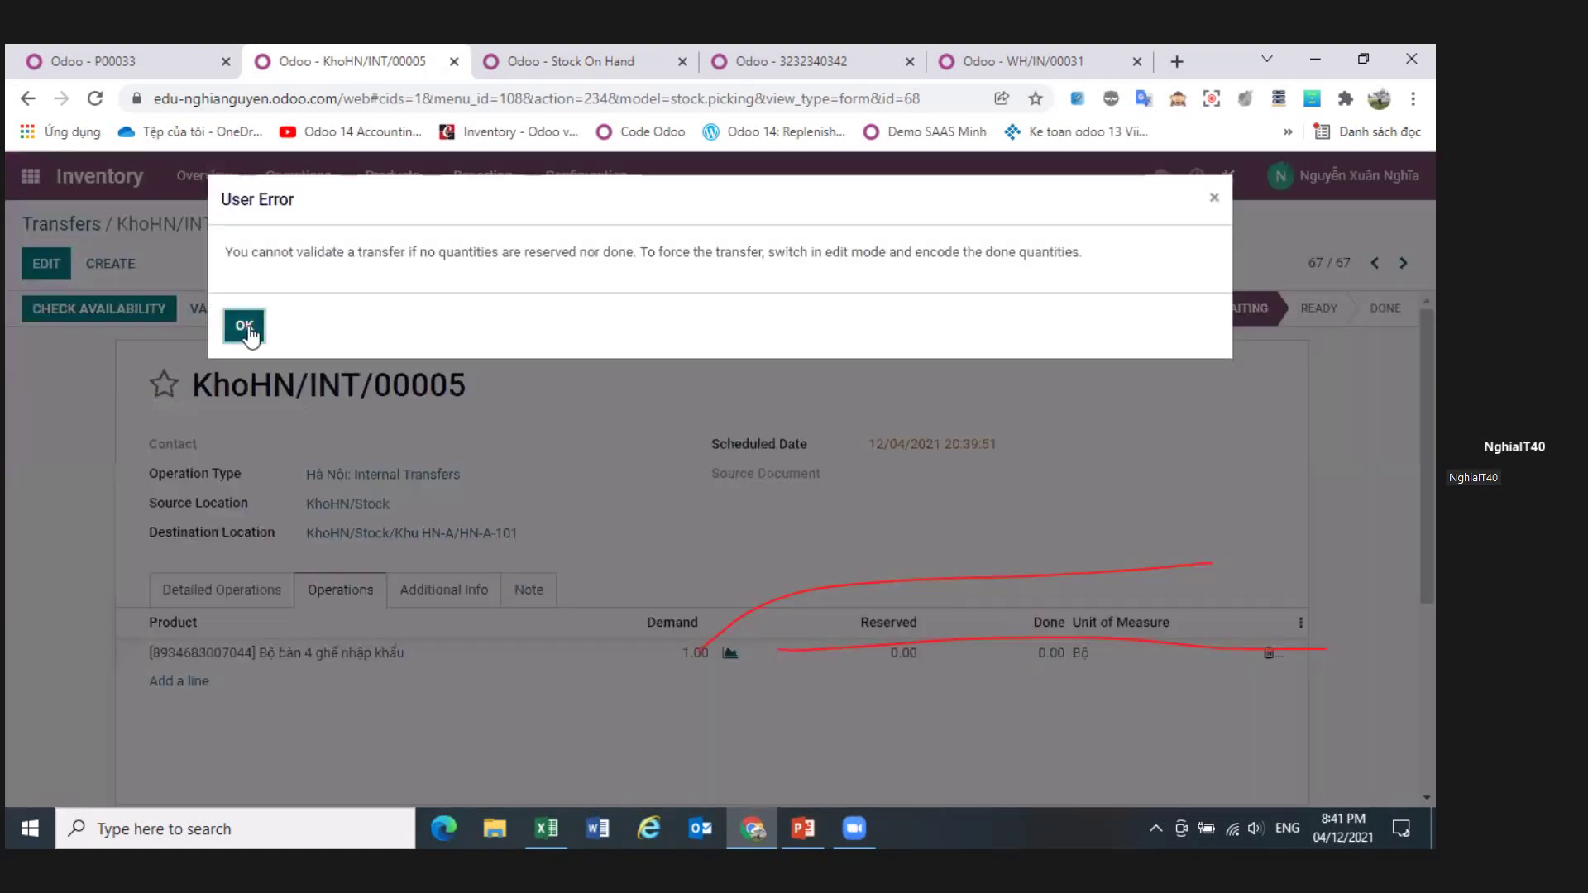
pyautogui.click(248, 331)
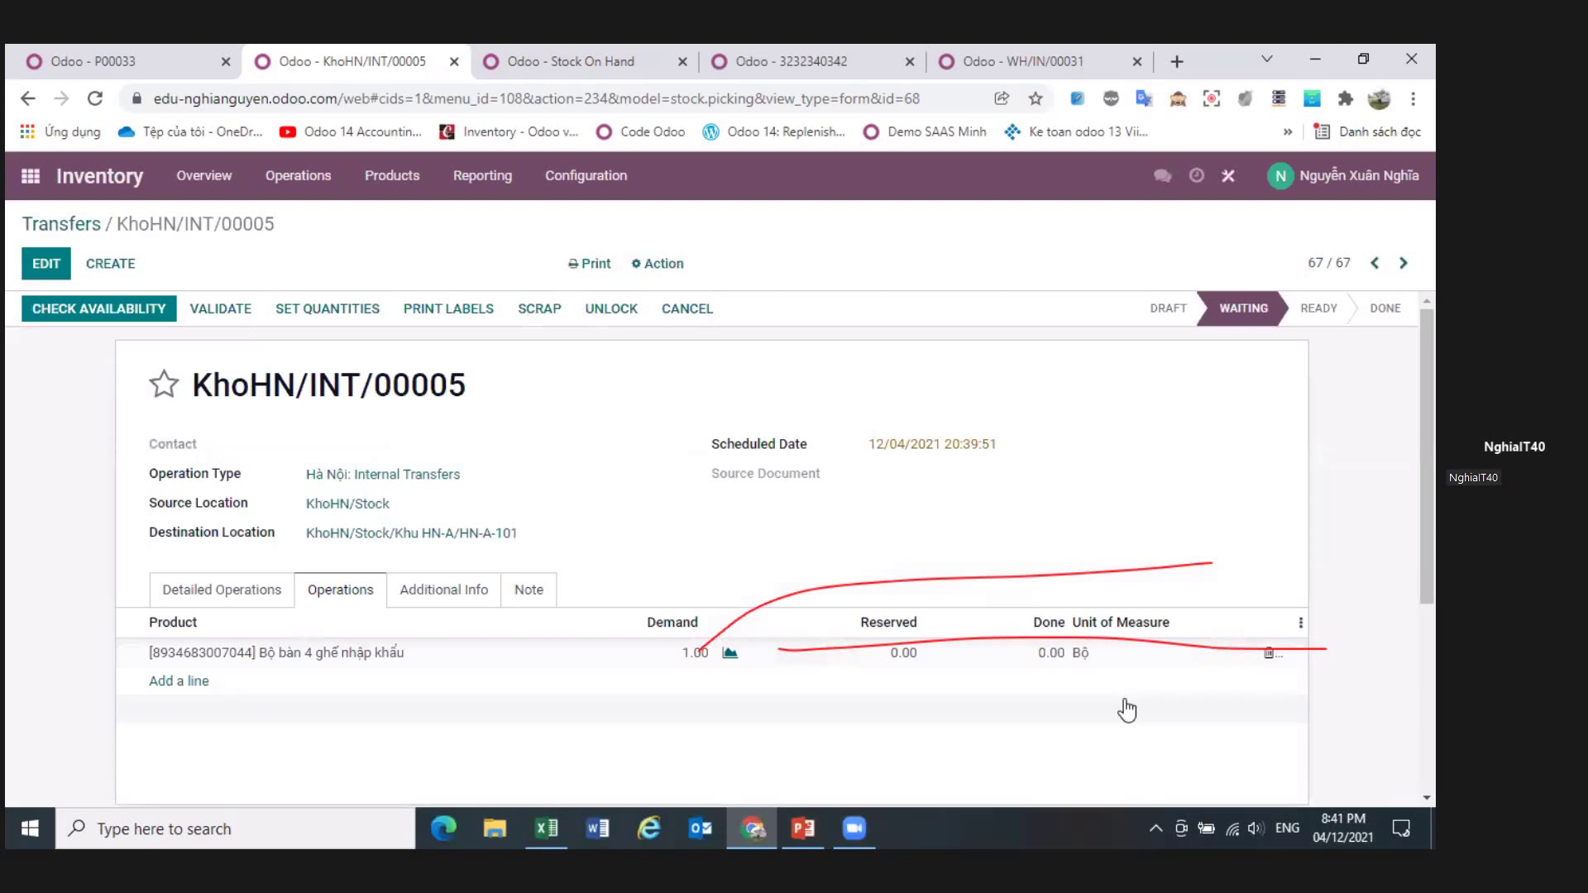
# - Review the transfer's detailed operations, and cancel the transfer
pyautogui.click(248, 596)
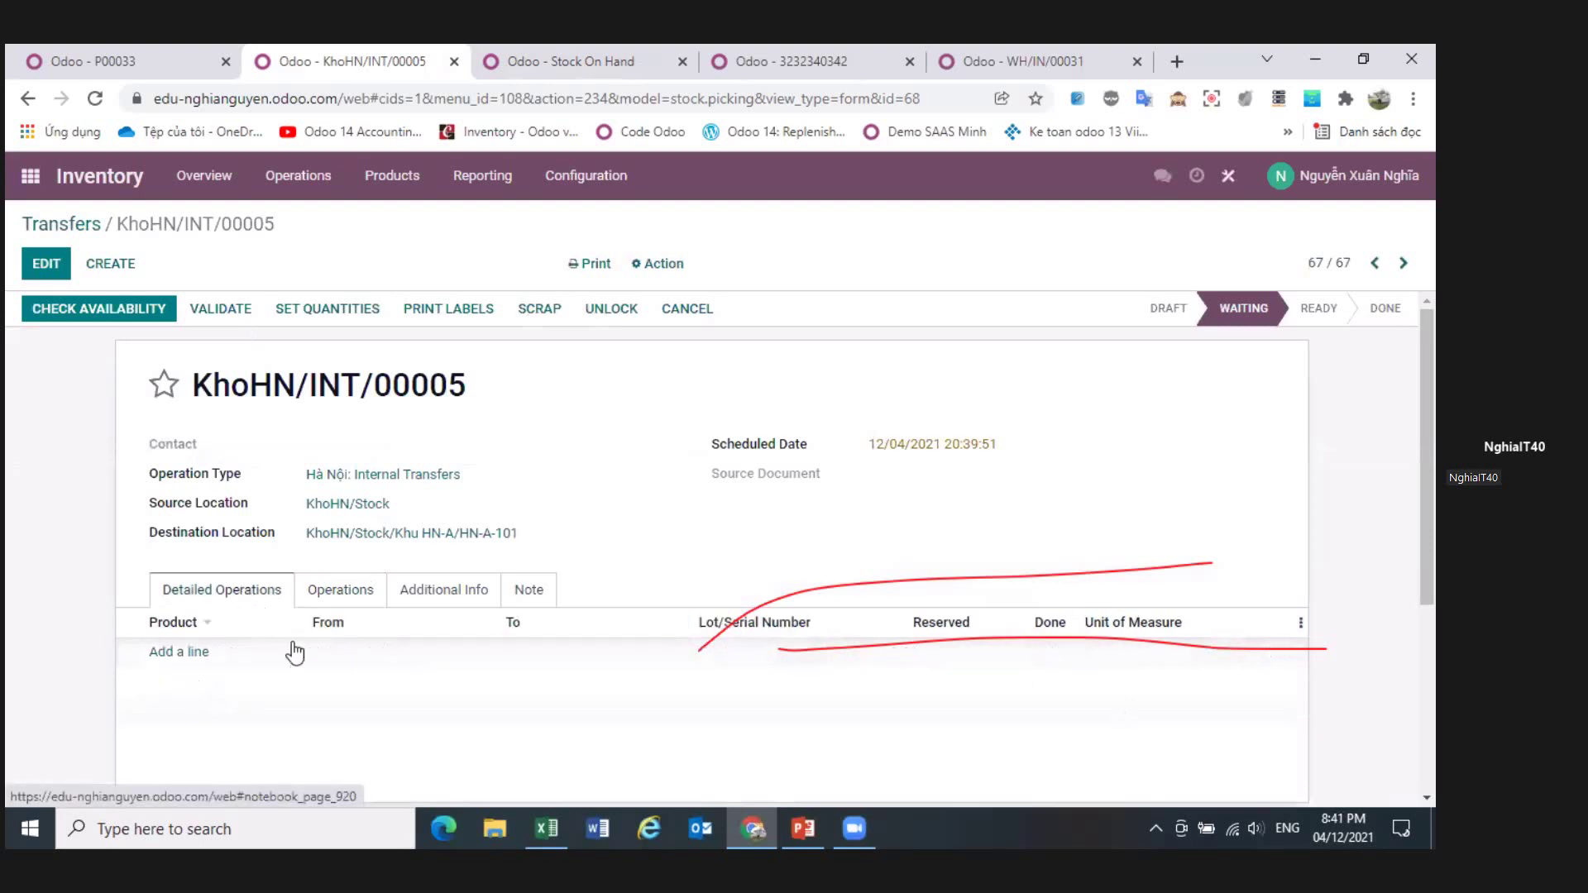
pyautogui.click(328, 603)
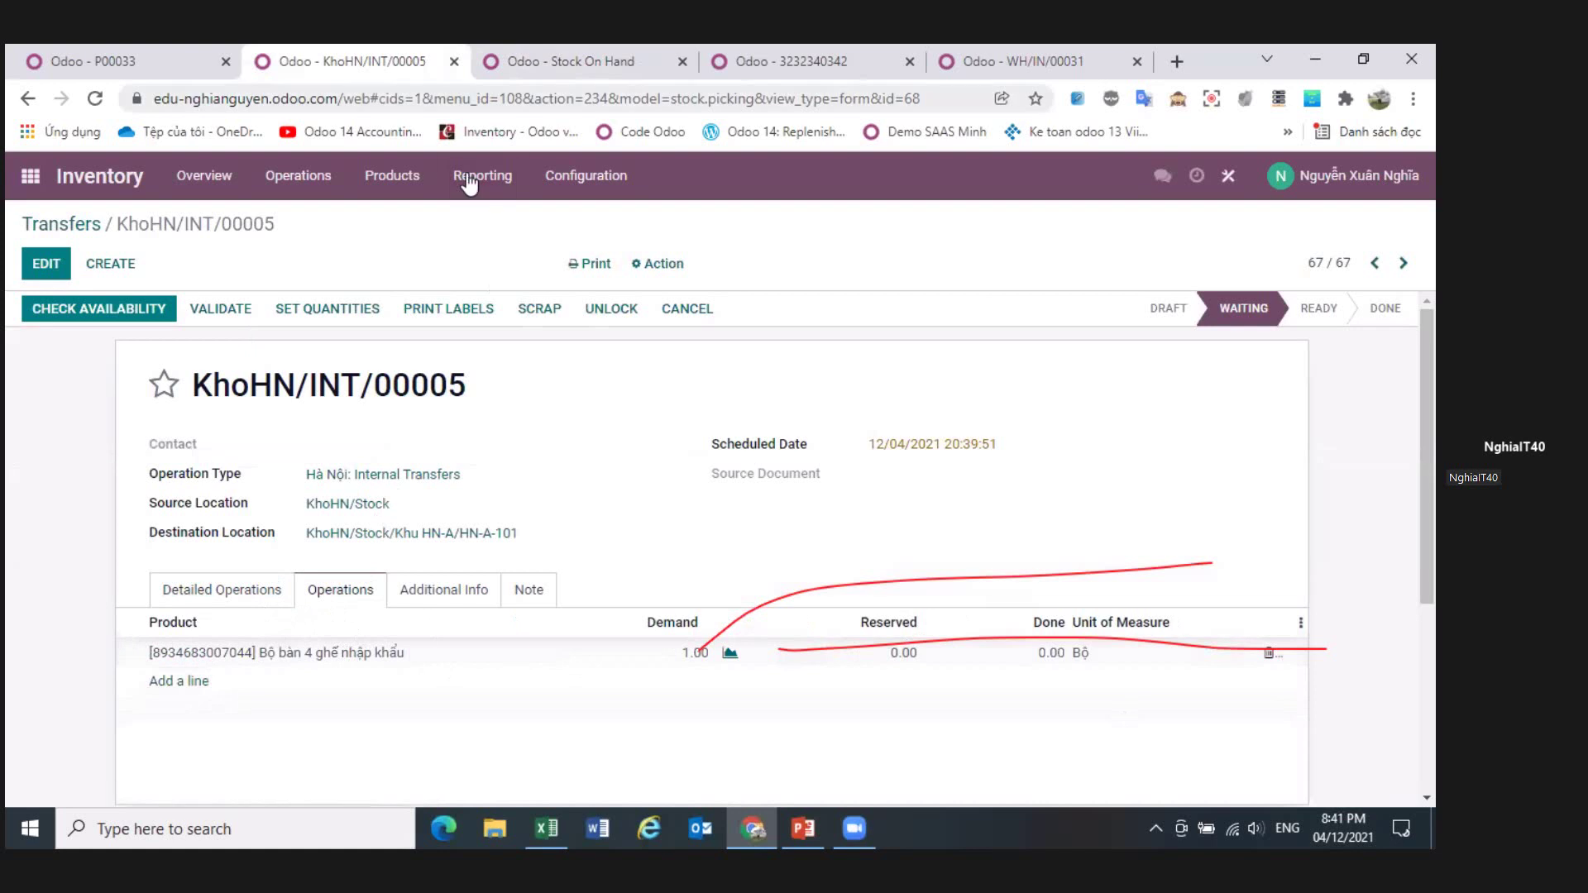
pyautogui.click(762, 691)
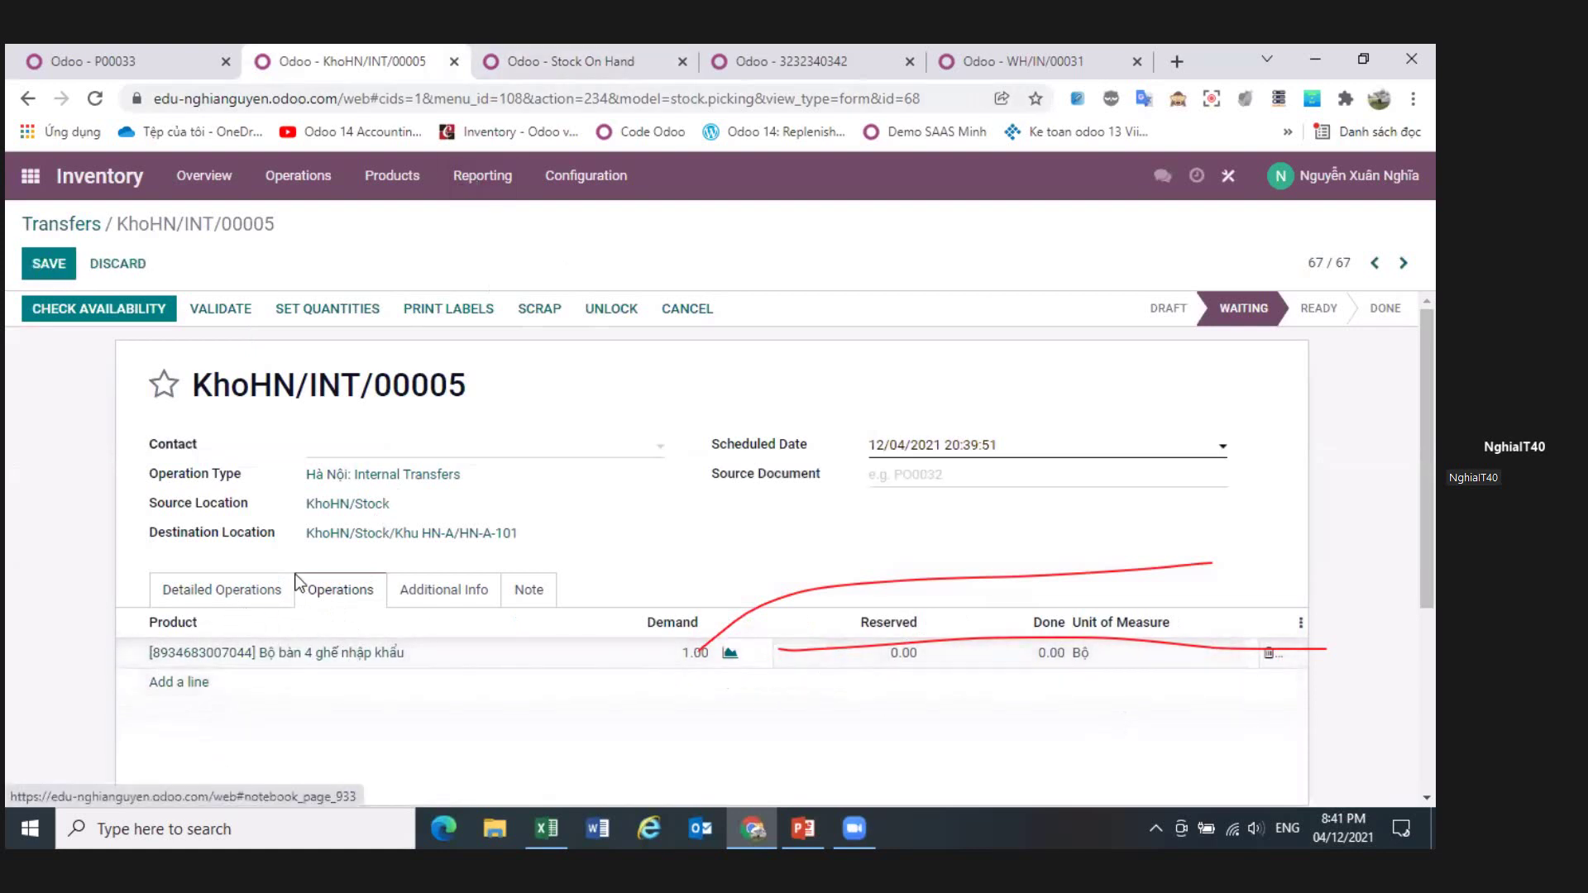
pyautogui.click(686, 310)
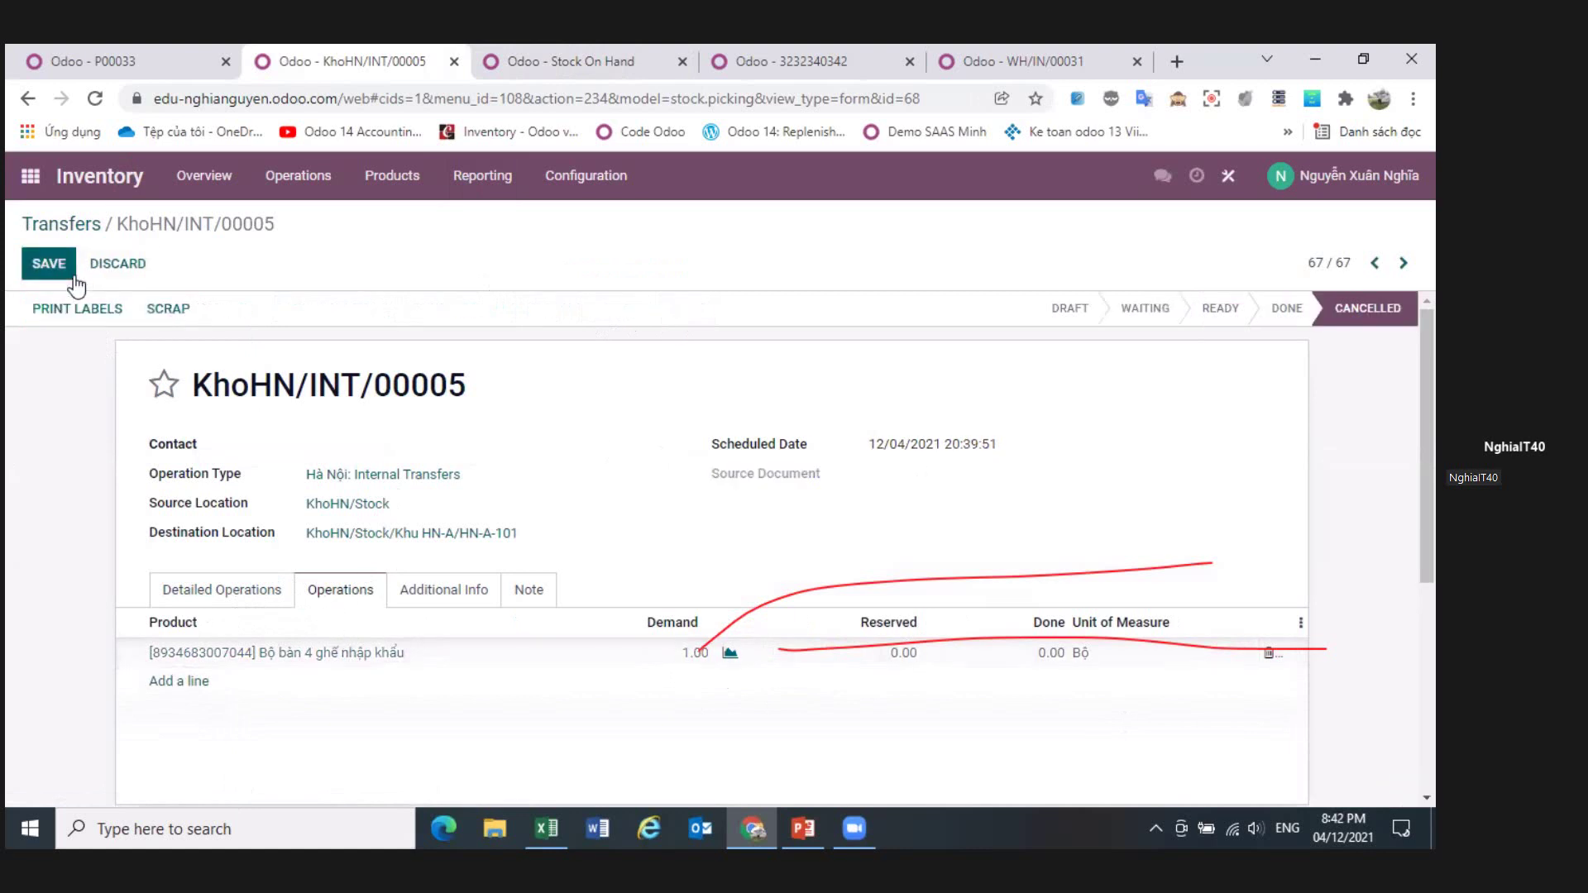
pyautogui.click(50, 266)
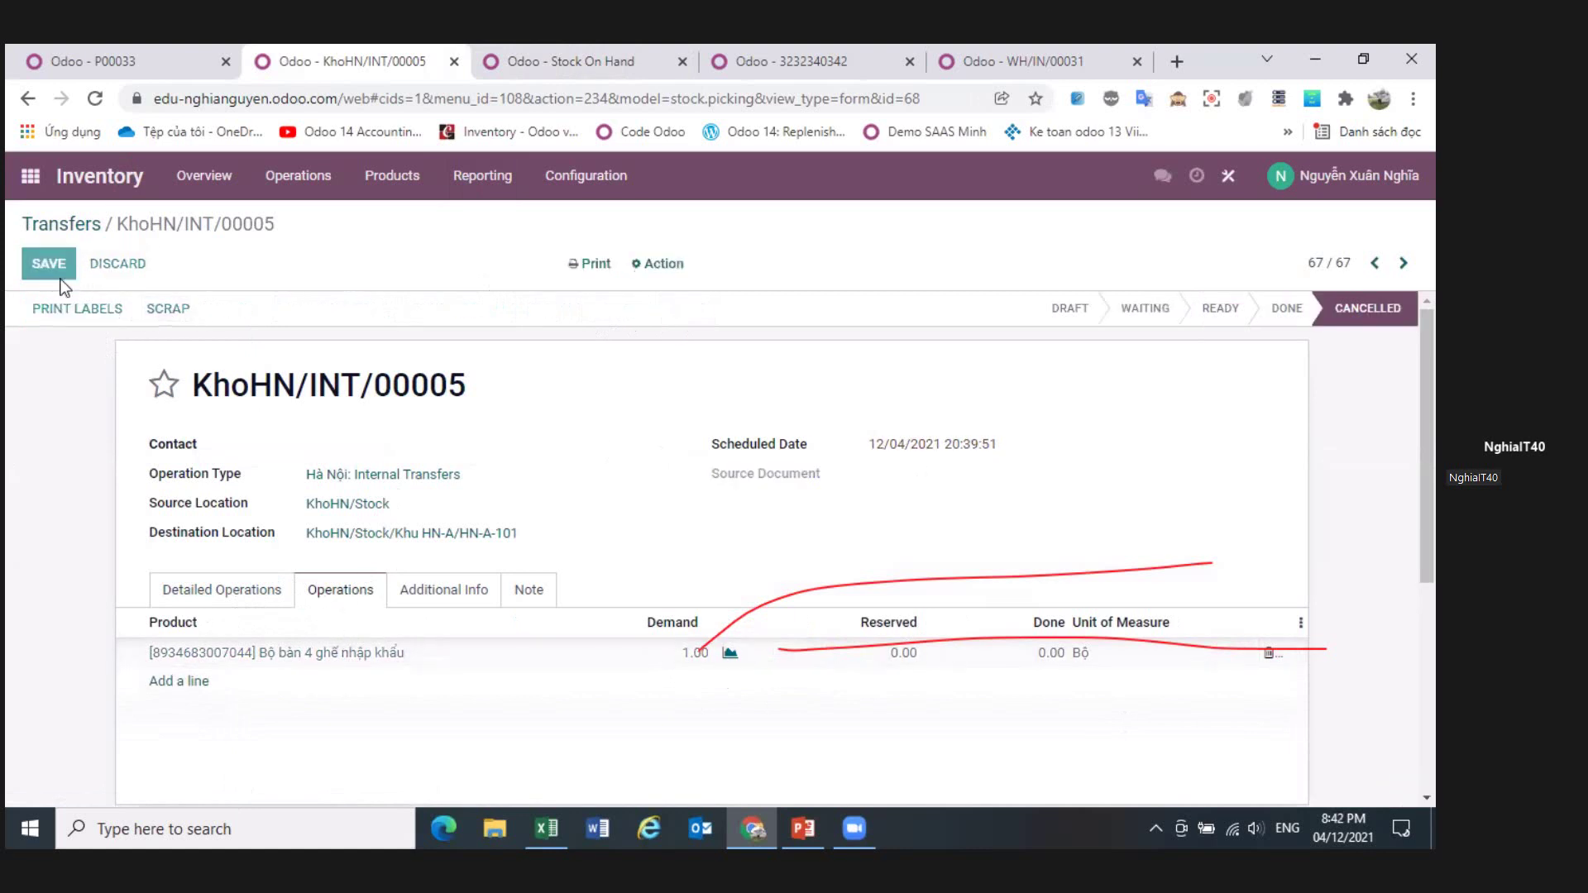
# - Replace the cancelled transfer's product line with Bàn học sinh 1 and save the transfer
pyautogui.hotkey('alt', 'a')
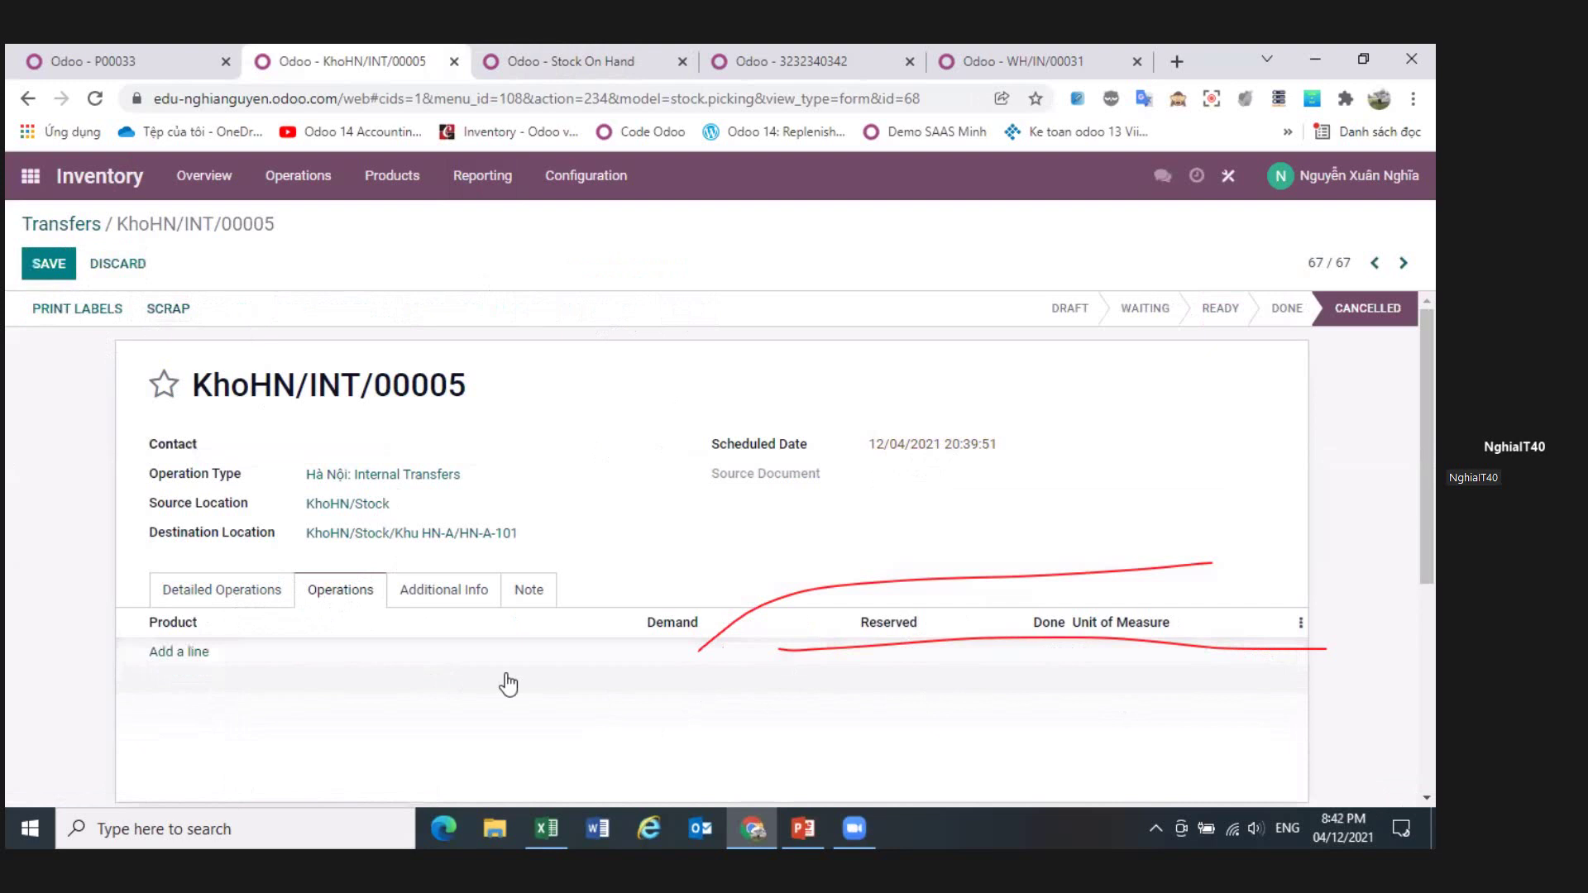
pyautogui.click(178, 654)
pyautogui.write('bàn học')
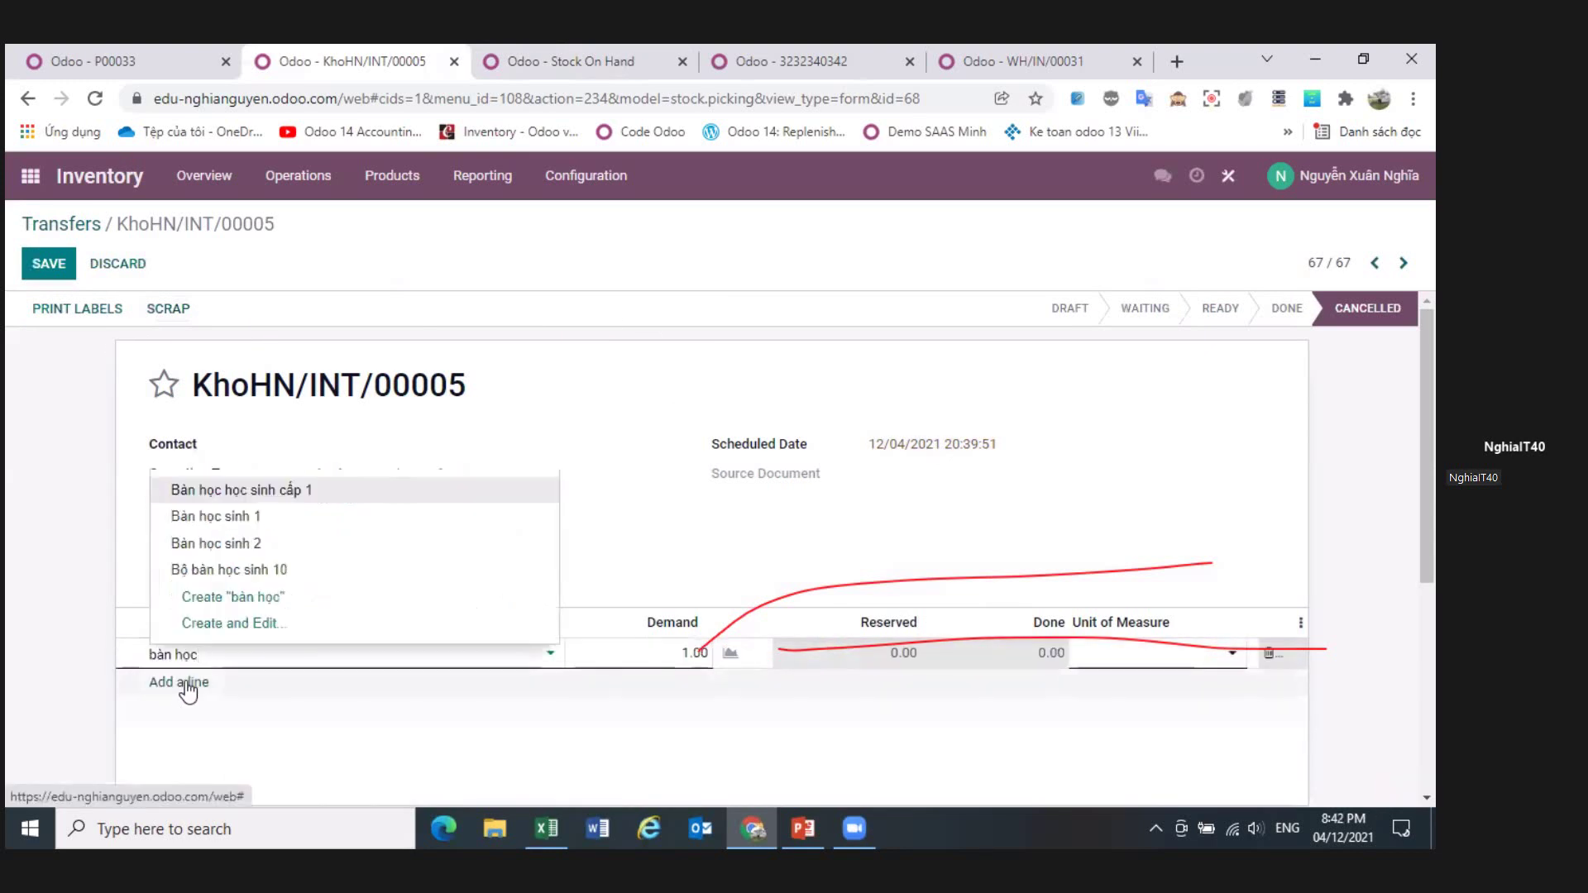
pyautogui.click(221, 517)
pyautogui.press('Tab')
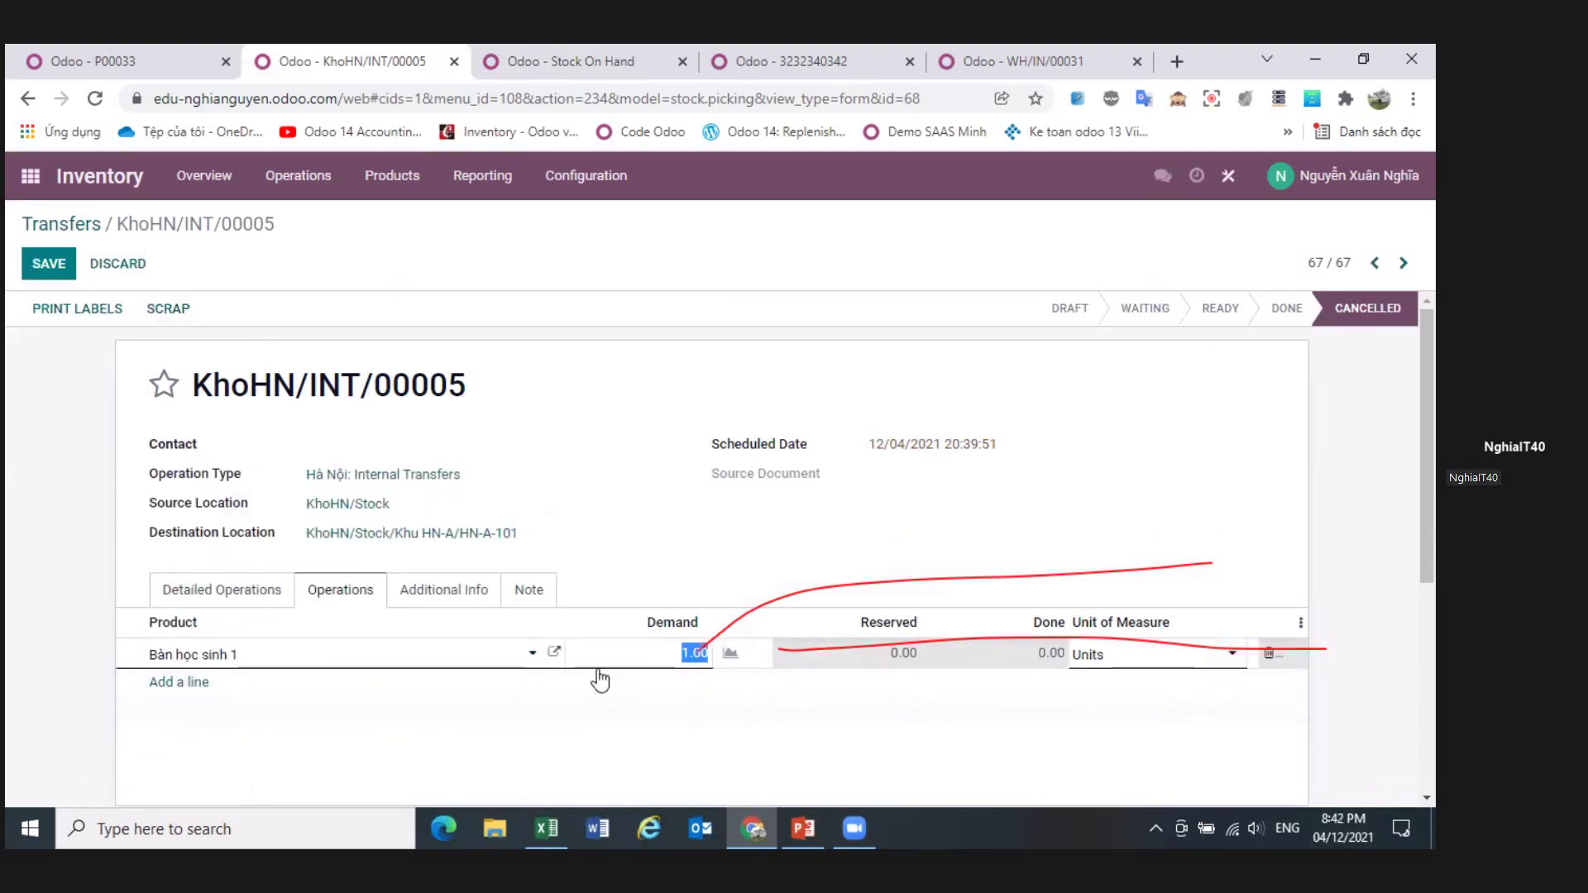
pyautogui.click(44, 273)
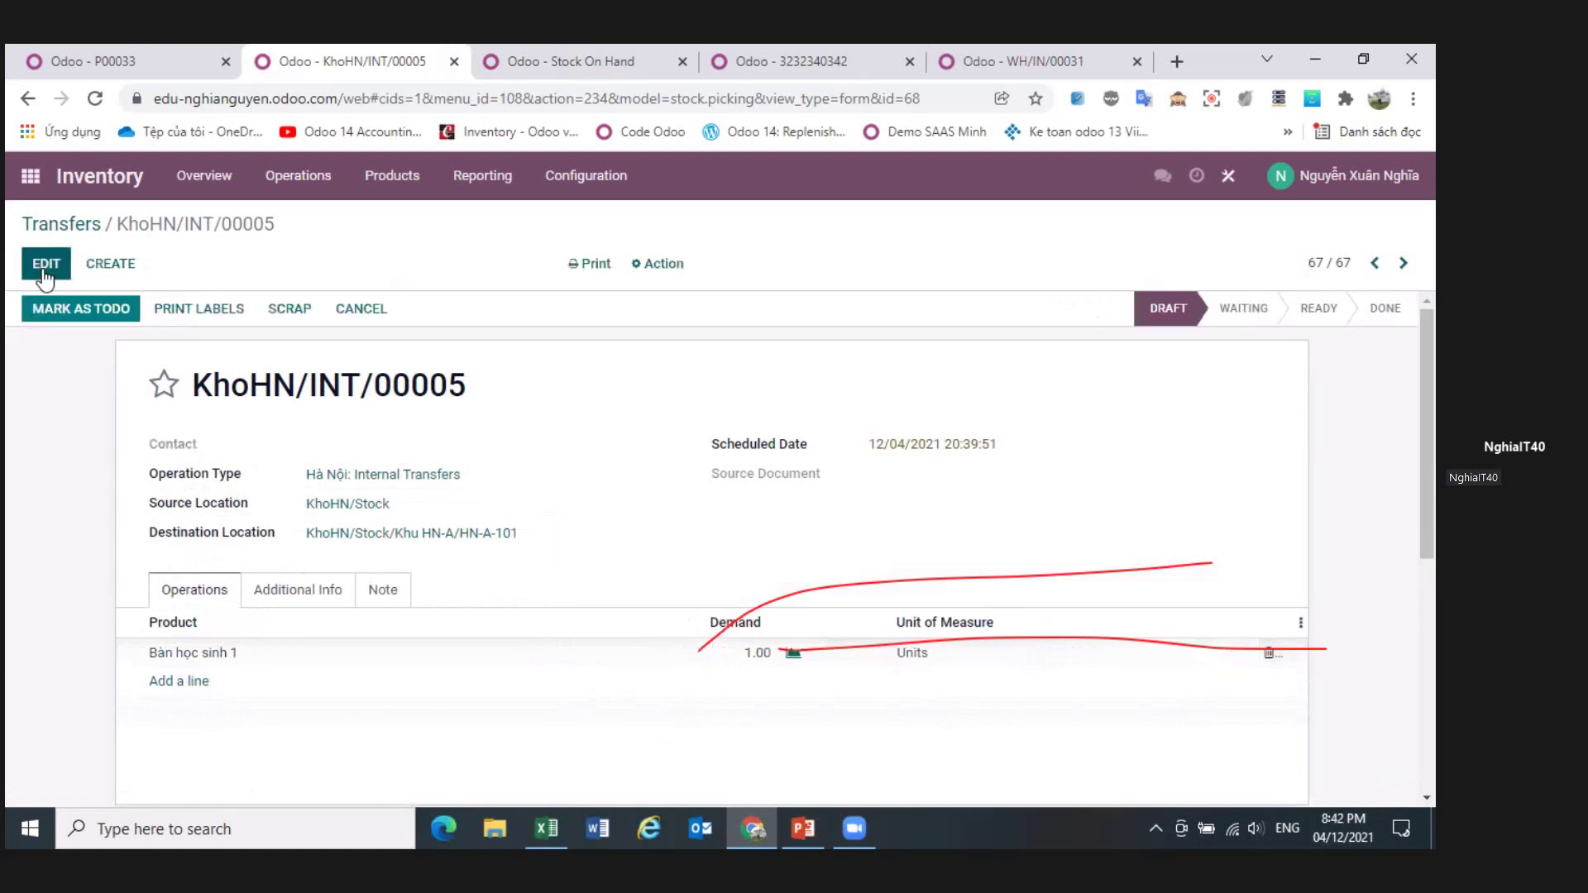
# - Mark the Bàn học sinh 1 transfer as to do, and cancel it after checking the KhoHN/Stock products in the stock report
pyautogui.click(80, 316)
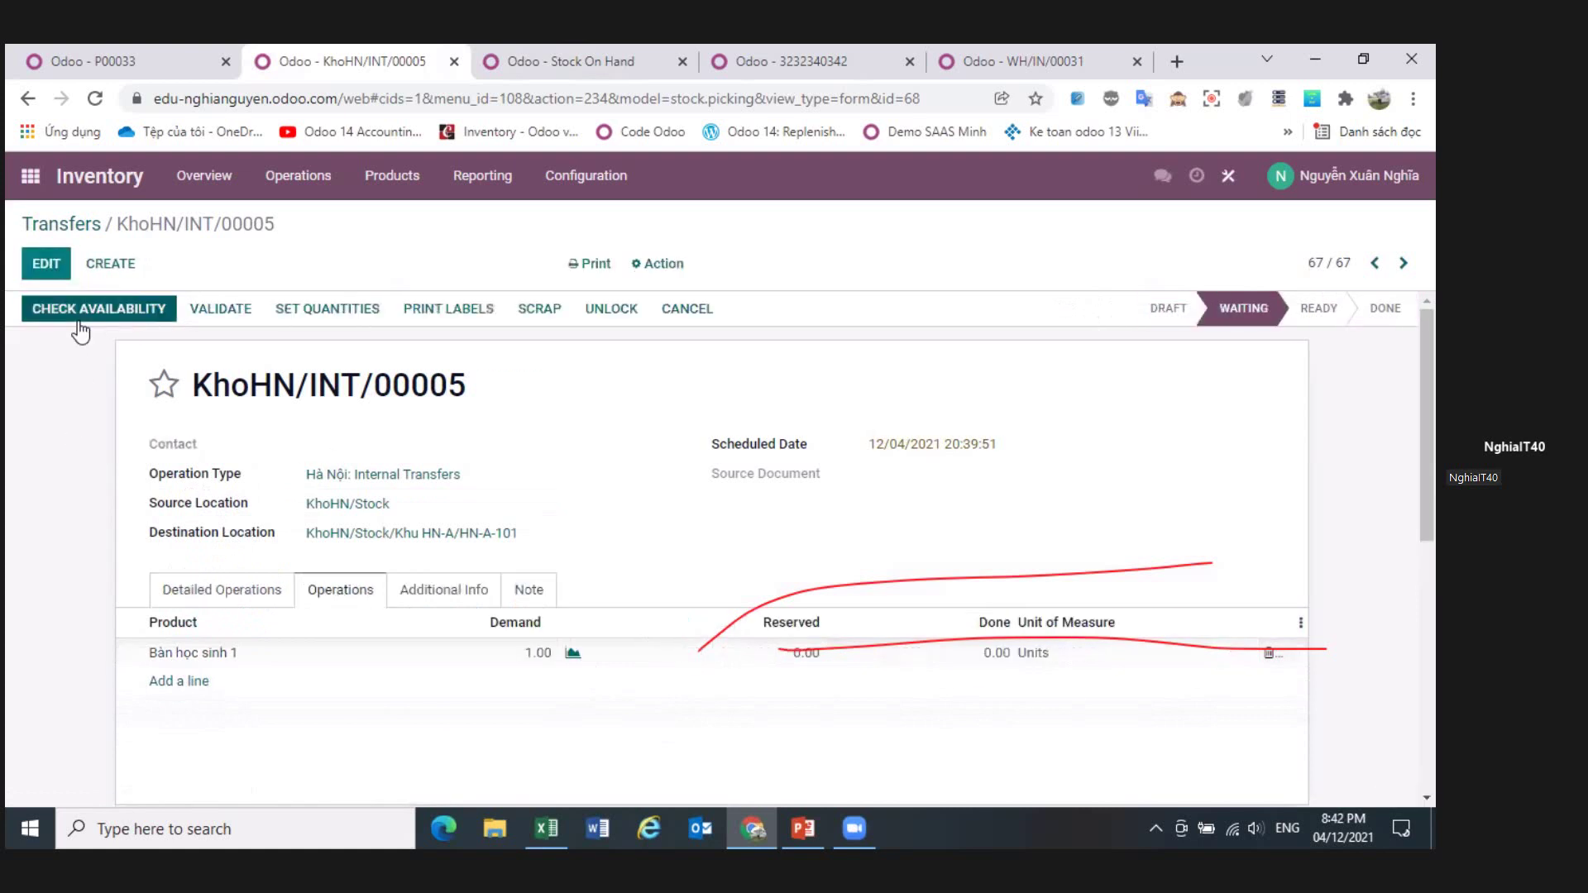
pyautogui.click(223, 592)
pyautogui.click(326, 596)
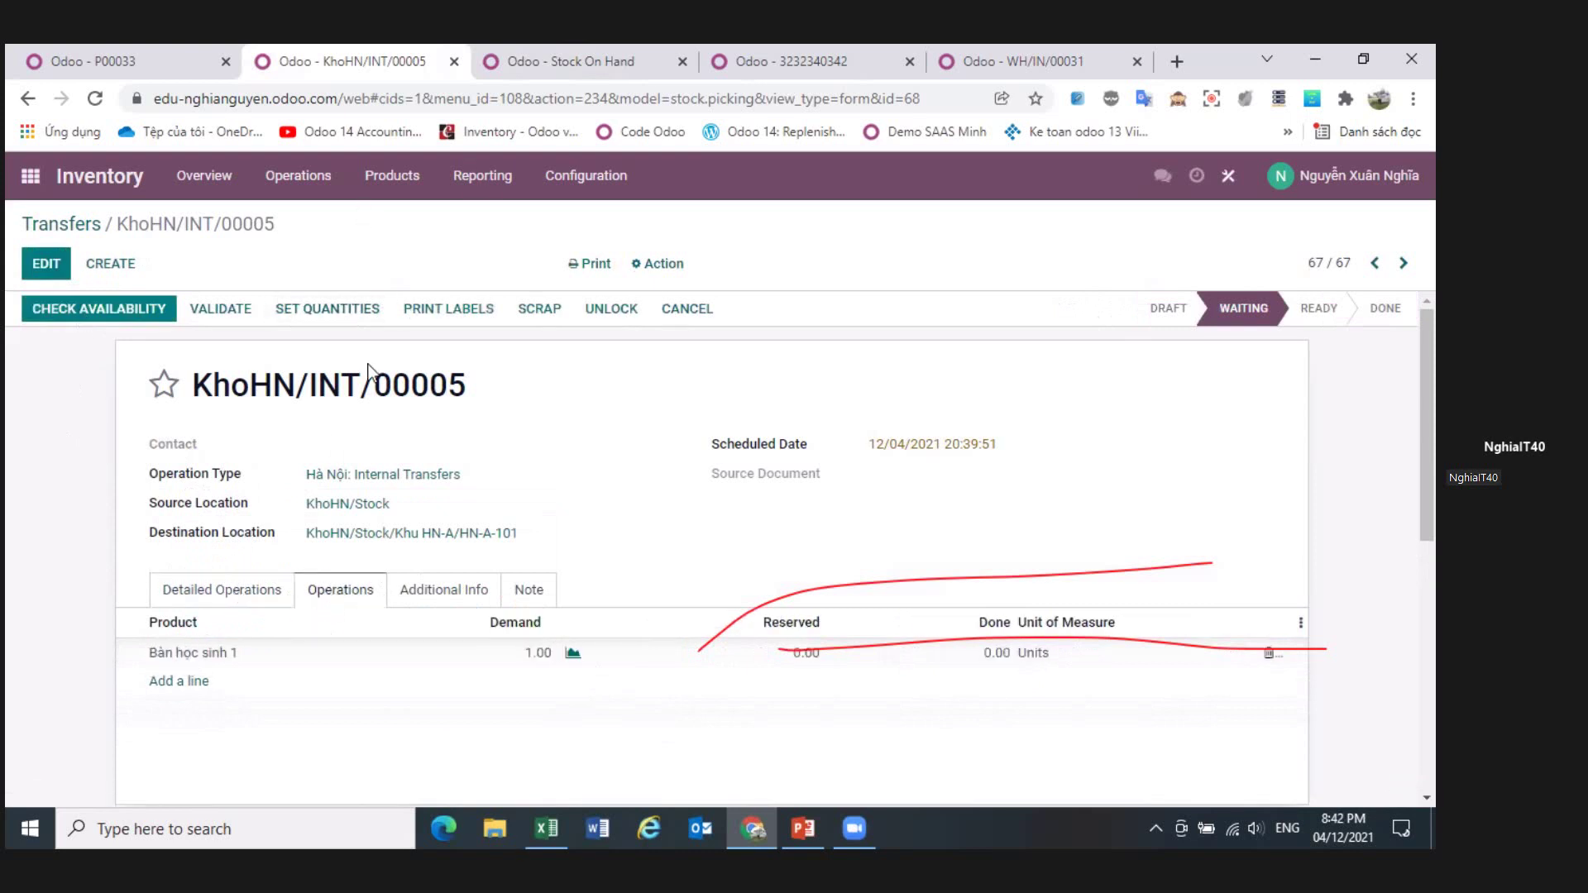
pyautogui.hotkey('ctrl', 'Tab')
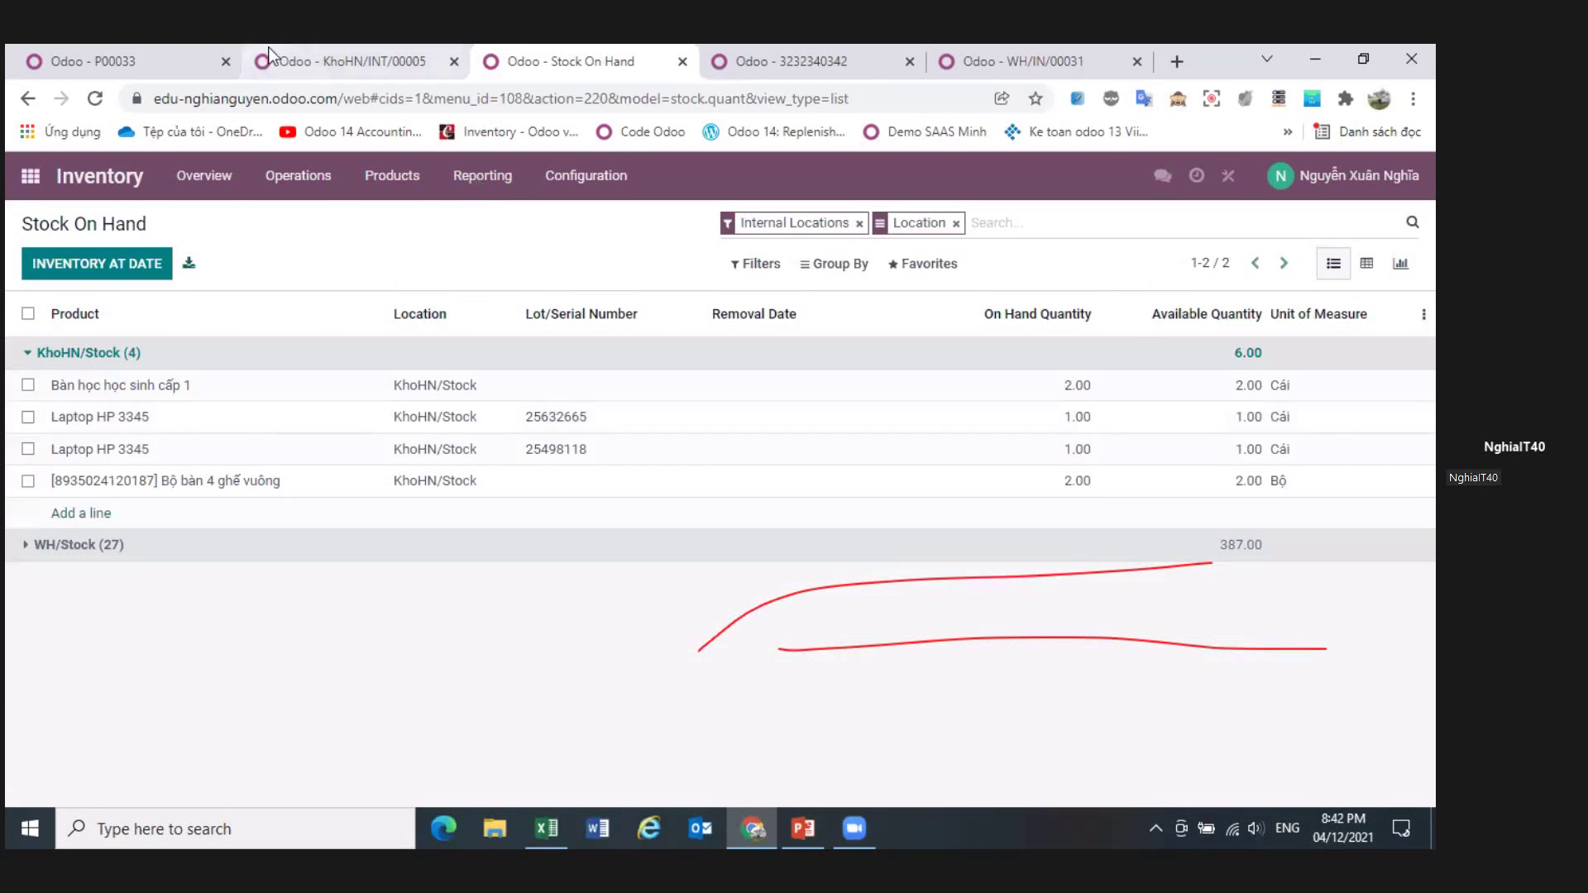
pyautogui.click(325, 63)
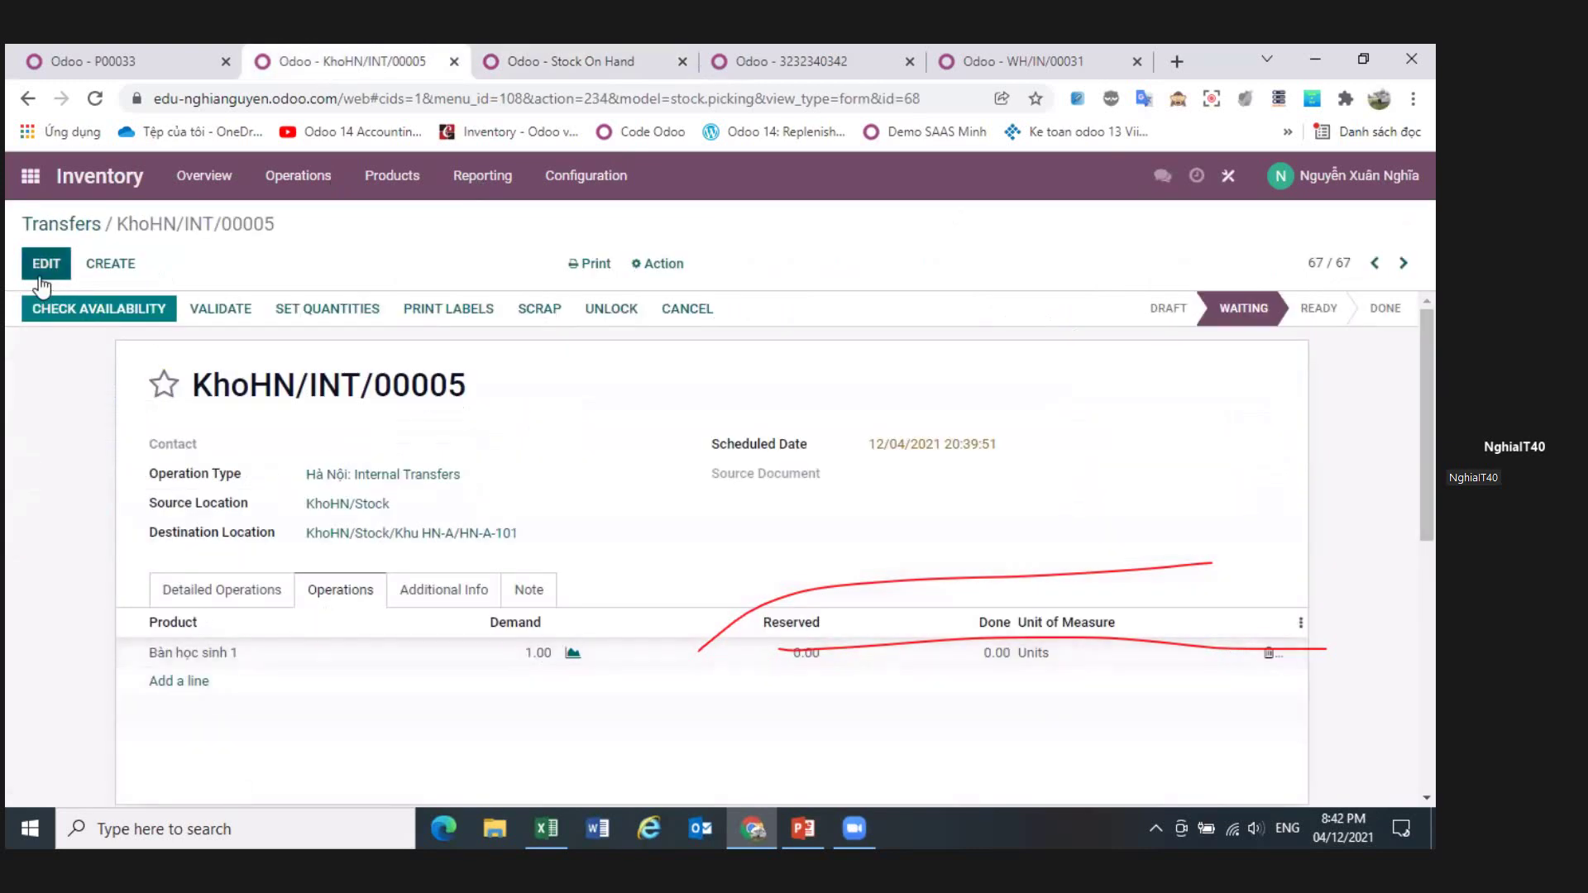
pyautogui.hotkey('alt', 'a')
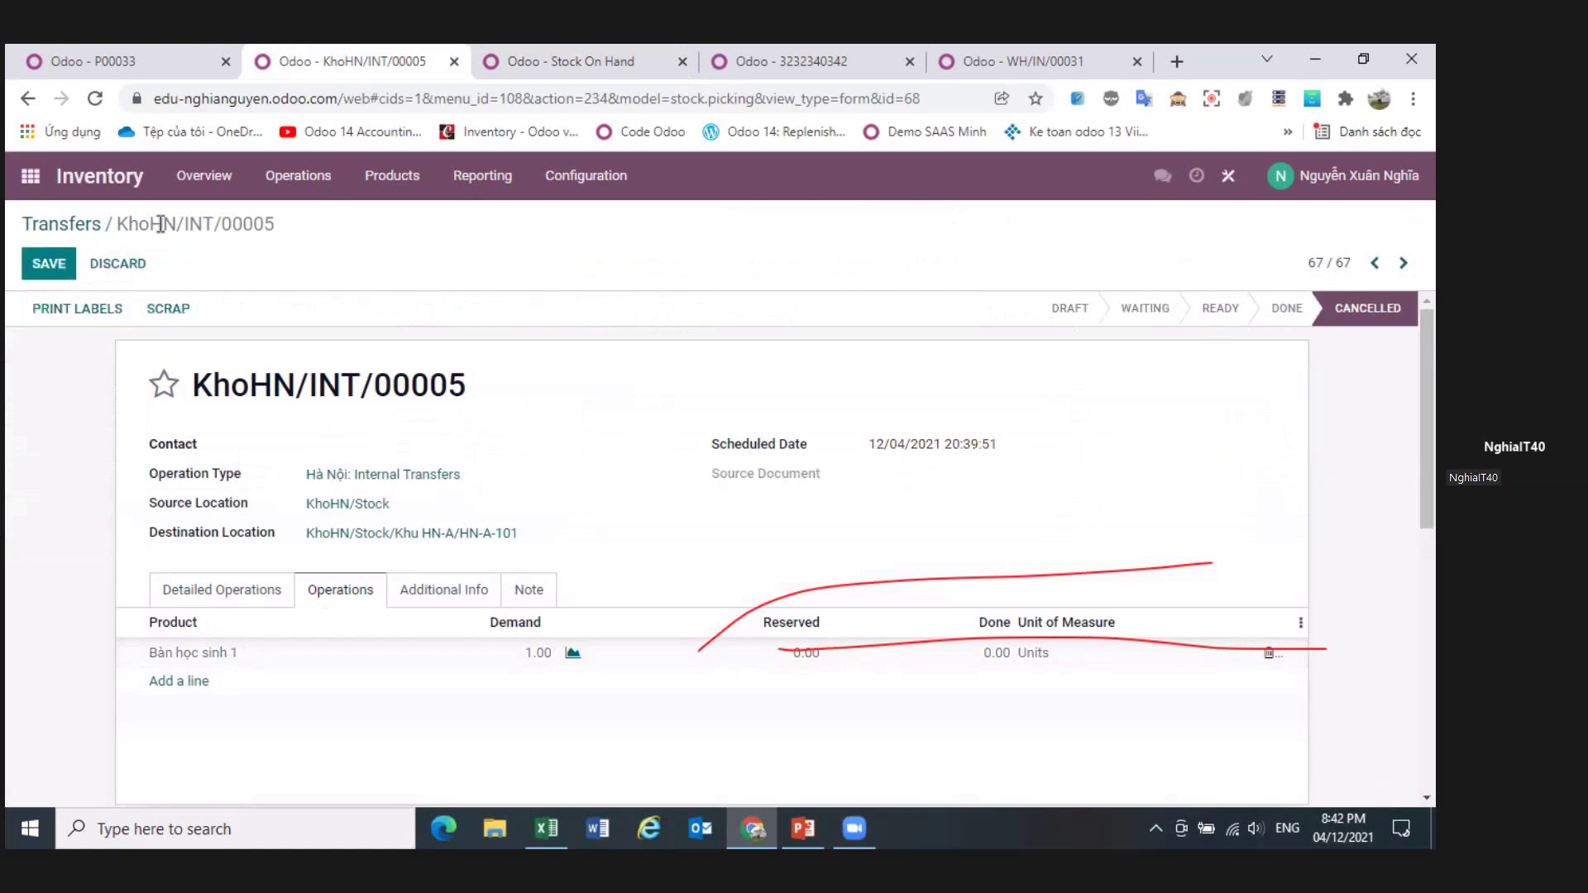
# - Return to the Transfers list and create another transfer with the operation type Hà Nội: Internal Transfers
pyautogui.click(89, 225)
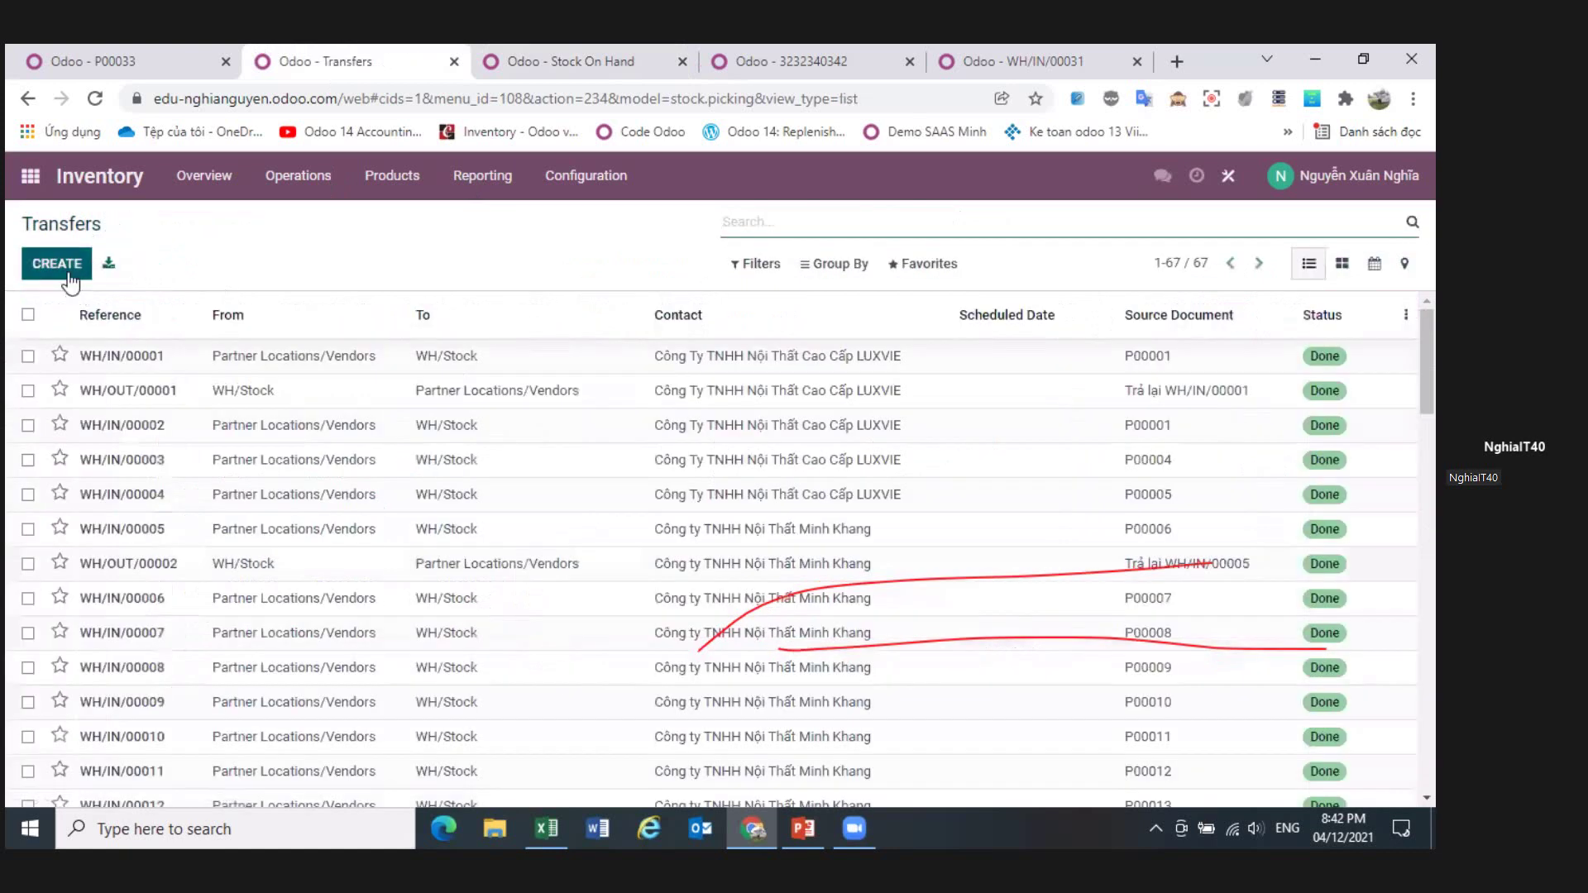
pyautogui.click(70, 277)
pyautogui.click(330, 486)
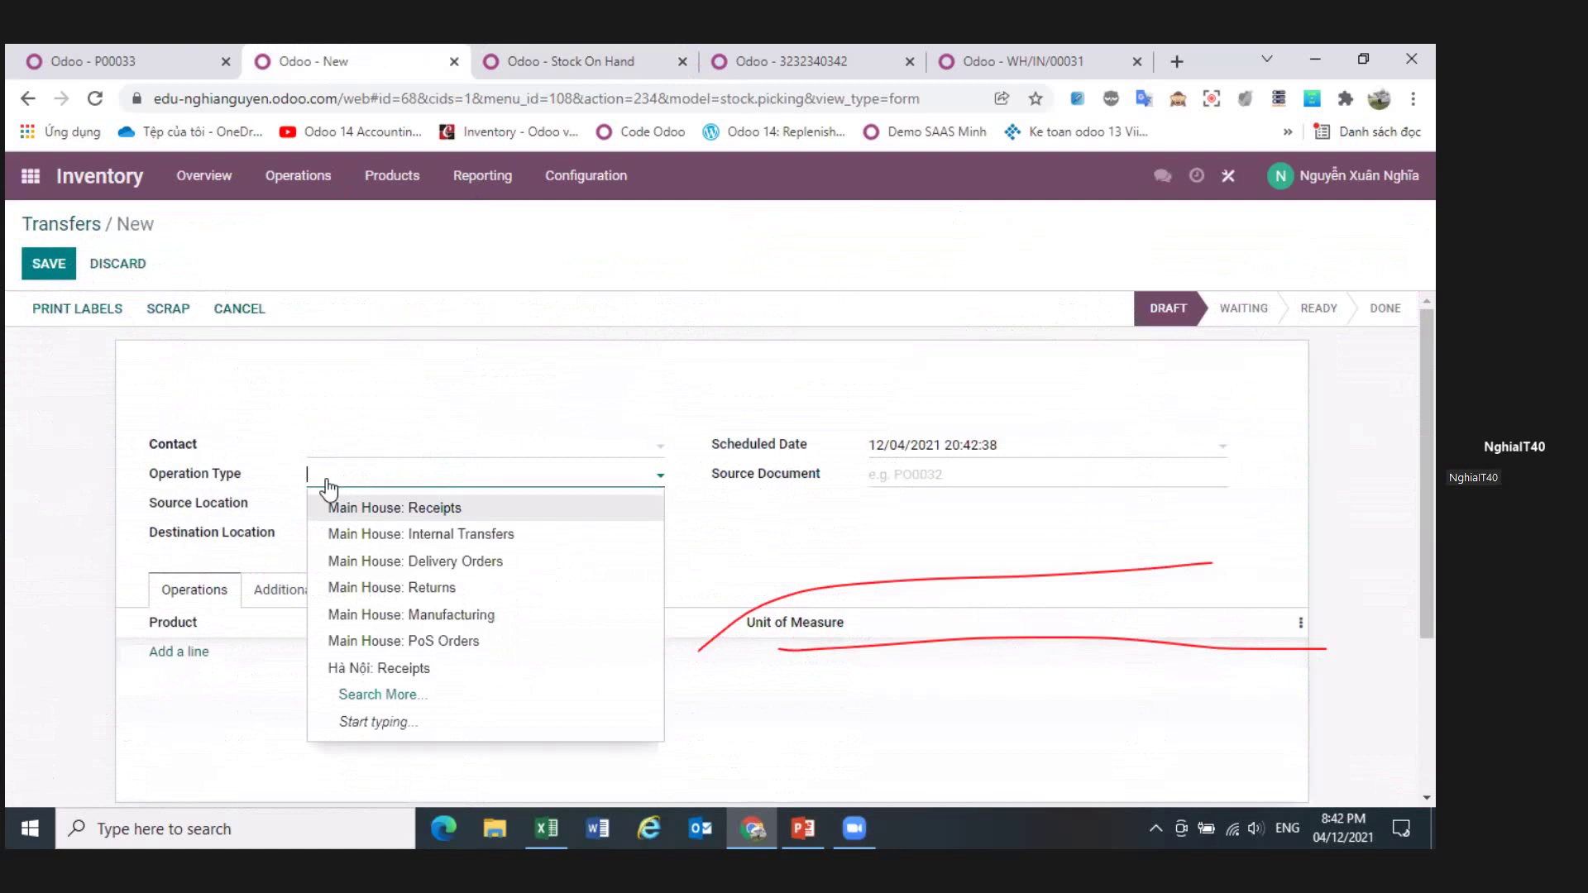
pyautogui.write('hn')
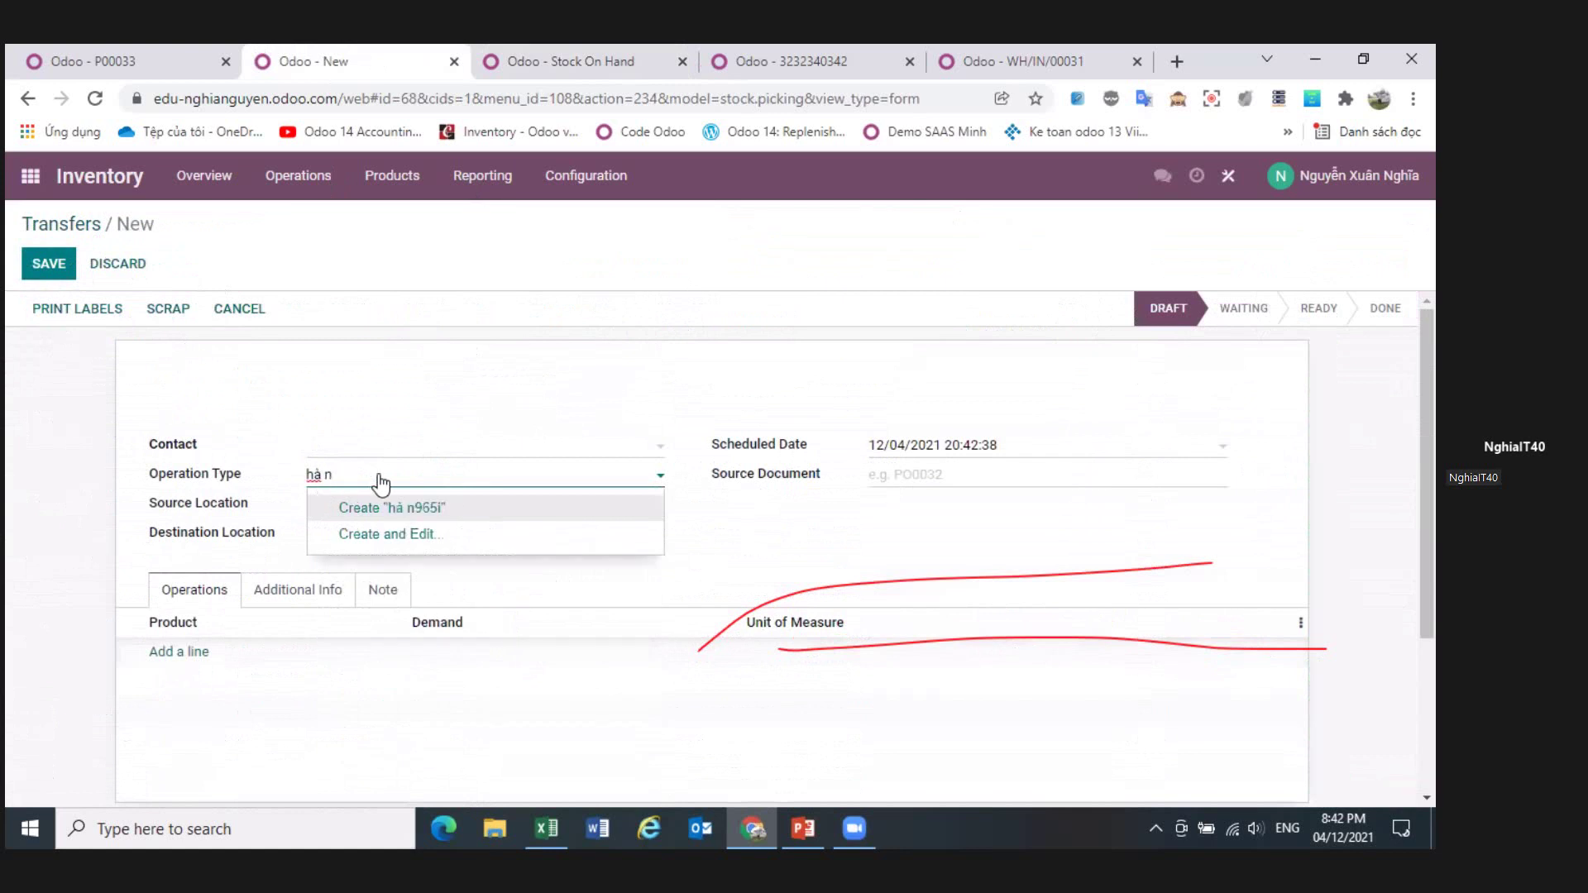
pyautogui.write('ội')
pyautogui.click(451, 533)
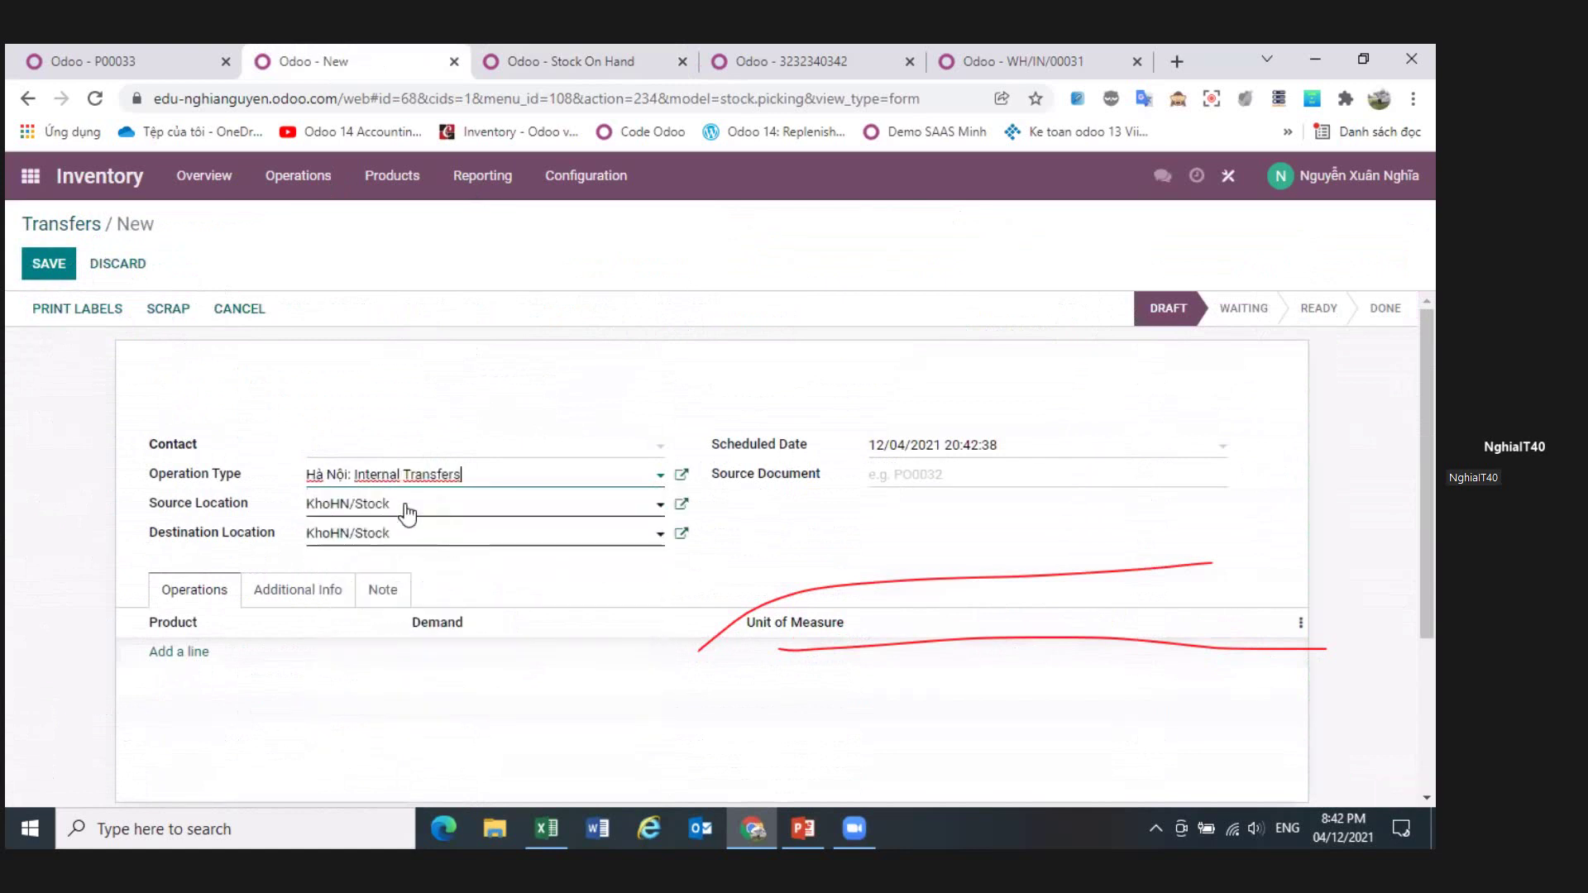
# - Set the new transfer's destination location to KhoHN/Stock/Khu HN-A/HN-A-101
pyautogui.moveTo(405, 548); pyautogui.dragTo(353, 552)
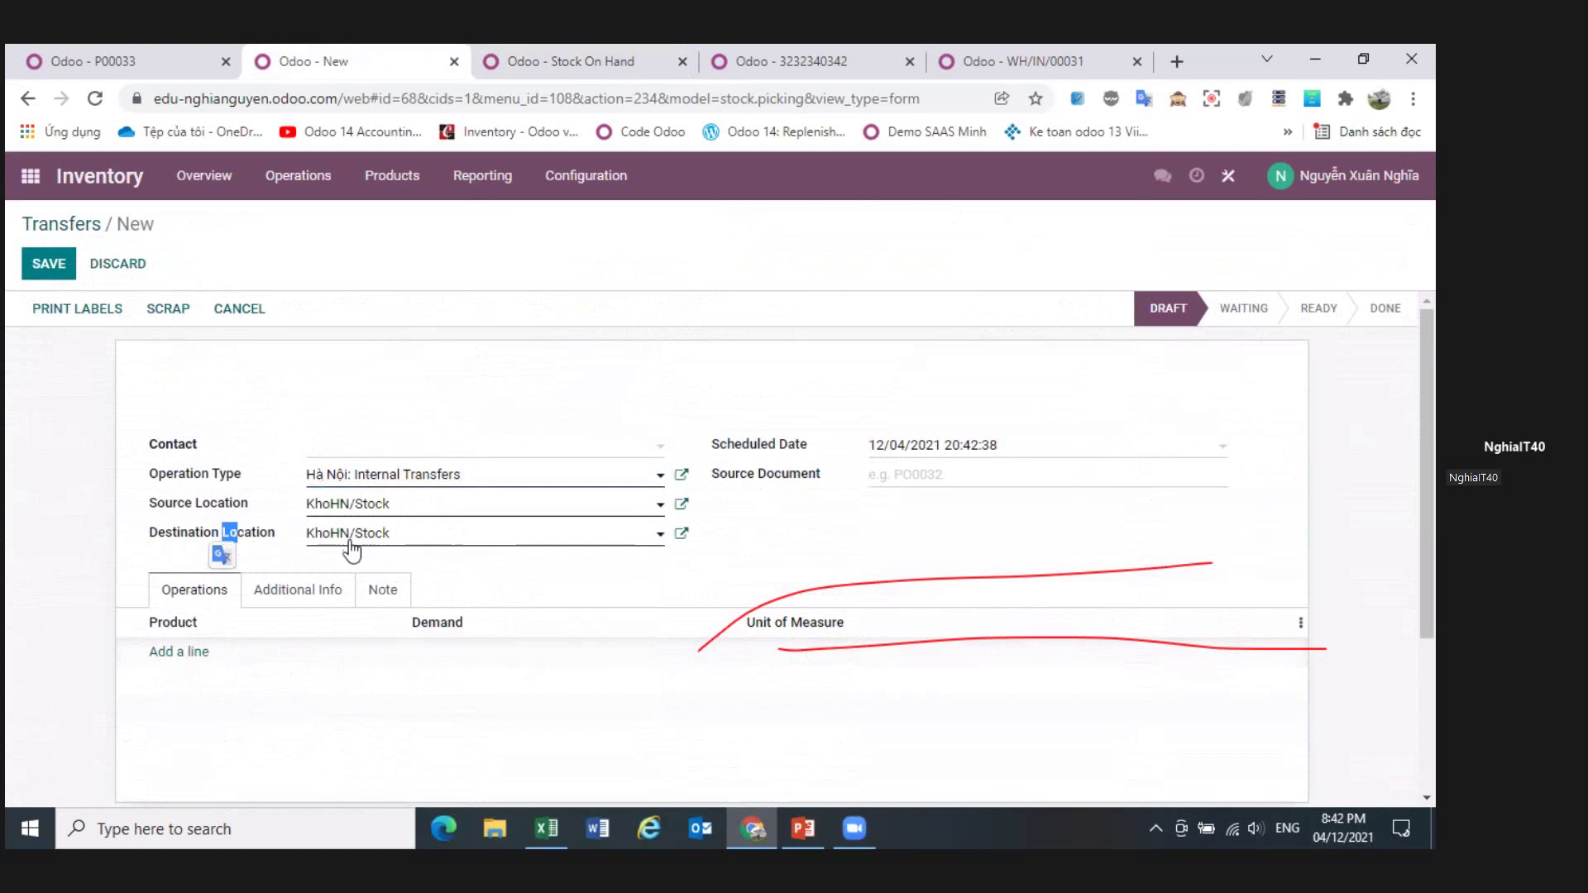
pyautogui.doubleClick(405, 544)
pyautogui.click(450, 547)
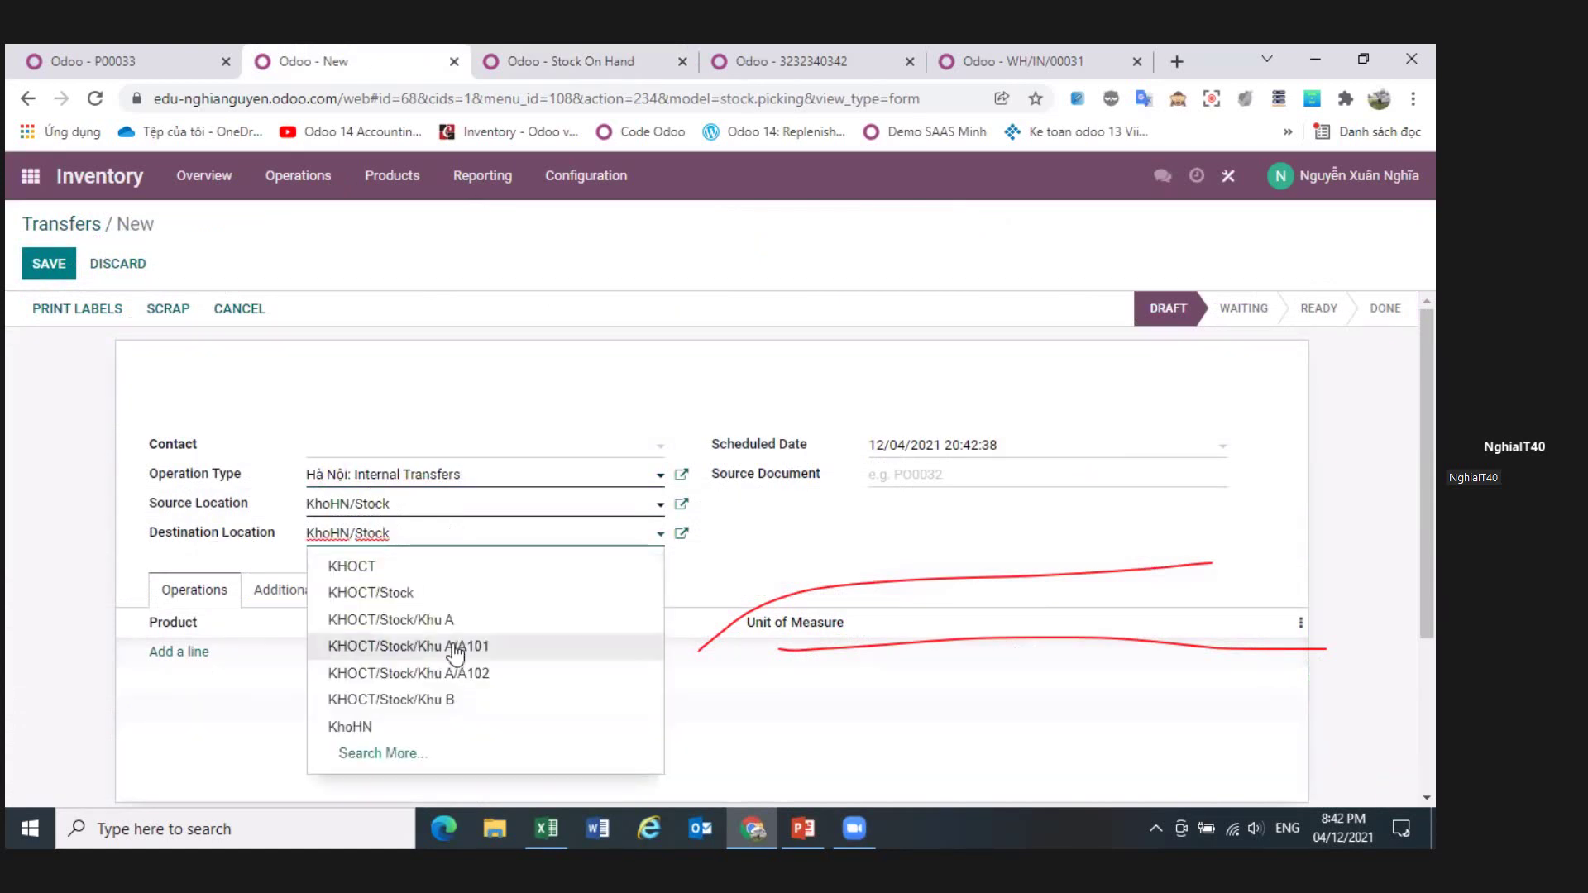
pyautogui.press('BackSpace')
pyautogui.press('BackSpace')
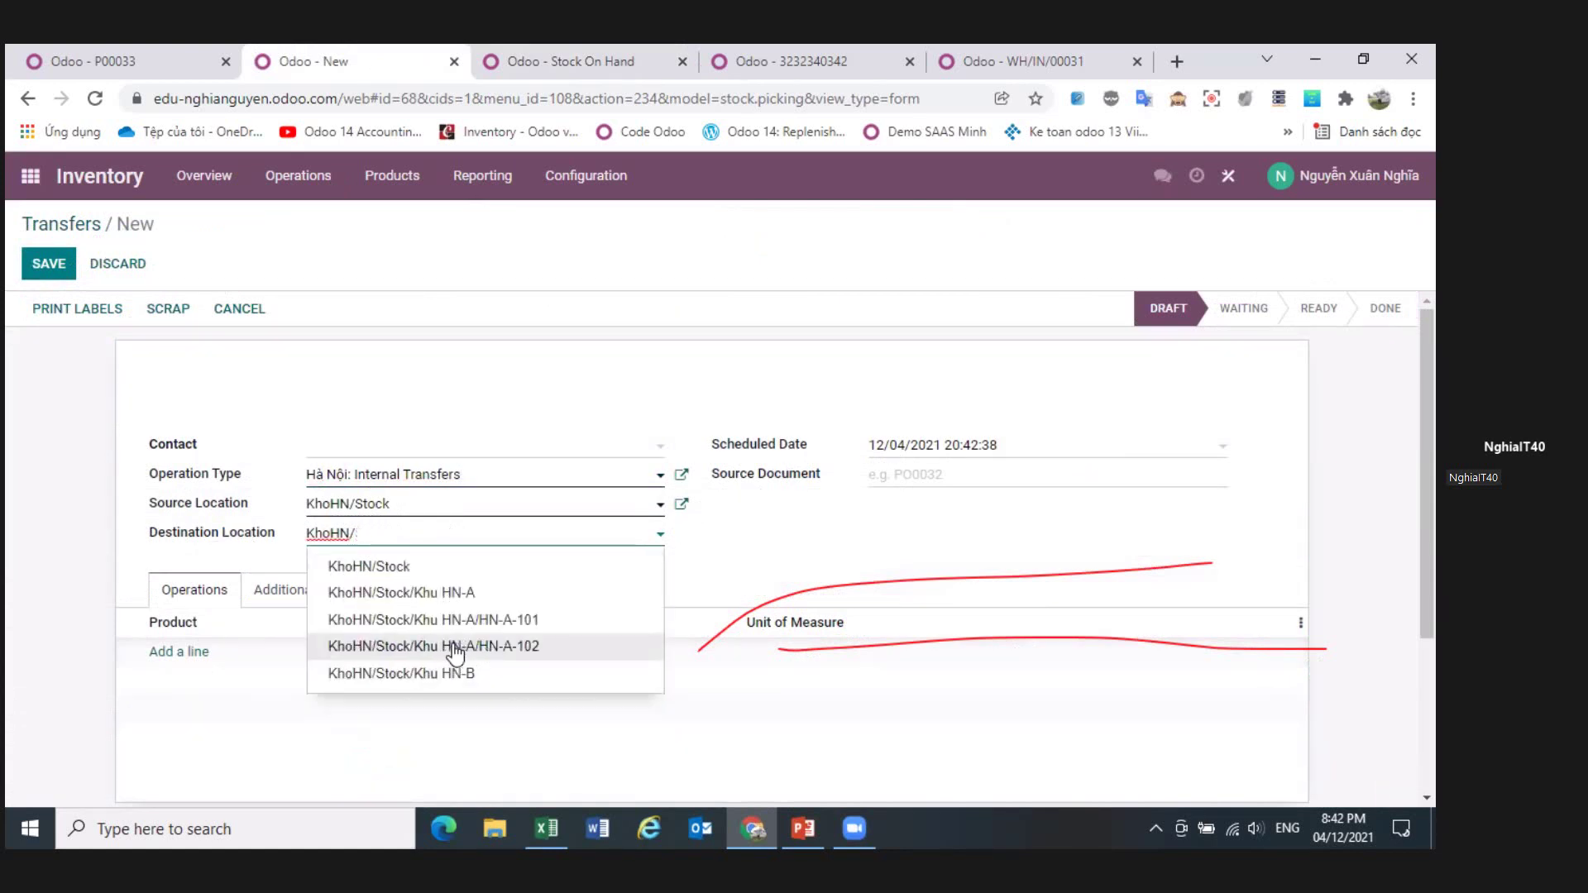
# - Add a product line for Bàn học học sinh cấp 1 to the transfer and save it
pyautogui.click(164, 654)
pyautogui.write('banf học')
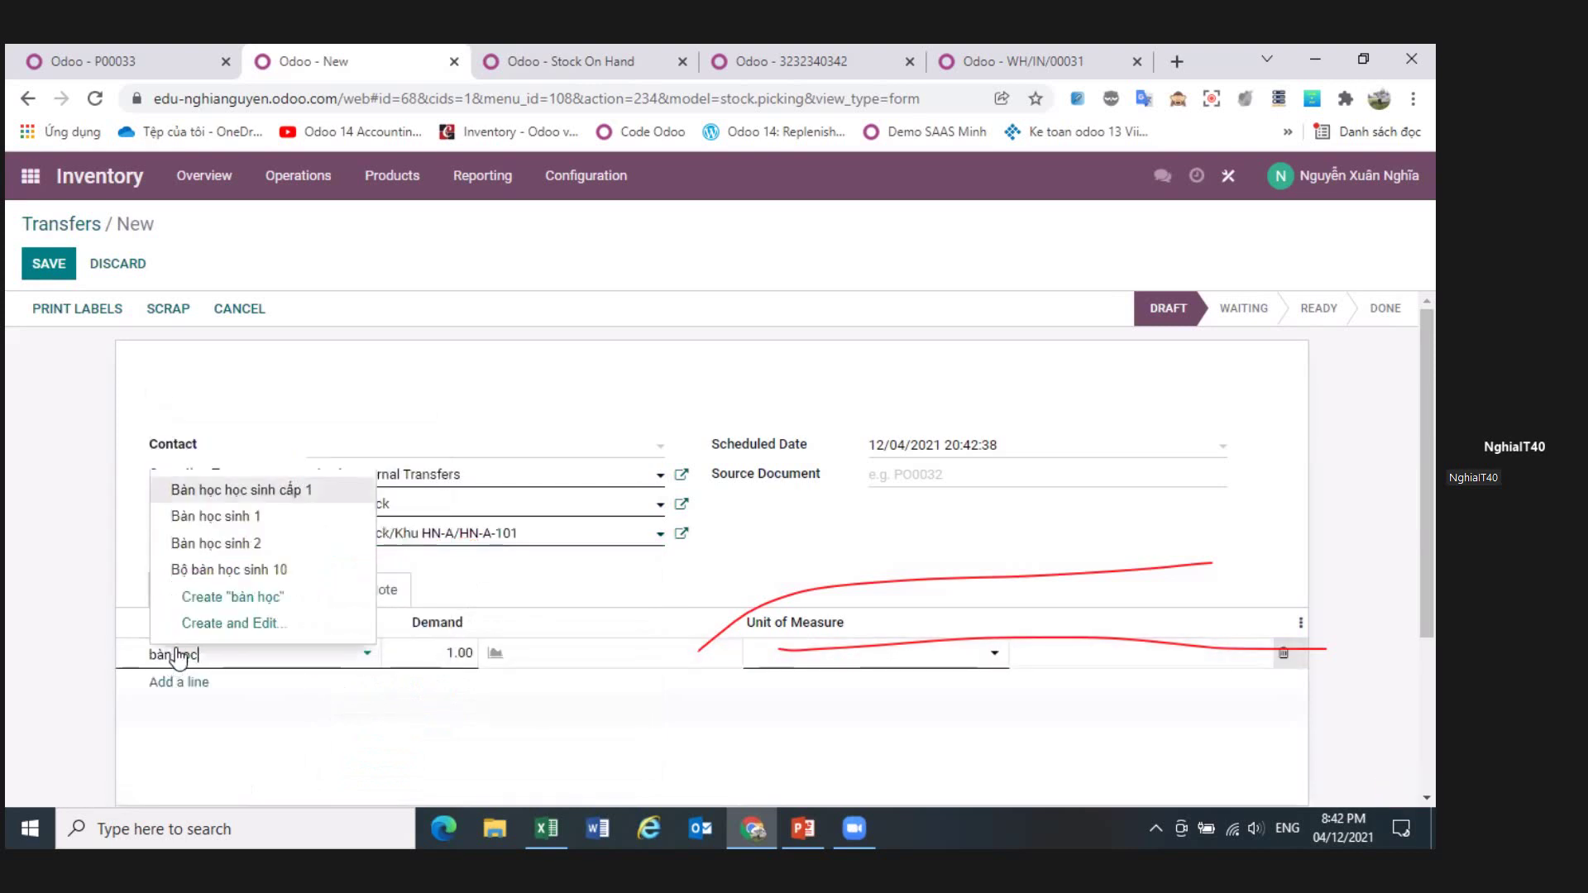
pyautogui.click(310, 492)
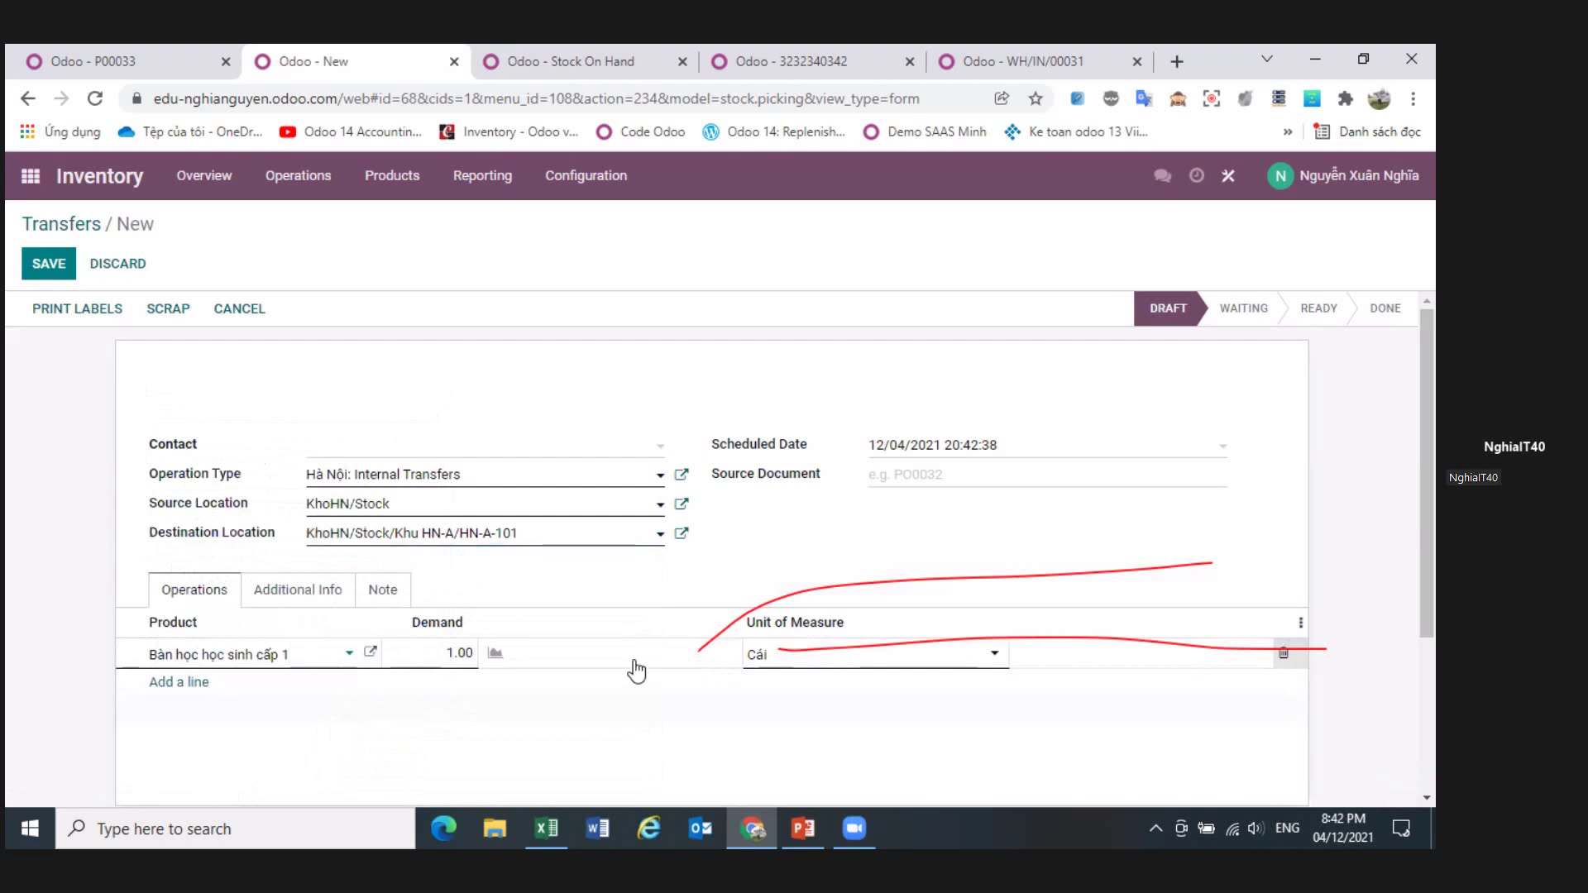
pyautogui.click(814, 717)
pyautogui.click(47, 269)
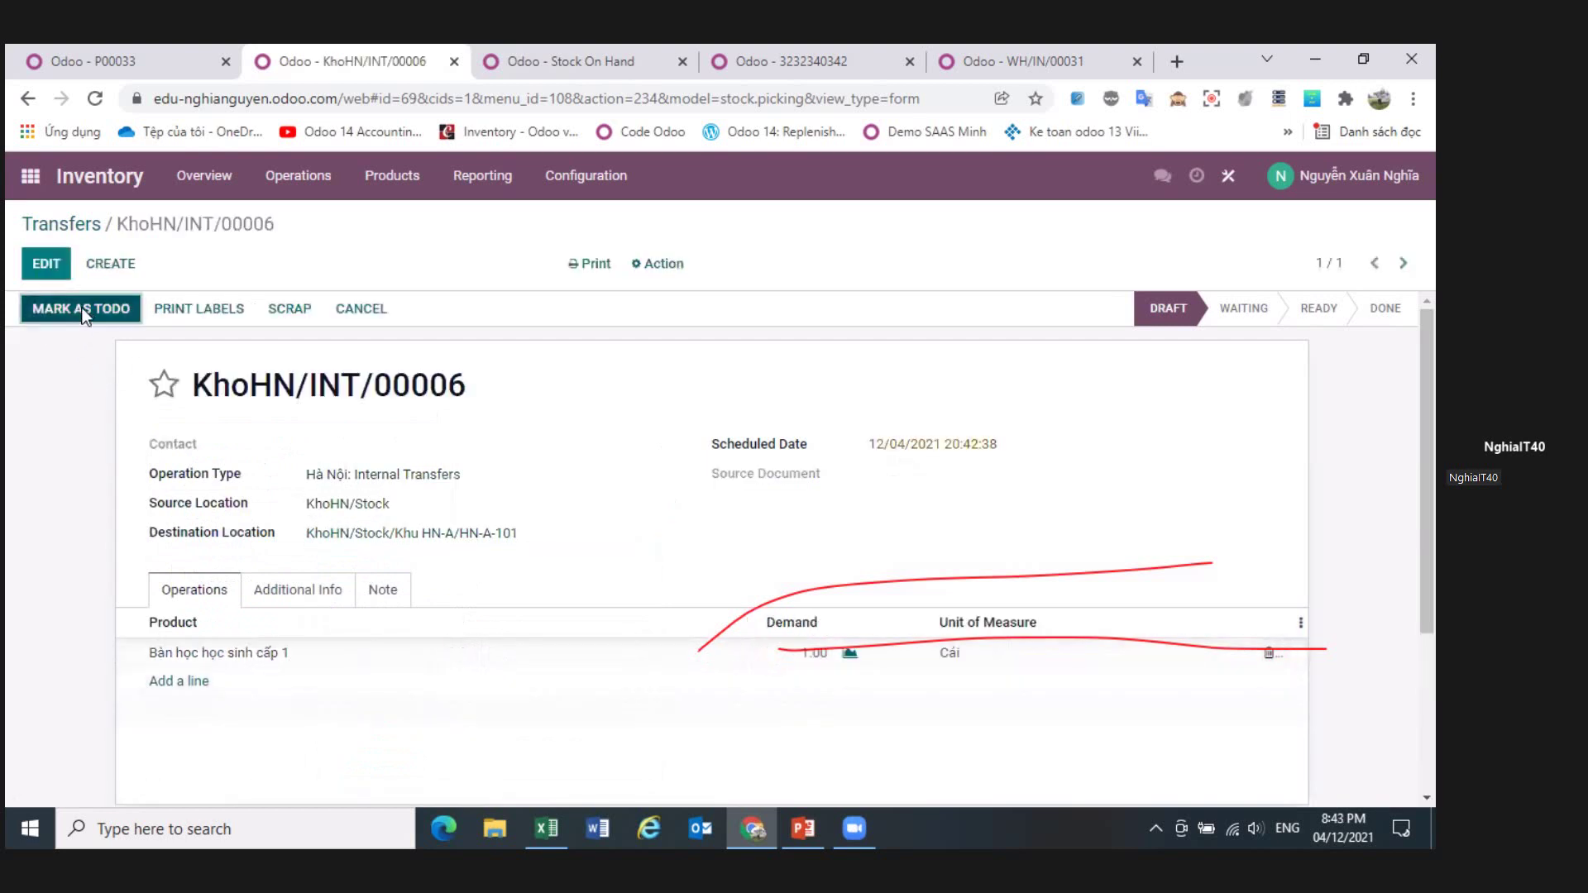
# - Mark the Bàn học học sinh cấp 1 transfer as to do and validate it, processing all quantities immediately
pyautogui.click(84, 313)
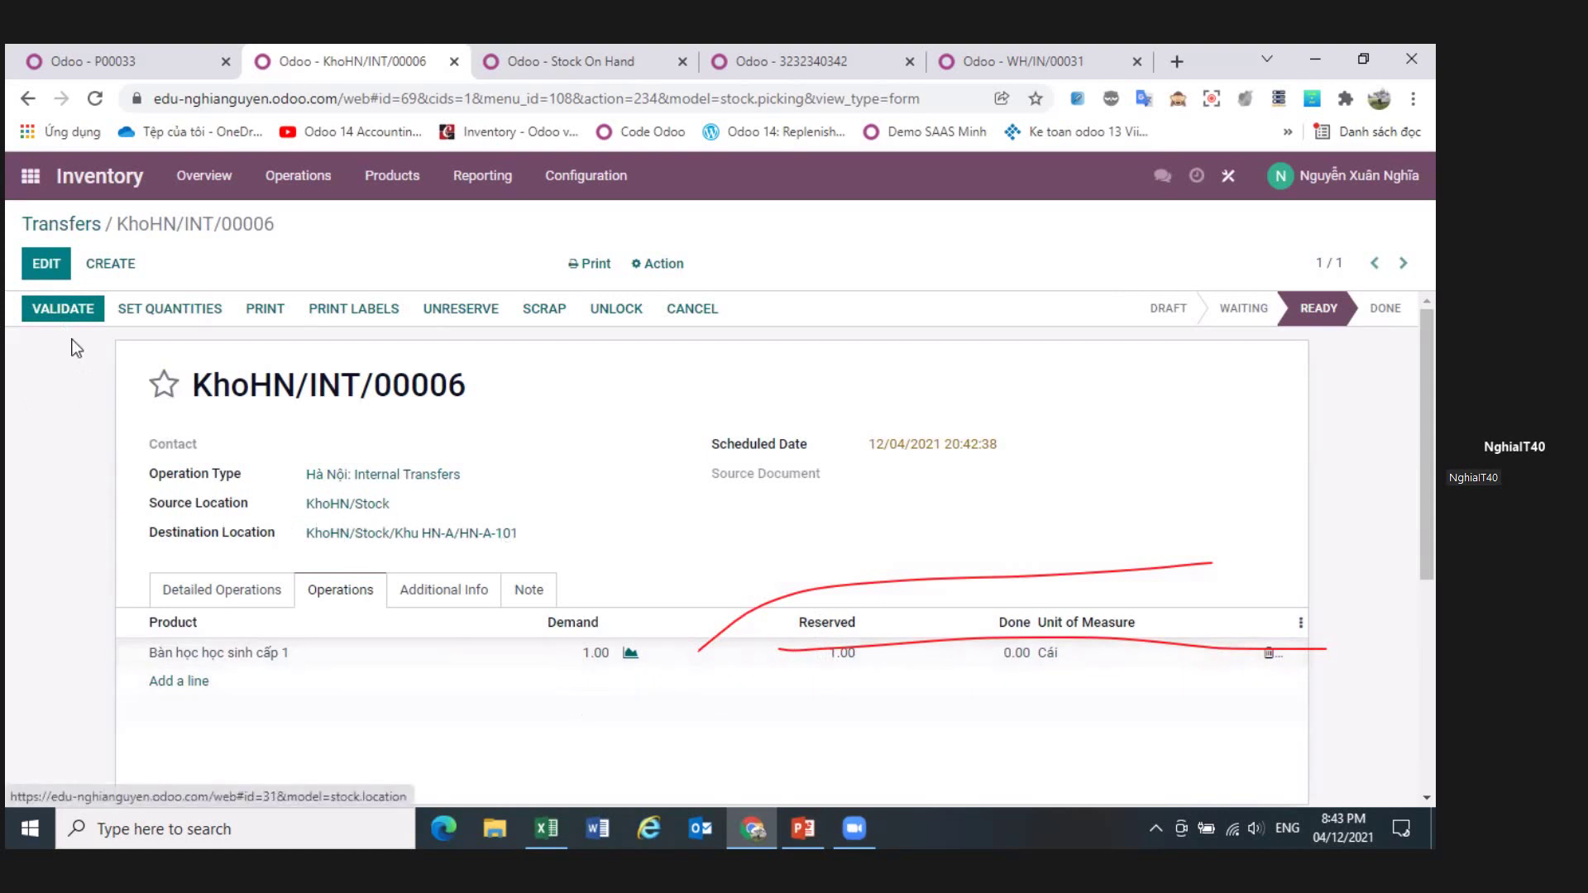
pyautogui.click(53, 316)
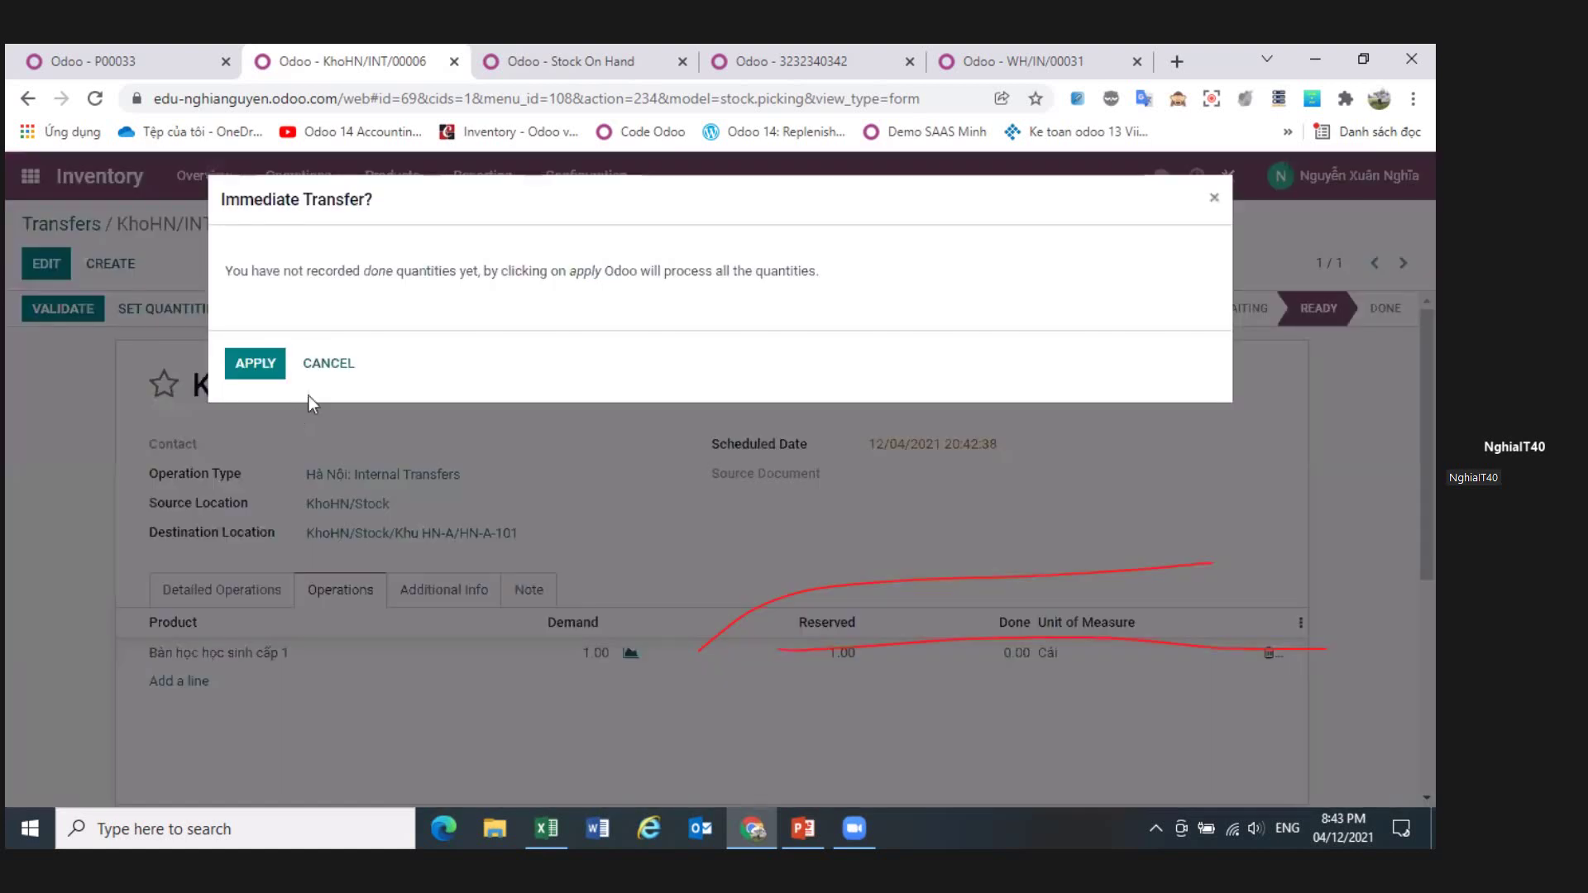
pyautogui.click(245, 372)
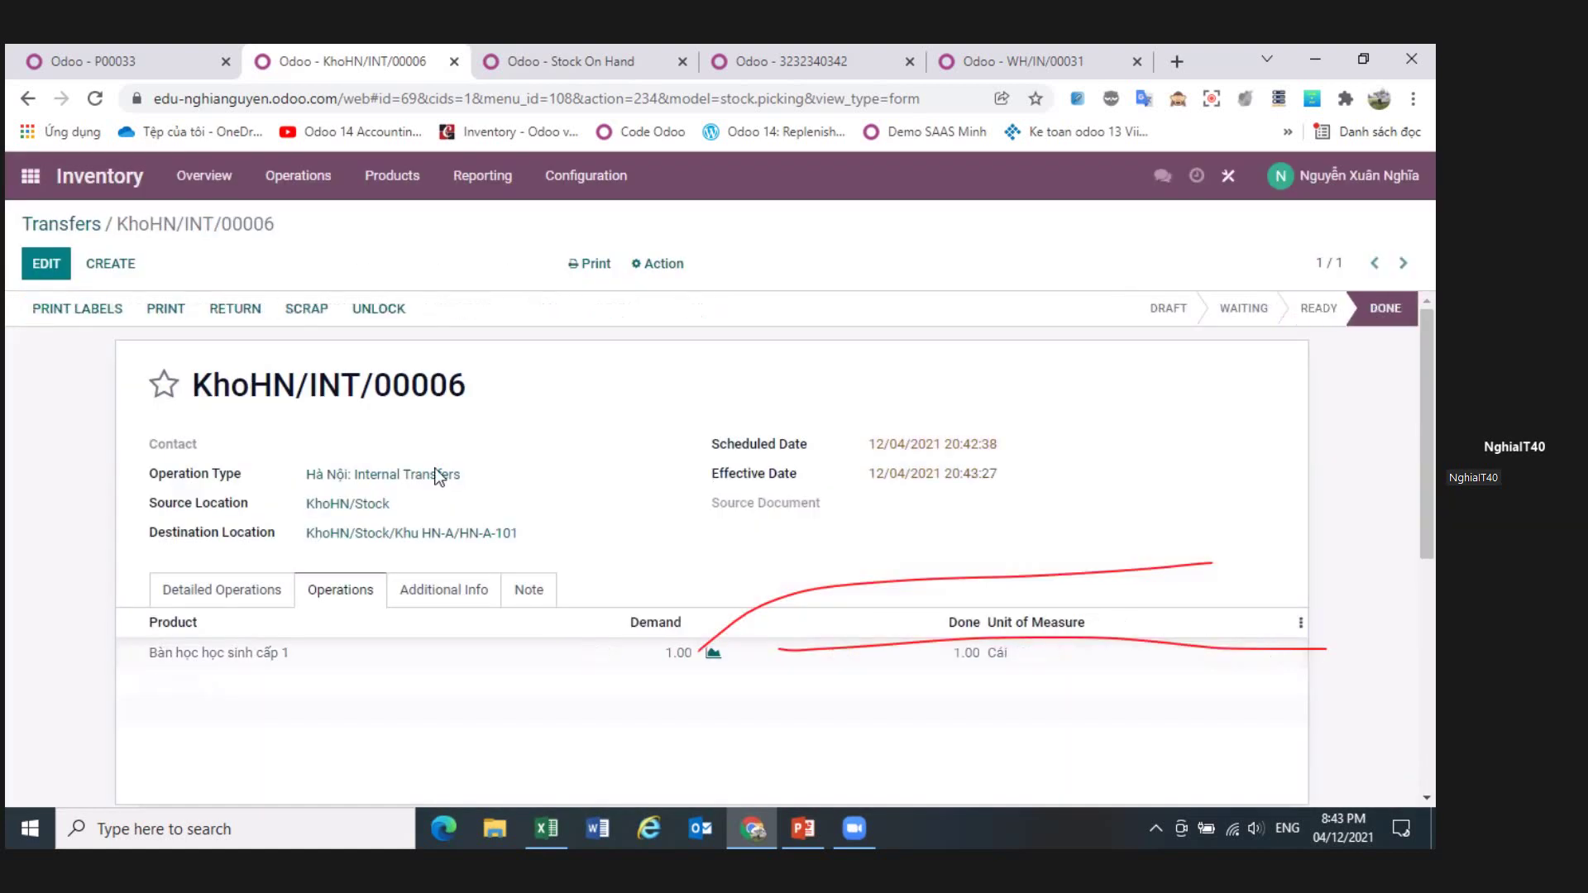
# - Reload the Stock On Hand report, group it by location, and check the products in KhoHN/Stock/Khu HN-A/HN-A-101 and KhoHN/Stock
pyautogui.hotkey('ctrl', 'Tab')
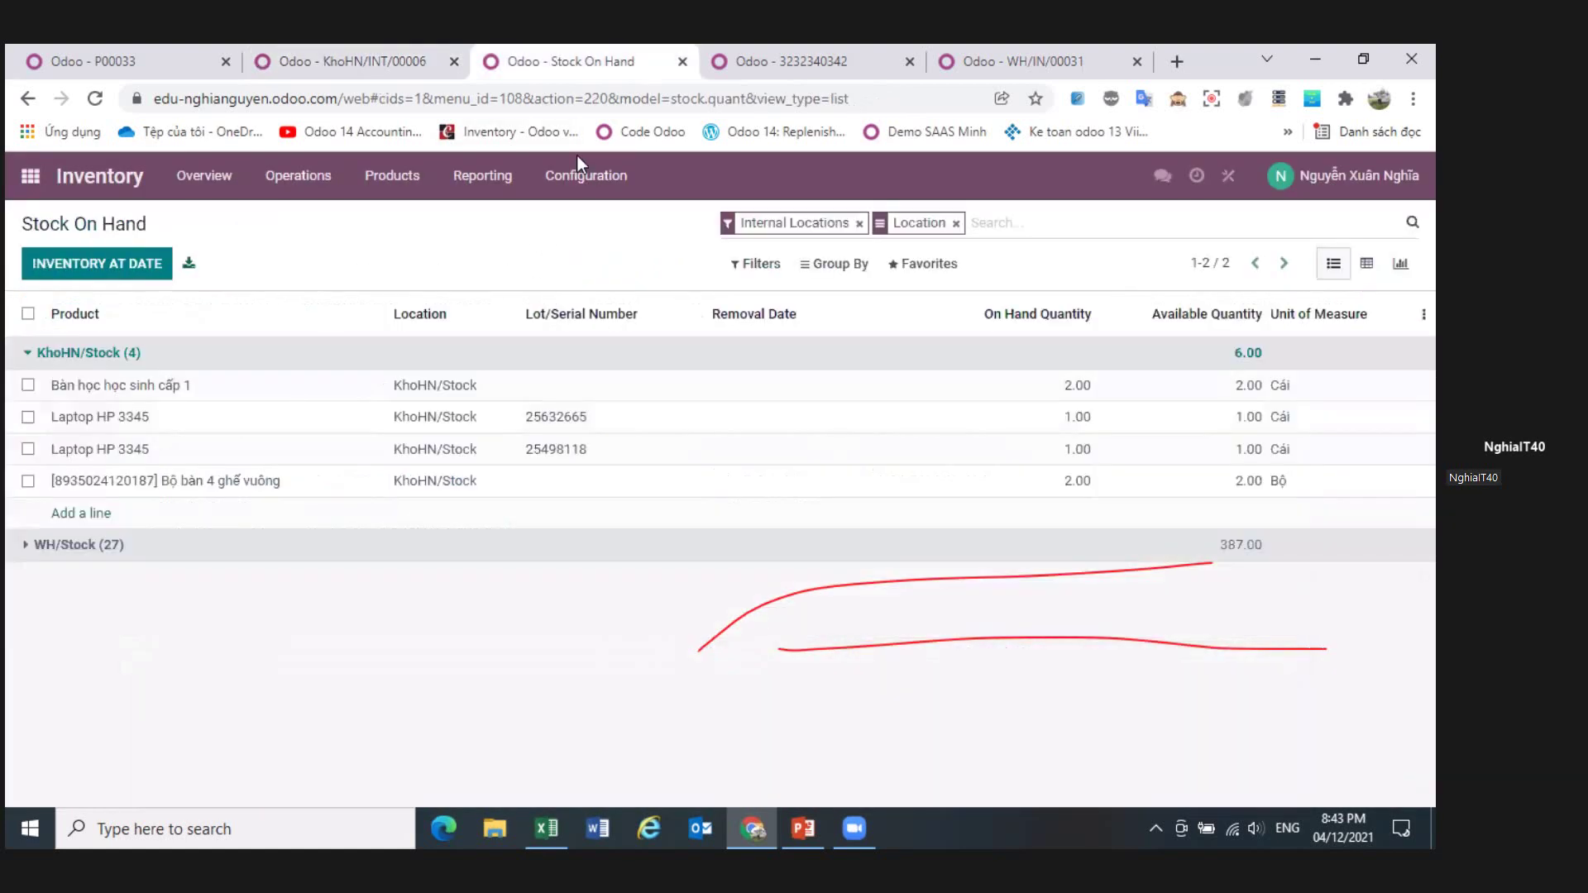
pyautogui.click(95, 99)
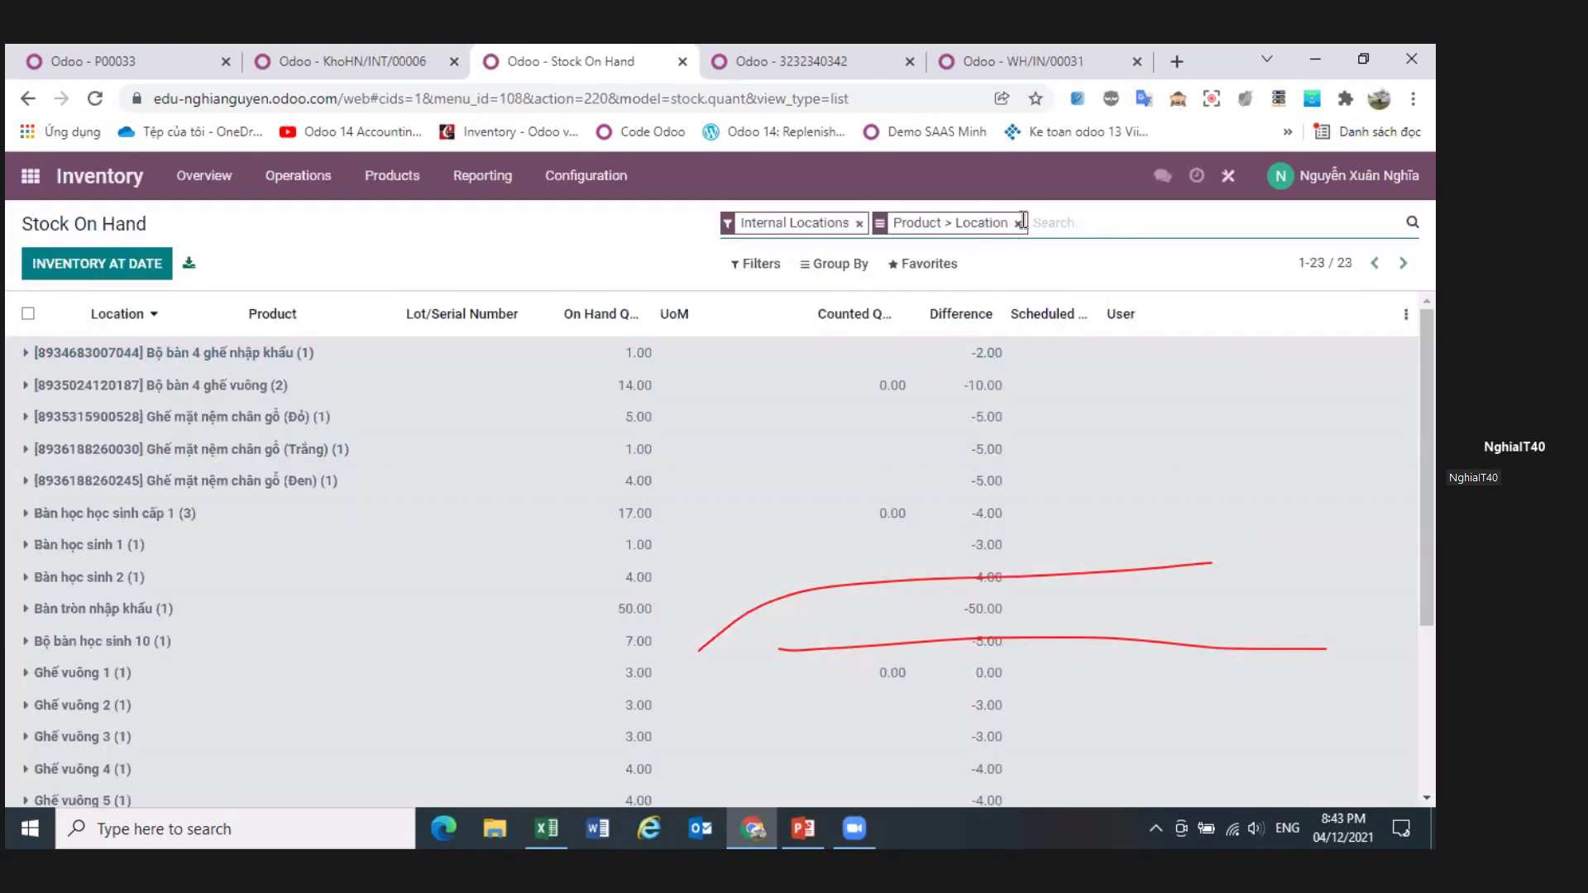
pyautogui.click(1020, 223)
pyautogui.click(837, 263)
pyautogui.click(842, 325)
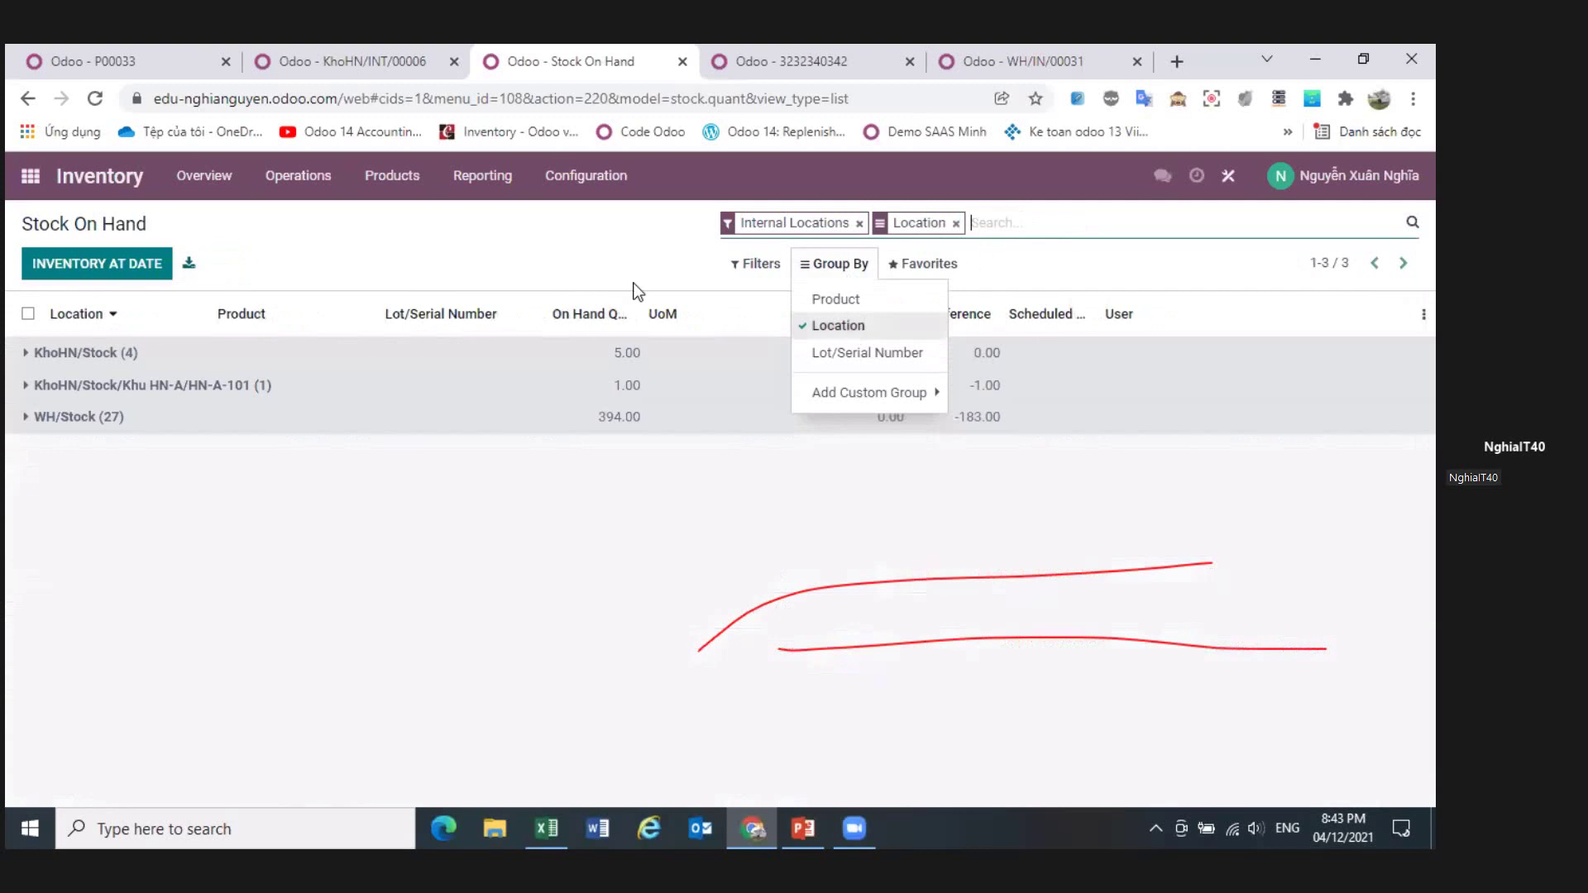
pyautogui.click(524, 273)
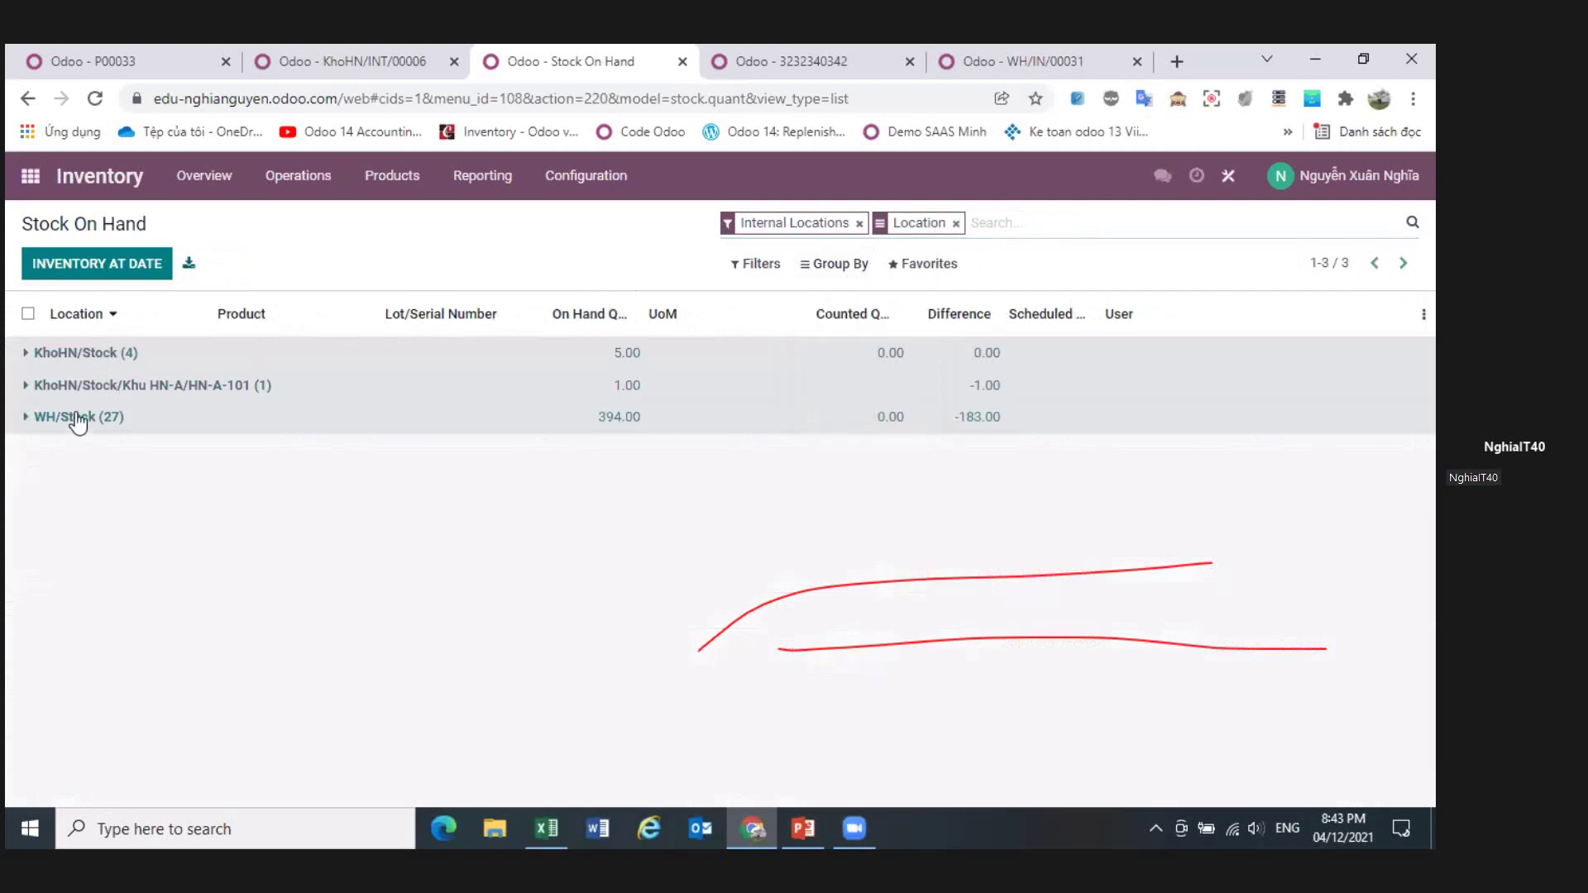
pyautogui.click(112, 389)
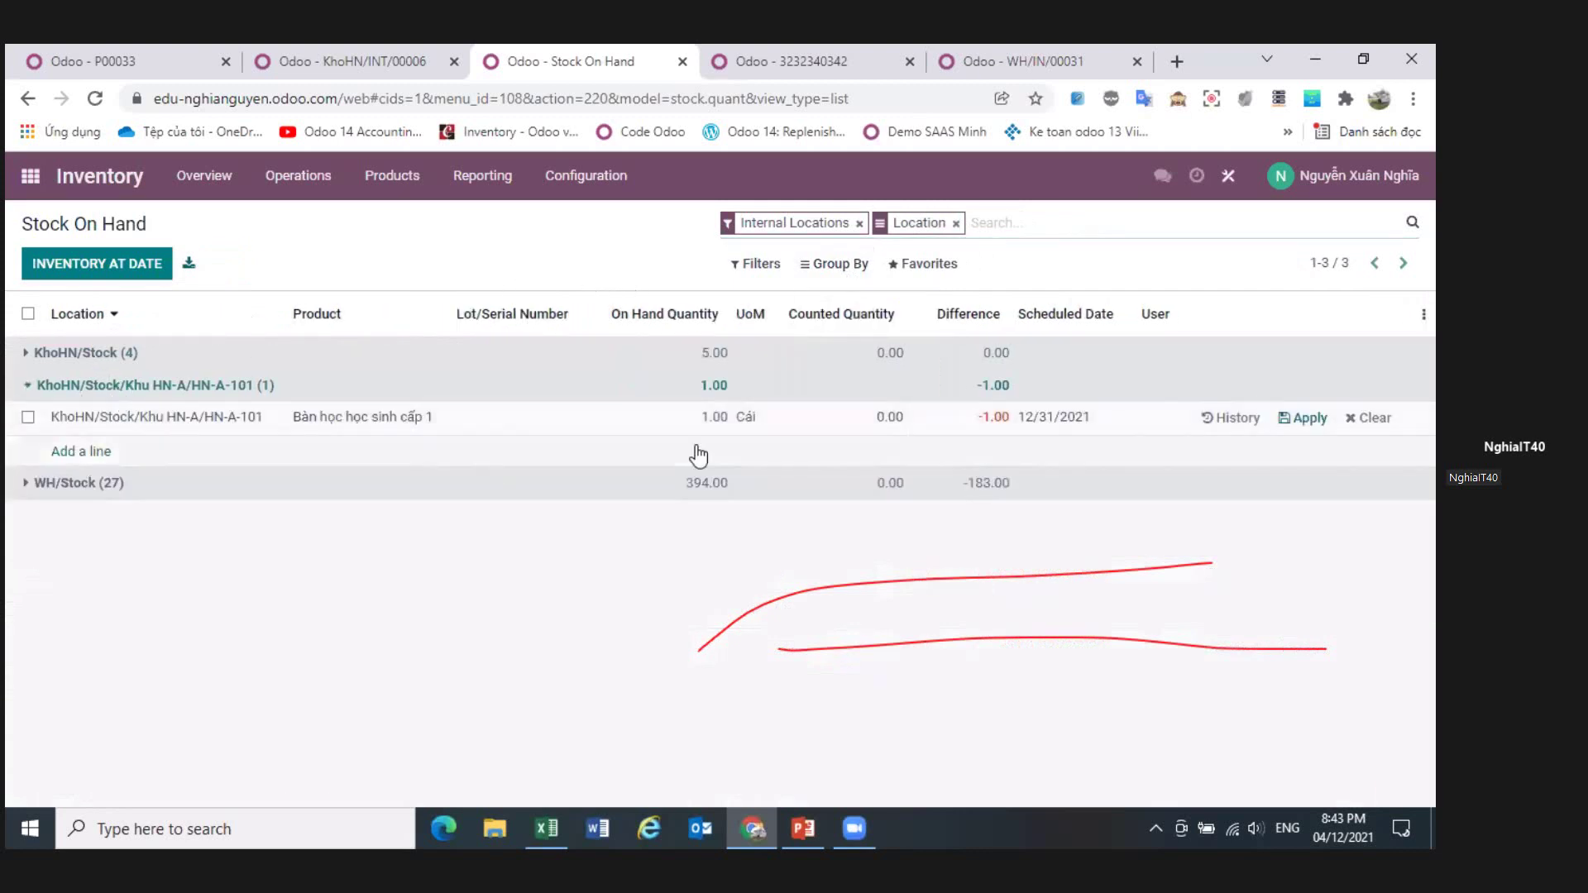
pyautogui.click(98, 354)
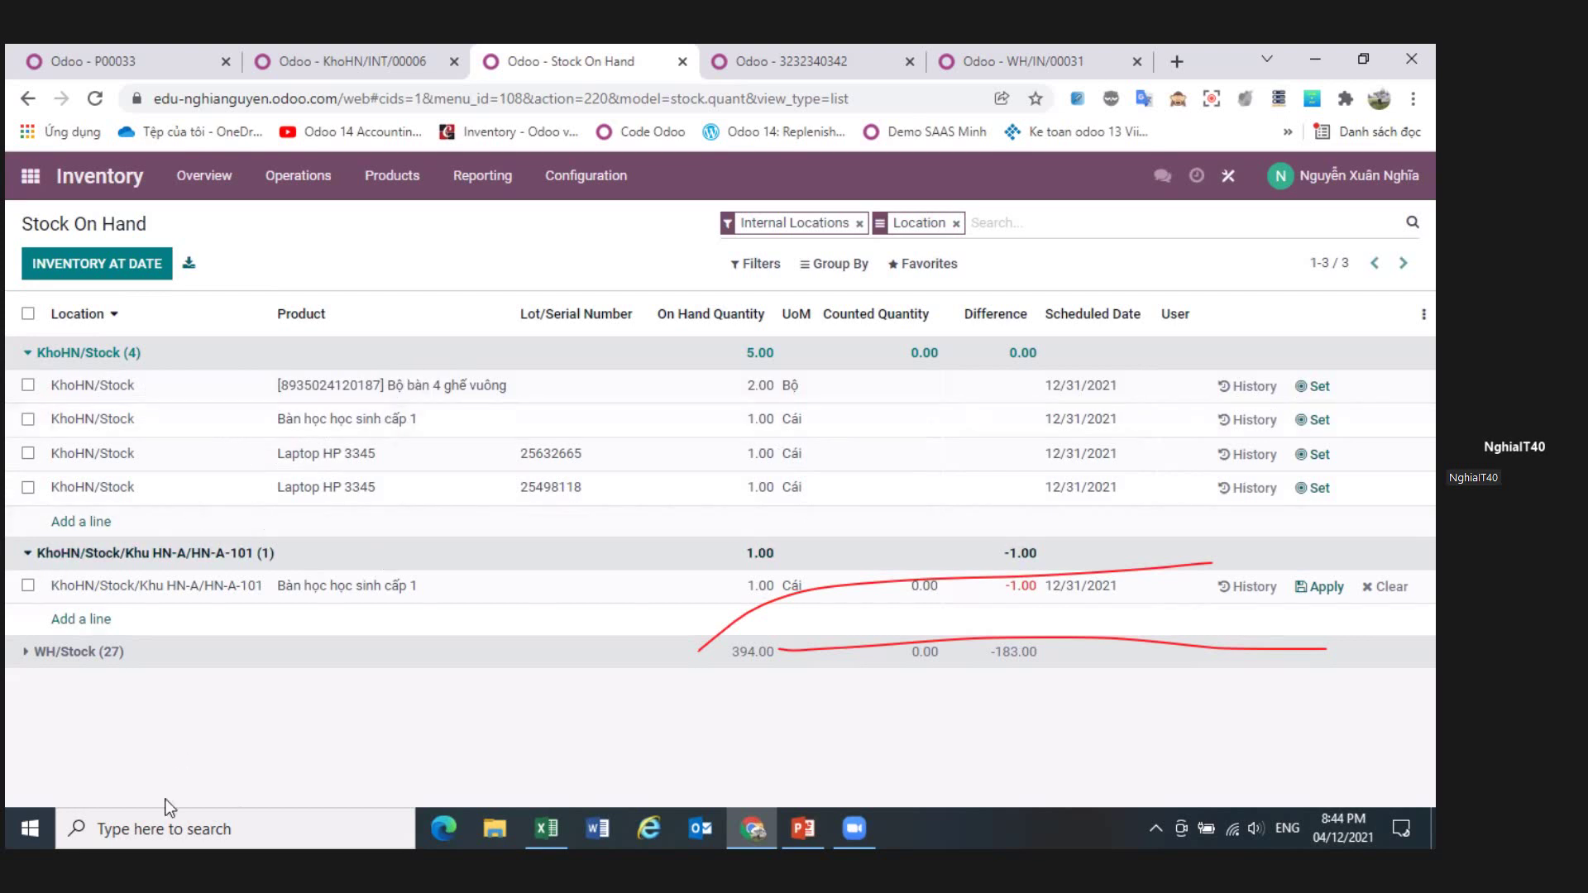
# - Switch to a new Notepad document and write "Hang dang chuyen (Transit)" above a widely spaced line reading "Main house" and "Can Tho"
pyautogui.press('super+r')
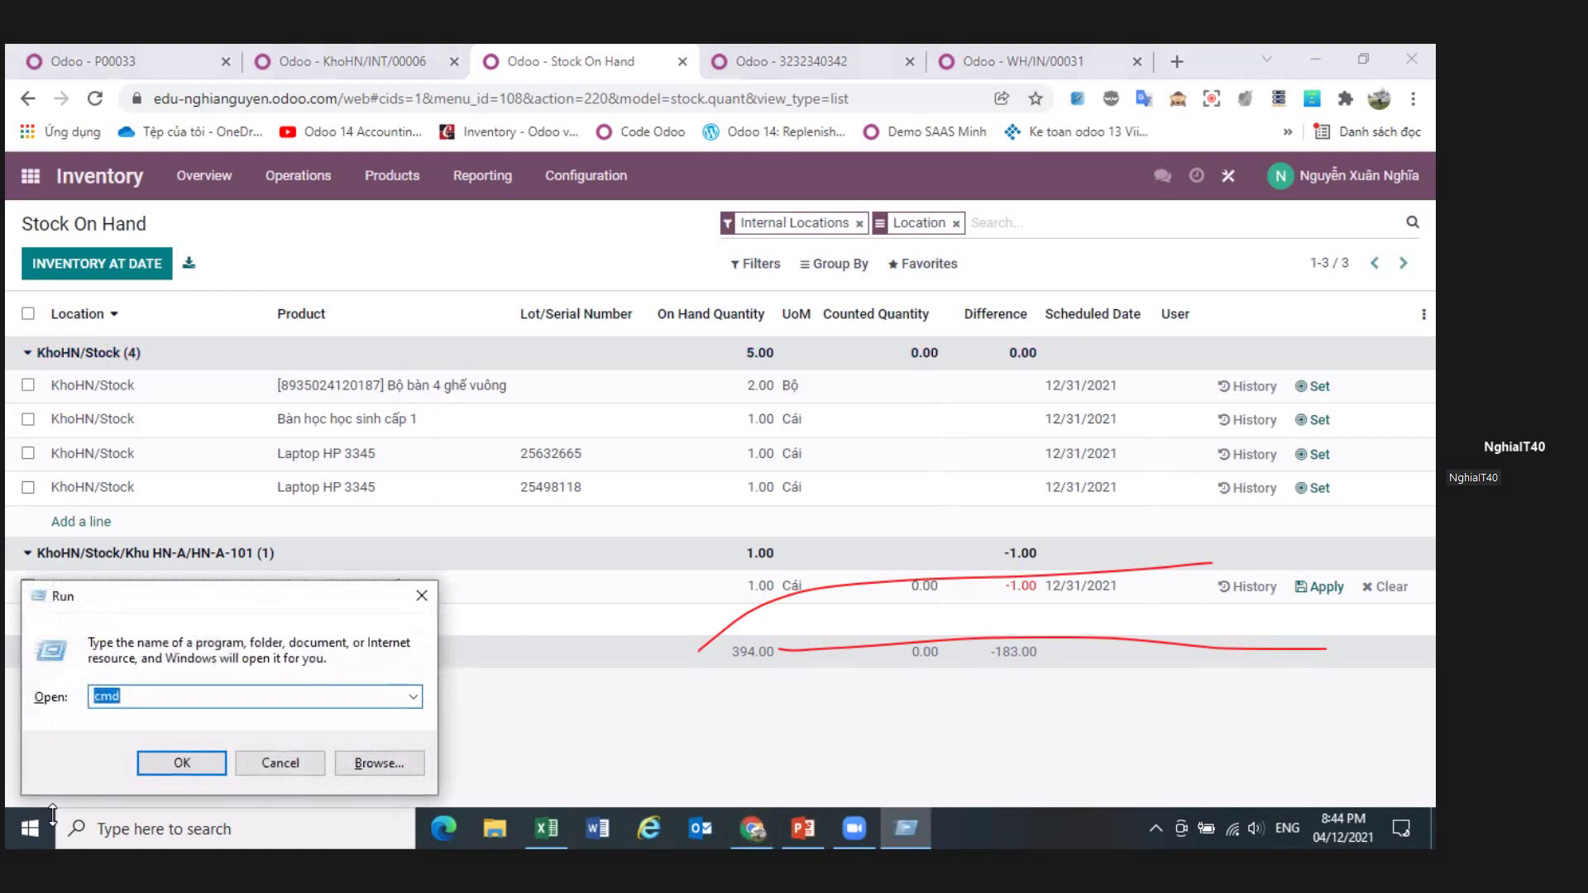
pyautogui.press('Return')
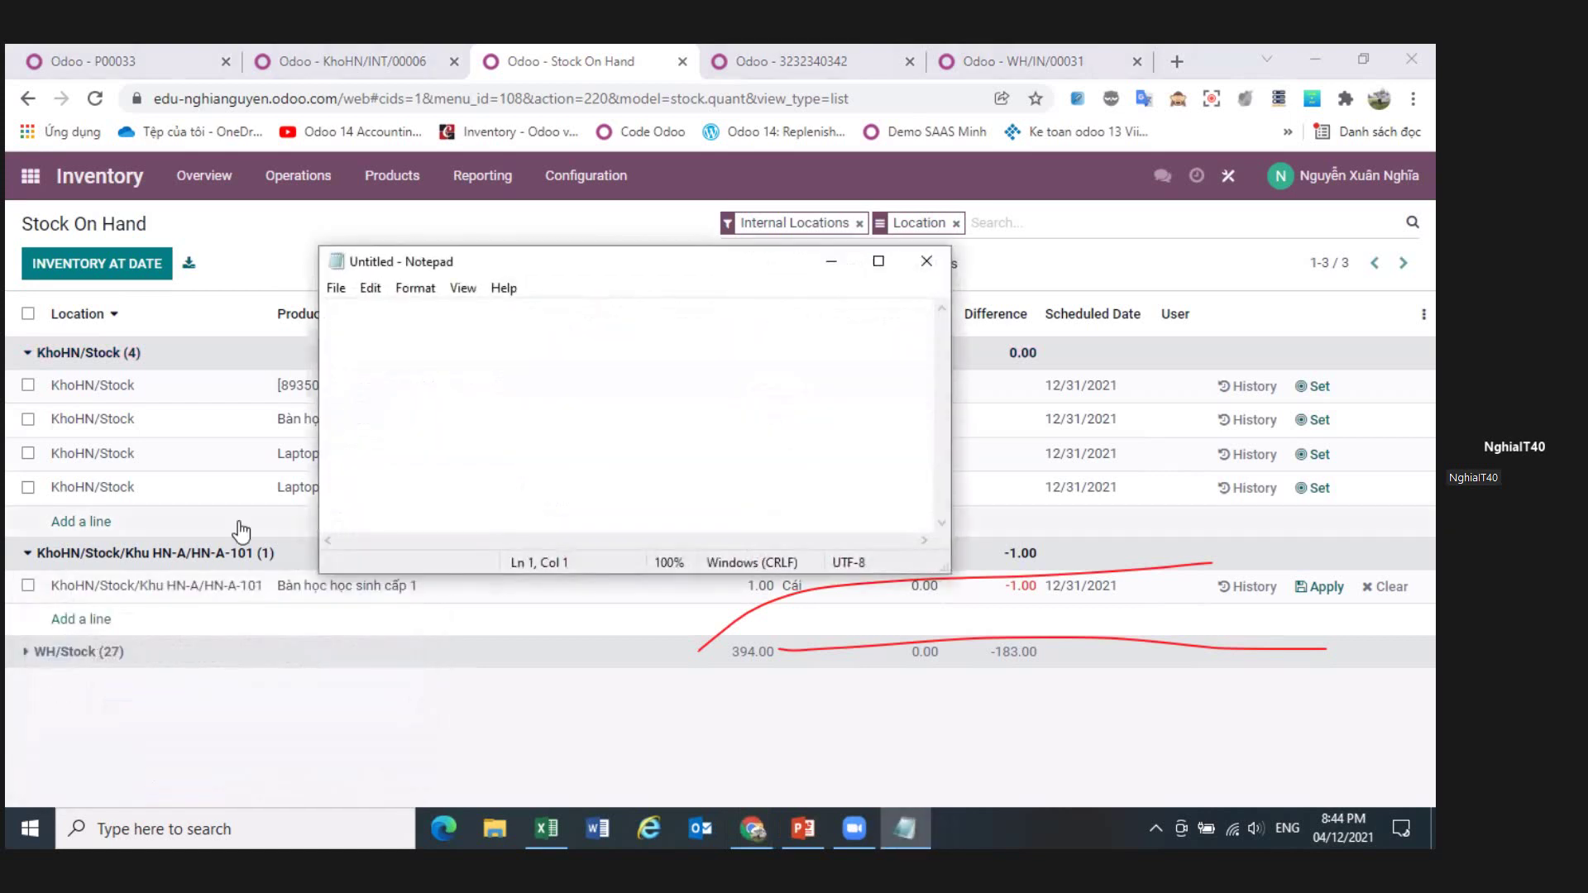
pyautogui.press('Return')
pyautogui.write('Main')
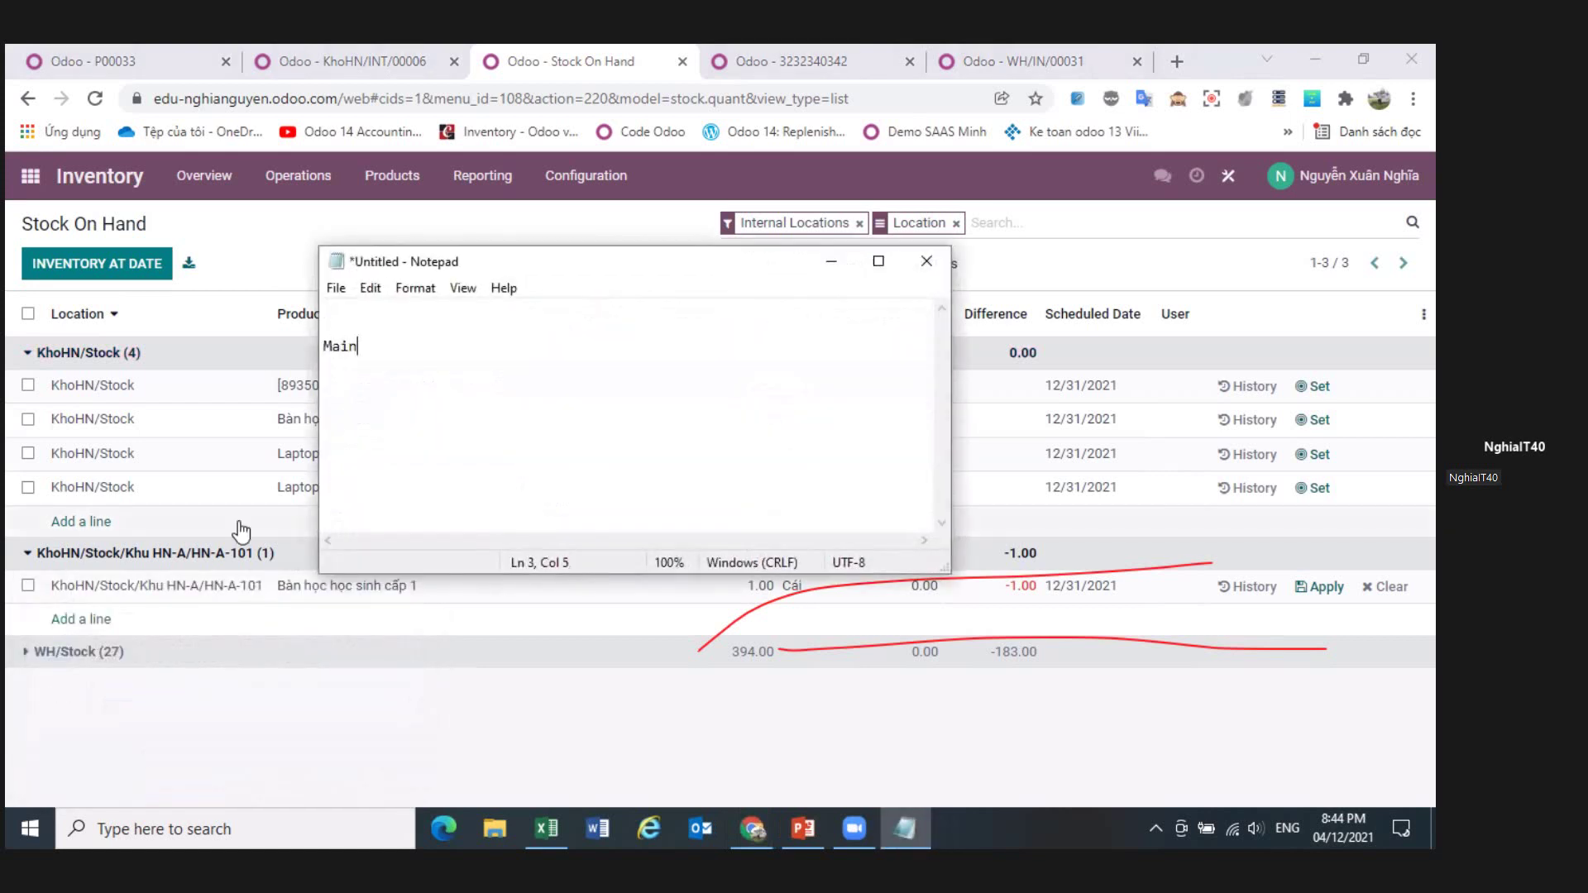
pyautogui.write(' hous')
pyautogui.write('e\t\t\tCan Tho')
pyautogui.write('dang chuyen (Transit')
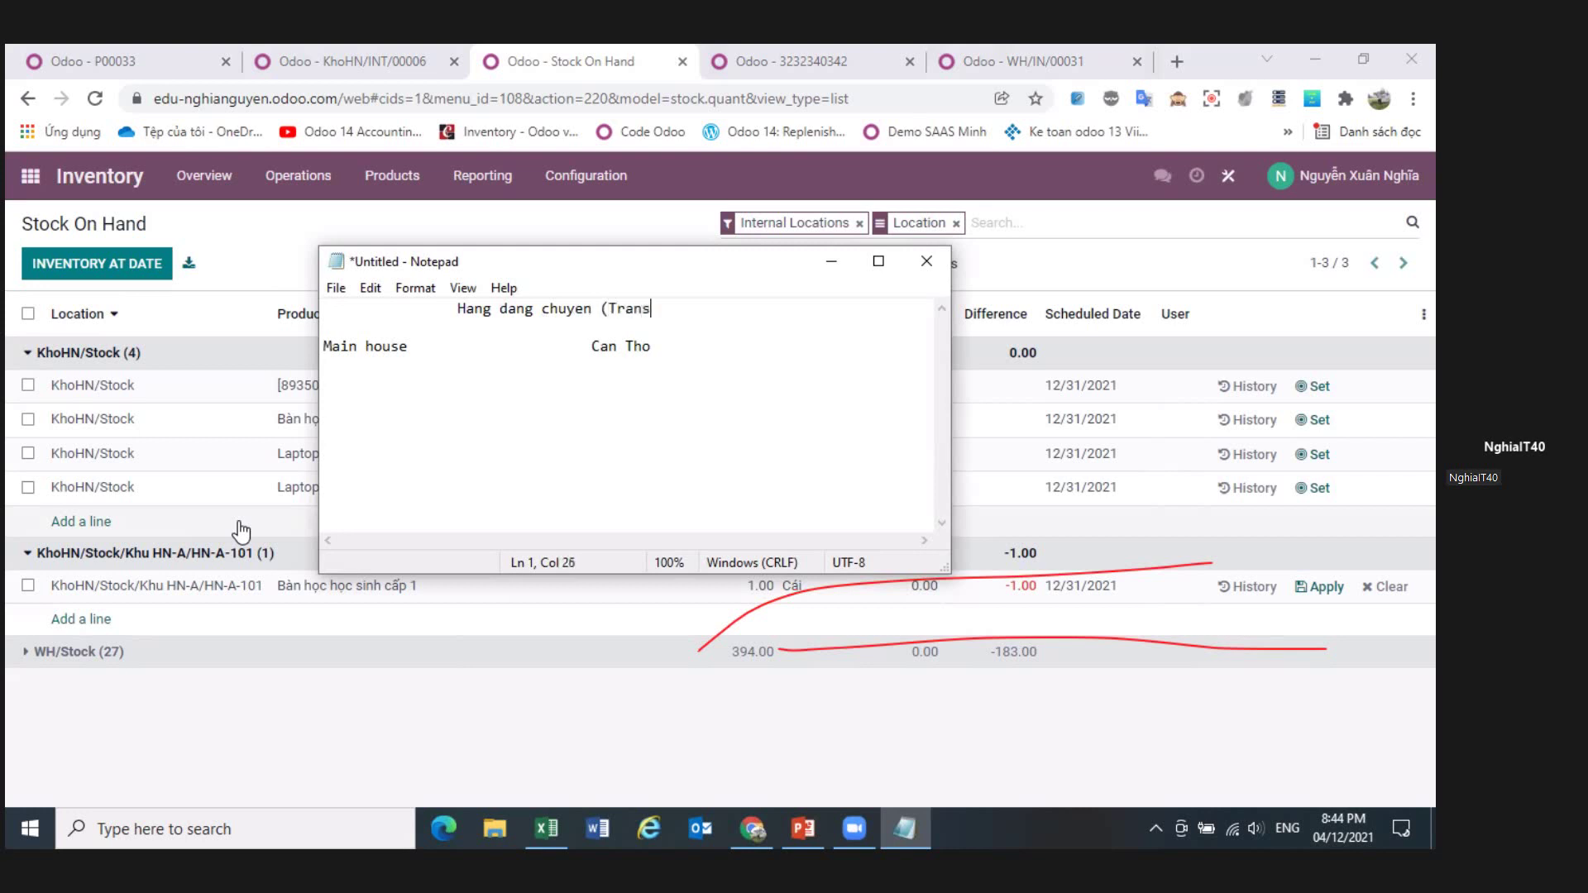
pyautogui.click(590, 348)
pyautogui.press('Tab')
pyautogui.press('Tab')
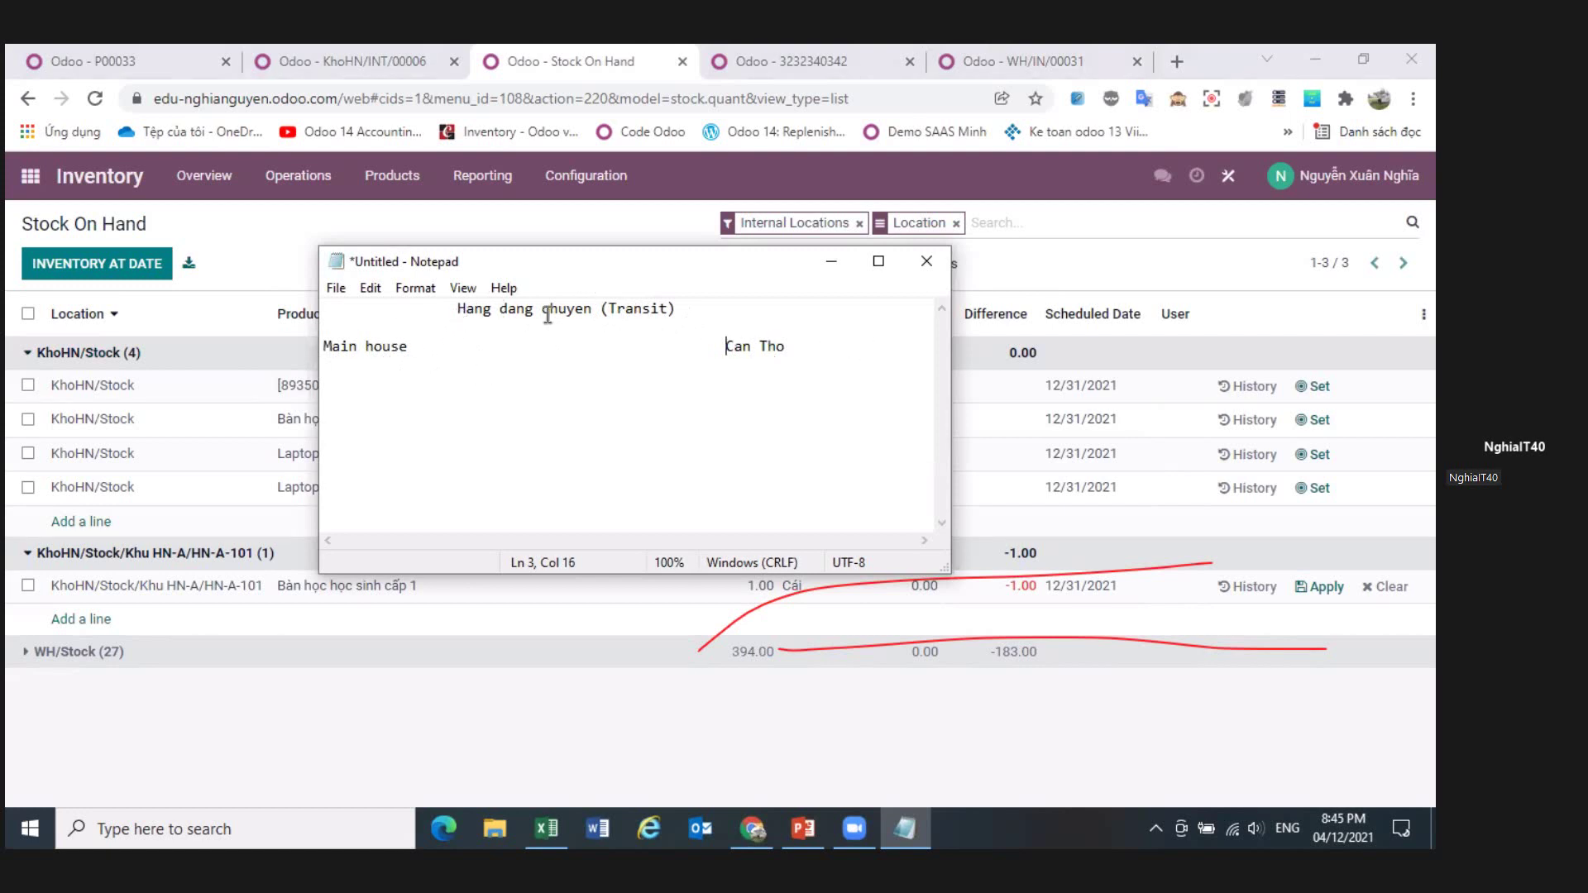
pyautogui.doubleClick(496, 308)
# - Return to Odoo, reopen the stock report grouped by location, and examine the products in KhoHN/Stock and WH/Stock
pyautogui.click(305, 344)
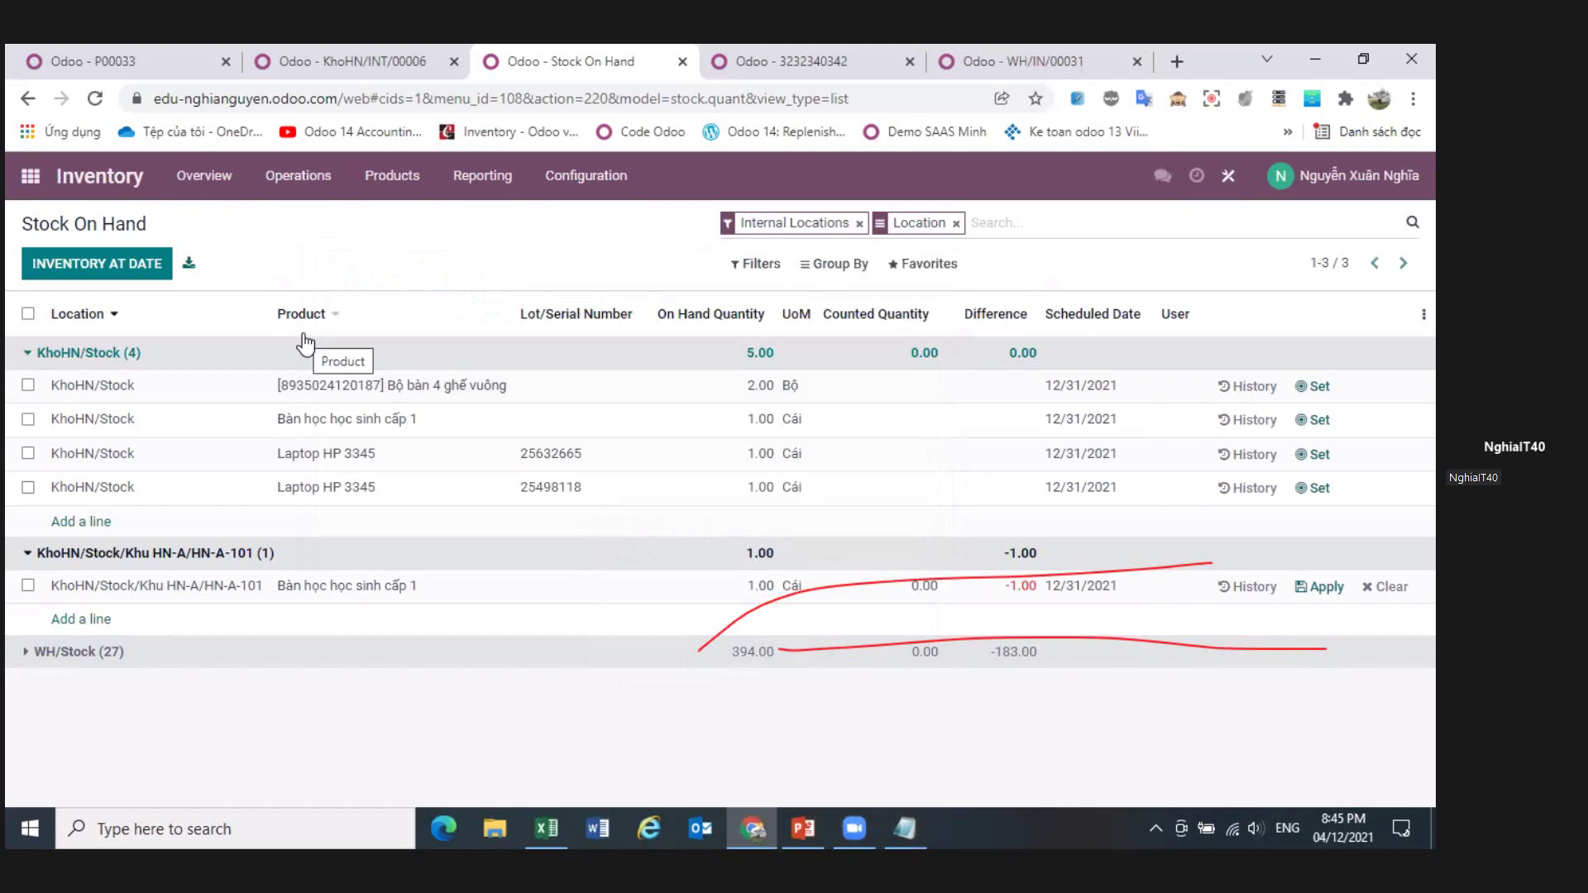
pyautogui.click(482, 175)
pyautogui.click(526, 247)
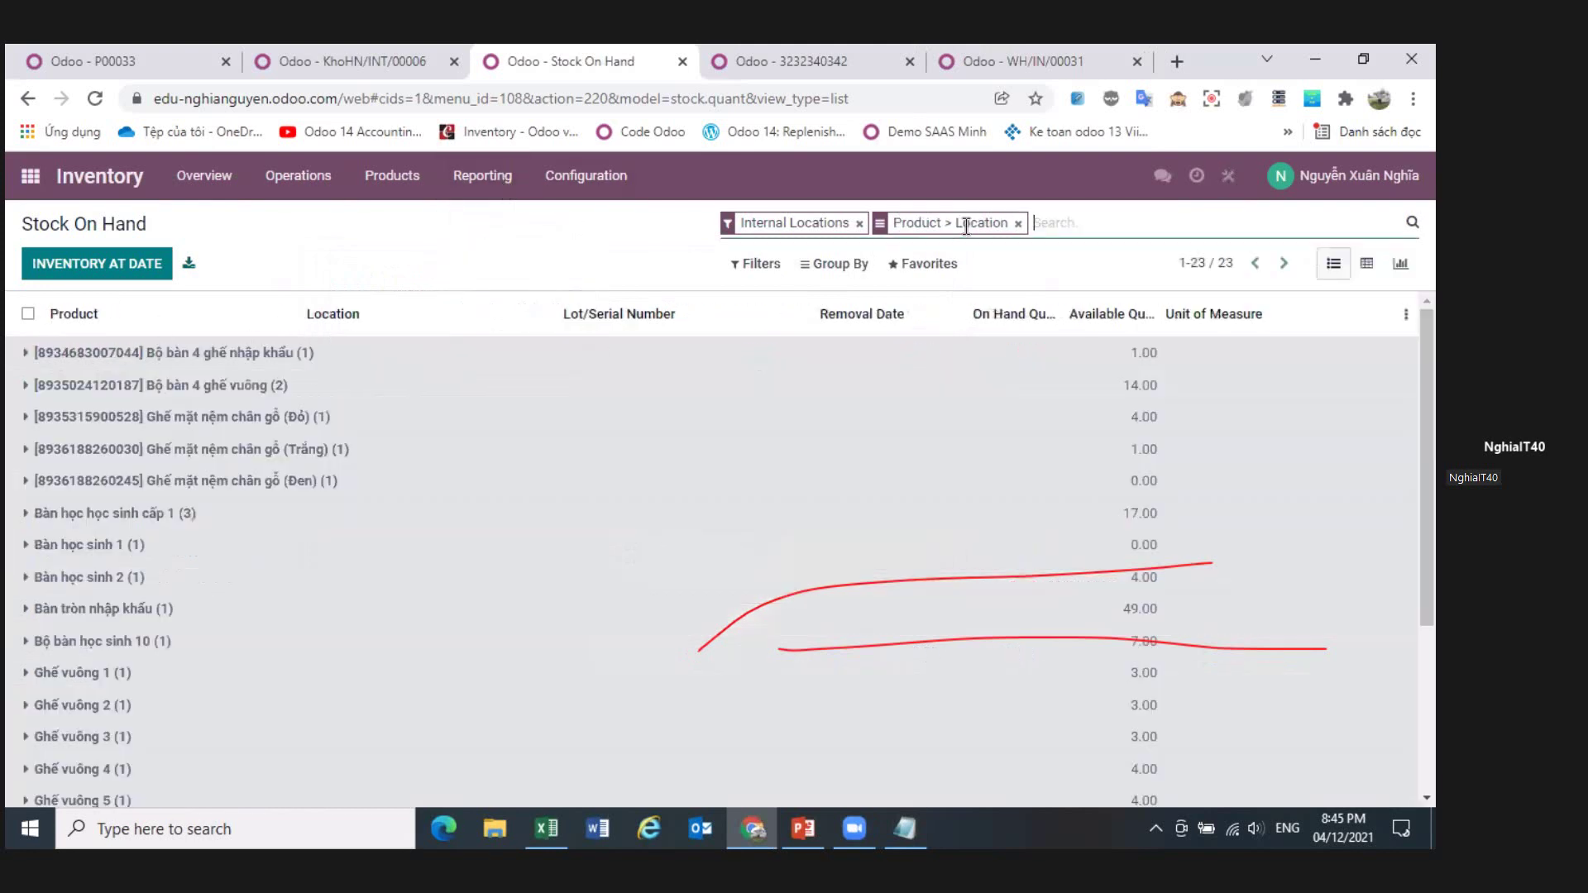
pyautogui.click(1023, 224)
pyautogui.click(834, 263)
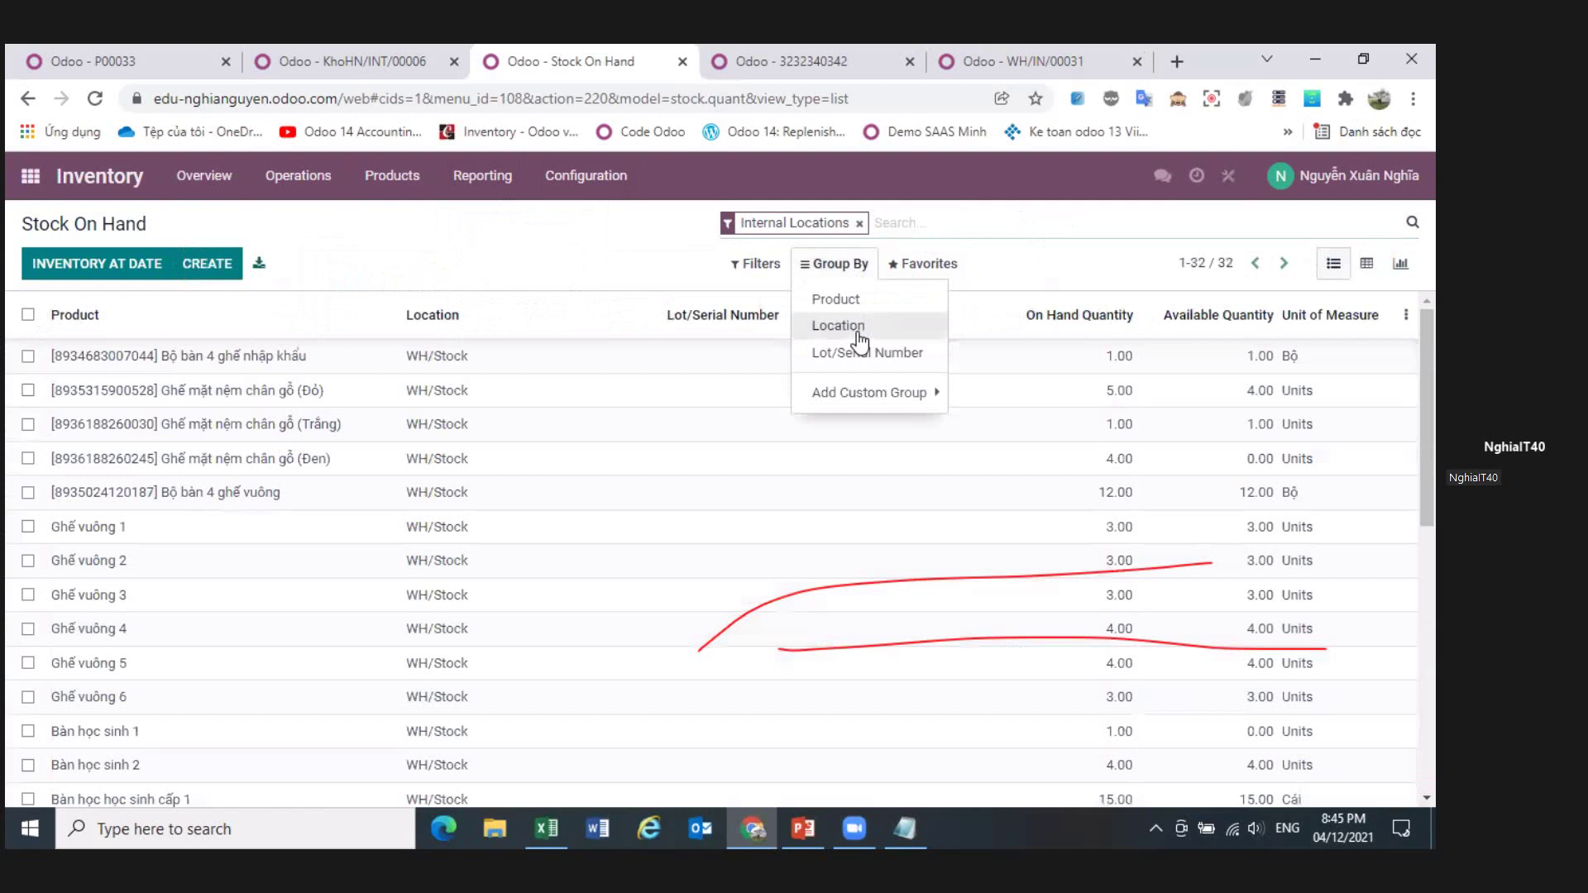
pyautogui.click(838, 325)
pyautogui.click(227, 546)
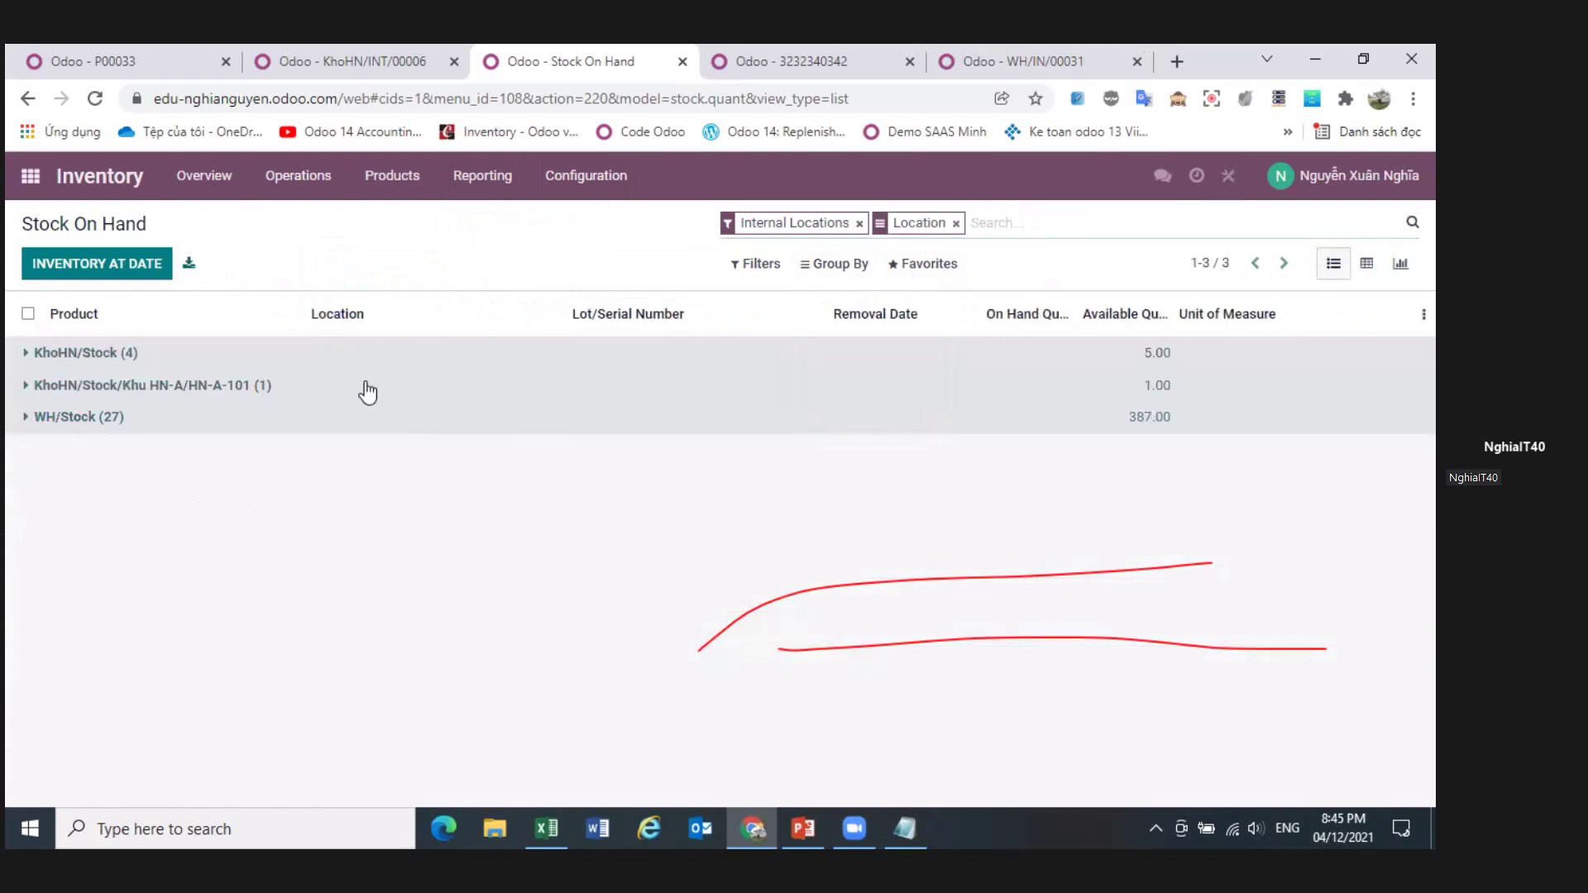
pyautogui.click(73, 356)
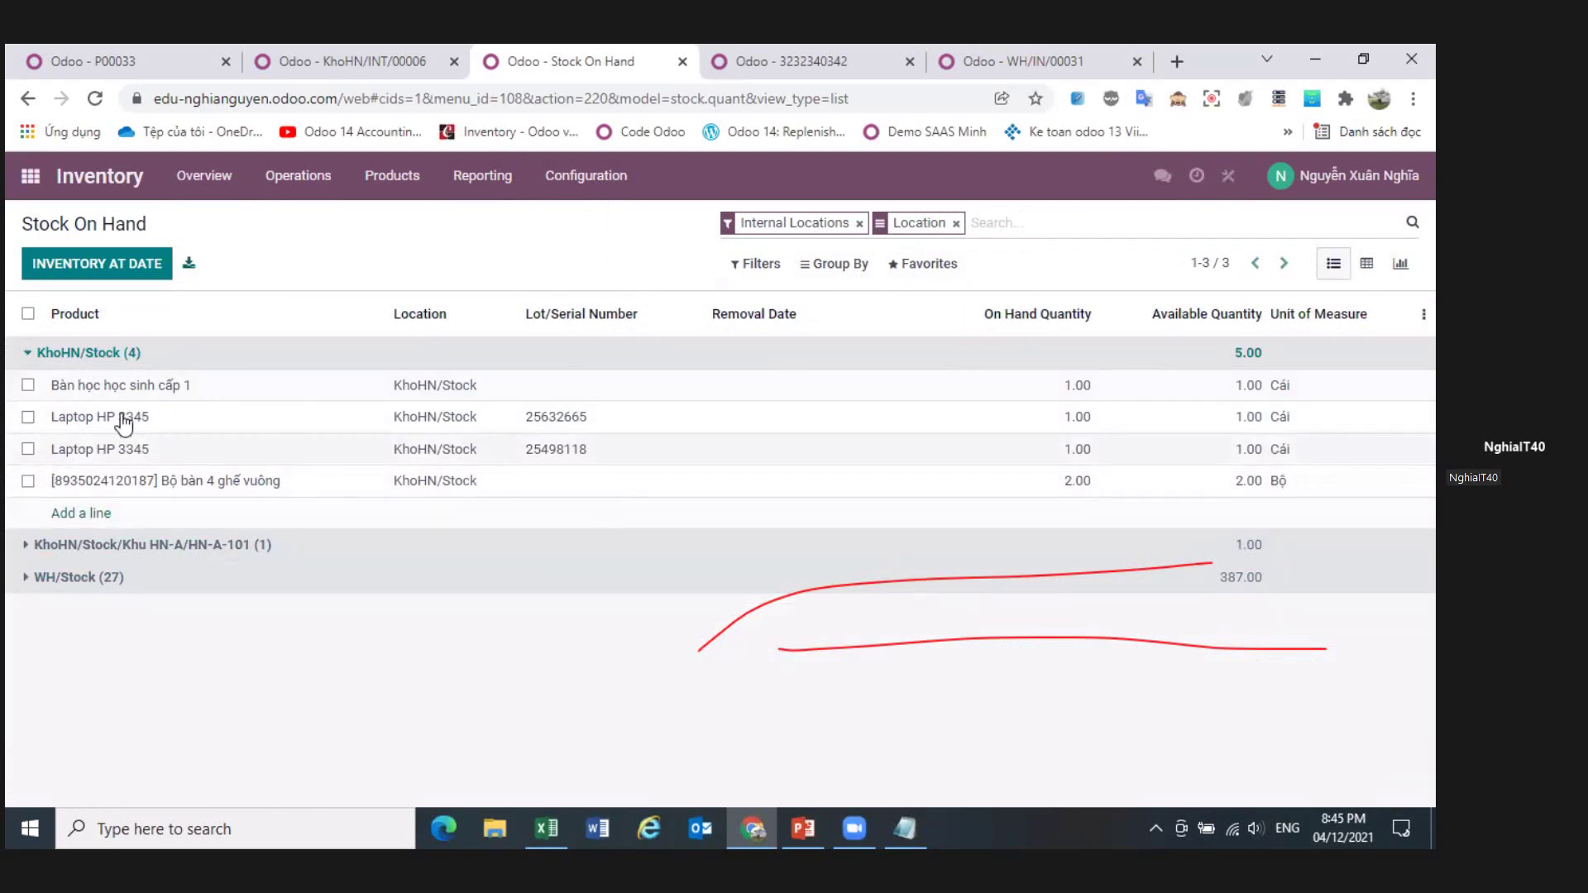
pyautogui.click(96, 576)
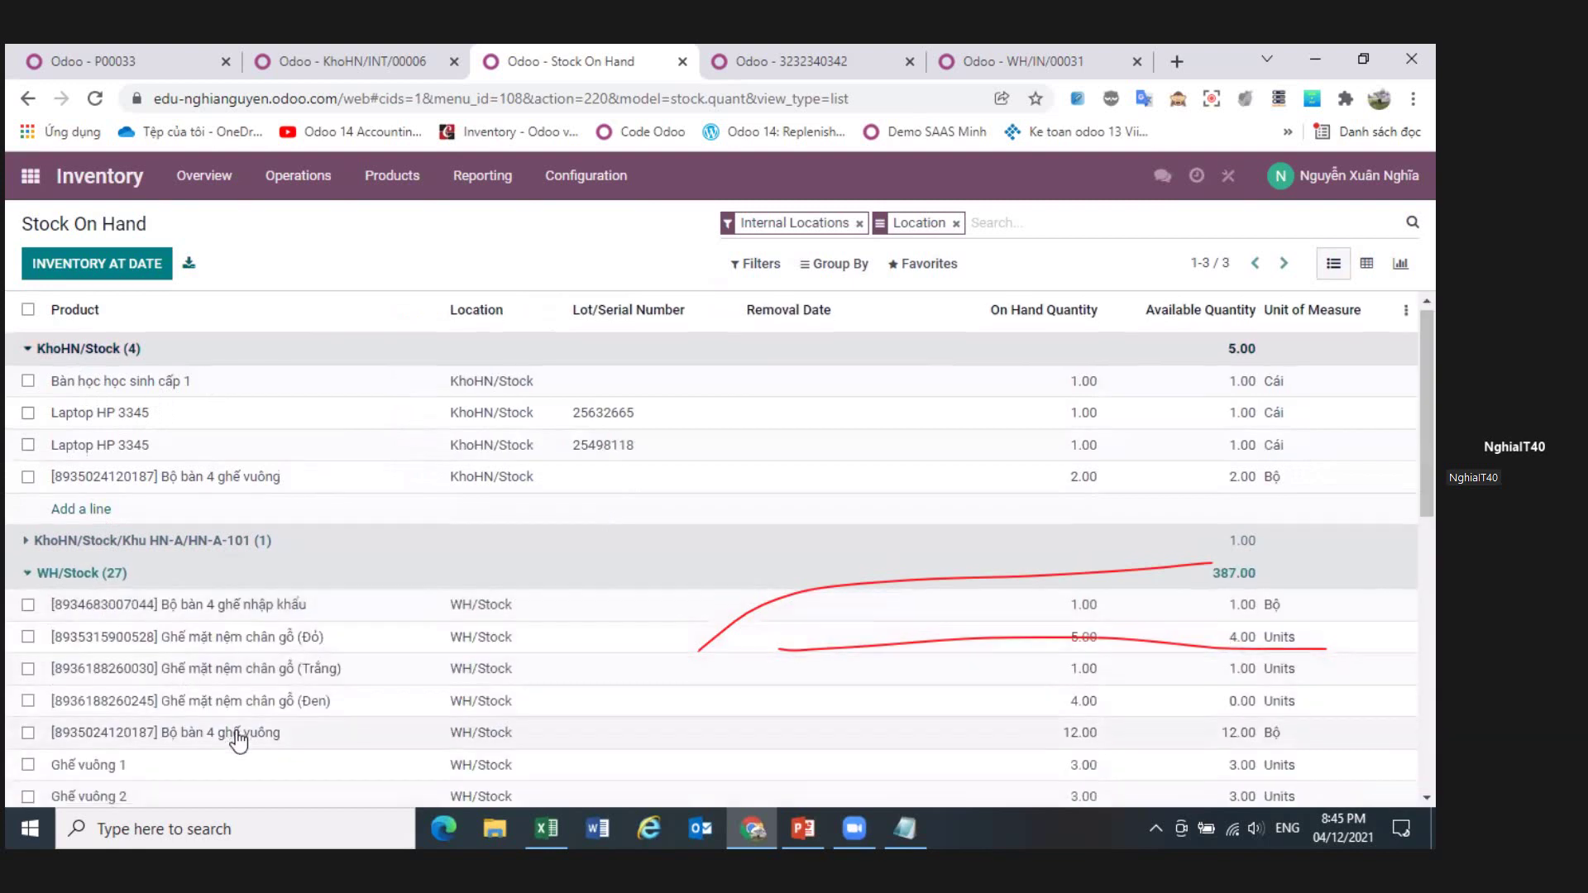
pyautogui.scroll(-3, 235, 737)
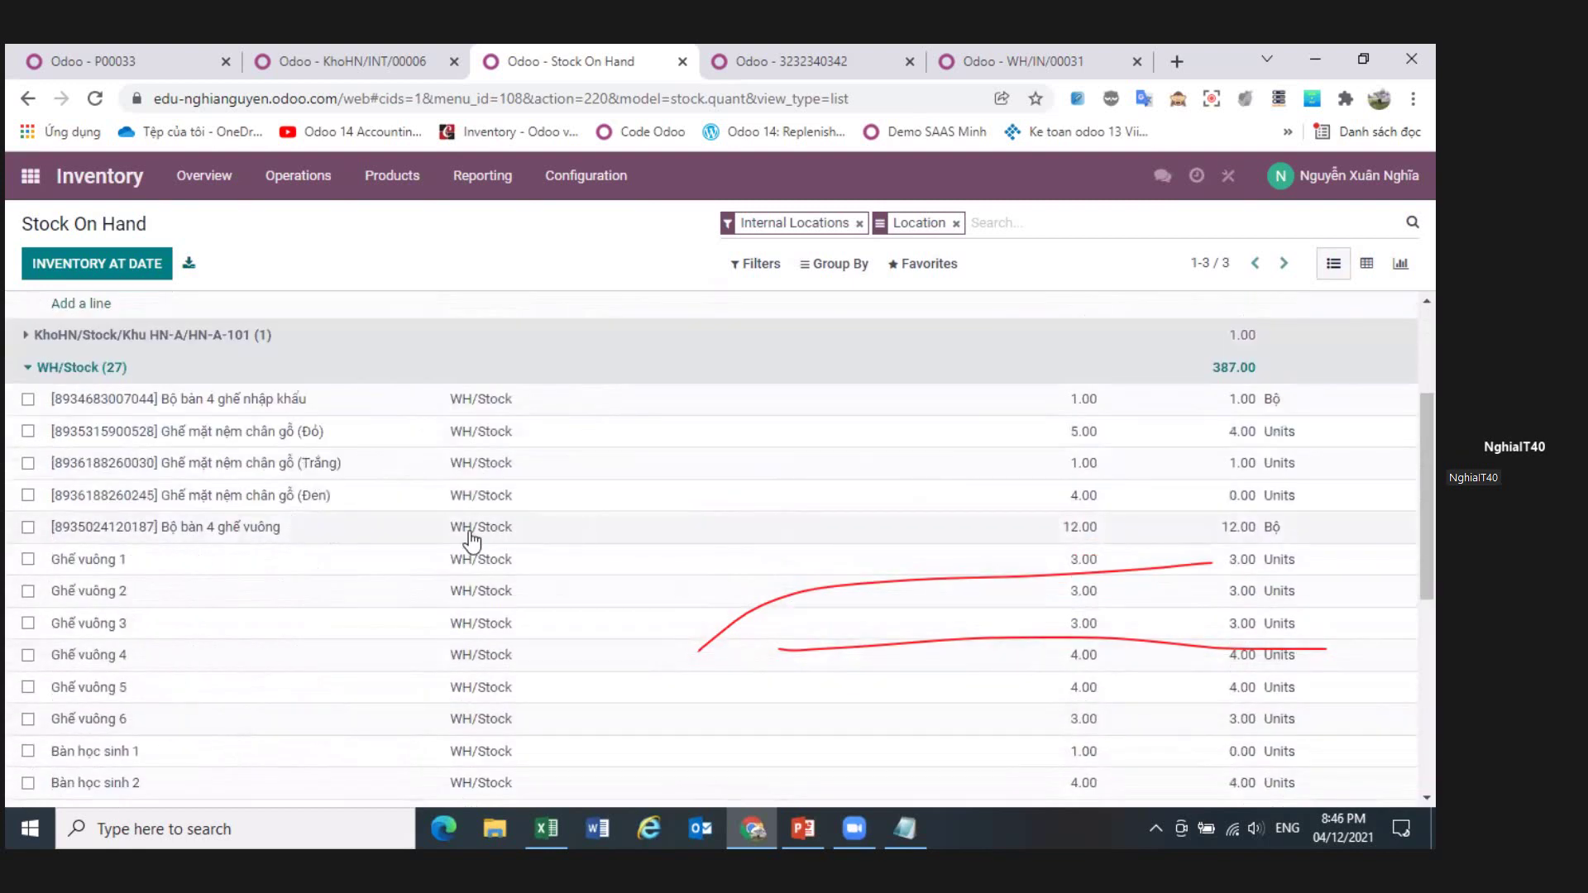
pyautogui.scroll(1, 207, 413)
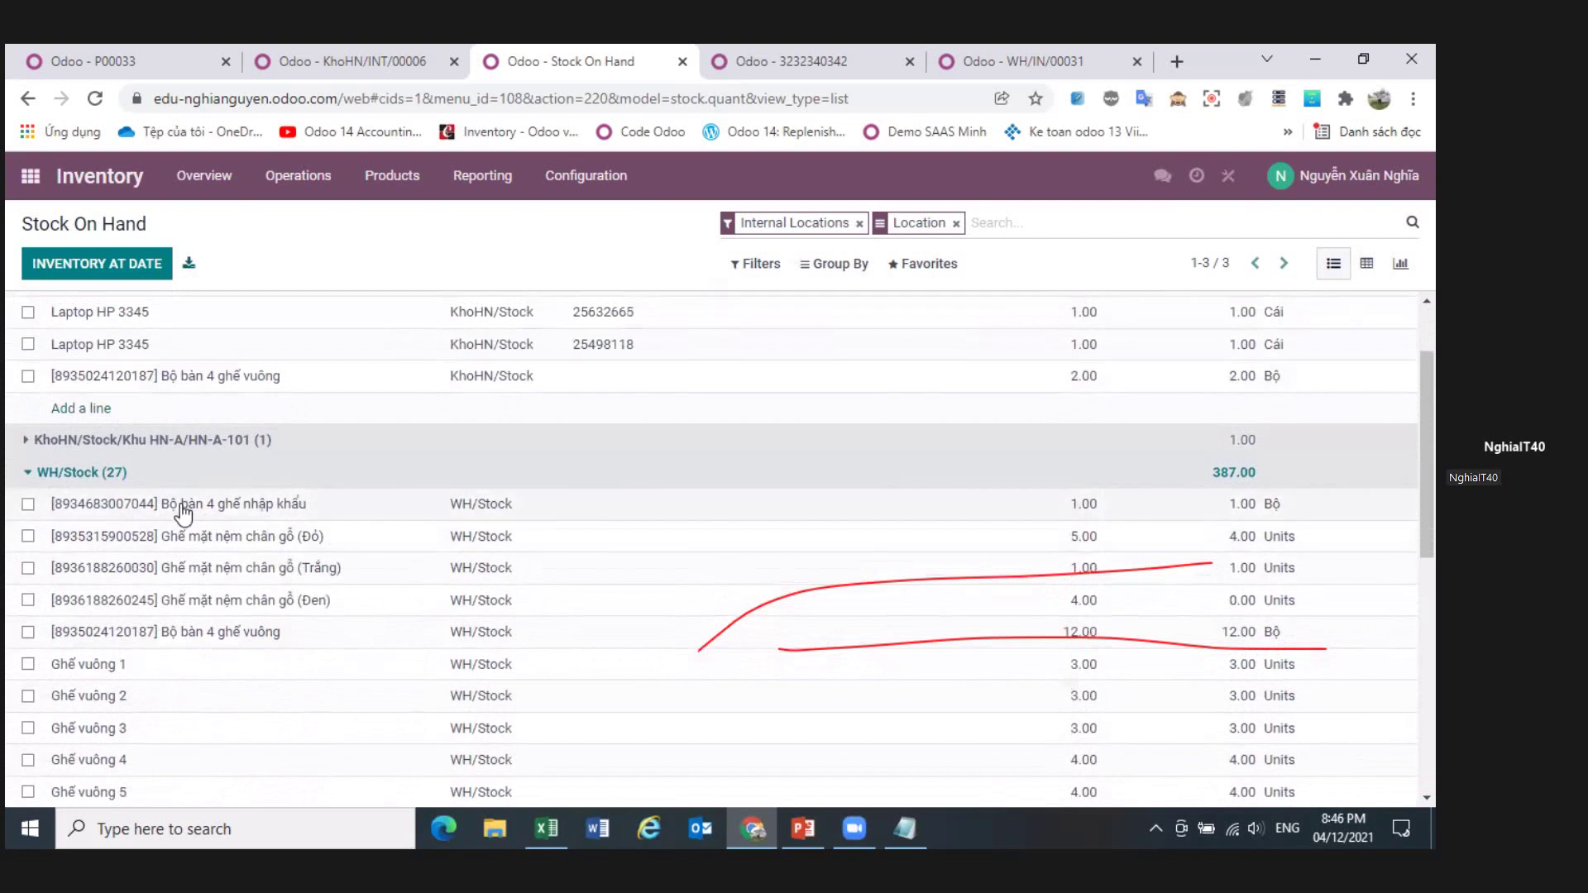
pyautogui.scroll(1, 286, 513)
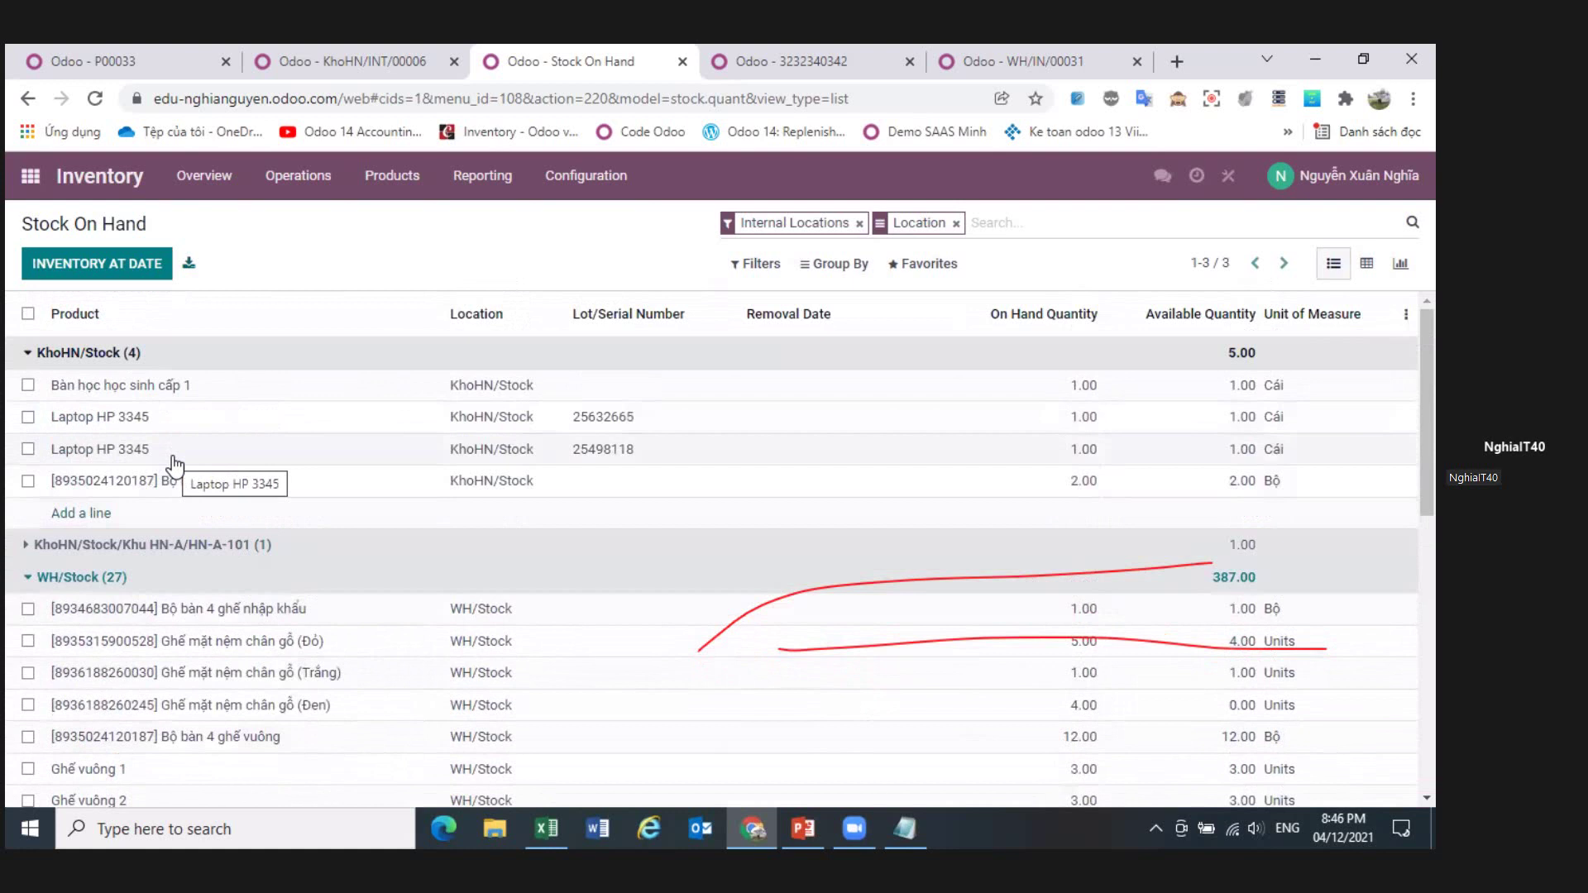
# - Start a new inventory location and name it "TranSit CT"
pyautogui.click(594, 190)
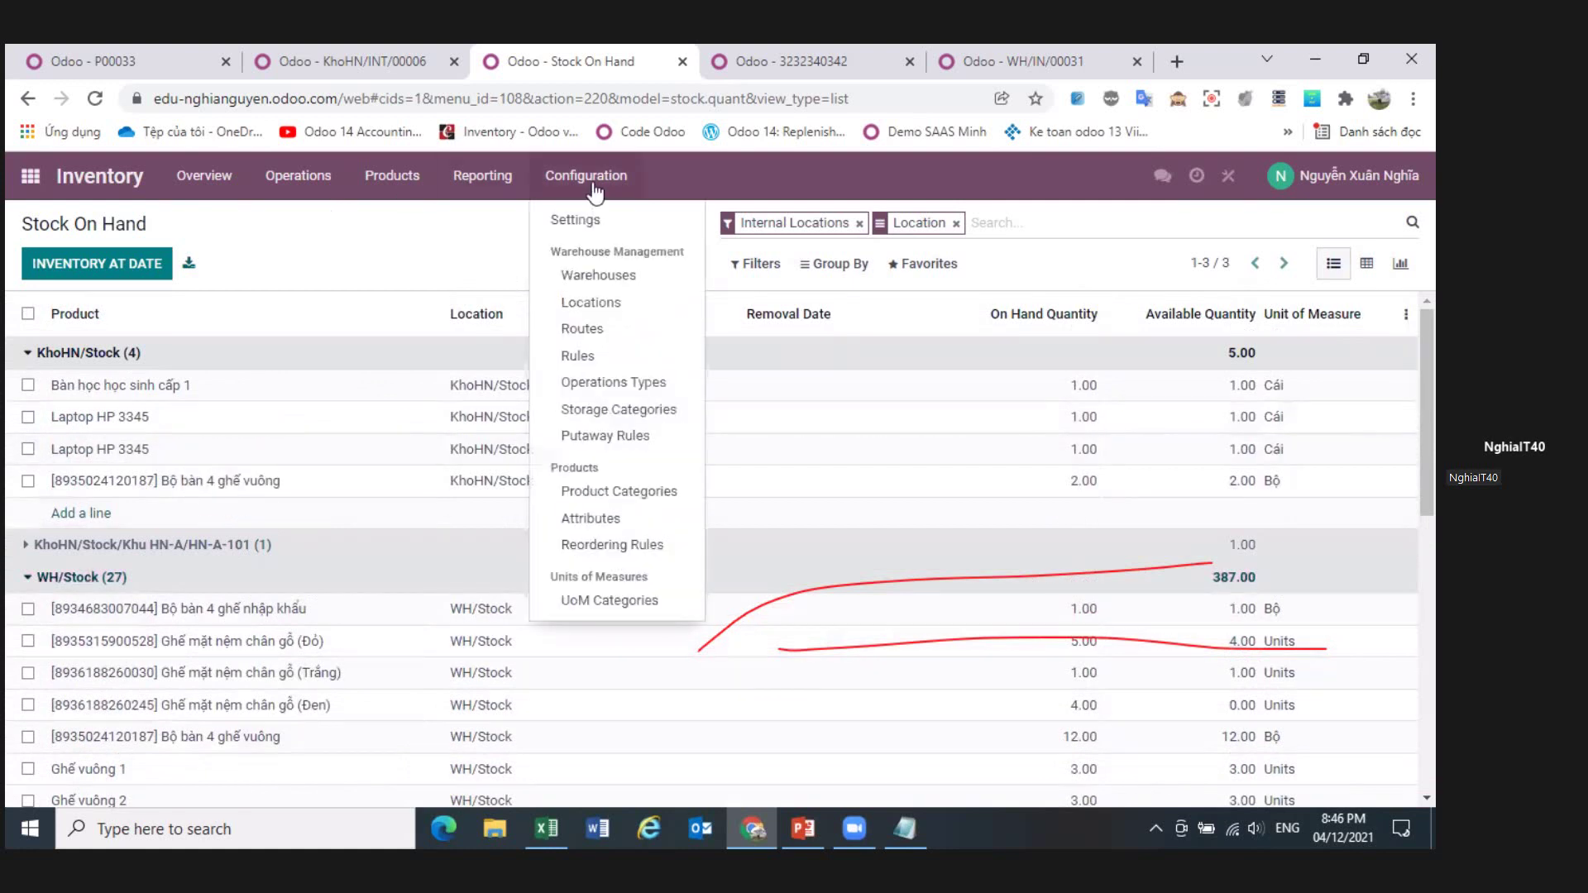
pyautogui.click(597, 307)
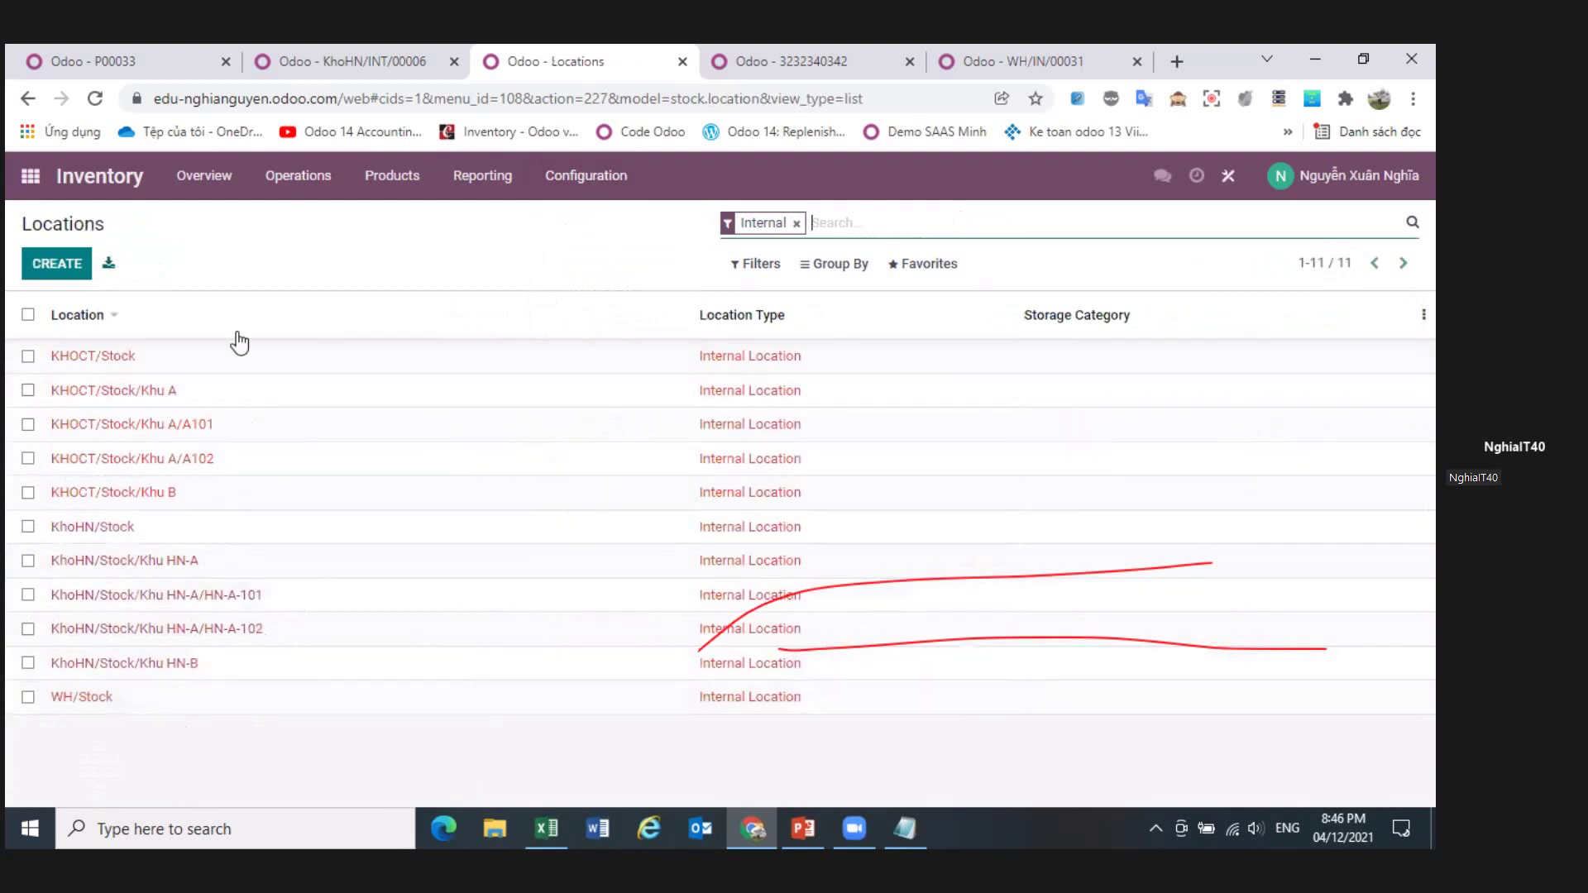
pyautogui.click(58, 265)
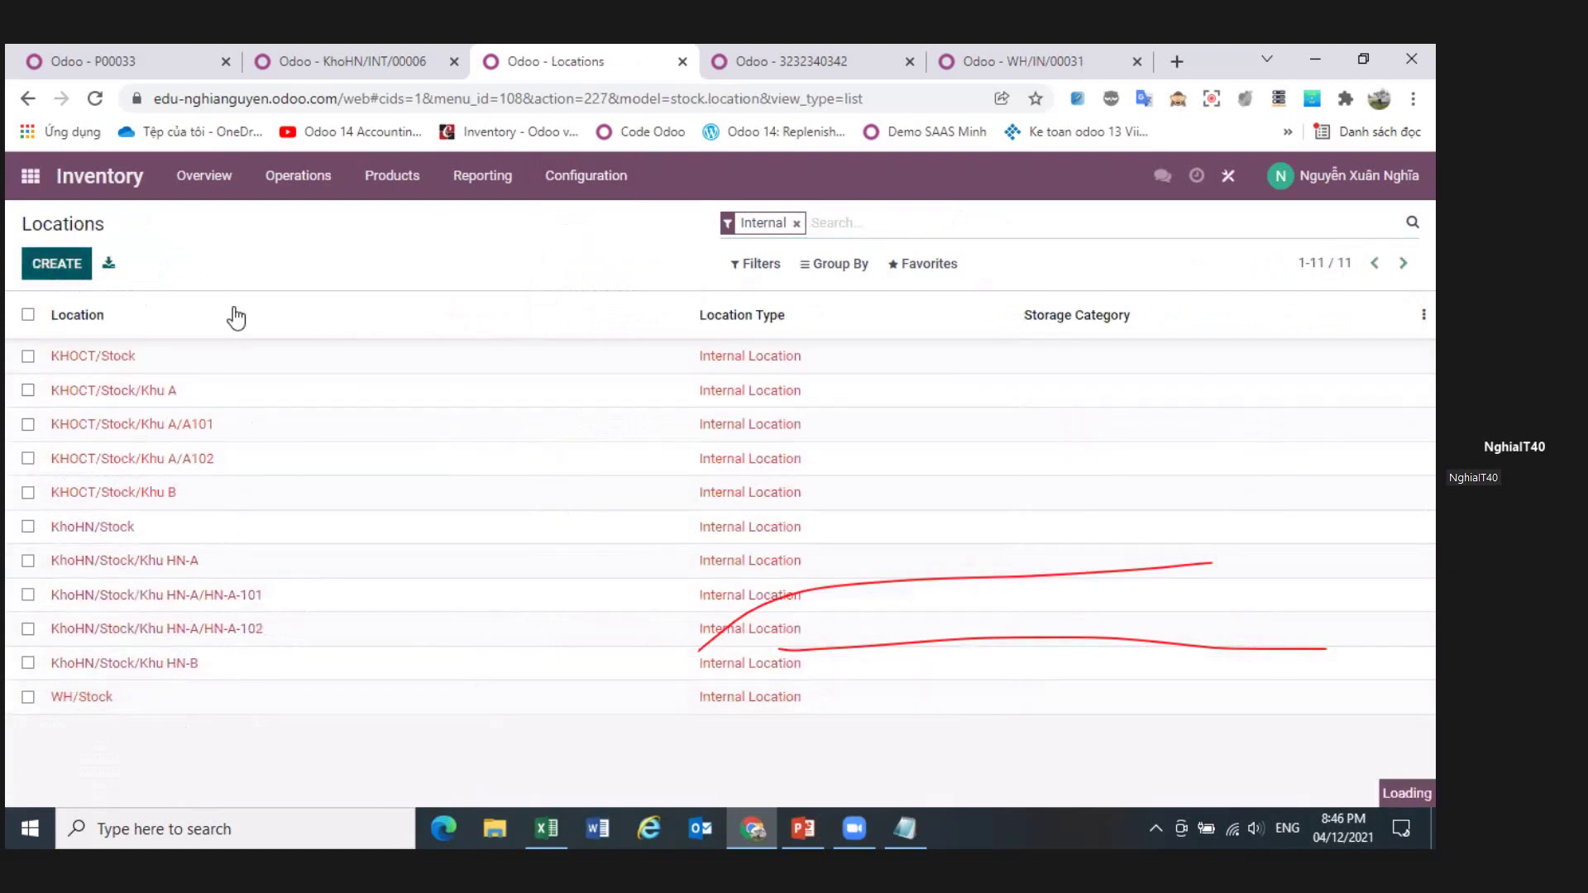
pyautogui.write('Tran')
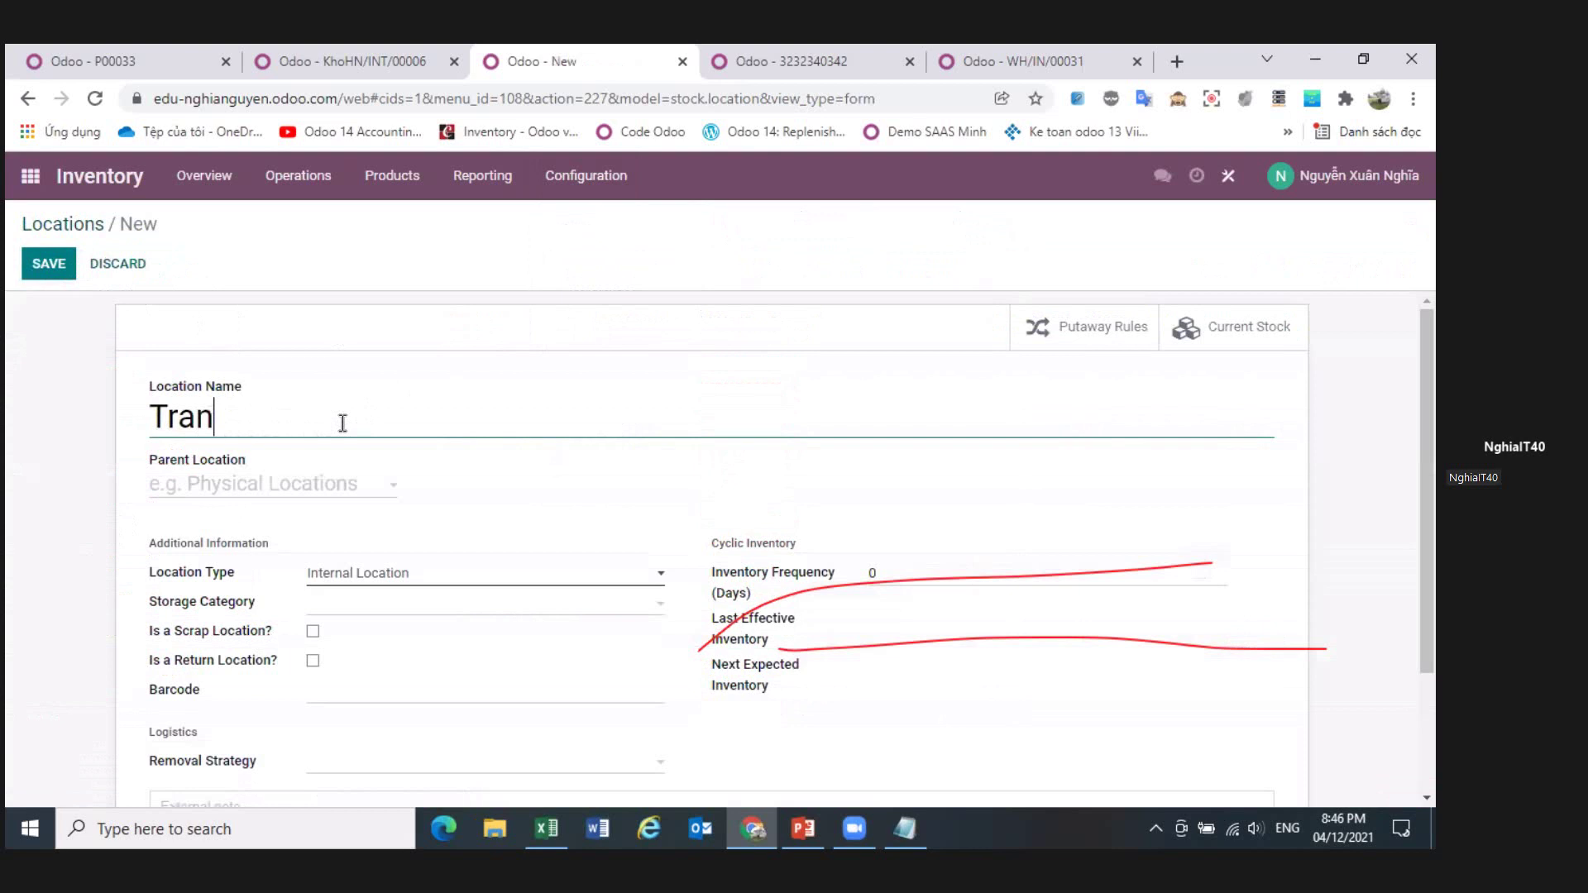
pyautogui.write('si')
pyautogui.press('BackSpace')
pyautogui.write('sit')
pyautogui.press('BackSpace')
pyautogui.press('BackSpace')
pyautogui.write('Sit')
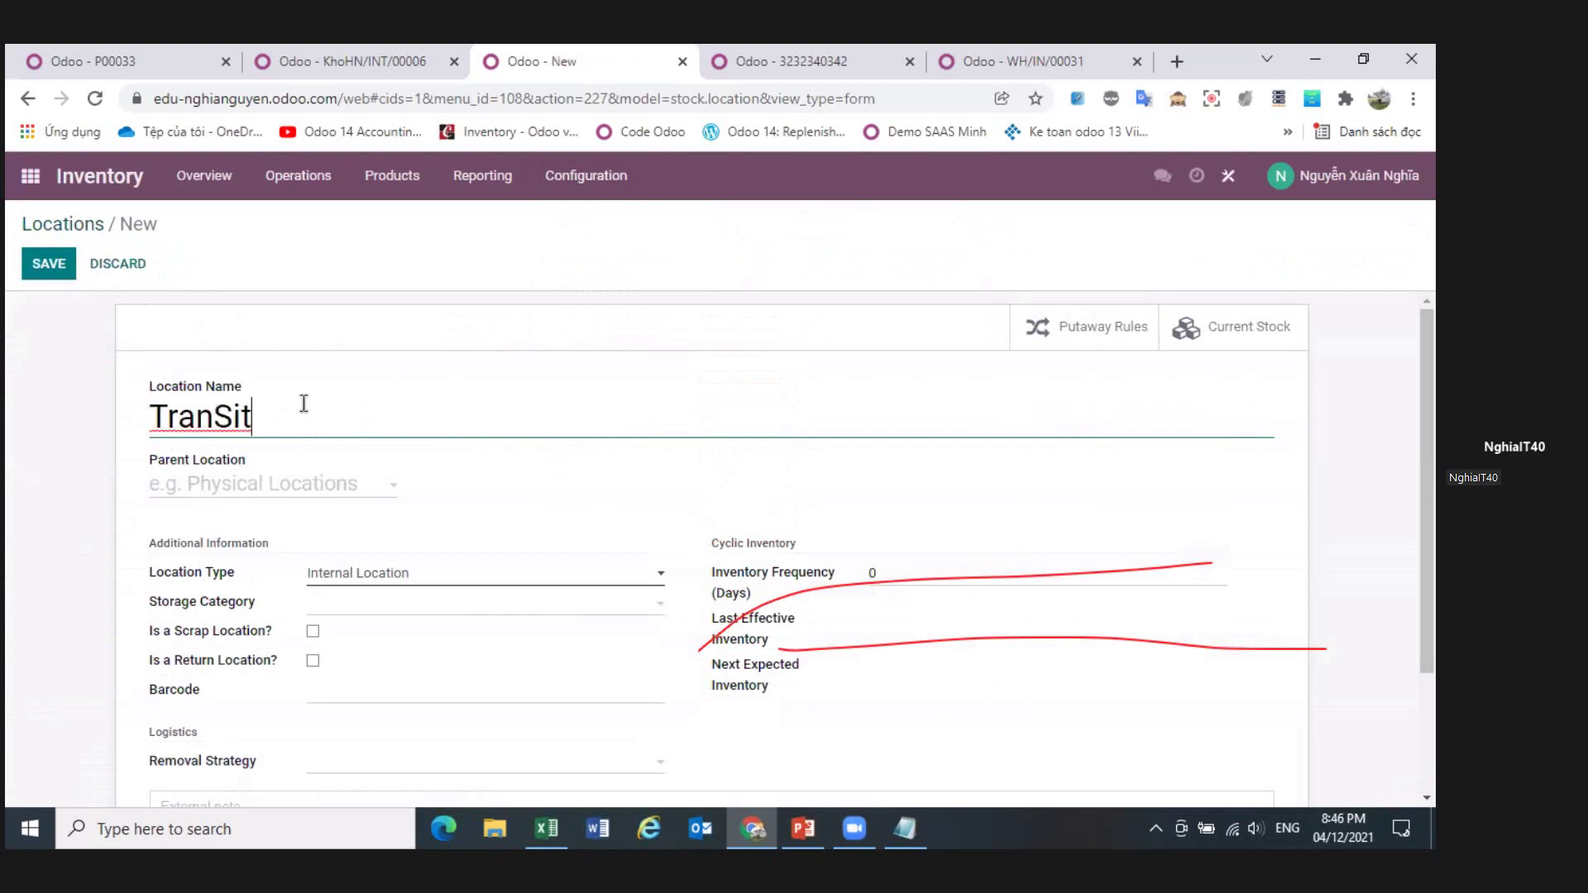
pyautogui.write(' CT')
# - Set the location's parent to KHOCT and its type to Transit Location, and save it
pyautogui.click(278, 484)
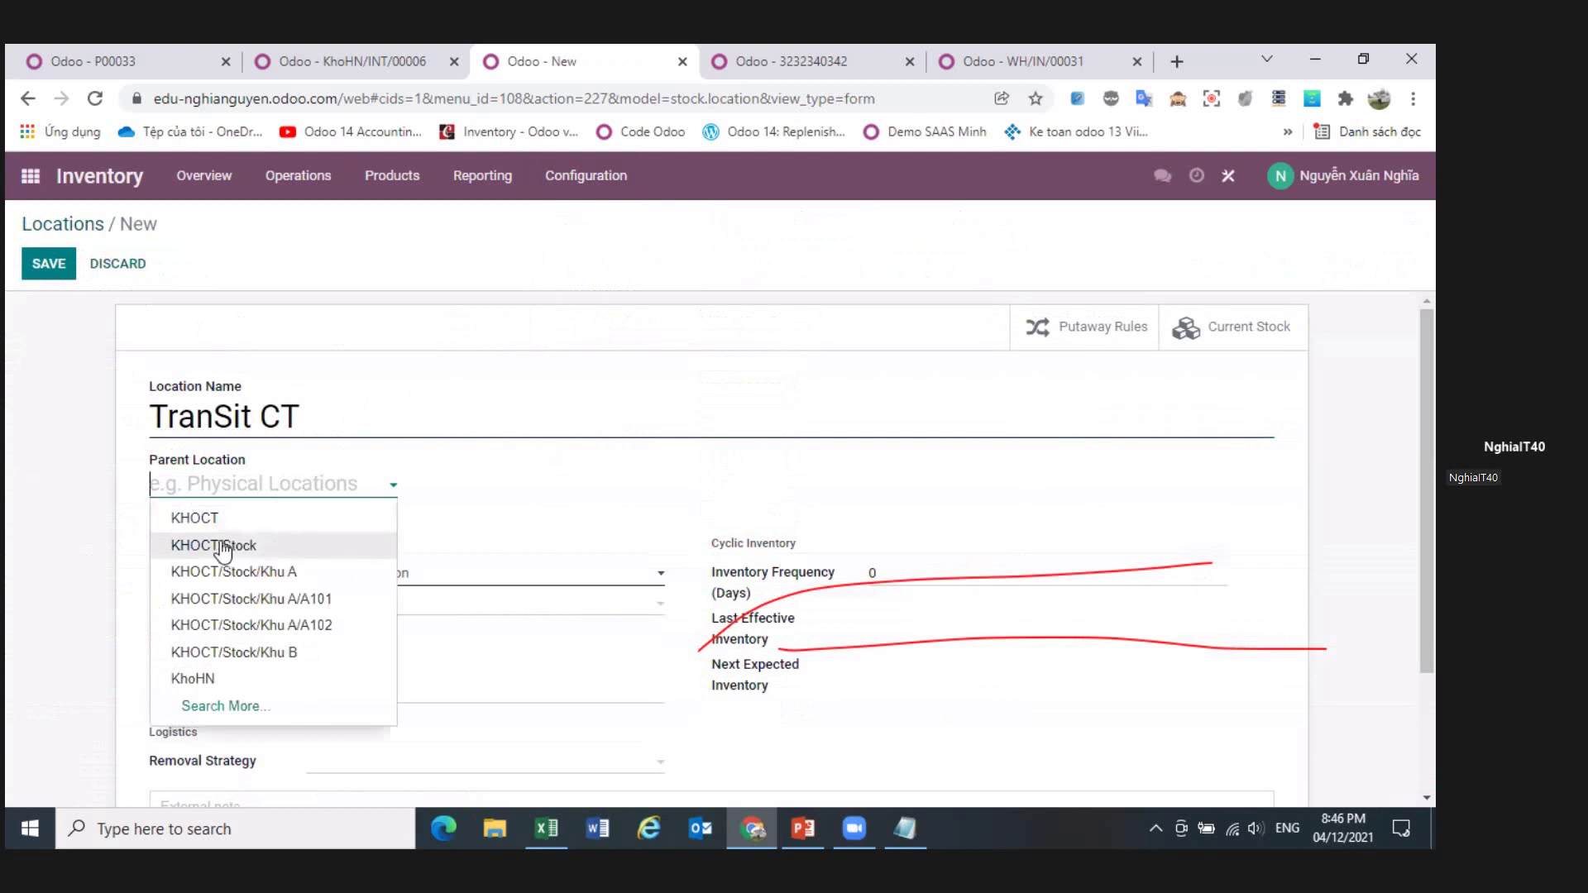
pyautogui.click(228, 524)
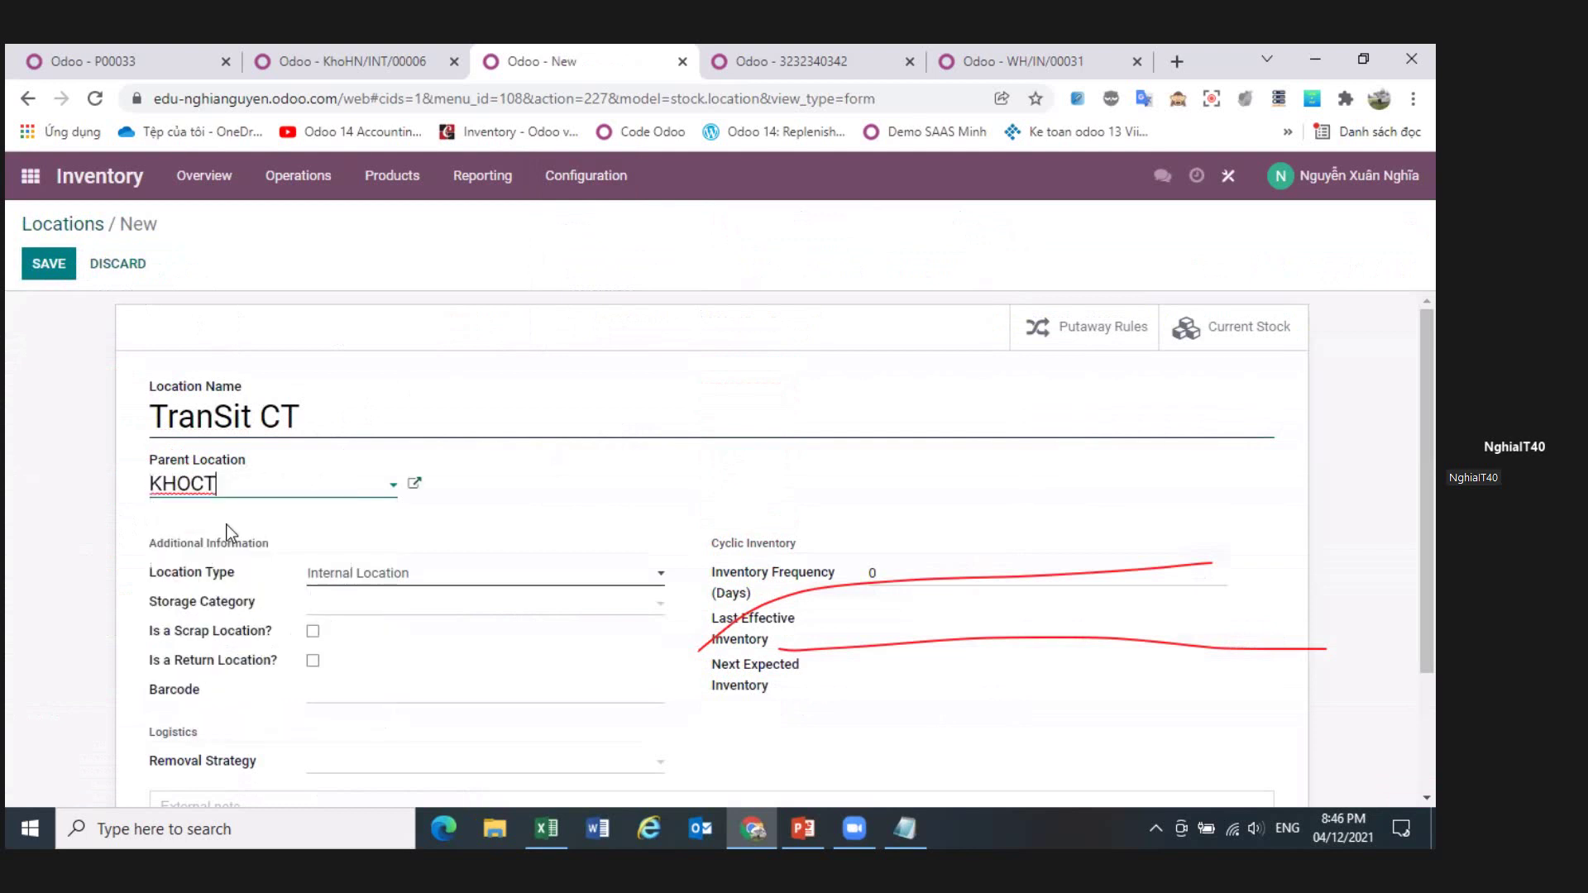
pyautogui.click(430, 566)
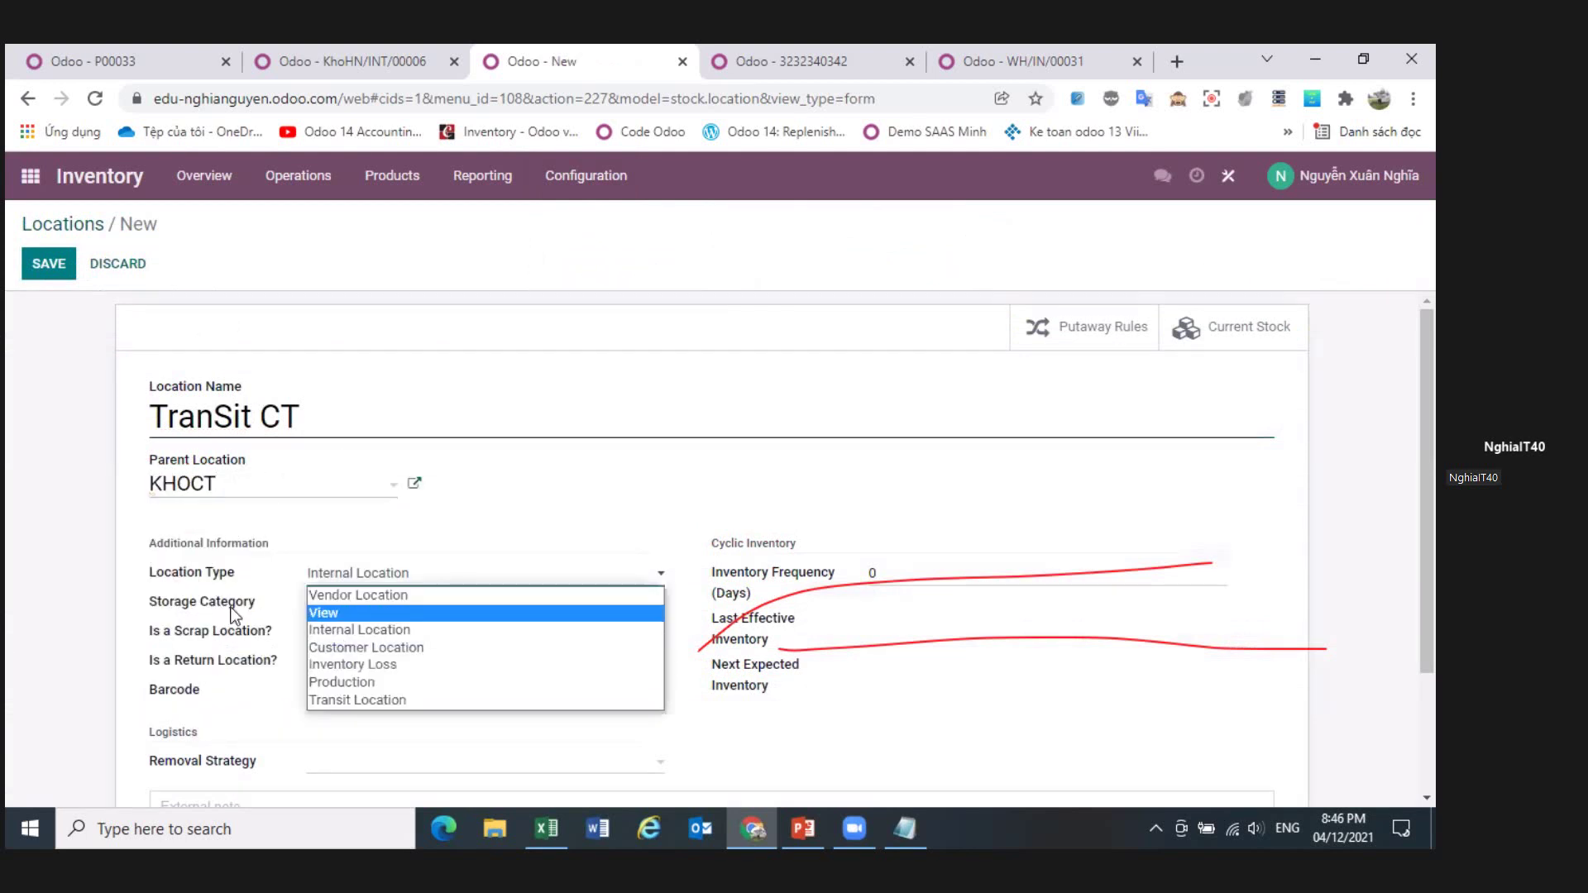
pyautogui.click(378, 700)
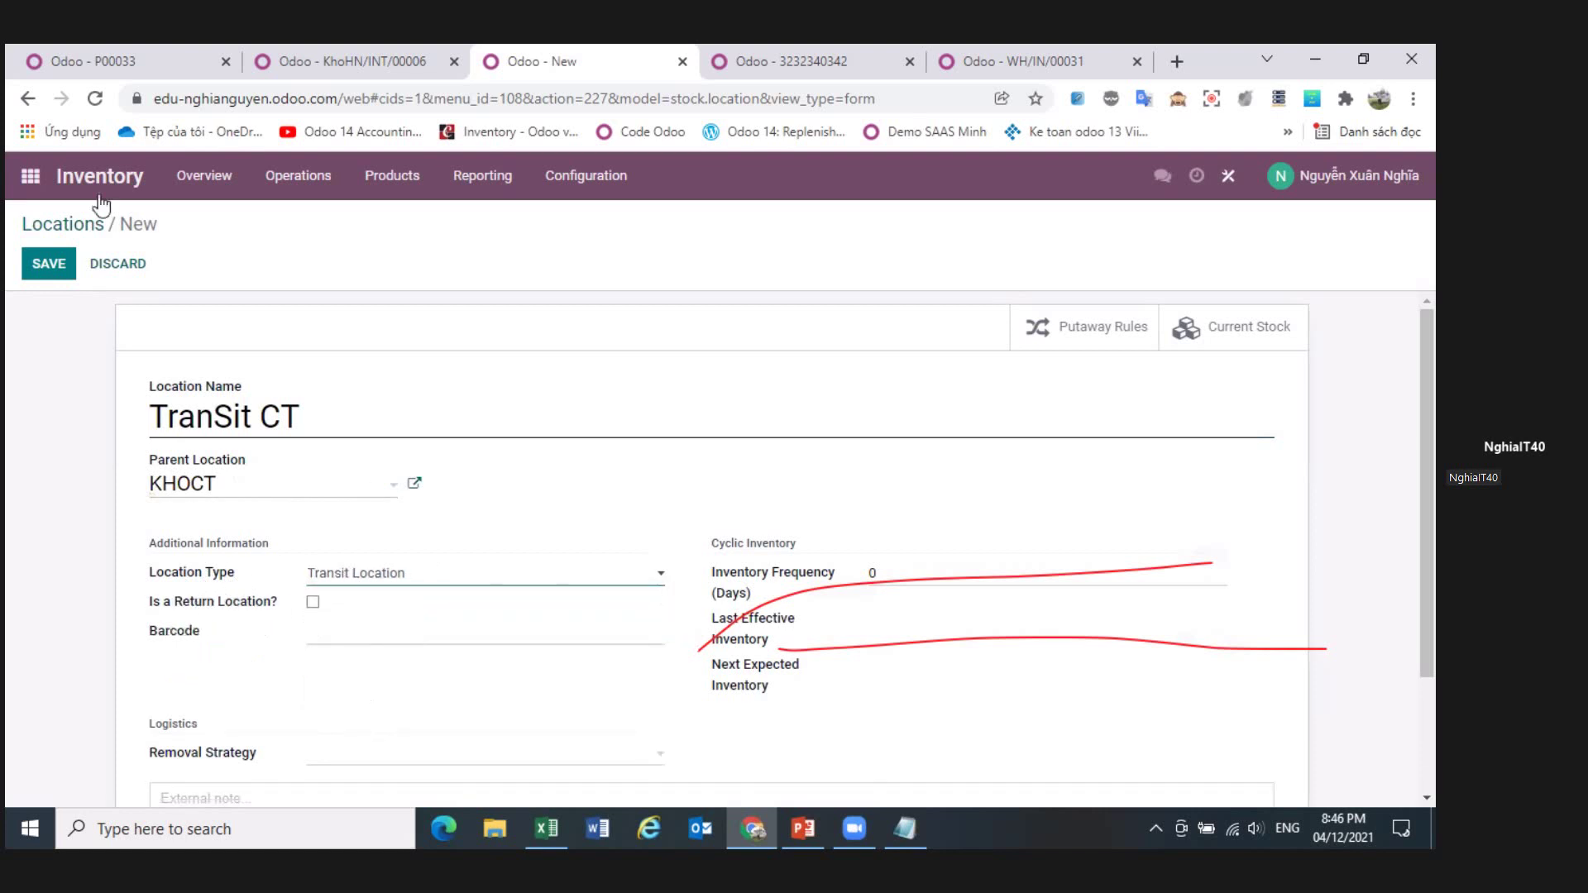
pyautogui.click(57, 271)
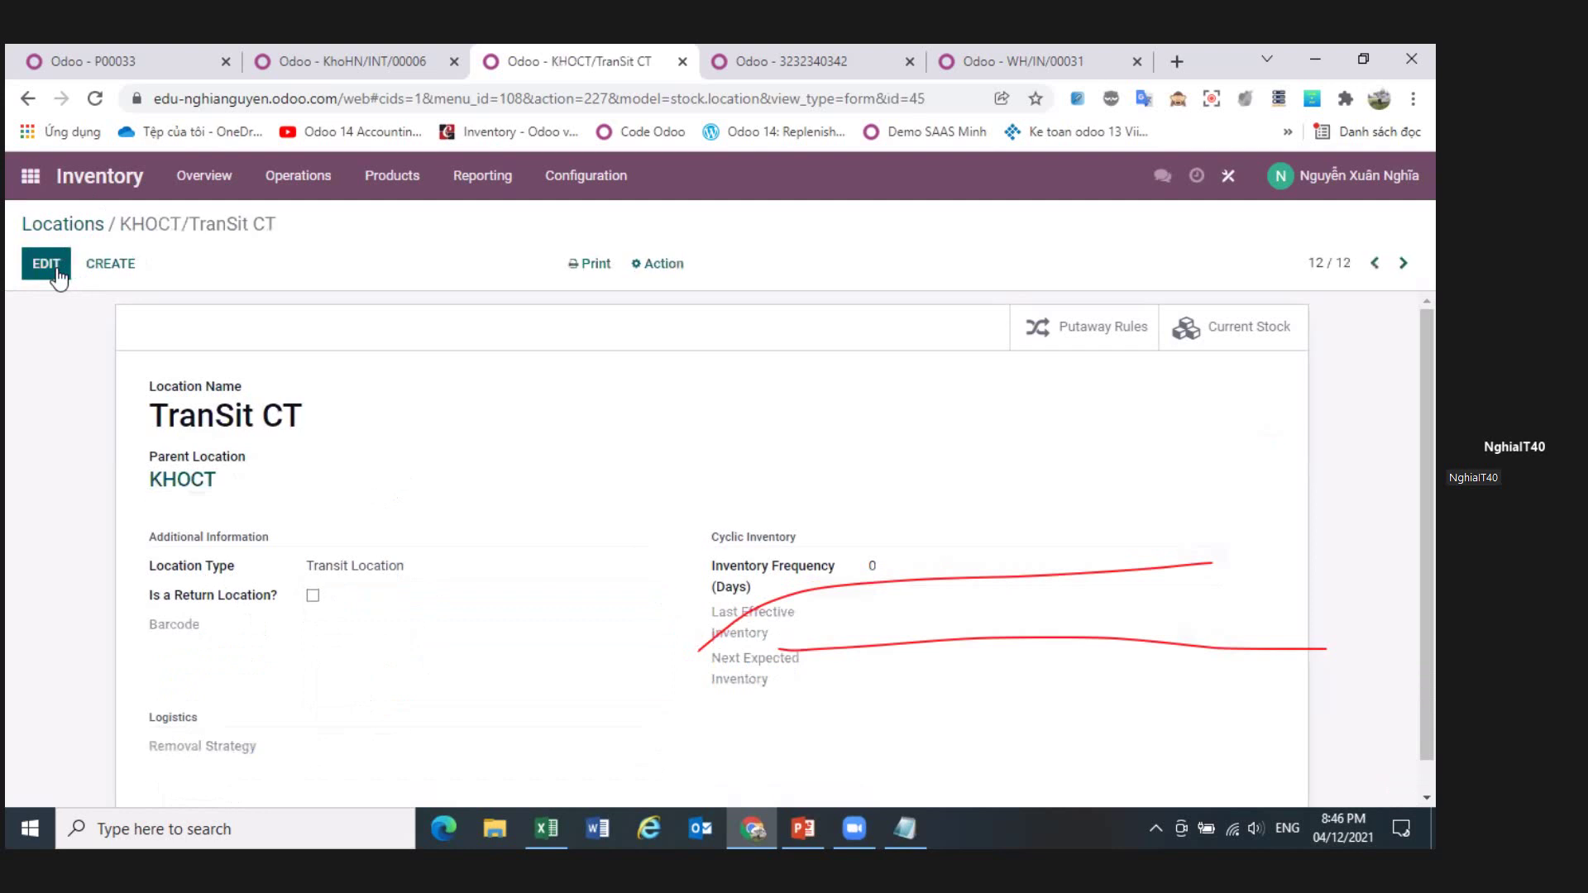
# - Open the route "TranSit Main --> Cần Thơ" and examine its two push rules from KhoHN/TRANSIT HN and WH/Transit WH
pyautogui.click(589, 177)
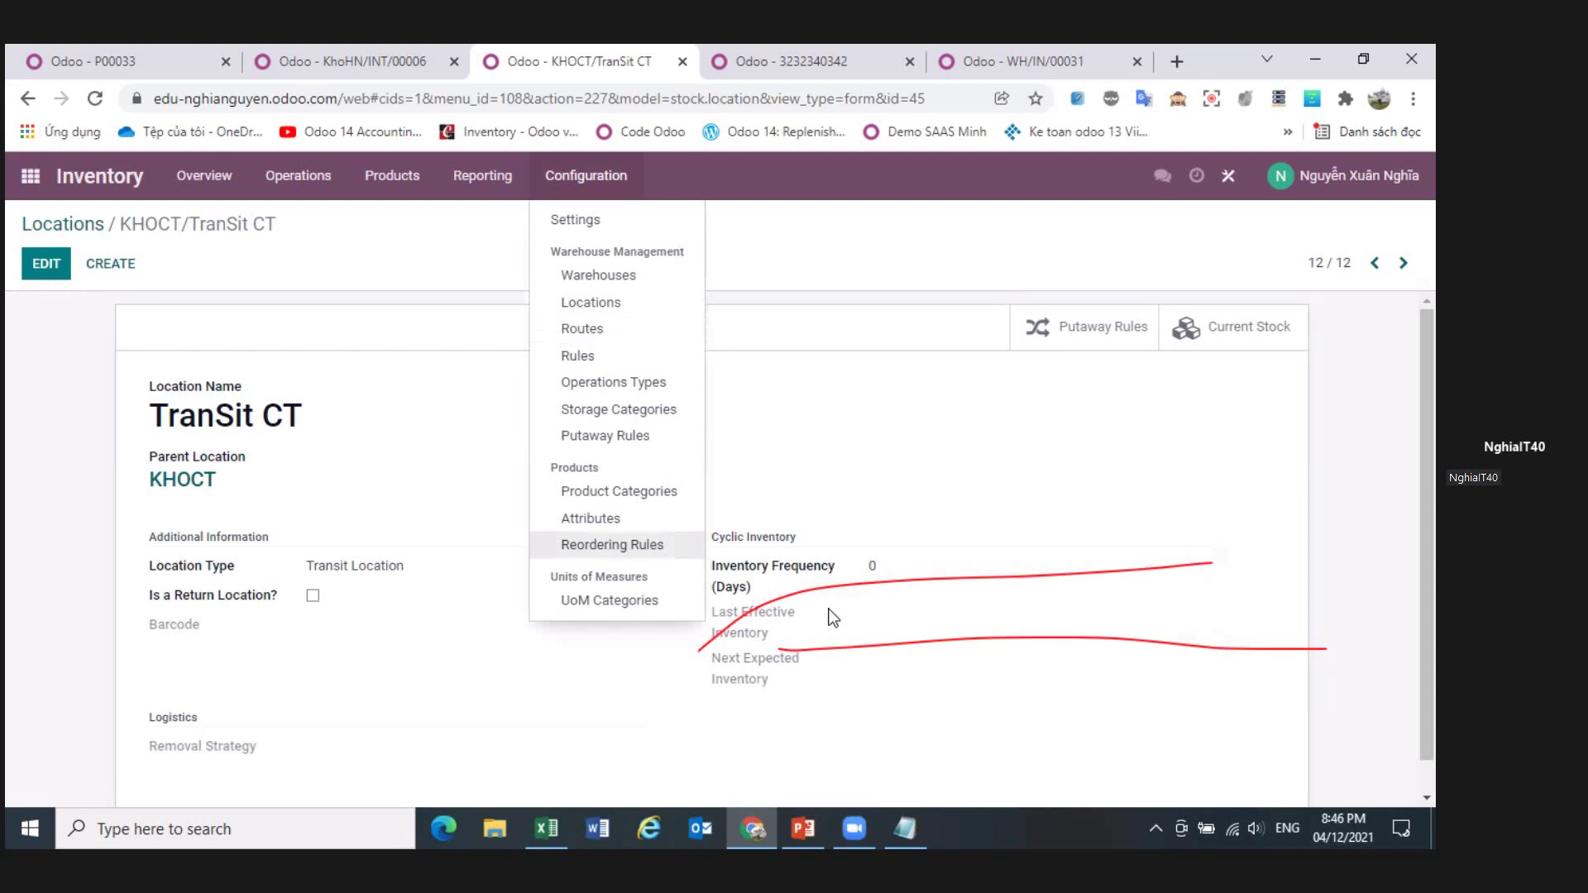
pyautogui.click(605, 330)
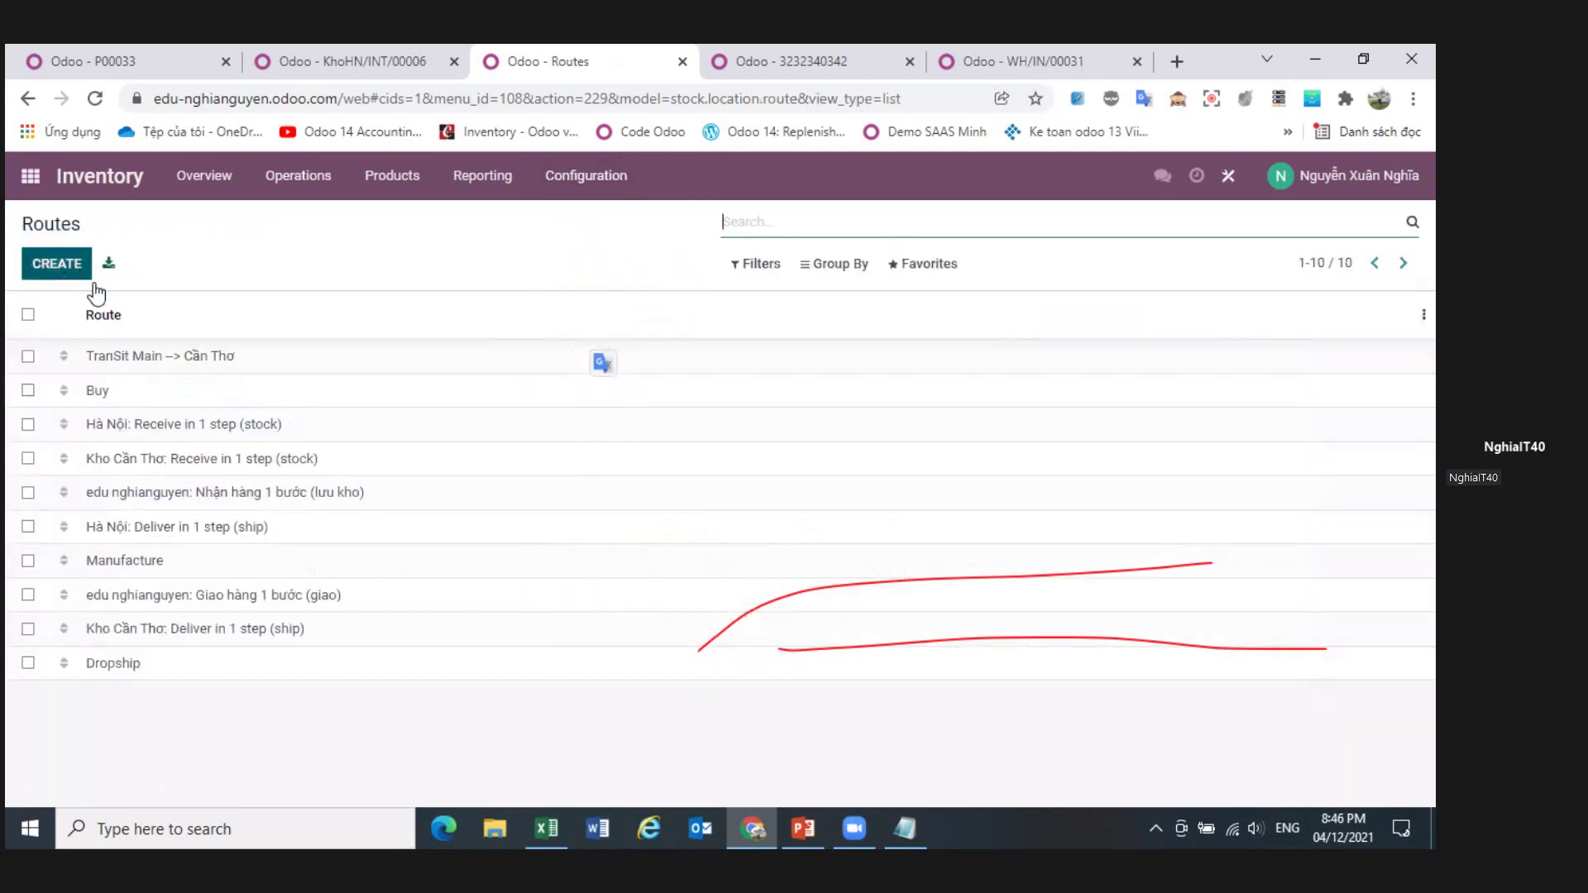
pyautogui.click(192, 364)
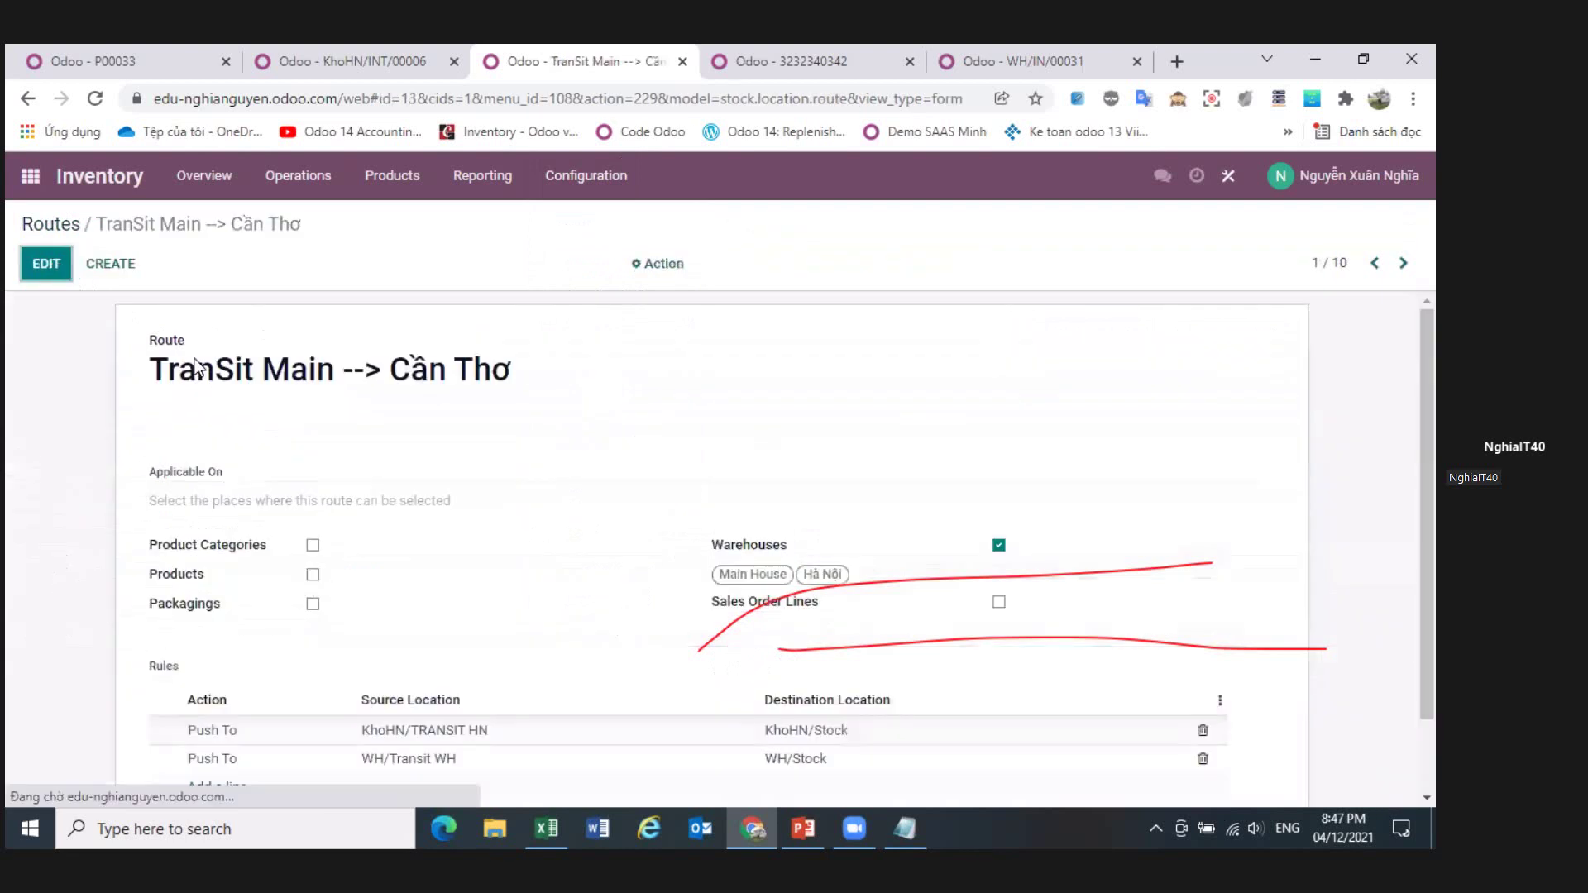
pyautogui.scroll(-1, 358, 508)
pyautogui.scroll(1, 447, 471)
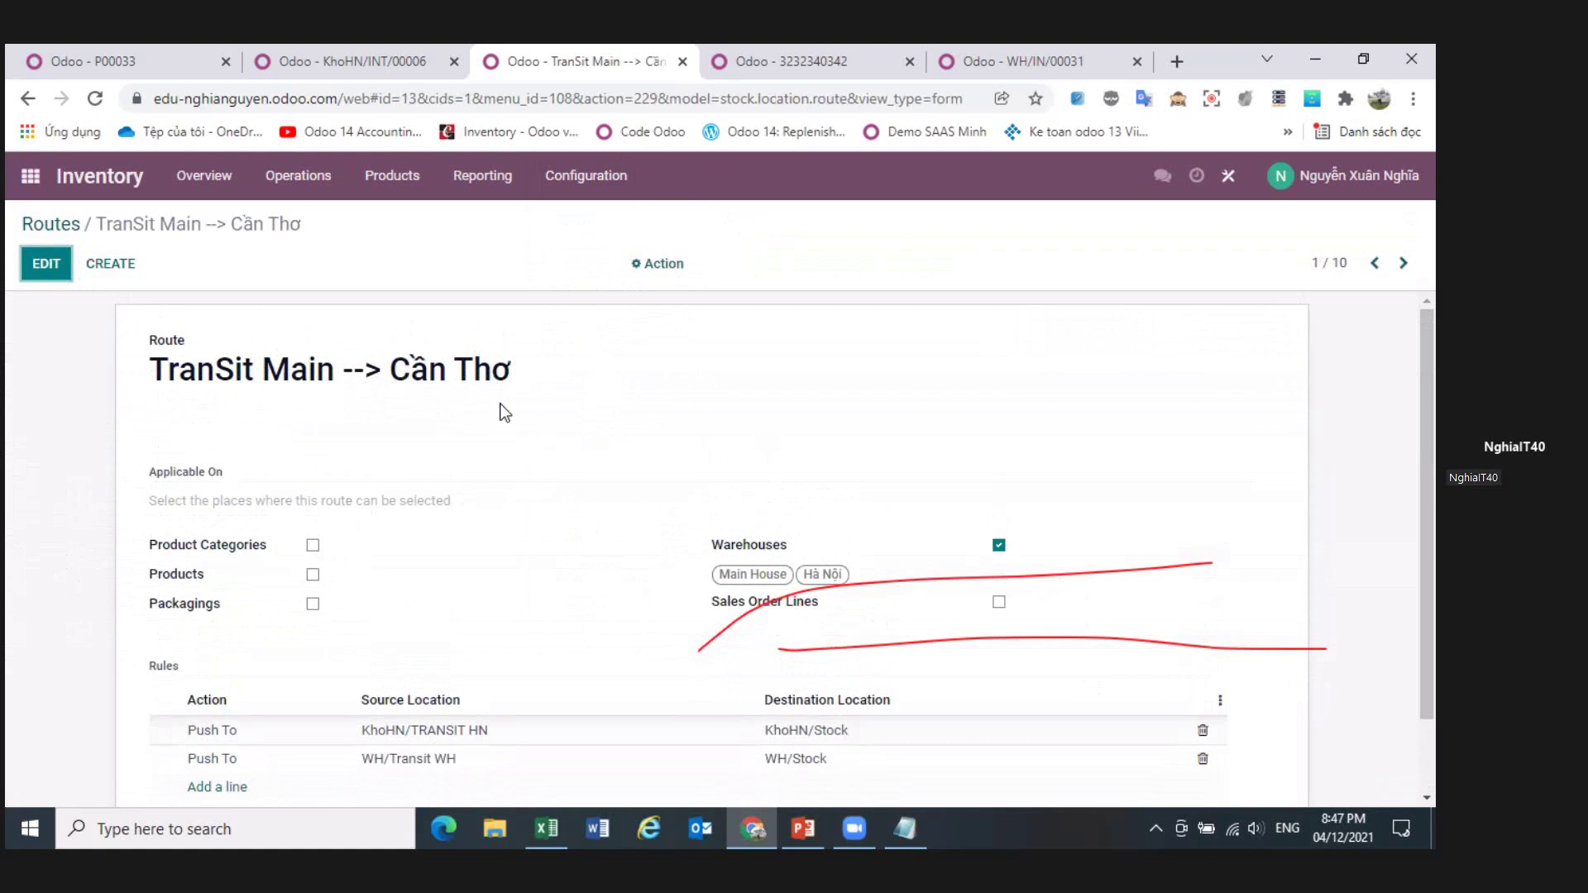
pyautogui.scroll(-1, 504, 412)
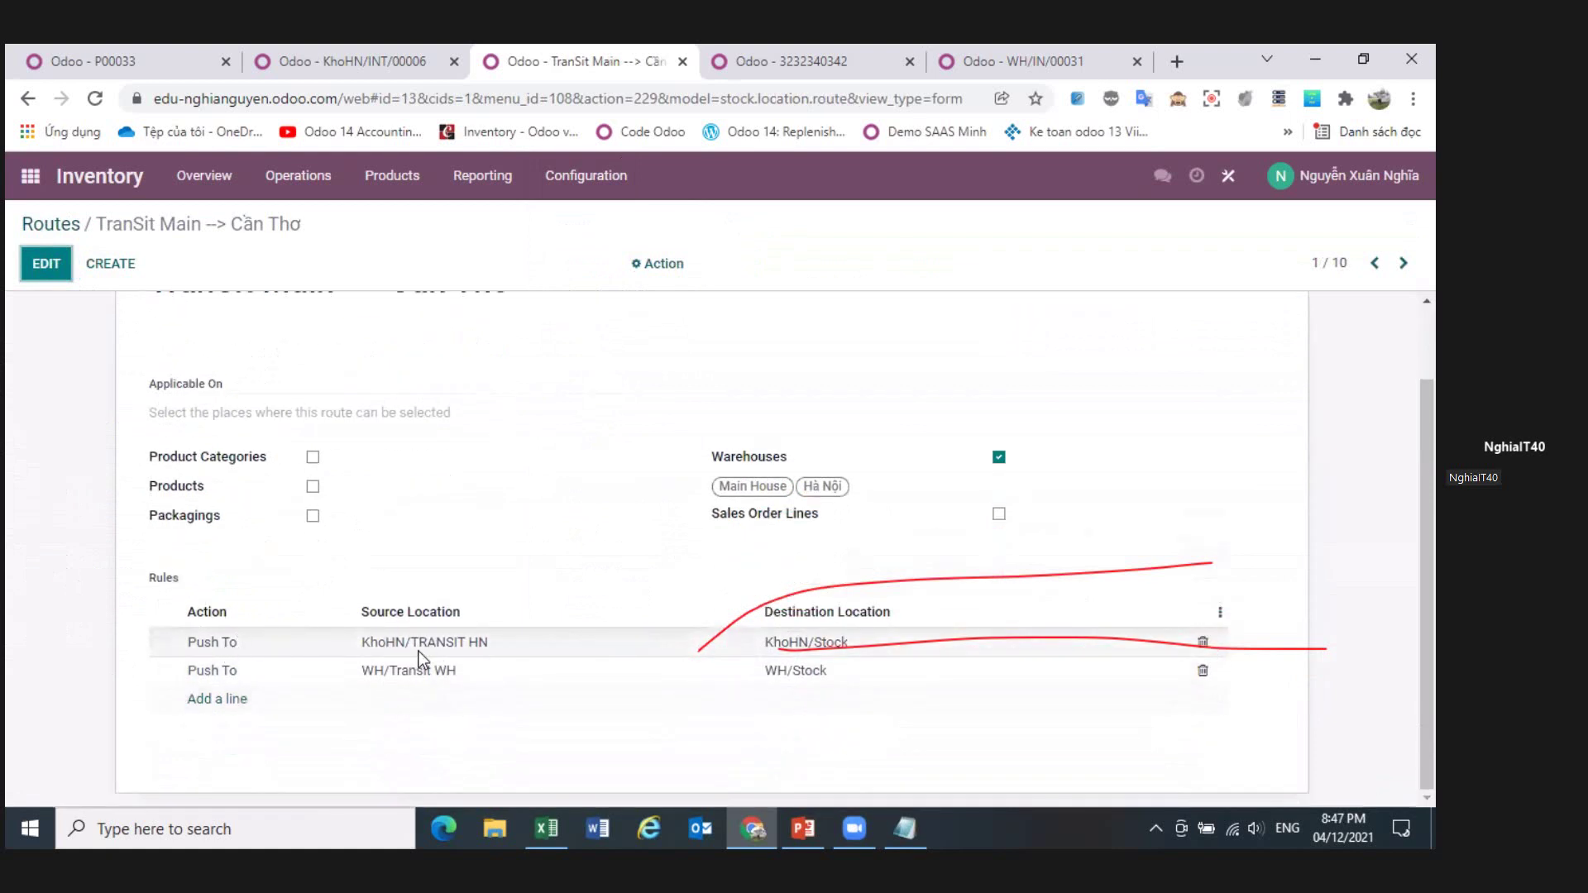
pyautogui.click(443, 653)
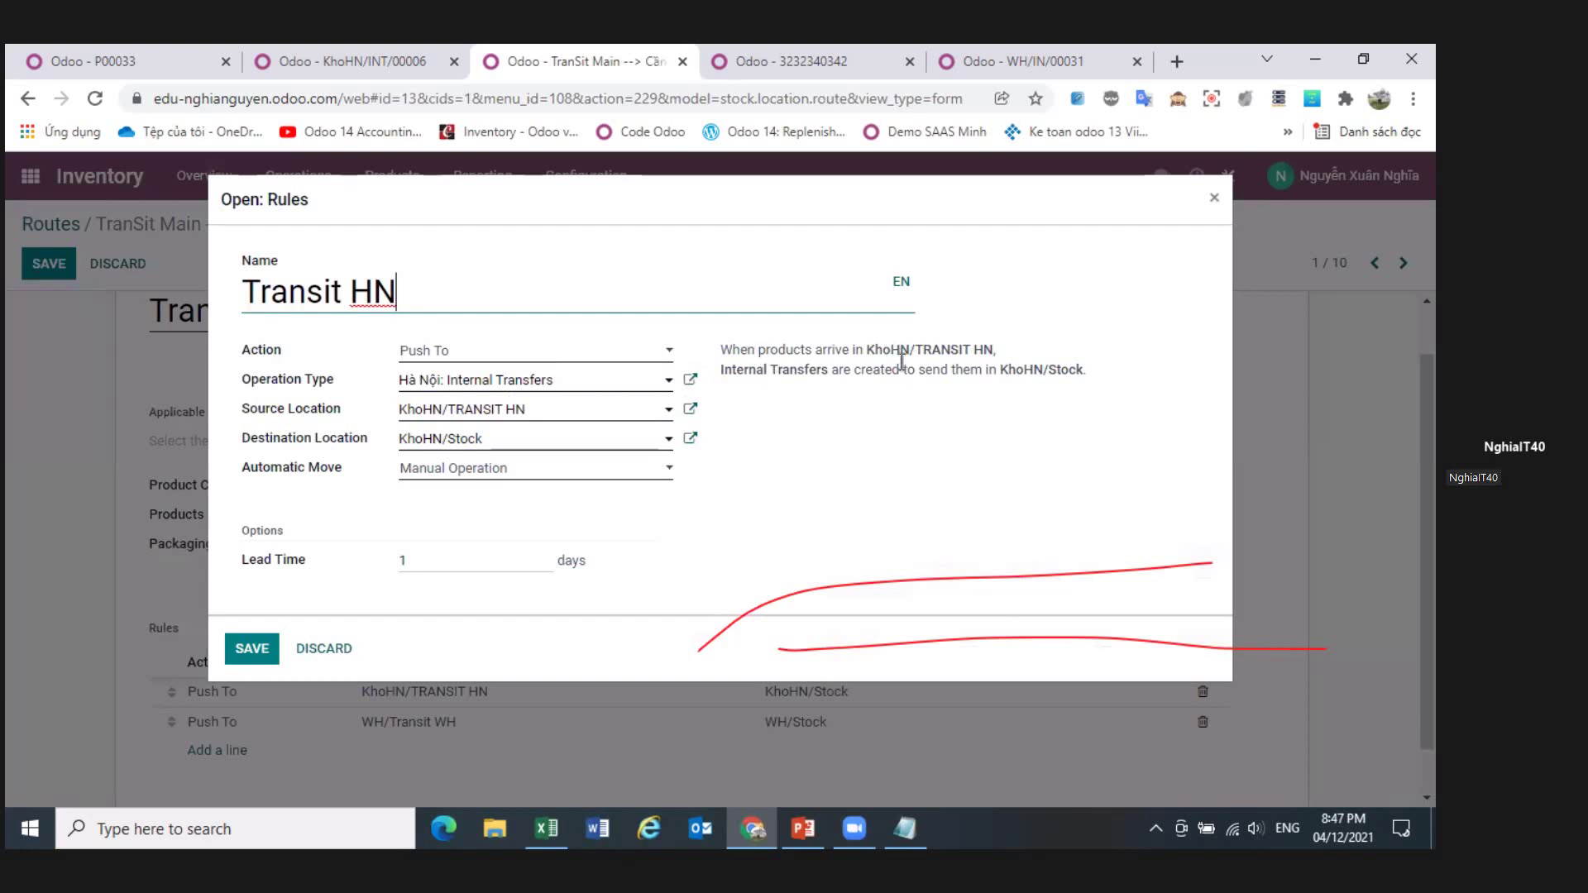
pyautogui.click(1214, 202)
pyautogui.click(365, 721)
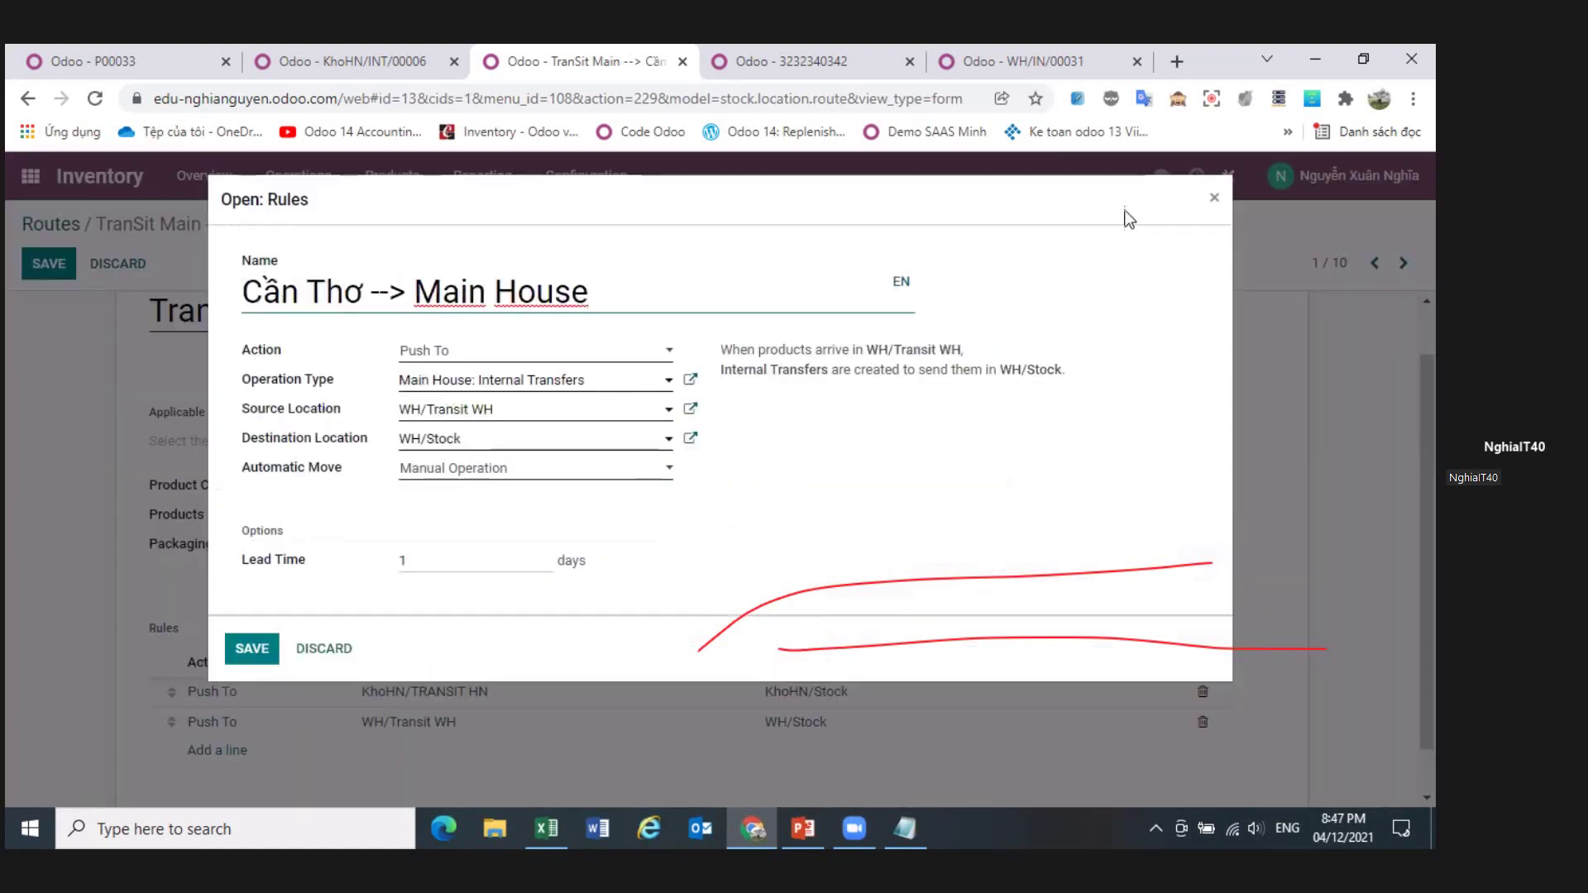
pyautogui.click(1209, 203)
pyautogui.scroll(1, 413, 368)
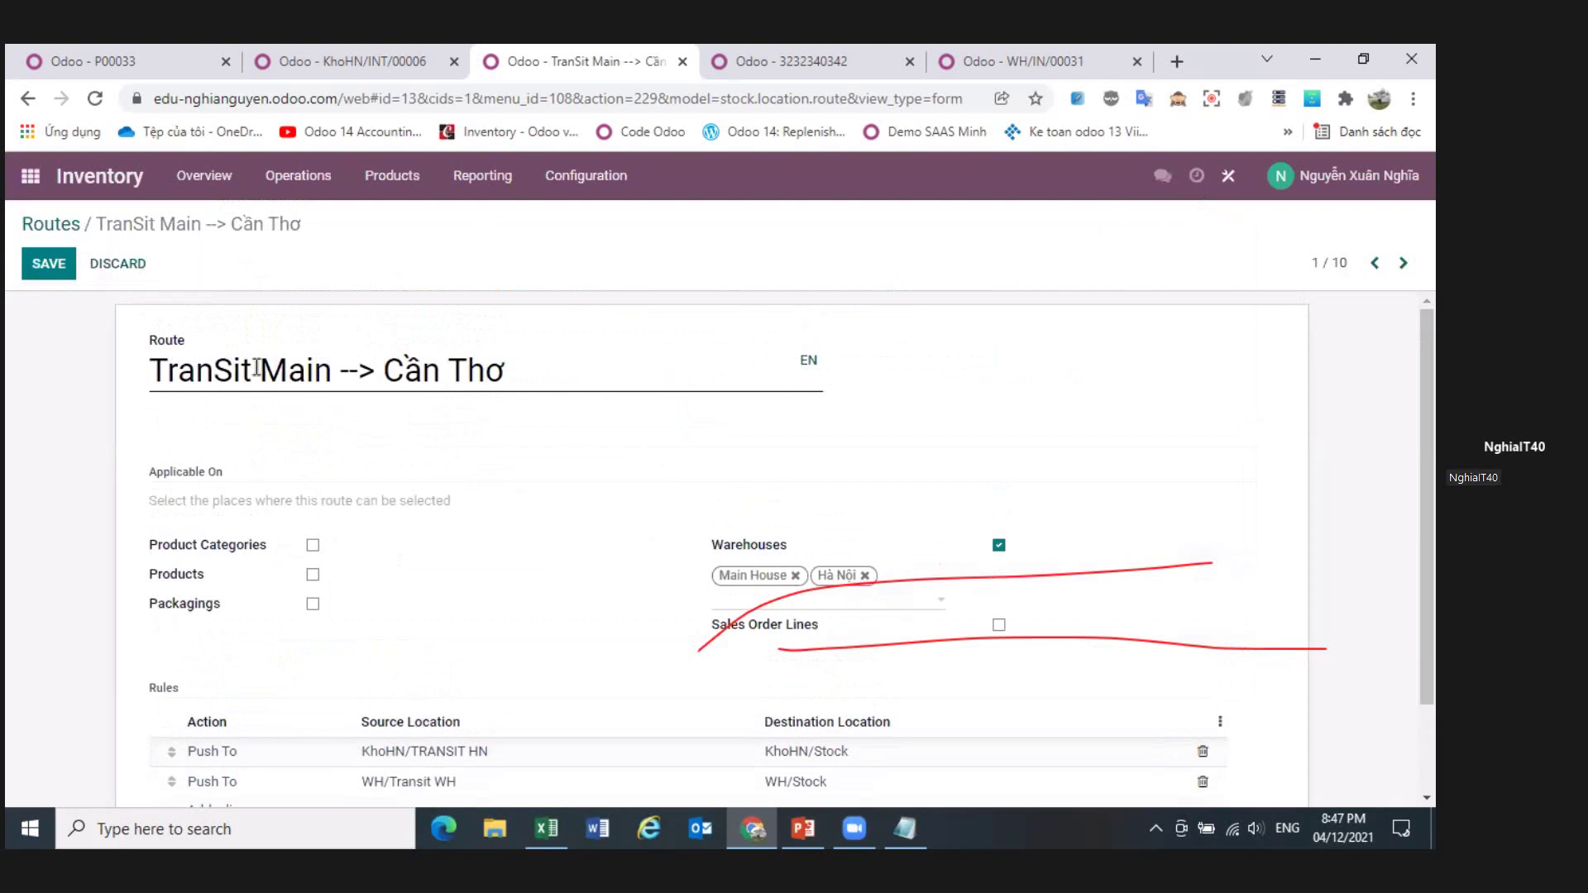
# - Rename the existing route "TranSit Main --> Cần Thơ" as "TranSit Main --> Hà Nội" and save it
pyautogui.click(66, 225)
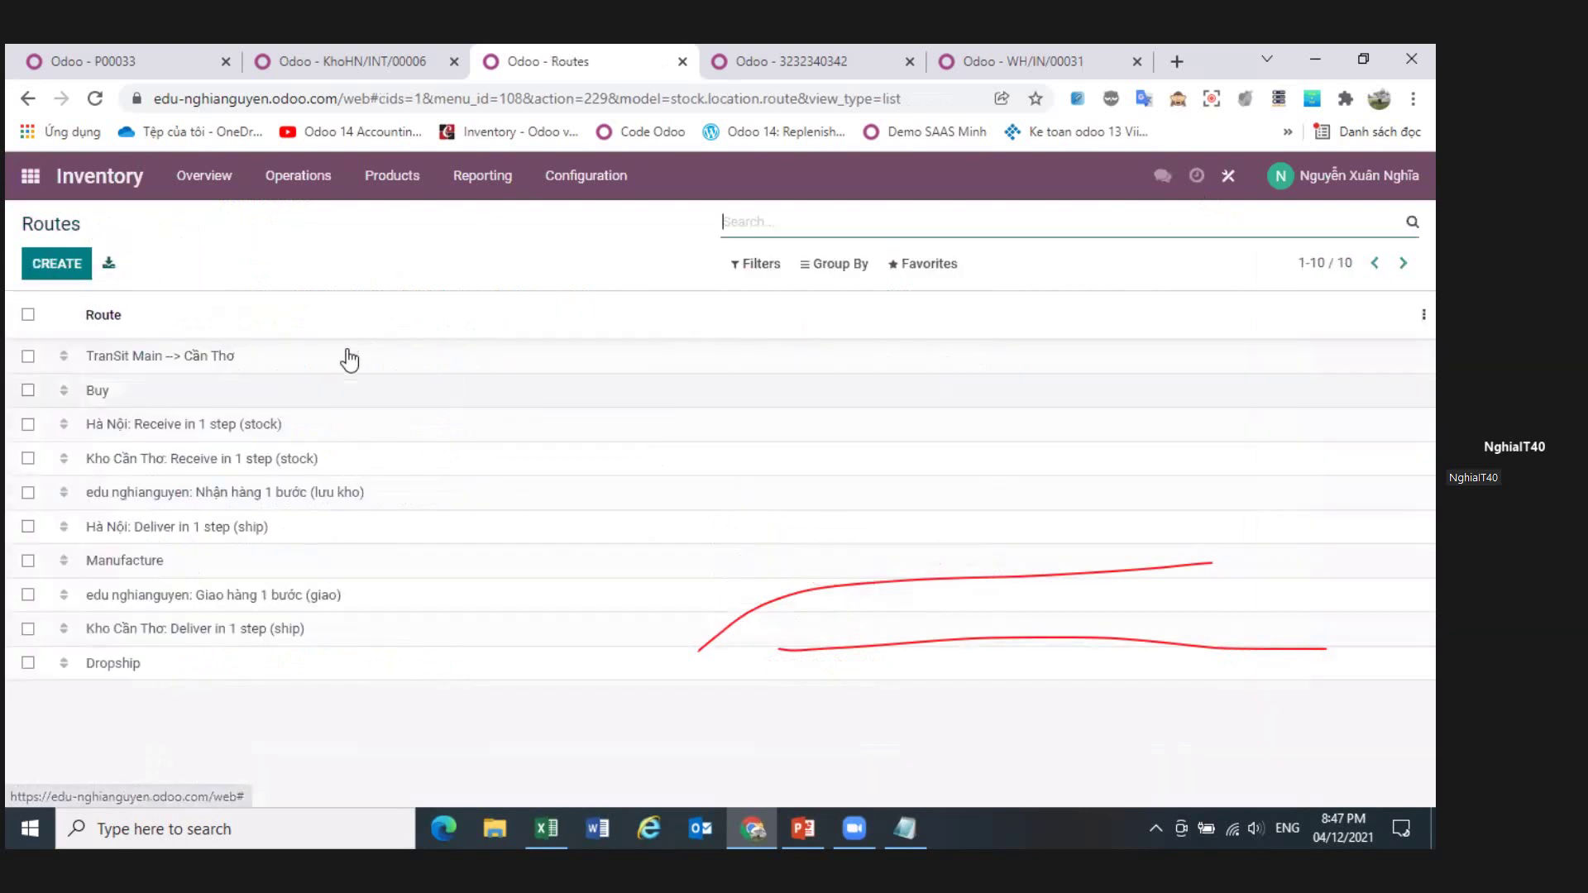
pyautogui.click(169, 348)
pyautogui.click(596, 414)
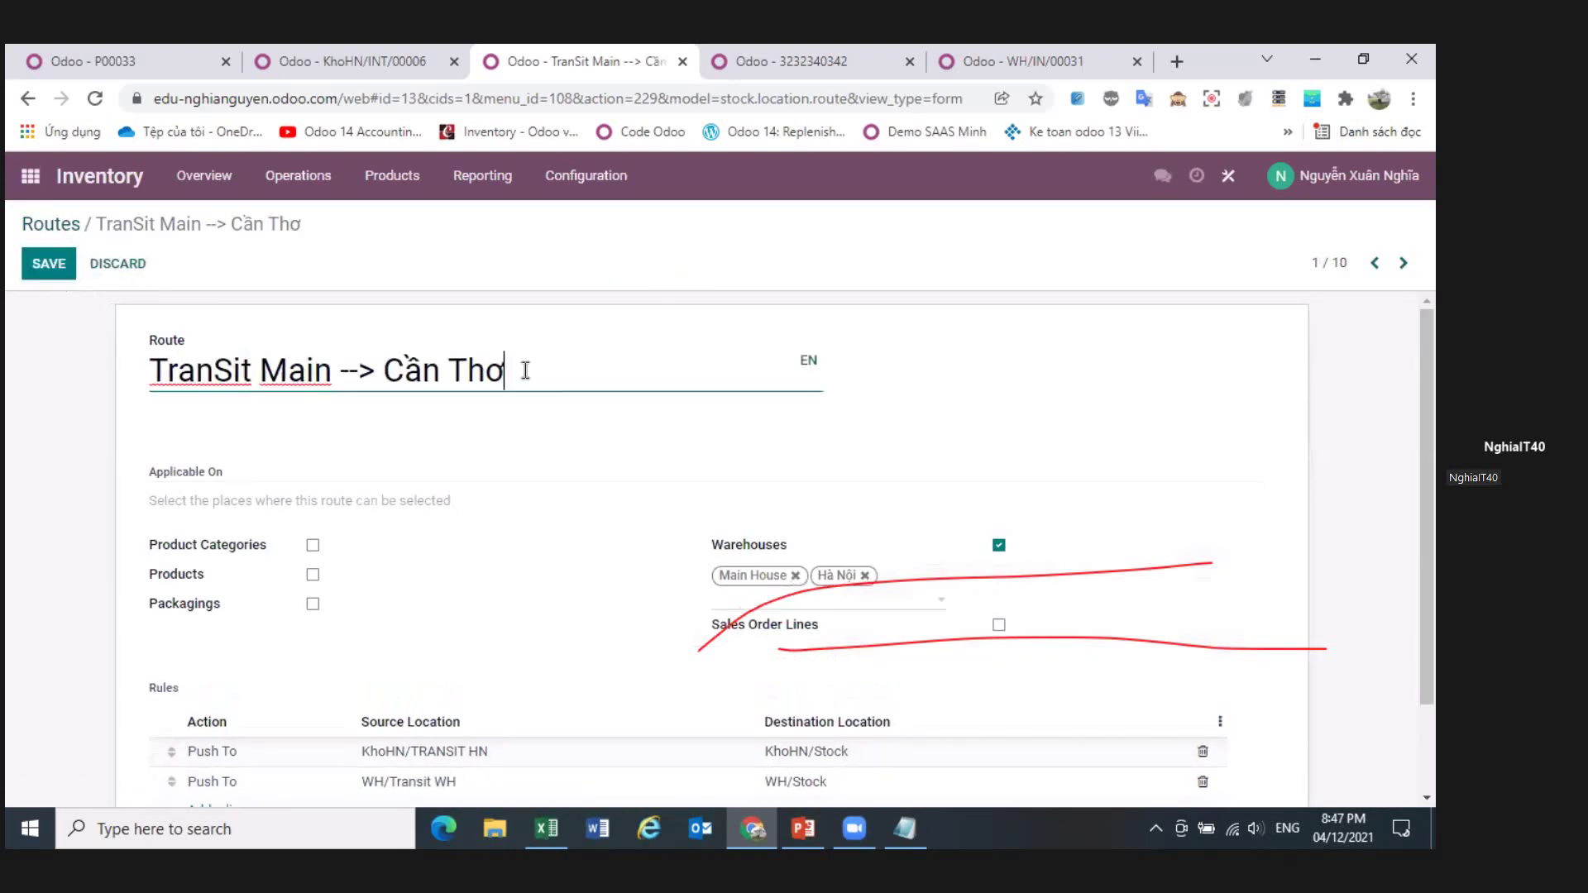
pyautogui.moveTo(383, 370); pyautogui.dragTo(461, 432)
pyautogui.write('Hà Nội')
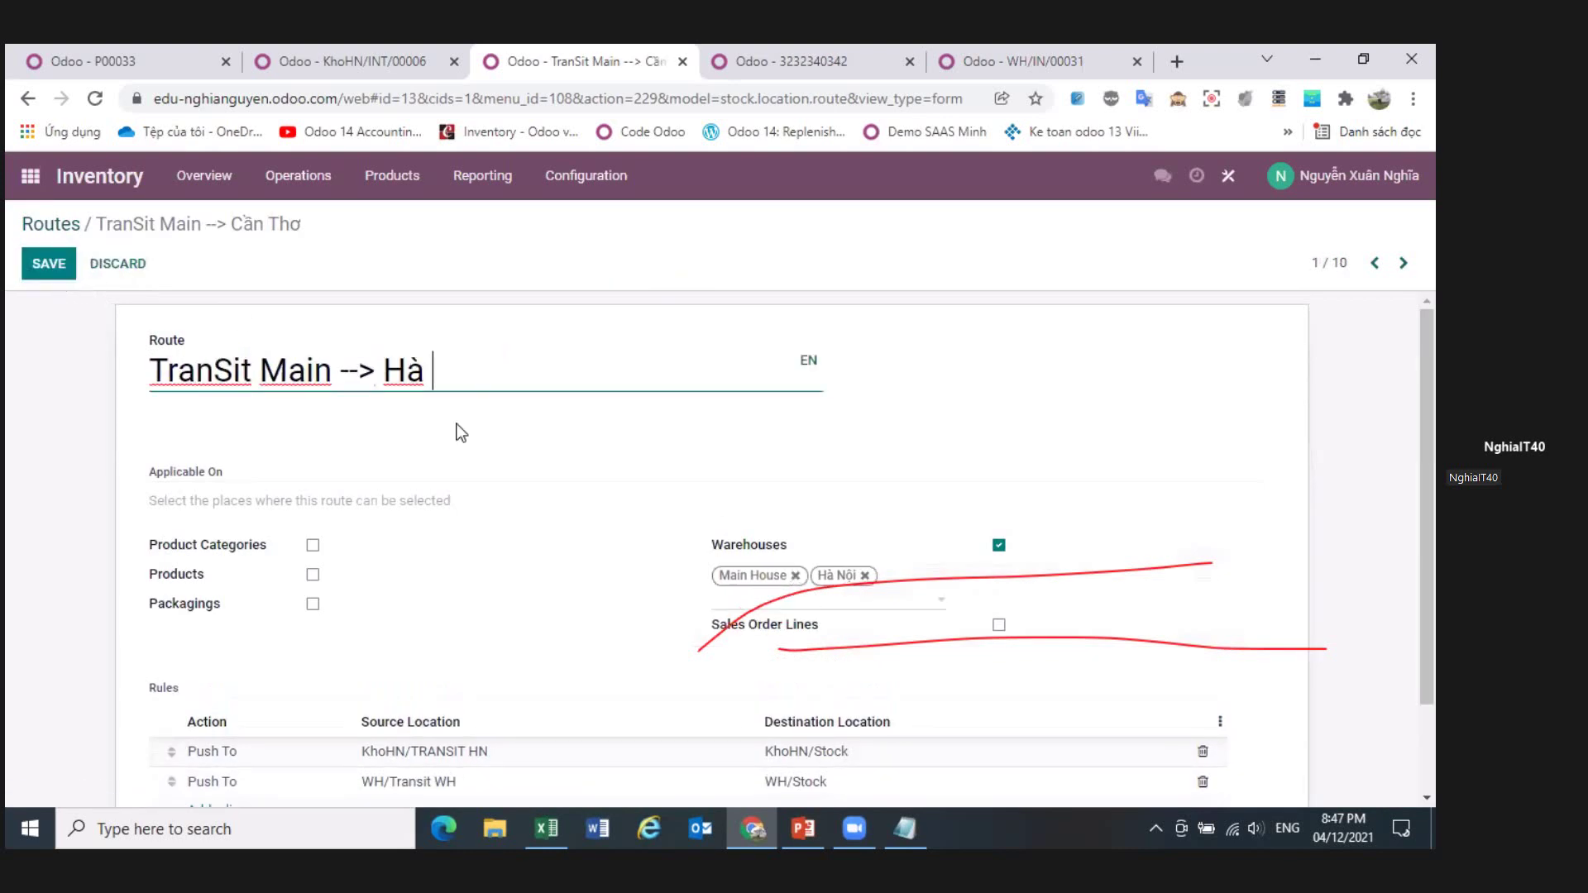
pyautogui.click(49, 263)
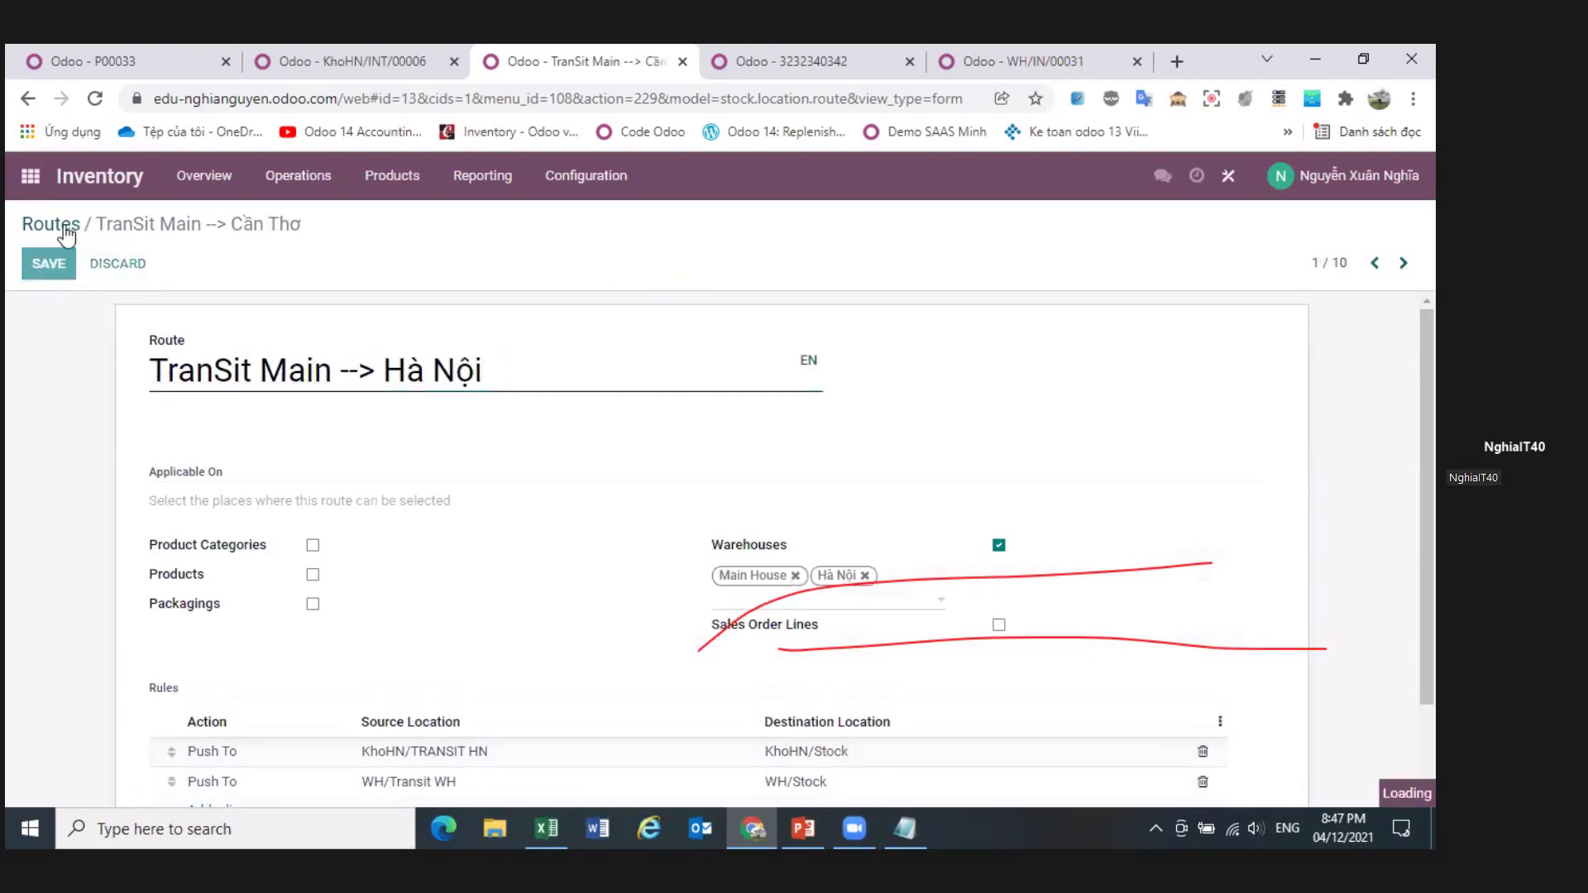
# - Start a new route from the routes list and name it "TranSit Main ---> Cần Thơ"
pyautogui.click(52, 224)
pyautogui.click(56, 263)
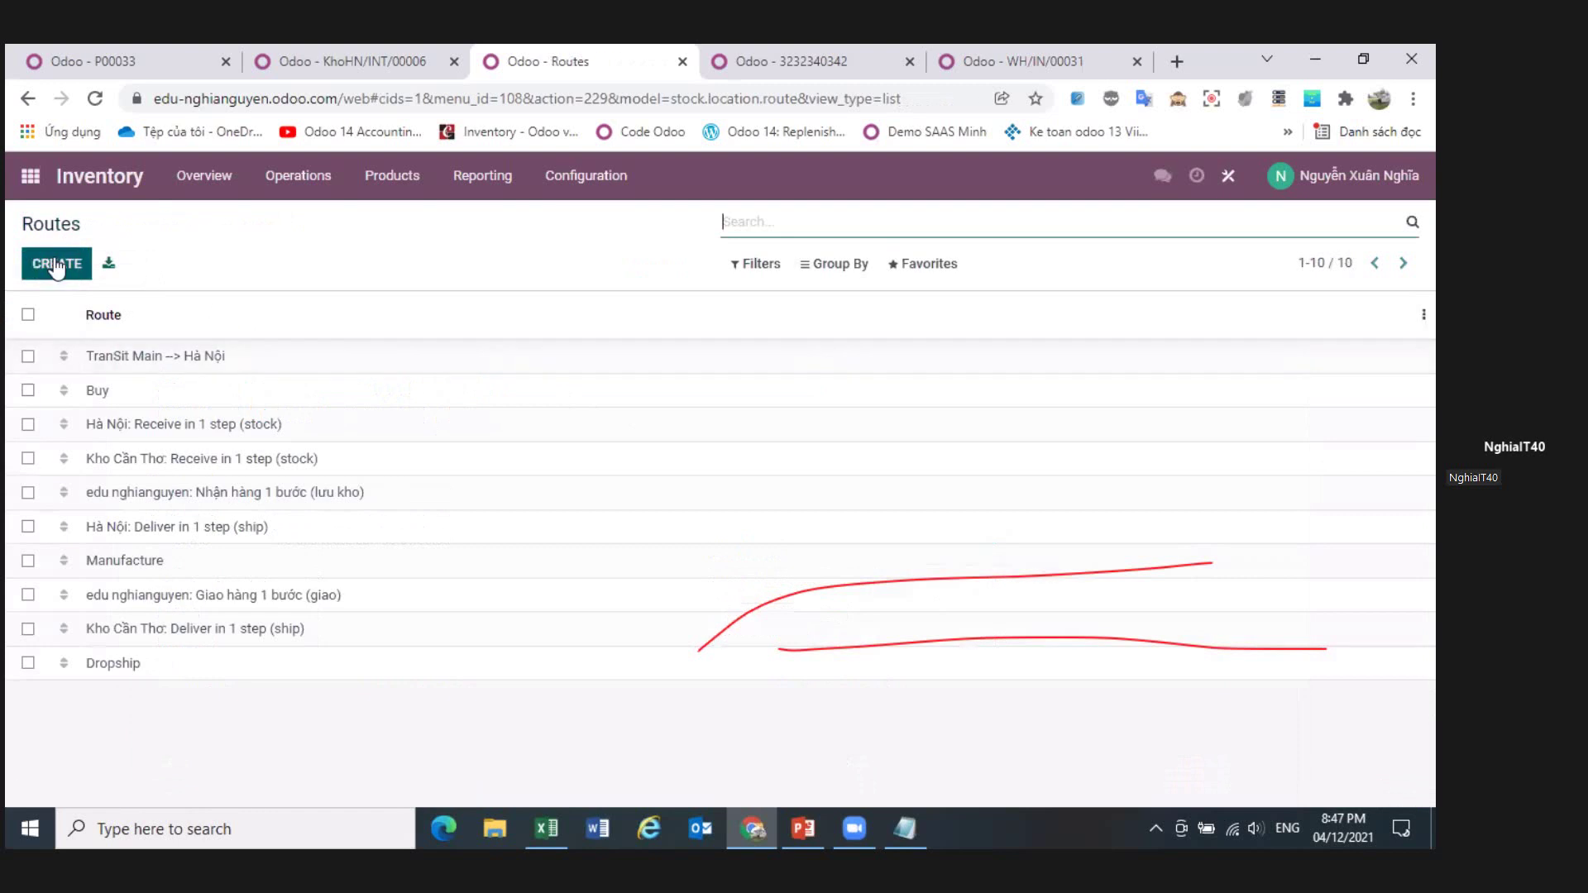
pyautogui.write('Tra')
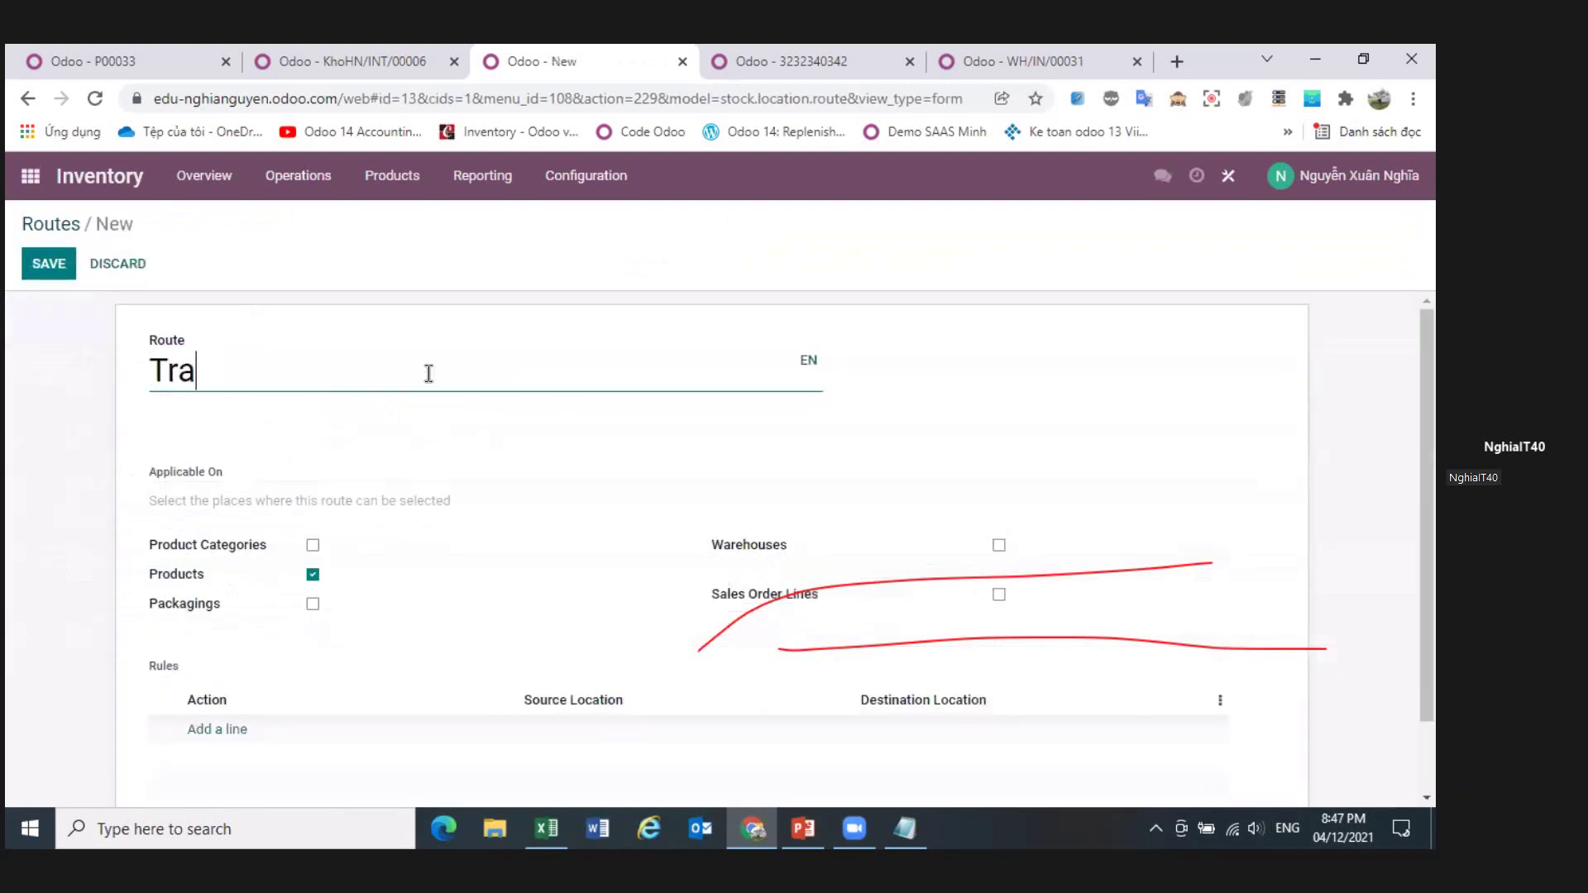
pyautogui.write('nSit ')
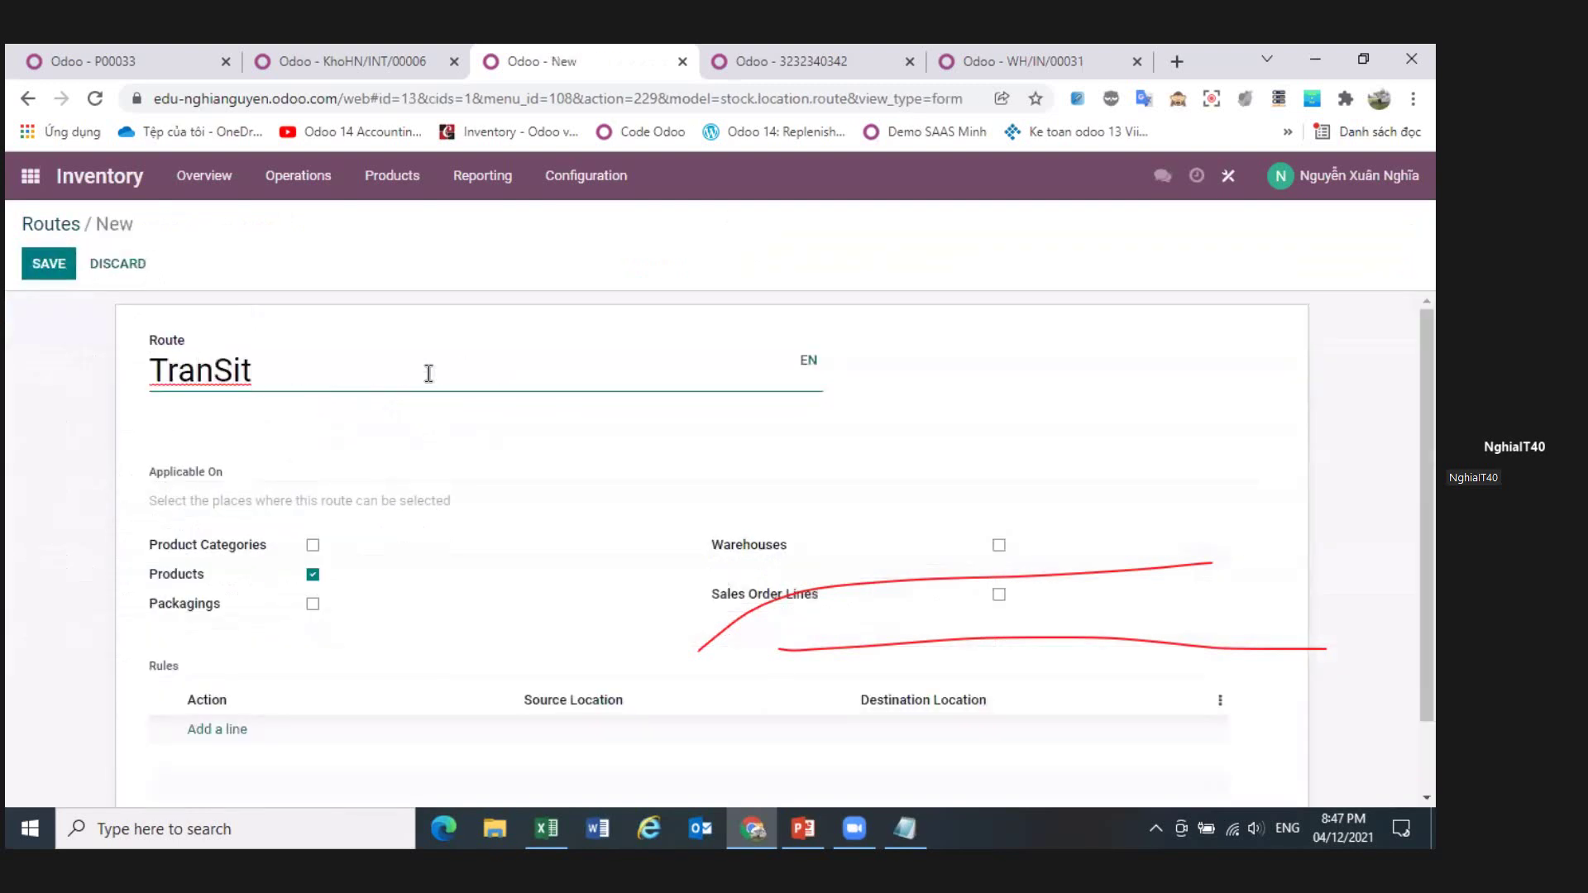
pyautogui.write('Main -')
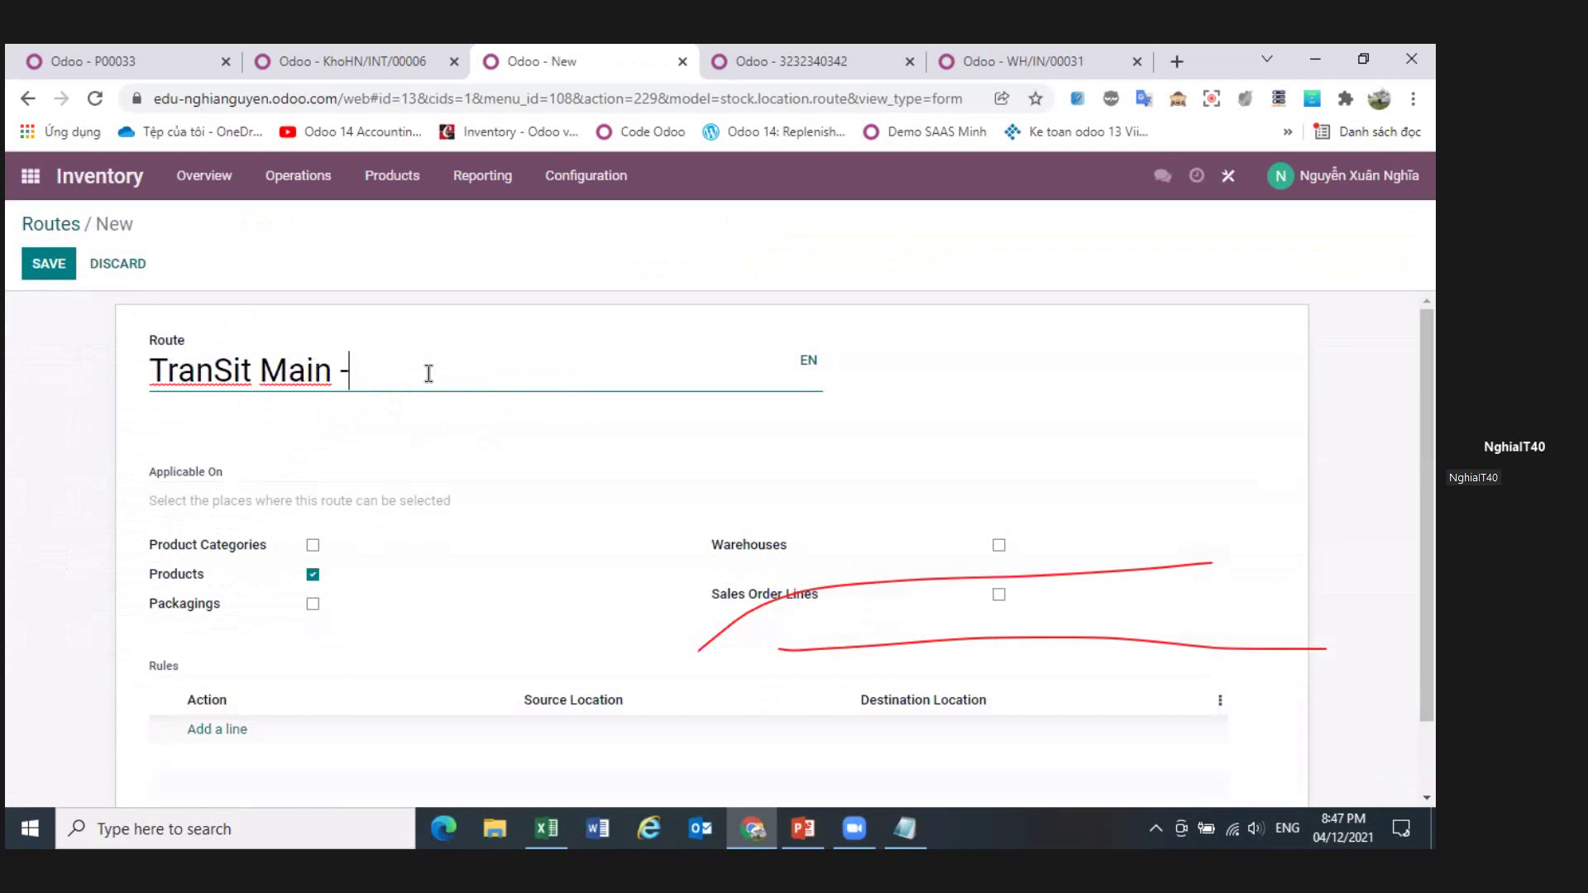
pyautogui.write('--> Cần Thơ')
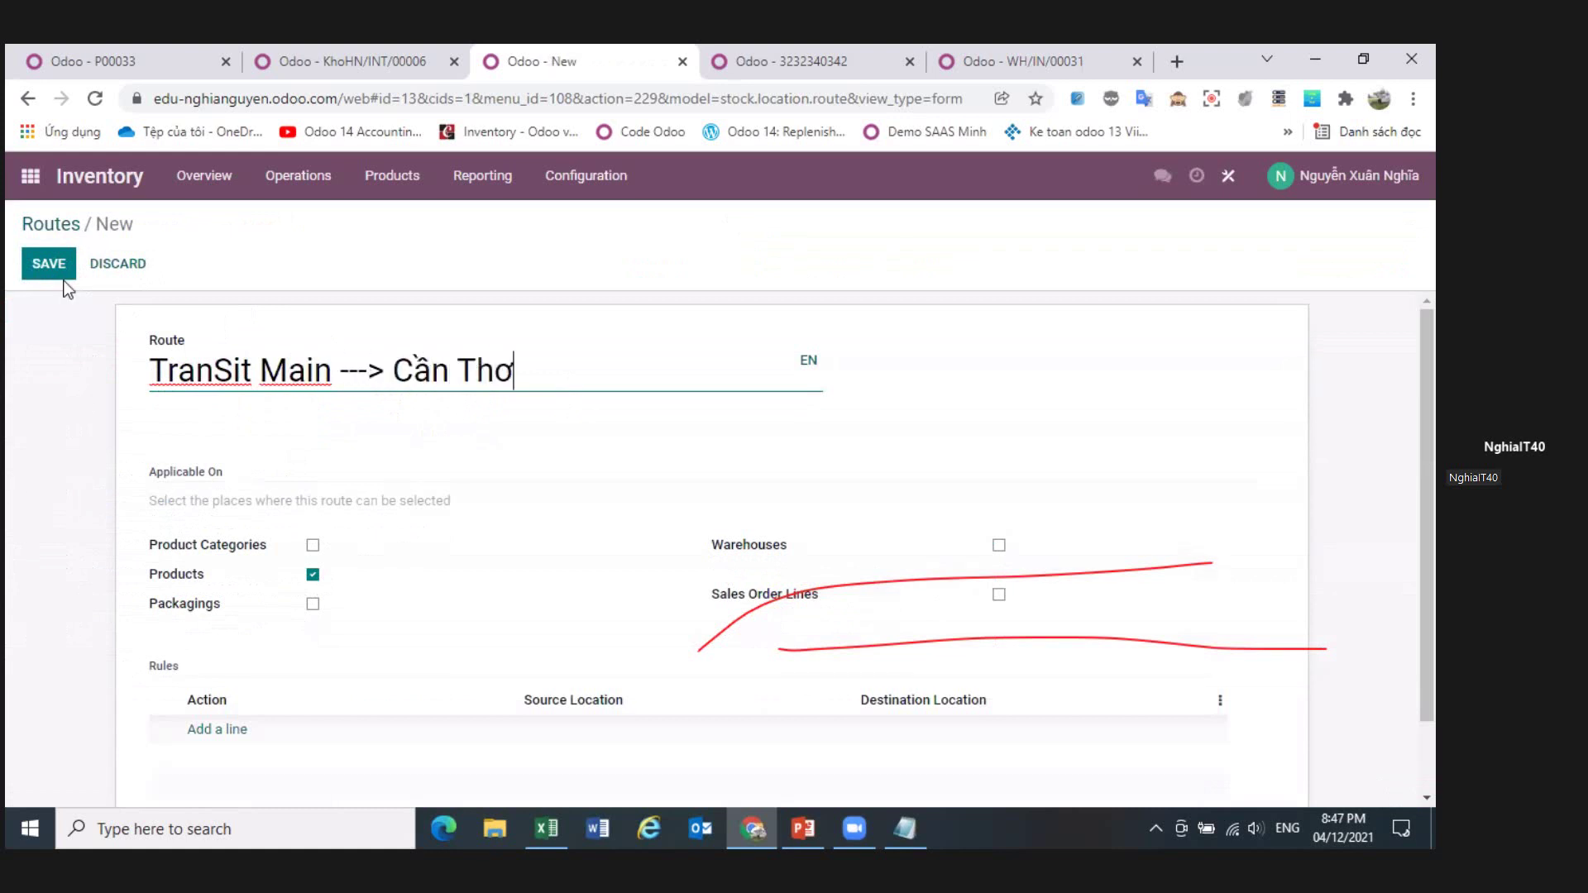
# - Add a rule "MainHouse --> Cần Thơ" to the route with action Push To and operation type Kho Cần Thơ: Internal Transfers
pyautogui.click(218, 730)
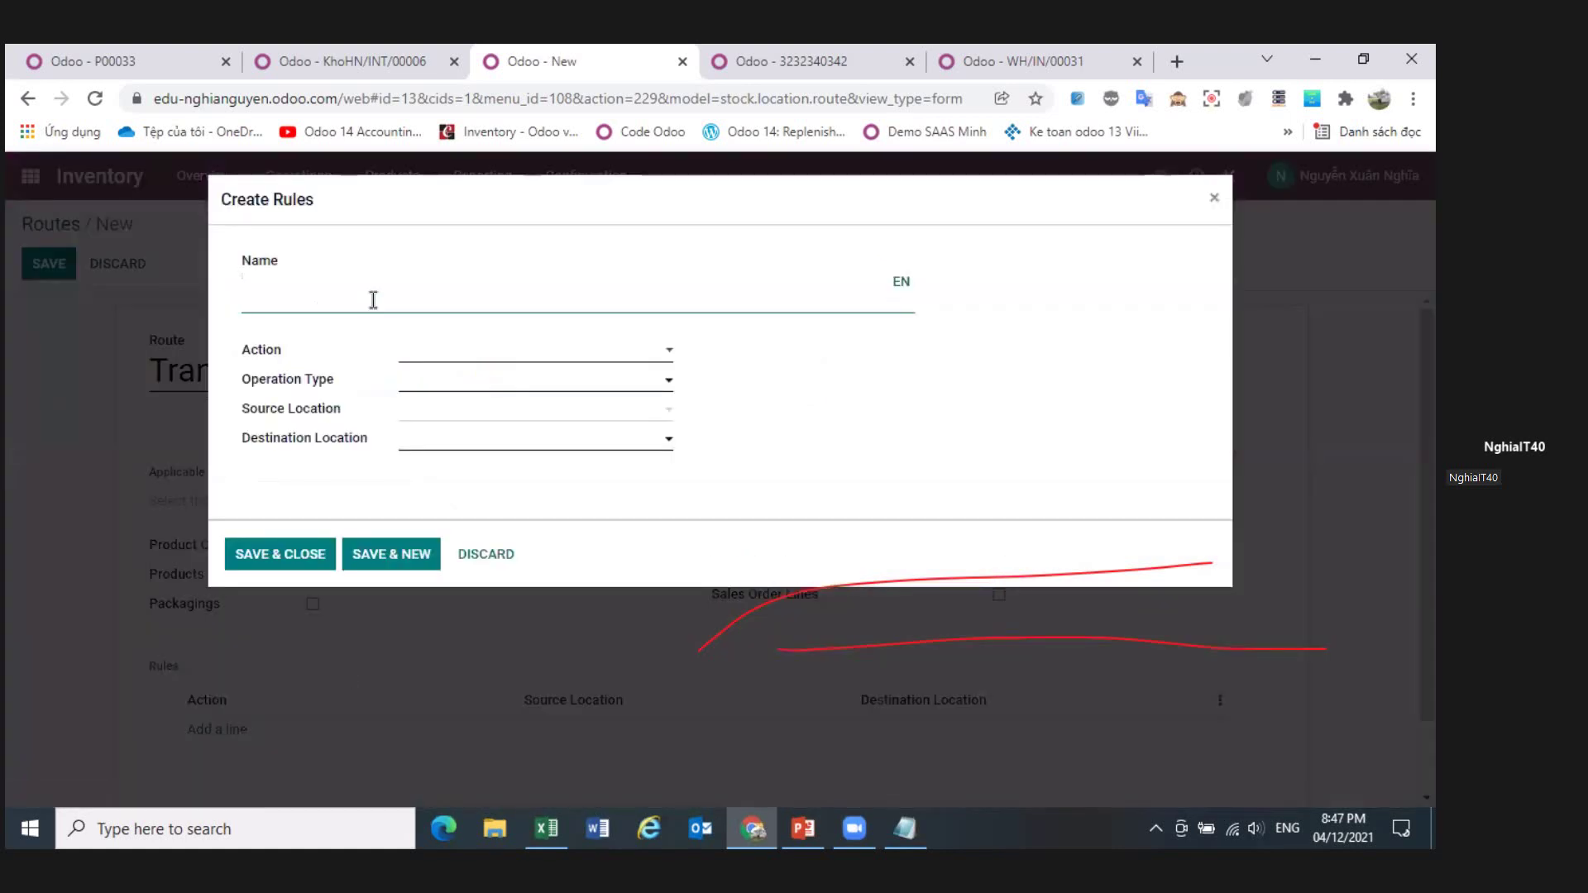
pyautogui.write('MainHouse -->')
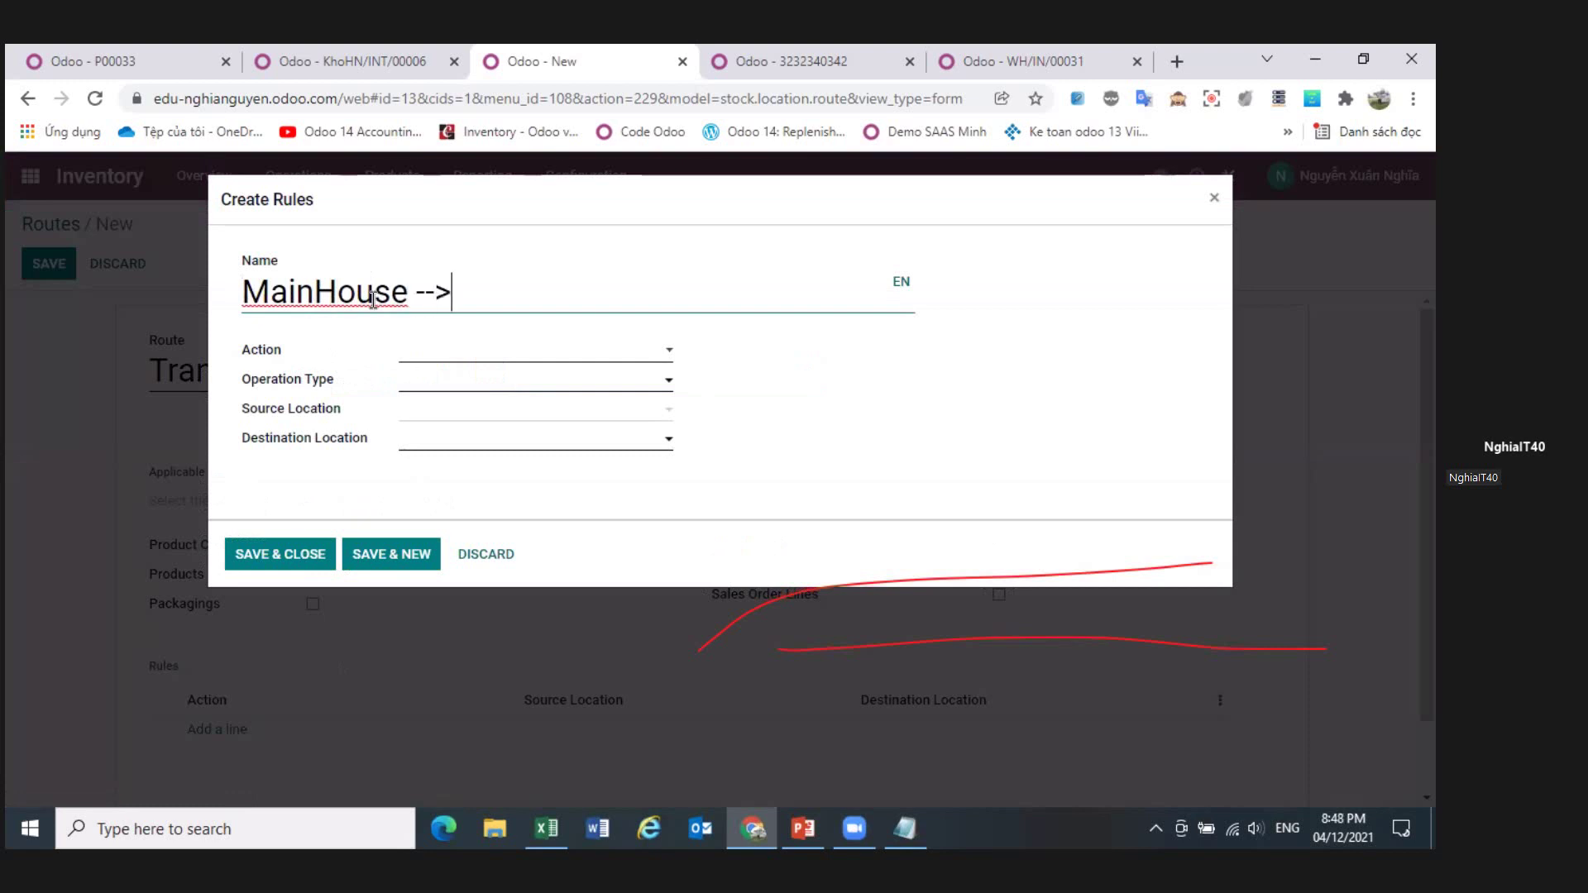
pyautogui.write('Cần Thơ')
pyautogui.click(459, 345)
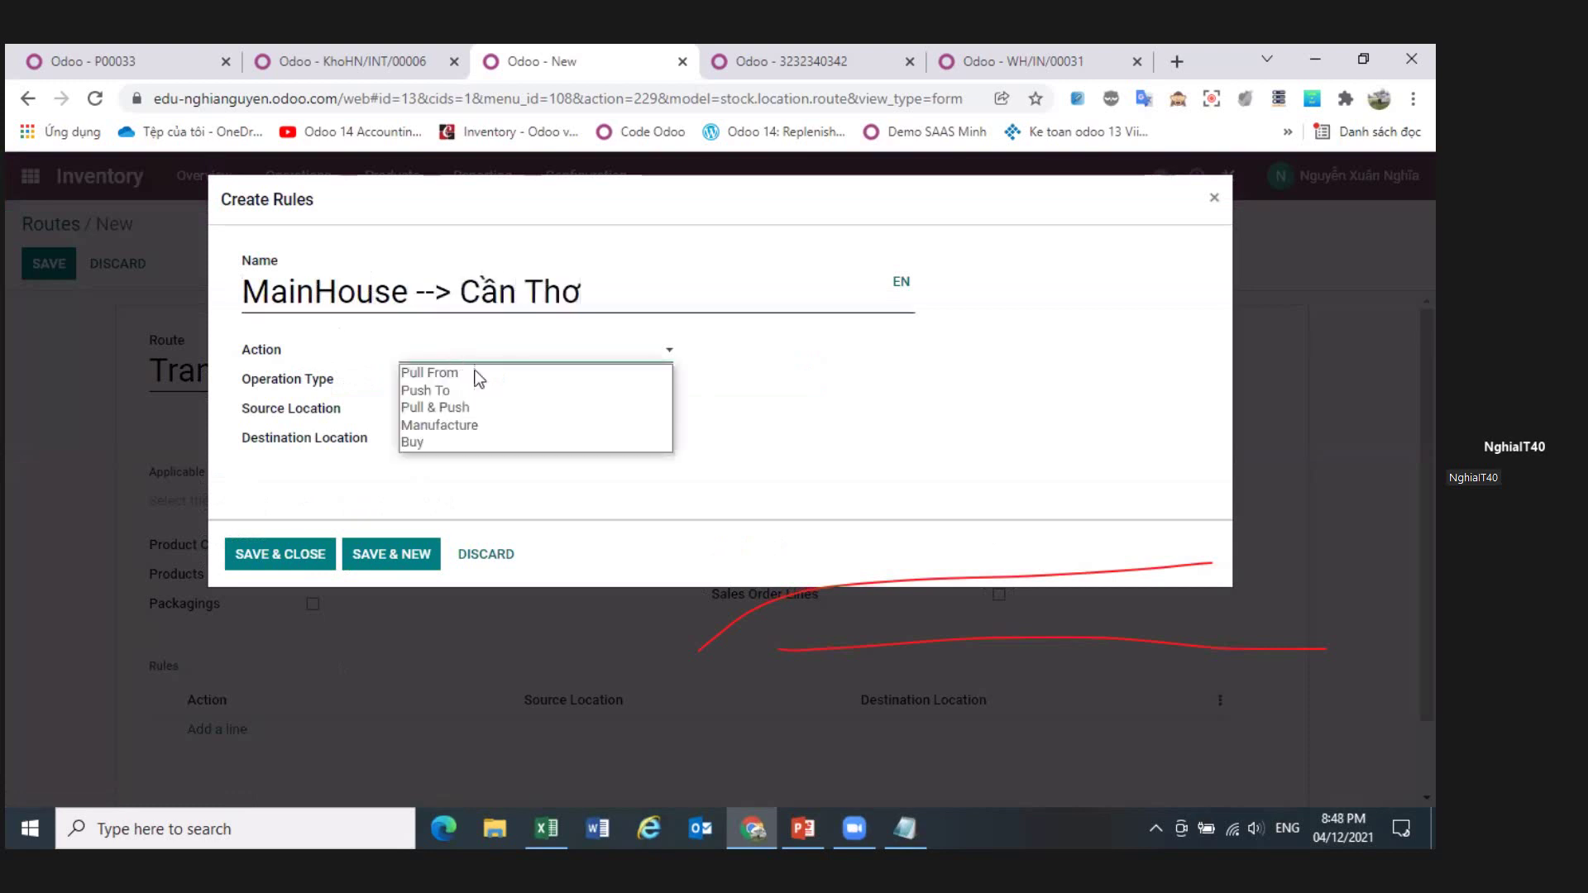
pyautogui.click(460, 383)
pyautogui.click(501, 386)
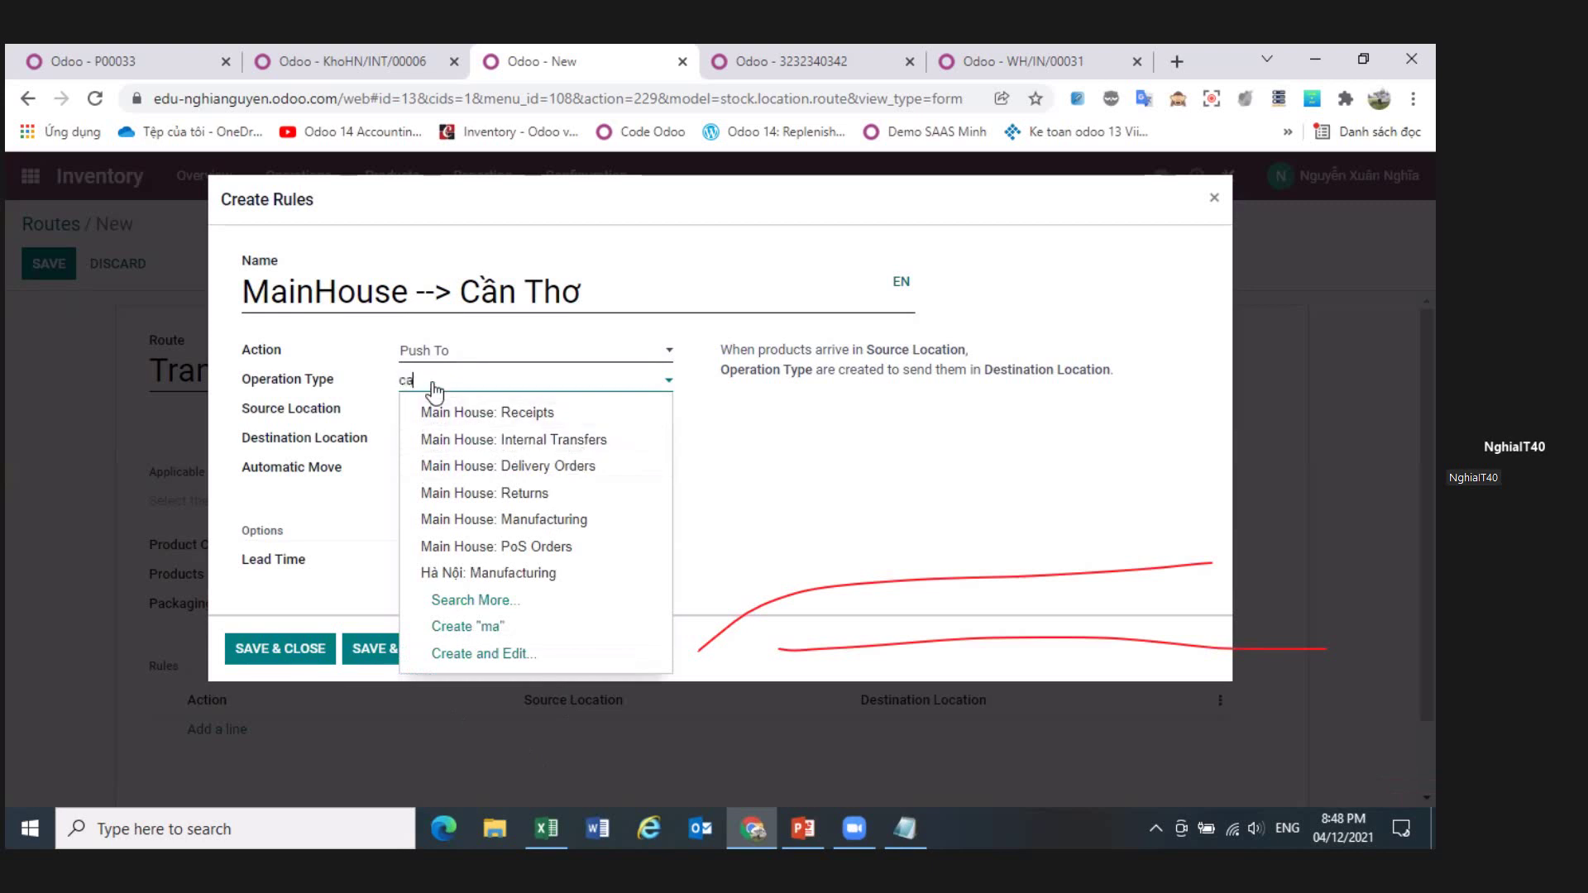
pyautogui.write('ần')
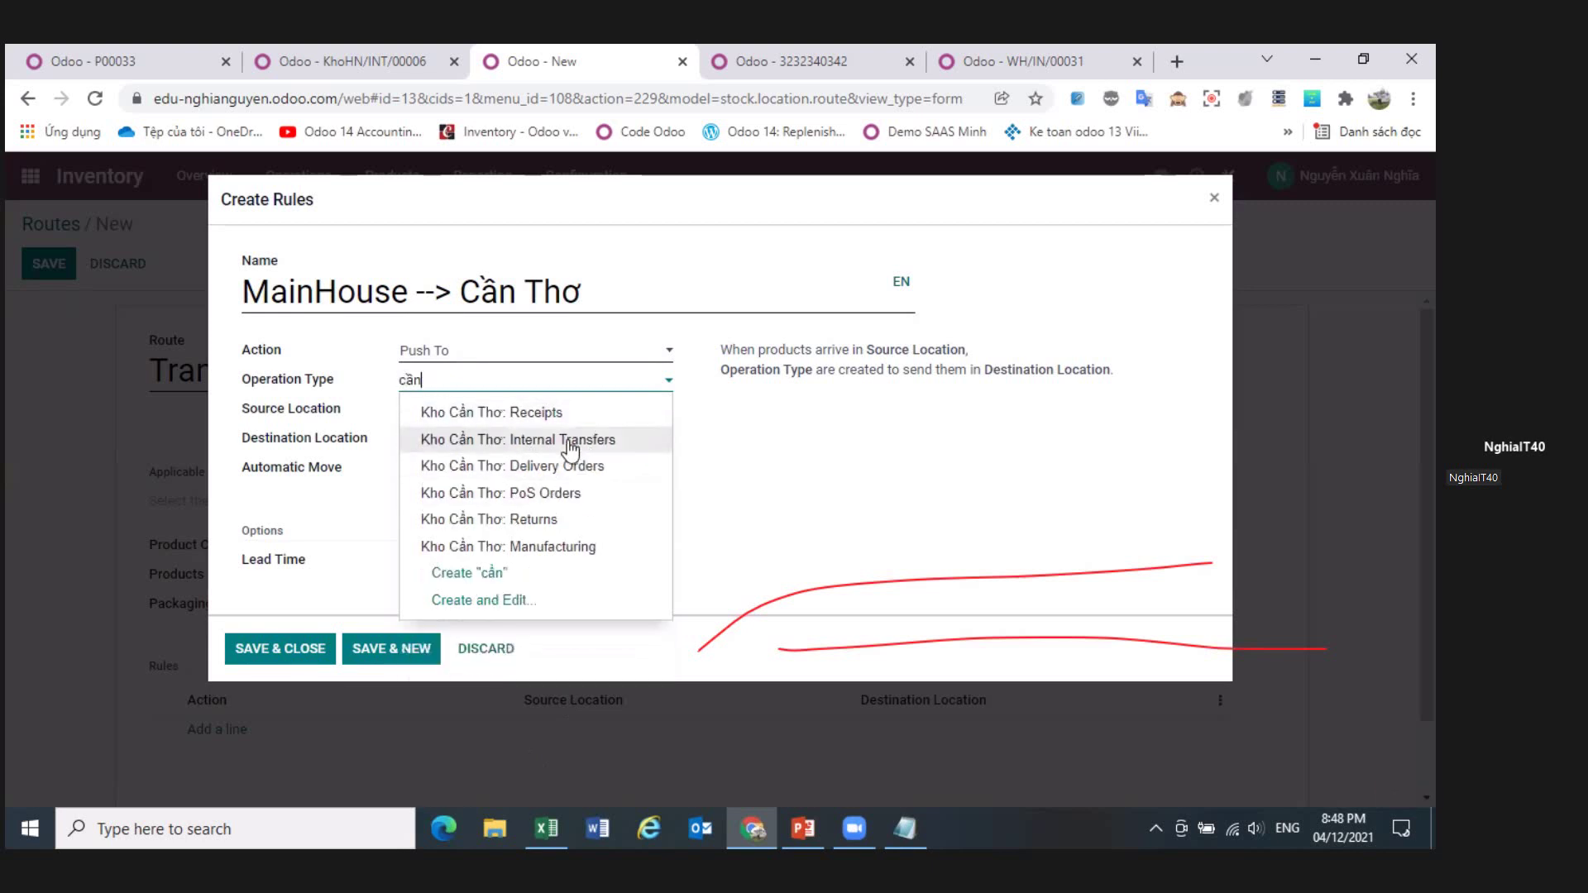
pyautogui.click(569, 444)
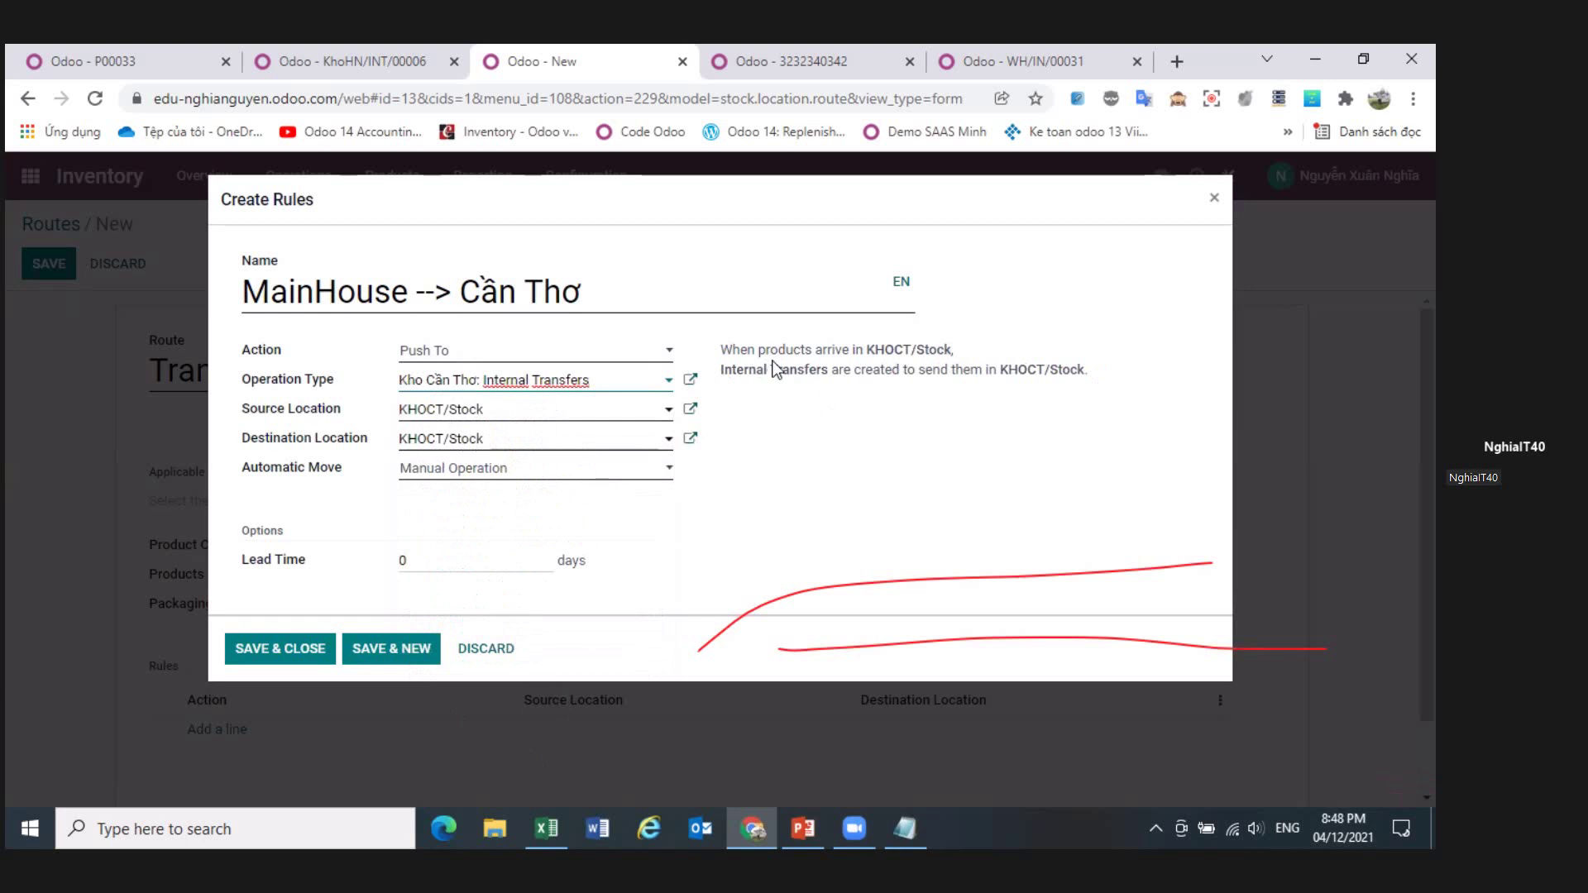
# - Set the source location of the "MainHouse --> Cần Thơ" rule to KHOCT/TranSit CT
pyautogui.click(521, 418)
pyautogui.click(531, 419)
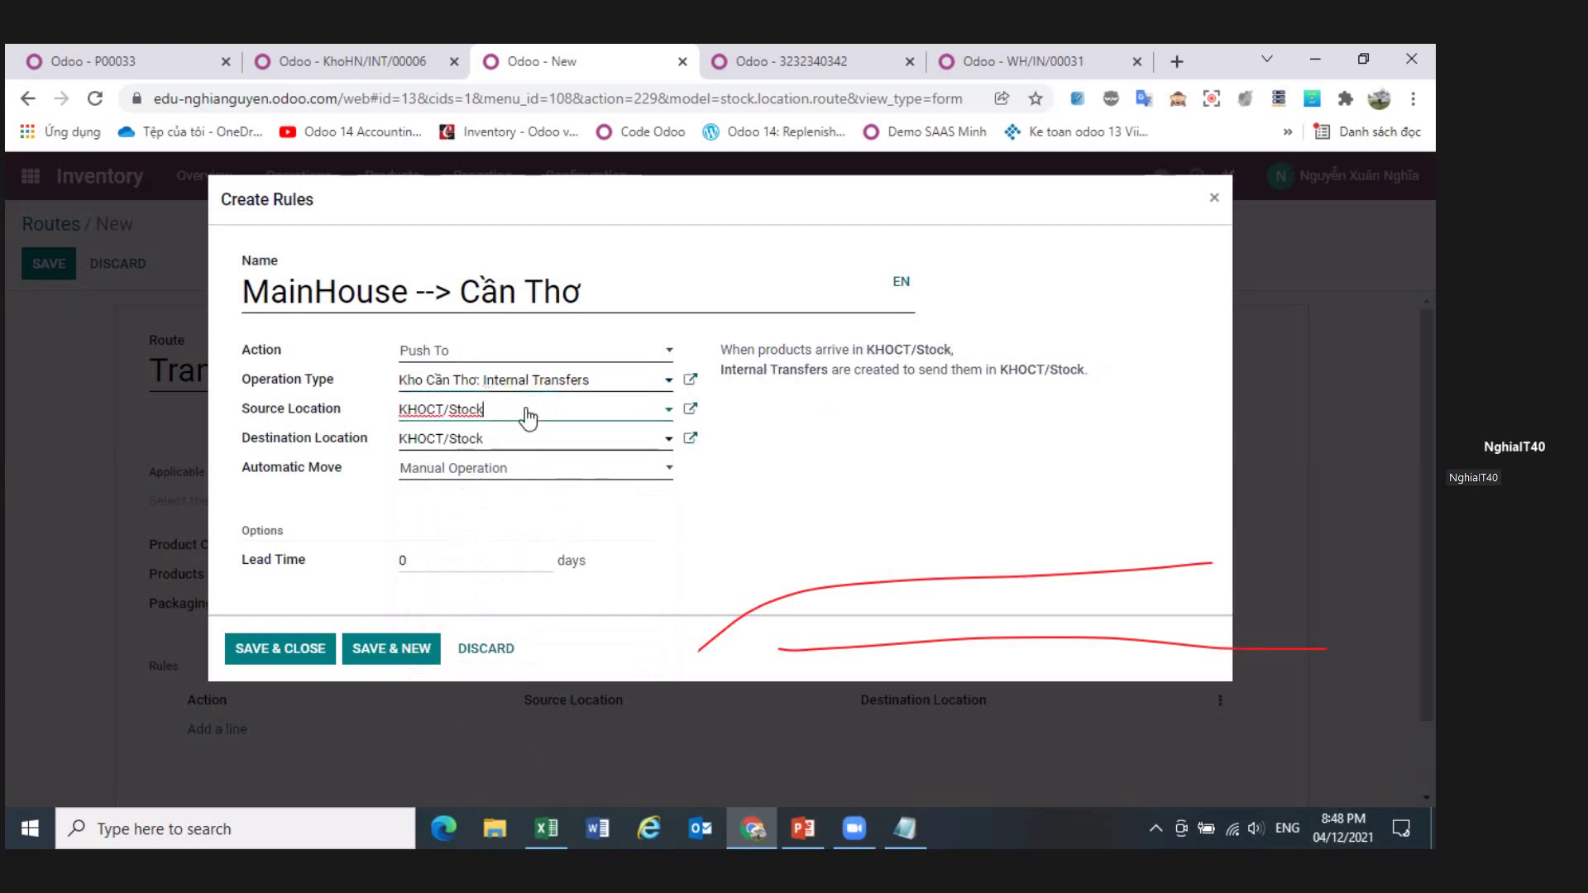
pyautogui.click(378, 414)
pyautogui.click(497, 414)
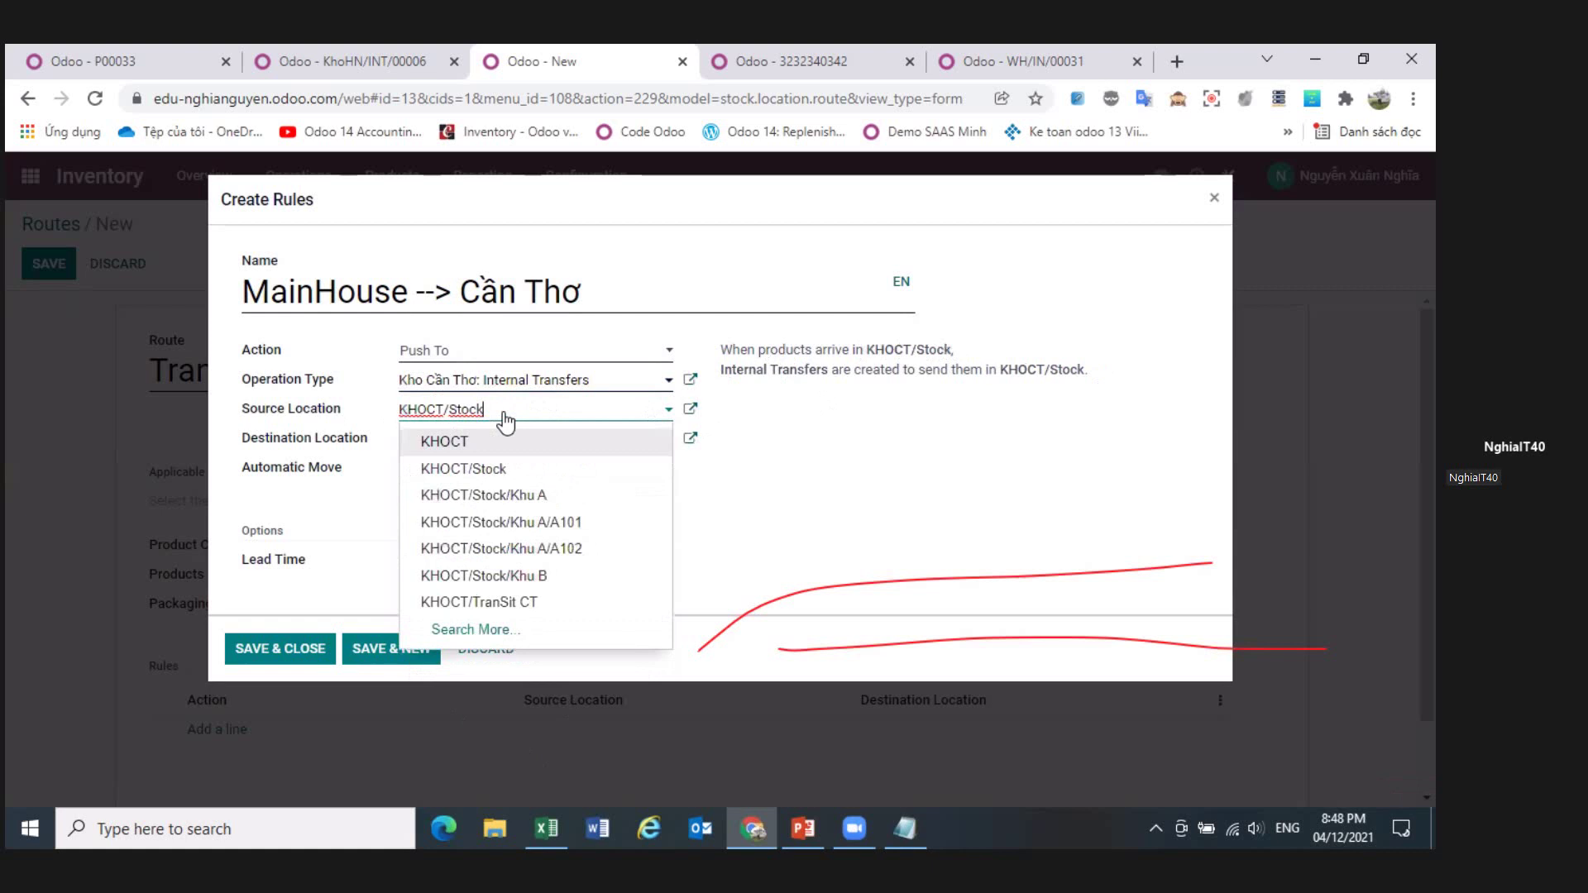
pyautogui.press('BackSpace')
pyautogui.press('BackSpace')
pyautogui.press('BackSpace')
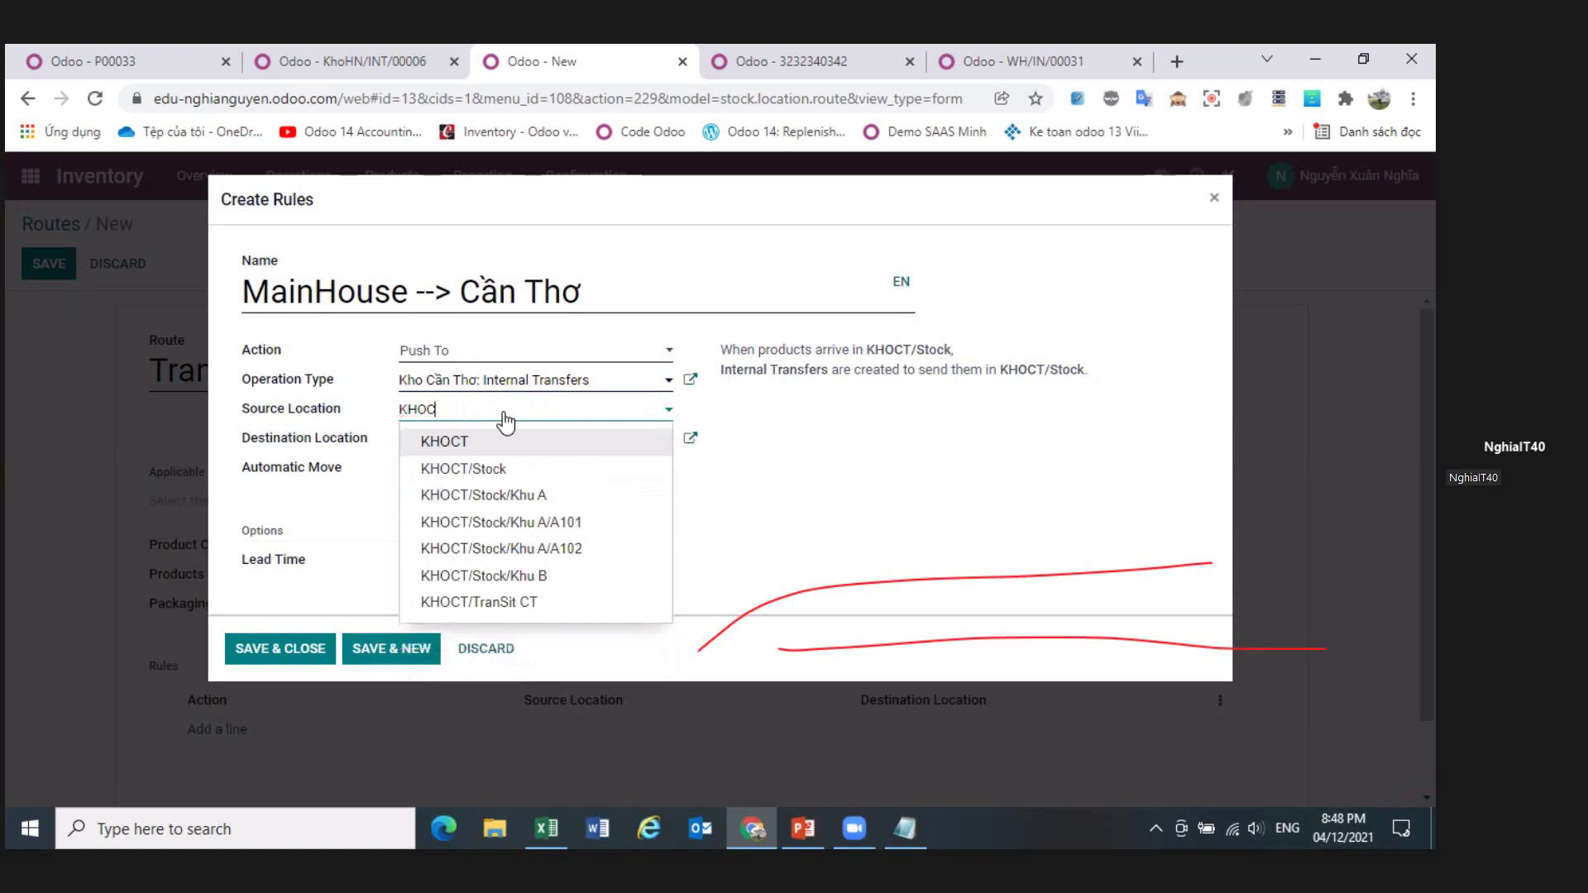
pyautogui.click(520, 602)
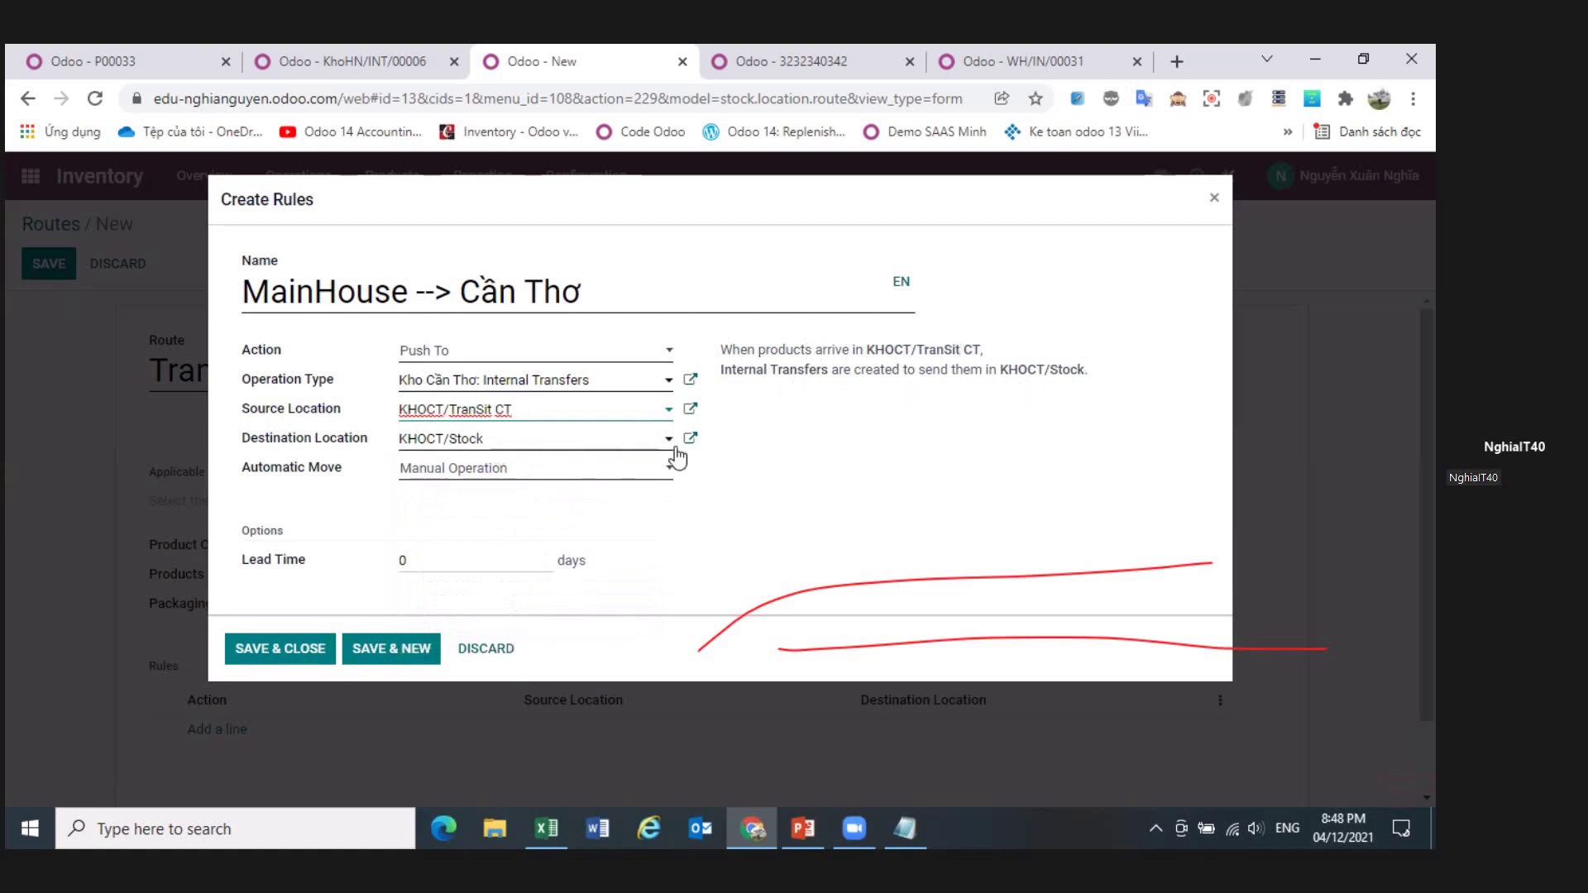
# - Set the rule's lead time to 1 day and save it to the route without adding another rule
pyautogui.click(831, 476)
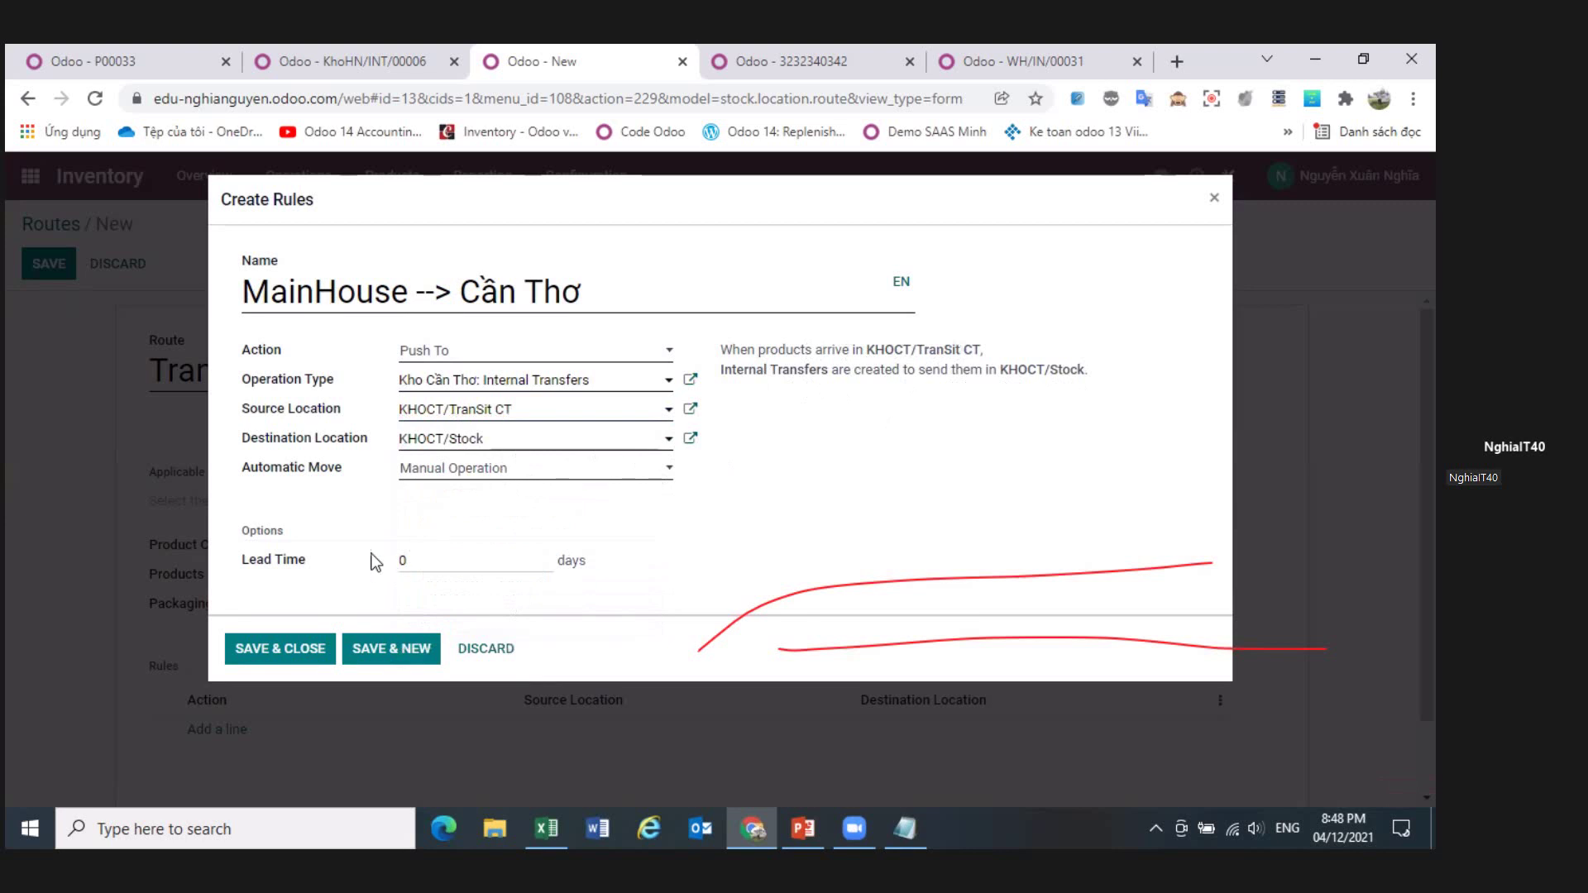
pyautogui.click(402, 562)
pyautogui.write('1')
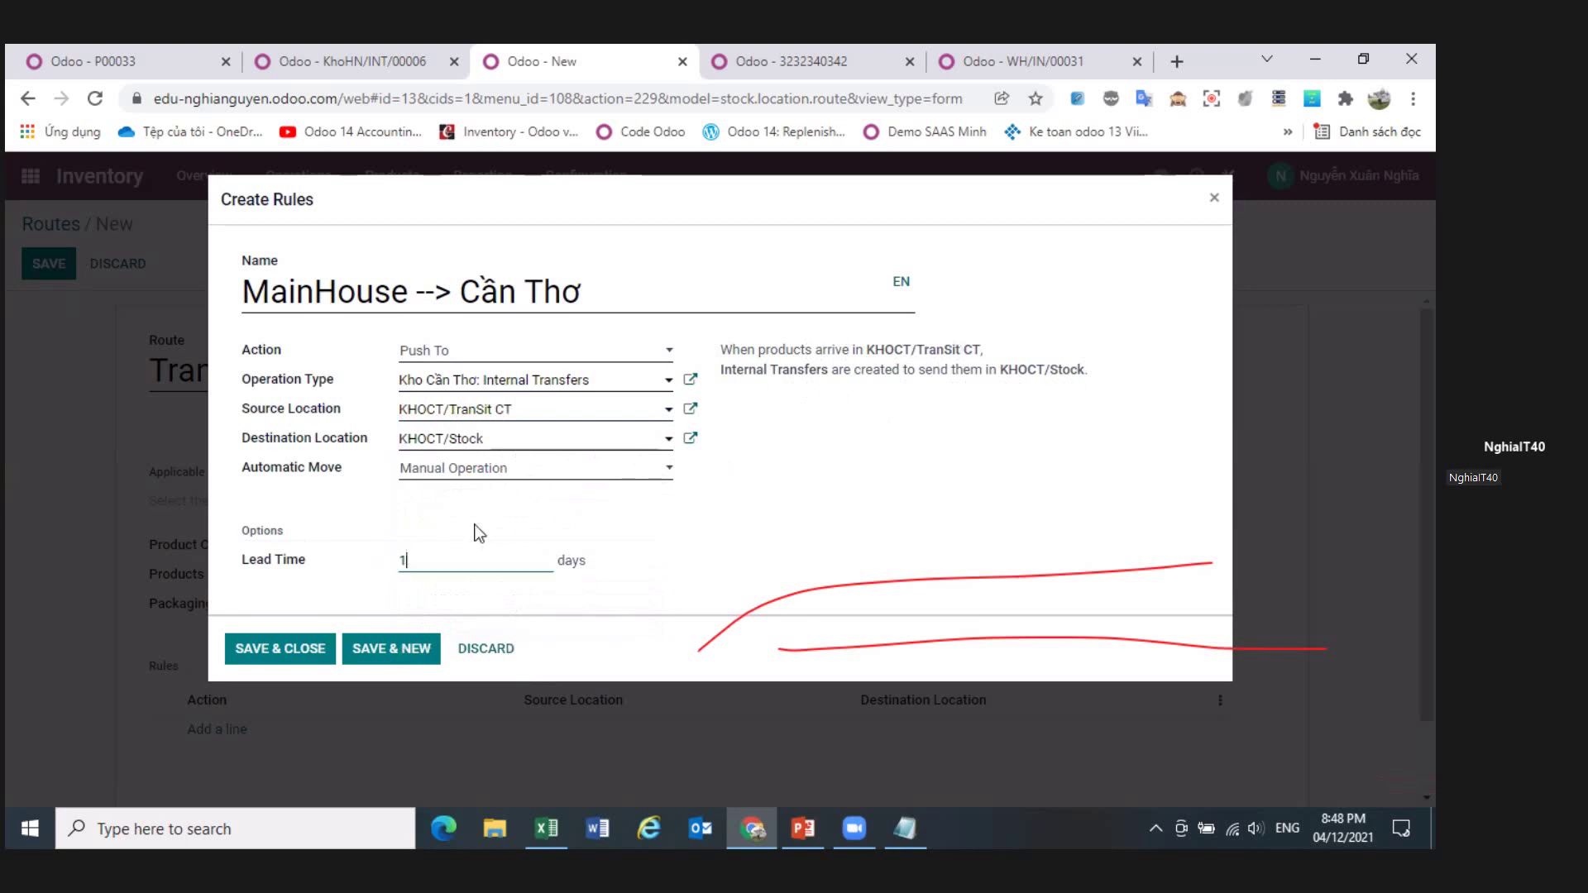
pyautogui.click(271, 653)
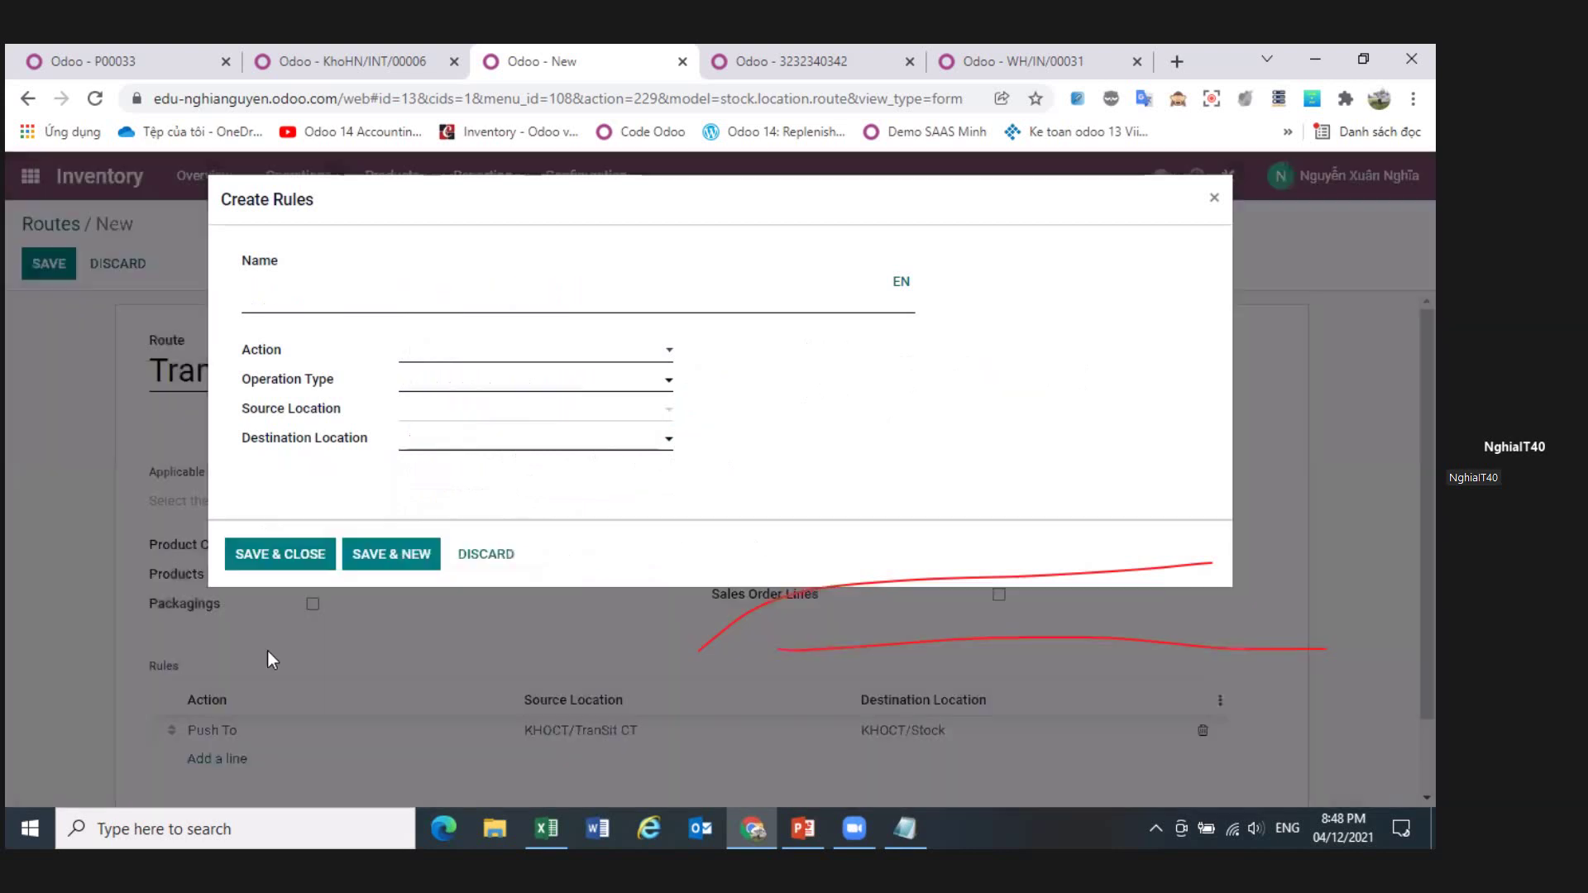
pyautogui.click(489, 556)
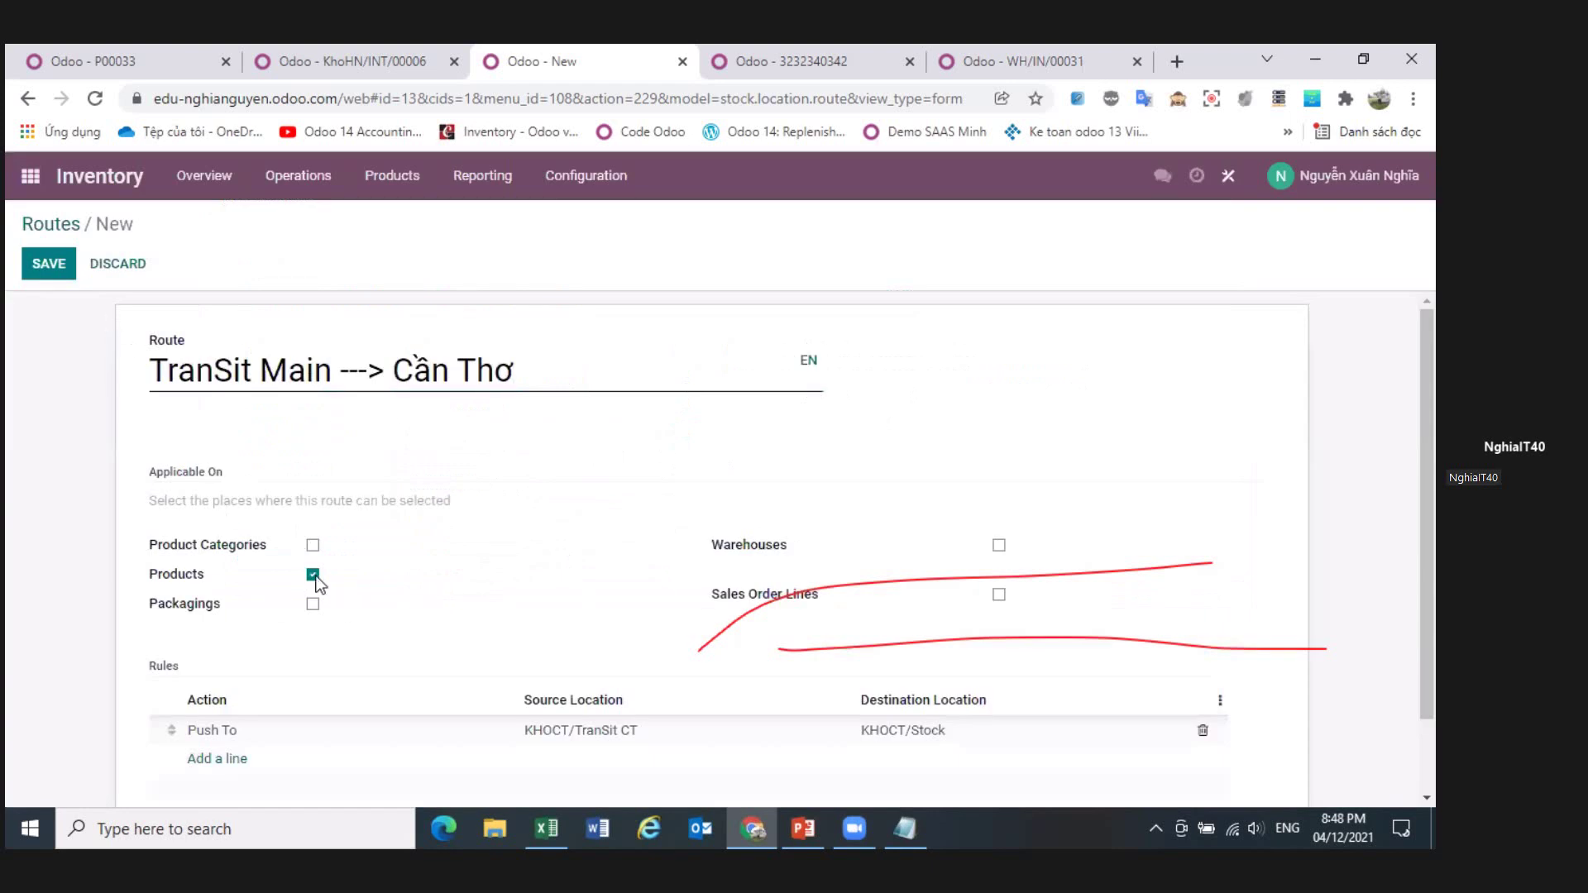
# - Make the route applicable on the warehouses Main House and Kho Cần Thơ, and save it
pyautogui.click(1000, 546)
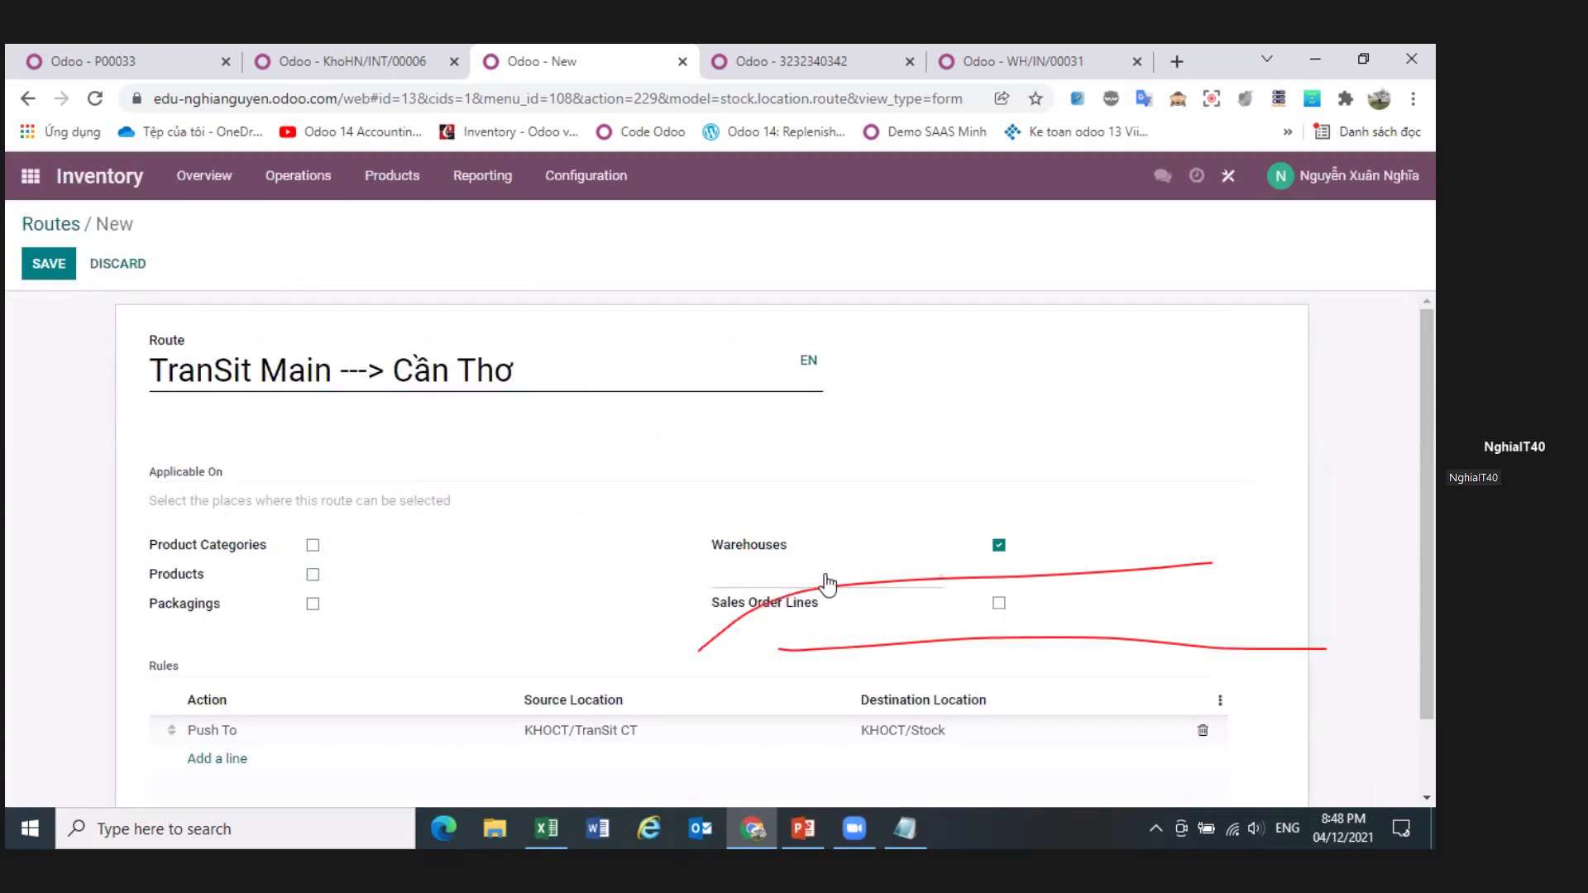
pyautogui.click(822, 584)
pyautogui.click(827, 604)
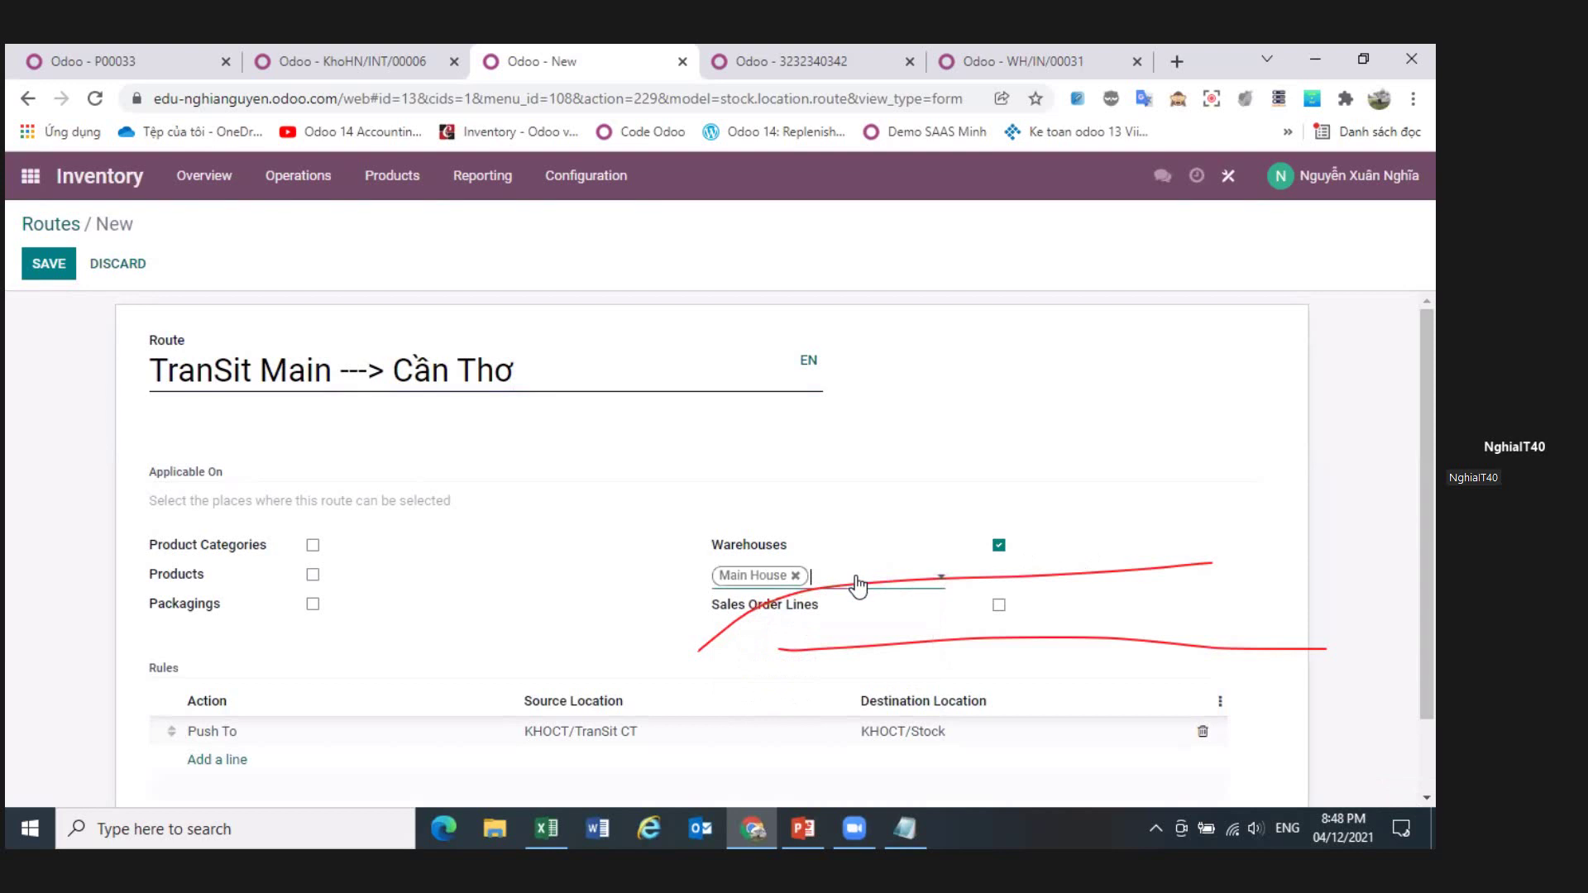
pyautogui.click(941, 578)
pyautogui.click(856, 639)
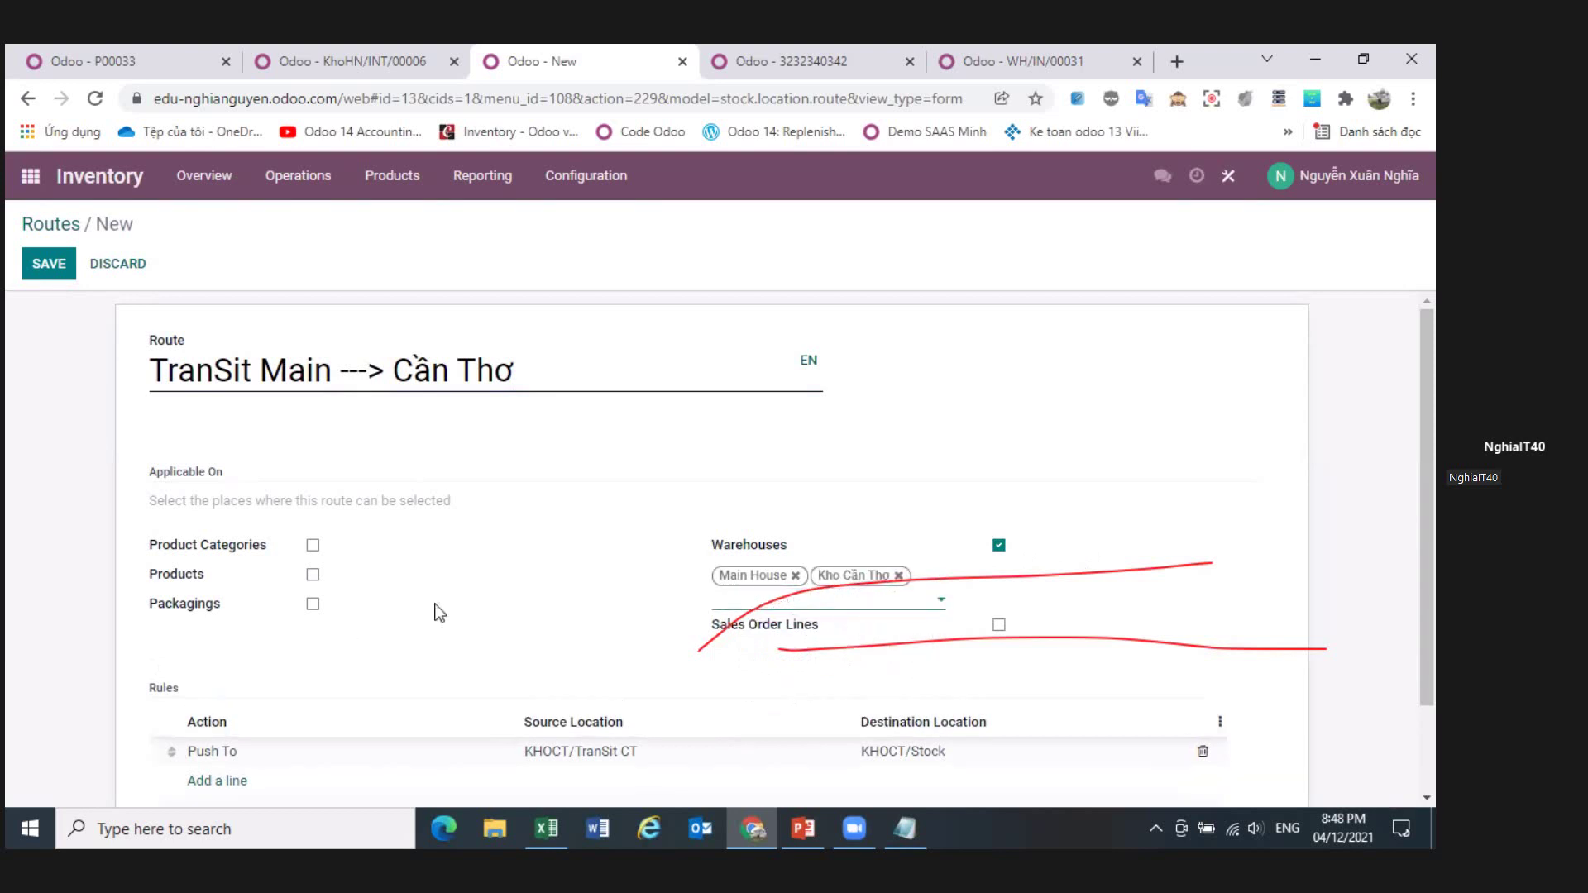
pyautogui.click(35, 269)
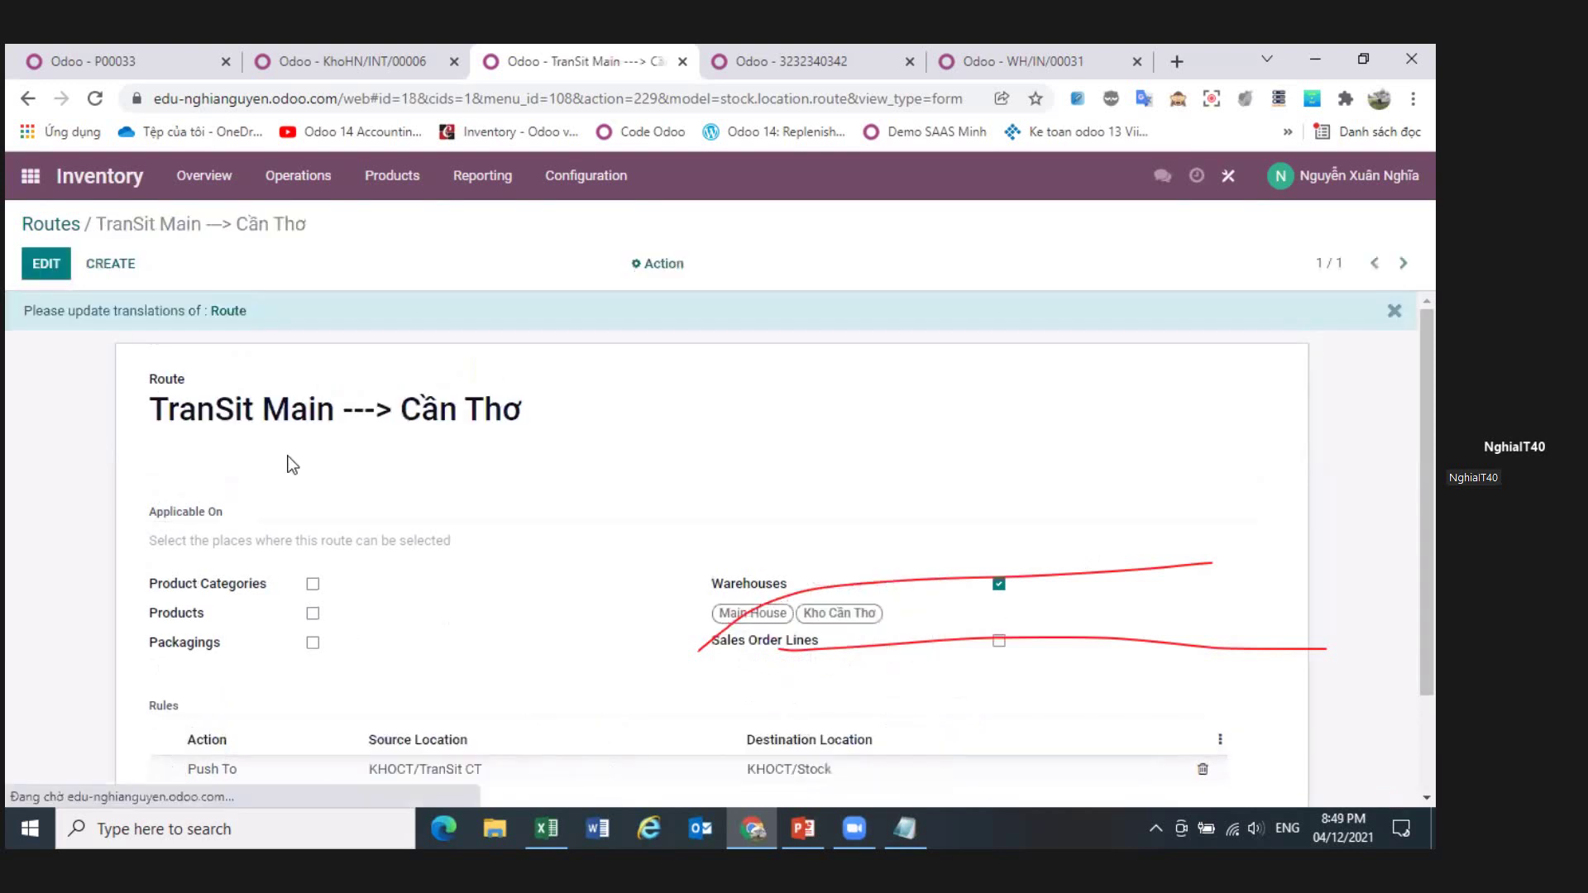
# - Review the saved route's push rule from KHOCT/TranSit CT to KHOCT/Stock and return to the routes list
pyautogui.scroll(-3, 330, 464)
pyautogui.scroll(2, 508, 597)
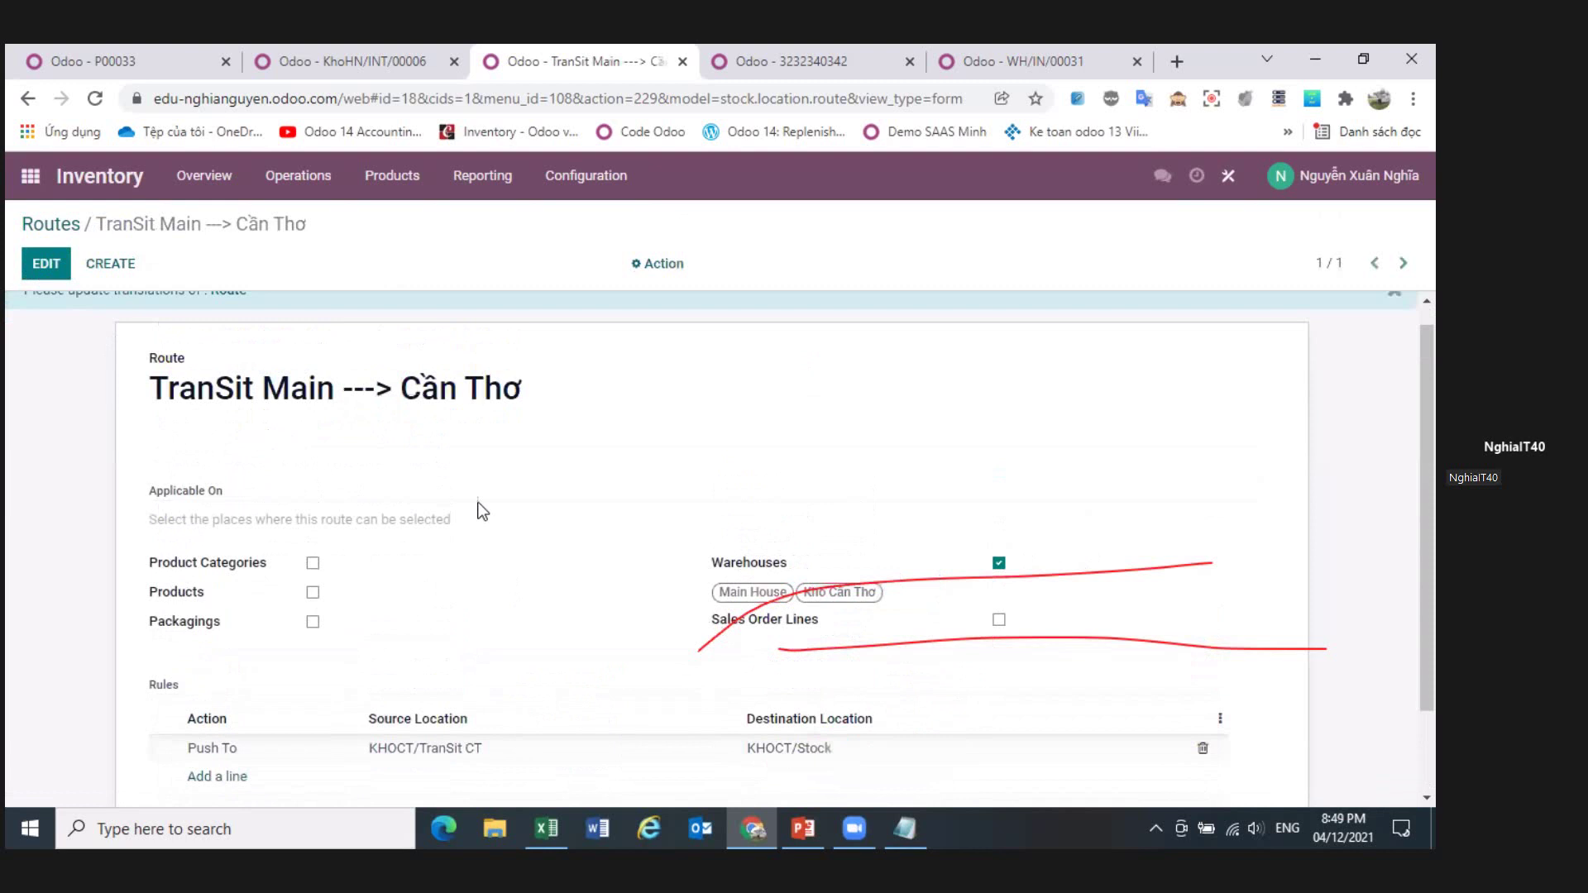
pyautogui.scroll(-1, 358, 688)
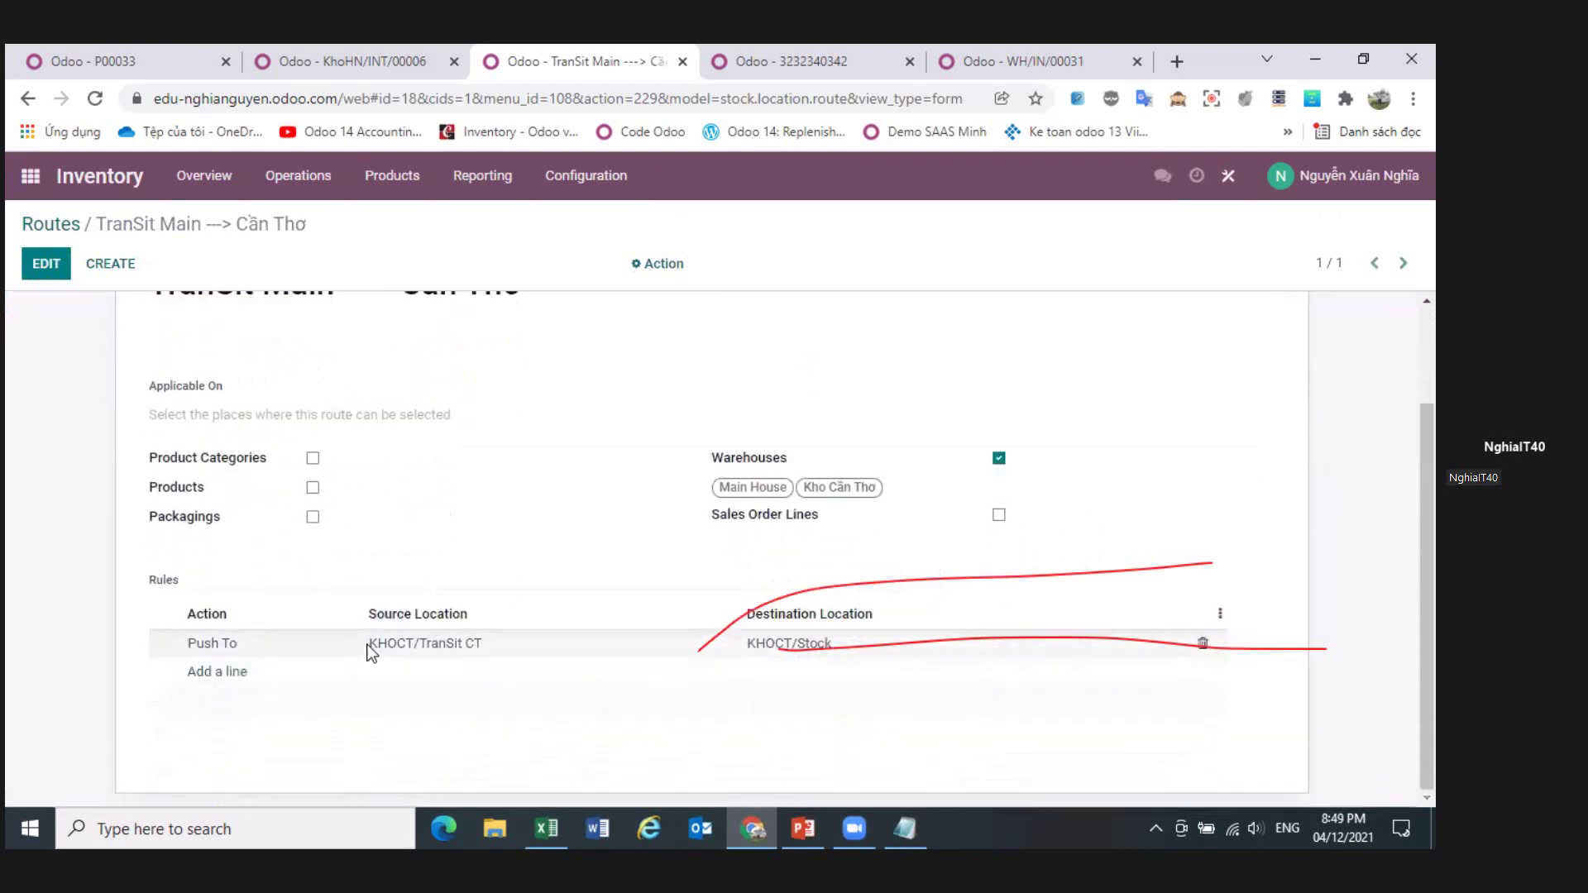
pyautogui.click(380, 649)
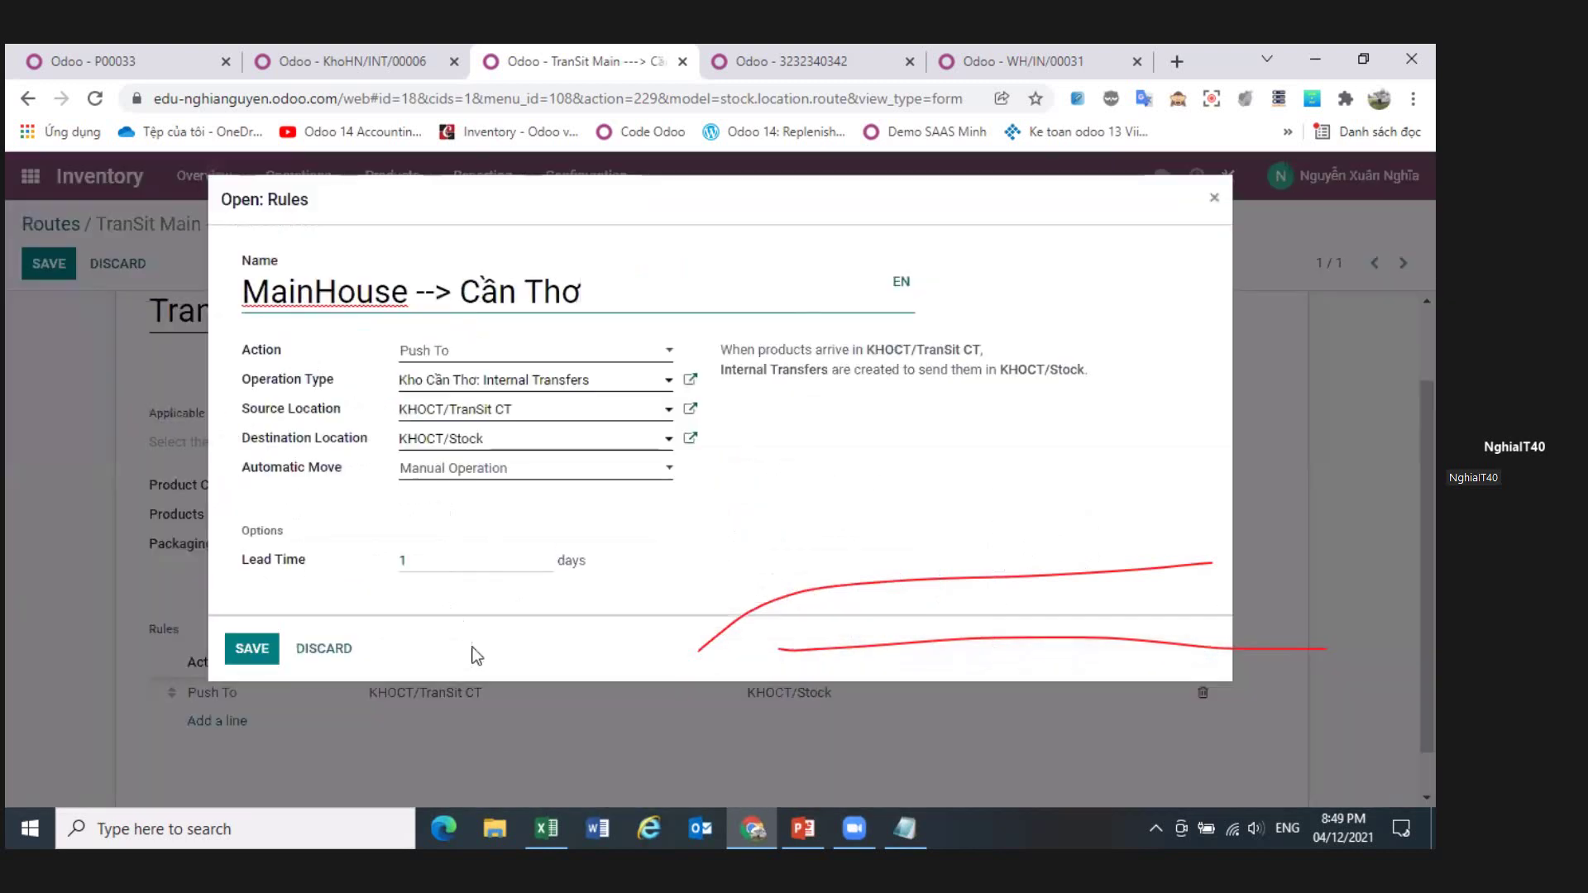
pyautogui.click(343, 650)
pyautogui.click(294, 693)
pyautogui.click(249, 652)
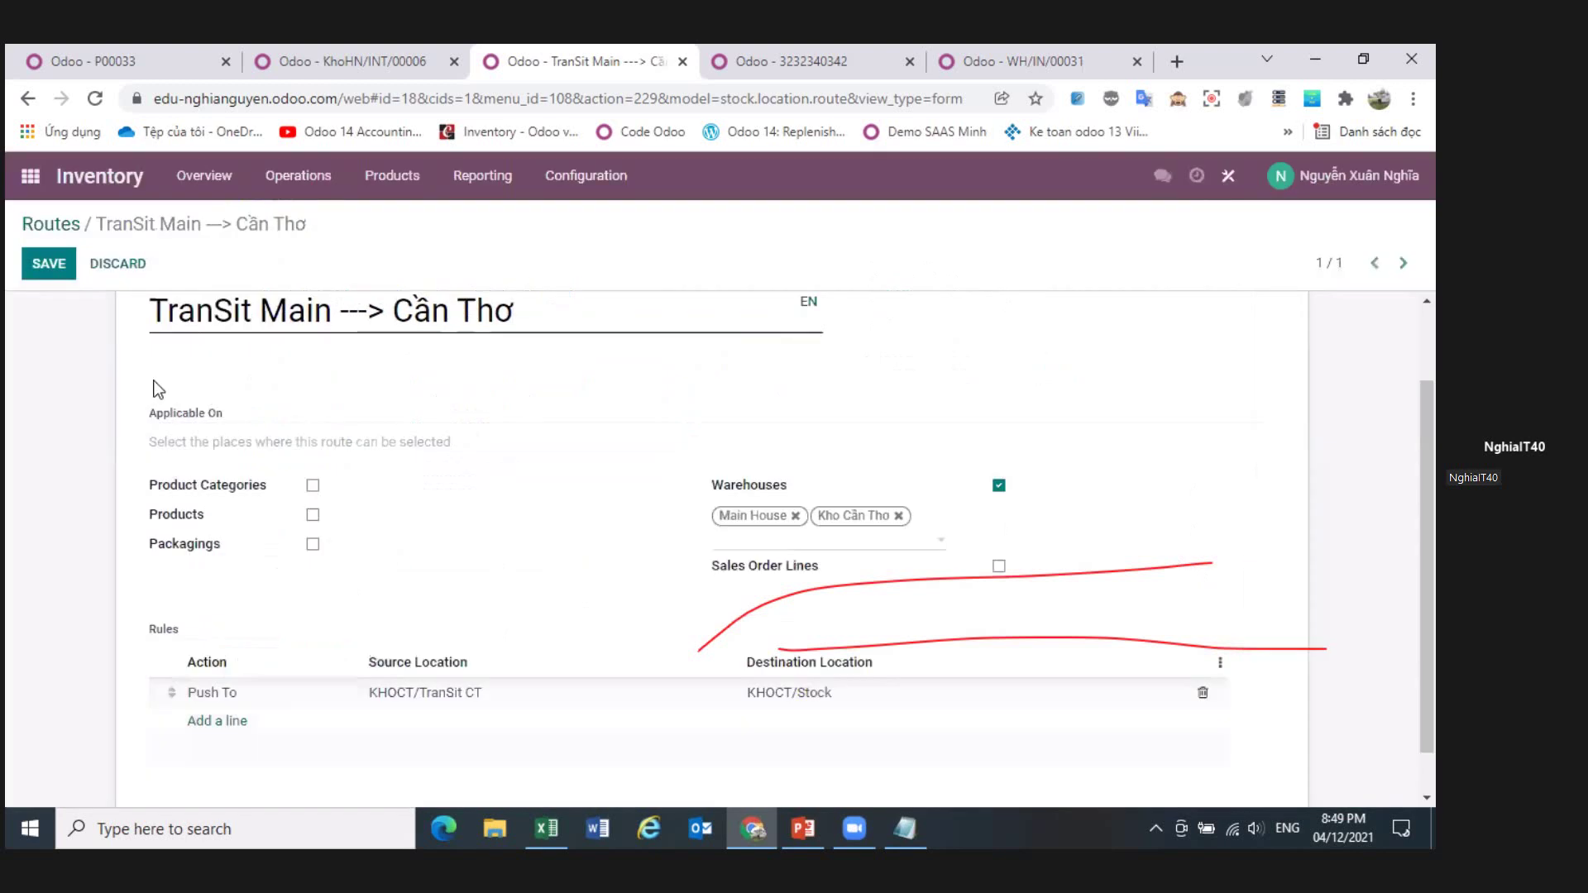
pyautogui.click(52, 225)
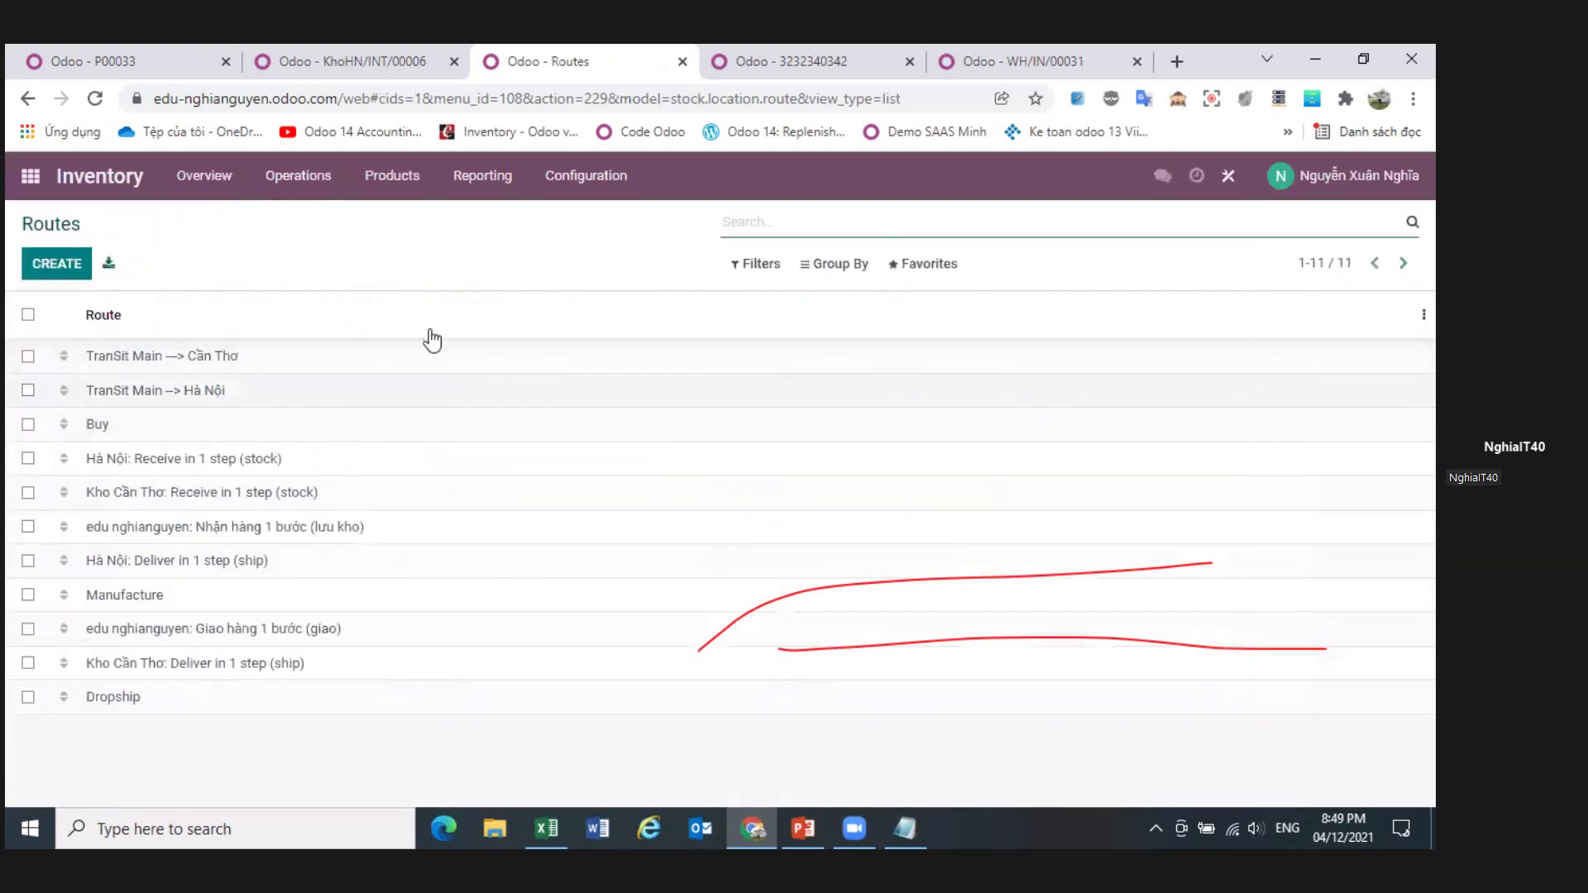
# - Create a new transfer with the operation type Main House: Internal Transfers
pyautogui.click(327, 61)
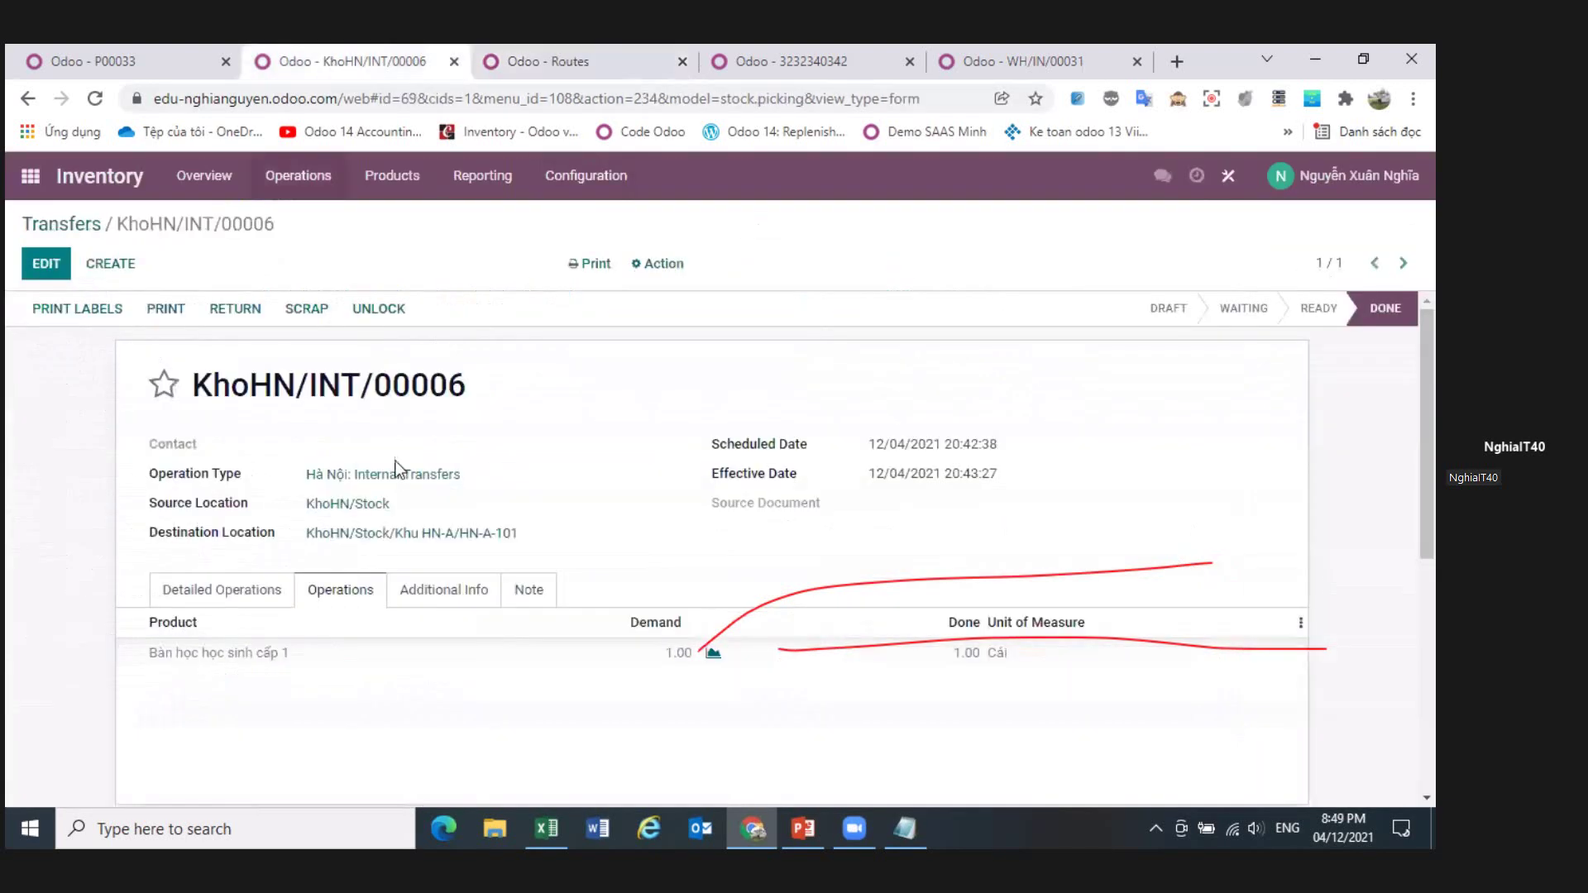
pyautogui.click(76, 225)
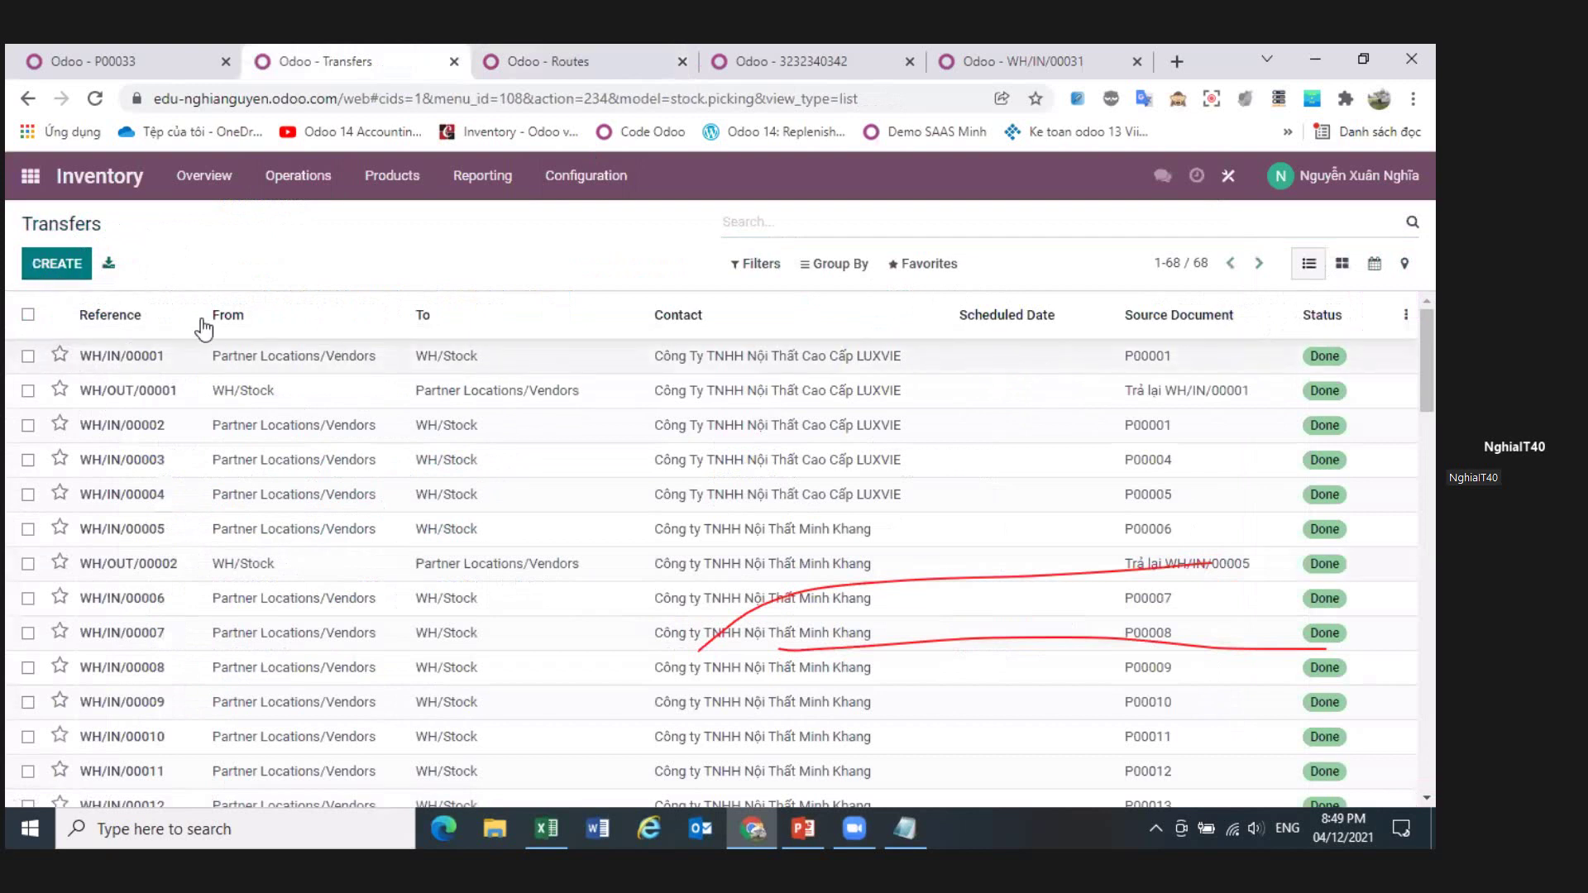
pyautogui.click(55, 263)
pyautogui.click(353, 476)
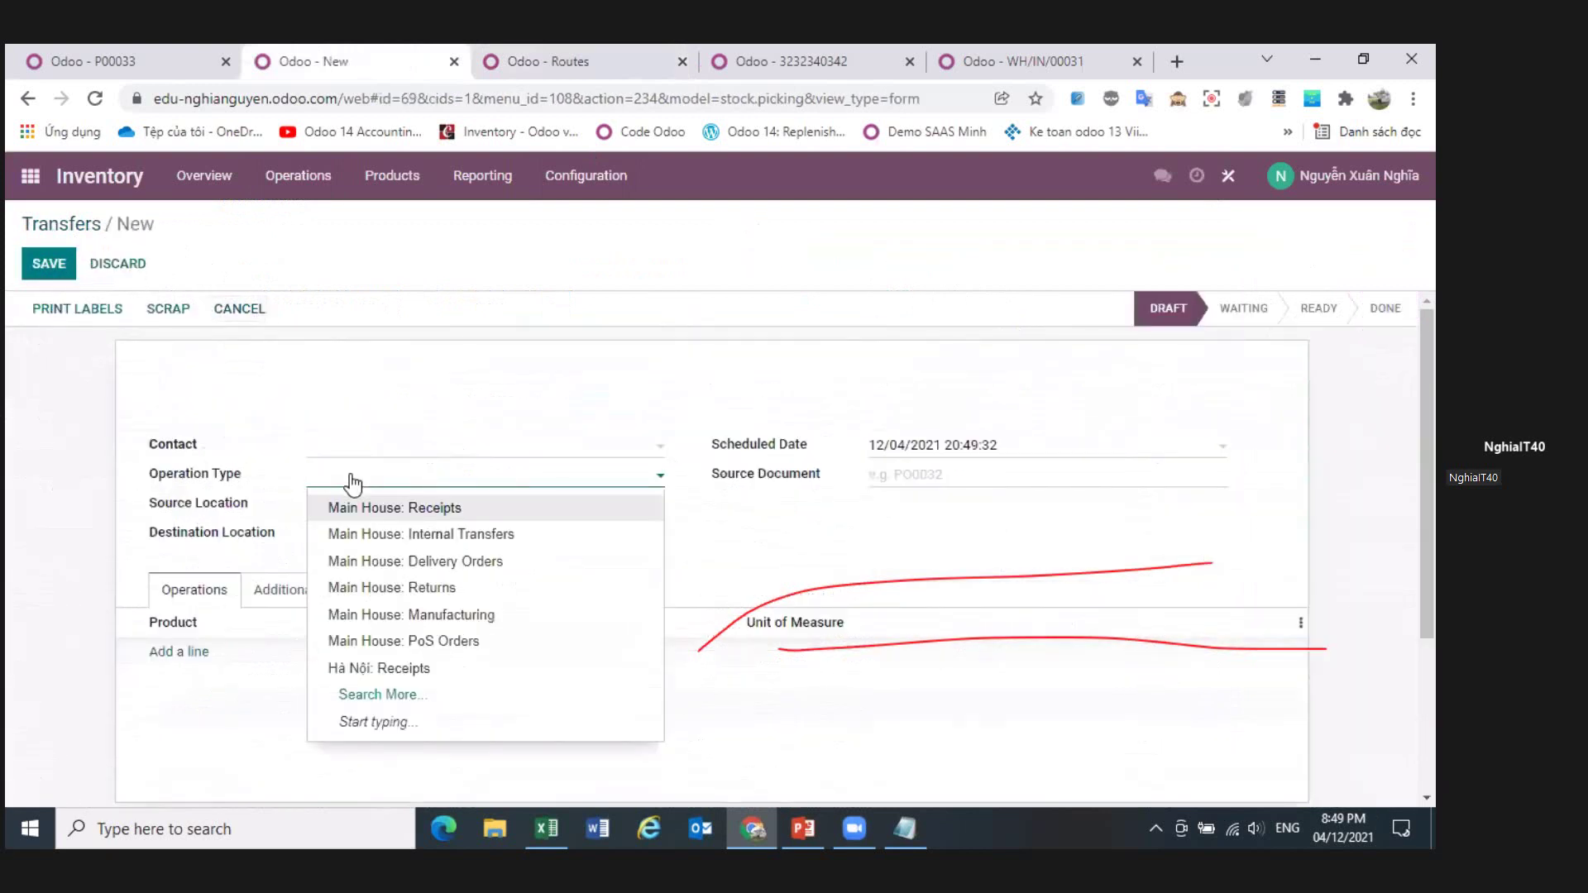
pyautogui.click(459, 534)
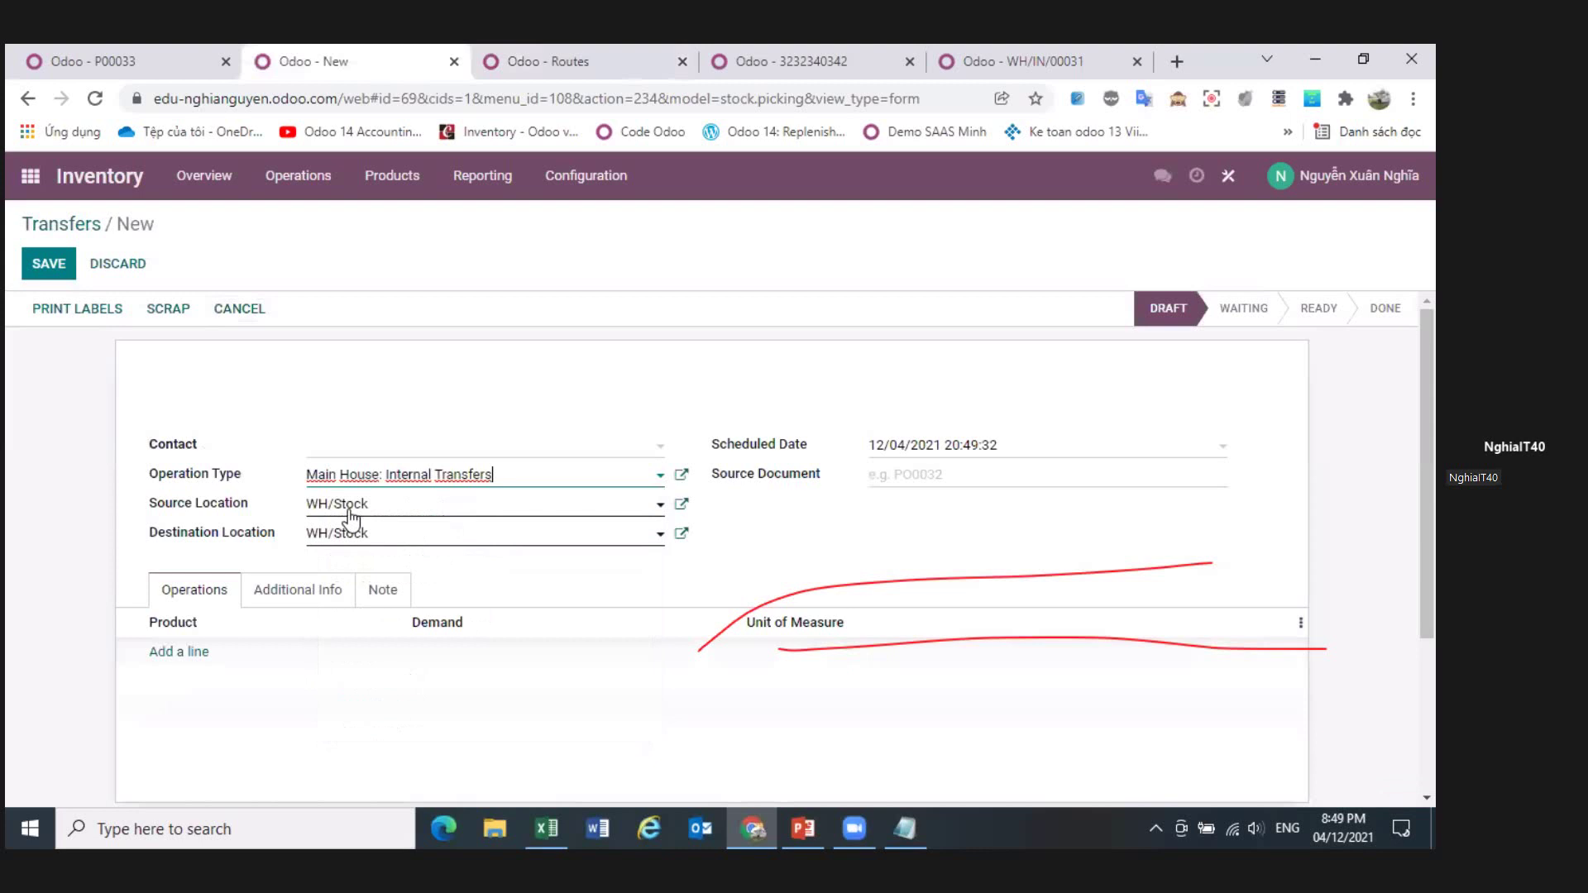
# - Set the transfer's destination location to KHOCT/TranSit CT and add an empty product line
pyautogui.click(324, 534)
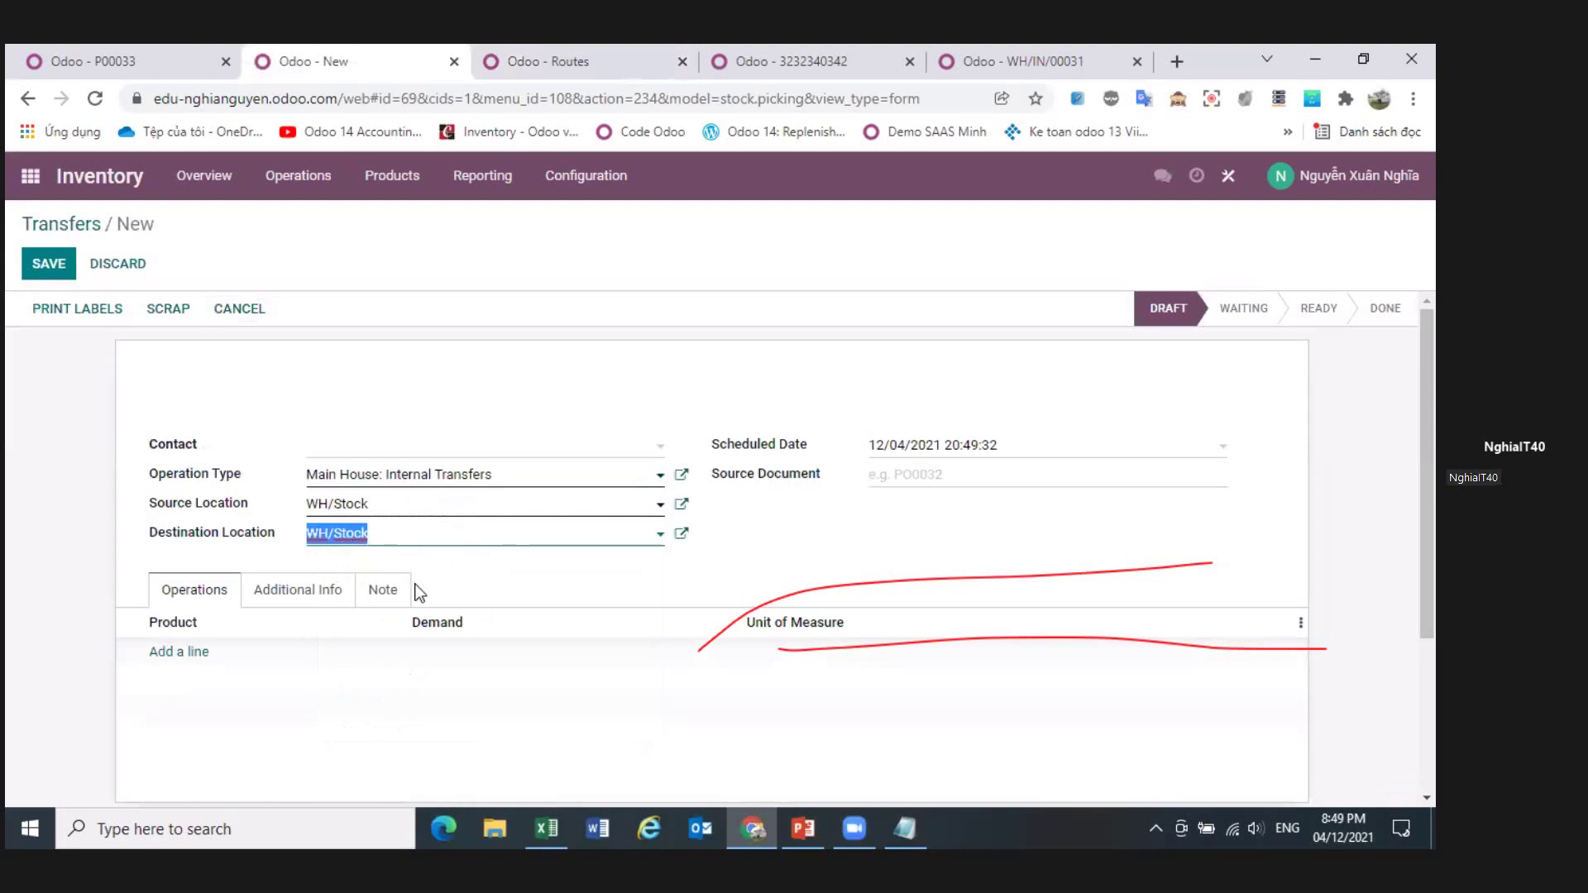
pyautogui.press('BackSpace')
pyautogui.write('tra')
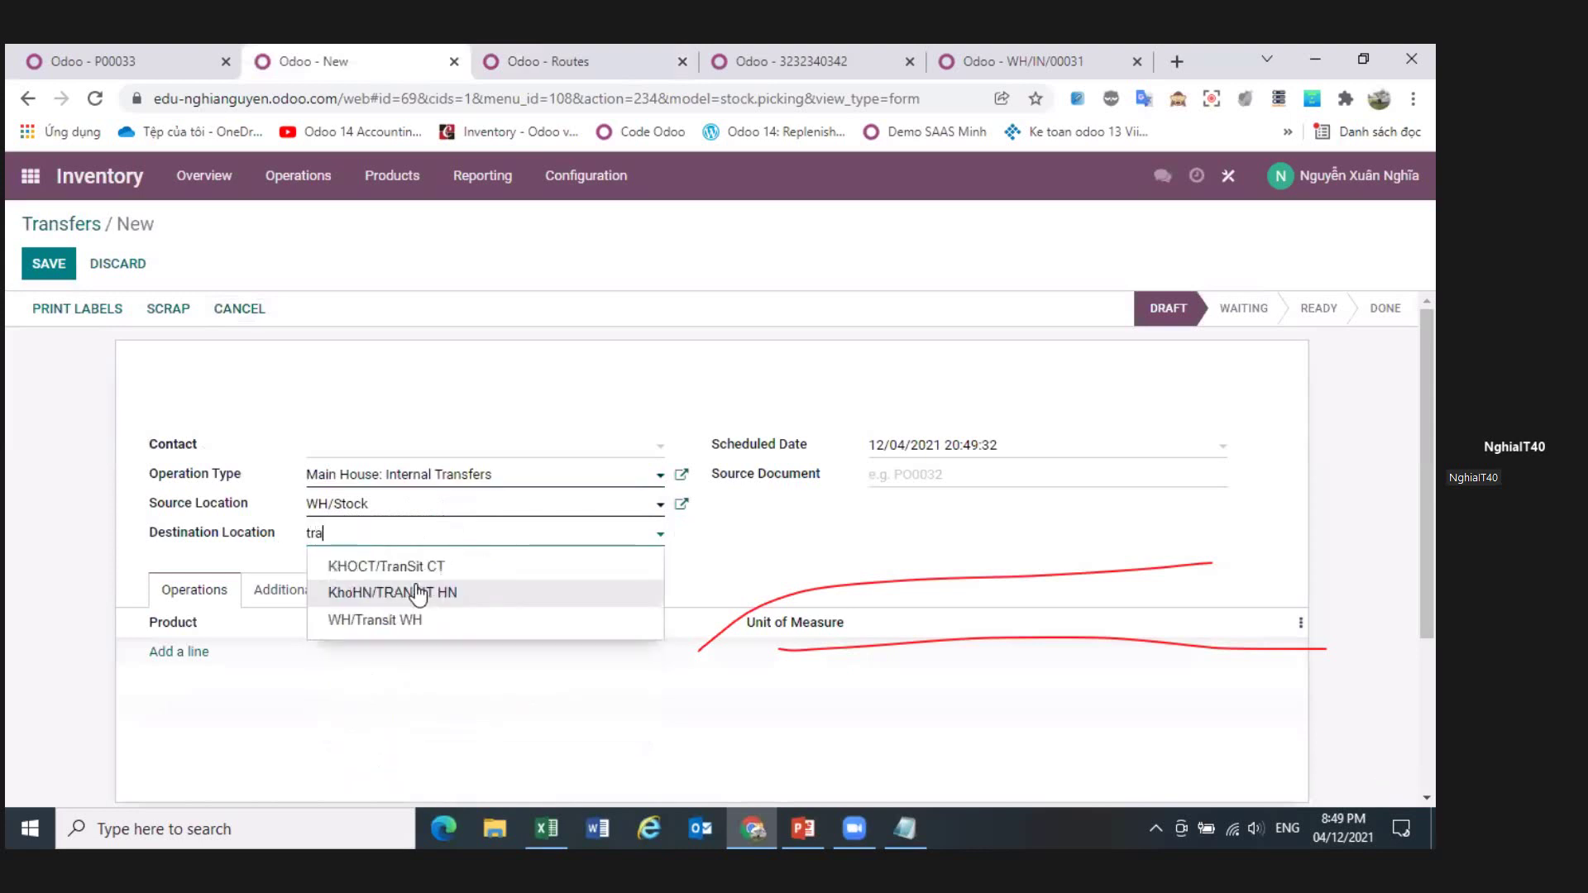
pyautogui.click(426, 566)
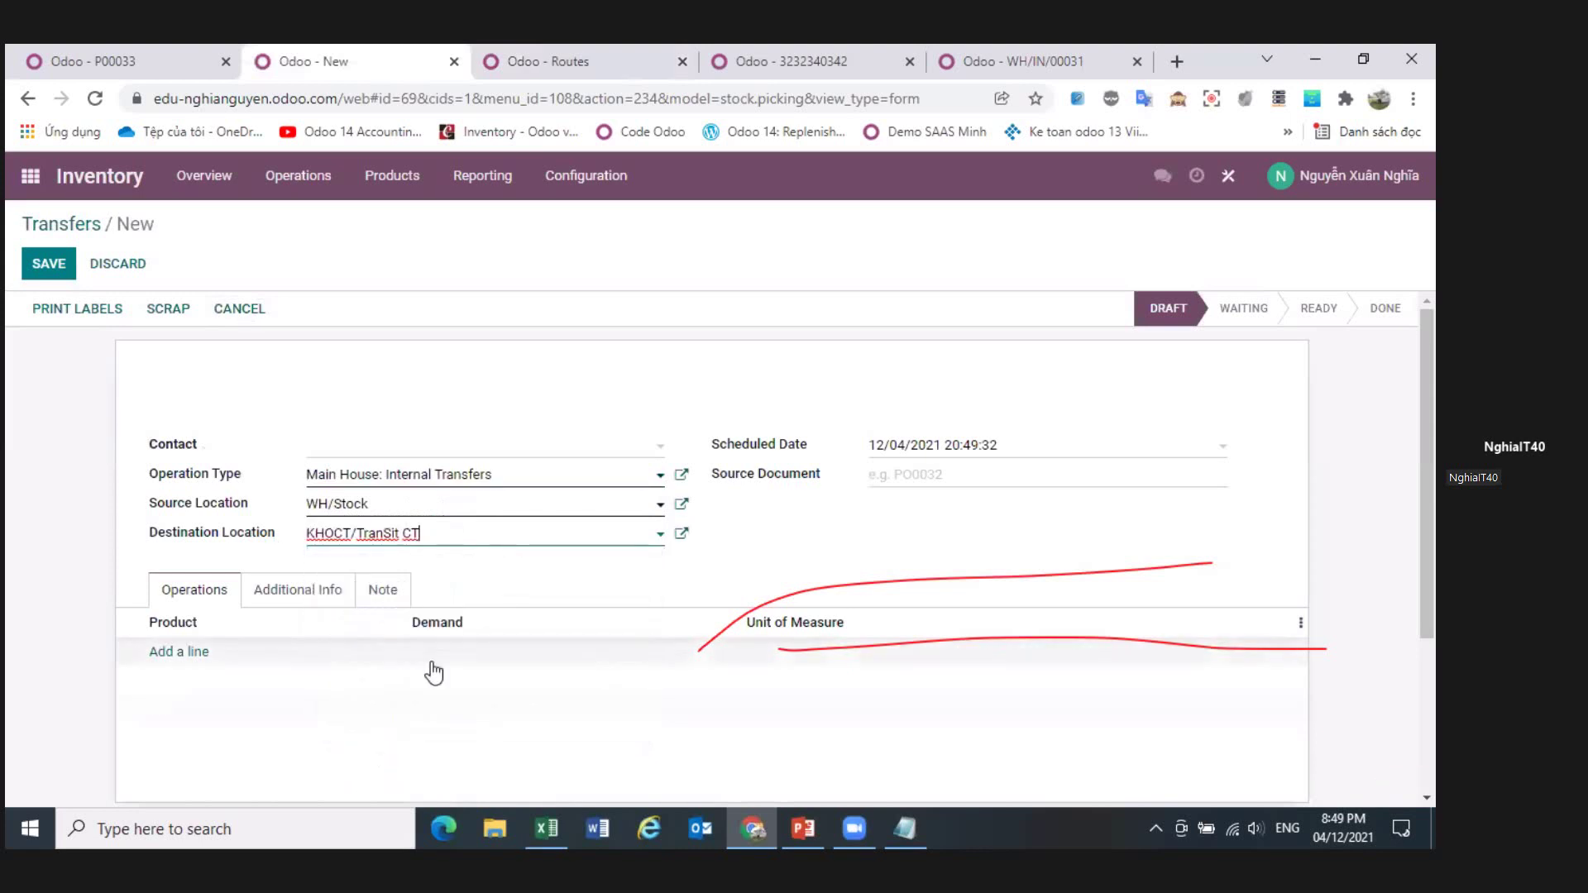
pyautogui.click(189, 654)
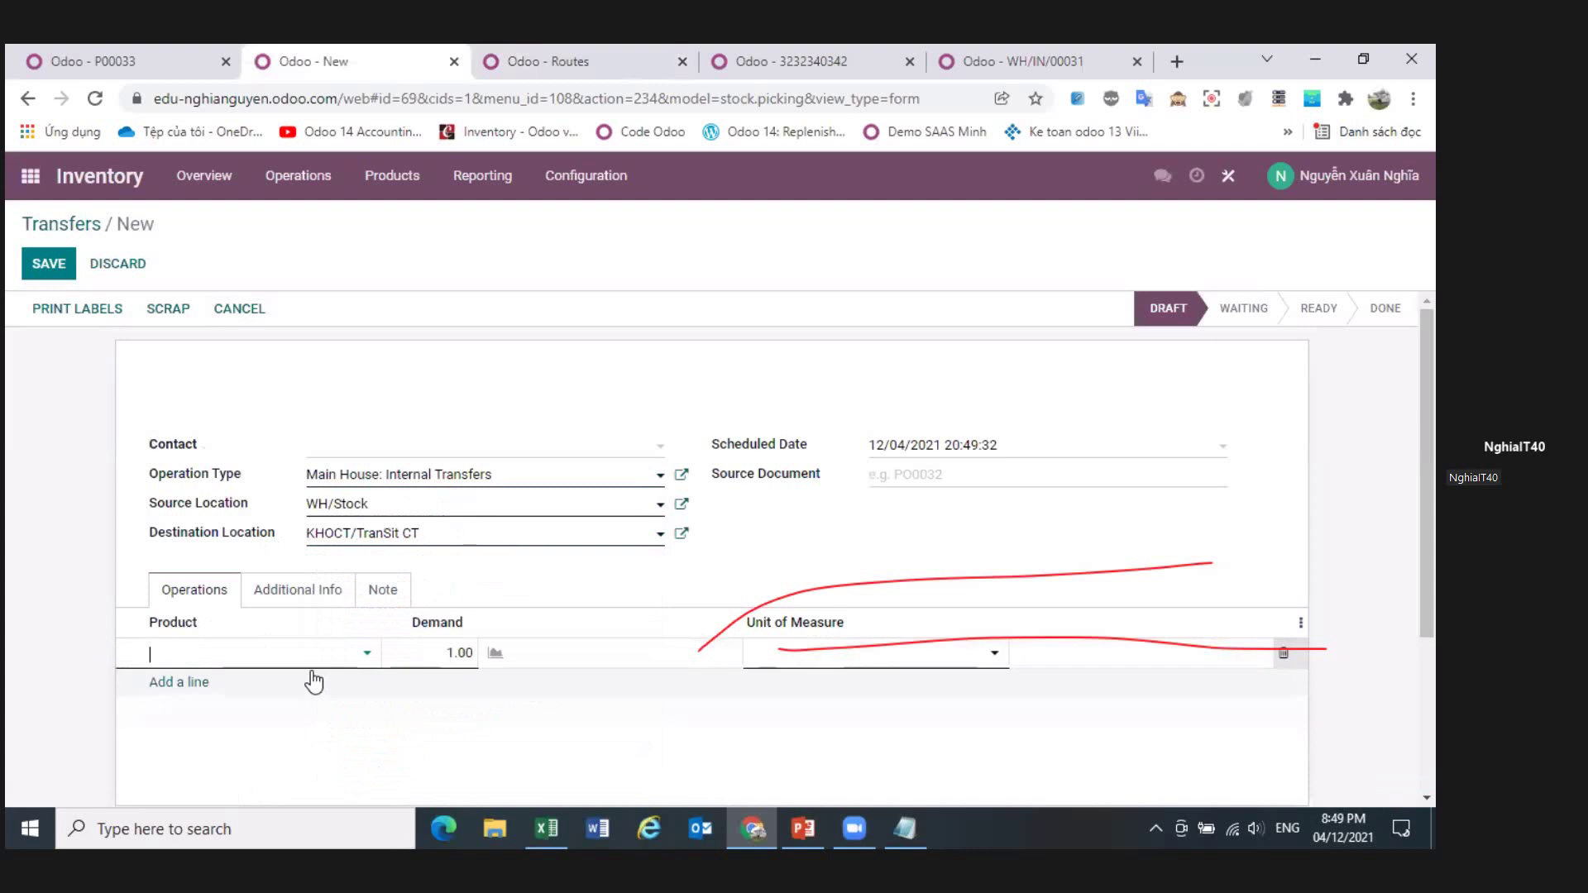
pyautogui.click(171, 65)
pyautogui.click(546, 61)
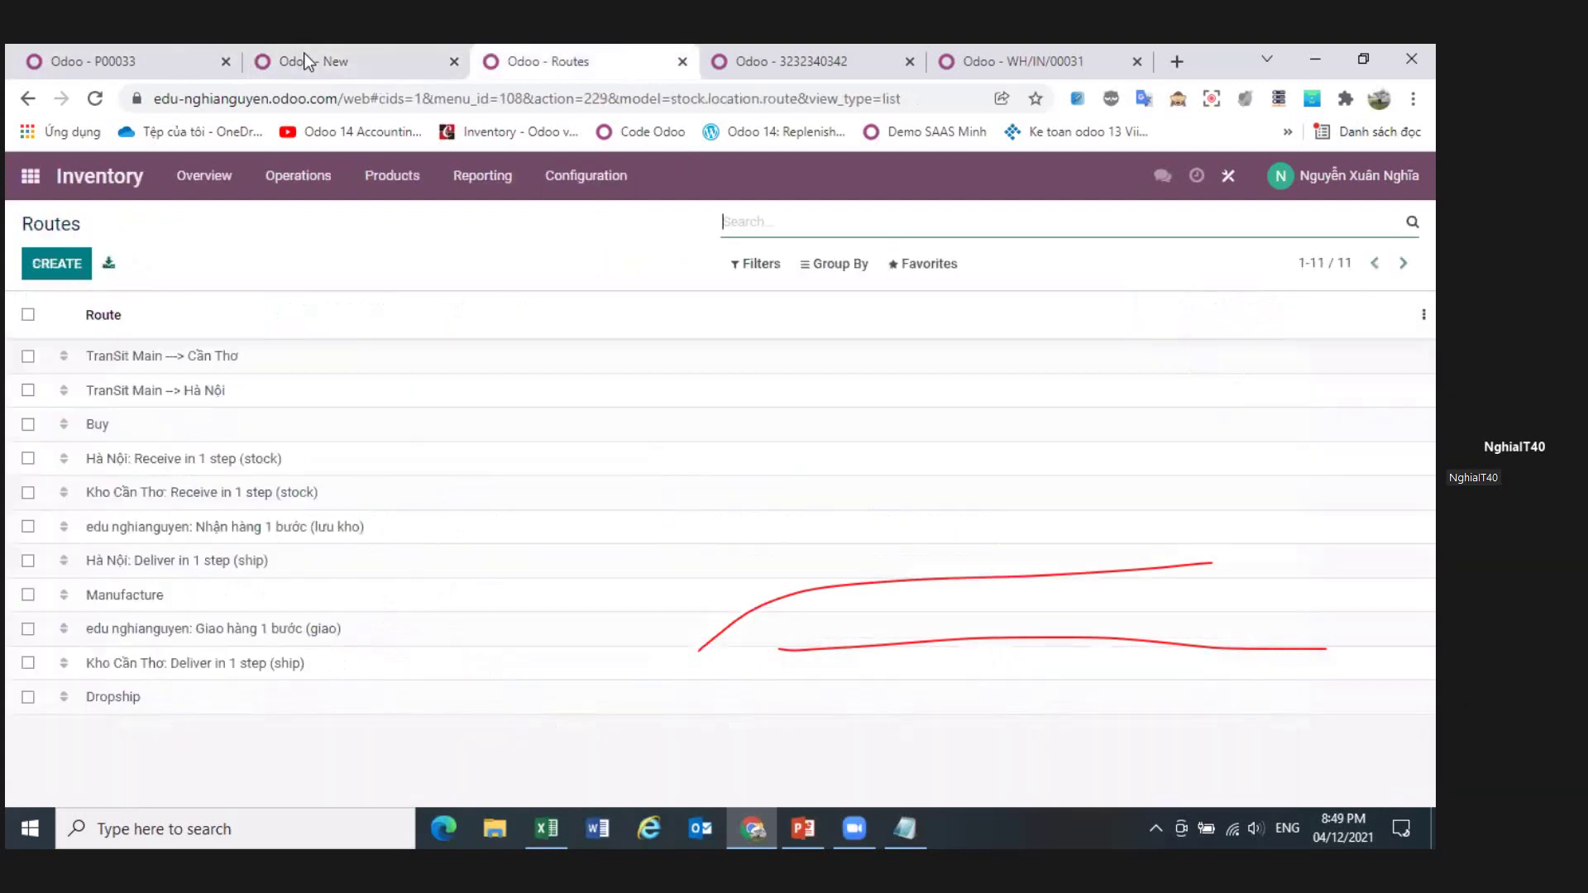
pyautogui.click(790, 61)
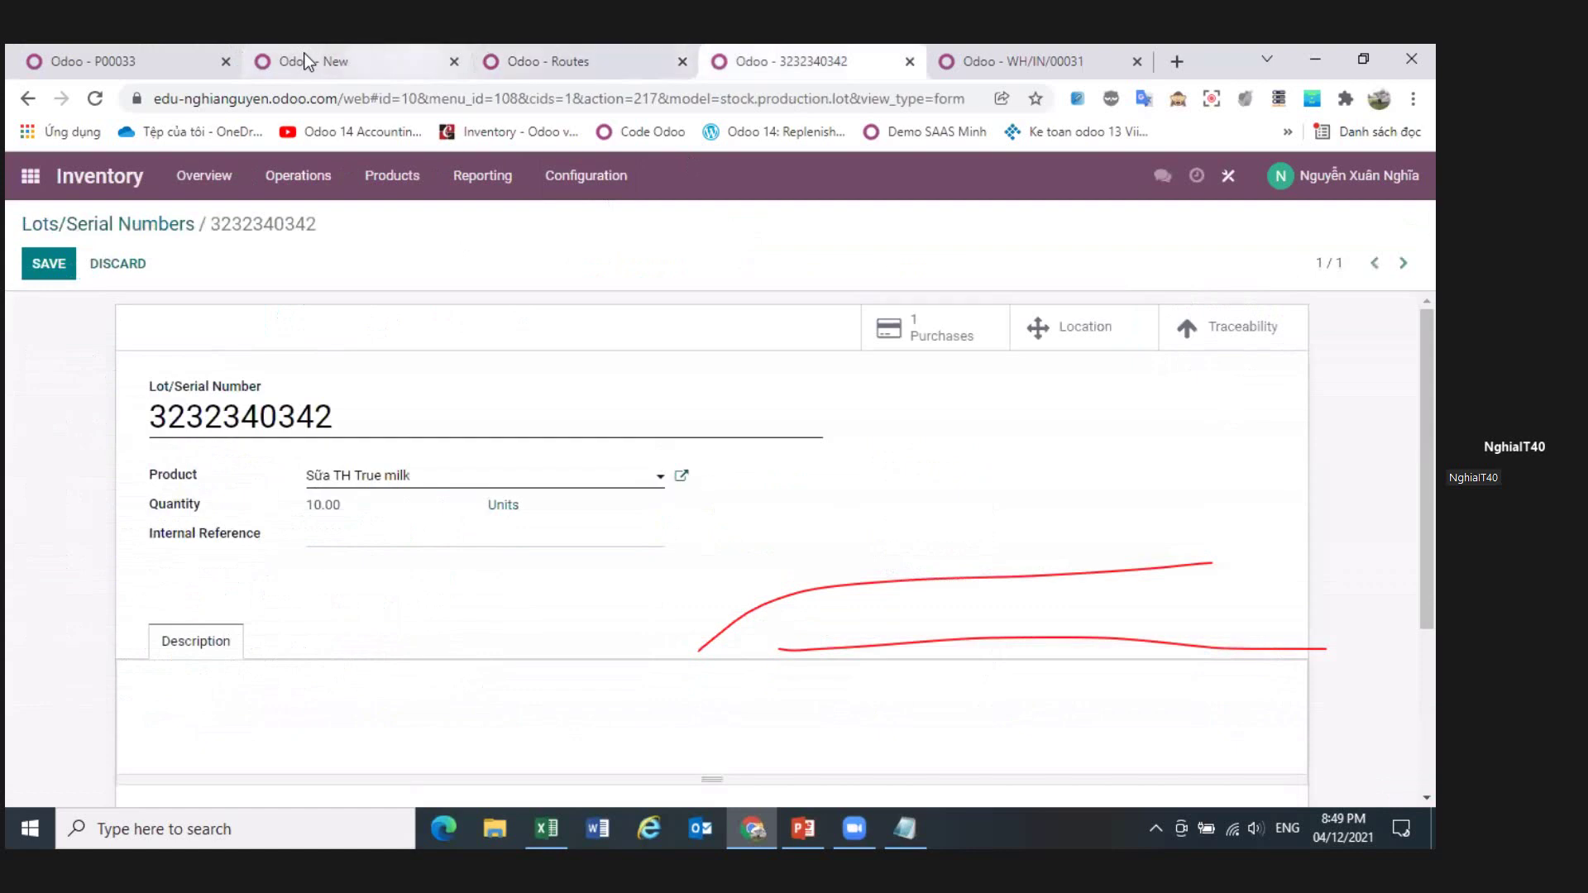
pyautogui.click(323, 61)
pyautogui.write('oj ge71')
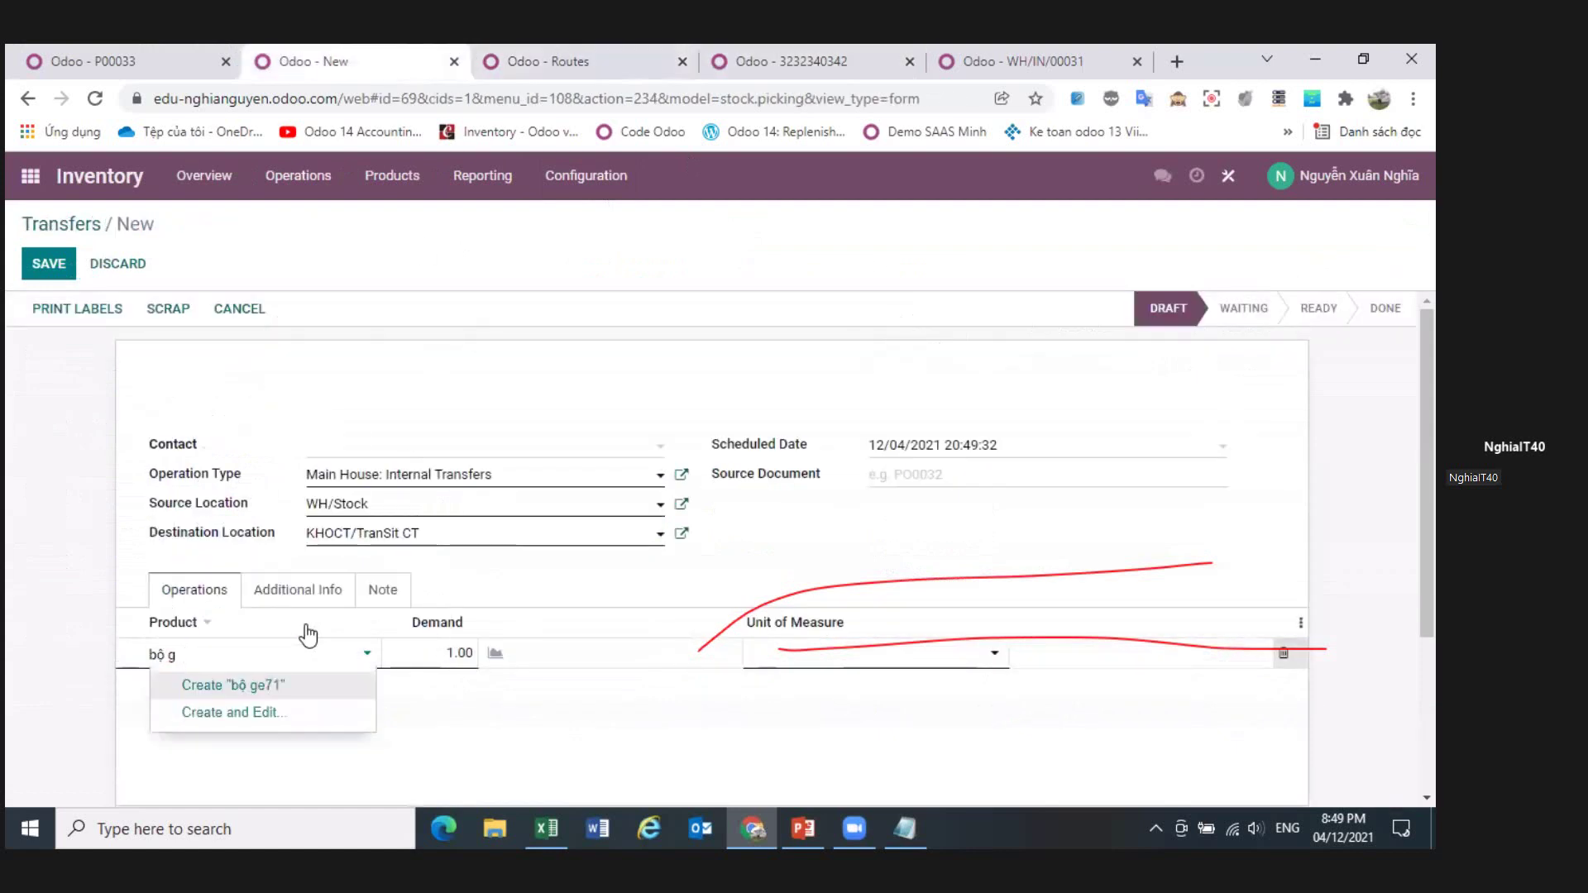
pyautogui.write('he')
pyautogui.press('BackSpace')
pyautogui.write('gje71')
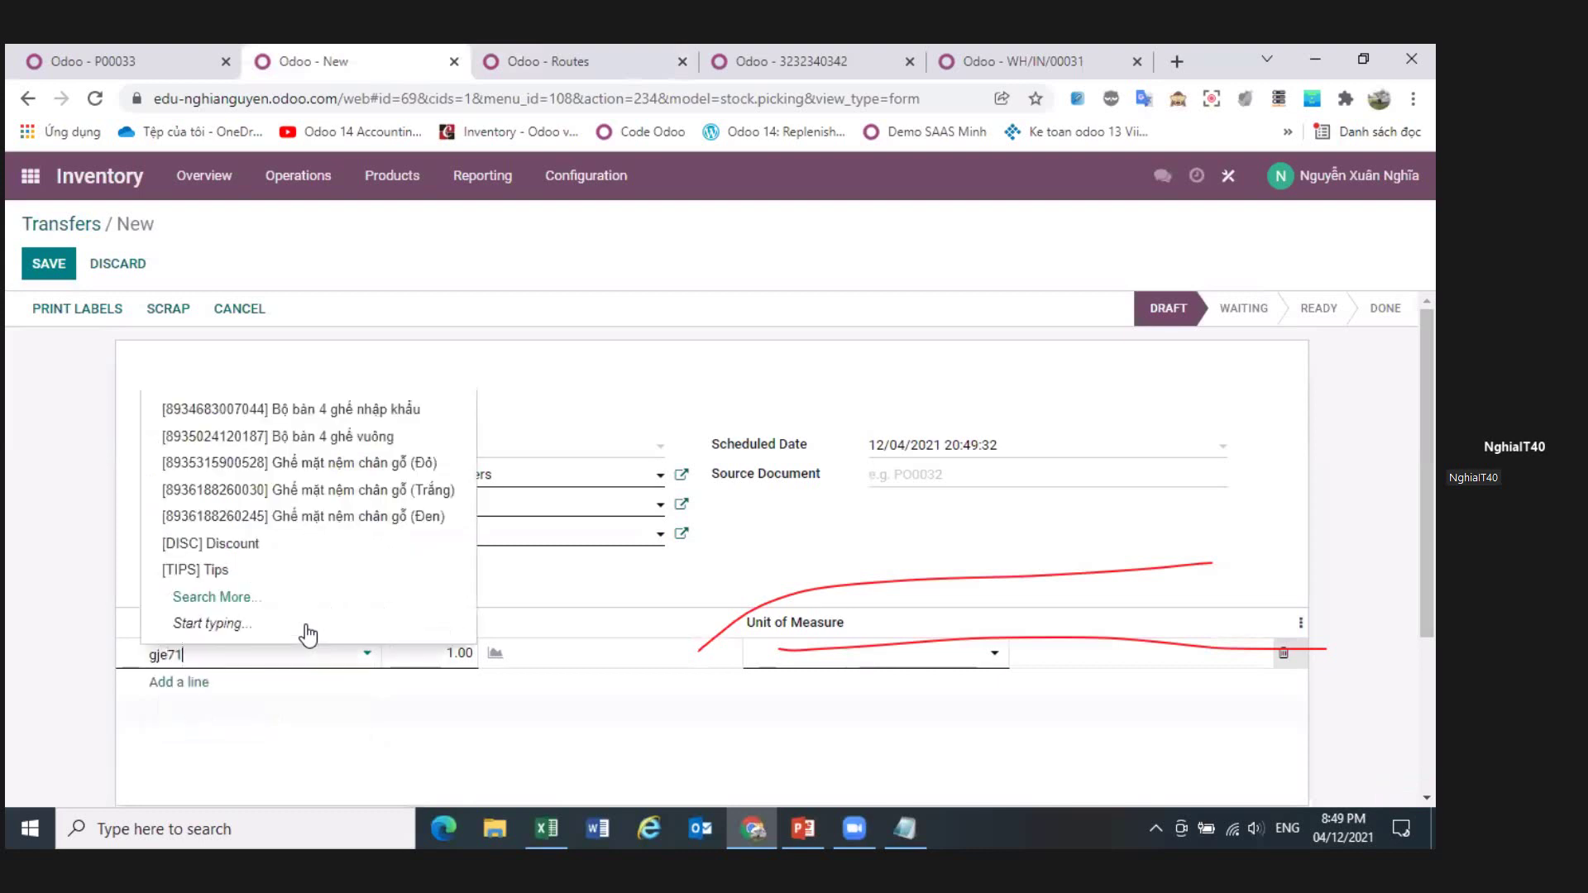
pyautogui.press('BackSpace')
pyautogui.press('BackSpace')
pyautogui.press('BackSpace')
pyautogui.press('BackSpace')
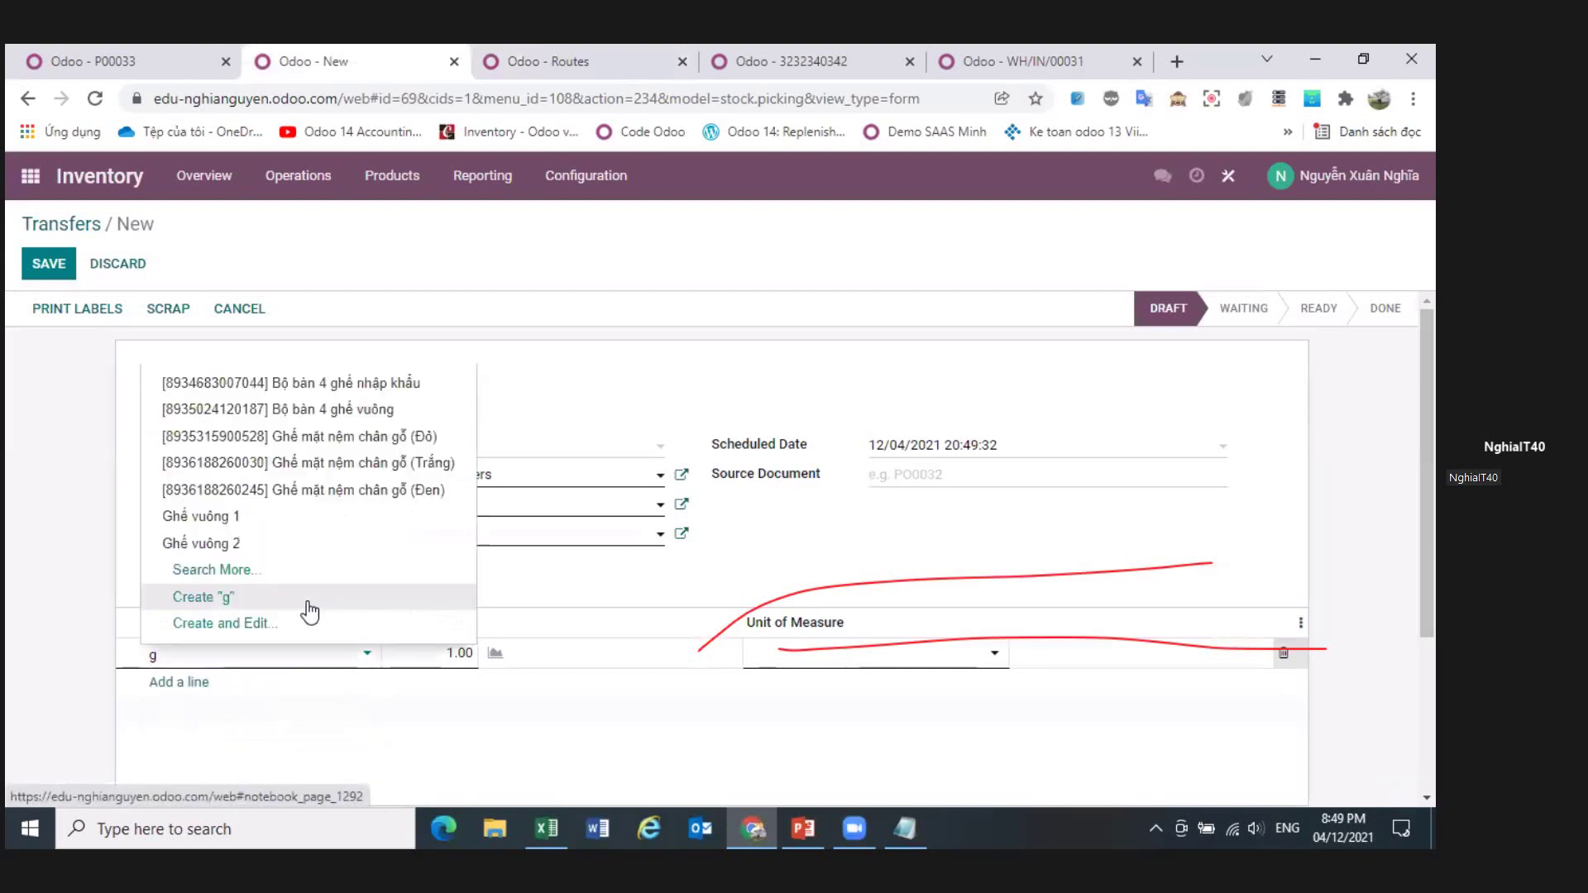
pyautogui.write('hế nhâ')
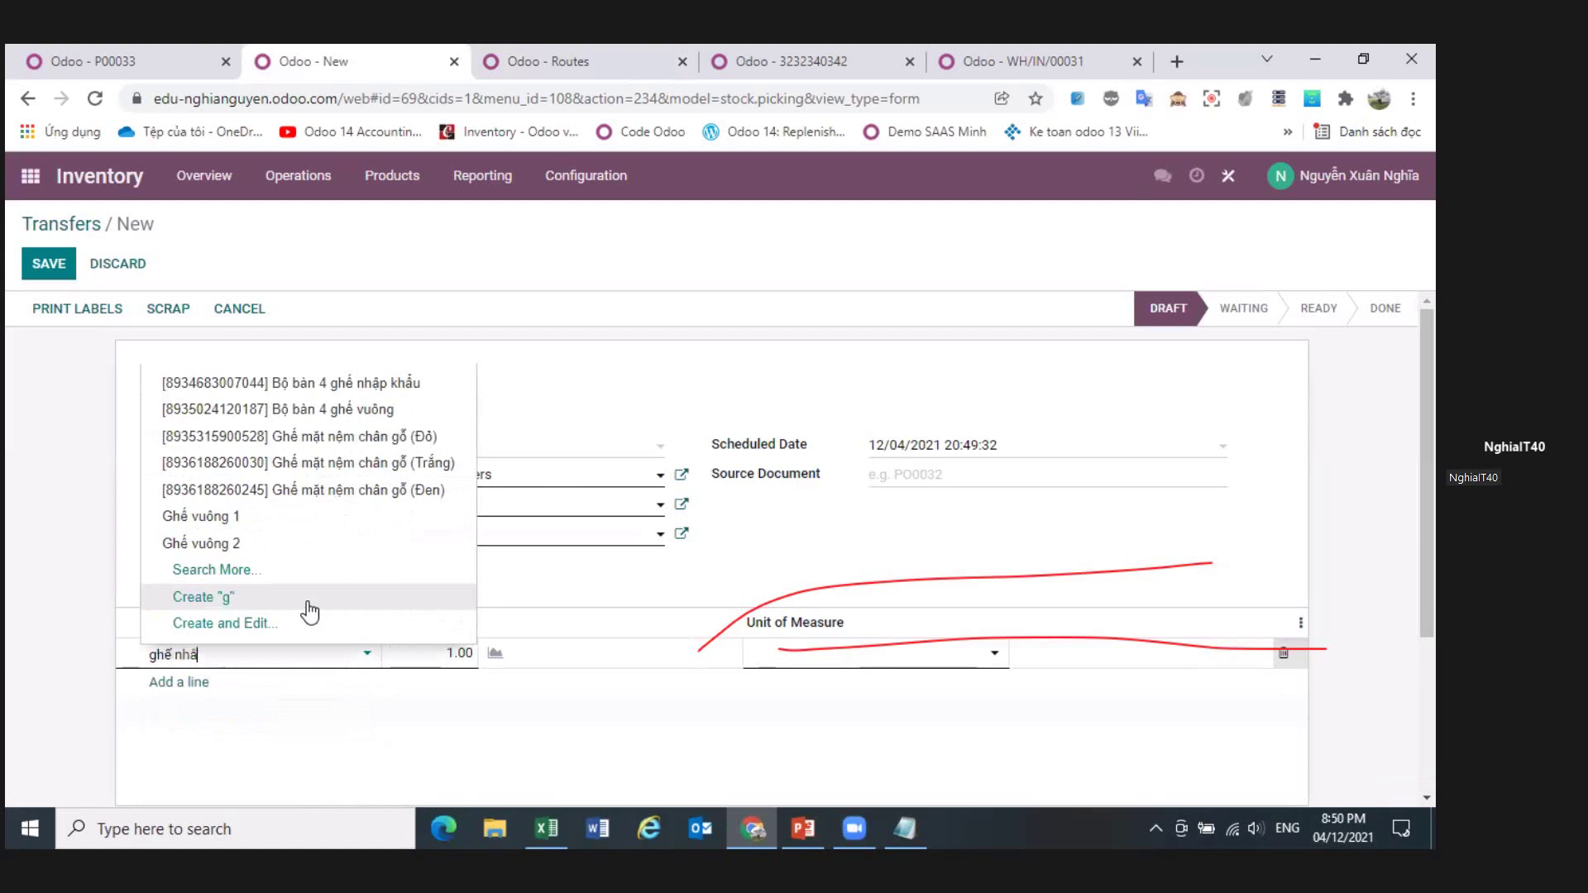
pyautogui.write('p')
pyautogui.click(364, 687)
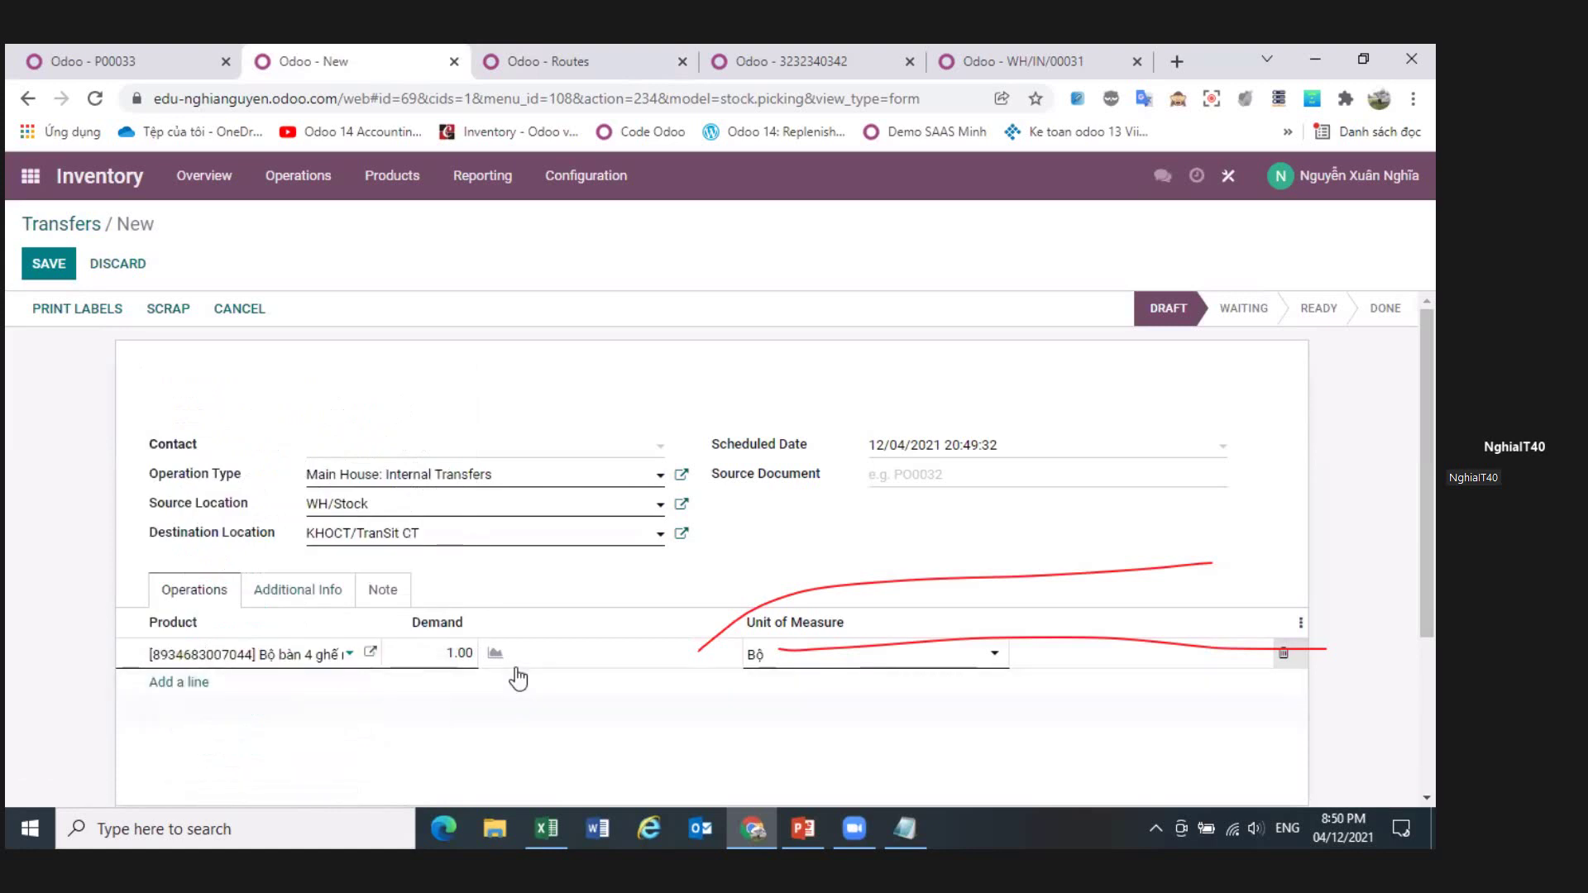
# - Save the internal transfer to KHOCT/TranSit CT, mark it as to do, and validate it by processing all quantities immediately
pyautogui.click(48, 267)
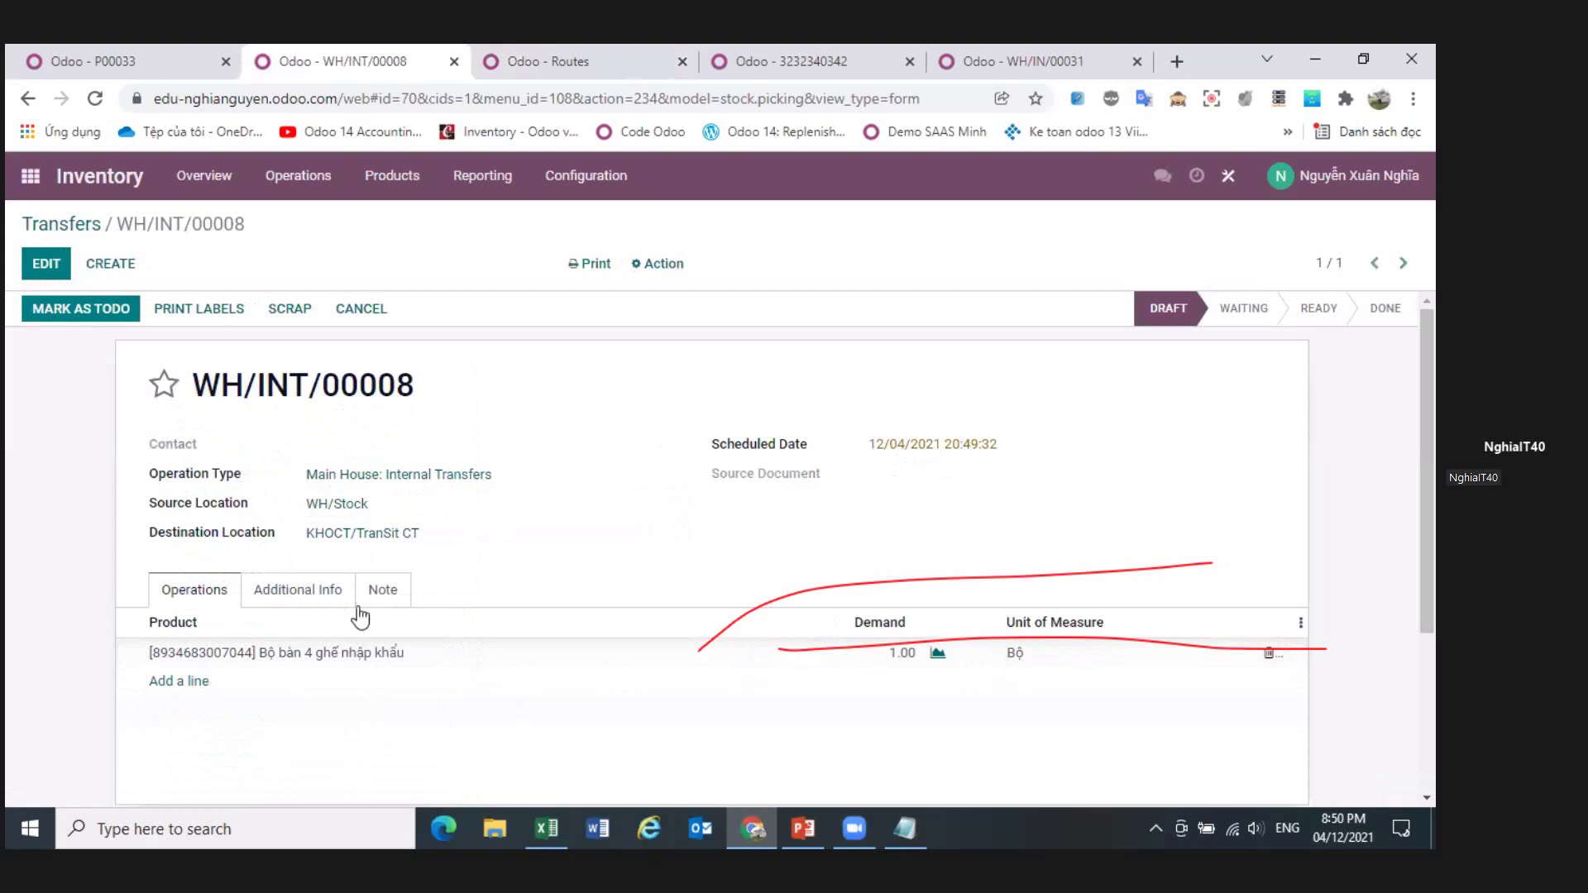
pyautogui.click(80, 315)
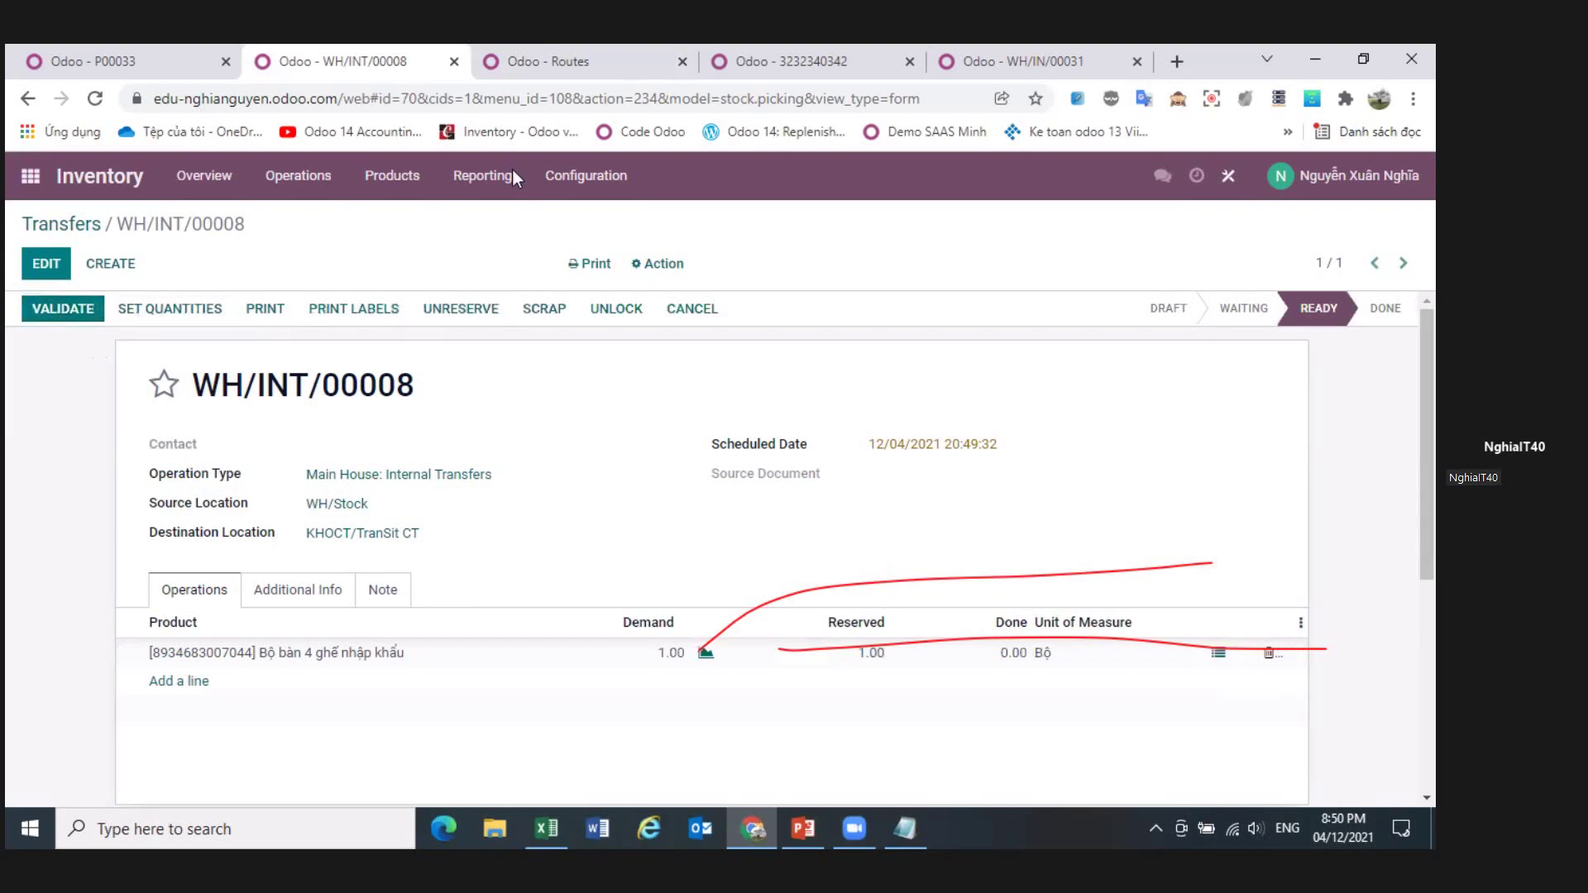
pyautogui.click(57, 311)
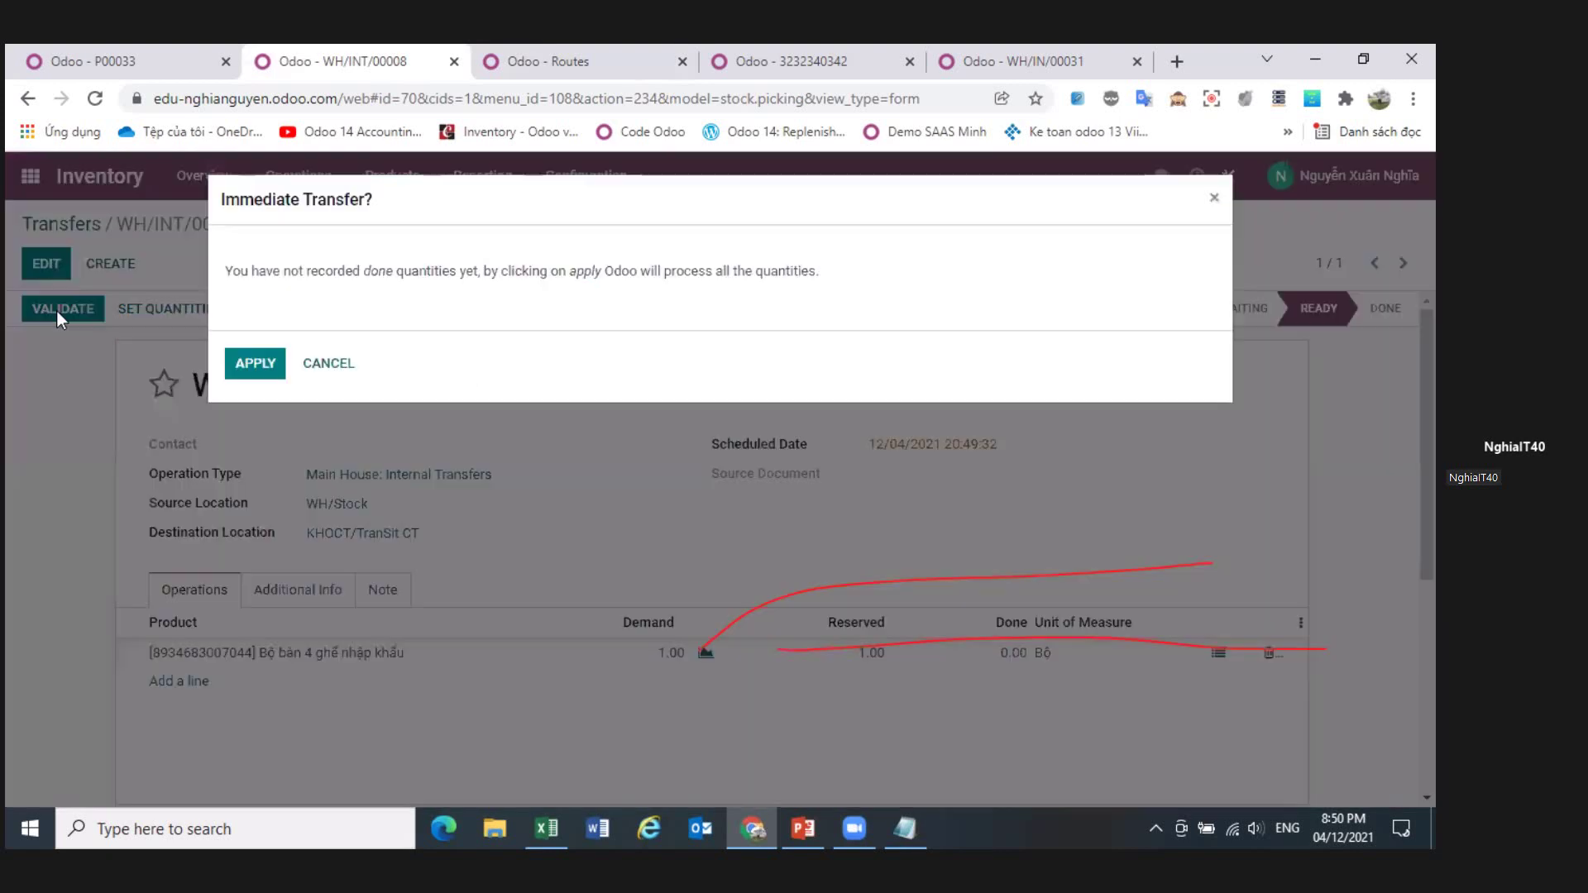
pyautogui.click(283, 365)
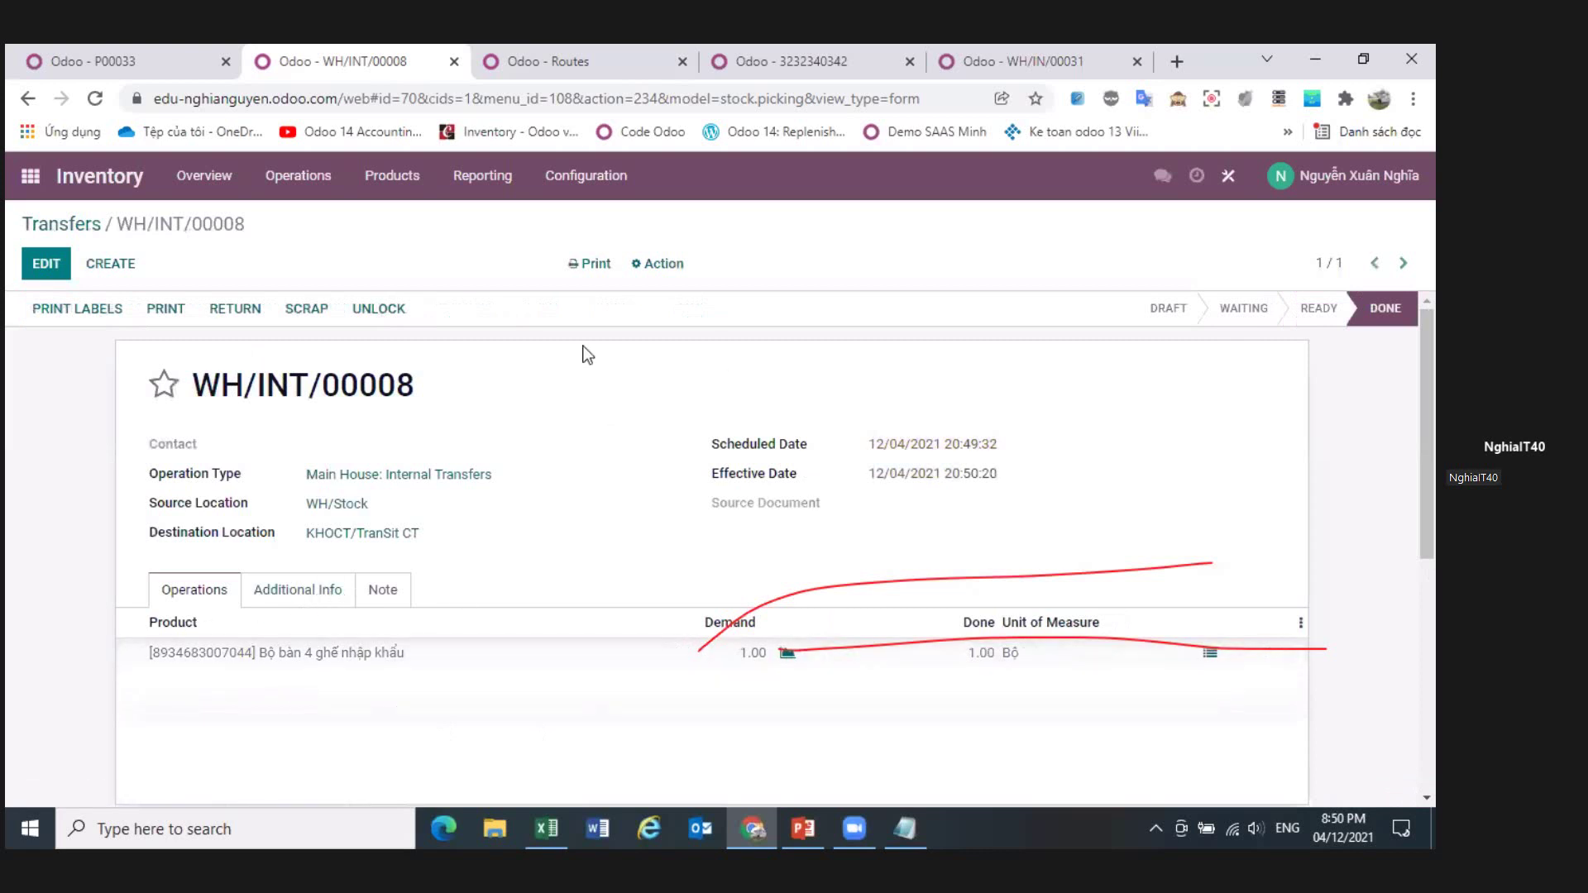
# - Switch to the routes browser tab, open the Inventory Overview there and remove its default filter
pyautogui.hotkey('ctrl', 'Tab')
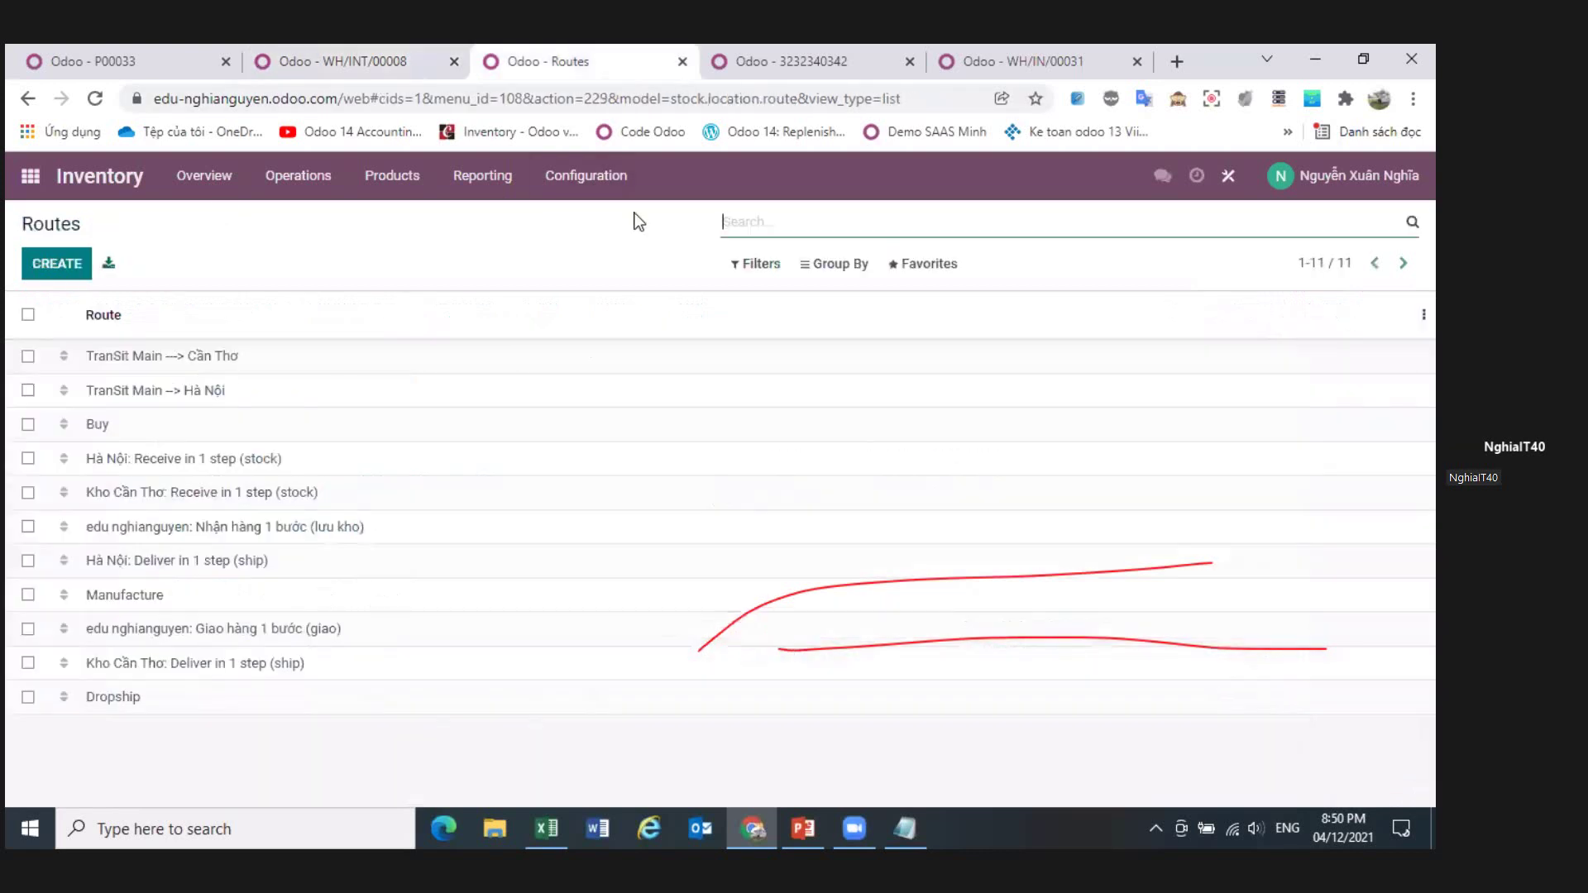
pyautogui.click(32, 176)
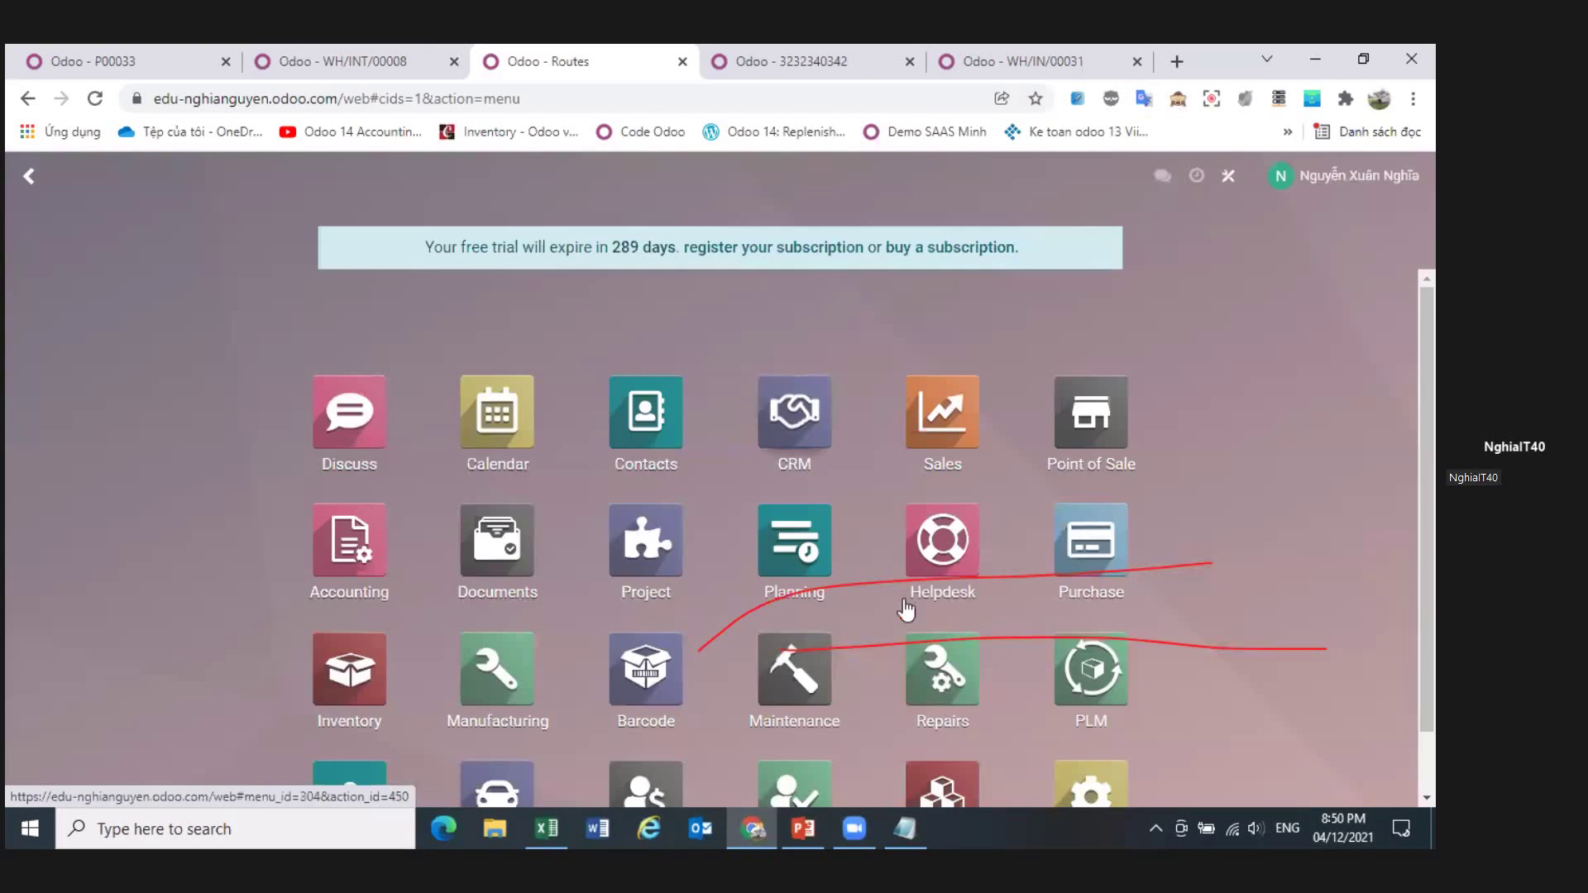
pyautogui.click(351, 675)
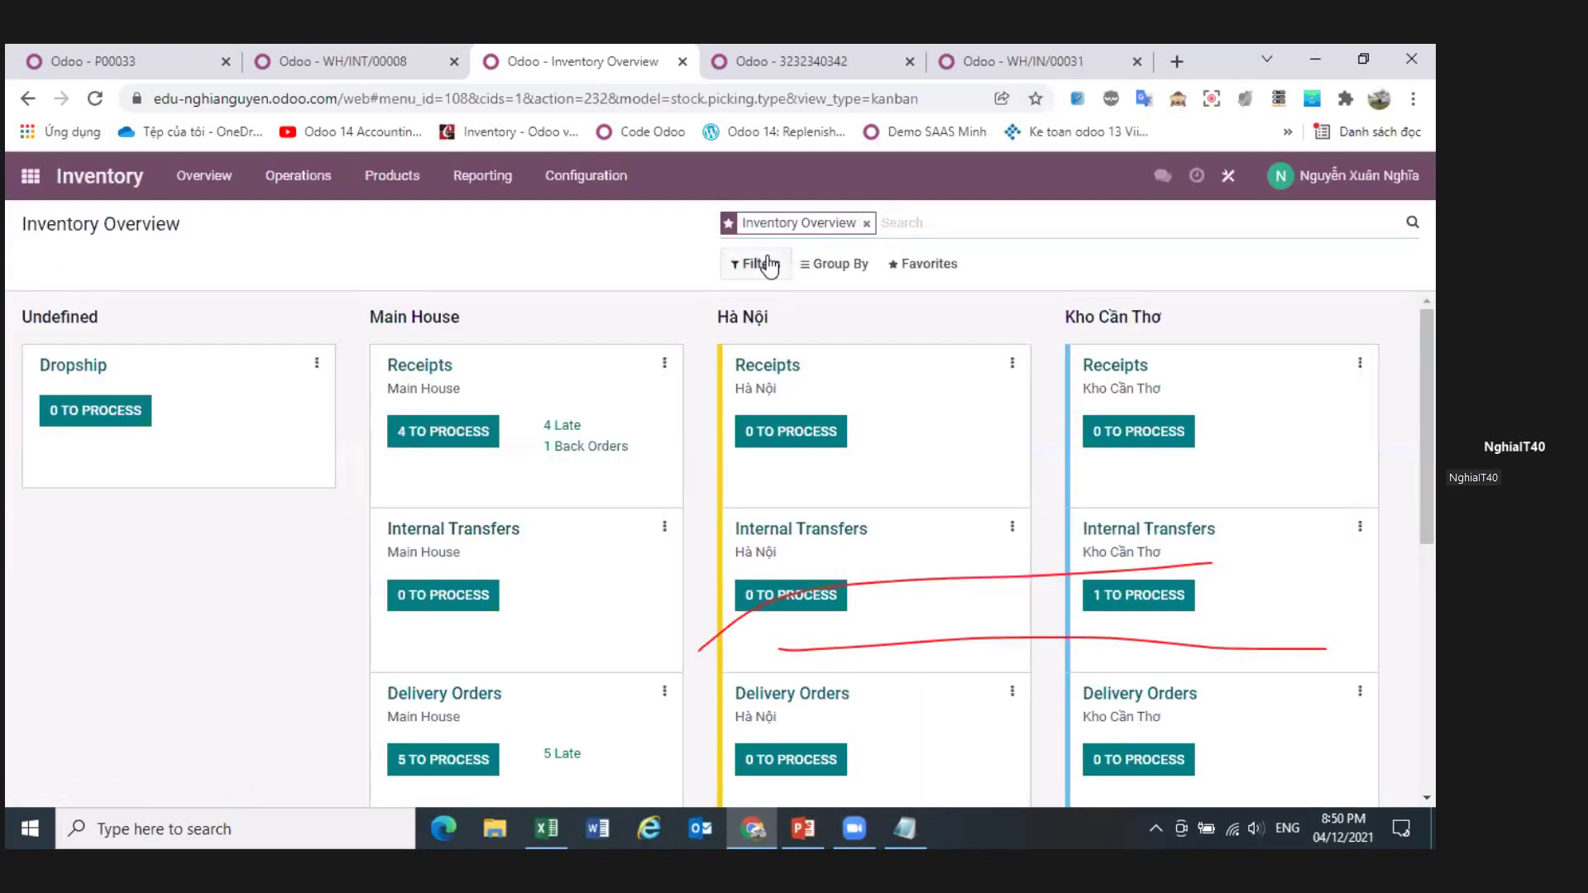
pyautogui.click(867, 223)
pyautogui.click(761, 264)
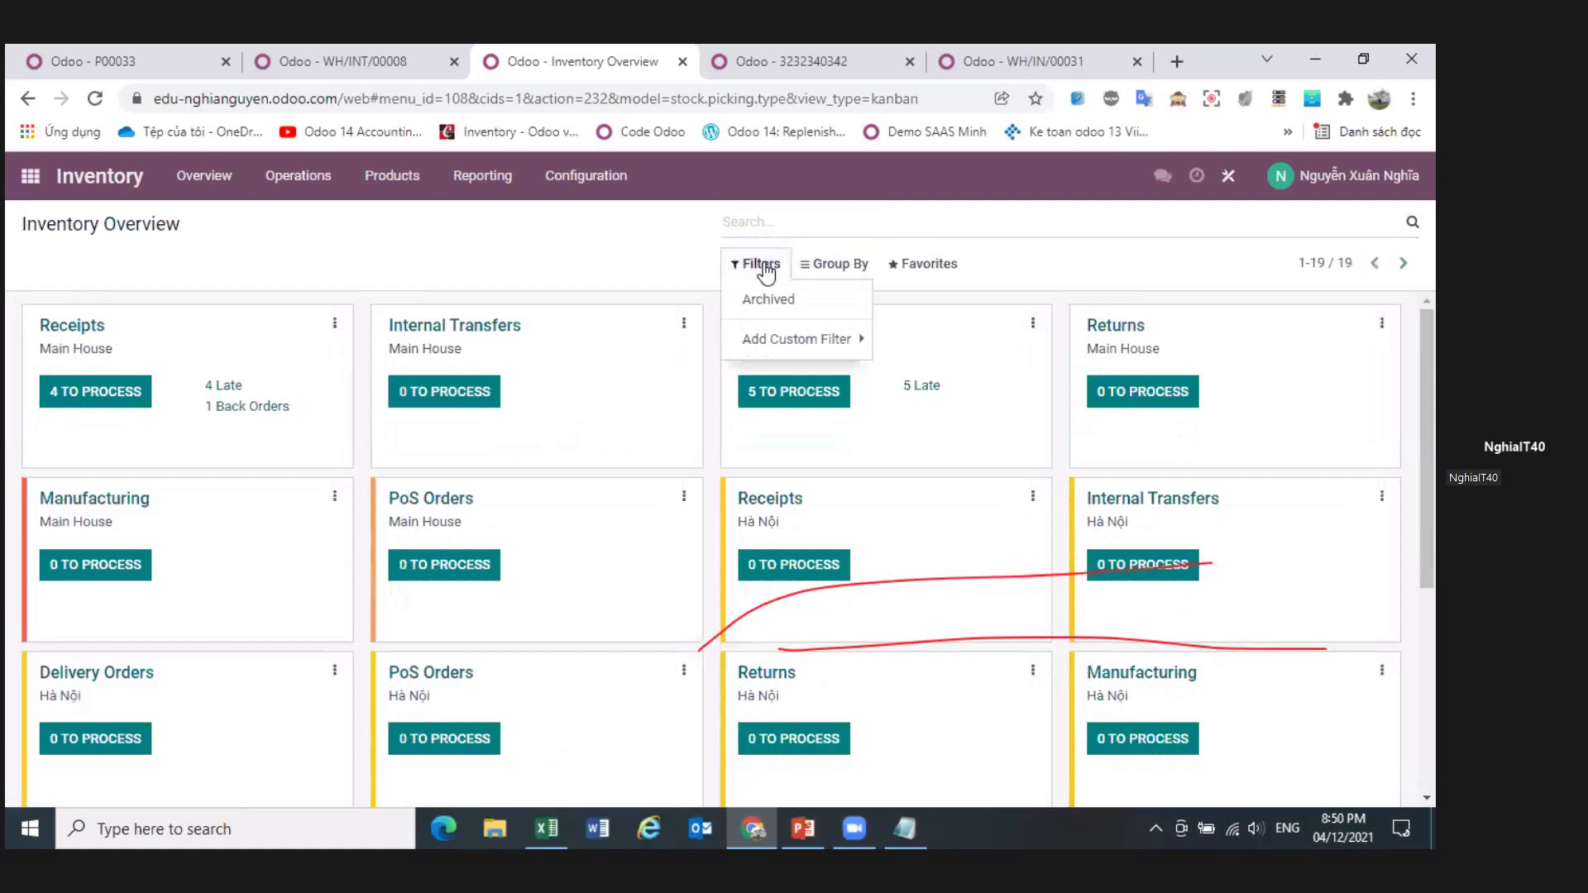
# - Open the Inventory Report filtered to transit locations only and expand Bộ bàn 4 ghế nhập khẩu down to its stock line
pyautogui.click(482, 177)
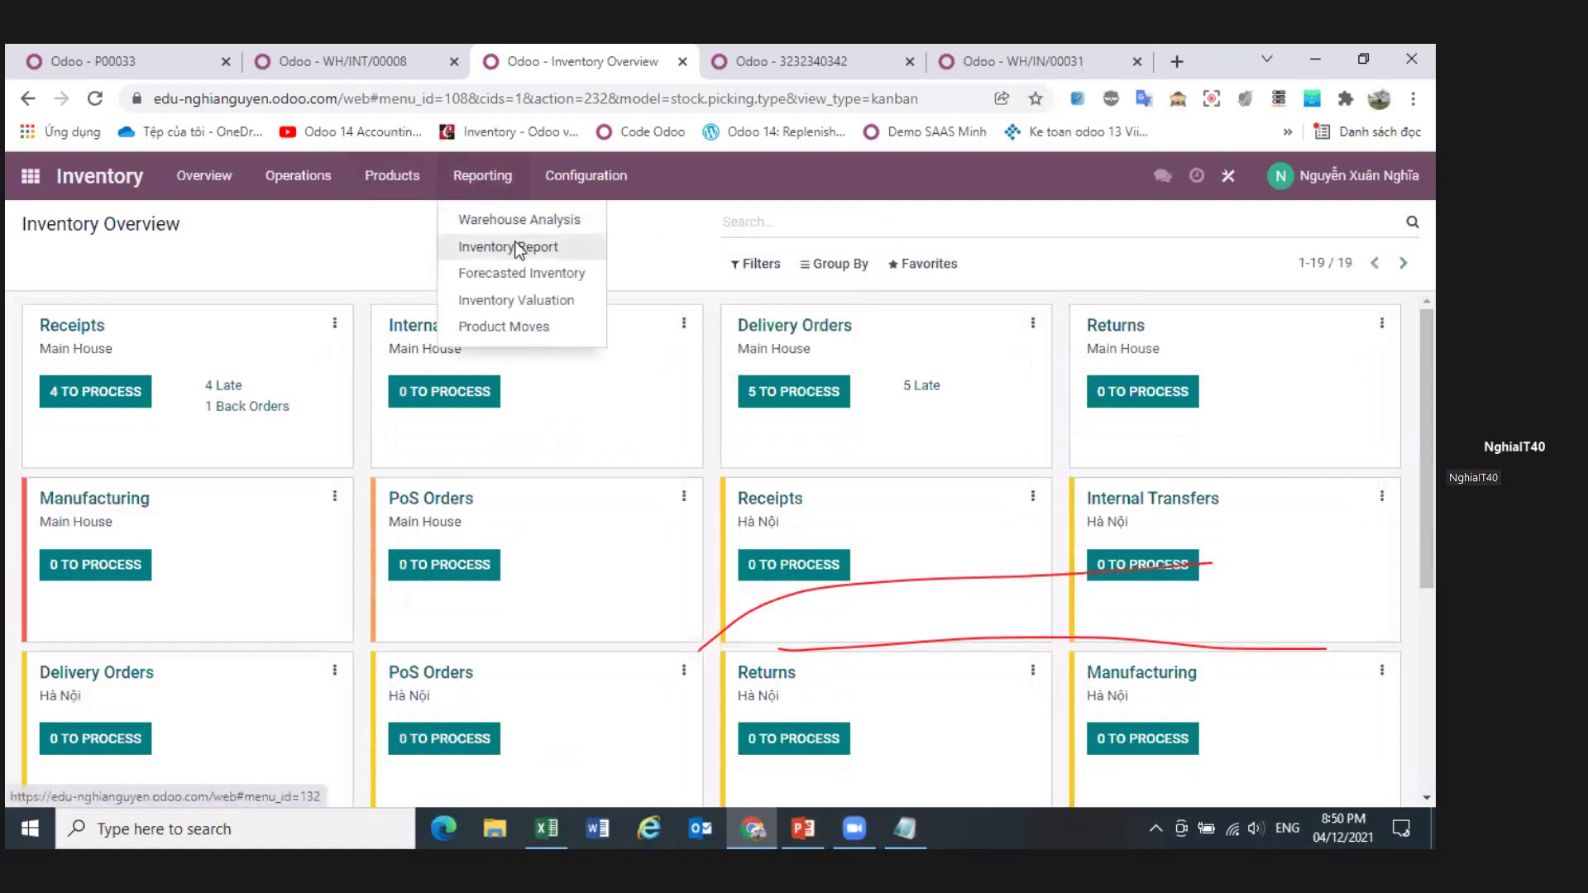
pyautogui.click(490, 247)
pyautogui.click(761, 264)
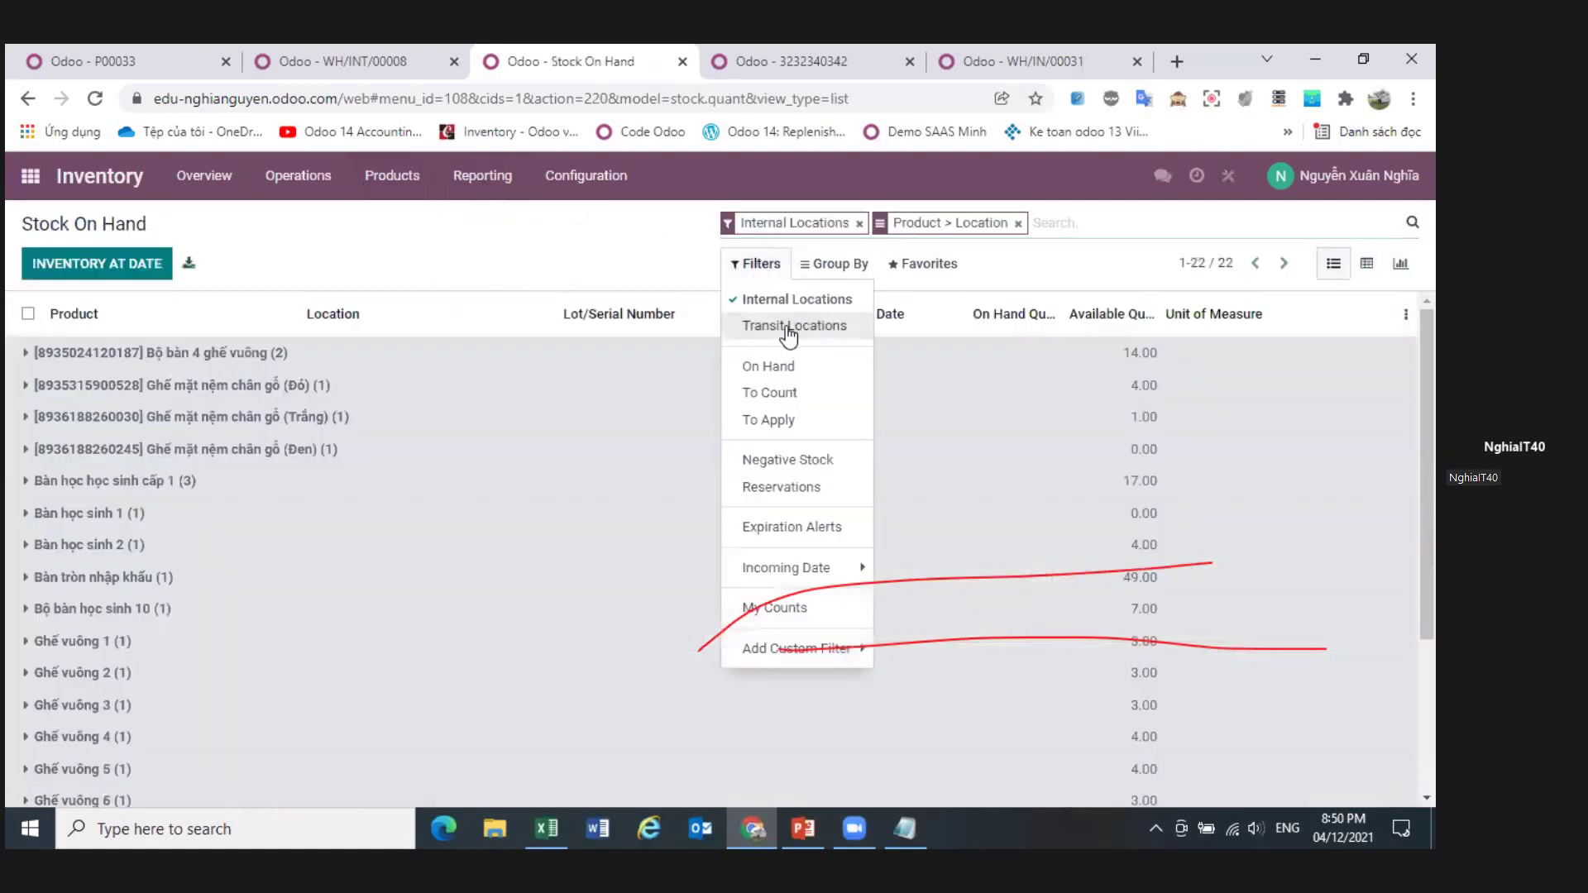
pyautogui.click(787, 301)
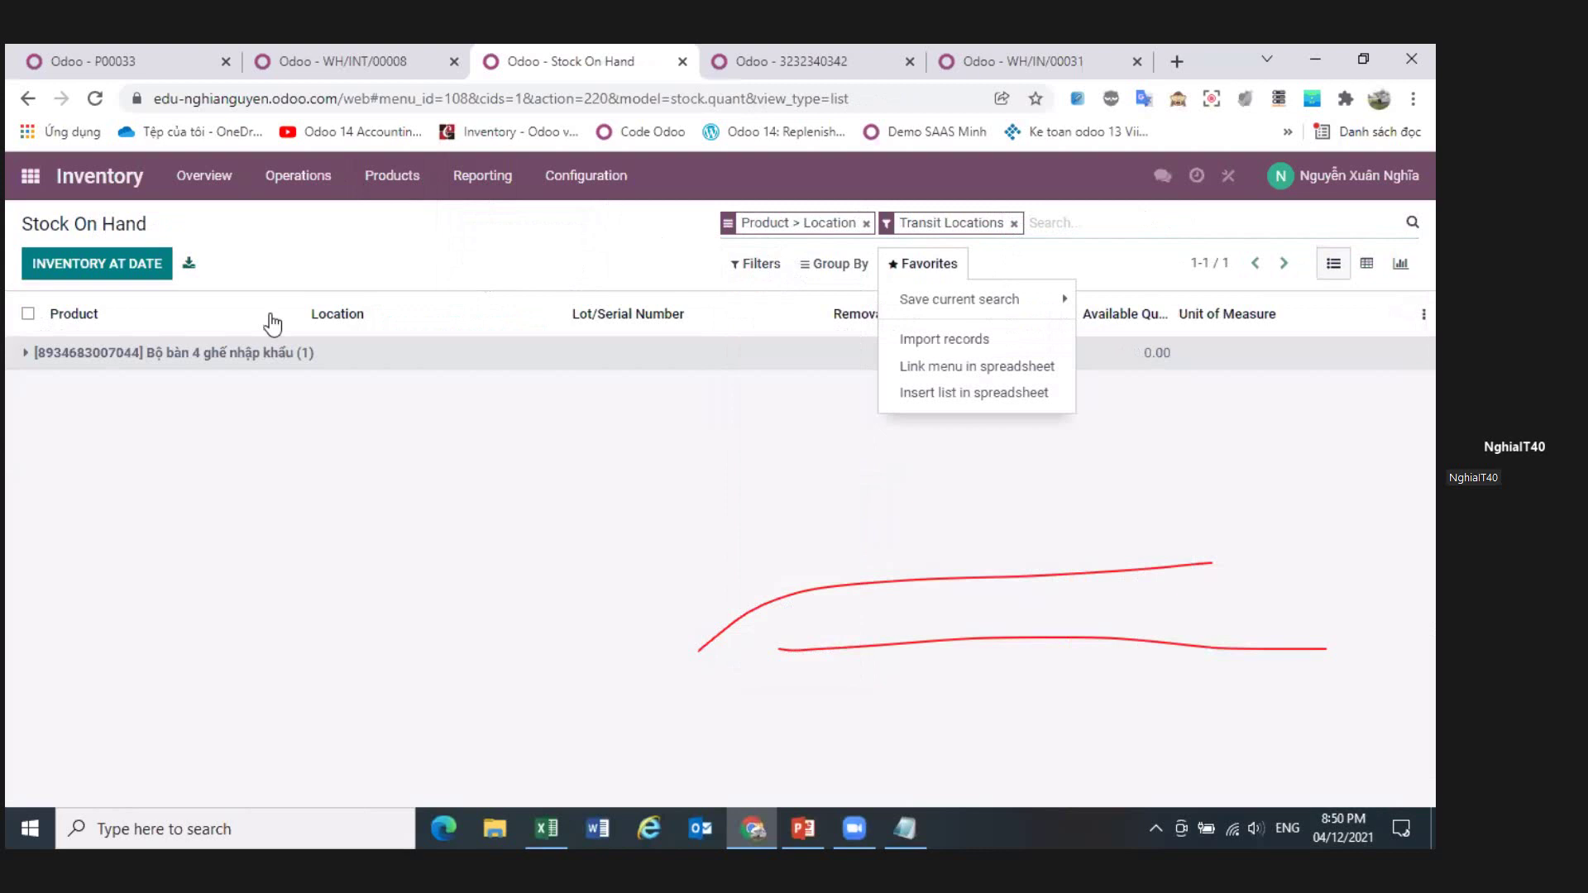
pyautogui.click(152, 355)
pyautogui.click(116, 389)
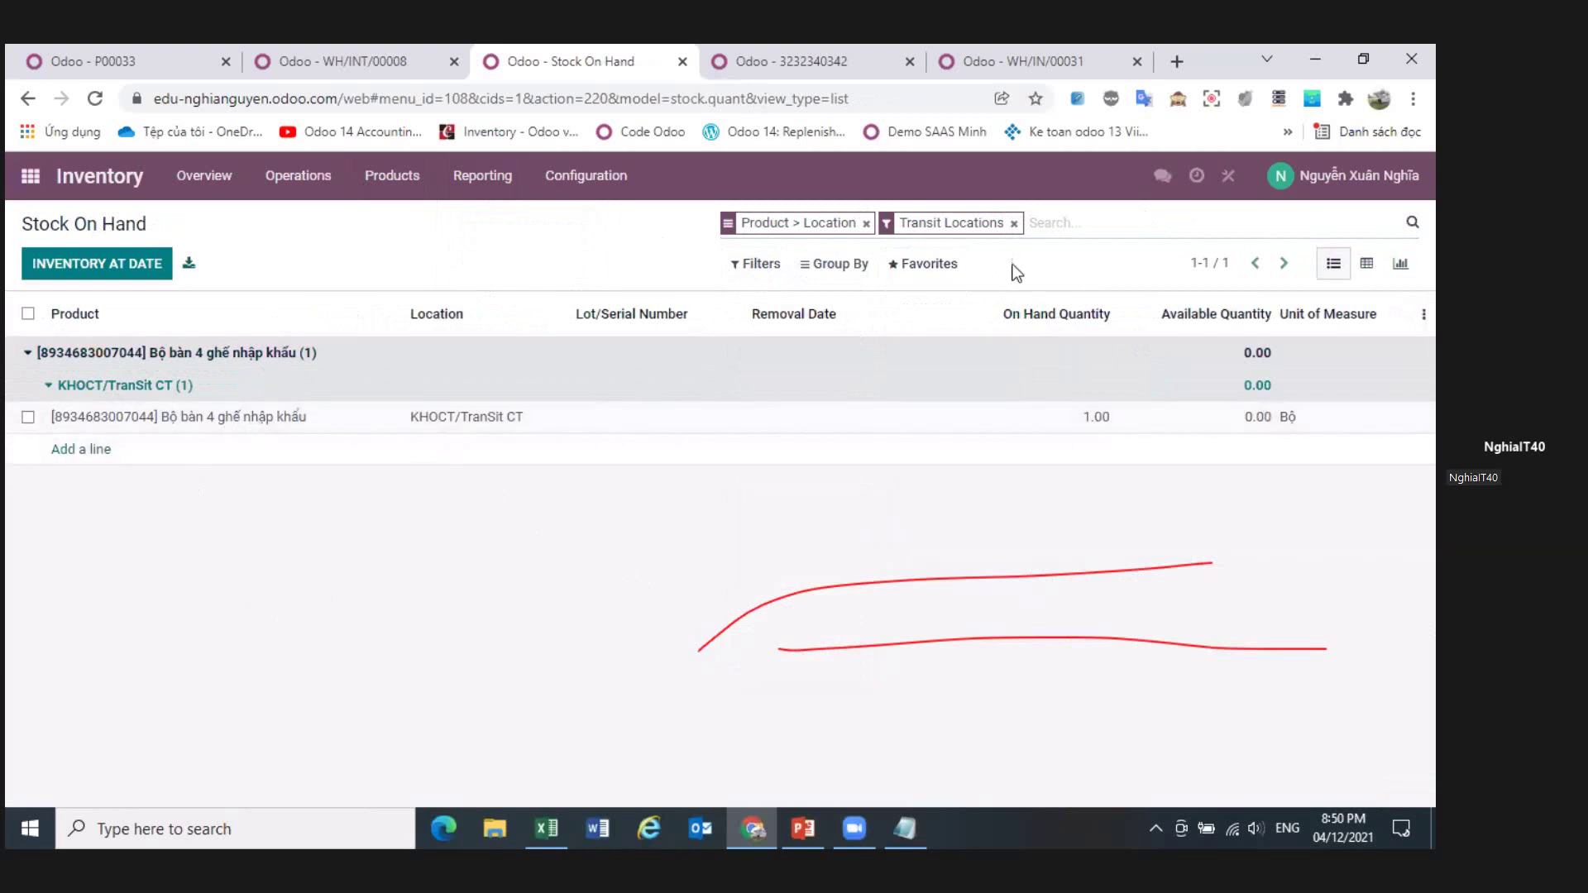
# - Remove the transit filter, group the stock report by location only and expand KHOCT/TranSit CT
pyautogui.click(1013, 224)
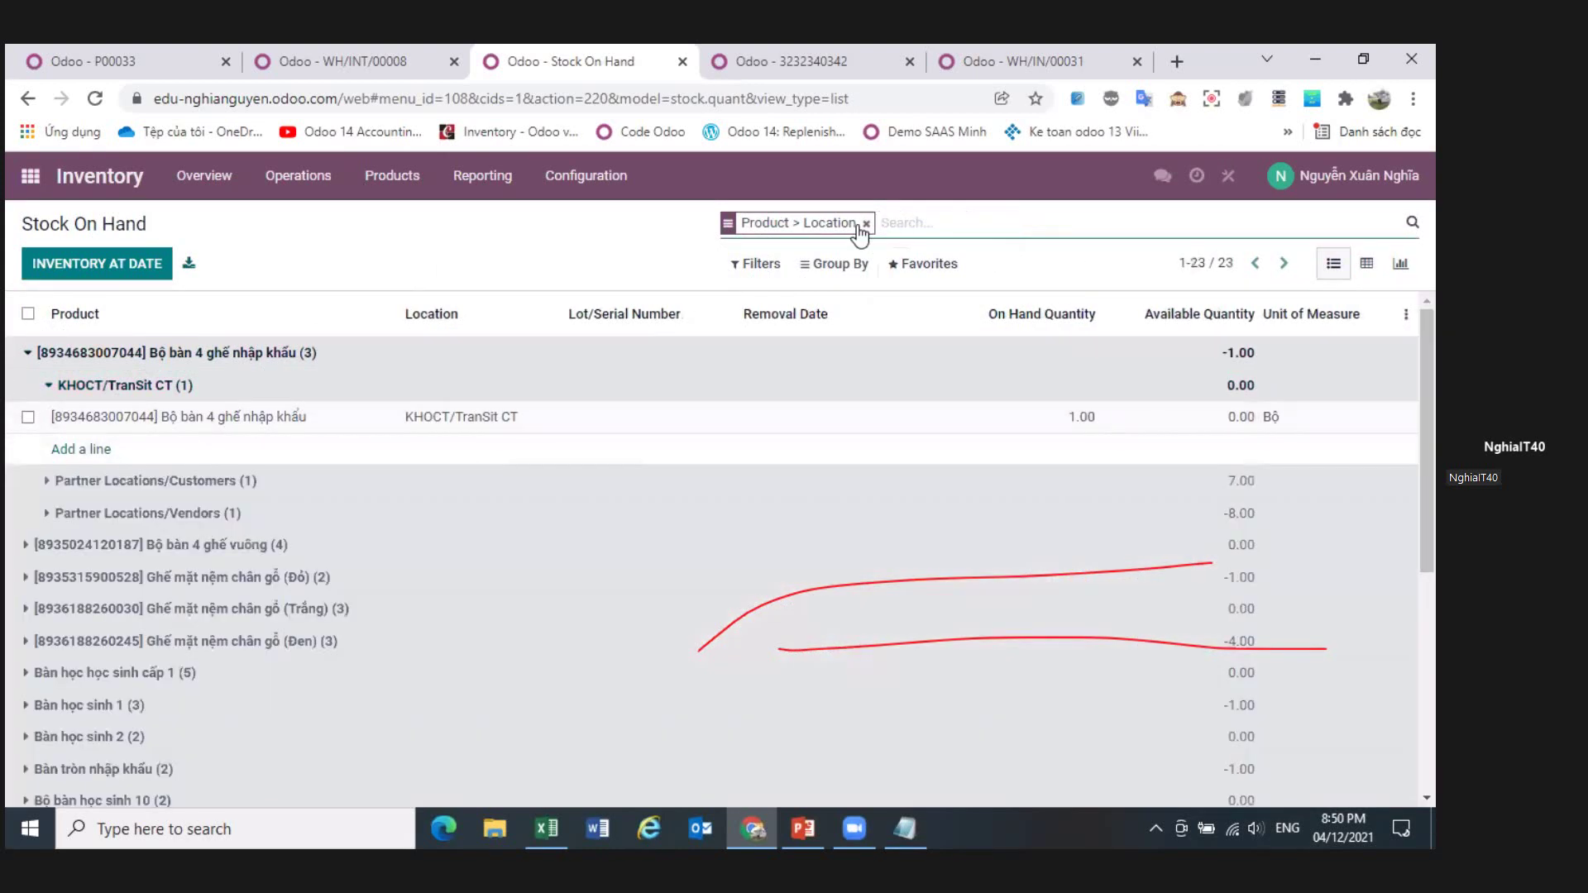
pyautogui.click(837, 263)
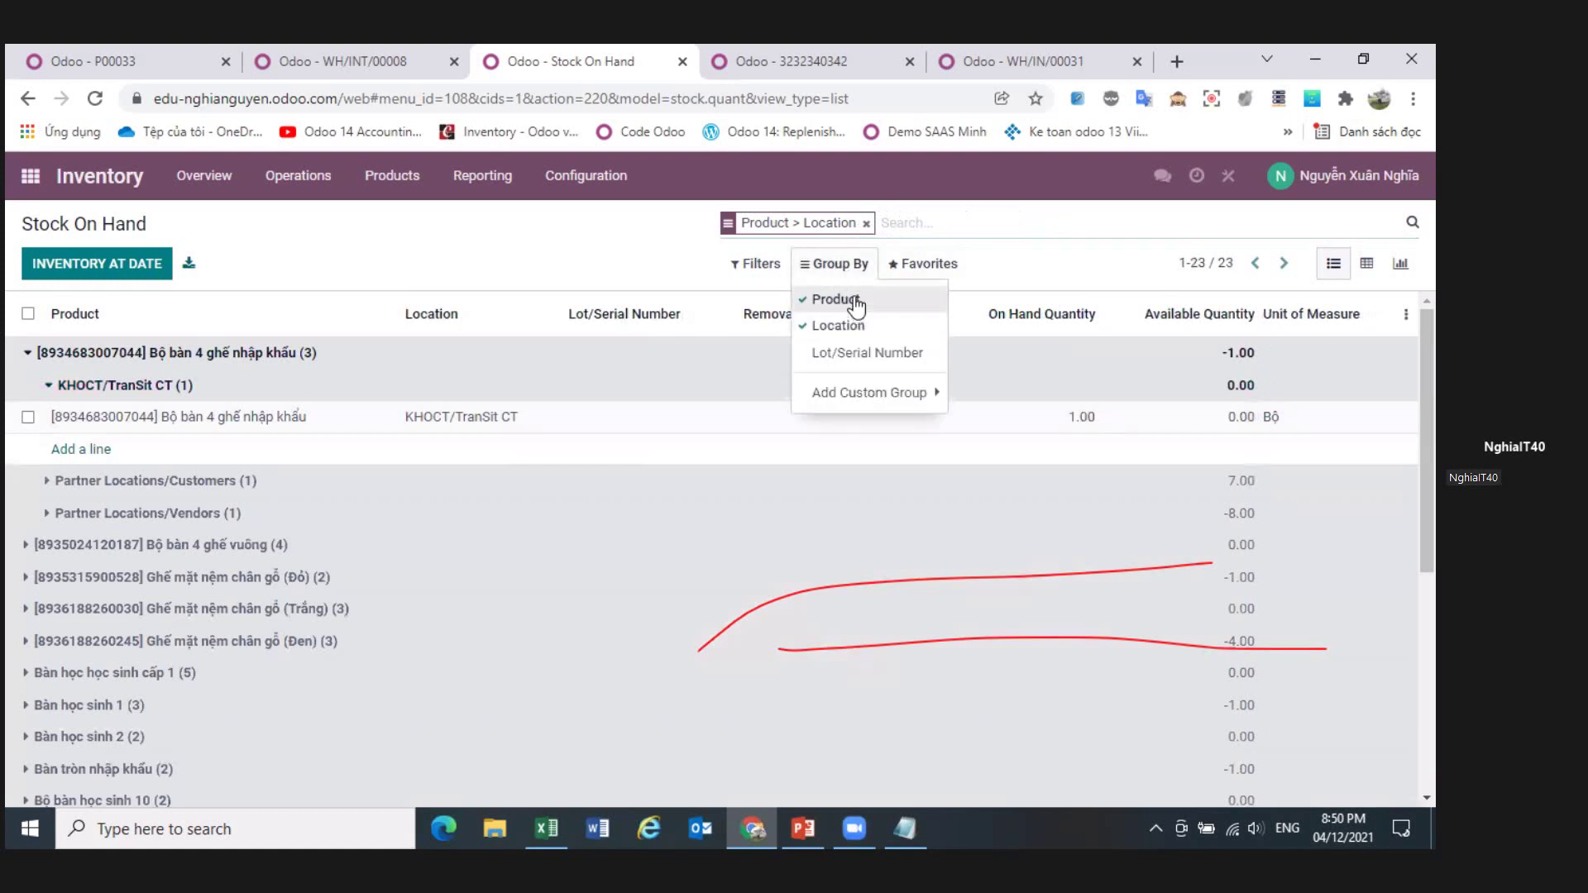
pyautogui.click(836, 300)
pyautogui.click(911, 226)
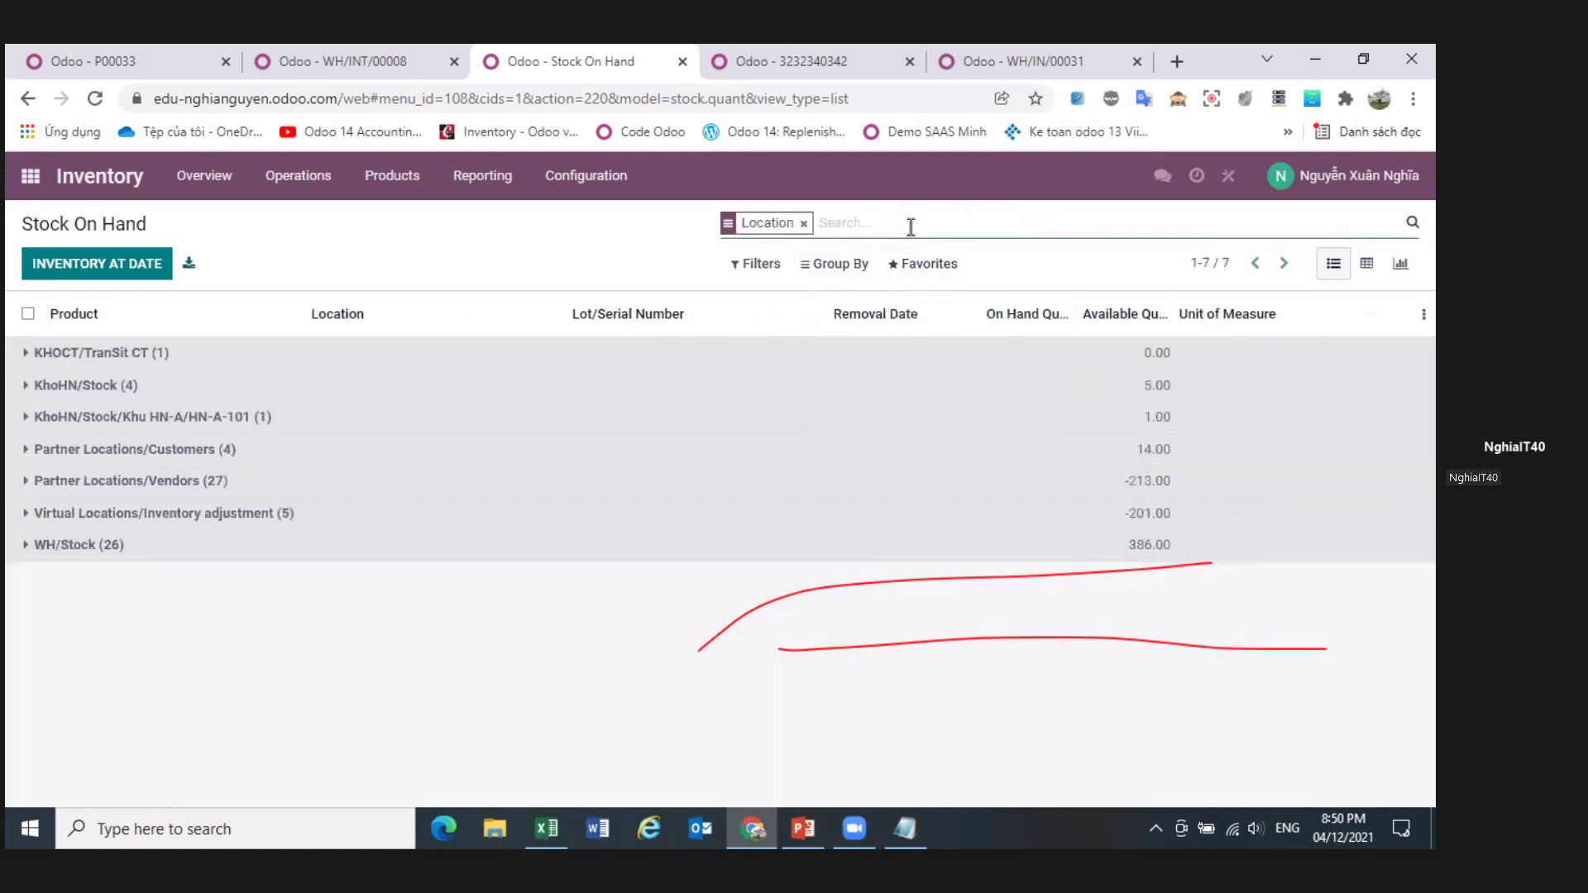
pyautogui.click(129, 356)
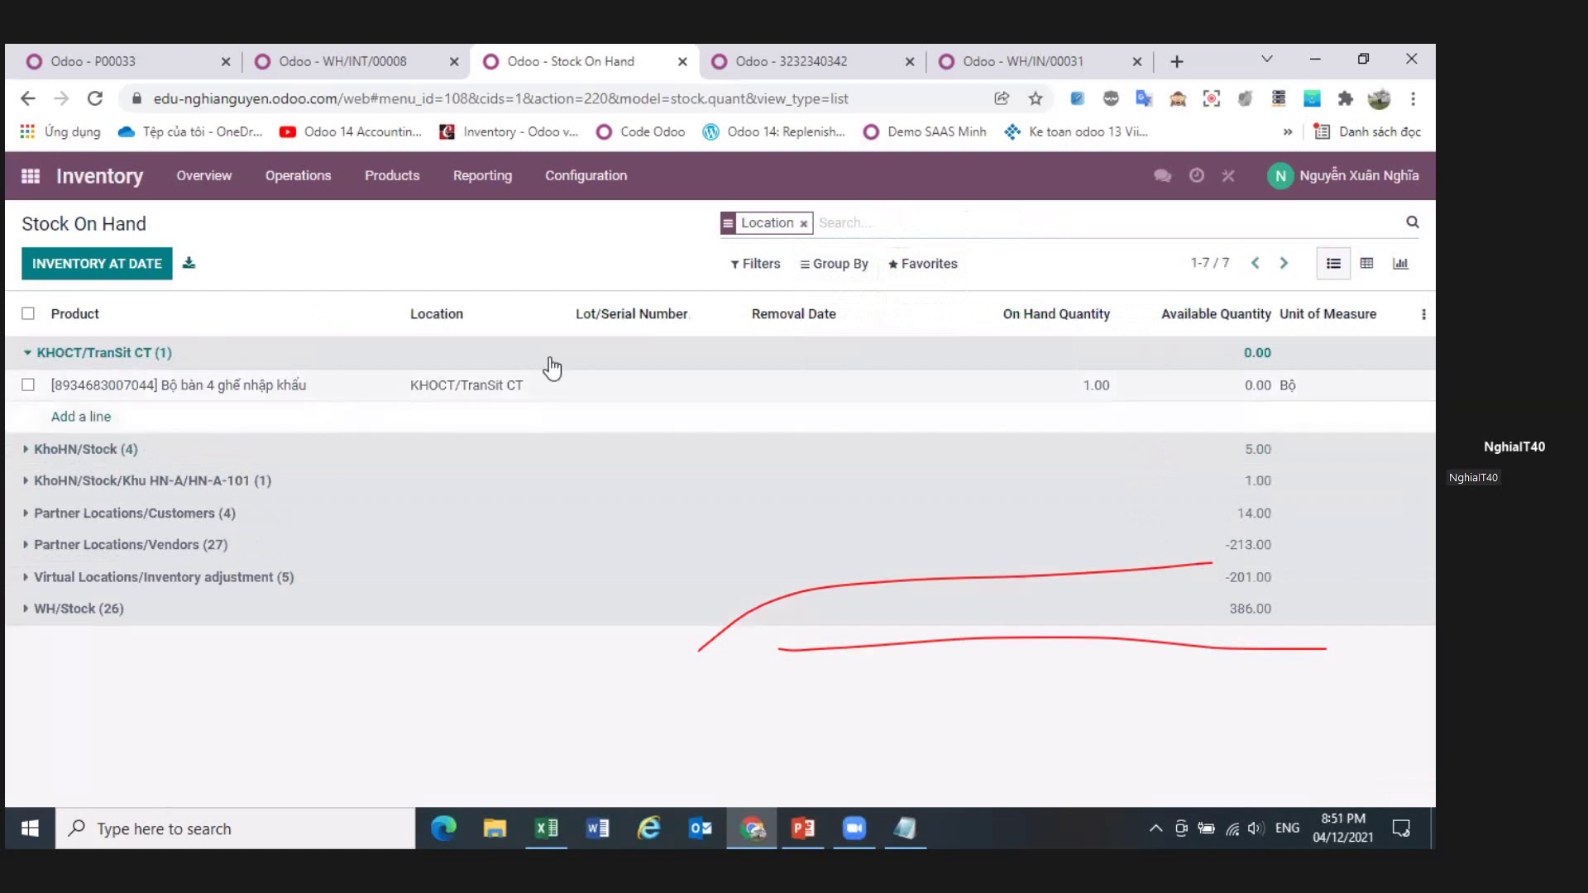
# - Filter the stock report to internal locations and expand WH/Stock to examine its products
pyautogui.click(757, 266)
pyautogui.click(774, 303)
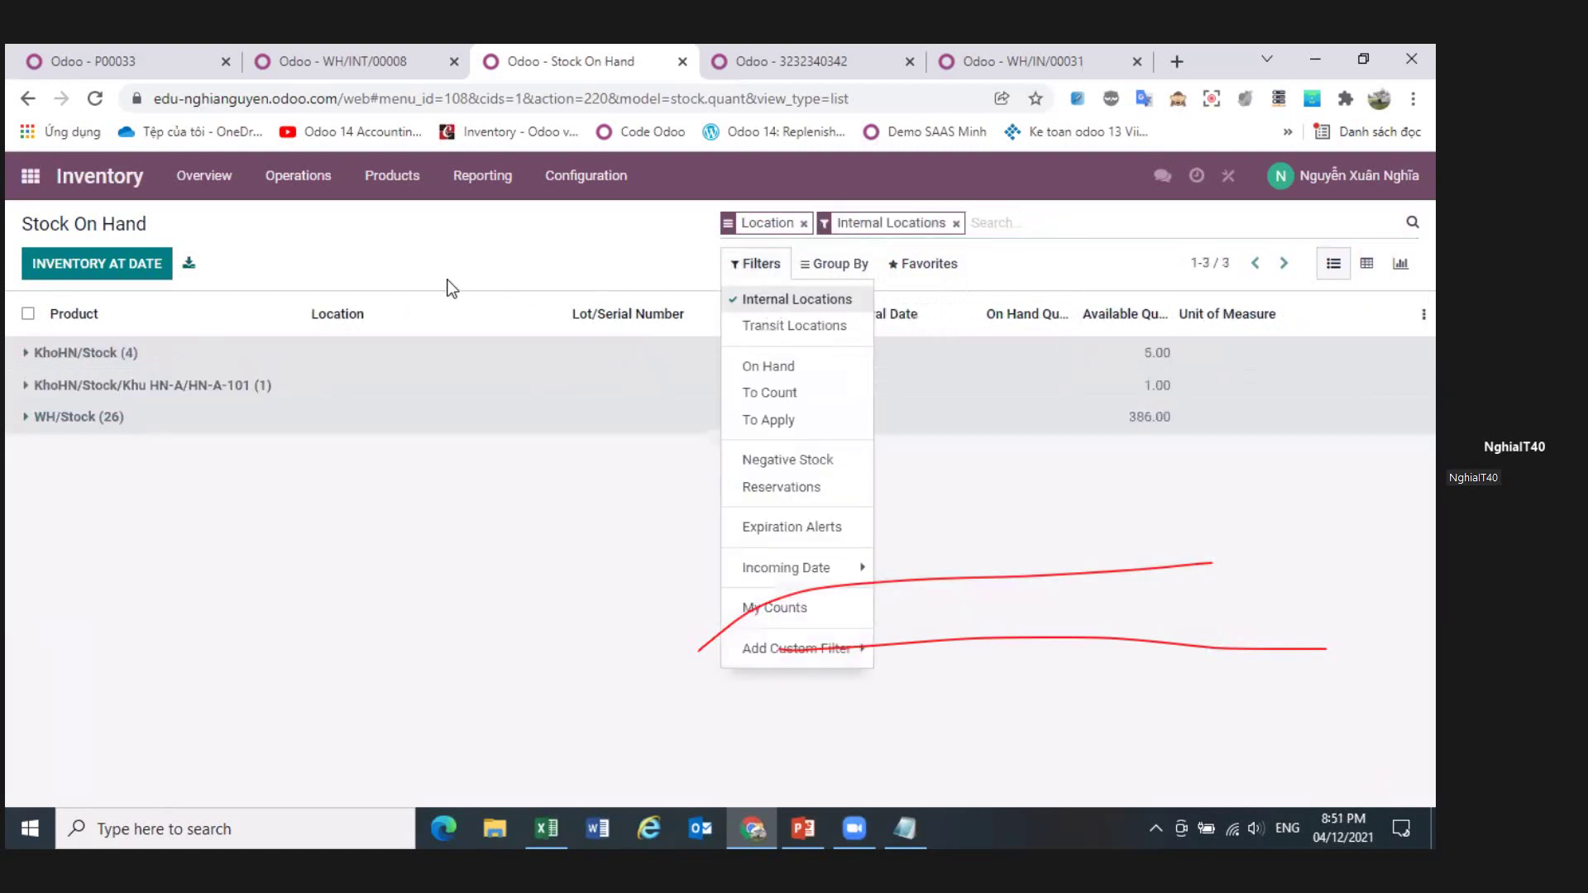
pyautogui.click(178, 389)
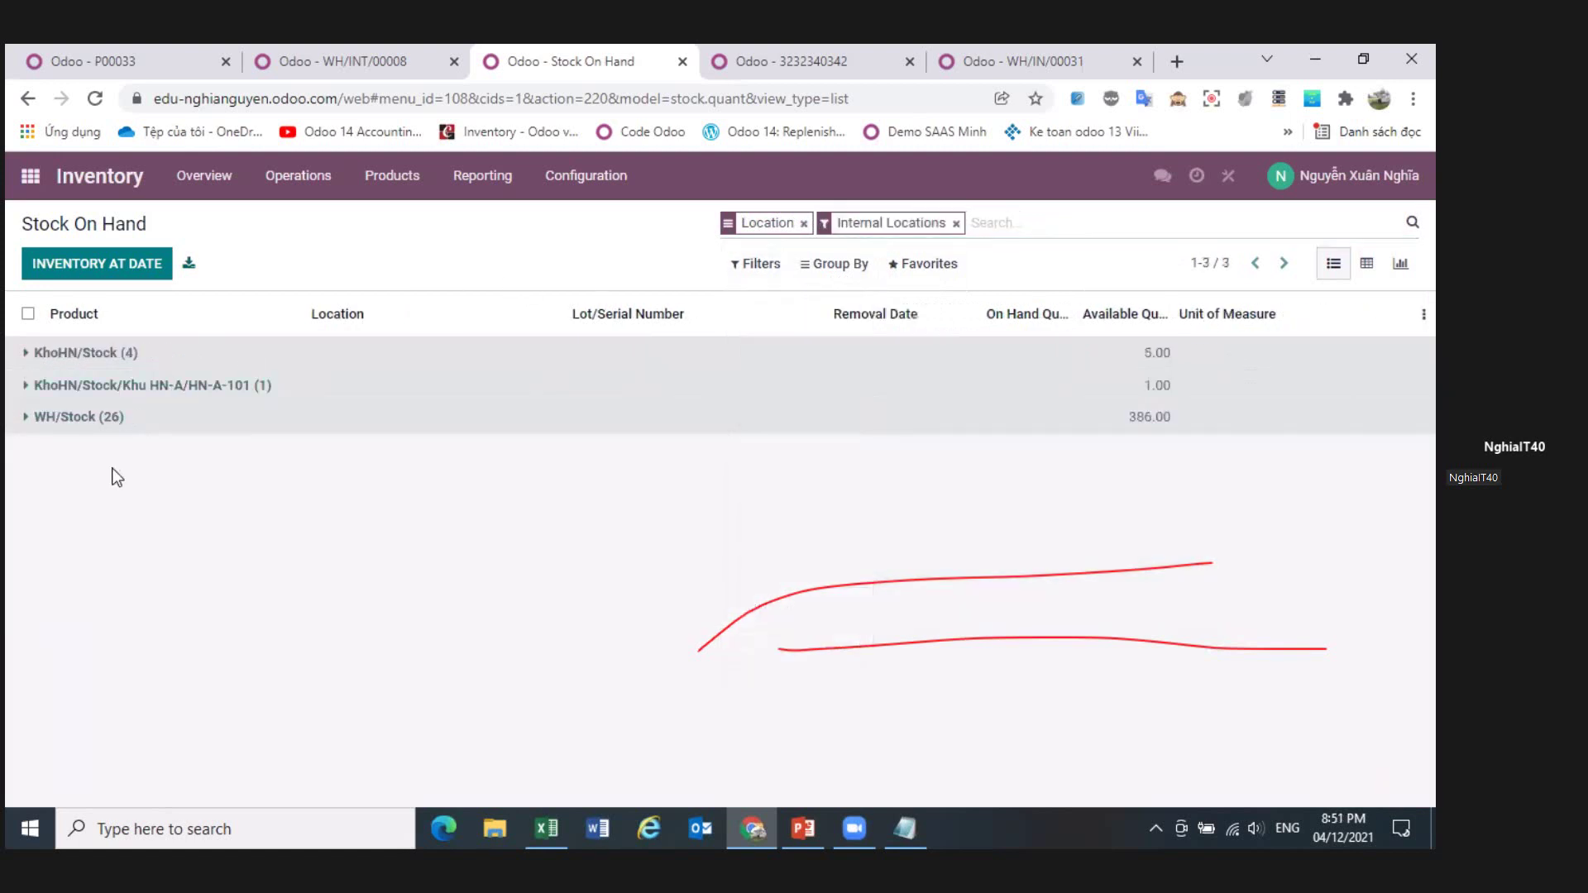
pyautogui.click(1030, 223)
pyautogui.write('bo')
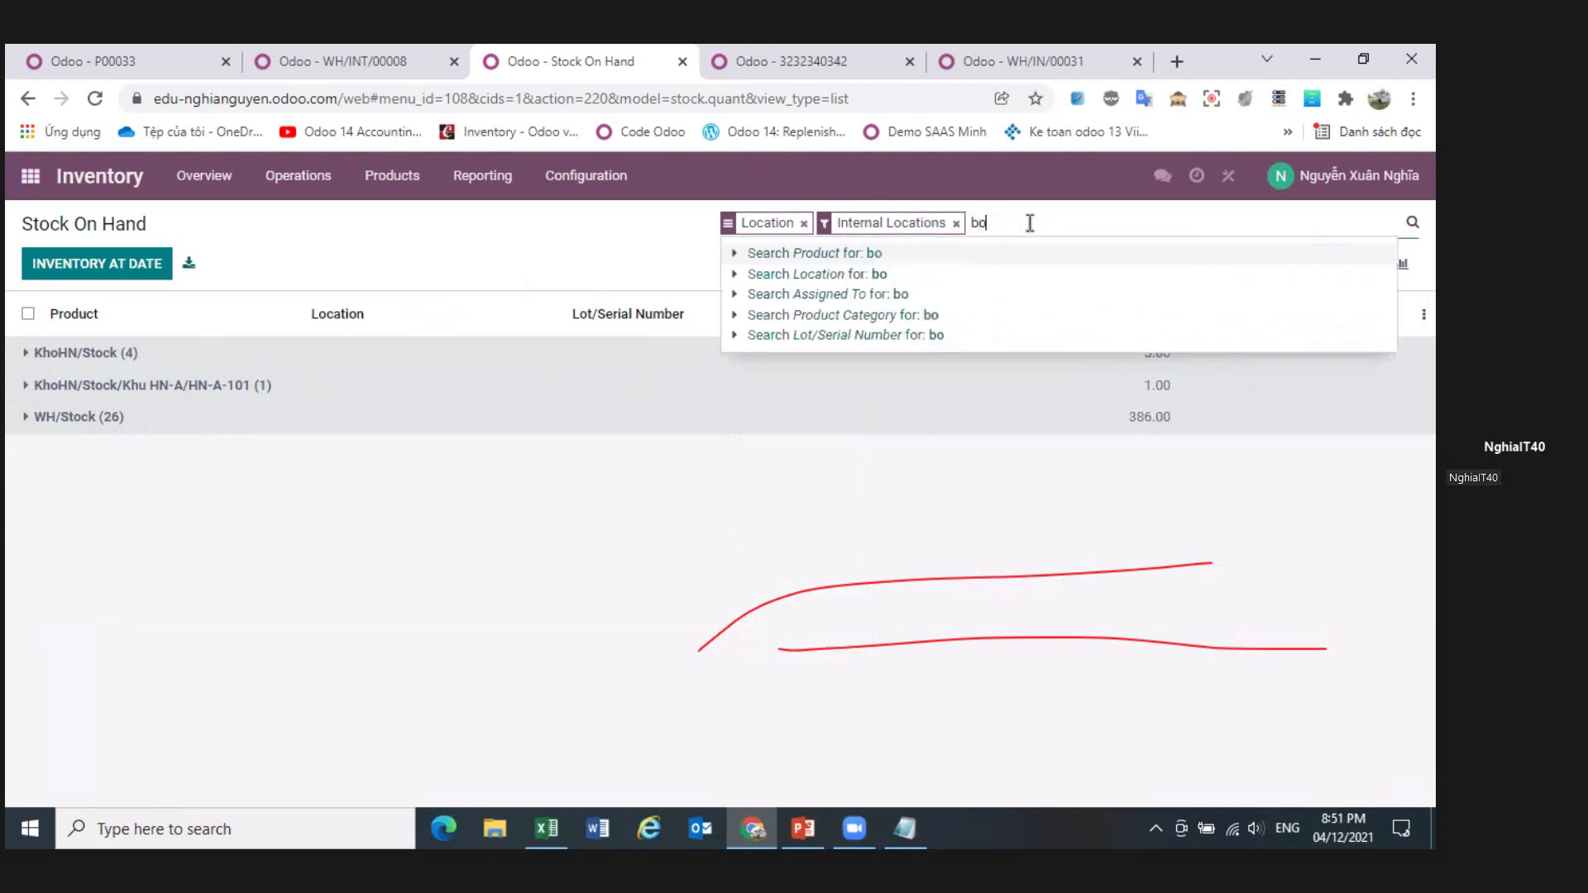
pyautogui.click(245, 546)
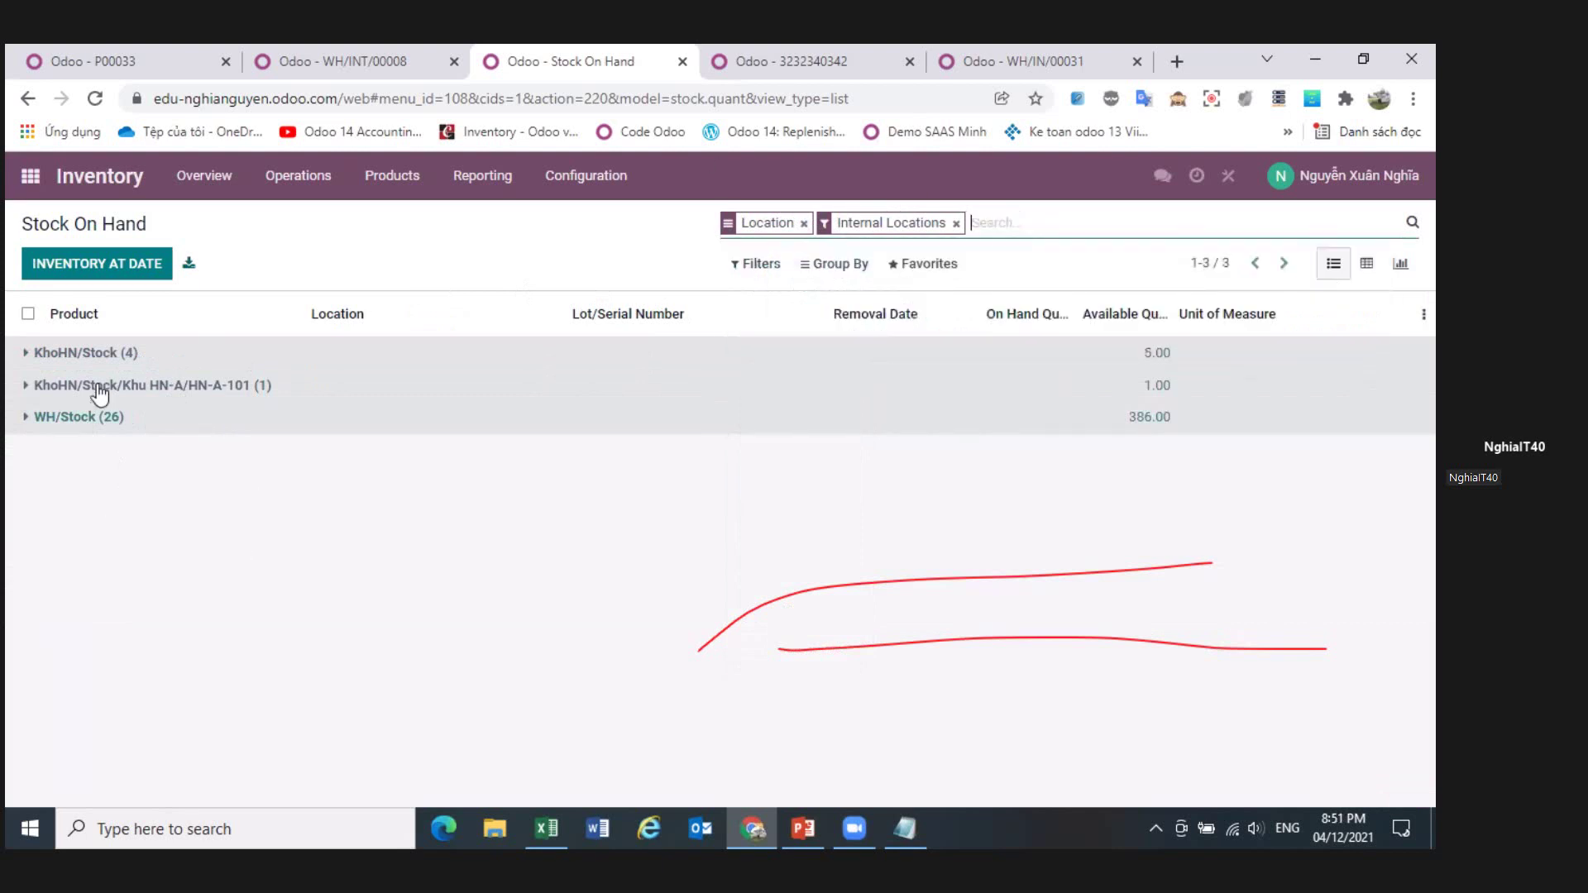
pyautogui.click(66, 417)
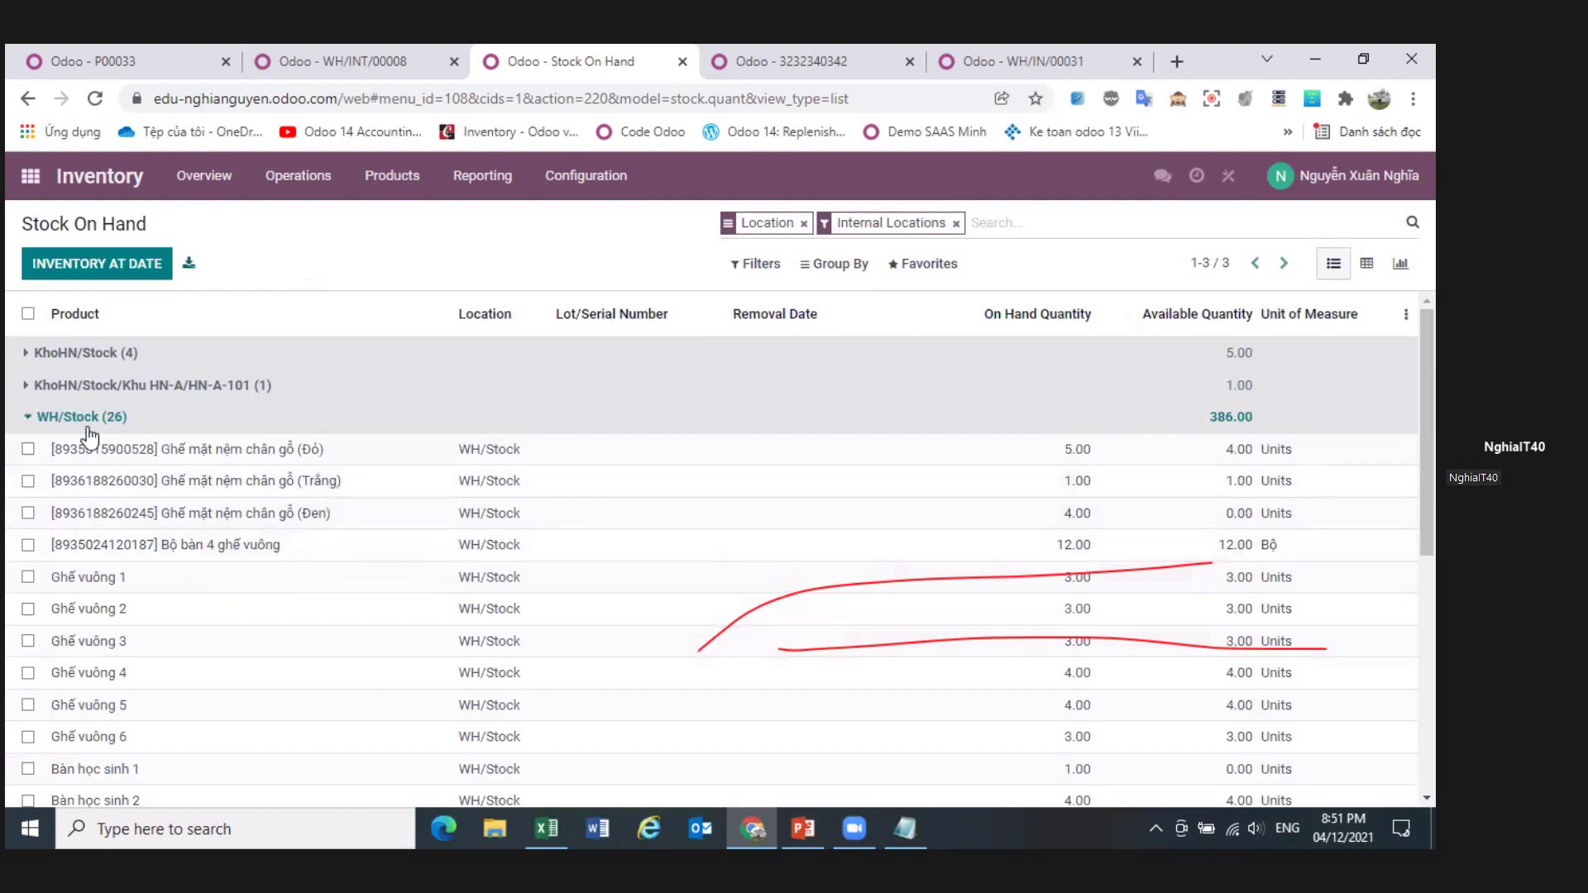
# - Switch to Notepad to review the Main house, Transit and Can Tho flow notes, and return to the browser
pyautogui.click(905, 828)
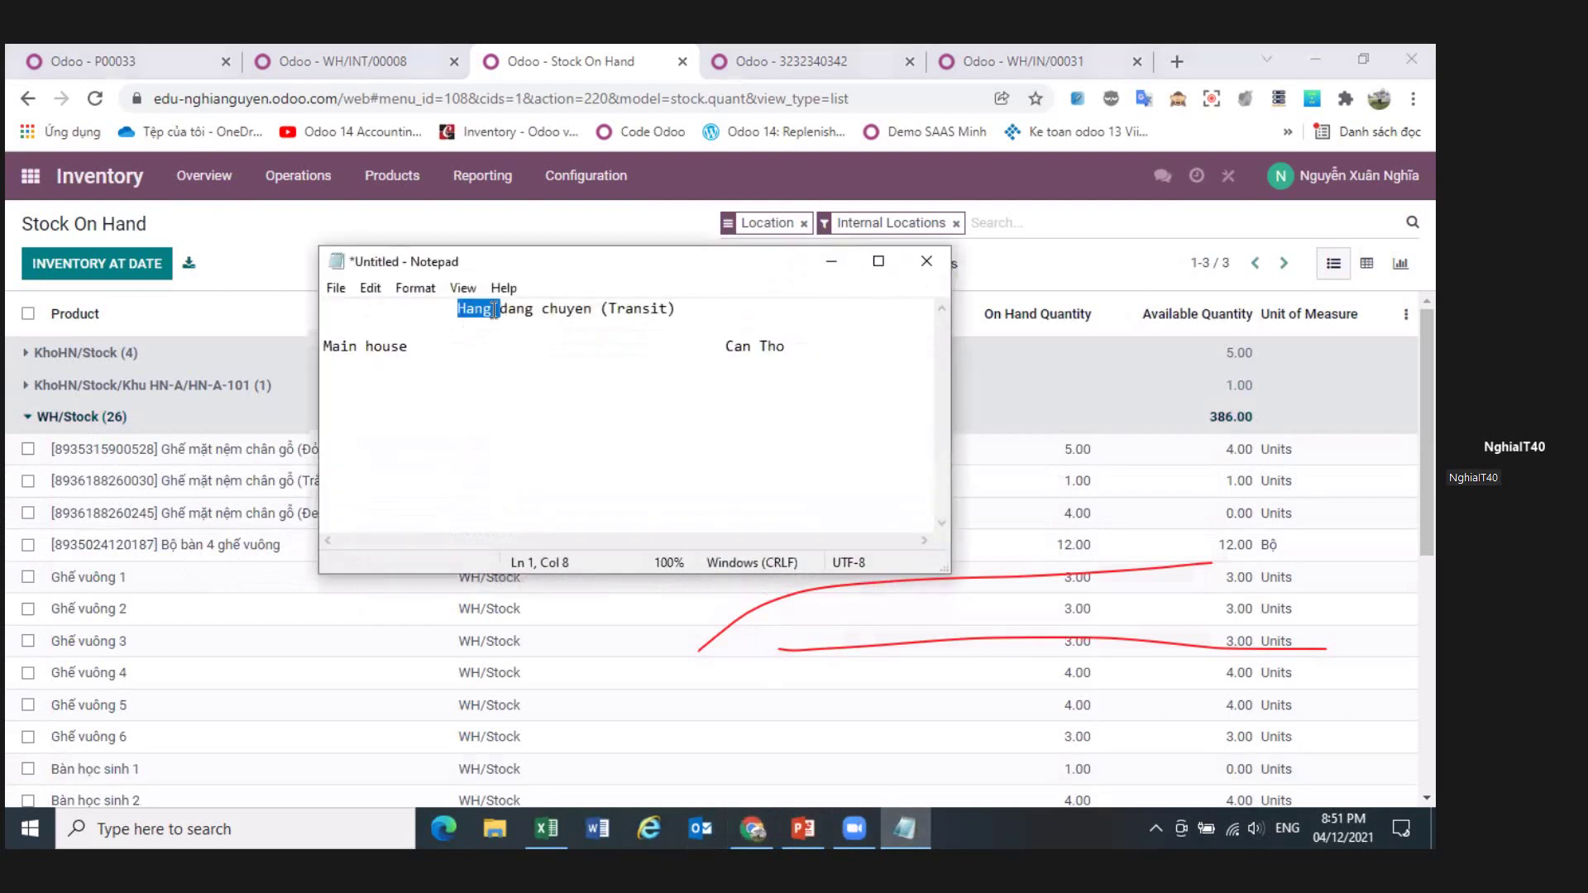
pyautogui.click(362, 349)
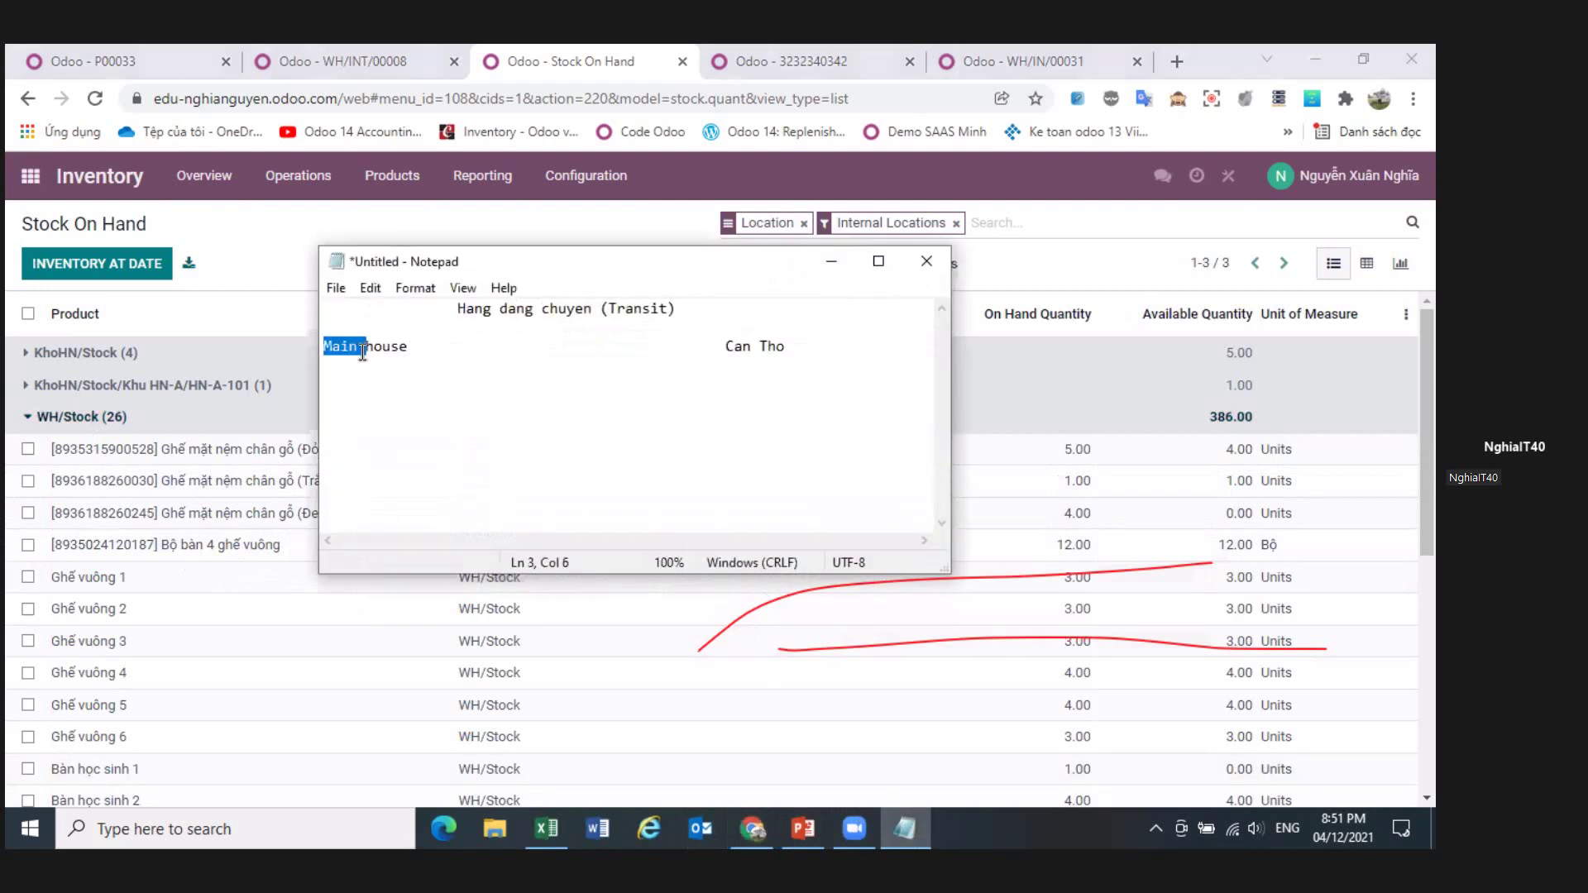
pyautogui.doubleClick(576, 311)
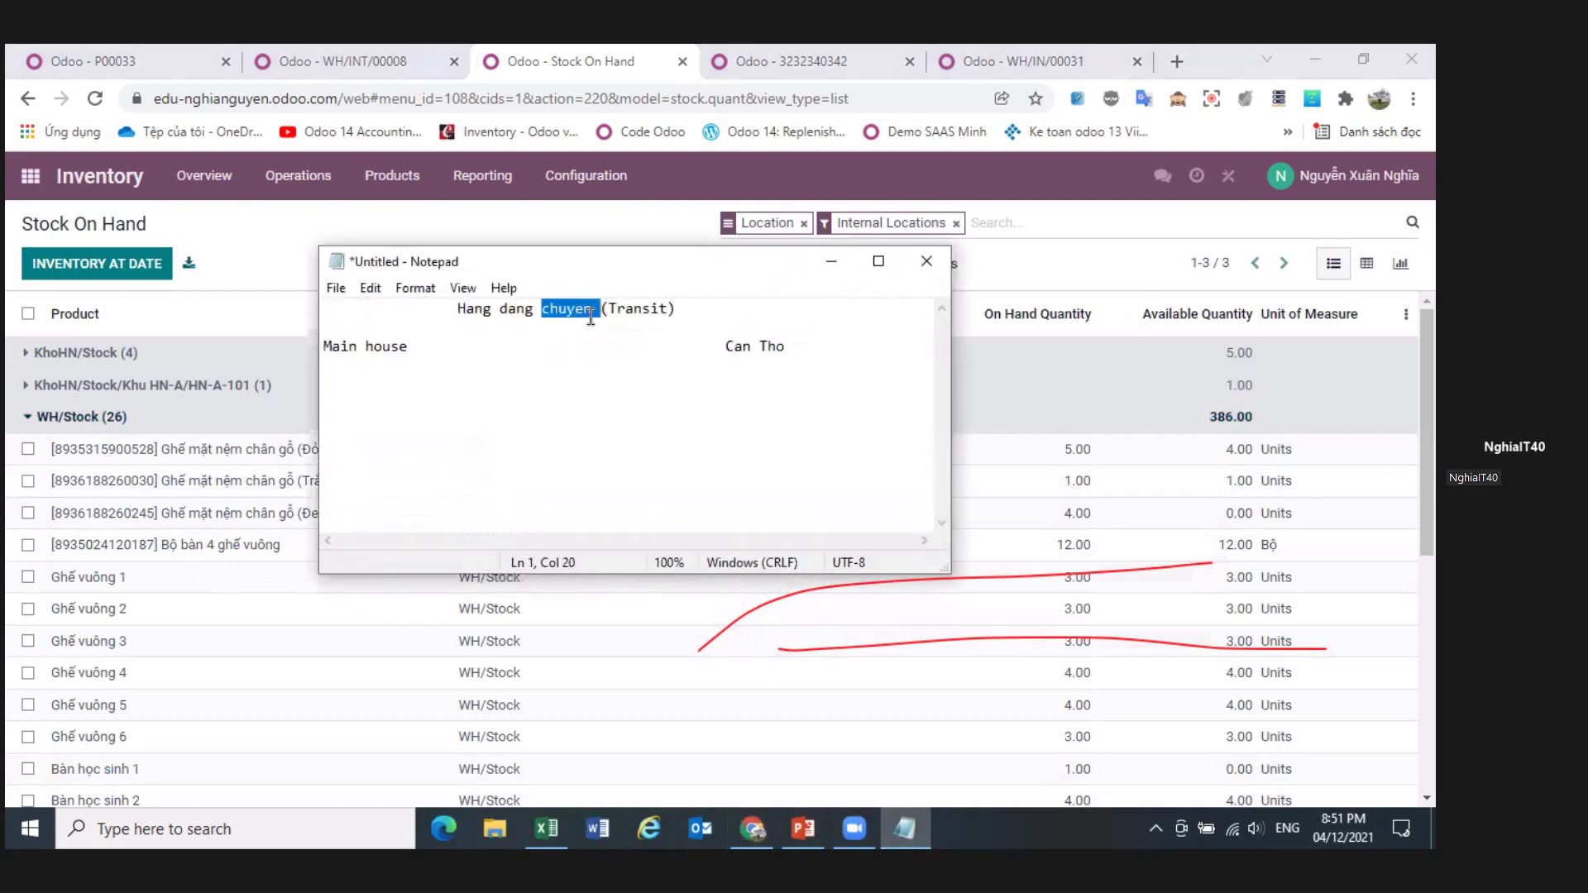
pyautogui.doubleClick(759, 348)
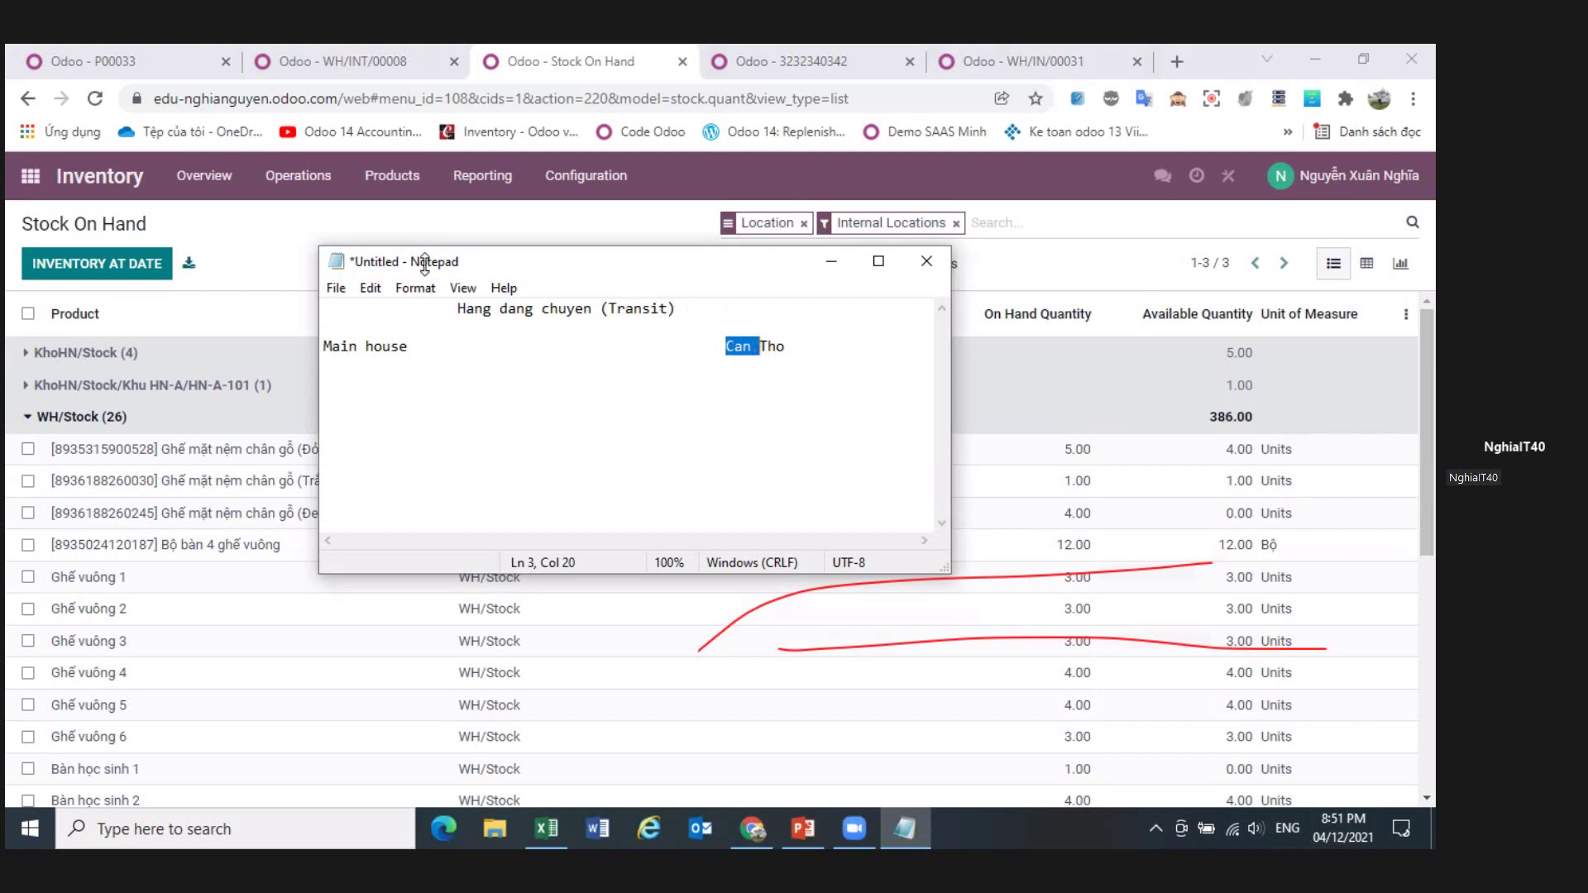
pyautogui.click(374, 223)
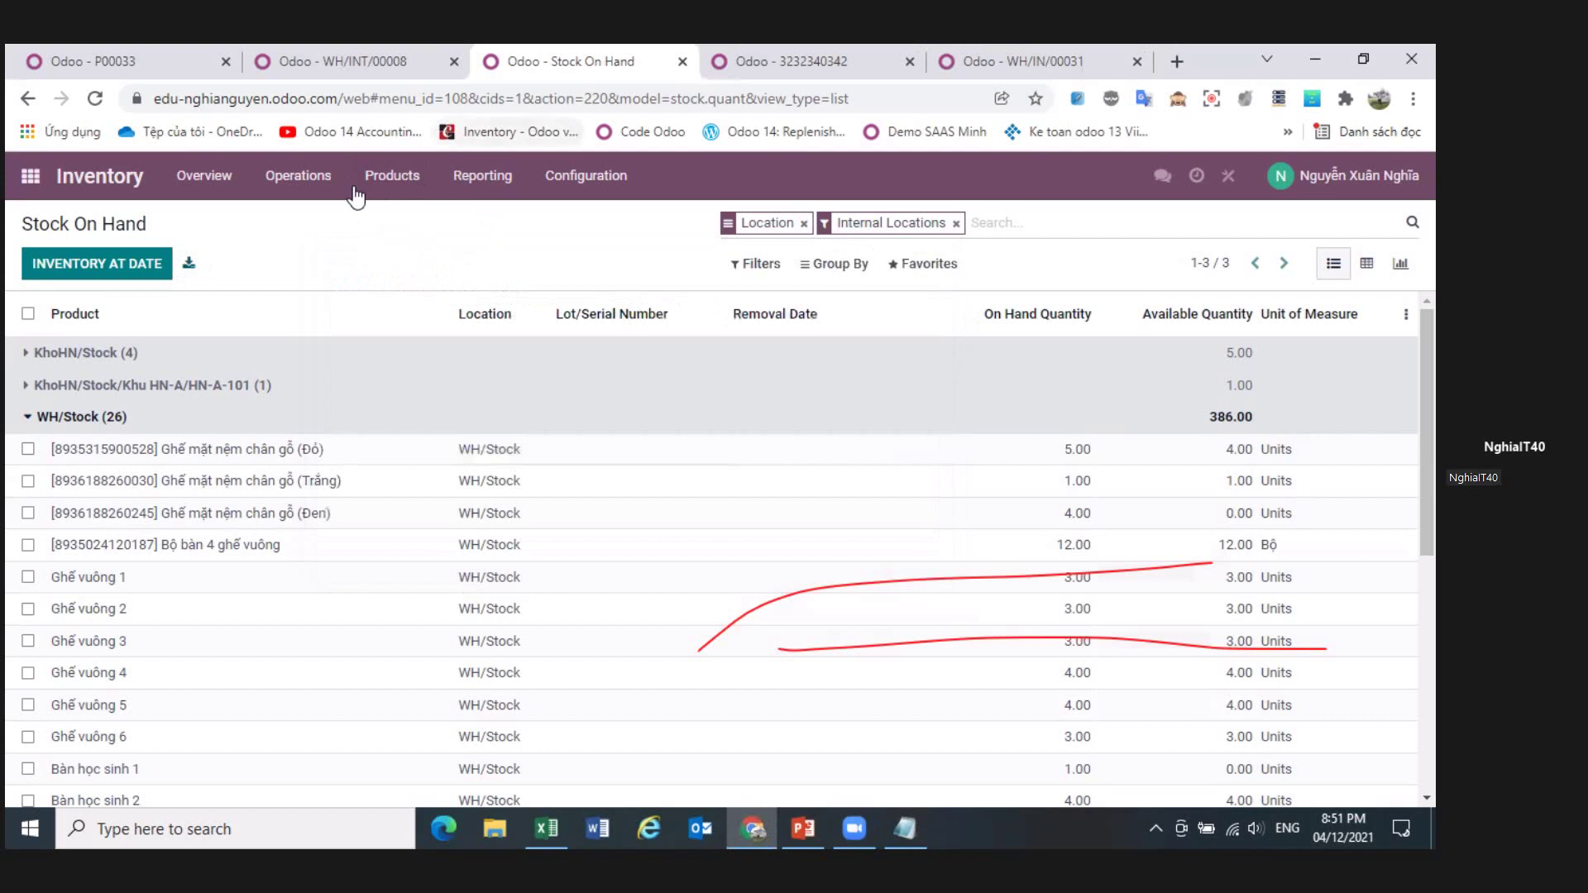
# - From the Inventory Overview, open Kho Cần Thơ's pending internal transfer from KHOCT/TranSit CT to KHOCT/Stock
pyautogui.click(196, 187)
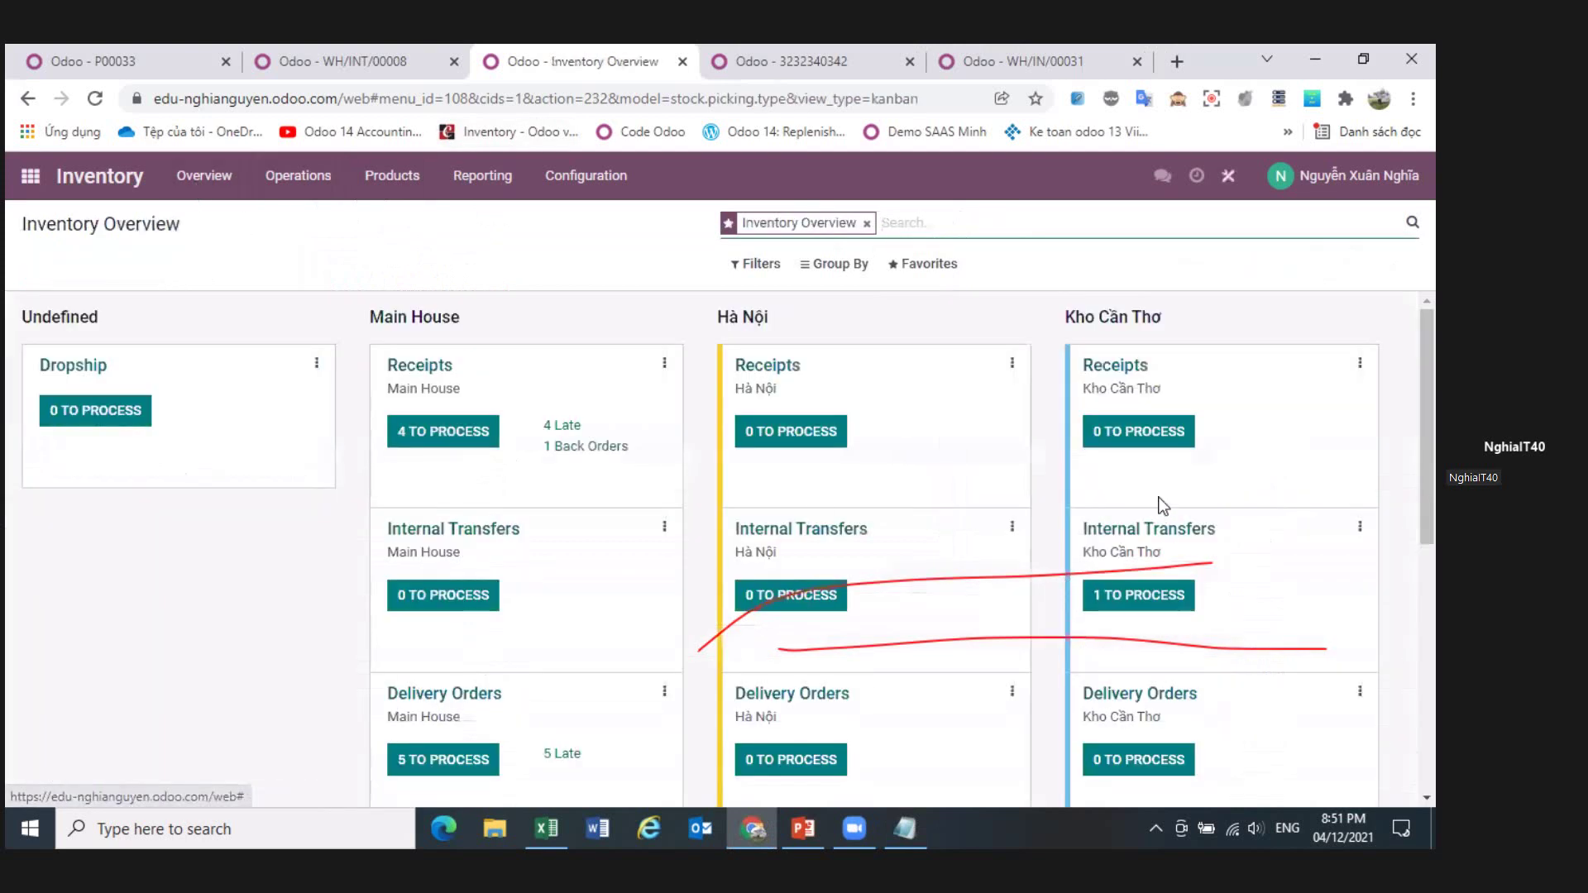
pyautogui.scroll(-3, 1200, 512)
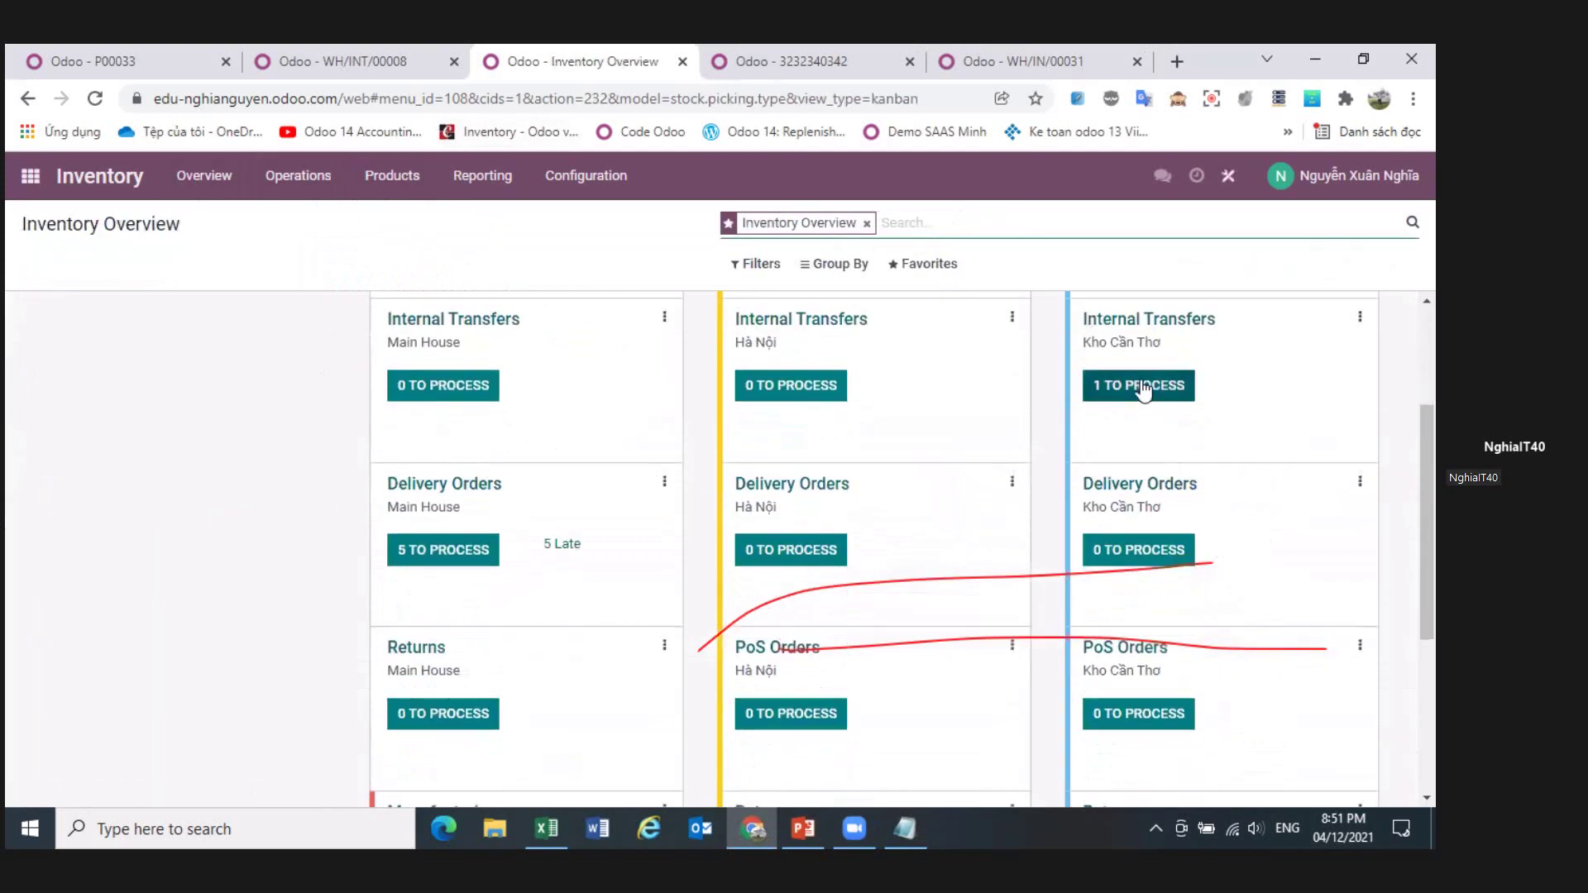
pyautogui.click(1143, 392)
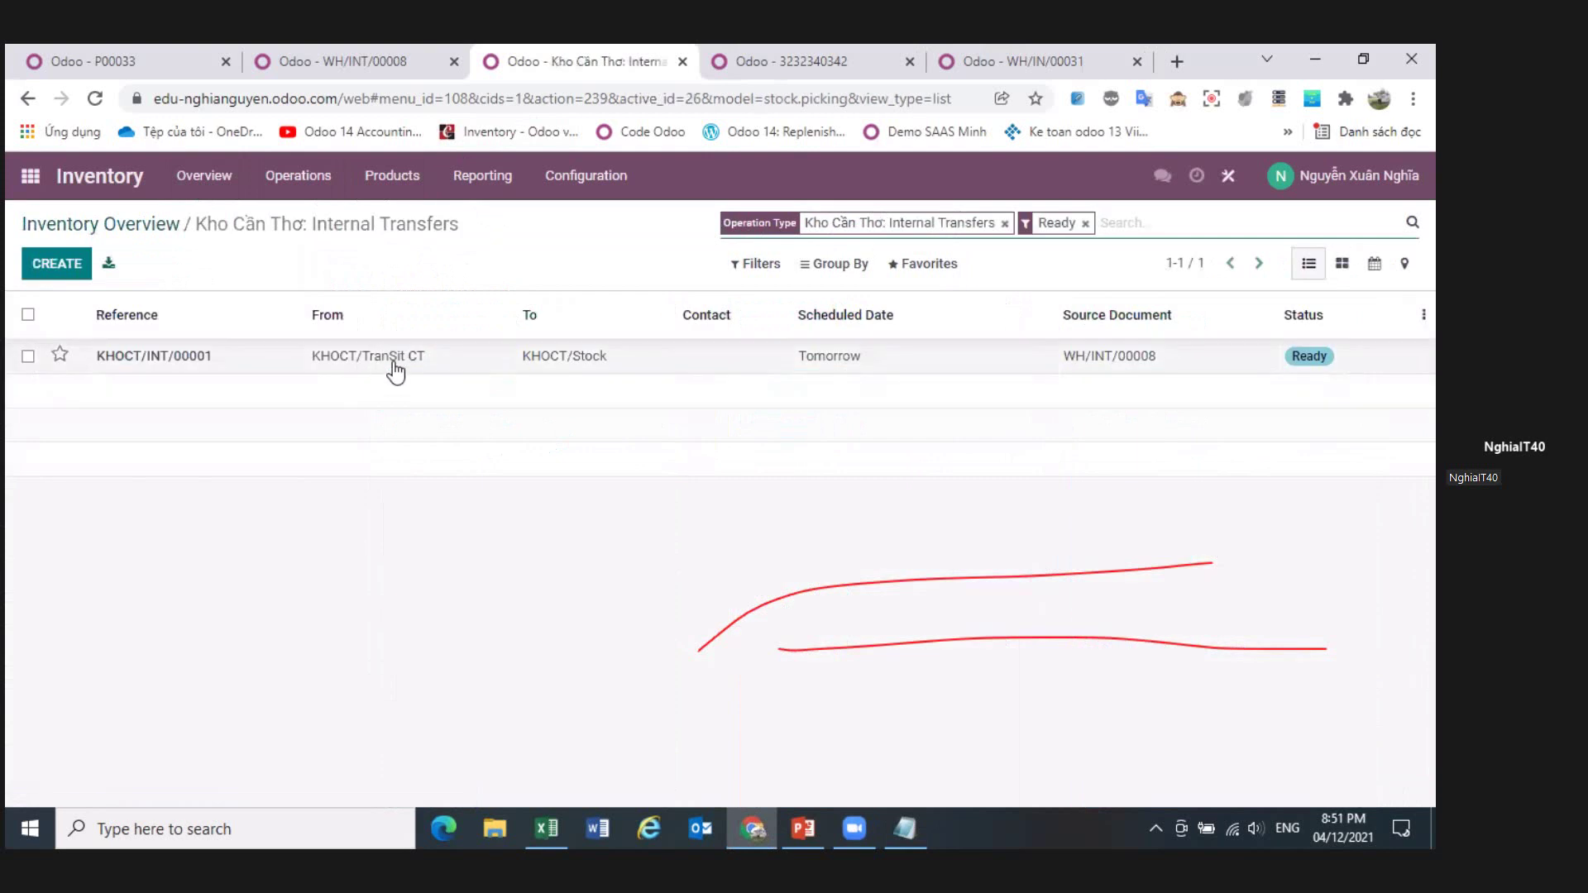
pyautogui.click(592, 364)
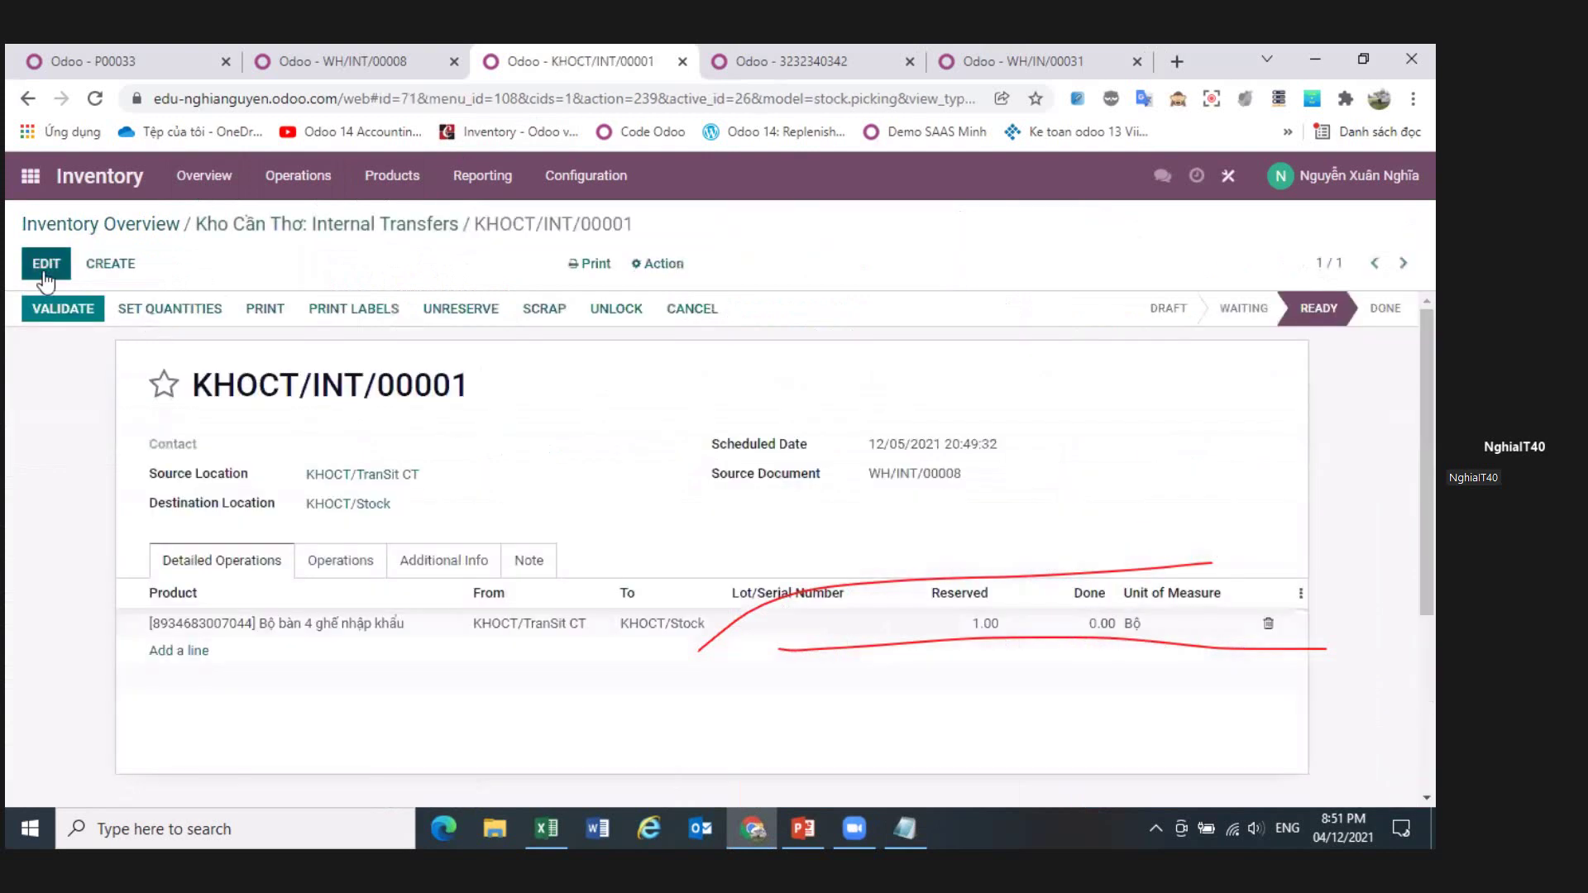
# - Start editing the transfer and examine the destination locations available for the product line, keeping KHOCT/Stock
pyautogui.click(37, 266)
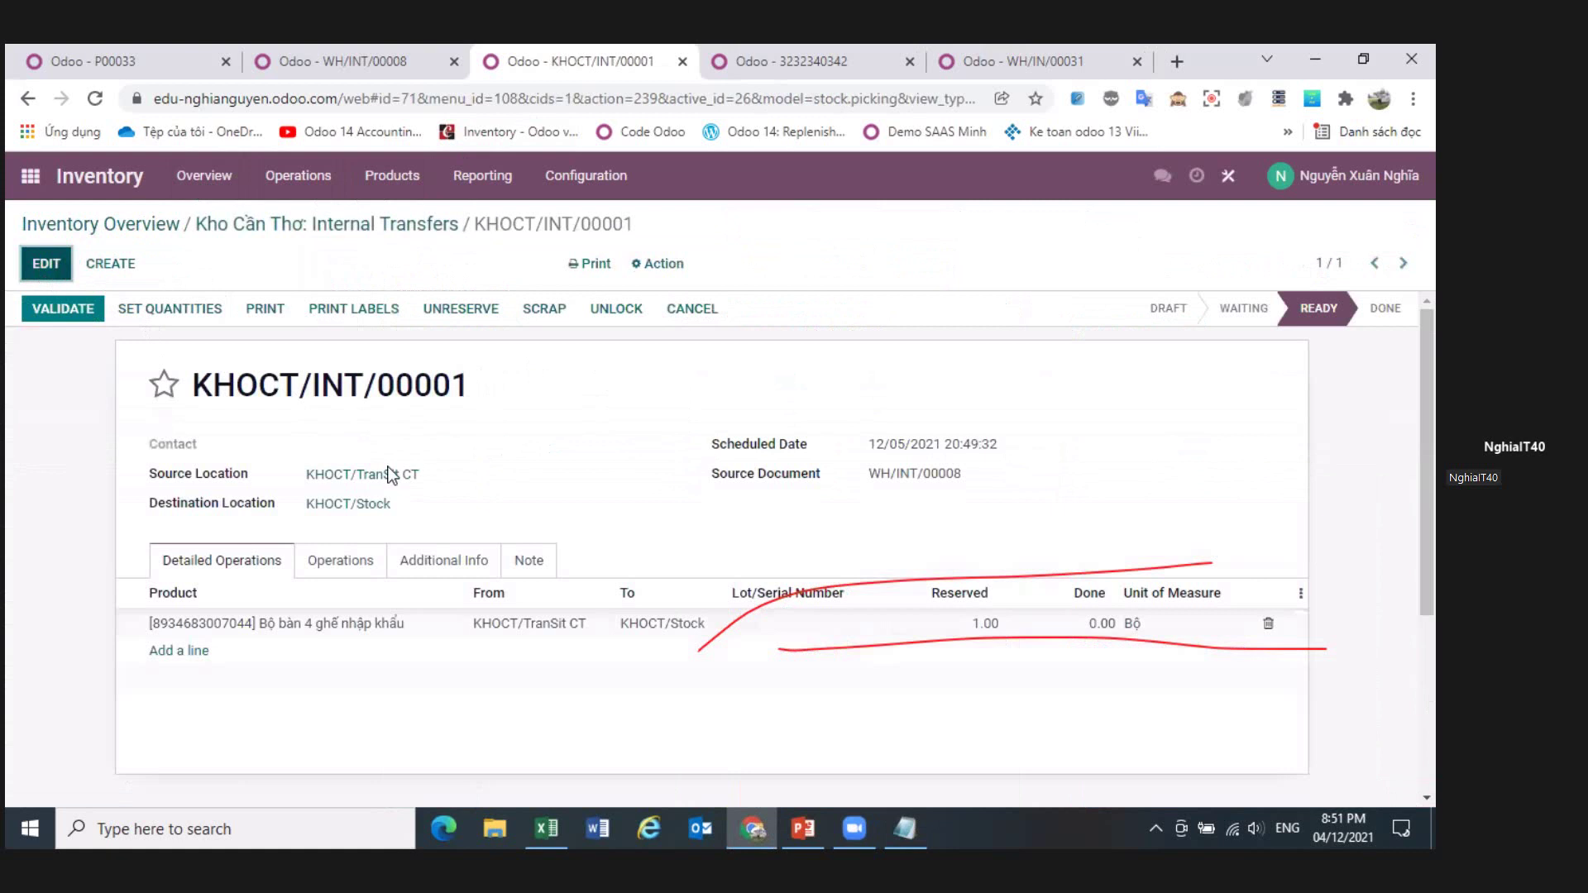
pyautogui.click(654, 626)
pyautogui.click(700, 627)
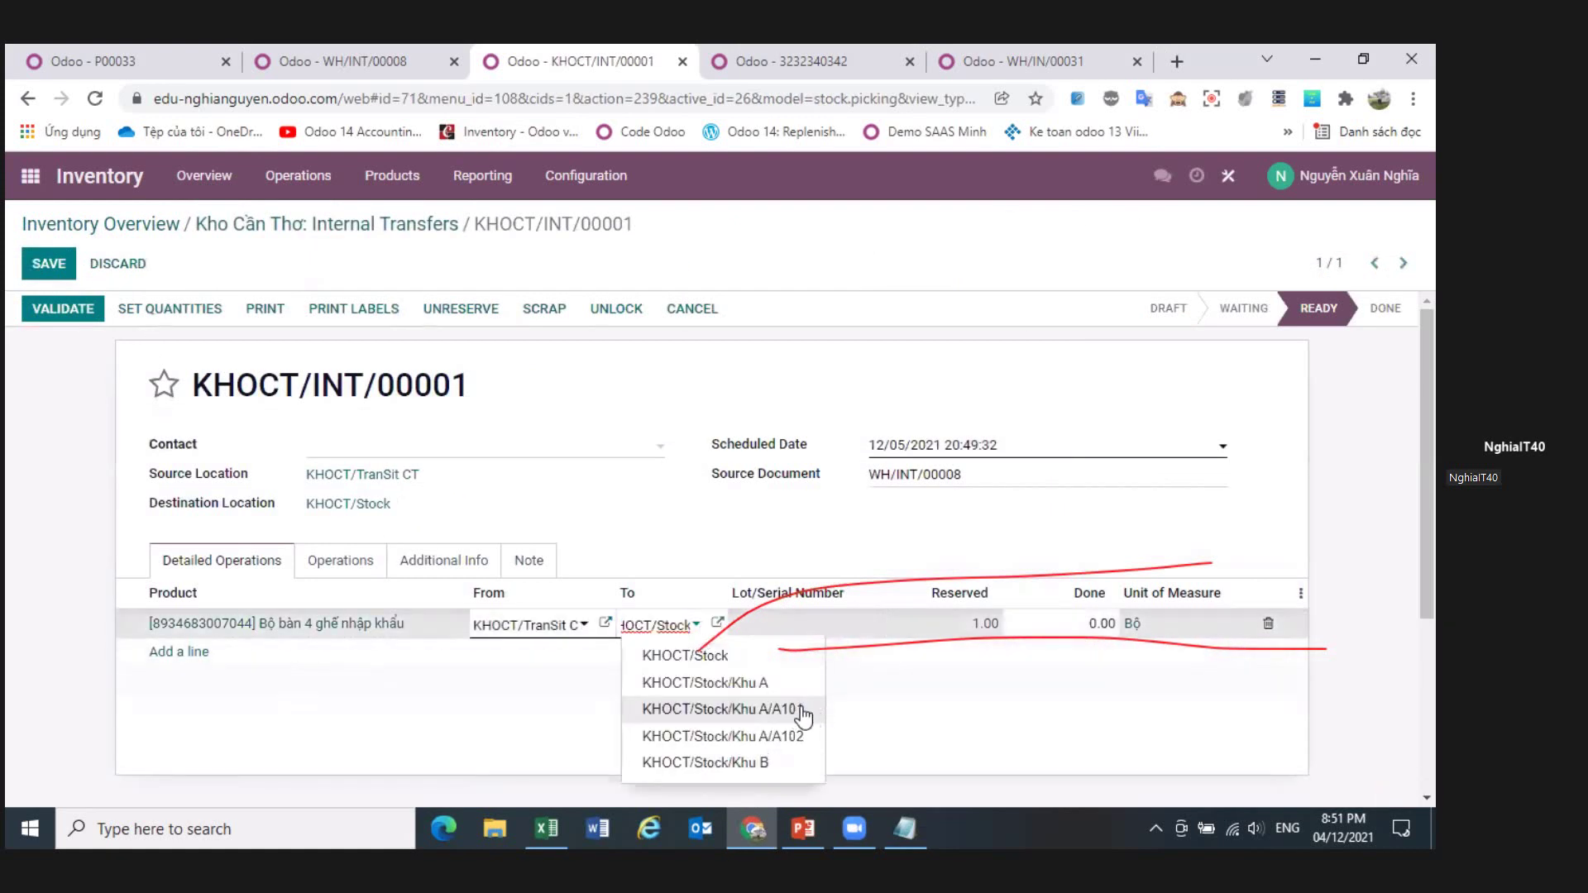
pyautogui.click(940, 727)
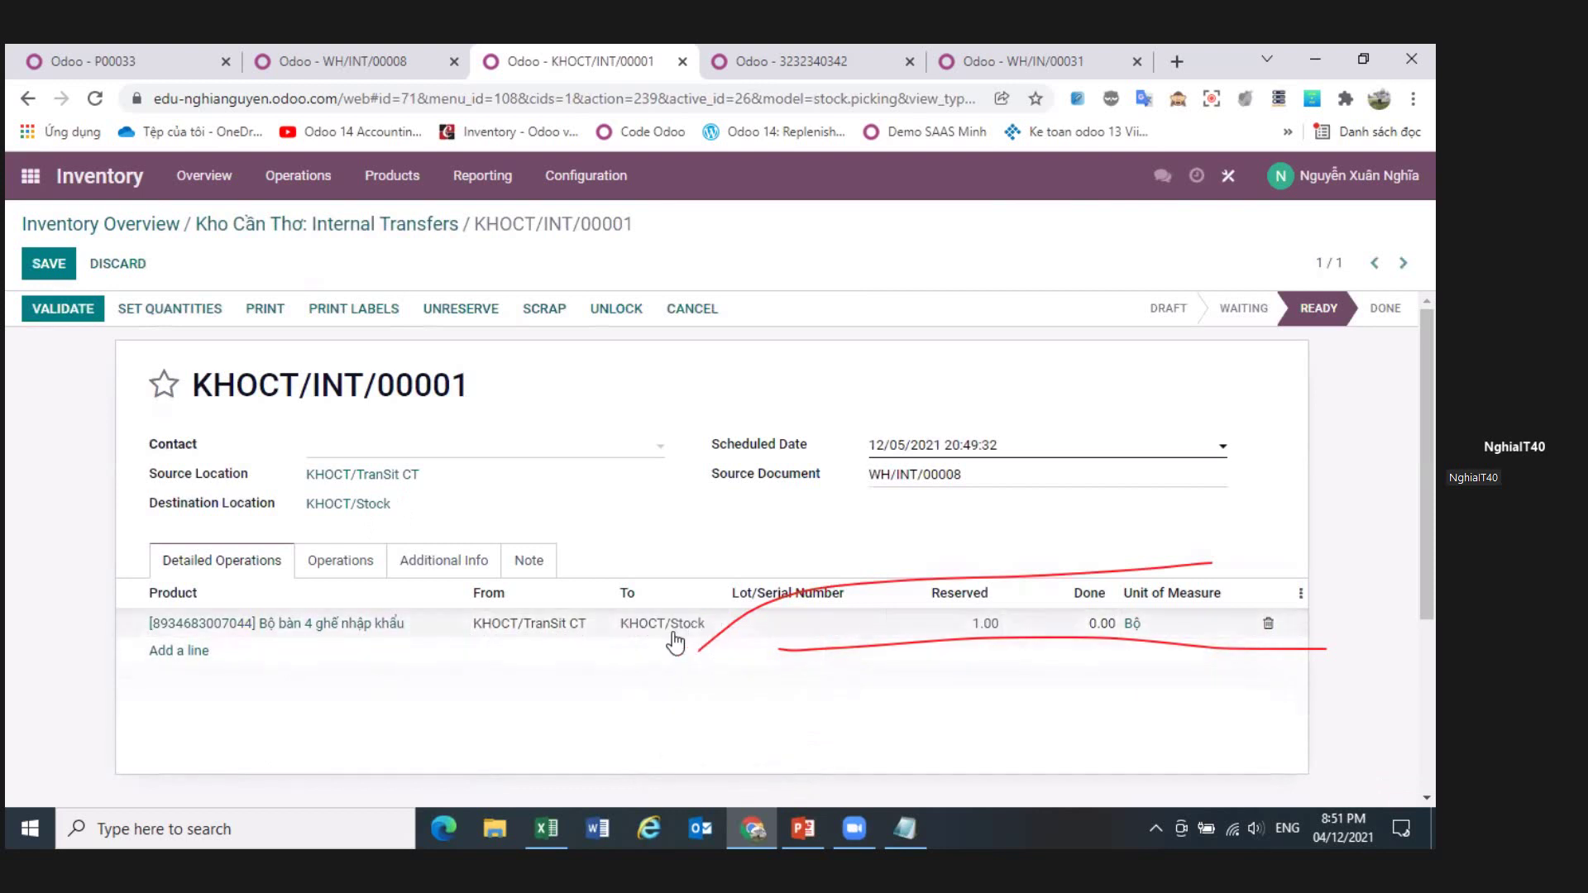
# - Validate Kho Cần Thơ's internal transfer to KHOCT/Stock, applying the immediate transfer of all quantities
pyautogui.click(1102, 634)
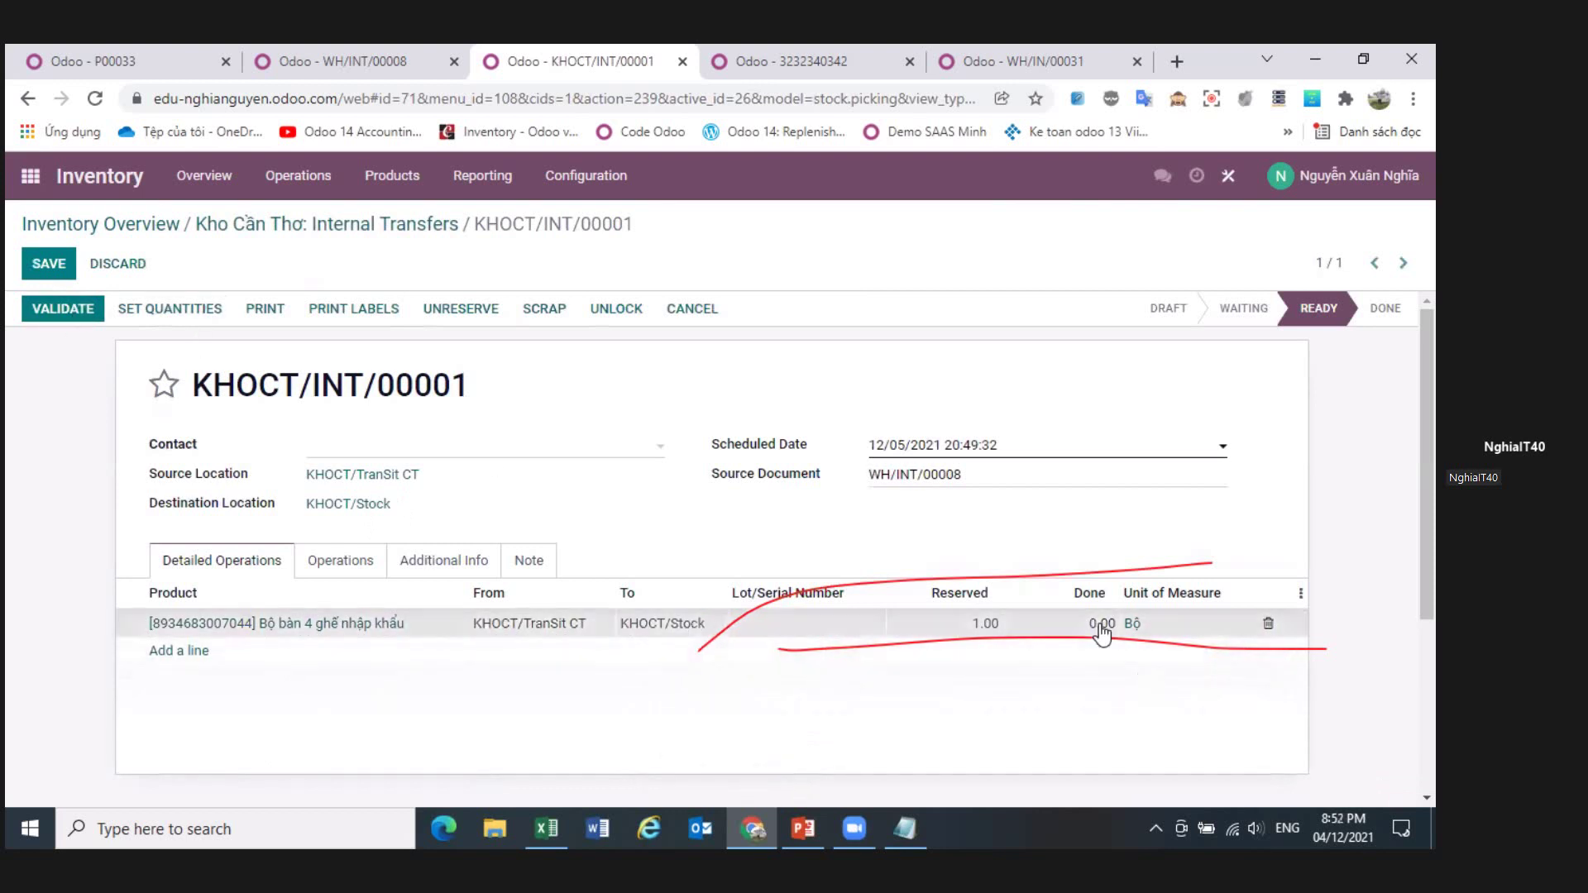
pyautogui.click(133, 356)
pyautogui.click(64, 319)
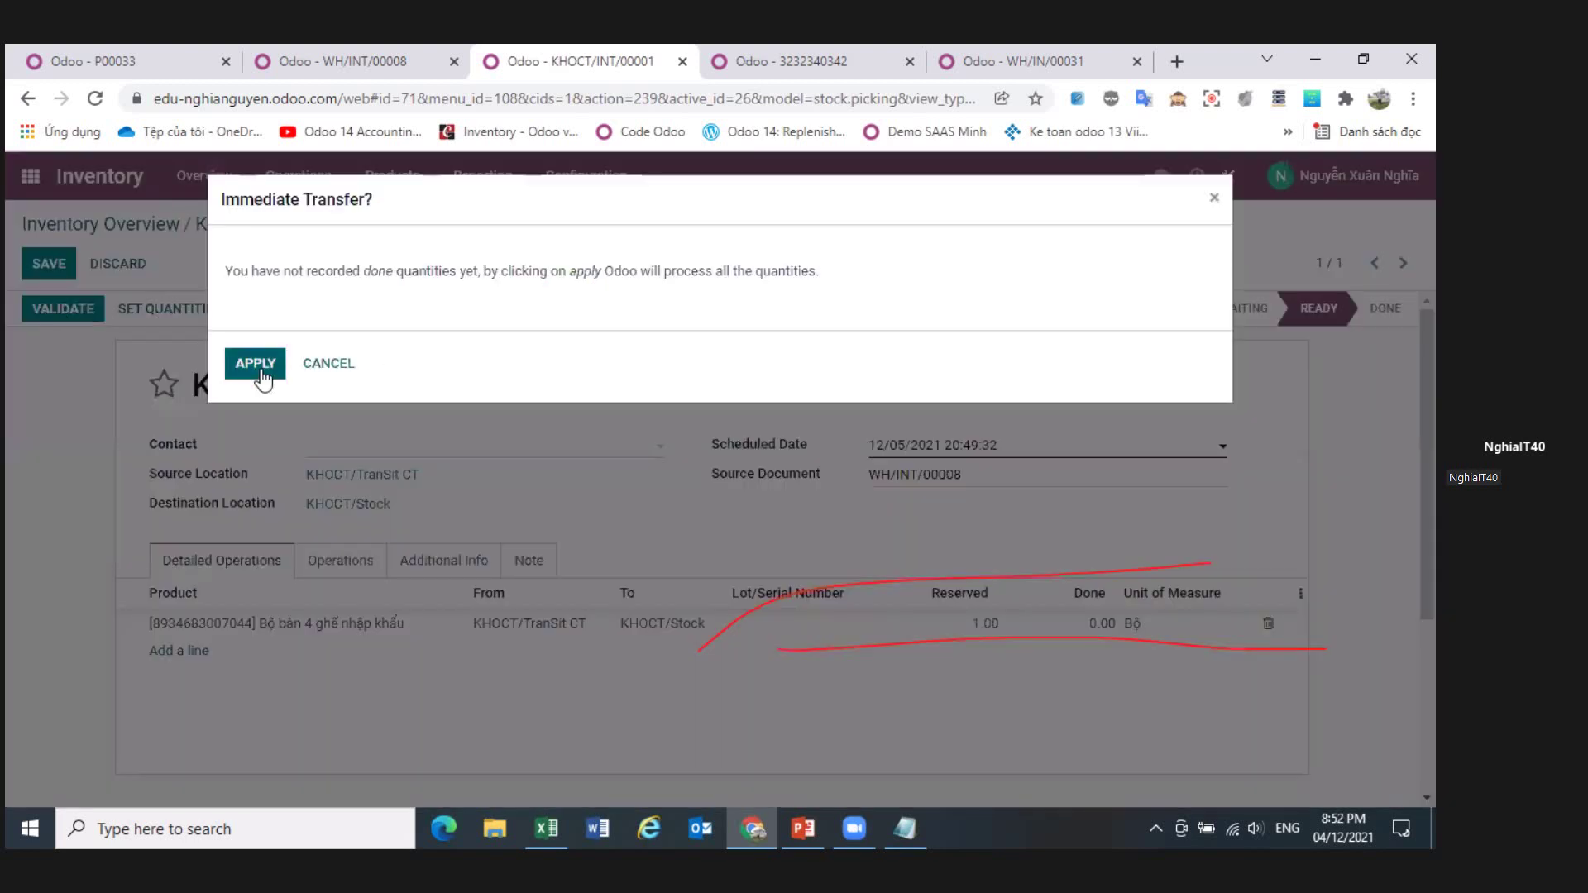
pyautogui.click(257, 369)
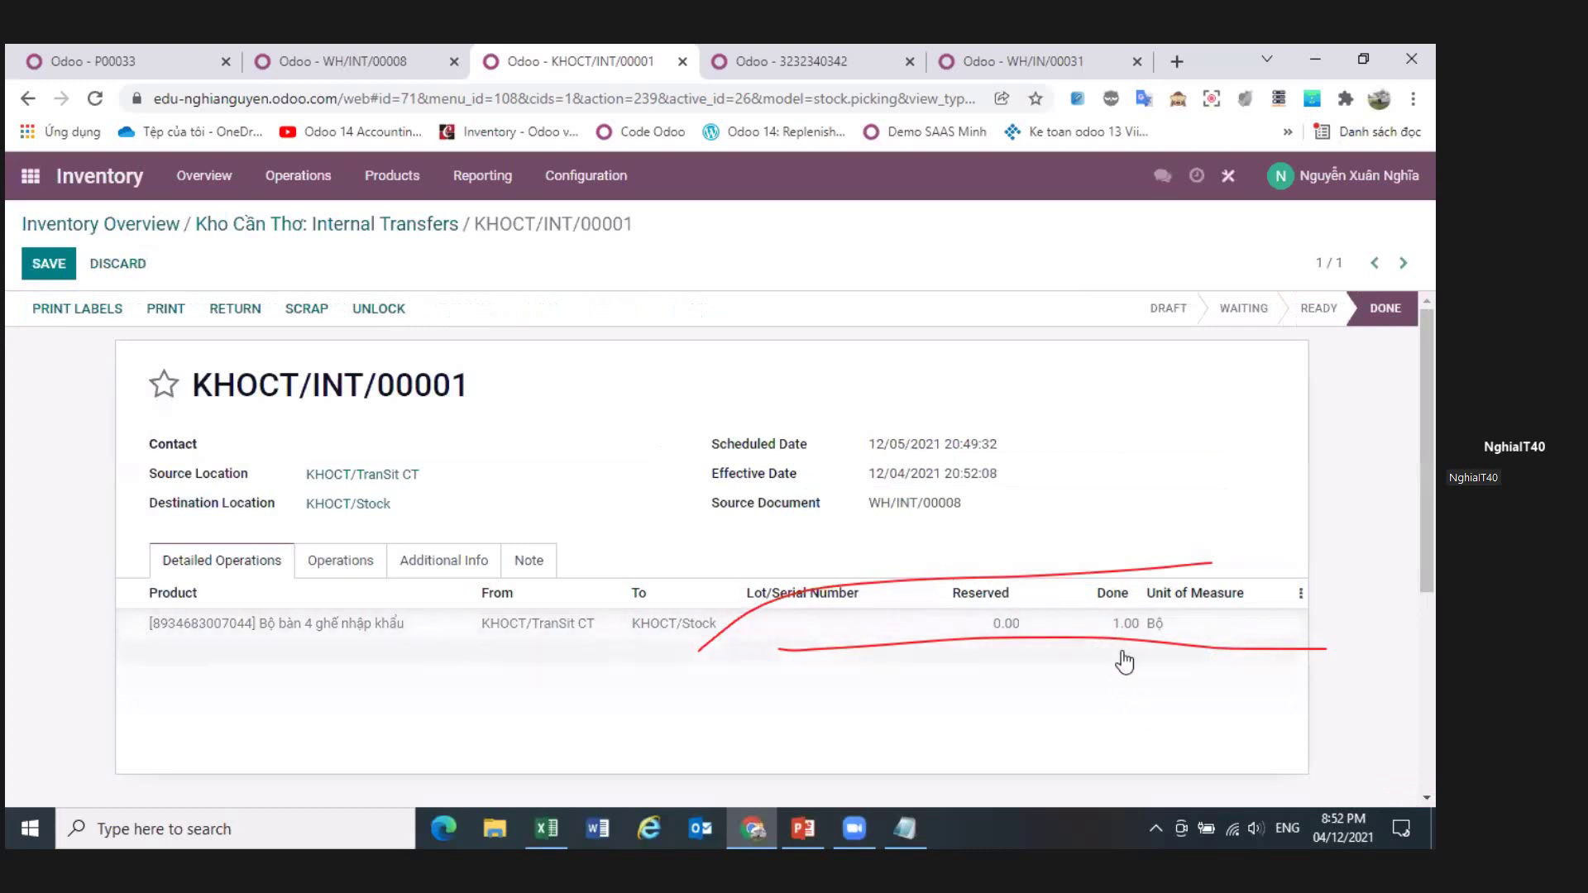
# - Open the stock on hand report beside the transfer, group it only by location, and expand KHOCT/Stock to examine its products
pyautogui.click(318, 66)
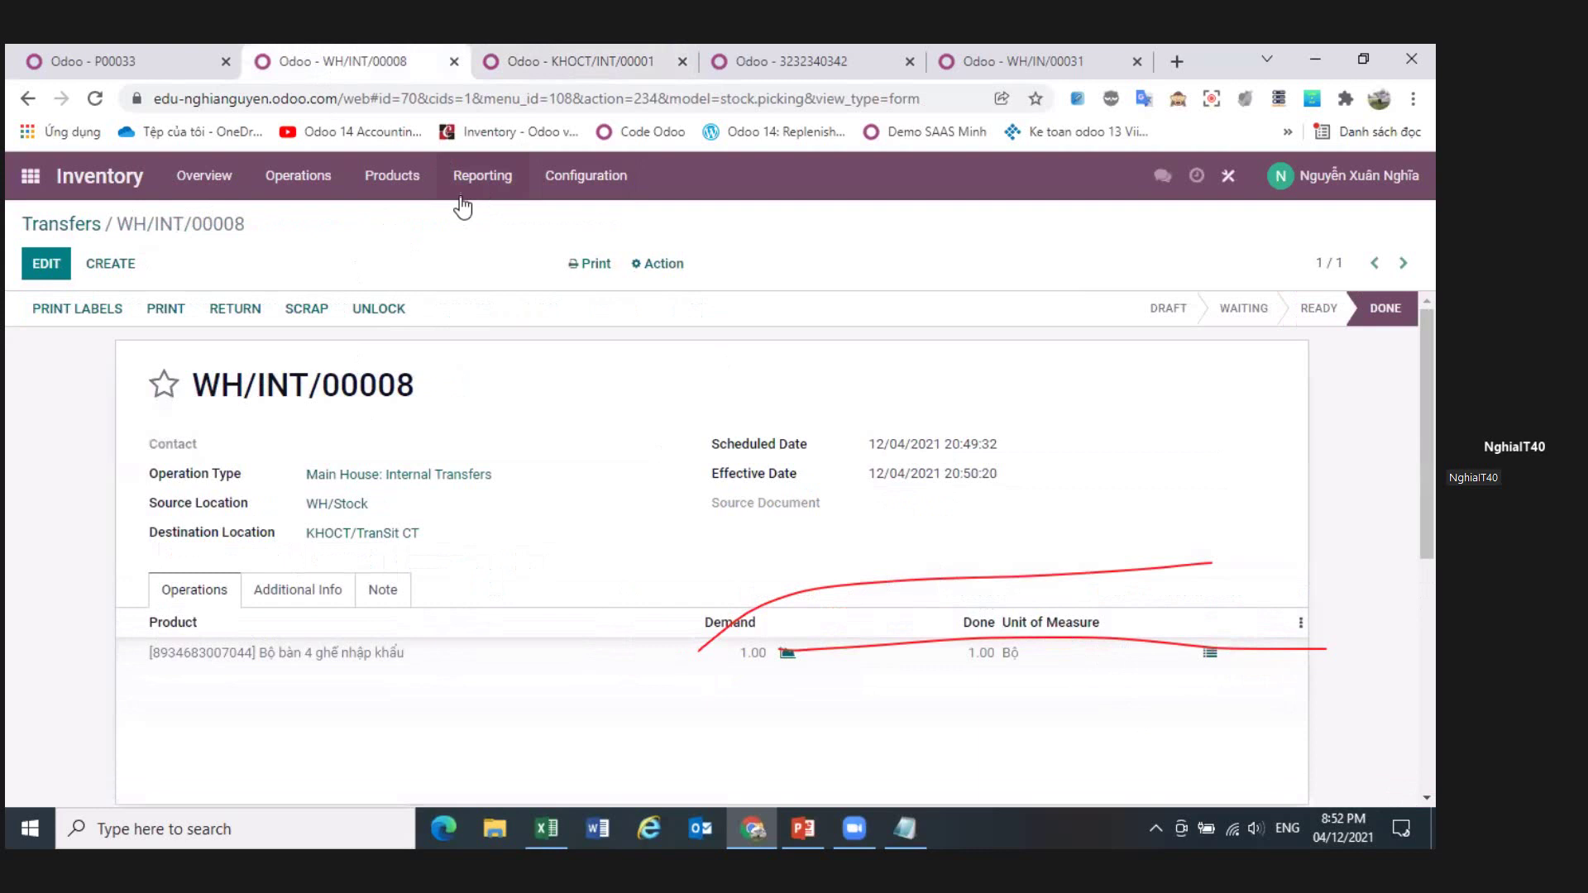
pyautogui.click(482, 175)
pyautogui.click(497, 248)
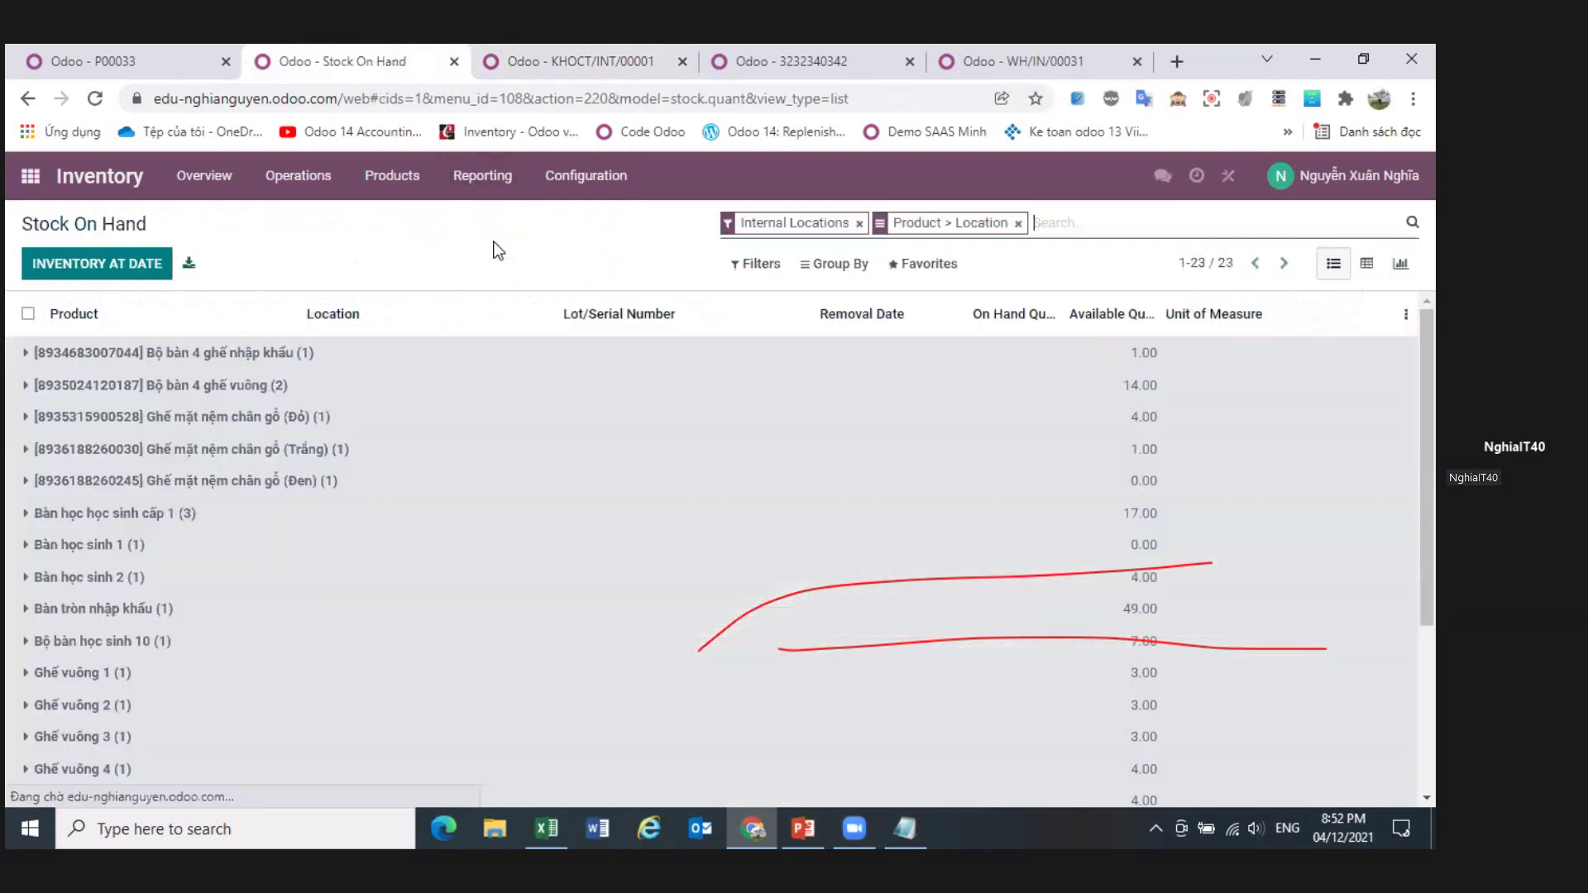
pyautogui.click(1019, 223)
pyautogui.click(840, 263)
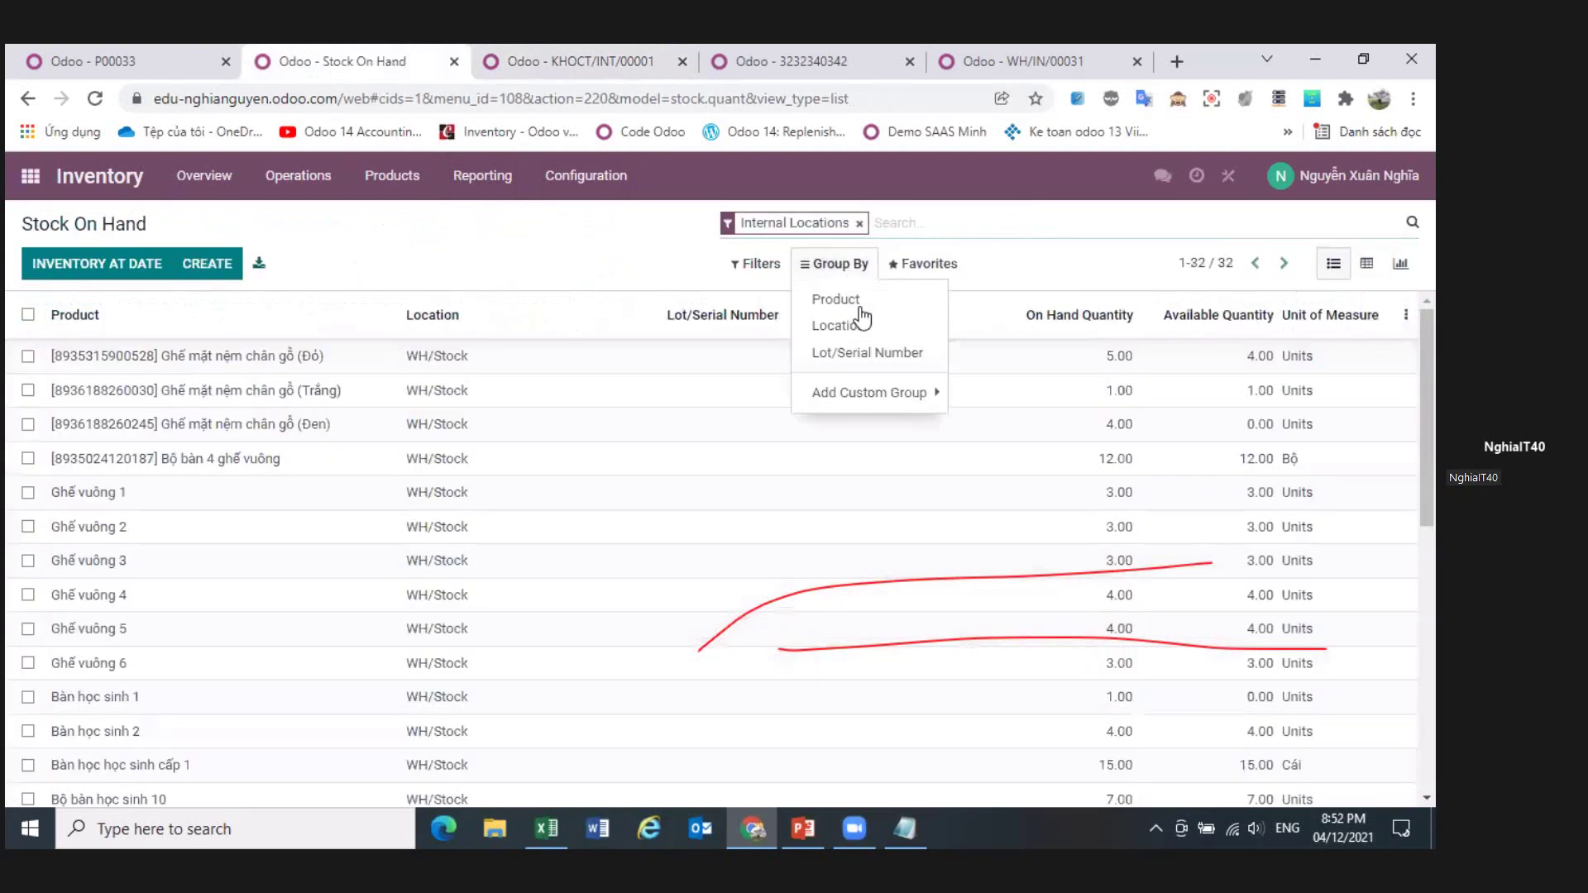
pyautogui.click(839, 326)
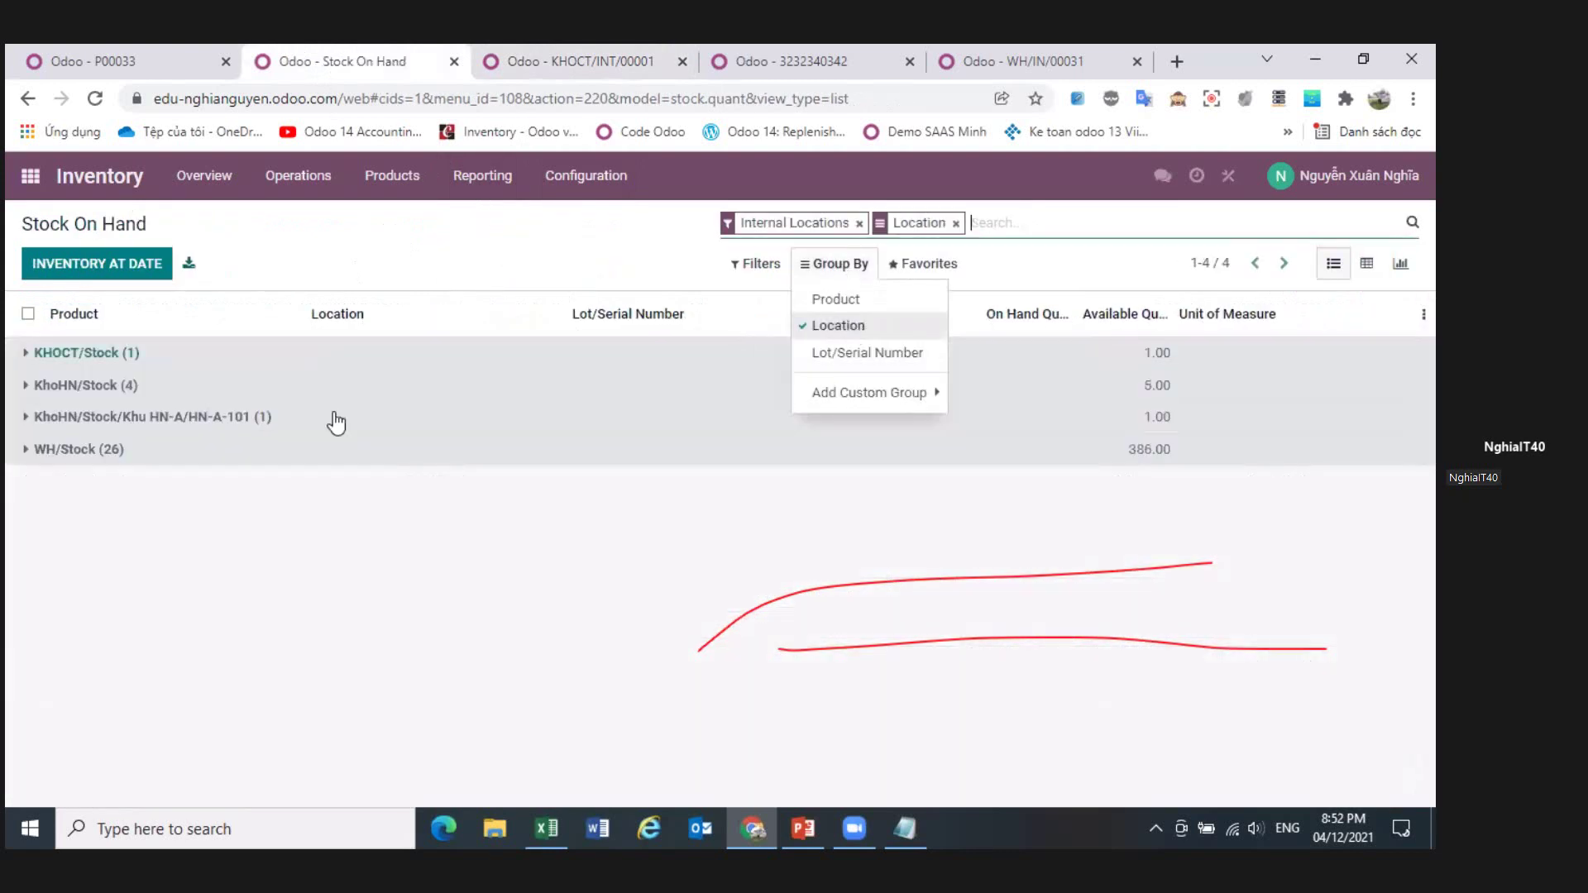
pyautogui.click(102, 356)
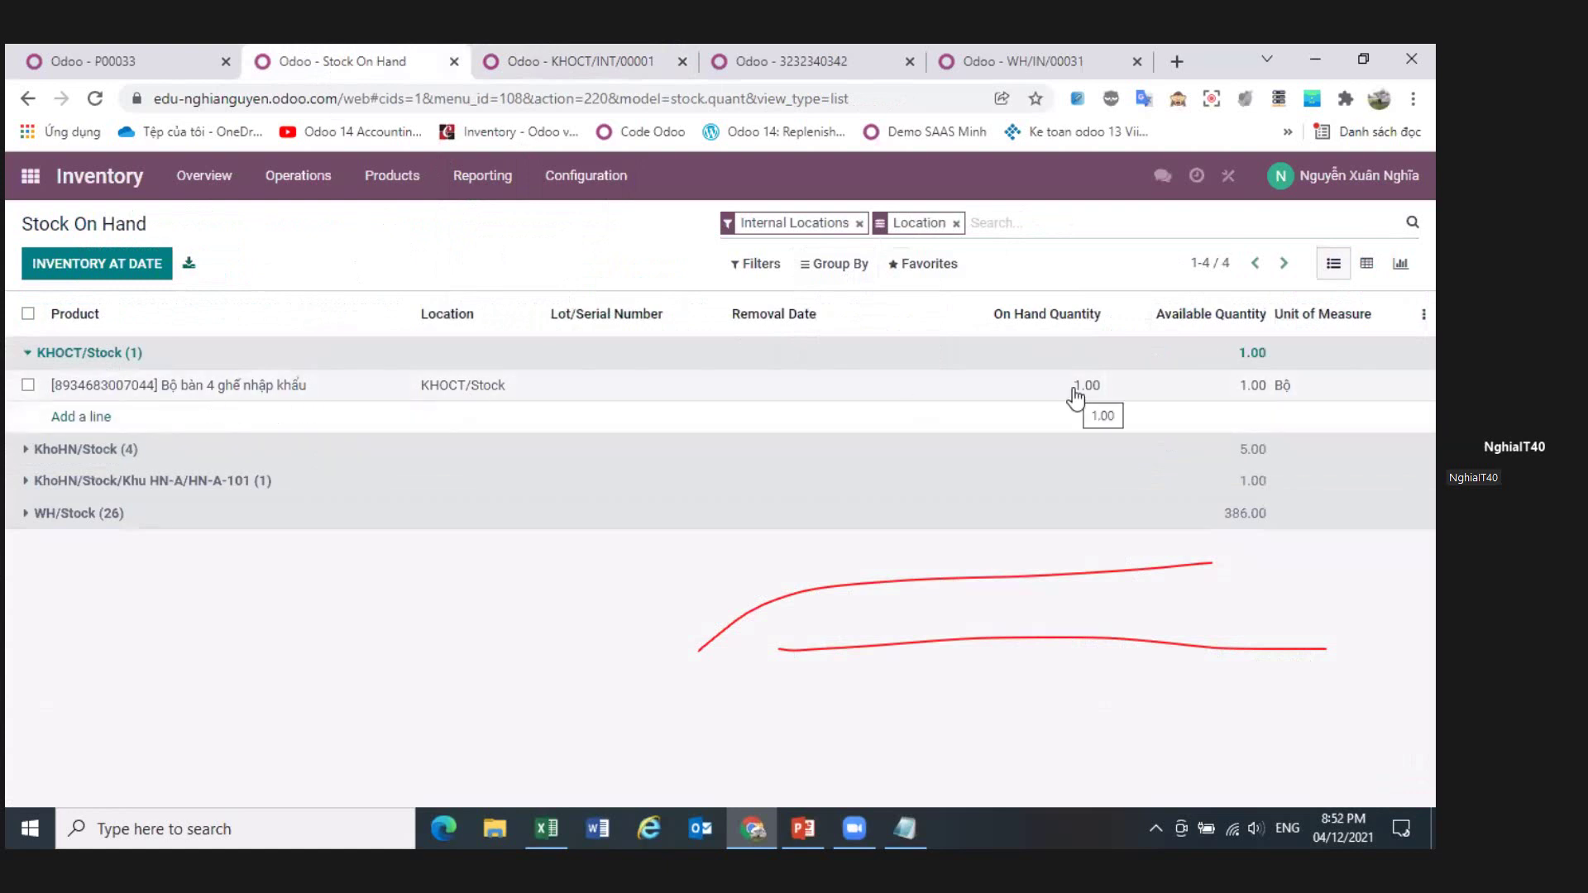
# - Switch to PowerPoint to review the Phân hệ kho agenda slide, and return to the browser
pyautogui.click(802, 828)
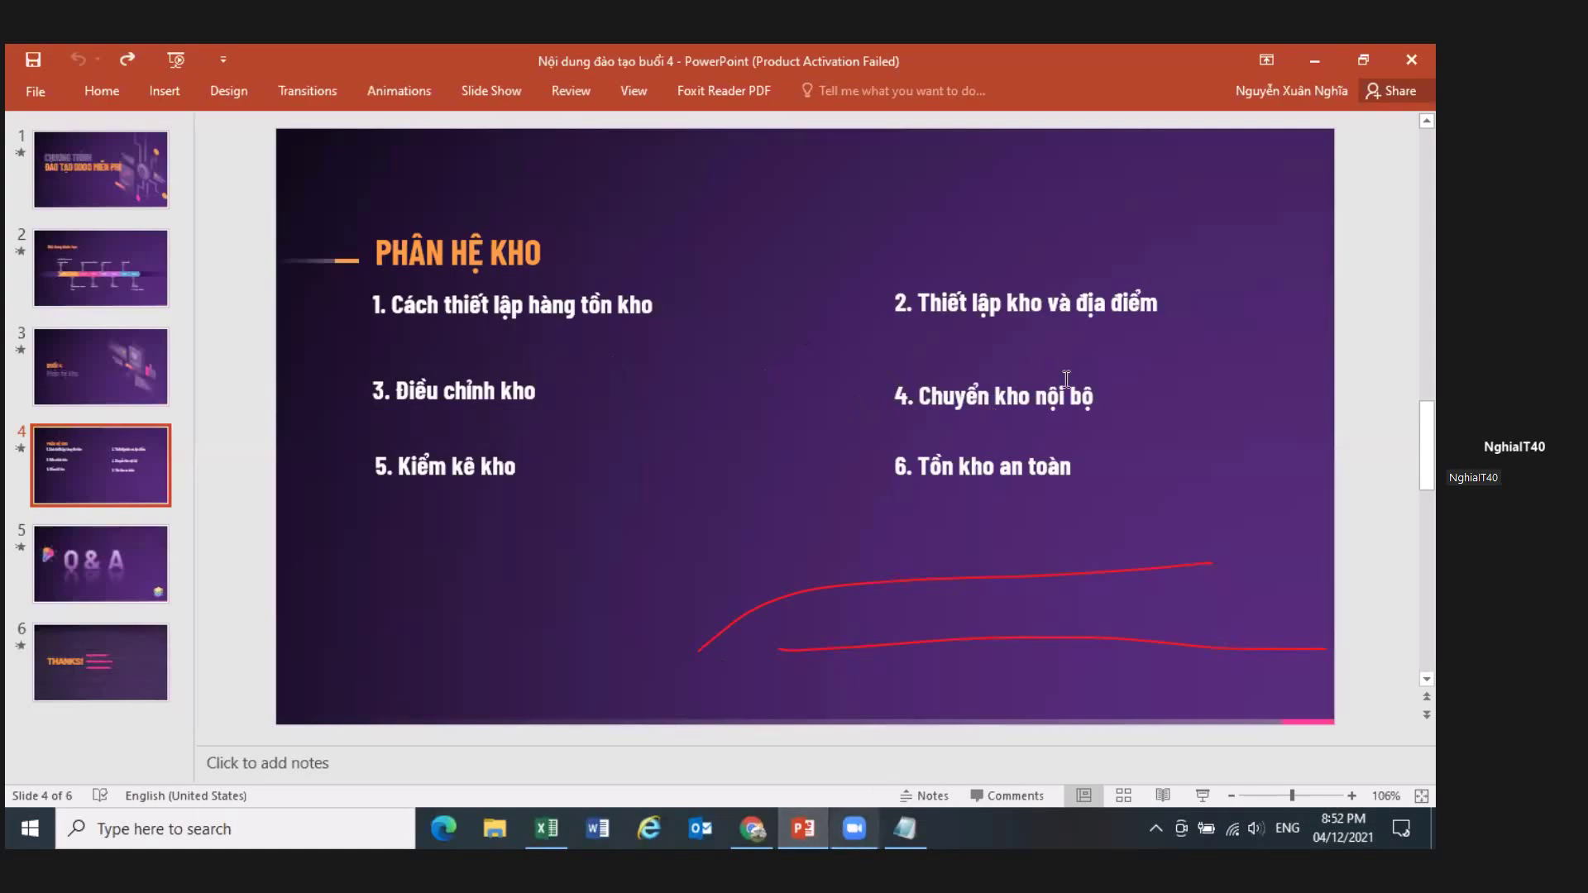
pyautogui.click(752, 832)
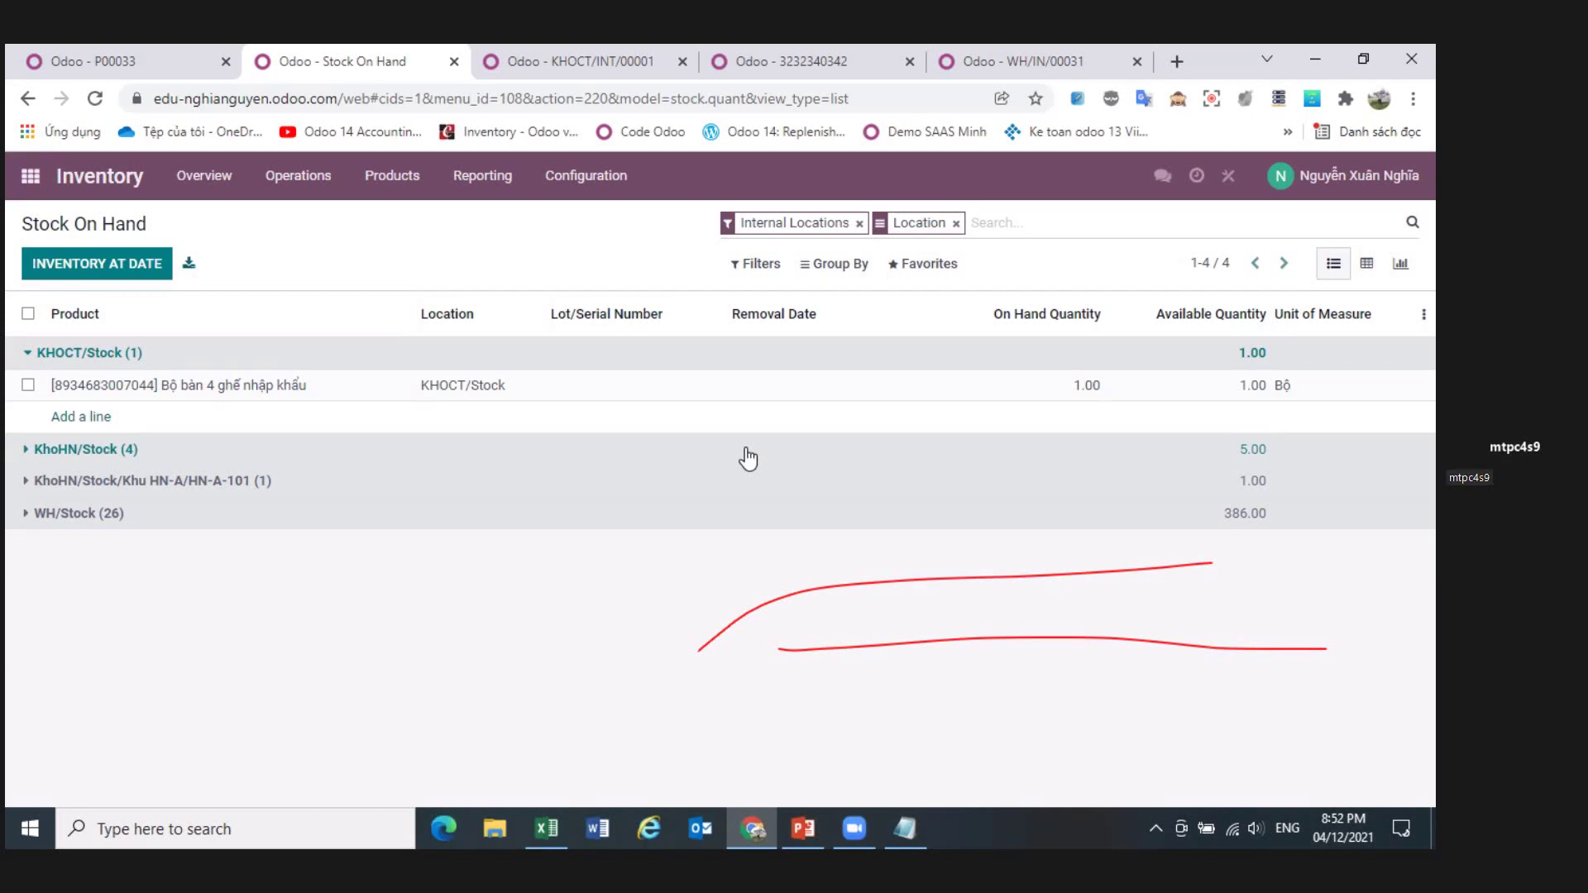
# - Examine the Storage Locations and Multi-Step Routes options in the Inventory settings, and return to the Inventory Overview
pyautogui.click(588, 177)
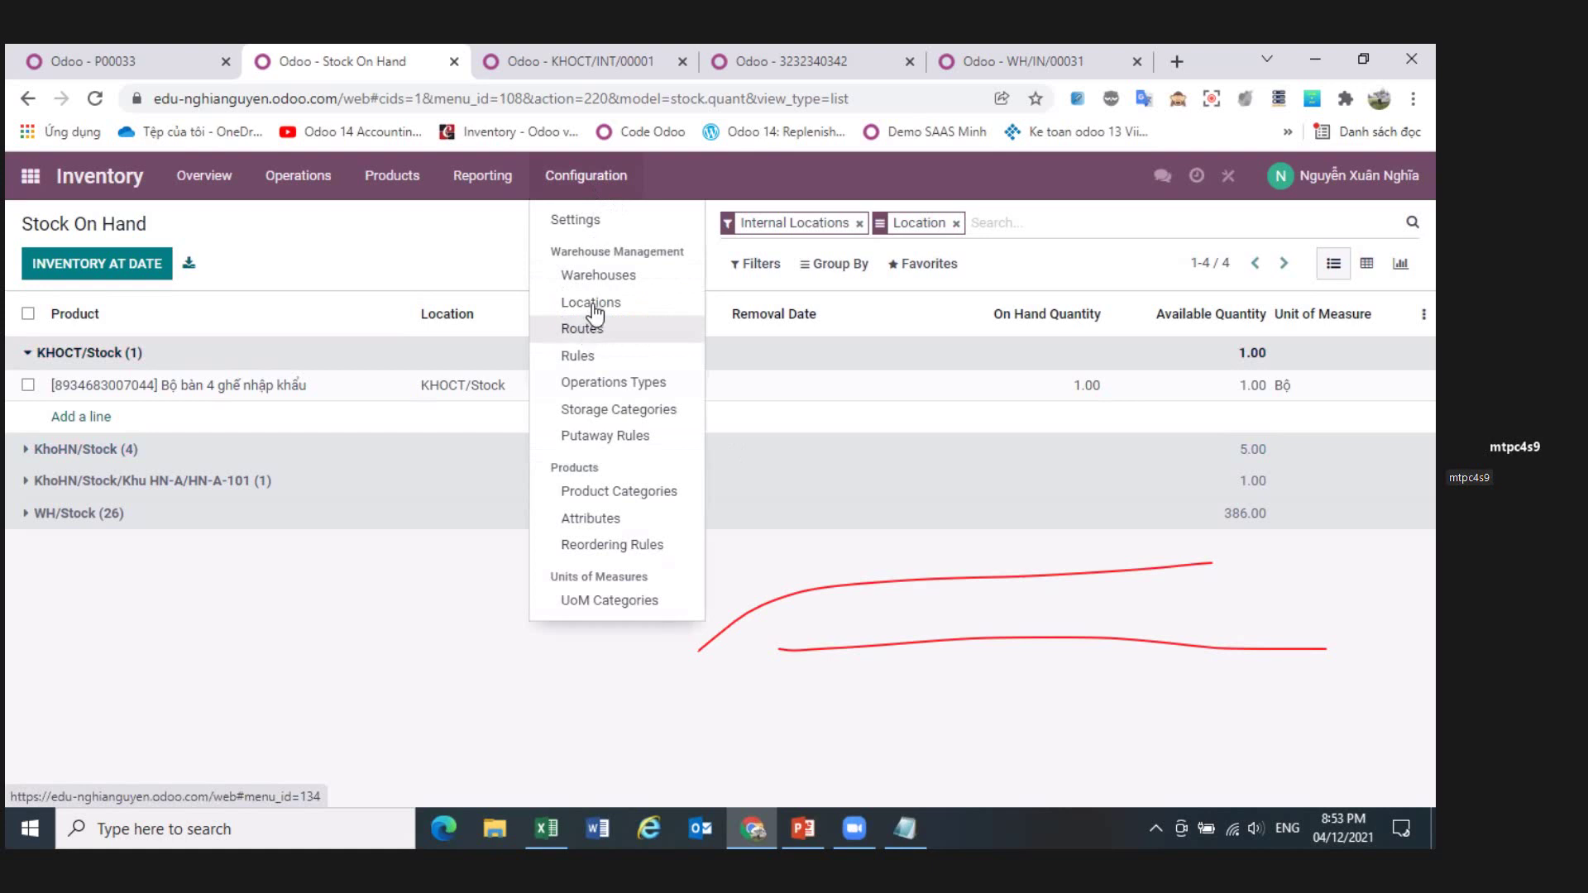
pyautogui.click(580, 224)
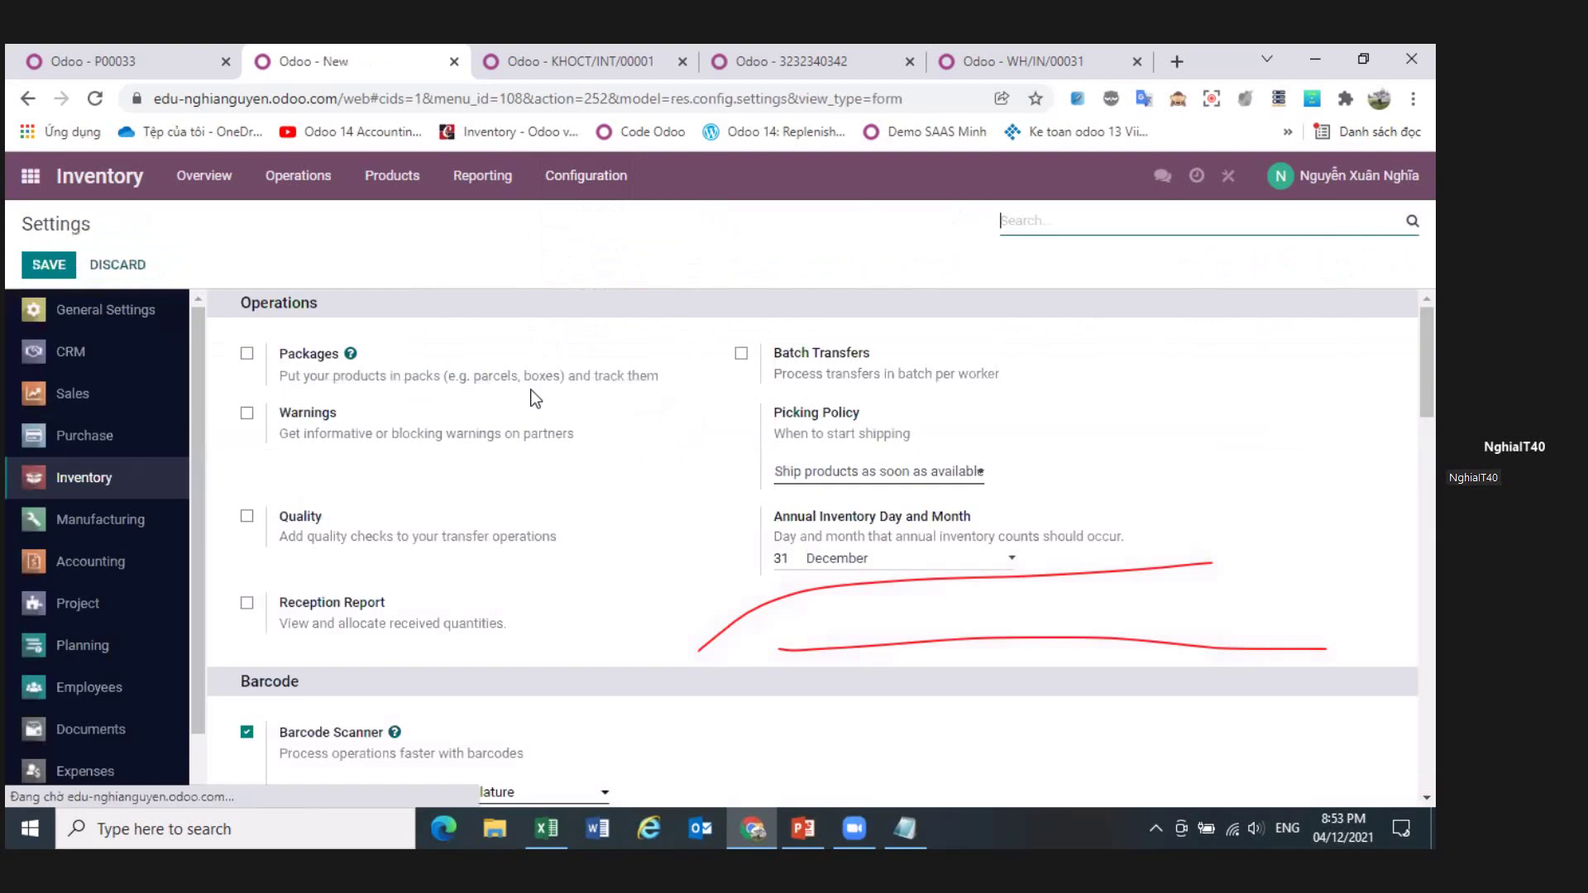
pyautogui.scroll(-10, 534, 397)
pyautogui.scroll(-2, 533, 397)
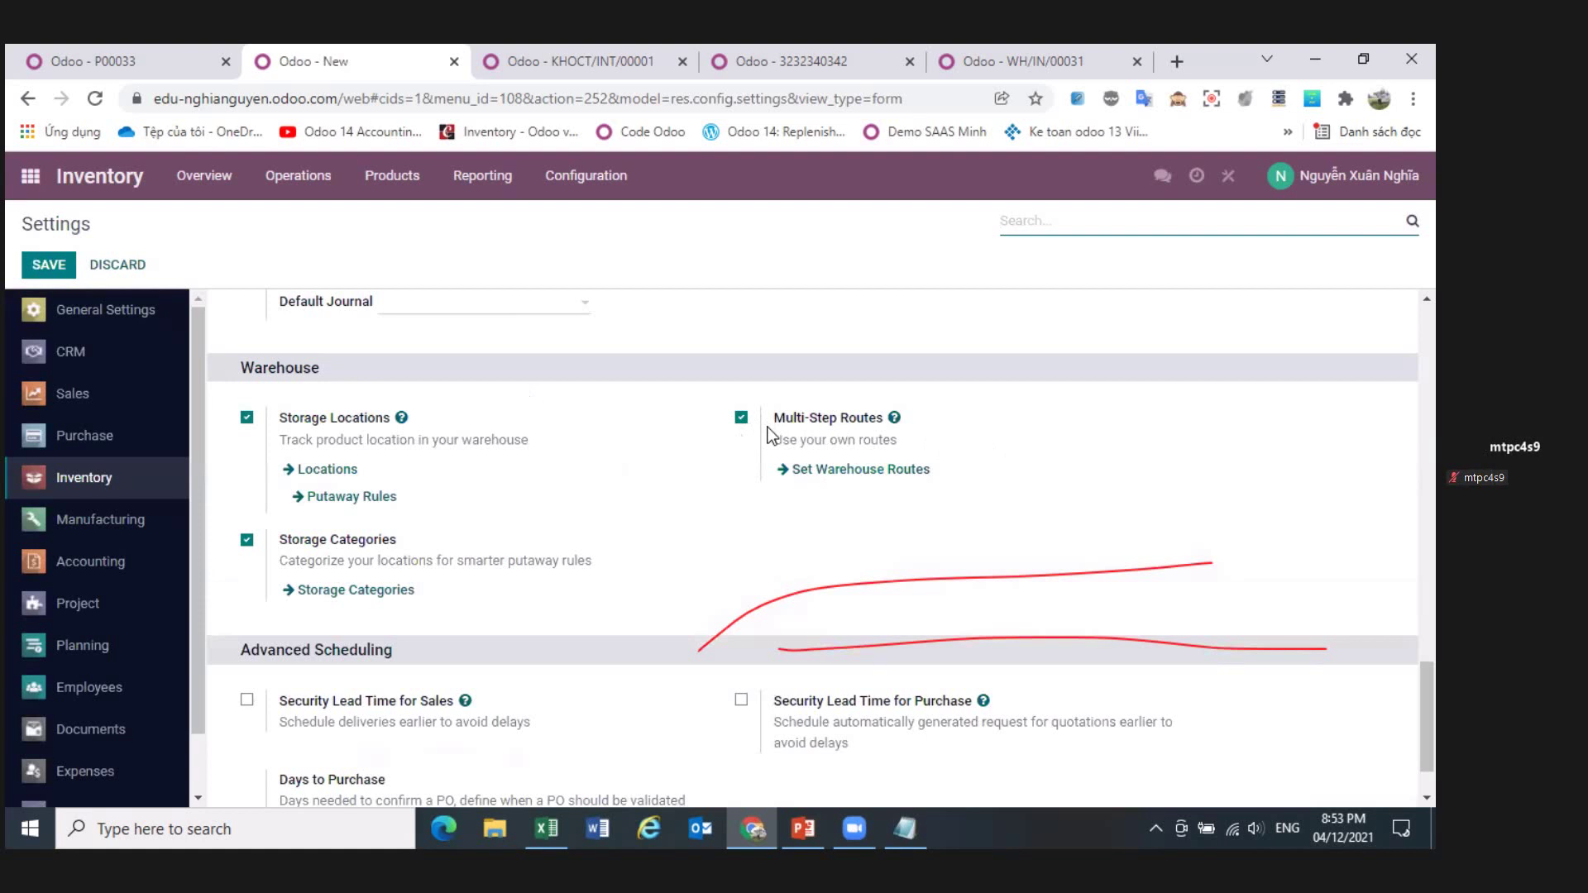
pyautogui.moveTo(817, 438)
pyautogui.click(213, 186)
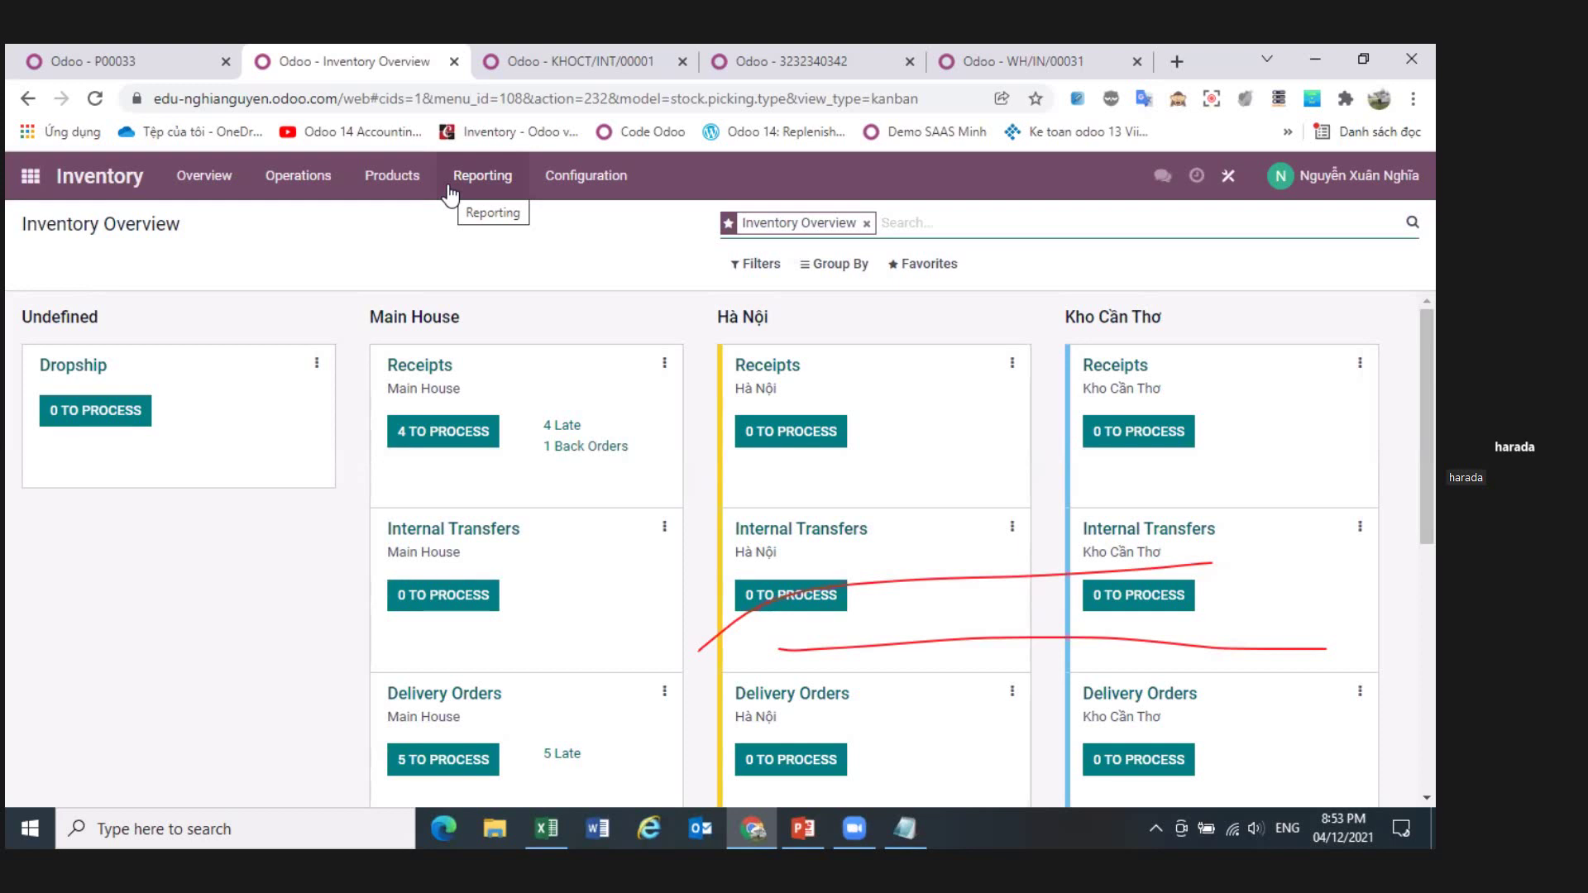
# - Switch to Notepad, move its window over the lower part of the browser, and clear all the existing notes
pyautogui.click(905, 828)
pyautogui.moveTo(491, 255); pyautogui.dragTo(391, 476)
pyautogui.click(624, 603)
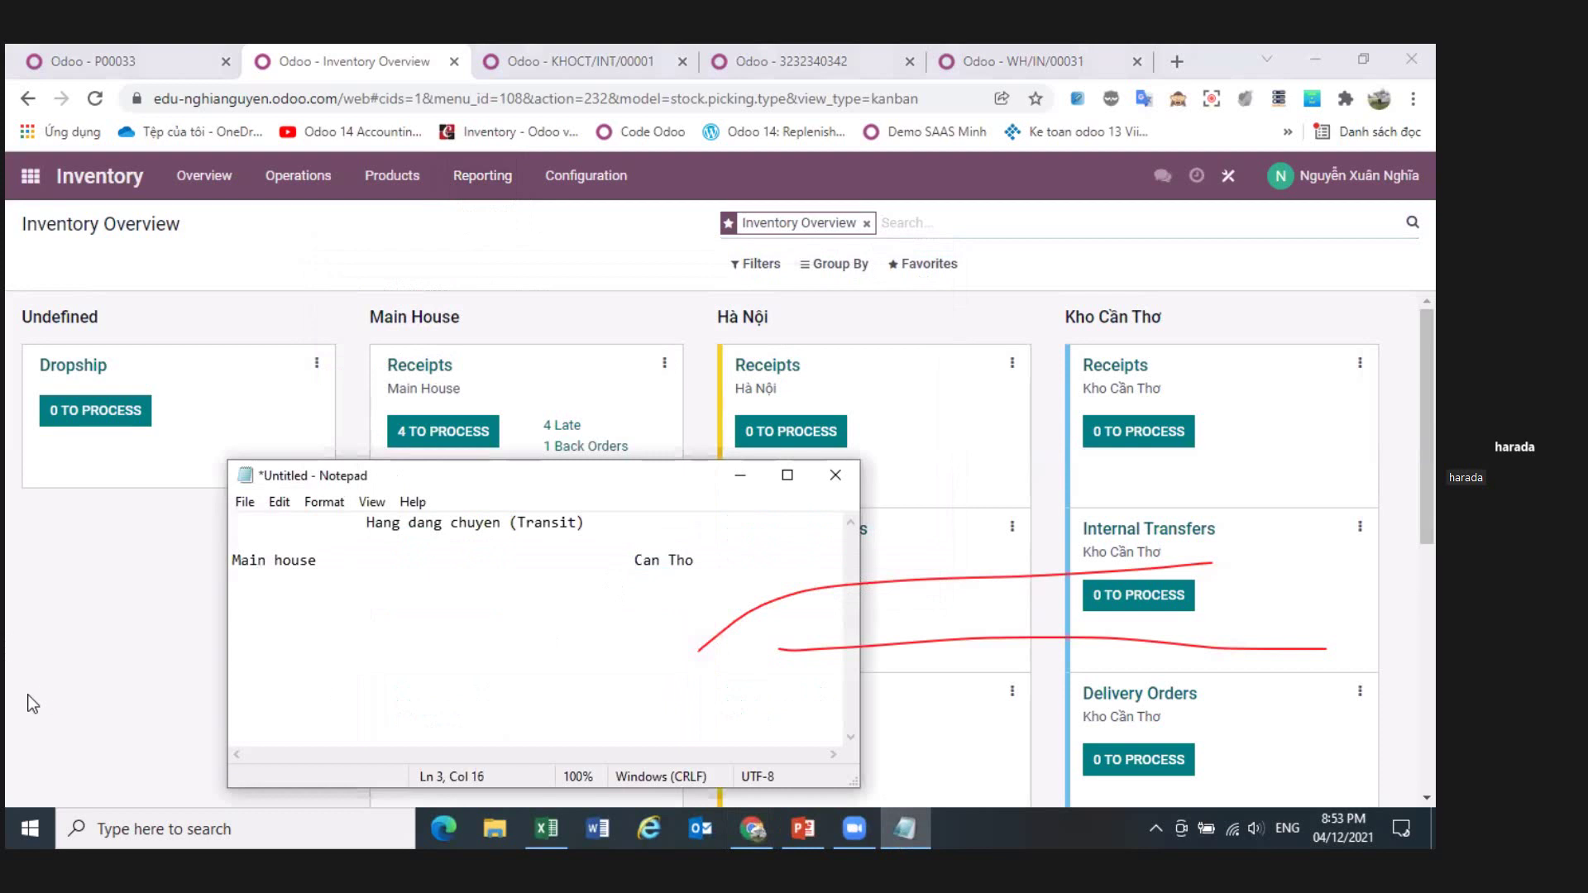
pyautogui.write('a')
pyautogui.click(328, 738)
pyautogui.hotkey('ctrl', 'a')
pyautogui.press('Delete')
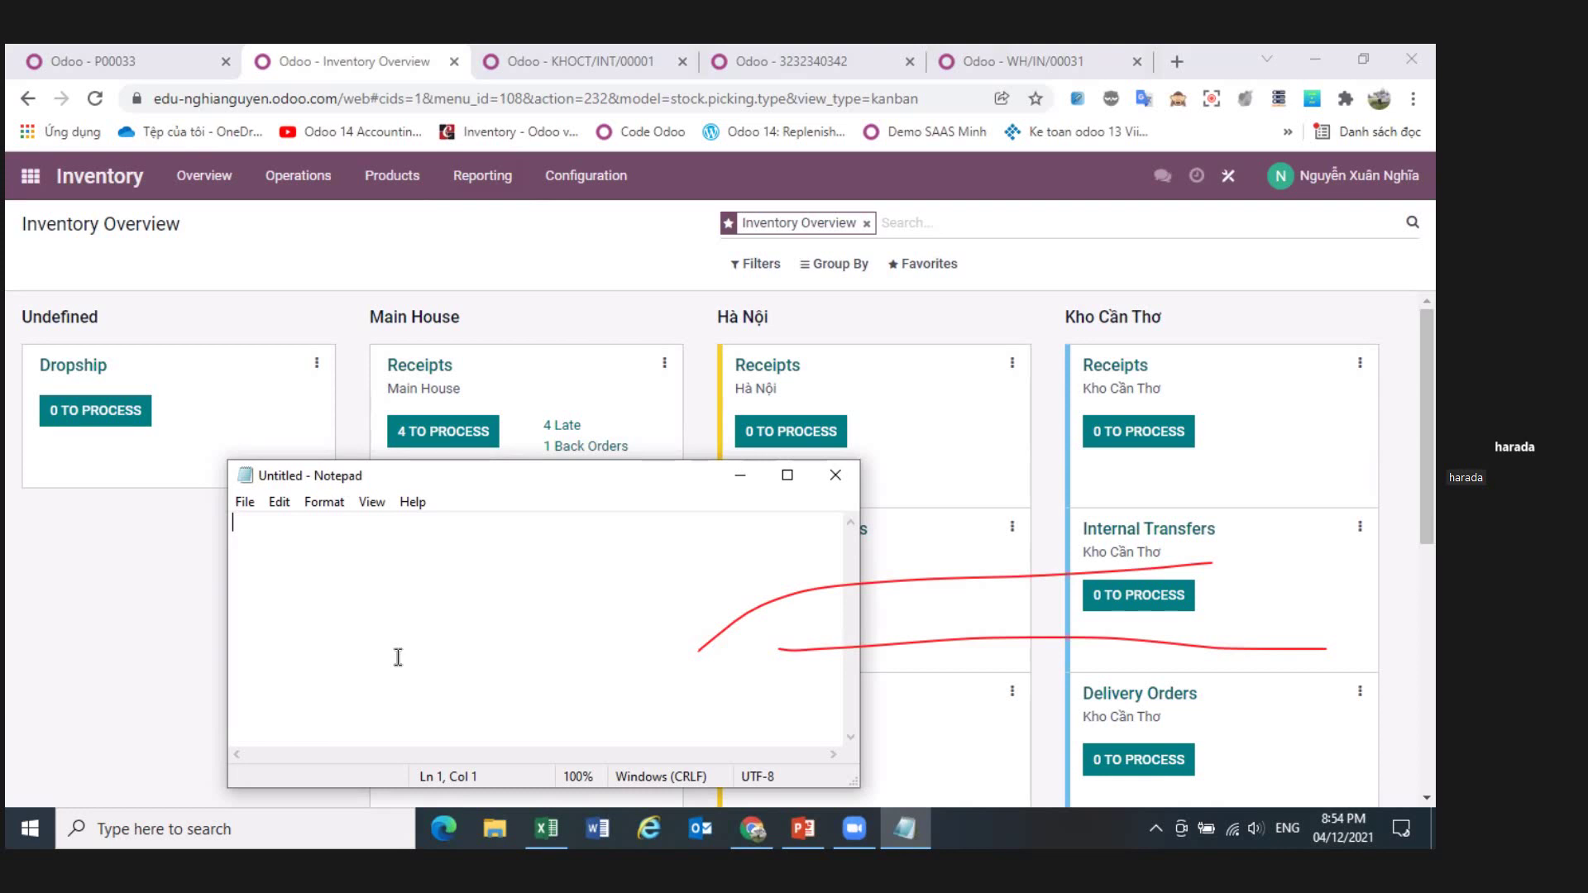
# - Write the unit conversions "1 palet = 10 thùng" and "1 thùng = 24 lon" on separate lines of the note
pyautogui.write('1 pa')
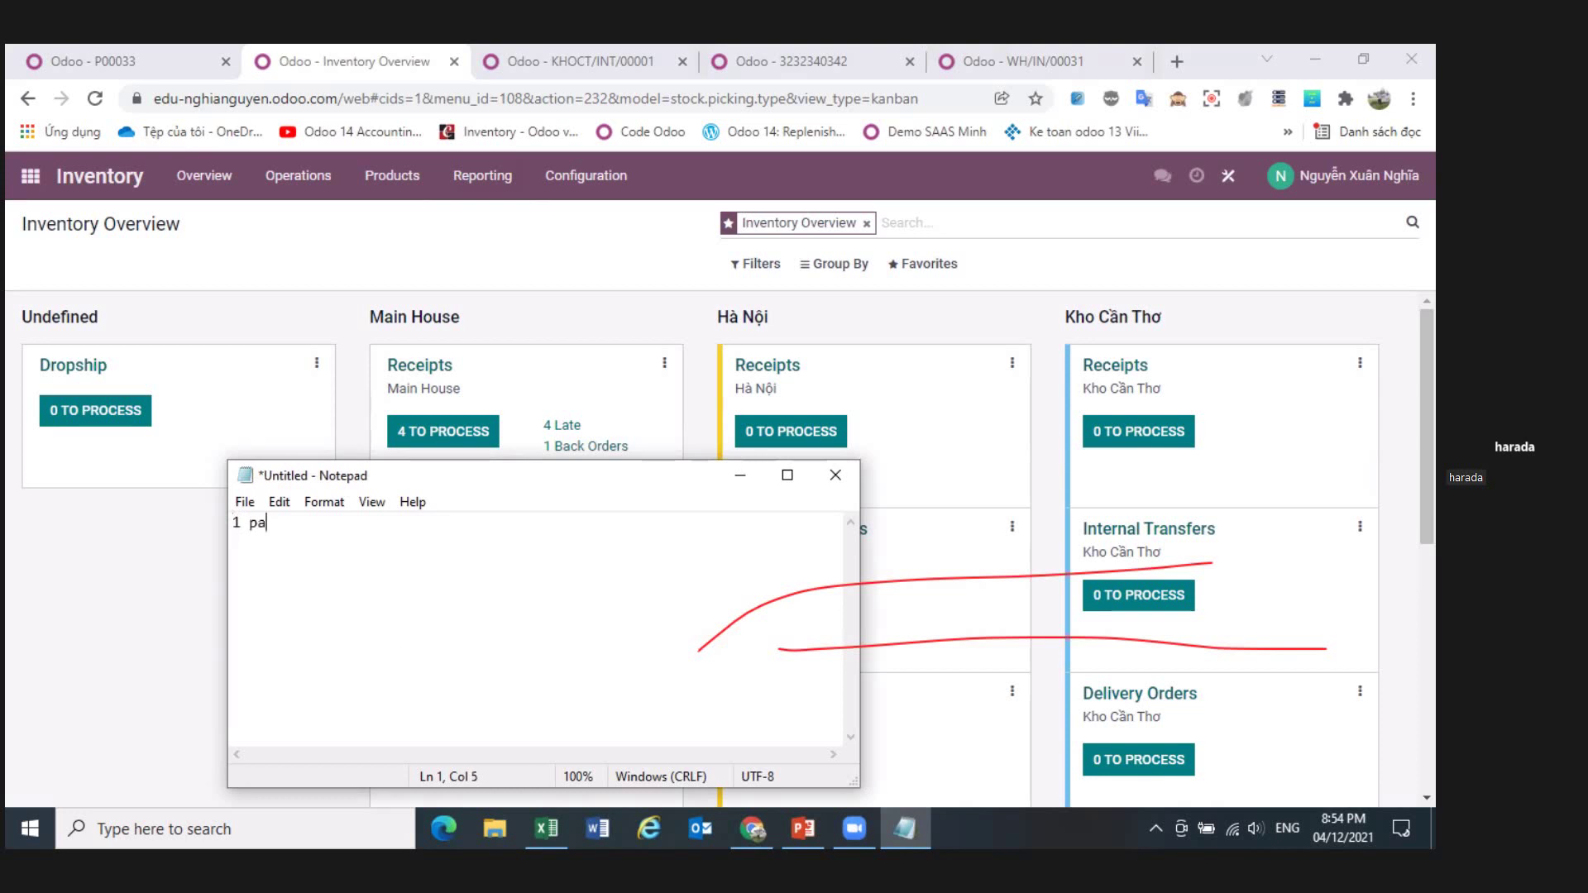
pyautogui.write('let 1')
pyautogui.press('BackSpace')
pyautogui.write('= 10 thùng')
pyautogui.press('Return')
pyautogui.write('1 thùng =')
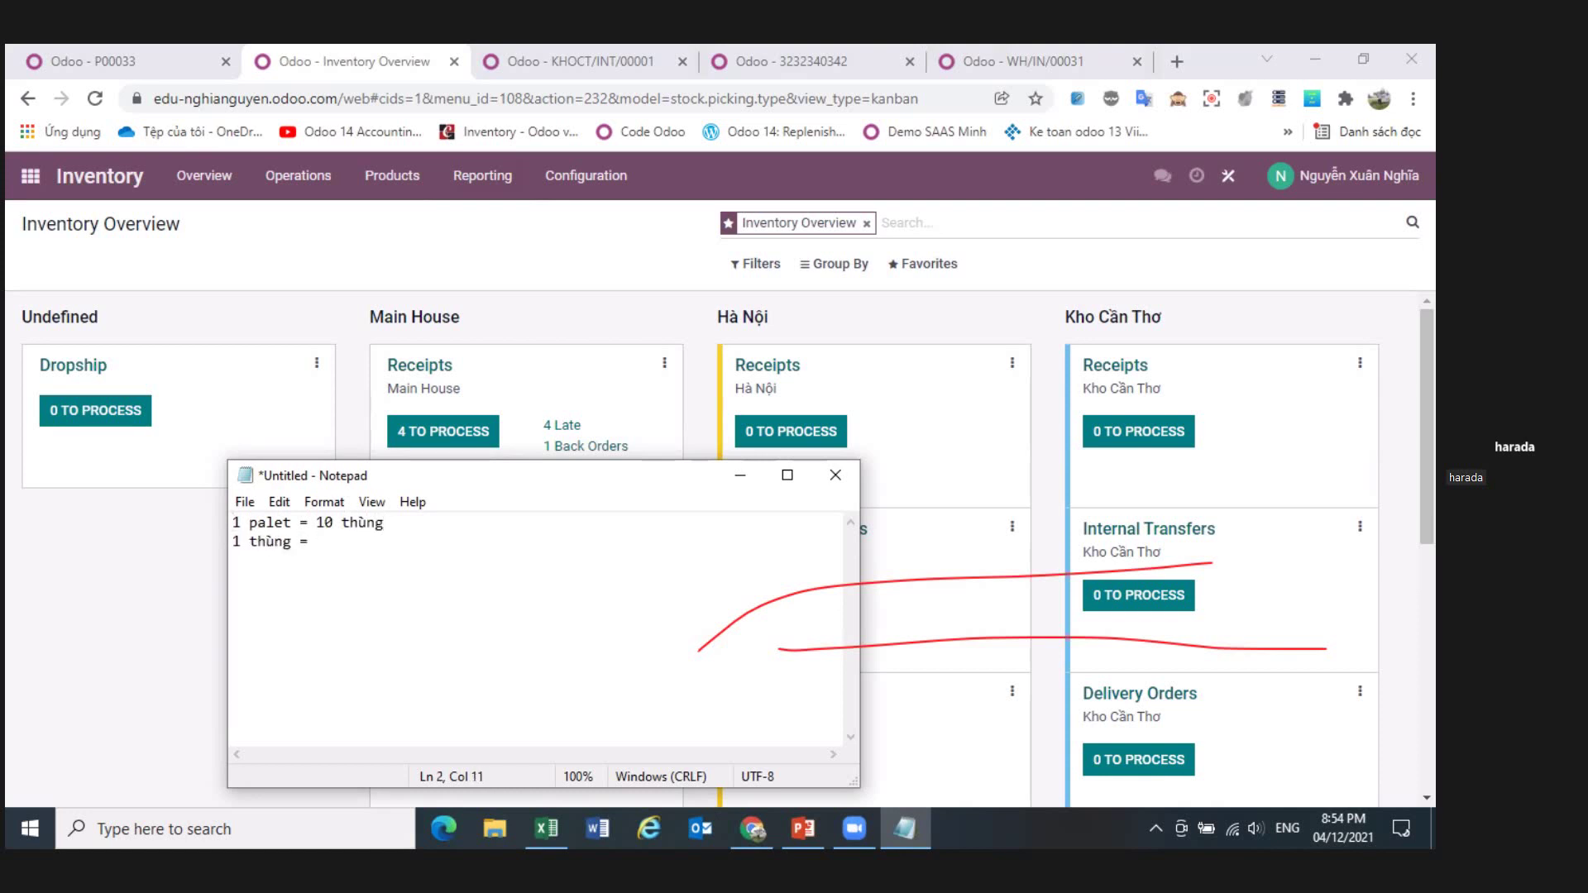
pyautogui.write(' 24 lon')
# - Add the line "tồn kho đang tính là: lon" below the conversions, separated by a blank line
pyautogui.press('Return')
pyautogui.press('Return')
pyautogui.write('tồn kho')
pyautogui.press('BackSpace')
pyautogui.press('BackSpace')
pyautogui.press('BackSpace')
pyautogui.write('kho đang tính là')
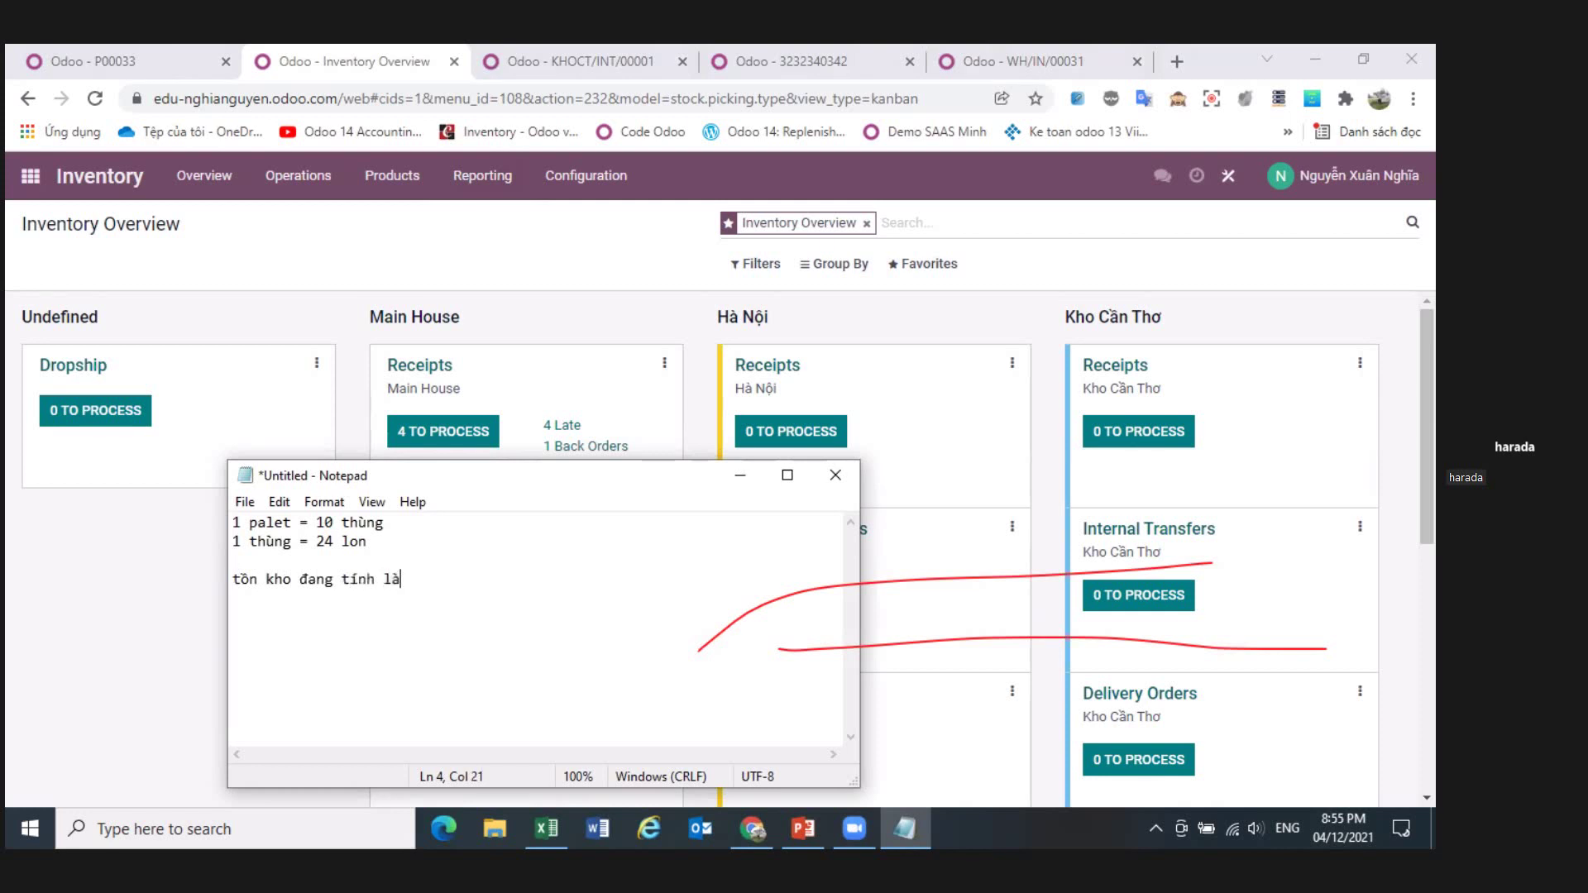
pyautogui.write(': lon')
# - Return to Odoo and open the DVTCoca category in the units of measure configuration
pyautogui.click(590, 183)
pyautogui.click(634, 597)
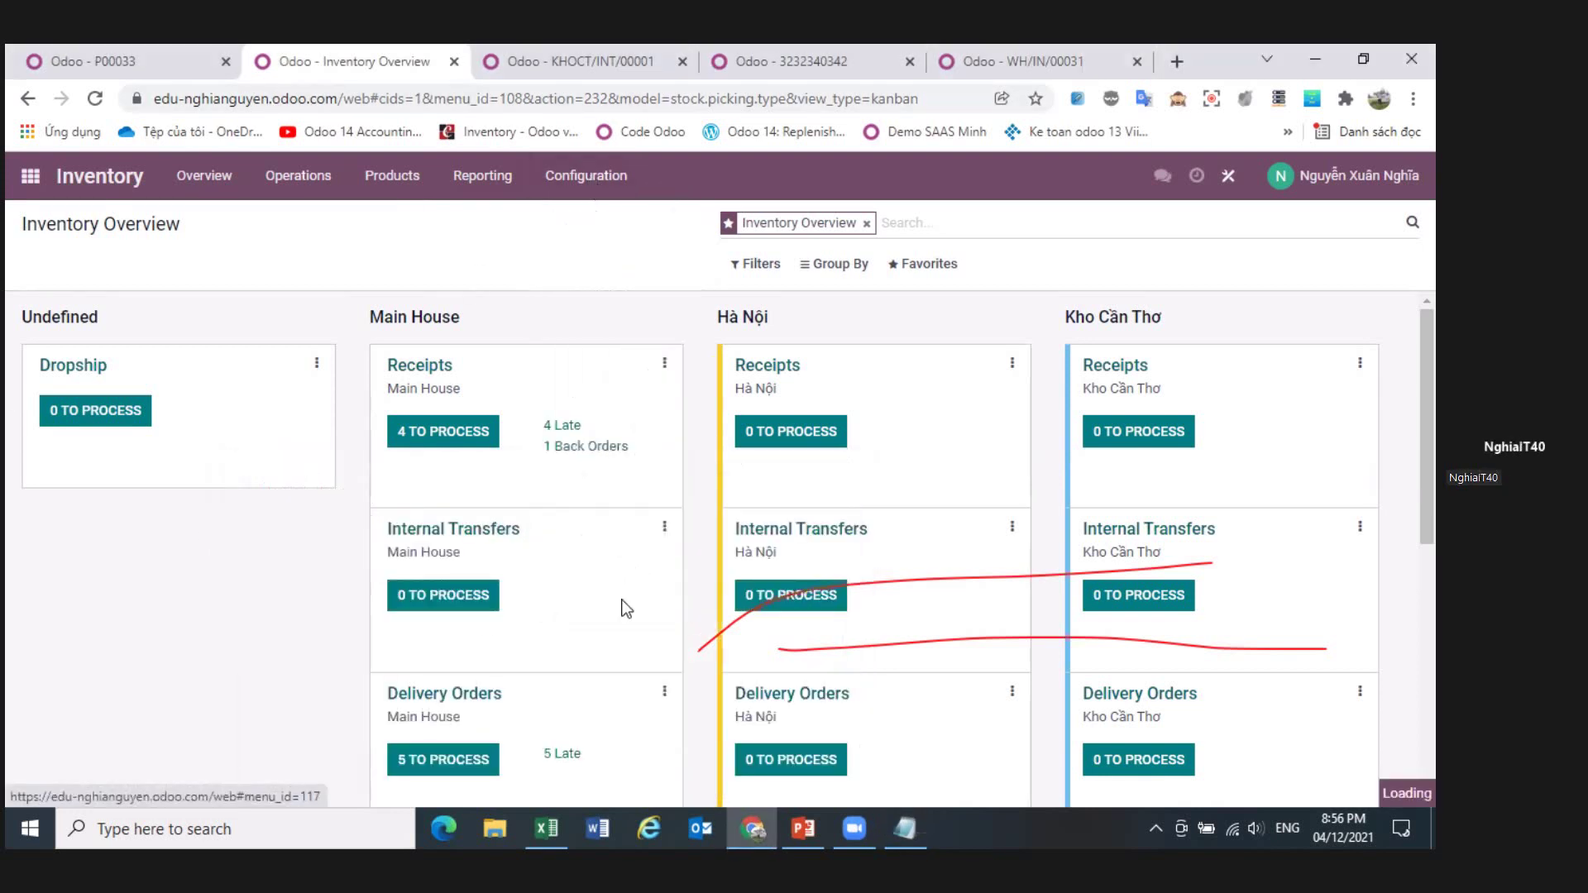
pyautogui.click(96, 617)
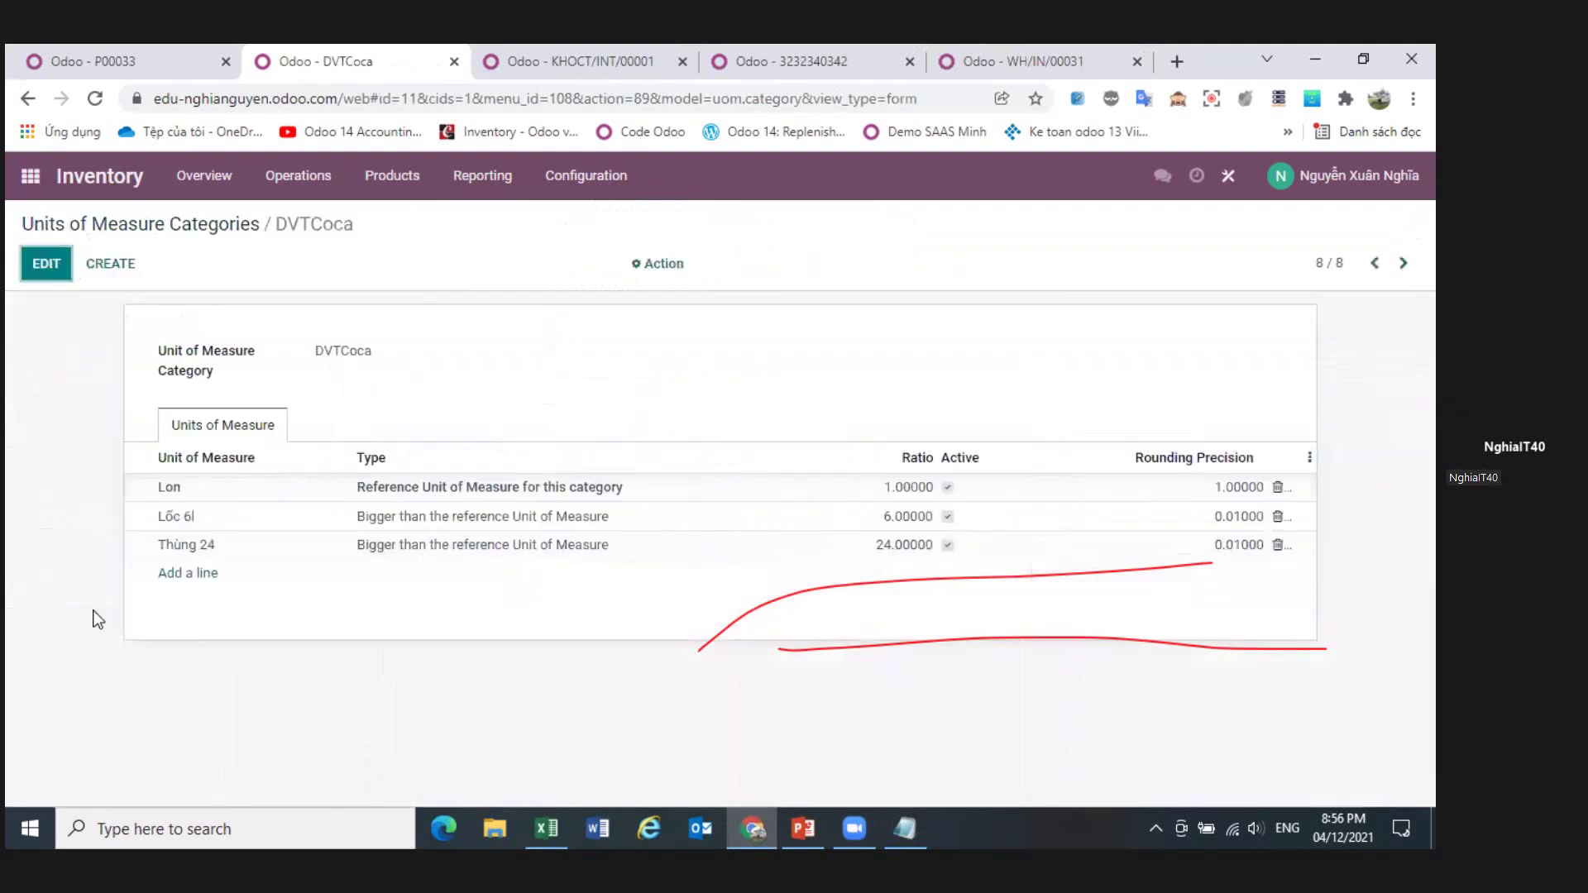
# - Start editing the DVTCoca category and add a unit of measure named Palet 10T
pyautogui.click(45, 260)
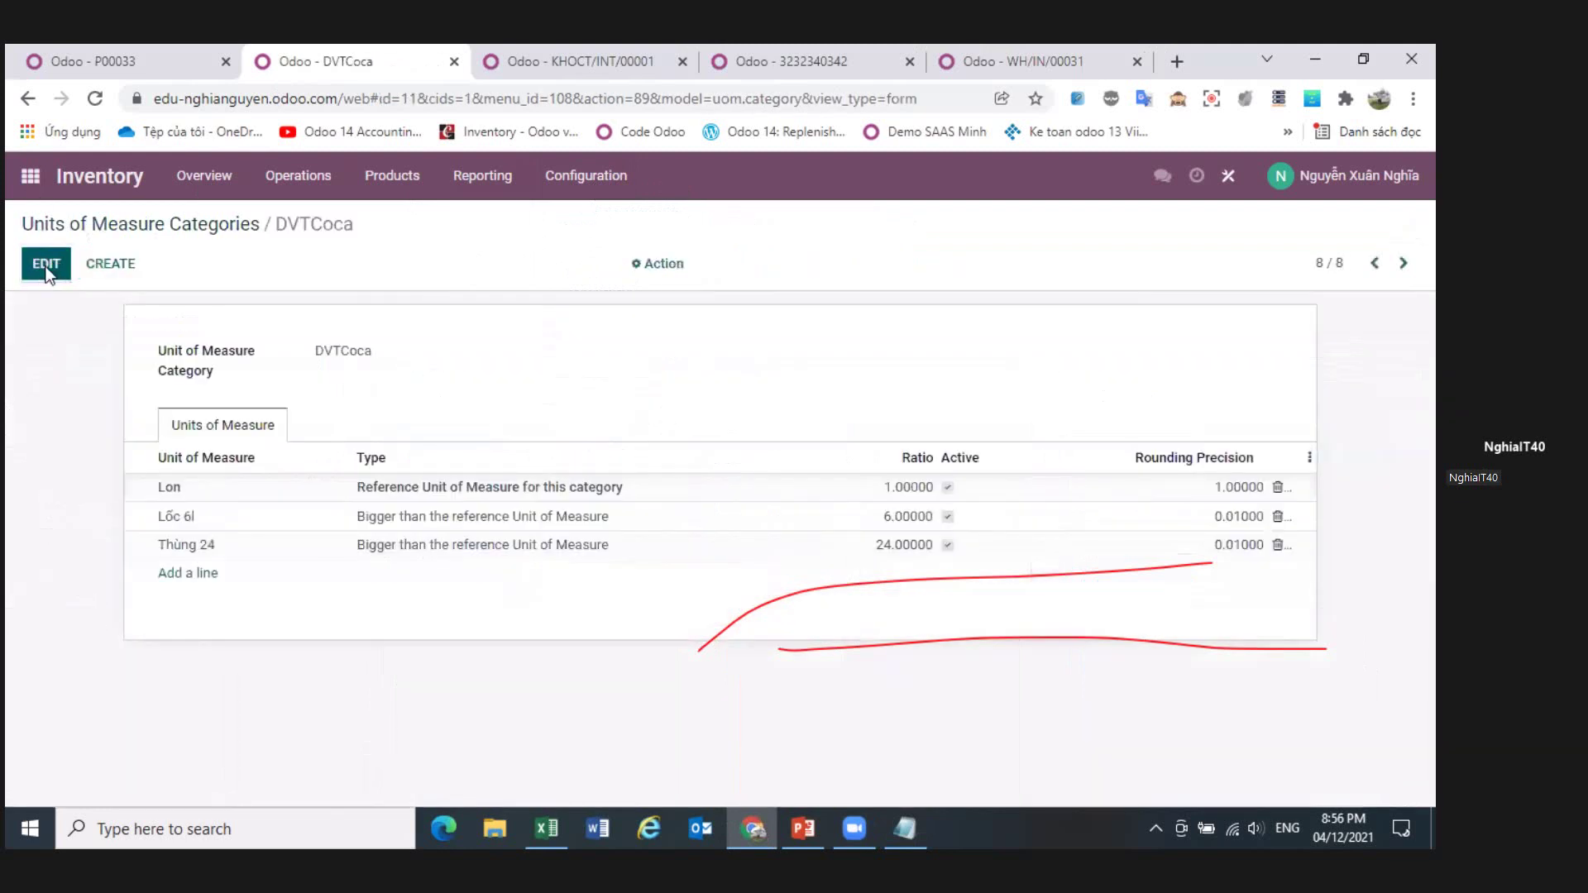
pyautogui.click(191, 574)
pyautogui.write('Pal')
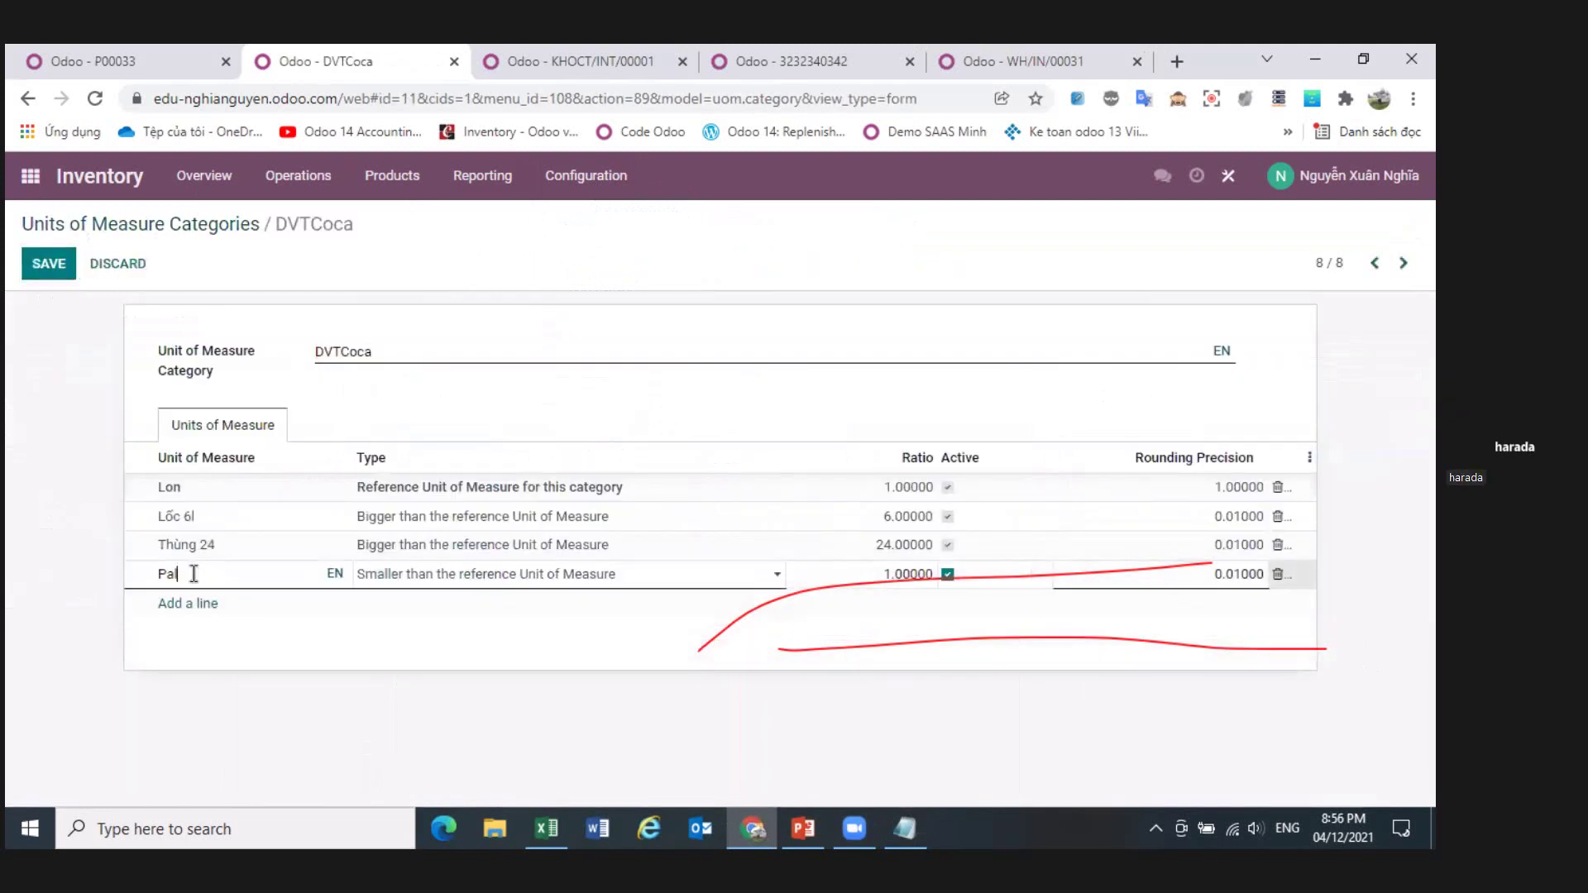
pyautogui.write('lee')
pyautogui.press('BackSpace')
pyautogui.write('t 10T')
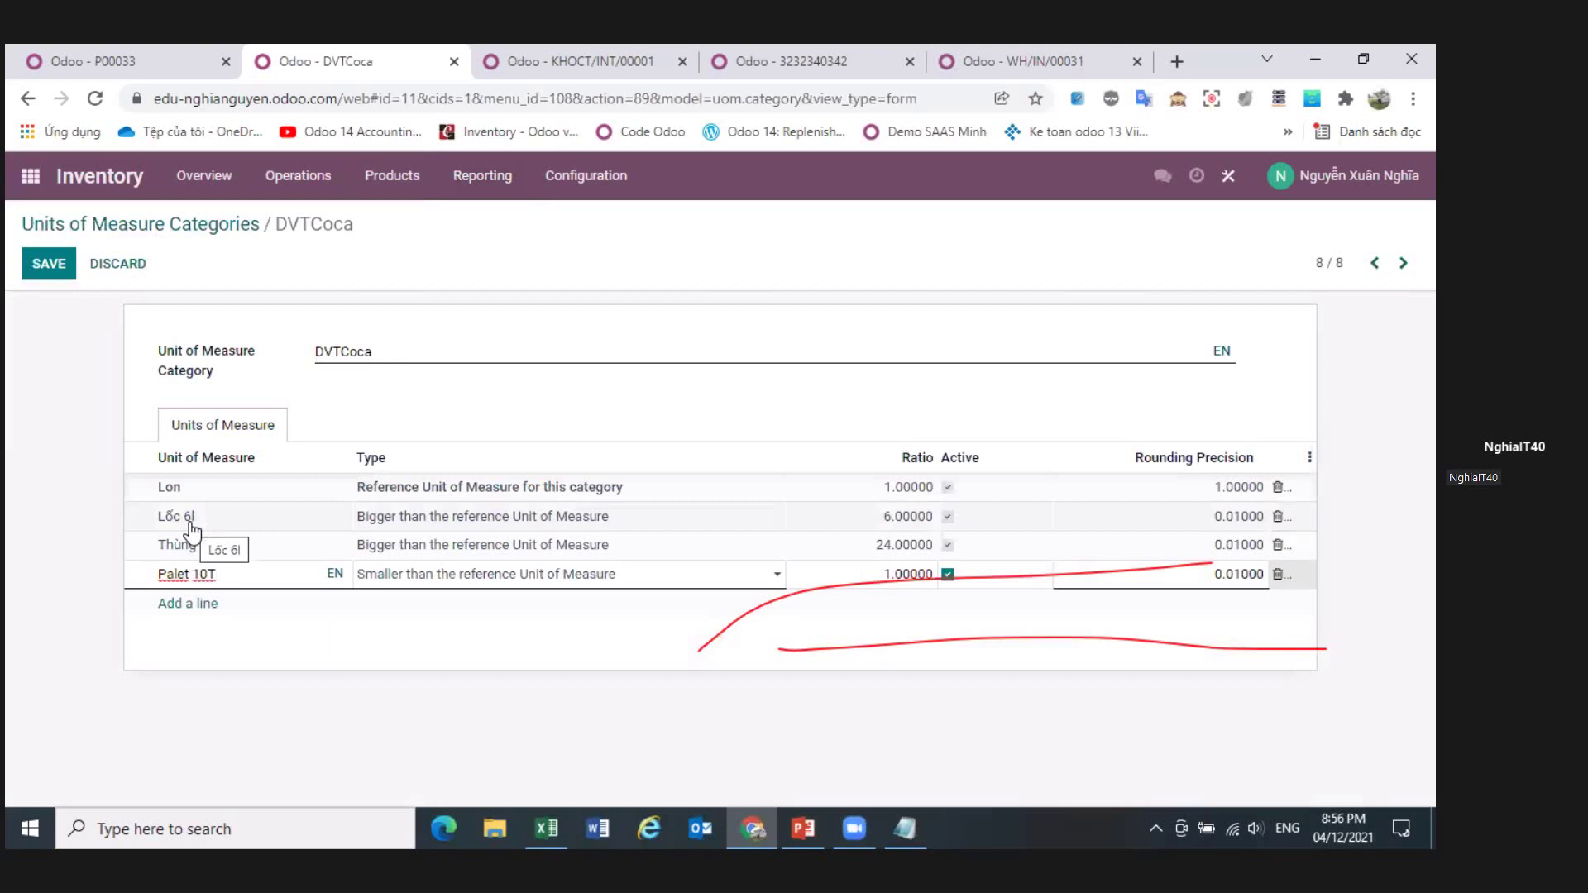
# - Set Palet 10T as bigger than the reference unit with a ratio of 240, and save the category
pyautogui.click(886, 575)
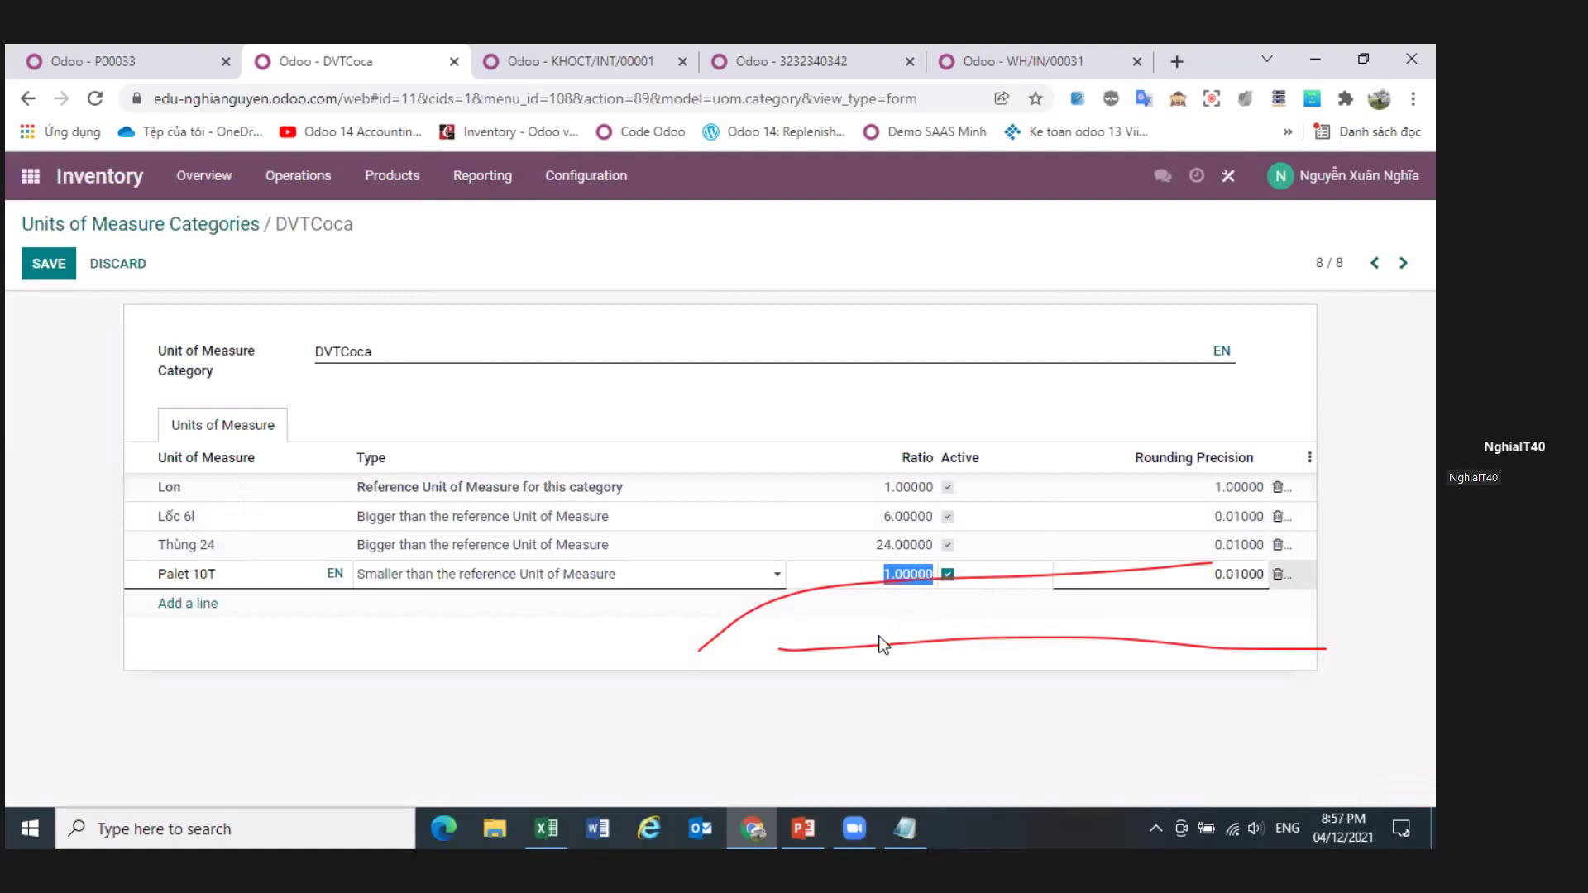
pyautogui.write('240')
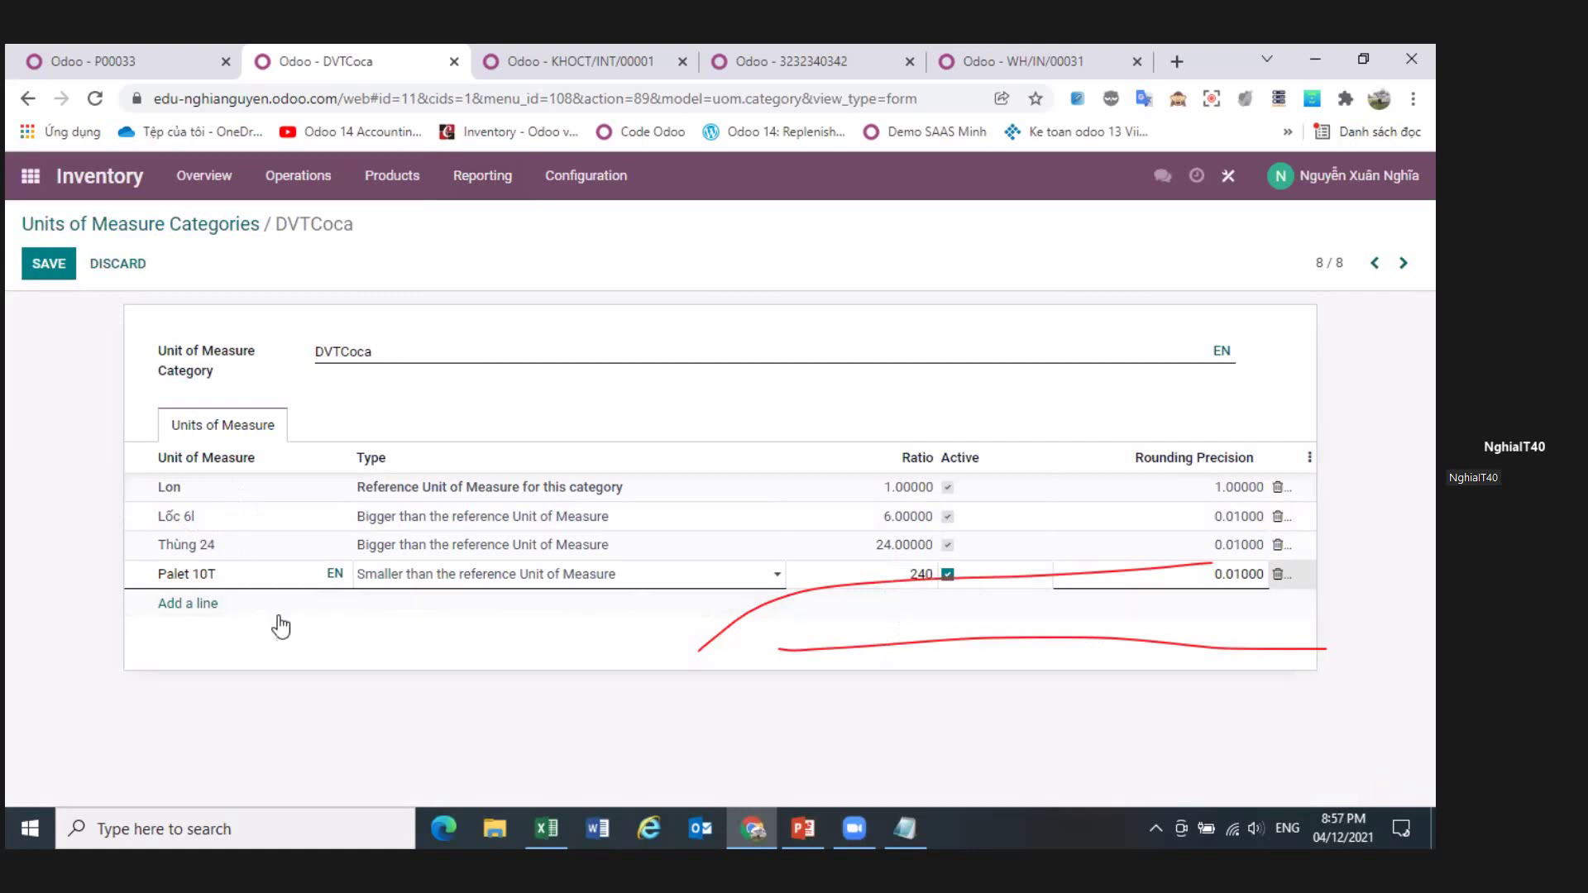
pyautogui.click(484, 583)
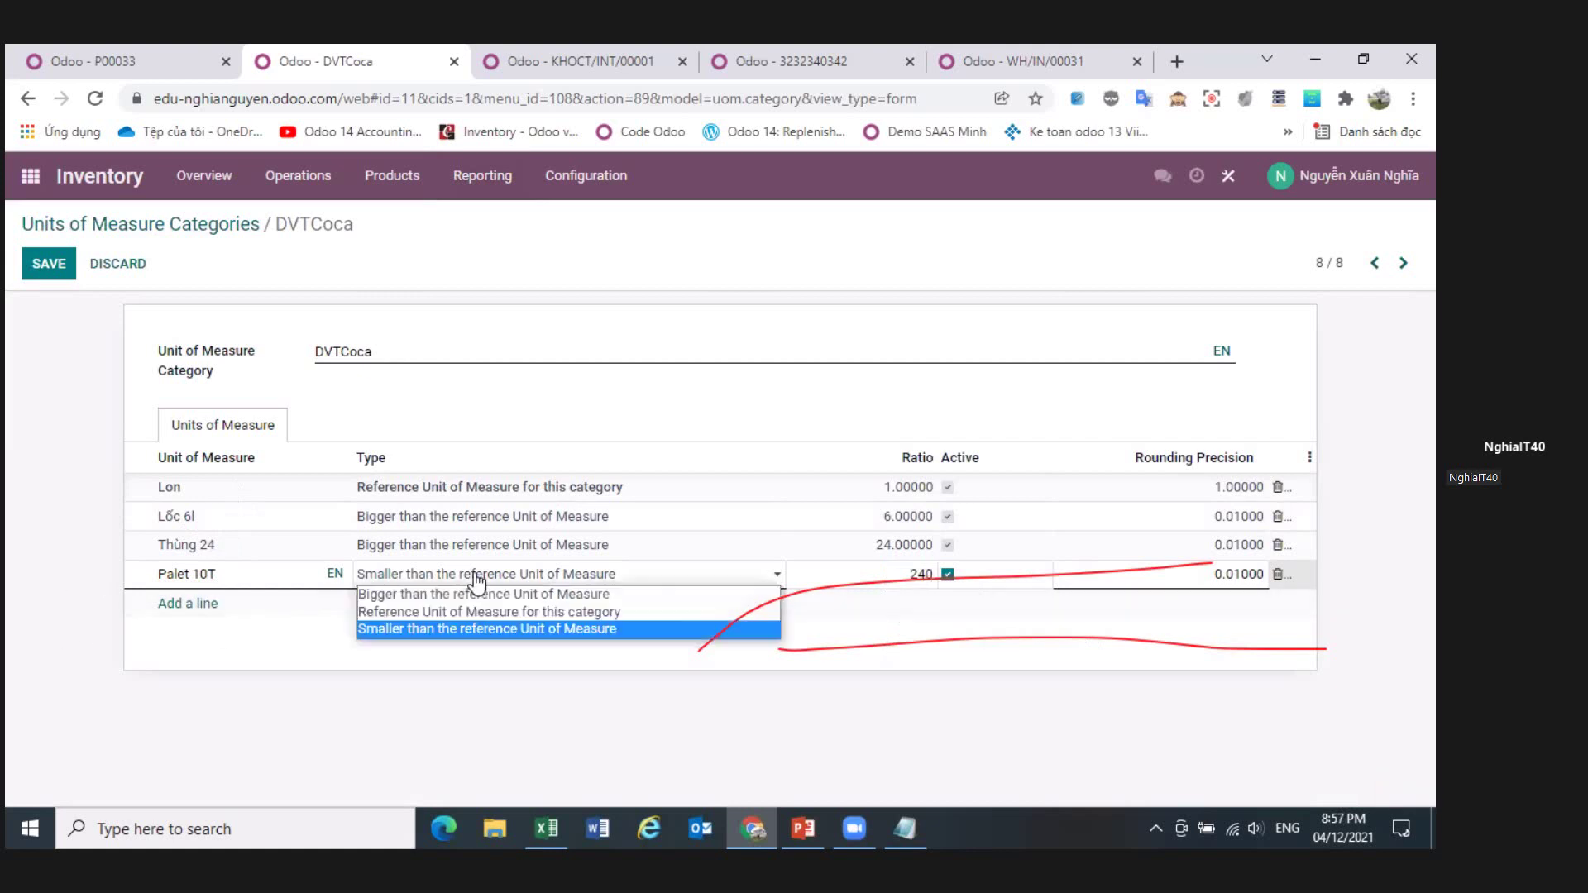
pyautogui.click(413, 596)
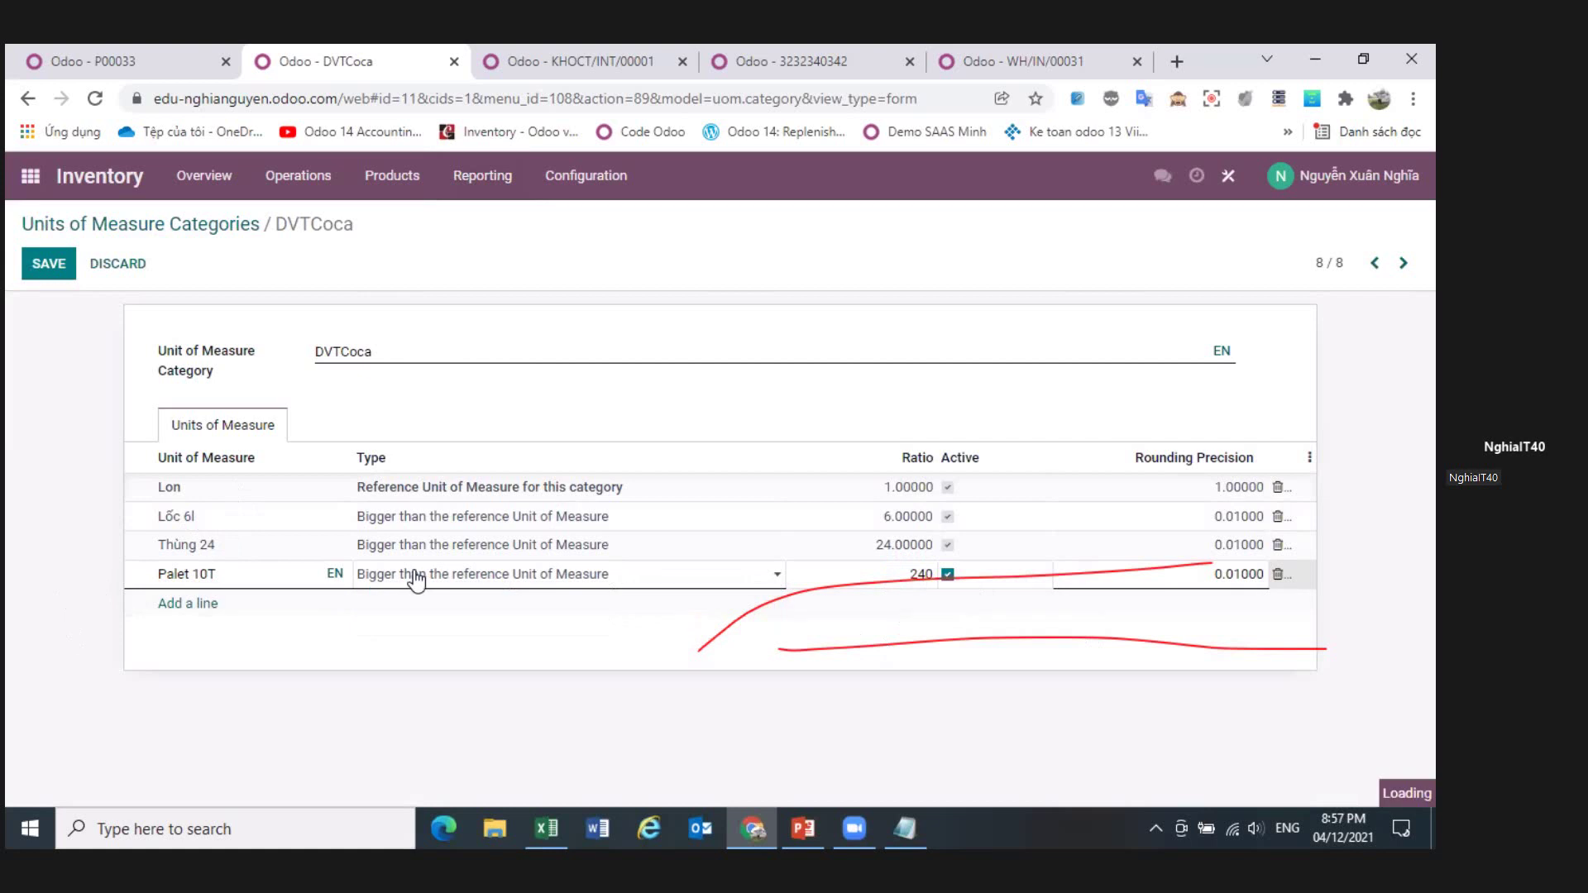
pyautogui.click(900, 578)
pyautogui.write('240')
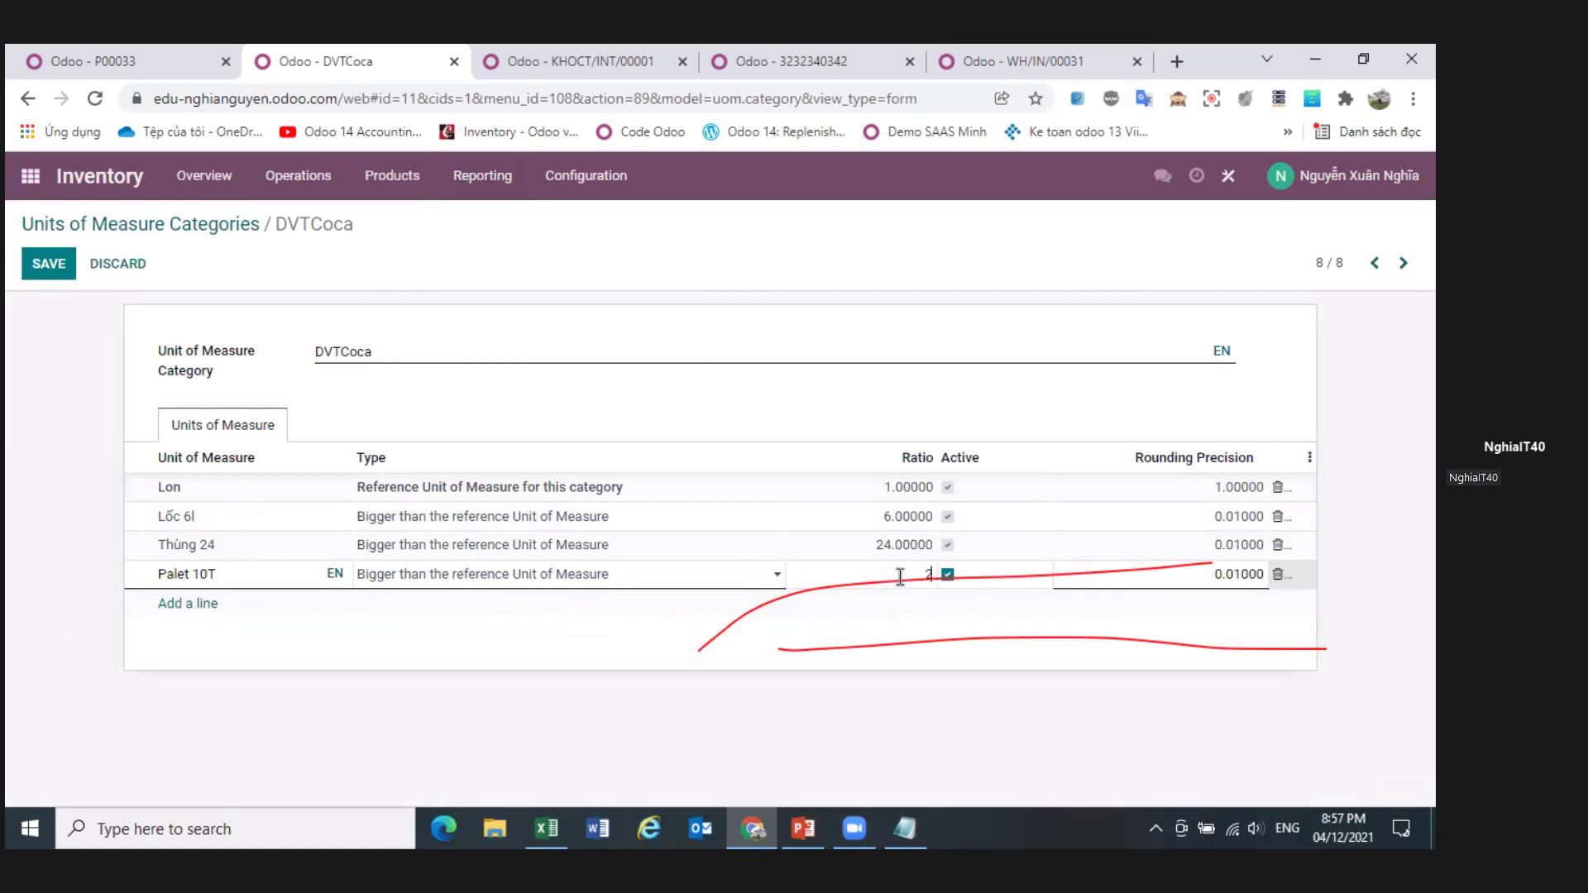
pyautogui.click(51, 521)
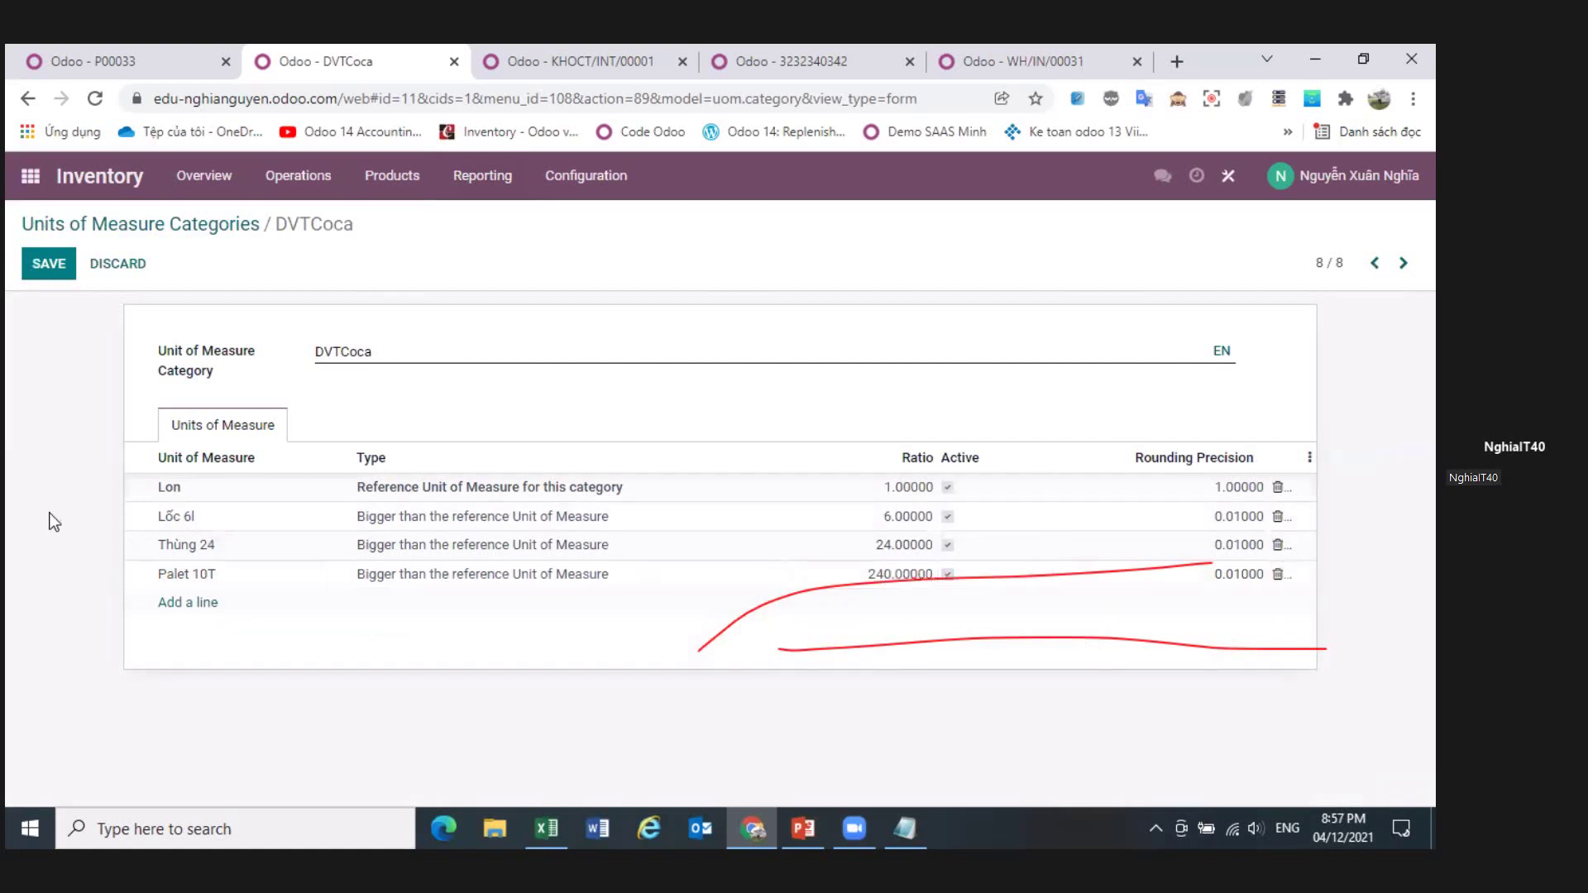
pyautogui.click(47, 271)
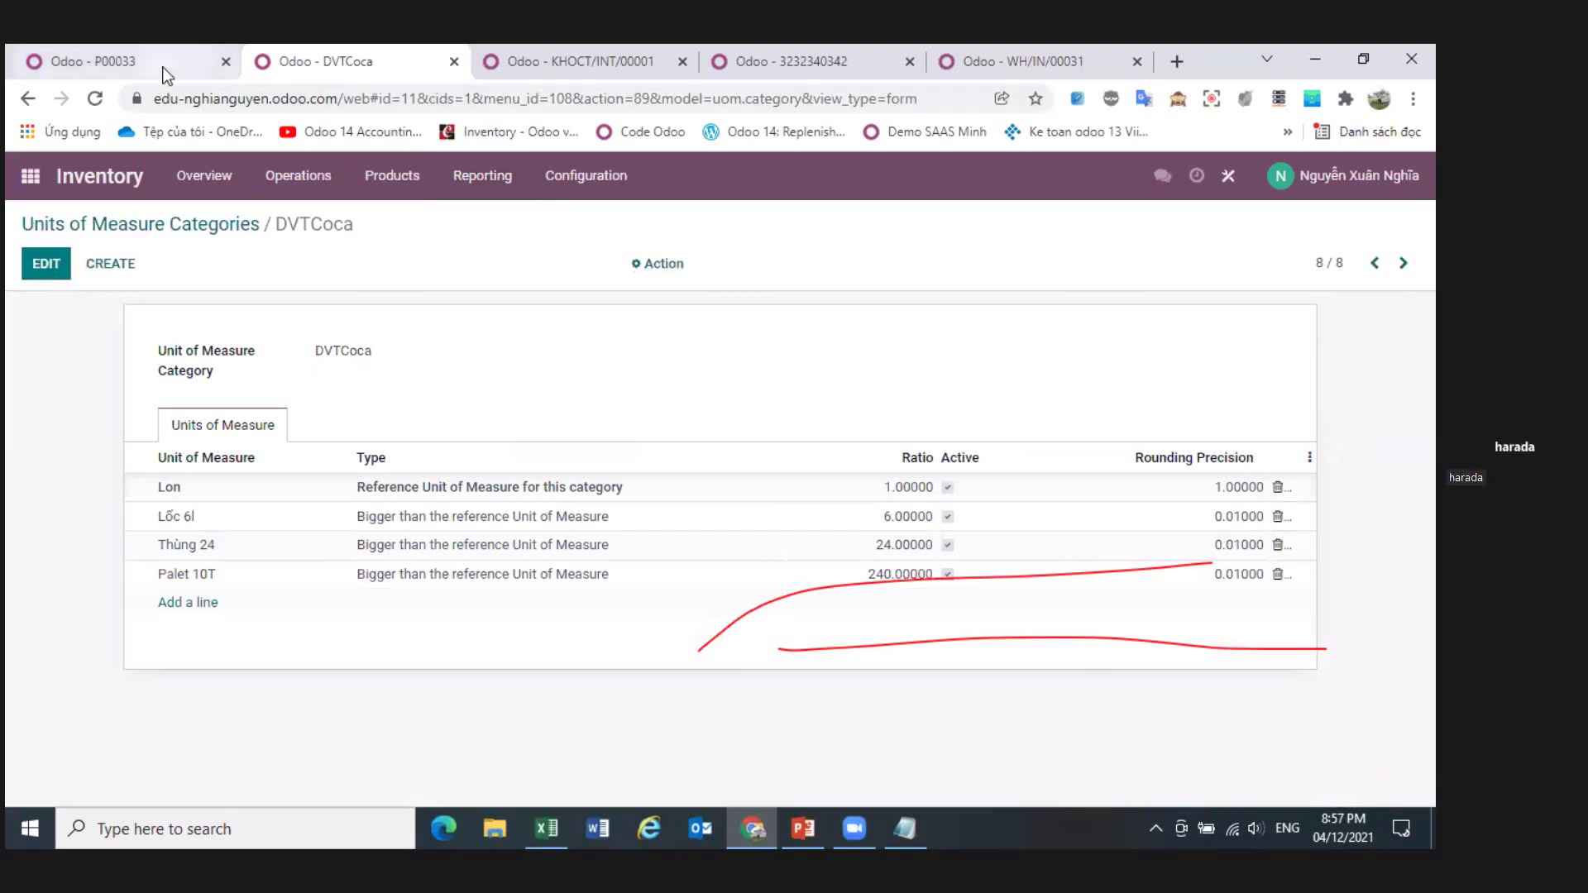
# - From purchase order P00033, create a new request for quotation with Công ty TNHH Gỗ Gia Lai as vendor
pyautogui.click(192, 73)
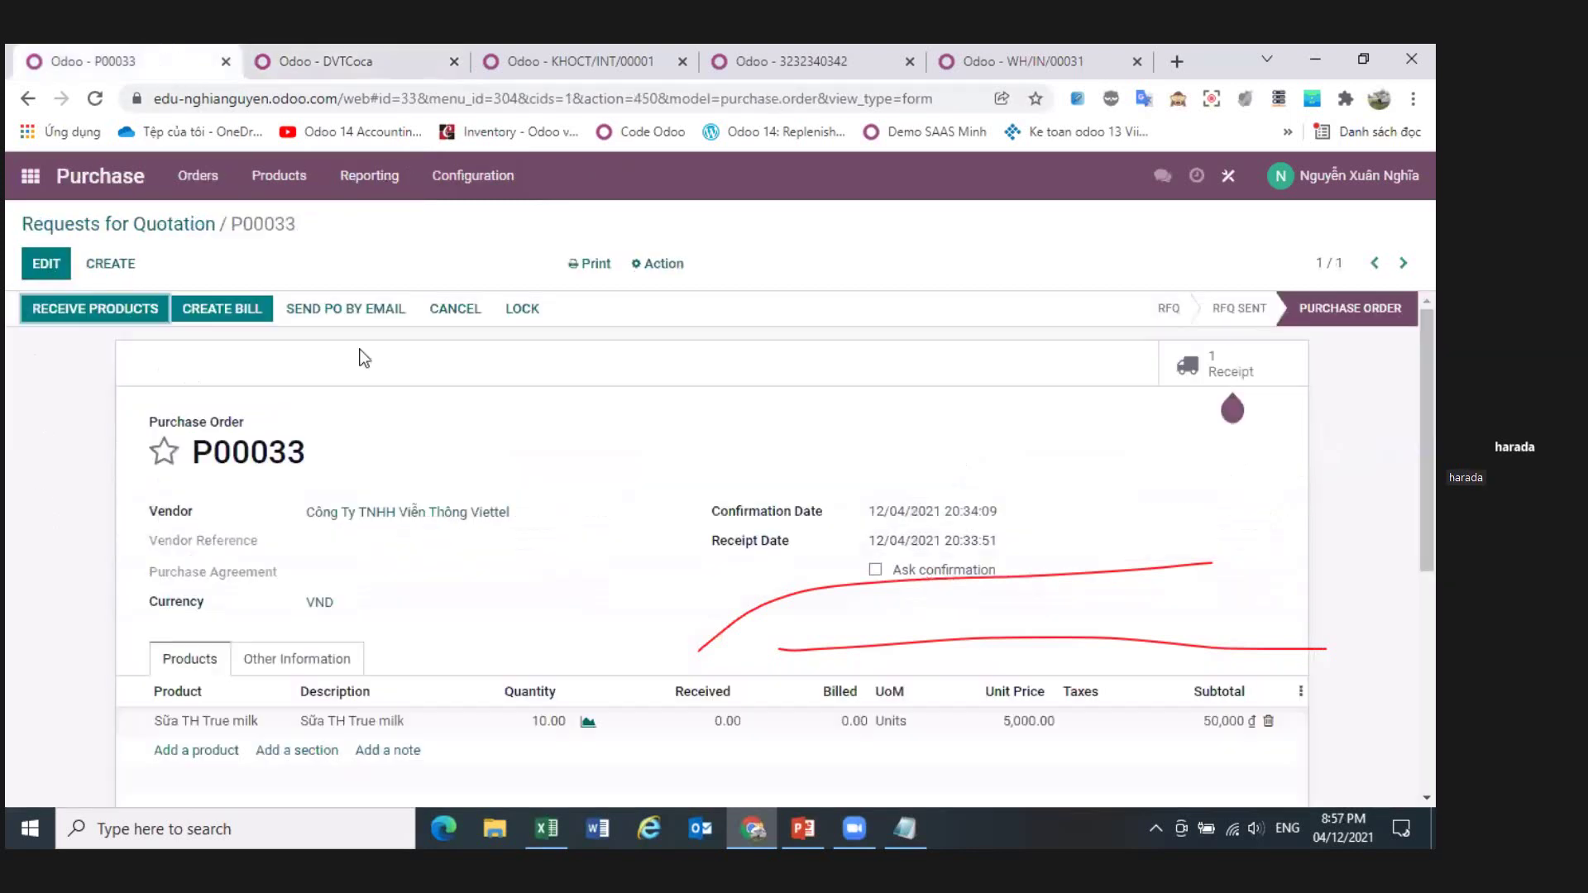
pyautogui.click(110, 263)
pyautogui.click(373, 468)
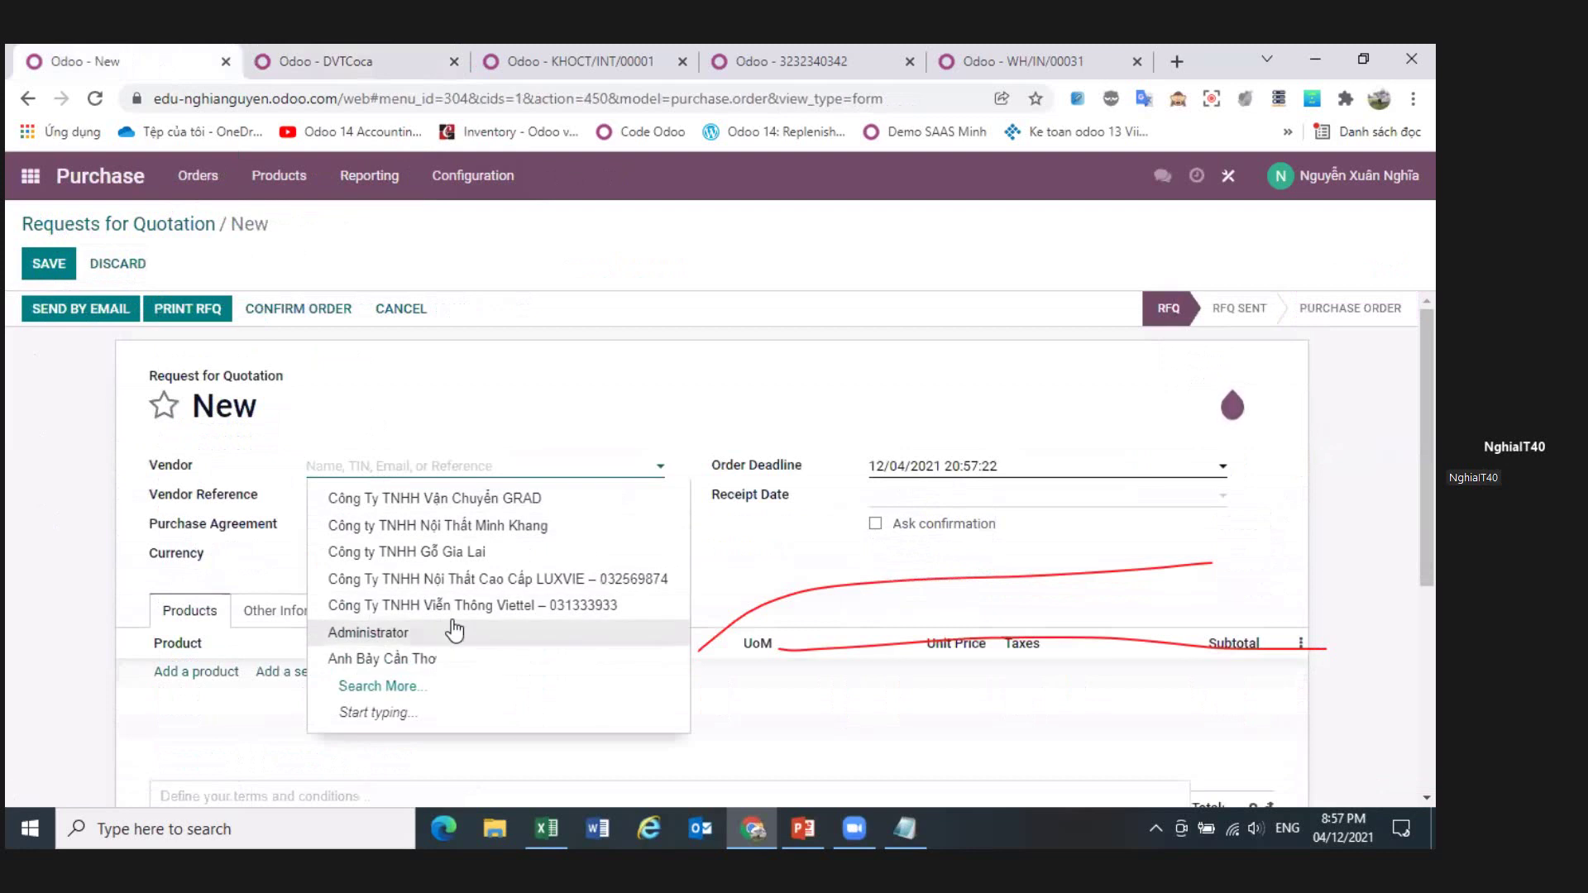
pyautogui.click(497, 549)
# - Add a Lon coca line in unit Palet 10T without the 10% VAT, then save and confirm the request for quotation
pyautogui.click(186, 672)
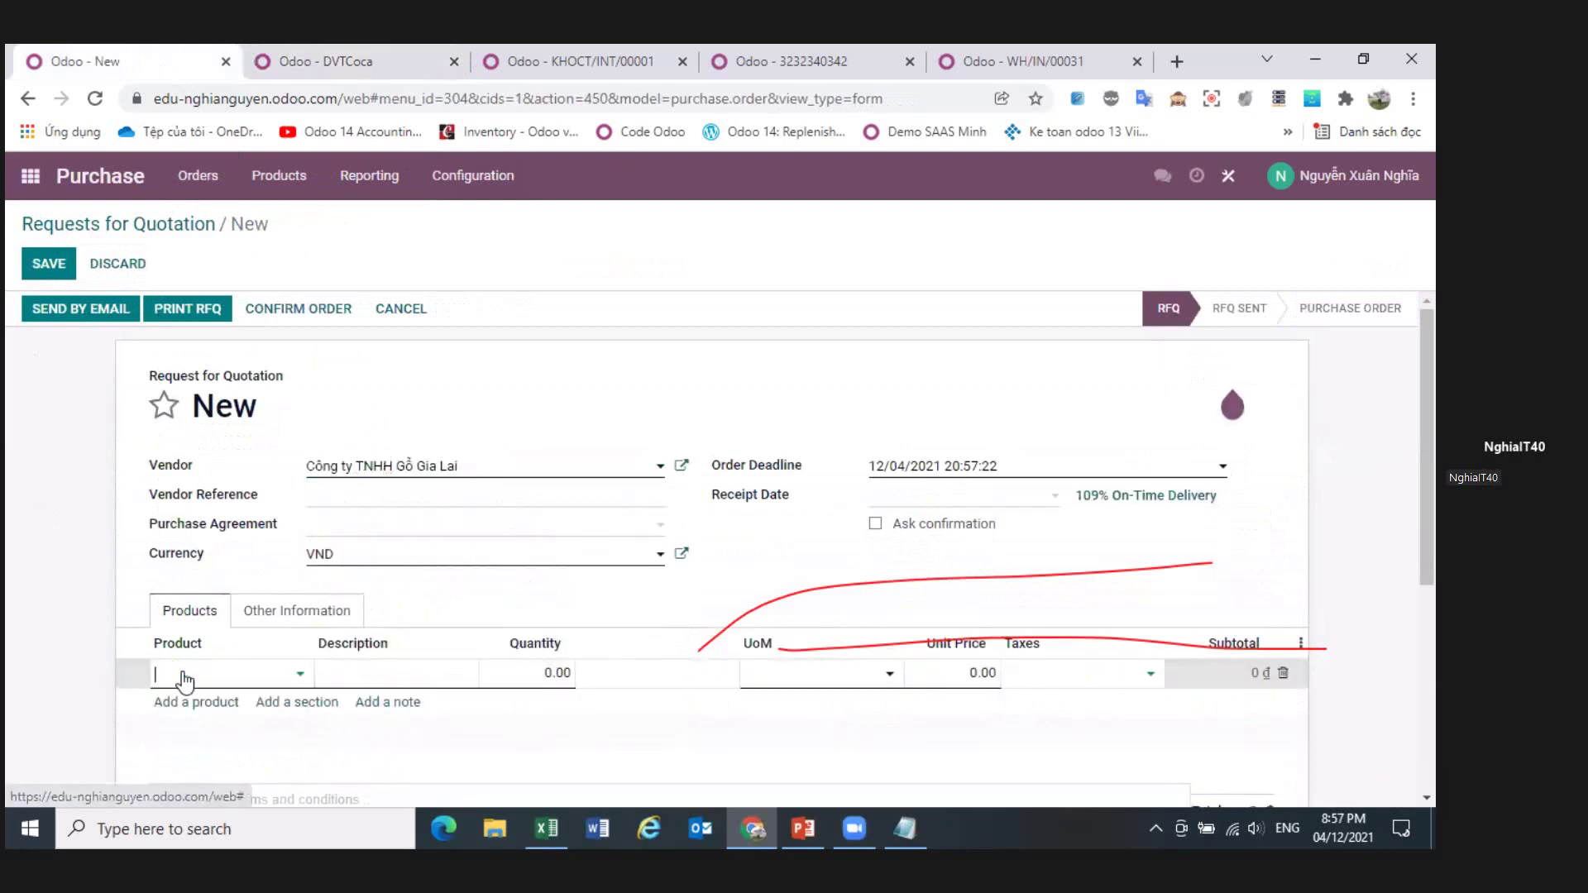
pyautogui.write('coca')
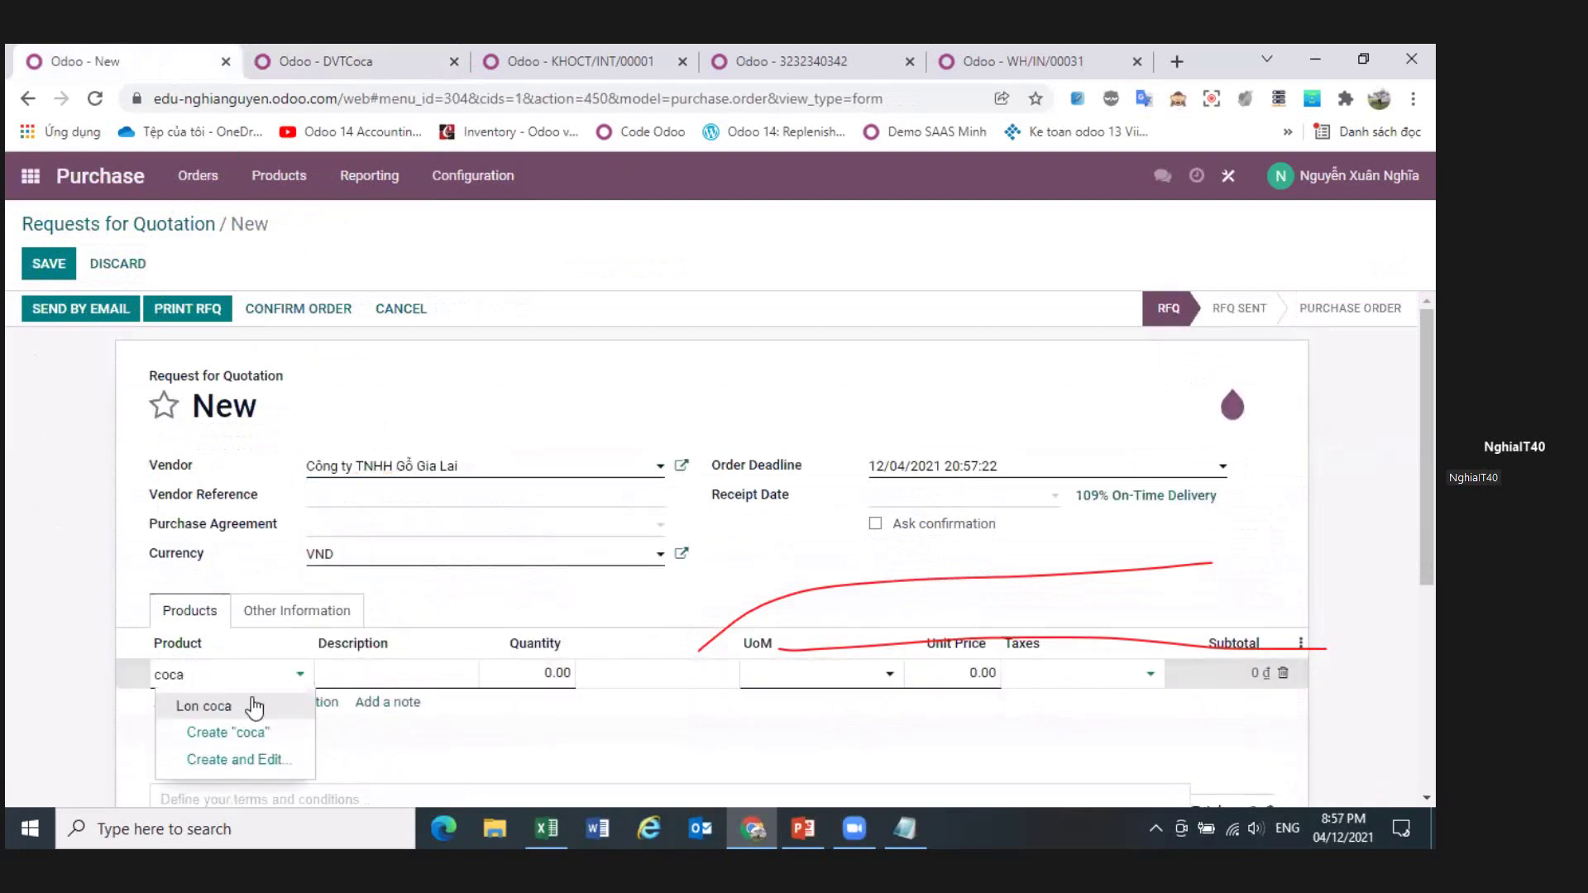
pyautogui.click(203, 705)
pyautogui.click(547, 680)
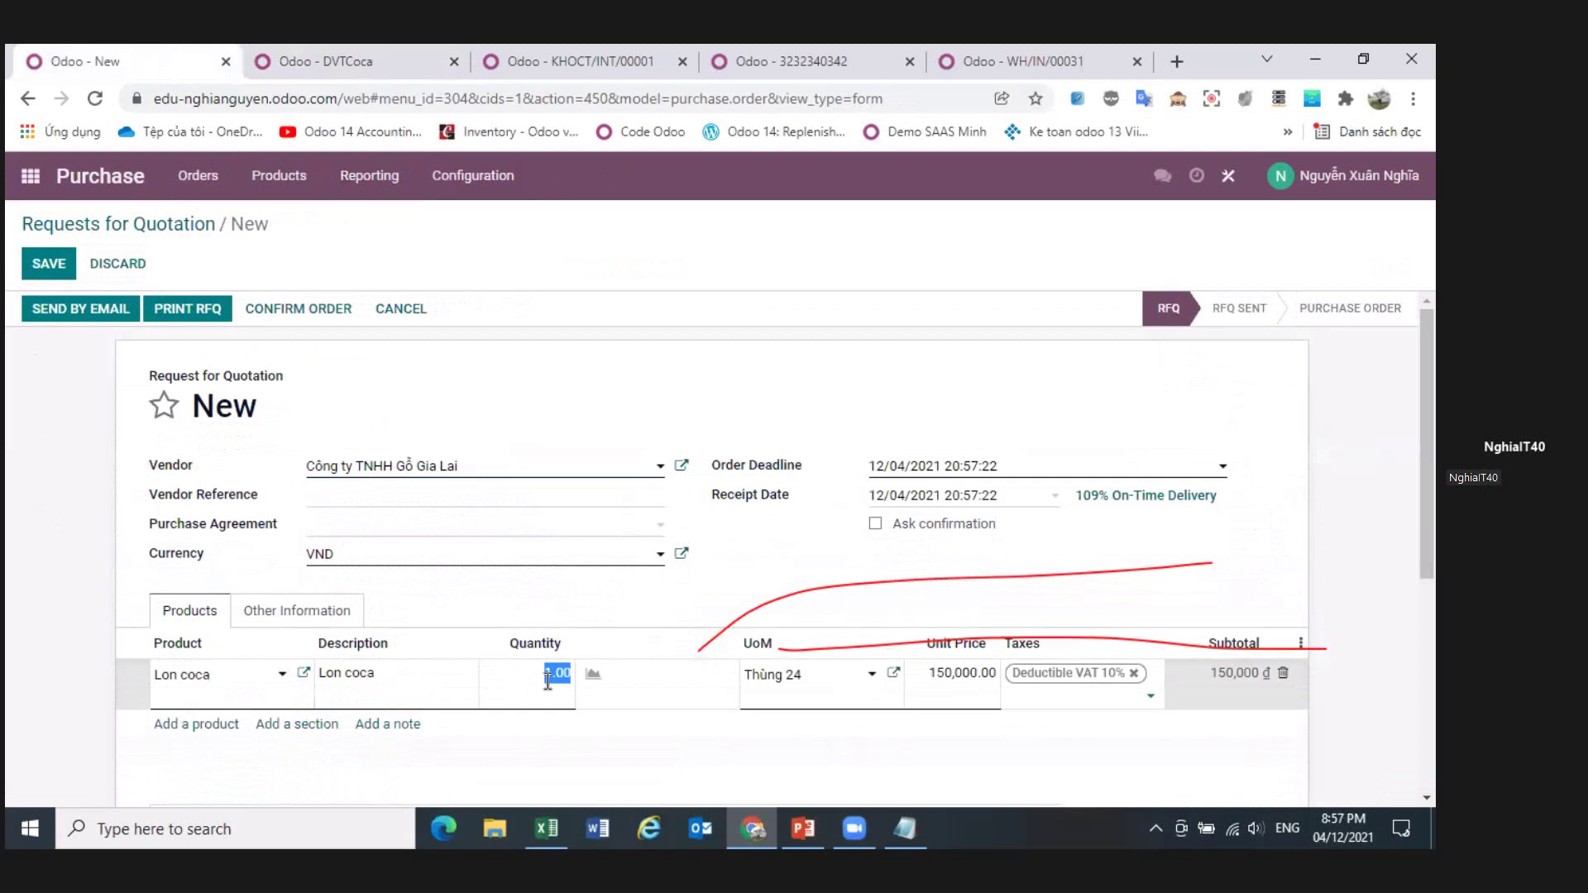
pyautogui.click(845, 686)
pyautogui.click(819, 790)
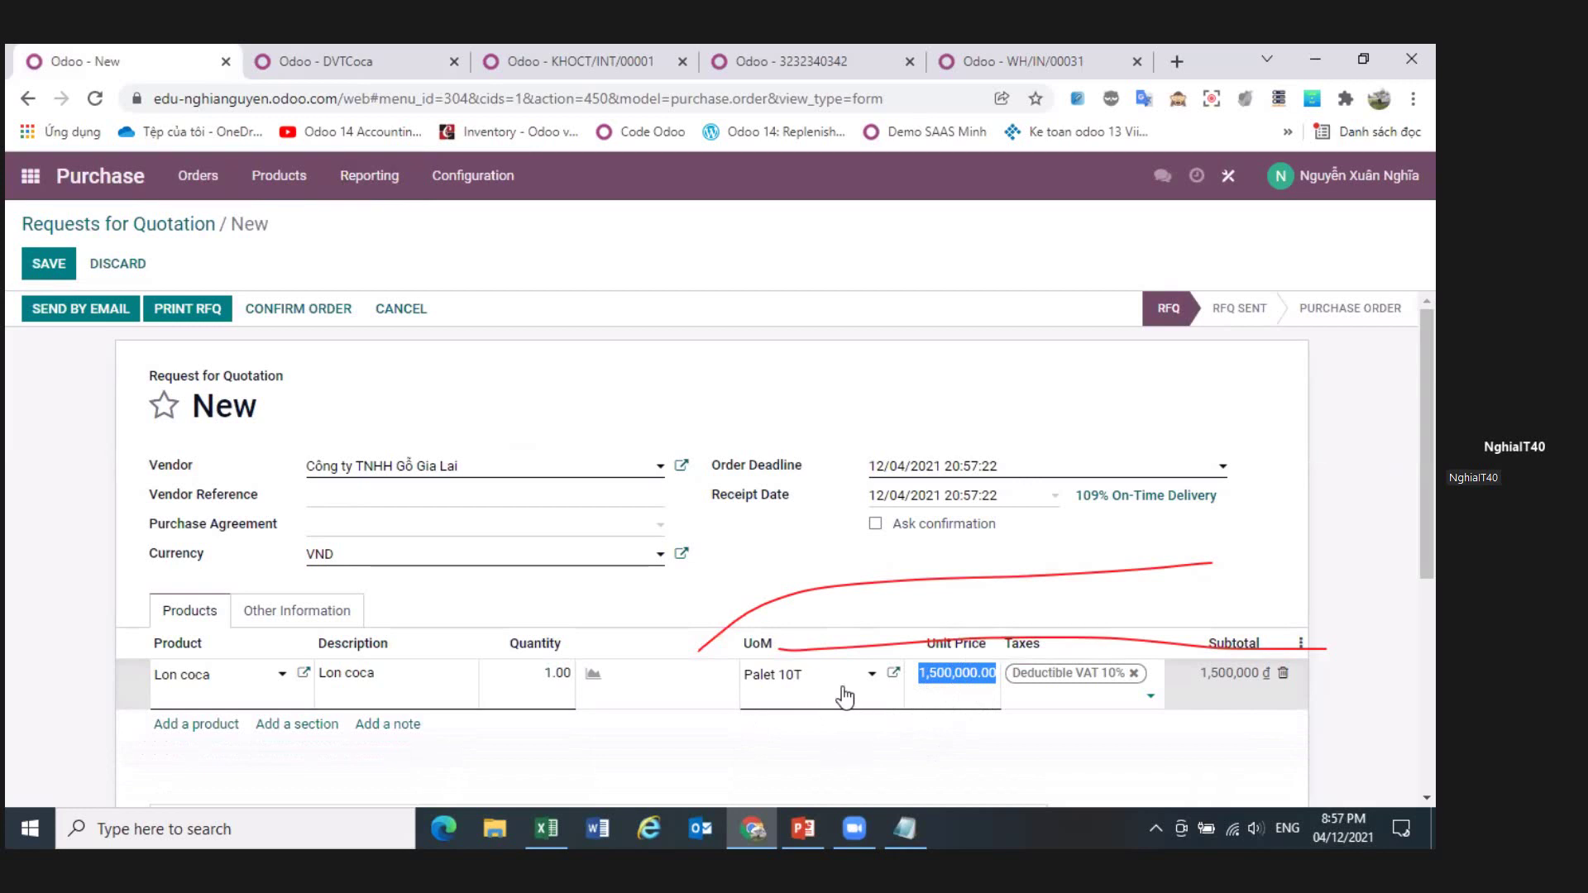
pyautogui.click(1134, 673)
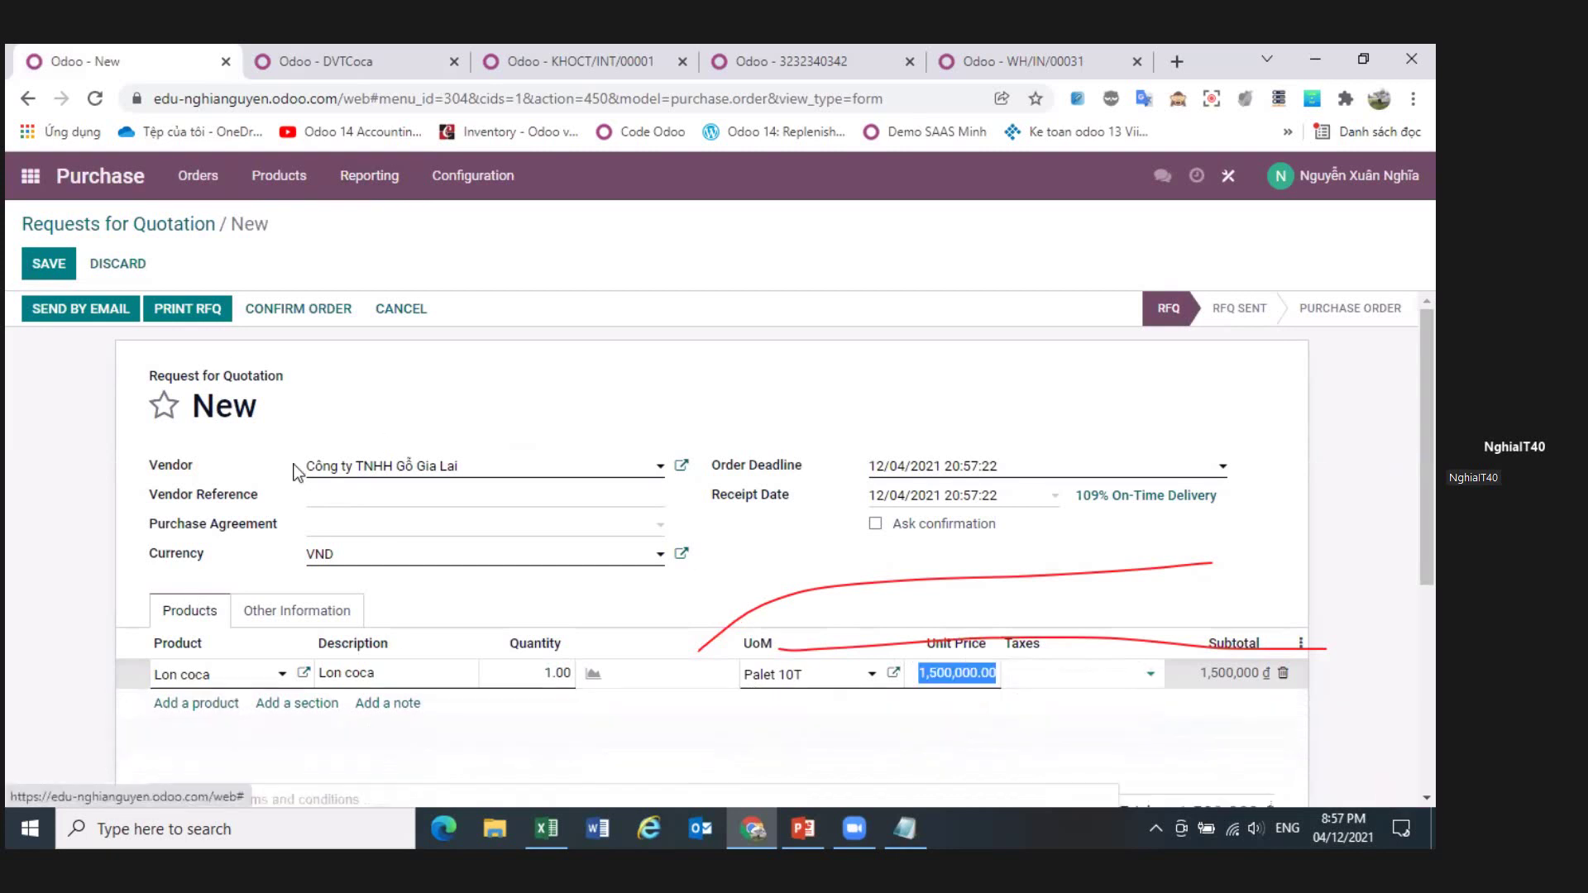
pyautogui.click(59, 280)
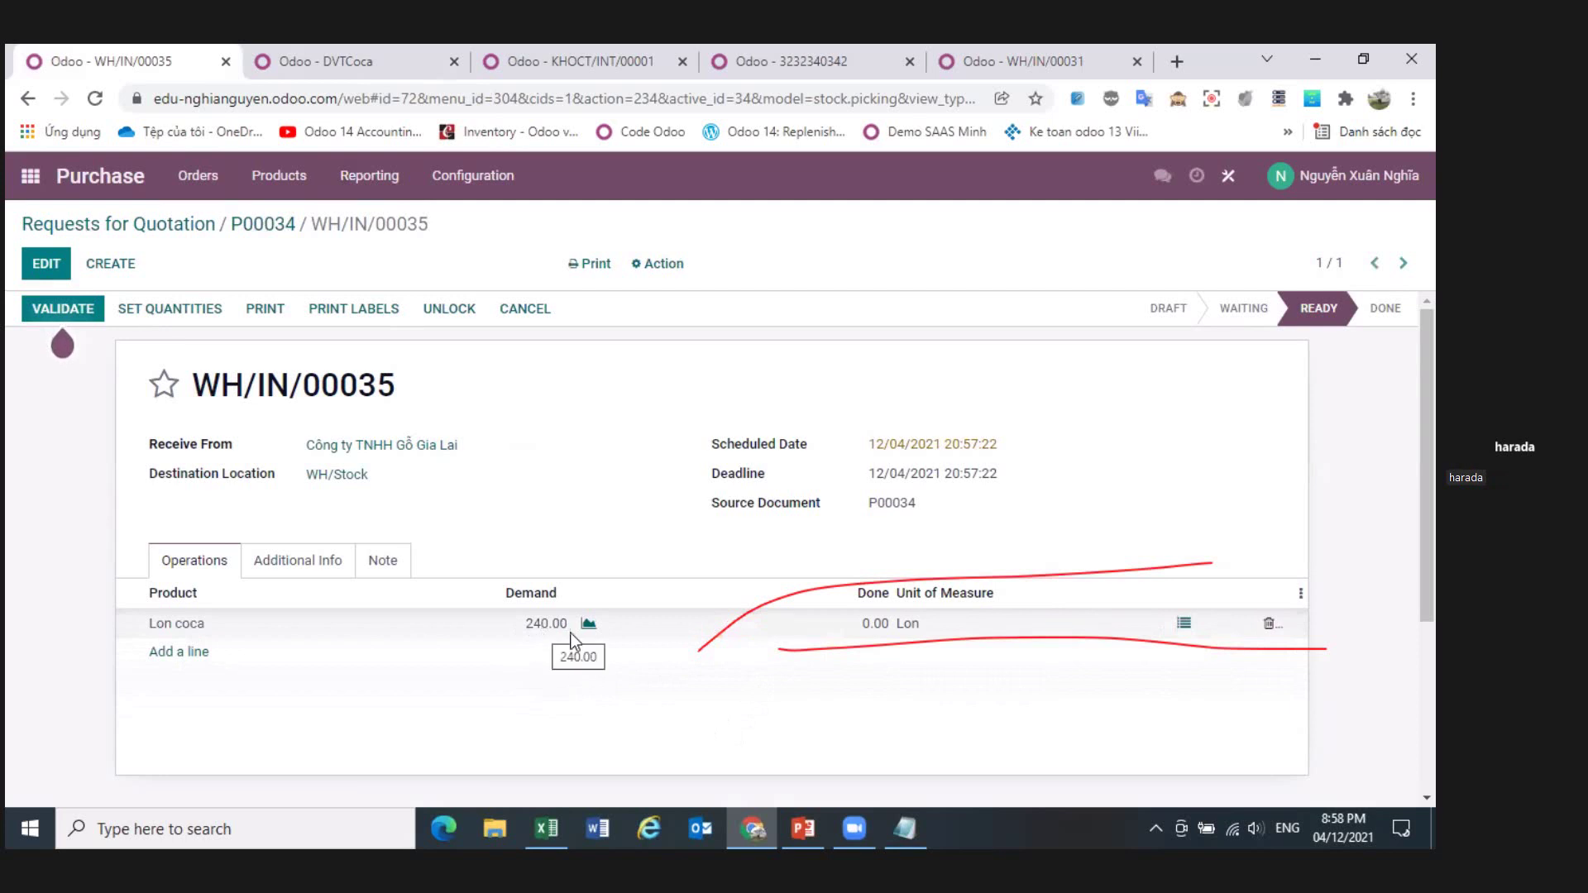
# - Inspect the detailed operations of the receipt's Lon coca line and compare its unit with the conversion notes in Notepad
pyautogui.click(1183, 626)
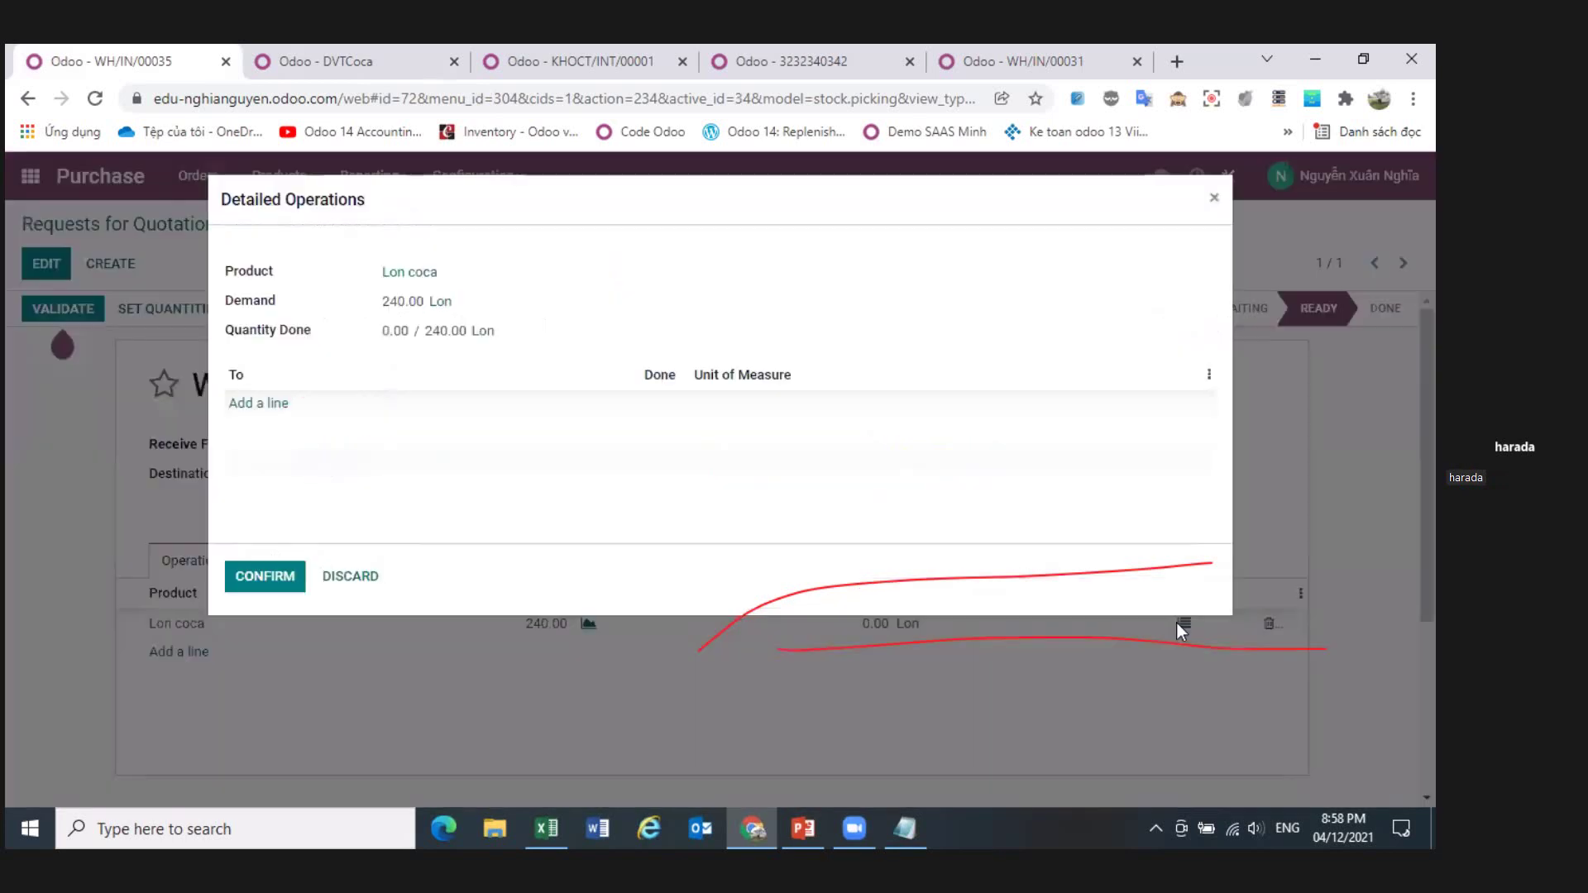
pyautogui.click(364, 579)
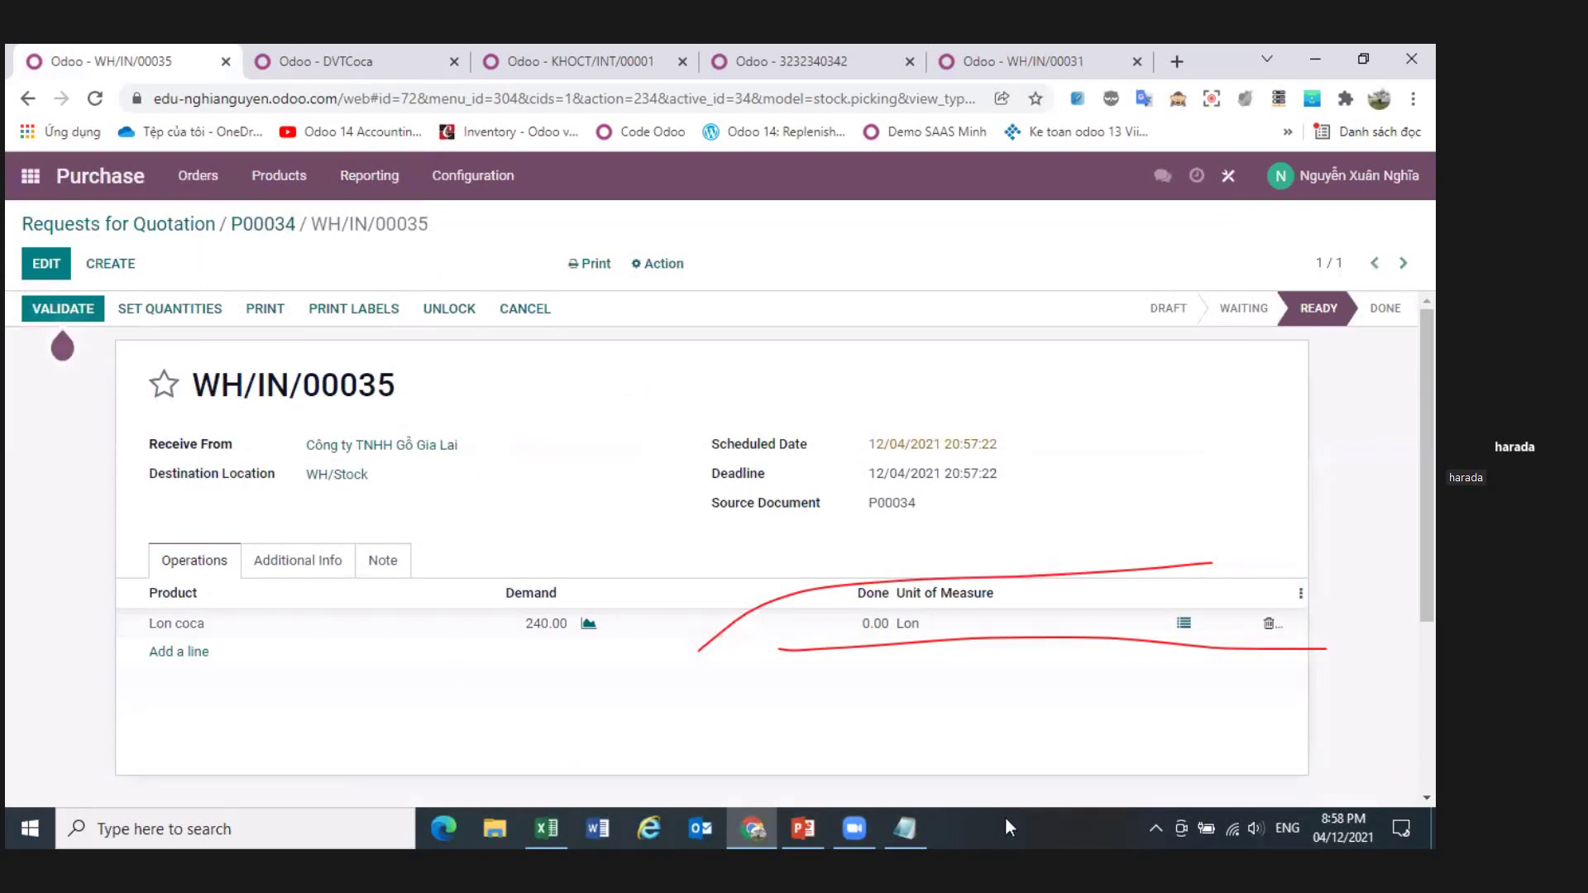
pyautogui.click(905, 828)
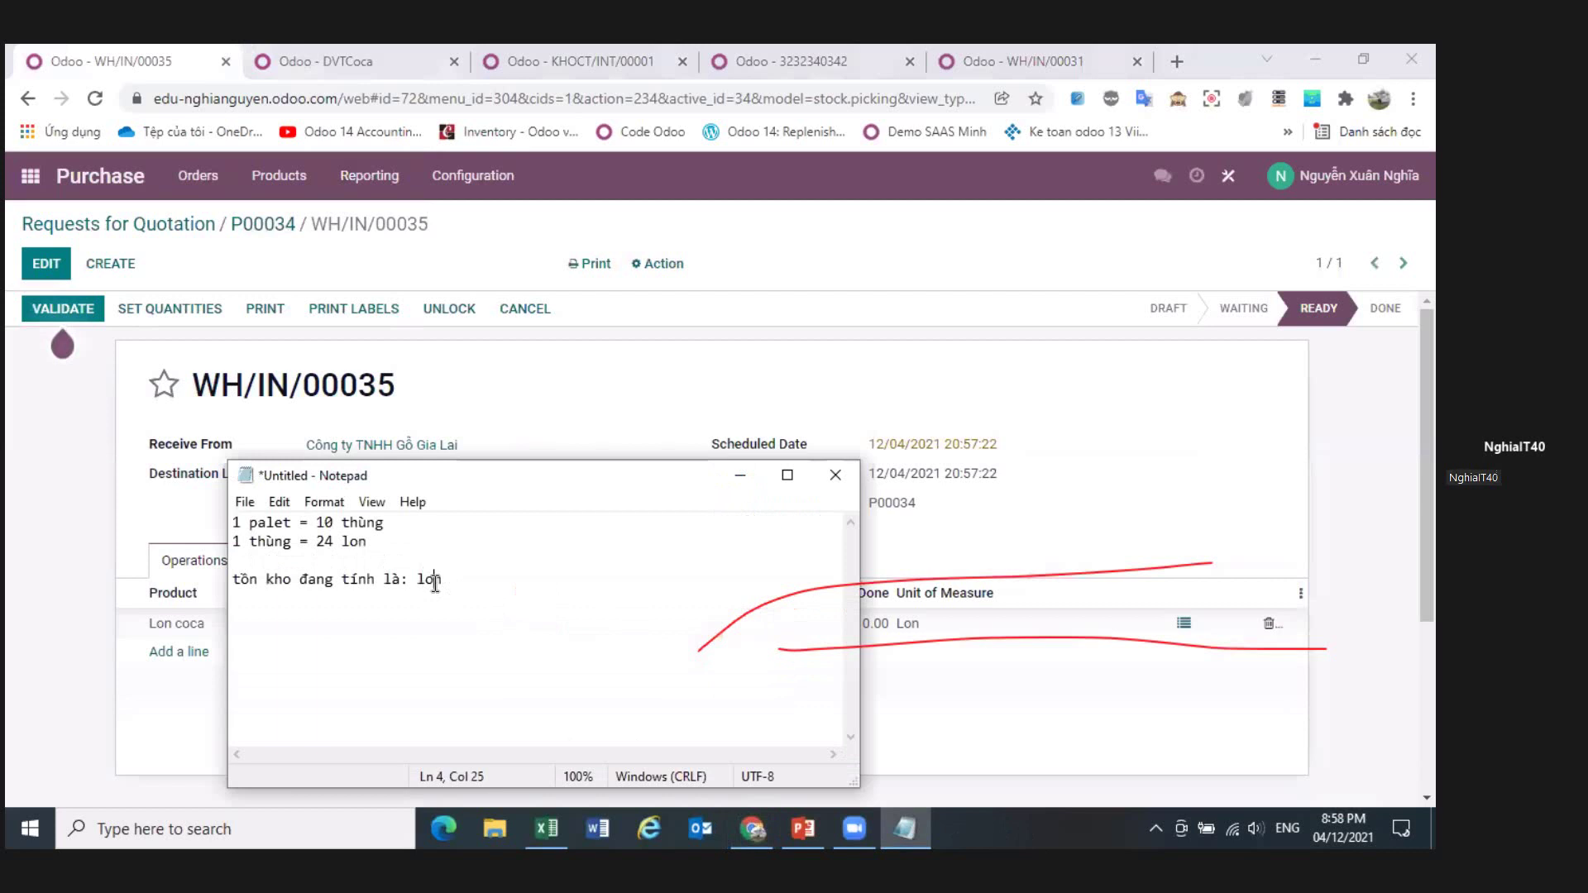
pyautogui.doubleClick(430, 581)
pyautogui.click(740, 475)
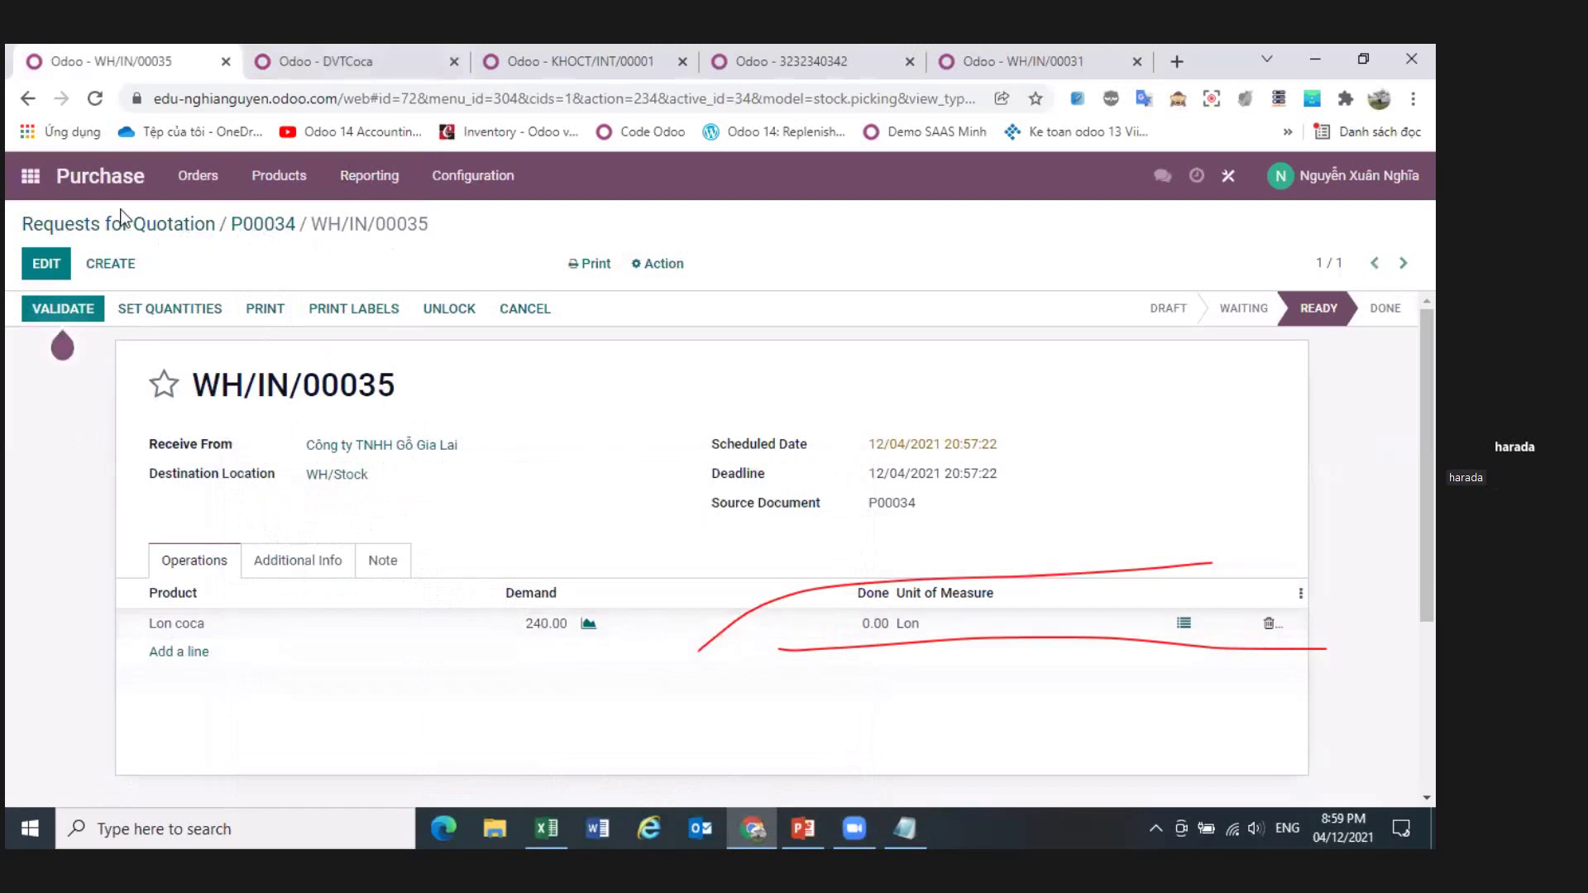
# - Go back to the purchase order and review the quantity, unit of measure and price on its Lon coca line
pyautogui.click(260, 235)
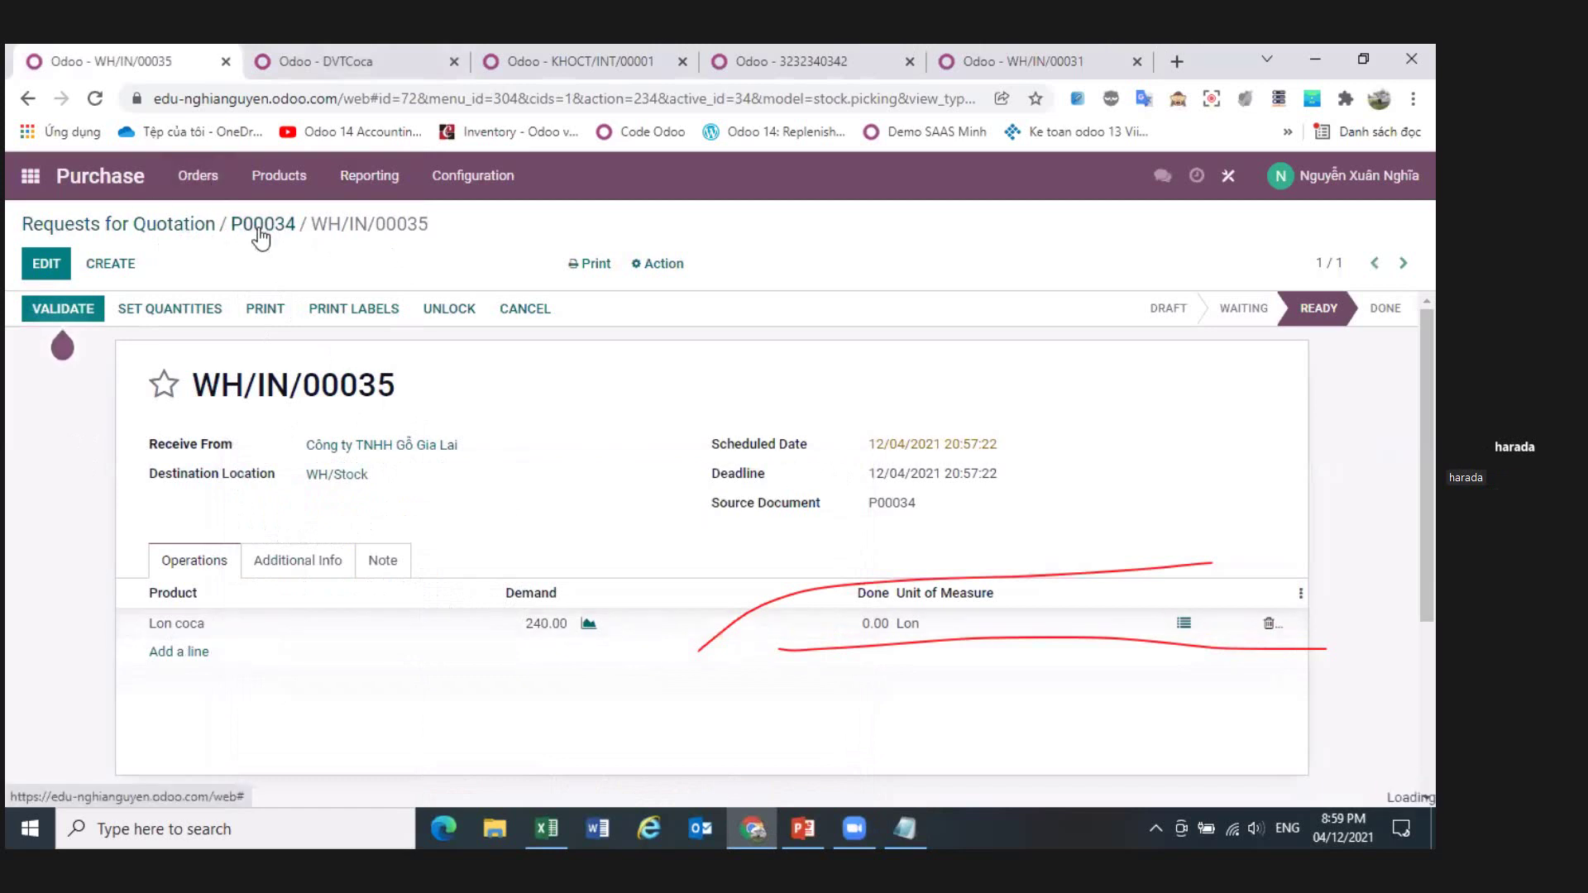
pyautogui.scroll(-4, 880, 629)
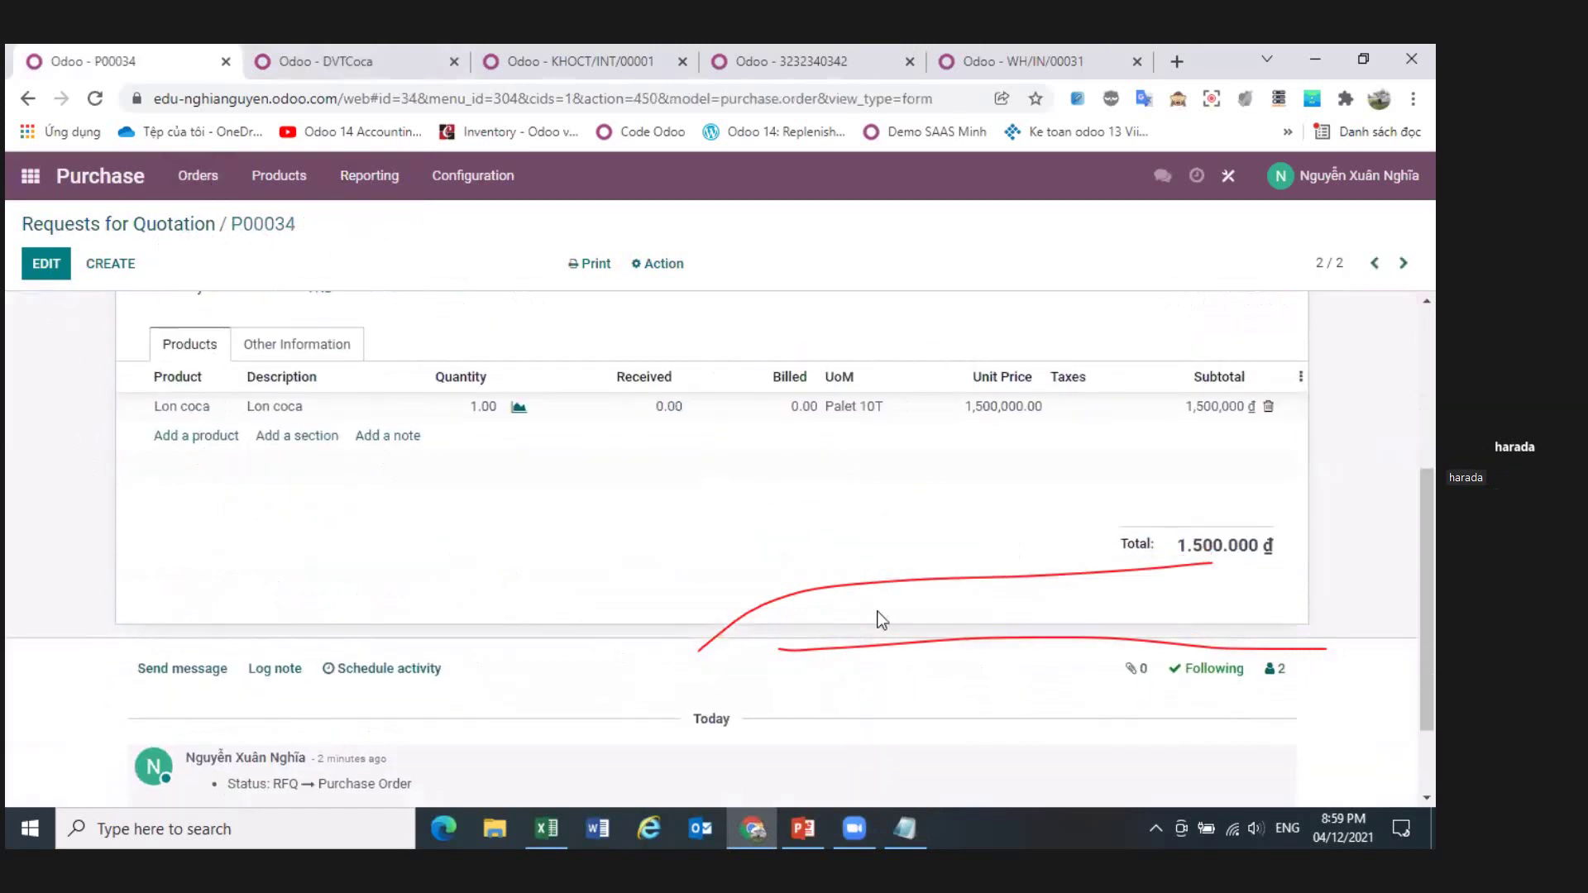
pyautogui.click(874, 411)
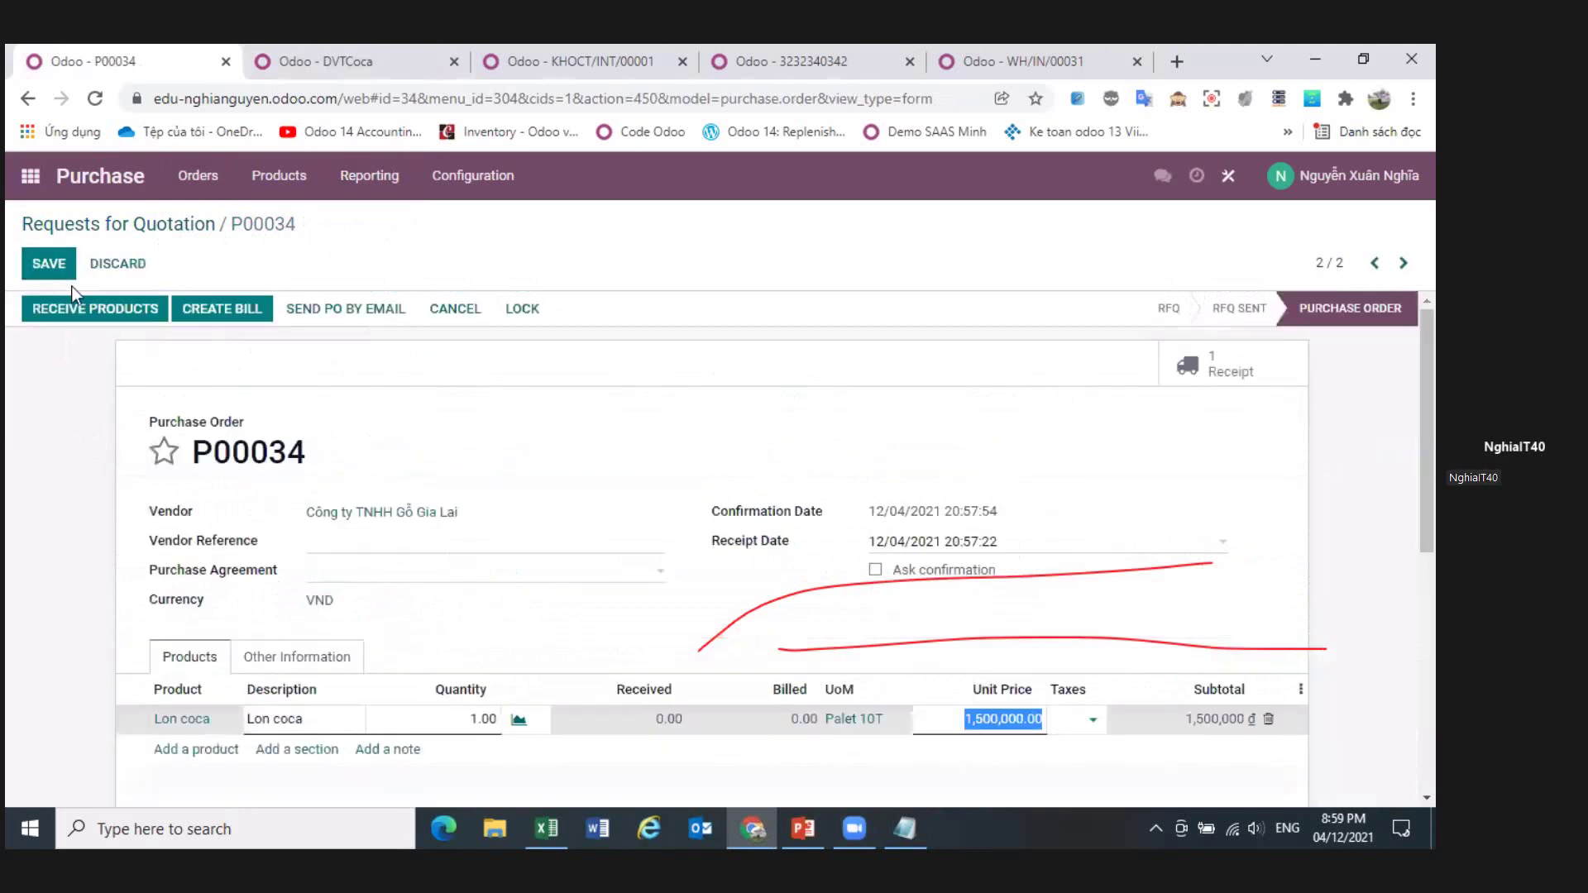
pyautogui.click(64, 402)
pyautogui.scroll(-4, 174, 447)
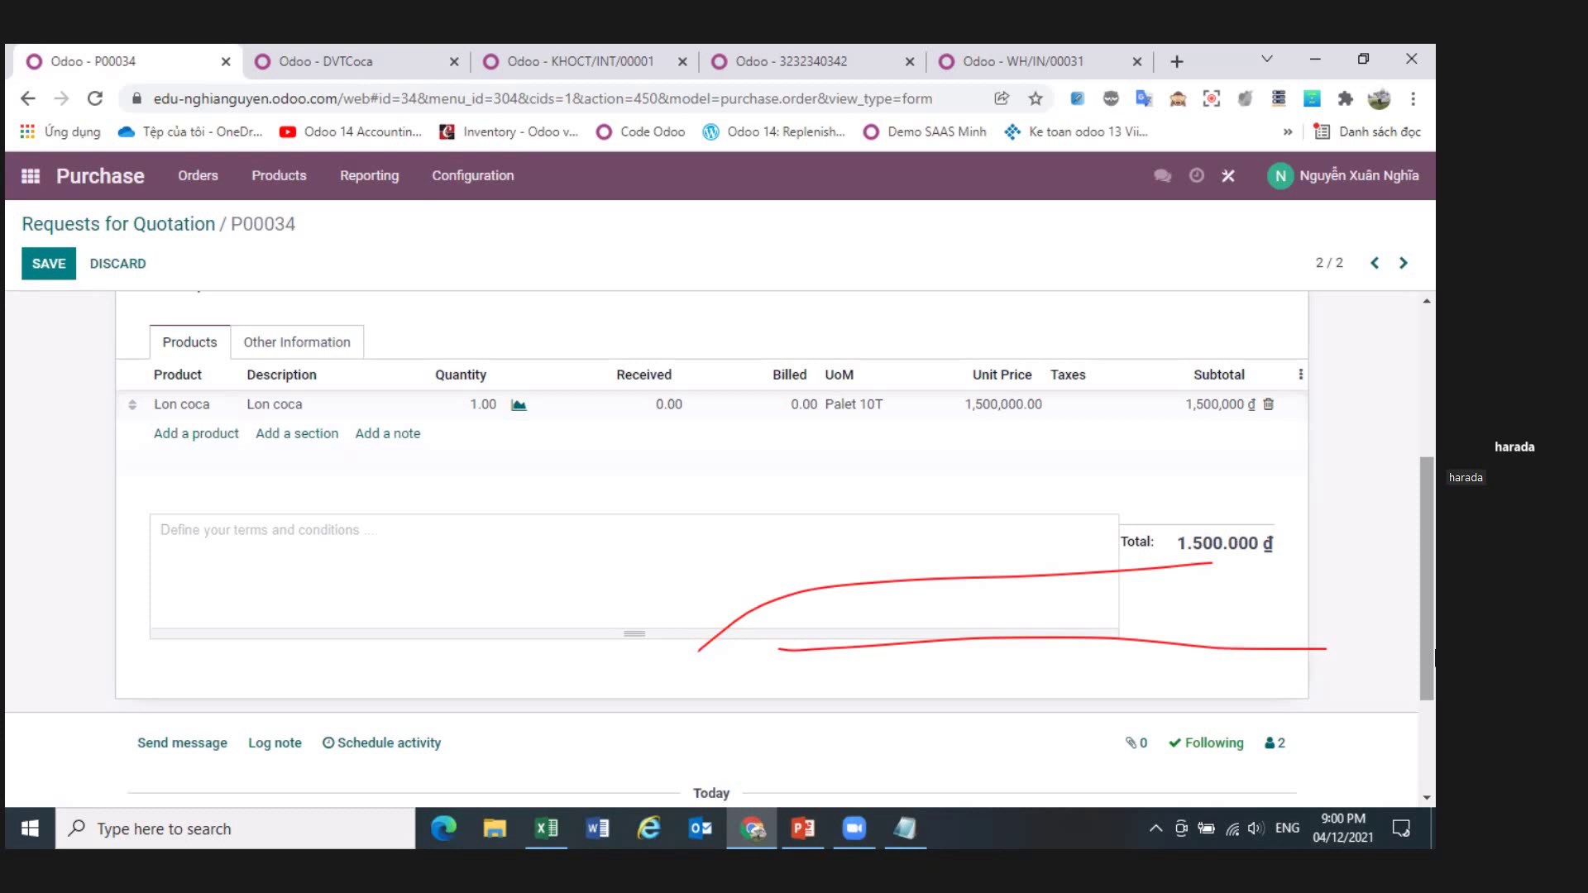
pyautogui.scroll(4, 1197, 382)
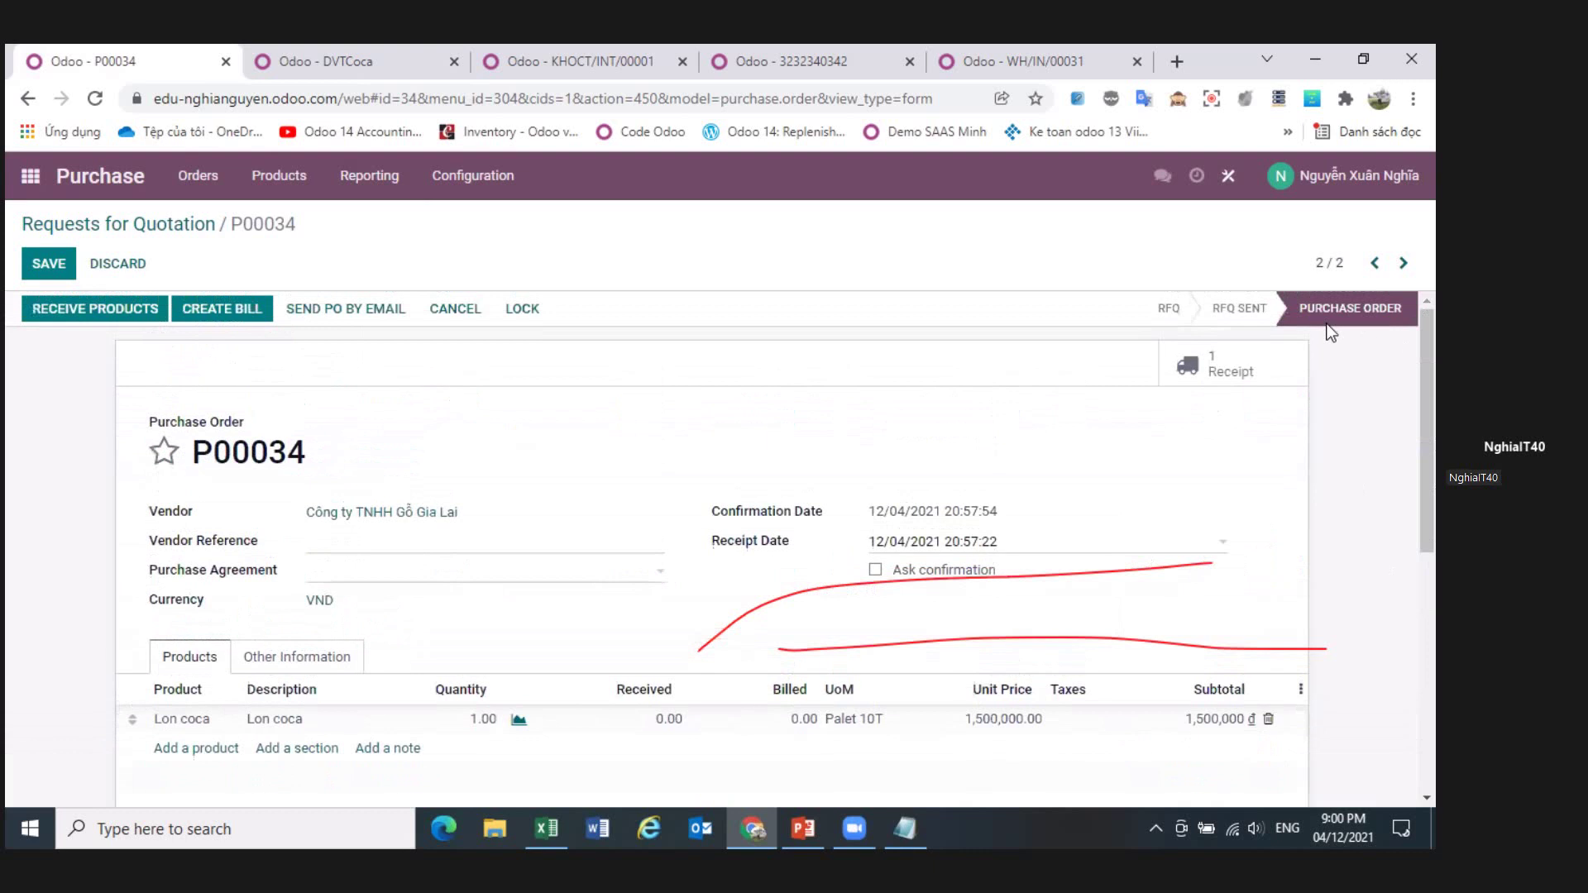
# - Open the purchase order's receipt and validate it, processing all quantities of Lon coca immediately
pyautogui.click(1197, 379)
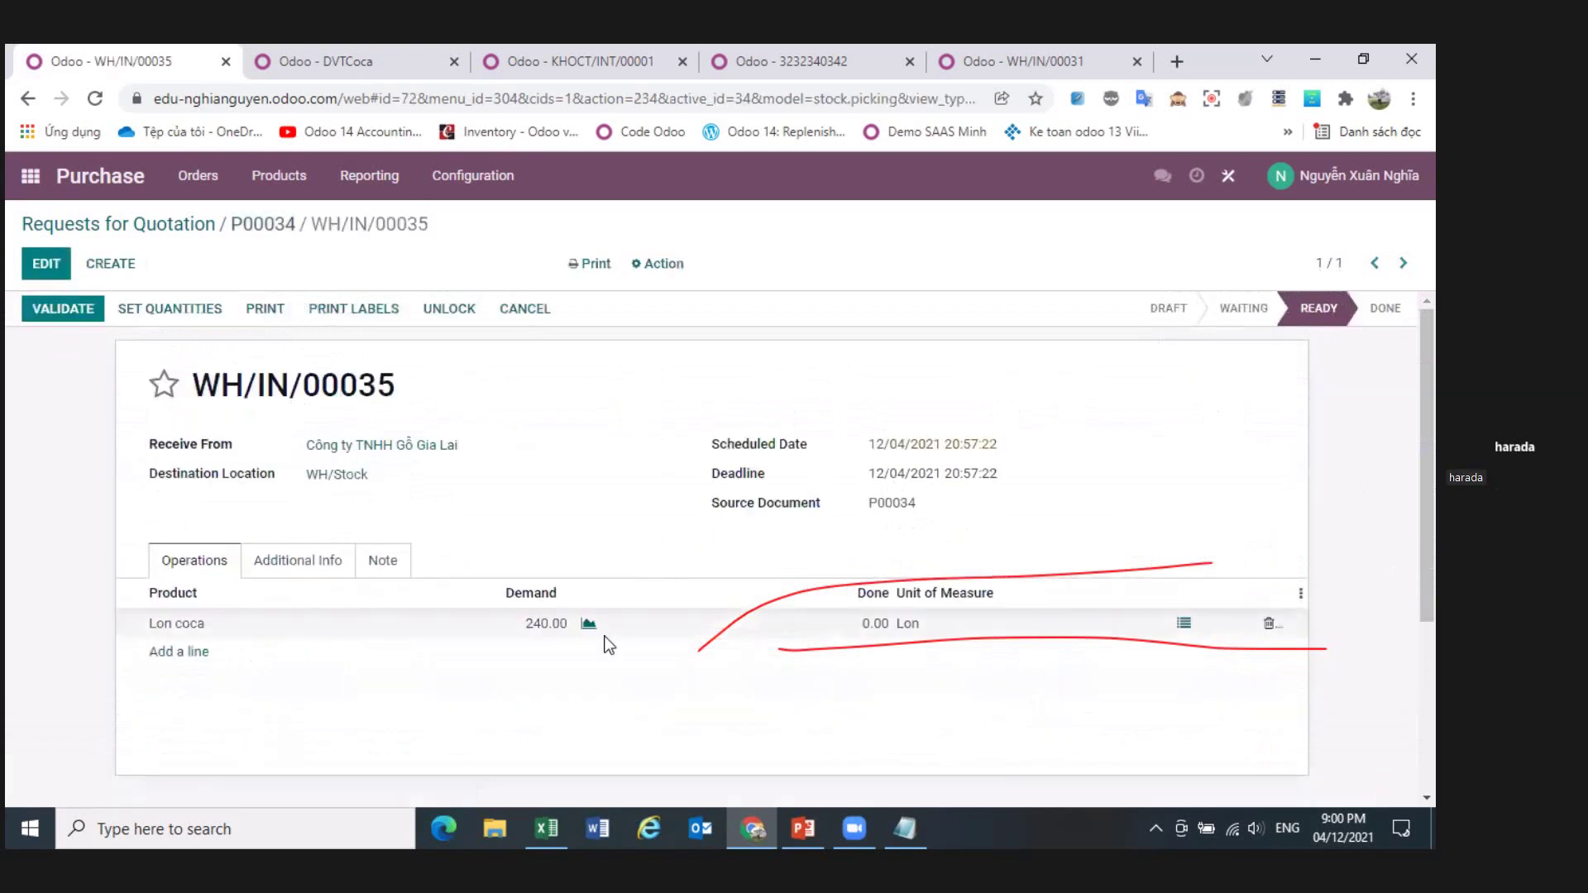
pyautogui.click(63, 308)
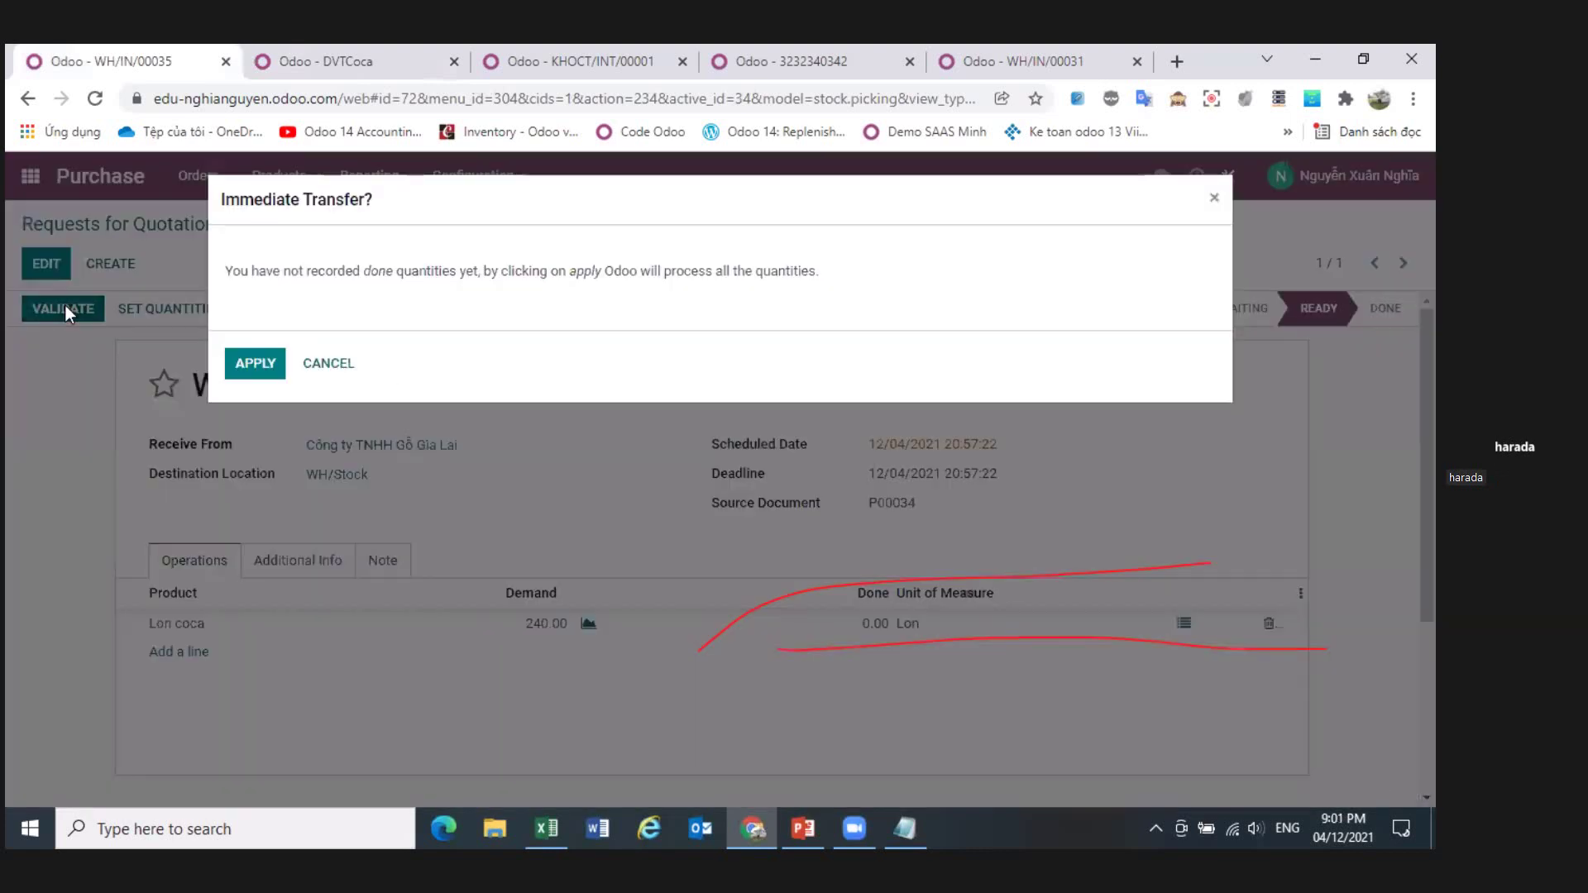
pyautogui.click(256, 368)
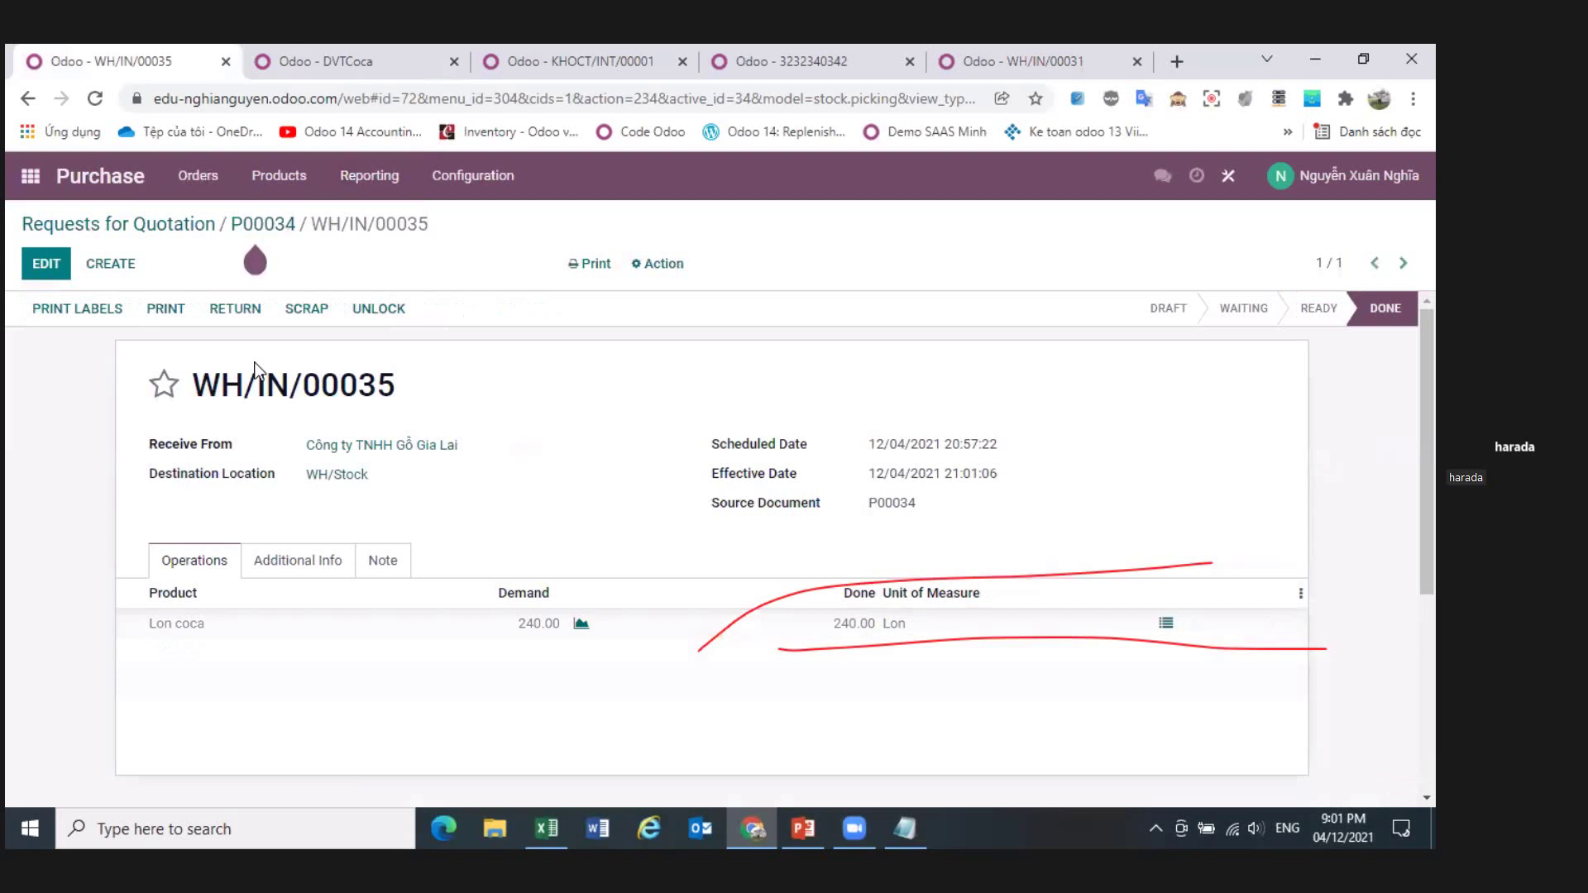
pyautogui.click(74, 187)
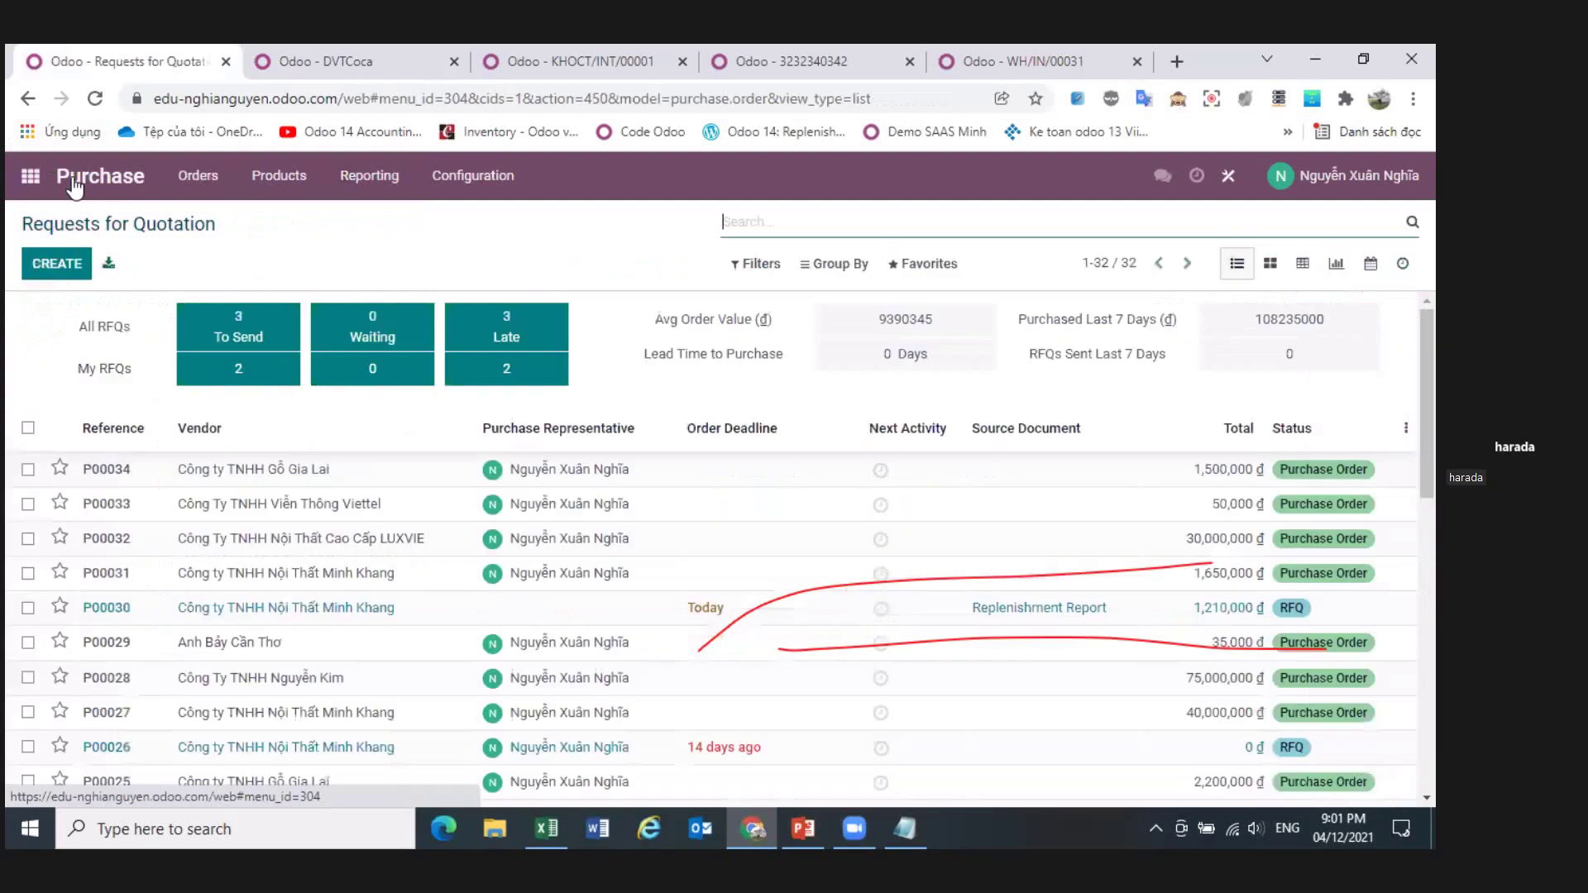
pyautogui.click(59, 267)
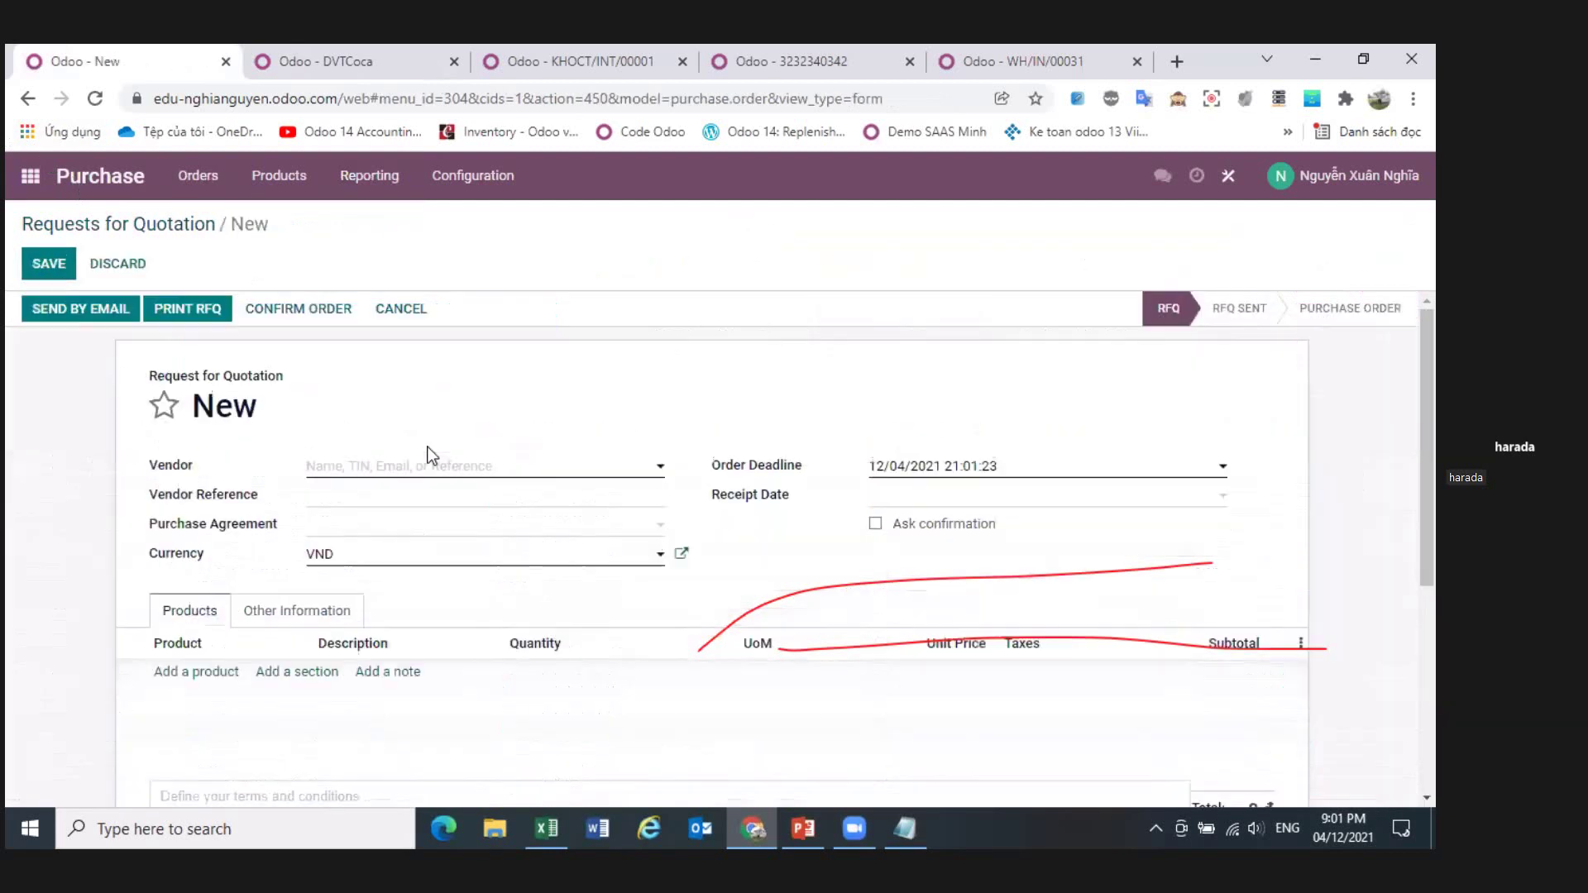
pyautogui.click(385, 466)
# - Switch to the Sales app and create a new quotation, selecting an existing customer for it
pyautogui.click(42, 184)
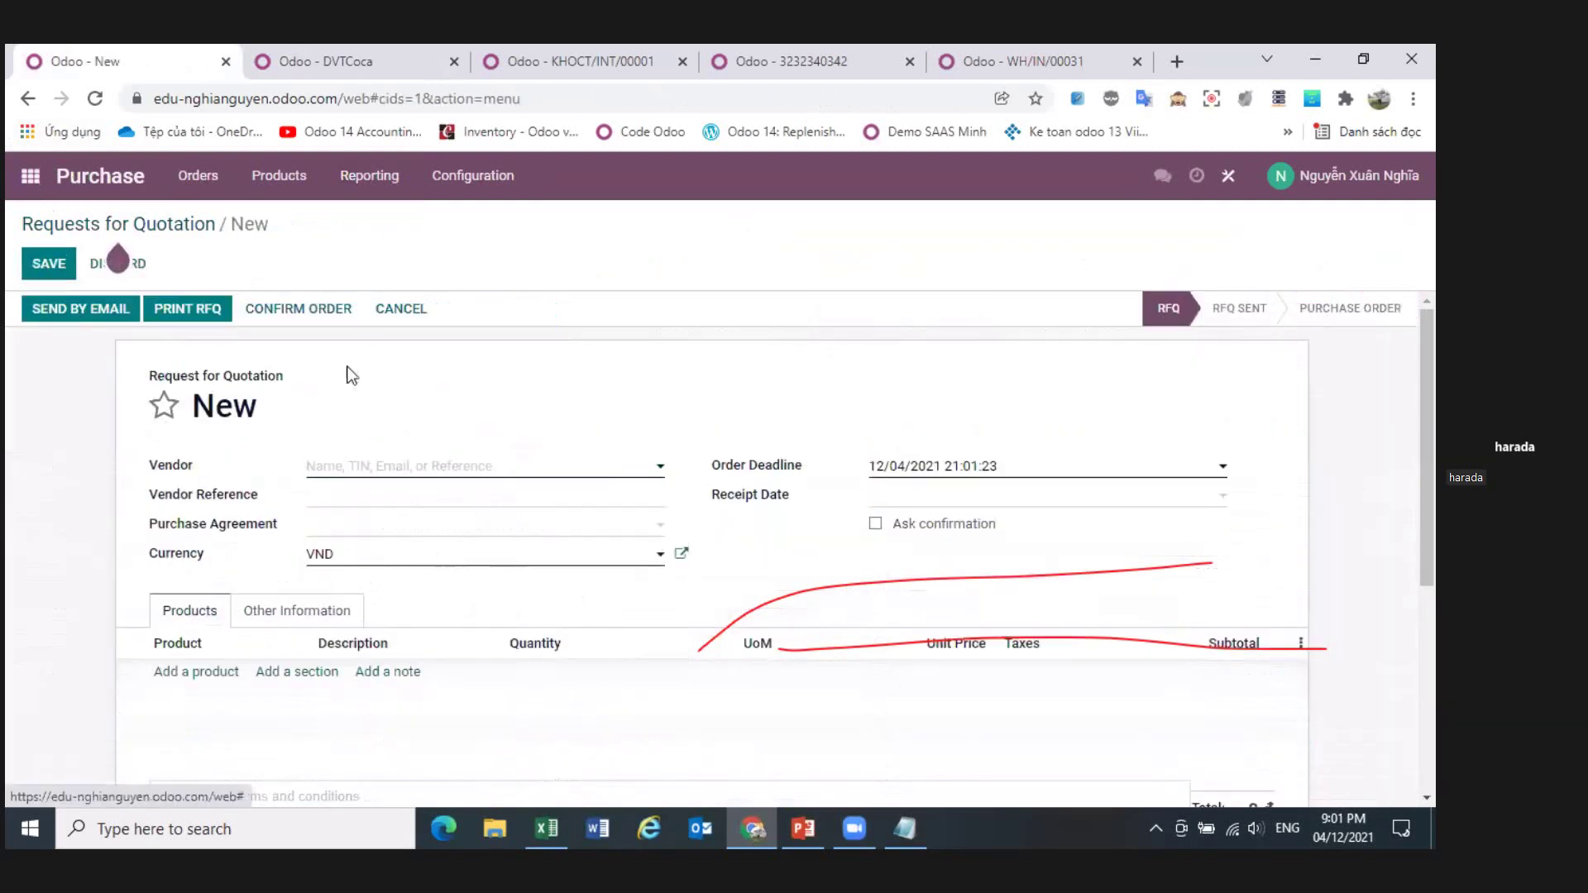
pyautogui.click(942, 431)
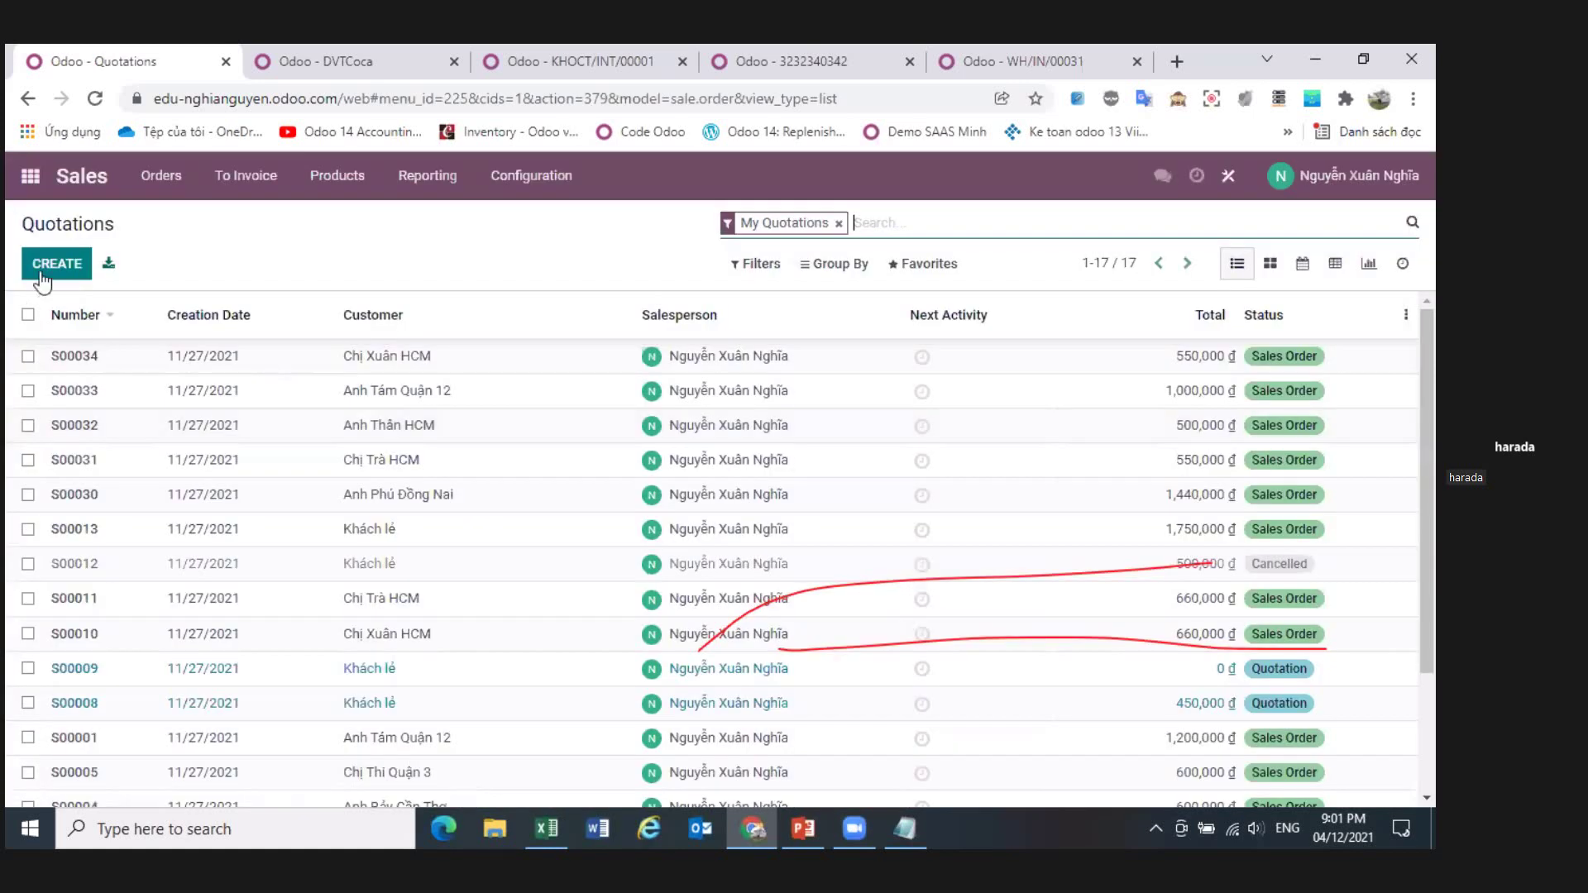
pyautogui.click(43, 277)
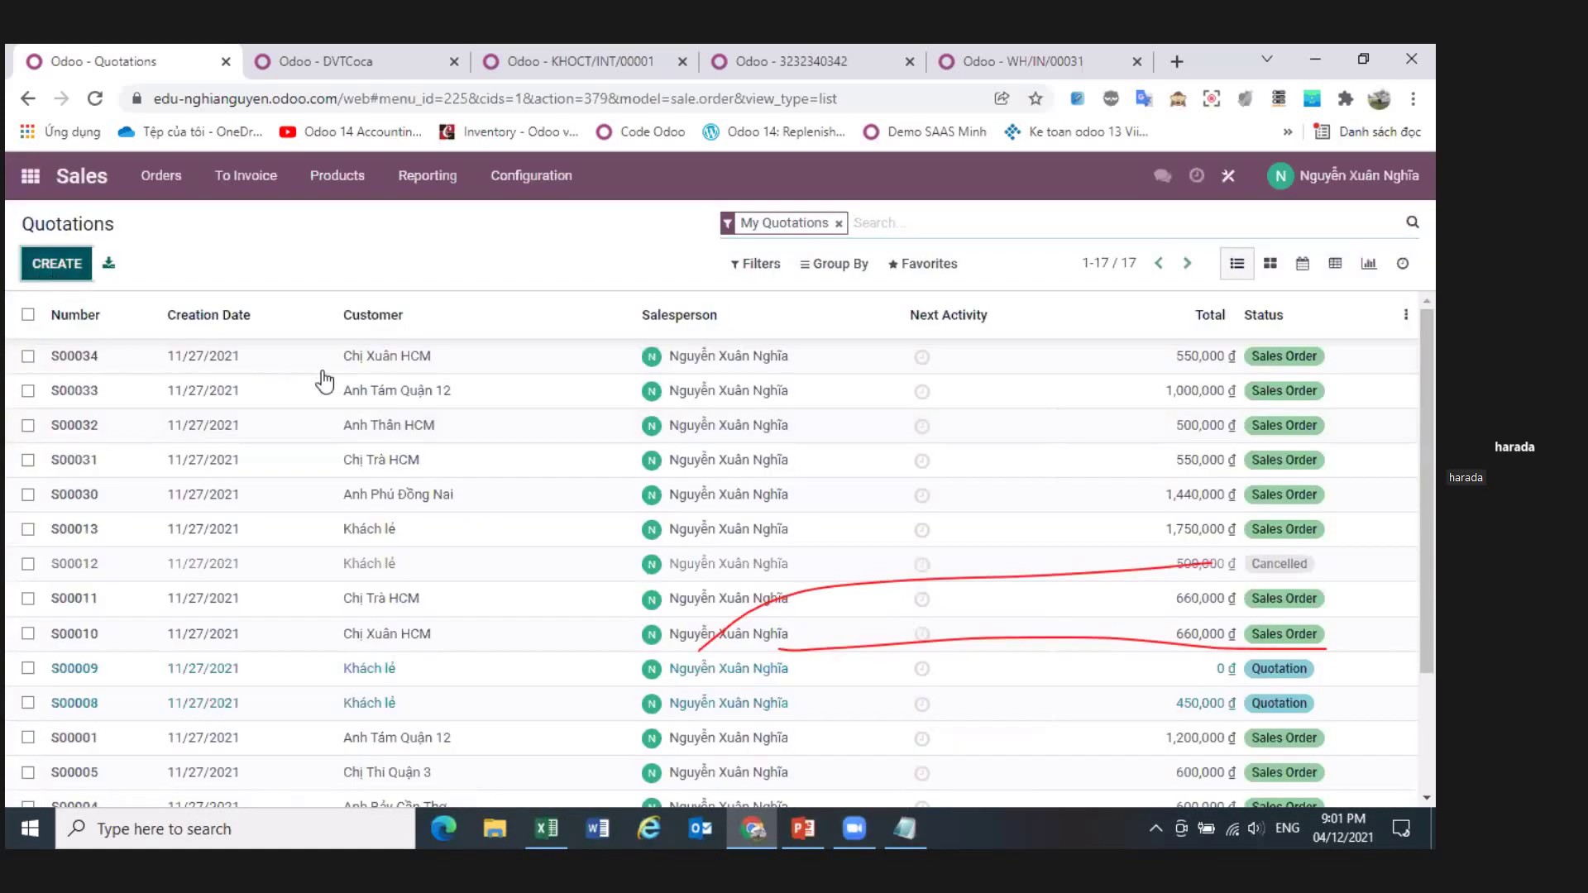
pyautogui.click(339, 495)
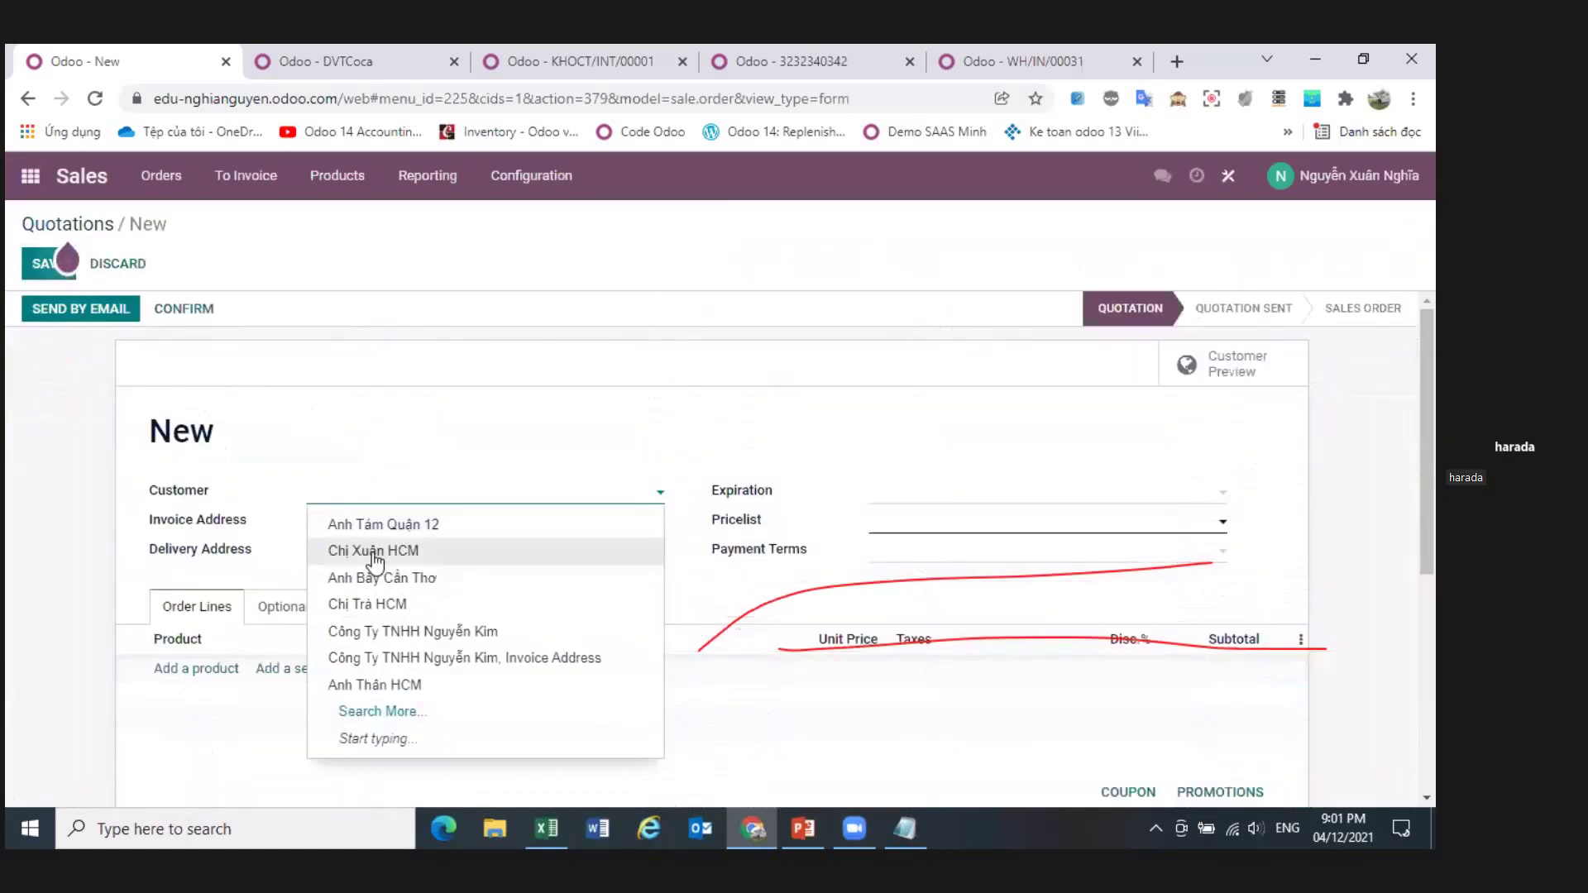
pyautogui.click(368, 550)
# - Add Lon coca as a product line on the new sales quotation
pyautogui.click(212, 668)
pyautogui.write('l')
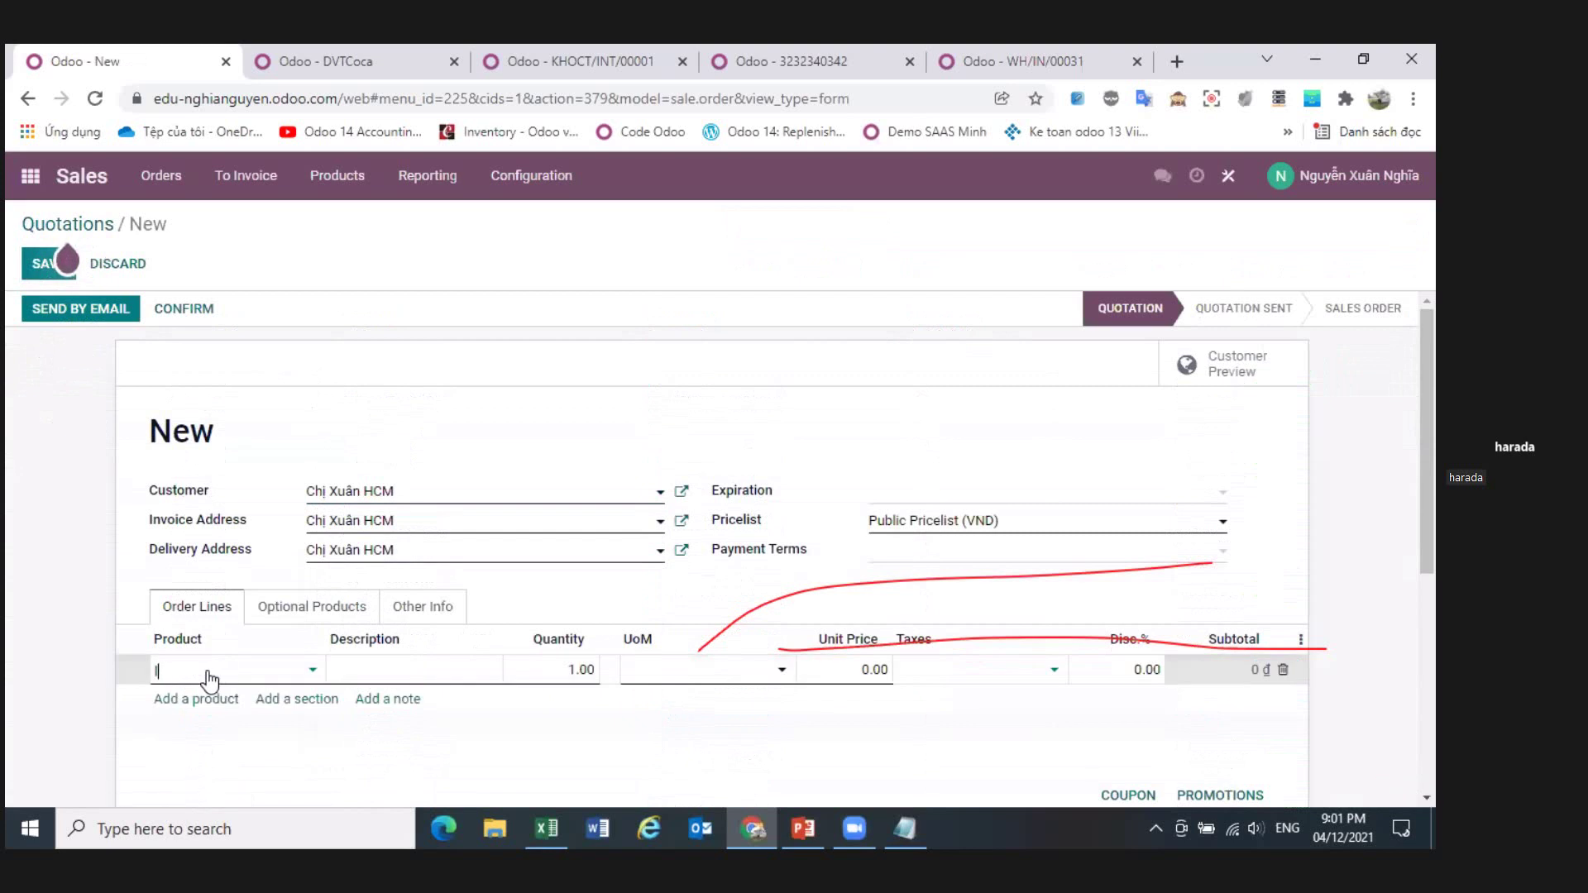
pyautogui.write('on coca')
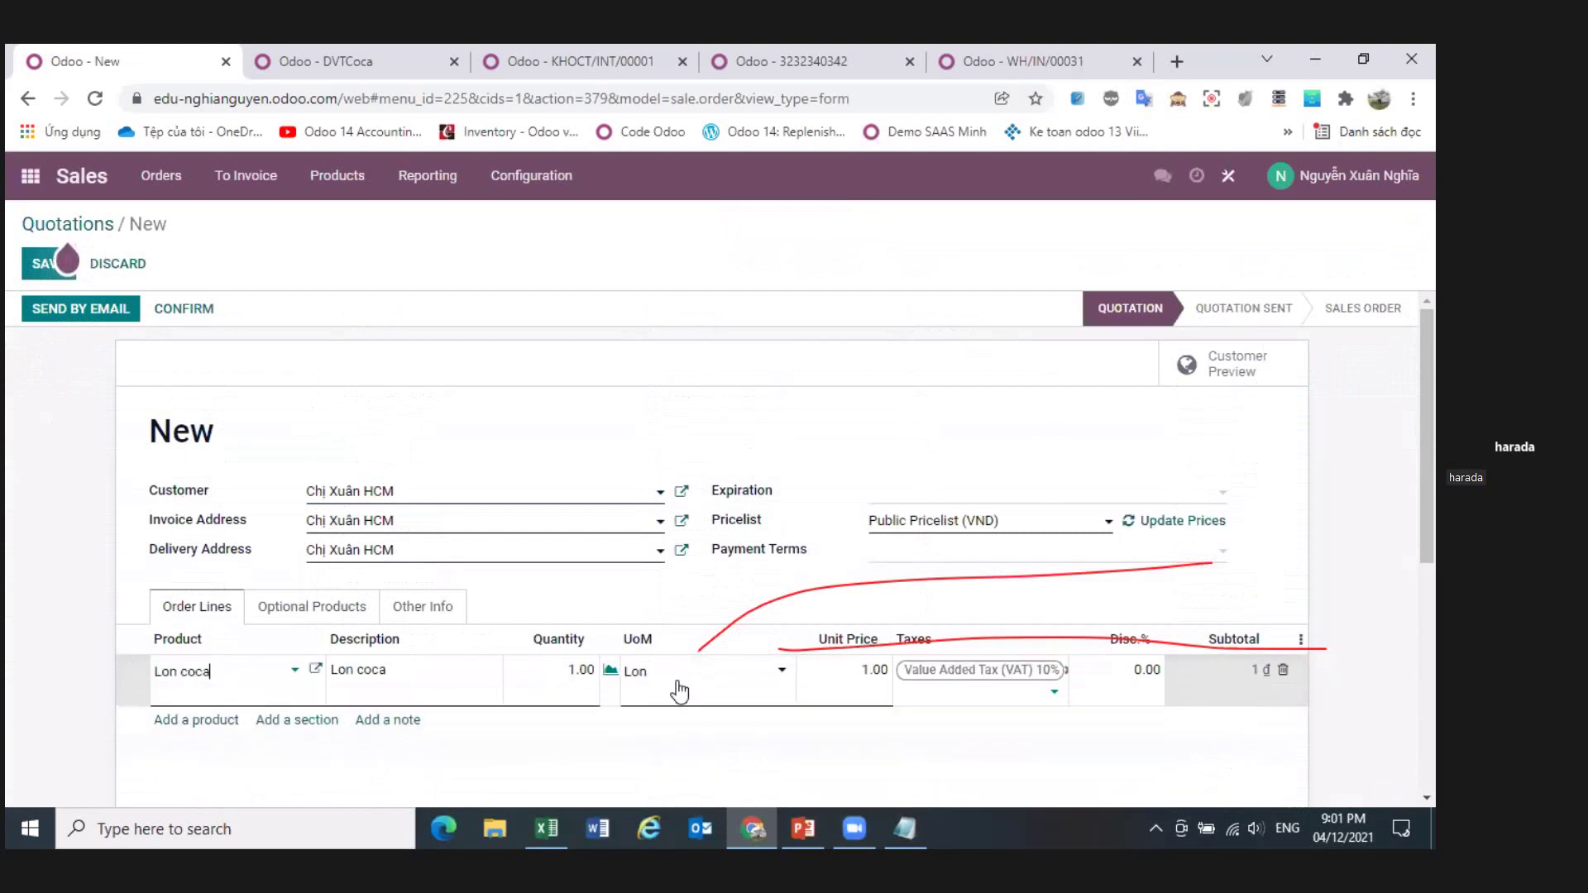
# - Examine which units of measure can be chosen for the Lon coca line on the sales quotation
pyautogui.click(677, 677)
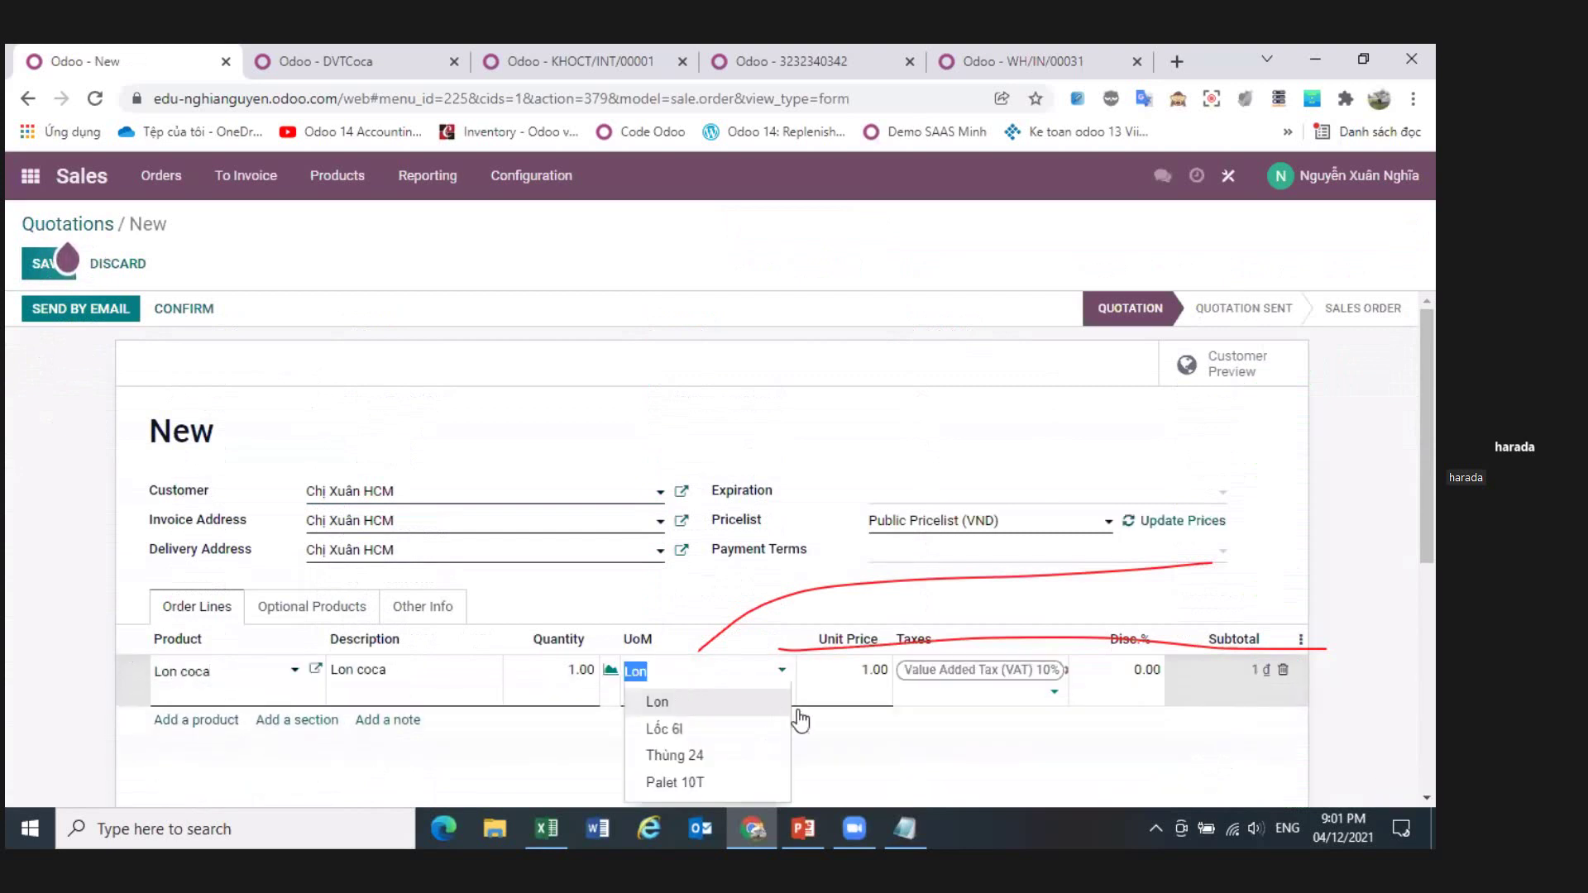
pyautogui.scroll(-2, 801, 721)
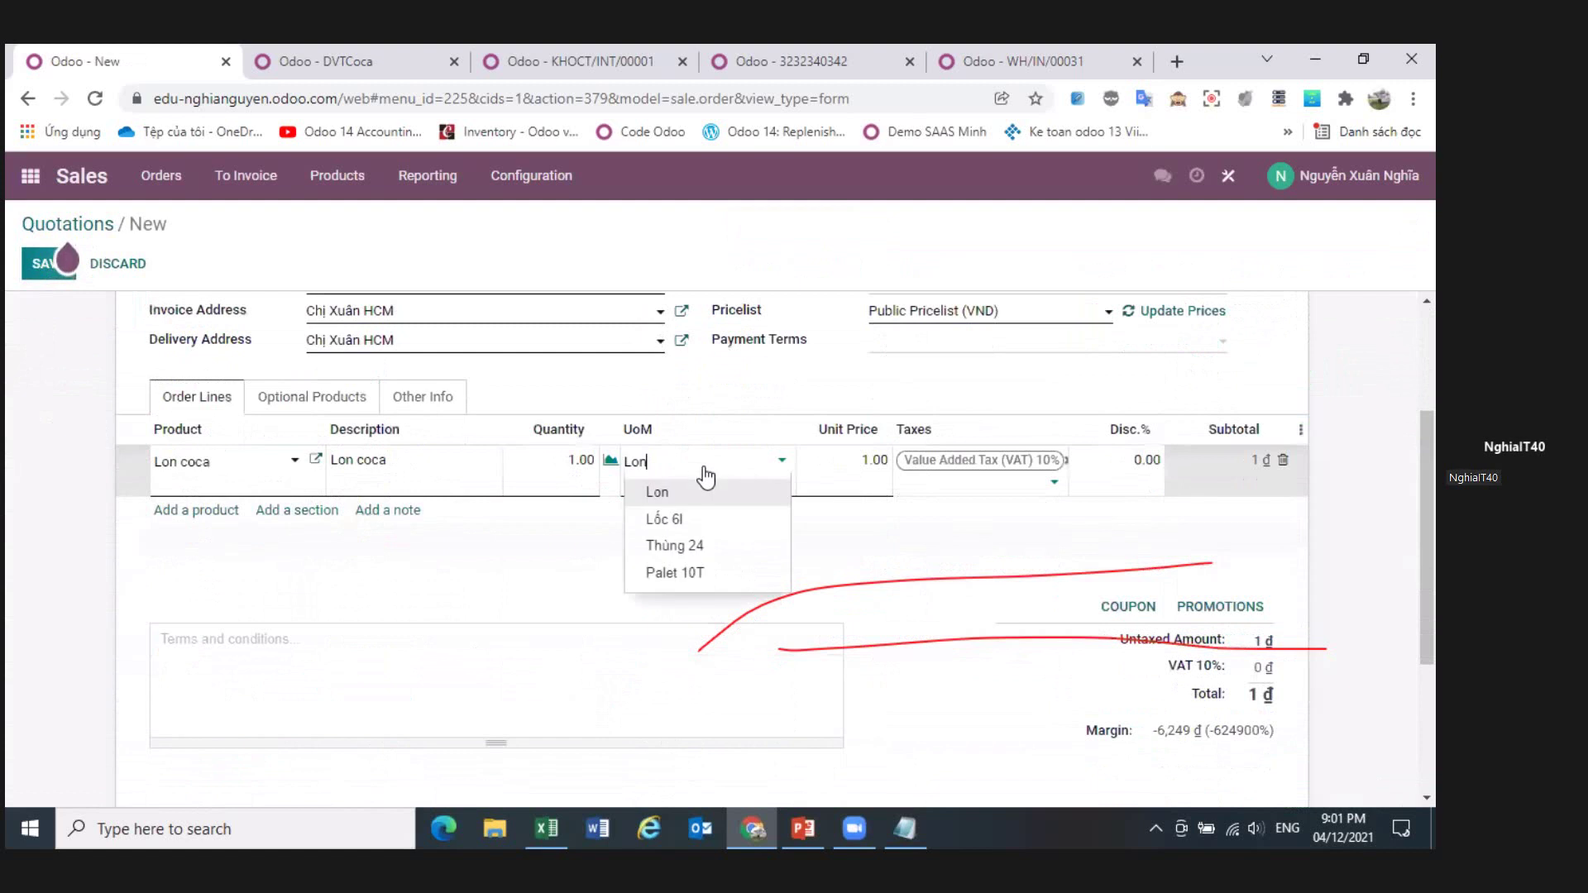
pyautogui.scroll(2, 356, 409)
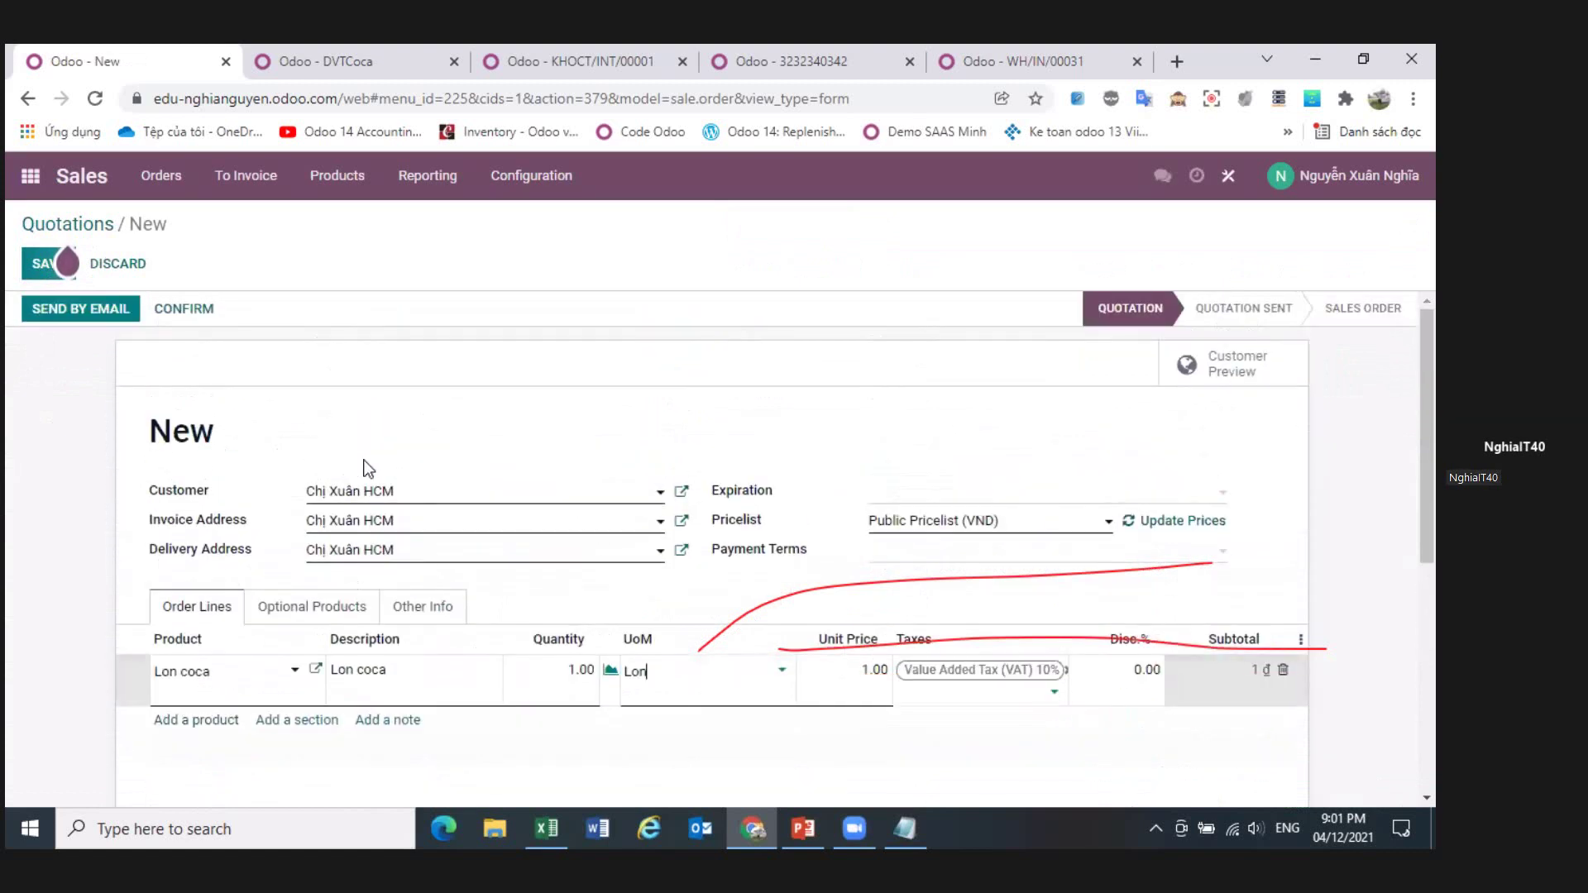
pyautogui.scroll(-3, 389, 471)
pyautogui.click(751, 362)
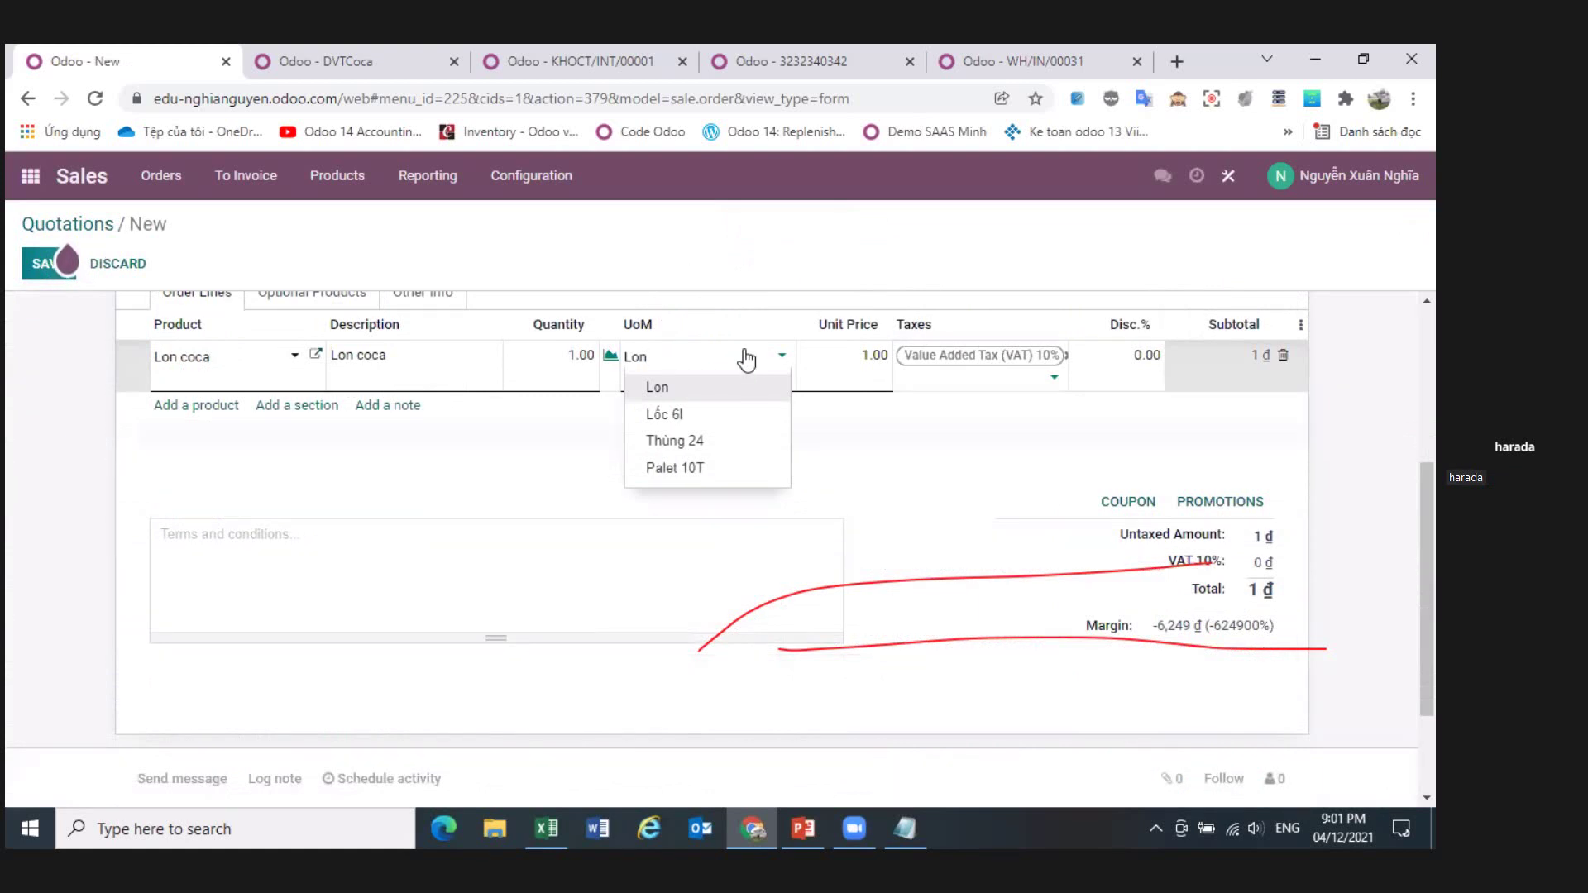
pyautogui.click(684, 251)
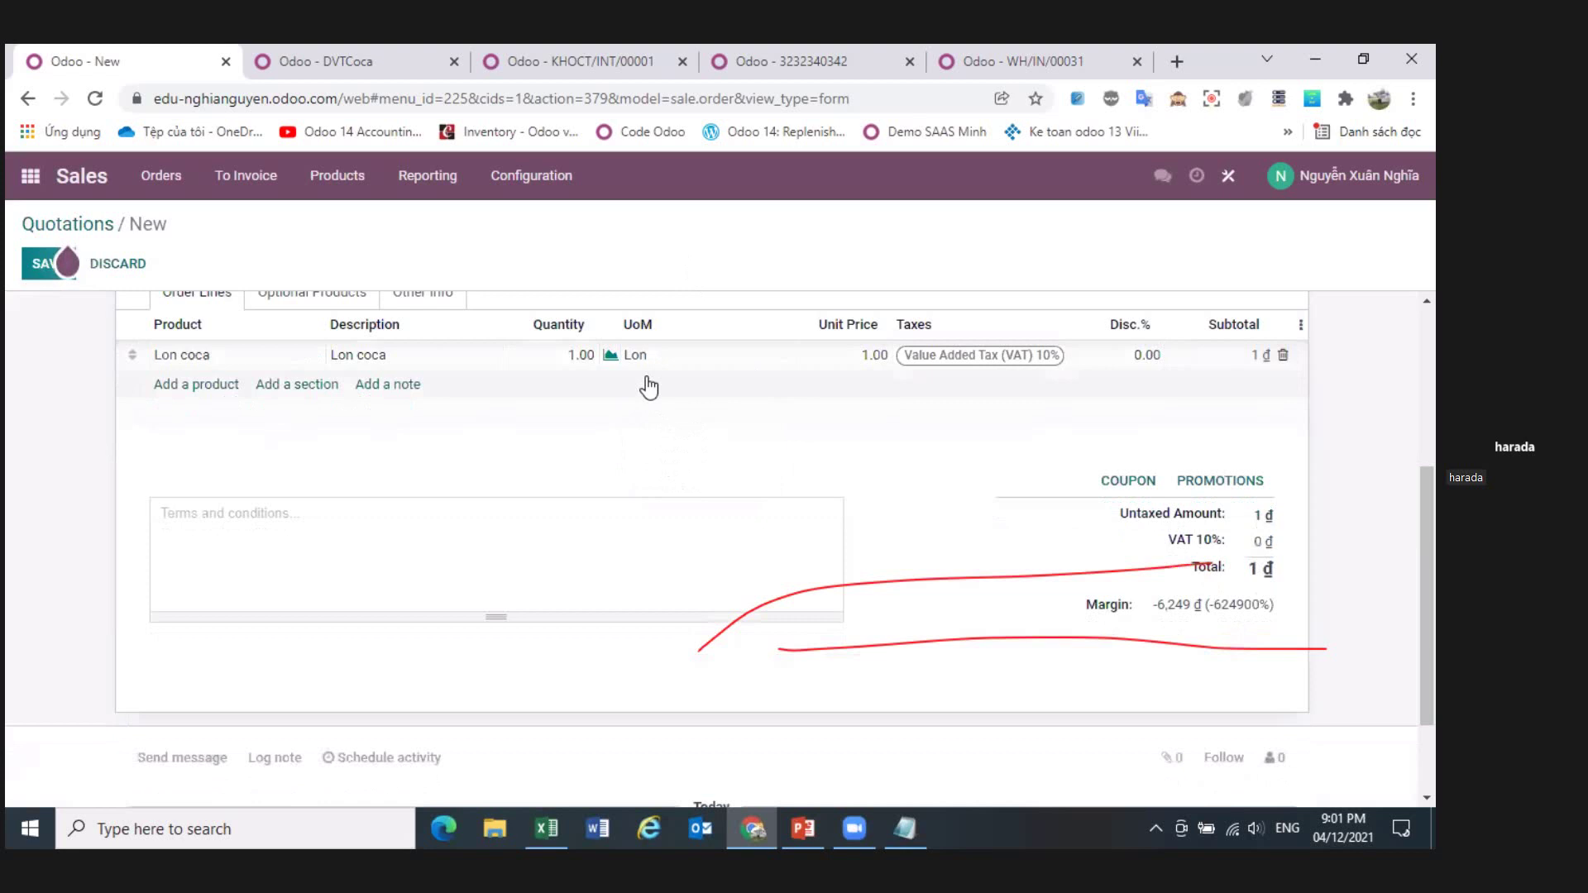
pyautogui.scroll(3, 650, 388)
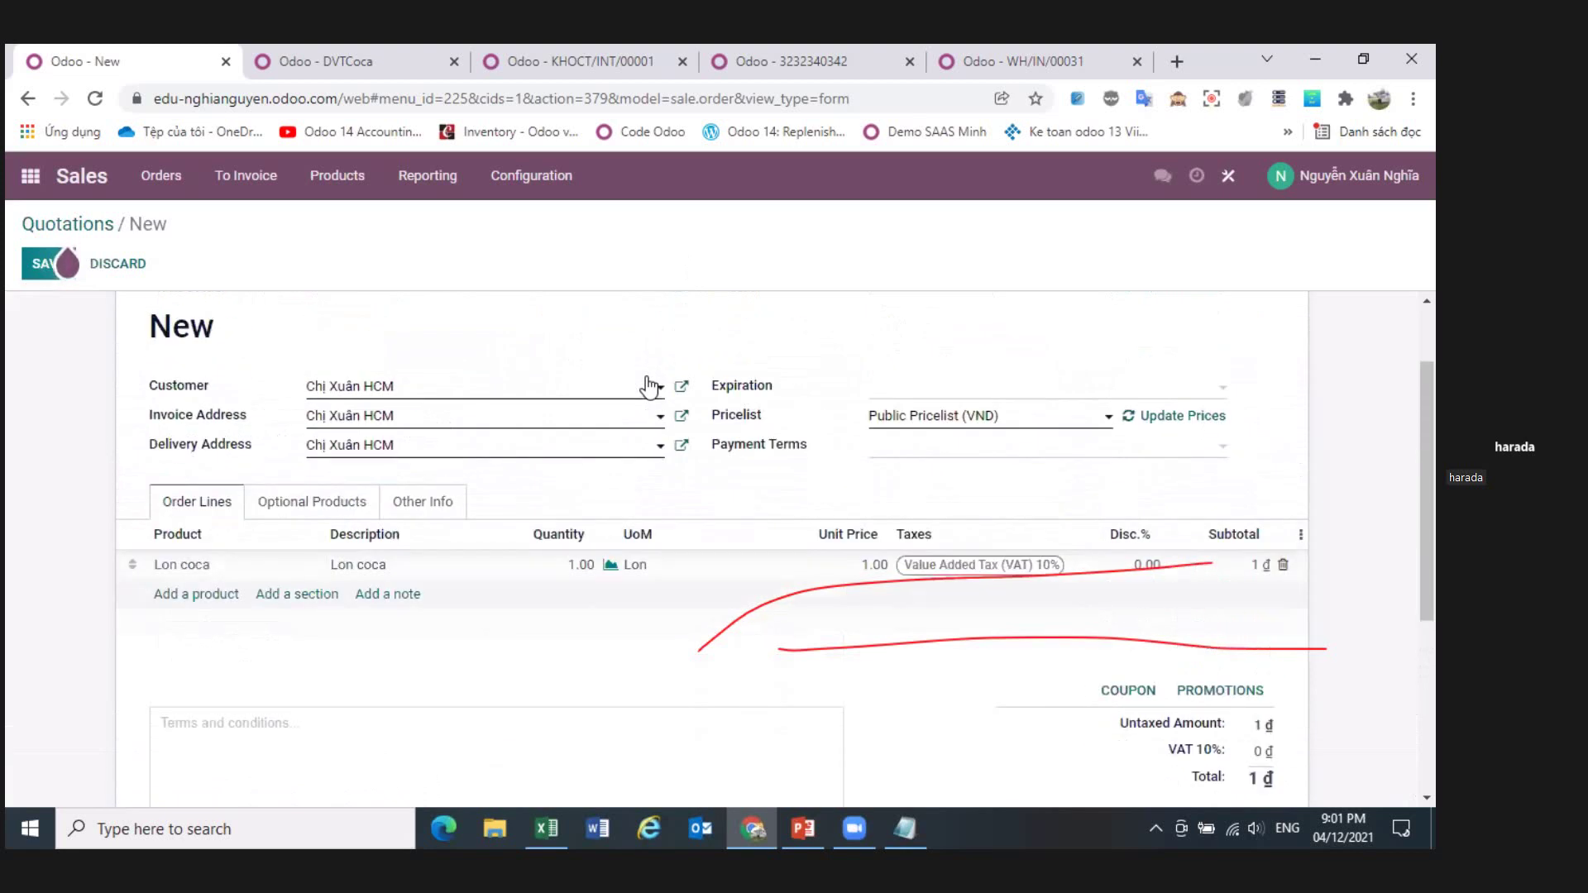
pyautogui.click(676, 577)
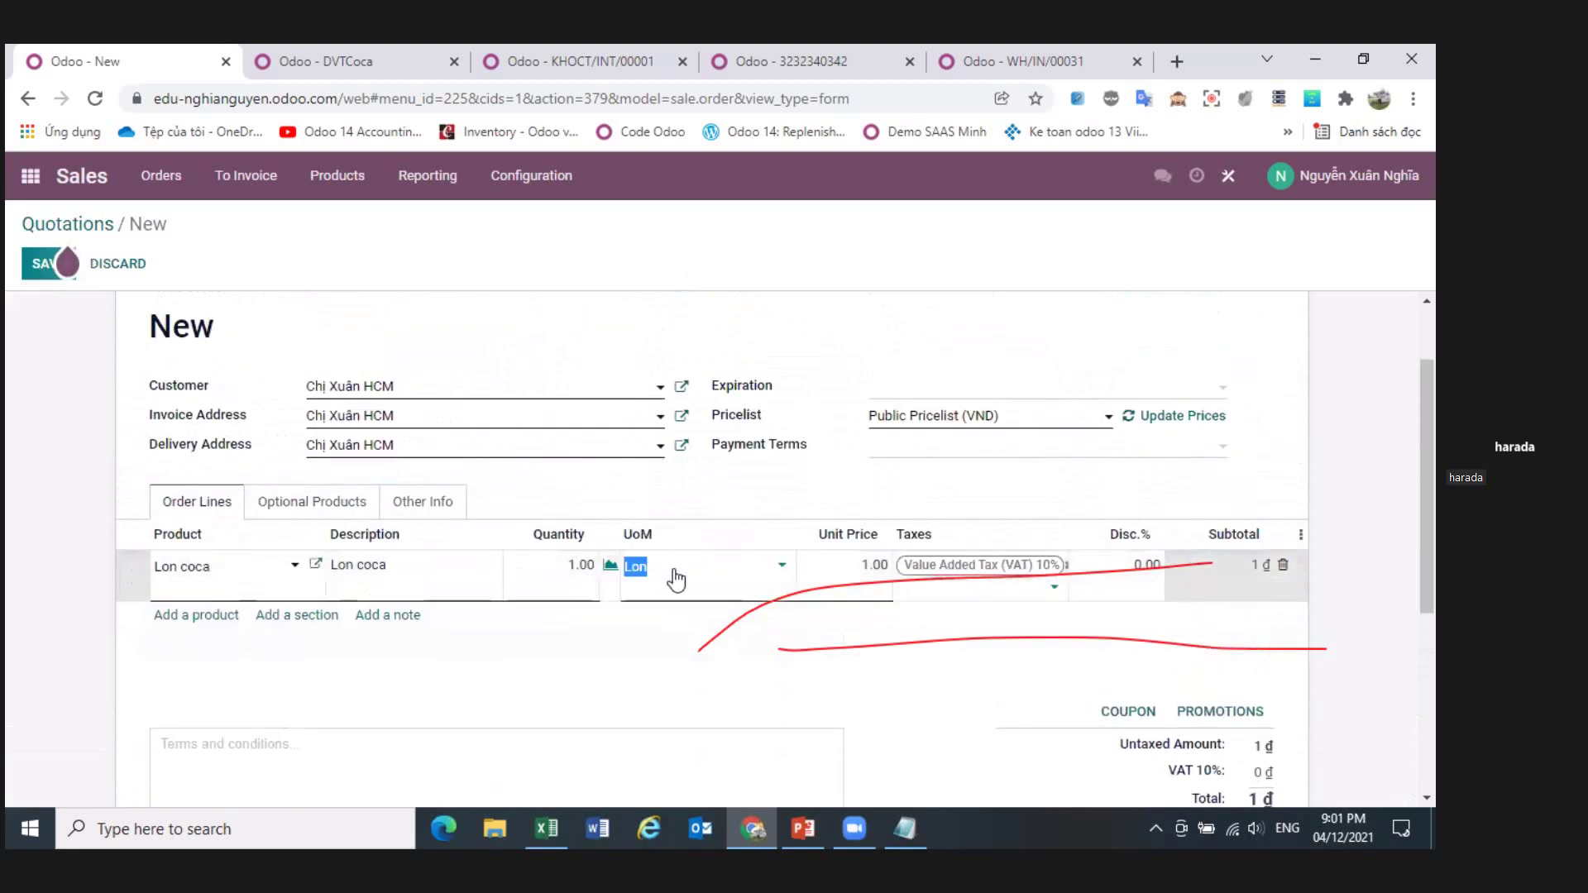
pyautogui.scroll(2, 675, 577)
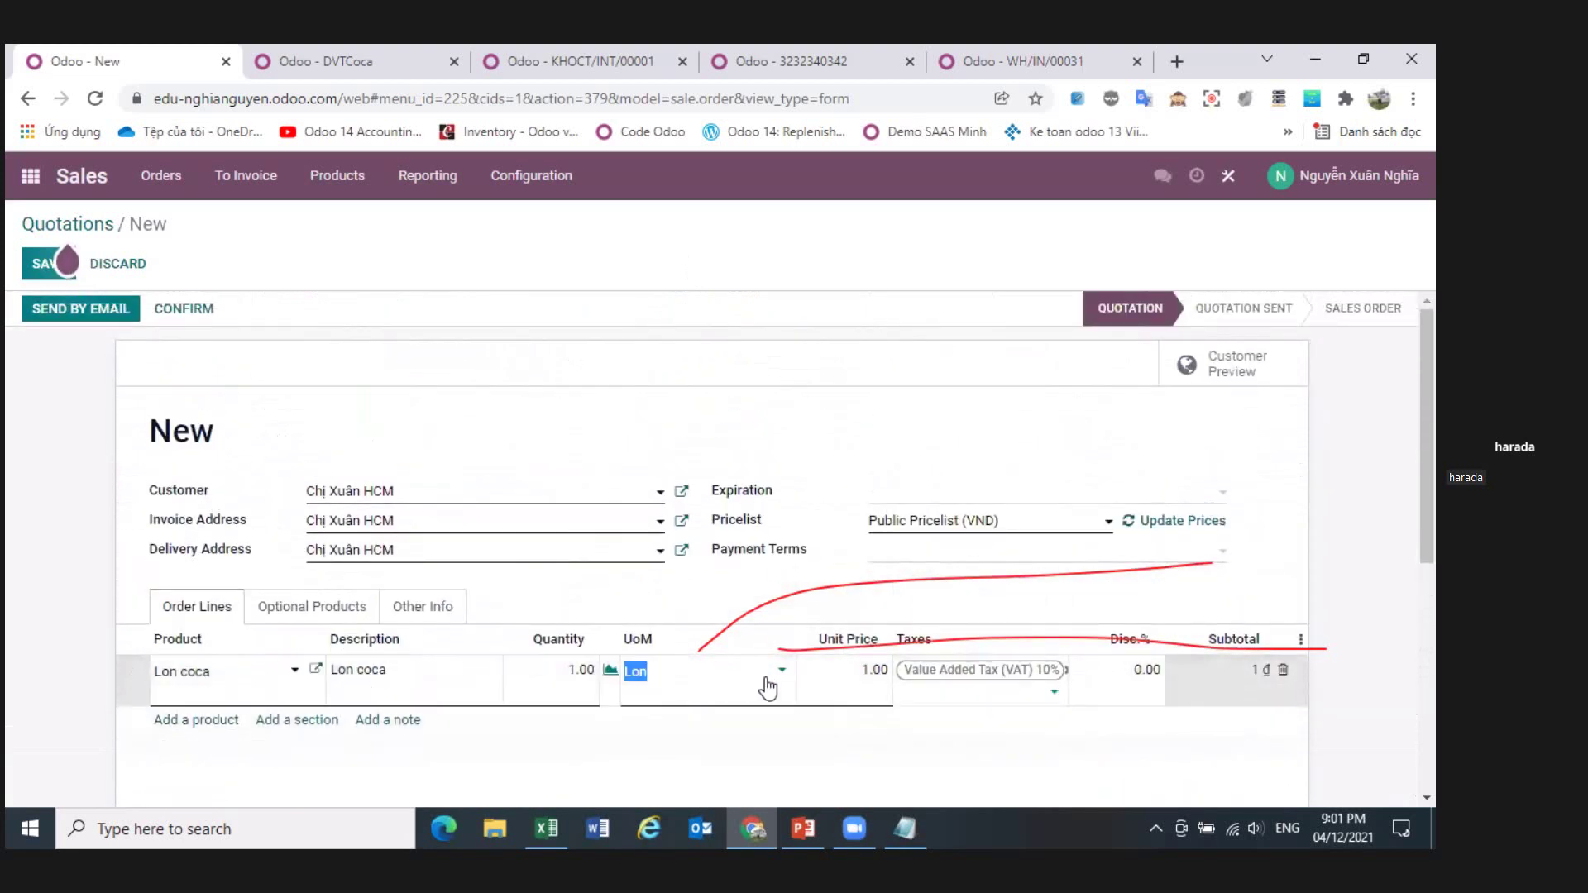
pyautogui.click(767, 688)
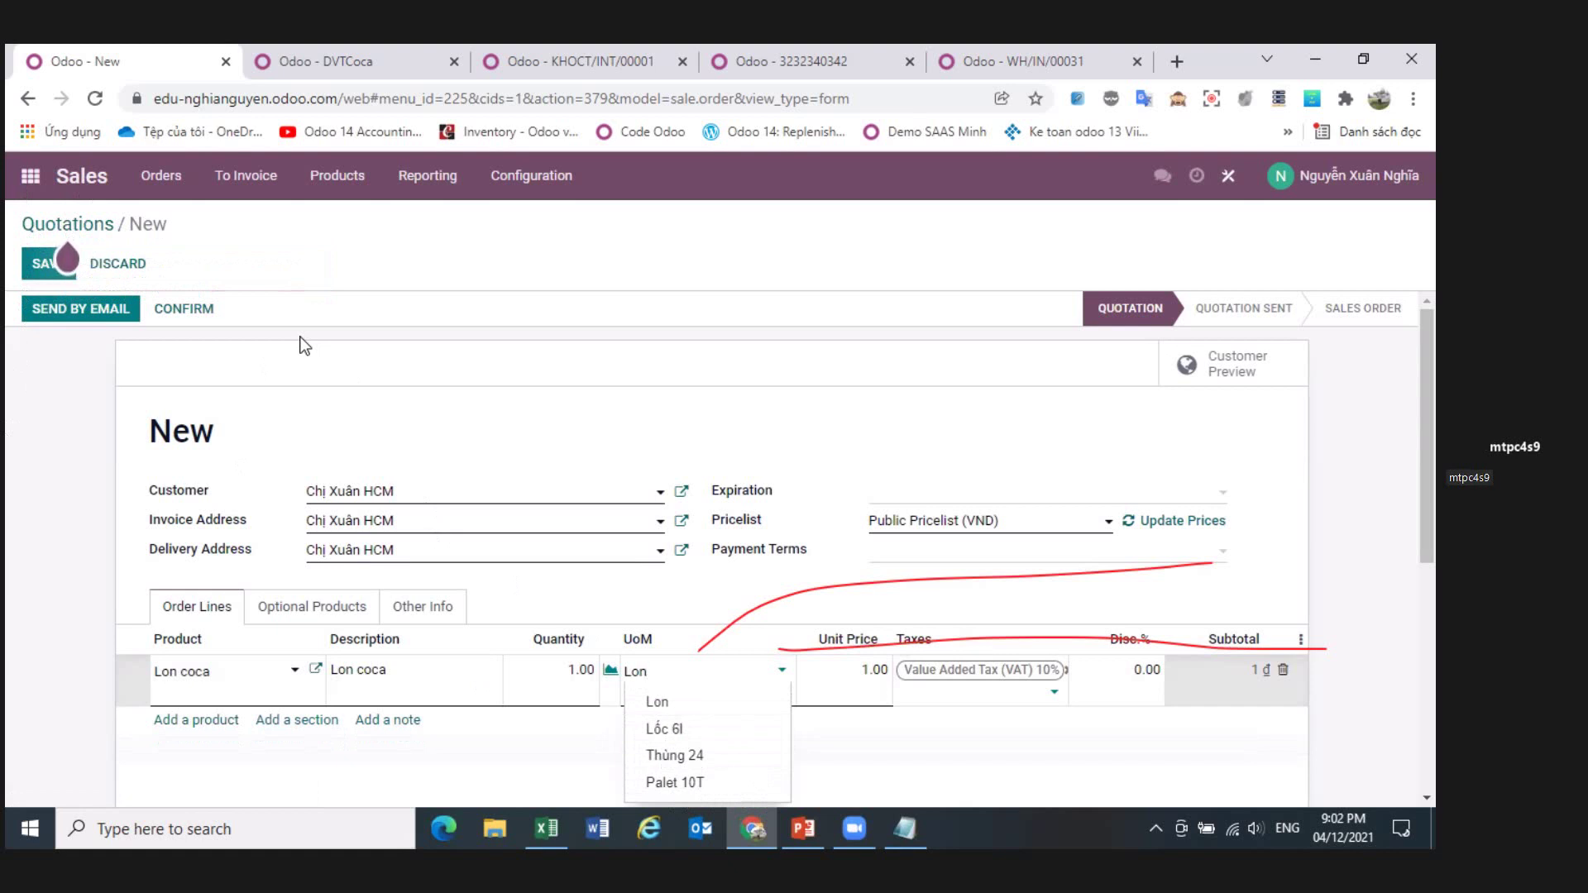
# - Leave the Lon coca quotation for the quotations list and switch to the Inventory app
pyautogui.click(84, 225)
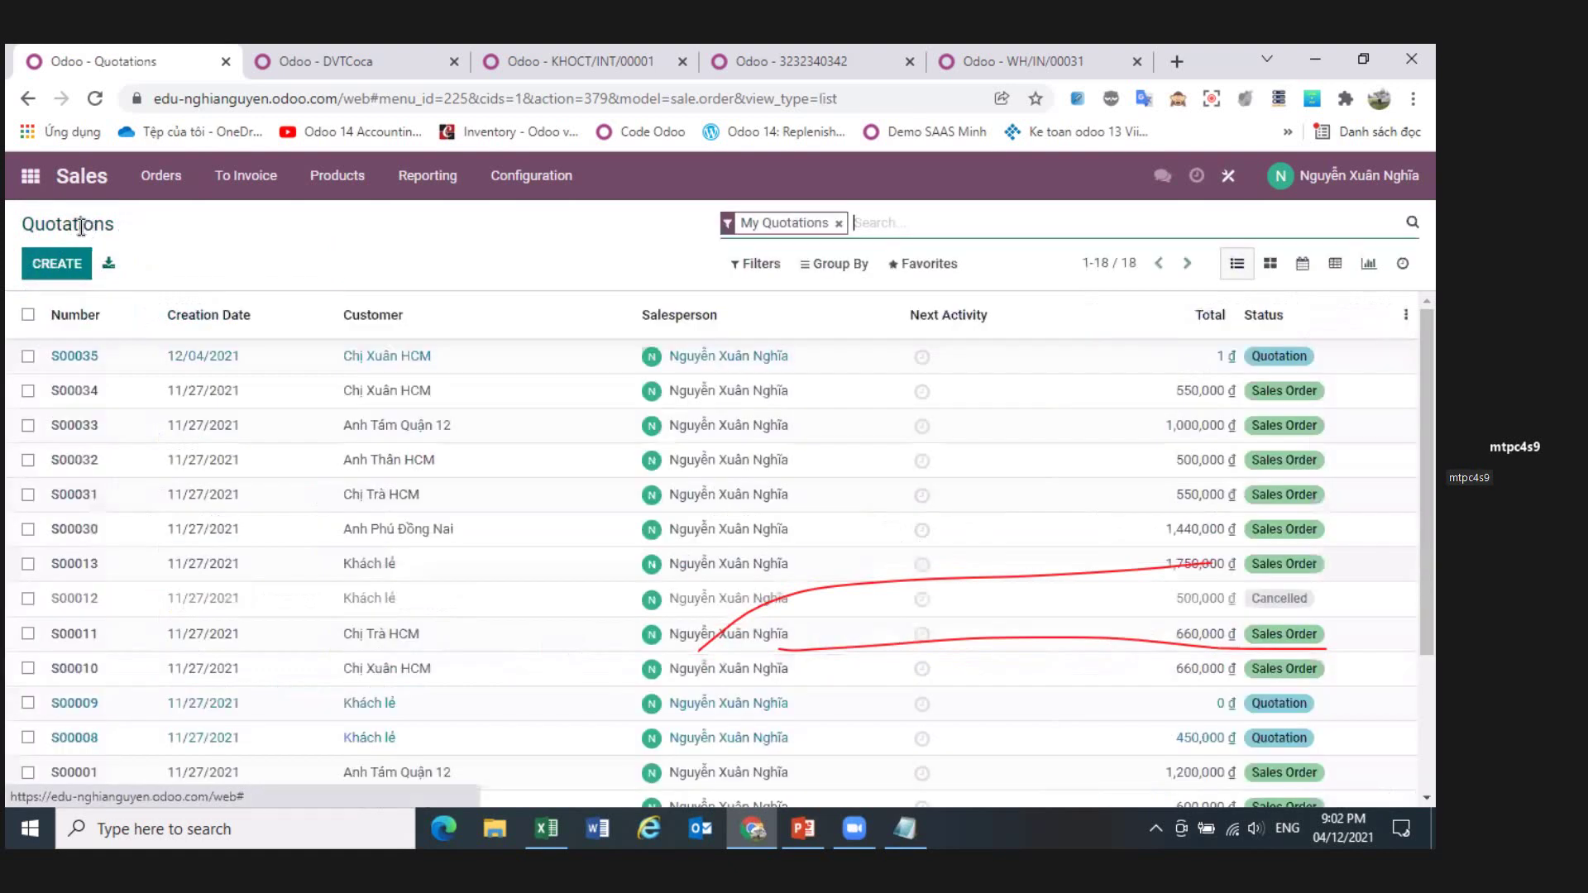
pyautogui.click(30, 175)
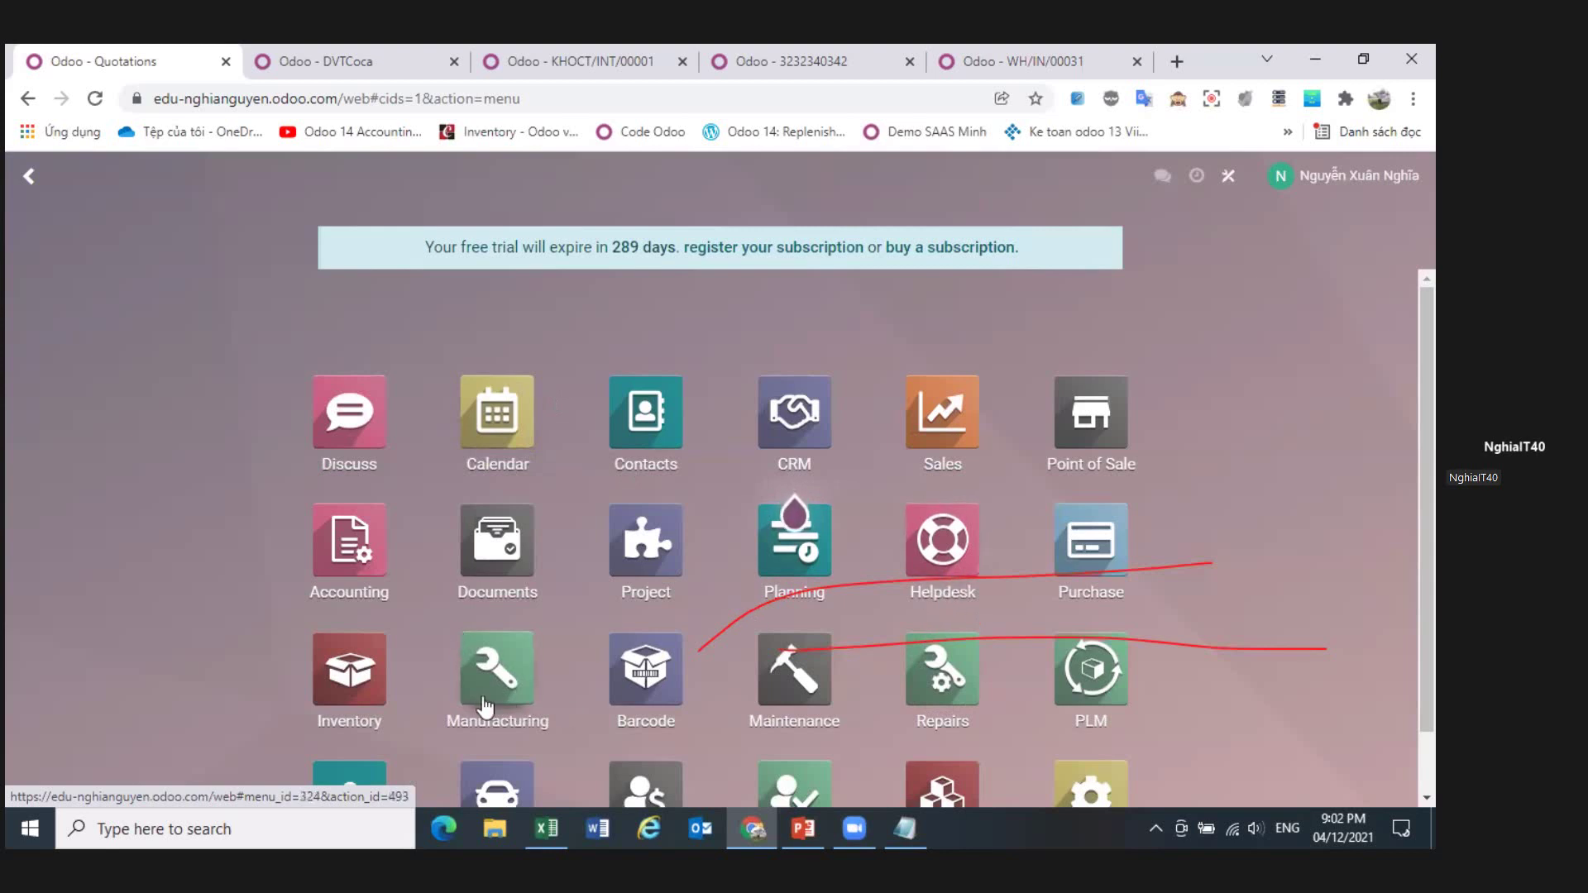
pyautogui.click(377, 695)
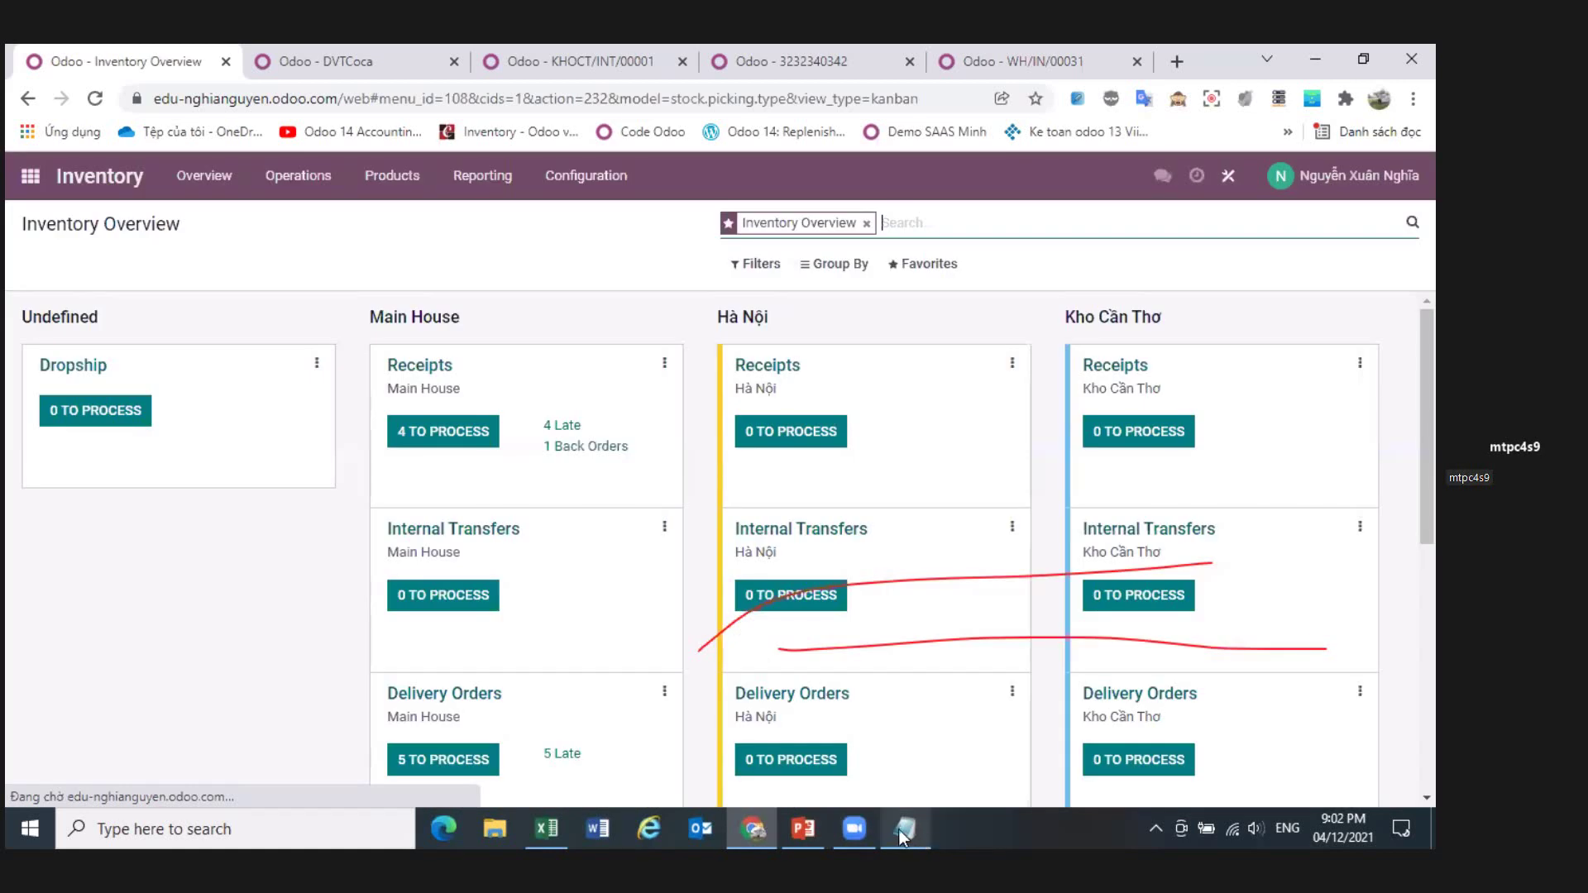
# - Review the palet, thùng and lon conversion notes in Notepad and the PHÂN HỆ KHO agenda slide in PowerPoint, and return to Odoo
pyautogui.click(905, 829)
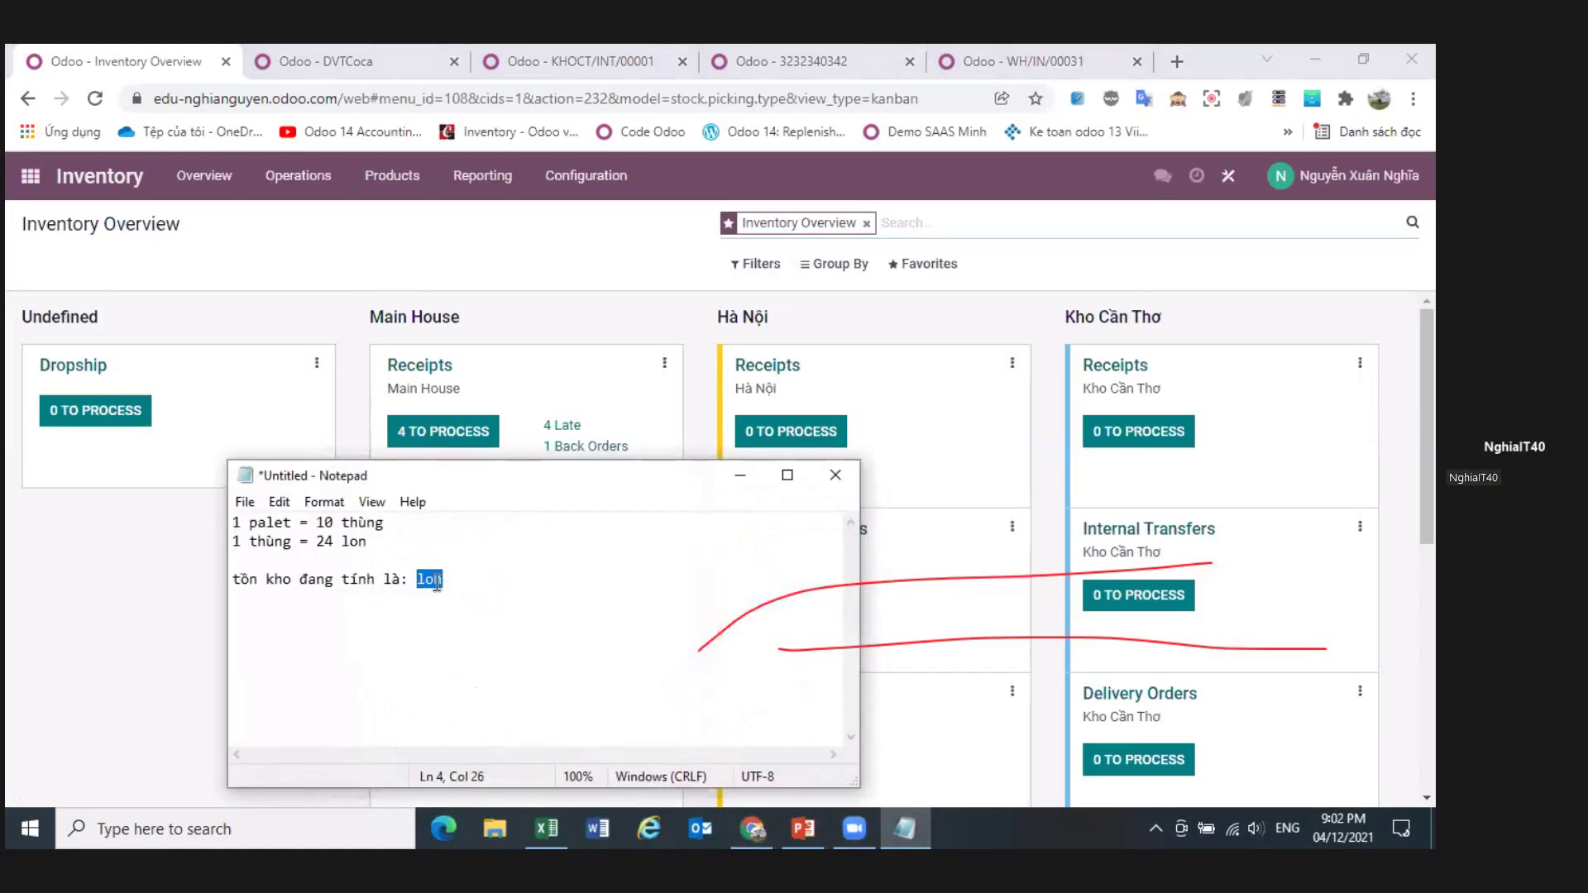
pyautogui.click(529, 273)
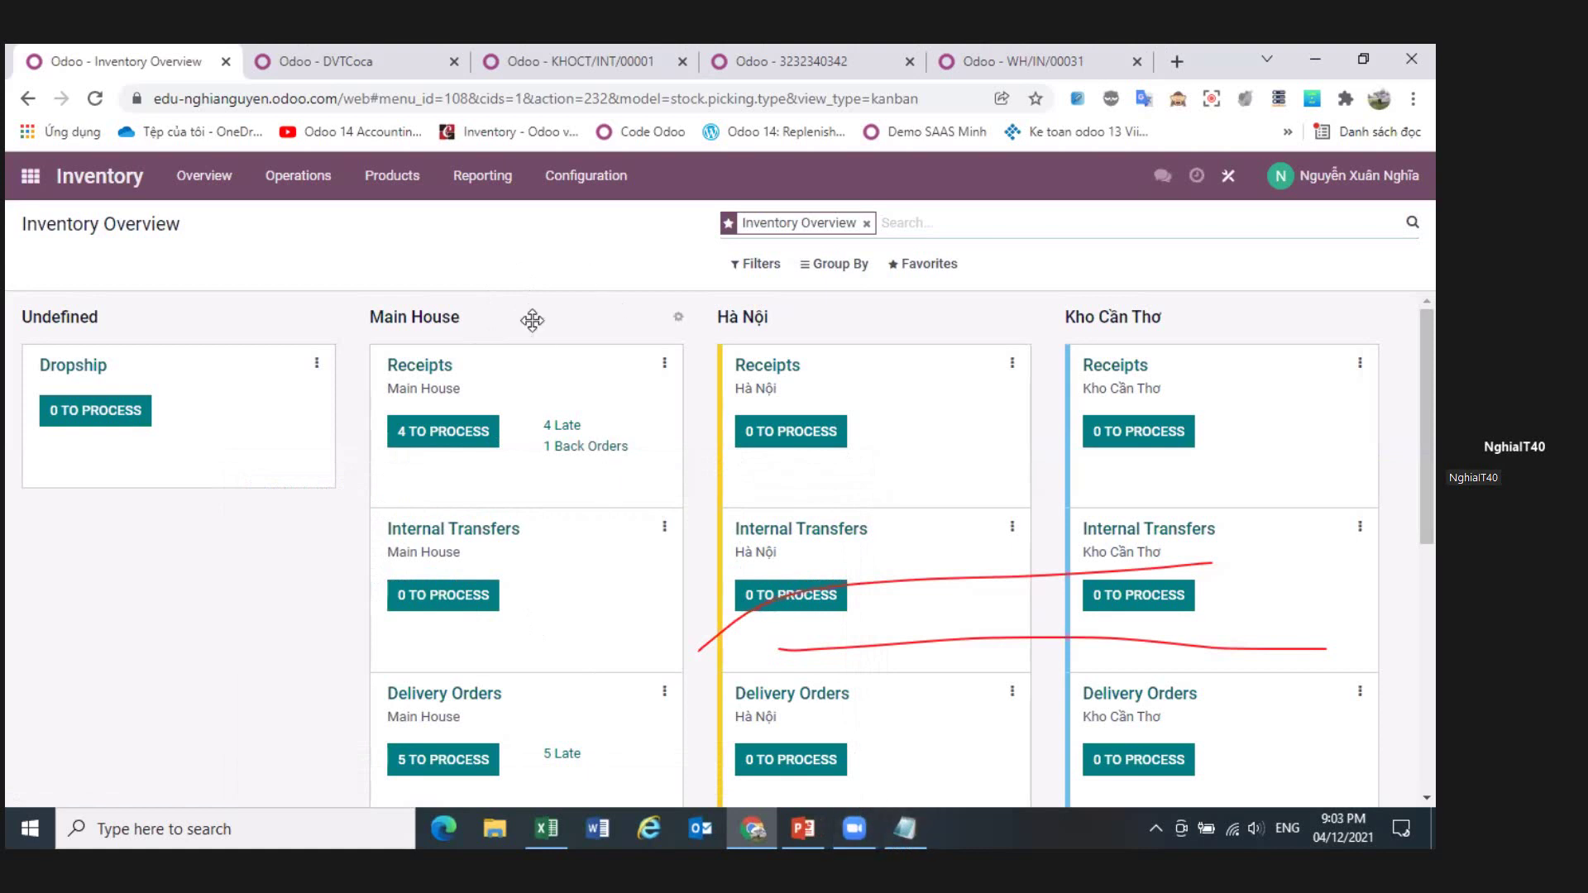
pyautogui.click(803, 828)
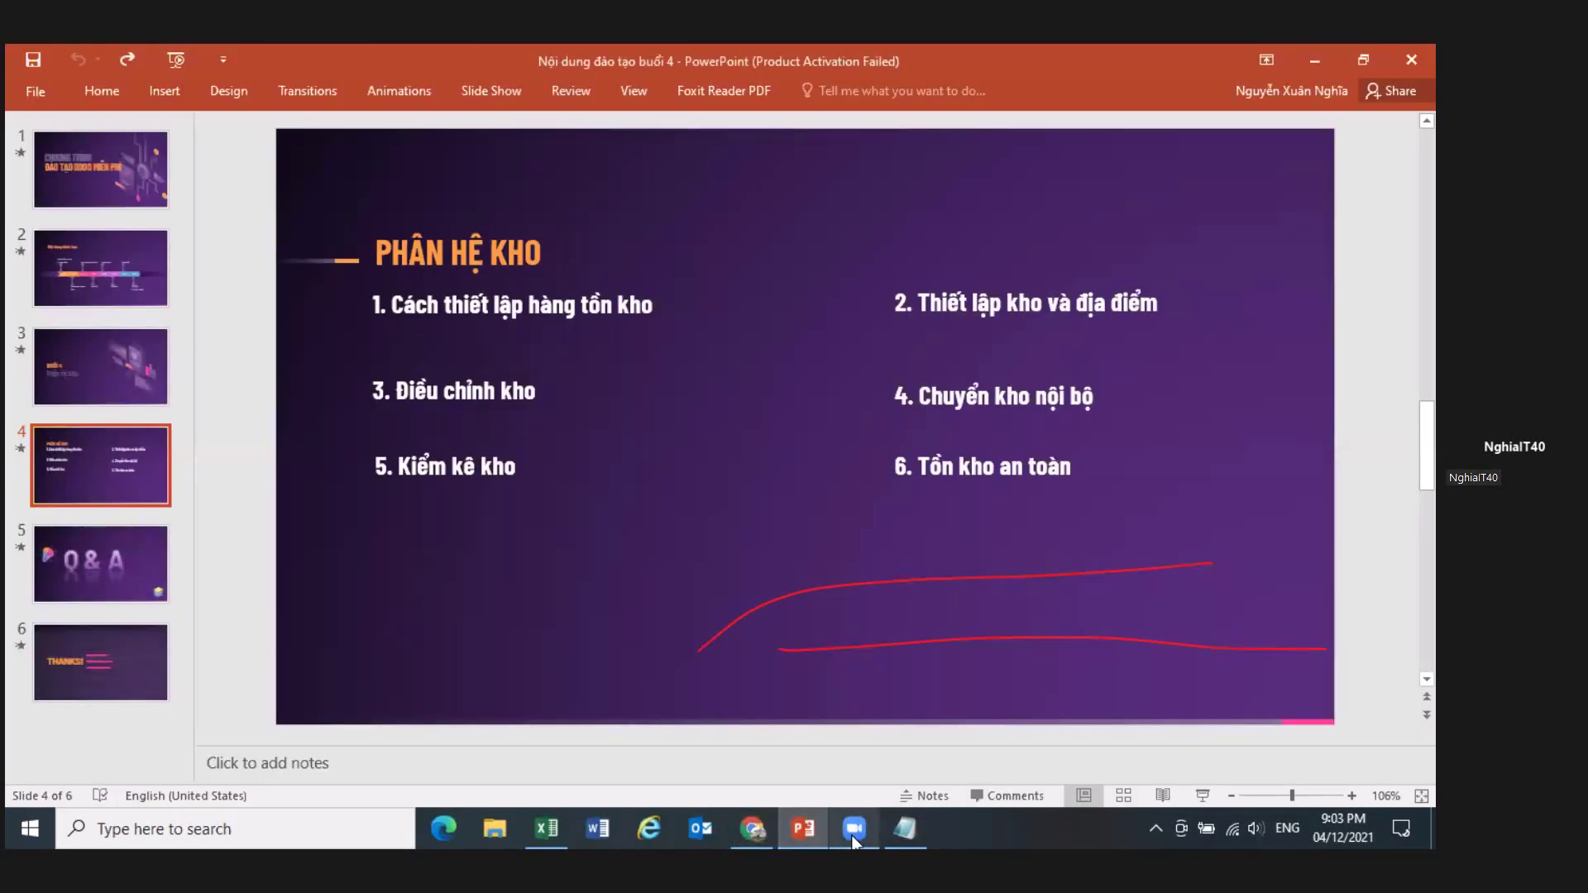
pyautogui.click(1304, 66)
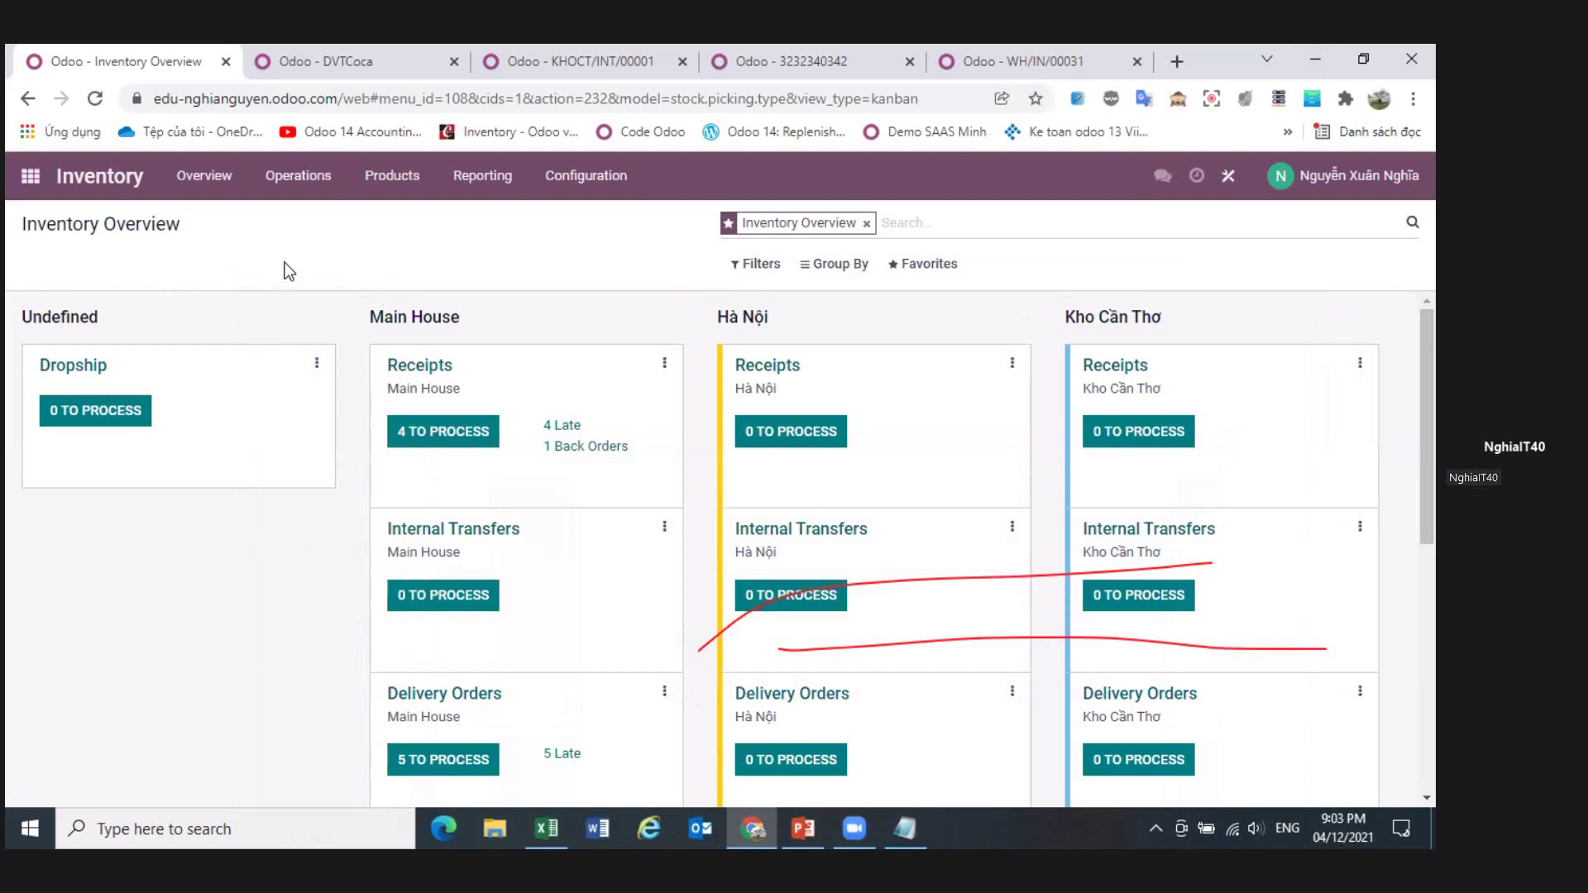
# - Open the product record of Bộ bàn 4 ghế nhập khẩu from the Inventory product list
pyautogui.click(394, 177)
pyautogui.click(408, 221)
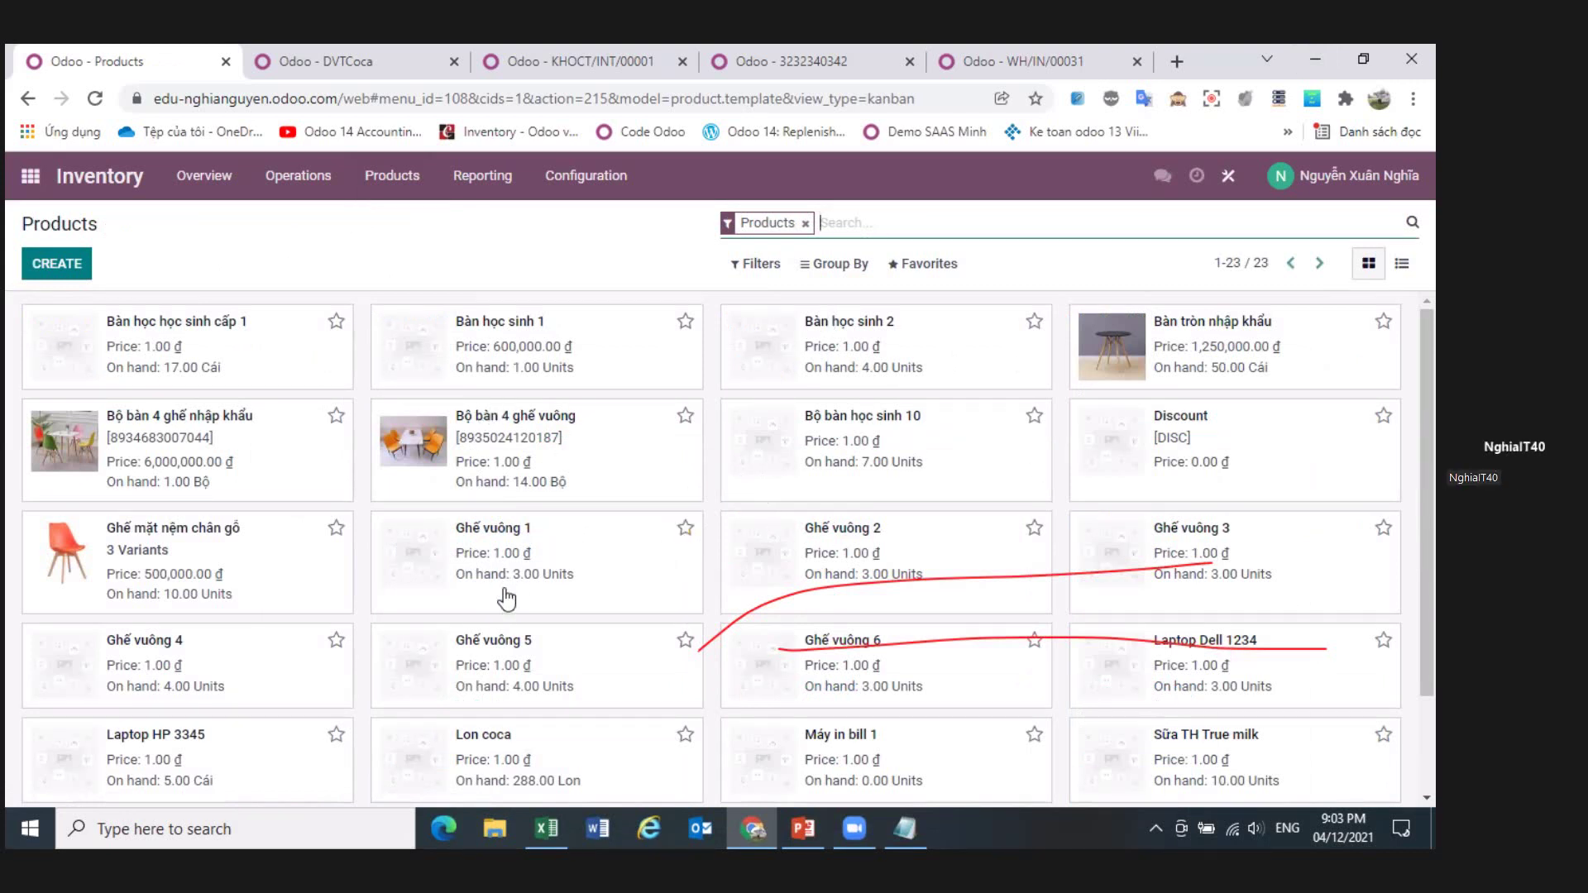
pyautogui.click(392, 176)
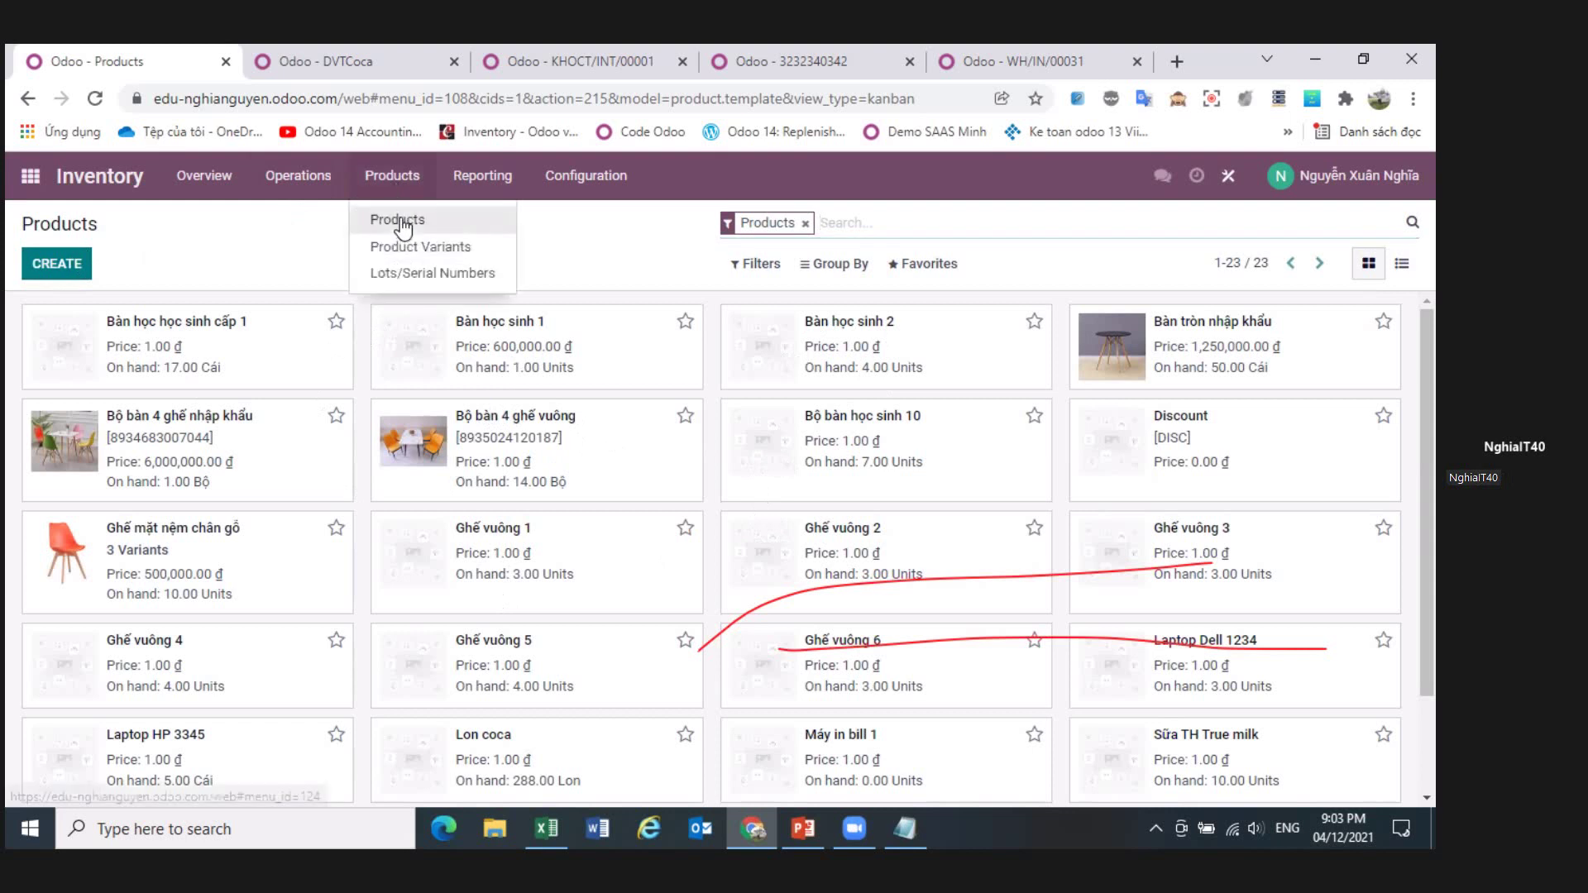
pyautogui.click(215, 443)
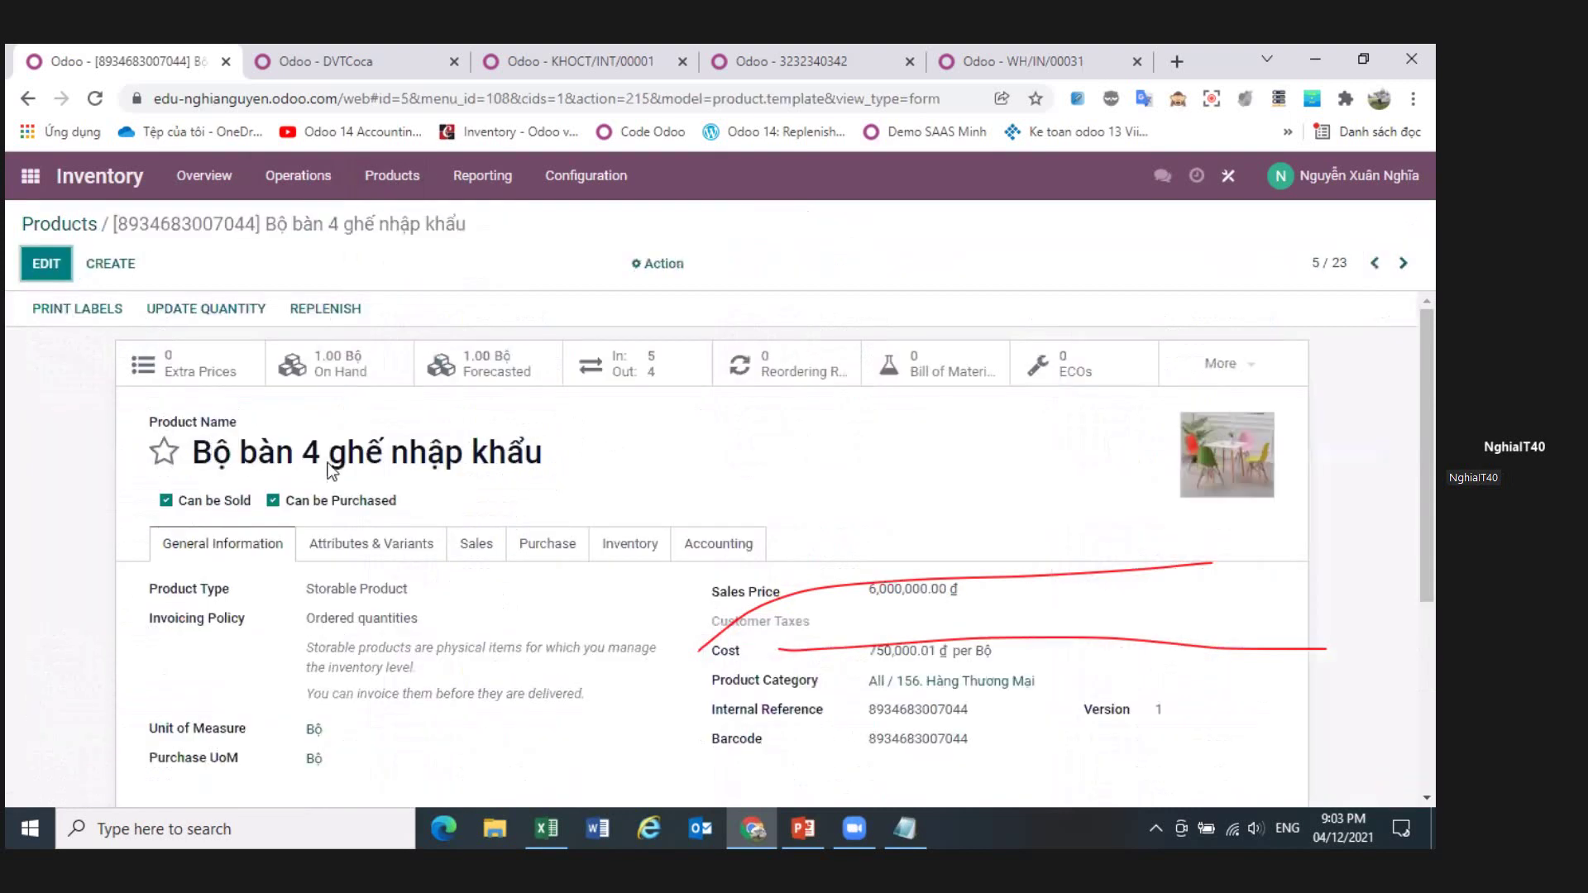
# - Start a quantity update for the product with a new WH/Stock line and open its counted quantity for editing
pyautogui.click(184, 314)
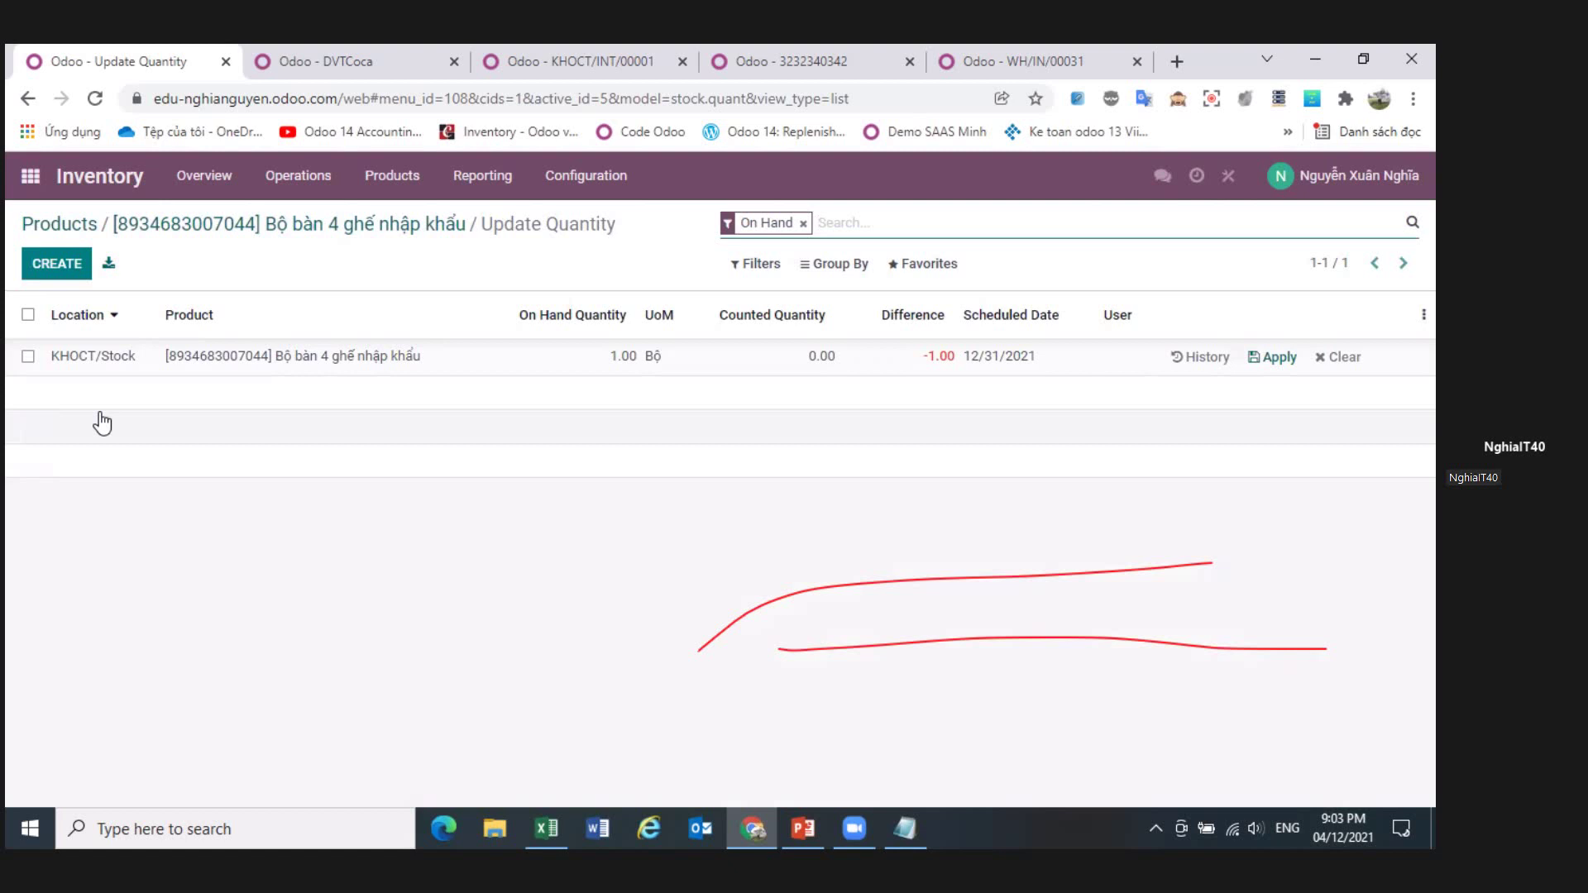
pyautogui.click(56, 265)
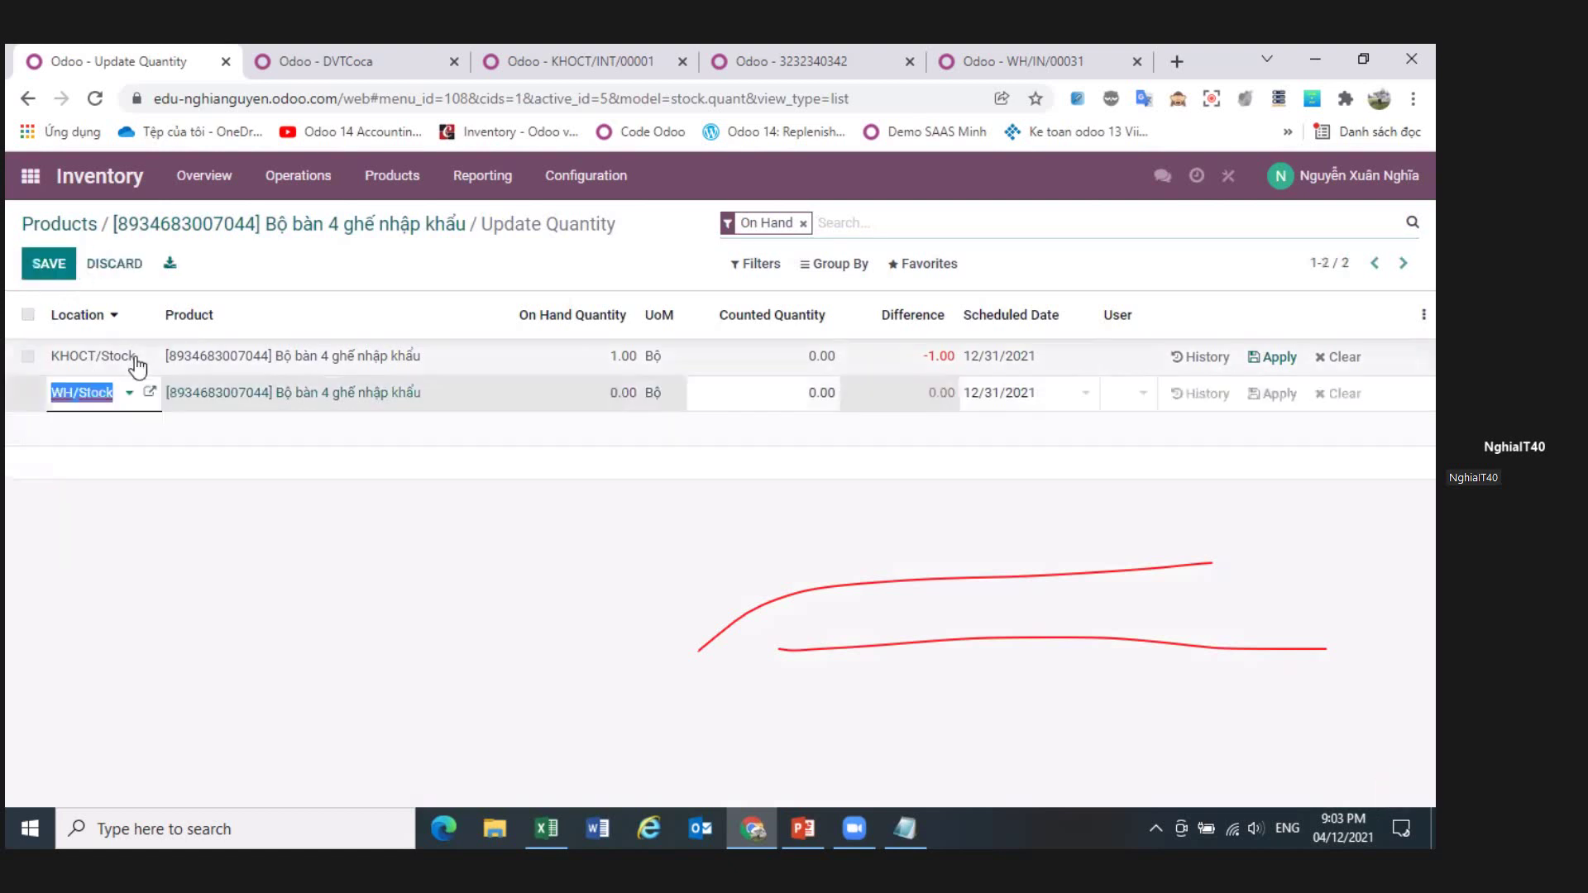
pyautogui.click(788, 399)
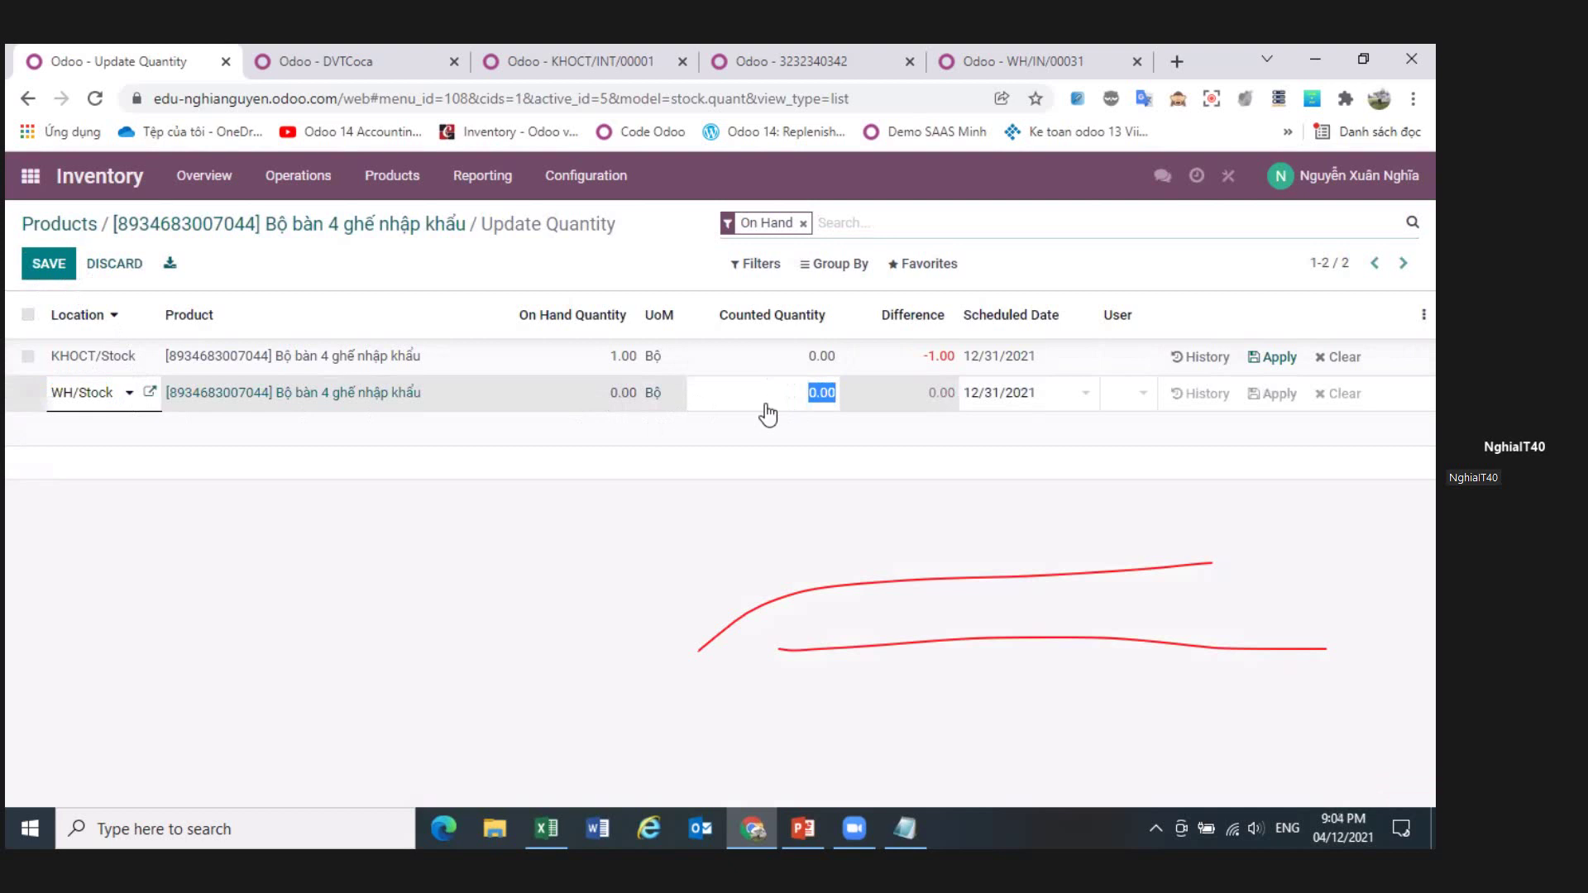
# - Set the counted quantity of the WH/Stock line to 10, keep that location, and return to the product's form
pyautogui.write('10')
pyautogui.press('Tab')
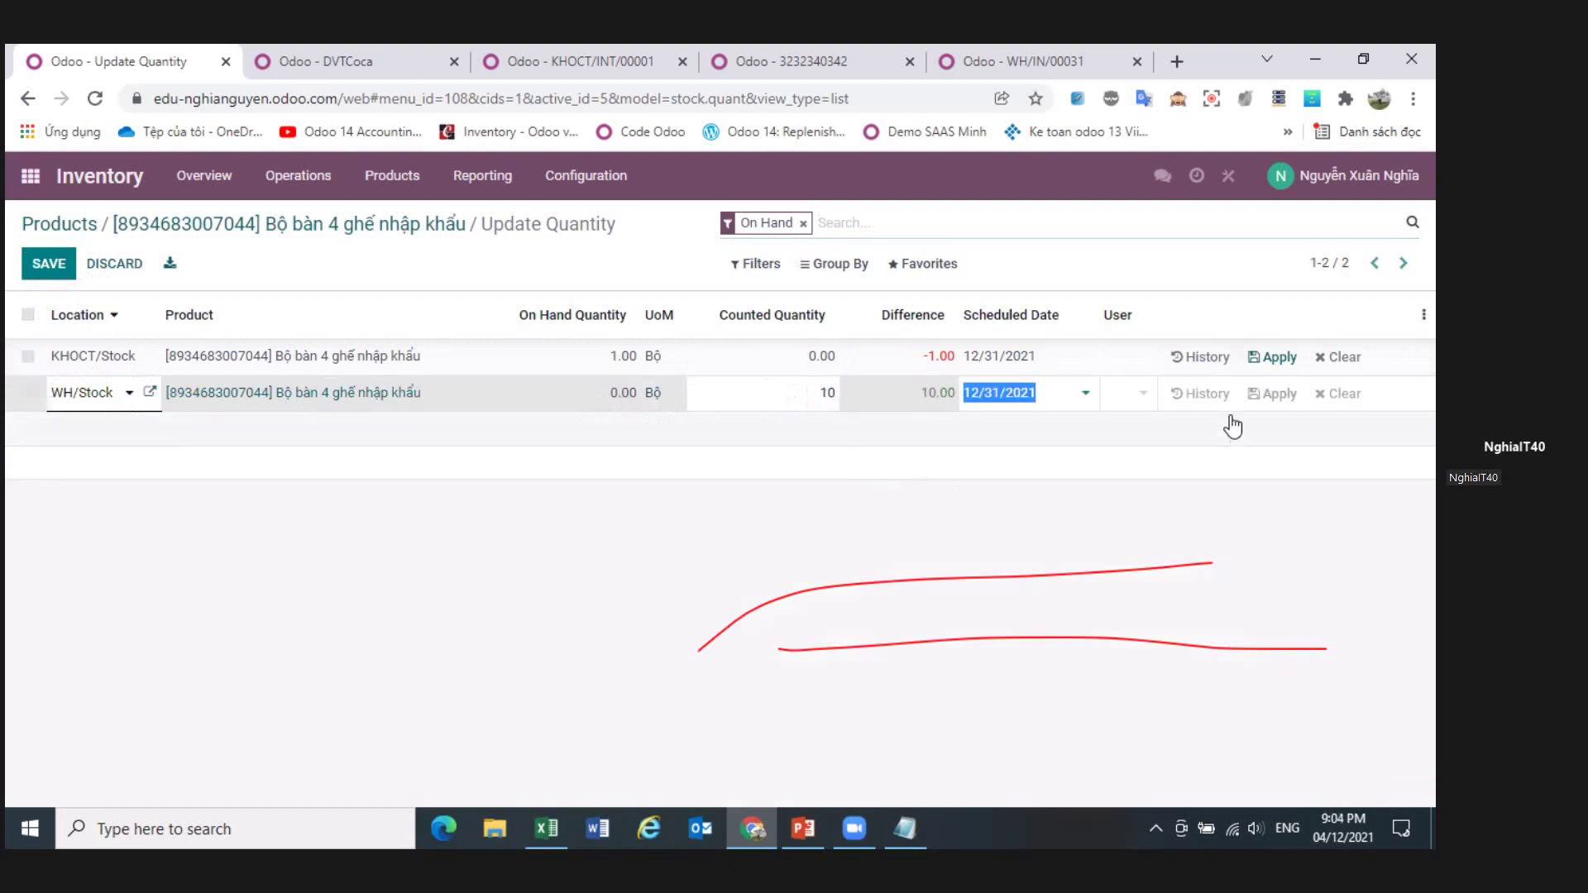
pyautogui.click(1261, 404)
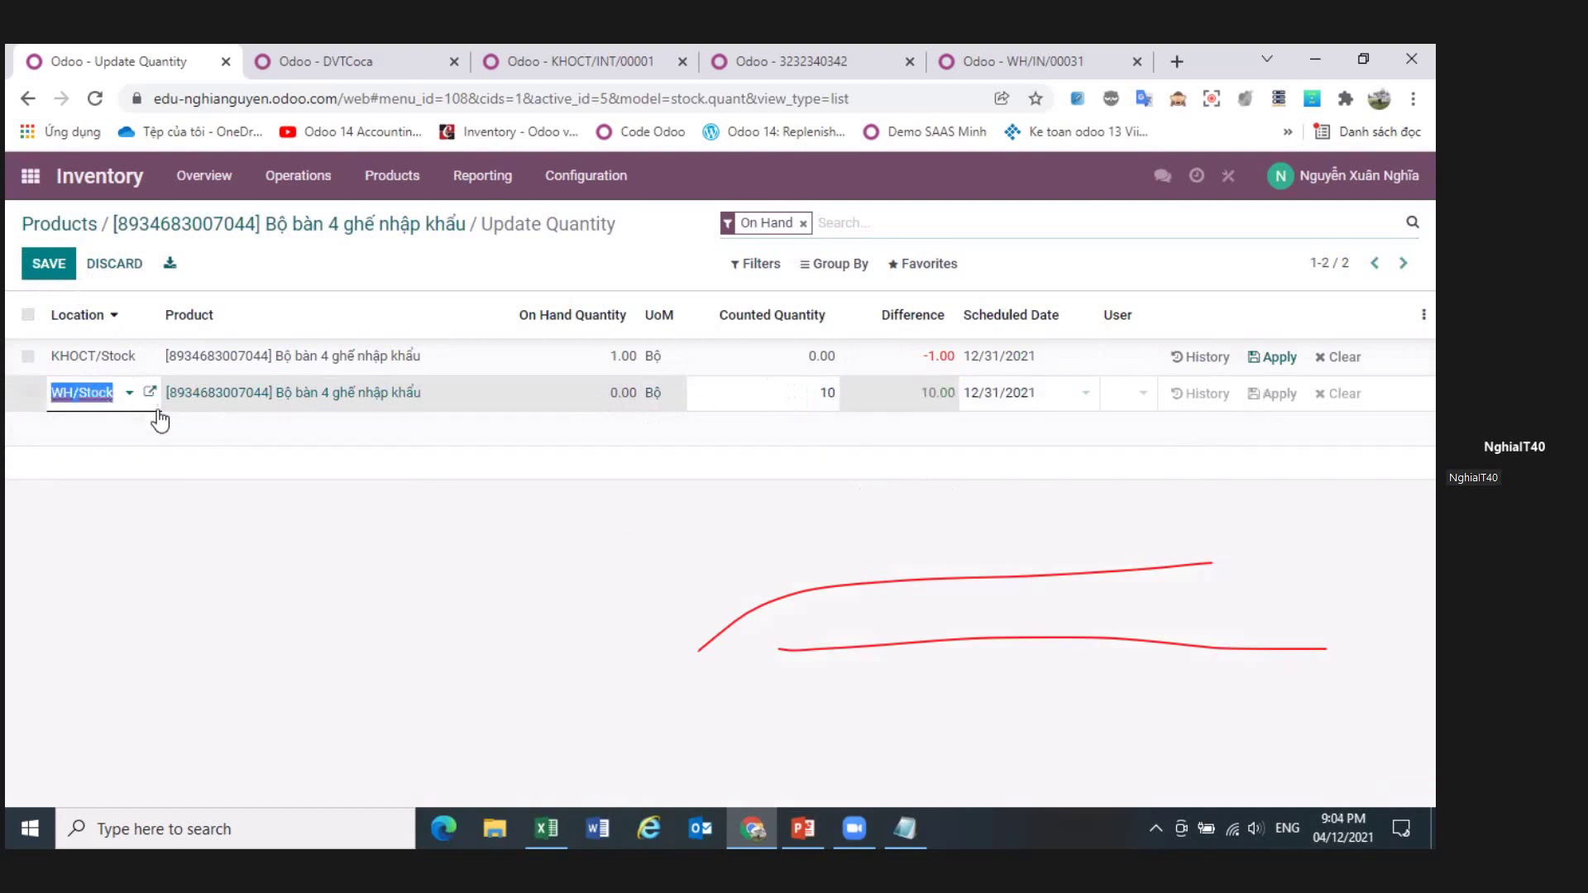
pyautogui.click(129, 394)
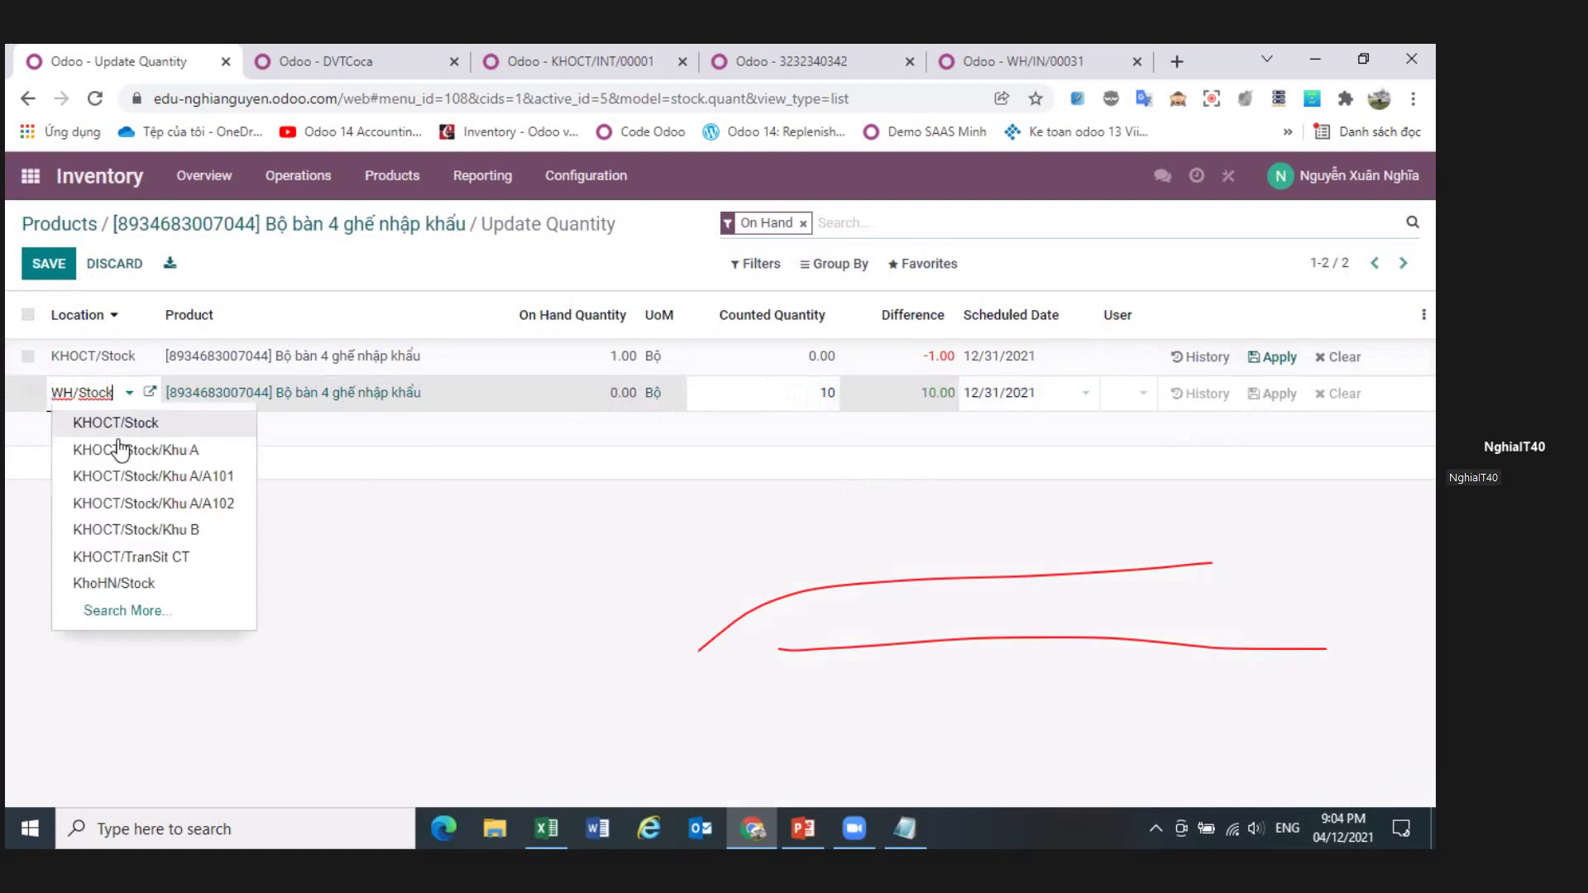
pyautogui.click(576, 567)
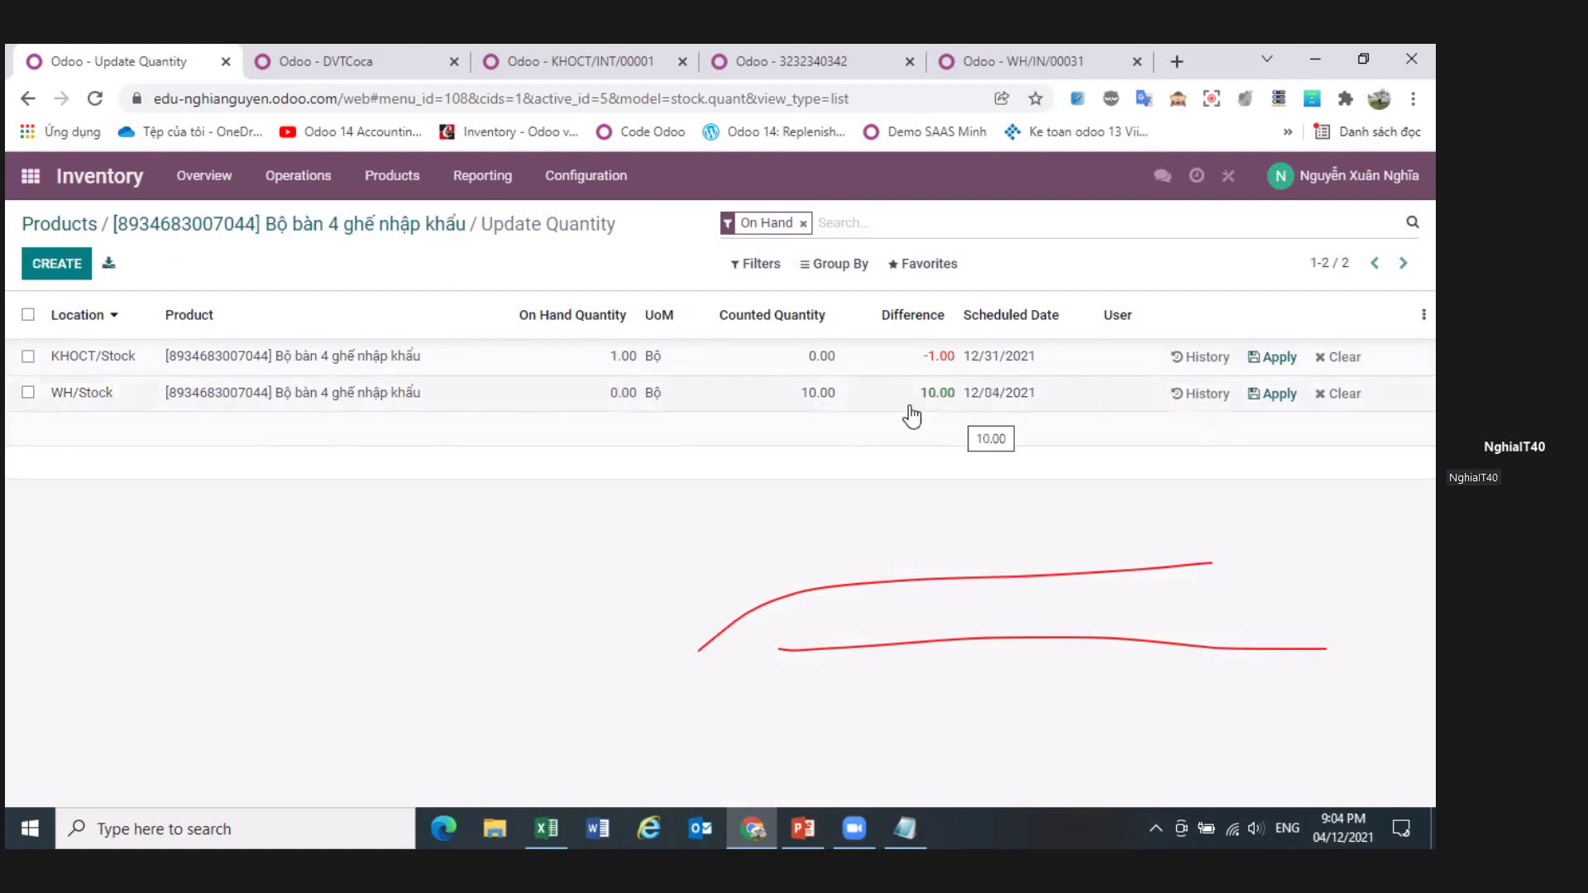
pyautogui.click(383, 234)
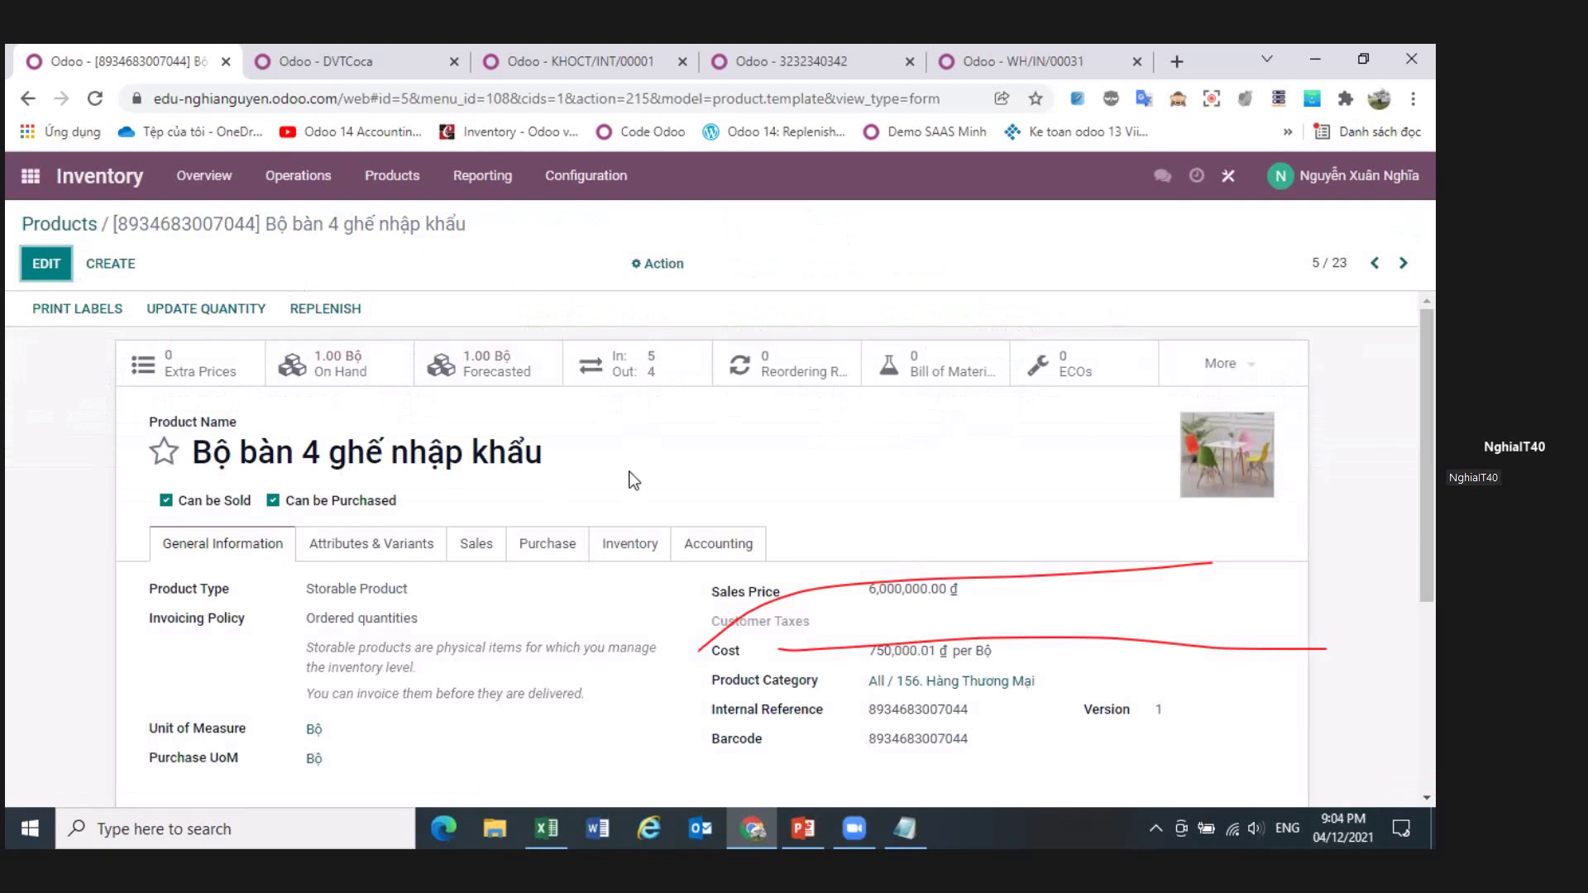
# - Switch to PowerPoint to review the "PHÂN HỆ KHO" slide, and return to the Odoo product form
pyautogui.click(803, 828)
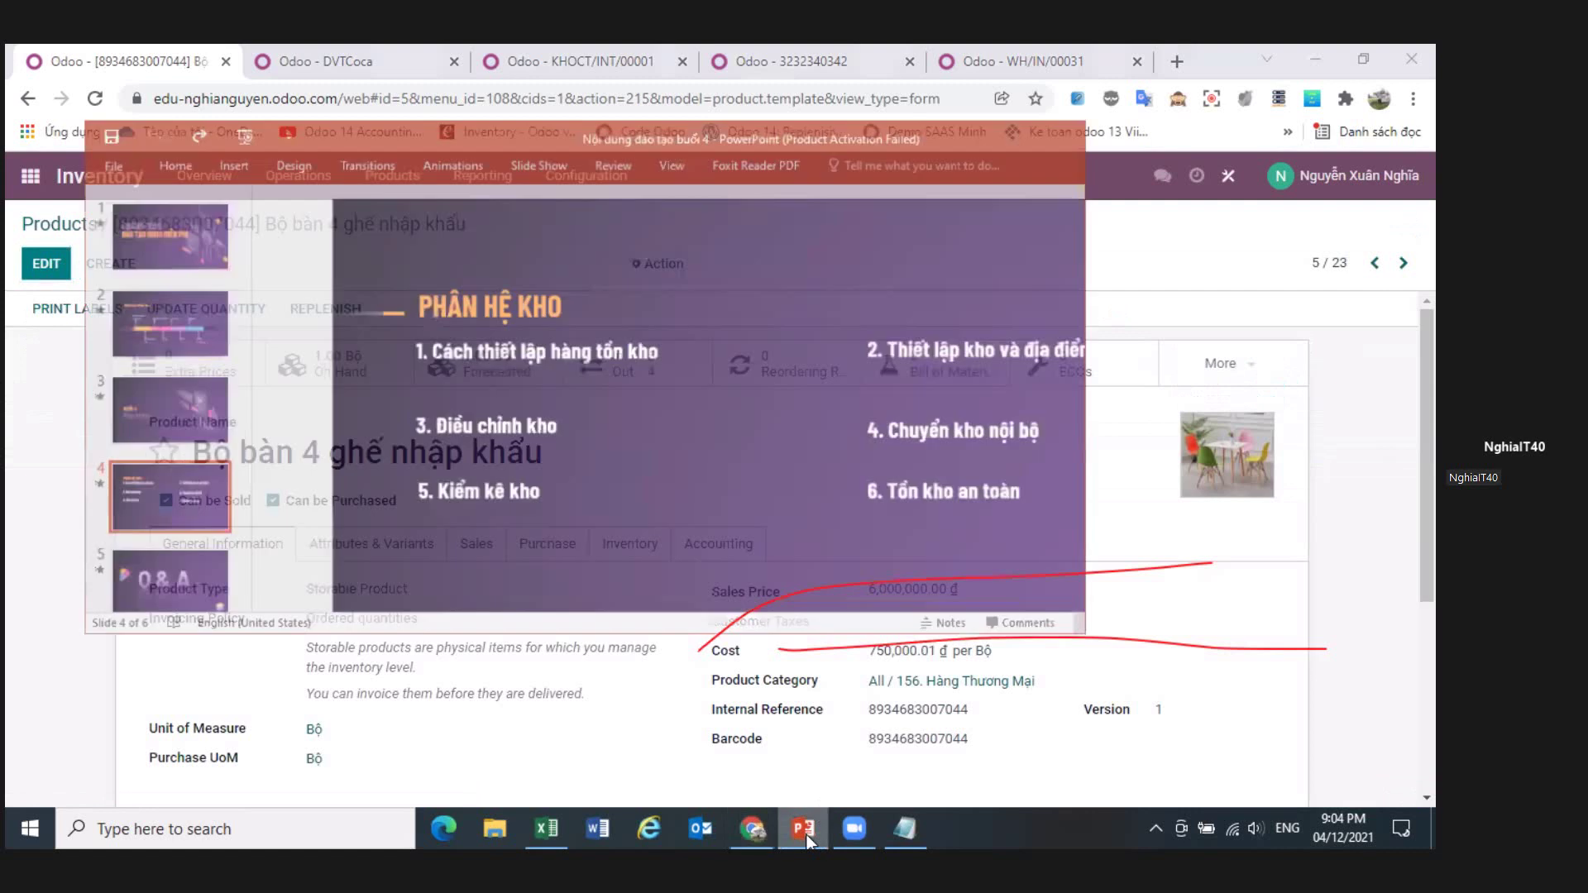
pyautogui.doubleClick(292, 77)
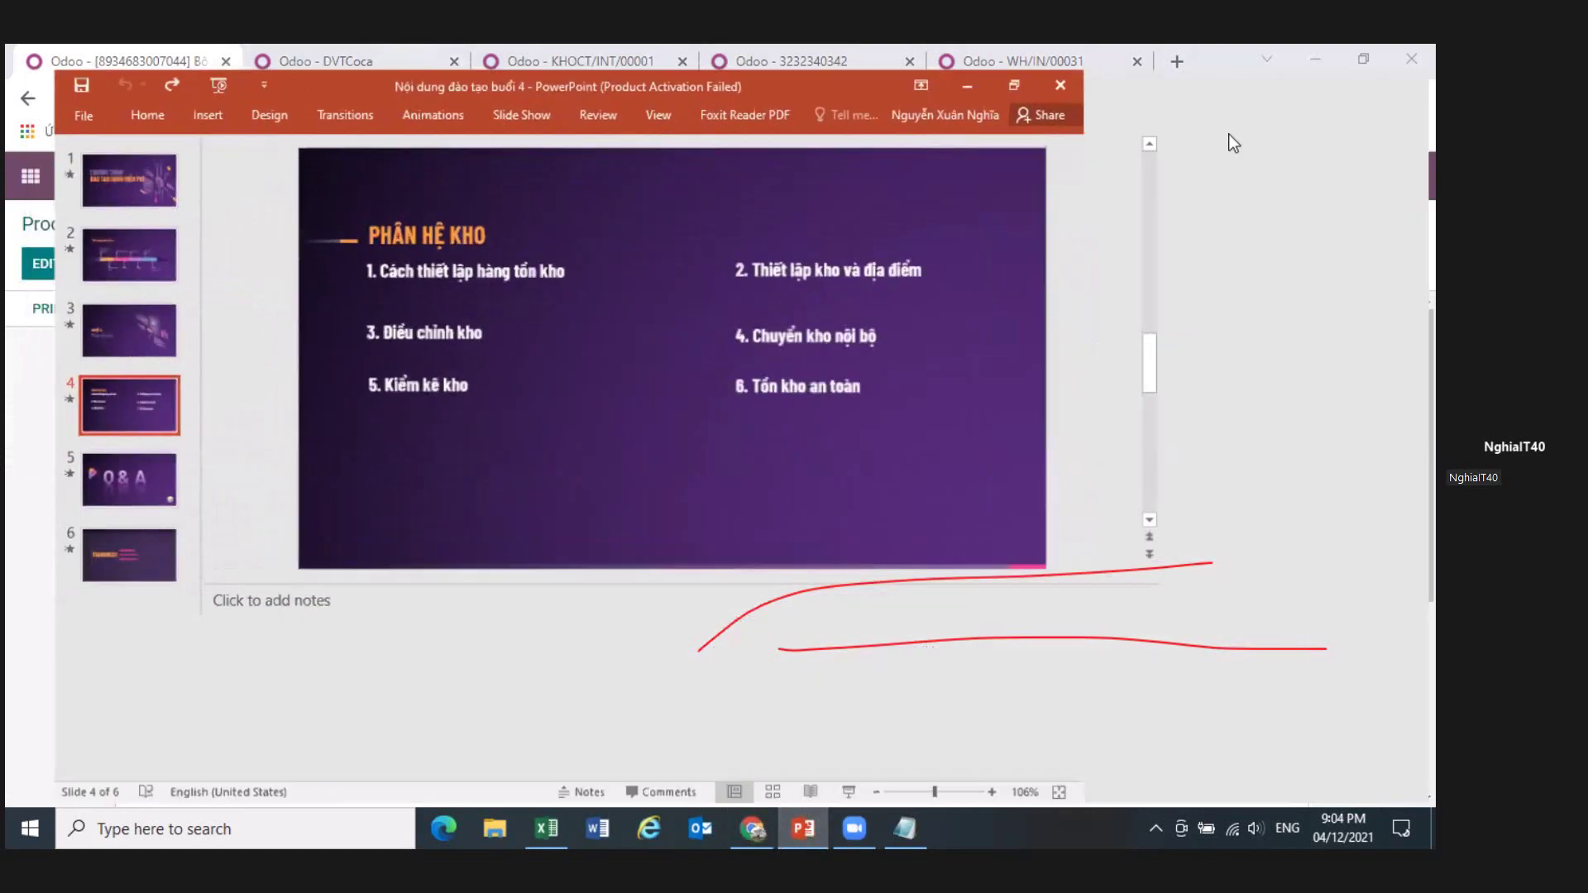
pyautogui.hotkey('alt', 'Tab')
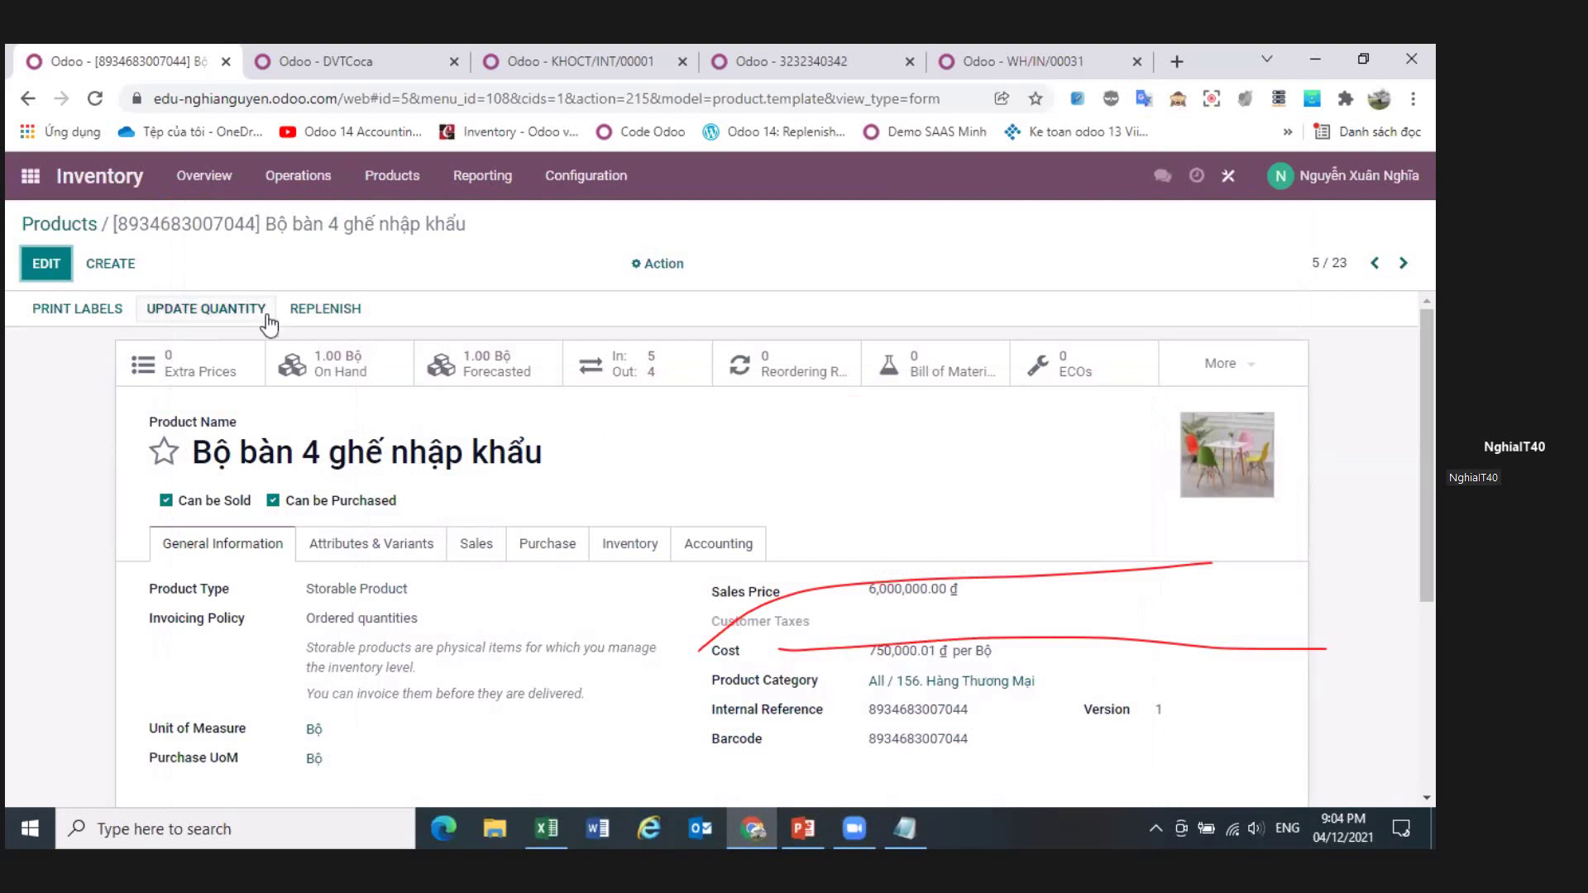
# - Open the Inventory Adjustments list and group its lines by location
pyautogui.click(204, 191)
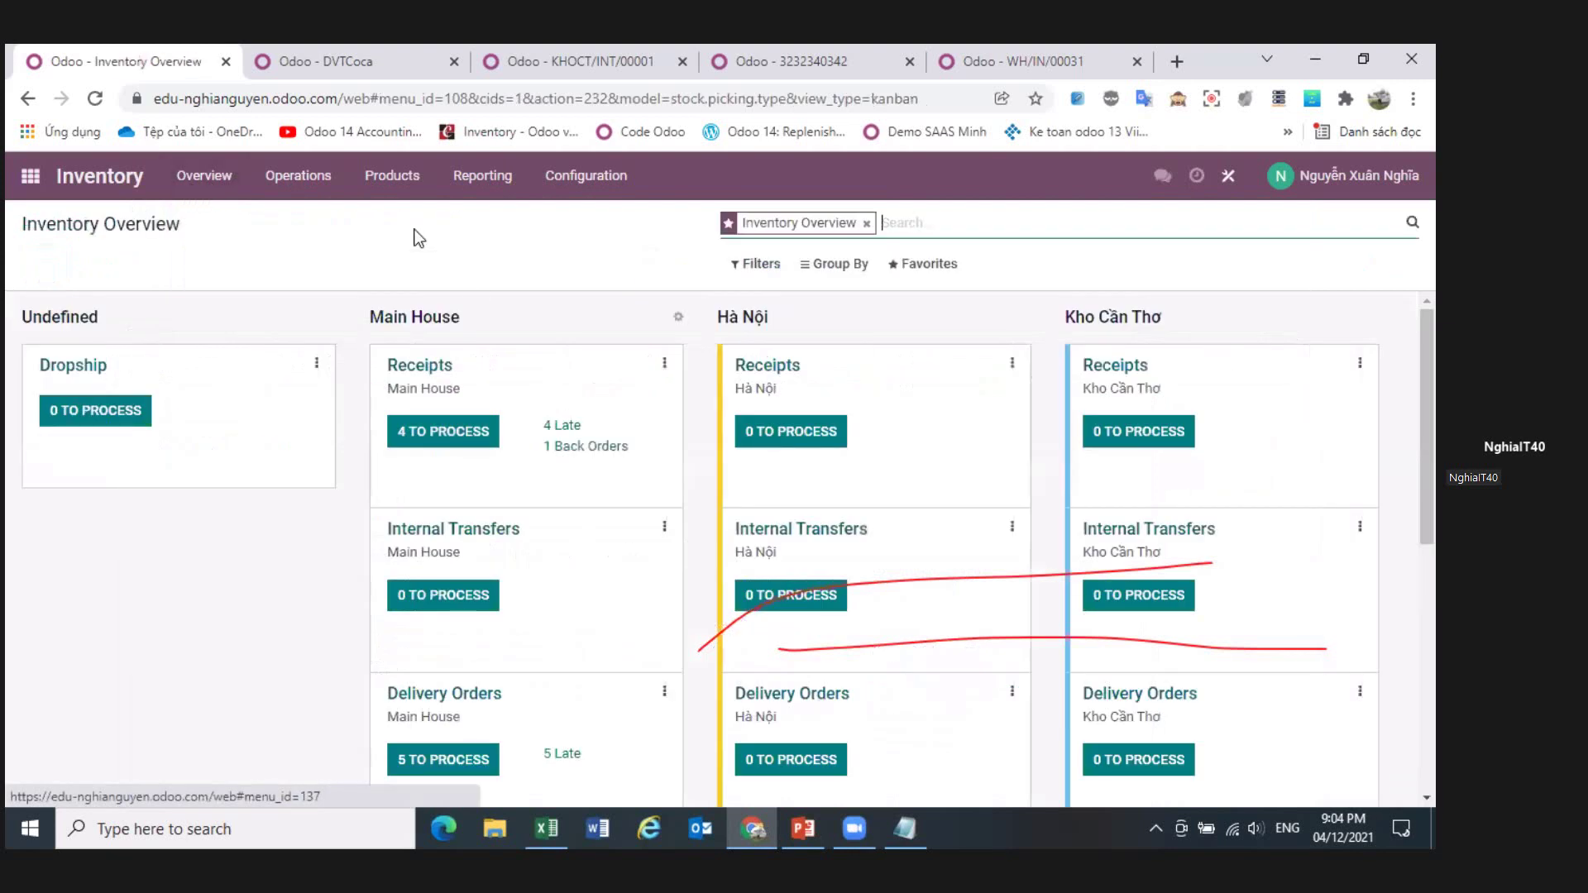
pyautogui.click(285, 184)
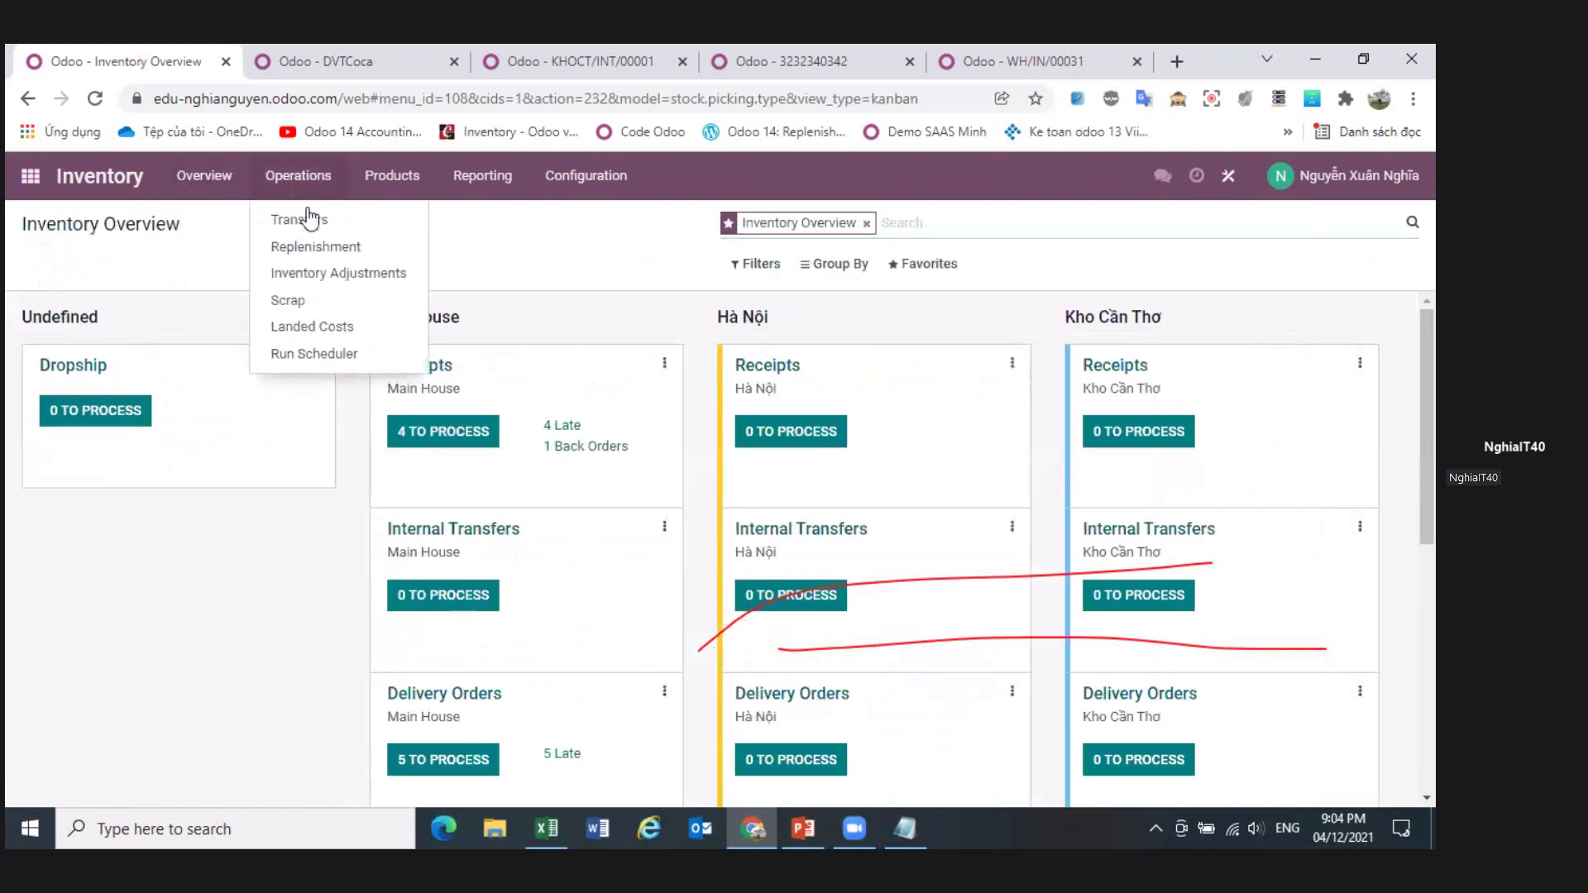
pyautogui.click(326, 279)
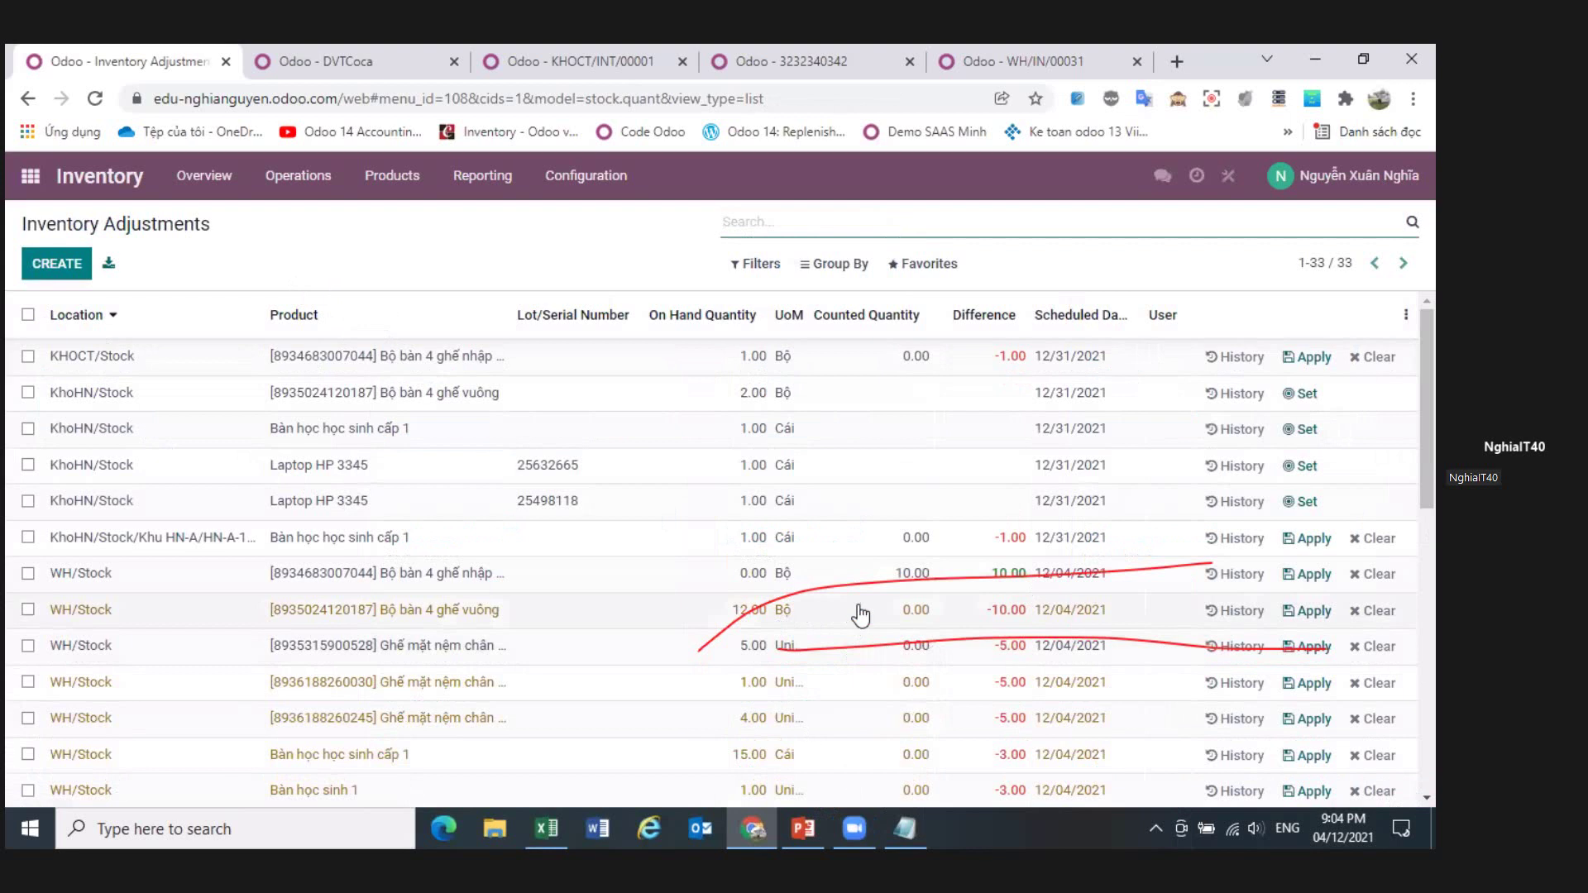
pyautogui.click(190, 241)
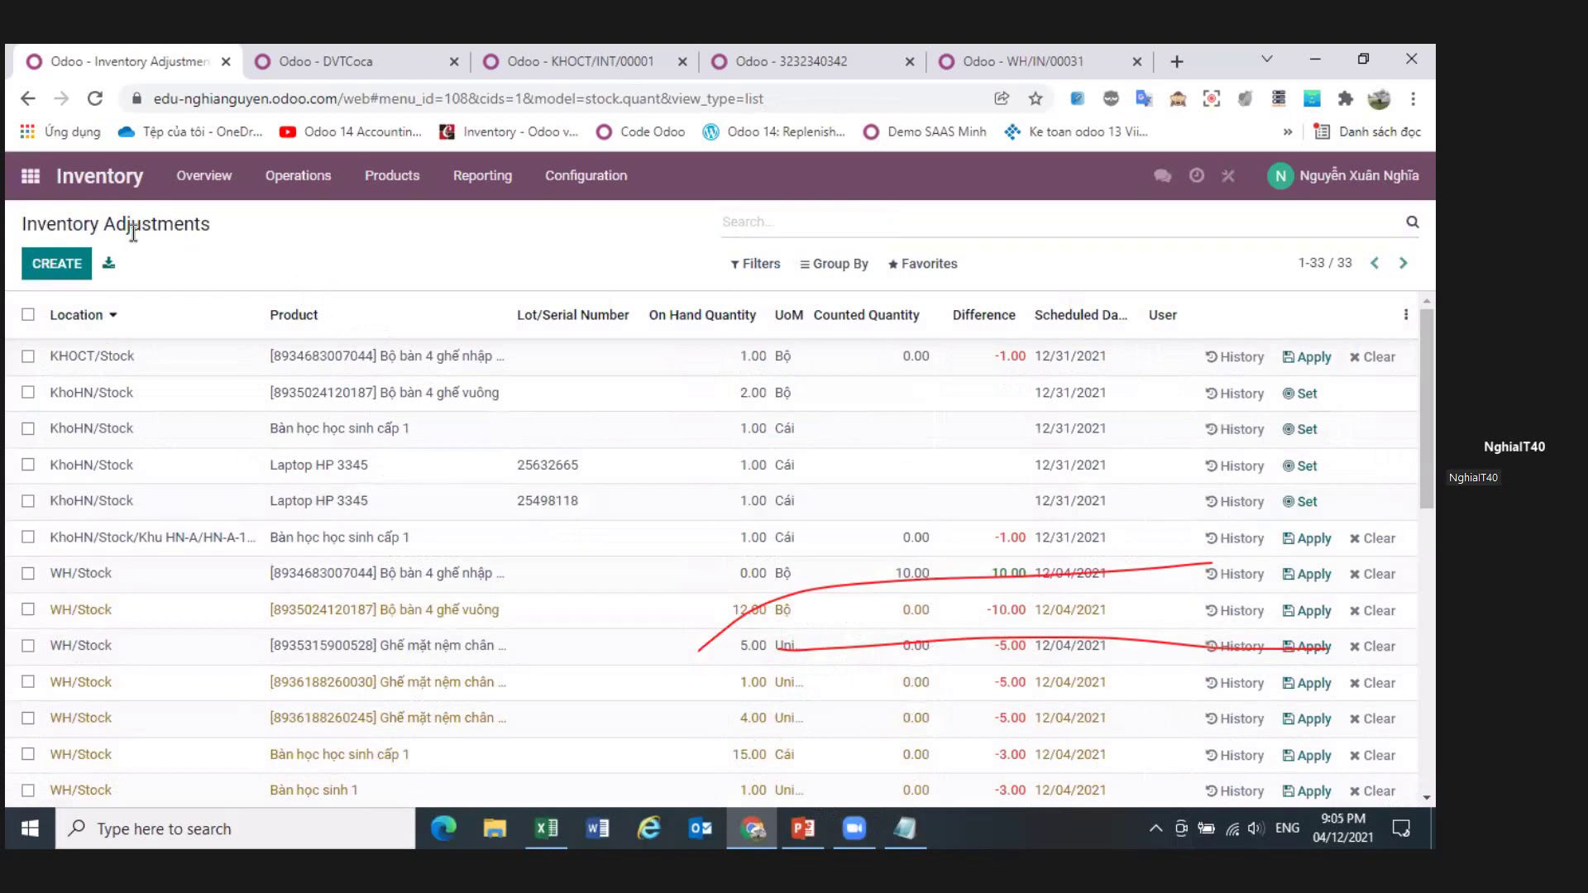
pyautogui.click(851, 277)
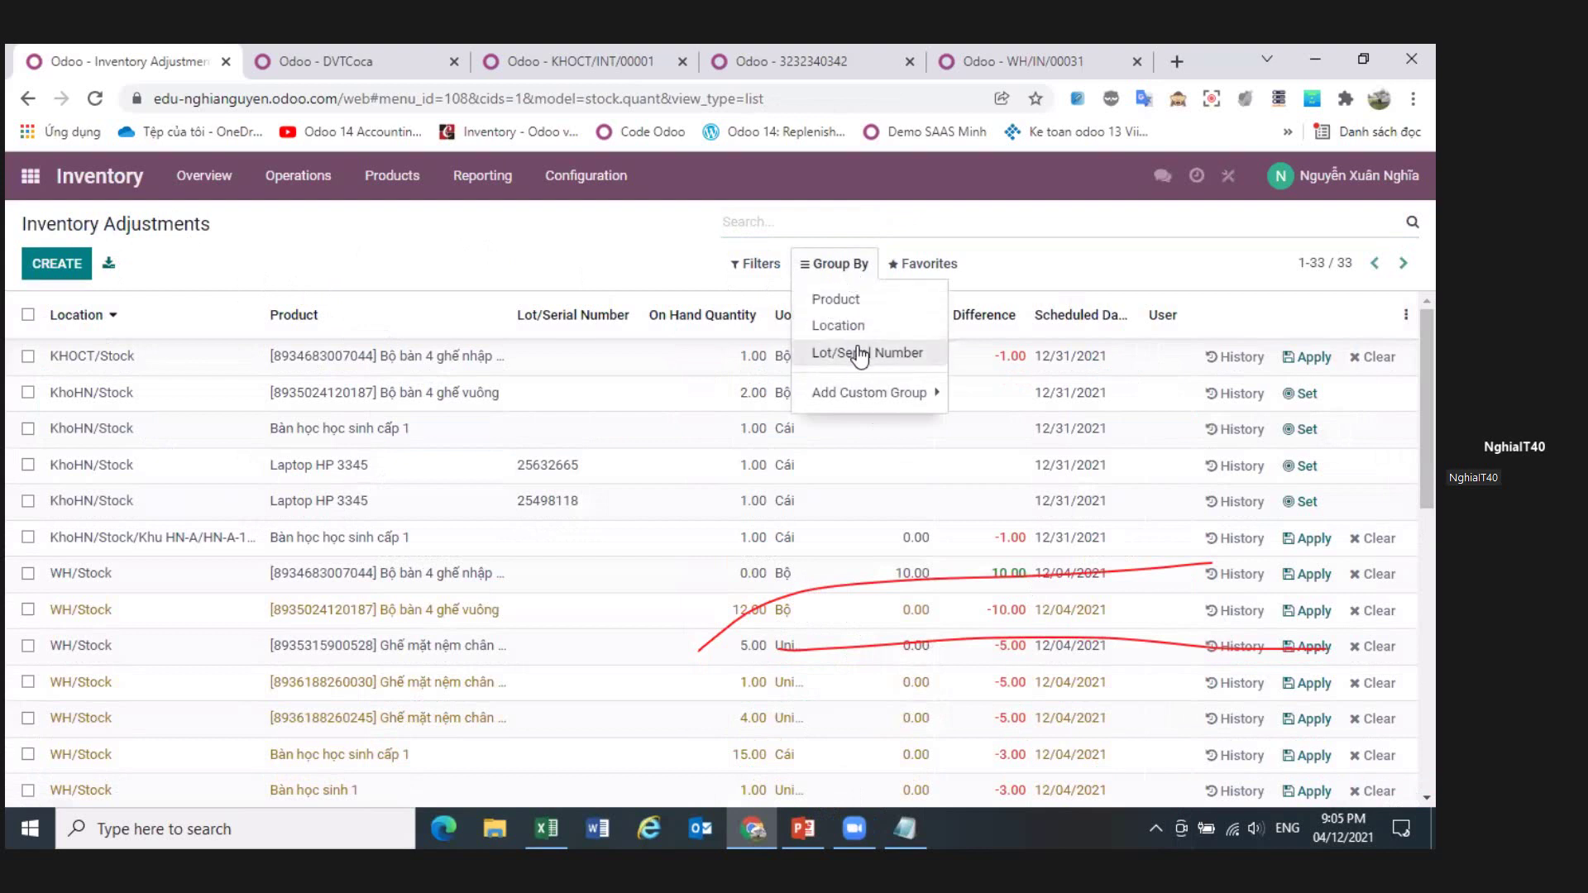
pyautogui.click(838, 325)
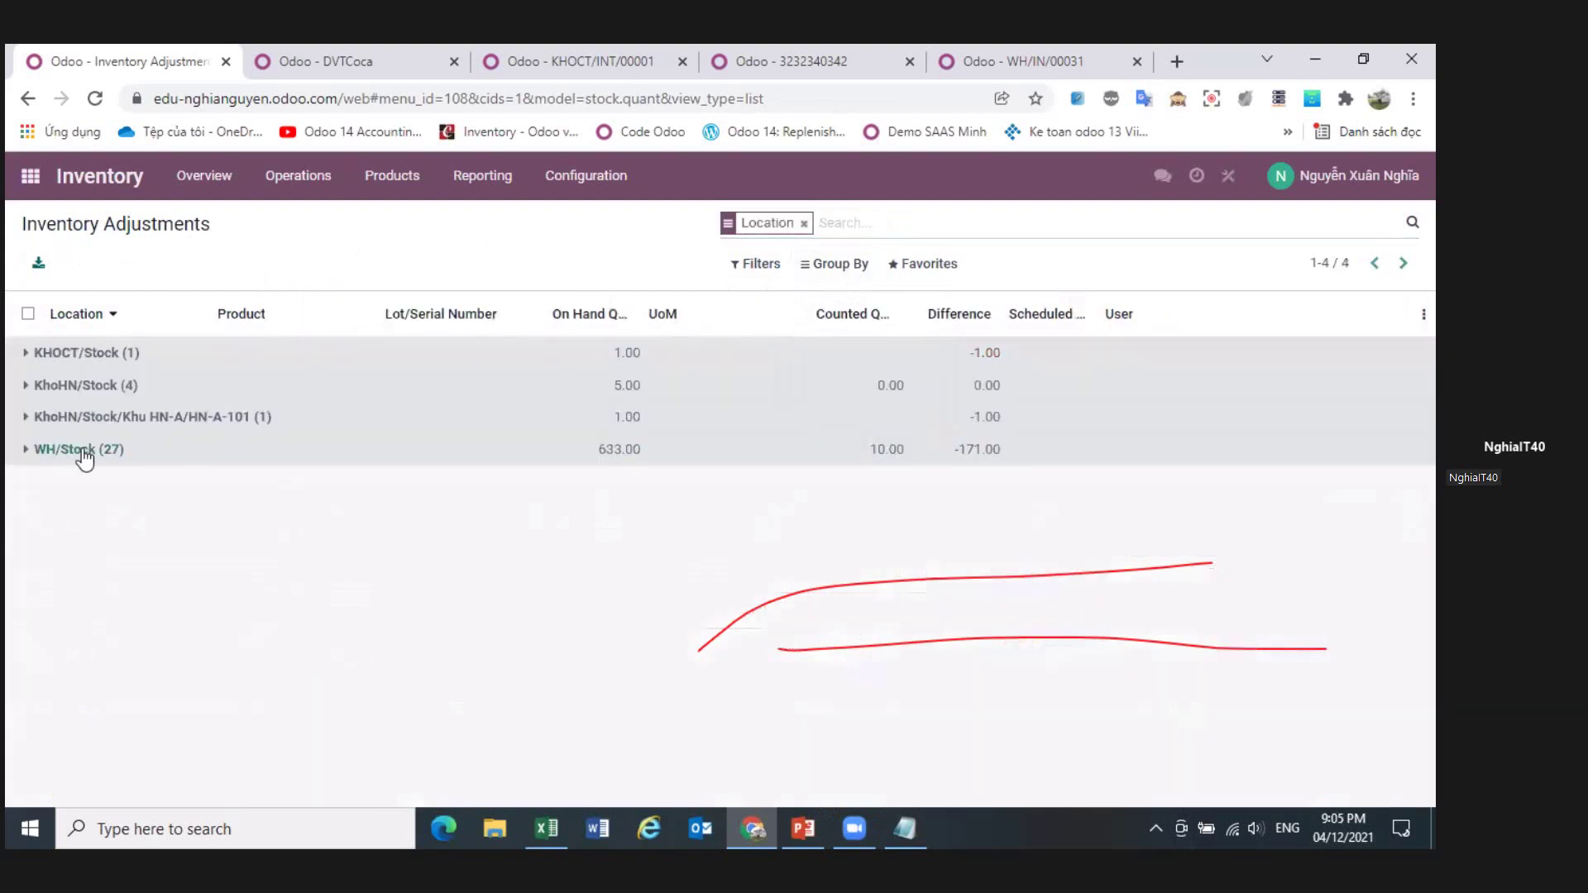
# - Expand the KHOCT/Stock and WH/Stock groups to examine their counted quantities and differences, and collapse WH/Stock
pyautogui.click(112, 357)
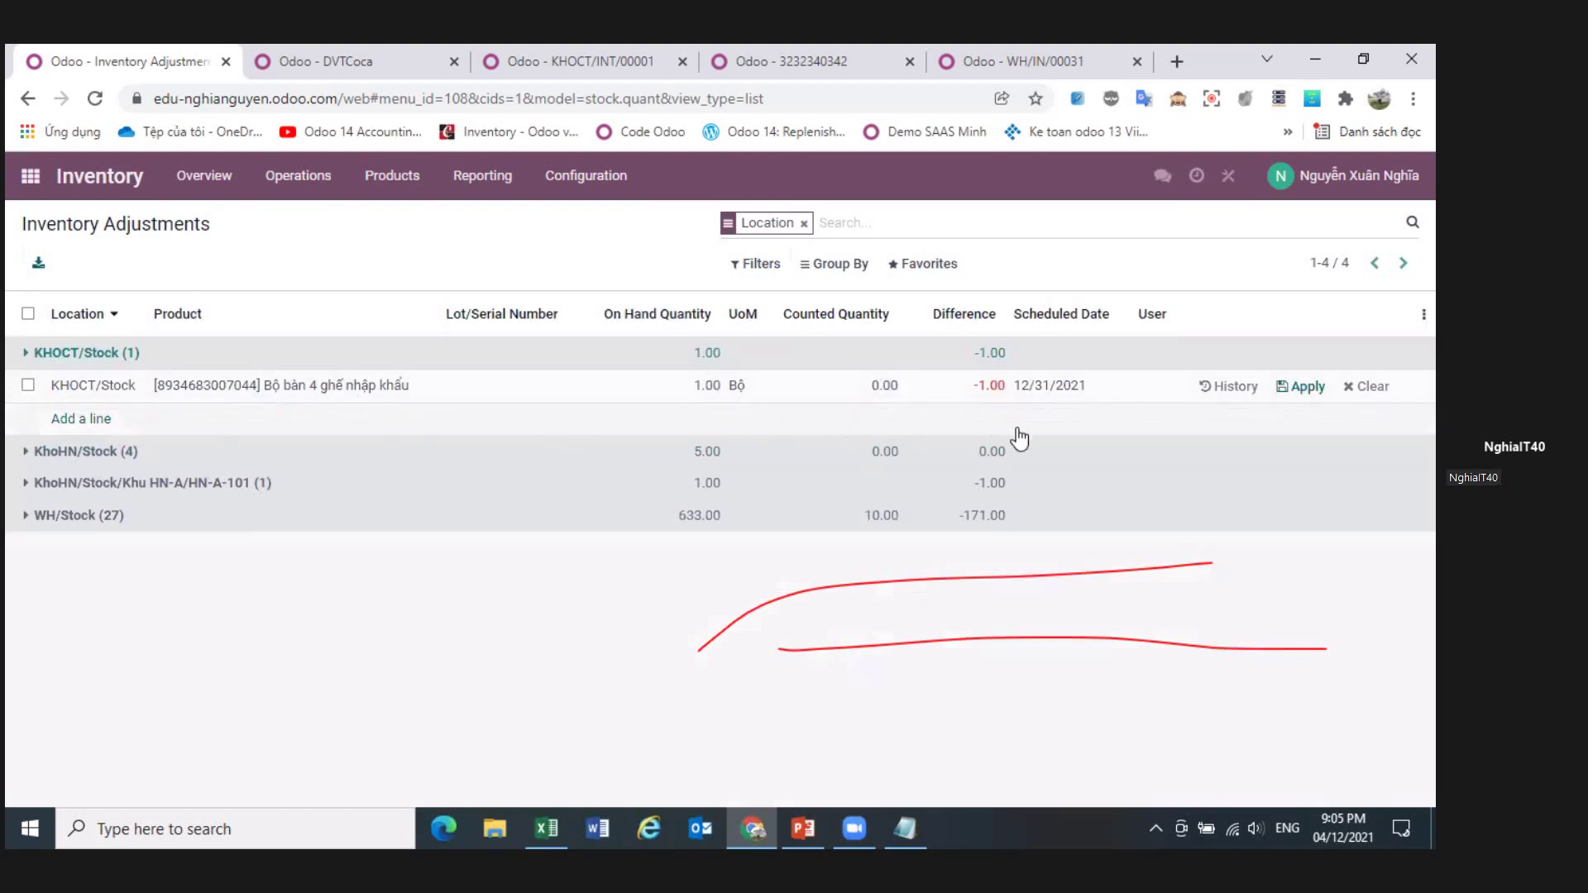
pyautogui.click(97, 519)
pyautogui.scroll(-6, 854, 613)
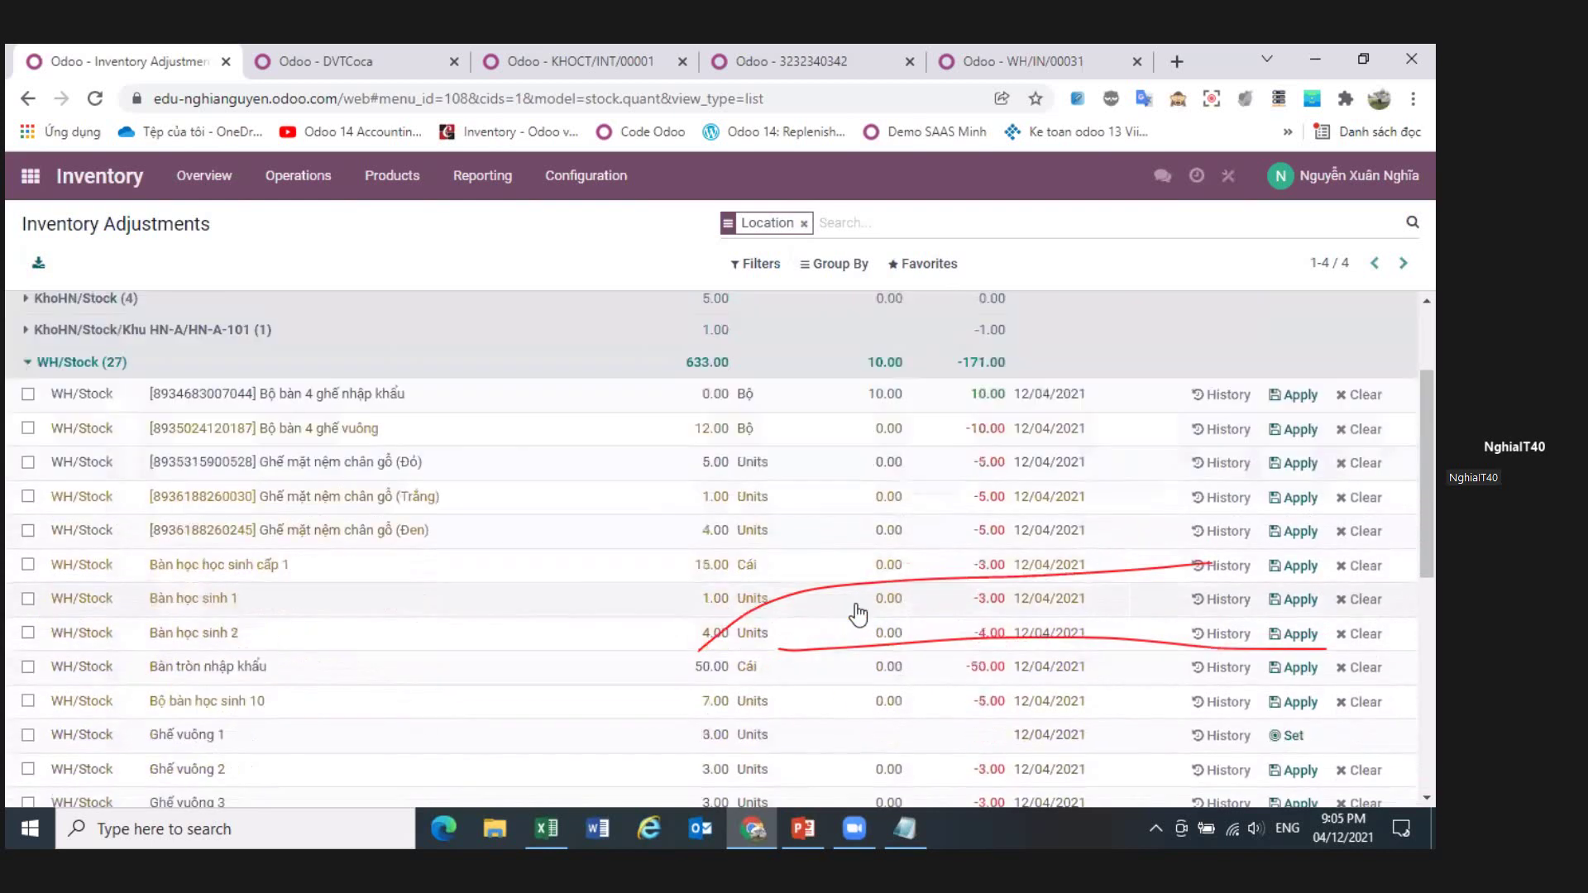
pyautogui.scroll(10, 116, 480)
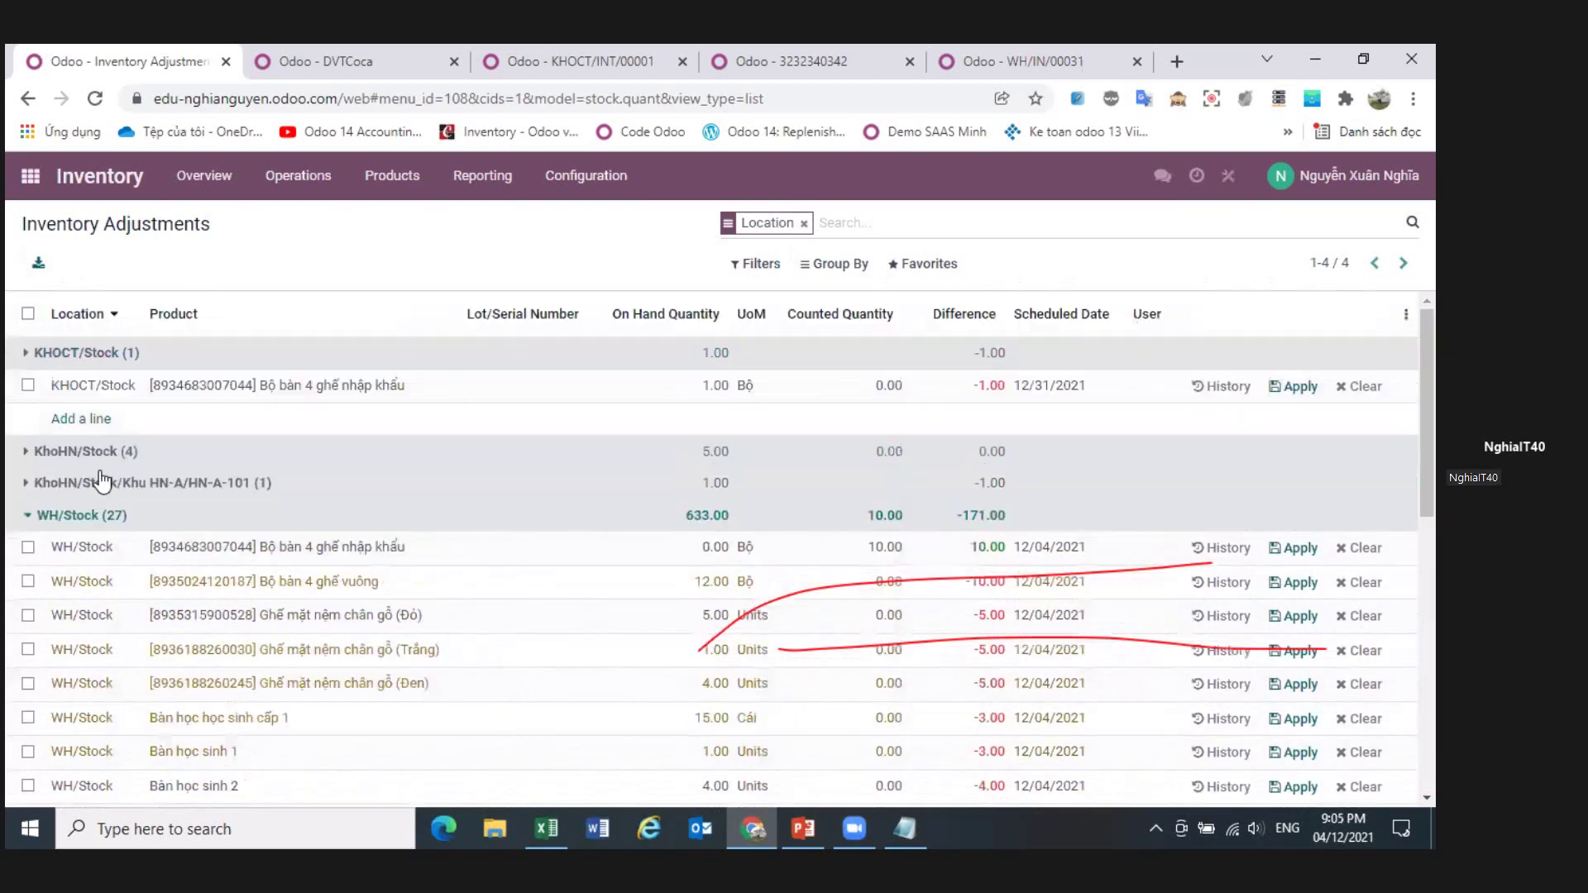
pyautogui.click(124, 393)
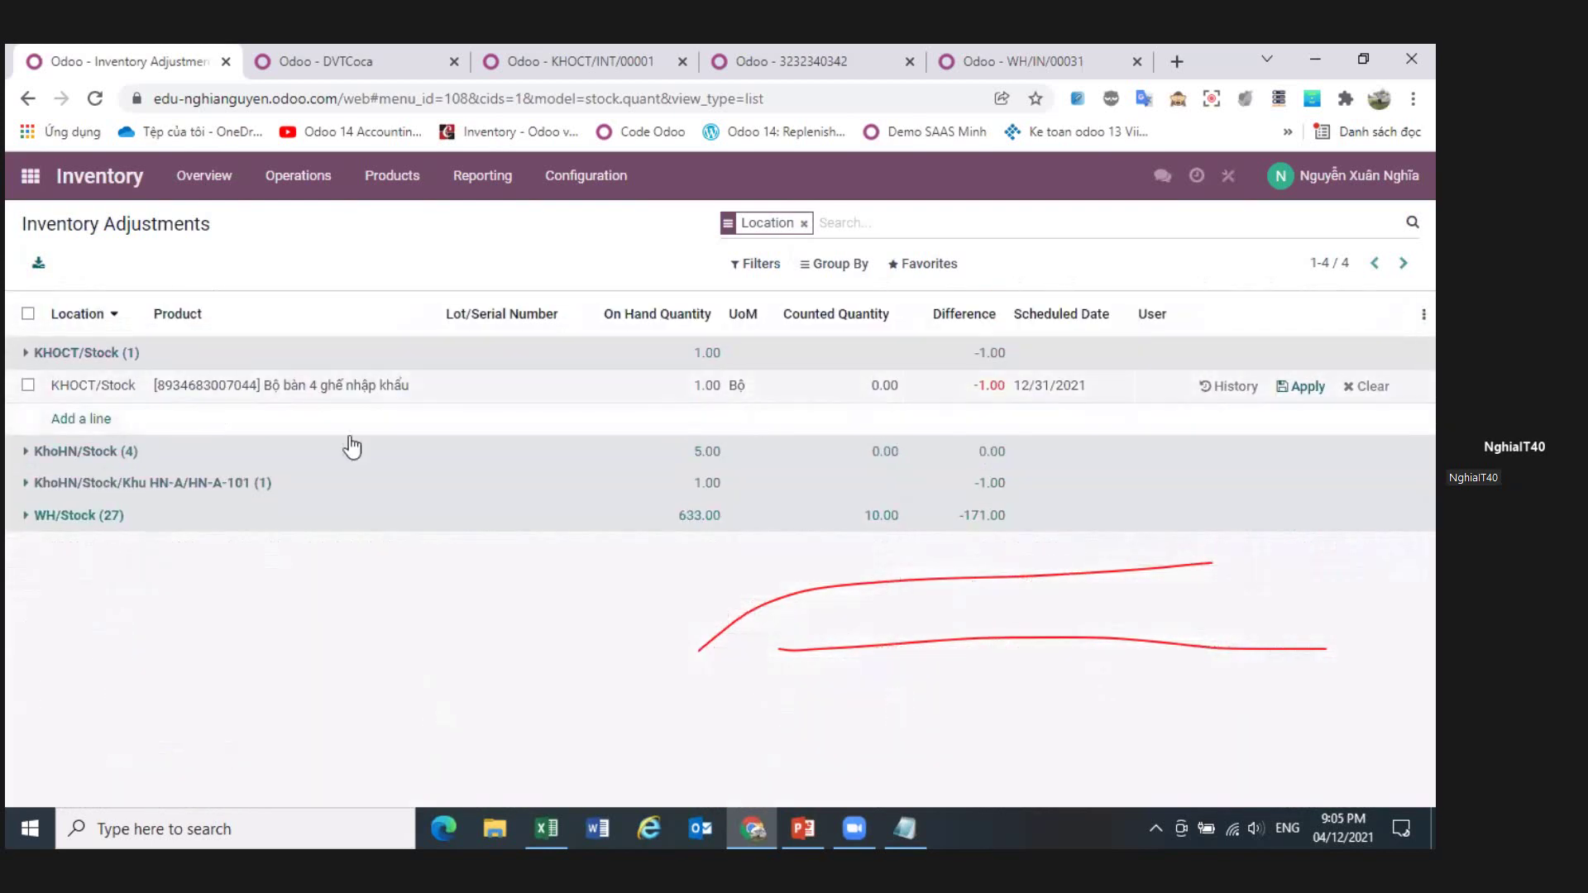
# - Start a new transfer with operation type Main House: Internal Transfers and destination location KHOCT/Stock
pyautogui.click(312, 65)
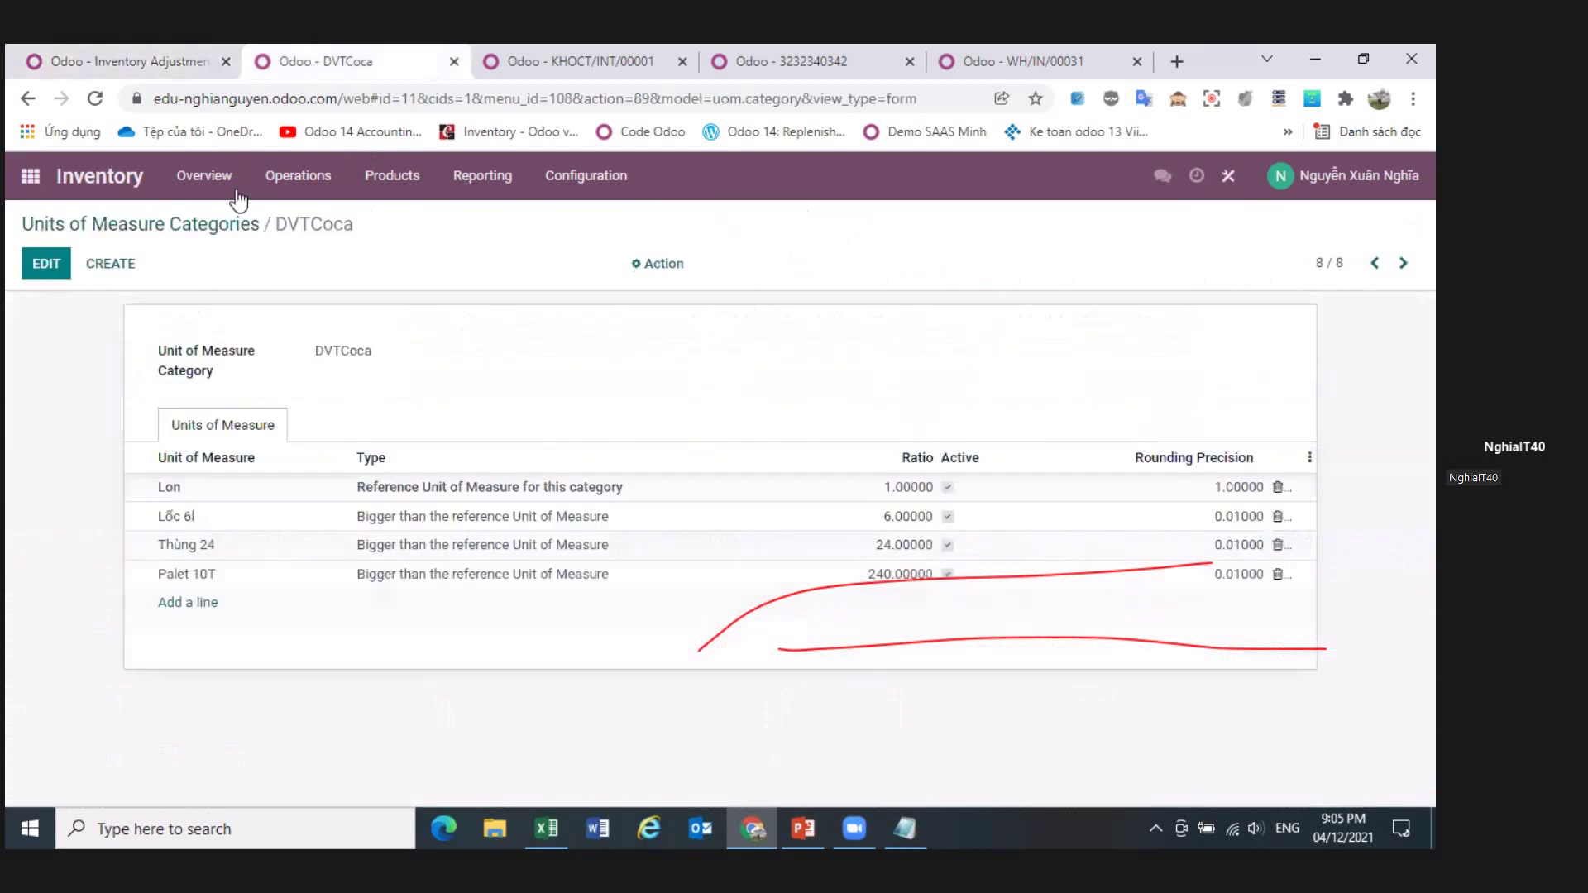
pyautogui.click(298, 177)
pyautogui.click(316, 221)
pyautogui.click(56, 263)
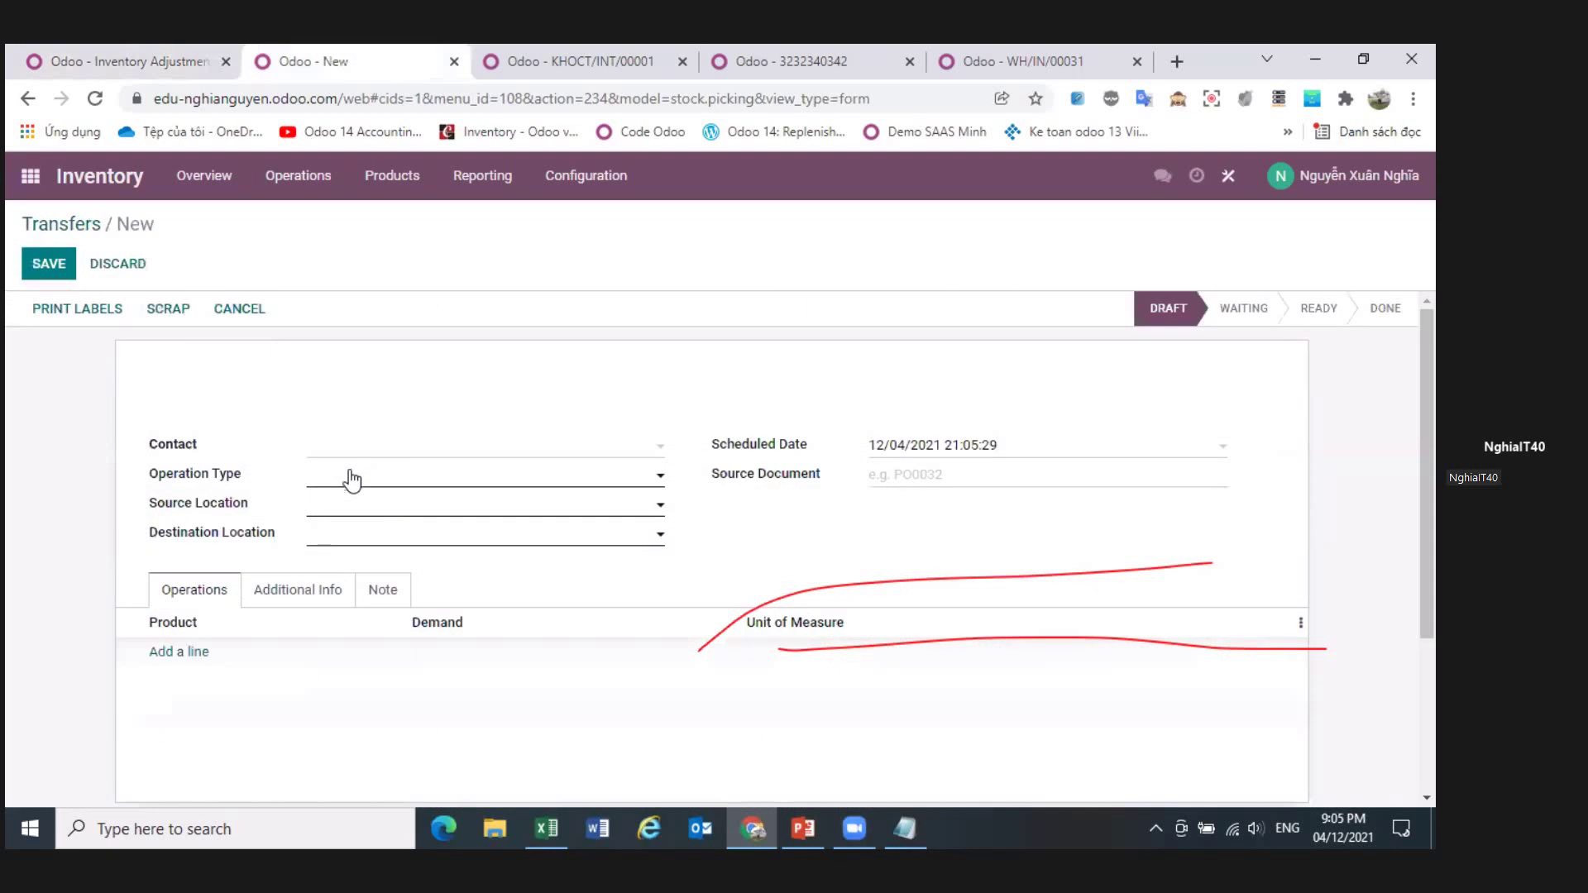
pyautogui.click(353, 485)
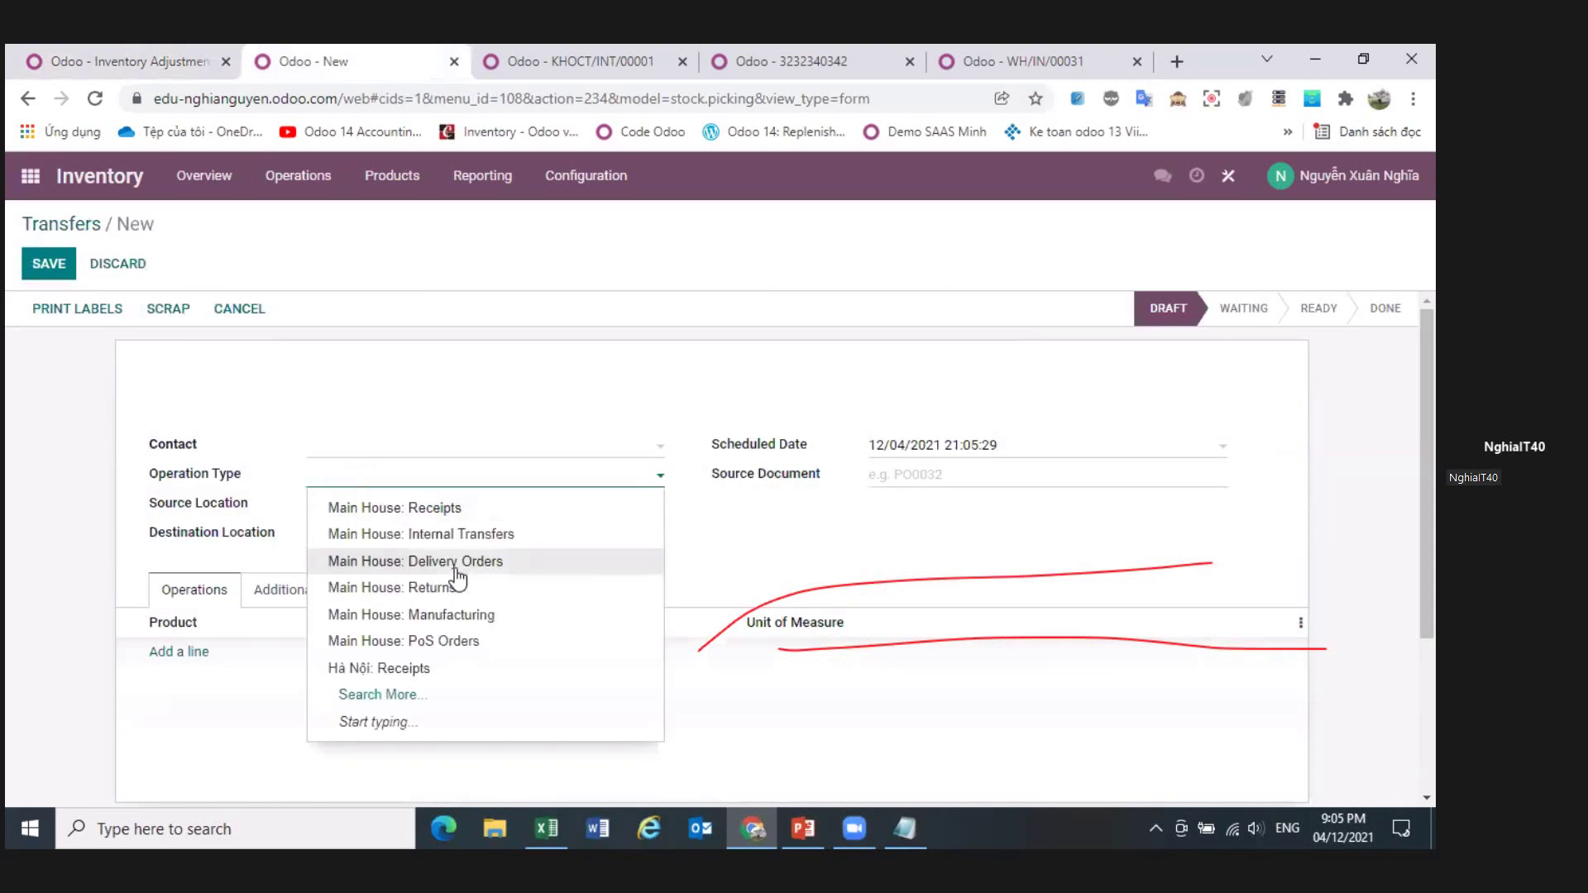
pyautogui.click(405, 534)
pyautogui.click(429, 540)
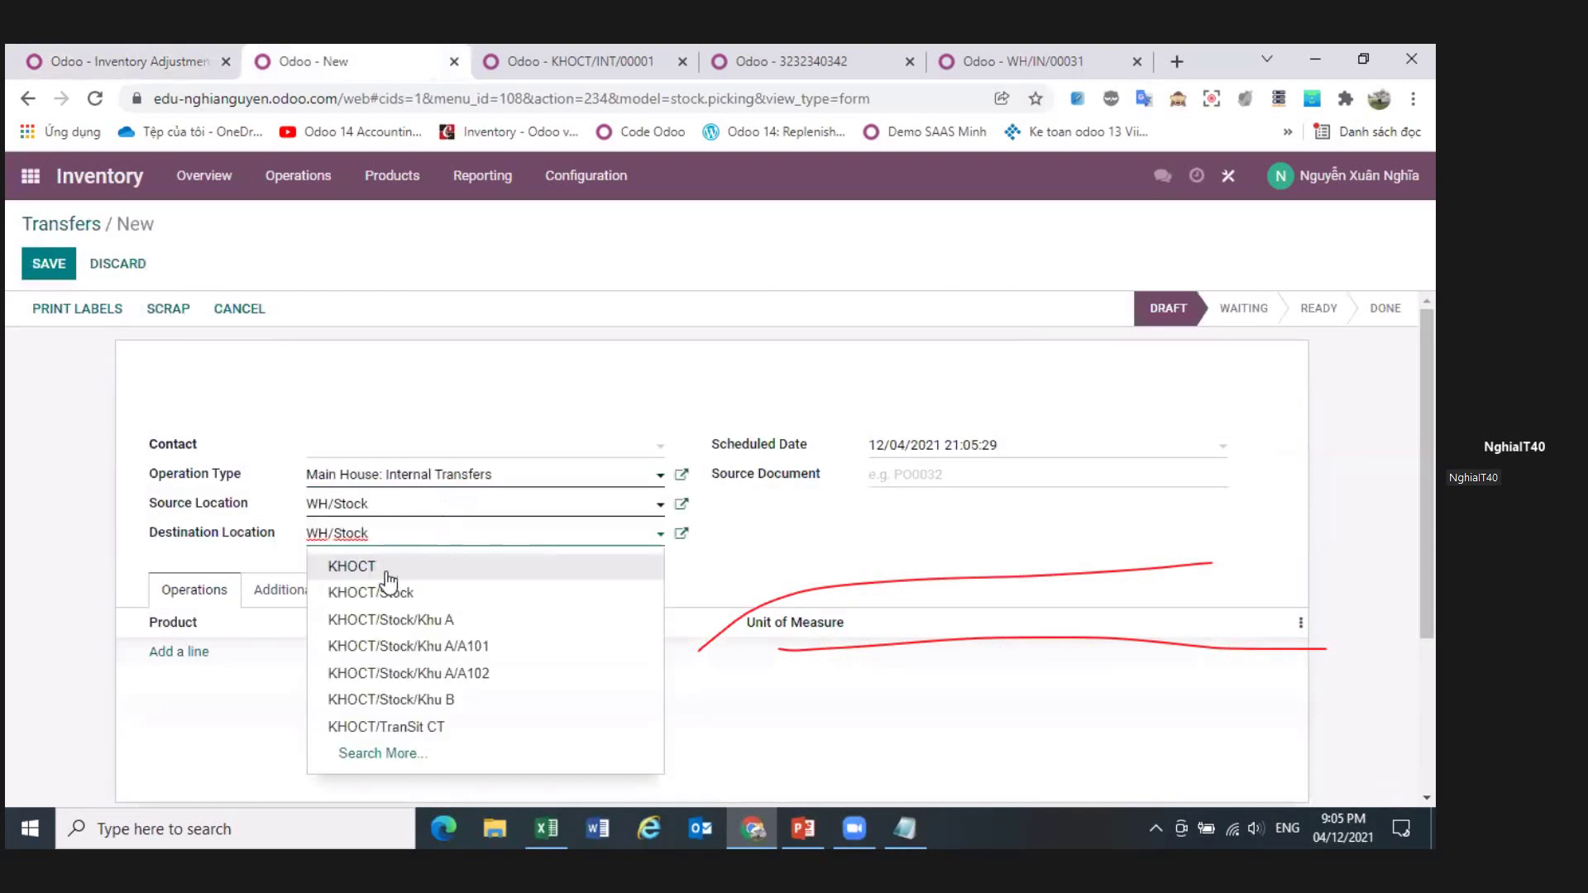
pyautogui.click(406, 594)
# - Add the products Bàn học sinh 1, Bàn học sinh 2 and Bàn tròn nhập khẩu to the transfer and save it
pyautogui.click(164, 653)
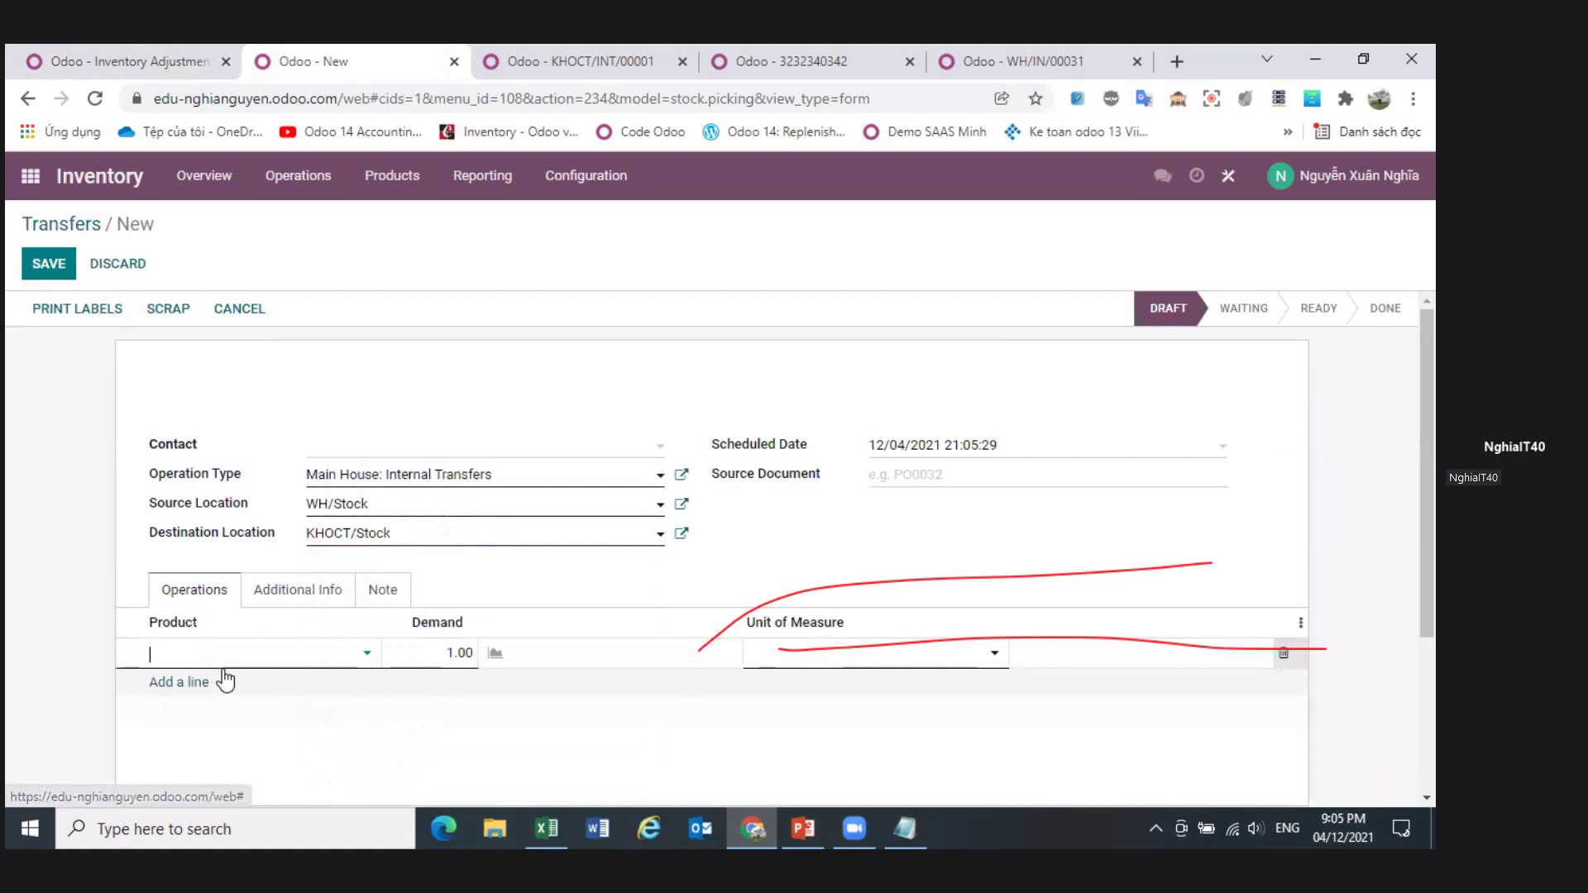
pyautogui.click(223, 656)
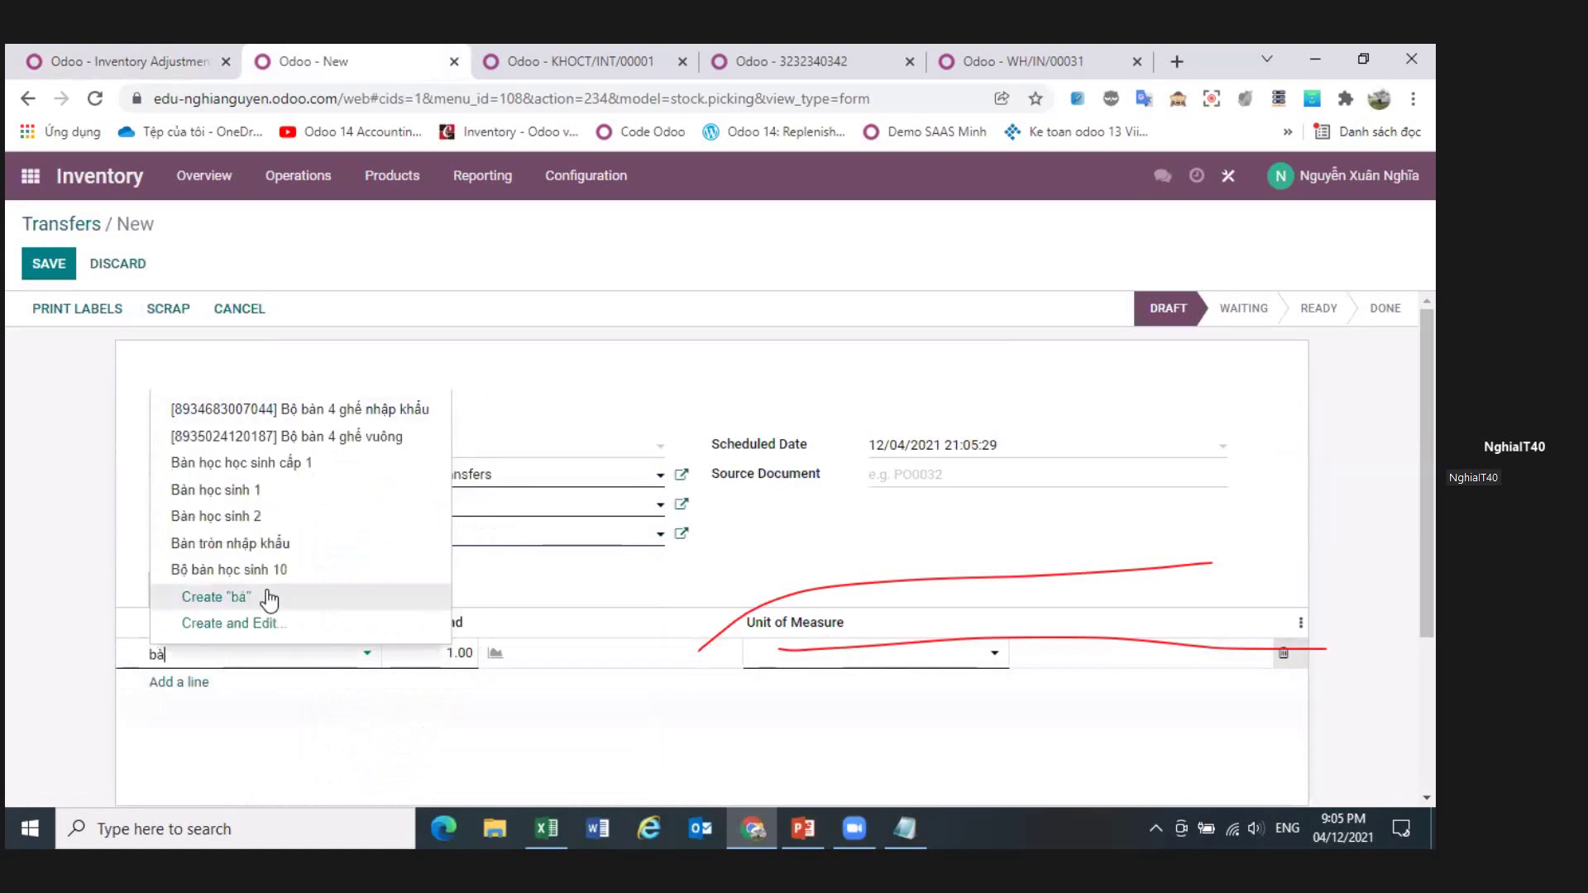
pyautogui.click(248, 490)
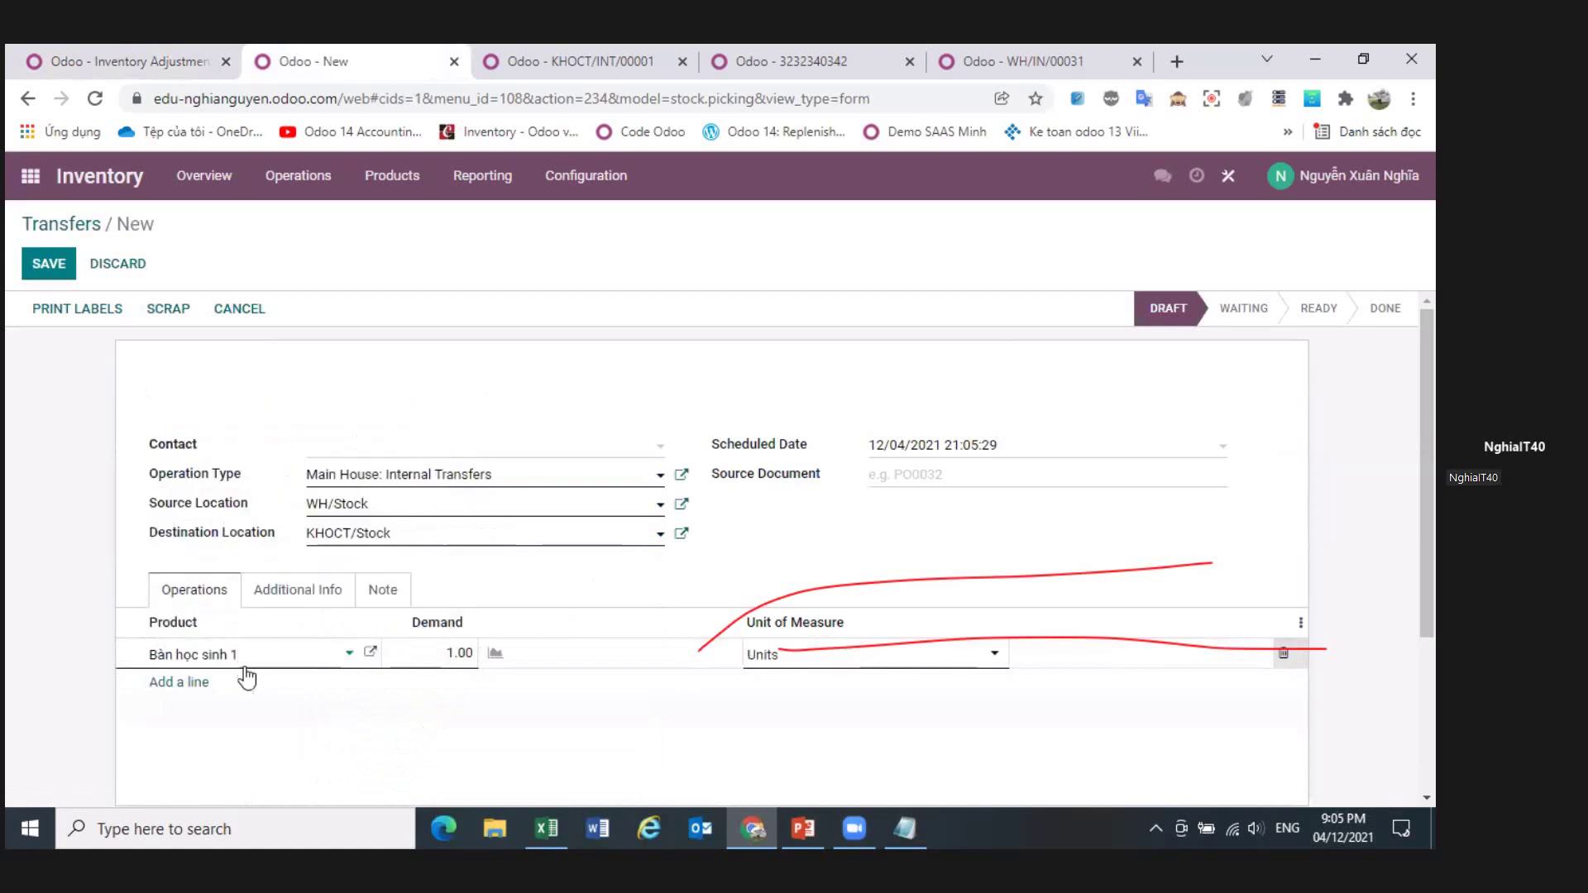
pyautogui.click(186, 683)
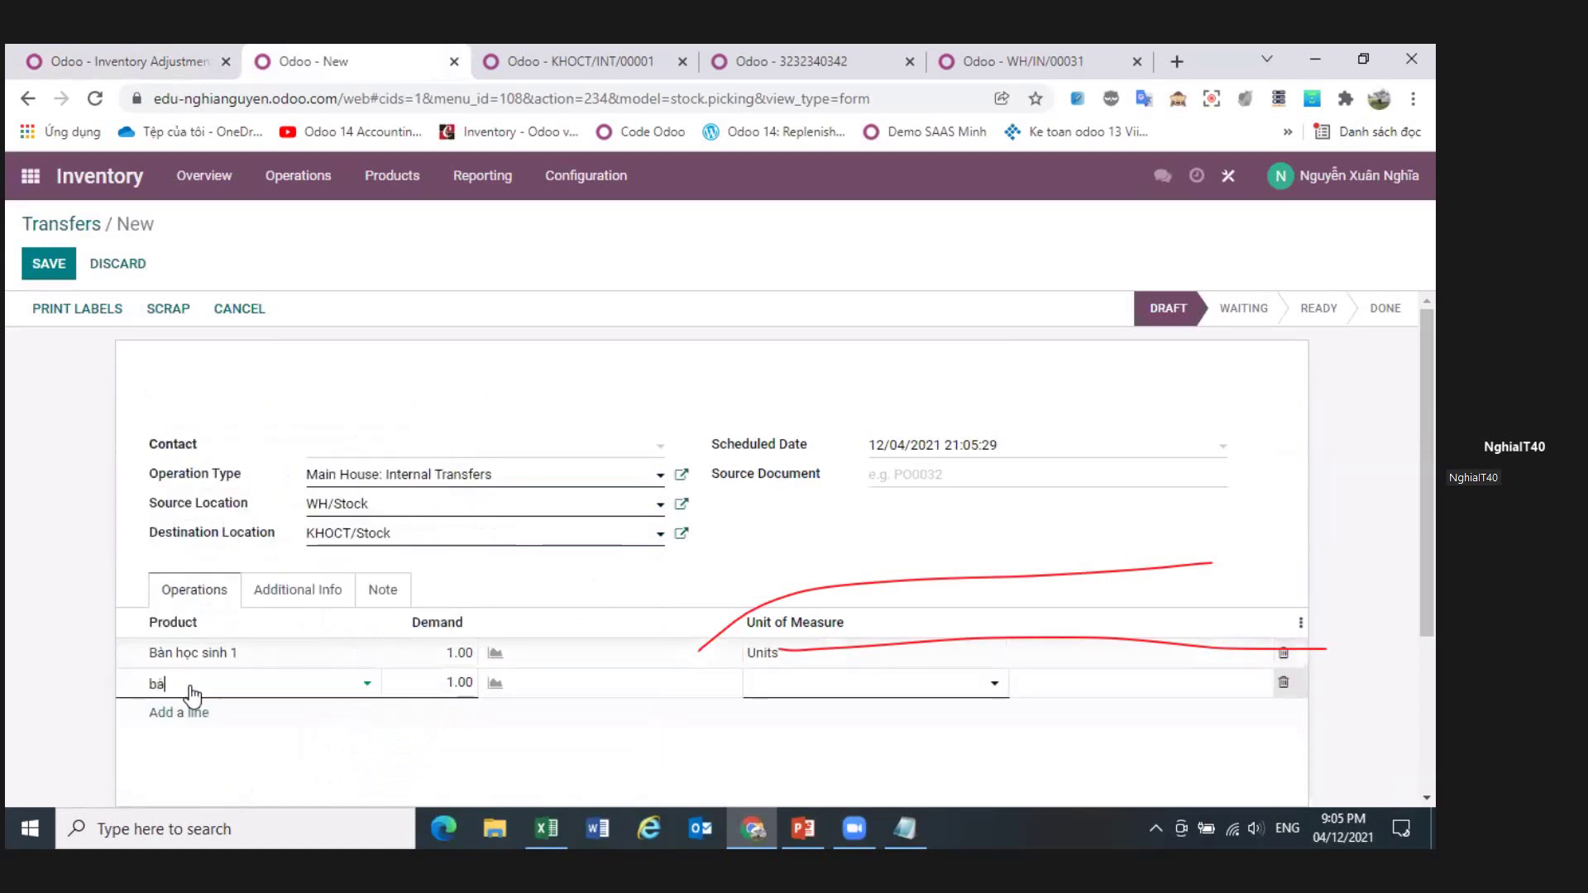
pyautogui.doubleClick(252, 539)
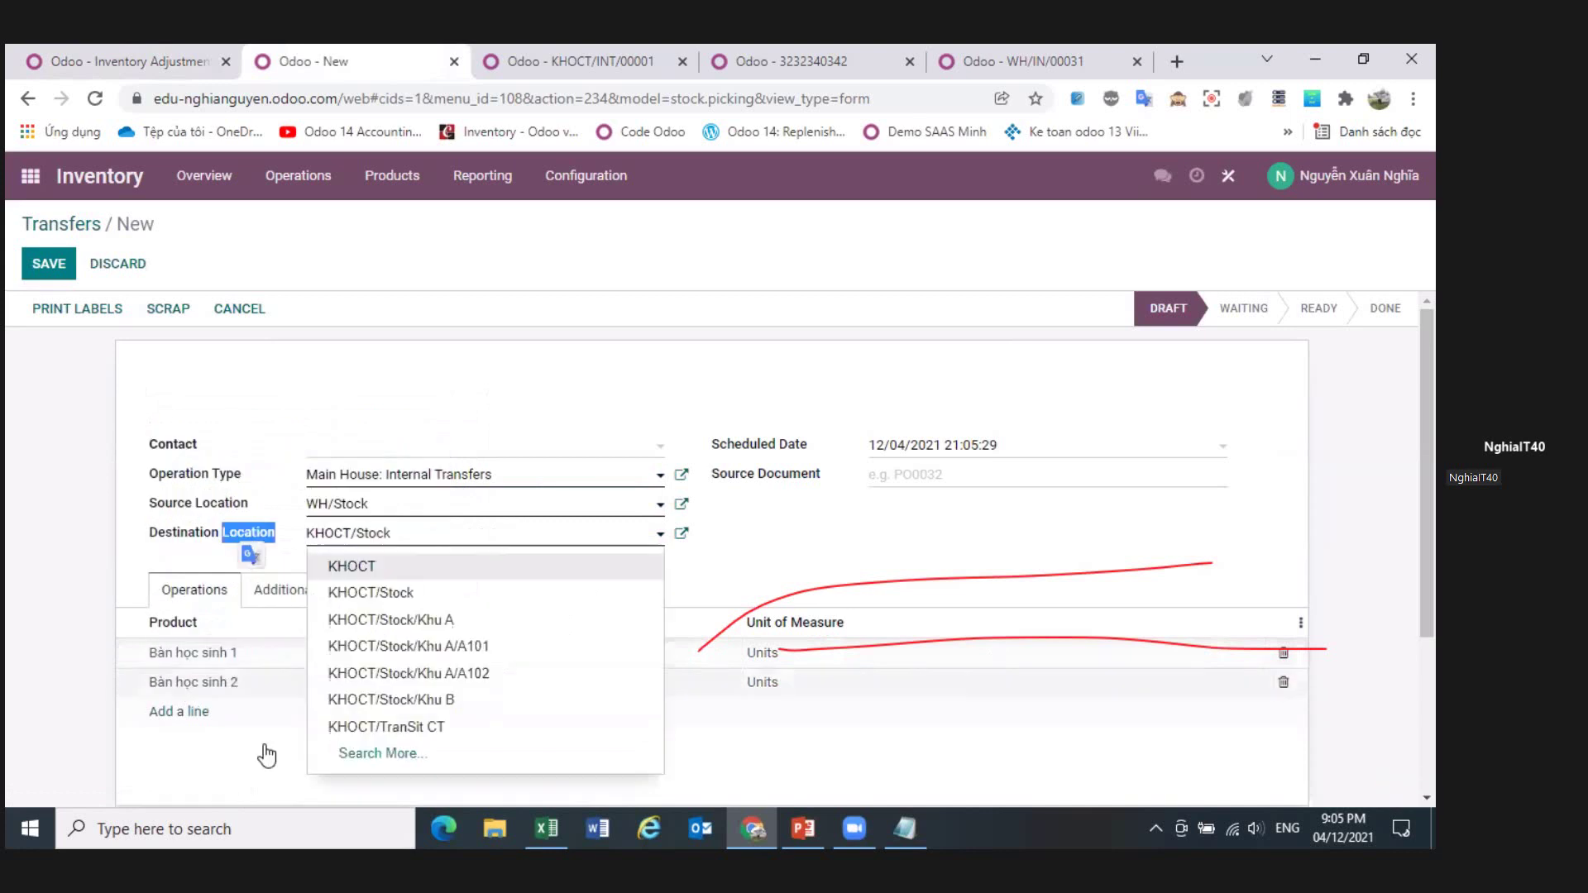
pyautogui.click(182, 716)
pyautogui.write('bà')
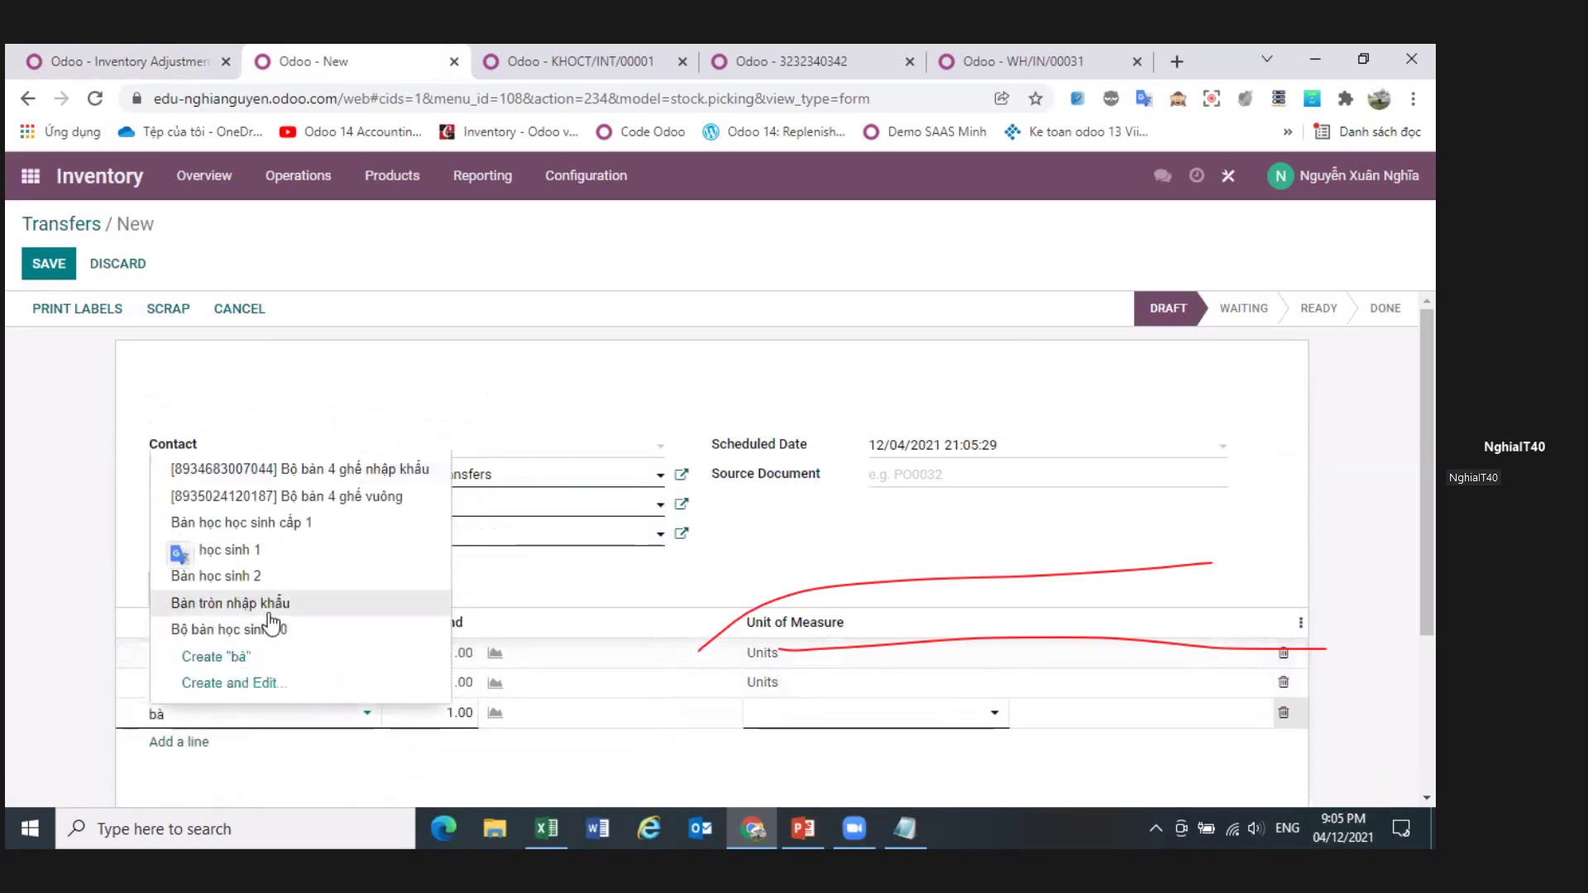
pyautogui.click(267, 604)
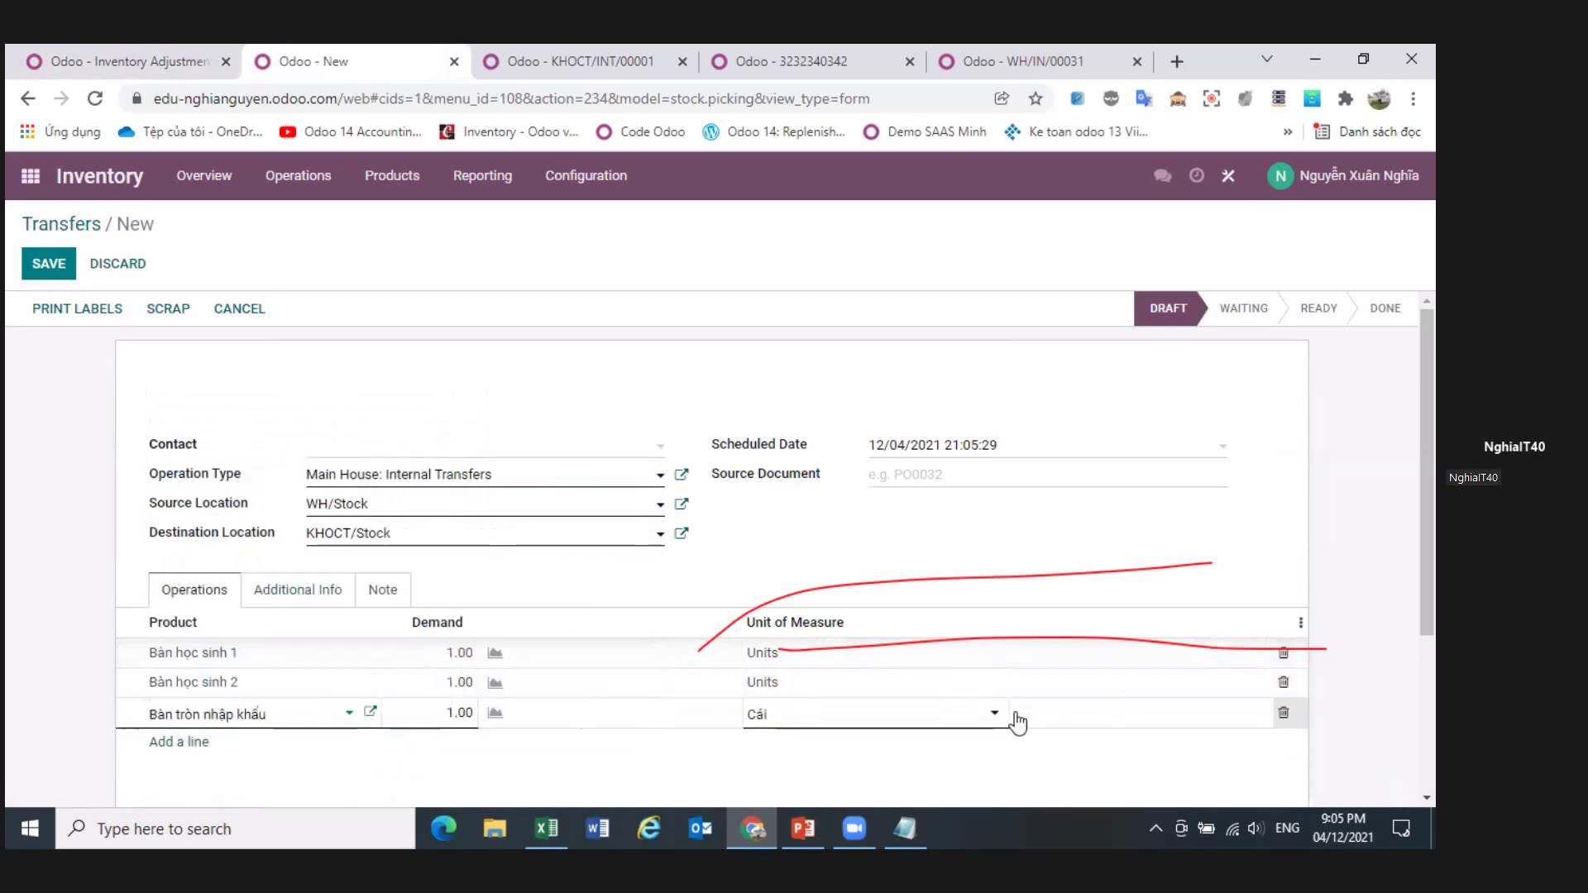
pyautogui.click(48, 263)
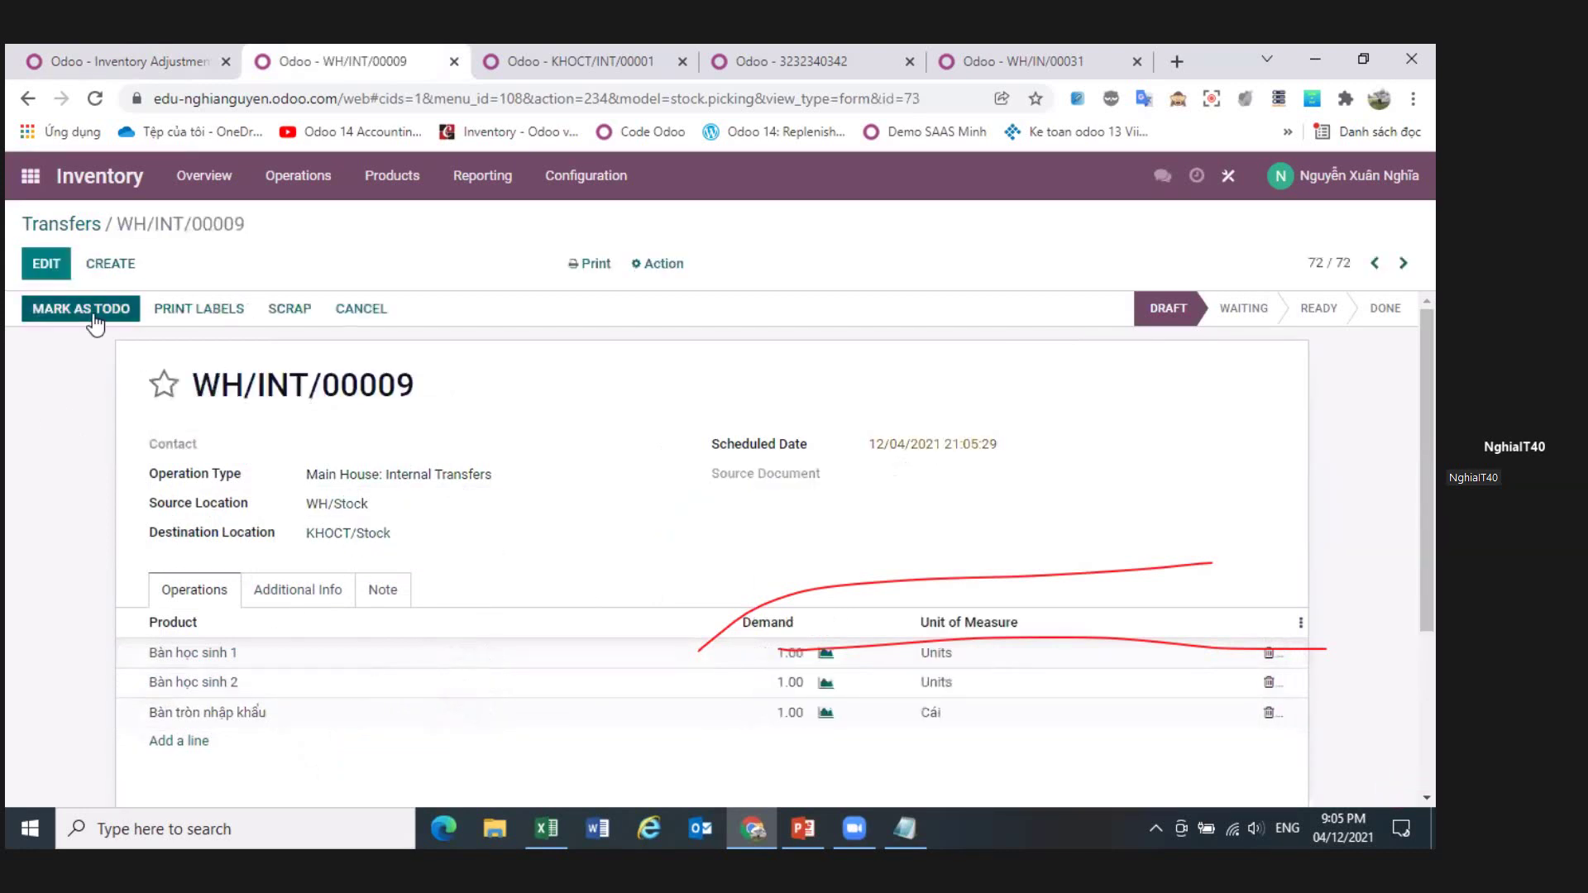
# - Mark the transfer as to do and validate it as an immediate transfer, creating a backorder for the remaining products
pyautogui.click(98, 318)
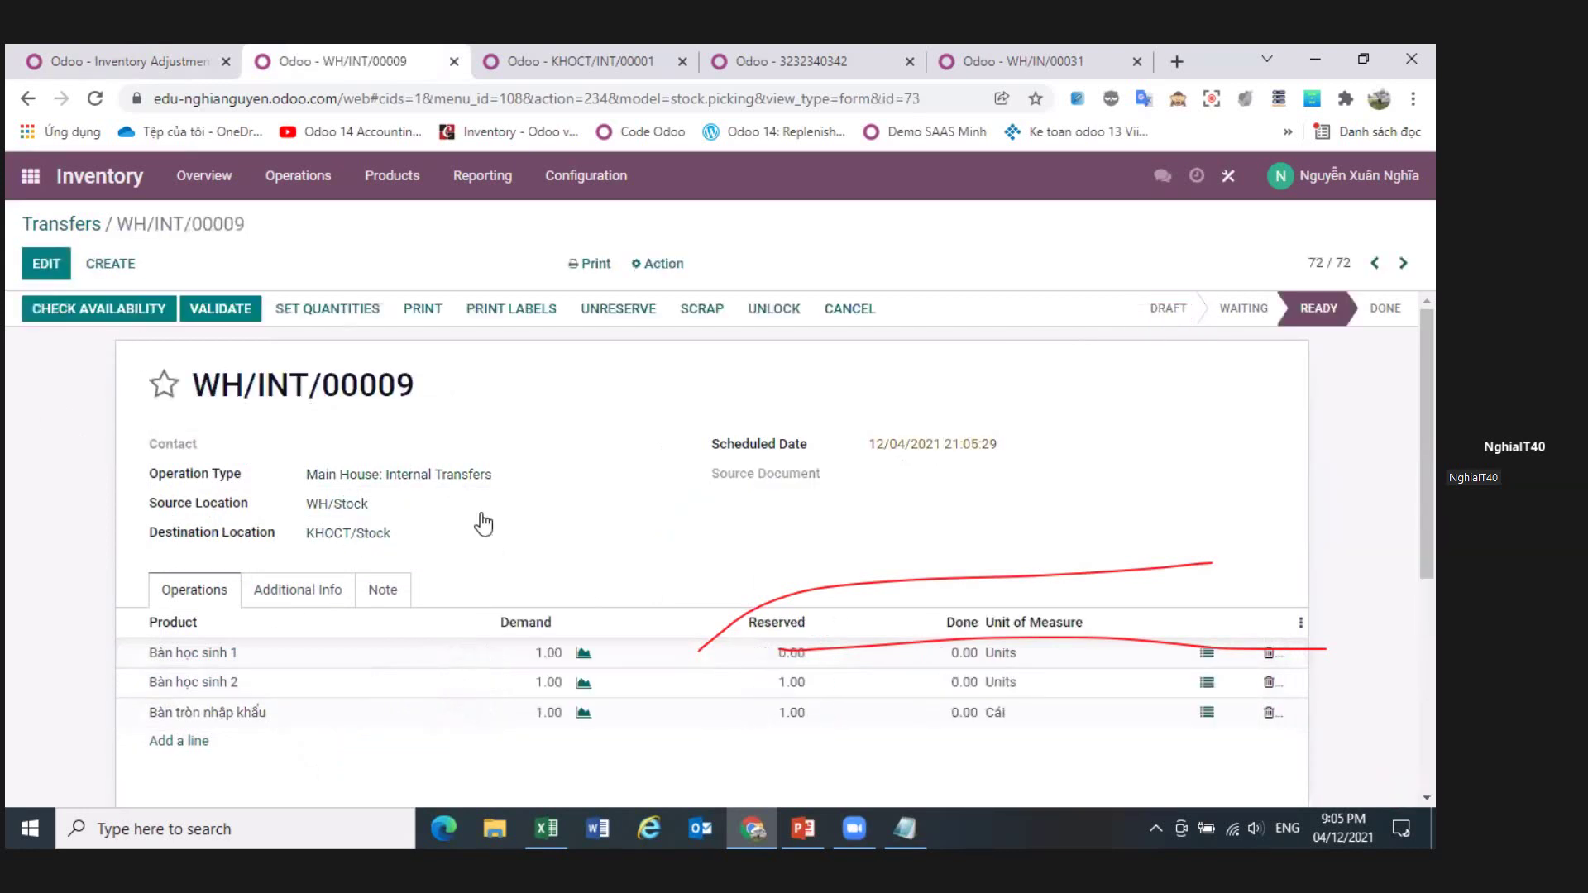
pyautogui.click(791, 662)
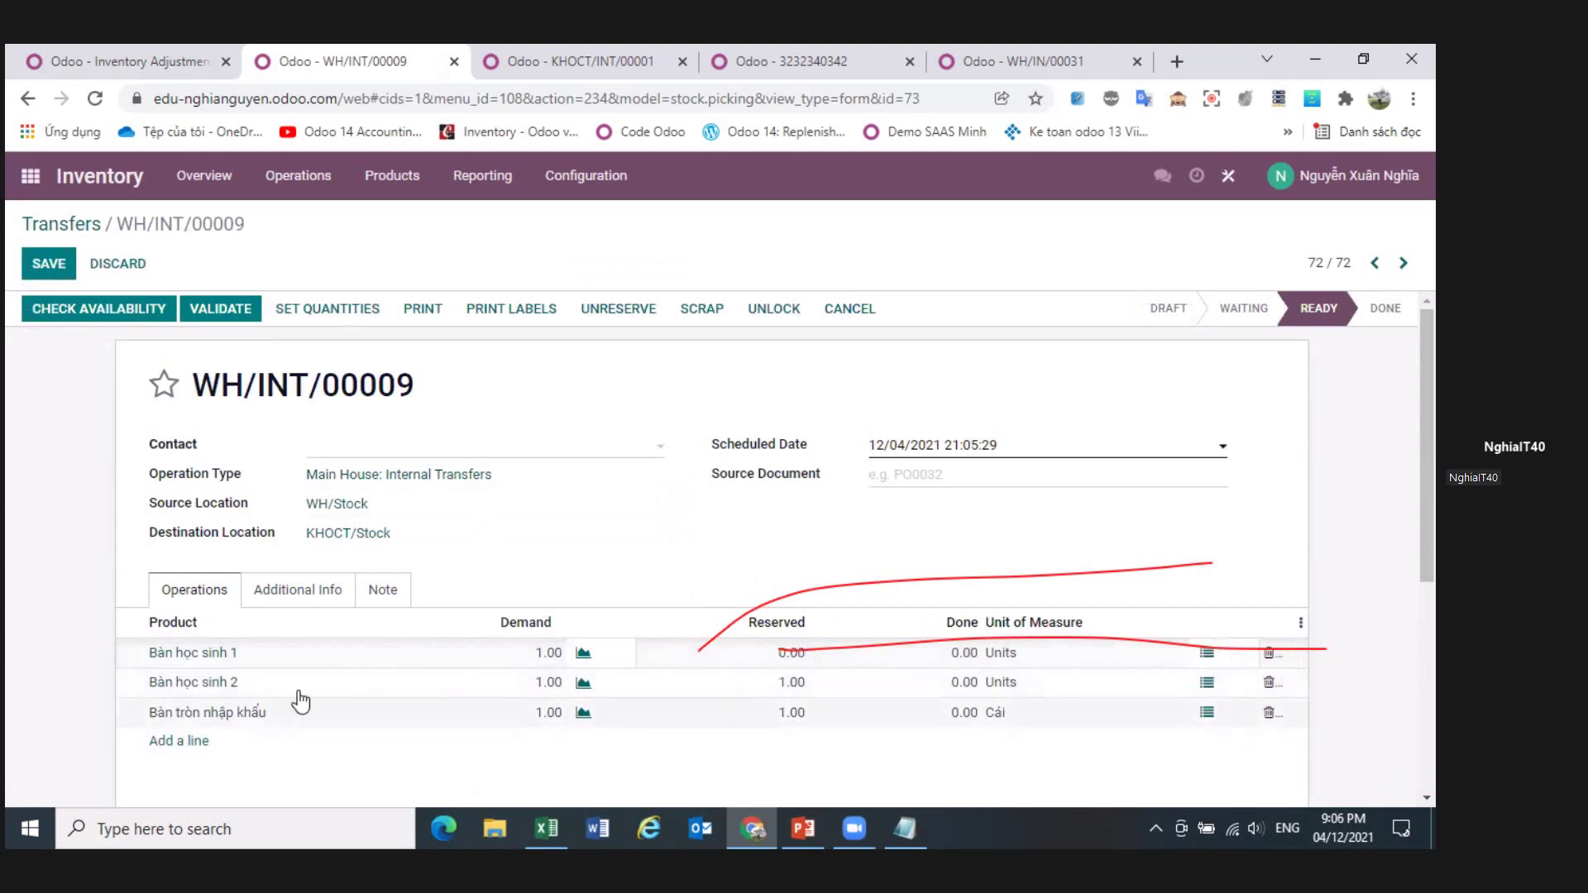
pyautogui.click(216, 310)
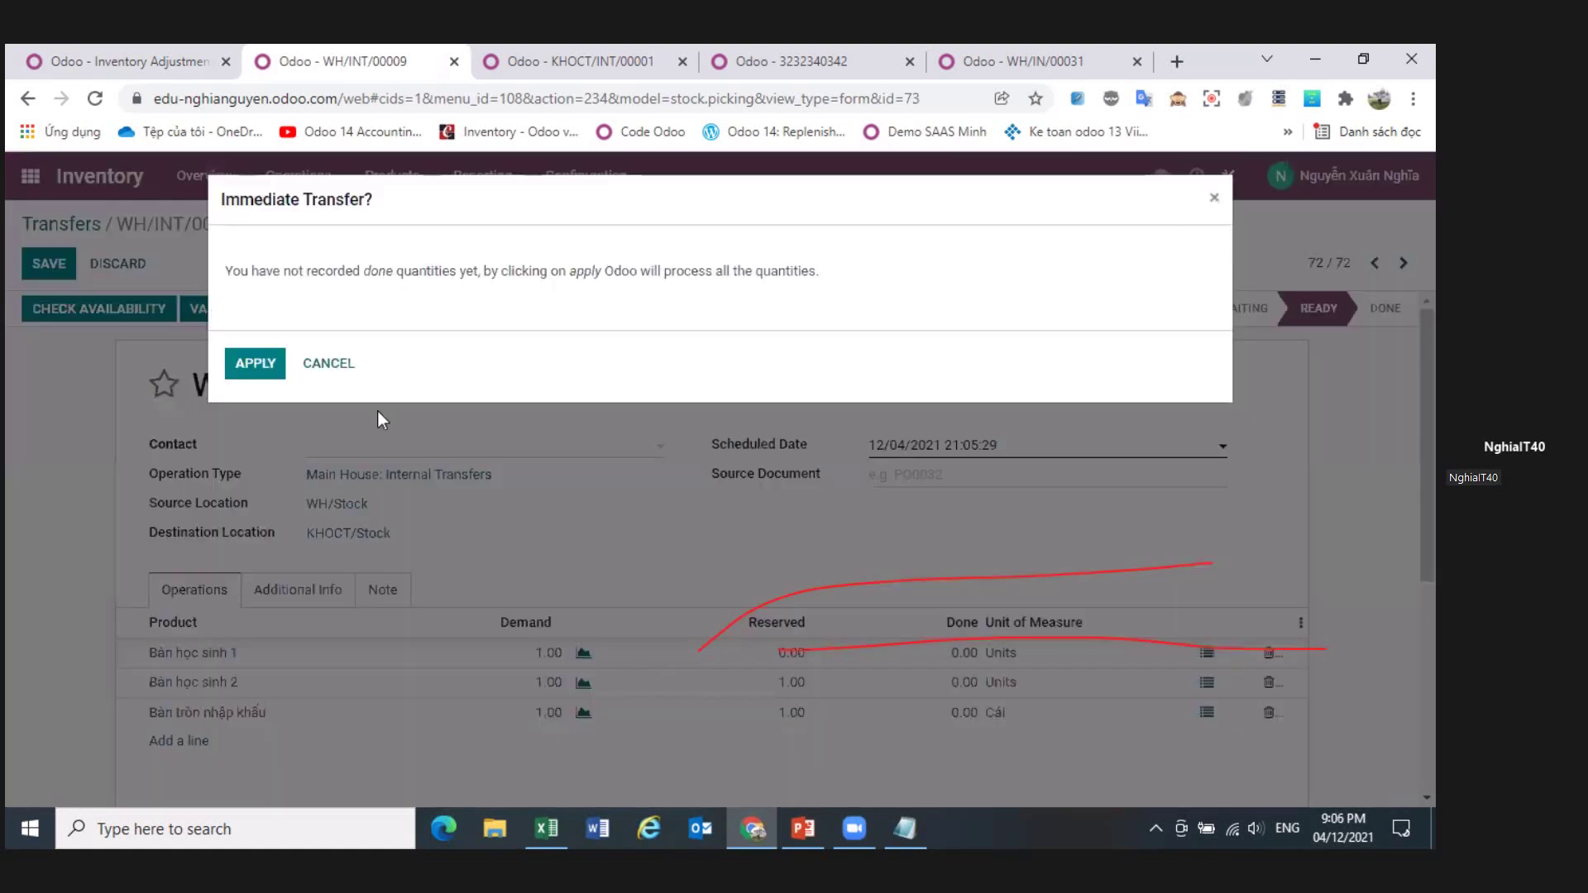
pyautogui.click(274, 371)
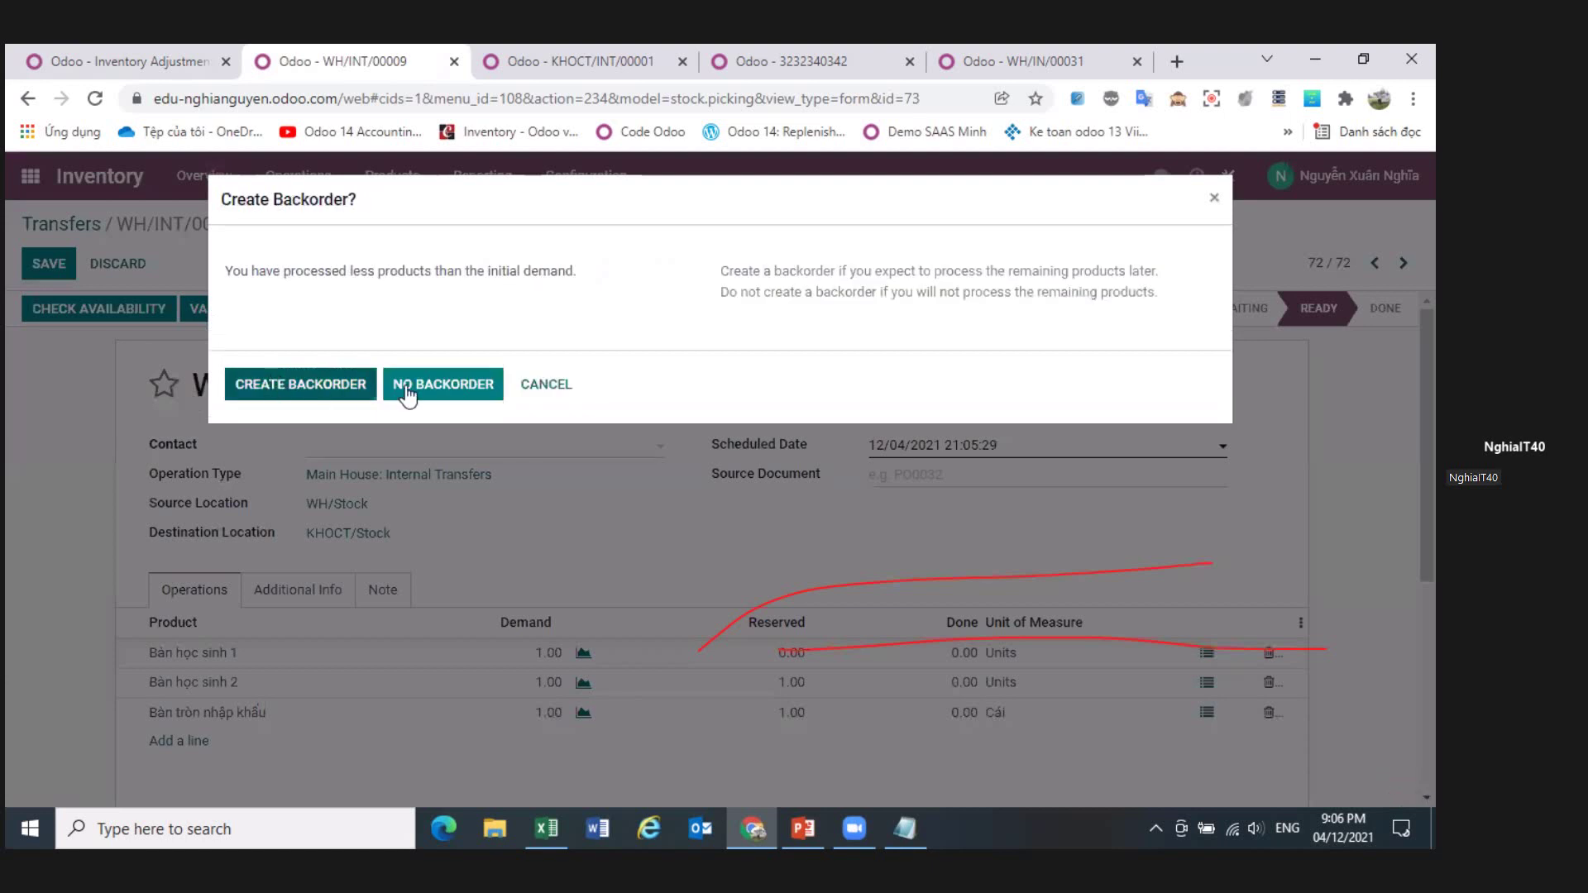
pyautogui.click(318, 396)
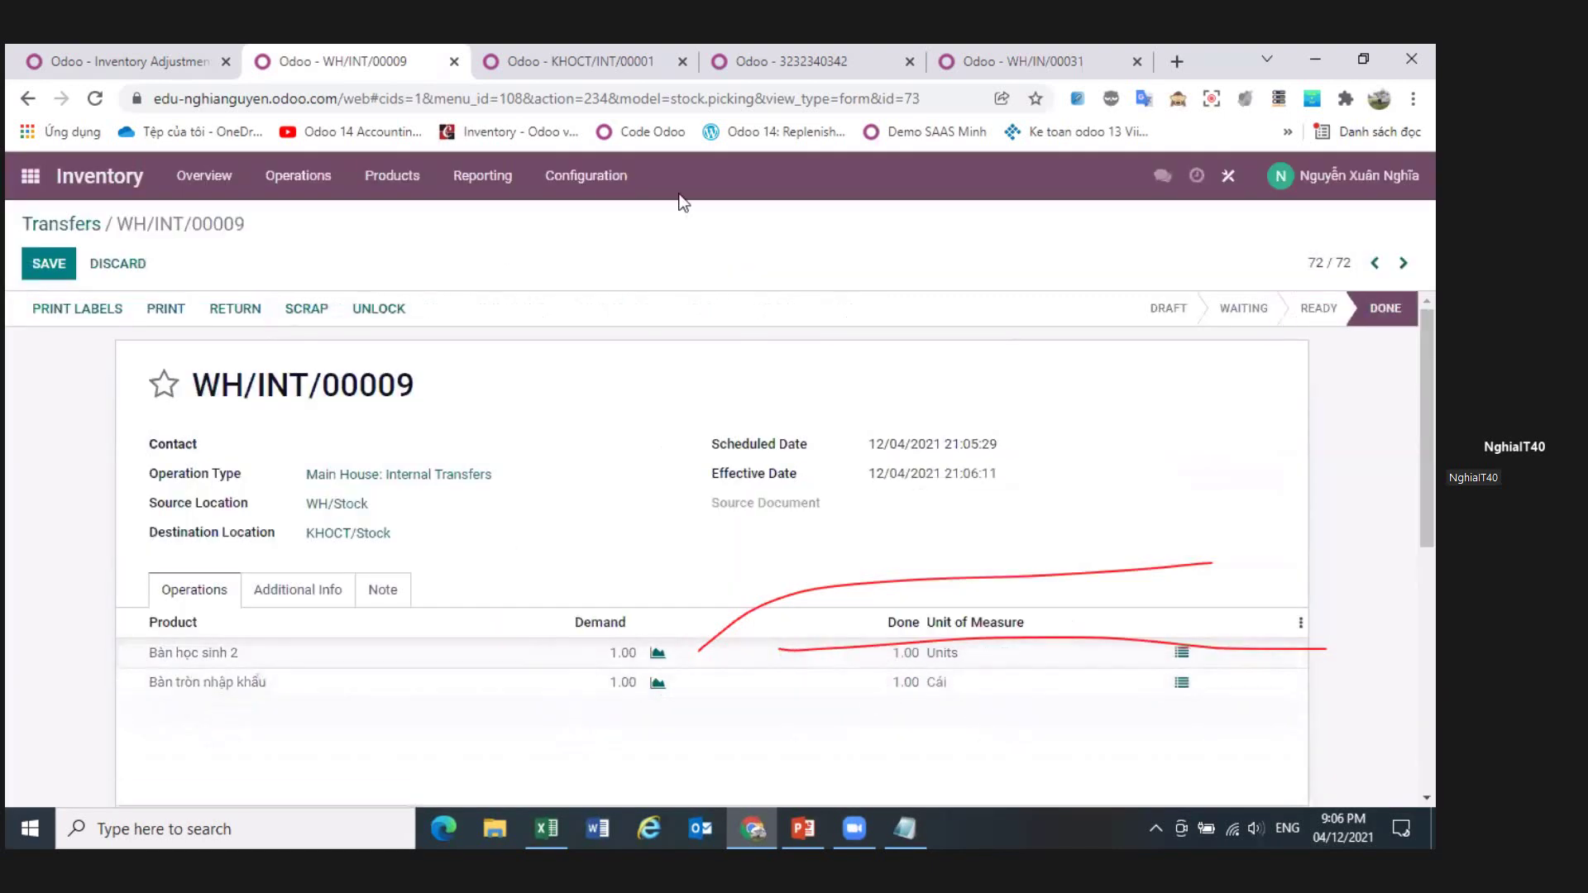
# - Reload the inventory adjustments list, group it by location and expand KHOCT/Stock to check the transferred products
pyautogui.click(505, 61)
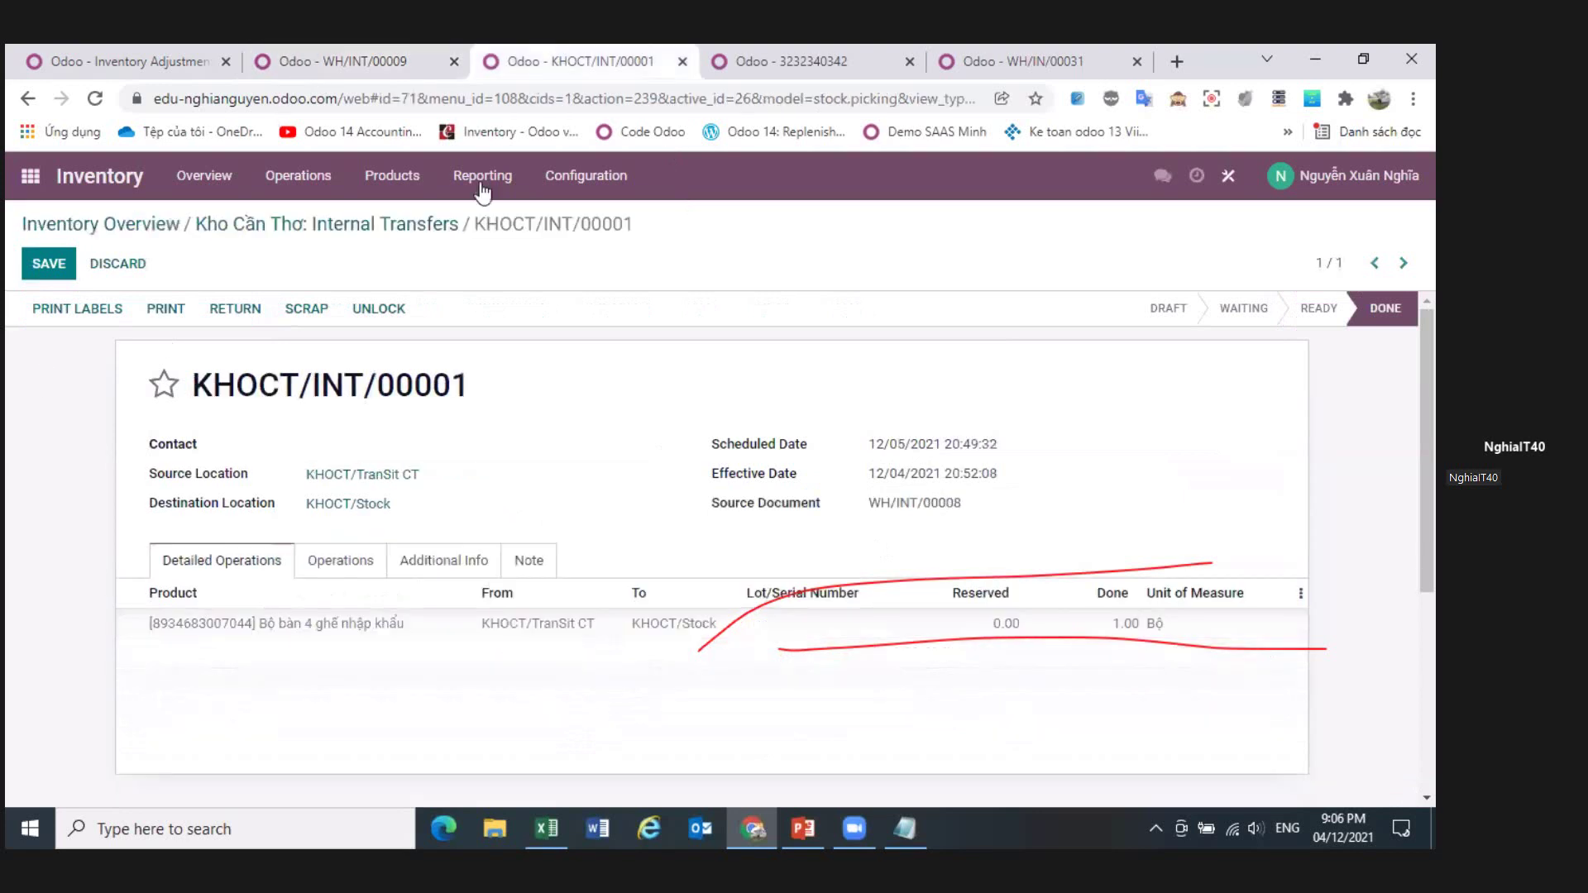
pyautogui.click(199, 61)
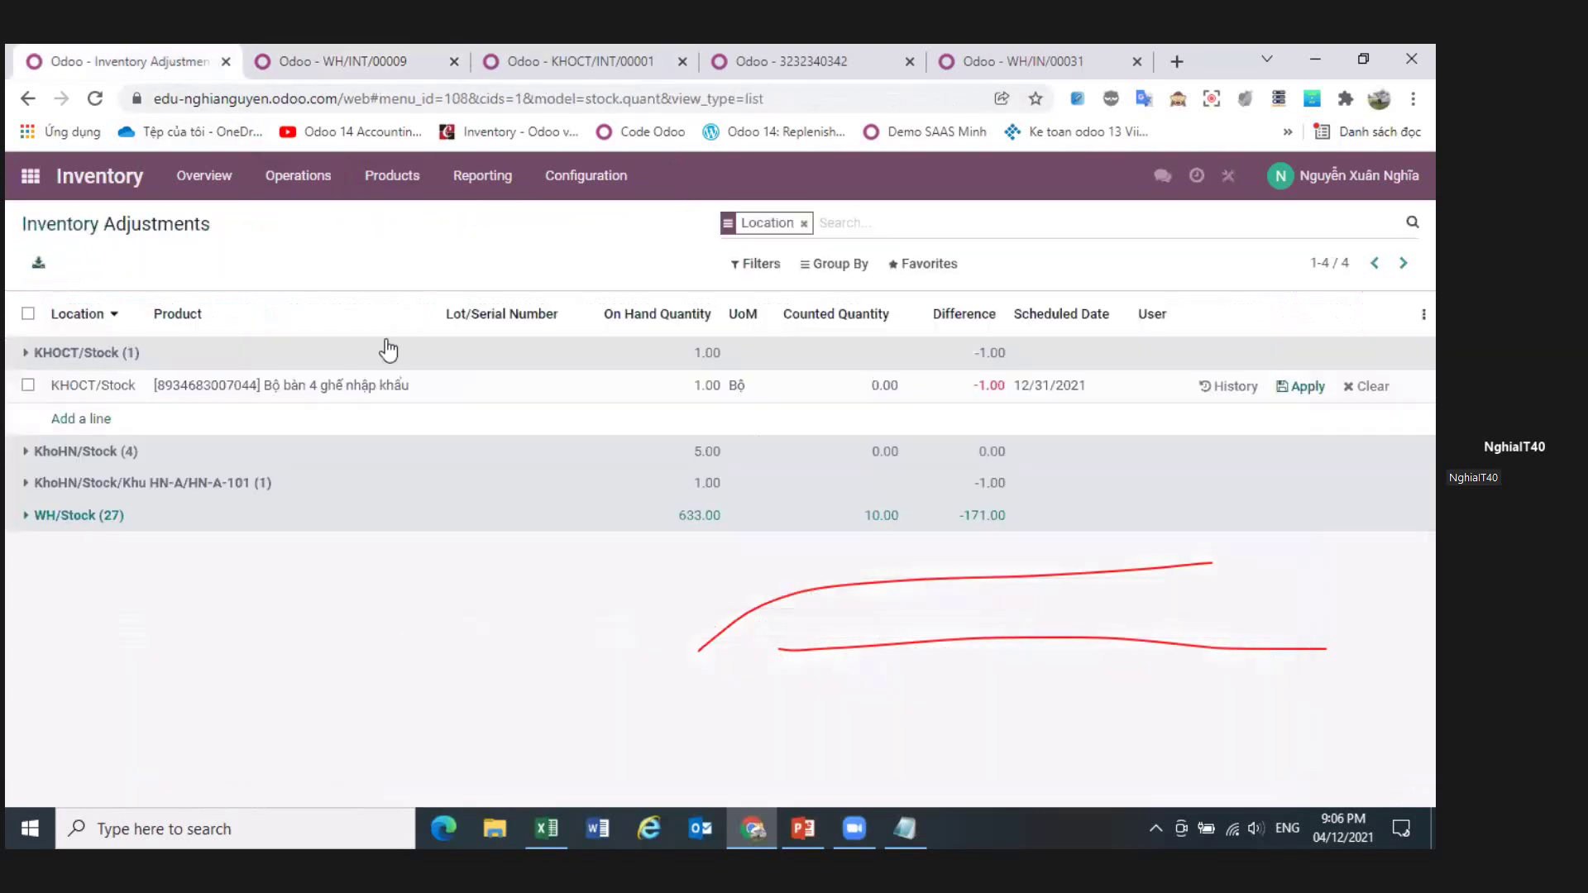
pyautogui.click(95, 99)
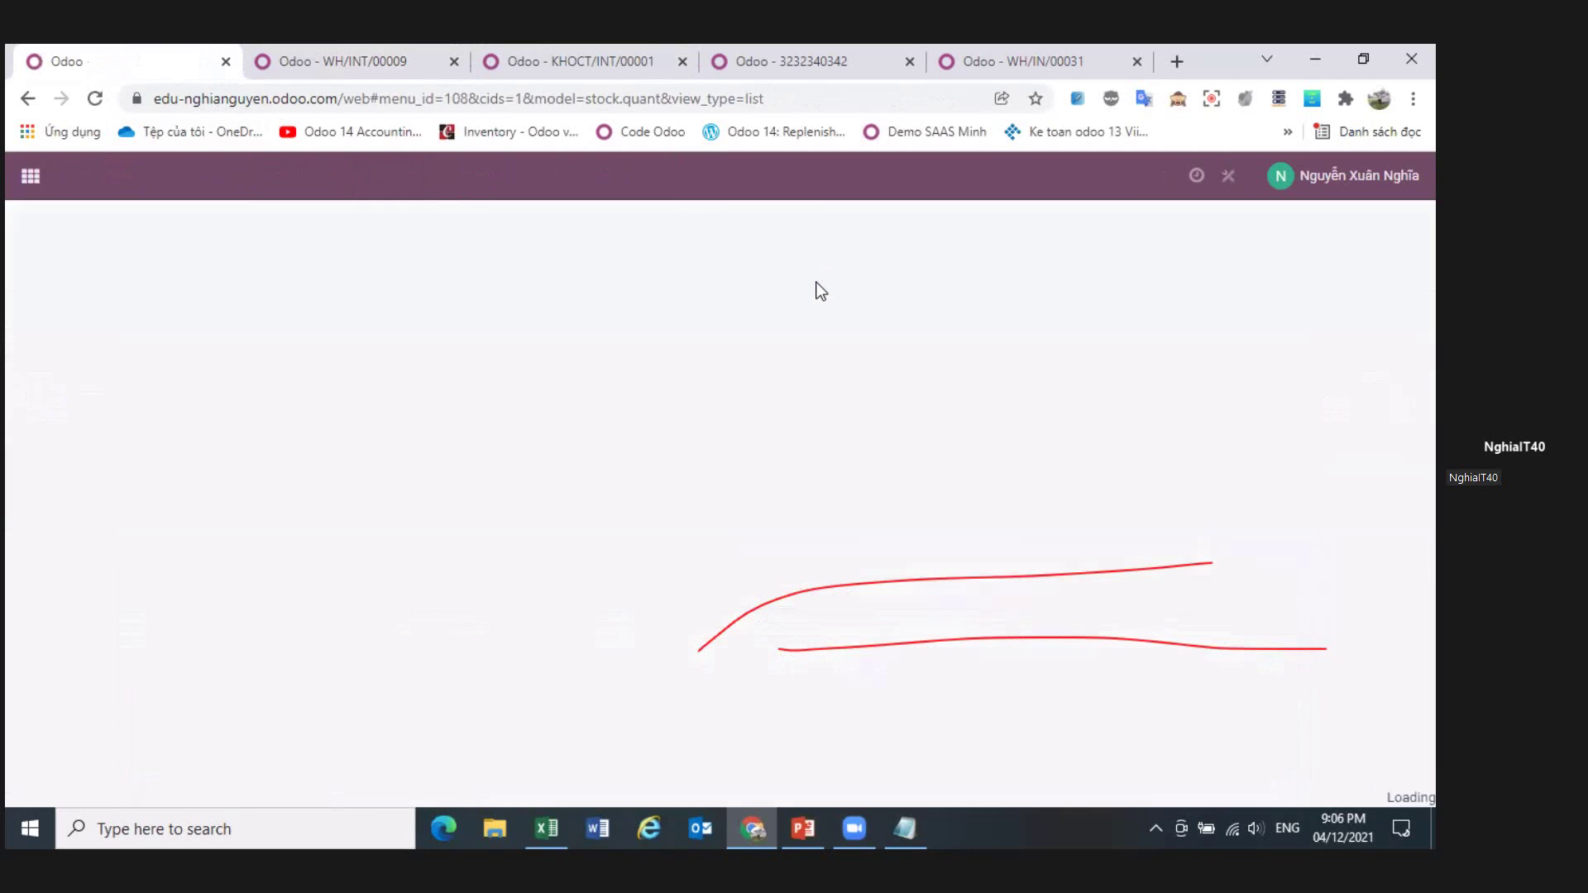
pyautogui.click(834, 263)
pyautogui.click(831, 322)
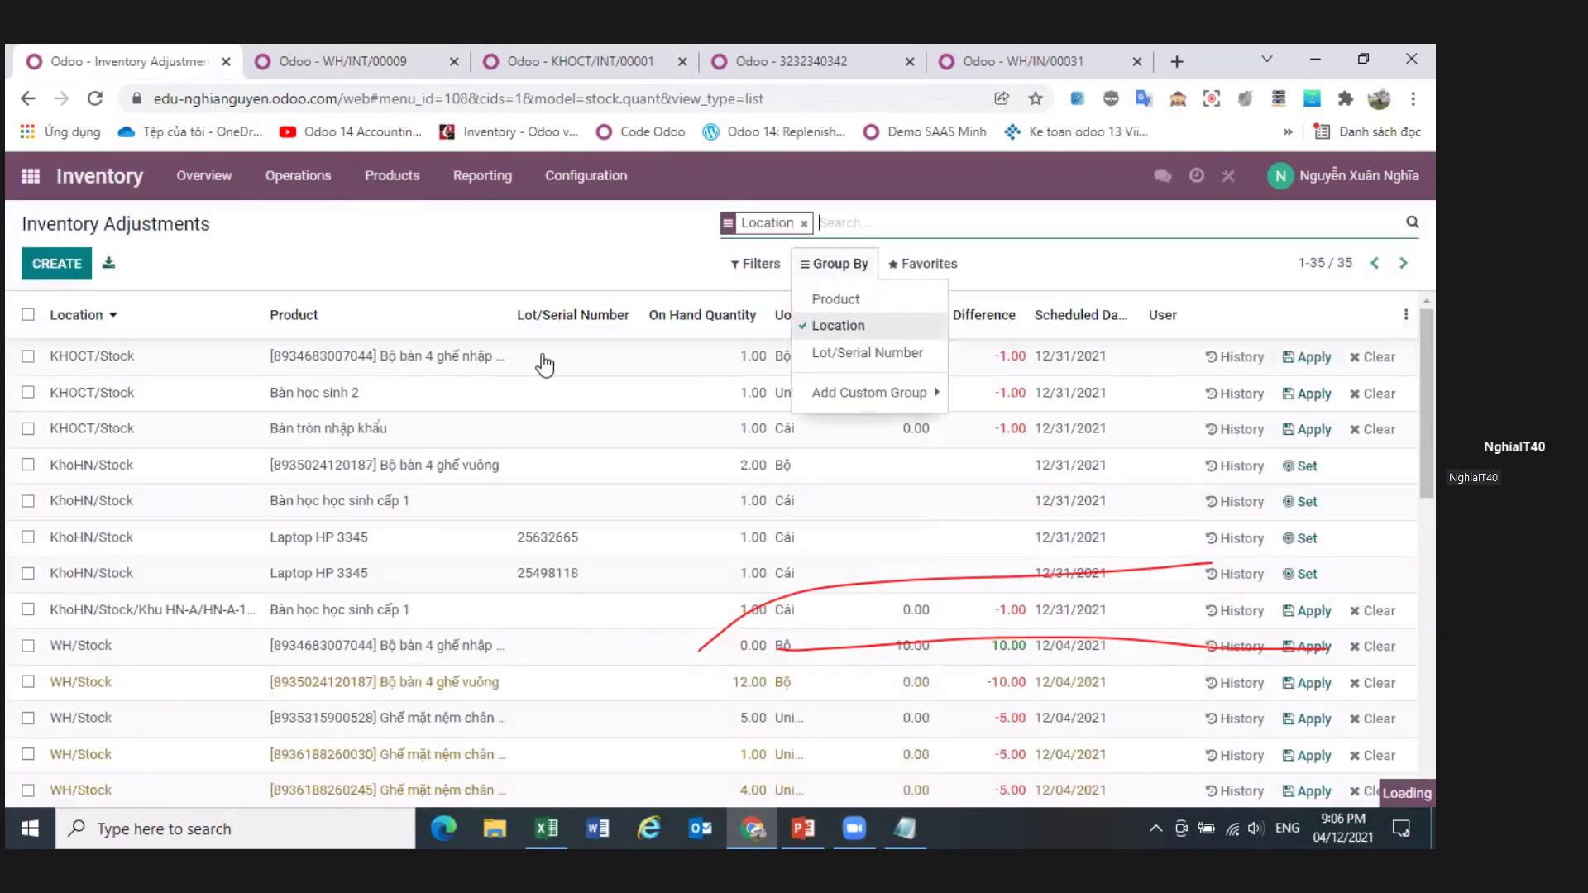
pyautogui.click(155, 386)
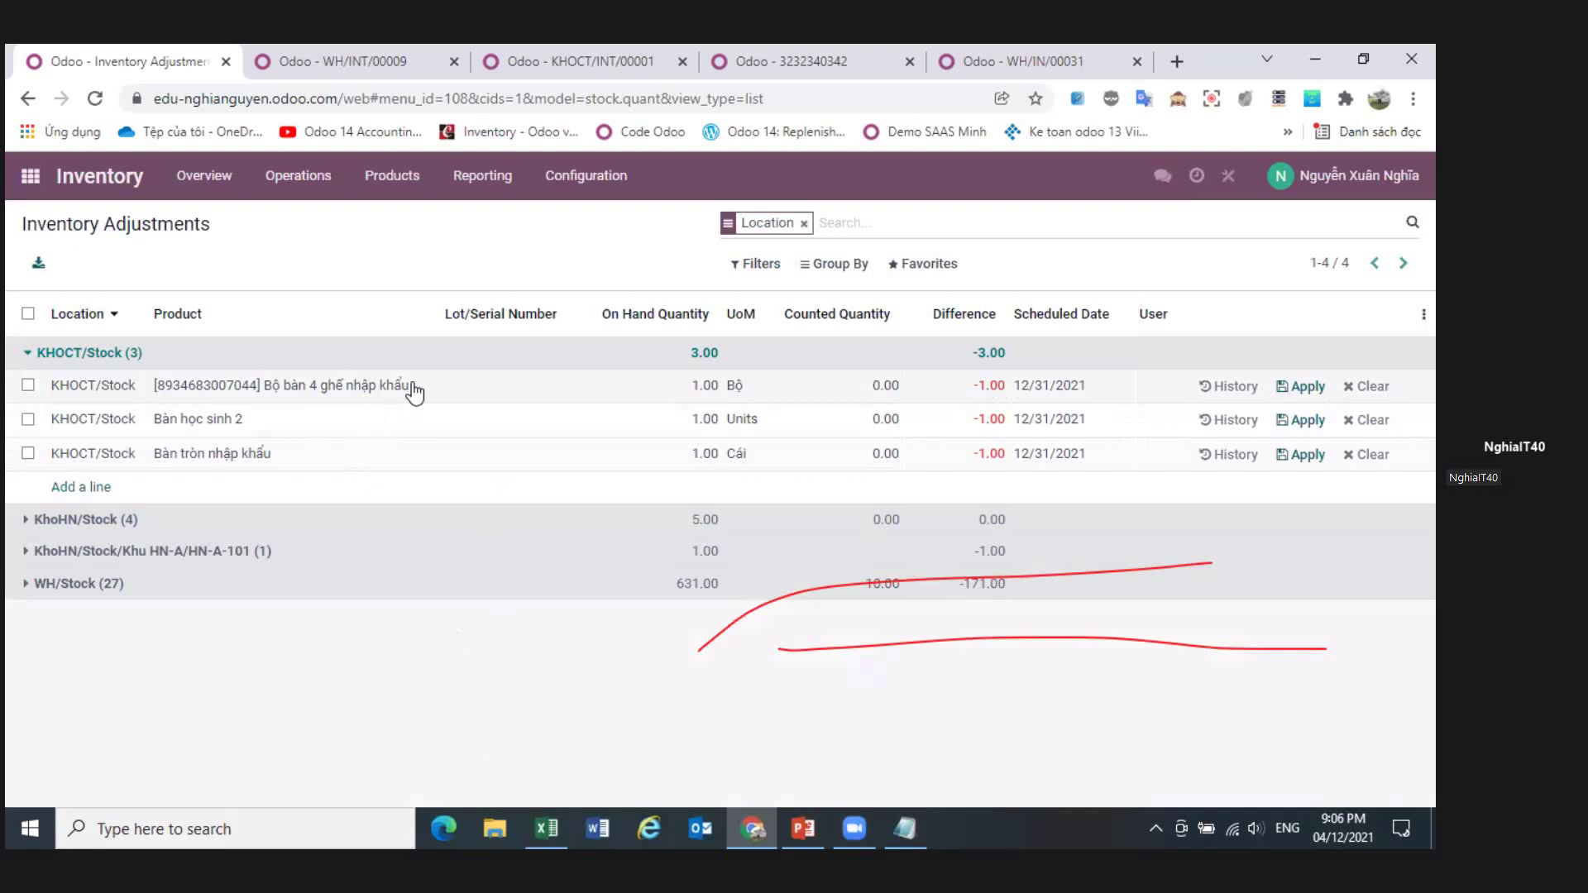
# - Set the counted quantity of Bàn học sinh 2 in KHOCT/Stock to 2 and apply the adjustment
pyautogui.click(292, 419)
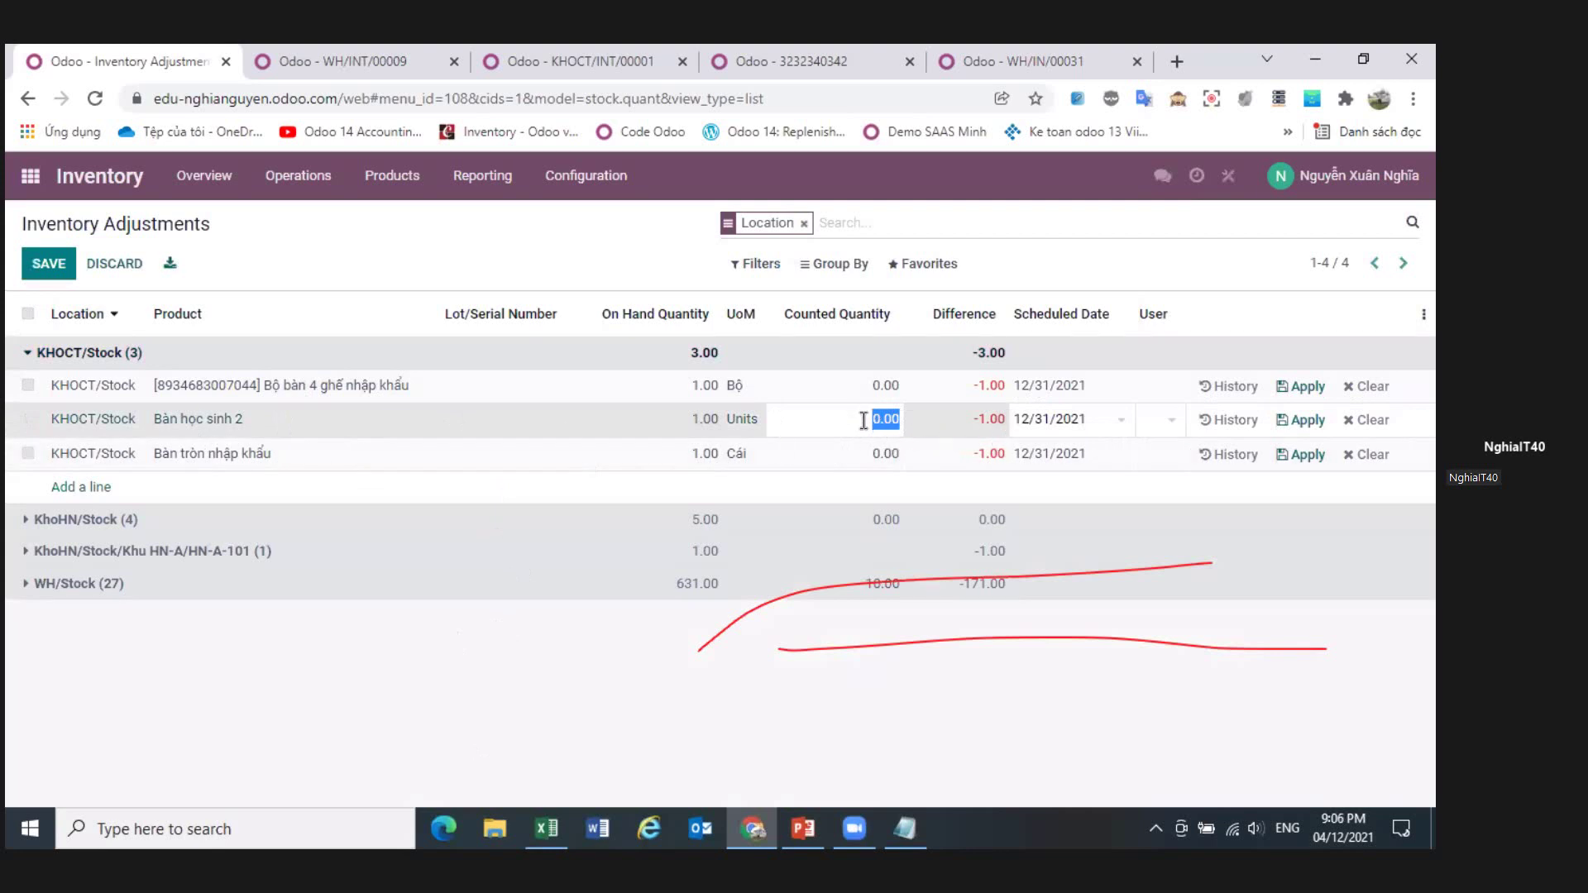
pyautogui.write('2')
pyautogui.click(879, 451)
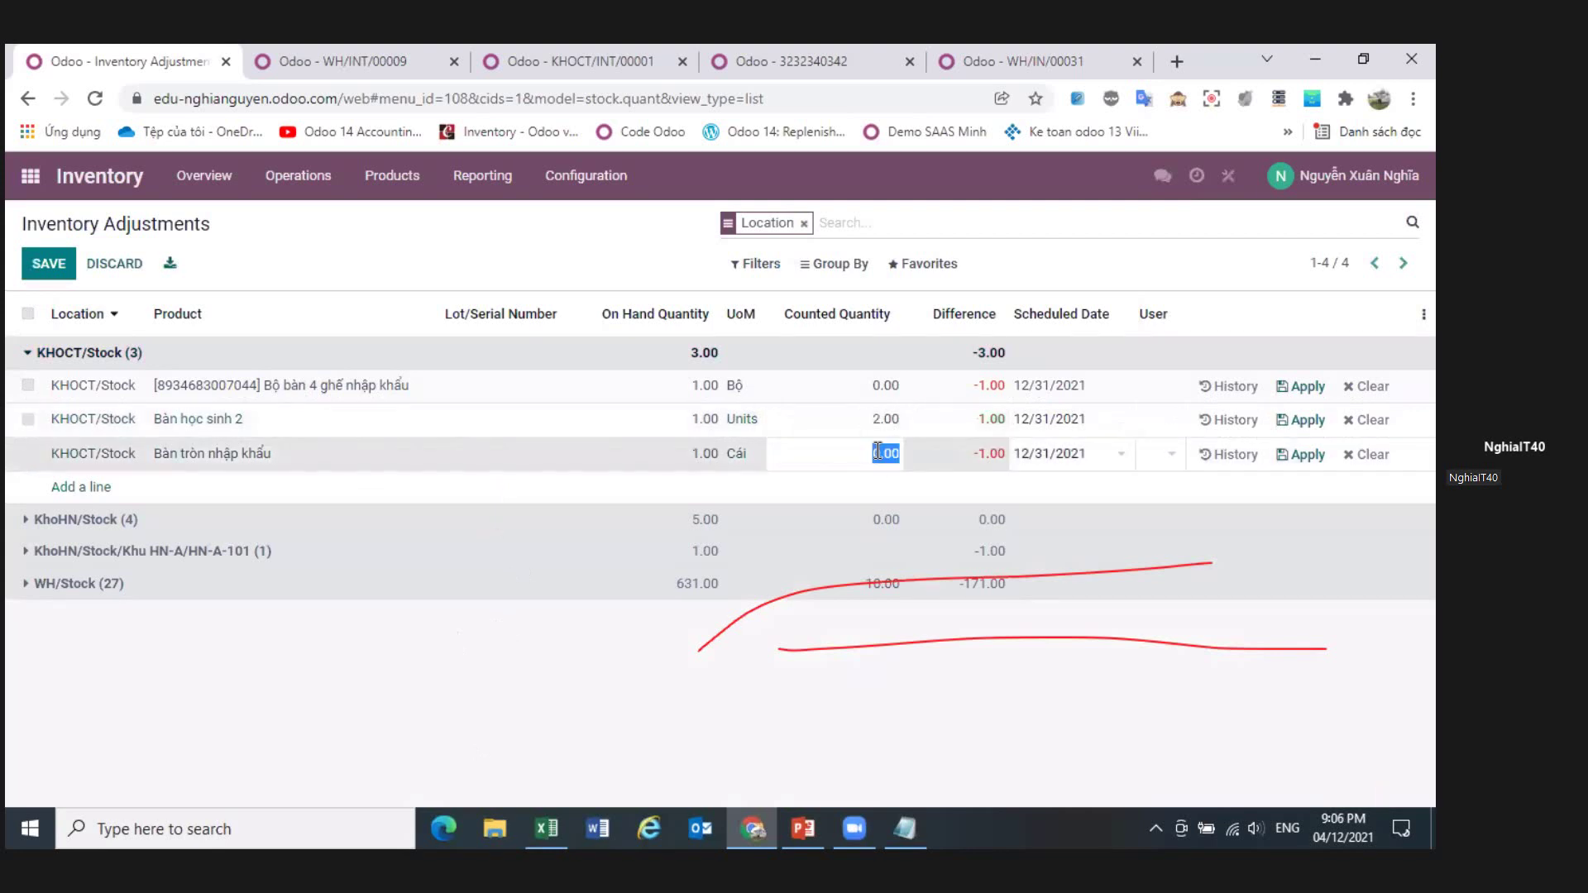
pyautogui.click(552, 263)
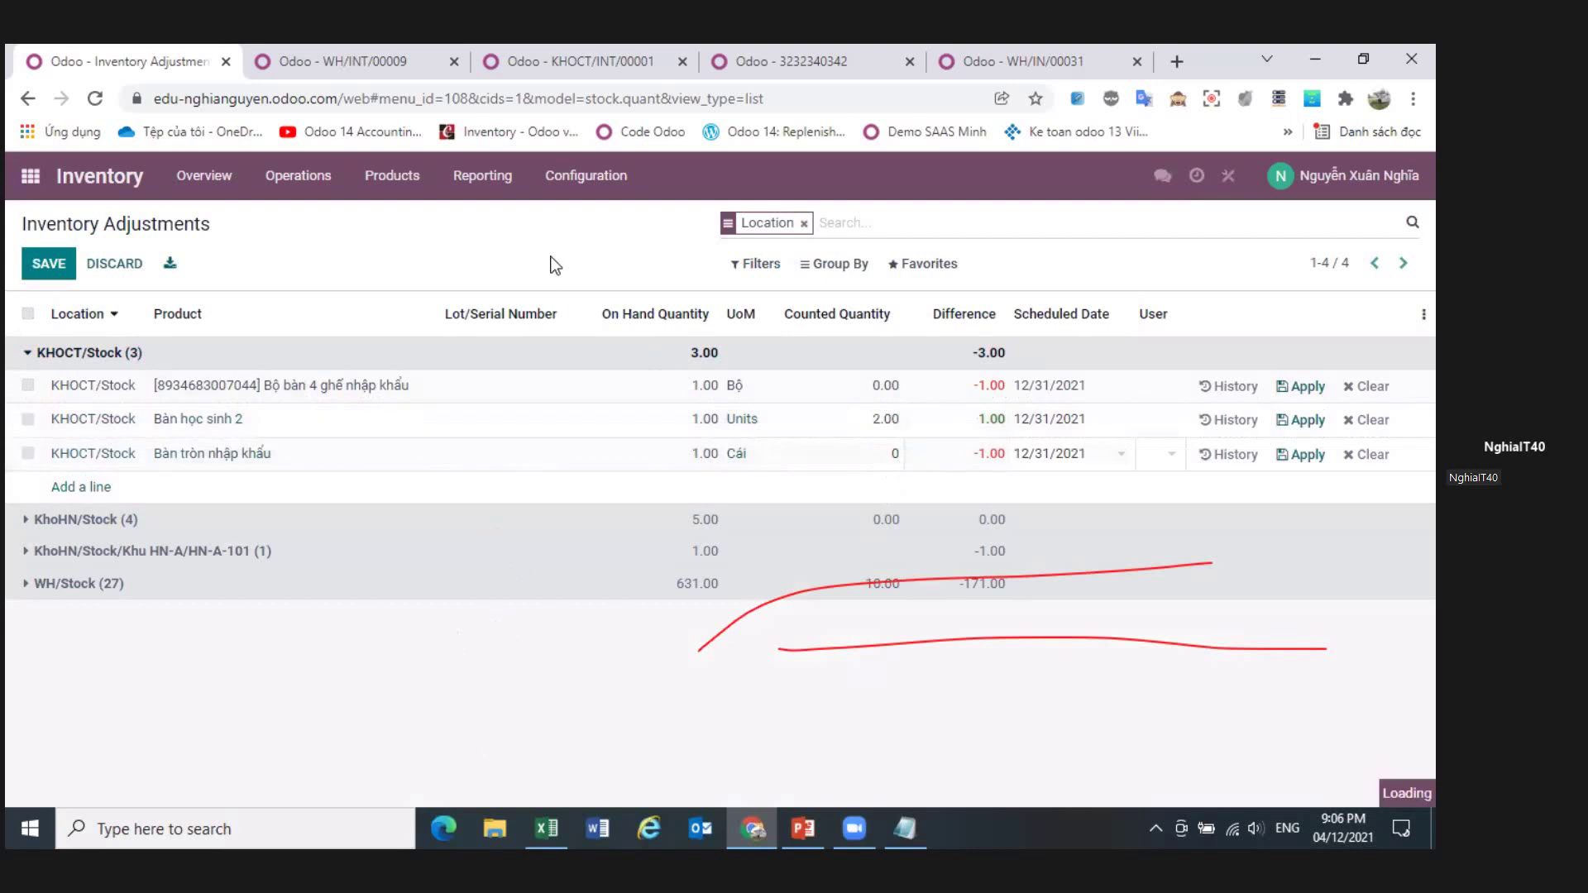
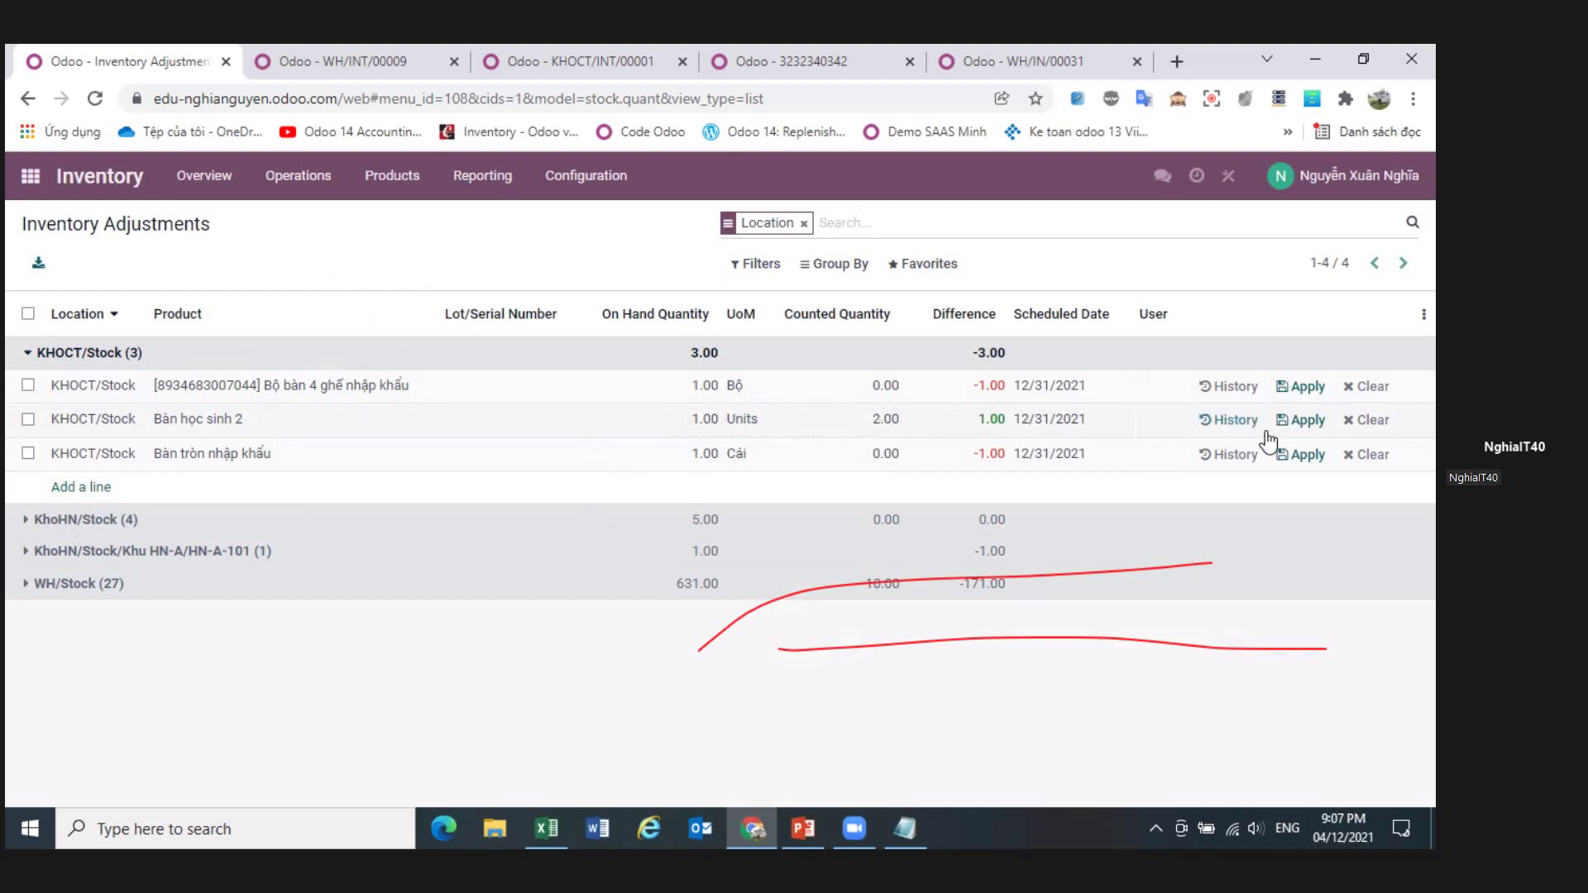
pyautogui.click(1311, 422)
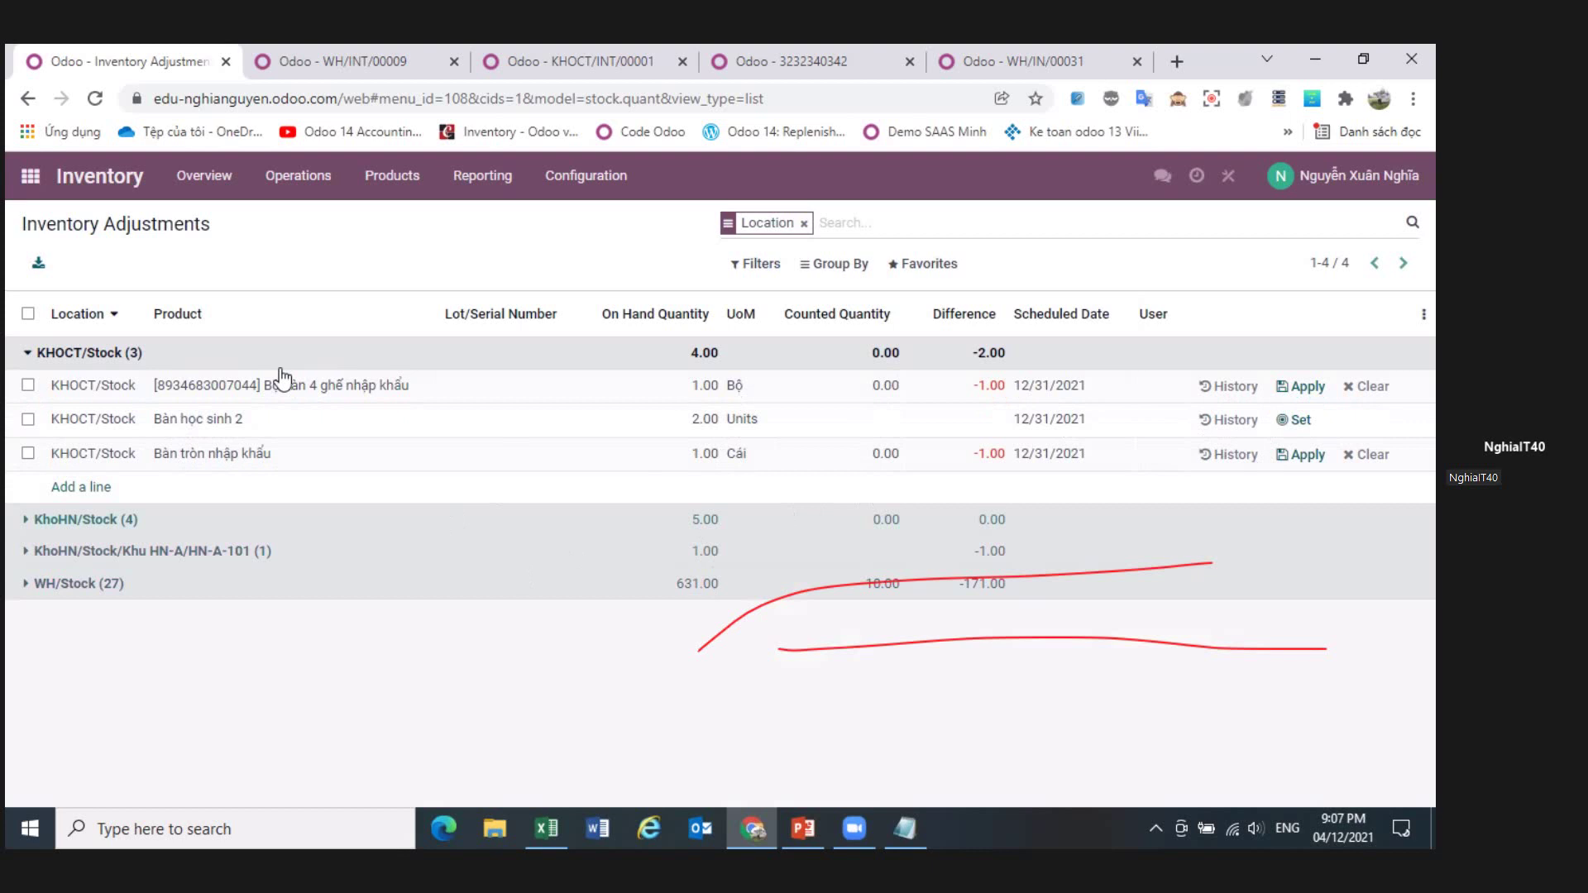
# - Request a count for all three KHOCT/Stock lines with an assigned user, inventory and accounting dates of 12/04/2021, and Count set to Leave Empty
pyautogui.click(26, 316)
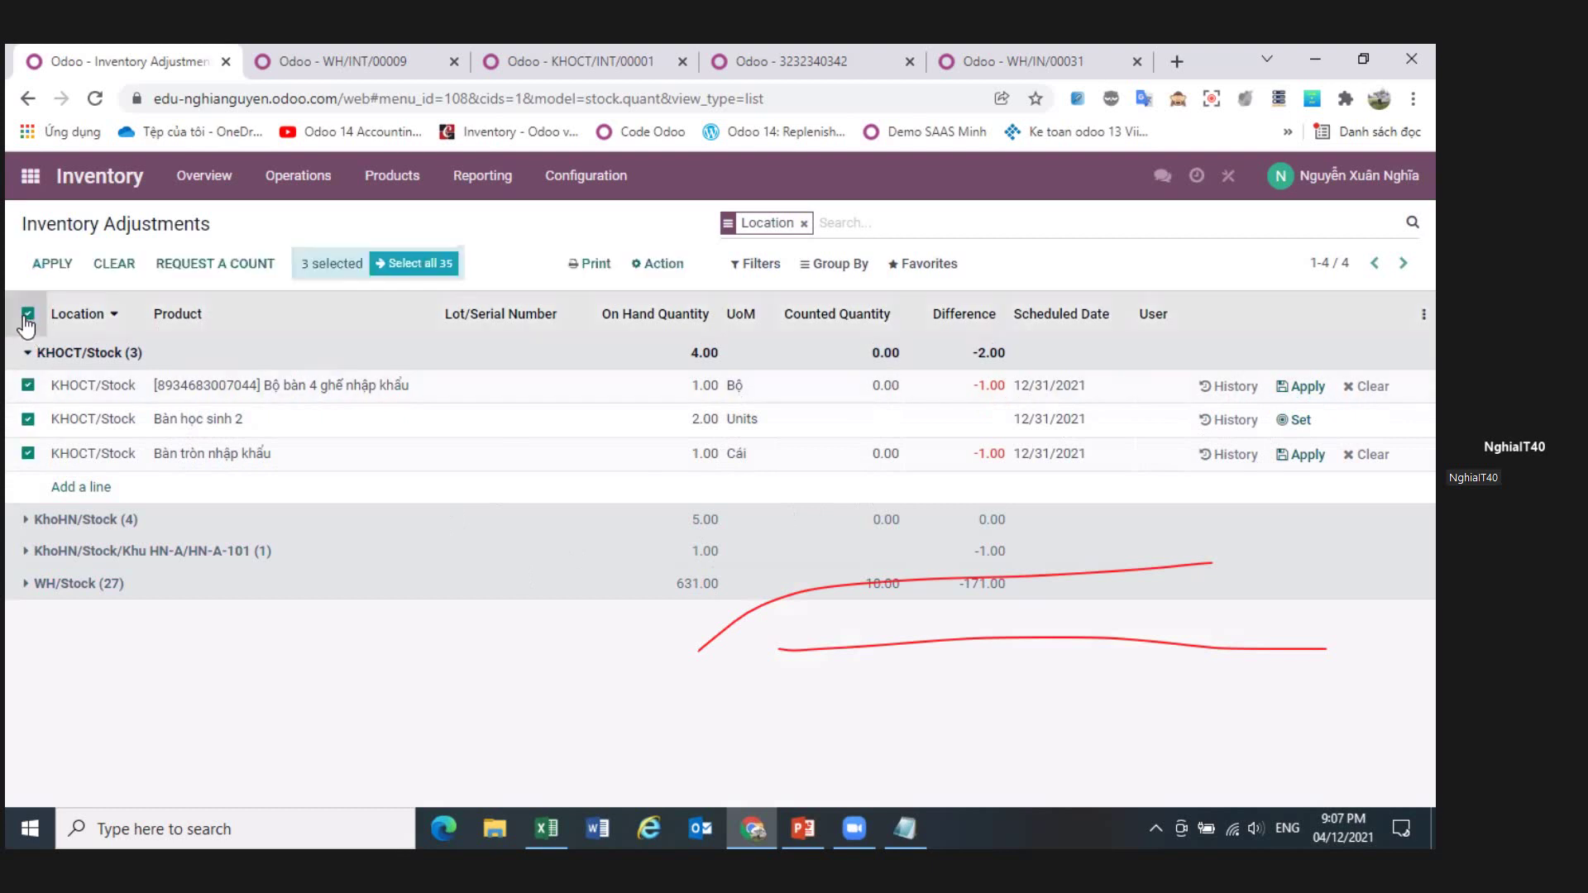
pyautogui.click(225, 278)
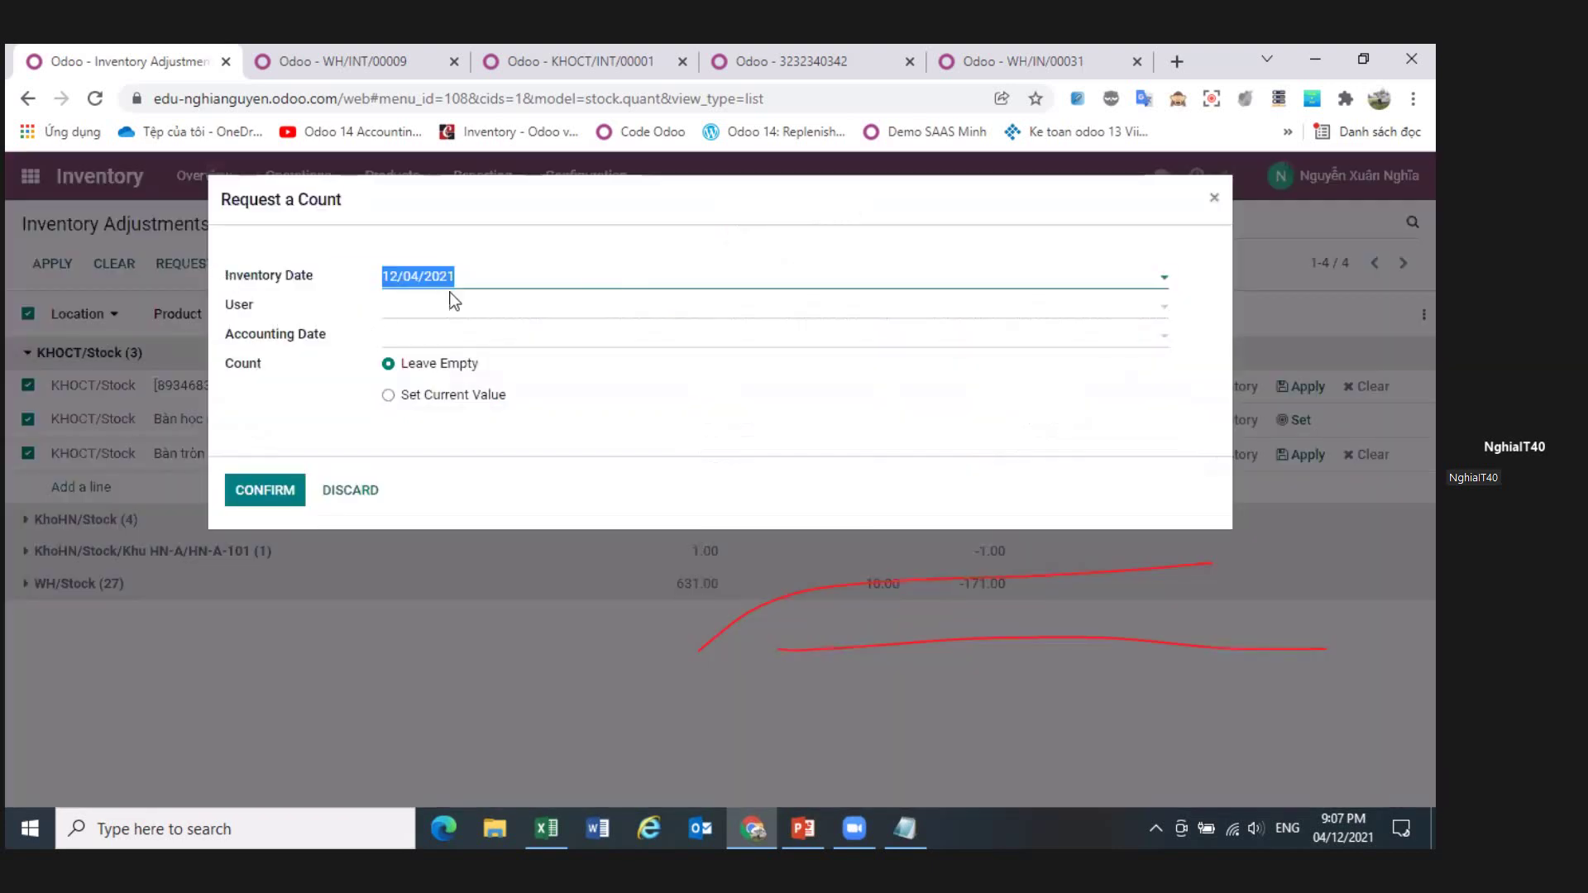
pyautogui.click(508, 282)
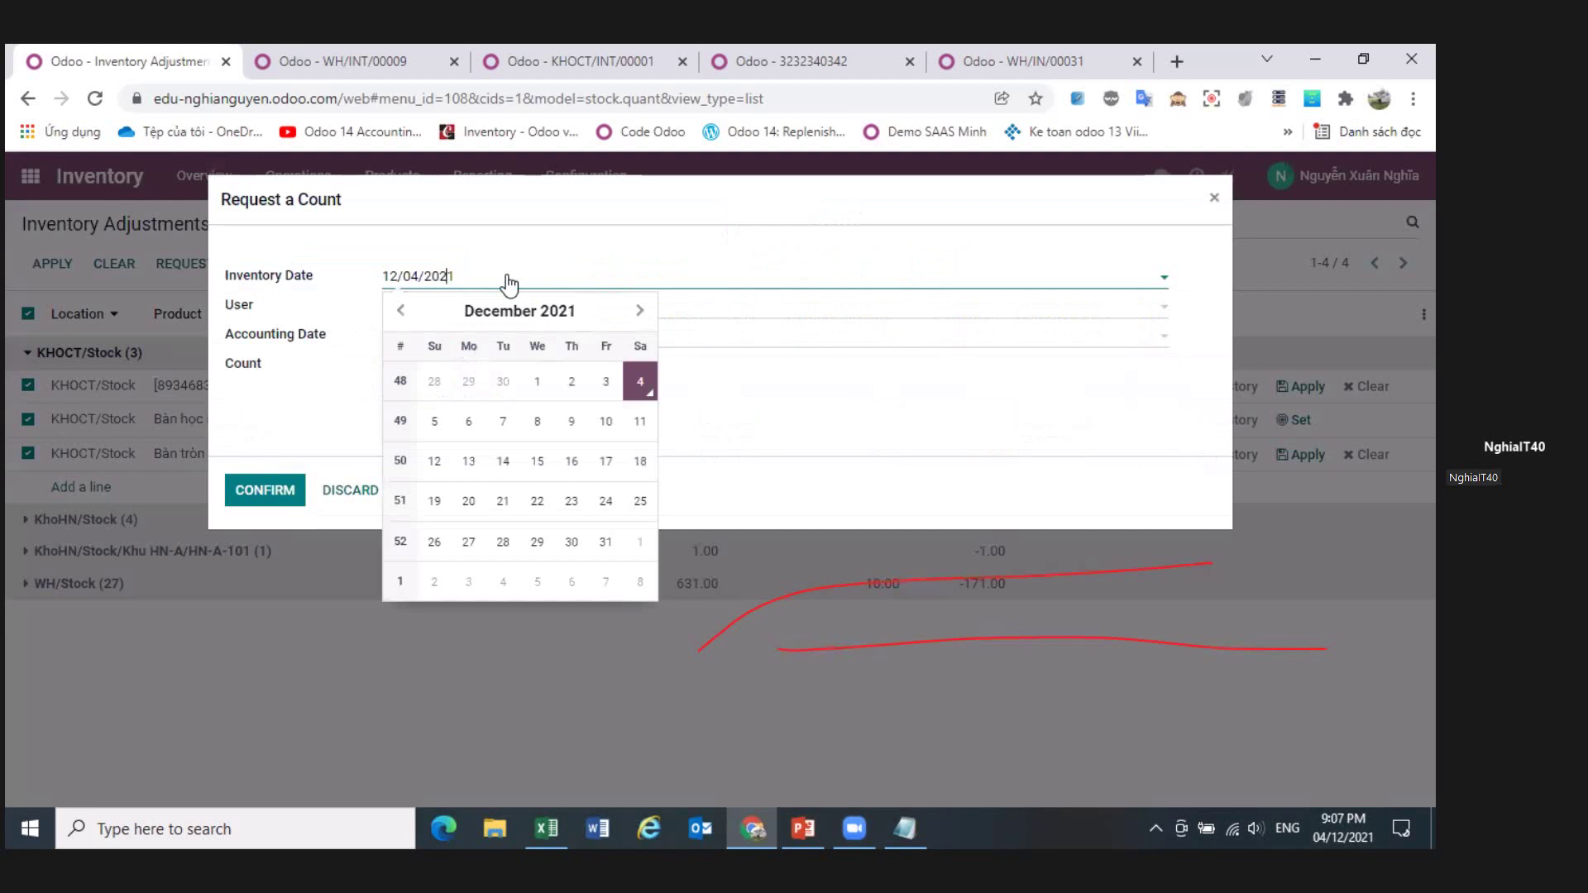
pyautogui.click(372, 282)
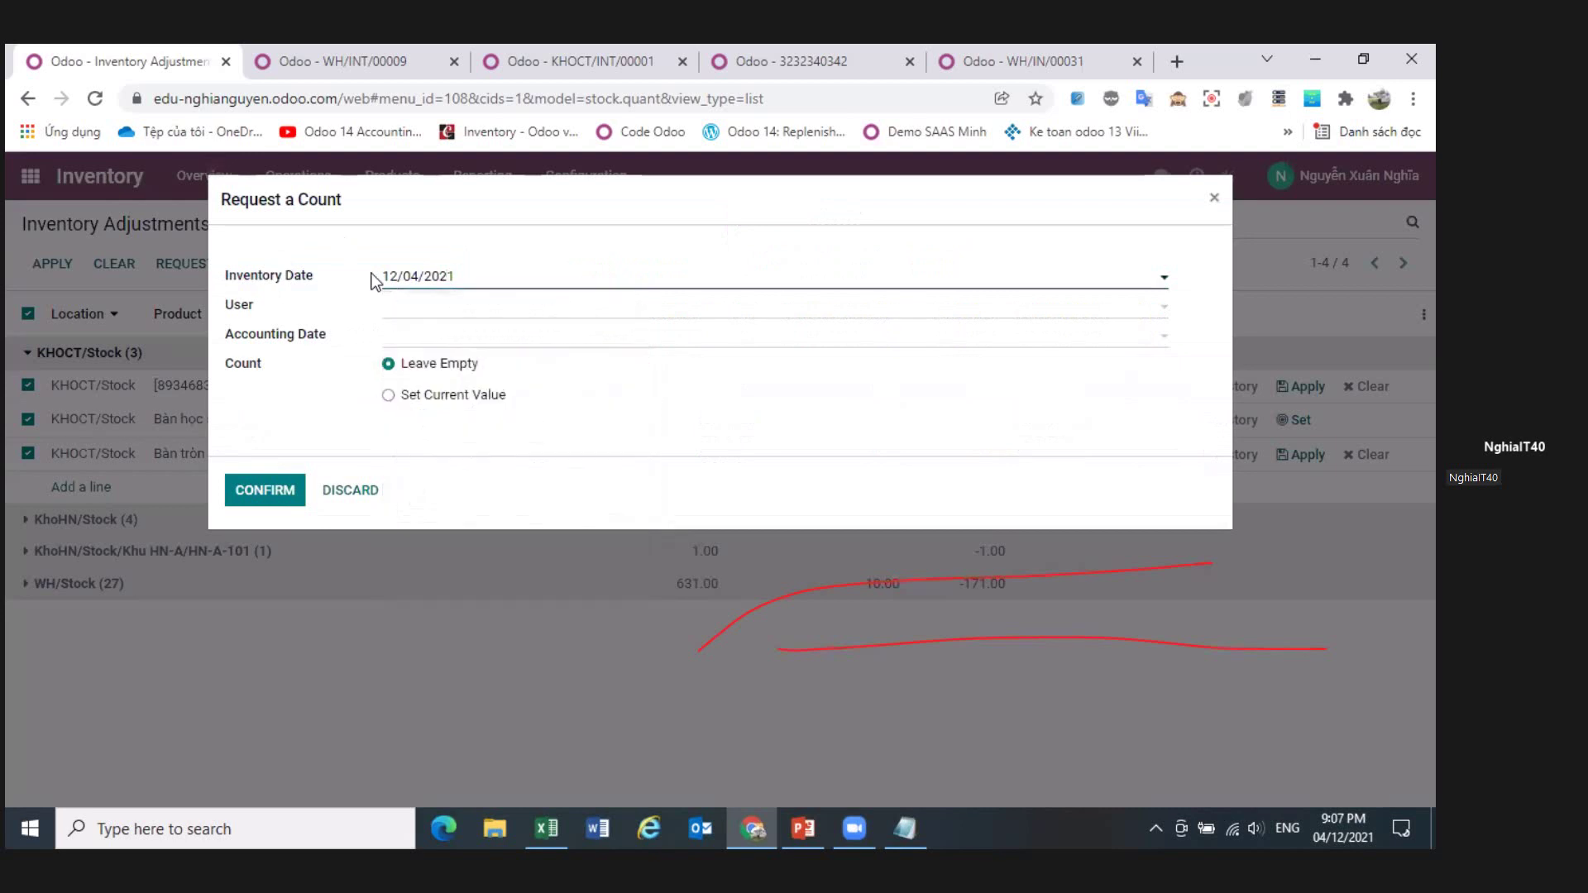
pyautogui.click(449, 315)
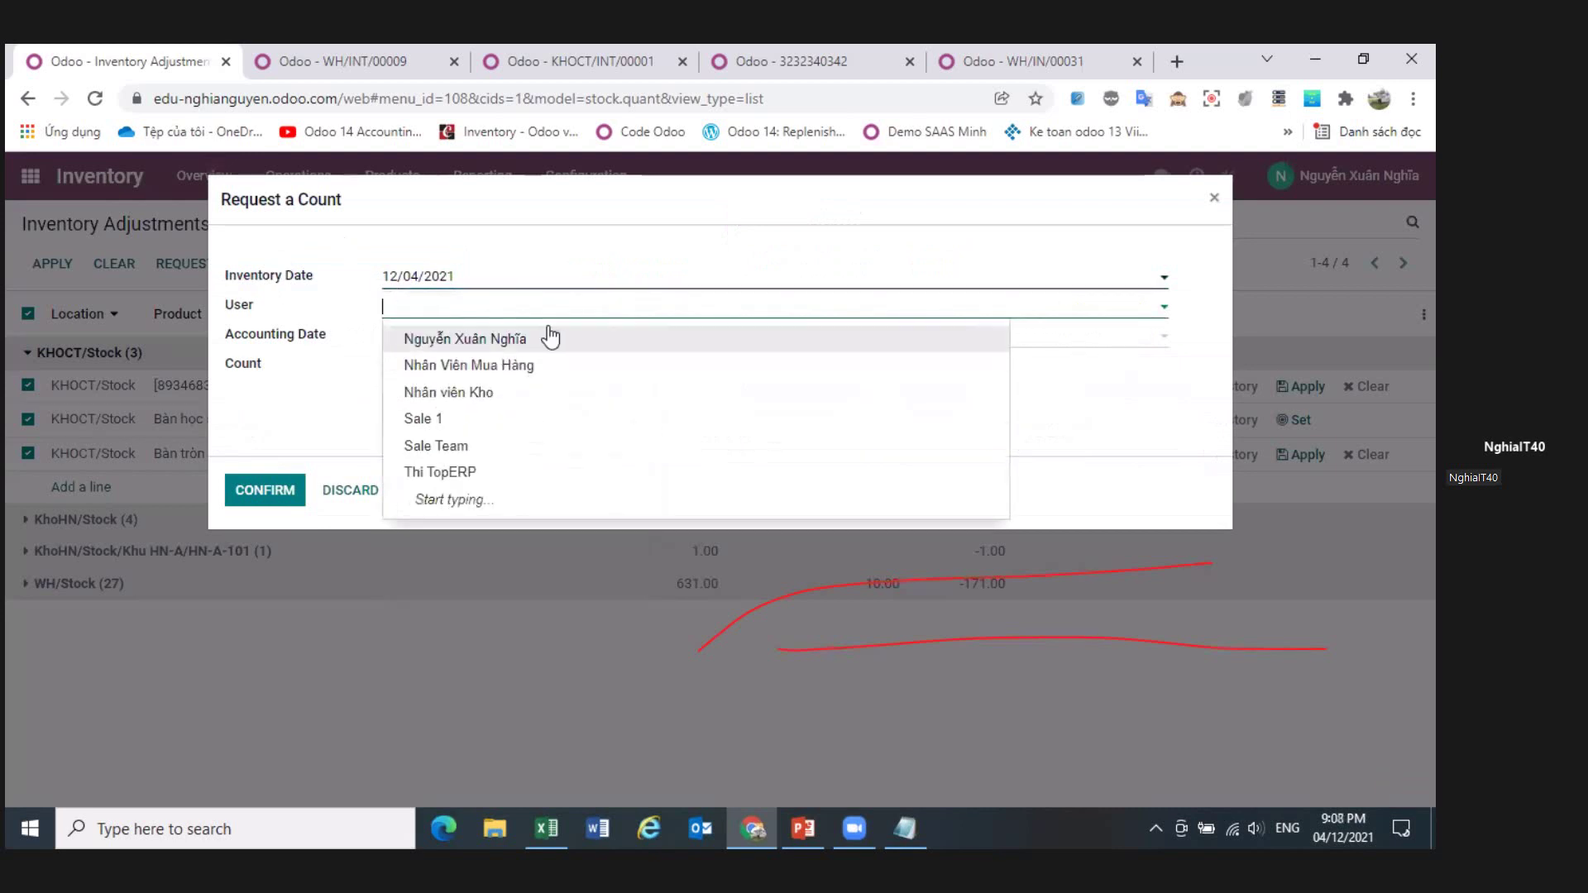
pyautogui.click(549, 338)
pyautogui.click(444, 339)
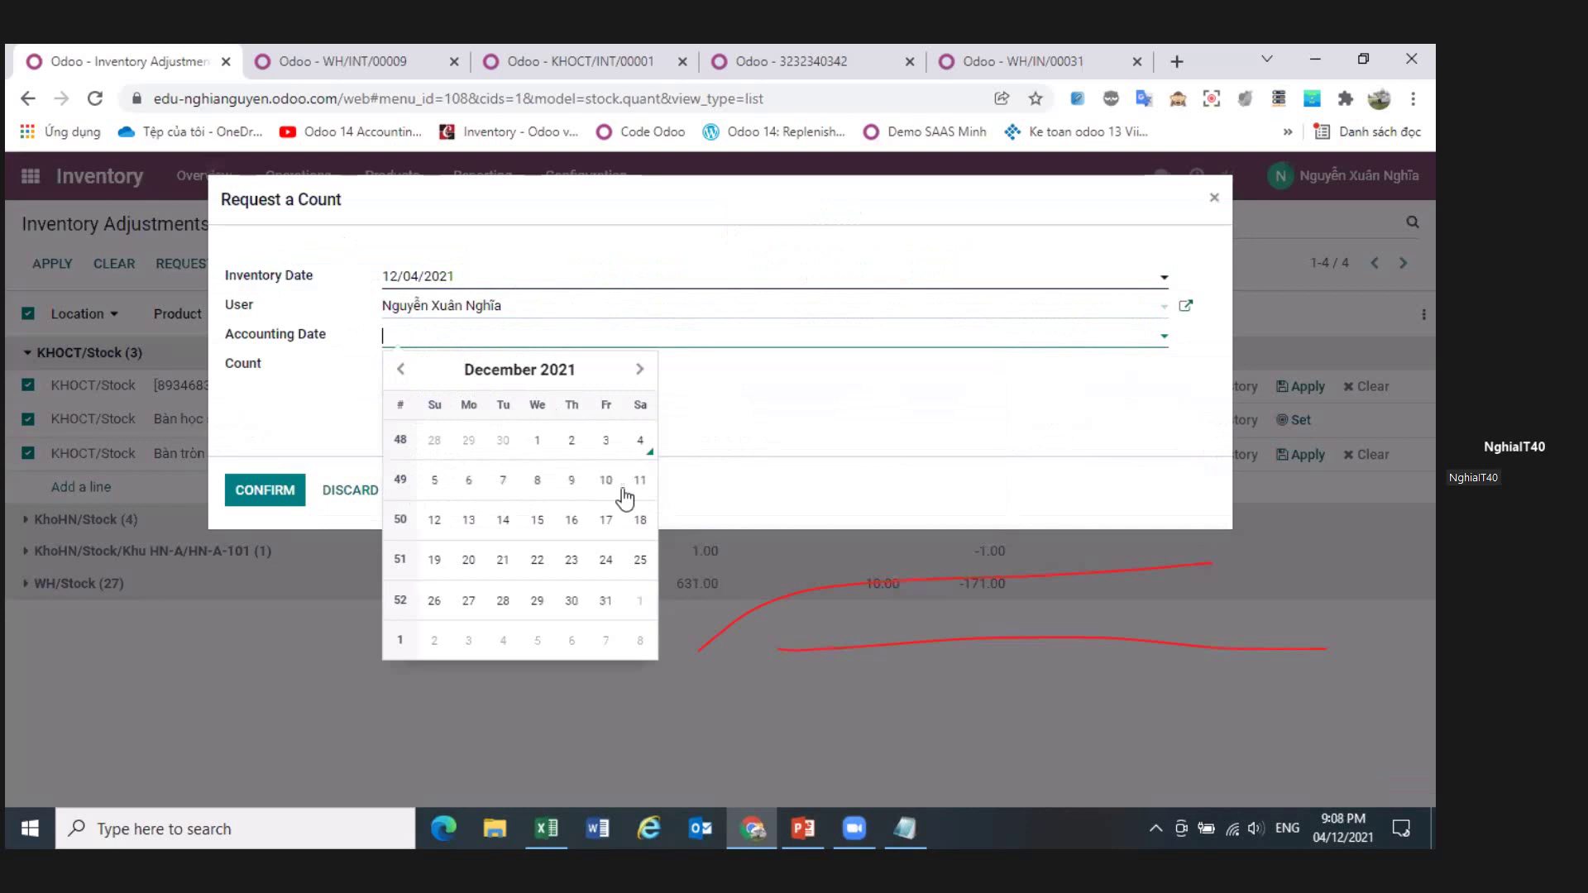
pyautogui.click(640, 441)
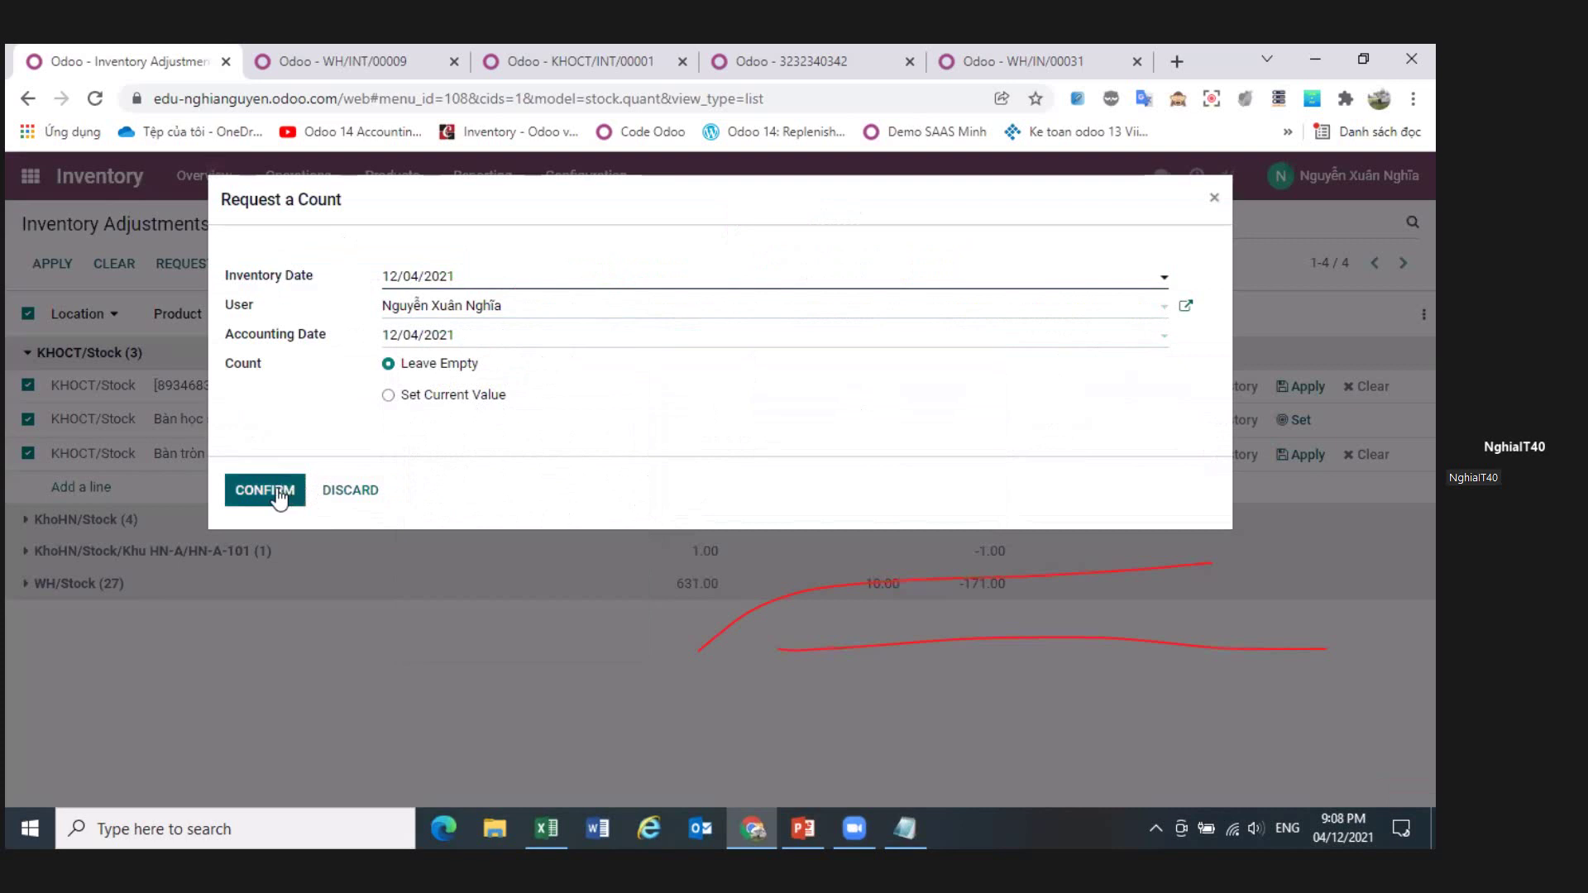
pyautogui.click(447, 396)
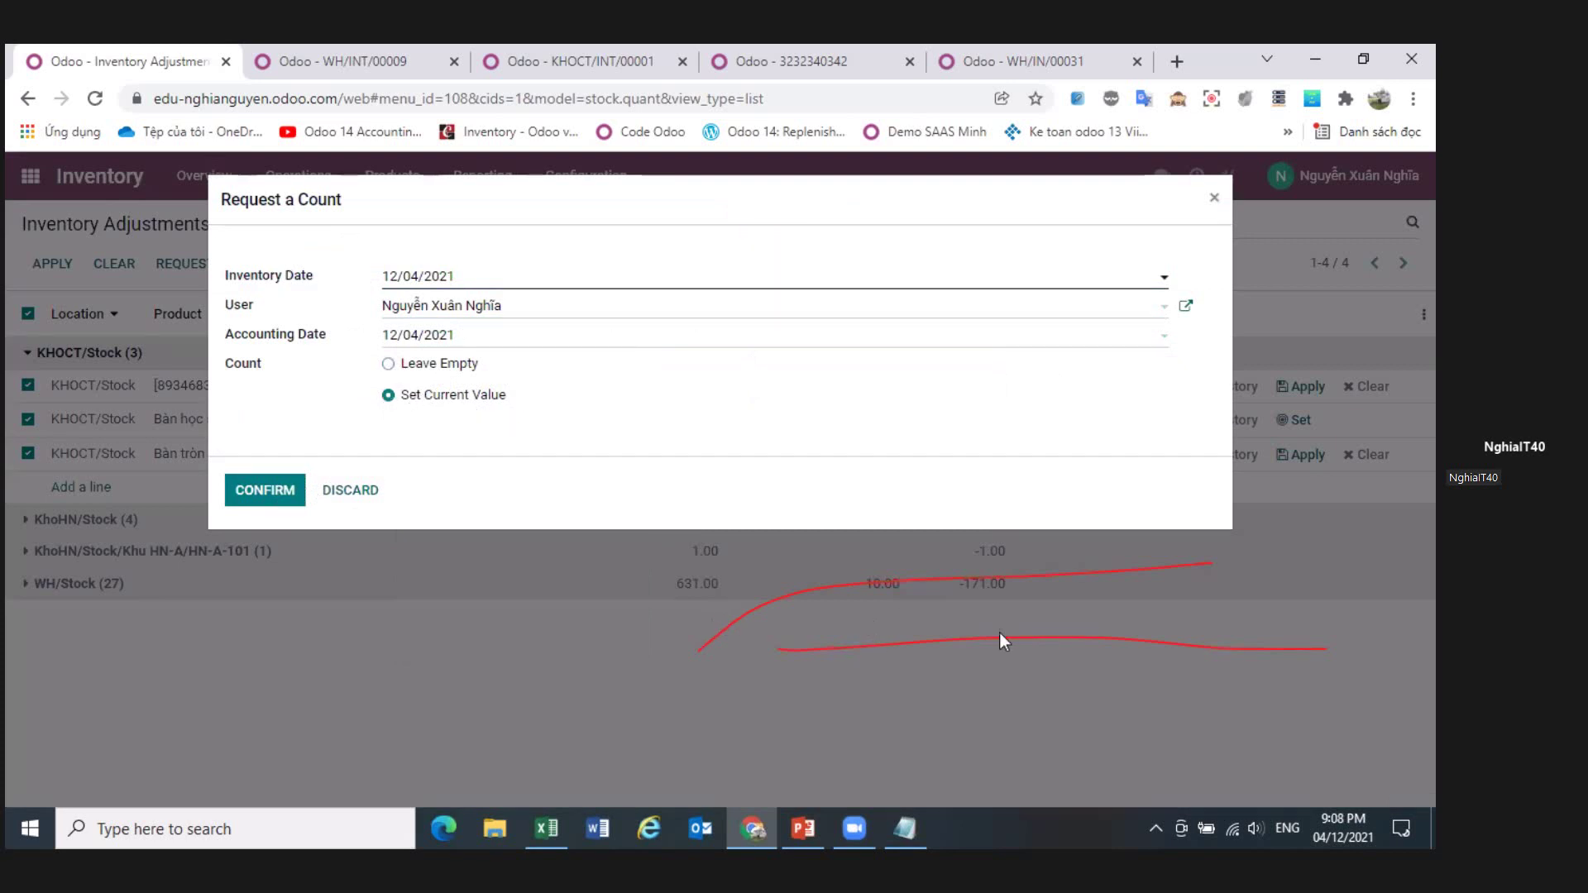
pyautogui.click(419, 366)
pyautogui.click(248, 492)
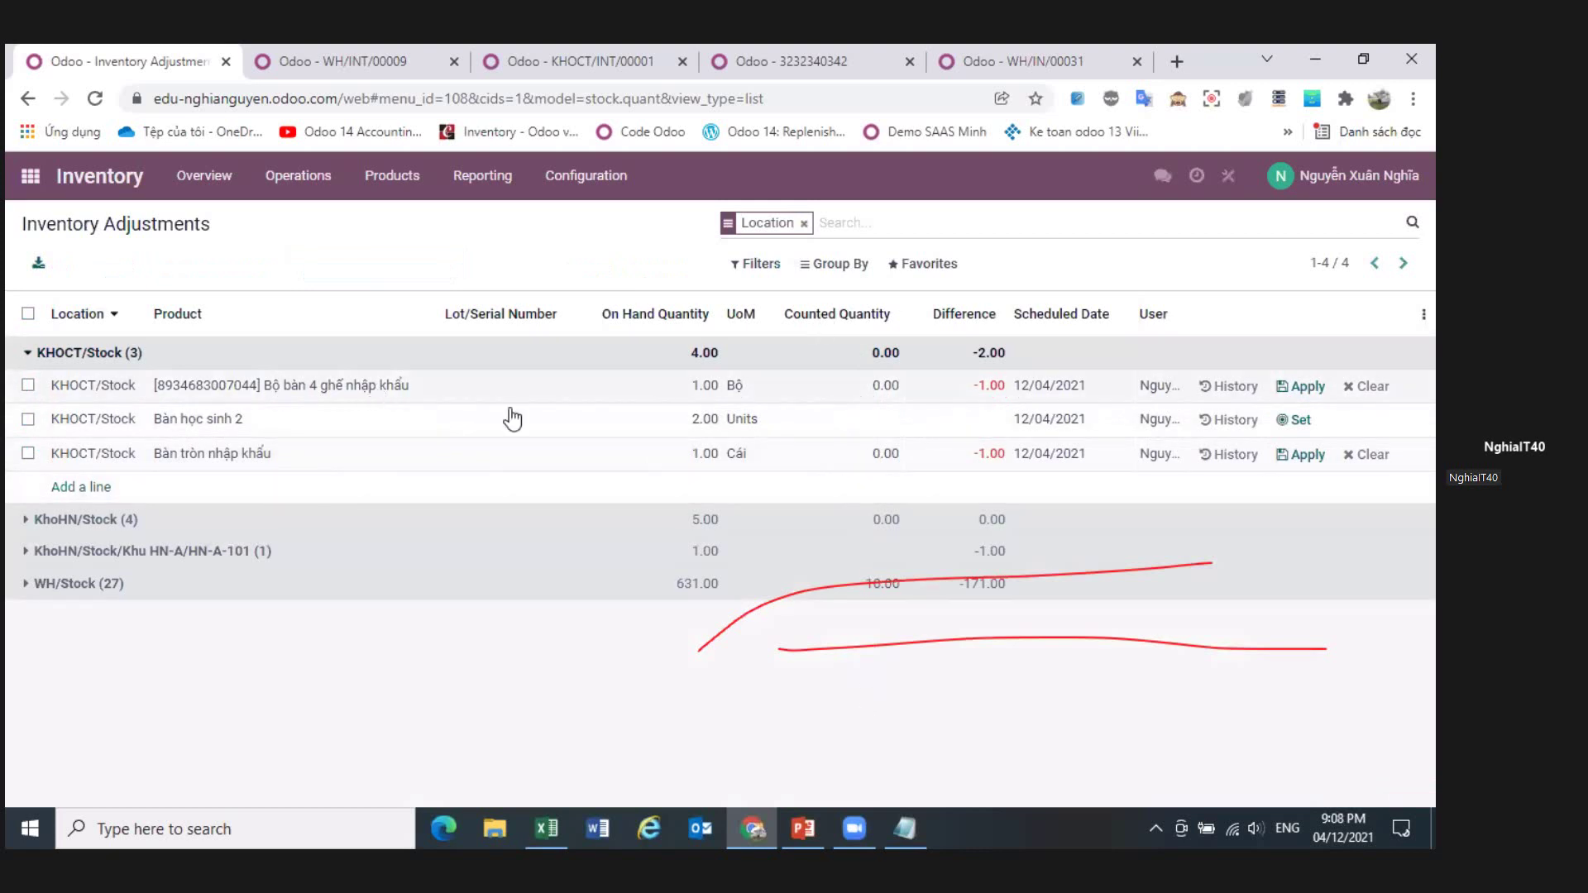
# - Export the three KHOCT/Stock lines as an import-compatible XLSX file and close the export dialog
pyautogui.click(29, 314)
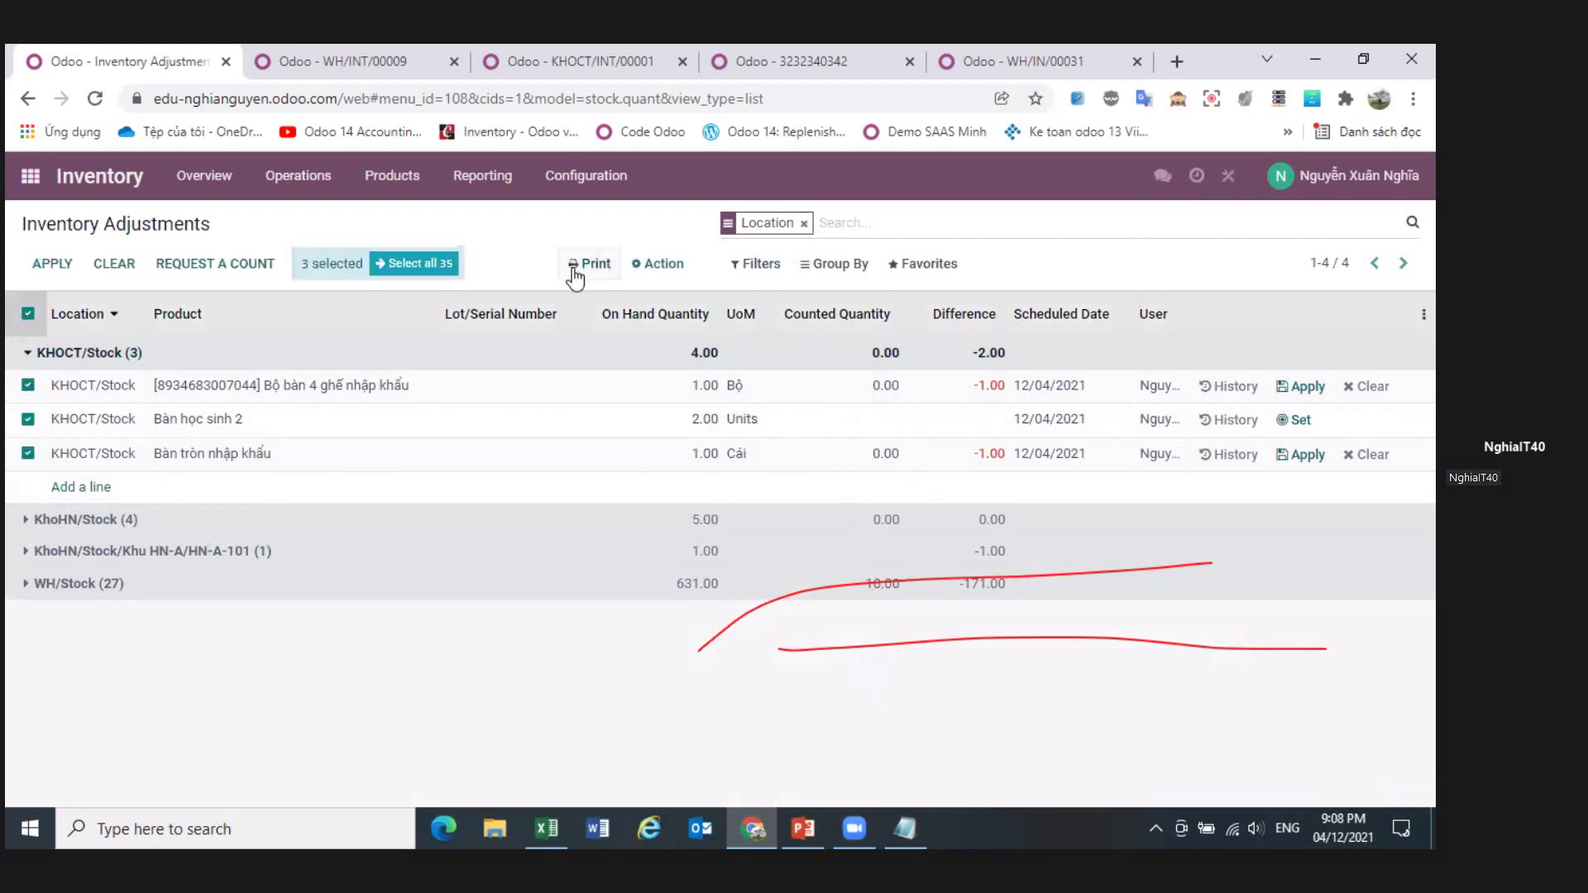
pyautogui.click(660, 266)
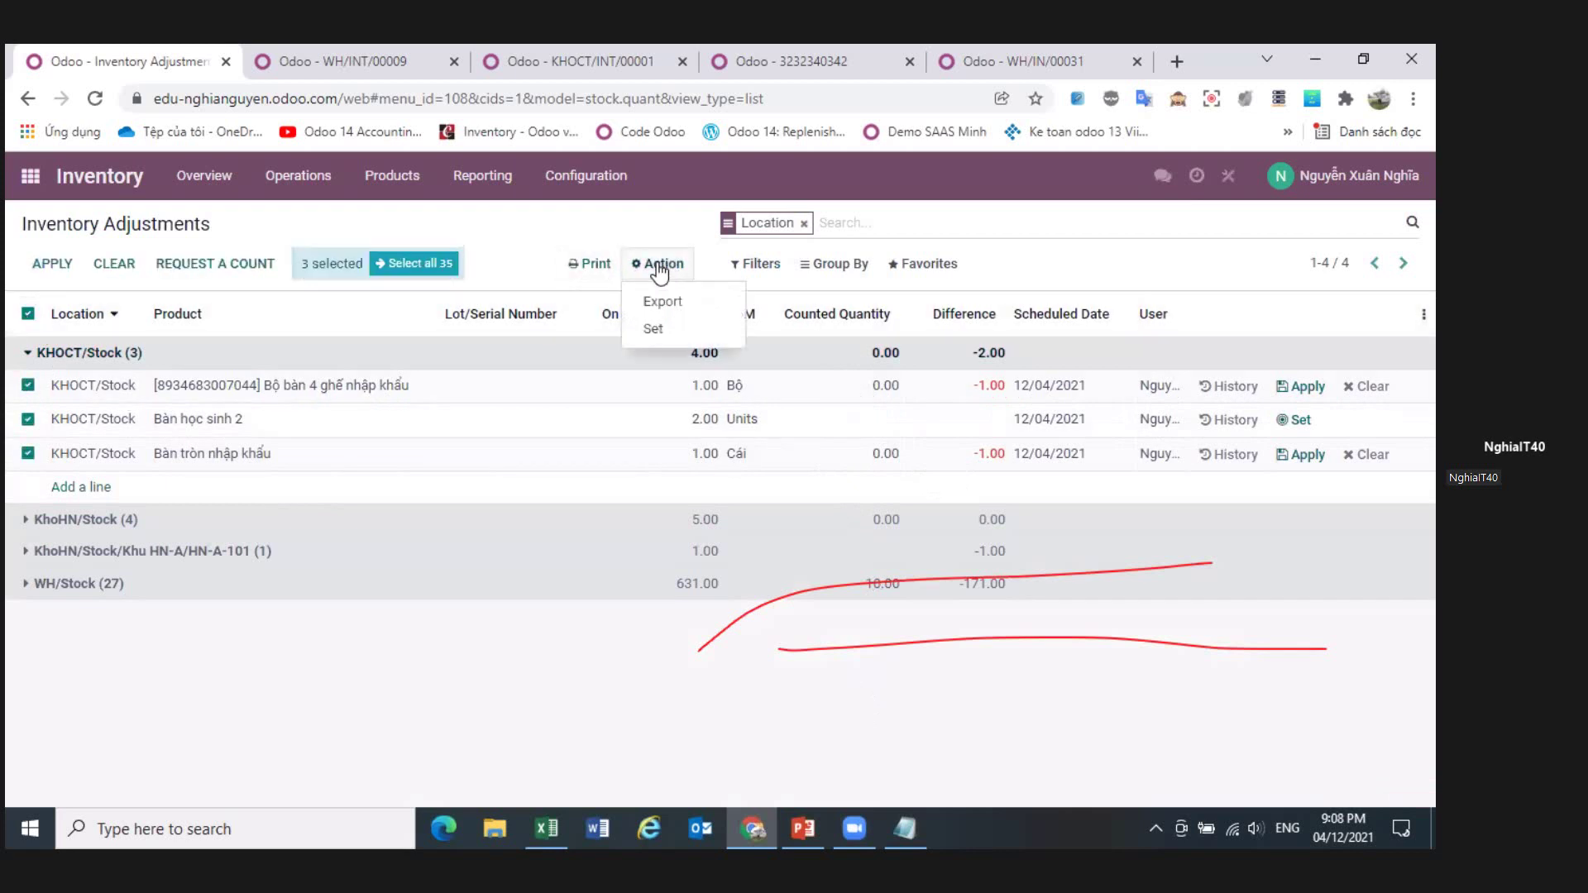
pyautogui.click(667, 303)
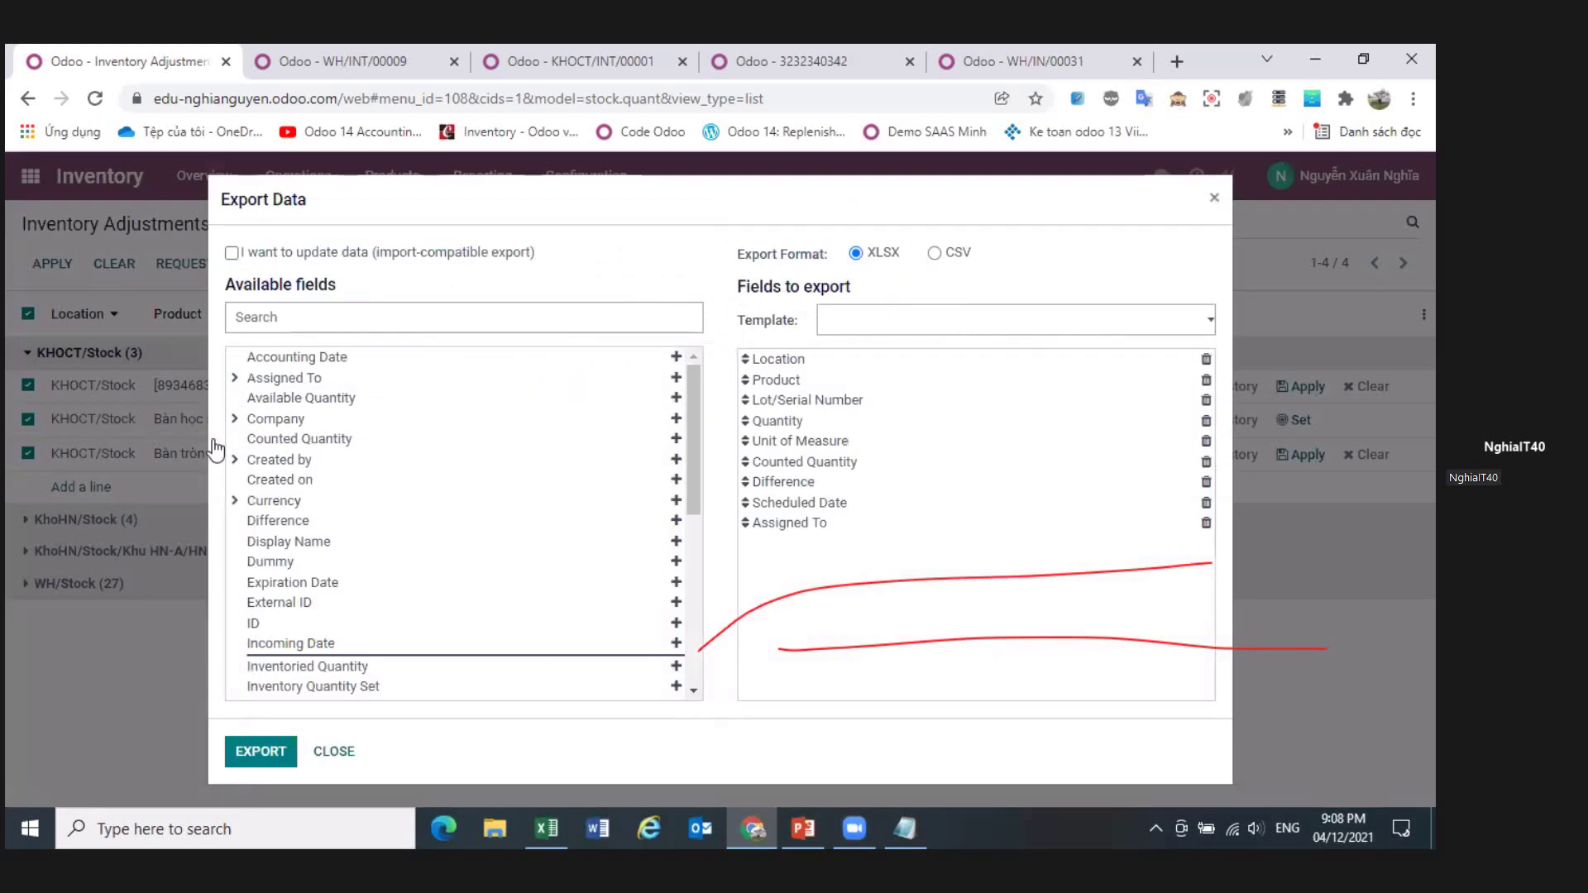
pyautogui.click(233, 255)
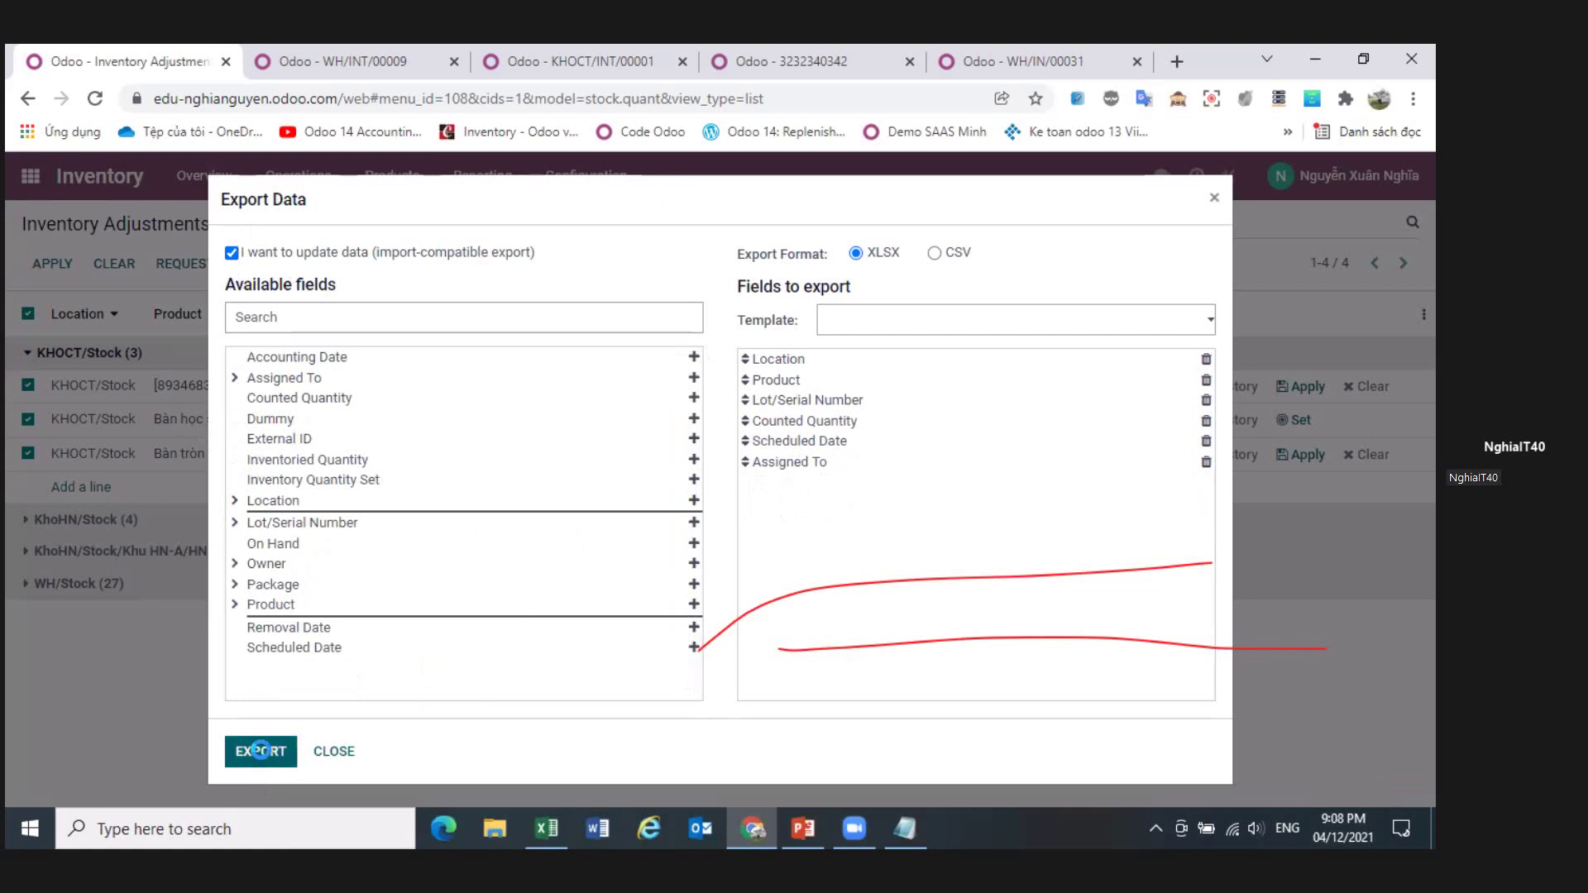
pyautogui.click(258, 751)
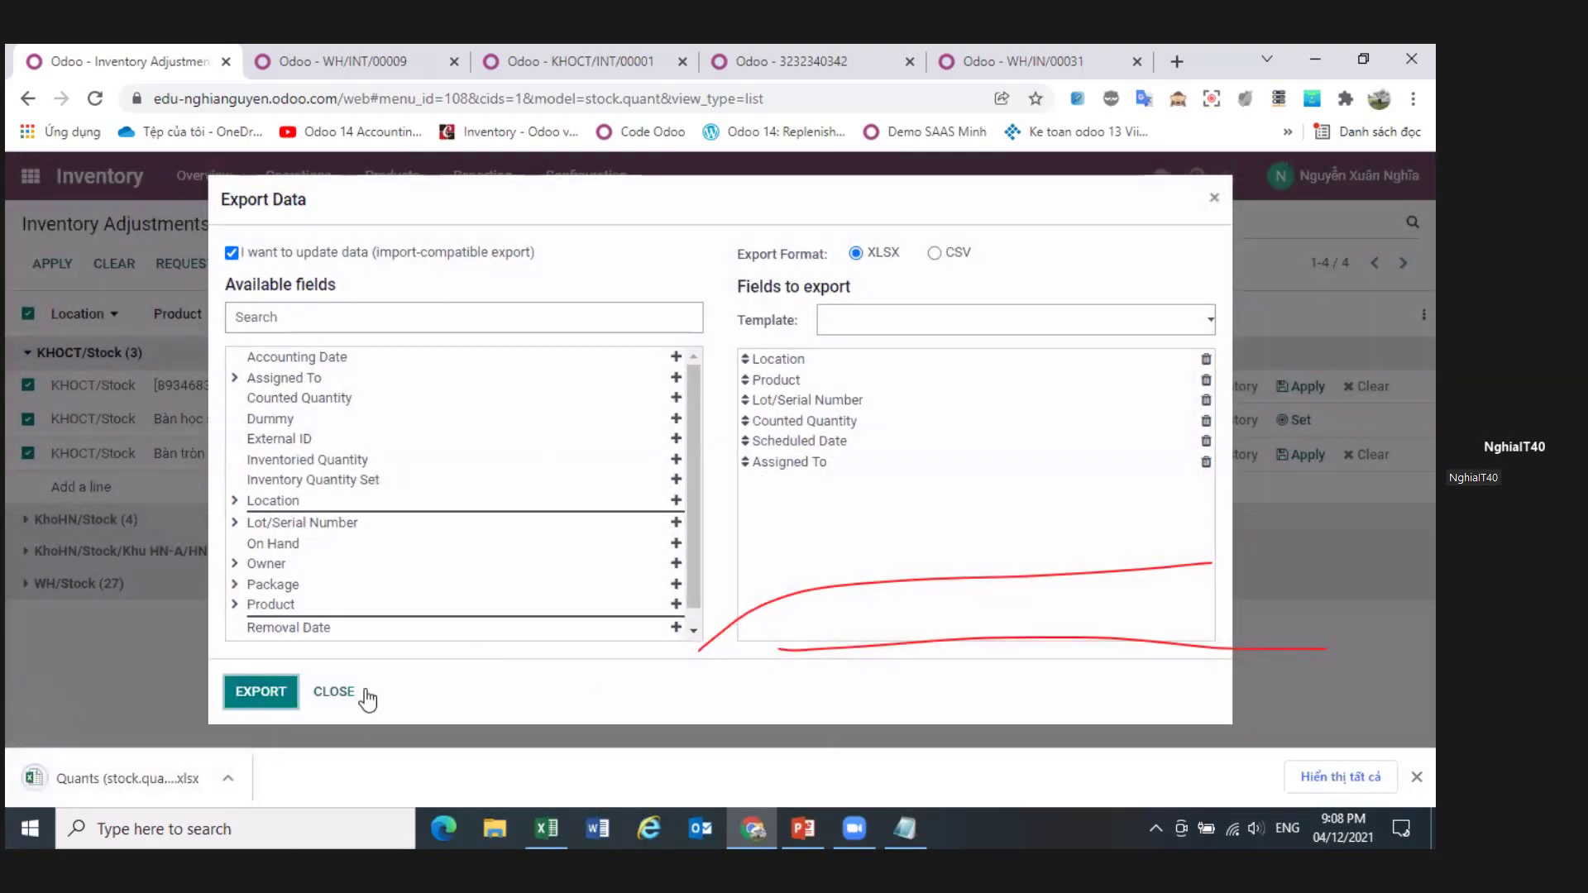
pyautogui.click(335, 694)
# - Open the exported Quants (stock.quant) workbook in Excel and enable editing
pyautogui.click(133, 779)
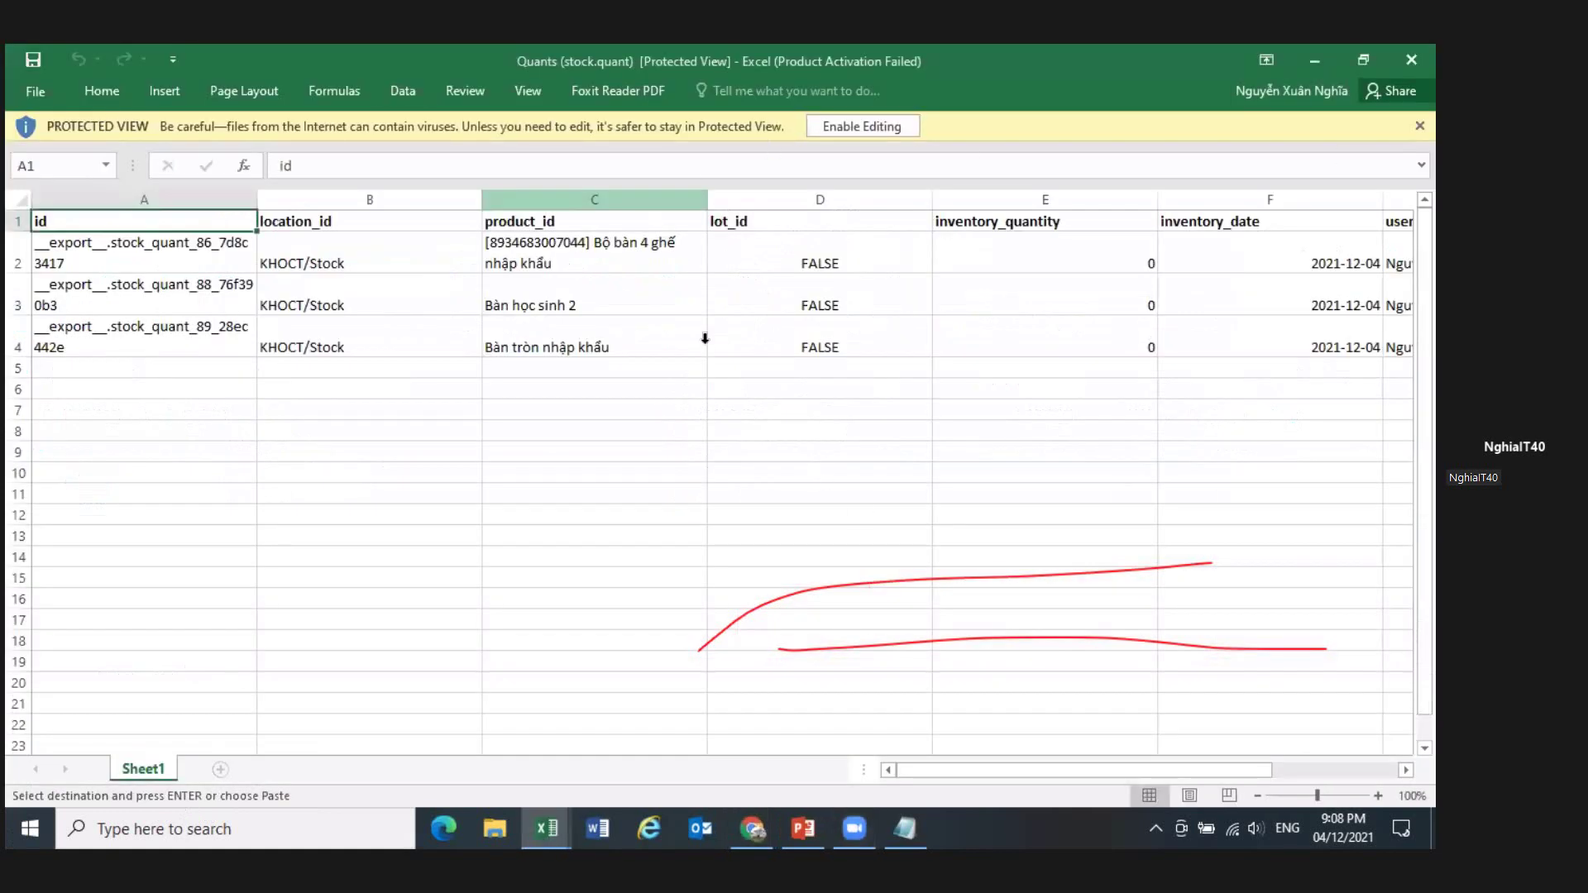
pyautogui.press('super+Down')
pyautogui.click(434, 202)
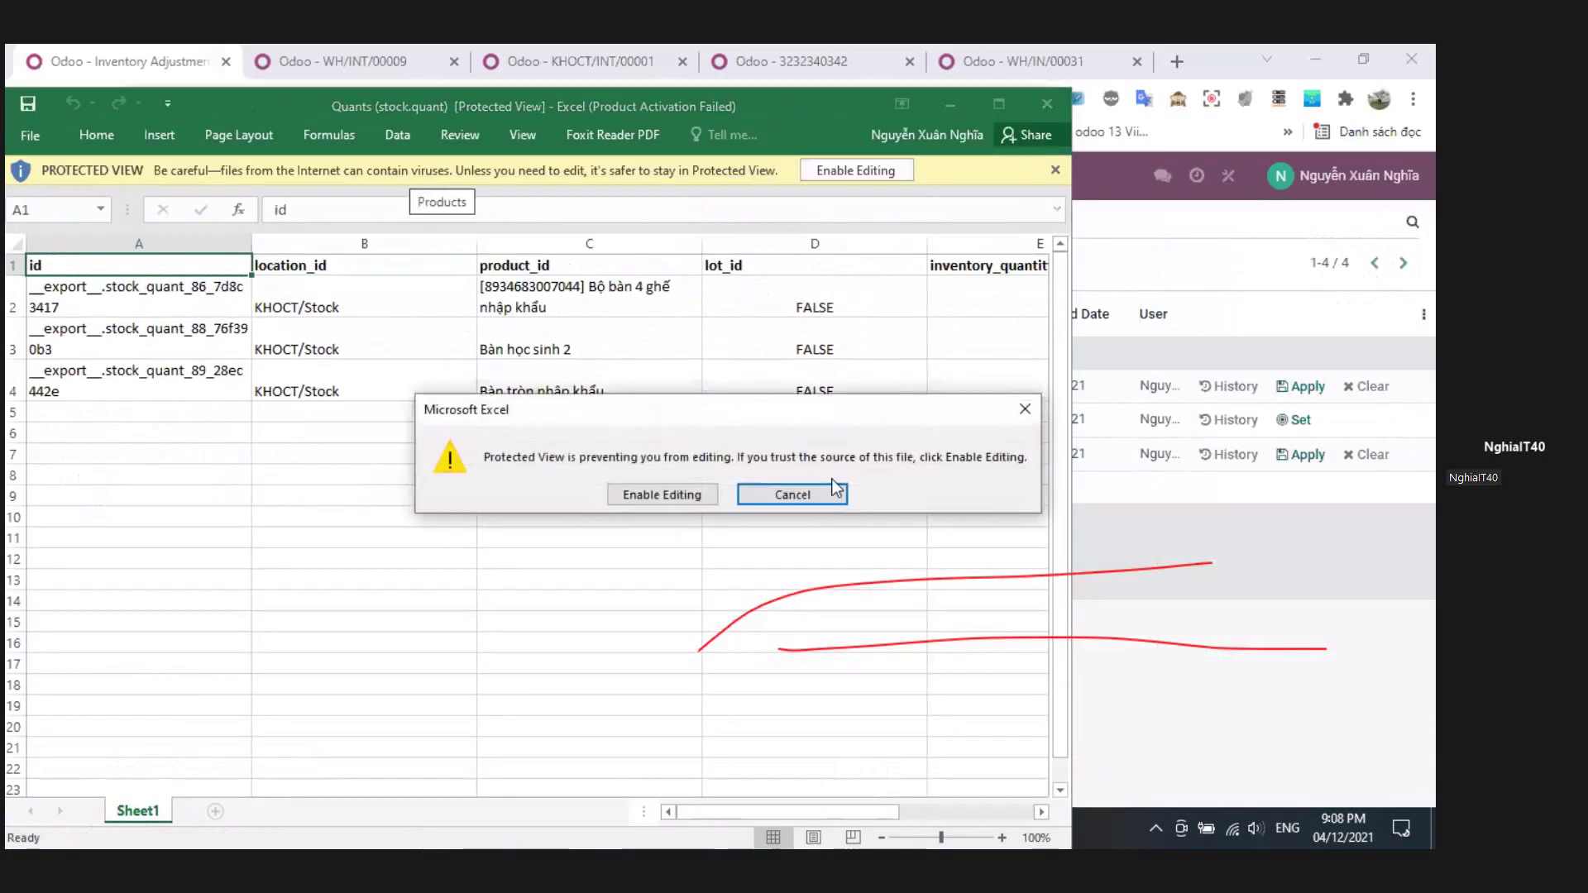
pyautogui.click(810, 497)
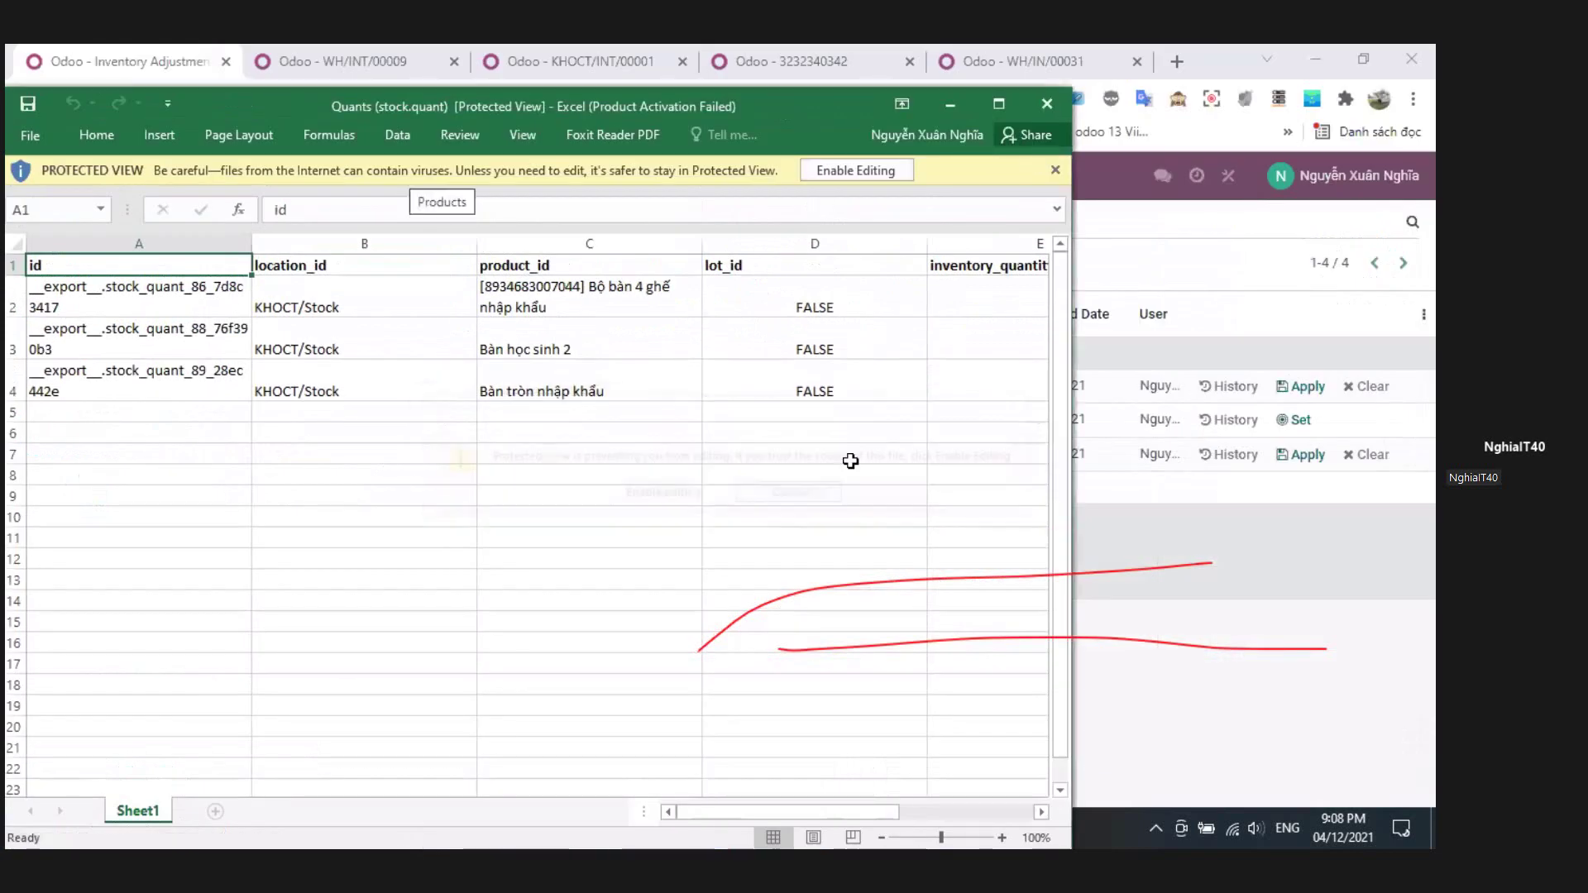
pyautogui.click(852, 170)
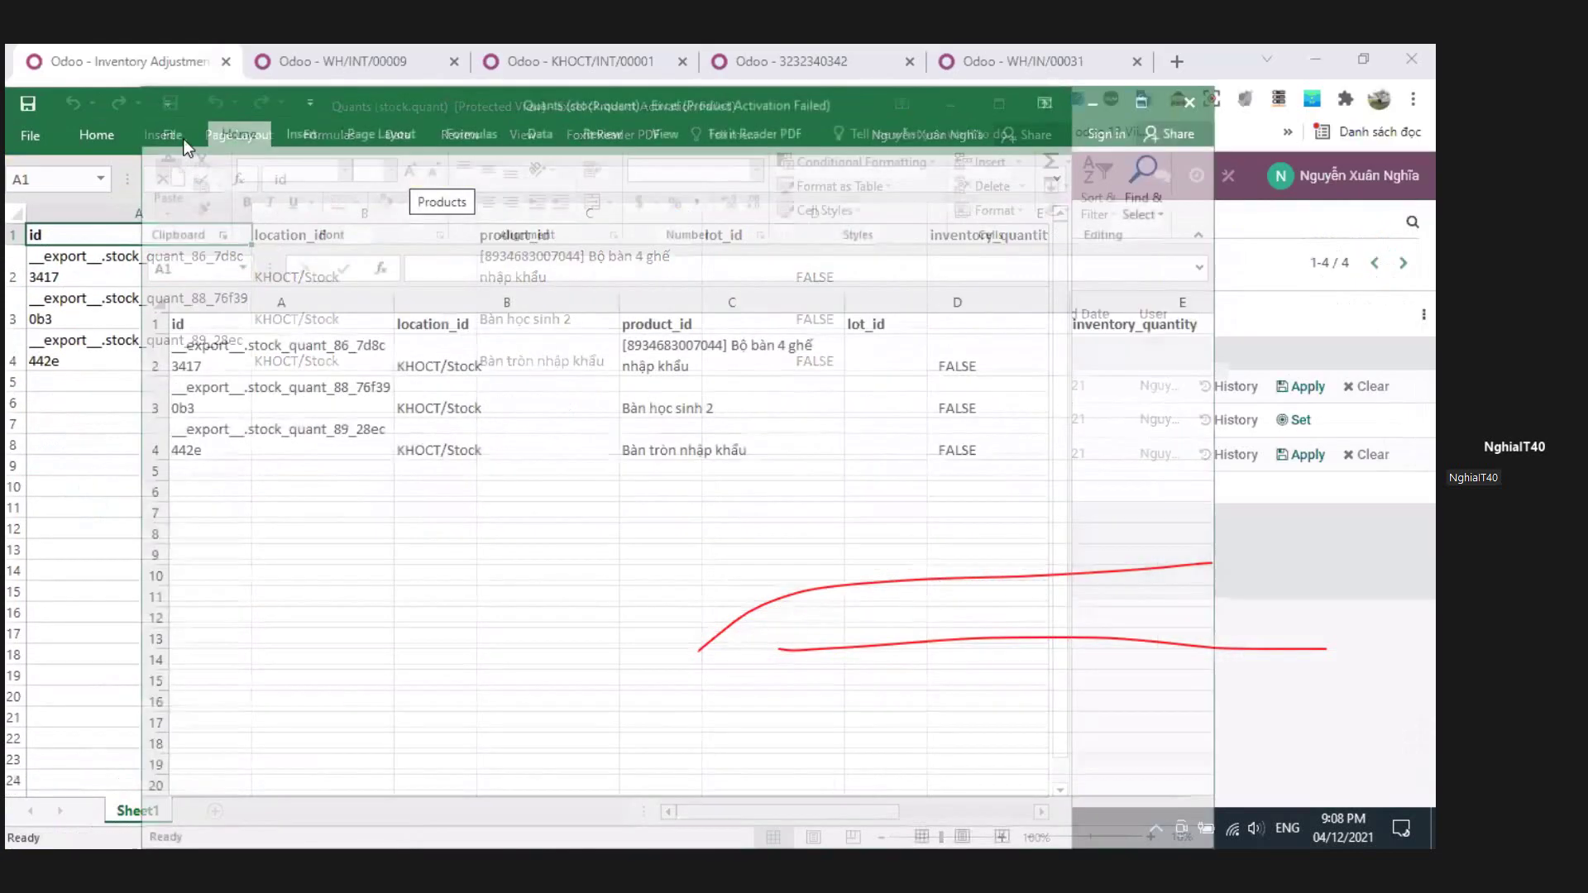
# - Save the workbook to the Desktop as Kiem ke kho can tho
pyautogui.hotkey('alt', 'f')
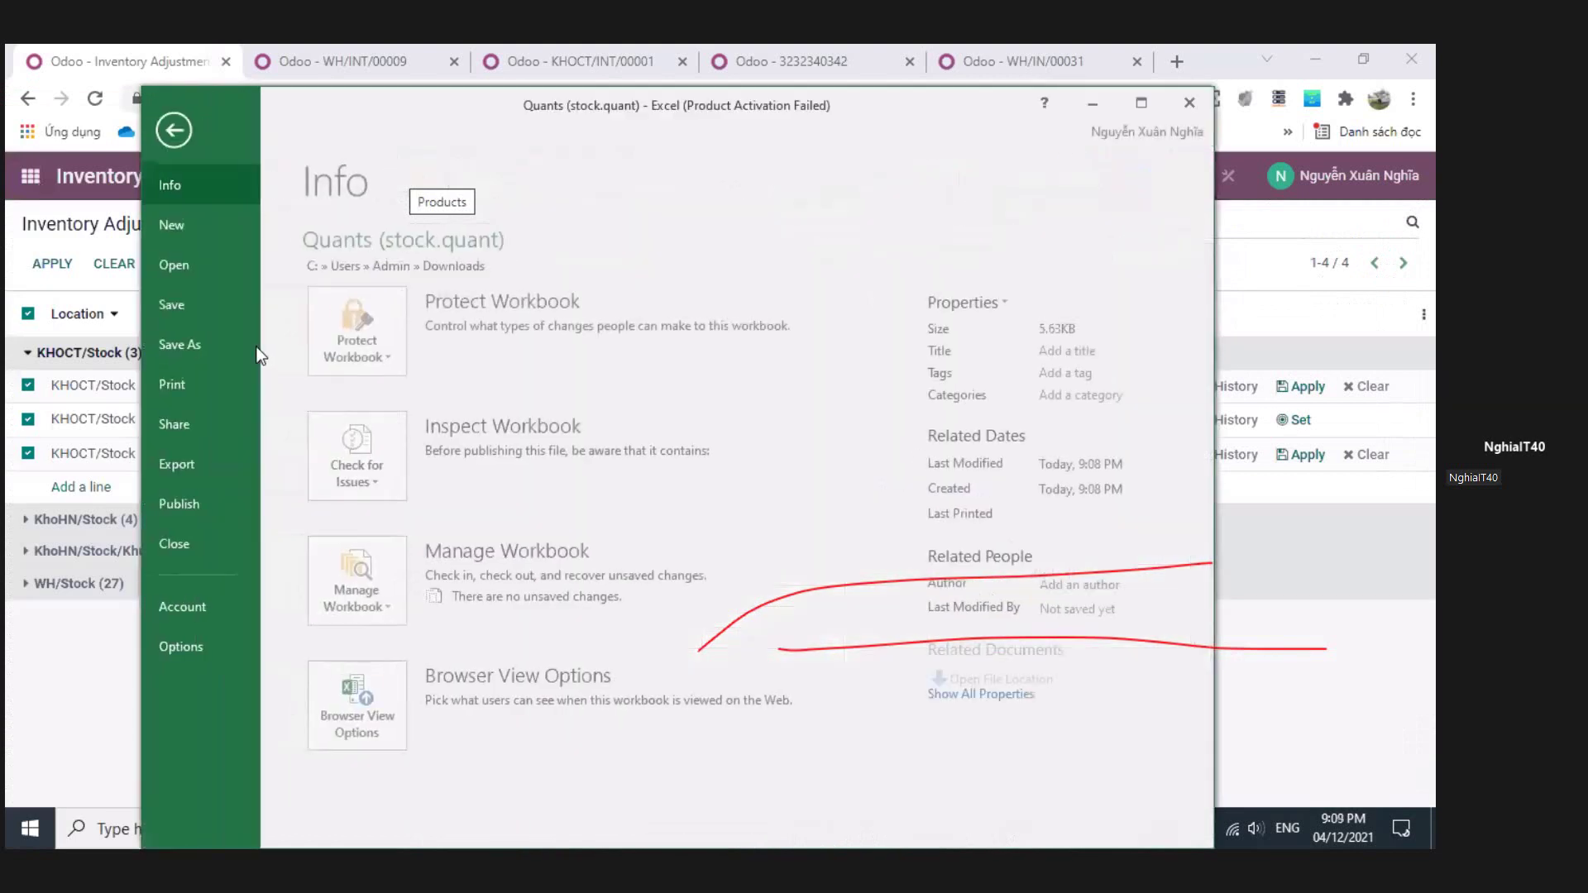
pyautogui.press('Return')
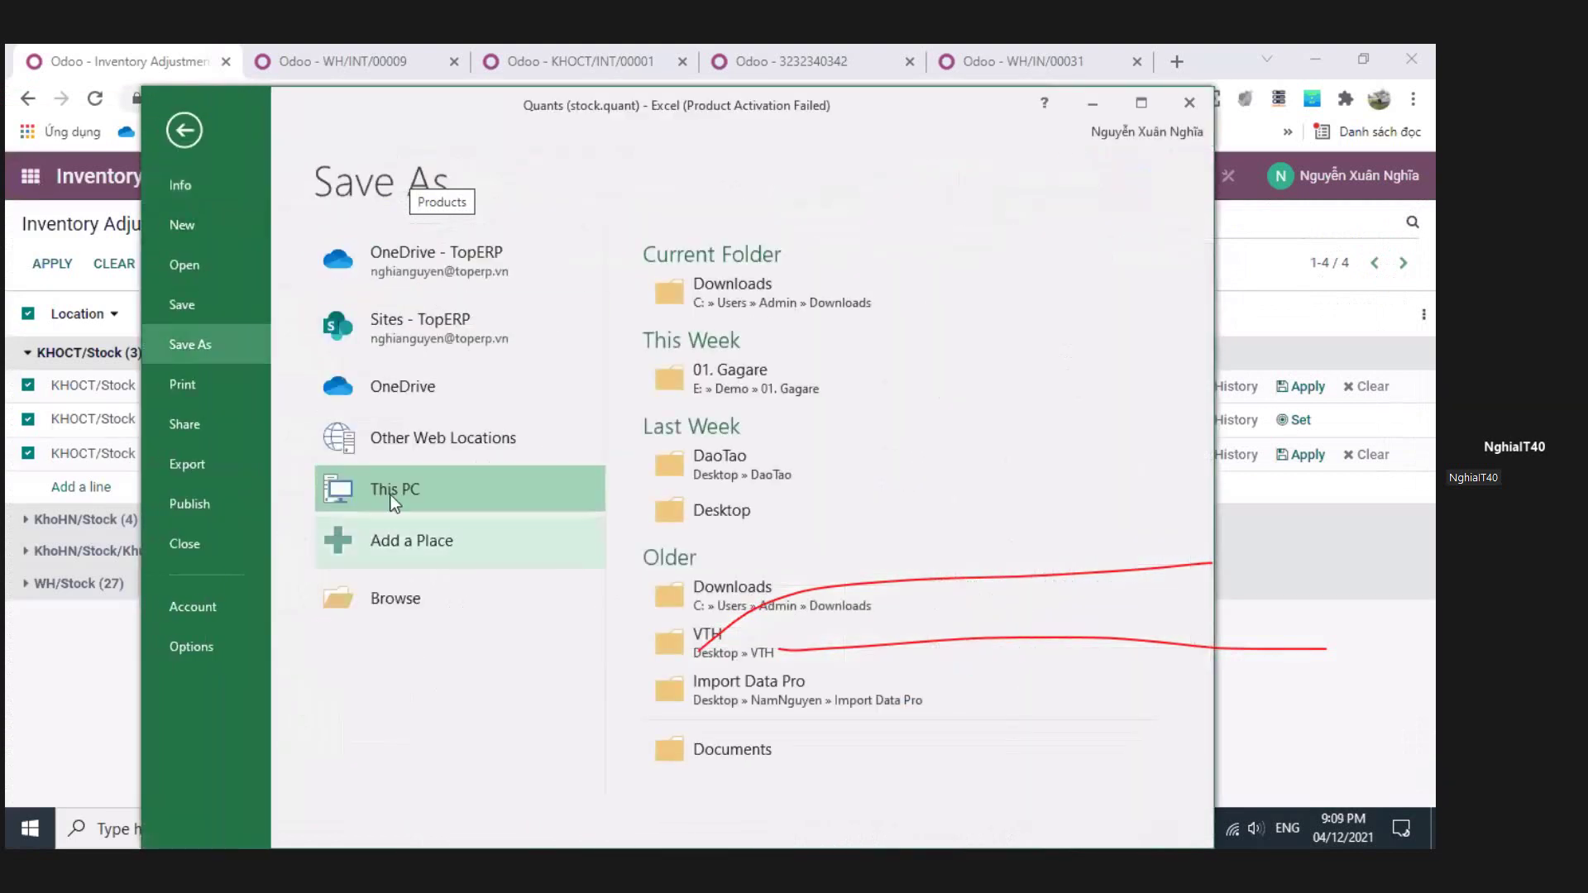
pyautogui.click(507, 591)
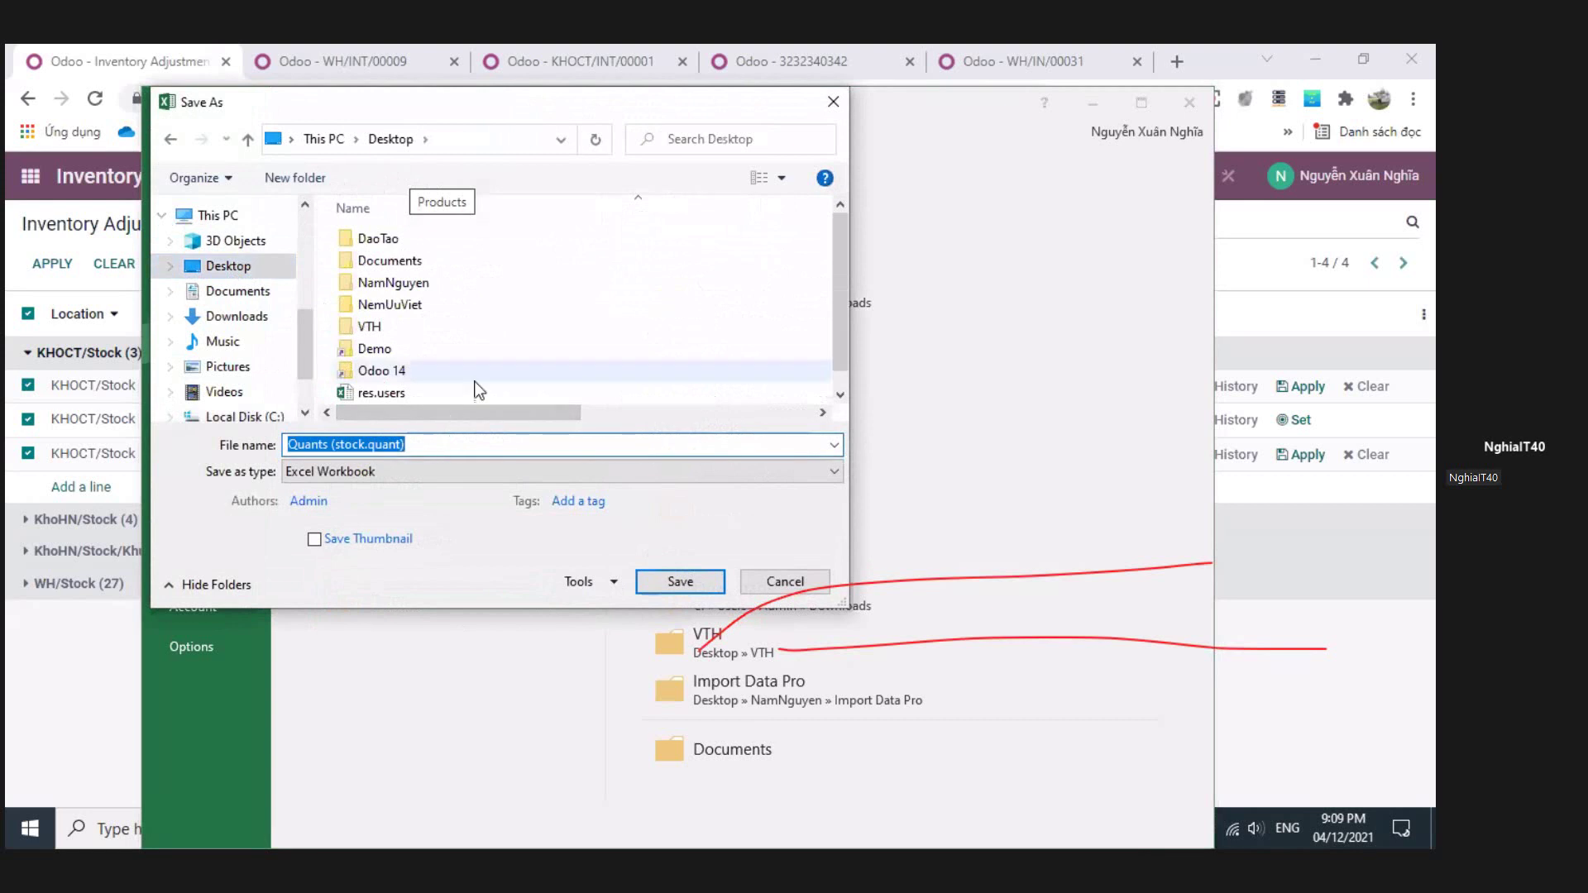
pyautogui.write('Kiem ke kho can tho')
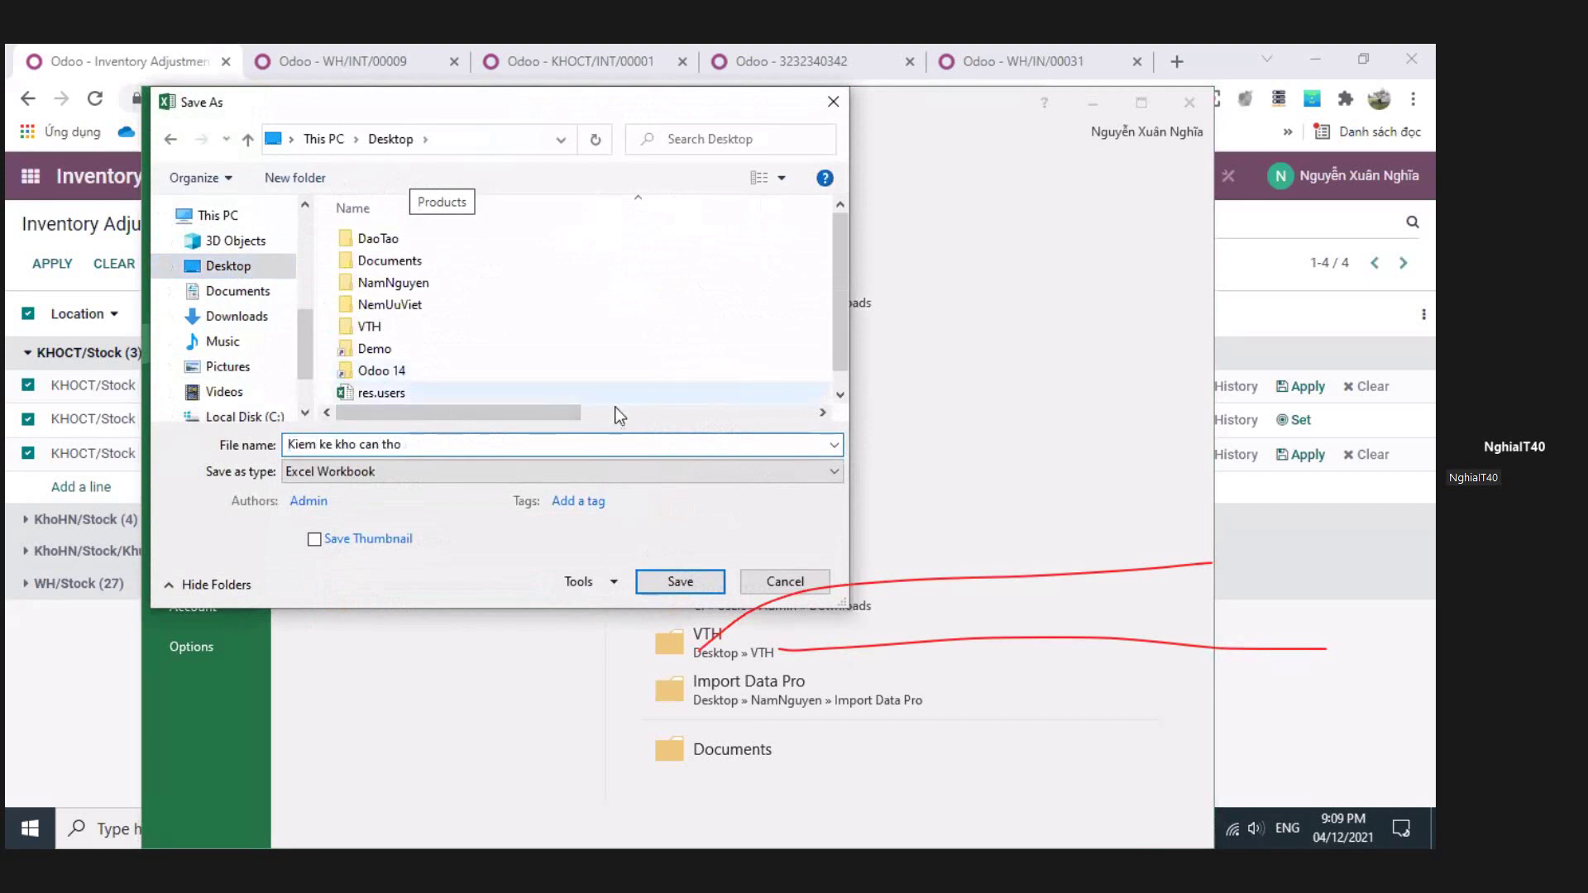
pyautogui.click(666, 586)
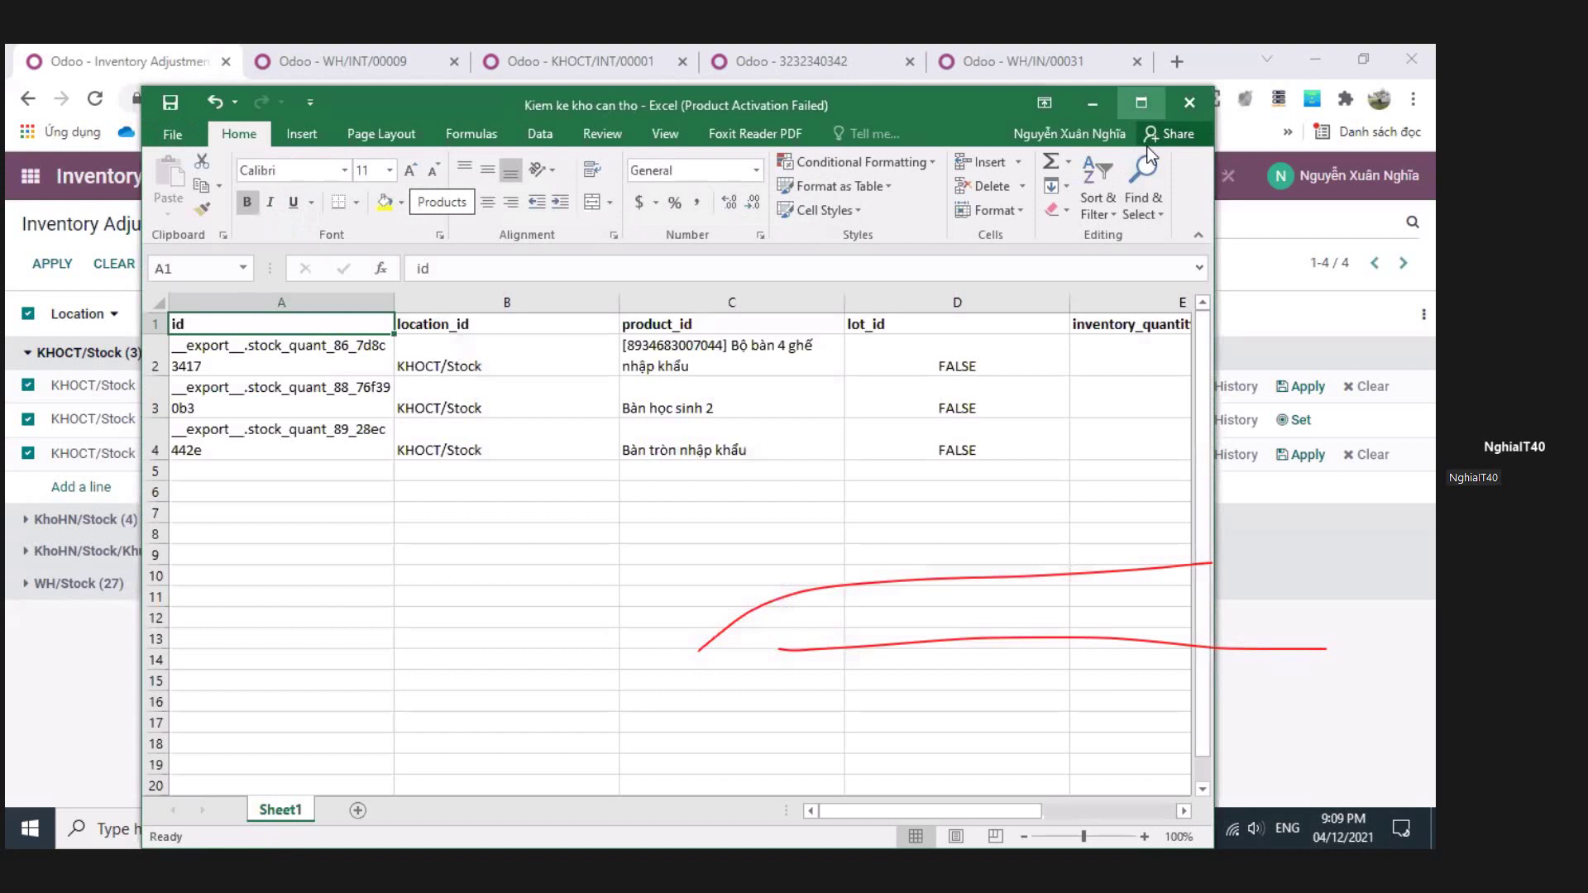
# - Review the exported columns from id to user_id for the three KHOCT/Stock rows in the maximized workbook
pyautogui.click(1142, 103)
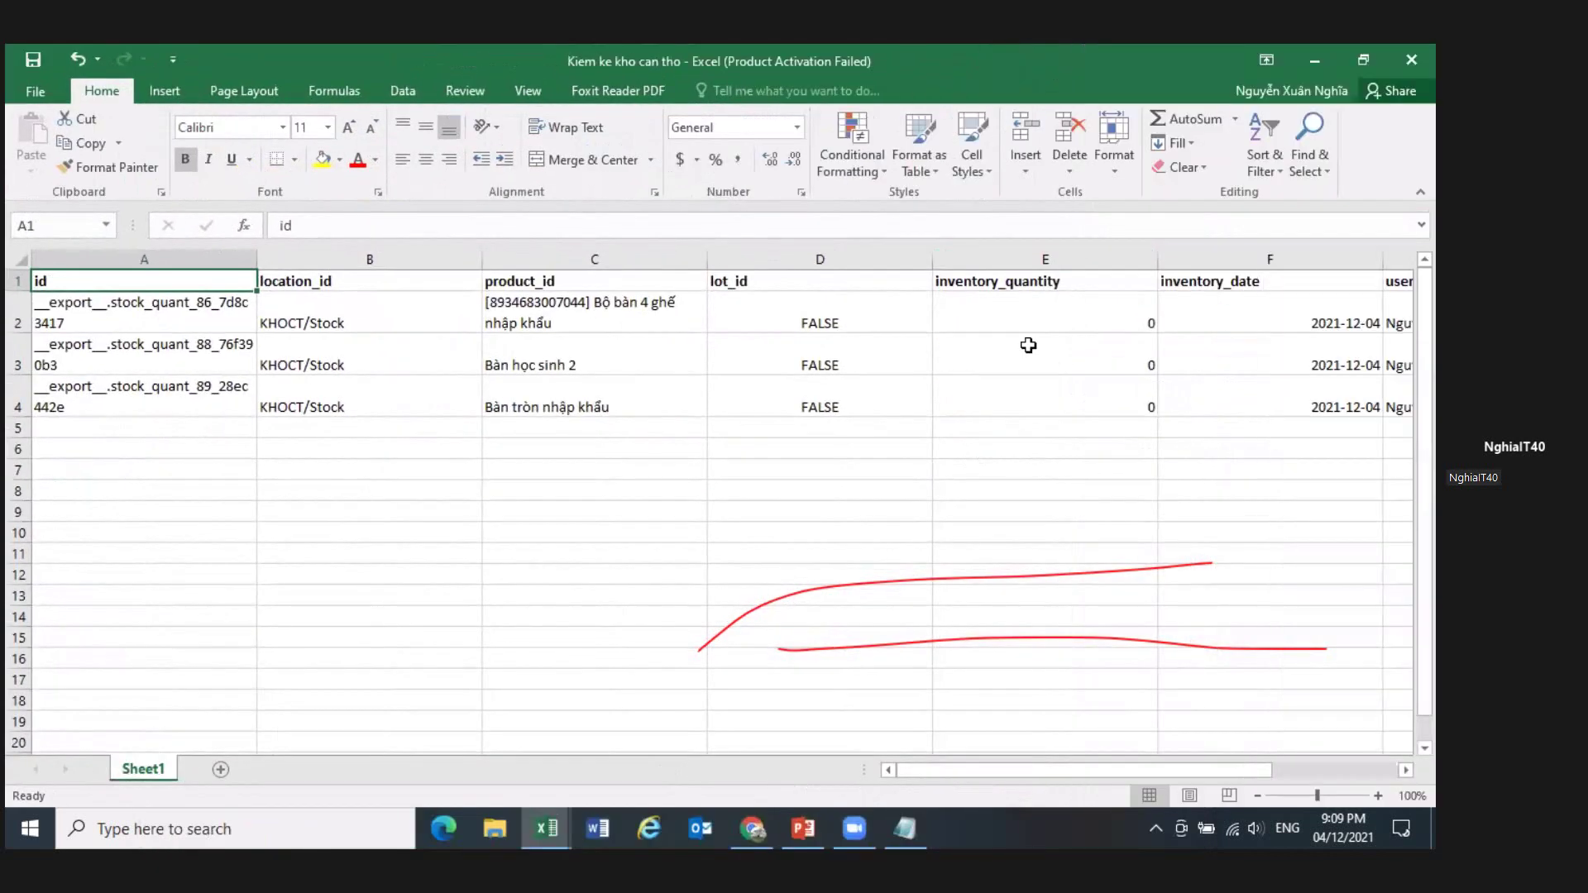
pyautogui.click(1045, 365)
pyautogui.press('Right')
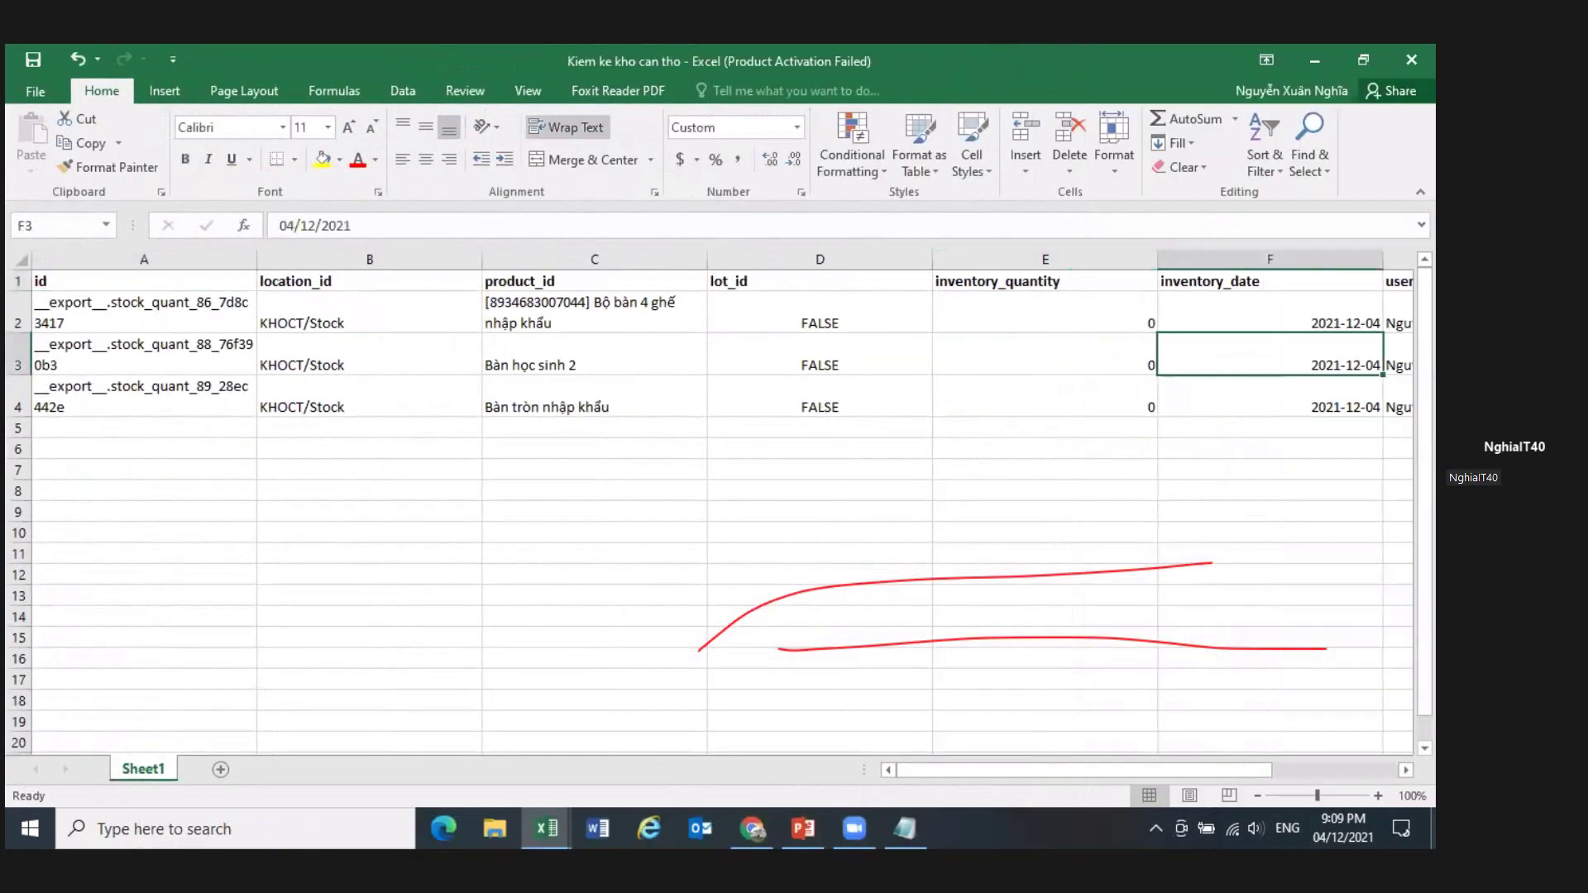
pyautogui.press('Left')
pyautogui.press('Up')
pyautogui.press('Down')
pyautogui.press('Down')
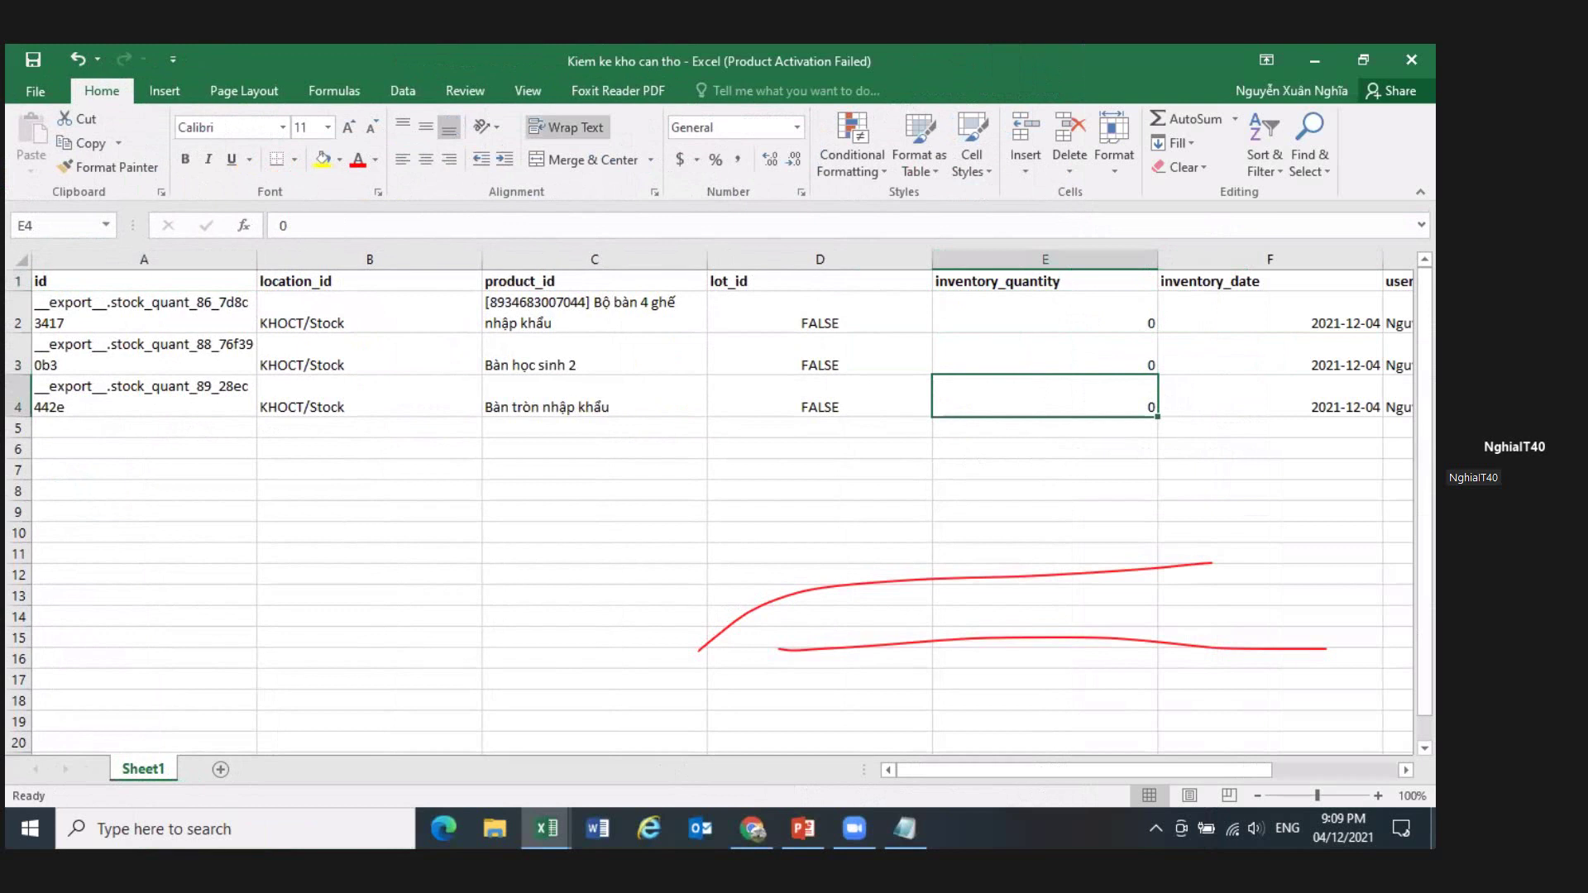
pyautogui.press('Up')
pyautogui.press('Up')
pyautogui.press('Down')
pyautogui.press('Right')
pyautogui.press('Right')
pyautogui.press('Right')
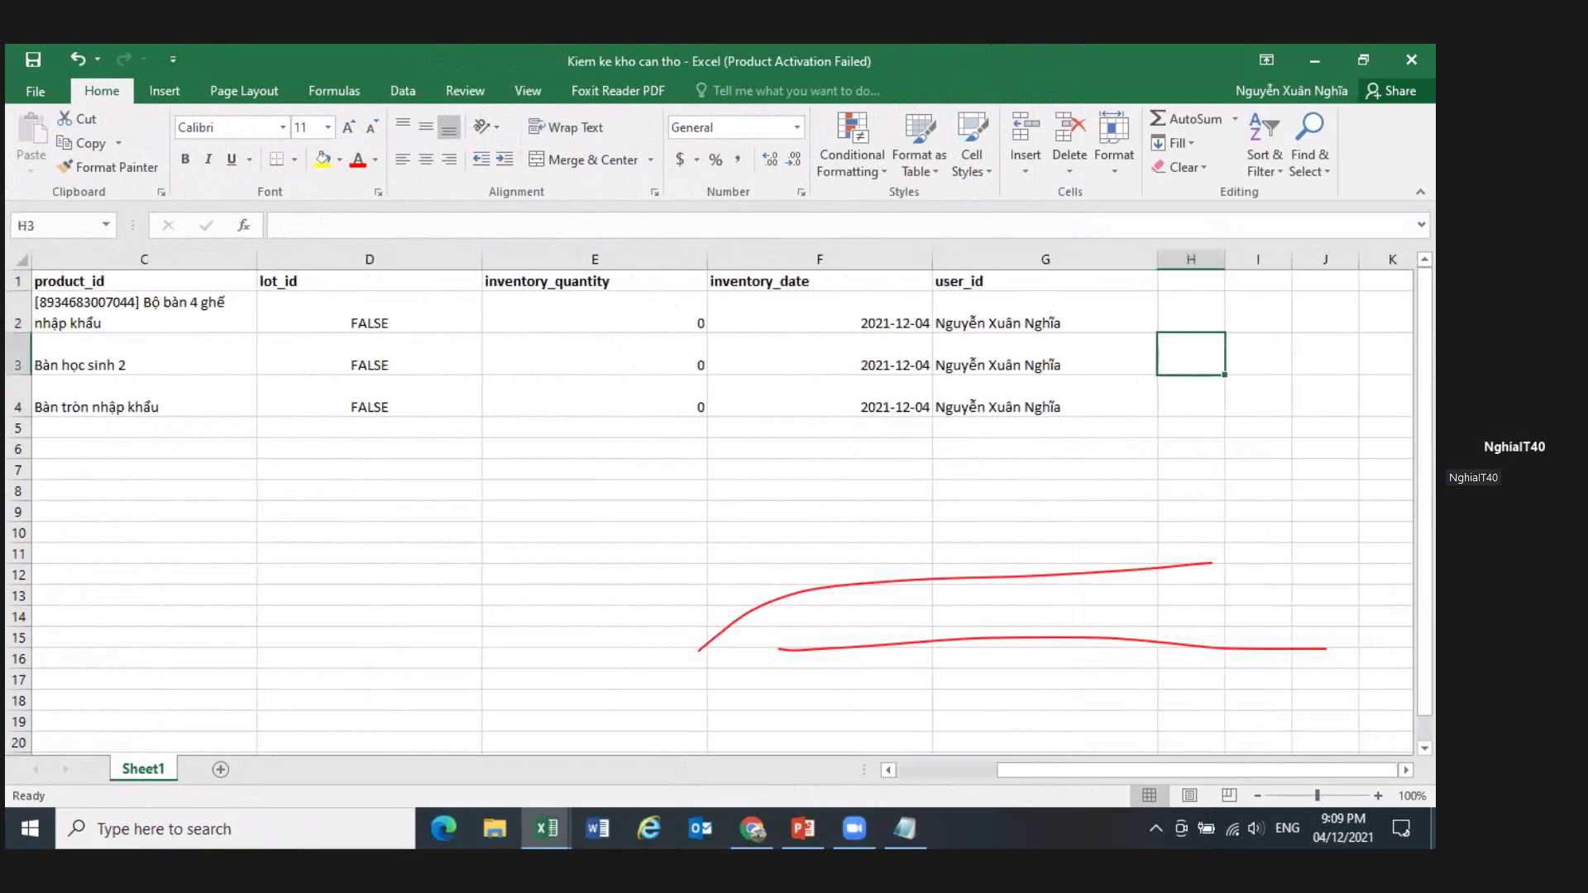
pyautogui.press('Left')
pyautogui.press('Left')
pyautogui.press('Left')
pyautogui.press('Left')
pyautogui.press('Left')
pyautogui.press('Left')
pyautogui.press('Right')
pyautogui.press('Right')
pyautogui.press('Right')
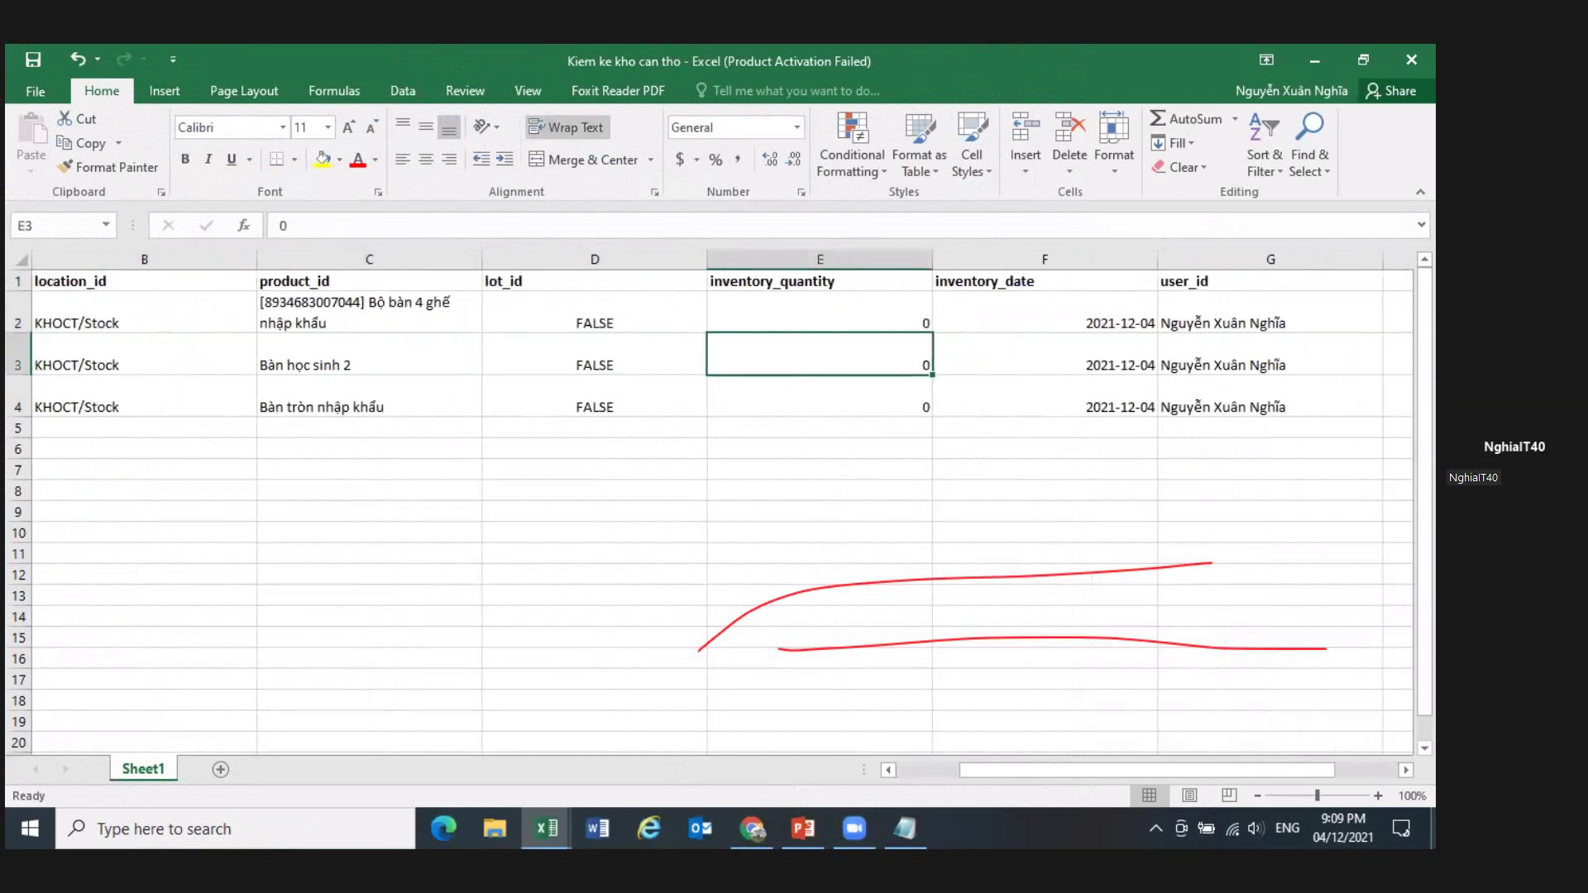
pyautogui.moveTo(1078, 769); pyautogui.dragTo(931, 780)
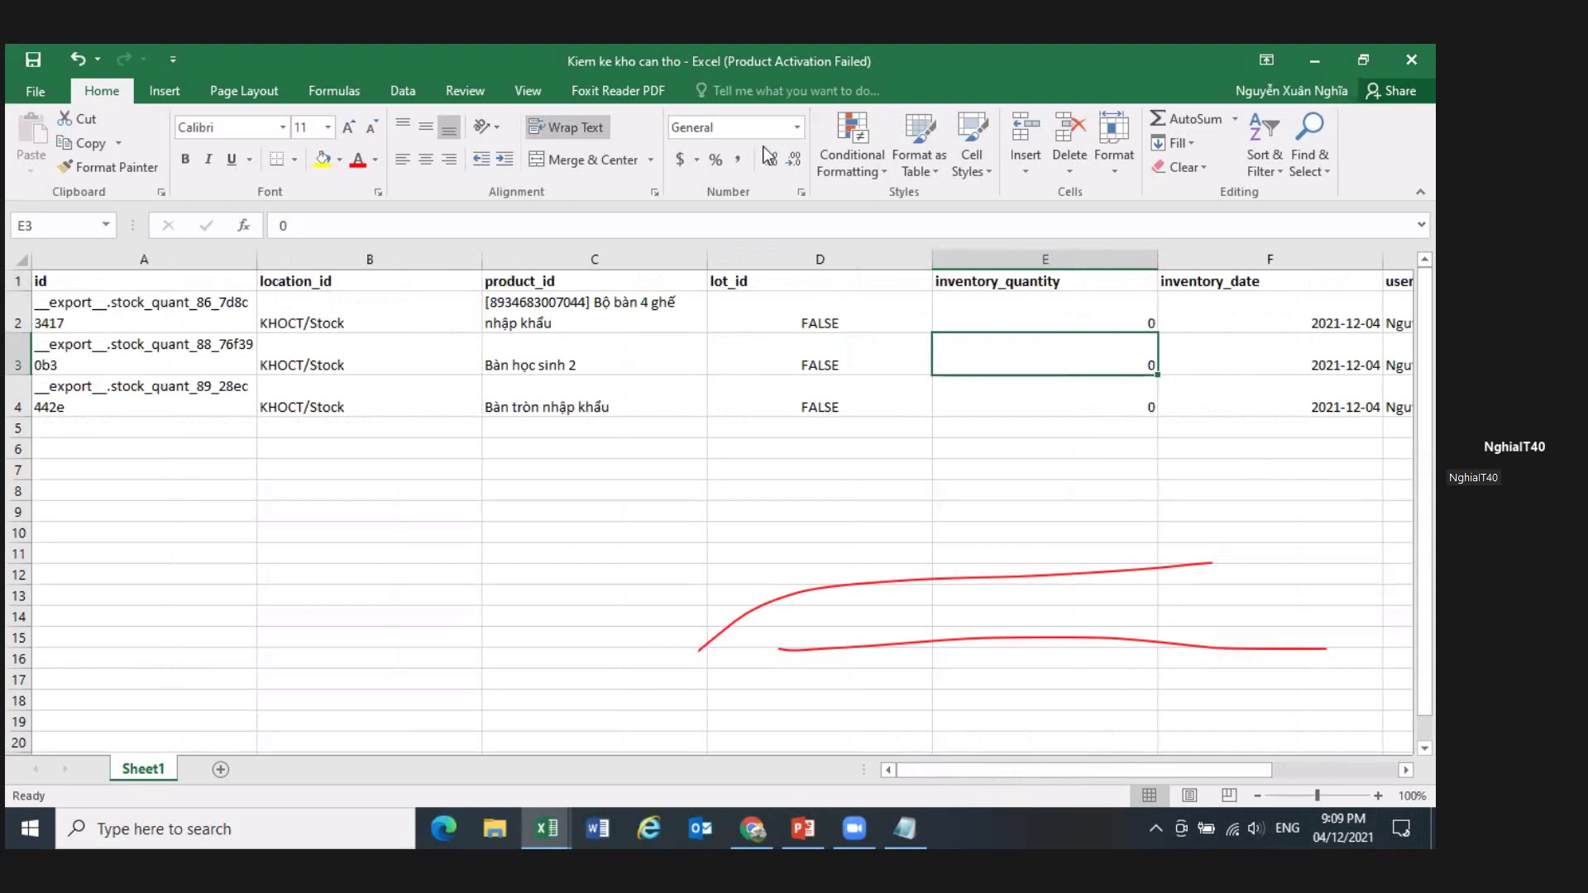
# - Compare the workbook with the KHOCT/Stock lines in Odoo and dismiss the Count Sheet download notice
pyautogui.doubleClick(292, 73)
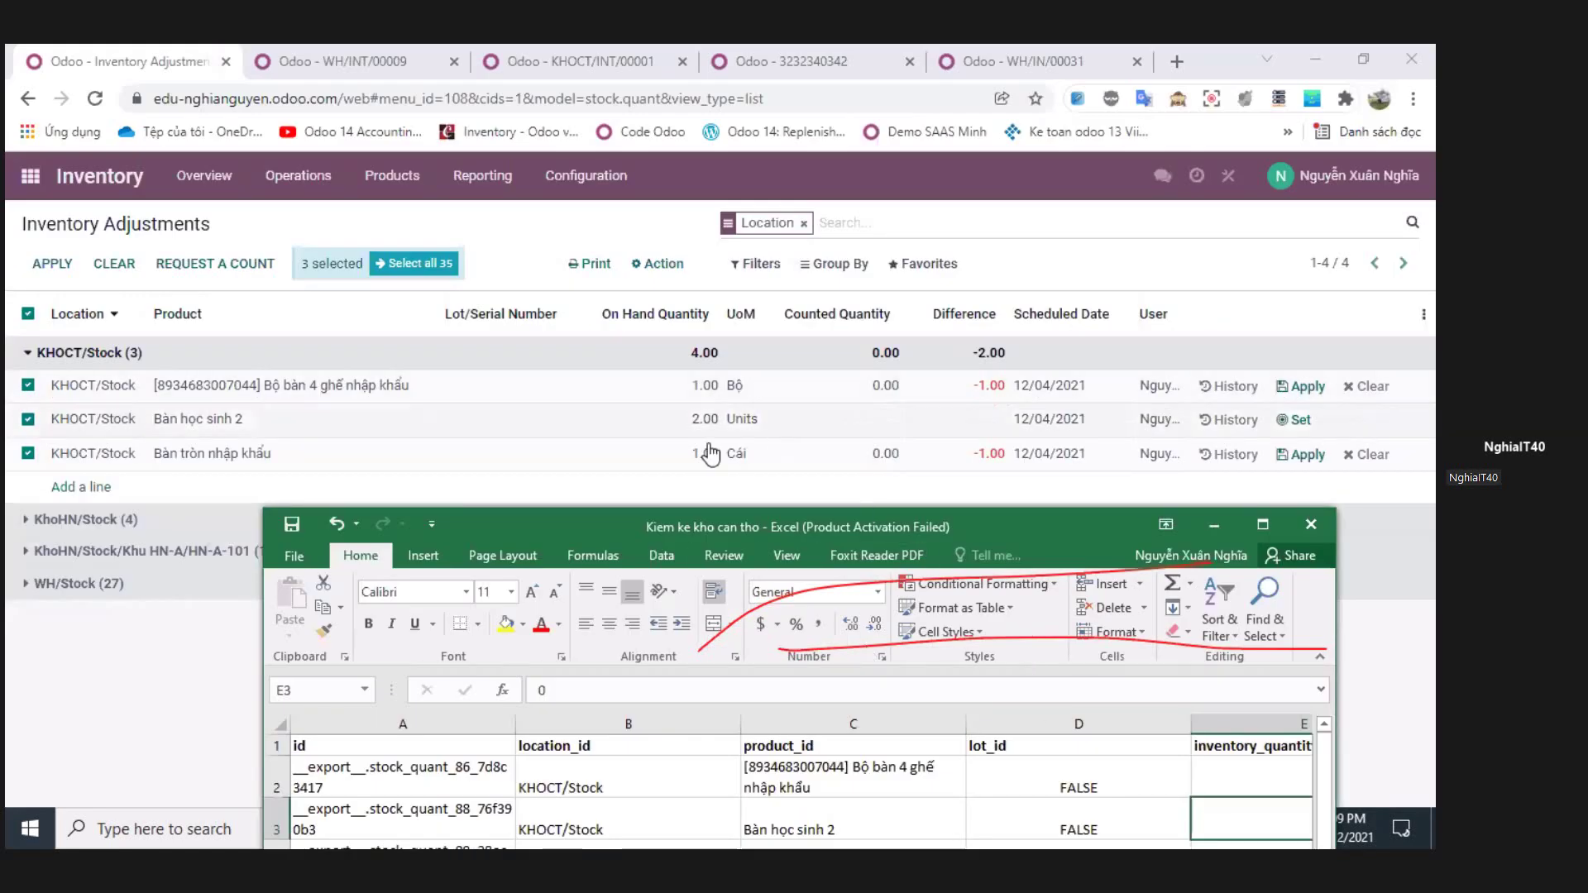
pyautogui.hotkey('alt', 'Tab')
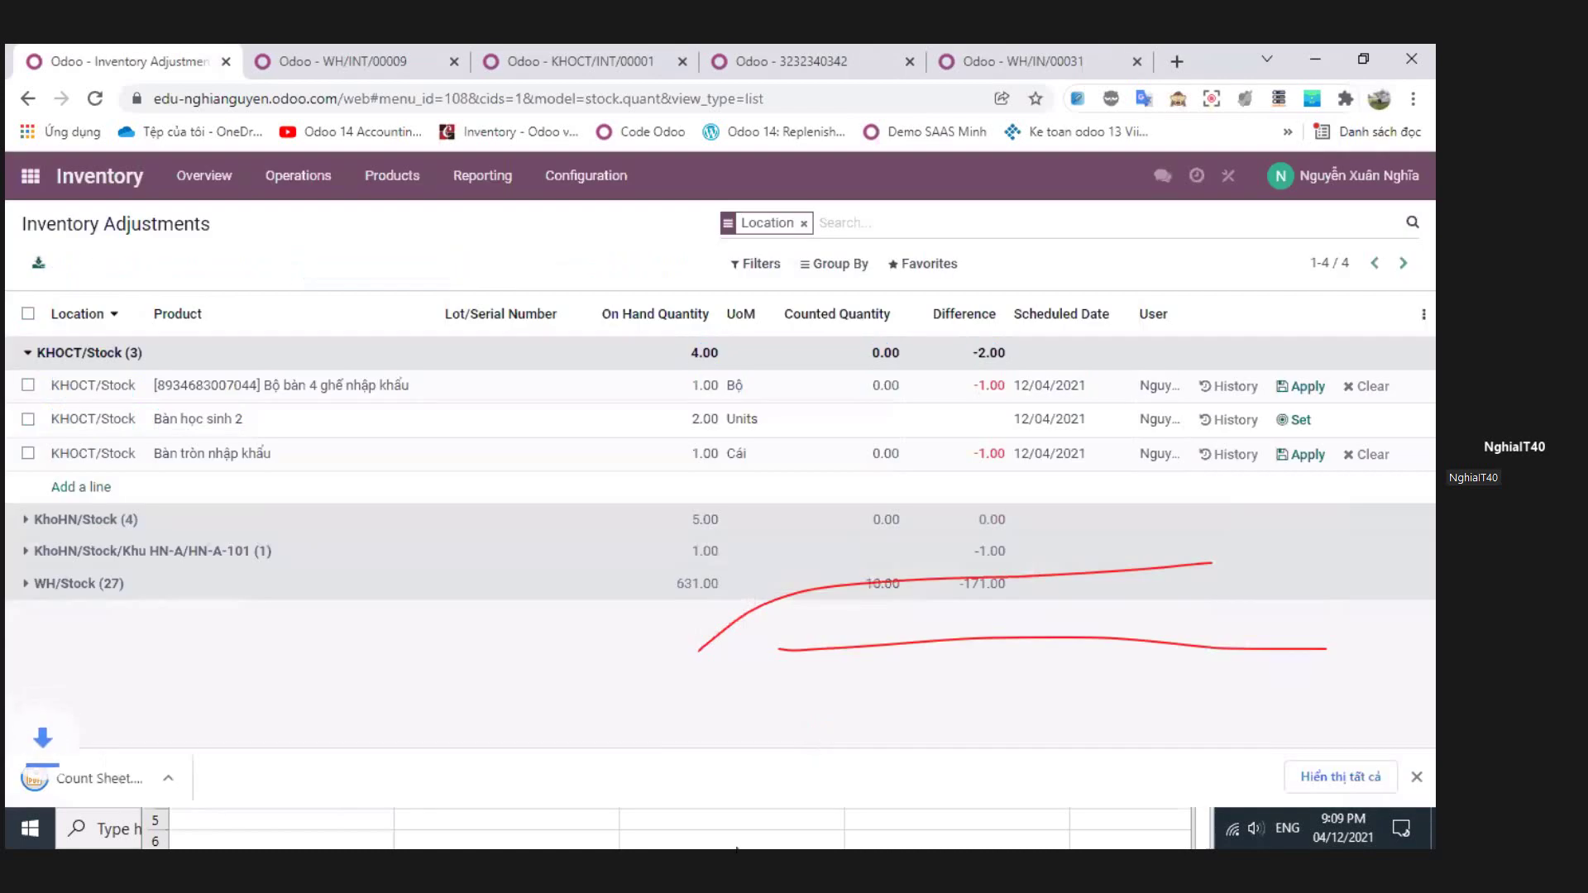
pyautogui.click(1417, 777)
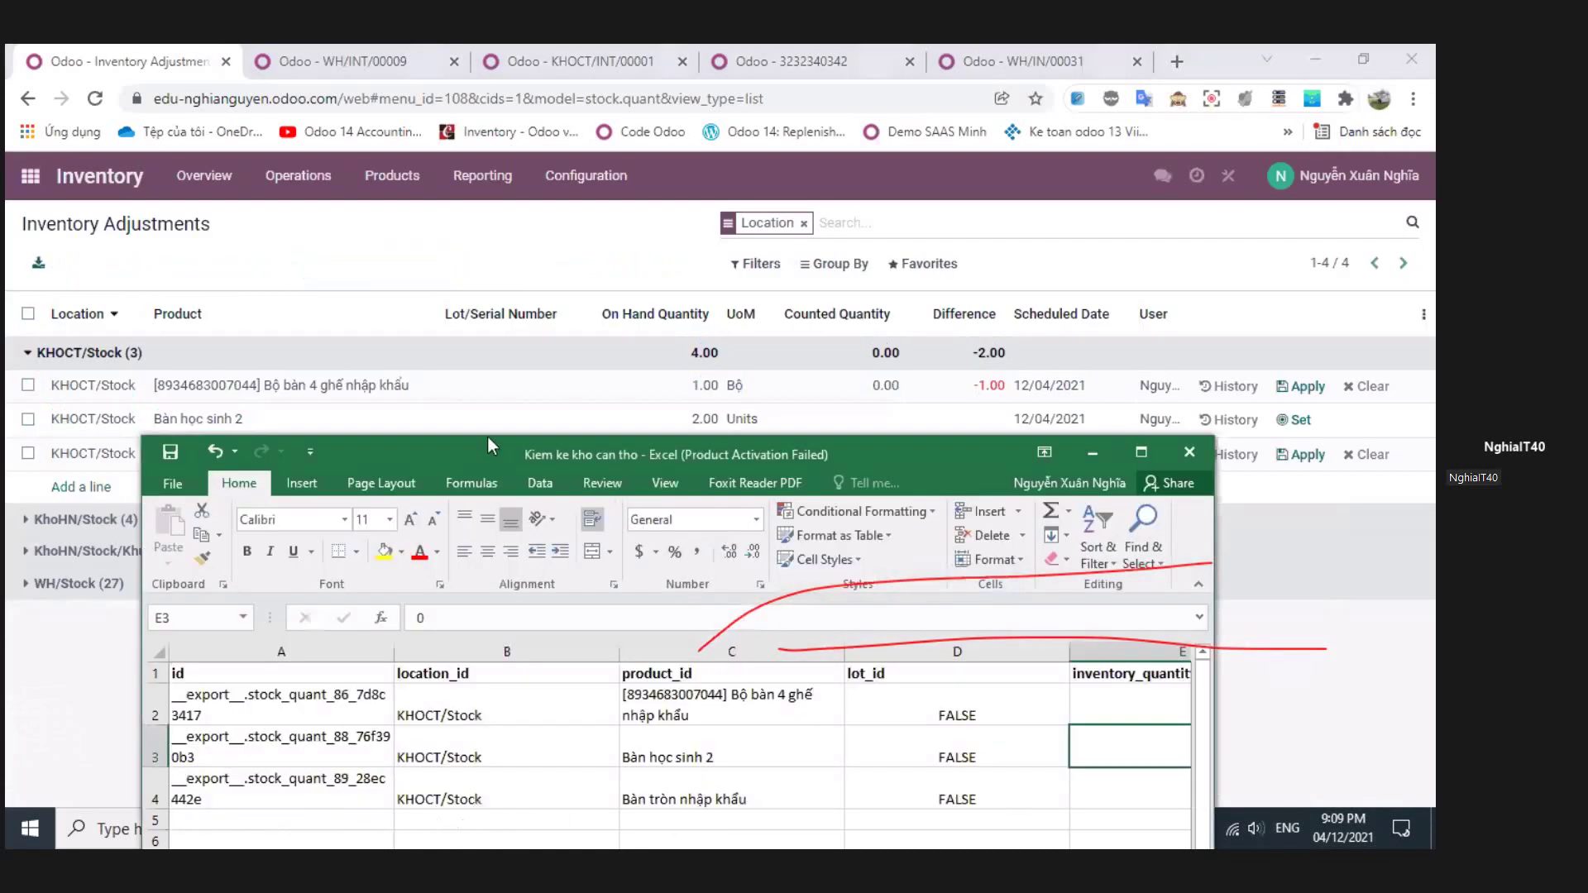
pyautogui.moveTo(488, 438); pyautogui.dragTo(540, 187)
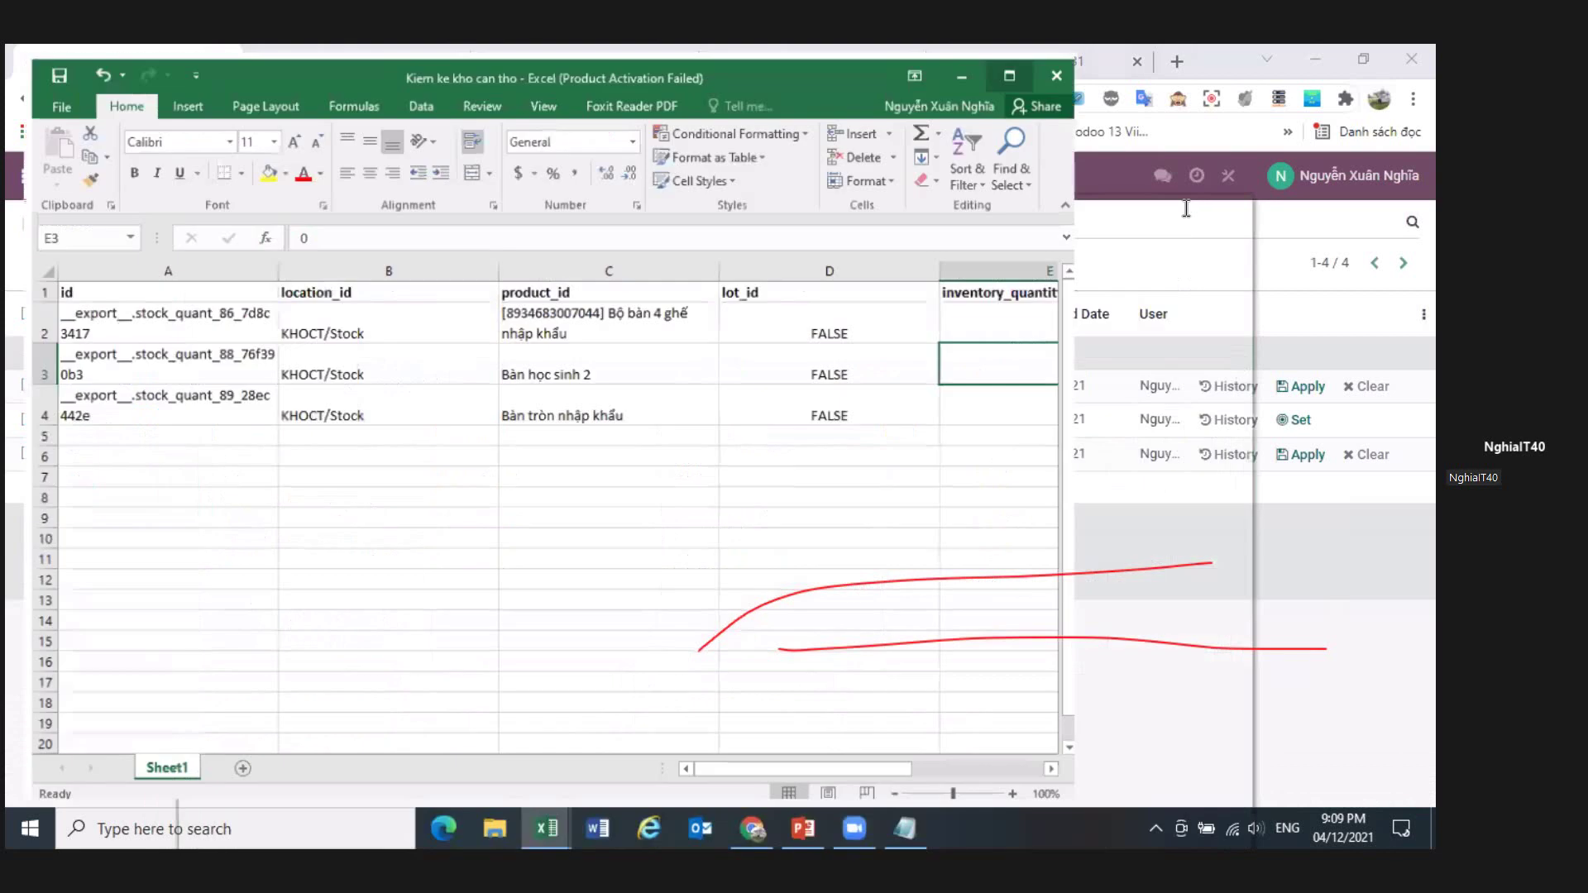
# - Enter inventory_quantity values 3, 4 and 5 for the three products in cells E2 to E4 of the workbook
pyautogui.press('super+Up')
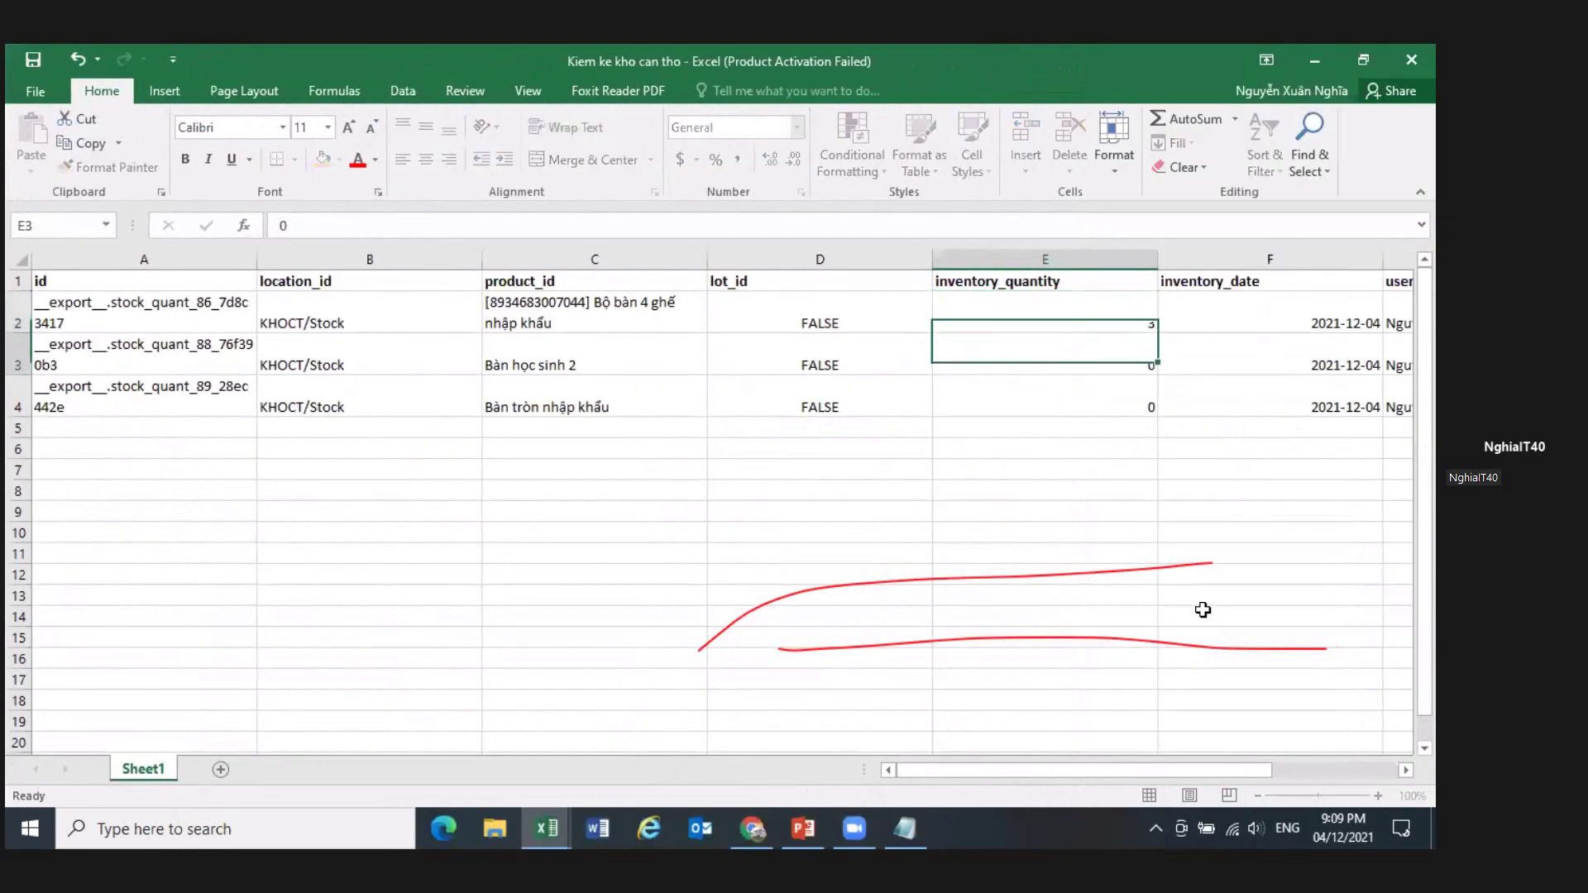
pyautogui.write('4')
pyautogui.press('Return')
pyautogui.write('5')
pyautogui.press('Return')
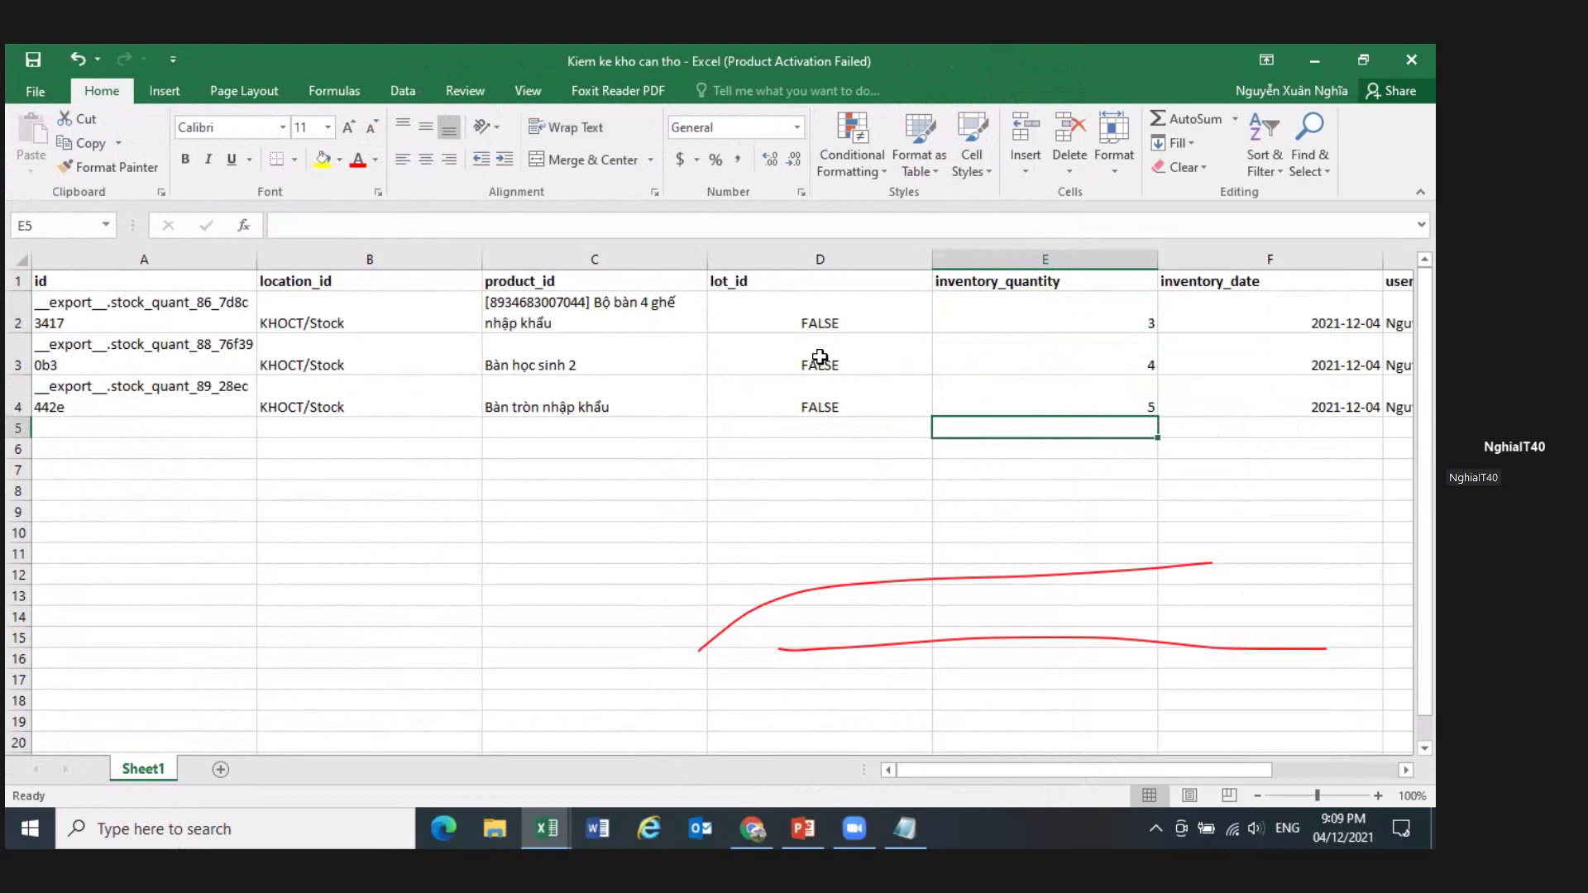
pyautogui.click(1051, 321)
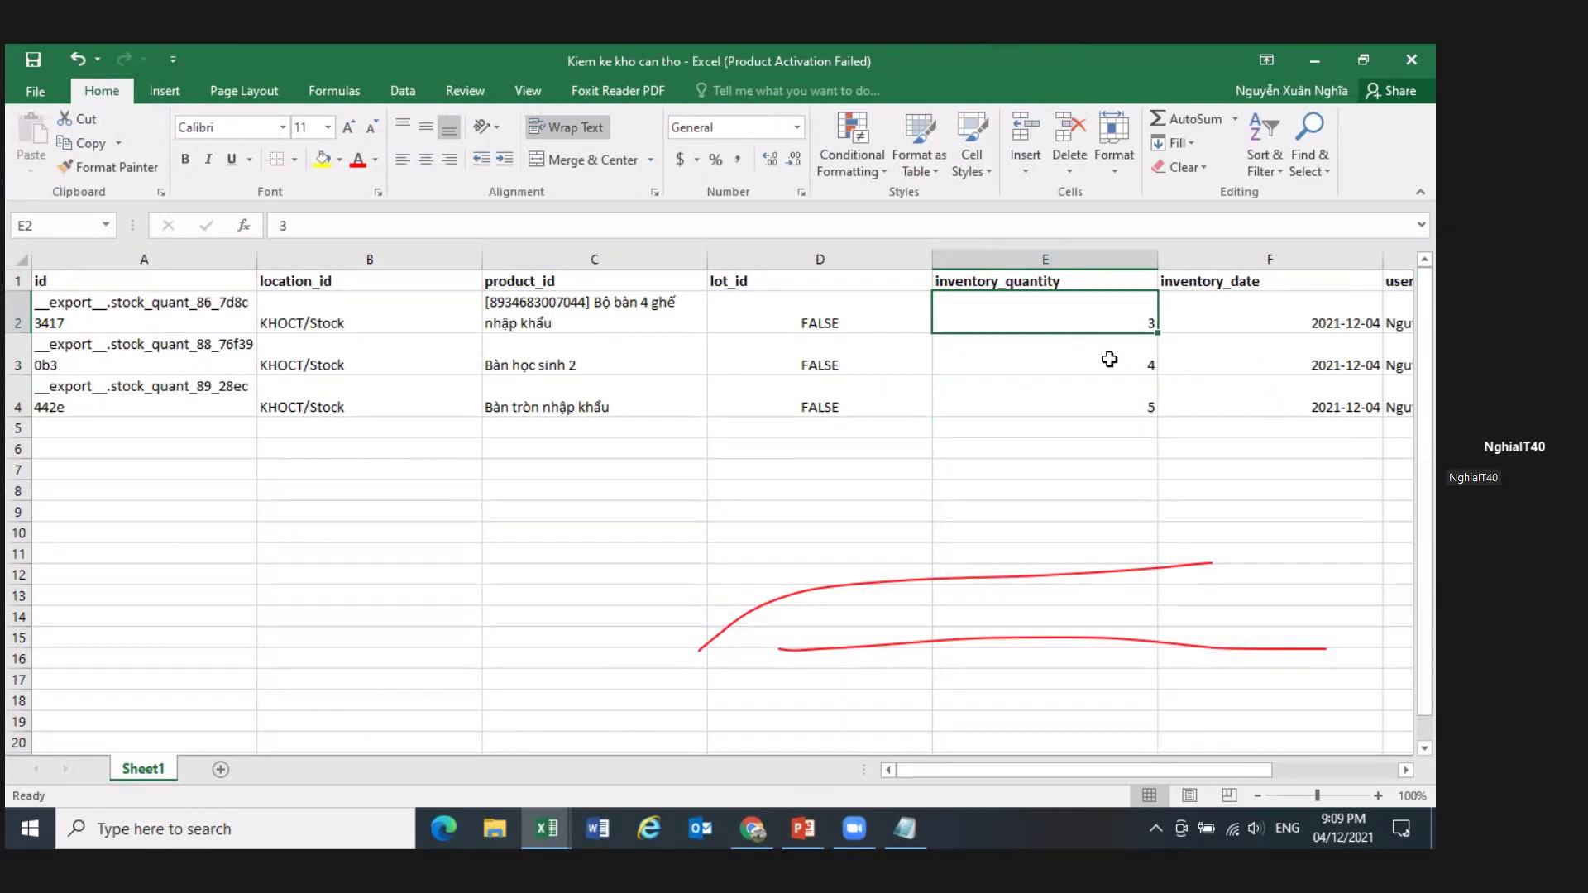
pyautogui.click(1000, 447)
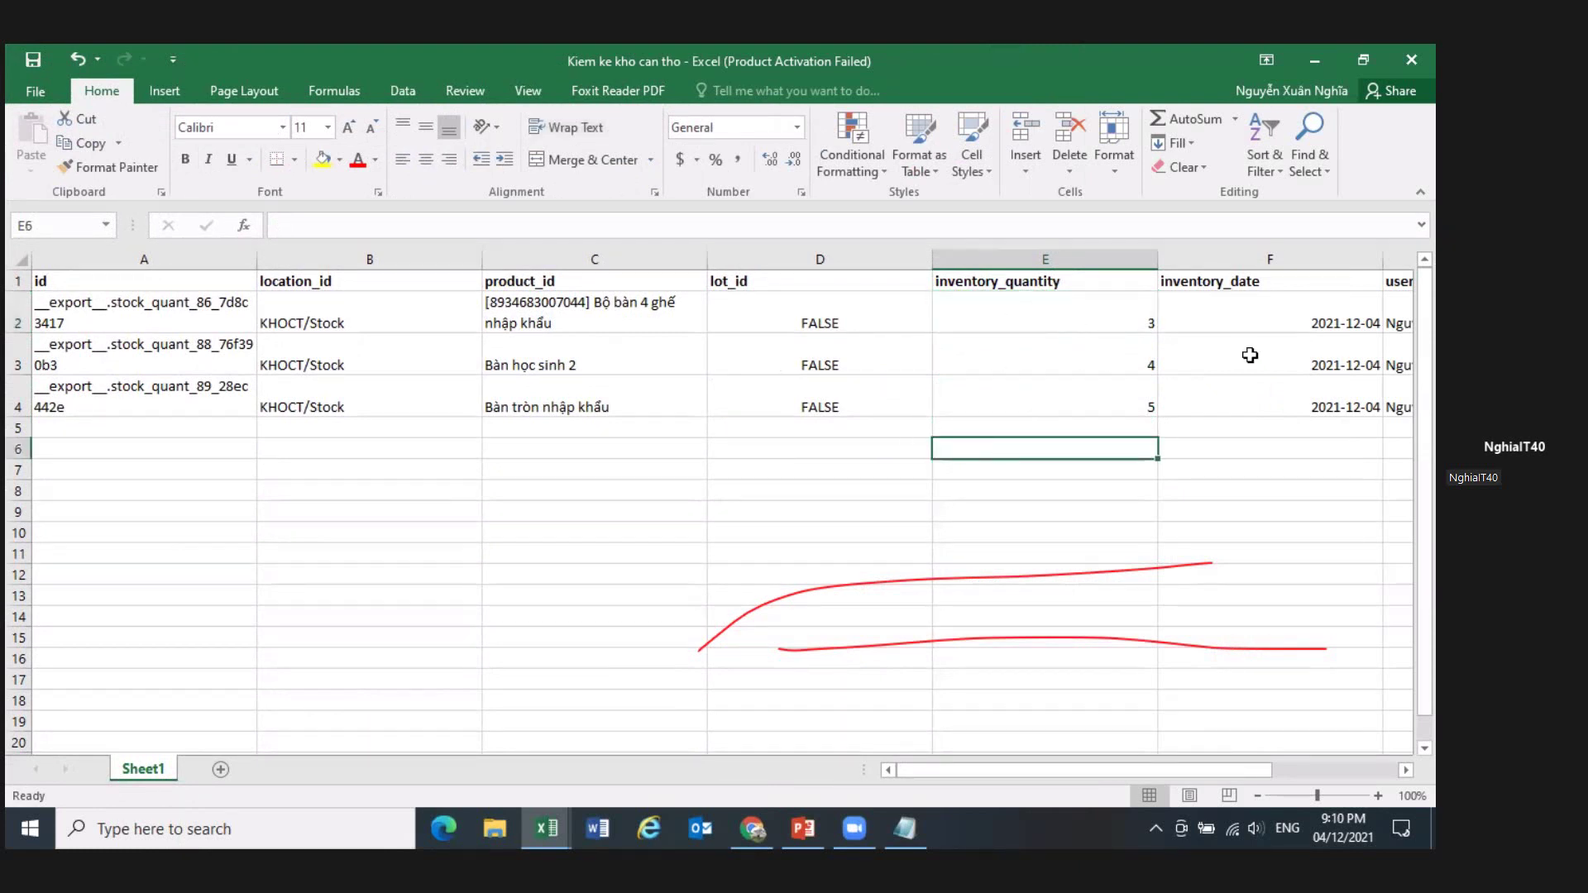
# - Delete columns F to I, including inventory_date and user_id, and save the workbook
pyautogui.moveTo(1248, 257)
pyautogui.mouseDown()
pyautogui.moveTo(1410, 258)
pyautogui.moveTo(1274, 265)
pyautogui.mouseUp()
pyautogui.rightClick(1041, 363)
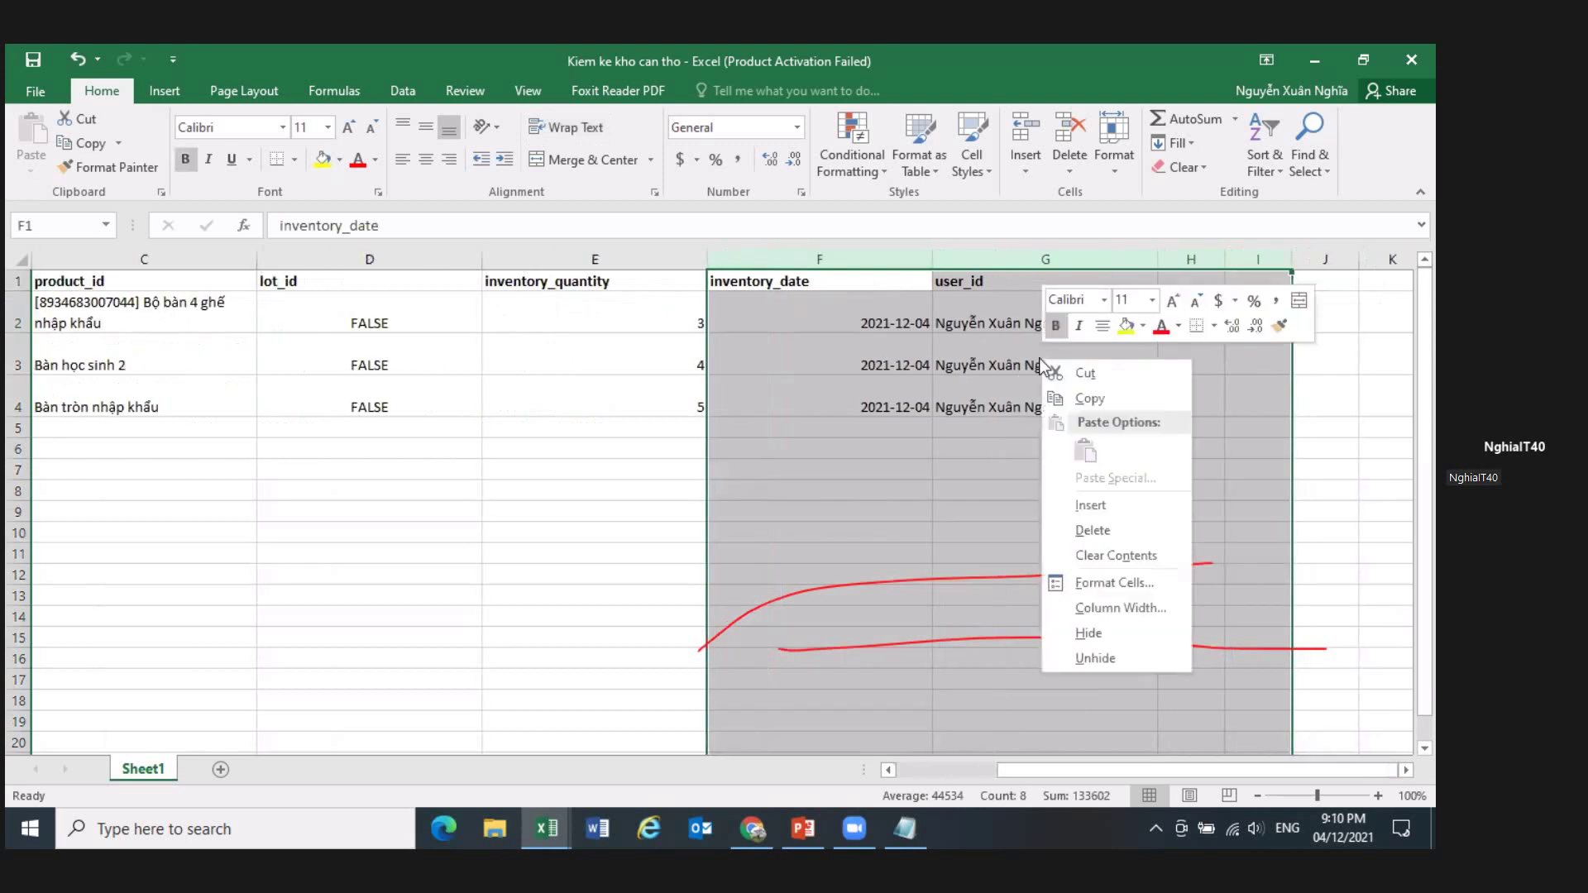
pyautogui.click(1112, 528)
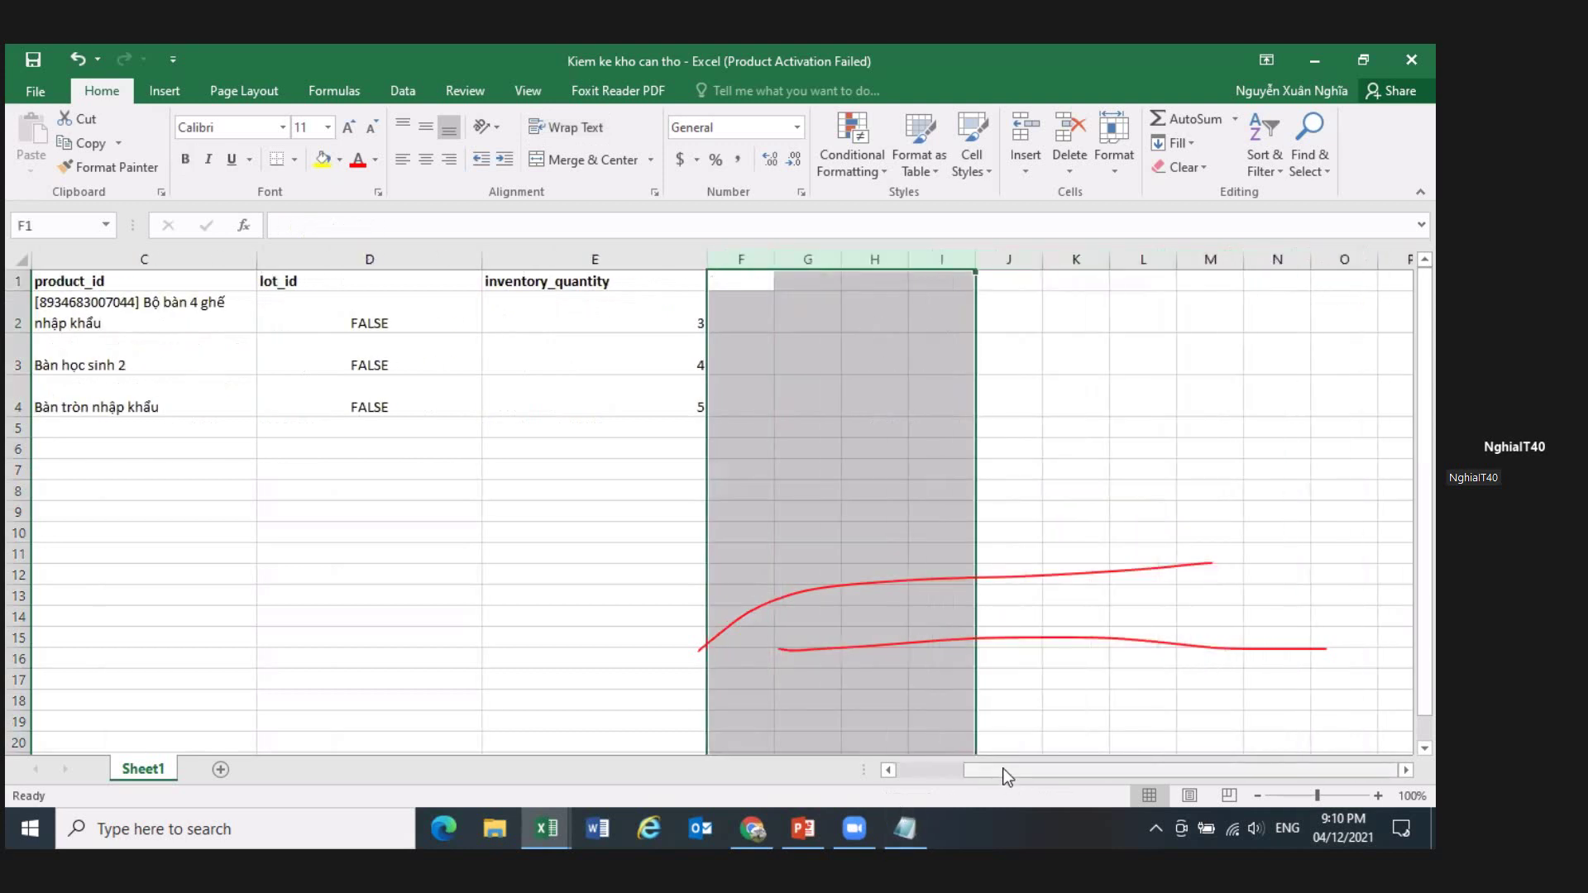
pyautogui.moveTo(1007, 776); pyautogui.dragTo(940, 774)
pyautogui.click(827, 511)
pyautogui.click(1012, 318)
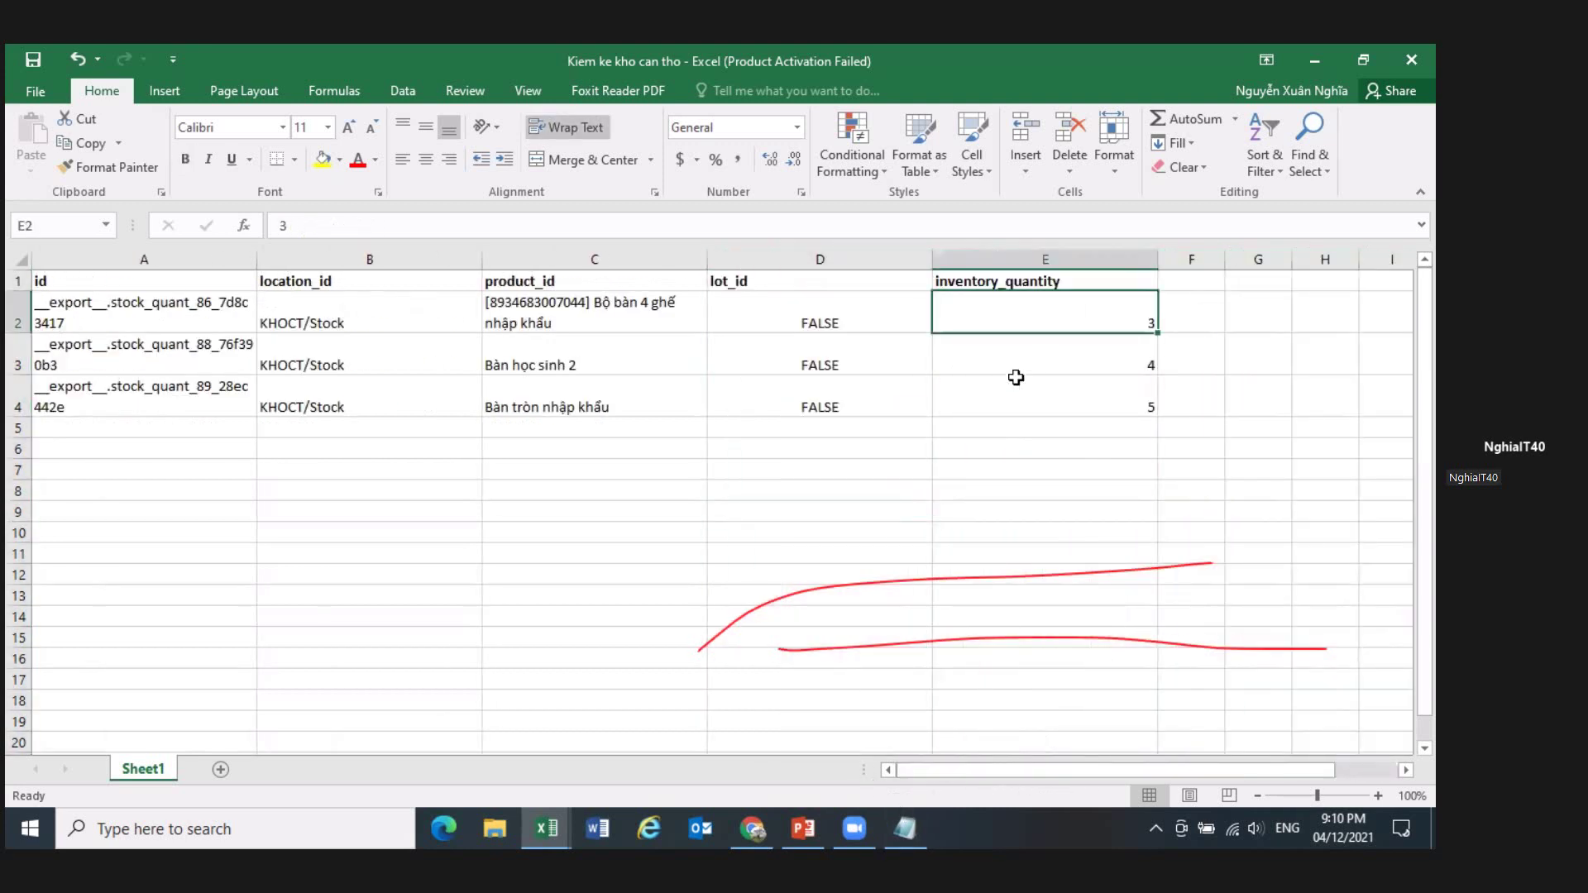
pyautogui.click(33, 58)
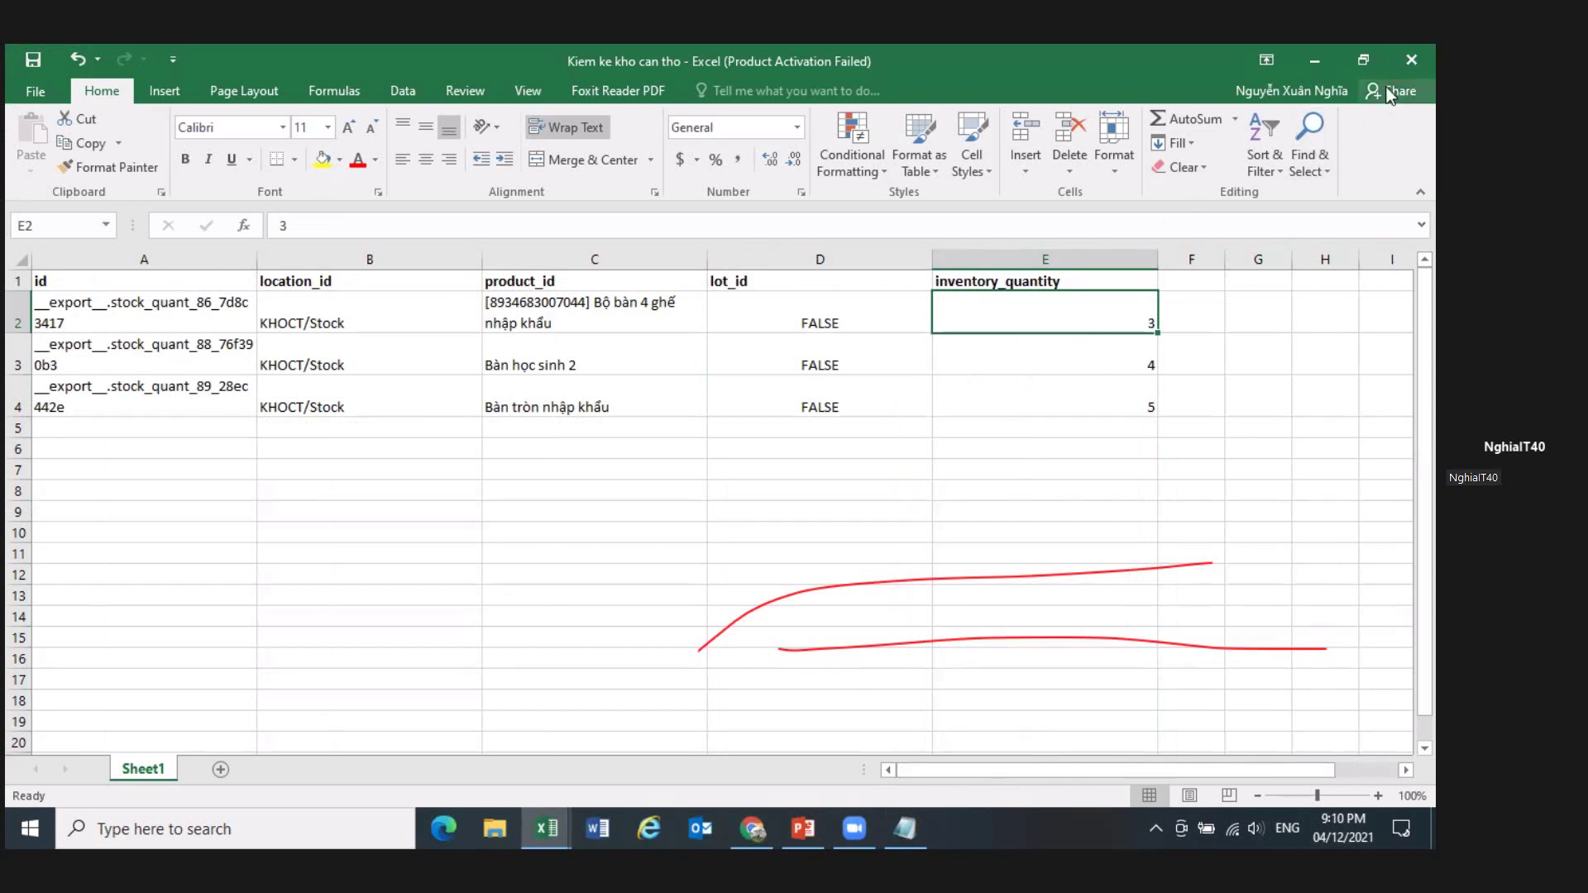
# - Delete the lot_id column from the workbook
pyautogui.click(753, 260)
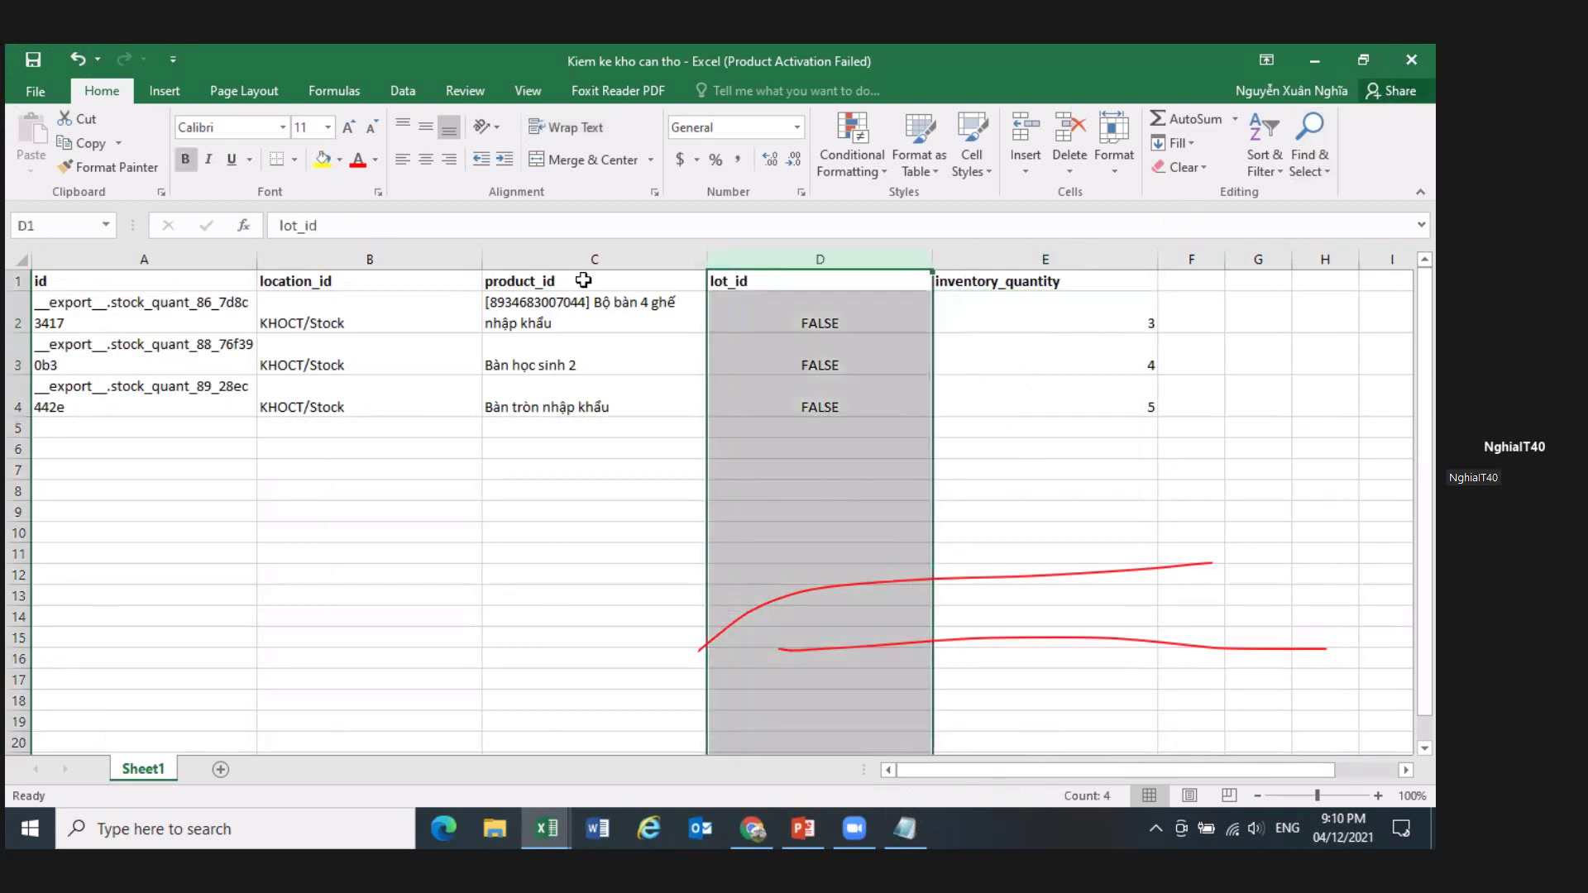
pyautogui.rightClick(787, 262)
pyautogui.click(860, 432)
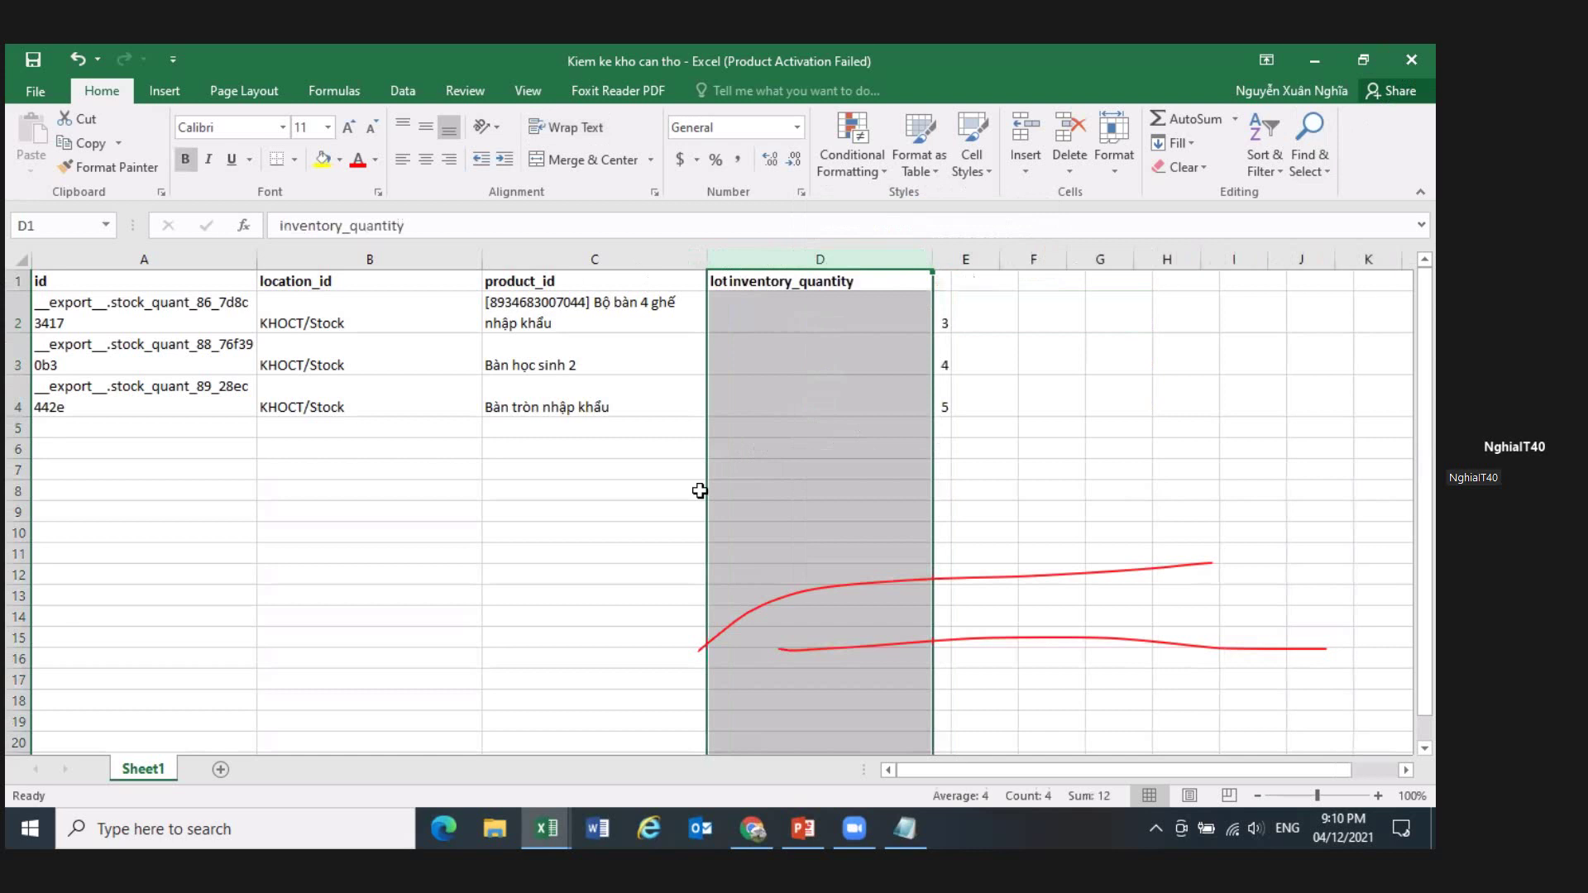
pyautogui.click(343, 551)
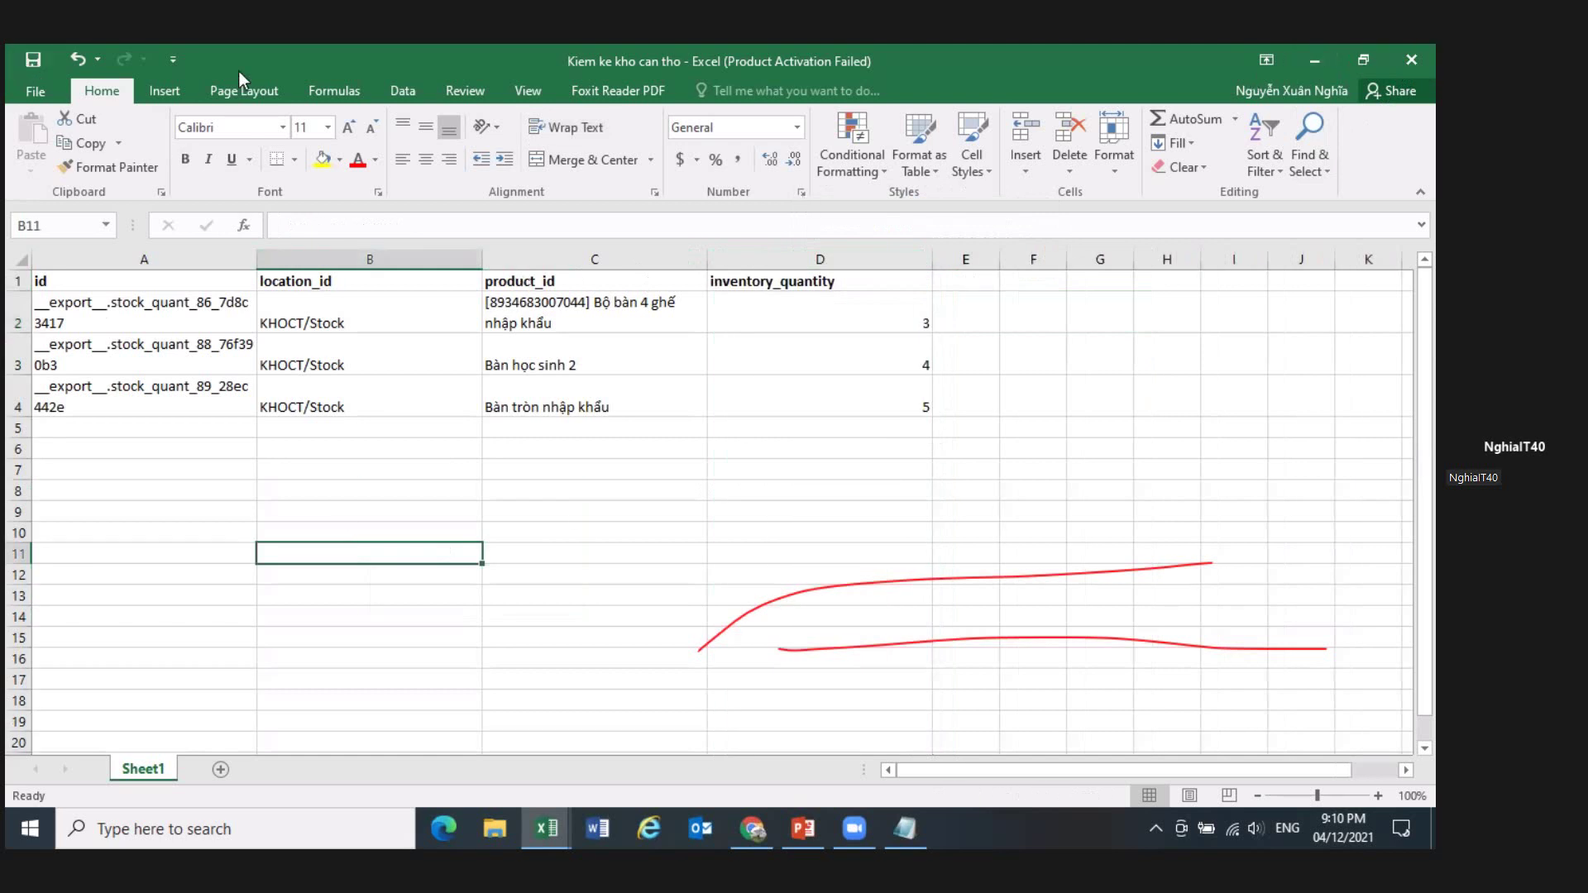
# - Close the Kiem ke kho can tho workbook and close Book1 without saving its changes
pyautogui.click(1410, 60)
pyautogui.click(1412, 60)
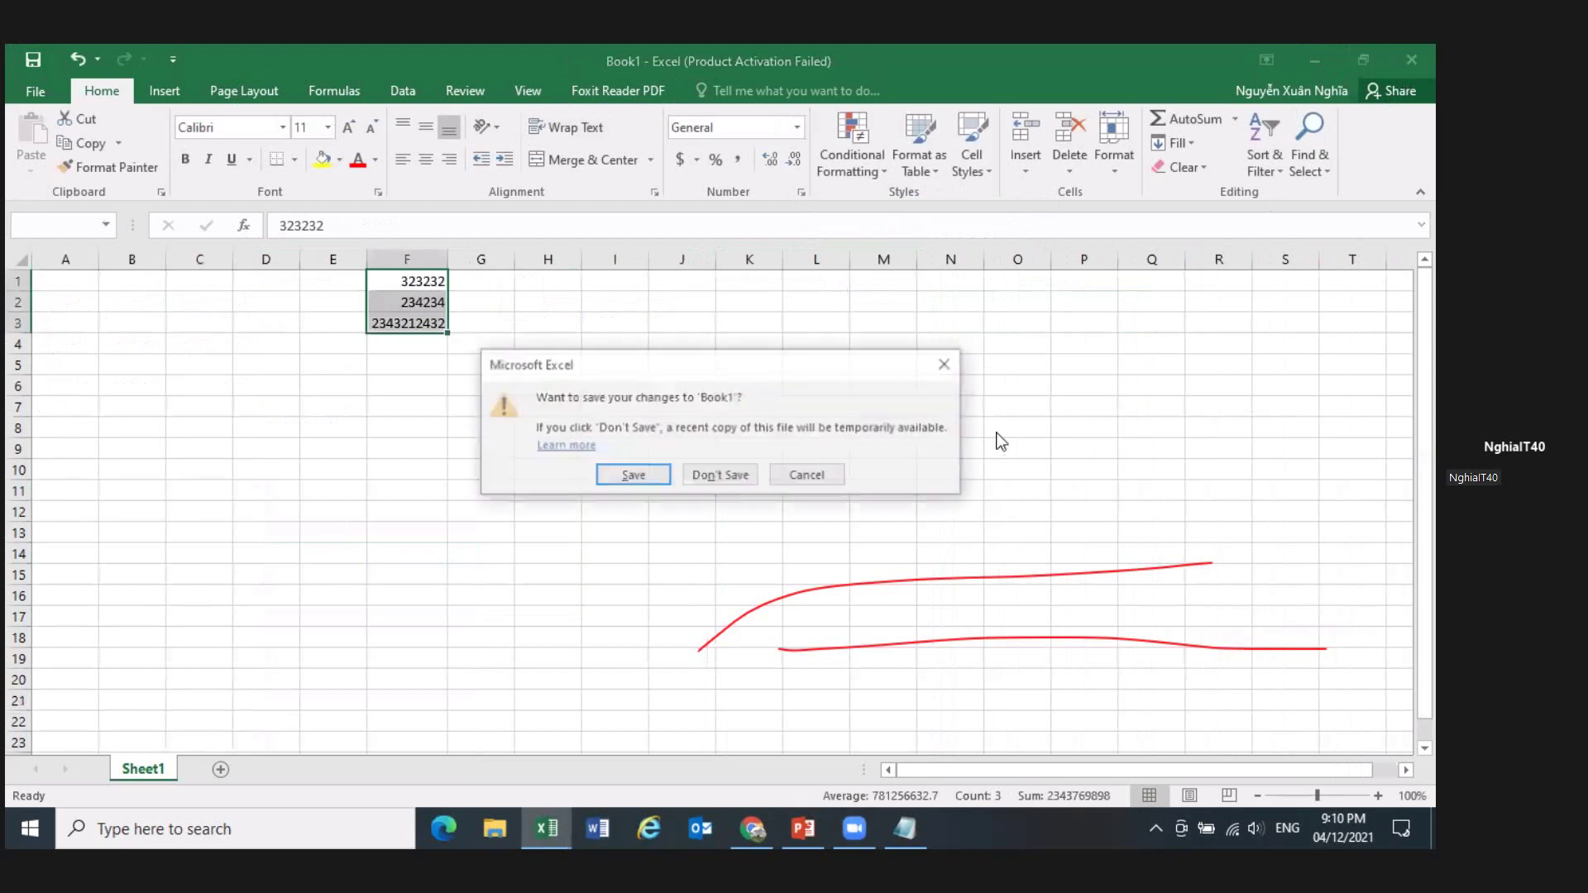
pyautogui.click(720, 475)
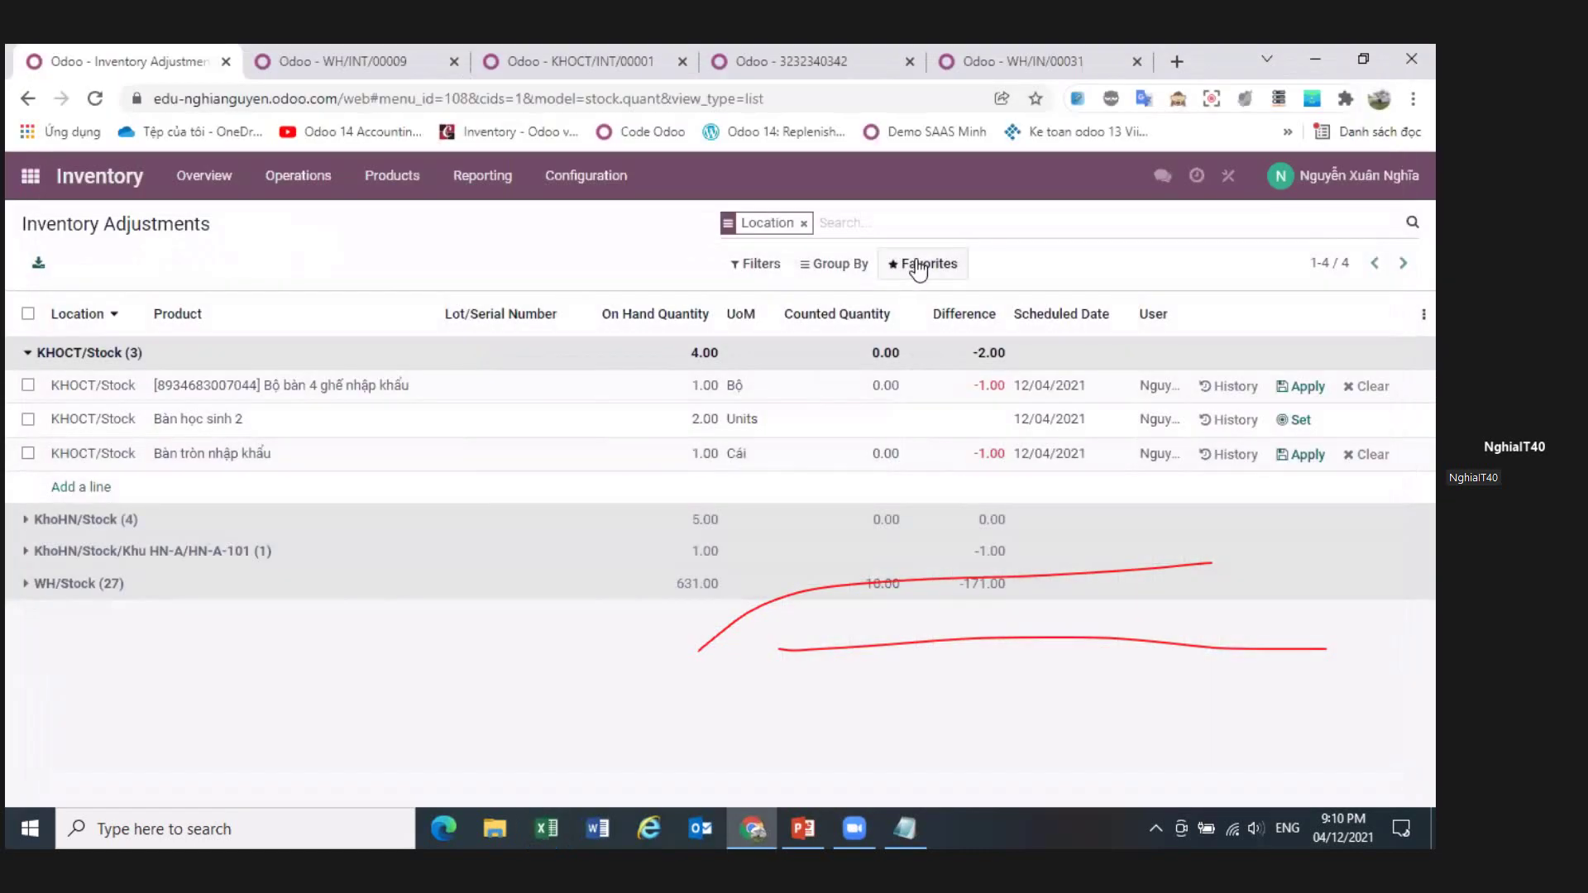
# - Load the Kiem ke kho can tho file from the Desktop into the Inventory Adjustments import and test it
pyautogui.click(919, 267)
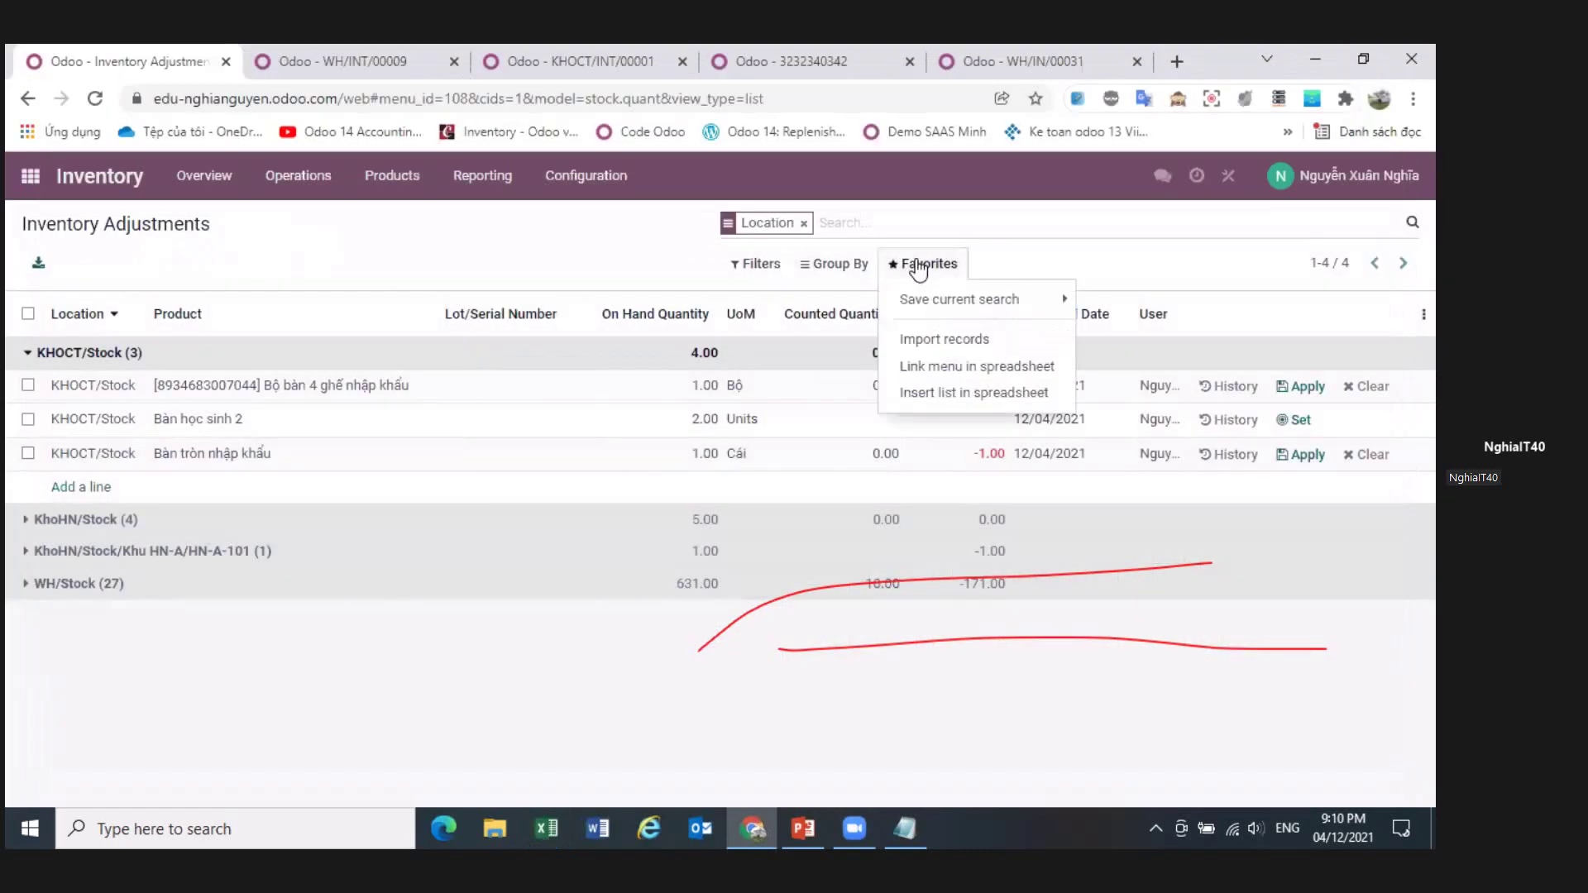
pyautogui.click(954, 340)
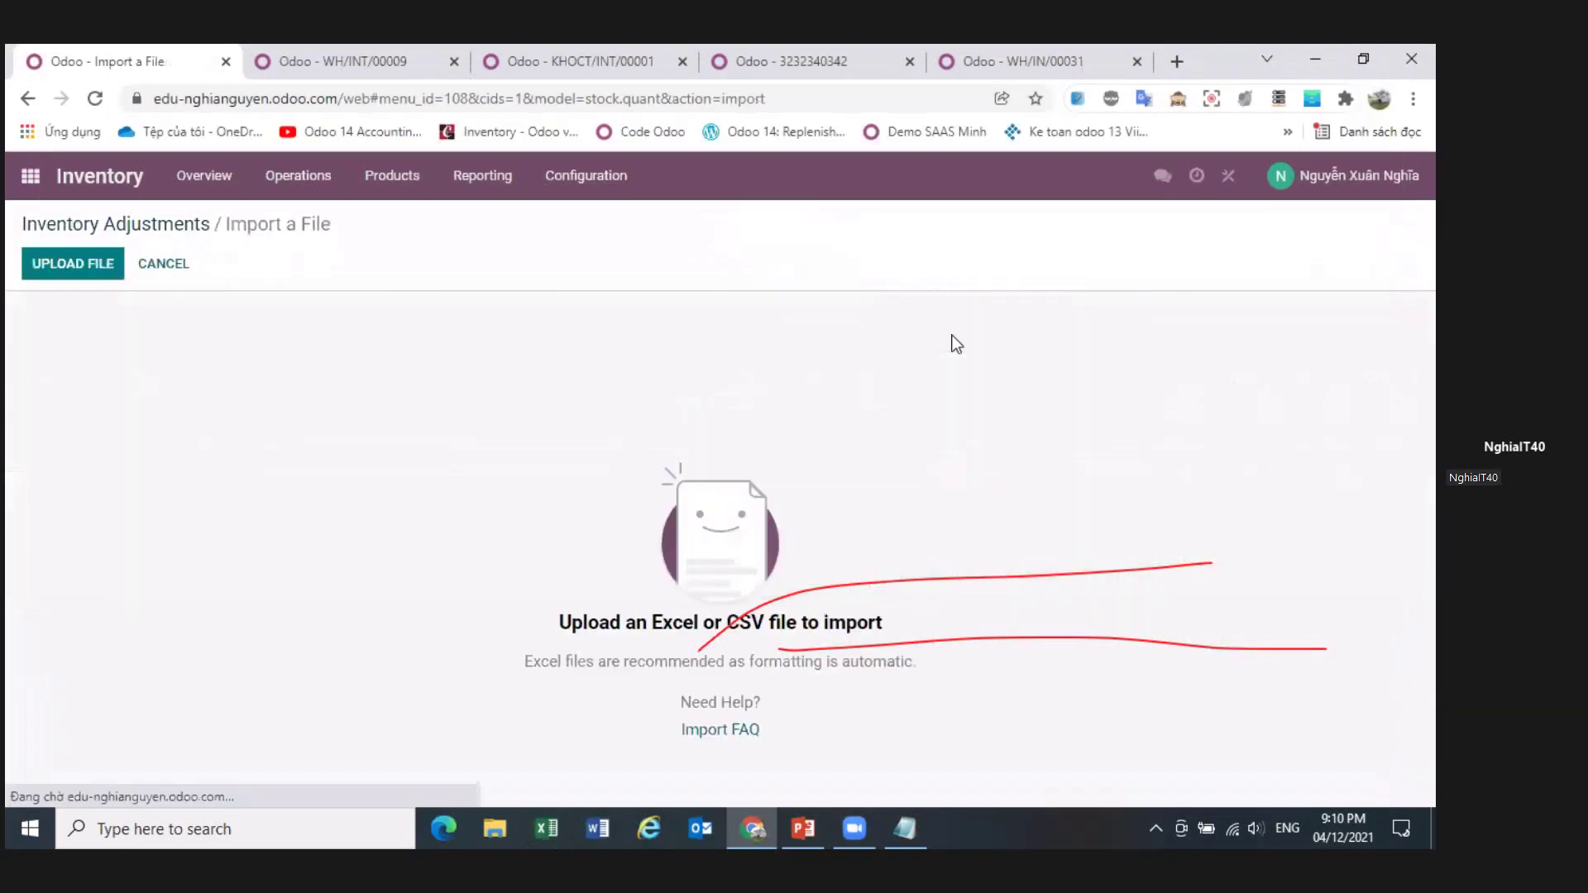
pyautogui.click(71, 273)
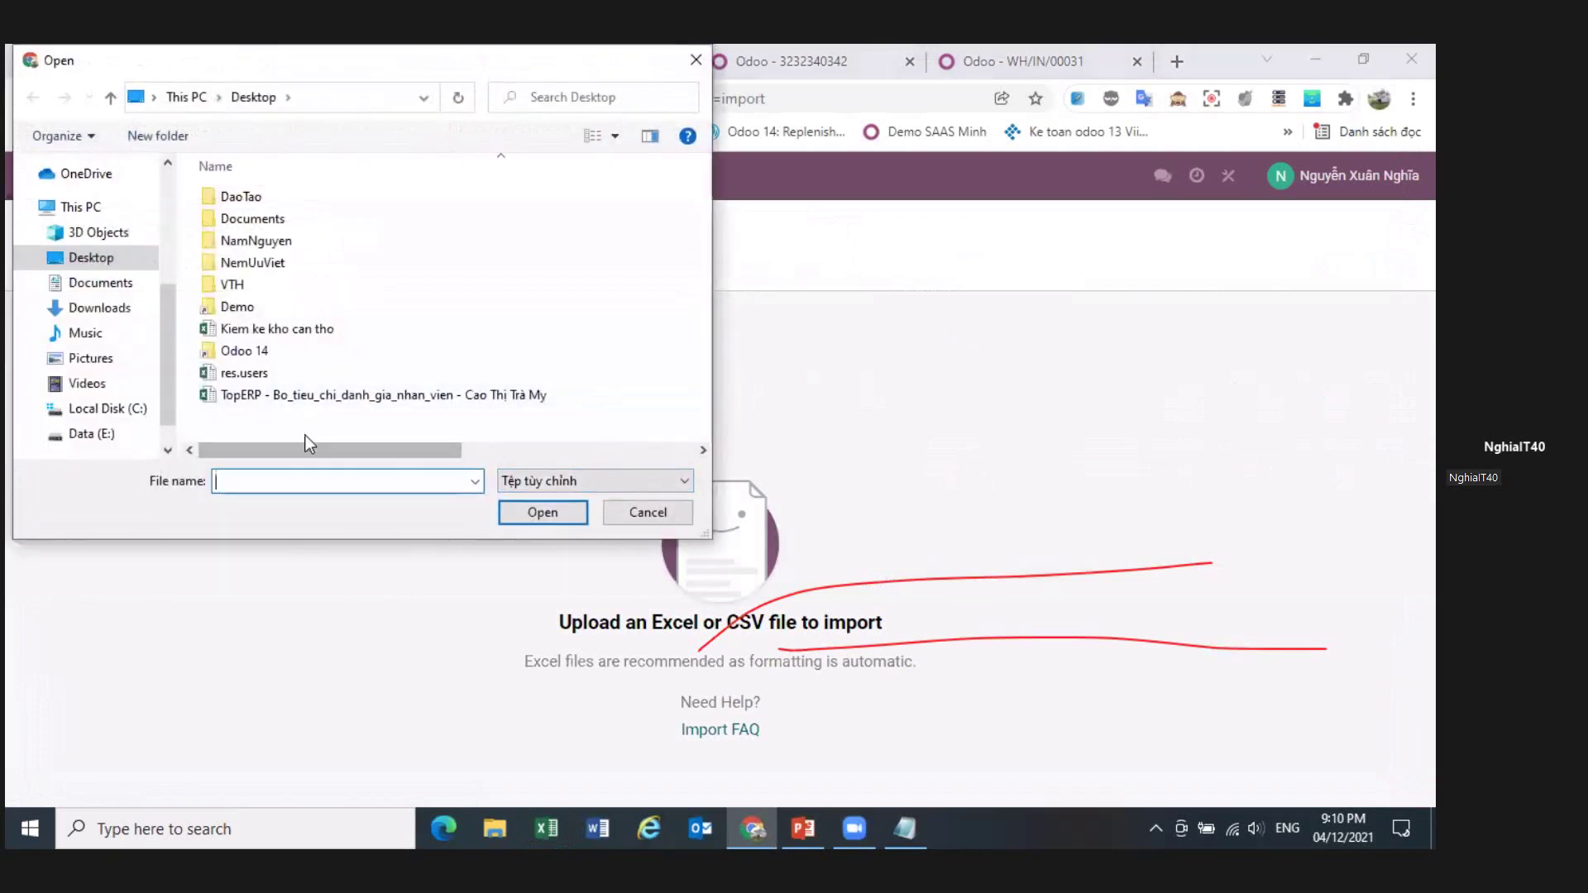
pyautogui.click(310, 329)
pyautogui.click(543, 512)
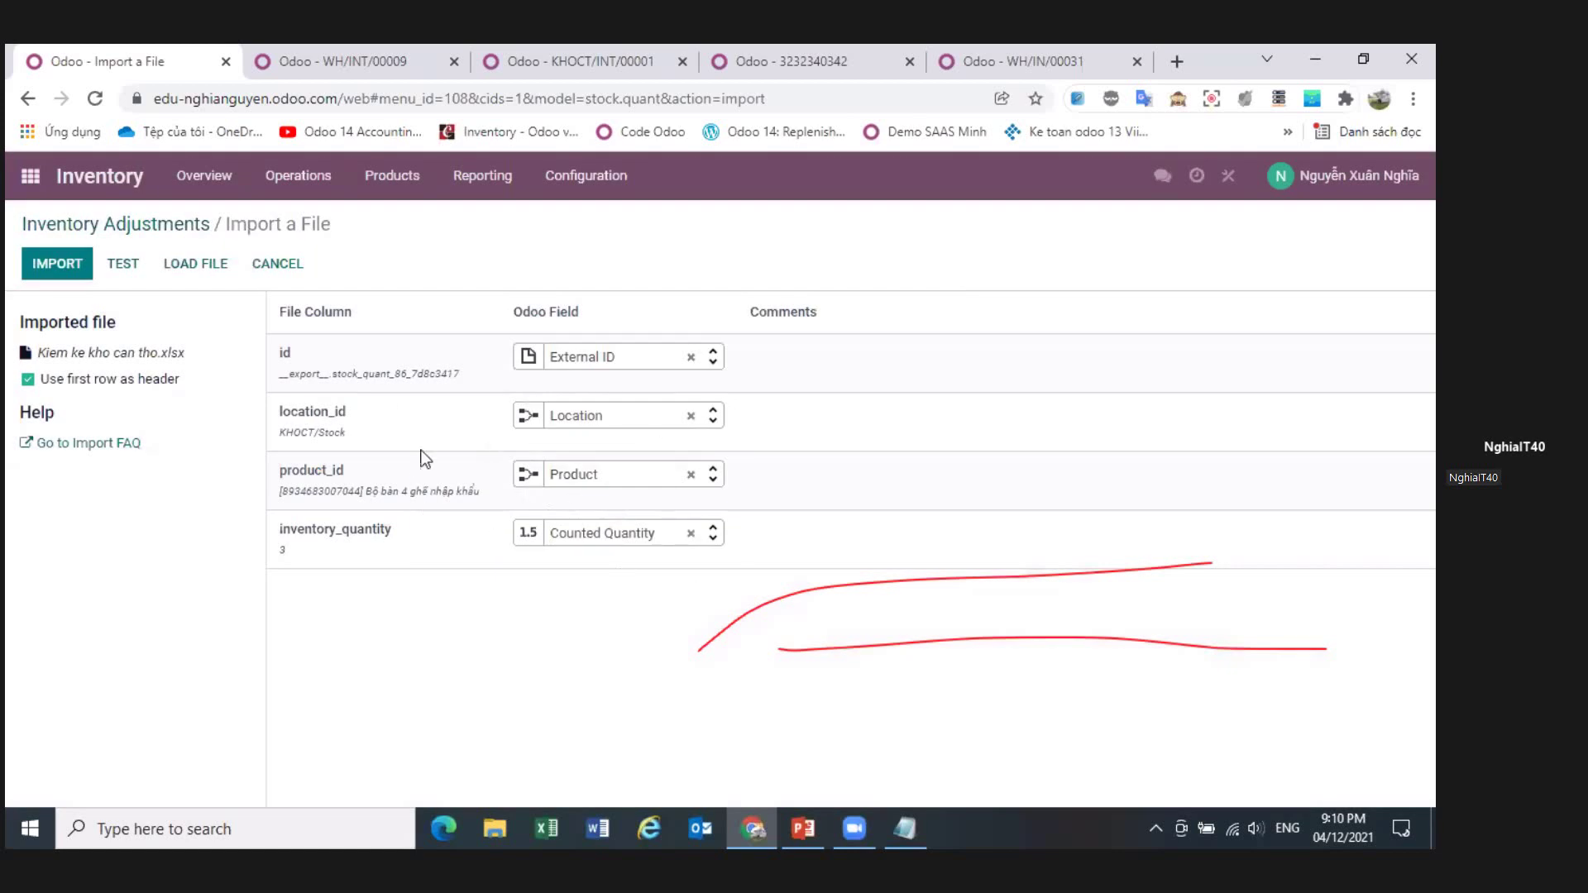
pyautogui.click(125, 264)
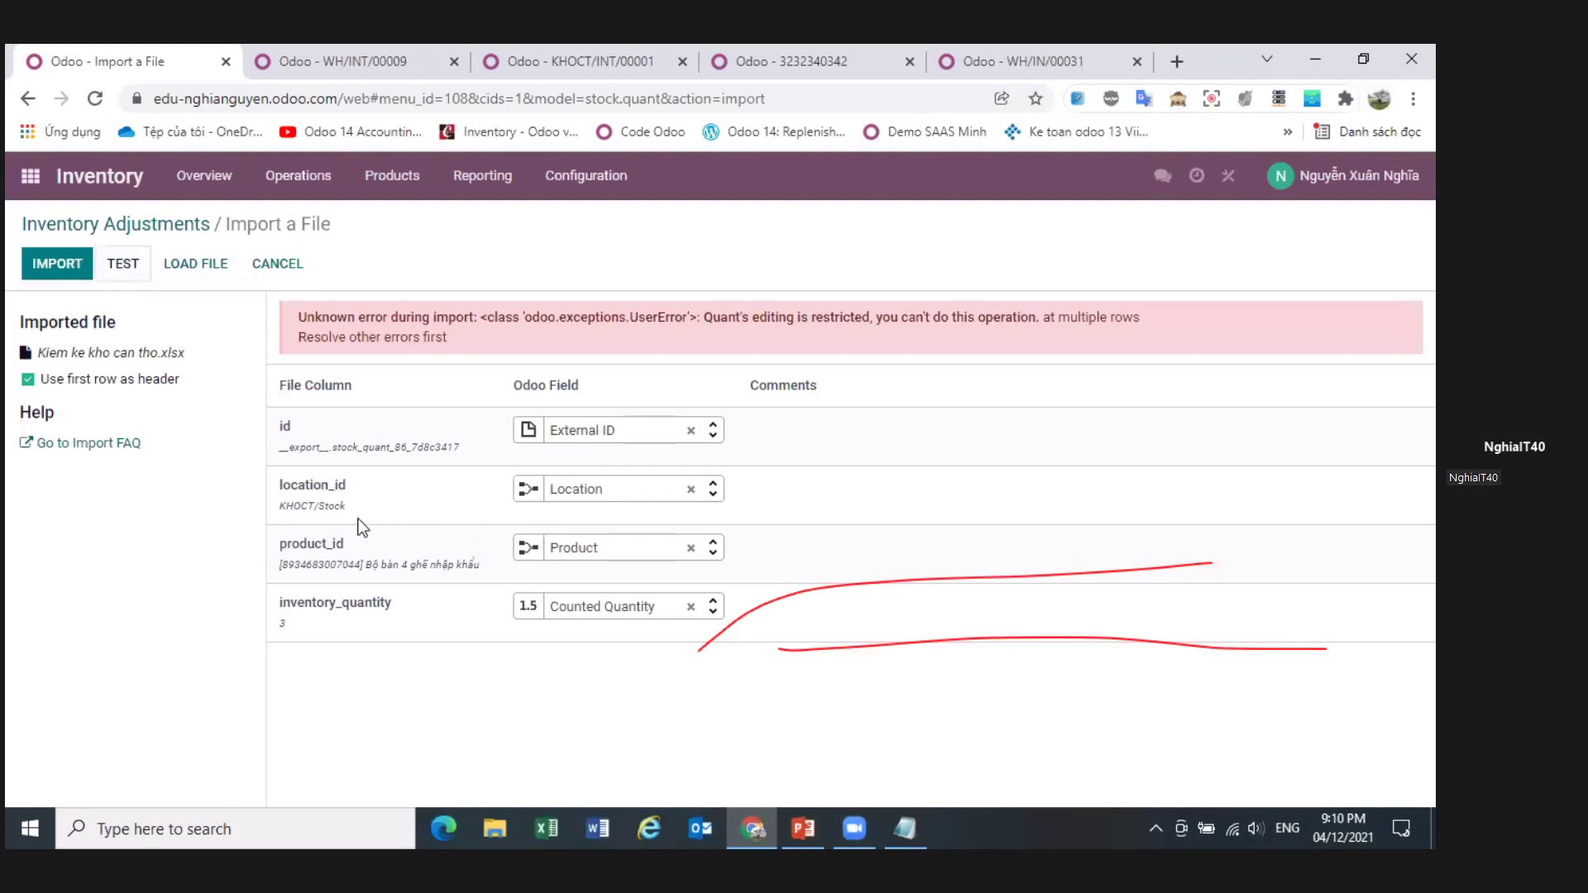
# - Clear the Odoo field mapped to product_id, test the import again, and cancel back to Inventory Adjustments
pyautogui.click(691, 548)
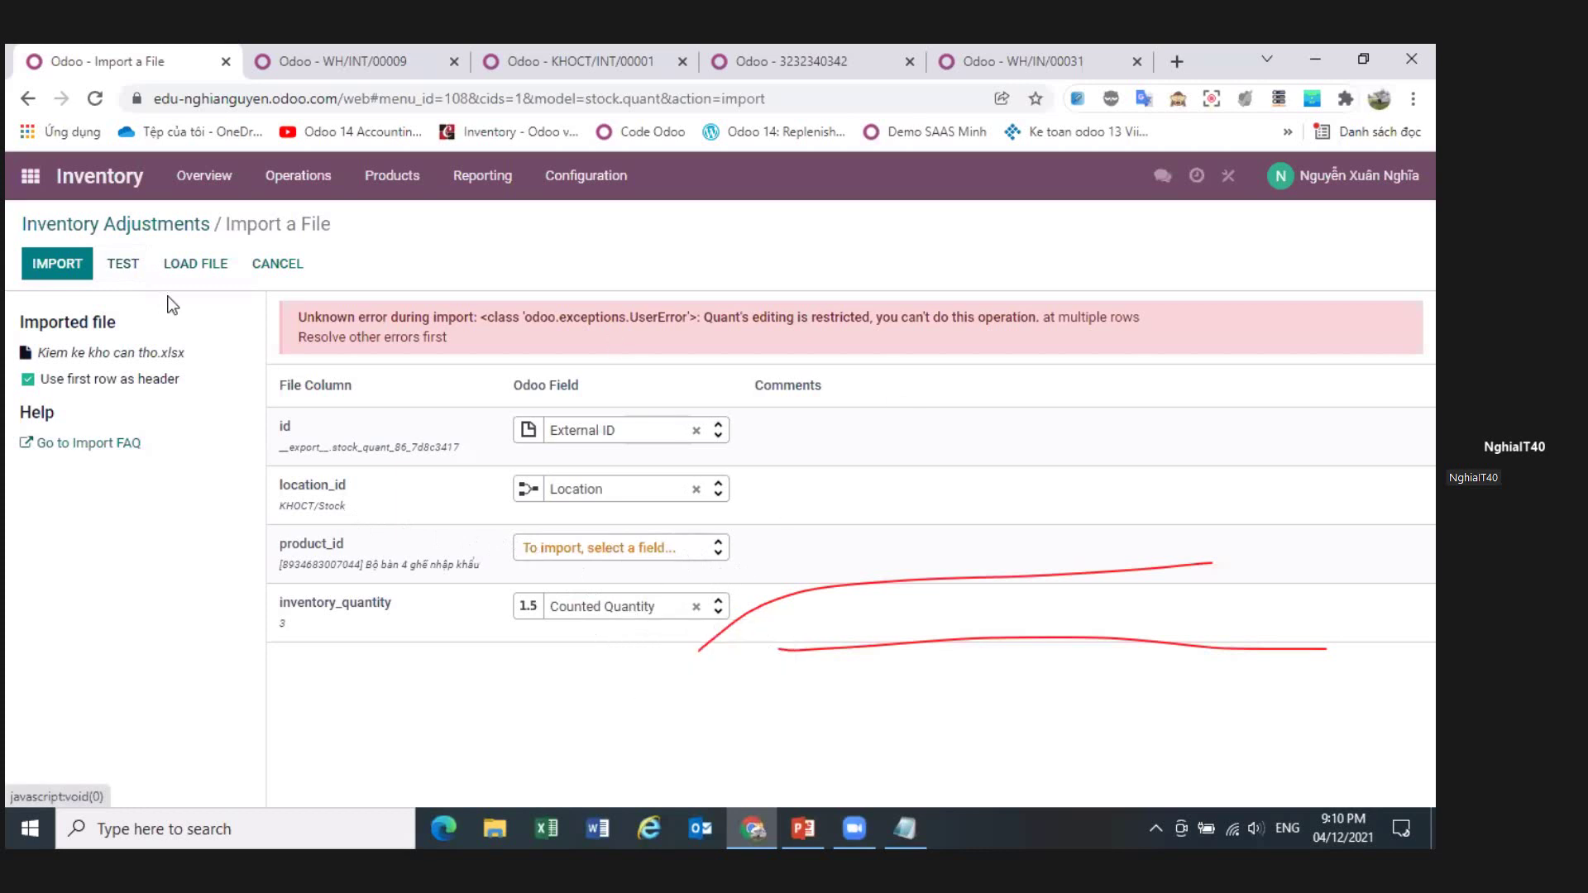
pyautogui.click(123, 264)
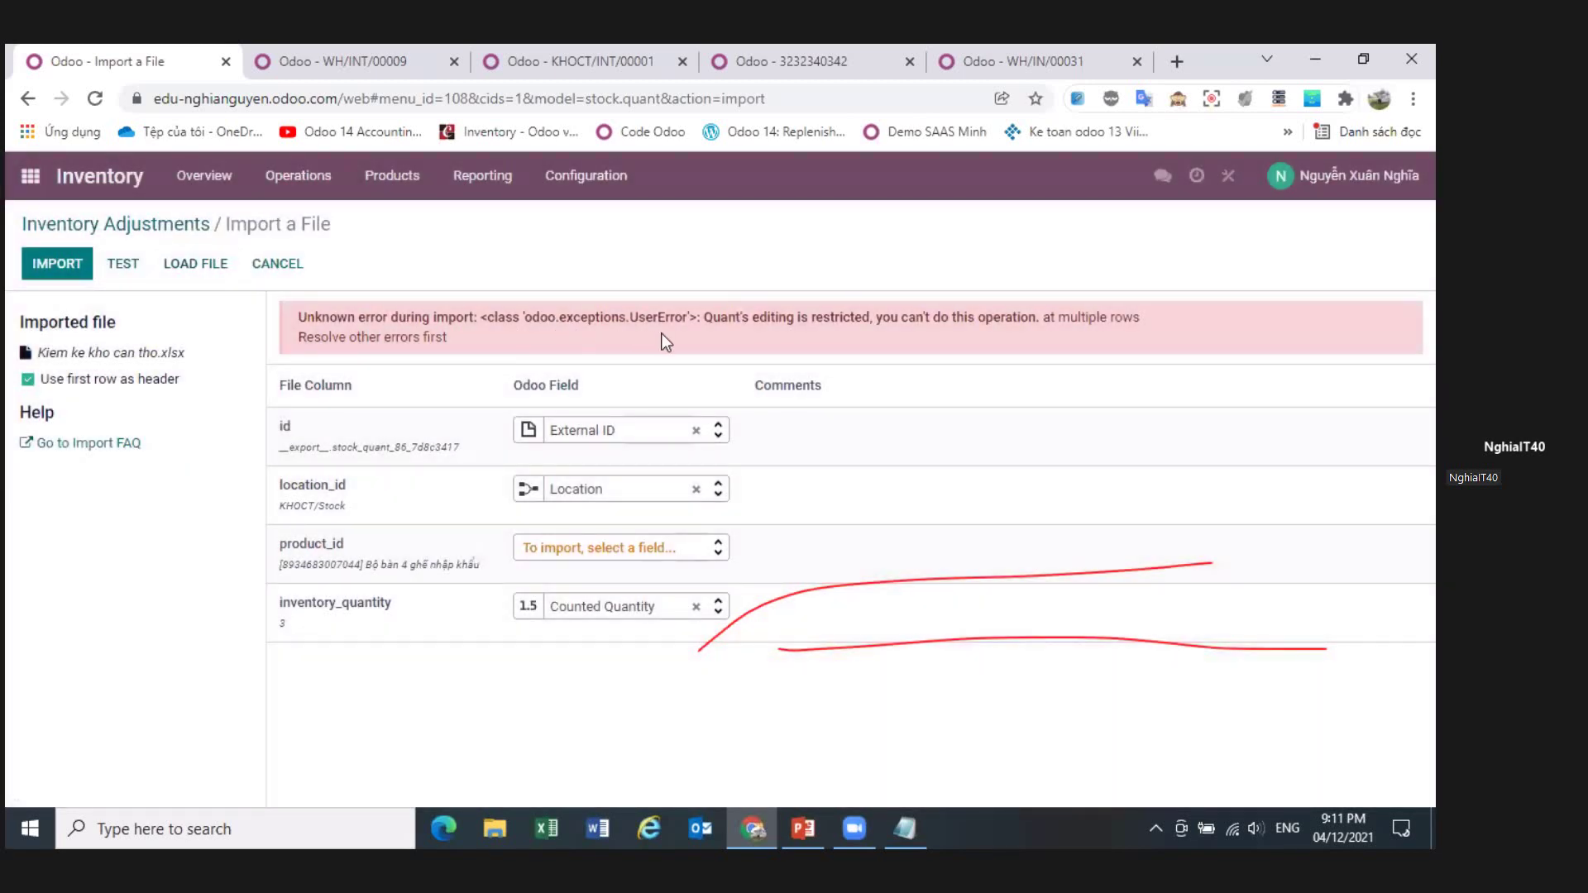
pyautogui.click(296, 273)
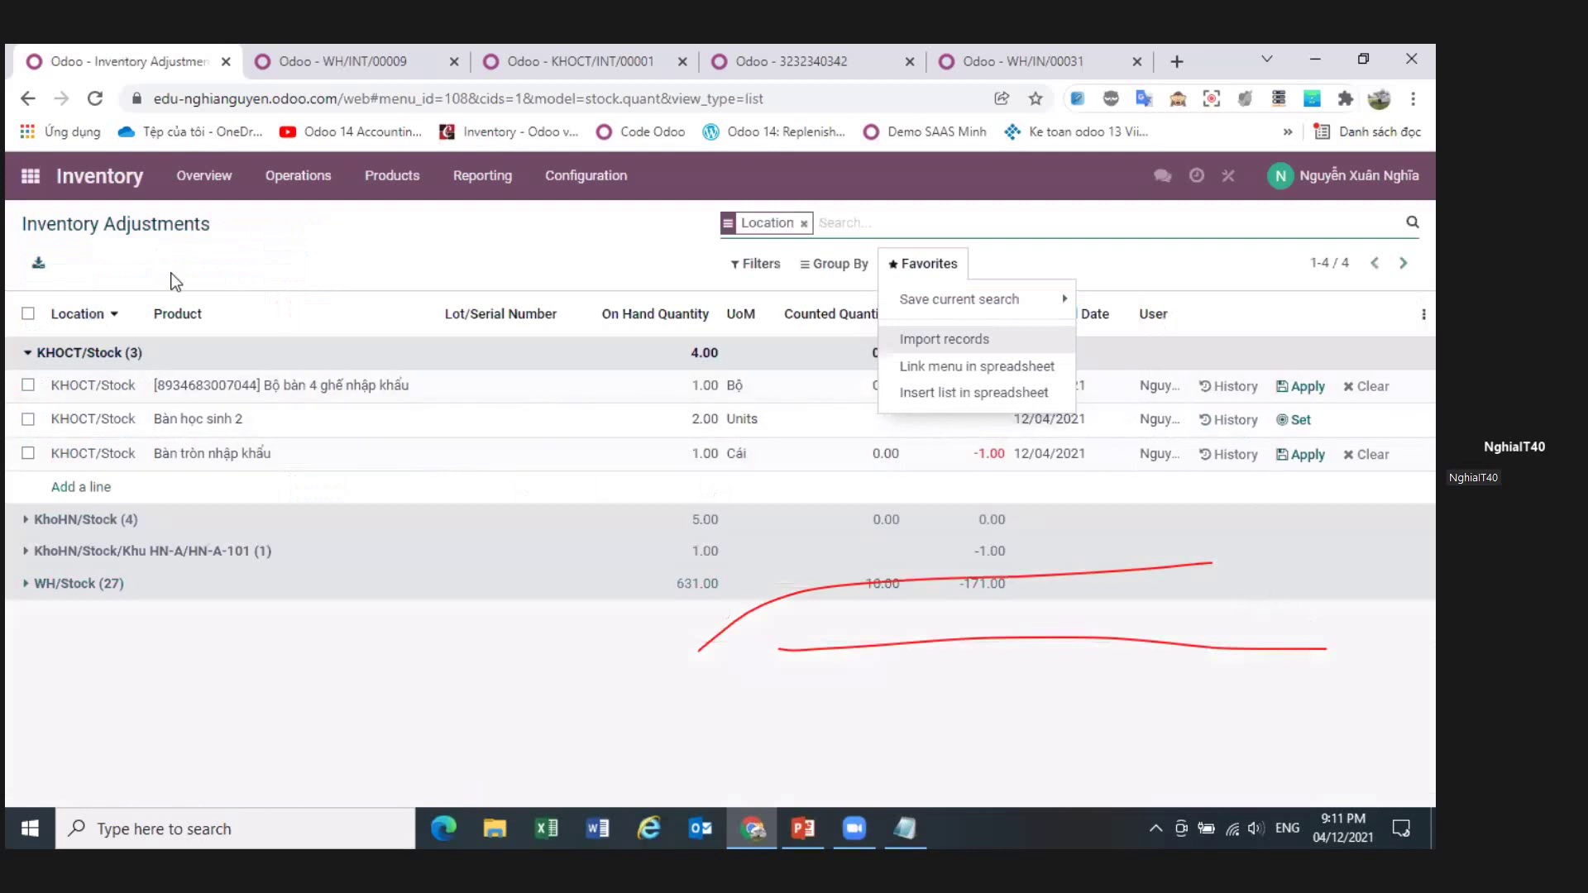
pyautogui.click(357, 241)
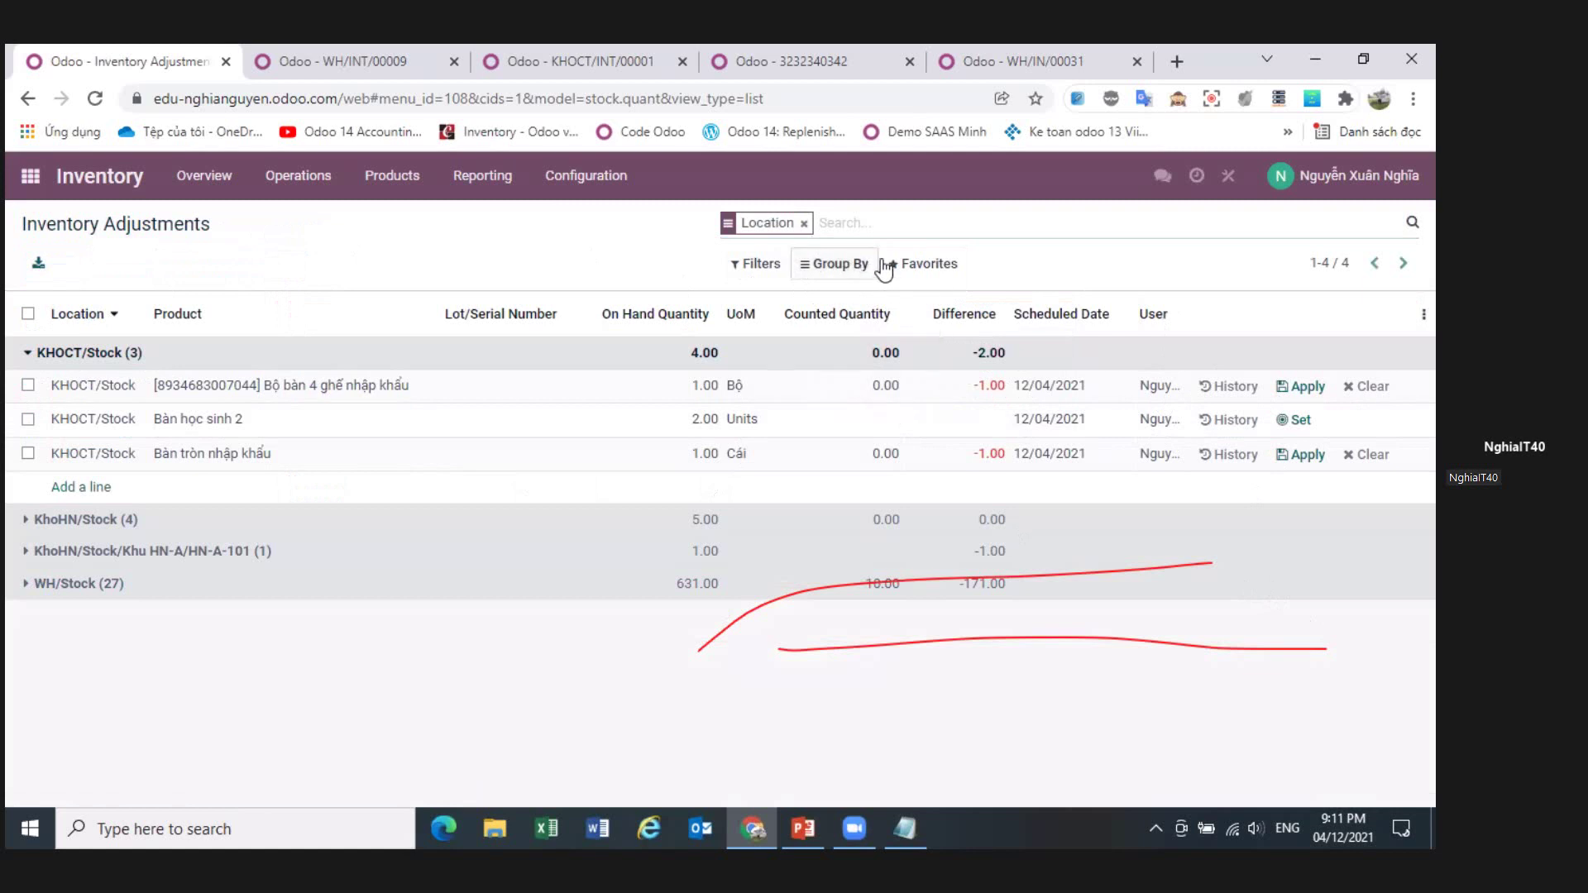
# - Export the three KHOCT/Stock lines as an import-compatible XLSX file and open the exported workbook
pyautogui.click(28, 314)
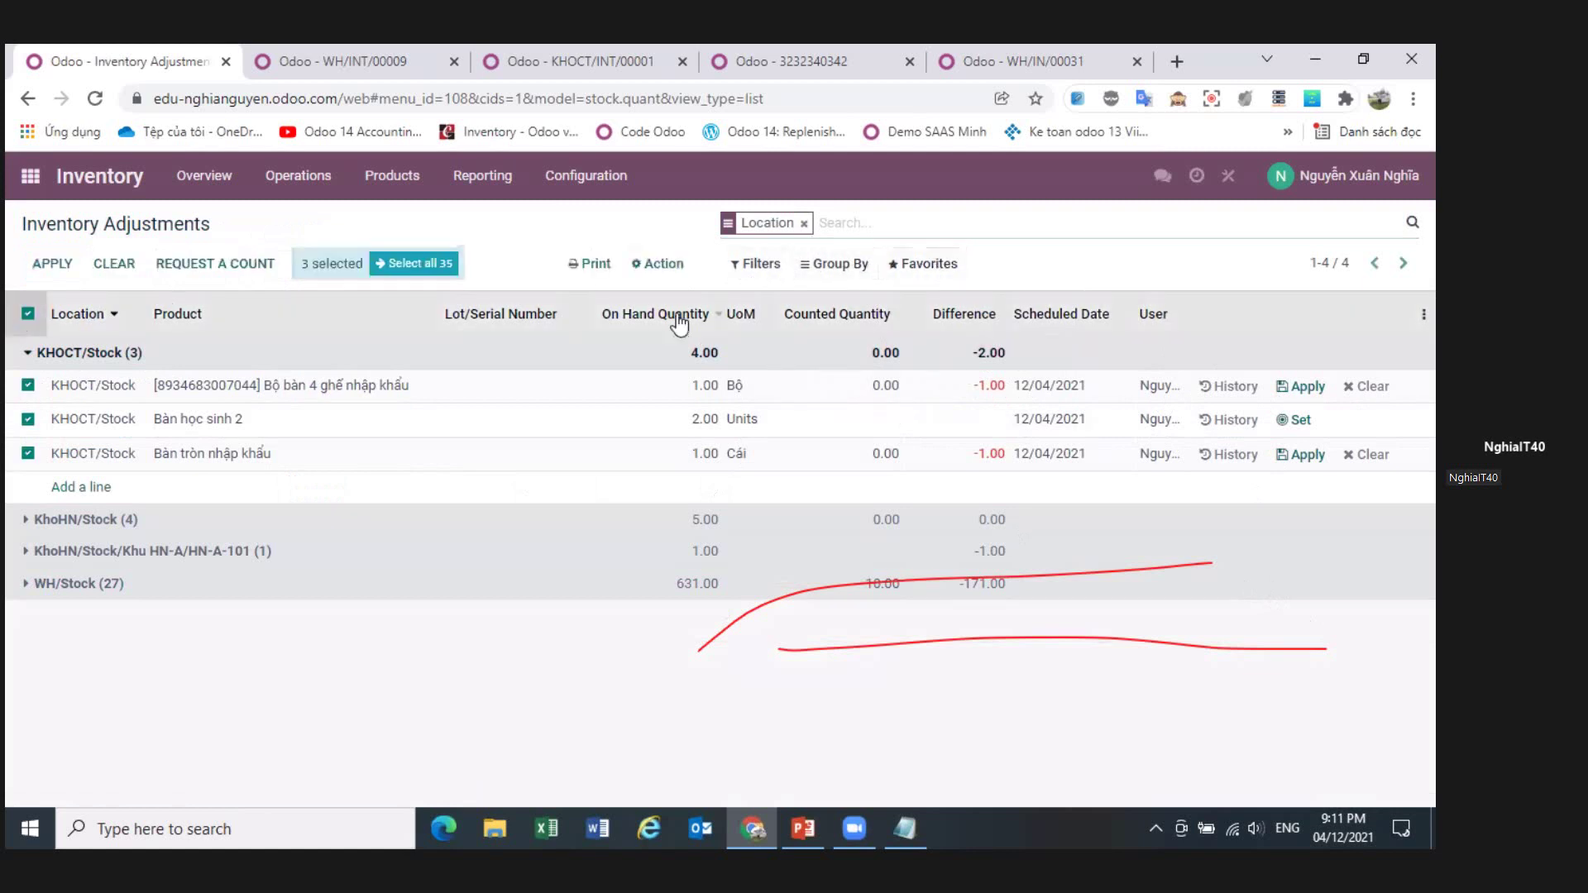
pyautogui.click(664, 265)
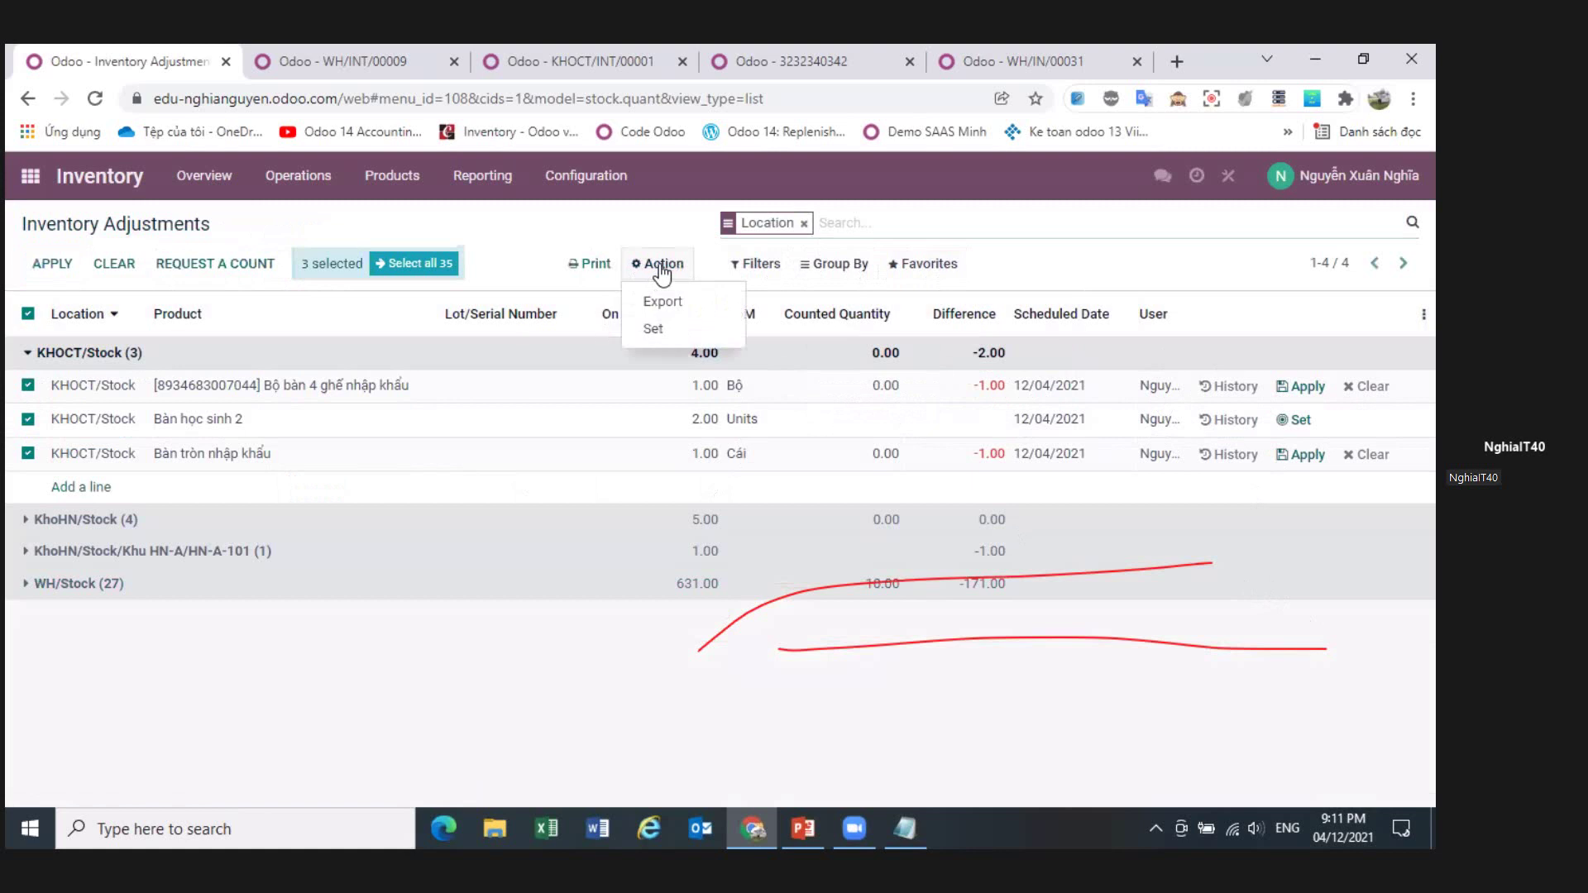
pyautogui.click(656, 301)
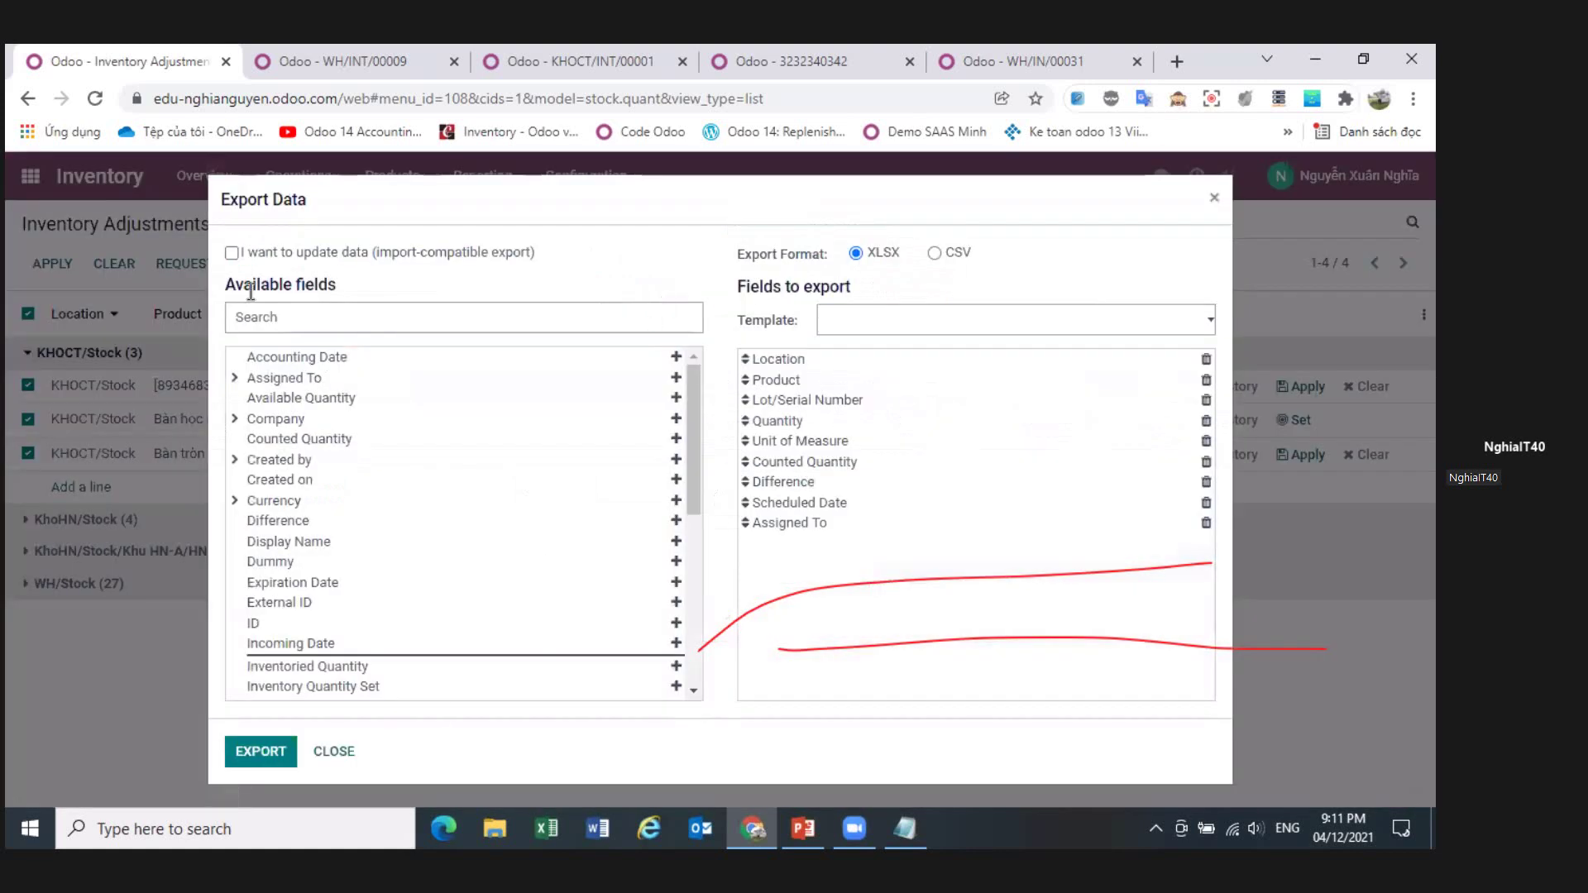
pyautogui.click(251, 257)
pyautogui.click(265, 753)
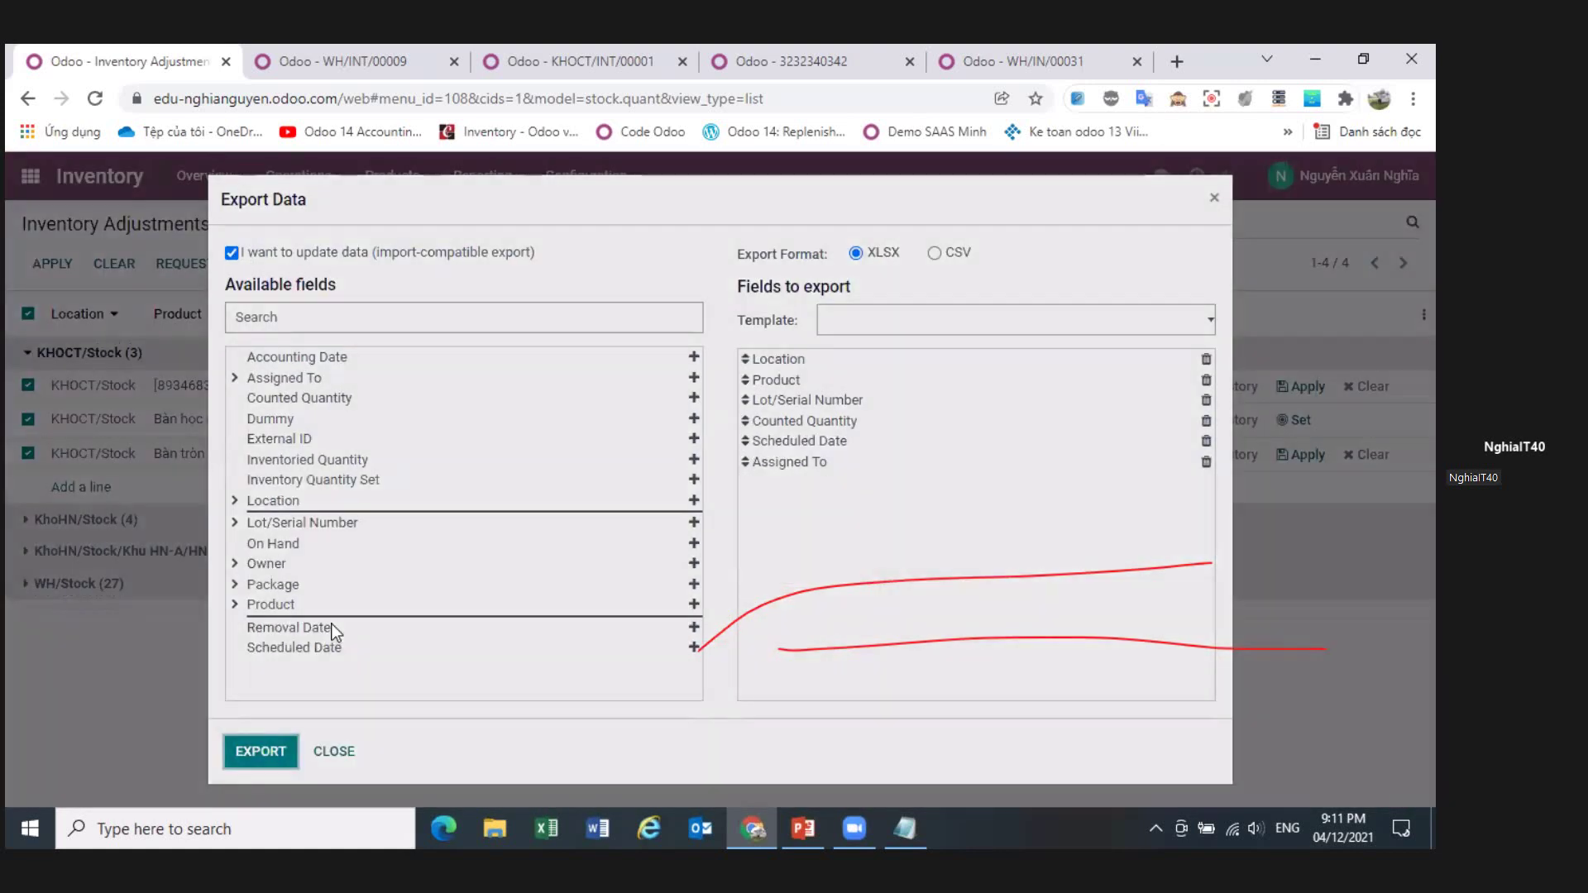
pyautogui.click(157, 778)
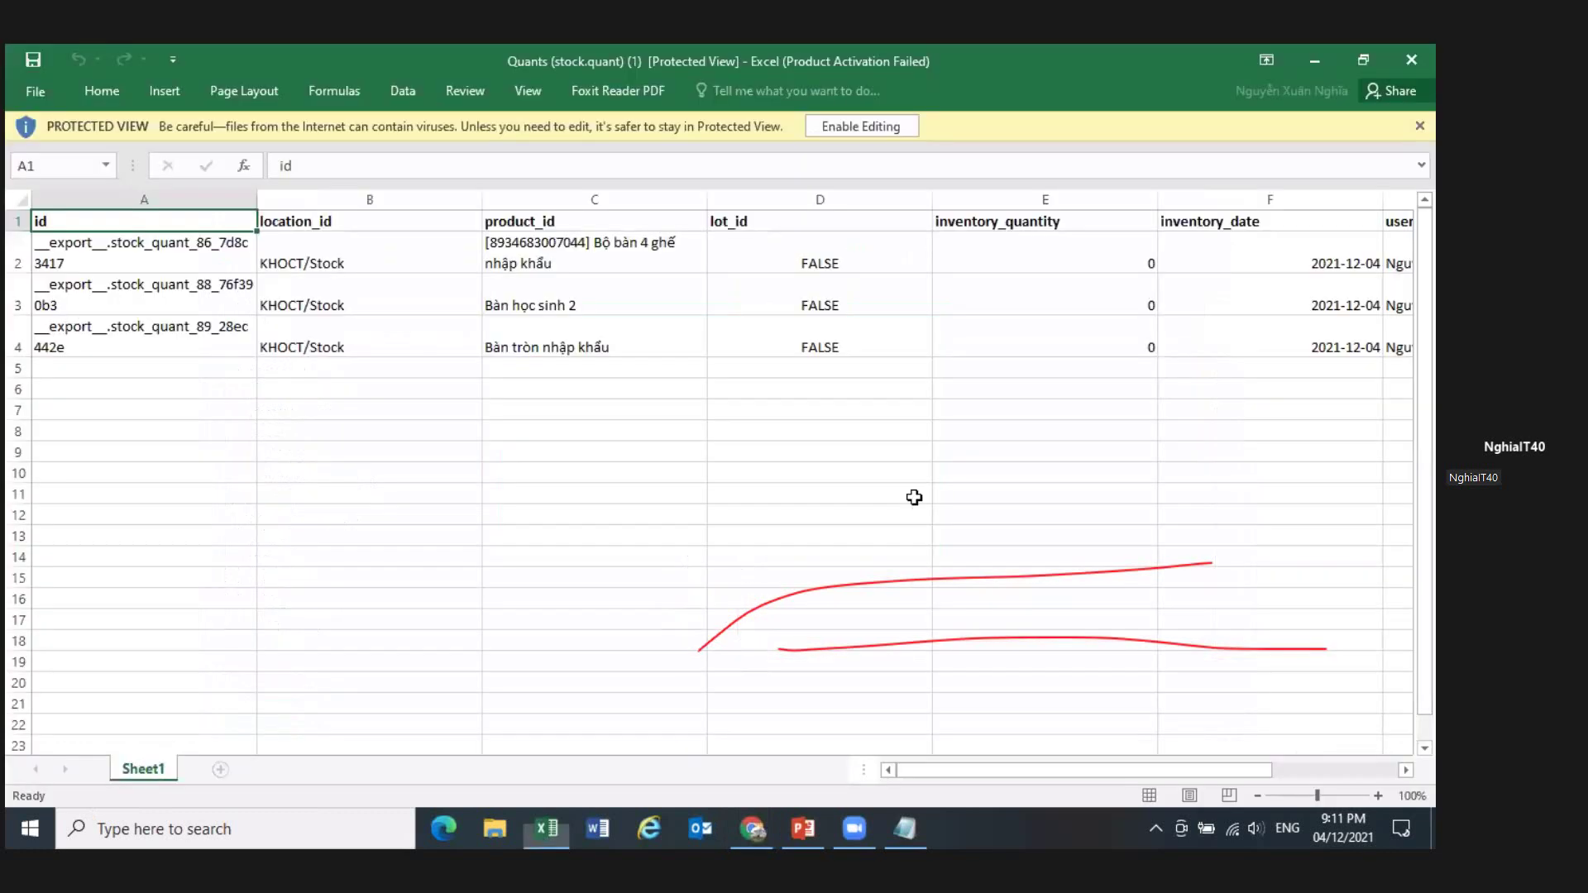
pyautogui.press('Return')
# - Copy the inventory_date and user_id columns, headers included, for the three exported rows
pyautogui.click(1161, 226)
pyautogui.hotkey('shift', 'Right')
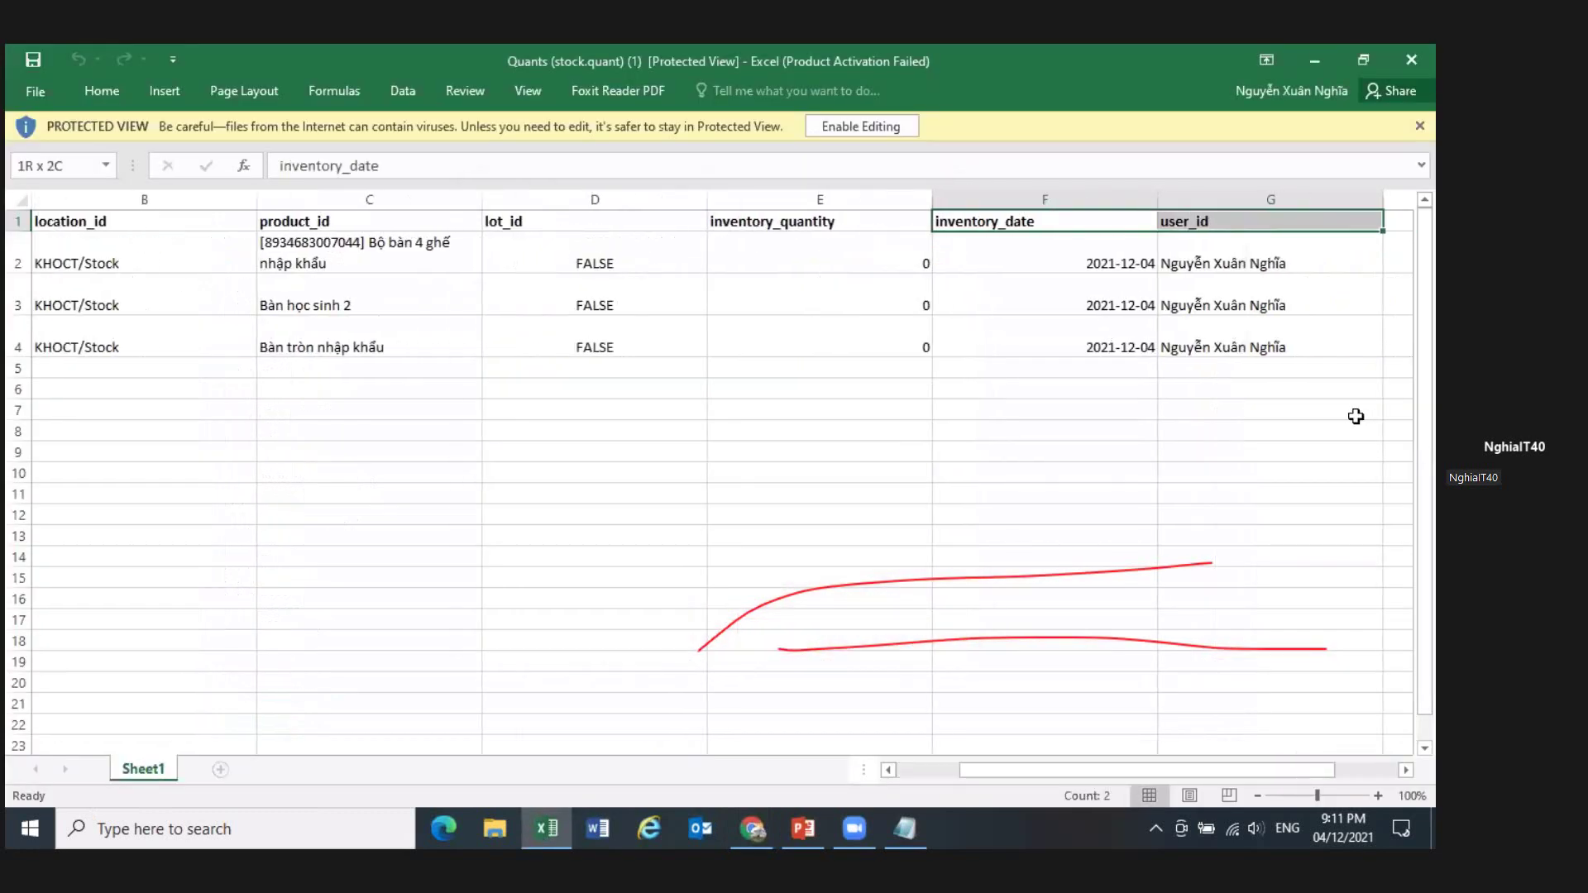
pyautogui.hotkey('shift', 'Down')
pyautogui.hotkey('shift', 'Down')
pyautogui.hotkey('shift', 'Down')
pyautogui.hotkey('ctrl', 'c')
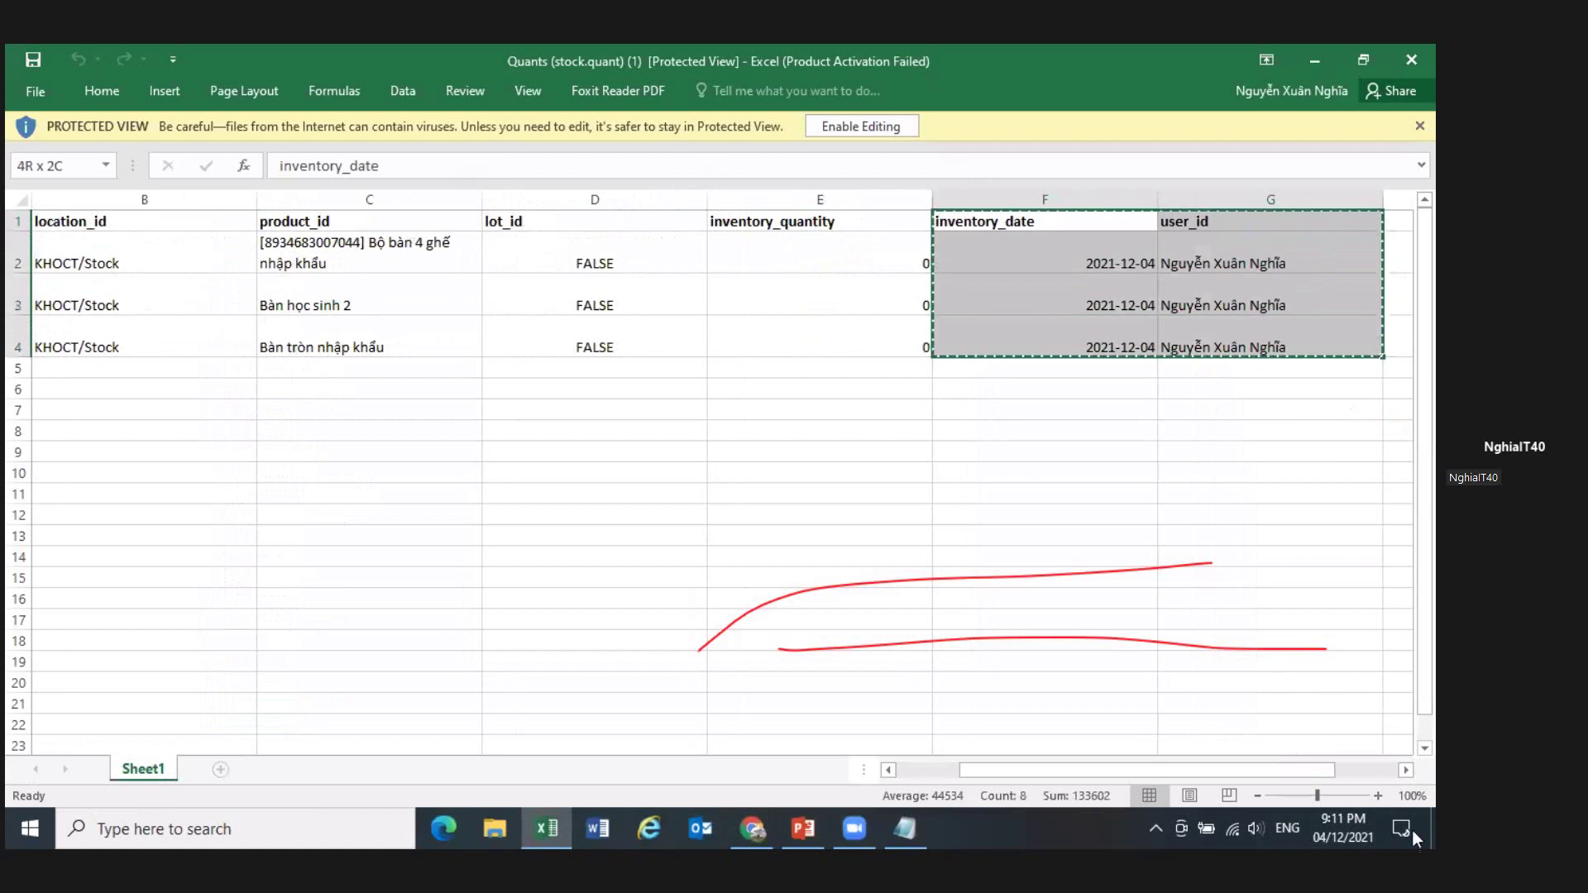
# - Paste the copied inventory_date and user_id columns after inventory_quantity in the Kiem ke kho can tho workbook, then save and close it
pyautogui.press('super+a')
pyautogui.press('Escape')
pyautogui.click(1319, 68)
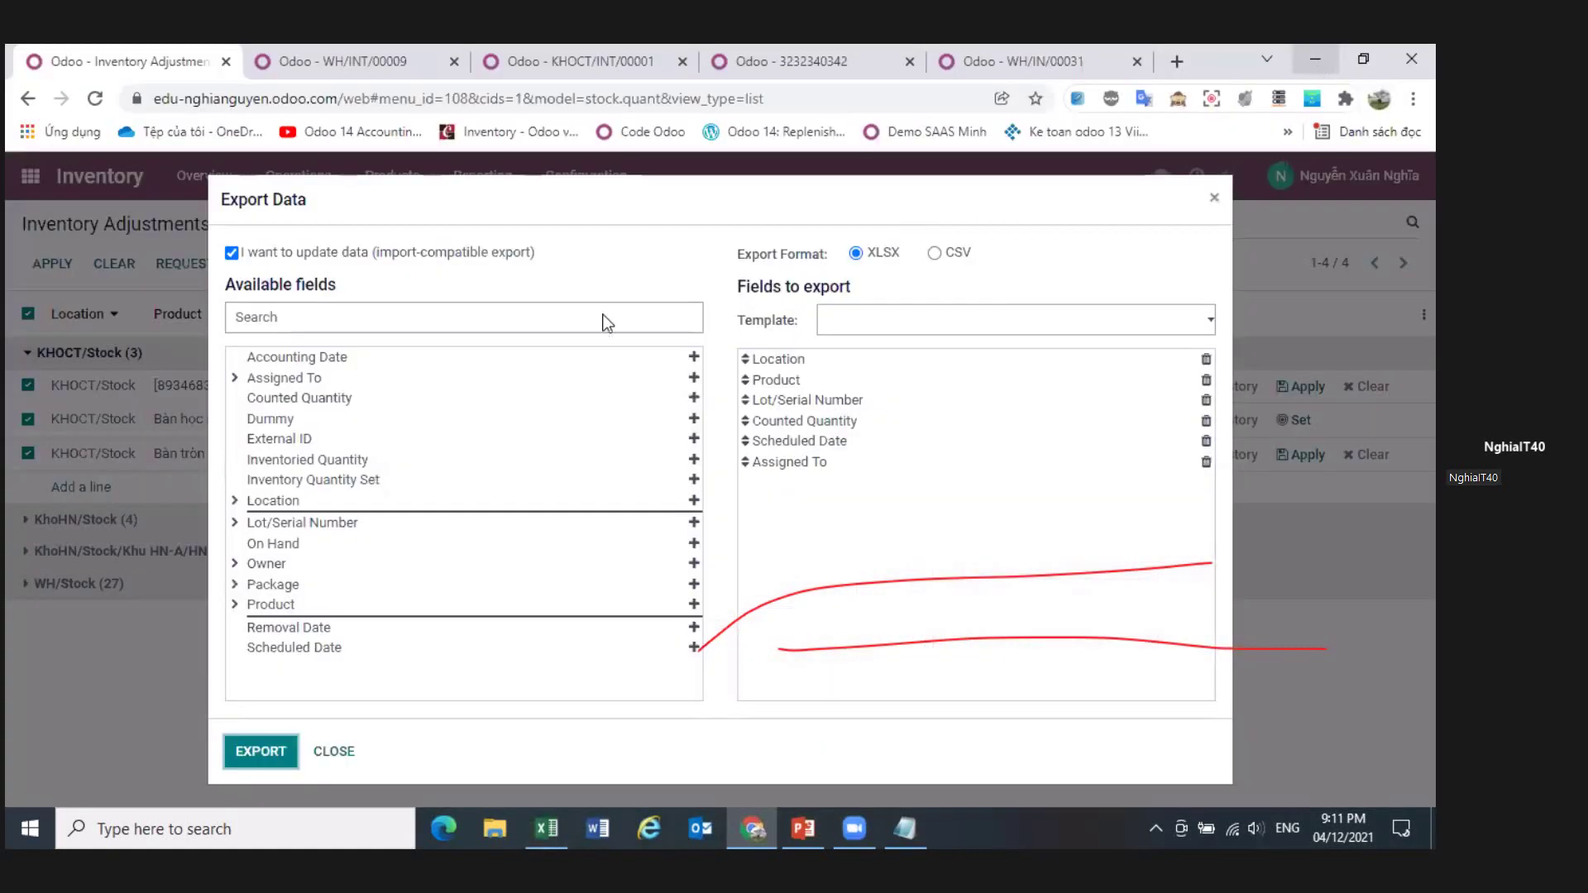
pyautogui.click(1315, 59)
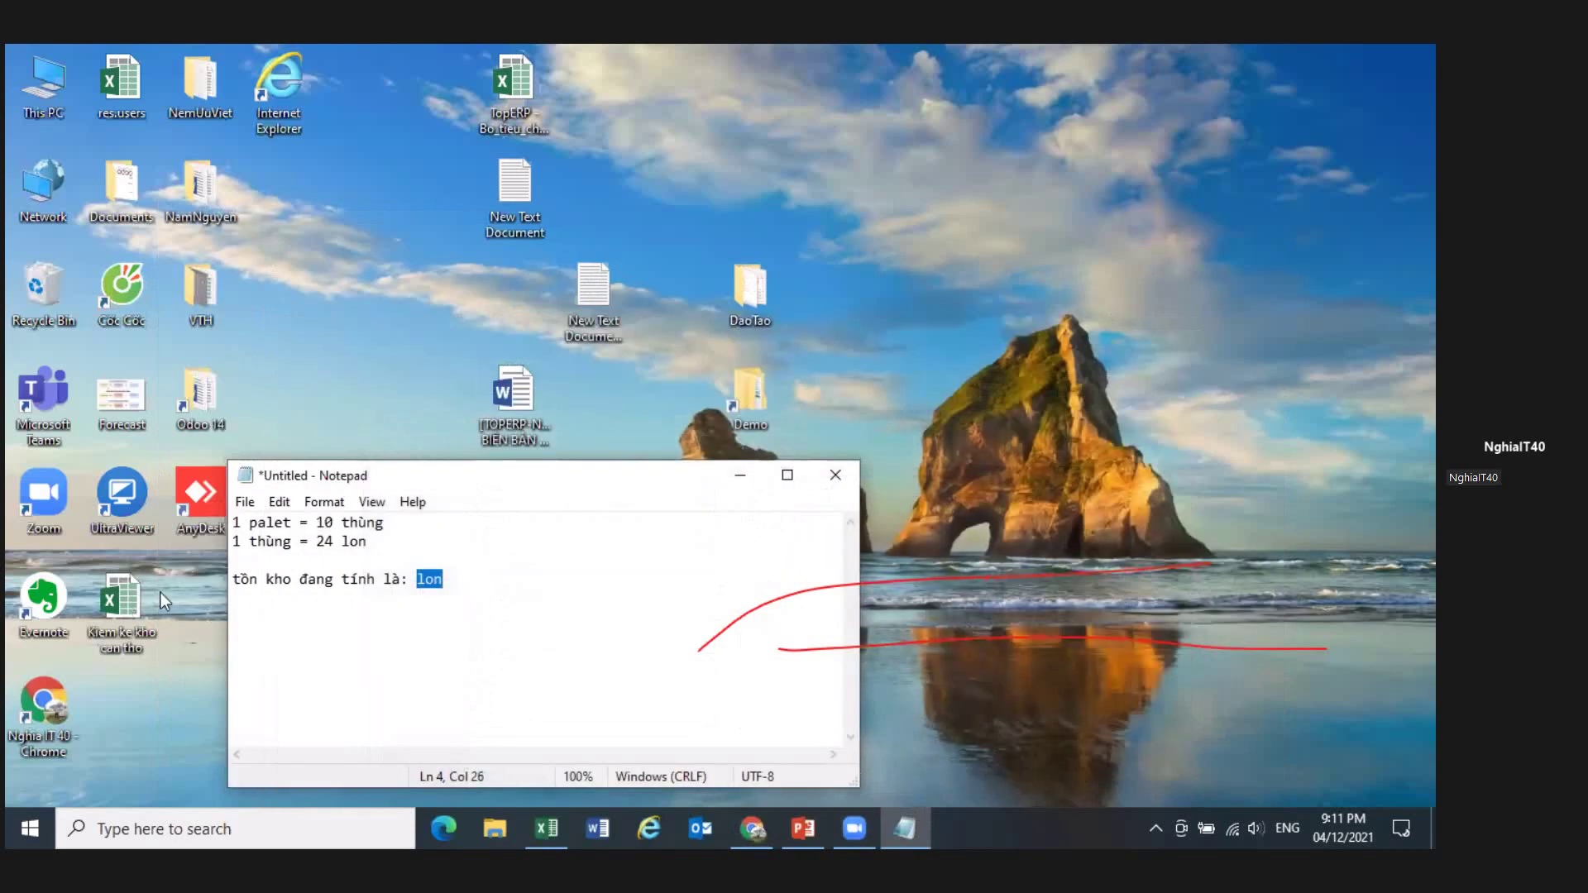
pyautogui.moveTo(430, 471); pyautogui.dragTo(982, 445)
pyautogui.doubleClick(121, 602)
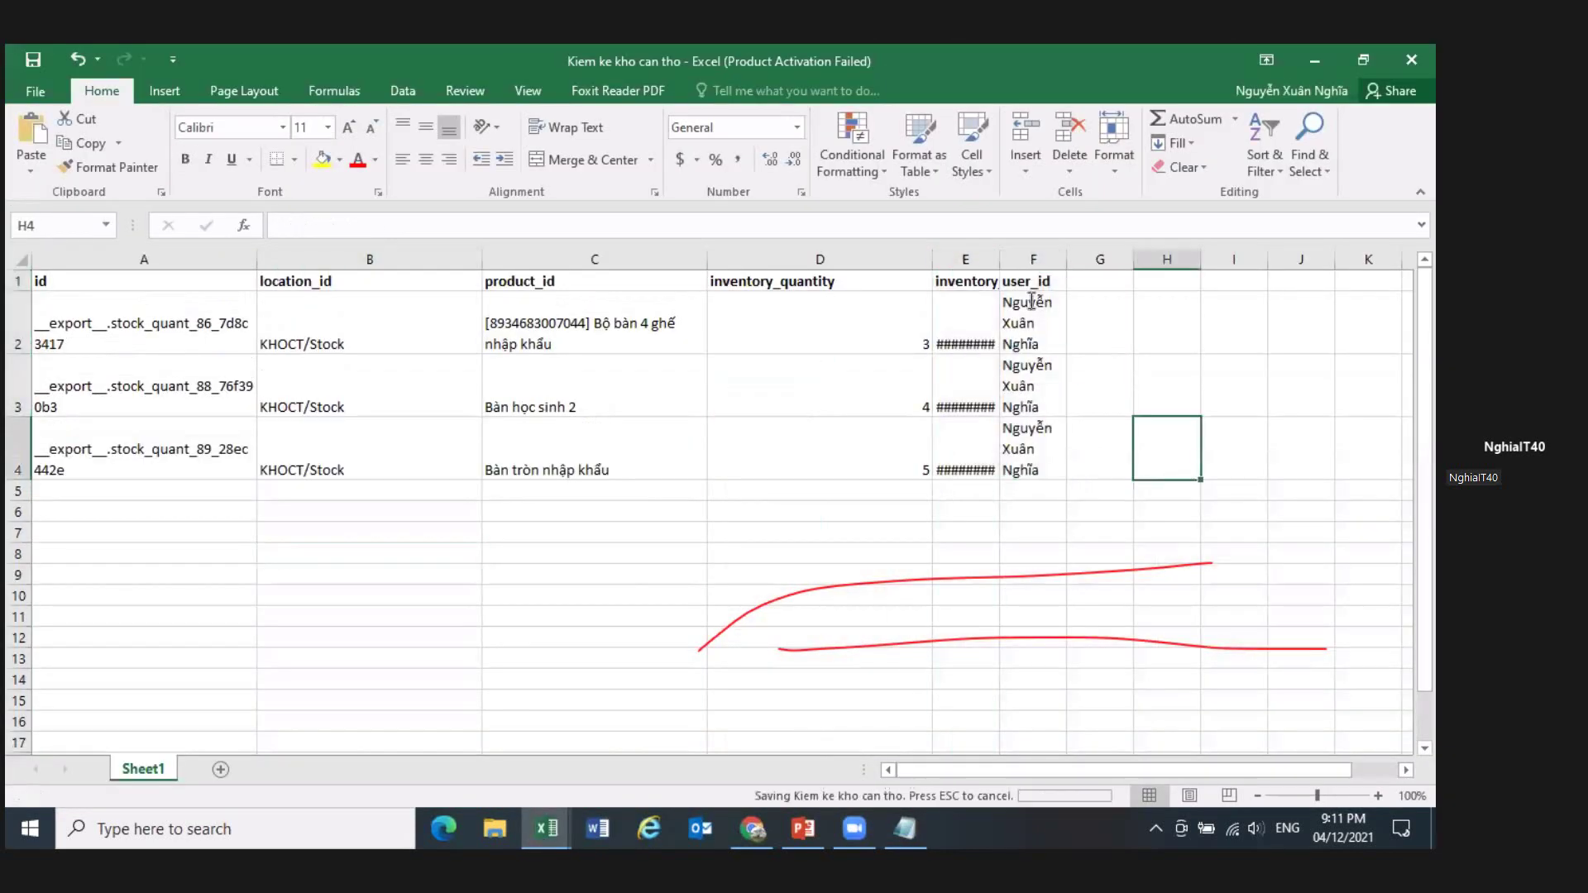
pyautogui.click(1410, 62)
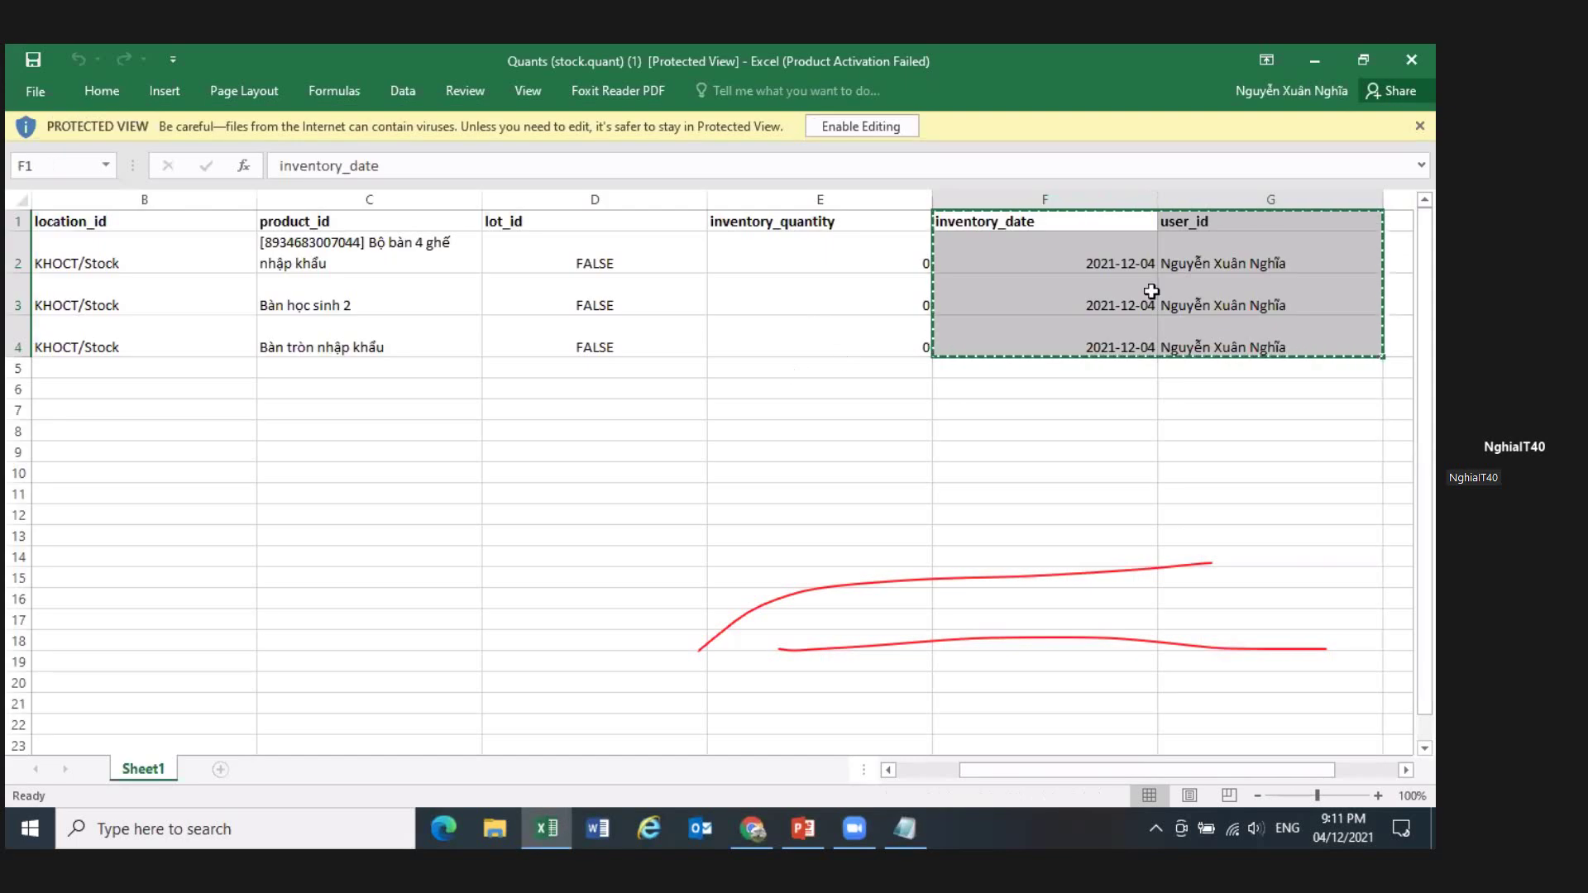
# - Close the exported Quants workbook and dismiss the Export Data dialog in Odoo
pyautogui.moveTo(1076, 514); pyautogui.dragTo(1080, 495)
pyautogui.click(1419, 125)
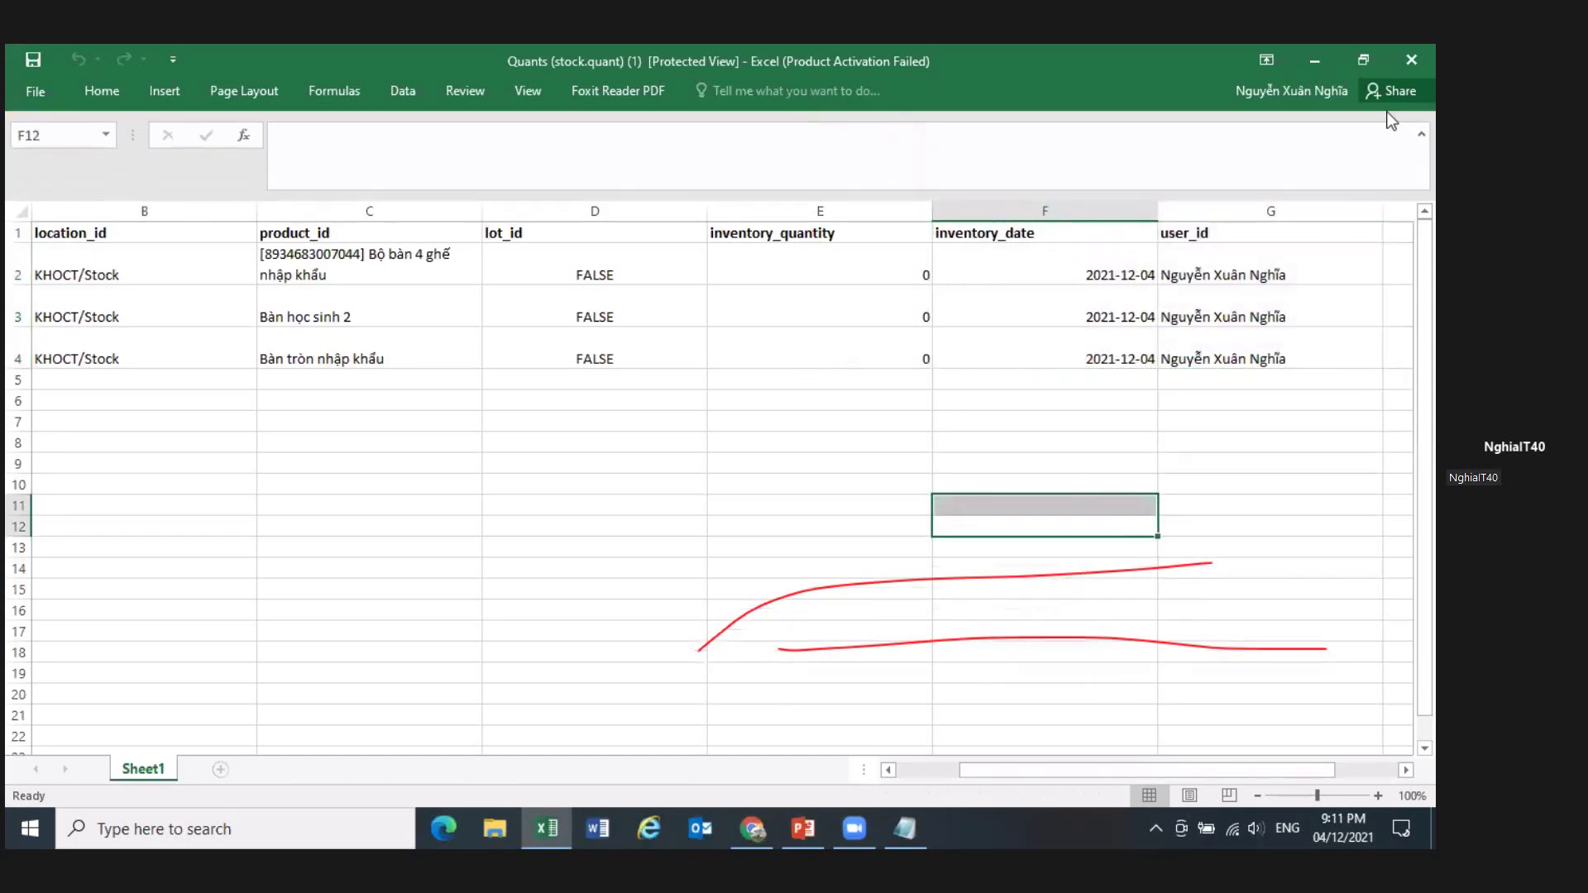
pyautogui.click(1406, 68)
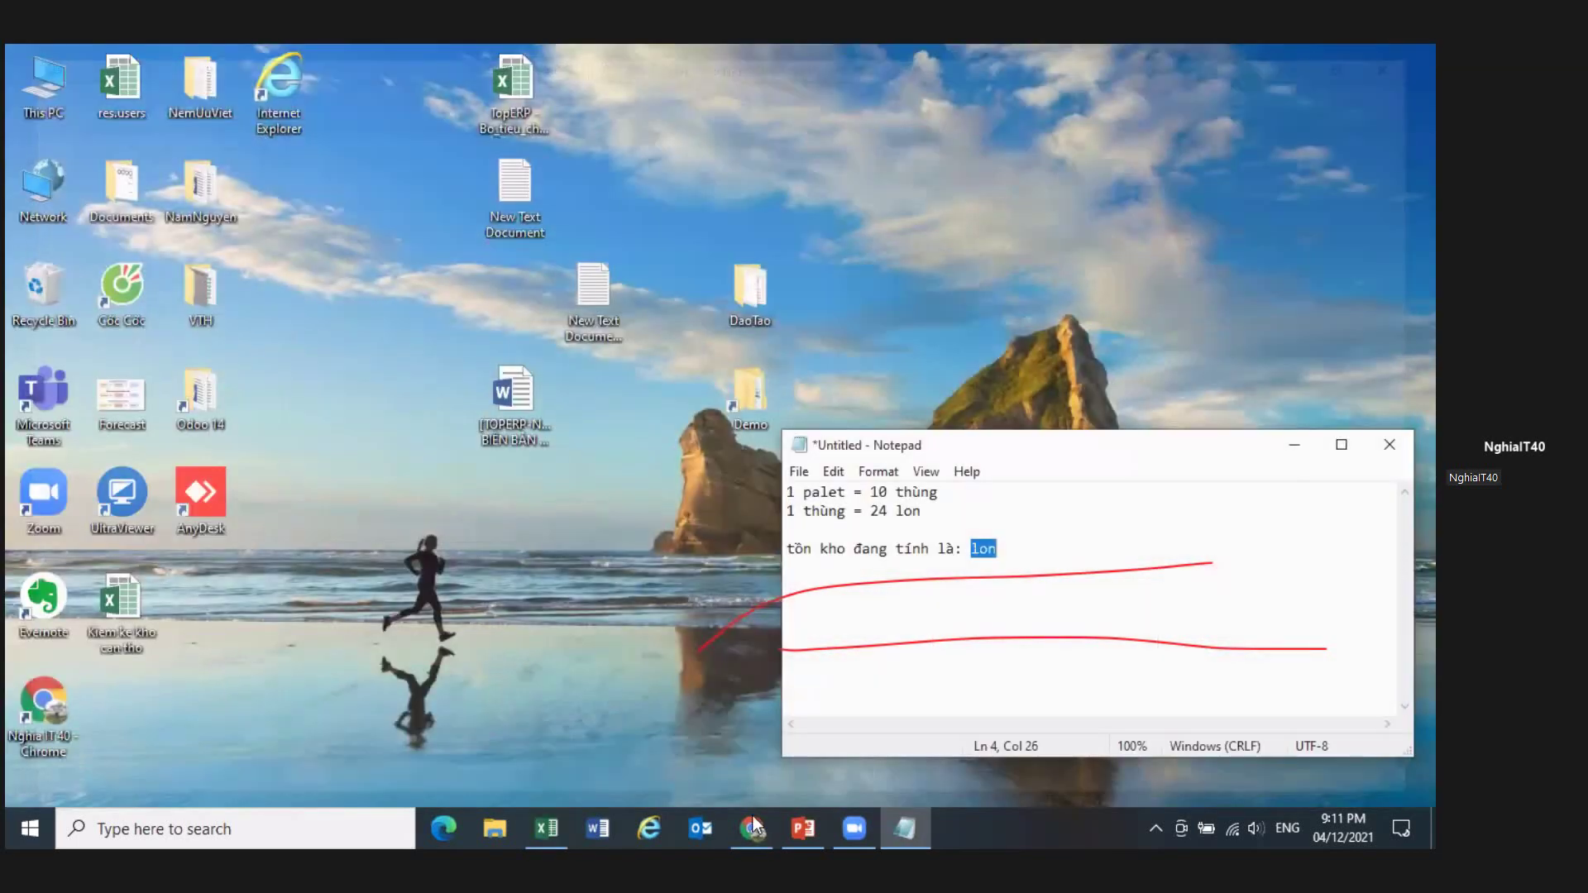
pyautogui.click(752, 828)
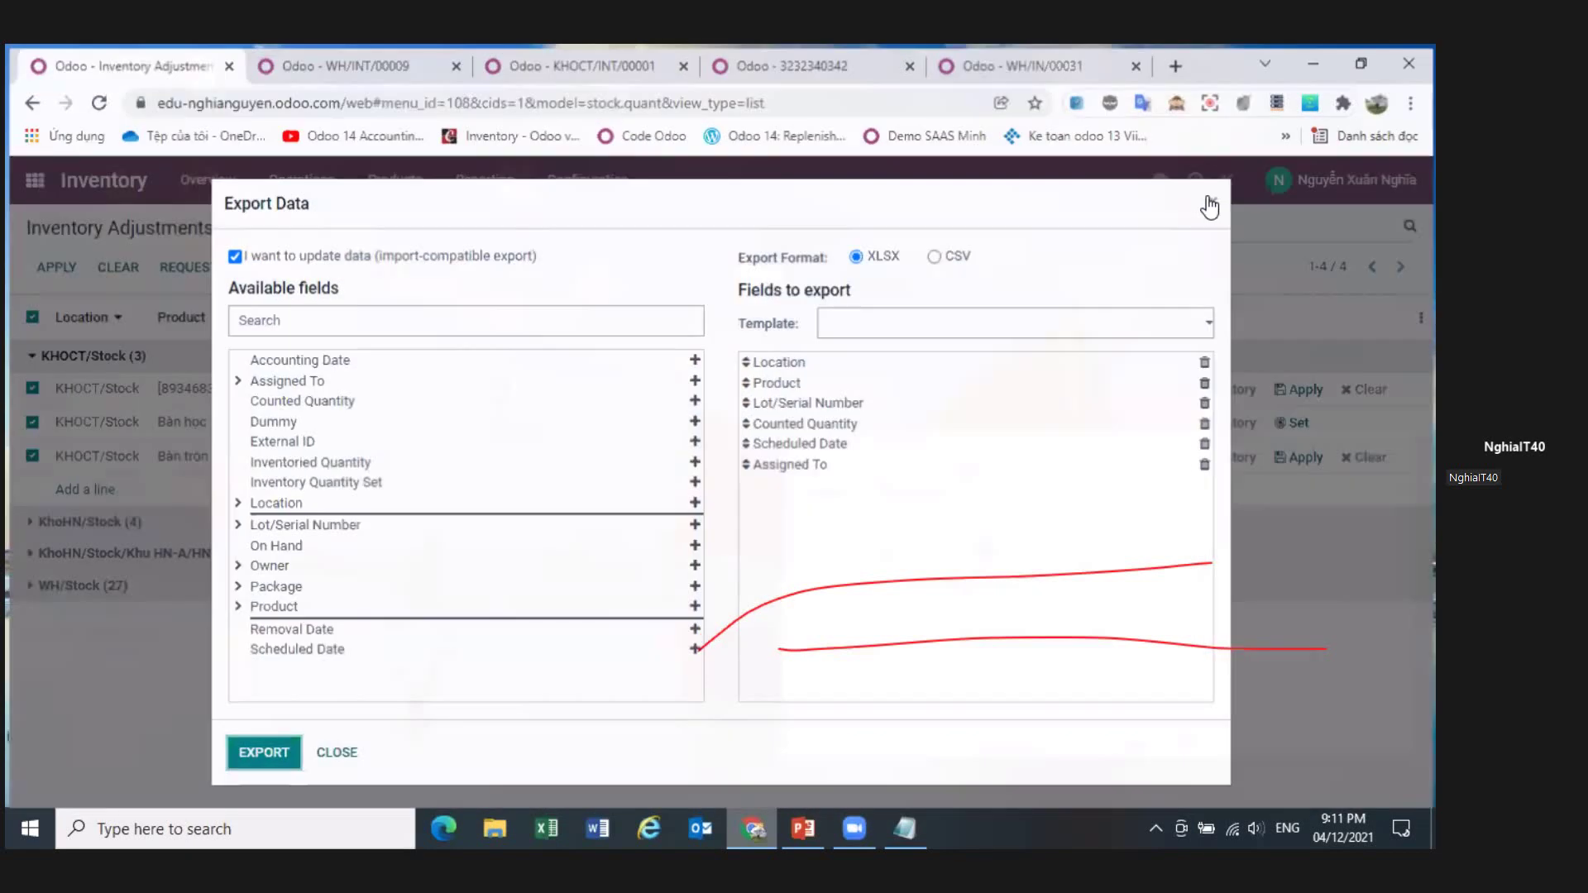
pyautogui.press('Escape')
# - Load the updated Kiem ke kho can tho file into the Inventory Adjustments import, test it, and cancel the import
pyautogui.click(914, 273)
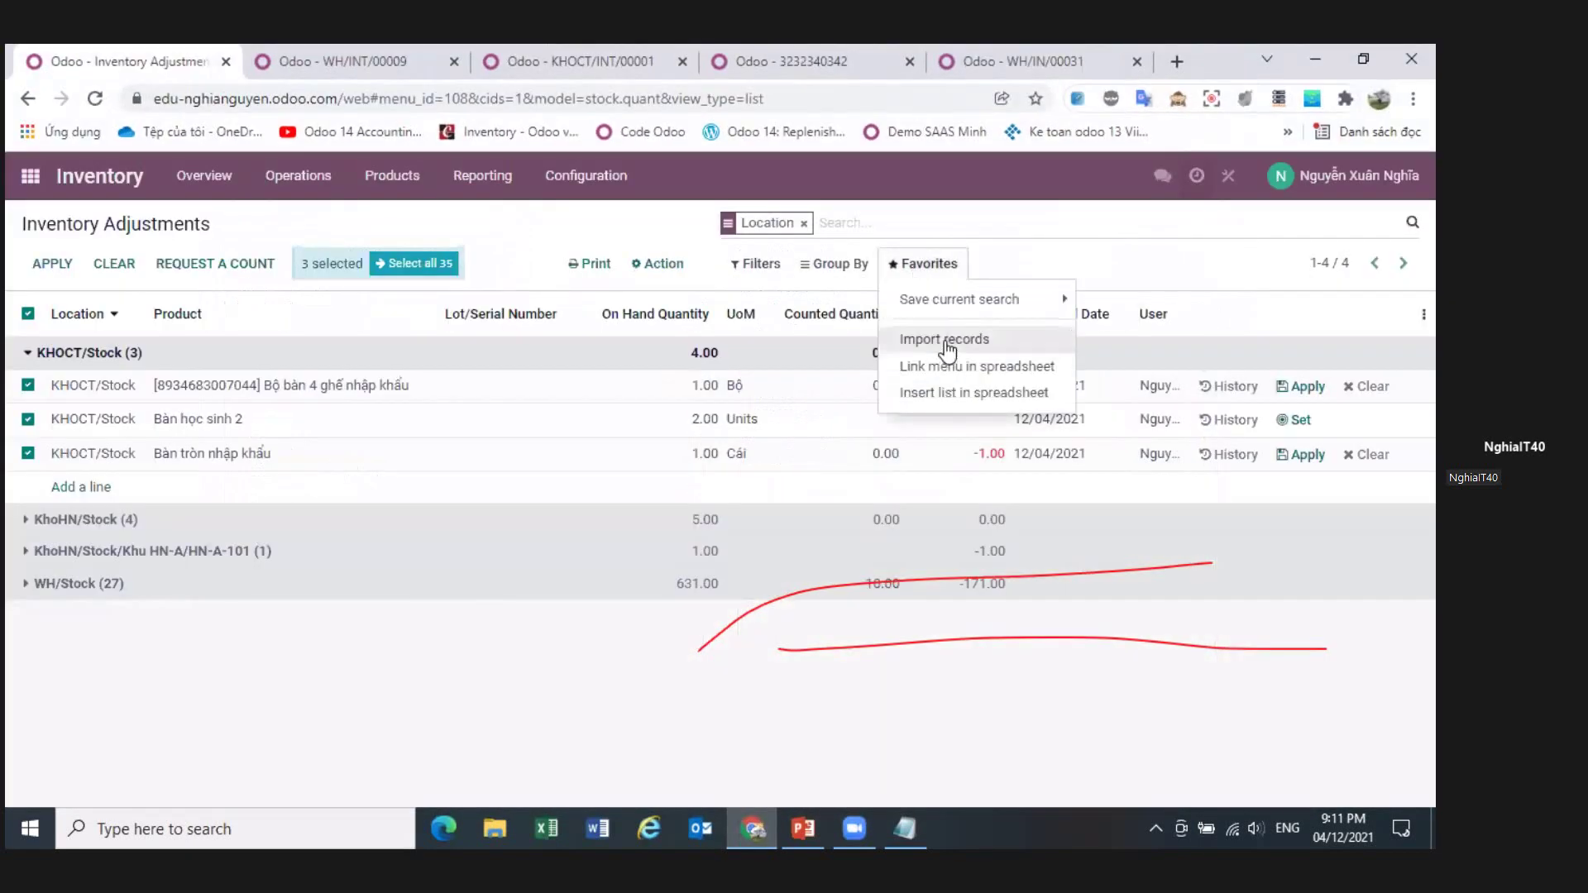
pyautogui.click(944, 344)
pyautogui.click(81, 270)
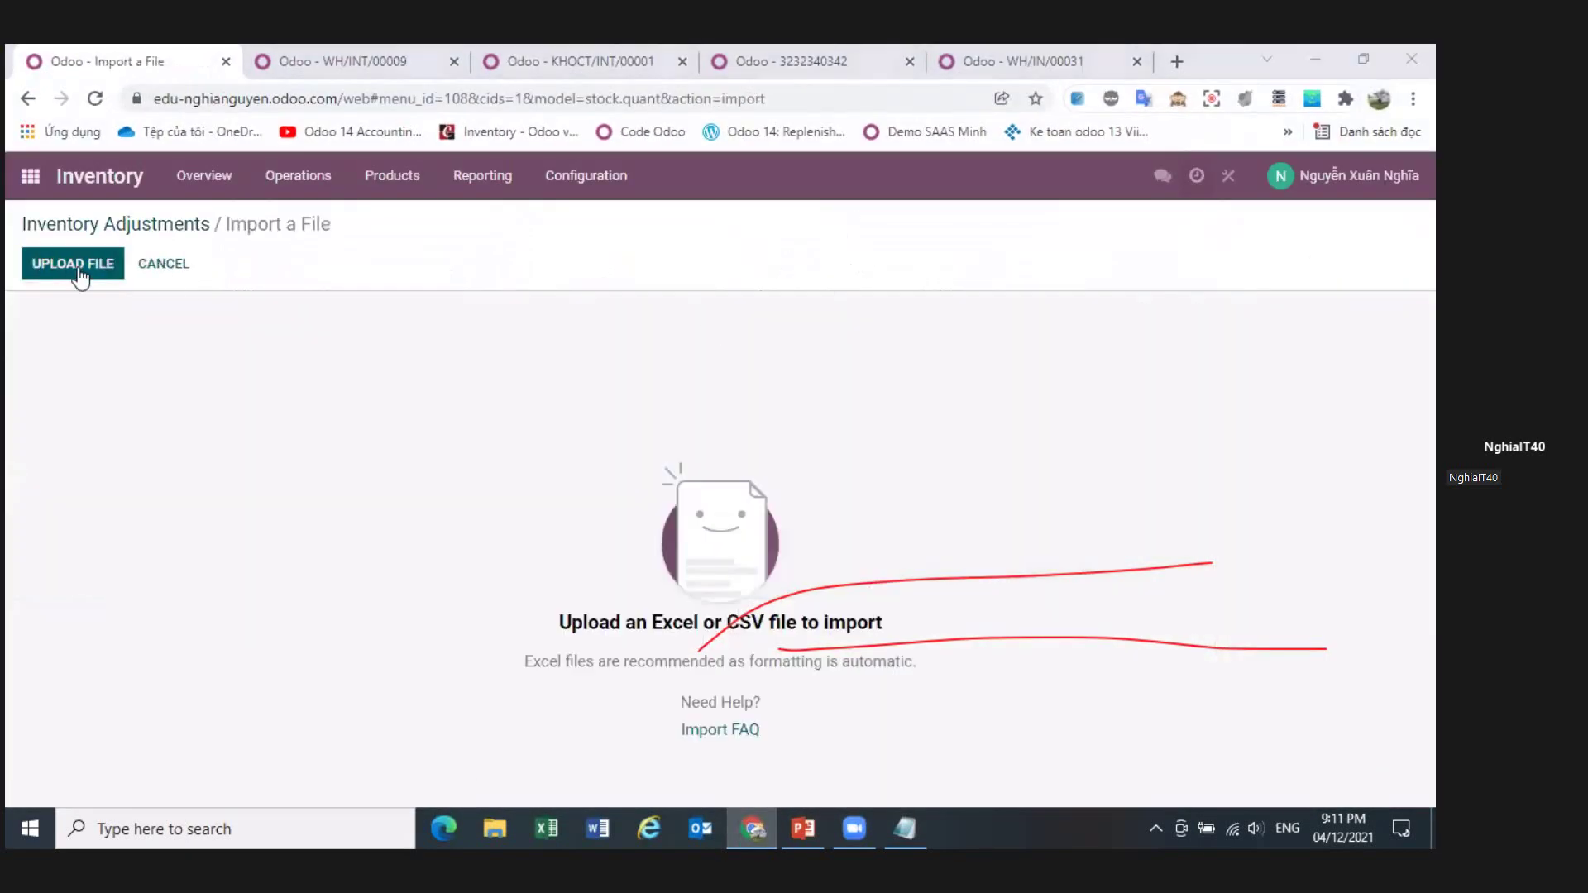
pyautogui.doubleClick(385, 328)
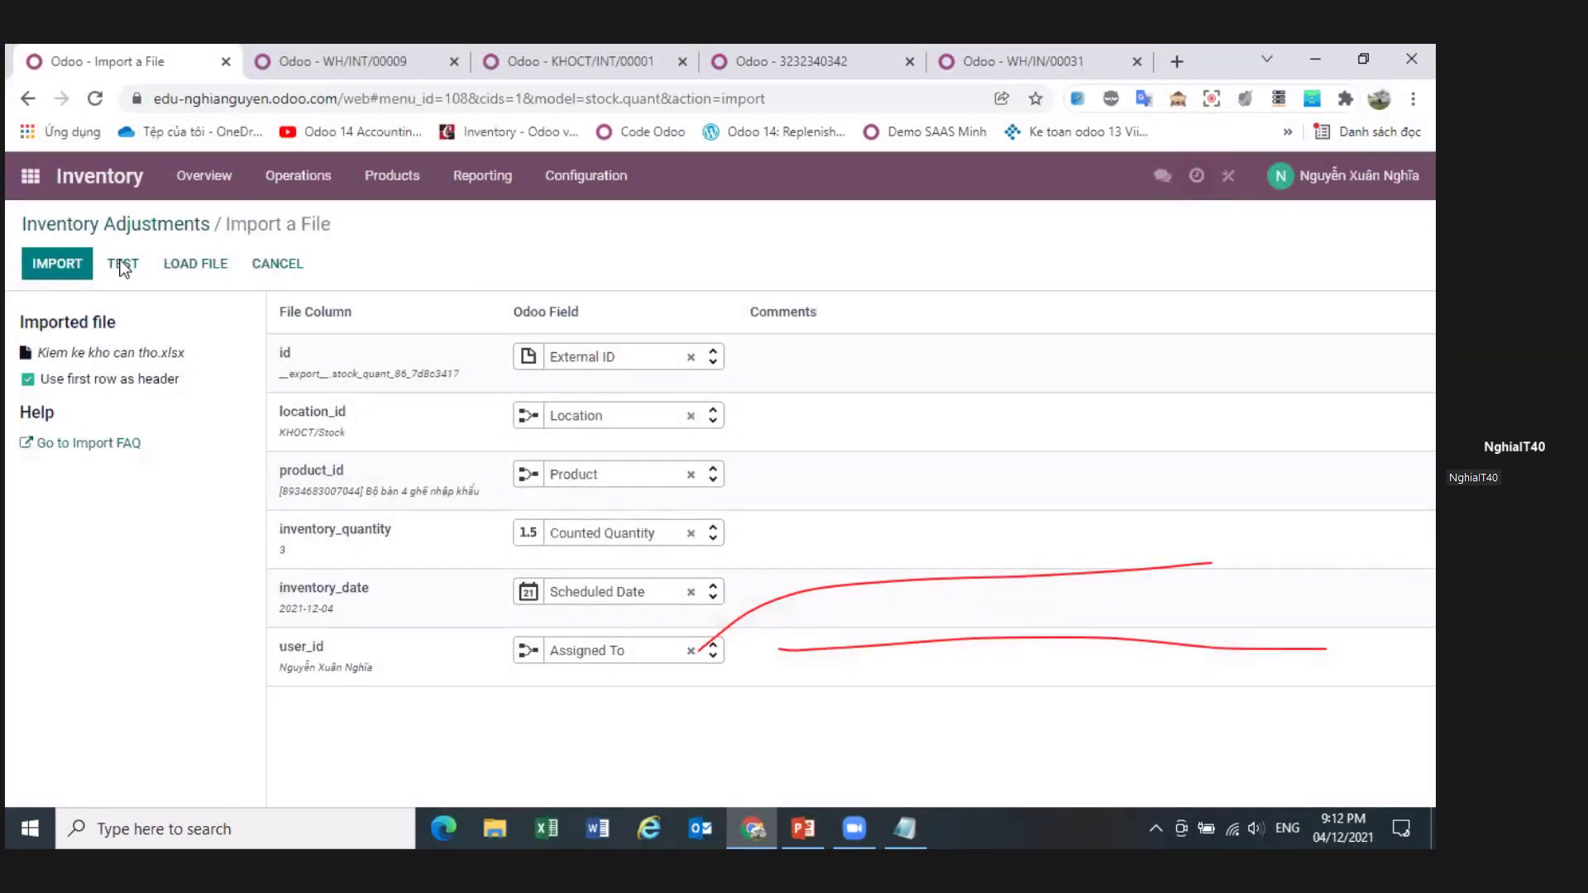
pyautogui.click(122, 264)
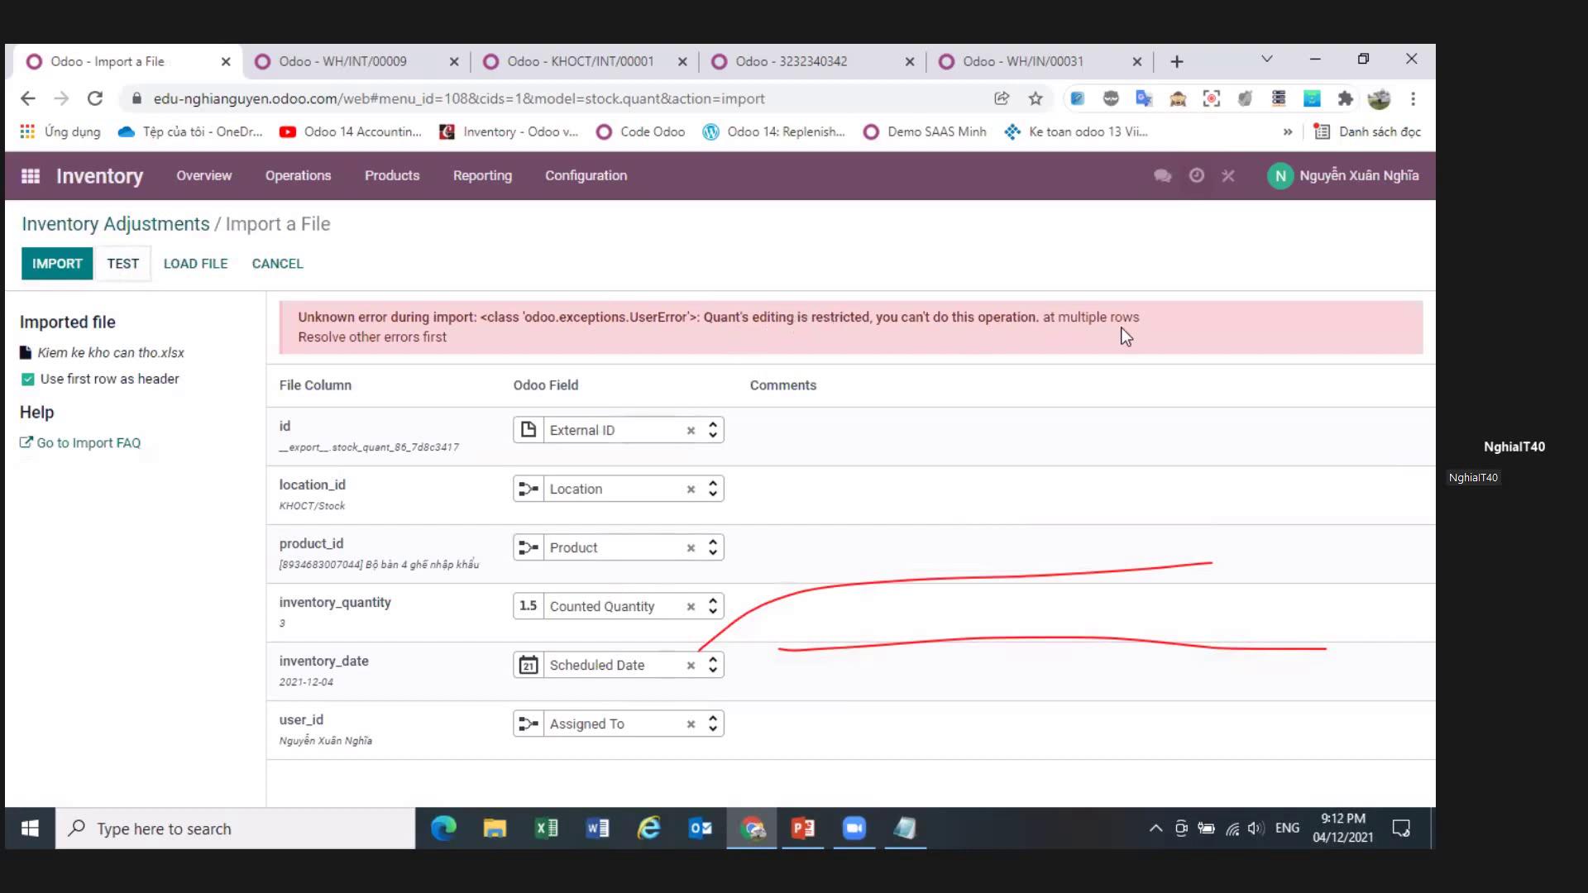
pyautogui.click(273, 263)
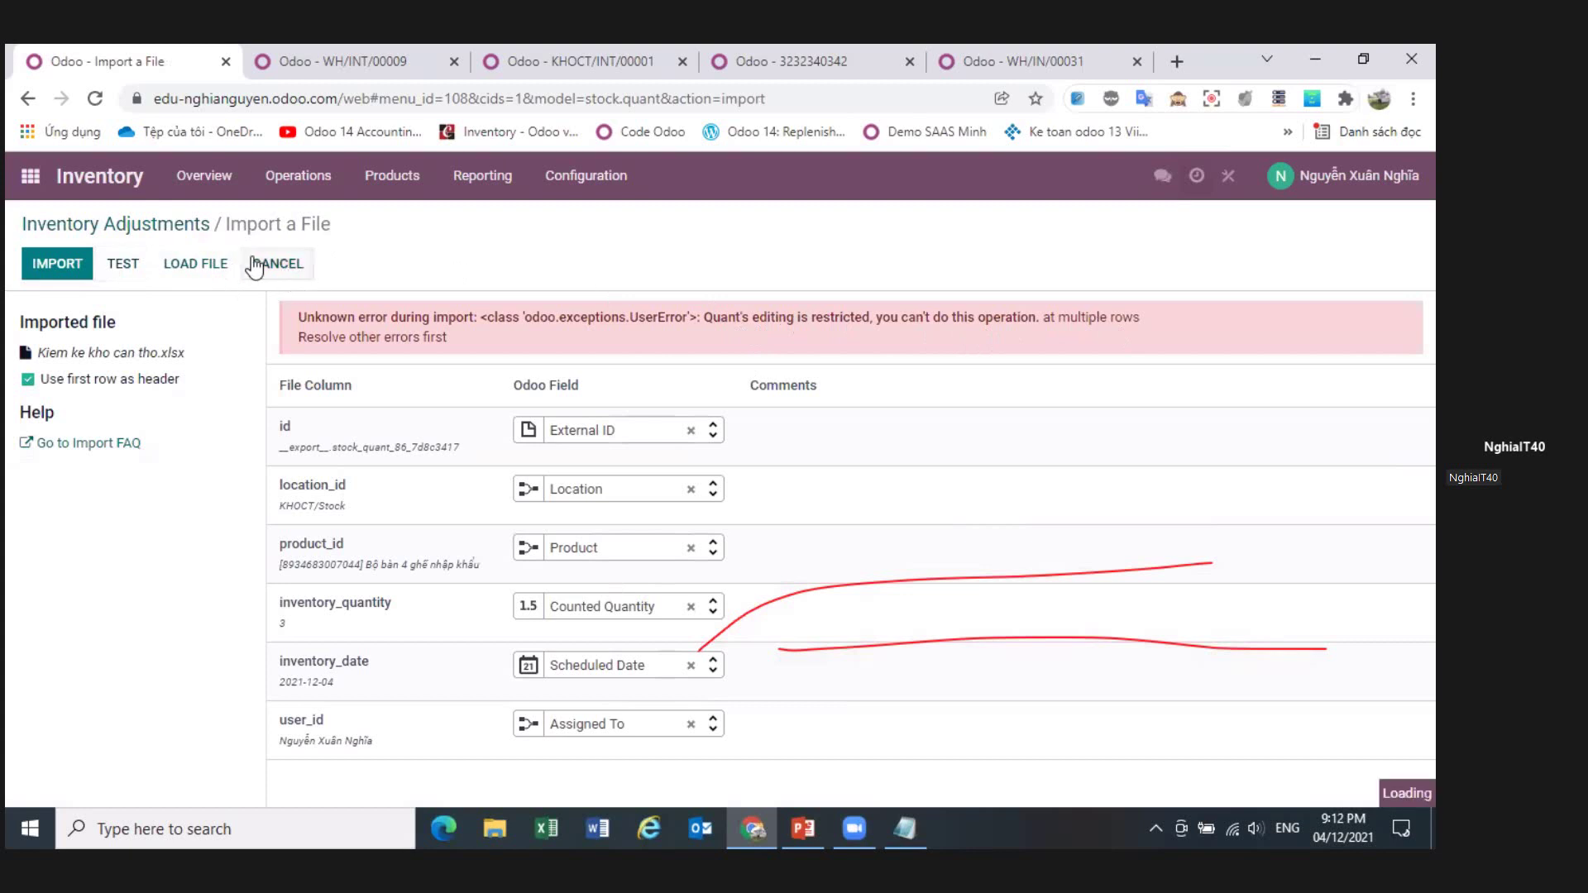
pyautogui.click(1207, 699)
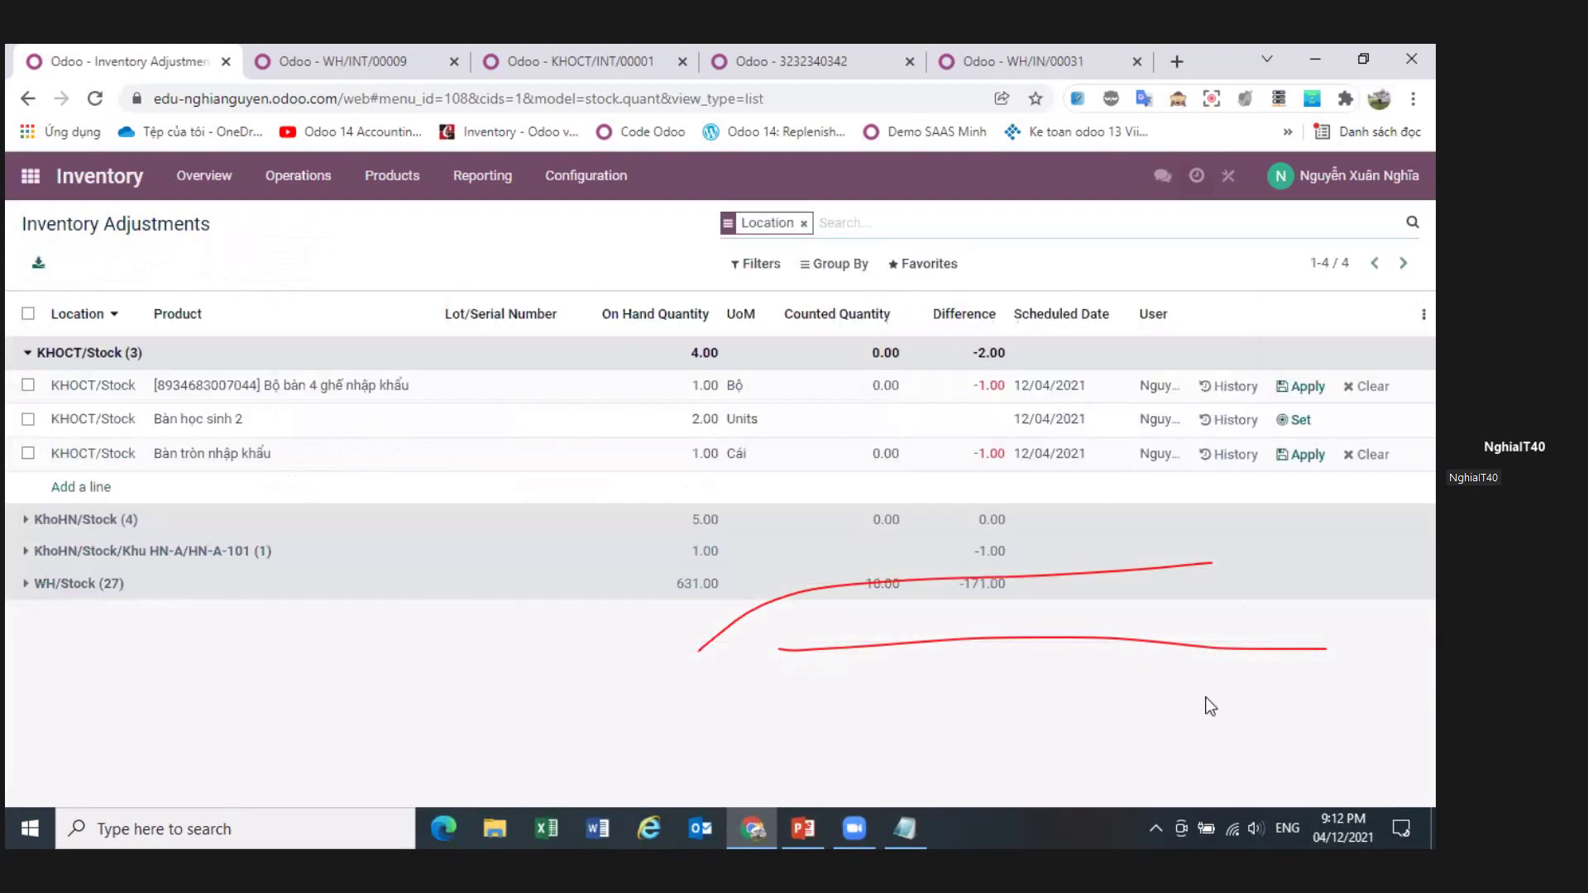
# - Remove the assigned user from all three KHOCT/Stock lines
pyautogui.click(1163, 389)
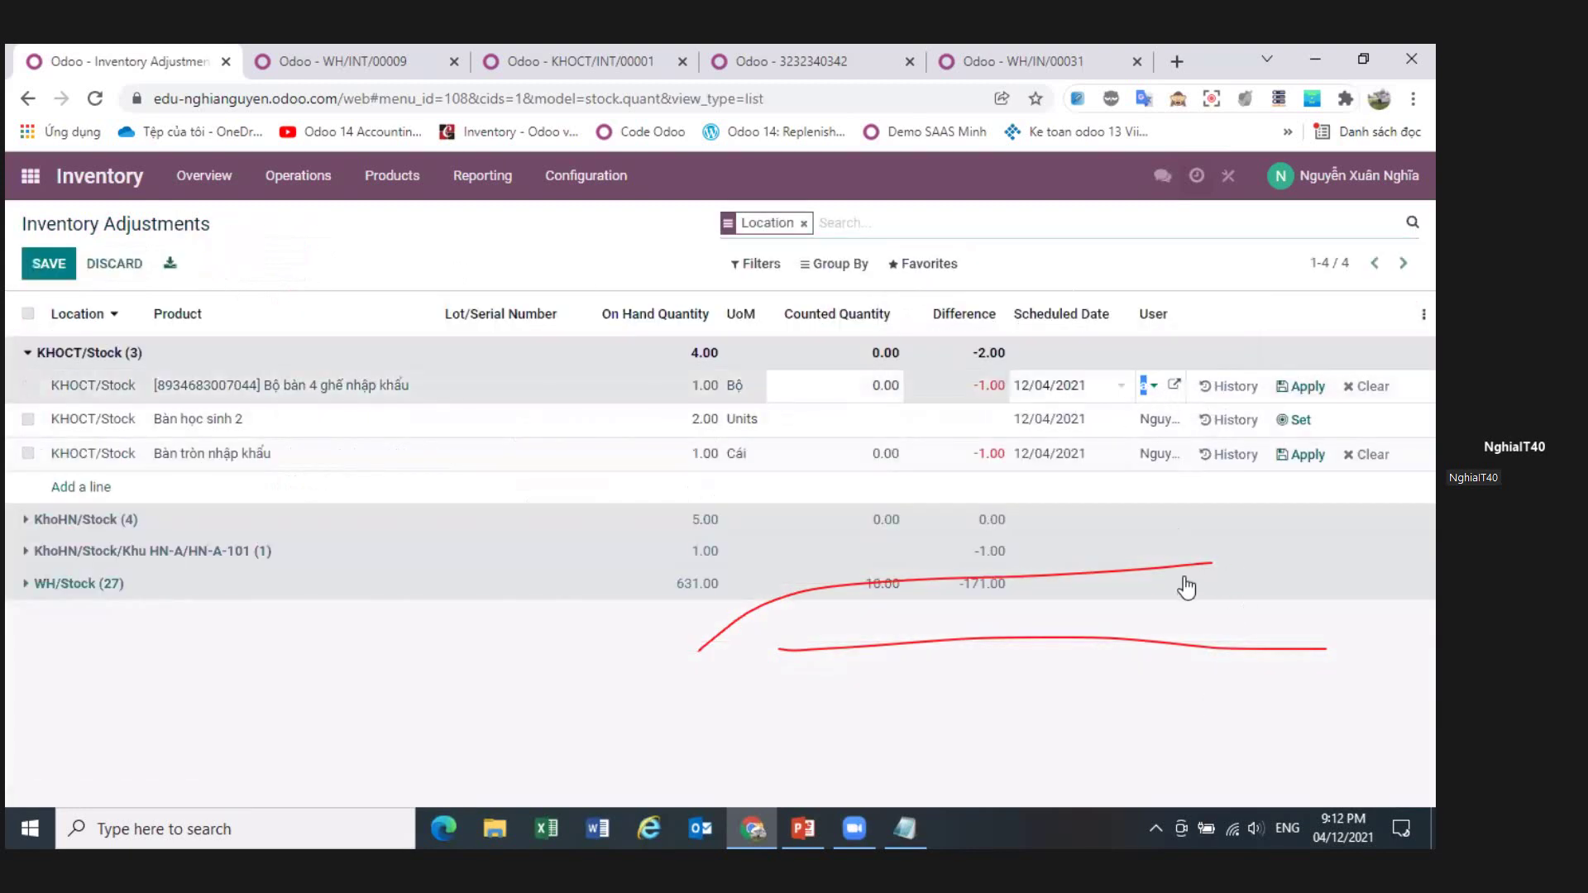
pyautogui.click(1150, 386)
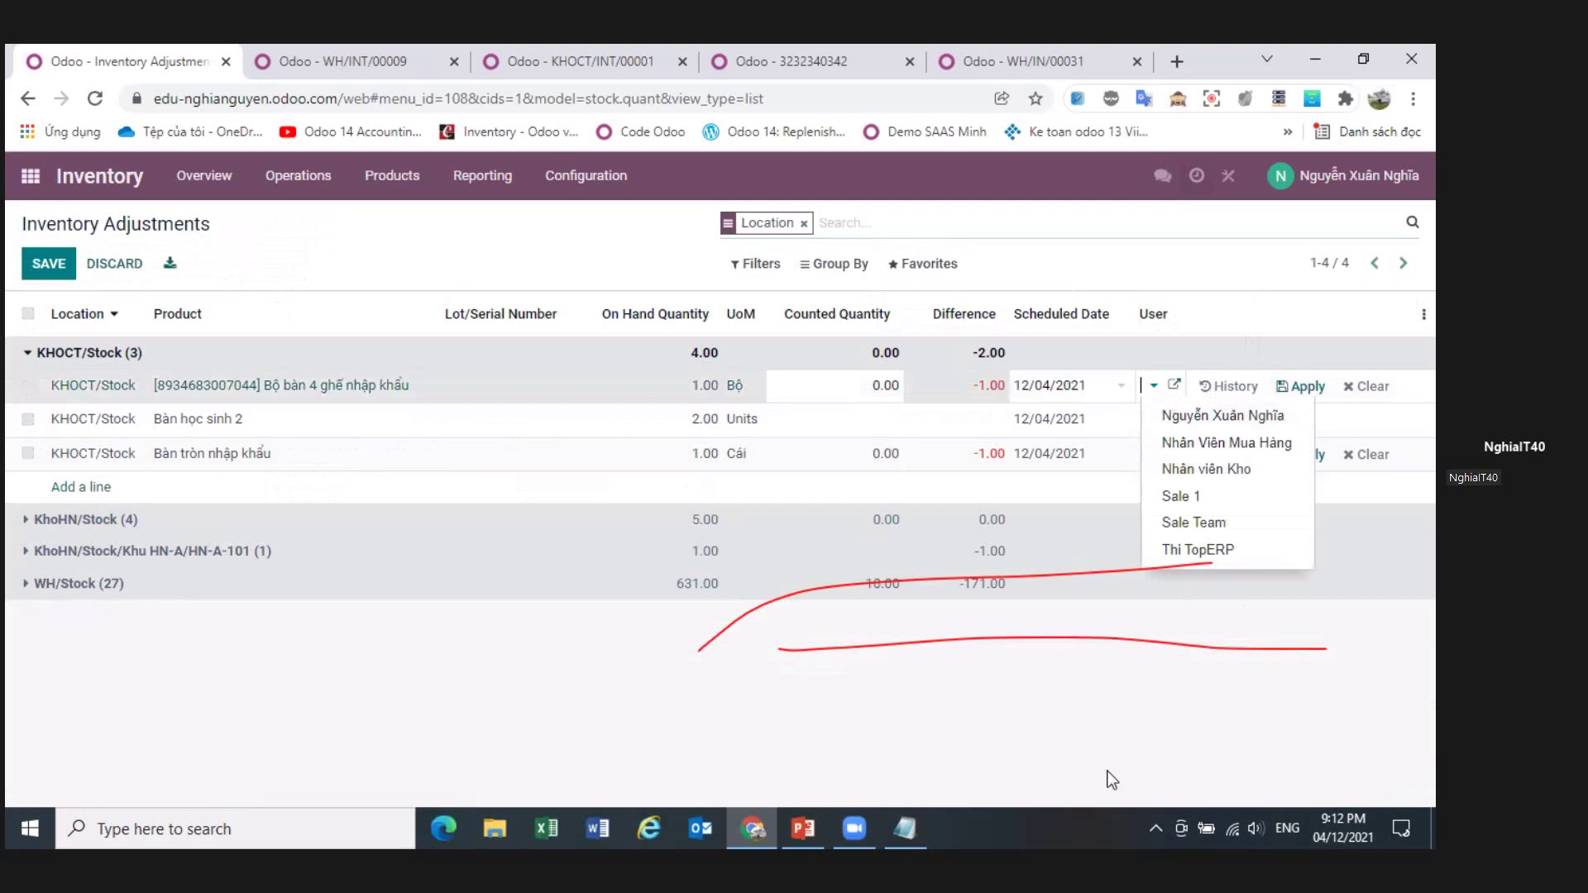
pyautogui.click(1109, 772)
pyautogui.click(1142, 429)
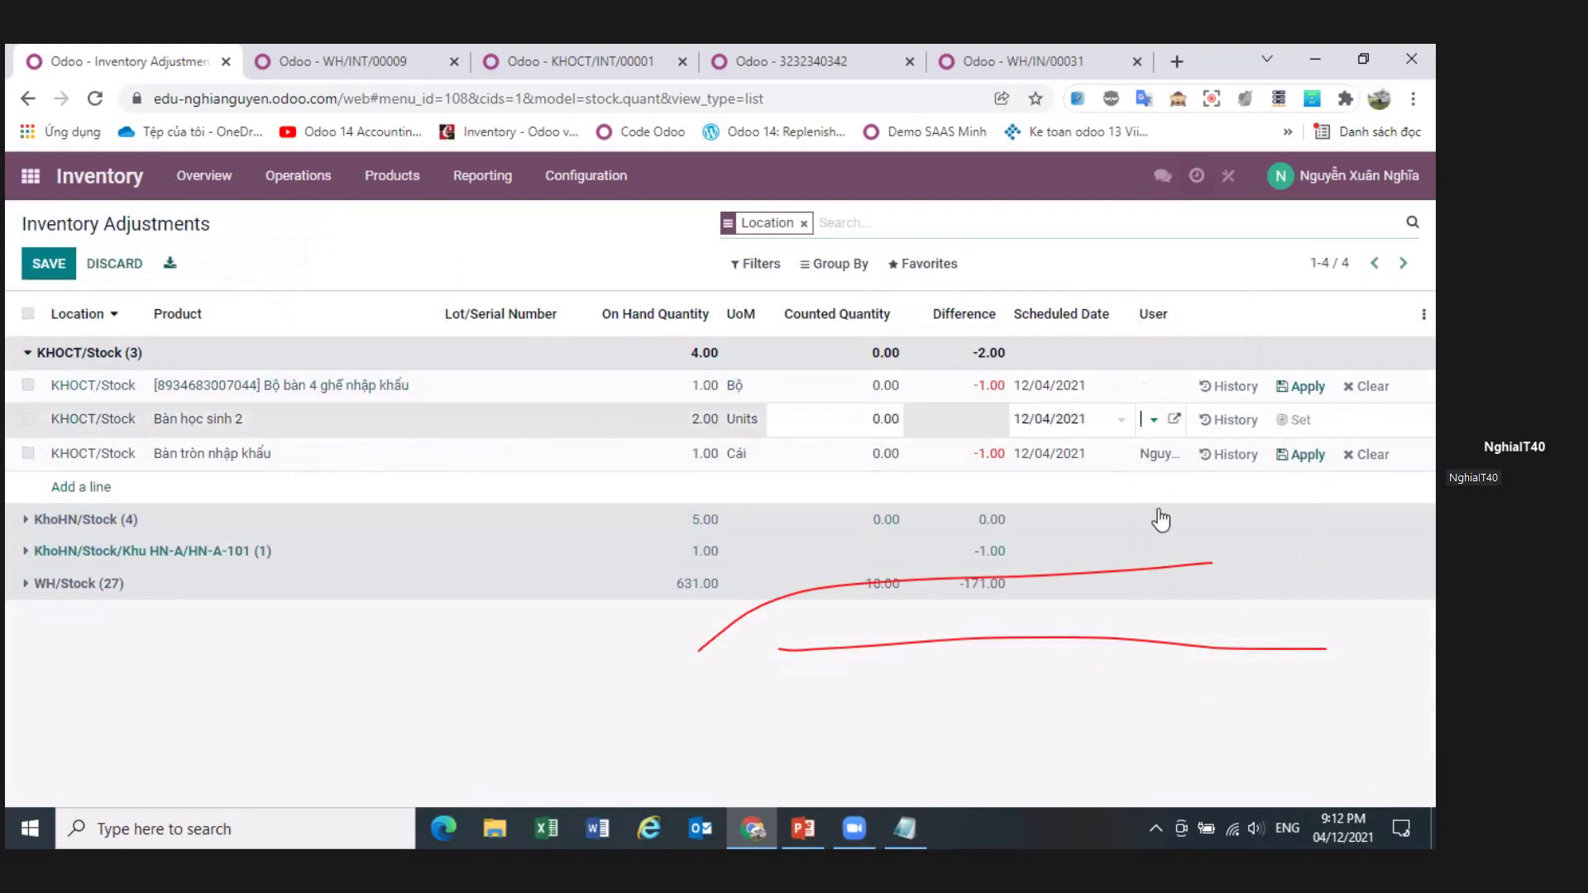
pyautogui.click(1050, 709)
pyautogui.click(1153, 455)
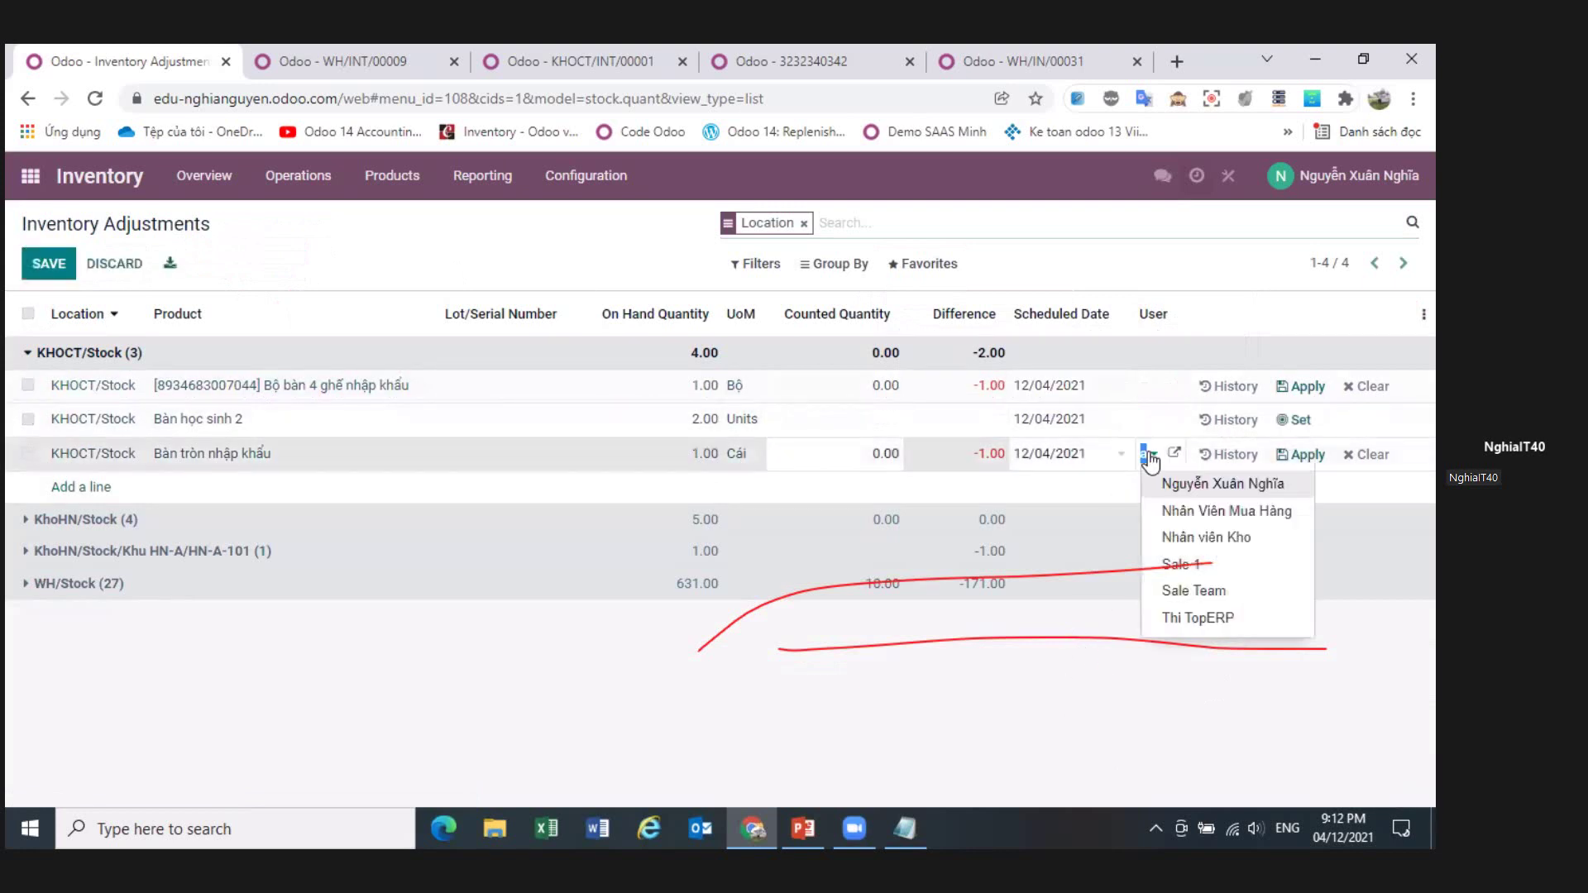
# - Clear the counted quantities of the Bàn tròn nhập khẩu and Bộ bàn 4 ghế nhập khẩu lines
pyautogui.click(1370, 455)
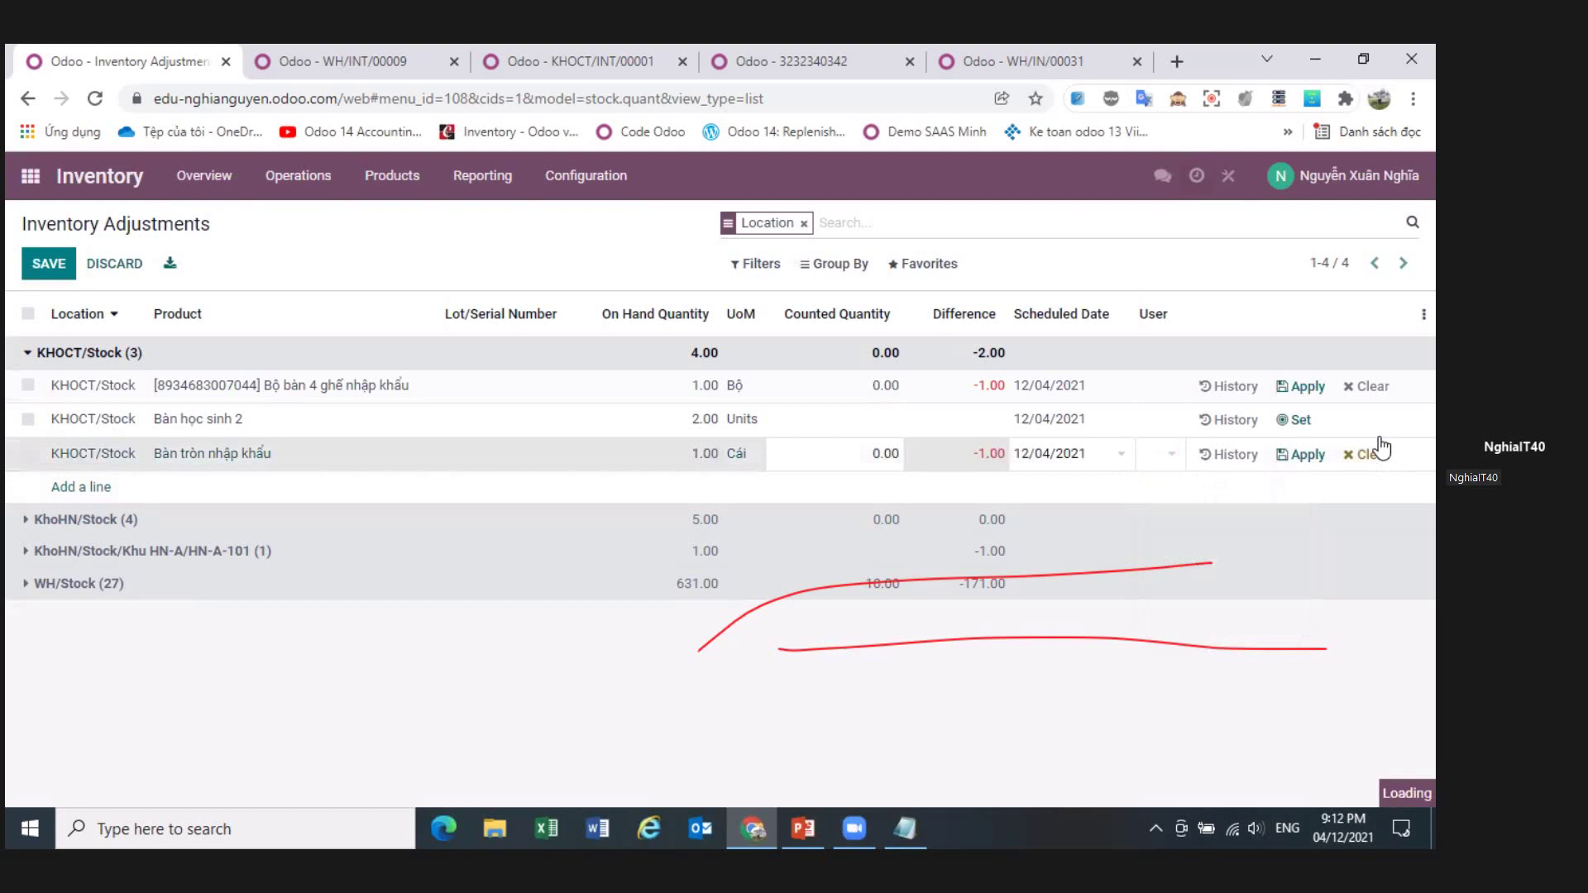
pyautogui.click(1373, 391)
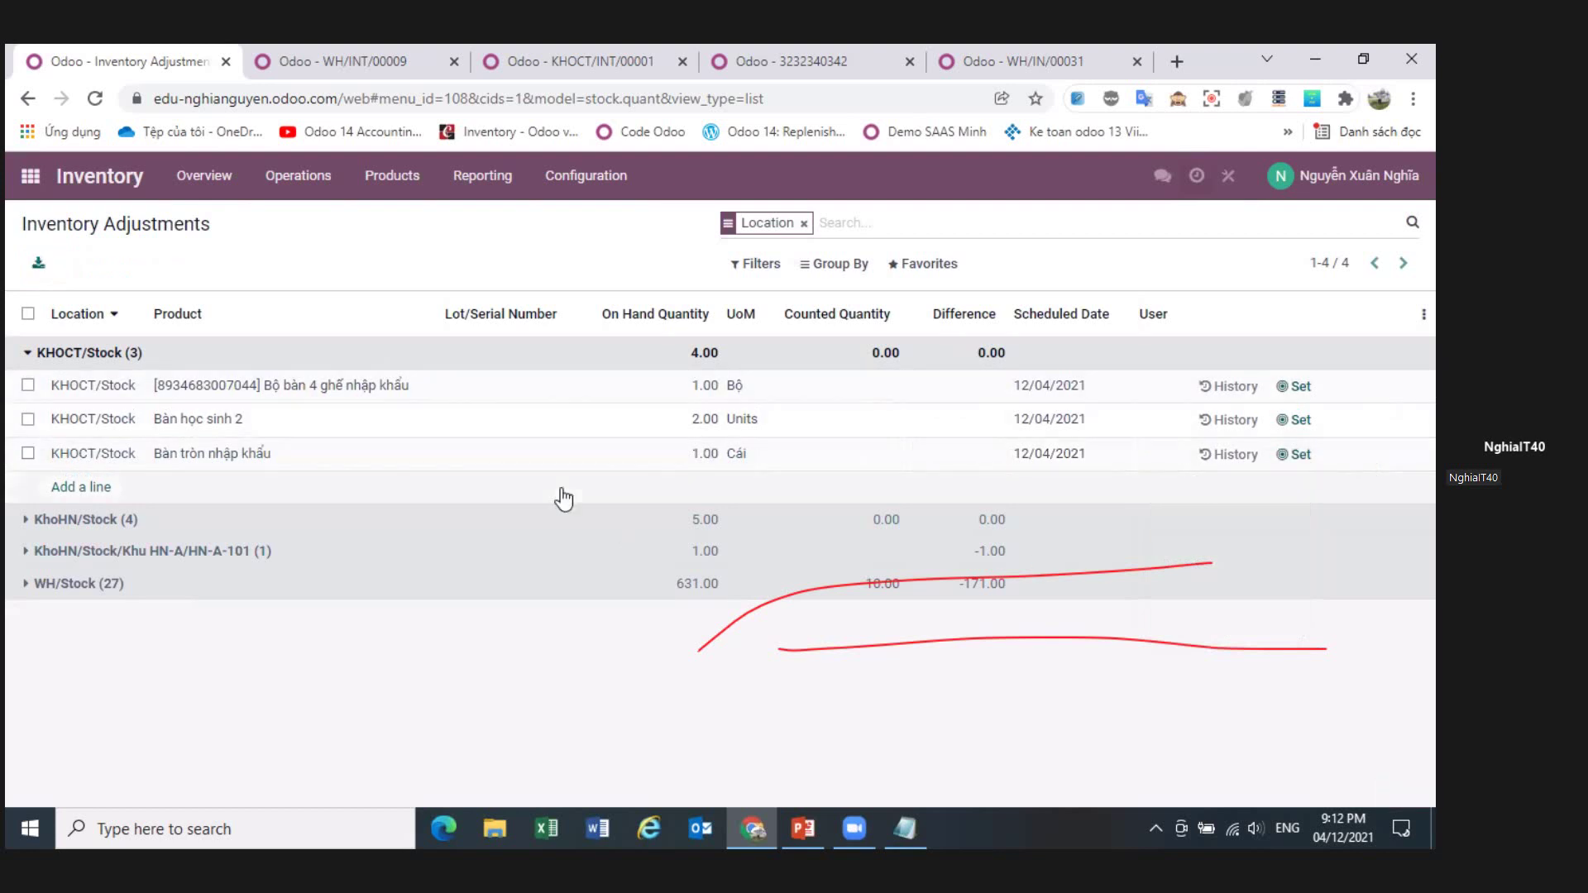
# - Export the three cleared KHOCT/Stock lines again as an import-compatible XLSX file and open the workbook for editing
pyautogui.click(28, 314)
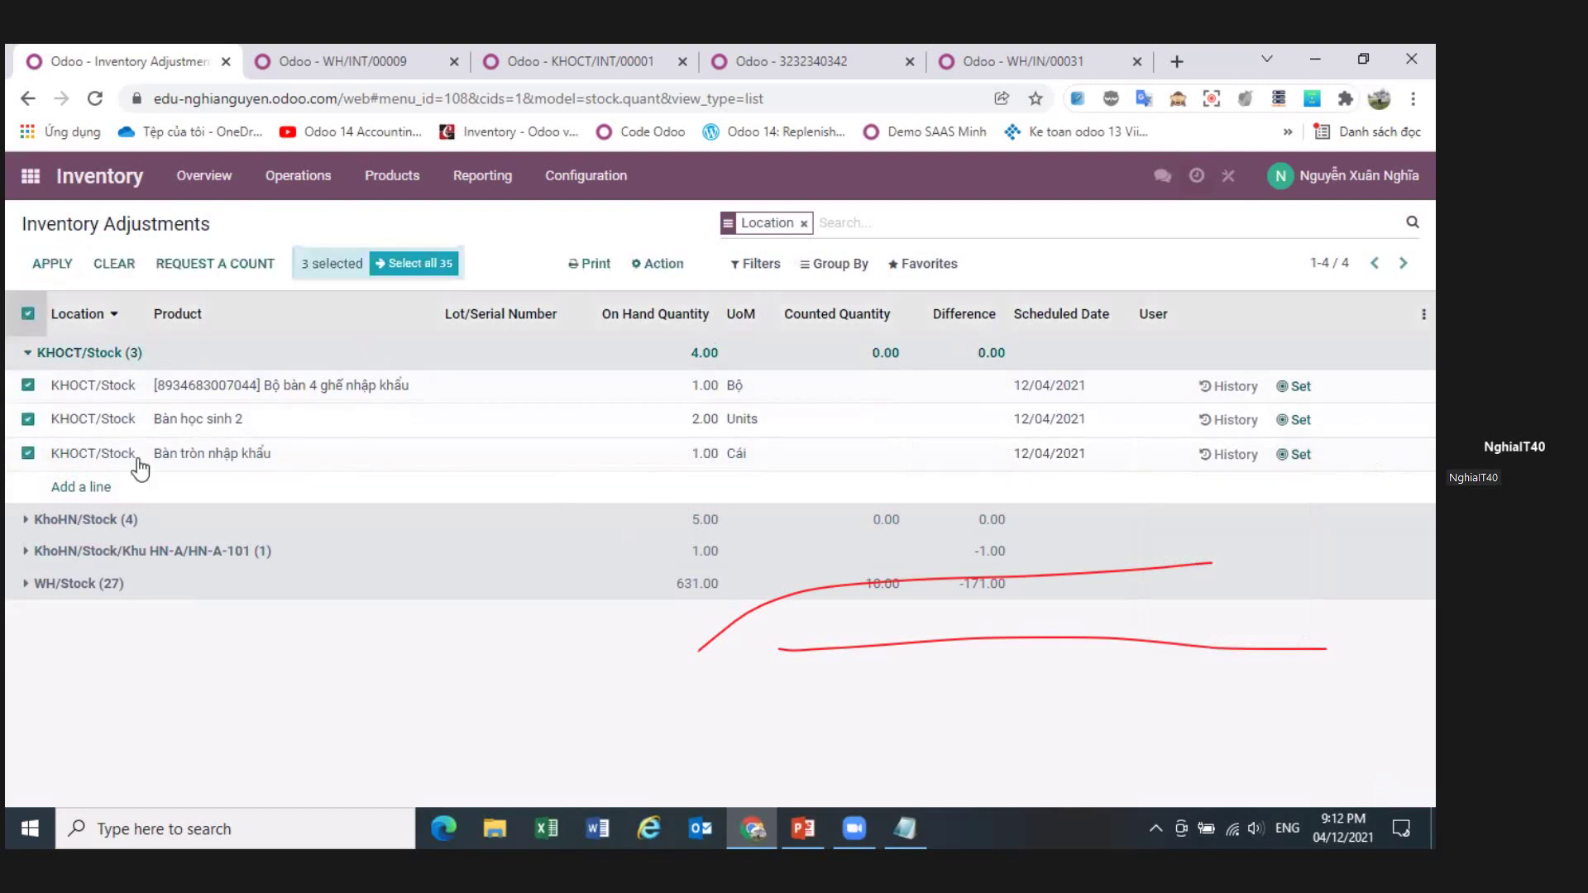
pyautogui.click(658, 263)
pyautogui.click(662, 301)
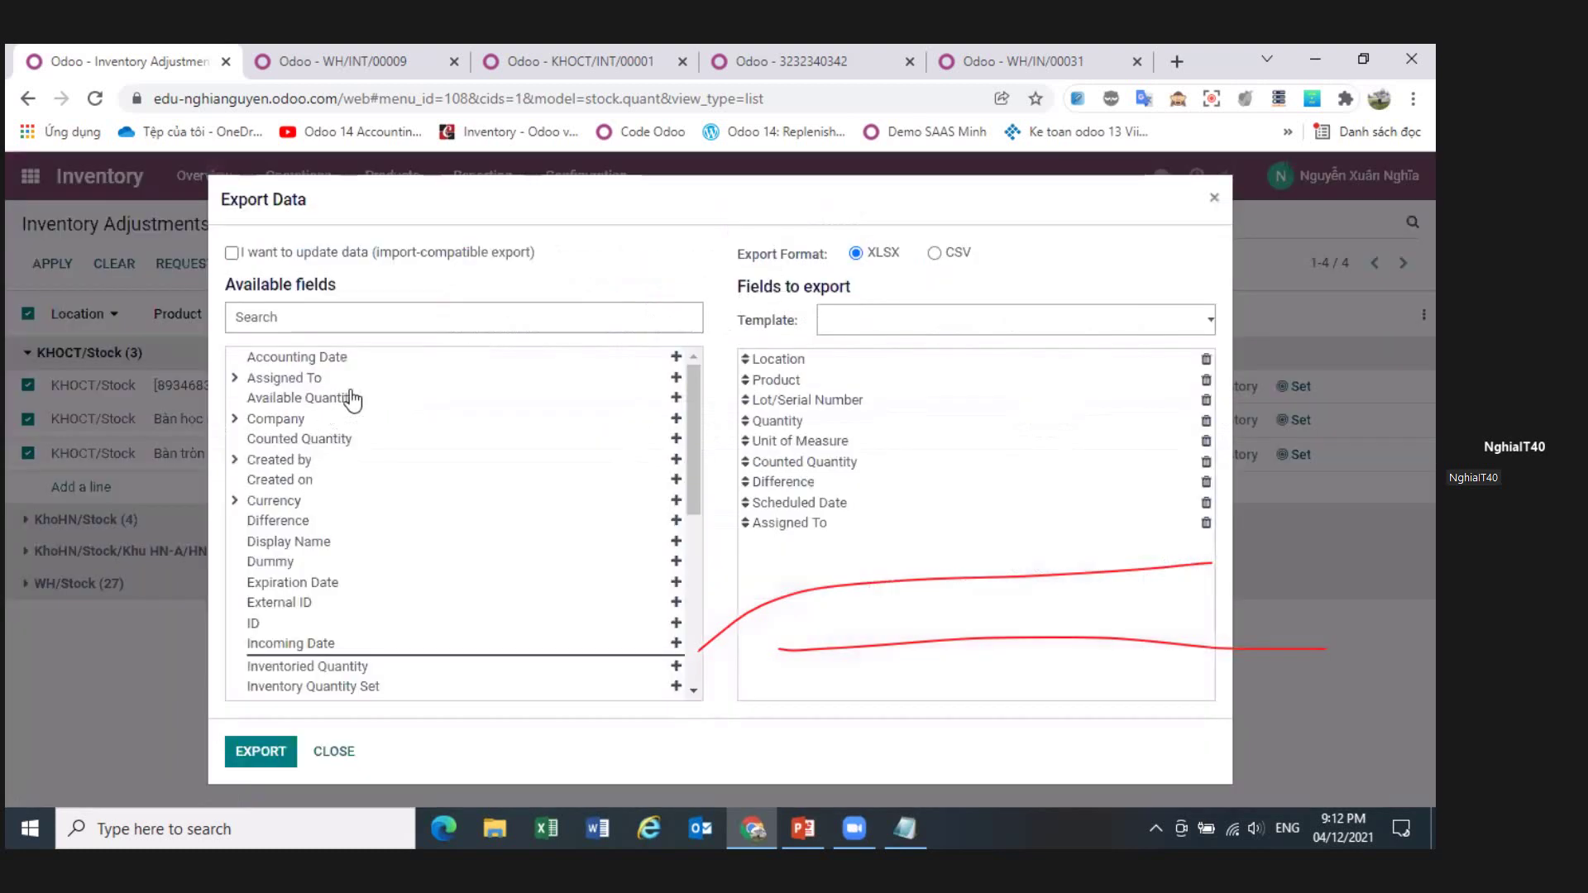
pyautogui.click(232, 253)
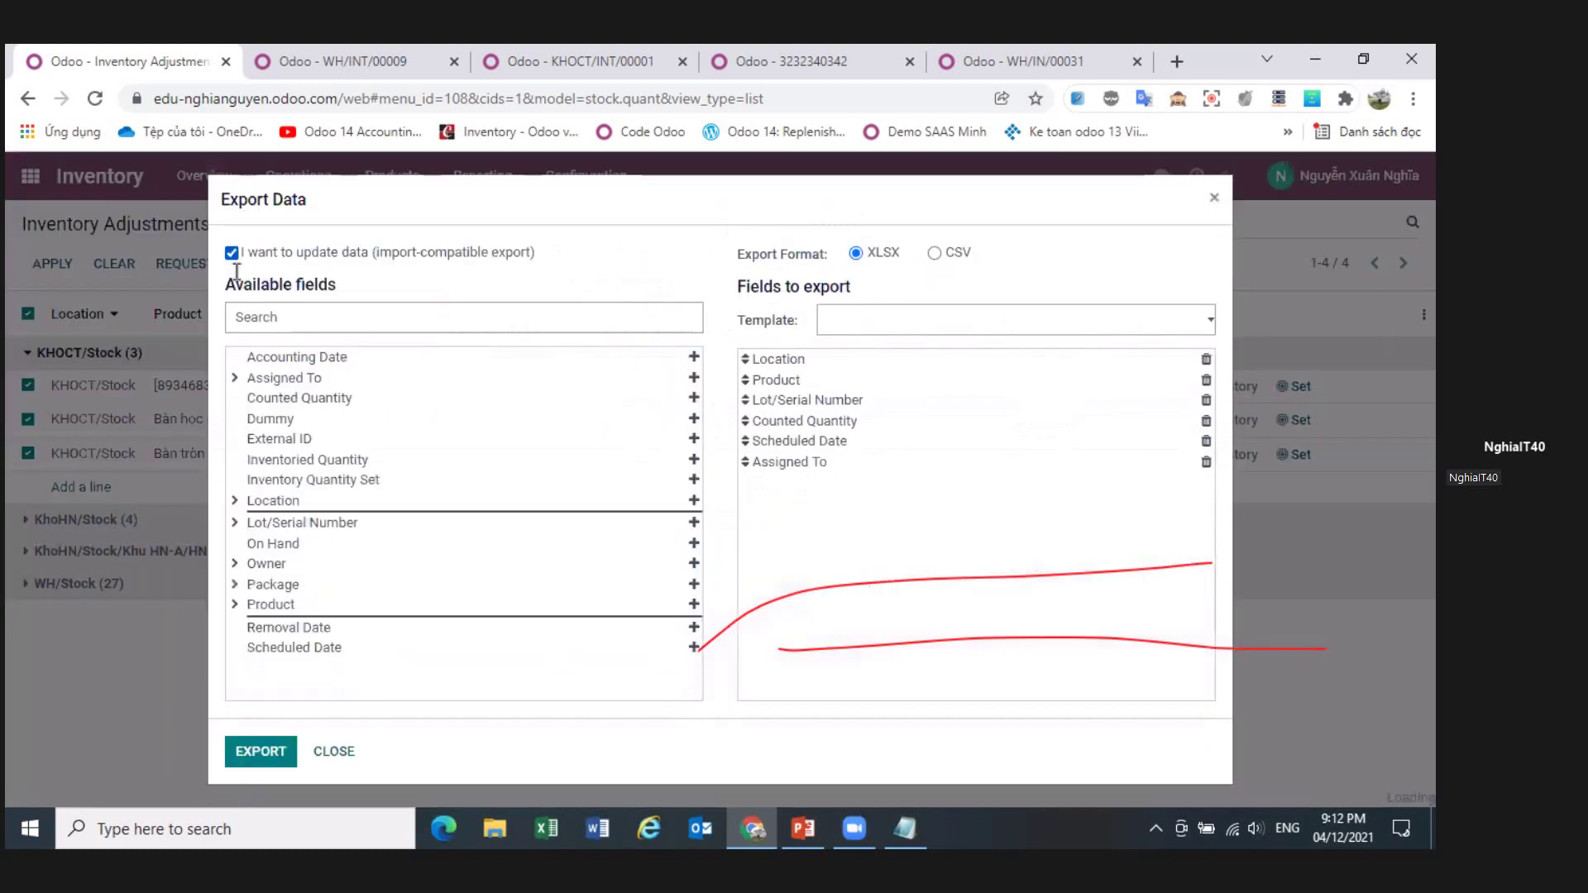
pyautogui.click(263, 754)
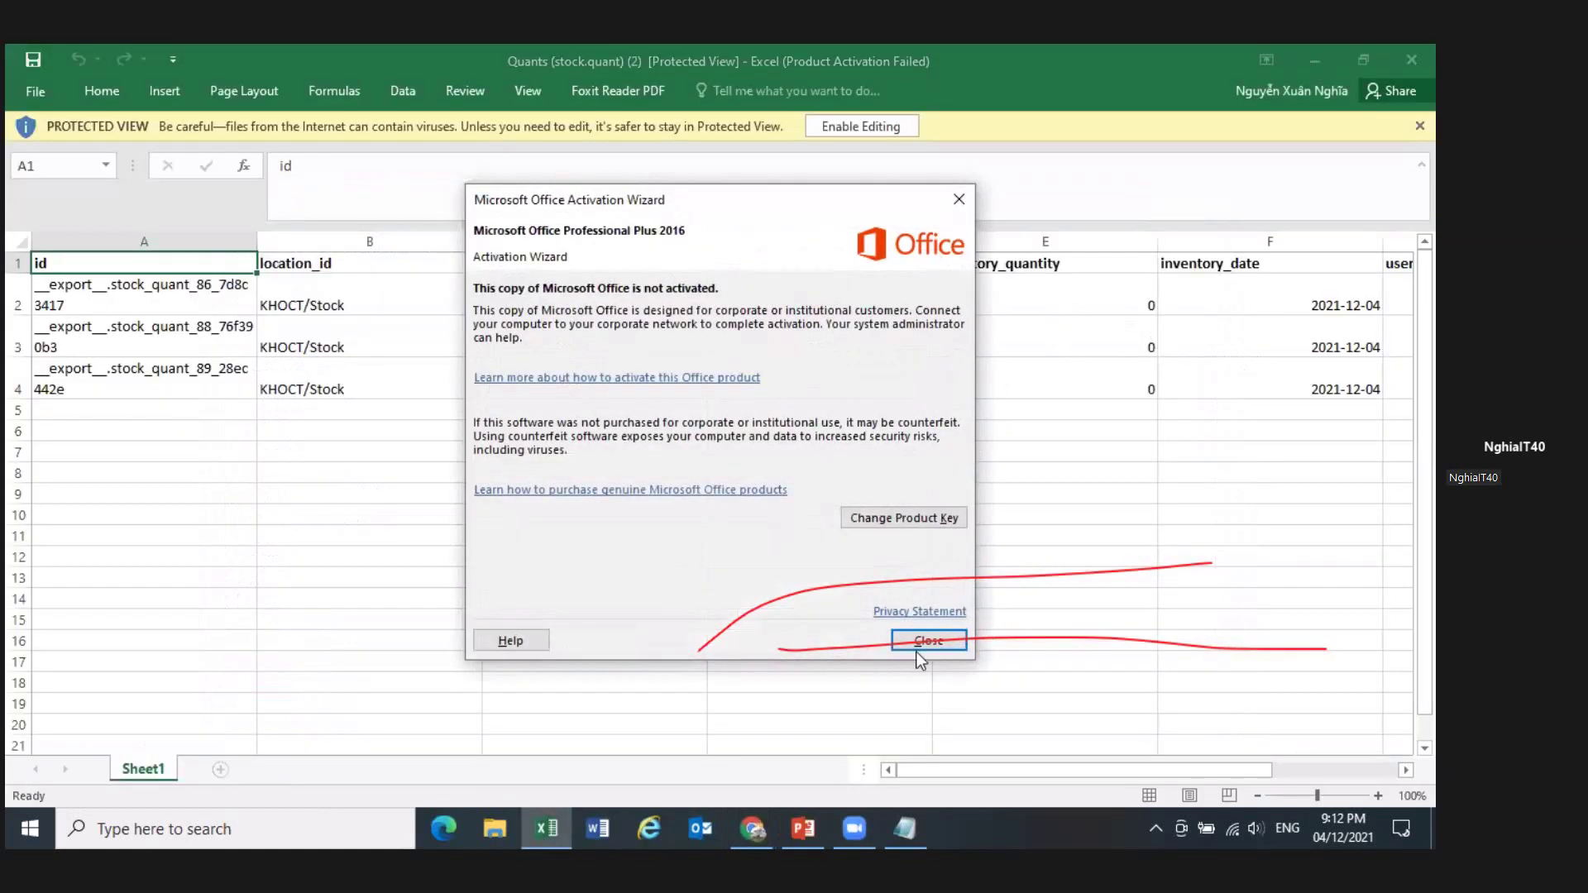
pyautogui.click(919, 648)
pyautogui.click(1049, 299)
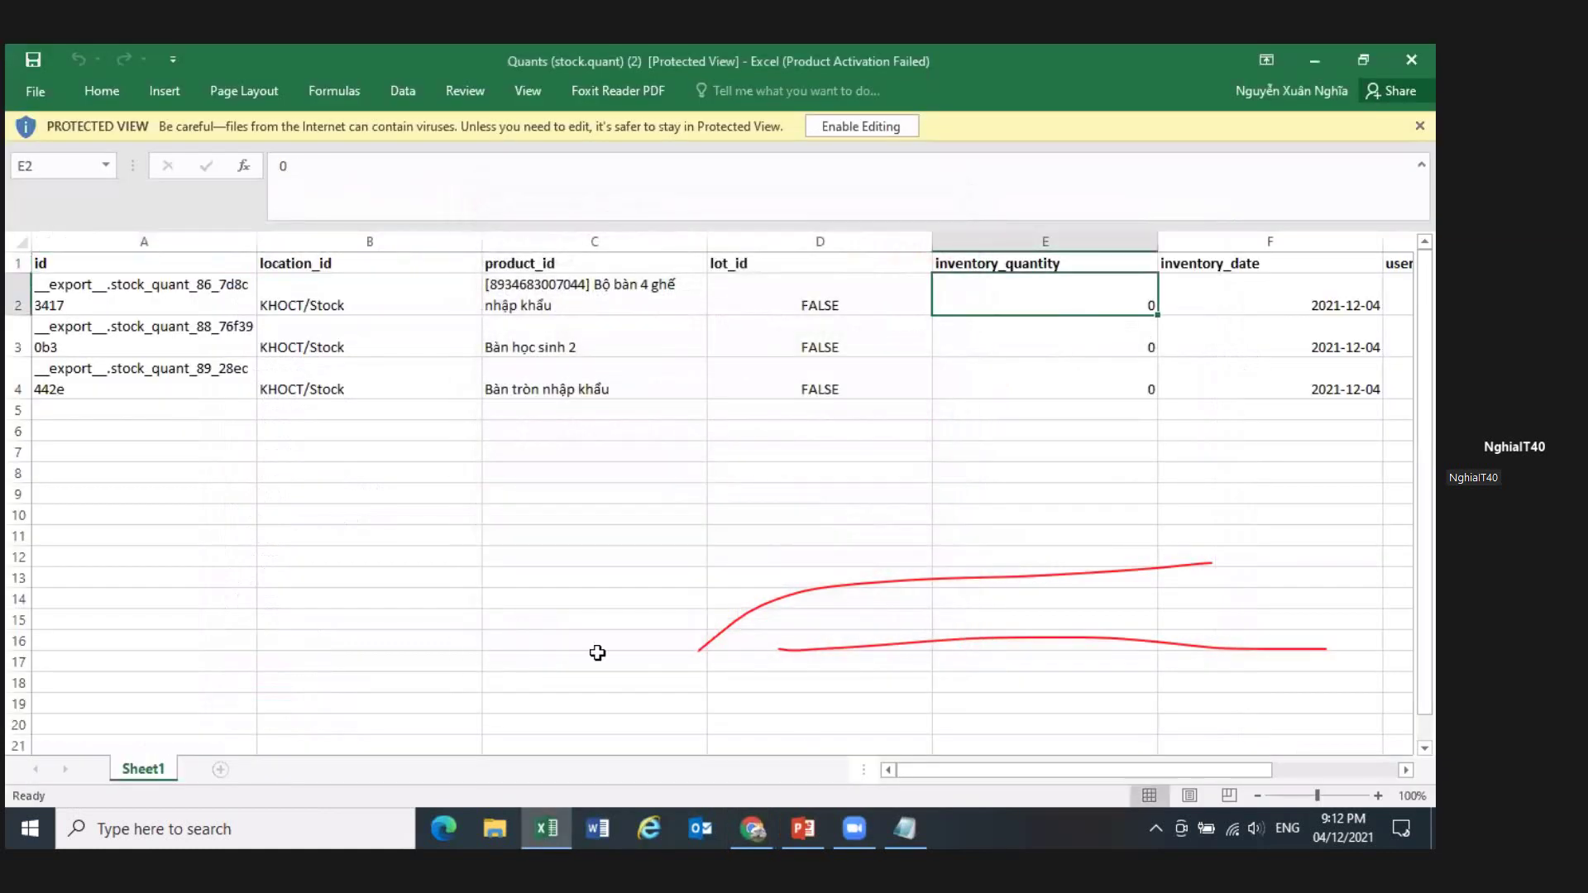
pyautogui.press('Down')
pyautogui.press('Up')
pyautogui.click(853, 128)
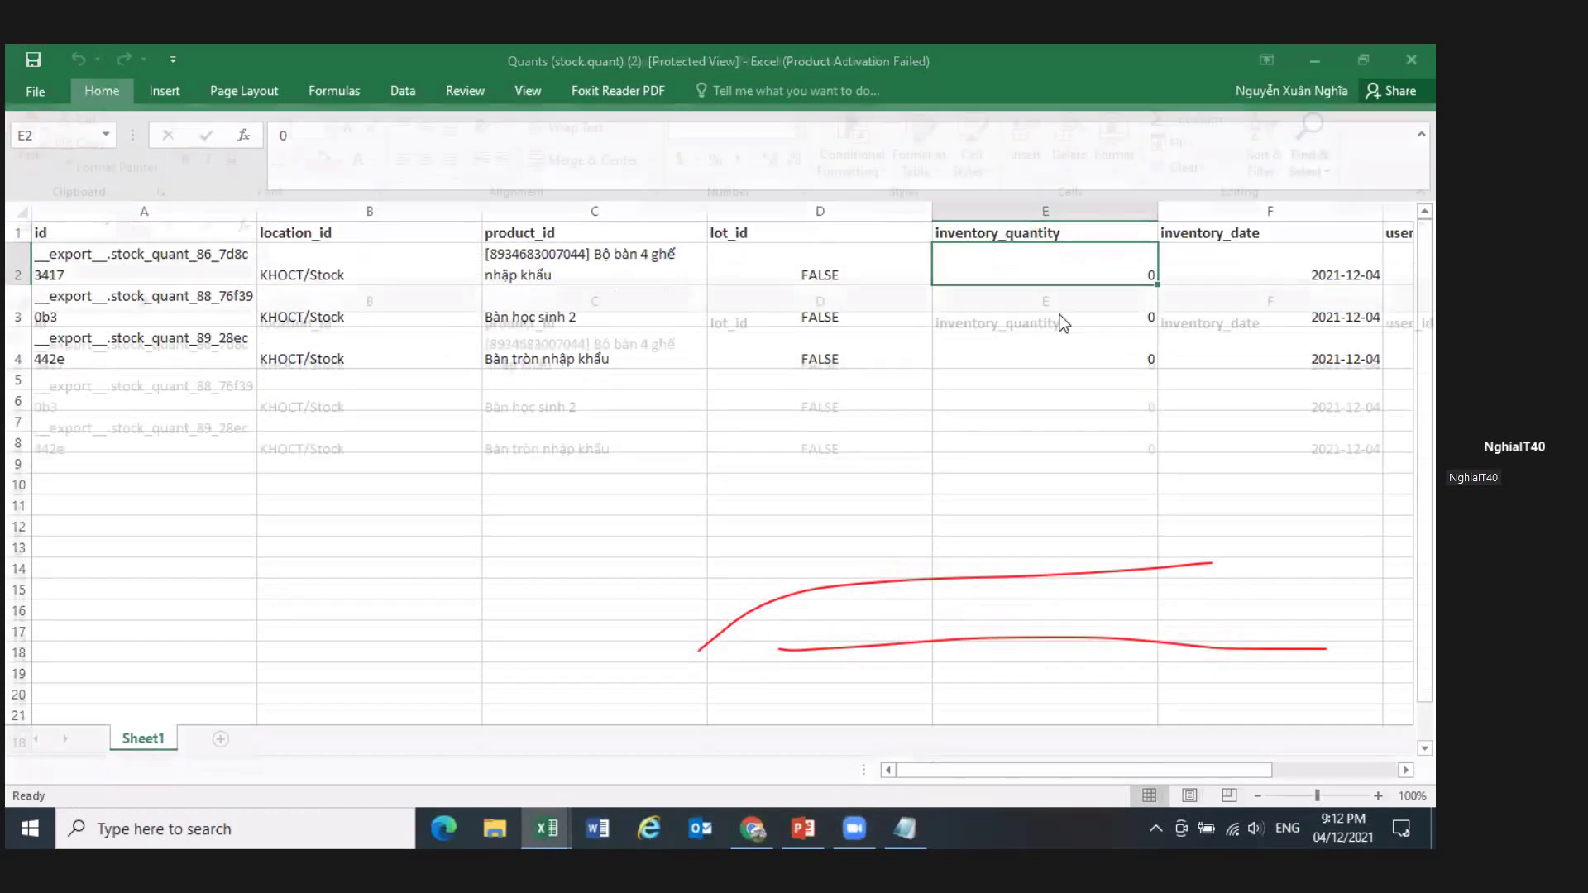
# - Examine the inventory_quantity, inventory_date and user_id values of the three exported rows
pyautogui.click(1109, 464)
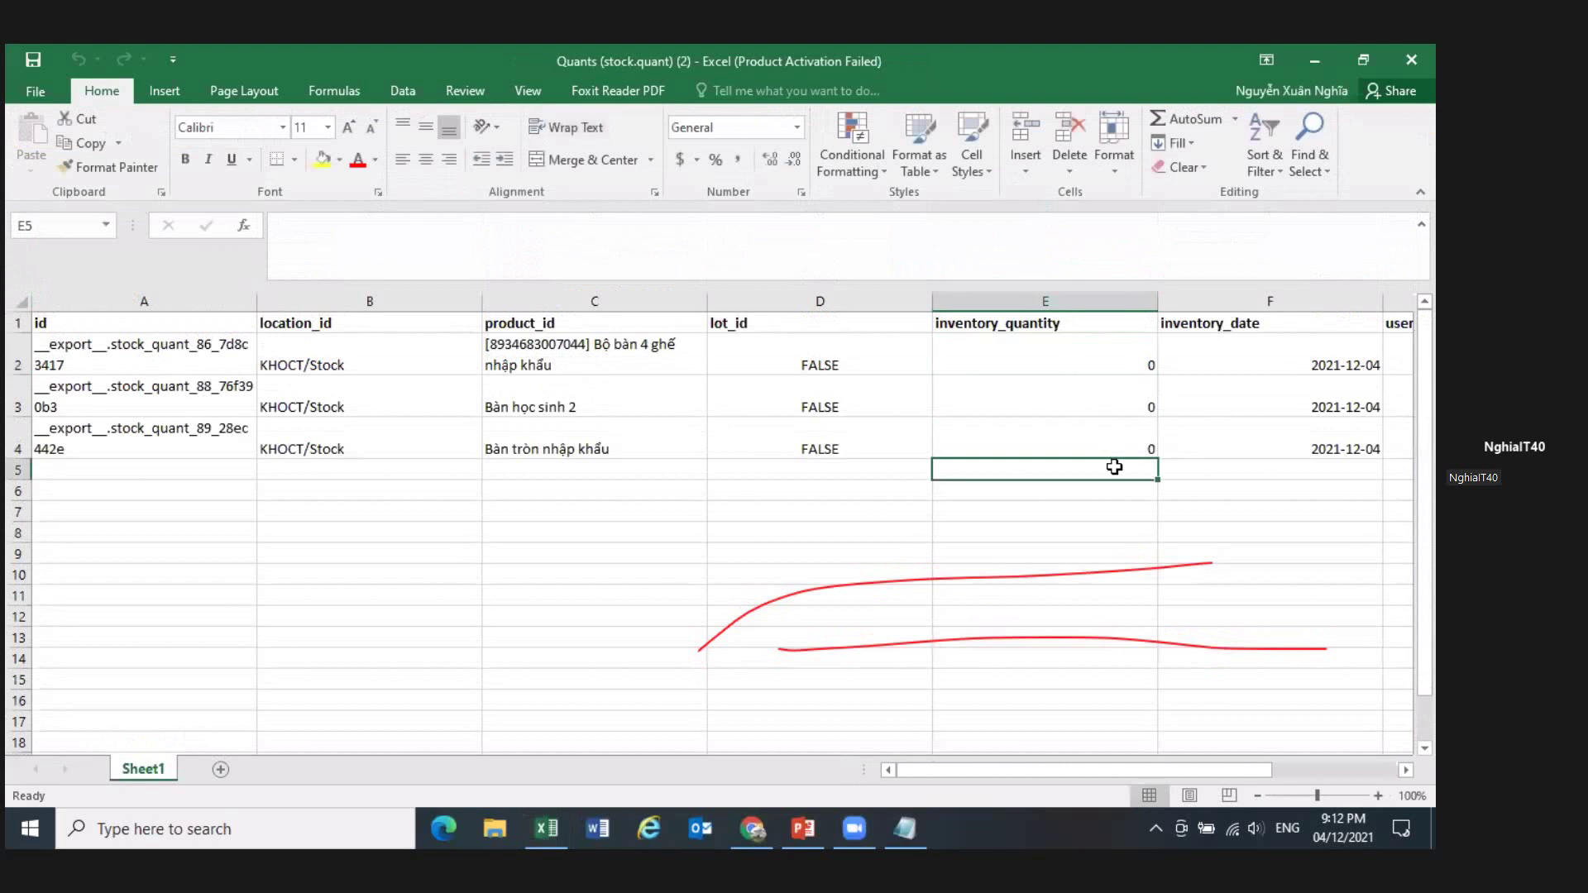
pyautogui.press('Up')
pyautogui.press('Up')
pyautogui.press('Right')
pyautogui.press('Up')
pyautogui.press('Right')
pyautogui.press('Right')
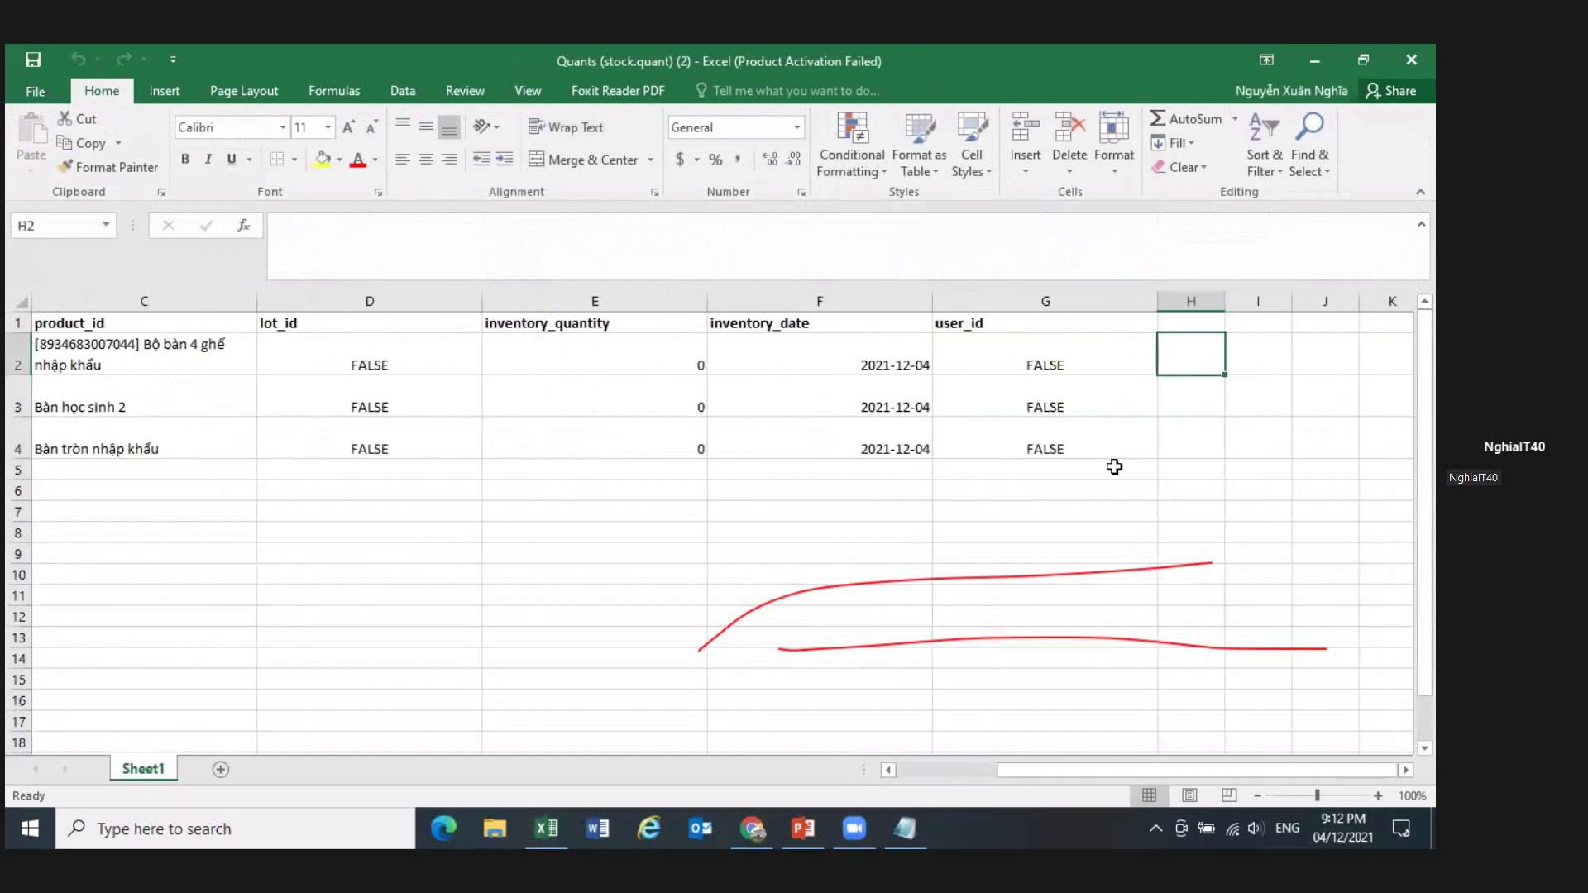
pyautogui.press('Left')
pyautogui.press('Left')
pyautogui.press('Left')
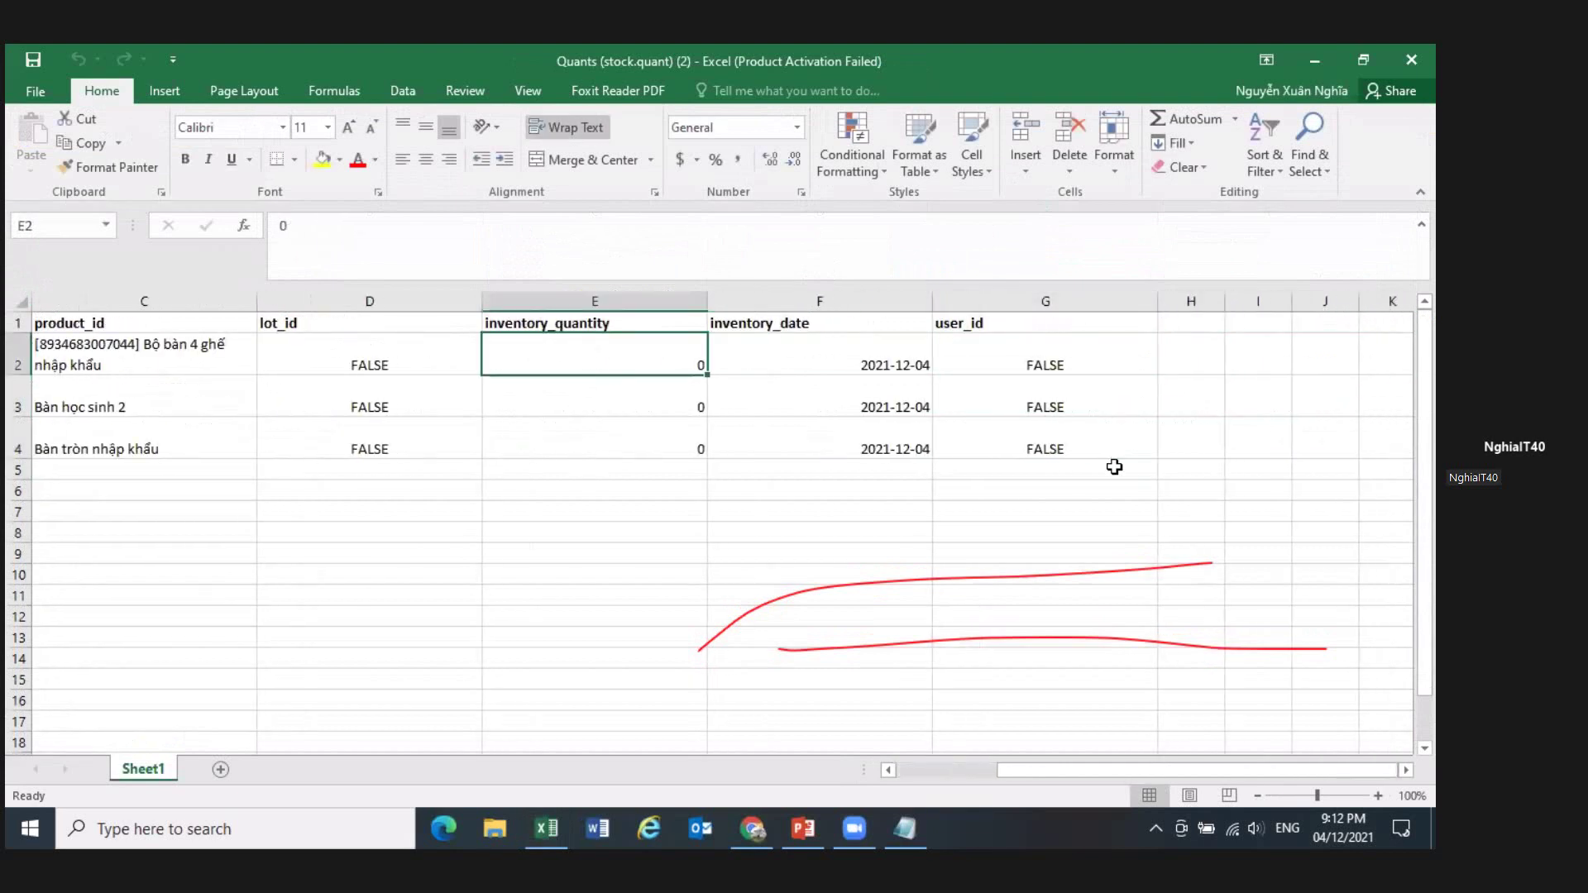
# - Enter inventory_quantity values of 3 for Bộ bàn 4 ghế nhập khẩu, 2 for Bàn học sinh 2 and 1 for Bàn tròn nhập khẩu
pyautogui.write('3')
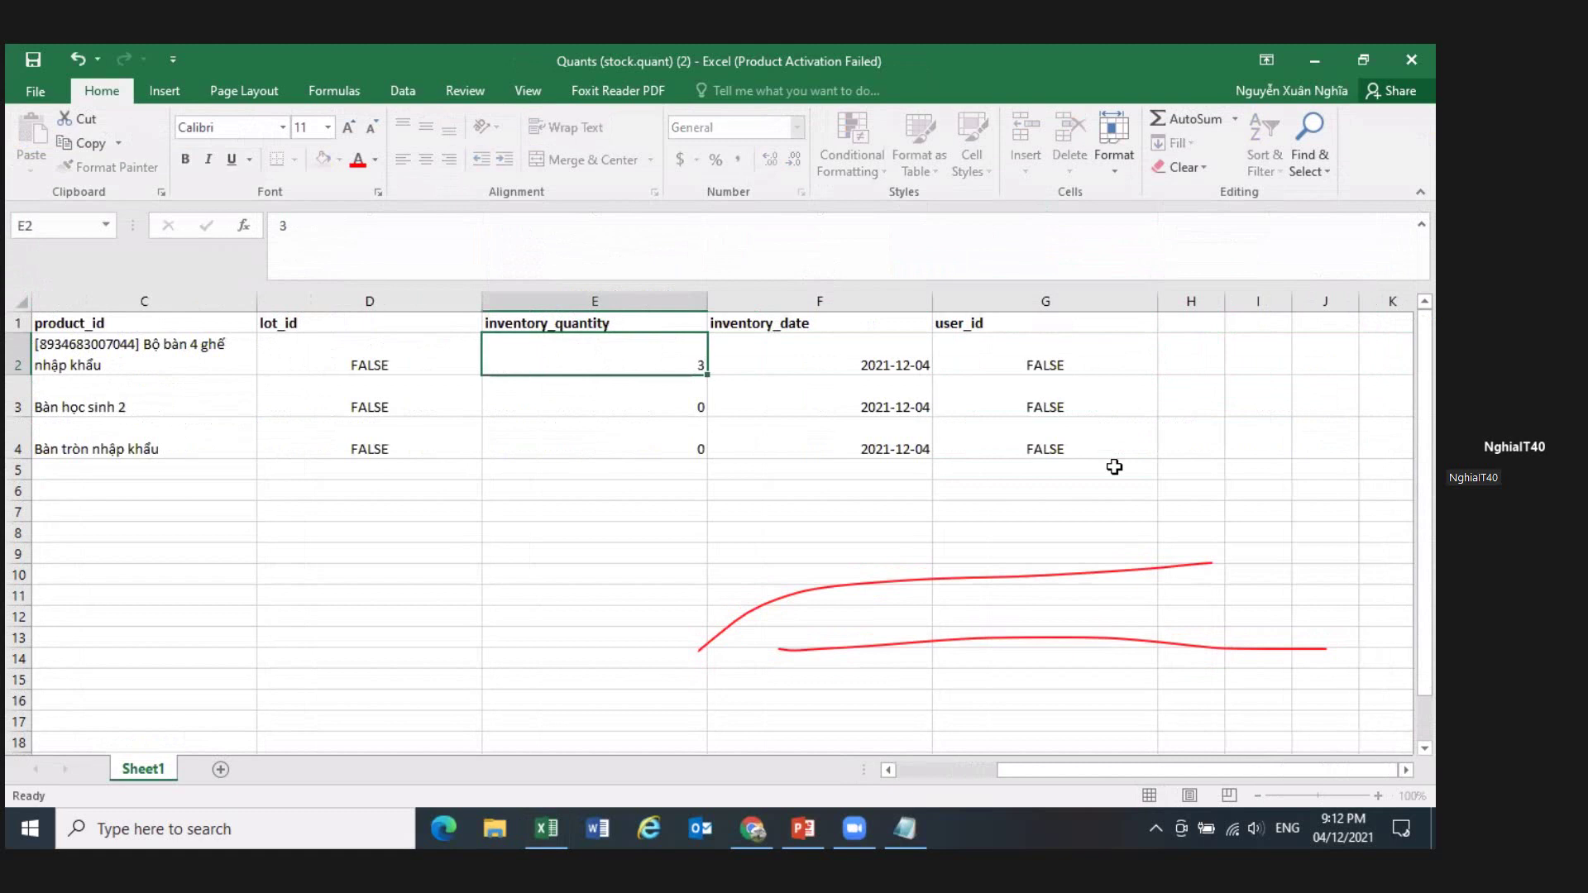
pyautogui.press('Return')
pyautogui.write('2')
pyautogui.press('Return')
pyautogui.write('1')
pyautogui.press('Return')
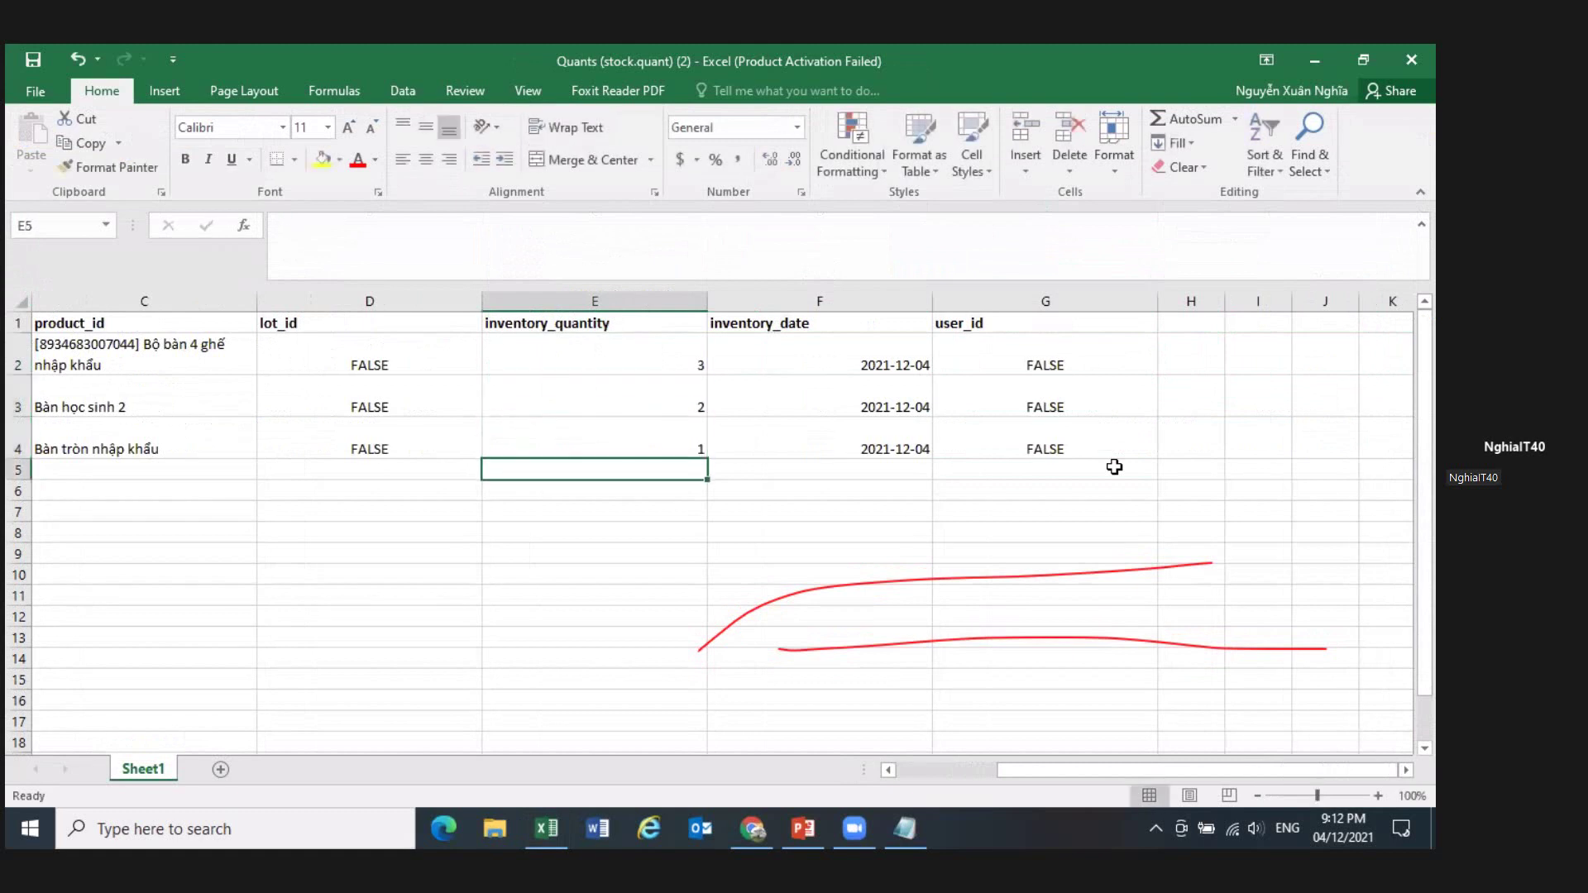
pyautogui.click(1301, 424)
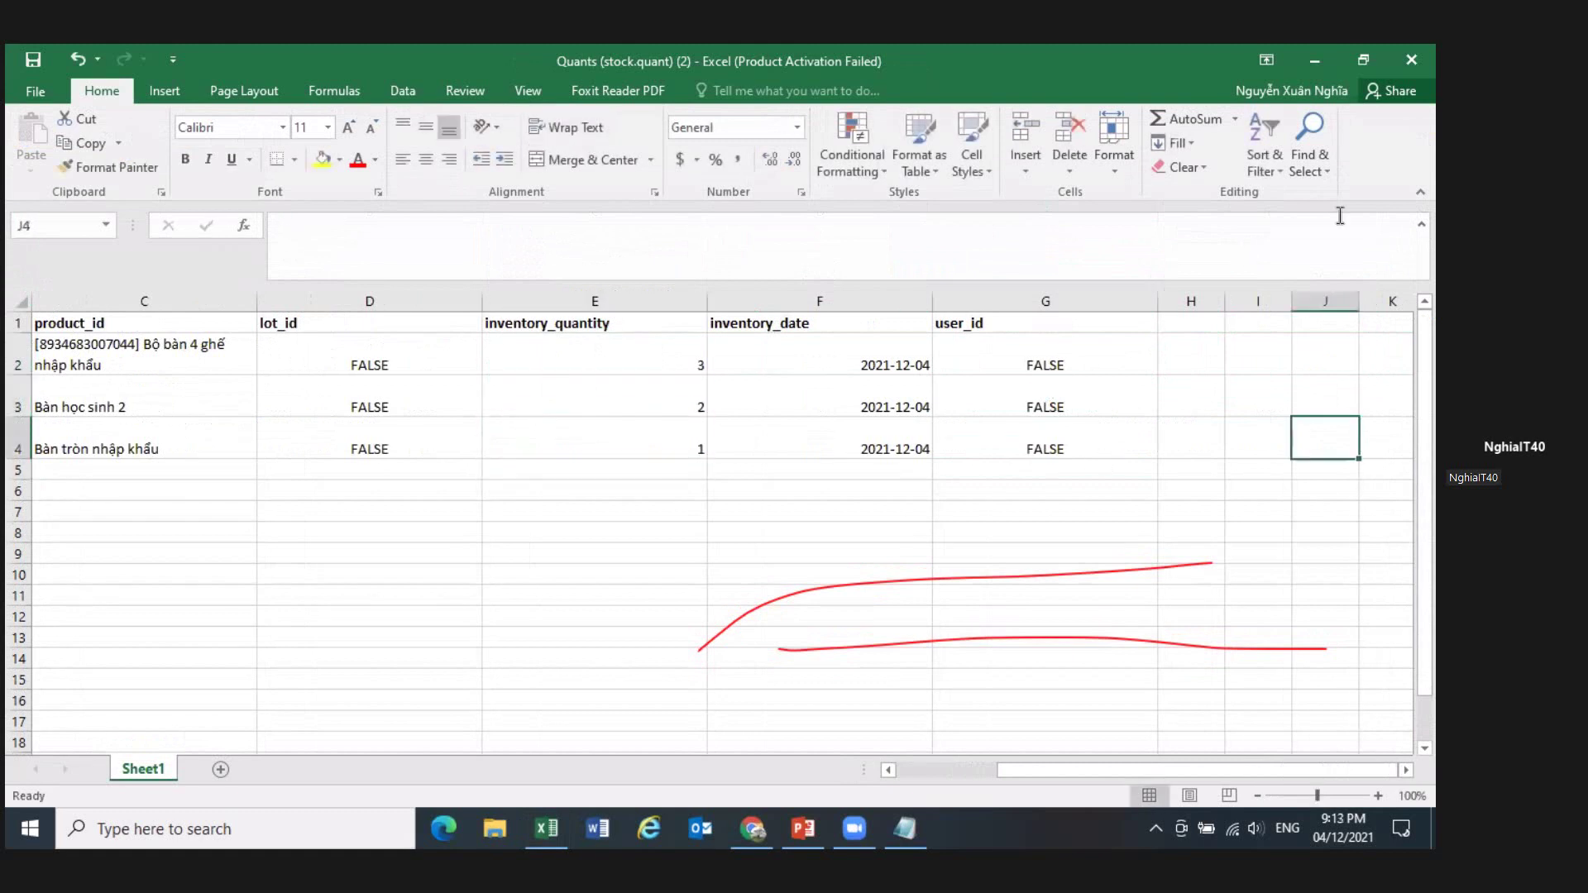
# - Save the workbook to the Desktop as Kiem ke CT 2 and close it
pyautogui.click(35, 91)
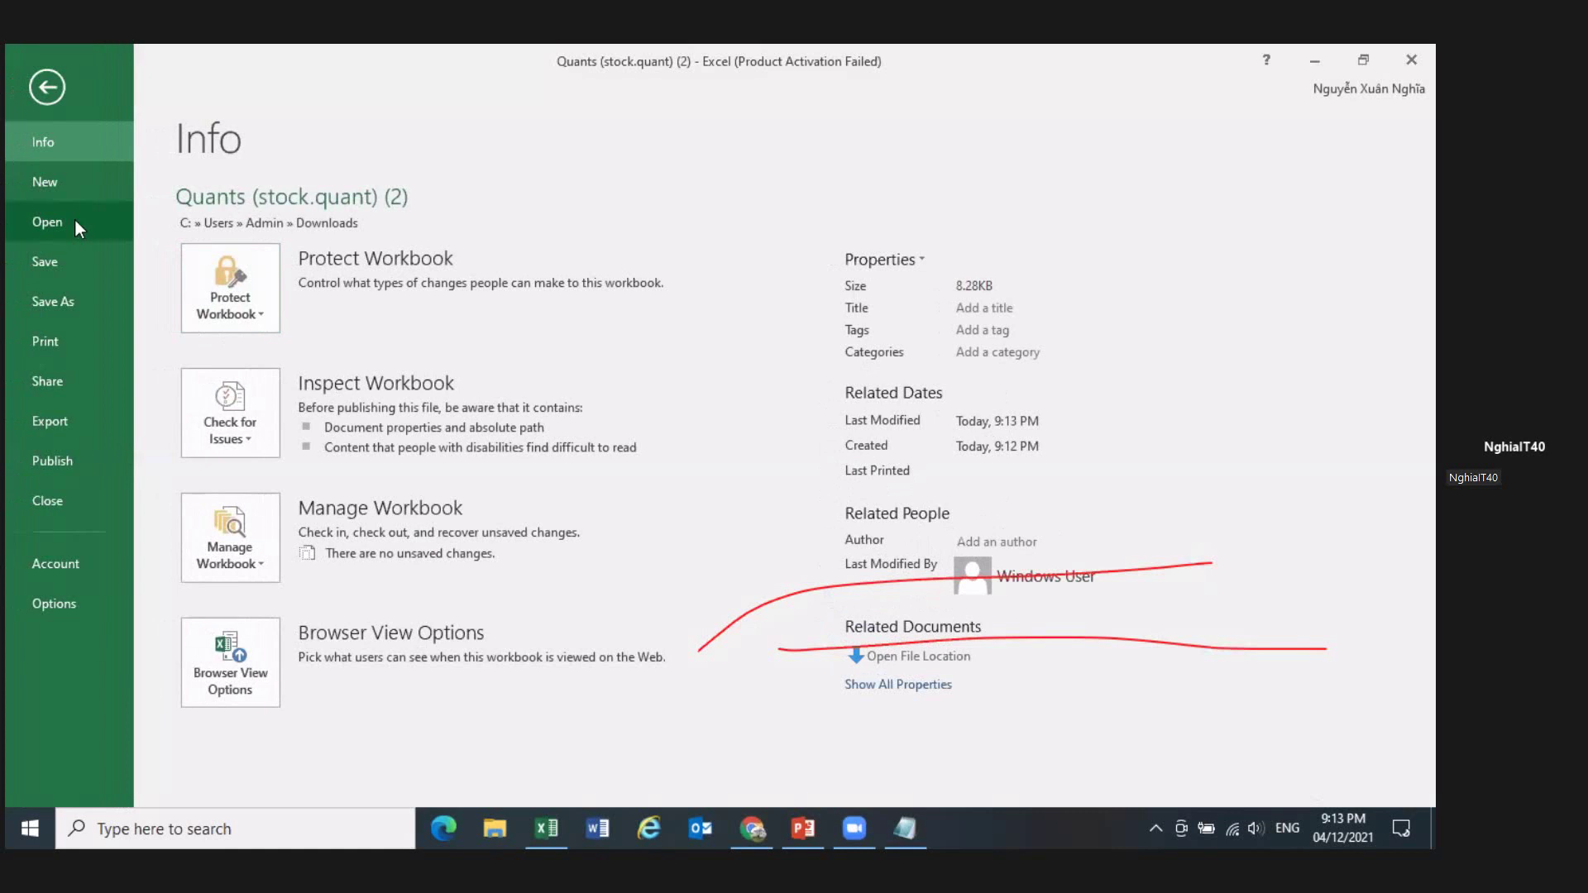
pyautogui.click(77, 305)
pyautogui.click(269, 556)
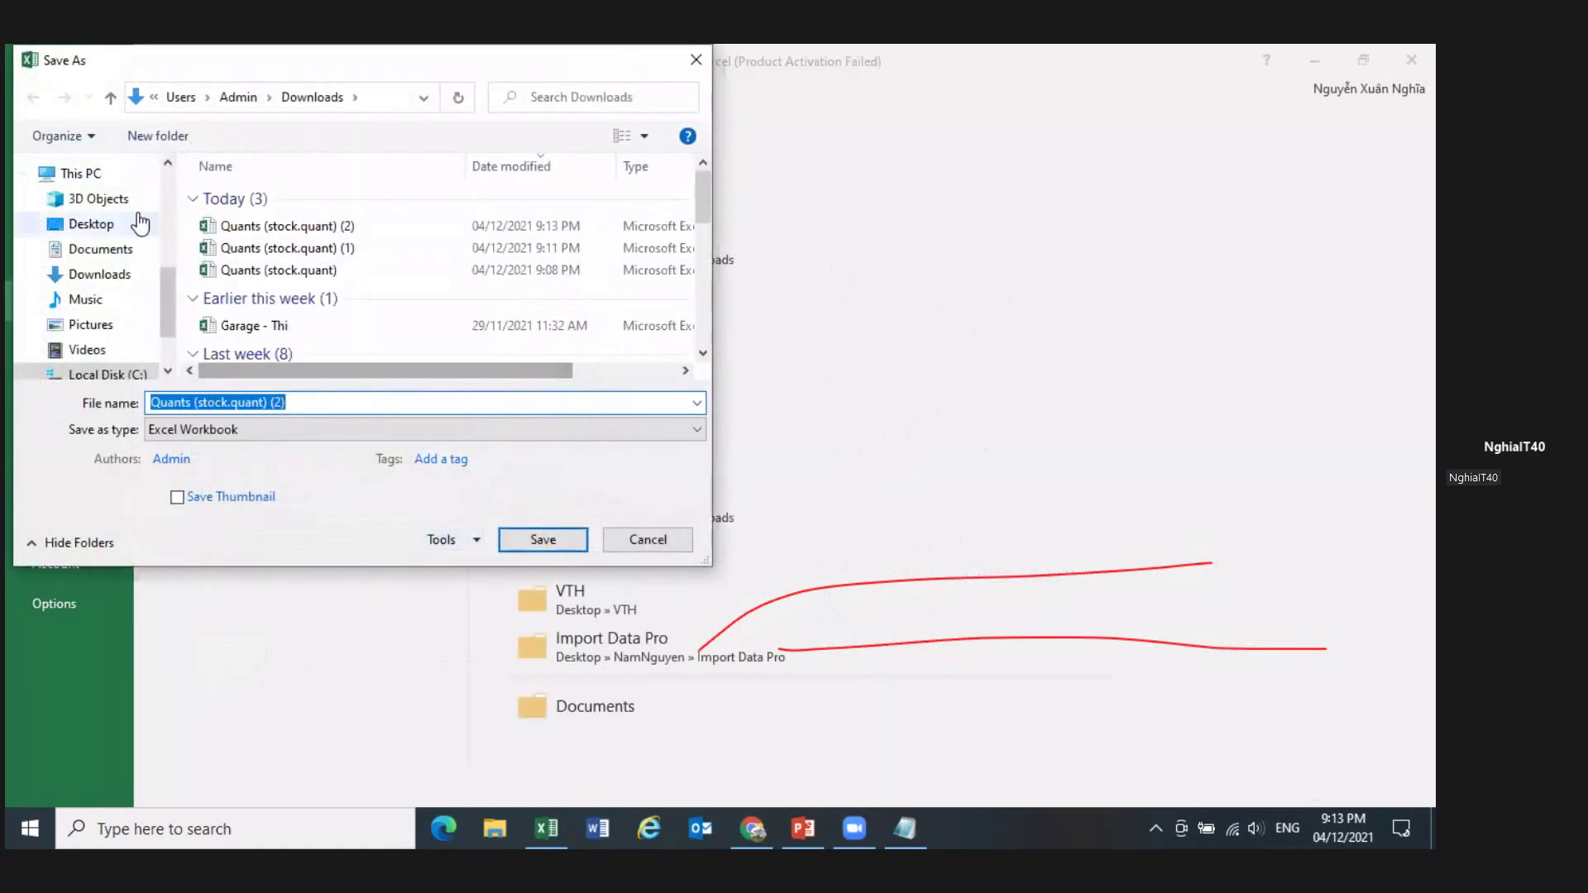
pyautogui.click(91, 224)
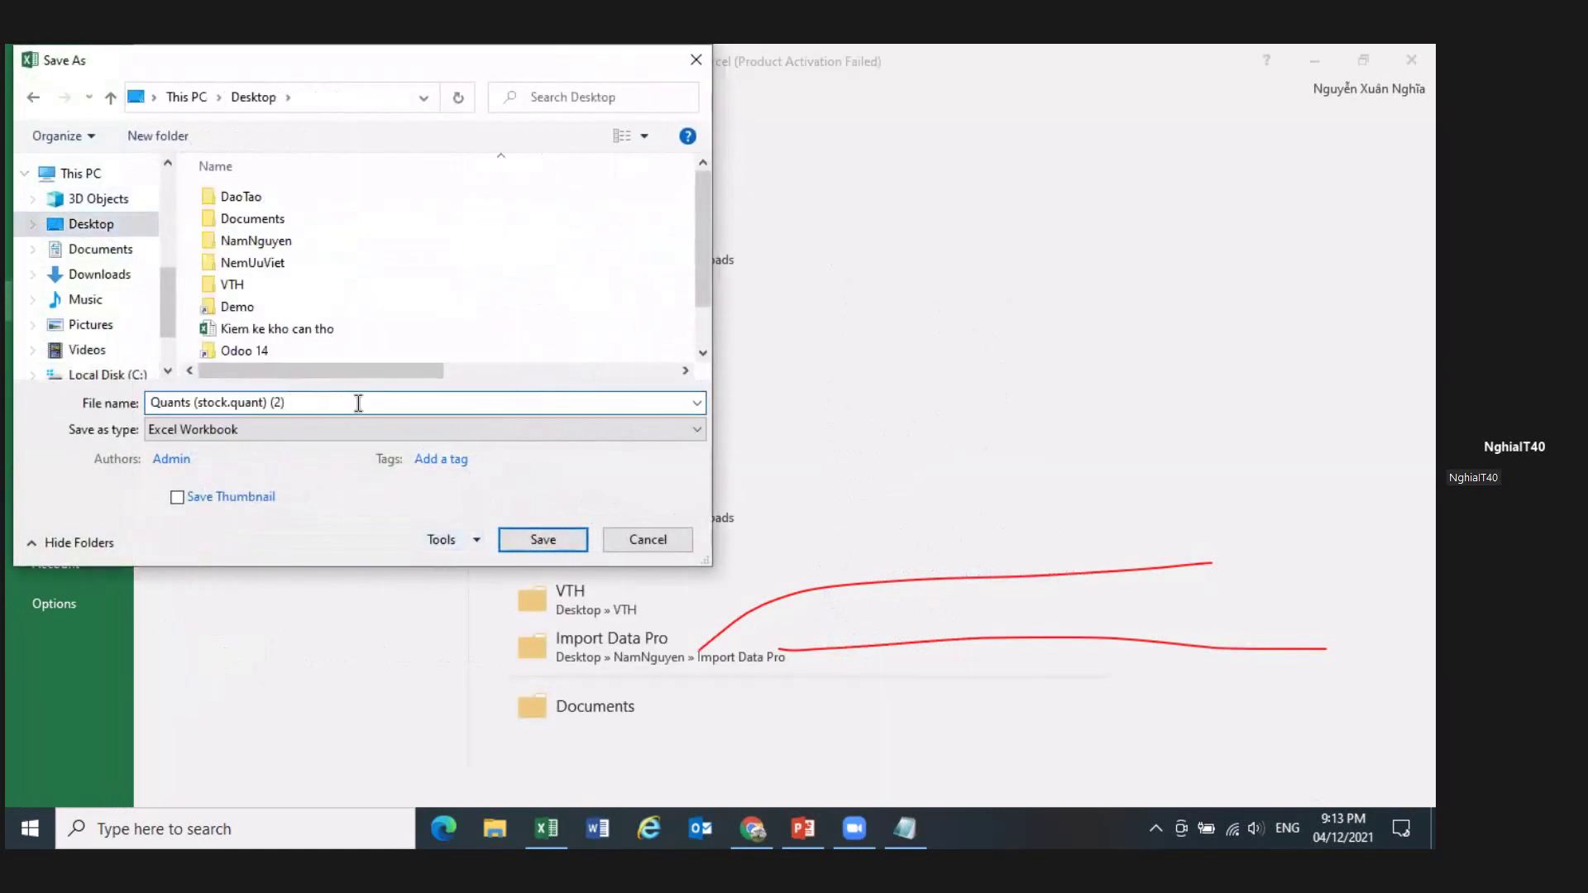
pyautogui.write('Kiem')
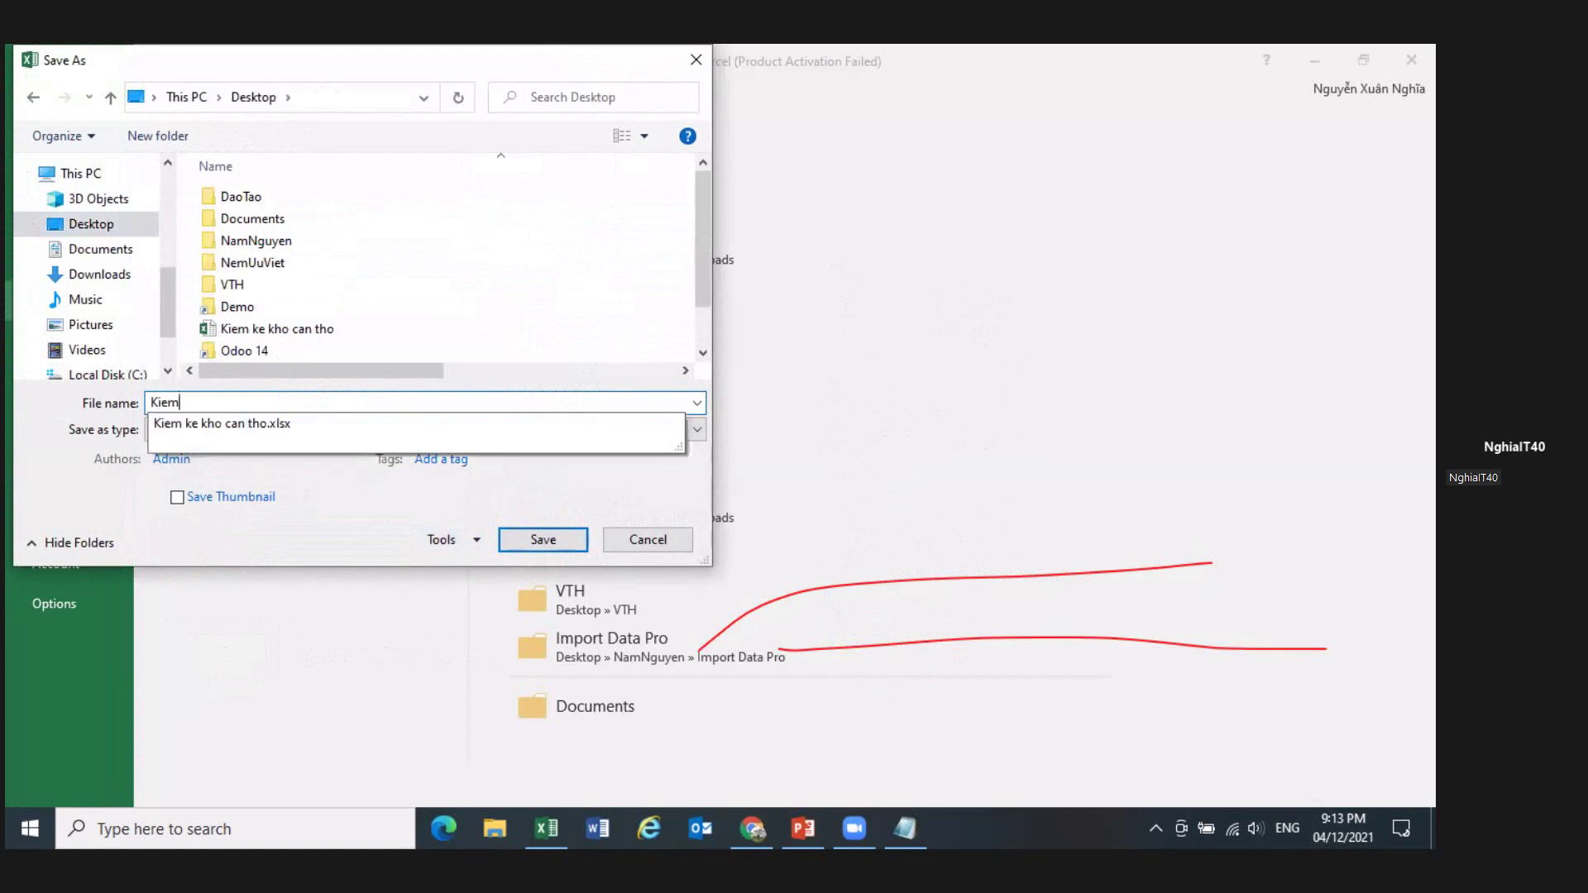
pyautogui.write(' ke CT 2')
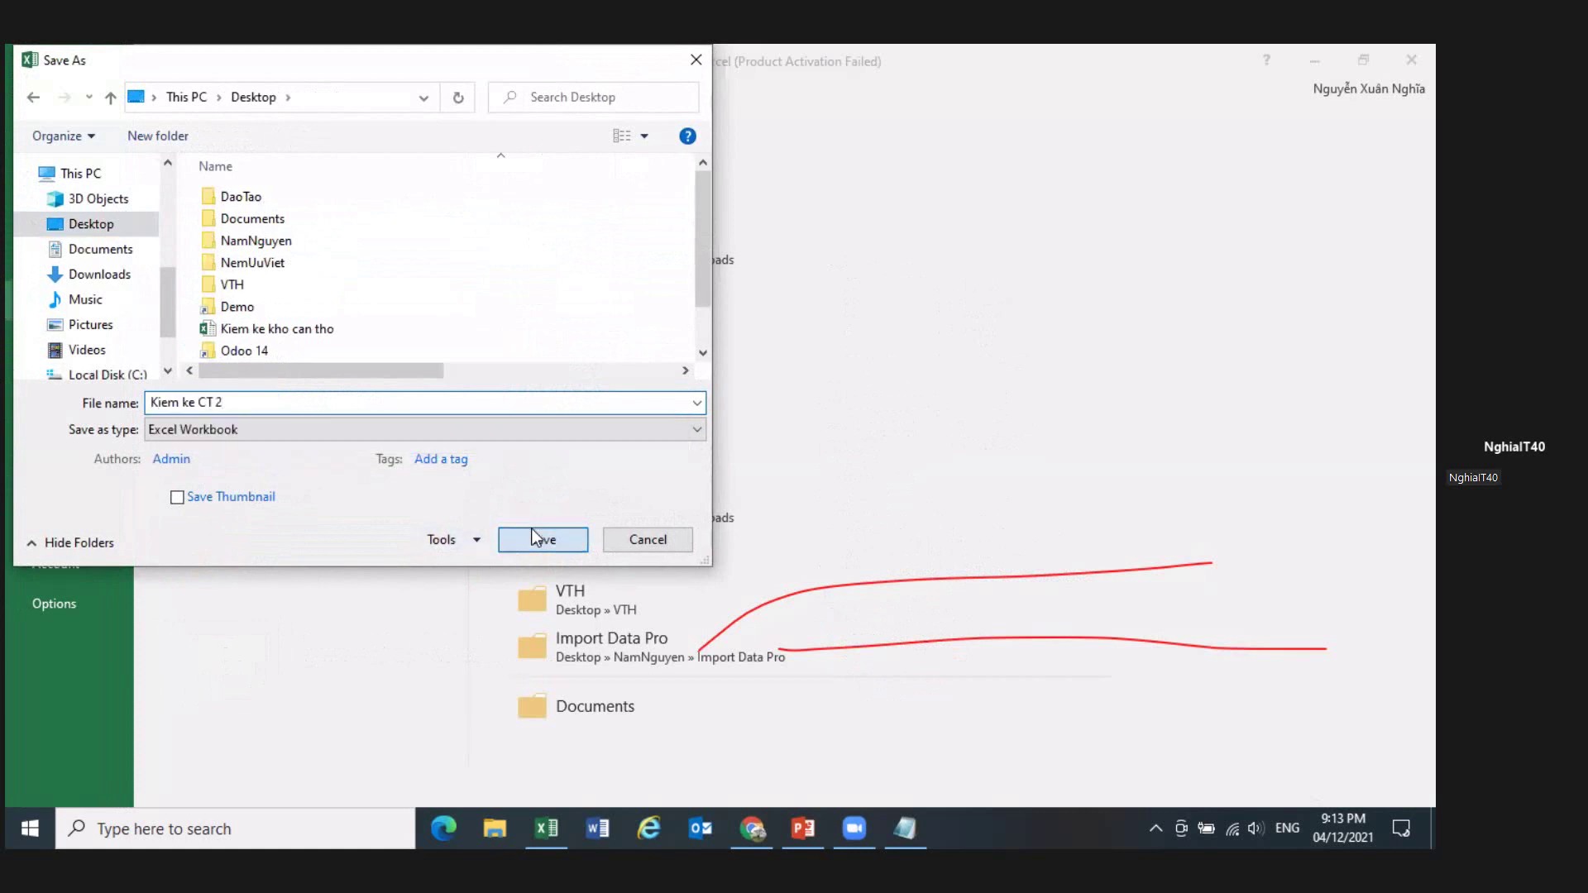
pyautogui.click(534, 539)
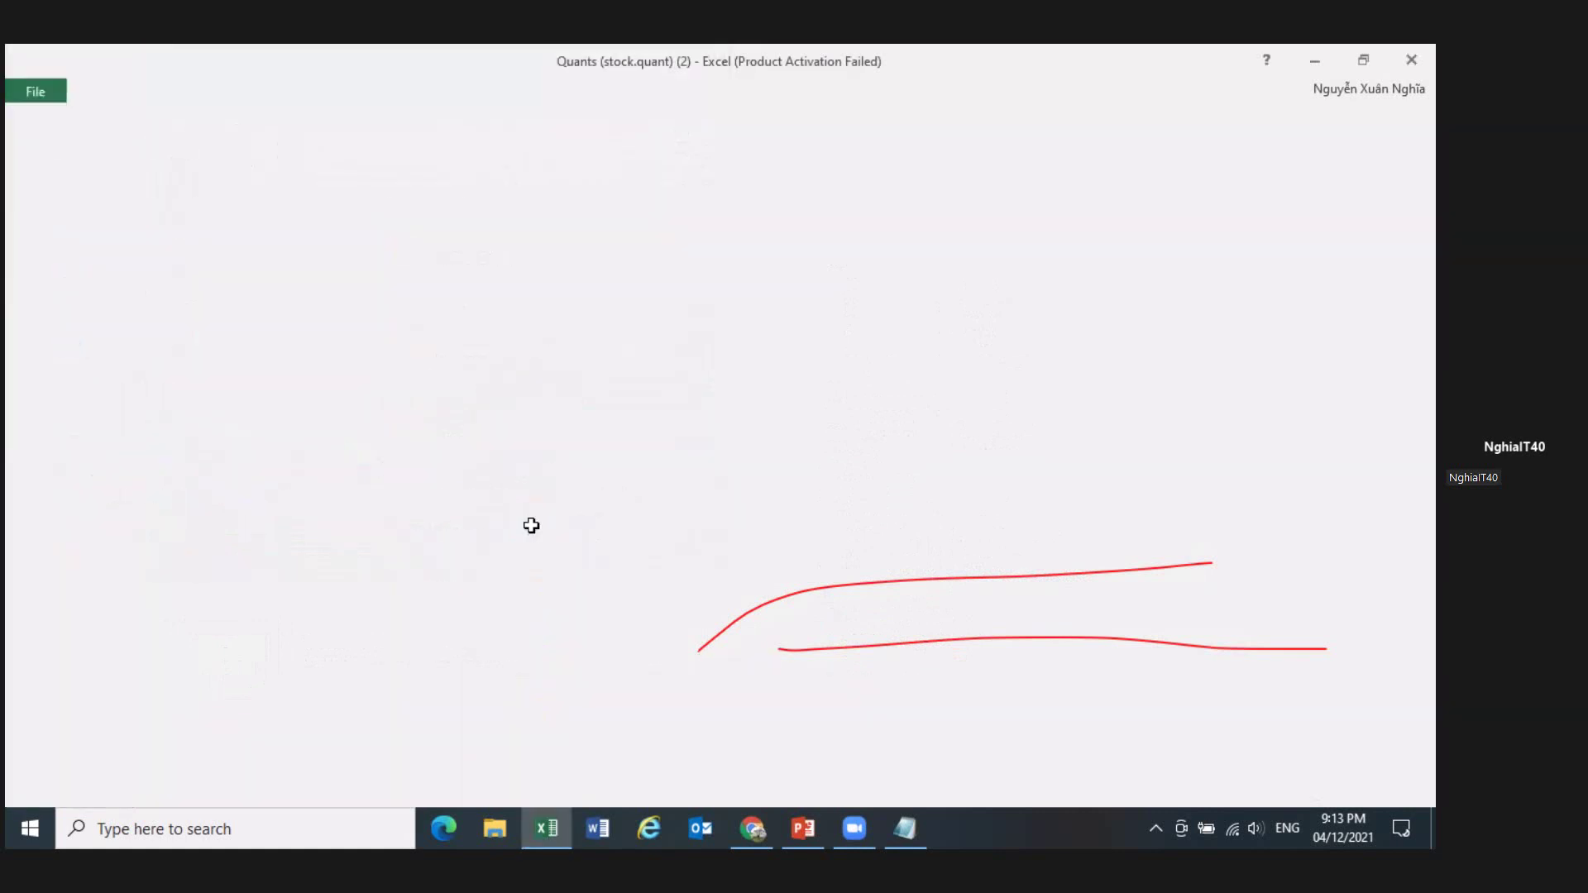
pyautogui.click(1411, 60)
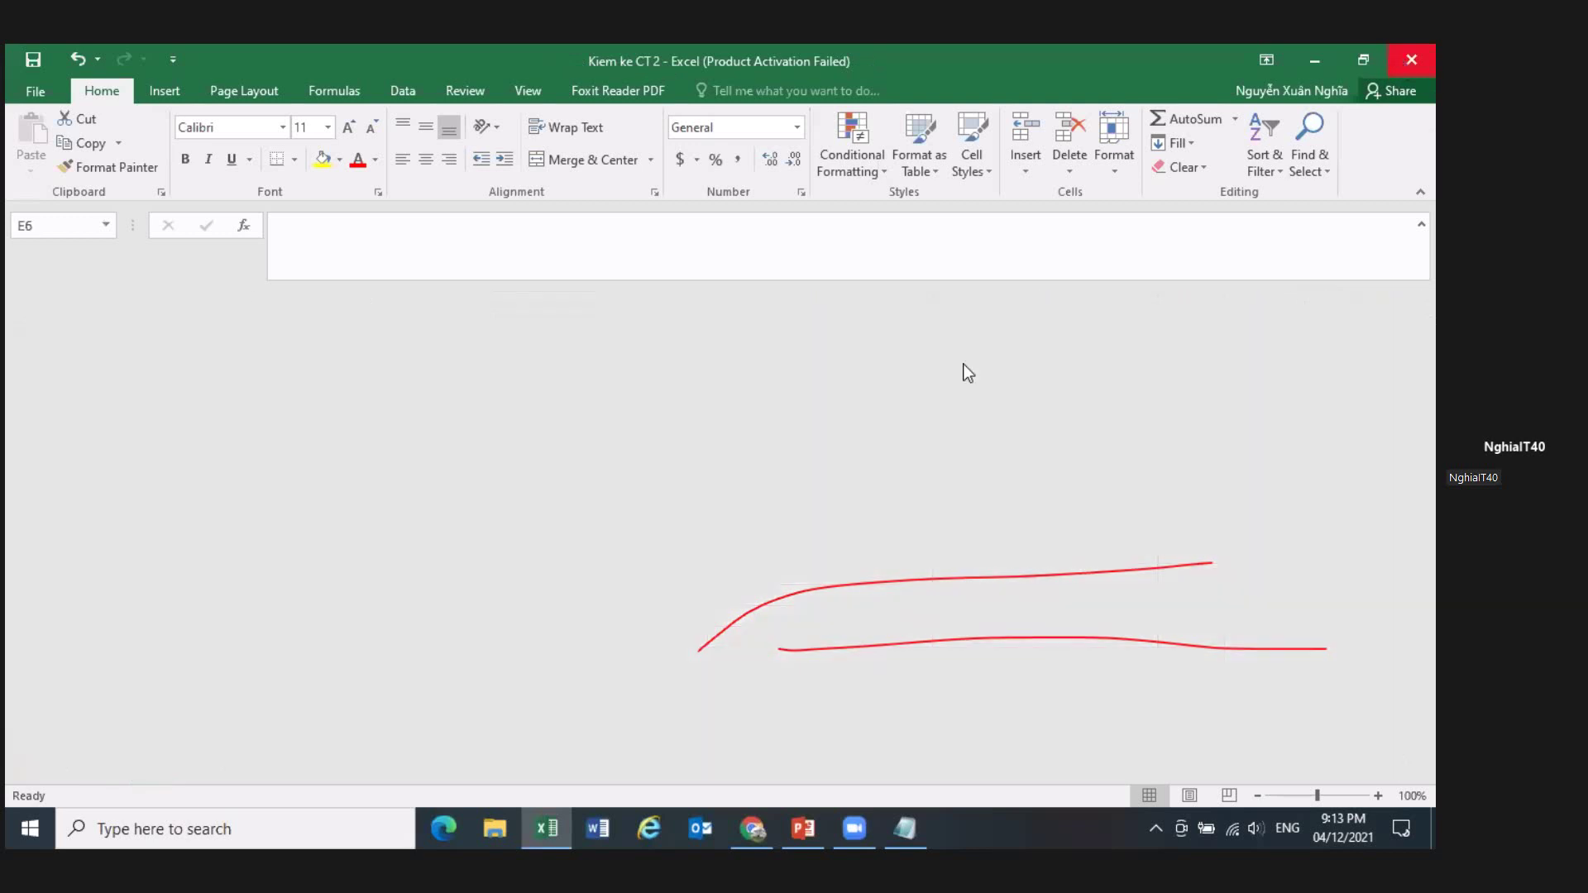
pyautogui.click(1214, 199)
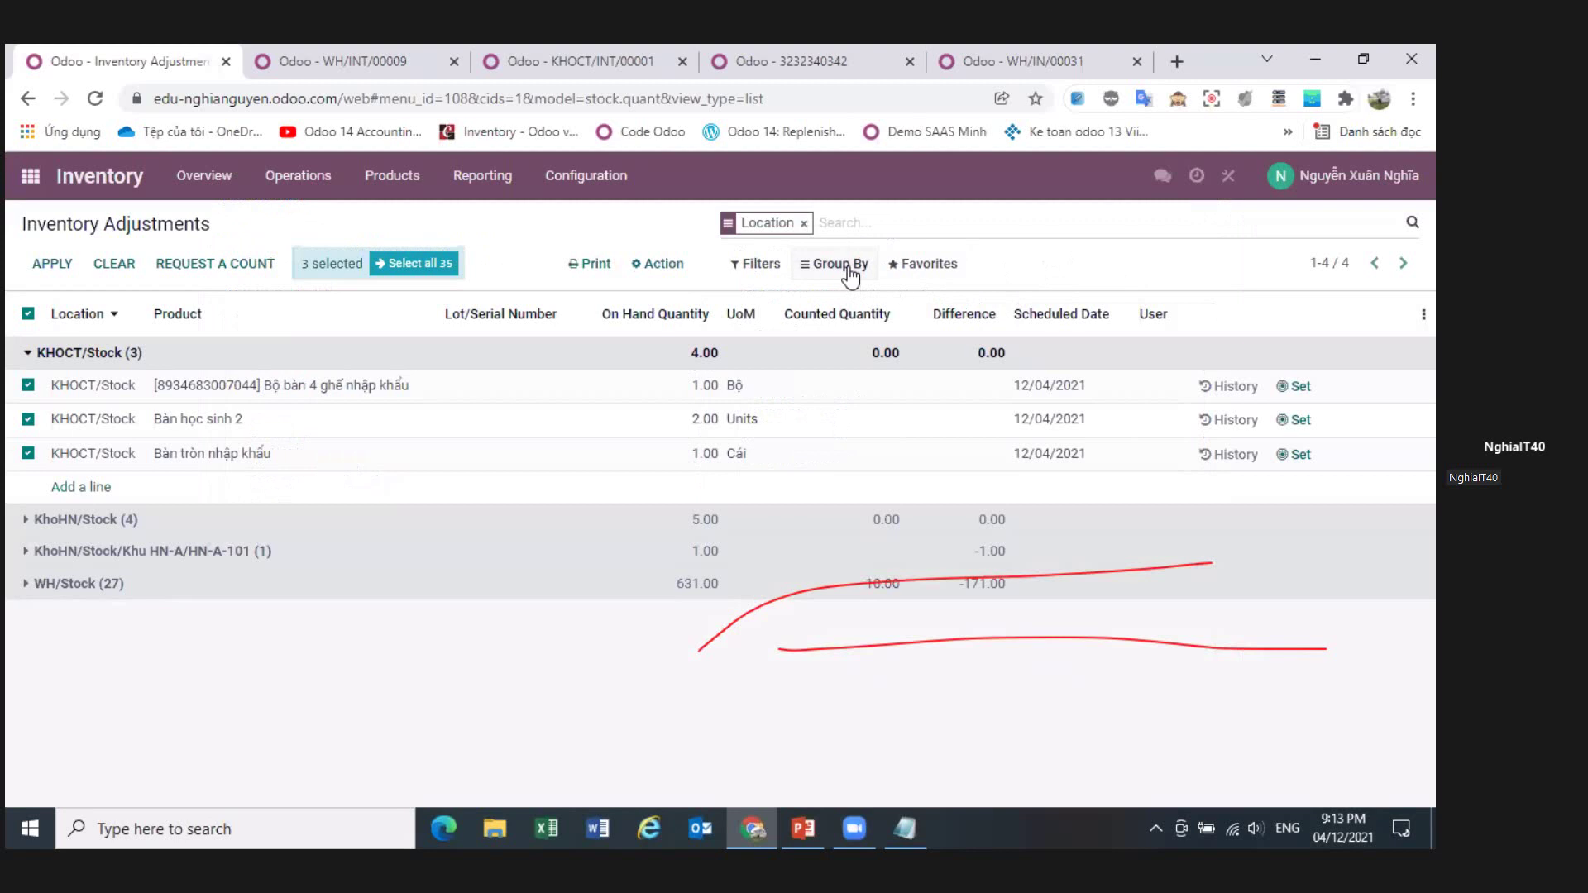
# - Upload Kiem ke CT 2 from the Desktop as an inventory adjustments import in Odoo and test it
pyautogui.click(926, 264)
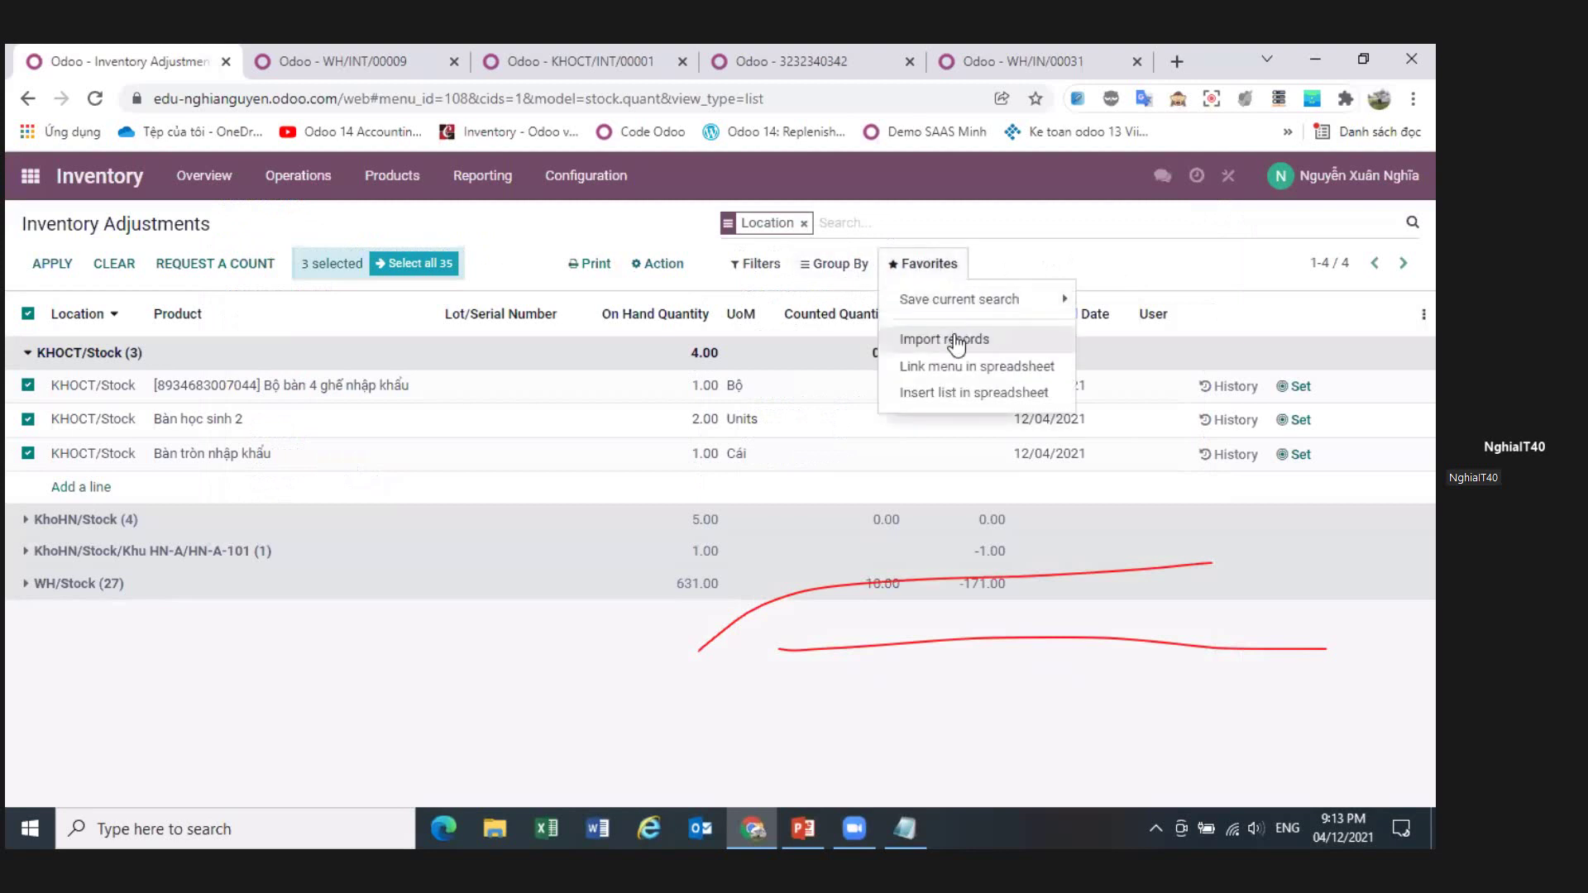
pyautogui.click(953, 340)
pyautogui.click(73, 263)
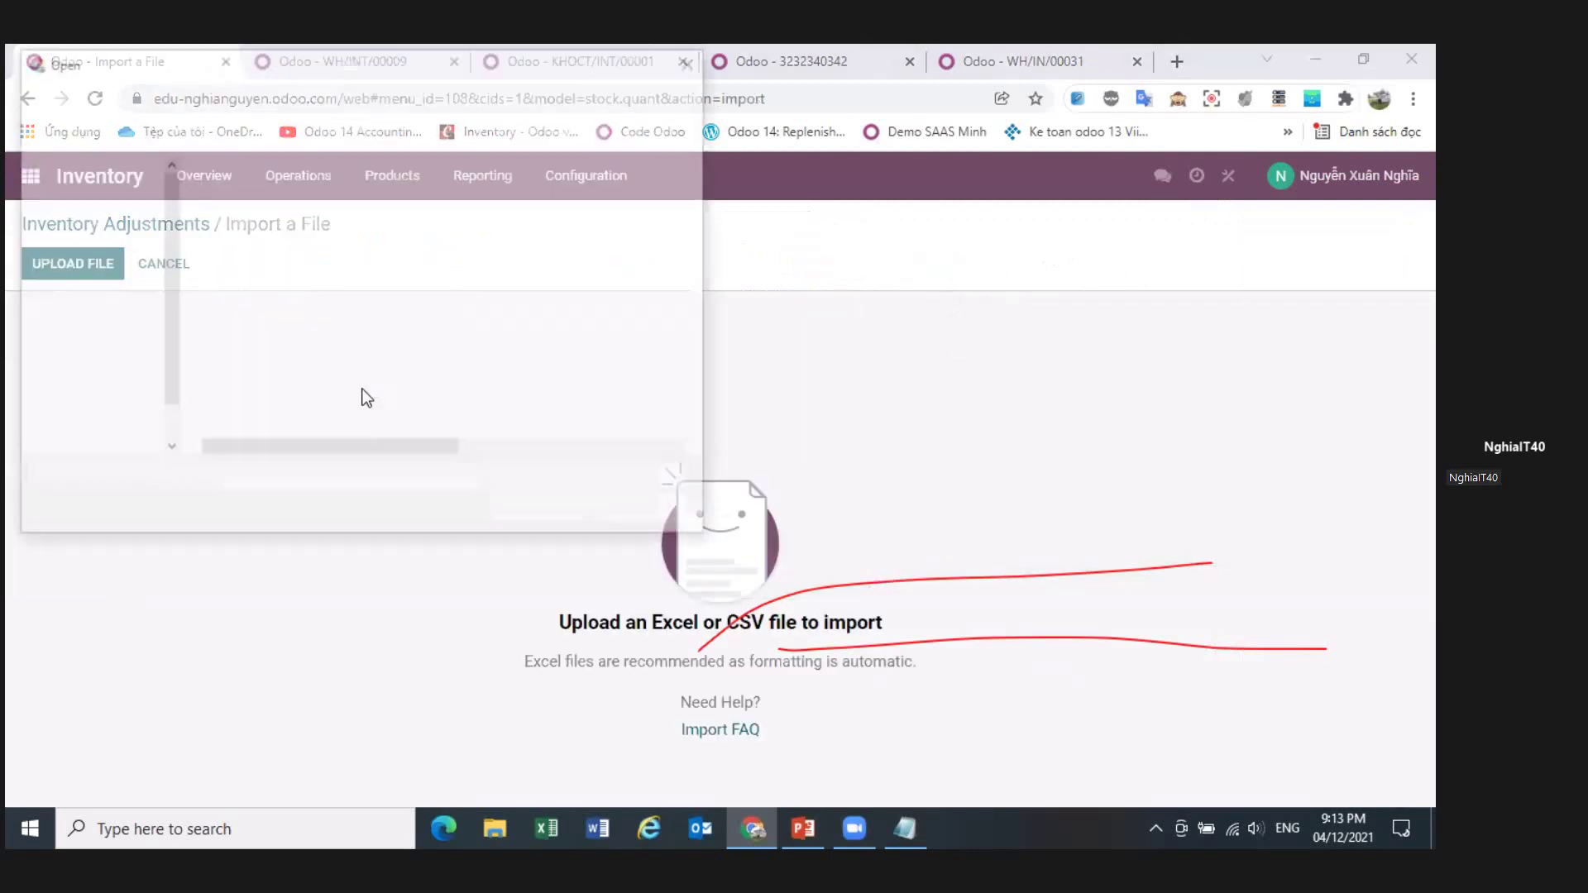
pyautogui.doubleClick(270, 330)
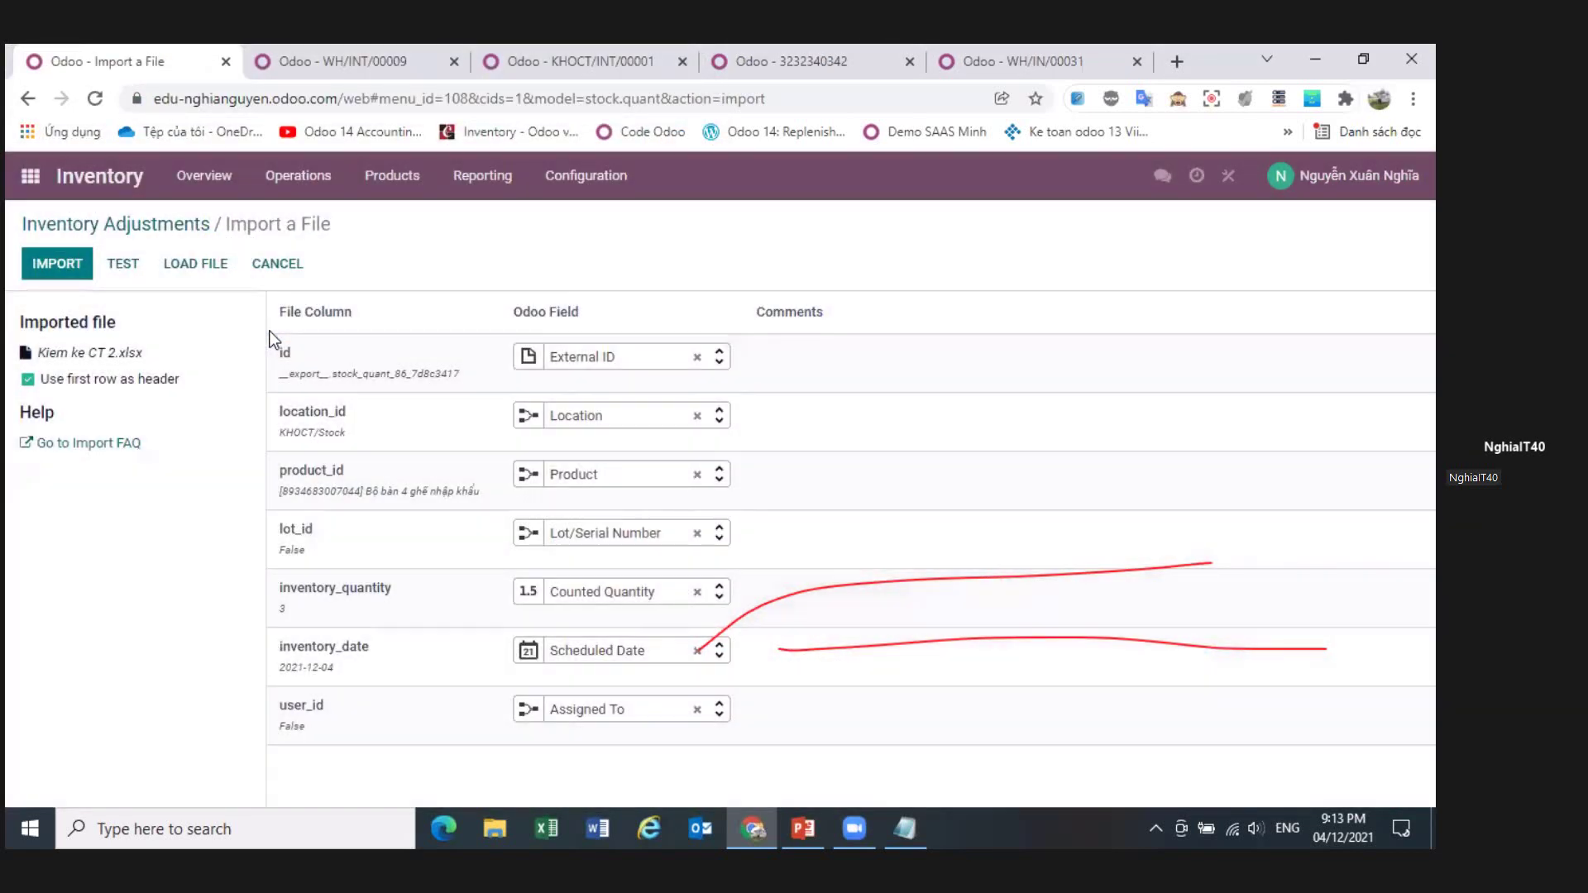
pyautogui.click(124, 265)
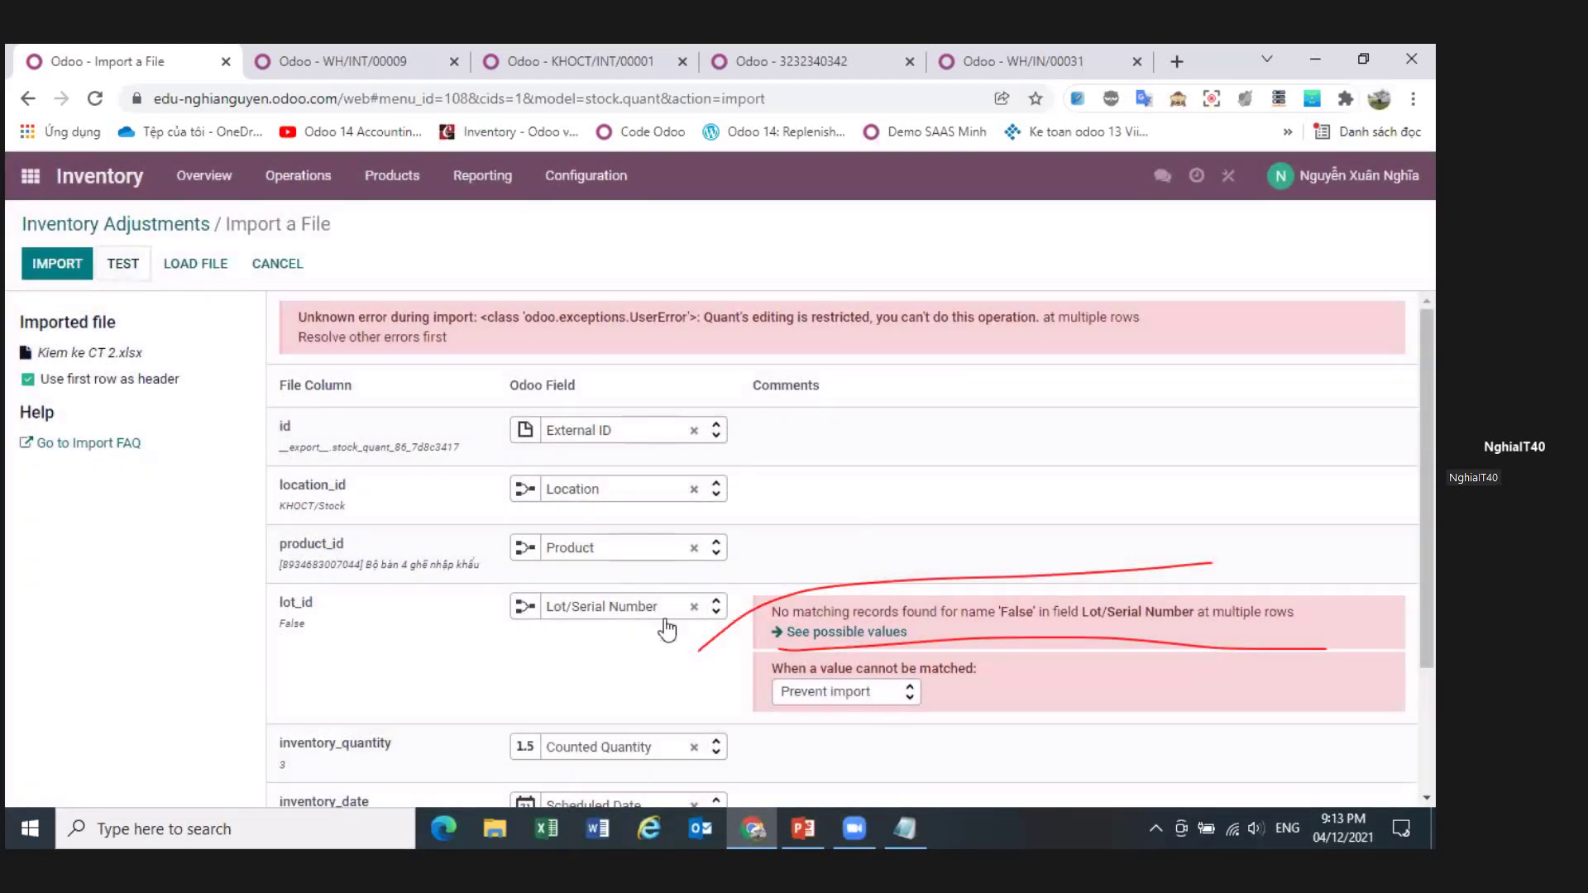
# - Try the import test again with no Odoo field mapped to the lot_id column, and leave the import
pyautogui.click(702, 611)
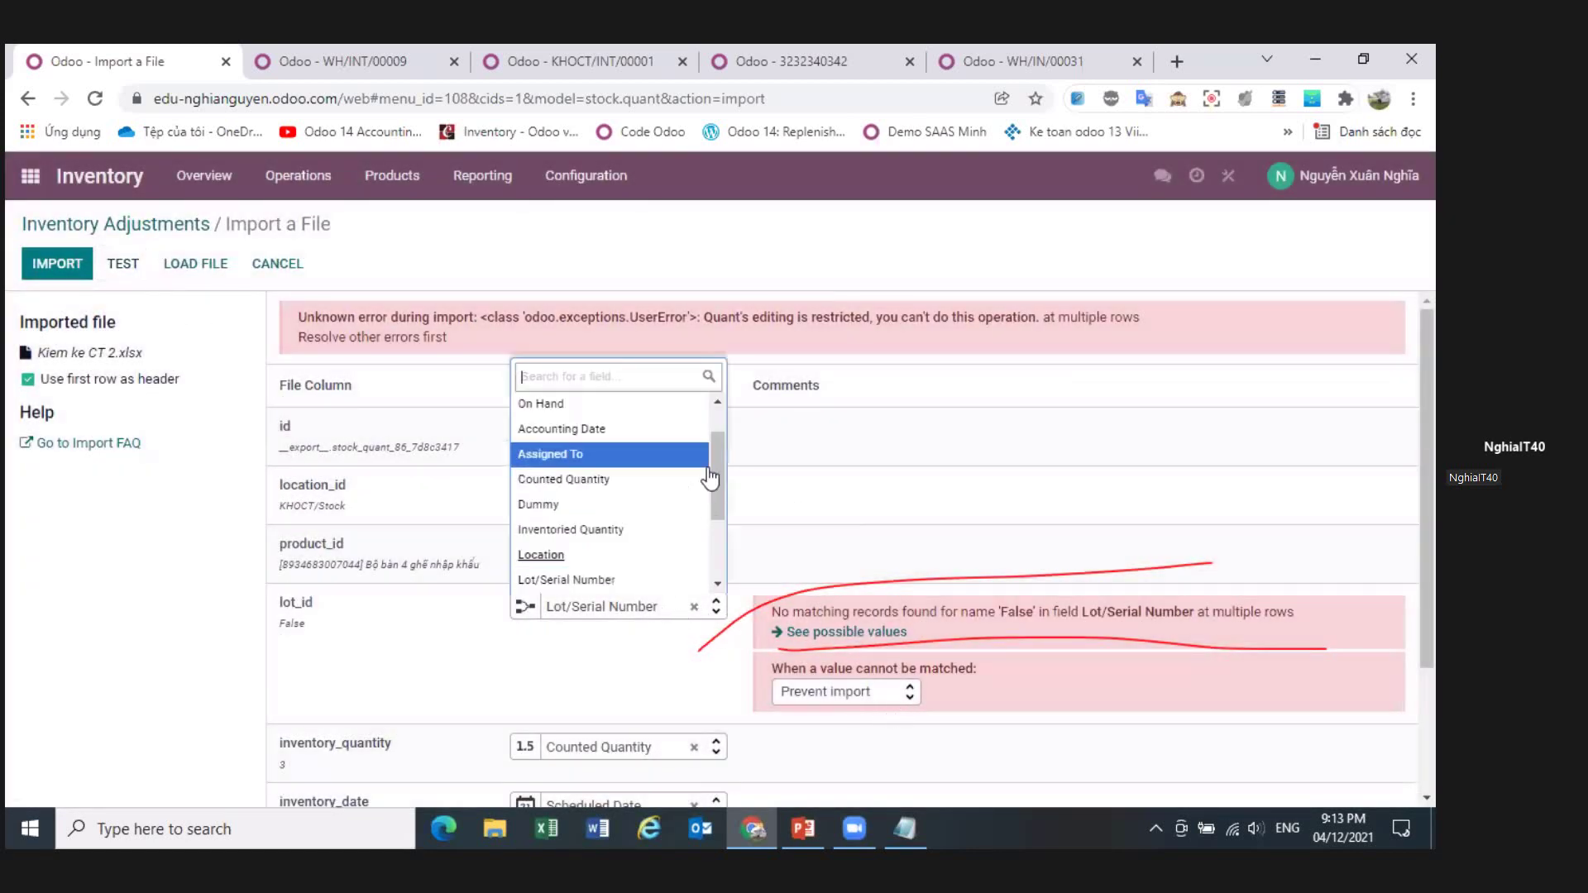
pyautogui.scroll(-3, 725, 571)
pyautogui.scroll(3, 719, 563)
pyautogui.click(697, 624)
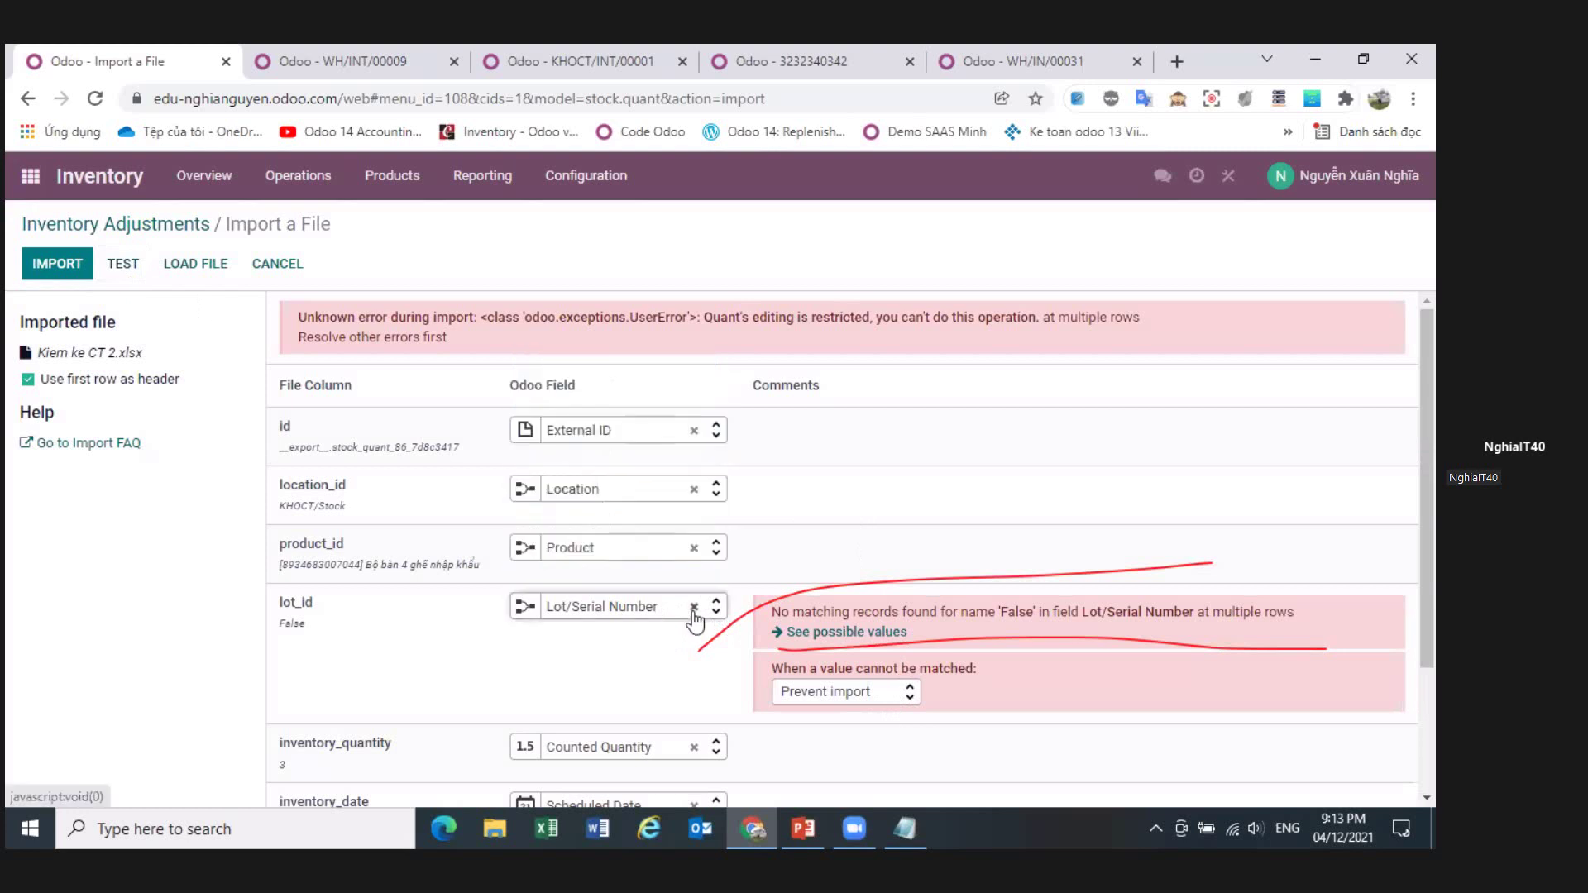
pyautogui.click(694, 609)
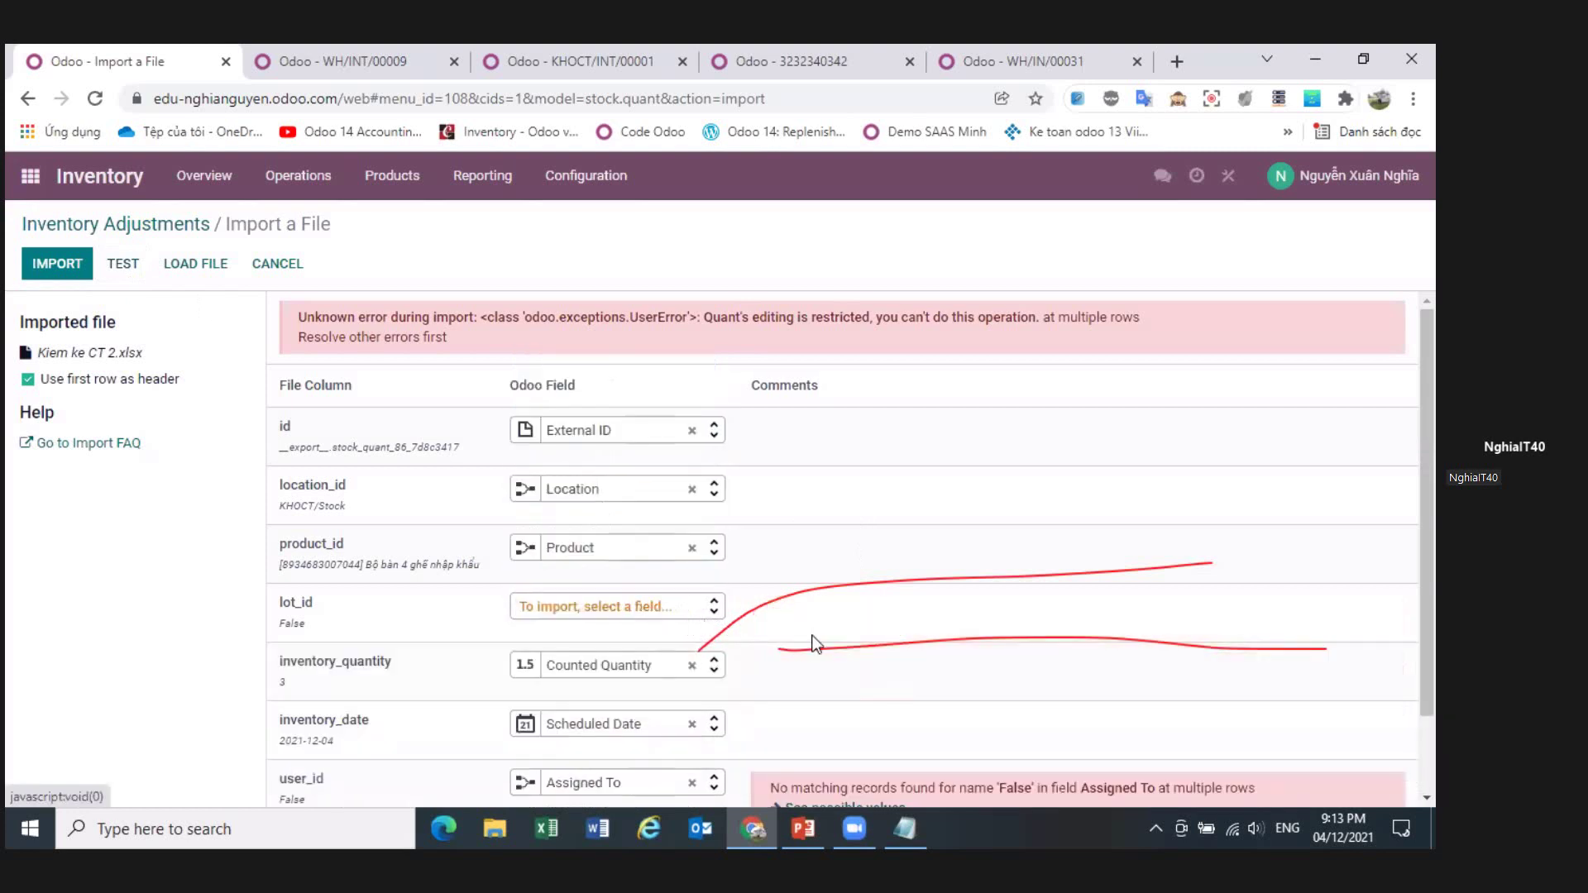
pyautogui.scroll(-2, 815, 645)
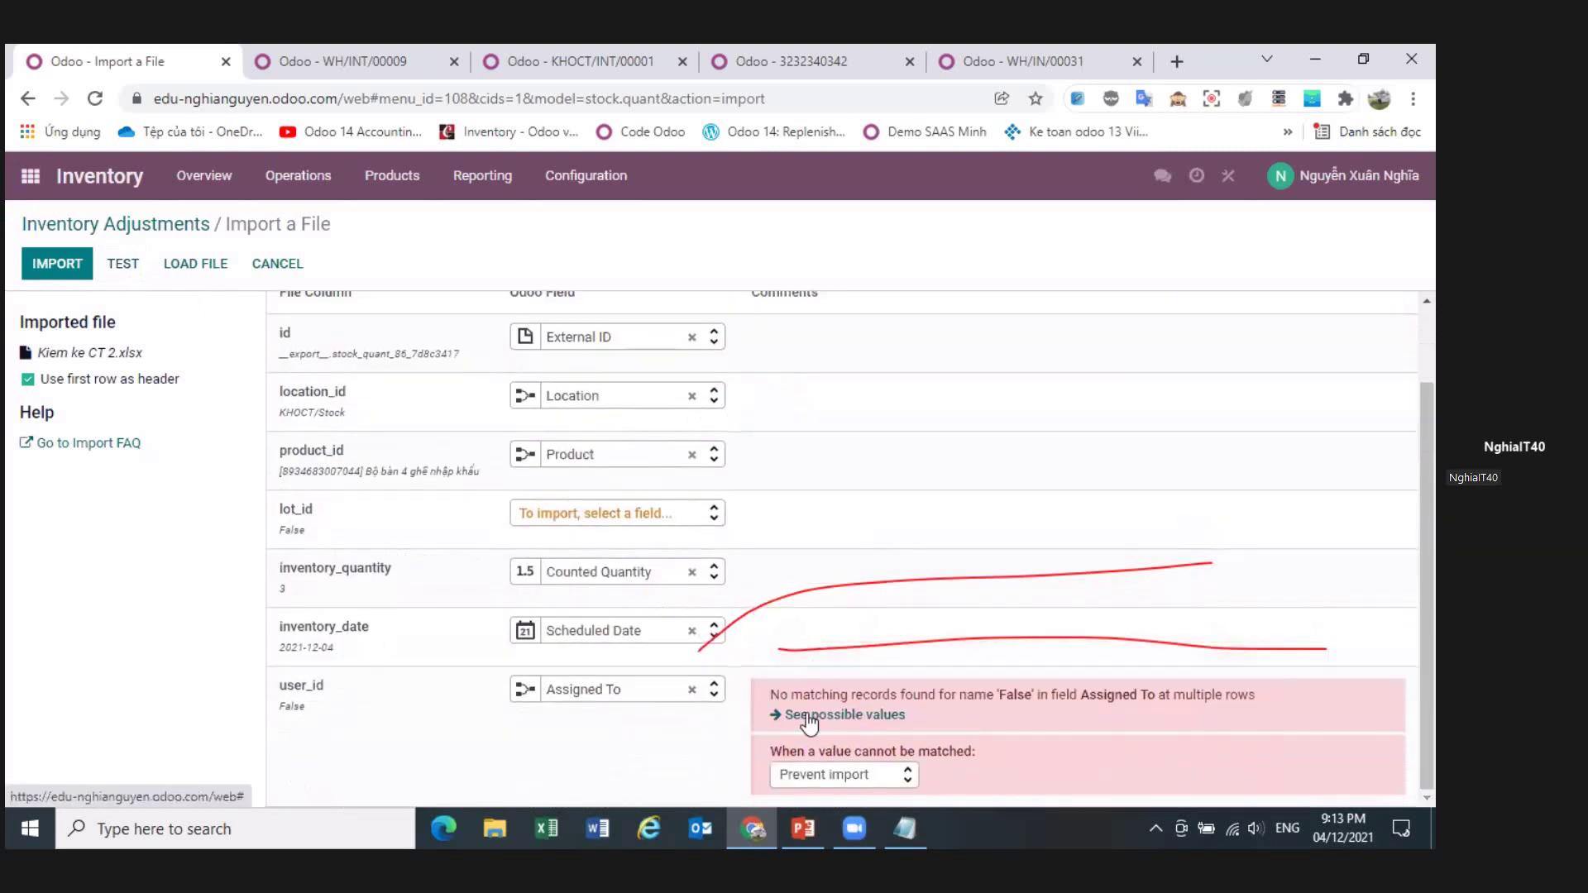
pyautogui.click(133, 266)
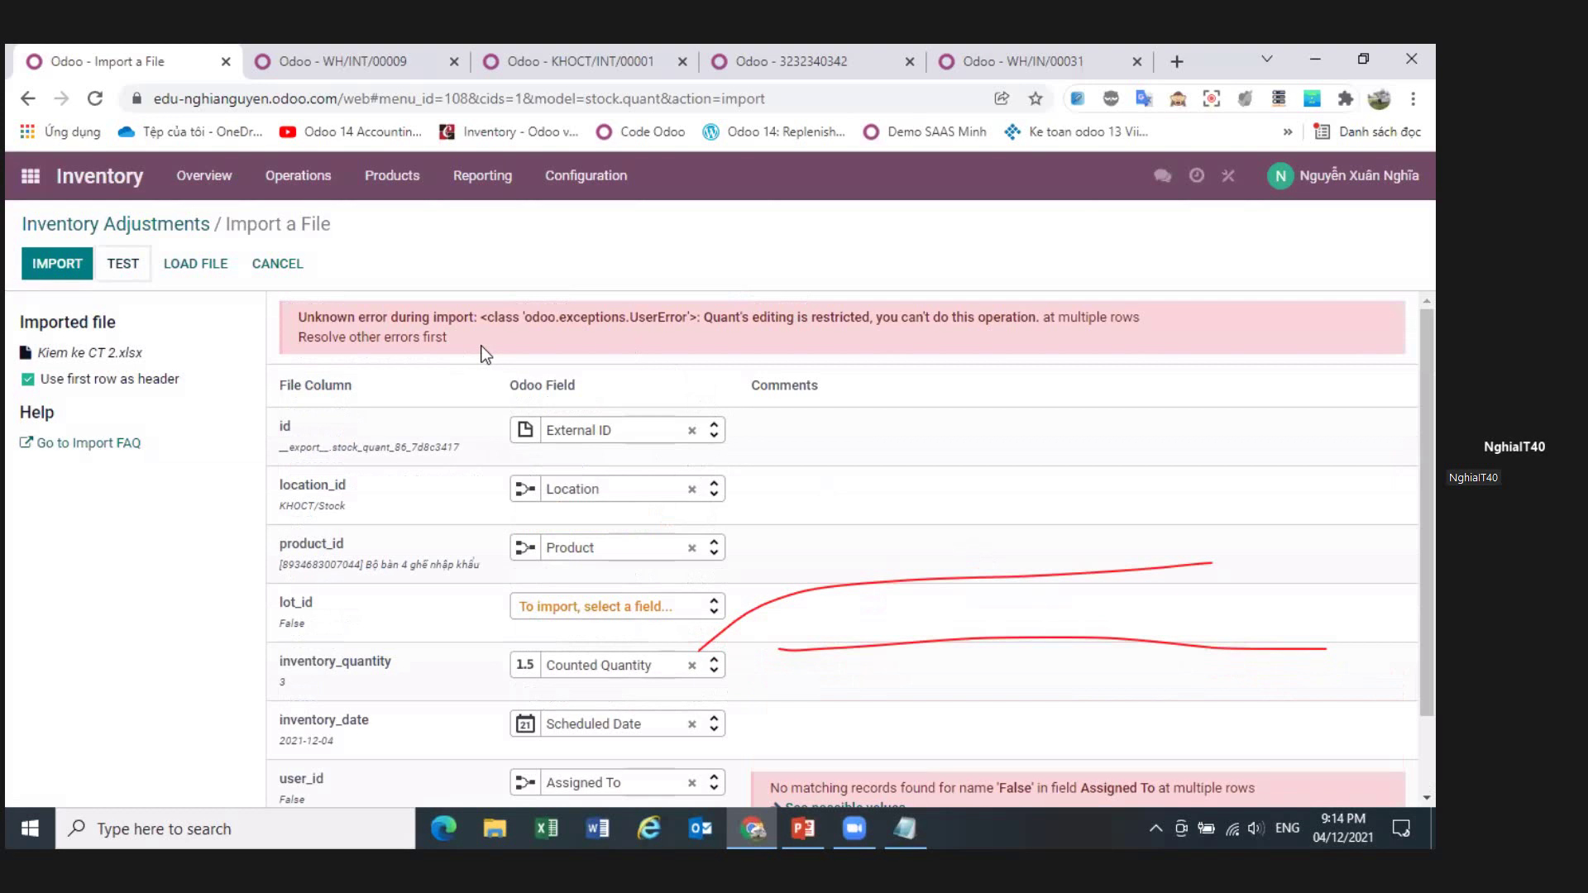
pyautogui.scroll(-2, 848, 517)
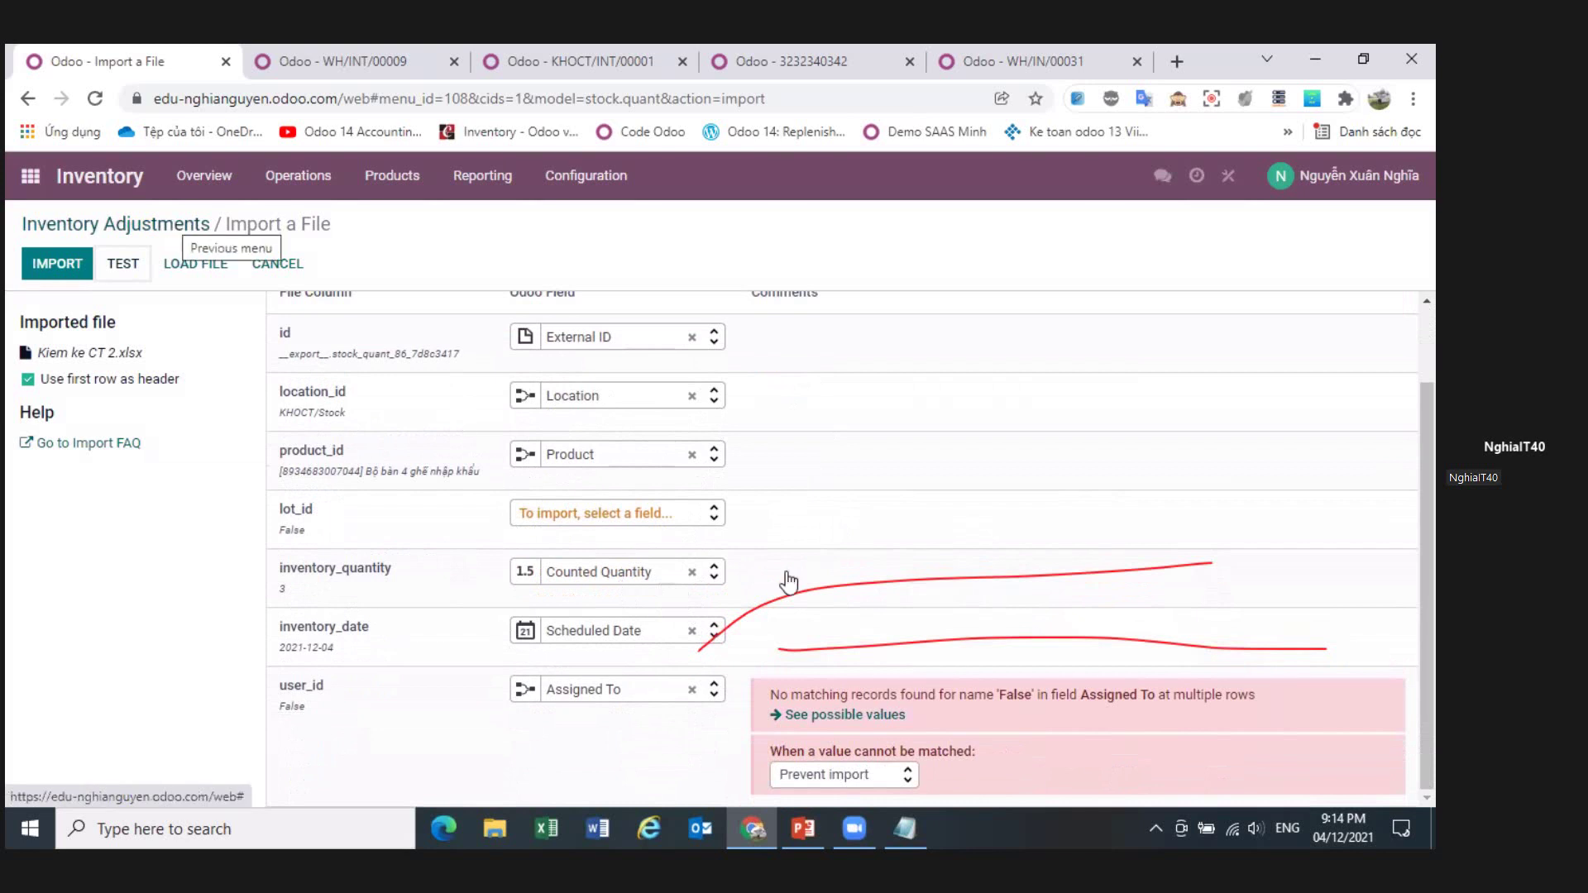
pyautogui.click(183, 235)
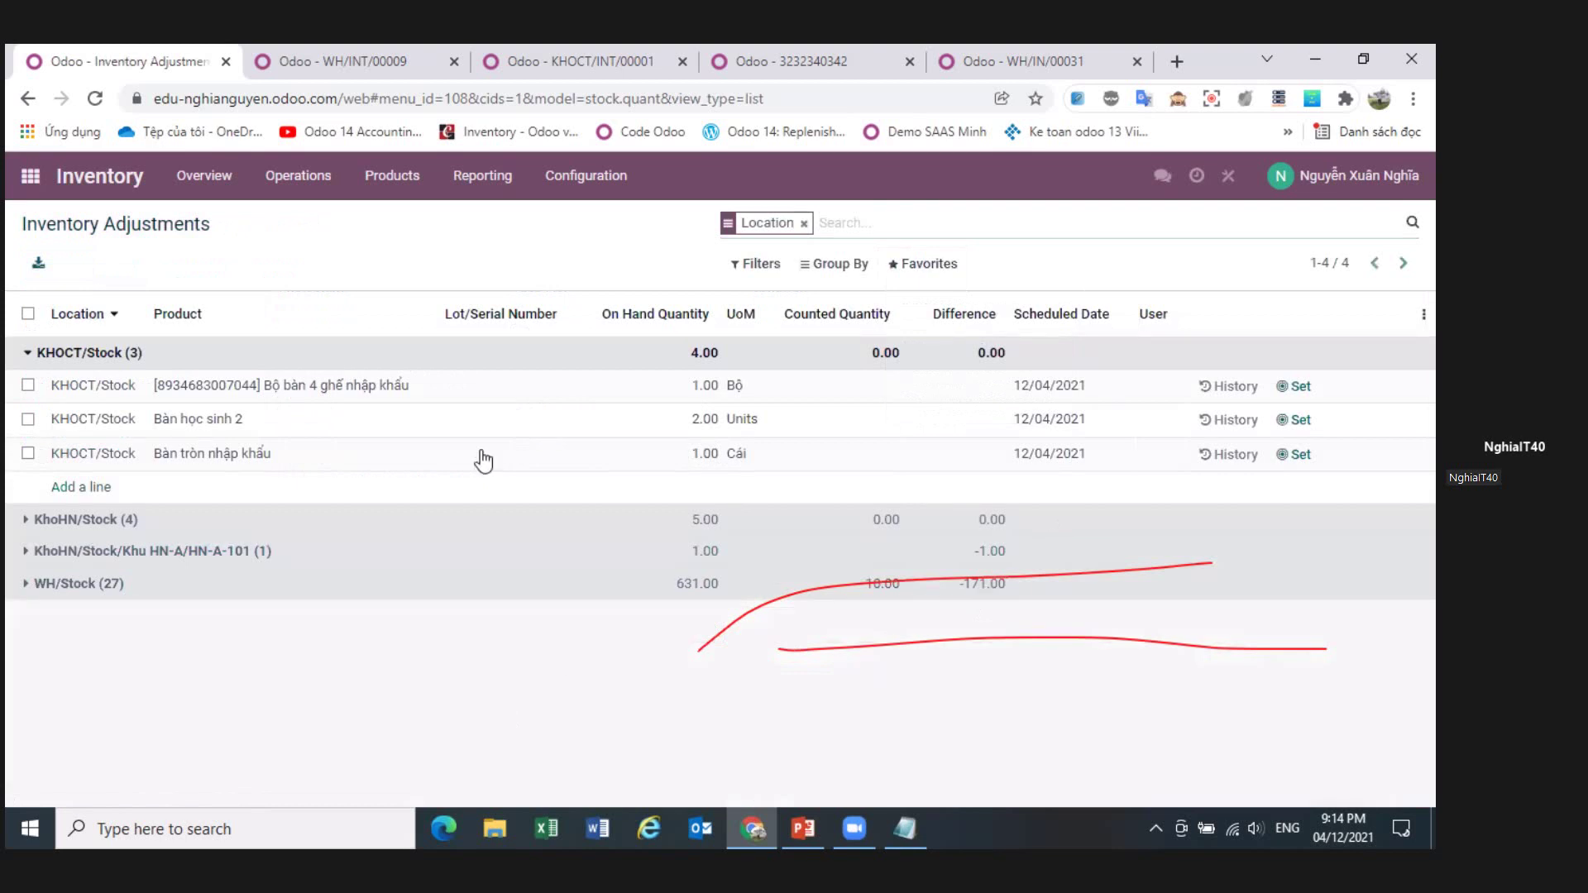
pyautogui.click(28, 316)
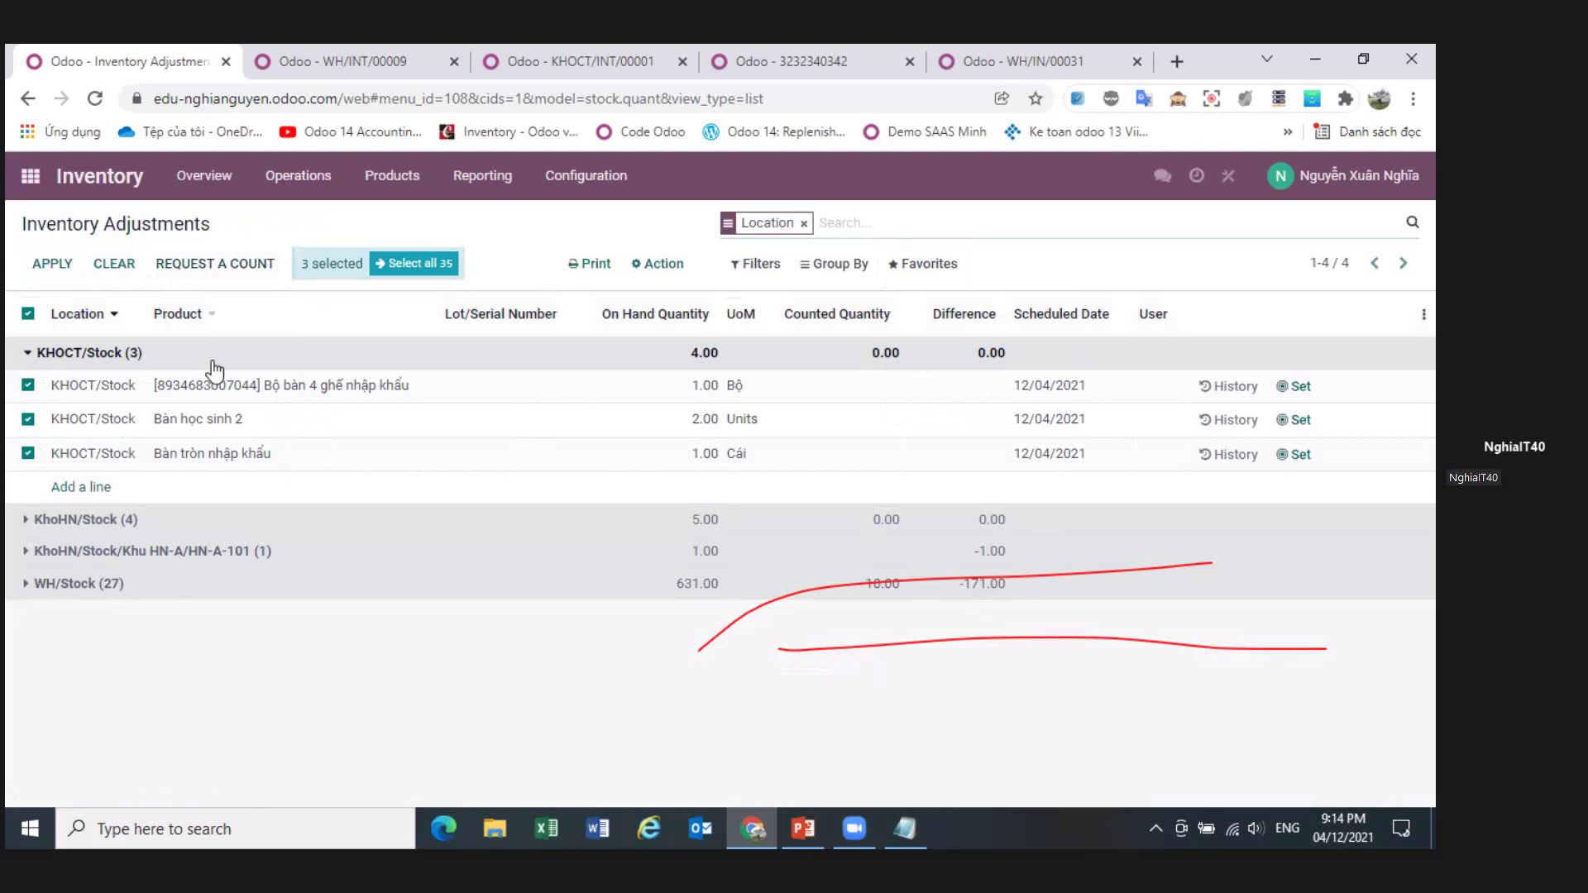
pyautogui.click(879, 390)
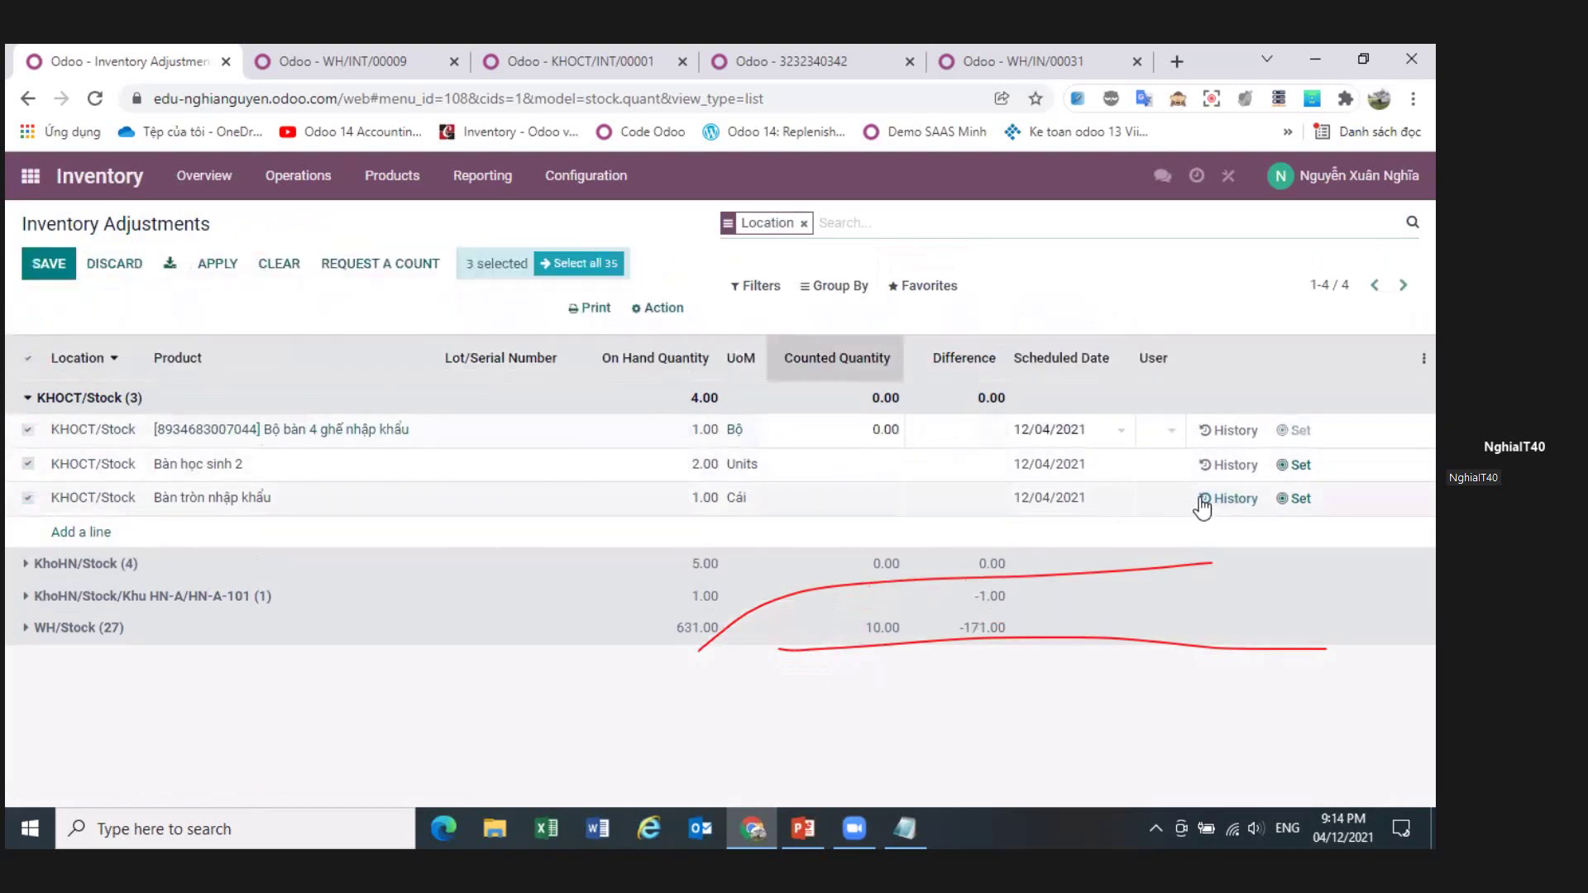
pyautogui.click(329, 731)
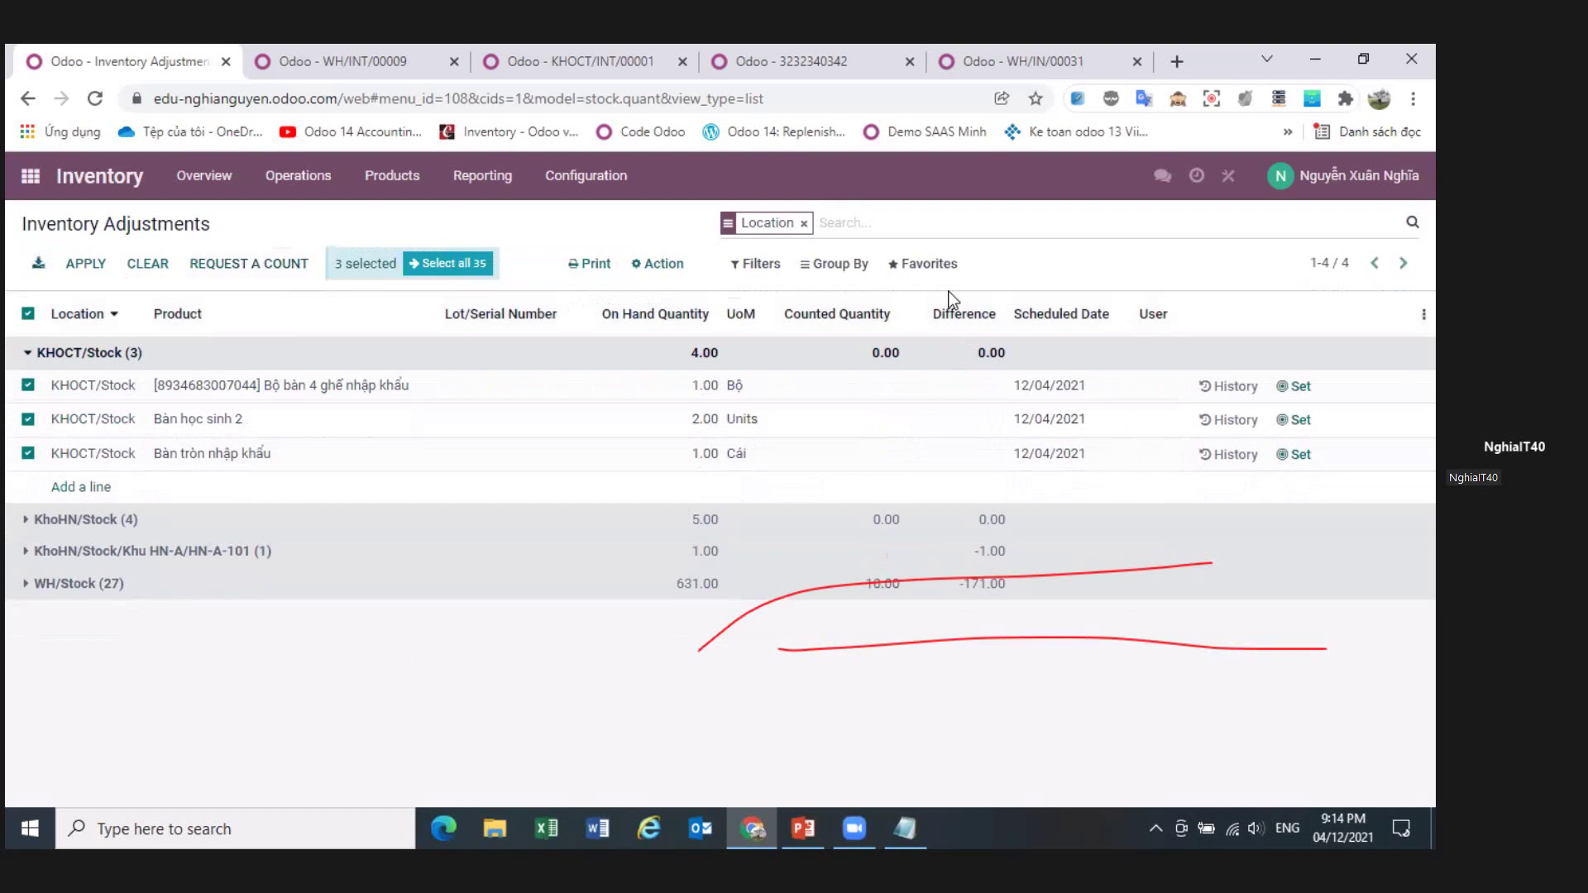
pyautogui.click(28, 314)
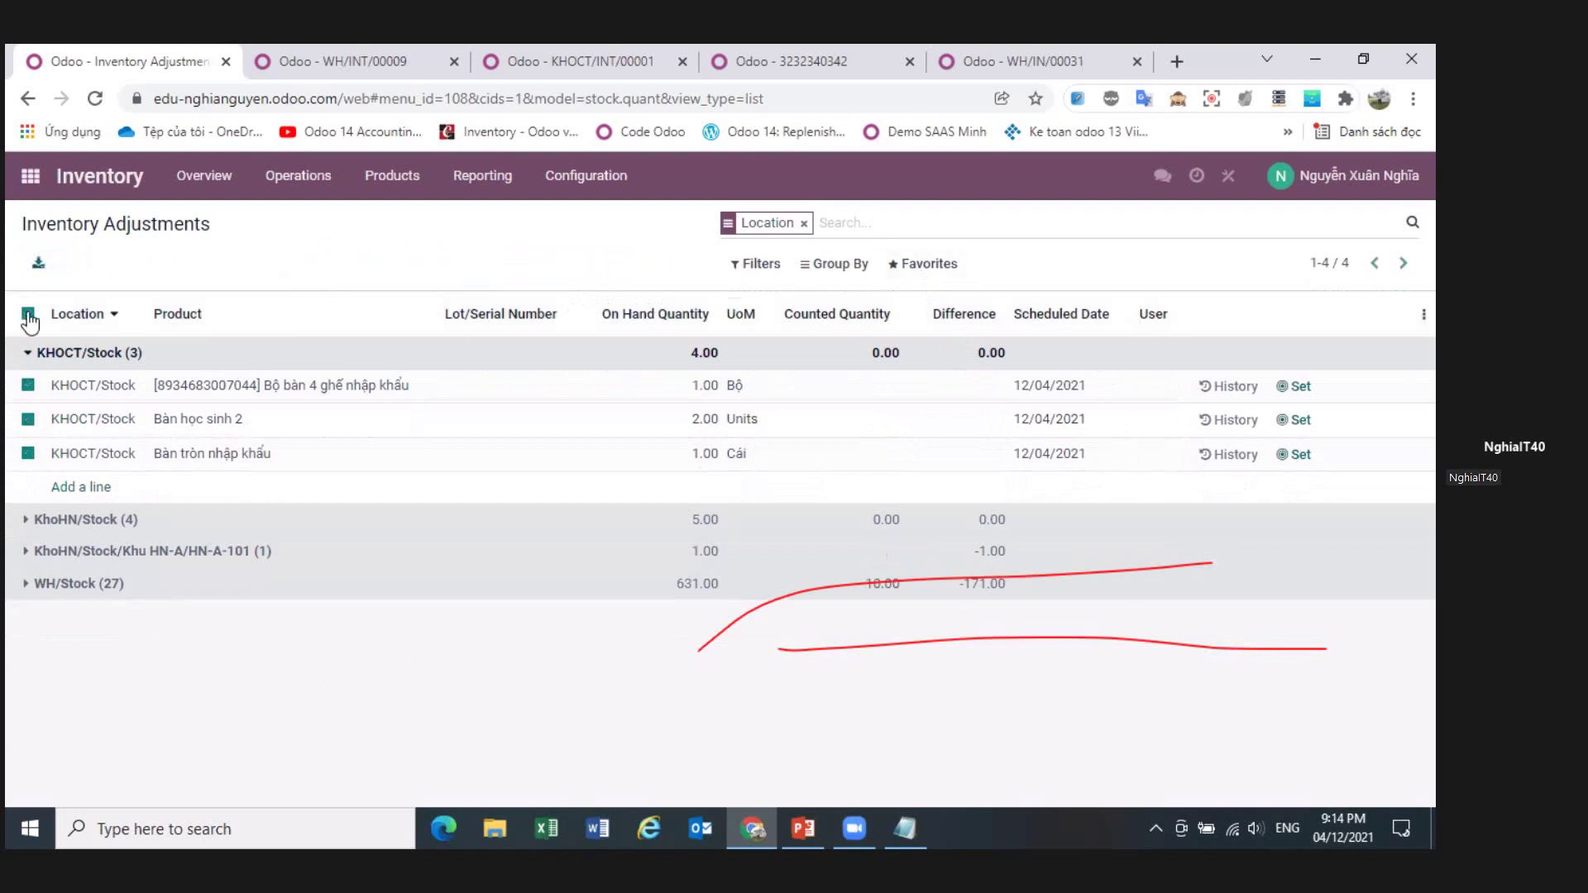
# - Start a new record import for inventory adjustments and load the Kiem ke CT 2 file from the Desktop
pyautogui.click(924, 268)
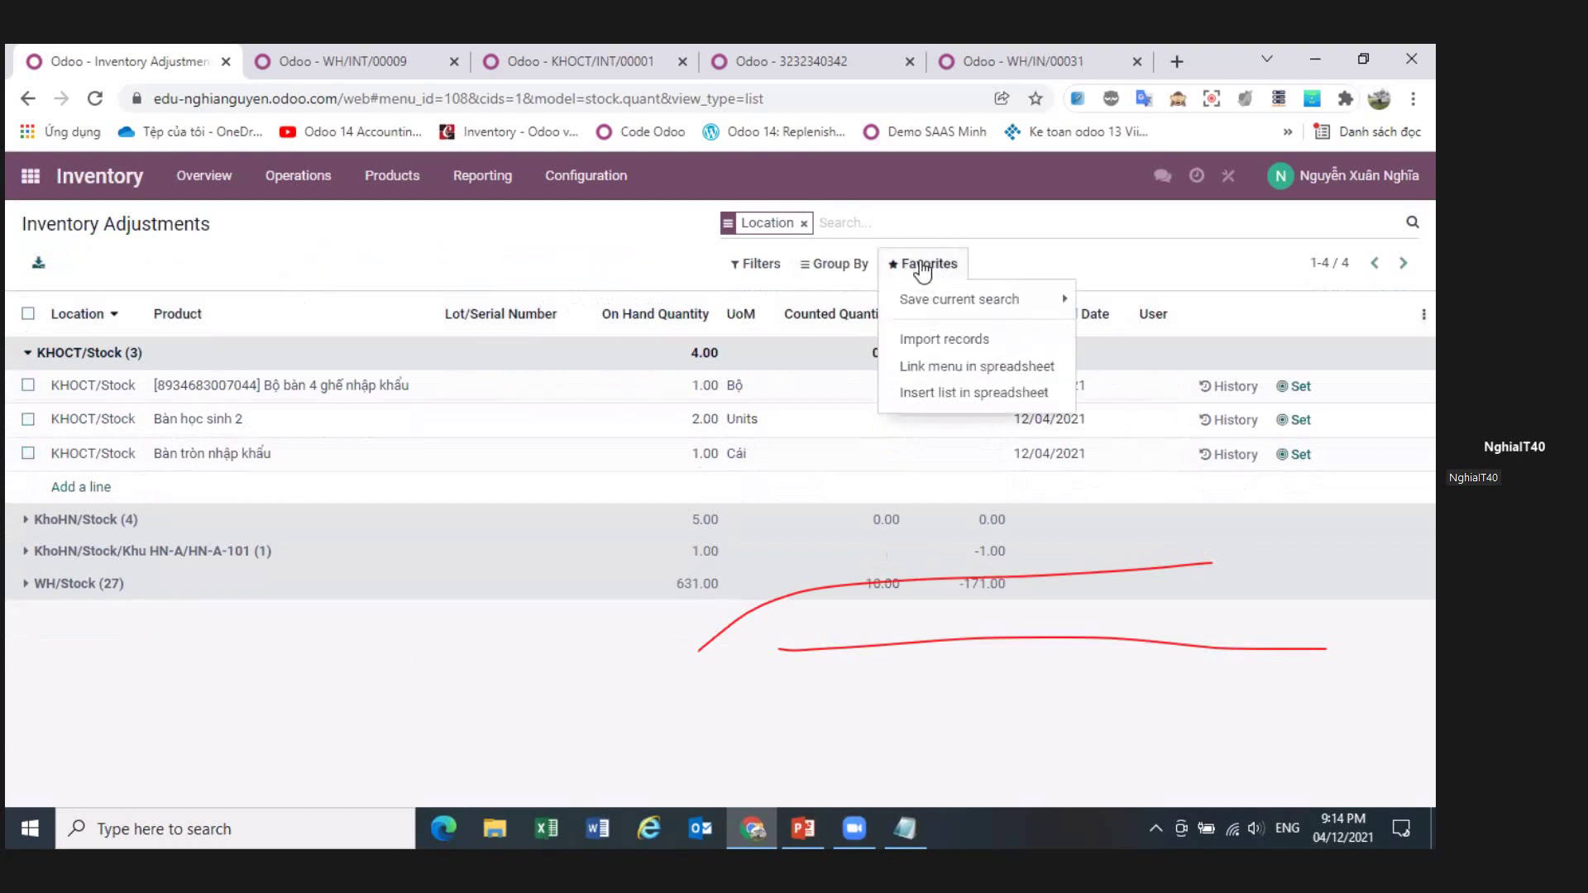
pyautogui.click(953, 342)
pyautogui.click(121, 276)
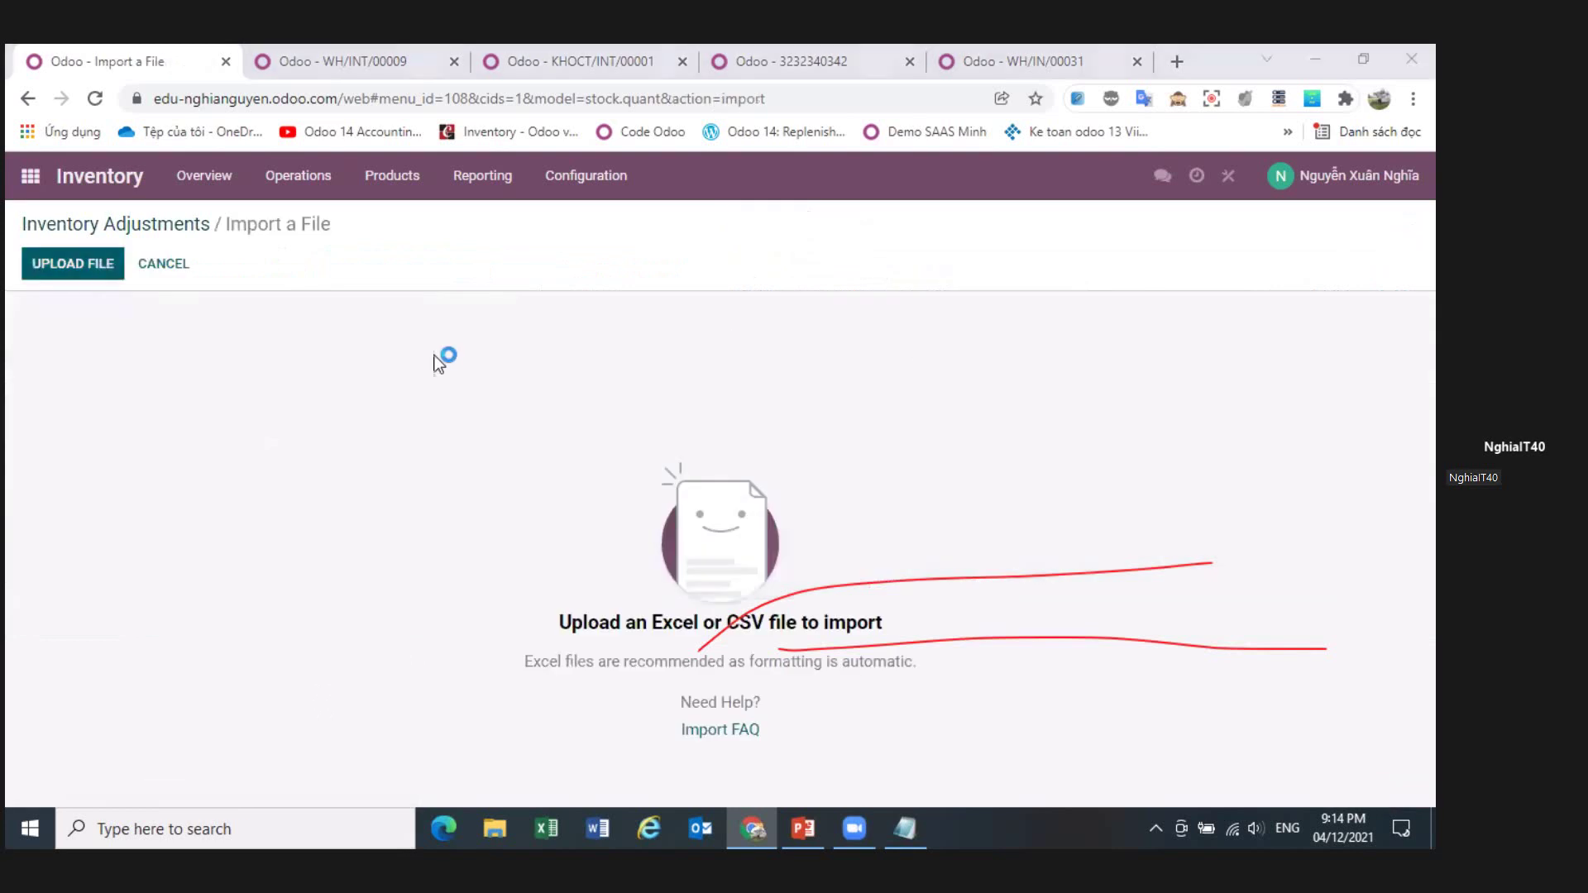
pyautogui.click(296, 352)
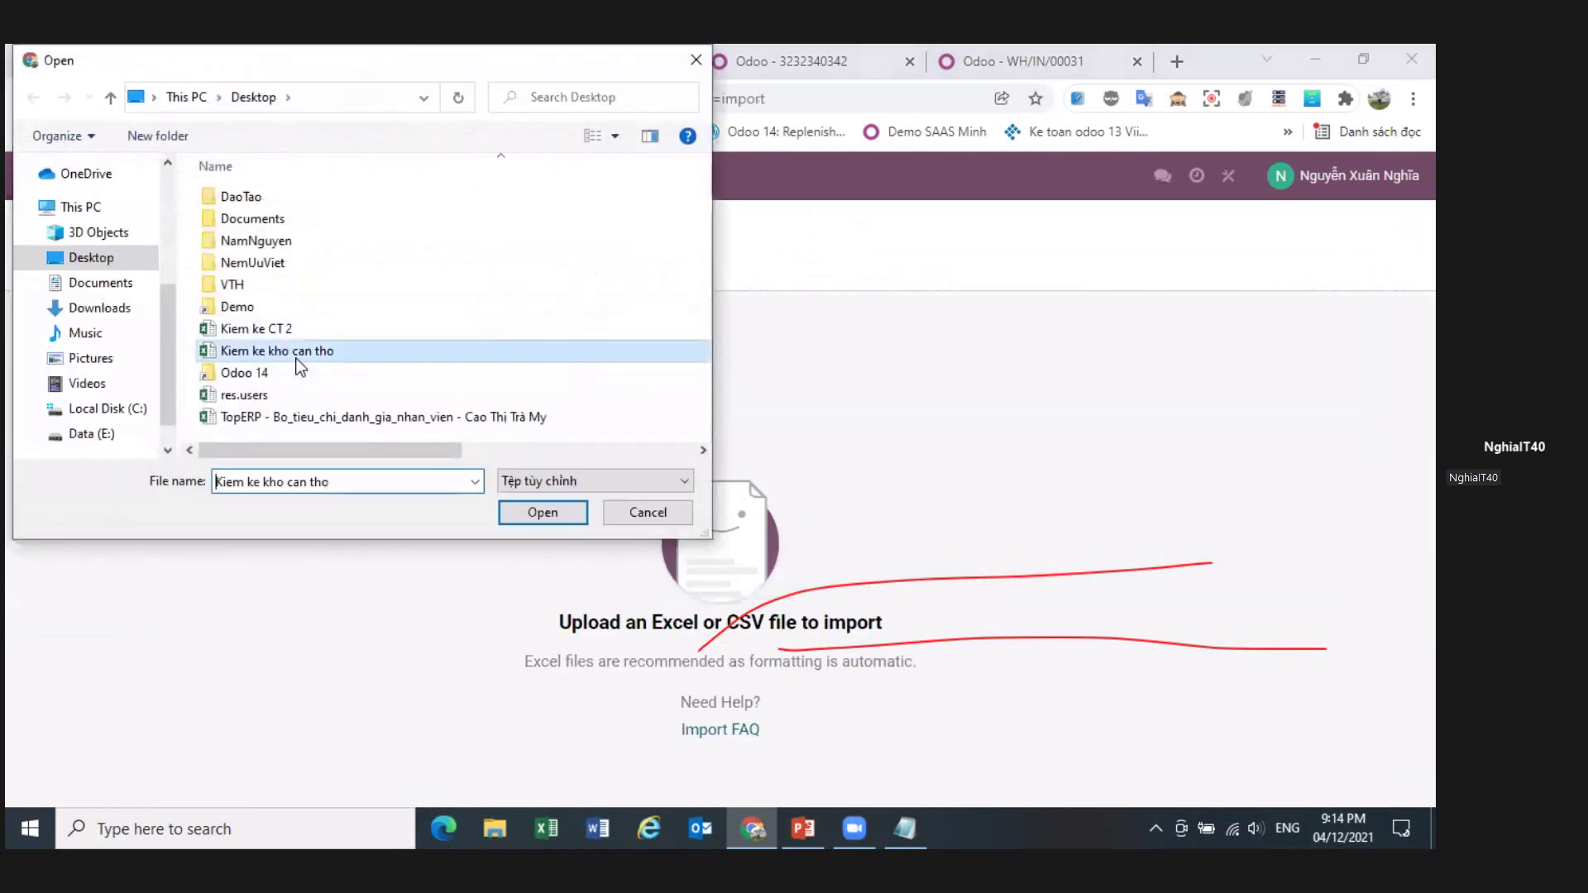
pyautogui.click(273, 330)
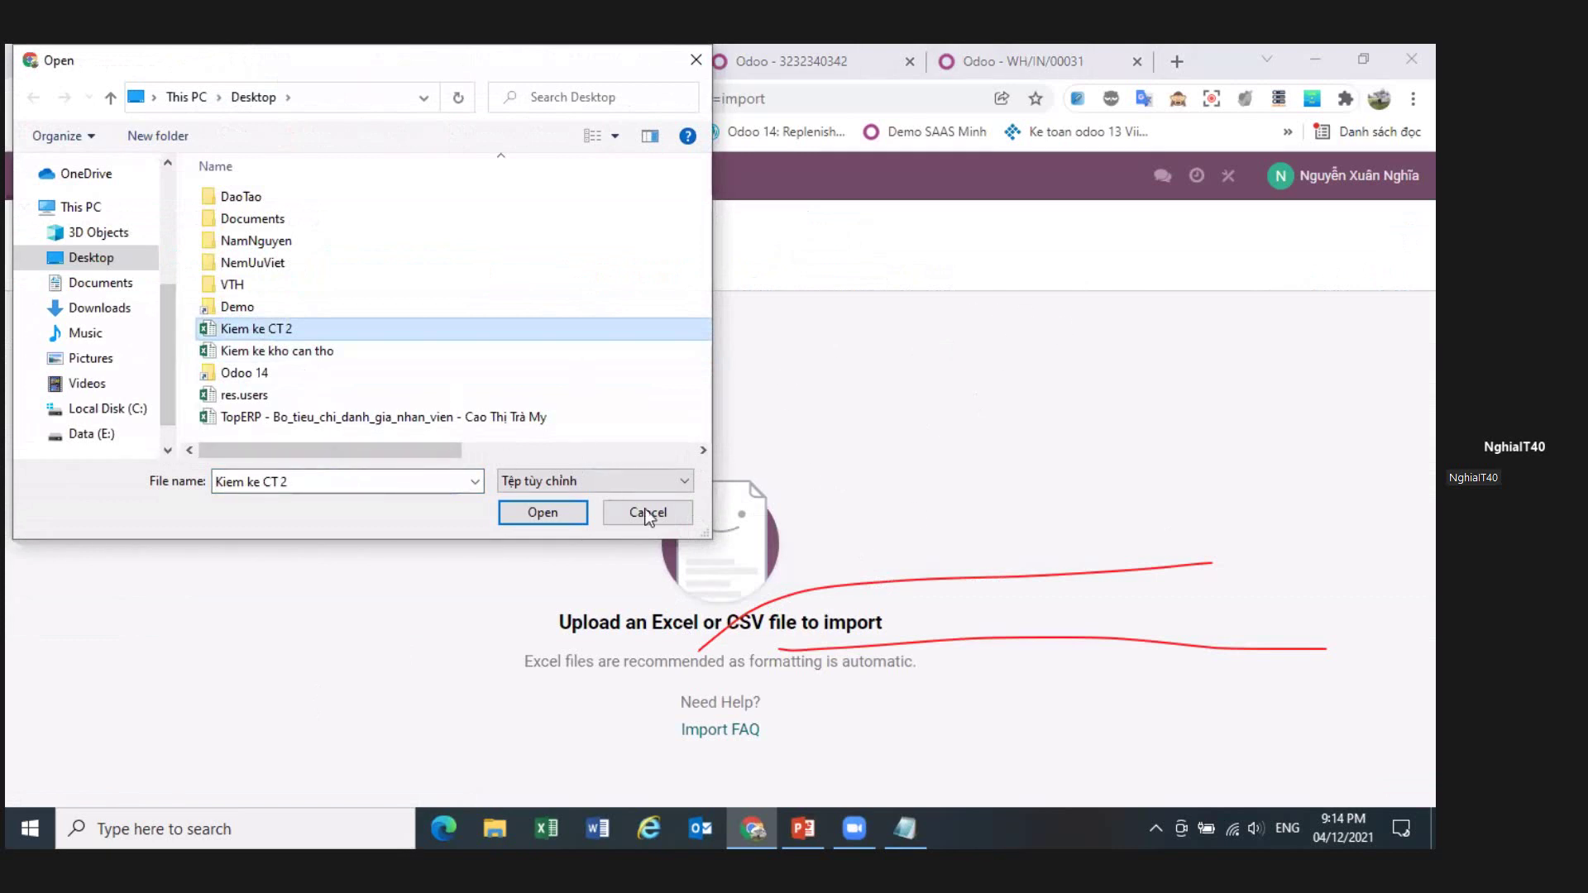
pyautogui.click(543, 512)
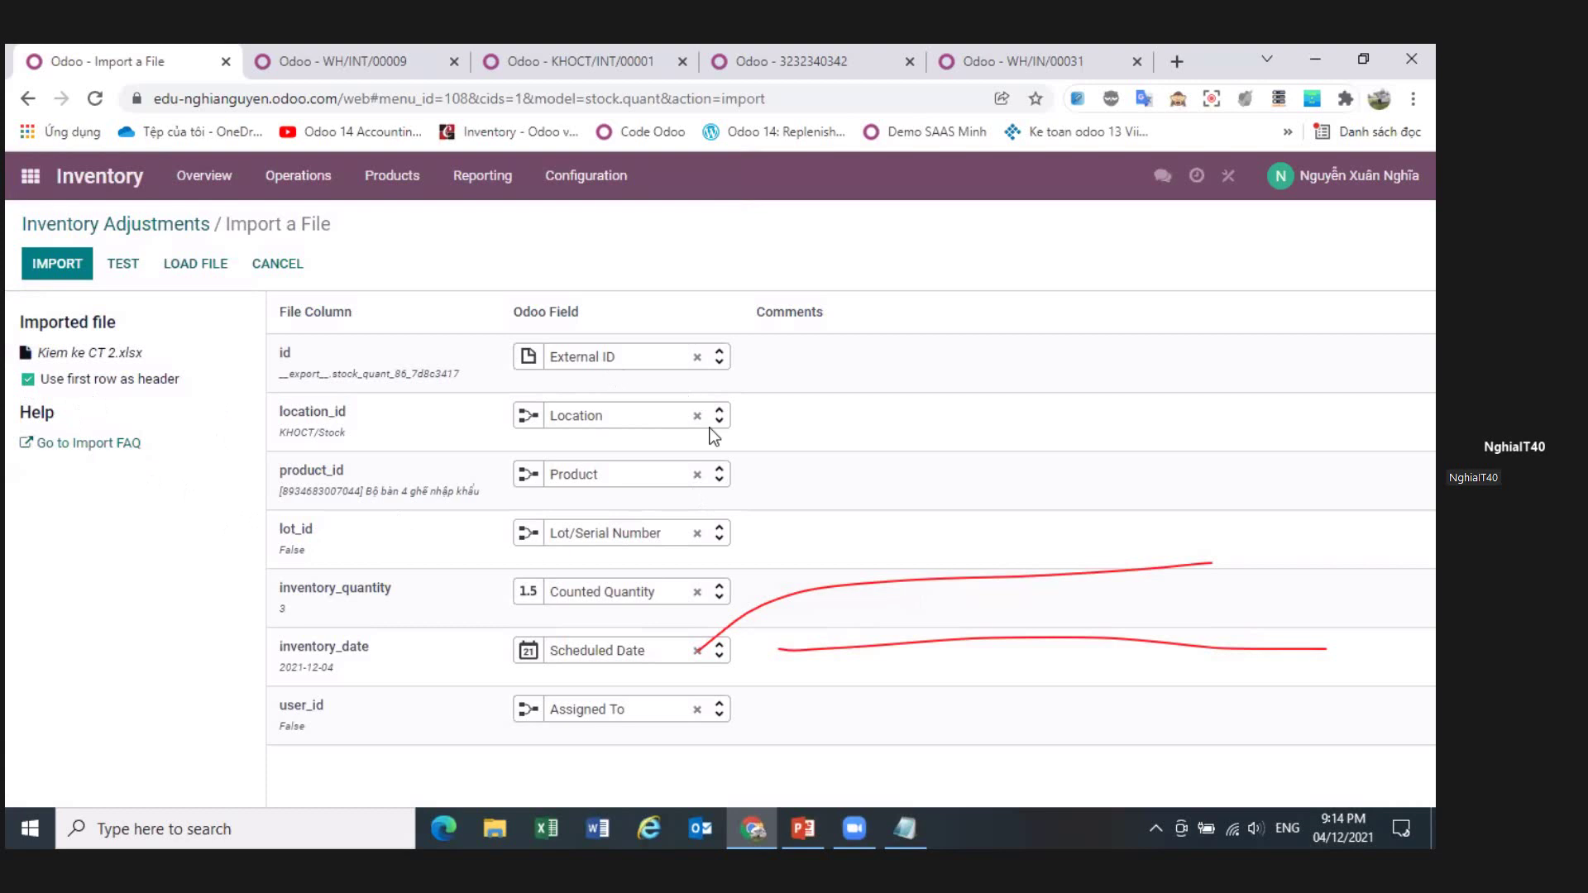
# - Remove the field mappings of the user_id and inventory_date columns, keeping inventory_quantity mapped to Counted Quantity
pyautogui.moveTo(569, 484)
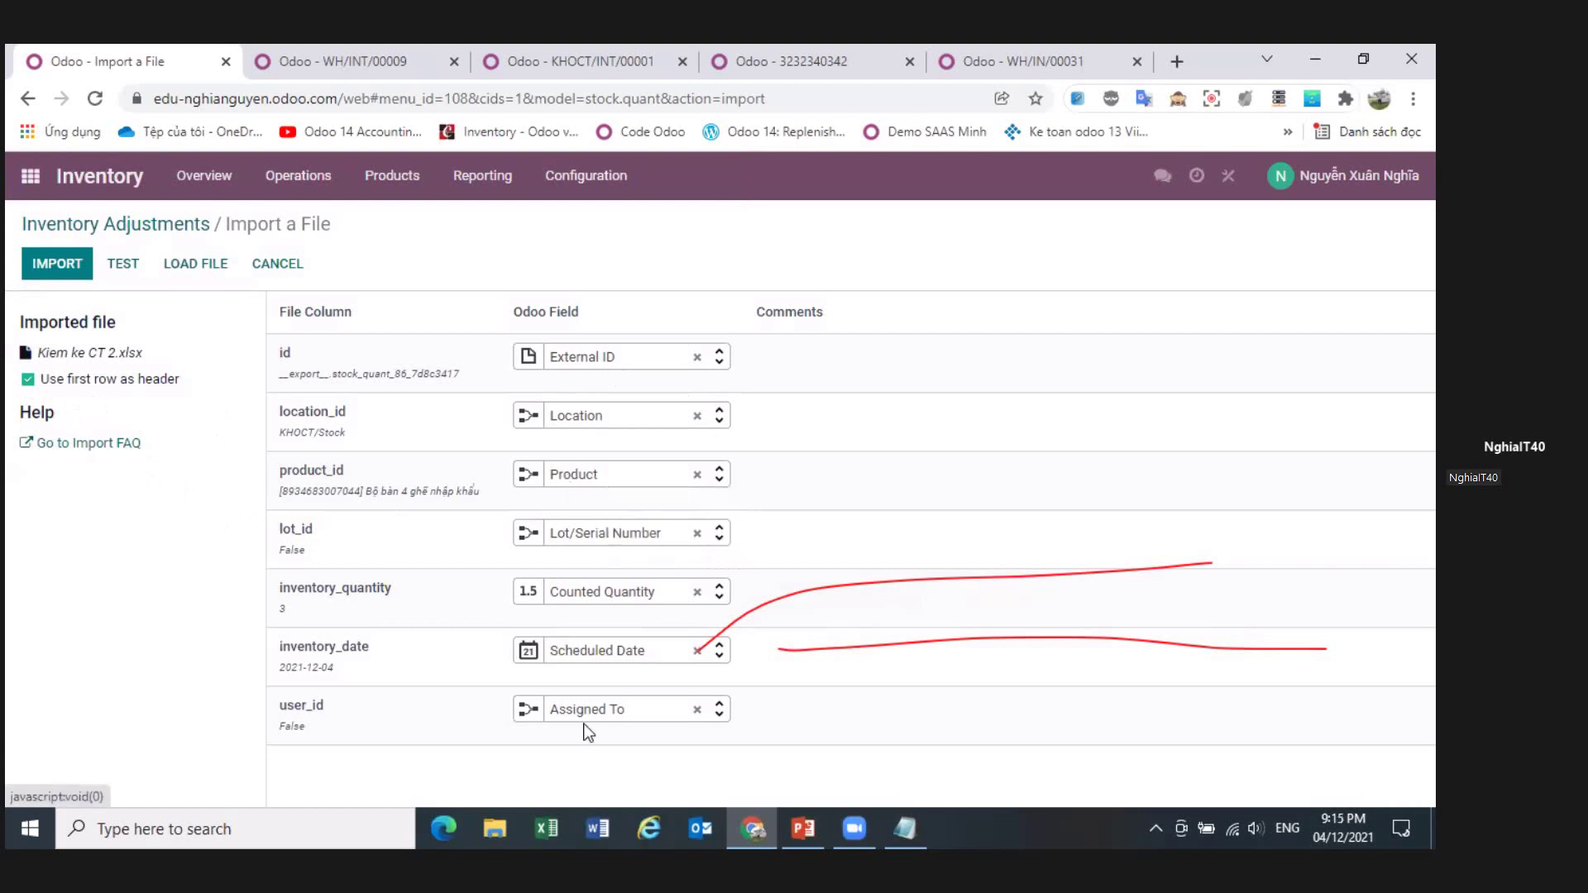
pyautogui.click(697, 709)
pyautogui.click(697, 651)
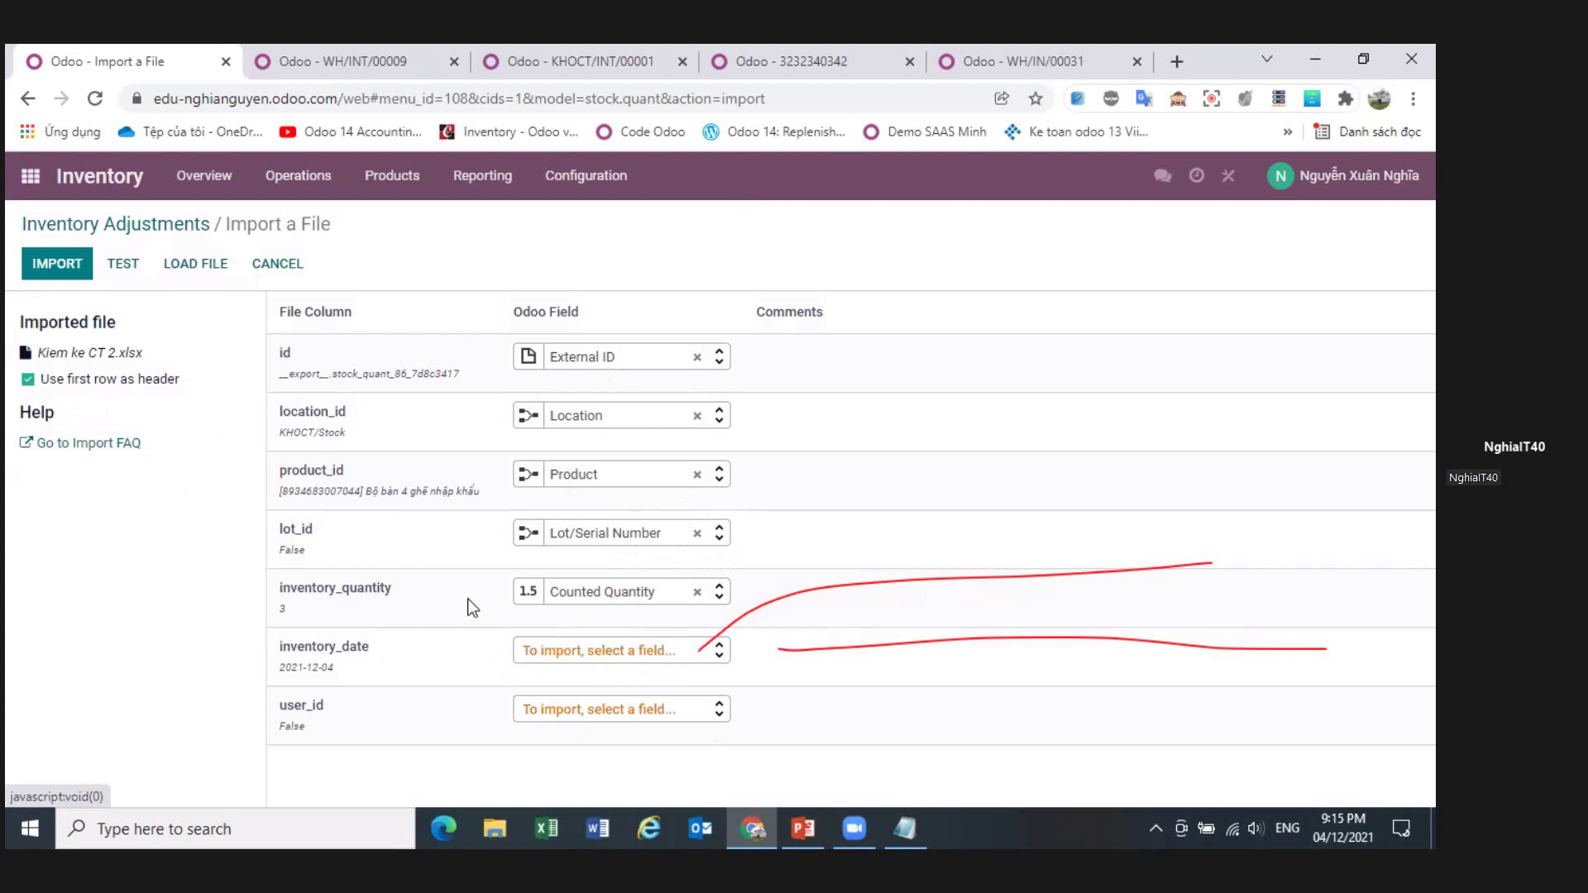
pyautogui.click(624, 598)
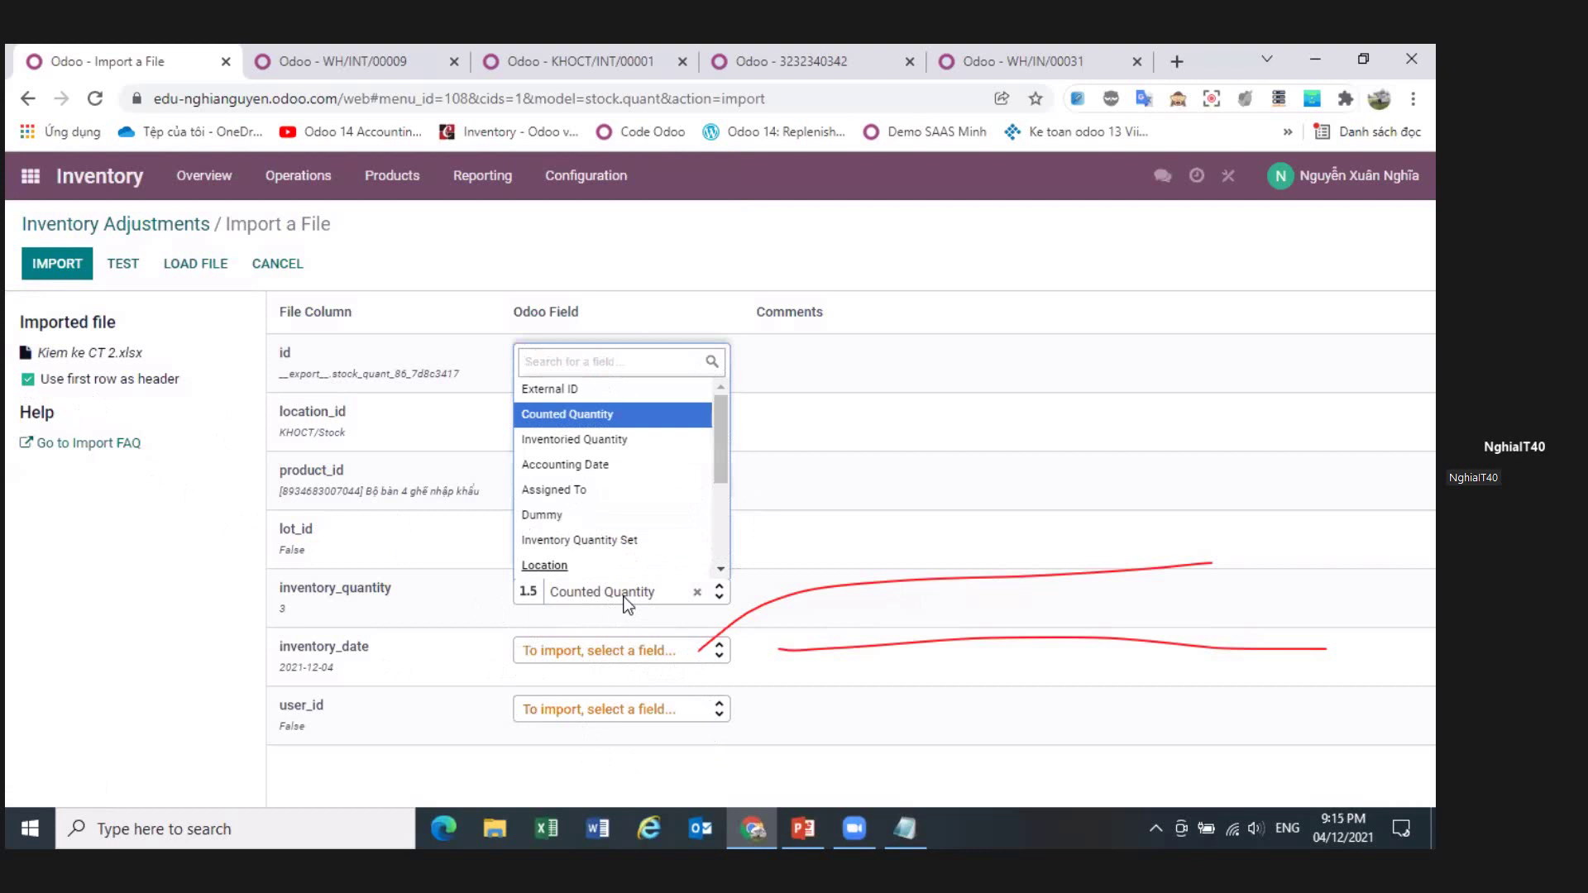
pyautogui.click(567, 415)
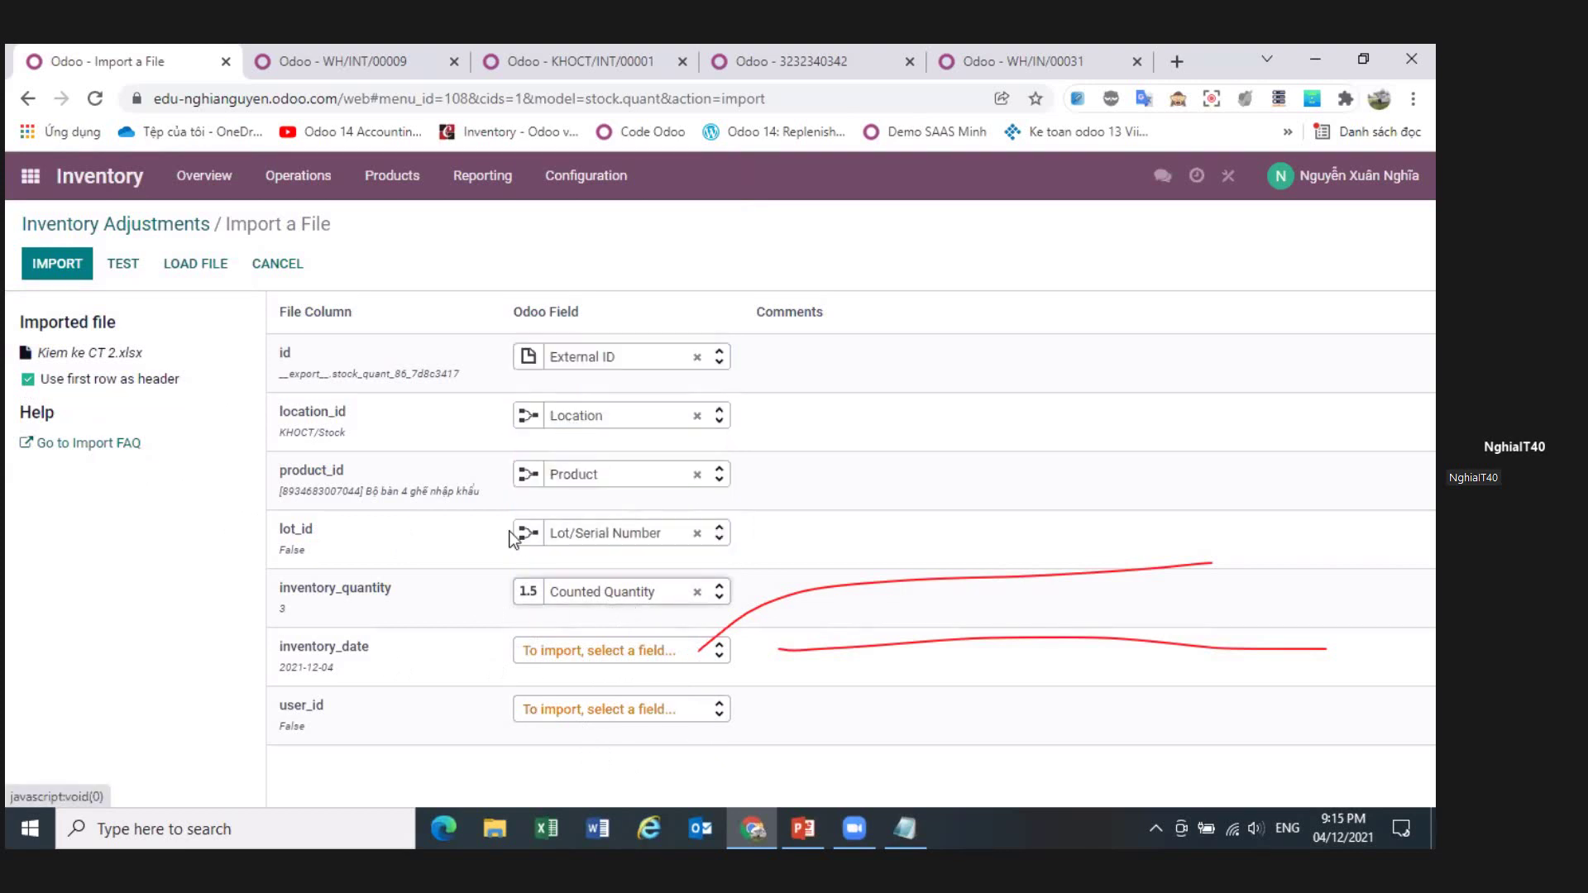
# - Test the Kiem ke CT 2 import again, retrying with the lot_id and product_id field mappings removed, and cancel the import
pyautogui.click(126, 266)
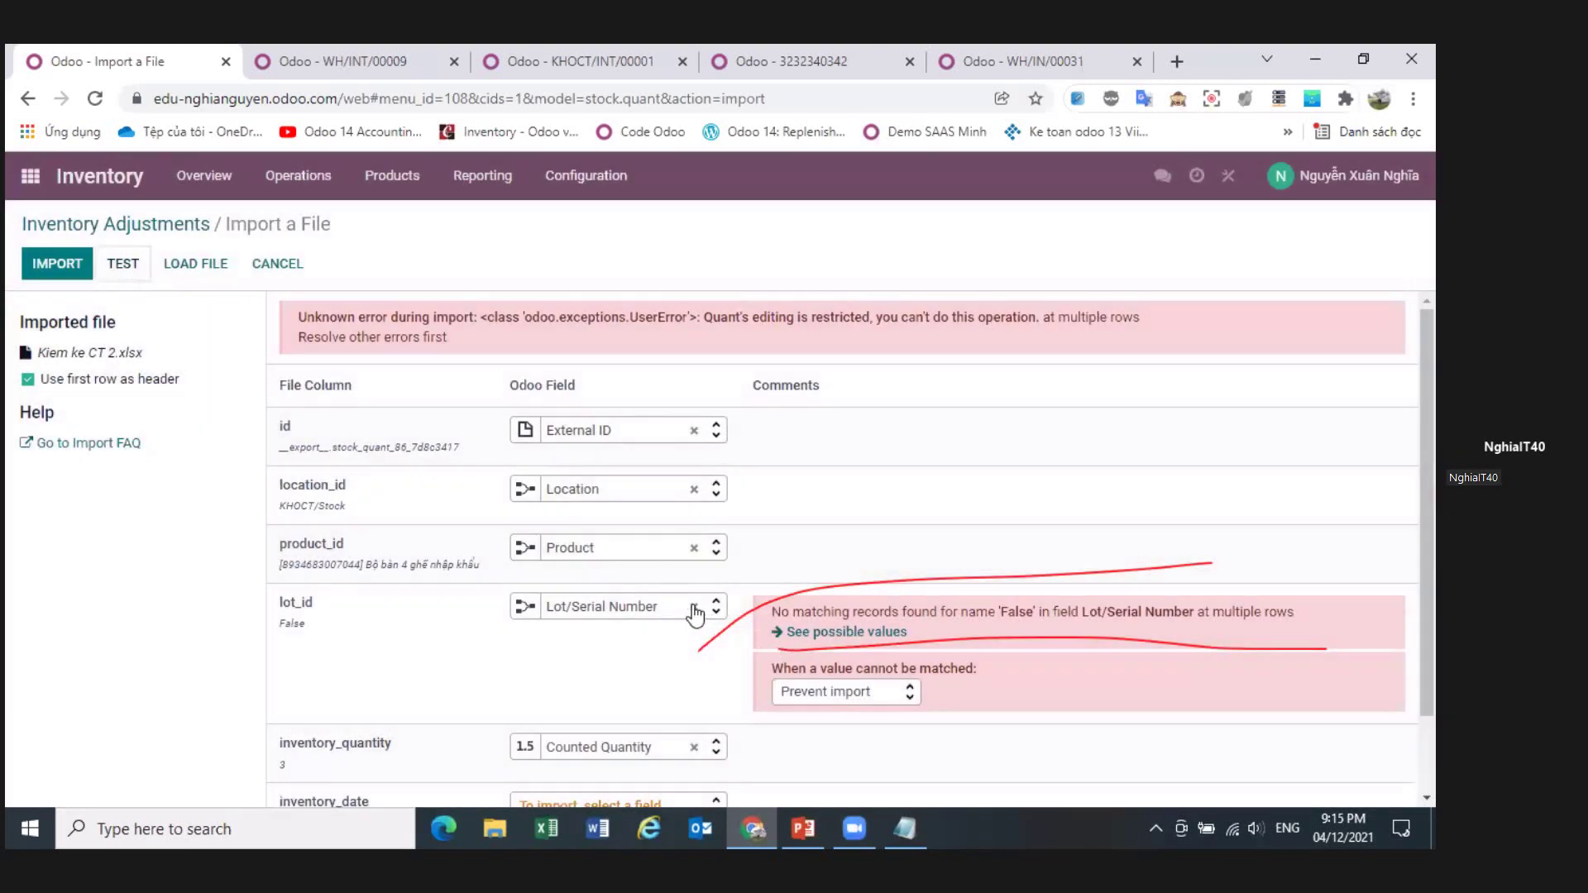
pyautogui.click(693, 606)
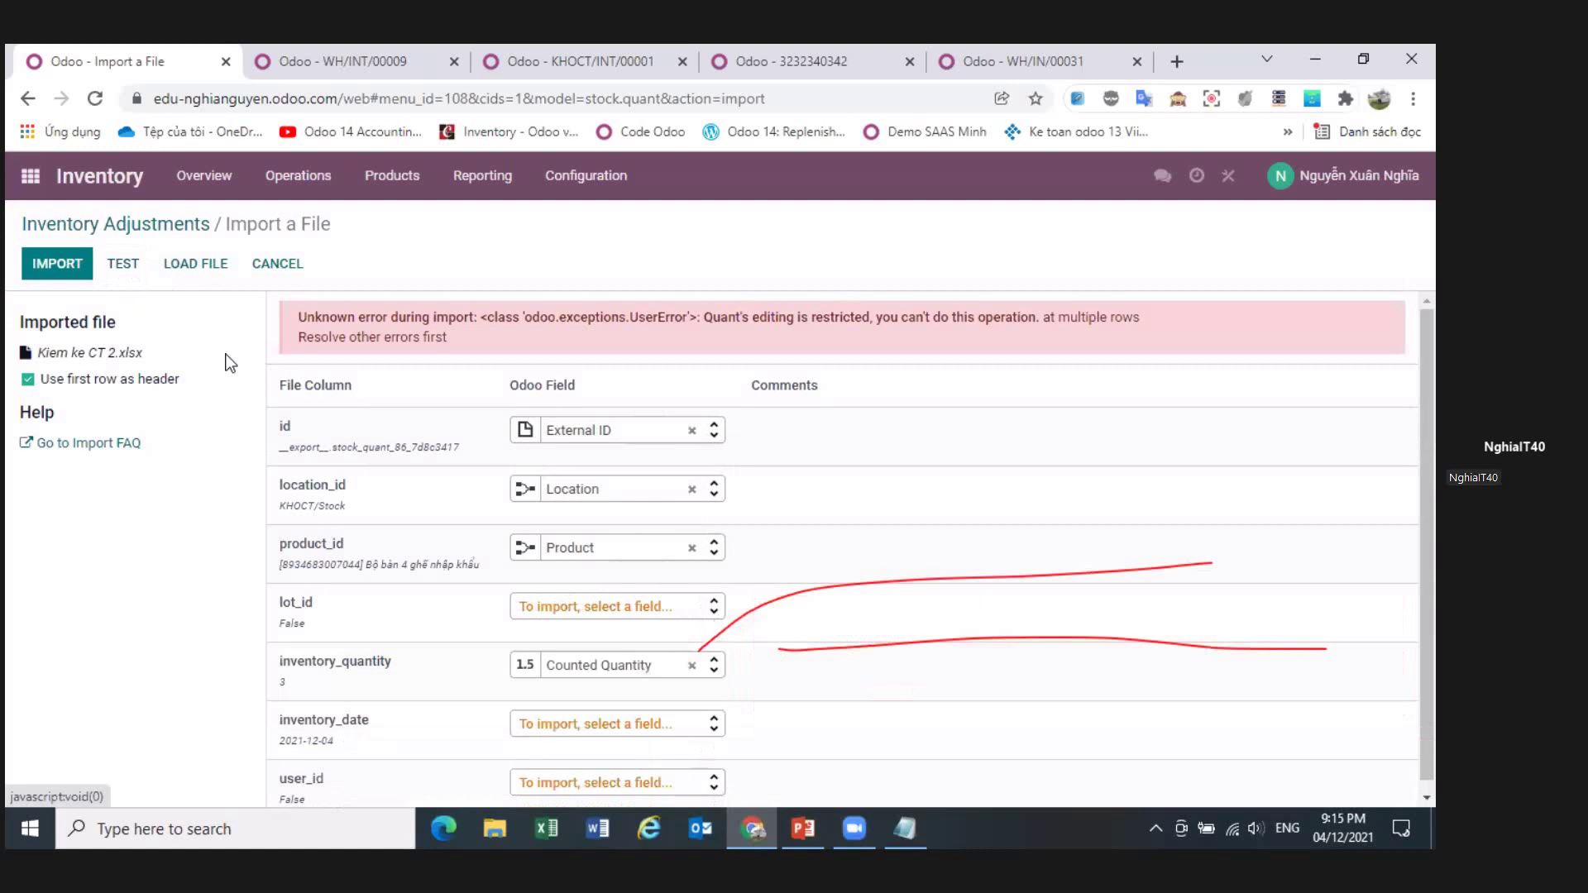
pyautogui.click(127, 275)
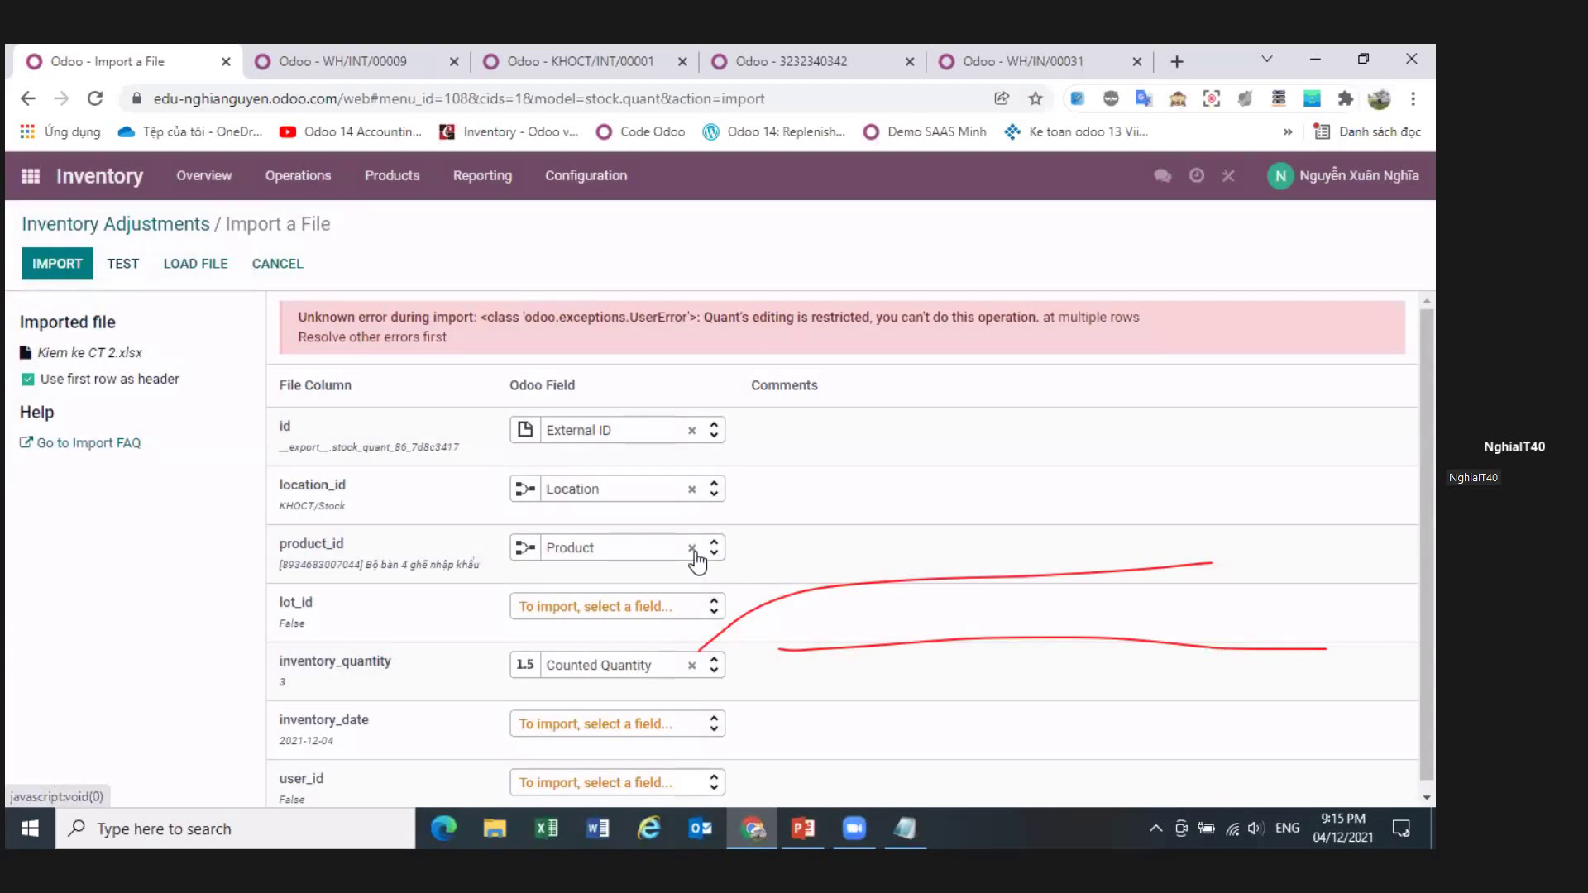
pyautogui.click(692, 549)
pyautogui.click(122, 268)
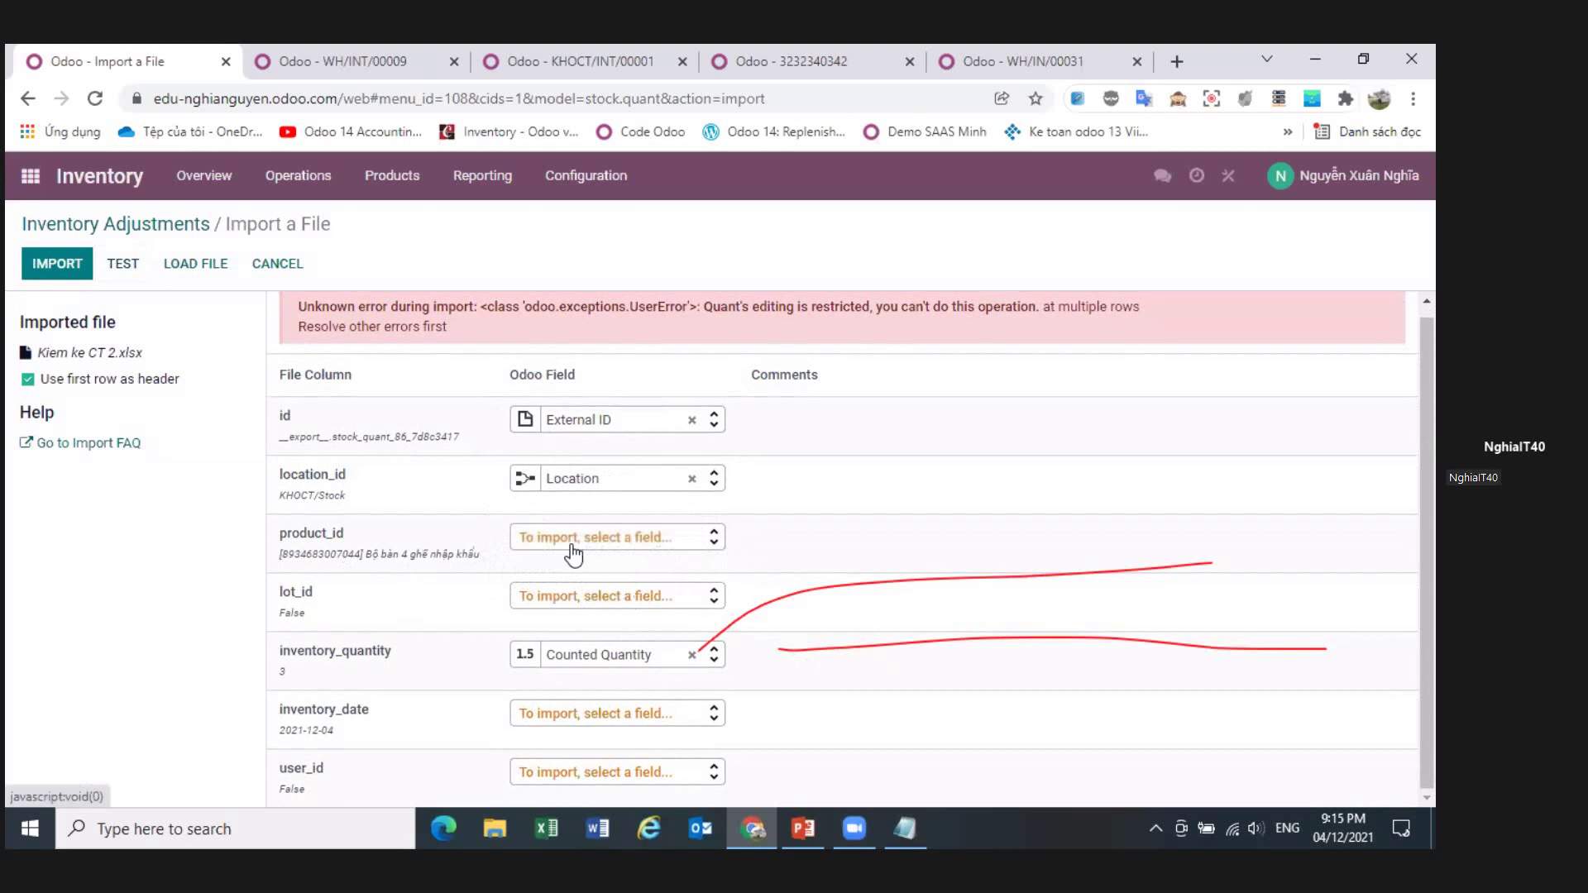
pyautogui.click(270, 266)
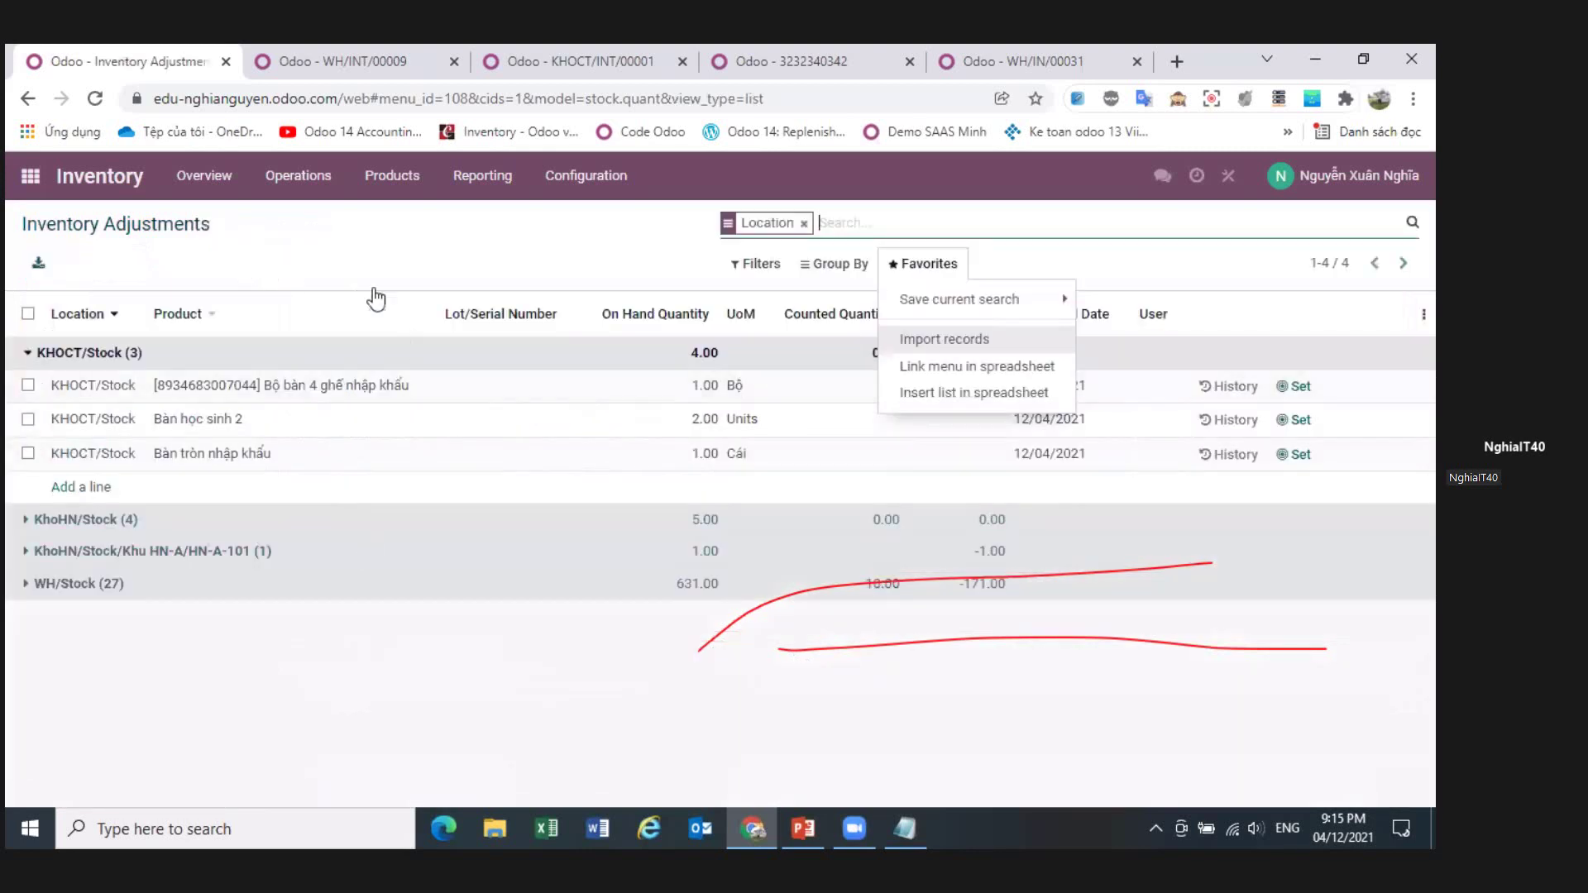
pyautogui.click(347, 239)
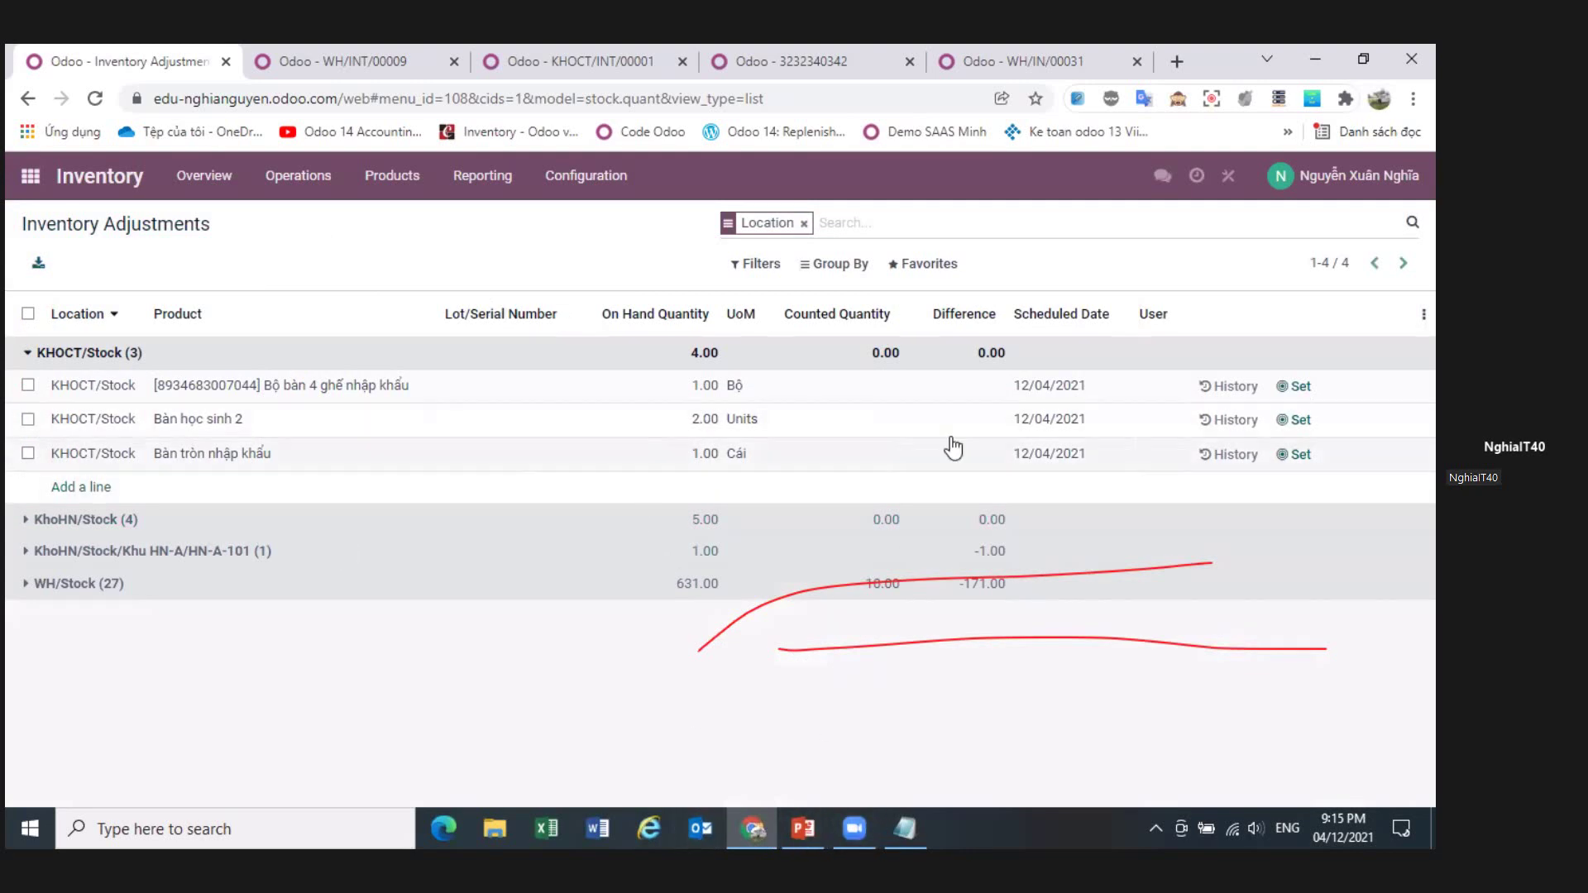
pyautogui.click(922, 264)
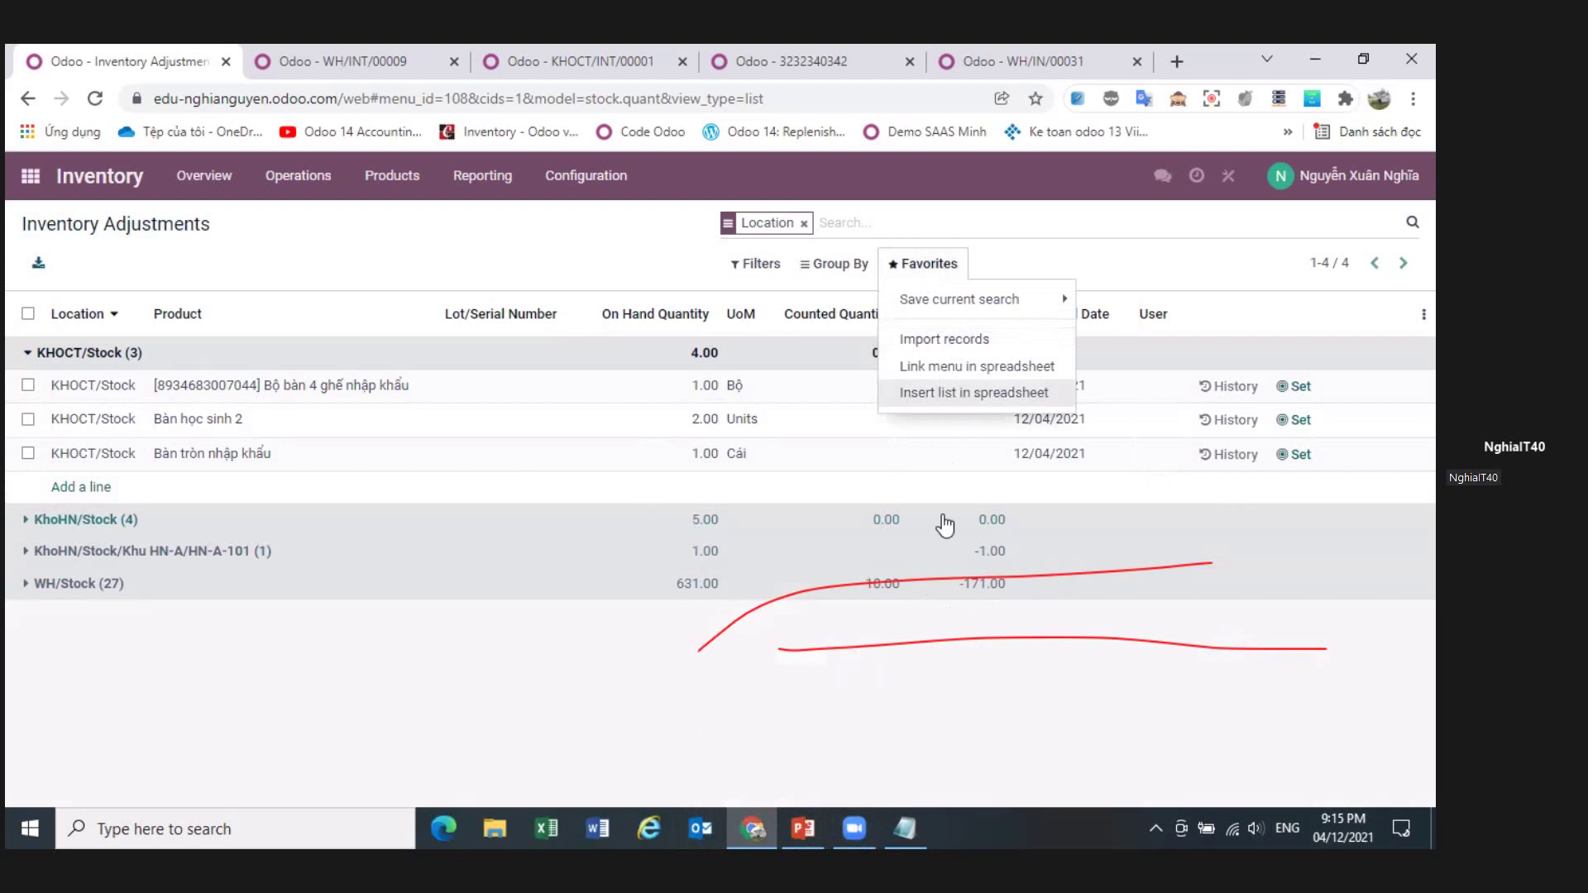
pyautogui.click(953, 714)
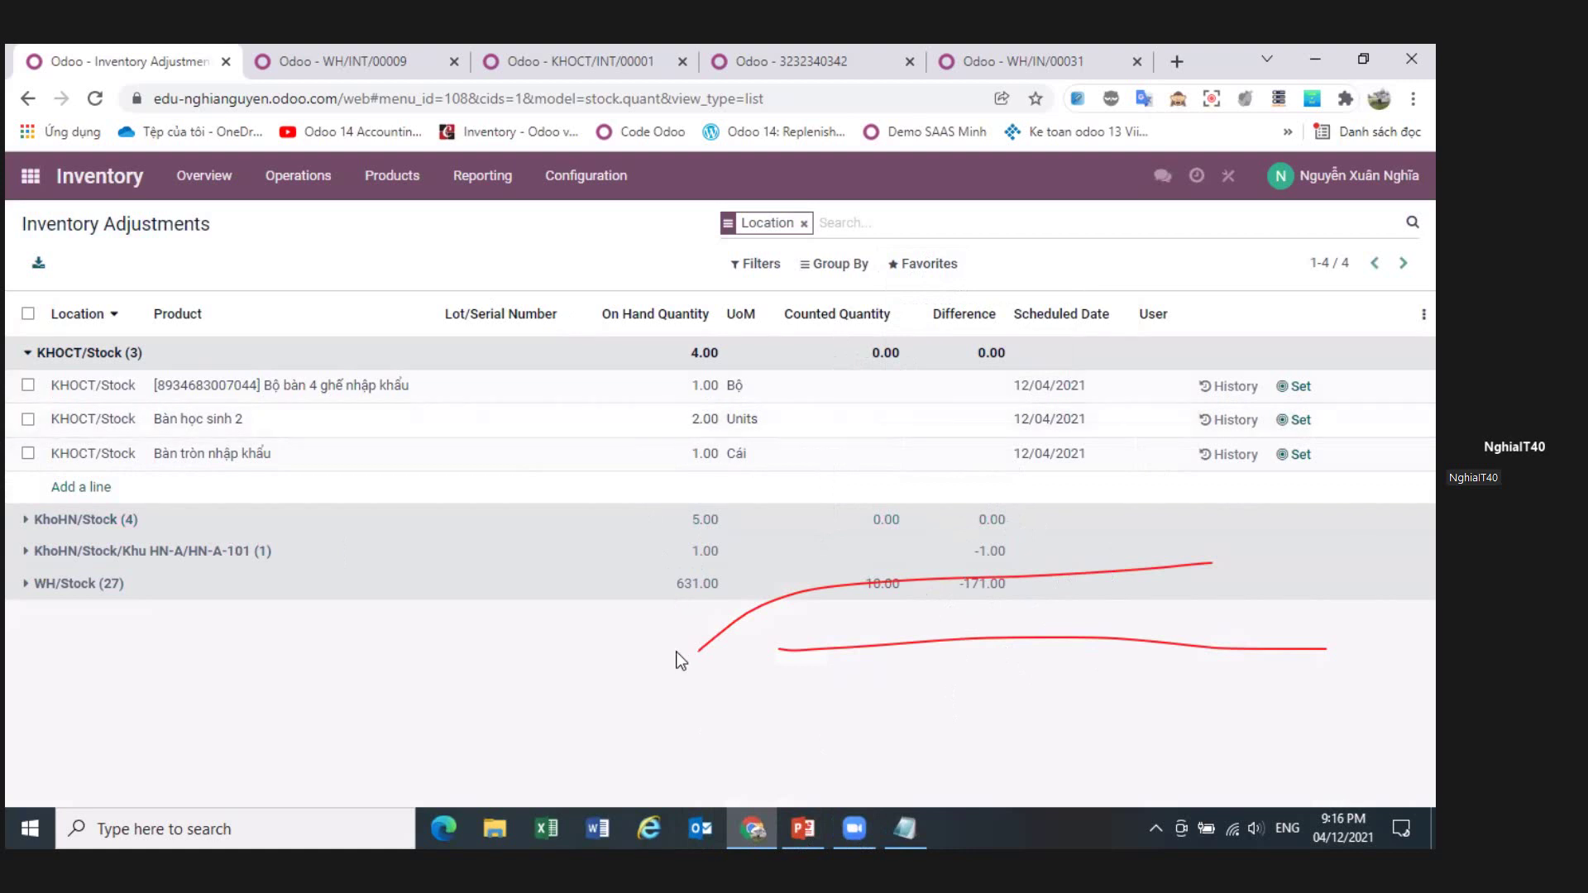
pyautogui.click(754, 831)
pyautogui.click(755, 831)
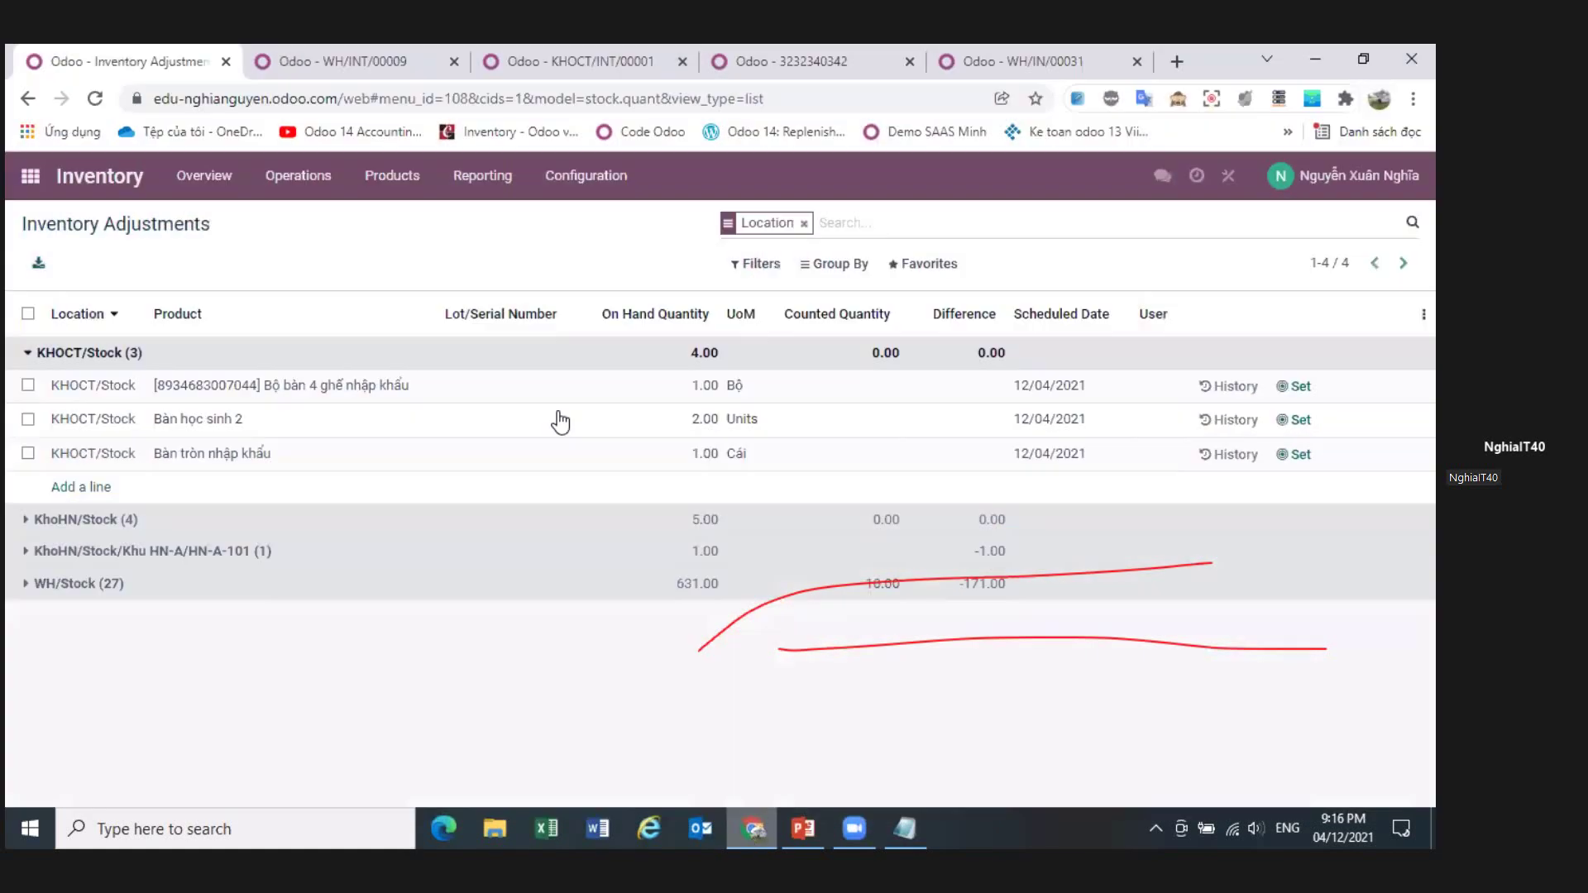
# - Switch to PowerPoint to review the Phân hệ kho agenda slide, and return to Odoo
pyautogui.click(803, 831)
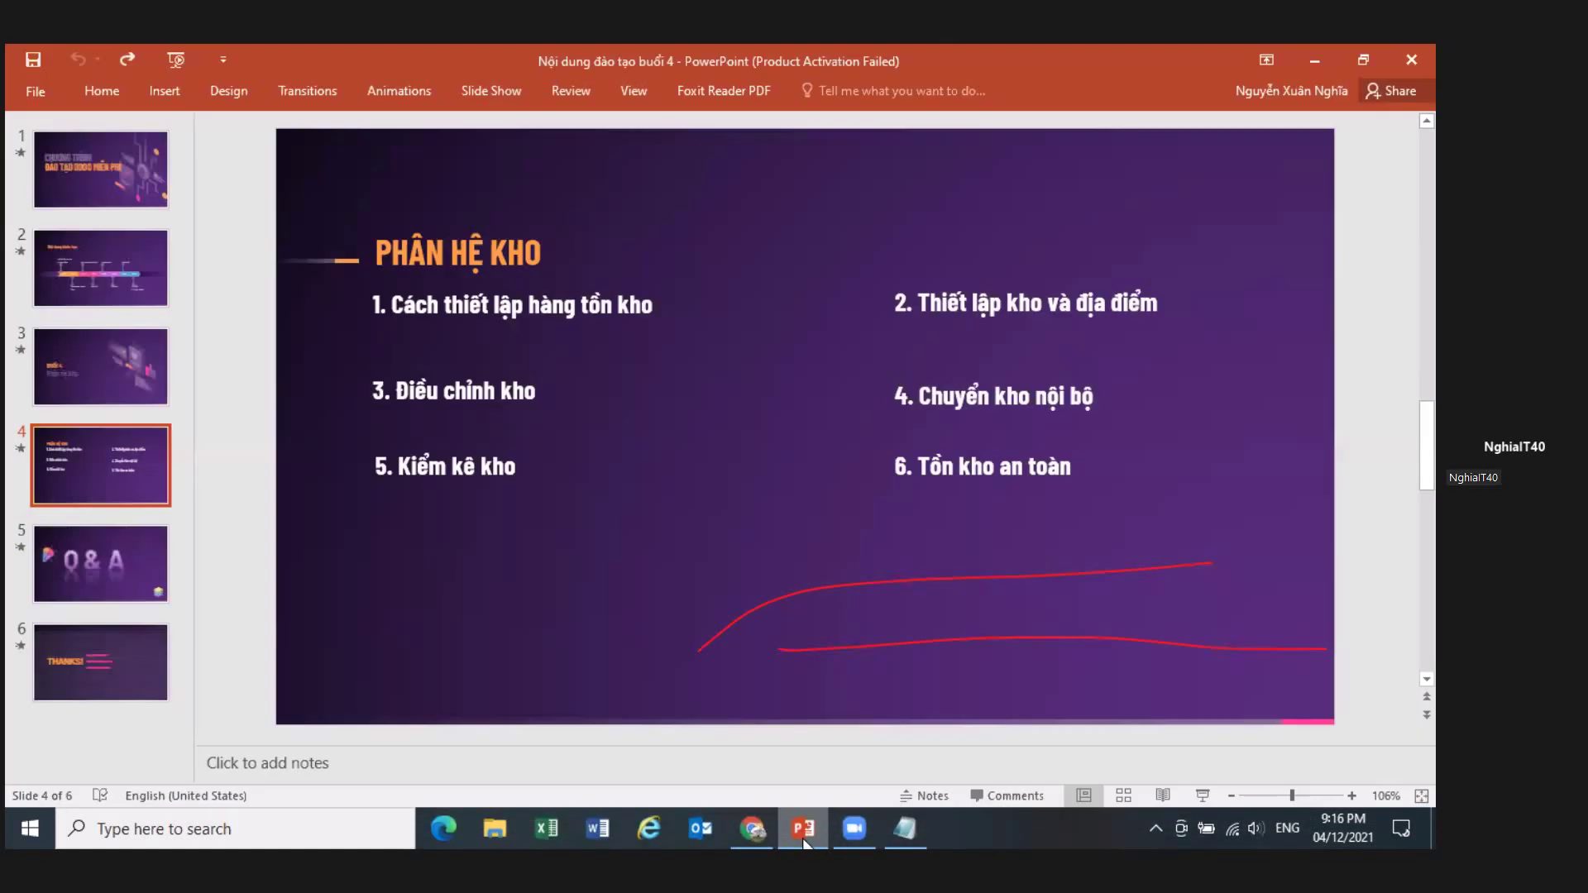
pyautogui.click(804, 831)
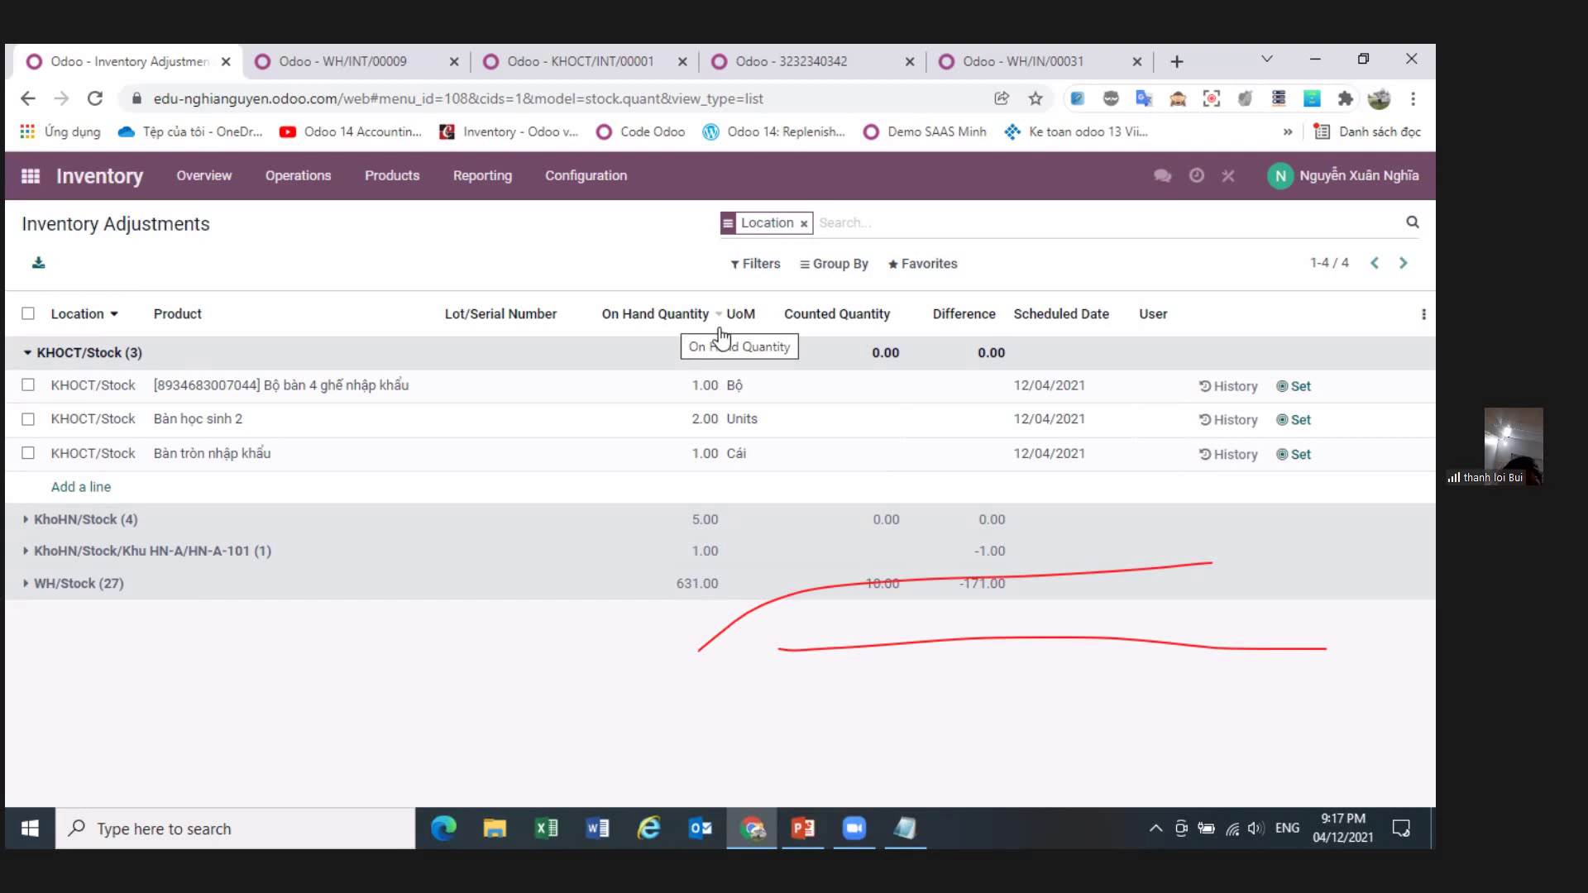
# - Switch to the untitled Notepad note, move its window aside and delete all of its text
pyautogui.click(905, 828)
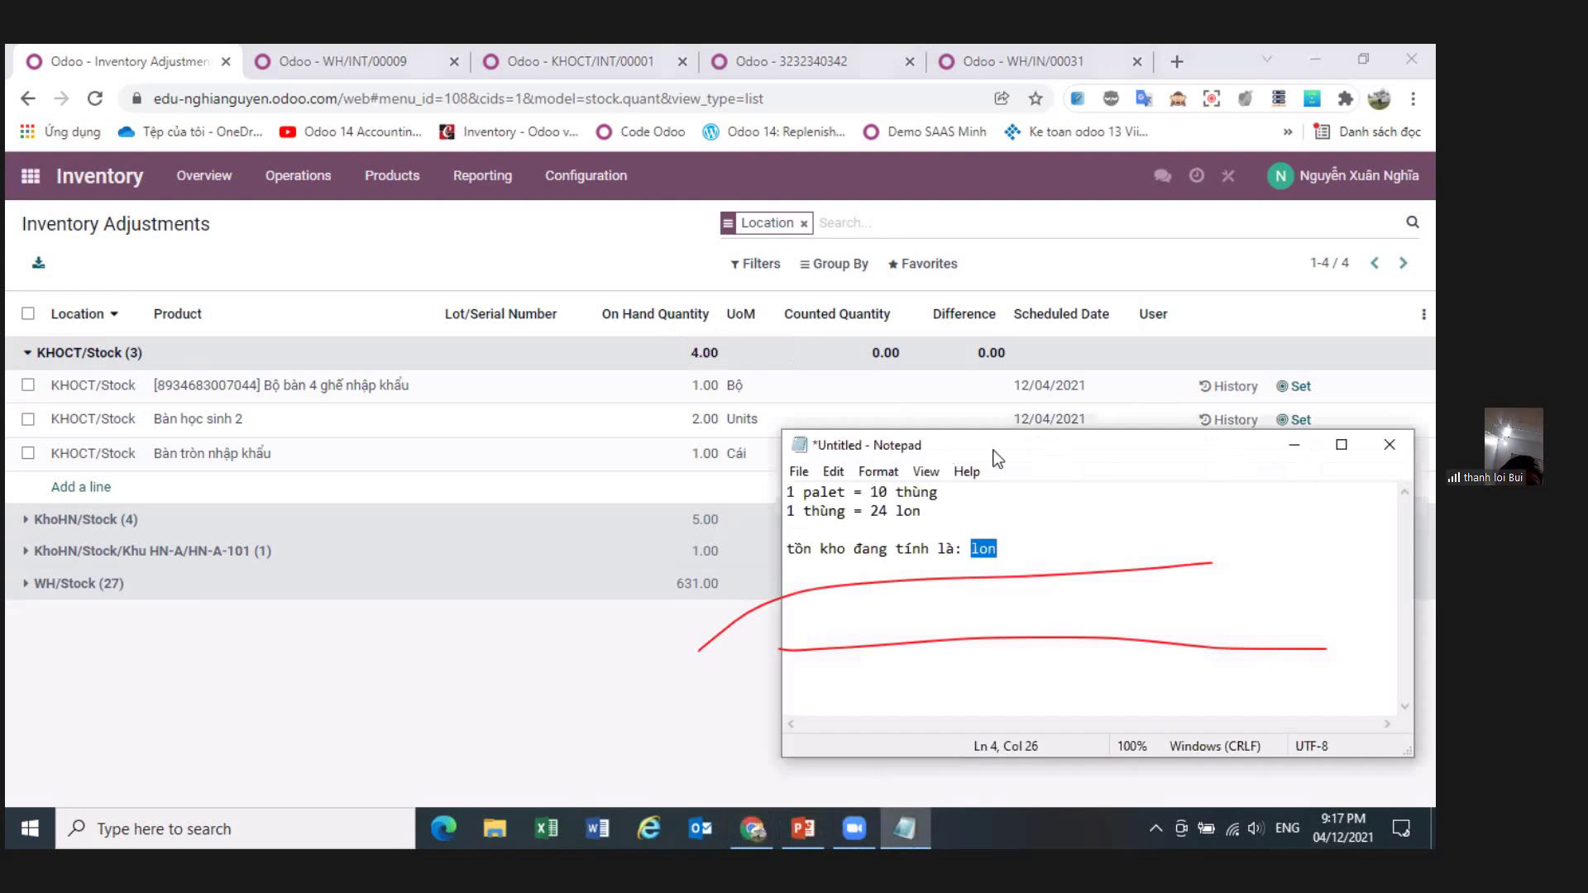
pyautogui.moveTo(993, 451); pyautogui.dragTo(391, 471)
pyautogui.click(729, 719)
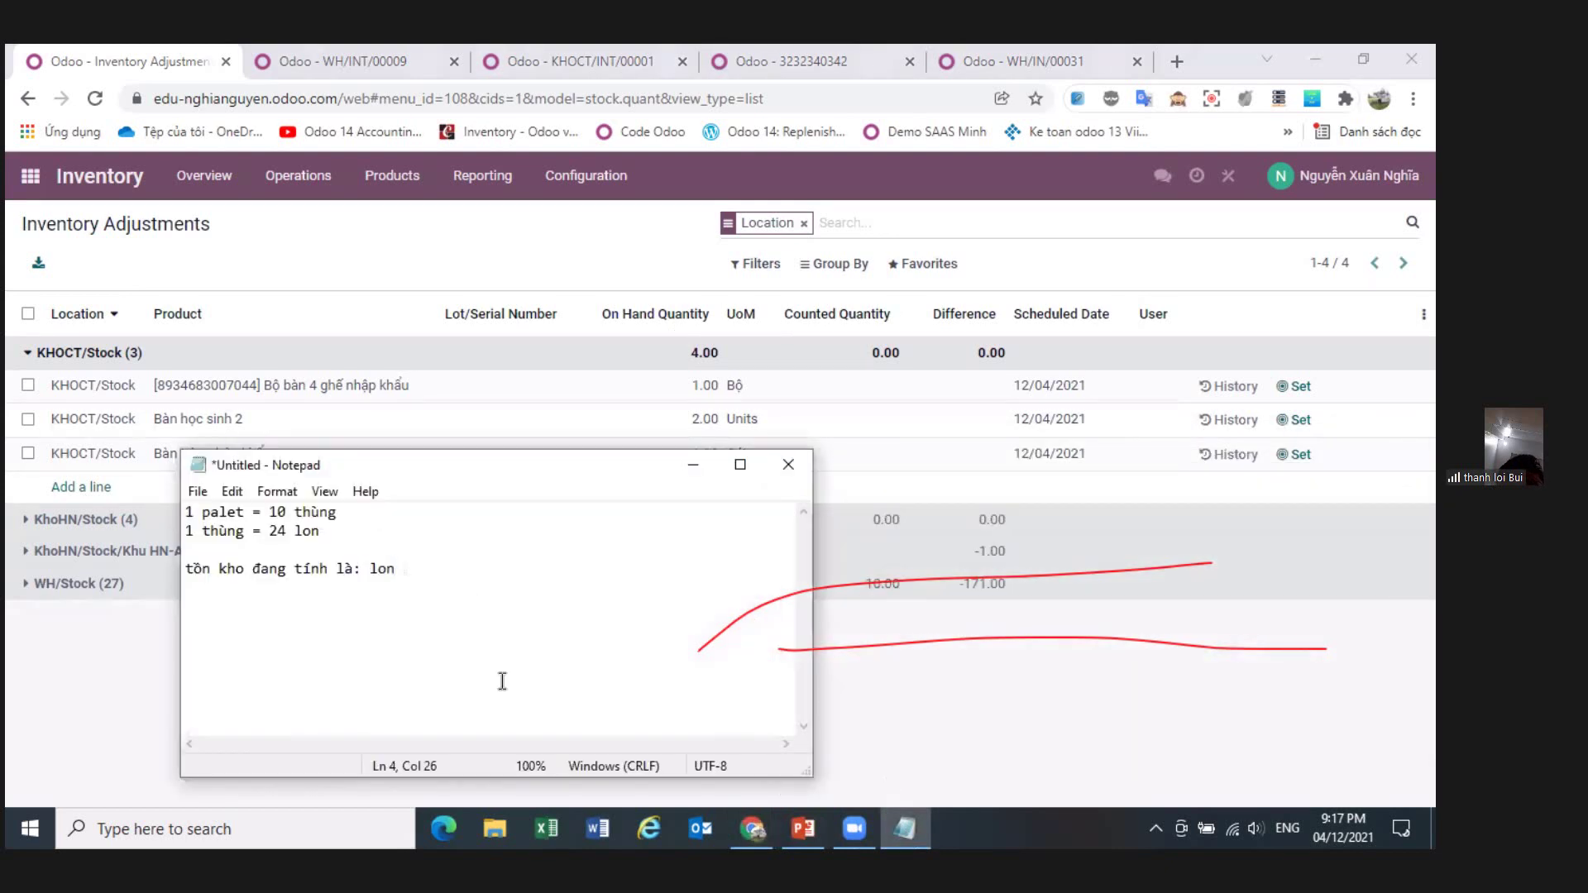
pyautogui.hotkey('ctrl', 'a')
pyautogui.press('BackSpace')
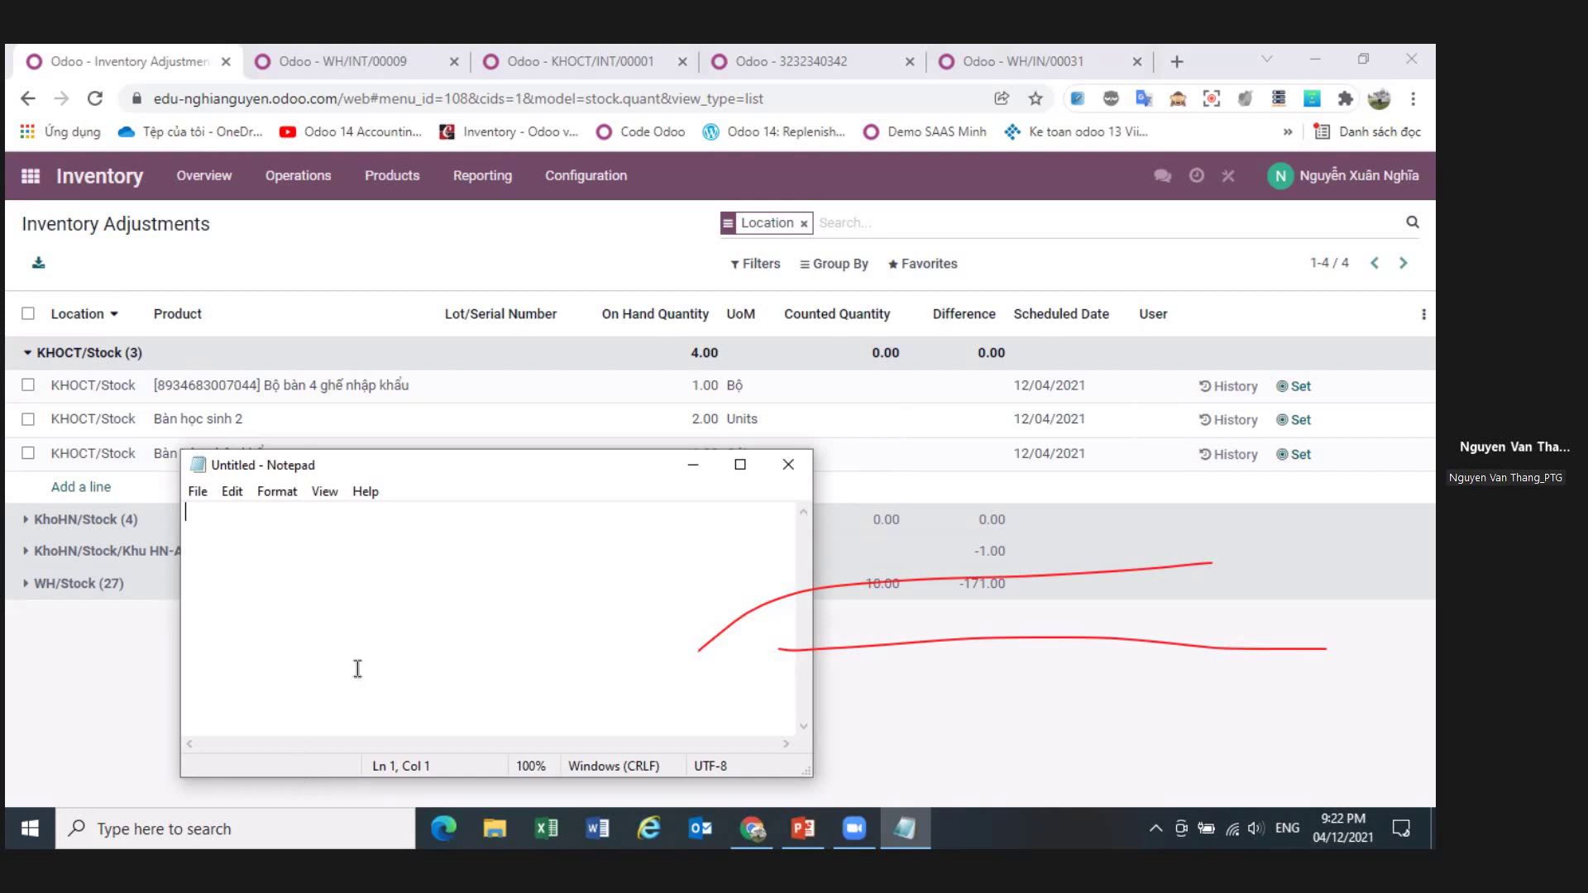
# - Open the product Bàn học sinh 1 for editing from the Inventory product list in the WH/INT/00009 browser tab, and examine its Cost
pyautogui.click(340, 66)
pyautogui.click(405, 186)
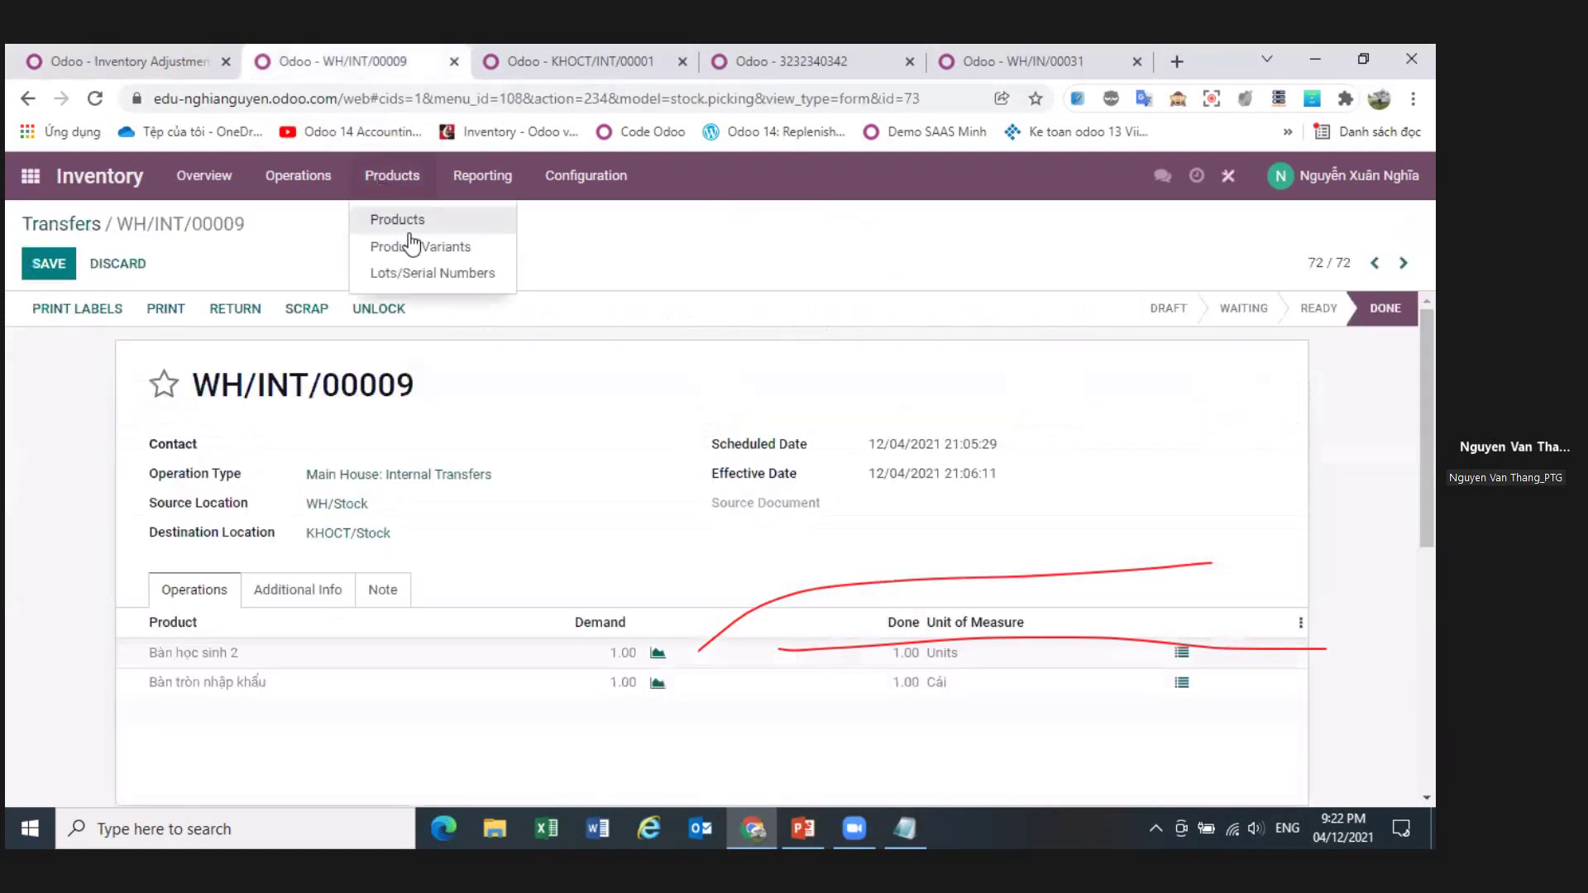
pyautogui.click(408, 219)
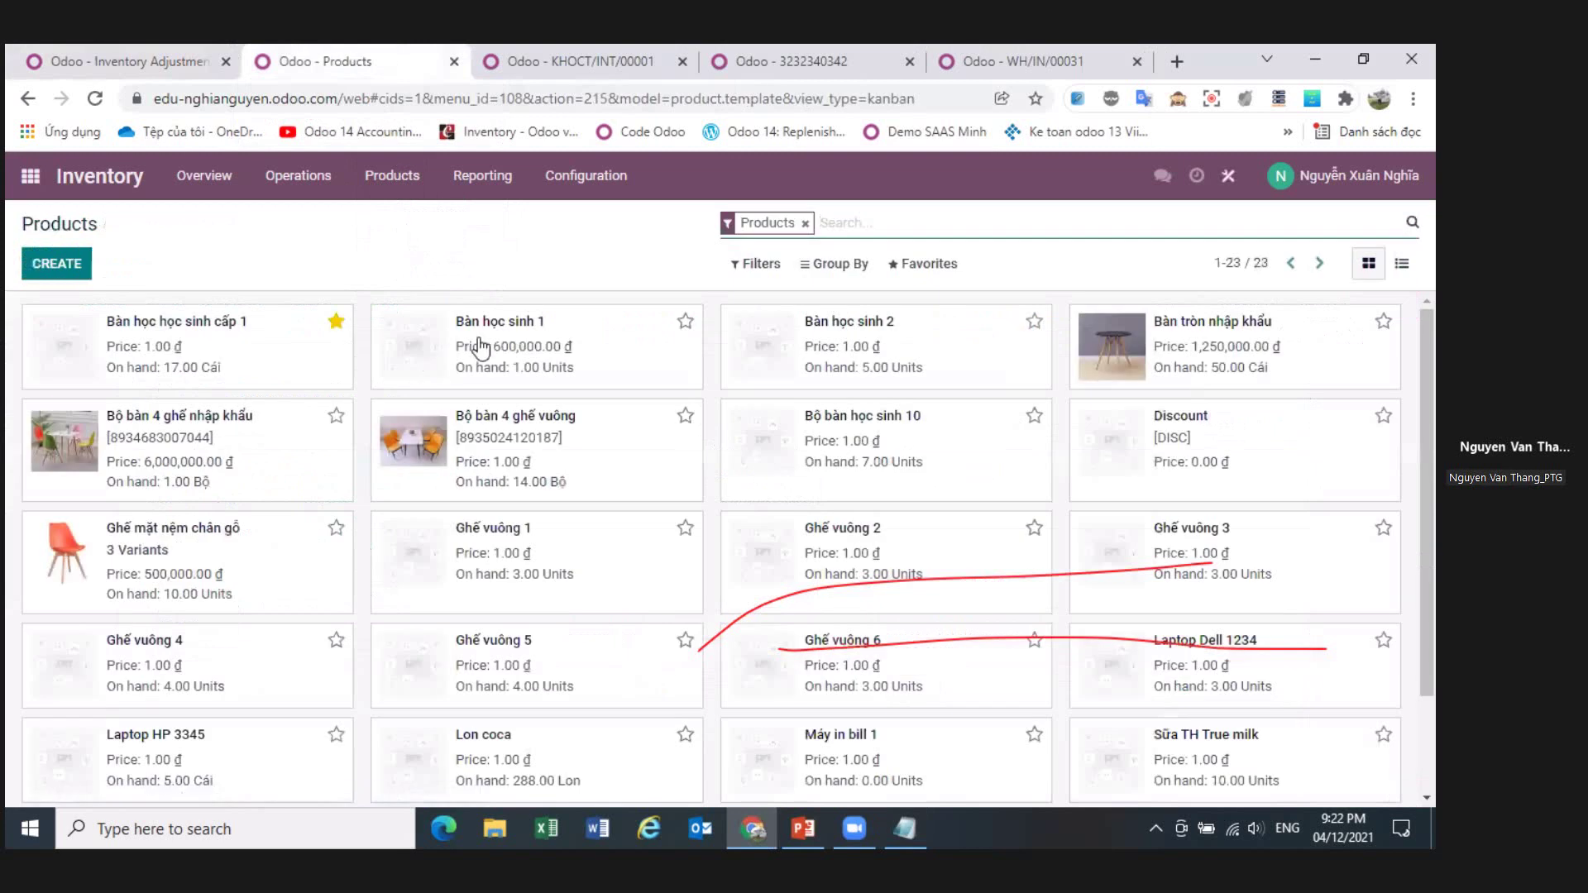
pyautogui.click(448, 331)
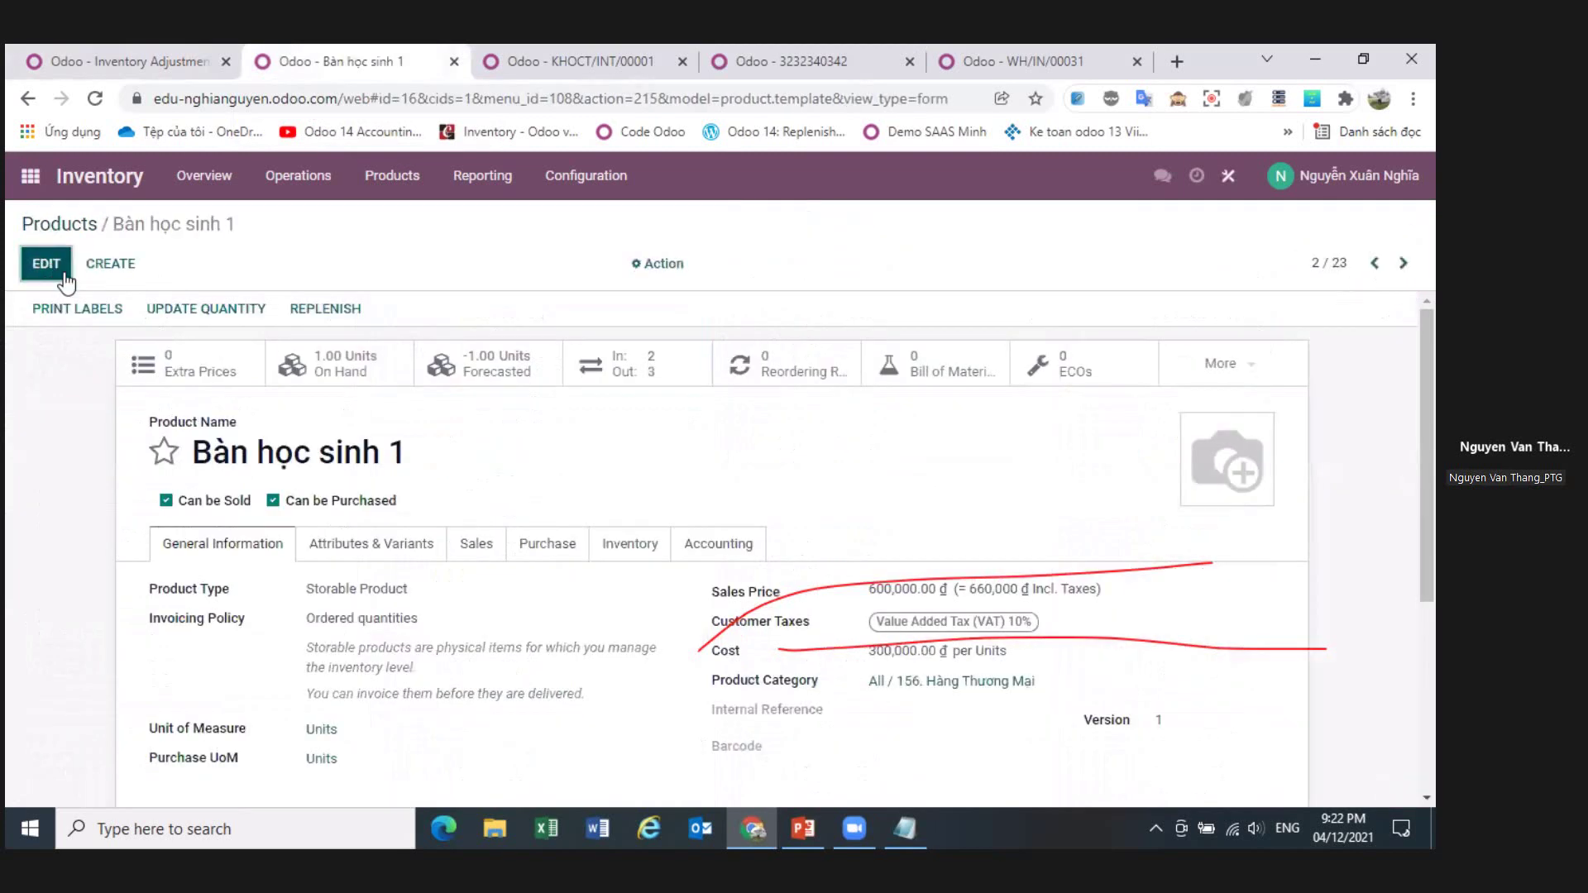
pyautogui.click(47, 263)
pyautogui.click(910, 653)
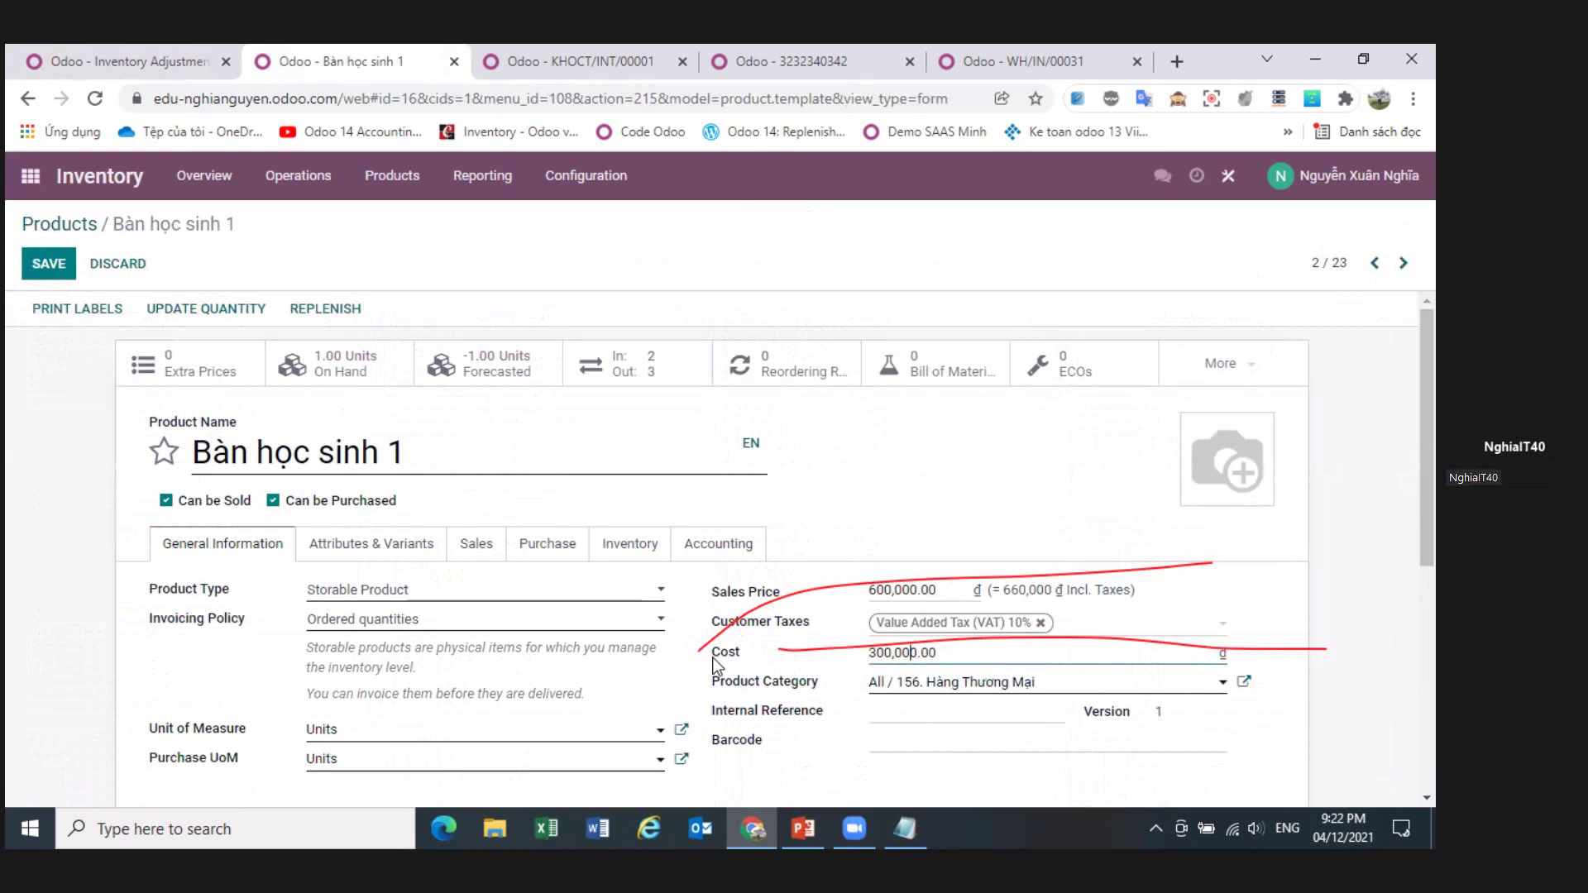
pyautogui.moveTo(949, 653); pyautogui.dragTo(625, 647)
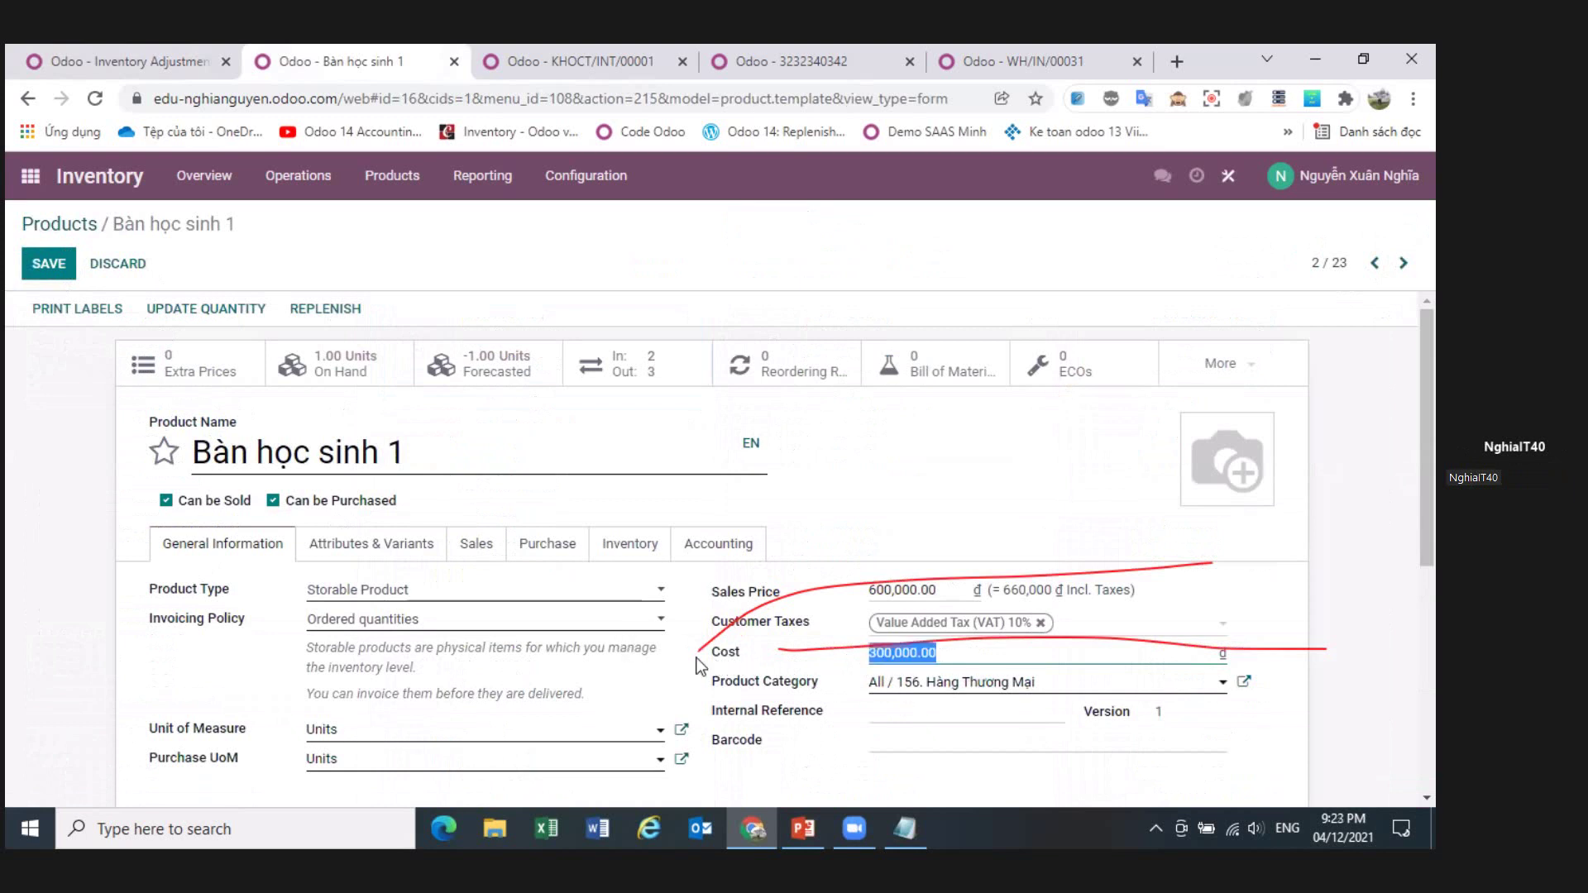
pyautogui.moveTo(732, 659)
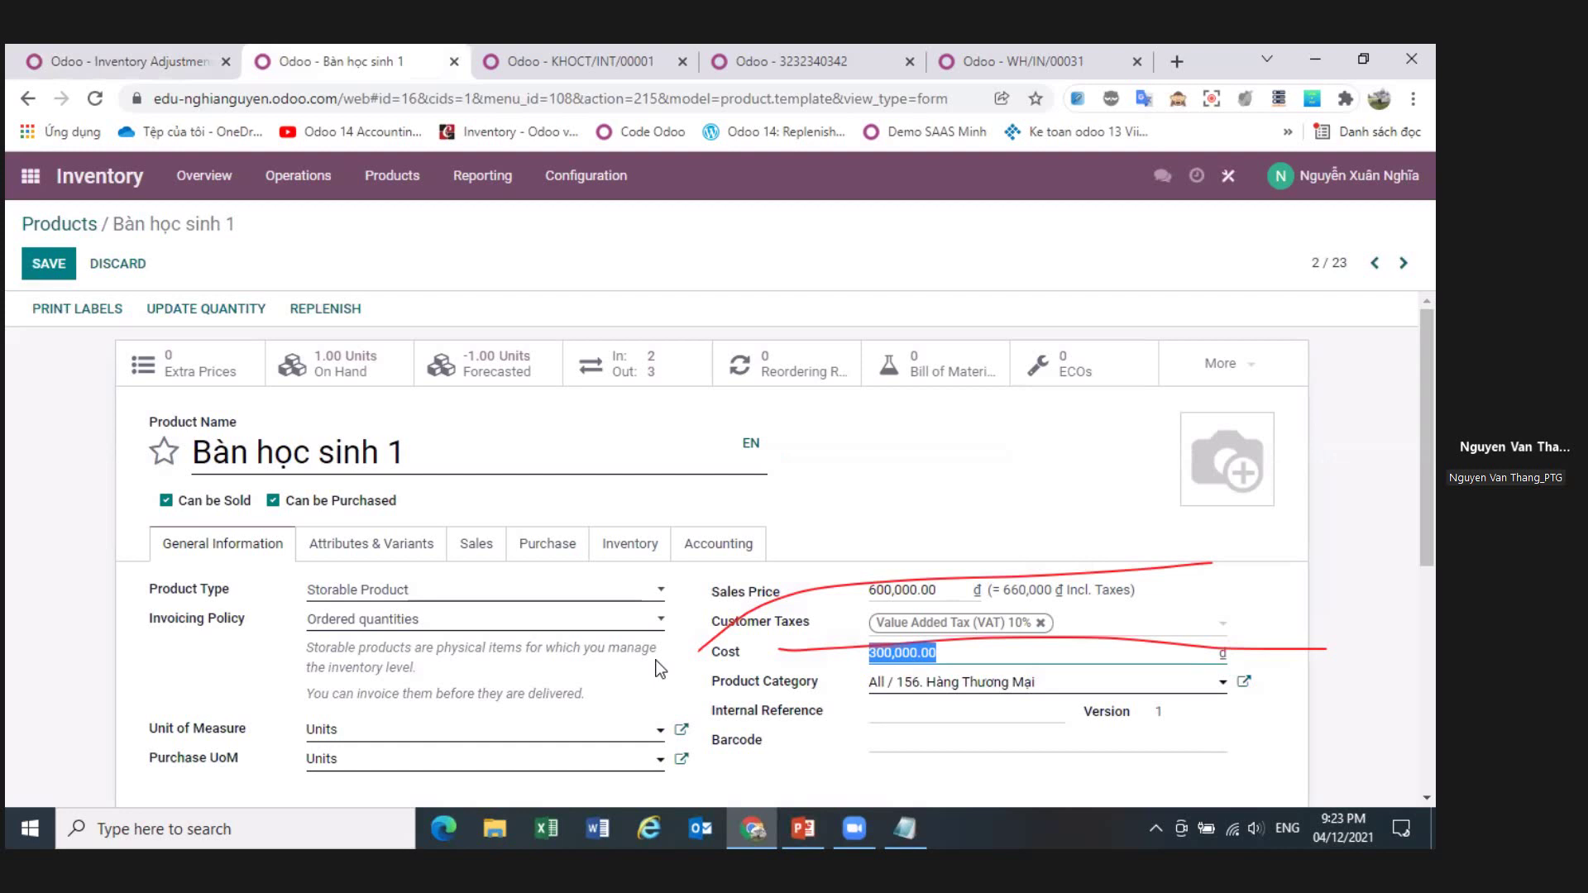
# - Open the Inventory Valuation report and expand the valuation entries of Bàn học sinh 1
pyautogui.click(486, 183)
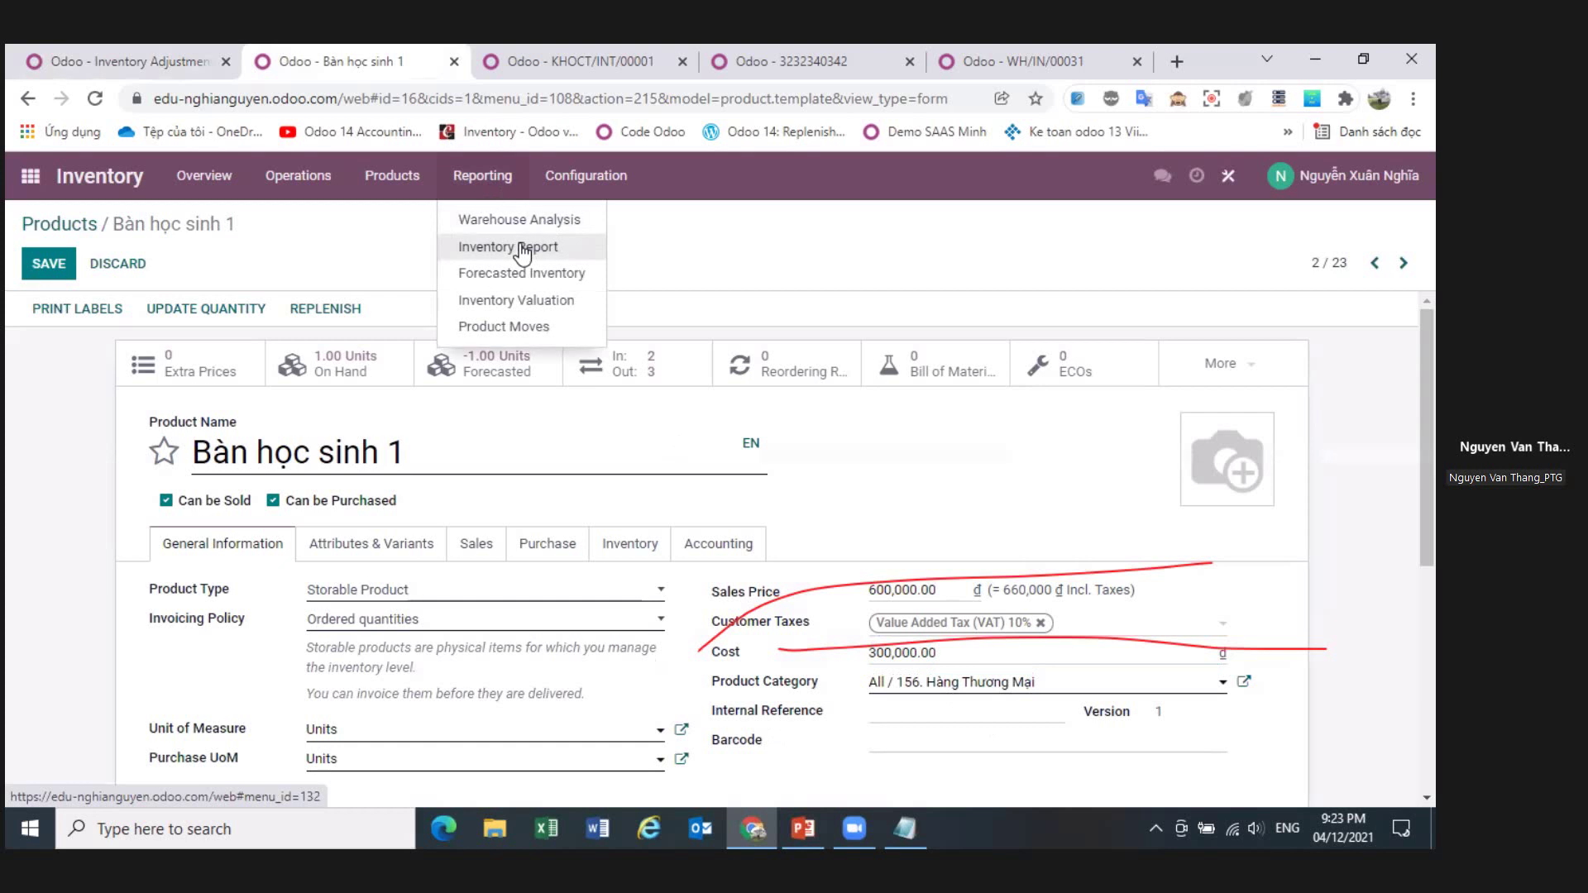
pyautogui.click(546, 308)
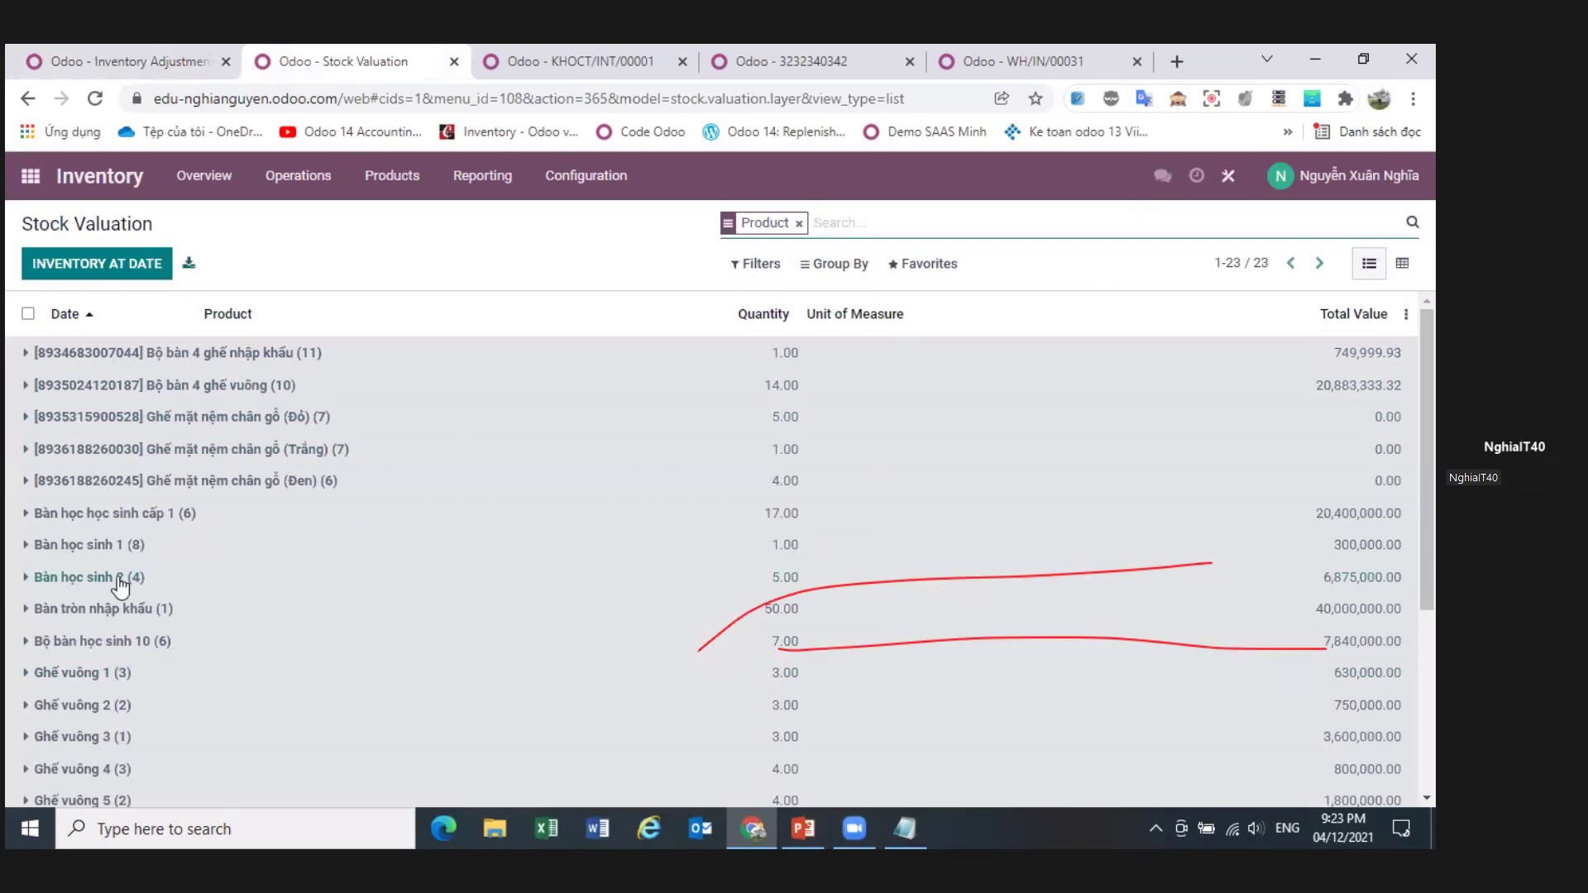
pyautogui.click(97, 546)
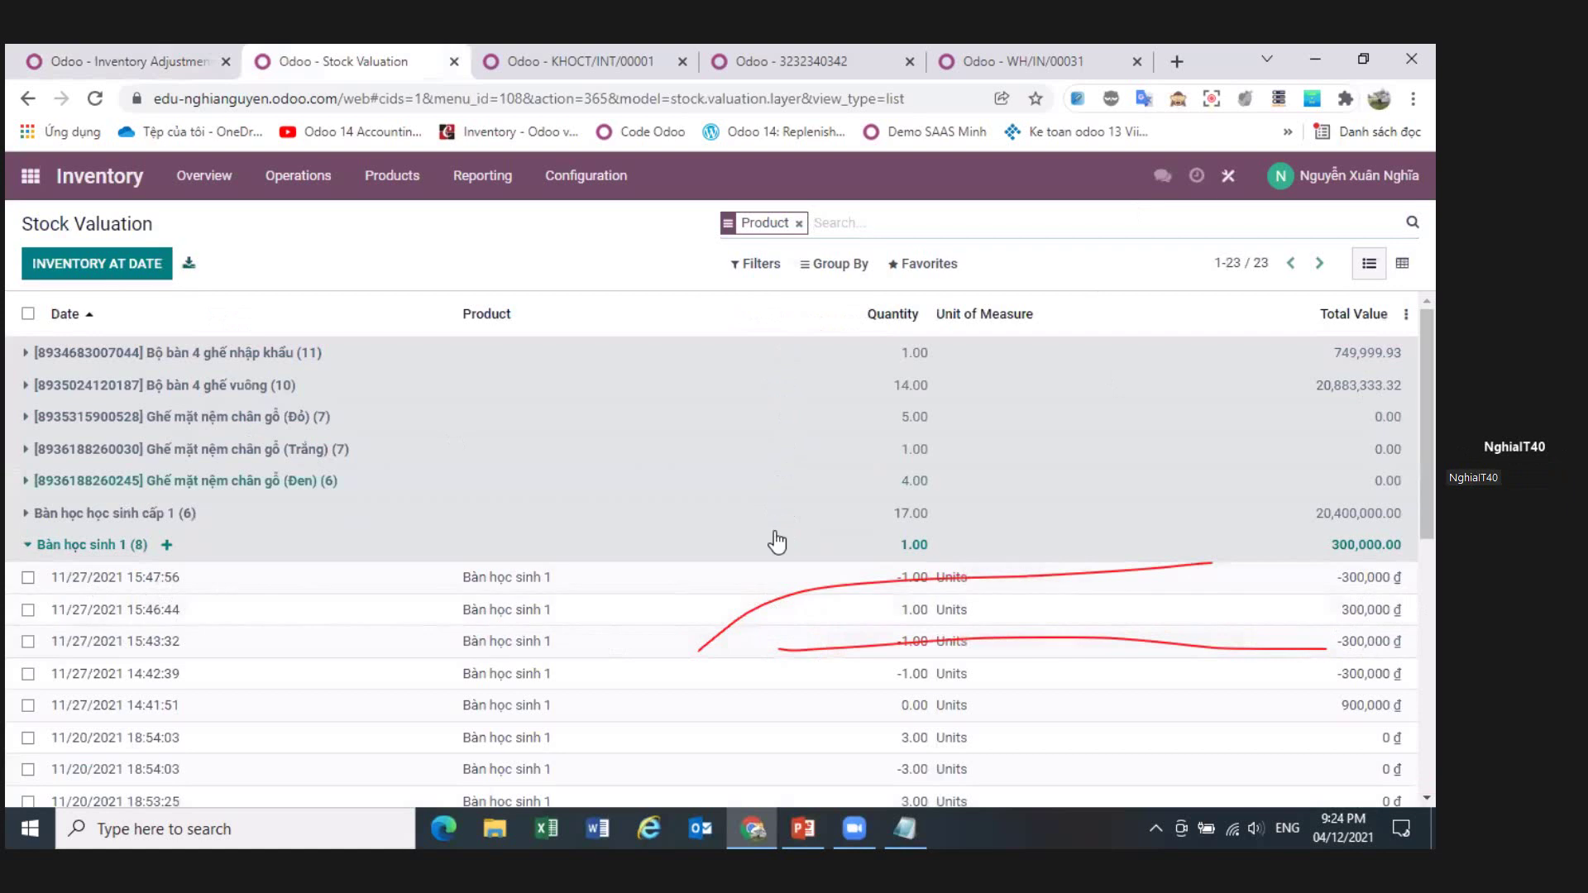
# - Remove the Product grouping from the stock valuation list, and reopen the Inventory Valuation report with its default grouping
pyautogui.click(754, 263)
pyautogui.click(774, 308)
pyautogui.click(799, 223)
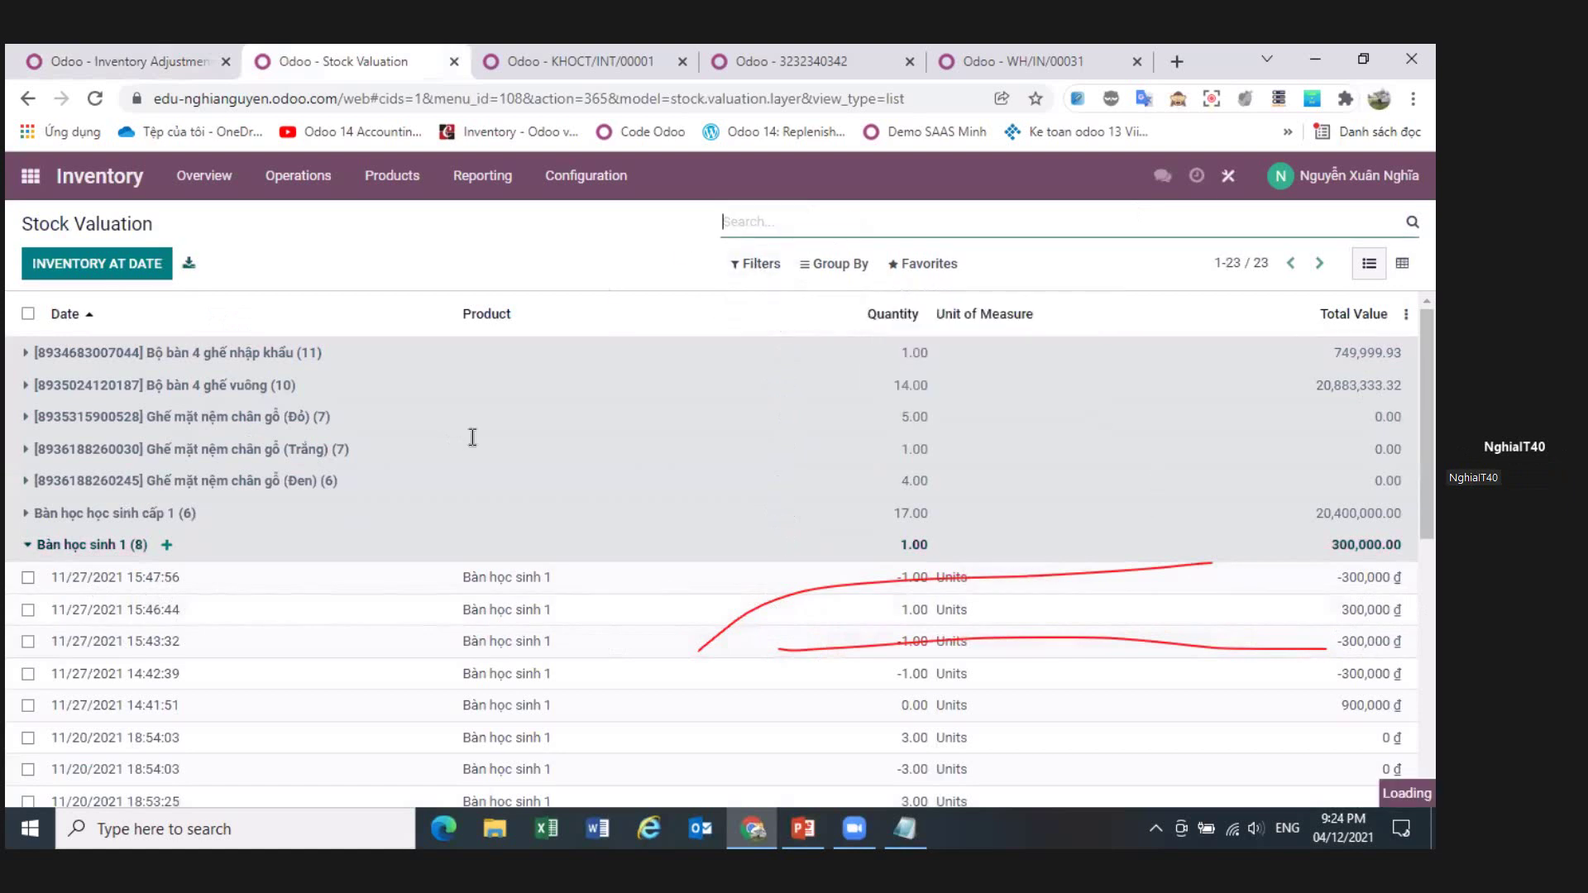
pyautogui.click(483, 176)
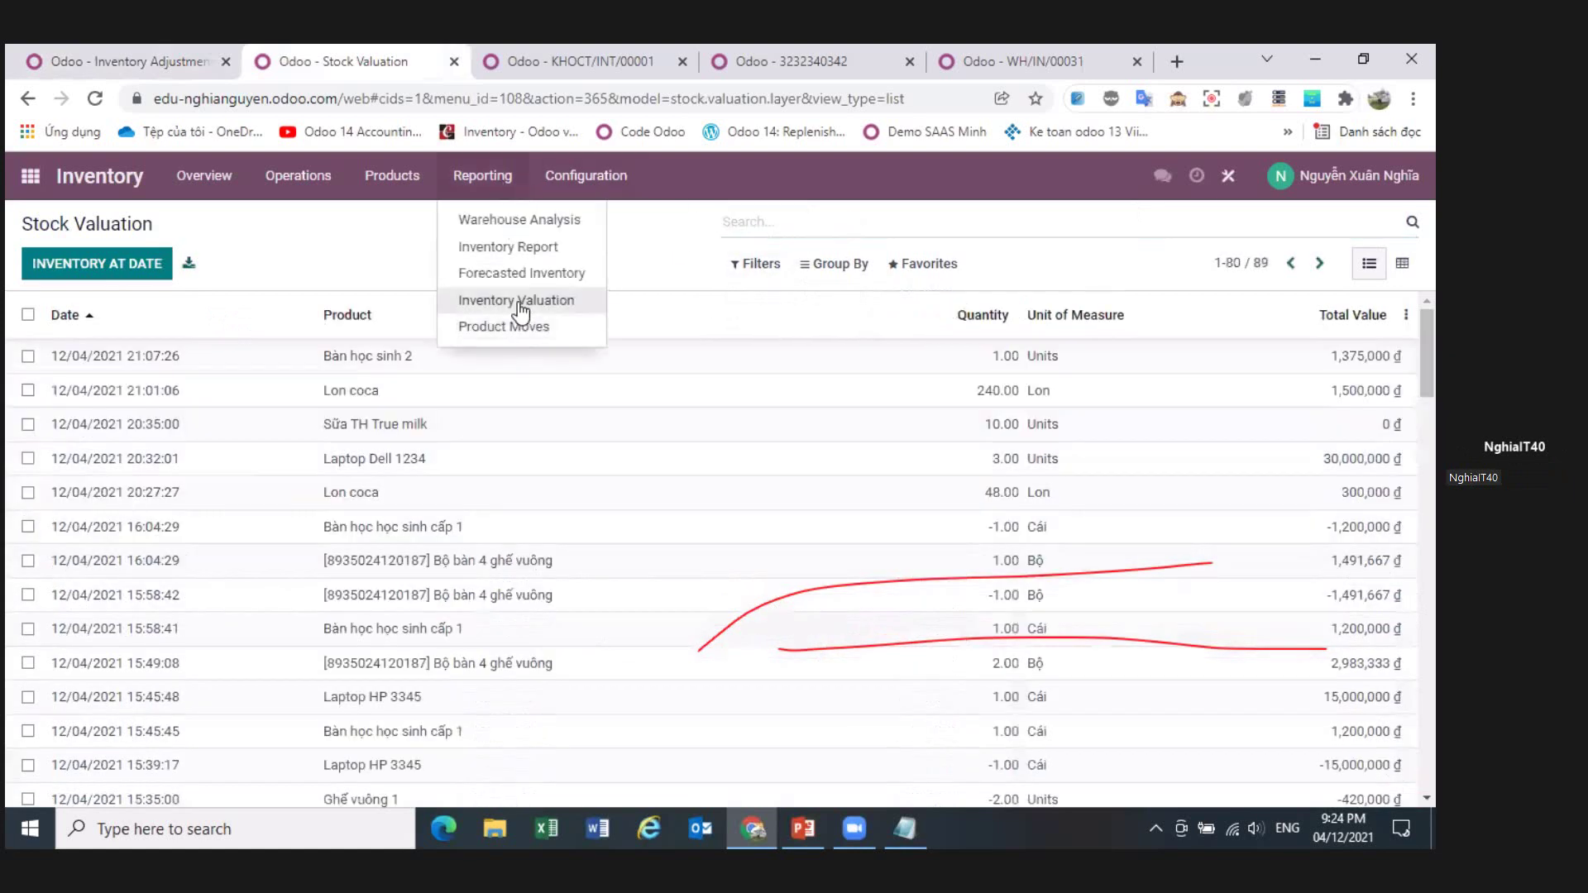
pyautogui.click(519, 302)
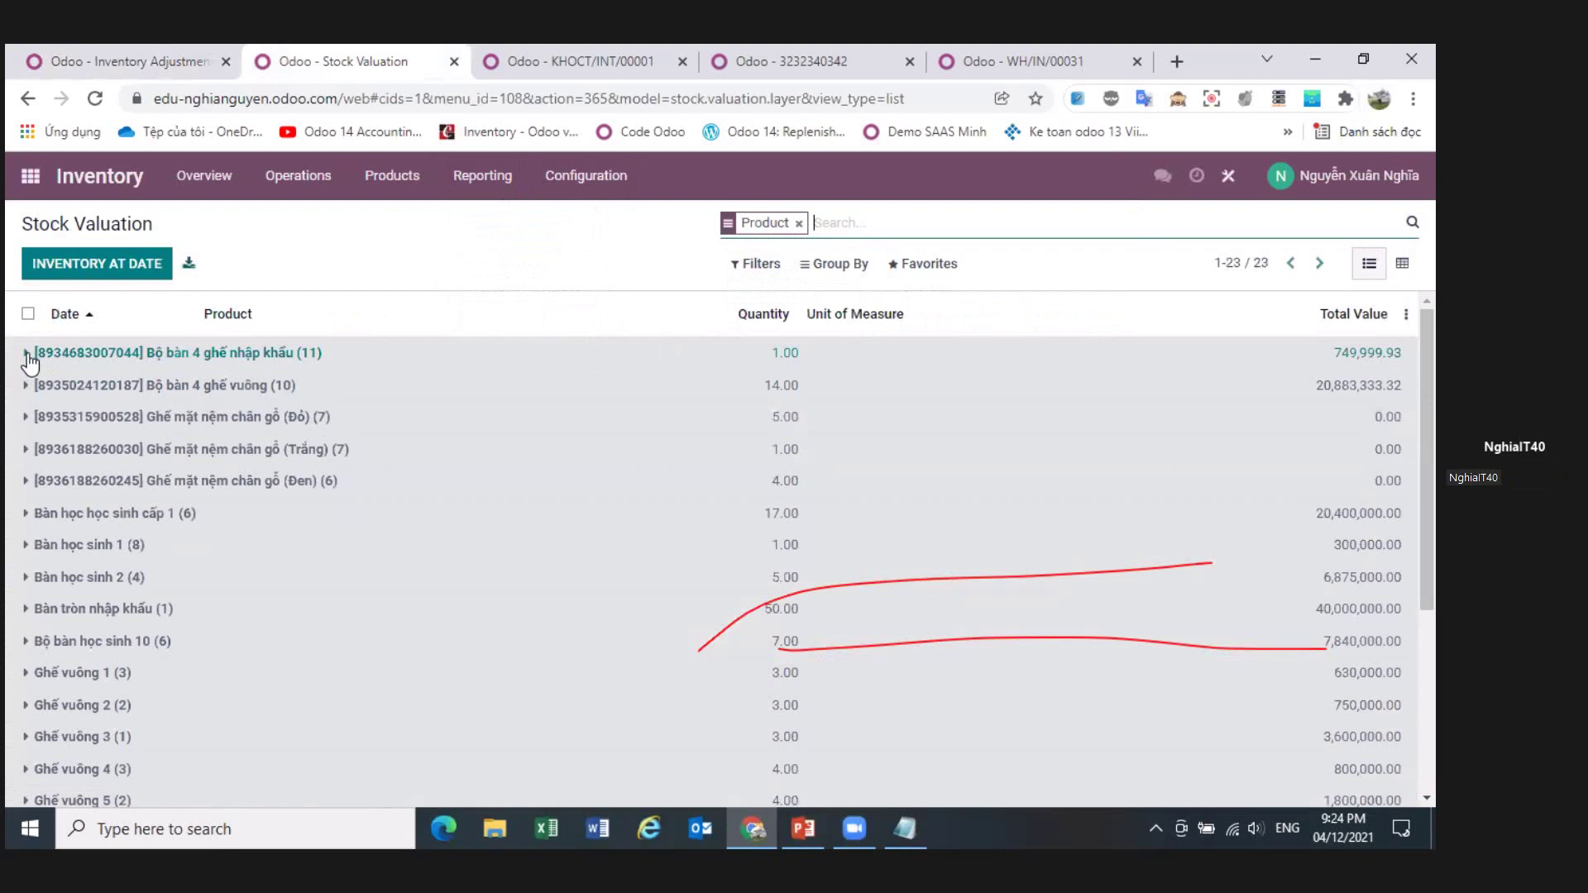
# - Expand the valuation entries of Bộ bàn 4 ghế nhập khẩu, Lon coca and Ghế vuông 5 to examine their quantities and values
pyautogui.click(30, 356)
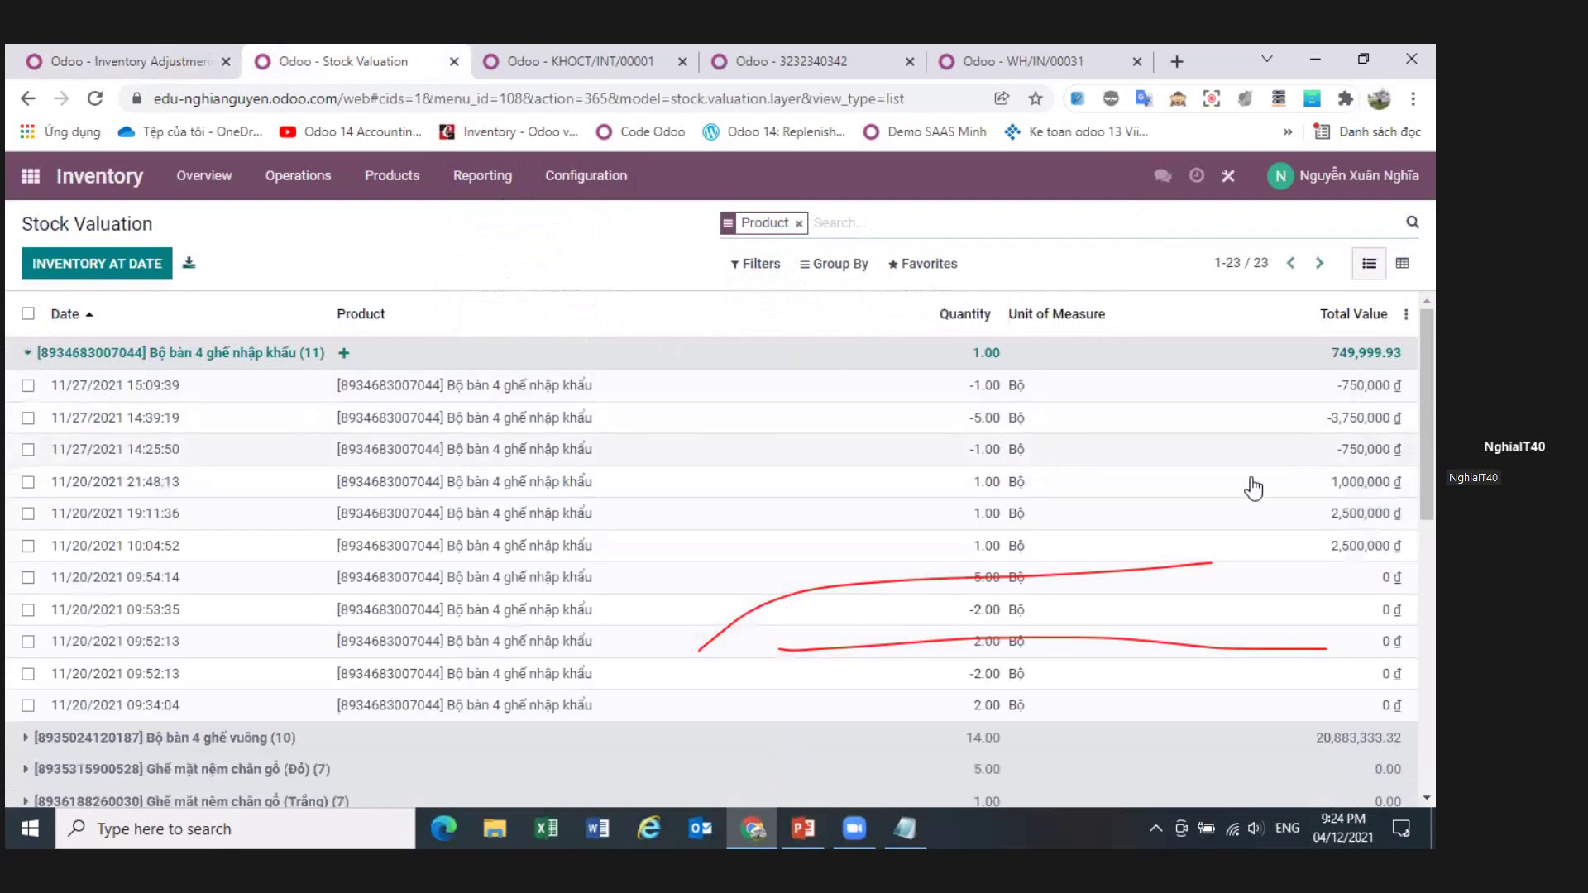
pyautogui.scroll(-8, 1076, 563)
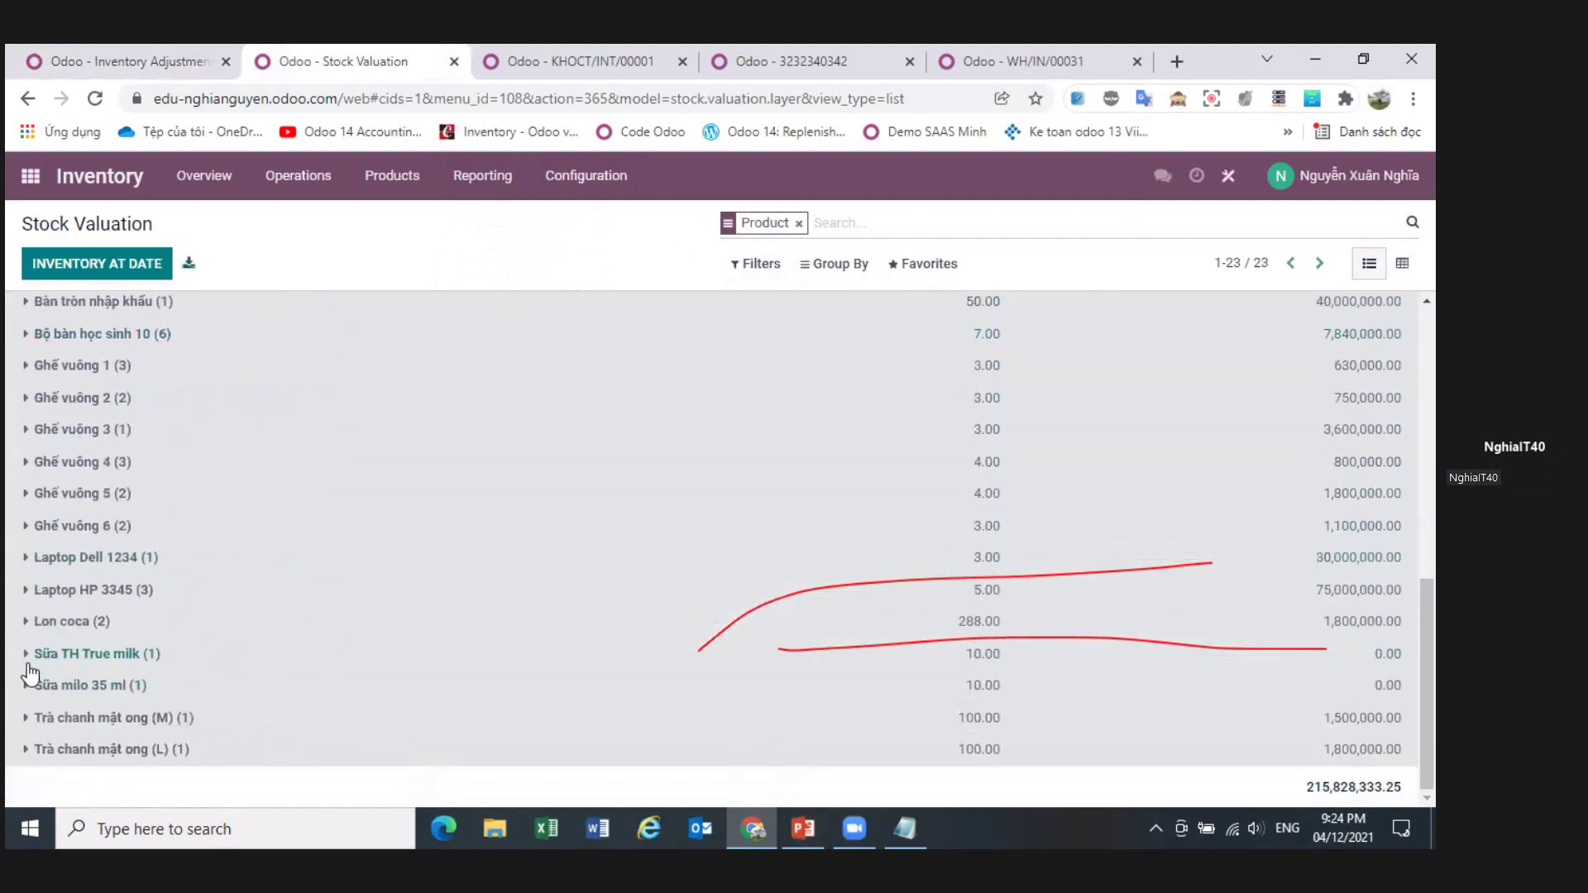
pyautogui.click(29, 621)
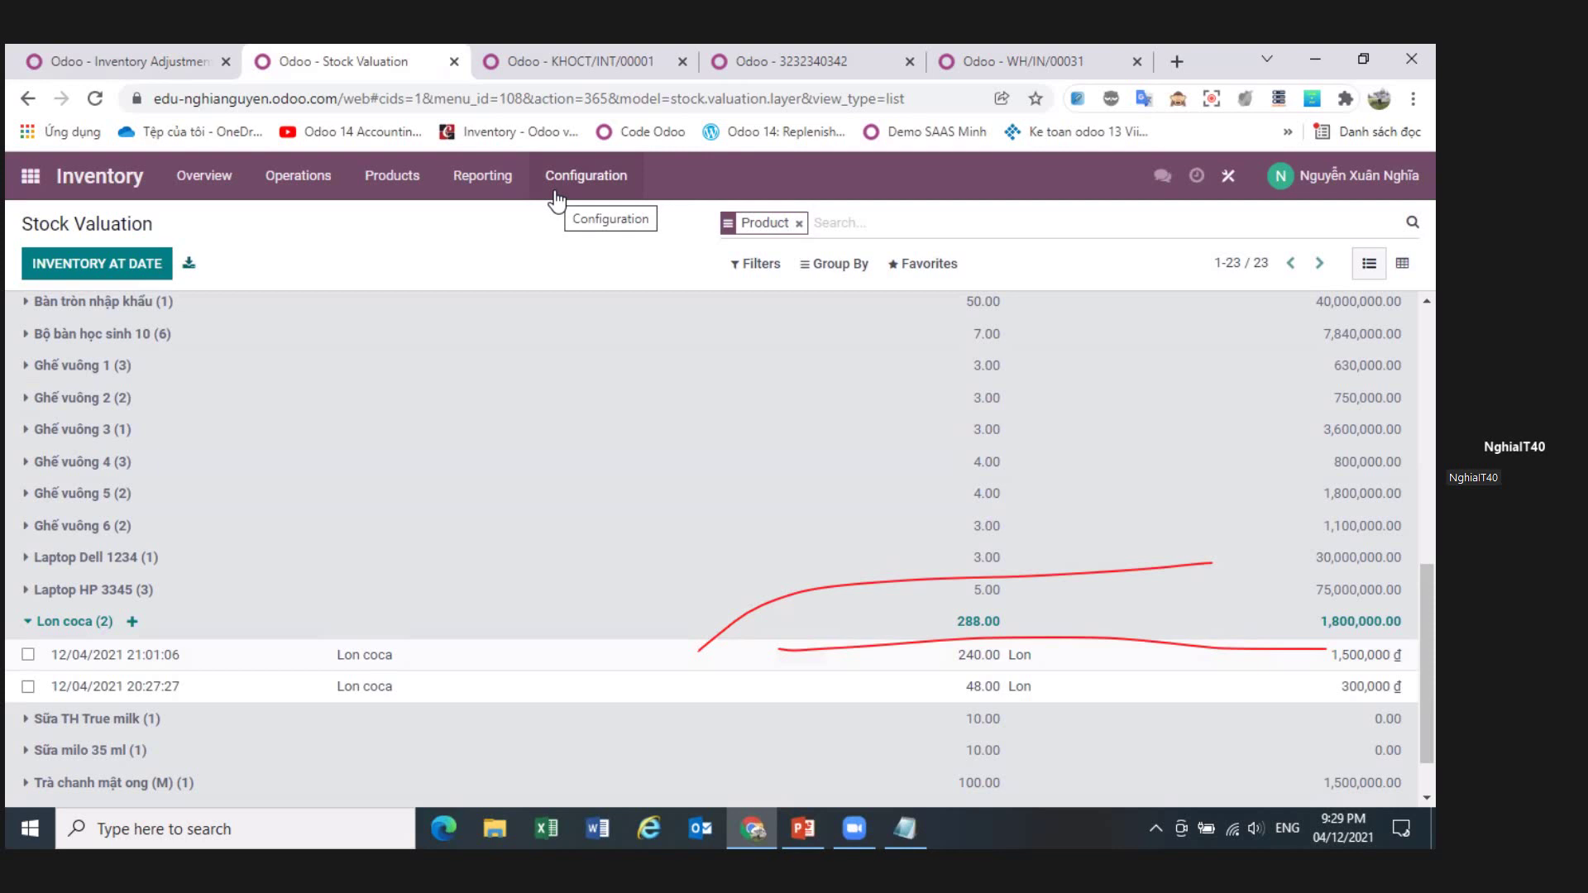
pyautogui.moveTo(1330, 831)
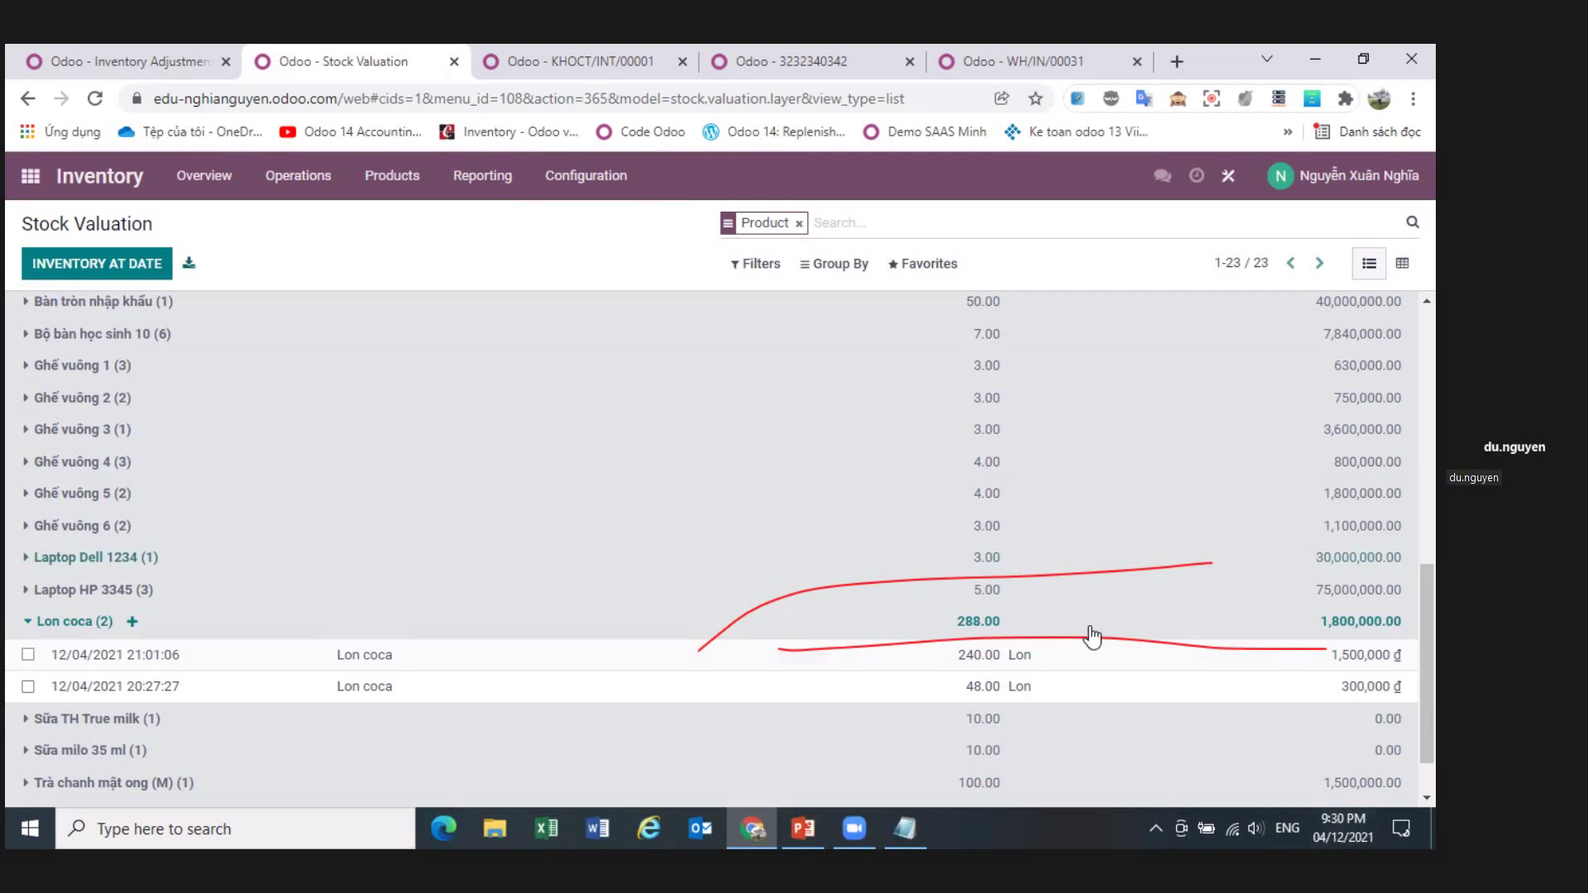
pyautogui.click(604, 490)
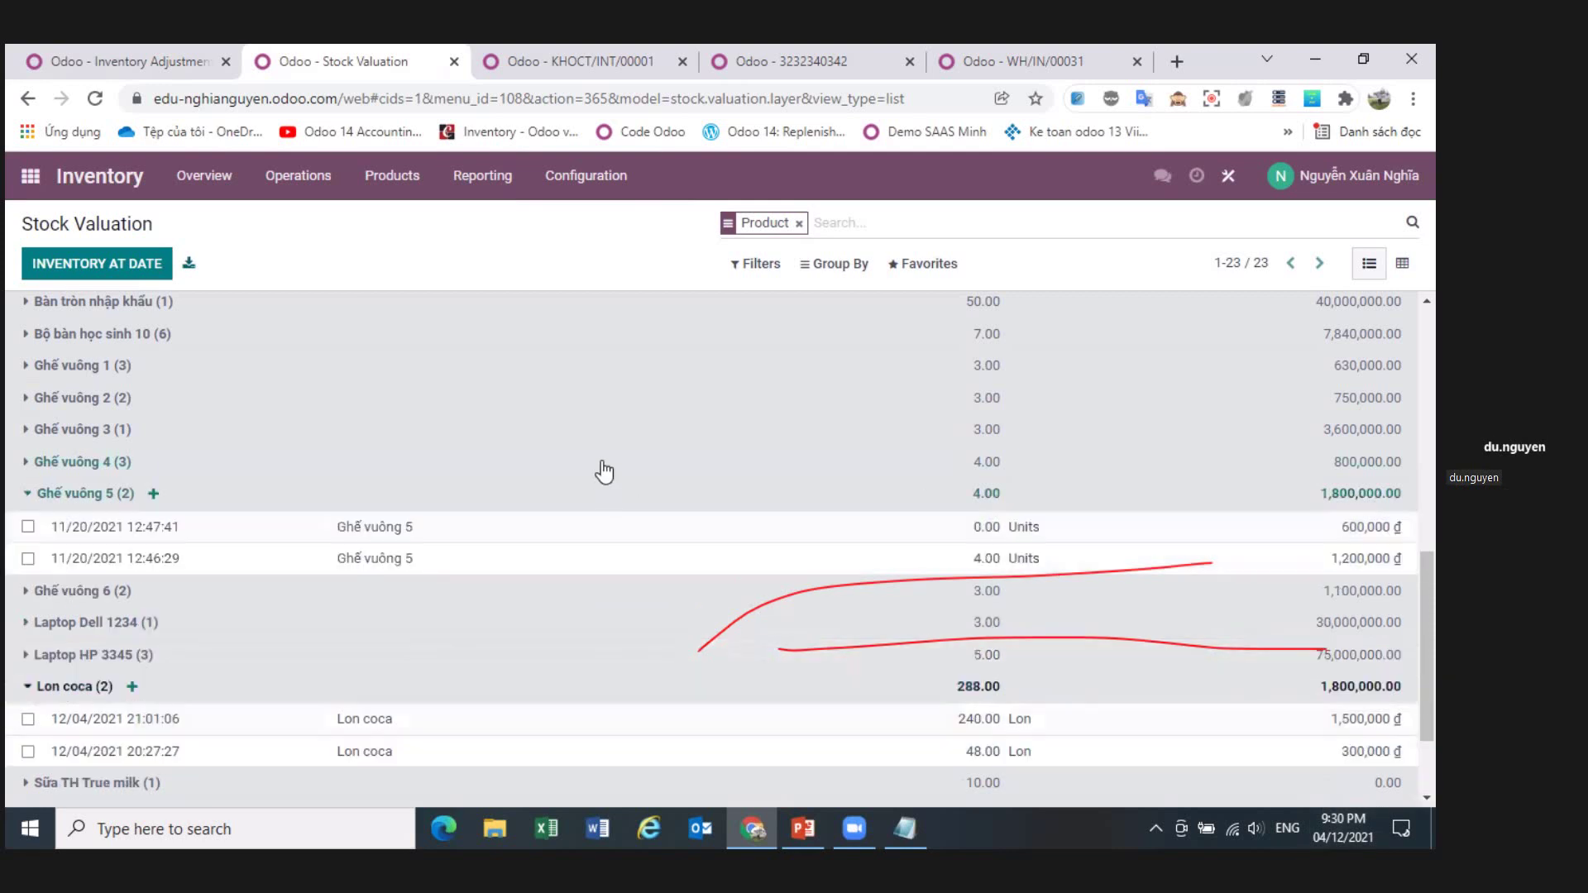
pyautogui.click(854, 827)
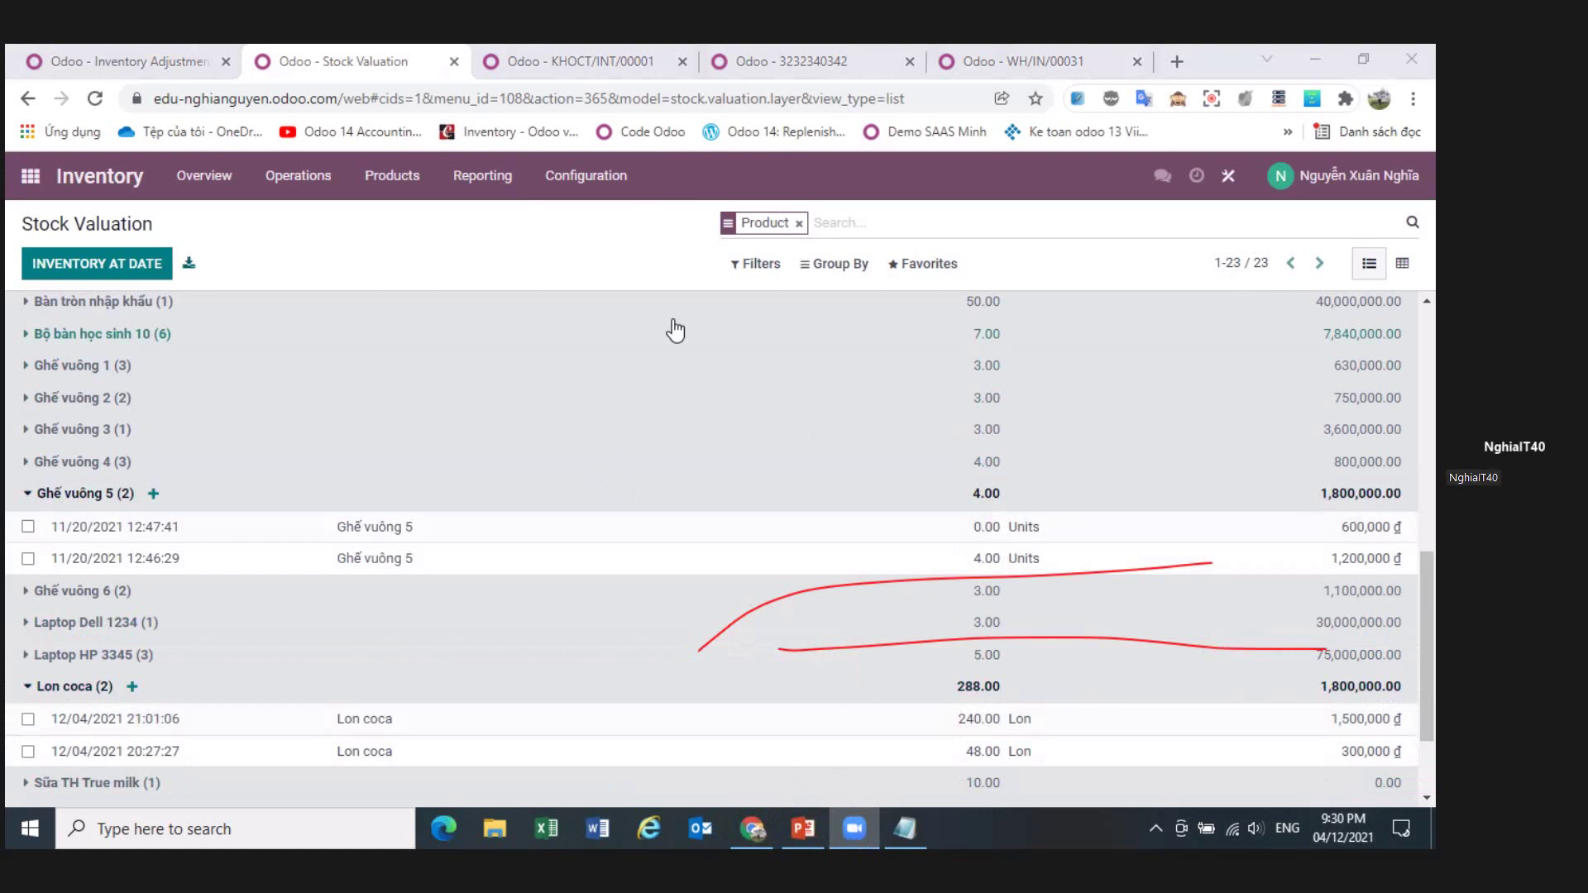
pyautogui.scroll(1, 675, 331)
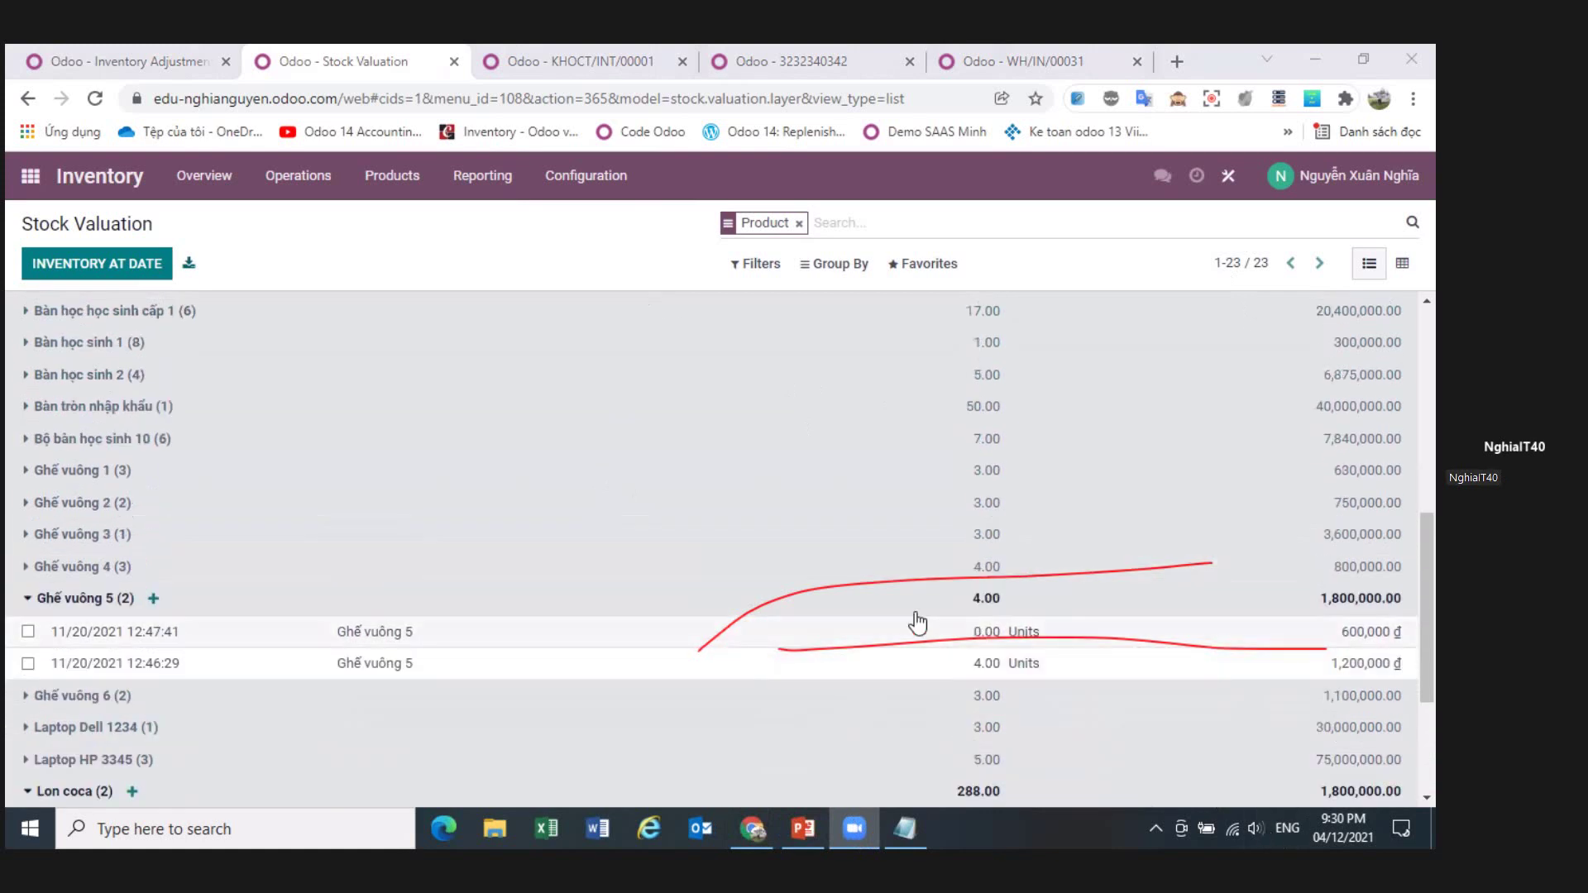
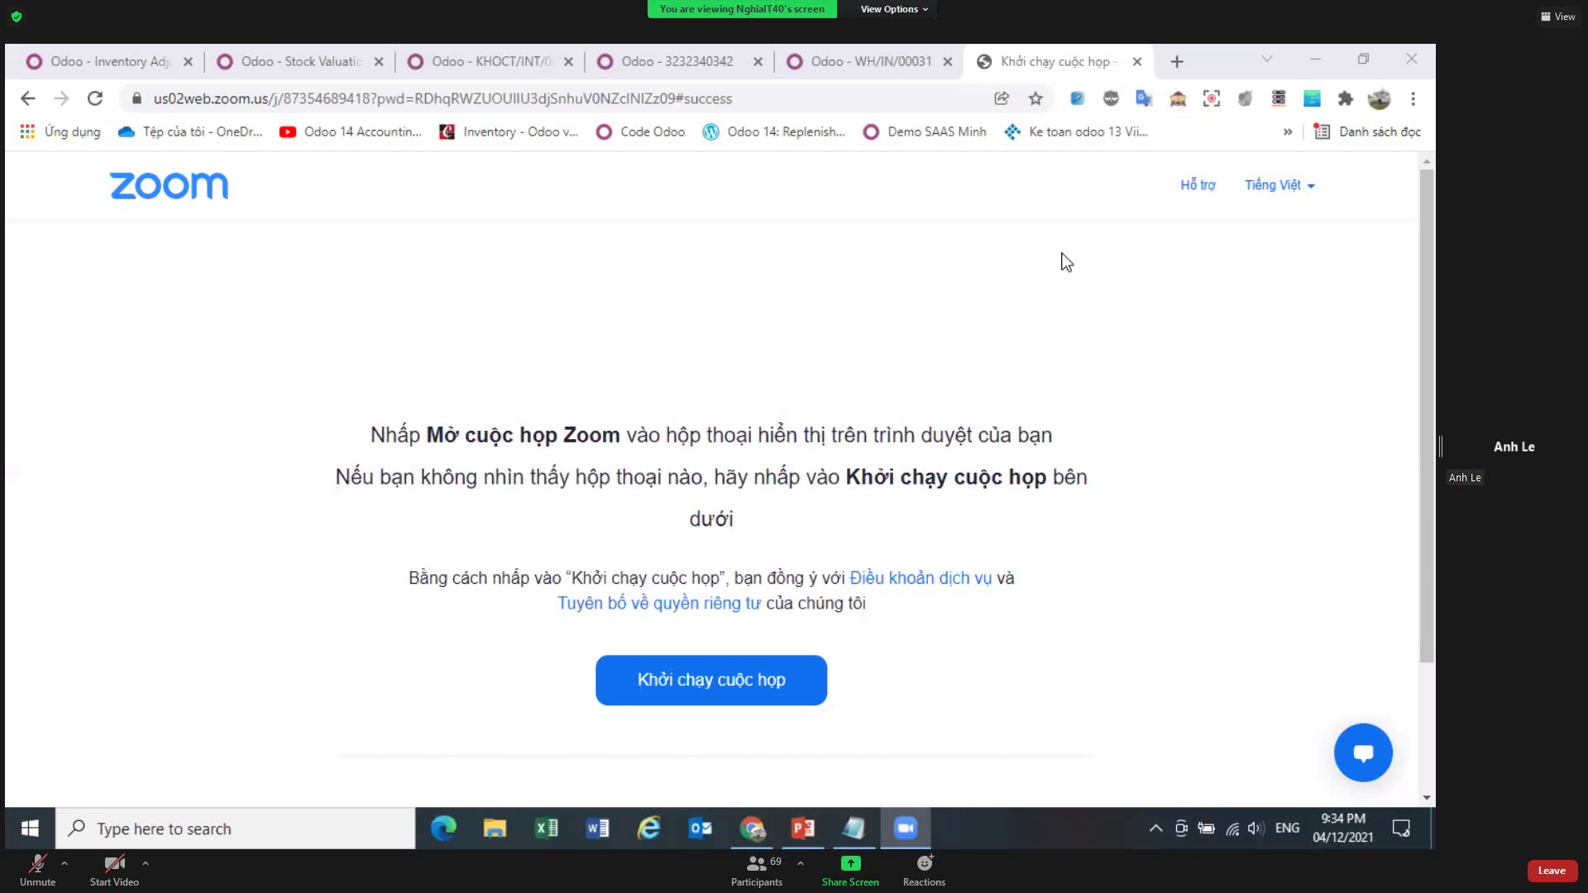
pyautogui.click(1167, 393)
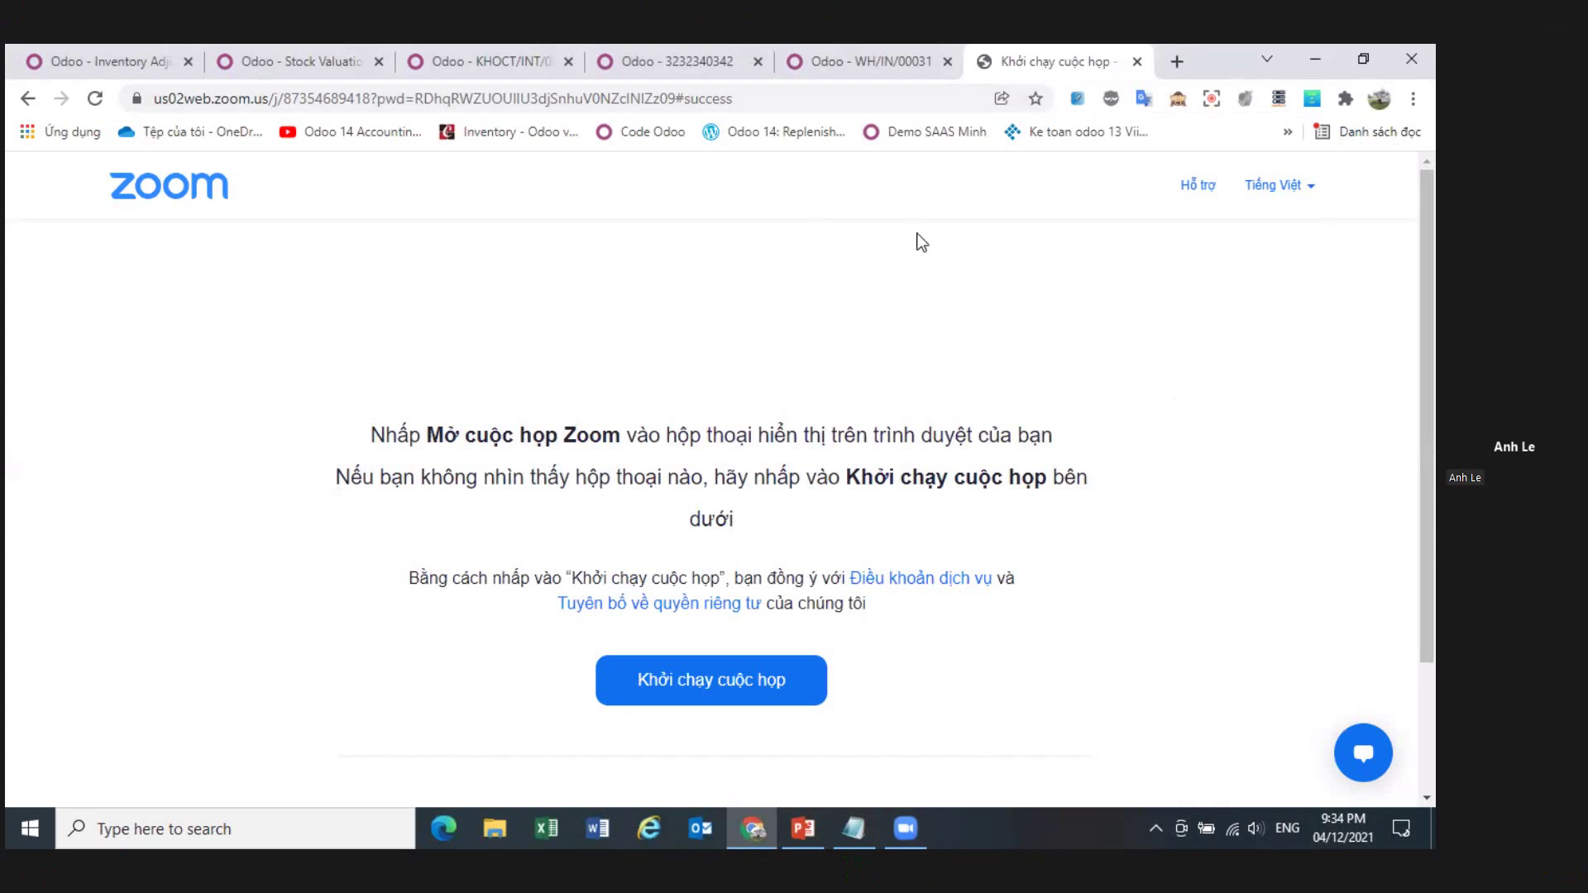
# - Return to the Stock Valuation browser tab and open the product Bàn học sinh 1 from the Inventory product list
pyautogui.click(298, 61)
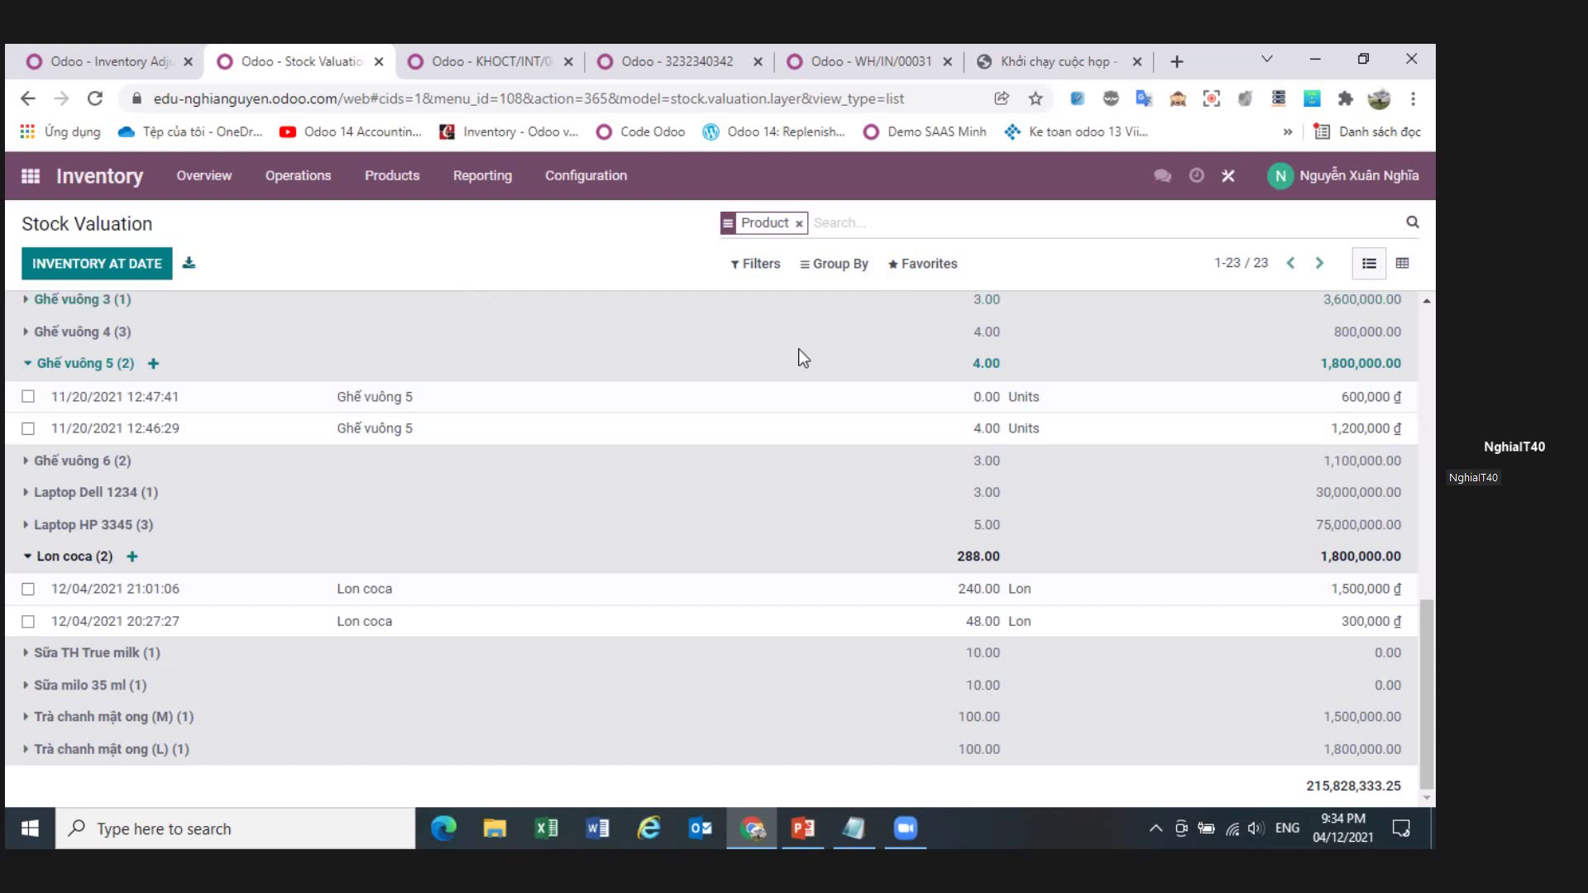
pyautogui.click(854, 828)
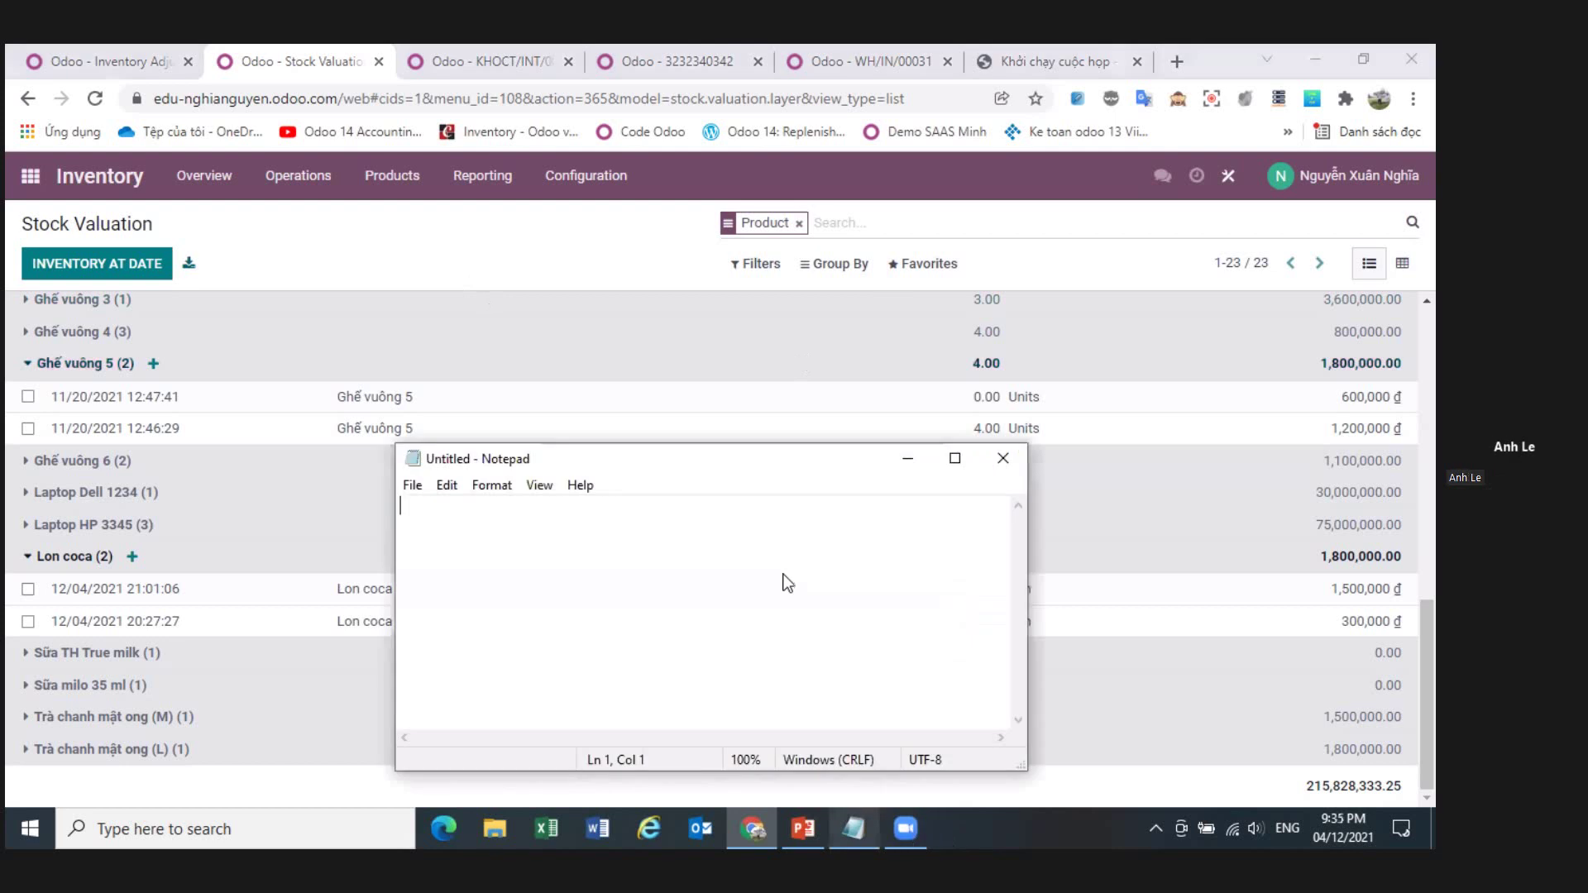
pyautogui.hotkey('alt', 'F4')
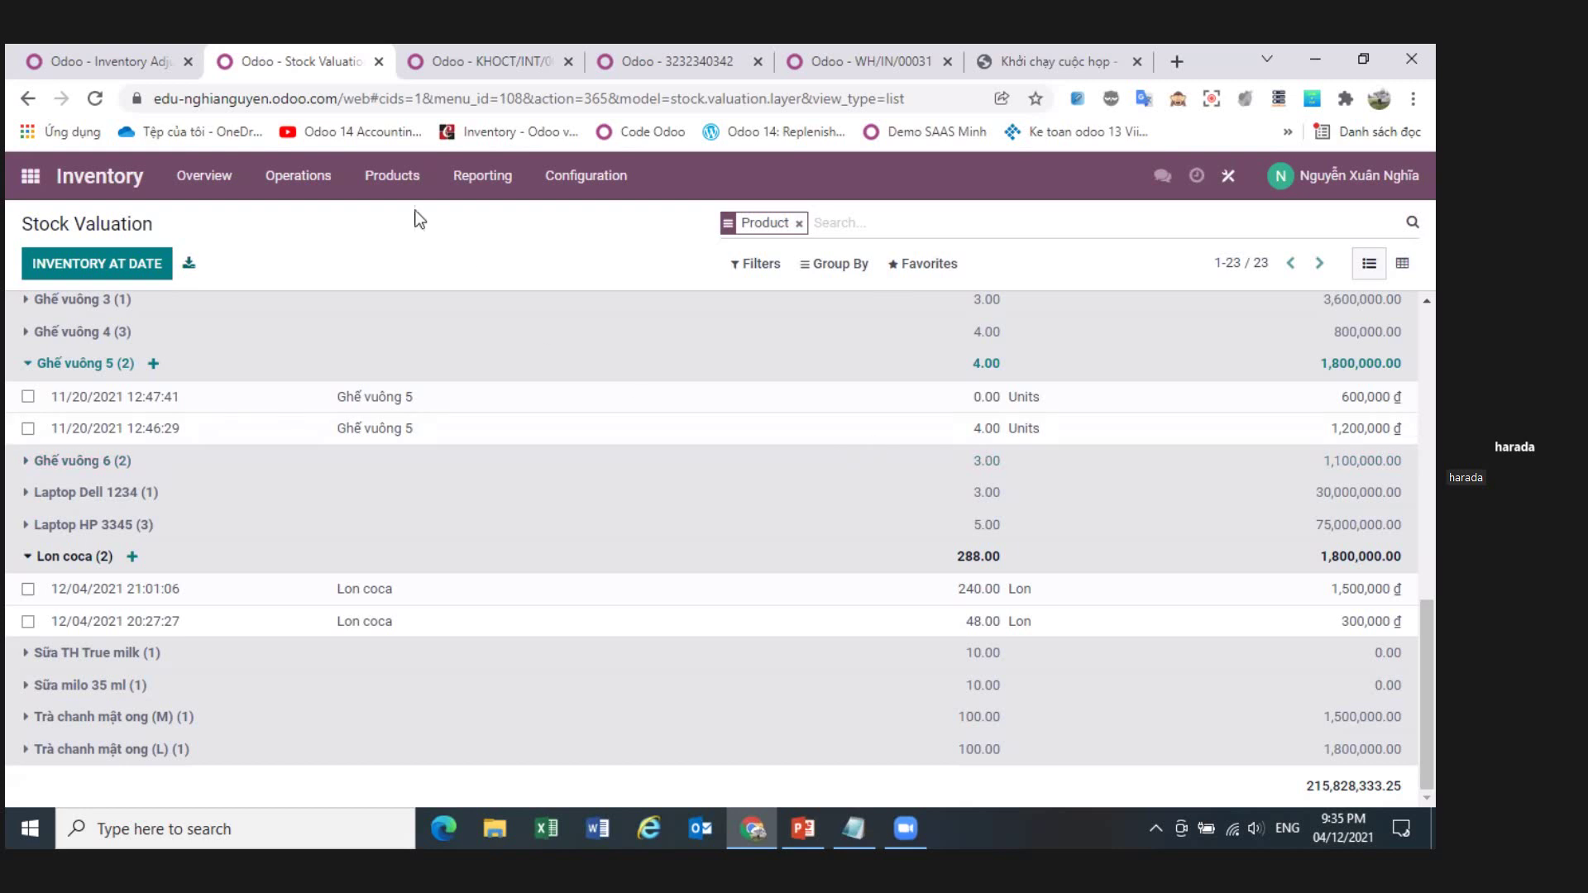
pyautogui.click(395, 177)
pyautogui.click(398, 220)
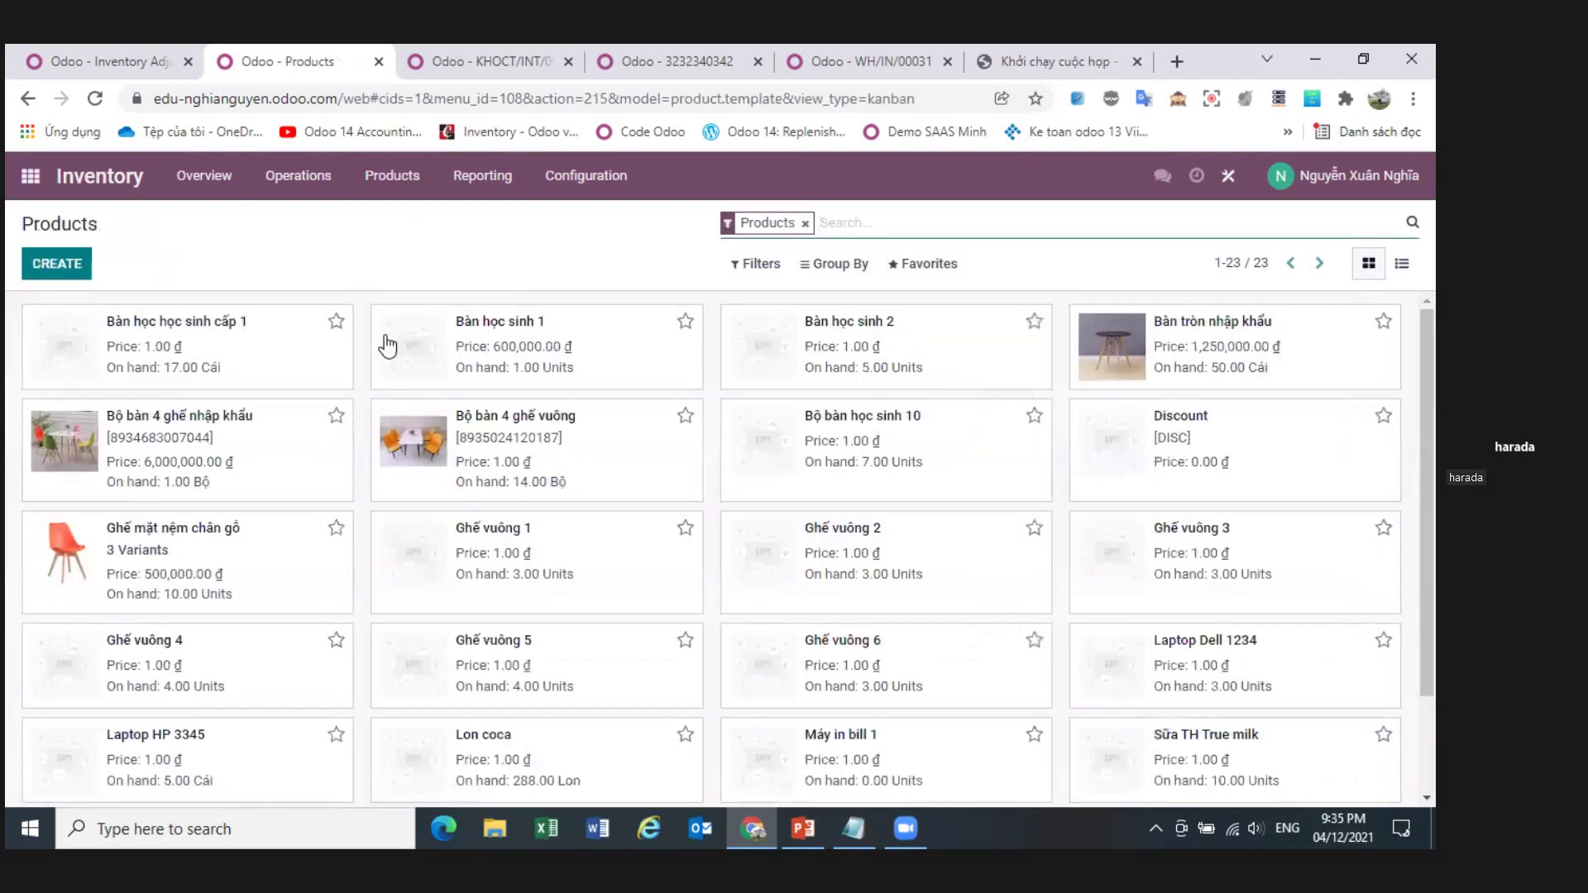
pyautogui.click(521, 339)
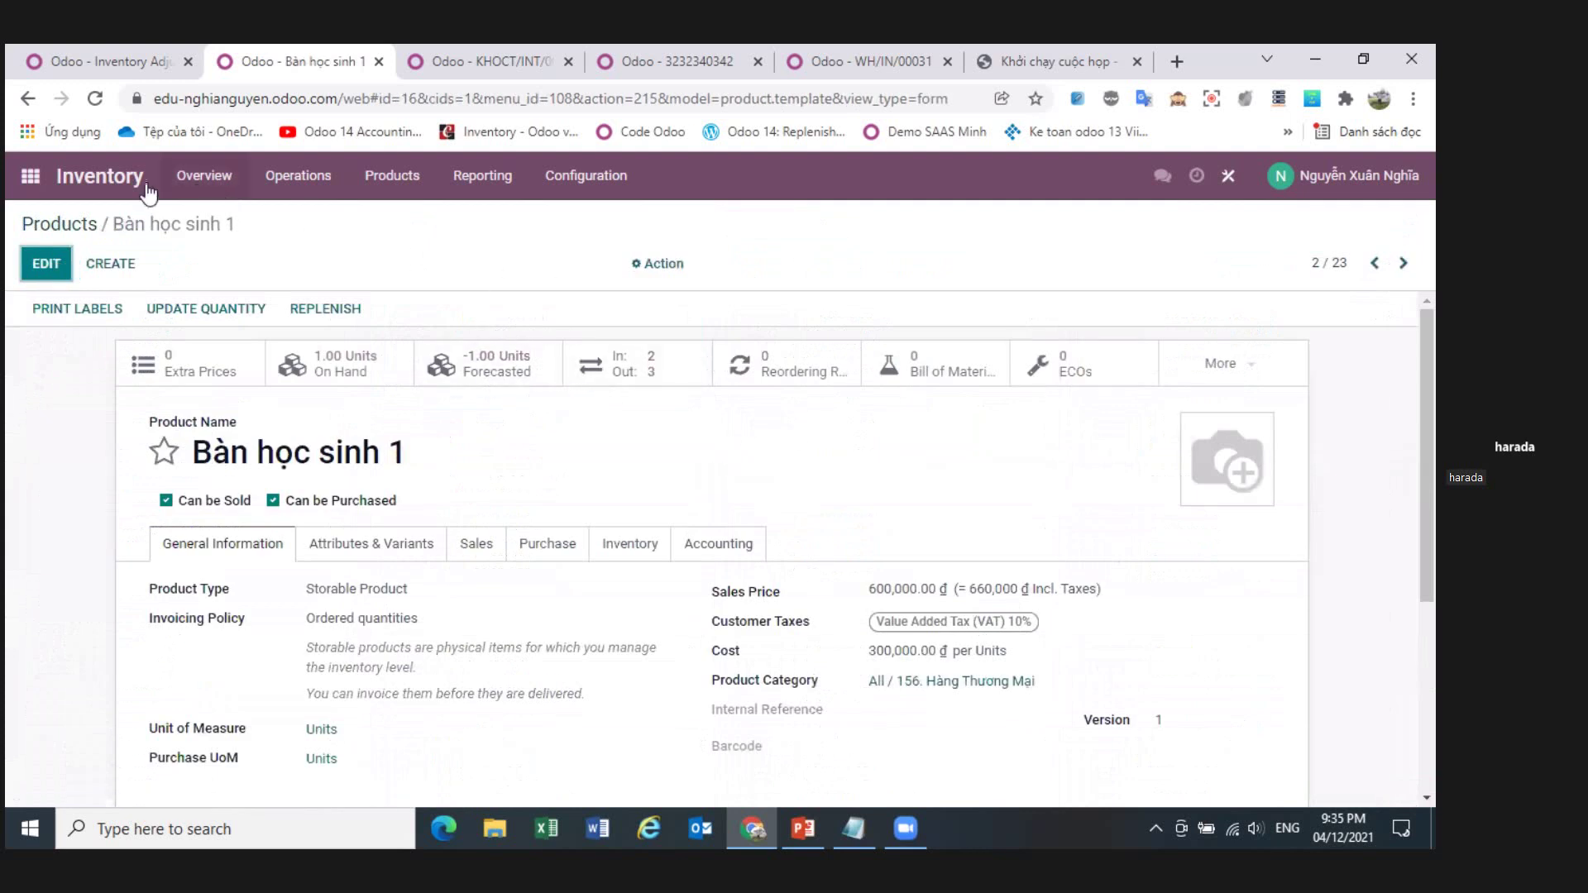
# - Go back to the product list, open Laptop Dell 1234, and examine its additional linked records
pyautogui.click(101, 237)
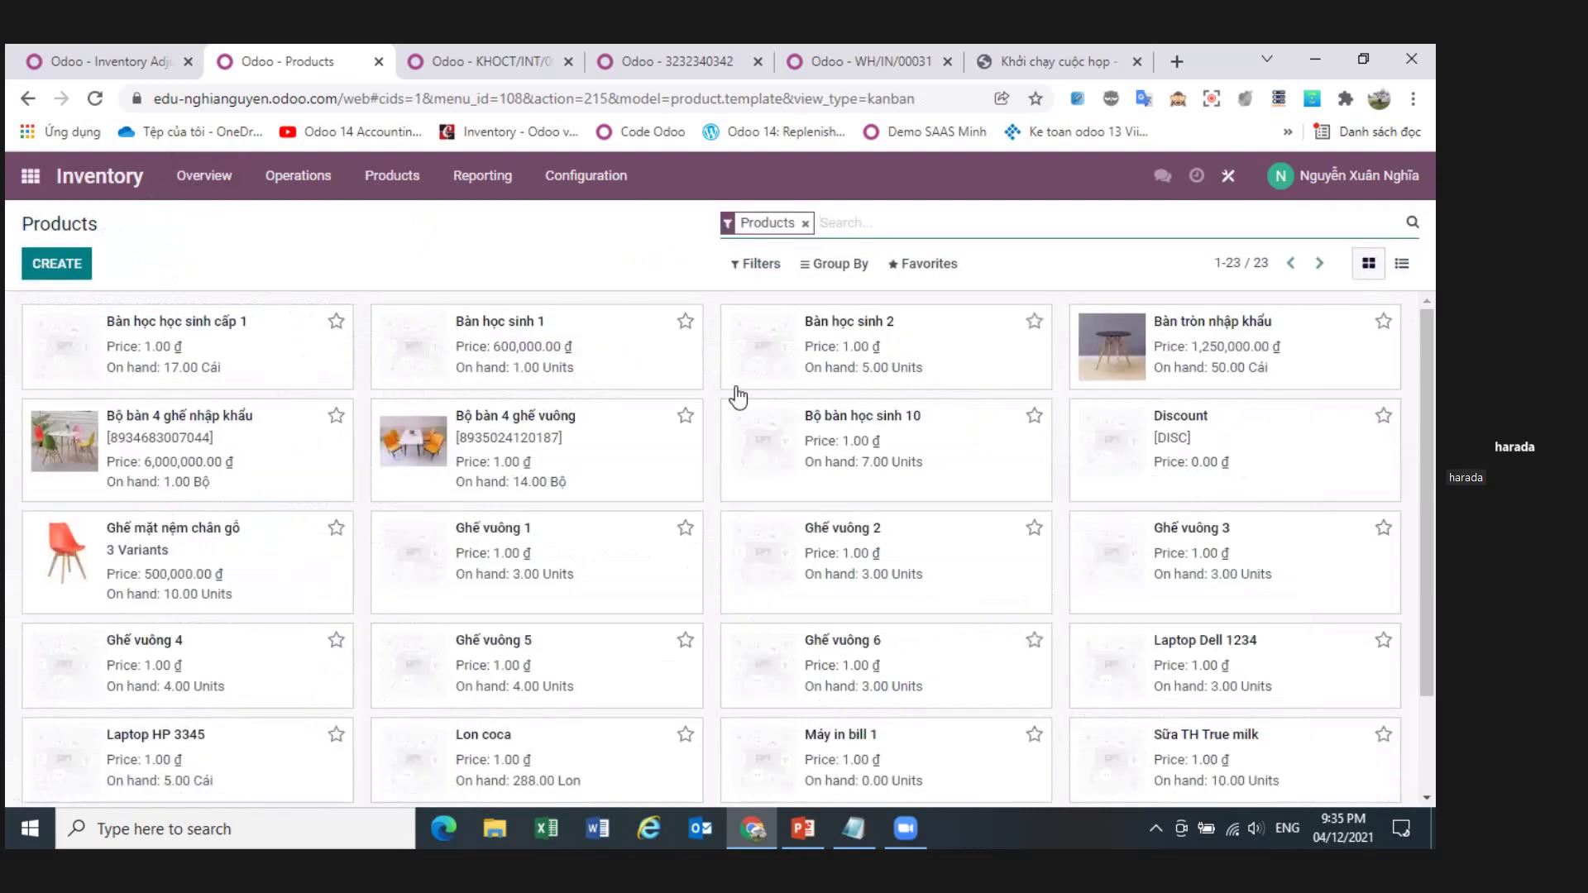
pyautogui.scroll(-3, 819, 637)
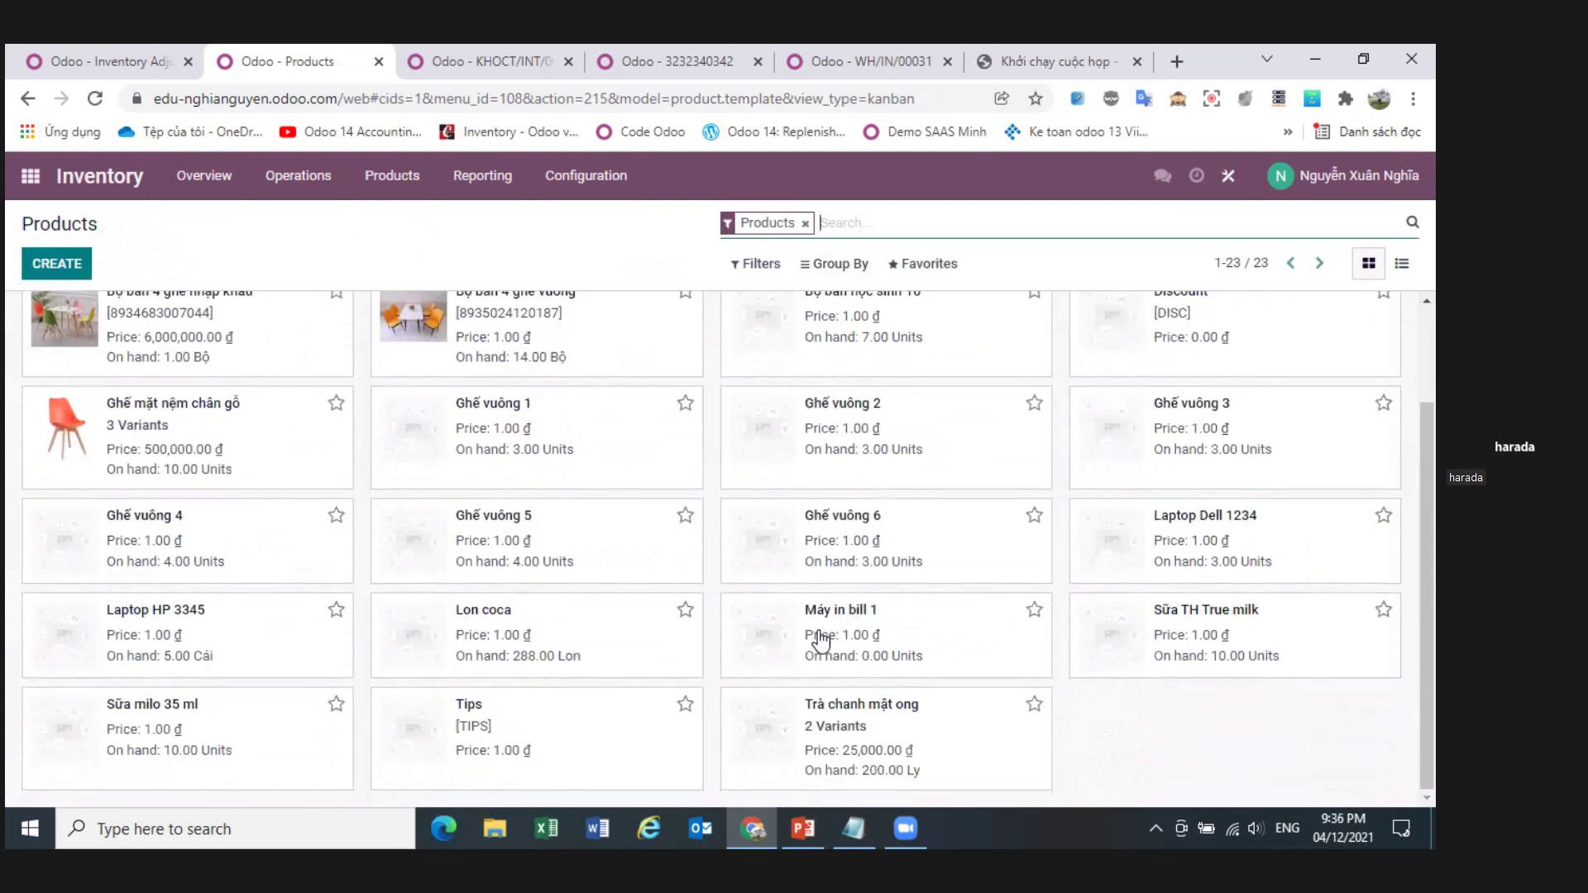
pyautogui.scroll(3, 821, 640)
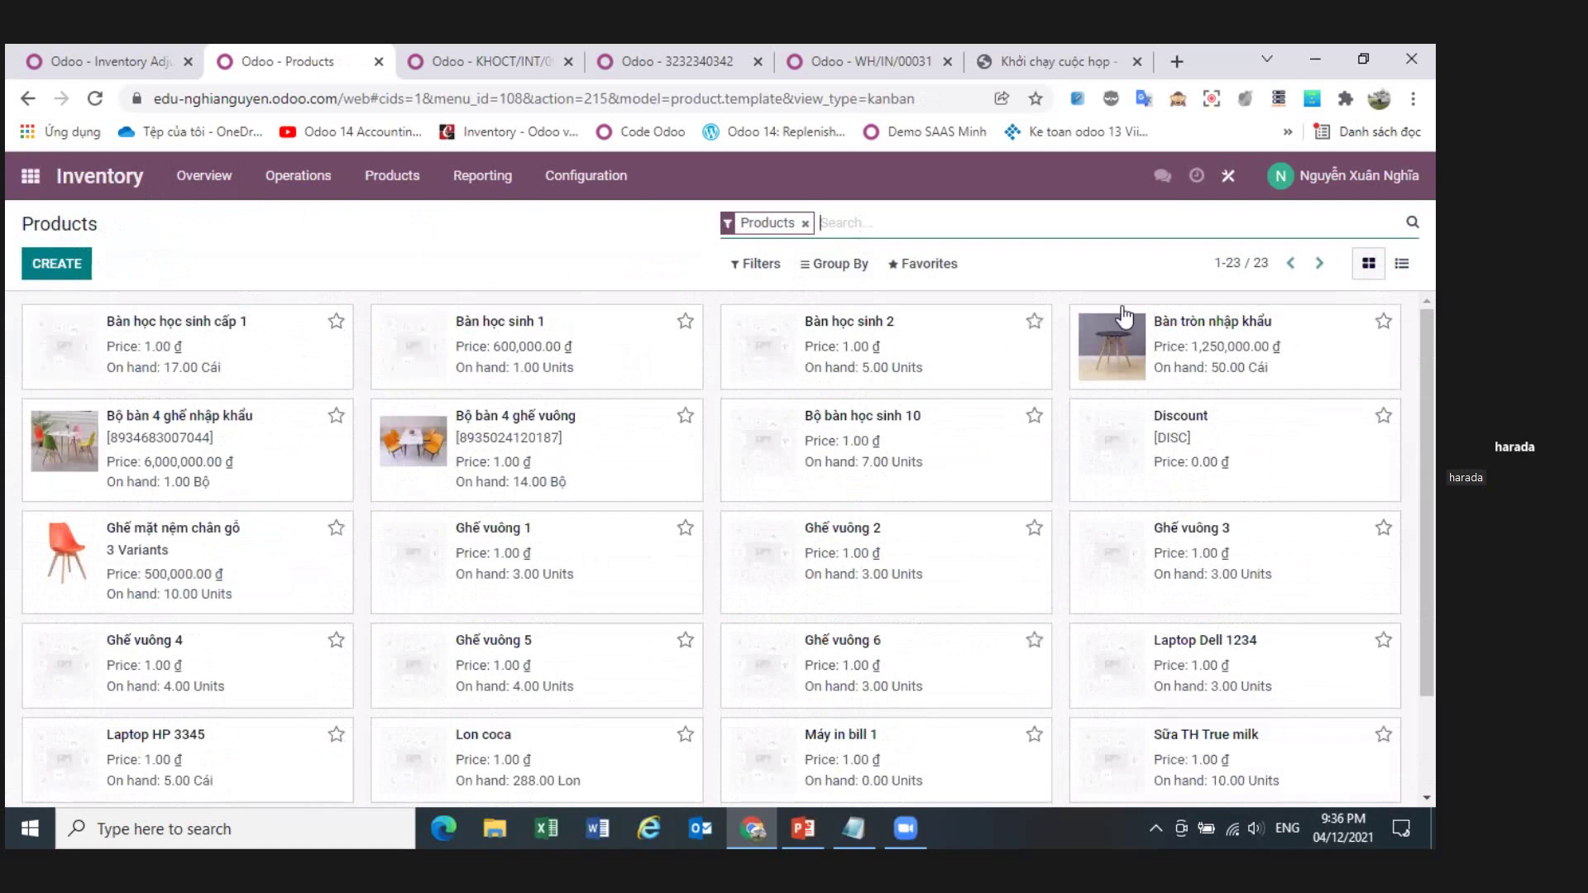
pyautogui.click(1213, 662)
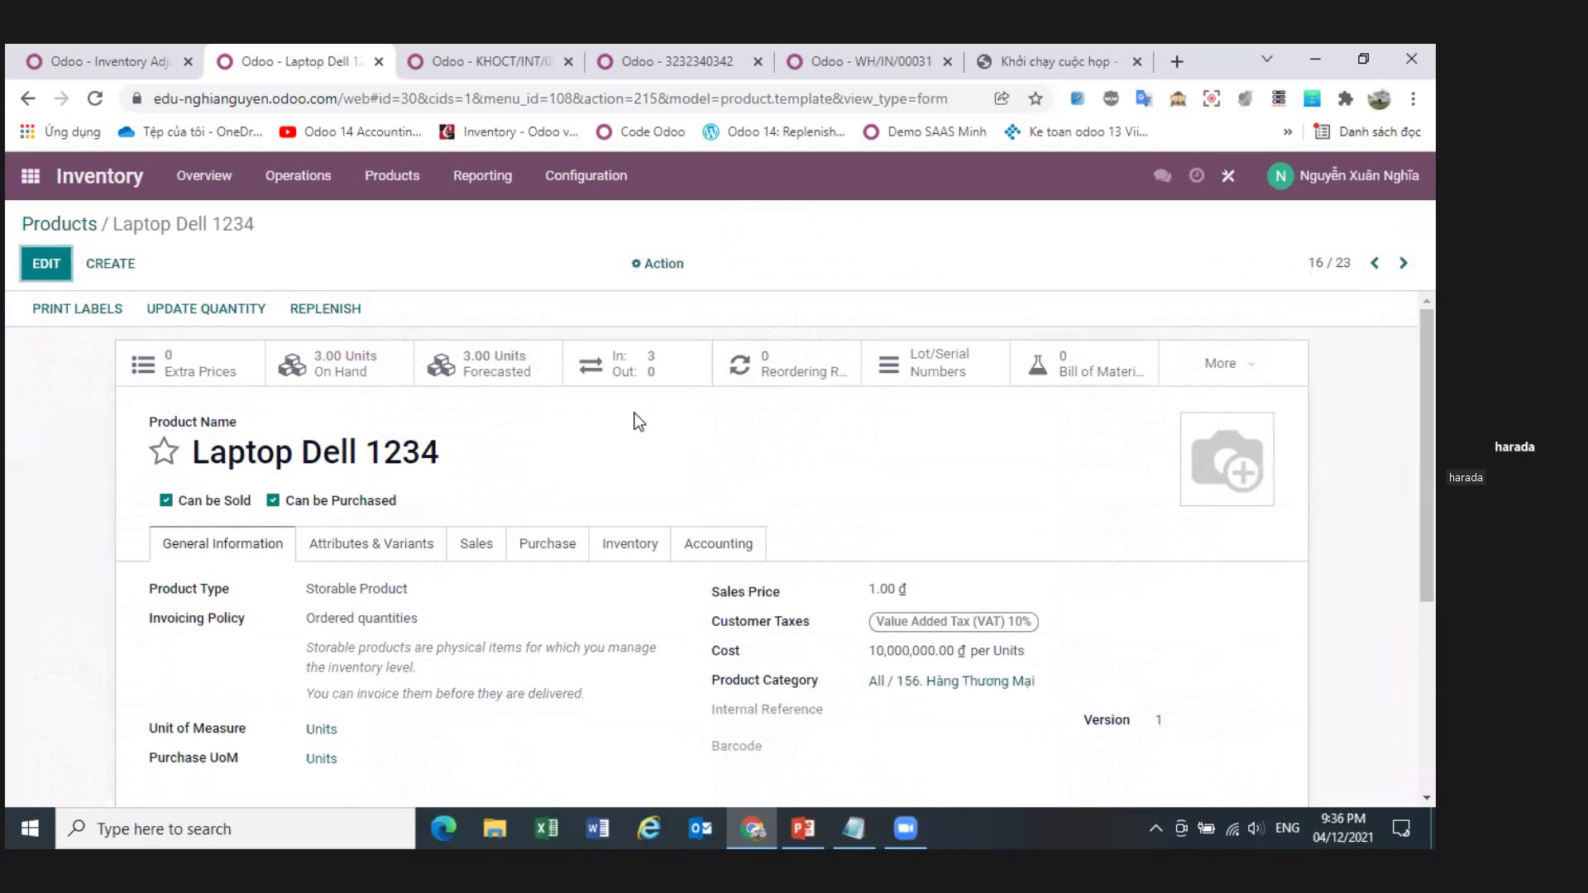
pyautogui.click(1253, 377)
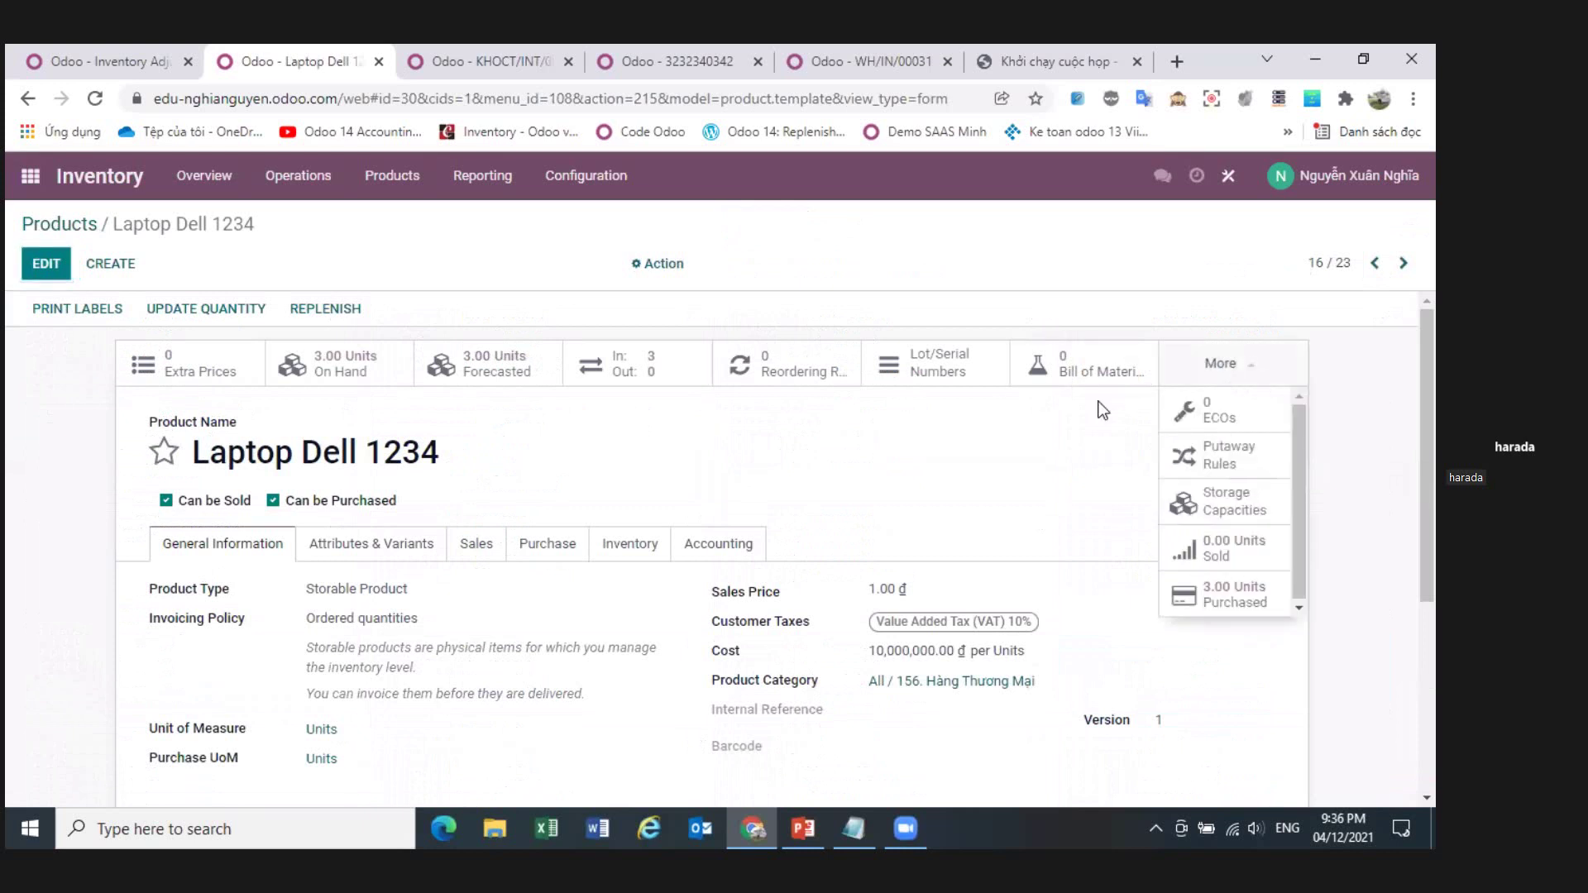
pyautogui.click(496, 253)
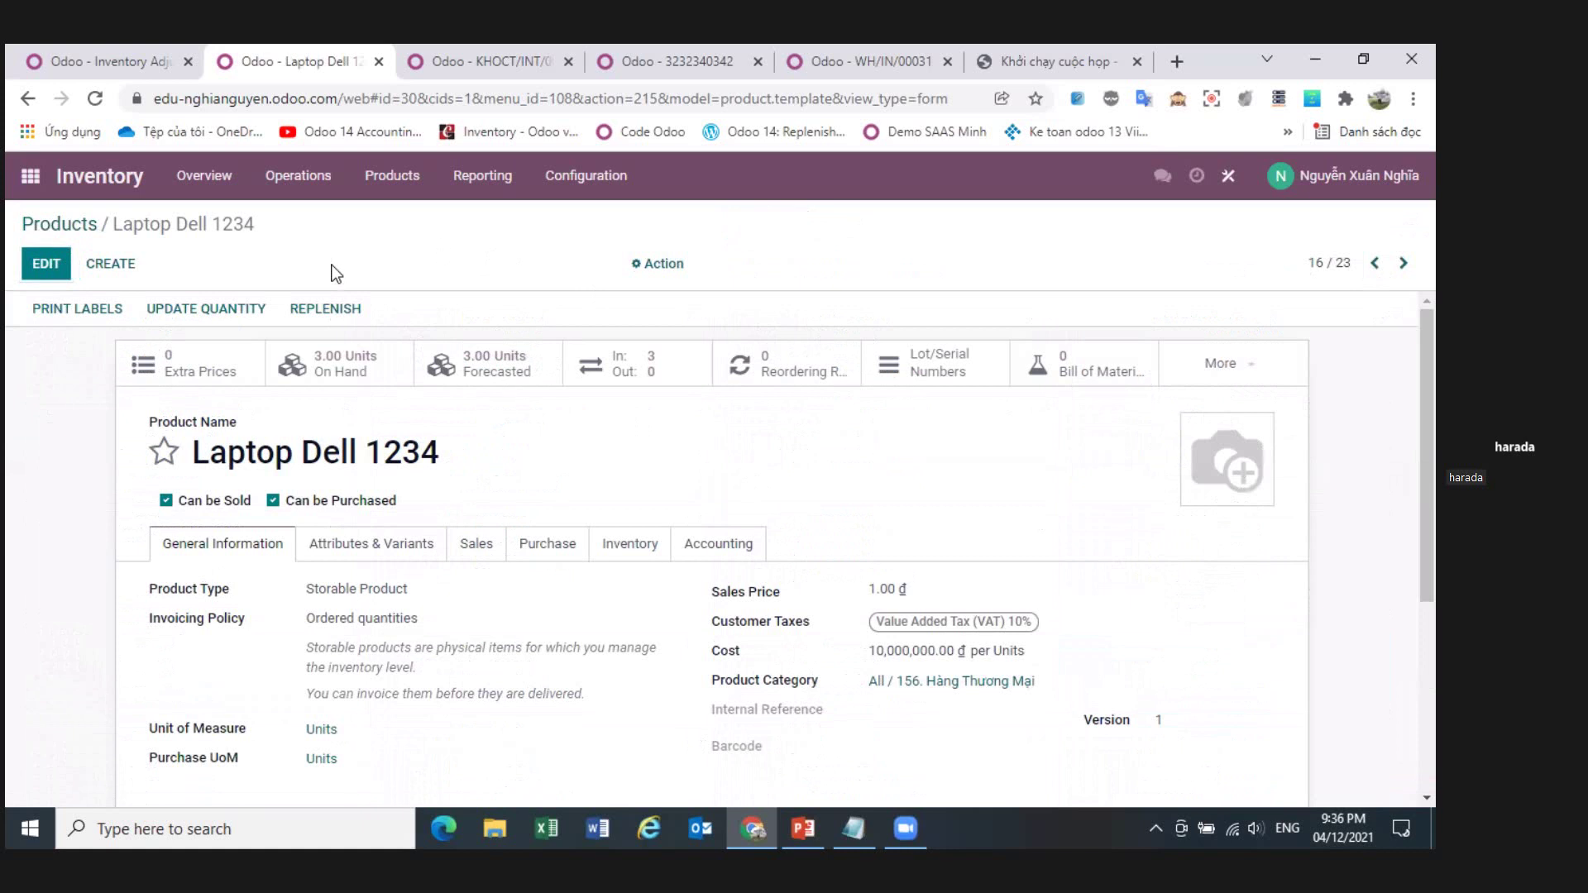
# - Open the Stock On Hand report, expand Bộ bàn 4 ghế vuông by location, and view the Inventory at Date option without applying it
pyautogui.click(392, 194)
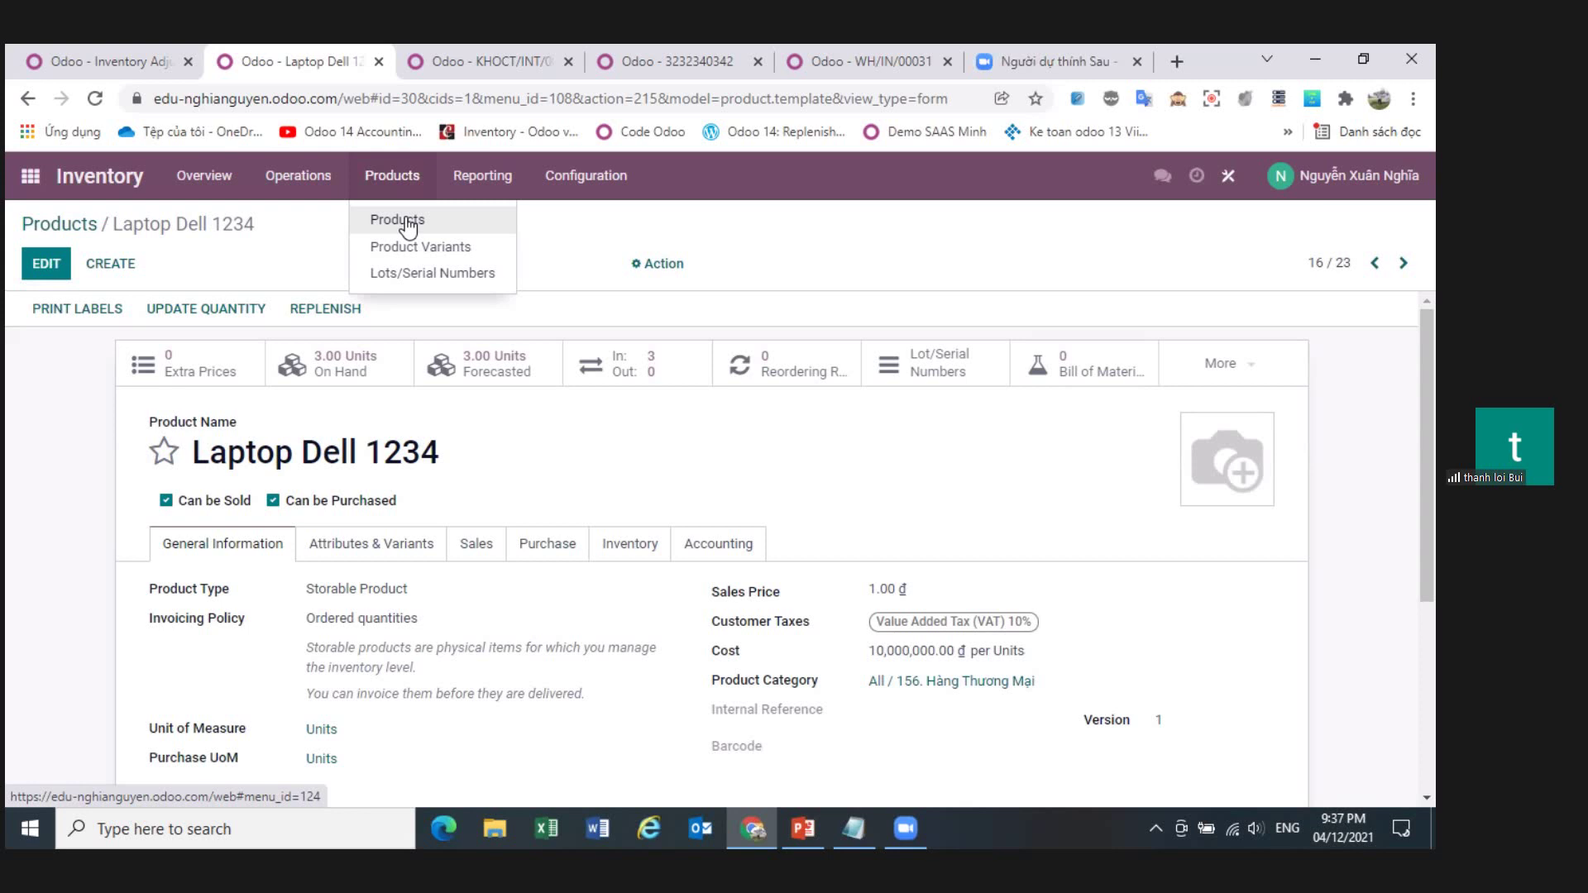
pyautogui.click(482, 176)
pyautogui.click(511, 246)
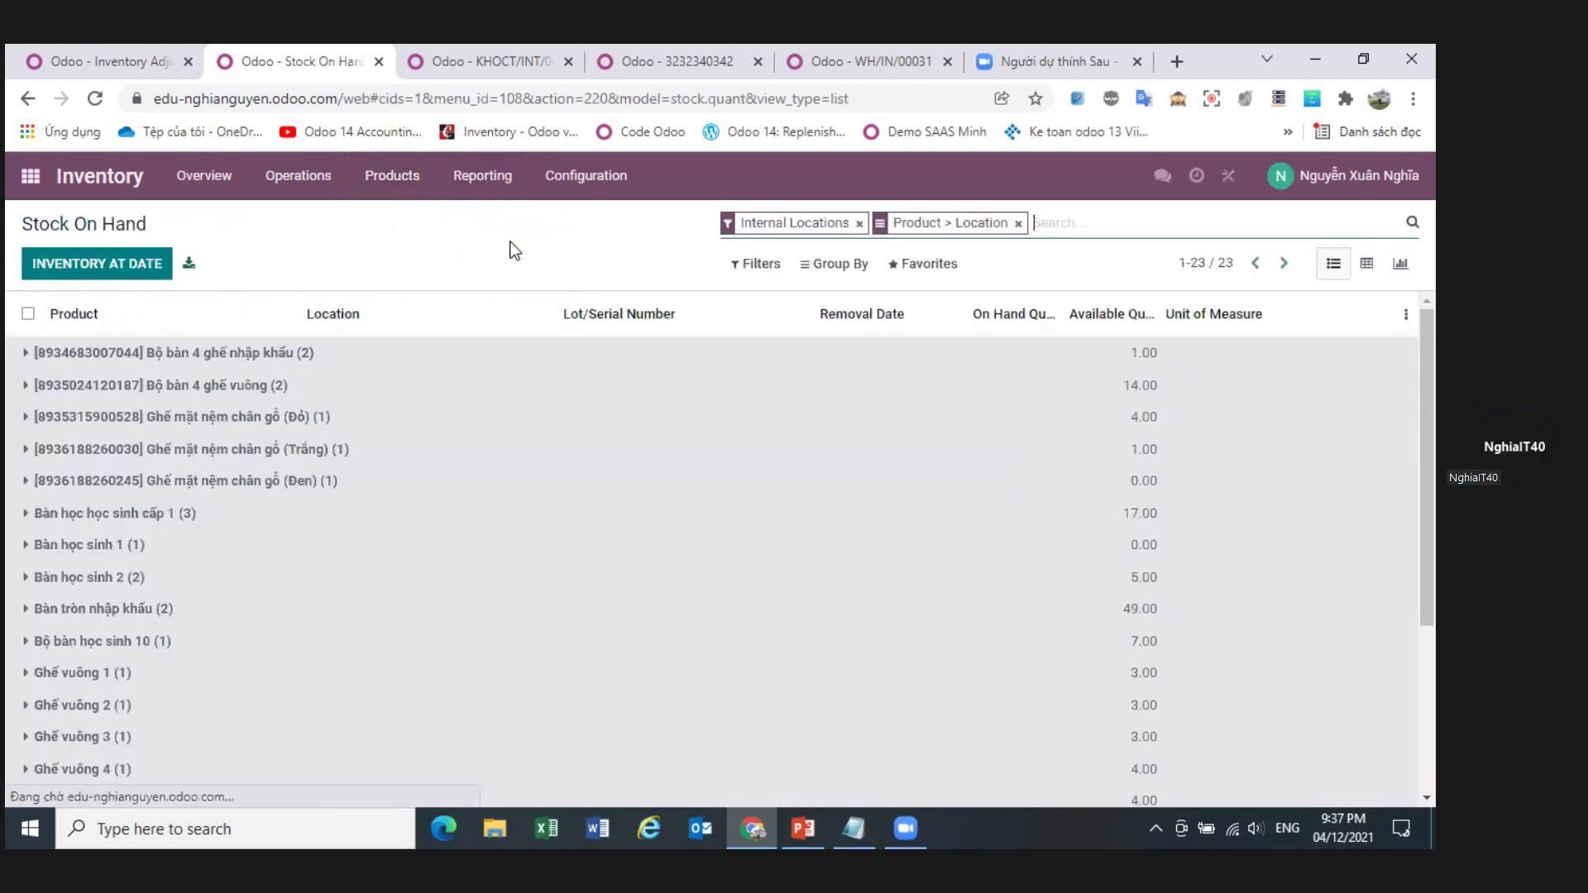
pyautogui.click(216, 386)
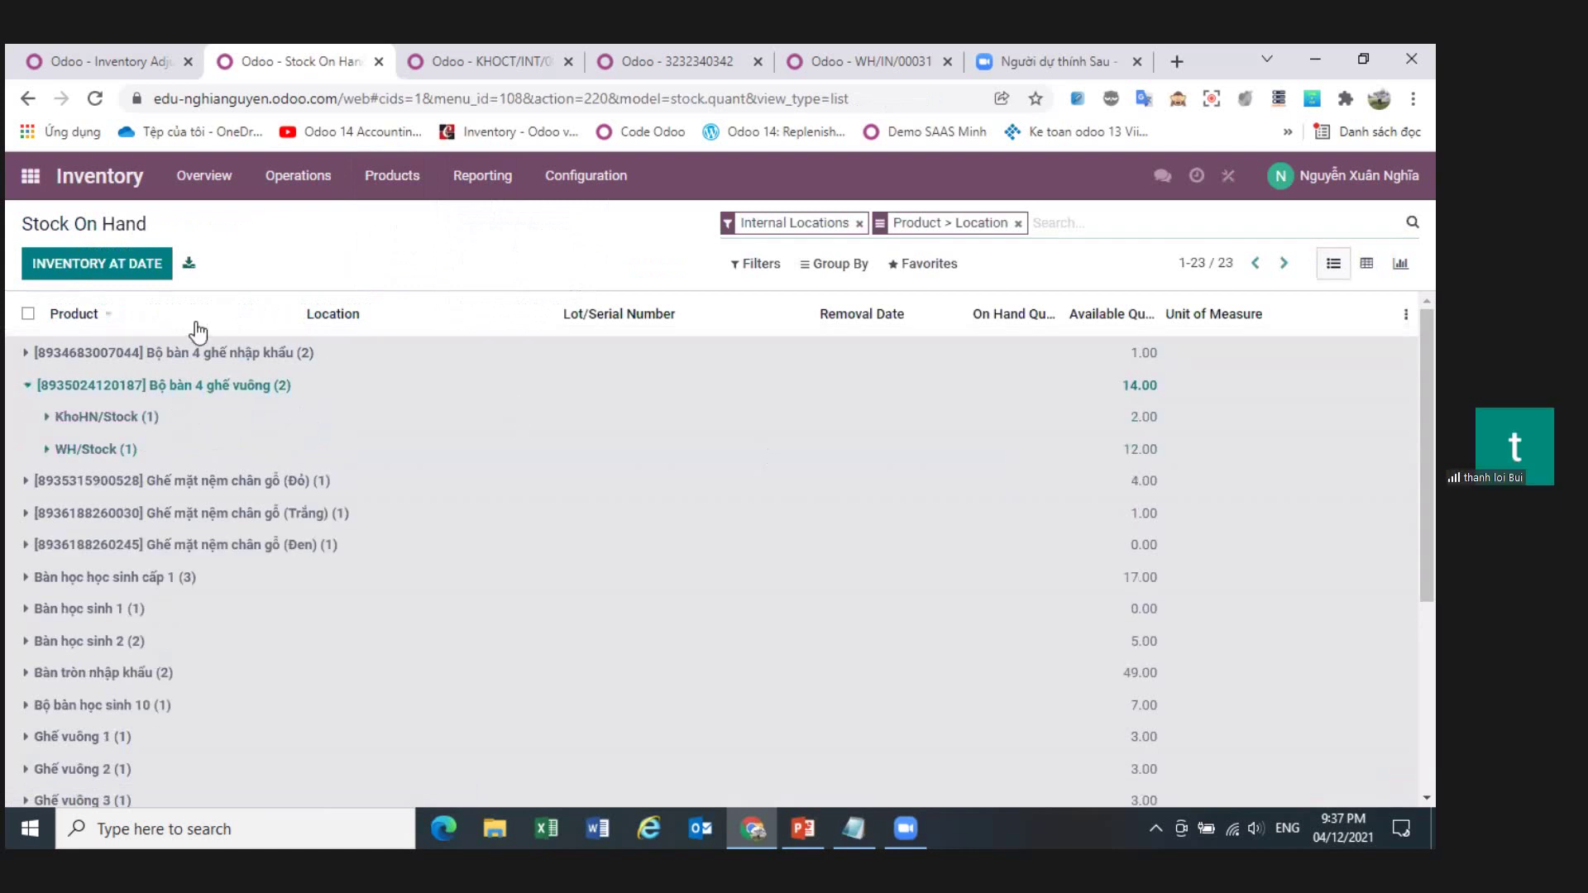
pyautogui.click(140, 265)
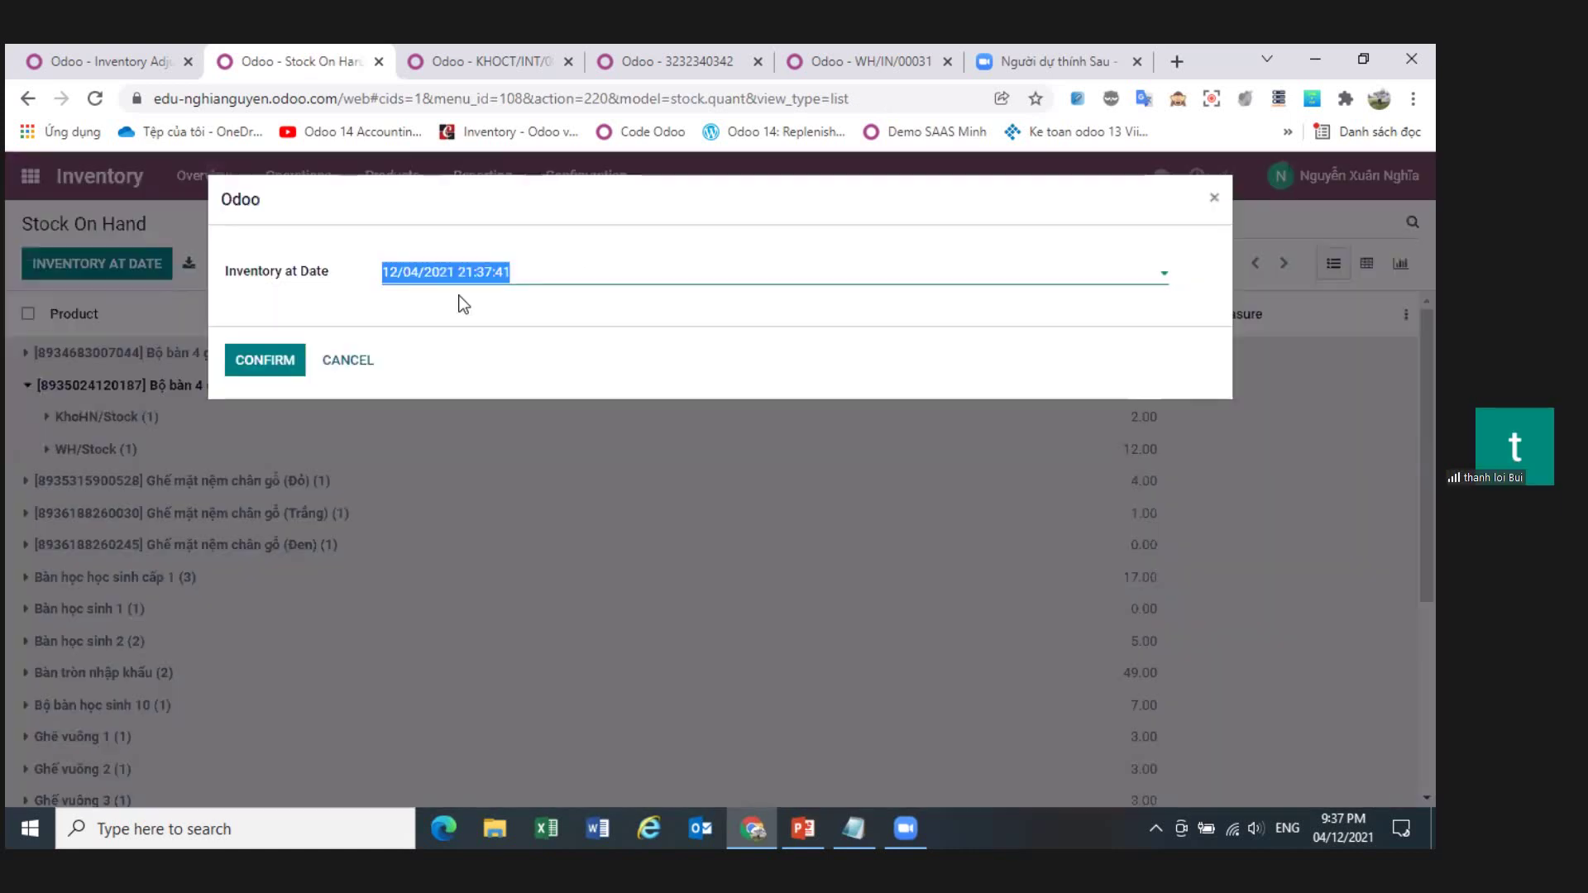
pyautogui.click(348, 361)
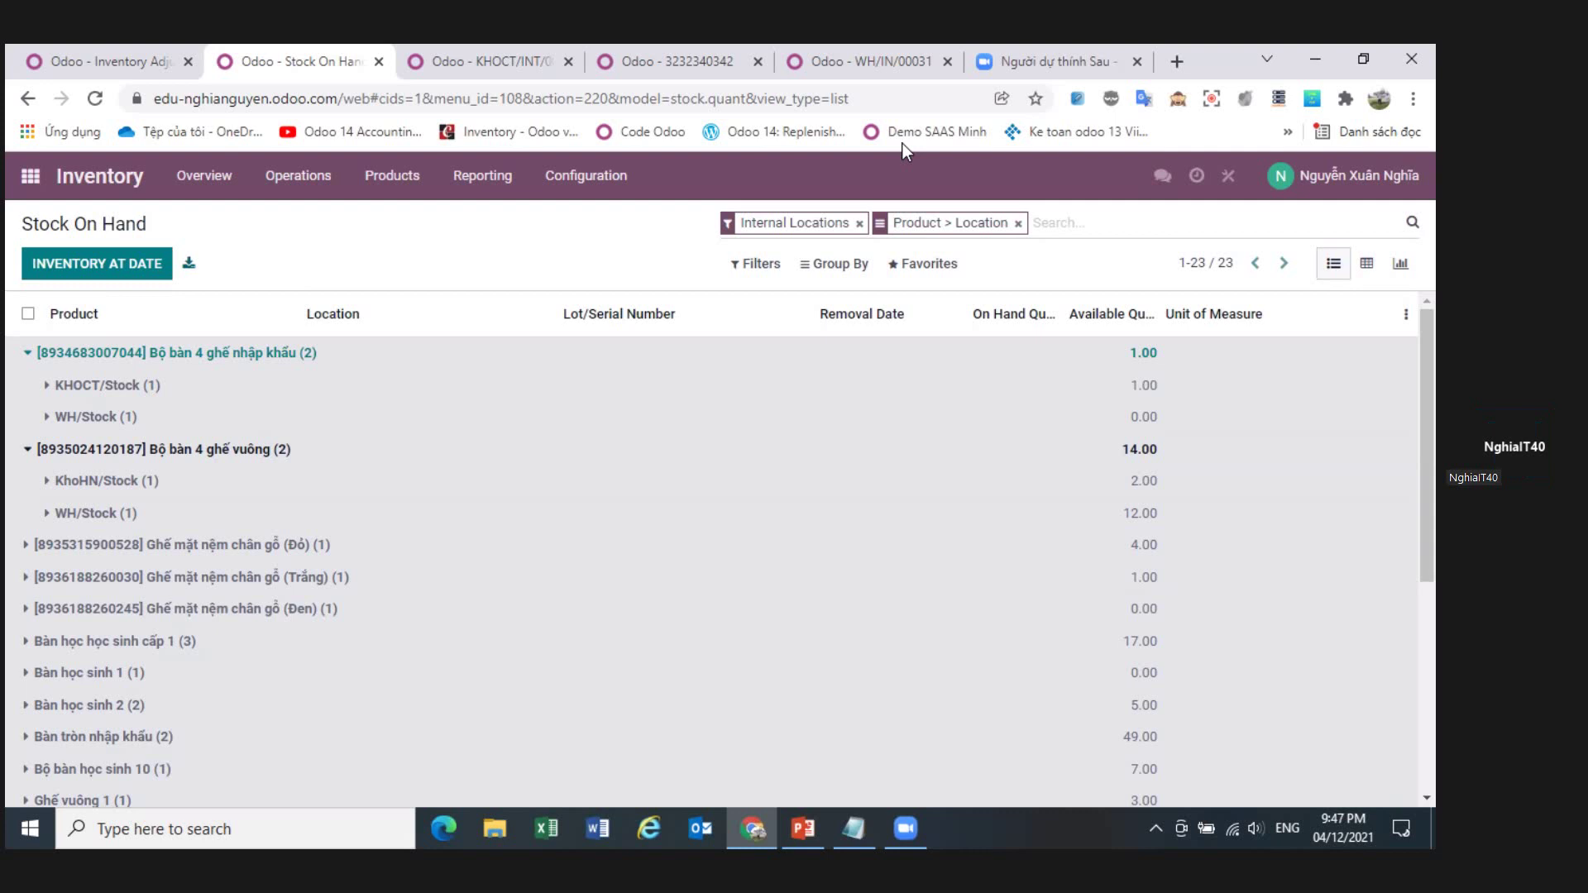
# - Open the Lots/Serial Numbers list and view the Traceability Report of serial number 323232 of Laptop Dell 1234
pyautogui.click(382, 183)
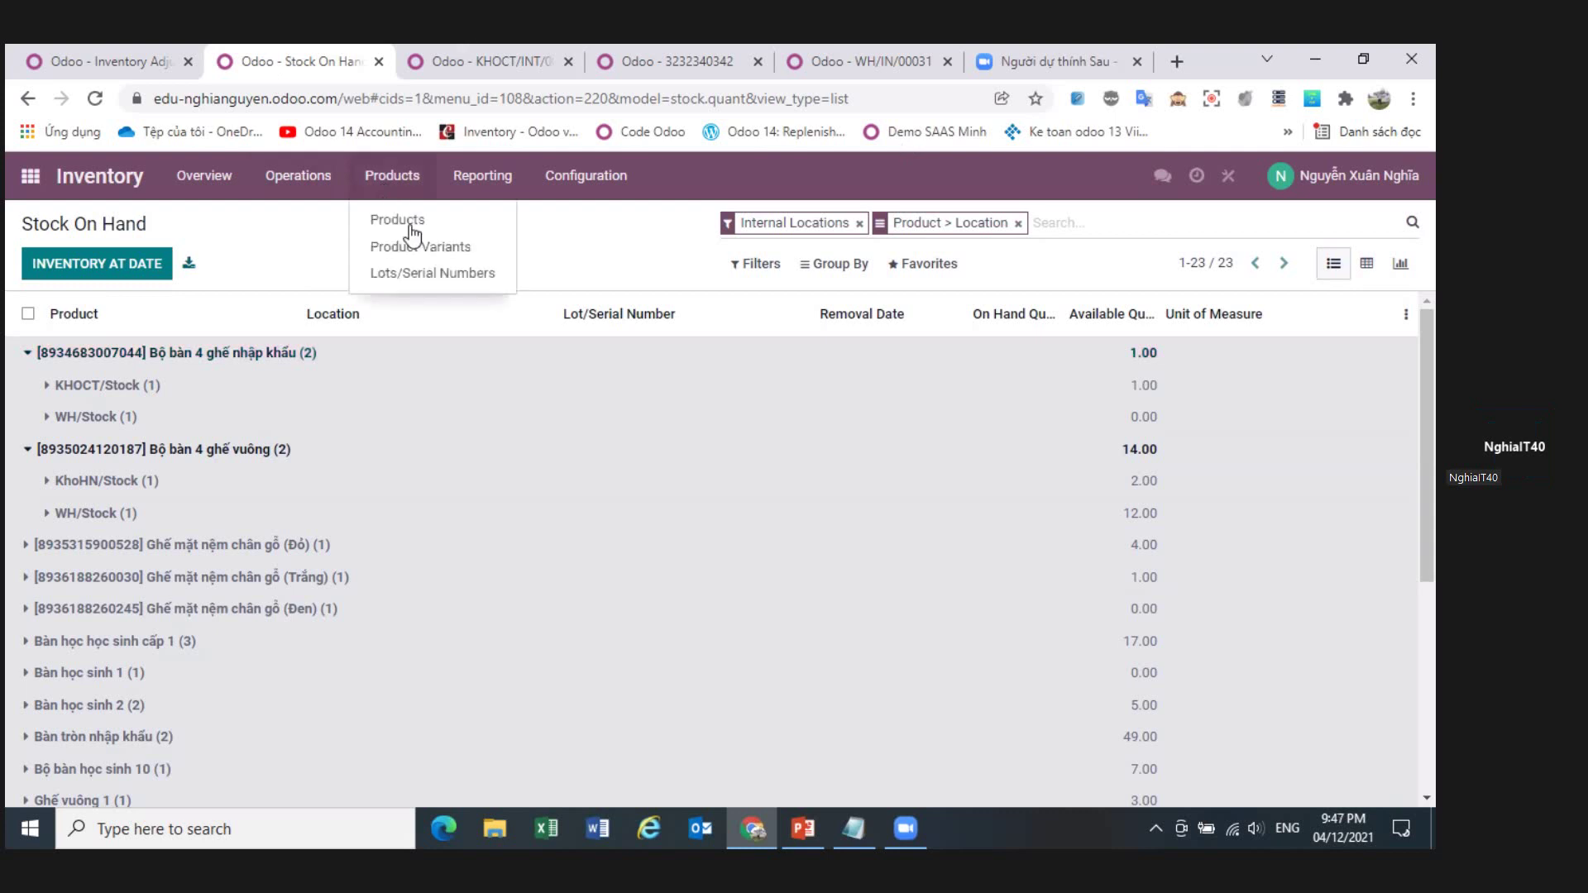
pyautogui.click(431, 276)
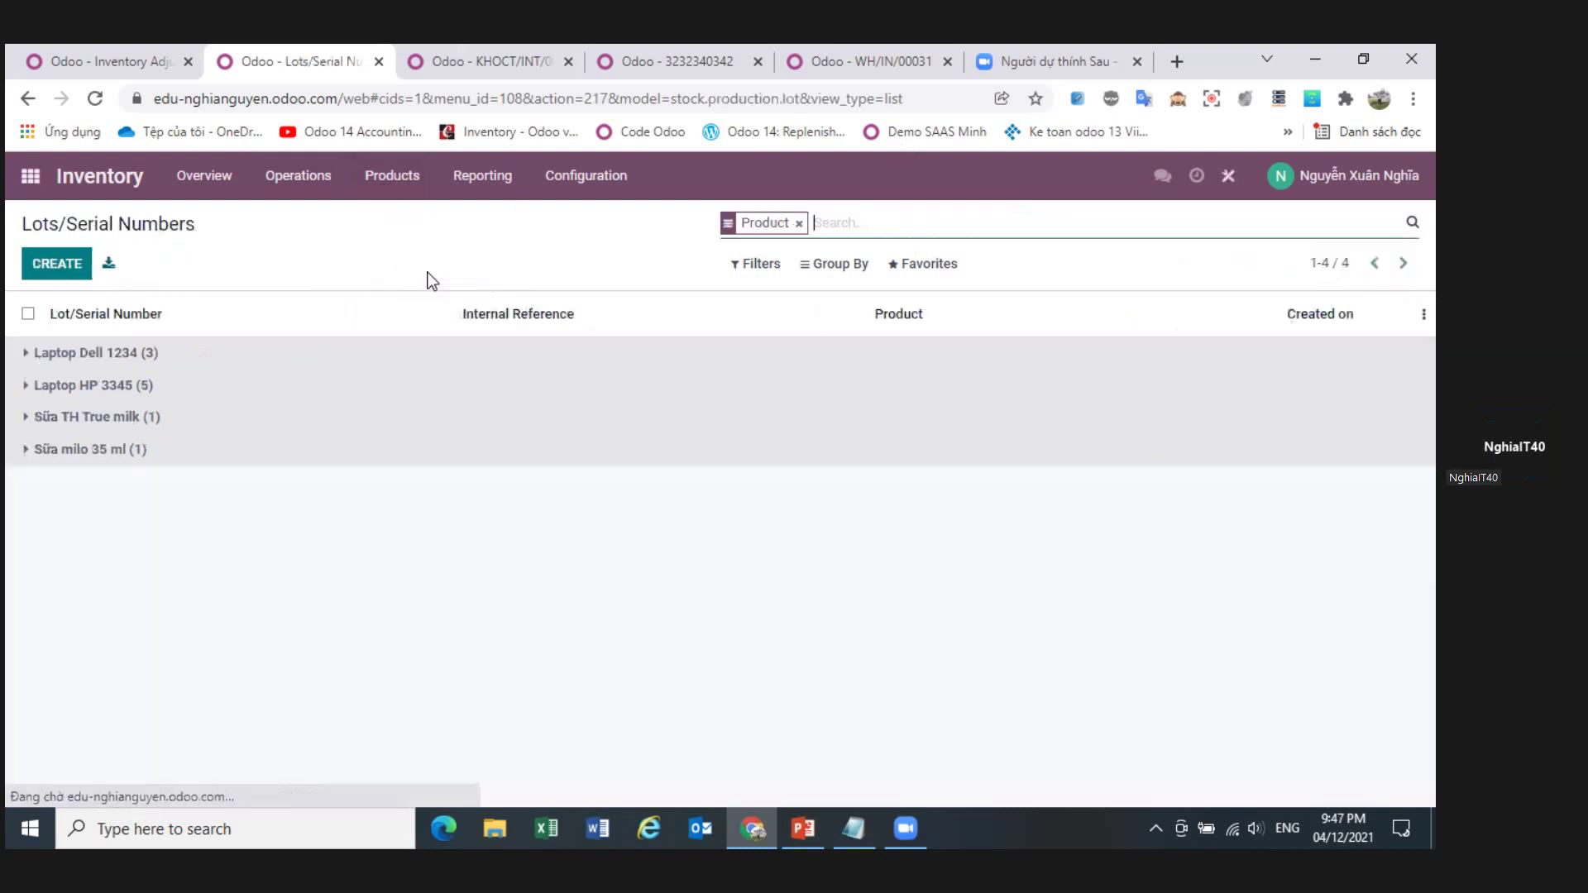
pyautogui.click(120, 356)
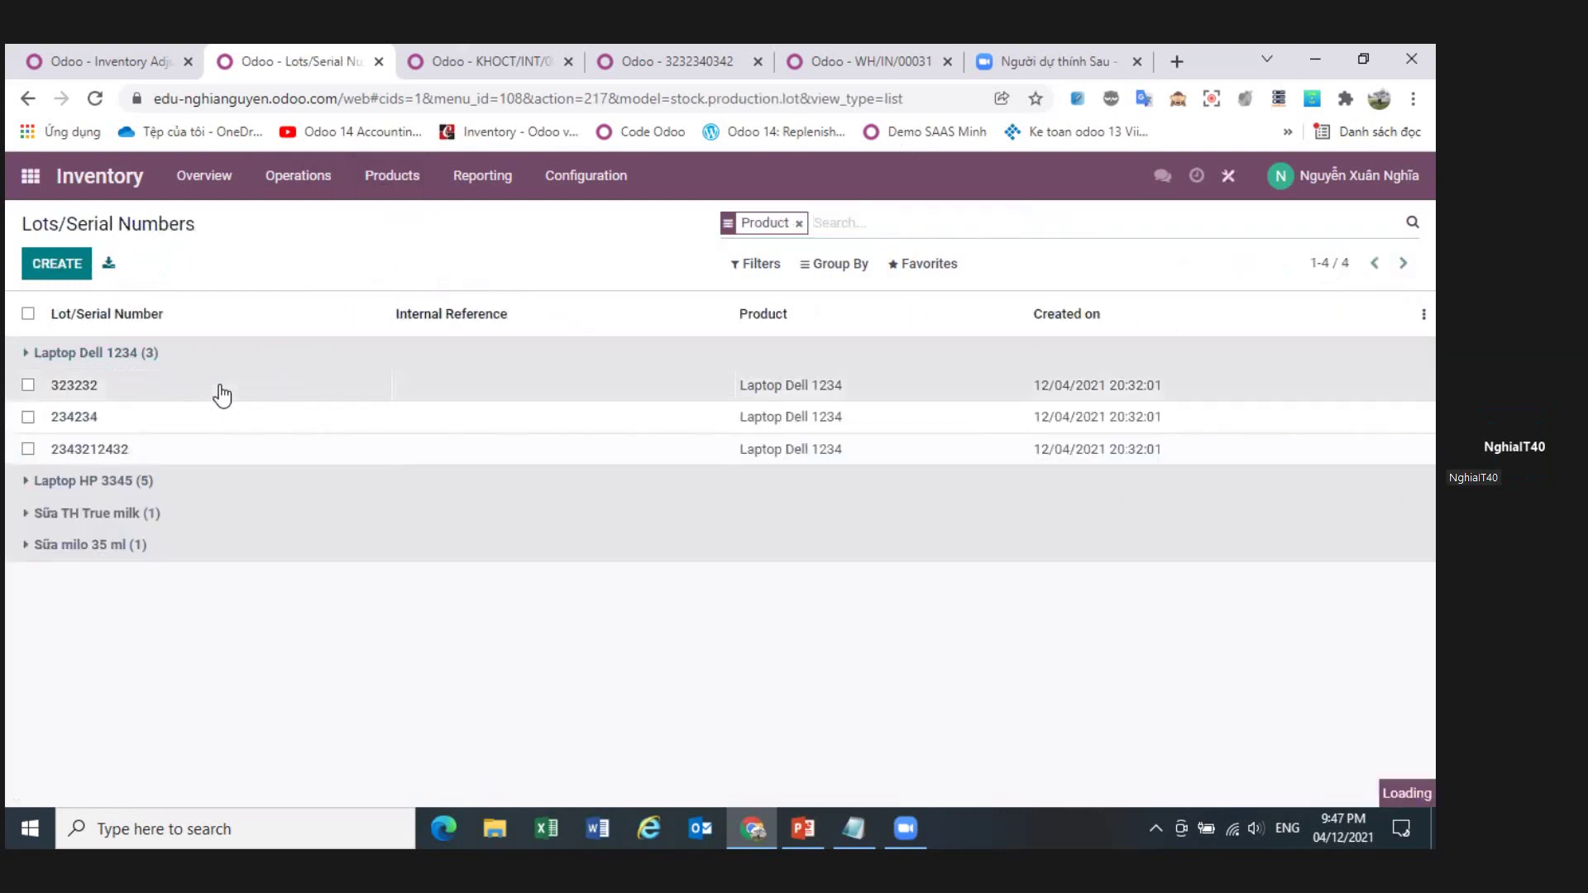
pyautogui.click(222, 395)
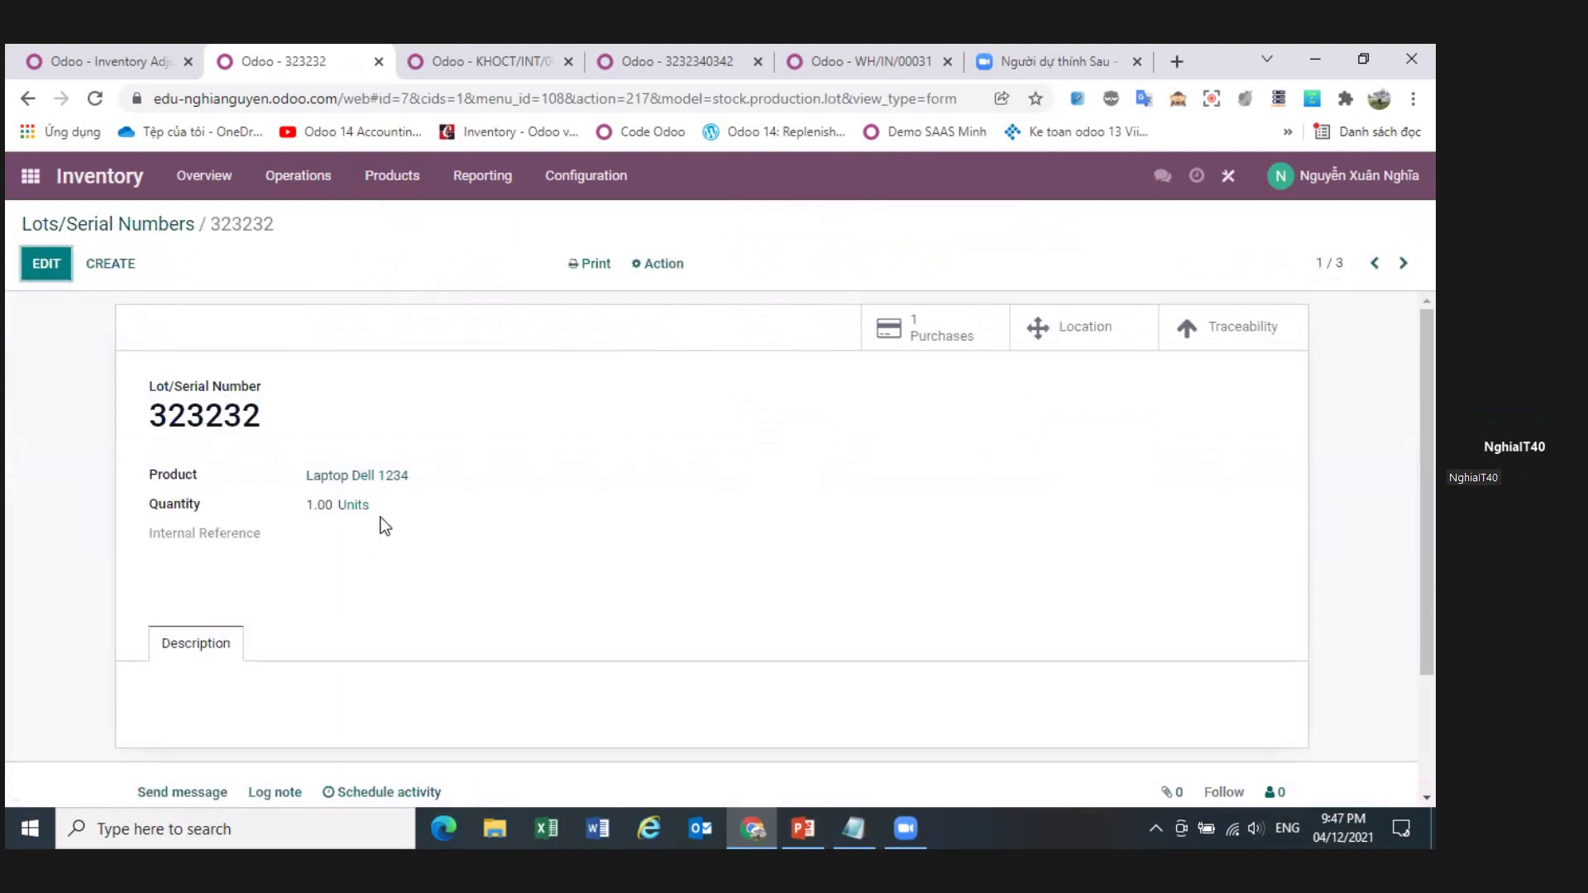
pyautogui.click(1253, 331)
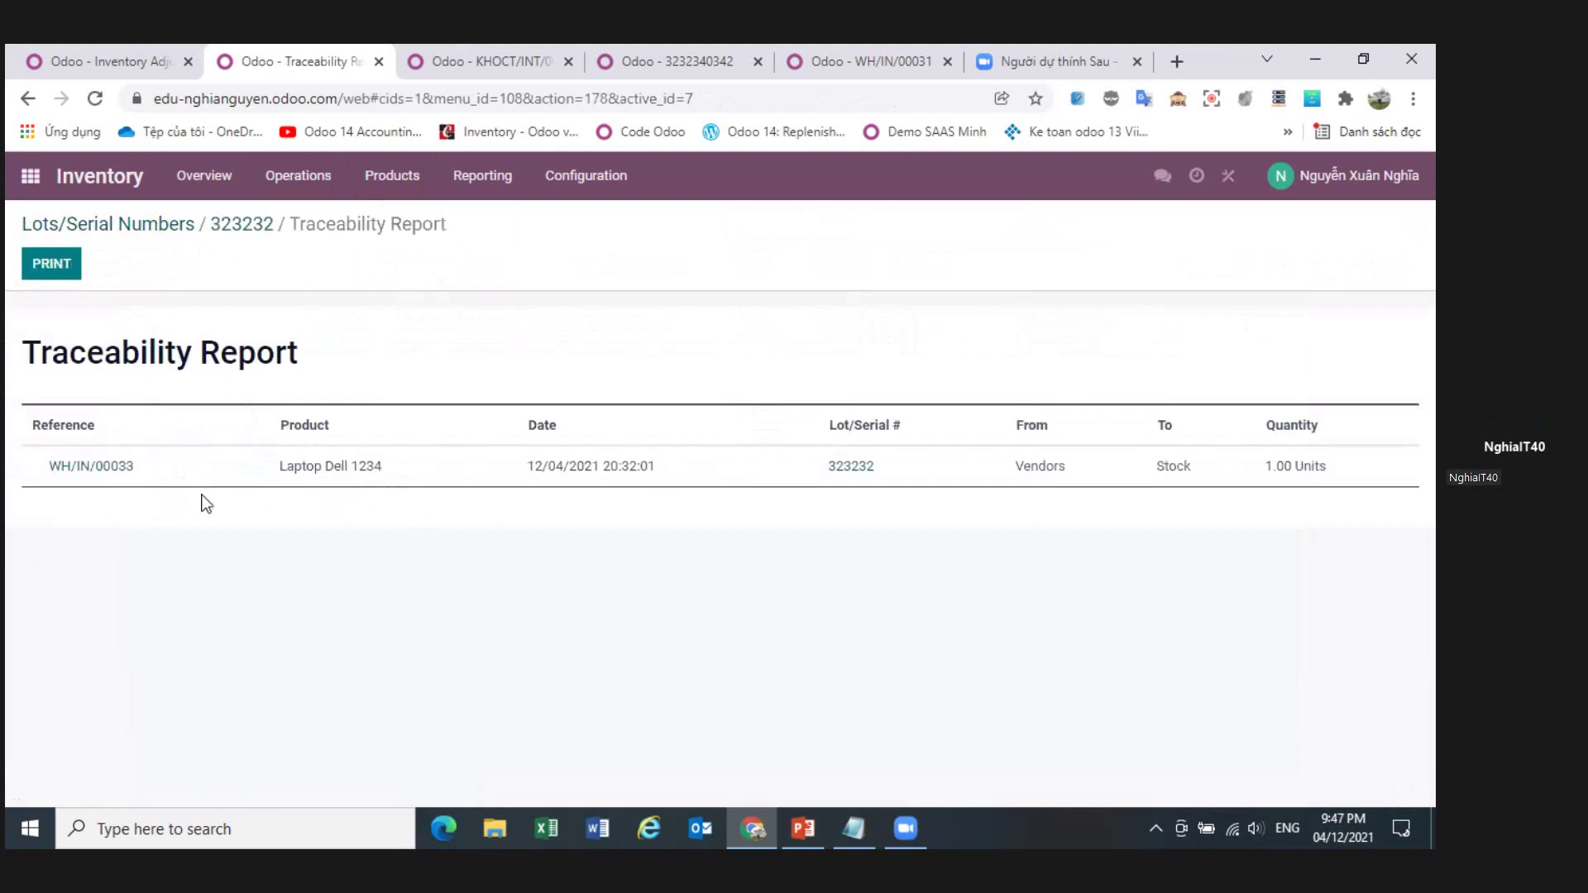
# - Go back to the Lots/Serial Numbers list, view serial number 234234 of Laptop Dell 1234, and return to the list
pyautogui.click(234, 240)
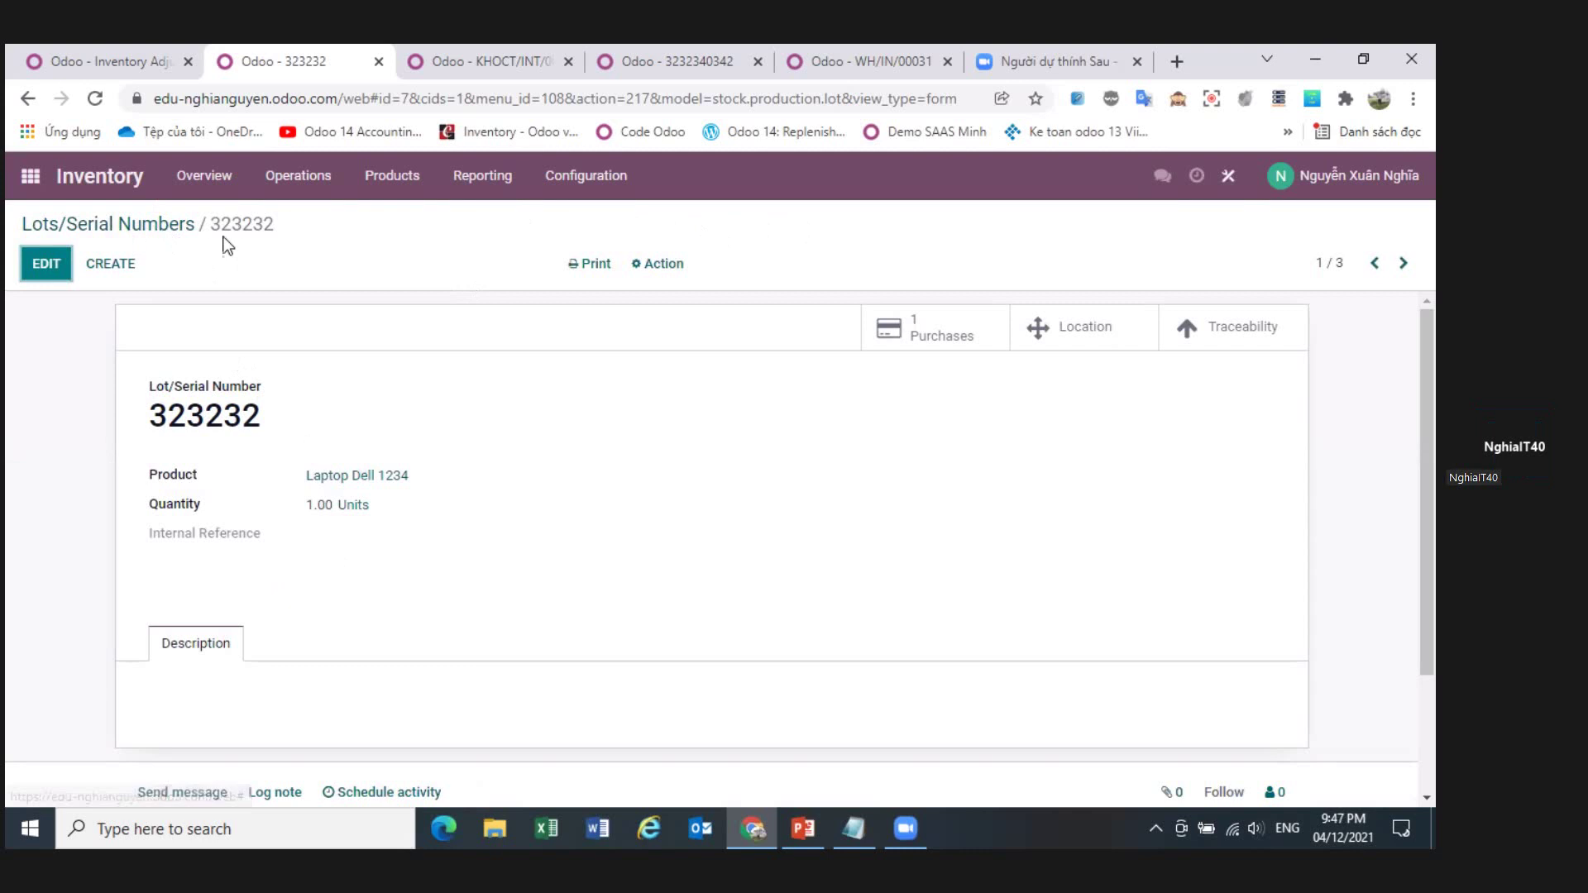
pyautogui.click(144, 230)
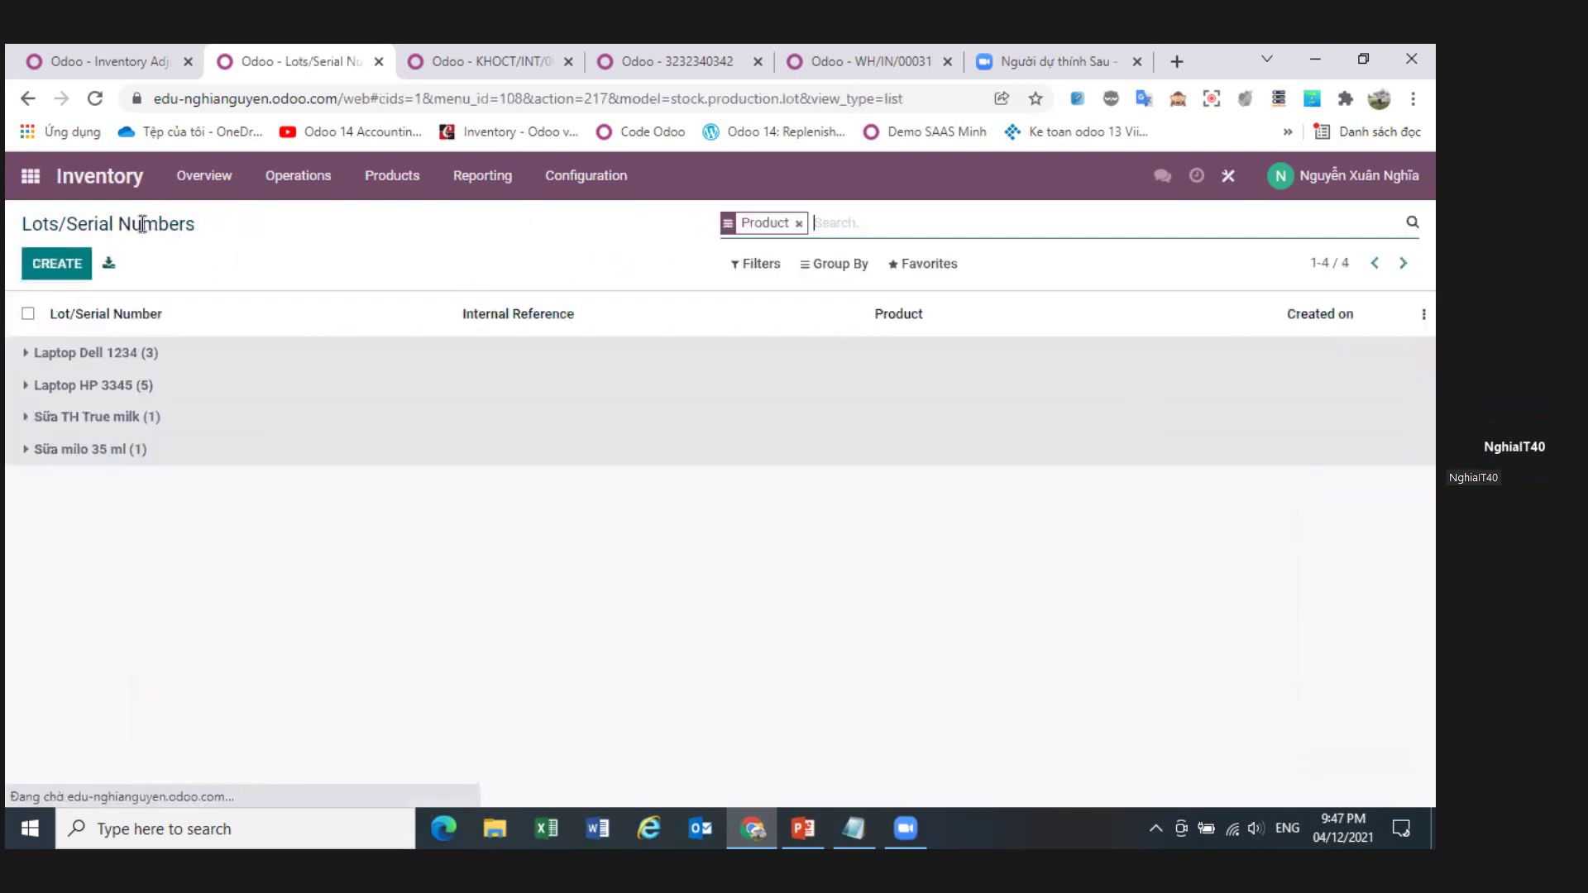
pyautogui.click(85, 354)
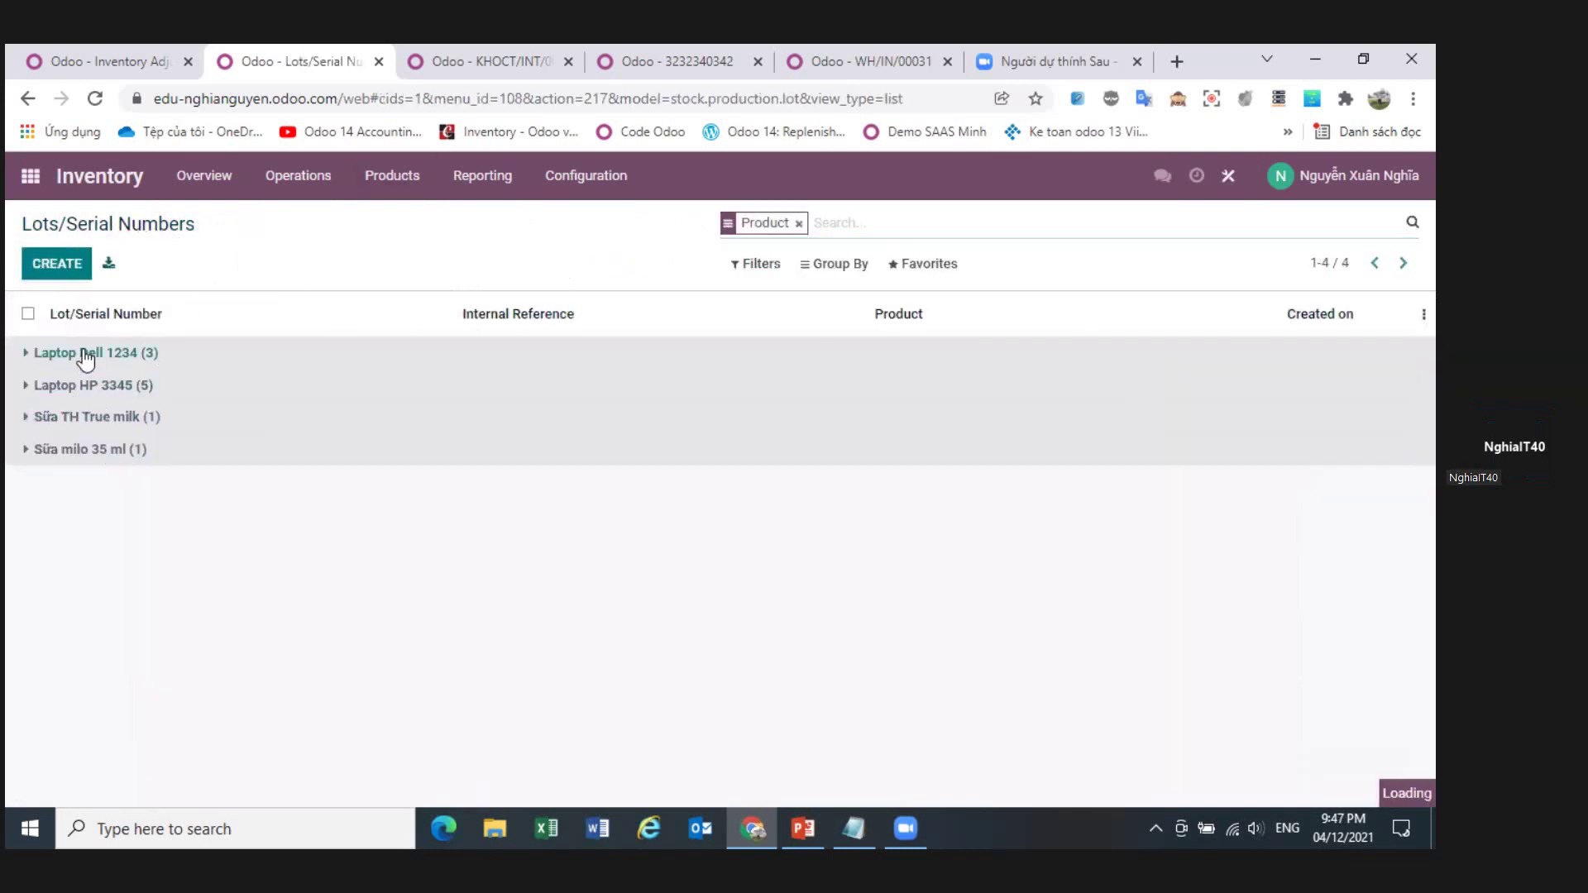
pyautogui.click(144, 425)
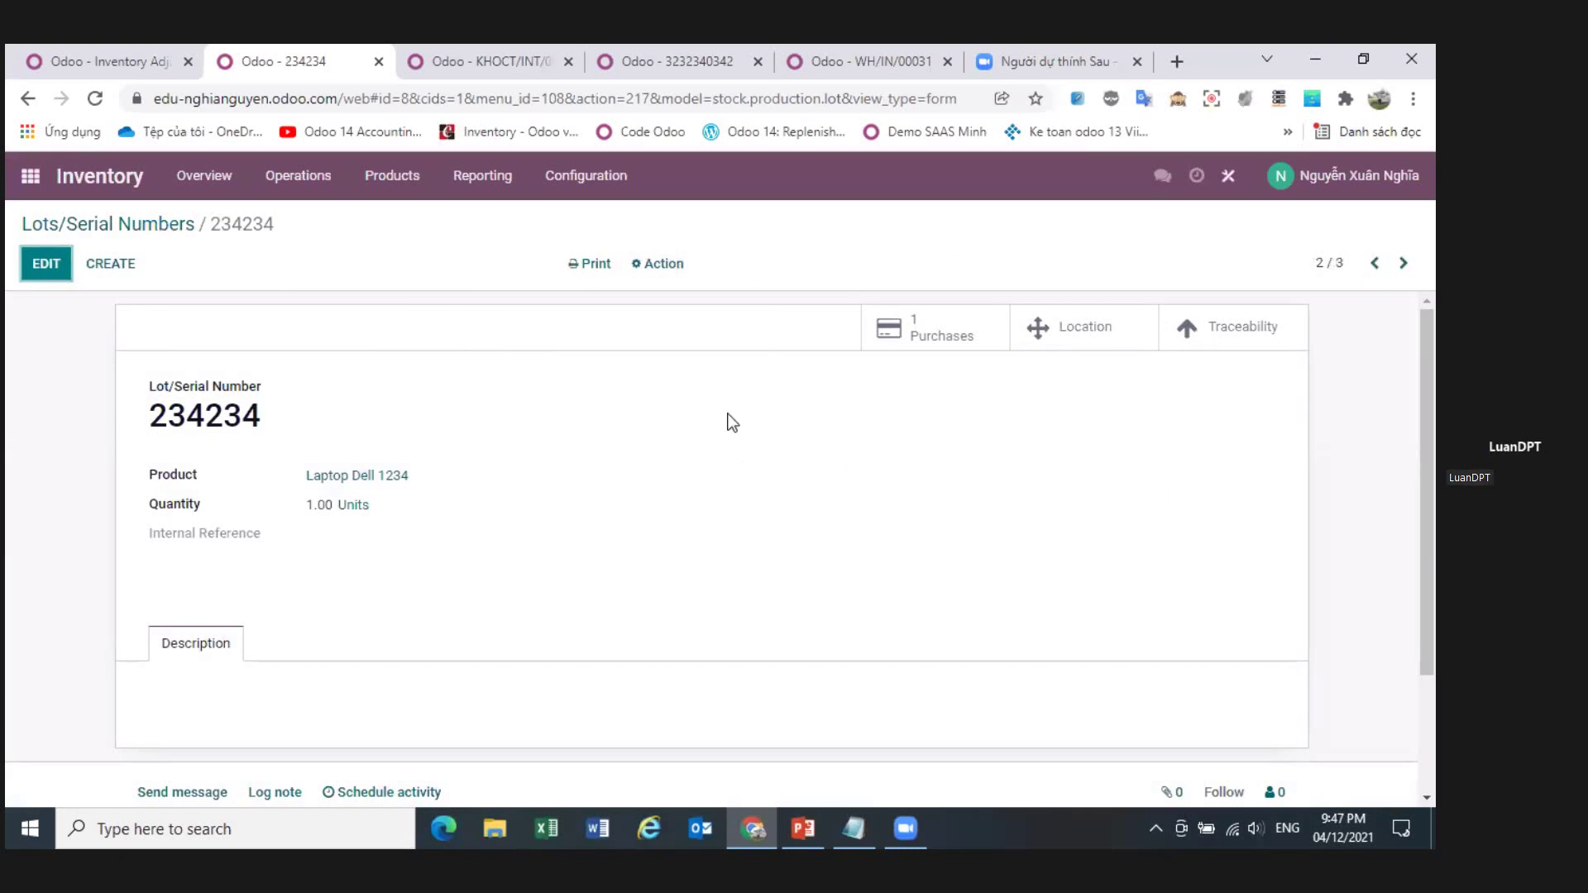
pyautogui.click(156, 227)
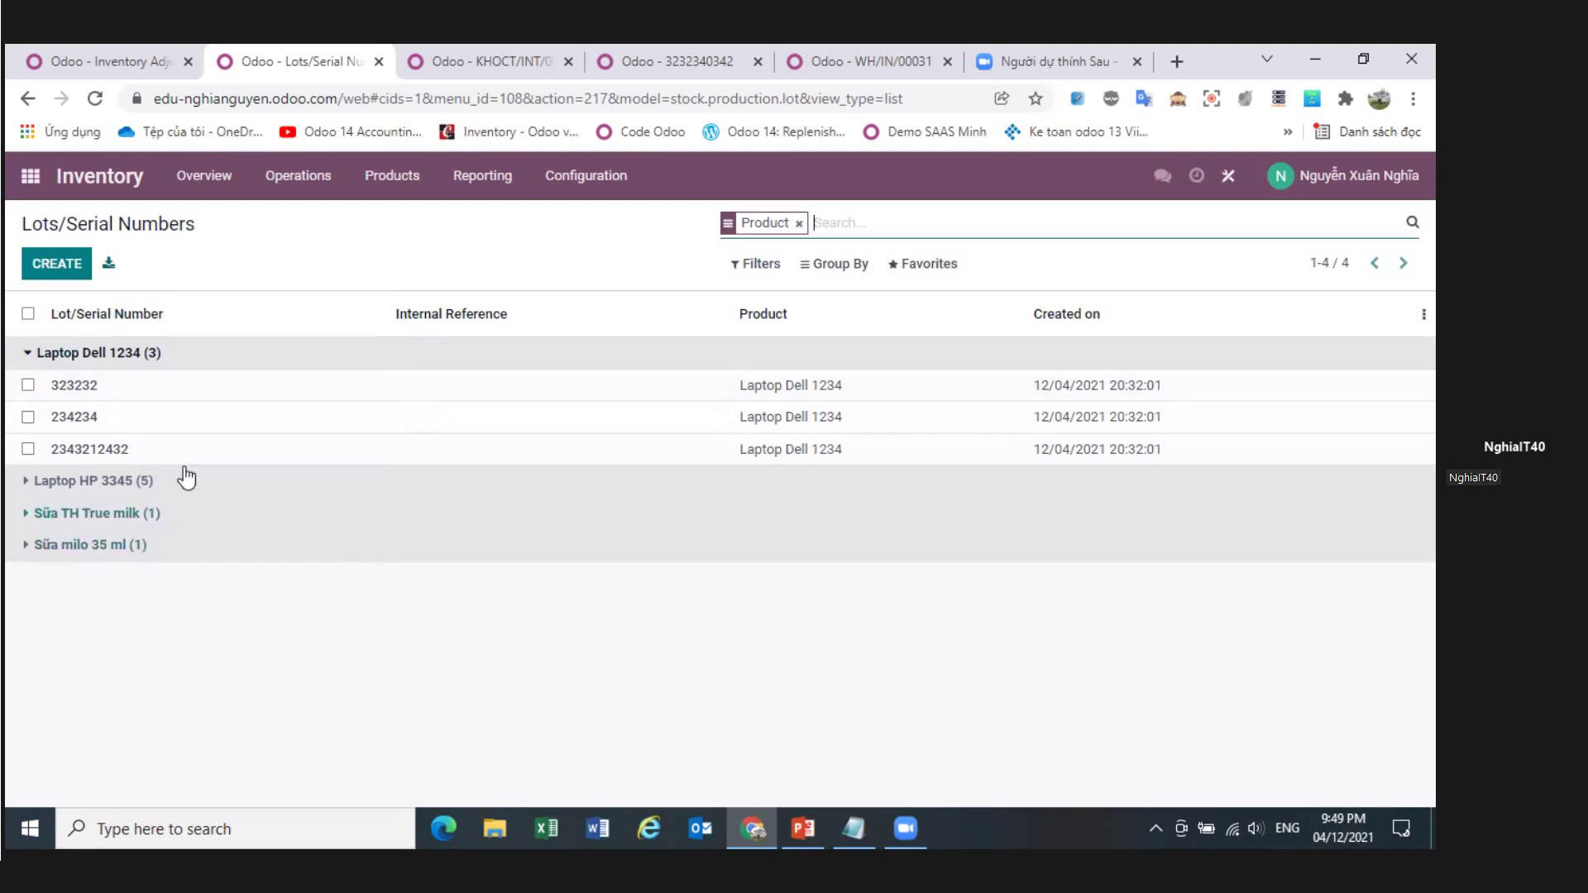
# - Open the Barcode app, view its Inventory Adjustments screen for WH/Stock, and return to the apps overview
pyautogui.click(30, 192)
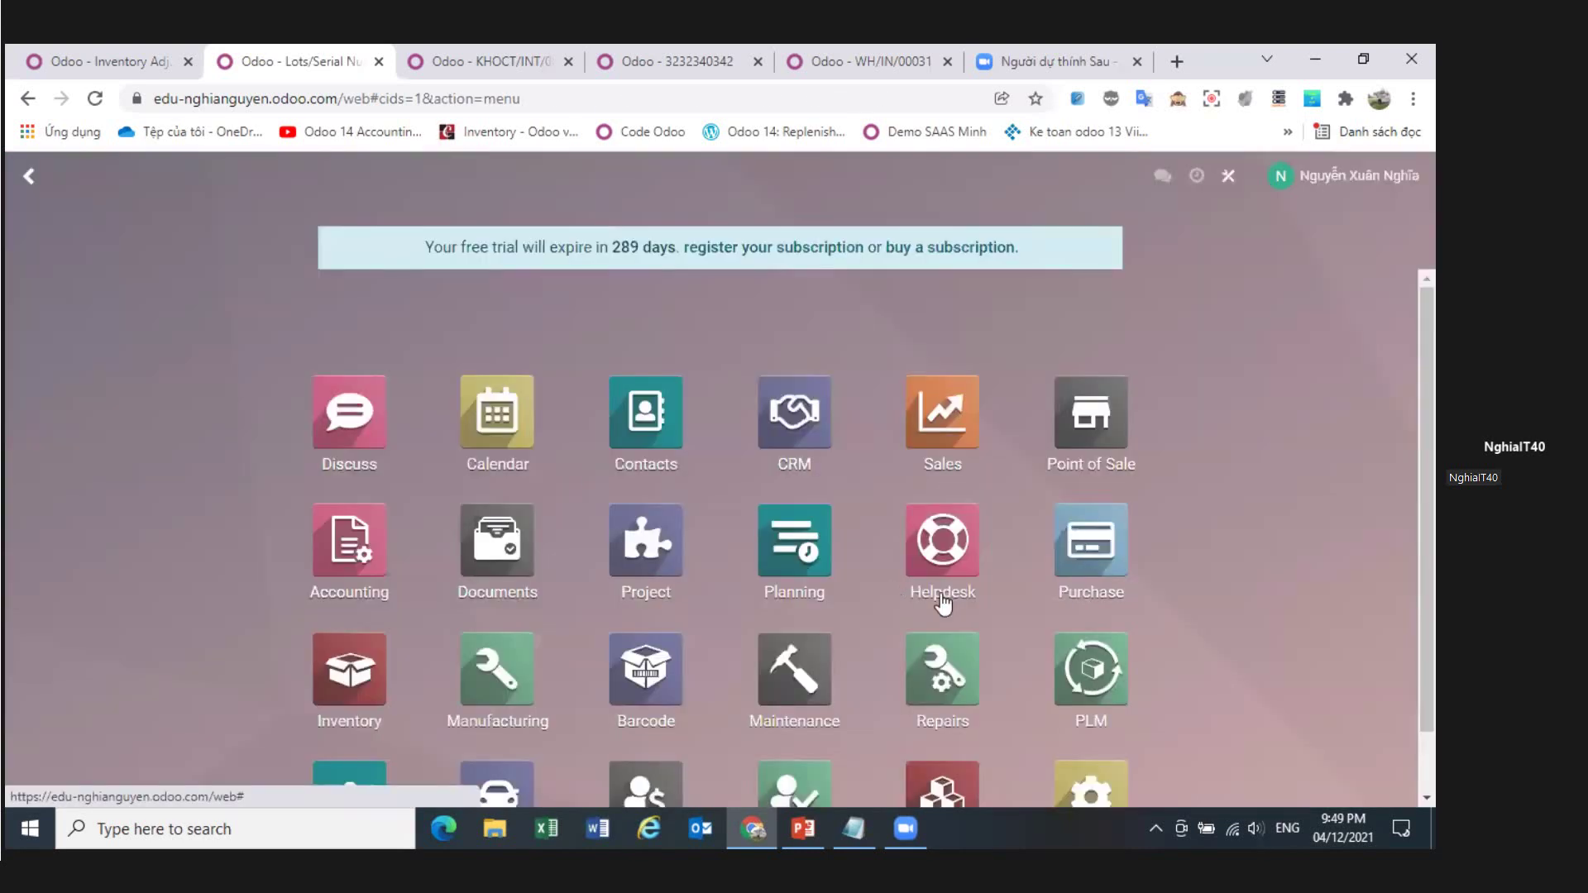
pyautogui.scroll(-1, 886, 629)
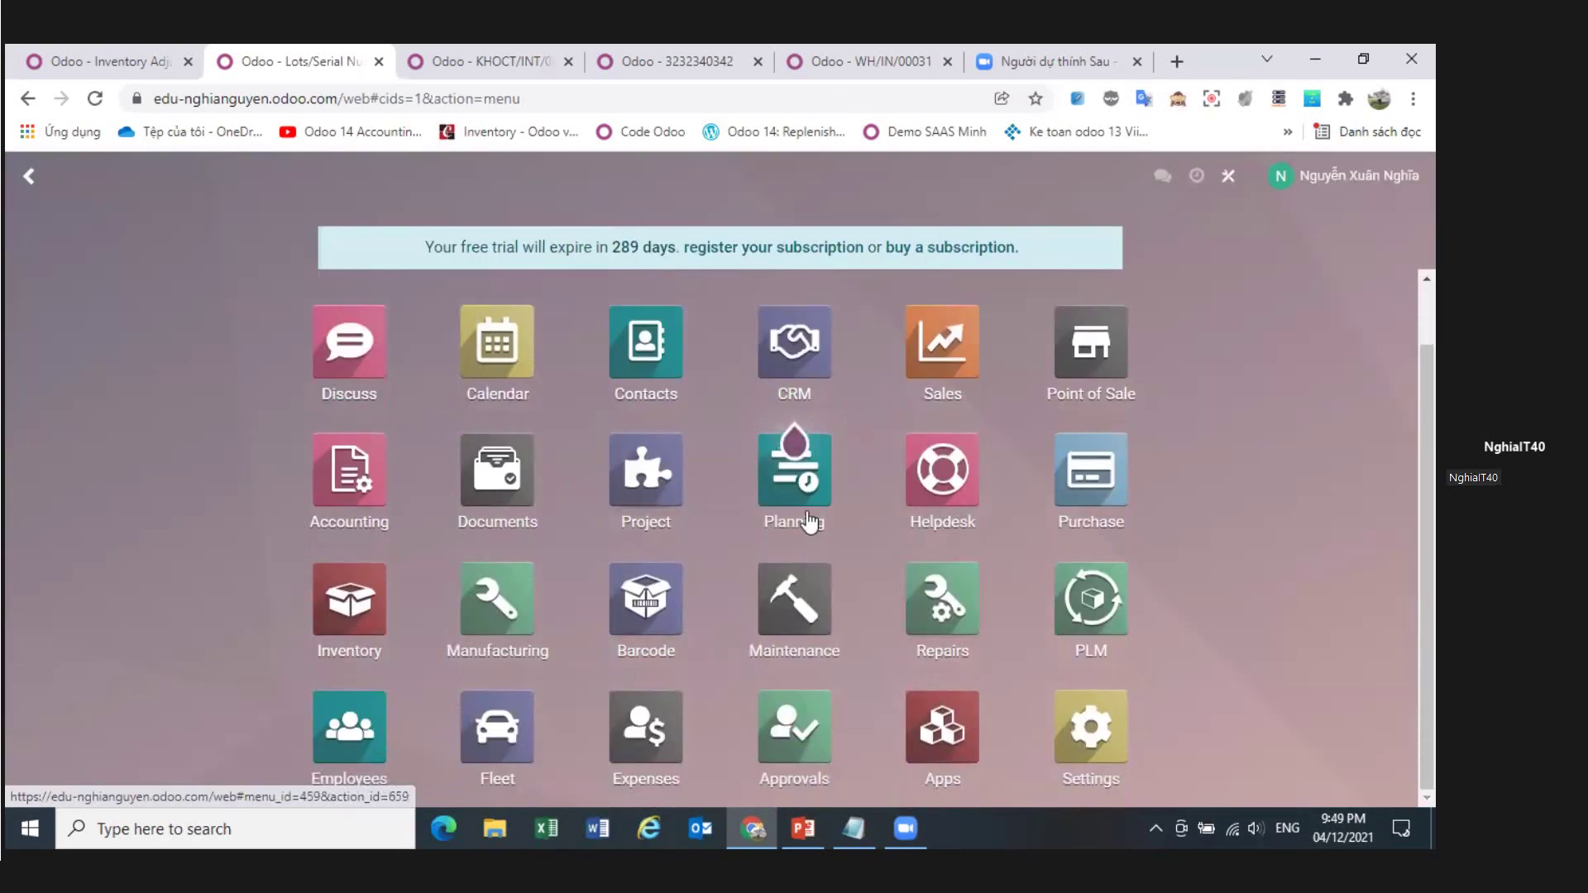
pyautogui.click(646, 601)
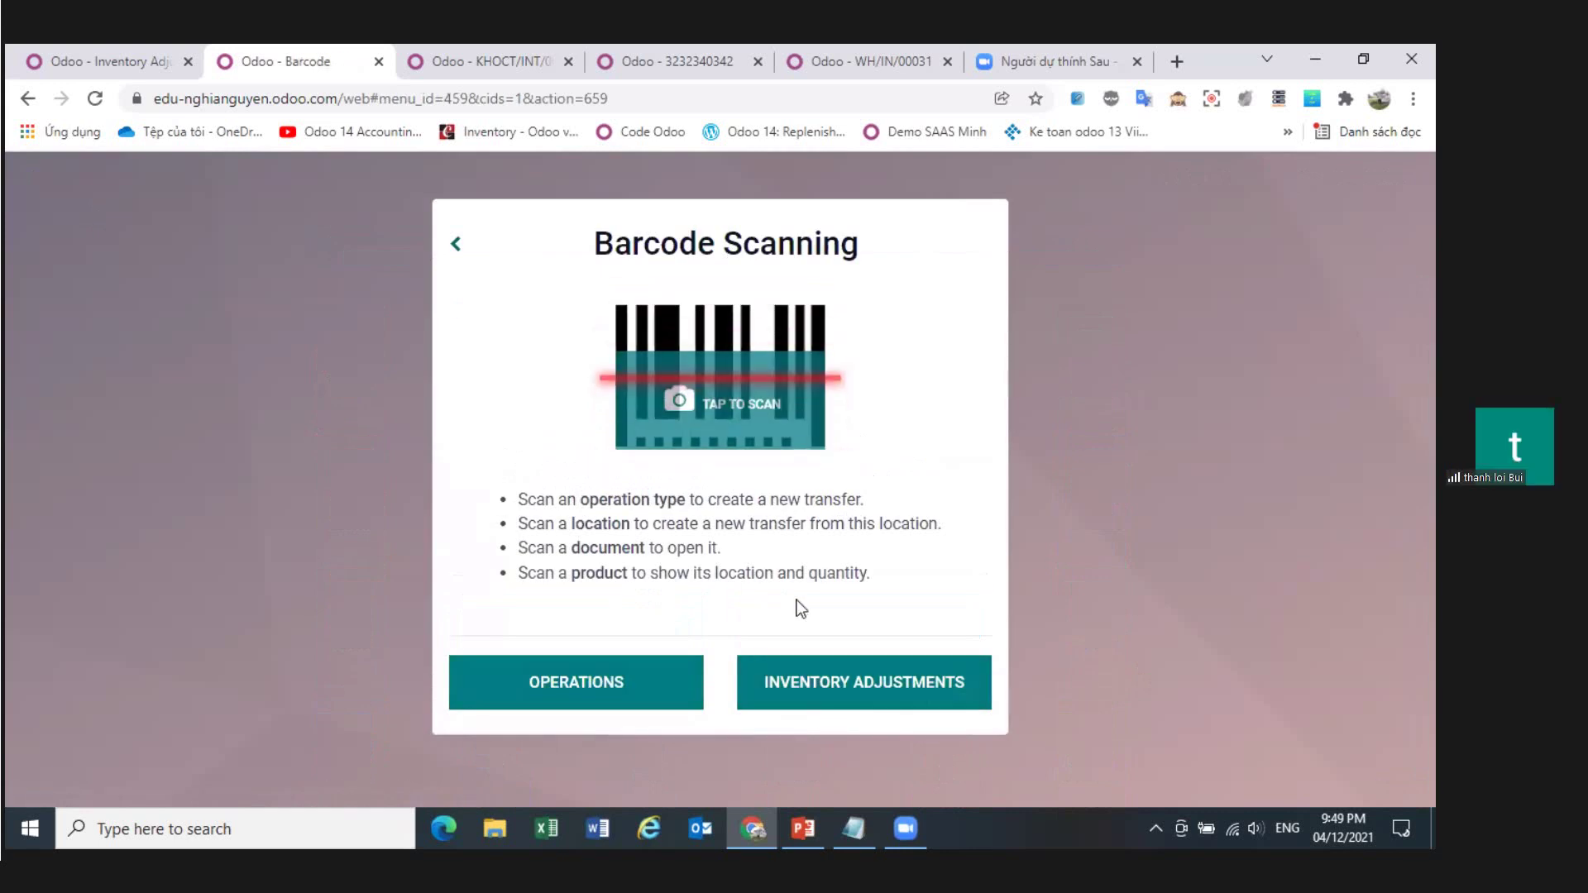
pyautogui.click(861, 698)
pyautogui.click(861, 679)
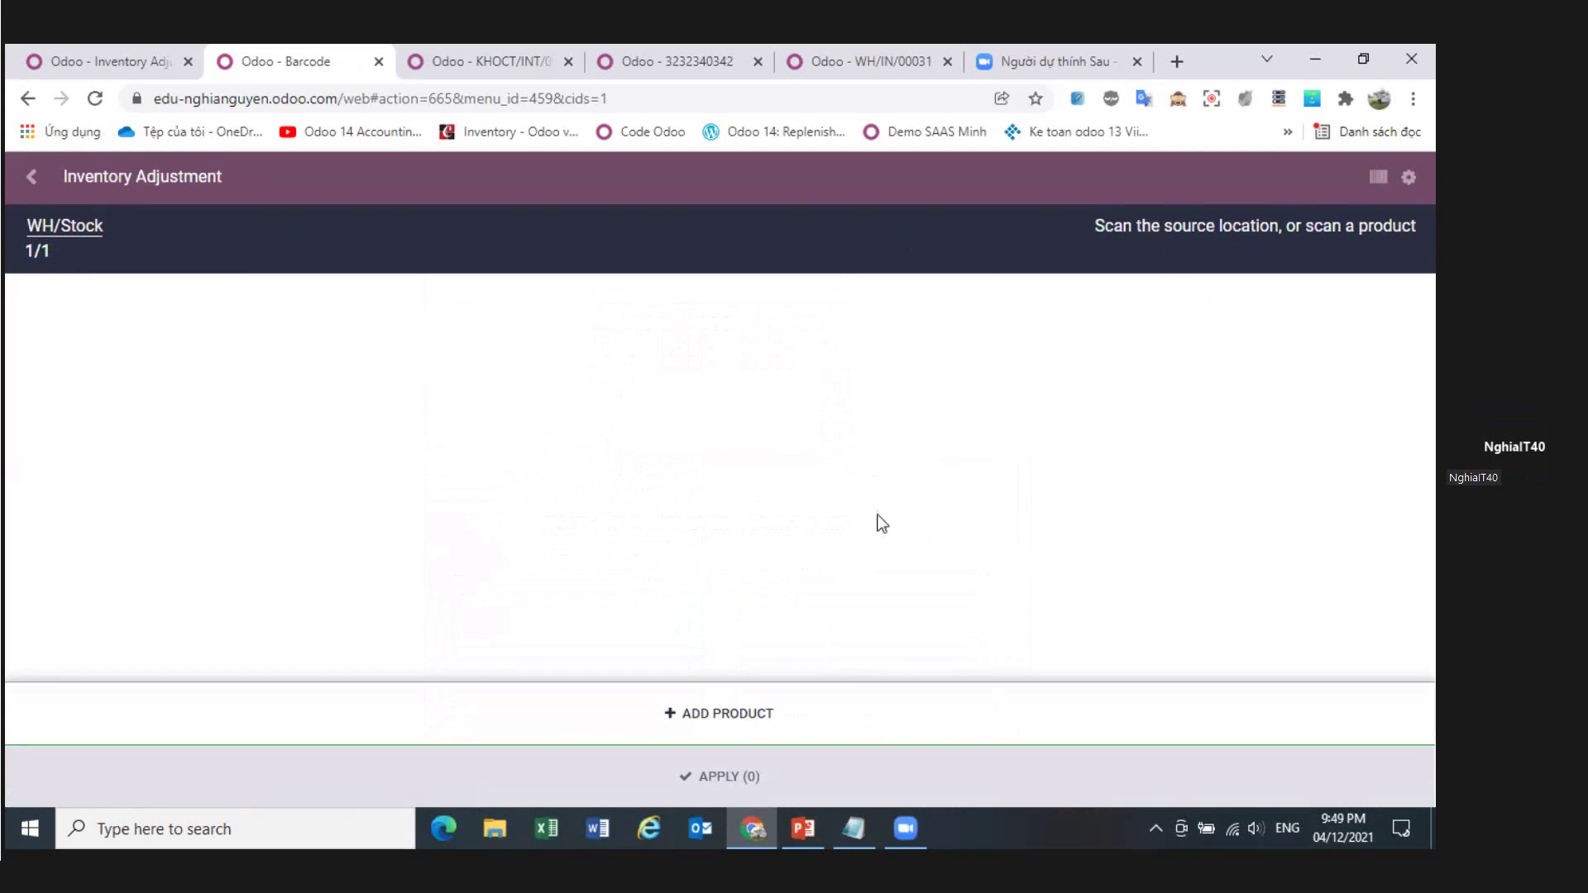
pyautogui.click(31, 176)
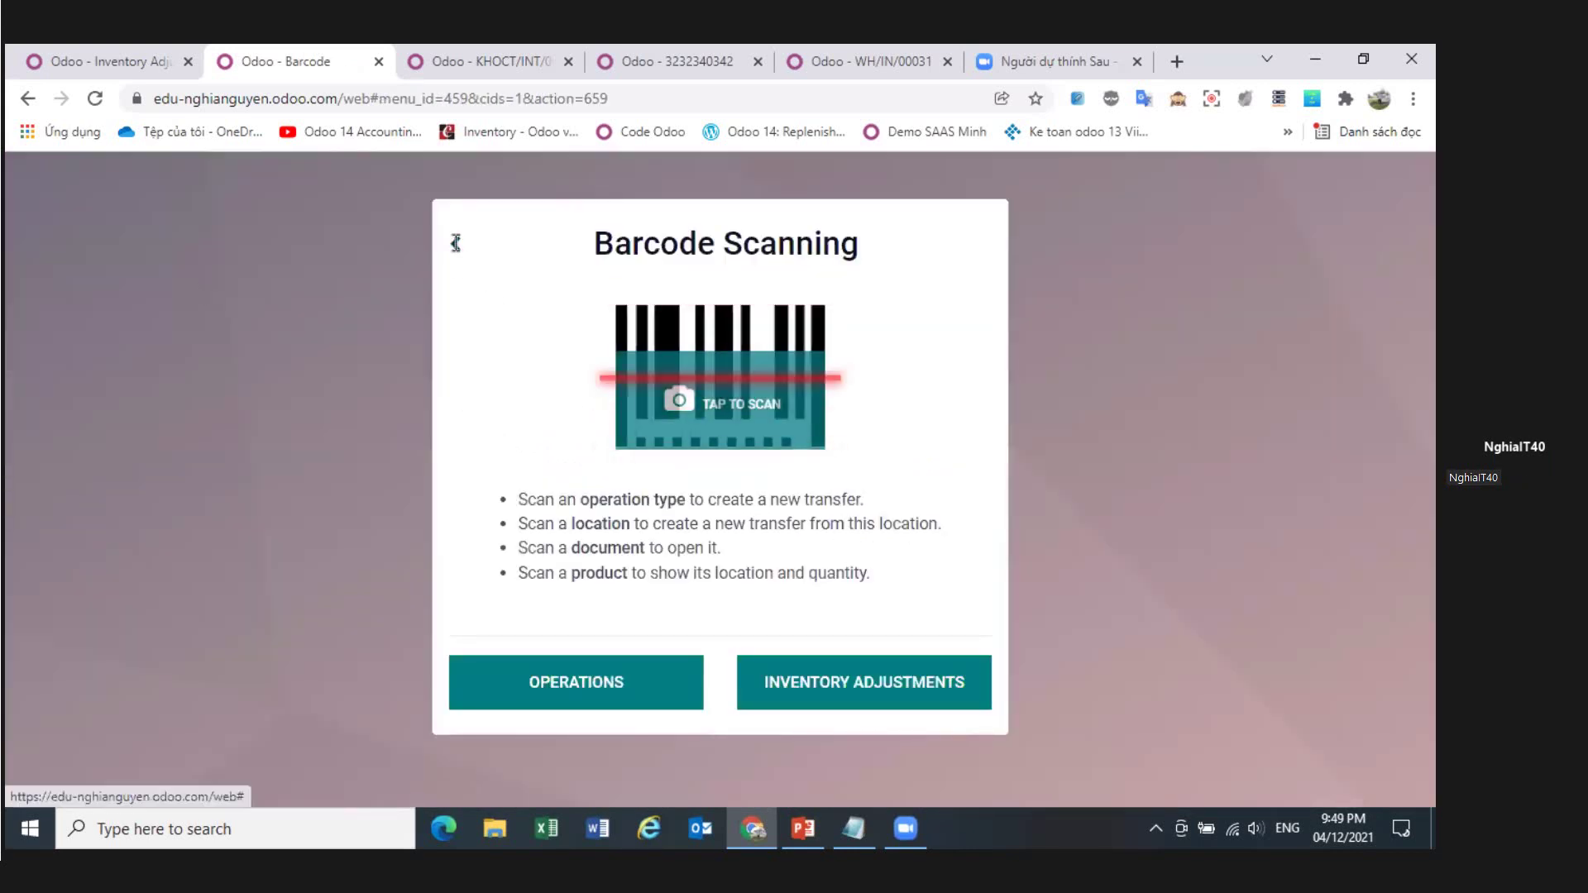
pyautogui.click(456, 243)
pyautogui.doubleClick(453, 246)
pyautogui.scroll(-1, 635, 637)
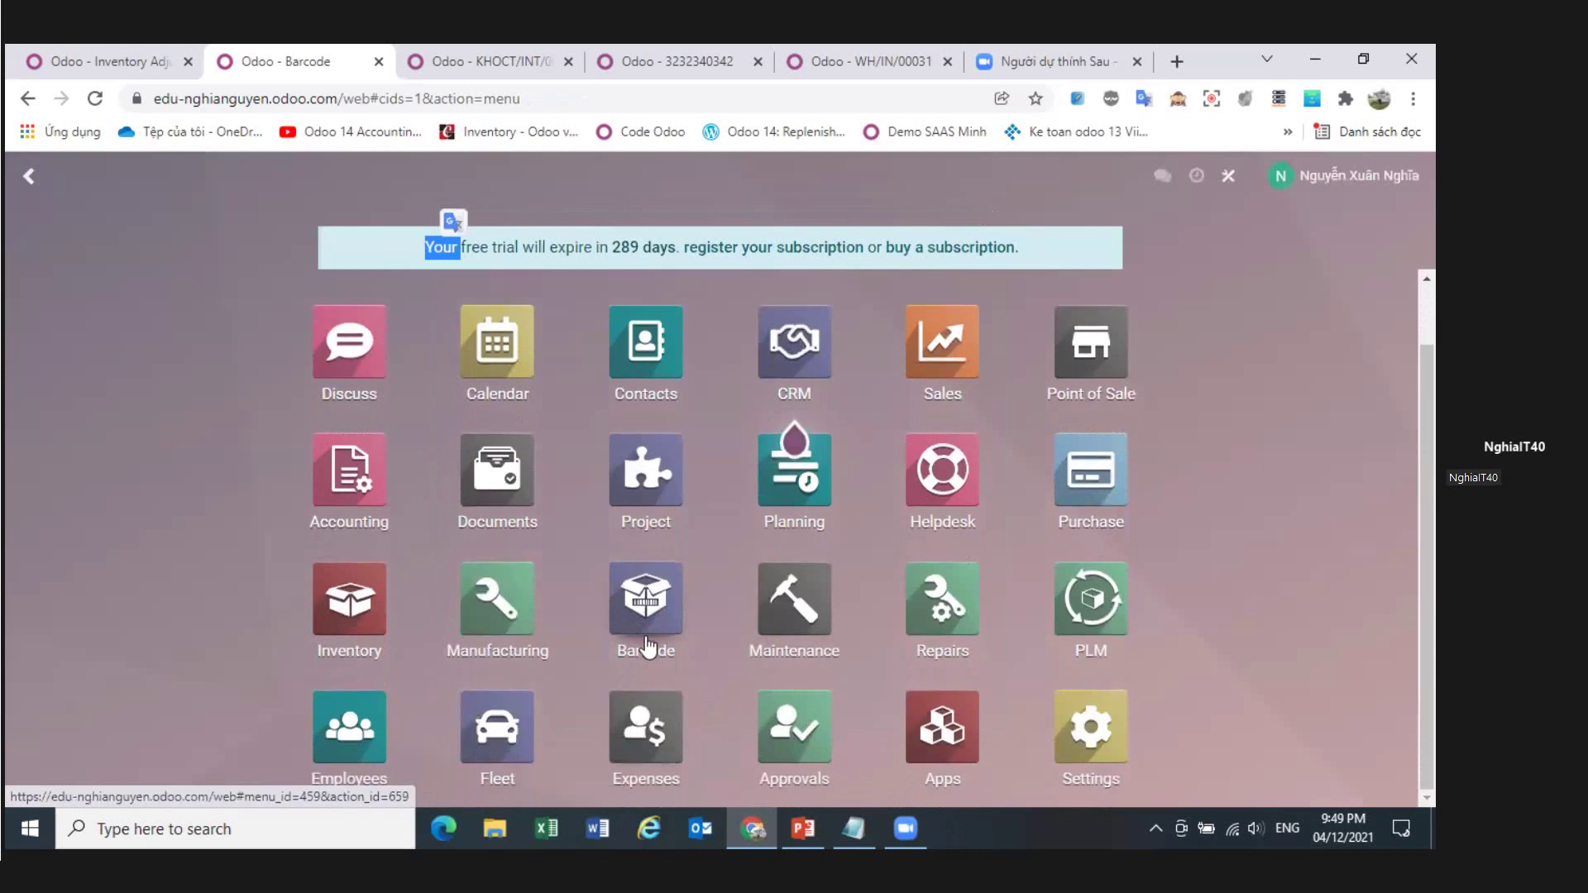
# - Switch to the PowerPoint presentation, review slide 4 with the Phân hệ kho topics, and return to Odoo in the browser
pyautogui.click(802, 829)
pyautogui.scroll(1, 827, 649)
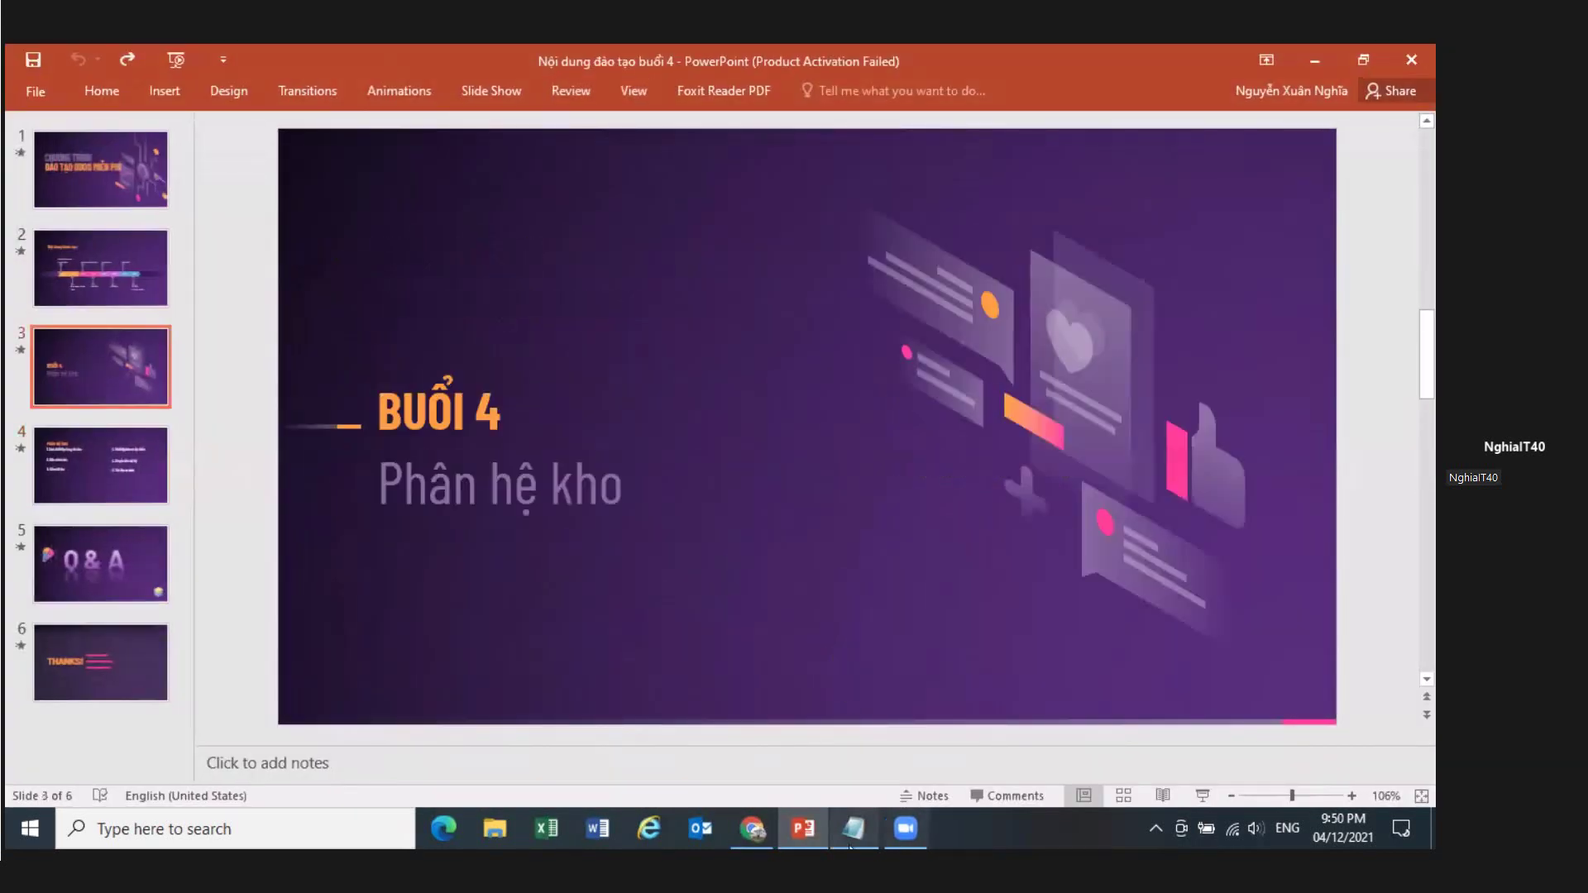
pyautogui.click(83, 439)
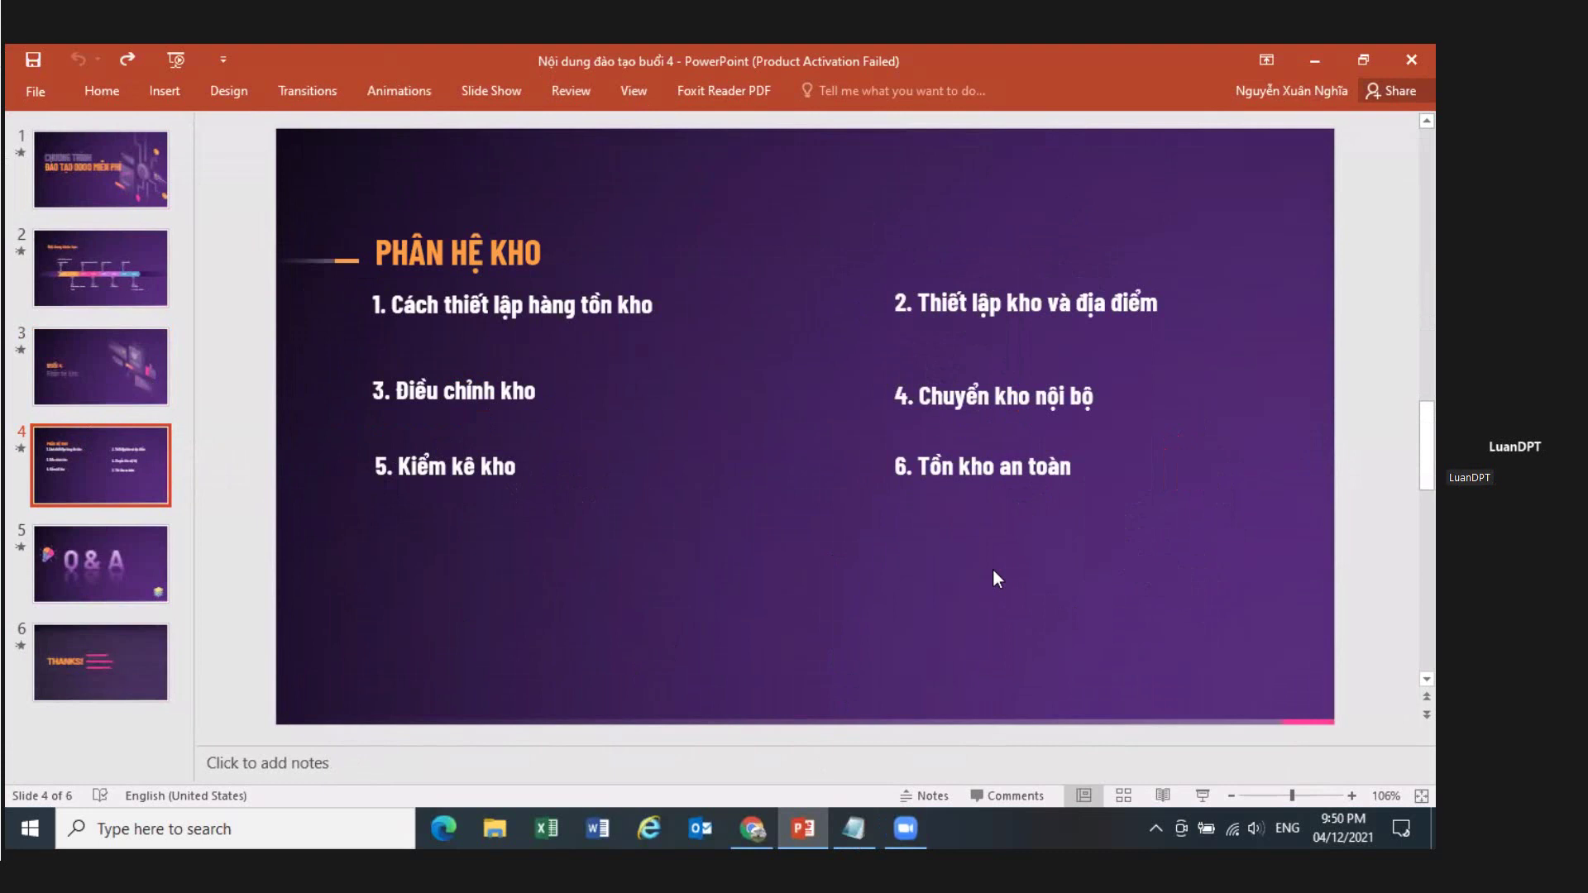
pyautogui.click(809, 828)
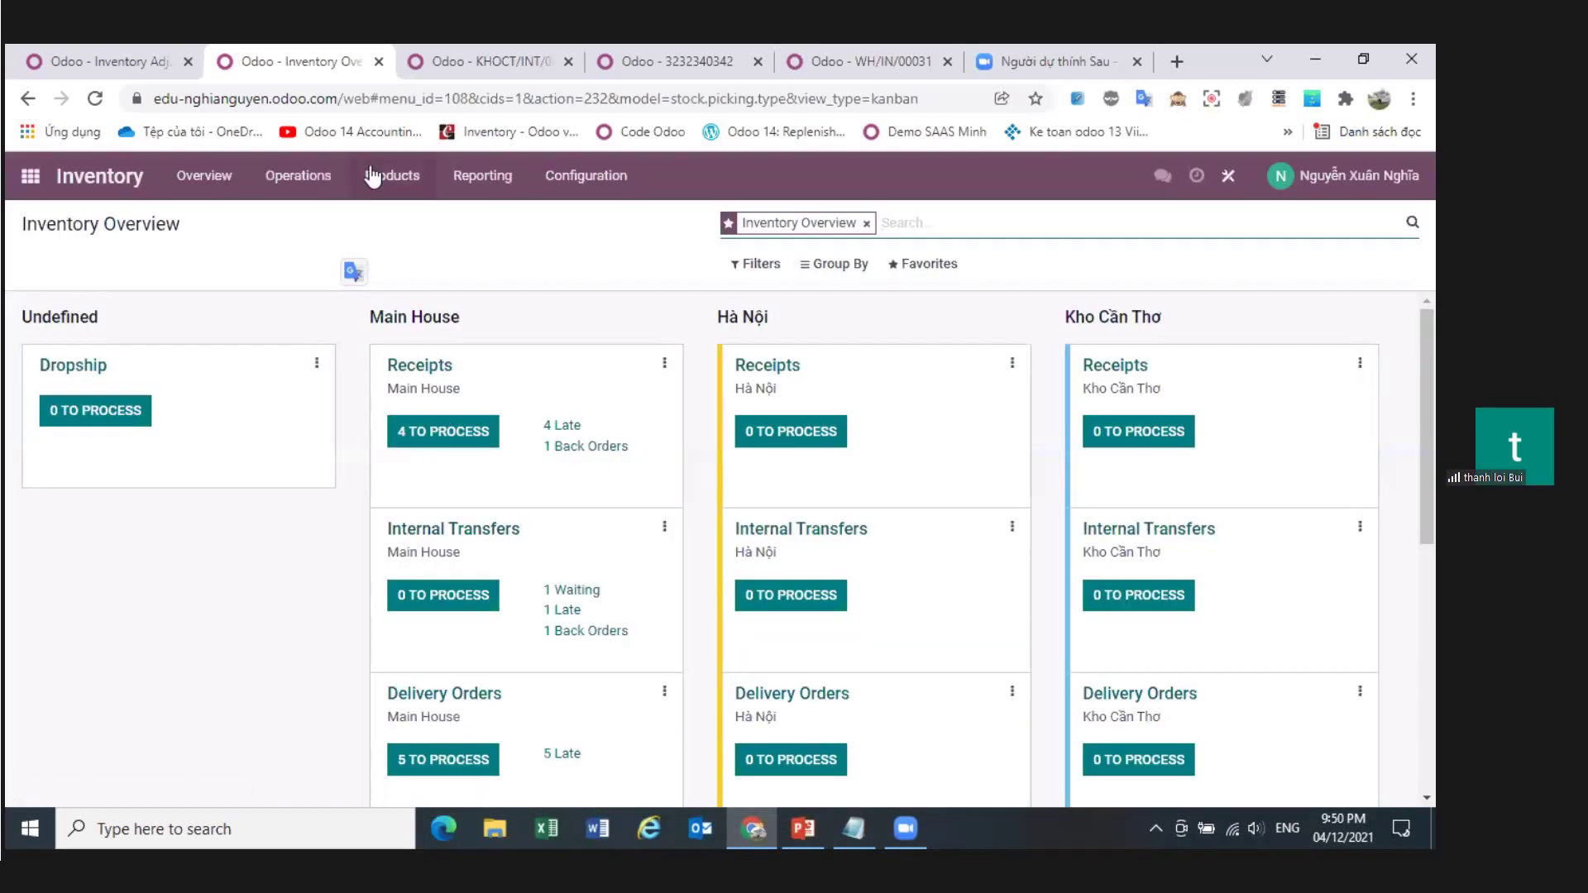
# - Open the Products overview, view the additional actions available for the product Bàn học sinh 1, and return to the overview
pyautogui.click(382, 175)
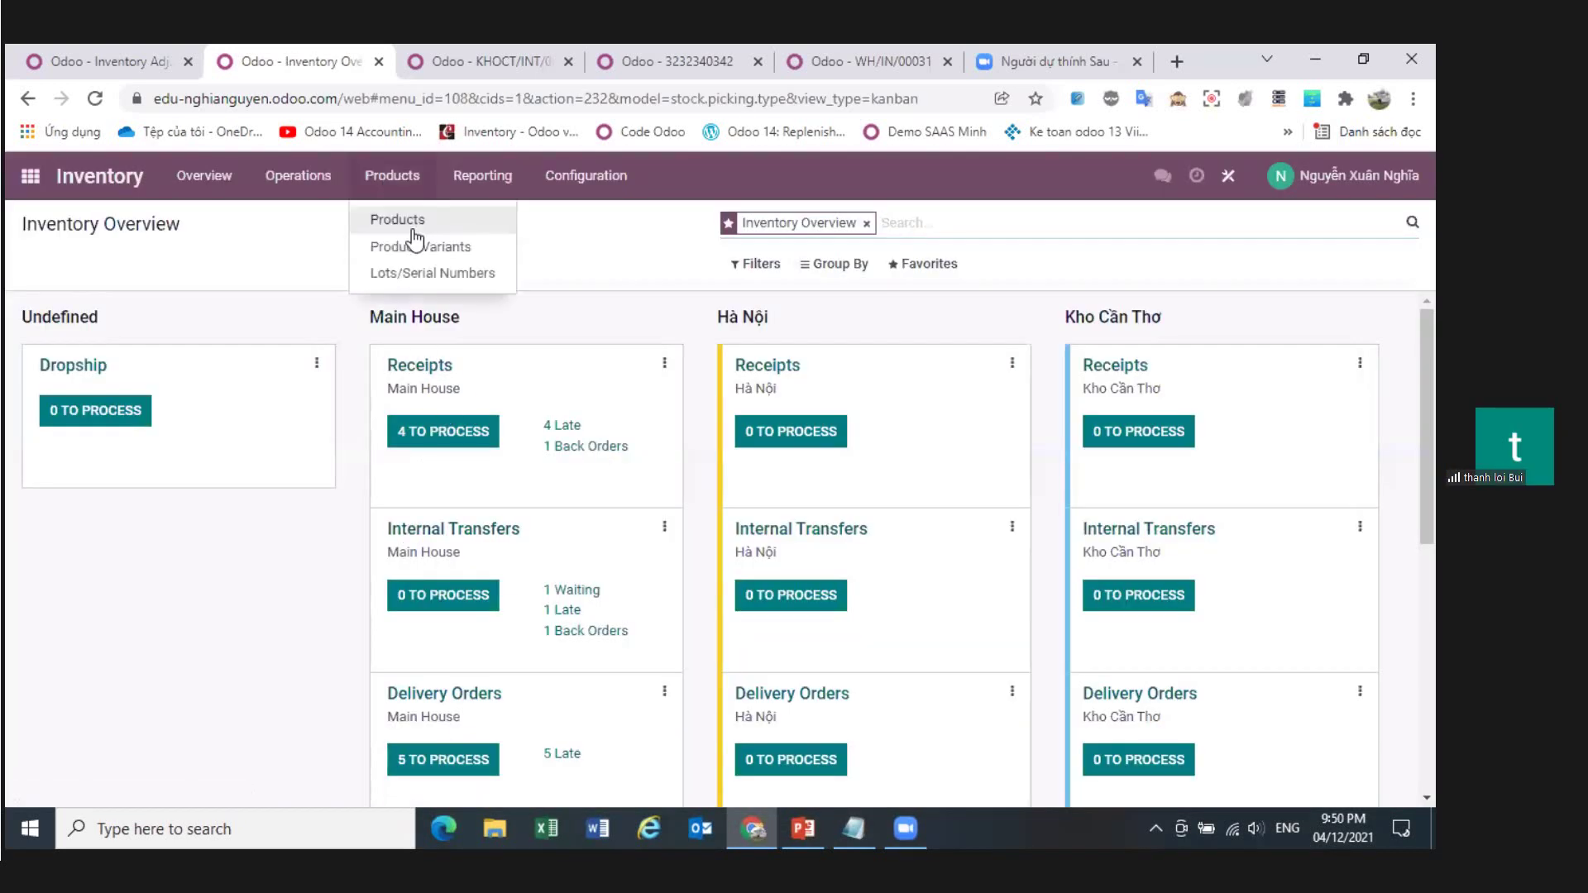
pyautogui.click(415, 231)
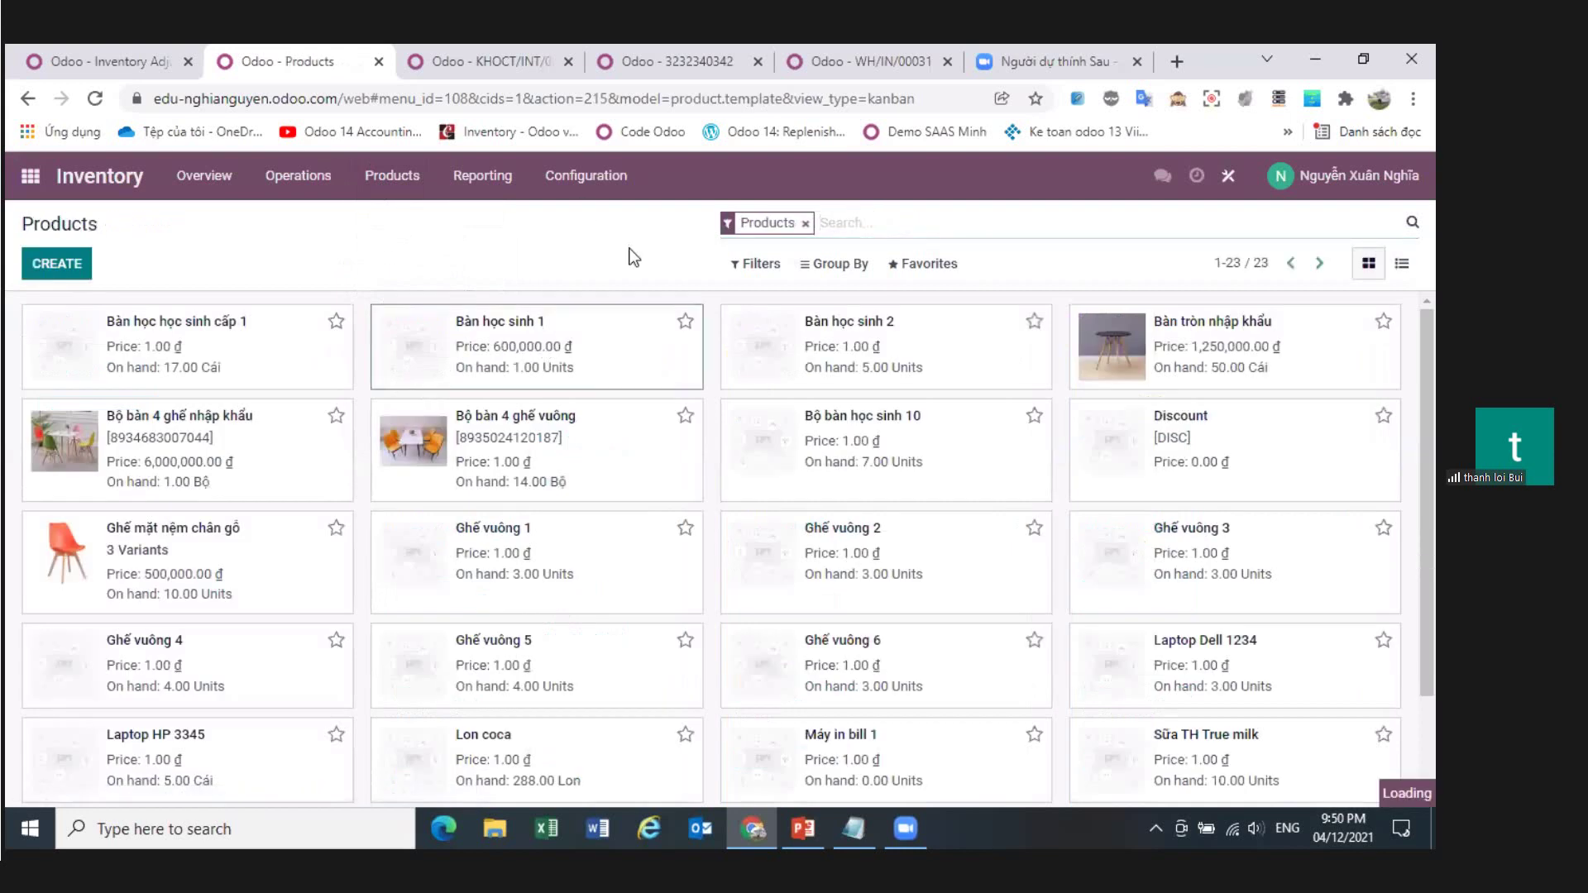
pyautogui.click(562, 339)
pyautogui.click(654, 263)
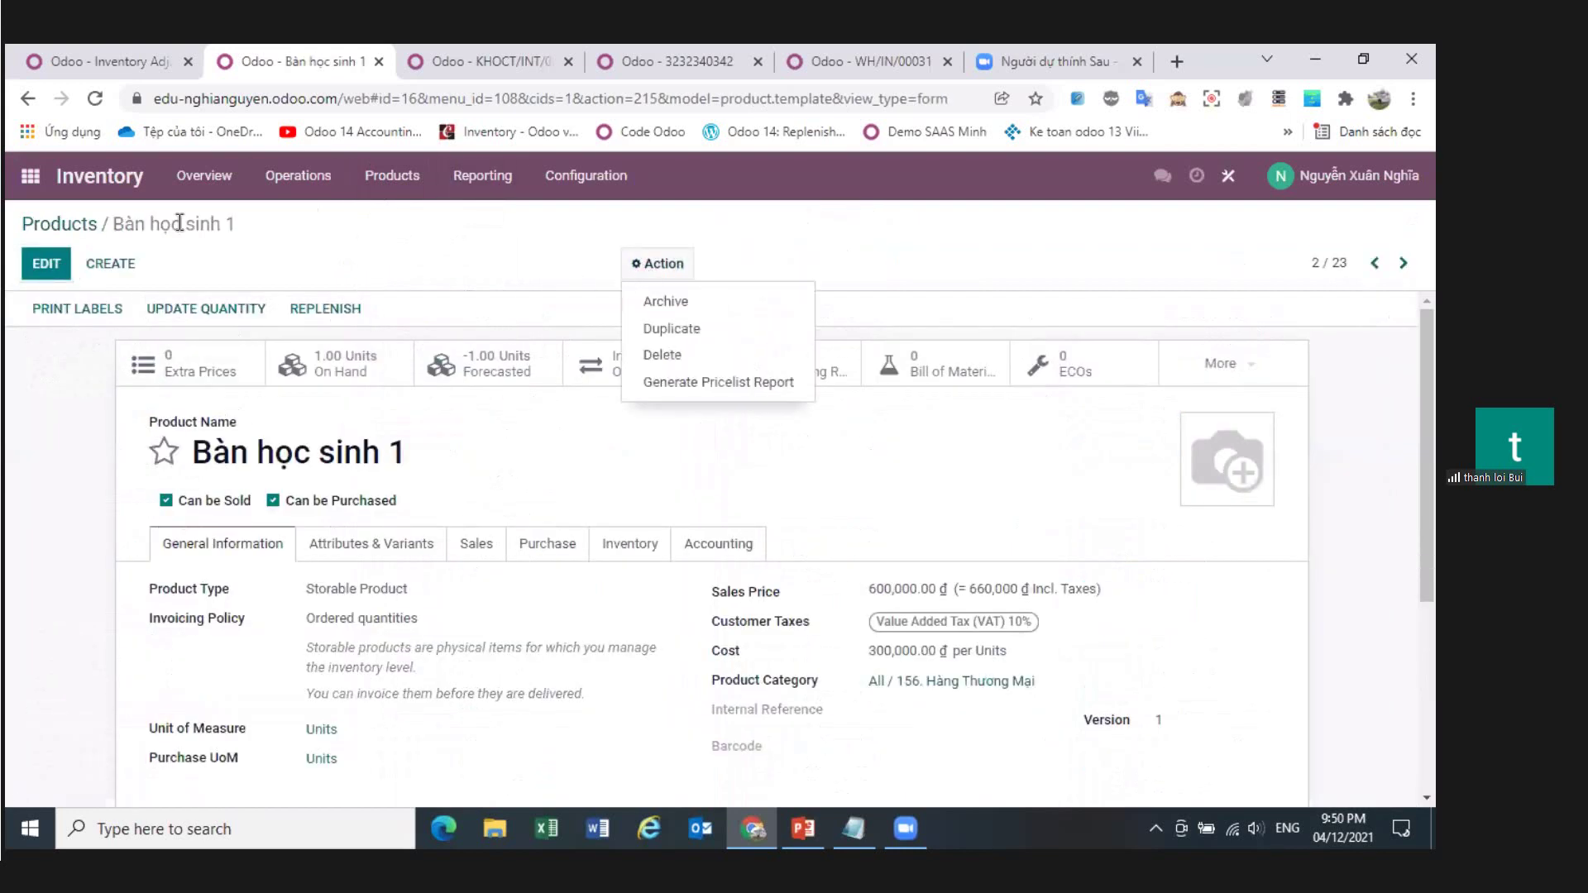
pyautogui.click(76, 231)
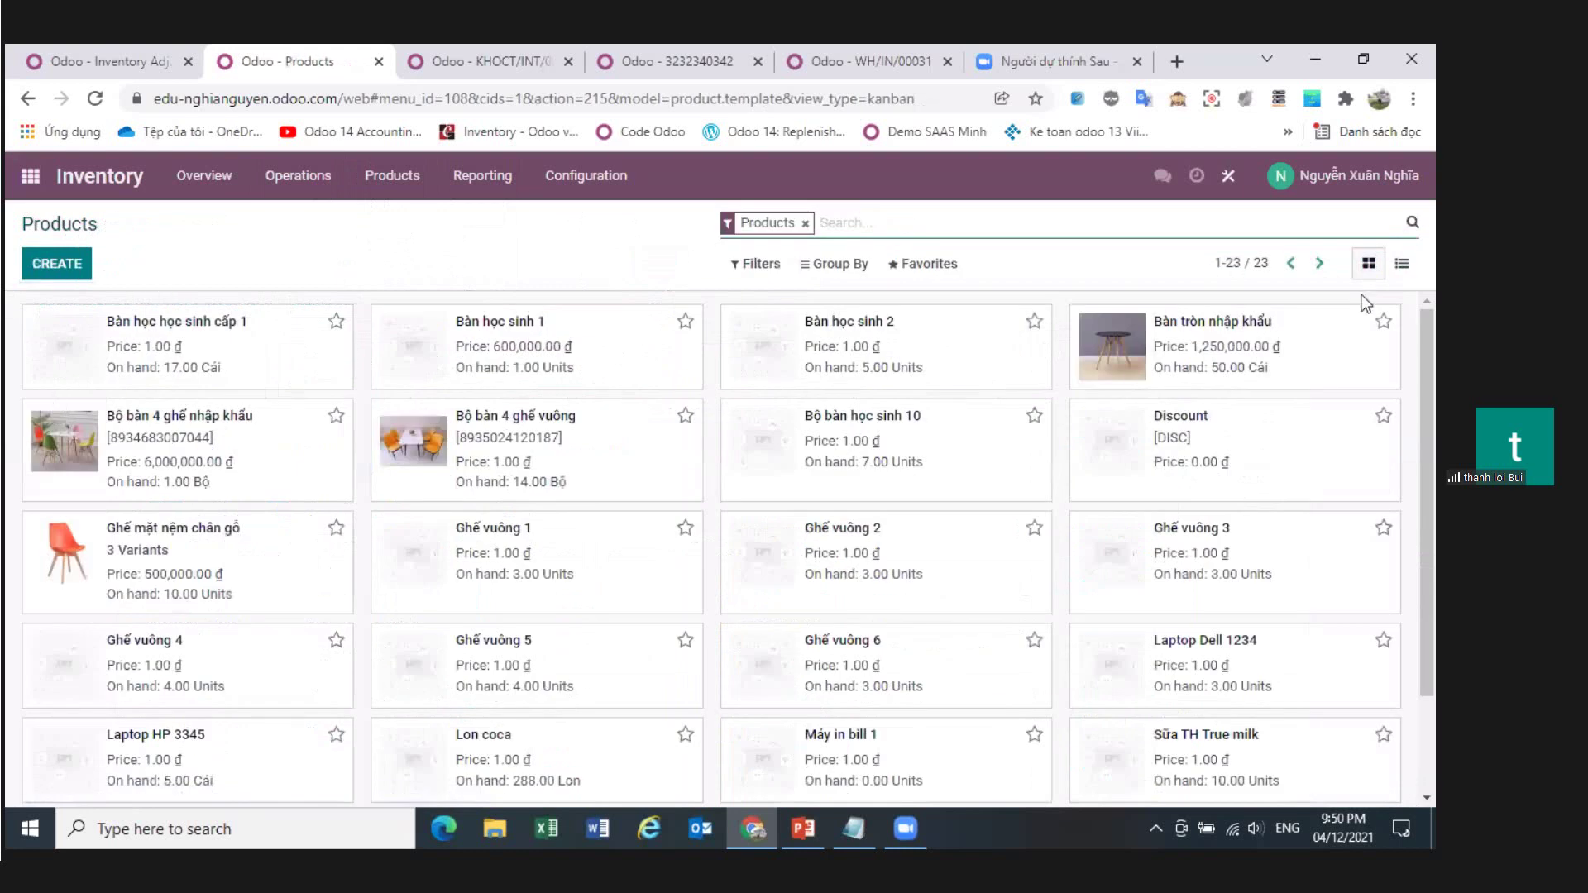
# - Show the products as a list, select Bàn học học sinh cấp 1 and print its labels in the ZPL Labels format
pyautogui.click(1402, 265)
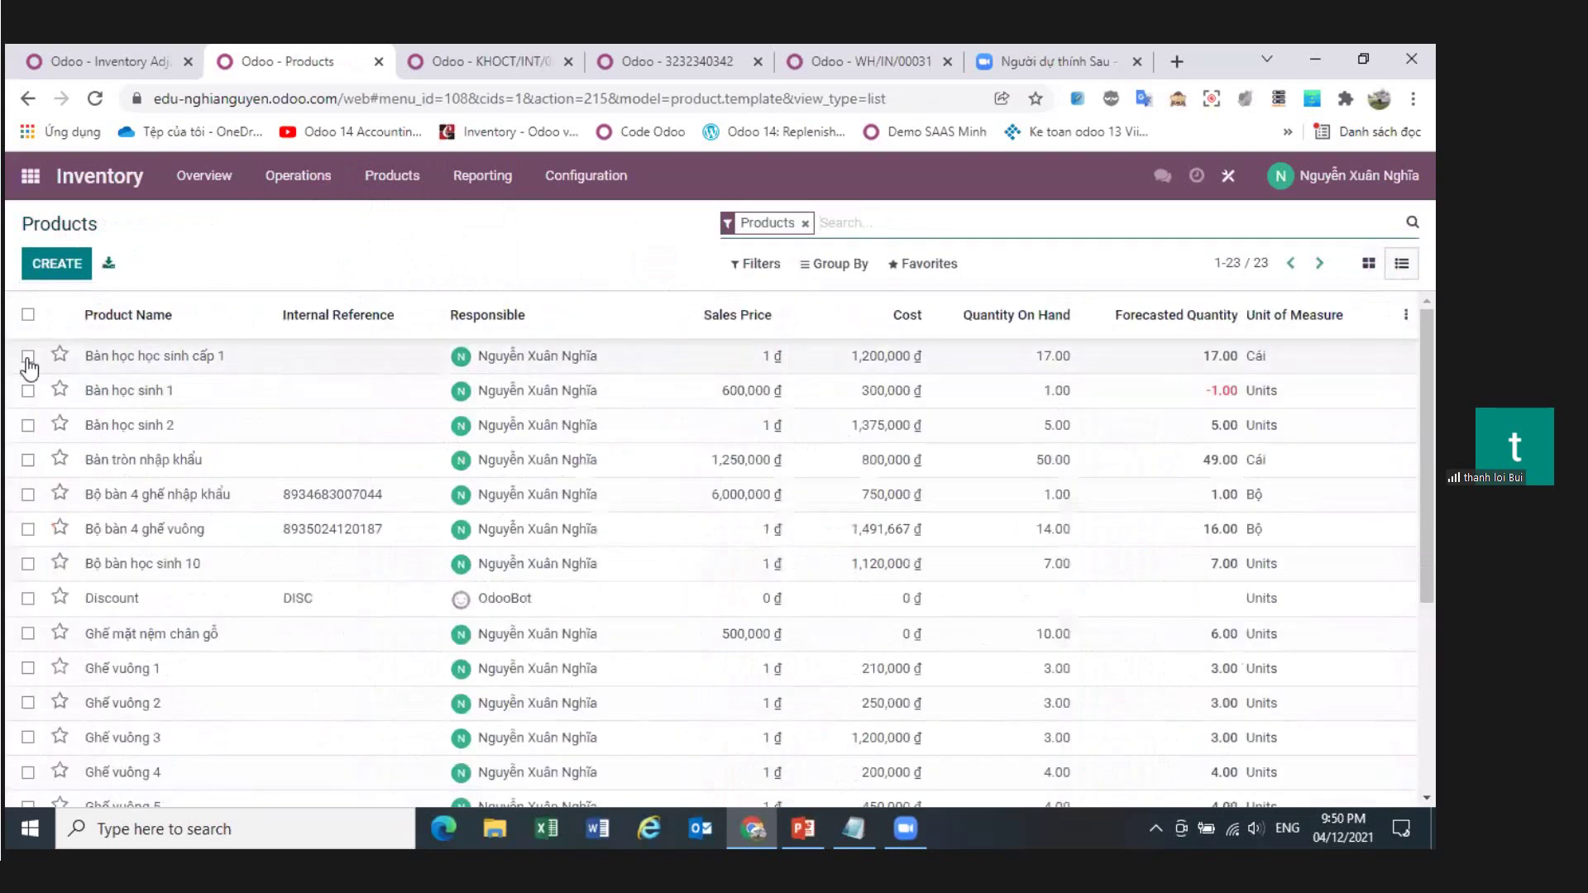
pyautogui.click(28, 355)
pyautogui.click(659, 263)
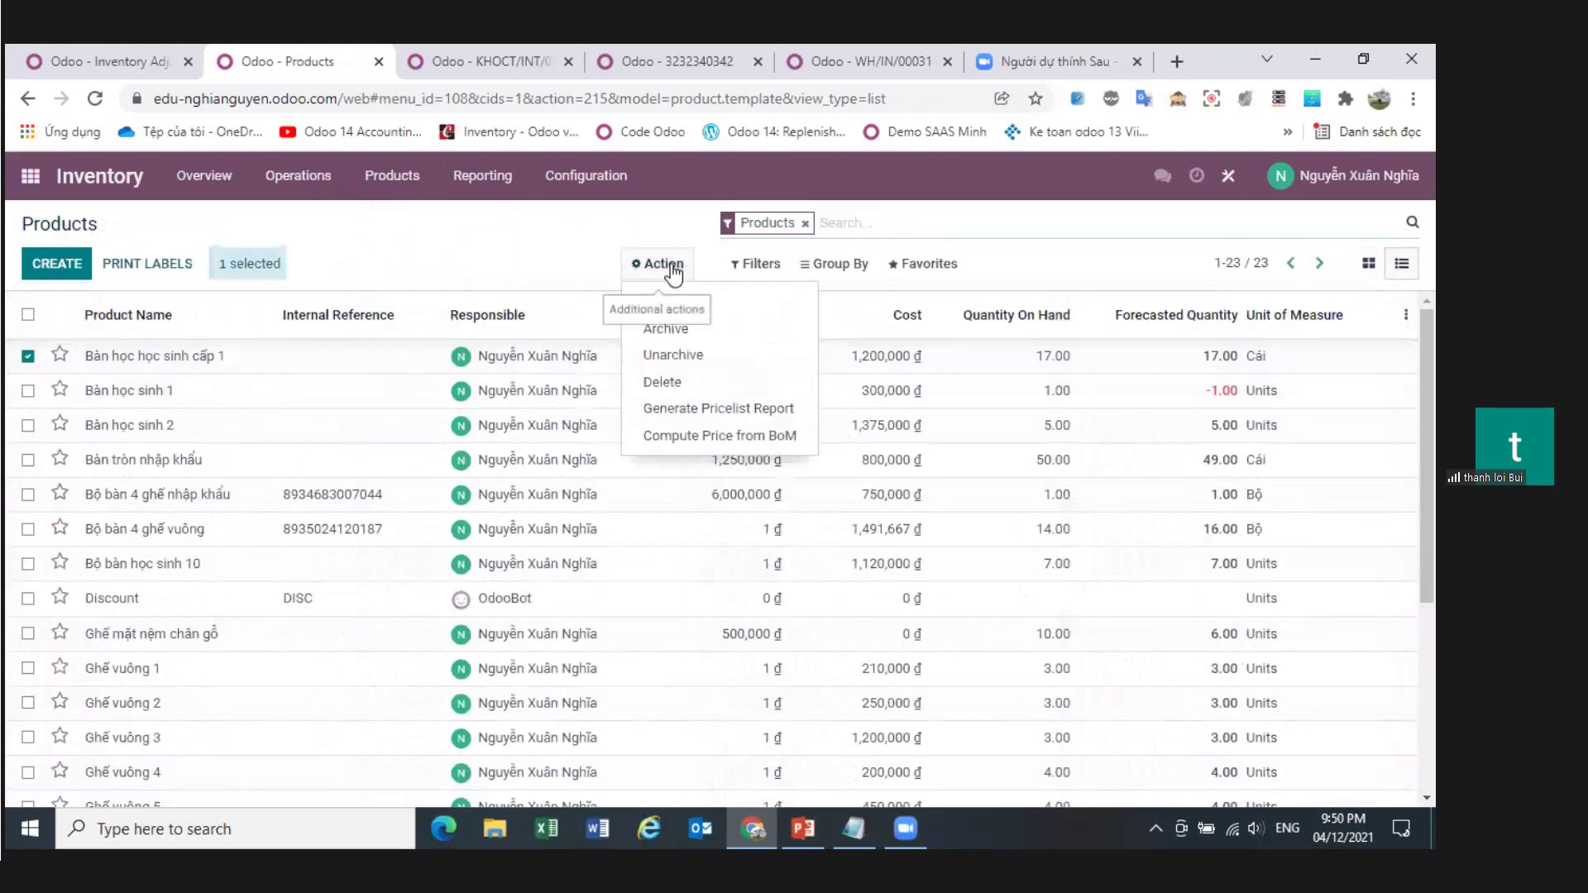
pyautogui.click(196, 281)
pyautogui.click(147, 264)
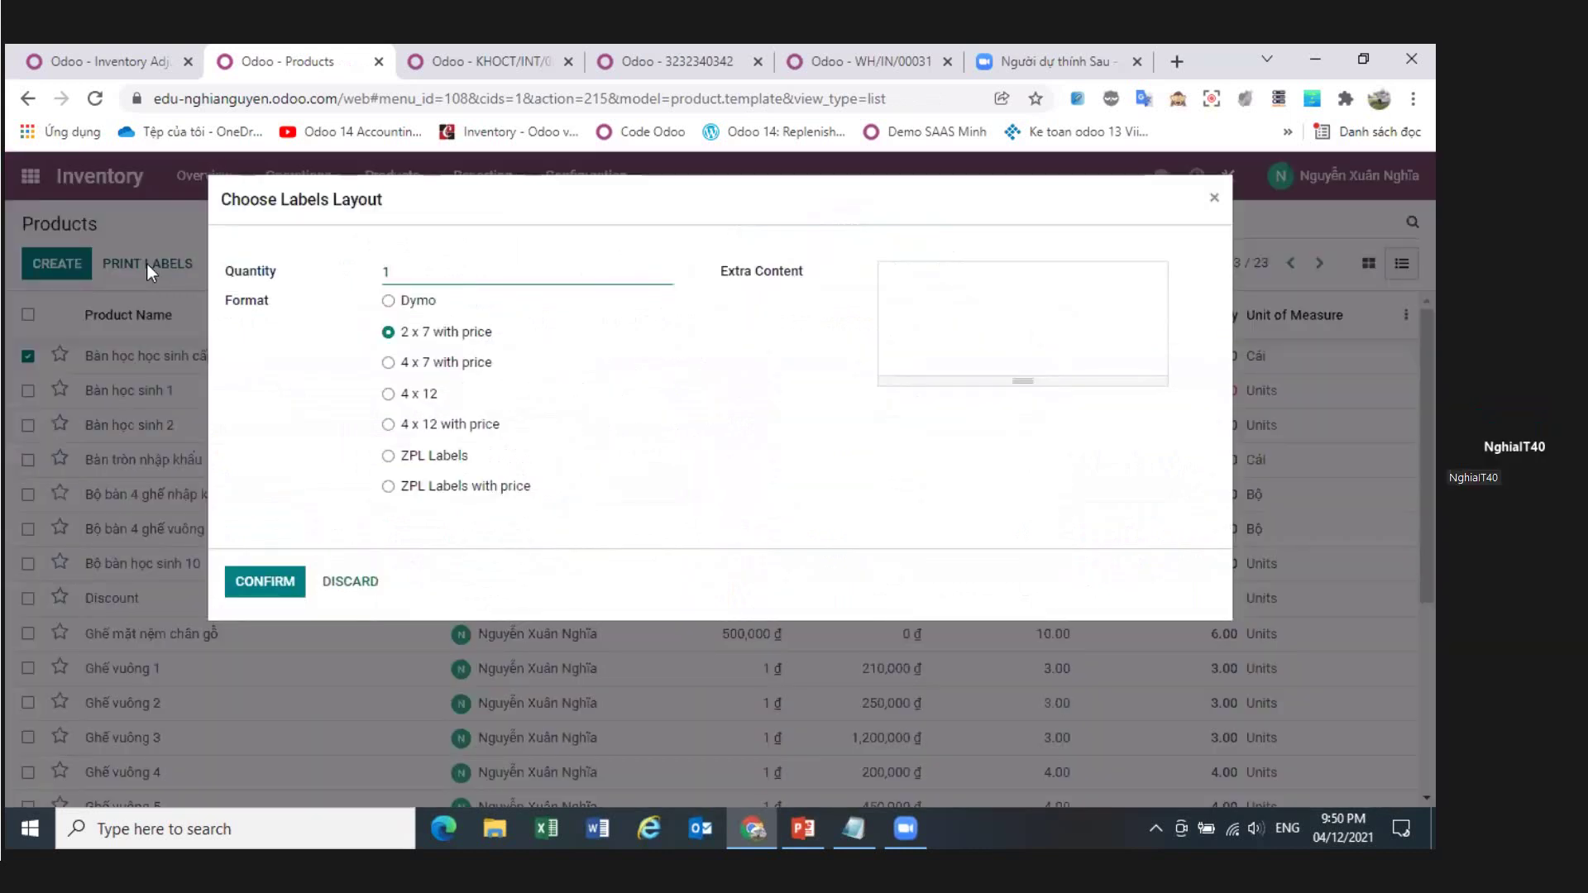
pyautogui.click(388, 456)
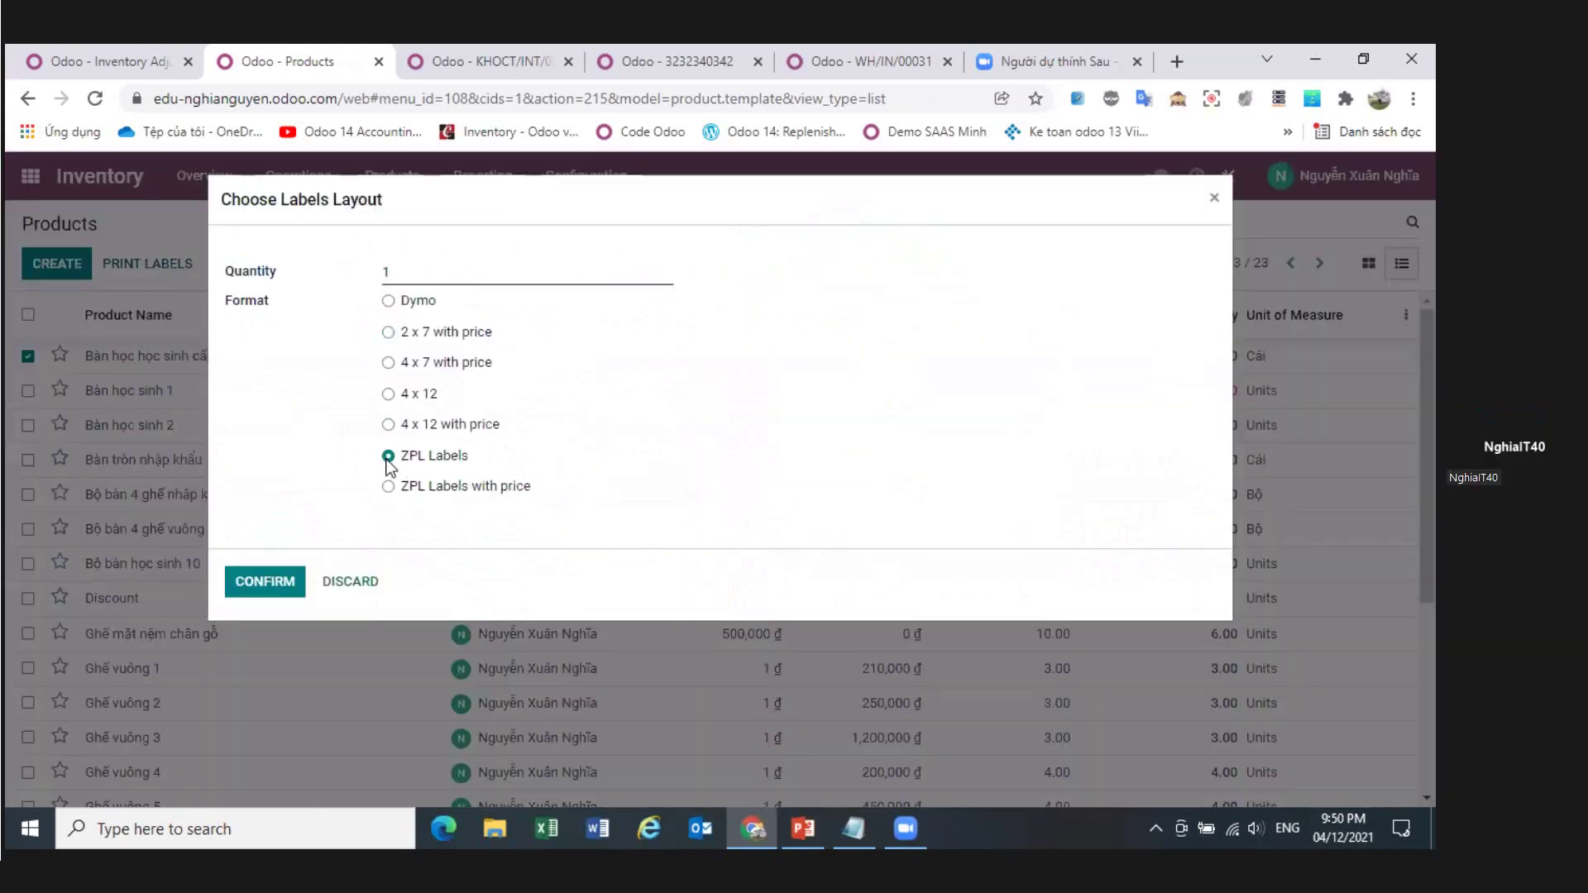
pyautogui.click(253, 581)
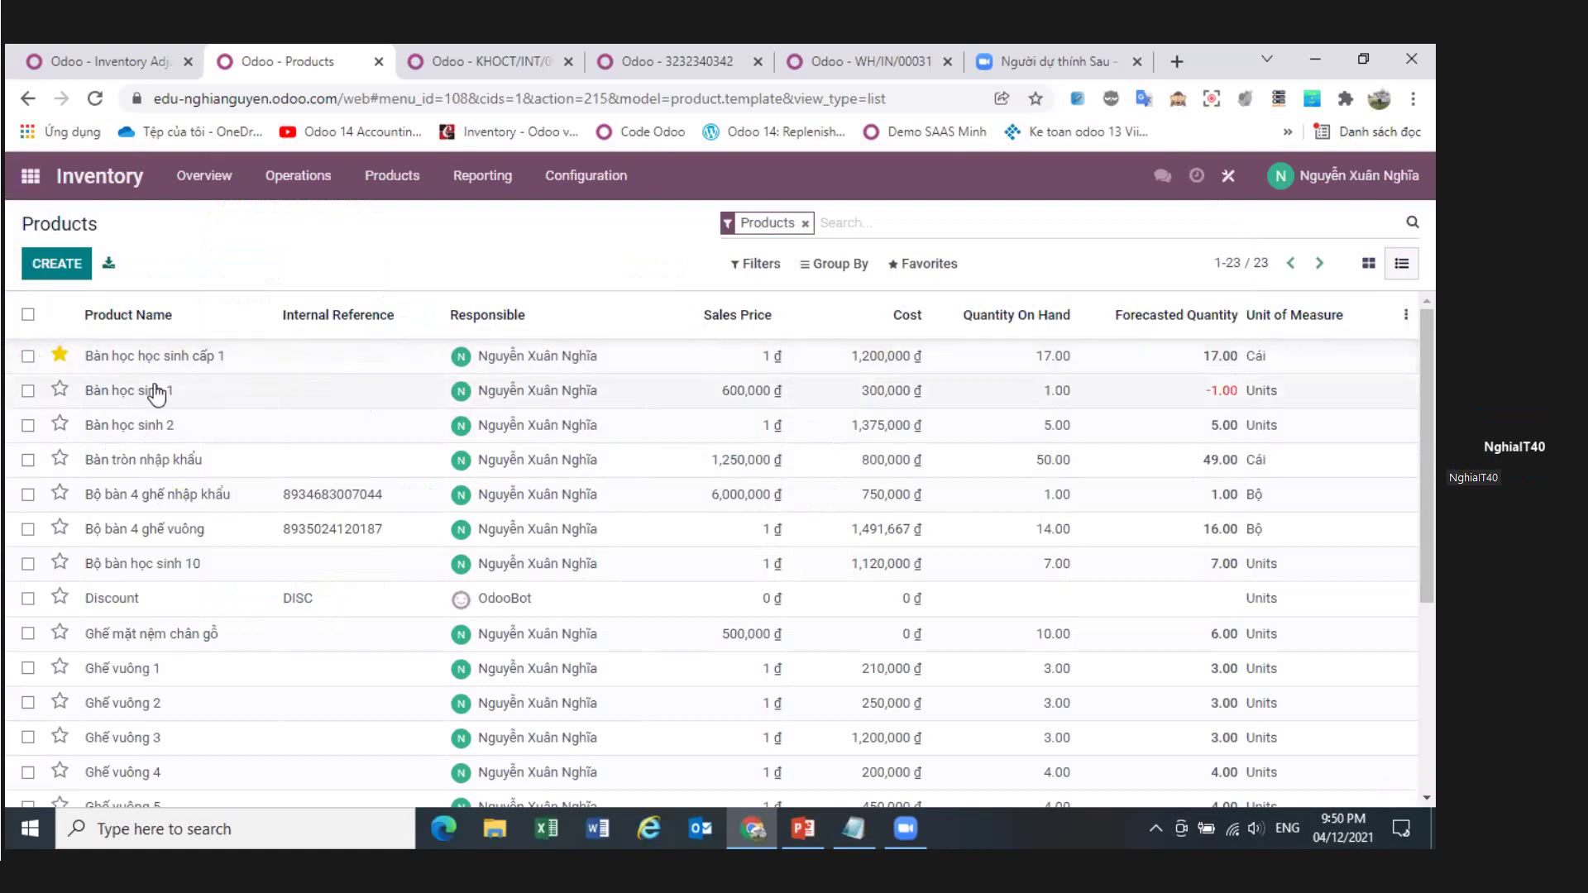
# - View the Barcode field in the general information of Bàn học học sinh cấp 1 and return to the product list
pyautogui.click(149, 357)
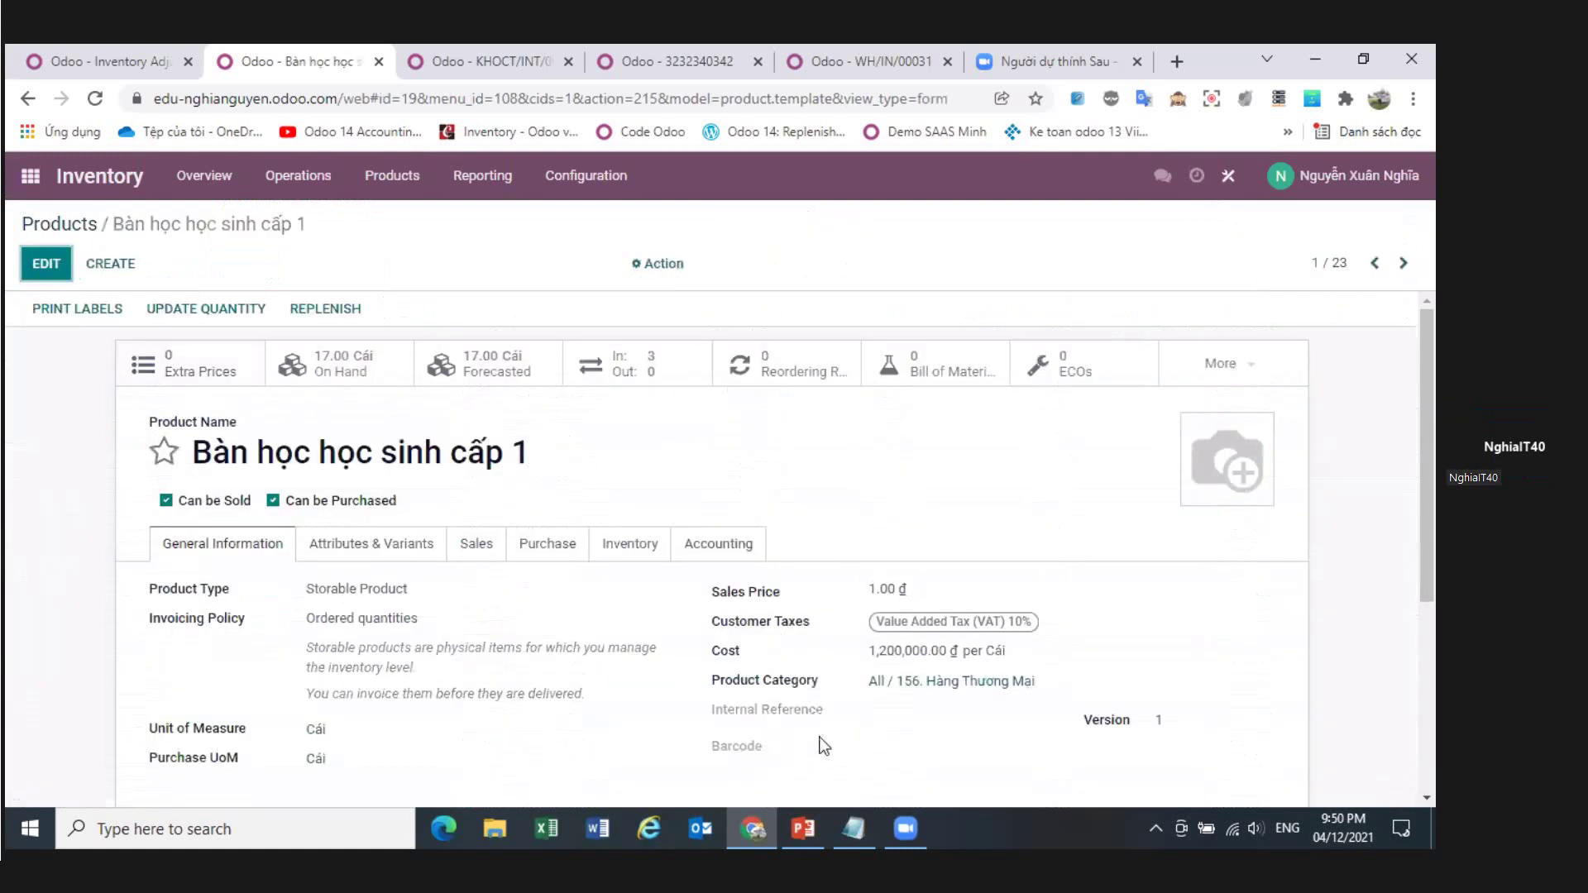
pyautogui.scroll(-1, 803, 662)
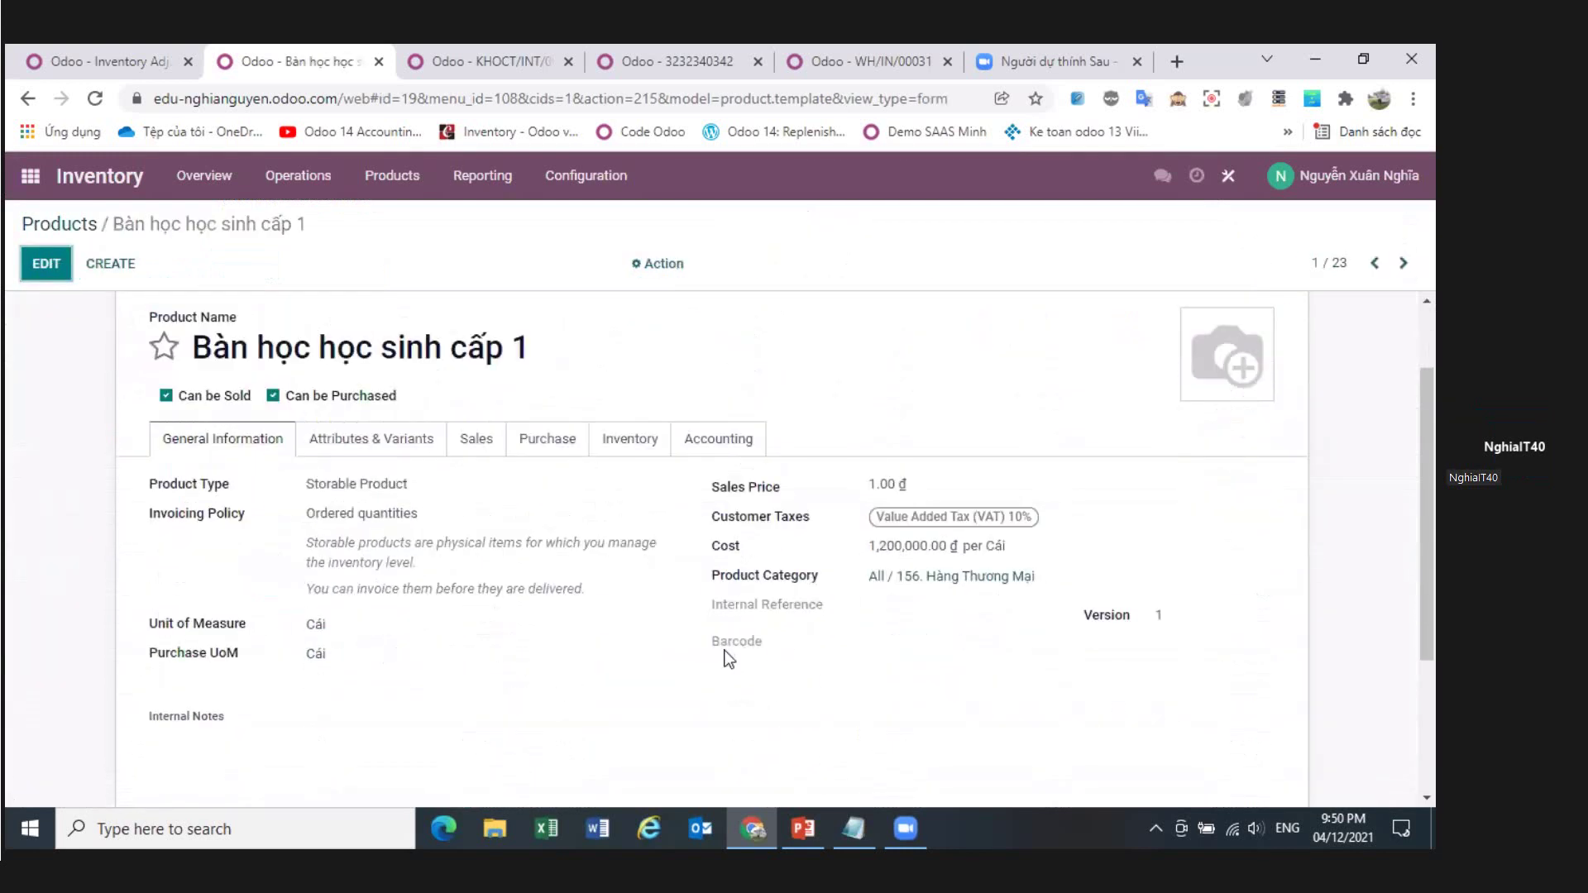
pyautogui.click(83, 225)
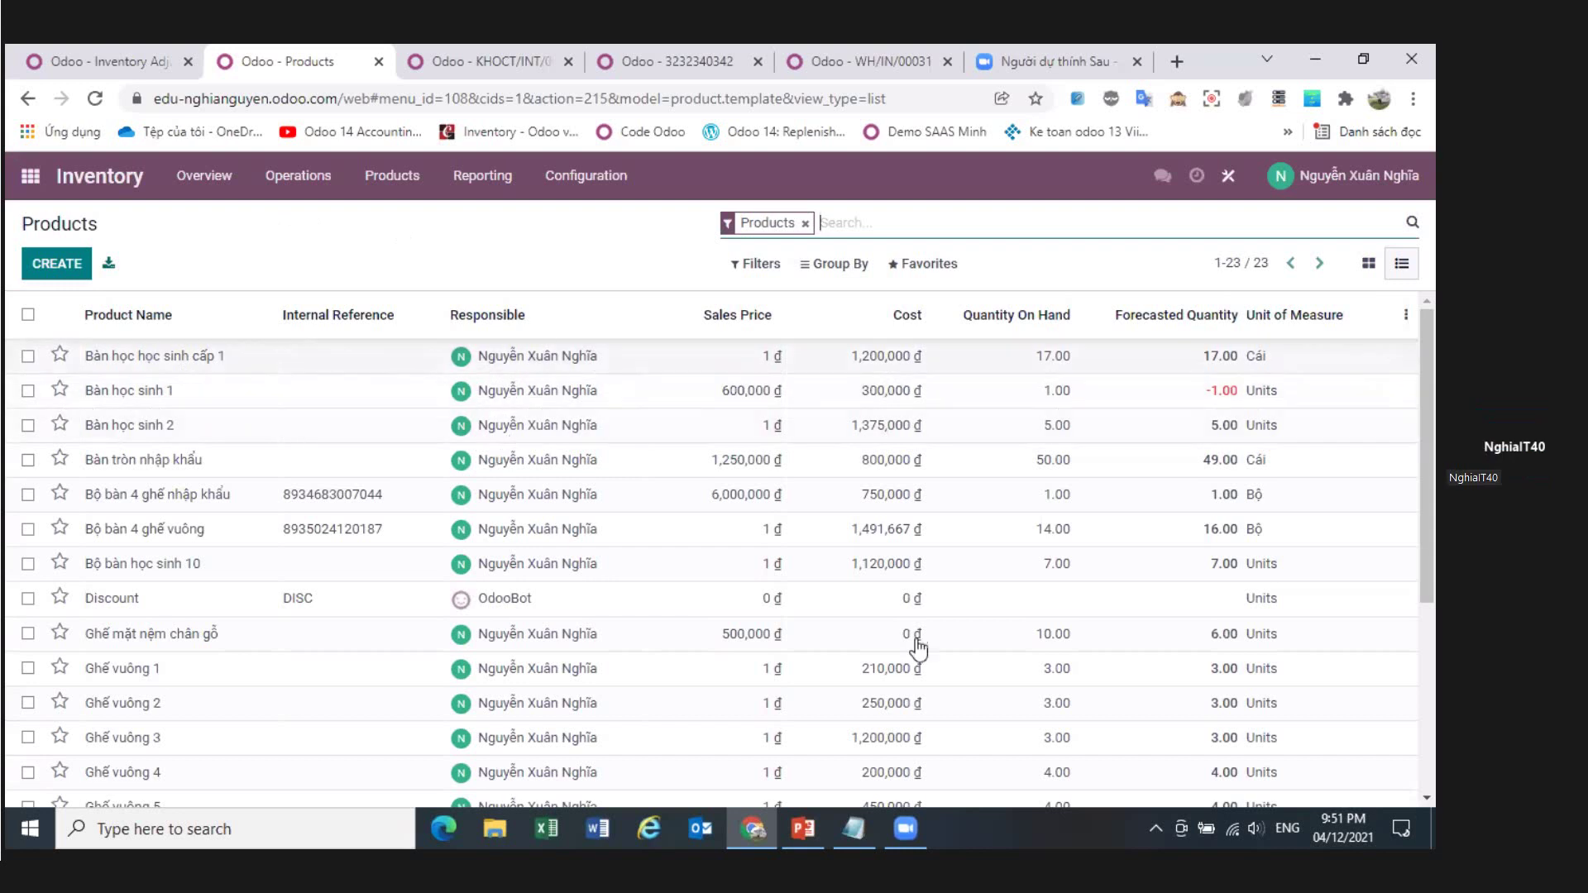
# - Switch to the PowerPoint presentation to check slide 4, then return to Odoo in the browser and look through the product list
pyautogui.click(807, 840)
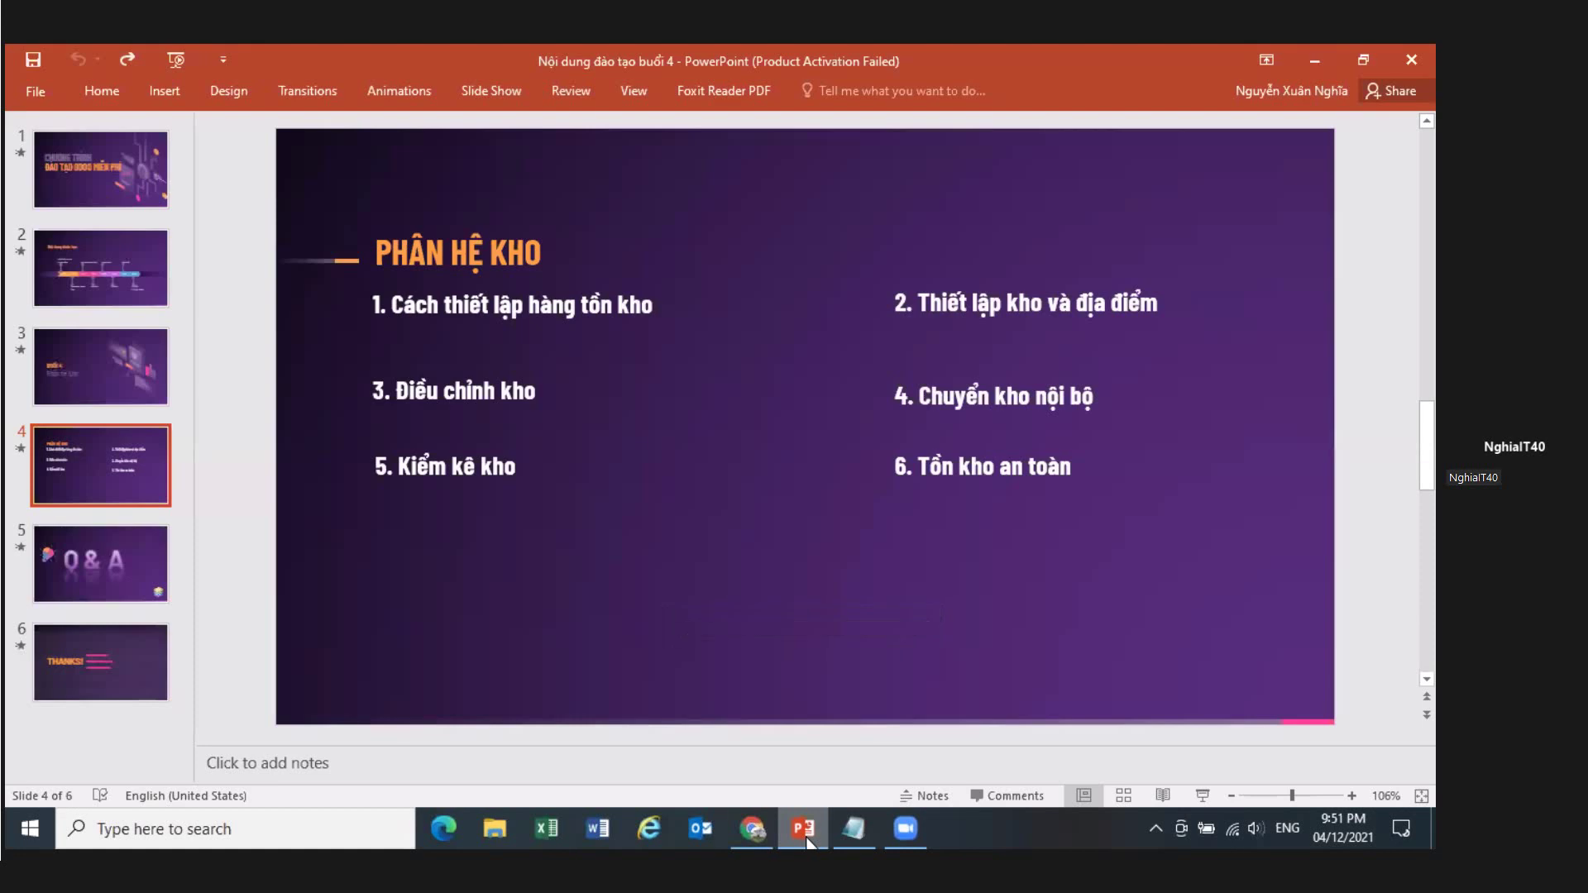
pyautogui.click(752, 828)
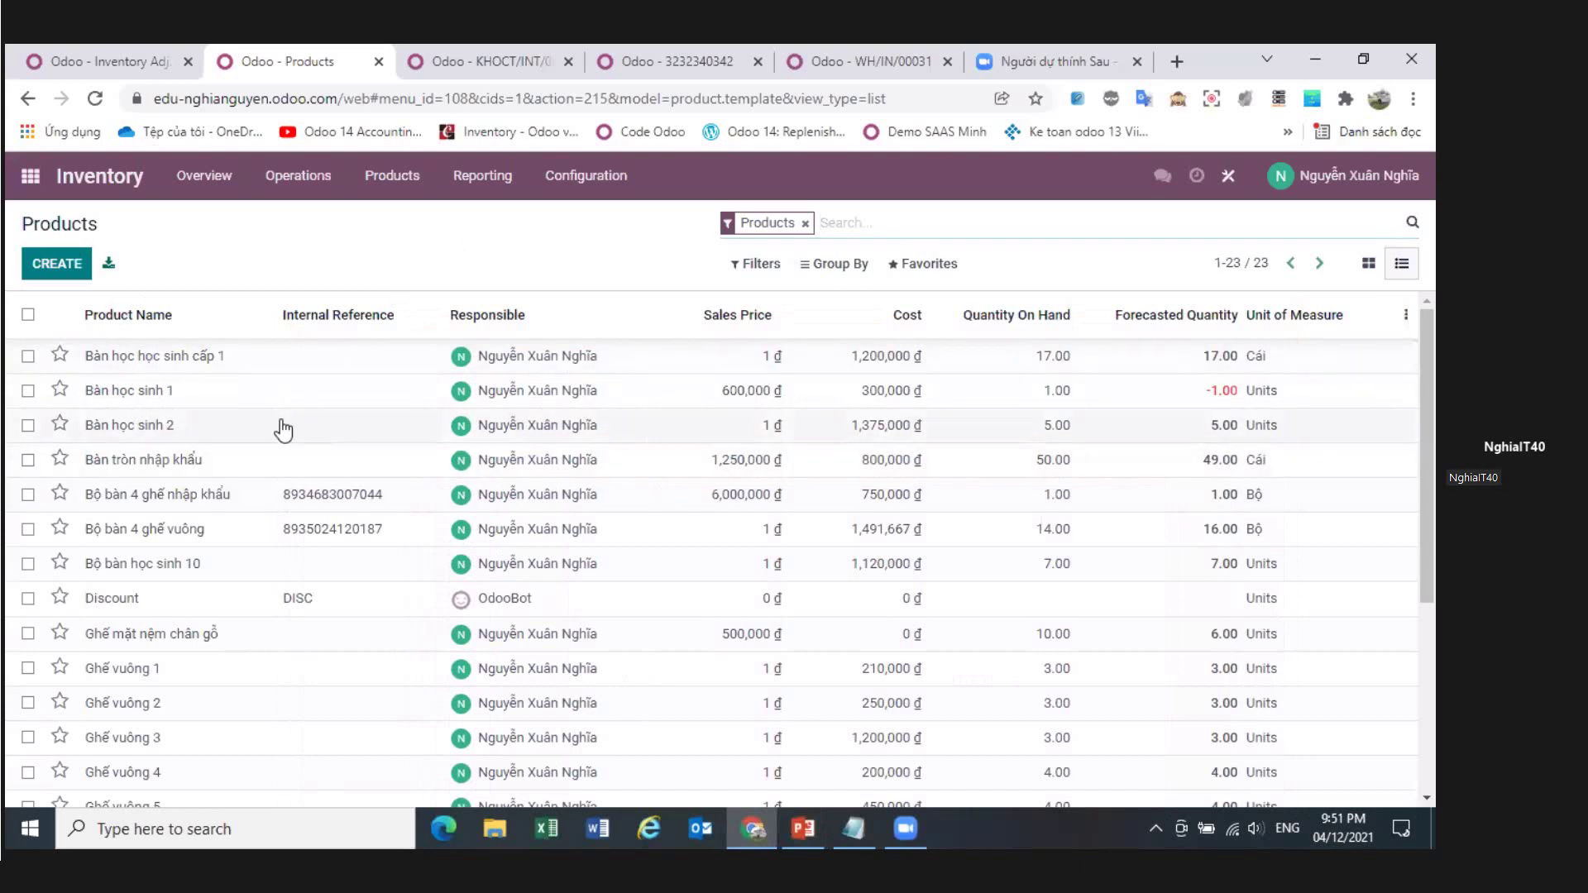
pyautogui.scroll(-4, 198, 688)
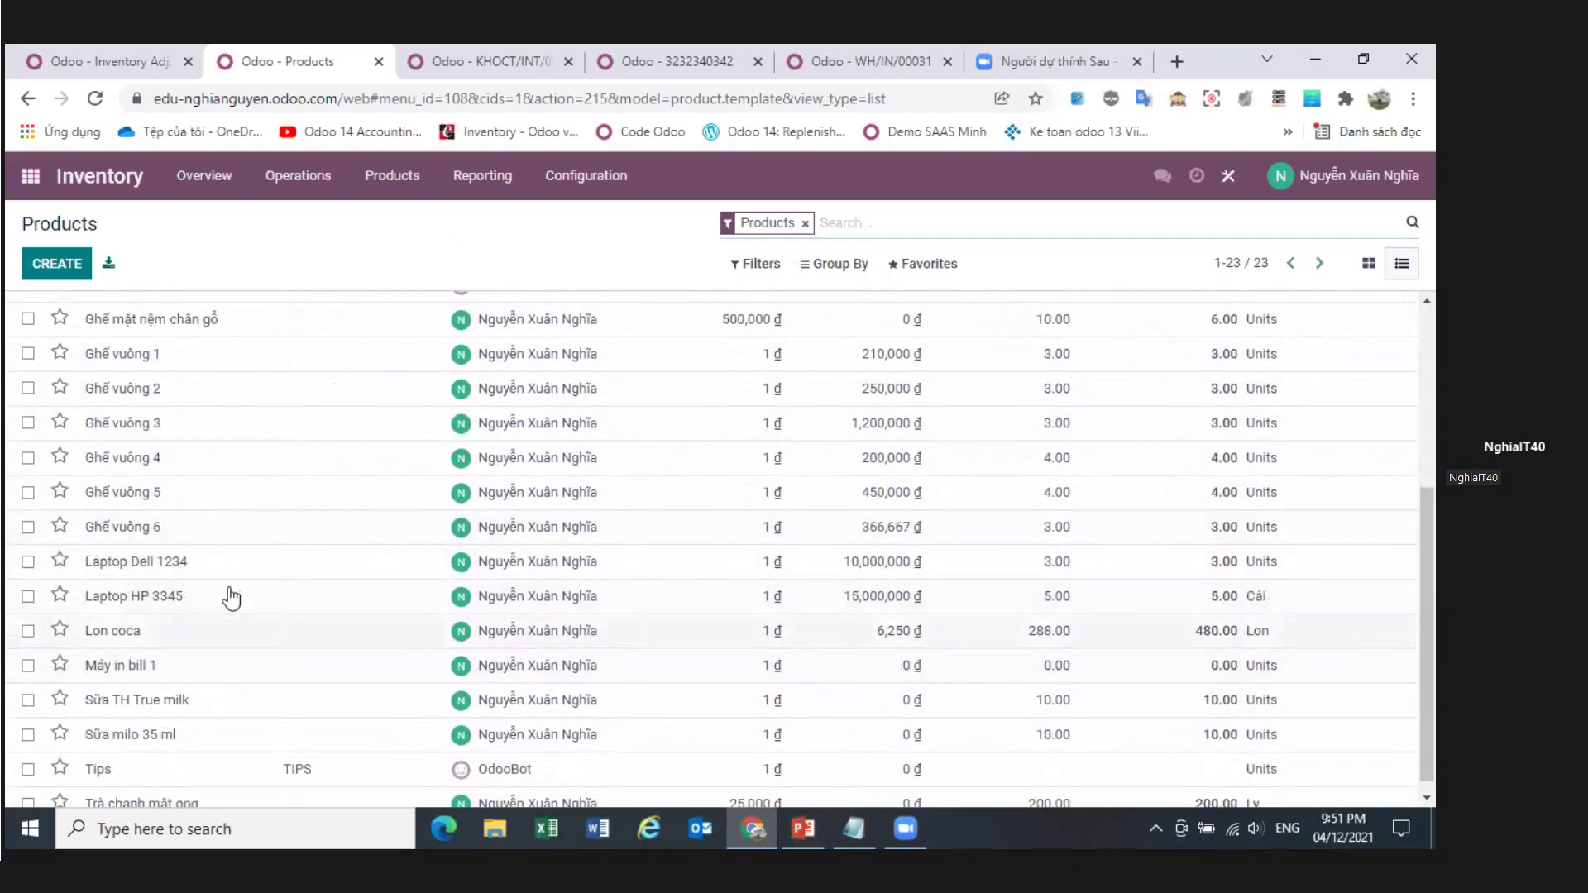
pyautogui.scroll(4, 232, 597)
# - Create and save a storable product named Bình ga with the Ordered quantities invoicing policy
pyautogui.click(56, 263)
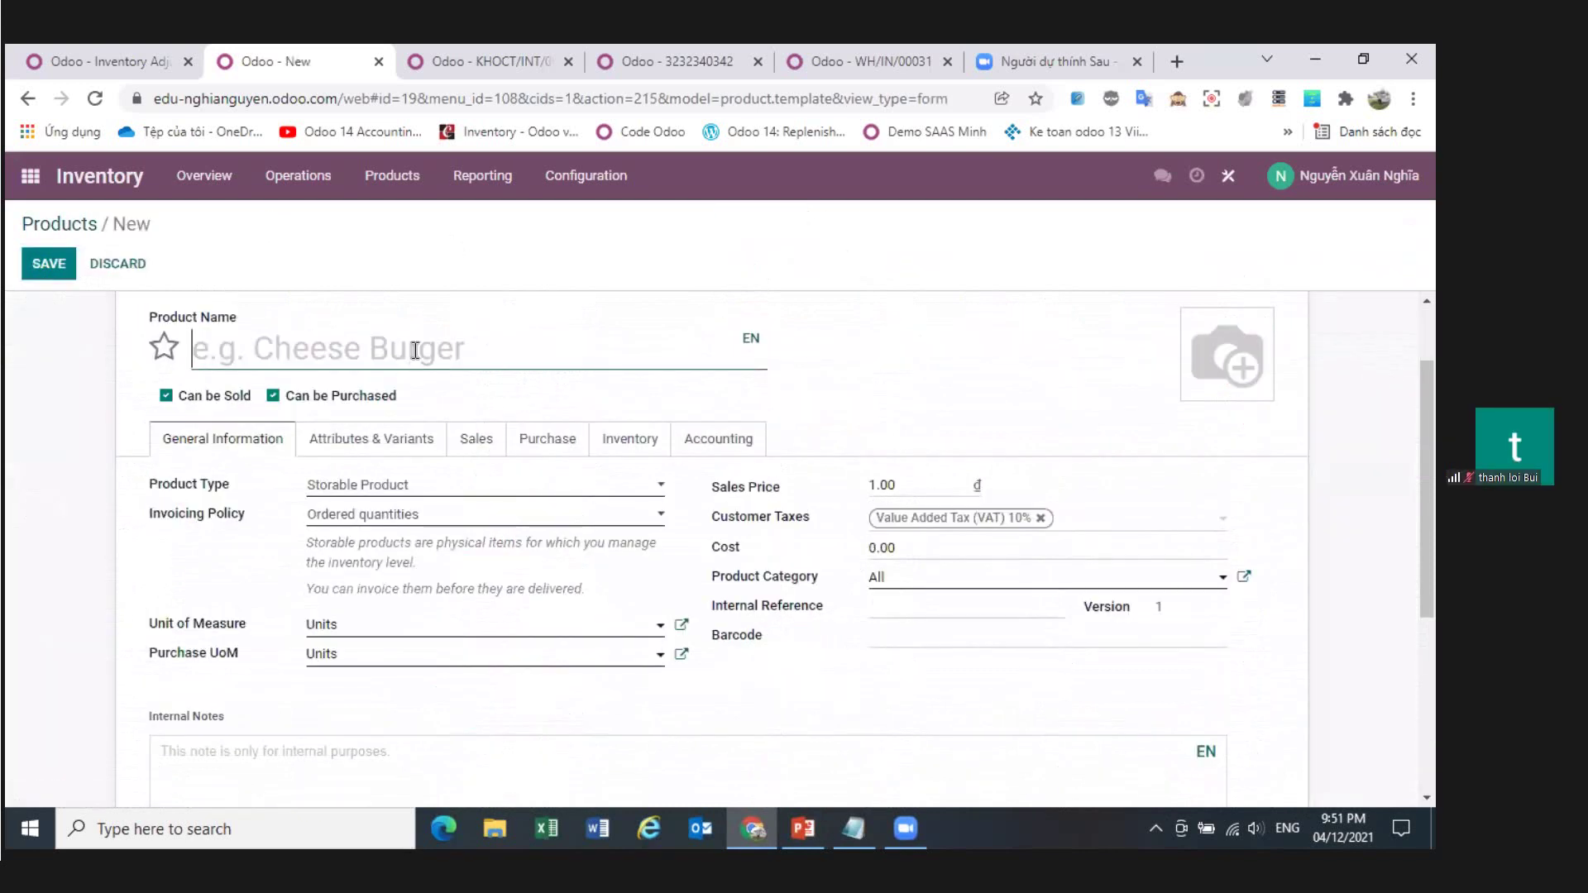
pyautogui.write('Bình ga')
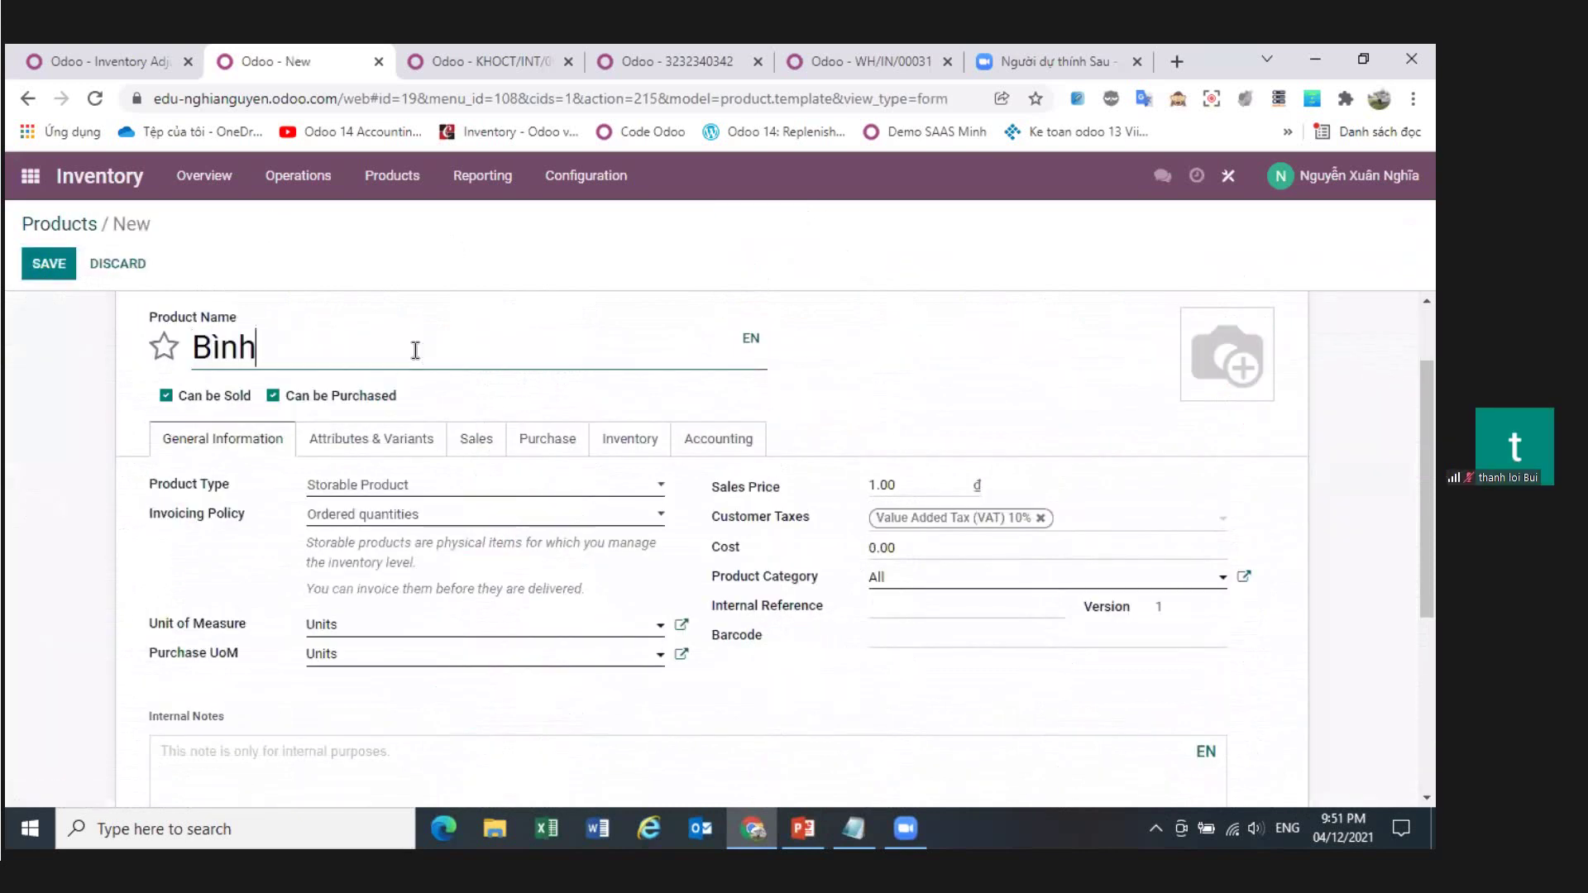
pyautogui.click(443, 514)
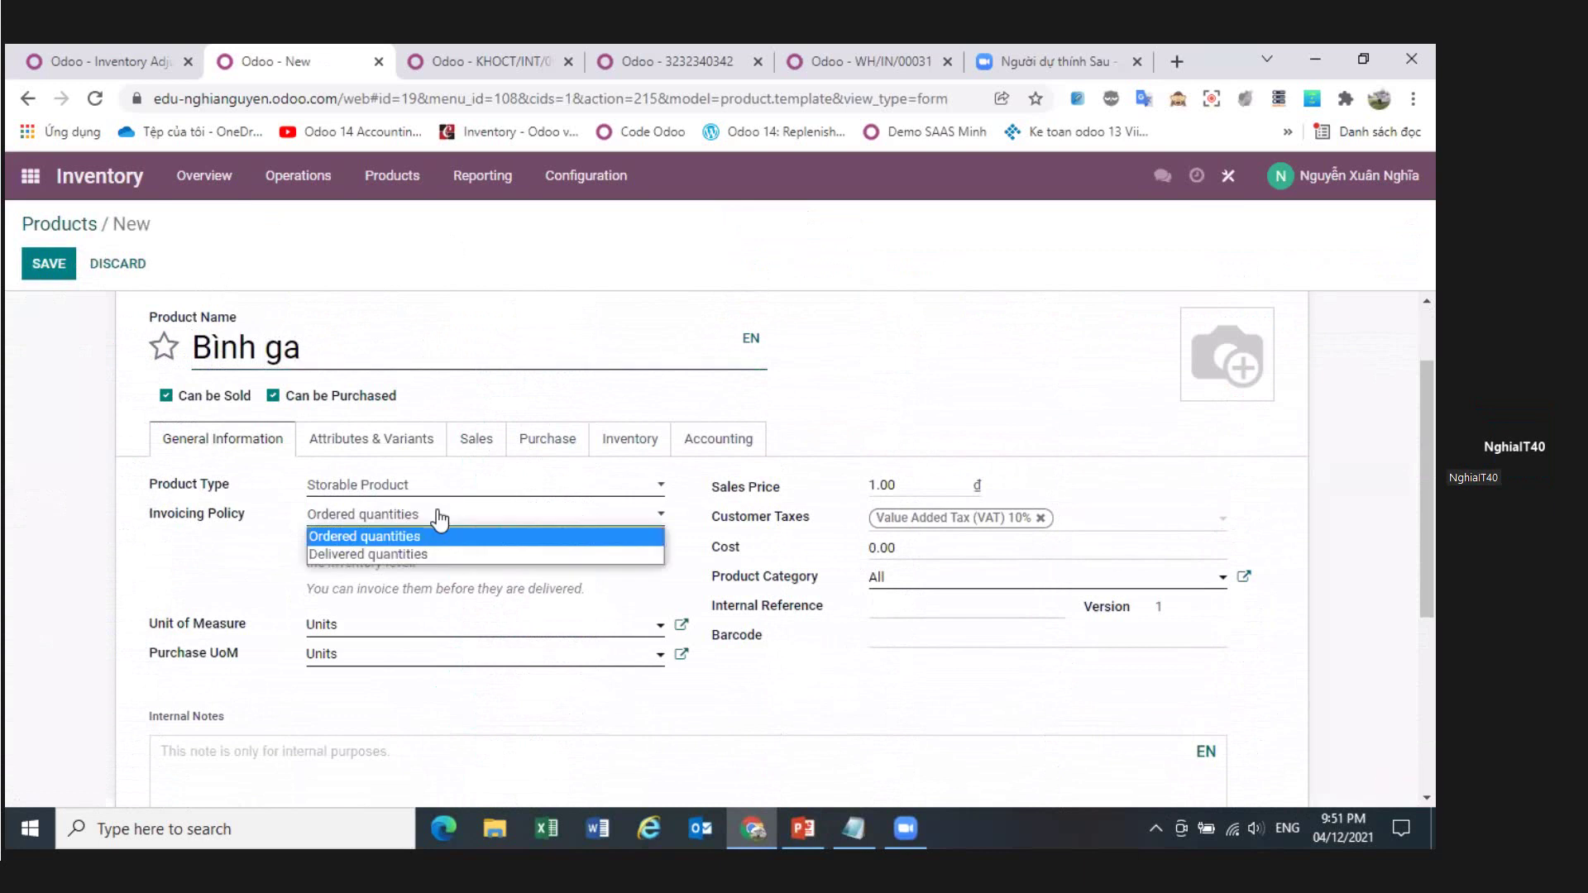
pyautogui.click(443, 534)
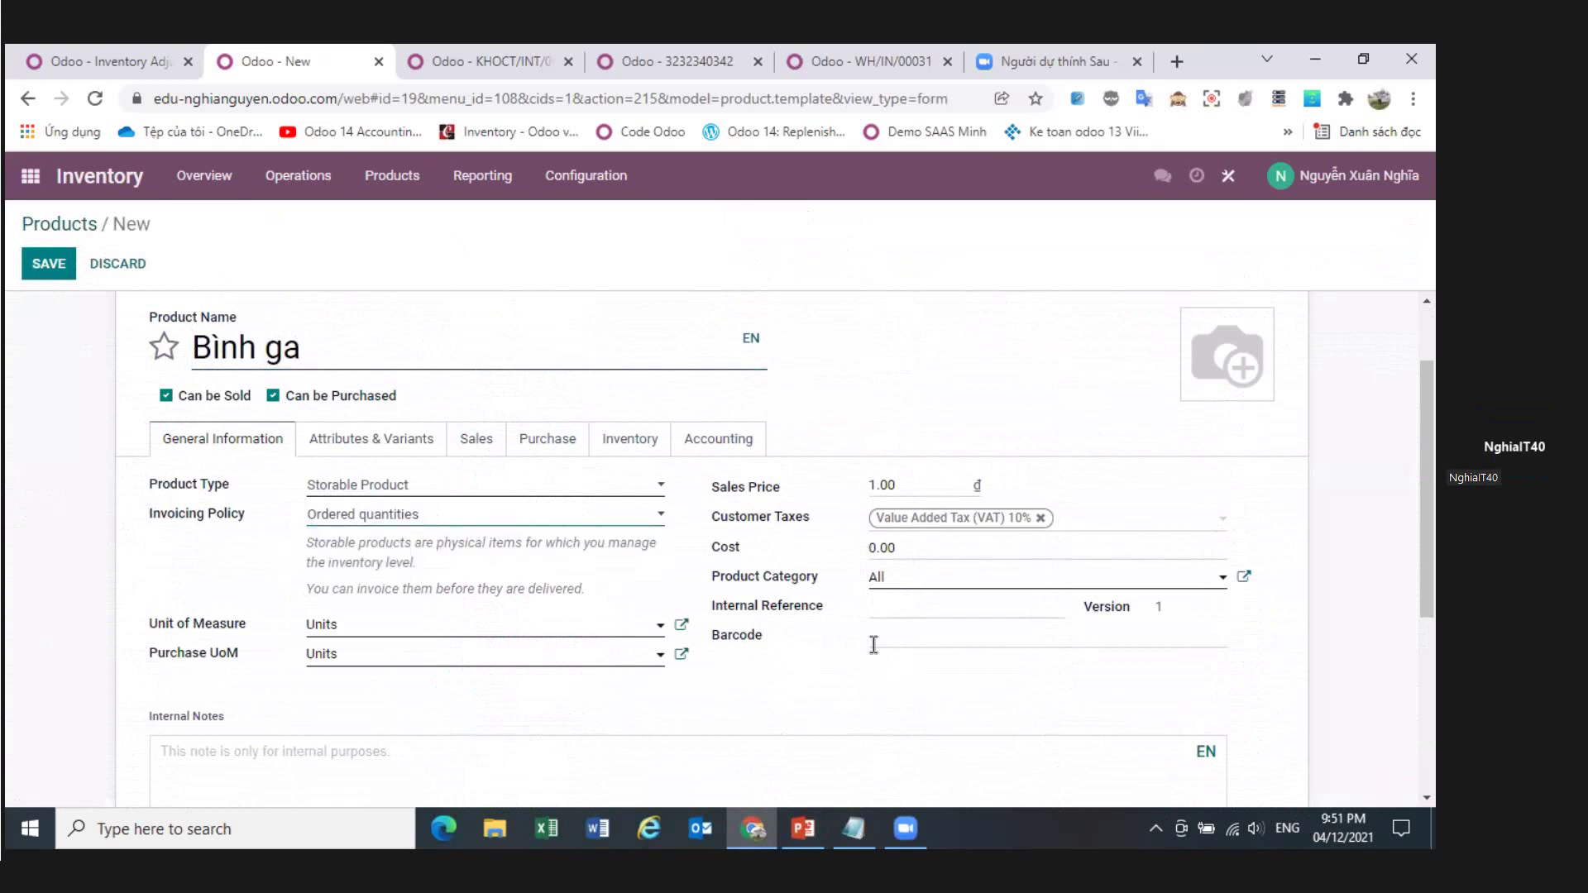
pyautogui.click(629, 438)
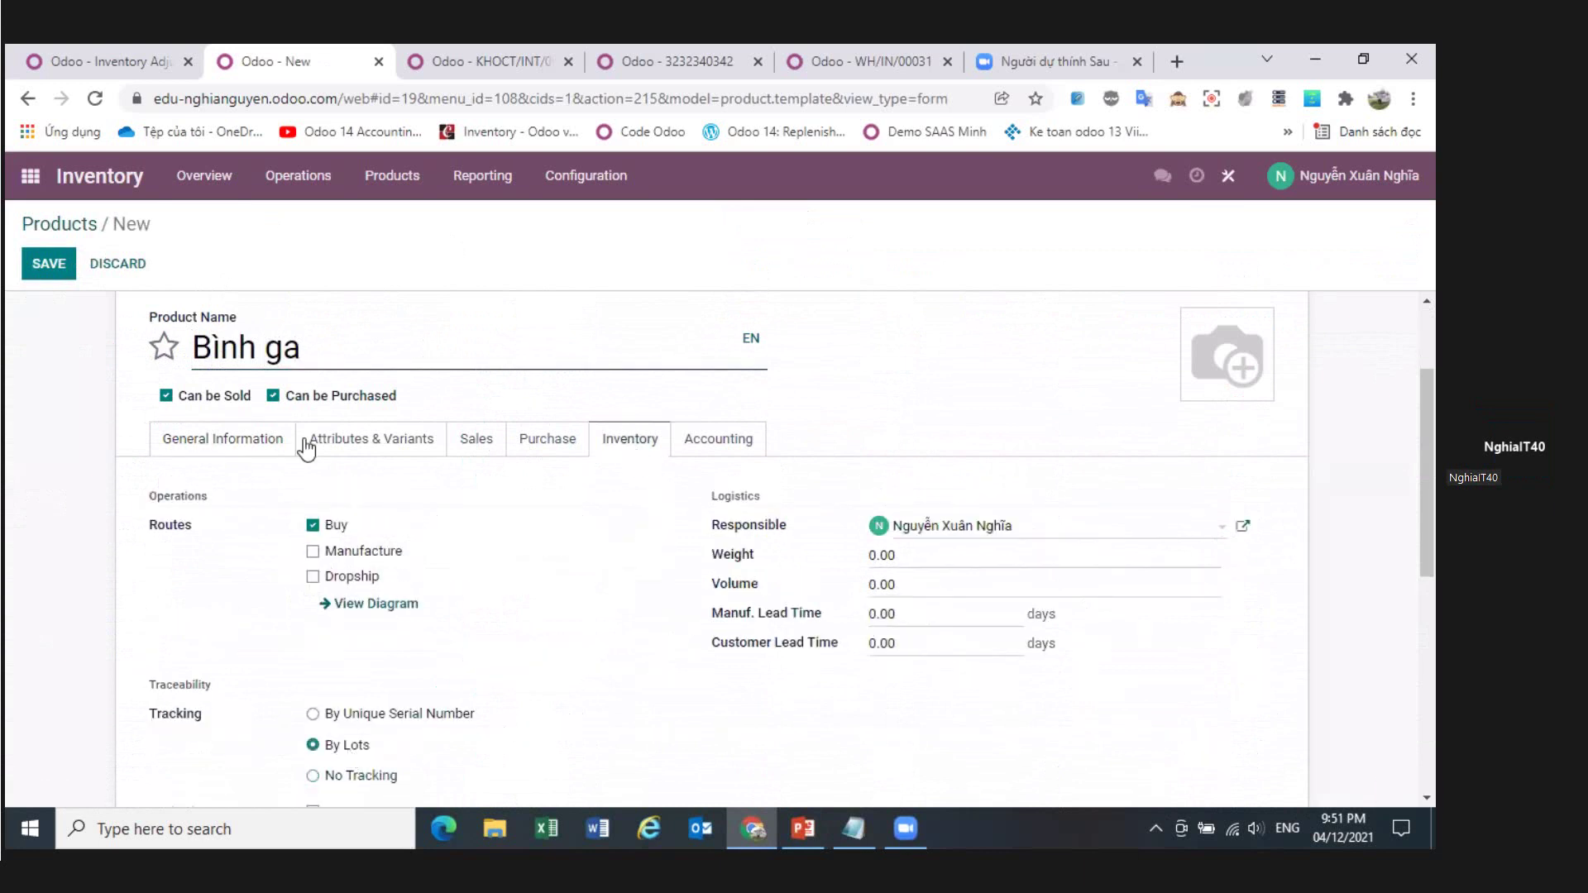
pyautogui.click(244, 441)
pyautogui.click(51, 265)
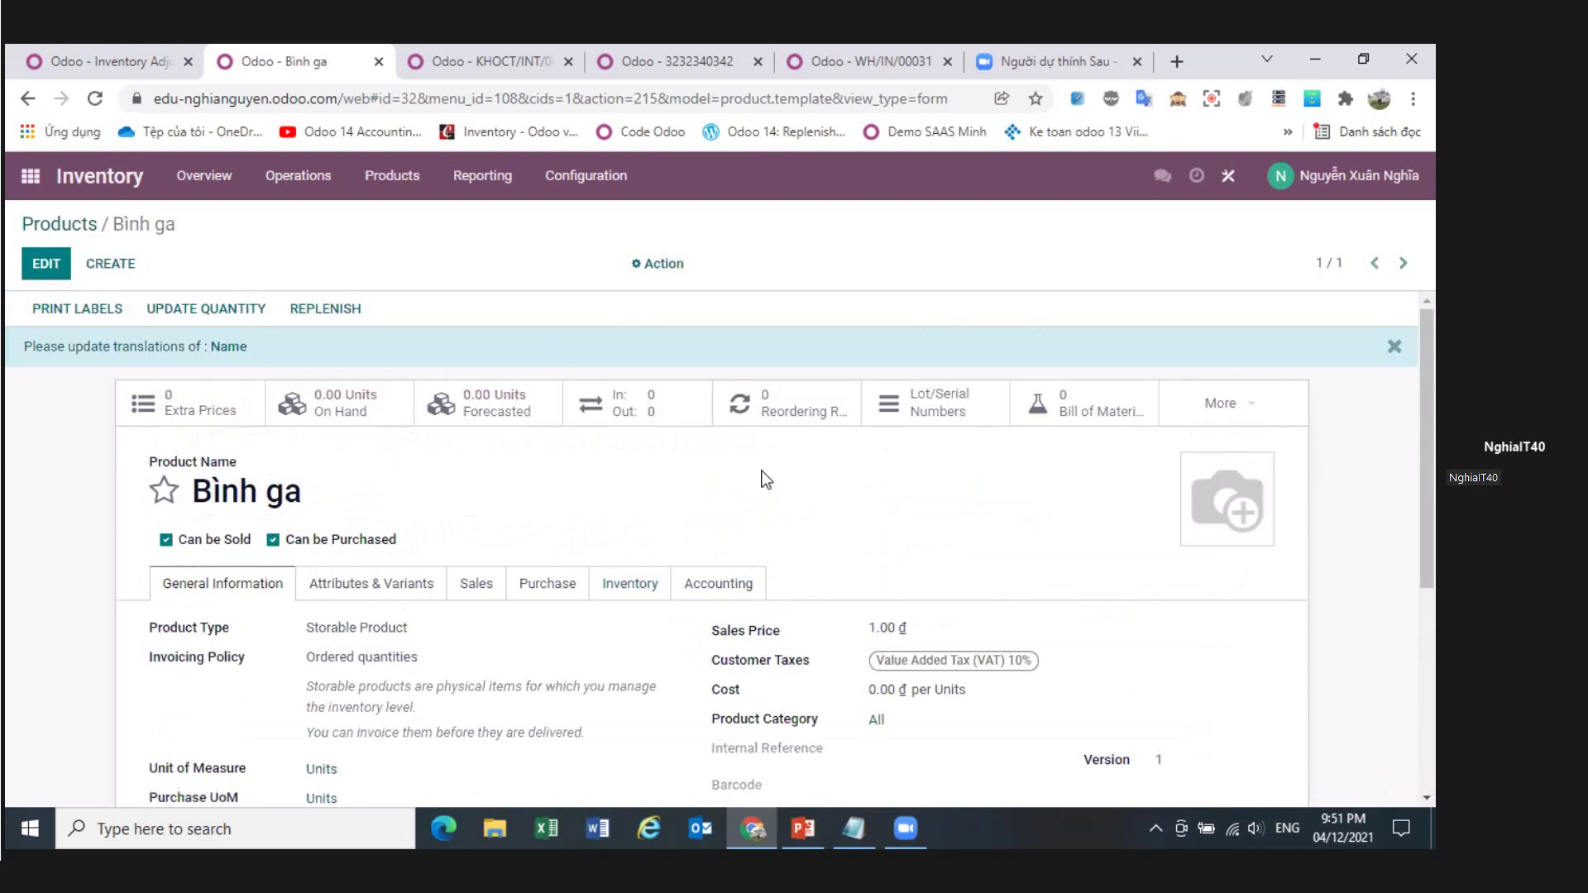
# - Add a reordering rule for Bình ga at WH/Stock with minimum quantity 5 and maximum quantity 30
pyautogui.click(789, 422)
pyautogui.click(48, 273)
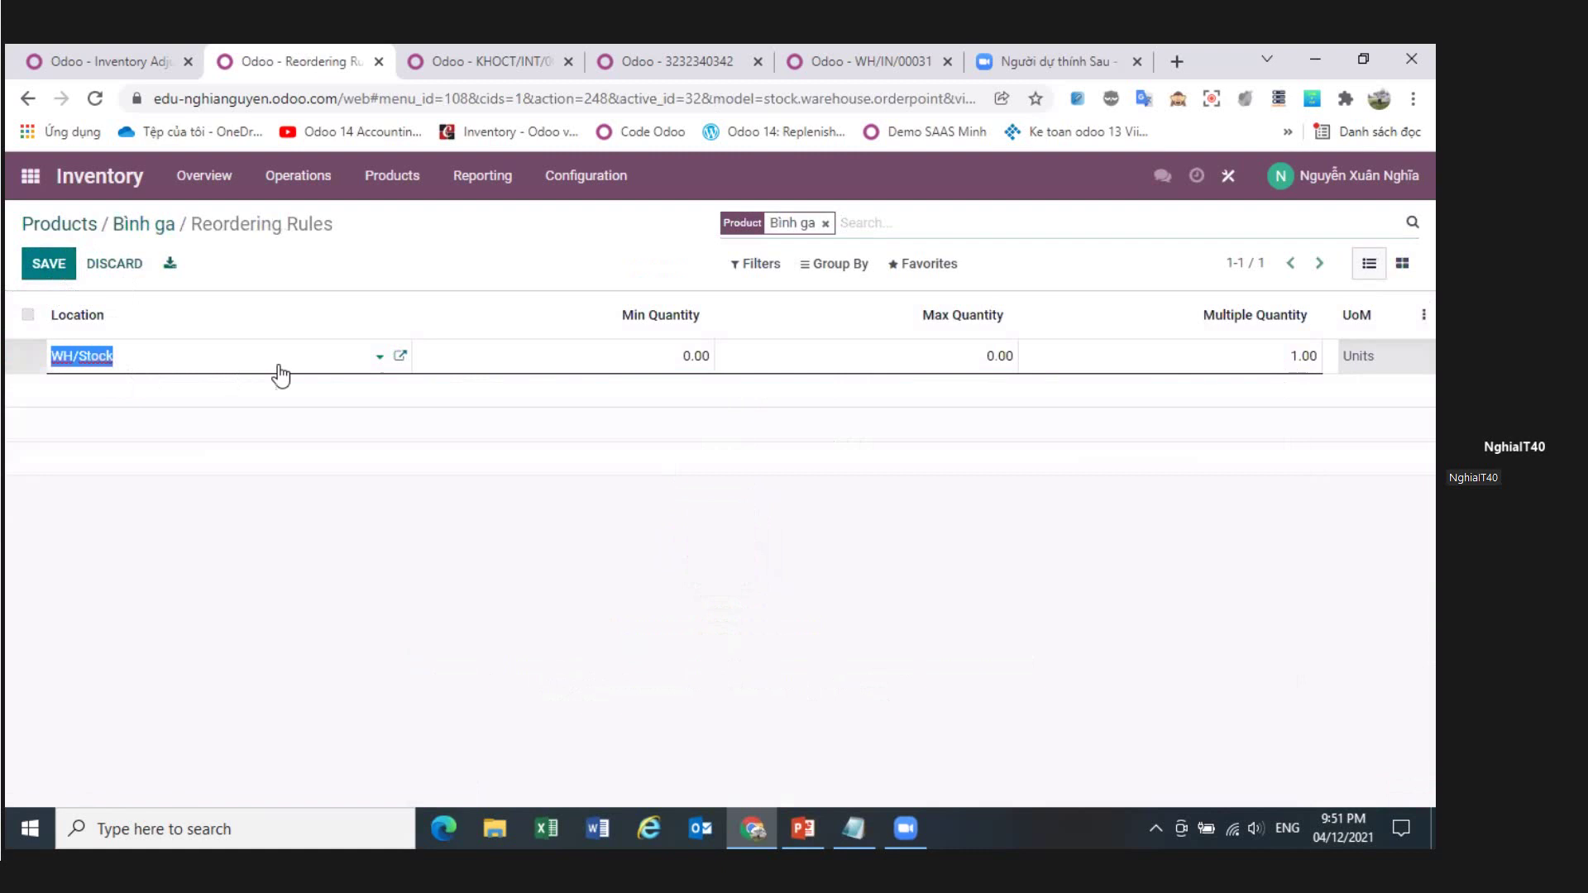
pyautogui.click(647, 361)
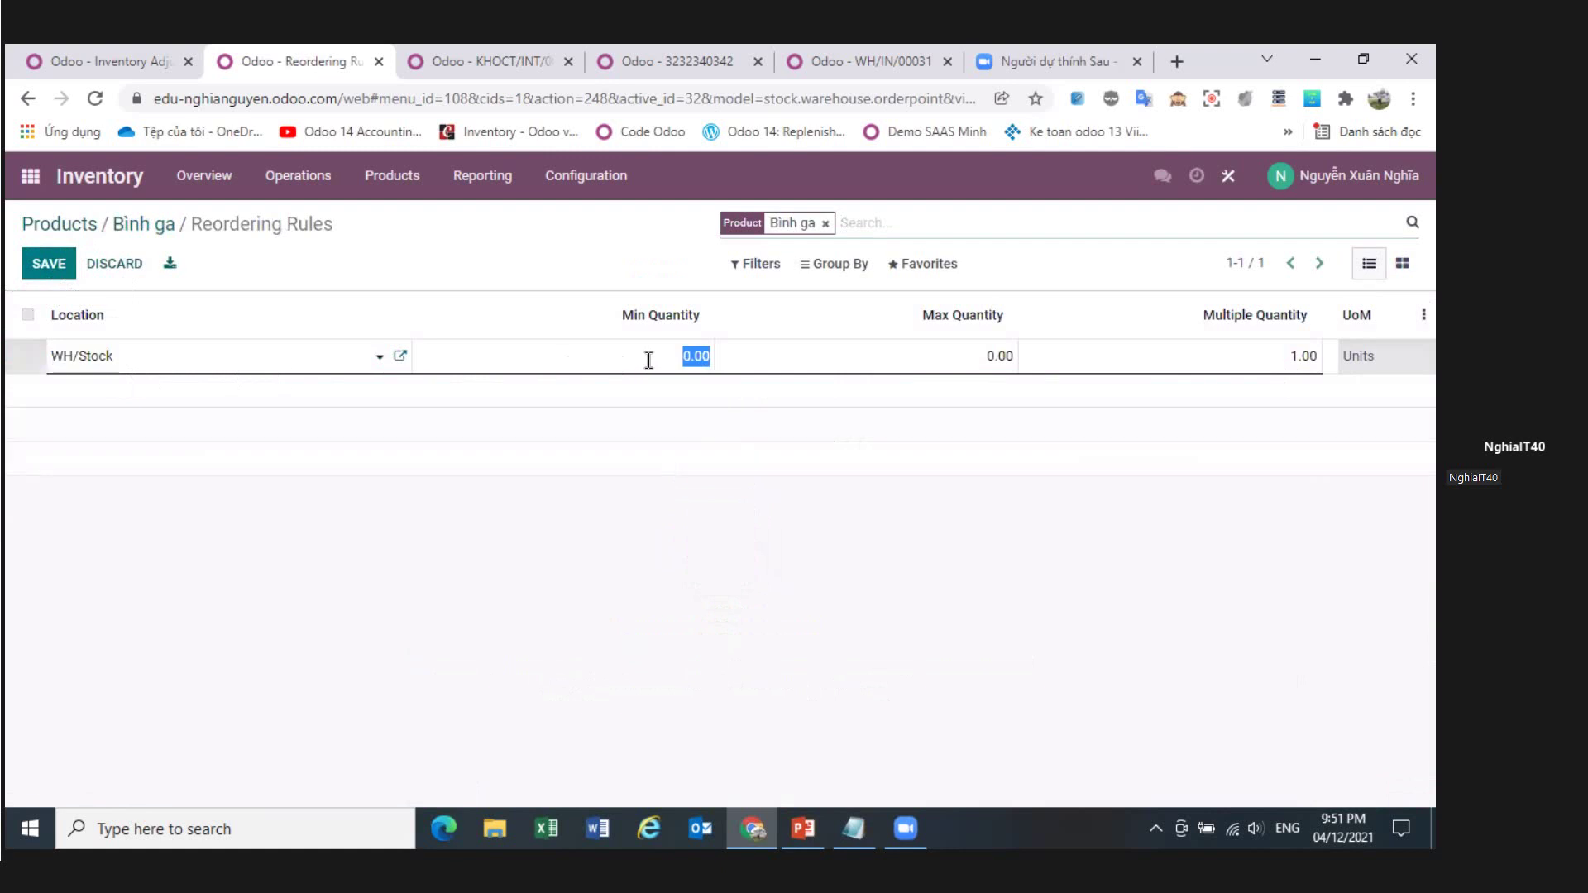
pyautogui.write('5')
pyautogui.click(960, 354)
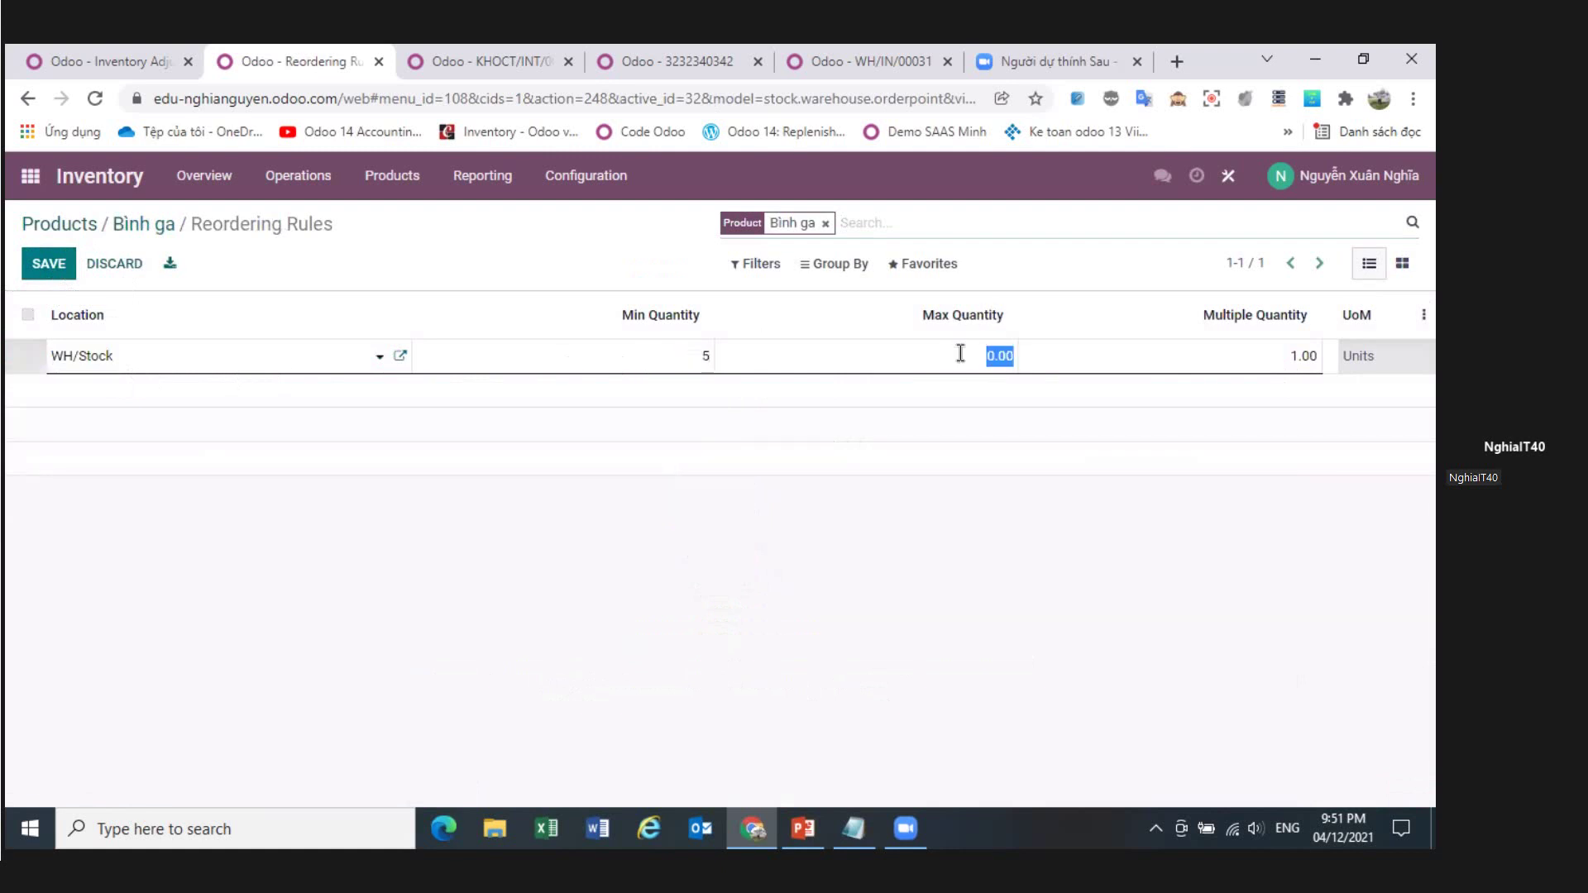
pyautogui.write('1.')
pyautogui.write('0')
pyautogui.press('Tab')
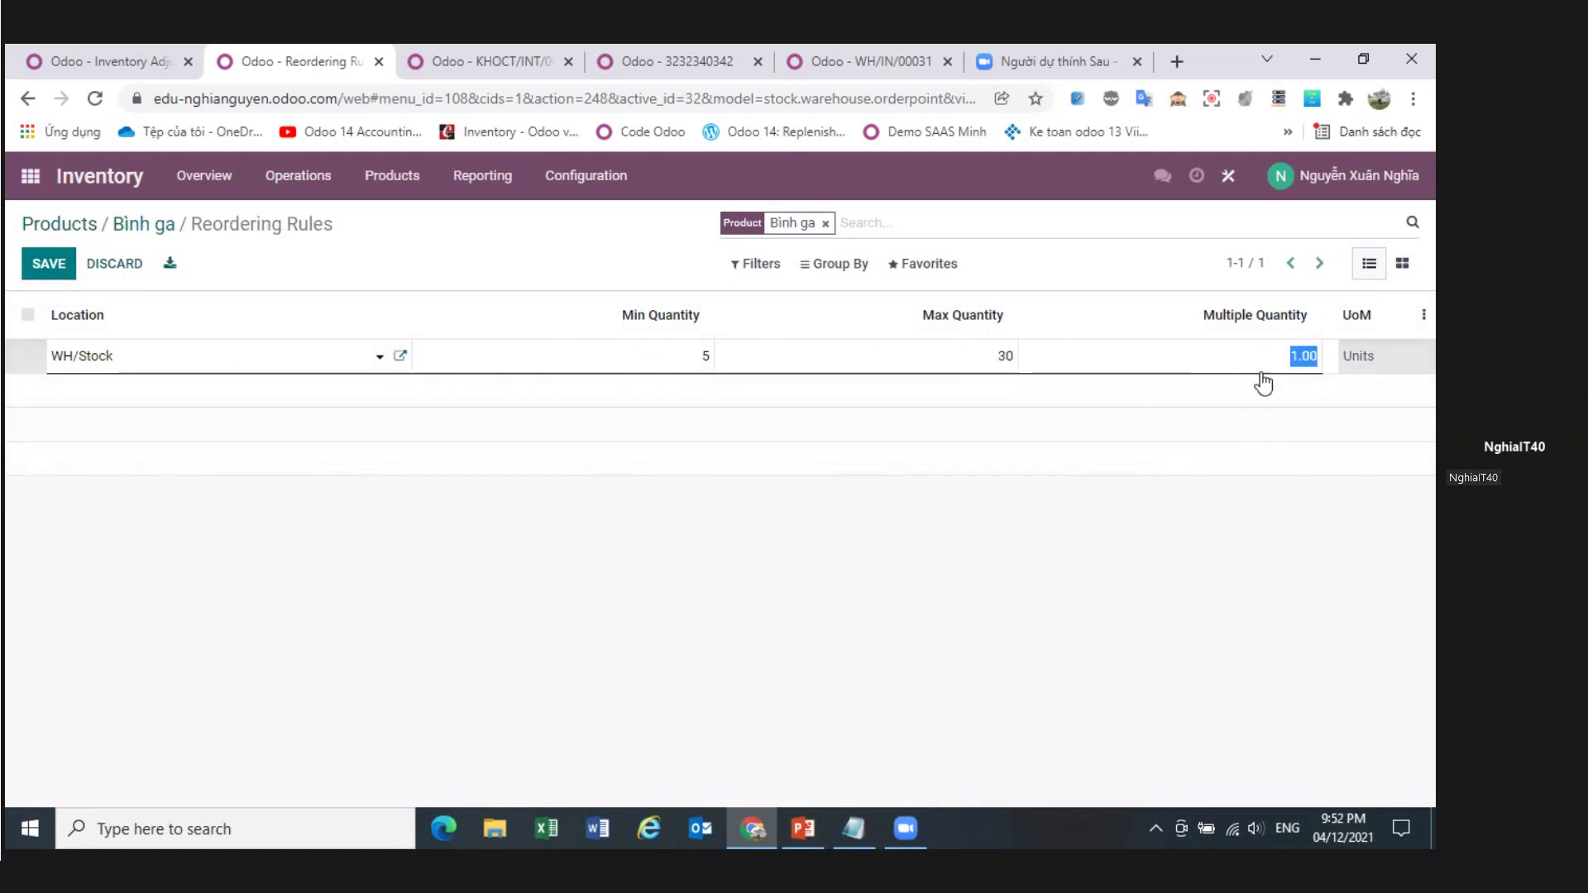
pyautogui.click(650, 542)
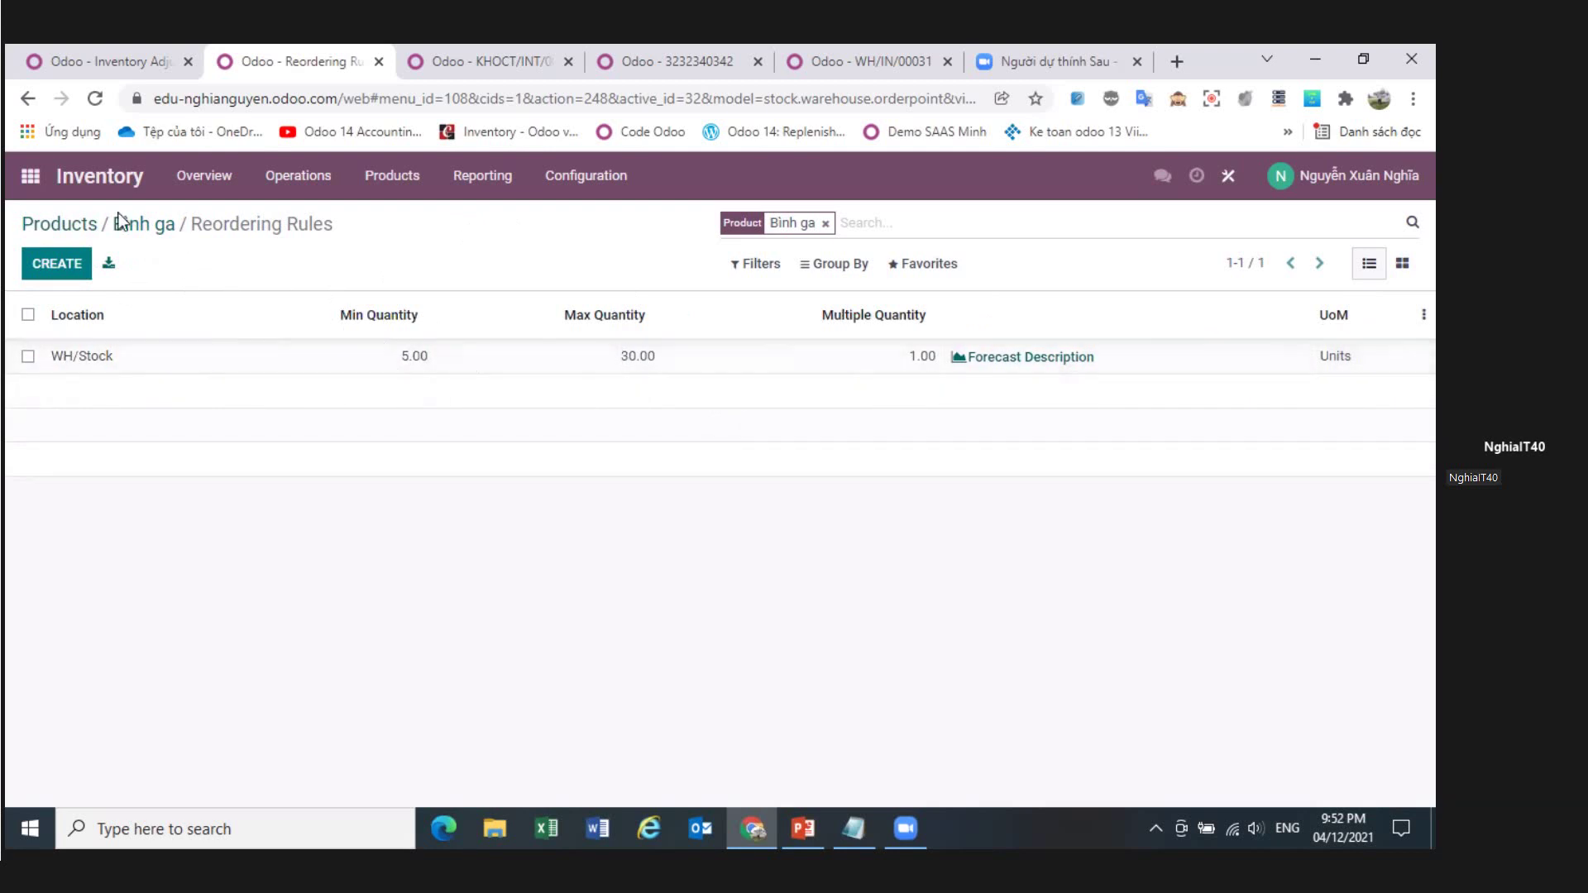
# - Return to Bình ga and start a new quantity update line for it at WH/Stock
pyautogui.click(142, 235)
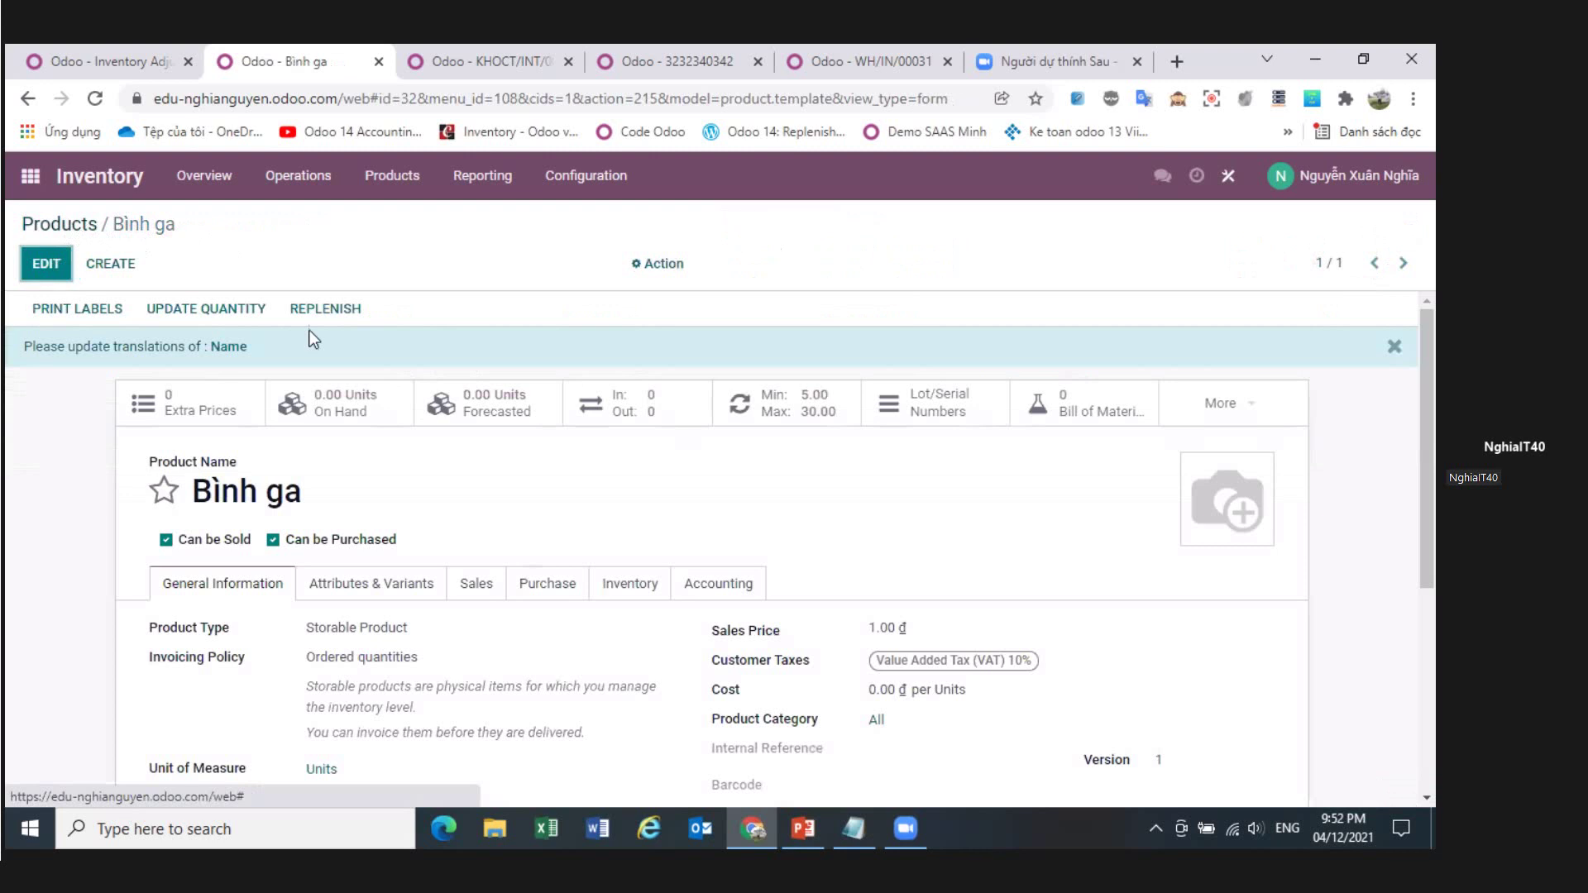
pyautogui.click(214, 310)
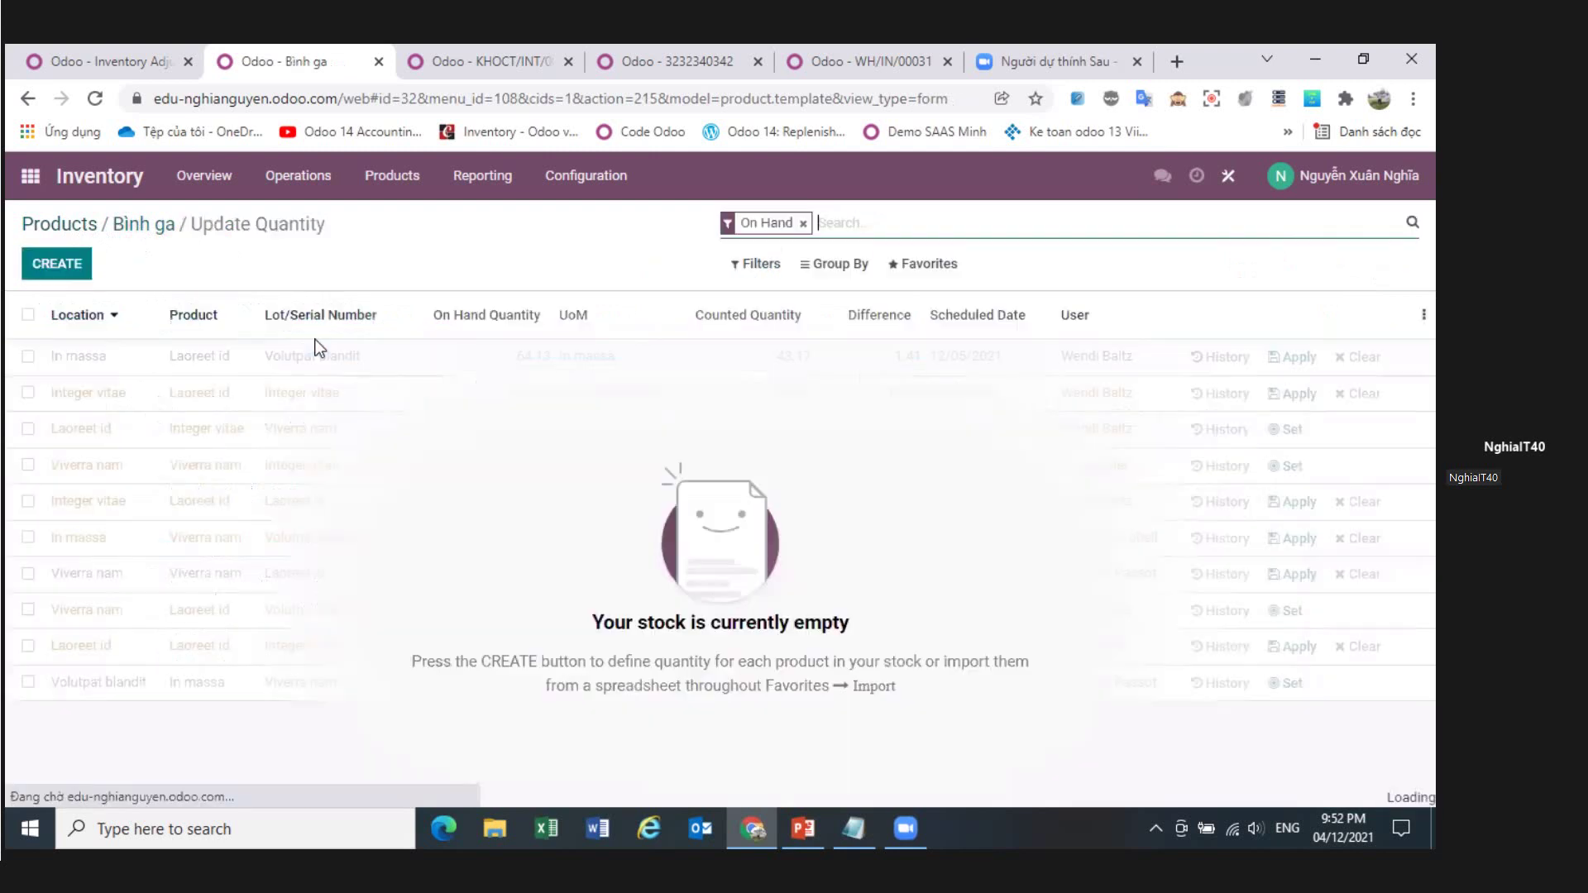
pyautogui.click(46, 267)
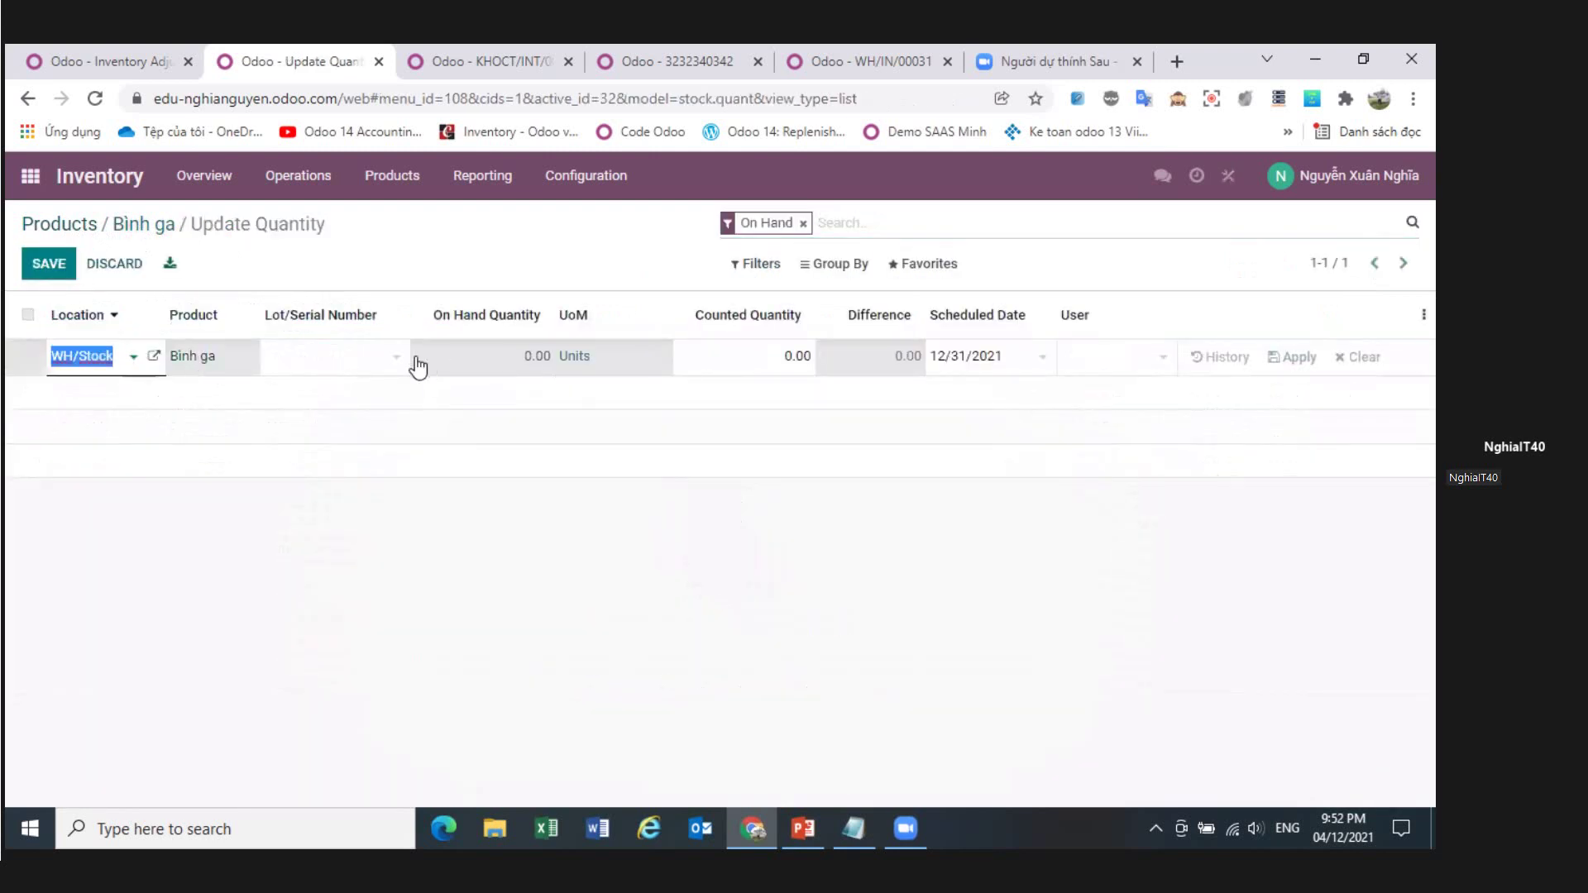
pyautogui.click(798, 374)
pyautogui.click(339, 366)
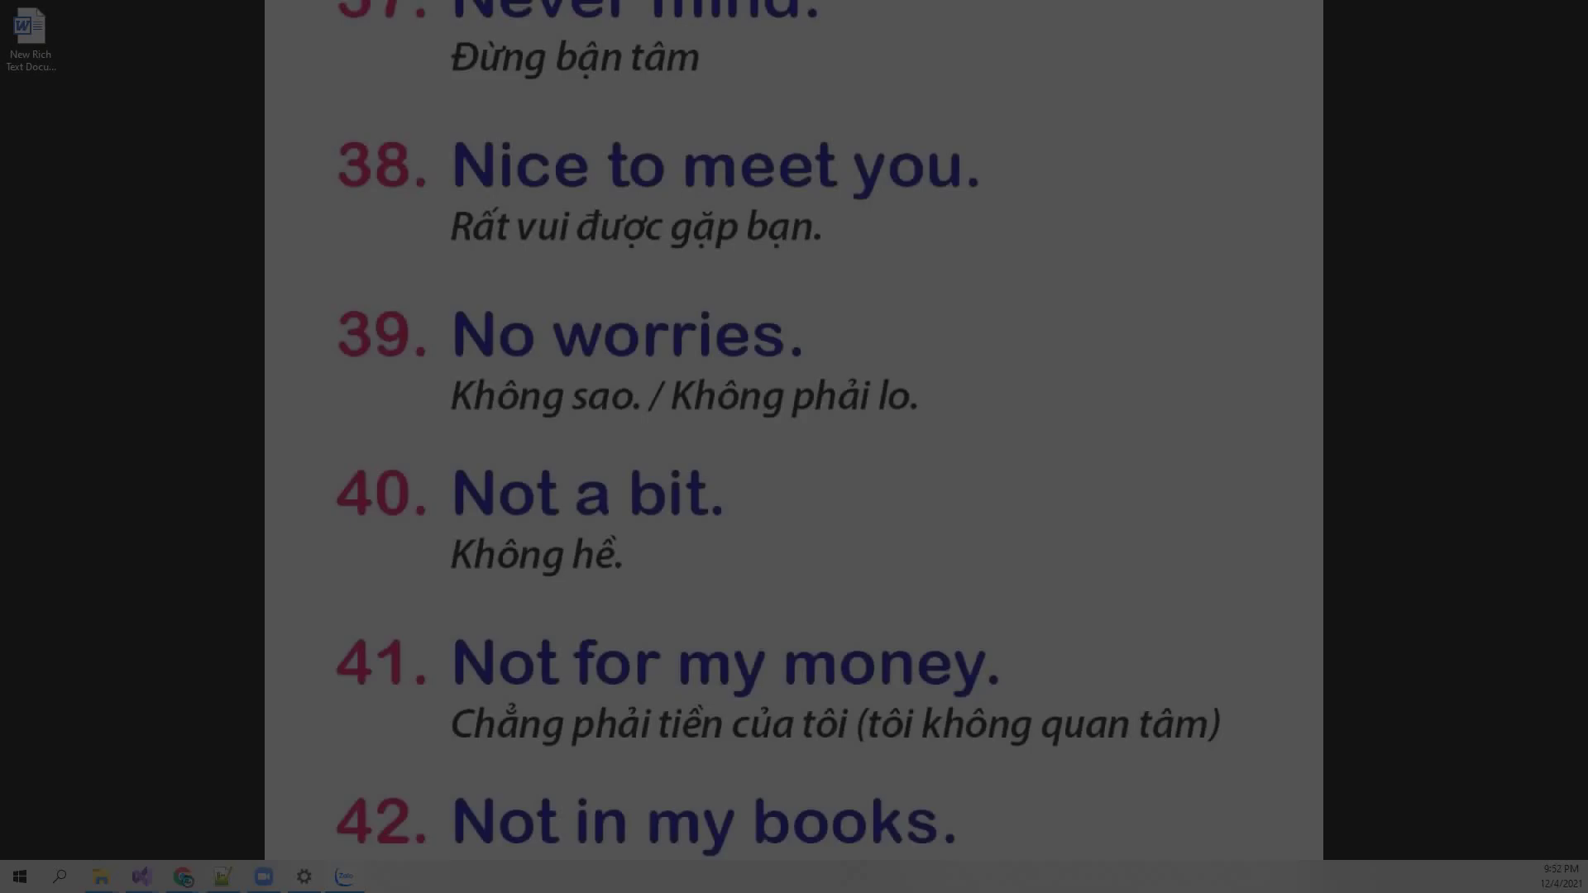
pyautogui.write('123')
pyautogui.click(702, 490)
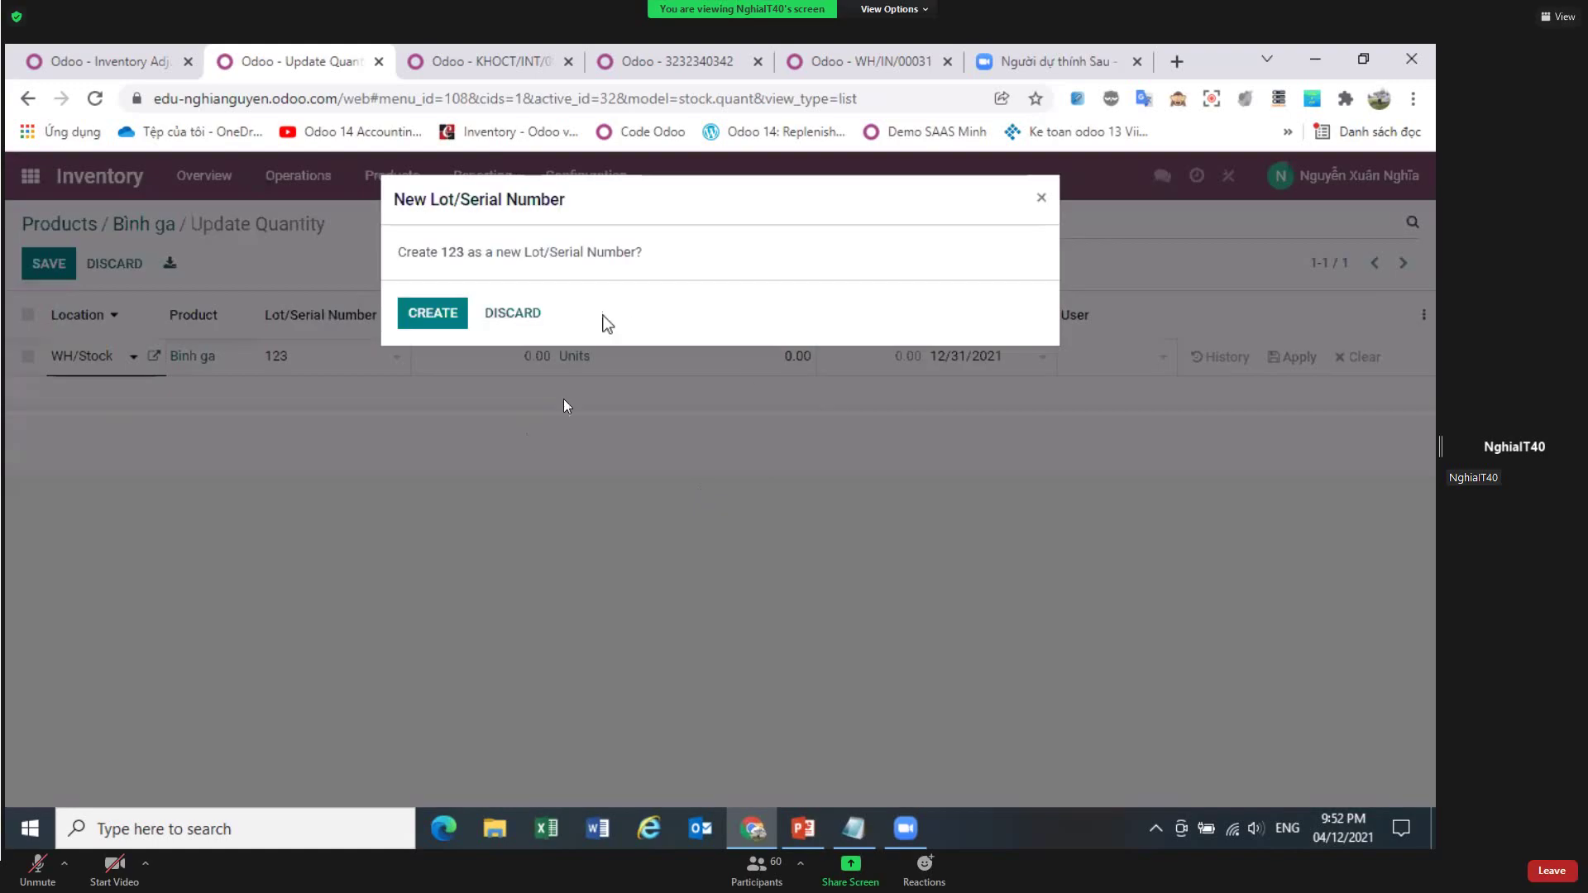
pyautogui.press('Escape')
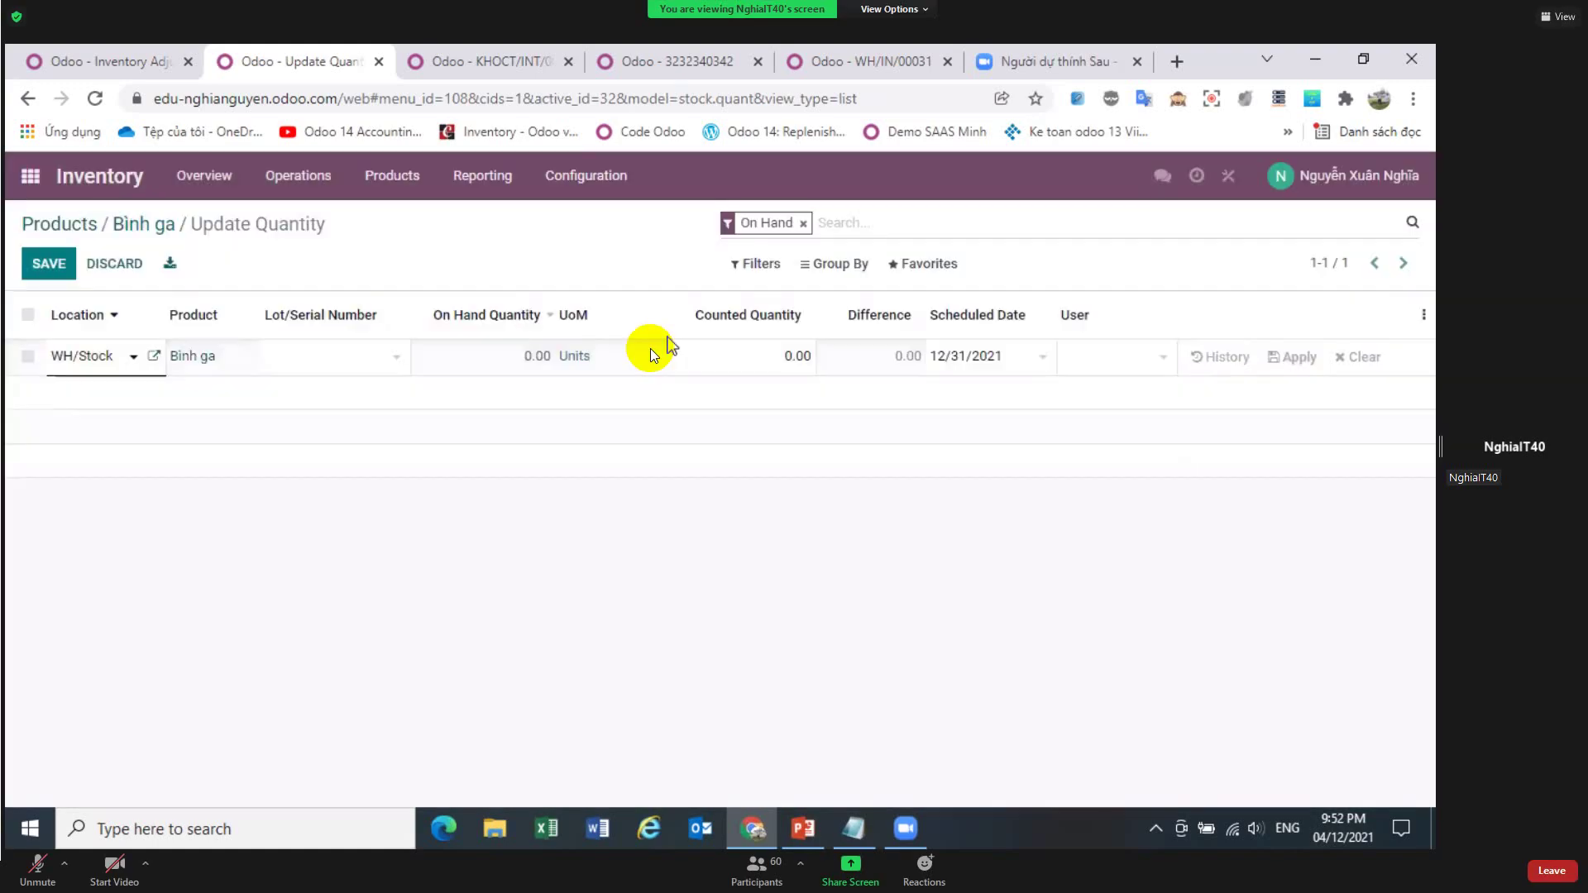
# - Set the counted quantity of Bình ga to 2, save the line and return to the product form
pyautogui.click(748, 356)
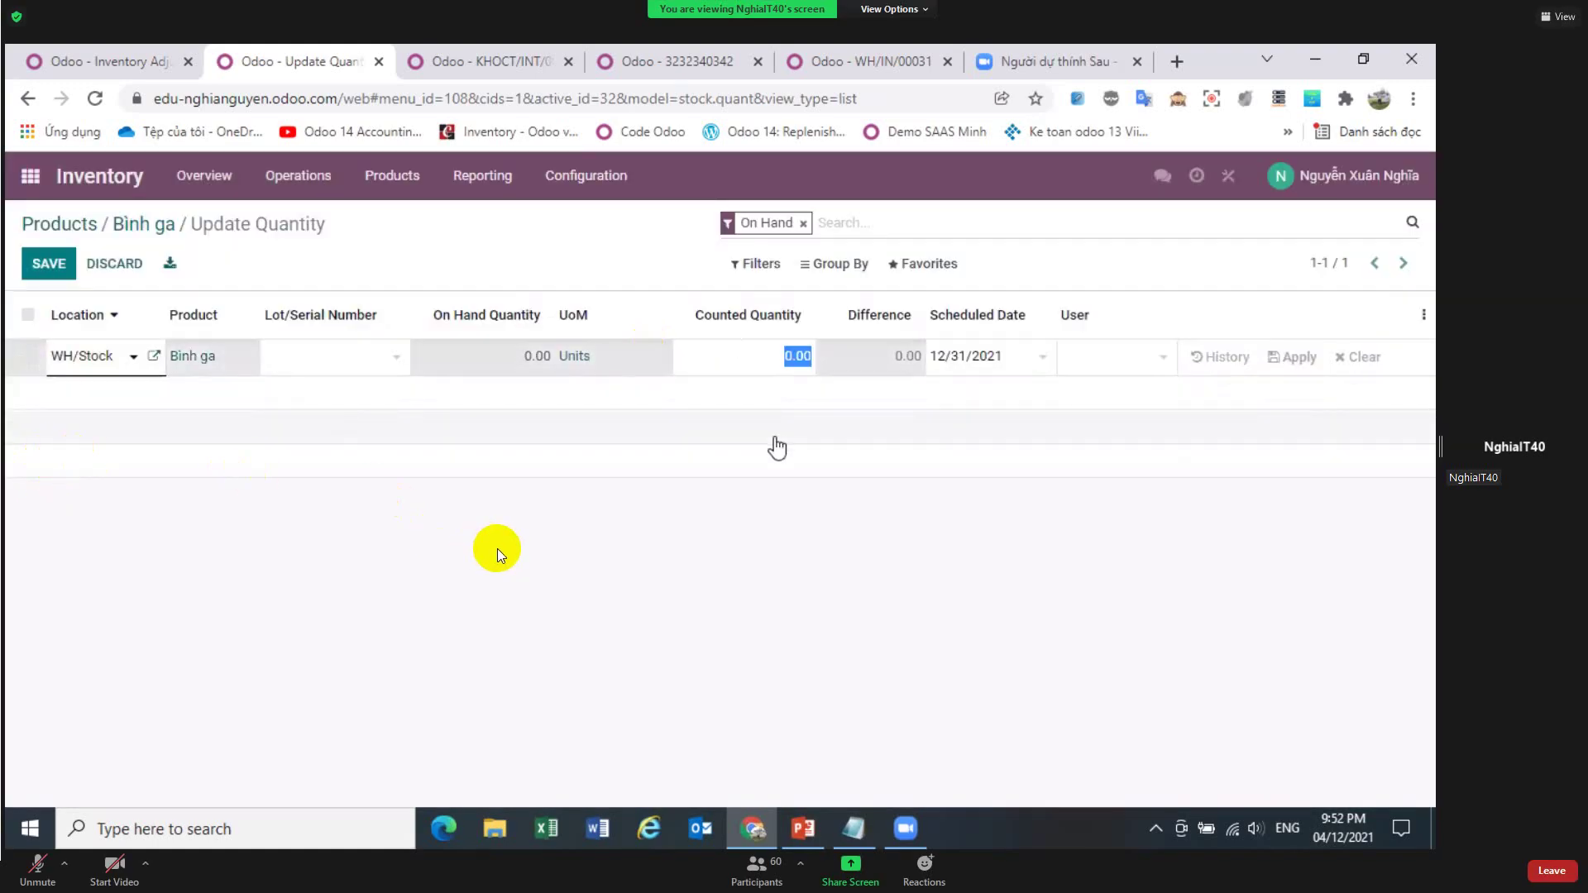
pyautogui.write('2')
pyautogui.click(57, 272)
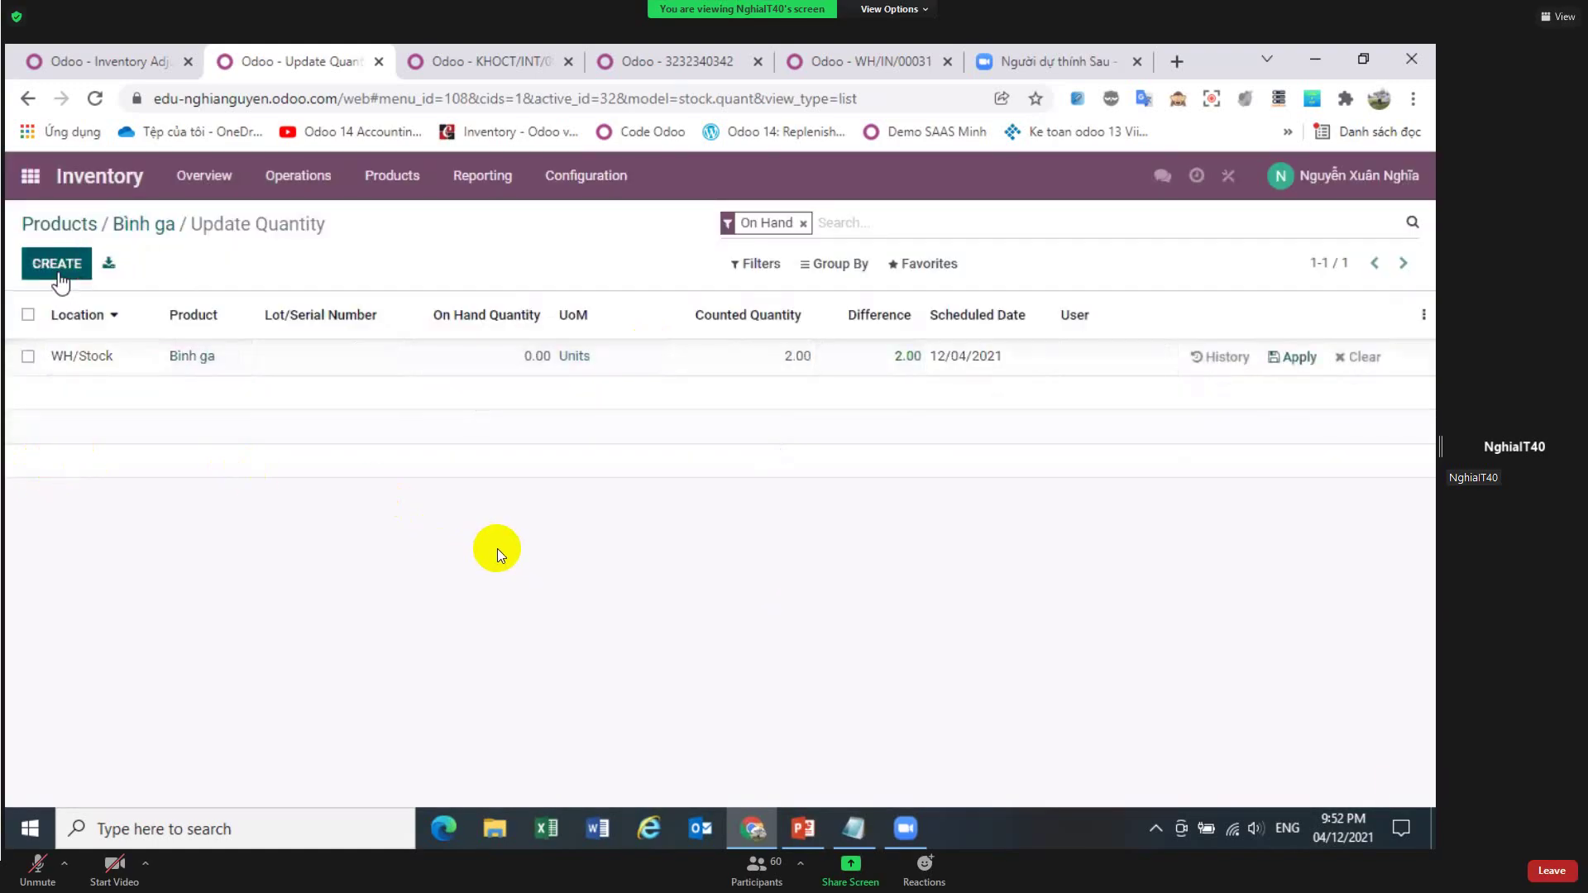
pyautogui.click(146, 223)
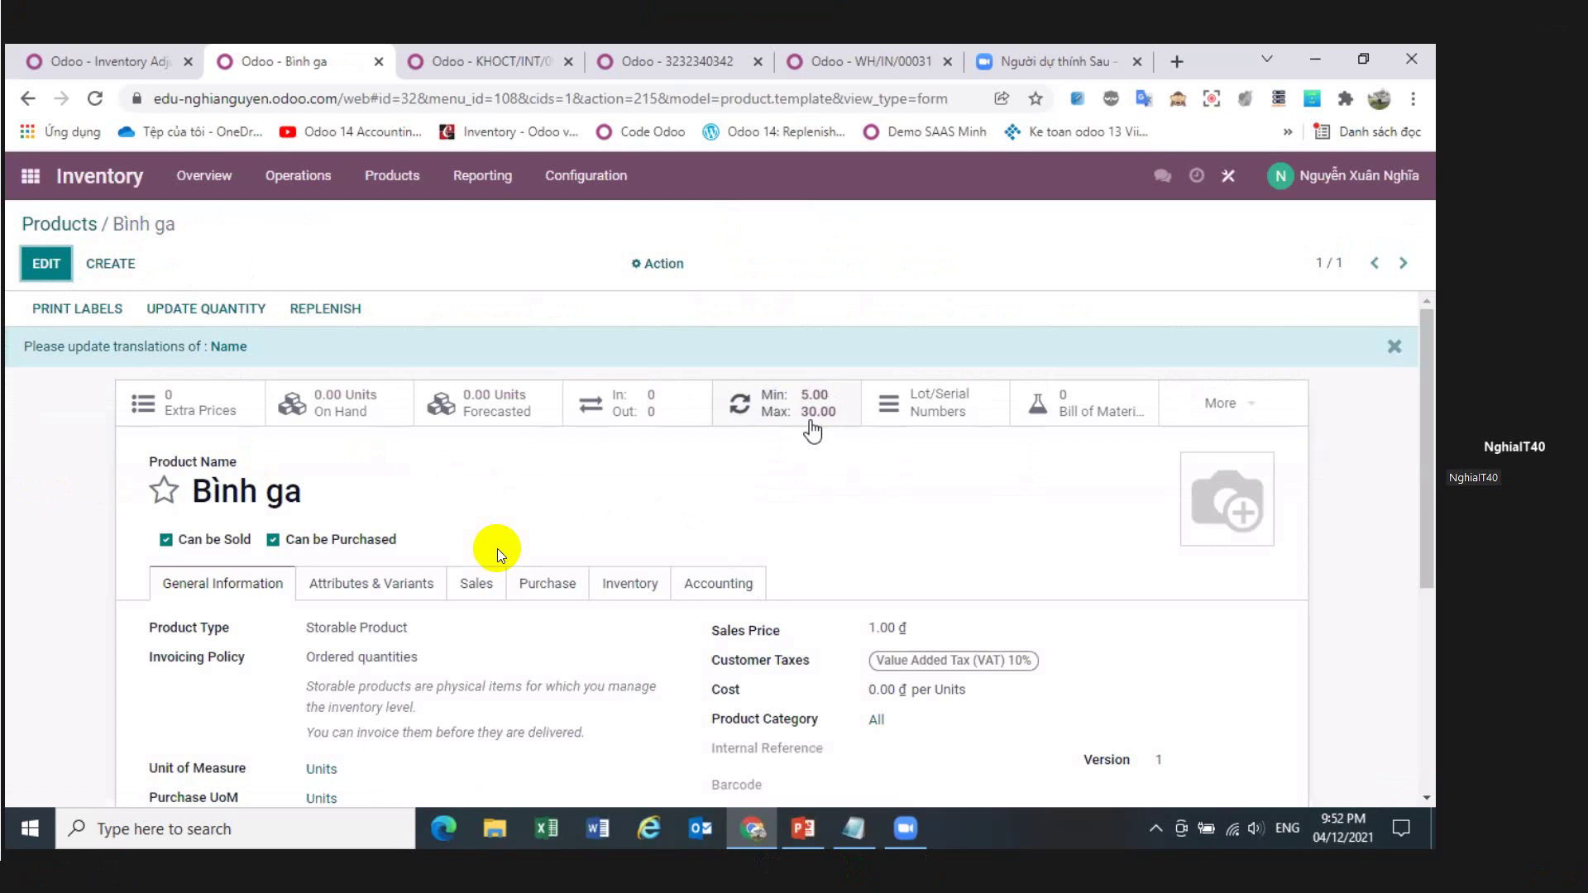
# - Apply the counted quantity of Bình ga at WH/Stock and return to the product form
pyautogui.click(206, 315)
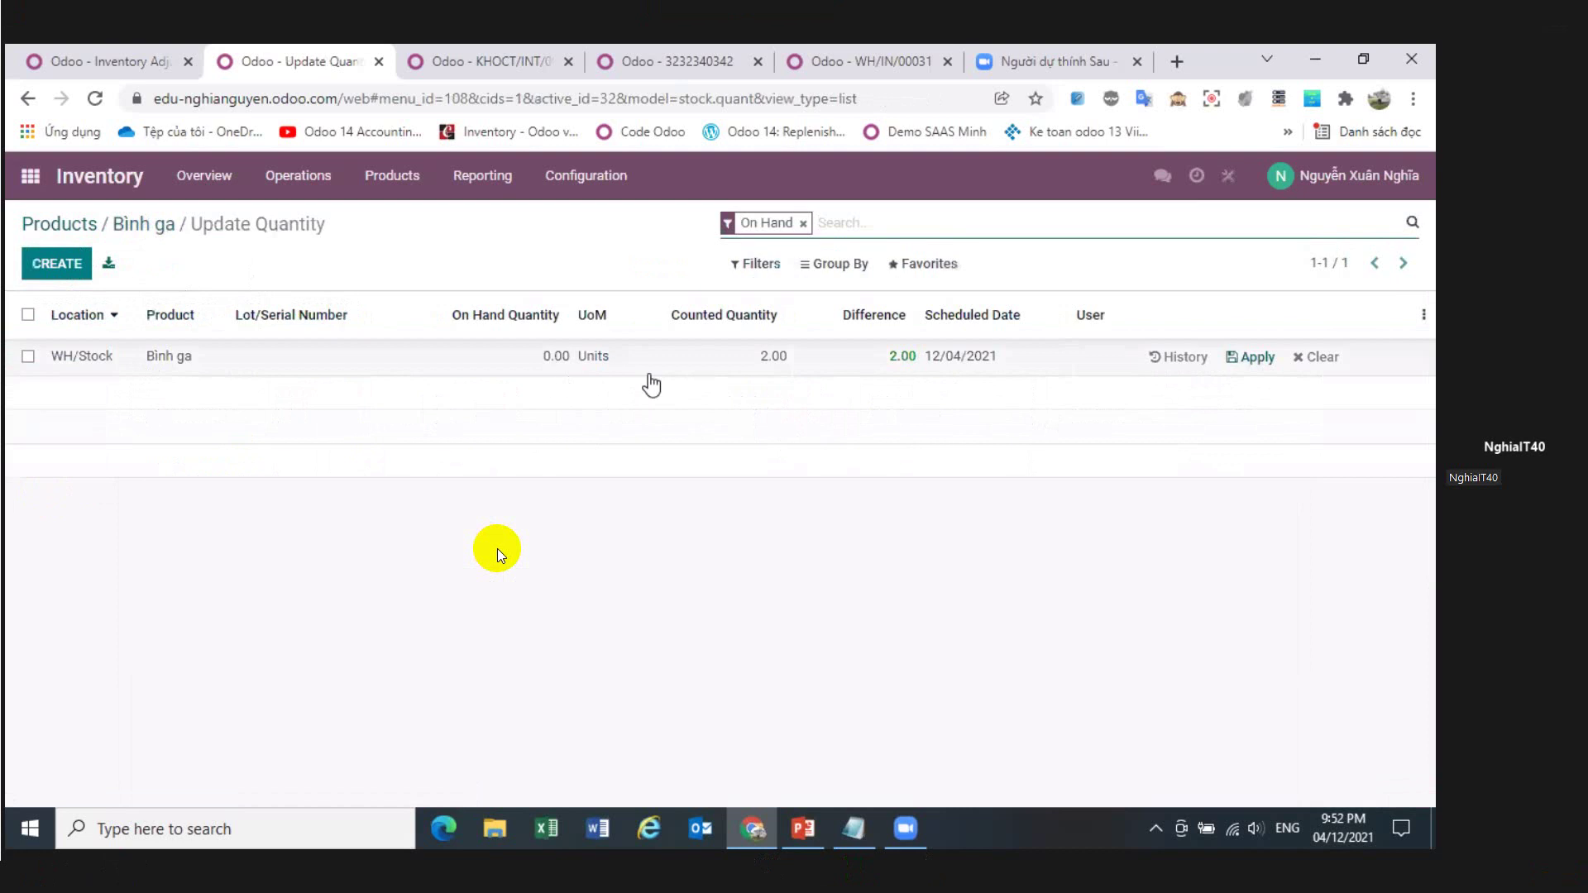
pyautogui.click(1256, 358)
pyautogui.click(273, 523)
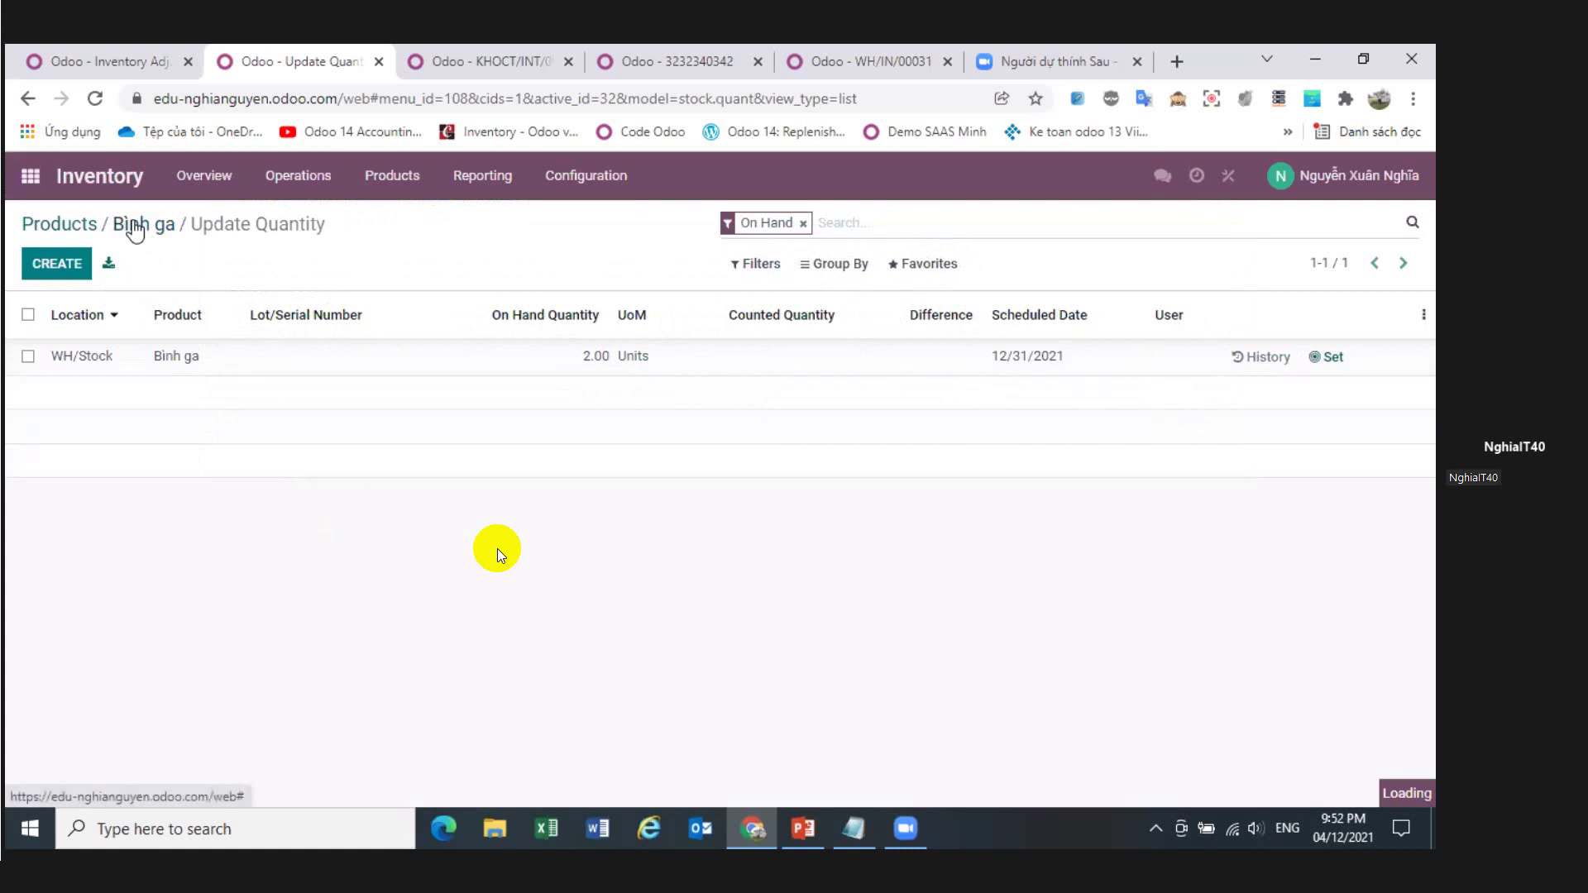
pyautogui.click(130, 224)
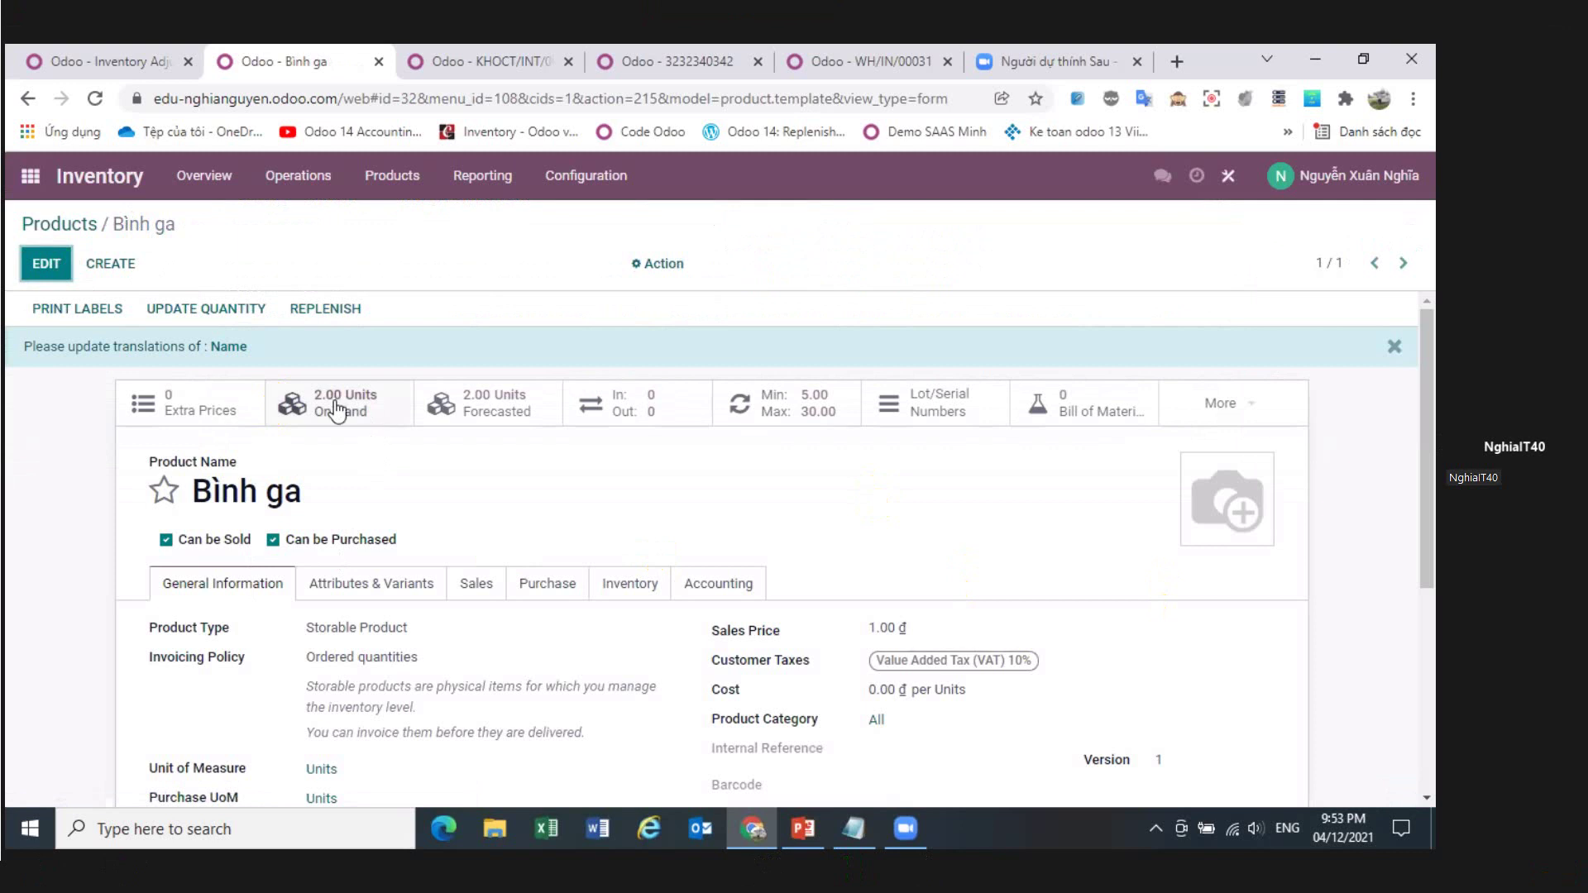
# - Create a new sales quotation for an existing customer and add Bình ga as the order line
pyautogui.click(488, 62)
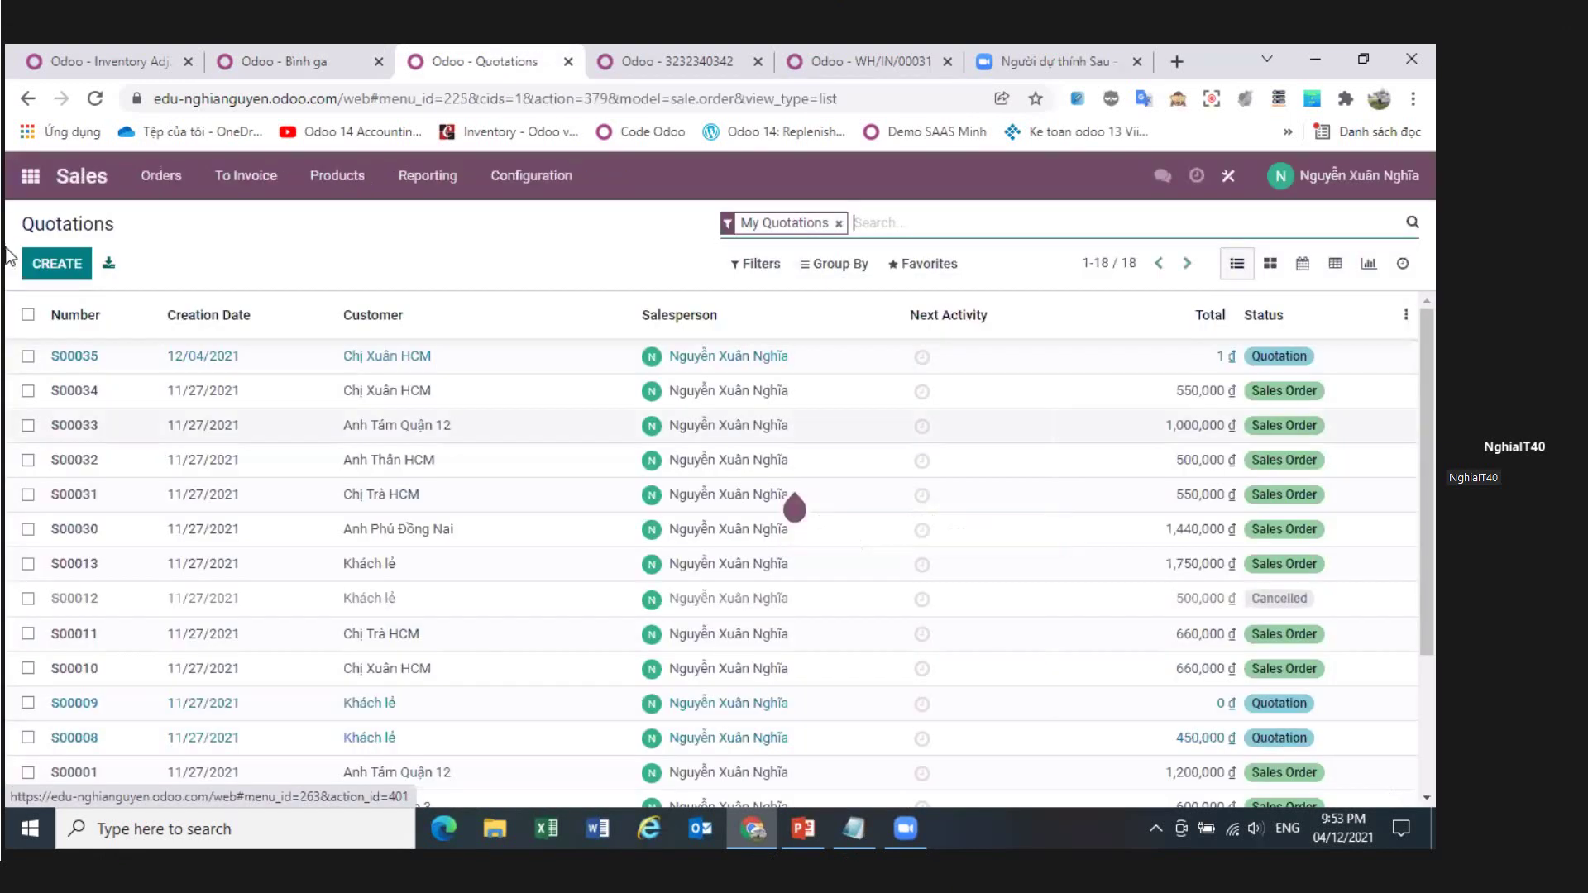
pyautogui.click(376, 501)
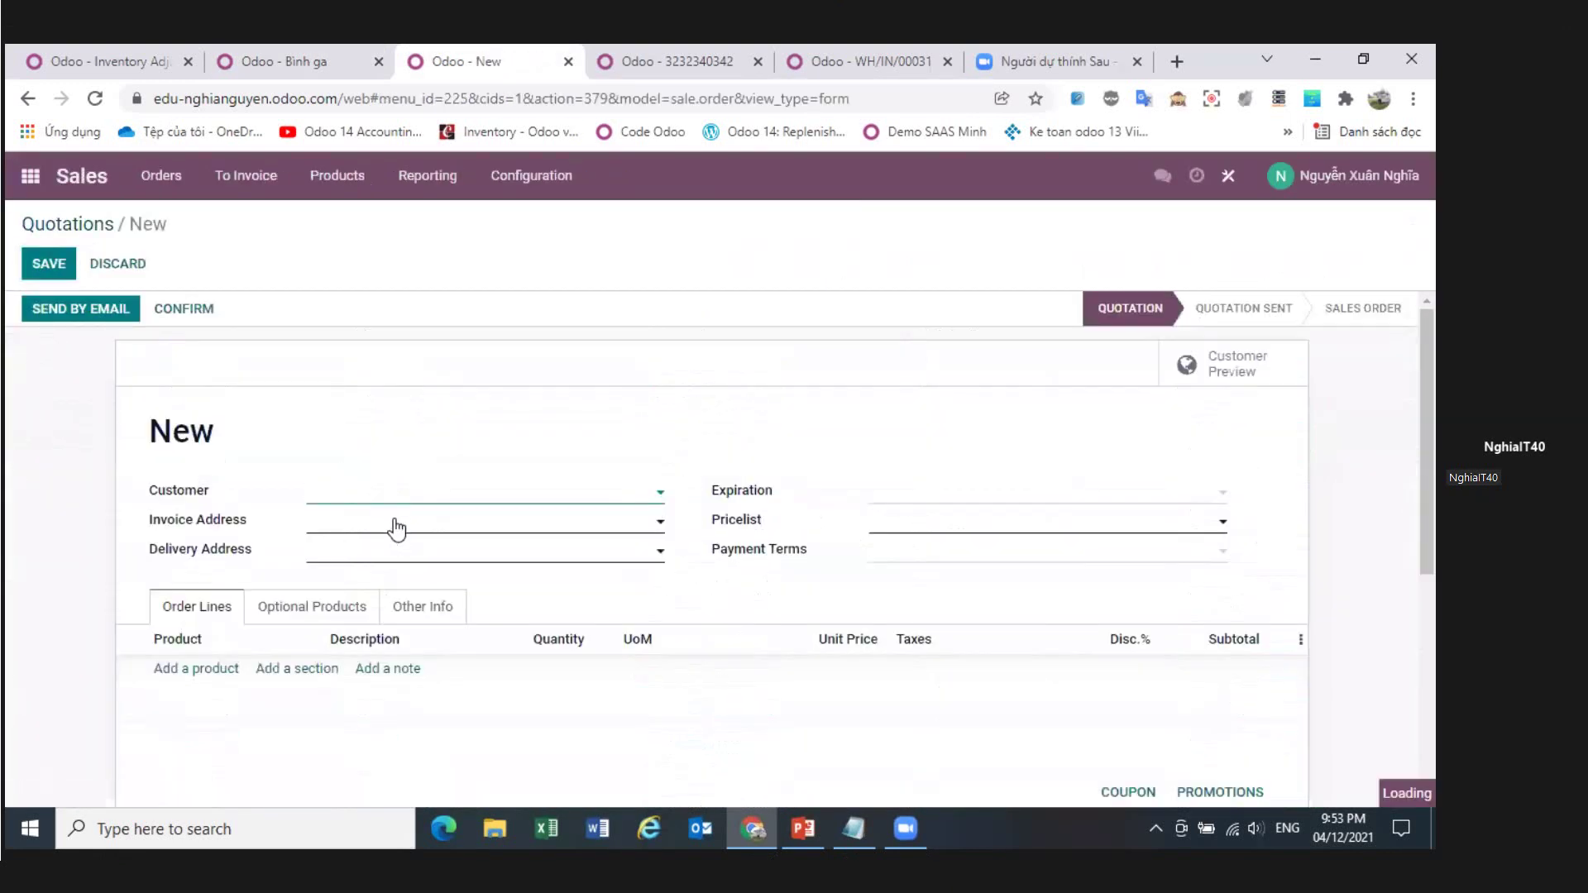
pyautogui.click(397, 549)
pyautogui.click(213, 671)
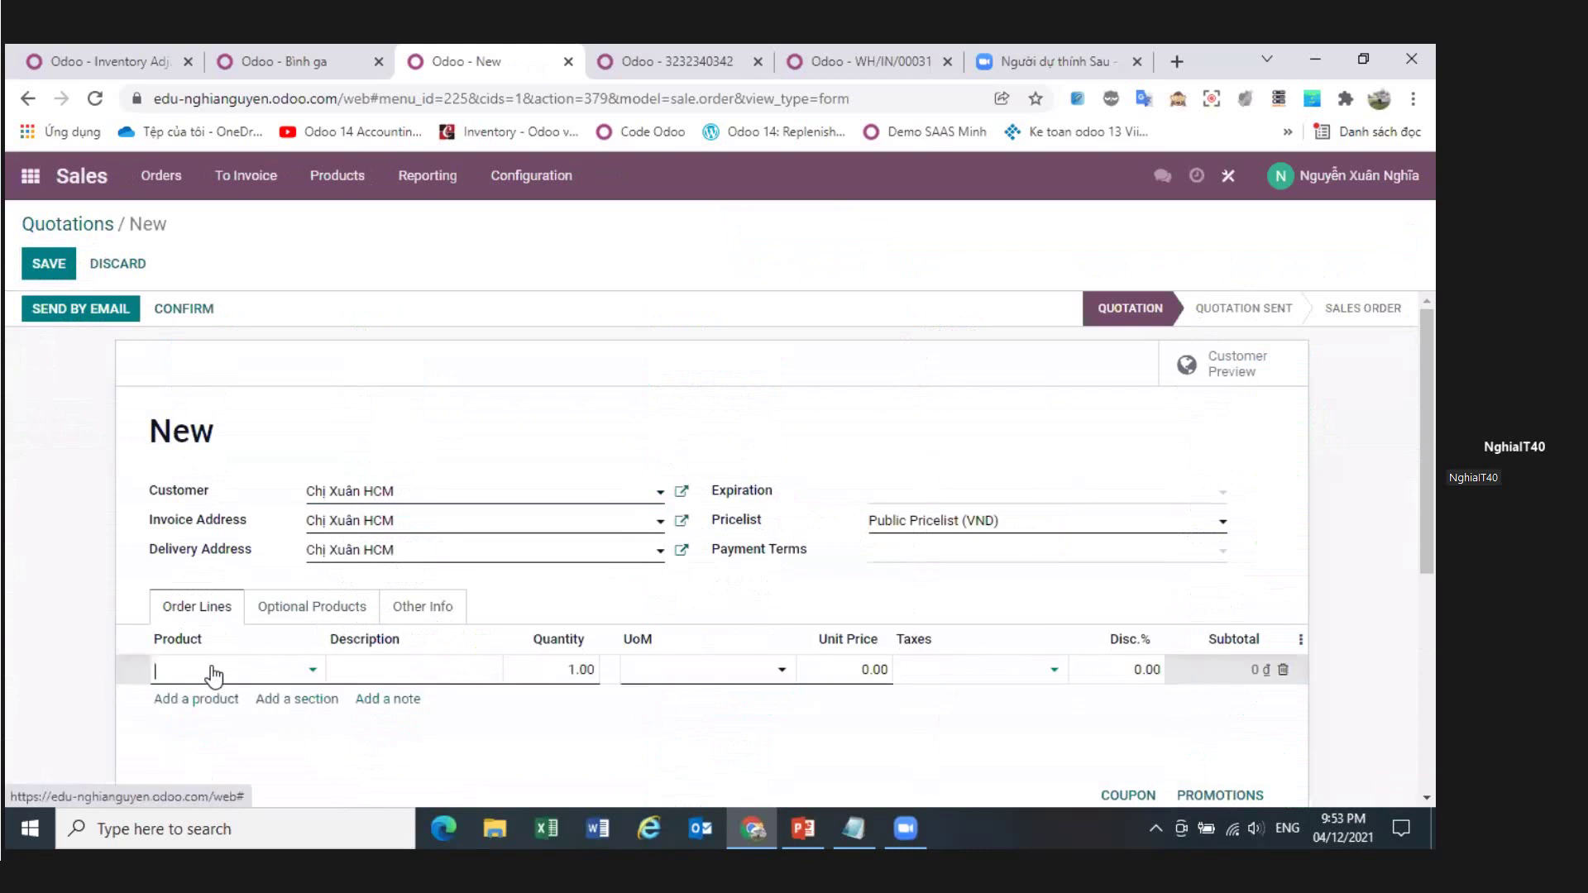
pyautogui.write('binh ga')
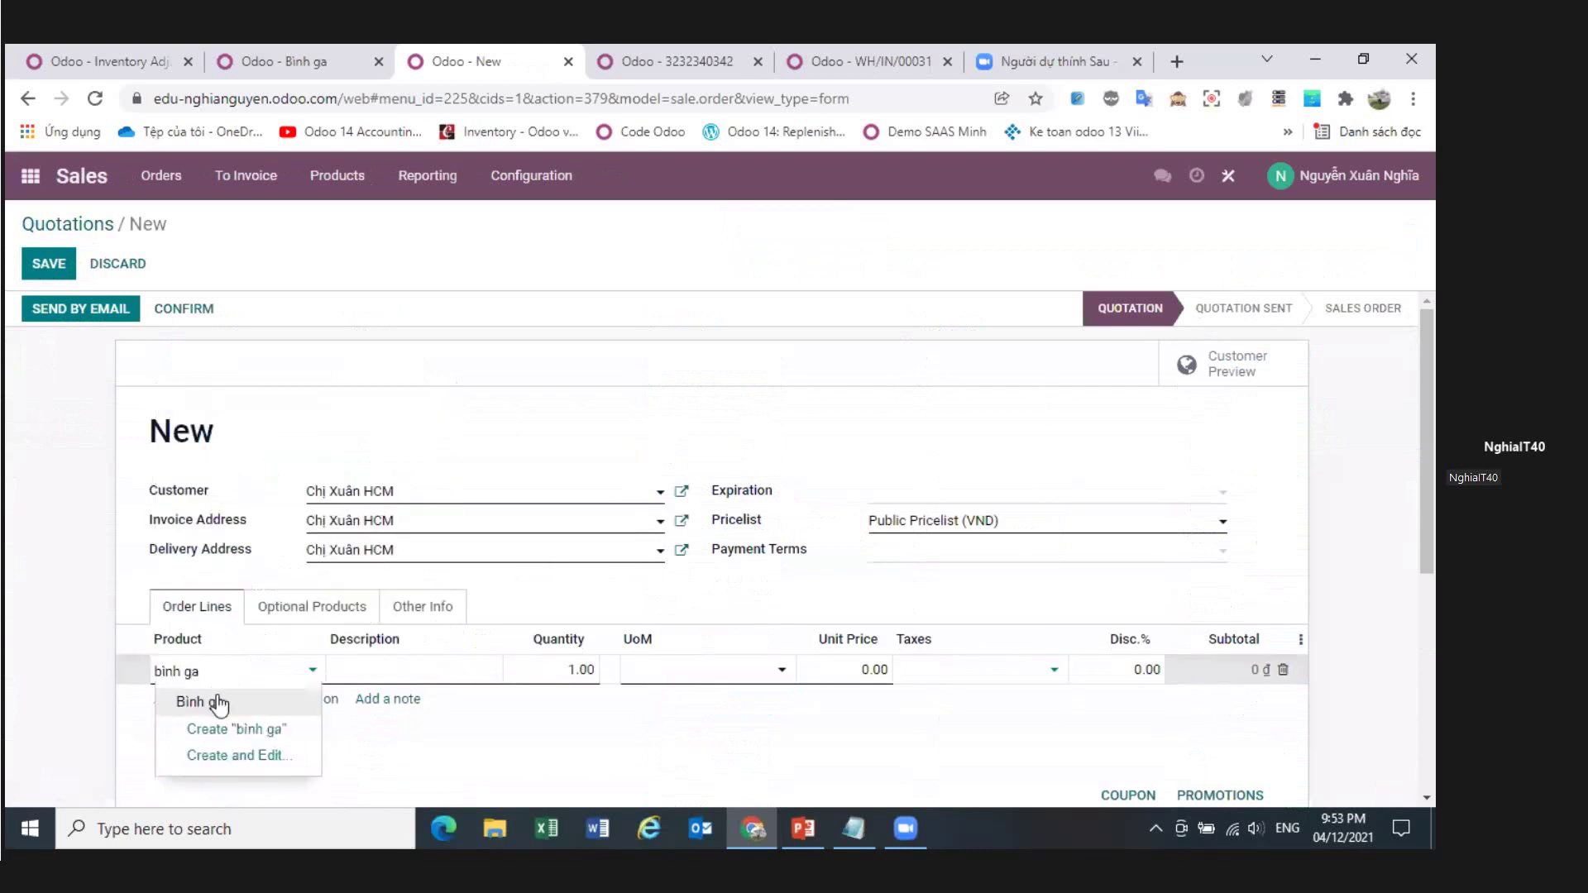
pyautogui.click(212, 703)
# - Set the Bình ga order line to quantity 10 and unit price 100, and save the quotation
pyautogui.click(579, 671)
pyautogui.write('10')
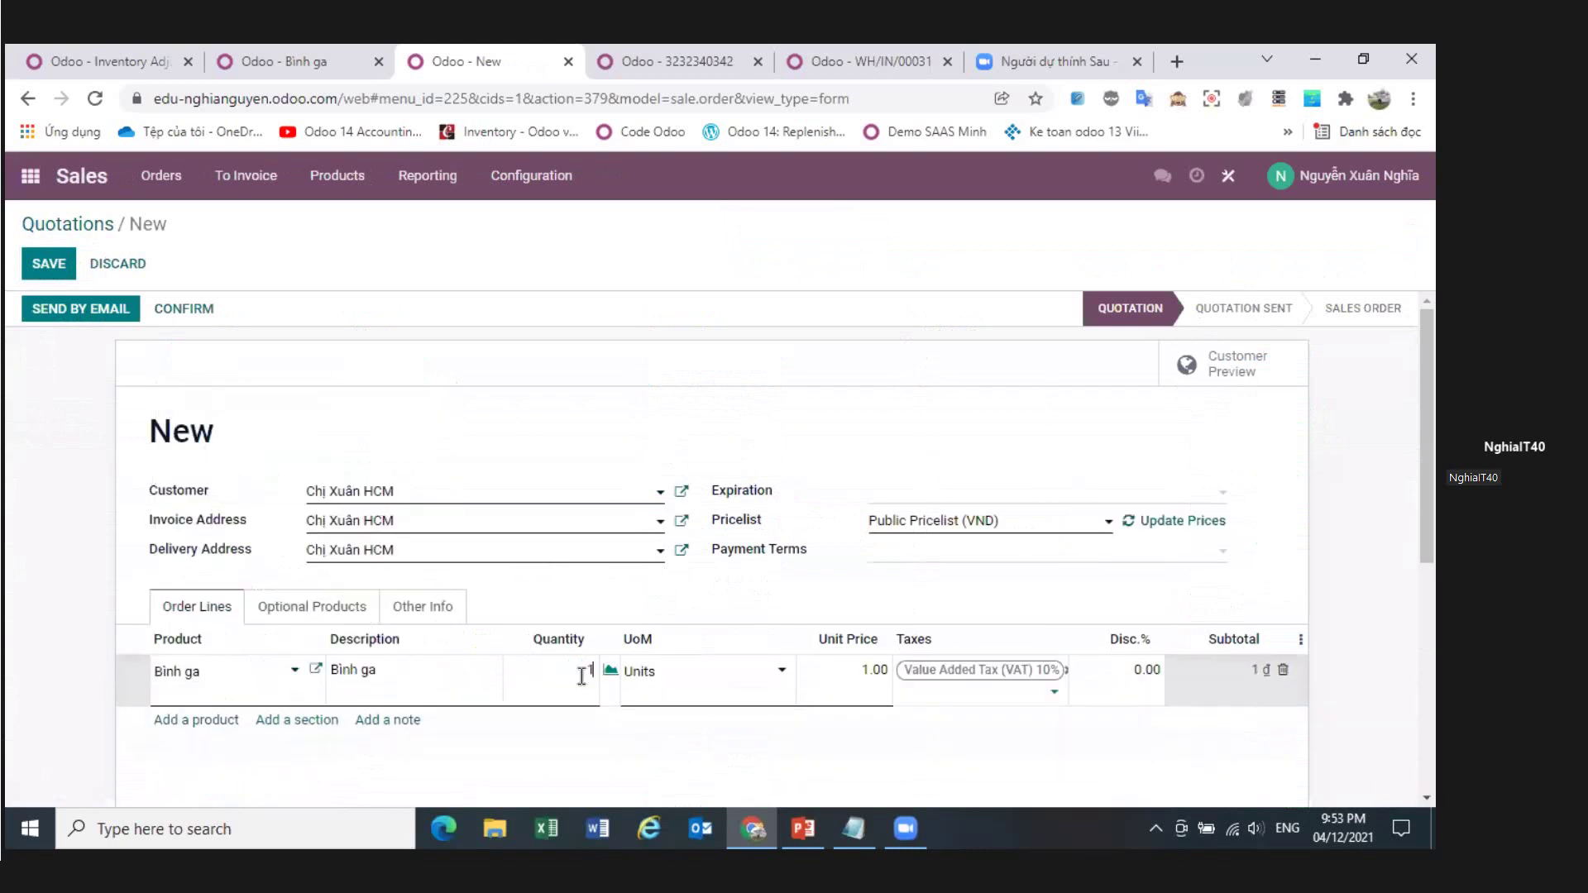
pyautogui.press('Tab')
pyautogui.click(871, 671)
pyautogui.write('10')
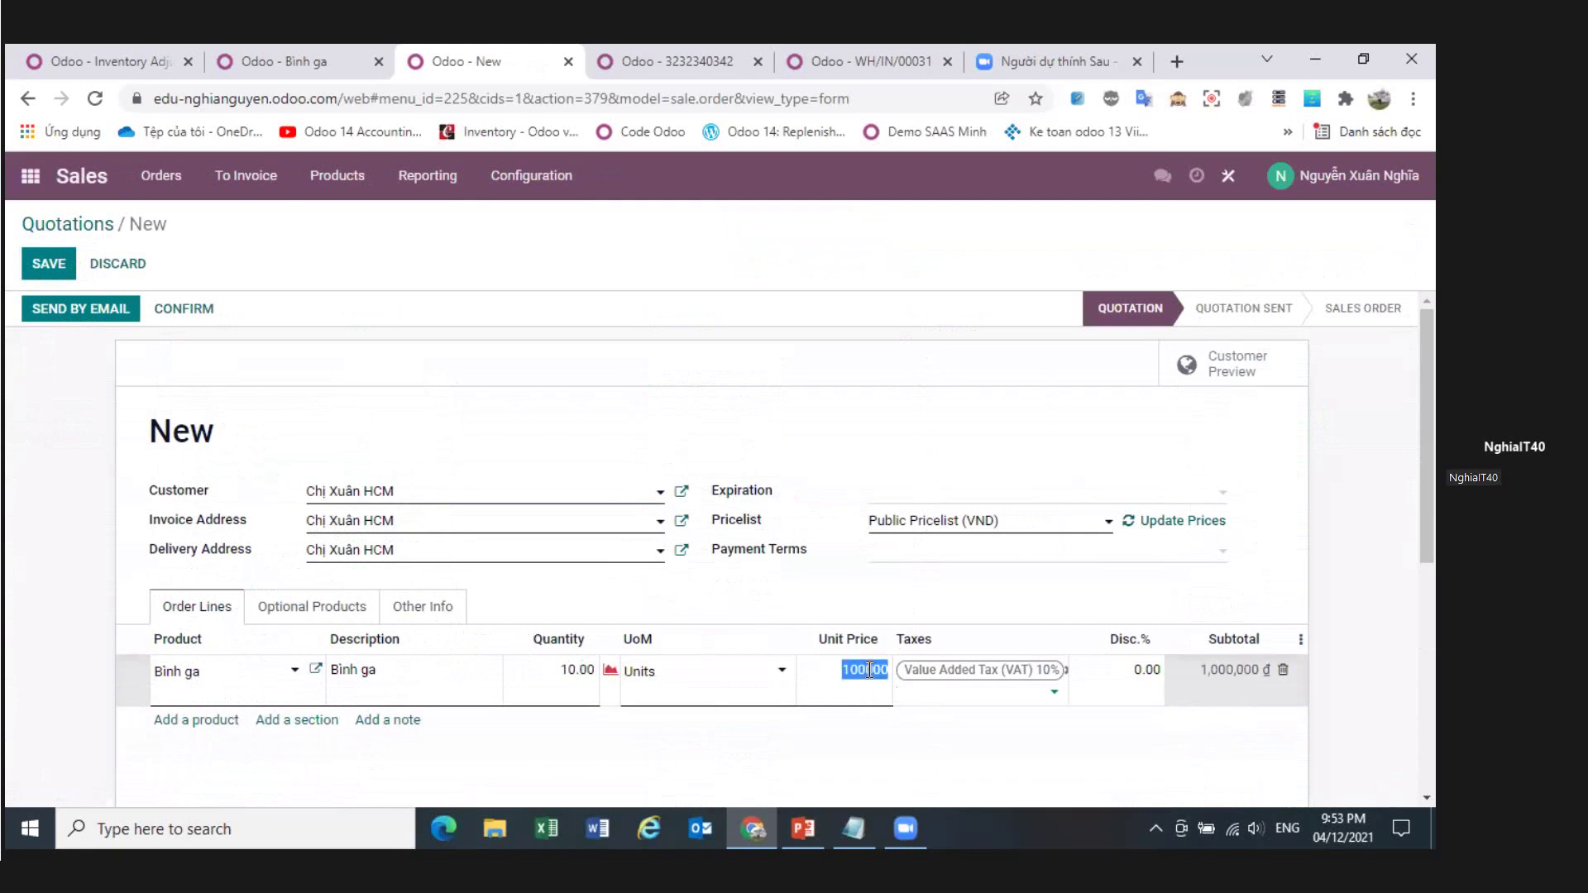
pyautogui.press('BackSpace')
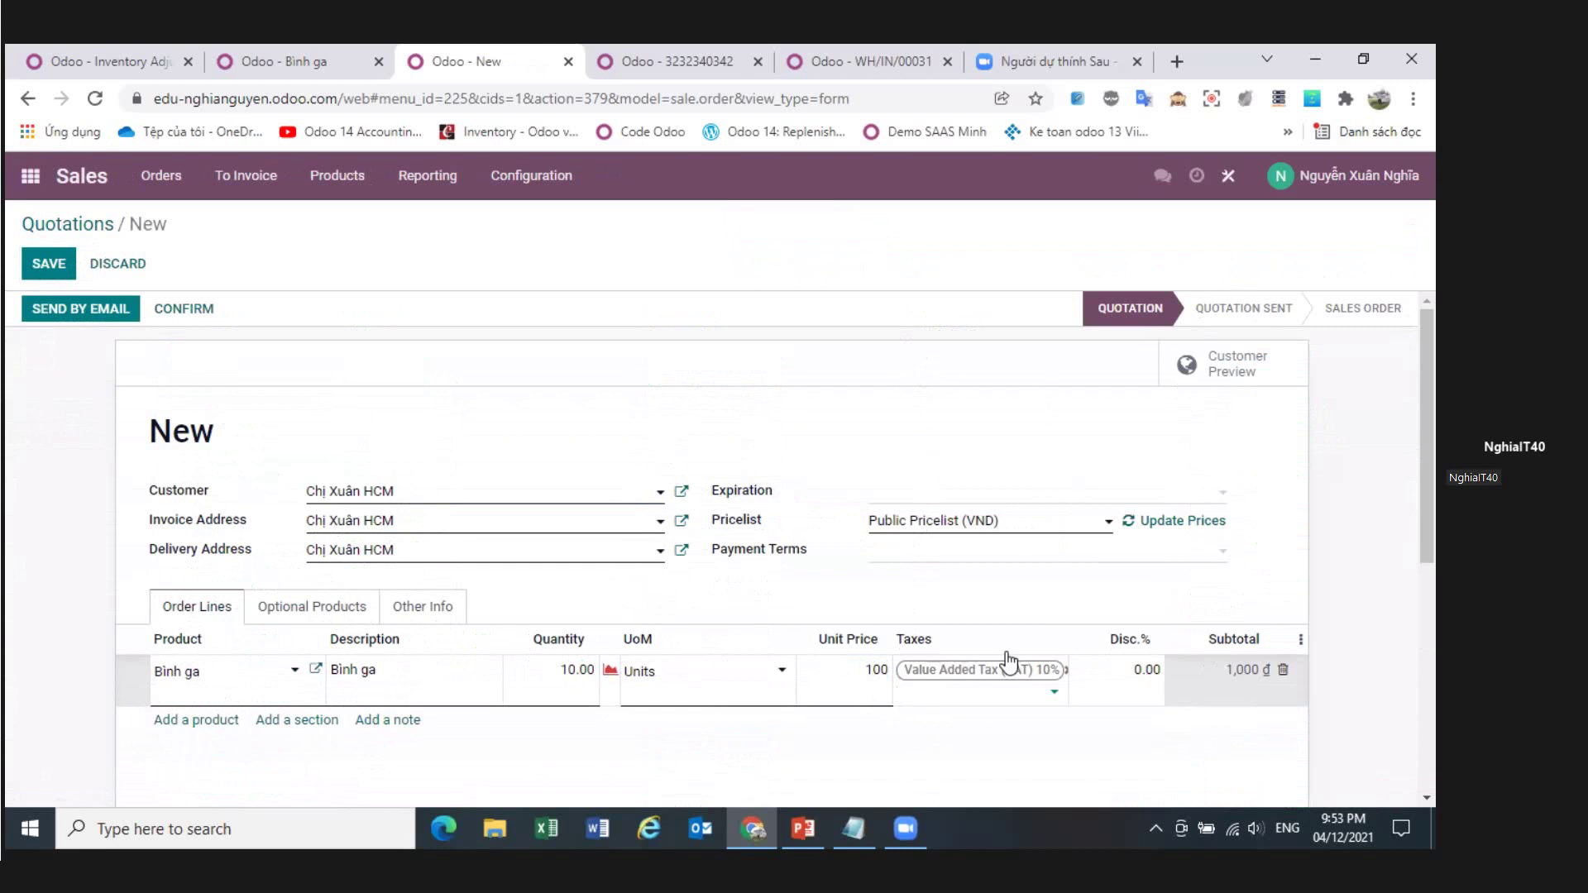
pyautogui.click(1044, 685)
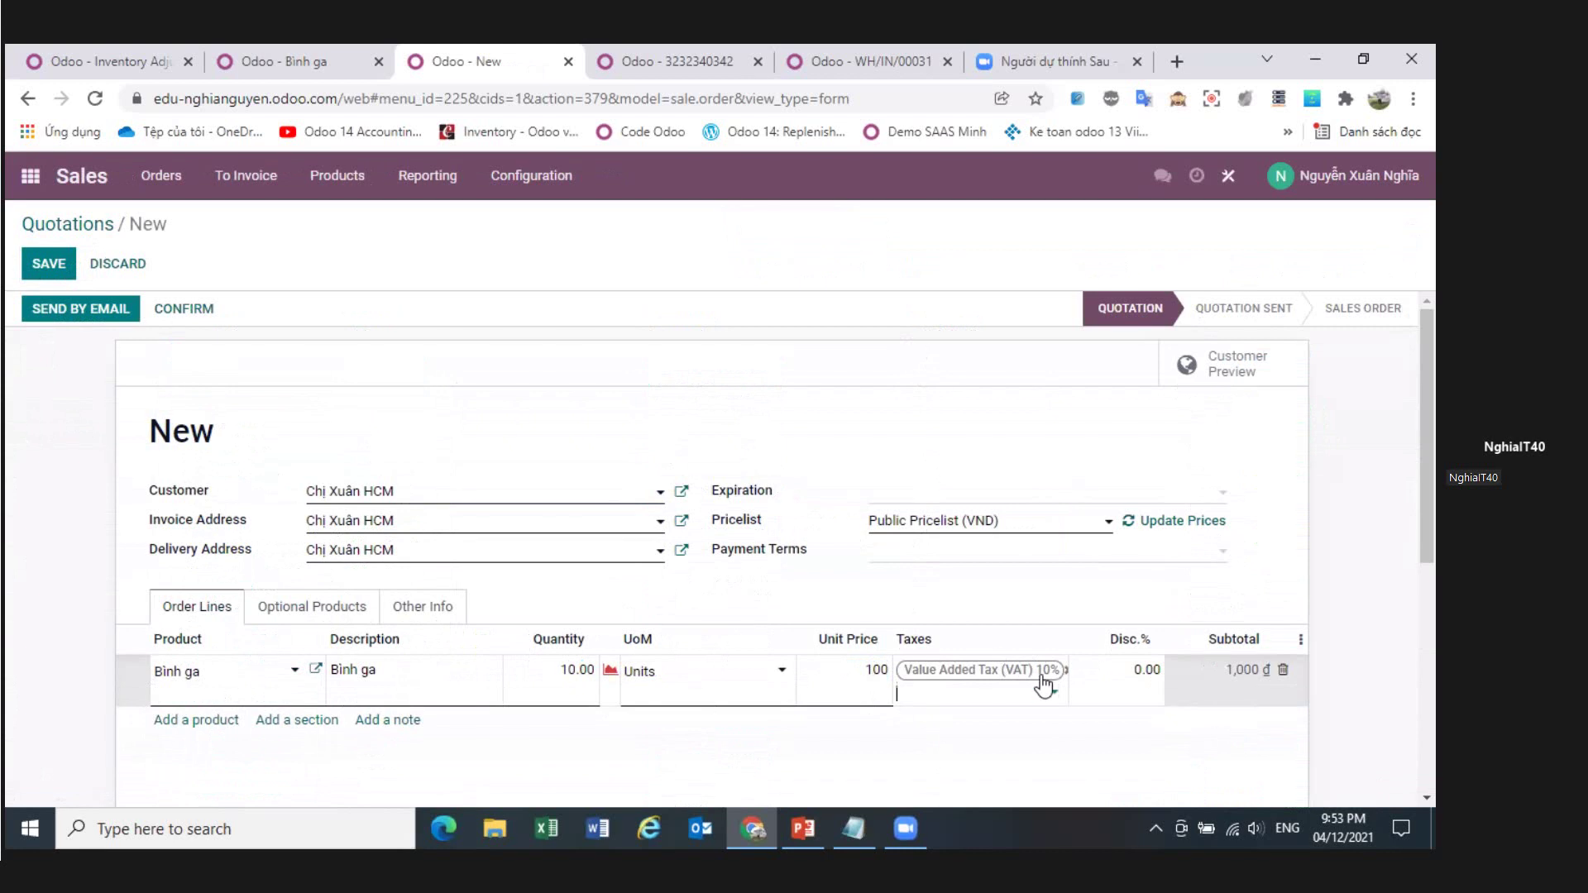
pyautogui.click(38, 266)
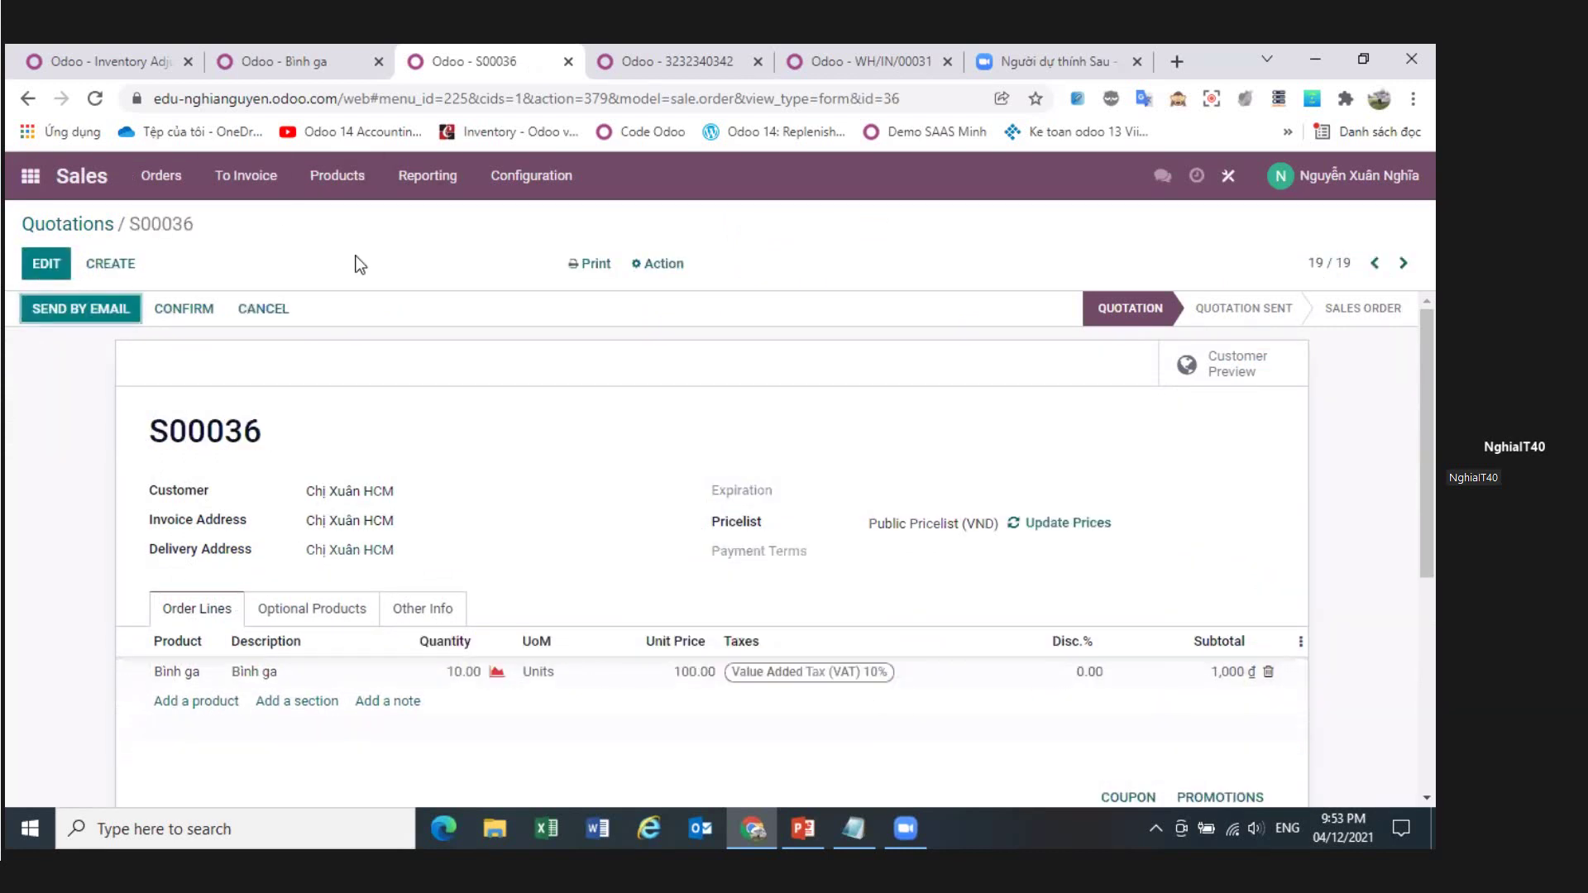
# - Check the stock on the Bình ga product form, return to its quotation and confirm it as a sales order
pyautogui.click(314, 61)
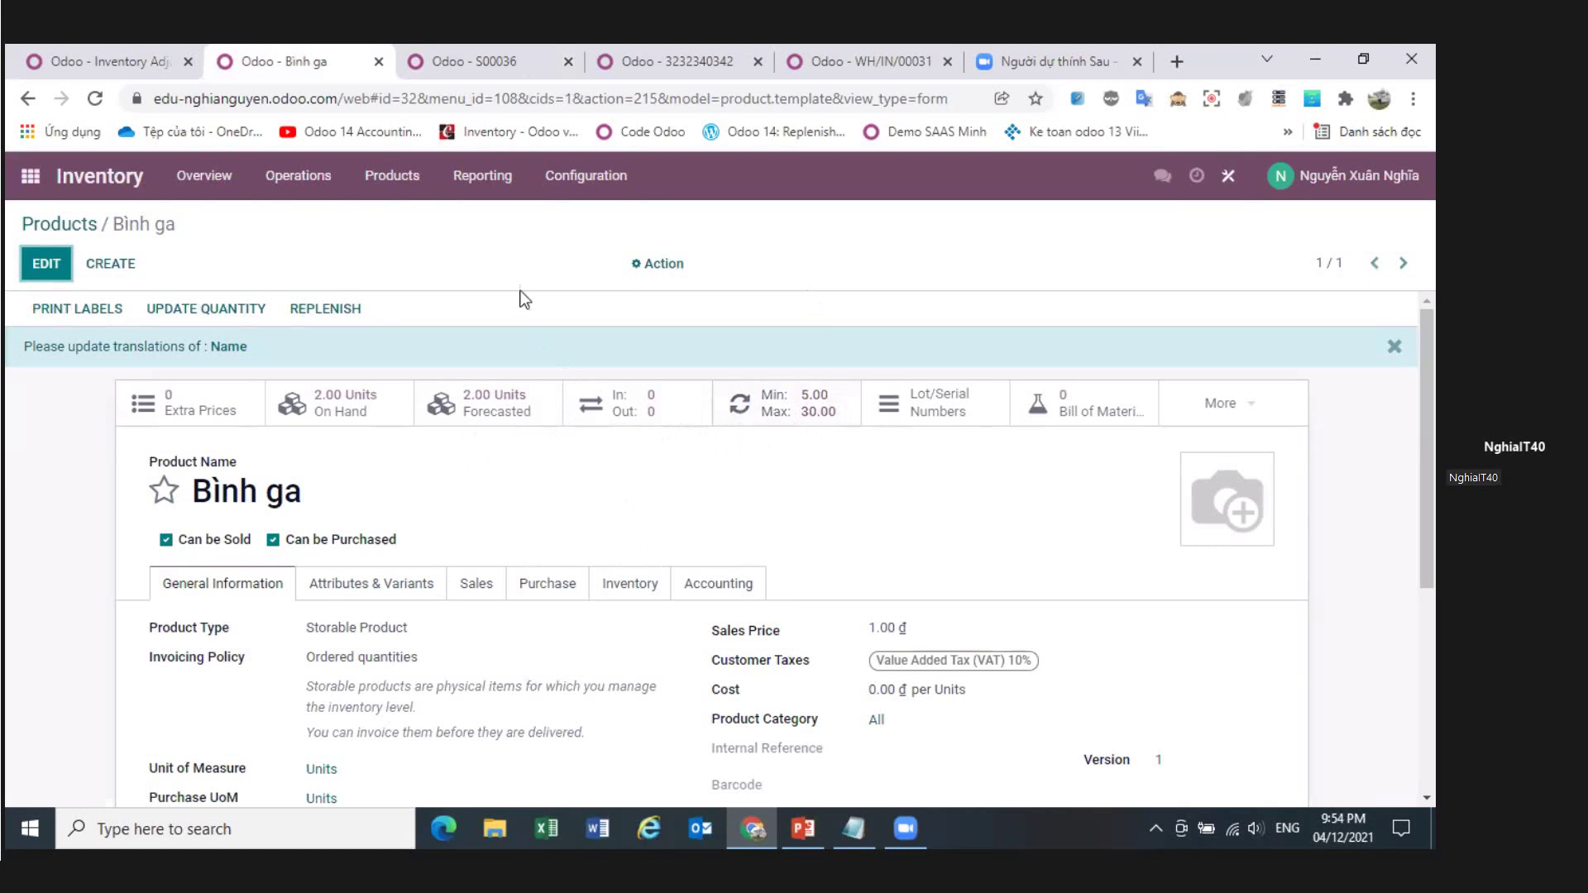
pyautogui.click(473, 61)
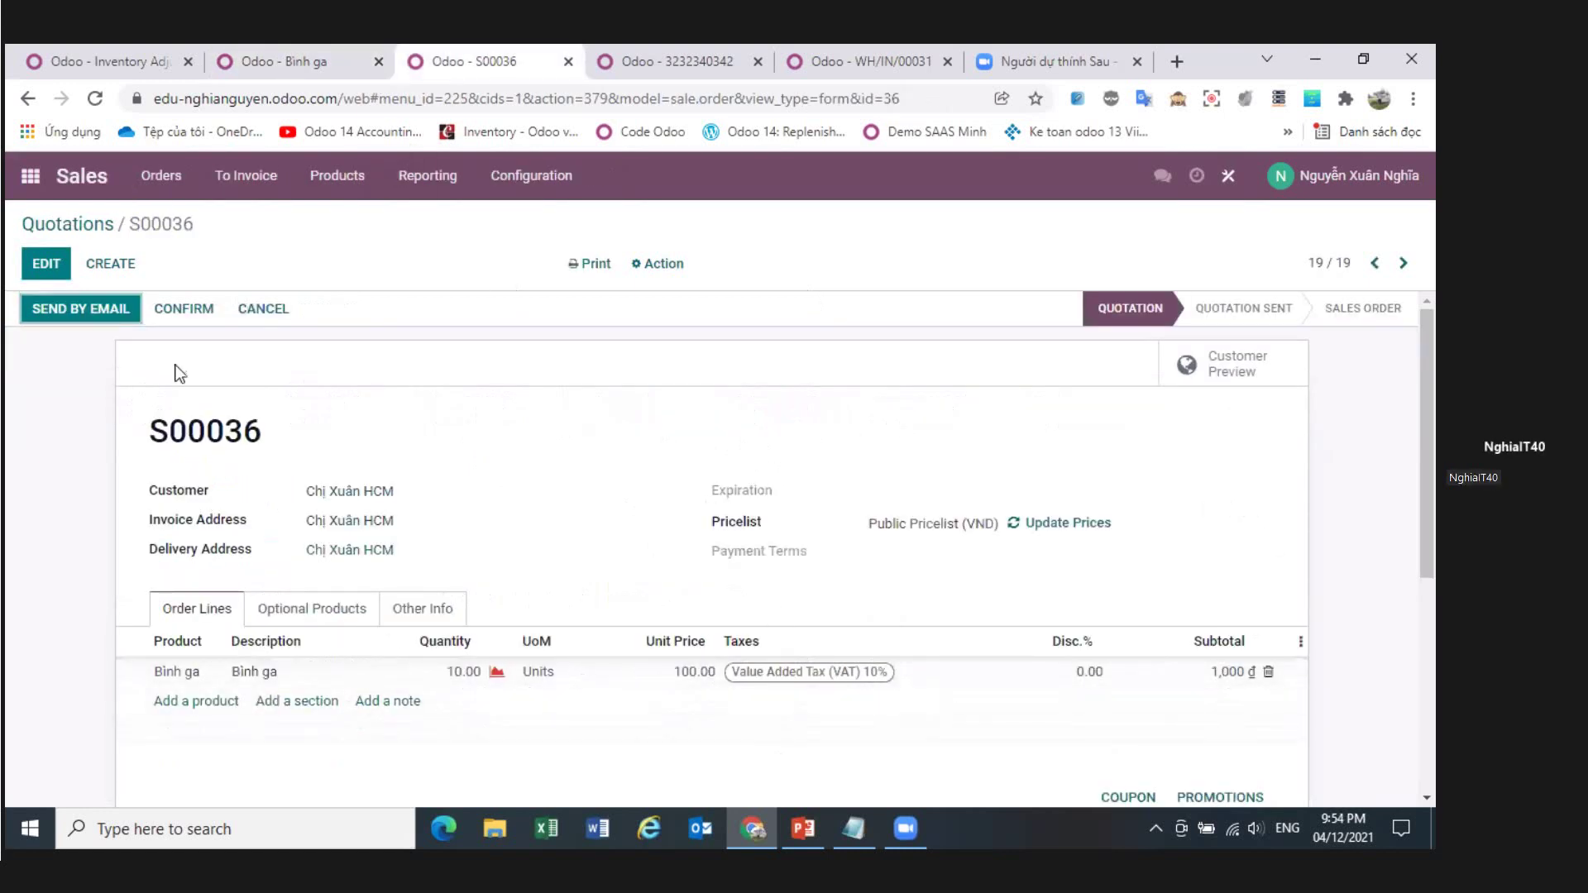
pyautogui.click(190, 314)
pyautogui.click(189, 313)
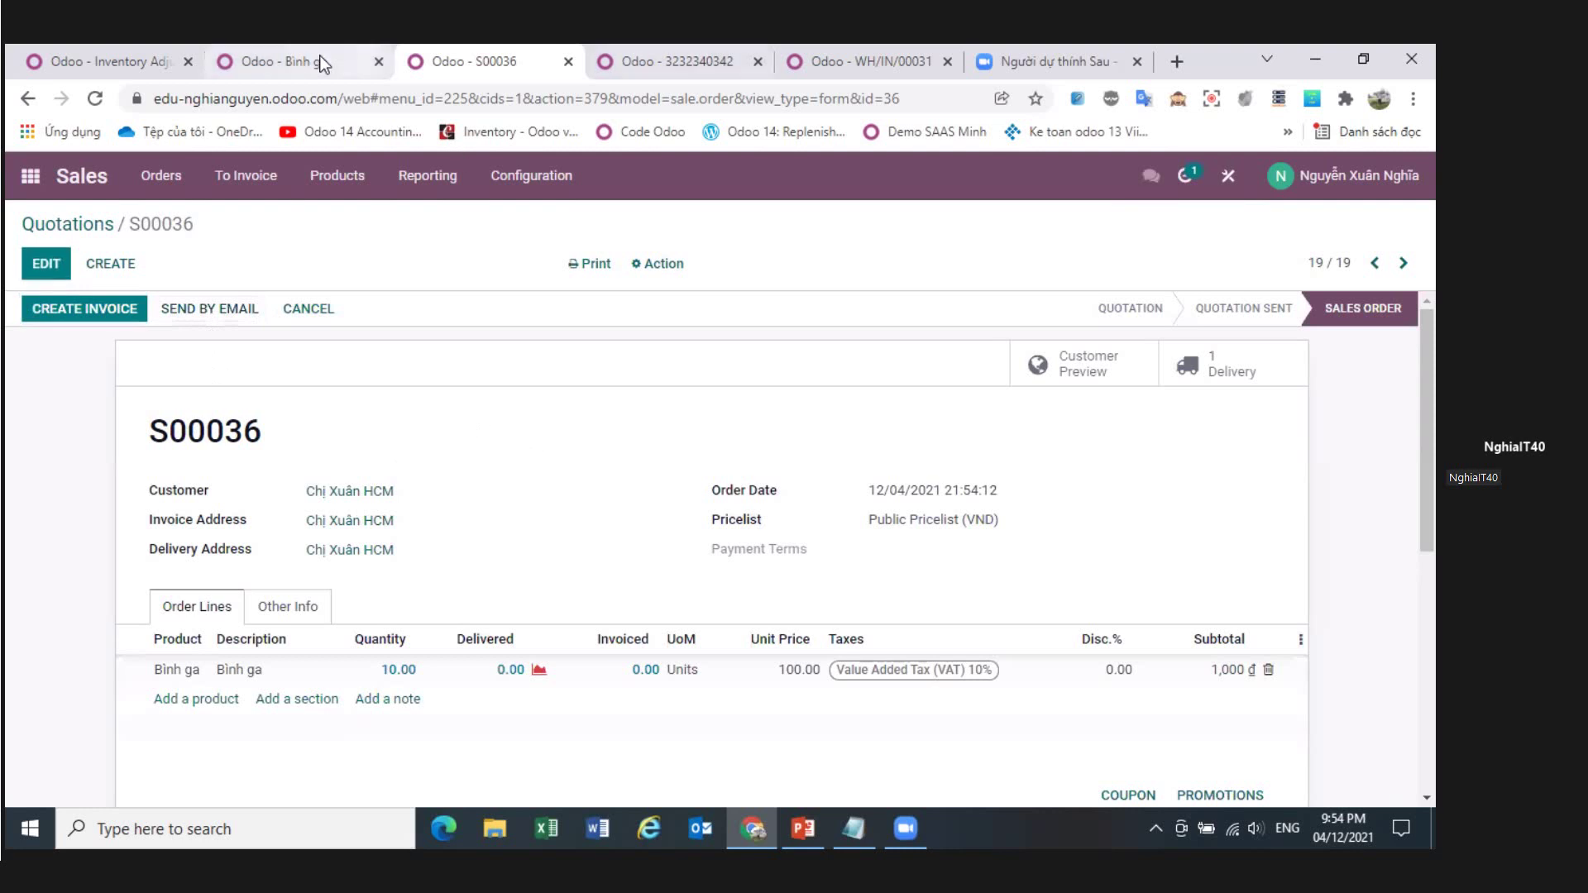
# - Open the Requests for Quotation list in the Purchase app
pyautogui.hotkey('ctrl', 'Tab')
pyautogui.click(30, 176)
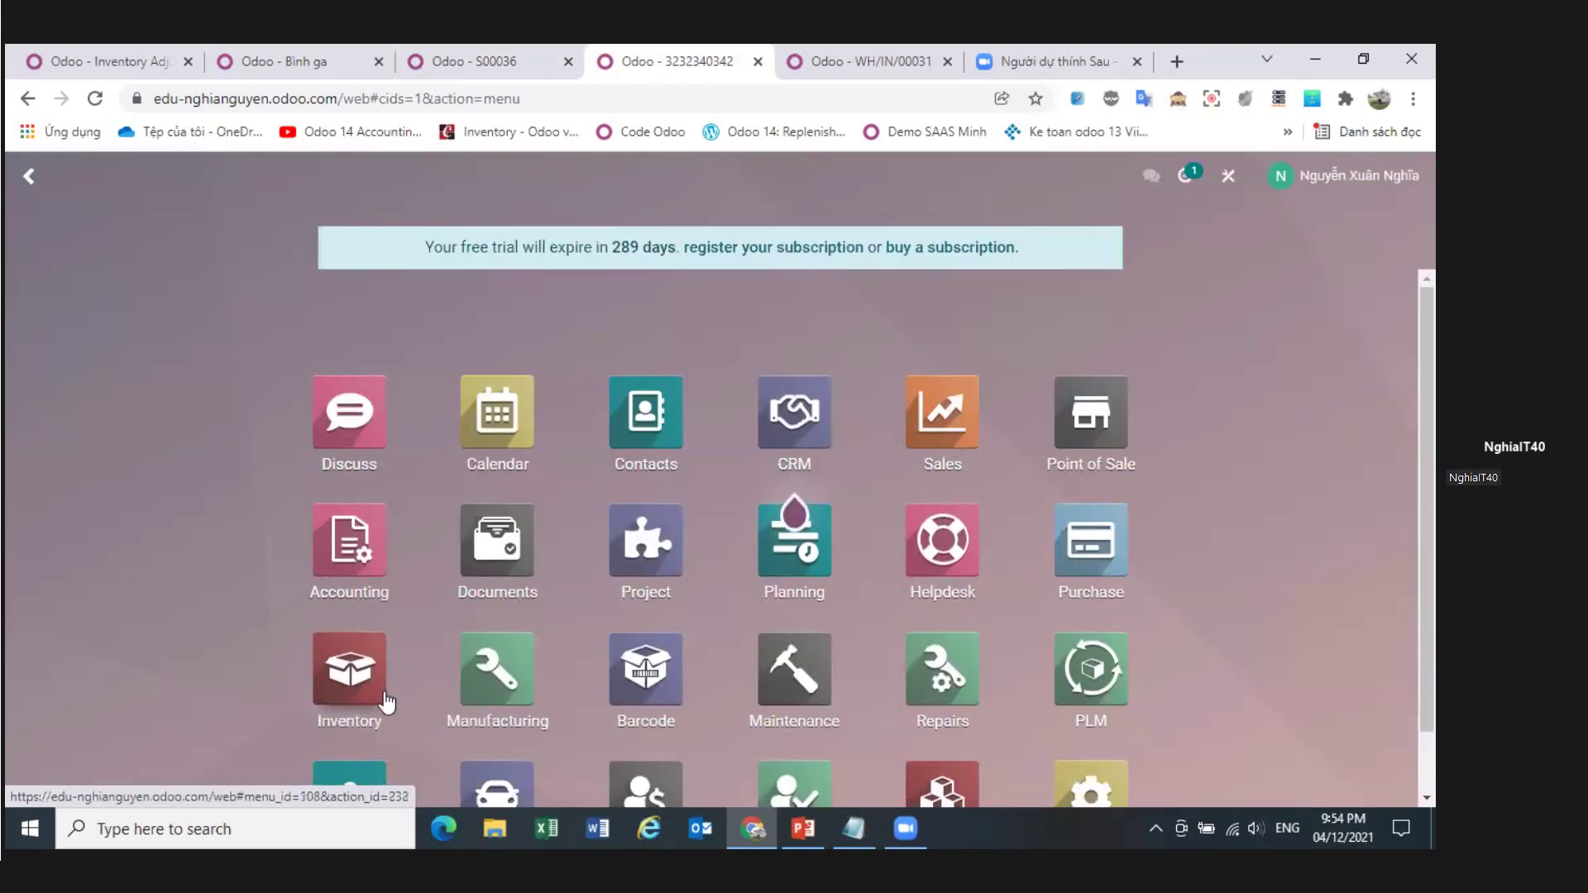
pyautogui.click(1079, 553)
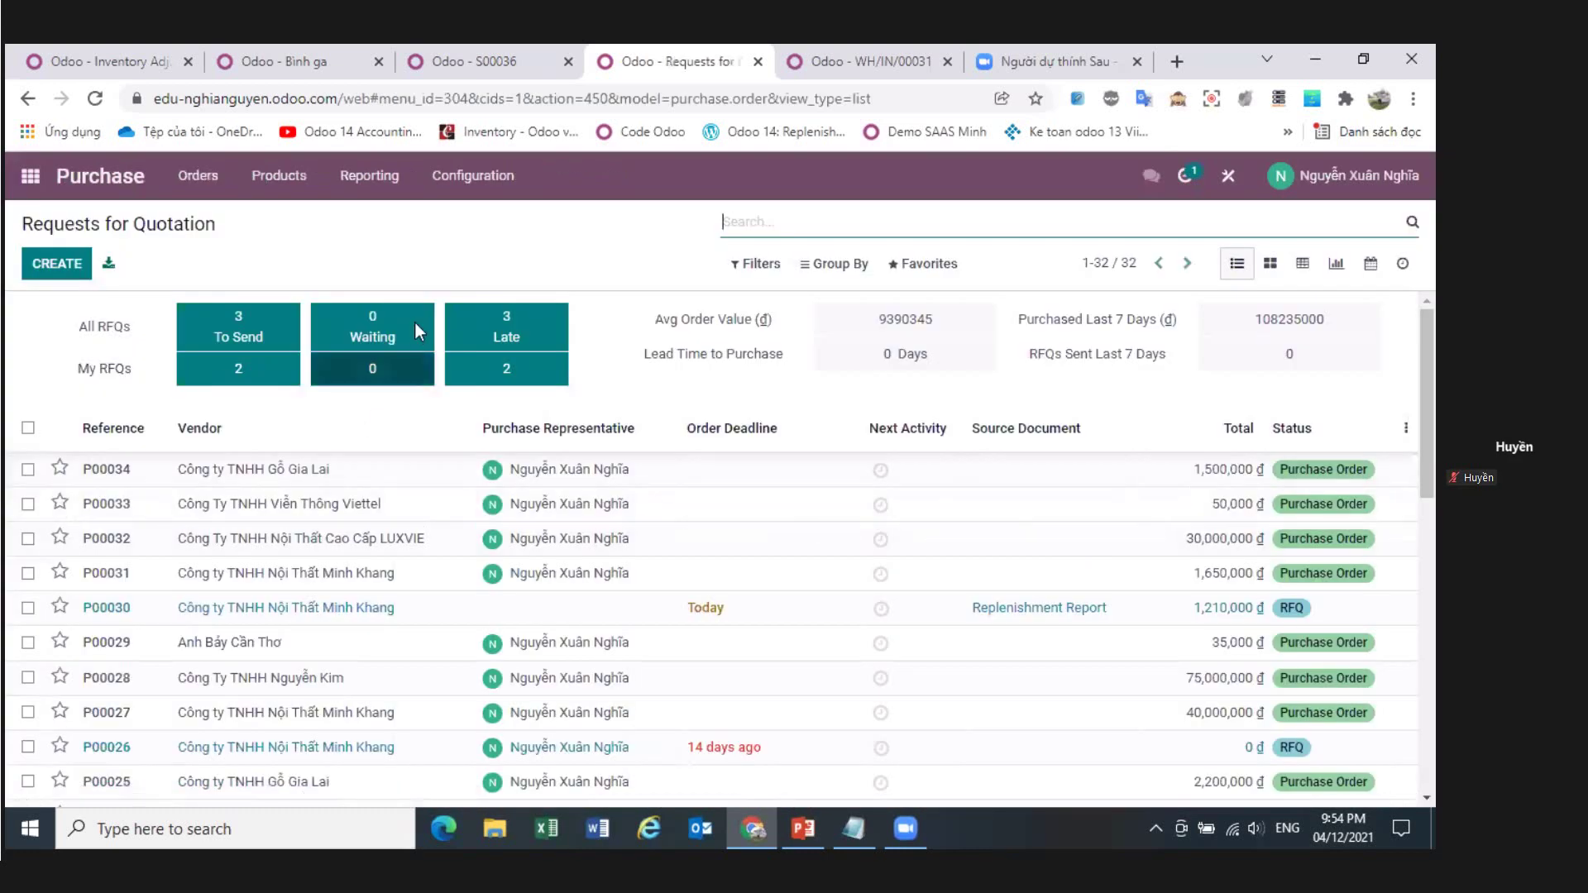
pyautogui.click(281, 179)
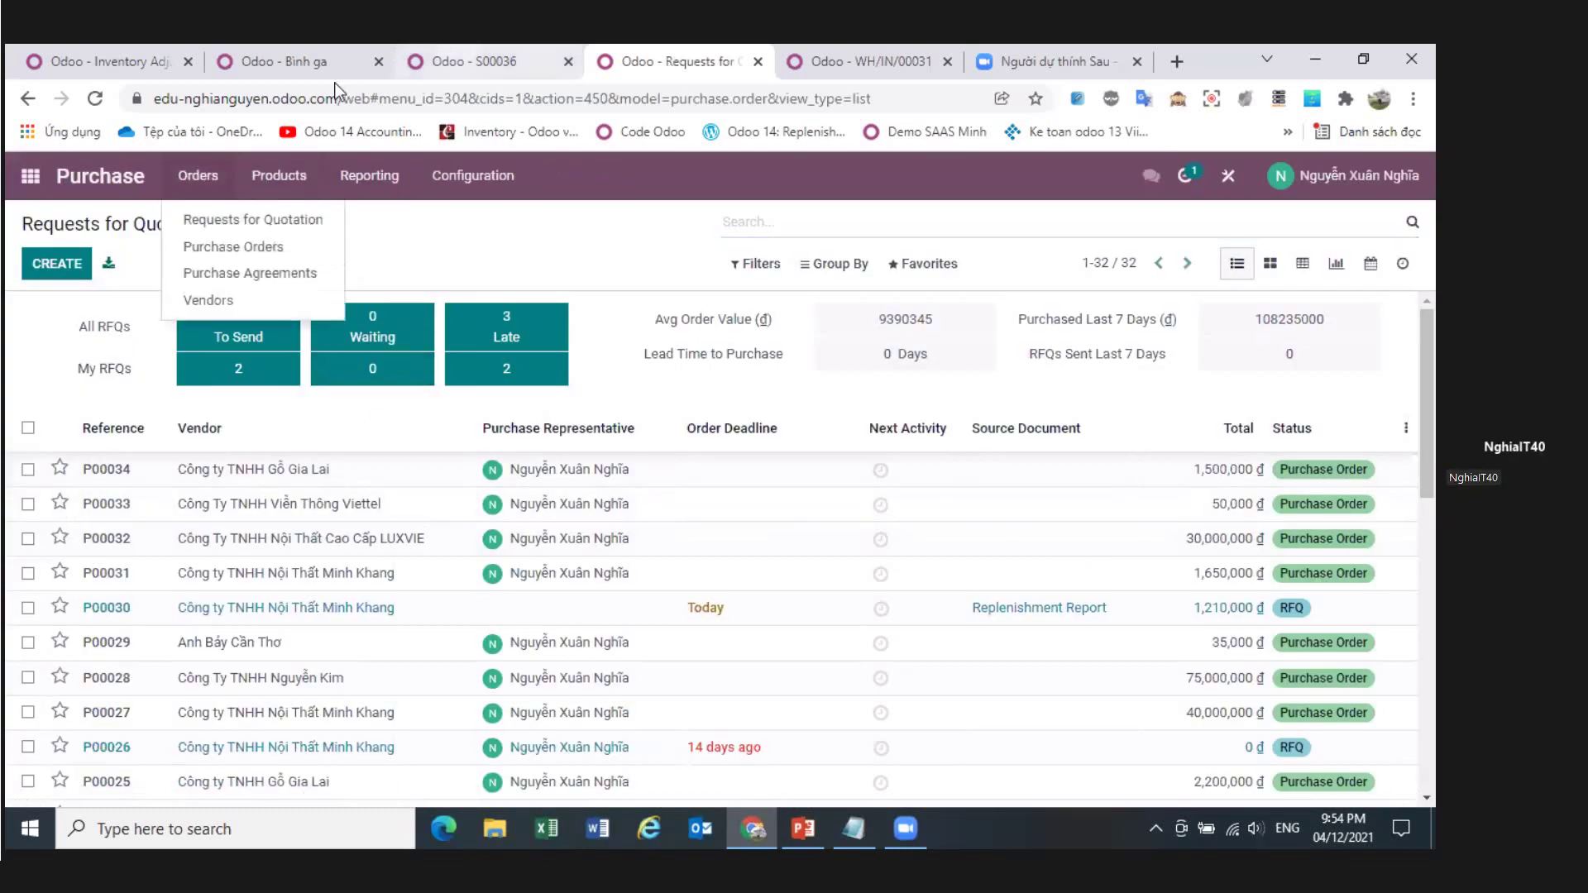
# - Run the Inventory scheduler from the Bình ga product page
pyautogui.click(279, 62)
pyautogui.click(296, 176)
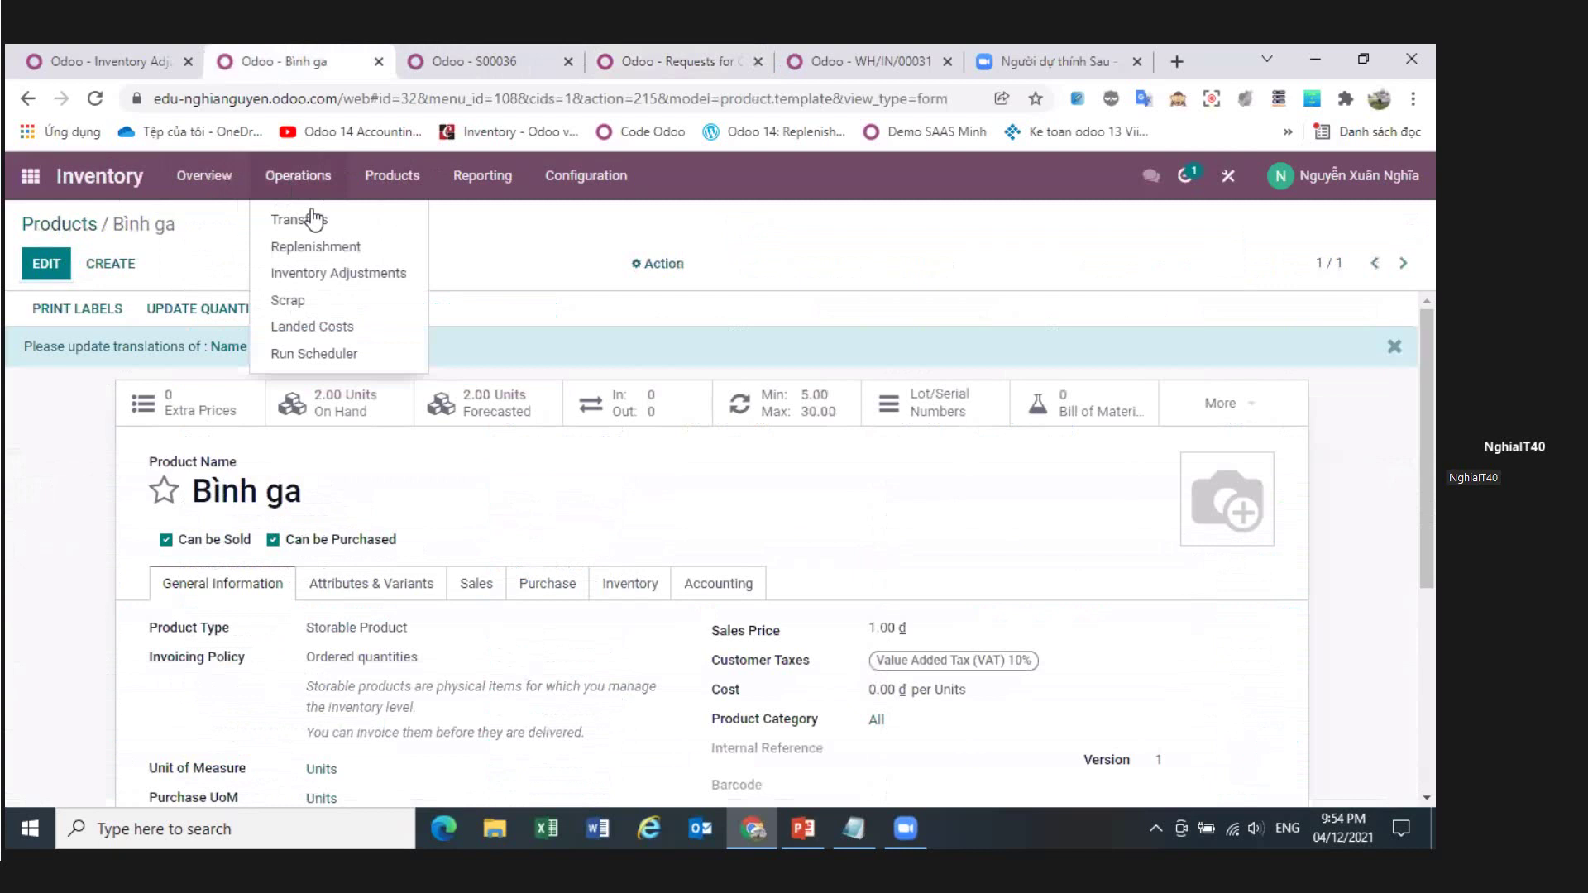
pyautogui.click(315, 354)
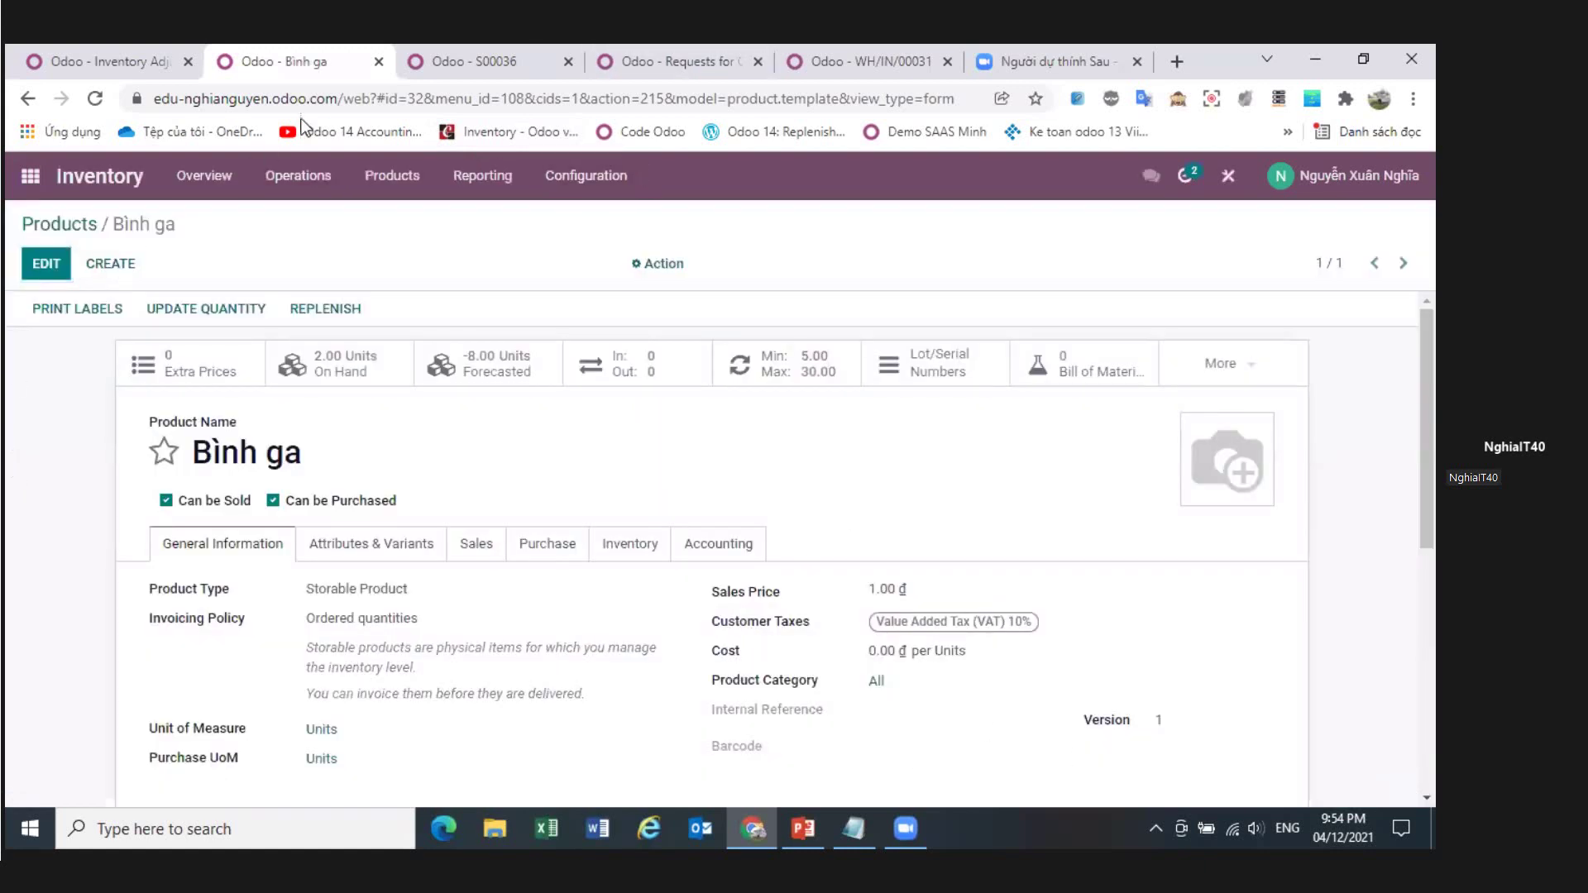
# - Check the Requests for Quotation list for a Bình ga order, comparing it with the product's forecast and the sales order
pyautogui.click(666, 61)
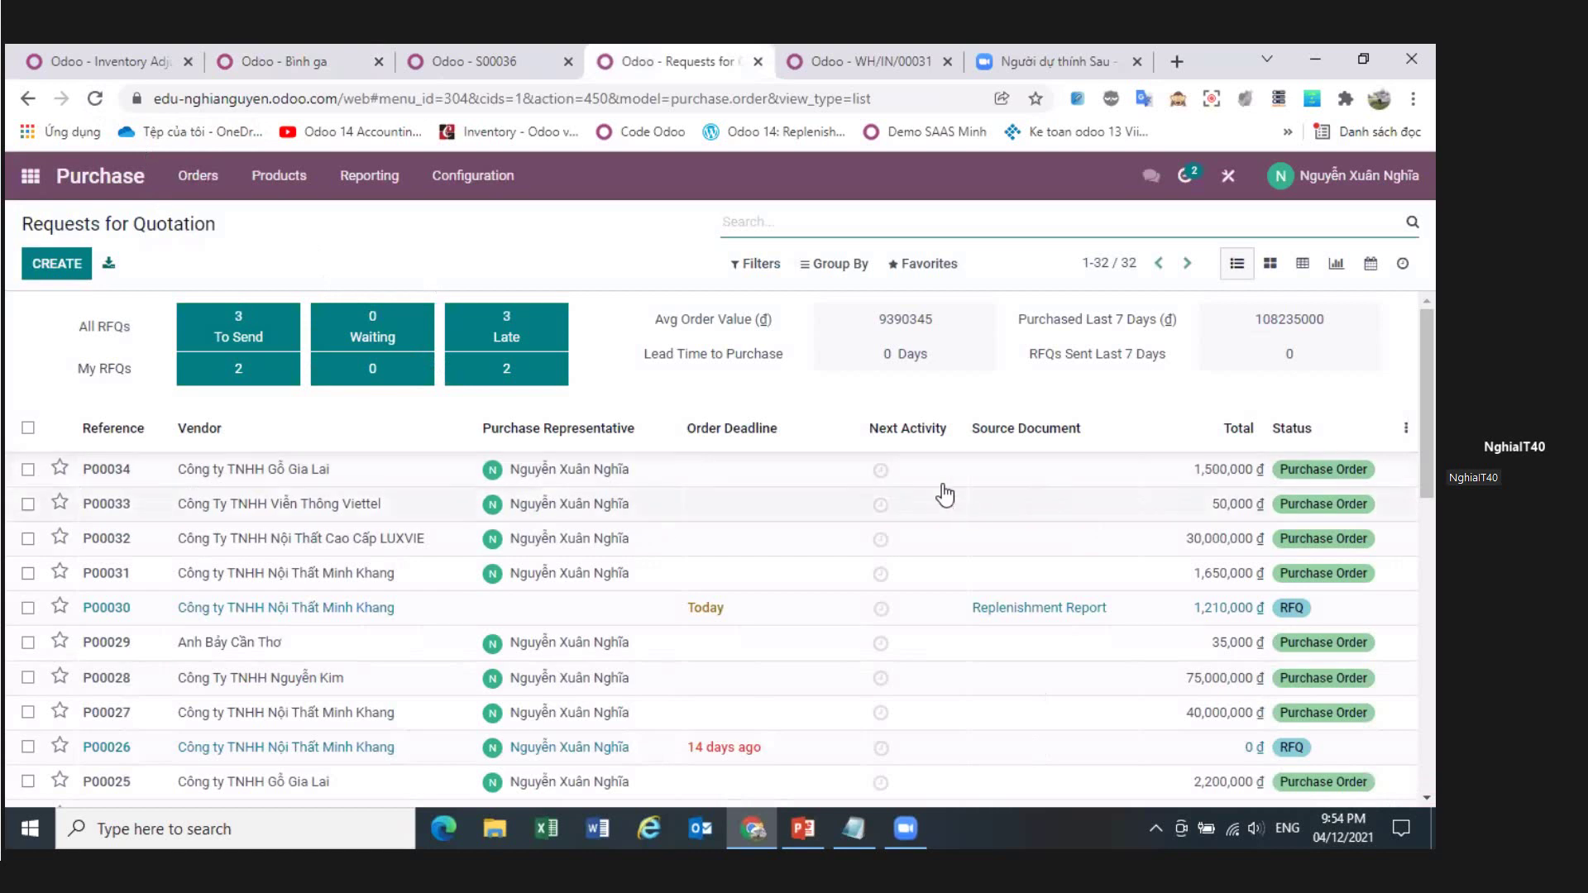
pyautogui.click(311, 72)
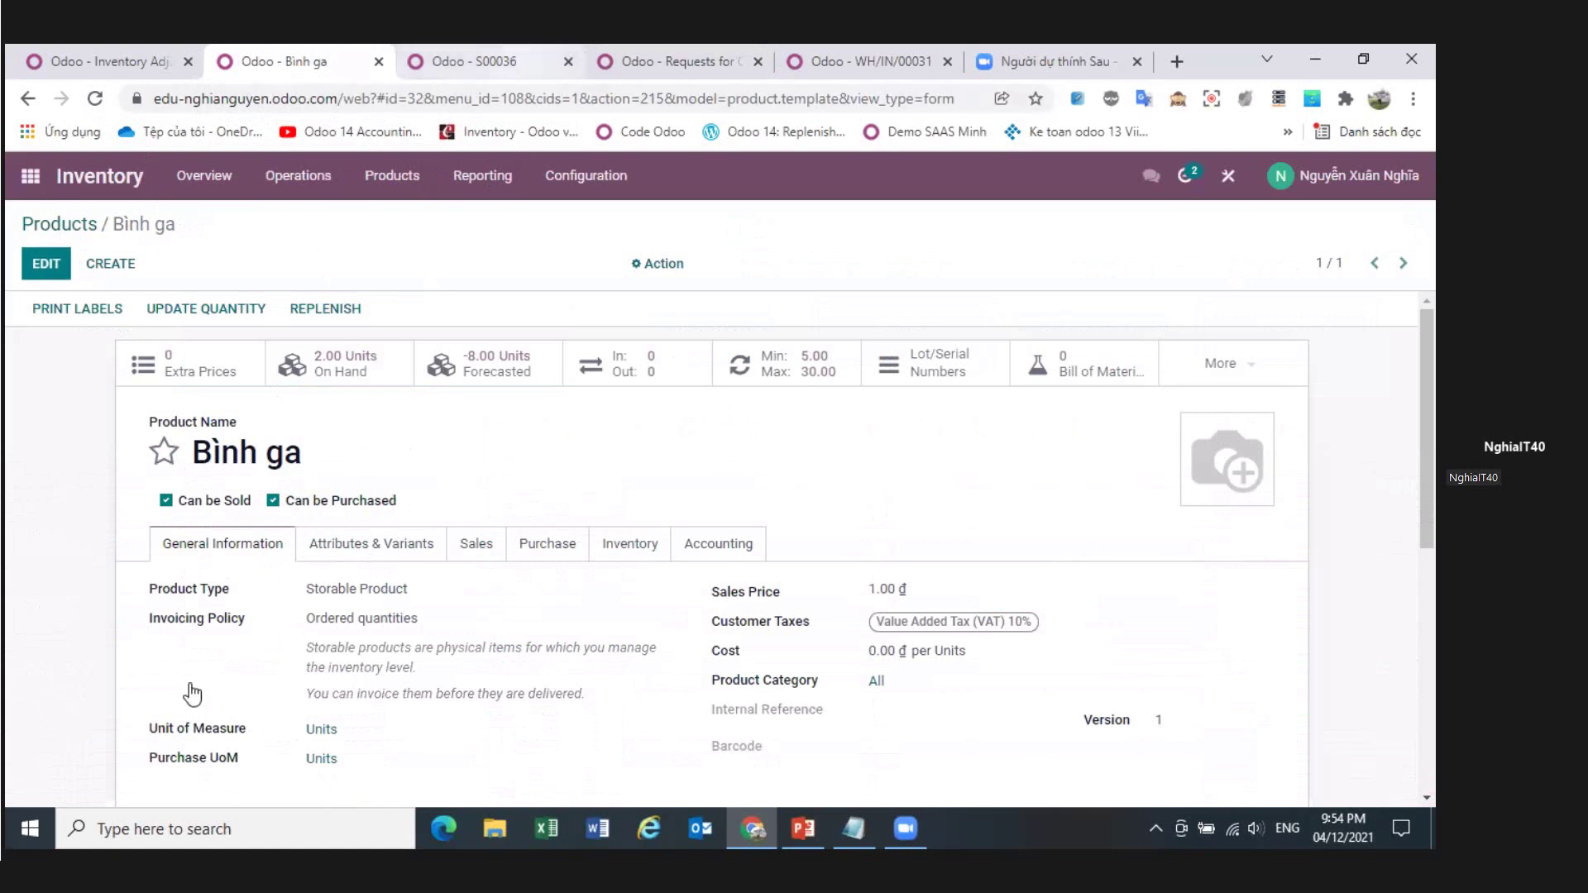
pyautogui.hotkey('ctrl', 'Tab')
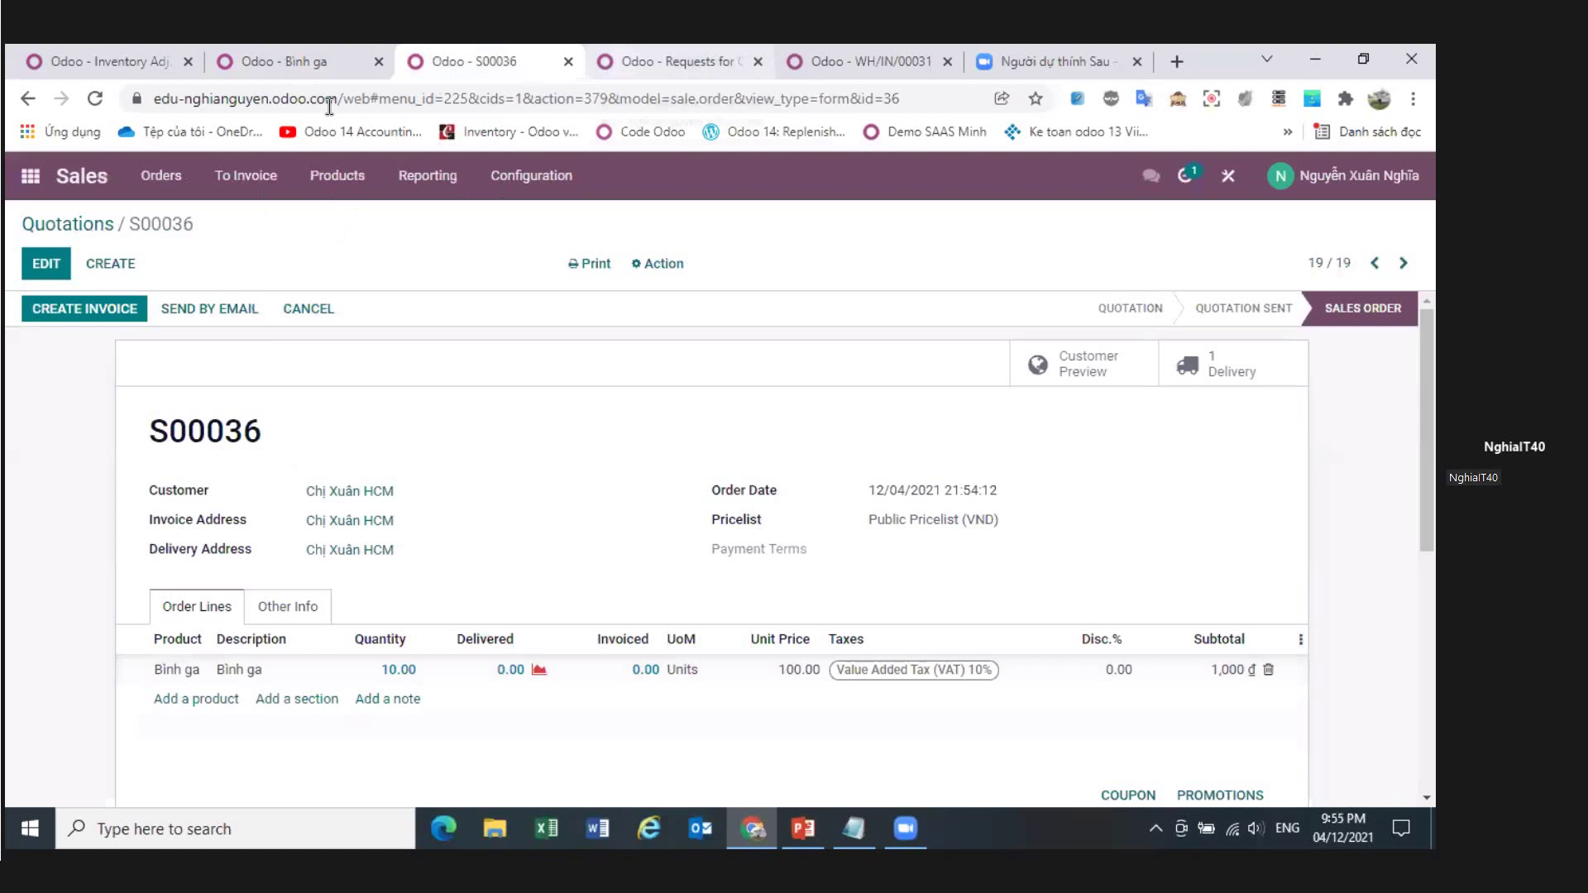
pyautogui.hotkey('ctrl', 'Tab')
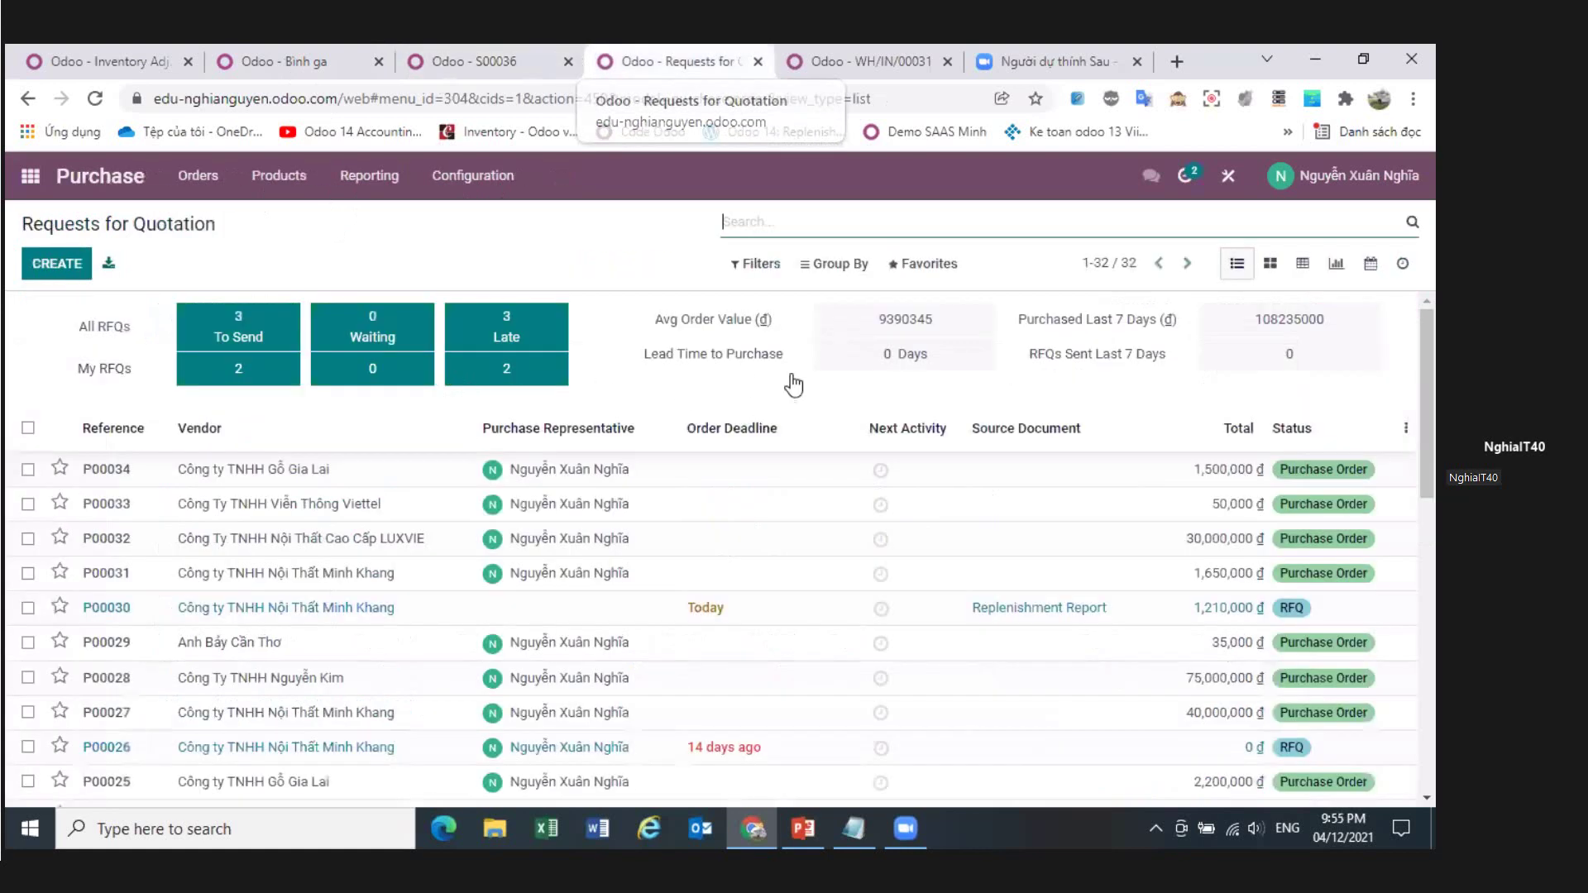
pyautogui.hotkey('ctrl', 'shift', 'Tab')
# - Examine the replenishment information of the Bình ga reordering rule and return to the product form
pyautogui.hotkey('ctrl', 'shift', 'Tab')
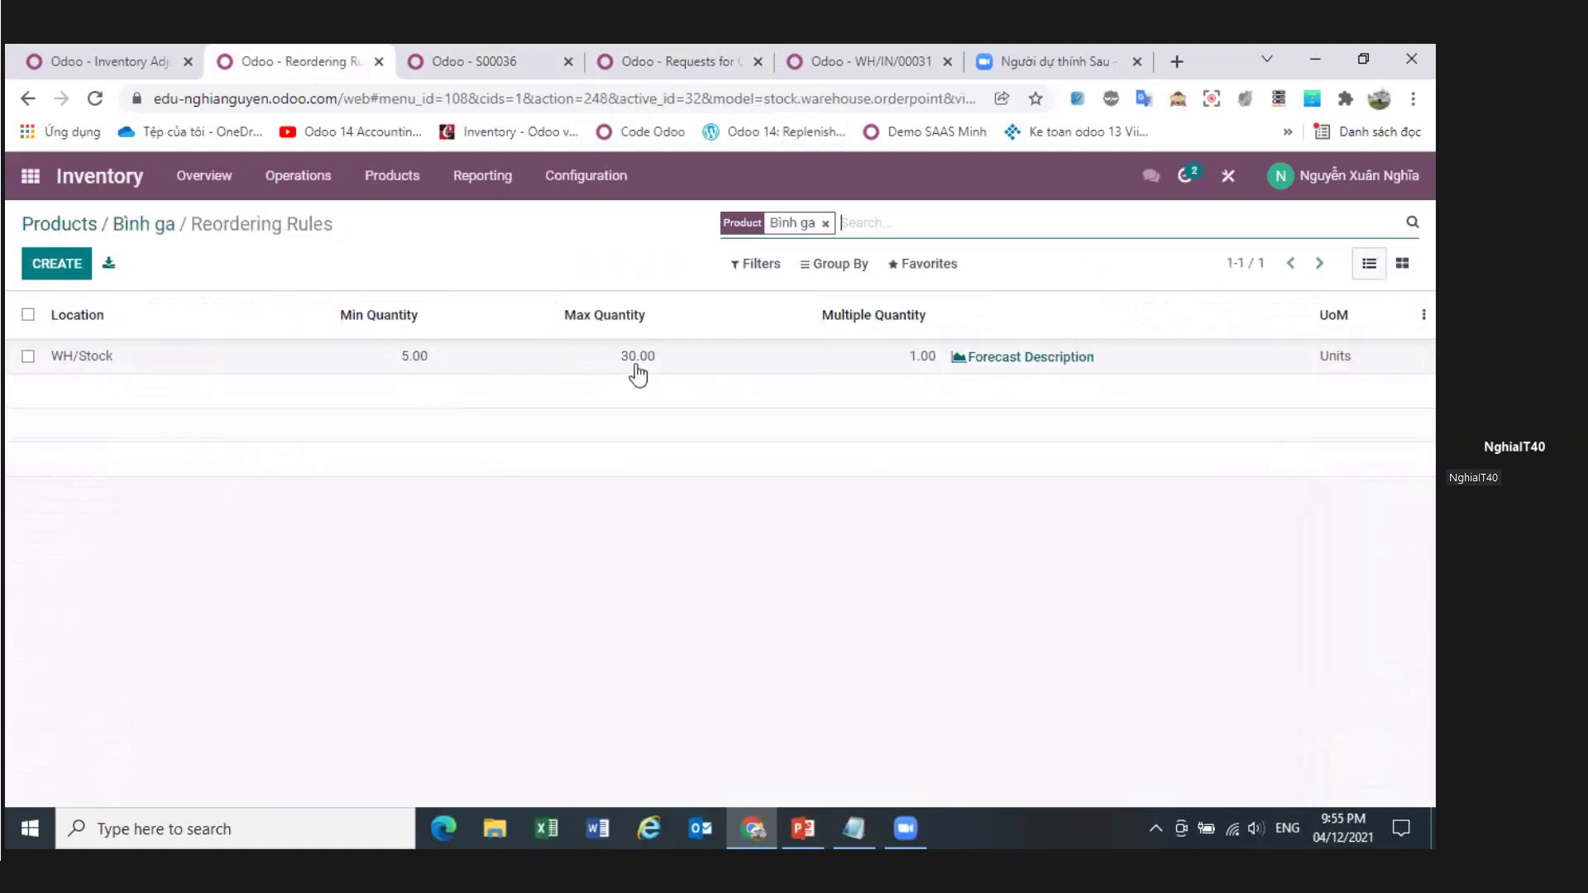
pyautogui.click(1031, 357)
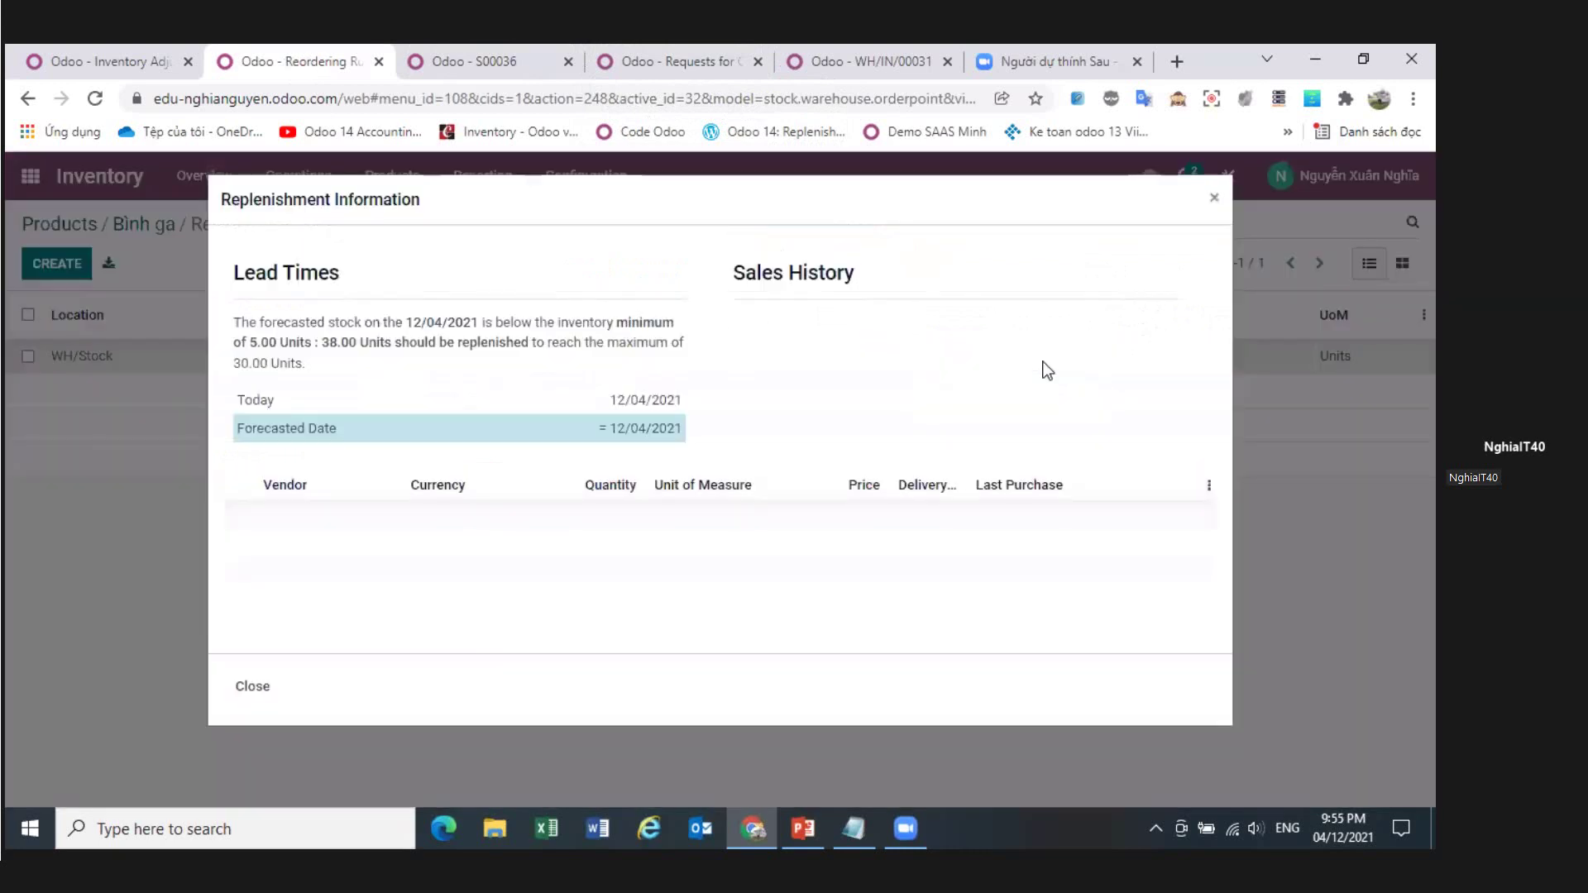
pyautogui.click(1214, 199)
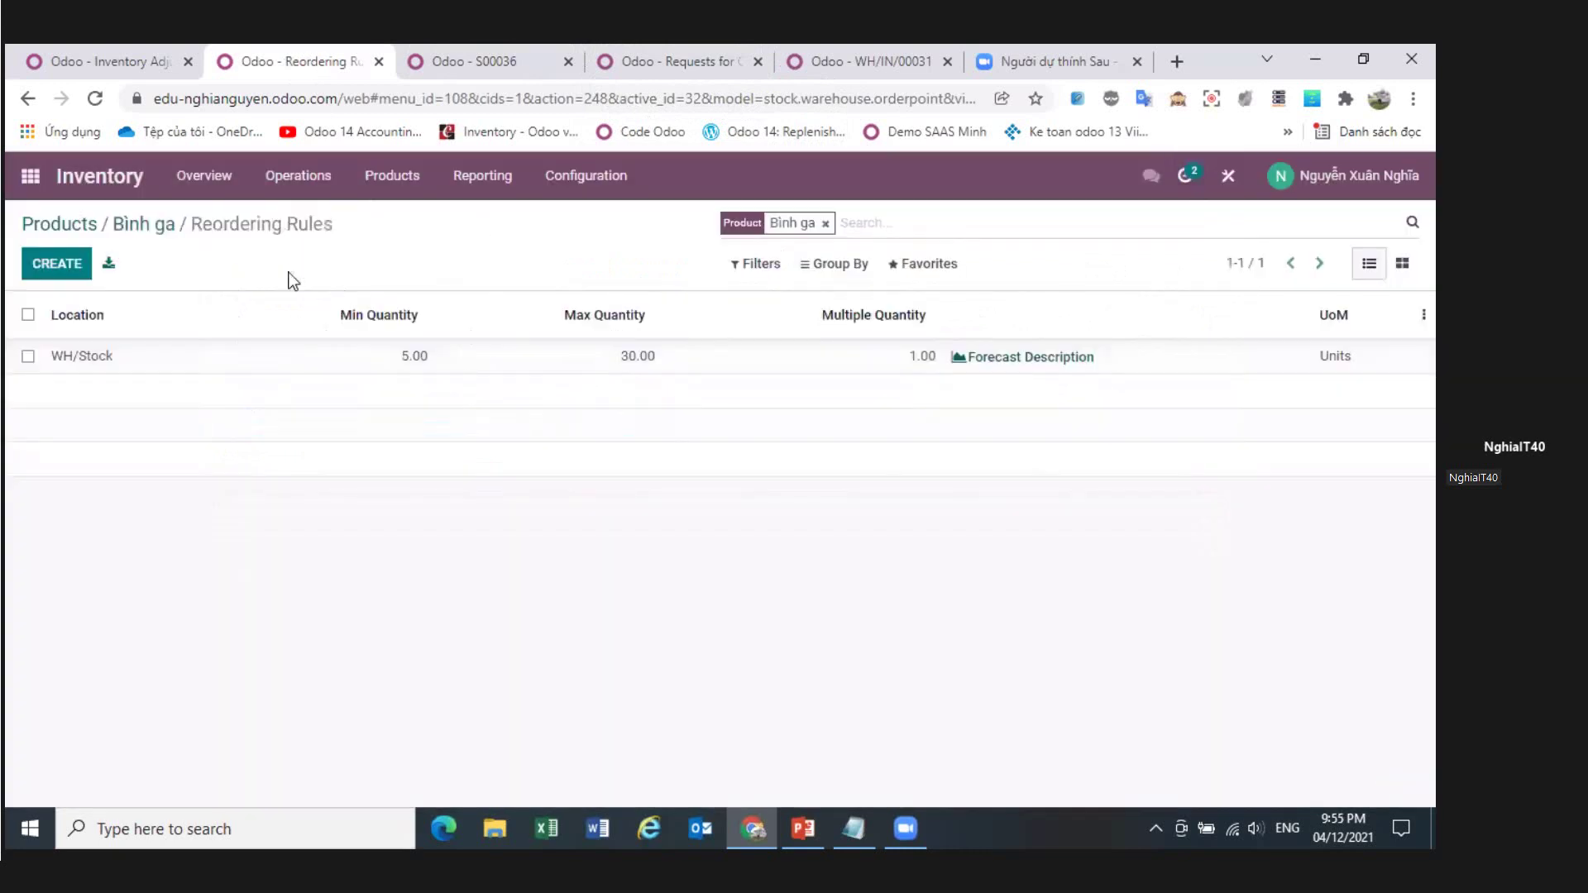
pyautogui.click(142, 227)
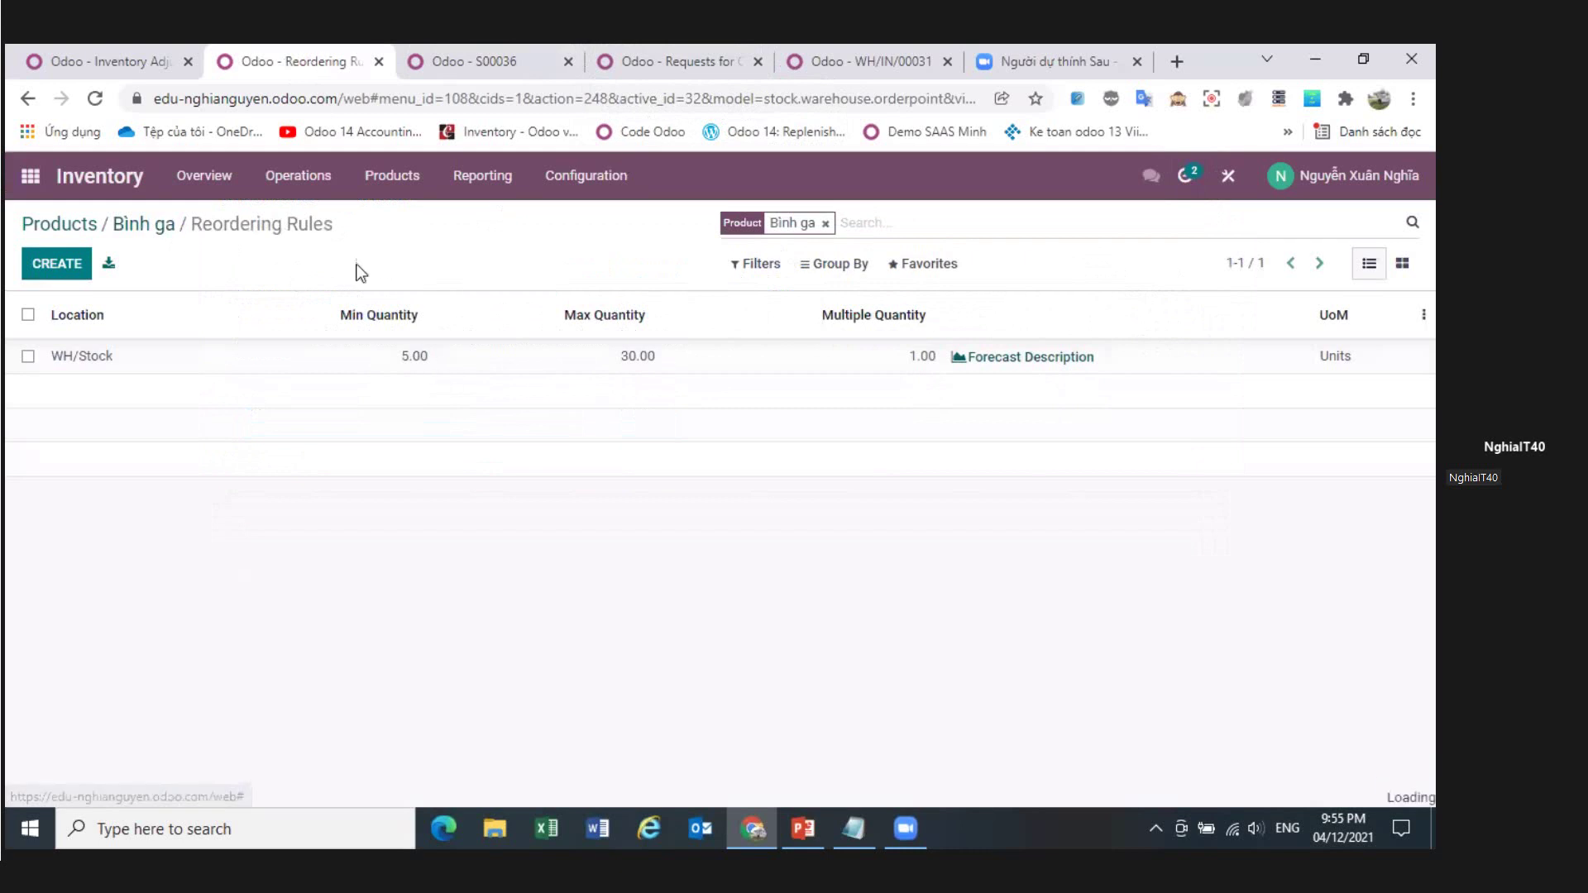
# - Add an existing contact as vendor of Bình ga with a price of 60 and save the product
pyautogui.click(581, 546)
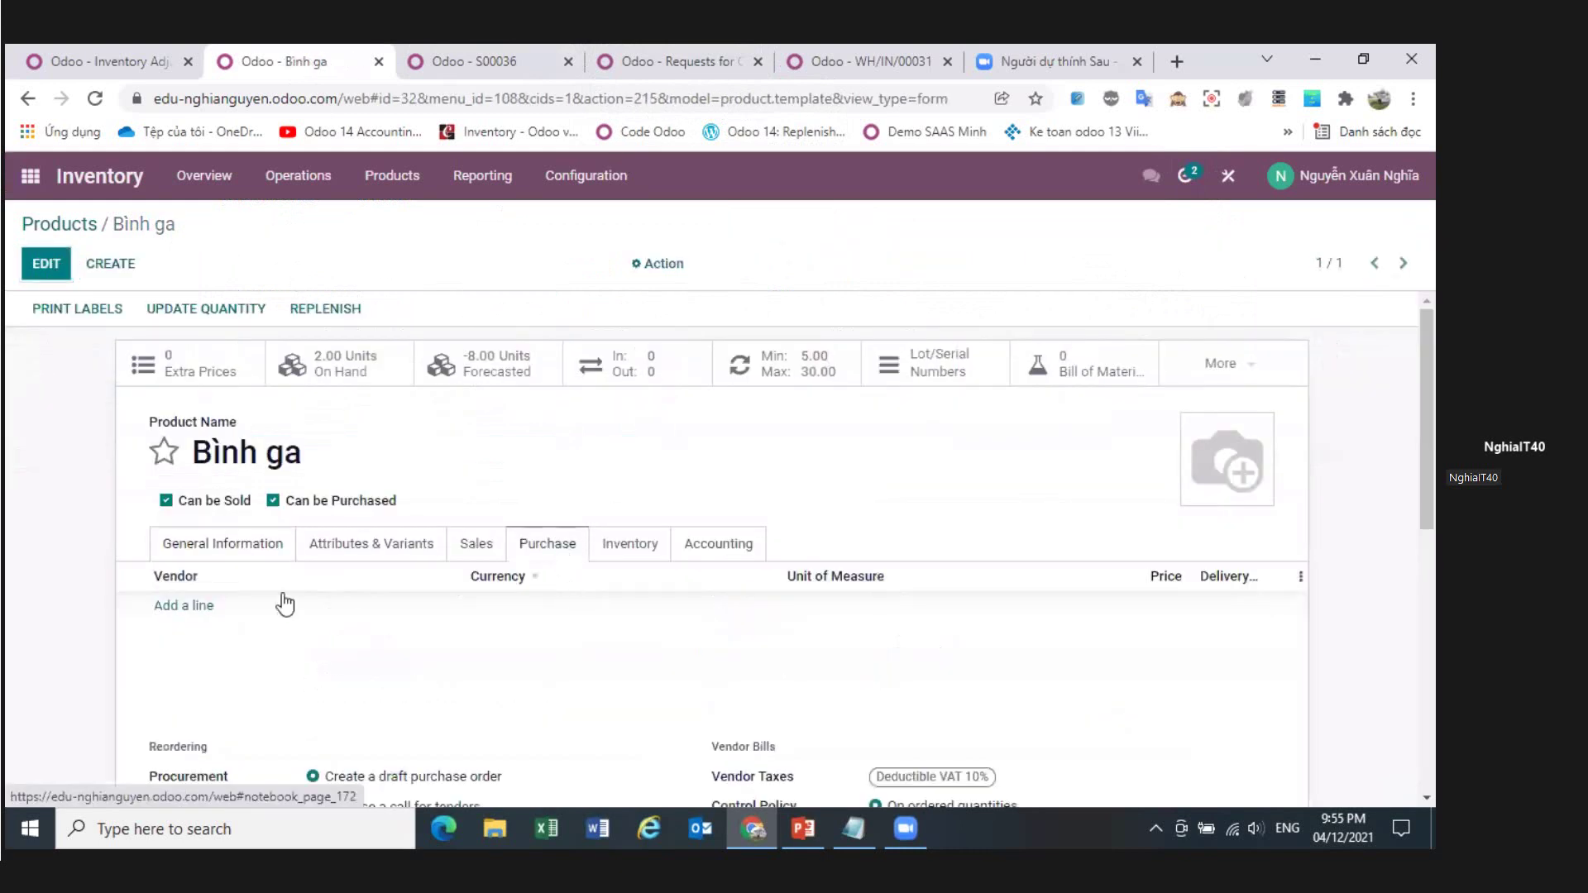
pyautogui.click(184, 608)
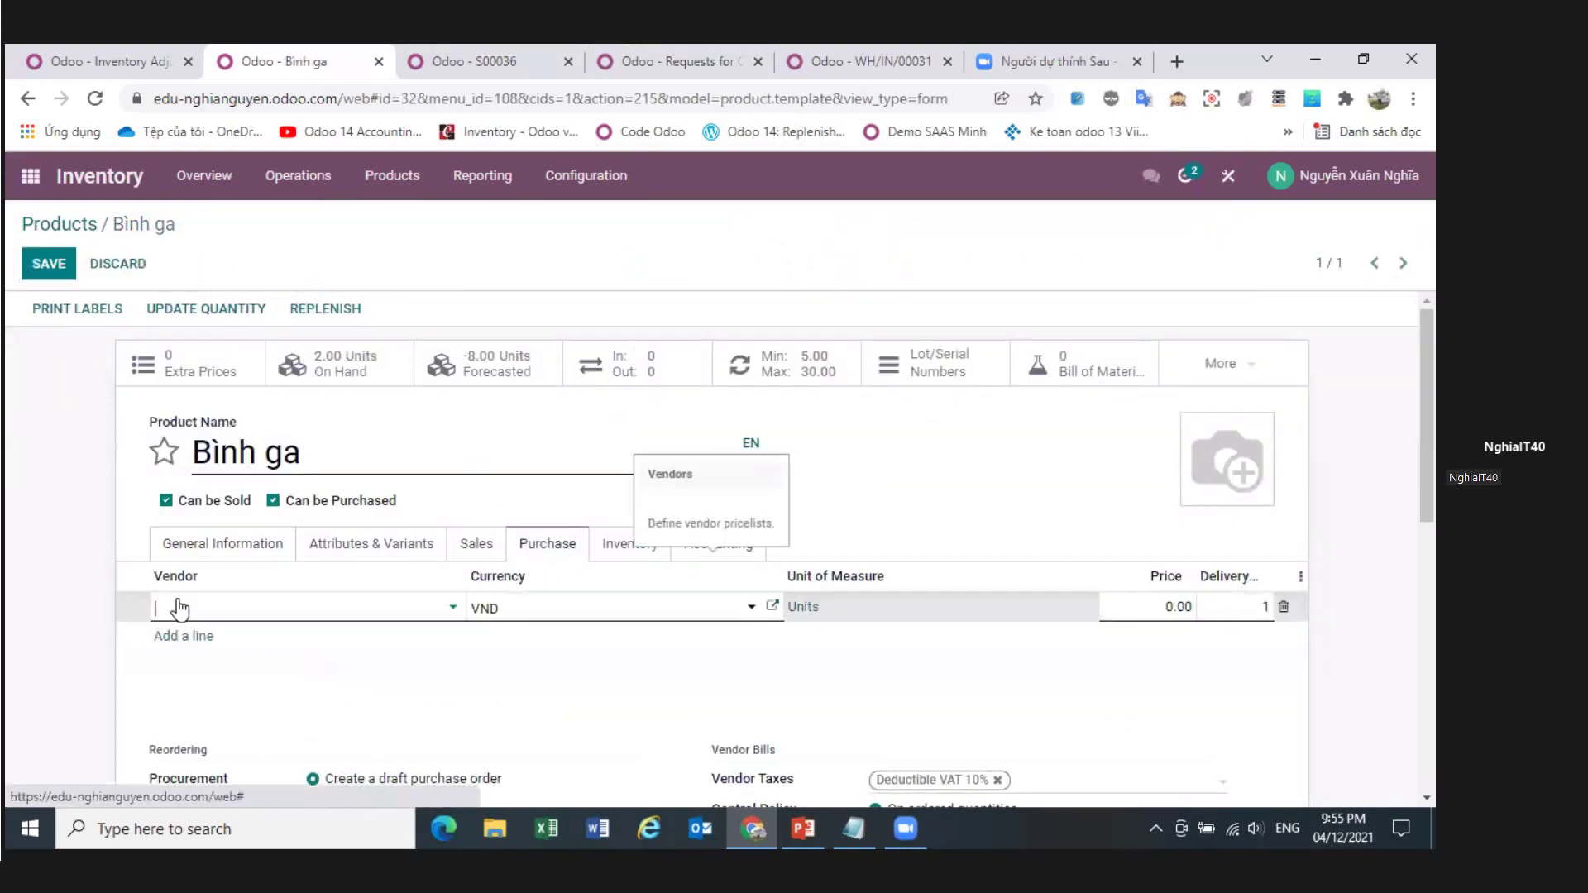
pyautogui.click(199, 608)
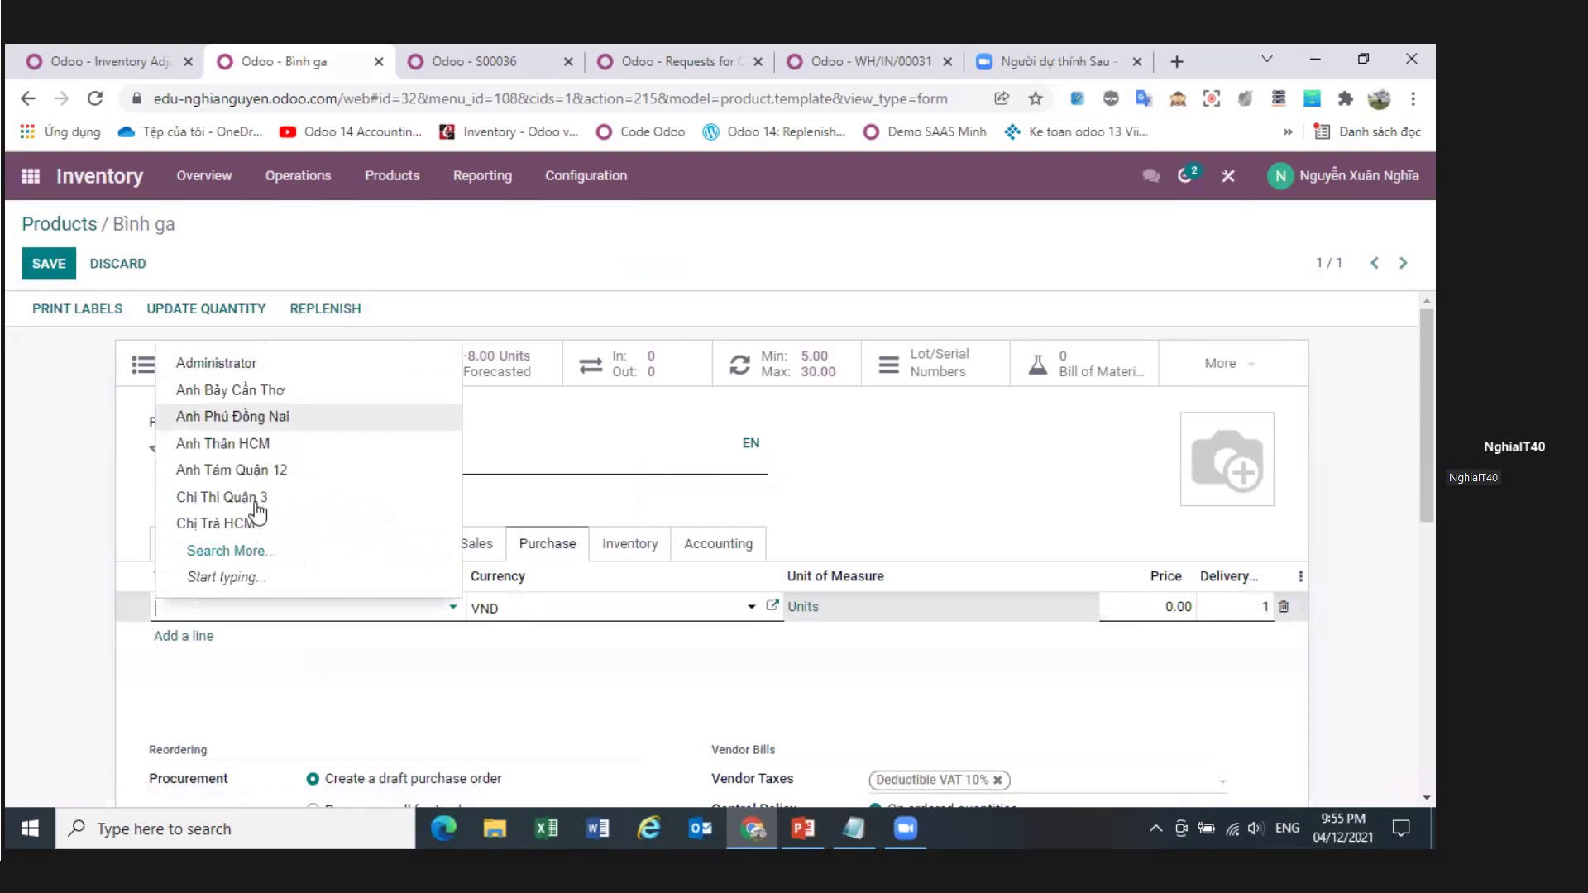
pyautogui.click(222, 496)
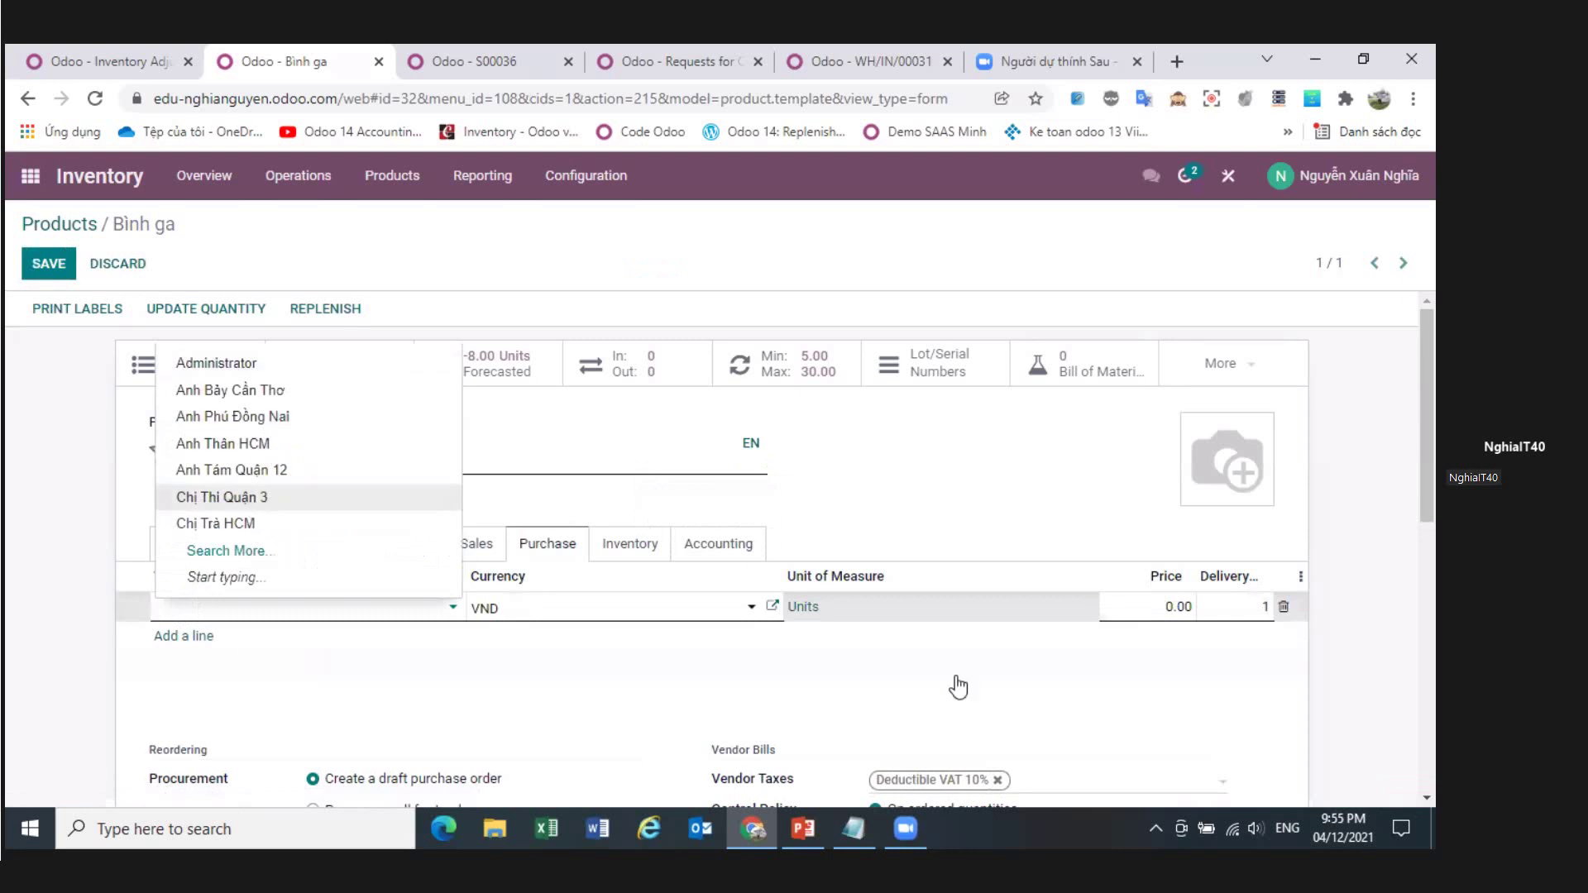
pyautogui.click(1159, 608)
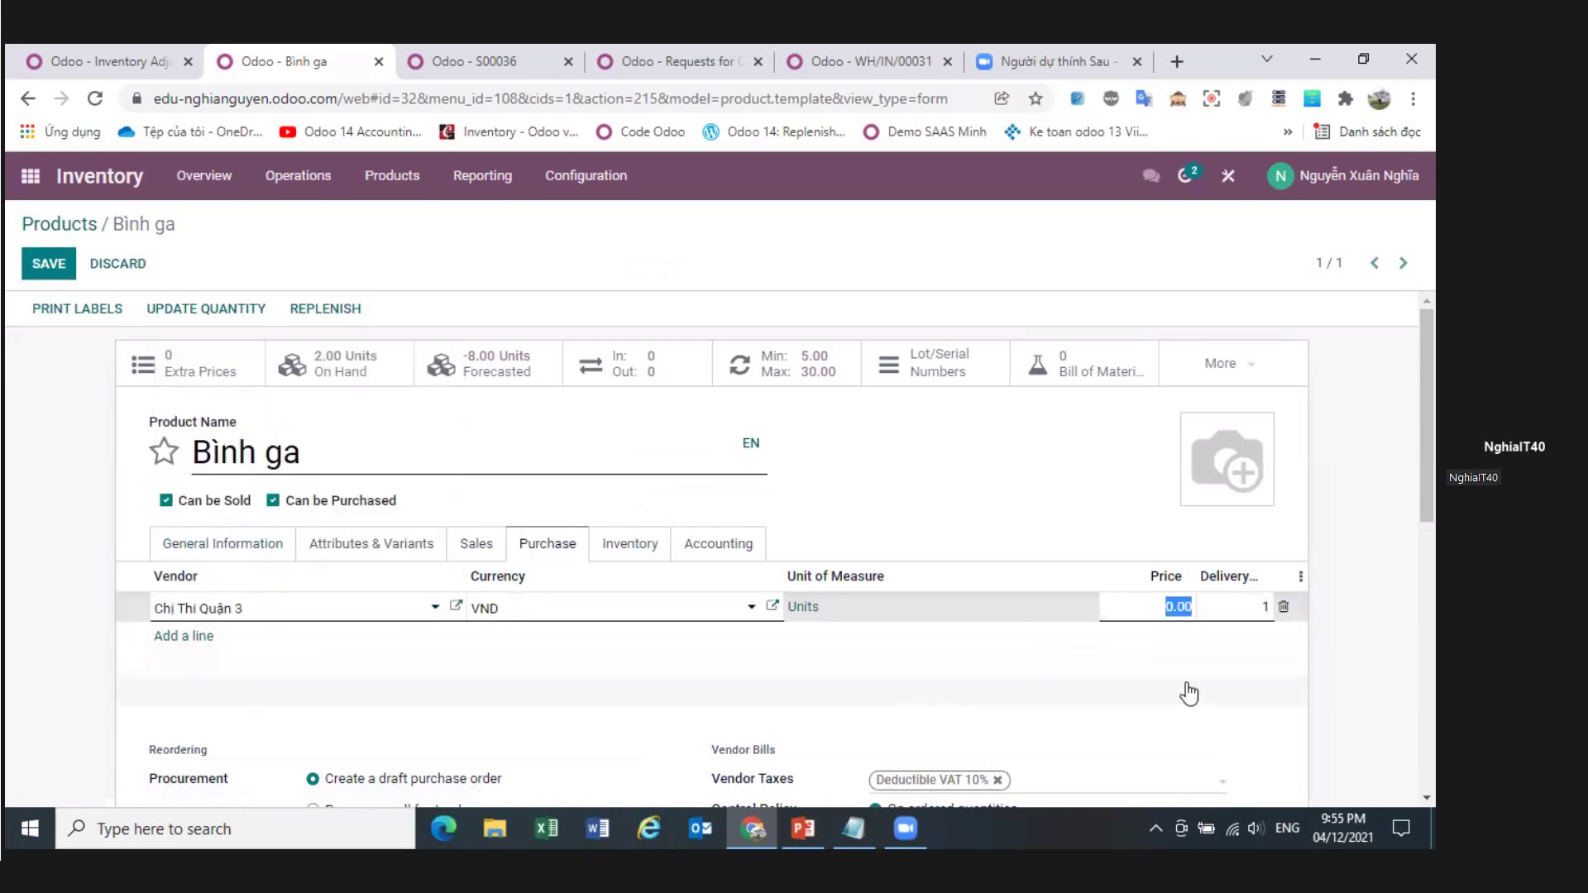
pyautogui.write('8')
pyautogui.click(41, 266)
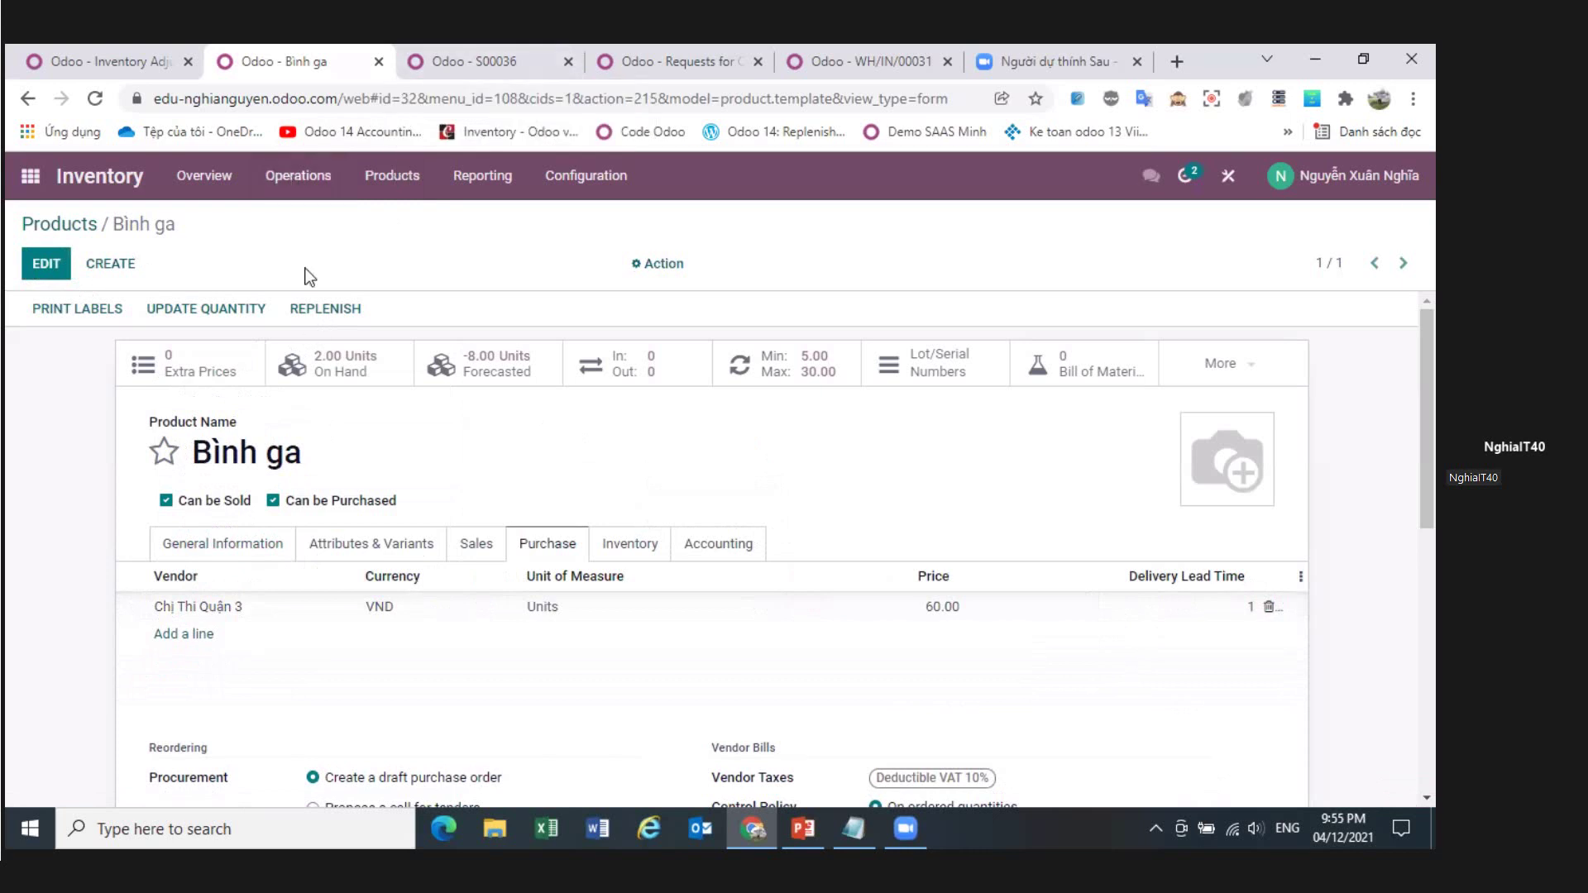
# - Run the Inventory scheduler again and bring the vendor list of Bình ga back into view
pyautogui.click(294, 184)
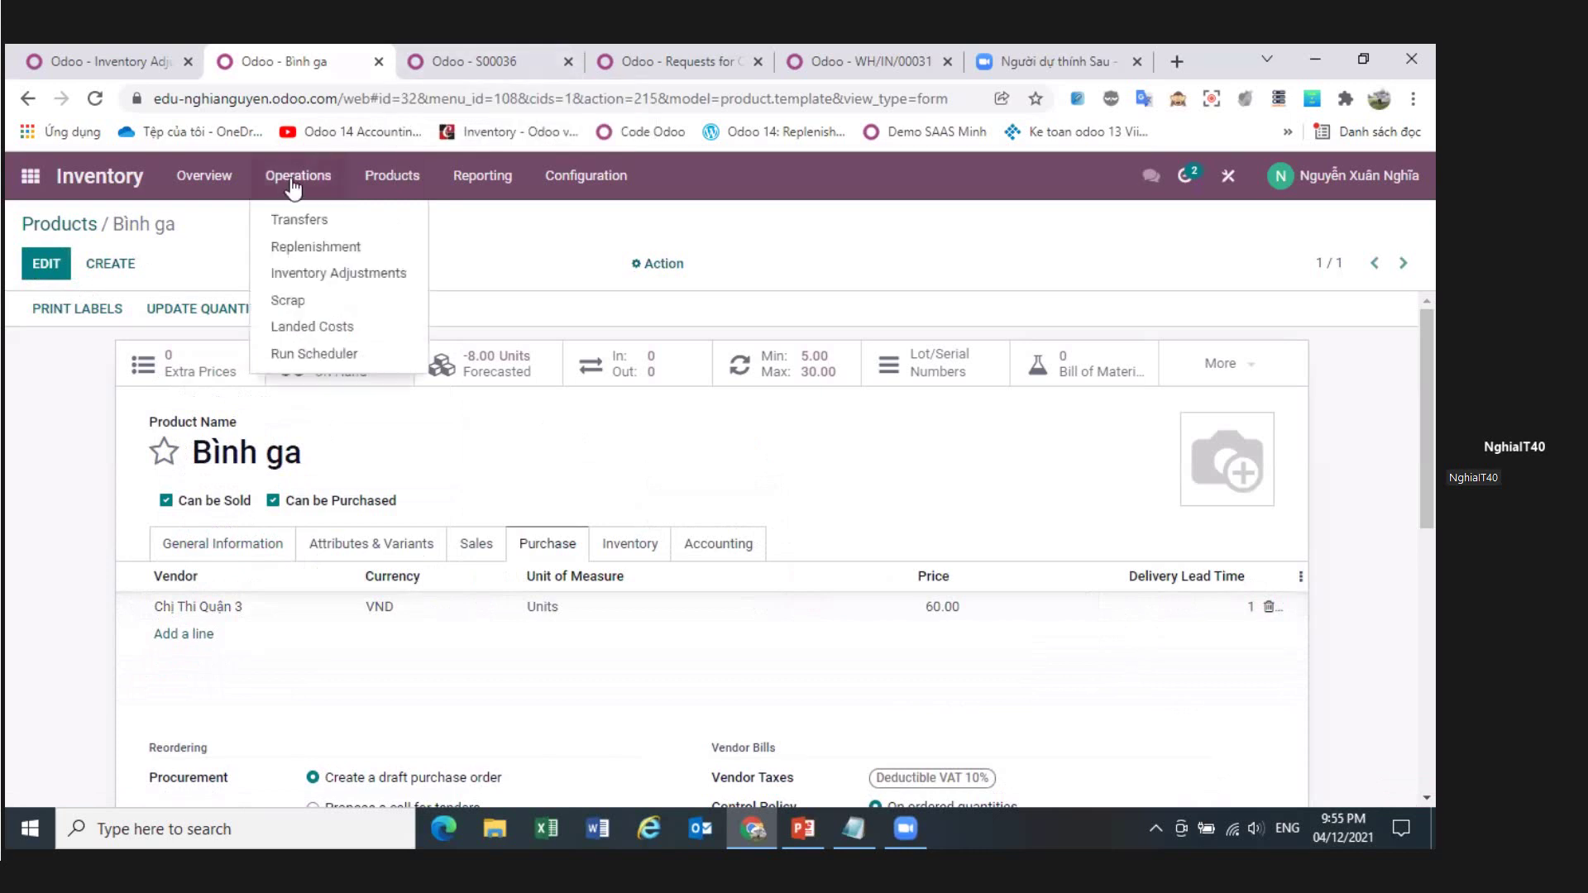
pyautogui.click(314, 353)
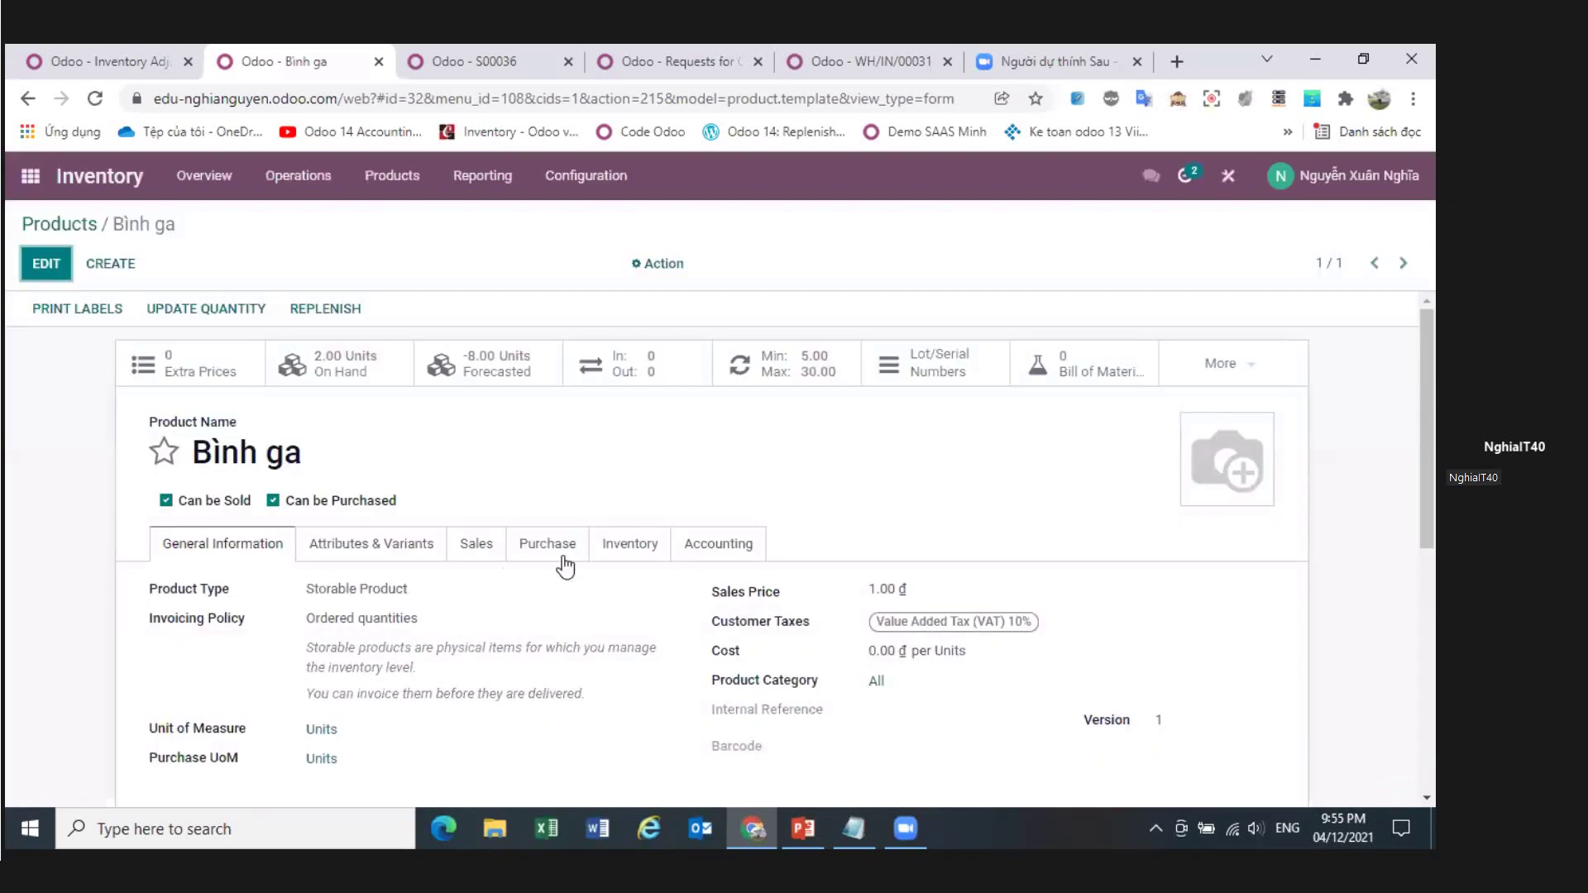
pyautogui.click(553, 548)
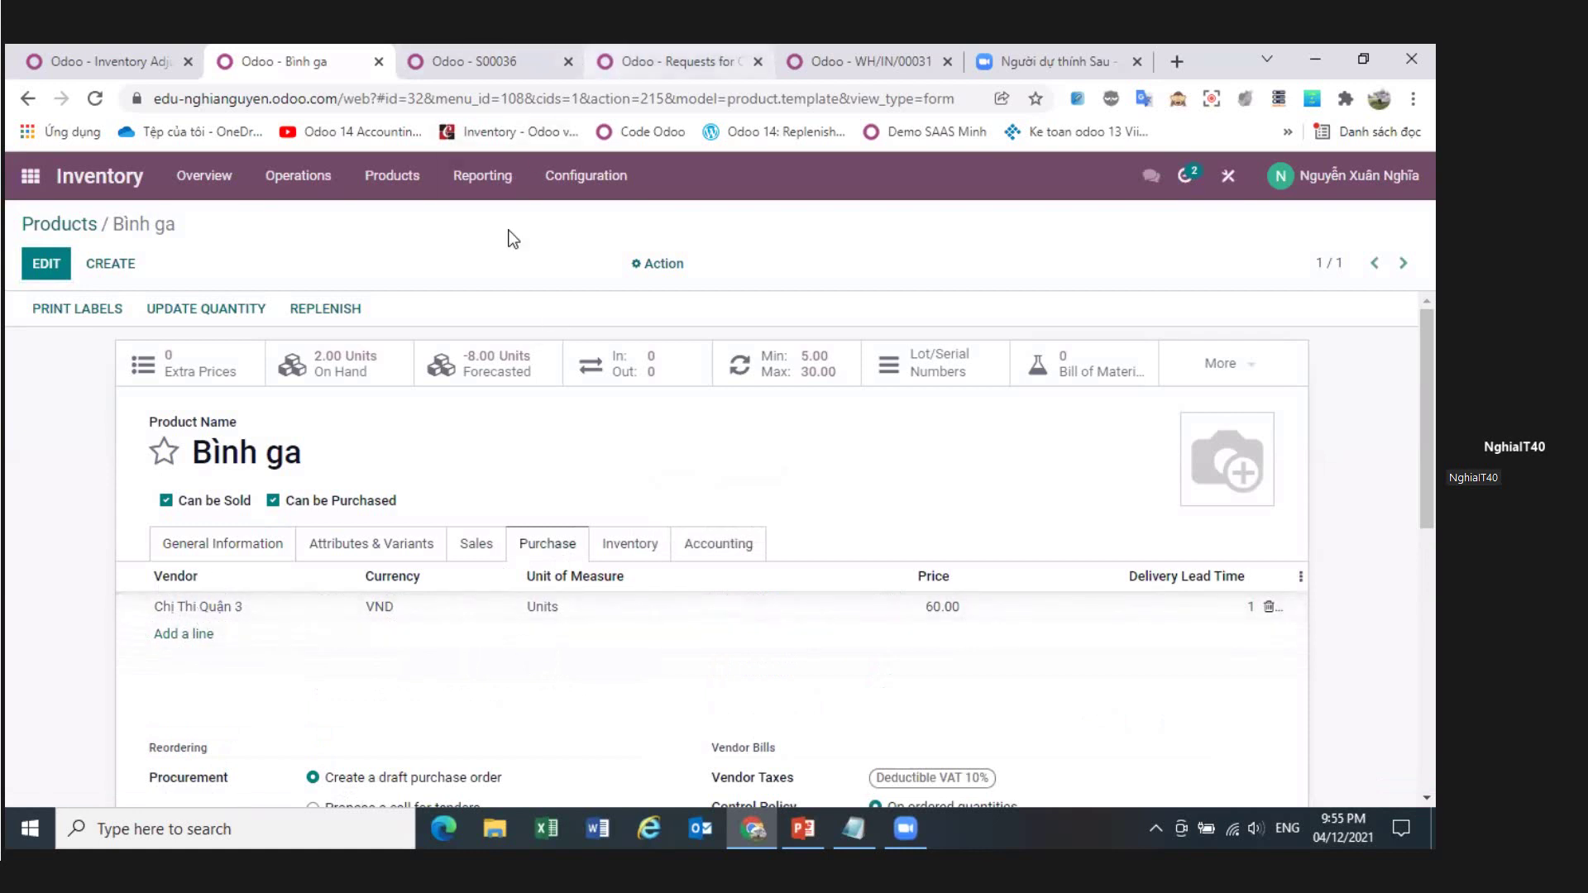
# - Refresh the Requests for Quotation list and filter it to Draft RFQs
pyautogui.hotkey('ctrl', '4')
pyautogui.click(96, 100)
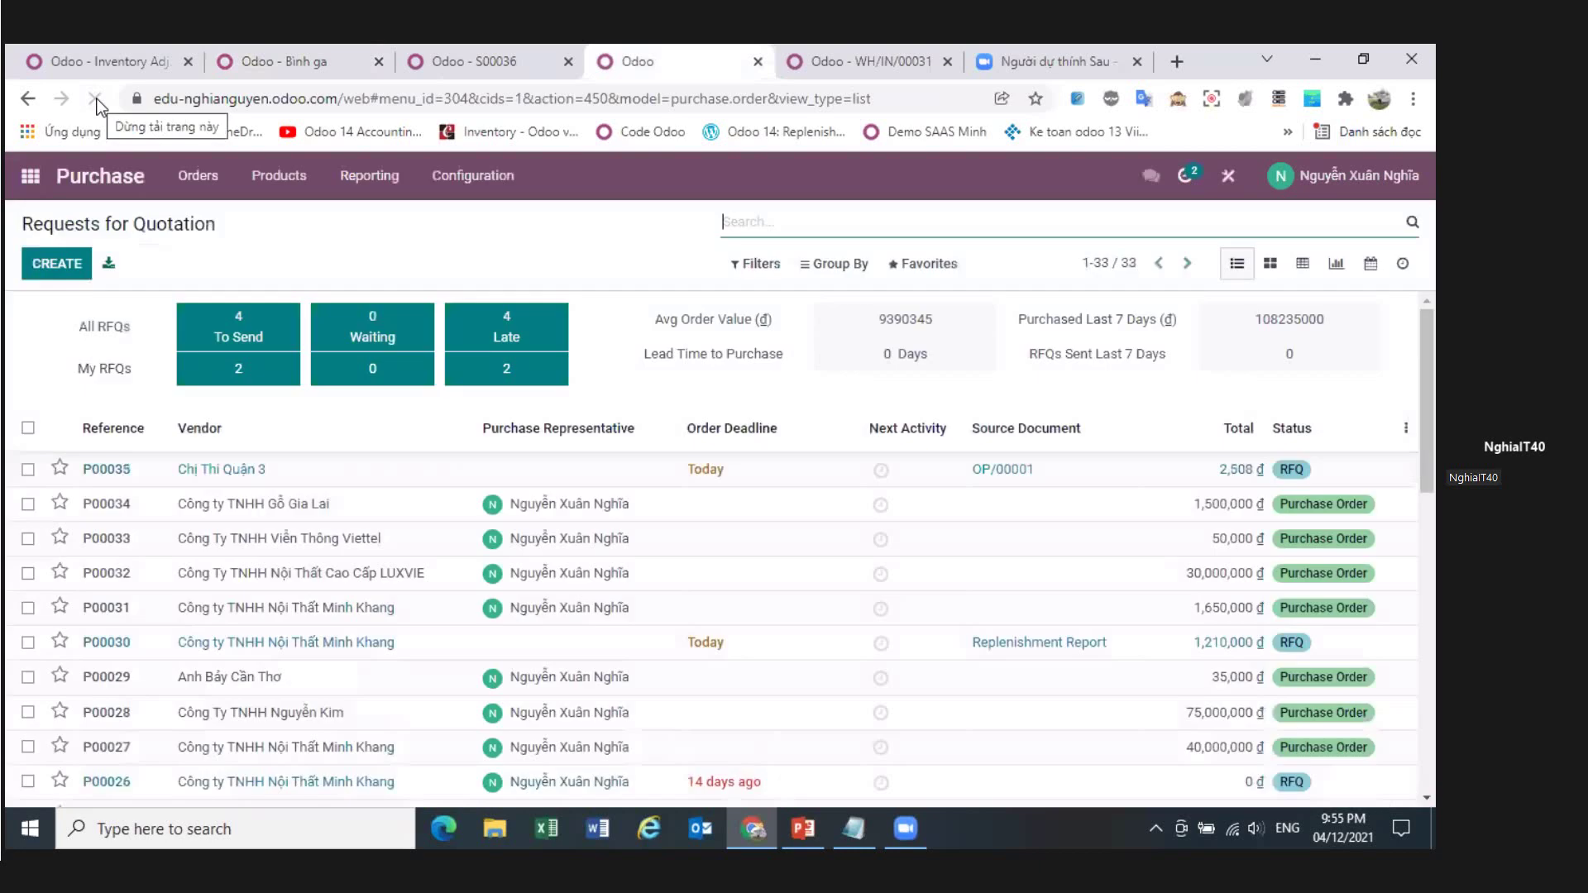
pyautogui.click(762, 265)
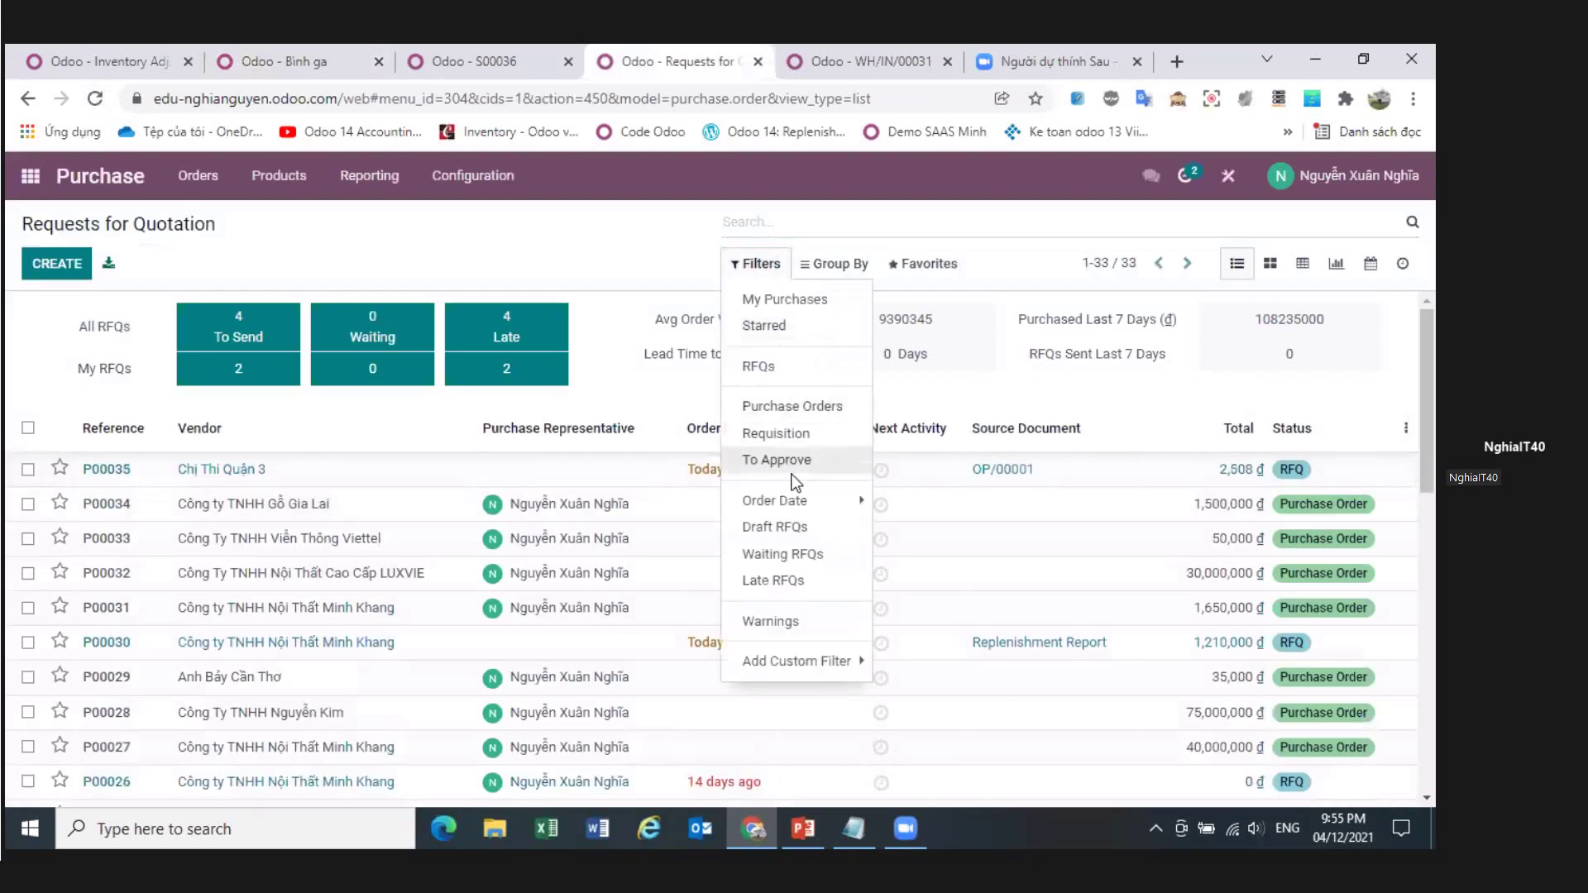
pyautogui.click(843, 529)
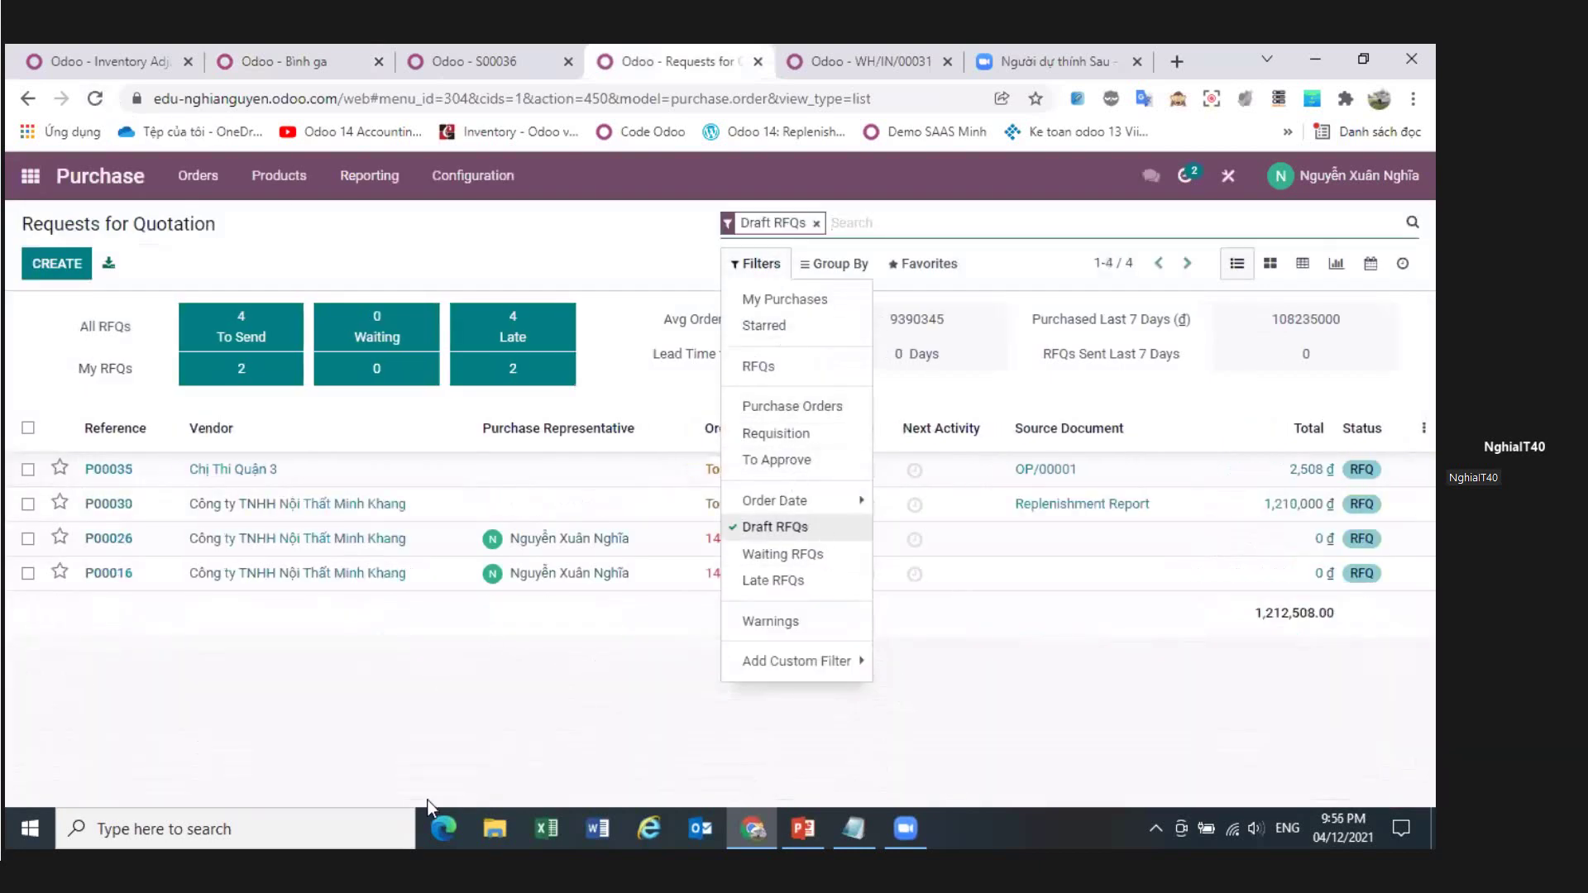
pyautogui.click(345, 726)
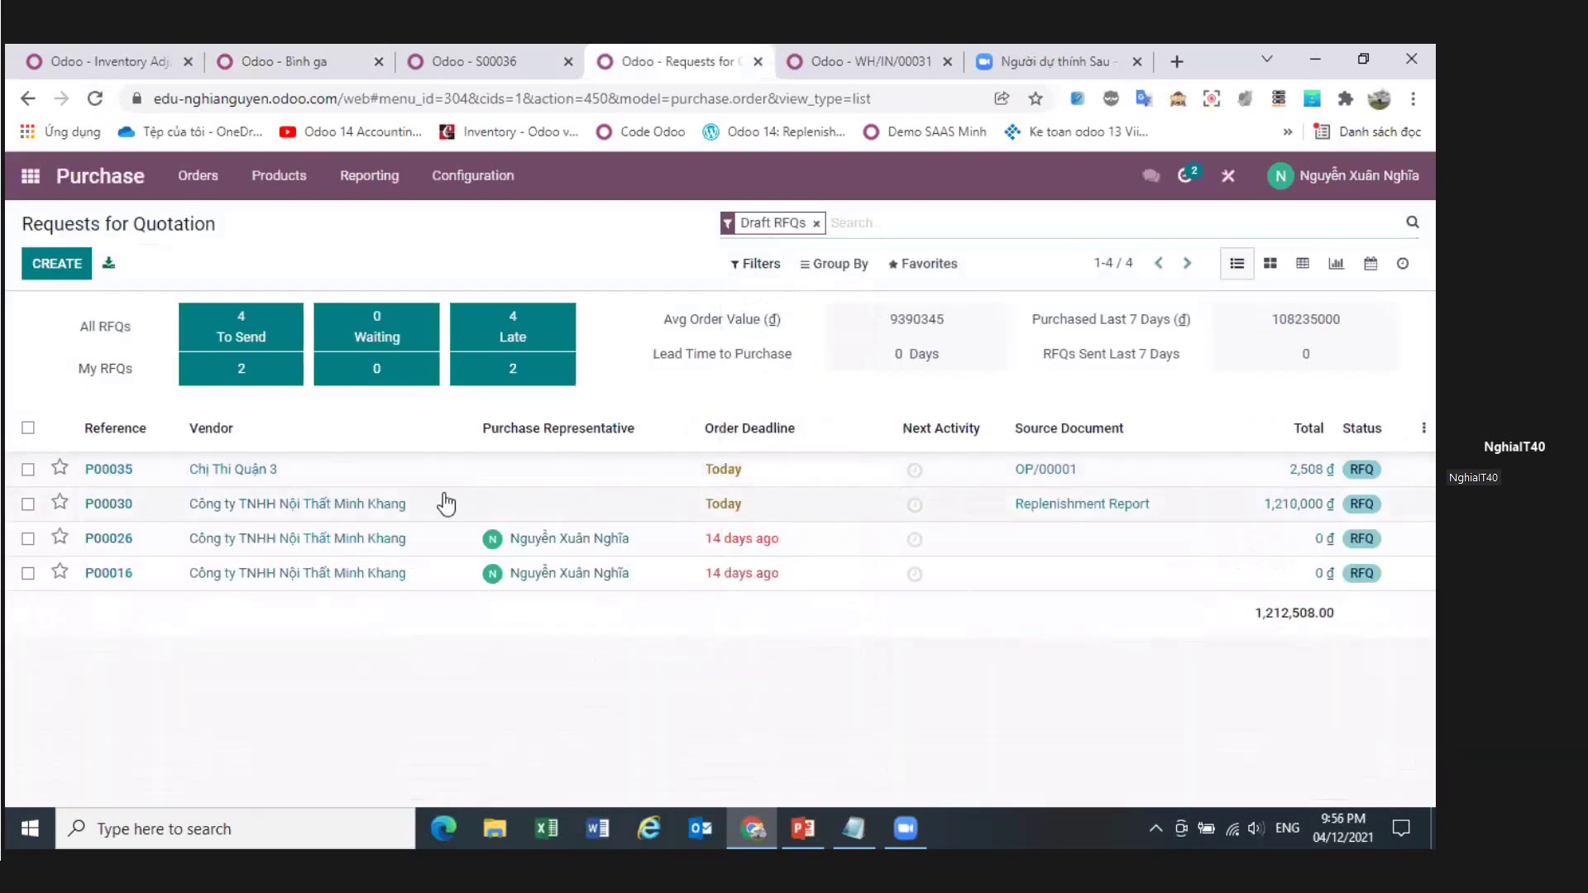
# - Open the draft request with source document OP/00001 and examine the quantity and unit price of its Bình ga line
pyautogui.click(1042, 476)
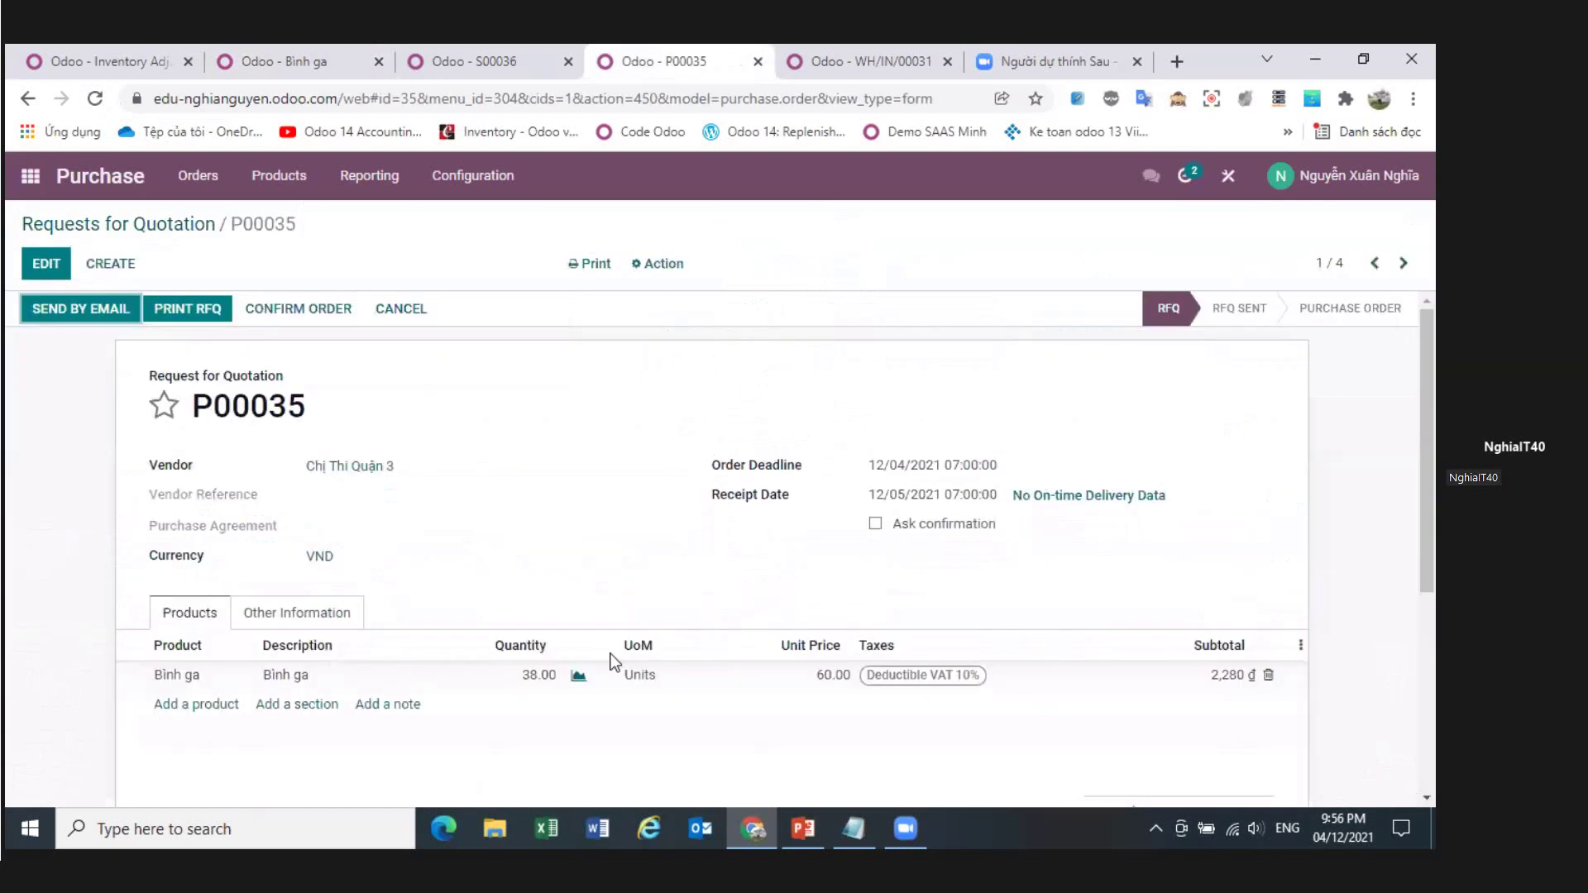
pyautogui.scroll(-1, 538, 670)
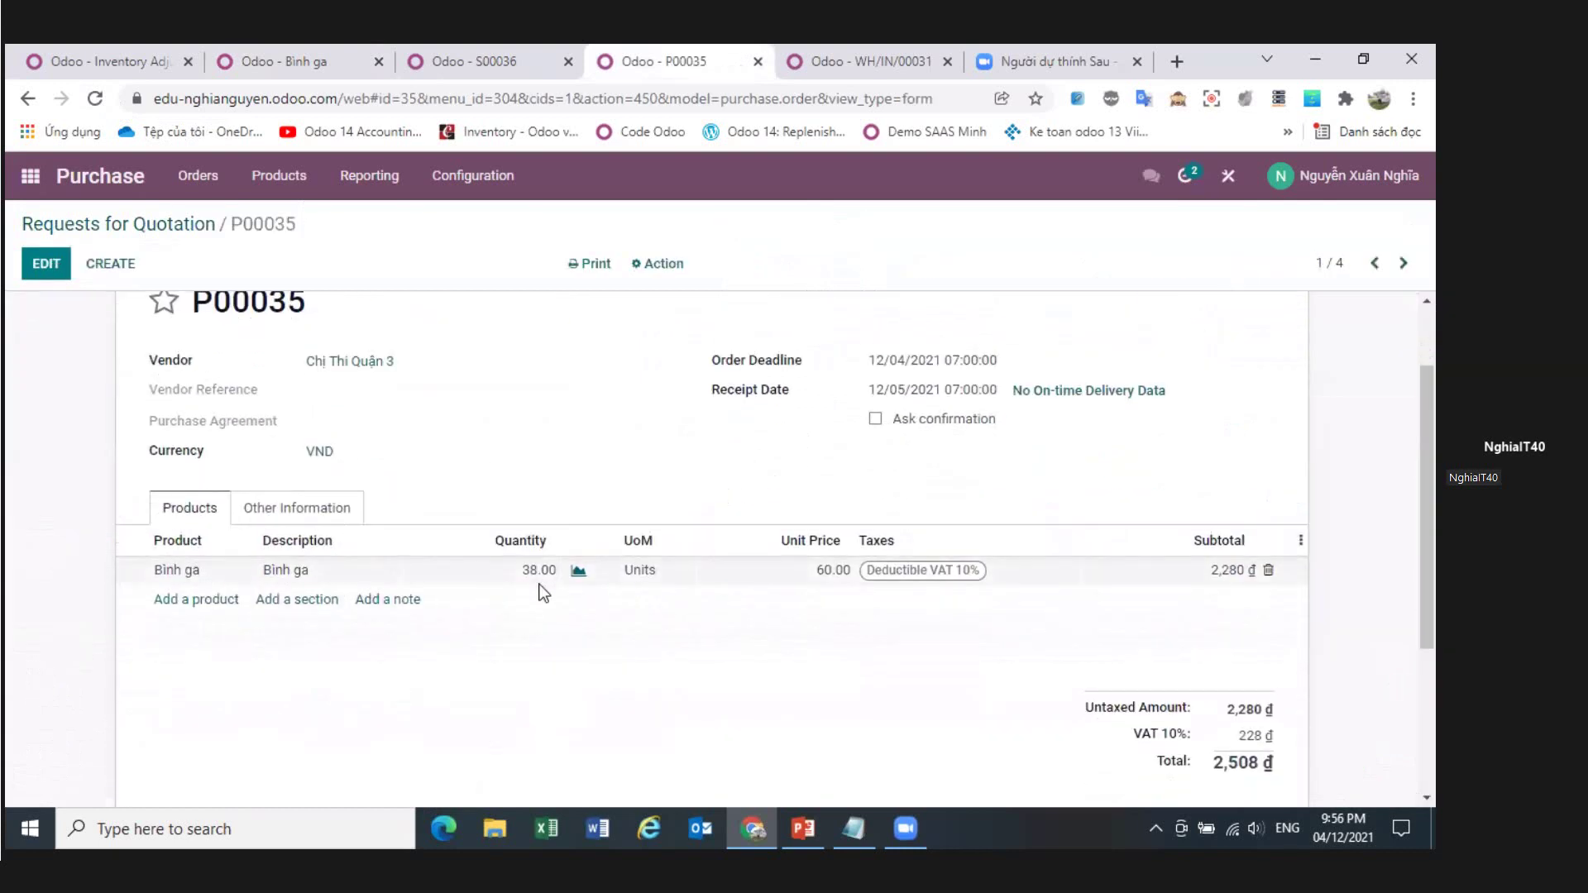
pyautogui.scroll(1, 540, 593)
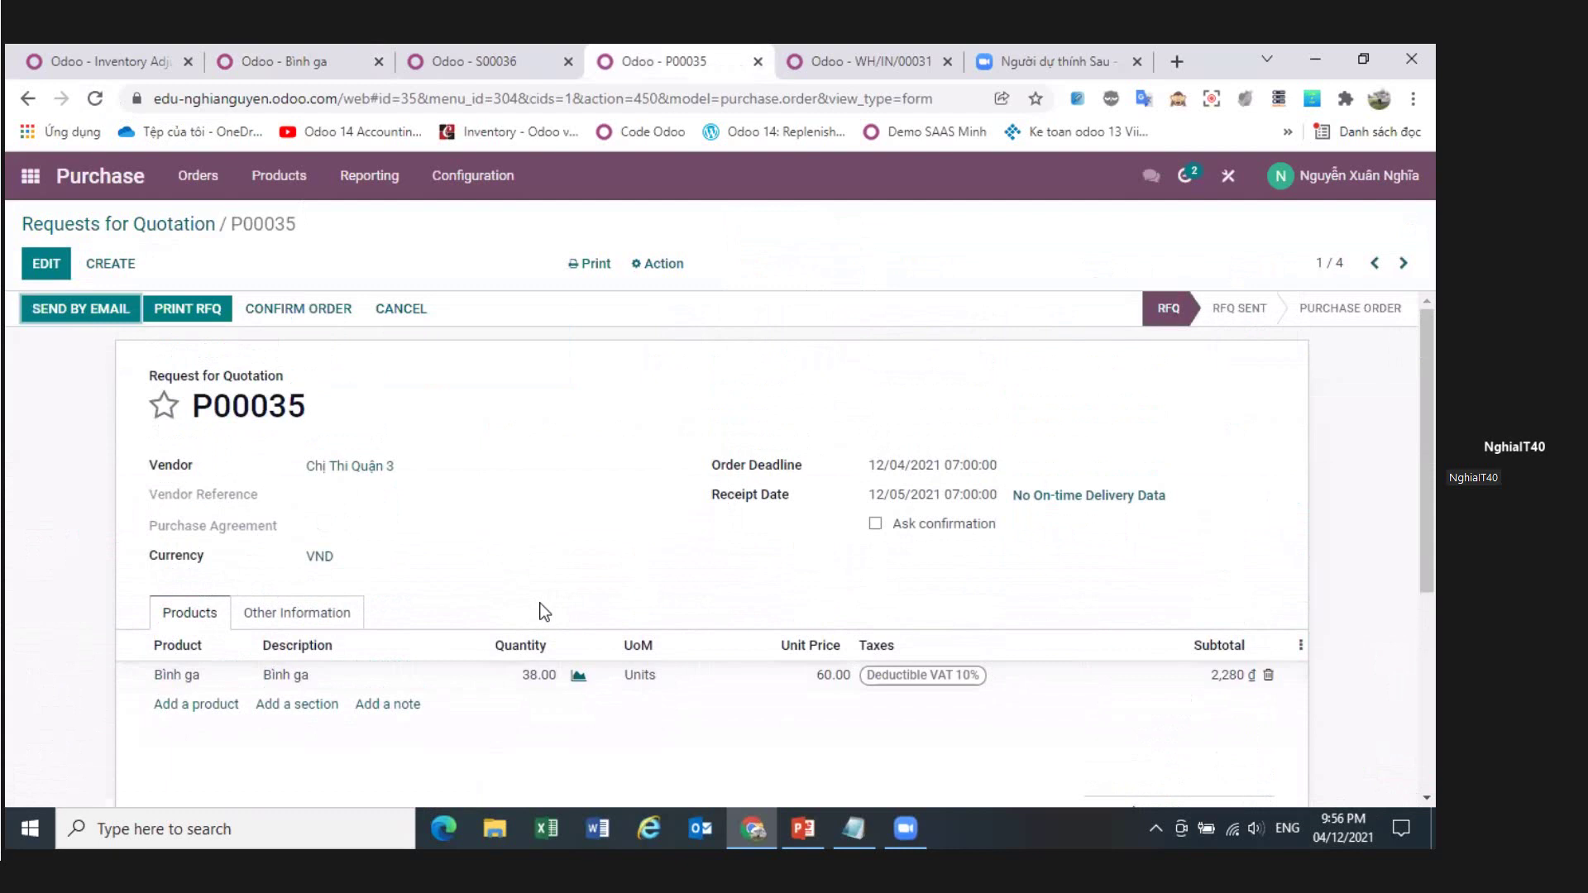
pyautogui.scroll(-1, 543, 619)
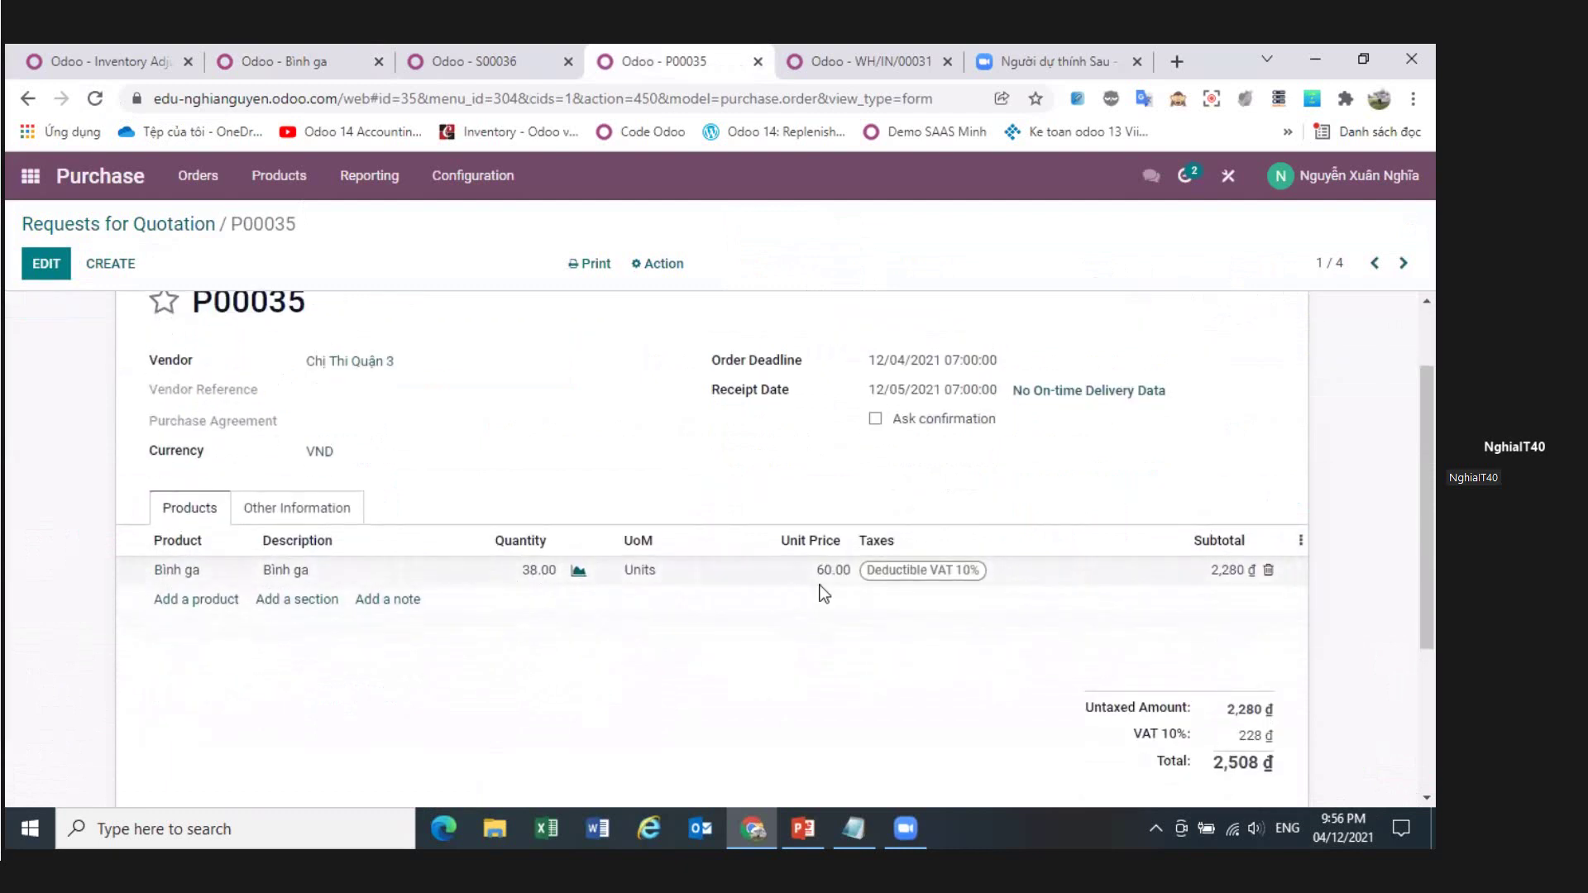
# - Compare the draft request with the Bình ga product and its sales order, opening the request's quantity for editing
pyautogui.click(312, 59)
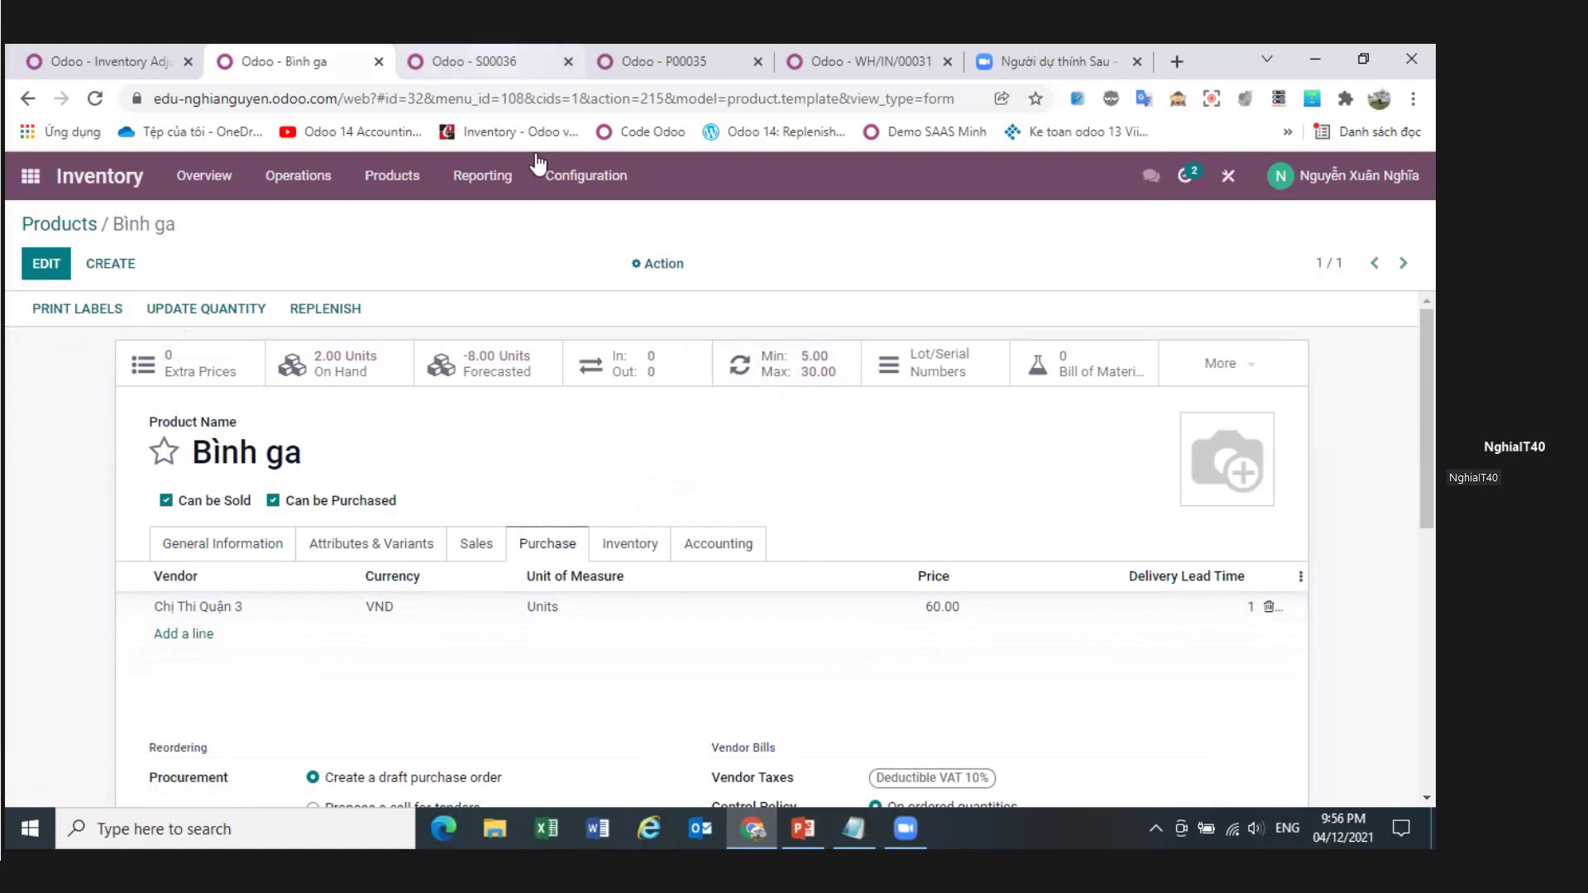
pyautogui.click(471, 61)
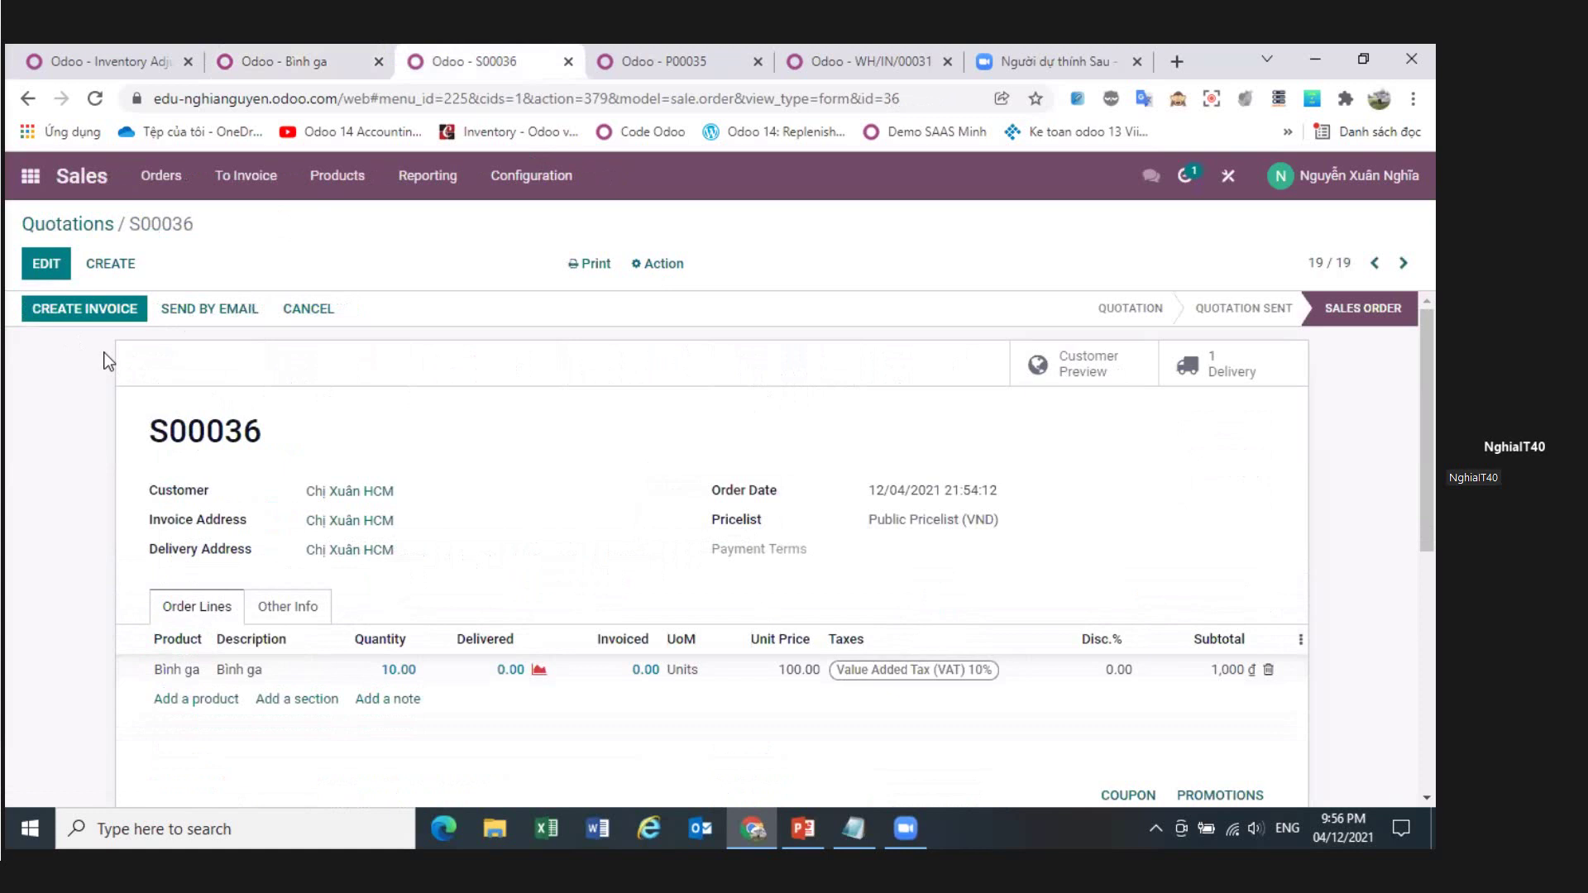
pyautogui.click(47, 263)
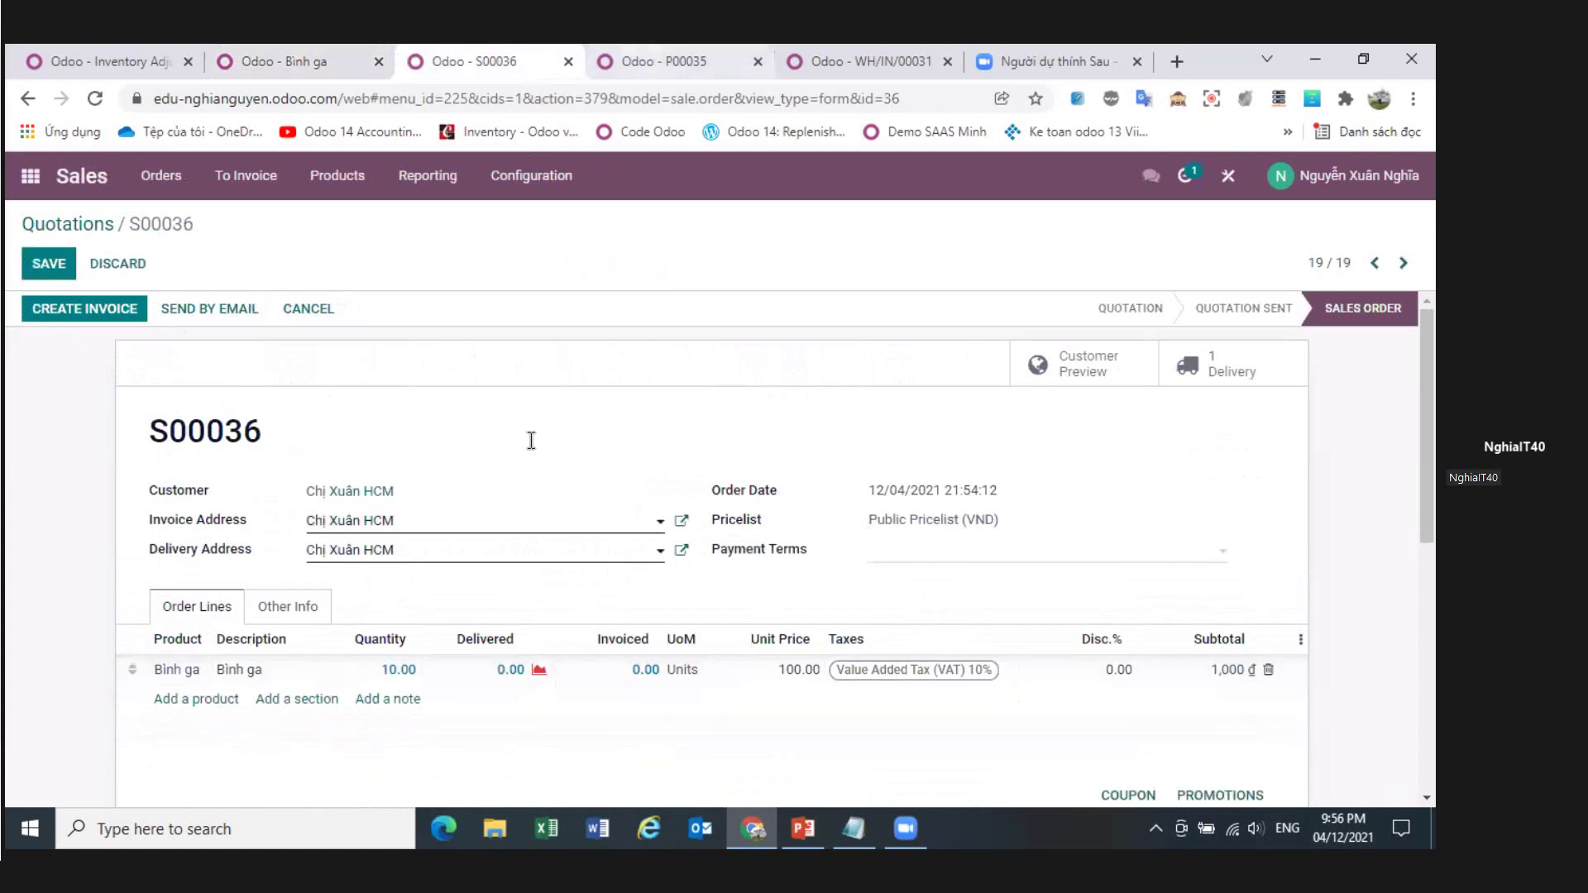
pyautogui.hotkey('ctrl', 'Tab')
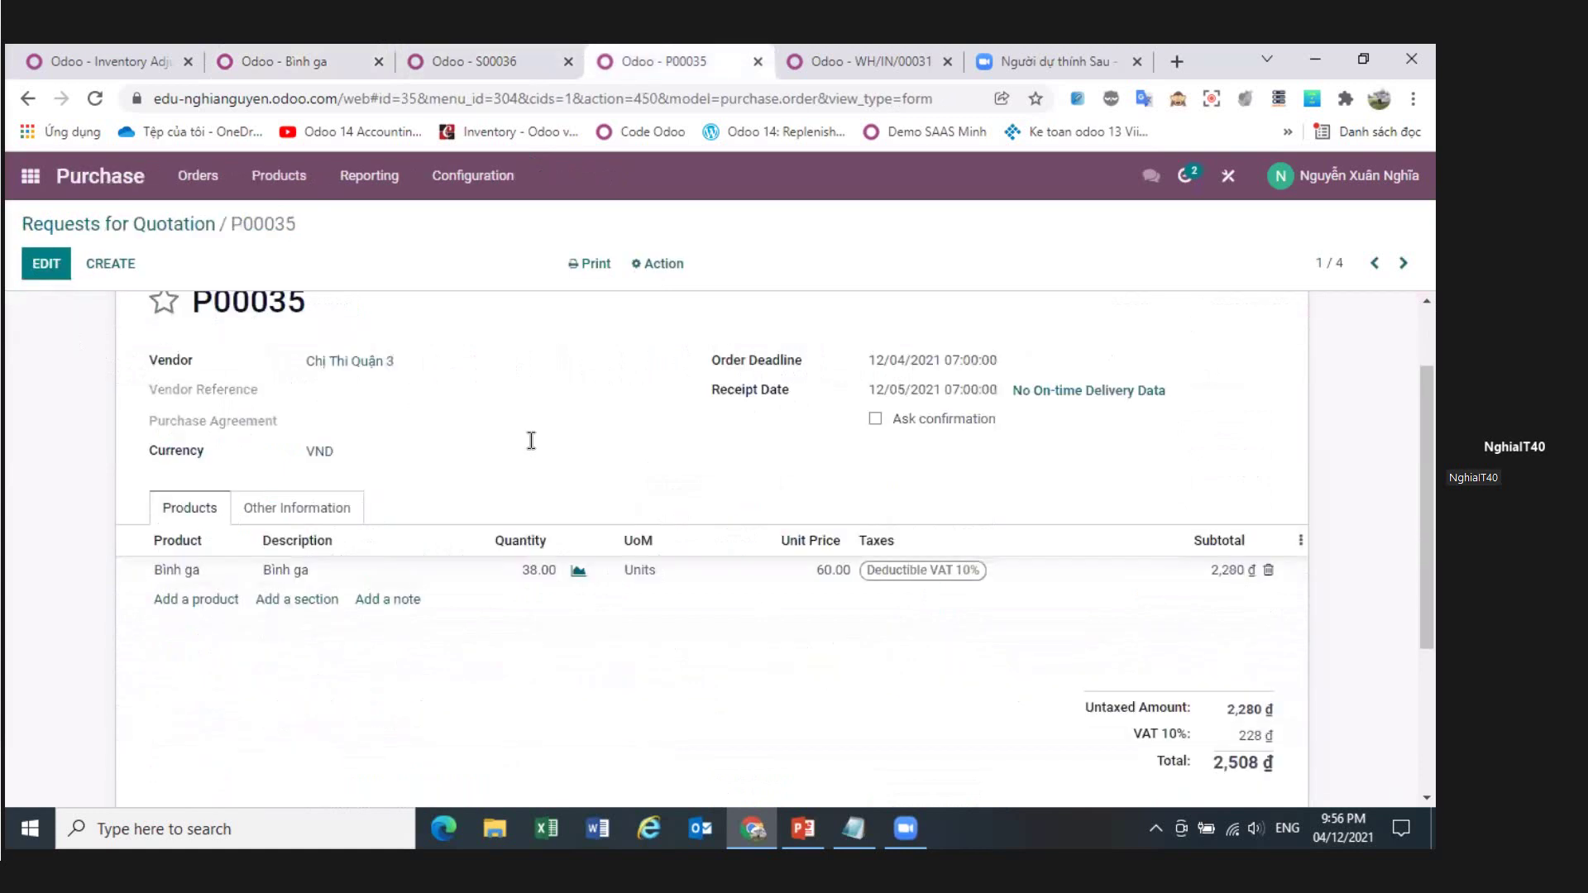
pyautogui.click(46, 264)
pyautogui.click(526, 578)
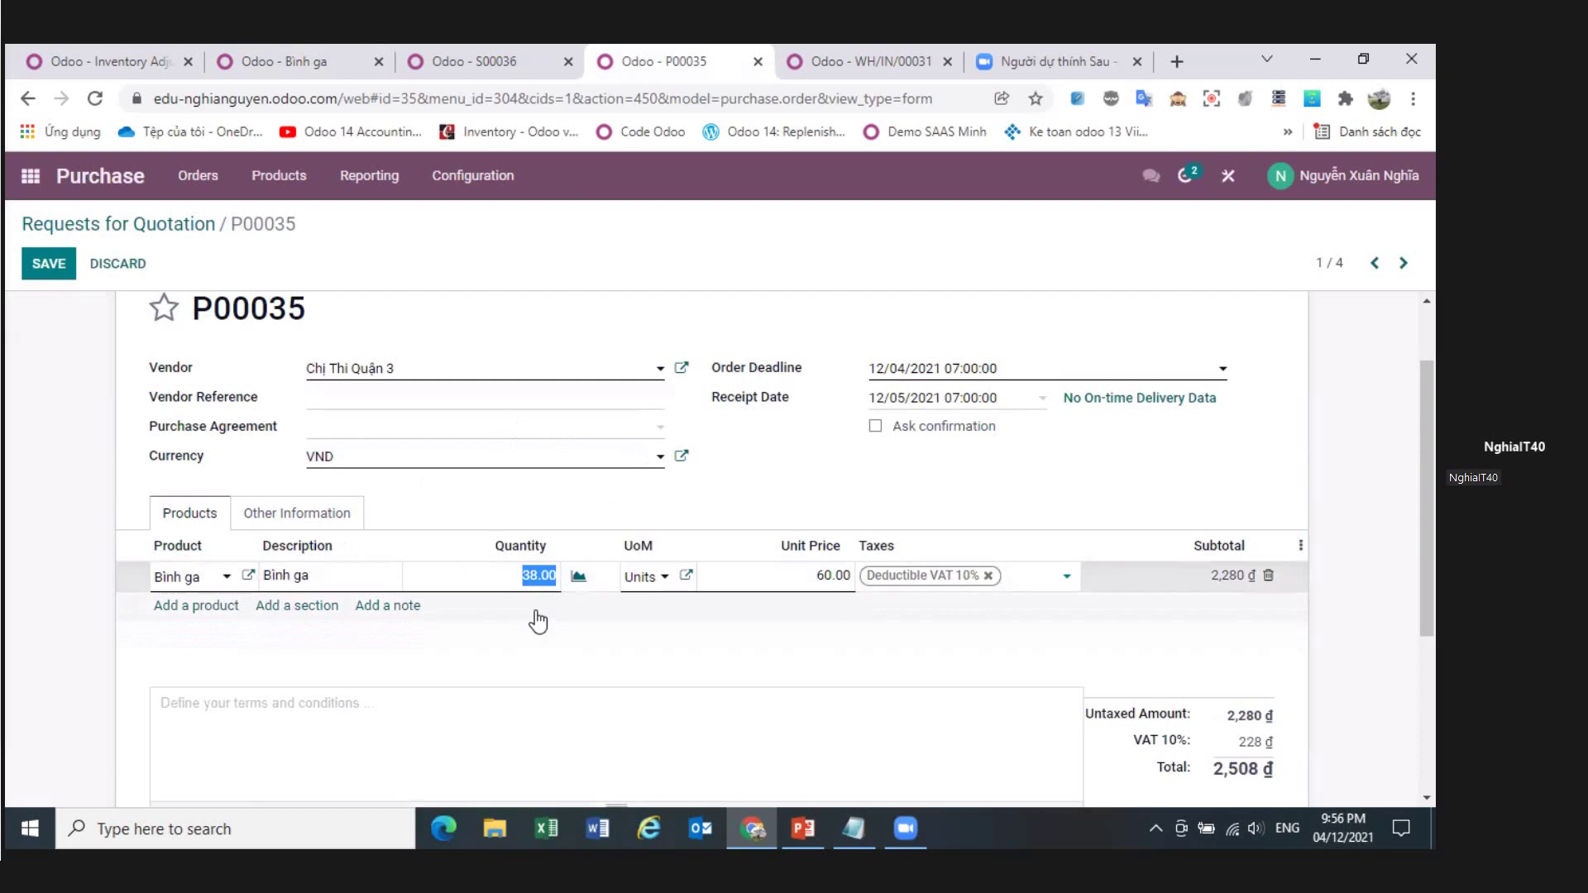
# - Glance at the warehouse topics slide in PowerPoint and review the Bình ga product page against its draft request in Odoo
pyautogui.click(801, 837)
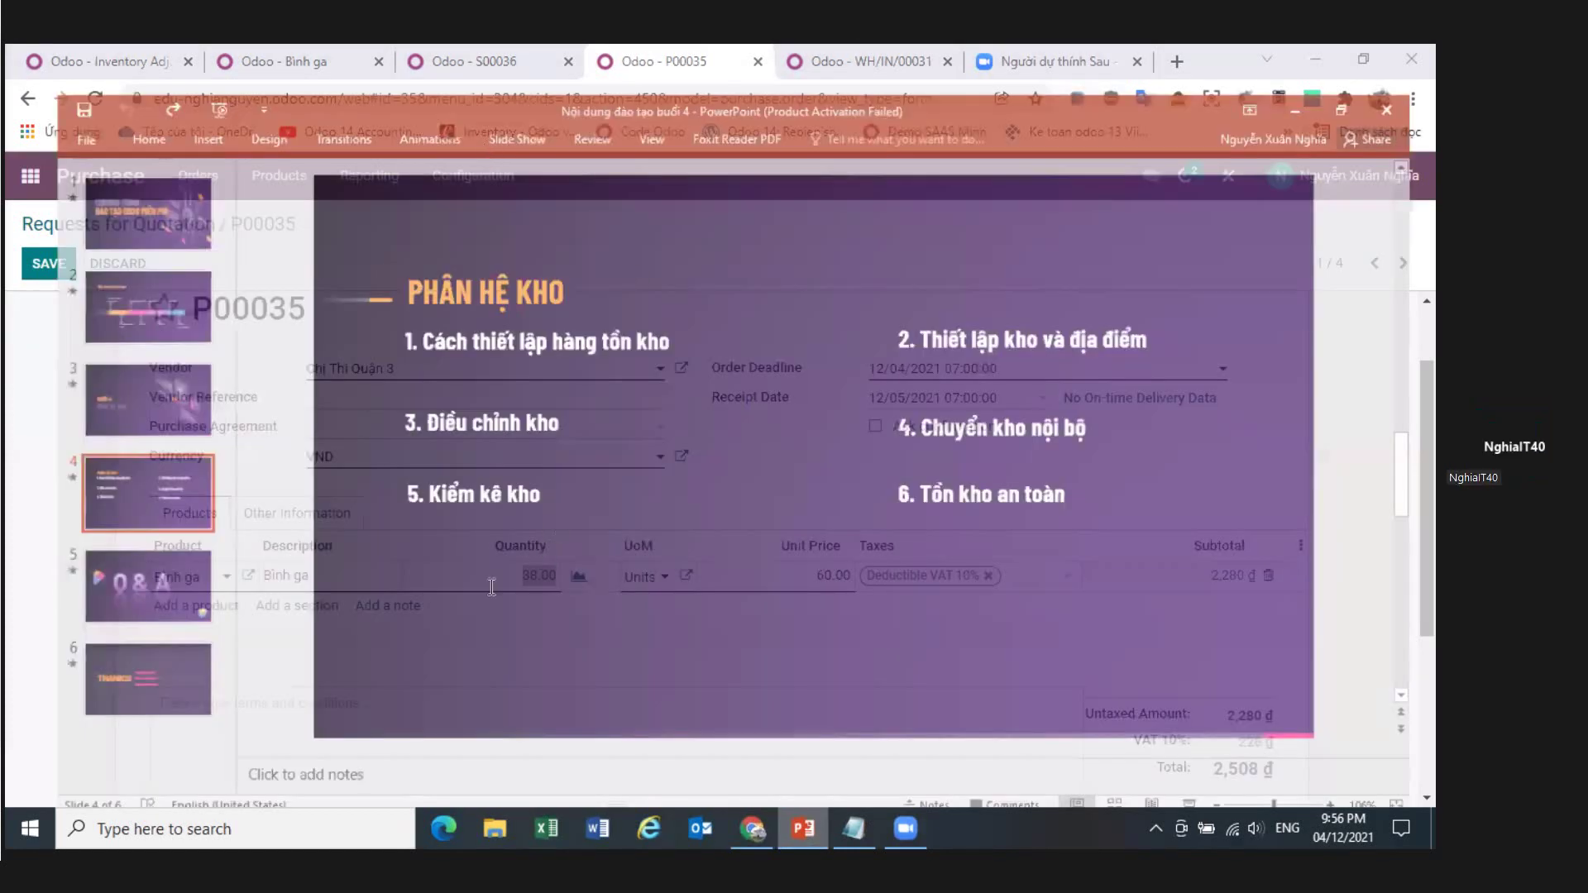
pyautogui.hotkey('alt', 'Tab')
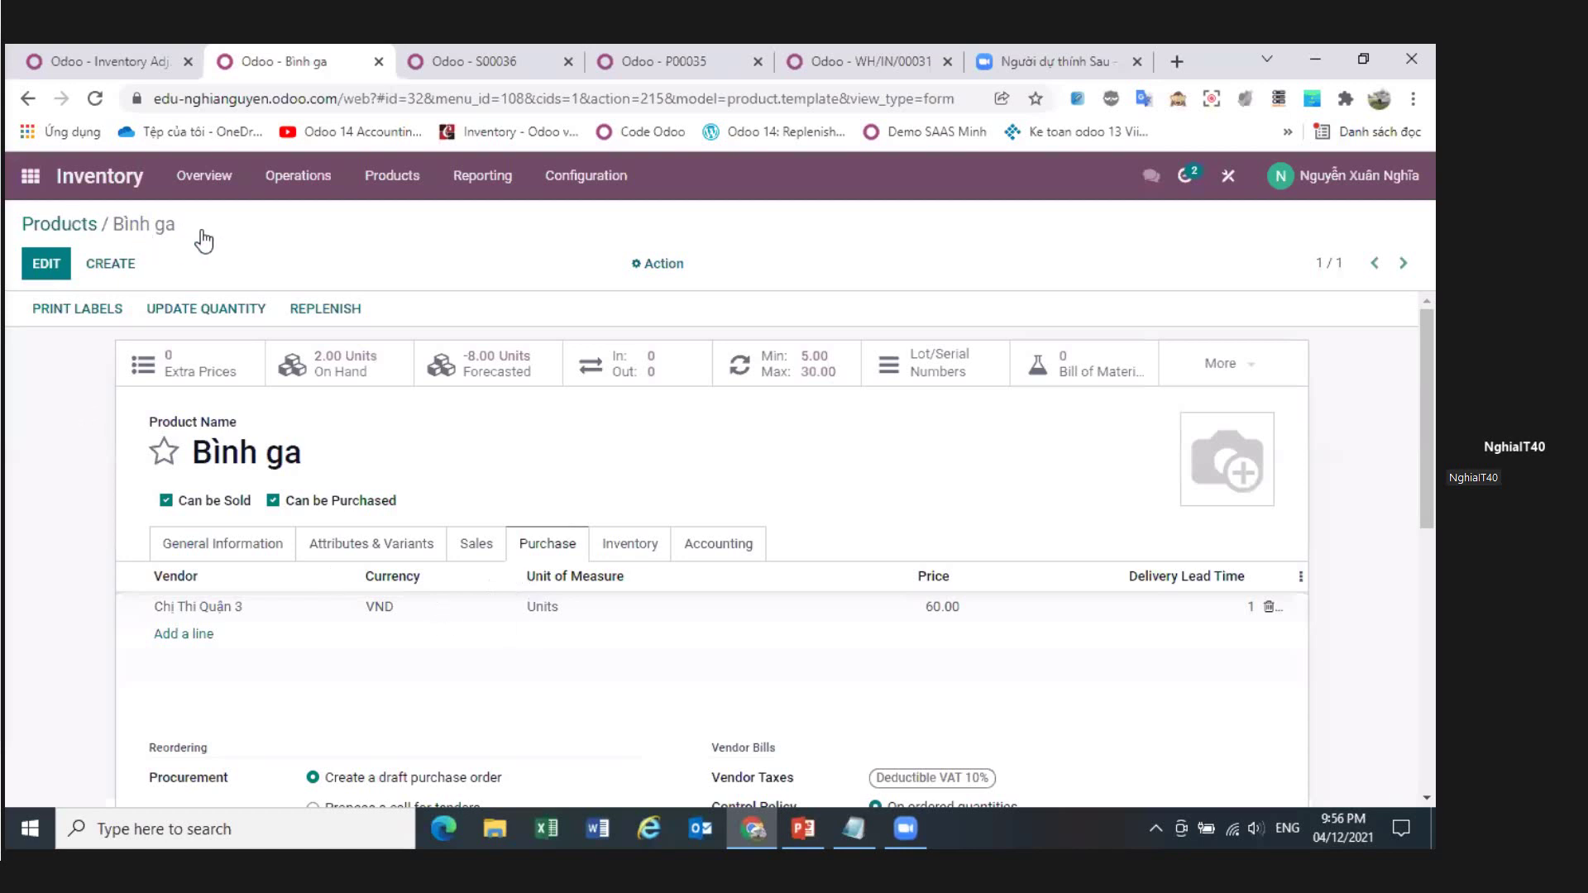
pyautogui.hotkey('ctrl', 'Tab')
pyautogui.hotkey('ctrl', 'Tab')
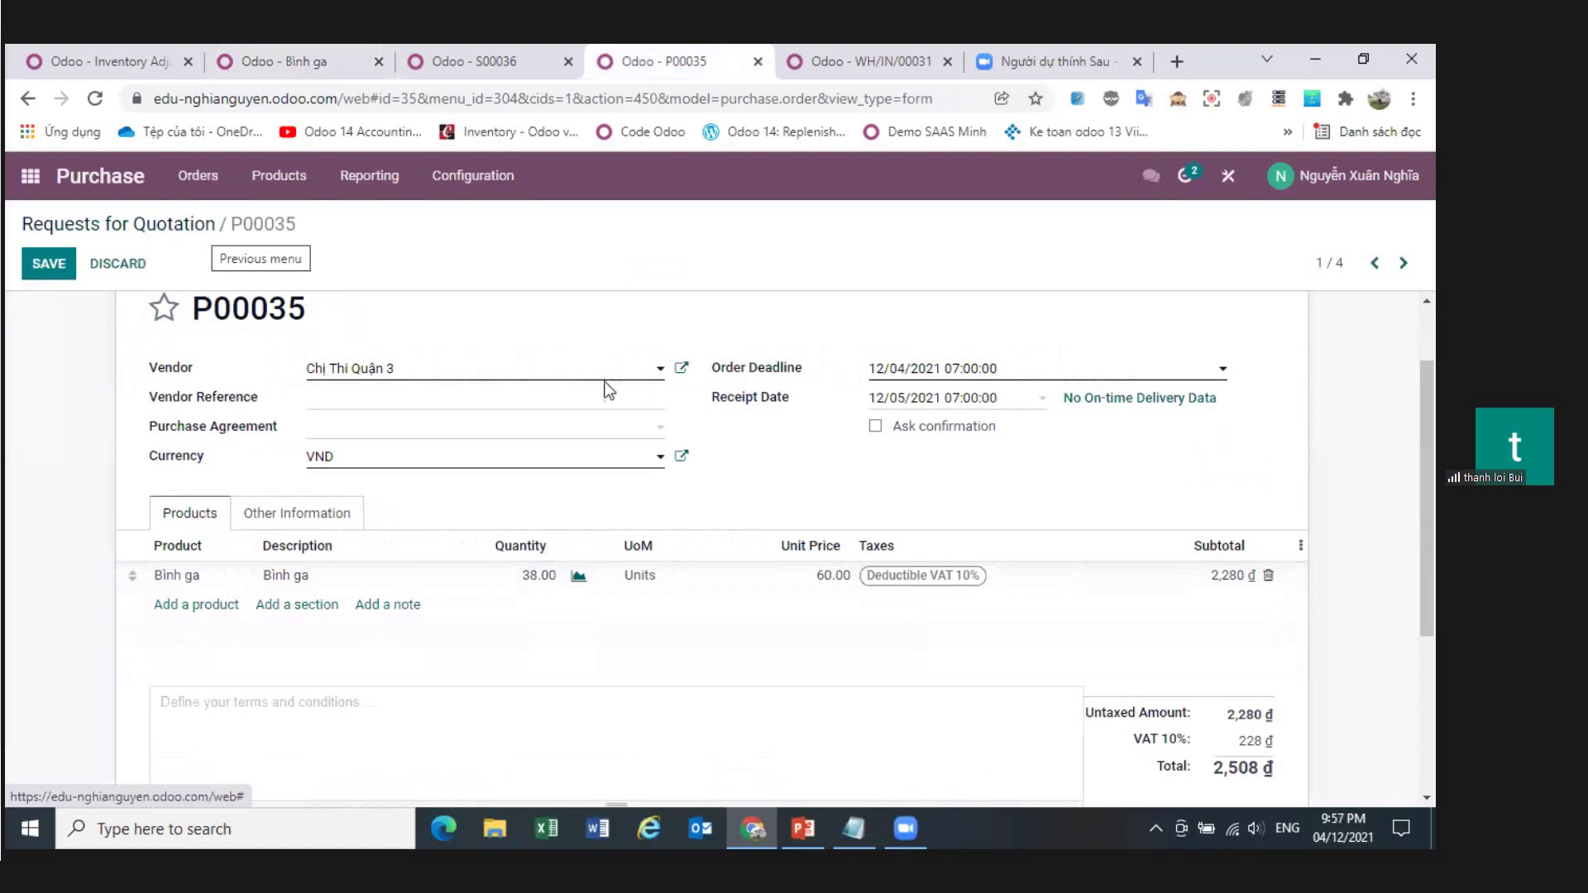
pyautogui.hotkey('ctrl', '2')
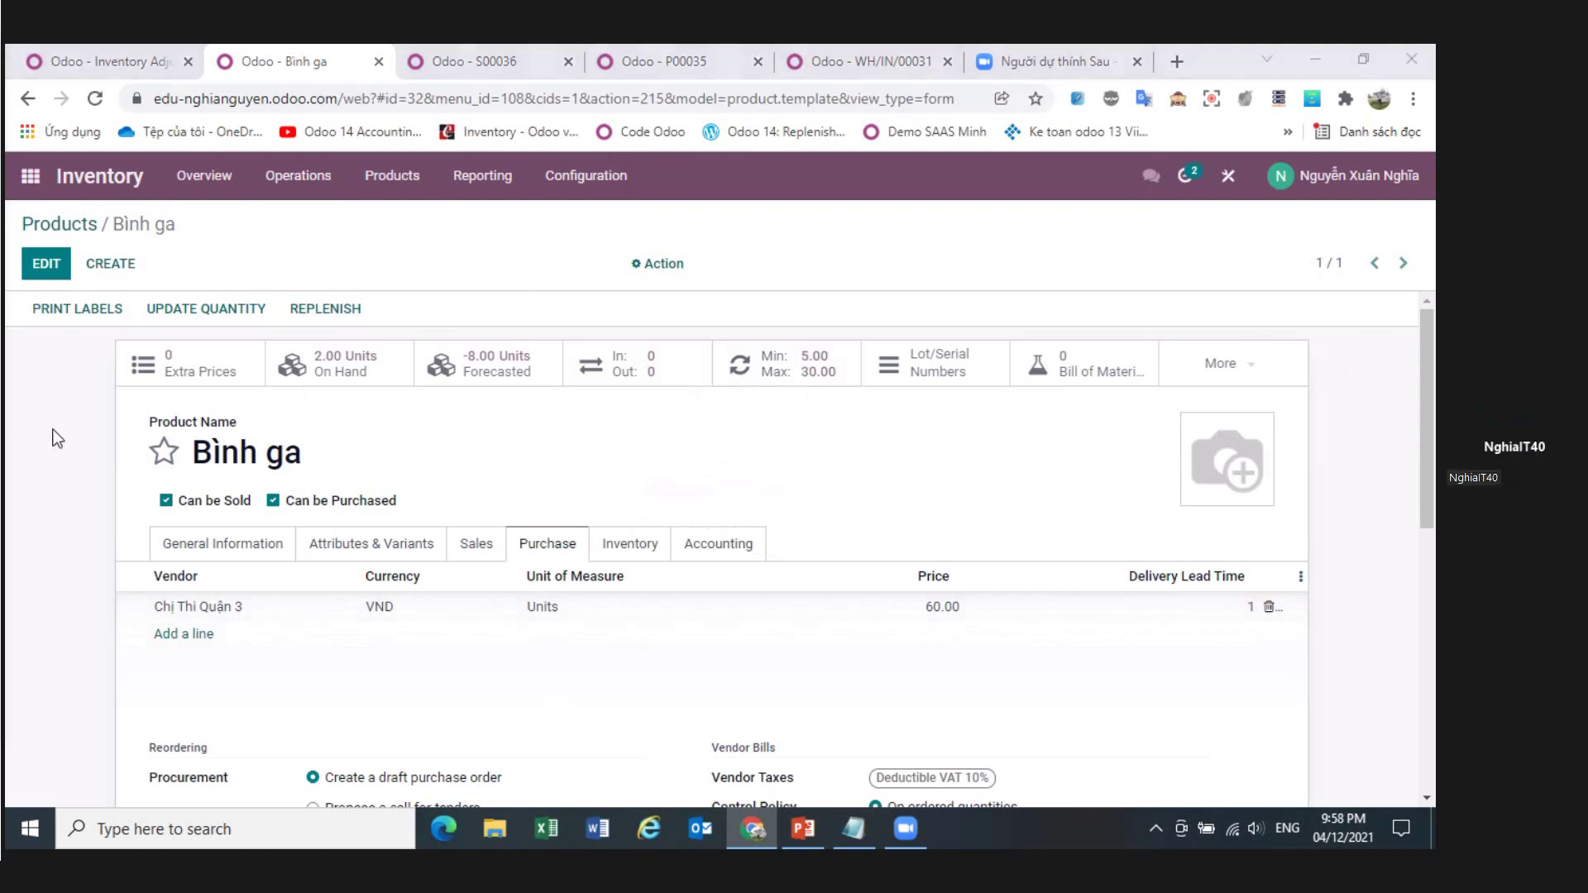
pyautogui.click(662, 61)
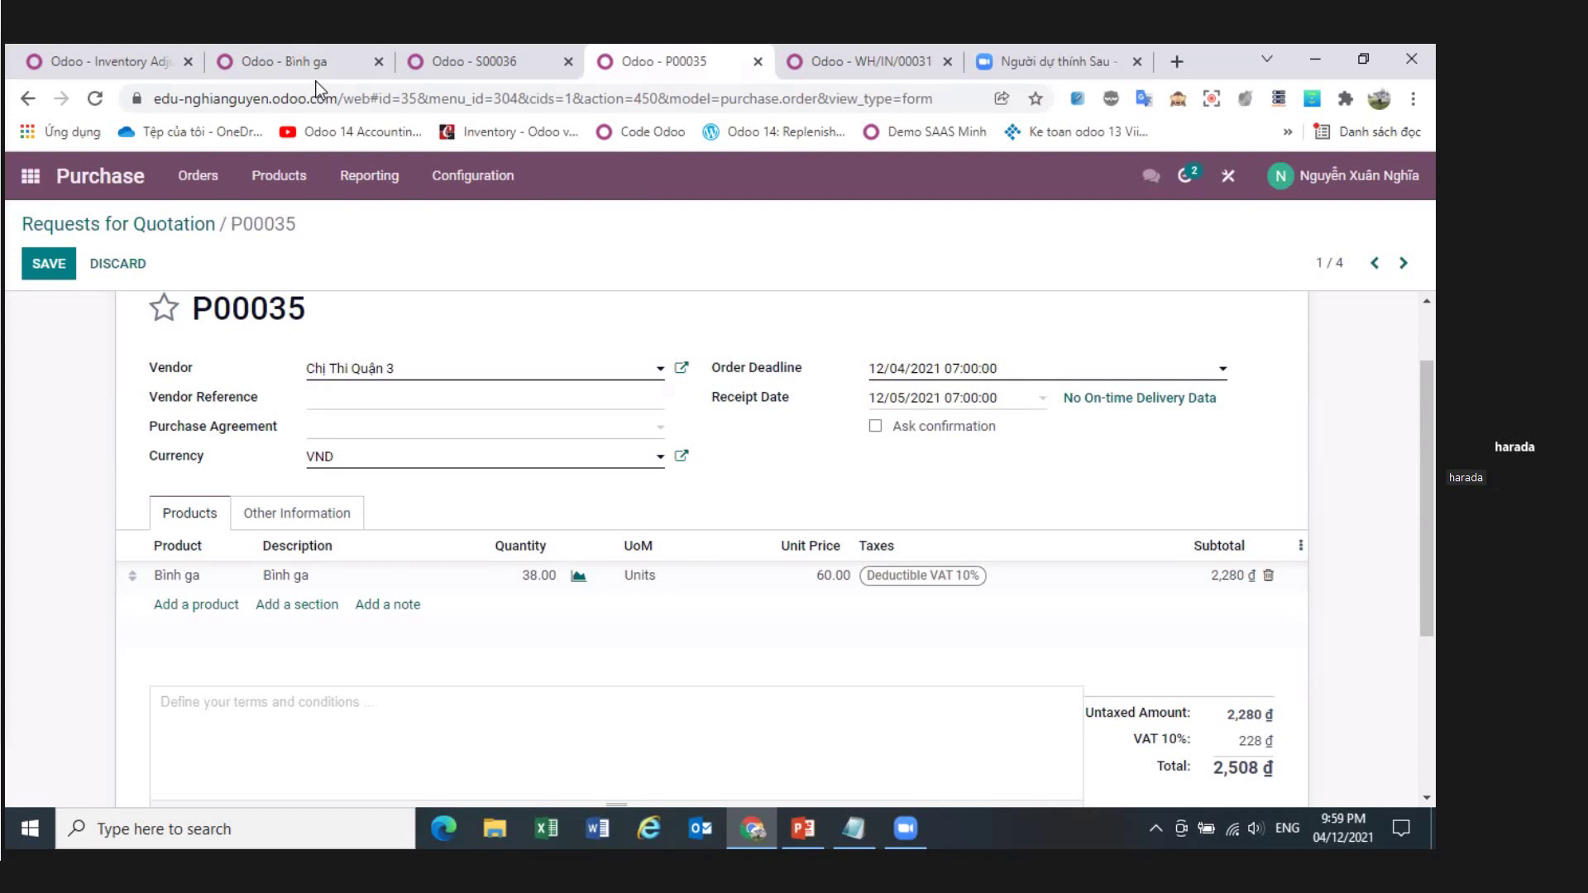
# - Add a second existing contact as vendor of Bình ga with a price of 58
pyautogui.click(261, 69)
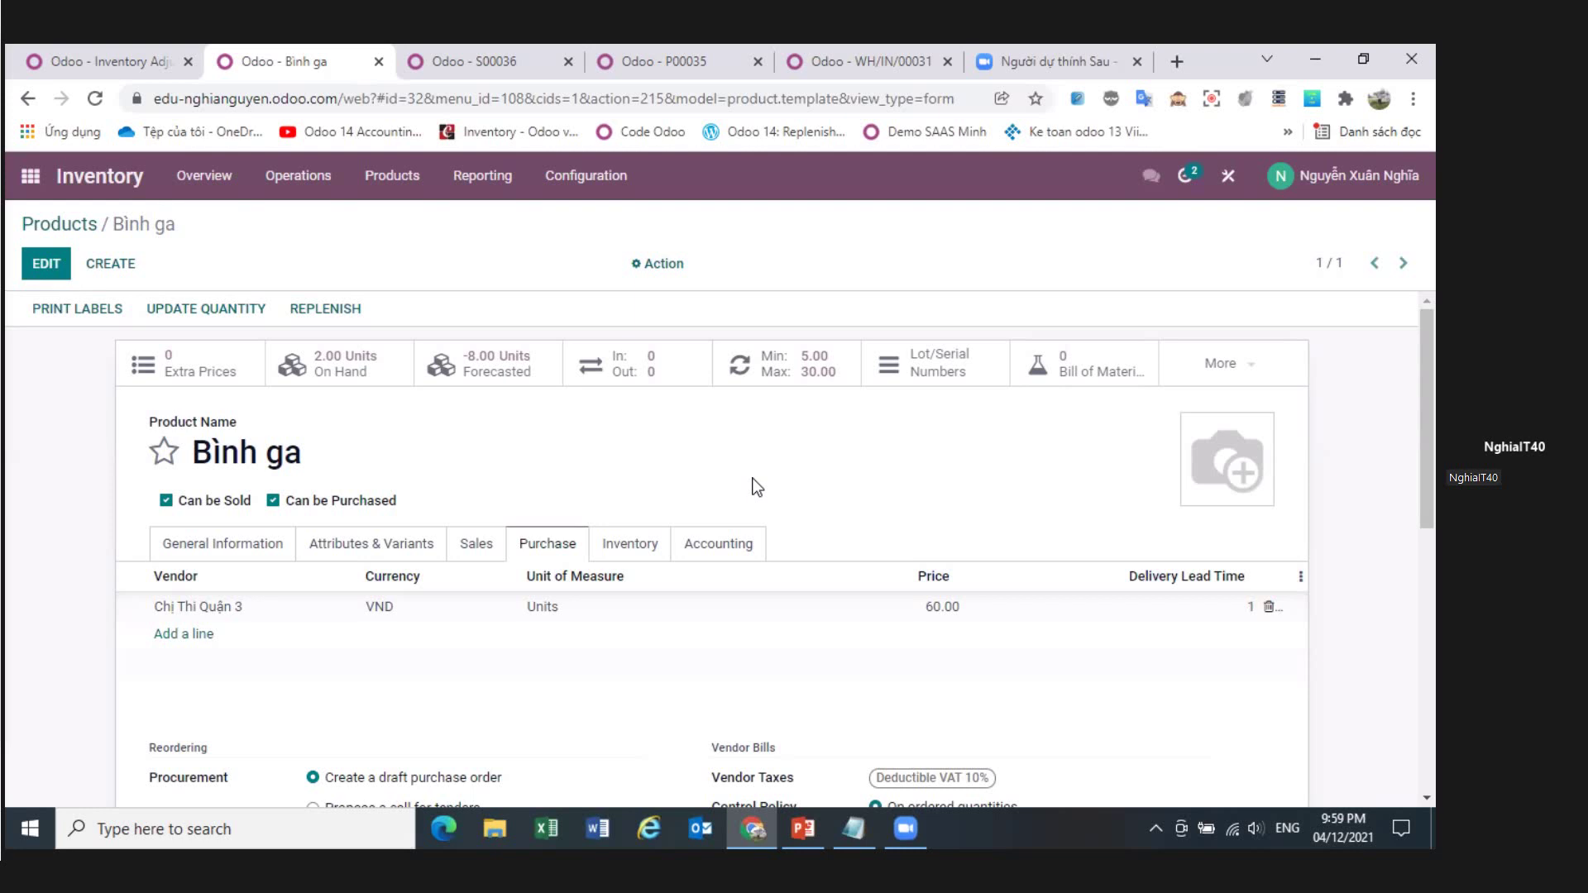
pyautogui.click(199, 641)
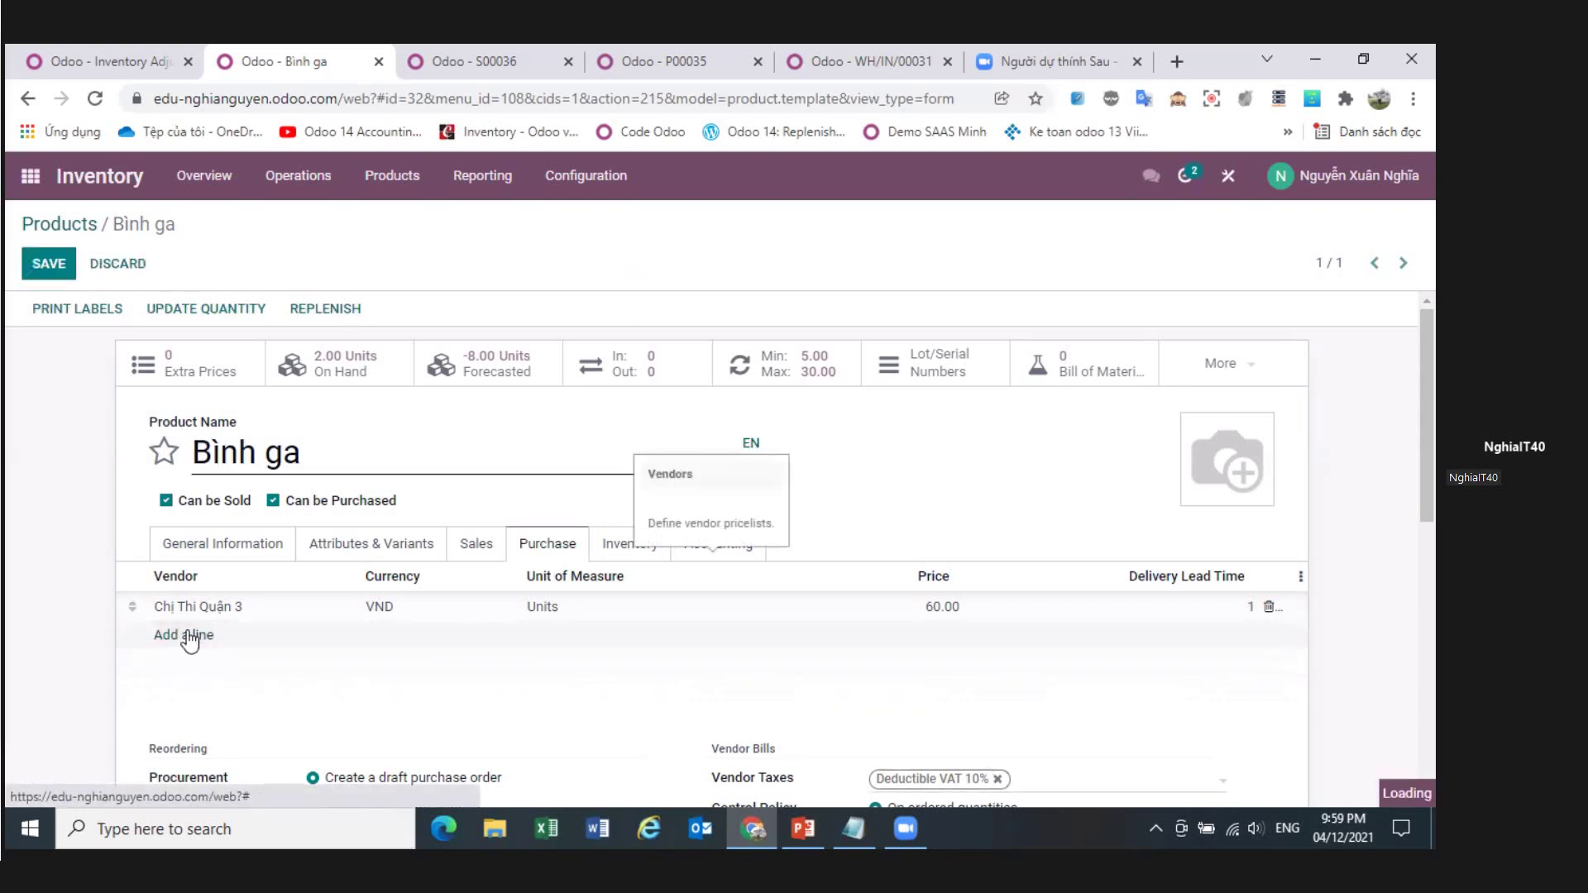
pyautogui.press('Down')
pyautogui.press('Down')
pyautogui.press('Down')
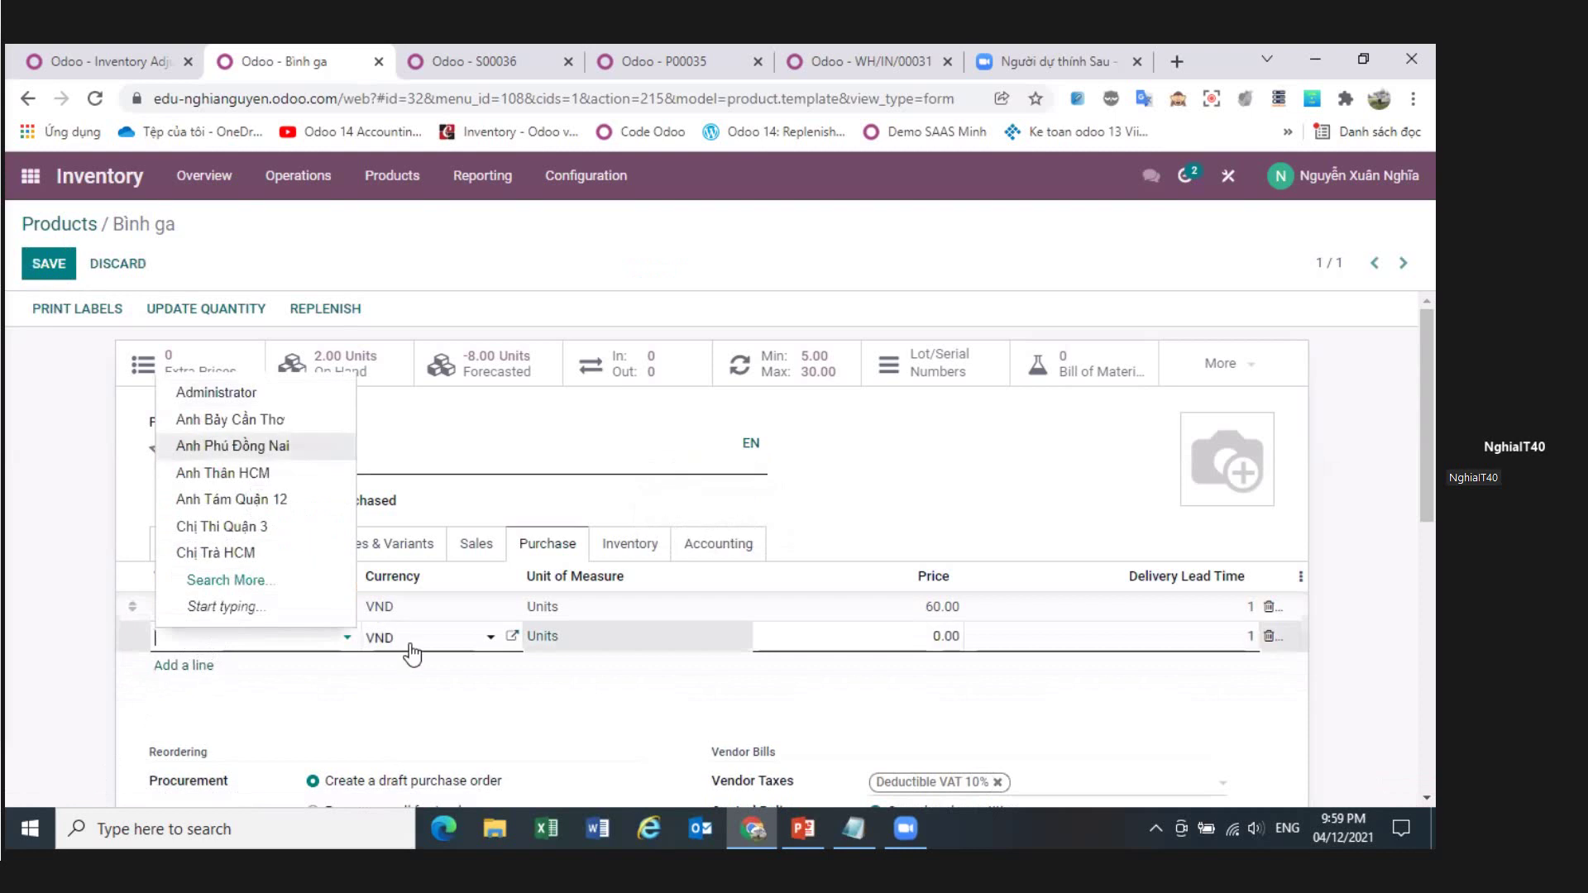
pyautogui.press('Return')
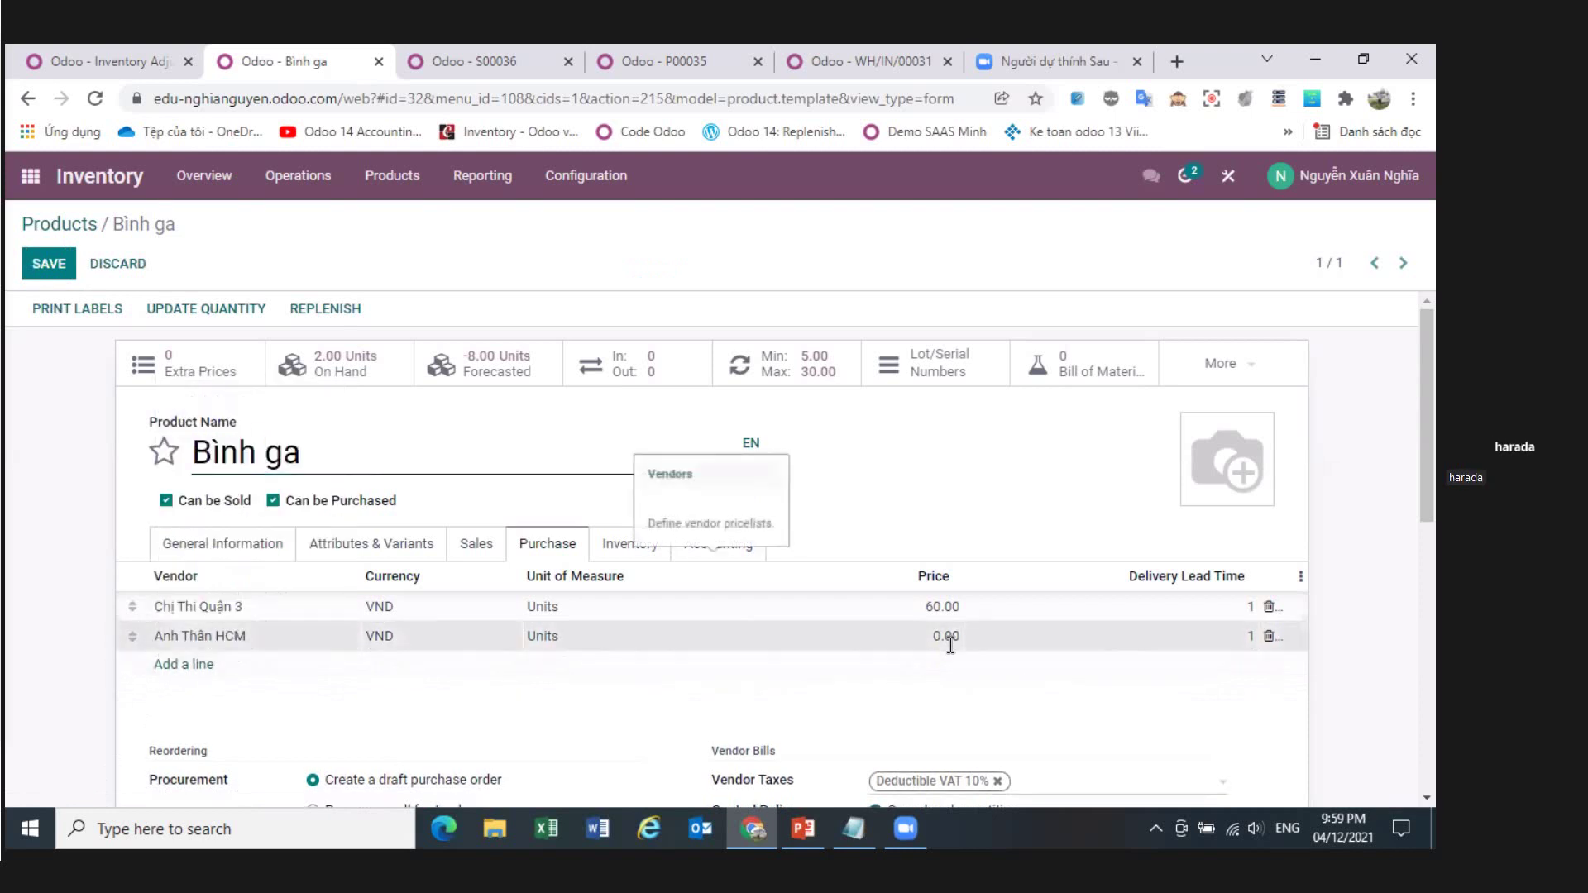
pyautogui.click(950, 644)
pyautogui.write('58')
pyautogui.press('Tab')
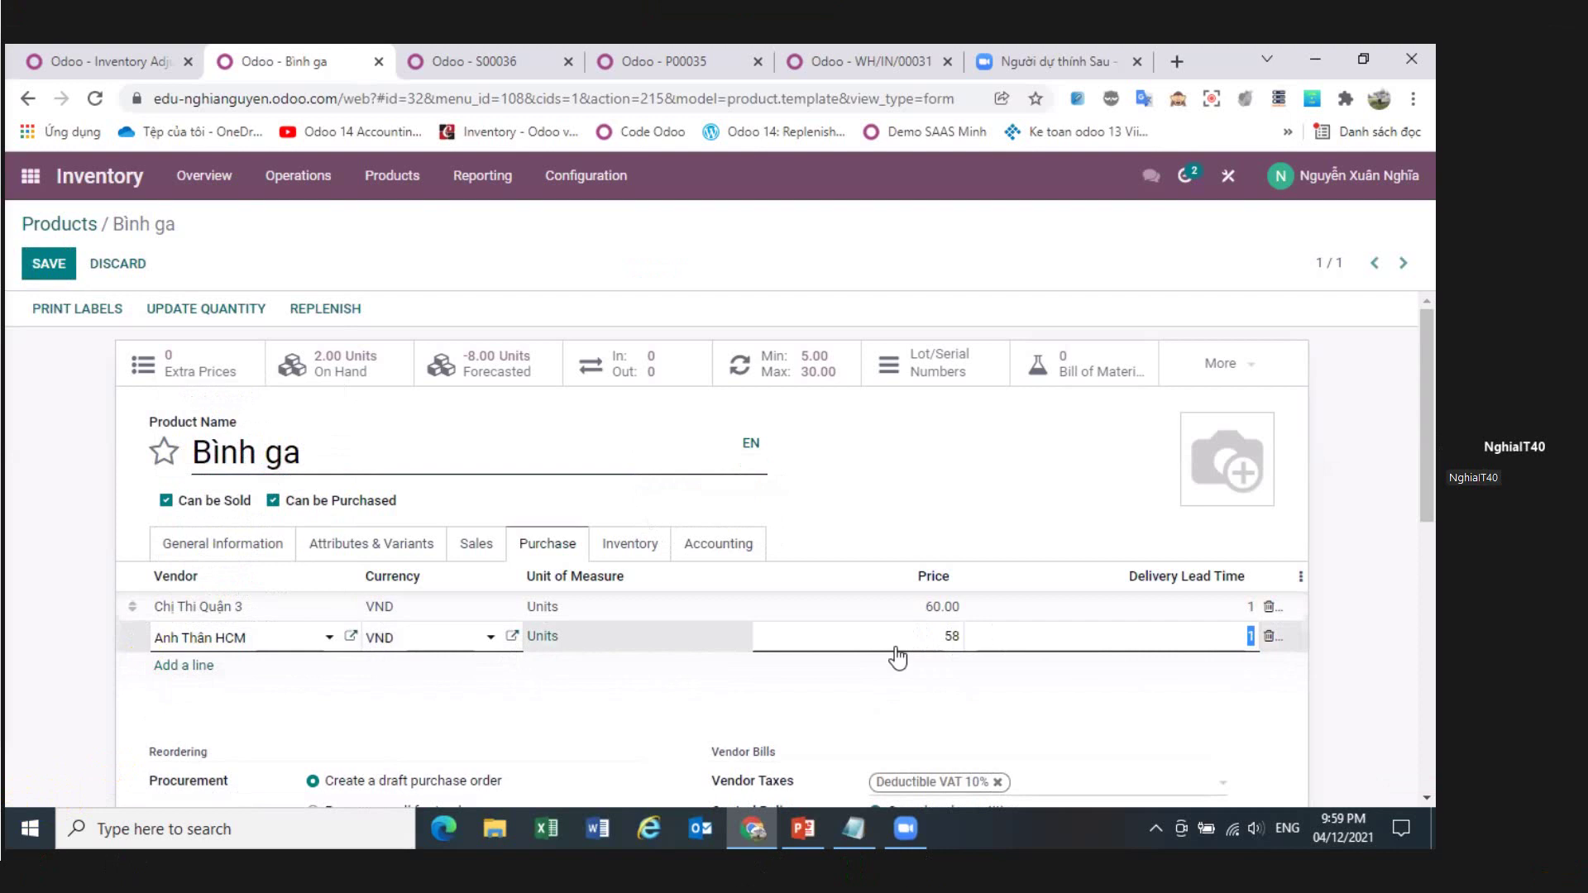
pyautogui.click(964, 680)
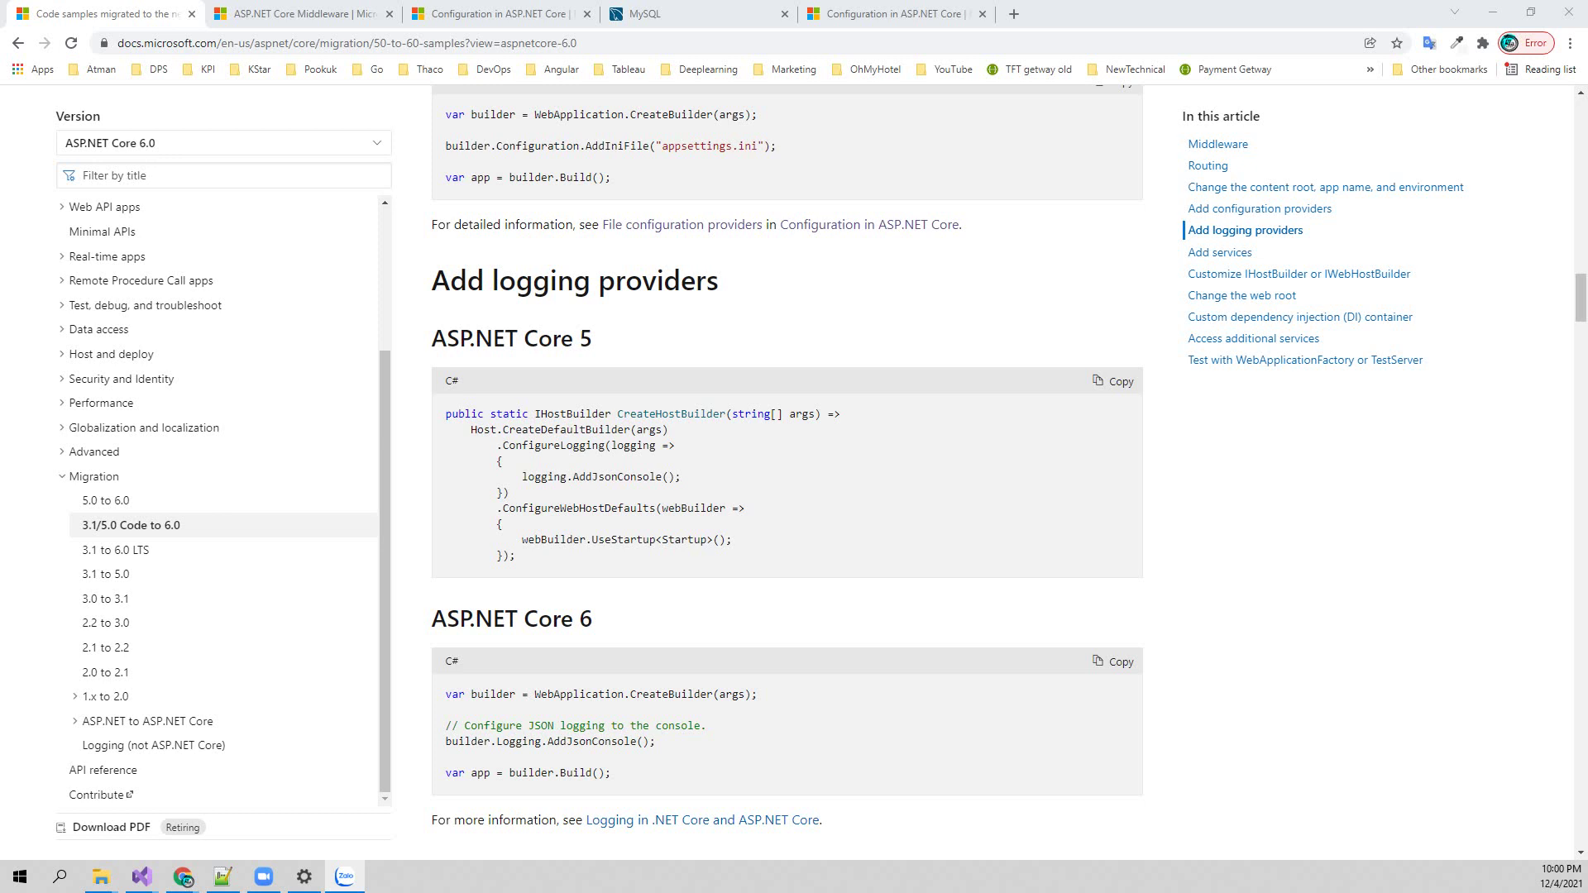
pyautogui.click(1015, 15)
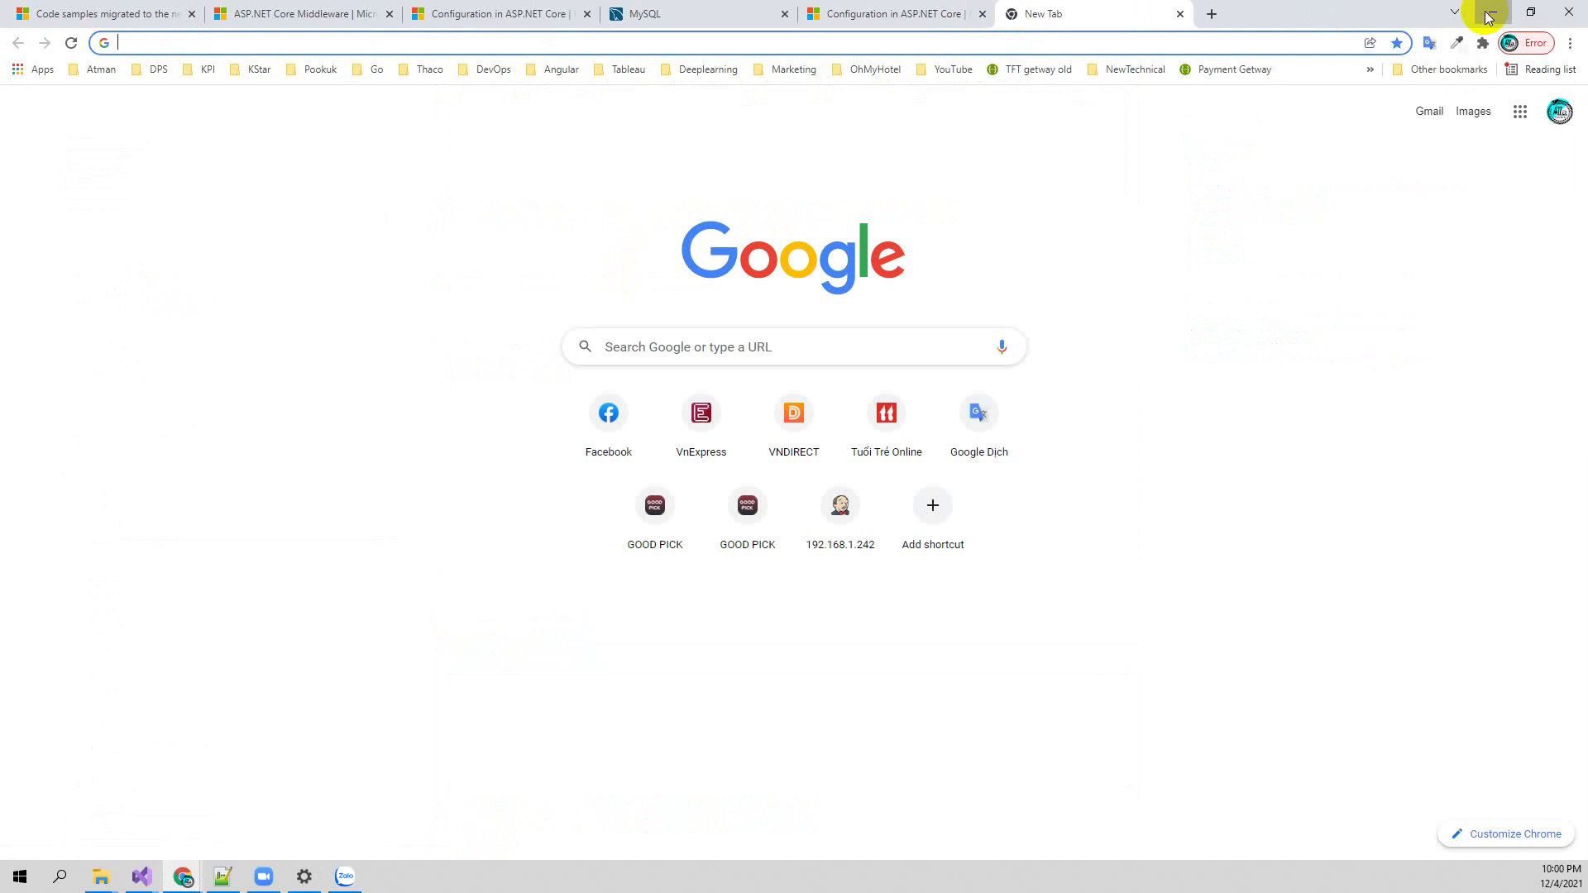
pyautogui.click(1489, 17)
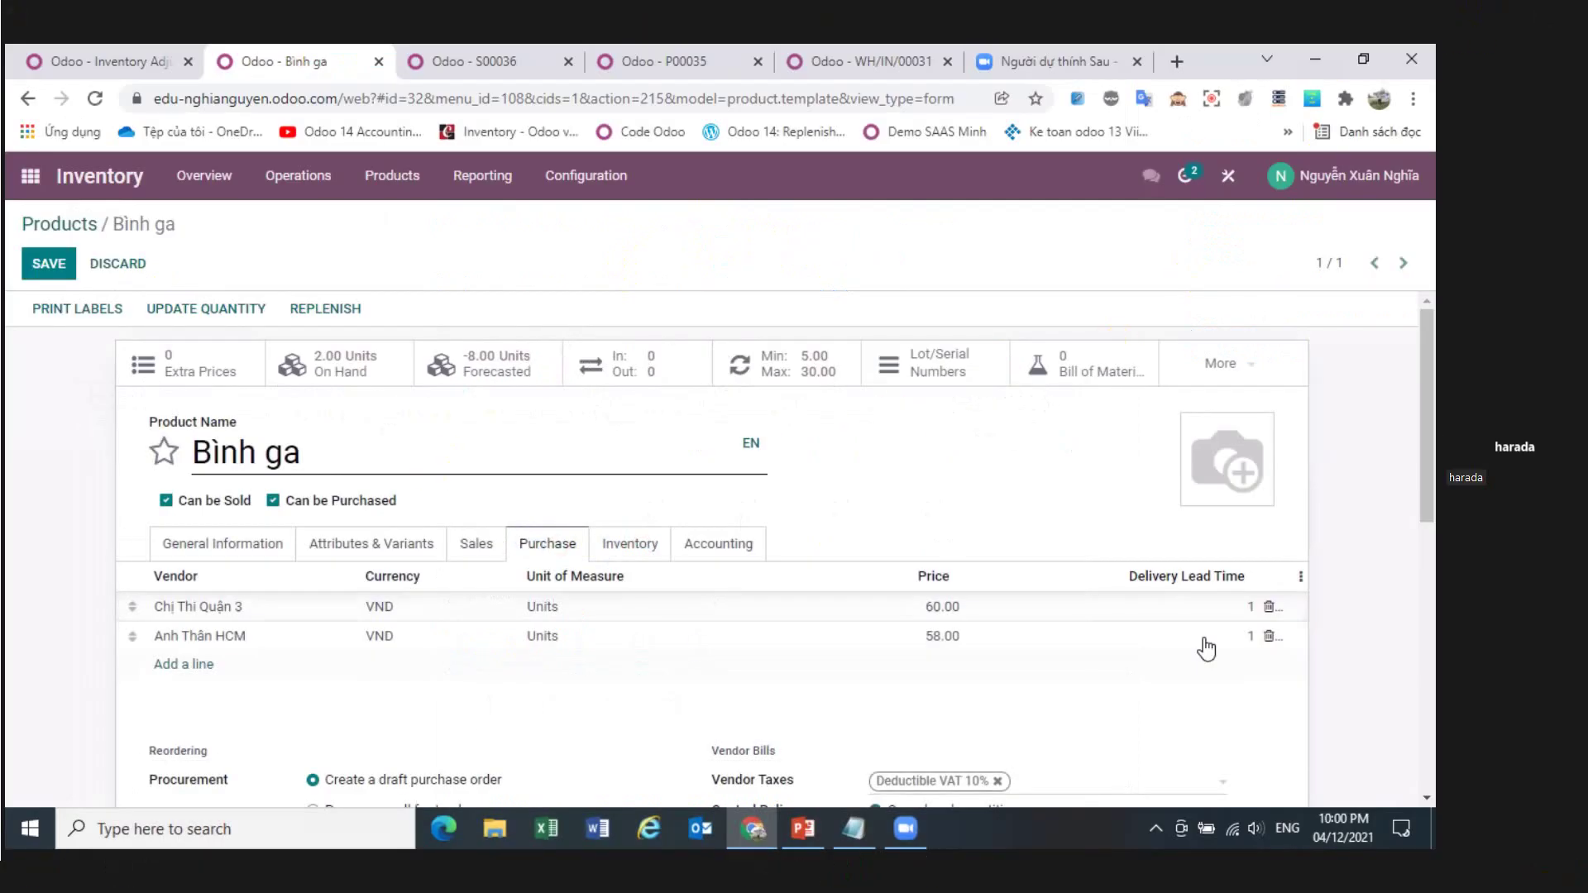
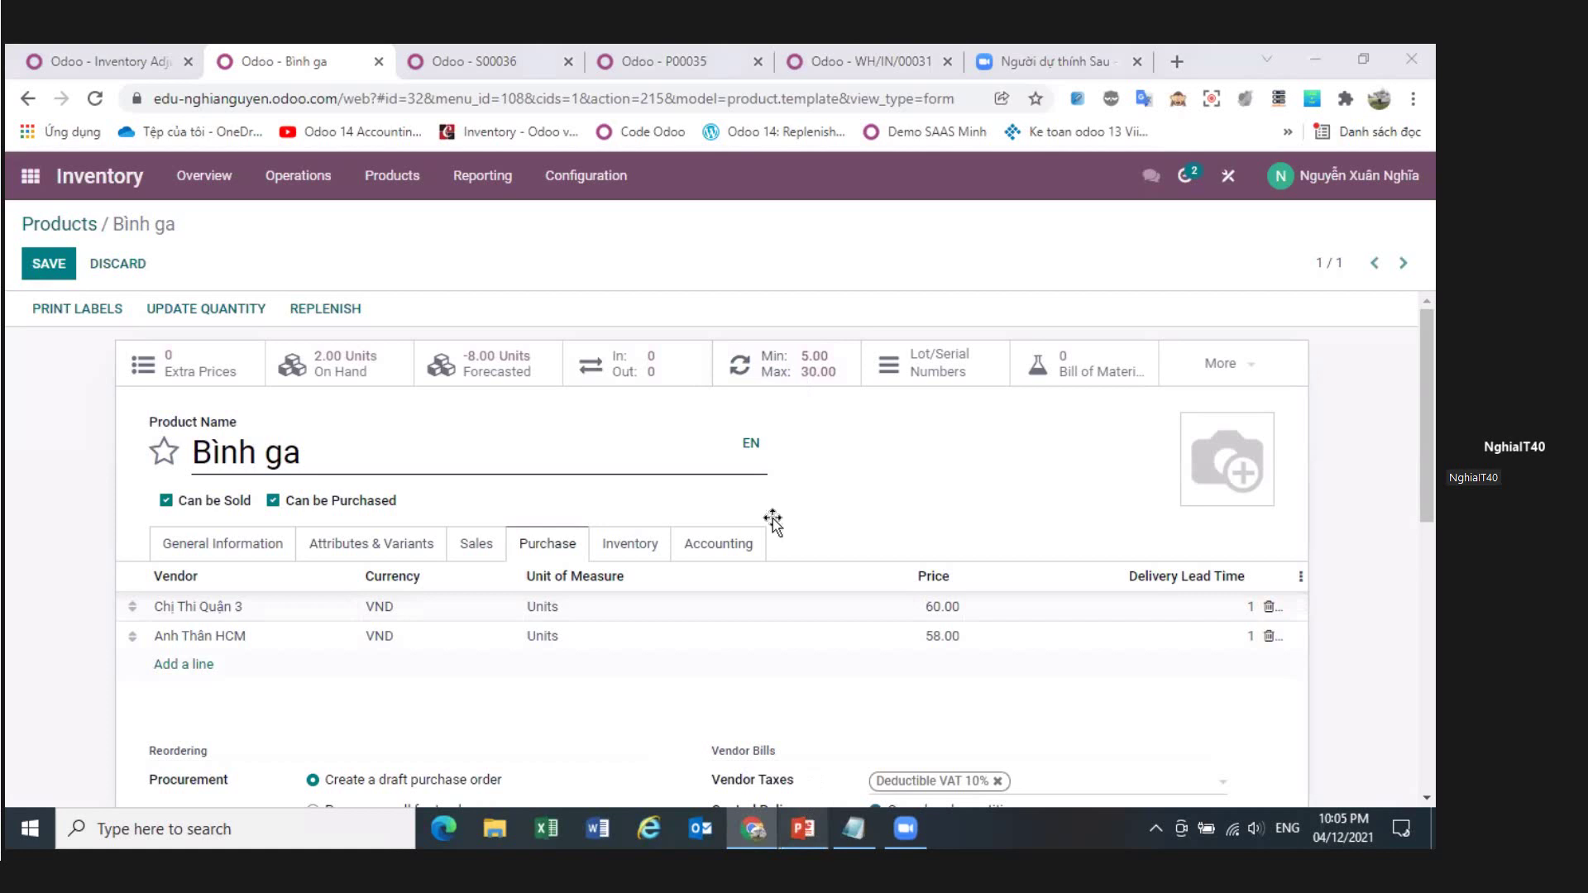
# - Switch to the PowerPoint presentation and go back to the course outline slide "Nội dung khóa học"
pyautogui.hotkey('alt', 'Tab')
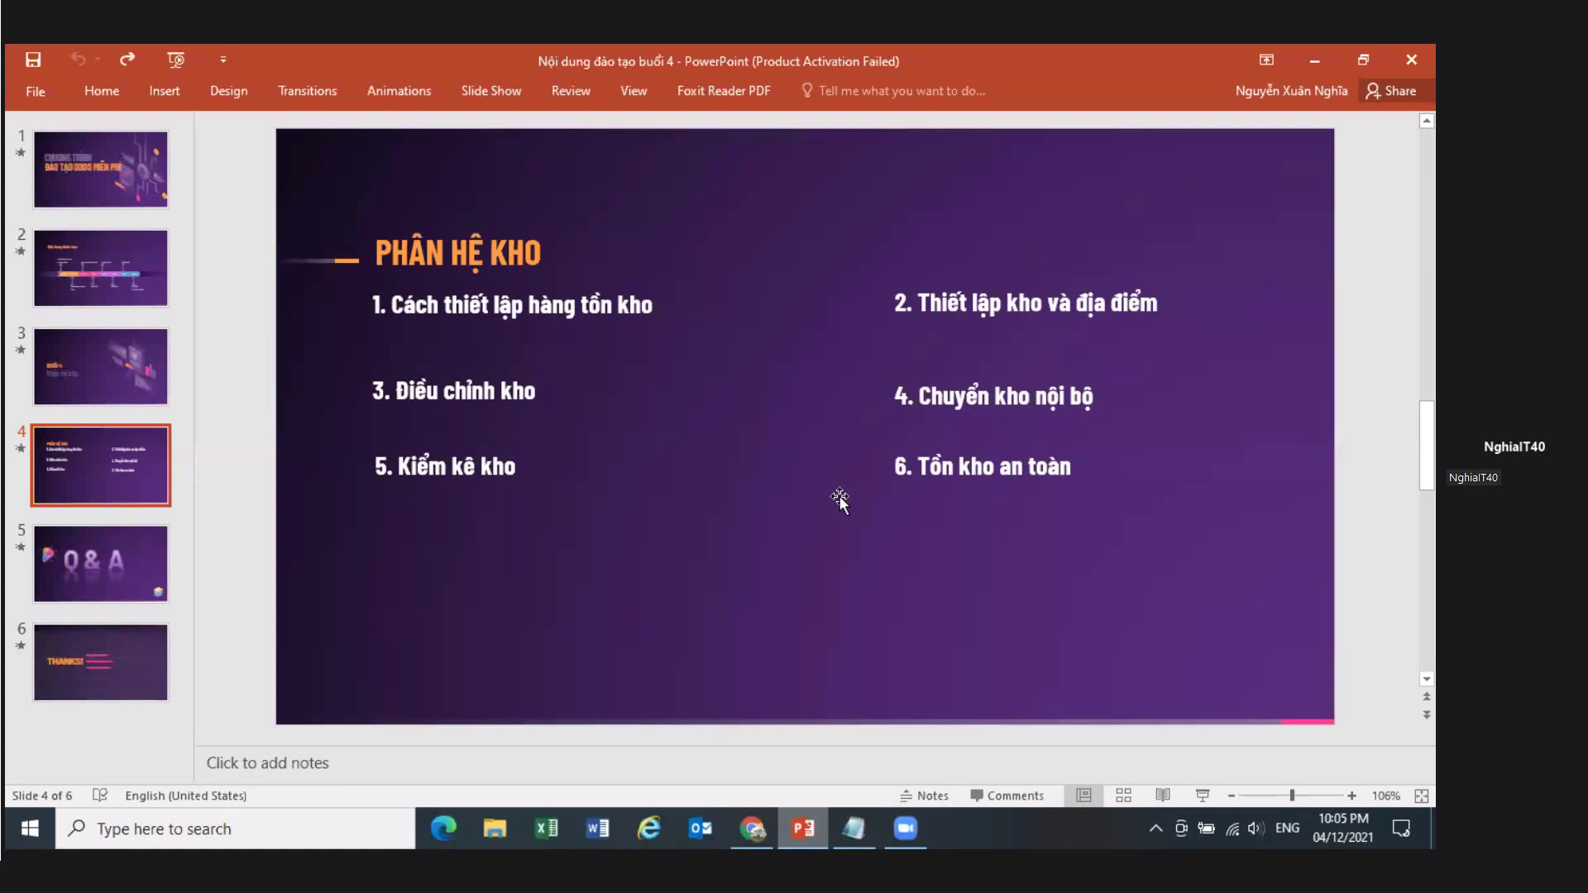
pyautogui.press('pageup')
pyautogui.press('pageup')
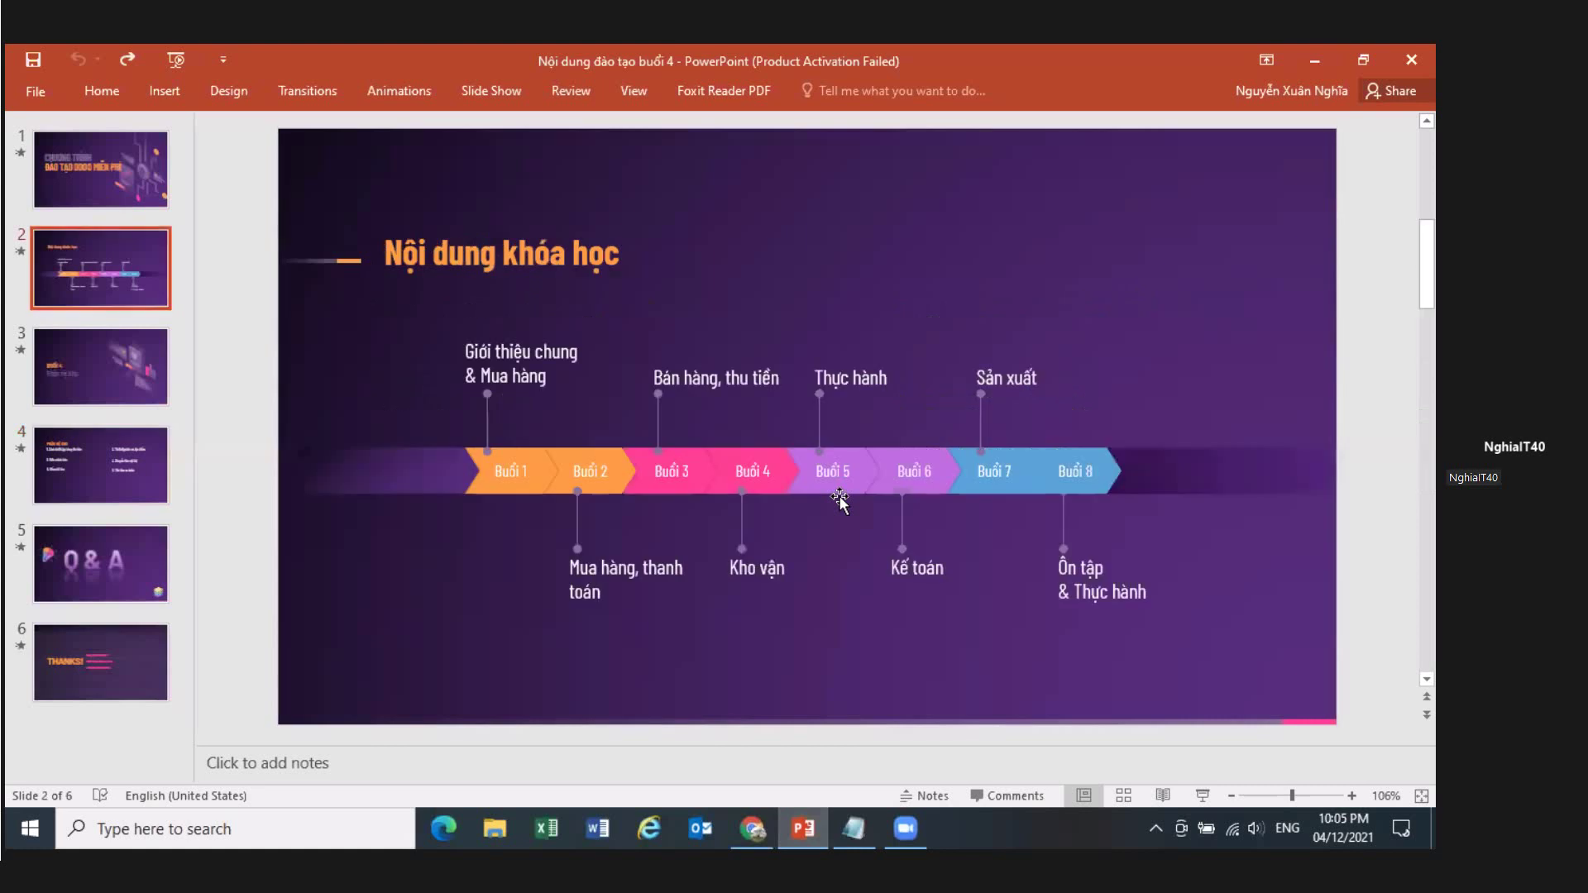